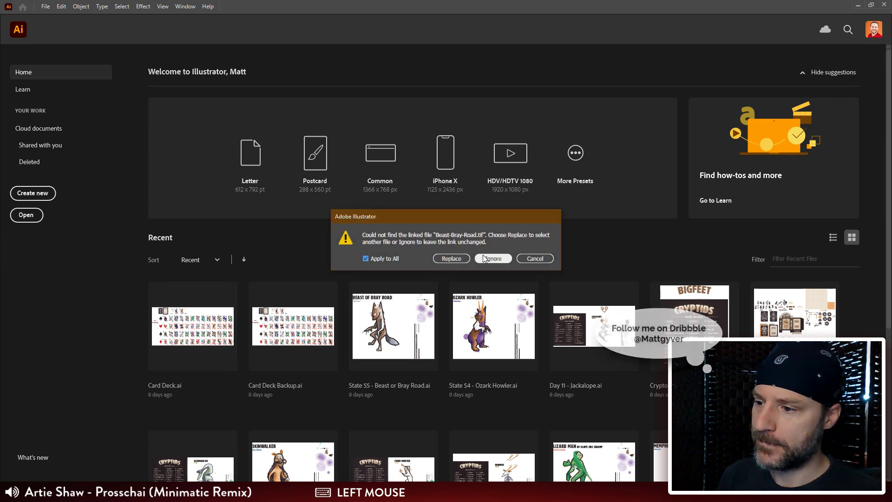
{"action": "left_click", "coordinate": [456, 259]}
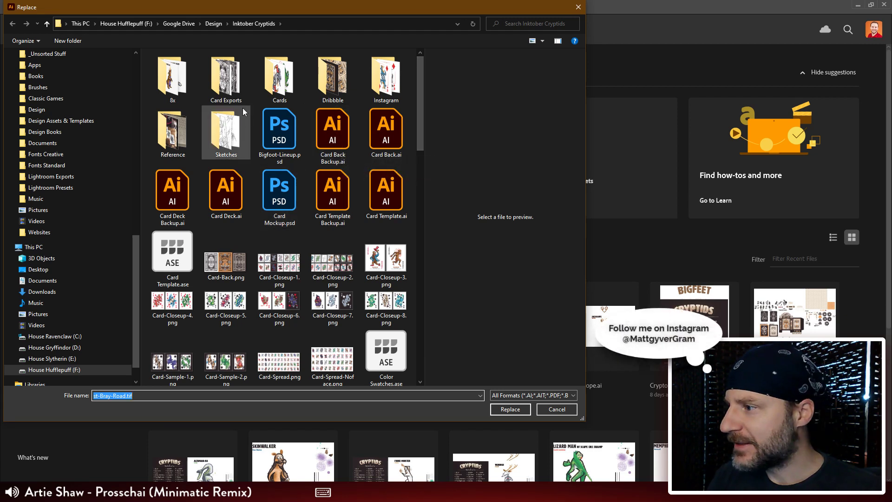
{"action": "double_click", "coordinate": [285, 88]}
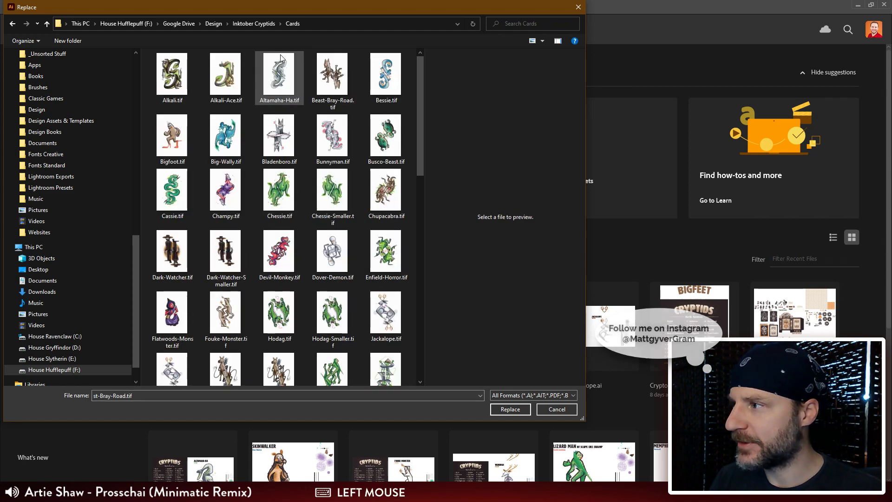
{"action": "left_click_drag", "start_coordinate": [279, 11], "coordinate": [297, 30]}
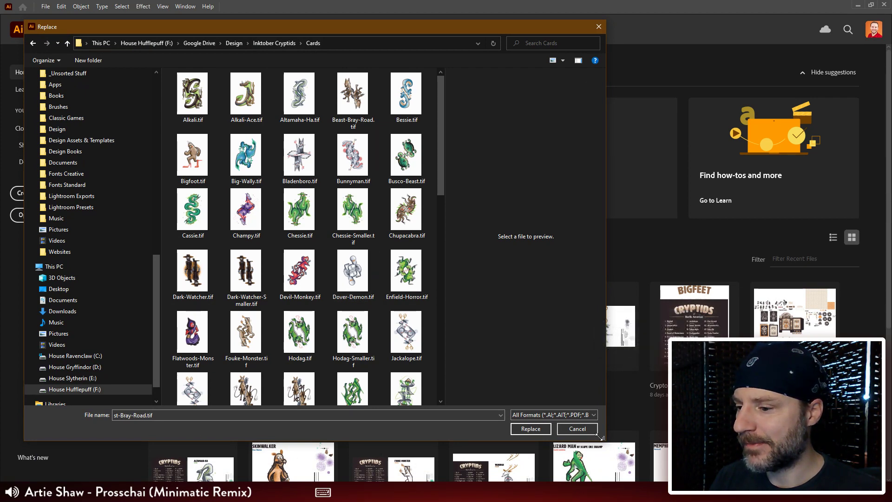
{"action": "left_click", "coordinate": [571, 430]}
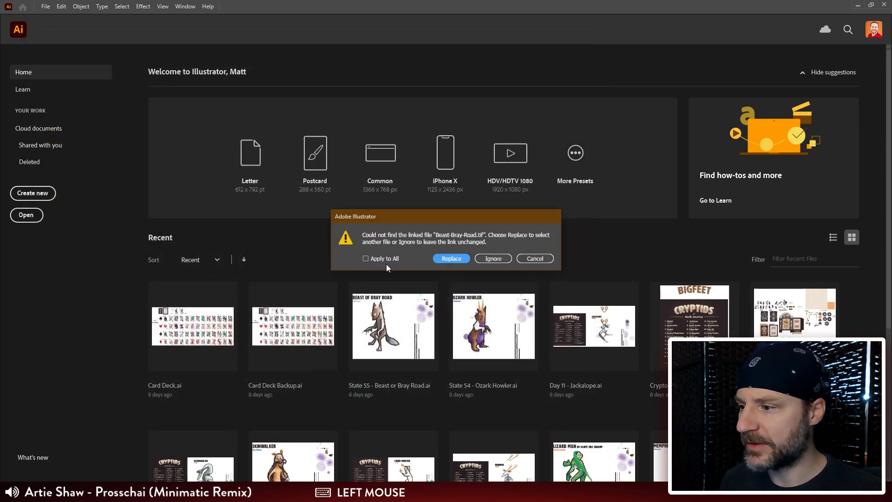
Step: Replace the missing linked image with Beast-Bray-Road.tif from the Cards folder
{"action": "left_click", "coordinate": [451, 259]}
{"action": "double_click", "coordinate": [309, 107]}
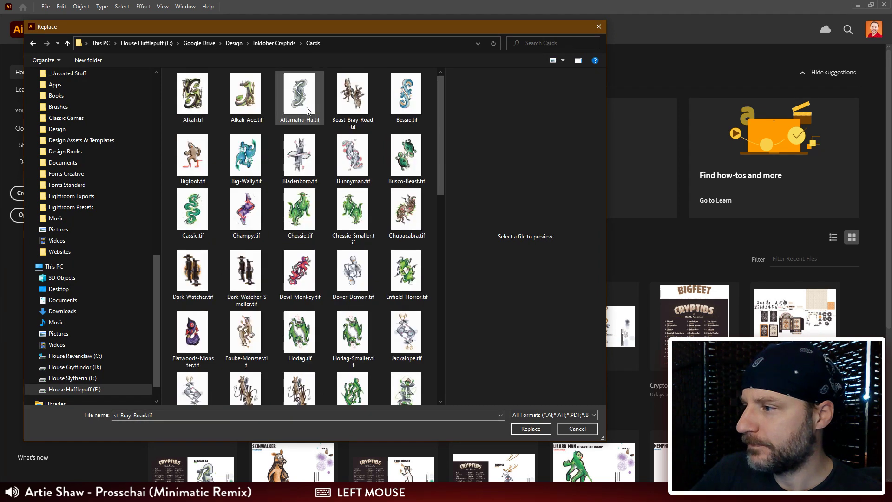
{"action": "left_click", "coordinate": [361, 109]}
{"action": "left_click", "coordinate": [525, 429]}
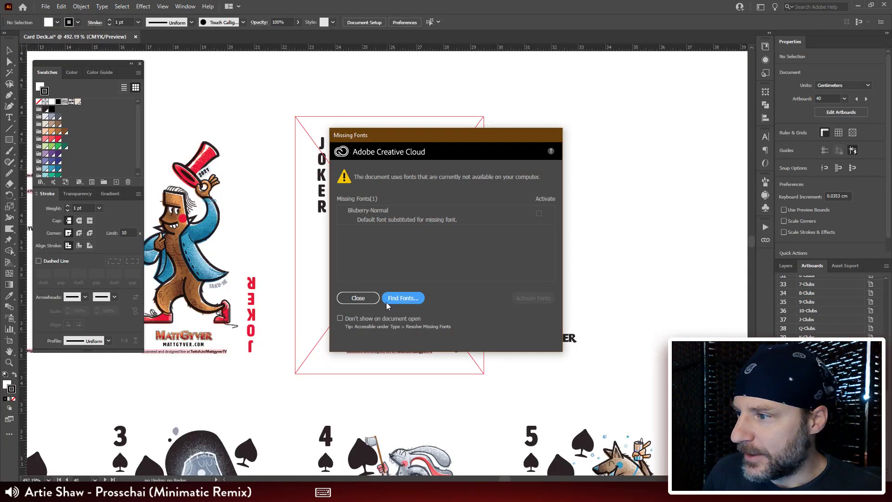
Step: Replace every use of the missing font Bluberry Normal with BluberryRegular-Normal and close the font search
{"action": "left_click", "coordinate": [395, 301]}
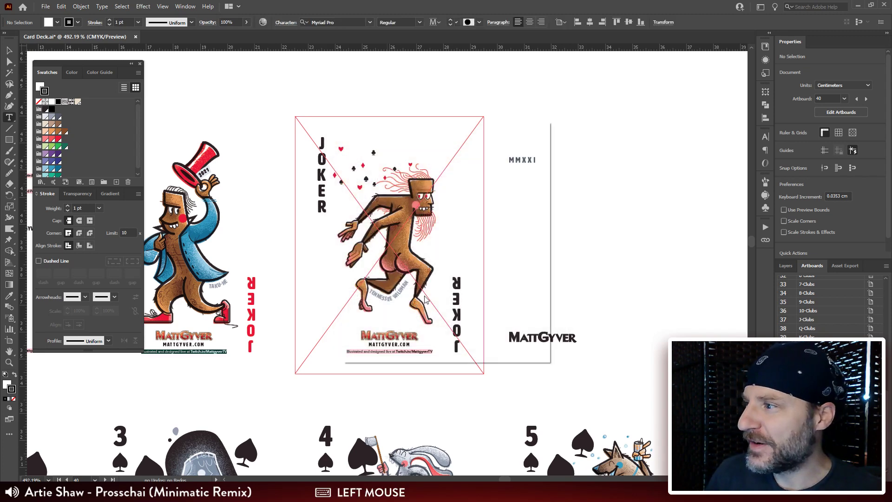
{"action": "left_click_drag", "start_coordinate": [434, 134], "coordinate": [507, 115]}
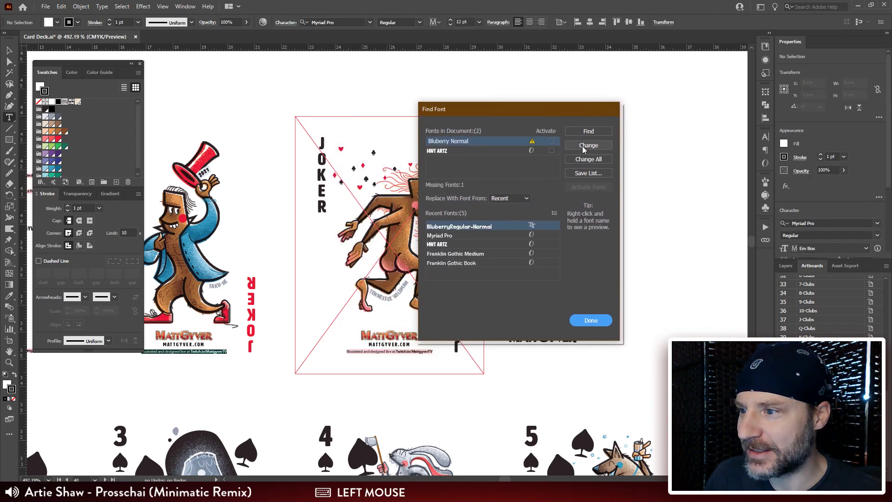
{"action": "left_click", "coordinate": [492, 228]}
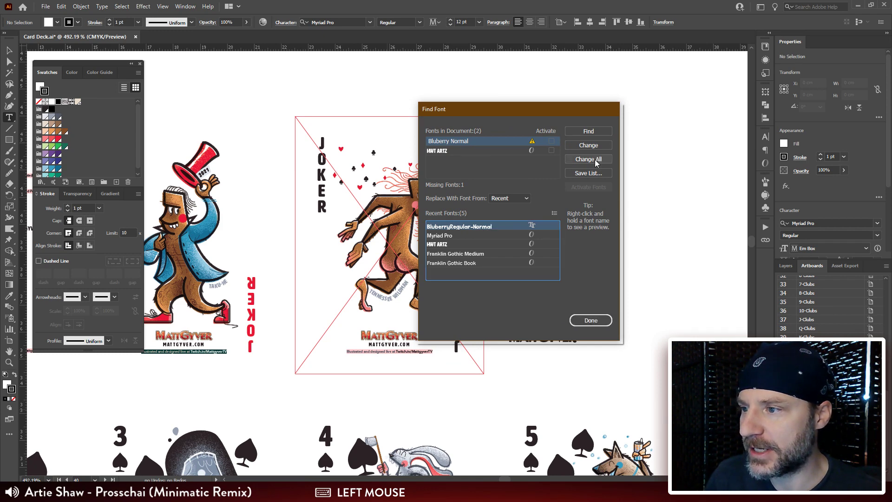
{"action": "left_click", "coordinate": [596, 160]}
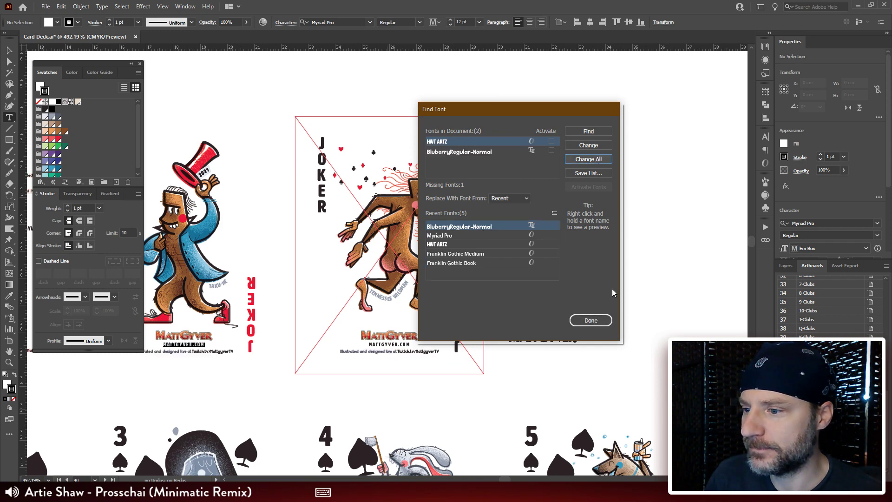
{"action": "left_click", "coordinate": [590, 320]}
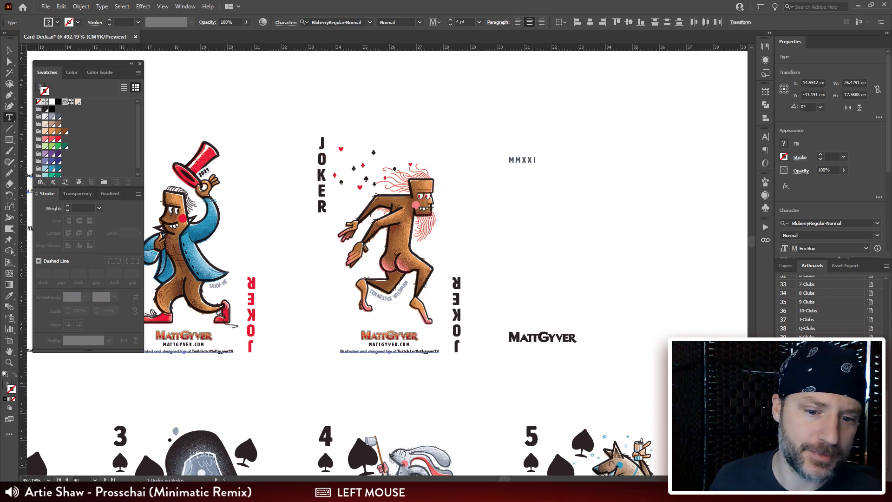
Step: Switch to the Selection tool and deselect the replaced text
{"action": "scroll", "coordinate": [387, 263], "scroll_direction": "down", "scroll_amount": 1}
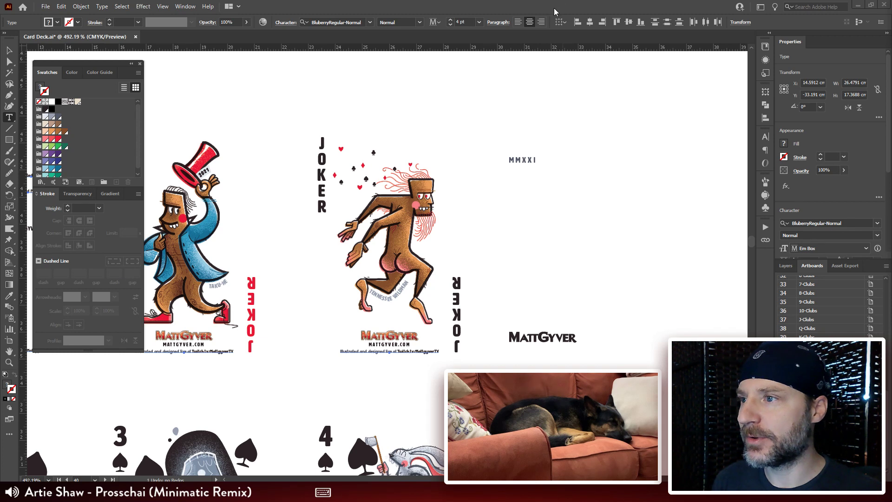
{"action": "left_click", "coordinate": [9, 50]}
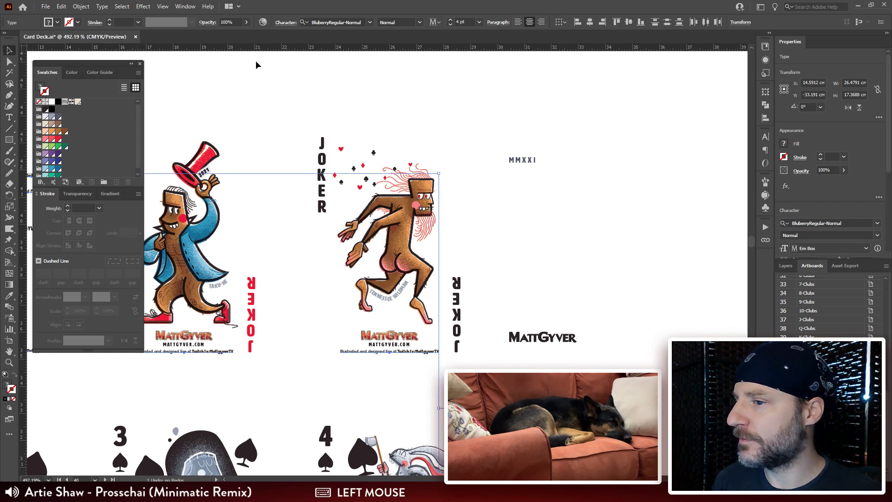
{"action": "left_click", "coordinate": [625, 129]}
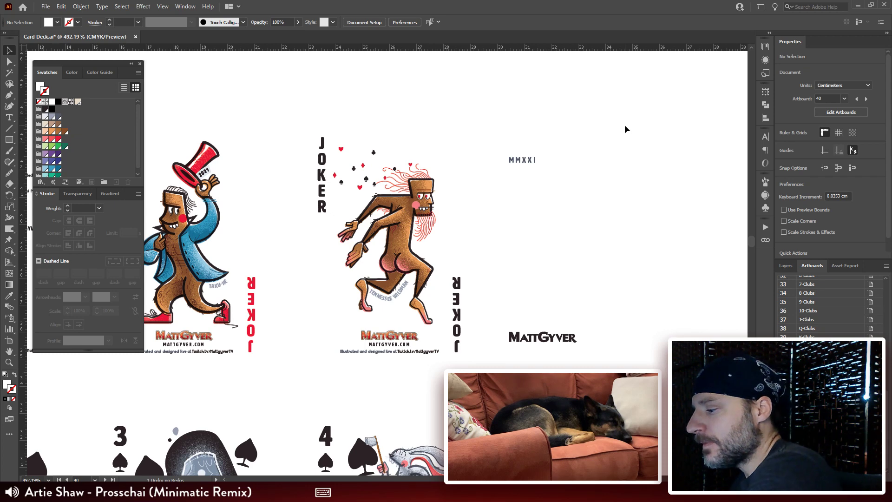
{"action": "left_click", "coordinate": [625, 129]}
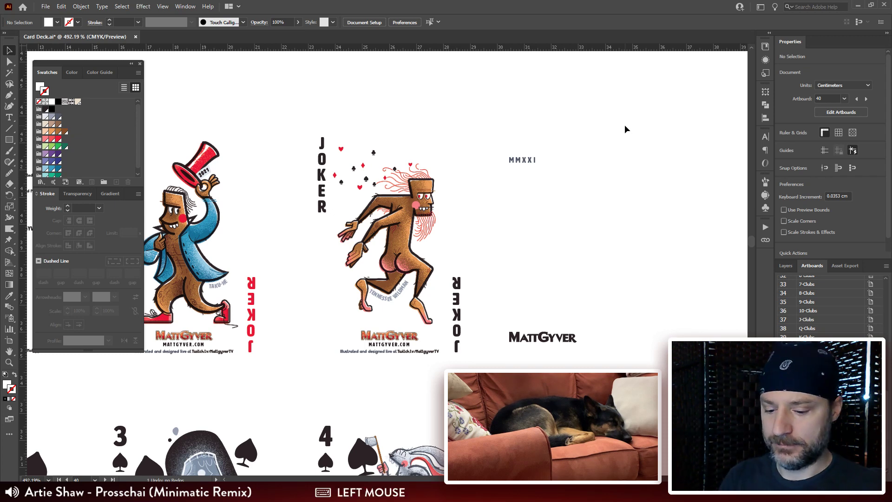
Step: Hide the panels and look over the rows of playing cards across all four suits
{"action": "key", "text": "ctrl+minus"}
{"action": "key", "text": "ctrl+minus"}
{"action": "key", "text": "ctrl+minus"}
{"action": "key", "text": "ctrl+minus"}
{"action": "left_click_drag", "start_coordinate": [426, 406], "coordinate": [427, 201]}
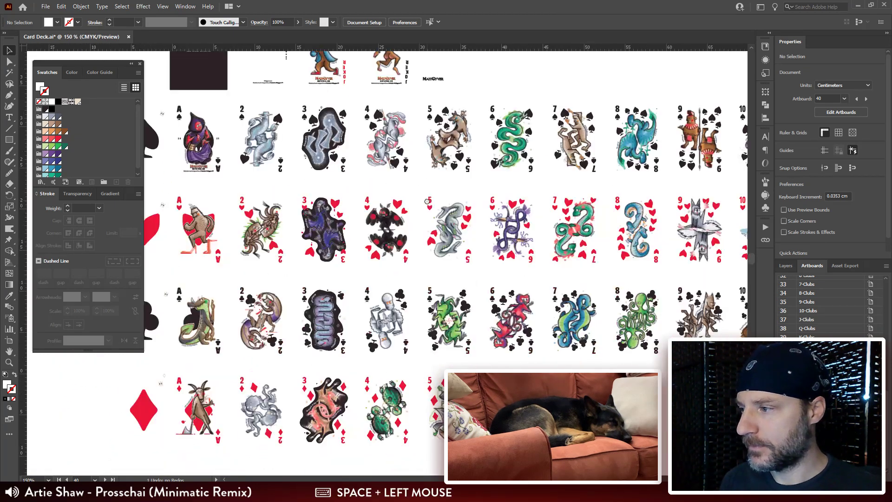
{"action": "key", "text": "Tab"}
{"action": "left_click_drag", "start_coordinate": [568, 288], "coordinate": [454, 299]}
{"action": "key", "text": "ctrl+plus"}
{"action": "left_click_drag", "start_coordinate": [577, 302], "coordinate": [601, 301]}
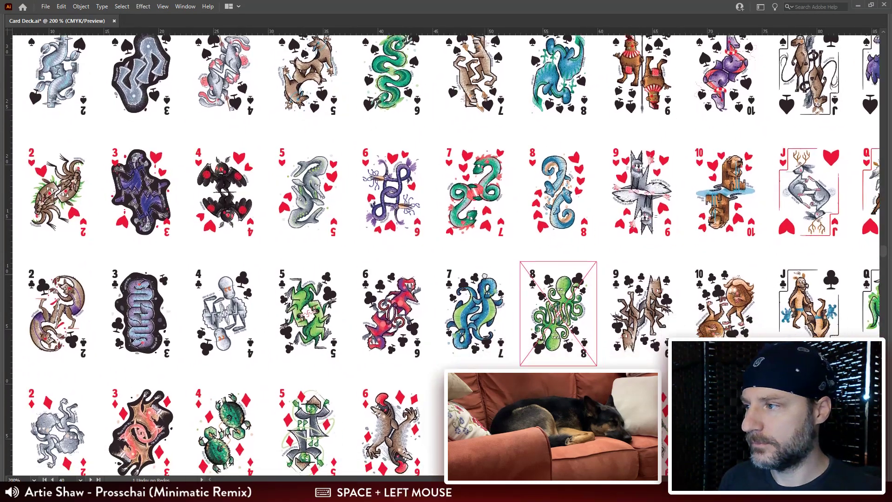
{"action": "left_click_drag", "start_coordinate": [485, 276], "coordinate": [483, 276]}
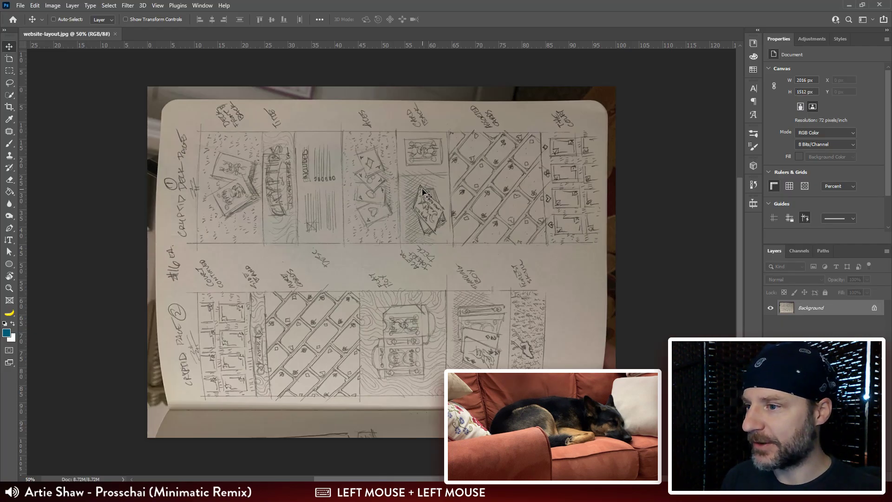
Step: In Photoshop, rotate the website-layout.jpg sketch photo 90° clockwise
{"action": "key", "text": "m"}
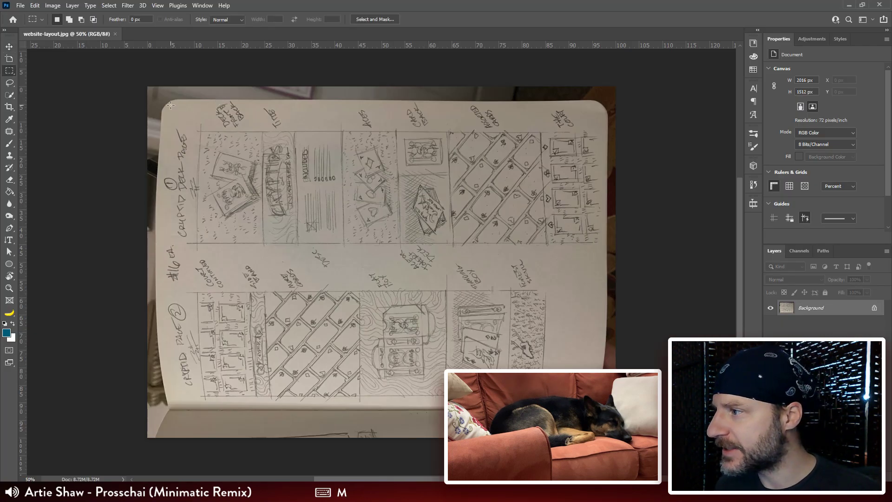
{"action": "mouse_move", "coordinate": [167, 106]}
{"action": "left_mouse_down"}
{"action": "mouse_move", "coordinate": [377, 324]}
{"action": "mouse_move", "coordinate": [584, 408]}
{"action": "mouse_move", "coordinate": [596, 404]}
{"action": "left_mouse_up"}
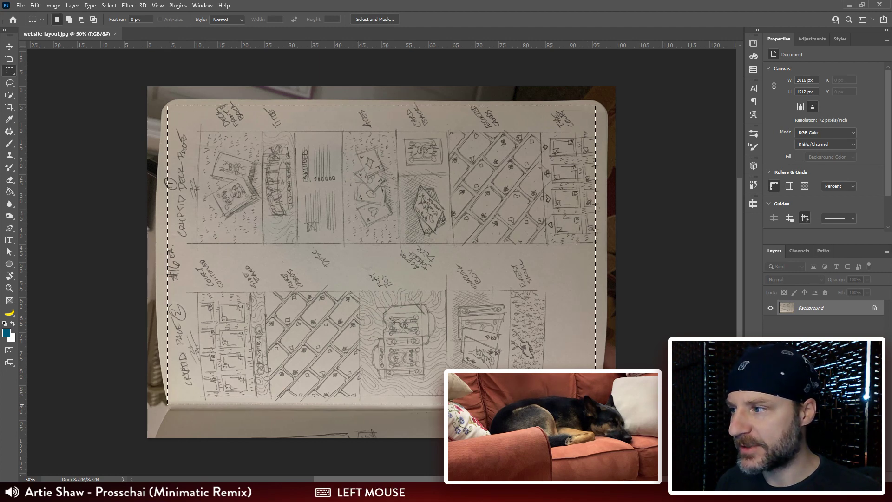
{"action": "left_click", "coordinate": [54, 7]}
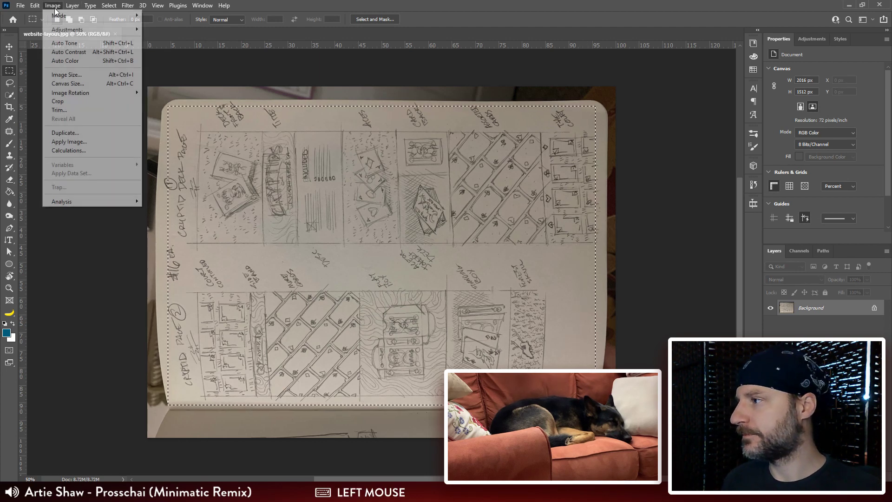
{"action": "mouse_move", "coordinate": [82, 95]}
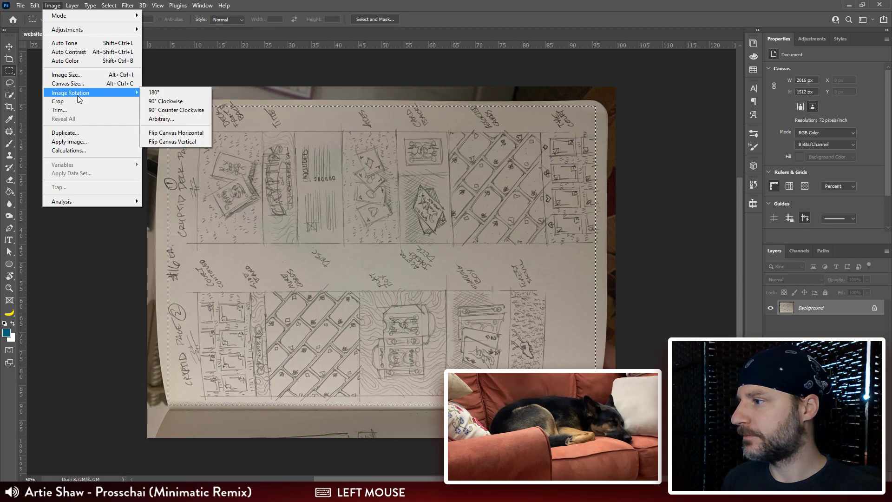
{"action": "left_click", "coordinate": [164, 103]}
Step: Crop the photo to the notebook page holding the two sketched page columns, and clear the selection
{"action": "left_click_drag", "start_coordinate": [382, 253], "coordinate": [382, 218]}
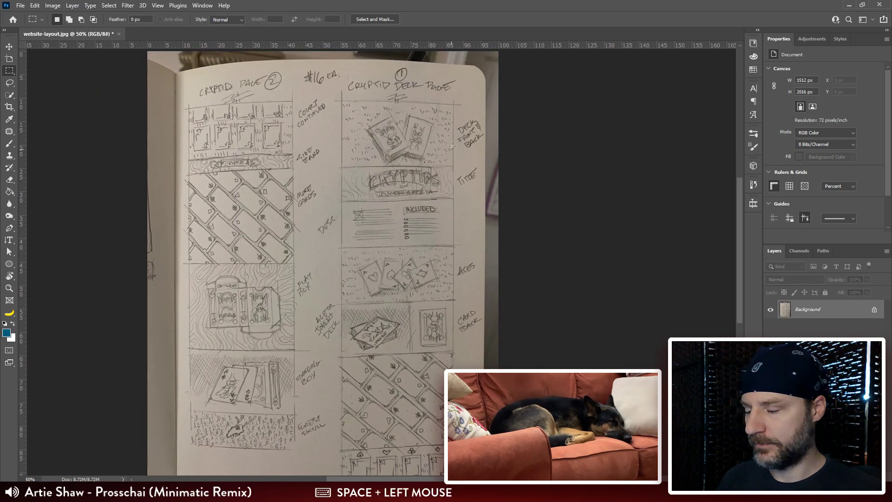
{"action": "key", "text": "m"}
{"action": "left_click_drag", "start_coordinate": [480, 71], "coordinate": [181, 458]}
{"action": "left_click", "coordinate": [53, 5]}
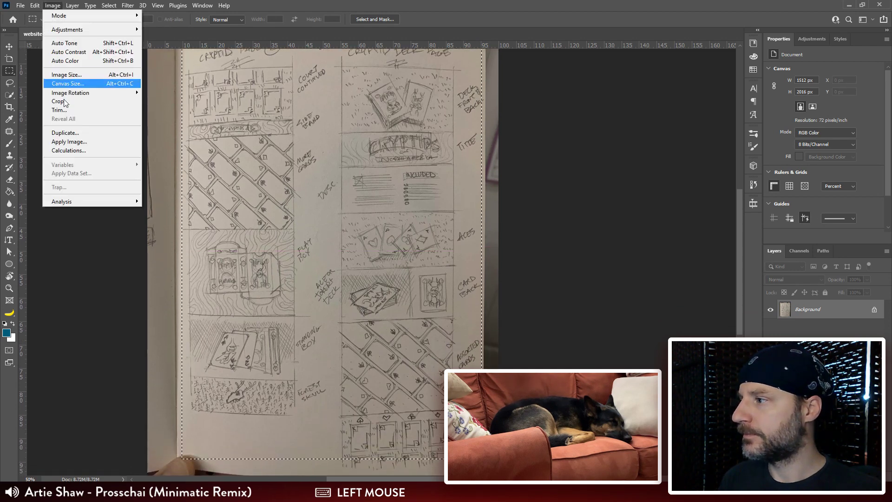
{"action": "left_click", "coordinate": [58, 101]}
{"action": "left_click_drag", "start_coordinate": [414, 185], "coordinate": [398, 200]}
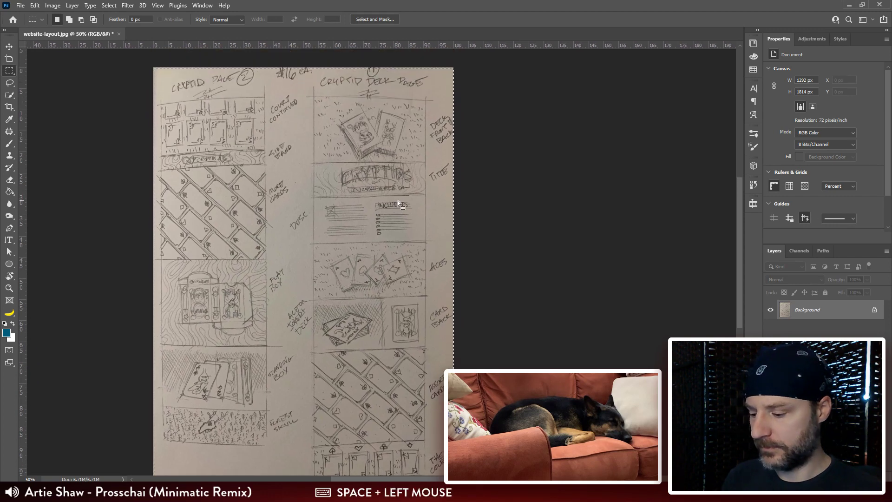
{"action": "key", "text": "ctrl+d"}
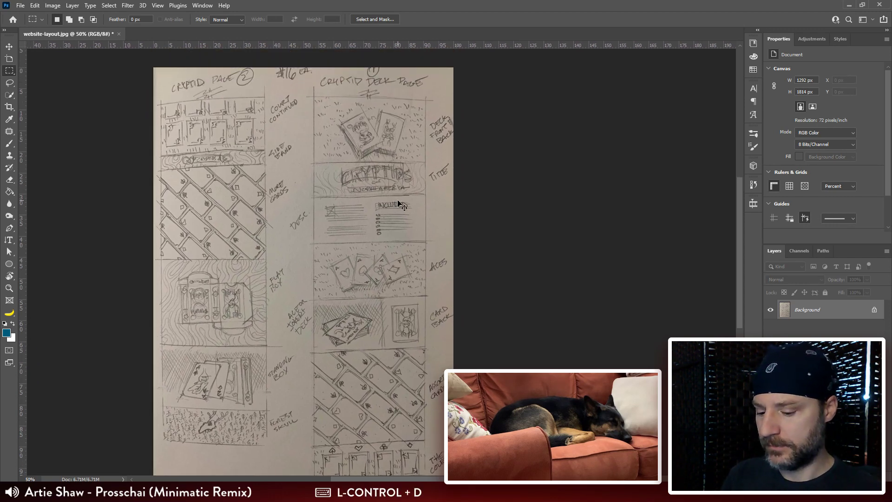
Step: Brighten the sketch with Levels and remove its colour by setting Hue/Saturation's saturation to -100
{"action": "key", "text": "ctrl+l"}
{"action": "mouse_move", "coordinate": [645, 175]}
{"action": "left_mouse_down"}
{"action": "mouse_move", "coordinate": [578, 174]}
{"action": "mouse_move", "coordinate": [571, 153]}
{"action": "left_mouse_up"}
{"action": "left_click", "coordinate": [682, 93]}
{"action": "key", "text": "ctrl+u"}
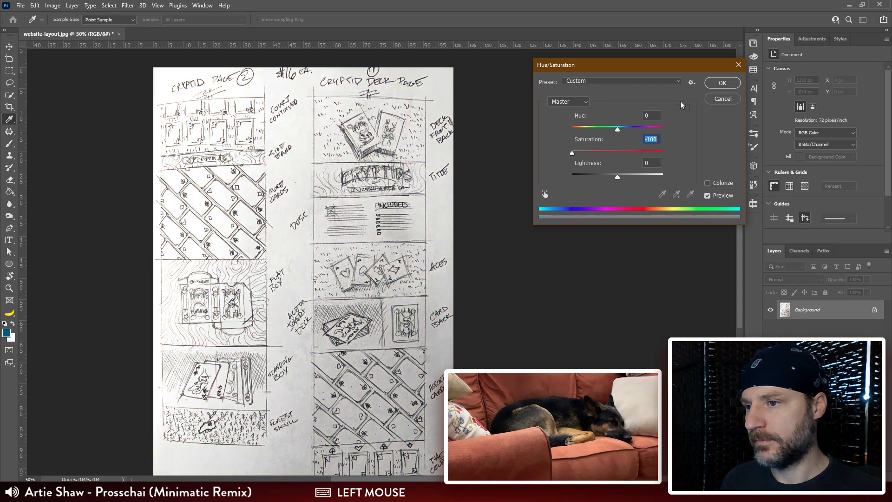
{"action": "left_click", "coordinate": [712, 82]}
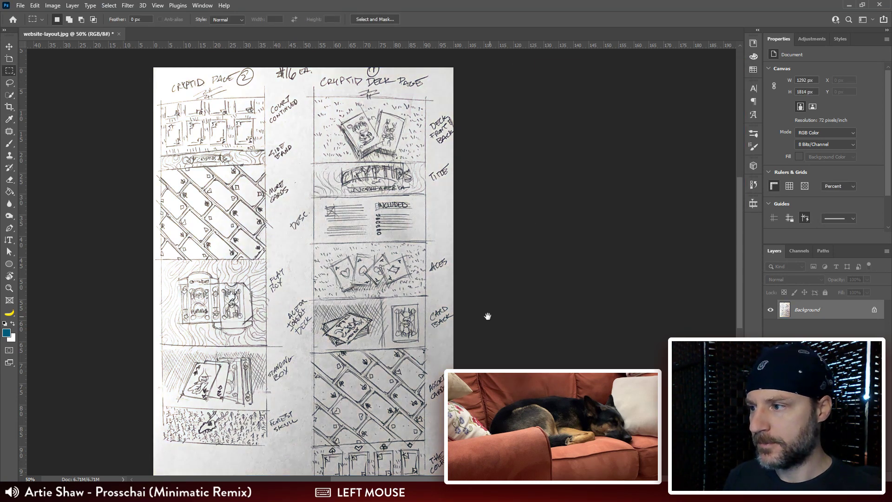
Step: Extend the canvas downward from a top-centre anchor to 200 percent height, with white as the extension colour
{"action": "left_click_drag", "start_coordinate": [486, 315], "coordinate": [501, 166]}
{"action": "left_click", "coordinate": [48, 5]}
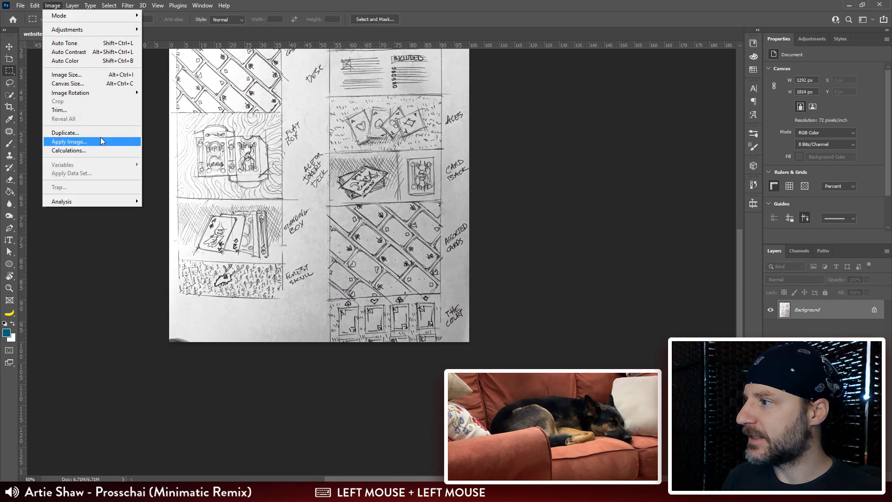
{"action": "left_click", "coordinate": [81, 76]}
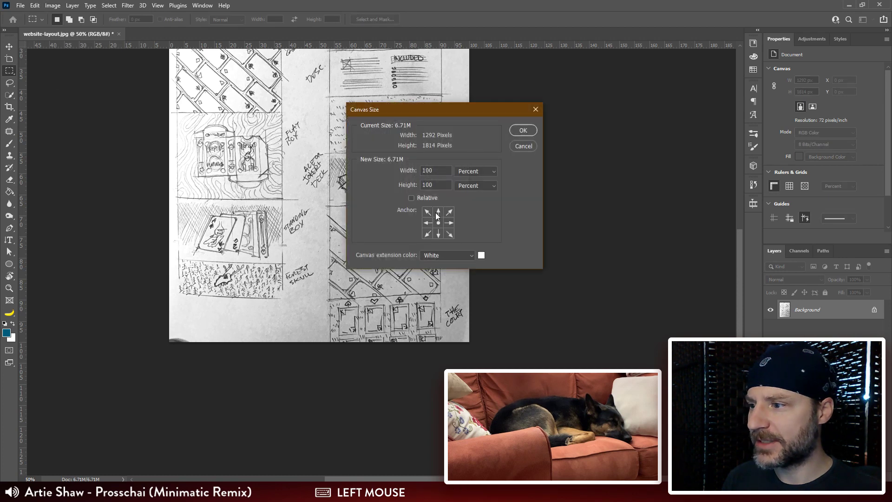
{"action": "left_click", "coordinate": [438, 213]}
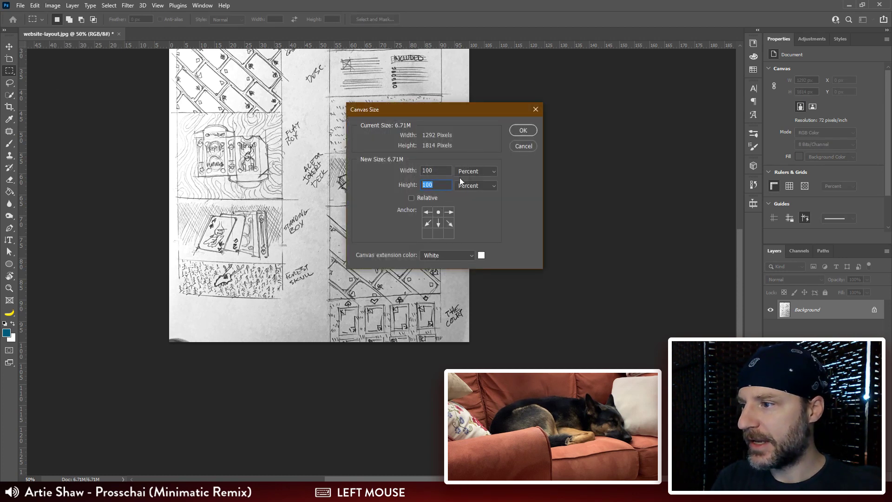
{"action": "type", "text": "200"}
{"action": "left_click", "coordinate": [515, 131]}
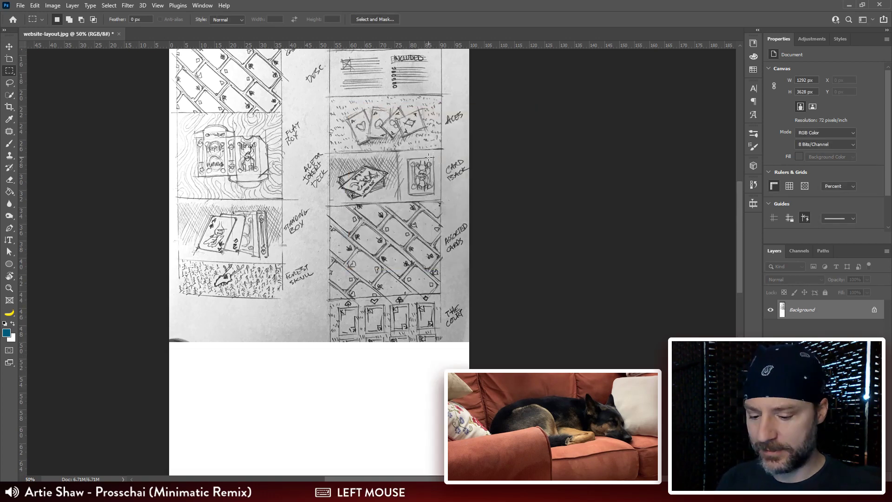
Step: Convert the locked Background into a regular layer with the default settings
{"action": "key", "text": "ctrl+minus"}
{"action": "left_click_drag", "start_coordinate": [412, 250], "coordinate": [382, 173]}
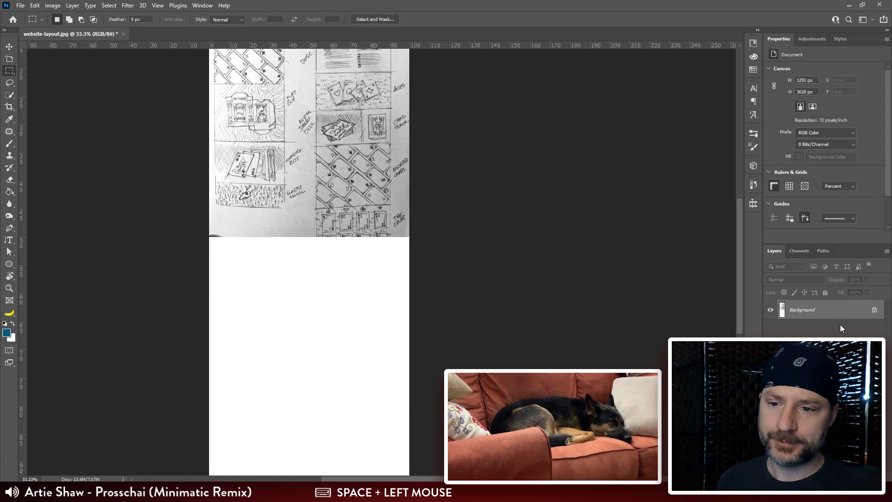
{"action": "double_click", "coordinate": [831, 311]}
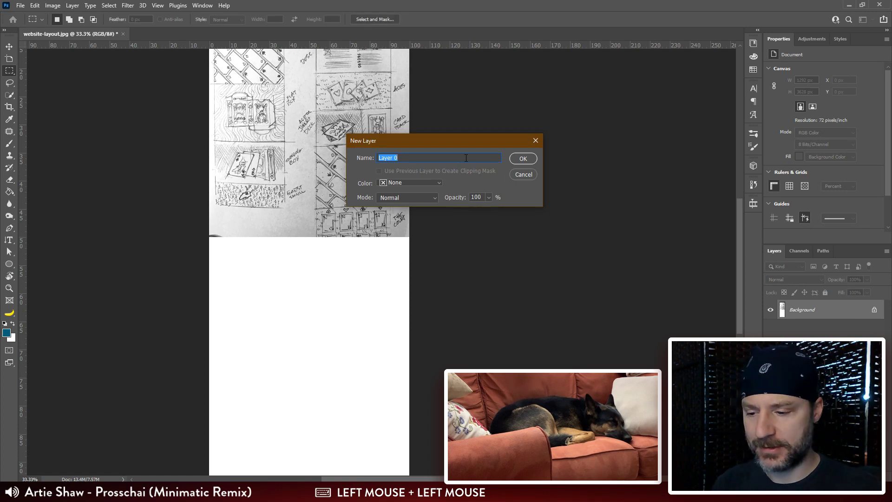
{"action": "key", "text": "Return"}
{"action": "left_click_drag", "start_coordinate": [468, 172], "coordinate": [409, 268]}
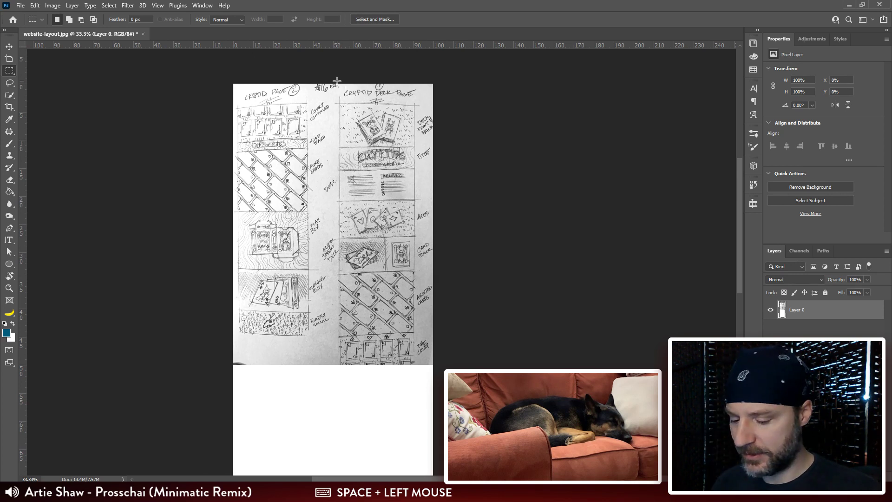
Step: Outline the "Cryptid Page 2" sketch column with the Lasso and move it below the "Cryptid Deck Page" column
{"action": "key", "text": "l"}
{"action": "left_click_drag", "start_coordinate": [337, 84], "coordinate": [327, 173]}
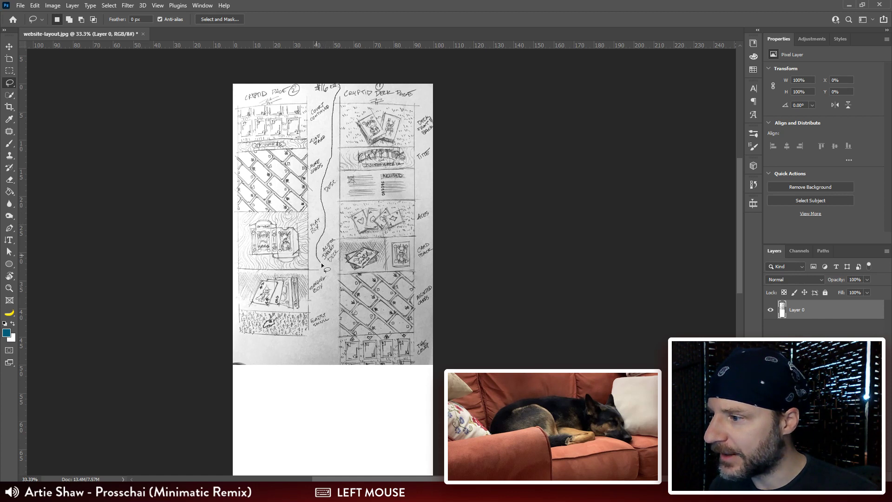
{"action": "mouse_move", "coordinate": [330, 277]}
{"action": "left_mouse_down"}
{"action": "mouse_move", "coordinate": [332, 320]}
{"action": "mouse_move", "coordinate": [245, 357]}
{"action": "mouse_move", "coordinate": [230, 190]}
{"action": "mouse_move", "coordinate": [244, 55]}
{"action": "mouse_move", "coordinate": [339, 70]}
{"action": "left_mouse_up"}
{"action": "key", "text": "v"}
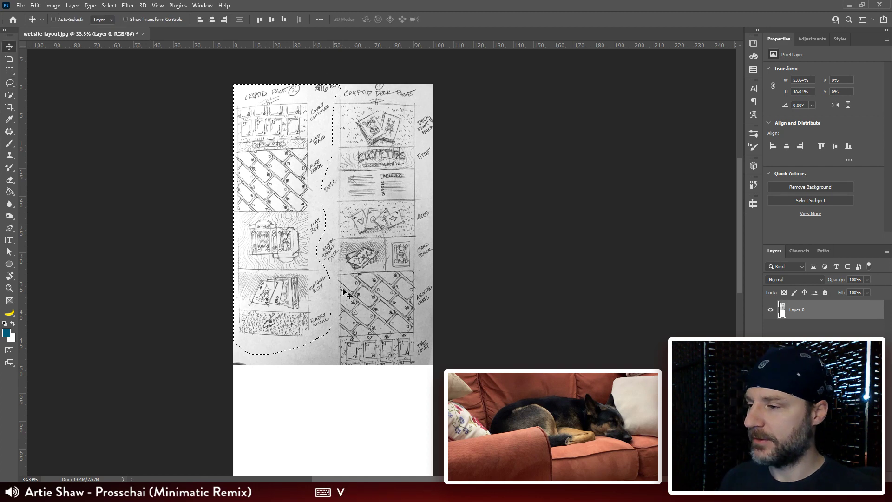
{"action": "left_click_drag", "start_coordinate": [337, 360], "coordinate": [339, 262]}
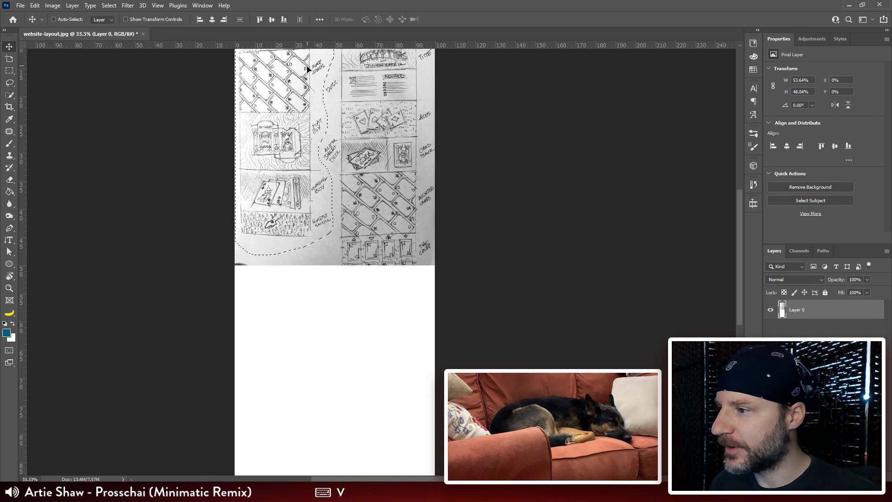
{"action": "mouse_move", "coordinate": [307, 68]}
{"action": "left_mouse_down"}
{"action": "mouse_move", "coordinate": [380, 377]}
{"action": "mouse_move", "coordinate": [411, 349]}
{"action": "mouse_move", "coordinate": [380, 360]}
{"action": "mouse_move", "coordinate": [406, 291]}
{"action": "left_mouse_up"}
Step: Delete the "Cryptid Page 2" heading above the moved column and clear the selection
{"action": "key", "text": "m"}
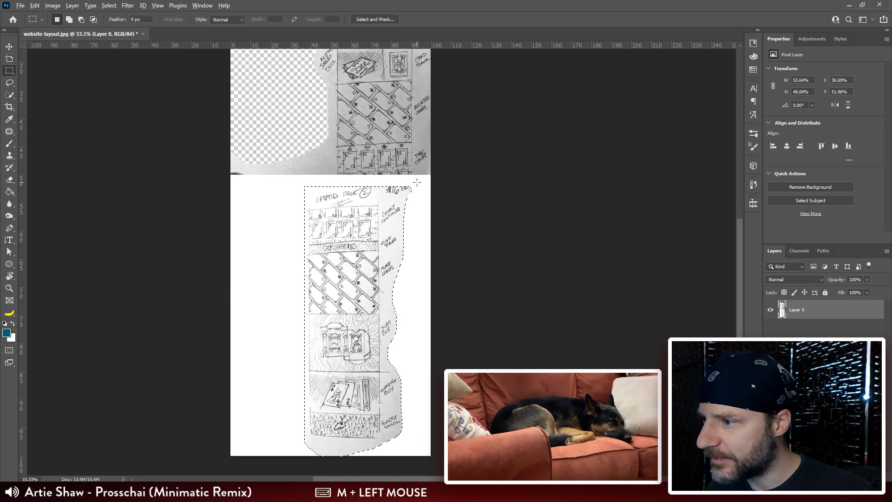
{"action": "key", "text": "ctrl+plus"}
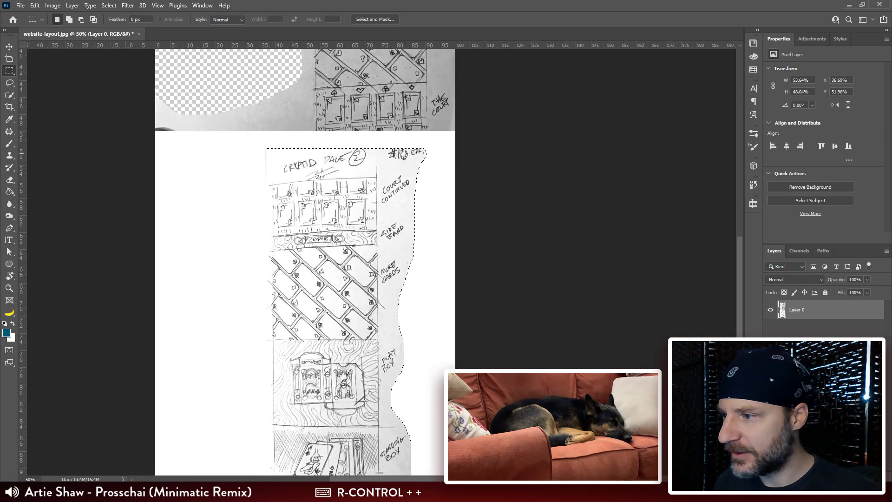
{"action": "mouse_move", "coordinate": [403, 154]}
{"action": "left_mouse_down"}
{"action": "mouse_move", "coordinate": [415, 174]}
{"action": "mouse_move", "coordinate": [263, 189]}
{"action": "left_mouse_up"}
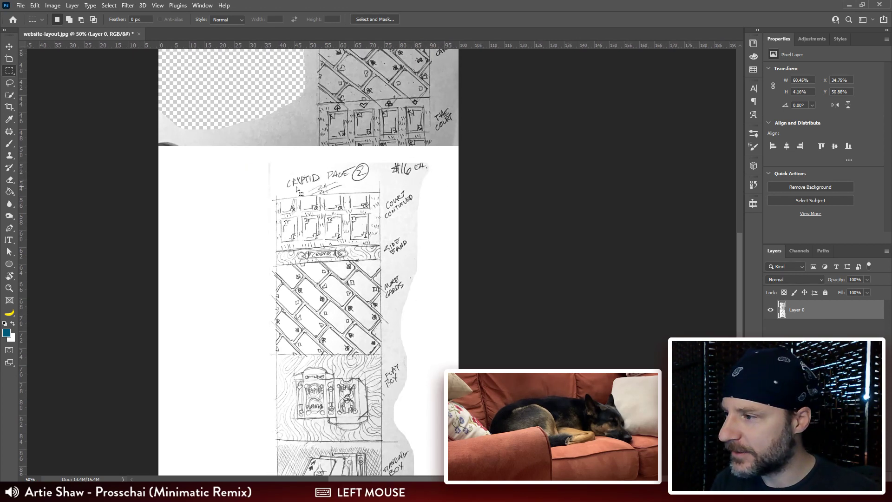
{"action": "left_click_drag", "start_coordinate": [422, 170], "coordinate": [361, 172]}
{"action": "key", "text": "Delete"}
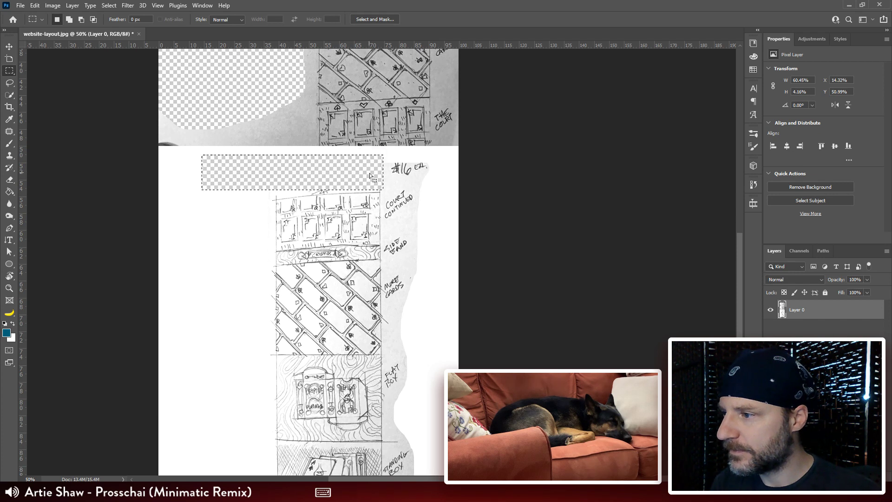
{"action": "key", "text": "space"}
{"action": "left_click_drag", "start_coordinate": [442, 290], "coordinate": [442, 263]}
{"action": "key", "text": "ctrl+d"}
{"action": "key", "text": "v"}
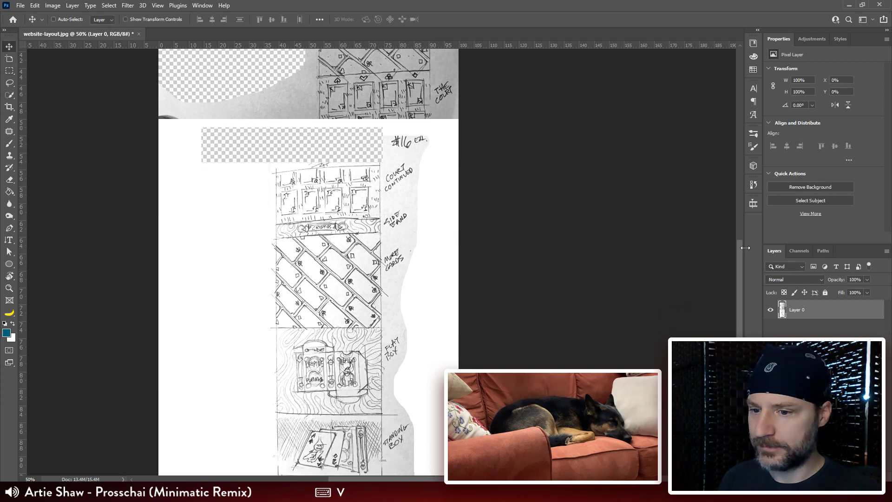
Step: Select the moved column with a rectangular marquee and shift it slightly downward
{"action": "key", "text": "m"}
{"action": "key", "text": "space"}
{"action": "left_click_drag", "start_coordinate": [445, 135], "coordinate": [293, 357]}
{"action": "key", "text": "space"}
{"action": "left_click_drag", "start_coordinate": [332, 116], "coordinate": [351, 307]}
{"action": "left_click_drag", "start_coordinate": [385, 182], "coordinate": [377, 221]}
{"action": "key", "text": "v"}
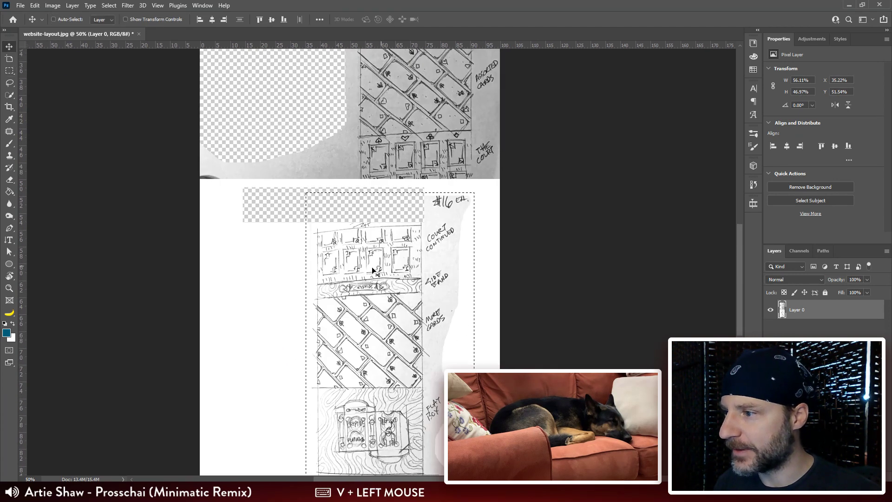
{"action": "mouse_move", "coordinate": [373, 270]}
{"action": "left_mouse_down"}
{"action": "mouse_move", "coordinate": [356, 330]}
{"action": "mouse_move", "coordinate": [391, 309]}
{"action": "mouse_move", "coordinate": [340, 365]}
{"action": "left_mouse_up"}
Step: Delete the "$16 ea." note above the lower column and clear the selection
{"action": "key", "text": "m"}
{"action": "left_click_drag", "start_coordinate": [500, 203], "coordinate": [406, 237]}
{"action": "left_click_drag", "start_coordinate": [435, 366], "coordinate": [444, 302]}
{"action": "key", "text": "ctrl+d"}
{"action": "key", "text": "m"}
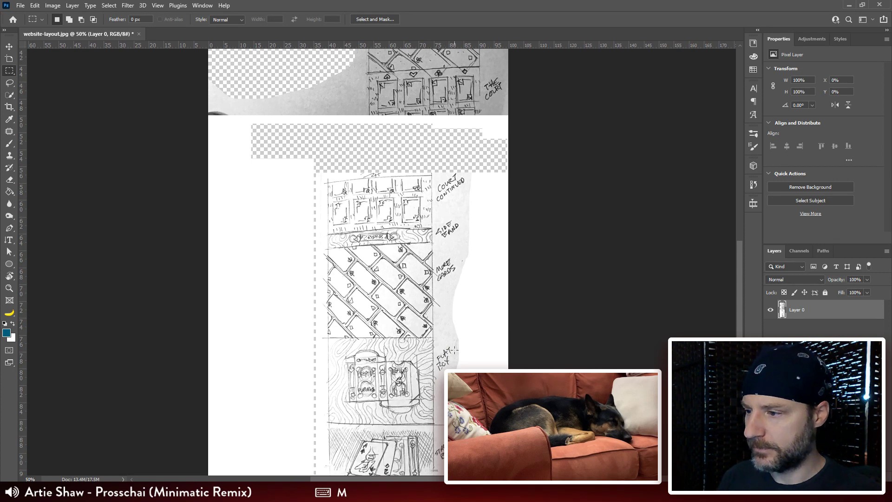
{"action": "left_click_drag", "start_coordinate": [452, 368], "coordinate": [454, 347]}
{"action": "key", "text": "v"}
{"action": "left_click_drag", "start_coordinate": [437, 278], "coordinate": [466, 228]}
{"action": "key", "text": "ctrl+z"}
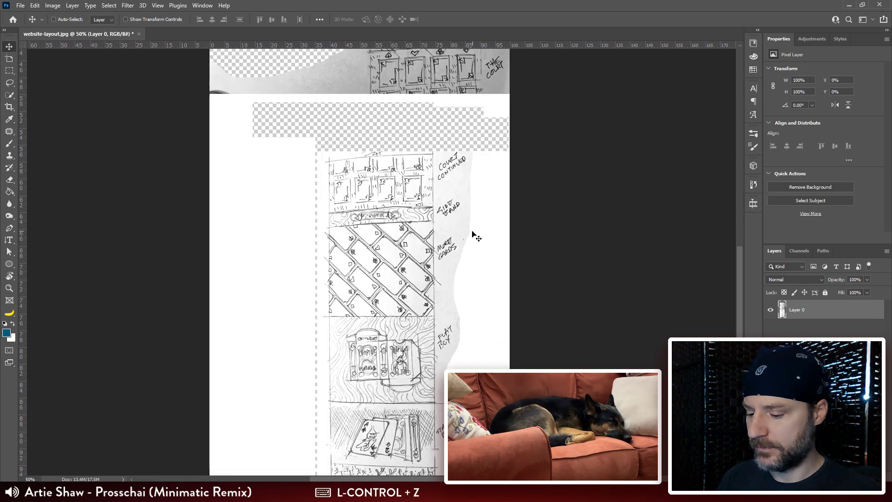
Step: Select the whole lower column and move it up against the upper column, roughly lining up their side borders
{"action": "key", "text": "m"}
{"action": "left_click_drag", "start_coordinate": [487, 137], "coordinate": [325, 399]}
{"action": "left_click_drag", "start_coordinate": [336, 217], "coordinate": [330, 421]}
{"action": "mouse_move", "coordinate": [361, 223]}
{"action": "left_mouse_down"}
{"action": "mouse_move", "coordinate": [343, 271]}
{"action": "mouse_move", "coordinate": [402, 218]}
{"action": "mouse_move", "coordinate": [407, 191]}
{"action": "left_mouse_up"}
{"action": "key", "text": "v"}
{"action": "left_click_drag", "start_coordinate": [403, 191], "coordinate": [405, 192]}
{"action": "left_click_drag", "start_coordinate": [415, 145], "coordinate": [392, 225]}
Step: Select the upper column area and brighten it with Levels, using midtones 1.86 and white point 211
{"action": "key", "text": "m"}
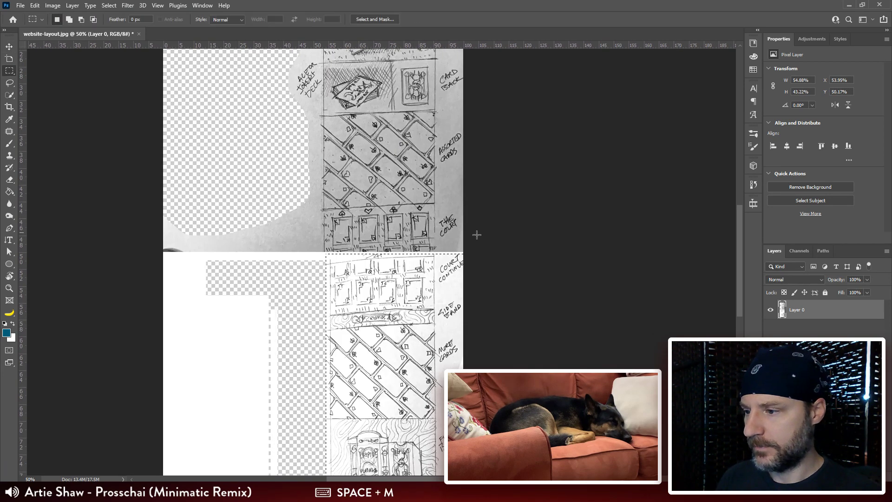
{"action": "mouse_move", "coordinate": [466, 252]}
{"action": "left_mouse_down"}
{"action": "mouse_move", "coordinate": [318, 148]}
{"action": "mouse_move", "coordinate": [314, 45]}
{"action": "mouse_move", "coordinate": [302, 34]}
{"action": "mouse_move", "coordinate": [292, 73]}
{"action": "left_mouse_up"}
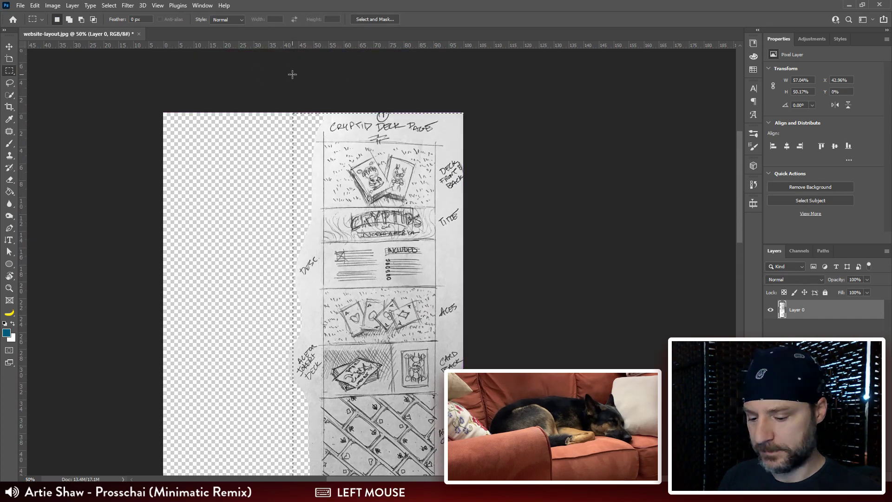
{"action": "key", "text": "ctrl+l"}
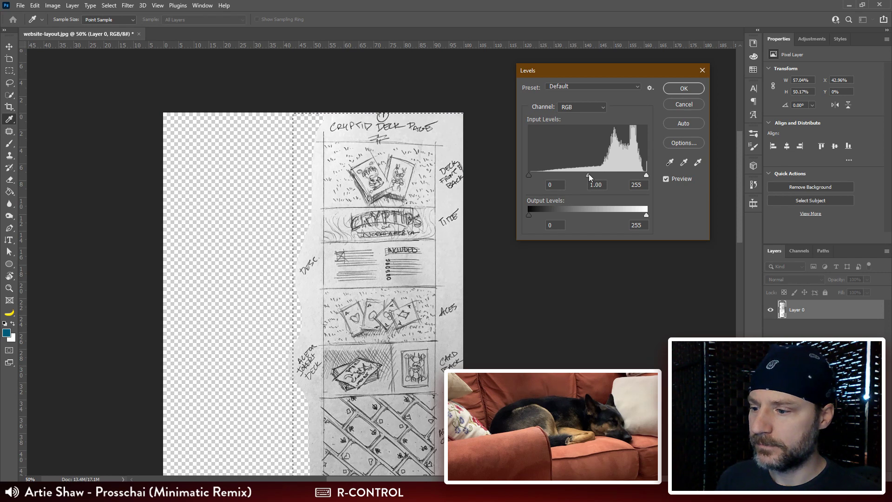
{"action": "left_click_drag", "start_coordinate": [587, 175], "coordinate": [576, 175]}
{"action": "left_click_drag", "start_coordinate": [435, 343], "coordinate": [430, 192]}
{"action": "left_click_drag", "start_coordinate": [575, 176], "coordinate": [553, 177]}
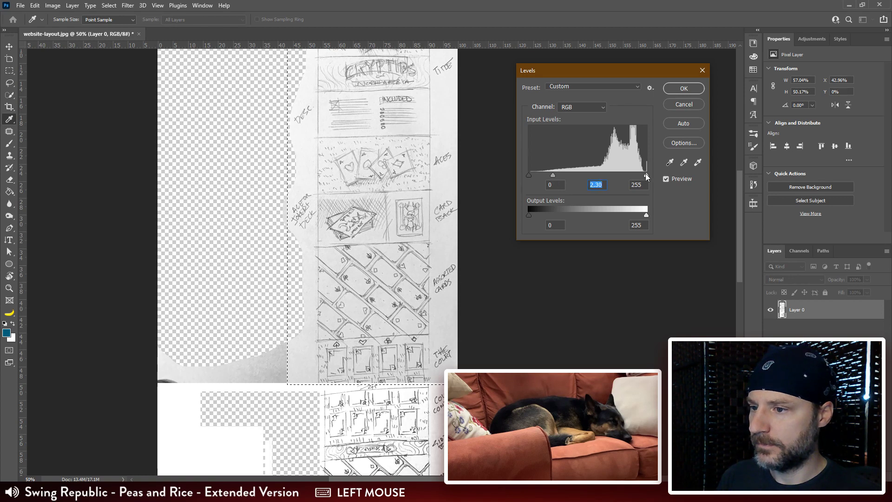
{"action": "left_click_drag", "start_coordinate": [646, 174], "coordinate": [626, 176]}
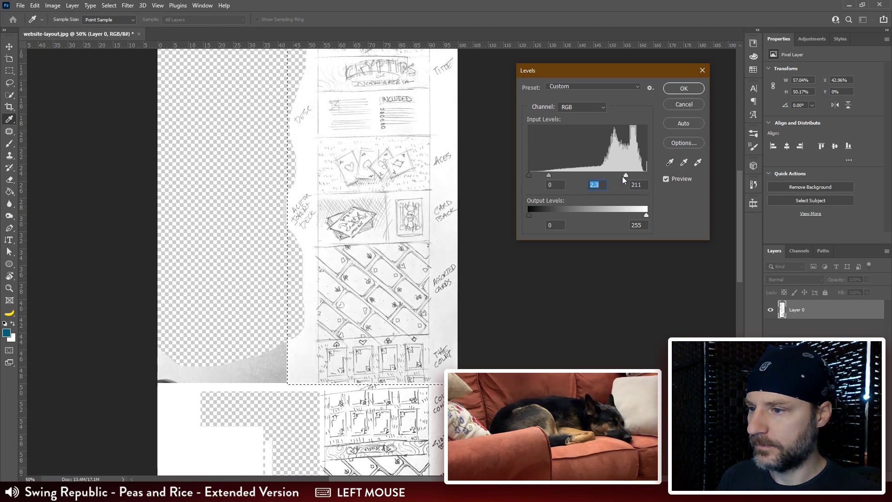
{"action": "left_click_drag", "start_coordinate": [553, 177], "coordinate": [555, 174]}
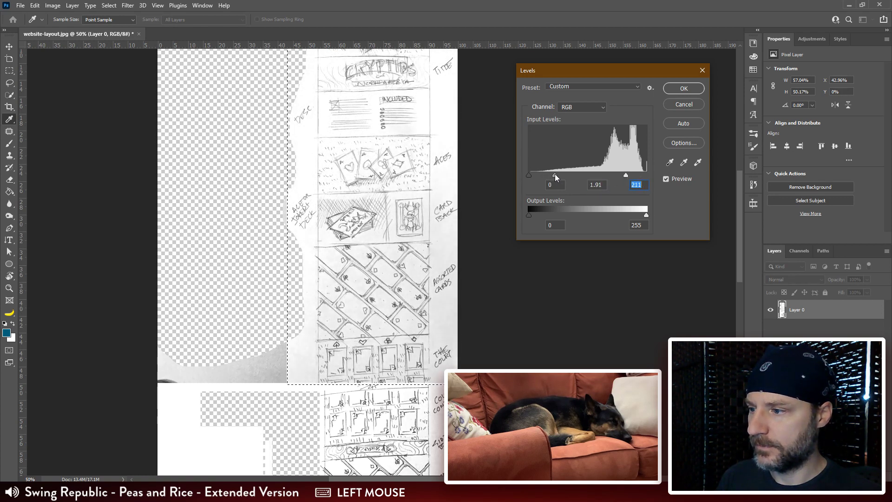
{"action": "left_click", "coordinate": [683, 89]}
{"action": "key", "text": "m"}
{"action": "key", "text": "ctrl+minus"}
{"action": "key", "text": "ctrl+minus"}
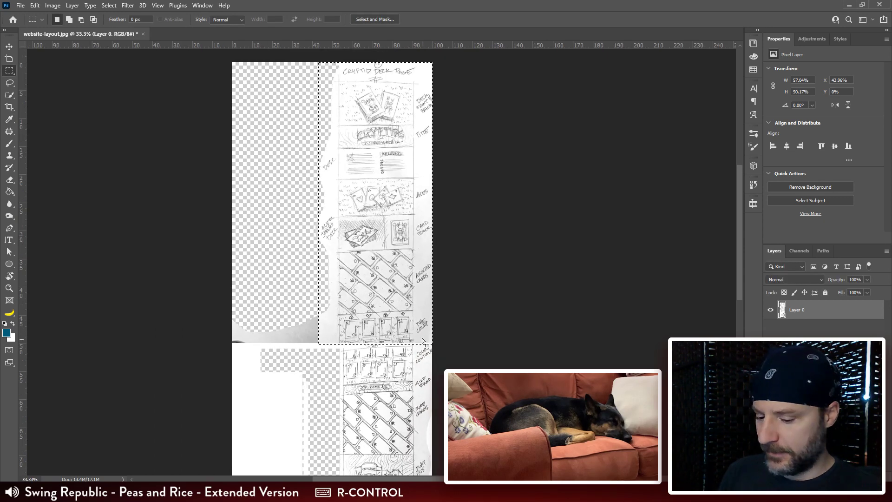
{"action": "left_click_drag", "start_coordinate": [401, 386], "coordinate": [401, 307]}
{"action": "key", "text": "v"}
{"action": "key", "text": "c"}
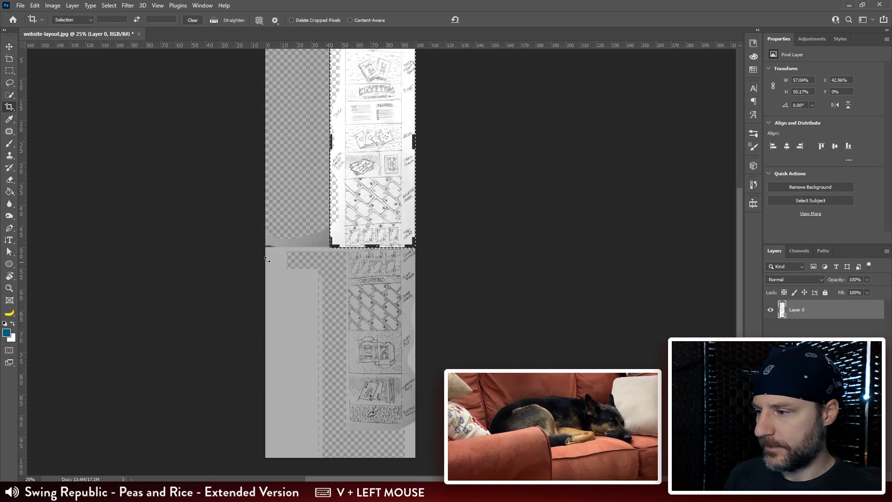
{"action": "key", "text": "Escape"}
Step: Clear the selection and crop the canvas to the joined column, trimming the empty left side and the strip below the sketch
{"action": "key", "text": "ctrl+d"}
{"action": "key", "text": "v"}
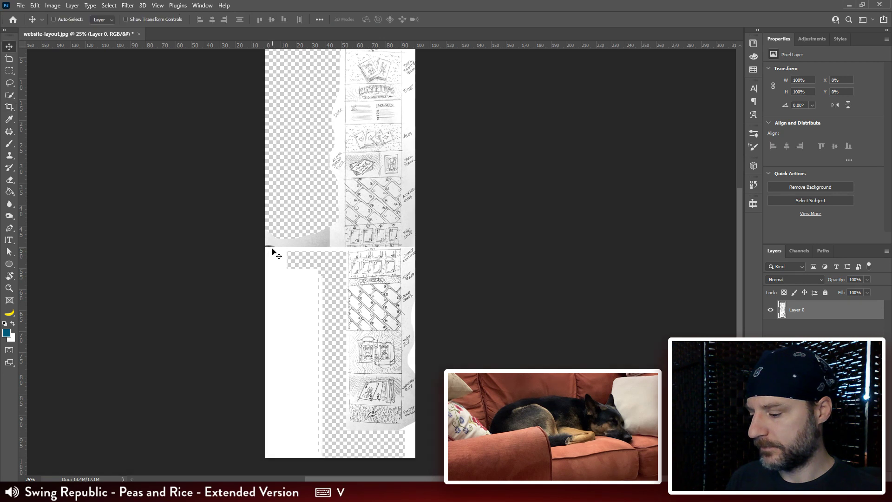
{"action": "key", "text": "c"}
{"action": "left_click_drag", "start_coordinate": [267, 245], "coordinate": [297, 246]}
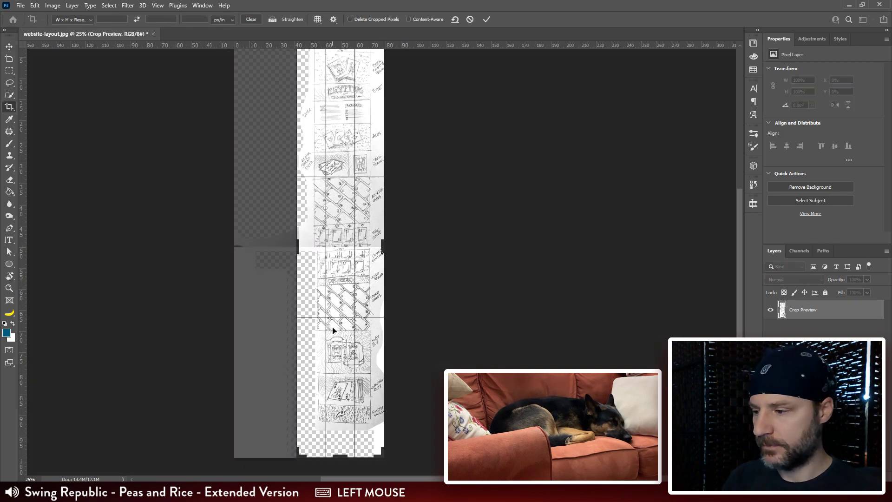
{"action": "left_click_drag", "start_coordinate": [337, 458], "coordinate": [337, 445]}
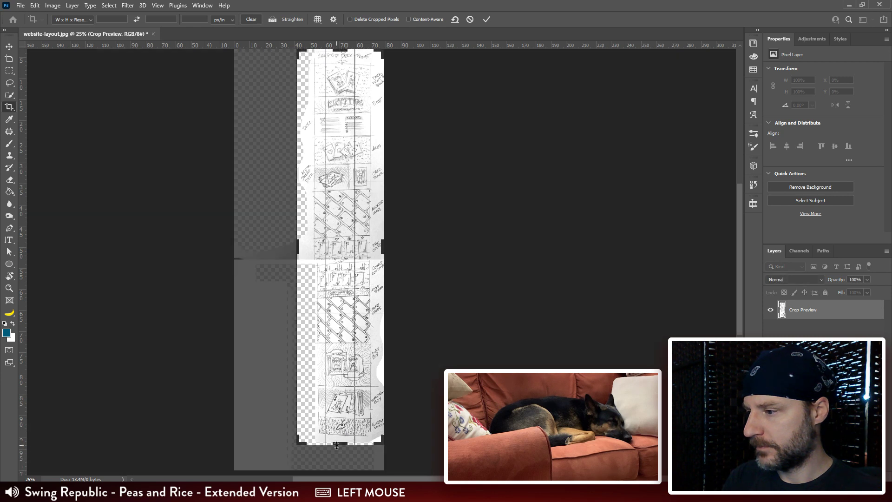
{"action": "key", "text": "Return"}
Step: Add a new empty layer and place it beneath the sketch layer
{"action": "left_click_drag", "start_coordinate": [415, 177], "coordinate": [372, 183]}
{"action": "key", "text": "g"}
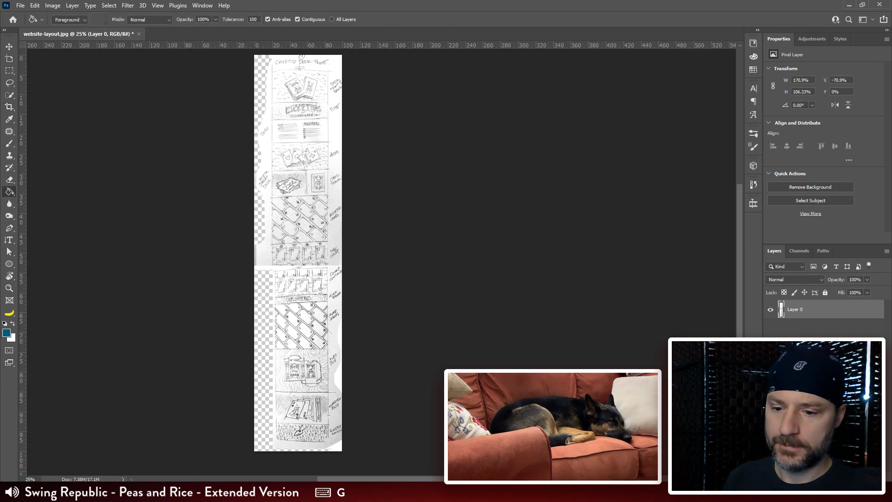
{"action": "left_click", "coordinate": [851, 477]}
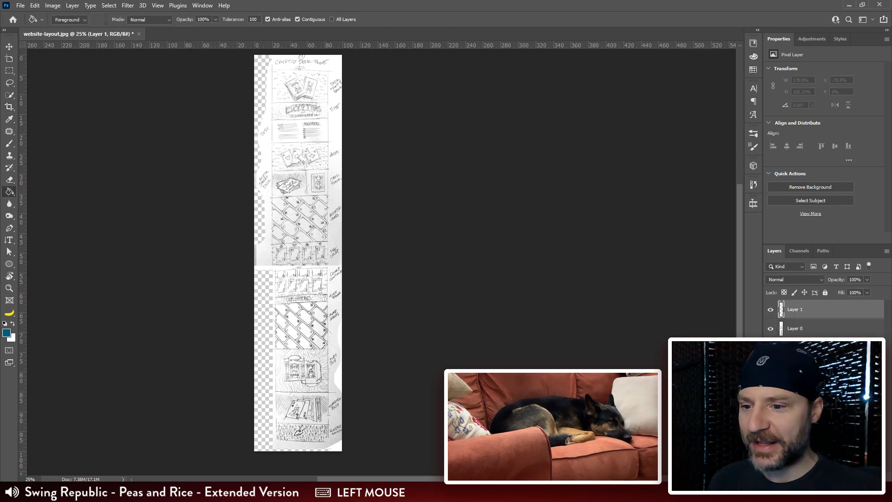
{"action": "key", "text": "ctrl+bracketleft"}
{"action": "key", "text": "ctrl+bracketright"}
{"action": "key", "text": "ctrl+bracketleft"}
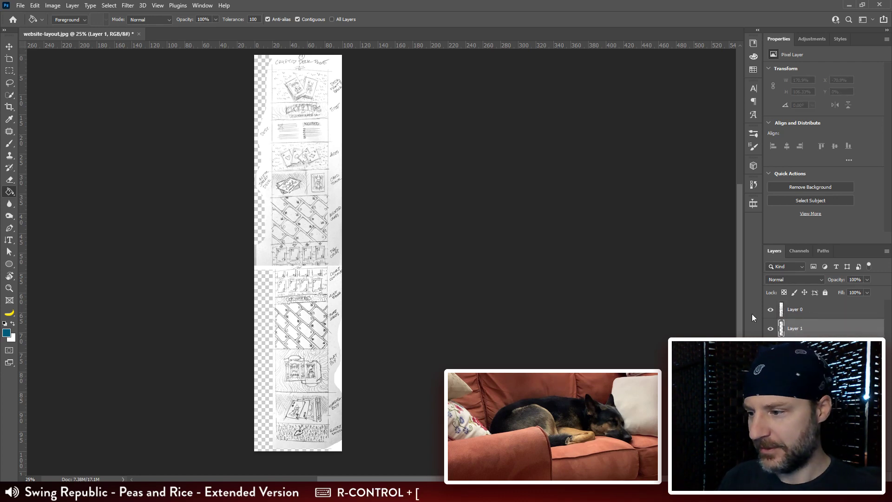
Step: Sample white from the blank paper and fill the new bottom layer with it using the Paint Bucket
{"action": "left_click_drag", "start_coordinate": [411, 361], "coordinate": [428, 318]}
{"action": "key", "text": "ctrl+plus"}
{"action": "key", "text": "ctrl+plus"}
{"action": "key", "text": "ctrl+plus"}
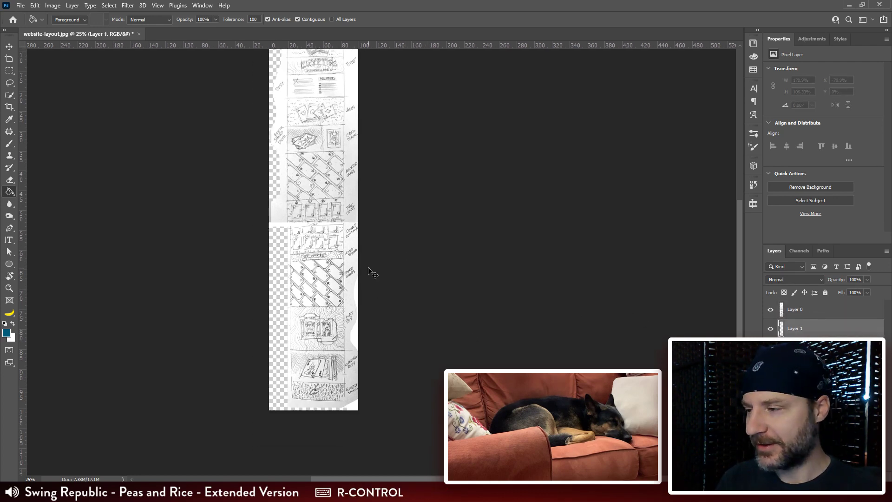
{"action": "left_click_drag", "start_coordinate": [367, 268], "coordinate": [488, 218]}
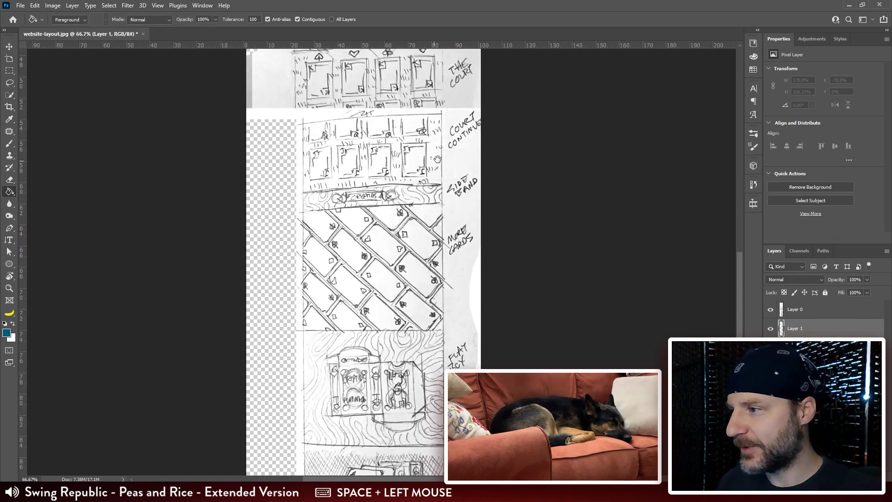
{"action": "left_click", "coordinate": [286, 113], "text": "alt"}
{"action": "left_click", "coordinate": [284, 168]}
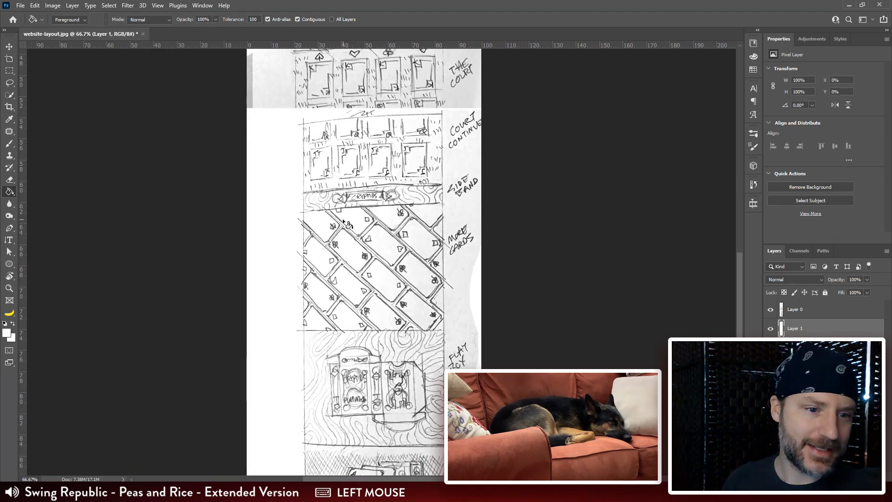
Step: Select the leftover grey strips along the page's left edge, delete them from Layer 0, and clear the selection
{"action": "key", "text": "ctrl+minus"}
{"action": "key", "text": "ctrl+minus"}
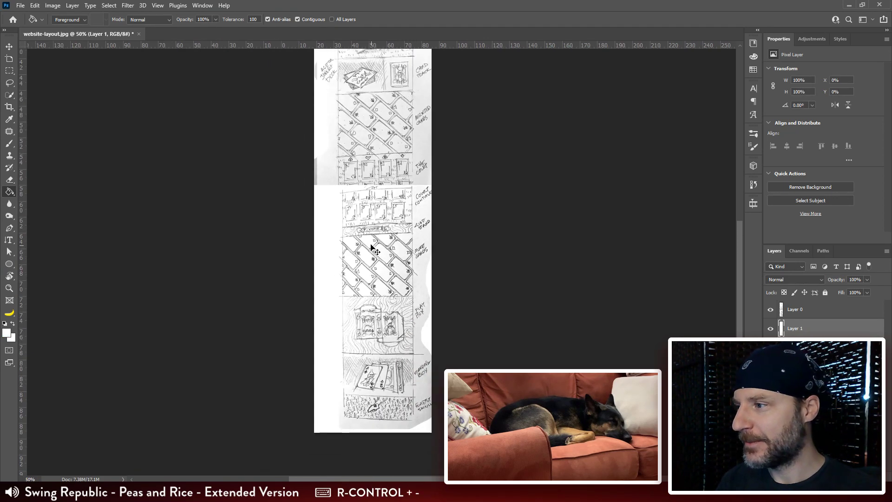
{"action": "left_click_drag", "start_coordinate": [372, 241], "coordinate": [312, 151]}
{"action": "key", "text": "m"}
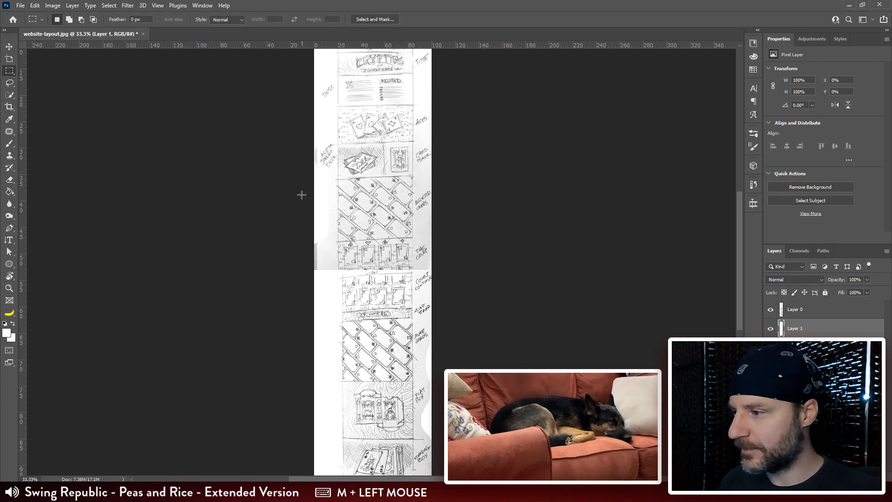
{"action": "left_click_drag", "start_coordinate": [299, 121], "coordinate": [305, 282]}
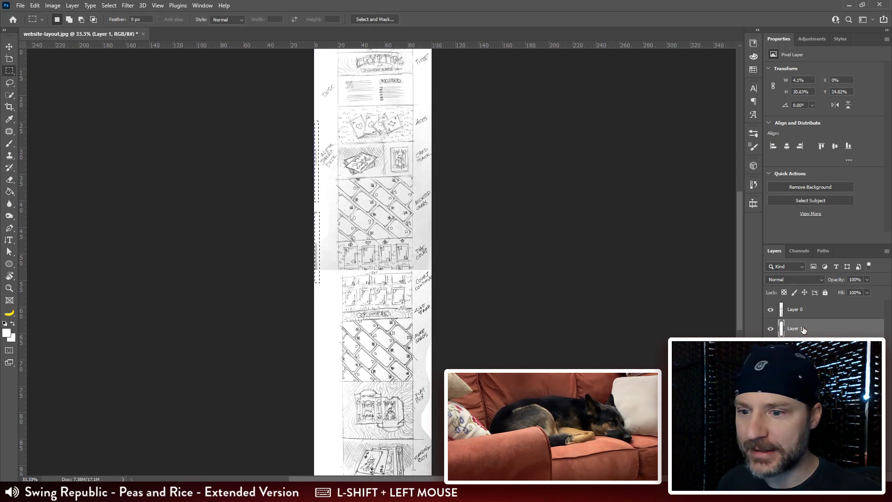
{"action": "left_click", "coordinate": [808, 315]}
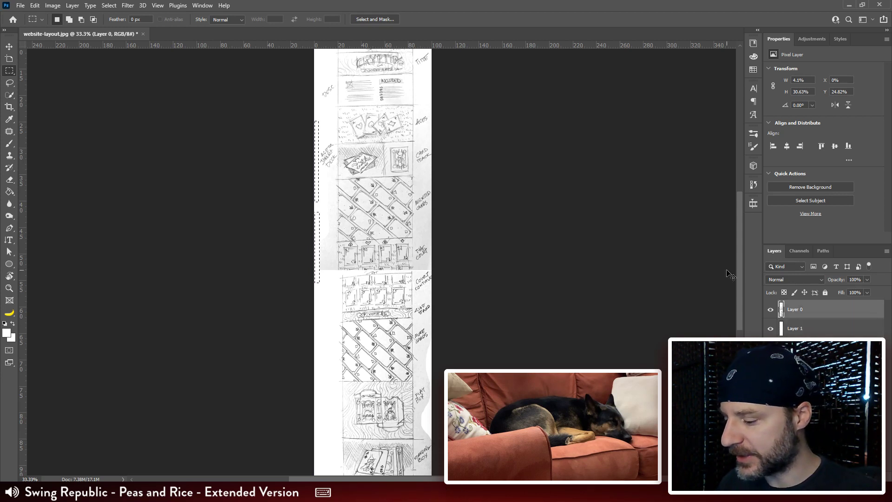
{"action": "key", "text": "ctrl+d"}
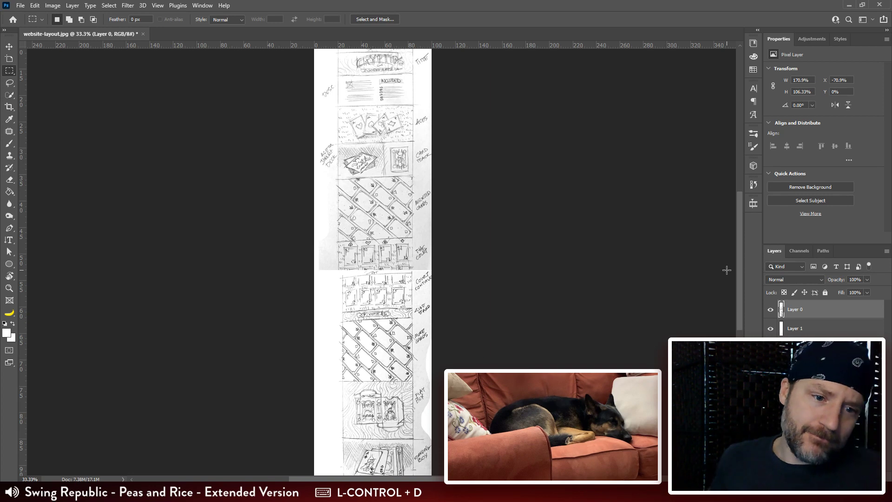
{"action": "left_click", "coordinate": [538, 4]}
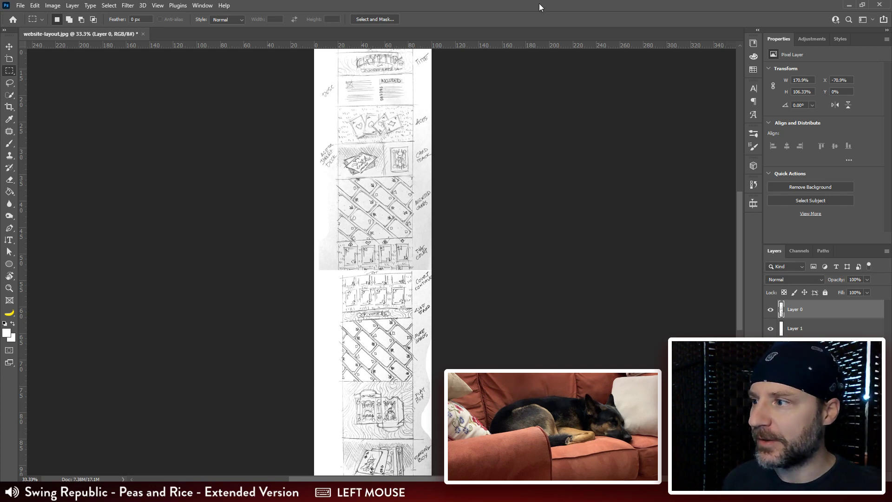
{"action": "mouse_move", "coordinate": [331, 123]}
{"action": "left_mouse_down"}
{"action": "mouse_move", "coordinate": [325, 164]}
{"action": "mouse_move", "coordinate": [315, 122]}
{"action": "left_mouse_up"}
{"action": "left_click_drag", "start_coordinate": [351, 373], "coordinate": [362, 291]}
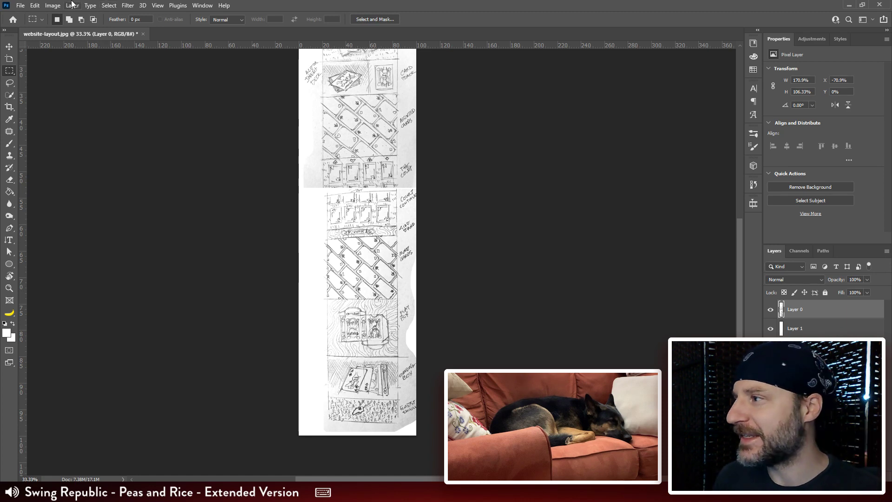
{"action": "left_click", "coordinate": [21, 6]}
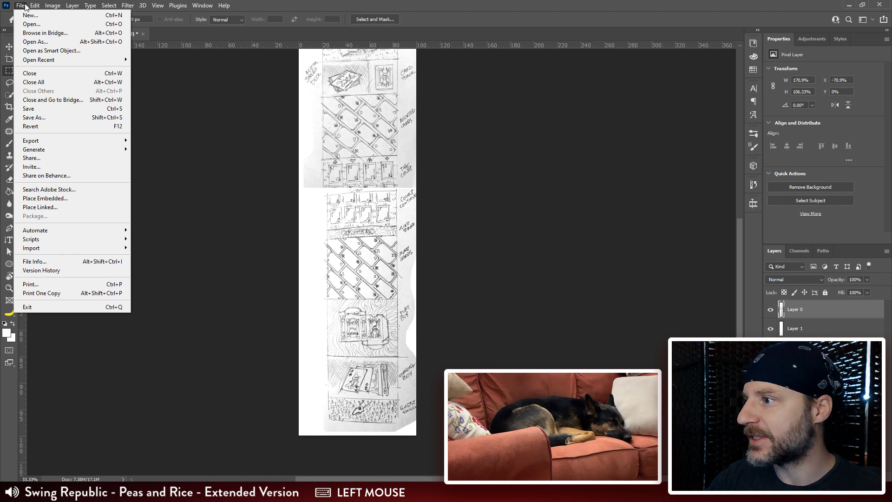
{"action": "left_click", "coordinate": [61, 117]}
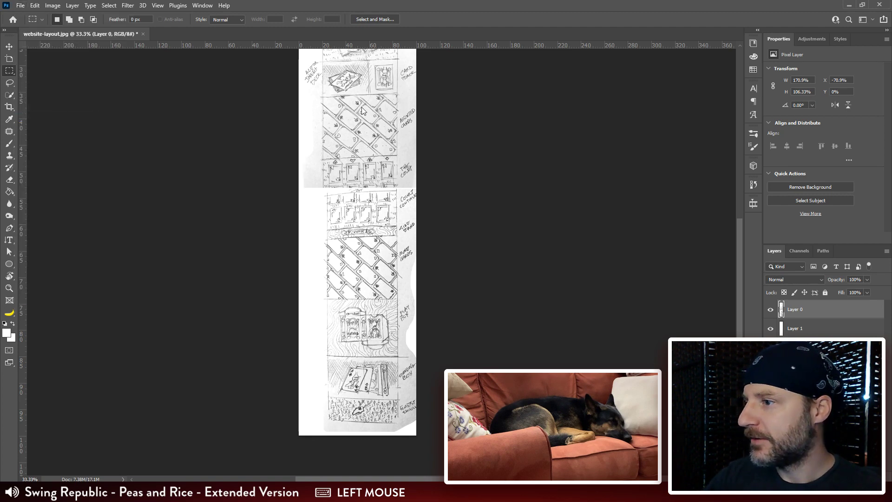
{"action": "left_click", "coordinate": [270, 26]}
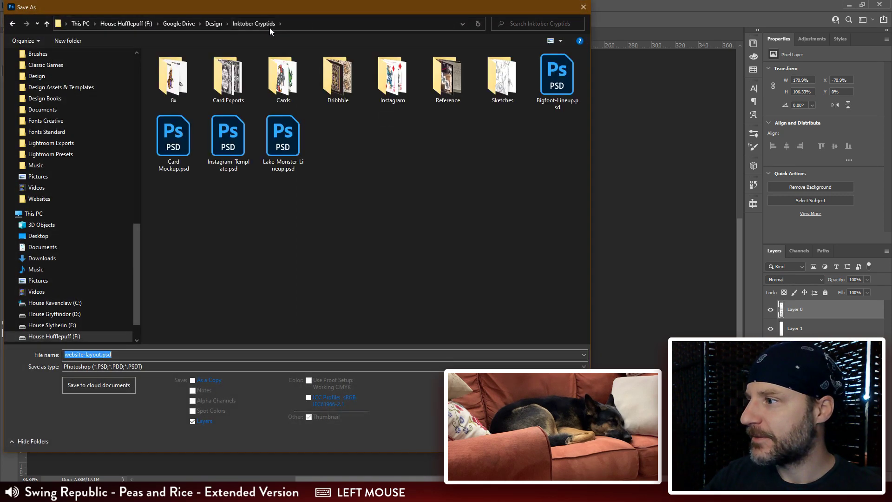
{"action": "double_click", "coordinate": [447, 76]}
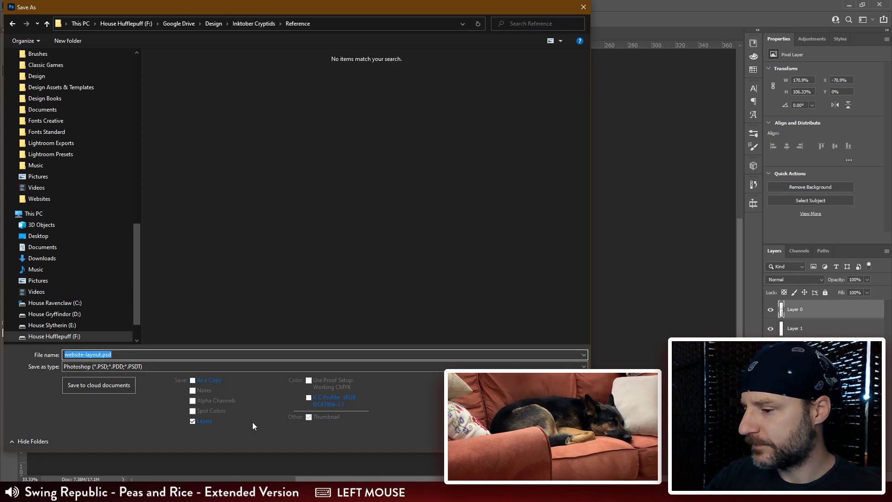
{"action": "left_click", "coordinate": [557, 441]}
Step: Export the sketch for web as a PNG-24 named website-layout.png into the Reference folder of Inktober Cryptids
{"action": "key", "text": "ctrl+shift+alt+s"}
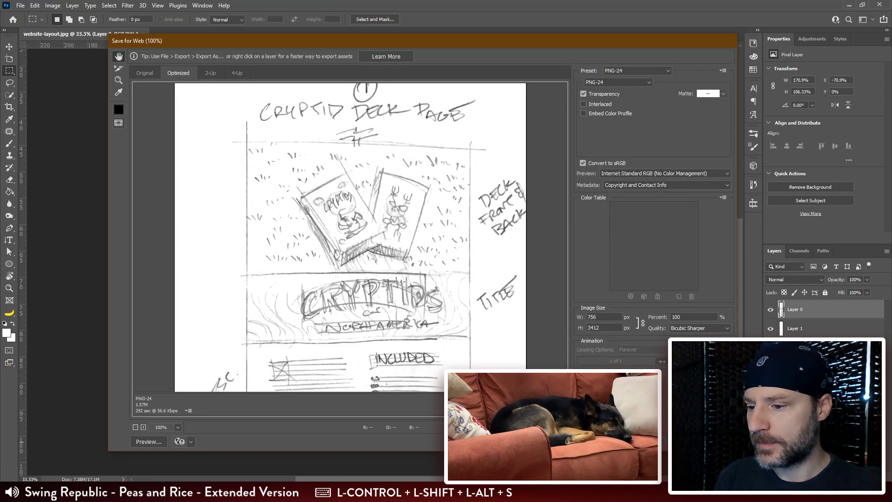
{"action": "left_click", "coordinate": [646, 441]}
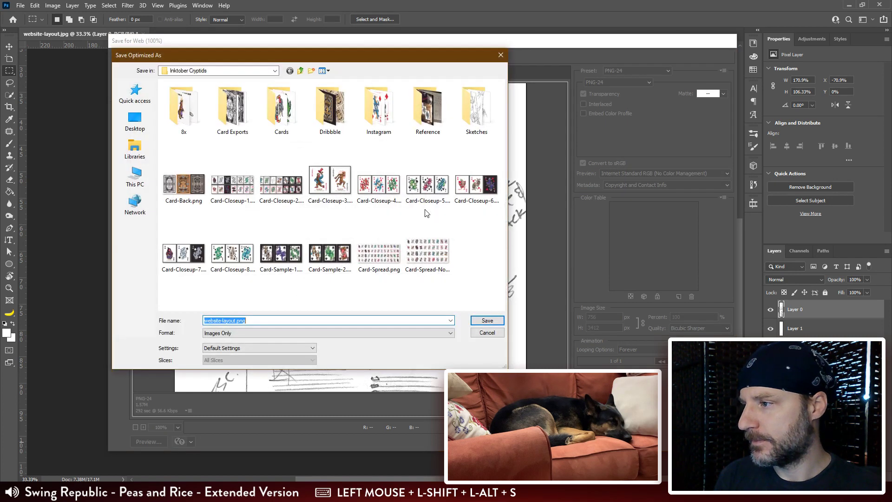
{"action": "double_click", "coordinate": [442, 121]}
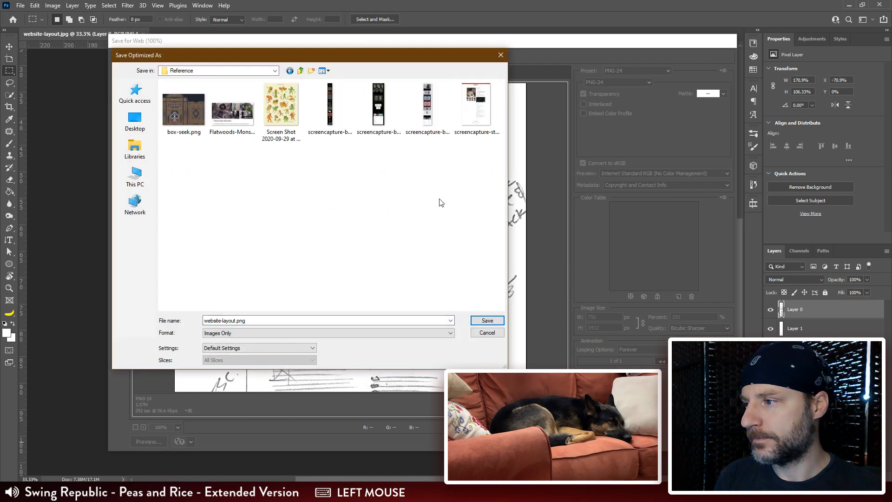
{"action": "left_click", "coordinate": [488, 320]}
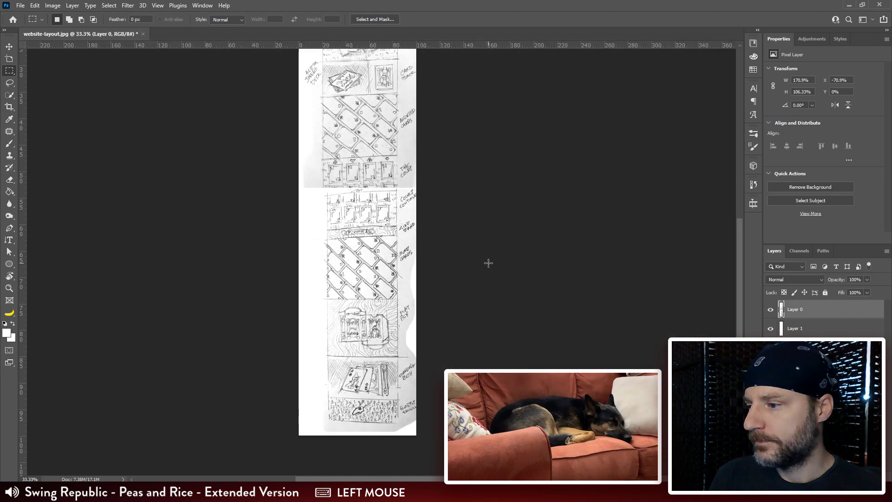
Step: Examine the cleaned layout sketch at 100%, from the lower card sections up to the page heading
{"action": "key", "text": "ctrl+plus"}
{"action": "key", "text": "ctrl+plus"}
{"action": "key", "text": "ctrl+plus"}
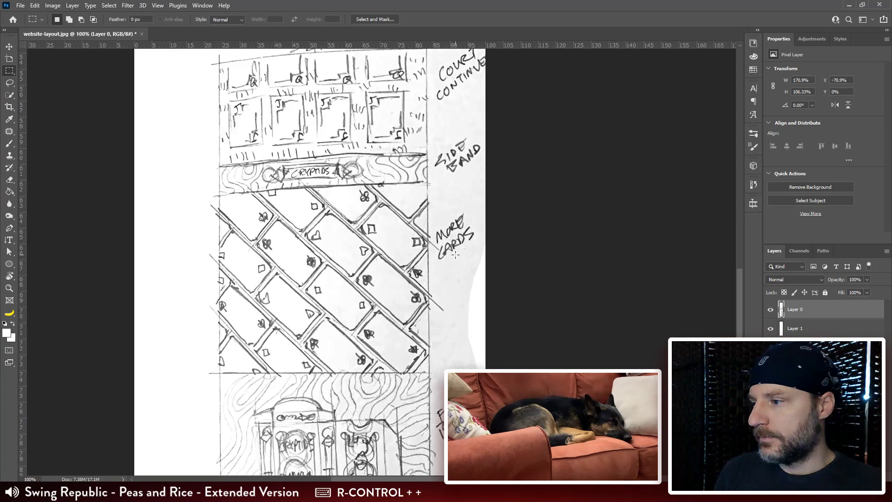
{"action": "left_click_drag", "start_coordinate": [411, 51], "coordinate": [385, 467]}
{"action": "left_click_drag", "start_coordinate": [381, 56], "coordinate": [335, 421]}
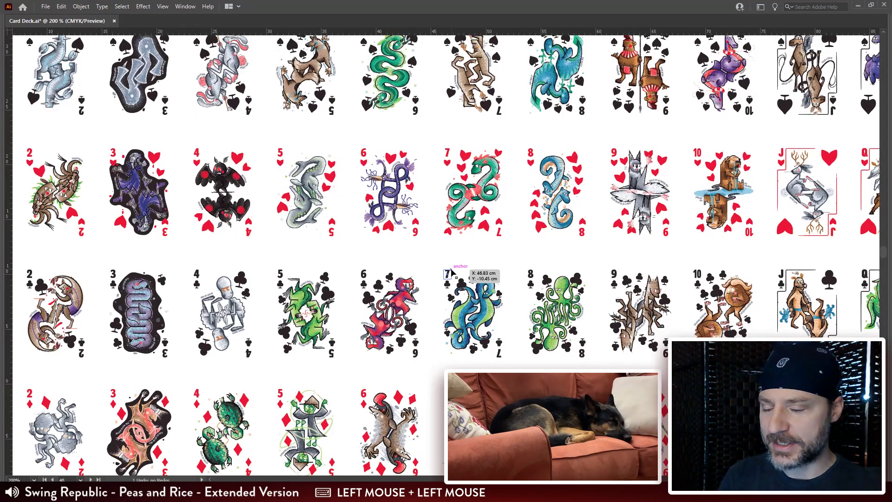
{"action": "key", "text": "ctrl+minus"}
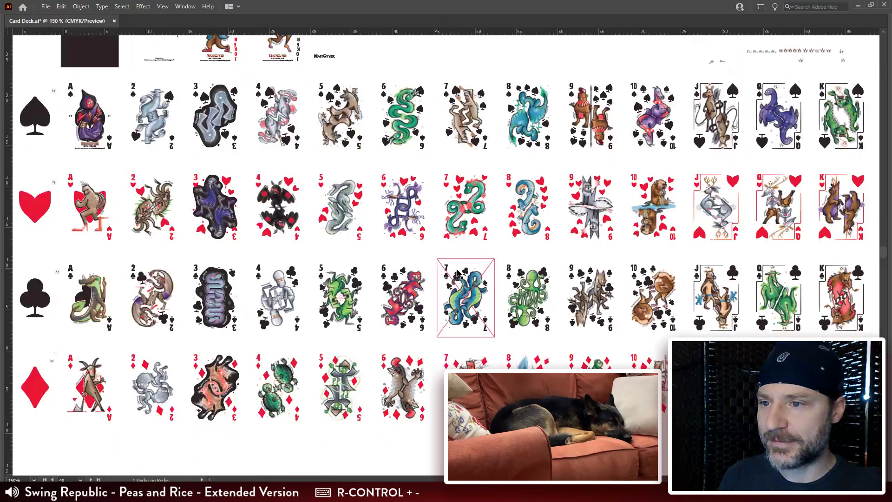
Step: Switch to Illustrator and display the card deck's artboards with the guides hidden
{"action": "left_click_drag", "start_coordinate": [705, 270], "coordinate": [648, 269]}
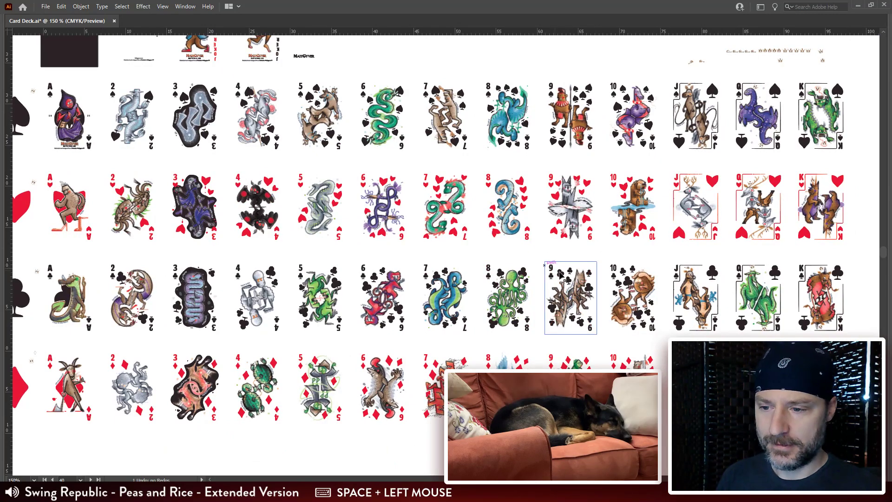
{"action": "key", "text": "ctrl+semicolon"}
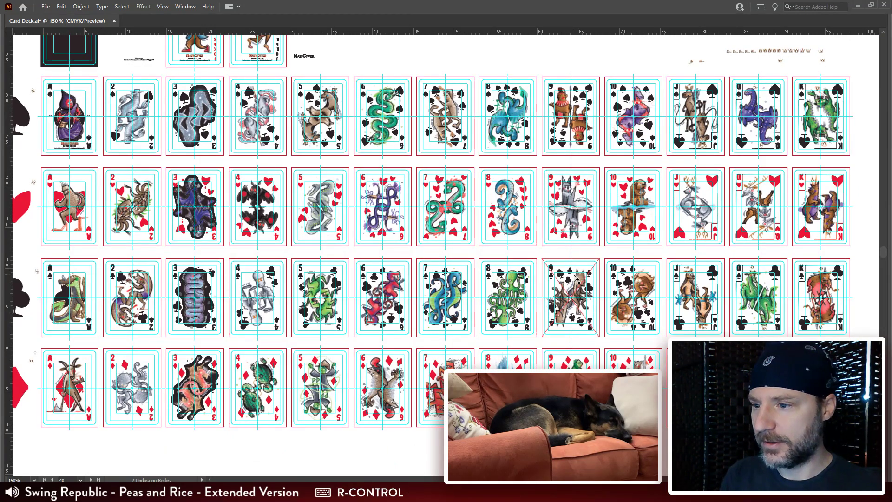
{"action": "key", "text": "ctrl+h"}
{"action": "mouse_move", "coordinate": [473, 251]}
{"action": "left_mouse_down"}
{"action": "mouse_move", "coordinate": [487, 261]}
{"action": "mouse_move", "coordinate": [469, 234]}
{"action": "left_mouse_up"}
{"action": "key", "text": "ctrl+semicolon"}
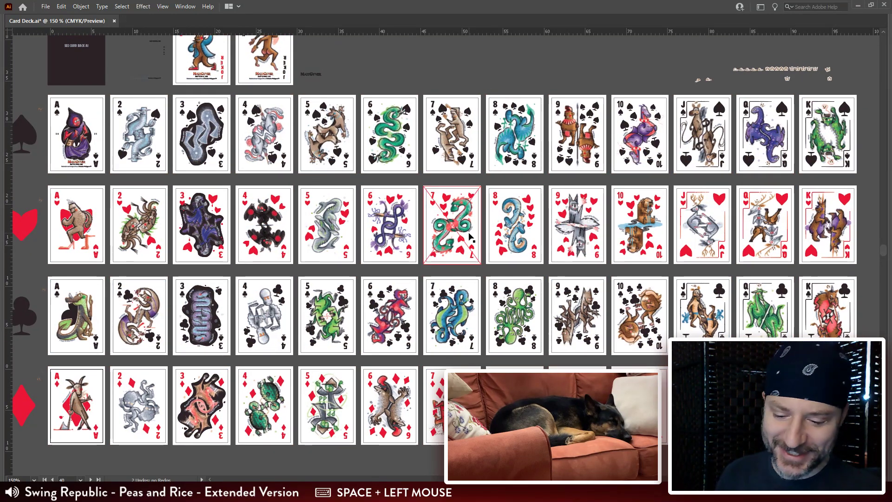
Step: Examine the card artwork across the suit rows at 300%, from the aces and number cards to the face cards
{"action": "key", "text": "ctrl+plus"}
{"action": "key", "text": "ctrl+plus"}
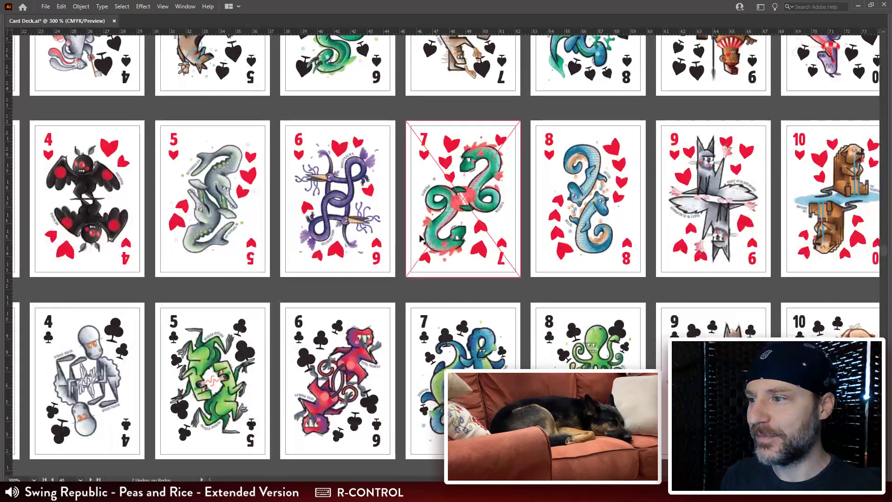
{"action": "left_click_drag", "start_coordinate": [420, 238], "coordinate": [543, 267]}
{"action": "key", "text": "v"}
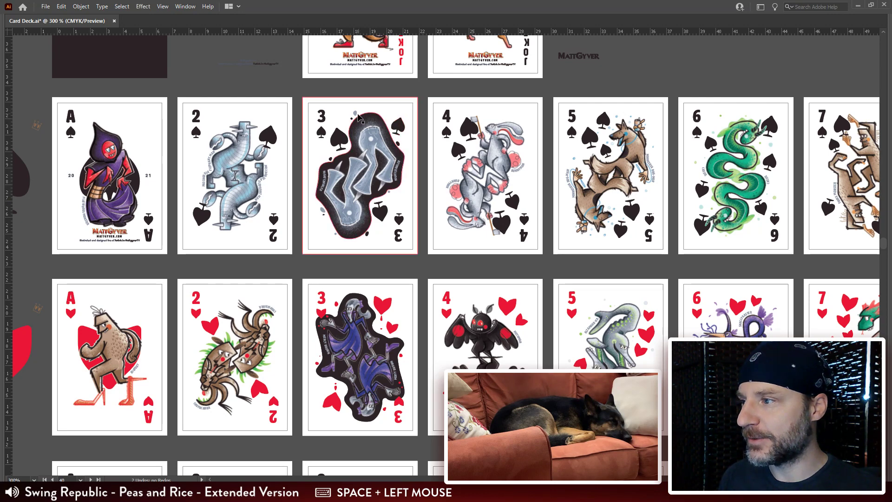
{"action": "left_click_drag", "start_coordinate": [352, 246], "coordinate": [328, 85]}
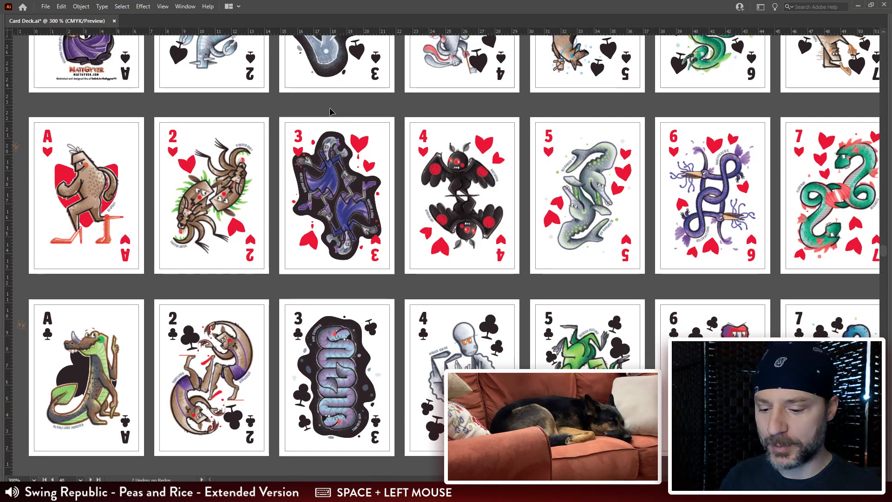
{"action": "left_click_drag", "start_coordinate": [363, 336], "coordinate": [336, 197]}
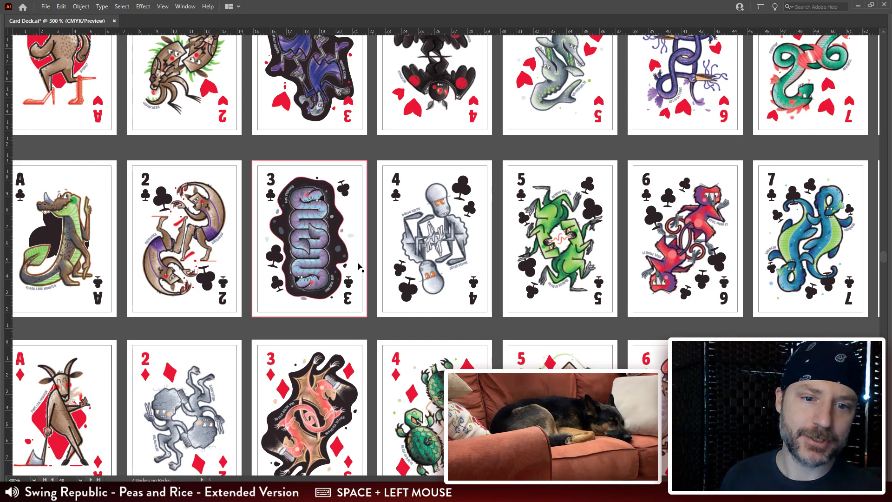
{"action": "left_click_drag", "start_coordinate": [379, 274], "coordinate": [66, 260]}
{"action": "left_click_drag", "start_coordinate": [670, 238], "coordinate": [35, 366]}
{"action": "left_click_drag", "start_coordinate": [687, 112], "coordinate": [670, 278]}
{"action": "left_click", "coordinate": [697, 170]}
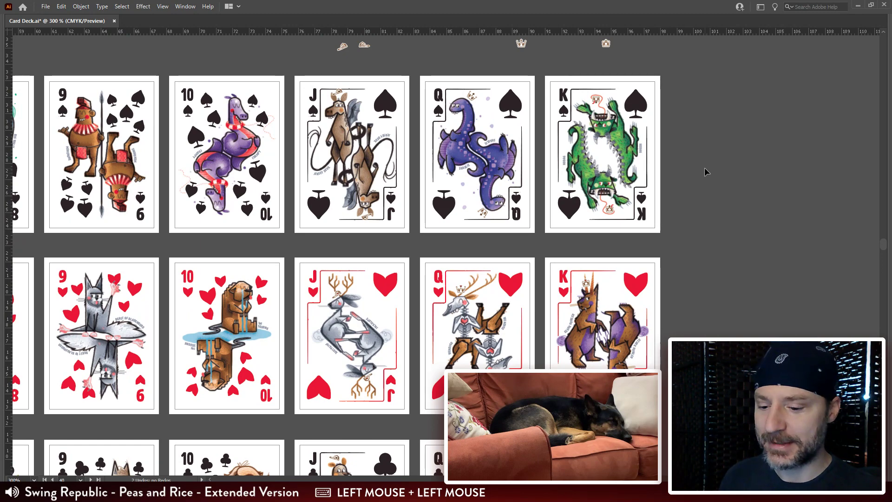
Step: Examine the jack, queen and king cards of all four suits at 400%
{"action": "key", "text": "ctrl+equal"}
{"action": "left_click_drag", "start_coordinate": [705, 173], "coordinate": [605, 251]}
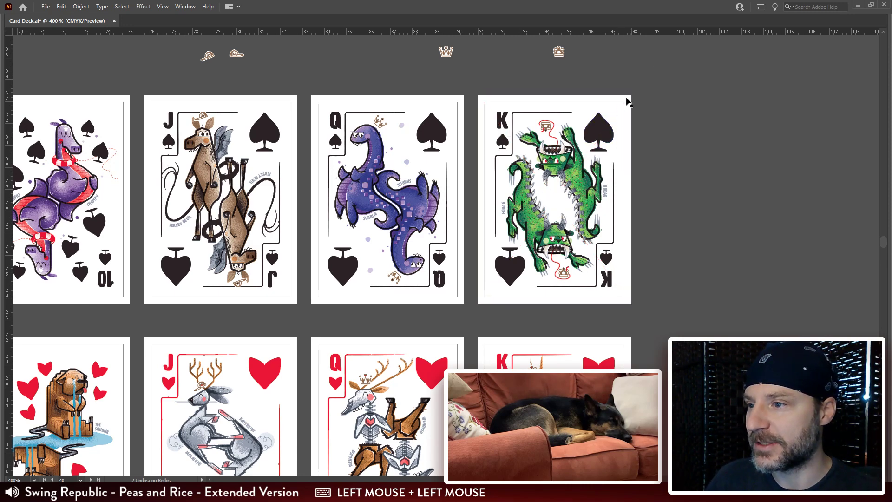
{"action": "scroll", "coordinate": [678, 162], "scroll_direction": "down", "scroll_amount": 5}
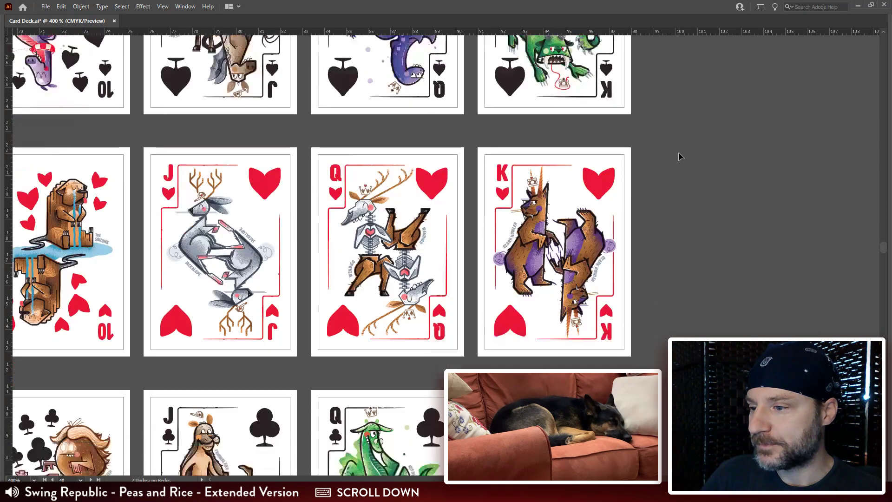
{"action": "scroll", "coordinate": [678, 152], "scroll_direction": "down", "scroll_amount": 6}
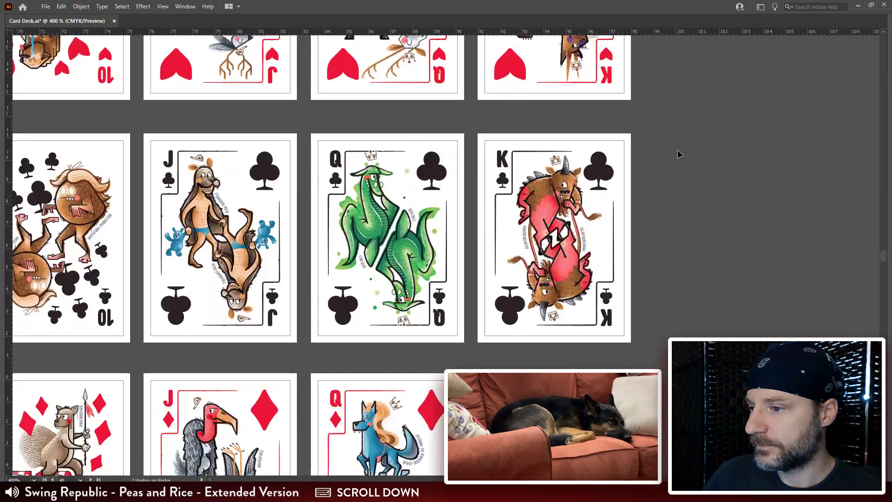
{"action": "scroll", "coordinate": [745, 230], "scroll_direction": "down", "scroll_amount": 1}
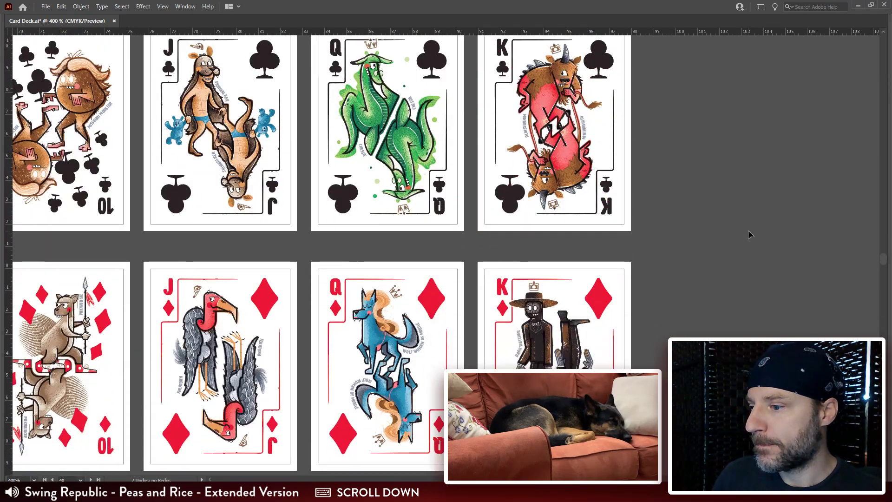
{"action": "left_click_drag", "start_coordinate": [387, 235], "coordinate": [438, 228]}
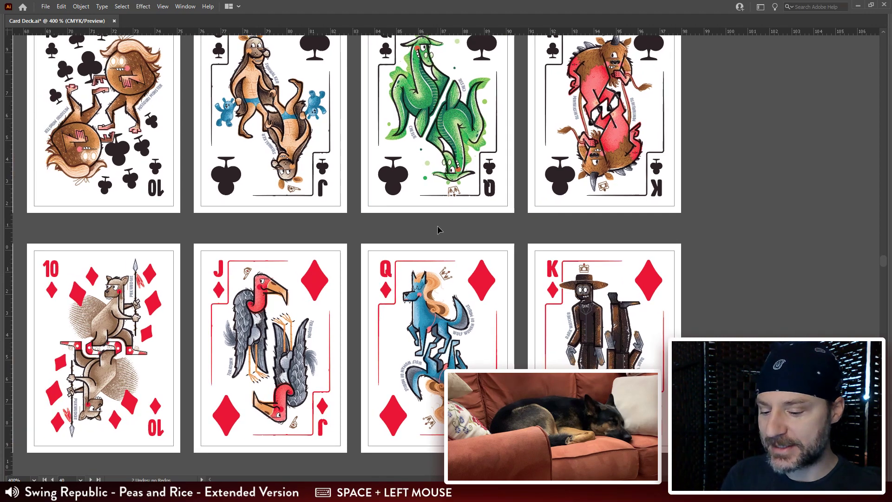
Step: Open Card Back.ai from the Inktober Cryptids folder
{"action": "key", "text": "ctrl"}
{"action": "key", "text": "ctrl+o"}
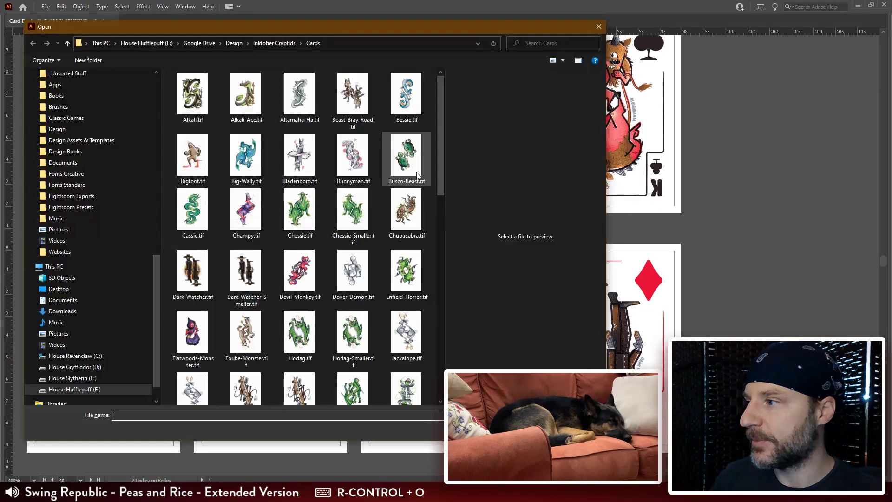
{"action": "left_click", "coordinate": [267, 43]}
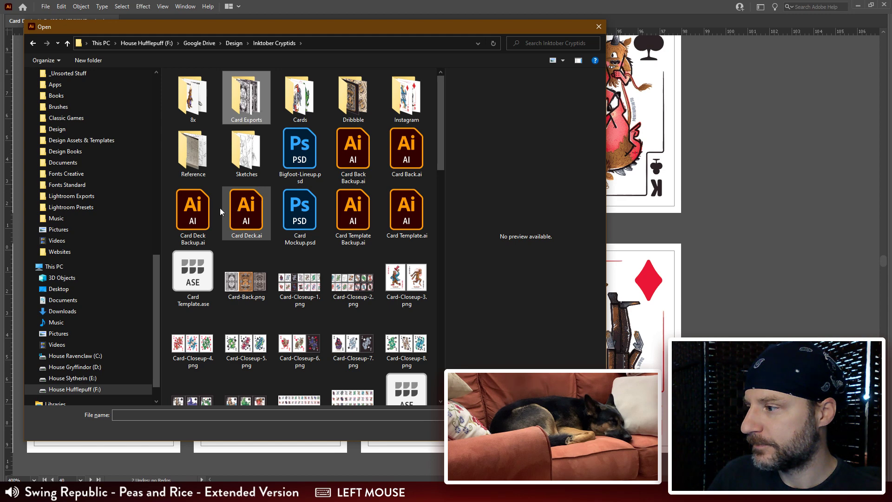
{"action": "scroll", "coordinate": [285, 205], "scroll_direction": "down", "scroll_amount": 5}
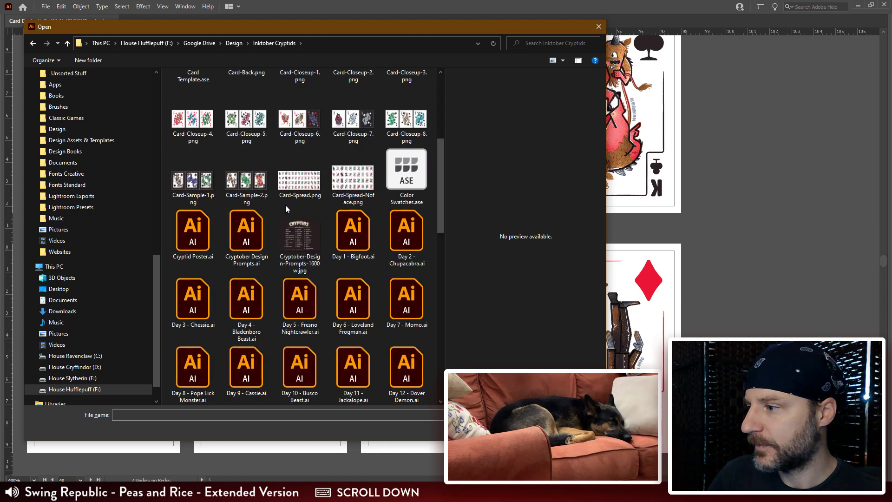
{"action": "left_click_drag", "start_coordinate": [441, 190], "coordinate": [425, 125]}
{"action": "left_click", "coordinate": [405, 145]}
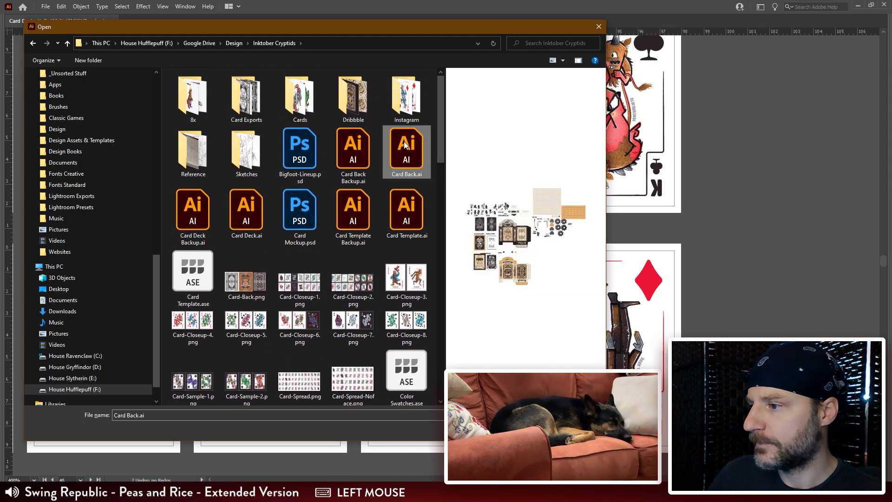
{"action": "double_click", "coordinate": [404, 144]}
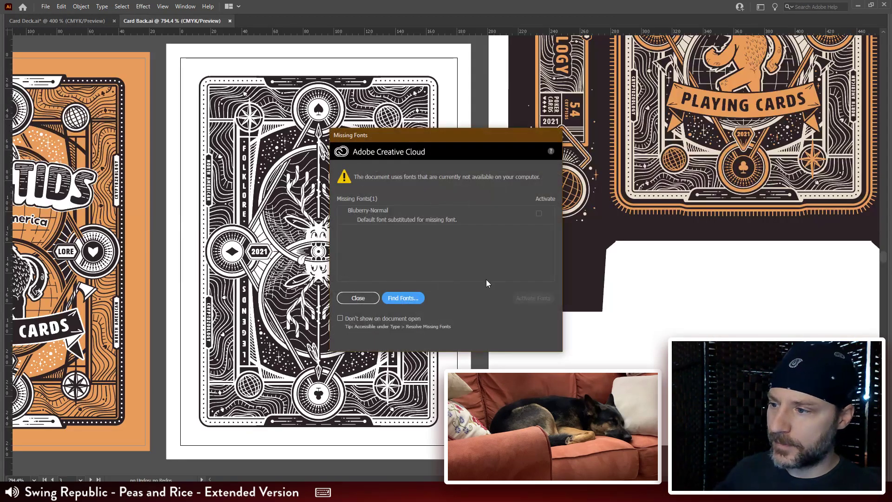
Step: Replace every use of the missing Bluberry Normal font with BluberryRegular-Normal and close the font replacement
{"action": "left_click", "coordinate": [403, 298]}
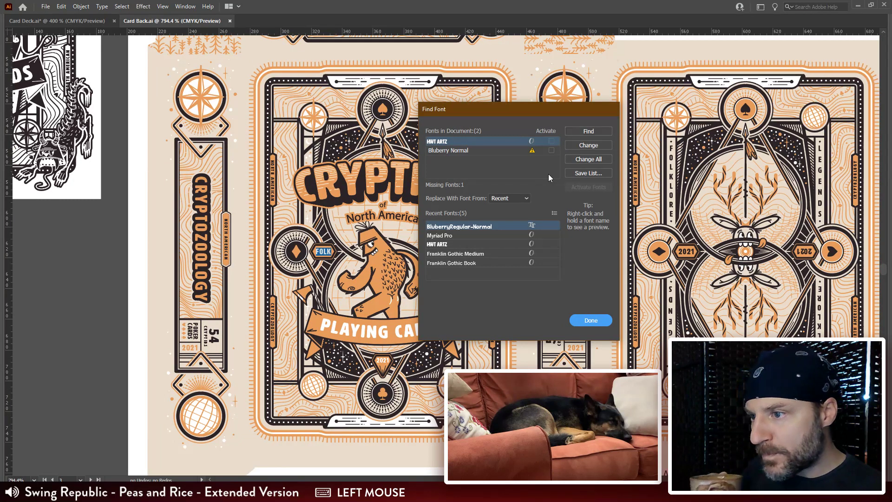
{"action": "left_click", "coordinate": [477, 151]}
{"action": "left_click", "coordinate": [581, 161]}
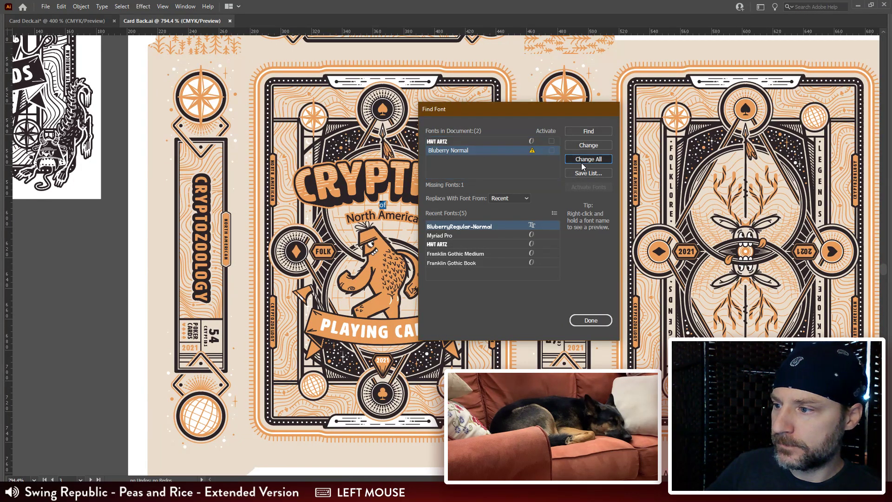
{"action": "left_click", "coordinate": [598, 320]}
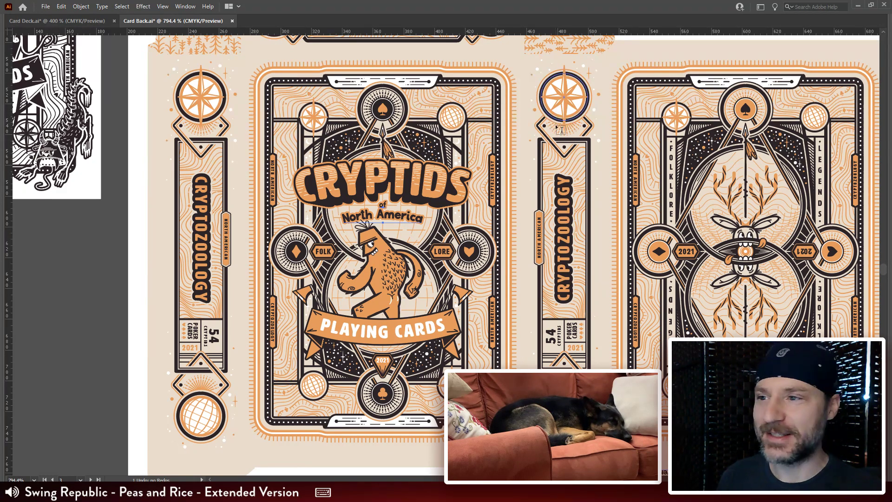
{"action": "left_click_drag", "start_coordinate": [600, 84], "coordinate": [535, 144]}
{"action": "left_click", "coordinate": [730, 77]}
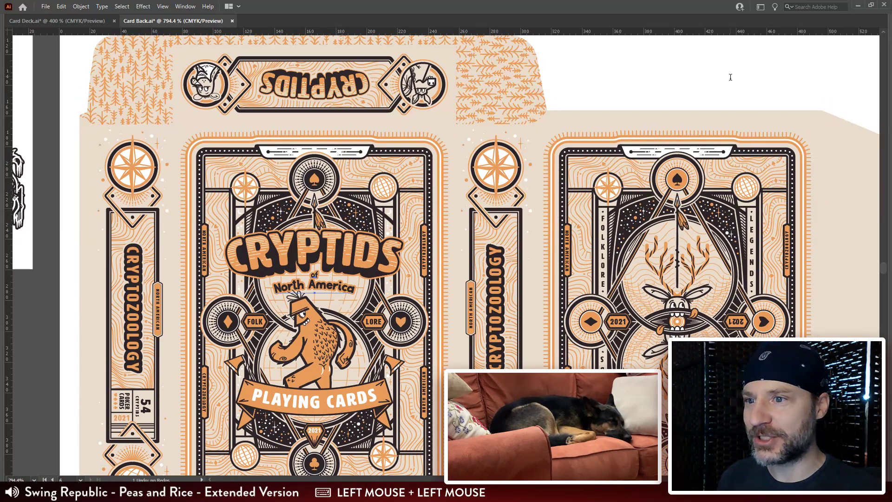
{"action": "key", "text": "Escape"}
{"action": "key", "text": "v"}
{"action": "left_click", "coordinate": [760, 83]}
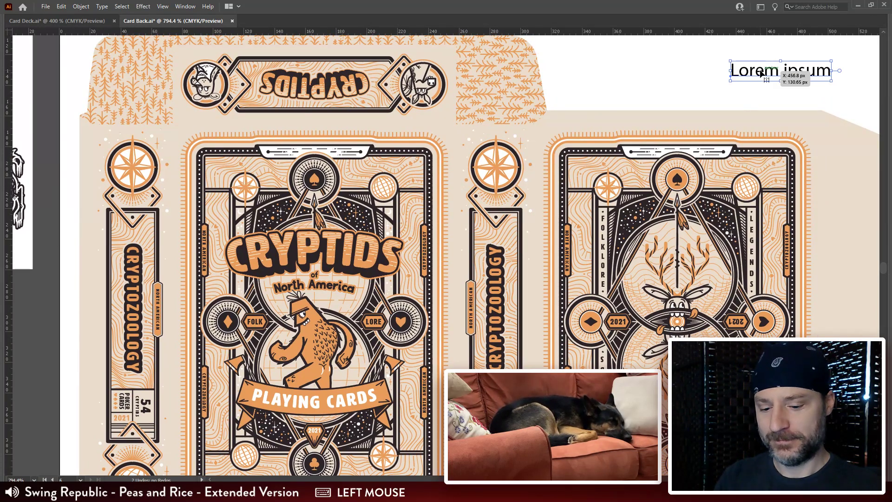
{"action": "key", "text": "Delete"}
{"action": "left_click_drag", "start_coordinate": [548, 199], "coordinate": [526, 125]}
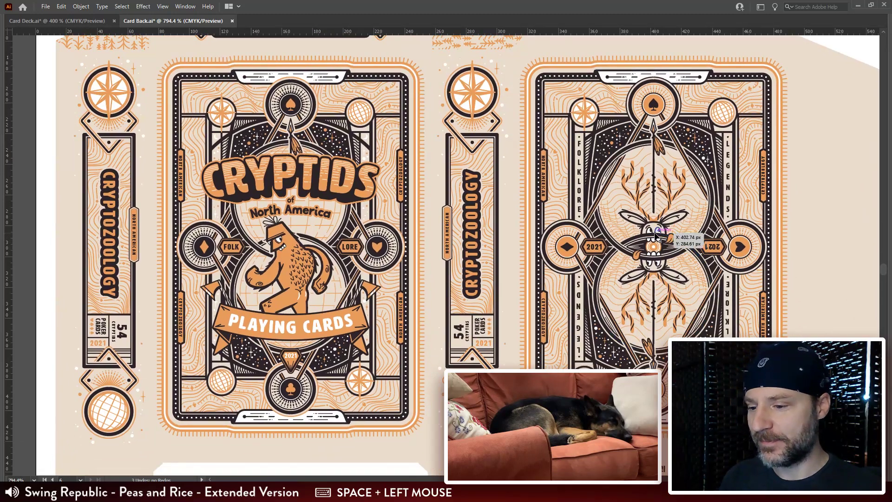
Step: Review the flat box artwork in Card Back.ai at 600% and the club and diamond rows in Card Deck.ai at 300%
{"action": "key", "text": "ctrl+minus"}
{"action": "left_click_drag", "start_coordinate": [664, 290], "coordinate": [561, 303]}
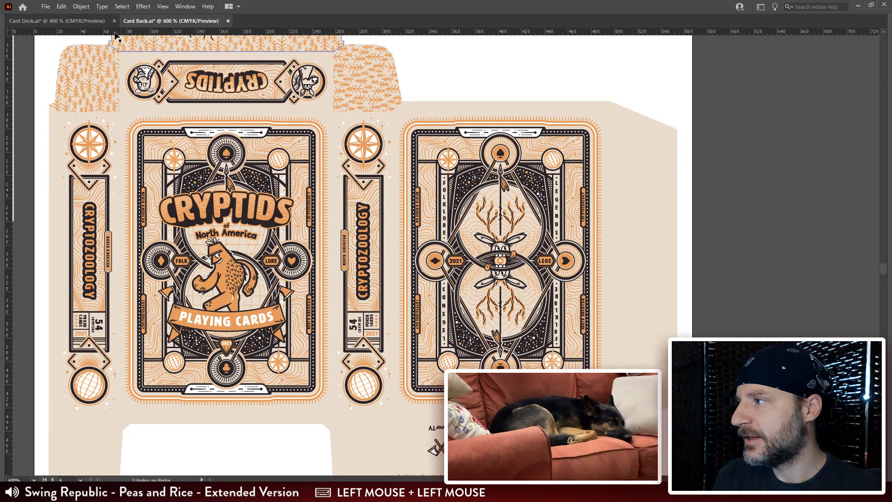
{"action": "left_click", "coordinate": [88, 22]}
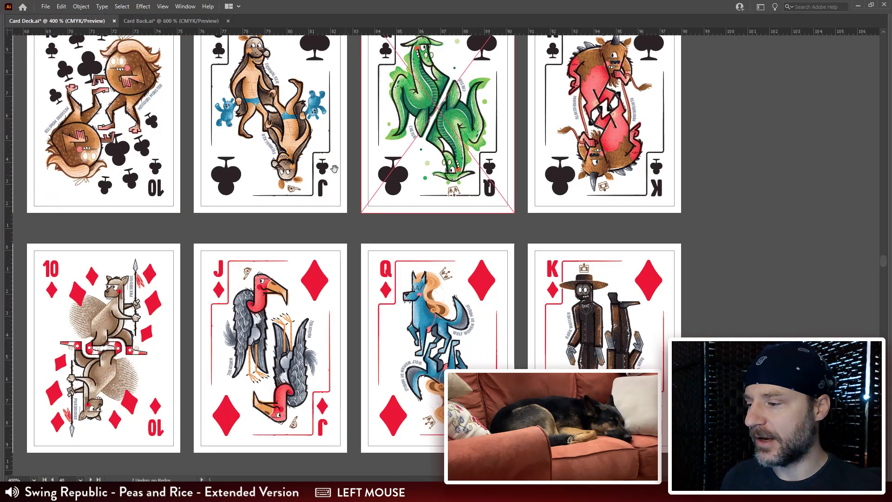
{"action": "left_click_drag", "start_coordinate": [300, 154], "coordinate": [561, 248]}
{"action": "key", "text": "ctrl+minus"}
{"action": "left_click_drag", "start_coordinate": [270, 220], "coordinate": [450, 220]}
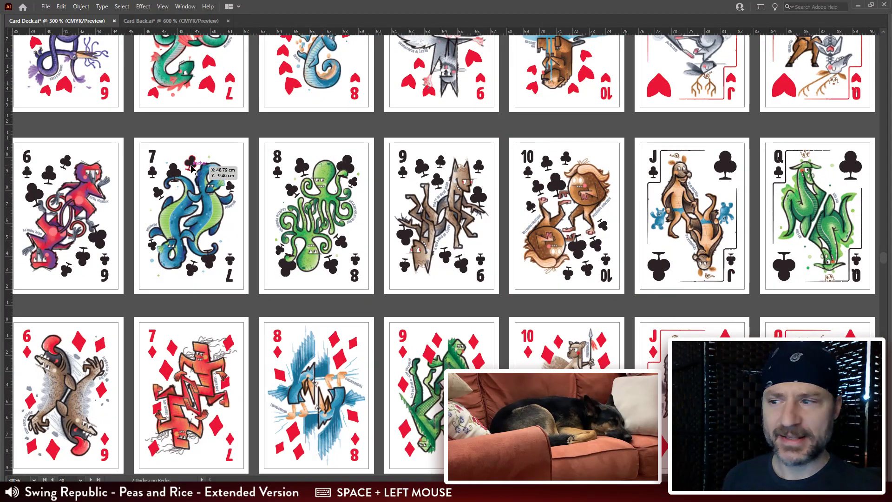
Step: Switch to Photoshop and review the website layout sketch from the deck front and back section down to the court cards
{"action": "key", "text": "alt+Tab"}
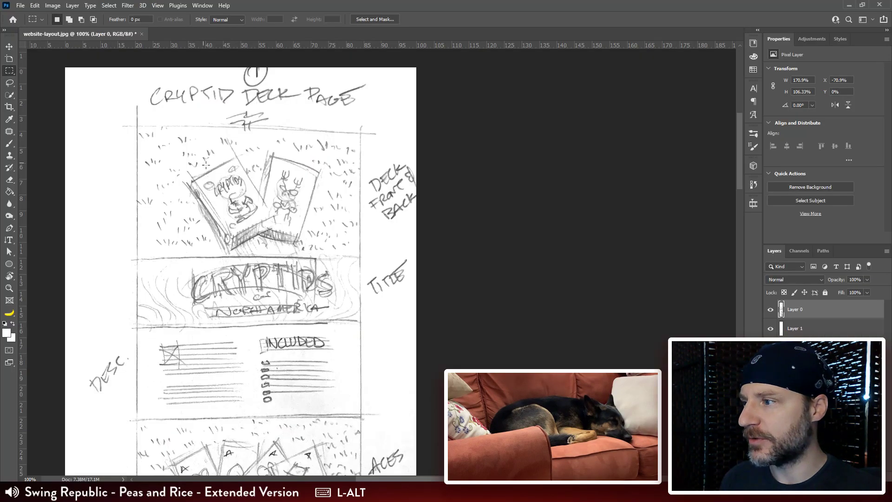
{"action": "left_click_drag", "start_coordinate": [383, 419], "coordinate": [379, 306]}
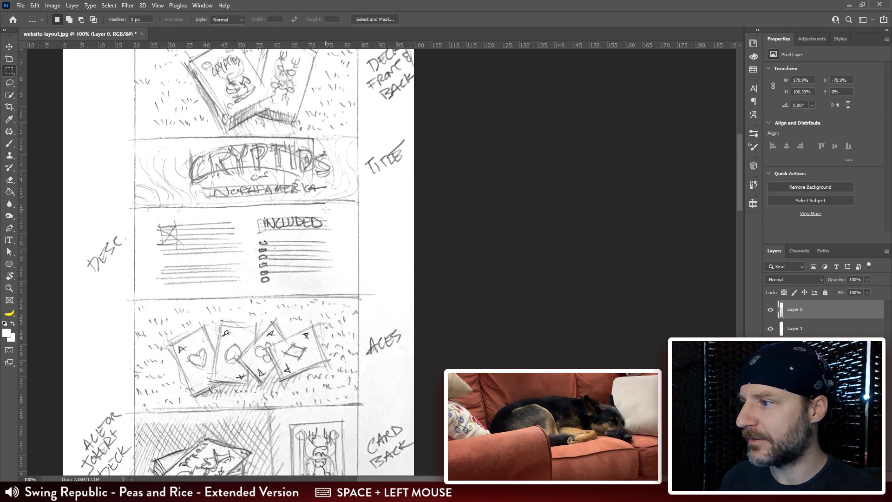
{"action": "left_click_drag", "start_coordinate": [386, 431], "coordinate": [391, 258]}
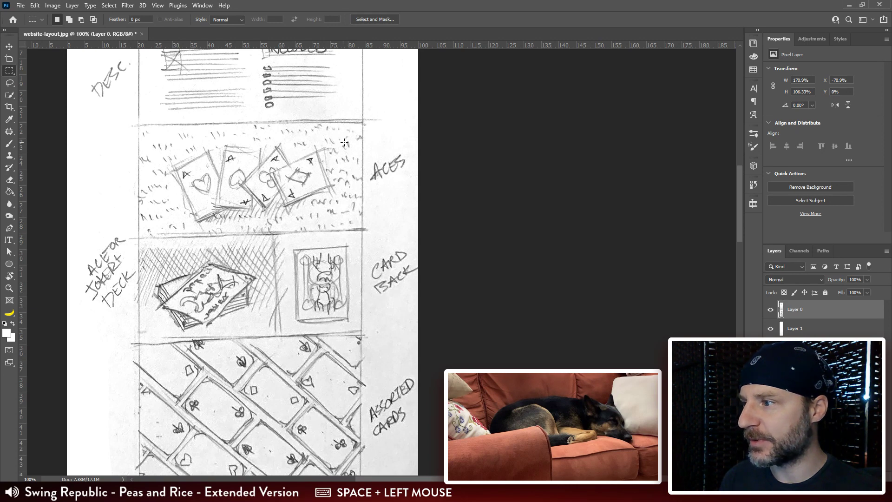
{"action": "left_click_drag", "start_coordinate": [312, 285], "coordinate": [305, 154]}
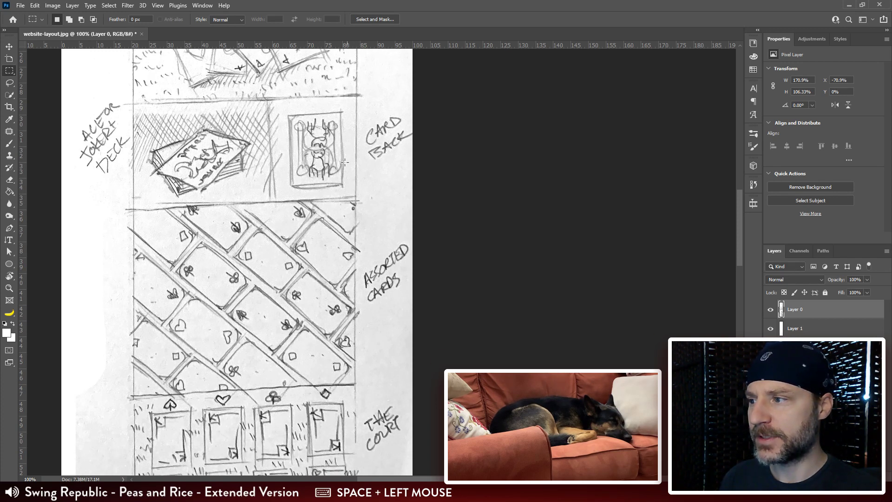
{"action": "left_click_drag", "start_coordinate": [290, 165], "coordinate": [274, 46]}
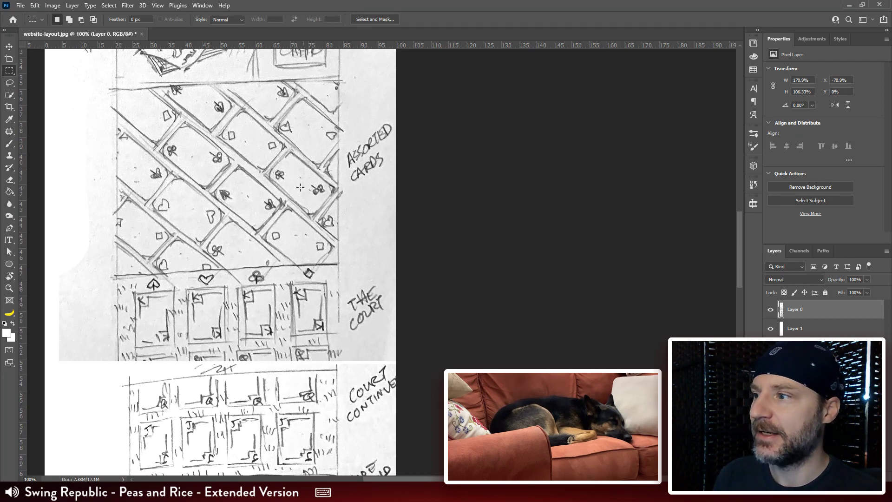
{"action": "left_click_drag", "start_coordinate": [314, 230], "coordinate": [305, 40]}
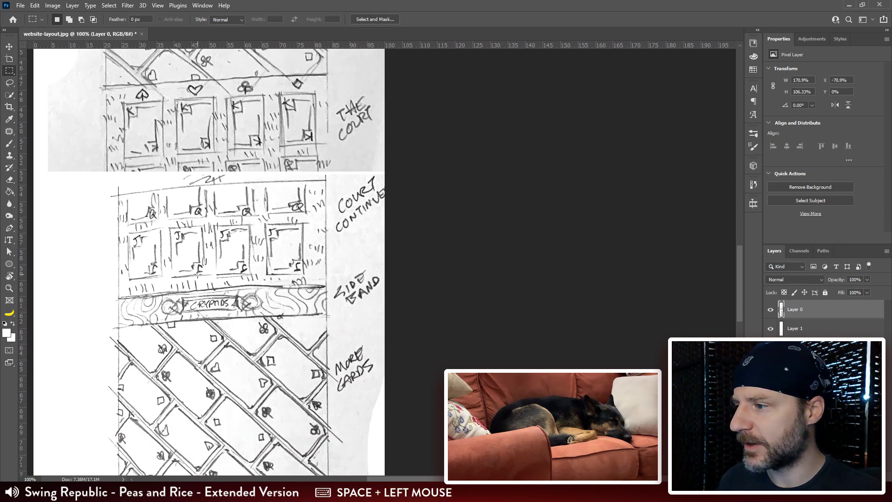
Step: Review the rest of the layout sketch, from the side band and flat box to the standing box and forest skull
{"action": "left_click_drag", "start_coordinate": [229, 325], "coordinate": [274, 190]}
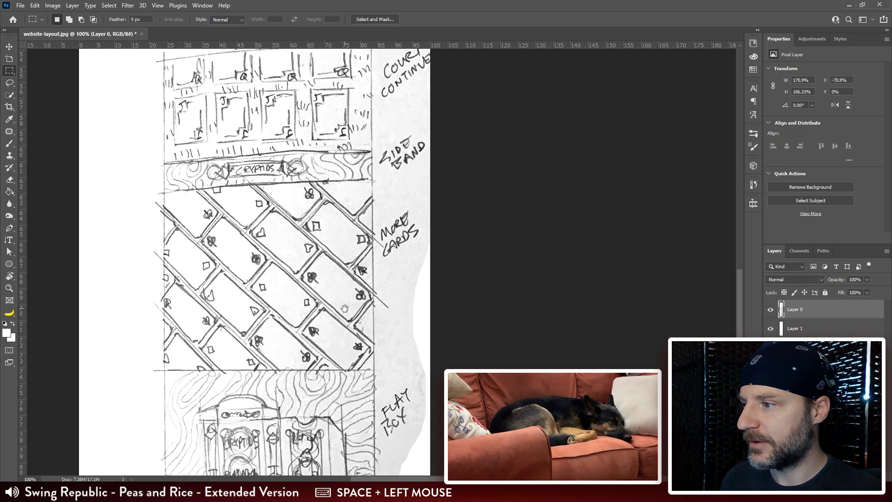
{"action": "left_click_drag", "start_coordinate": [344, 308], "coordinate": [342, 237]}
{"action": "left_click_drag", "start_coordinate": [333, 321], "coordinate": [318, 182]}
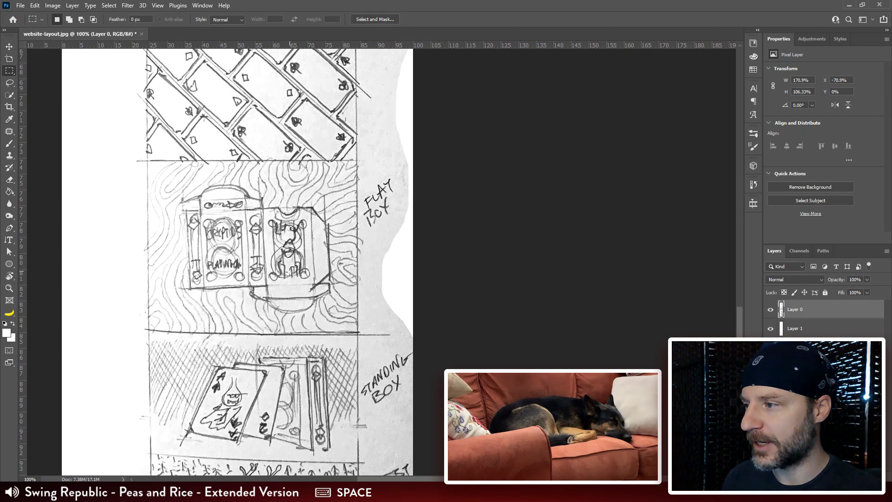
{"action": "left_click_drag", "start_coordinate": [284, 302], "coordinate": [285, 260]}
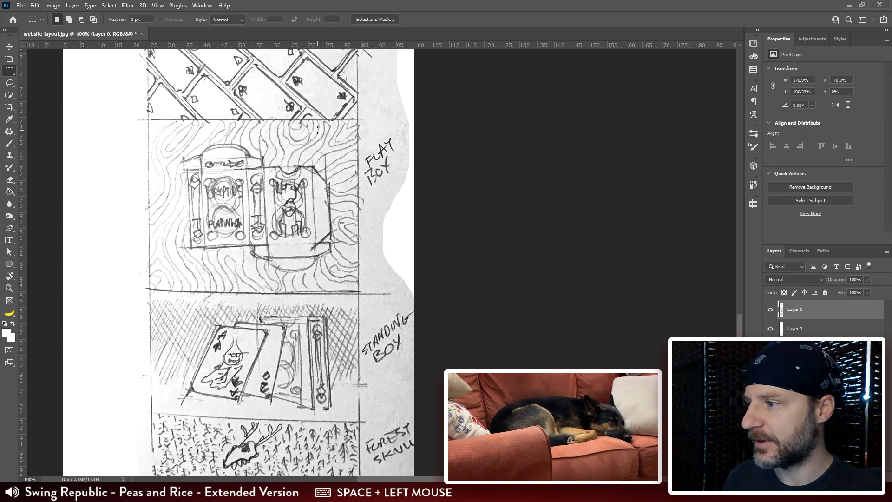
{"action": "left_click_drag", "start_coordinate": [329, 365], "coordinate": [336, 268]}
{"action": "left_click_drag", "start_coordinate": [229, 366], "coordinate": [200, 294]}
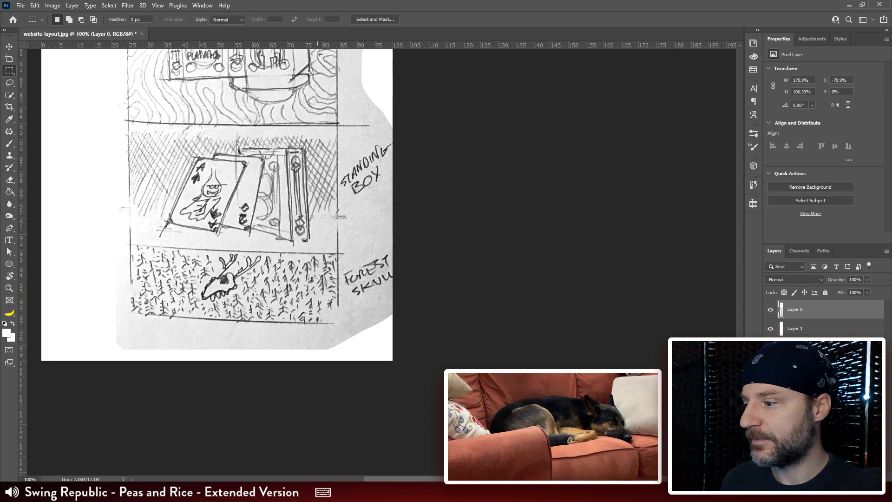
Step: Switch to Illustrator and examine the full box layout and neighbouring artboards in Card Back.ai at 400%
{"action": "mouse_move", "coordinate": [284, 492]}
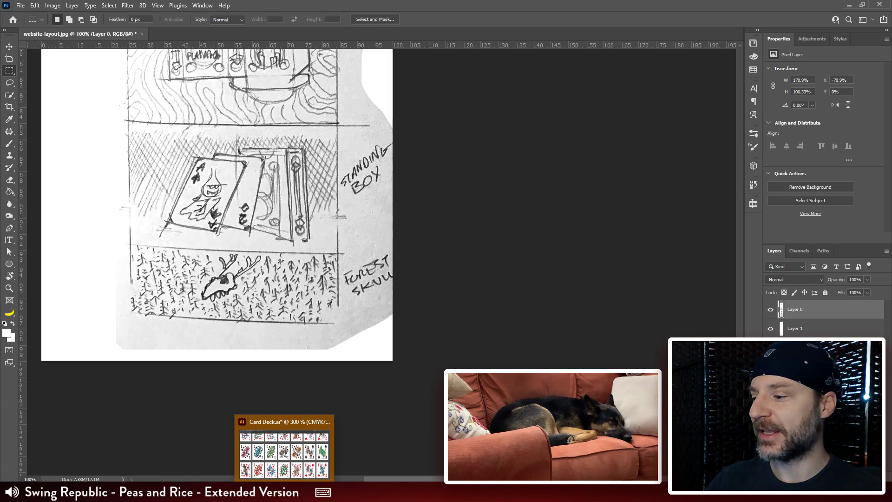
{"action": "left_click", "coordinate": [284, 448]}
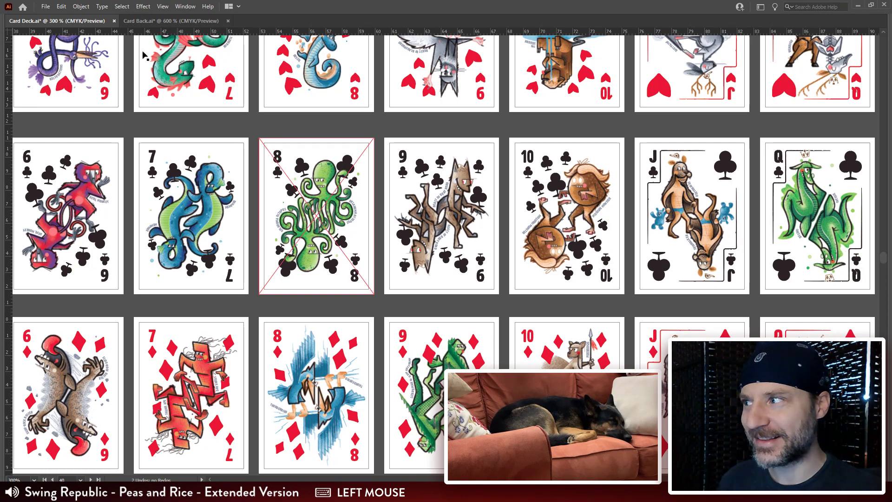
{"action": "left_click", "coordinate": [148, 21]}
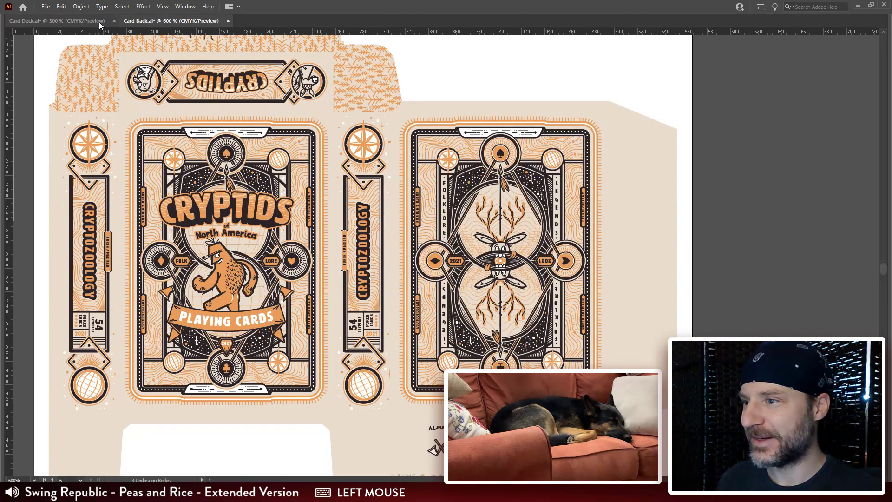
{"action": "left_click_drag", "start_coordinate": [434, 172], "coordinate": [460, 214]}
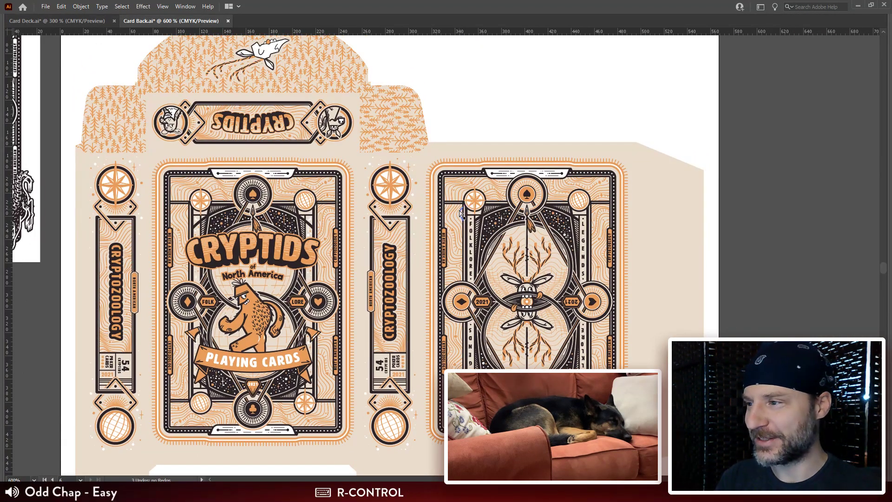
{"action": "key", "text": "ctrl+minus"}
{"action": "left_click_drag", "start_coordinate": [414, 254], "coordinate": [477, 260]}
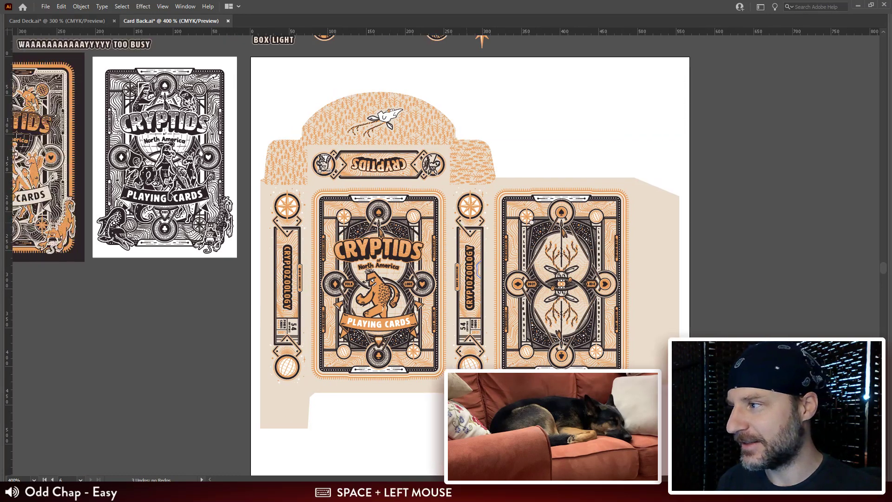
{"action": "left_click_drag", "start_coordinate": [242, 204], "coordinate": [223, 158]}
Step: Return to Photoshop and browse for a file to open in the Website Product Shots folder of MattgyverTV Channel Graphics
{"action": "left_click", "coordinate": [505, 170]}
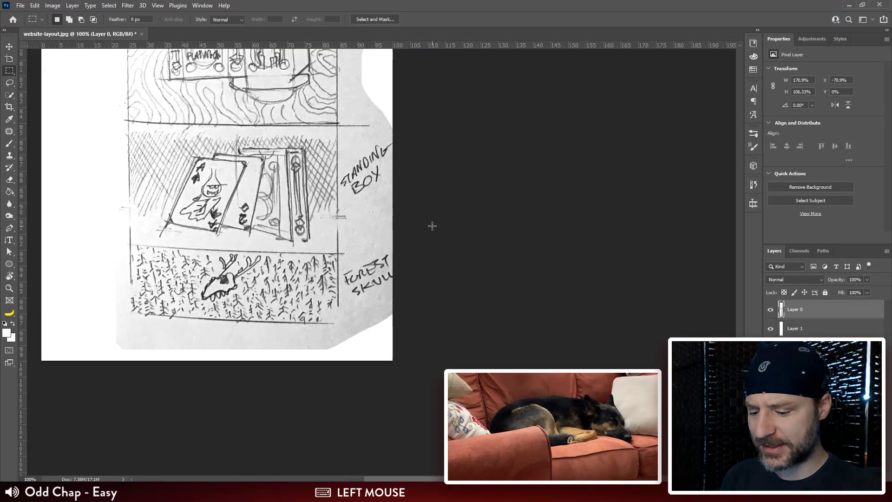
{"action": "key", "text": "ctrl+n"}
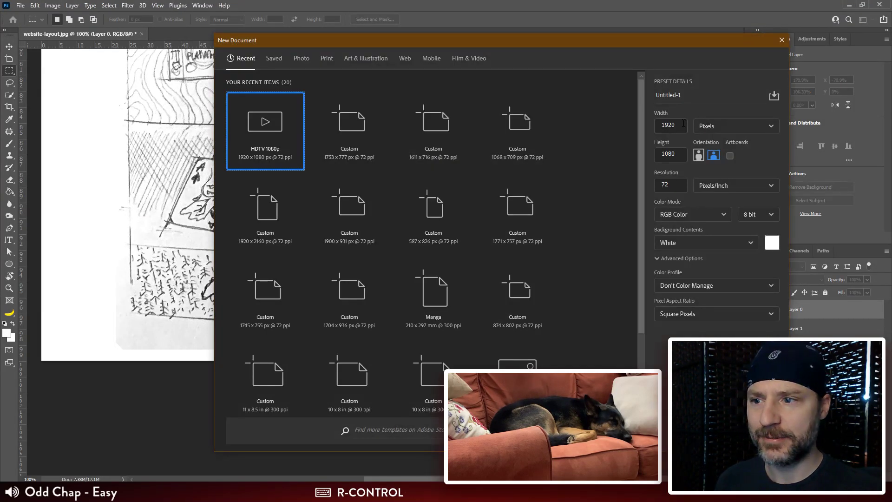
{"action": "key", "text": "ctrl+o"}
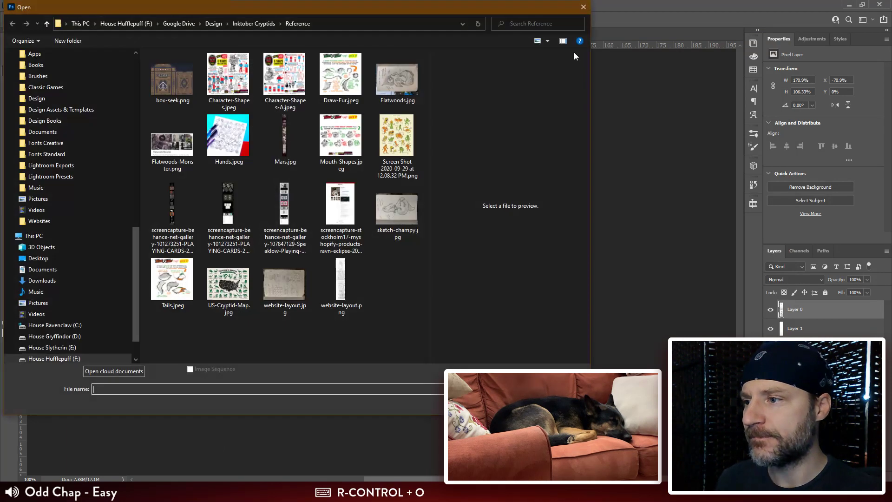
{"action": "left_click", "coordinate": [216, 24]}
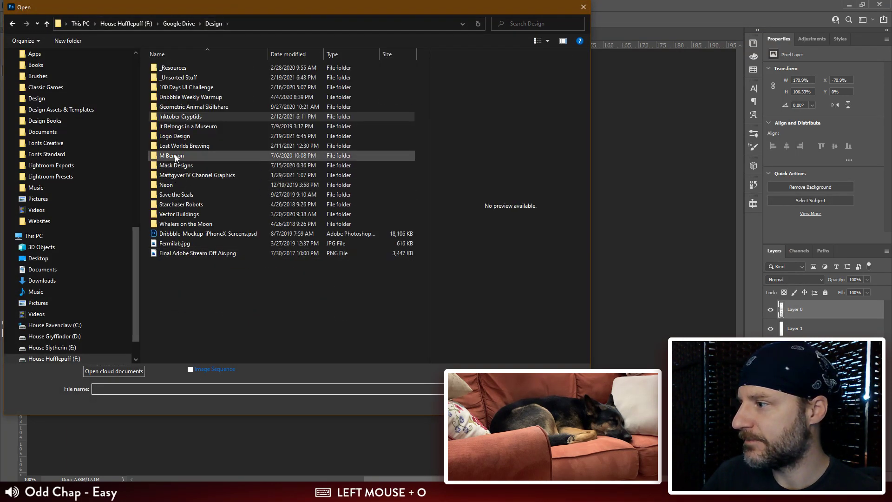
{"action": "double_click", "coordinate": [174, 175]}
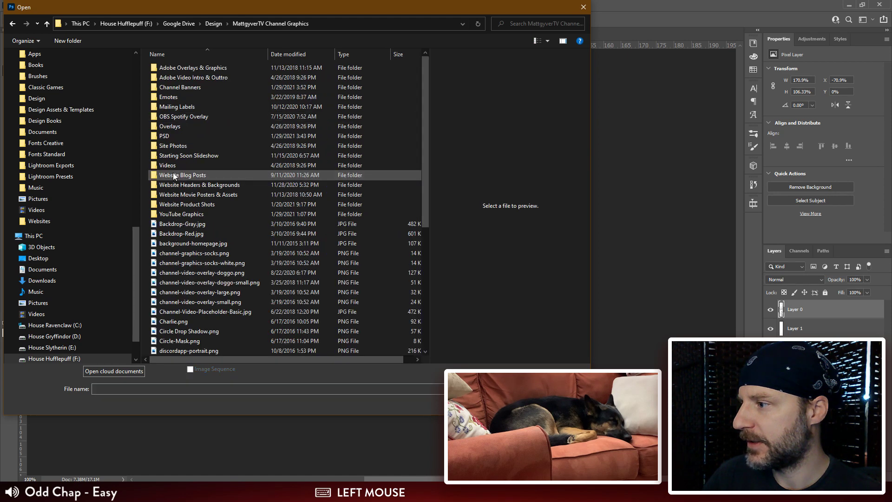
{"action": "double_click", "coordinate": [194, 205]}
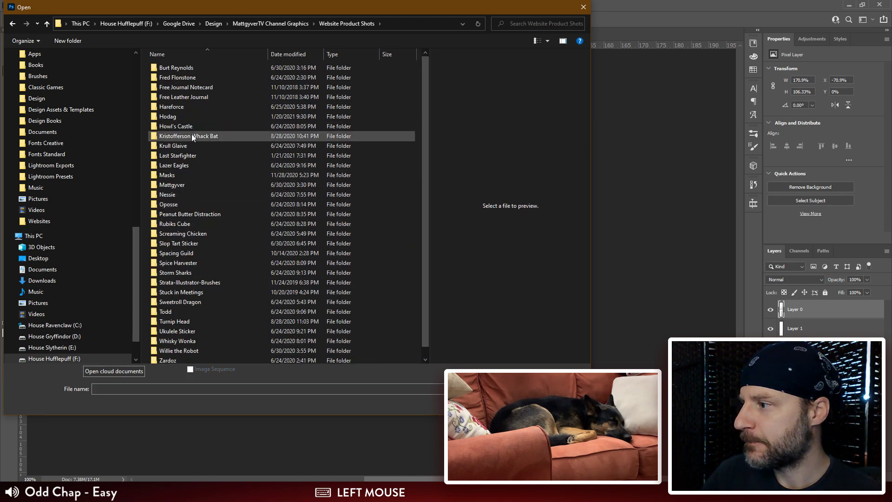
{"action": "scroll", "coordinate": [192, 134], "scroll_direction": "down", "scroll_amount": 1}
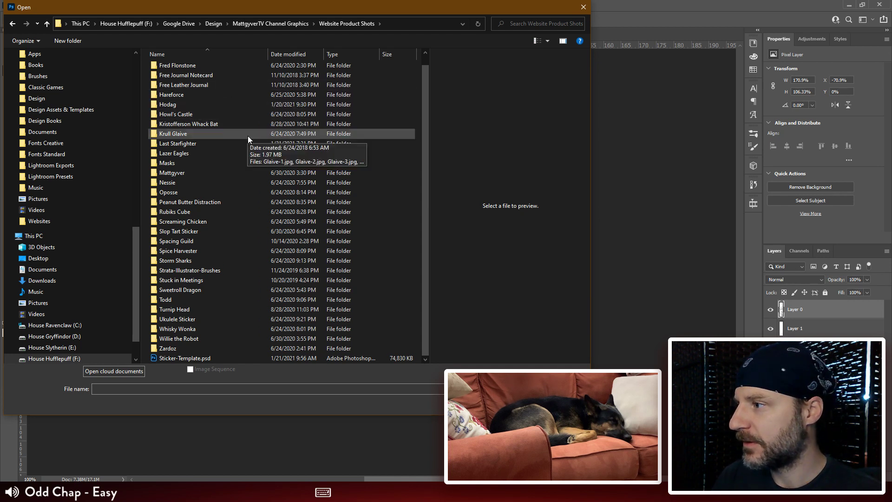
{"action": "scroll", "coordinate": [220, 96], "scroll_direction": "down", "scroll_amount": 2}
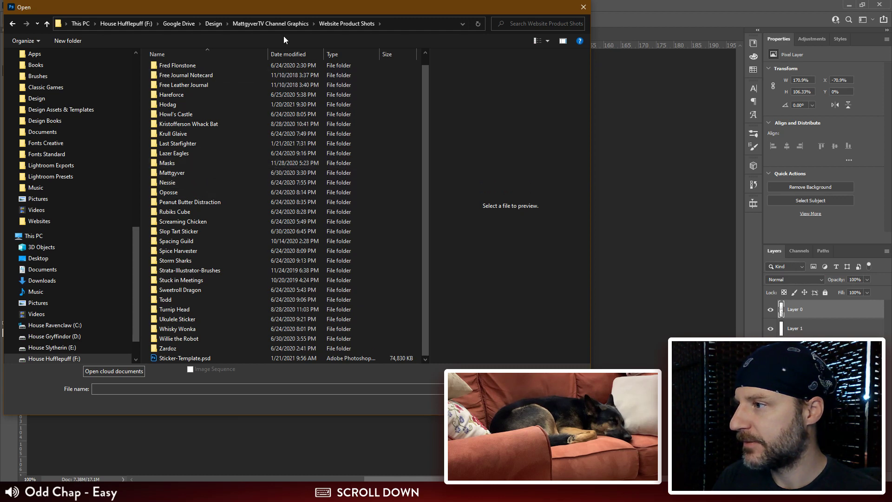
Step: Look through the Spirited Away folder in Website Blog Posts and preview Bath-House-Detailed-Closeup.jpg
{"action": "left_click", "coordinate": [292, 24]}
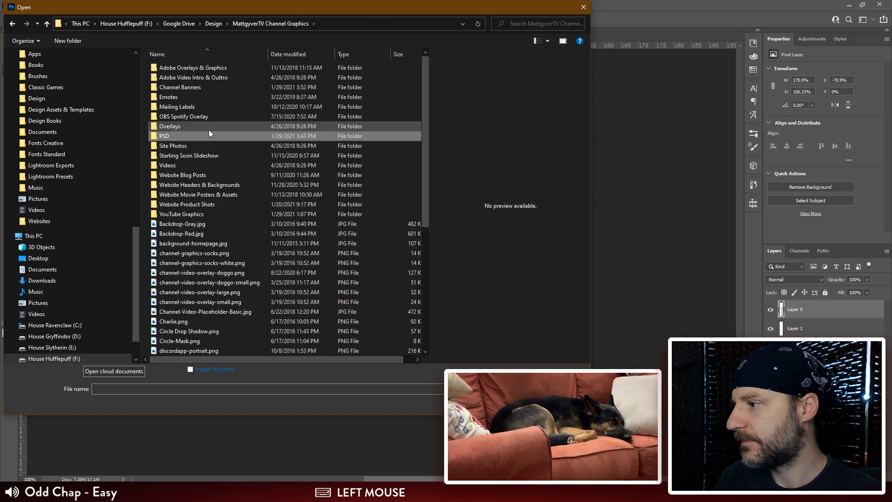
{"action": "left_click", "coordinate": [204, 175]}
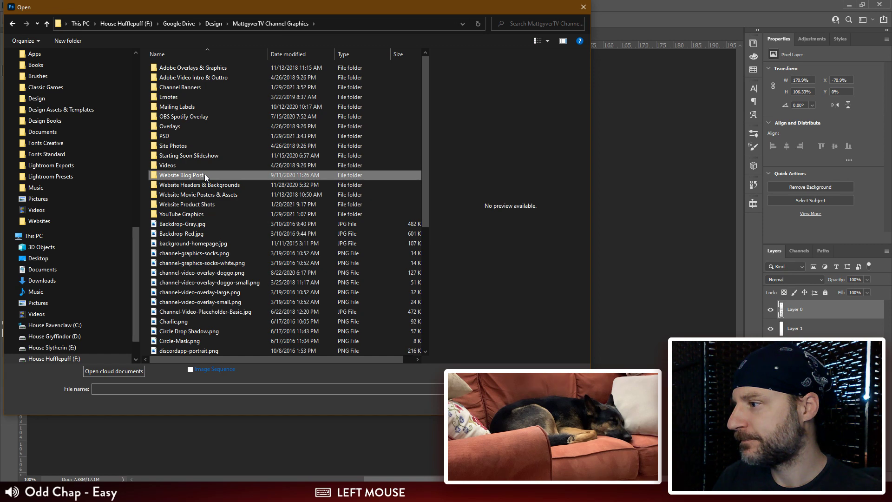
{"action": "double_click", "coordinate": [219, 175]}
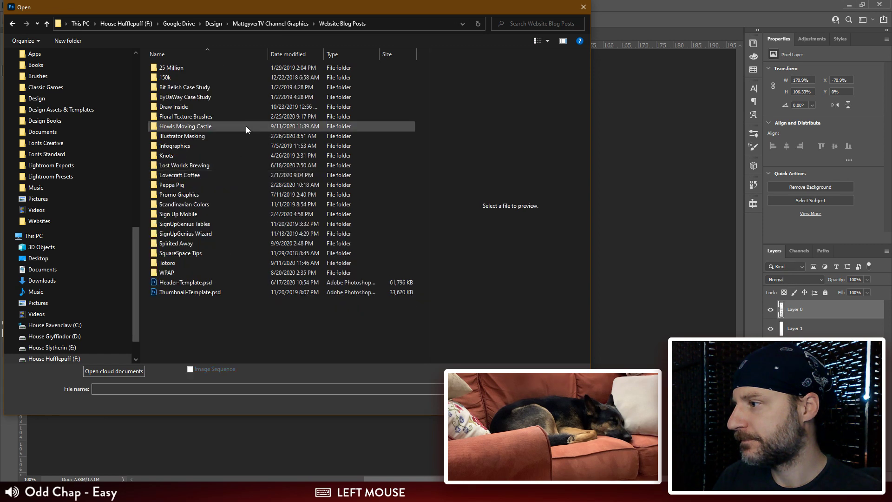
{"action": "double_click", "coordinate": [211, 245]}
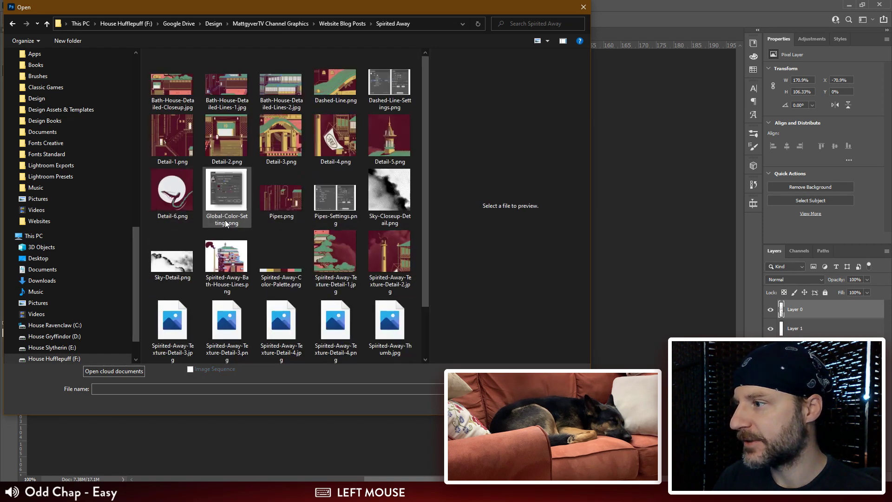
{"action": "left_click_drag", "start_coordinate": [423, 180], "coordinate": [424, 229]}
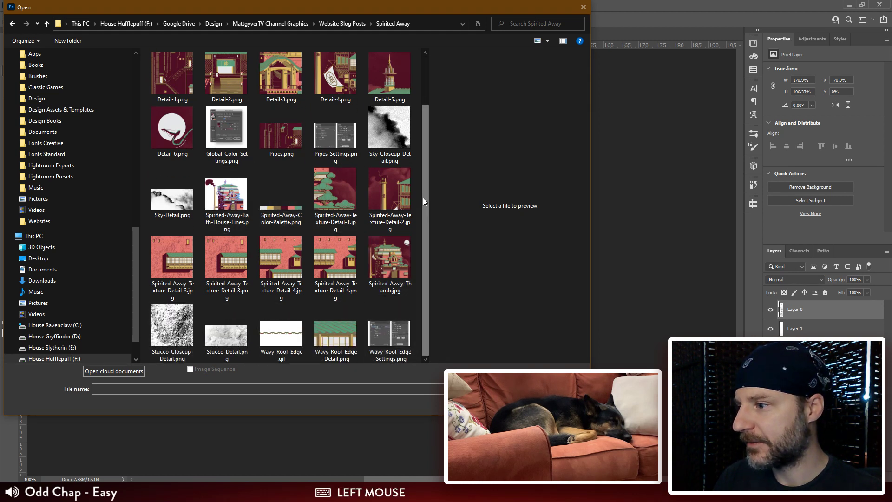
{"action": "left_click_drag", "start_coordinate": [423, 197], "coordinate": [423, 113]}
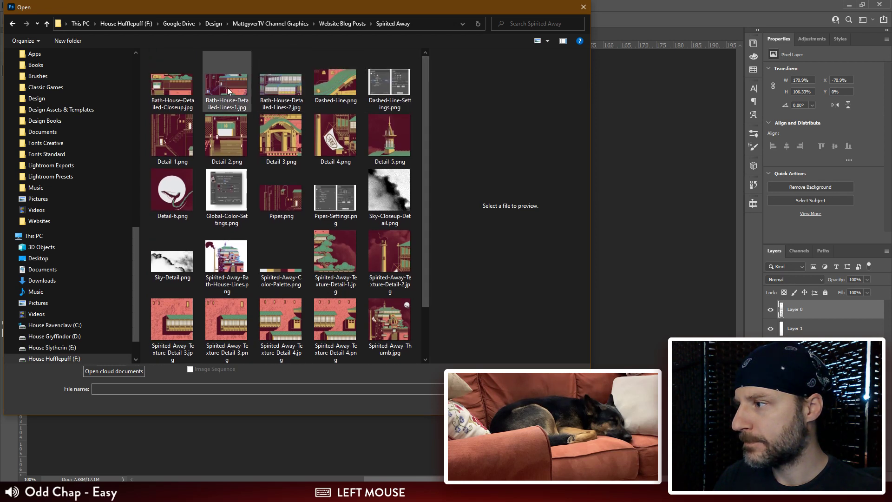
{"action": "left_click", "coordinate": [169, 88]}
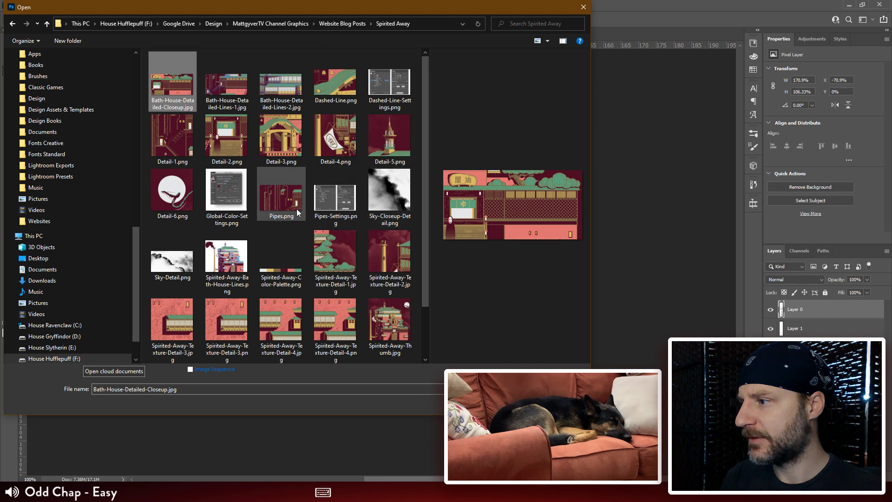
Step: Open My-Neighbor-Totoro-Header.jpg from the Totoro folder in Website Blog Posts as a reference
{"action": "left_click", "coordinate": [349, 24]}
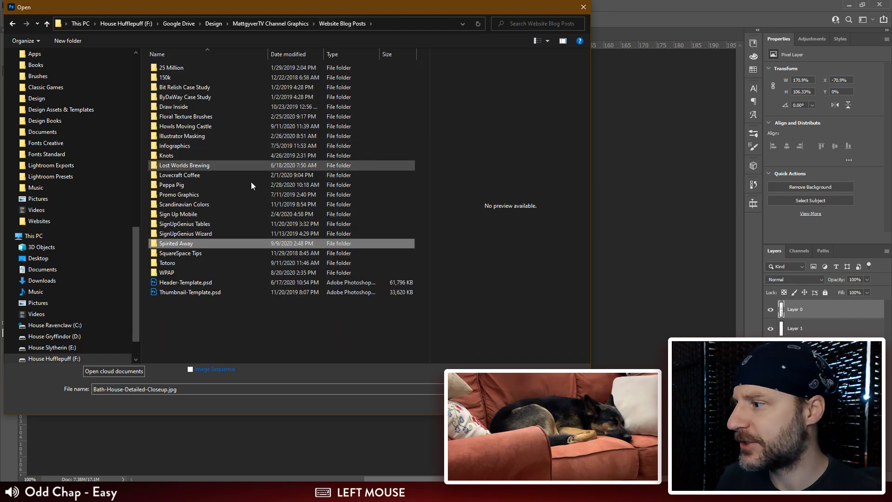
{"action": "left_click", "coordinate": [192, 263]}
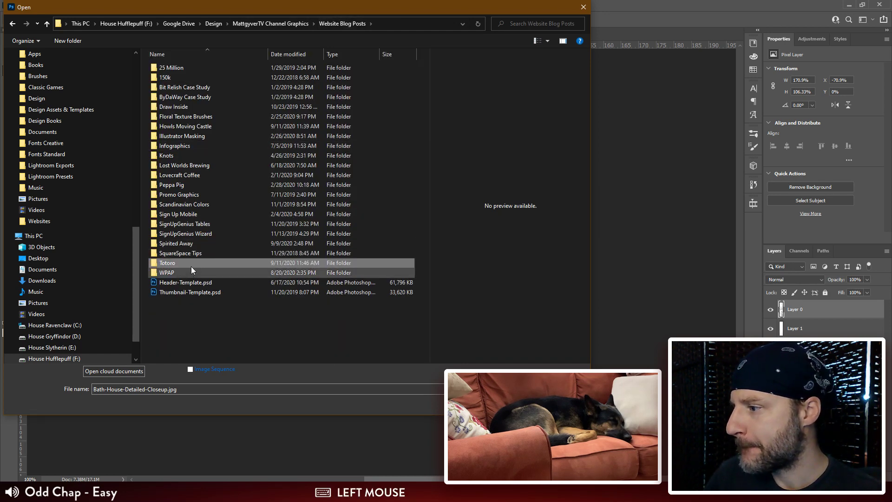
{"action": "double_click", "coordinate": [191, 262]}
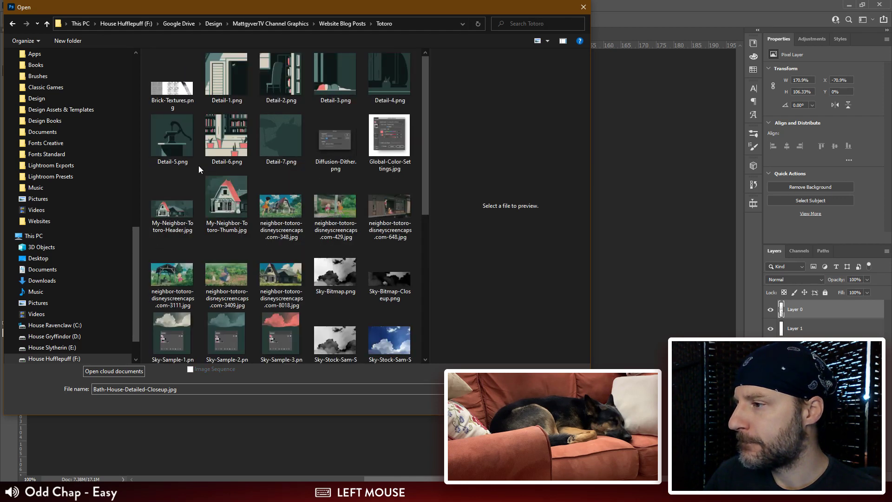
{"action": "scroll", "coordinate": [420, 90], "scroll_direction": "down", "scroll_amount": 1}
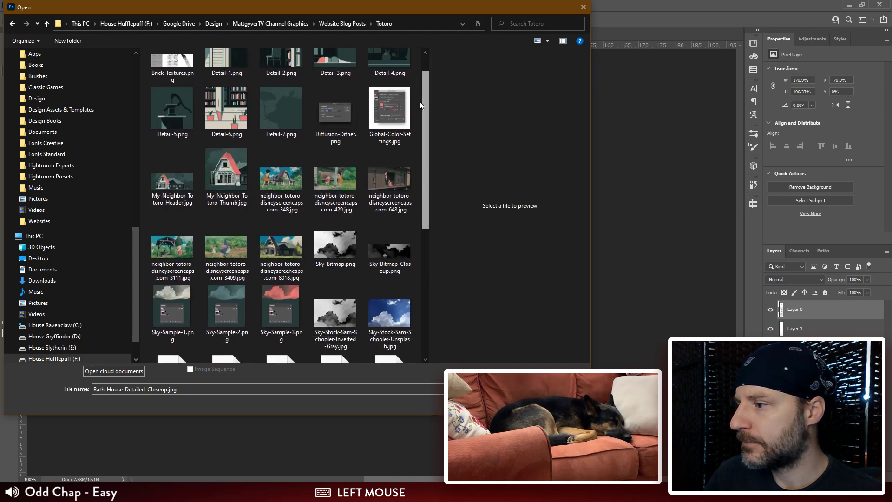
{"action": "left_click", "coordinate": [164, 177]}
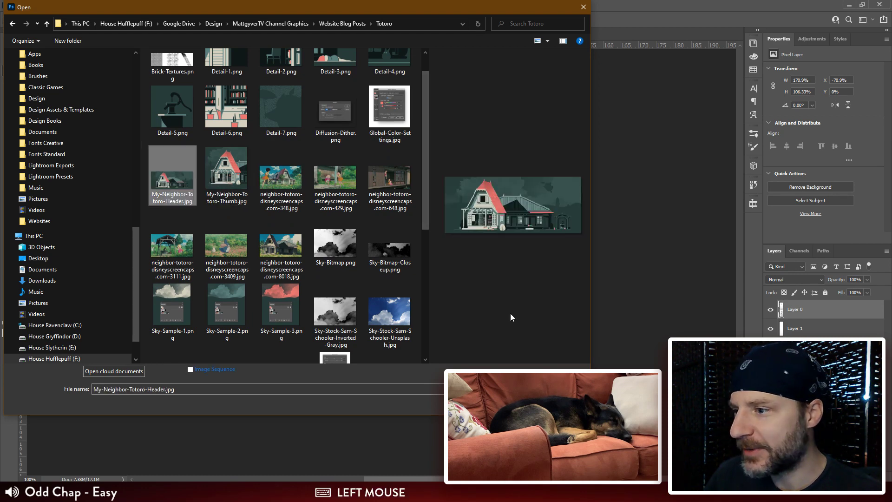
{"action": "double_click", "coordinate": [172, 175]}
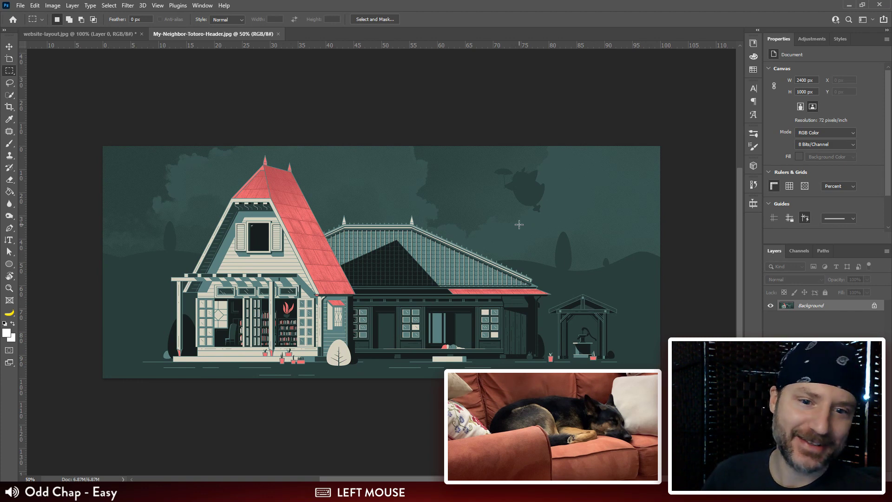
Step: Compare the Totoro header illustration with the flat box and standing box sections of the website-layout.jpg sketch
{"action": "left_click", "coordinate": [98, 35]}
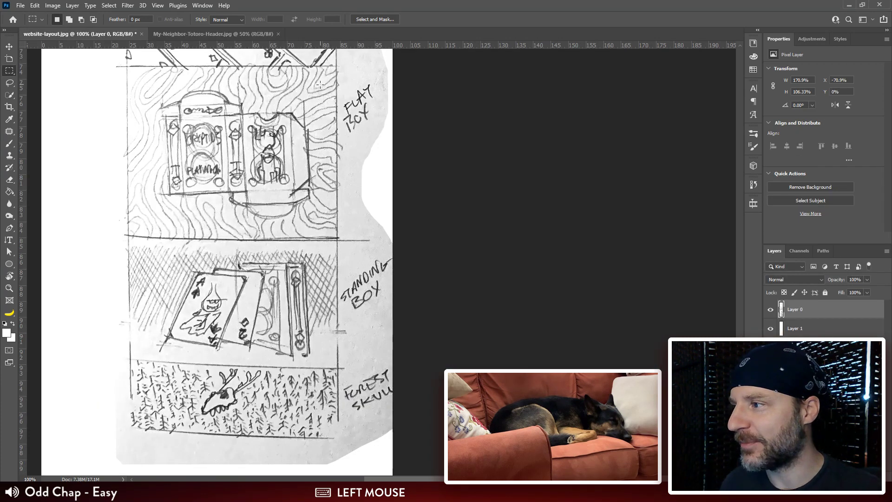
{"action": "left_click", "coordinate": [189, 34]}
{"action": "key", "text": "space"}
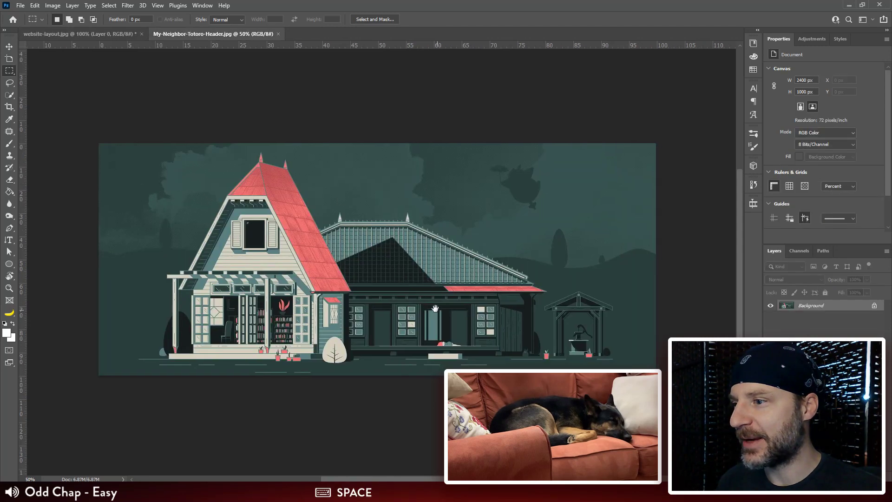
{"action": "left_click_drag", "start_coordinate": [440, 312], "coordinate": [414, 277]}
{"action": "key", "text": "v"}
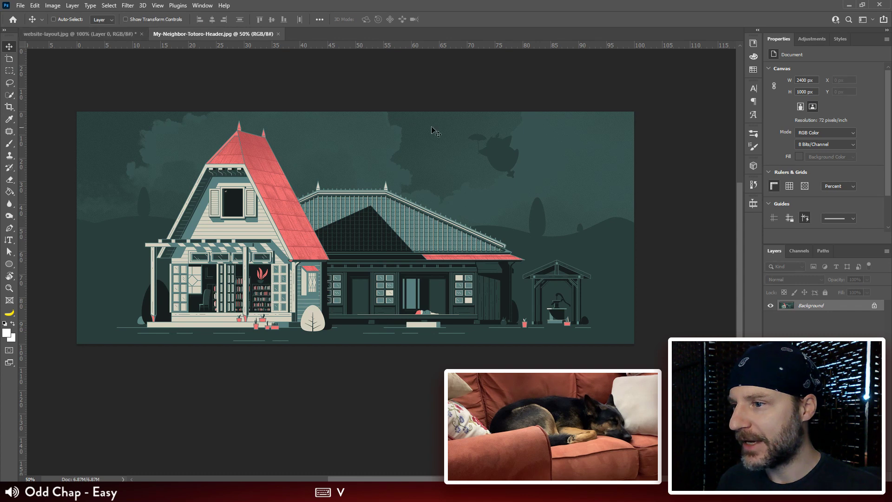
{"action": "left_click", "coordinate": [98, 33]}
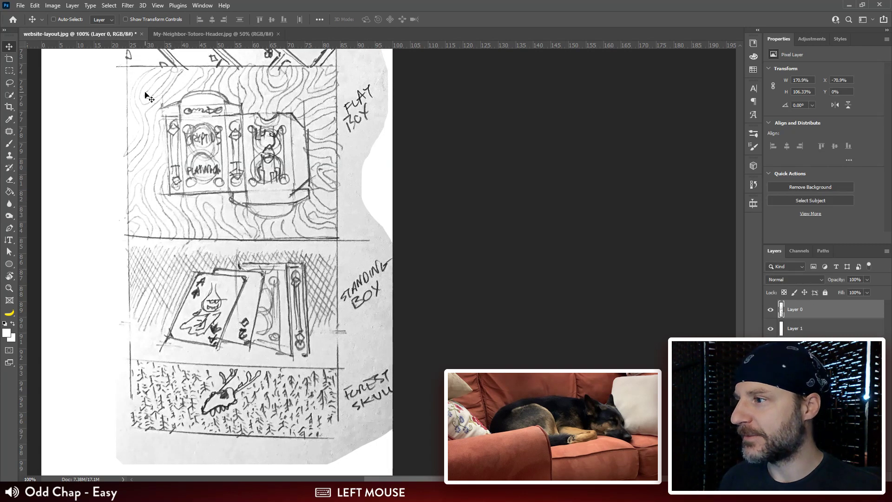
{"action": "left_click", "coordinate": [229, 35]}
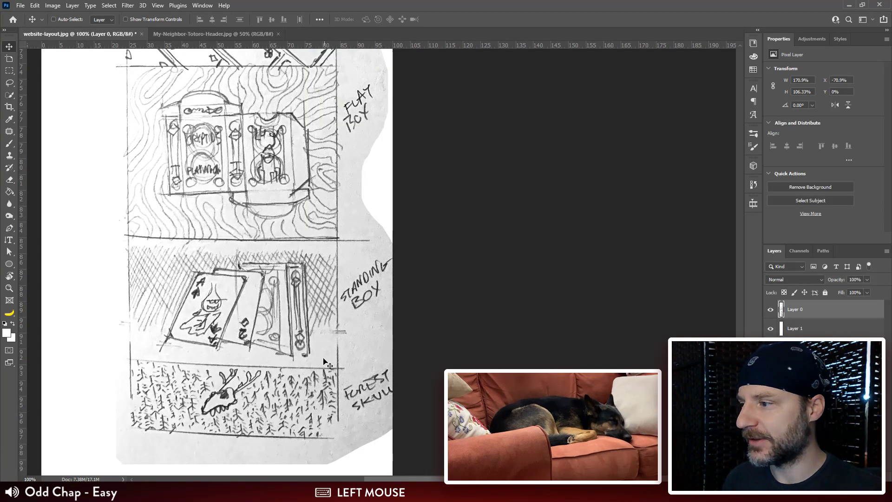
{"action": "mouse_move", "coordinate": [318, 58]}
{"action": "left_mouse_down"}
{"action": "mouse_move", "coordinate": [318, 191]}
{"action": "mouse_move", "coordinate": [307, 145]}
{"action": "left_mouse_up"}
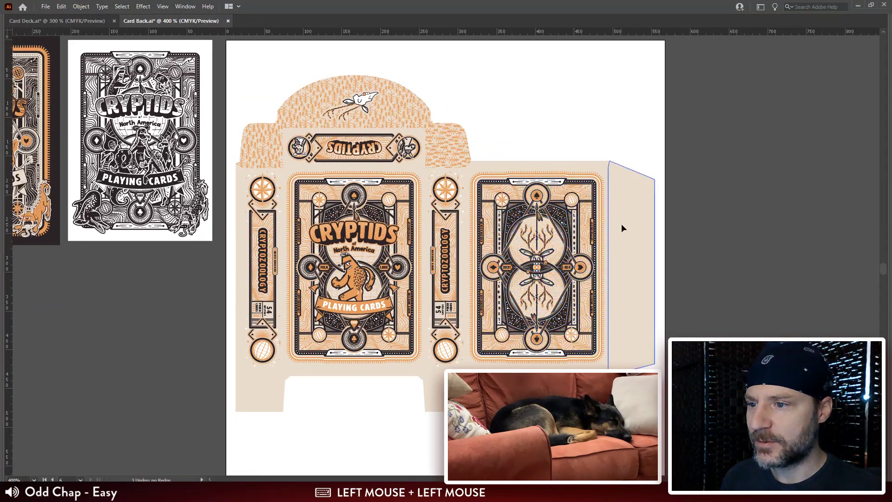
Step: Switch to Card Back.ai in Illustrator, bring back the hidden panels and toggle the Box Guides layer's visibility
{"action": "key", "text": "ctrl+alt+2"}
{"action": "left_click", "coordinate": [790, 219]}
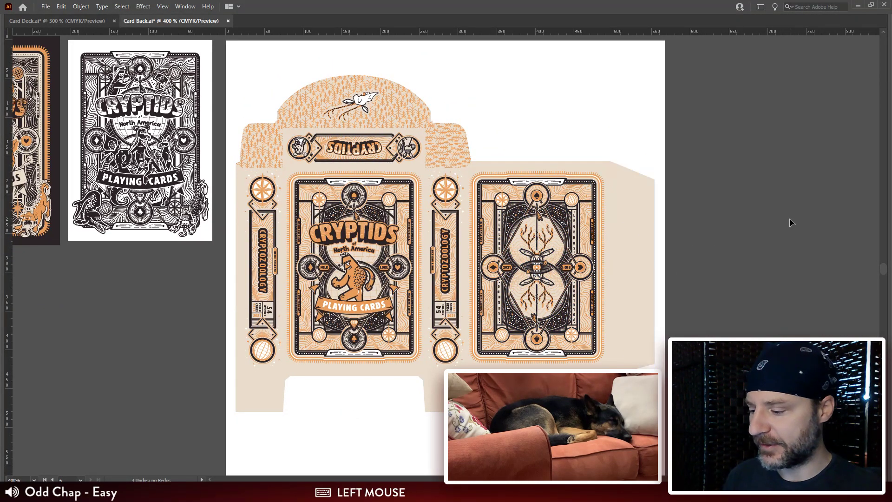
{"action": "key", "text": "Tab"}
{"action": "key", "text": "Tab"}
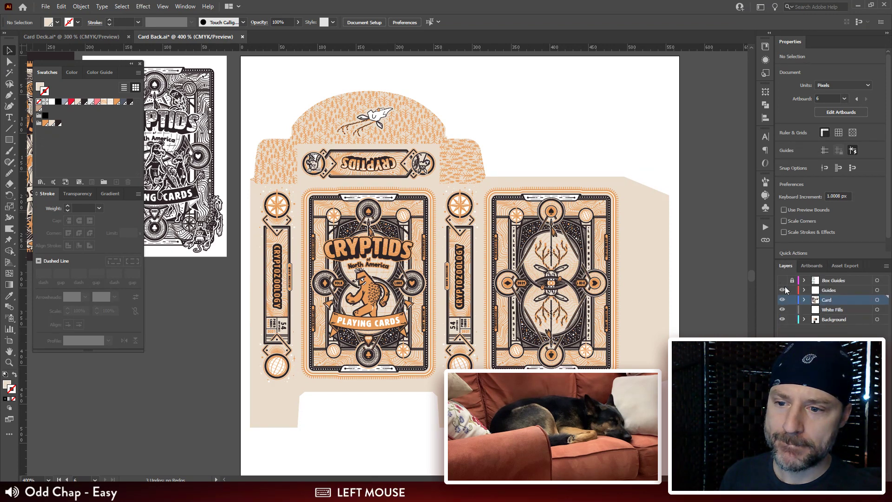
{"action": "left_click", "coordinate": [782, 280]}
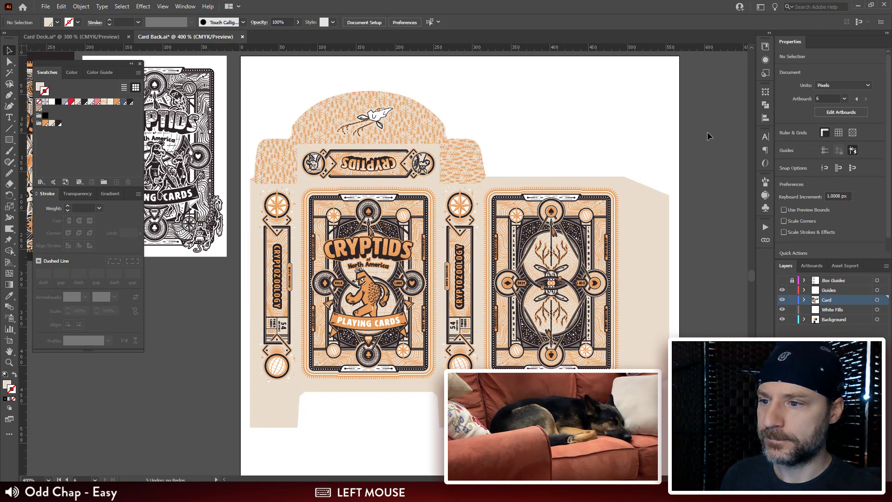
Step: Look through the Card Back.ai artboards, creature drawings, forest patterns and Bits & Pieces for a reusable wavy line pattern
{"action": "left_click_drag", "start_coordinate": [655, 79], "coordinate": [647, 199]}
{"action": "left_click_drag", "start_coordinate": [674, 125], "coordinate": [556, 269]}
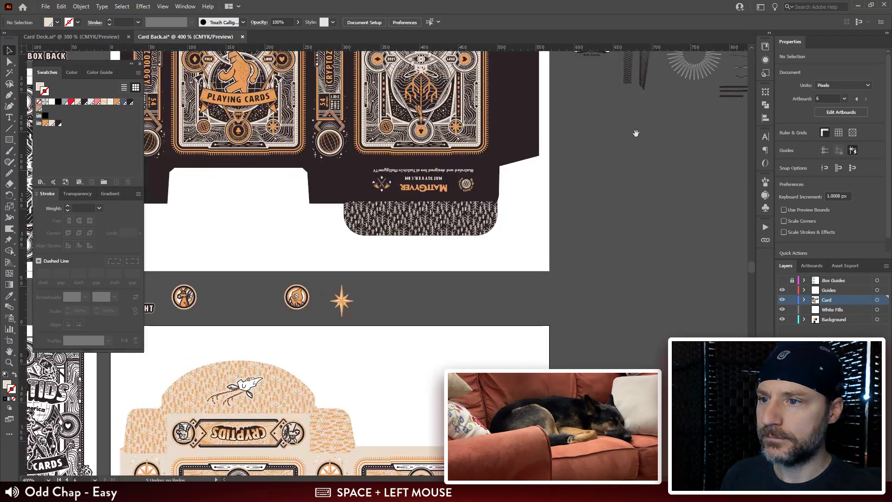
{"action": "left_click_drag", "start_coordinate": [635, 133], "coordinate": [529, 268]}
{"action": "left_click_drag", "start_coordinate": [599, 175], "coordinate": [446, 321]}
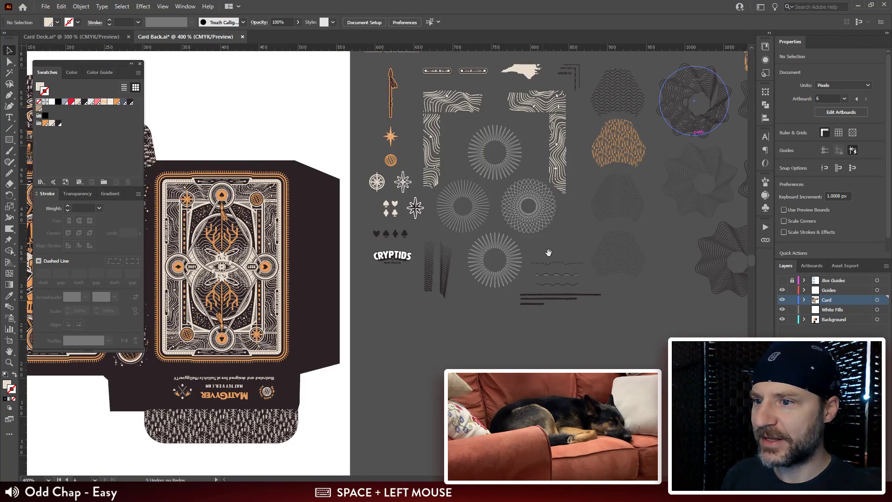
{"action": "left_click_drag", "start_coordinate": [546, 249], "coordinate": [588, 237]}
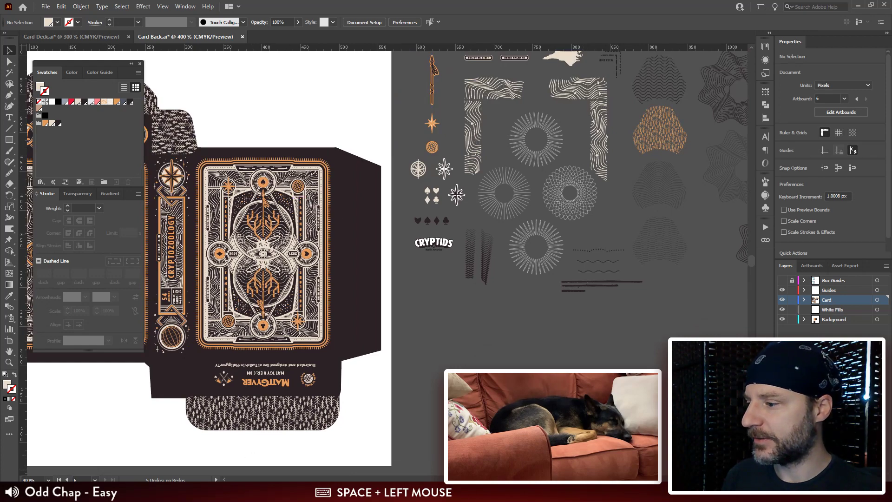
{"action": "left_click_drag", "start_coordinate": [548, 315], "coordinate": [649, 315]}
{"action": "left_click_drag", "start_coordinate": [258, 295], "coordinate": [466, 327]}
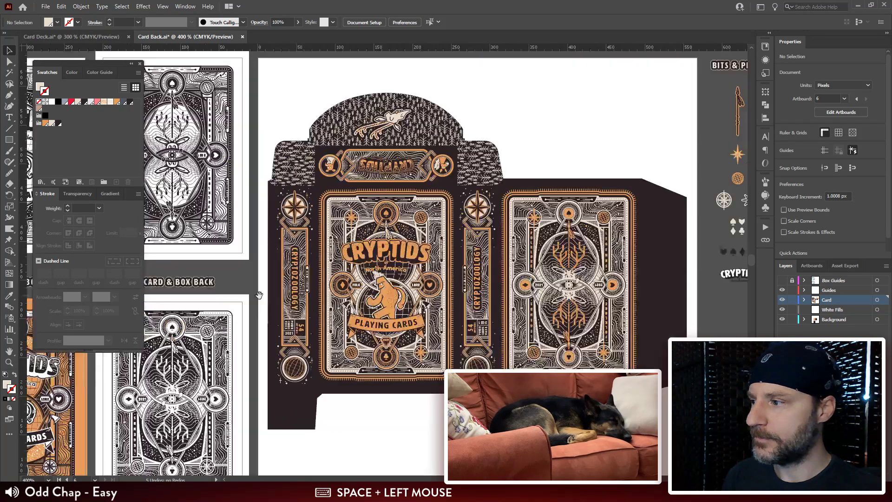
{"action": "left_click_drag", "start_coordinate": [261, 293], "coordinate": [541, 292]}
{"action": "left_click_drag", "start_coordinate": [215, 188], "coordinate": [263, 381]}
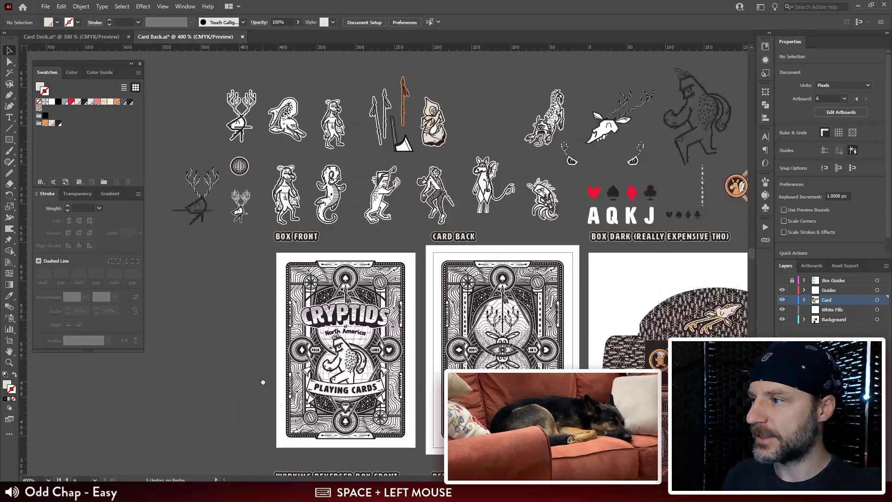
{"action": "left_click_drag", "start_coordinate": [627, 268], "coordinate": [195, 269]}
{"action": "mouse_move", "coordinate": [436, 273]}
{"action": "left_mouse_down"}
{"action": "mouse_move", "coordinate": [355, 273]}
{"action": "mouse_move", "coordinate": [115, 302]}
{"action": "left_mouse_up"}
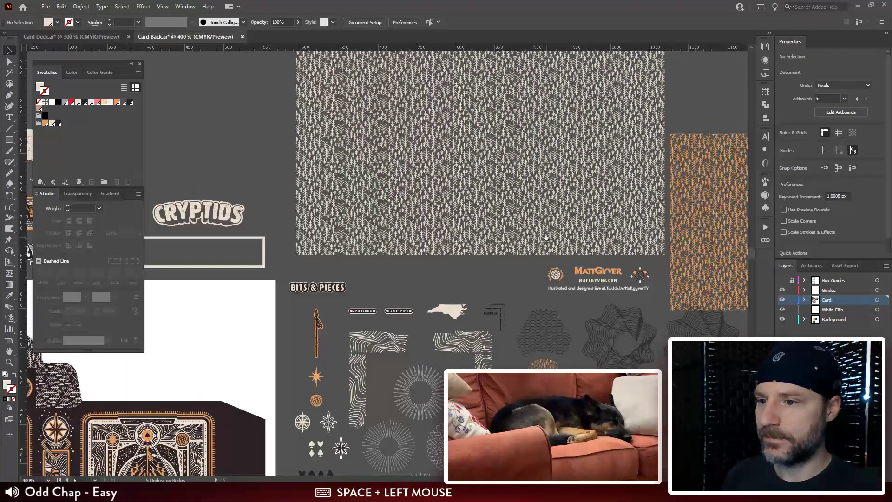
{"action": "left_click_drag", "start_coordinate": [546, 238], "coordinate": [223, 167]}
{"action": "left_click", "coordinate": [490, 109]}
{"action": "left_click_drag", "start_coordinate": [417, 321], "coordinate": [498, 211]}
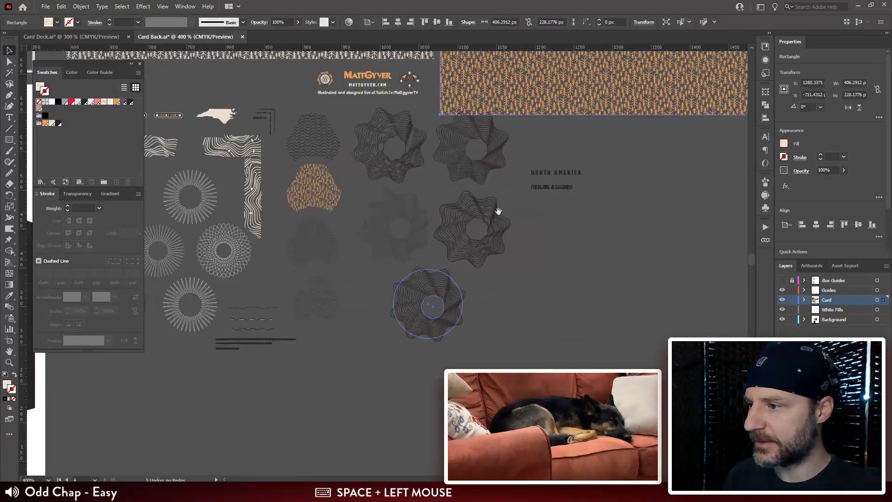
Step: Copy the outlined wavy rosette group located beside the Folklore & Legends text
{"action": "left_click", "coordinate": [402, 164]}
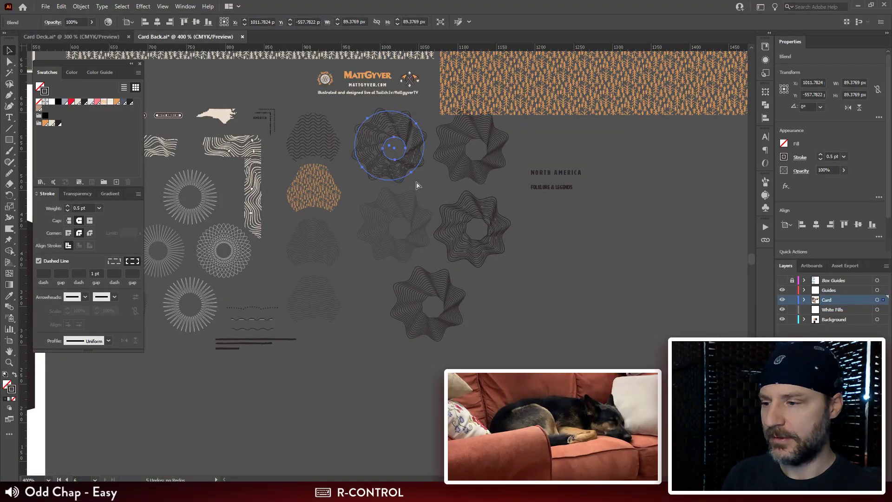
{"action": "key", "text": "ctrl+plus"}
{"action": "key", "text": "ctrl+plus"}
{"action": "key", "text": "ctrl+plus"}
{"action": "mouse_move", "coordinate": [552, 347]}
{"action": "left_mouse_down"}
{"action": "mouse_move", "coordinate": [428, 215]}
{"action": "mouse_move", "coordinate": [334, 89]}
{"action": "left_mouse_up"}
{"action": "left_click", "coordinate": [434, 219]}
{"action": "key", "text": "ctrl+c"}
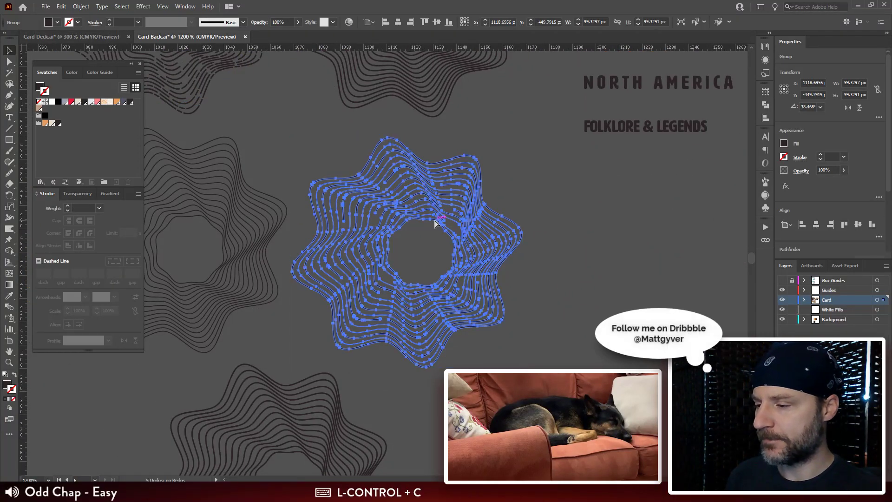
Step: Paste the wavy rosette near the light box layout and place it in the empty area outside the artboard
{"action": "key", "text": "ctrl+minus"}
{"action": "key", "text": "ctrl+minus"}
{"action": "left_click_drag", "start_coordinate": [434, 219], "coordinate": [482, 188]}
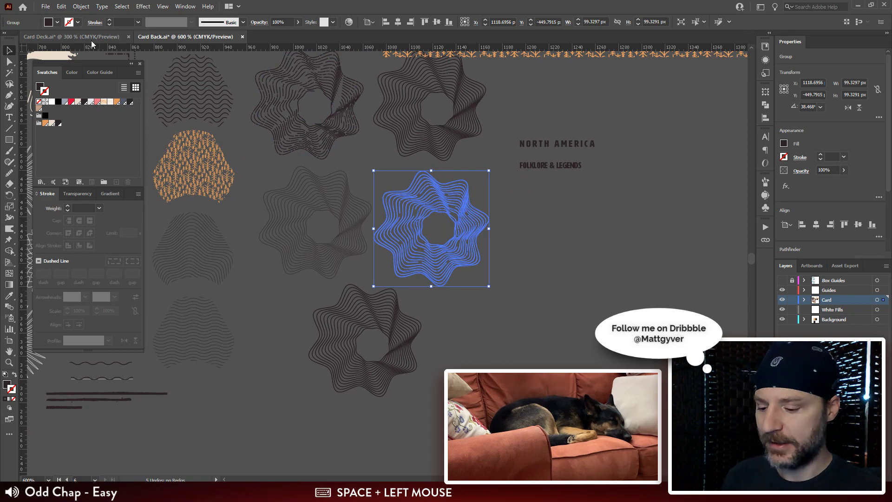
{"action": "left_click_drag", "start_coordinate": [334, 404], "coordinate": [494, 203]}
{"action": "left_click_drag", "start_coordinate": [267, 380], "coordinate": [445, 123]}
{"action": "left_click_drag", "start_coordinate": [432, 283], "coordinate": [651, 186]}
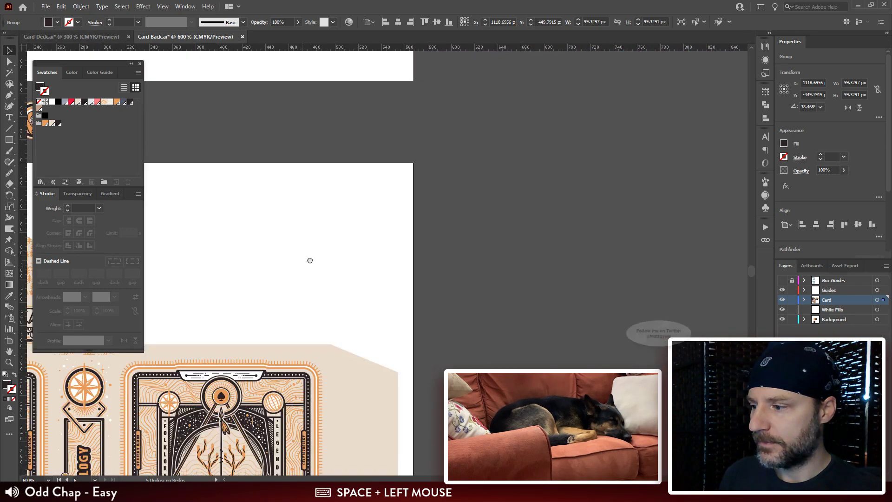
{"action": "mouse_move", "coordinate": [309, 261]}
{"action": "left_mouse_down"}
{"action": "mouse_move", "coordinate": [513, 241]}
{"action": "mouse_move", "coordinate": [364, 257]}
{"action": "left_mouse_up"}
{"action": "left_click", "coordinate": [489, 159]}
{"action": "key", "text": "ctrl+minus"}
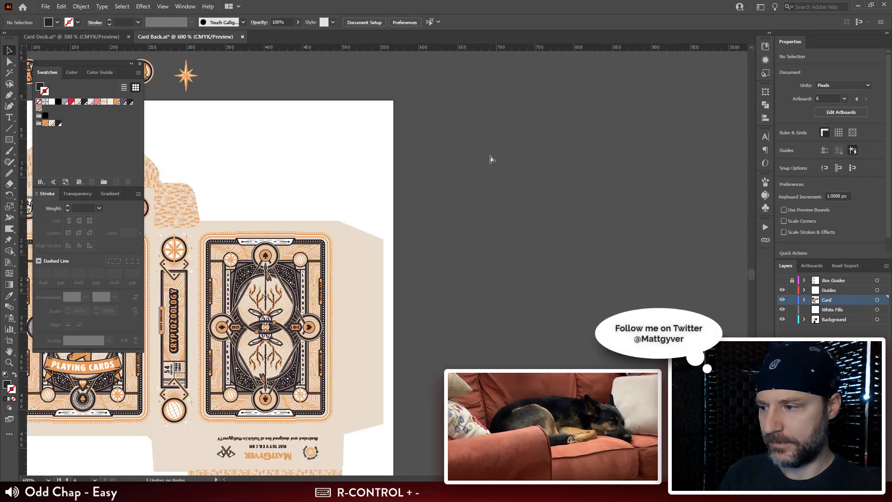
{"action": "left_click_drag", "start_coordinate": [477, 298], "coordinate": [475, 281]}
{"action": "key", "text": "ctrl+v"}
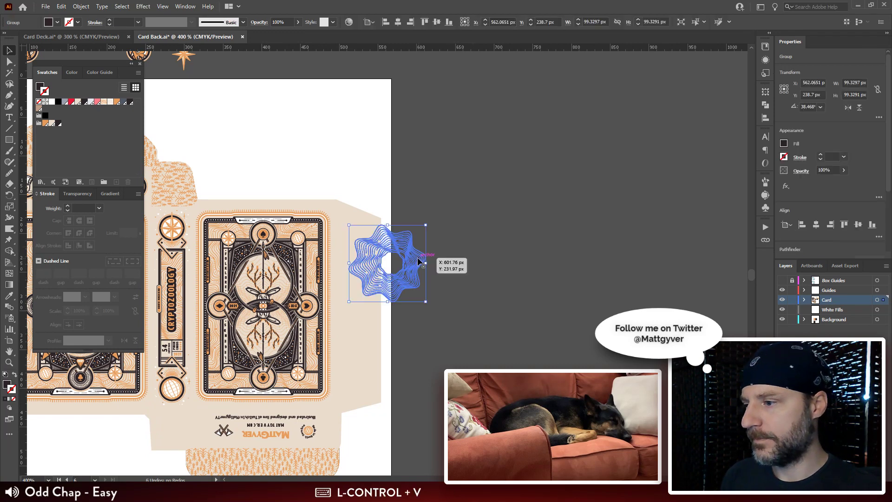
{"action": "mouse_move", "coordinate": [421, 259]}
{"action": "left_mouse_down"}
{"action": "mouse_move", "coordinate": [455, 139]}
{"action": "mouse_move", "coordinate": [488, 128]}
{"action": "mouse_move", "coordinate": [478, 139]}
{"action": "left_mouse_up"}
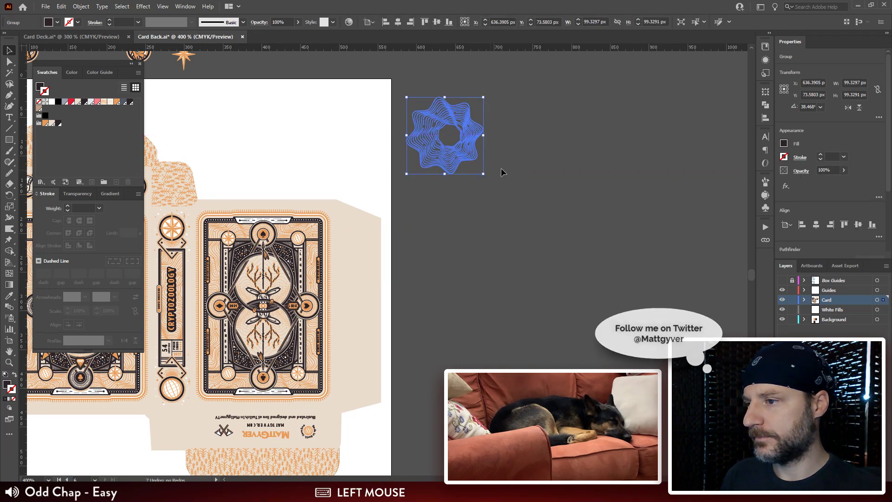
Step: Scale the pasted rosette uniformly to 200% and move it clear of the light box artboard
{"action": "key", "text": "s"}
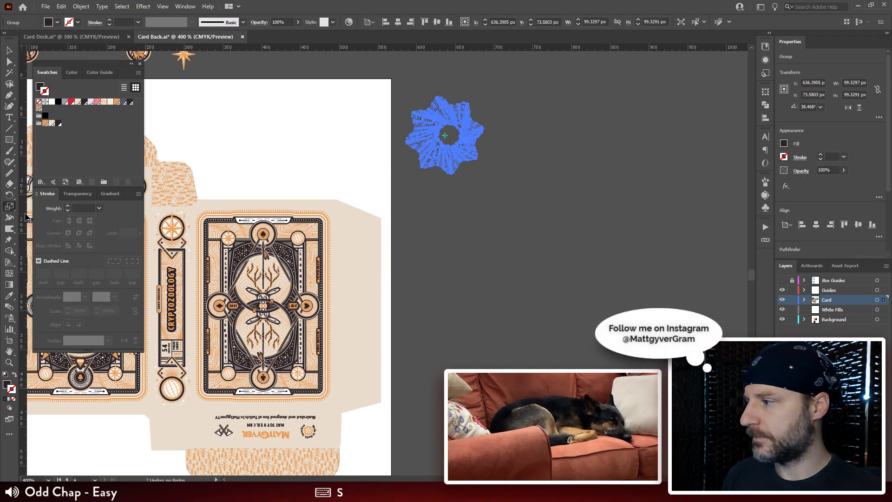
{"action": "double_click", "coordinate": [10, 206]}
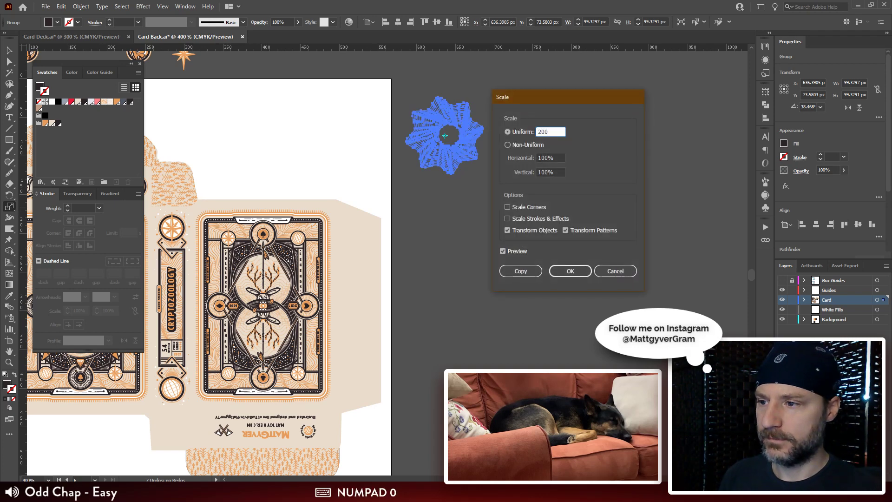
{"action": "key", "text": "Tab"}
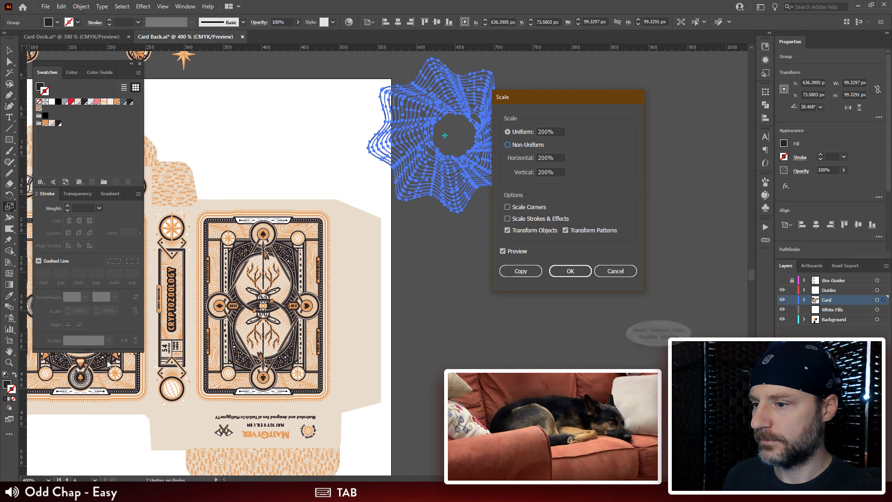
{"action": "left_click", "coordinate": [555, 271]}
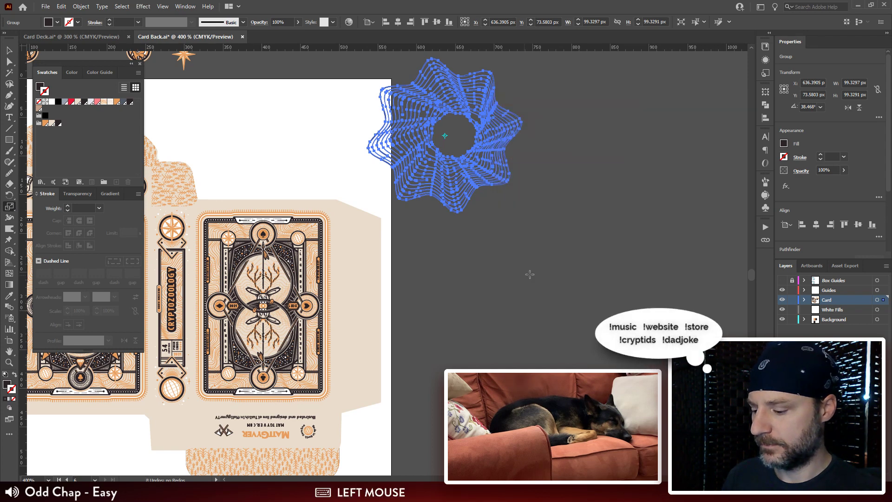
{"action": "left_click", "coordinate": [527, 271]}
{"action": "left_click_drag", "start_coordinate": [462, 200], "coordinate": [521, 213]}
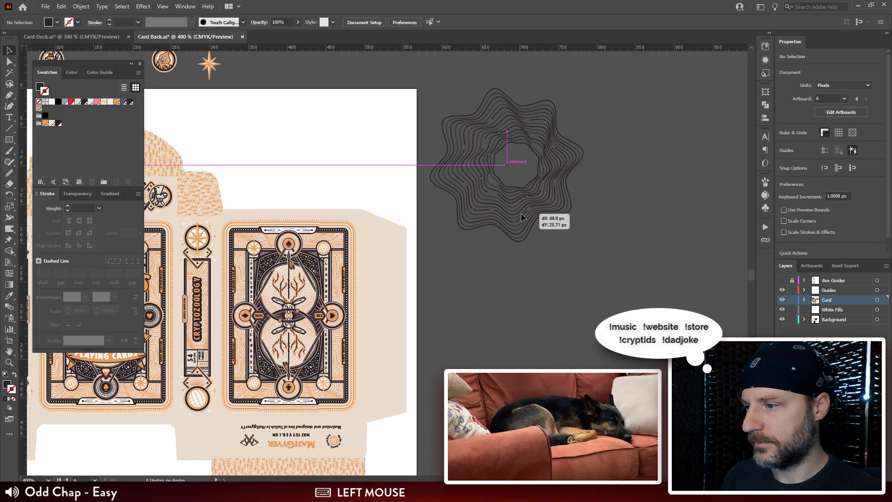
{"action": "left_click_drag", "start_coordinate": [524, 340], "coordinate": [597, 305]}
{"action": "mouse_move", "coordinate": [589, 179]}
{"action": "left_mouse_down"}
{"action": "mouse_move", "coordinate": [462, 182]}
{"action": "mouse_move", "coordinate": [593, 194]}
{"action": "left_mouse_up"}
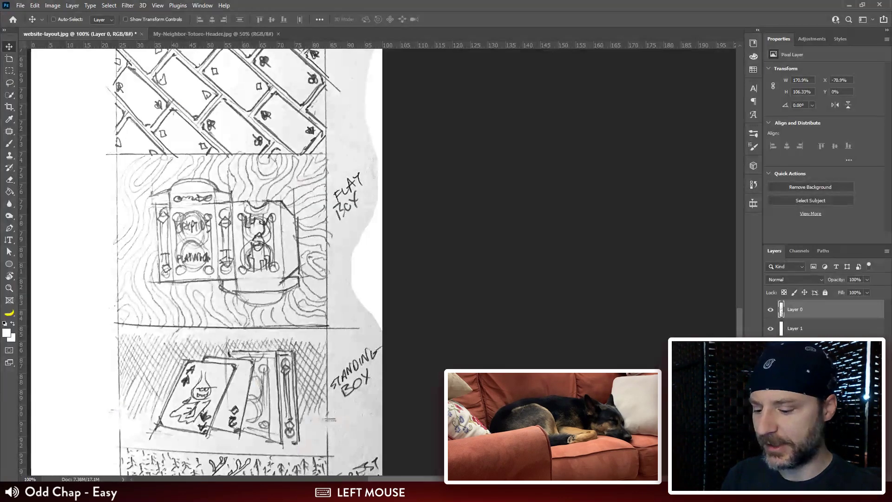
Step: Open Card-Back-Color-Dribbble.png from the Dribbble folder inside Inktober Cryptids
{"action": "key", "text": "ctrl+o"}
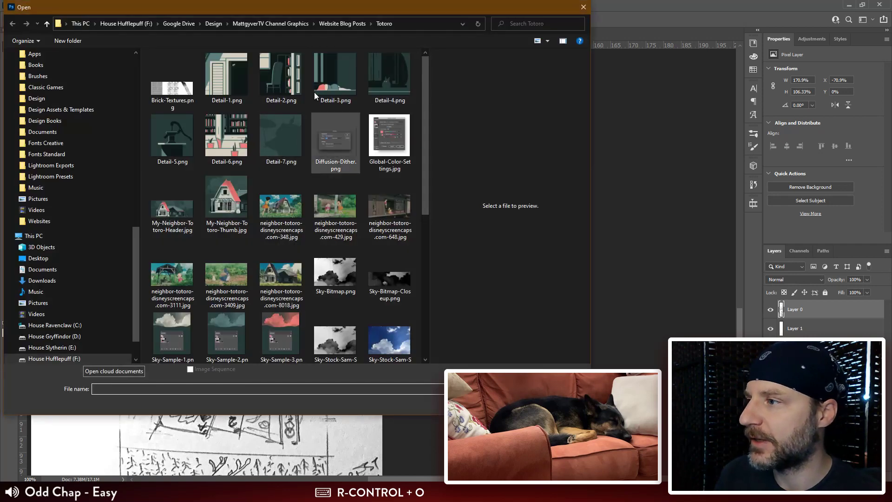
{"action": "left_click", "coordinate": [292, 23]}
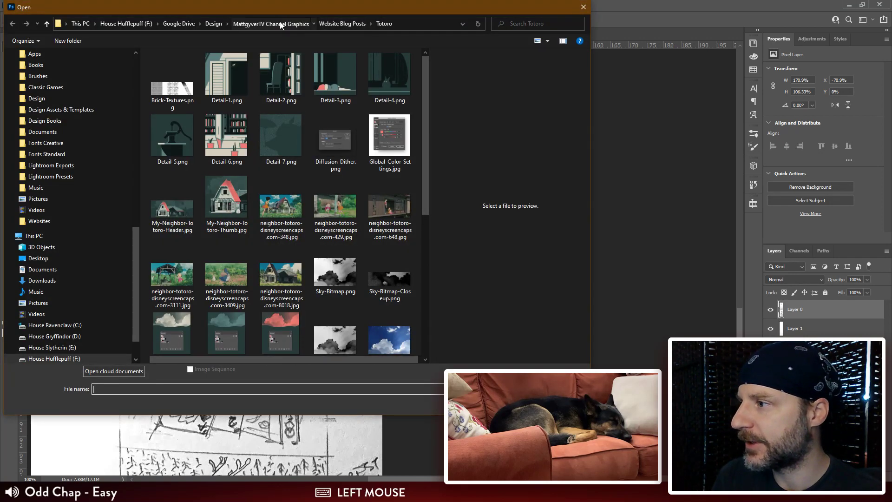
{"action": "left_click", "coordinate": [216, 25]}
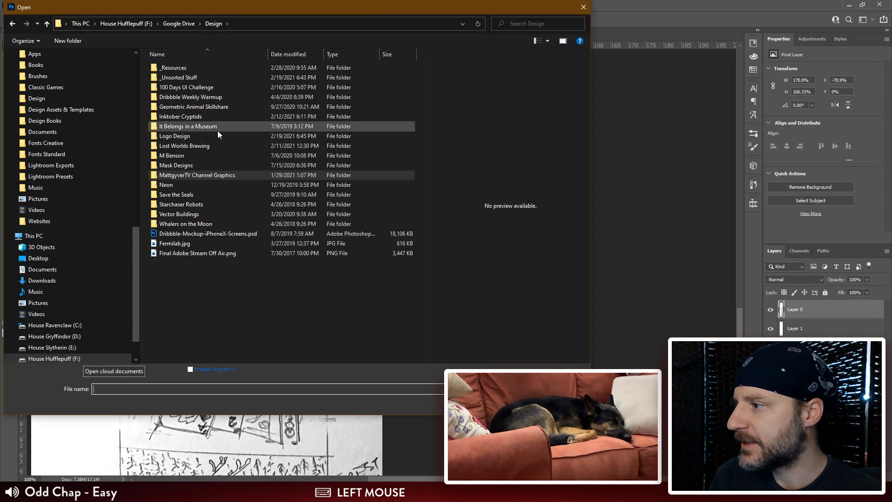
{"action": "double_click", "coordinate": [213, 119]}
{"action": "left_click", "coordinate": [281, 133]}
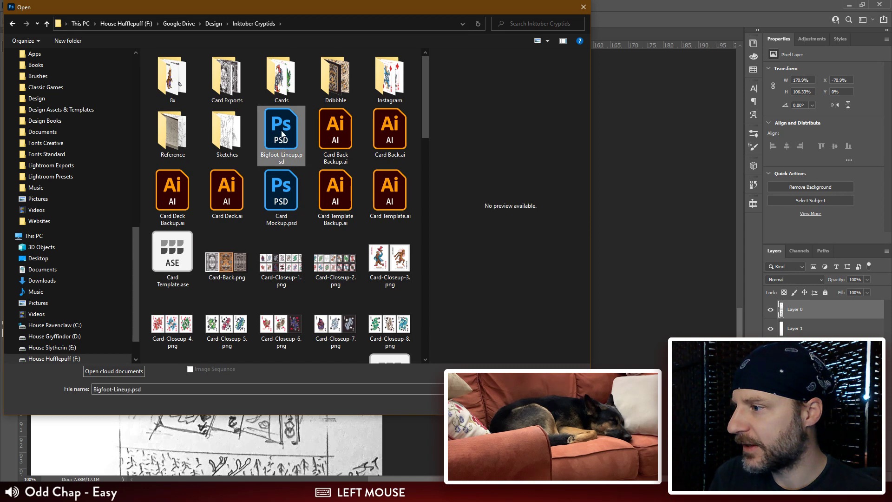
{"action": "left_click", "coordinate": [281, 209]}
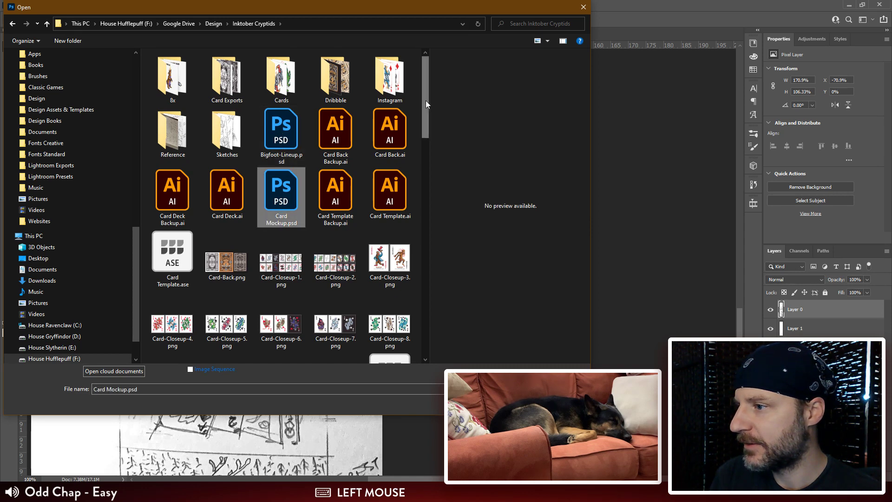
{"action": "mouse_move", "coordinate": [425, 100]}
{"action": "left_mouse_down"}
{"action": "mouse_move", "coordinate": [419, 279]}
{"action": "mouse_move", "coordinate": [425, 99]}
{"action": "left_mouse_up"}
{"action": "left_click", "coordinate": [227, 179]}
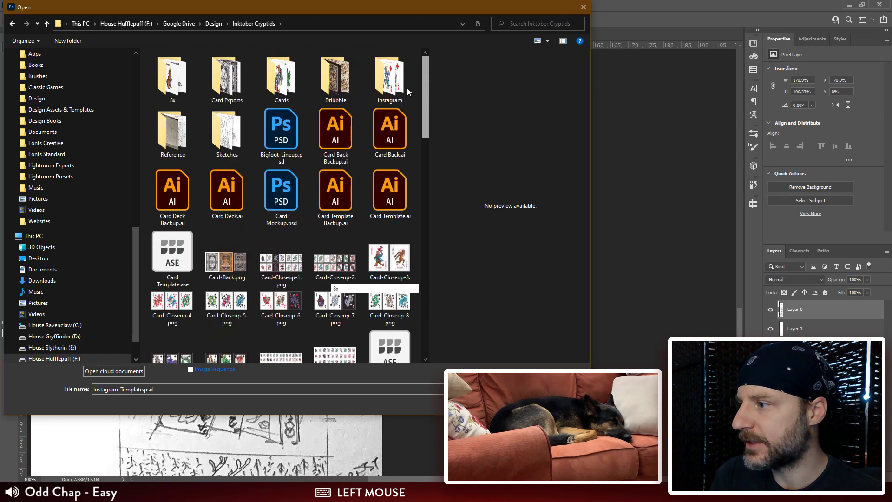
{"action": "double_click", "coordinate": [332, 86]}
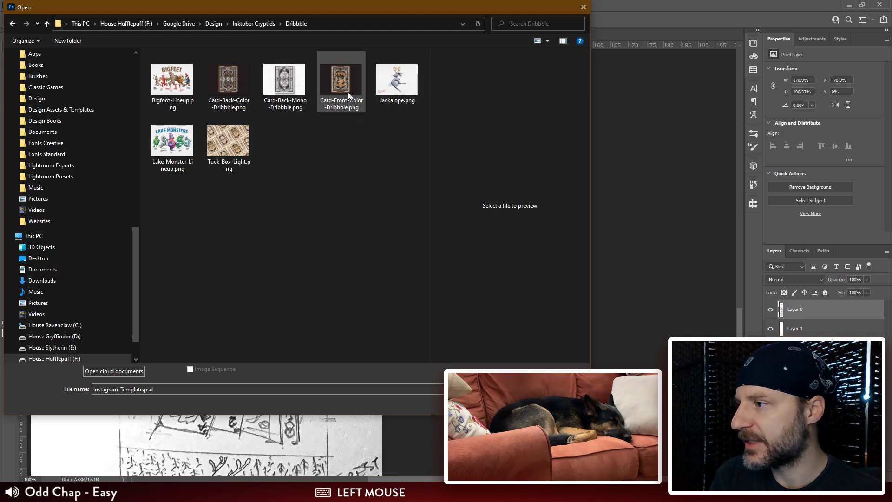
{"action": "left_click", "coordinate": [222, 91]}
{"action": "double_click", "coordinate": [221, 91]}
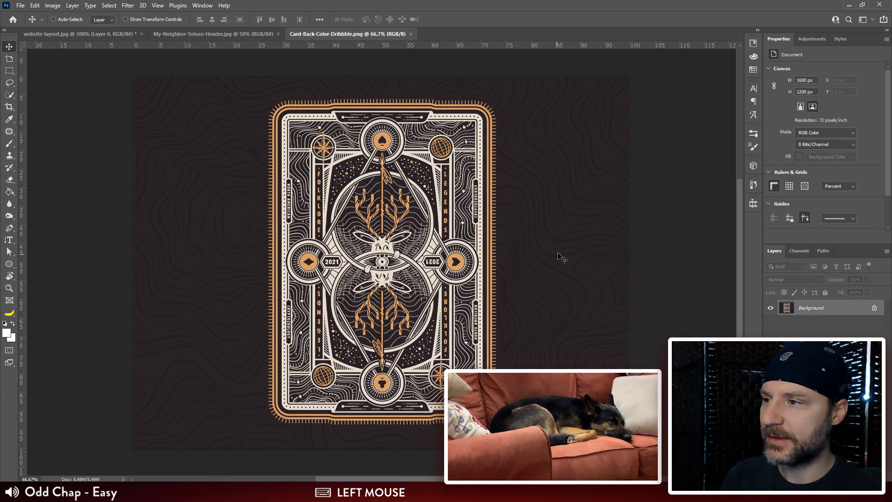
Step: Open Card Mockup.psd and Instagram-Template.psd from the Inktober Cryptids folder
{"action": "key", "text": "ctrl+o"}
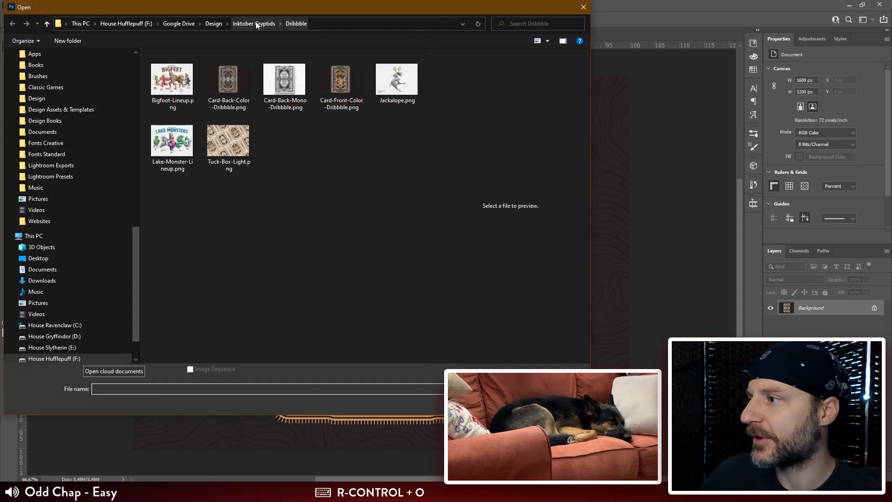
{"action": "left_click", "coordinate": [256, 23]}
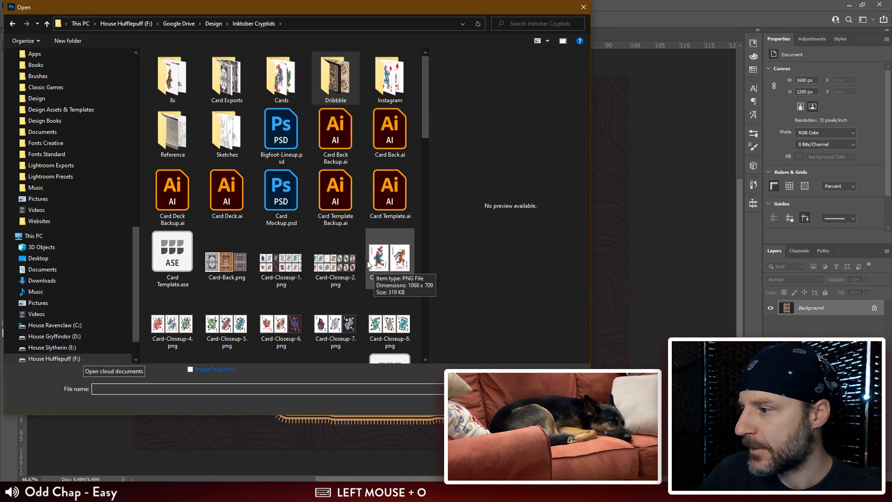
{"action": "scroll", "coordinate": [369, 266], "scroll_direction": "down", "scroll_amount": 3}
{"action": "left_click_drag", "start_coordinate": [425, 177], "coordinate": [425, 314]}
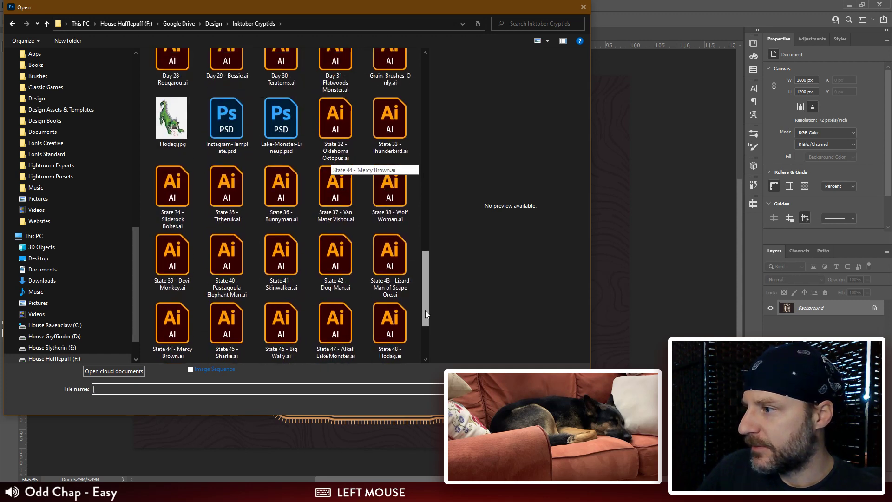
{"action": "left_click", "coordinate": [238, 129]}
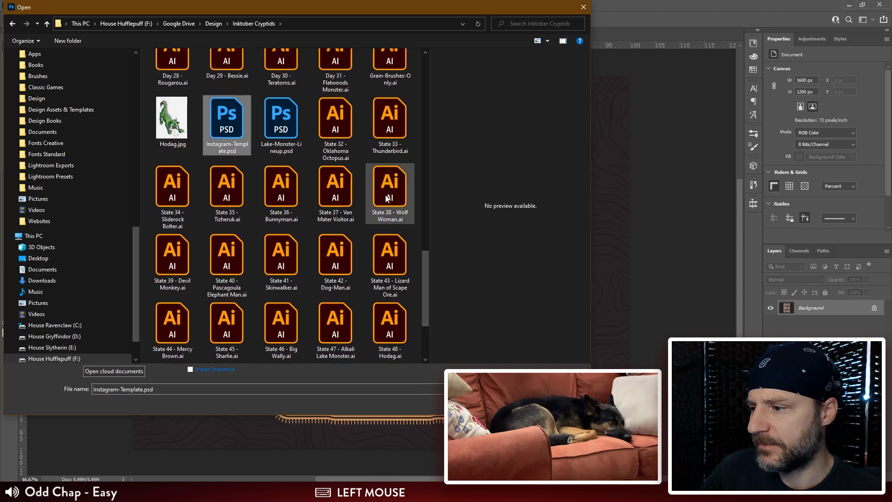
{"action": "left_click_drag", "start_coordinate": [424, 255], "coordinate": [414, 60]}
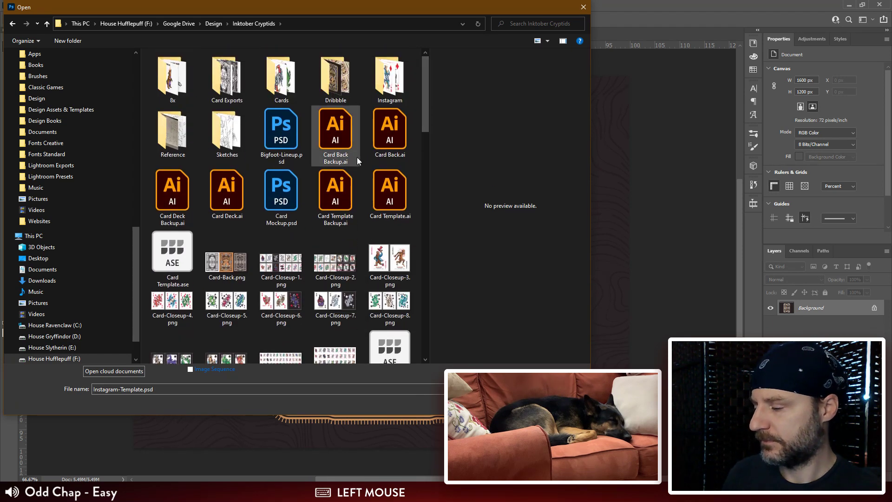
{"action": "left_click", "coordinate": [279, 190], "text": "ctrl"}
{"action": "left_click", "coordinate": [522, 402]}
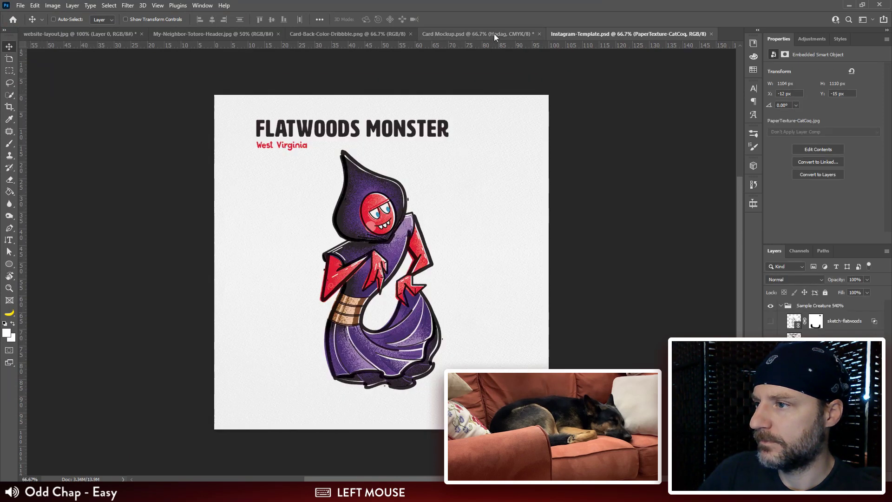
Step: Compare the card mockup, Instagram template and color card back documents, ending on the card back's wavy background
{"action": "left_click", "coordinate": [494, 34]}
{"action": "left_click", "coordinate": [605, 34]}
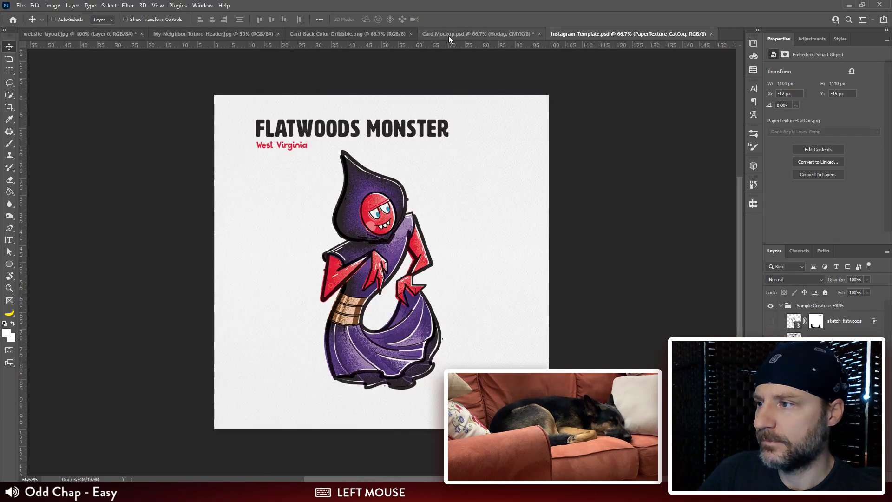
{"action": "left_click", "coordinate": [361, 37]}
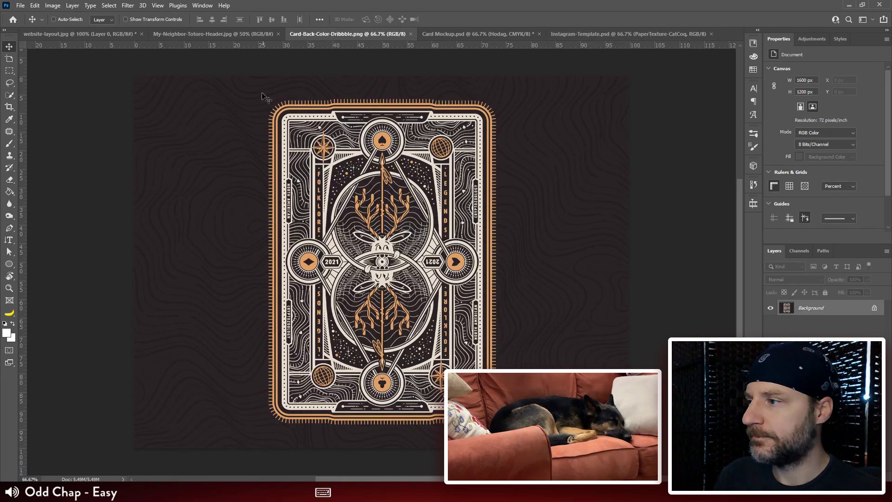
Step: Switch to Illustrator and deselect the enlarged wavy rosette beside the light box artboard
{"action": "left_click", "coordinate": [286, 493]}
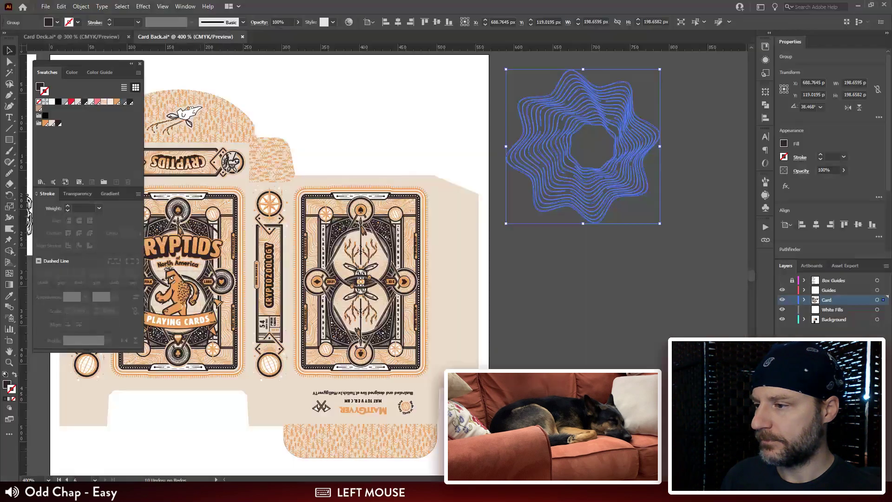
{"action": "left_click_drag", "start_coordinate": [532, 319], "coordinate": [384, 342]}
{"action": "left_click", "coordinate": [545, 205]}
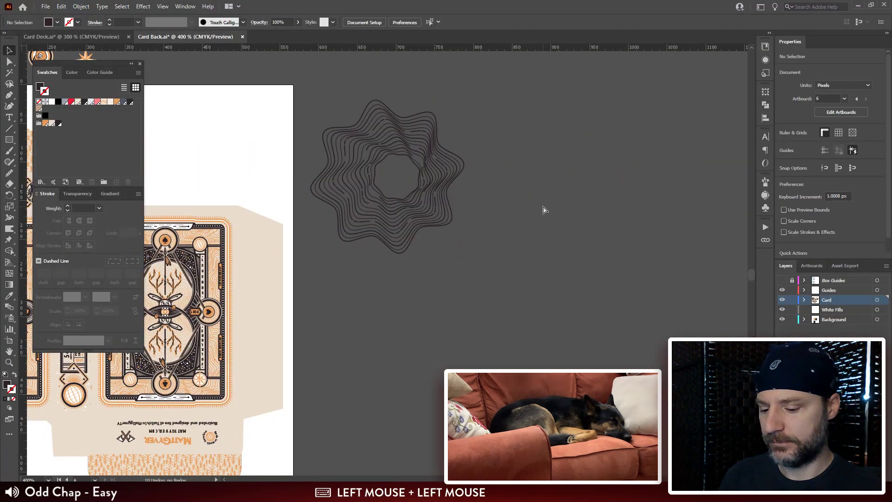
{"action": "key", "text": "ctrl+minus"}
{"action": "key", "text": "ctrl+minus"}
{"action": "left_click_drag", "start_coordinate": [514, 239], "coordinate": [480, 296]}
{"action": "key", "text": "shift+o"}
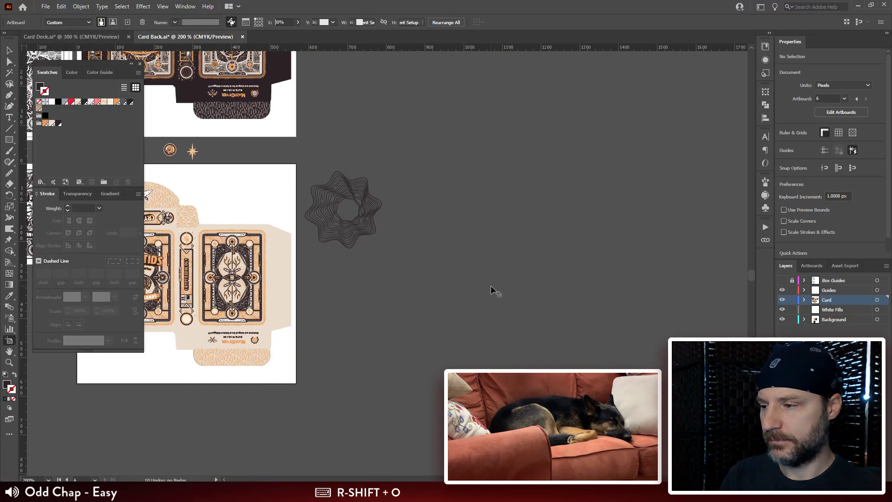
{"action": "key", "text": "Escape"}
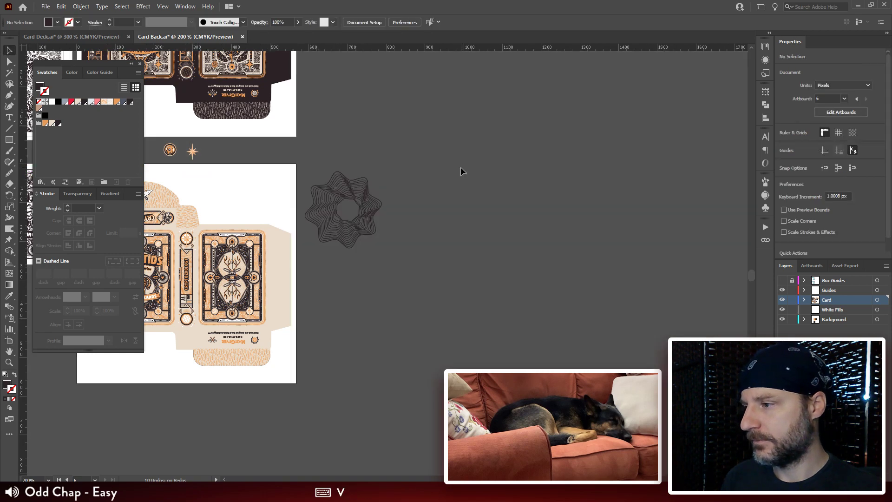
Step: Duplicate the wavy rosette diagonally down and to its right, nudging the copy so their edges interlock
{"action": "left_click", "coordinate": [347, 194]}
{"action": "left_click_drag", "start_coordinate": [364, 239], "coordinate": [401, 280]}
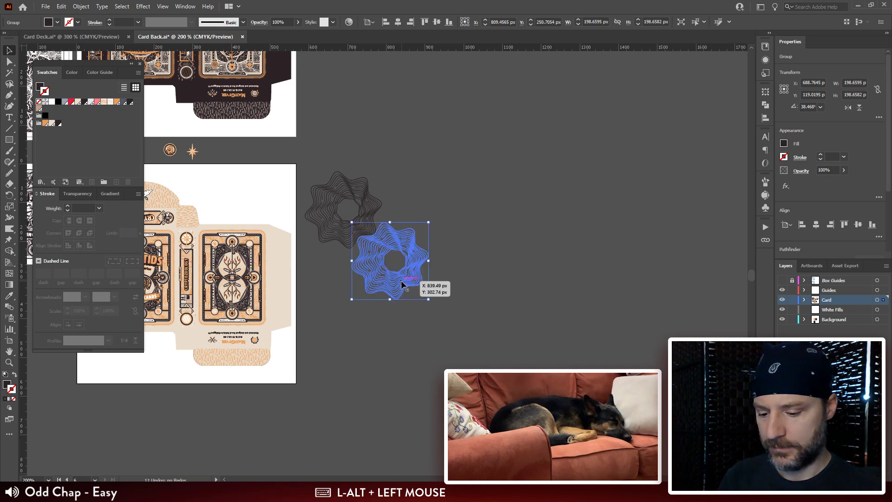
{"action": "key", "text": "ctrl+plus"}
{"action": "key", "text": "ctrl+plus"}
{"action": "key", "text": "ctrl+plus"}
{"action": "key", "text": "Right"}
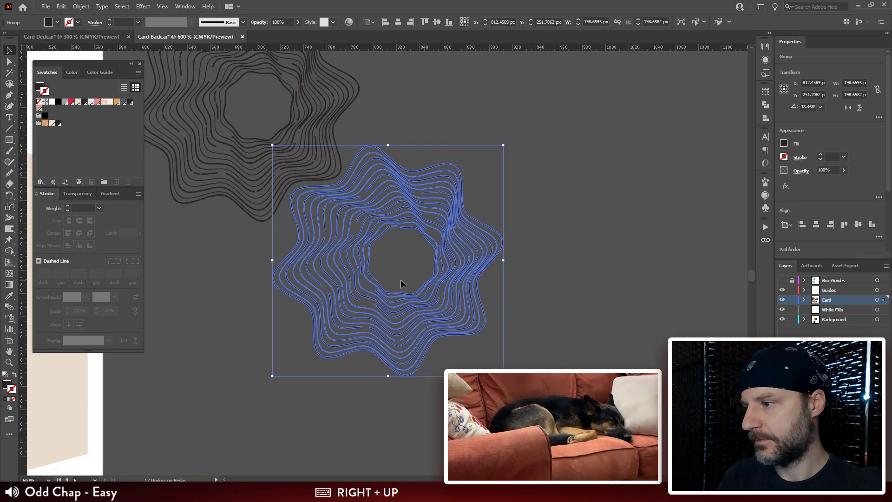
{"action": "key", "text": "Up"}
Step: Place two more rosette copies, one below the original and one up and to the right of the first copy
{"action": "left_click", "coordinate": [508, 228]}
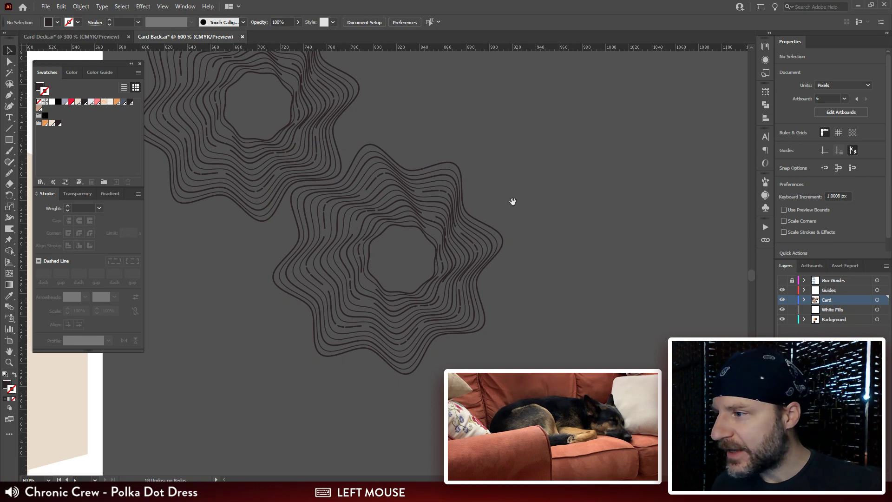
{"action": "left_click_drag", "start_coordinate": [511, 202], "coordinate": [618, 174]}
{"action": "left_click", "coordinate": [519, 174]}
{"action": "left_click_drag", "start_coordinate": [519, 174], "coordinate": [671, 121]}
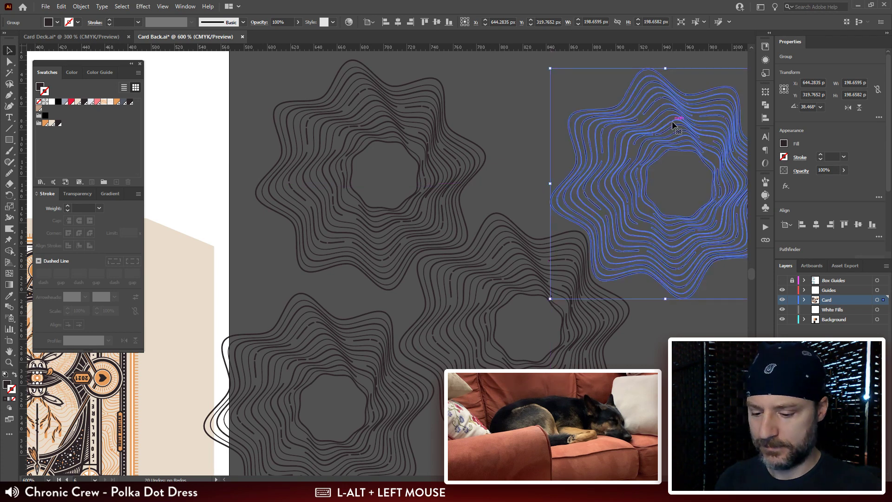
Step: Delete the three outer rosettes, keeping only the central one
{"action": "key", "text": "ctrl+minus"}
{"action": "left_click_drag", "start_coordinate": [541, 270], "coordinate": [653, 198]}
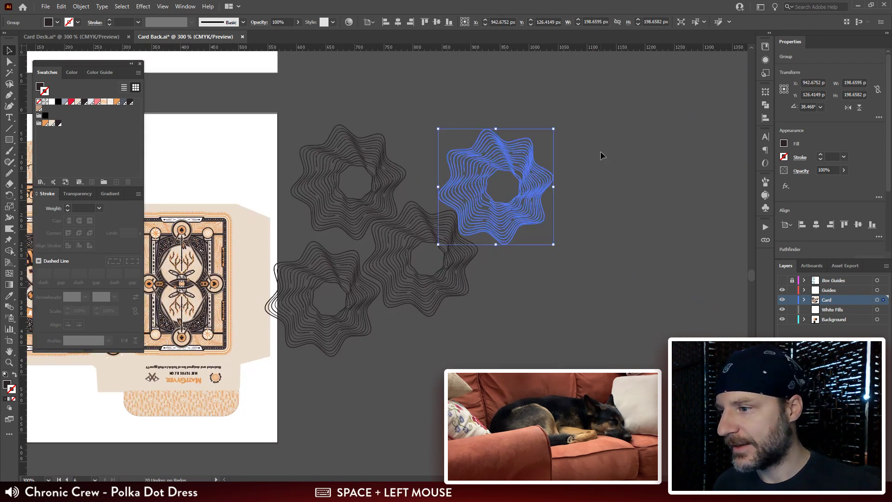
{"action": "left_click", "coordinate": [325, 336]}
{"action": "left_click_drag", "start_coordinate": [562, 153], "coordinate": [344, 167]}
{"action": "key", "text": "Delete"}
{"action": "left_click", "coordinate": [323, 282]}
{"action": "key", "text": "Delete"}
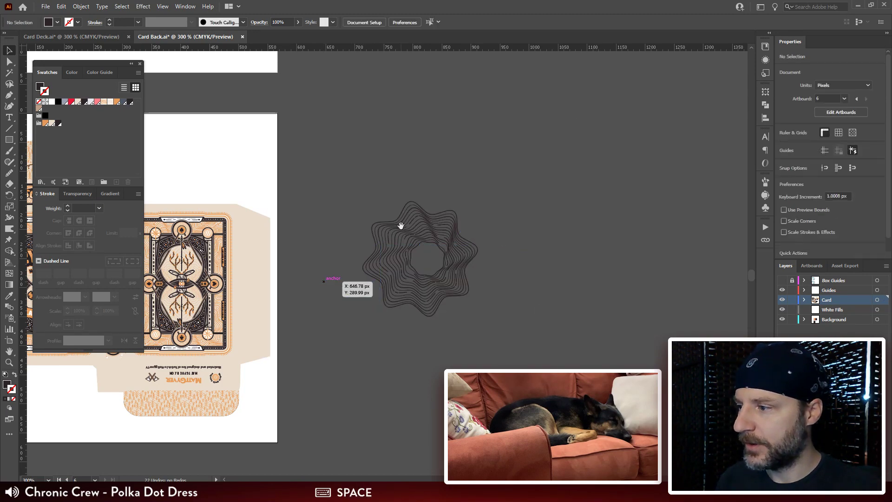
Step: Copy the small dark row of four card suit icons located beside the A Q K J letters
{"action": "left_click_drag", "start_coordinate": [400, 224], "coordinate": [551, 205]}
{"action": "key", "text": "ctrl+plus"}
{"action": "key", "text": "ctrl+plus"}
{"action": "key", "text": "ctrl+plus"}
{"action": "left_click_drag", "start_coordinate": [302, 154], "coordinate": [643, 308]}
{"action": "left_click_drag", "start_coordinate": [258, 157], "coordinate": [593, 359]}
{"action": "left_click_drag", "start_coordinate": [279, 124], "coordinate": [647, 318]}
{"action": "left_click_drag", "start_coordinate": [409, 112], "coordinate": [565, 326]}
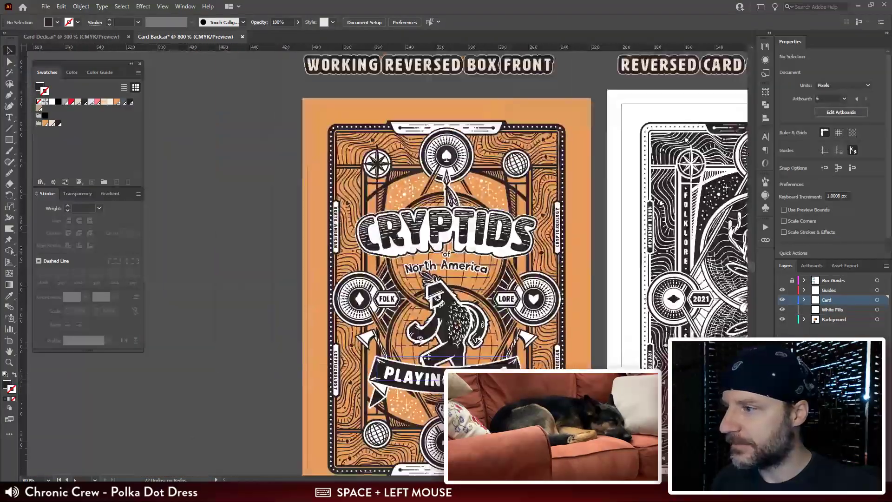
{"action": "left_click_drag", "start_coordinate": [465, 93], "coordinate": [421, 355]}
{"action": "left_click_drag", "start_coordinate": [356, 140], "coordinate": [350, 343]}
{"action": "left_click_drag", "start_coordinate": [348, 161], "coordinate": [345, 376]}
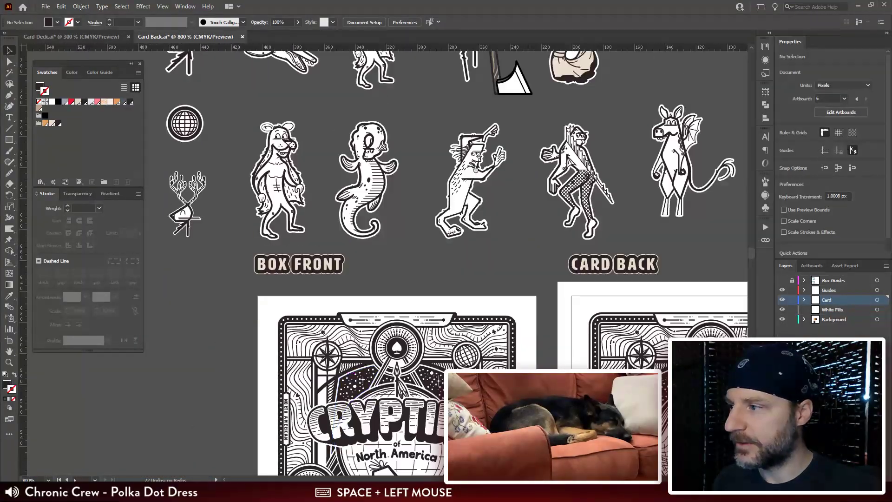
{"action": "left_click_drag", "start_coordinate": [353, 186], "coordinate": [374, 359]}
{"action": "left_click_drag", "start_coordinate": [464, 232], "coordinate": [176, 244]}
{"action": "left_click_drag", "start_coordinate": [465, 372], "coordinate": [359, 212]}
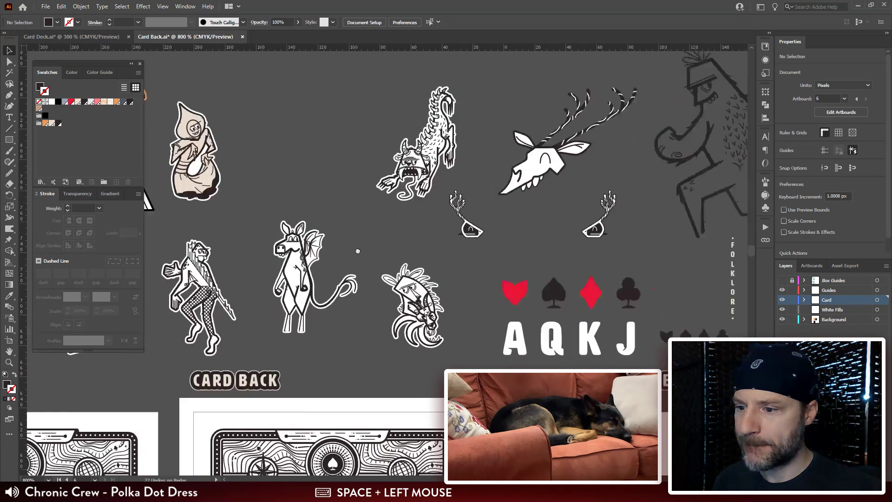
{"action": "left_click_drag", "start_coordinate": [692, 342], "coordinate": [523, 266]}
{"action": "left_click", "coordinate": [494, 269]}
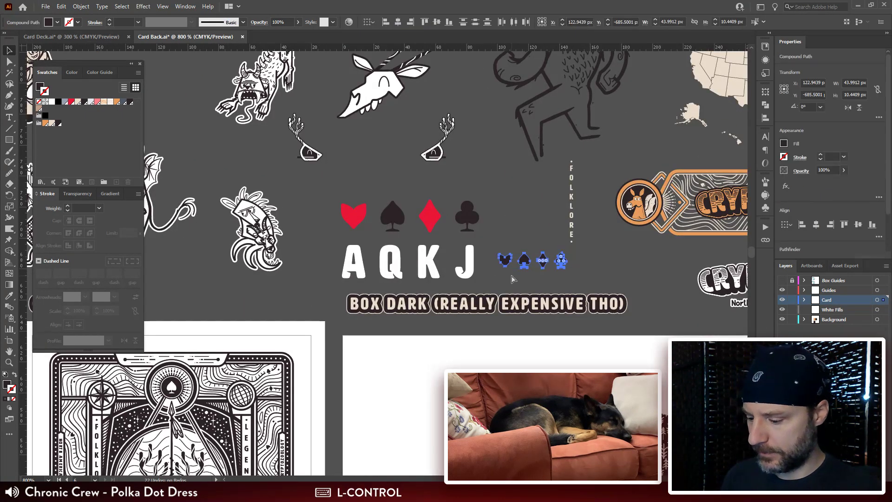
Step: Paste the card suit icons over the wavy rosette beside the light box artboard
{"action": "key", "text": "ctrl+minus"}
{"action": "key", "text": "ctrl+minus"}
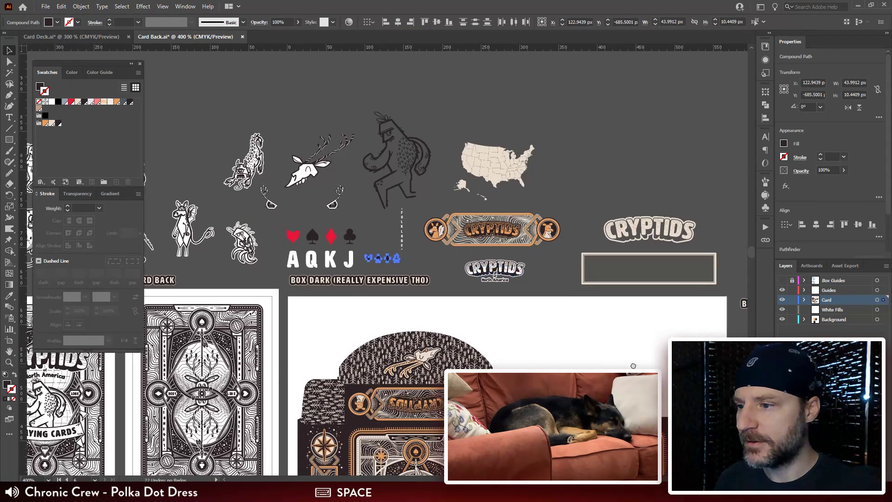
{"action": "left_click_drag", "start_coordinate": [635, 368], "coordinate": [574, 189]}
{"action": "left_click_drag", "start_coordinate": [659, 408], "coordinate": [344, 73]}
{"action": "left_click_drag", "start_coordinate": [529, 255], "coordinate": [386, 56]}
{"action": "key", "text": "ctrl+v"}
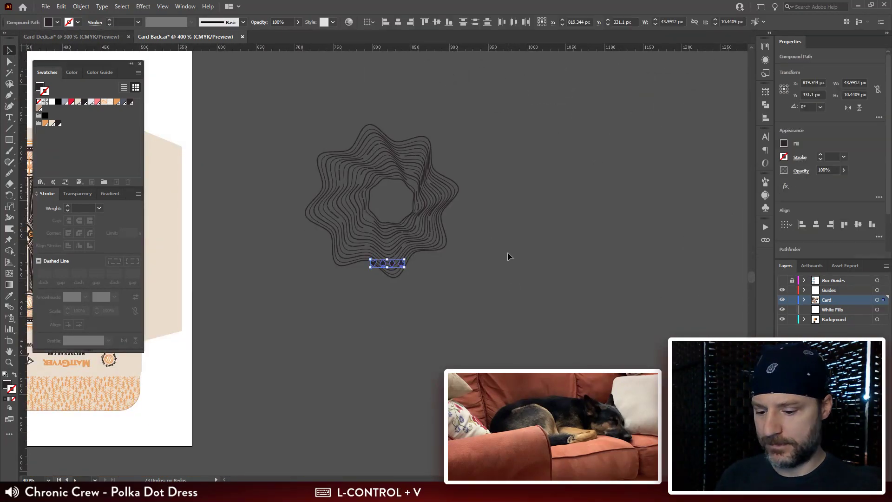
Step: Select all four pasted suit icons and move them up into the rosette's open centre
{"action": "key", "text": "ctrl+plus"}
{"action": "key", "text": "ctrl+plus"}
{"action": "key", "text": "ctrl+plus"}
{"action": "key", "text": "ctrl+plus"}
{"action": "left_click_drag", "start_coordinate": [464, 163], "coordinate": [541, 217]}
{"action": "left_click", "coordinate": [559, 312]}
{"action": "left_click", "coordinate": [518, 312]}
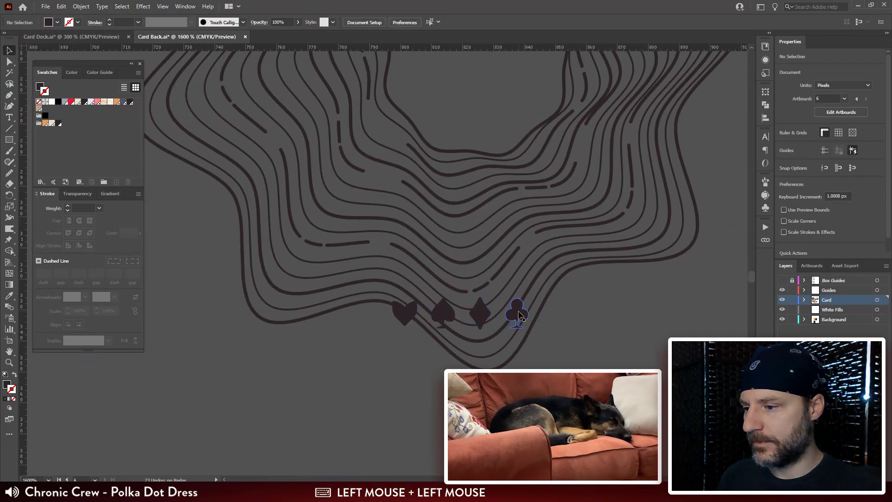
{"action": "left_click", "coordinate": [479, 315], "text": "shift"}
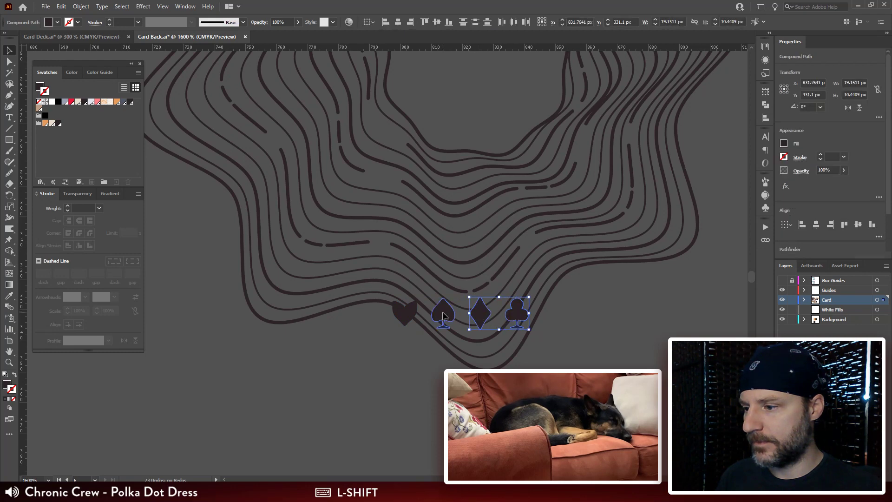
{"action": "left_click", "coordinate": [406, 319], "text": "shift"}
{"action": "left_click_drag", "start_coordinate": [405, 319], "coordinate": [405, 88]}
{"action": "left_click_drag", "start_coordinate": [463, 49], "coordinate": [476, 121]}
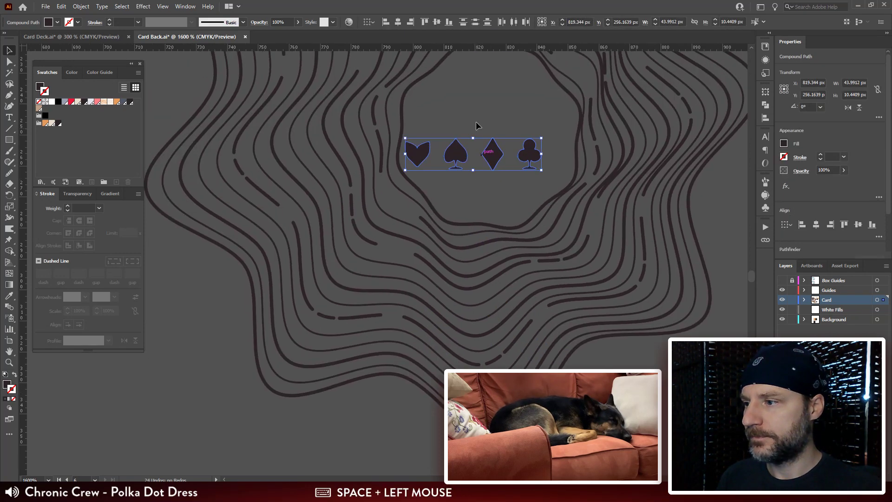
Step: Shrink the four suit icons as a group, and place the heart, rotated to follow the line, in the rosette's lower-left inner gap
{"action": "left_click_drag", "start_coordinate": [543, 138], "coordinate": [570, 108]}
{"action": "left_click", "coordinate": [531, 130]}
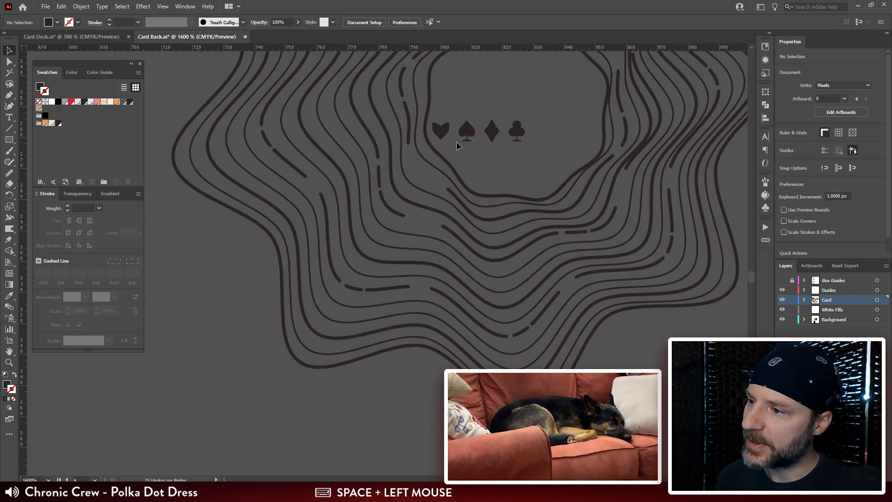
{"action": "left_click_drag", "start_coordinate": [437, 136], "coordinate": [421, 222]}
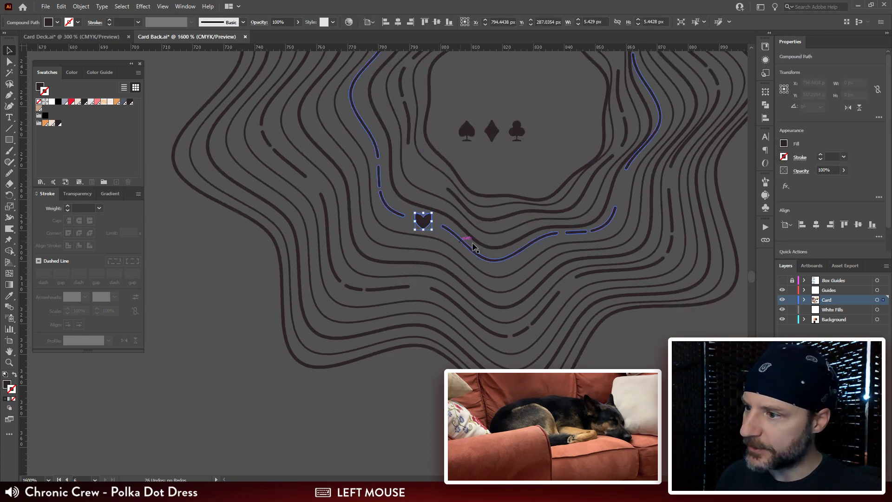
{"action": "key", "text": "r"}
{"action": "left_click_drag", "start_coordinate": [488, 162], "coordinate": [498, 187]}
{"action": "key", "text": "v"}
{"action": "left_click_drag", "start_coordinate": [587, 247], "coordinate": [573, 249]}
Step: Move the spade out to the rosette's left side and scale all four suit icons down further
{"action": "left_click_drag", "start_coordinate": [450, 133], "coordinate": [290, 187]}
{"action": "left_click", "coordinate": [413, 223], "text": "shift"}
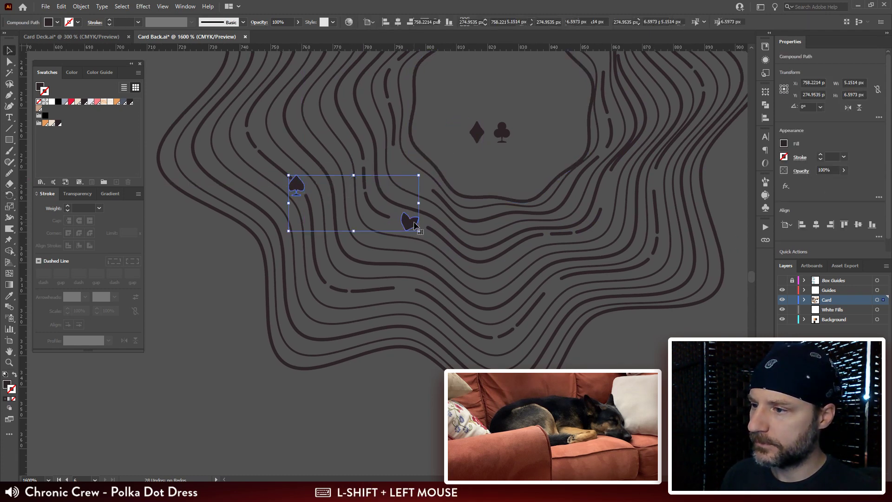
{"action": "left_click_drag", "start_coordinate": [524, 117], "coordinate": [472, 146]}
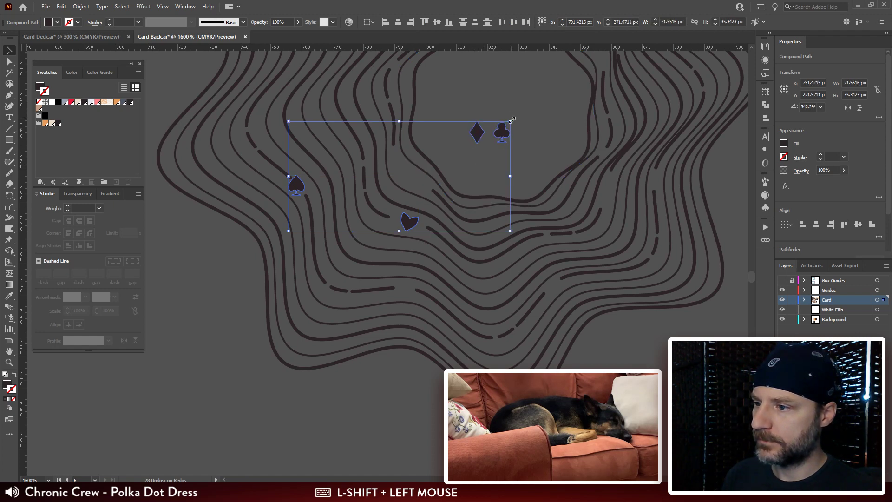
{"action": "left_click_drag", "start_coordinate": [511, 120], "coordinate": [551, 106]}
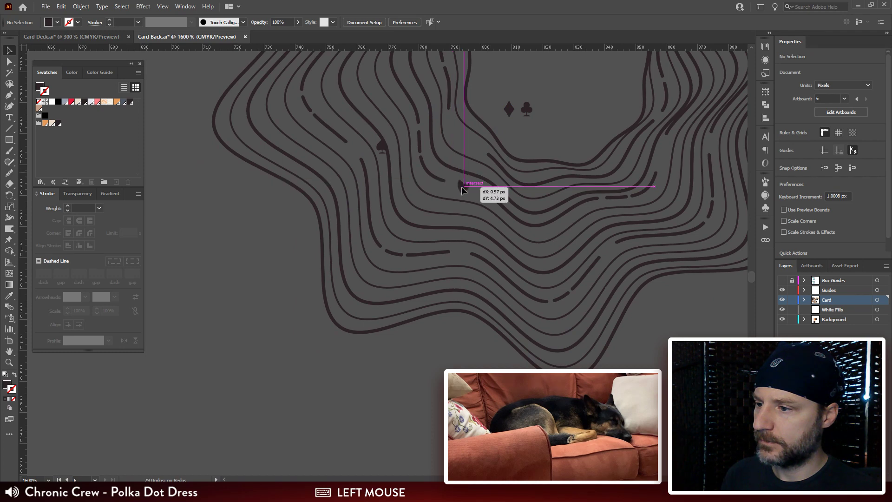
{"action": "left_click_drag", "start_coordinate": [462, 186], "coordinate": [463, 186]}
Step: Fit the spade into the gap of the outer left dashed line and rotate it to follow the line
{"action": "left_click_drag", "start_coordinate": [380, 153], "coordinate": [353, 155]}
{"action": "key", "text": "r"}
{"action": "left_click_drag", "start_coordinate": [362, 116], "coordinate": [418, 114]}
{"action": "key", "text": "v"}
{"action": "key", "text": "ctrl+plus"}
{"action": "key", "text": "ctrl+plus"}
{"action": "key", "text": "ctrl+plus"}
{"action": "key", "text": "space"}
{"action": "left_click_drag", "start_coordinate": [402, 259], "coordinate": [427, 167]}
{"action": "key", "text": "space"}
{"action": "left_click_drag", "start_coordinate": [460, 121], "coordinate": [358, 166]}
Step: Move the club into the open gap of the dashed line on the rosette's upper-left side
{"action": "key", "text": "ctrl+minus"}
{"action": "key", "text": "ctrl+minus"}
{"action": "key", "text": "ctrl+minus"}
{"action": "key", "text": "ctrl+minus"}
{"action": "key", "text": "space"}
{"action": "key", "text": "ctrl+plus"}
{"action": "key", "text": "ctrl+plus"}
{"action": "key", "text": "space"}
{"action": "left_click_drag", "start_coordinate": [431, 286], "coordinate": [441, 247]}
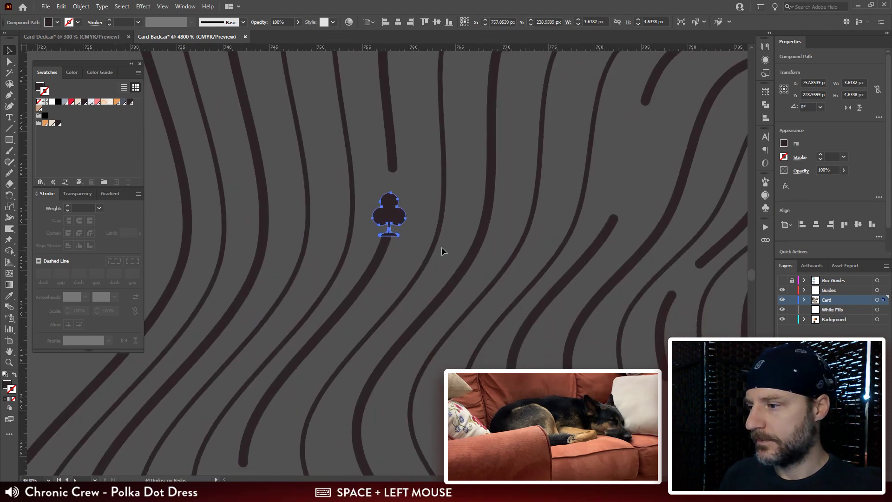
Step: Rotate the club about a quarter turn clockwise and centre it in its line gap
{"action": "key", "text": "r"}
{"action": "left_click_drag", "start_coordinate": [422, 185], "coordinate": [506, 277]}
{"action": "key", "text": "v"}
{"action": "left_click_drag", "start_coordinate": [403, 212], "coordinate": [408, 203]}
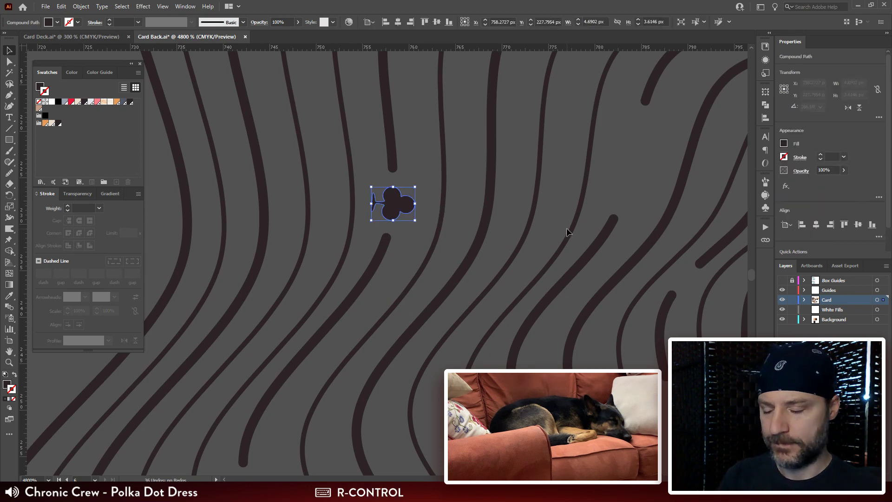
Step: Move the diamond into the gap of the dashed line at the rosette's upper-right side
{"action": "key", "text": "ctrl+minus"}
{"action": "key", "text": "ctrl+minus"}
{"action": "key", "text": "space"}
{"action": "left_click_drag", "start_coordinate": [546, 320], "coordinate": [578, 162]}
{"action": "key", "text": "ctrl+plus"}
{"action": "key", "text": "ctrl+plus"}
{"action": "key", "text": "space"}
{"action": "left_click_drag", "start_coordinate": [468, 329], "coordinate": [616, 339]}
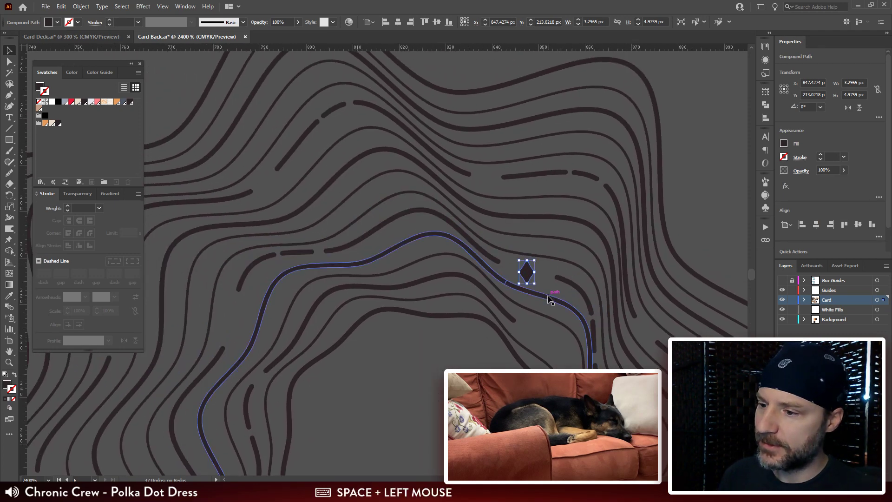
Step: Rotate the diamond to about 344° so it follows the surrounding line
{"action": "key", "text": "space"}
{"action": "left_click_drag", "start_coordinate": [538, 288], "coordinate": [564, 250]}
{"action": "key", "text": "r"}
{"action": "left_click_drag", "start_coordinate": [569, 210], "coordinate": [581, 197]}
{"action": "key", "text": "v"}
{"action": "left_click", "coordinate": [570, 231]}
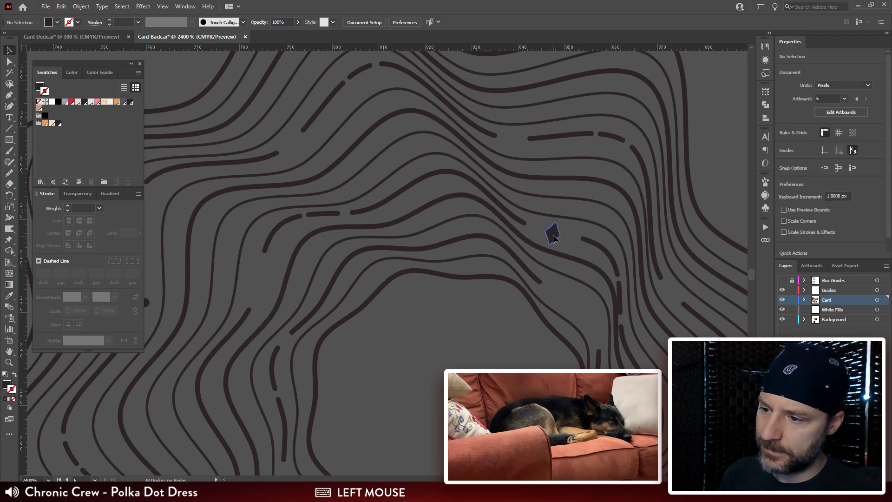
{"action": "left_click", "coordinate": [553, 238]}
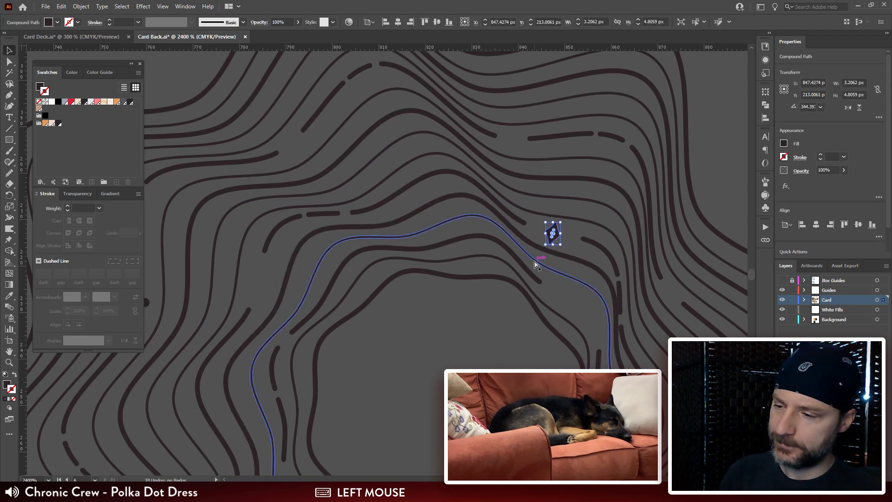
Step: Duplicate the diamond into the gap of the upper-left outer dashed line and rotate the copy to about 34°
{"action": "key", "text": "ctrl+minus"}
{"action": "left_click_drag", "start_coordinate": [548, 326], "coordinate": [636, 287]}
{"action": "left_click", "coordinate": [627, 147]}
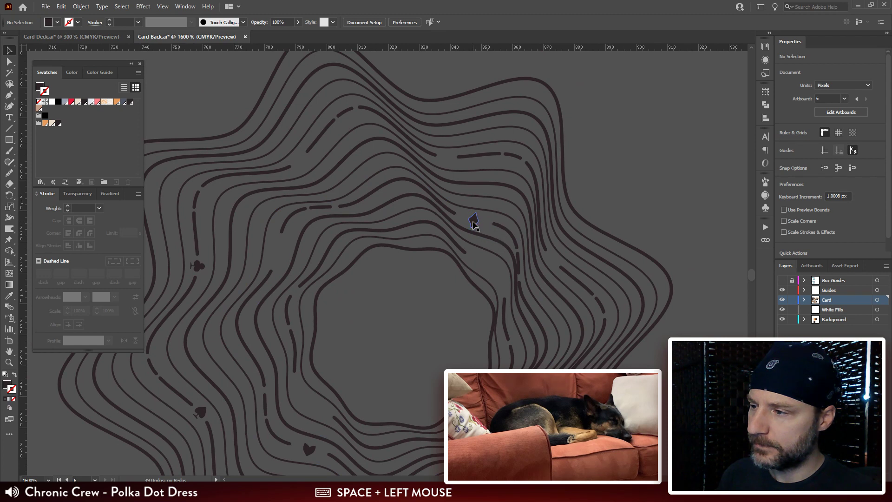
{"action": "left_click_drag", "start_coordinate": [473, 219], "coordinate": [341, 124]}
{"action": "key", "text": "r"}
{"action": "key", "text": "v"}
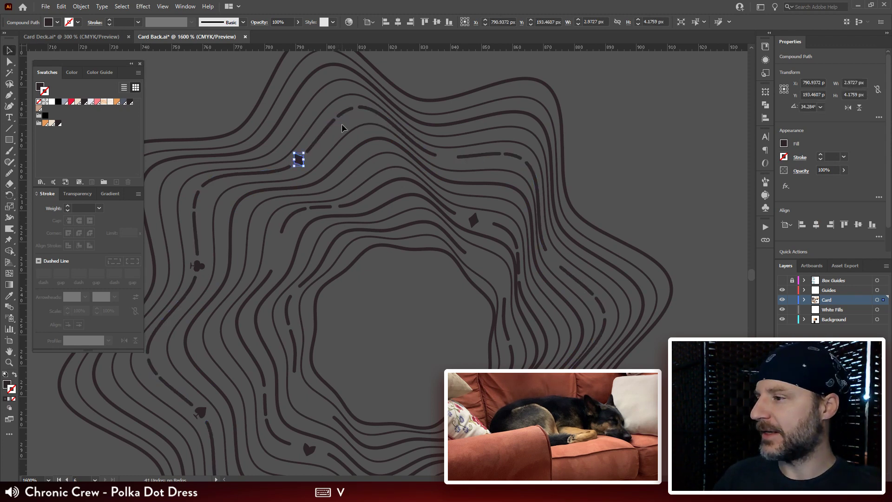
{"action": "key", "text": "ctrl+plus"}
{"action": "key", "text": "ctrl+plus"}
{"action": "left_click_drag", "start_coordinate": [422, 312], "coordinate": [412, 229]}
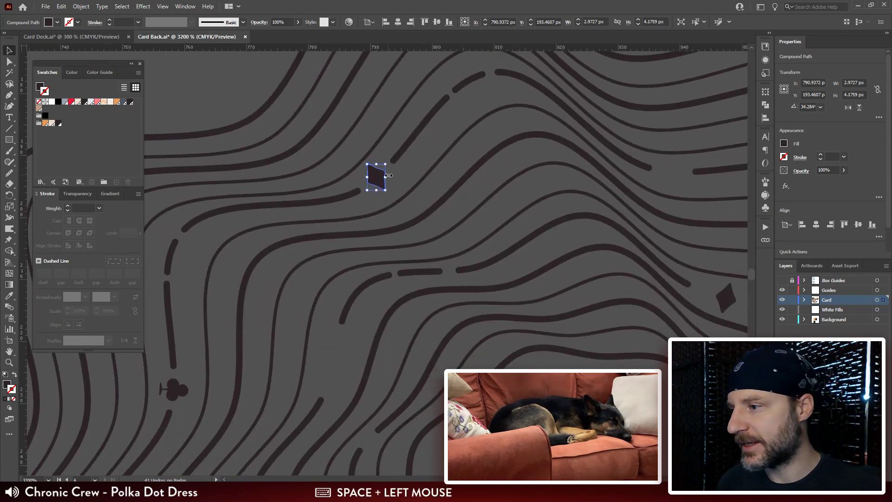
{"action": "left_click_drag", "start_coordinate": [375, 180], "coordinate": [376, 180]}
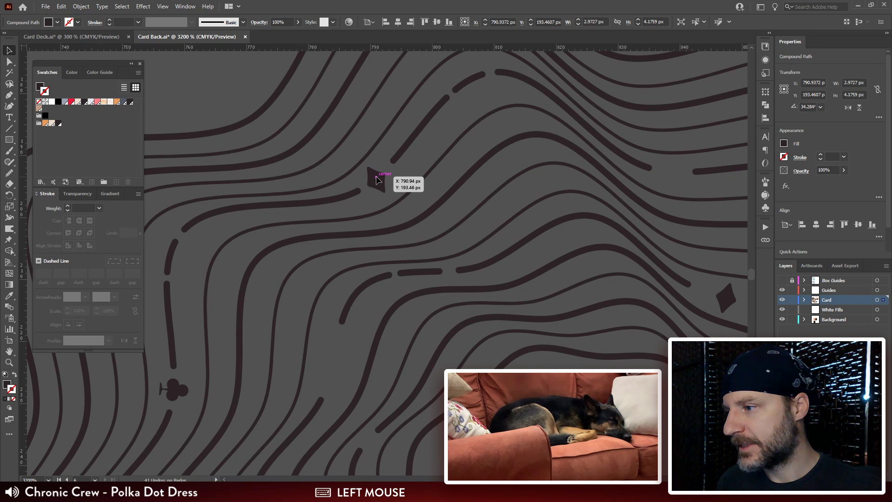
{"action": "left_click_drag", "start_coordinate": [465, 275], "coordinate": [453, 213]}
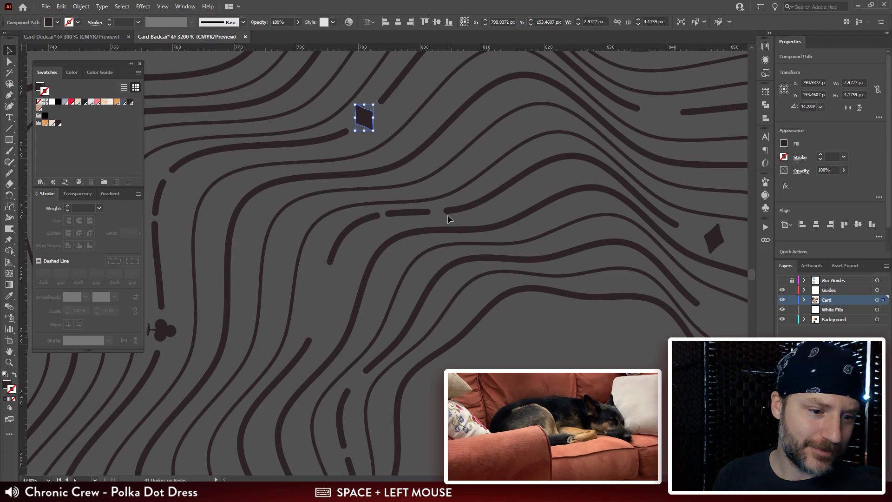
Step: Duplicate the spade into the gap of the upper-right outer dashed line and rotate the copy to about 172°
{"action": "key", "text": "ctrl+minus"}
{"action": "key", "text": "ctrl+minus"}
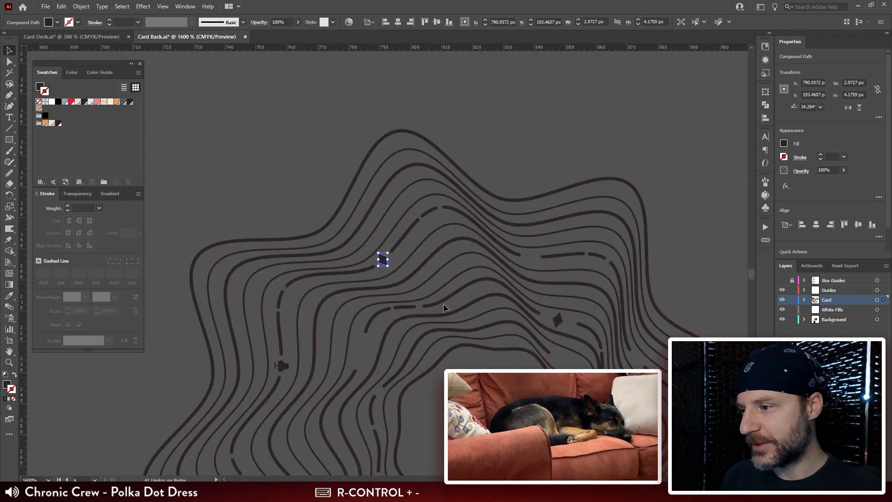
{"action": "left_click_drag", "start_coordinate": [441, 303], "coordinate": [441, 188]}
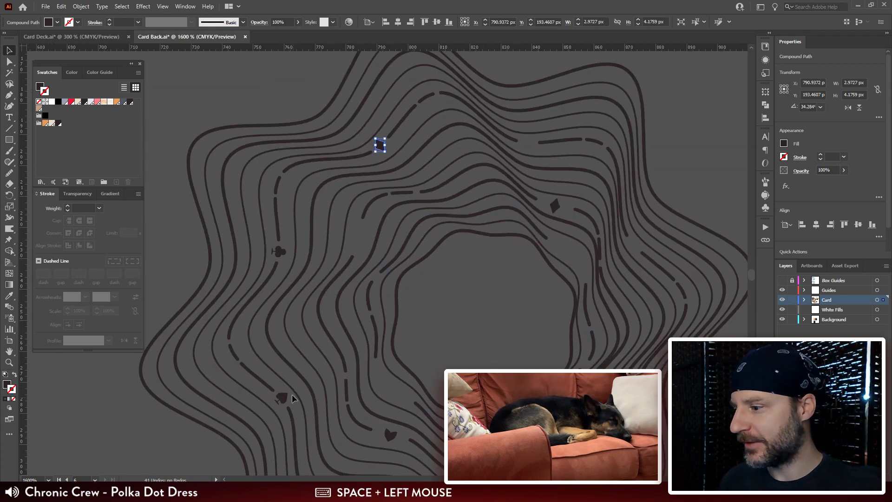
{"action": "left_click_drag", "start_coordinate": [280, 400], "coordinate": [525, 146]}
{"action": "key", "text": "r"}
{"action": "left_click", "coordinate": [526, 145]}
{"action": "left_click_drag", "start_coordinate": [525, 83], "coordinate": [619, 247]}
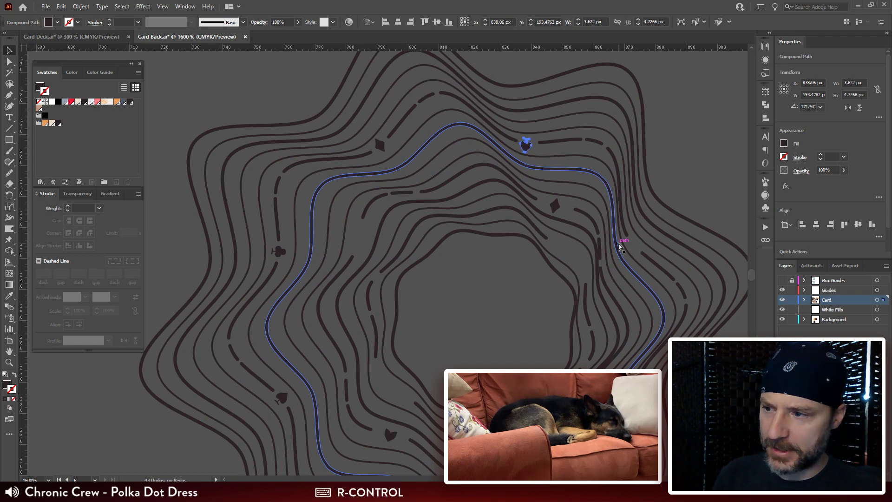
Step: Centre the upside-down spade copy between its line ends and fine-tune its rotation
{"action": "key", "text": "ctrl+plus"}
{"action": "key", "text": "ctrl+plus"}
{"action": "key", "text": "ctrl+plus"}
{"action": "left_click_drag", "start_coordinate": [467, 328], "coordinate": [546, 238]}
{"action": "key", "text": "v"}
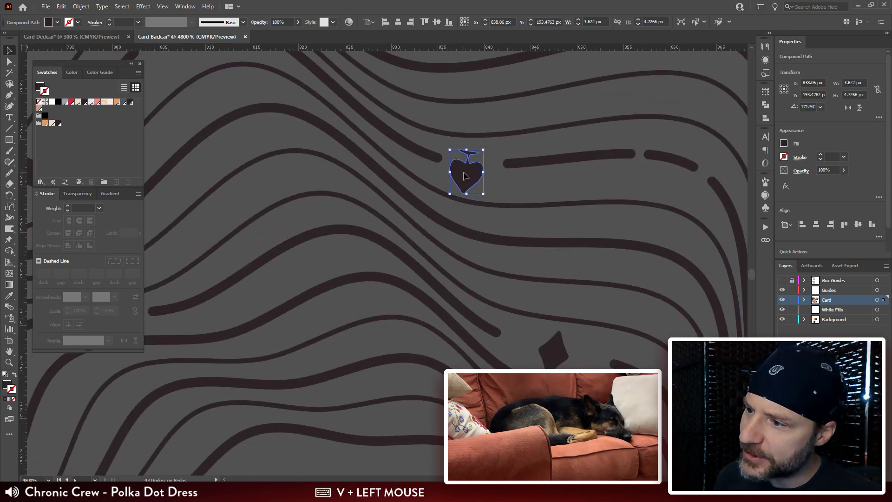
{"action": "left_click_drag", "start_coordinate": [478, 173], "coordinate": [481, 167]}
{"action": "key", "text": "r"}
{"action": "left_click_drag", "start_coordinate": [631, 147], "coordinate": [634, 98]}
{"action": "key", "text": "v"}
Step: Duplicate the heart into the inner left gap above the rosette's open centre, rotating and nudging it to fit
{"action": "key", "text": "ctrl+minus"}
{"action": "key", "text": "ctrl+minus"}
{"action": "key", "text": "ctrl+minus"}
{"action": "left_click_drag", "start_coordinate": [431, 335], "coordinate": [455, 219]}
{"action": "left_click", "coordinate": [434, 212]}
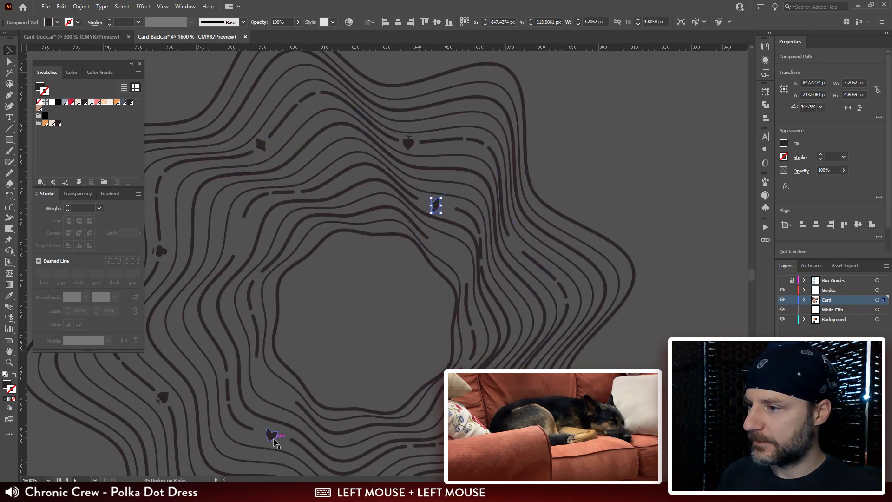
{"action": "left_click_drag", "start_coordinate": [275, 435], "coordinate": [301, 246]}
{"action": "key", "text": "r"}
{"action": "key", "text": "v"}
{"action": "left_click", "coordinate": [249, 232]}
{"action": "left_click_drag", "start_coordinate": [239, 236], "coordinate": [239, 239]}
{"action": "left_click", "coordinate": [369, 340]}
{"action": "left_click_drag", "start_coordinate": [351, 354], "coordinate": [412, 329]}
Step: Duplicate the inner left heart into the gap right of the open centre and rotate the copy to about 130°
{"action": "left_click_drag", "start_coordinate": [301, 213], "coordinate": [516, 229]}
{"action": "key", "text": "r"}
{"action": "mouse_move", "coordinate": [569, 321]}
{"action": "left_mouse_down"}
{"action": "mouse_move", "coordinate": [555, 327]}
{"action": "mouse_move", "coordinate": [569, 306]}
{"action": "left_mouse_up"}
{"action": "key", "text": "v"}
{"action": "left_click", "coordinate": [610, 310]}
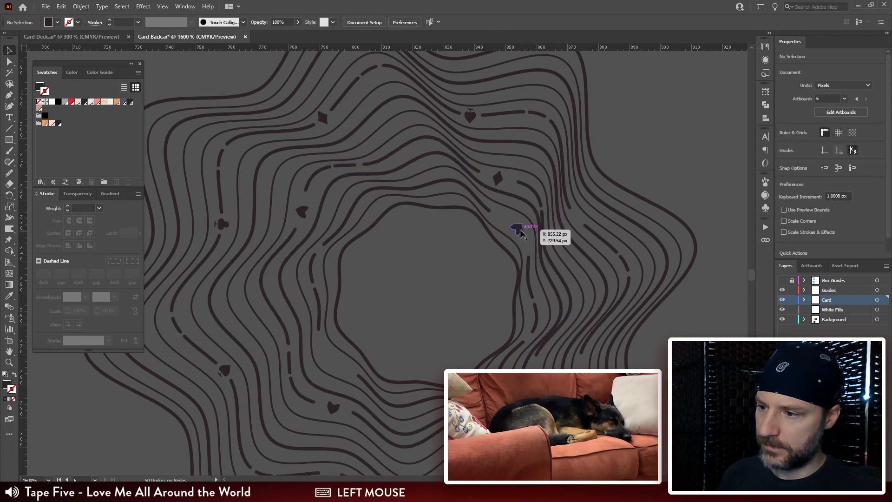
{"action": "mouse_move", "coordinate": [517, 227]}
{"action": "left_mouse_down"}
{"action": "mouse_move", "coordinate": [504, 251]}
{"action": "mouse_move", "coordinate": [542, 199]}
{"action": "mouse_move", "coordinate": [526, 233]}
{"action": "left_mouse_up"}
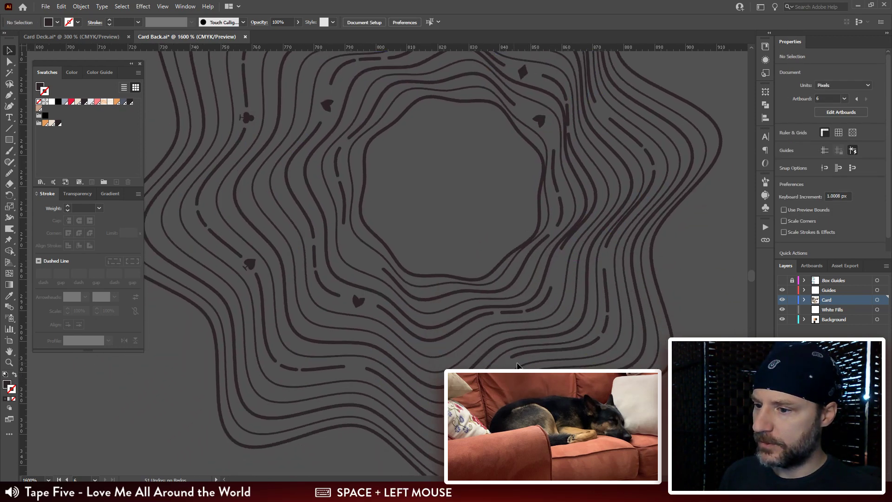
Step: Duplicate the left spade into the lower-right dashed line gap and rotate the copy to 72.5°
{"action": "left_click_drag", "start_coordinate": [250, 263], "coordinate": [558, 268]}
{"action": "key", "text": "r"}
{"action": "left_click_drag", "start_coordinate": [558, 268], "coordinate": [487, 239]}
{"action": "key", "text": "v"}
{"action": "left_click", "coordinate": [682, 273]}
Step: Nudge the lower-right spade copy into the middle of its line gap
{"action": "left_click_drag", "start_coordinate": [555, 272], "coordinate": [555, 274]}
{"action": "key", "text": "ctrl+plus"}
{"action": "left_click_drag", "start_coordinate": [411, 345], "coordinate": [449, 325], "text": "space"}
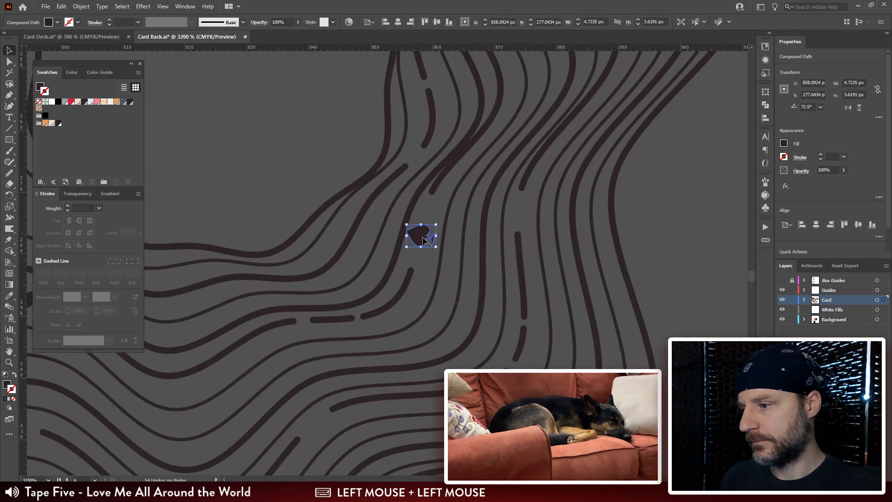
{"action": "left_click_drag", "start_coordinate": [421, 233], "coordinate": [422, 238]}
{"action": "left_click_drag", "start_coordinate": [461, 139], "coordinate": [436, 210]}
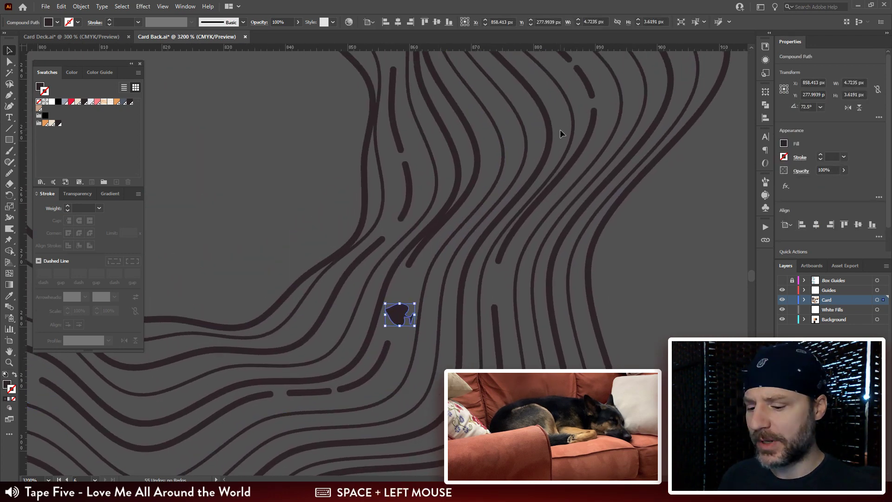
Step: Look over the rosette for line gaps that still lack a suit icon
{"action": "key", "text": "ctrl+minus"}
{"action": "key", "text": "ctrl+minus"}
{"action": "key", "text": "ctrl+minus"}
{"action": "left_click_drag", "start_coordinate": [504, 245], "coordinate": [538, 299], "text": "space"}
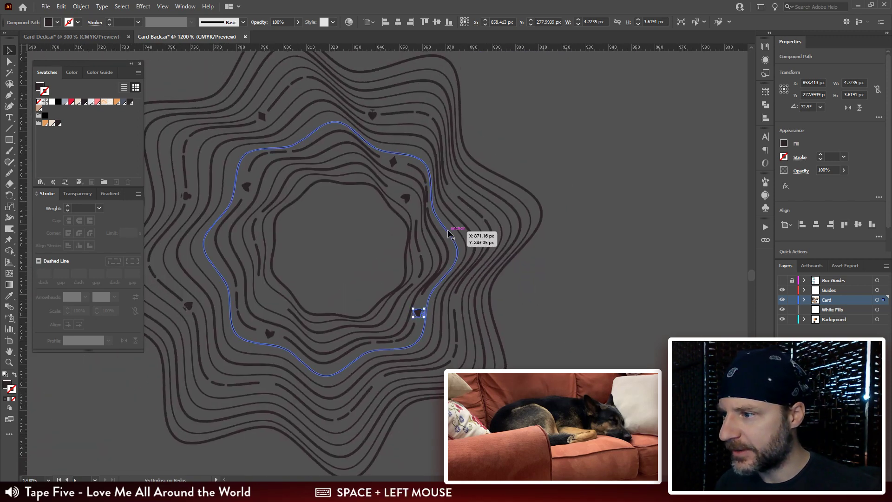
{"action": "left_click", "coordinate": [405, 200]}
{"action": "left_click_drag", "start_coordinate": [367, 269], "coordinate": [422, 228], "text": "space"}
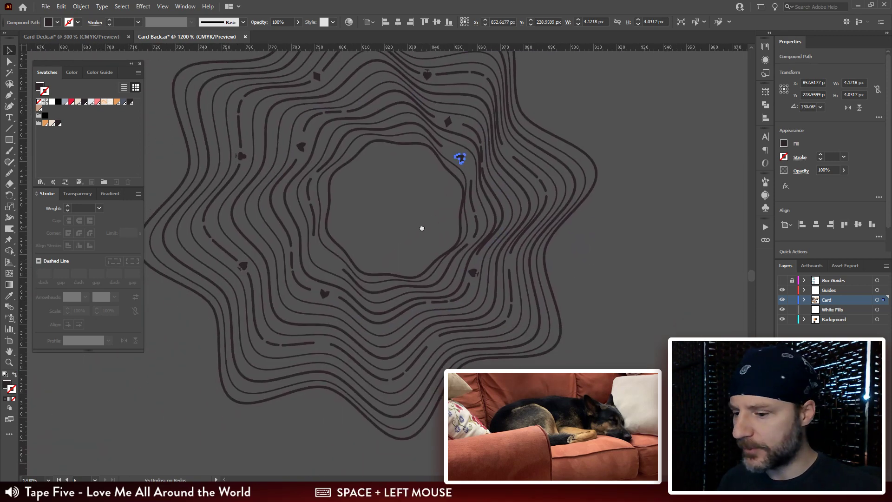
{"action": "key", "text": "ctrl+plus"}
{"action": "key", "text": "ctrl+plus"}
{"action": "left_click_drag", "start_coordinate": [344, 324], "coordinate": [547, 157], "text": "space"}
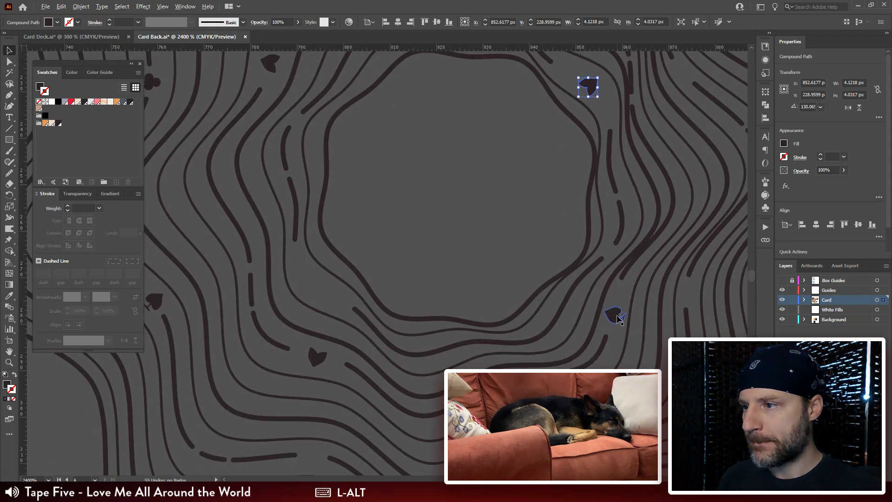
{"action": "left_click_drag", "start_coordinate": [520, 155], "coordinate": [593, 349], "text": "space"}
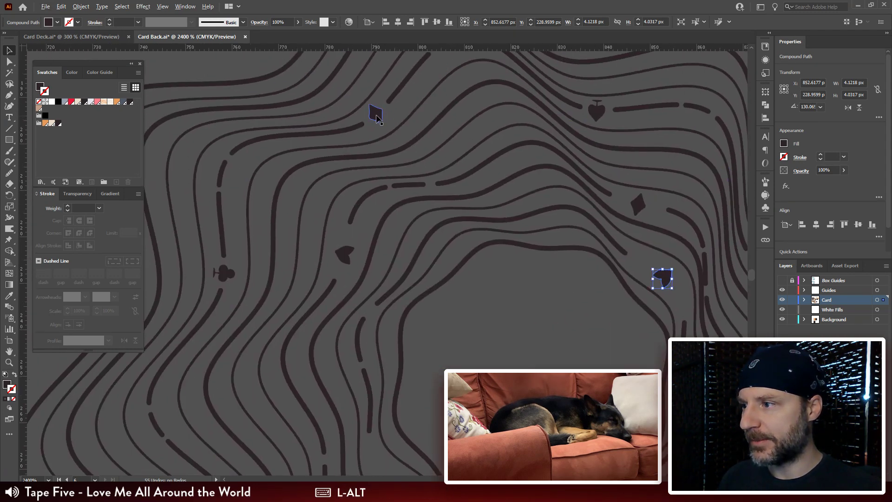
Step: Duplicate the upper-left diamond into the inner gap above the lower-left heart and rotate the copy to about 314°
{"action": "left_click_drag", "start_coordinate": [376, 116], "coordinate": [376, 468], "text": "alt"}
{"action": "left_click_drag", "start_coordinate": [481, 370], "coordinate": [438, 127], "text": "space"}
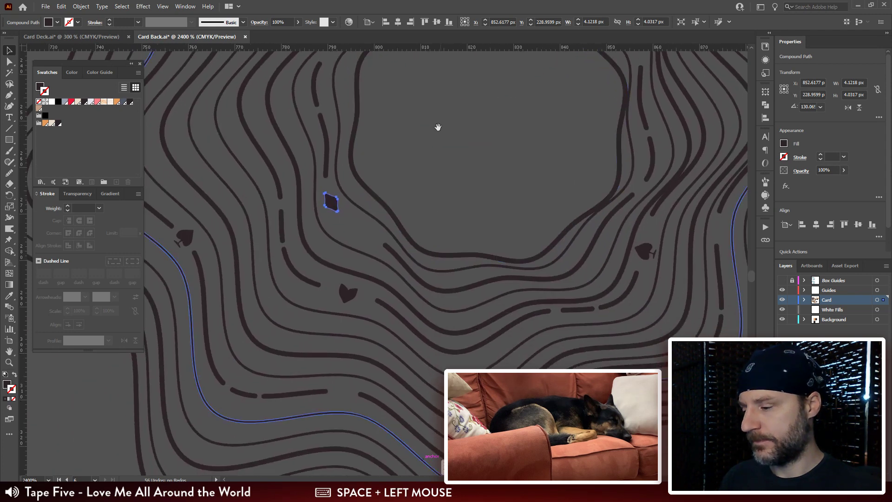
{"action": "key", "text": "r"}
{"action": "left_click_drag", "start_coordinate": [334, 128], "coordinate": [444, 176]}
{"action": "key", "text": "v"}
{"action": "left_click", "coordinate": [444, 177]}
{"action": "left_click_drag", "start_coordinate": [335, 205], "coordinate": [370, 237]}
Step: Copy the curved dash beside the lower-left heart into the gap above the new diamond and rotate it slightly clockwise
{"action": "key", "text": "q"}
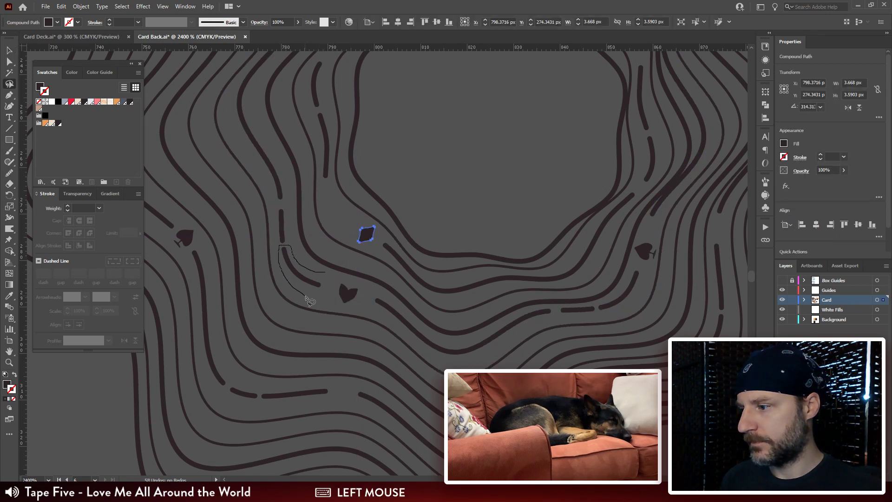
{"action": "key", "text": "a"}
{"action": "left_click_drag", "start_coordinate": [331, 293], "coordinate": [351, 219]}
{"action": "key", "text": "r"}
{"action": "left_click_drag", "start_coordinate": [407, 156], "coordinate": [411, 160]}
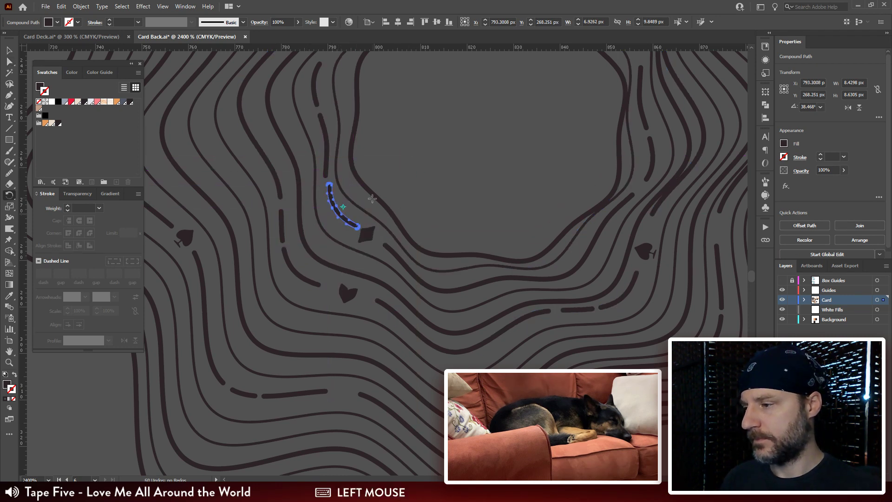
Step: Try to nudge the copied curved dash into line with the dash above it, and undo the move
{"action": "key", "text": "a"}
{"action": "key", "text": "ctrl+plus"}
{"action": "key", "text": "ctrl+plus"}
{"action": "key", "text": "ctrl+plus"}
{"action": "left_click_drag", "start_coordinate": [368, 261], "coordinate": [361, 260]}
{"action": "key", "text": "ctrl+z"}
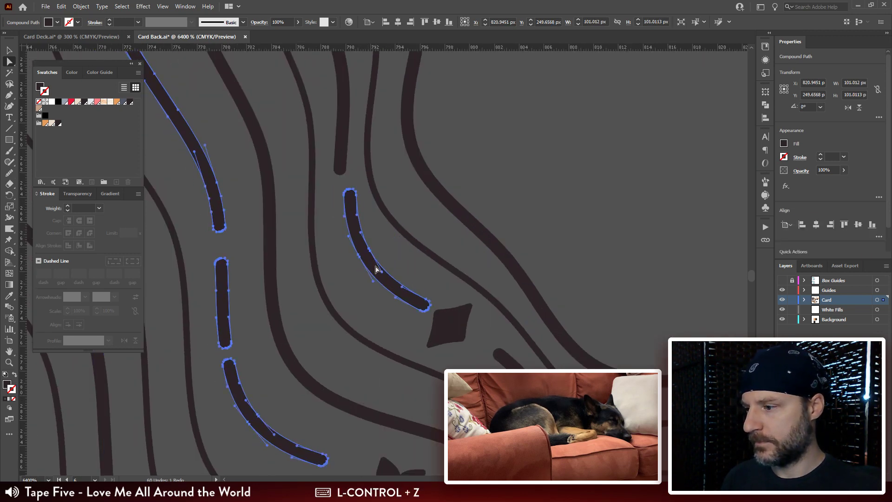
Step: Try to move only the copied curved dash above the new diamond after lassoing its anchor points, and undo the move
{"action": "key", "text": "c"}
{"action": "left_click_drag", "start_coordinate": [358, 180], "coordinate": [347, 180]}
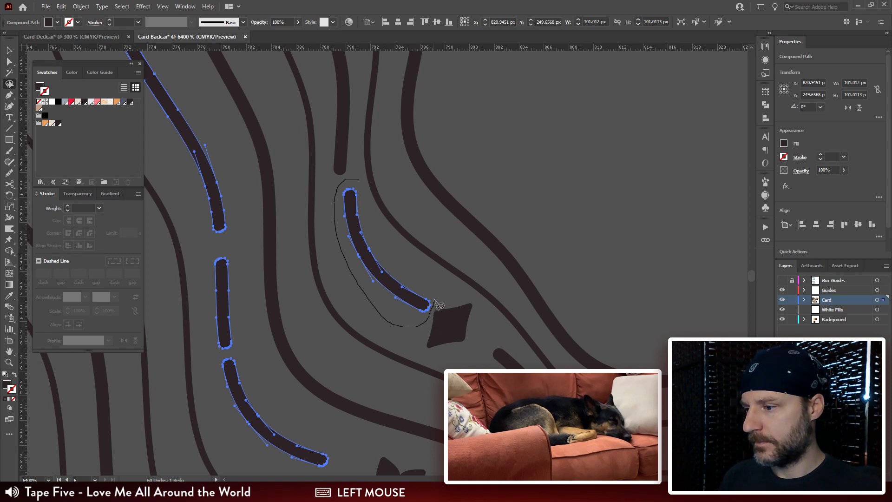
{"action": "left_click_drag", "start_coordinate": [373, 218], "coordinate": [371, 203]}
{"action": "key", "text": "a"}
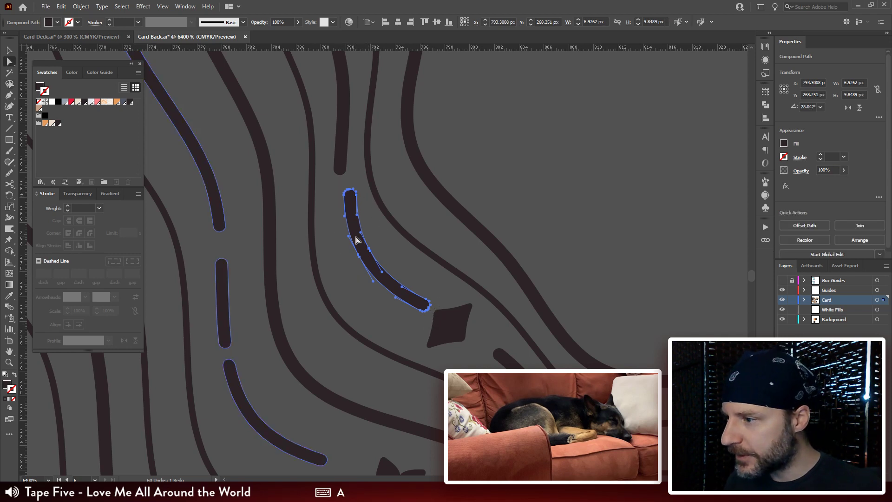
{"action": "mouse_move", "coordinate": [360, 238]}
{"action": "left_mouse_down"}
{"action": "mouse_move", "coordinate": [346, 240]}
{"action": "mouse_move", "coordinate": [358, 239]}
{"action": "left_mouse_up"}
{"action": "key", "text": "ctrl+x"}
{"action": "key", "text": "ctrl+z"}
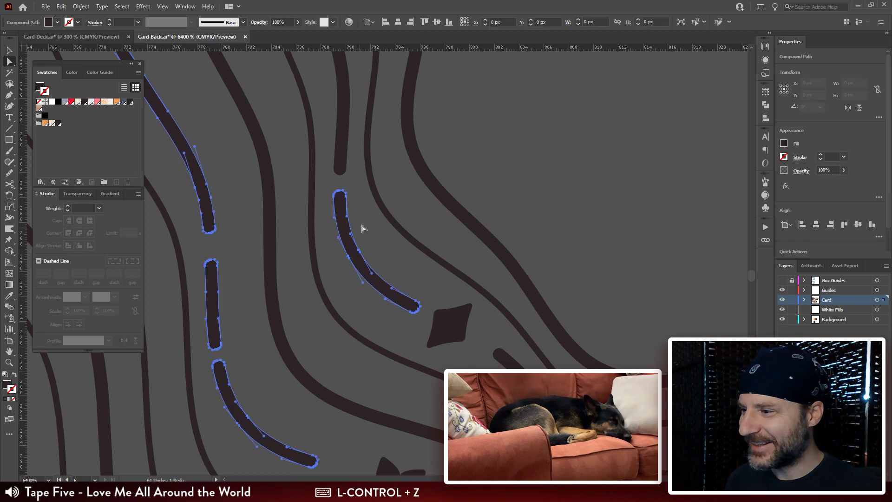
{"action": "key", "text": "ctrl+z"}
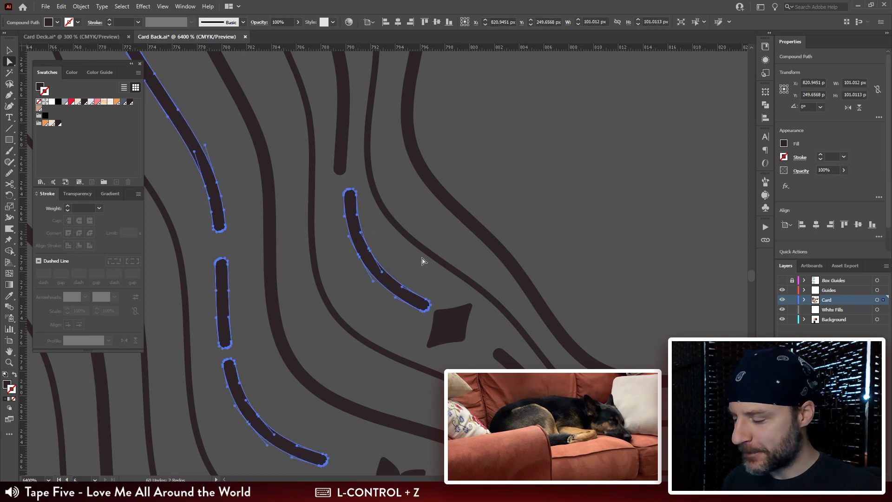
Step: Cut the copied curved dash out of its compound path, paste it in front as a separate path, and align it below the dash above
{"action": "key", "text": "v"}
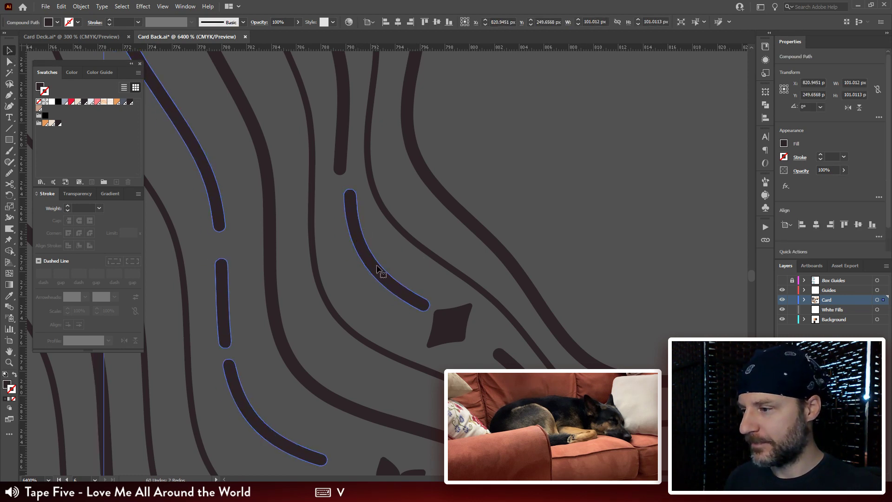
{"action": "key", "text": "q"}
{"action": "left_click_drag", "start_coordinate": [356, 181], "coordinate": [341, 187]}
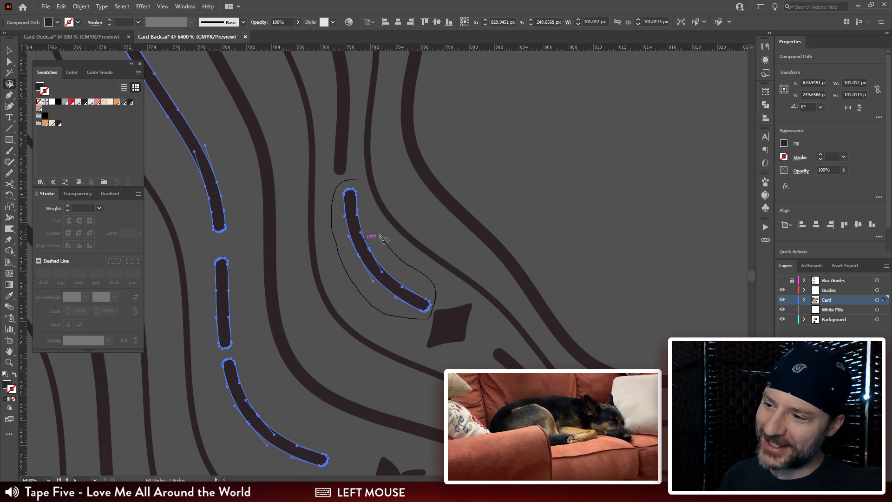
{"action": "left_click_drag", "start_coordinate": [362, 194], "coordinate": [361, 190]}
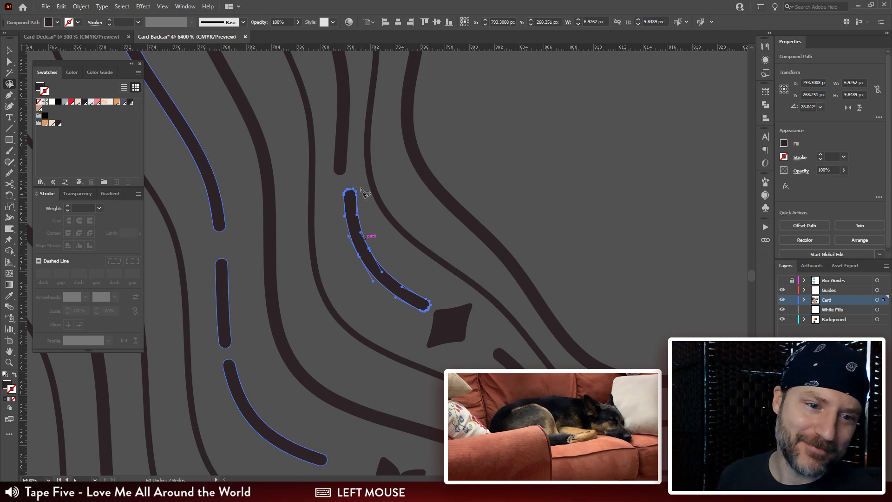
{"action": "key", "text": "ctrl+x"}
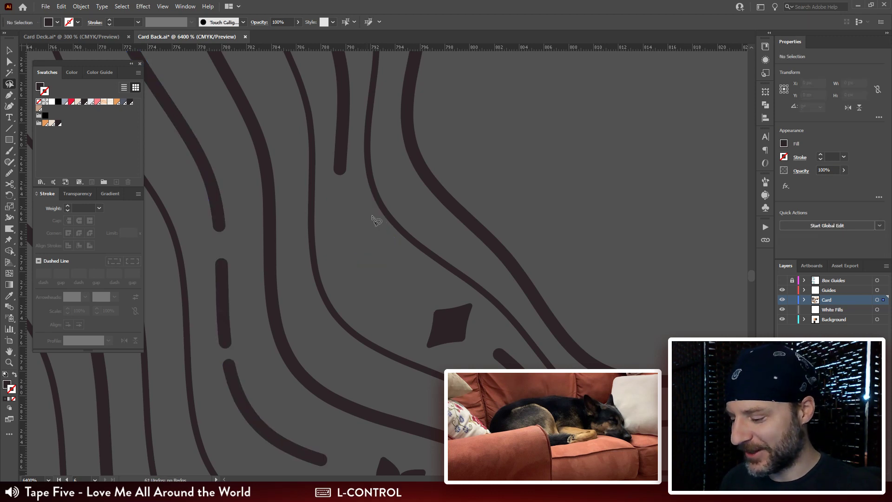
{"action": "left_click", "coordinate": [382, 232]}
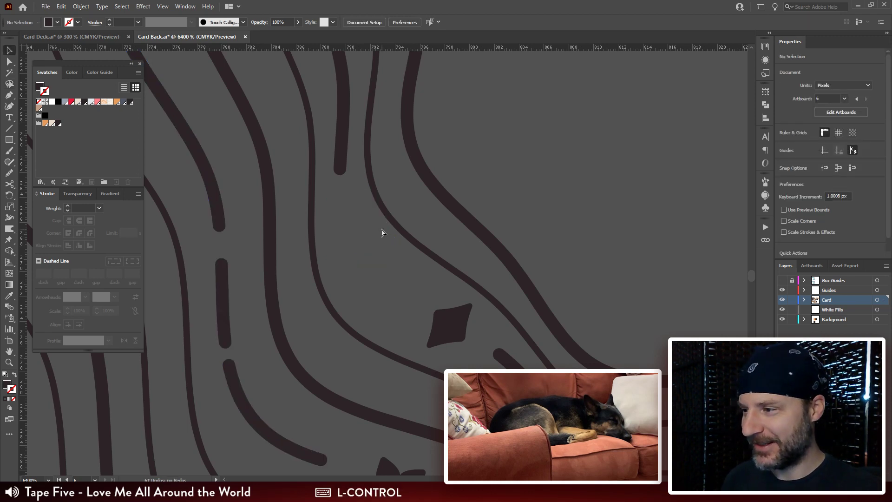
{"action": "key", "text": "ctrl+f"}
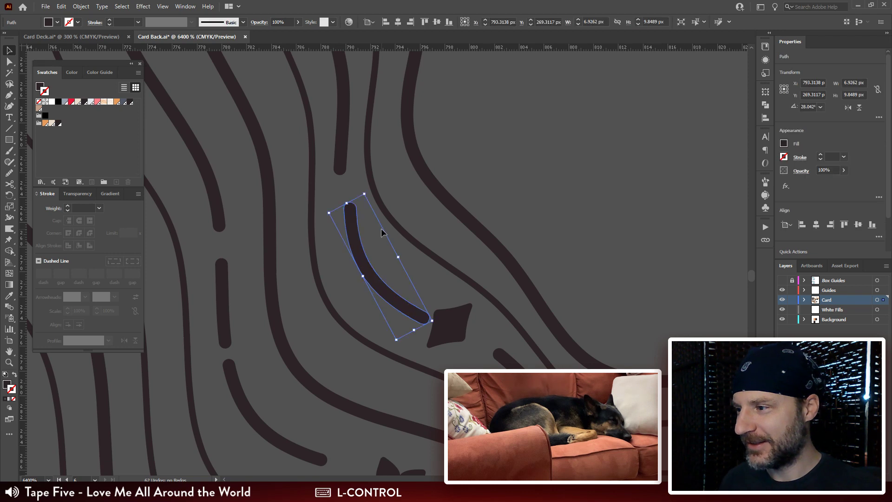
{"action": "left_click_drag", "start_coordinate": [364, 262], "coordinate": [353, 247]}
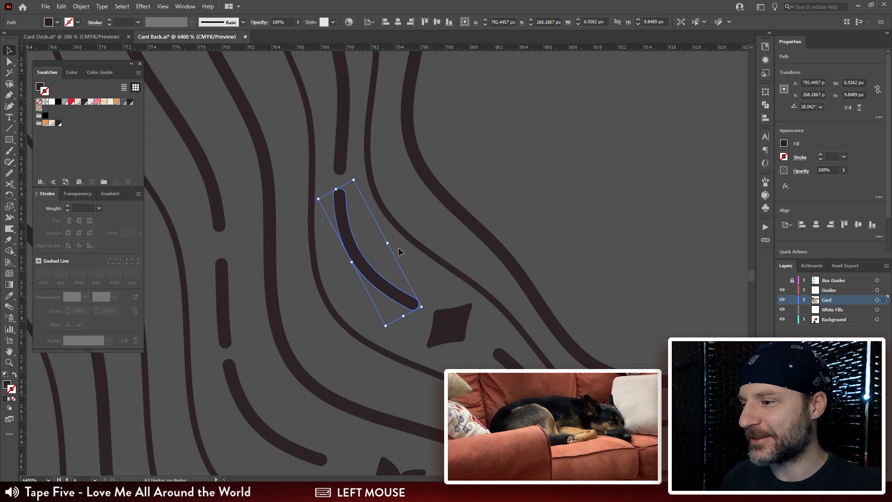
{"action": "key", "text": "a"}
{"action": "left_click", "coordinate": [448, 325]}
{"action": "left_click_drag", "start_coordinate": [501, 377], "coordinate": [502, 322]}
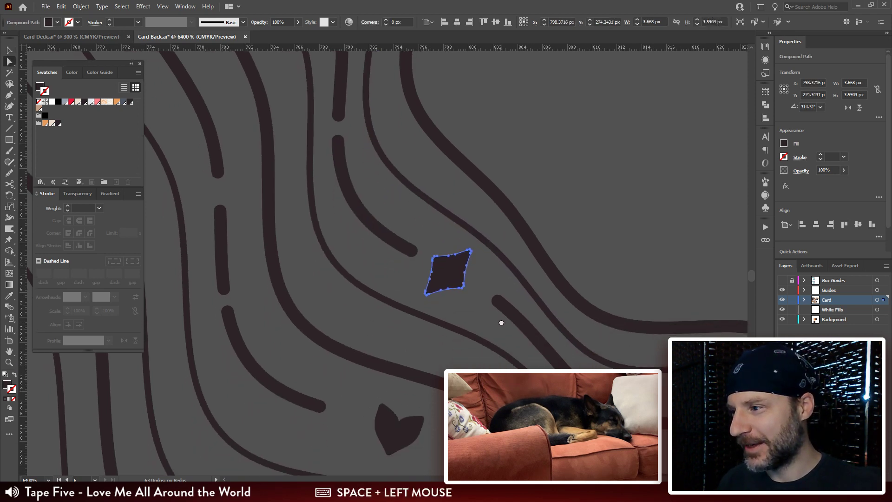
{"action": "key", "text": "r"}
{"action": "key", "text": "q"}
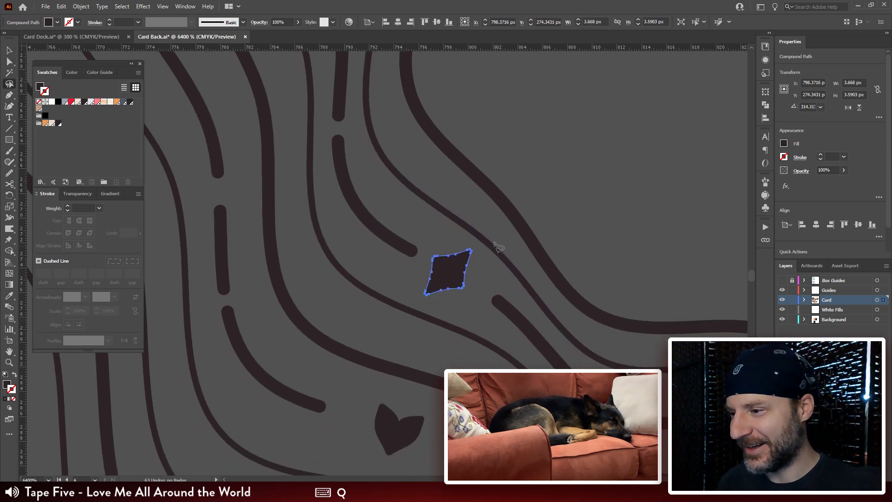
{"action": "left_click_drag", "start_coordinate": [511, 251], "coordinate": [505, 274]}
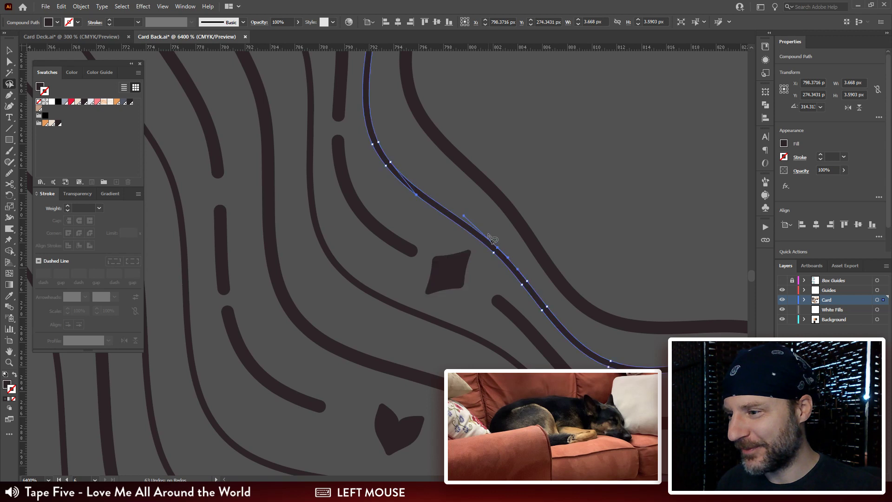
{"action": "left_click", "coordinate": [549, 195]}
Step: Rotate the diamond in the inner gap to about 327° and shift it about 0.38 px right and 0.33 px down
{"action": "key", "text": "a"}
{"action": "left_click", "coordinate": [453, 277]}
{"action": "left_click", "coordinate": [458, 276]}
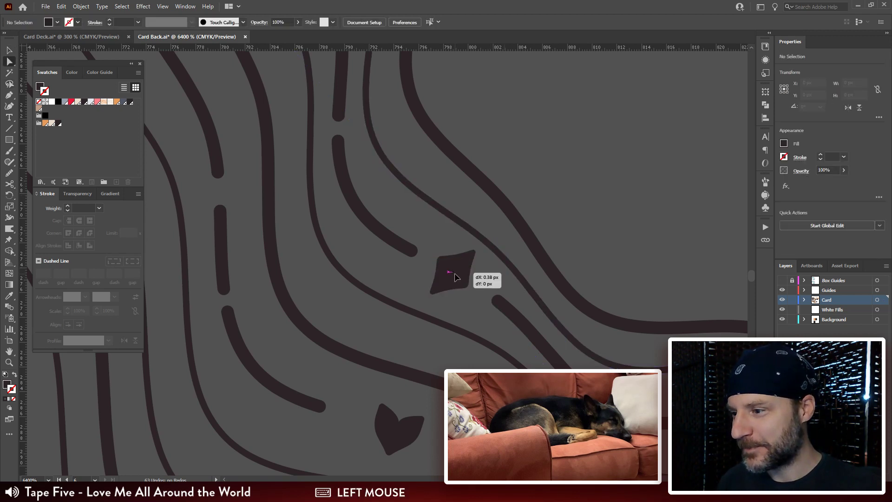
{"action": "key", "text": "r"}
{"action": "left_click_drag", "start_coordinate": [625, 228], "coordinate": [580, 216]}
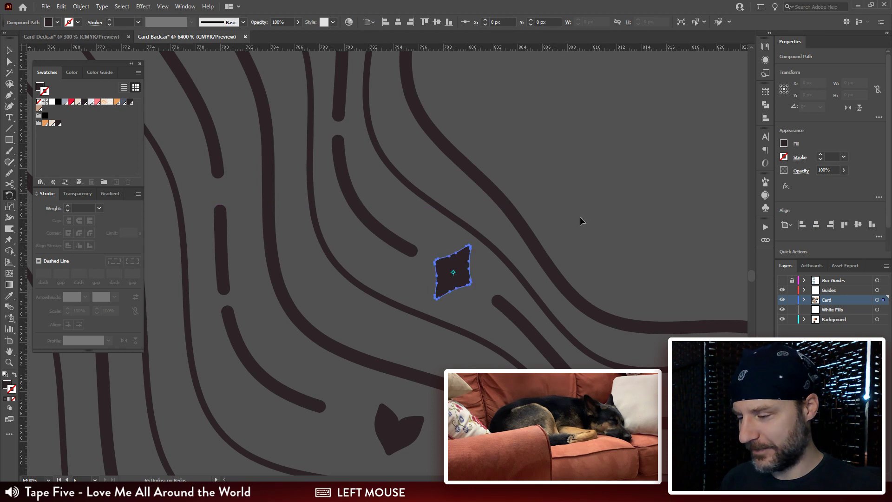
{"action": "key", "text": "v"}
{"action": "left_click_drag", "start_coordinate": [449, 274], "coordinate": [449, 278]}
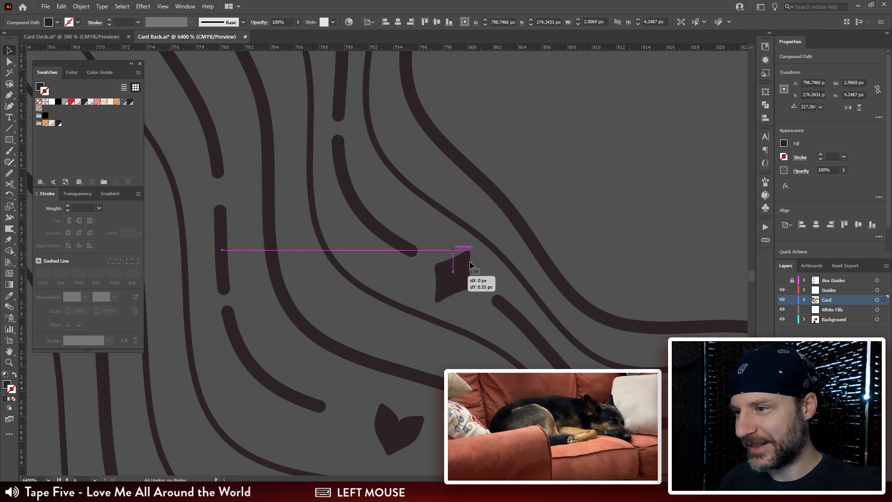
{"action": "left_click", "coordinate": [603, 166]}
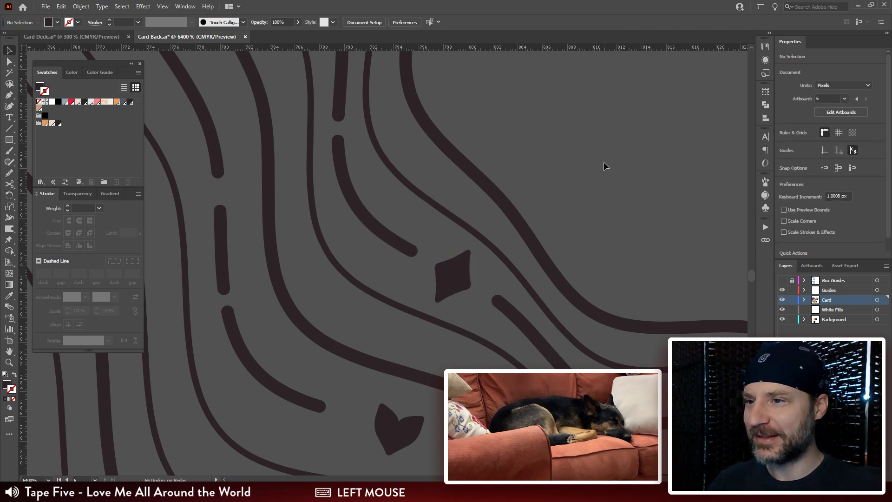
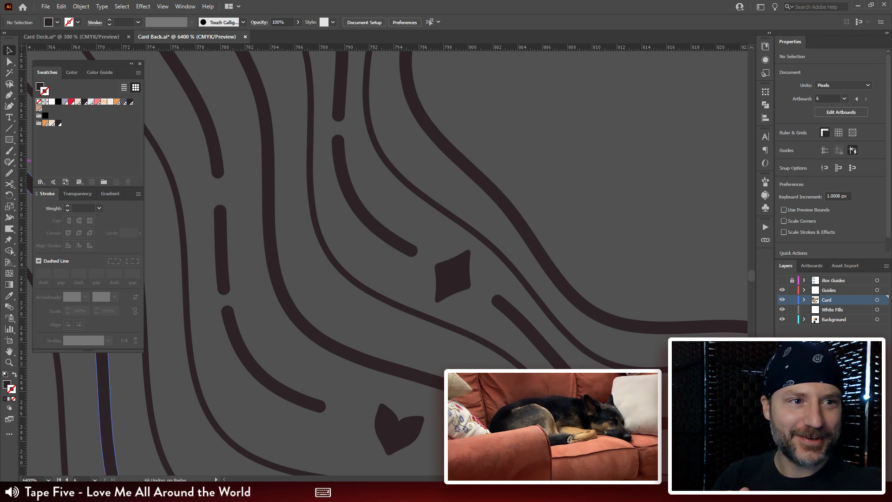
Step: Shift the heart in the upper-left line gap down and left to about X 783.3 px, Y 226.1 px
{"action": "left_click", "coordinate": [820, 132]}
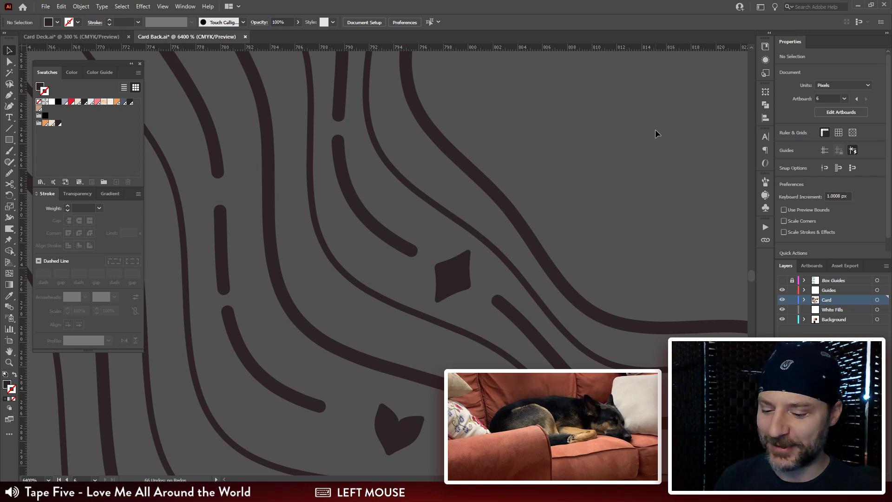
{"action": "key", "text": "ctrl+minus"}
{"action": "key", "text": "ctrl+minus"}
{"action": "key", "text": "ctrl+minus"}
{"action": "key", "text": "ctrl+minus"}
{"action": "key", "text": "ctrl+minus"}
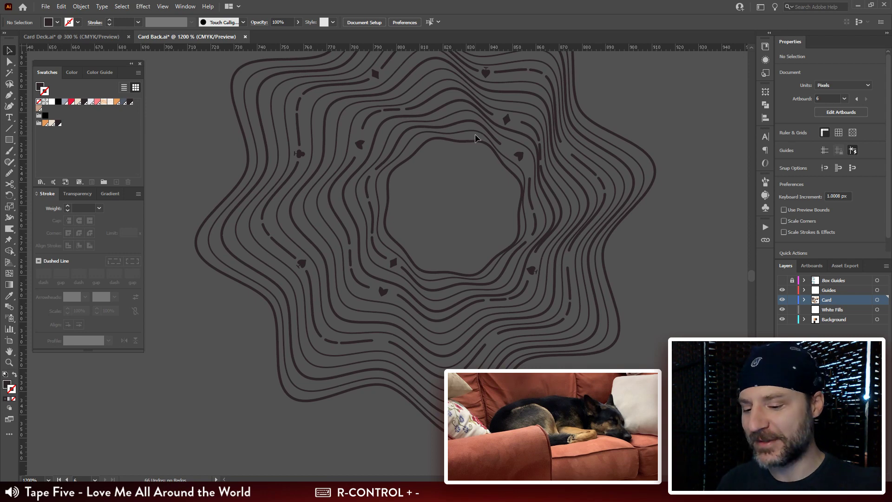
{"action": "key", "text": "ctrl+plus"}
{"action": "key", "text": "ctrl+plus"}
{"action": "key", "text": "ctrl+plus"}
{"action": "key", "text": "ctrl+plus"}
{"action": "left_click_drag", "start_coordinate": [470, 204], "coordinate": [471, 304]}
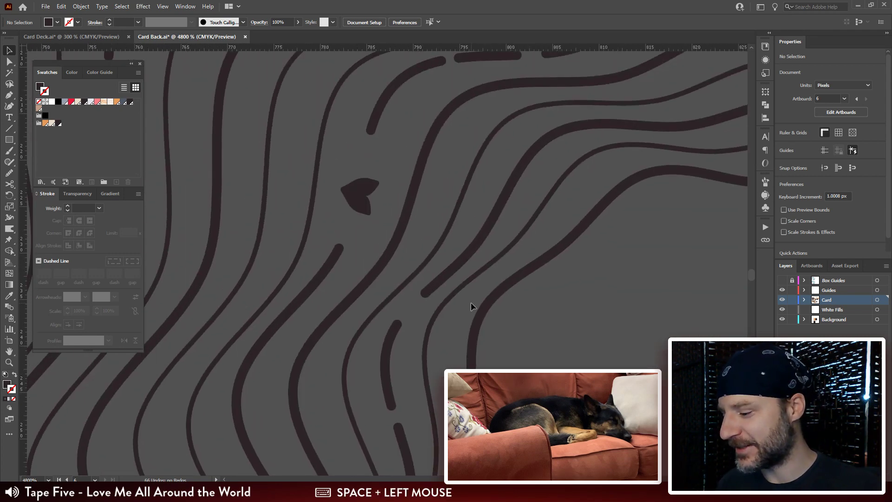
{"action": "key", "text": "a"}
{"action": "left_click_drag", "start_coordinate": [361, 200], "coordinate": [346, 214]}
Step: Shift the diamond in the upper-right line gap toward the curved dash, to about X 851.0 px, Y 213.4 px
{"action": "left_click_drag", "start_coordinate": [455, 149], "coordinate": [288, 257]}
{"action": "left_click_drag", "start_coordinate": [655, 255], "coordinate": [352, 245]}
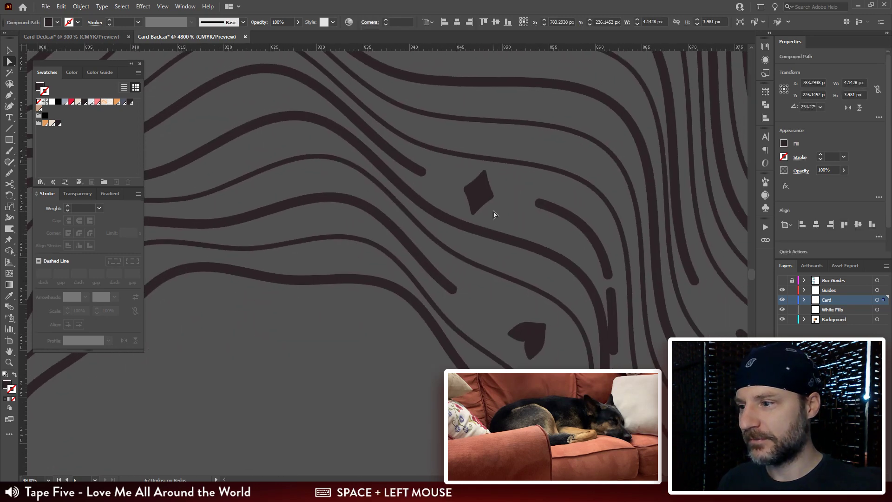
{"action": "left_click_drag", "start_coordinate": [478, 193], "coordinate": [514, 197]}
Step: Rotate the heart in the innermost upper-right gap to about 112° and place it above the straight dash at about X 856.6 px, Y 234.3 px
{"action": "left_click_drag", "start_coordinate": [581, 362], "coordinate": [577, 239]}
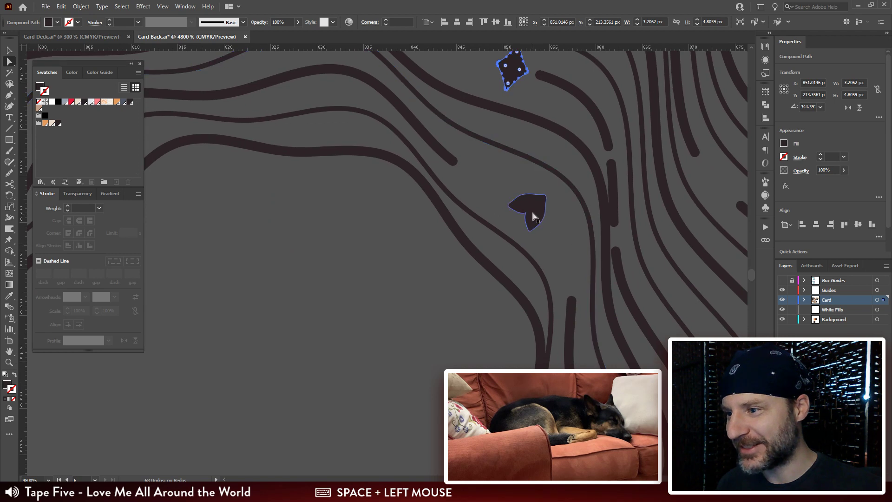
{"action": "left_click_drag", "start_coordinate": [531, 211], "coordinate": [571, 265]}
{"action": "key", "text": "r"}
{"action": "left_click_drag", "start_coordinate": [555, 193], "coordinate": [521, 297]}
{"action": "key", "text": "v"}
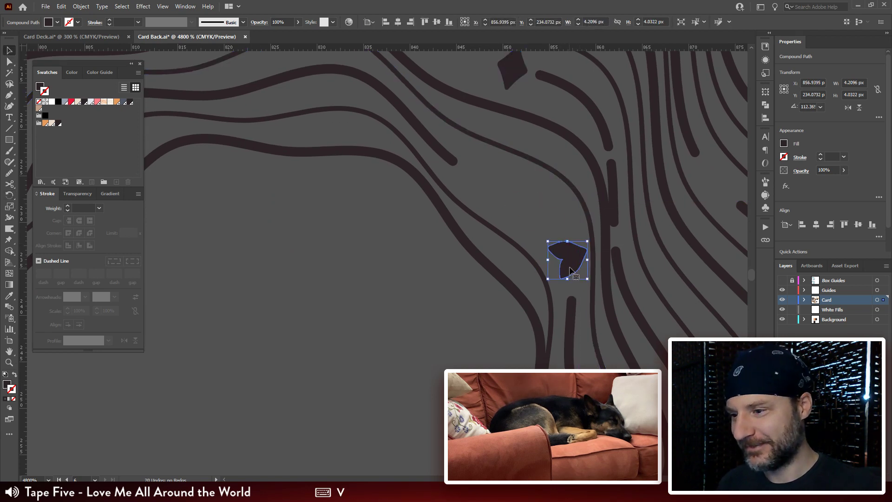
{"action": "left_click_drag", "start_coordinate": [576, 259], "coordinate": [567, 263]}
Step: Lasso the anchor points of the curved dash beside the upper-right diamond and copy only that dash
{"action": "left_click_drag", "start_coordinate": [595, 217], "coordinate": [577, 288]}
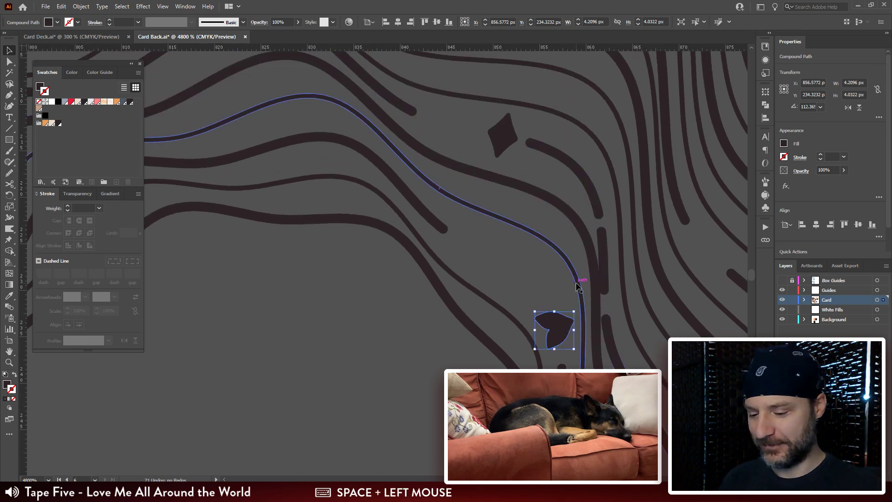
{"action": "key", "text": "ctrl+minus"}
{"action": "key", "text": "ctrl+minus"}
{"action": "key", "text": "ctrl+minus"}
{"action": "left_click_drag", "start_coordinate": [377, 189], "coordinate": [517, 222]}
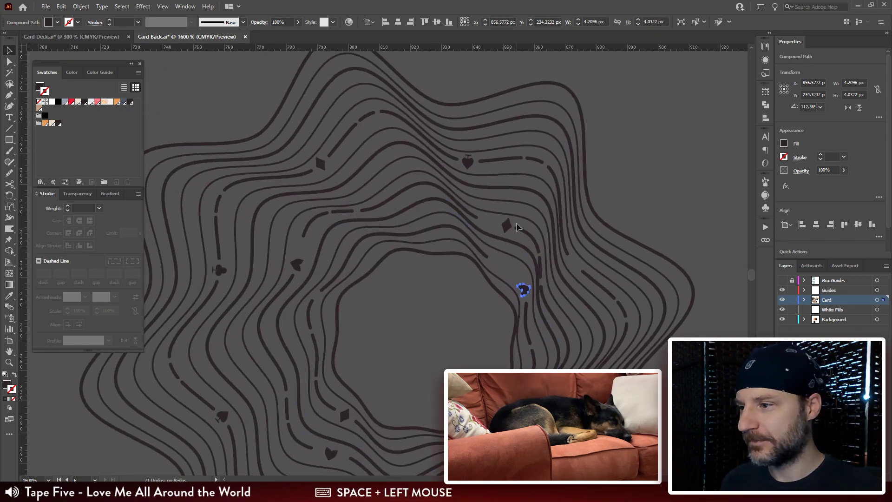
{"action": "left_click", "coordinate": [533, 170]}
{"action": "key", "text": "ctrl+plus"}
{"action": "key", "text": "ctrl+plus"}
{"action": "key", "text": "ctrl+plus"}
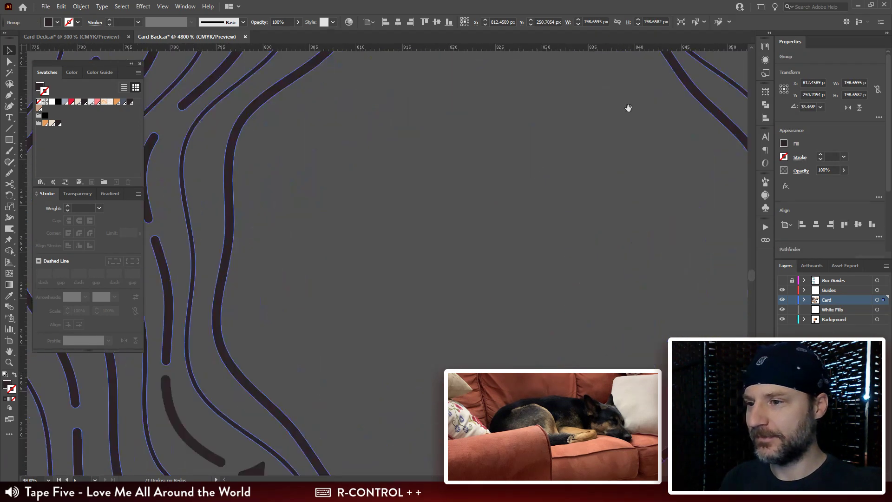
{"action": "left_click_drag", "start_coordinate": [478, 154], "coordinate": [346, 159]}
{"action": "key", "text": "q"}
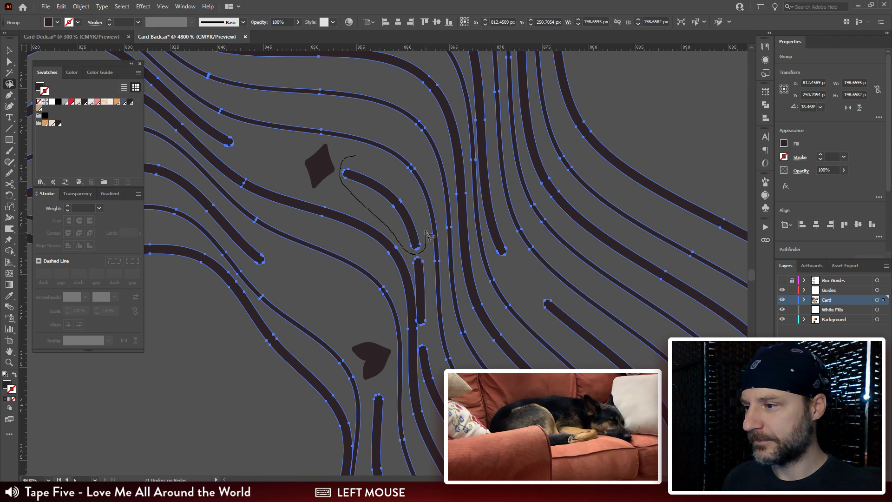
{"action": "left_click_drag", "start_coordinate": [386, 168], "coordinate": [384, 179]}
{"action": "key", "text": "ctrl"}
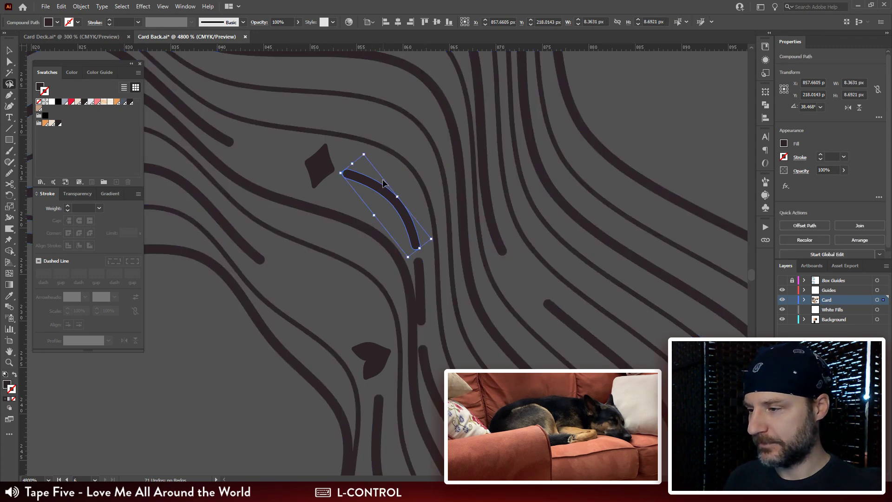
Step: Paste the curved dash as a separate path and place it in the inner gap beside the heart
{"action": "key", "text": "a"}
{"action": "left_click", "coordinate": [362, 256]}
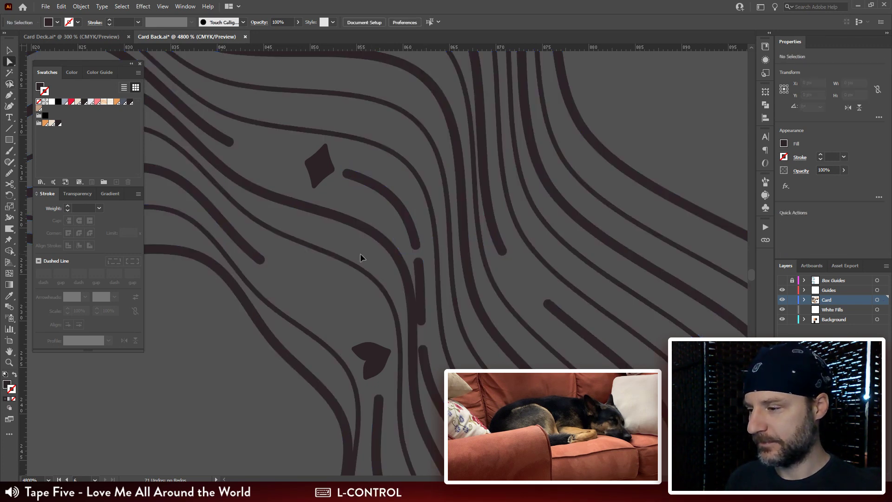
{"action": "left_click", "coordinate": [361, 255], "text": "ctrl"}
{"action": "left_click_drag", "start_coordinate": [396, 238], "coordinate": [286, 424]}
{"action": "key", "text": "r"}
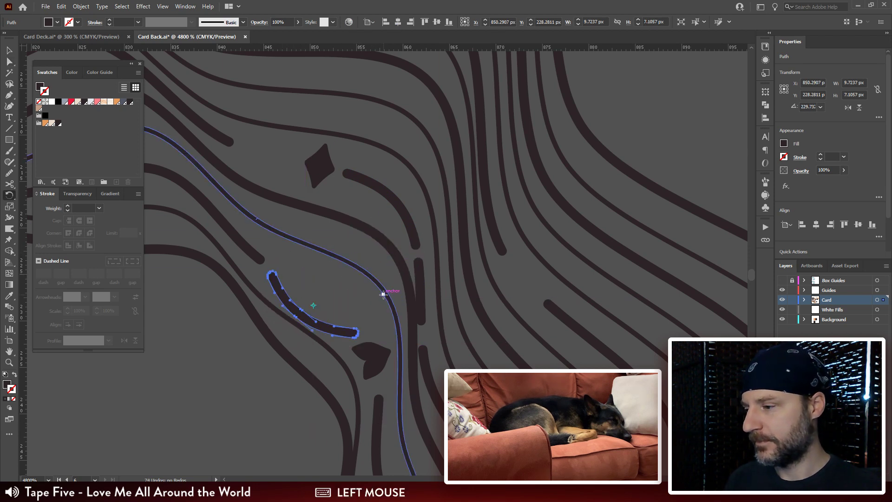
Step: Rotate the pasted curved dash to about 25° and move it into line directly above the inner gap's straight dash
{"action": "key", "text": "e"}
{"action": "mouse_move", "coordinate": [318, 296]}
{"action": "left_mouse_down"}
{"action": "mouse_move", "coordinate": [310, 302]}
{"action": "mouse_move", "coordinate": [318, 297]}
{"action": "left_mouse_up"}
{"action": "key", "text": "r"}
{"action": "left_click_drag", "start_coordinate": [422, 294], "coordinate": [181, 323]}
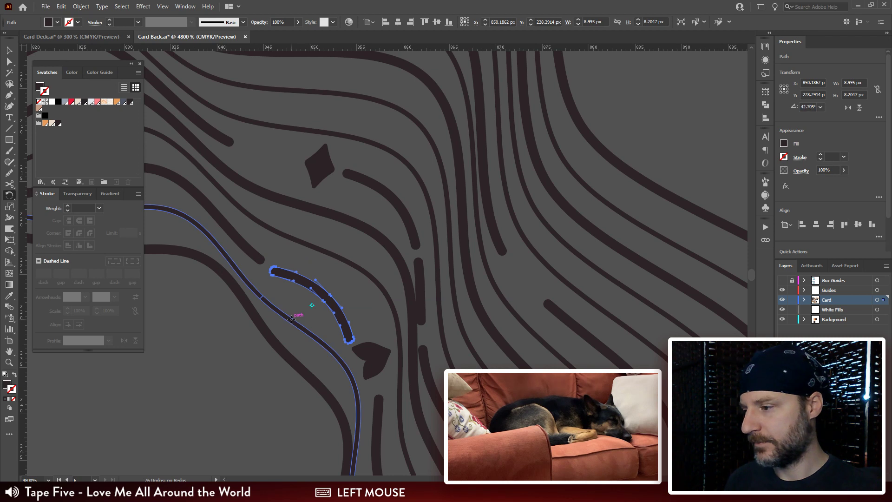
{"action": "left_click_drag", "start_coordinate": [355, 211], "coordinate": [380, 233]}
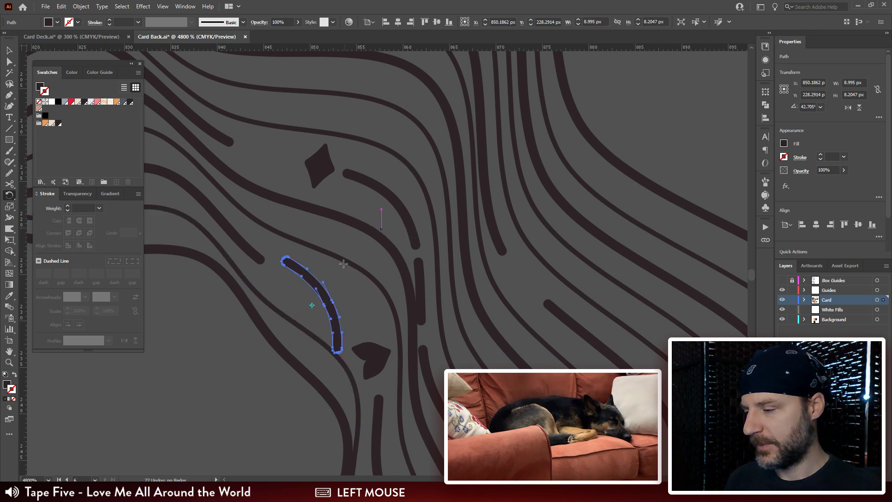
{"action": "key", "text": "v"}
{"action": "left_click_drag", "start_coordinate": [309, 281], "coordinate": [350, 310]}
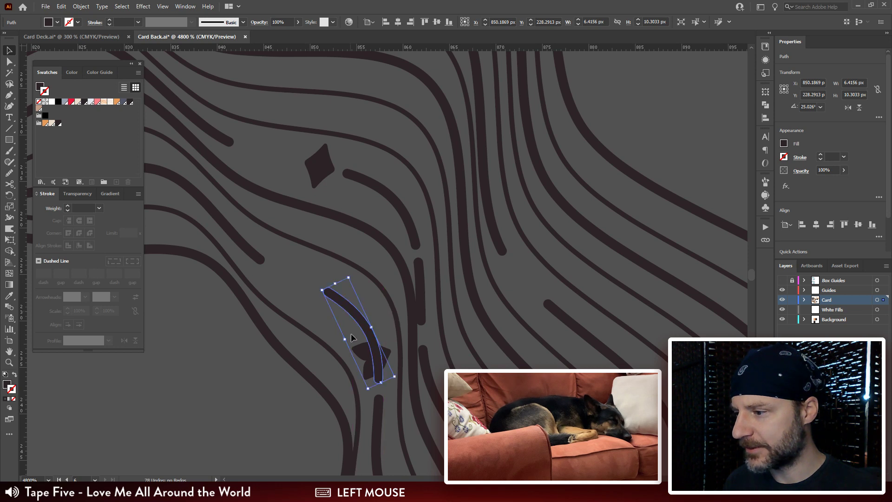
Step: Move the heart between the line end and the new curved dash, at about X 847.7 px, Y 225.9 px, and rotate it to about 144°
{"action": "key", "text": "a"}
{"action": "left_click_drag", "start_coordinate": [361, 350], "coordinate": [269, 262]}
{"action": "key", "text": "r"}
{"action": "left_click_drag", "start_coordinate": [375, 254], "coordinate": [355, 199]}
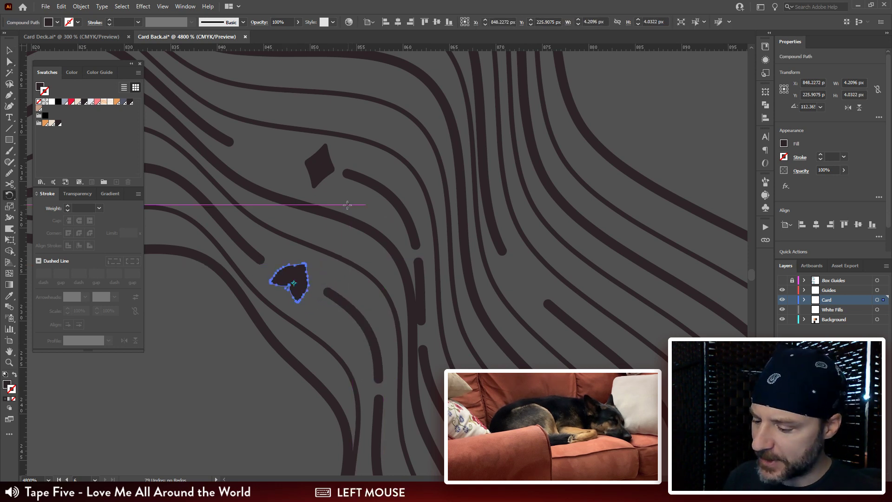
{"action": "left_click_drag", "start_coordinate": [448, 242], "coordinate": [469, 306]}
Step: Isolate the dashed line's compound path and copy the short straight dash below the diamond's curved dash
{"action": "left_click_drag", "start_coordinate": [410, 268], "coordinate": [390, 238]}
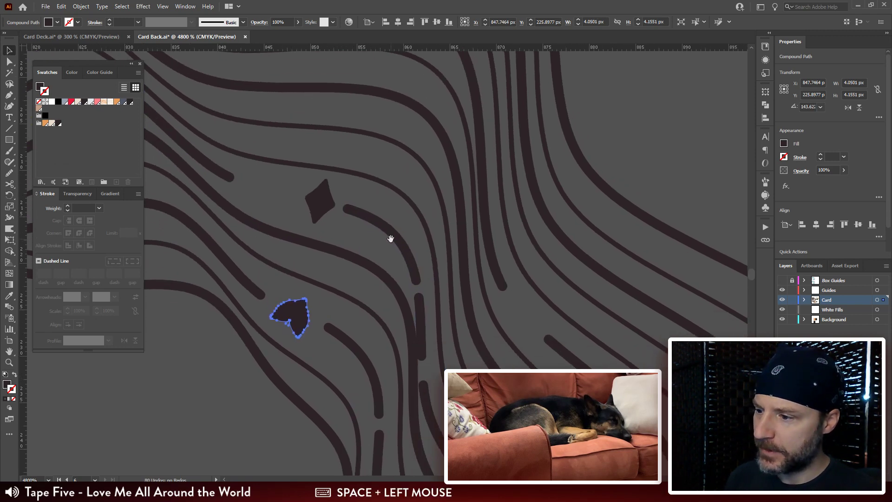
{"action": "key", "text": "v"}
{"action": "double_click", "coordinate": [425, 326]}
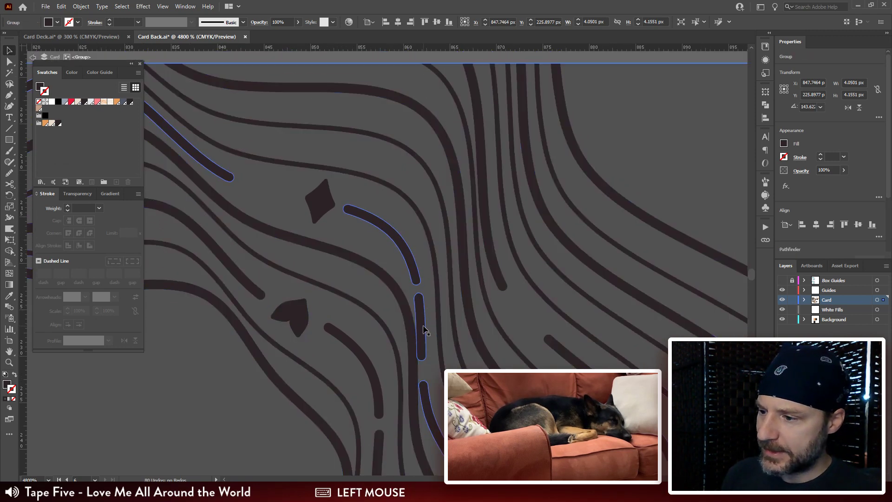
{"action": "key", "text": "q"}
{"action": "mouse_move", "coordinate": [433, 300]}
{"action": "left_mouse_down"}
{"action": "mouse_move", "coordinate": [424, 285]}
{"action": "mouse_move", "coordinate": [420, 308]}
{"action": "left_mouse_up"}
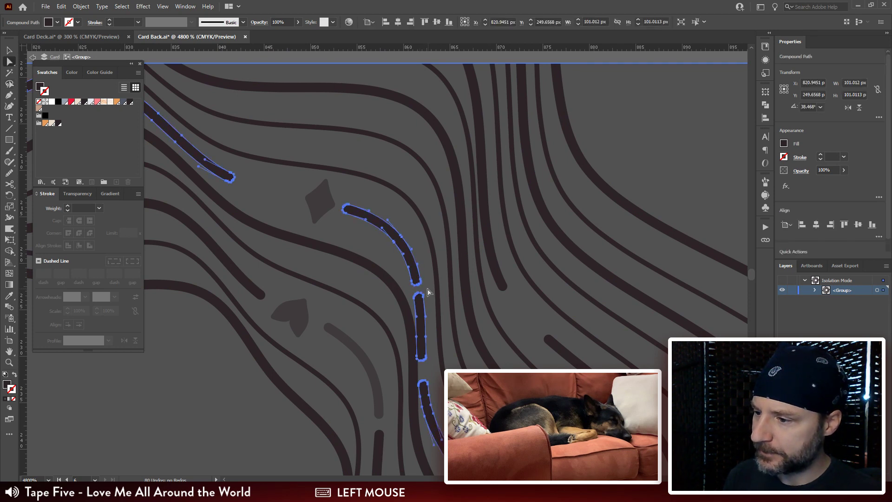
{"action": "double_click", "coordinate": [420, 312]}
{"action": "key", "text": "a"}
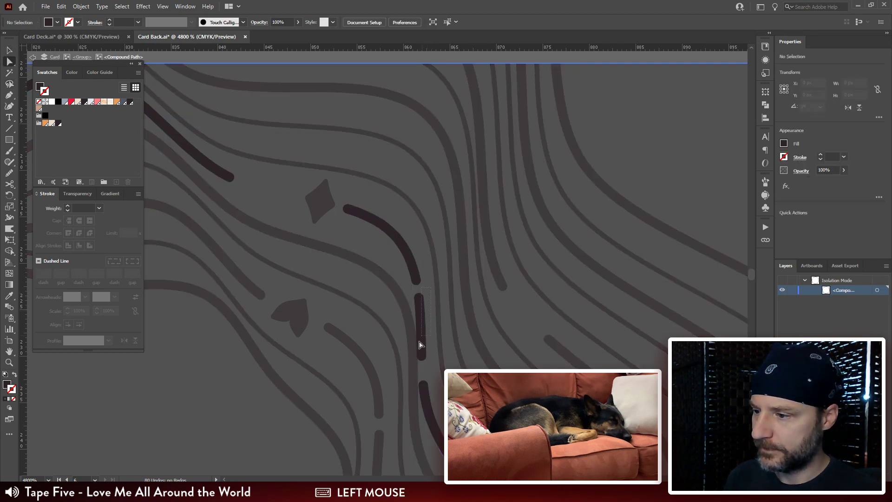
{"action": "left_click_drag", "start_coordinate": [402, 367], "coordinate": [431, 368]}
{"action": "key", "text": "ctrl"}
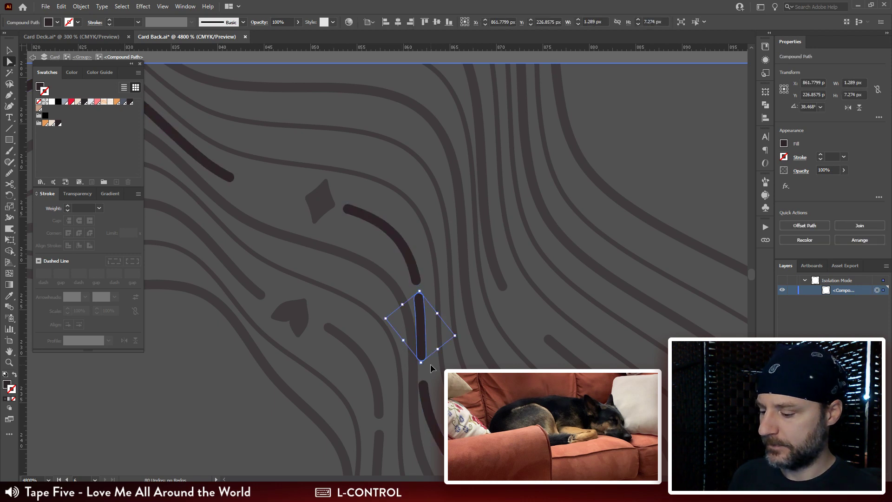
Step: Exit isolation, paste the short dash as a separate path beside the diamond, and rotate it to follow the gap's slope
{"action": "double_click", "coordinate": [407, 227]}
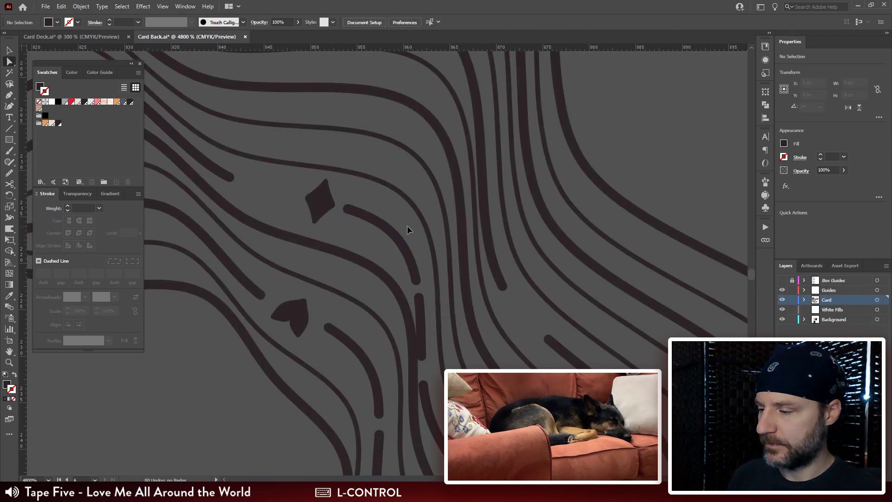
{"action": "key", "text": "ctrl+v"}
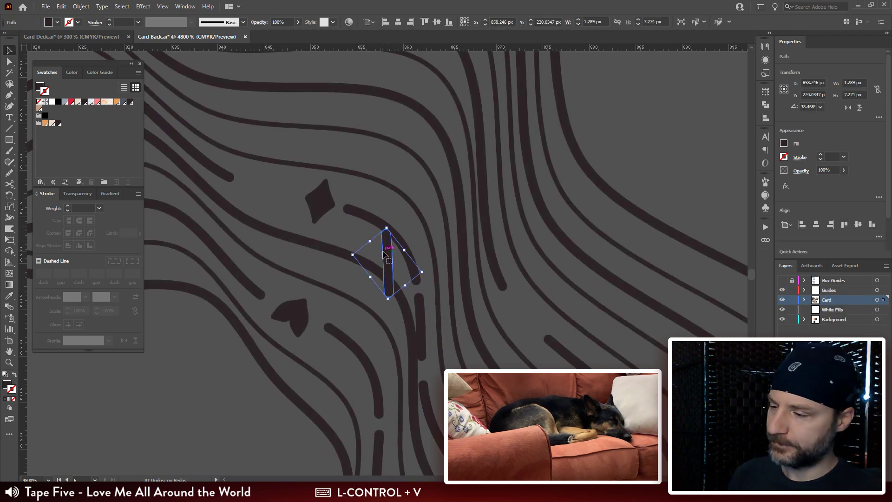
{"action": "left_click_drag", "start_coordinate": [382, 254], "coordinate": [267, 194]}
{"action": "key", "text": "r"}
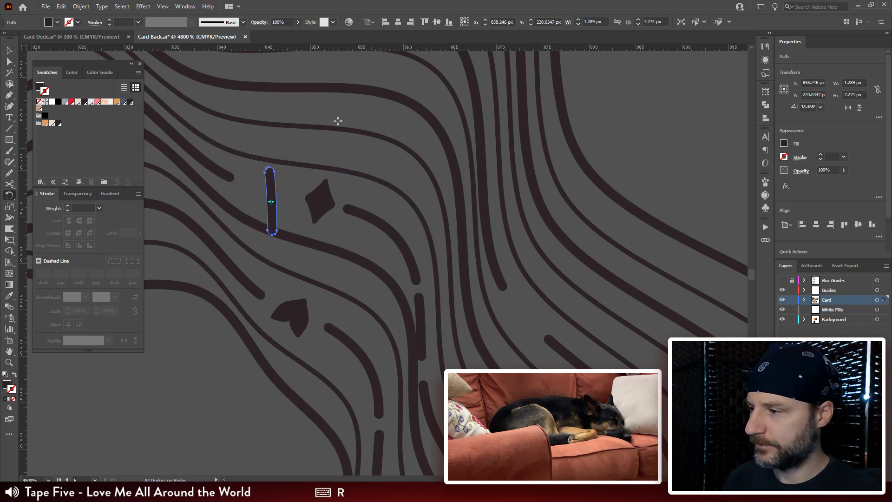
{"action": "left_click_drag", "start_coordinate": [339, 120], "coordinate": [320, 316]}
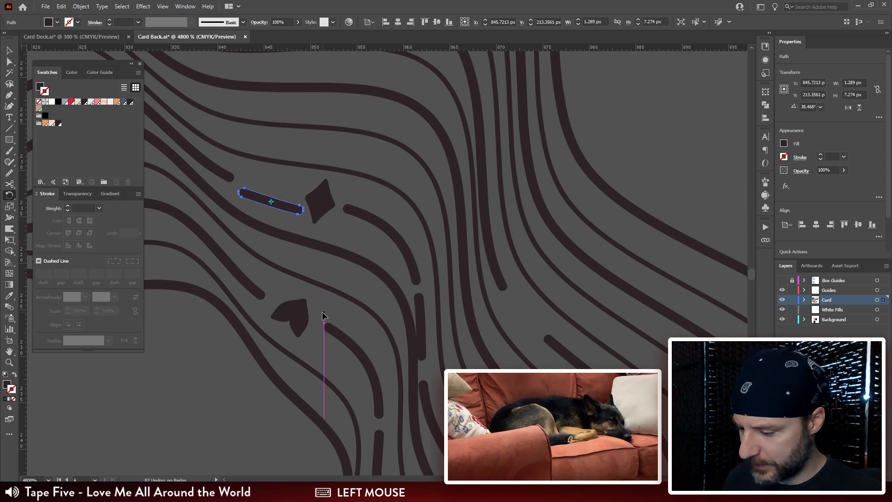
Step: Line up the pasted dash and the diamond in the gap, with the diamond at about X 851.4 px, Y 213.7 px and rotated to about 351°
{"action": "key", "text": "v"}
{"action": "left_click_drag", "start_coordinate": [281, 204], "coordinate": [326, 205]}
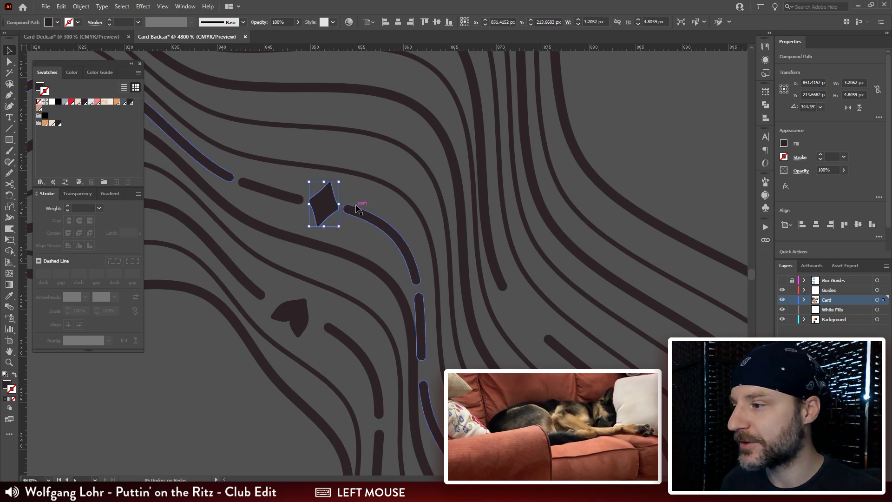
{"action": "key", "text": "ctrl+equal"}
{"action": "key", "text": "ctrl+equal"}
{"action": "left_click_drag", "start_coordinate": [372, 215], "coordinate": [476, 284]}
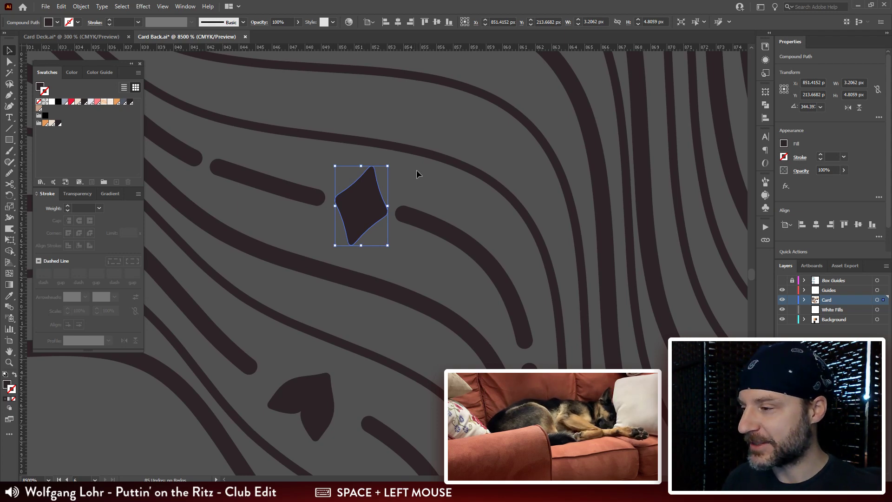
{"action": "key", "text": "r"}
{"action": "left_click_drag", "start_coordinate": [416, 174], "coordinate": [461, 165]}
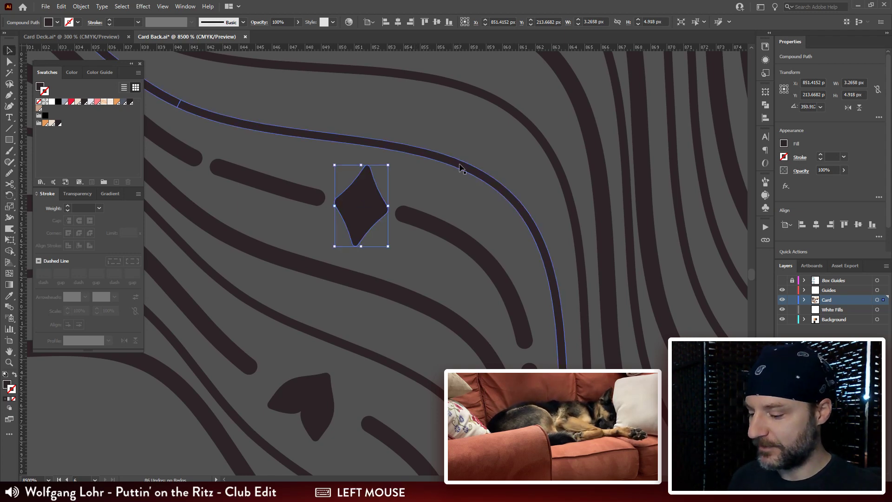
Step: Isolate the dashed line's compound path above the upper-left heart and copy its short, nearly horizontal dash
{"action": "key", "text": "ctrl+minus"}
{"action": "key", "text": "ctrl+minus"}
{"action": "key", "text": "ctrl+minus"}
{"action": "key", "text": "ctrl+minus"}
{"action": "key", "text": "ctrl+minus"}
{"action": "key", "text": "ctrl+plus"}
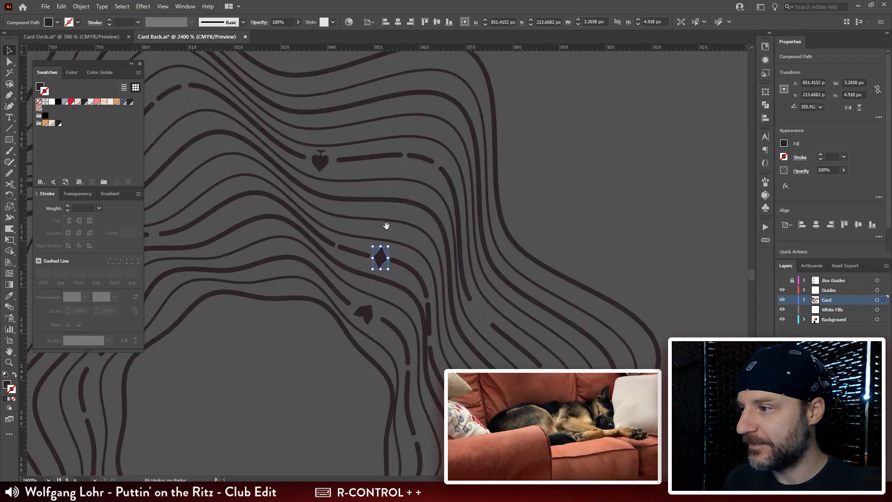
{"action": "left_click_drag", "start_coordinate": [336, 257], "coordinate": [524, 172]}
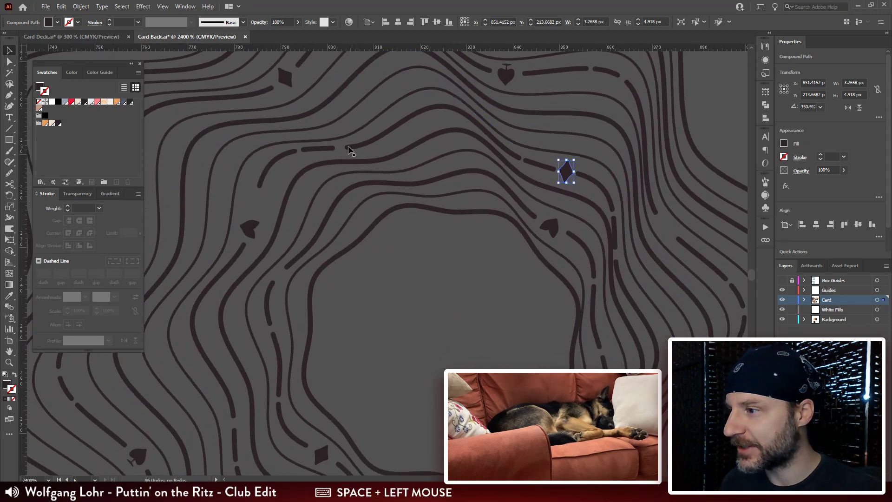
{"action": "left_click", "coordinate": [328, 149]}
{"action": "key", "text": "ctrl+plus"}
{"action": "key", "text": "ctrl+plus"}
{"action": "key", "text": "ctrl+plus"}
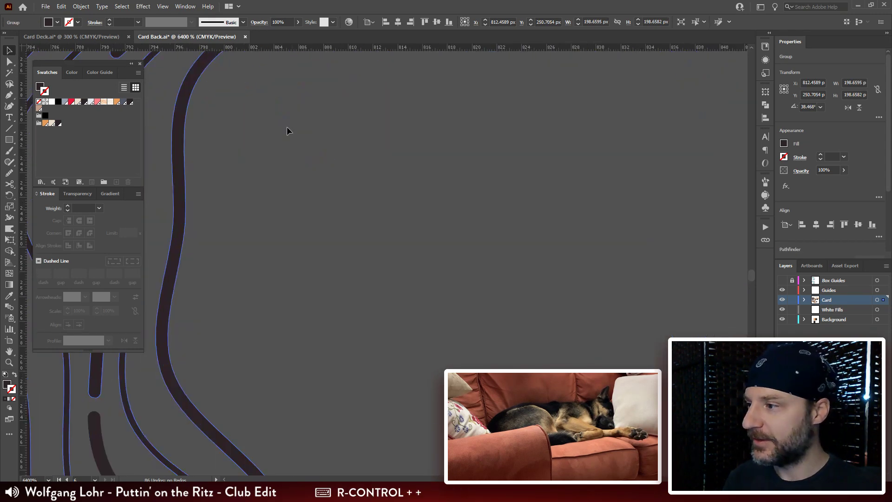
{"action": "mouse_move", "coordinate": [286, 126]}
{"action": "left_mouse_down"}
{"action": "mouse_move", "coordinate": [432, 259]}
{"action": "mouse_move", "coordinate": [533, 302]}
{"action": "mouse_move", "coordinate": [456, 346]}
{"action": "mouse_move", "coordinate": [414, 276]}
{"action": "left_mouse_up"}
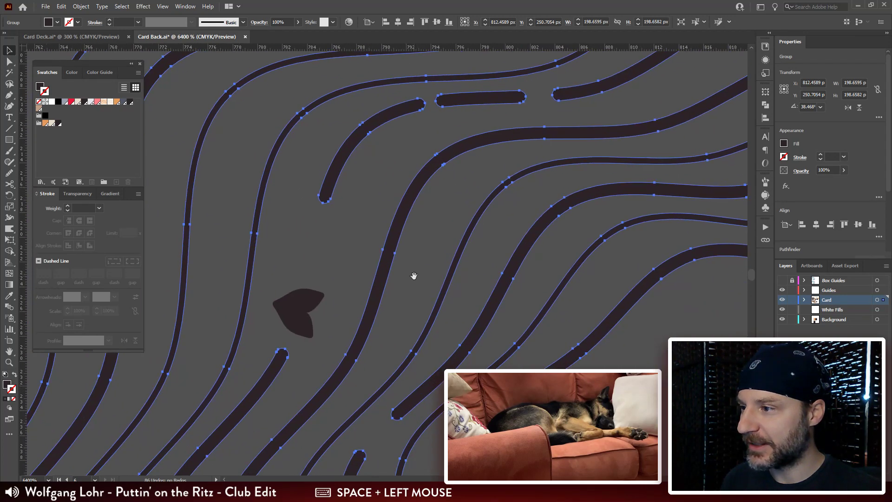
{"action": "double_click", "coordinate": [469, 106]}
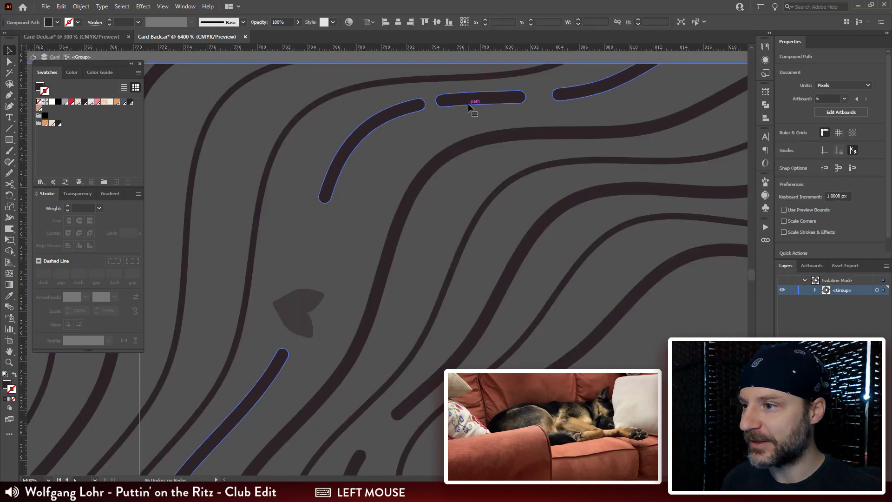
{"action": "double_click", "coordinate": [469, 106]}
{"action": "key", "text": "ctrl+c"}
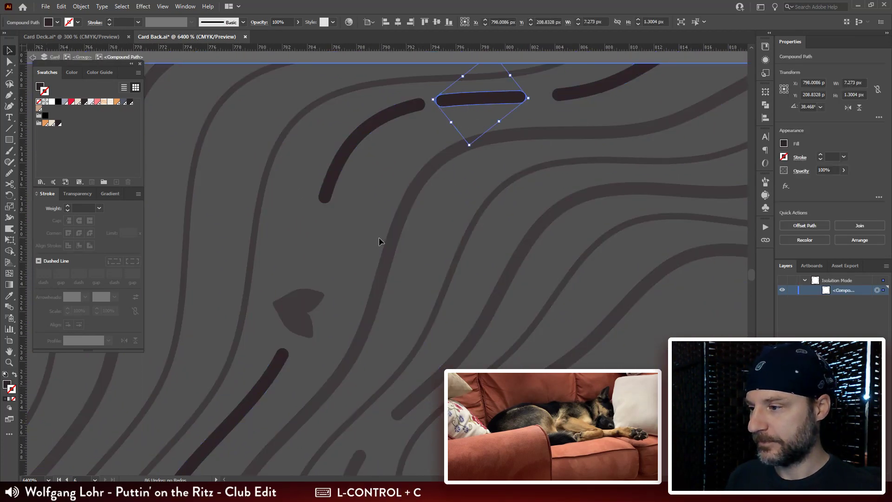
Step: Paste the short dash into the gap above the upper-left heart, at about X 784.4 px, Y 221.9 px, rotated to about 115°
{"action": "key", "text": "ctrl+v"}
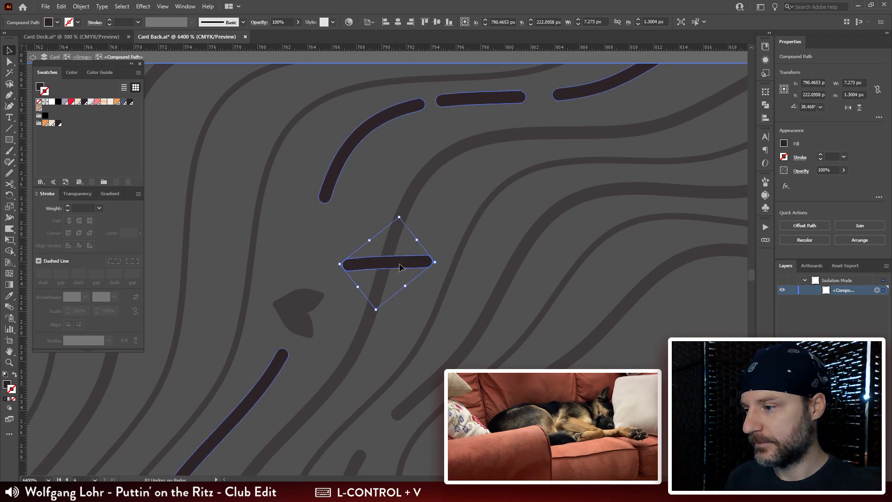
{"action": "left_click_drag", "start_coordinate": [400, 263], "coordinate": [341, 252]}
{"action": "key", "text": "r"}
{"action": "mouse_move", "coordinate": [381, 225]}
{"action": "left_mouse_down"}
{"action": "mouse_move", "coordinate": [397, 138]}
{"action": "mouse_move", "coordinate": [317, 117]}
{"action": "left_mouse_up"}
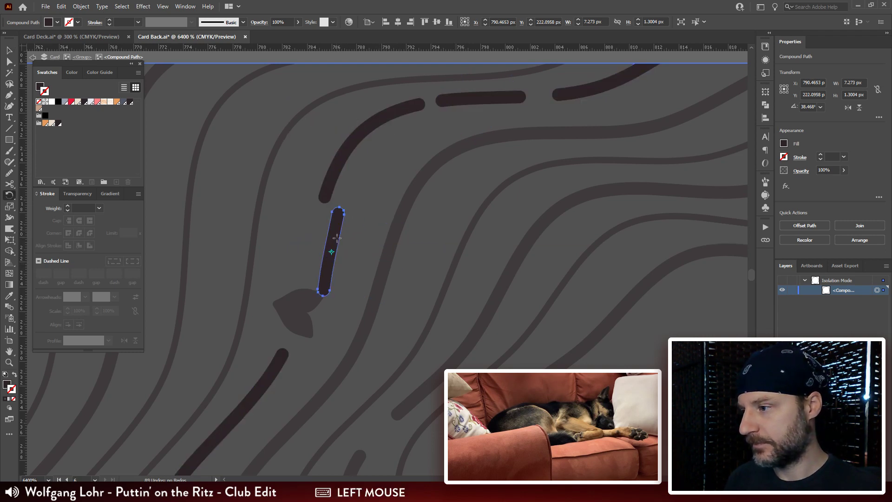
{"action": "key", "text": "a"}
{"action": "left_click_drag", "start_coordinate": [337, 238], "coordinate": [318, 246]}
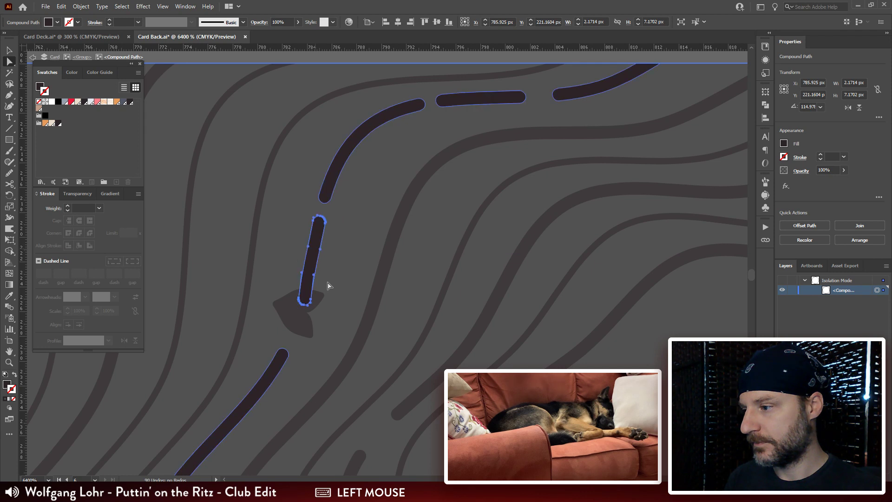
Step: Shorten the pasted dash by moving its lower end up clear of the heart, and exit isolation
{"action": "key", "text": "a"}
{"action": "left_click", "coordinate": [306, 308]}
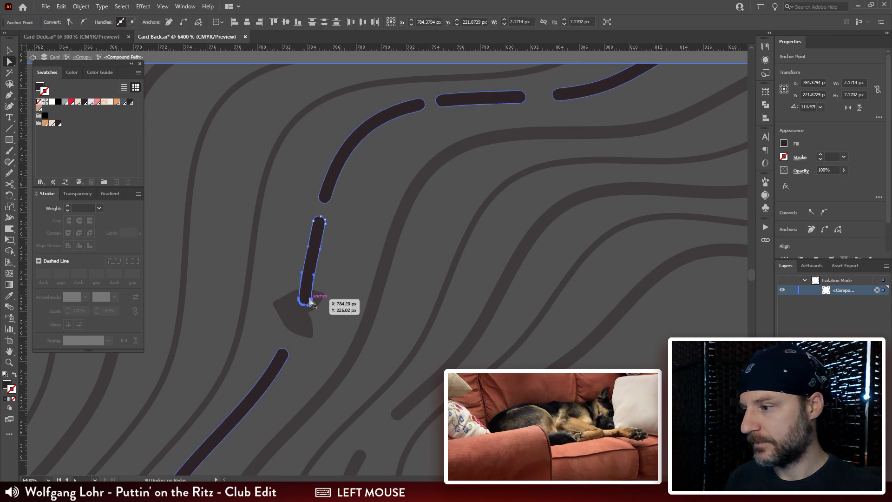
{"action": "mouse_move", "coordinate": [310, 302]}
{"action": "left_mouse_down"}
{"action": "mouse_move", "coordinate": [307, 283]}
{"action": "mouse_move", "coordinate": [318, 271]}
{"action": "left_mouse_up"}
{"action": "left_click", "coordinate": [366, 217]}
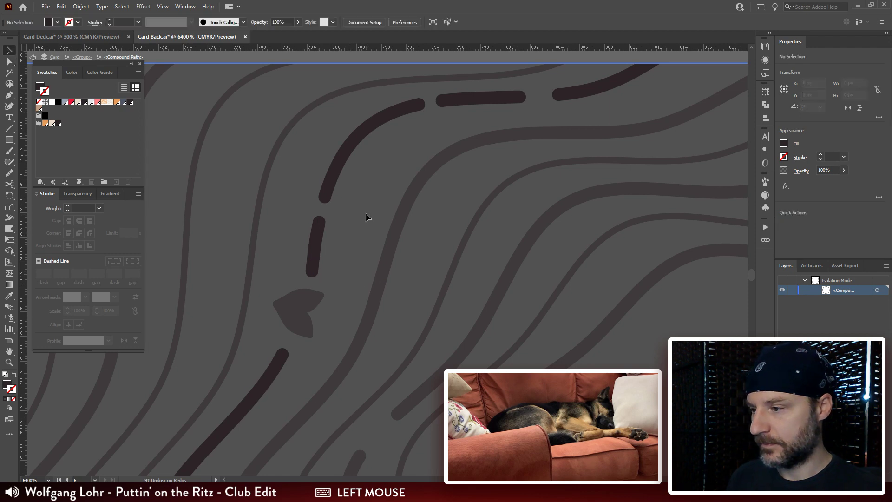
{"action": "double_click", "coordinate": [366, 214]}
Step: Duplicate the left-hand club into the empty gap on the rosette's upper-right side and rotate the copy to about 133°
{"action": "key", "text": "ctrl+minus"}
{"action": "key", "text": "ctrl+minus"}
{"action": "key", "text": "ctrl+minus"}
{"action": "key", "text": "ctrl+minus"}
{"action": "key", "text": "ctrl+minus"}
{"action": "key", "text": "ctrl+minus"}
{"action": "left_click_drag", "start_coordinate": [570, 296], "coordinate": [556, 275]}
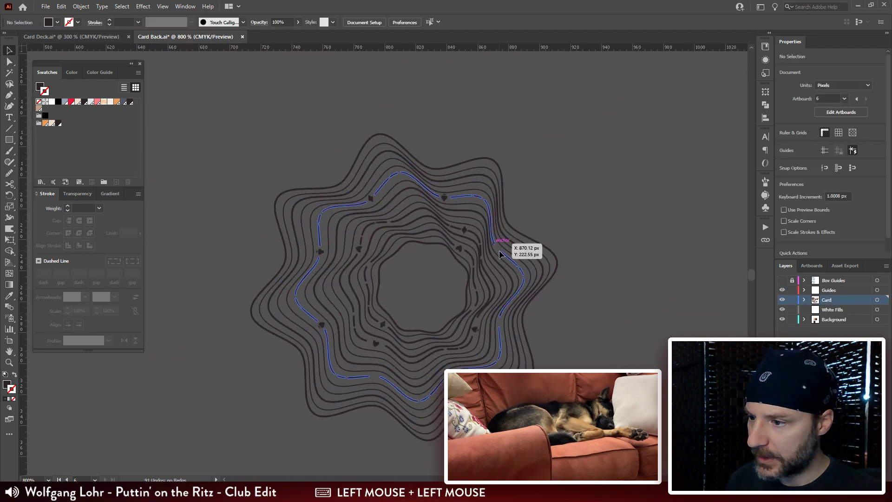
{"action": "key", "text": "ctrl+plus"}
{"action": "key", "text": "ctrl+plus"}
{"action": "key", "text": "ctrl+plus"}
{"action": "left_click_drag", "start_coordinate": [462, 188], "coordinate": [455, 207]}
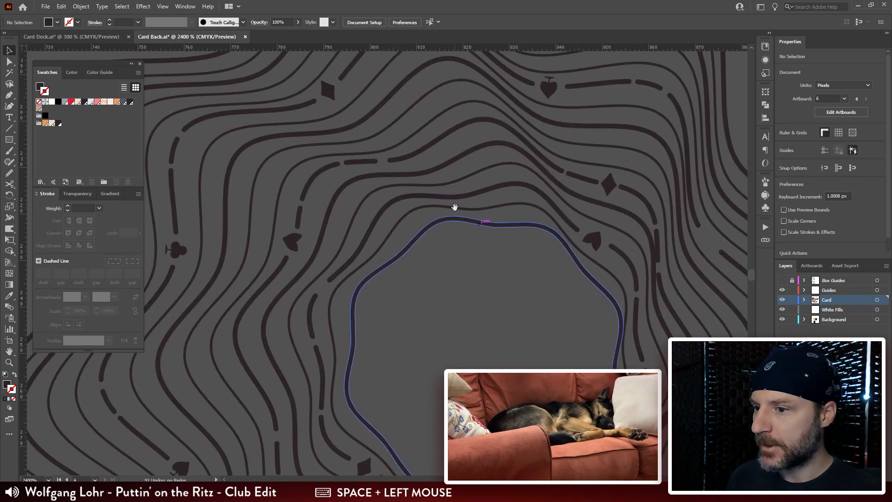
{"action": "left_click_drag", "start_coordinate": [178, 251], "coordinate": [464, 255]}
{"action": "key", "text": "r"}
{"action": "left_click_drag", "start_coordinate": [472, 180], "coordinate": [469, 288]}
Step: Fine-tune the club copy's position in its gap to about X 872.9 px, Y 225.1 px, and deselect it
{"action": "key", "text": "ctrl+plus"}
{"action": "key", "text": "ctrl+plus"}
{"action": "key", "text": "ctrl+plus"}
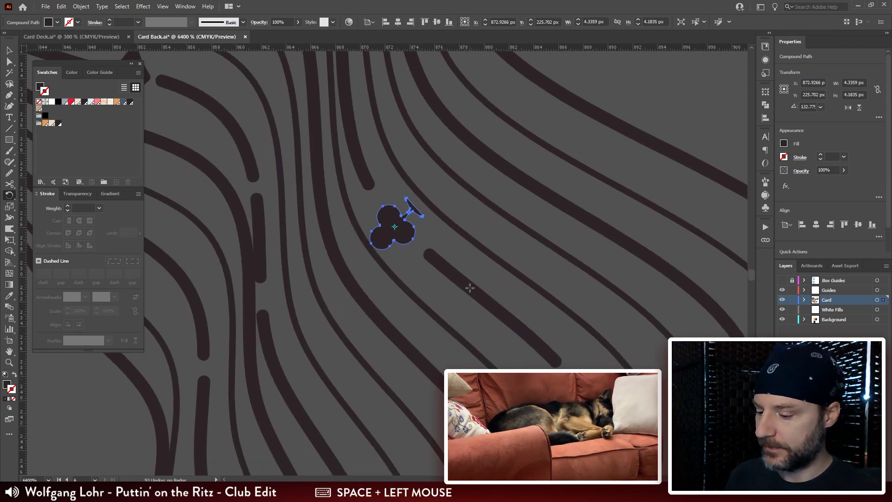
{"action": "key", "text": "v"}
{"action": "left_click_drag", "start_coordinate": [400, 234], "coordinate": [403, 229]}
{"action": "key", "text": "ctrl+minus"}
{"action": "key", "text": "ctrl+minus"}
{"action": "key", "text": "ctrl+minus"}
{"action": "key", "text": "ctrl+minus"}
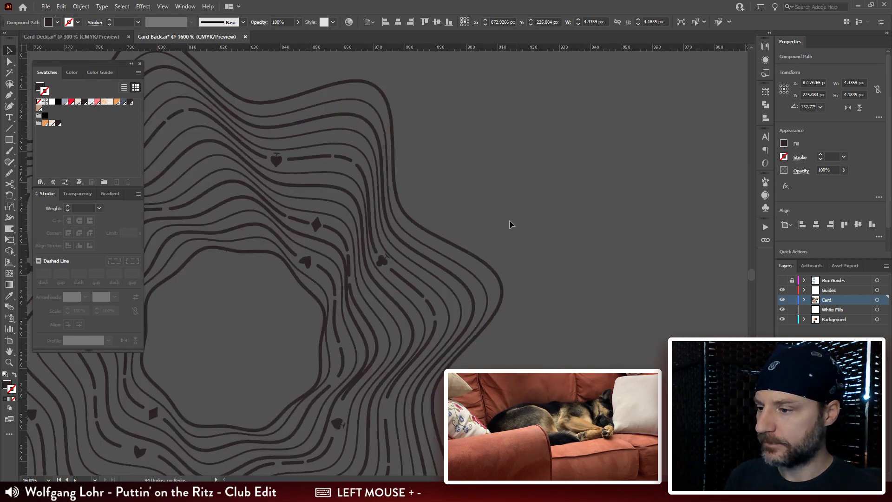
{"action": "left_click", "coordinate": [509, 221]}
Step: Duplicate the upper-right diamond into the lower-right gap at about X 841.2 px, Y 307.6 px, rotated to about 35.5°
{"action": "left_click_drag", "start_coordinate": [432, 425], "coordinate": [549, 254]}
{"action": "left_click", "coordinate": [457, 251]}
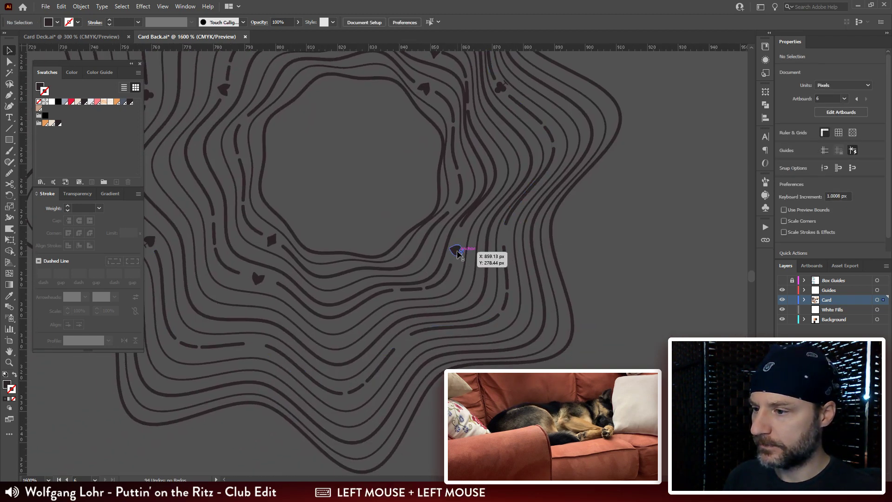
{"action": "left_click_drag", "start_coordinate": [511, 313], "coordinate": [626, 367]}
{"action": "left_click_drag", "start_coordinate": [544, 121], "coordinate": [559, 343]}
{"action": "left_click_drag", "start_coordinate": [509, 411], "coordinate": [509, 411]}
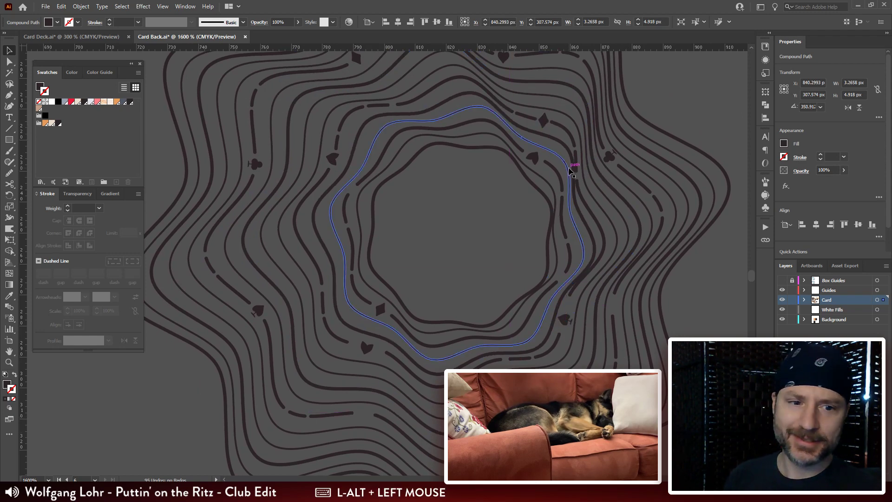
{"action": "key", "text": "ctrl+plus"}
{"action": "key", "text": "ctrl+plus"}
{"action": "key", "text": "ctrl+plus"}
{"action": "left_click_drag", "start_coordinate": [546, 178], "coordinate": [473, 186]}
{"action": "key", "text": "r"}
{"action": "key", "text": "v"}
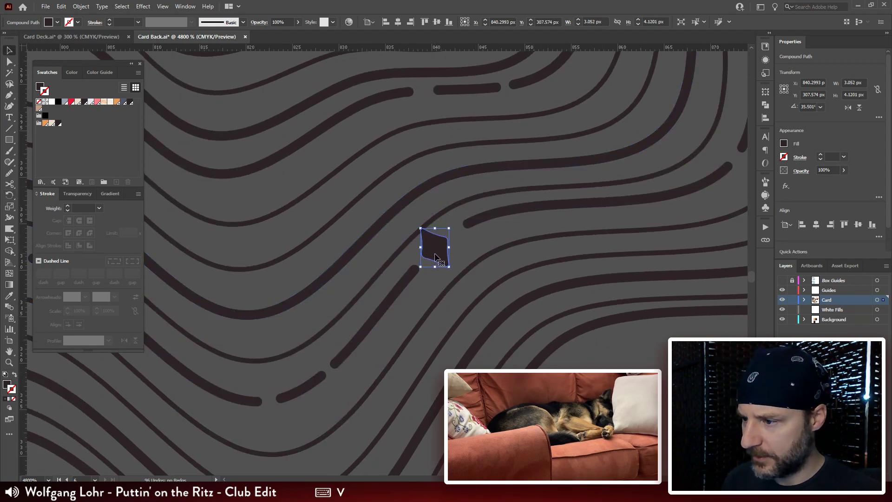
{"action": "left_click_drag", "start_coordinate": [434, 251], "coordinate": [444, 251]}
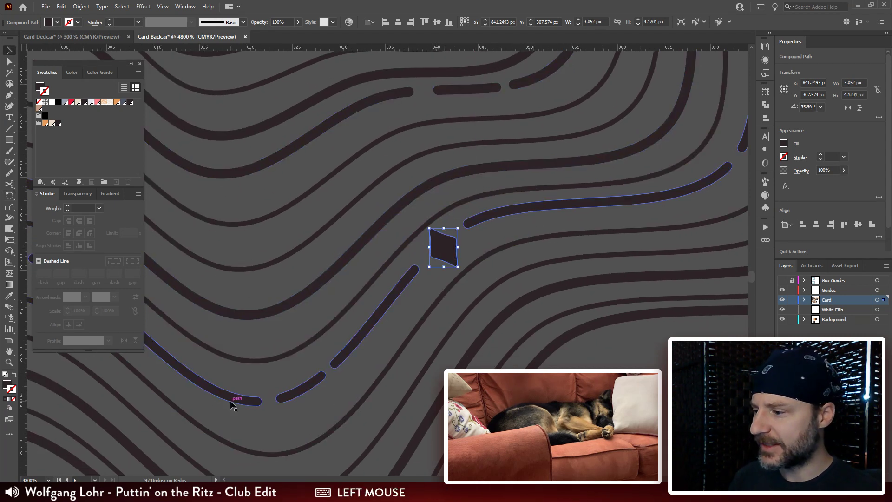
Step: Switch to Photoshop to review the colored card back image, and return to Illustrator
{"action": "mouse_move", "coordinate": [240, 491]}
{"action": "left_click", "coordinate": [240, 449]}
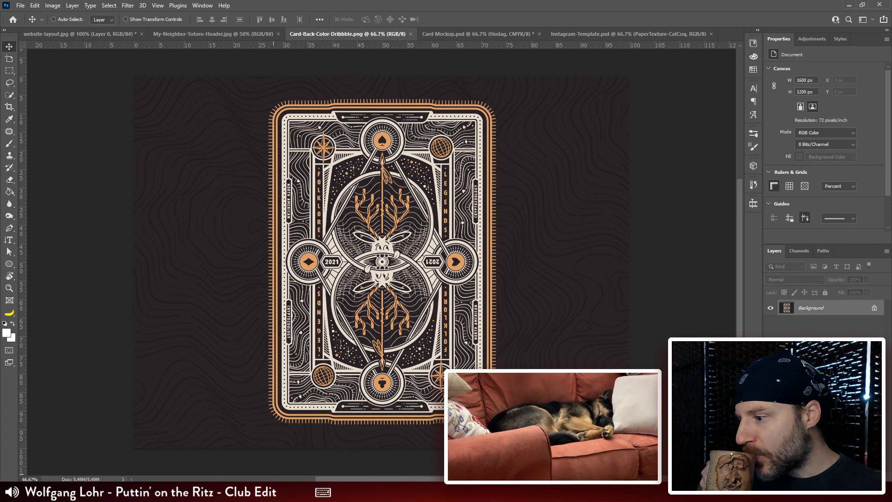
{"action": "left_click", "coordinate": [286, 492]}
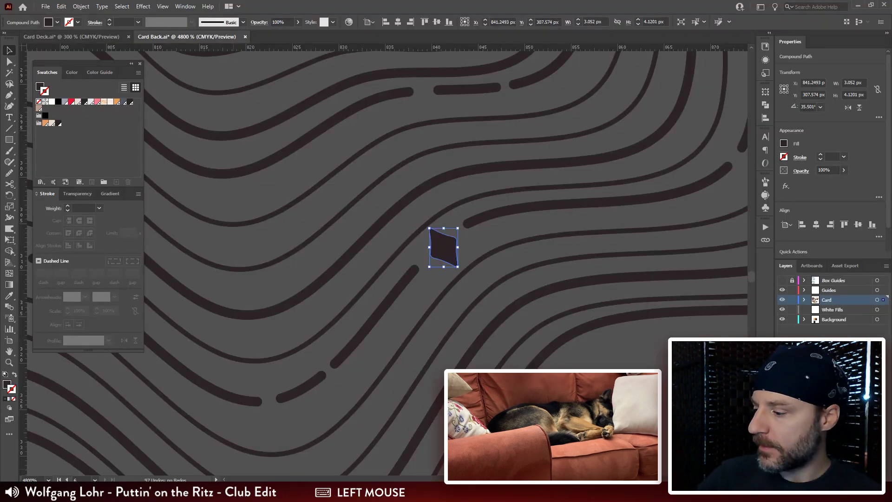
Step: Duplicate the upper-right club into the rosette's lower gap between the long dashes and rotate the copy upright to about 351°
{"action": "left_click", "coordinate": [473, 241]}
{"action": "key", "text": "ctrl+minus"}
{"action": "key", "text": "ctrl+minus"}
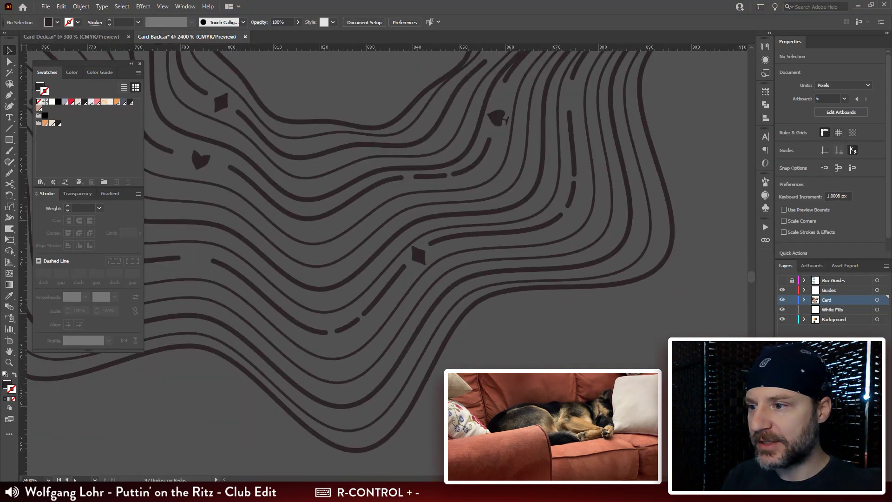
{"action": "left_click_drag", "start_coordinate": [418, 260], "coordinate": [491, 252]}
{"action": "left_click_drag", "start_coordinate": [550, 250], "coordinate": [544, 336]}
{"action": "key", "text": "v"}
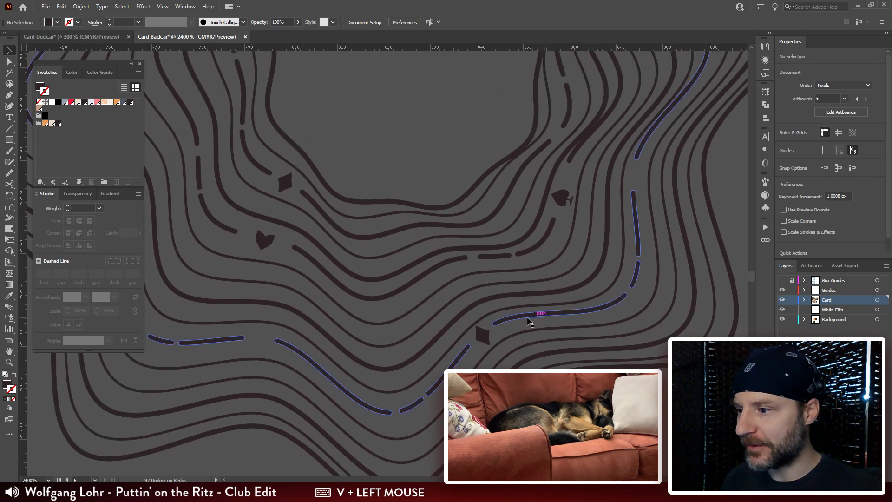
{"action": "left_click", "coordinate": [482, 335]}
{"action": "left_click_drag", "start_coordinate": [482, 342], "coordinate": [555, 341]}
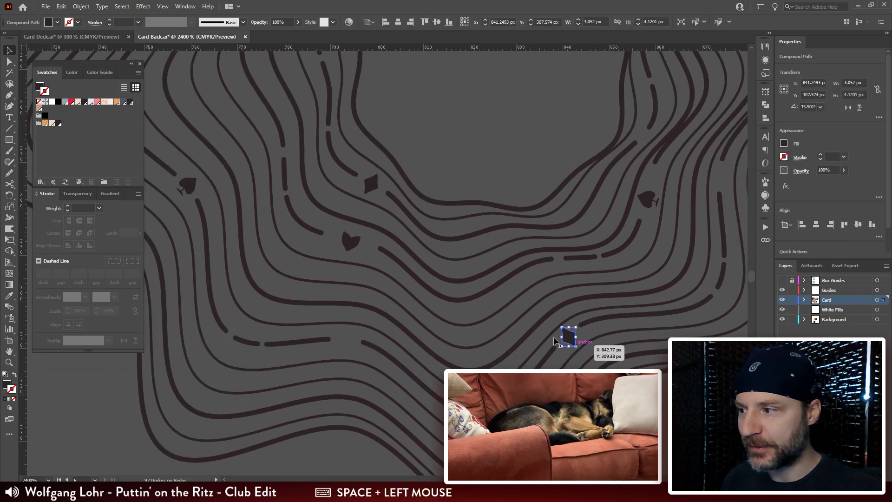
{"action": "left_click_drag", "start_coordinate": [340, 220], "coordinate": [288, 329]}
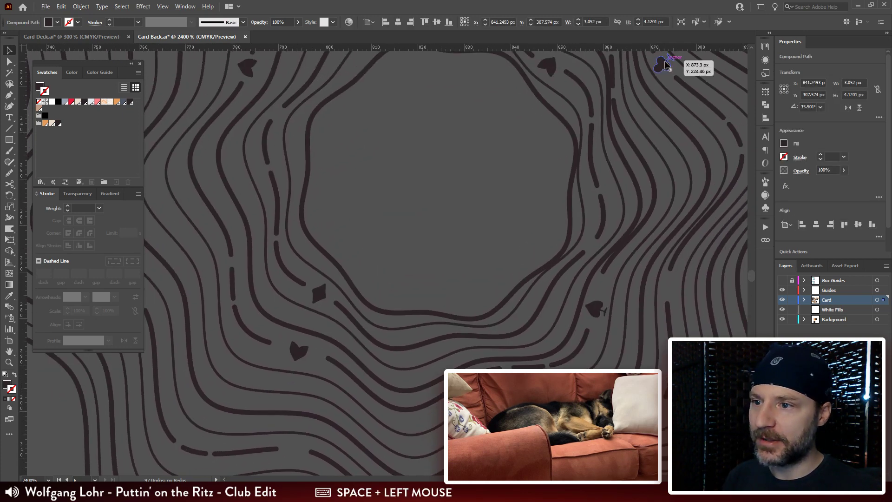
{"action": "left_click_drag", "start_coordinate": [663, 64], "coordinate": [296, 449]}
{"action": "left_click_drag", "start_coordinate": [378, 384], "coordinate": [394, 271]}
{"action": "key", "text": "r"}
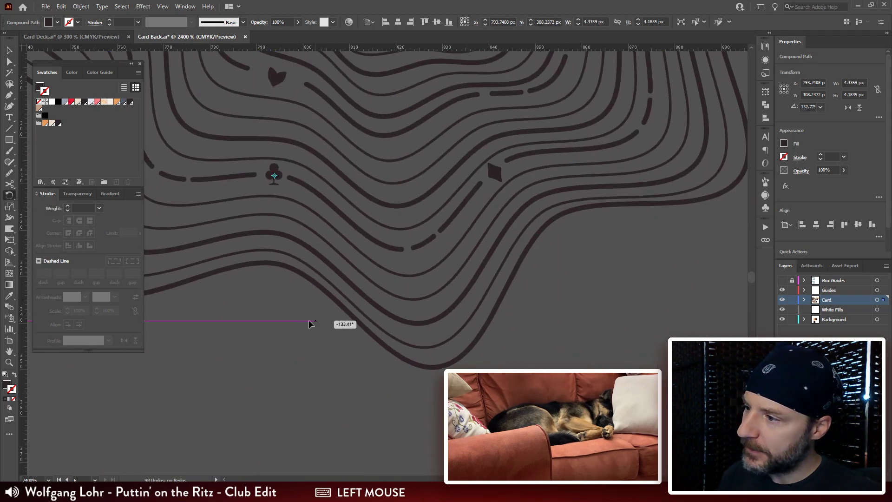
{"action": "left_click_drag", "start_coordinate": [310, 324], "coordinate": [294, 324]}
Step: Align the lower club copy with its dashed line at about X 793.4 px, Y 308.2 px, and deselect it
{"action": "key", "text": "v"}
{"action": "left_click", "coordinate": [286, 333]}
{"action": "left_click_drag", "start_coordinate": [280, 173], "coordinate": [274, 179]}
{"action": "key", "text": "ctrl+plus"}
{"action": "key", "text": "ctrl+plus"}
{"action": "key", "text": "ctrl+plus"}
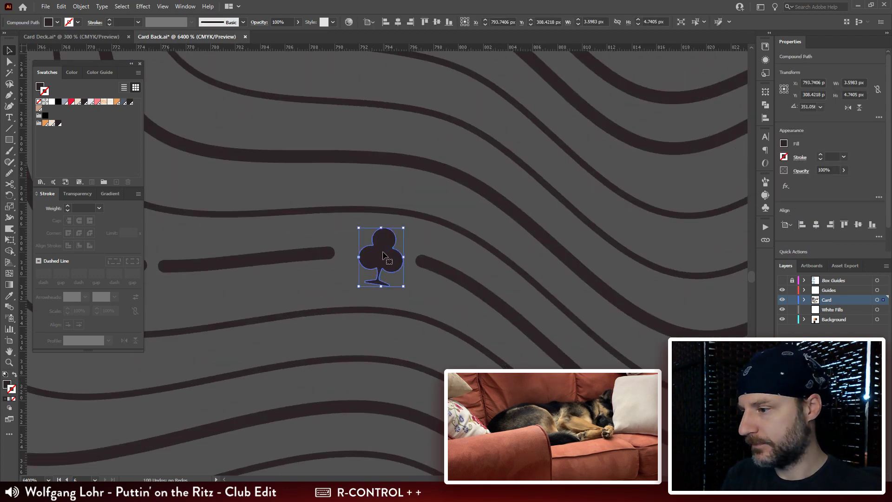
{"action": "left_click_drag", "start_coordinate": [384, 255], "coordinate": [374, 249]}
{"action": "key", "text": "ctrl+minus"}
{"action": "key", "text": "ctrl+minus"}
{"action": "key", "text": "ctrl+minus"}
{"action": "key", "text": "ctrl+minus"}
{"action": "key", "text": "ctrl+minus"}
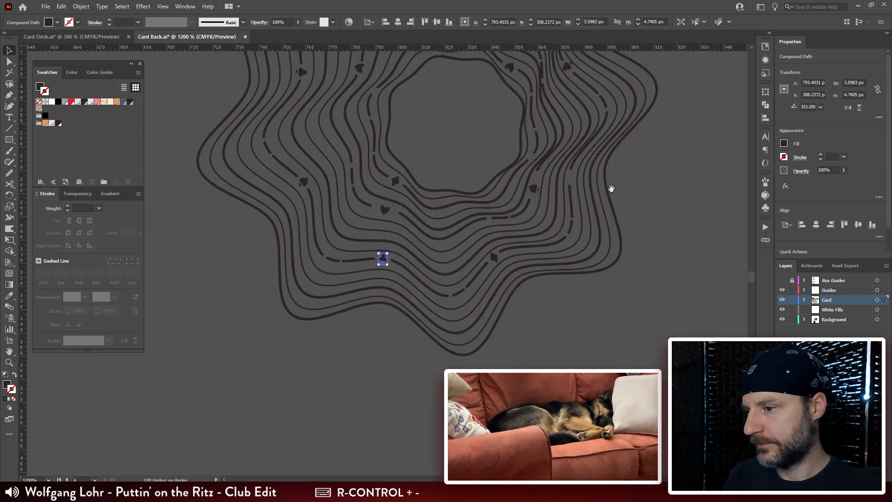
{"action": "left_click_drag", "start_coordinate": [611, 188], "coordinate": [563, 296]}
{"action": "left_click", "coordinate": [651, 221]}
Step: Duplicate the left-hand heart into the open gap right of the spade, rotate its tip to point outward, and center it between the dashes
{"action": "left_click_drag", "start_coordinate": [420, 162], "coordinate": [404, 171]}
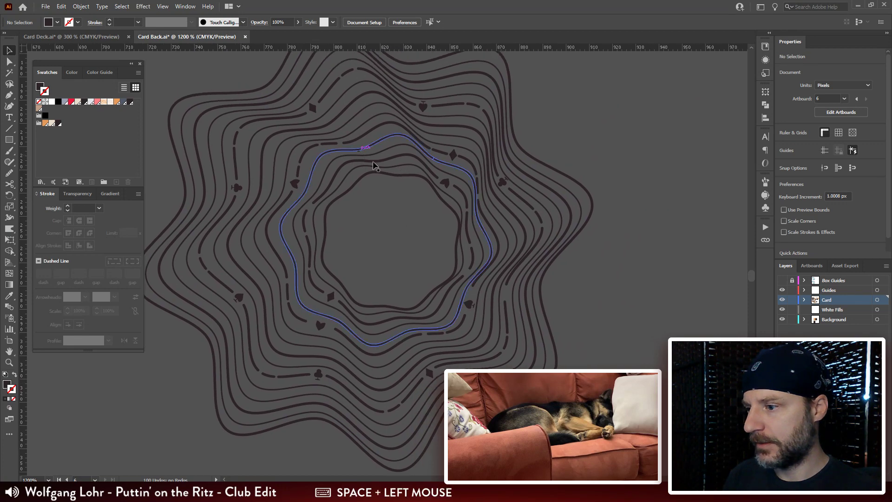
{"action": "left_click_drag", "start_coordinate": [296, 184], "coordinate": [508, 300], "text": "alt"}
{"action": "key", "text": "ctrl+plus"}
{"action": "key", "text": "ctrl+plus"}
{"action": "key", "text": "ctrl+plus"}
{"action": "key", "text": "ctrl+plus"}
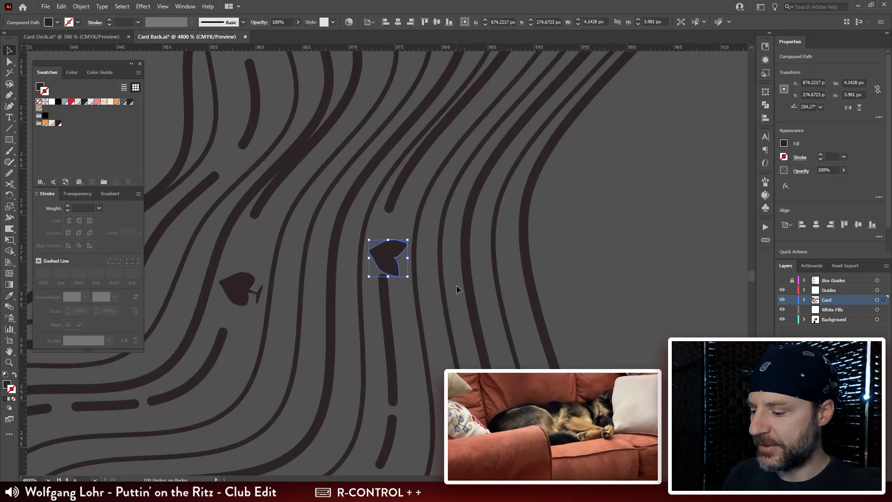
{"action": "key", "text": "r"}
{"action": "left_click_drag", "start_coordinate": [458, 198], "coordinate": [326, 352]}
{"action": "key", "text": "v"}
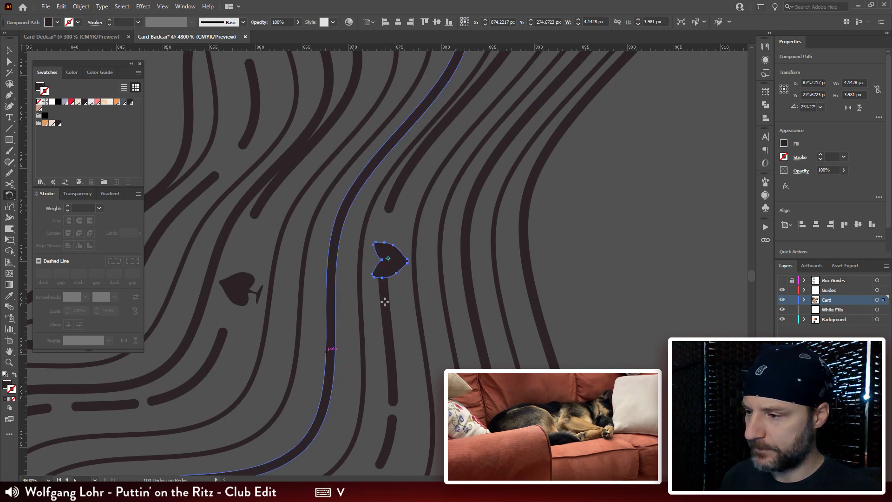
{"action": "left_click_drag", "start_coordinate": [386, 261], "coordinate": [386, 243]}
{"action": "left_click", "coordinate": [576, 242]}
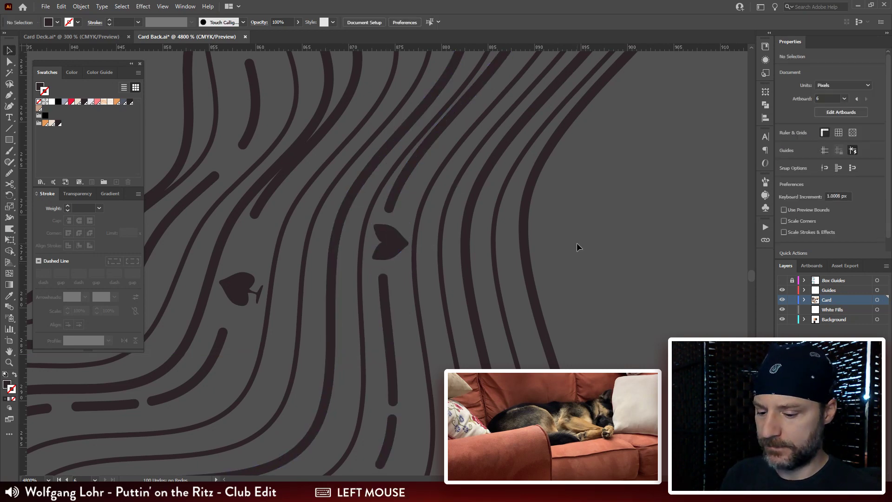
Step: Move the lower-left heart along its gap toward the long dash, to about X 797.4 px, Y 287.8 px
{"action": "key", "text": "ctrl+minus"}
{"action": "key", "text": "ctrl+minus"}
{"action": "key", "text": "ctrl+minus"}
{"action": "key", "text": "ctrl+minus"}
{"action": "key", "text": "ctrl+minus"}
{"action": "left_click_drag", "start_coordinate": [510, 298], "coordinate": [484, 327]}
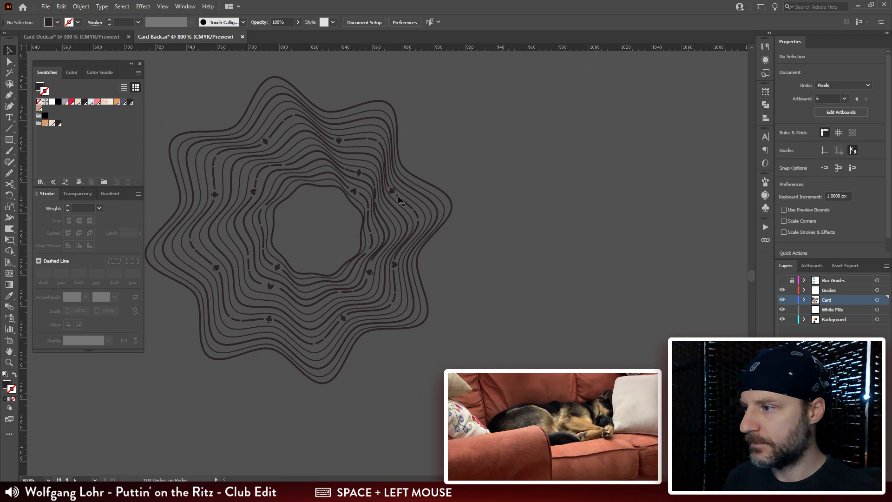
{"action": "left_click_drag", "start_coordinate": [266, 321], "coordinate": [321, 325]}
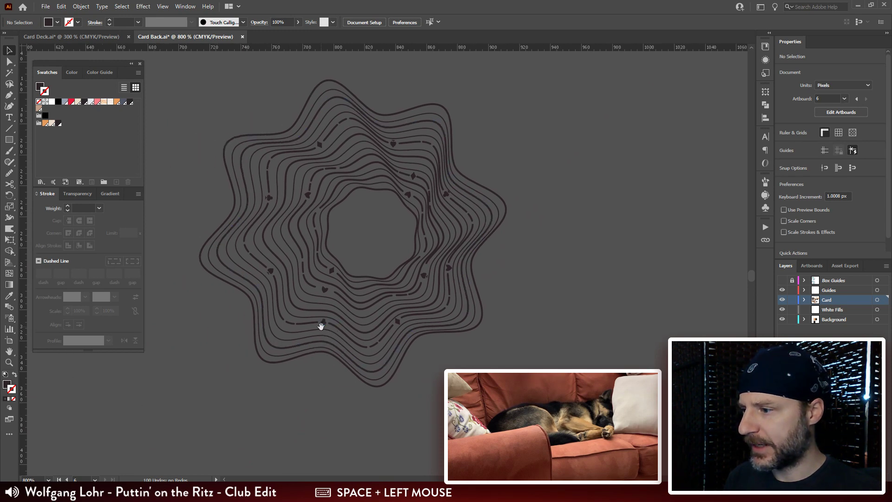
{"action": "left_click", "coordinate": [322, 289]}
{"action": "key", "text": "ctrl+plus"}
{"action": "key", "text": "ctrl+plus"}
{"action": "key", "text": "ctrl+plus"}
{"action": "key", "text": "ctrl+plus"}
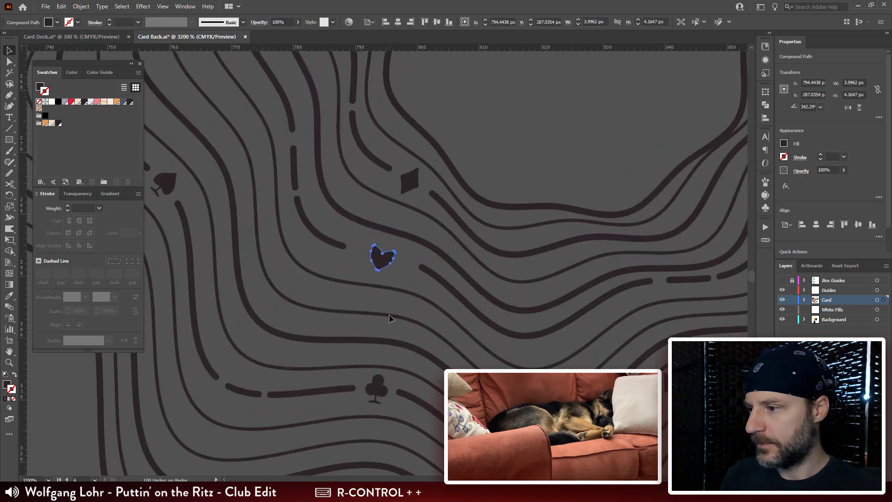
{"action": "left_click_drag", "start_coordinate": [389, 314], "coordinate": [443, 314]}
{"action": "left_click_drag", "start_coordinate": [438, 265], "coordinate": [461, 270]}
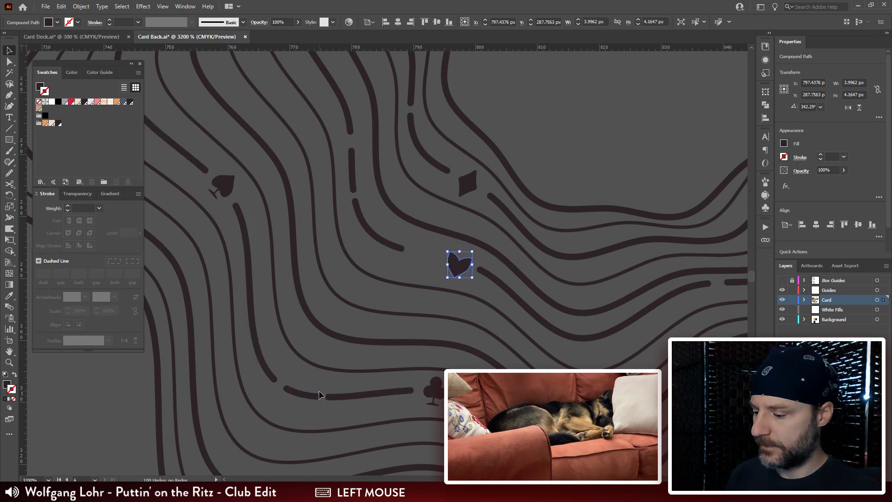
Step: Copy only the short curved dash from the dashed line beside the lower club
{"action": "key", "text": "a"}
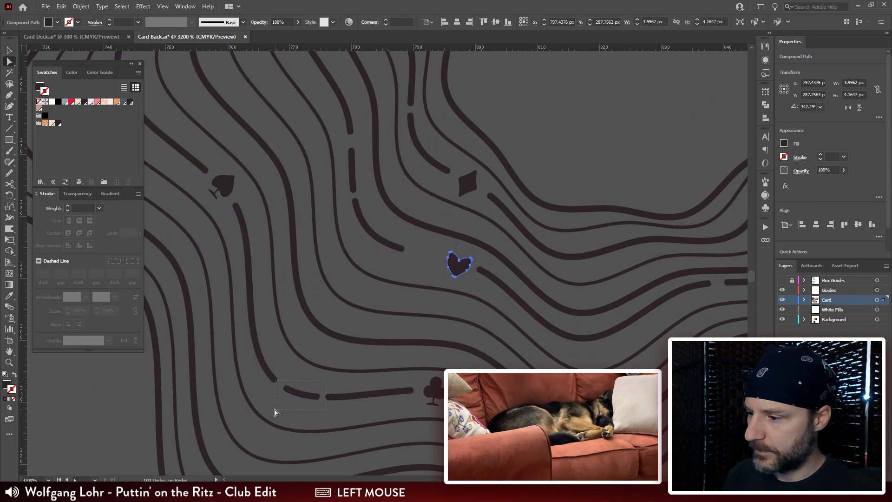
{"action": "left_click_drag", "start_coordinate": [275, 412], "coordinate": [274, 410]}
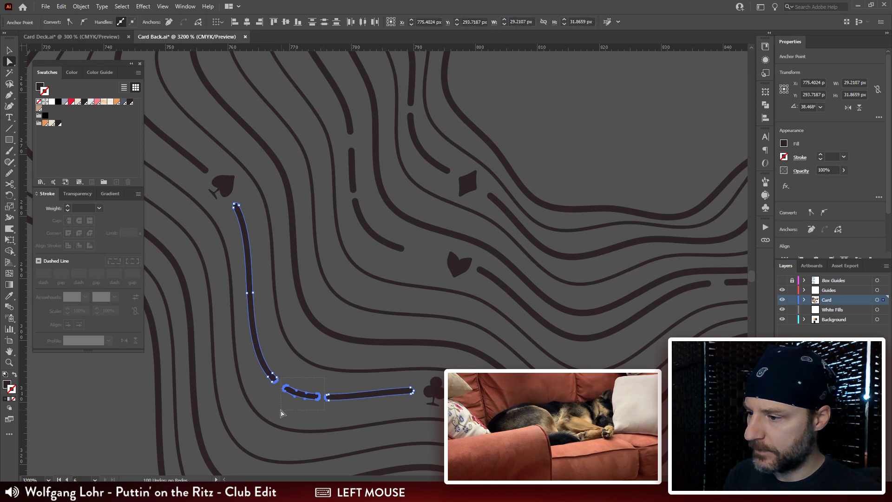
{"action": "left_click", "coordinate": [294, 392]}
{"action": "key", "text": "ctrl+c"}
{"action": "left_click", "coordinate": [425, 268]}
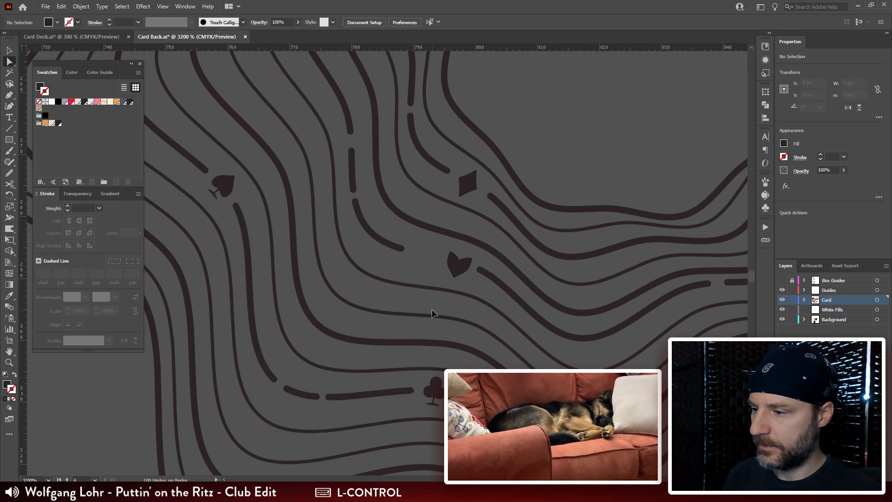
Step: Paste the short curved dash into the gap beside the moved heart and rotate it to about 43.5°
{"action": "key", "text": "v"}
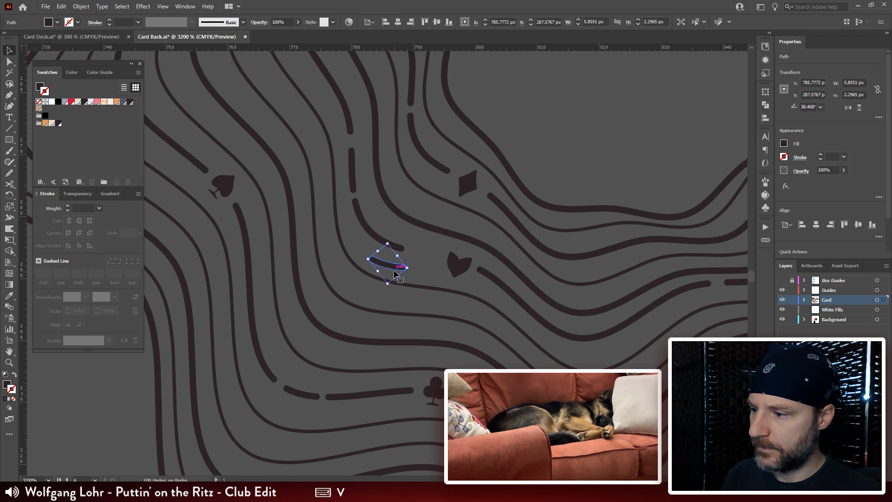
{"action": "left_click_drag", "start_coordinate": [390, 262], "coordinate": [434, 263]}
{"action": "key", "text": "r"}
{"action": "left_click_drag", "start_coordinate": [535, 241], "coordinate": [534, 232]}
{"action": "key", "text": "v"}
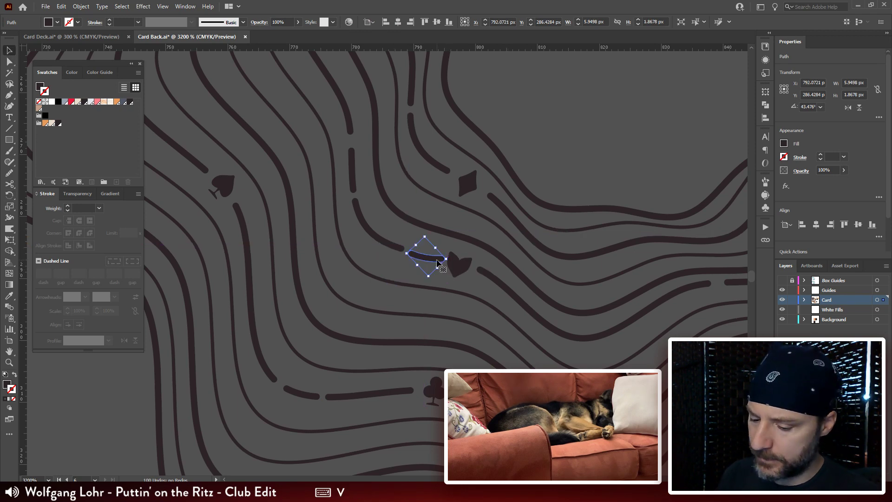
Step: Nudge the pasted short dash about 0.14 px left and 0.45 px up between the long dash and the heart, and deselect it
{"action": "key", "text": "ctrl+plus"}
{"action": "key", "text": "ctrl+plus"}
{"action": "left_click_drag", "start_coordinate": [402, 265], "coordinate": [399, 254]}
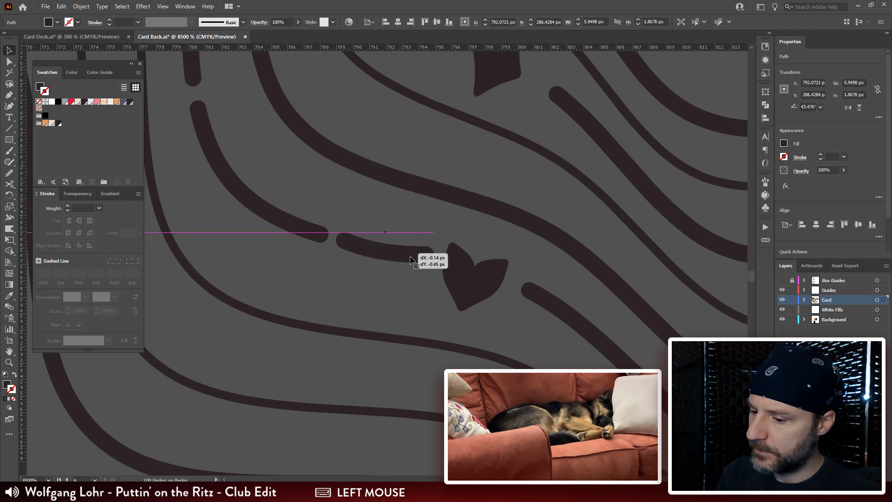
{"action": "key", "text": "ctrl+minus"}
{"action": "key", "text": "ctrl+minus"}
{"action": "key", "text": "ctrl+minus"}
{"action": "key", "text": "ctrl+minus"}
{"action": "key", "text": "ctrl+minus"}
{"action": "left_click_drag", "start_coordinate": [460, 196], "coordinate": [403, 254]}
{"action": "left_click", "coordinate": [416, 232]}
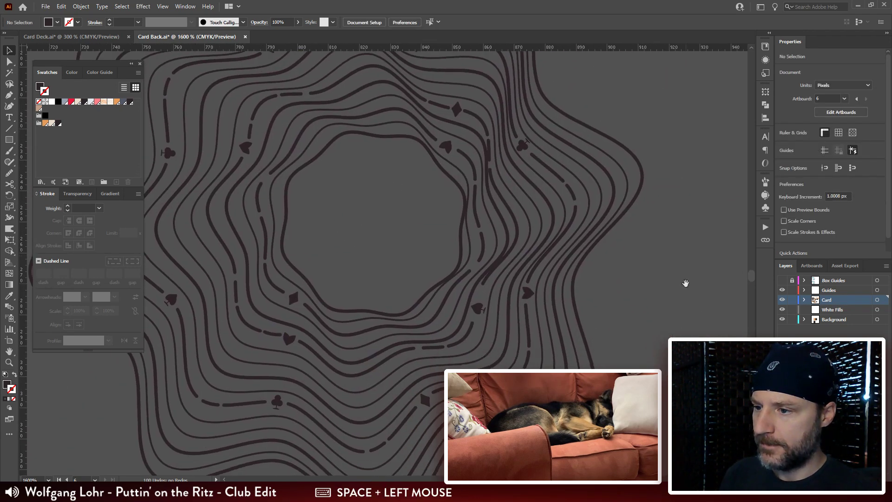
Step: Move the spade inside the lower-right bend down its gap toward the curved dash, to about X 857.8 px, Y 279.8 px
{"action": "left_click_drag", "start_coordinate": [655, 255], "coordinate": [677, 195]}
{"action": "left_click_drag", "start_coordinate": [643, 335], "coordinate": [634, 318]}
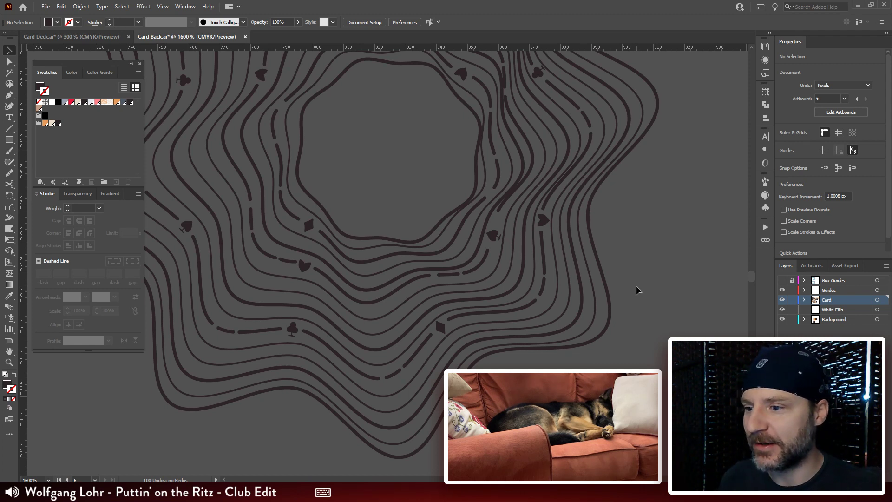
{"action": "left_click", "coordinate": [636, 287]}
{"action": "key", "text": "ctrl+plus"}
{"action": "key", "text": "ctrl+plus"}
{"action": "key", "text": "ctrl+plus"}
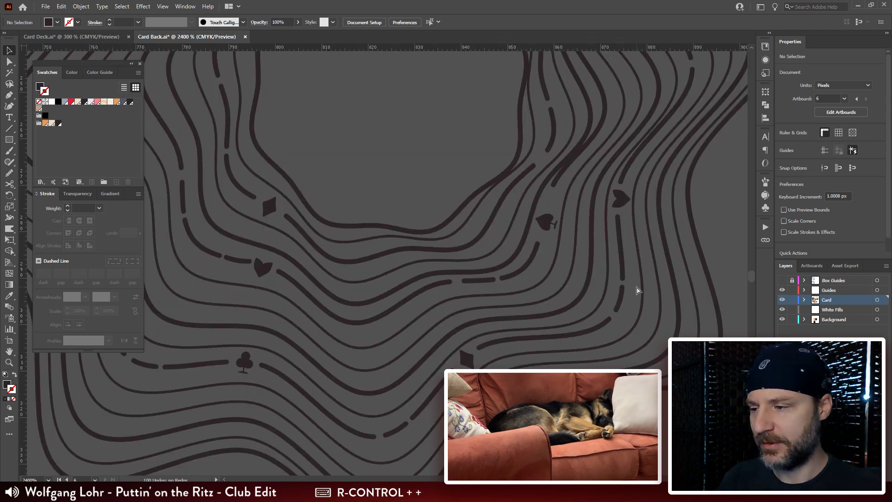
{"action": "left_click_drag", "start_coordinate": [627, 219], "coordinate": [367, 191]}
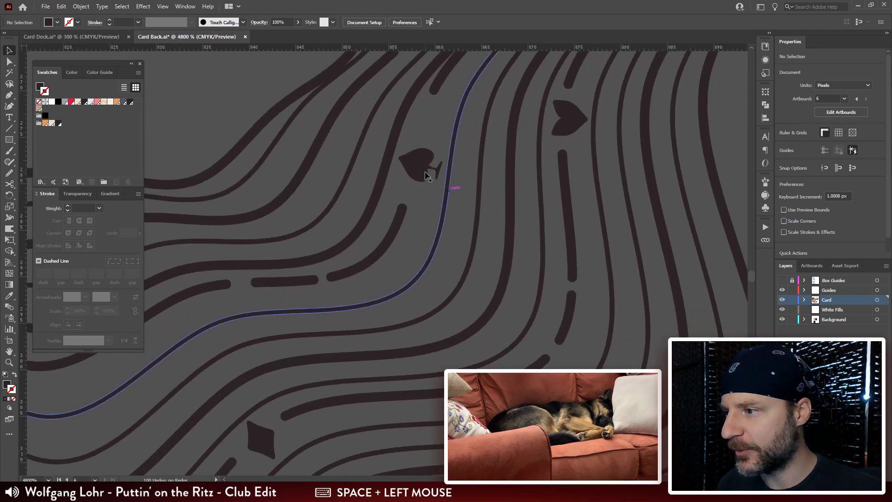
{"action": "key", "text": "a"}
{"action": "left_click_drag", "start_coordinate": [420, 166], "coordinate": [416, 182]}
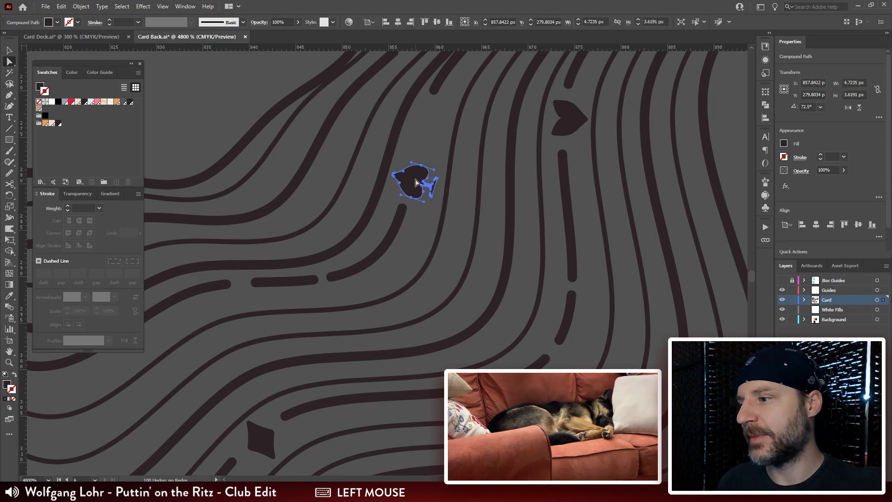
Step: Duplicate the short straight dash below the spade into the gap above it and rotate it to about 107.9°
{"action": "key", "text": "q"}
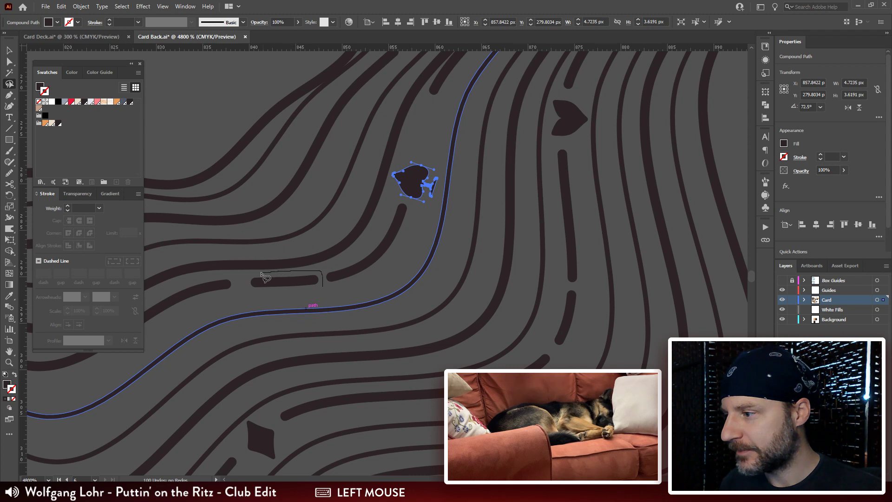
{"action": "left_click_drag", "start_coordinate": [305, 299], "coordinate": [309, 299]}
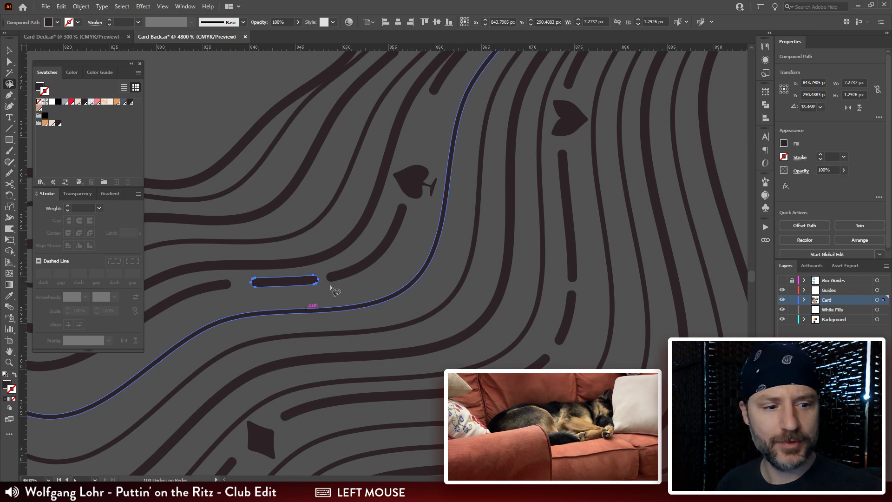
{"action": "left_click_drag", "start_coordinate": [374, 189], "coordinate": [304, 288]}
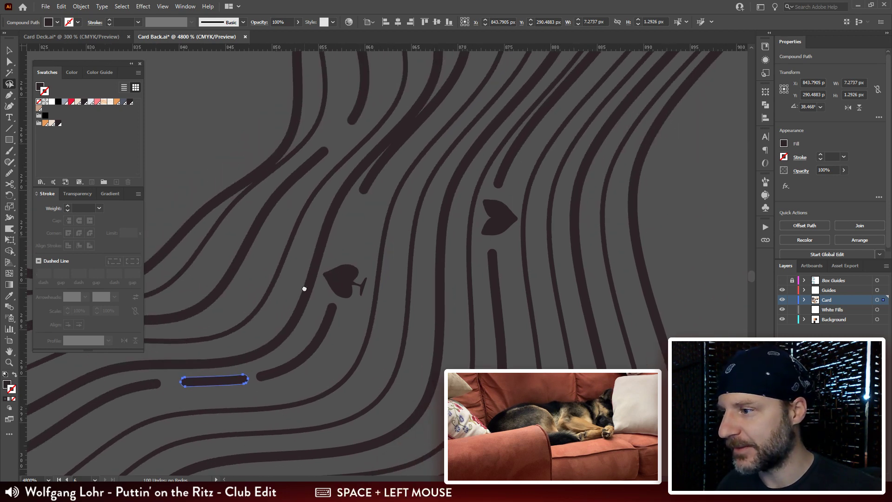
{"action": "key", "text": "ctrl+v"}
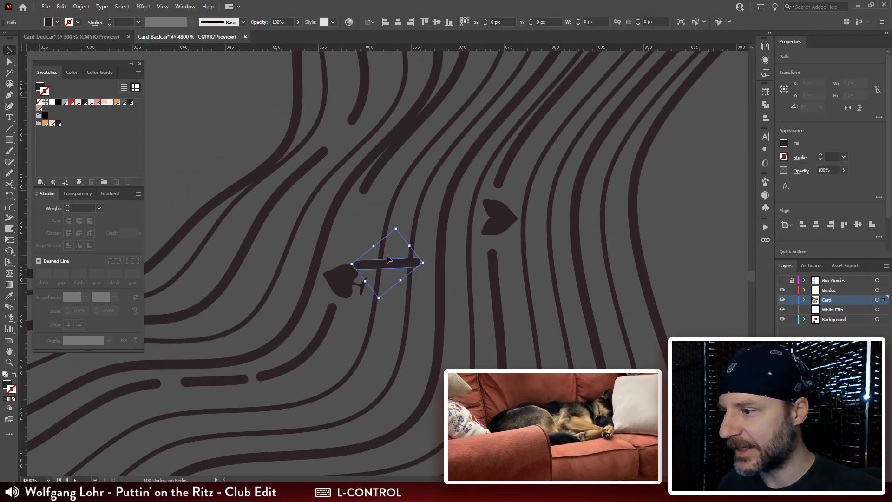
{"action": "key", "text": "q"}
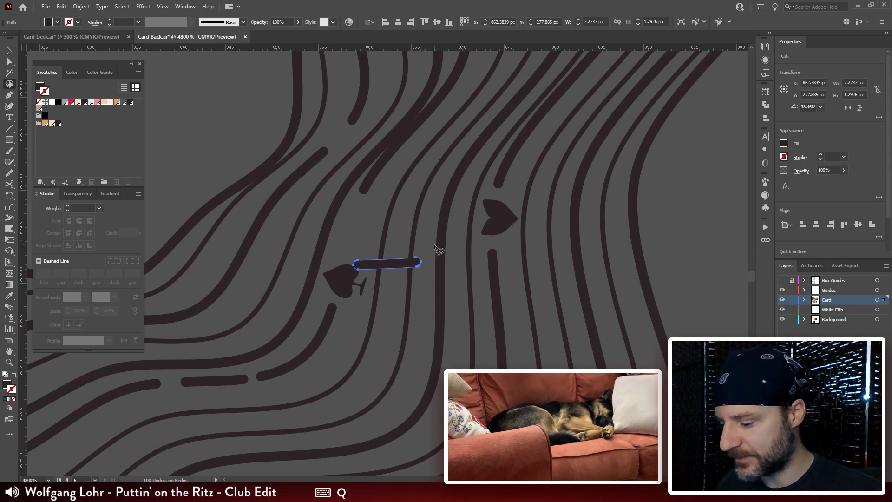
{"action": "left_click_drag", "start_coordinate": [434, 244], "coordinate": [394, 209]}
{"action": "key", "text": "v"}
{"action": "left_click_drag", "start_coordinate": [393, 255], "coordinate": [358, 220]}
{"action": "key", "text": "ctrl+equal"}
{"action": "key", "text": "ctrl+equal"}
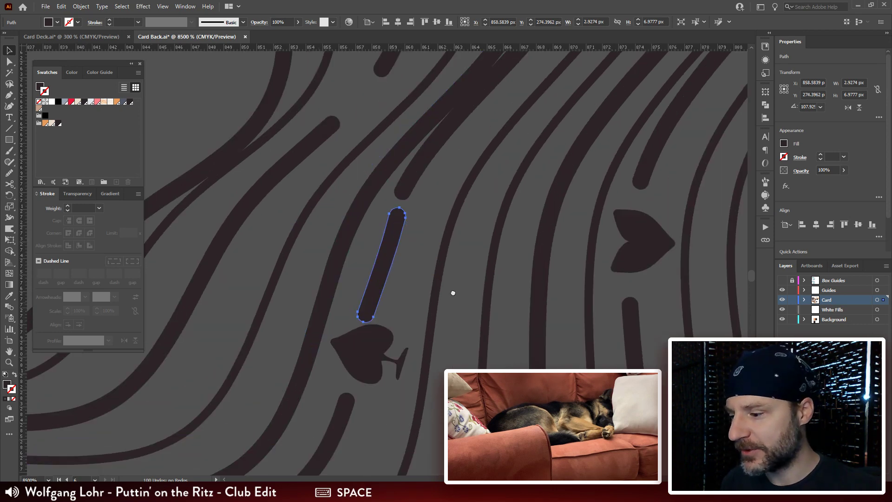
Step: Fine-tune the new dash's rotation and position in the gap, and nudge the spade to about X 857.6 px, Y 280.1 px
{"action": "left_click_drag", "start_coordinate": [453, 293], "coordinate": [447, 256]}
{"action": "key", "text": "r"}
{"action": "left_click_drag", "start_coordinate": [428, 161], "coordinate": [344, 353]}
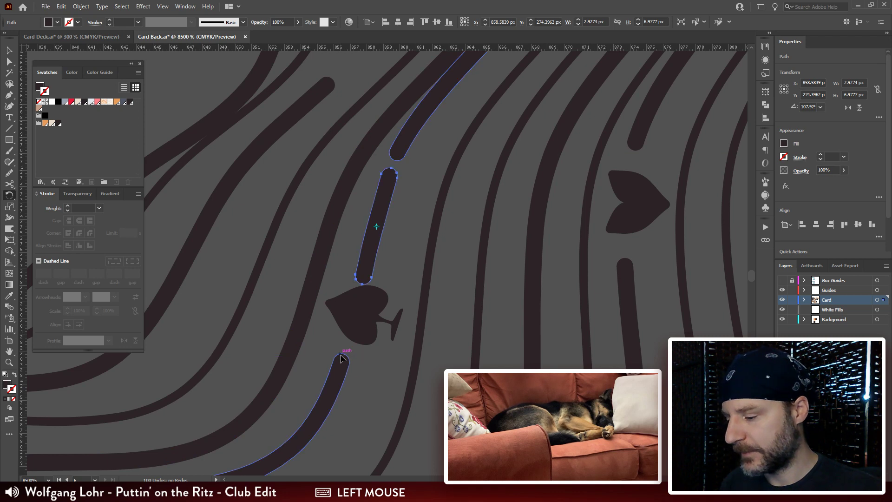
{"action": "key", "text": "a"}
{"action": "left_click_drag", "start_coordinate": [374, 239], "coordinate": [373, 241]}
{"action": "left_click_drag", "start_coordinate": [364, 311], "coordinate": [362, 314]}
Step: Duplicate the entire rosette to the lower right of the original, centered at about X 977.9 px, Y 324.7 px
{"action": "key", "text": "ctrl+minus"}
{"action": "key", "text": "ctrl+minus"}
{"action": "key", "text": "ctrl+minus"}
{"action": "key", "text": "ctrl+minus"}
{"action": "key", "text": "ctrl+minus"}
{"action": "key", "text": "ctrl+minus"}
{"action": "key", "text": "ctrl+minus"}
{"action": "key", "text": "ctrl+minus"}
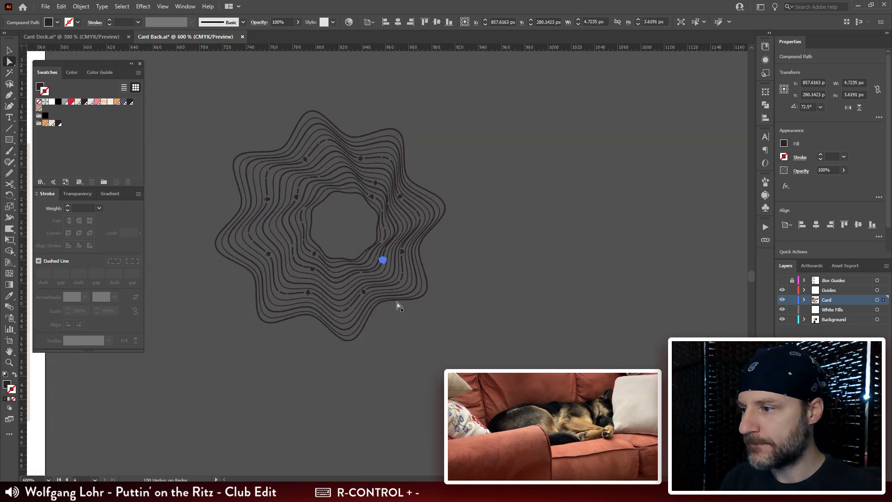
{"action": "left_click_drag", "start_coordinate": [444, 294], "coordinate": [459, 302]}
{"action": "key", "text": "v"}
{"action": "left_click", "coordinate": [465, 263]}
{"action": "mouse_move", "coordinate": [464, 263]}
{"action": "left_mouse_down"}
{"action": "mouse_move", "coordinate": [492, 258]}
{"action": "mouse_move", "coordinate": [225, 393]}
{"action": "left_mouse_up"}
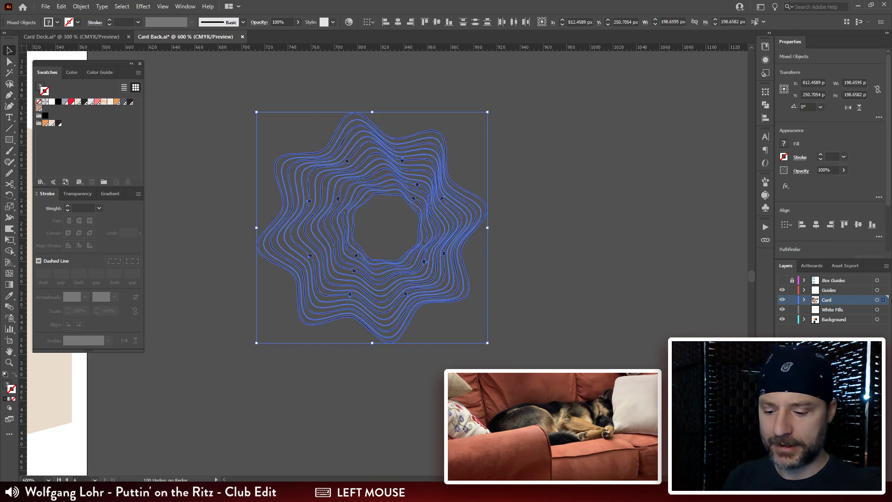
{"action": "key", "text": "ctrl+minus"}
{"action": "key", "text": "ctrl+minus"}
{"action": "left_click_drag", "start_coordinate": [458, 257], "coordinate": [492, 220]}
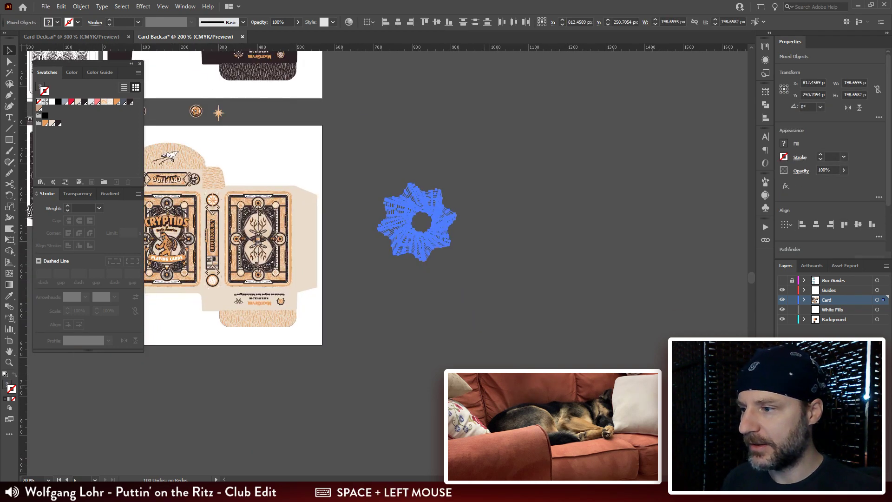
{"action": "key", "text": "ctrl+plus"}
{"action": "key", "text": "ctrl+plus"}
{"action": "key", "text": "ctrl+plus"}
{"action": "left_click_drag", "start_coordinate": [493, 407], "coordinate": [455, 351]}
{"action": "key", "text": "ctrl+plus"}
{"action": "key", "text": "ctrl+plus"}
{"action": "key", "text": "ctrl+plus"}
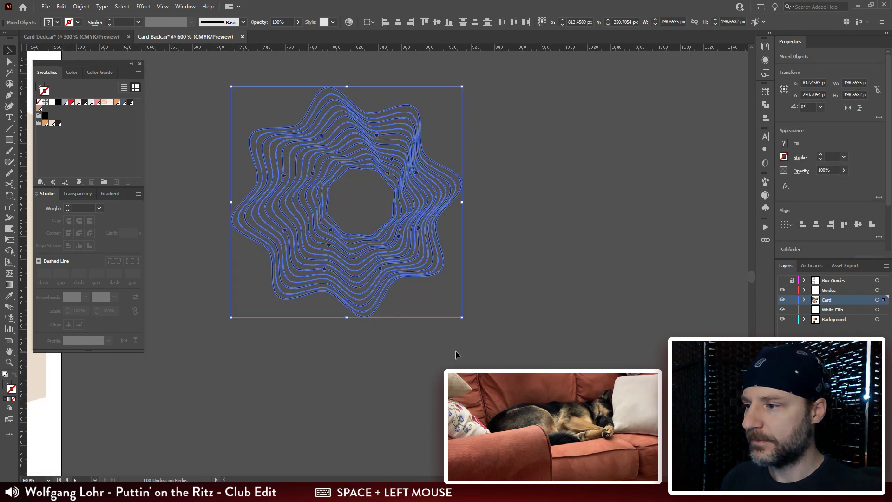
{"action": "left_click_drag", "start_coordinate": [429, 237], "coordinate": [616, 325]}
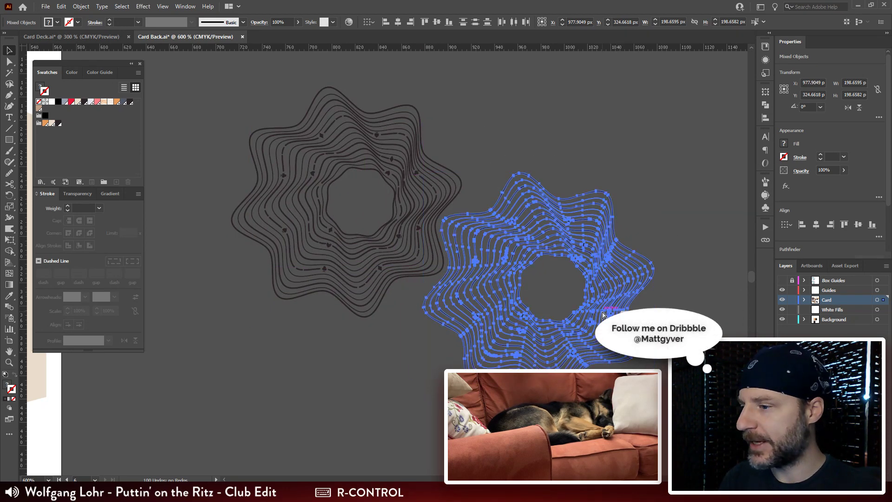
Step: Place a third copy of the rosette below the original, centered at about X 736.5 px, Y 416.4 px
{"action": "key", "text": "ctrl+minus"}
{"action": "key", "text": "ctrl+minus"}
{"action": "left_click_drag", "start_coordinate": [443, 344], "coordinate": [566, 283]}
{"action": "left_click_drag", "start_coordinate": [507, 237], "coordinate": [365, 289]}
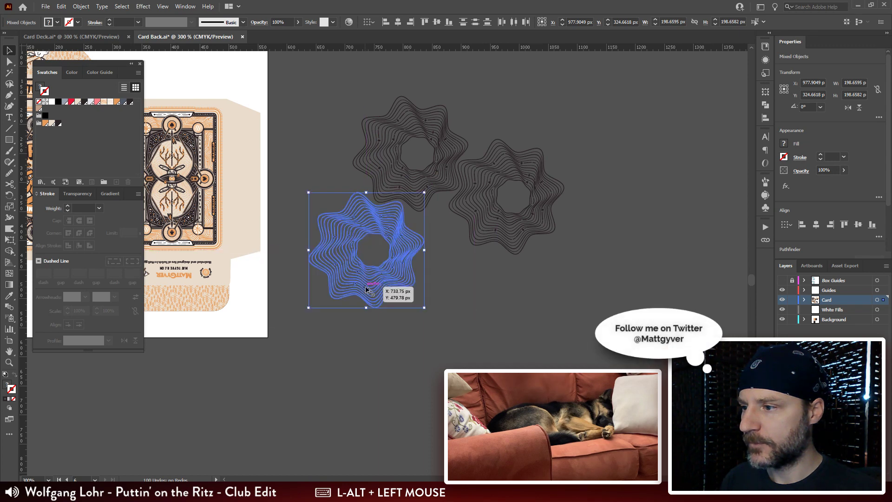
Step: Make a new pattern from all three rosettes
{"action": "left_click_drag", "start_coordinate": [448, 291], "coordinate": [448, 375]}
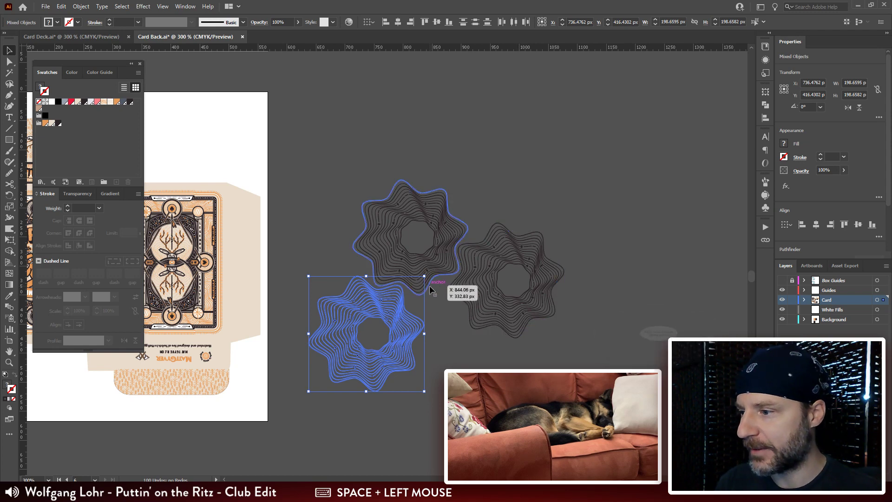
{"action": "left_click_drag", "start_coordinate": [626, 192], "coordinate": [305, 424]}
{"action": "left_click_drag", "start_coordinate": [391, 306], "coordinate": [390, 277]}
{"action": "left_click", "coordinate": [80, 6]}
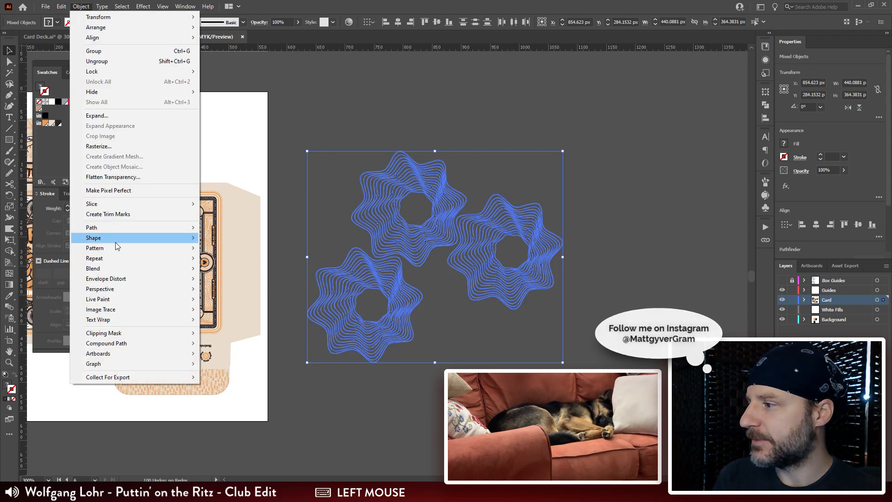
{"action": "mouse_move", "coordinate": [111, 248]}
{"action": "left_click", "coordinate": [223, 247]}
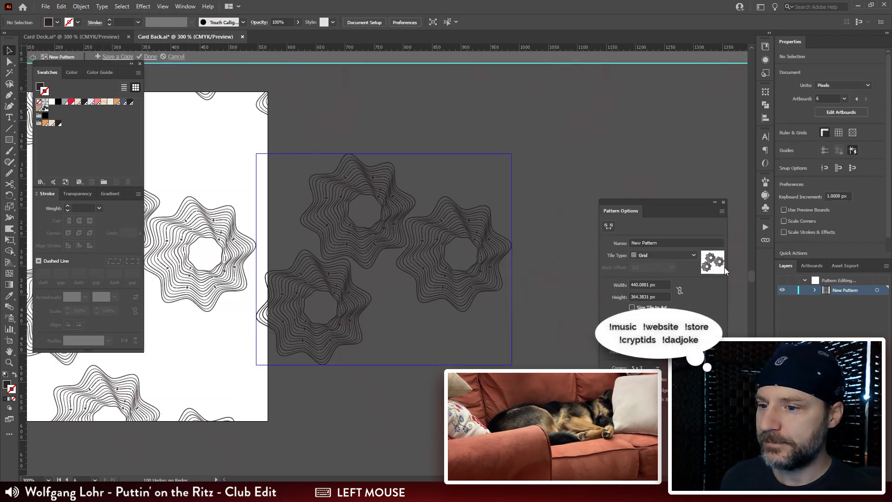
Step: Set the pattern's tile type to Hex by Column and name it Contours
{"action": "left_click", "coordinate": [676, 255]}
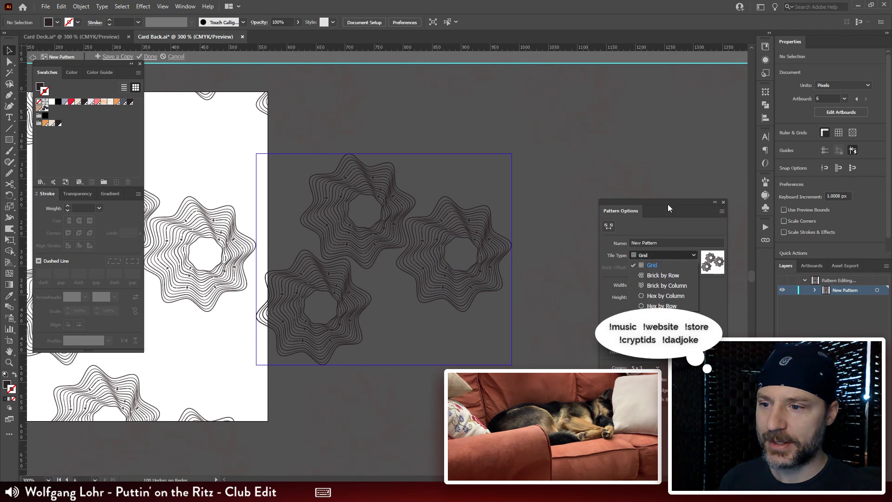
{"action": "left_click", "coordinate": [667, 202]}
{"action": "left_click_drag", "start_coordinate": [687, 200], "coordinate": [641, 92]}
{"action": "left_click", "coordinate": [627, 147]}
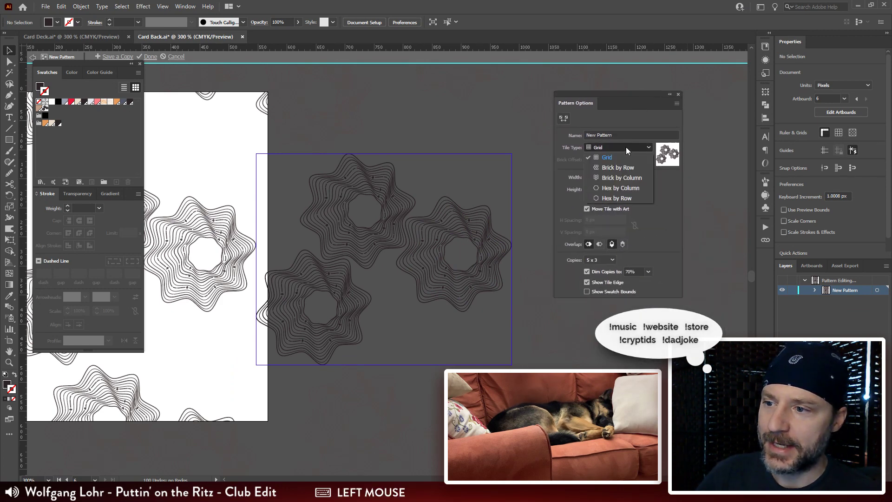
{"action": "left_click", "coordinate": [627, 189]}
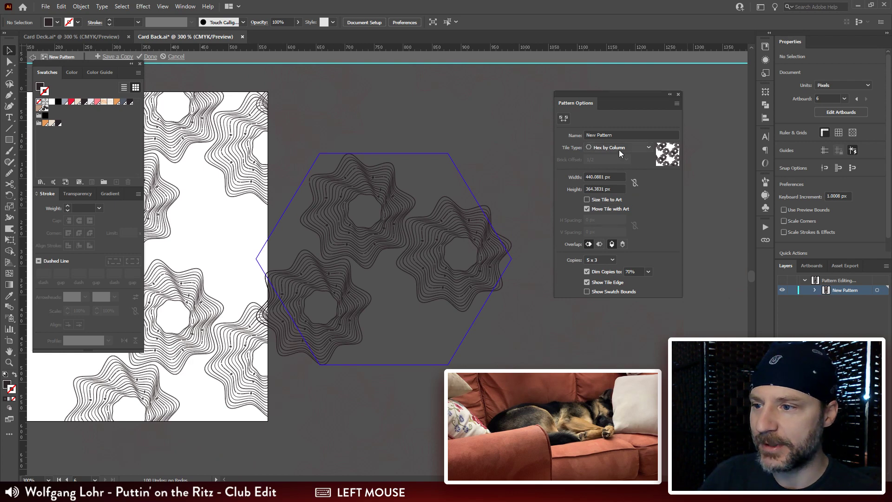
{"action": "left_click", "coordinate": [619, 136]}
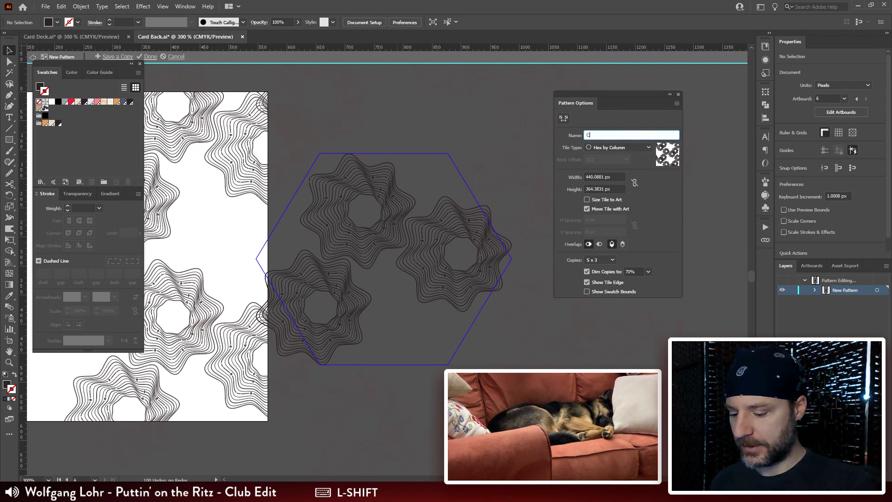
{"action": "type", "text": "Contours"}
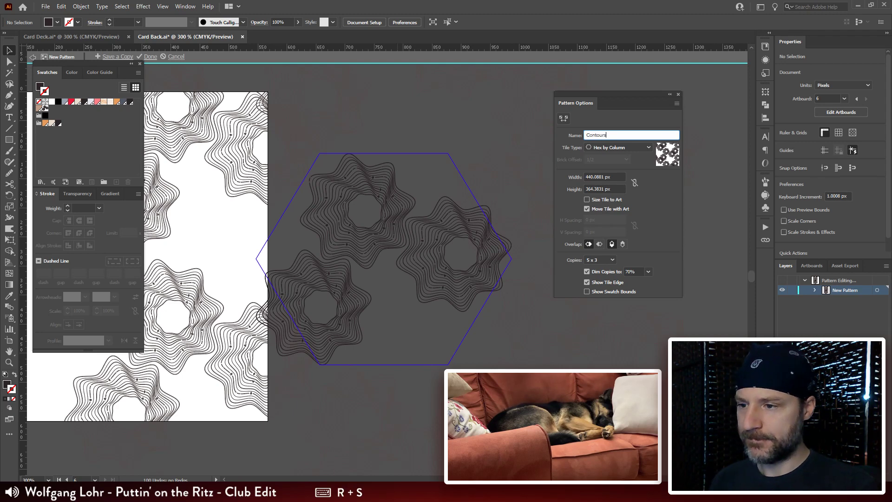
Step: Try narrower and wider pattern tiles, settling on a width of 460 px
{"action": "left_click", "coordinate": [618, 176]}
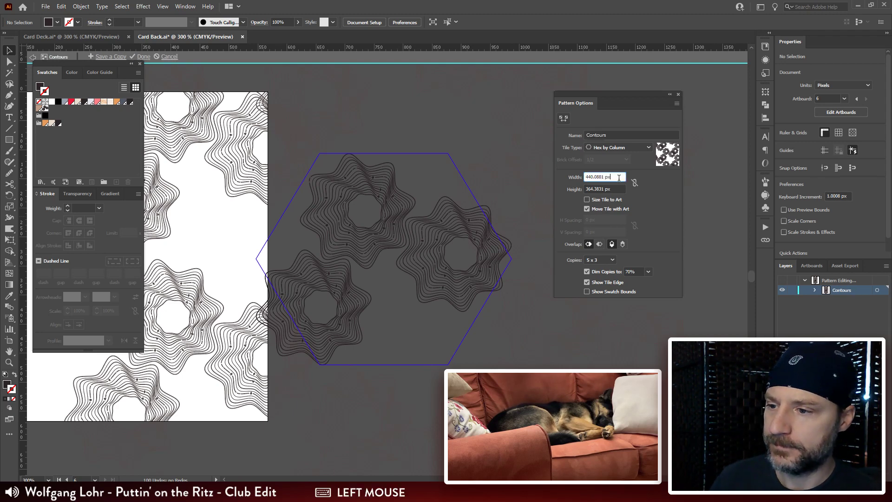
{"action": "key", "text": "shift+Up"}
{"action": "key", "text": "shift+Down"}
{"action": "key", "text": "shift+Down"}
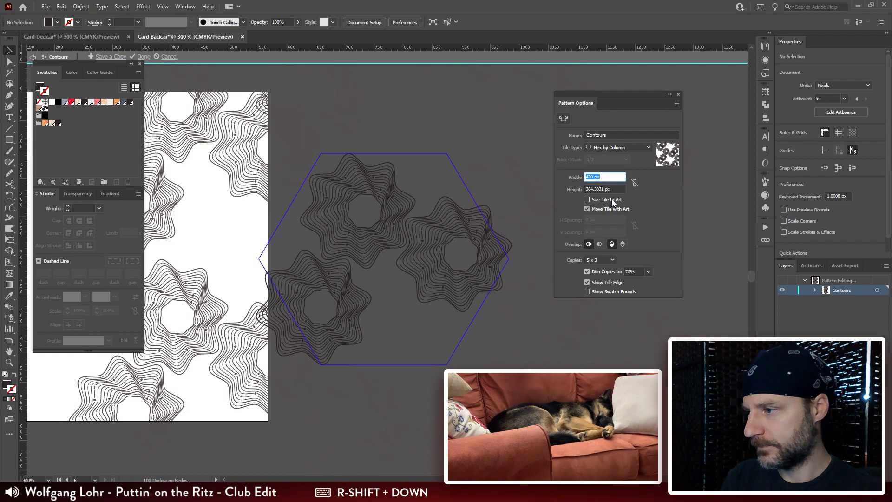
{"action": "key", "text": "shift+Up"}
{"action": "key", "text": "shift+Up"}
{"action": "key", "text": "shift+Up"}
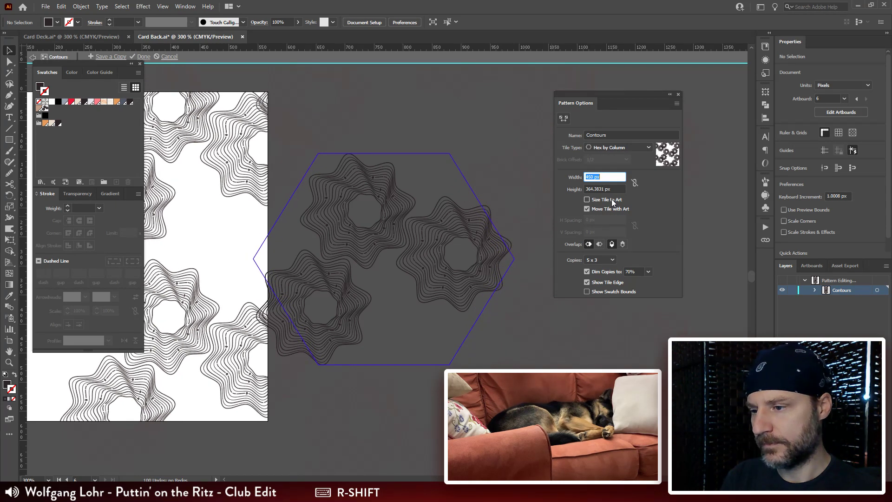
Step: Increase the pattern tile's height to 420 px
{"action": "left_click", "coordinate": [616, 189]}
{"action": "key", "text": "shift+Up"}
{"action": "key", "text": "shift+Up"}
{"action": "key", "text": "shift+Up"}
{"action": "key", "text": "shift+Up"}
{"action": "key", "text": "shift+Up"}
{"action": "key", "text": "shift+Up"}
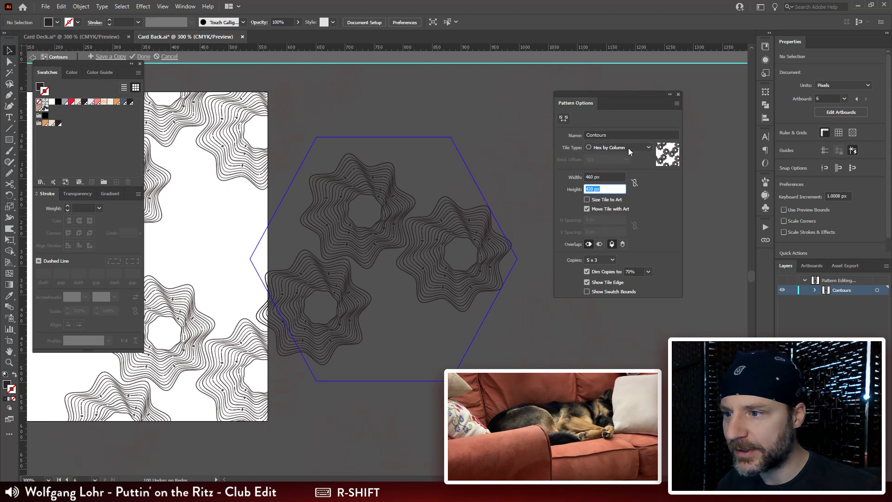
Step: Recheck the tile width, leave it at 460 px, and finish editing the Contours pattern
{"action": "left_click", "coordinate": [612, 177]}
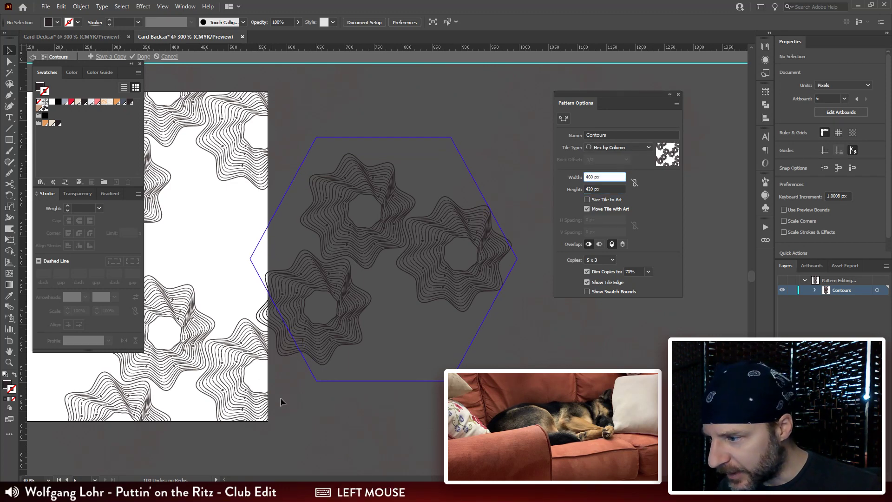
{"action": "key", "text": "shift+Up"}
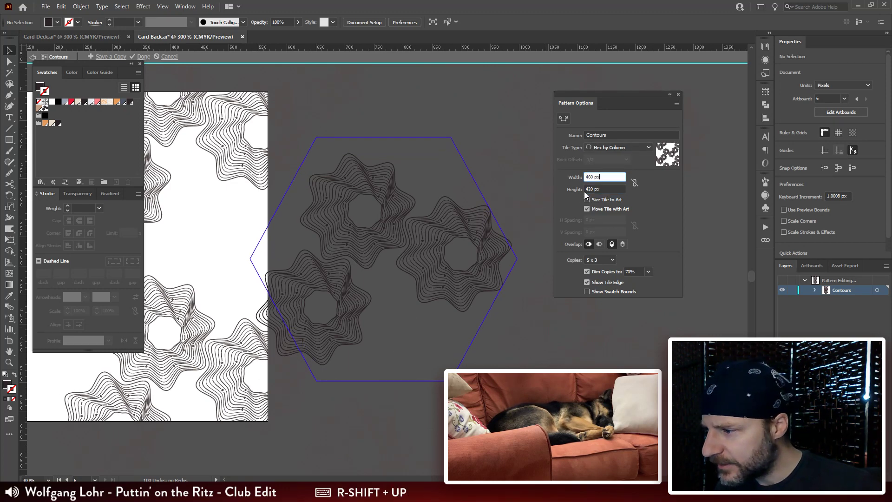
{"action": "key", "text": "shift+Down"}
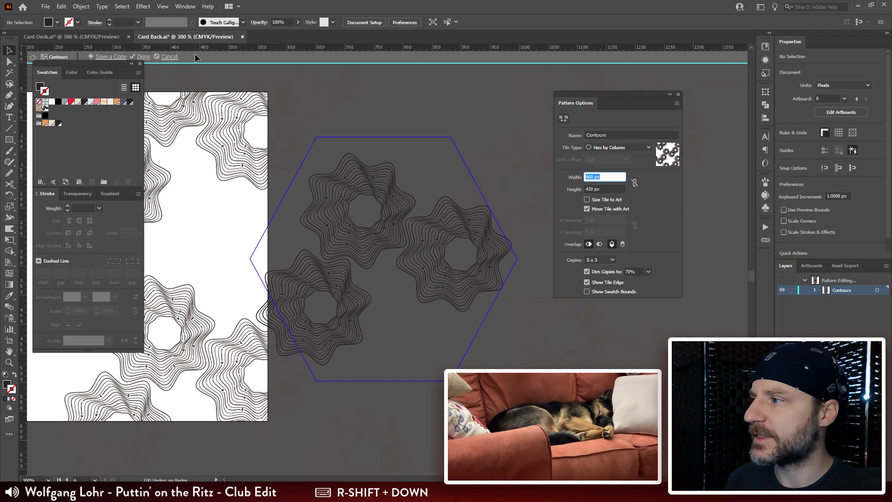
{"action": "left_click", "coordinate": [144, 57]}
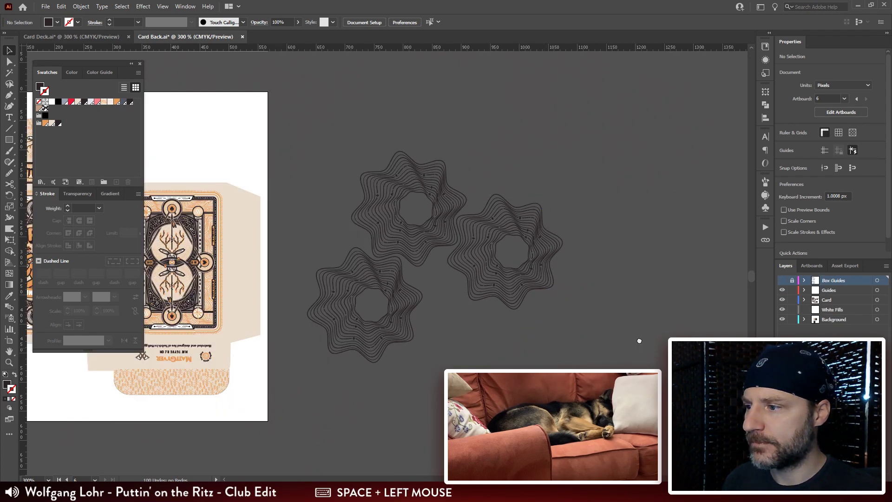
Step: Draw a rectangle about 616 by 567 px on the White Fills layer, covering the area around the three rosettes
{"action": "left_click_drag", "start_coordinate": [639, 341], "coordinate": [644, 320]}
{"action": "left_click", "coordinate": [9, 140]}
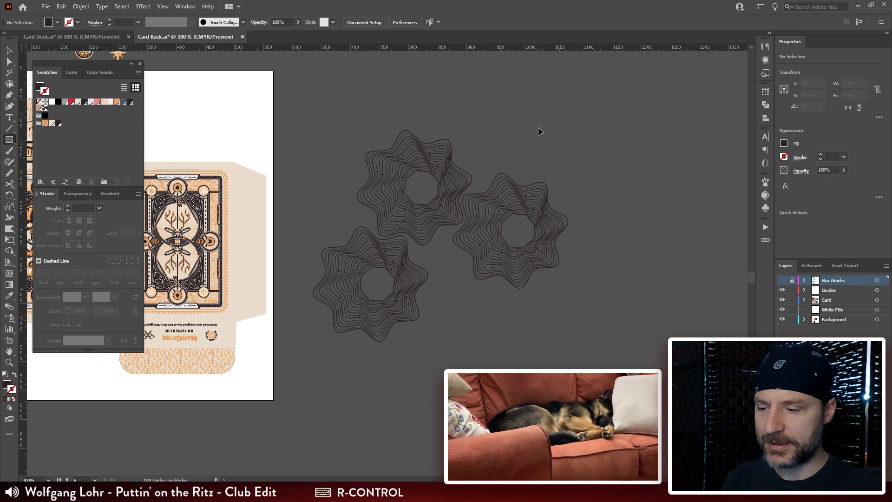
{"action": "key", "text": "ctrl+minus"}
{"action": "key", "text": "ctrl+minus"}
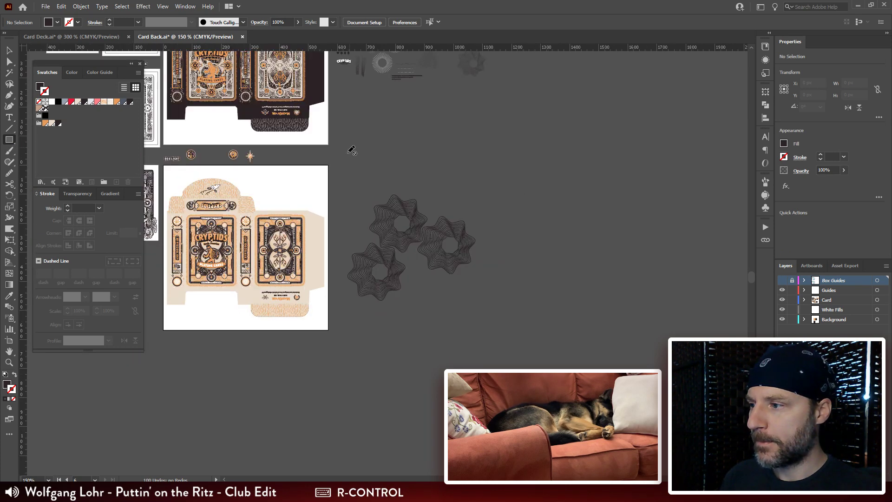
{"action": "key", "text": "v"}
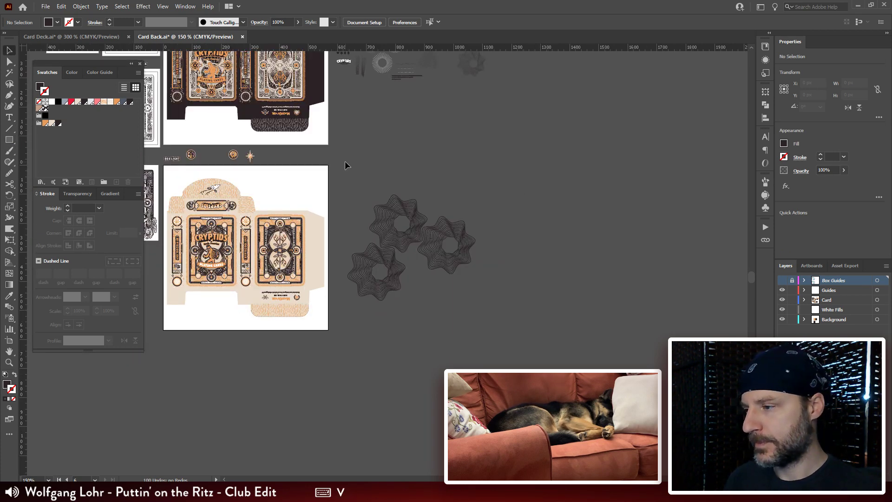
{"action": "left_click", "coordinate": [9, 139]}
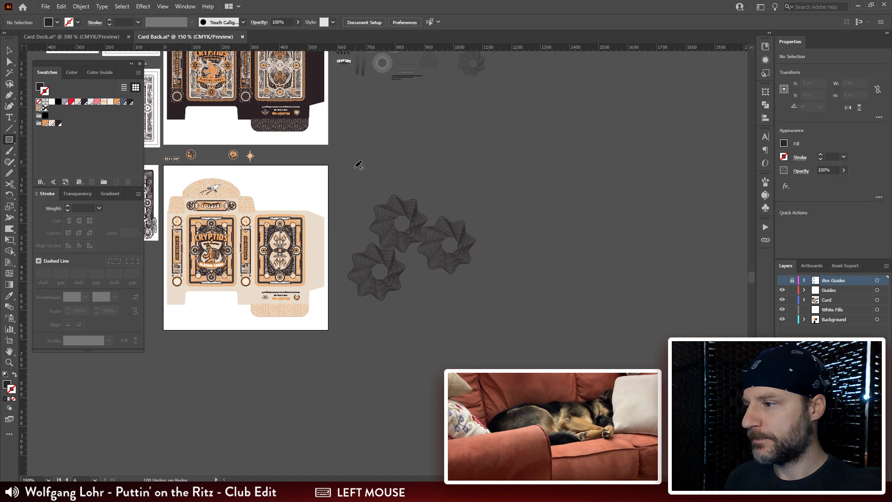
{"action": "left_click", "coordinate": [836, 289]}
{"action": "left_click", "coordinate": [846, 310]}
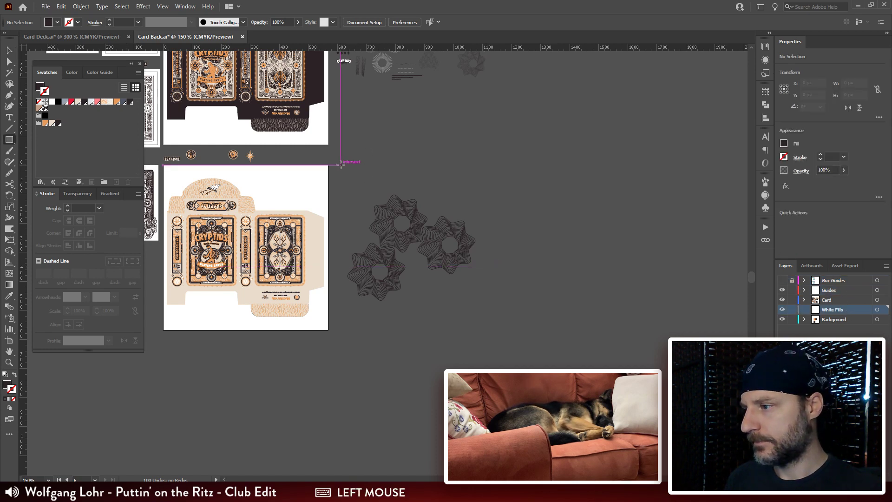
{"action": "left_click_drag", "start_coordinate": [341, 165], "coordinate": [522, 328]}
Step: Fill the new backing rectangle with white and deselect it
{"action": "left_click", "coordinate": [42, 87]}
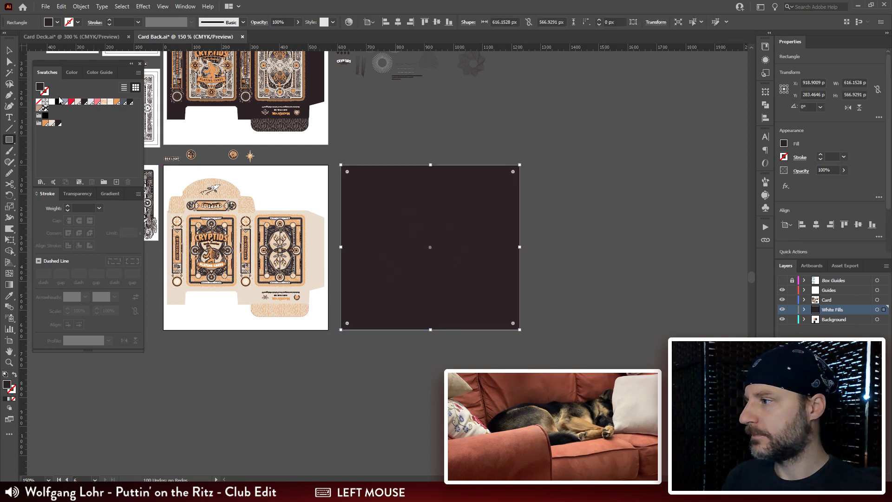
{"action": "left_click", "coordinate": [52, 102]}
{"action": "left_click", "coordinate": [522, 201]}
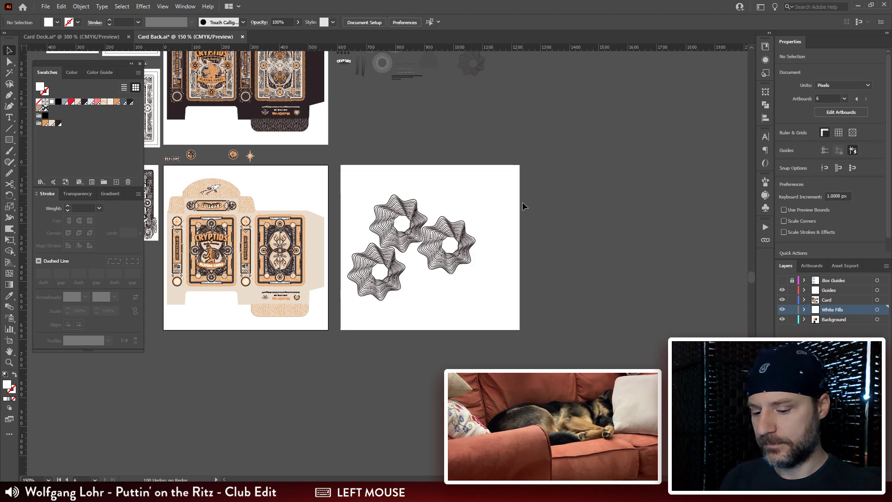
Step: Reopen the Contours pattern swatch for editing
{"action": "key", "text": "ctrl+plus"}
{"action": "key", "text": "ctrl+plus"}
{"action": "key", "text": "ctrl+plus"}
{"action": "left_click_drag", "start_coordinate": [520, 204], "coordinate": [511, 235]}
{"action": "left_click", "coordinate": [467, 247]}
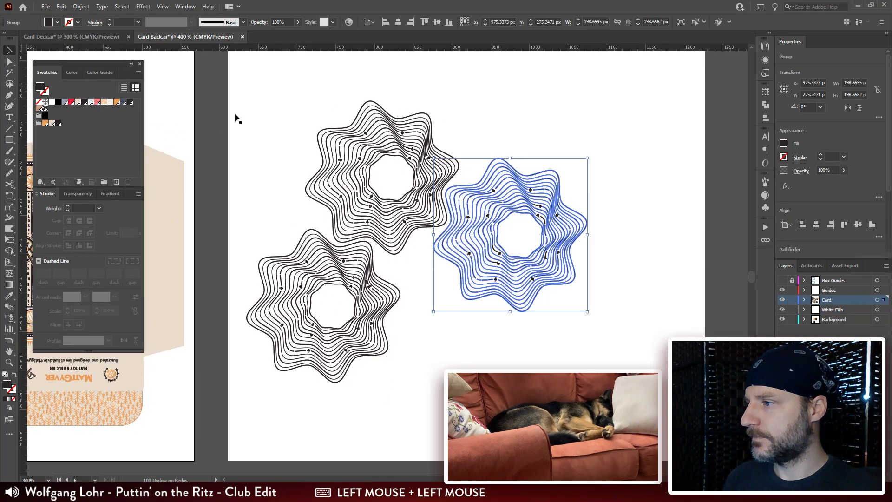
{"action": "left_click", "coordinate": [214, 108]}
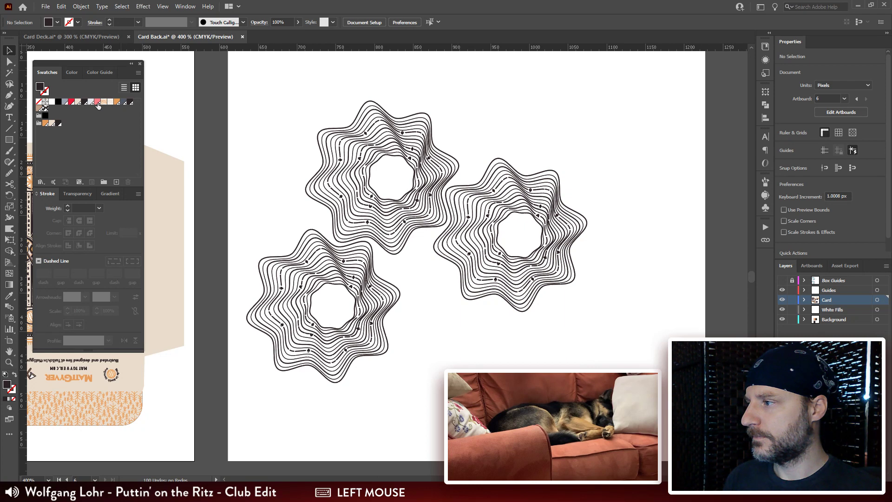
{"action": "double_click", "coordinate": [45, 109]}
{"action": "left_click_drag", "start_coordinate": [439, 264], "coordinate": [512, 303]}
{"action": "key", "text": "ctrl+minus"}
{"action": "left_click_drag", "start_coordinate": [455, 354], "coordinate": [436, 316]}
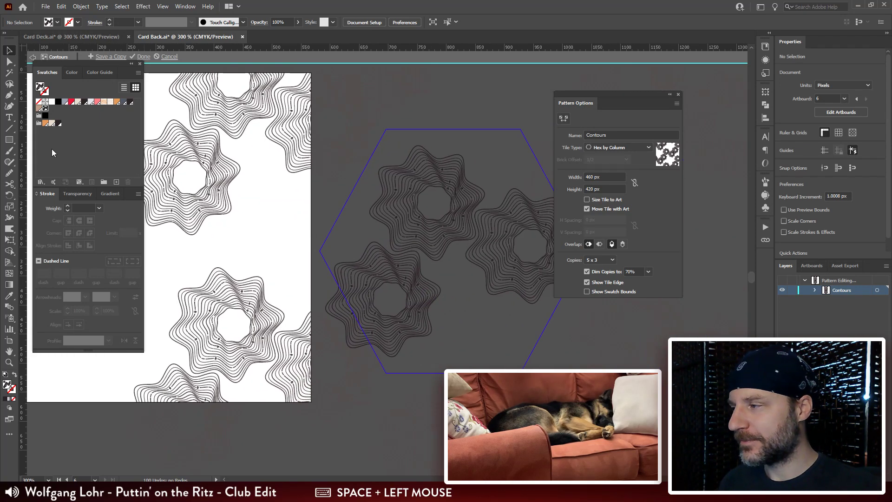
Step: Try a white rectangle about 534 by 514 px over the Contours pattern tile, and delete it
{"action": "left_click", "coordinate": [12, 138]}
{"action": "left_click_drag", "start_coordinate": [289, 104], "coordinate": [598, 402]}
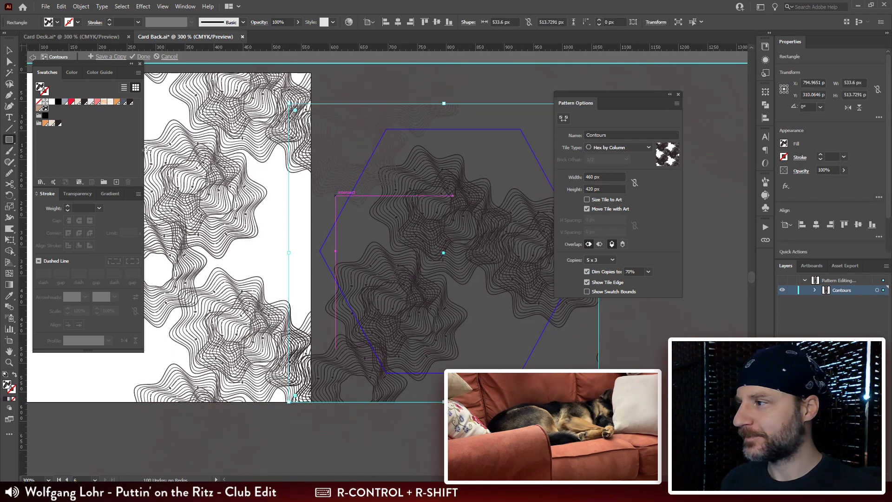
{"action": "left_click", "coordinate": [53, 104]}
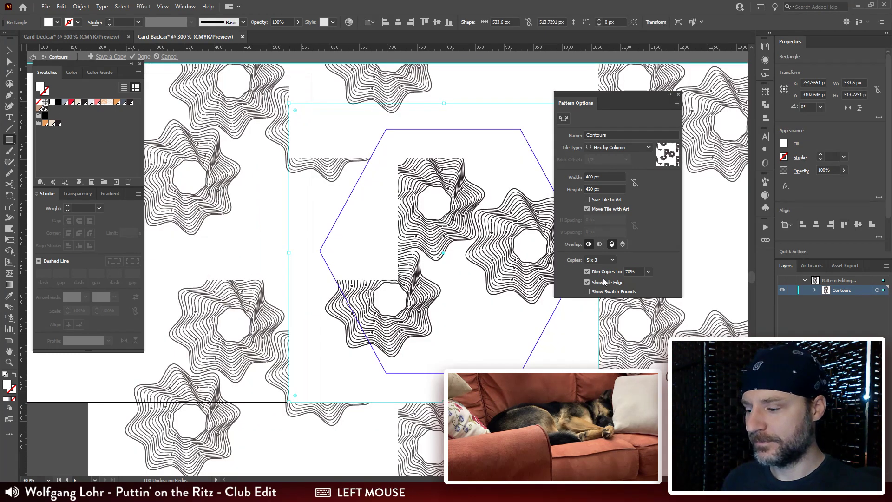
{"action": "key", "text": "v"}
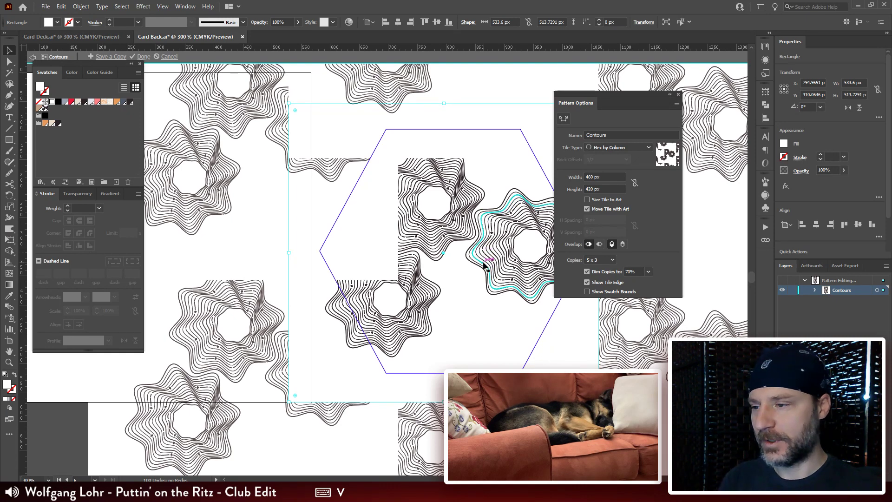
{"action": "key", "text": "Delete"}
Step: Leave pattern editing without saving and delete the Contours pattern swatch
{"action": "key", "text": "ctrl+equal"}
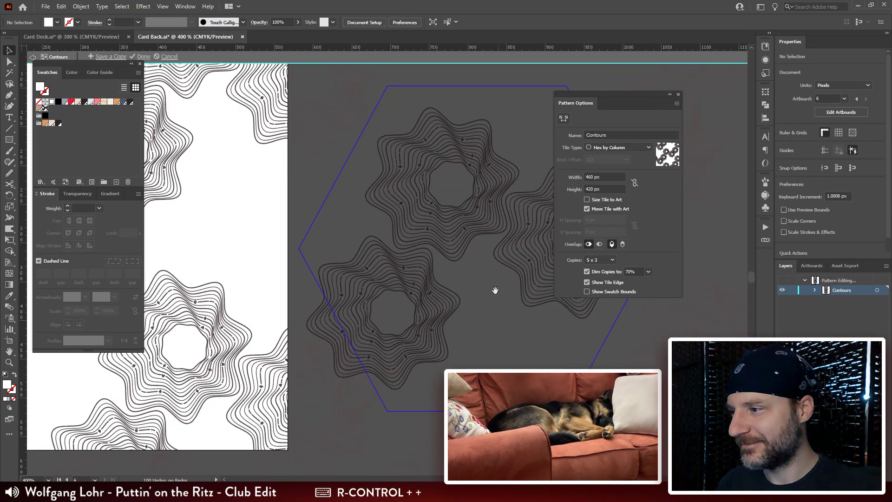
{"action": "left_click_drag", "start_coordinate": [495, 290], "coordinate": [609, 309]}
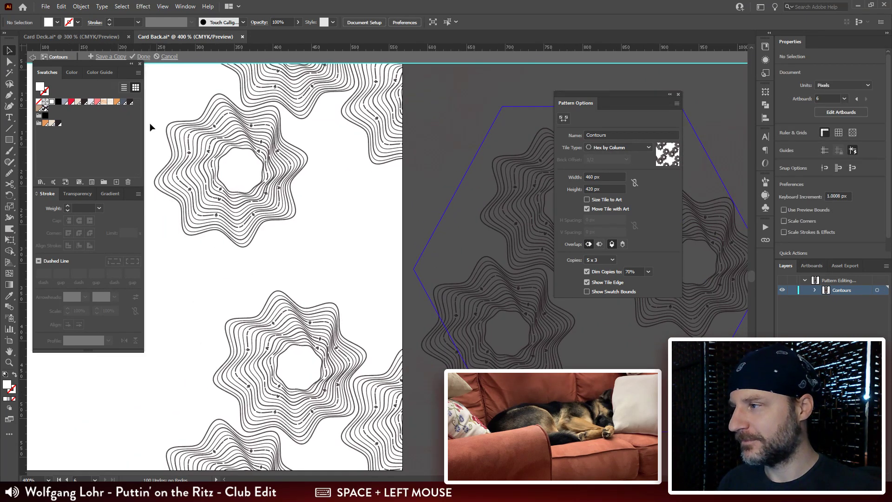
{"action": "left_click", "coordinate": [169, 58]}
{"action": "left_click", "coordinate": [45, 110]}
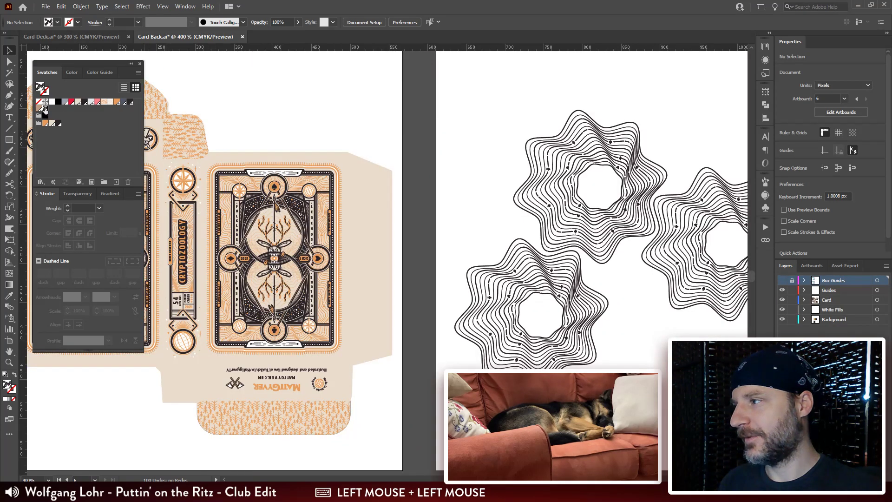
{"action": "left_click_drag", "start_coordinate": [45, 110], "coordinate": [131, 180]}
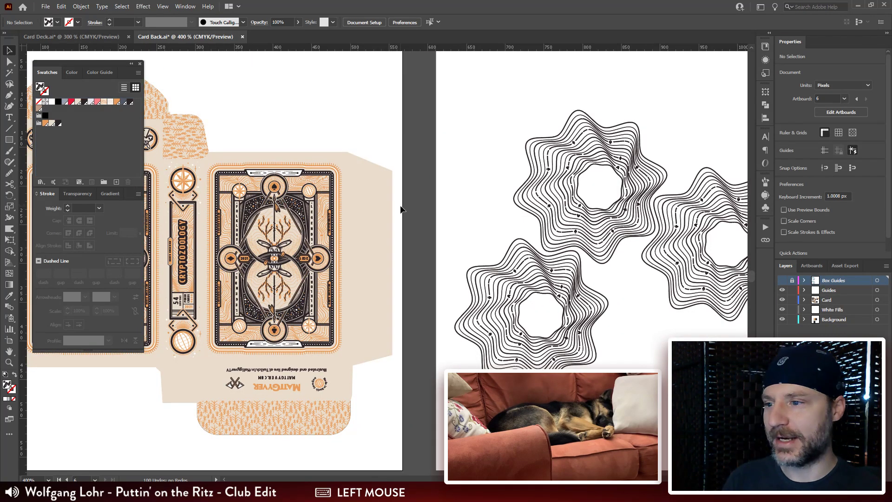
Step: Make a new pattern from the three rosettes on the white backing rectangle
{"action": "key", "text": "ctrl+minus"}
{"action": "key", "text": "ctrl+minus"}
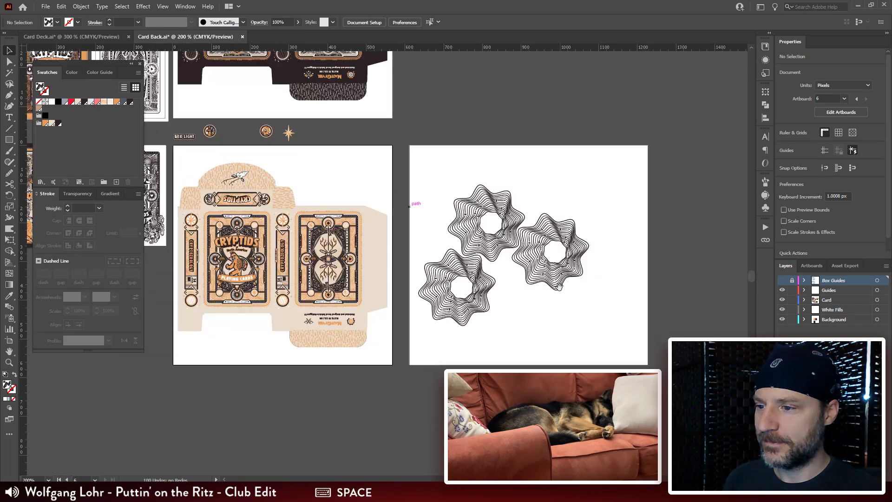
{"action": "left_click_drag", "start_coordinate": [558, 287], "coordinate": [478, 278]}
{"action": "left_click_drag", "start_coordinate": [576, 168], "coordinate": [339, 331]}
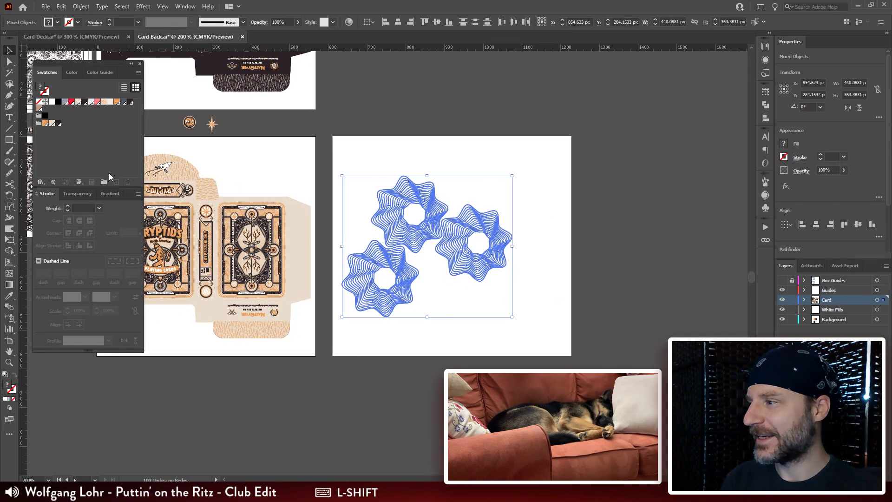
{"action": "left_click", "coordinate": [80, 7]}
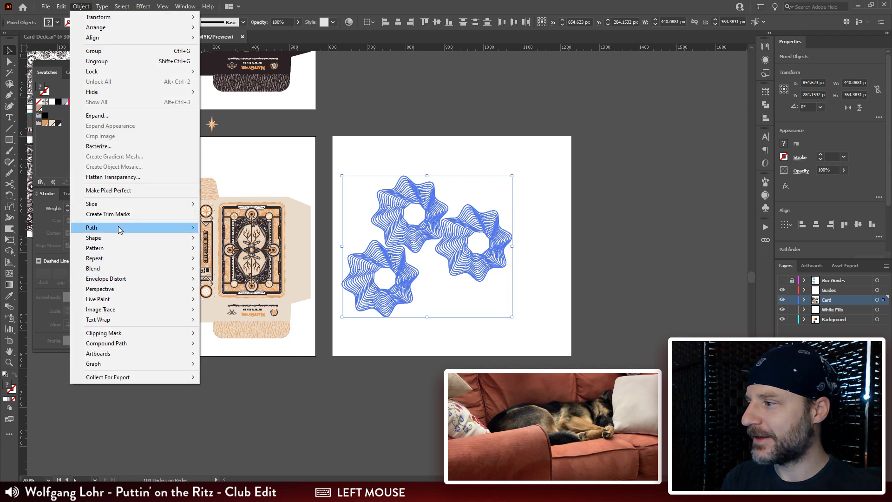
{"action": "mouse_move", "coordinate": [120, 250]}
{"action": "left_click", "coordinate": [212, 248]}
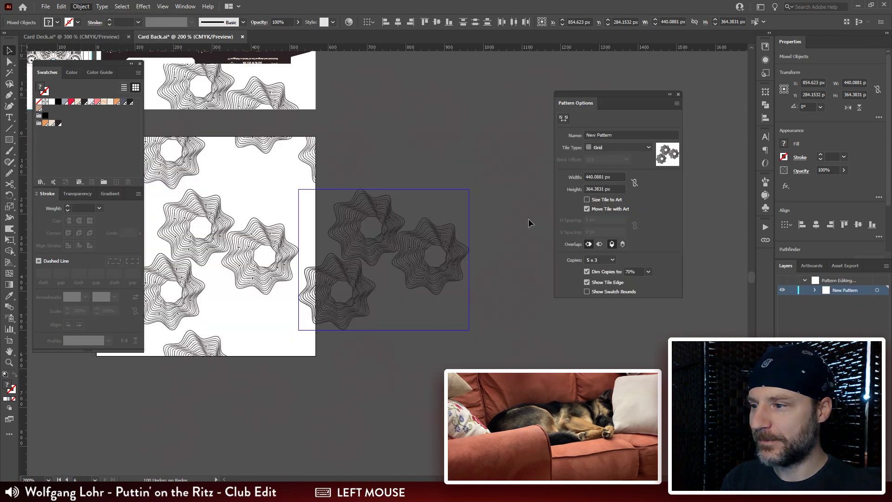
{"action": "left_click_drag", "start_coordinate": [404, 277], "coordinate": [445, 285]}
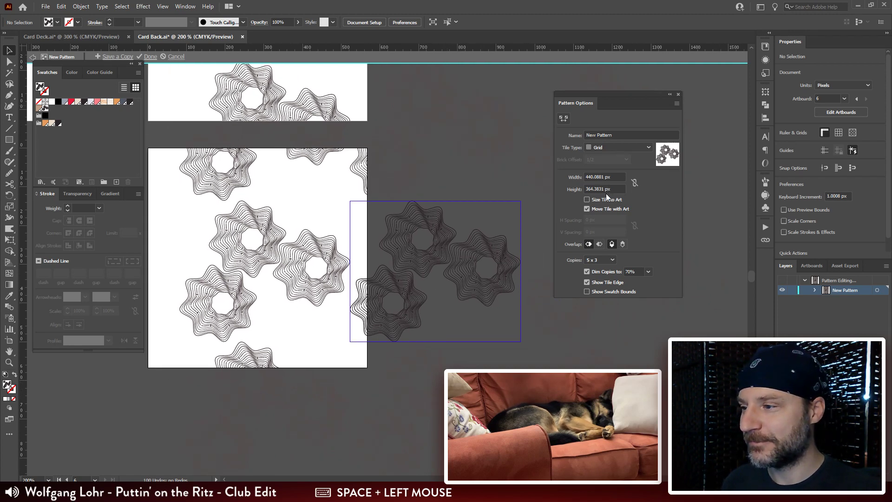
Step: Select all three rosettes in the new pattern and, after trying Hex by Column, set the tile type to Hex by Row
{"action": "left_click_drag", "start_coordinate": [549, 162], "coordinate": [278, 376]}
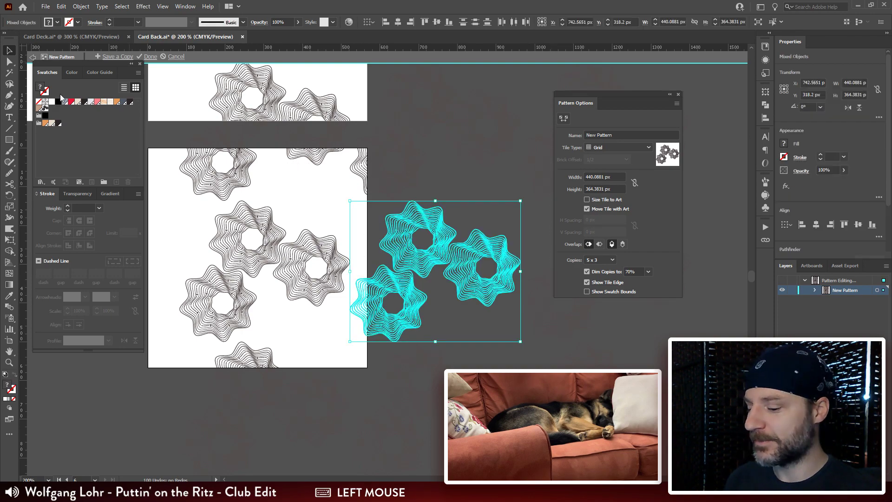
{"action": "key", "text": "ctrl+plus"}
{"action": "key", "text": "ctrl+plus"}
{"action": "key", "text": "ctrl+plus"}
{"action": "left_click_drag", "start_coordinate": [207, 320], "coordinate": [382, 194]}
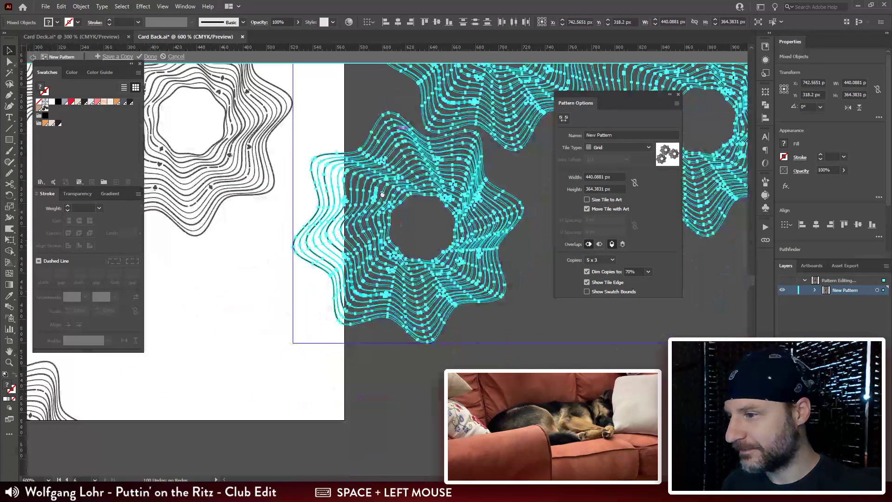
{"action": "left_click", "coordinate": [623, 145]}
{"action": "left_click", "coordinate": [616, 190]}
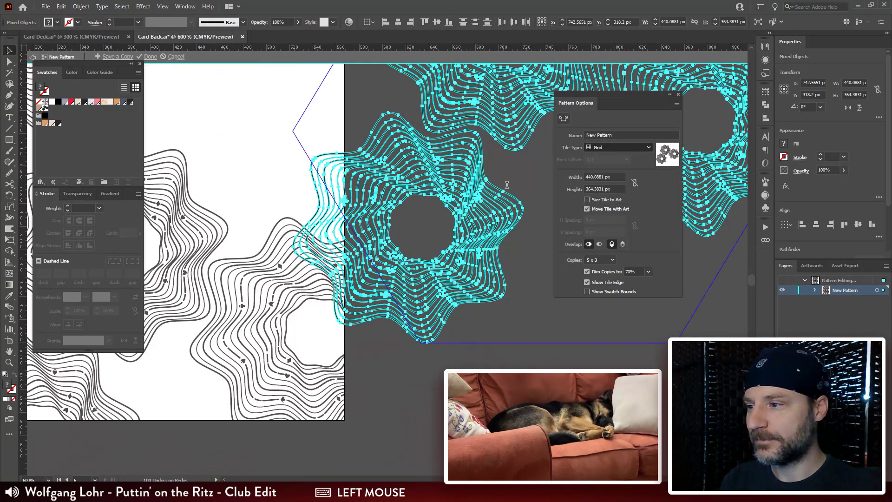
{"action": "left_click", "coordinate": [629, 147]}
{"action": "left_click", "coordinate": [622, 200]}
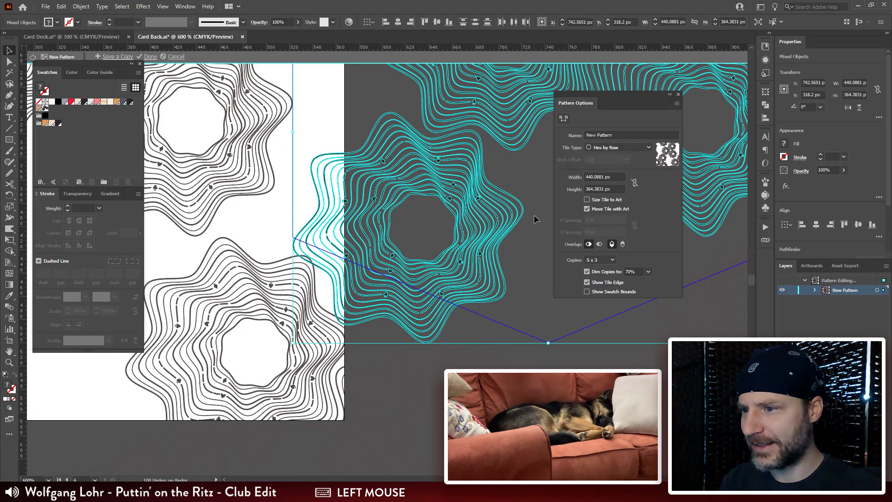
Step: Set the Hex by Row pattern's tile width to 460 px
{"action": "key", "text": "ctrl+minus"}
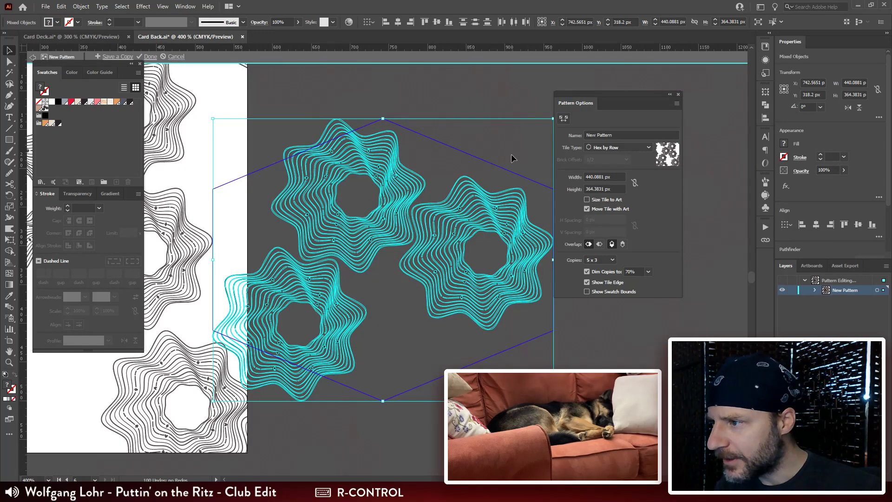
{"action": "left_click", "coordinate": [613, 176]}
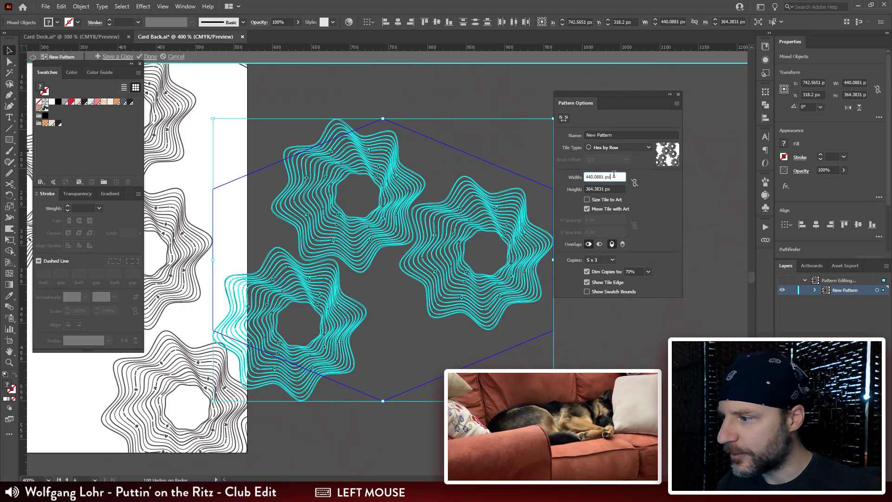
{"action": "key", "text": "shift+Up"}
{"action": "key", "text": "shift+Up"}
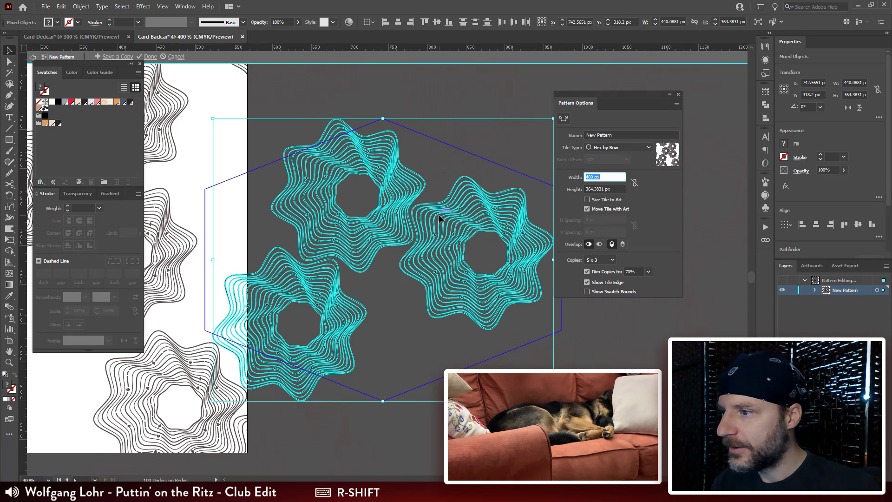
{"action": "key", "text": "shift+Down"}
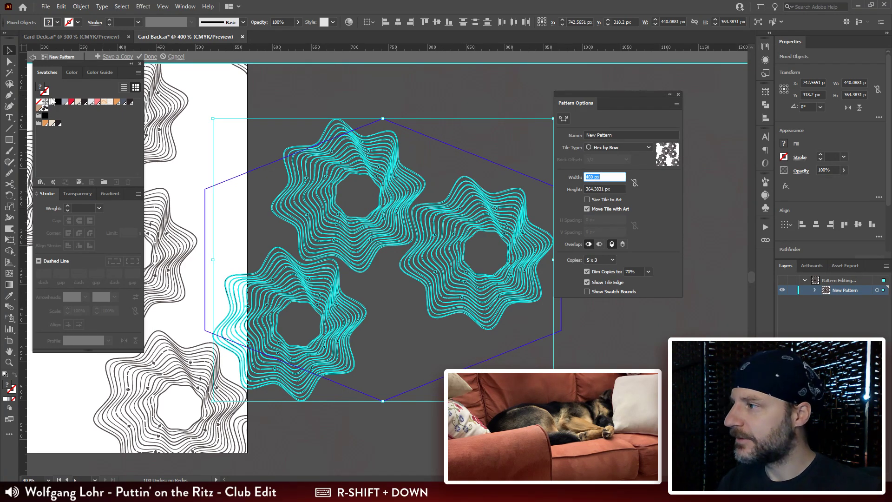
{"action": "key", "text": "ctrl+plus"}
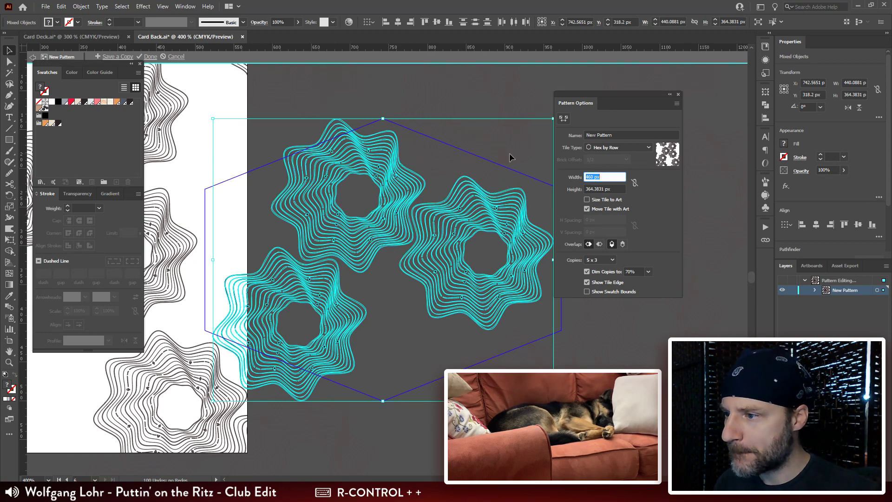
Step: Recolor the selected rosettes white and adjust the pattern's tile width to 492 px
{"action": "left_click", "coordinate": [52, 103]}
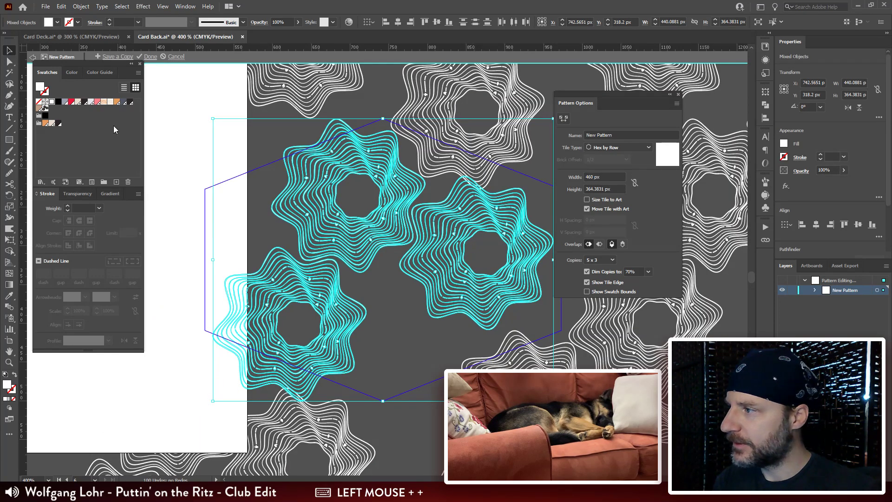
{"action": "left_click", "coordinate": [610, 176]}
{"action": "key", "text": "shift+Up"}
{"action": "key", "text": "shift+Up"}
{"action": "key", "text": "shift+Up"}
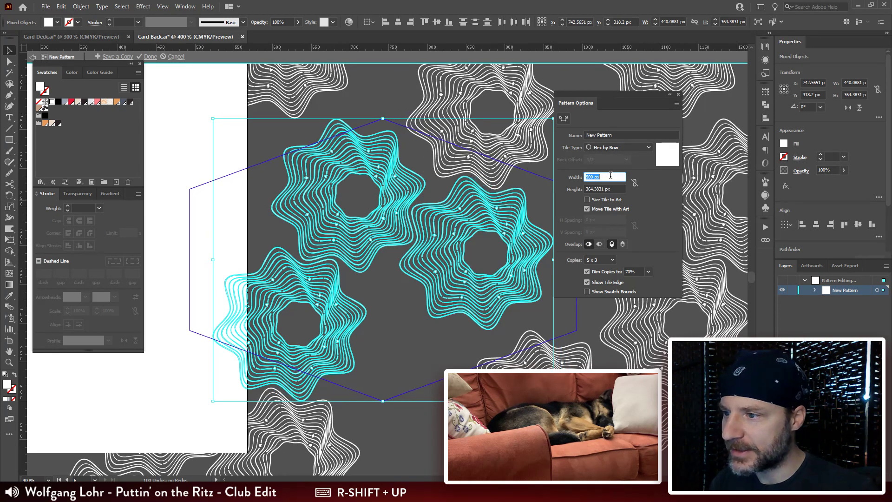
{"action": "key", "text": "Up"}
{"action": "key", "text": "Up"}
Step: Set the Hex by Row pattern's tile height to 365 px
{"action": "left_click", "coordinate": [617, 189]}
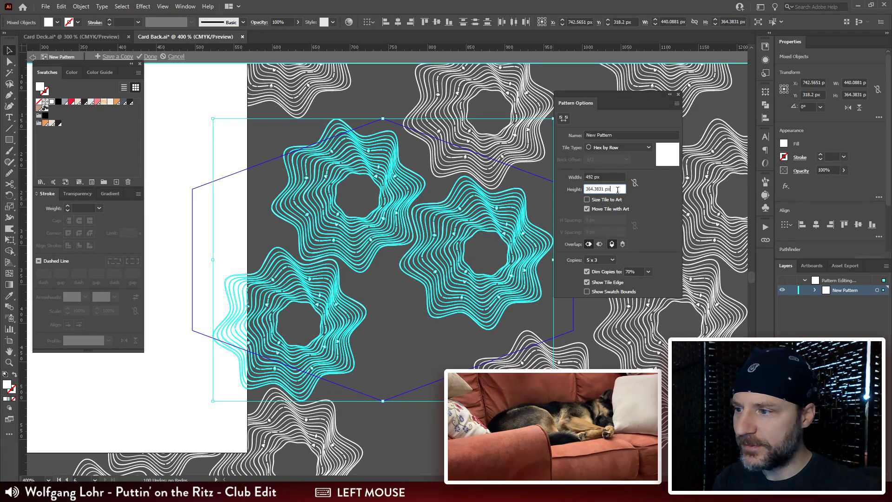
{"action": "key", "text": "shift+Down"}
{"action": "key", "text": "Down"}
{"action": "key", "text": "Down"}
{"action": "key", "text": "Down"}
{"action": "key", "text": "Down"}
{"action": "key", "text": "Down"}
{"action": "key", "text": "Down"}
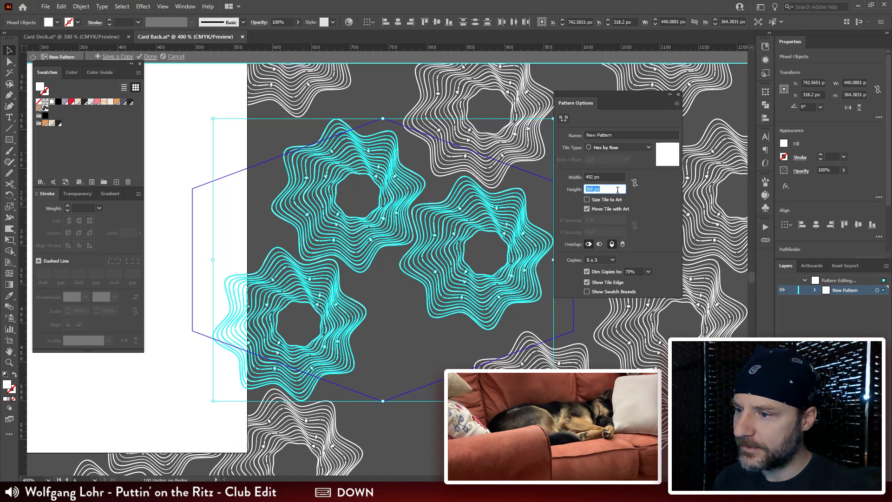
{"action": "key", "text": "Up"}
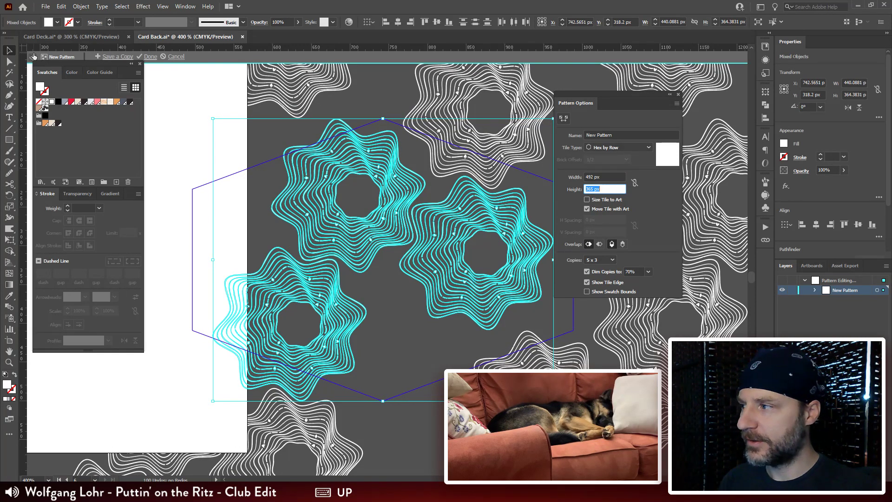
Step: Recolor the selected rosettes with the beige swatch and finally the dark slate swatch, and move the pattern settings off the tile
{"action": "left_click", "coordinate": [52, 124]}
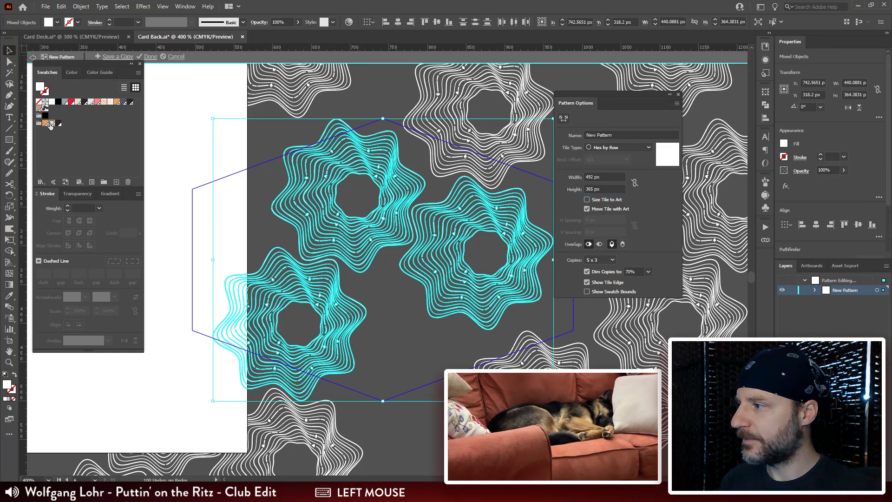
{"action": "left_click", "coordinate": [124, 103]}
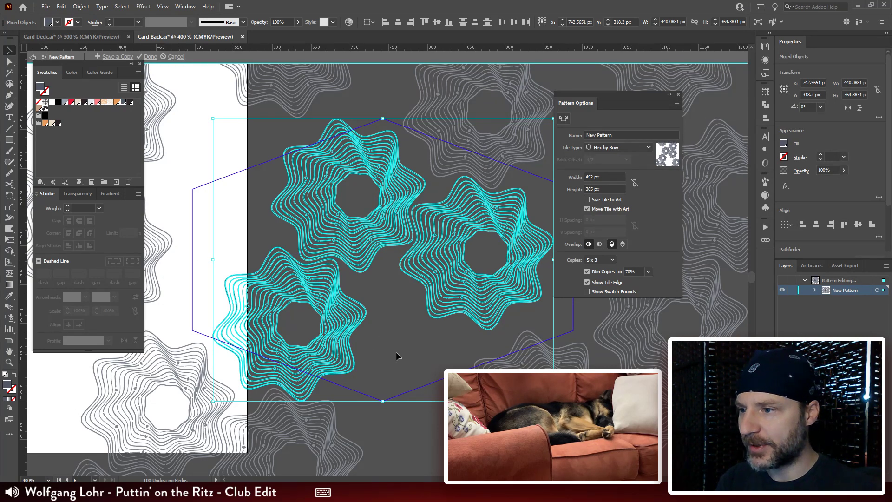
{"action": "left_click_drag", "start_coordinate": [637, 95], "coordinate": [663, 63]}
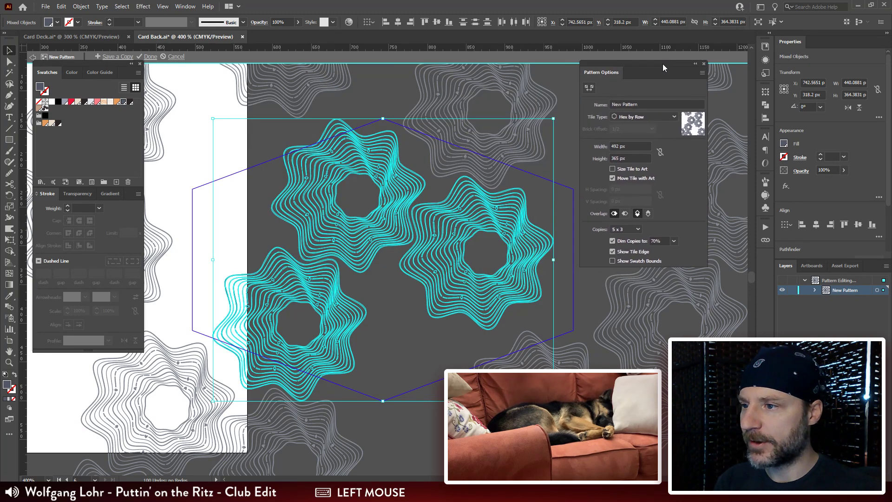
Step: Set the pattern's tile height to 370 px and its width to 410 px
{"action": "left_click", "coordinate": [636, 155]}
{"action": "key", "text": "shift+Down"}
{"action": "key", "text": "shift+Up"}
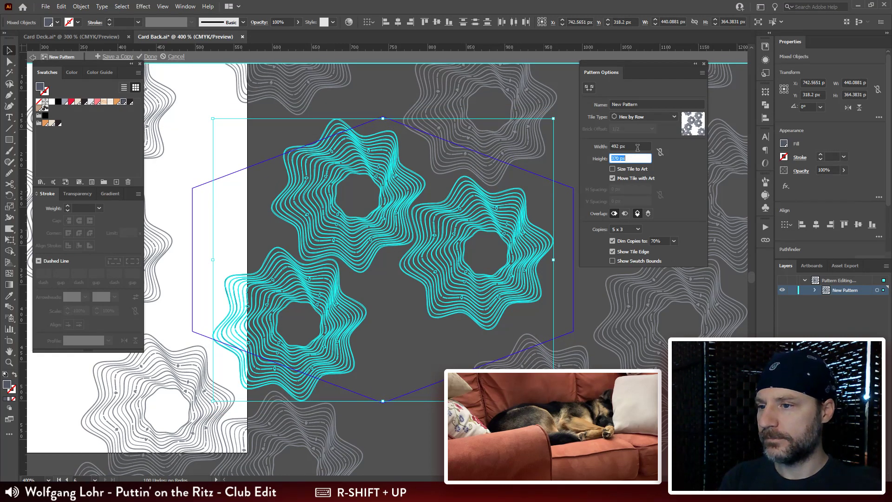
{"action": "left_click", "coordinate": [637, 147]}
{"action": "key", "text": "shift+Down"}
{"action": "key", "text": "shift+Down"}
{"action": "key", "text": "shift+Down"}
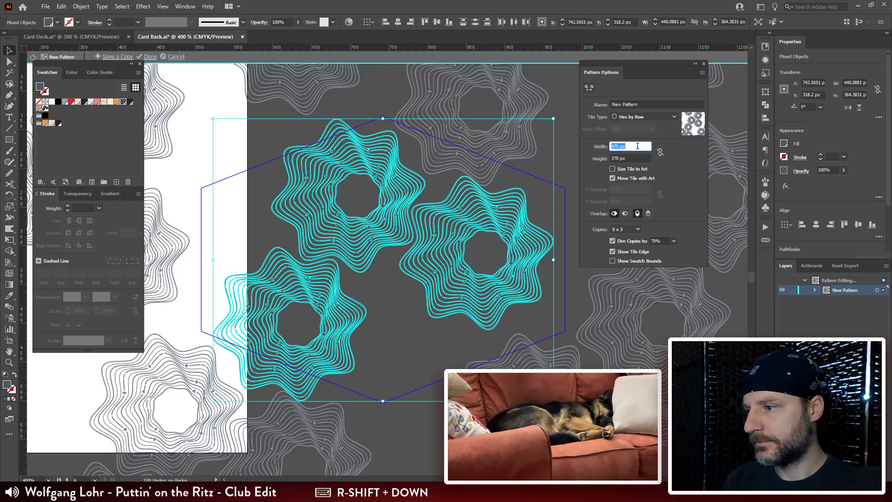
{"action": "key", "text": "shift+Down"}
{"action": "key", "text": "shift+Down"}
{"action": "key", "text": "shift+Down"}
{"action": "key", "text": "shift+Down"}
{"action": "key", "text": "shift+Down"}
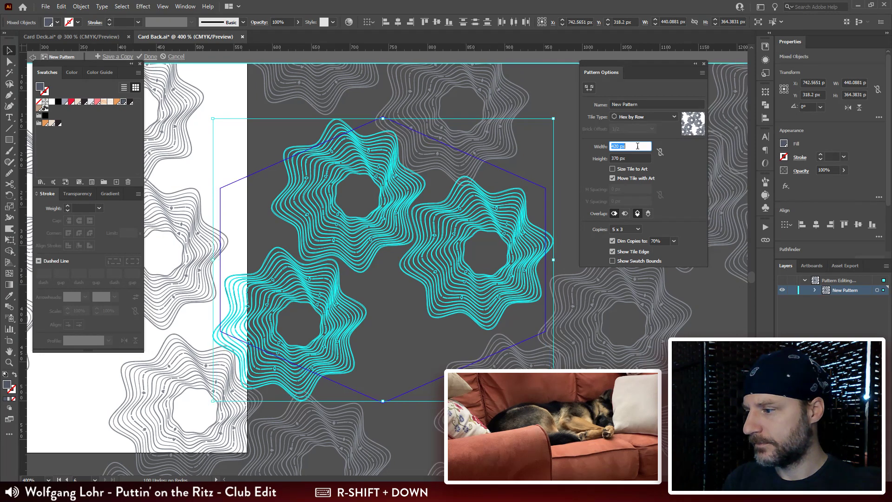
{"action": "key", "text": "shift+Down"}
Step: Increase the pattern's tile height to 390 px and set the tile width to 419 px
{"action": "left_click", "coordinate": [636, 158]}
{"action": "key", "text": "shift+Up"}
{"action": "key", "text": "shift+Up"}
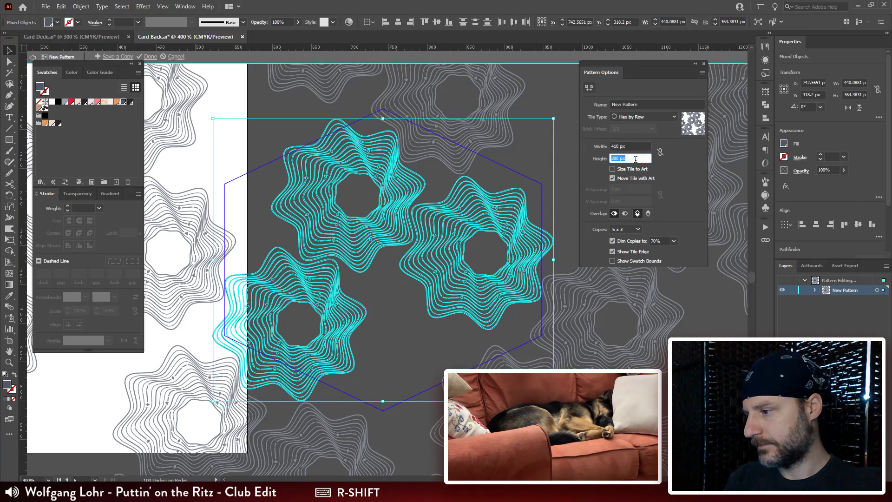
{"action": "left_click", "coordinate": [642, 146]}
{"action": "key", "text": "shift+Up"}
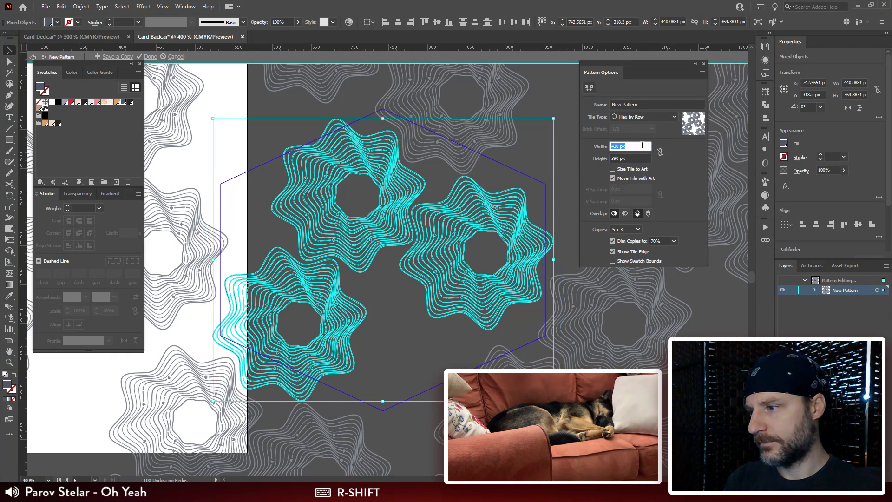
{"action": "key", "text": "Down"}
Step: Fine-tune the pattern's tile height to 393 px
{"action": "left_click", "coordinate": [635, 158]}
{"action": "key", "text": "Down"}
{"action": "key", "text": "Down"}
{"action": "key", "text": "Down"}
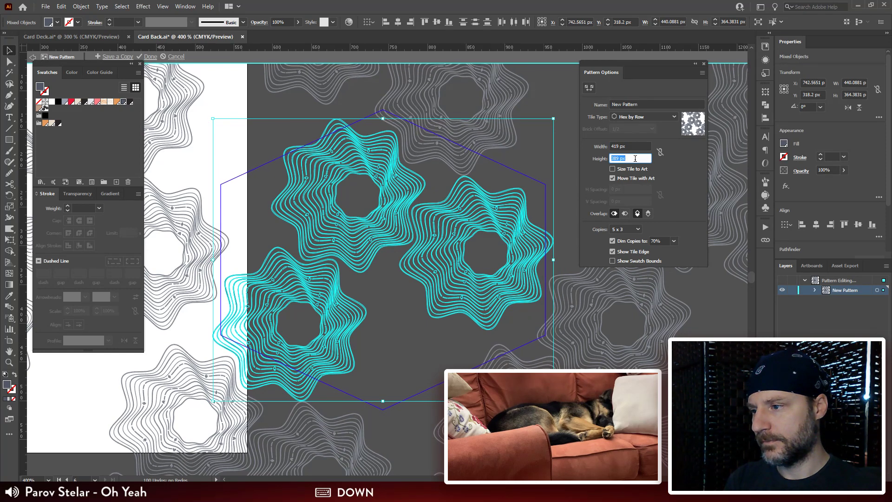
{"action": "key", "text": "Up"}
{"action": "key", "text": "Up"}
{"action": "key", "text": "Up"}
{"action": "key", "text": "Up"}
{"action": "key", "text": "Up"}
{"action": "key", "text": "Up"}
{"action": "key", "text": "Up"}
{"action": "key", "text": "Up"}
{"action": "key", "text": "Up"}
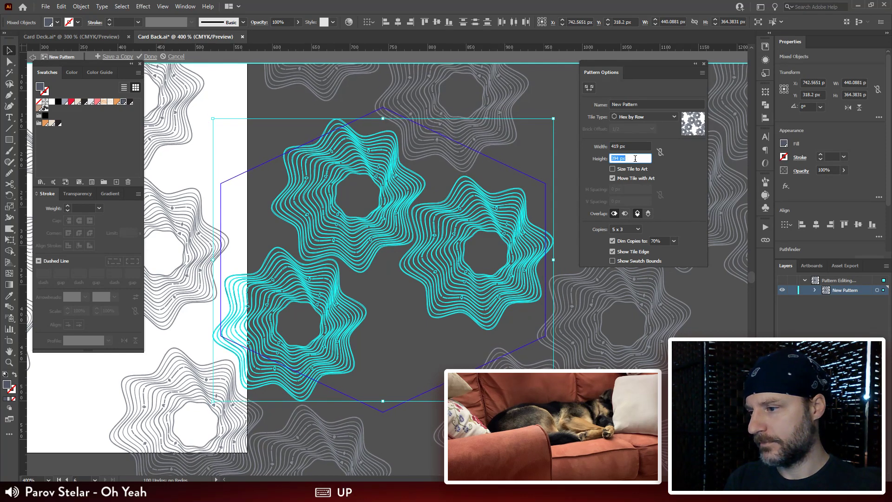
{"action": "key", "text": "Down"}
{"action": "key", "text": "Down"}
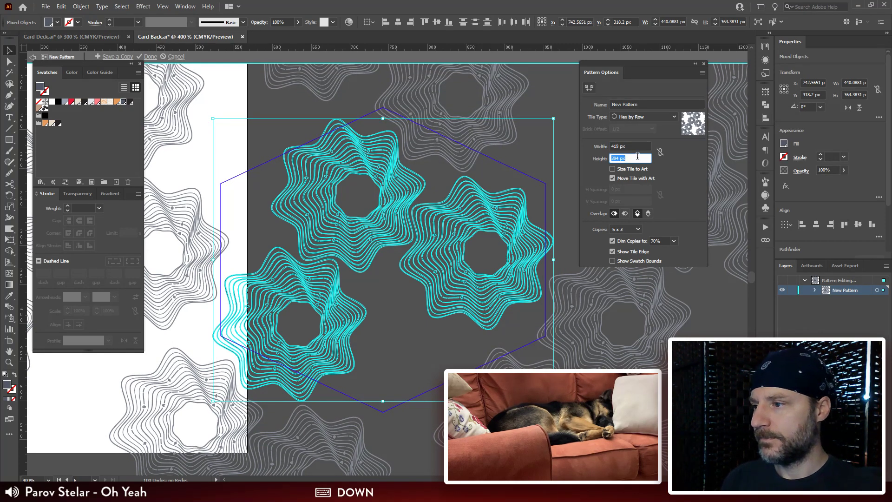
{"action": "key", "text": "Down"}
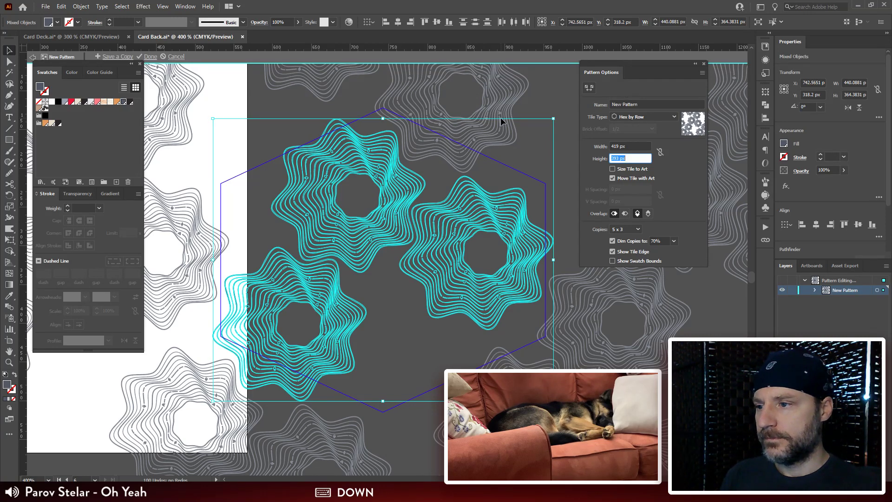
Step: Name the pattern Contour and deselect the rosettes
{"action": "left_click", "coordinate": [641, 104]}
{"action": "type", "text": "Cou"}
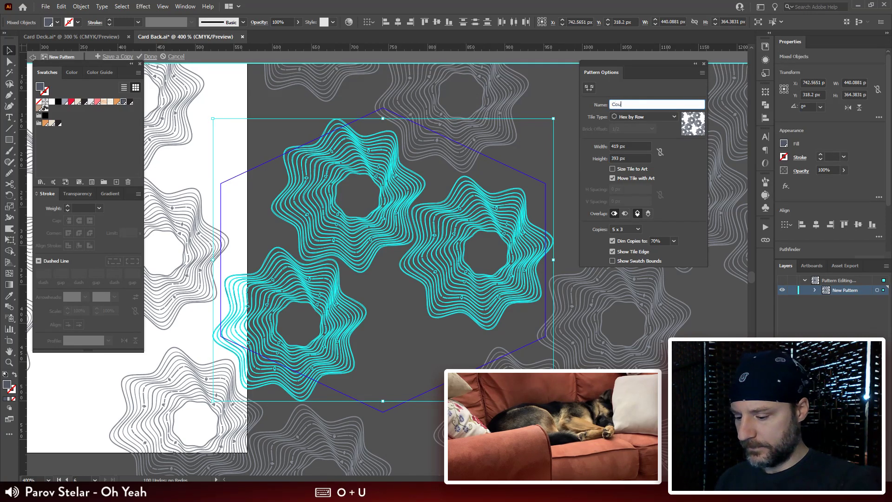
{"action": "type", "text": "n"}
{"action": "key", "text": "BackSpace"}
{"action": "type", "text": "ntour"}
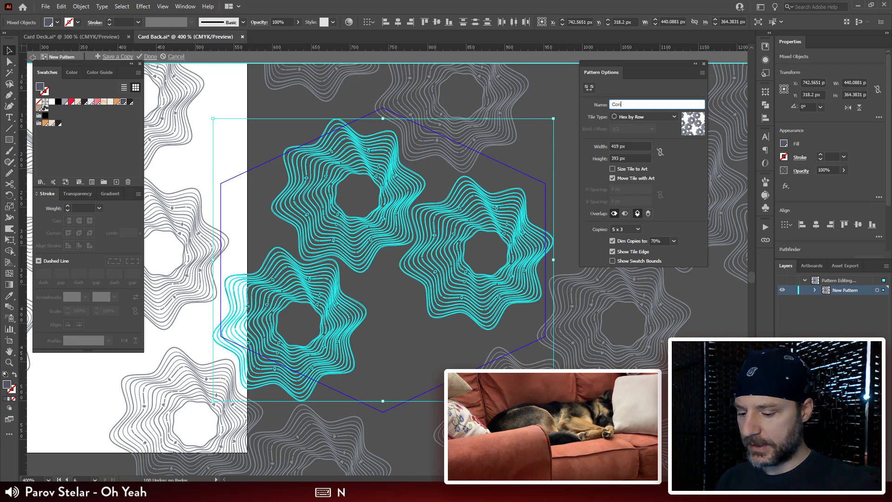
{"action": "left_click", "coordinate": [544, 151]}
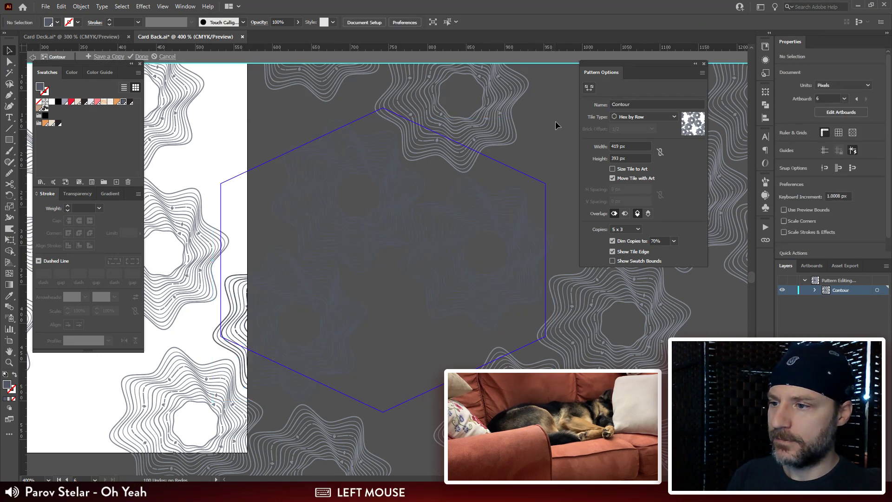
Step: Select all three rosettes in the tile, recolor them white and deselect them
{"action": "left_click_drag", "start_coordinate": [350, 402], "coordinate": [181, 415]}
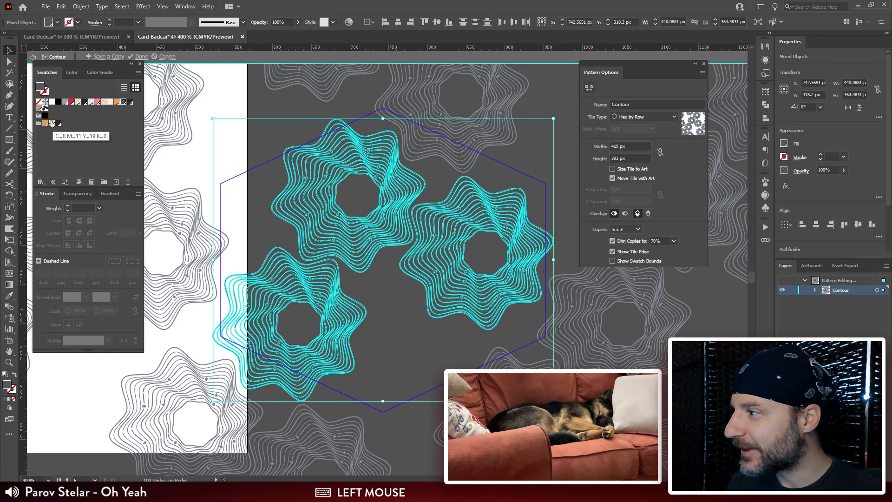
{"action": "left_click", "coordinate": [54, 101]}
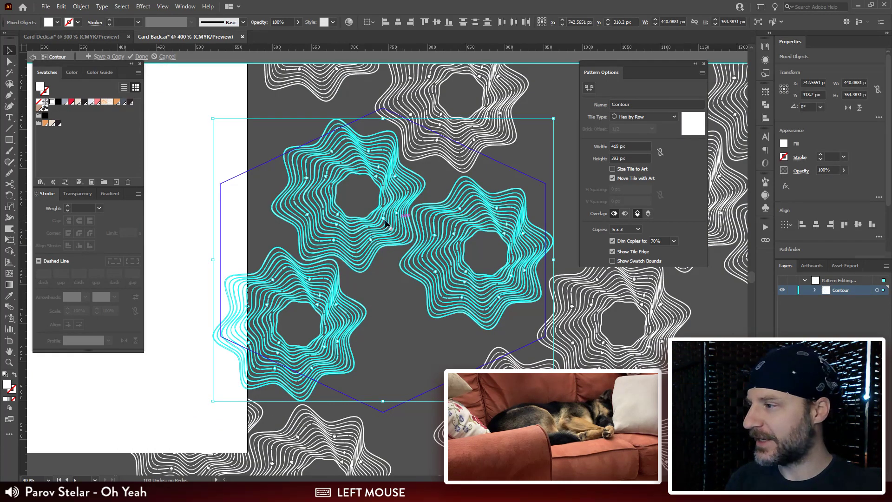
{"action": "left_click", "coordinate": [551, 144]}
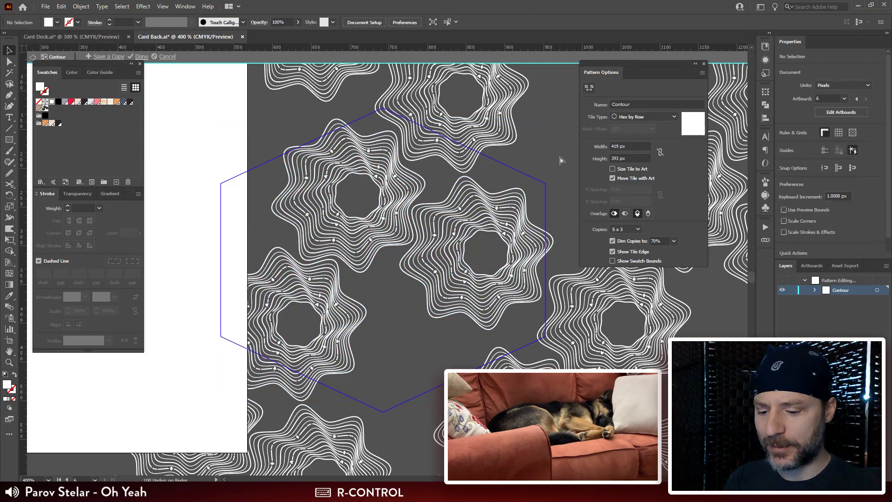
Step: Draw a closed crescent-like contour, about 55 × 49 px, in the gap below the lower-left rosette using the Pencil tool with no fill and a white 1 pt stroke
{"action": "key", "text": "ctrl+equal"}
{"action": "key", "text": "ctrl+equal"}
{"action": "key", "text": "ctrl+equal"}
{"action": "left_click_drag", "start_coordinate": [441, 313], "coordinate": [546, 222]}
{"action": "key", "text": "p"}
{"action": "key", "text": "n"}
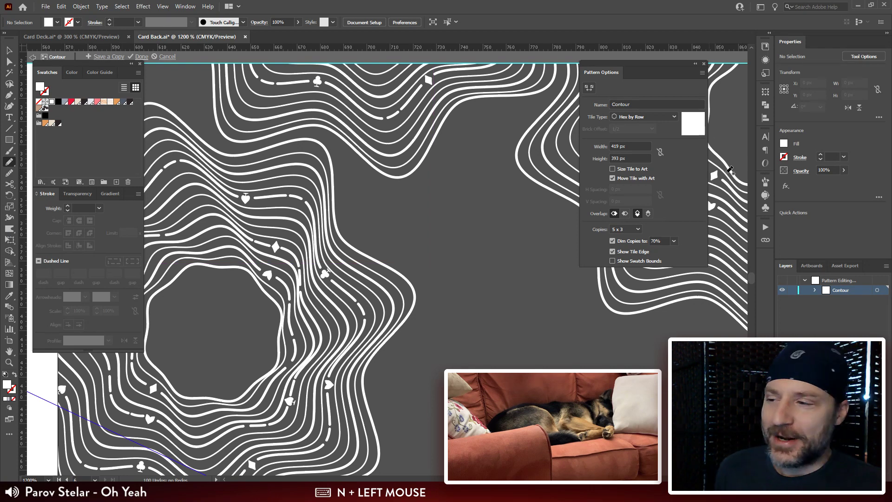
{"action": "left_click_drag", "start_coordinate": [542, 169], "coordinate": [465, 177]}
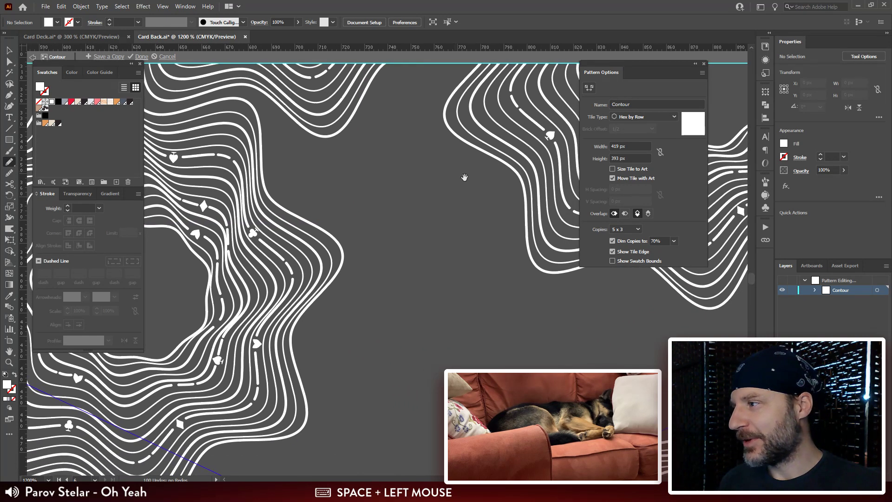
{"action": "key", "text": "shift+x"}
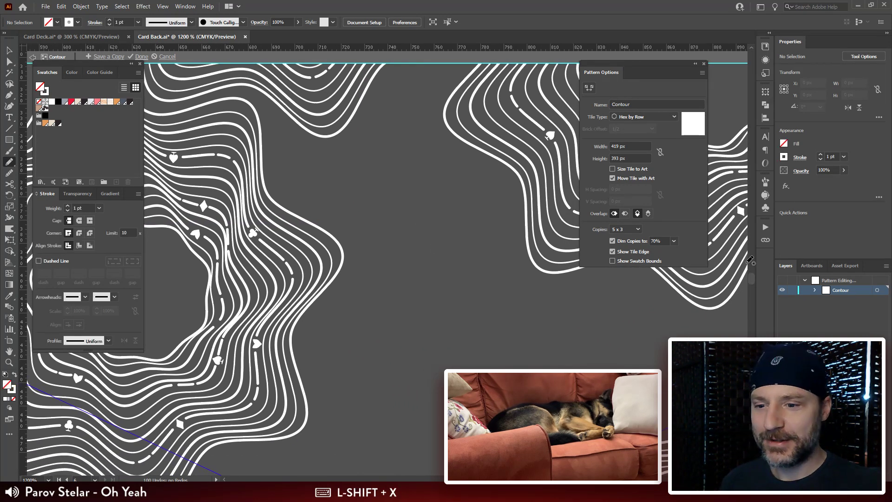
{"action": "key", "text": "ctrl+minus"}
{"action": "left_click_drag", "start_coordinate": [462, 301], "coordinate": [488, 169]}
{"action": "left_click_drag", "start_coordinate": [411, 244], "coordinate": [612, 204]}
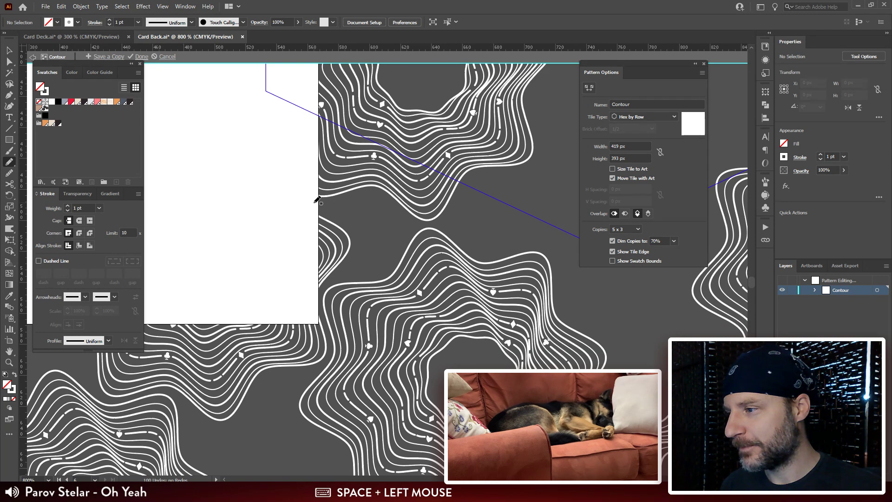
{"action": "left_click_drag", "start_coordinate": [315, 202], "coordinate": [344, 203]}
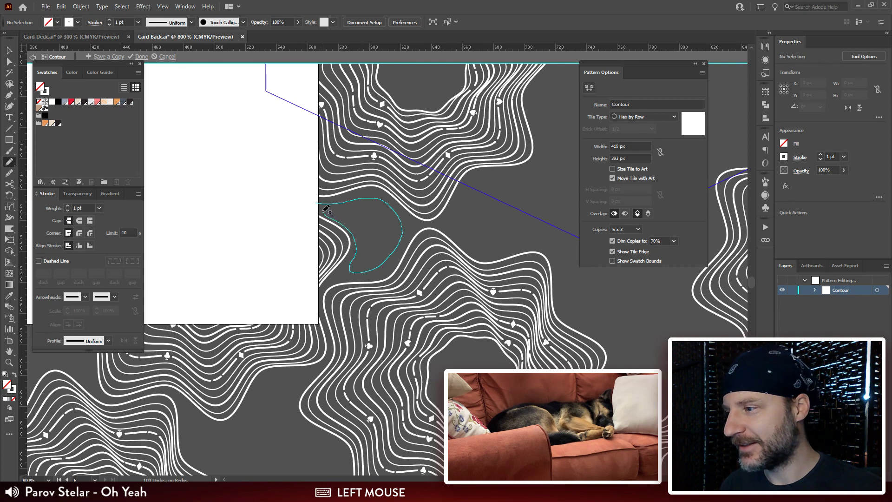
{"action": "left_click_drag", "start_coordinate": [325, 209], "coordinate": [325, 206]}
Step: Convert the sharp anchor at the new contour's left tip into a smooth, rounded curve
{"action": "key", "text": "a"}
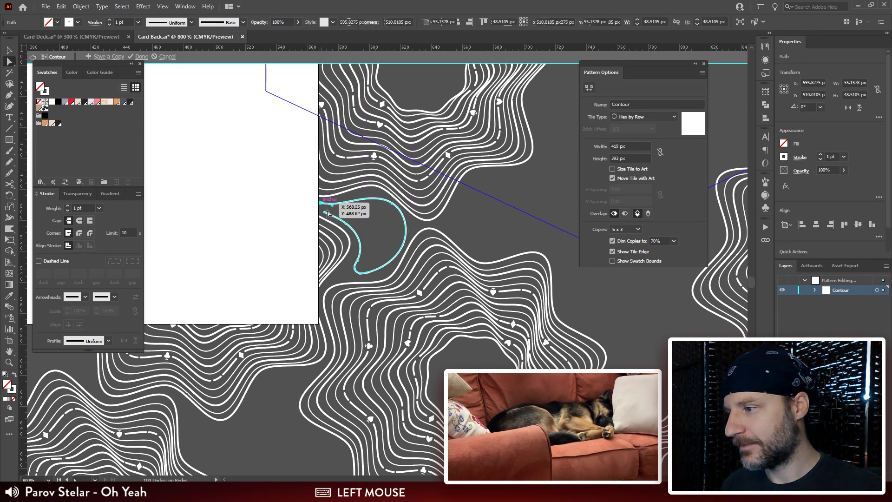
{"action": "left_click", "coordinate": [327, 212], "text": "shift"}
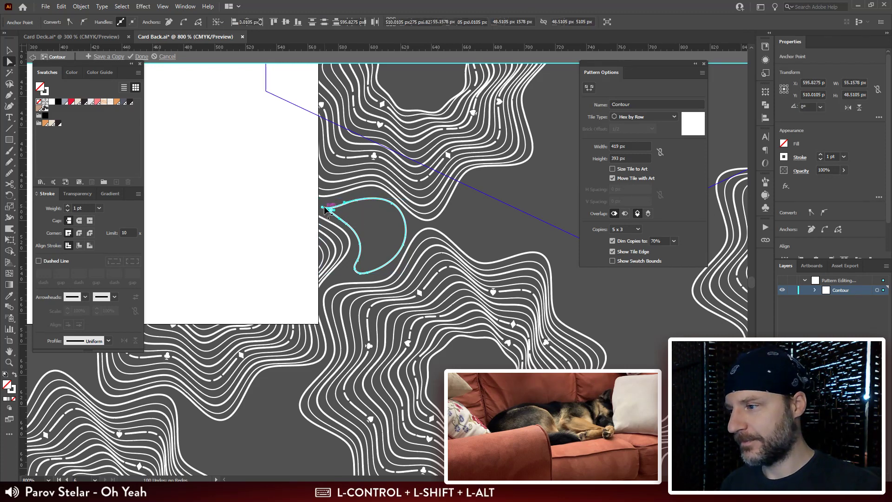
{"action": "key", "text": "ctrl+plus"}
{"action": "key", "text": "ctrl+plus"}
{"action": "key", "text": "ctrl+plus"}
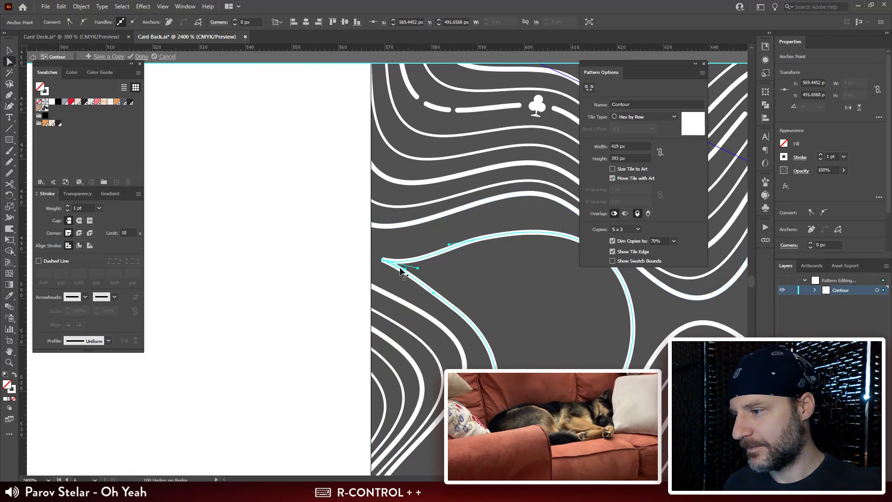
{"action": "left_click_drag", "start_coordinate": [405, 269], "coordinate": [391, 241]}
{"action": "key", "text": "shift+c"}
{"action": "key", "text": "space"}
{"action": "left_click_drag", "start_coordinate": [466, 287], "coordinate": [353, 259]}
Step: Move the anchor on the contour's upper edge slightly upward to even out its curve
{"action": "key", "text": "a"}
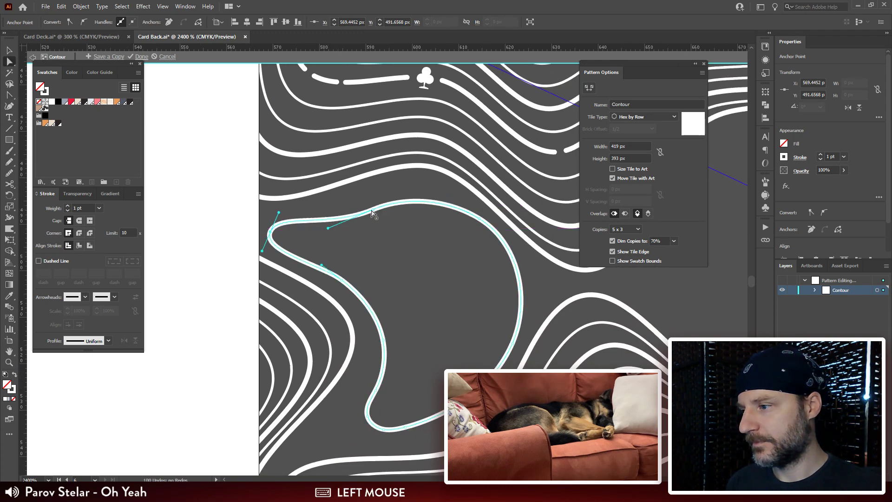
{"action": "left_click_drag", "start_coordinate": [373, 211], "coordinate": [366, 201]}
{"action": "key", "text": "ctrl+minus"}
{"action": "key", "text": "ctrl+minus"}
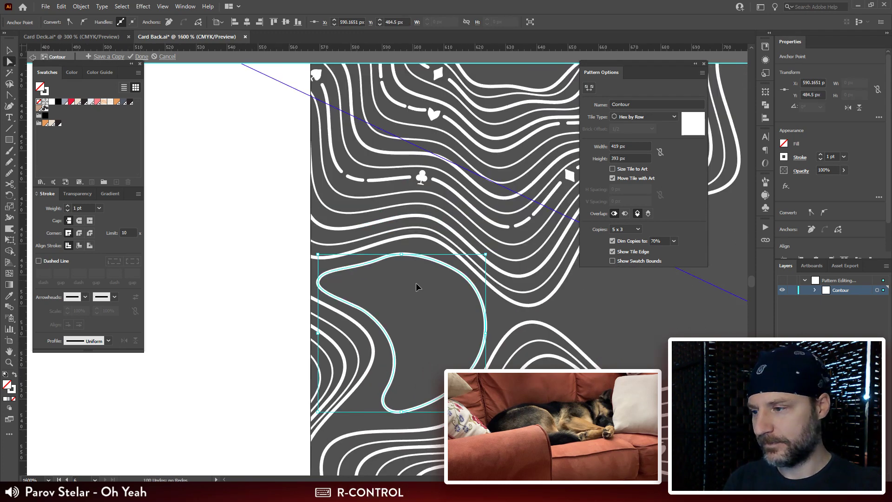
Step: Move the anchor at the contour's lower tip outward to the left and select the neighbouring anchor
{"action": "key", "text": "space"}
{"action": "left_click_drag", "start_coordinate": [422, 294], "coordinate": [417, 192]}
{"action": "key", "text": "n"}
{"action": "key", "text": "space"}
{"action": "left_click_drag", "start_coordinate": [368, 206], "coordinate": [384, 175]}
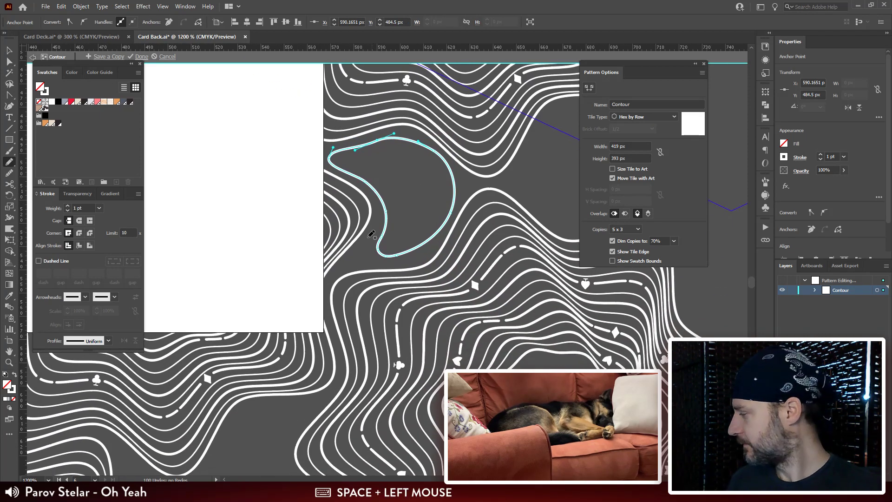
{"action": "key", "text": "a"}
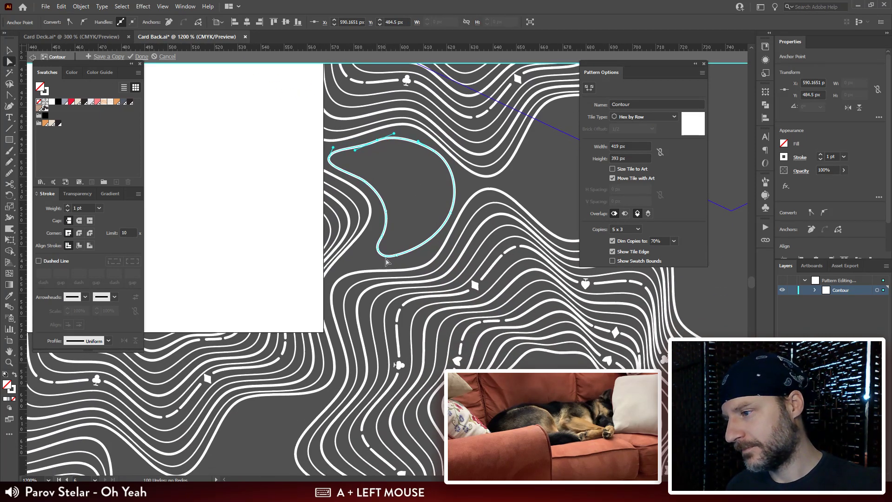
{"action": "left_click_drag", "start_coordinate": [396, 254], "coordinate": [377, 255]}
{"action": "left_click", "coordinate": [378, 250]}
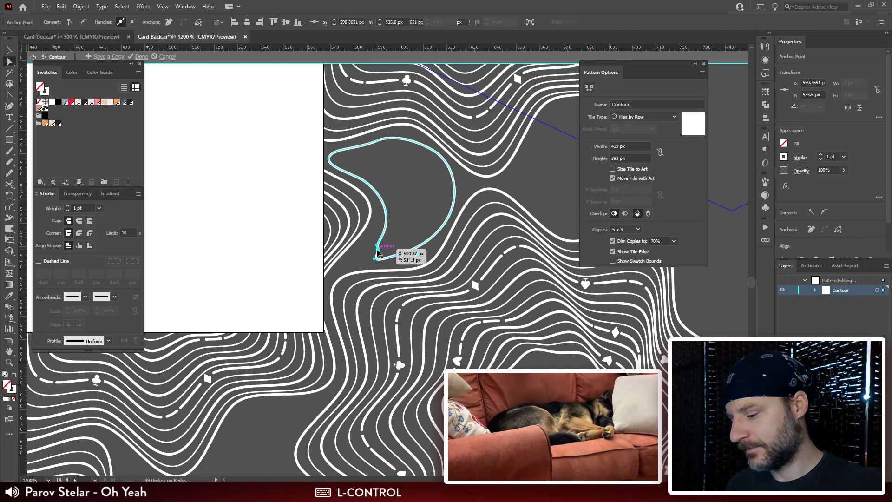
{"action": "key", "text": "ctrl+r"}
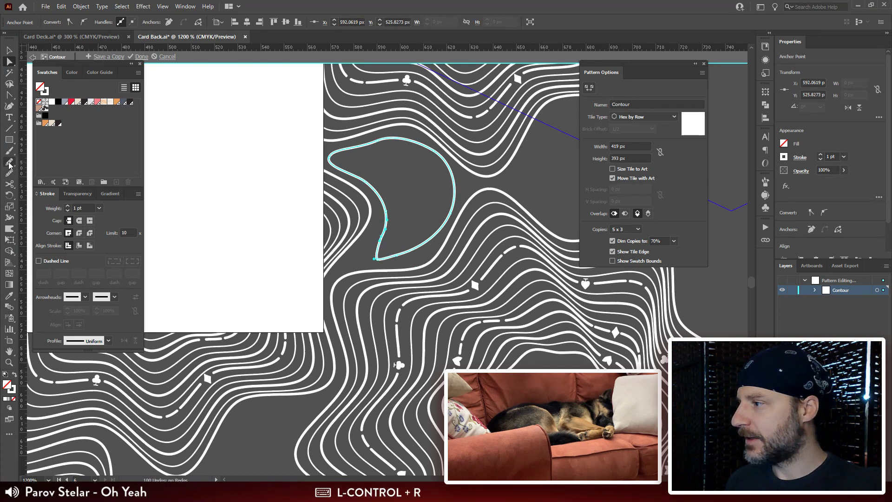
Step: Smooth the crescent contour's lower-left inner edge and lower tip with the Smooth tool, keeping the Pencil tool options as they are
{"action": "double_click", "coordinate": [9, 161]}
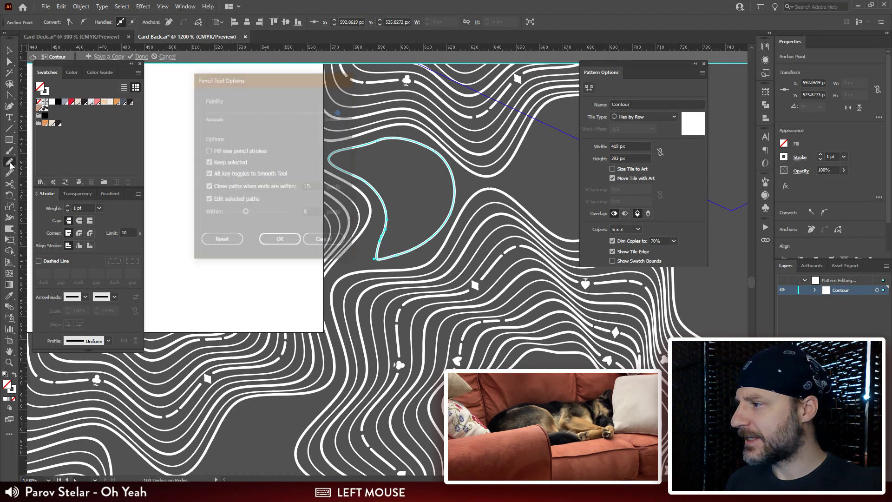
{"action": "left_click", "coordinate": [289, 240]}
{"action": "left_click_drag", "start_coordinate": [474, 233], "coordinate": [484, 262]}
{"action": "key", "text": "ctrl+plus"}
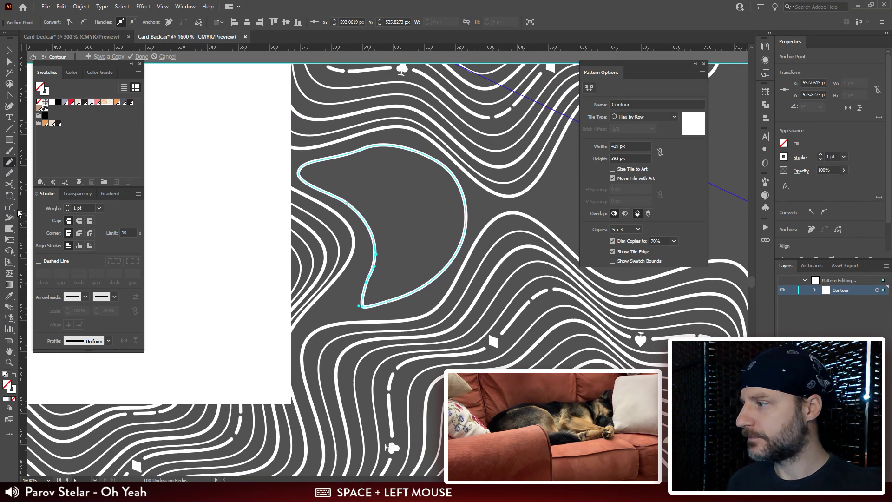
{"action": "left_click", "coordinate": [11, 172]}
{"action": "left_click_drag", "start_coordinate": [386, 146], "coordinate": [322, 162]}
{"action": "mouse_move", "coordinate": [369, 226]}
{"action": "left_mouse_down"}
{"action": "mouse_move", "coordinate": [379, 246]}
{"action": "mouse_move", "coordinate": [365, 280]}
{"action": "left_mouse_up"}
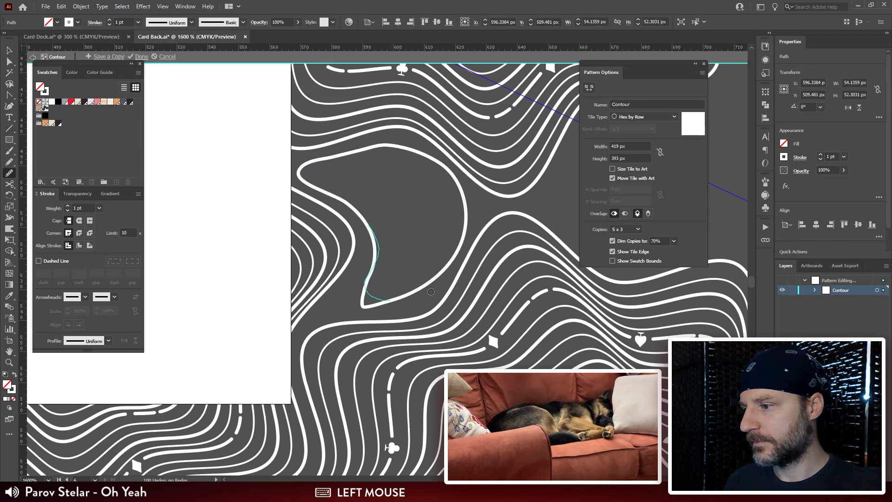
{"action": "left_click_drag", "start_coordinate": [431, 291], "coordinate": [431, 292]}
Step: Smooth the crescent contour's left tip, upper edge and outer right side with the Smooth tool, and deselect it
{"action": "left_click_drag", "start_coordinate": [372, 236], "coordinate": [357, 216]}
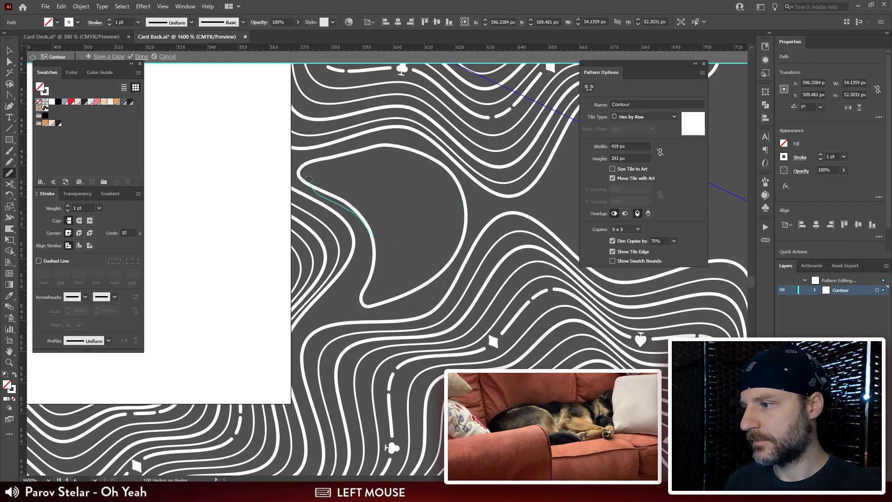
{"action": "left_click_drag", "start_coordinate": [309, 180], "coordinate": [306, 174]}
{"action": "mouse_move", "coordinate": [407, 151]}
{"action": "left_mouse_down"}
{"action": "mouse_move", "coordinate": [376, 144]}
{"action": "mouse_move", "coordinate": [306, 171]}
{"action": "left_mouse_up"}
{"action": "mouse_move", "coordinate": [406, 140]}
{"action": "left_mouse_down"}
{"action": "mouse_move", "coordinate": [445, 163]}
{"action": "mouse_move", "coordinate": [467, 219]}
{"action": "left_mouse_up"}
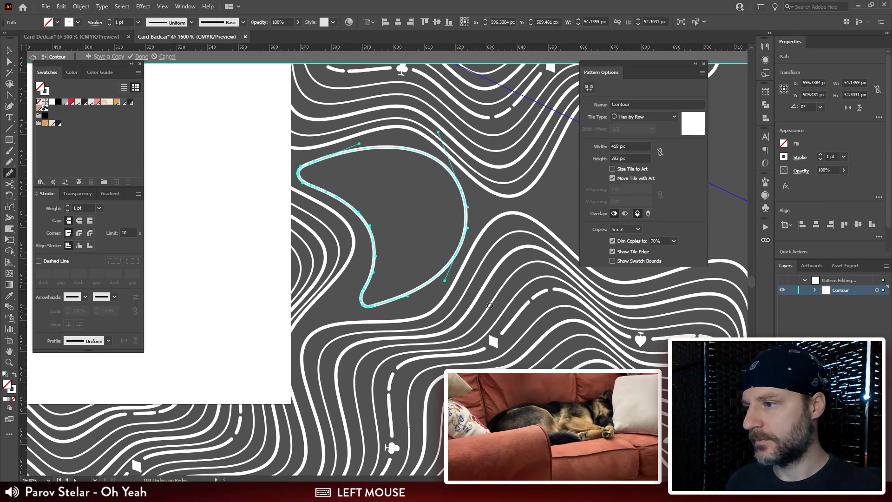
{"action": "key", "text": "ctrl+shift+a"}
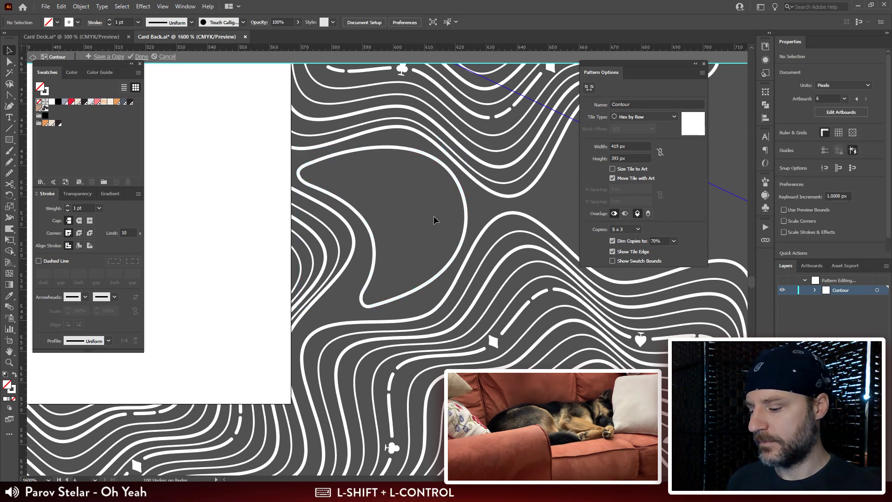
Step: Duplicate the crescent contour, scale the copy to about 40 × 40 px, and place it inside the original
{"action": "key", "text": "v"}
{"action": "left_click", "coordinate": [465, 206]}
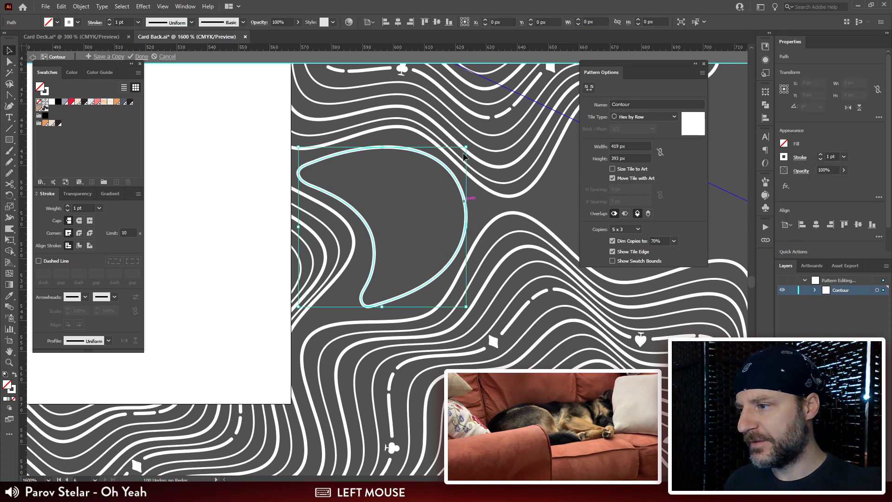
{"action": "left_click_drag", "start_coordinate": [466, 147], "coordinate": [443, 186]}
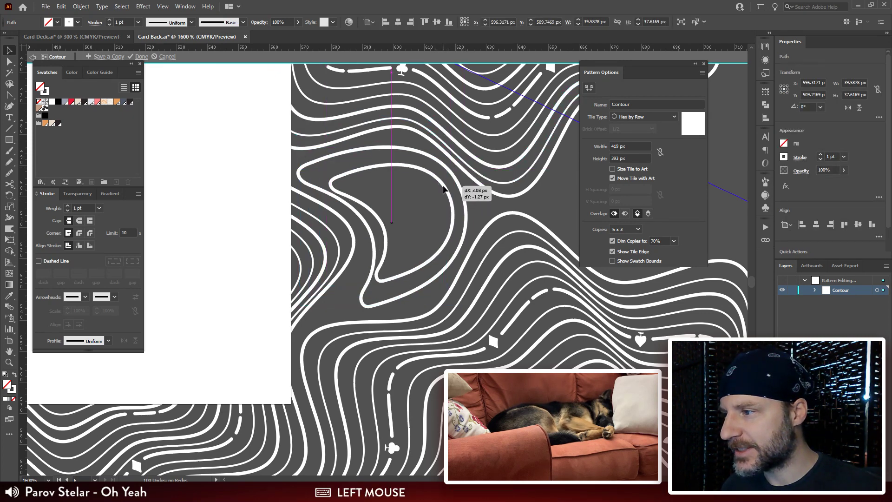
{"action": "left_click_drag", "start_coordinate": [391, 164], "coordinate": [392, 157]}
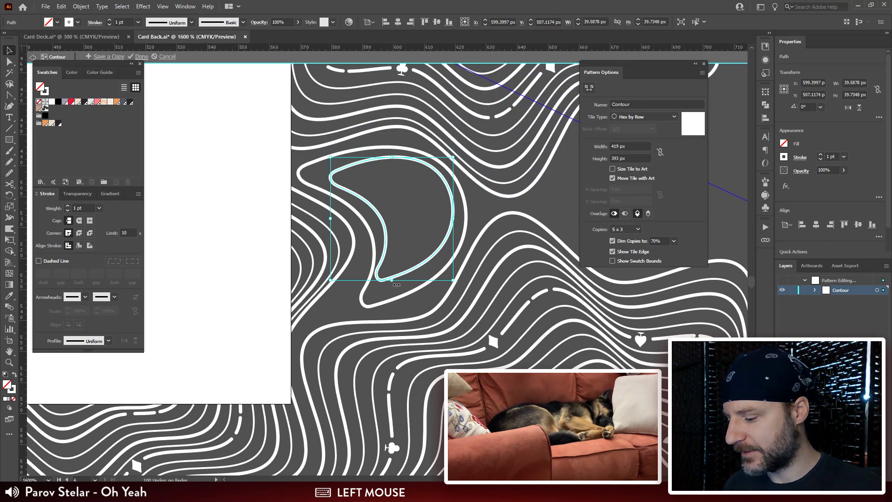
Step: Reshape the inner crescent copy with Free Transform, shearing its lower edge and narrowing it to about 37 px wide
{"action": "key", "text": "e"}
{"action": "left_click_drag", "start_coordinate": [392, 281], "coordinate": [403, 286]}
{"action": "left_click_drag", "start_coordinate": [455, 229], "coordinate": [441, 221]}
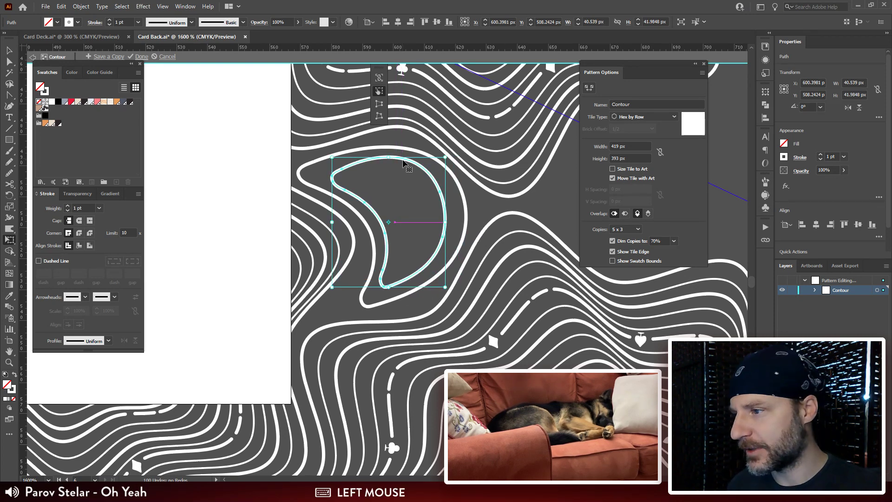
{"action": "left_click_drag", "start_coordinate": [388, 157], "coordinate": [391, 160]}
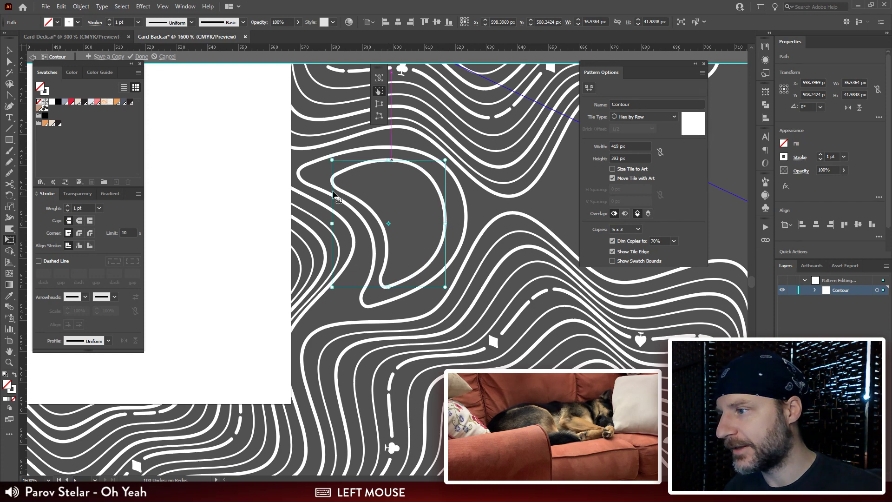
Step: Remove the extra anchors around the inner crescent's left tip so the tip becomes a broad rounded curve
{"action": "key", "text": "a"}
{"action": "left_click", "coordinate": [339, 185]}
{"action": "key", "text": "ctrl+r"}
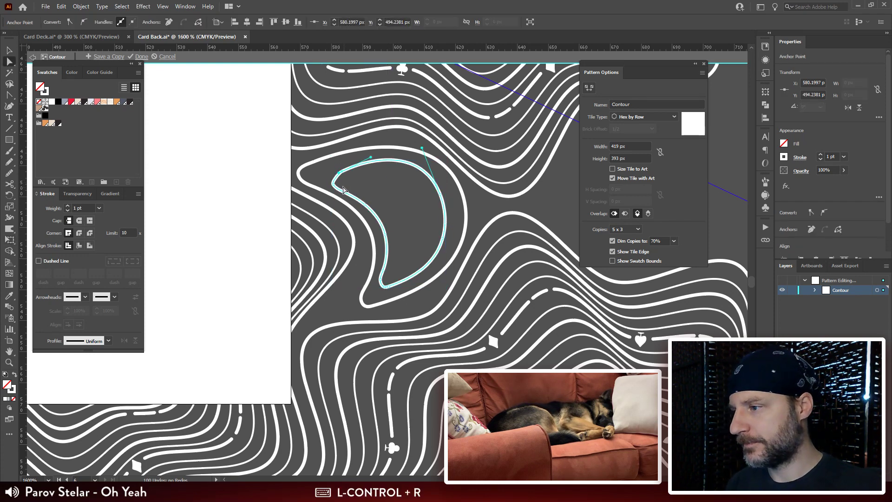
{"action": "left_click_drag", "start_coordinate": [340, 176], "coordinate": [364, 187]}
{"action": "key", "text": "ctrl+r"}
Step: Draw a closed kidney-shaped contour, about 14 × 24 px, inside the inner crescent with the Pencil tool
{"action": "left_click_drag", "start_coordinate": [430, 265], "coordinate": [412, 229]}
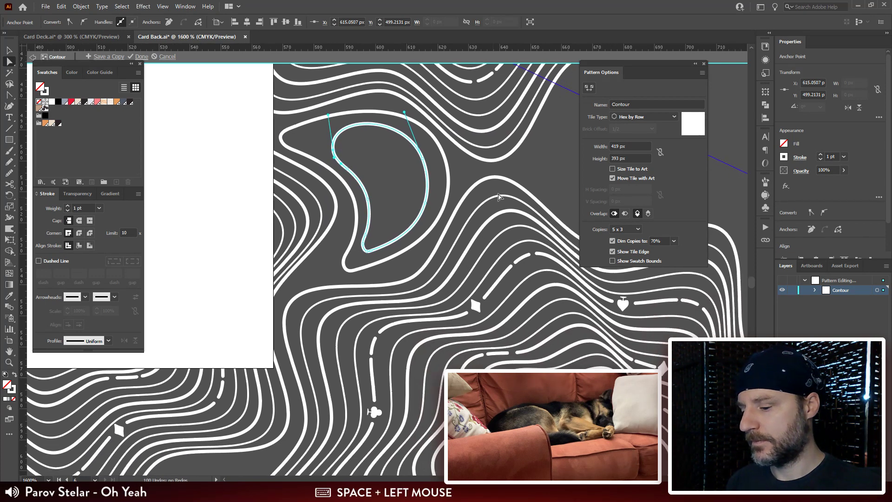
{"action": "key", "text": "n"}
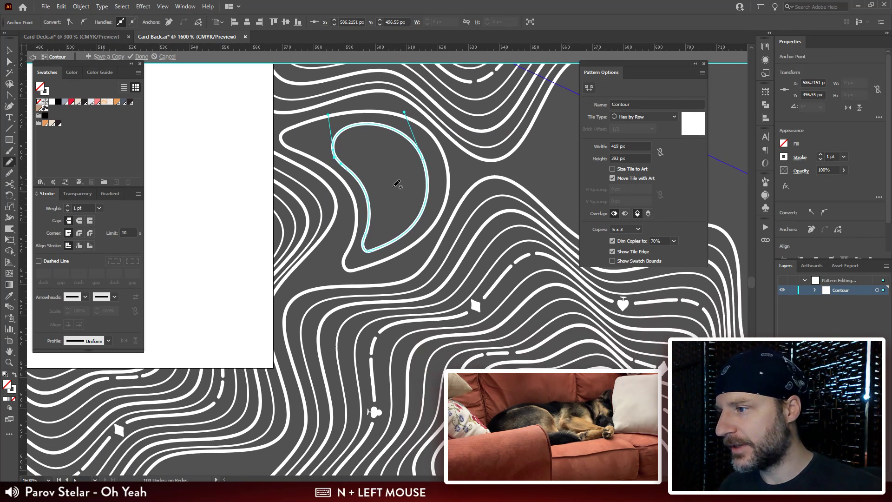
{"action": "left_click", "coordinate": [398, 145]}
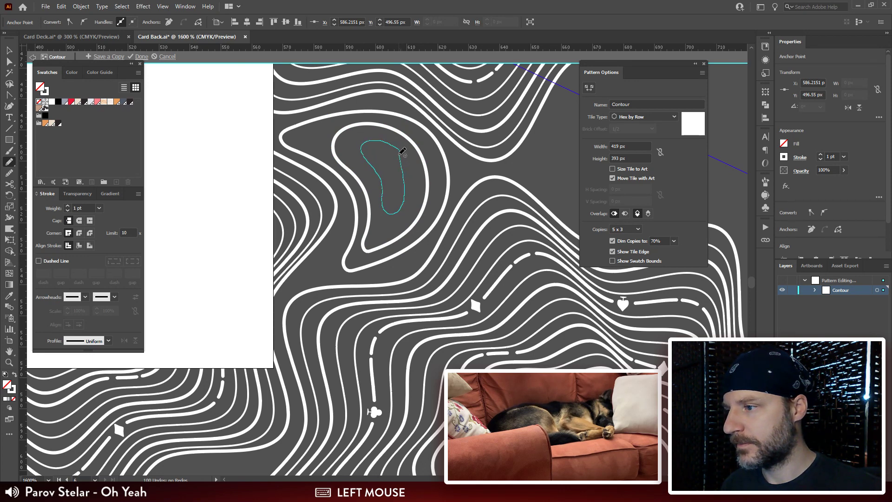
{"action": "left_click_drag", "start_coordinate": [402, 151], "coordinate": [401, 154]}
Step: Remove the surplus anchor on the kidney contour's upper right and shift its upper anchors to even out the end
{"action": "key", "text": "a"}
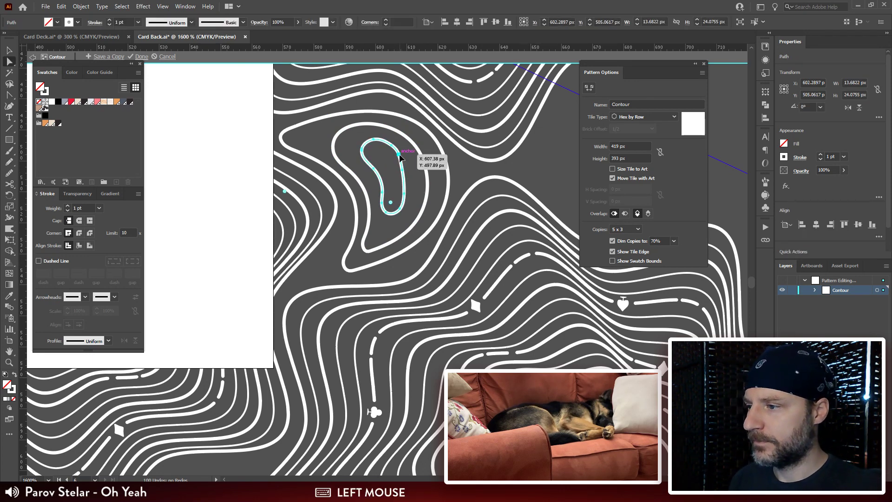
{"action": "left_click", "coordinate": [399, 154]}
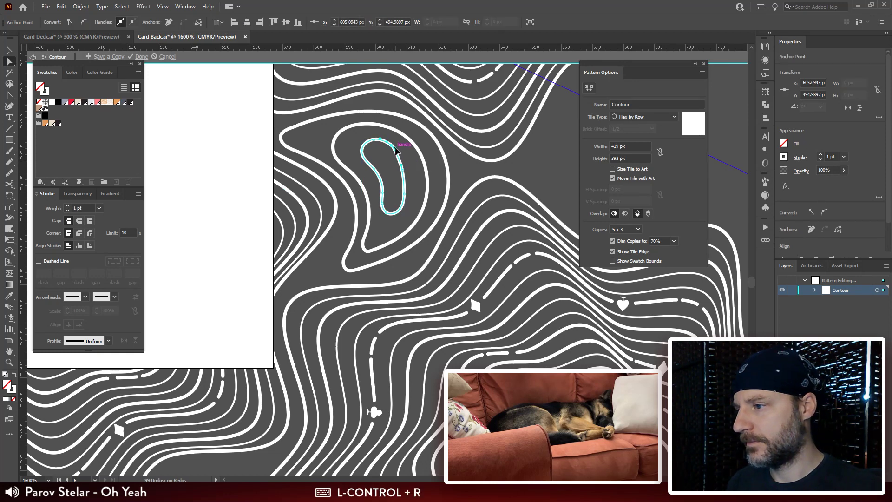
{"action": "left_click", "coordinate": [391, 151]}
{"action": "left_click", "coordinate": [392, 151]}
{"action": "left_click_drag", "start_coordinate": [394, 149], "coordinate": [384, 149]}
{"action": "left_click_drag", "start_coordinate": [374, 144], "coordinate": [370, 141]}
Step: Try to redraw the kidney contour's upper end with the Pencil tool, and undo the stroke
{"action": "key", "text": "ctrl+equal"}
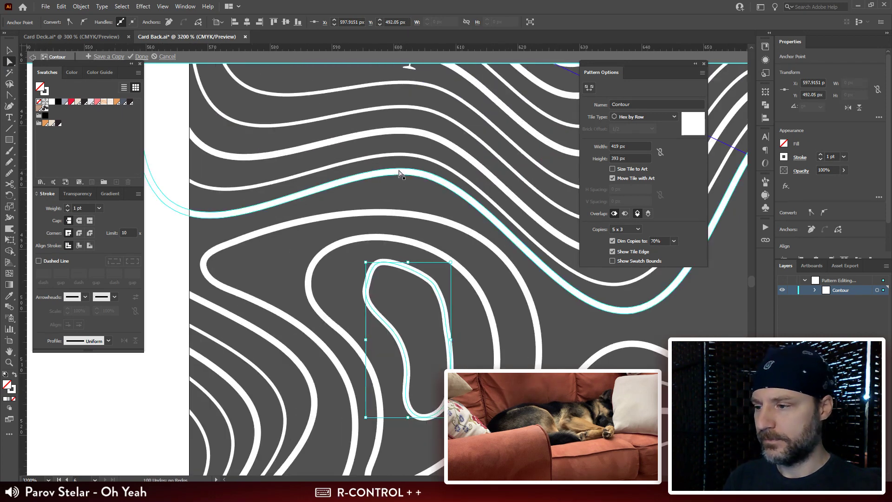
{"action": "left_click_drag", "start_coordinate": [449, 227], "coordinate": [421, 98]}
{"action": "key", "text": "n"}
{"action": "mouse_move", "coordinate": [415, 151]}
{"action": "left_mouse_down"}
{"action": "mouse_move", "coordinate": [353, 139]}
{"action": "mouse_move", "coordinate": [325, 167]}
{"action": "left_mouse_up"}
{"action": "key", "text": "ctrl+z"}
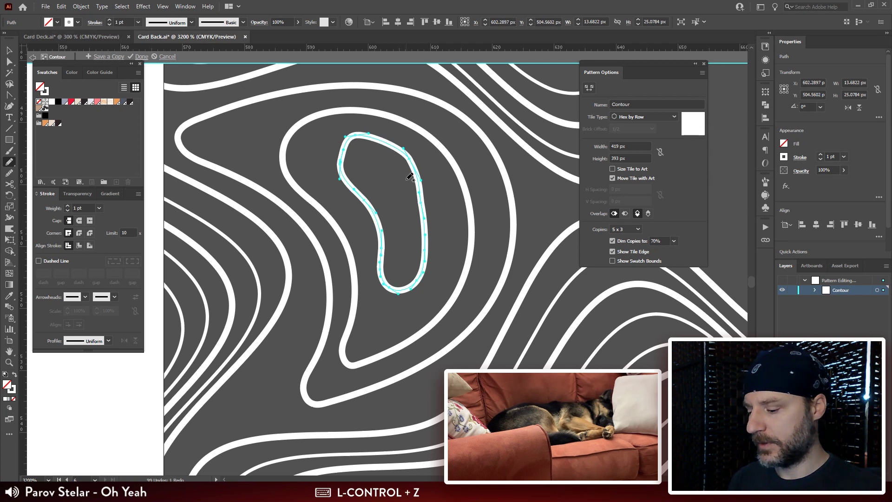
Step: Smooth the kidney contour's upper end and right edge into even curves with the Smooth tool
{"action": "key", "text": "v"}
{"action": "left_click", "coordinate": [8, 174]}
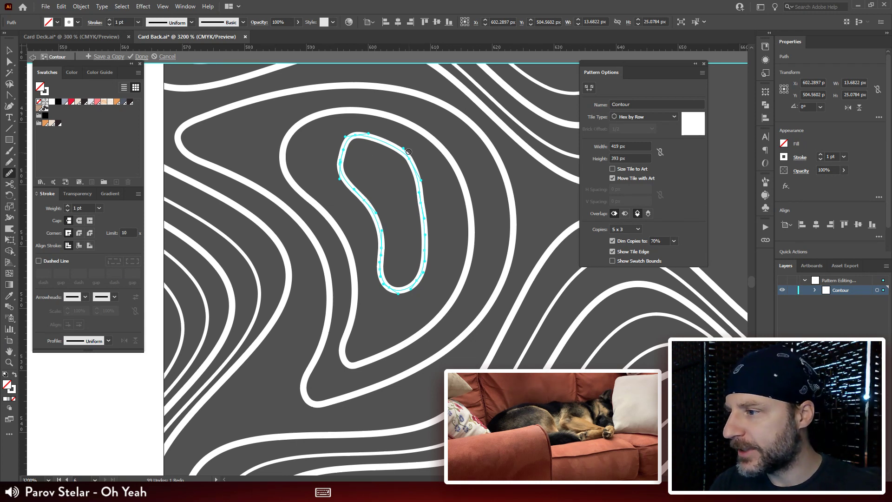
{"action": "mouse_move", "coordinate": [391, 143]}
{"action": "left_mouse_down"}
{"action": "mouse_move", "coordinate": [373, 137]}
{"action": "mouse_move", "coordinate": [347, 179]}
{"action": "left_mouse_up"}
{"action": "mouse_move", "coordinate": [358, 135]}
{"action": "left_mouse_down"}
{"action": "mouse_move", "coordinate": [394, 143]}
{"action": "mouse_move", "coordinate": [350, 138]}
{"action": "mouse_move", "coordinate": [344, 187]}
{"action": "mouse_move", "coordinate": [394, 142]}
{"action": "mouse_move", "coordinate": [405, 147]}
{"action": "mouse_move", "coordinate": [390, 288]}
{"action": "mouse_move", "coordinate": [400, 294]}
{"action": "mouse_move", "coordinate": [415, 193]}
{"action": "mouse_move", "coordinate": [430, 236]}
{"action": "left_mouse_up"}
{"action": "mouse_move", "coordinate": [430, 196]}
{"action": "left_mouse_down"}
{"action": "mouse_move", "coordinate": [394, 149]}
{"action": "mouse_move", "coordinate": [426, 228]}
{"action": "mouse_move", "coordinate": [424, 263]}
{"action": "left_mouse_up"}
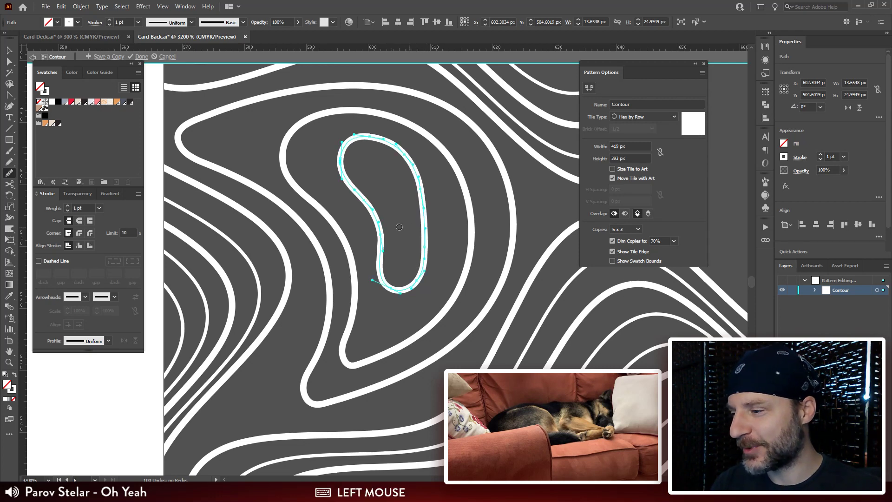
Step: Move the outer crescent's lower-tip anchor outward to the left and smooth the edges adjoining the tip
{"action": "key", "text": "a"}
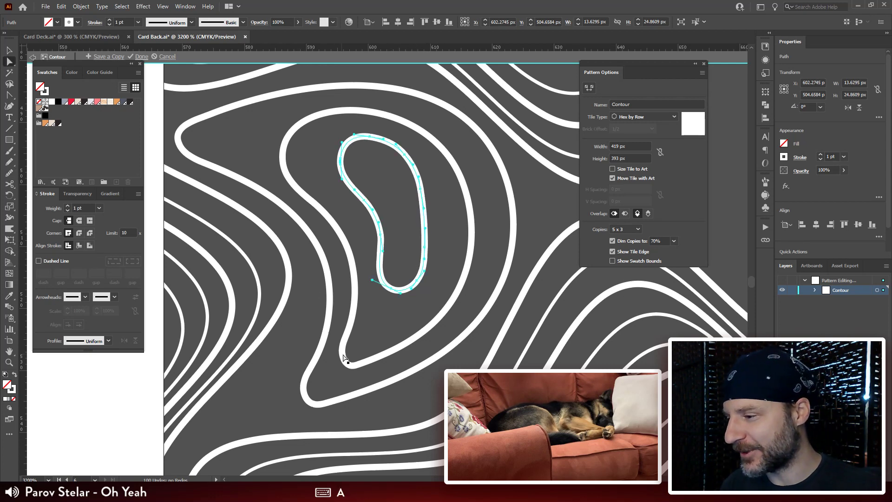
{"action": "left_click_drag", "start_coordinate": [346, 358], "coordinate": [339, 292]}
{"action": "left_click", "coordinate": [299, 331]}
{"action": "left_click_drag", "start_coordinate": [305, 332], "coordinate": [288, 279]}
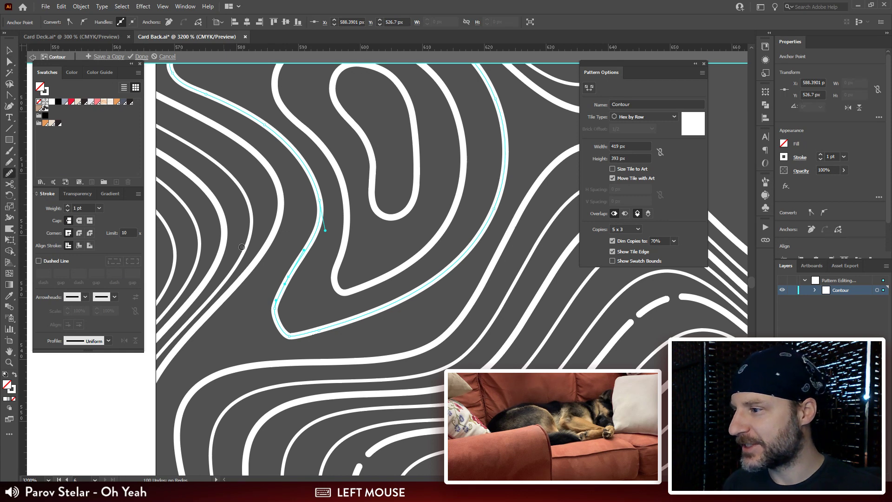
{"action": "left_click", "coordinate": [301, 263]}
{"action": "left_click", "coordinate": [345, 320]}
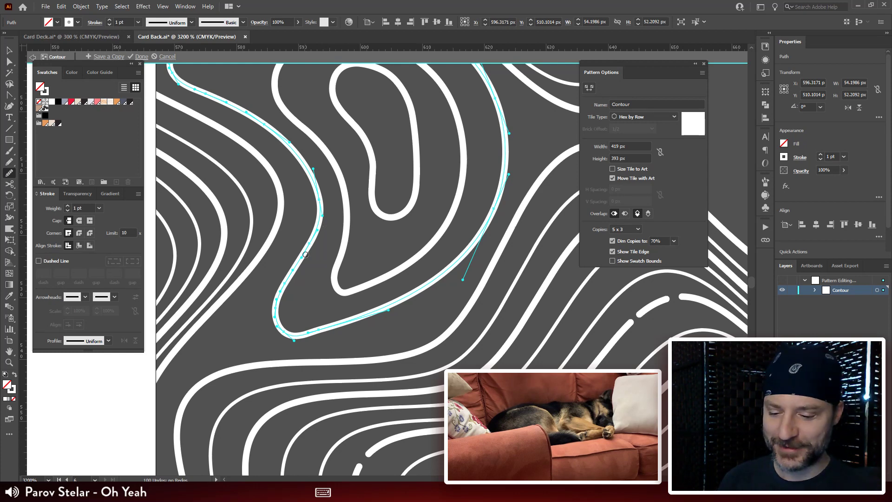
Step: Shear the outer crescent slightly with Free Transform by shifting its lower edge left, to about 53 × 54 px overall
{"action": "key", "text": "ctrl+minus"}
{"action": "left_click_drag", "start_coordinate": [410, 280], "coordinate": [390, 203]}
{"action": "key", "text": "v"}
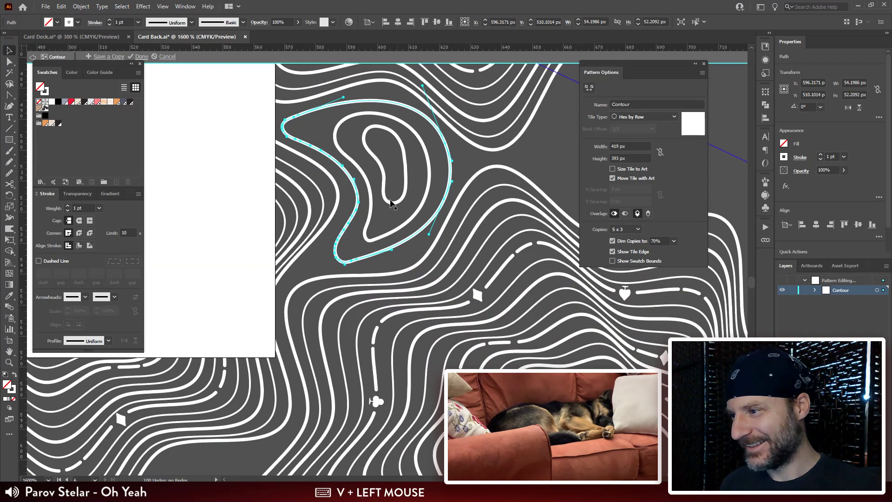
{"action": "left_click_drag", "start_coordinate": [370, 174], "coordinate": [409, 191]}
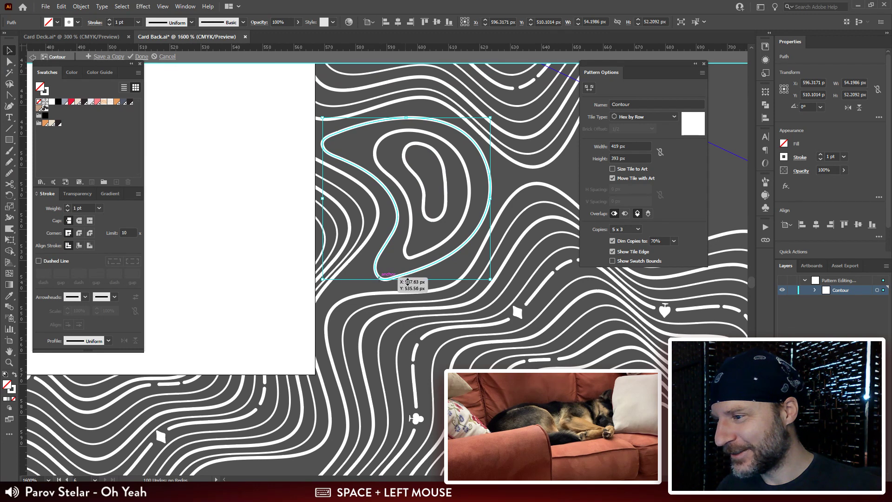
{"action": "key", "text": "e"}
{"action": "left_click", "coordinate": [408, 280]}
{"action": "left_click_drag", "start_coordinate": [406, 280], "coordinate": [397, 281]}
Step: Move the middle crescent slightly left and the innermost kidney contour about 1.6 px down to balance the spacing
{"action": "key", "text": "v"}
{"action": "left_click_drag", "start_coordinate": [433, 217], "coordinate": [456, 207]}
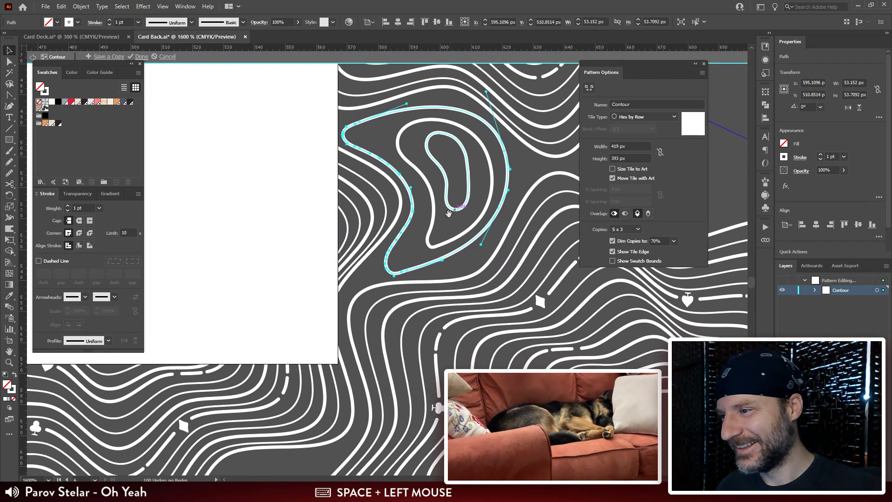
{"action": "left_click", "coordinate": [428, 239]}
{"action": "left_click_drag", "start_coordinate": [429, 239], "coordinate": [419, 241]}
{"action": "mouse_move", "coordinate": [467, 207]}
{"action": "left_mouse_down"}
{"action": "mouse_move", "coordinate": [450, 213]}
{"action": "mouse_move", "coordinate": [471, 206]}
{"action": "left_mouse_up"}
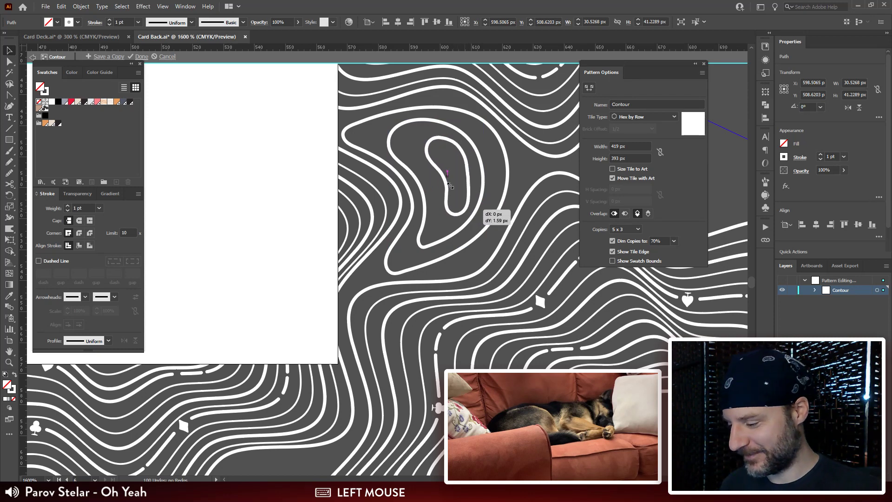
Step: Move the anchors and handles on the kidney contour's right edge outward to form one smooth, fuller curve
{"action": "key", "text": "a"}
{"action": "key", "text": "ctrl+="}
{"action": "key", "text": "ctrl+="}
{"action": "key", "text": "ctrl+="}
{"action": "key", "text": "space"}
{"action": "left_click_drag", "start_coordinate": [444, 285], "coordinate": [460, 228]}
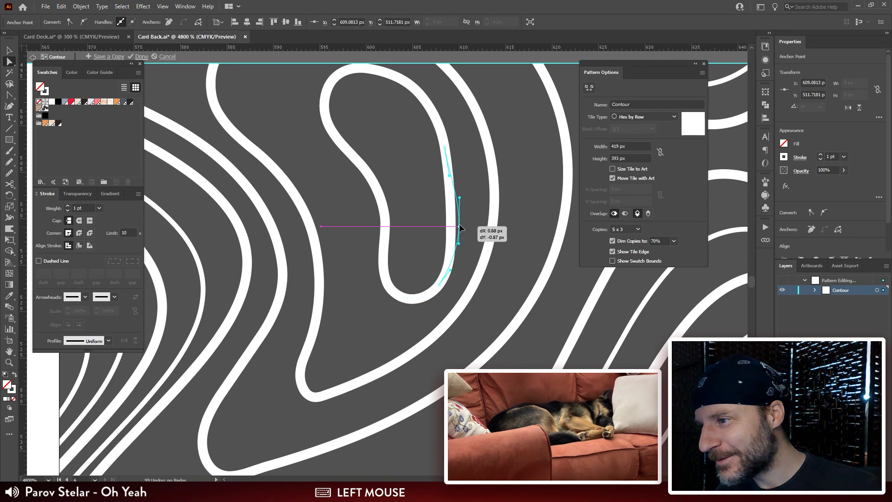
{"action": "left_click_drag", "start_coordinate": [445, 148], "coordinate": [451, 142]}
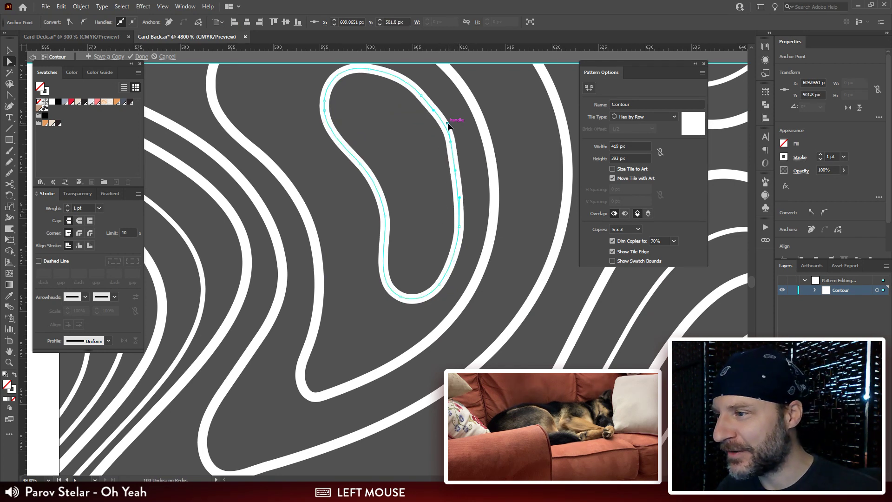
{"action": "left_click_drag", "start_coordinate": [461, 230], "coordinate": [473, 223]}
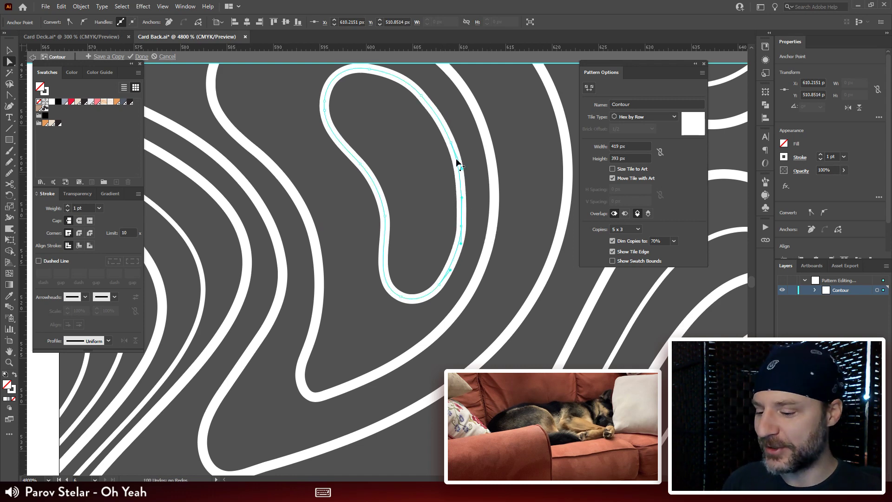
Step: Set the stroke weight of both the innermost kidney contour and the middle crescent to 0.5 pt
{"action": "key", "text": "ctrl+minus"}
{"action": "left_click_drag", "start_coordinate": [423, 247], "coordinate": [470, 232]}
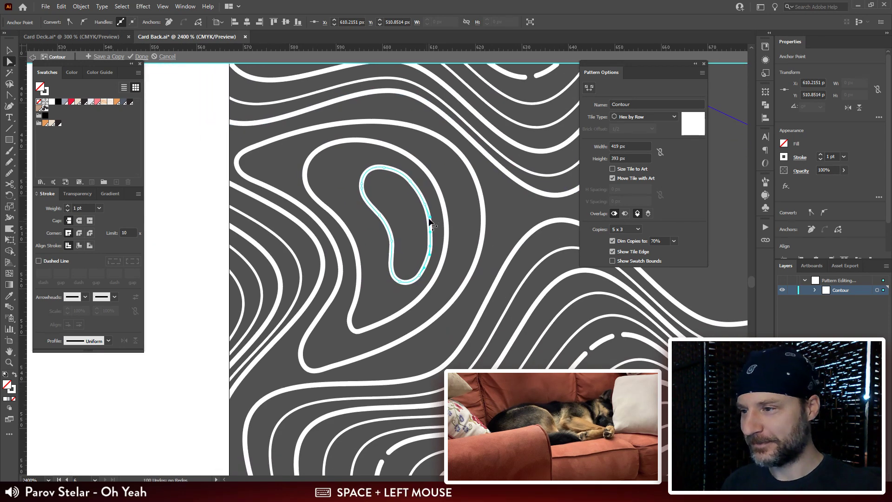
{"action": "double_click", "coordinate": [80, 207]}
{"action": "key", "text": "Return"}
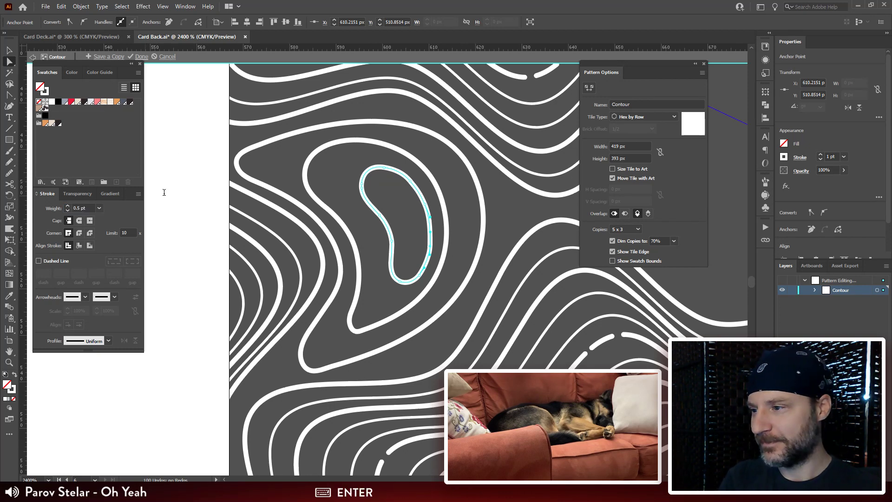
{"action": "left_click", "coordinate": [441, 194]}
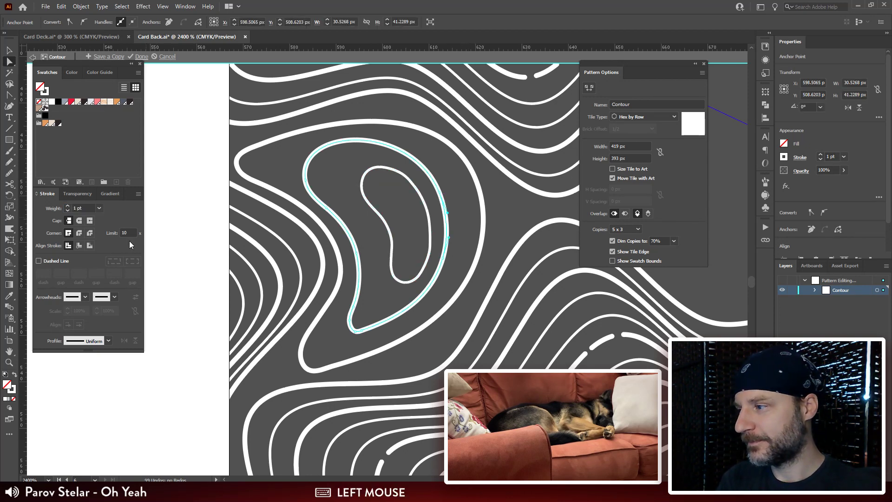
{"action": "type", "text": "0.5"}
{"action": "key", "text": "Return"}
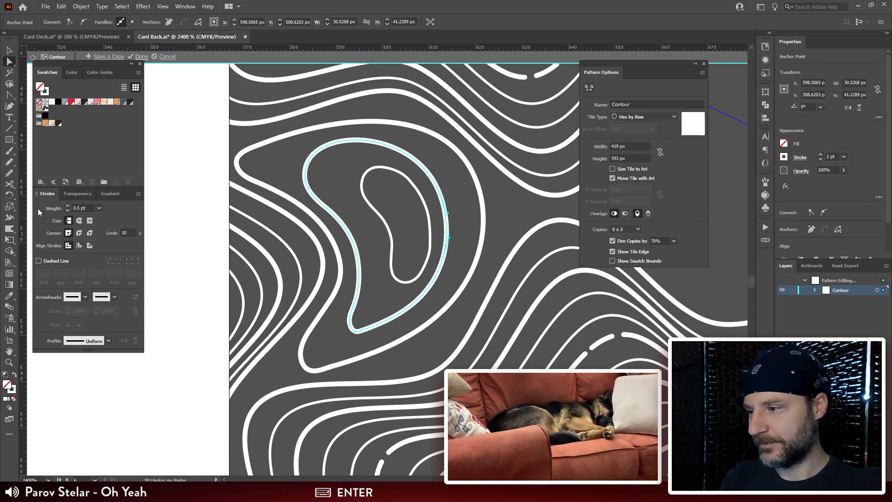
Step: Pull the outer crescent's lower-right curve handle downward to give its lower edge a fuller bulge
{"action": "mouse_move", "coordinate": [386, 213]}
{"action": "left_mouse_down"}
{"action": "mouse_move", "coordinate": [424, 199]}
{"action": "mouse_move", "coordinate": [424, 253]}
{"action": "mouse_move", "coordinate": [447, 270]}
{"action": "left_mouse_up"}
{"action": "key", "text": "ctrl+shift+b"}
{"action": "key", "text": "ctrl+shift+a"}
{"action": "key", "text": "ctrl+minus"}
{"action": "key", "text": "ctrl+minus"}
{"action": "key", "text": "ctrl+minus"}
{"action": "key", "text": "ctrl+minus"}
{"action": "key", "text": "ctrl+plus"}
{"action": "key", "text": "ctrl+plus"}
{"action": "key", "text": "ctrl+plus"}
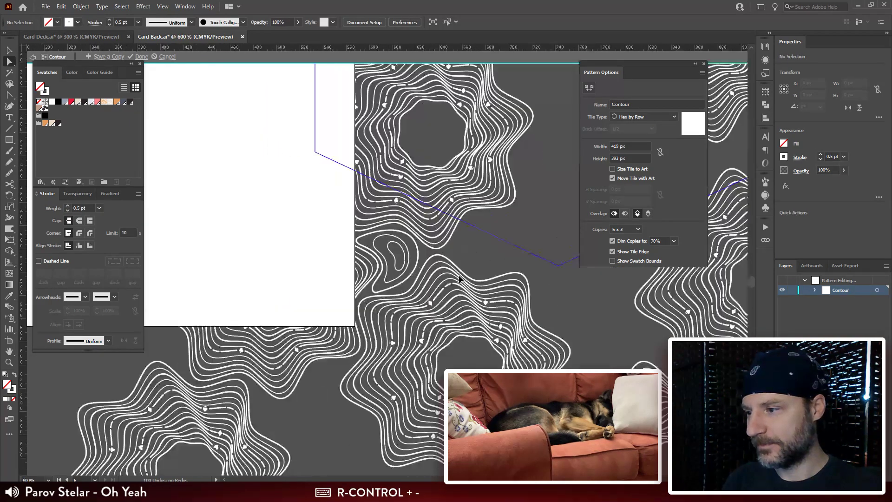
{"action": "left_click", "coordinate": [406, 331]}
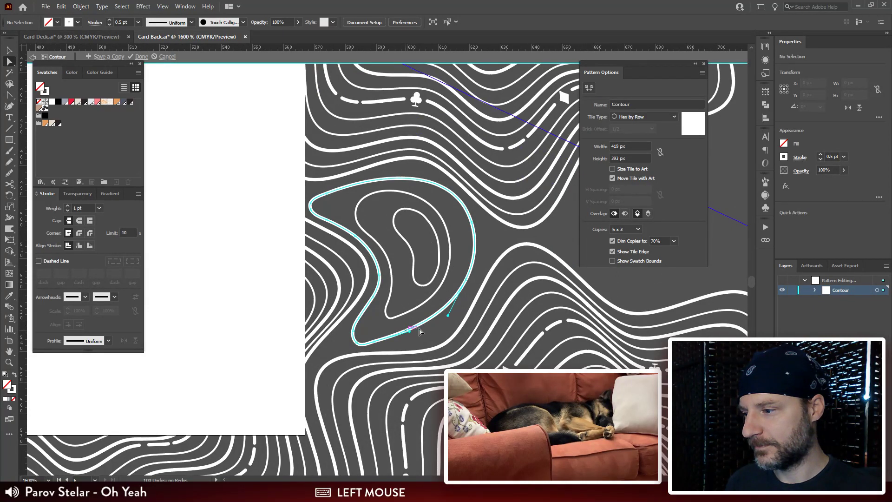
{"action": "left_click_drag", "start_coordinate": [448, 318], "coordinate": [437, 352]}
Step: Reshape the middle crescent's lower-right edge into a fuller curve that follows the outer crescent
{"action": "left_click", "coordinate": [438, 301]}
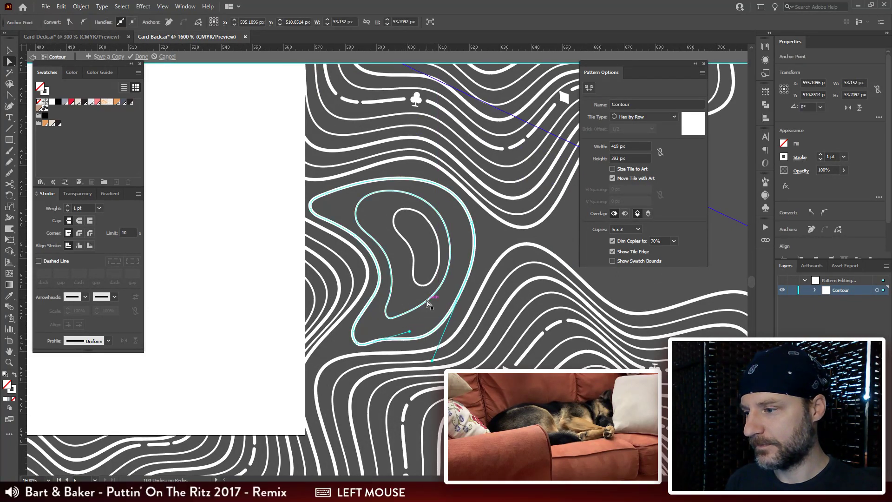
{"action": "left_click_drag", "start_coordinate": [441, 300], "coordinate": [444, 269]}
{"action": "left_click", "coordinate": [484, 232]}
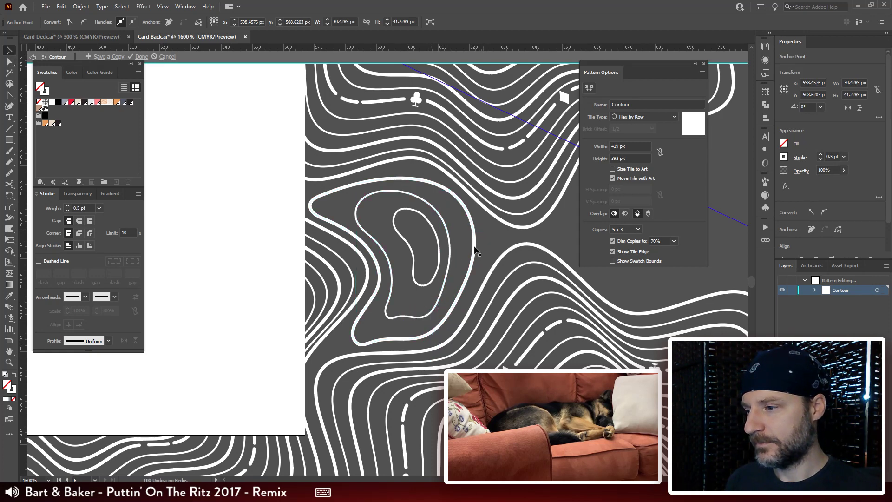
Step: Duplicate the outer crescent in place and scale the copy down to about 42.6 × 47.5 px between the outer and middle contours
{"action": "left_click", "coordinate": [474, 249]}
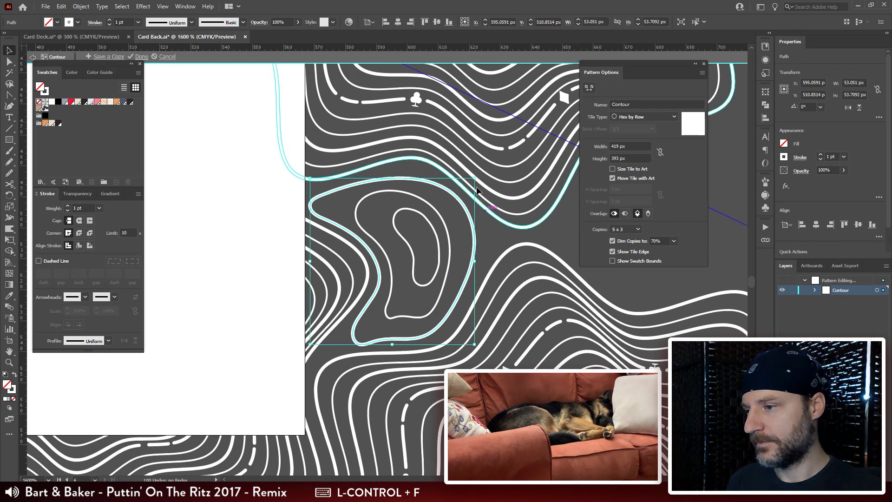
{"action": "left_click_drag", "start_coordinate": [474, 178], "coordinate": [465, 188]}
{"action": "left_click_drag", "start_coordinate": [320, 263], "coordinate": [336, 215]}
Step: Move the anchors on the new crescent's right edge inward to even its spacing from the outer crescent
{"action": "key", "text": "a"}
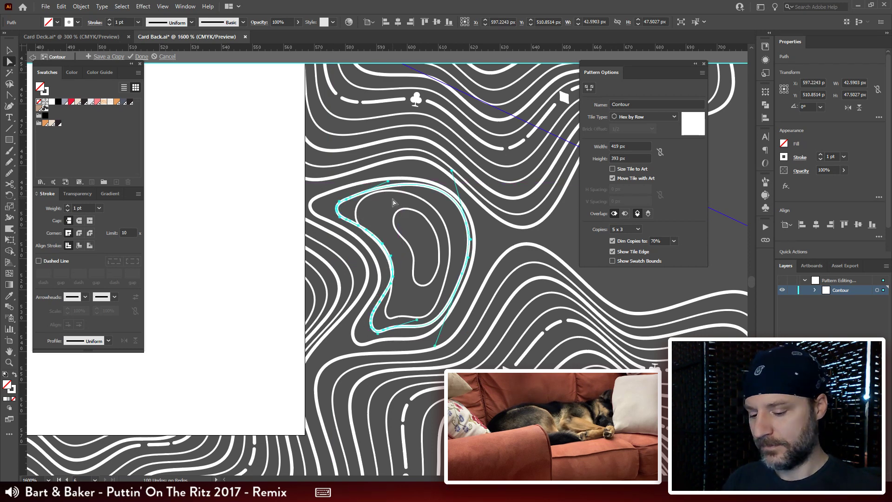
{"action": "key", "text": "ctrl+equal"}
{"action": "key", "text": "ctrl+equal"}
{"action": "scroll", "coordinate": [426, 203], "scroll_direction": "up", "scroll_amount": 1}
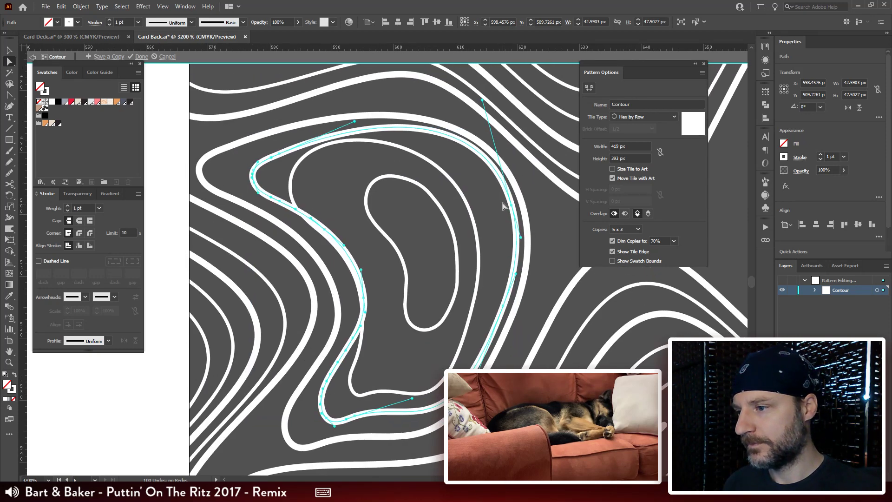
{"action": "left_click_drag", "start_coordinate": [513, 210], "coordinate": [502, 216]}
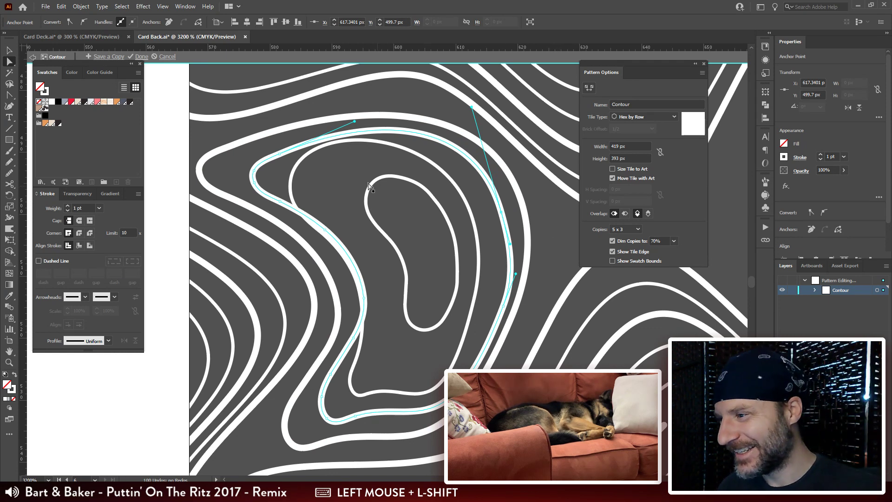
Step: Move the anchors along the 0.5 pt middle contour's left edge inward to separate it from the new crescent
{"action": "left_click", "coordinate": [362, 347]}
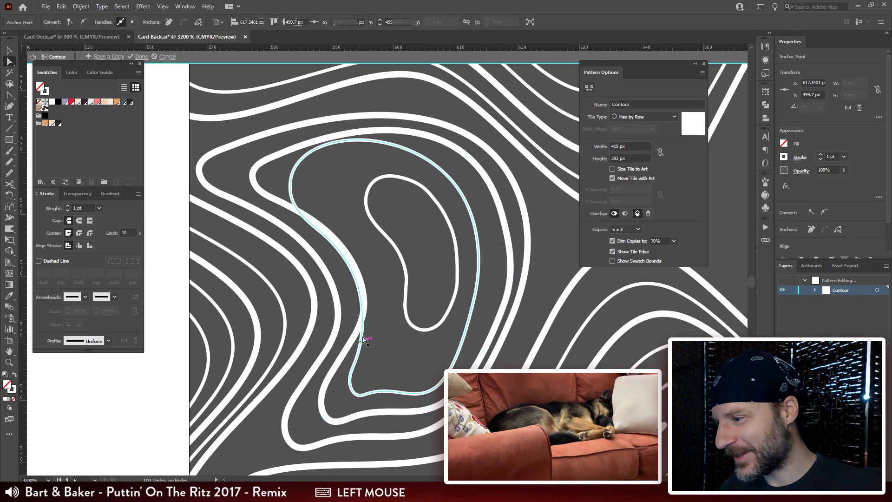
{"action": "left_click_drag", "start_coordinate": [355, 362], "coordinate": [366, 354]}
{"action": "left_click", "coordinate": [359, 291]}
{"action": "left_click_drag", "start_coordinate": [359, 291], "coordinate": [373, 271]}
Step: Reshape the middle contour's upper-left lobe and lower-left corner to even the gap to the new crescent
{"action": "left_click_drag", "start_coordinate": [319, 231], "coordinate": [297, 188]}
{"action": "left_click", "coordinate": [296, 209]}
{"action": "left_click_drag", "start_coordinate": [255, 132], "coordinate": [283, 130]}
{"action": "left_click_drag", "start_coordinate": [327, 220], "coordinate": [367, 235]}
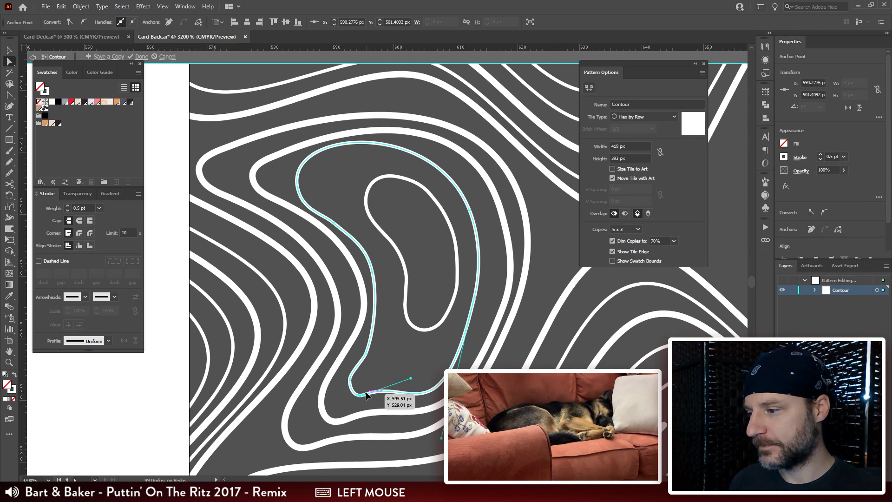
{"action": "left_click_drag", "start_coordinate": [367, 395], "coordinate": [379, 389]}
Step: Apply a dashed stroke with a 20 pt dash to the new 1 pt crescent
{"action": "left_click_drag", "start_coordinate": [409, 287], "coordinate": [378, 287]}
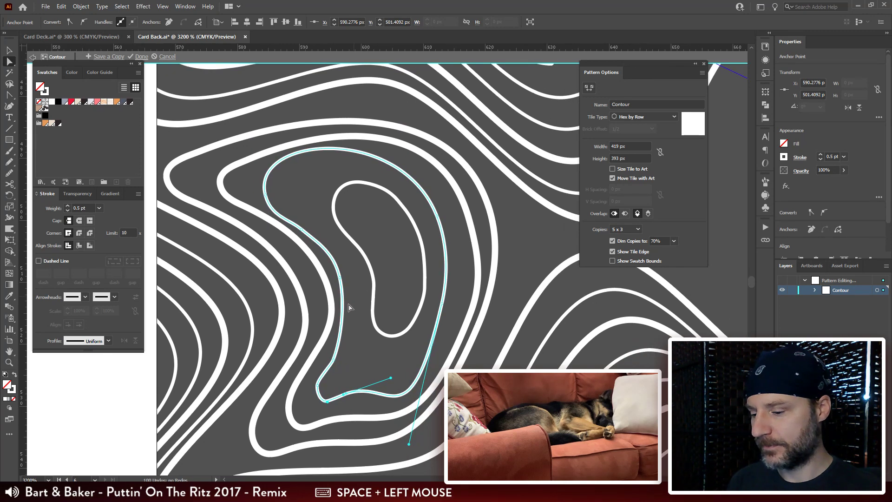
{"action": "key", "text": "ctrl+minus"}
{"action": "key", "text": "ctrl+minus"}
{"action": "key", "text": "ctrl+minus"}
{"action": "left_click", "coordinate": [434, 226]}
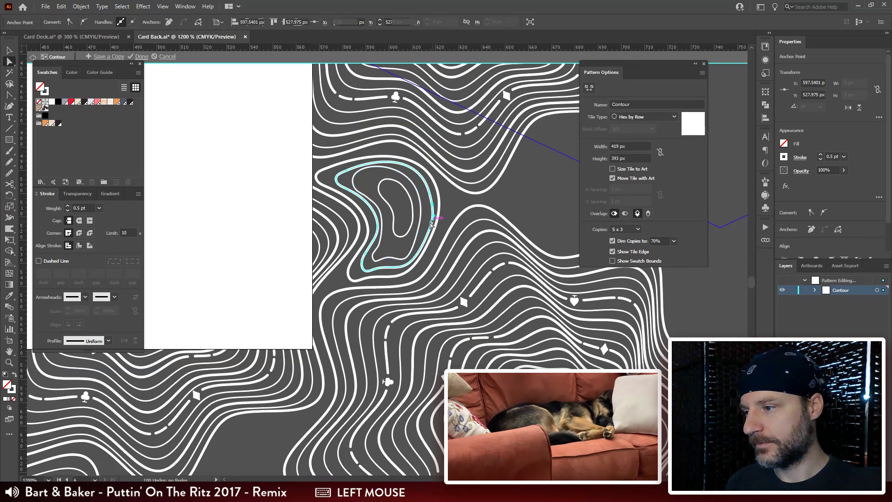
{"action": "left_click", "coordinate": [46, 273]}
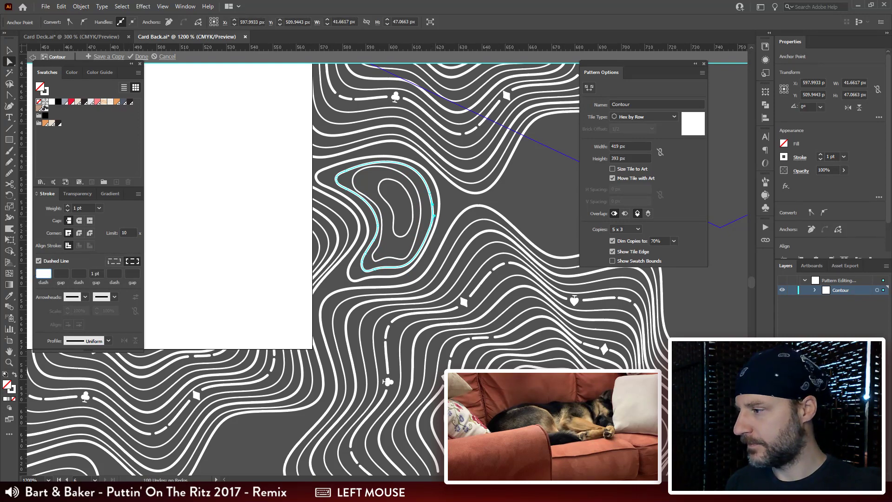
{"action": "type", "text": "20"}
{"action": "key", "text": "Return"}
Step: Set the crescent's dash pattern to a 4 pt gap followed by a second dash of 40 pt
{"action": "left_click", "coordinate": [61, 273]}
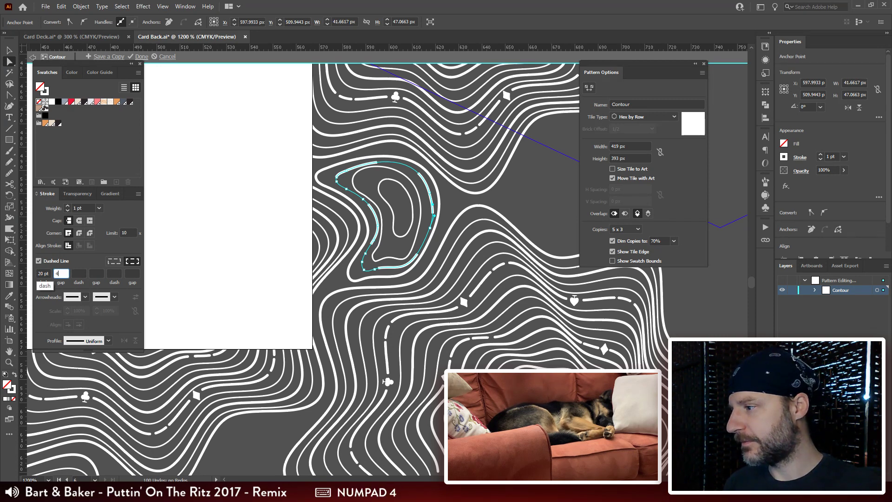
{"action": "type", "text": "4"}
{"action": "key", "text": "Return"}
{"action": "left_click", "coordinate": [82, 273]}
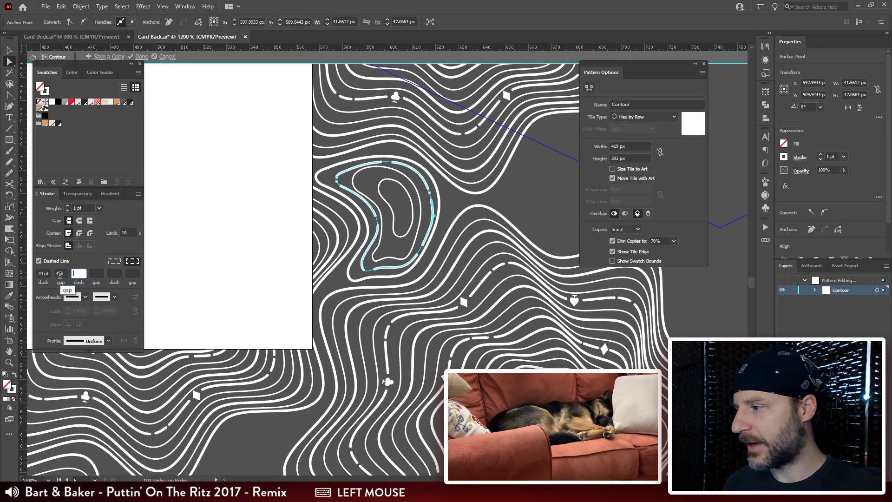
{"action": "type", "text": "40"}
{"action": "key", "text": "Return"}
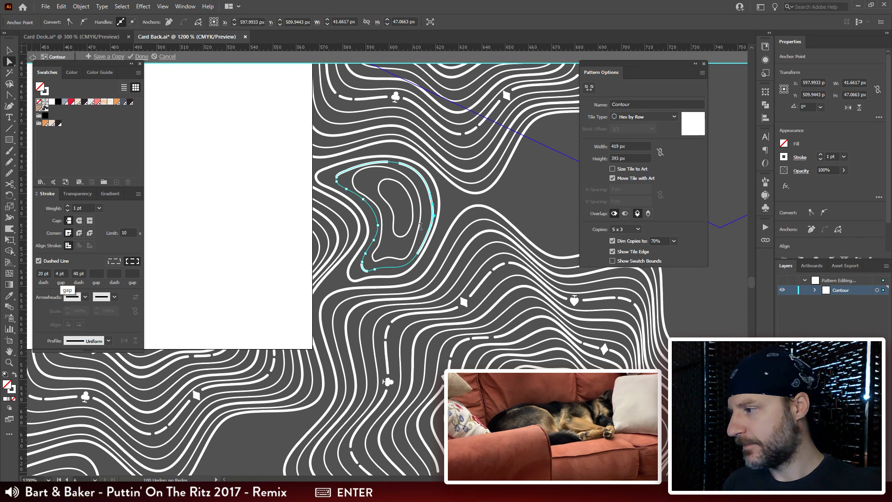
Step: Reduce the first gap of the crescent's dashed stroke to 2 pt
{"action": "left_click", "coordinate": [519, 195]}
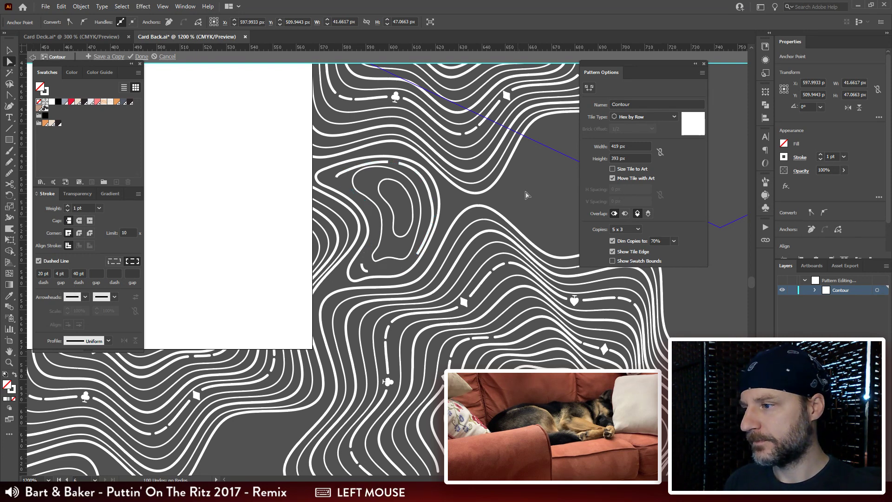
{"action": "left_click", "coordinate": [418, 186]}
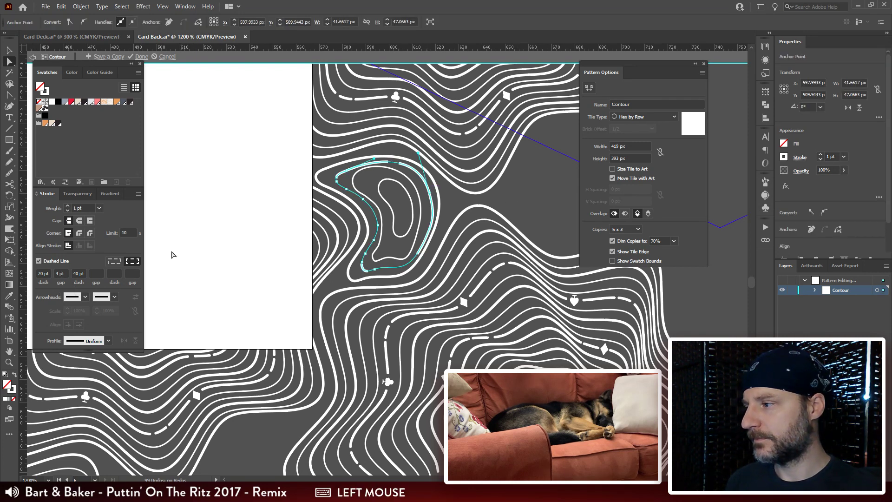
{"action": "left_click", "coordinate": [67, 272]}
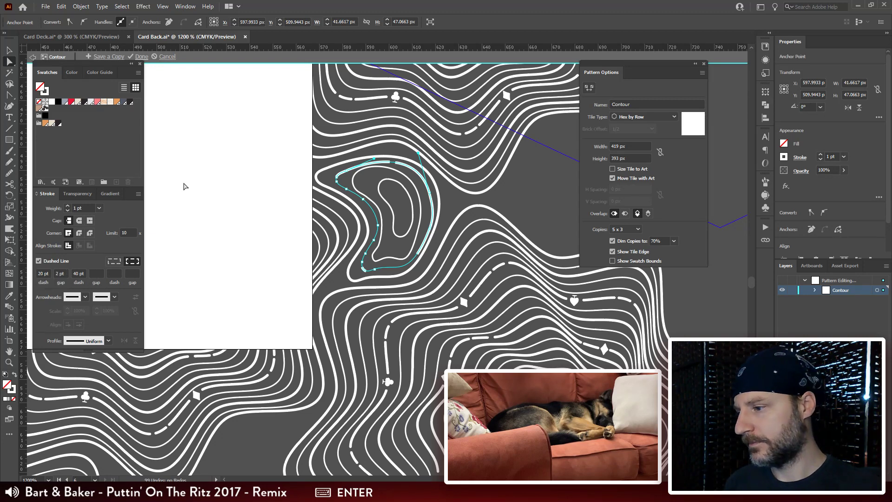
Step: Preserve exact dash and gap lengths on the crescent, clear the second dash, and use round caps and corners
{"action": "left_click", "coordinate": [110, 261]}
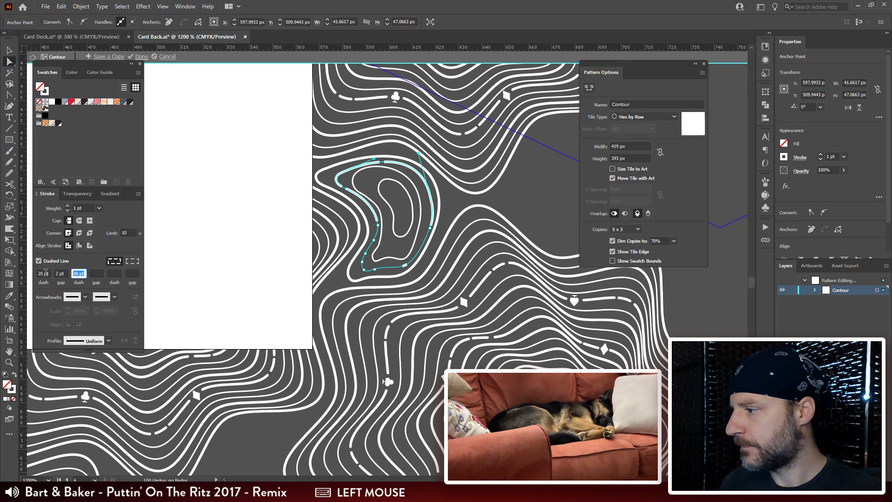
{"action": "left_click", "coordinate": [44, 273]}
{"action": "type", "text": "20"}
{"action": "key", "text": "Return"}
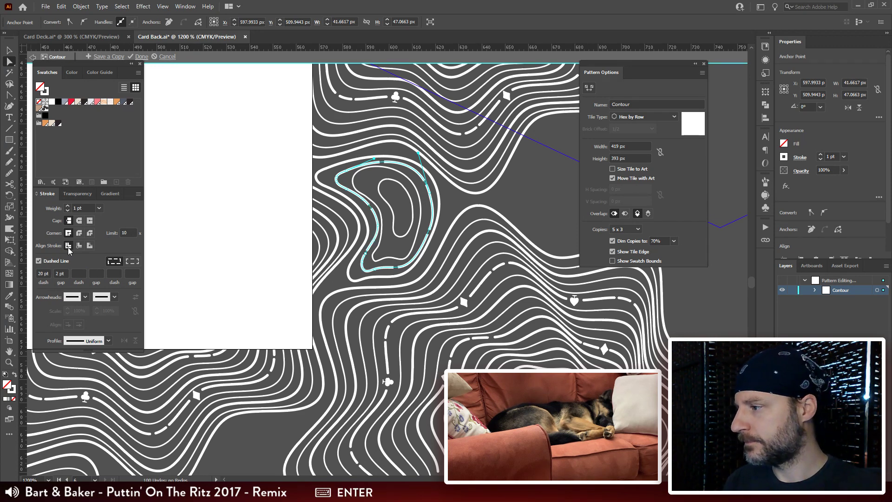
{"action": "left_click_drag", "start_coordinate": [360, 220], "coordinate": [373, 218]}
{"action": "left_click", "coordinate": [460, 202]}
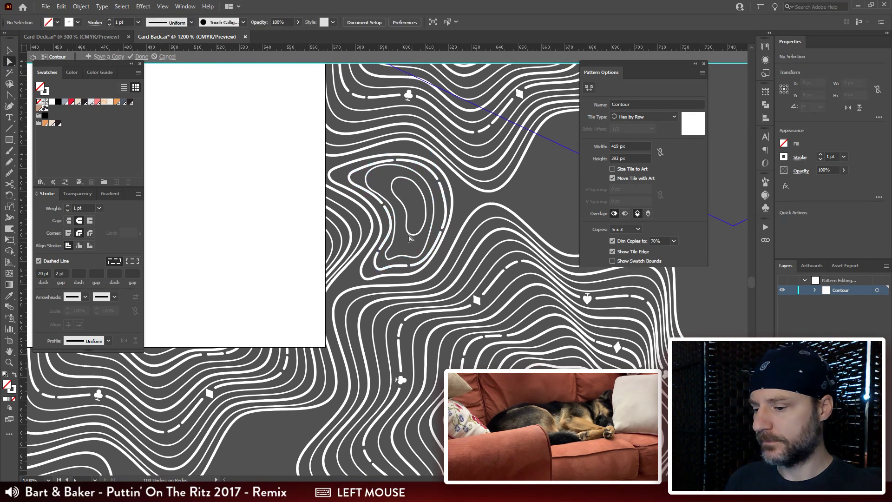
Step: Set the dashed crescent's dash length to 60 pt
{"action": "key", "text": "ctrl+plus"}
{"action": "left_click_drag", "start_coordinate": [334, 314], "coordinate": [379, 285]}
{"action": "left_click", "coordinate": [379, 283]}
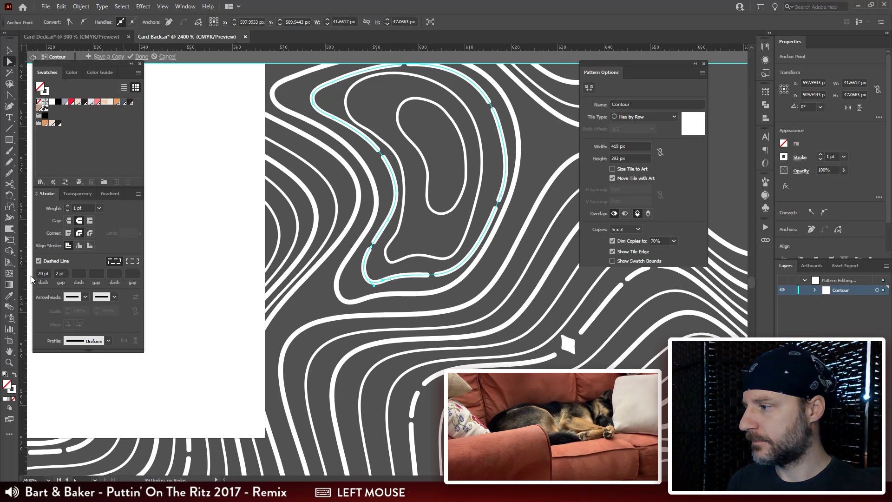
{"action": "type", "text": "60"}
{"action": "key", "text": "Return"}
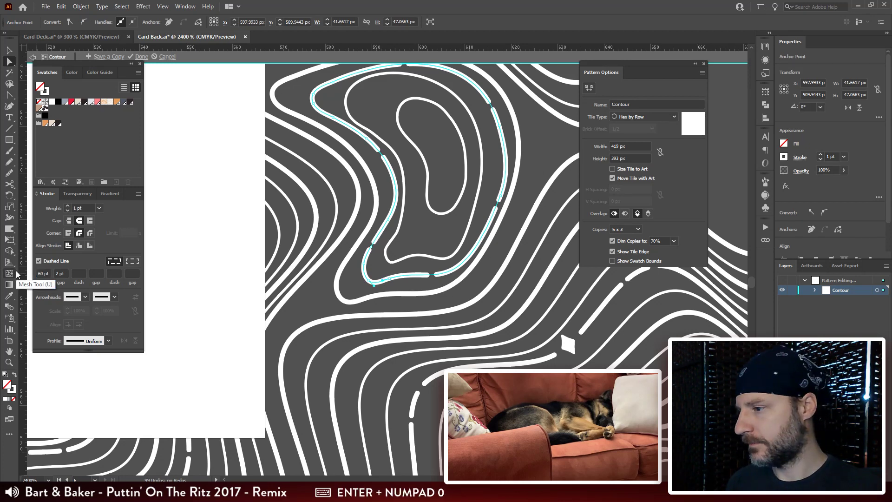
{"action": "left_click", "coordinate": [543, 139]}
Step: Adjust the anchors and handle at the middle contour's upper-left lobe so the curve follows the dashed crescent
{"action": "left_click_drag", "start_coordinate": [449, 207], "coordinate": [430, 279]}
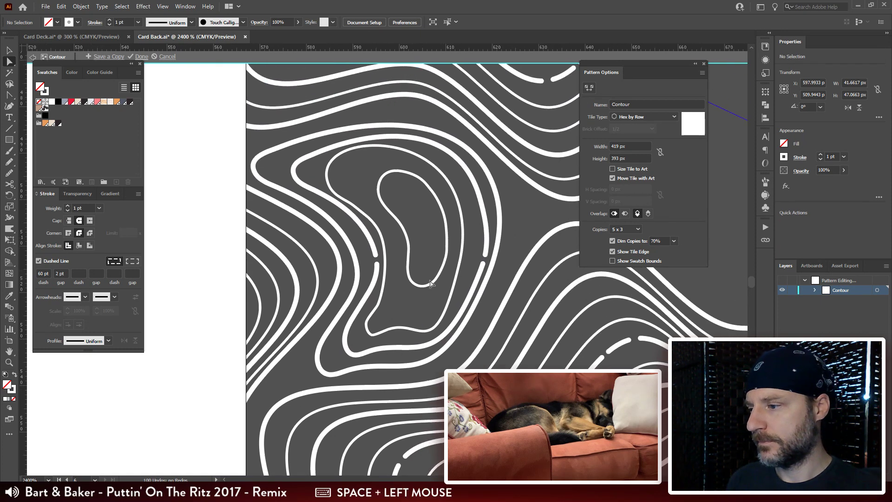
{"action": "left_click", "coordinate": [384, 252]}
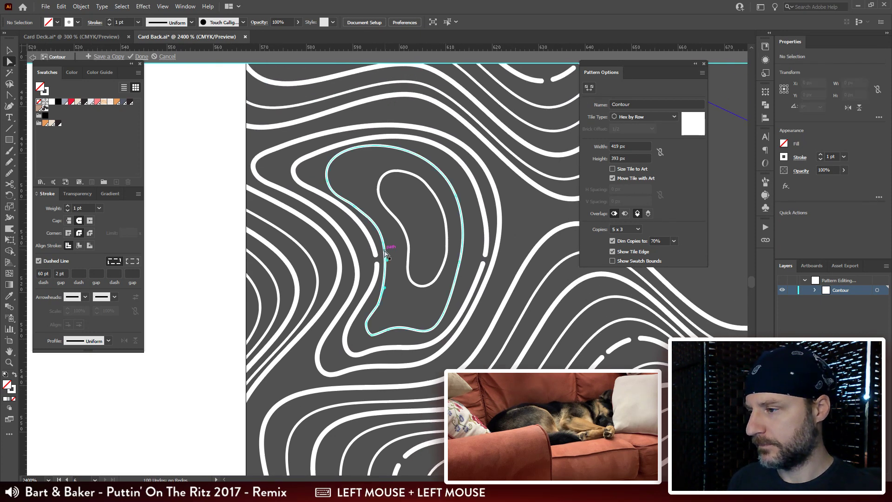
{"action": "mouse_move", "coordinate": [354, 206]}
{"action": "left_mouse_down"}
{"action": "mouse_move", "coordinate": [334, 199]}
{"action": "mouse_move", "coordinate": [328, 180]}
{"action": "left_mouse_up"}
{"action": "left_click", "coordinate": [332, 193]}
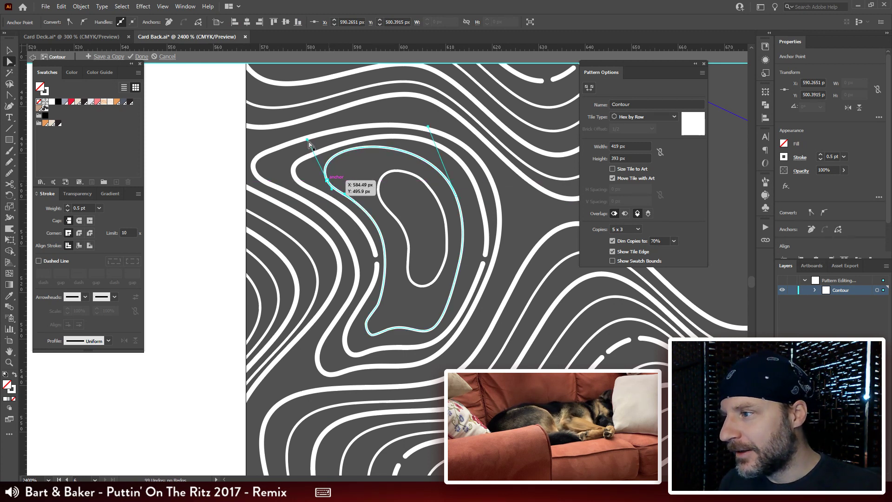
{"action": "left_click_drag", "start_coordinate": [307, 139], "coordinate": [331, 140]}
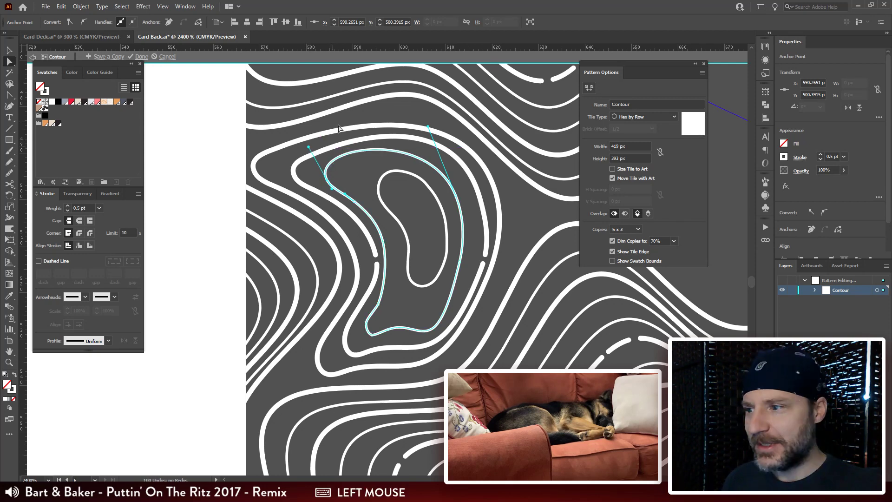
Step: Enlarge the innermost kidney contour up-left, rightward and downward so it fills more of the middle contour
{"action": "left_click_drag", "start_coordinate": [379, 189], "coordinate": [381, 154]}
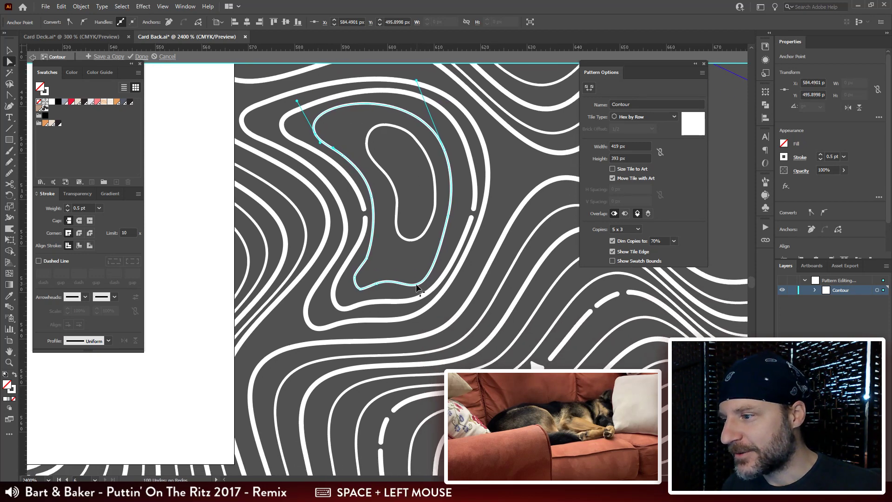
{"action": "key", "text": "v"}
{"action": "left_click", "coordinate": [434, 189]}
{"action": "left_click_drag", "start_coordinate": [436, 184], "coordinate": [441, 193]}
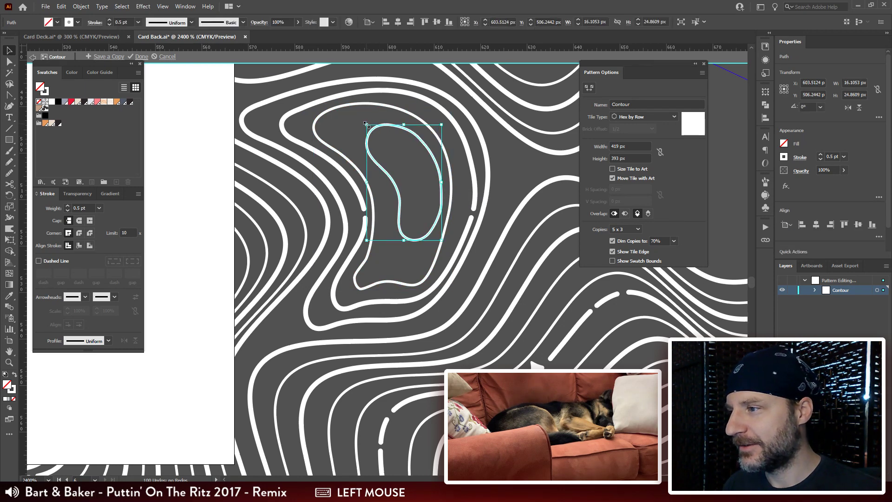
{"action": "left_click_drag", "start_coordinate": [367, 125], "coordinate": [339, 110]}
{"action": "left_click_drag", "start_coordinate": [439, 243], "coordinate": [438, 265]}
Step: Draw a closed bean-shaped contour about 13.6 × 15.1 px inside the kidney contour with the Pencil tool
{"action": "left_click", "coordinate": [386, 161], "text": "ctrl"}
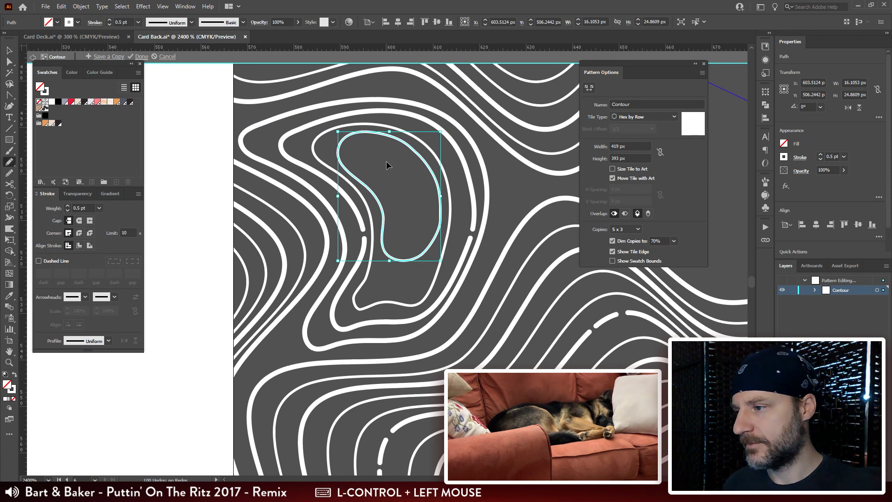
{"action": "key", "text": "ctrl+shift+a"}
{"action": "left_click_drag", "start_coordinate": [402, 152], "coordinate": [389, 145]}
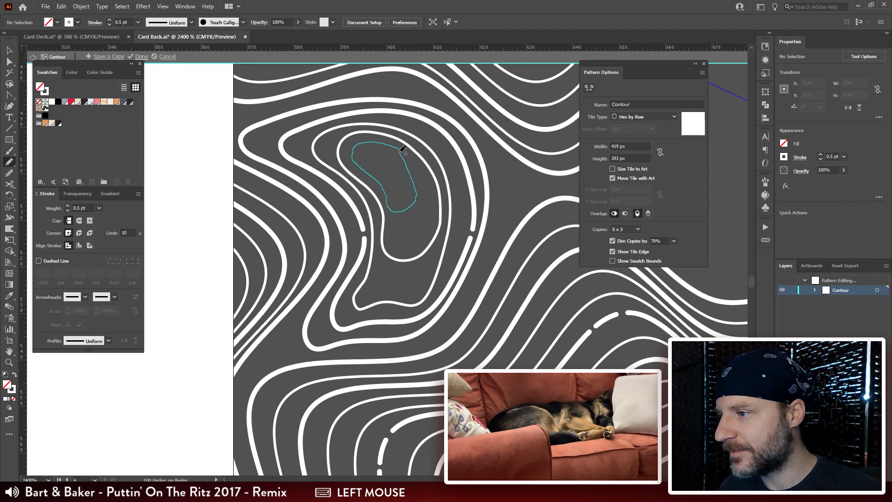
{"action": "left_click_drag", "start_coordinate": [398, 152], "coordinate": [399, 151]}
Step: Move the new bean-shaped contour about 1.2 px right and 1 px down within the kidney contour
{"action": "left_click_drag", "start_coordinate": [390, 191], "coordinate": [394, 166]}
{"action": "key", "text": "a"}
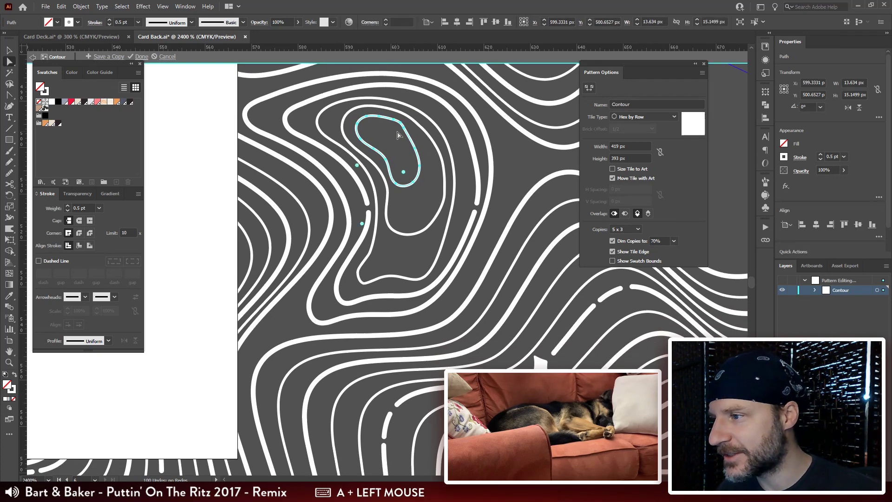
{"action": "left_click_drag", "start_coordinate": [406, 134], "coordinate": [406, 130]}
{"action": "key", "text": "ctrl+plus"}
{"action": "key", "text": "ctrl+plus"}
{"action": "key", "text": "ctrl+plus"}
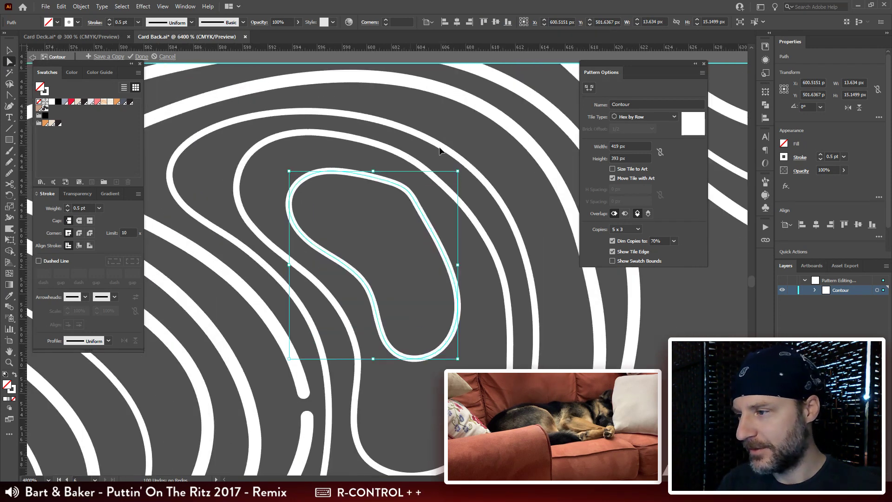
{"action": "left_click_drag", "start_coordinate": [495, 311], "coordinate": [495, 236], "text": "space"}
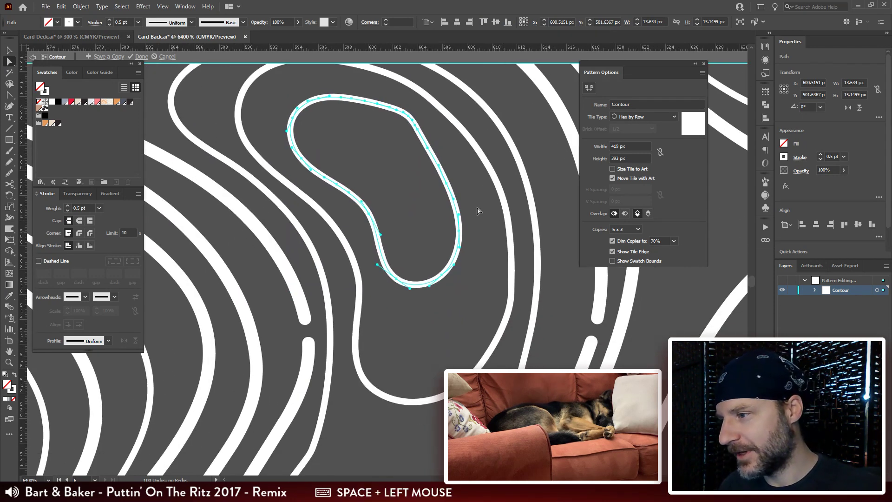
Step: Smooth the upper edge and right shoulder of the bean-shaped contour with the Smooth tool
{"action": "left_click", "coordinate": [9, 172]}
{"action": "left_click_drag", "start_coordinate": [437, 144], "coordinate": [420, 138]}
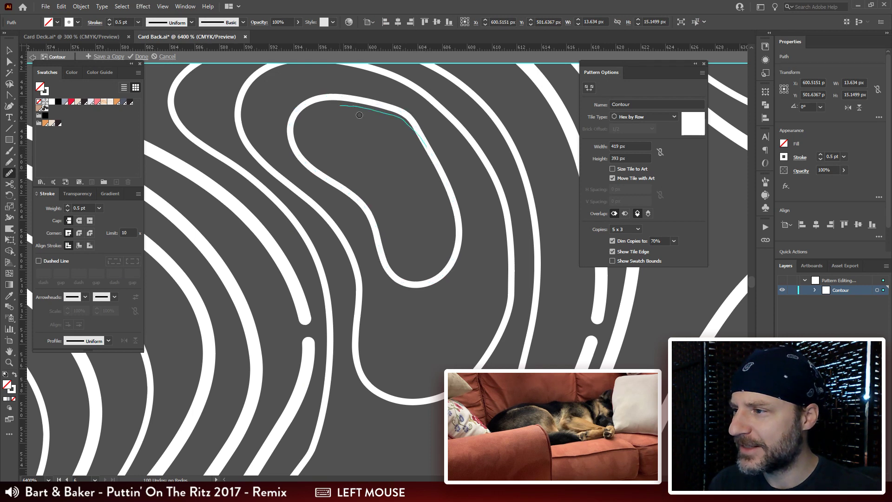
{"action": "left_click_drag", "start_coordinate": [359, 115], "coordinate": [342, 107]}
{"action": "mouse_move", "coordinate": [428, 129]}
{"action": "left_mouse_down"}
{"action": "mouse_move", "coordinate": [377, 111]}
{"action": "mouse_move", "coordinate": [315, 108]}
{"action": "left_mouse_up"}
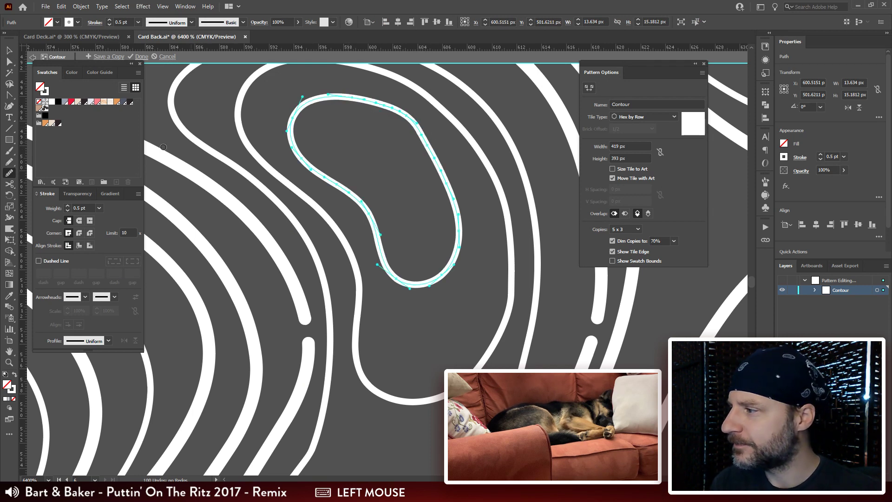
{"action": "mouse_move", "coordinate": [386, 118]}
{"action": "left_mouse_down"}
{"action": "mouse_move", "coordinate": [317, 108]}
{"action": "mouse_move", "coordinate": [347, 191]}
{"action": "mouse_move", "coordinate": [406, 273]}
{"action": "mouse_move", "coordinate": [459, 230]}
{"action": "mouse_move", "coordinate": [420, 147]}
{"action": "mouse_move", "coordinate": [367, 110]}
{"action": "left_mouse_up"}
{"action": "mouse_move", "coordinate": [311, 113]}
{"action": "left_mouse_down"}
{"action": "mouse_move", "coordinate": [332, 97]}
{"action": "mouse_move", "coordinate": [349, 99]}
{"action": "left_mouse_up"}
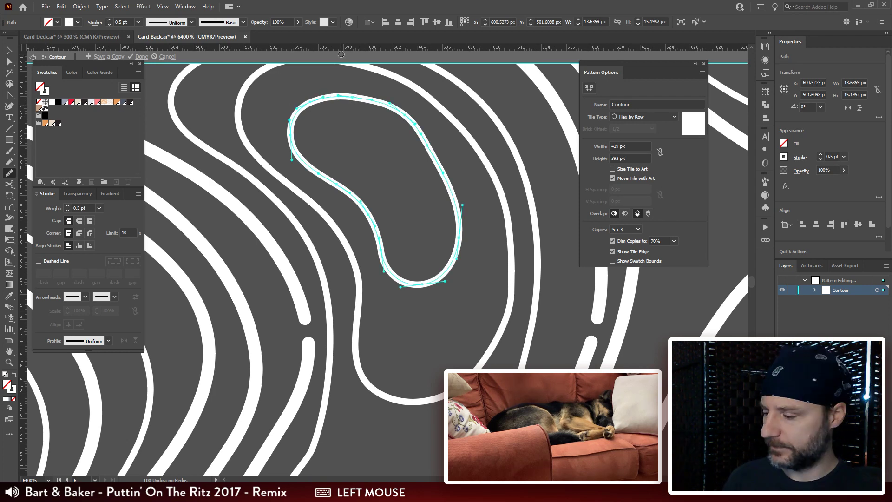
Step: Enlarge the bean-shaped contour to about 15.8 × 17.7 px and deselect it
{"action": "key", "text": "ctrl+minus"}
{"action": "key", "text": "ctrl+minus"}
{"action": "key", "text": "ctrl+minus"}
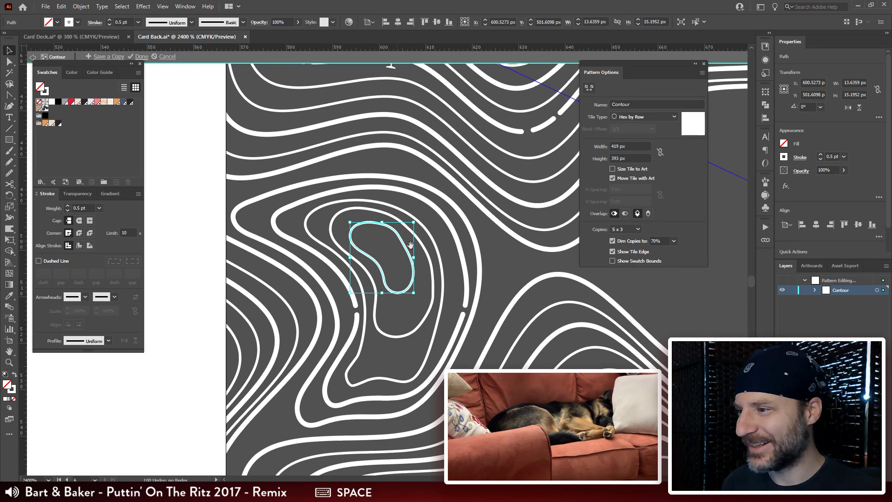
{"action": "left_click_drag", "start_coordinate": [408, 245], "coordinate": [400, 154]}
{"action": "left_click_drag", "start_coordinate": [384, 194], "coordinate": [394, 205]}
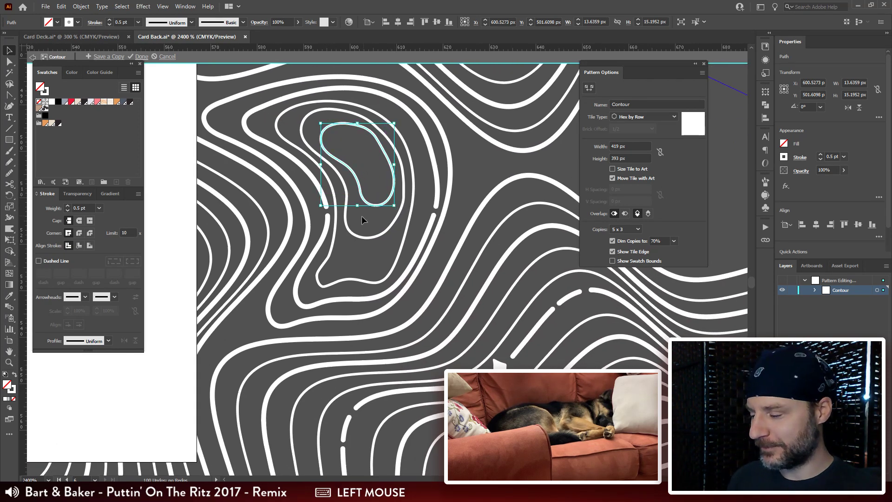
{"action": "key", "text": "ctrl+shift+a"}
Step: Scale the bean-shaped contour down slightly about its centre within the kidney contour
{"action": "key", "text": "ctrl+minus"}
{"action": "key", "text": "ctrl+minus"}
{"action": "key", "text": "ctrl+minus"}
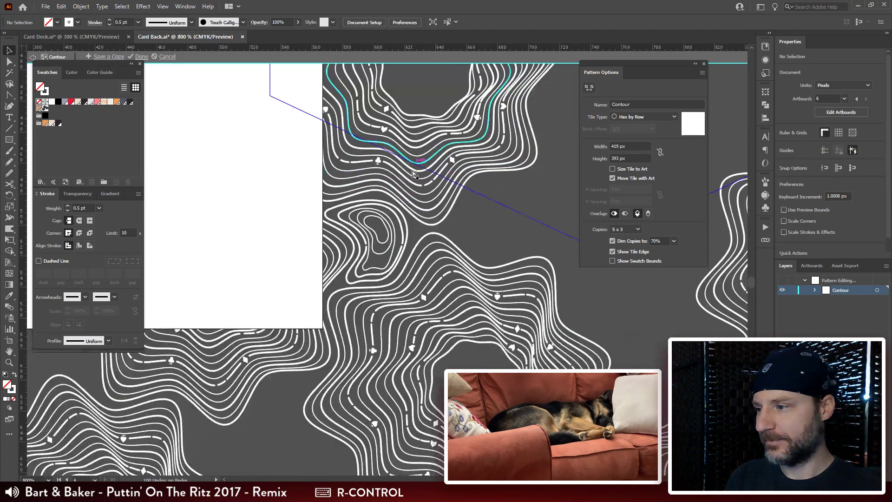
{"action": "key", "text": "ctrl+plus"}
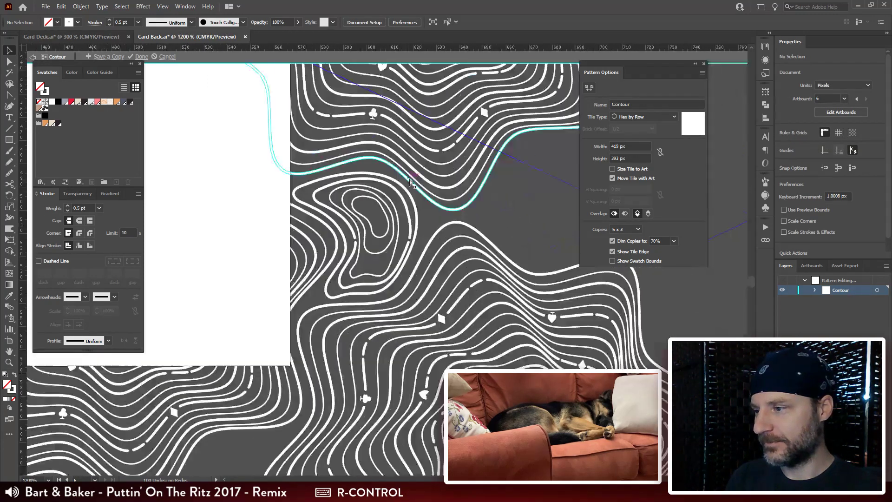
{"action": "key", "text": "ctrl+plus"}
{"action": "left_click_drag", "start_coordinate": [454, 124], "coordinate": [360, 206]}
{"action": "left_click", "coordinate": [276, 296]}
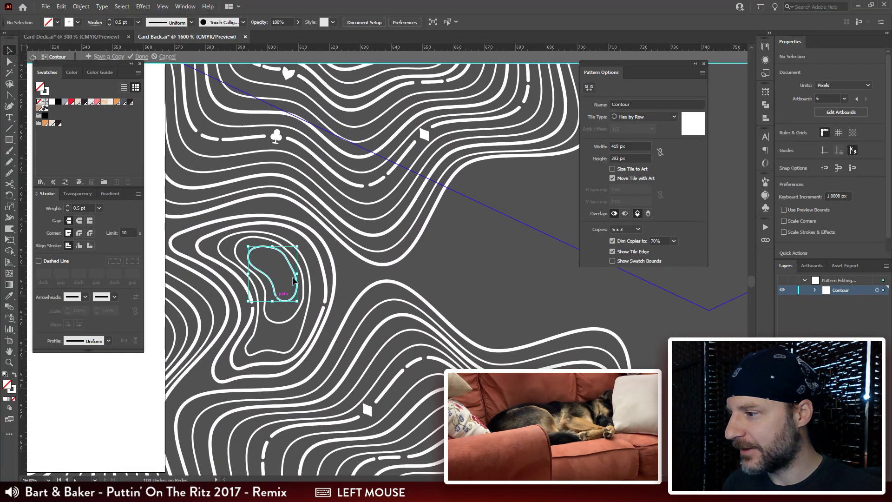
{"action": "left_click_drag", "start_coordinate": [298, 245], "coordinate": [293, 251]}
{"action": "left_click", "coordinate": [475, 257]}
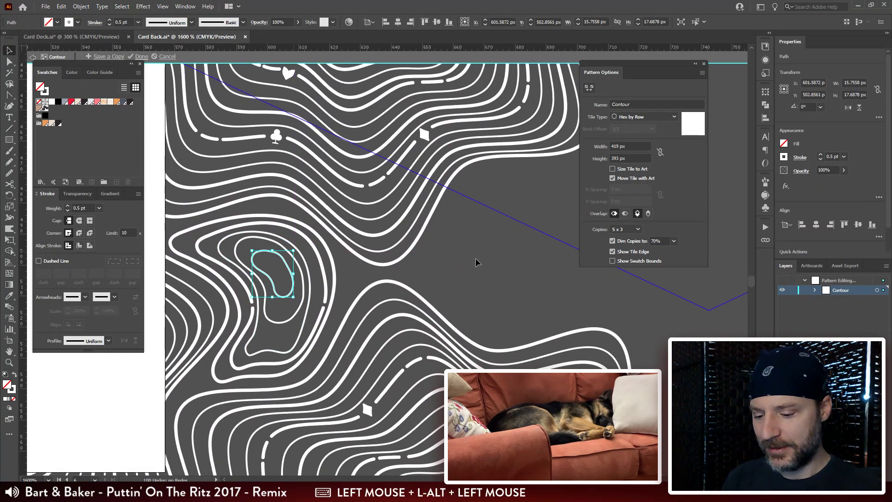
Step: Look over the repeated rosettes across the Contour tile and exit pattern editing
{"action": "key", "text": "ctrl+minus"}
{"action": "key", "text": "ctrl+minus"}
{"action": "key", "text": "ctrl+minus"}
{"action": "left_click_drag", "start_coordinate": [367, 266], "coordinate": [266, 134]}
{"action": "left_click", "coordinate": [455, 307], "text": "ctrl"}
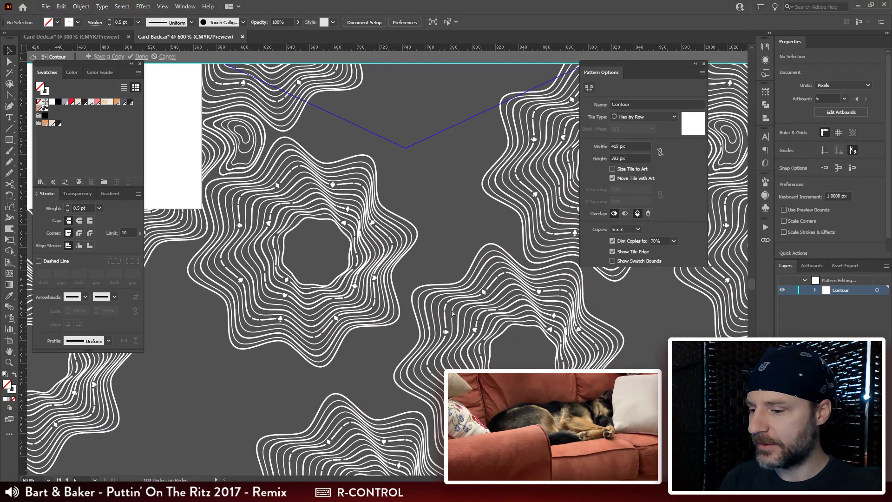
{"action": "key", "text": "ctrl+minus"}
{"action": "key", "text": "ctrl+minus"}
{"action": "left_click_drag", "start_coordinate": [409, 197], "coordinate": [374, 209]}
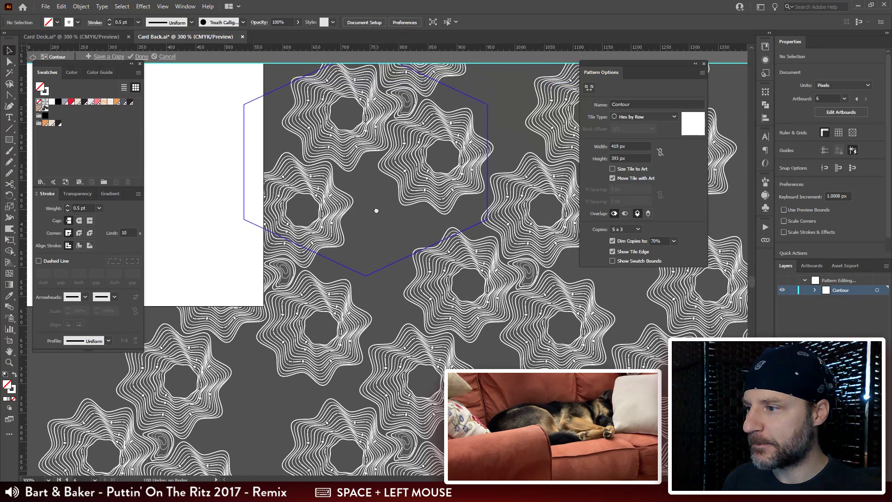
{"action": "double_click", "coordinate": [511, 119]}
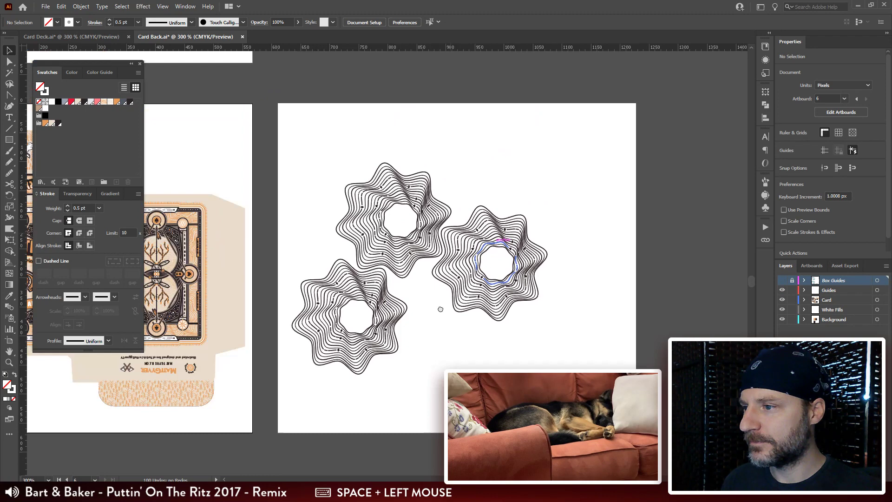
Step: Isolate the upper-right unbroken-line rosette group among the spare rosettes beside the Bits & Pieces artwork
{"action": "left_click_drag", "start_coordinate": [440, 309], "coordinate": [432, 344]}
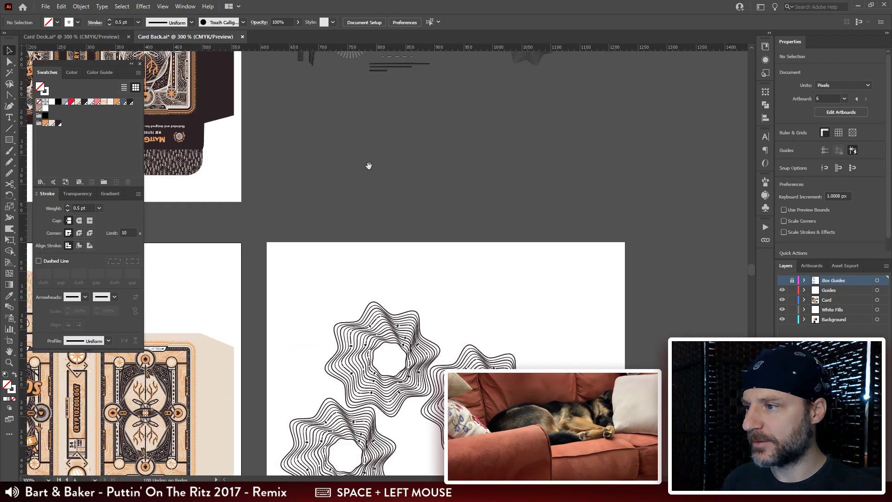
{"action": "mouse_move", "coordinate": [347, 126]}
{"action": "left_mouse_down"}
{"action": "mouse_move", "coordinate": [360, 303]}
{"action": "mouse_move", "coordinate": [382, 289]}
{"action": "left_mouse_up"}
{"action": "left_click_drag", "start_coordinate": [429, 155], "coordinate": [369, 239]}
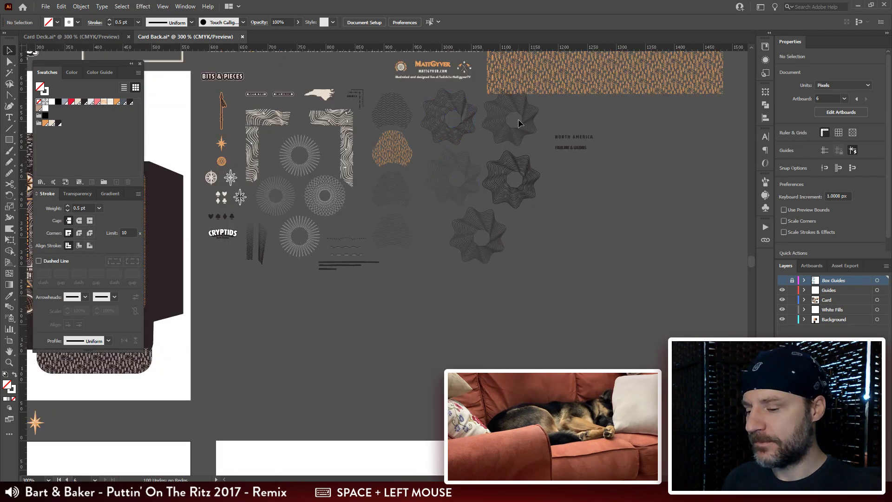
{"action": "key", "text": "ctrl+plus"}
{"action": "key", "text": "ctrl+plus"}
{"action": "key", "text": "ctrl+plus"}
{"action": "left_click_drag", "start_coordinate": [513, 125], "coordinate": [293, 215]}
{"action": "left_click", "coordinate": [498, 165]}
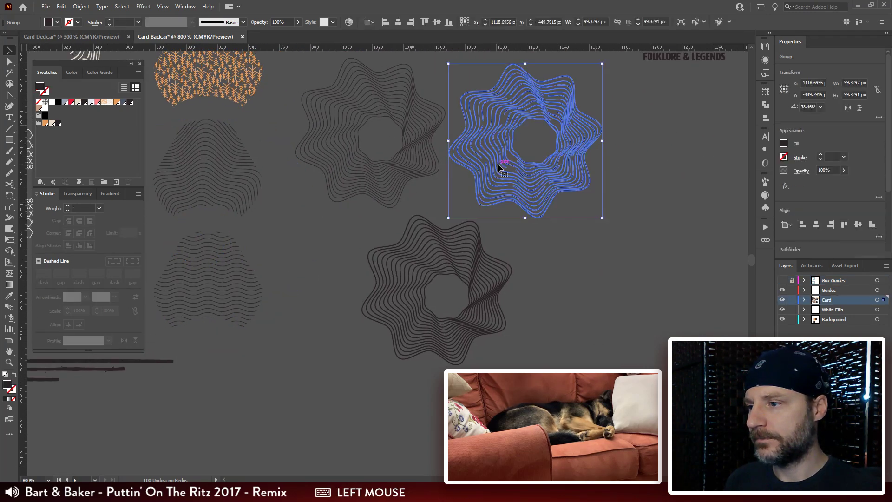
{"action": "double_click", "coordinate": [497, 163]}
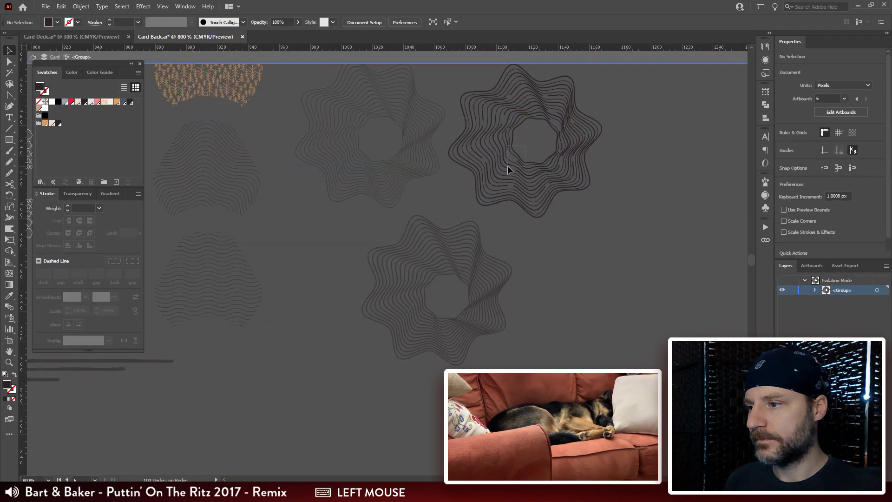
Step: Select the isolated rosette's inner rings, about 54.9 px across, and copy them
{"action": "left_click_drag", "start_coordinate": [508, 166], "coordinate": [526, 175]}
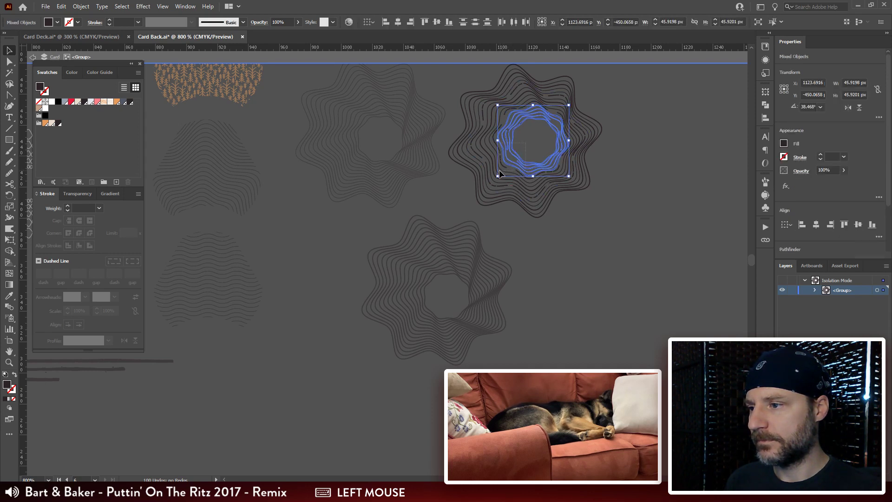
{"action": "mouse_move", "coordinate": [499, 173]}
{"action": "left_mouse_down"}
{"action": "mouse_move", "coordinate": [483, 183]}
{"action": "mouse_move", "coordinate": [491, 183]}
{"action": "left_mouse_up"}
{"action": "key", "text": "ctrl+c"}
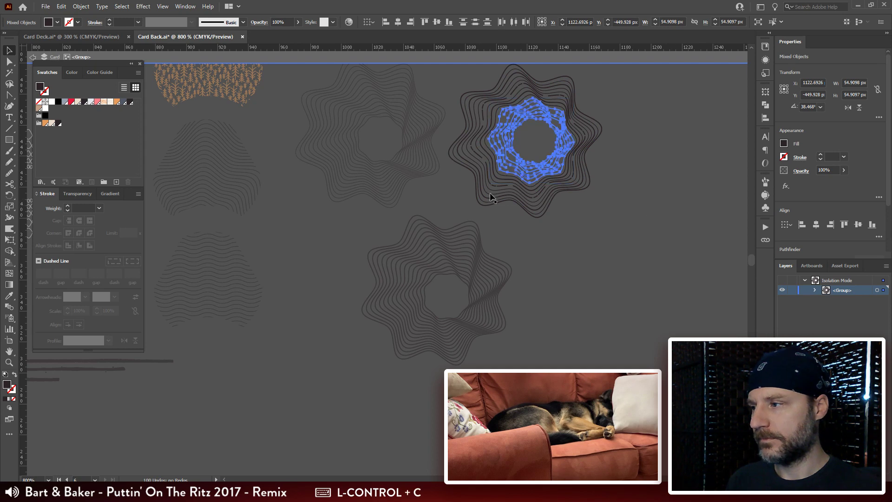
Step: Reopen the Contour pattern for editing and paste the copied rings into the empty gap between the rosettes
{"action": "left_click", "coordinate": [186, 120]}
{"action": "double_click", "coordinate": [45, 109]}
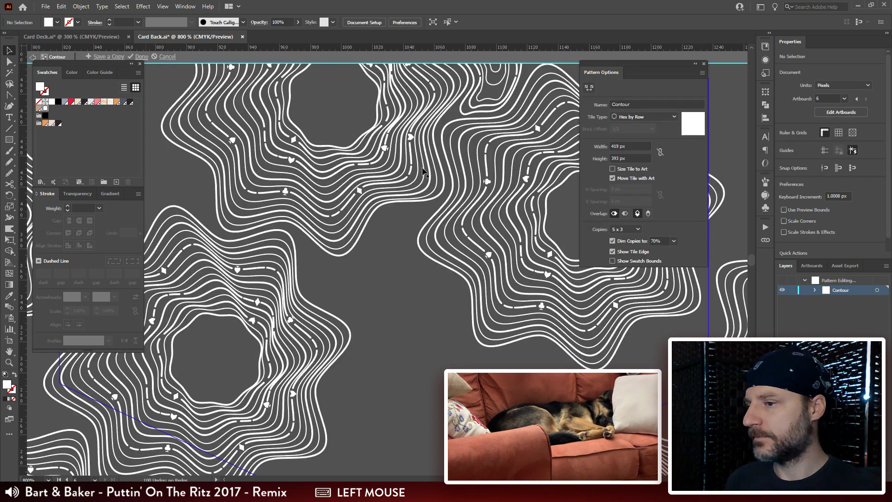
{"action": "left_click_drag", "start_coordinate": [462, 359], "coordinate": [461, 200]}
{"action": "key", "text": "ctrl+v"}
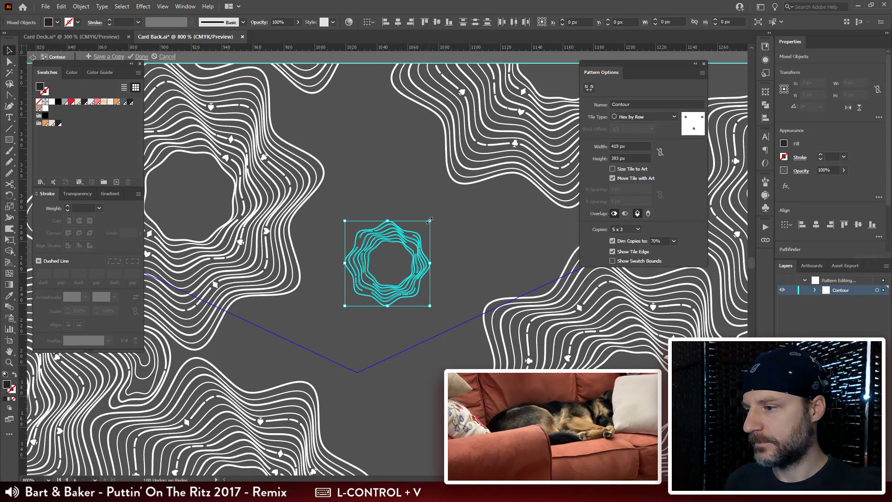
Step: Scale the pasted rings uniformly to about 109.8 px across
{"action": "key", "text": "s"}
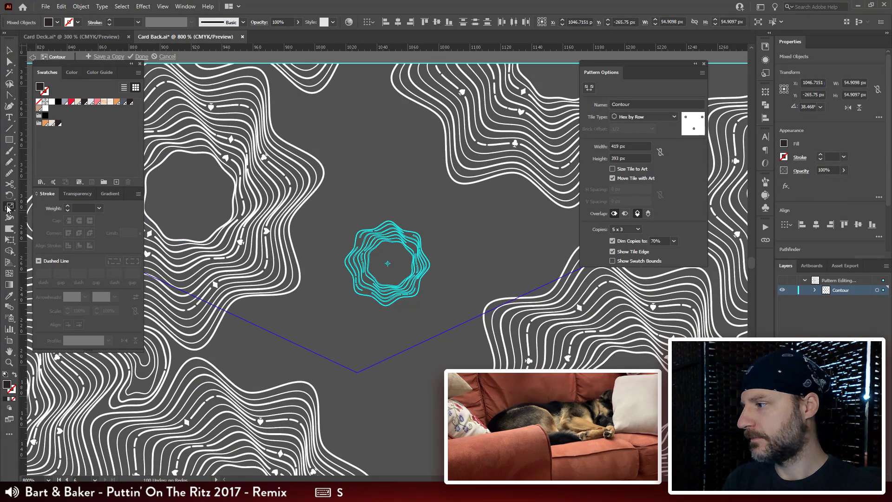
{"action": "double_click", "coordinate": [10, 206]}
{"action": "key", "text": "Return"}
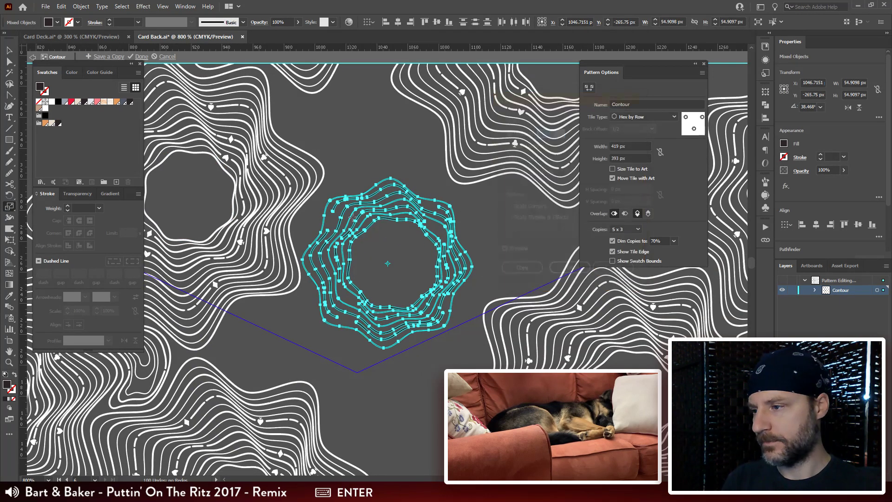
Step: Move the enlarged rings about 66 px down onto the tile's lower vertex and fill them white
{"action": "left_click_drag", "start_coordinate": [353, 224], "coordinate": [411, 215]}
{"action": "key", "text": "v"}
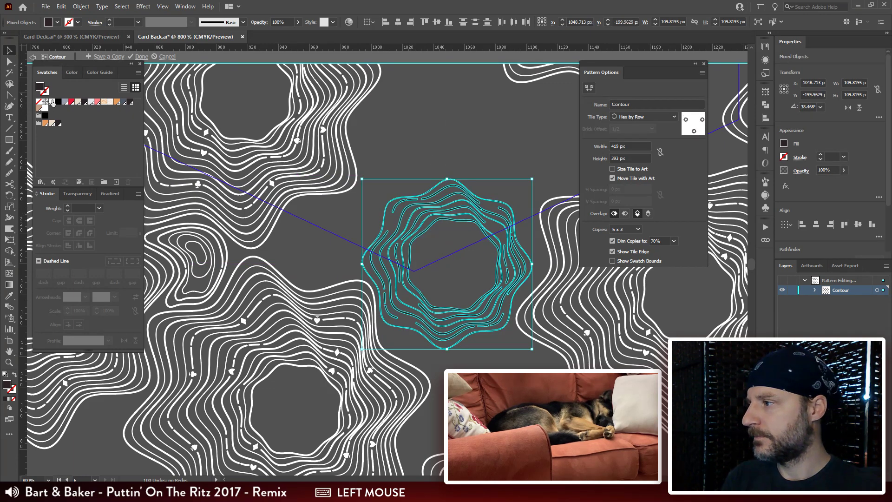
{"action": "key", "text": "ctrl+minus"}
{"action": "key", "text": "ctrl+minus"}
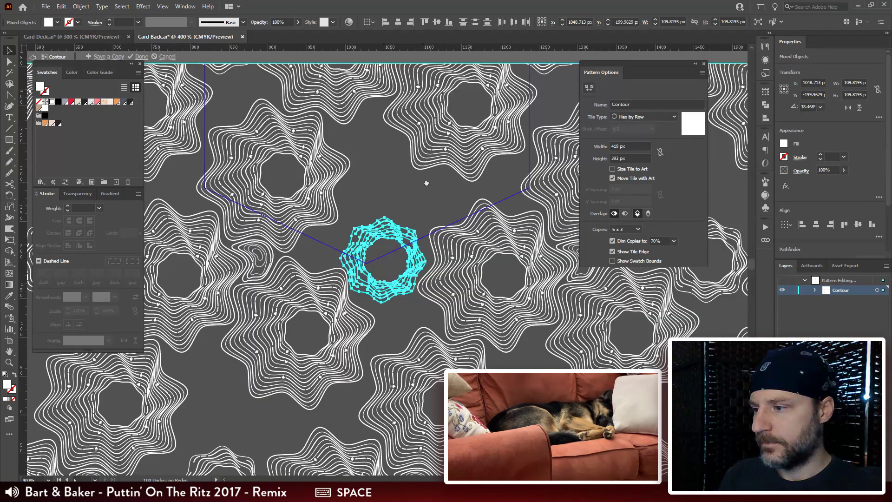
{"action": "left_click_drag", "start_coordinate": [425, 196], "coordinate": [365, 255]}
{"action": "left_click", "coordinate": [430, 202]}
Step: Rescale the pasted inner rings individually so they spread out with wider gaps around a smaller central opening
{"action": "key", "text": "ctrl+plus"}
{"action": "key", "text": "ctrl+plus"}
{"action": "key", "text": "ctrl+plus"}
{"action": "left_click", "coordinate": [449, 161]}
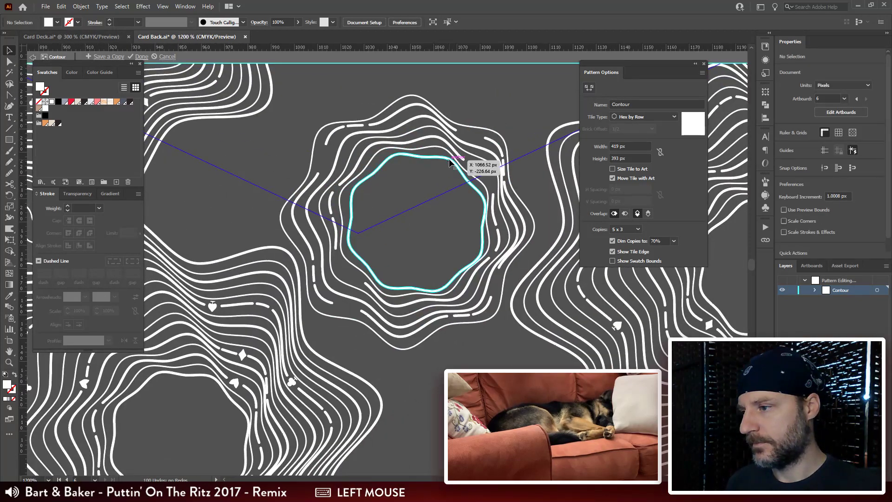
{"action": "left_click_drag", "start_coordinate": [486, 153], "coordinate": [502, 136]}
{"action": "left_click", "coordinate": [488, 188], "text": "shift"}
{"action": "left_click", "coordinate": [487, 148], "text": "shift"}
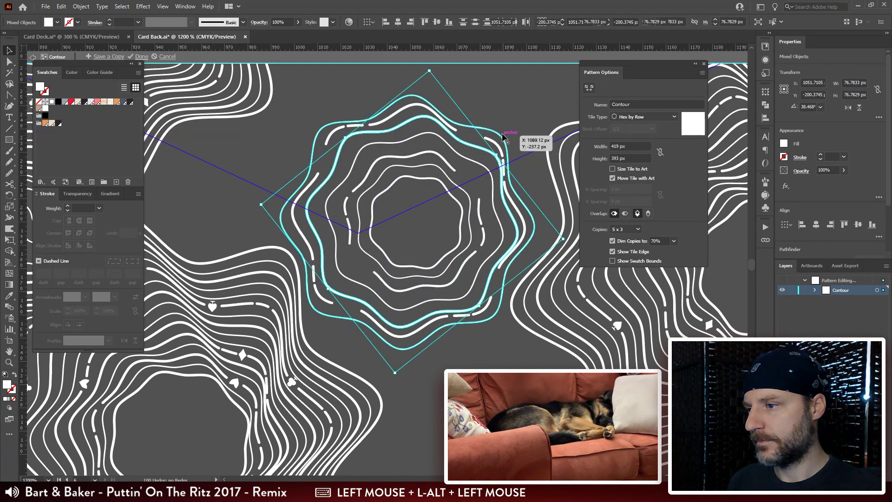
Step: Enlarge the outermost ring slightly toward the upper right and the dashed ring inside it to about 103 px across
{"action": "left_click", "coordinate": [528, 157]}
{"action": "left_click", "coordinate": [473, 125]}
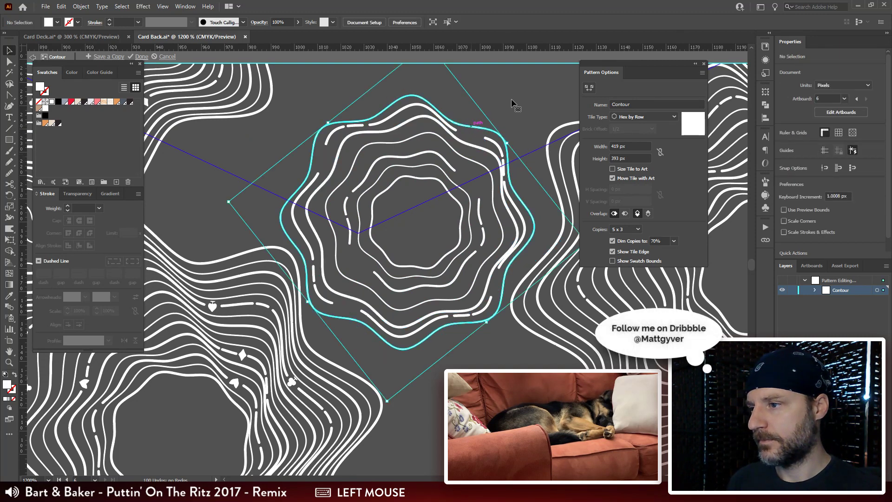
{"action": "left_click_drag", "start_coordinate": [509, 144], "coordinate": [519, 136]}
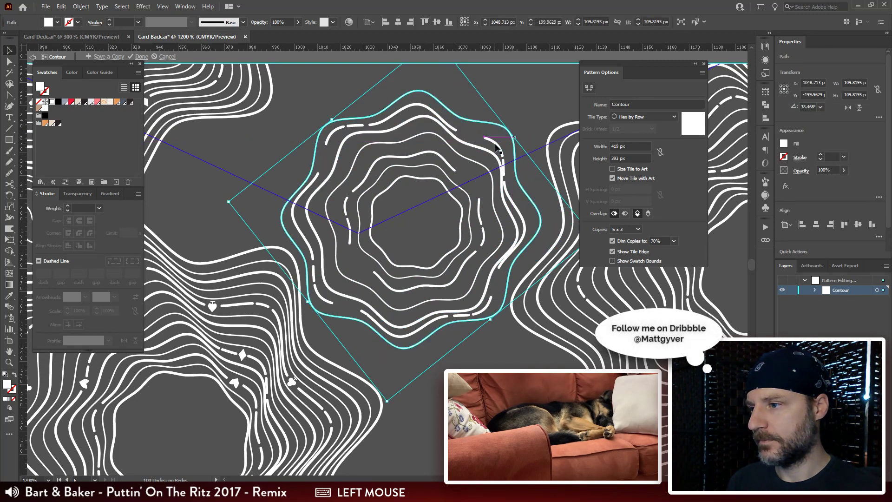
{"action": "left_click", "coordinate": [499, 144]}
{"action": "left_click_drag", "start_coordinate": [525, 104], "coordinate": [531, 98]}
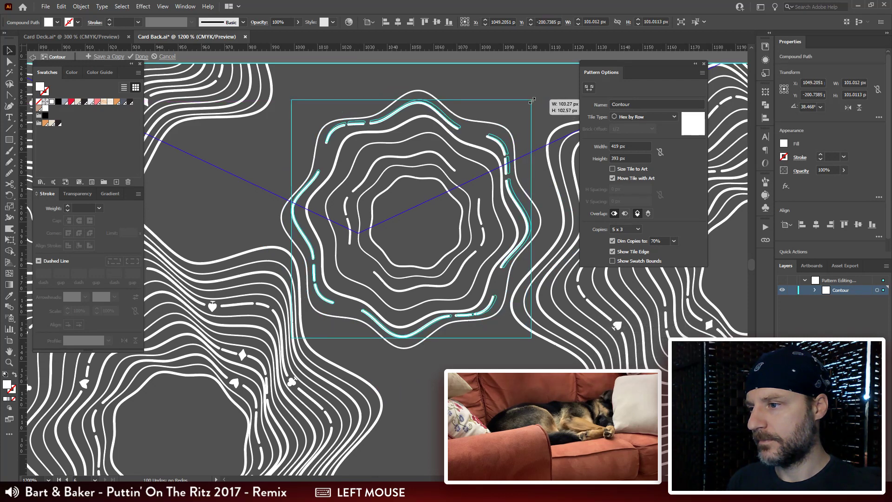
{"action": "left_click", "coordinate": [424, 231]}
Step: Draw a closed rounded contour about 47.3 × 46.2 px inside the lower-left rosette's central opening with the Pencil tool
{"action": "left_click_drag", "start_coordinate": [398, 229], "coordinate": [409, 228]}
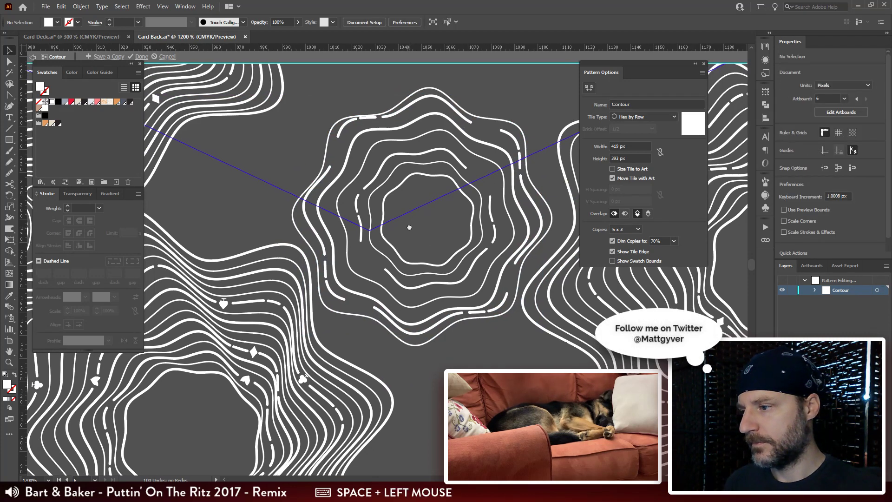
{"action": "left_click_drag", "start_coordinate": [374, 279], "coordinate": [383, 190]}
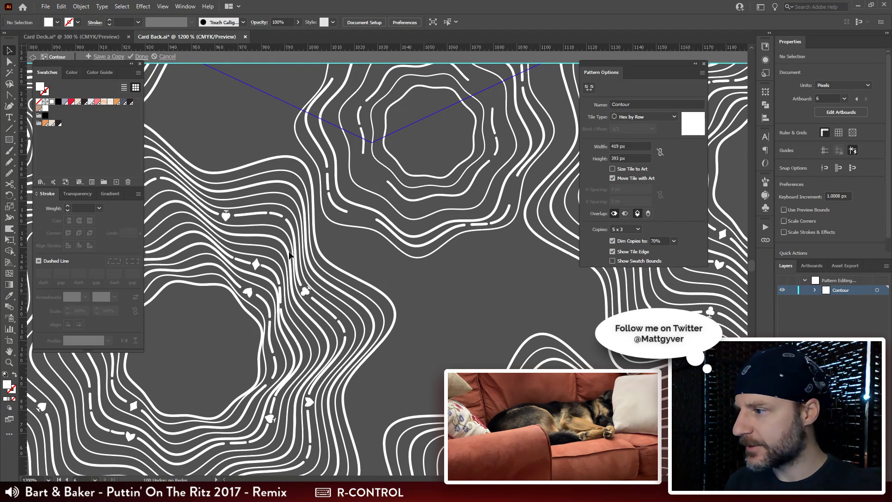
{"action": "left_click_drag", "start_coordinate": [250, 307], "coordinate": [403, 188]}
{"action": "left_click_drag", "start_coordinate": [353, 231], "coordinate": [371, 210]}
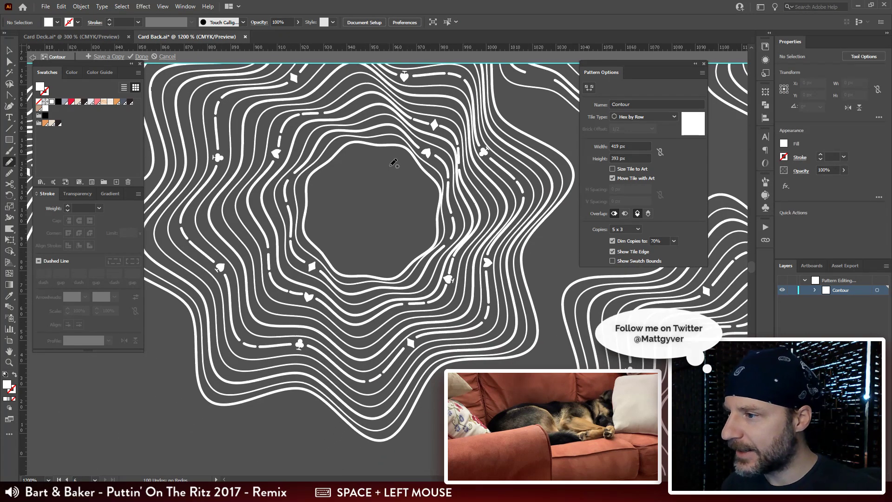
{"action": "mouse_move", "coordinate": [386, 155]}
{"action": "left_mouse_down"}
{"action": "mouse_move", "coordinate": [360, 159]}
{"action": "mouse_move", "coordinate": [318, 200]}
{"action": "left_mouse_up"}
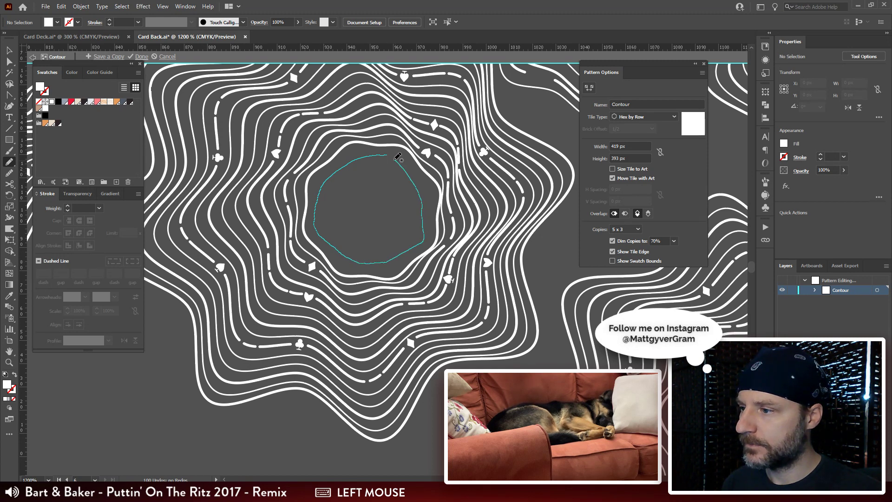
{"action": "left_click_drag", "start_coordinate": [389, 154], "coordinate": [386, 155]}
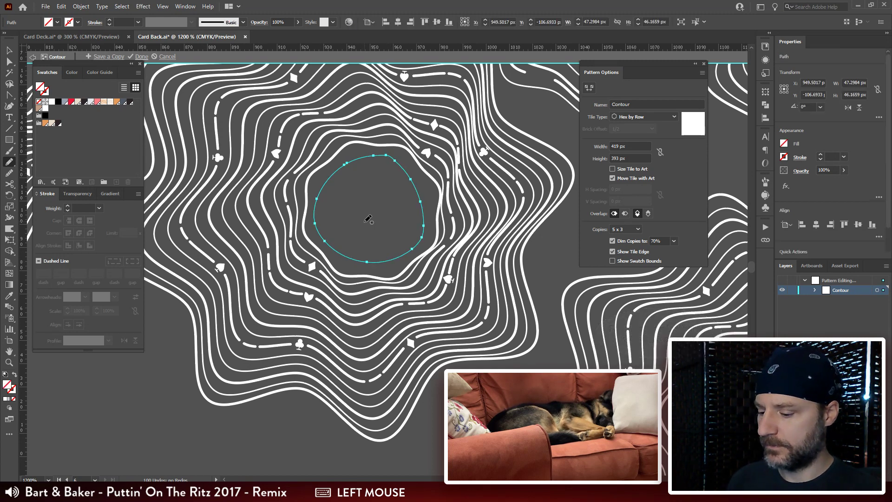
Step: Copy the surrounding rings' white 1 pt dashed stroke onto the new rounded contour with the Eyedropper
{"action": "key", "text": "ctrl+minus"}
{"action": "key", "text": "ctrl+minus"}
{"action": "left_click_drag", "start_coordinate": [397, 122], "coordinate": [355, 267]}
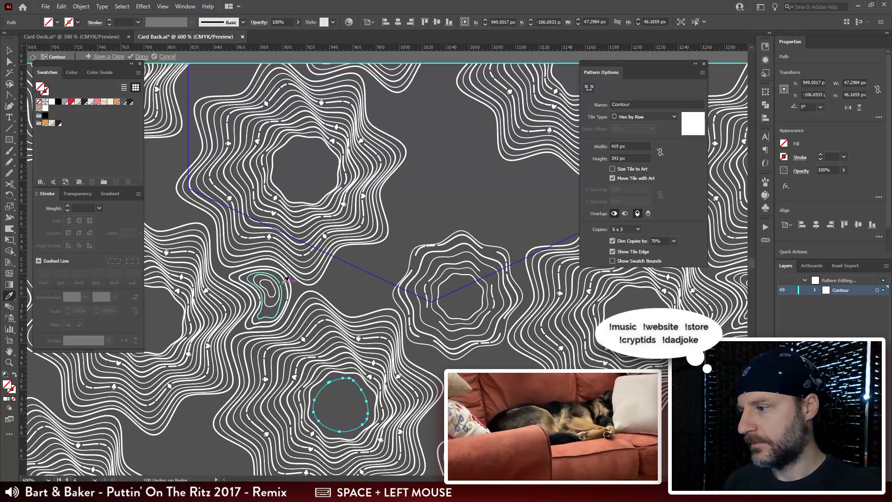
{"action": "left_click_drag", "start_coordinate": [427, 257], "coordinate": [437, 200]}
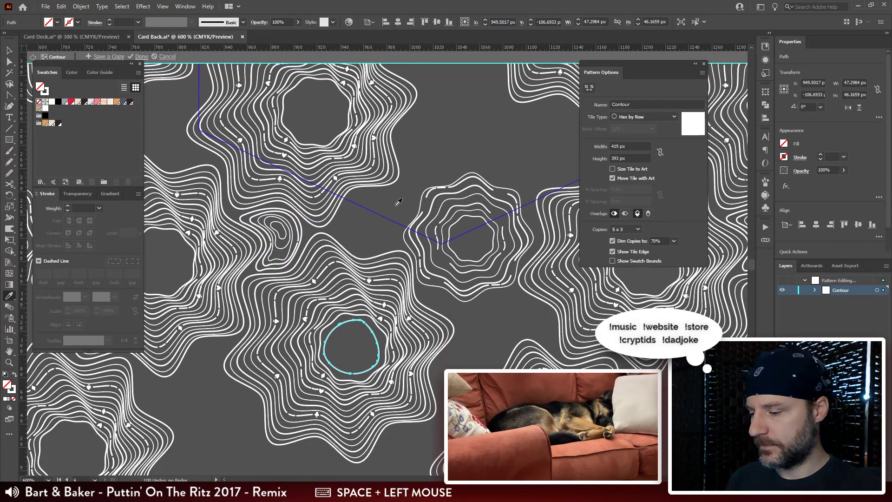
Step: Move the rounded contour into the central opening of the rosette just inside the tile's lower-left edge
{"action": "key", "text": "v"}
{"action": "left_click", "coordinate": [407, 215]}
{"action": "left_click_drag", "start_coordinate": [376, 340], "coordinate": [345, 99]}
Step: Draw four nested contours from about 33 × 38 px down to 4.7 × 4.4 px inside it, plus an oval about 7.6 × 12.2 px beside them
{"action": "key", "text": "ctrl+plus"}
{"action": "key", "text": "ctrl+plus"}
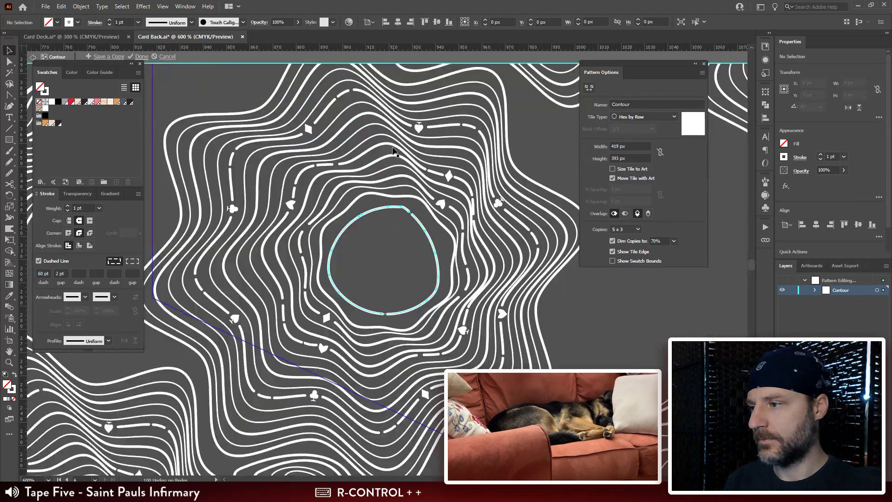
{"action": "left_click_drag", "start_coordinate": [464, 235], "coordinate": [462, 180]}
{"action": "key", "text": "n"}
{"action": "mouse_move", "coordinate": [396, 158]}
{"action": "left_mouse_down"}
{"action": "mouse_move", "coordinate": [394, 138]}
{"action": "mouse_move", "coordinate": [364, 142]}
{"action": "left_mouse_up"}
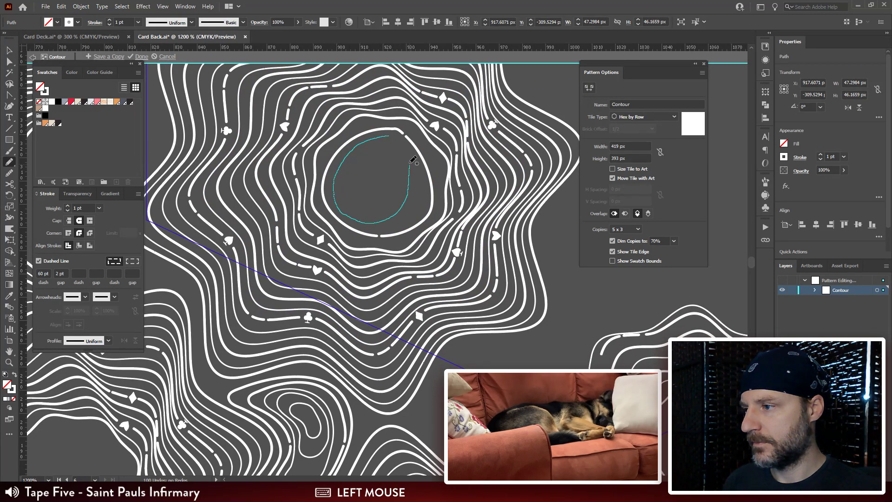
{"action": "left_click_drag", "start_coordinate": [394, 135], "coordinate": [351, 174]}
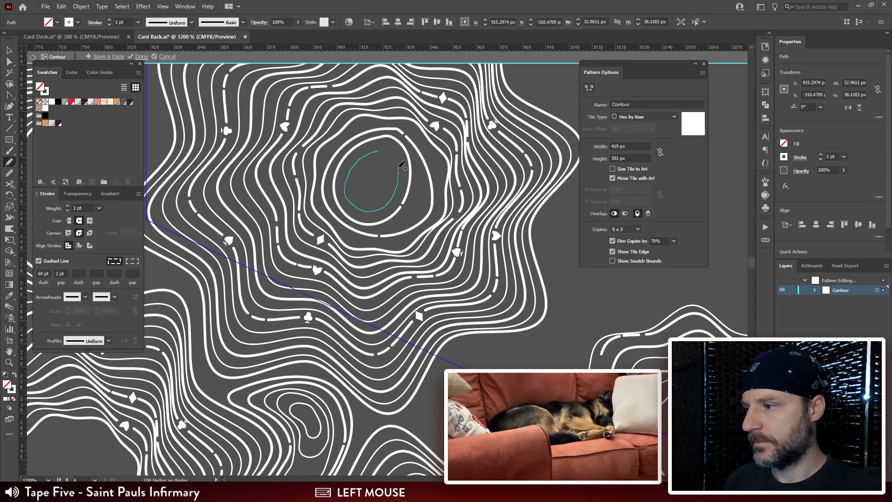
{"action": "left_click_drag", "start_coordinate": [386, 150], "coordinate": [354, 189]}
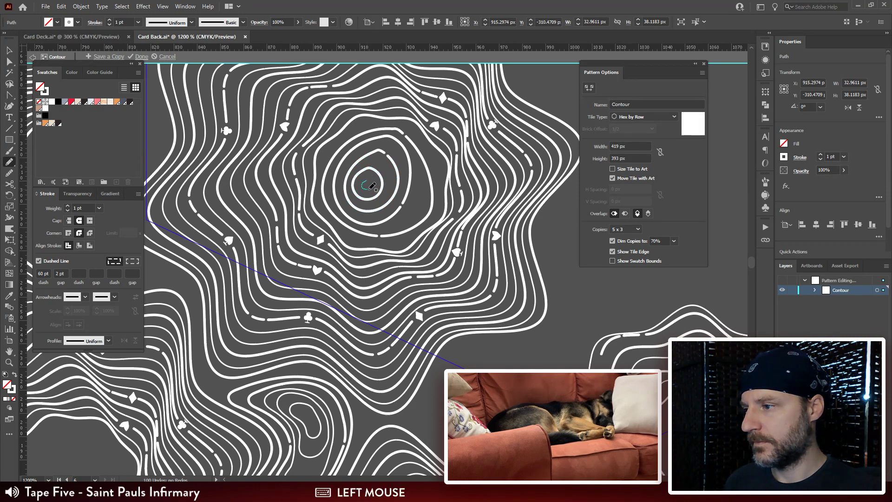
{"action": "left_click_drag", "start_coordinate": [449, 237], "coordinate": [419, 205]}
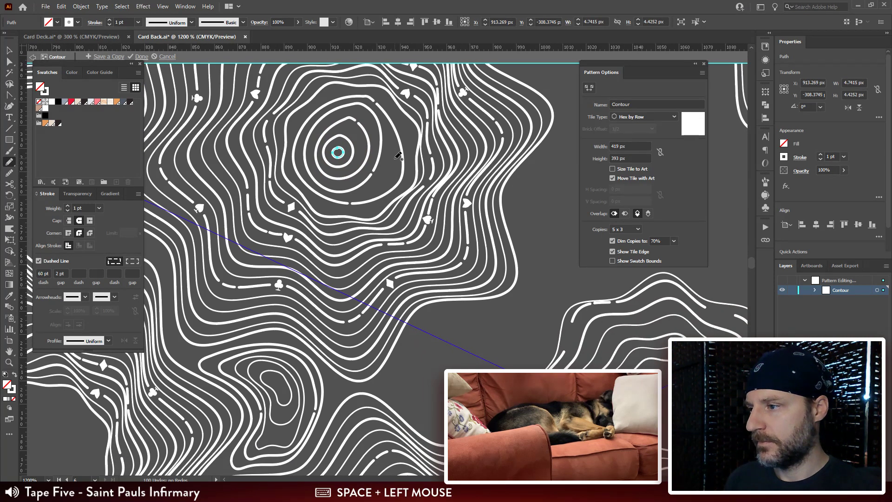
{"action": "left_click_drag", "start_coordinate": [394, 160], "coordinate": [392, 180]}
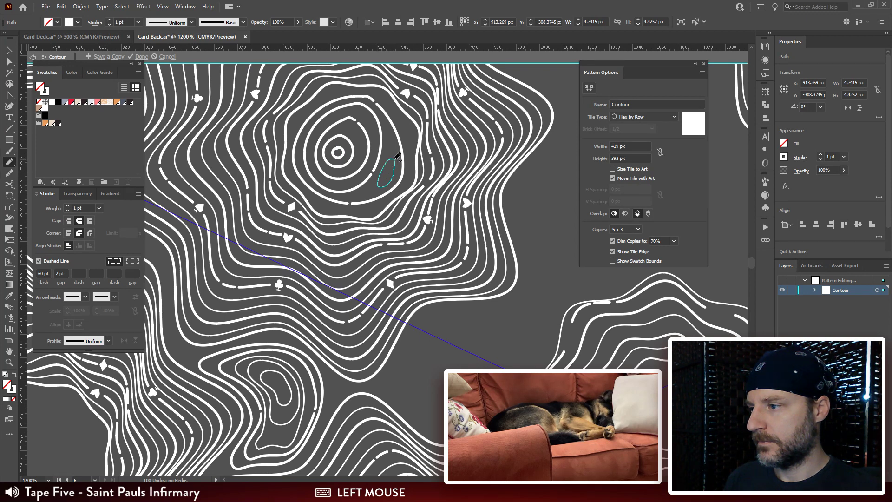
Step: Set the small oval and the two contours around the innermost ring to a solid 0.5 pt stroke without dashes
{"action": "key", "text": "v"}
{"action": "left_click", "coordinate": [370, 135], "text": "shift"}
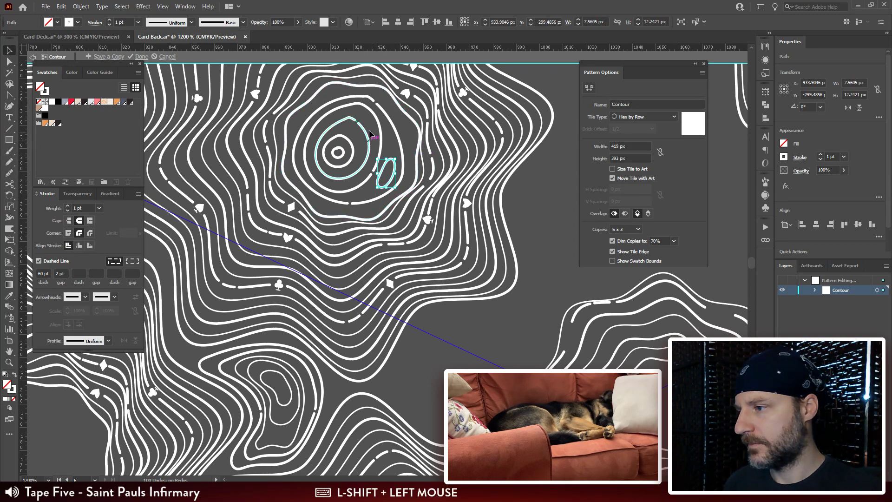
{"action": "left_click", "coordinate": [83, 208]}
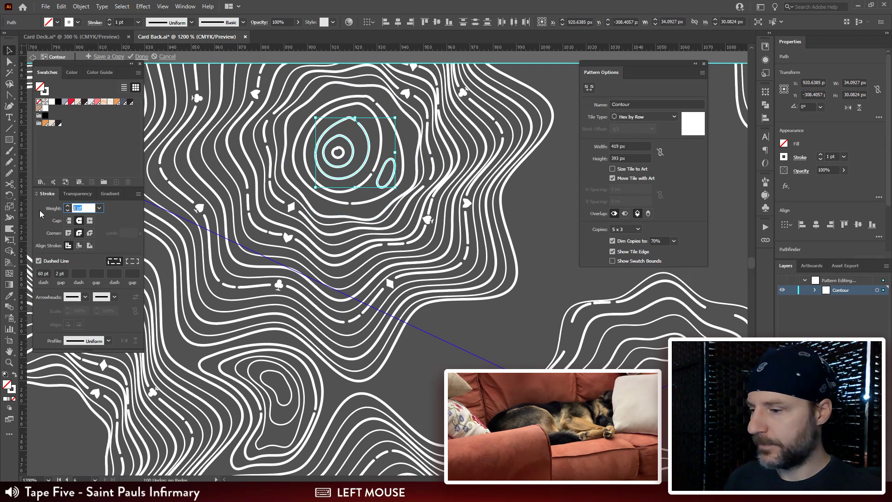
{"action": "type", "text": "0.5"}
{"action": "key", "text": "Return"}
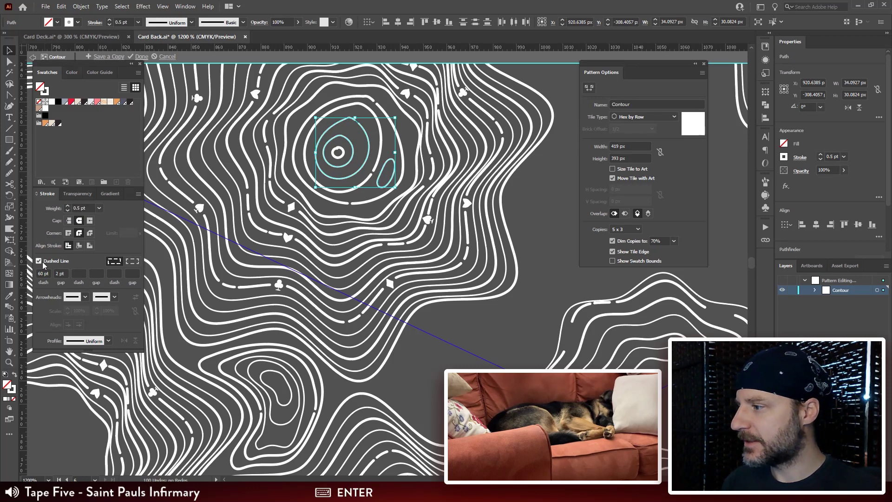
{"action": "left_click", "coordinate": [40, 261]}
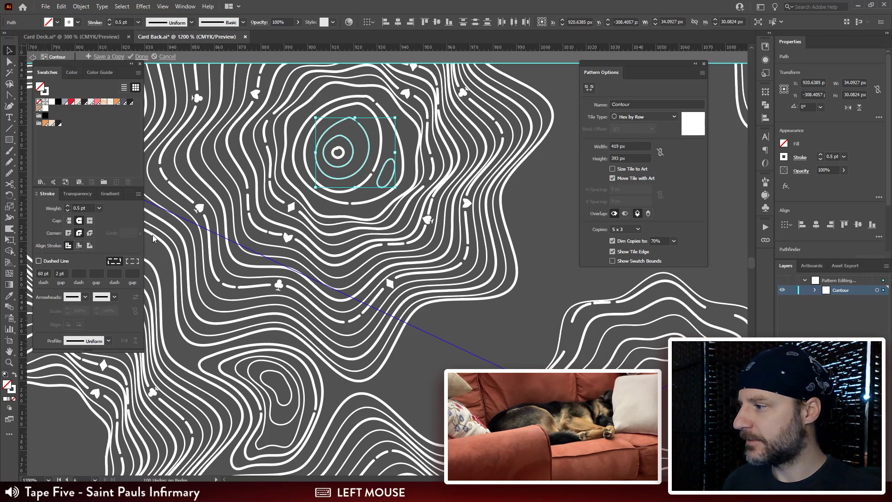
Step: Enlarge the rounded contour enclosing the new nested lines slightly toward the upper right
{"action": "left_click", "coordinate": [399, 135]}
{"action": "left_click_drag", "start_coordinate": [403, 94], "coordinate": [410, 92]}
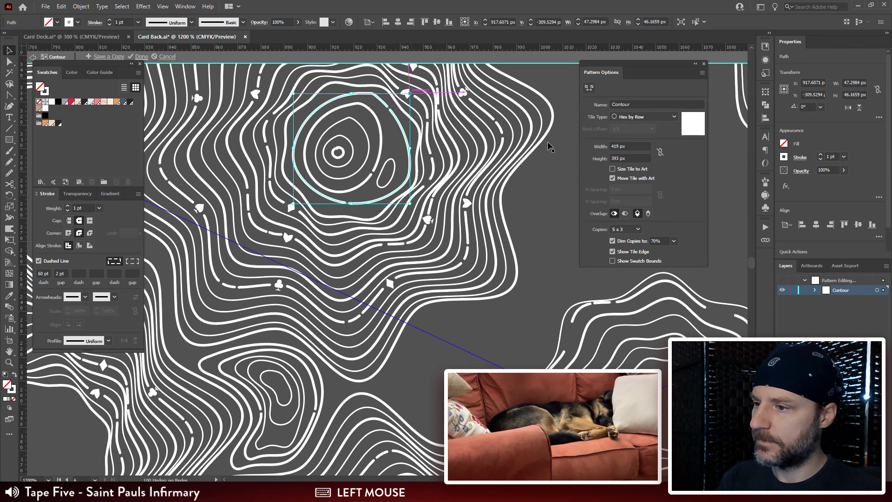
{"action": "left_click", "coordinate": [526, 195]}
Step: Check the filled rosette across the repeating pattern and switch to the Card Deck.ai document
{"action": "left_click_drag", "start_coordinate": [406, 137], "coordinate": [385, 132]}
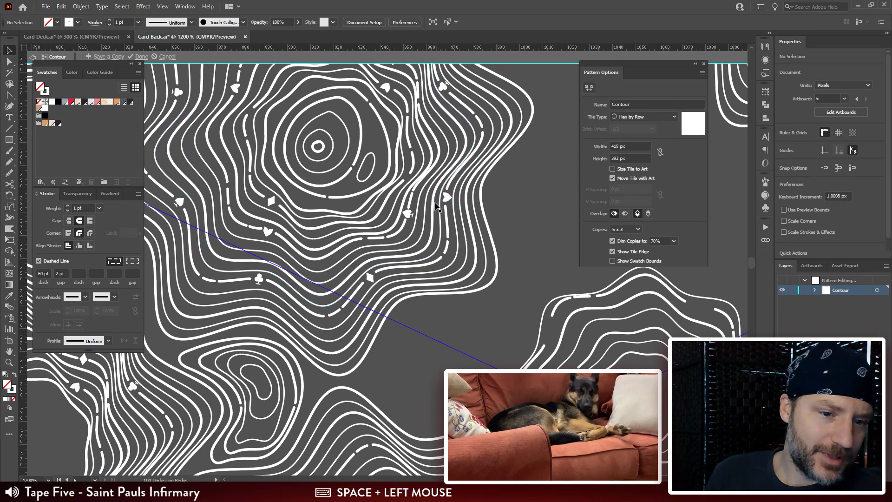
{"action": "key", "text": "ctrl+minus"}
{"action": "key", "text": "ctrl+minus"}
{"action": "key", "text": "ctrl+minus"}
{"action": "key", "text": "ctrl+minus"}
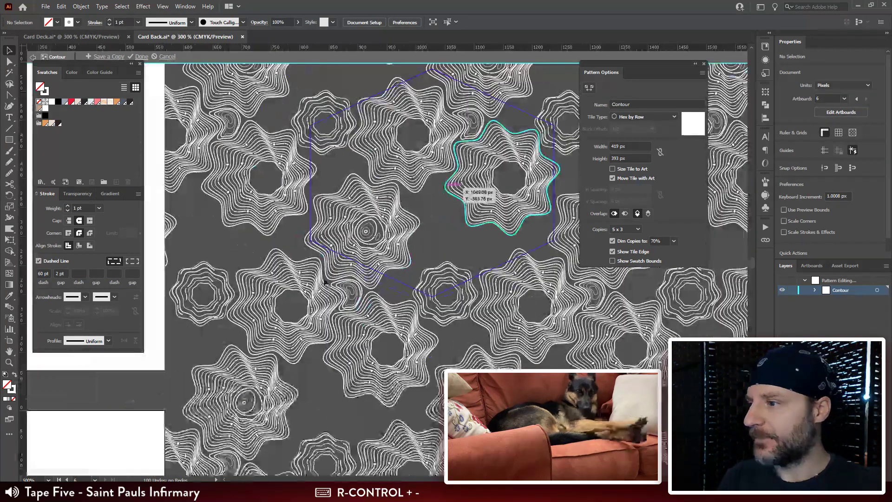
{"action": "left_click_drag", "start_coordinate": [239, 244], "coordinate": [273, 233]}
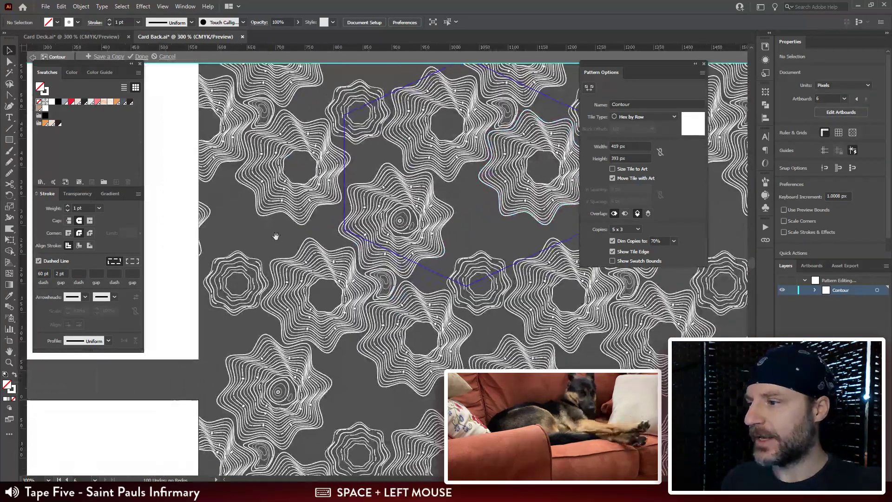
{"action": "left_click", "coordinate": [108, 39]}
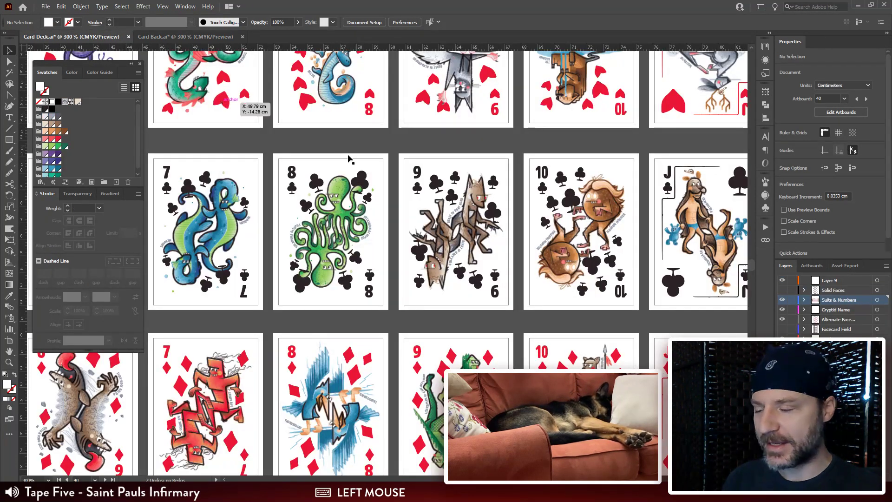
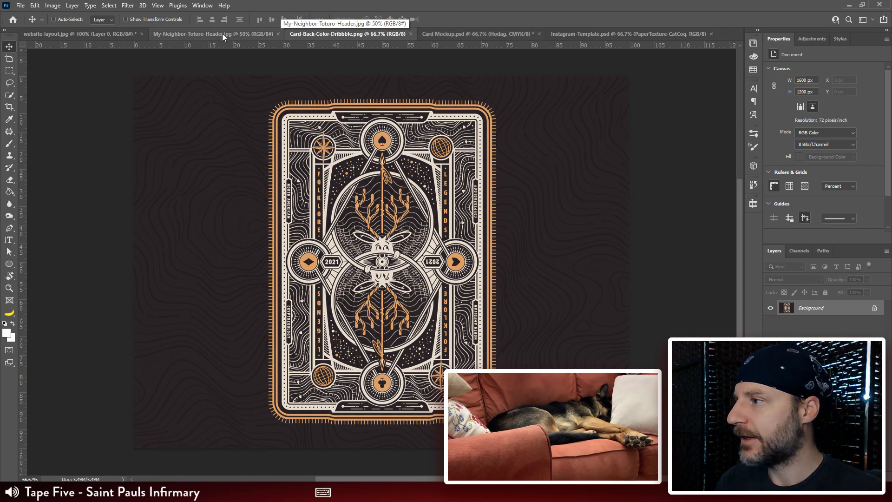
Step: Review the website-layout.jpg sketch from the deck title section down to the forest skull band, and reopen the Card-Back-Color-Dribbble.png artwork
{"action": "left_click", "coordinate": [67, 33]}
{"action": "key", "text": "space"}
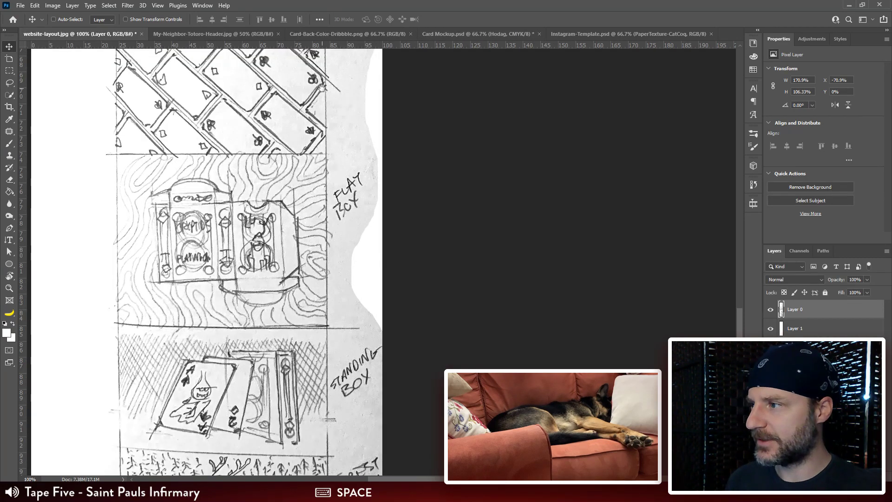
{"action": "left_click_drag", "start_coordinate": [325, 120], "coordinate": [367, 381]}
{"action": "mouse_move", "coordinate": [377, 65]}
{"action": "left_mouse_down"}
{"action": "mouse_move", "coordinate": [327, 230]}
{"action": "mouse_move", "coordinate": [332, 268]}
{"action": "left_mouse_up"}
{"action": "mouse_move", "coordinate": [330, 120]}
{"action": "left_mouse_down"}
{"action": "mouse_move", "coordinate": [335, 318]}
{"action": "mouse_move", "coordinate": [307, 288]}
{"action": "mouse_move", "coordinate": [309, 311]}
{"action": "left_mouse_up"}
{"action": "left_click_drag", "start_coordinate": [311, 165], "coordinate": [297, 366]}
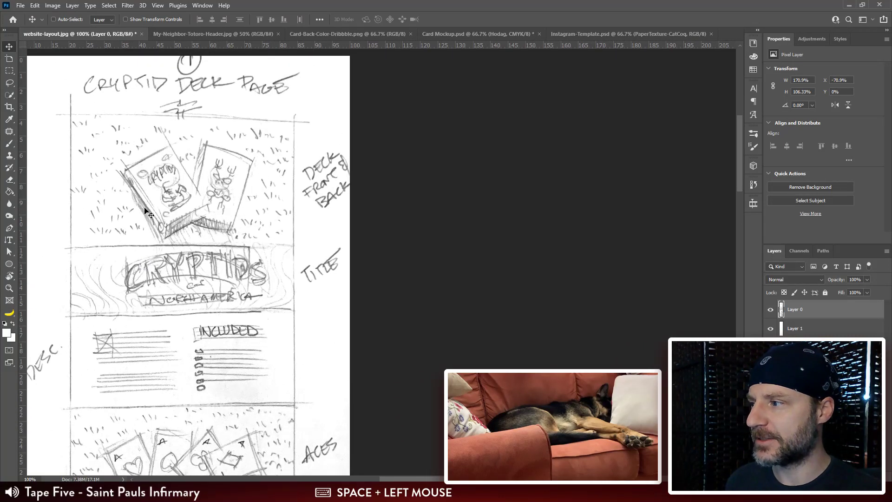
{"action": "left_click_drag", "start_coordinate": [215, 278], "coordinate": [264, 160]}
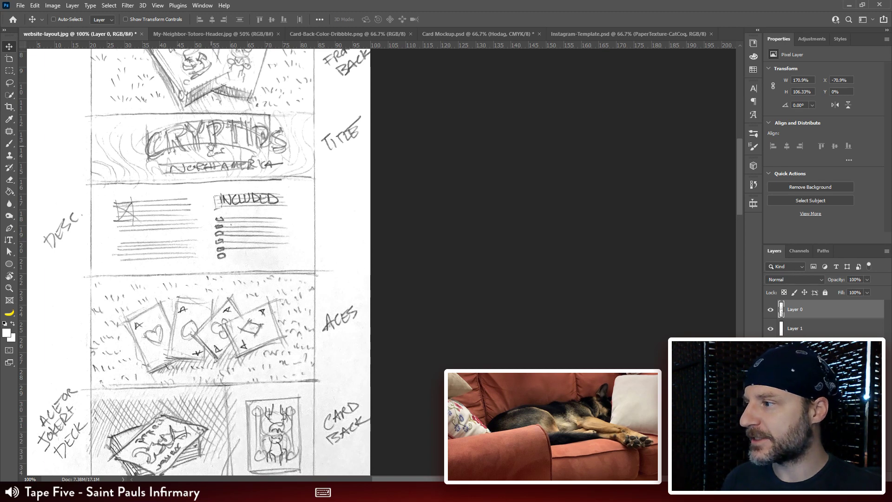
{"action": "key", "text": "space"}
{"action": "left_click_drag", "start_coordinate": [255, 402], "coordinate": [267, 175]}
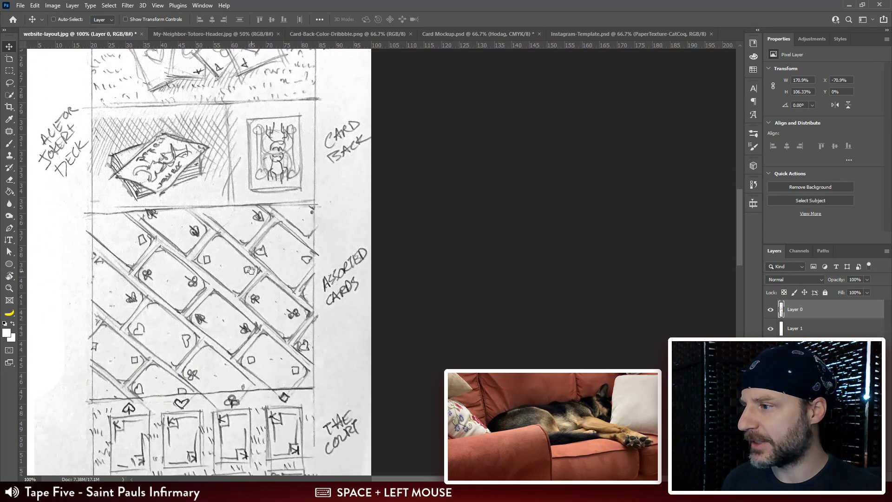
{"action": "left_click_drag", "start_coordinate": [250, 271], "coordinate": [251, 163]}
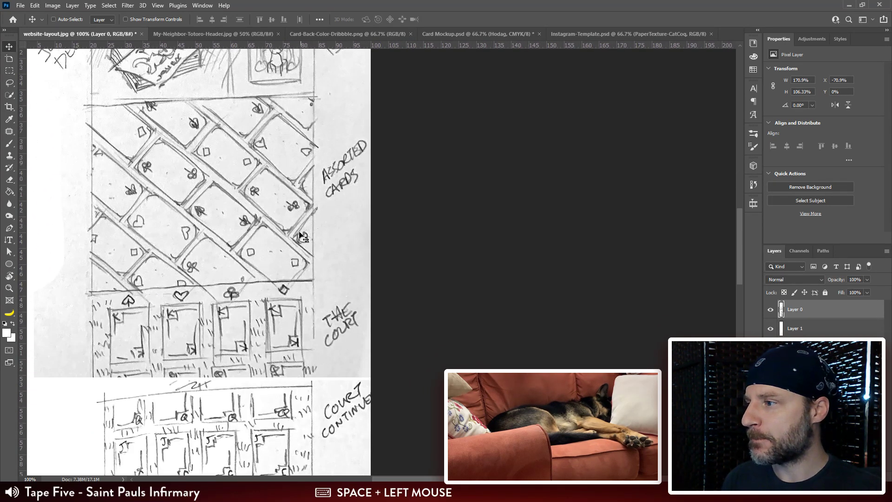
{"action": "left_click_drag", "start_coordinate": [285, 322], "coordinate": [295, 134]}
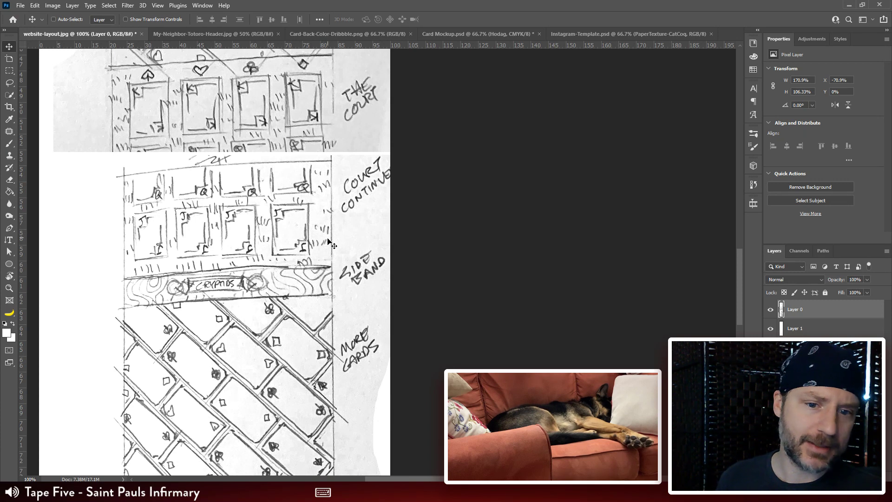
{"action": "mouse_move", "coordinate": [322, 421]}
{"action": "left_mouse_down"}
{"action": "mouse_move", "coordinate": [300, 332]}
{"action": "mouse_move", "coordinate": [306, 264]}
{"action": "mouse_move", "coordinate": [228, 152]}
{"action": "left_mouse_up"}
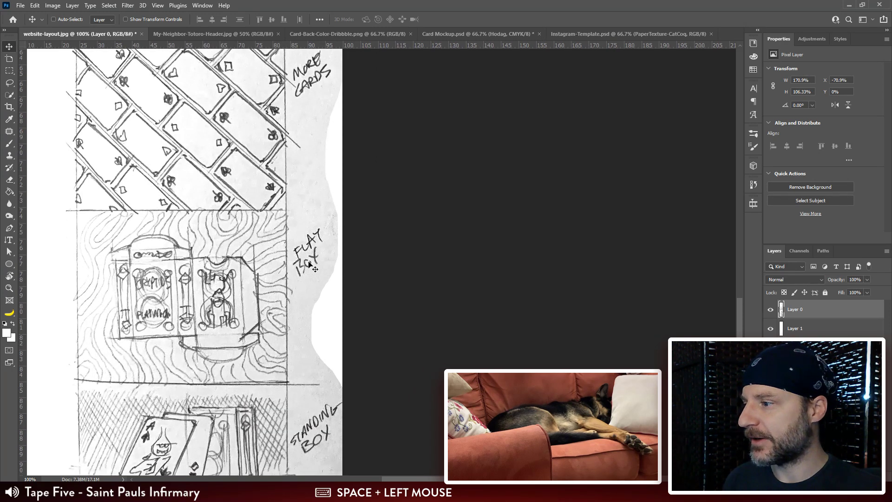
{"action": "left_click_drag", "start_coordinate": [310, 266], "coordinate": [299, 145]}
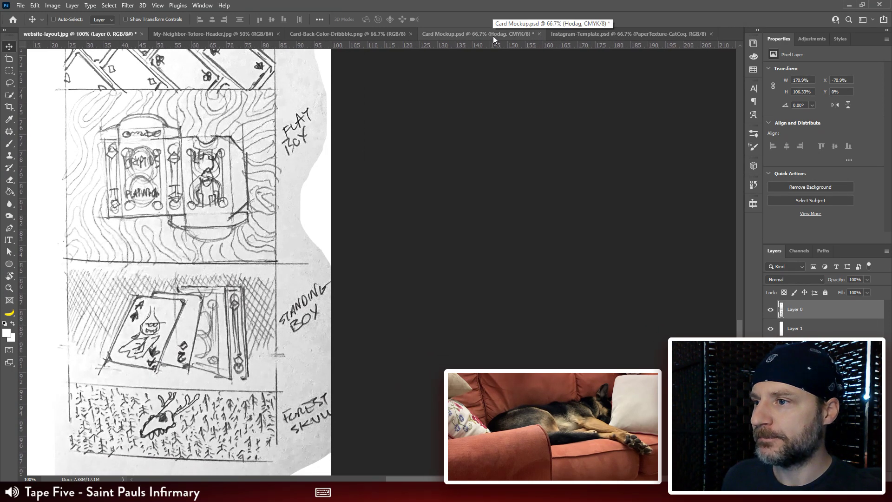
{"action": "left_click", "coordinate": [325, 35]}
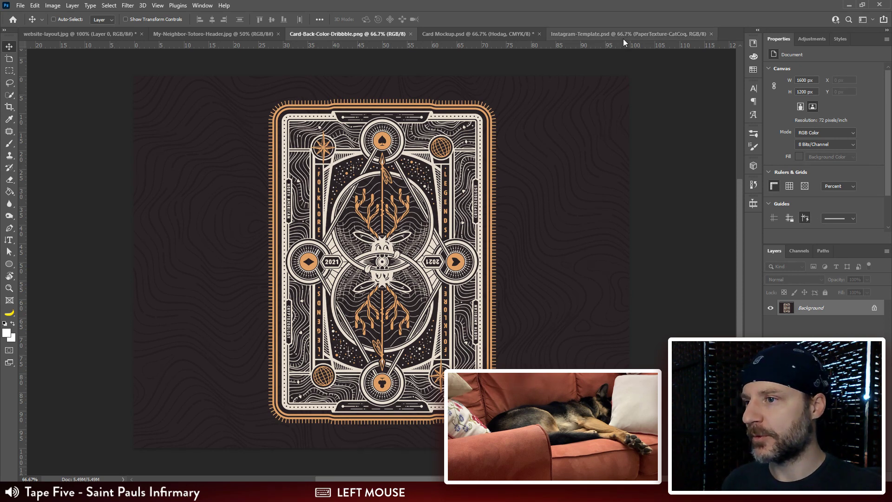
Step: Switch to Card Back.ai in Illustrator and reshape the lower-right curve of the rounded contour enclosing the filled rosette's nested lines
{"action": "key", "text": "alt+Tab"}
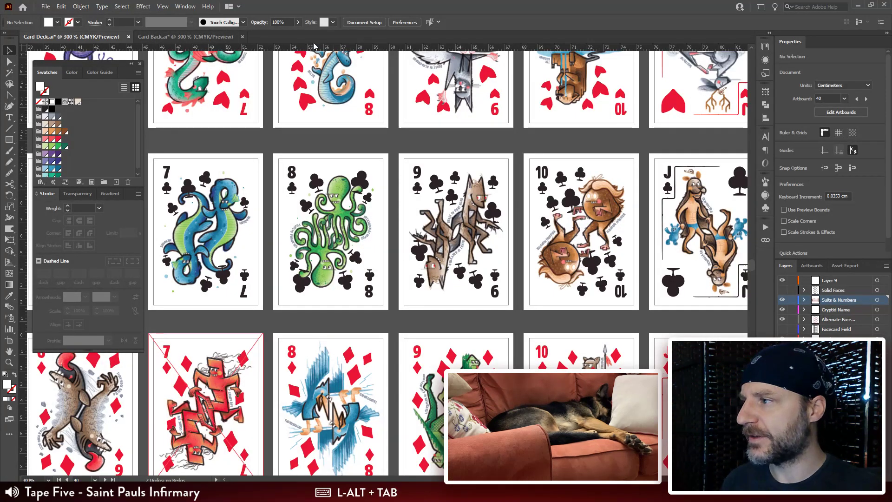
{"action": "left_click", "coordinate": [218, 36]}
{"action": "left_click_drag", "start_coordinate": [464, 278], "coordinate": [447, 263]}
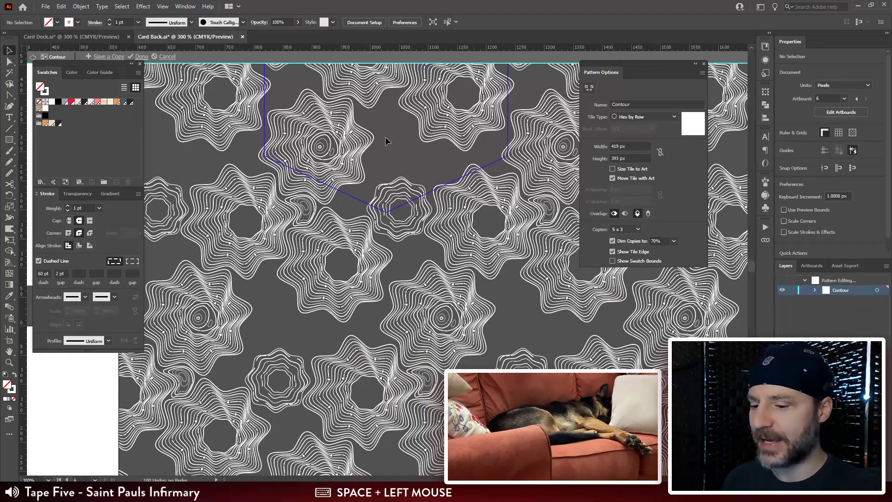
{"action": "key", "text": "ctrl+plus"}
{"action": "key", "text": "ctrl+plus"}
{"action": "key", "text": "ctrl+plus"}
{"action": "key", "text": "ctrl+plus"}
{"action": "left_click_drag", "start_coordinate": [358, 126], "coordinate": [459, 291]}
{"action": "key", "text": "a"}
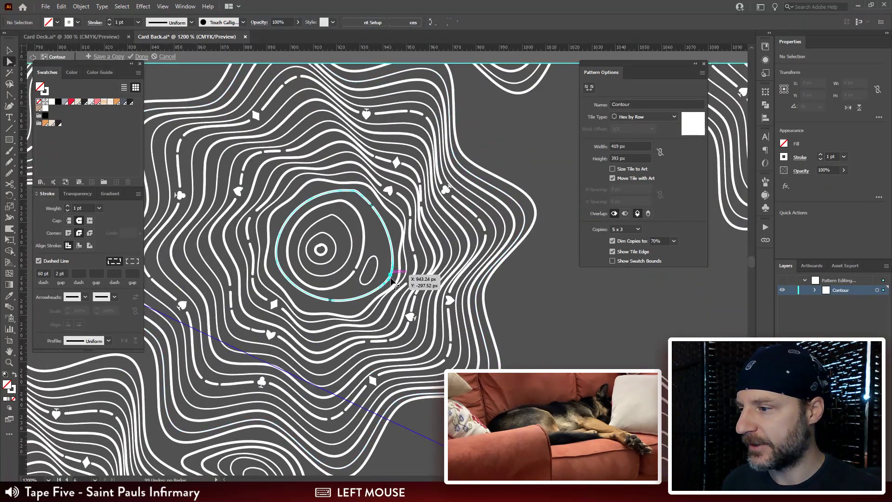
{"action": "mouse_move", "coordinate": [391, 279]}
{"action": "left_mouse_down"}
{"action": "mouse_move", "coordinate": [384, 275]}
{"action": "mouse_move", "coordinate": [397, 264]}
{"action": "mouse_move", "coordinate": [395, 290]}
{"action": "mouse_move", "coordinate": [386, 294]}
{"action": "left_mouse_up"}
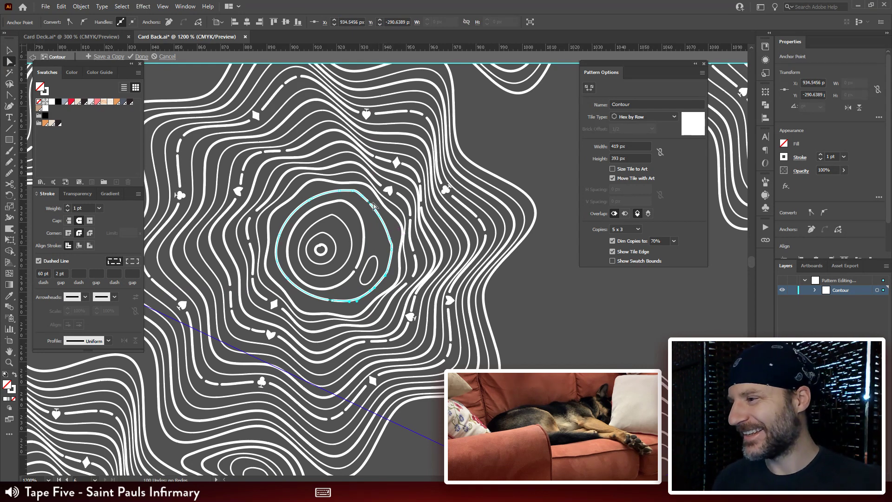
{"action": "left_click", "coordinate": [537, 145]}
Step: Pull the right side of that rounded contour outward to the upper right so it bulges toward the surrounding rosette line
{"action": "key", "text": "ctrl+minus"}
{"action": "key", "text": "ctrl+minus"}
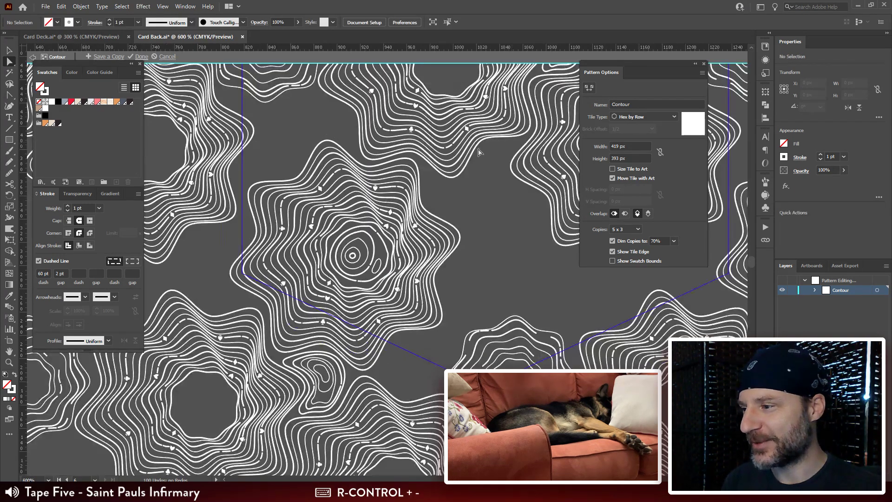
{"action": "left_click_drag", "start_coordinate": [436, 187], "coordinate": [473, 181]}
{"action": "key", "text": "ctrl+plus"}
{"action": "key", "text": "ctrl+plus"}
{"action": "left_click", "coordinate": [428, 205]}
{"action": "left_click", "coordinate": [427, 204]}
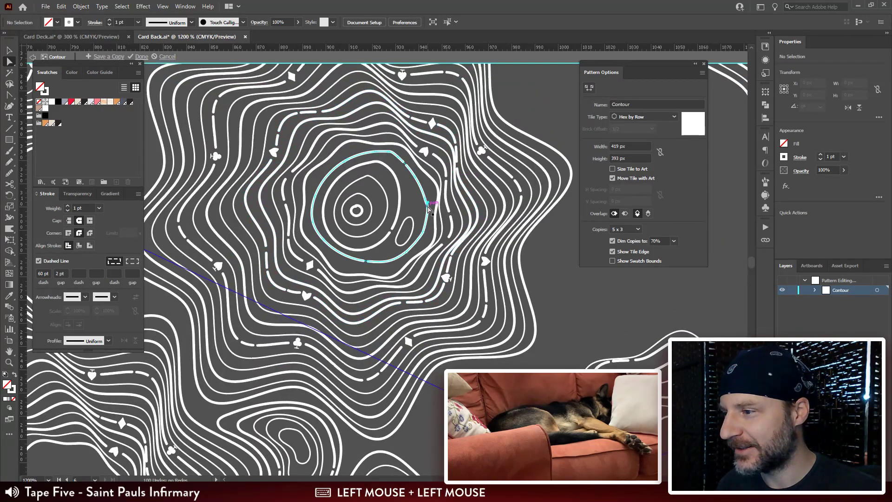
{"action": "key", "text": "ctrl+plus"}
{"action": "key", "text": "ctrl+plus"}
{"action": "key", "text": "ctrl+plus"}
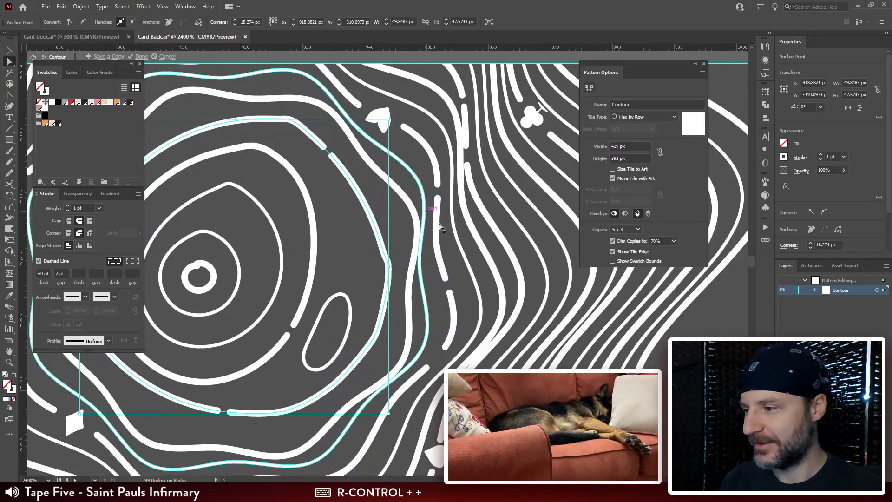
{"action": "left_click_drag", "start_coordinate": [432, 299], "coordinate": [453, 254]}
{"action": "left_click_drag", "start_coordinate": [408, 204], "coordinate": [444, 135]}
{"action": "key", "text": "ctrl+minus"}
{"action": "key", "text": "ctrl+minus"}
{"action": "key", "text": "ctrl+minus"}
{"action": "key", "text": "ctrl+minus"}
{"action": "key", "text": "ctrl+minus"}
{"action": "key", "text": "ctrl+minus"}
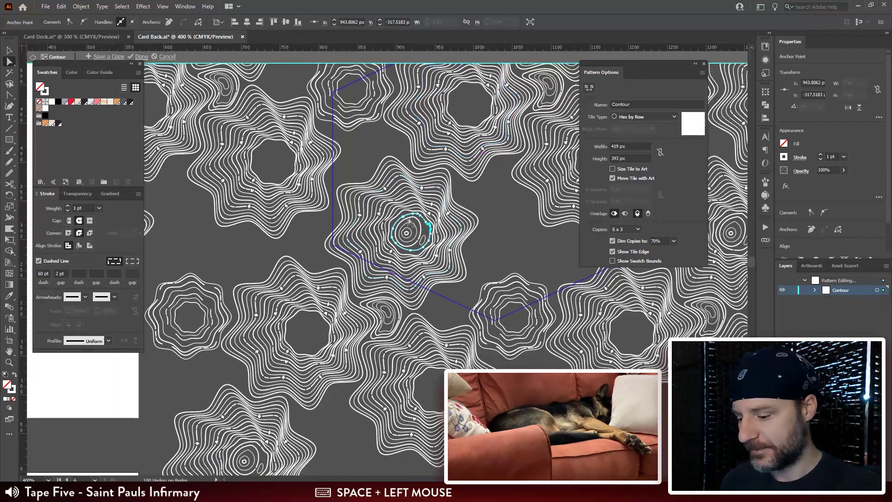
Step: Open a gap in the upper-right side of the innermost ring at the rosette's centre
{"action": "key", "text": "ctrl+plus"}
{"action": "key", "text": "ctrl+plus"}
{"action": "key", "text": "ctrl+plus"}
{"action": "key", "text": "ctrl+plus"}
{"action": "left_click_drag", "start_coordinate": [422, 296], "coordinate": [499, 203]}
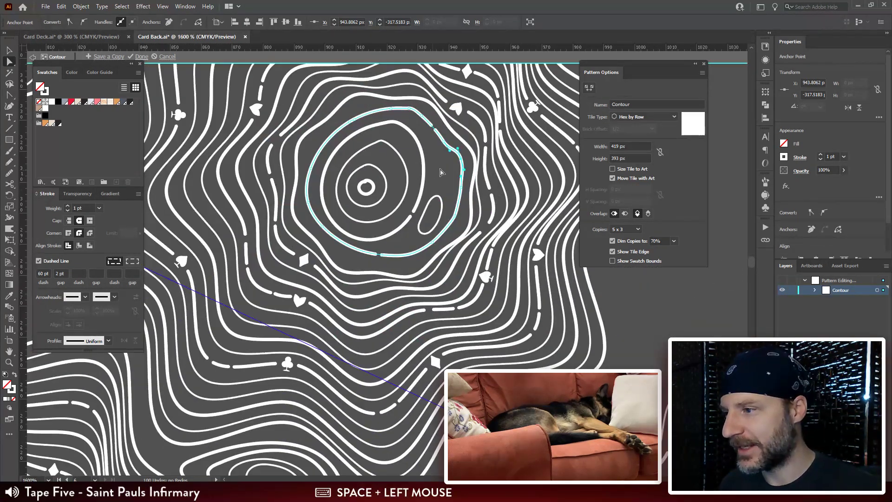
{"action": "key", "text": "v"}
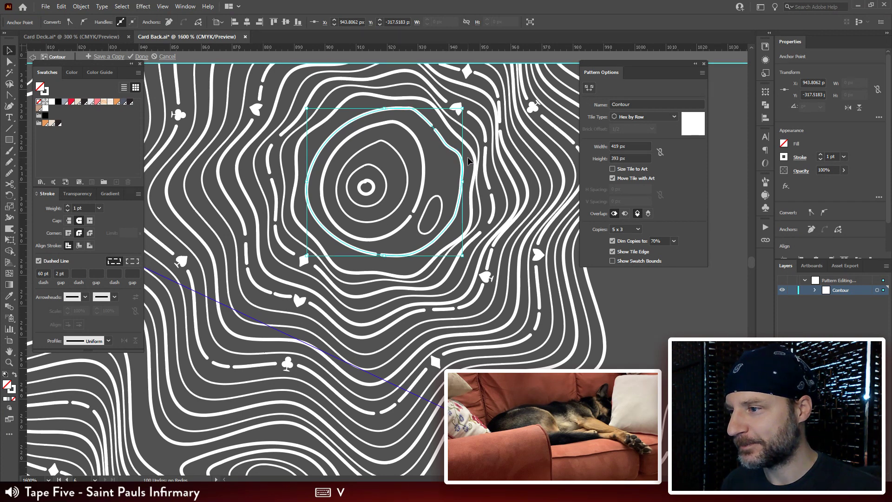
{"action": "left_click", "coordinate": [342, 184]}
{"action": "left_click", "coordinate": [367, 187]}
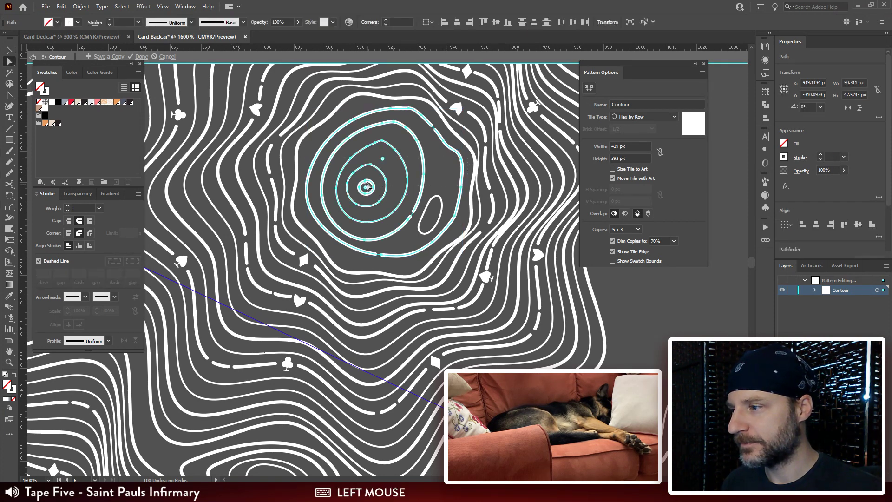
{"action": "key", "text": "ctrl"}
{"action": "left_click", "coordinate": [368, 188], "text": "ctrl"}
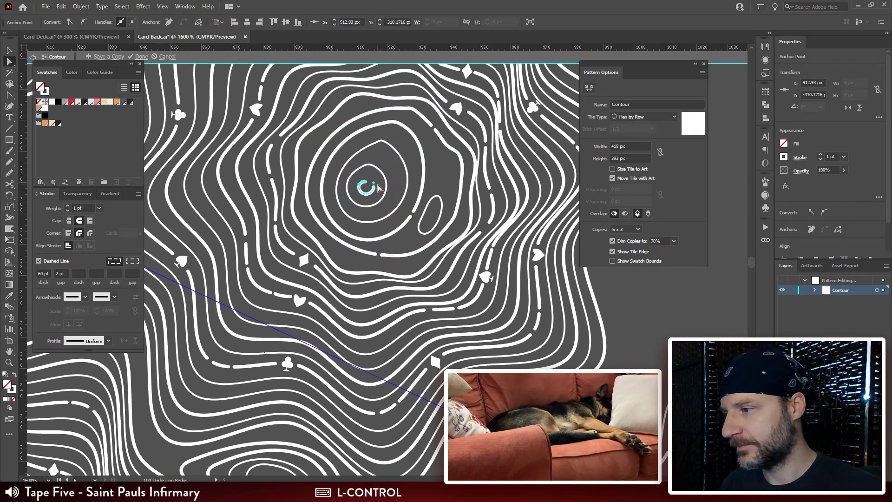
{"action": "left_click", "coordinate": [653, 278]}
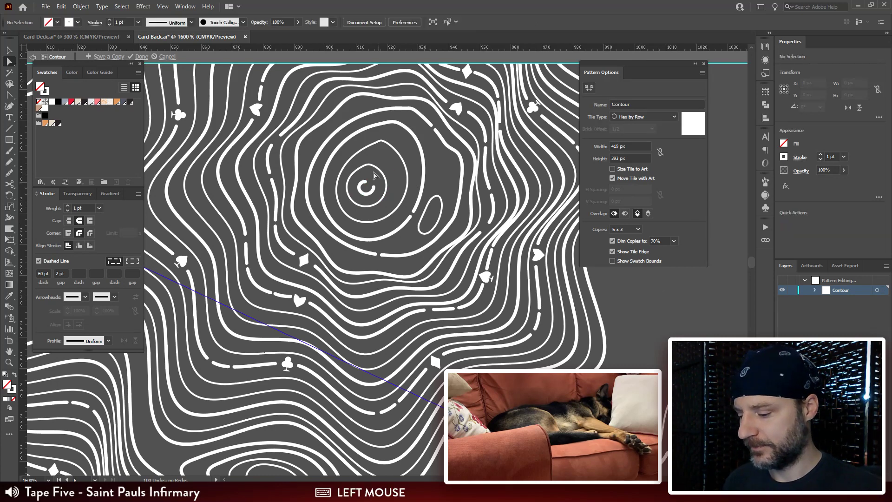
Step: Select and copy the nested contours and the small oval that fill the rosette's centre
{"action": "key", "text": "v"}
{"action": "left_click", "coordinate": [466, 166]}
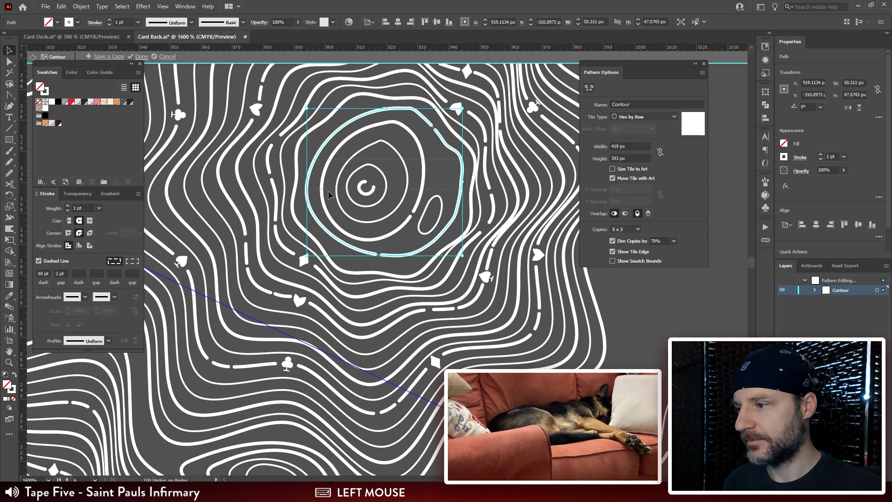
{"action": "left_click_drag", "start_coordinate": [467, 159], "coordinate": [329, 191]}
{"action": "left_click_drag", "start_coordinate": [444, 195], "coordinate": [426, 214], "text": "shift"}
{"action": "key", "text": "ctrl+minus"}
{"action": "key", "text": "ctrl+minus"}
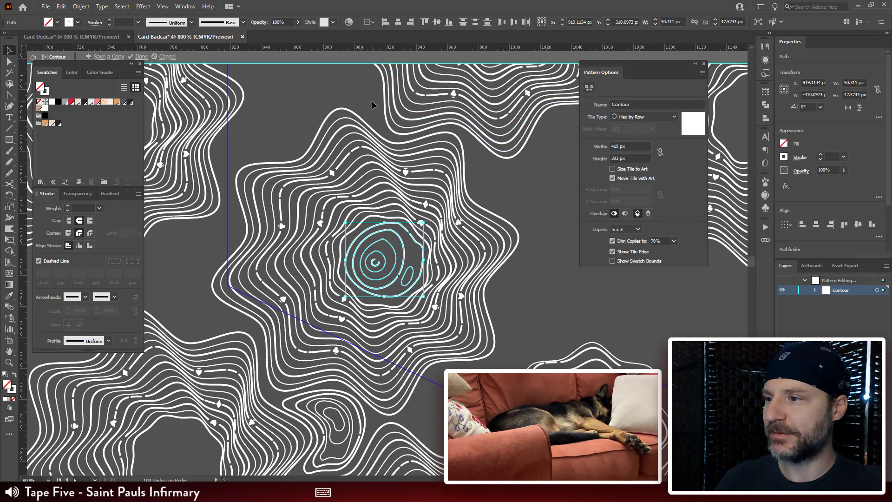
{"action": "key", "text": "ctrl+minus"}
{"action": "key", "text": "ctrl+minus"}
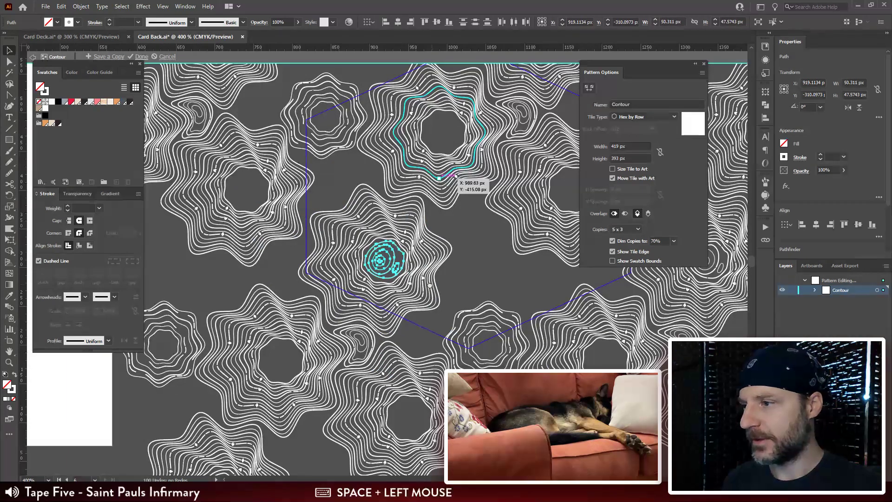
Step: Paste the copied contours near the neighbouring empty rosette and nudge them about 40 px upward
{"action": "left_click_drag", "start_coordinate": [434, 295], "coordinate": [404, 286]}
{"action": "key", "text": "ctrl+plus"}
{"action": "key", "text": "ctrl+plus"}
{"action": "left_click_drag", "start_coordinate": [428, 198], "coordinate": [359, 303]}
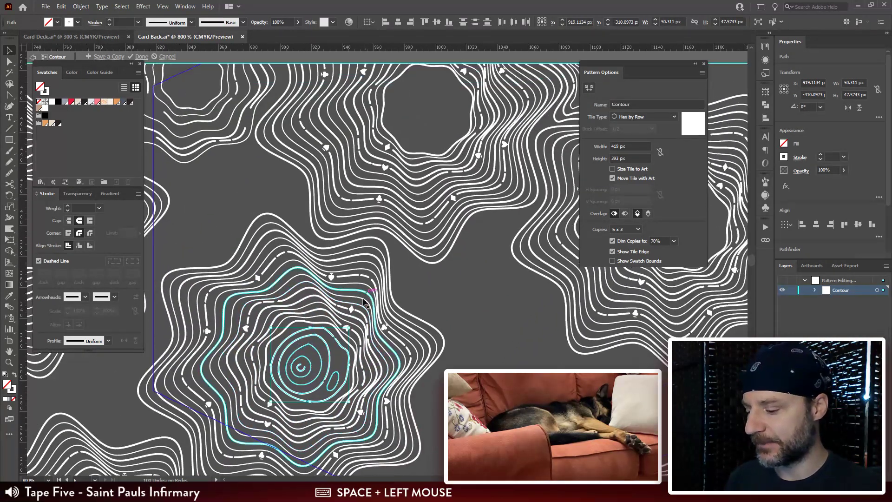
{"action": "left_click_drag", "start_coordinate": [438, 129], "coordinate": [406, 174]}
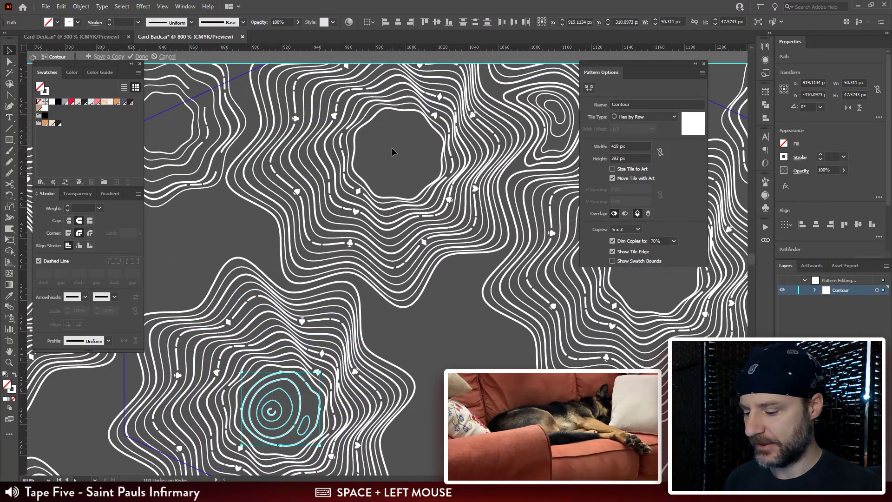
{"action": "key", "text": "ctrl+v"}
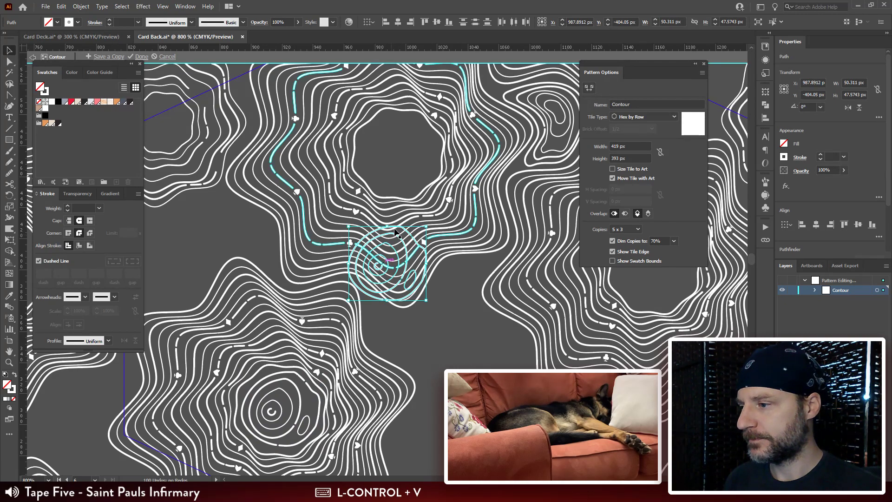
{"action": "key", "text": "shift+Up"}
{"action": "key", "text": "shift+Up"}
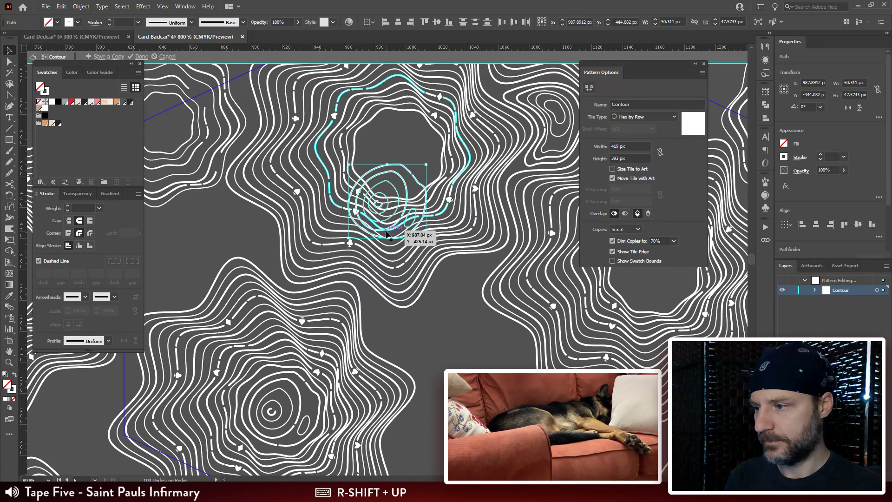
Step: Rotate the pasted contours by about 160° and fit them inside the empty rosette's centre at about 51 × 47 px
{"action": "key", "text": "ctrl+minus"}
{"action": "key", "text": "ctrl+minus"}
{"action": "key", "text": "ctrl+minus"}
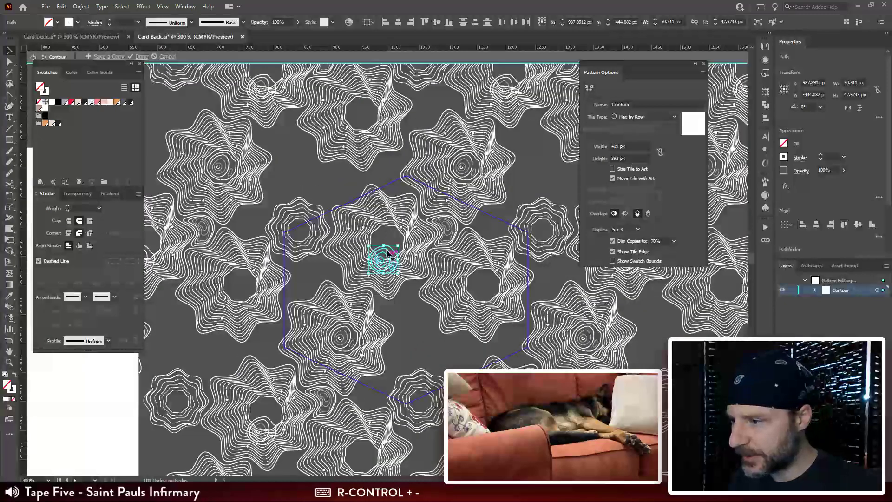
{"action": "left_click_drag", "start_coordinate": [388, 254], "coordinate": [355, 267]}
{"action": "key", "text": "r"}
{"action": "key", "text": "ctrl+plus"}
{"action": "key", "text": "ctrl+plus"}
{"action": "key", "text": "ctrl+plus"}
{"action": "key", "text": "ctrl+plus"}
{"action": "left_click_drag", "start_coordinate": [435, 273], "coordinate": [461, 226], "text": "space"}
{"action": "key", "text": "v"}
{"action": "left_click_drag", "start_coordinate": [506, 174], "coordinate": [470, 195]}
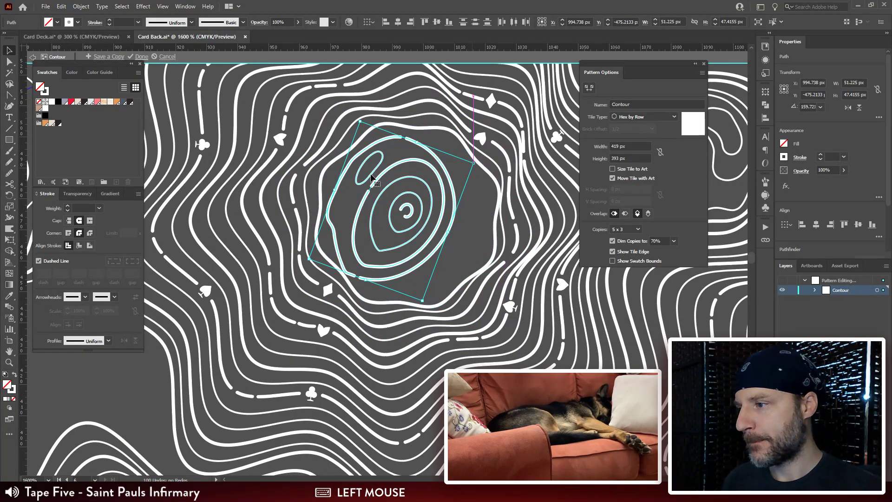
Step: Delete the small oval from the rotated copy of the contours
{"action": "left_click", "coordinate": [383, 168]}
{"action": "left_click_drag", "start_coordinate": [382, 179], "coordinate": [481, 197]}
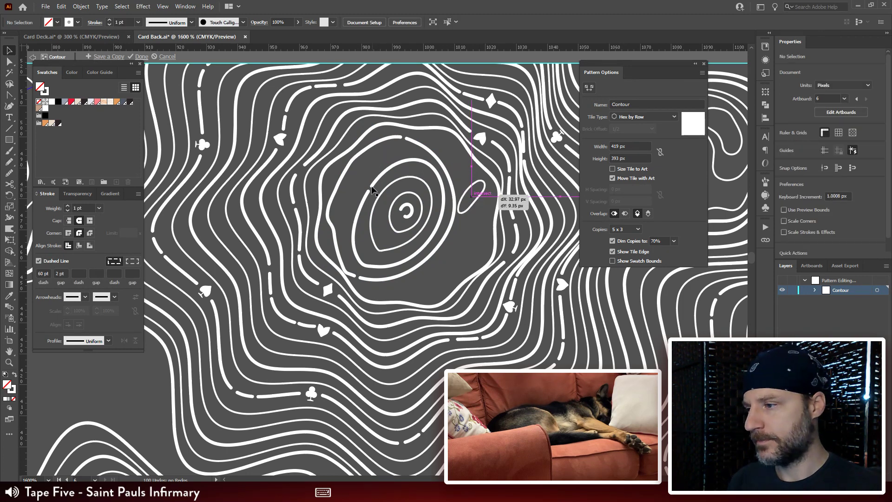
{"action": "key", "text": "Delete"}
Step: Shift the second dashed contour and the thin contour inside it about 2 to 3 px left within the rosette's centre
{"action": "left_click", "coordinate": [370, 192]}
{"action": "key", "text": "a"}
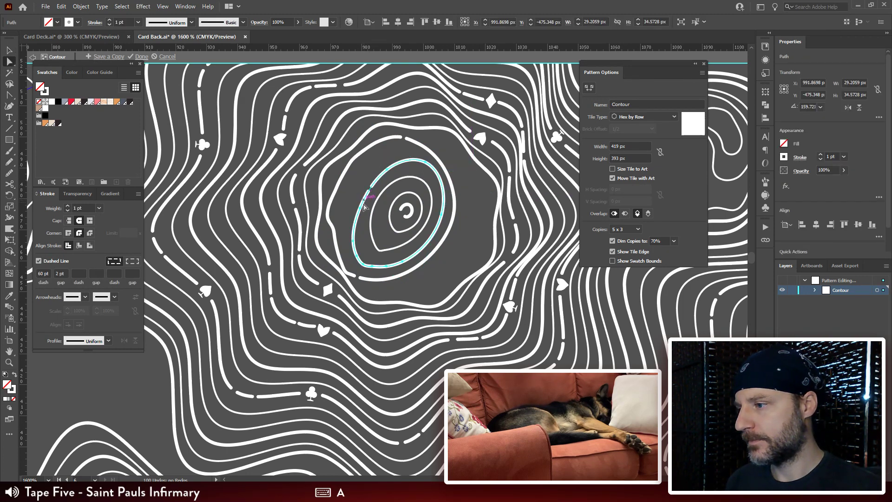
{"action": "mouse_move", "coordinate": [364, 206]}
{"action": "left_mouse_down"}
{"action": "mouse_move", "coordinate": [371, 201]}
{"action": "mouse_move", "coordinate": [363, 212]}
{"action": "left_mouse_up"}
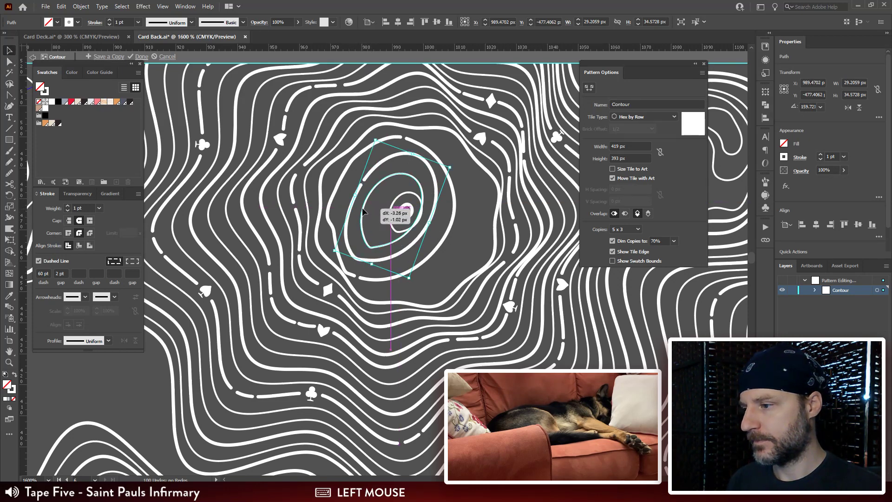
Step: Smooth the pointed lower end of the thin 0.5 pt contour by removing surplus anchor points there
{"action": "left_click_drag", "start_coordinate": [378, 246], "coordinate": [377, 247]}
{"action": "key", "text": "a"}
{"action": "left_click", "coordinate": [377, 248]}
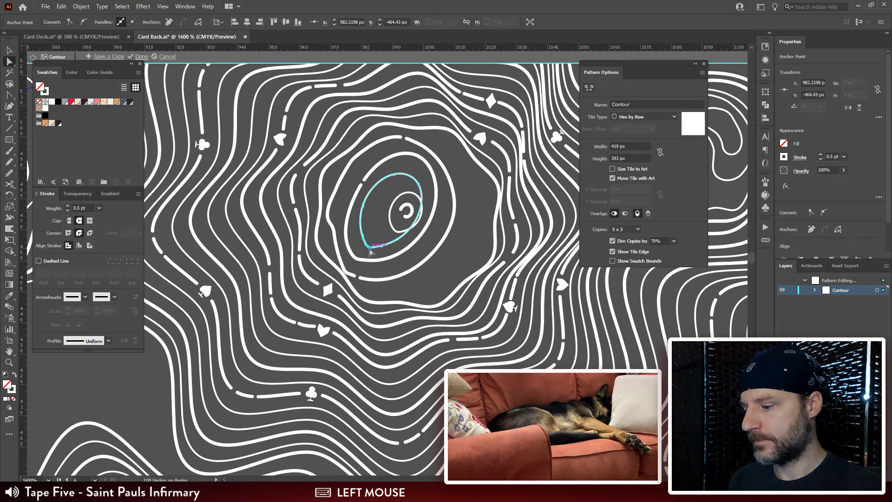
{"action": "key", "text": "ctrl+r"}
{"action": "left_click", "coordinate": [373, 247]}
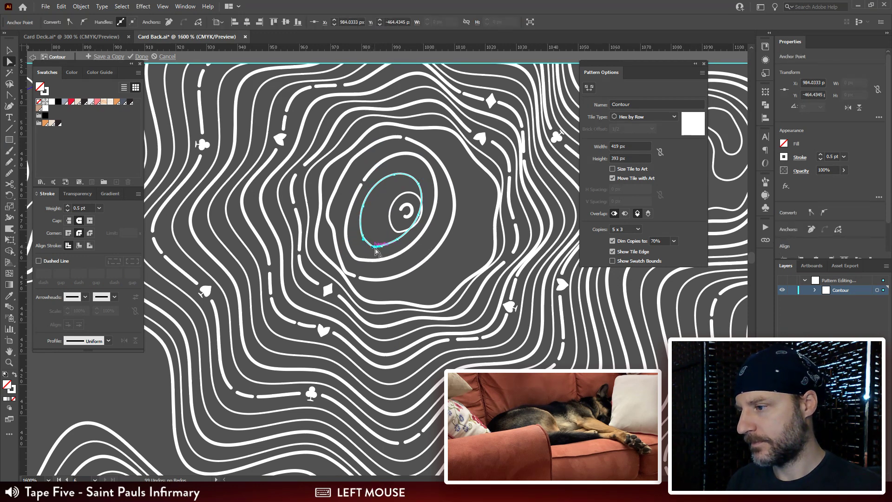
{"action": "key", "text": "ctrl+r"}
{"action": "left_click_drag", "start_coordinate": [374, 248], "coordinate": [405, 236]}
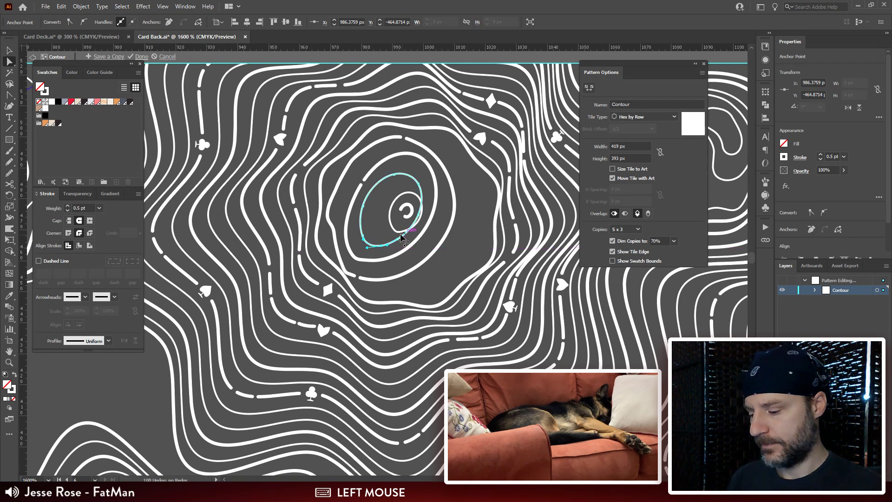
Step: Move the small inner ring and the central spiral about 5 px left to recentre them within the nested contours
{"action": "key", "text": "v"}
{"action": "left_click", "coordinate": [379, 215]}
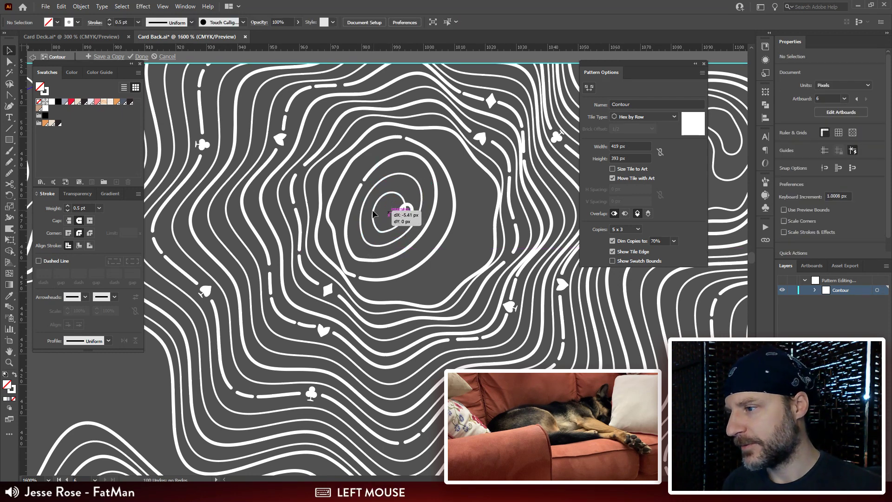
{"action": "left_click", "coordinate": [411, 211]}
{"action": "left_click_drag", "start_coordinate": [411, 211], "coordinate": [457, 196]}
Step: Adjust the kink in the outer dashed contour's lower-left bend by moving its anchor point about 0.6 px across and 1.1 px up
{"action": "key", "text": "space"}
{"action": "key", "text": "a"}
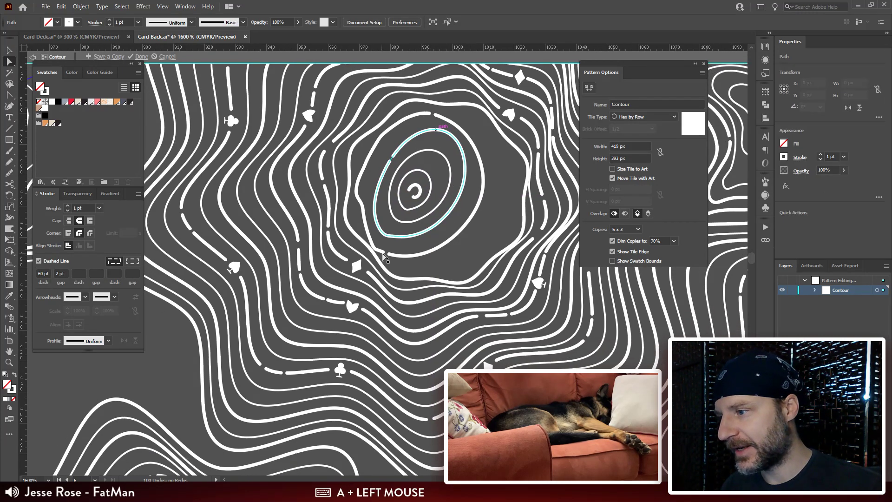
{"action": "left_click", "coordinate": [379, 253]}
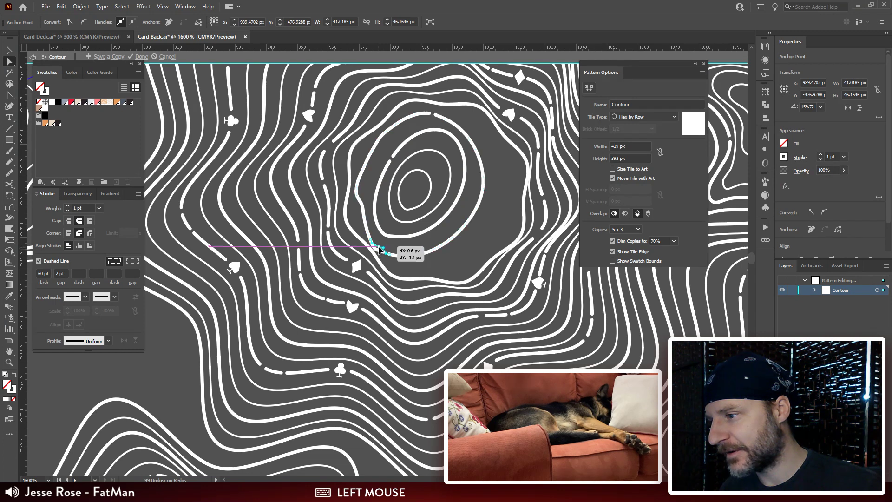
{"action": "key", "text": "ctrl+plus"}
{"action": "key", "text": "ctrl+plus"}
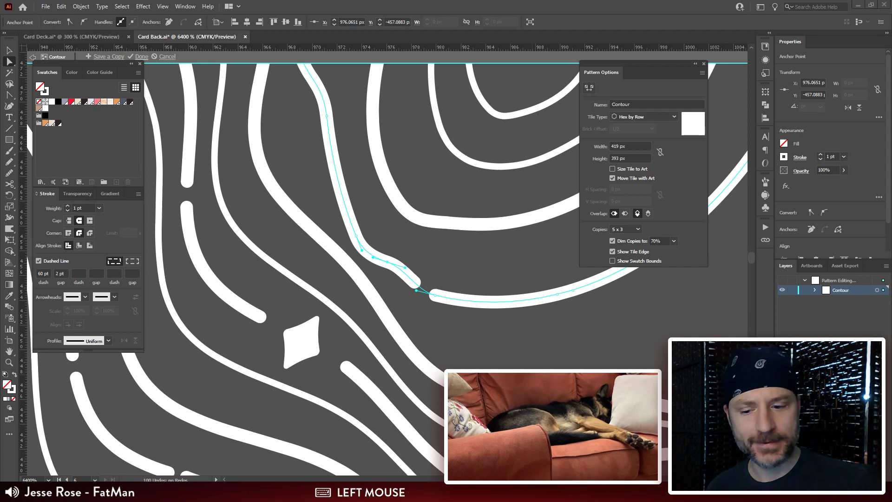
{"action": "key", "text": "d"}
{"action": "key", "text": "Right"}
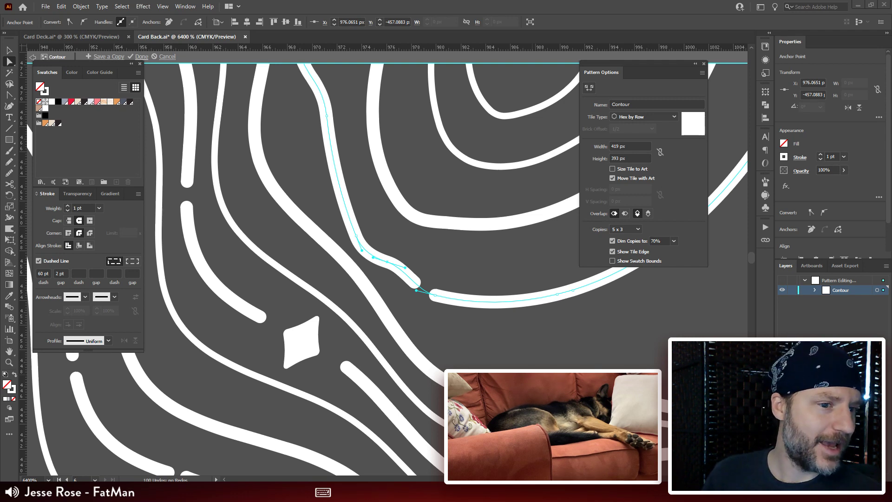
{"action": "scroll", "coordinate": [387, 262], "scroll_direction": "down", "scroll_amount": 1}
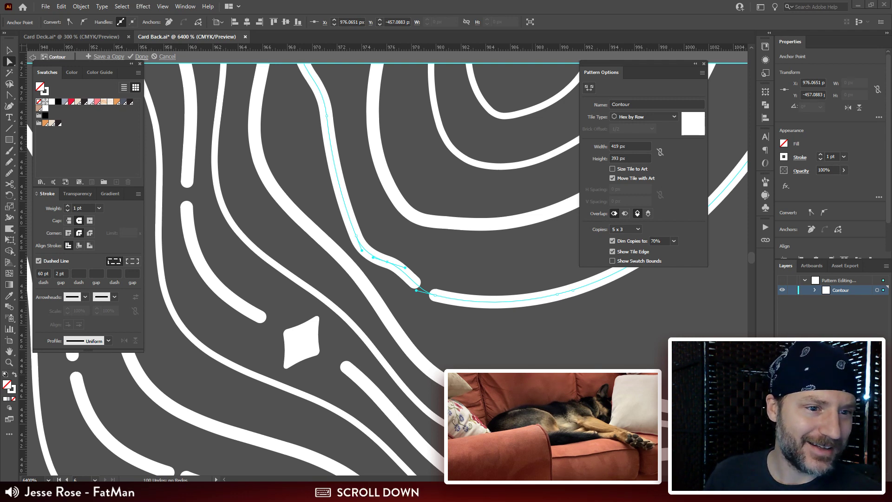
{"action": "scroll", "coordinate": [388, 262], "scroll_direction": "up", "scroll_amount": 1}
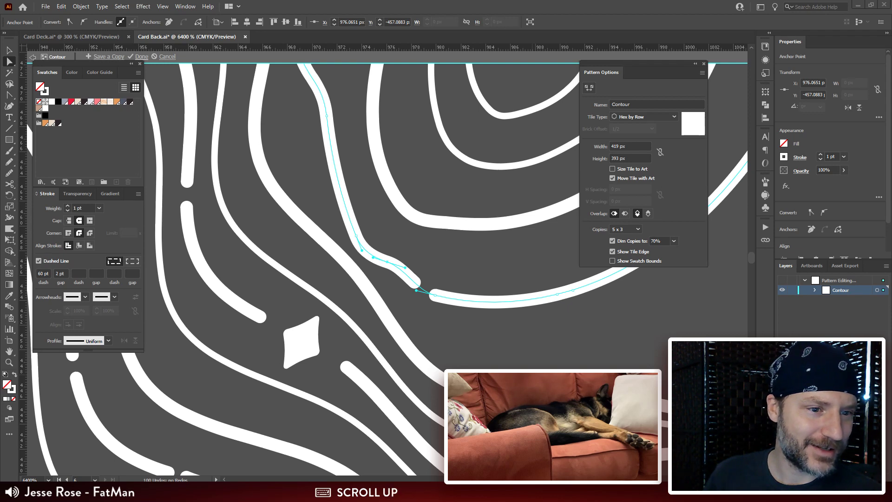
{"action": "left_click", "coordinate": [388, 262]}
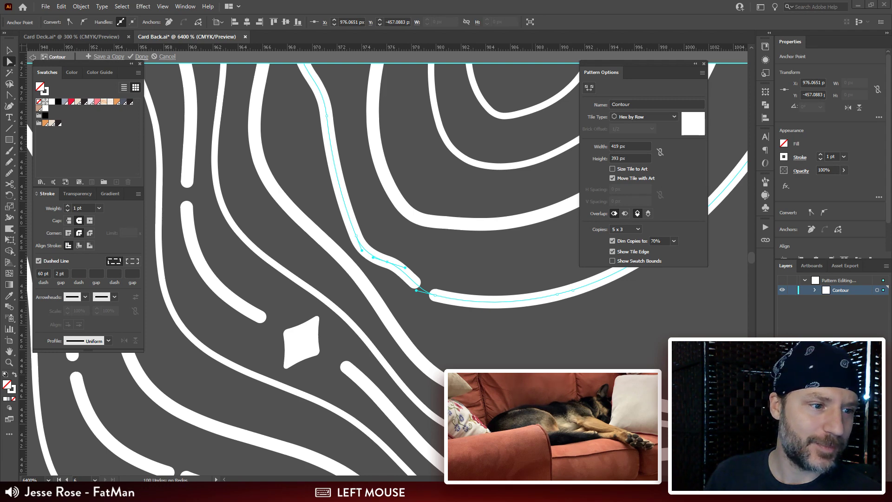
Step: Switch to the browser with the Redbubble portfolio, look over the uploaded works and widen the window
{"action": "left_click_drag", "start_coordinate": [891, 100], "coordinate": [226, 19]}
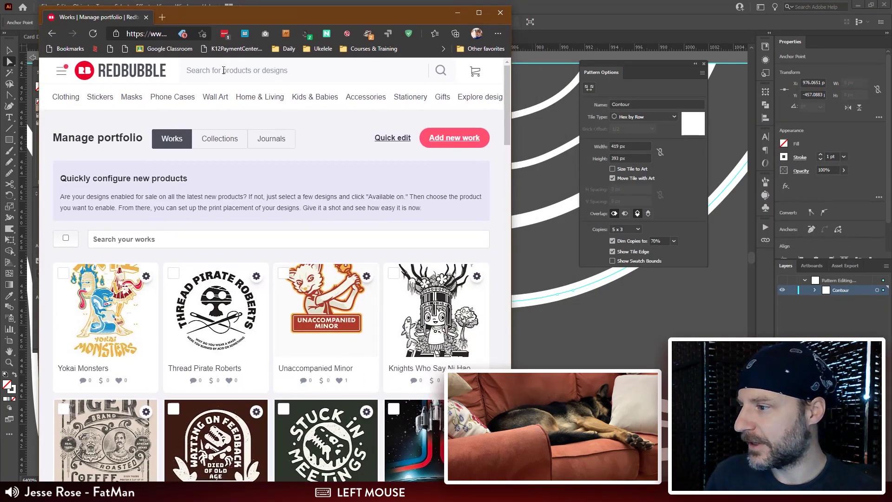
{"action": "scroll", "coordinate": [217, 274], "scroll_direction": "down", "scroll_amount": 2}
{"action": "left_click", "coordinate": [126, 195]}
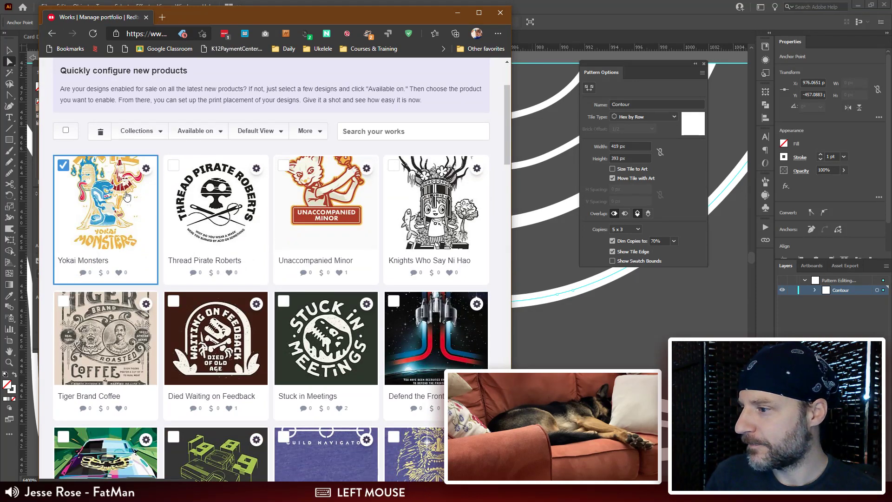
{"action": "left_click", "coordinate": [97, 227]}
{"action": "scroll", "coordinate": [283, 139], "scroll_direction": "up", "scroll_amount": 2}
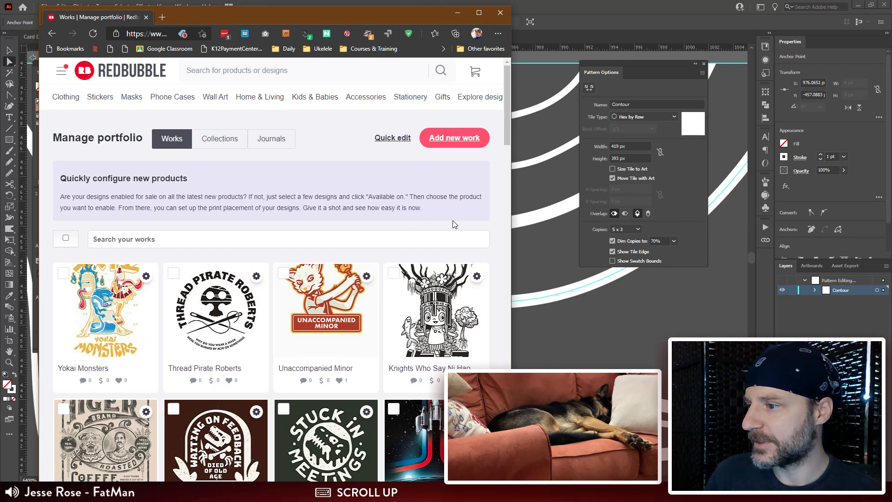
{"action": "left_click_drag", "start_coordinate": [511, 203], "coordinate": [608, 187]}
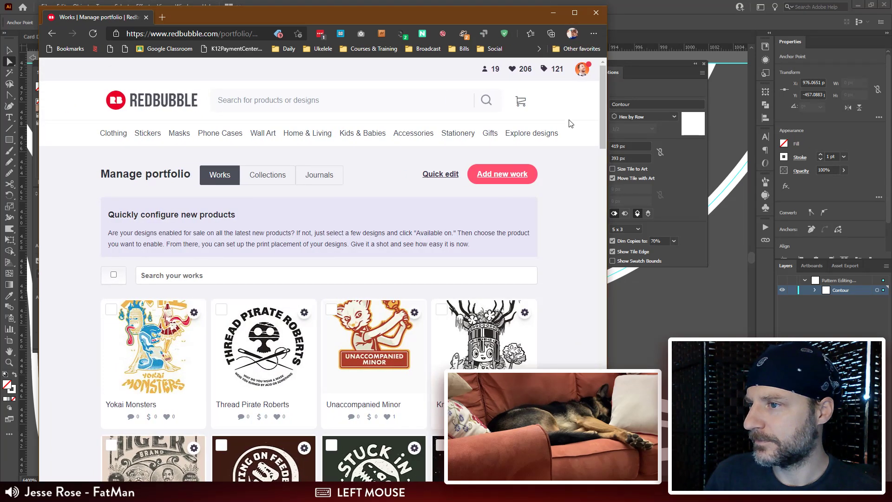
Step: Open the account's own Redbubble shop page and browse its product listings
{"action": "left_click", "coordinate": [582, 69]}
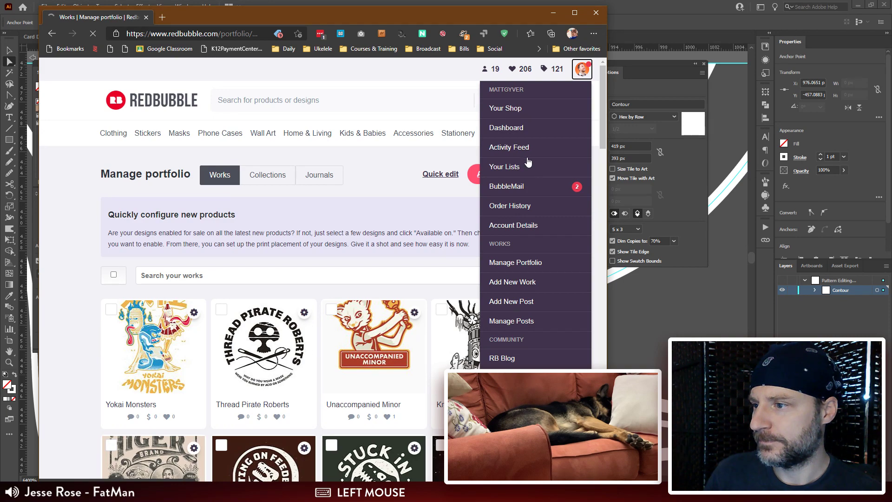
{"action": "scroll", "coordinate": [314, 288], "scroll_direction": "down", "scroll_amount": 9}
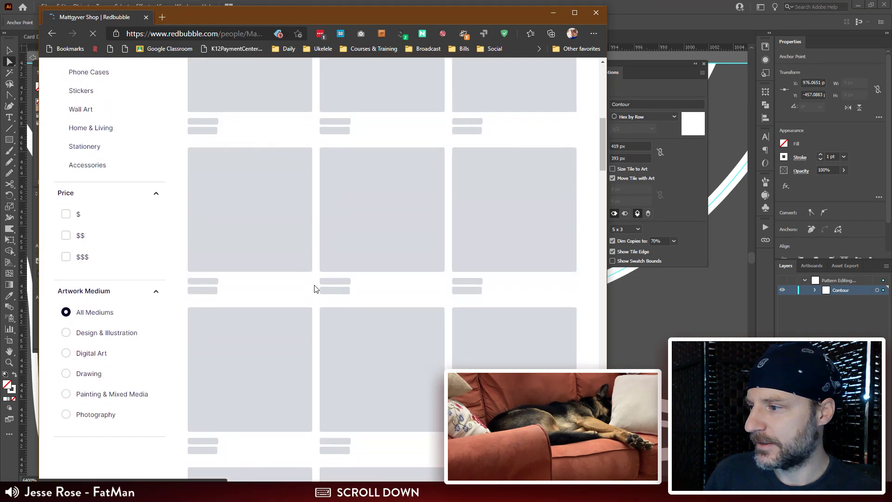
{"action": "scroll", "coordinate": [314, 288], "scroll_direction": "up", "scroll_amount": 5}
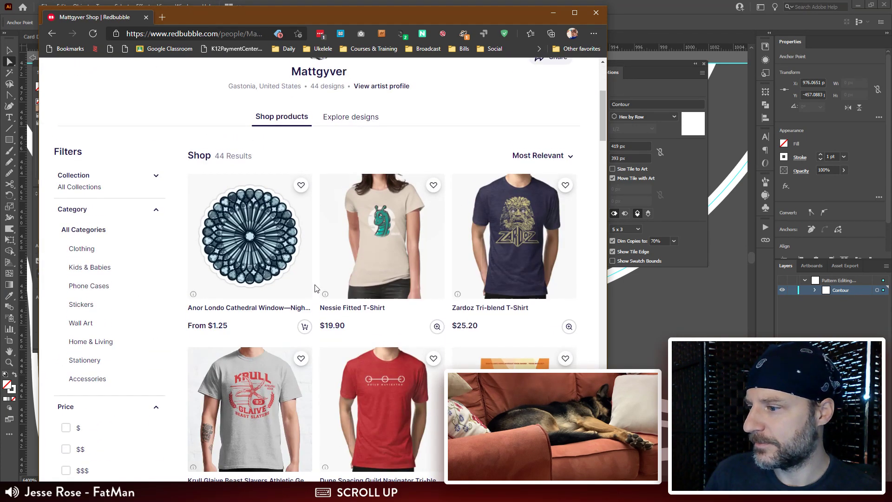
{"action": "scroll", "coordinate": [314, 288], "scroll_direction": "down", "scroll_amount": 18}
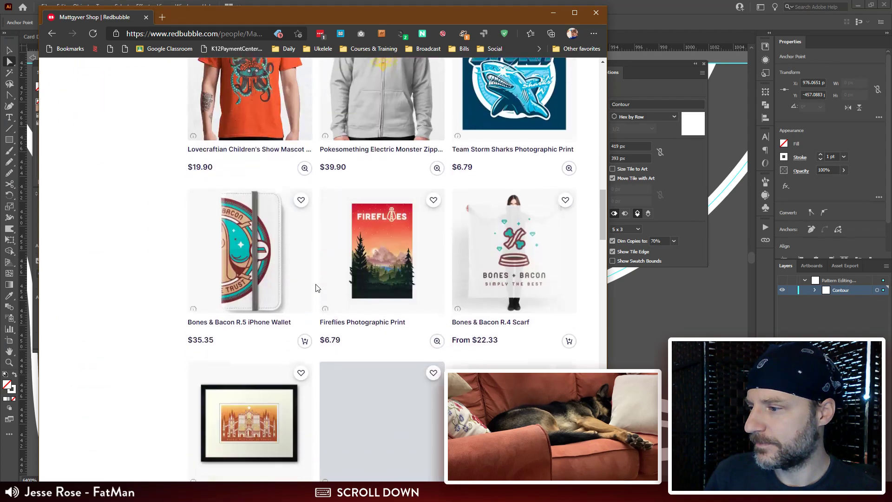
{"action": "scroll", "coordinate": [315, 288], "scroll_direction": "down", "scroll_amount": 5}
{"action": "scroll", "coordinate": [316, 286], "scroll_direction": "down", "scroll_amount": 5}
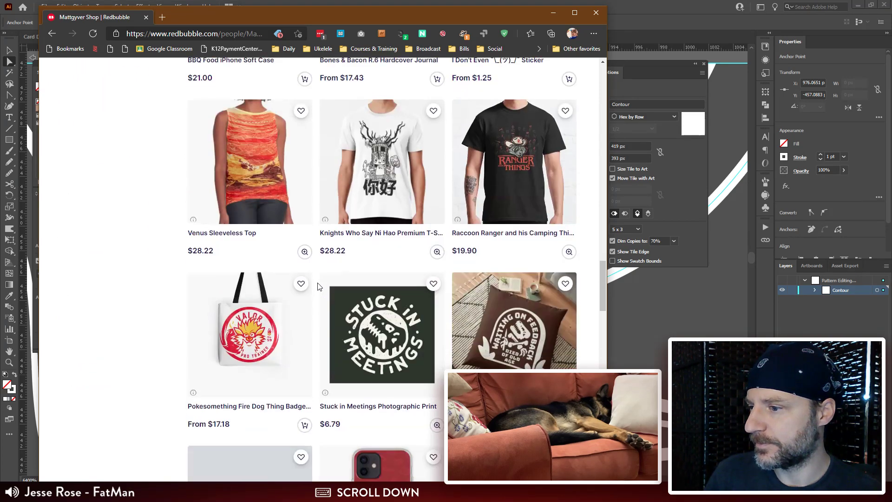
Step: Open the Knights Who Say Ni Hao Premium T-Shirt and preview it in dark grey, navy and white
{"action": "left_click", "coordinate": [379, 161]}
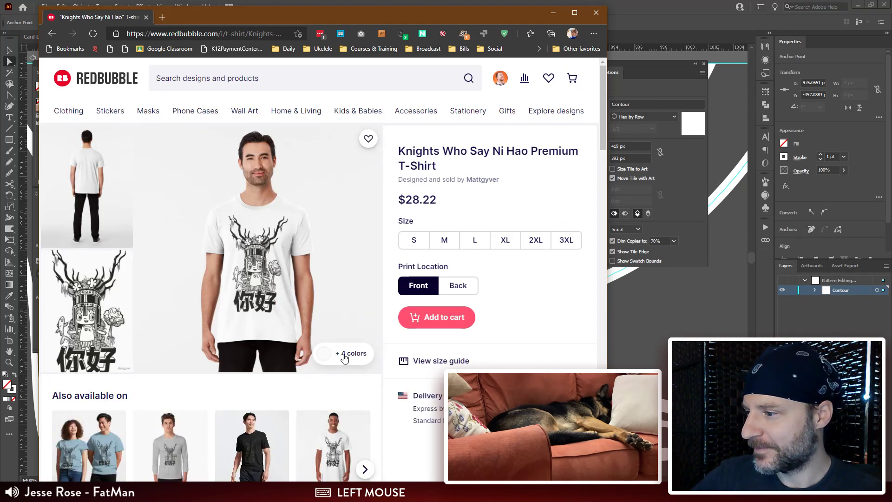
{"action": "left_click", "coordinate": [347, 355]}
{"action": "left_click", "coordinate": [320, 353]}
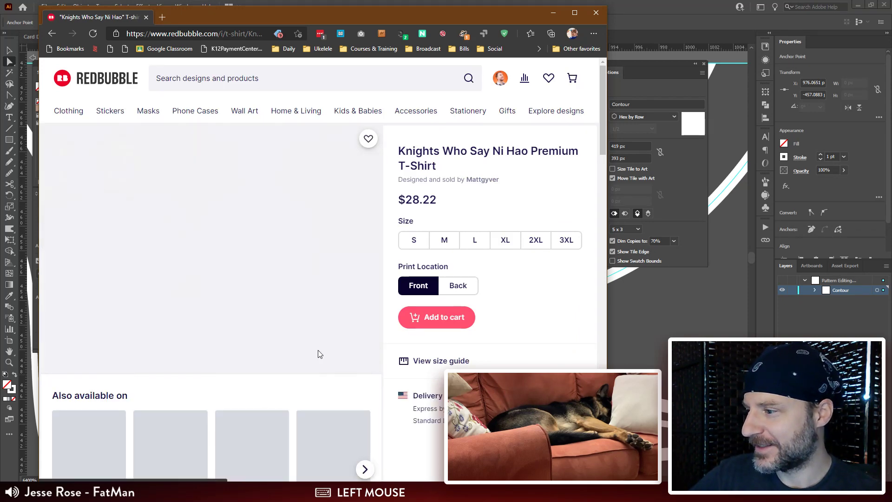
{"action": "left_click", "coordinate": [279, 349]}
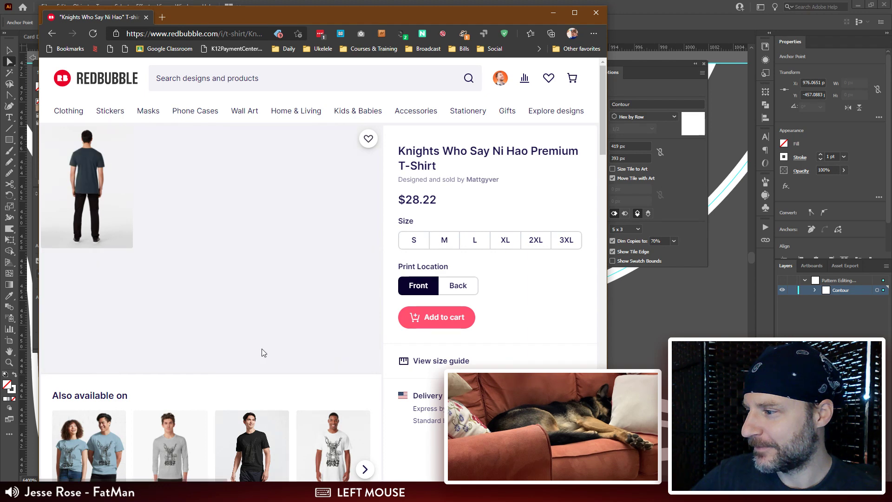
{"action": "left_click", "coordinate": [261, 349]}
Step: Look through the other products offered with this design and open the Classic T-Shirt
{"action": "scroll", "coordinate": [305, 353], "scroll_direction": "down", "scroll_amount": 2}
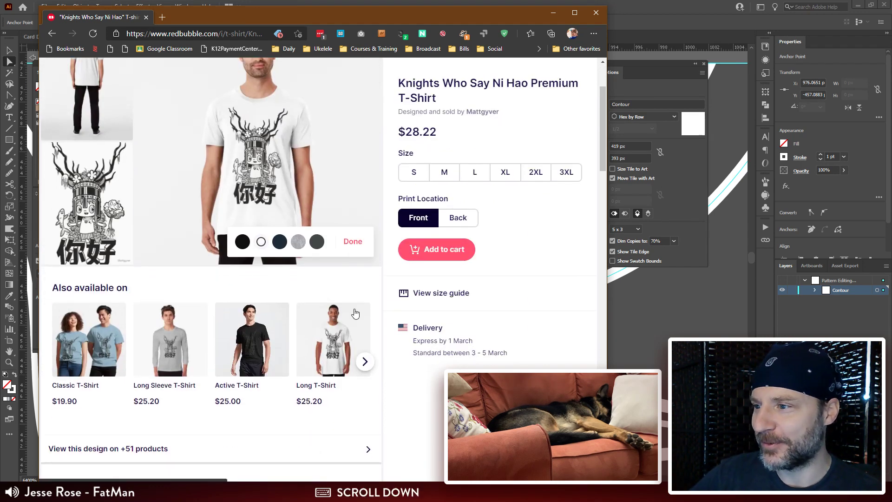
{"action": "scroll", "coordinate": [355, 309], "scroll_direction": "down", "scroll_amount": 8}
{"action": "scroll", "coordinate": [357, 326], "scroll_direction": "up", "scroll_amount": 8}
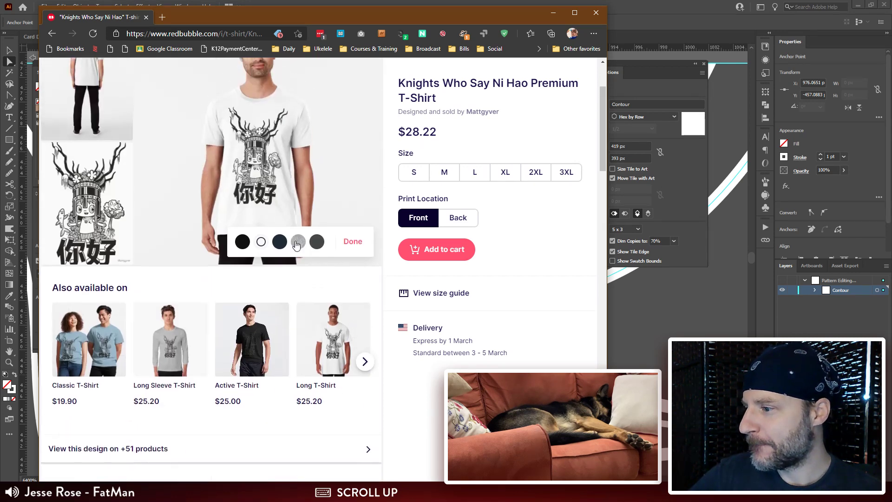
{"action": "left_click", "coordinate": [365, 362]}
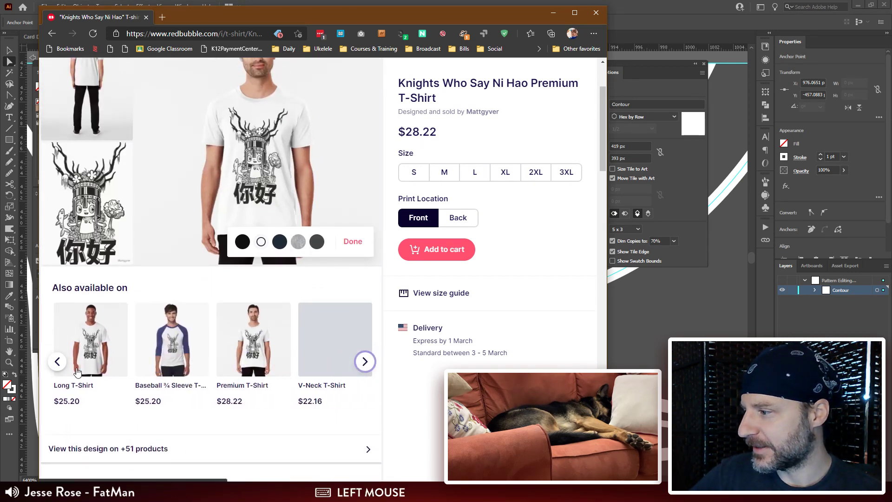
{"action": "left_click", "coordinate": [56, 362]}
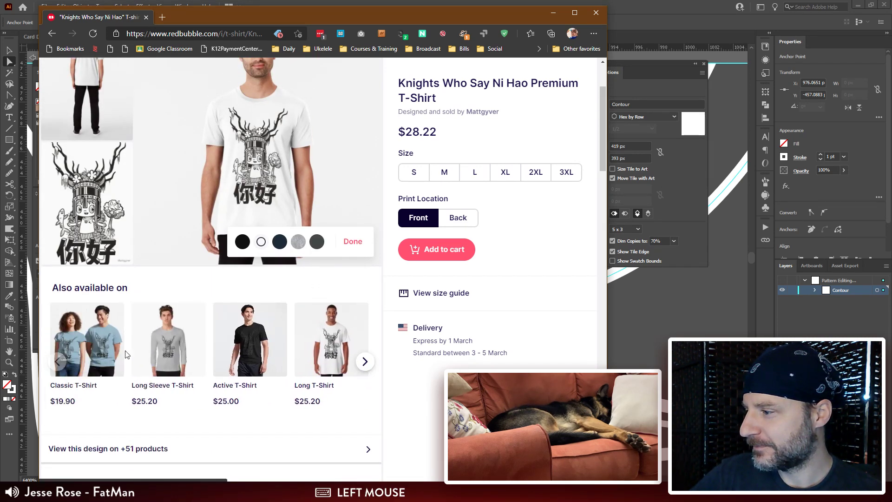
{"action": "left_click", "coordinate": [116, 349]}
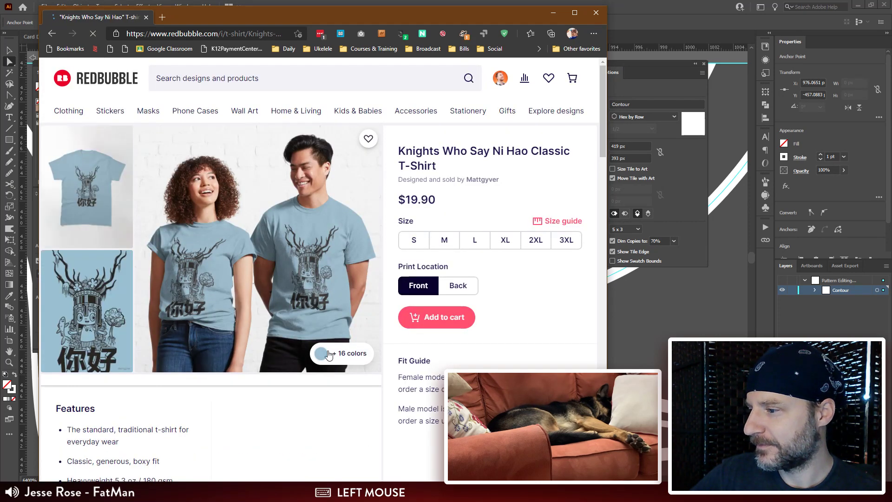
Step: Preview the Classic T-Shirt in red and in light blue
{"action": "left_click", "coordinate": [329, 355]}
{"action": "left_click", "coordinate": [301, 338]}
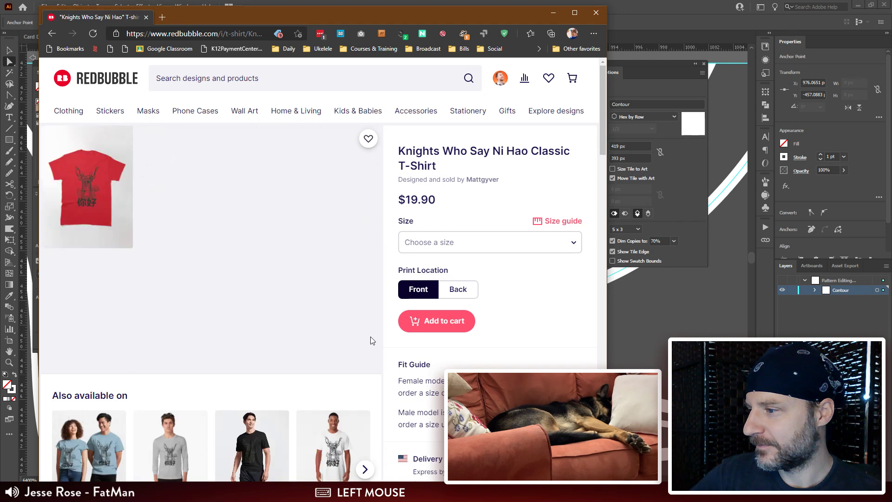
{"action": "left_click", "coordinate": [261, 331]}
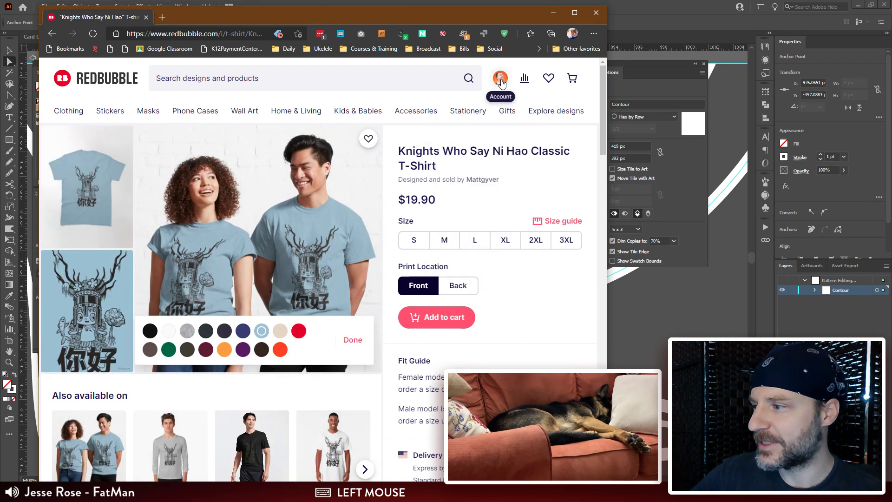
Step: View the Classic T-Shirt's artwork enlarged in a bigger browser window, and close the enlarged view
{"action": "left_click", "coordinate": [80, 304]}
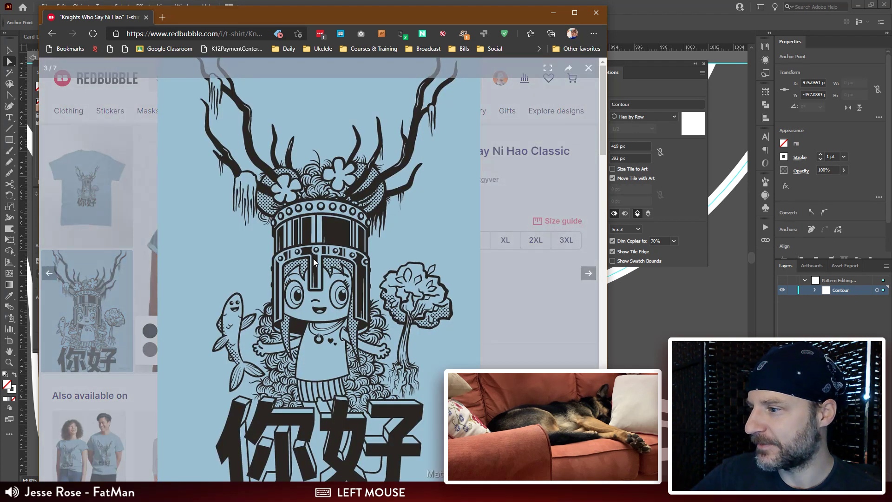
{"action": "left_click_drag", "start_coordinate": [603, 132], "coordinate": [630, 0]}
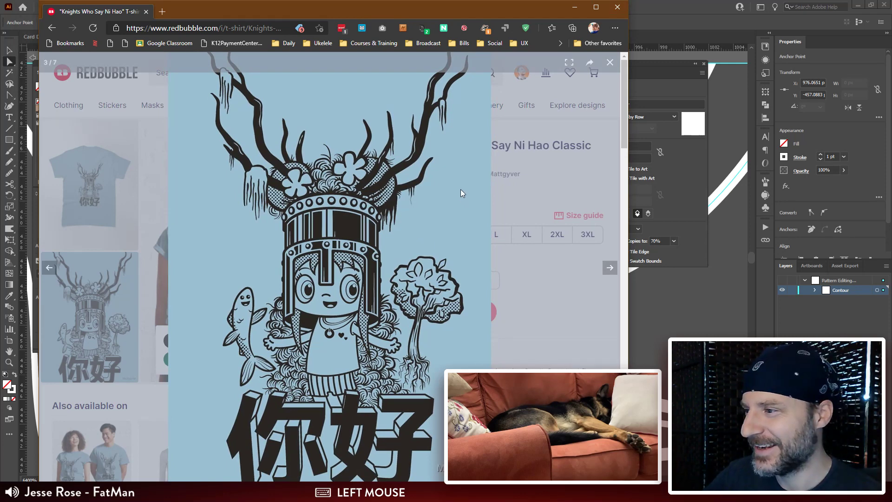
{"action": "left_click", "coordinate": [579, 110]}
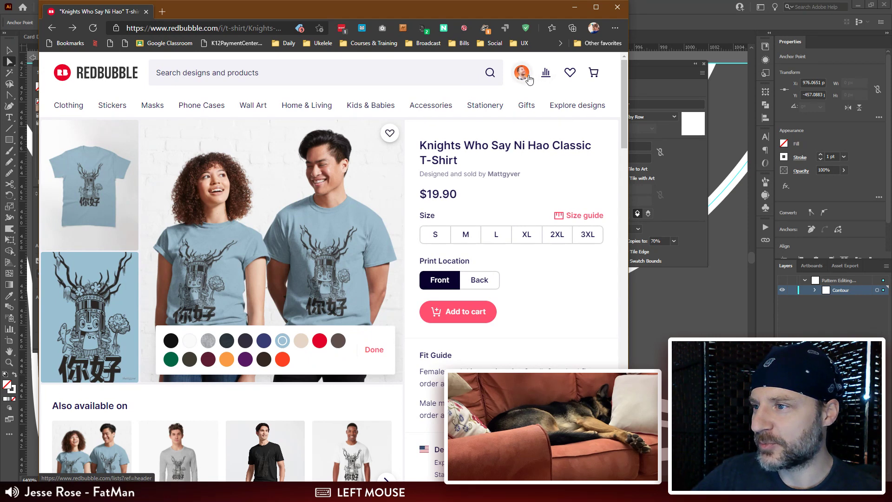
Step: Open the account's own Redbubble shop page and look through the listed products down to the Yokai Monsters shirt
{"action": "mouse_move", "coordinate": [524, 77]}
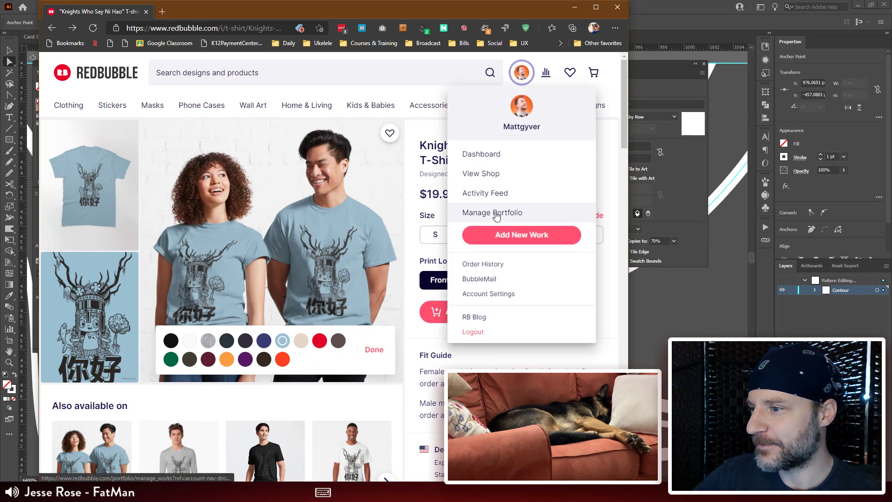
{"action": "left_click", "coordinate": [493, 174]}
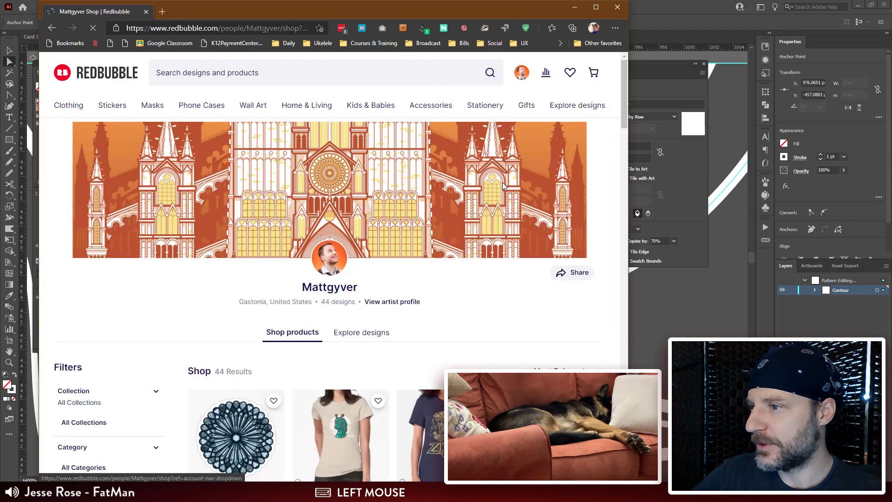
{"action": "scroll", "coordinate": [409, 201], "scroll_direction": "down", "scroll_amount": 4}
{"action": "scroll", "coordinate": [409, 199], "scroll_direction": "down", "scroll_amount": 7}
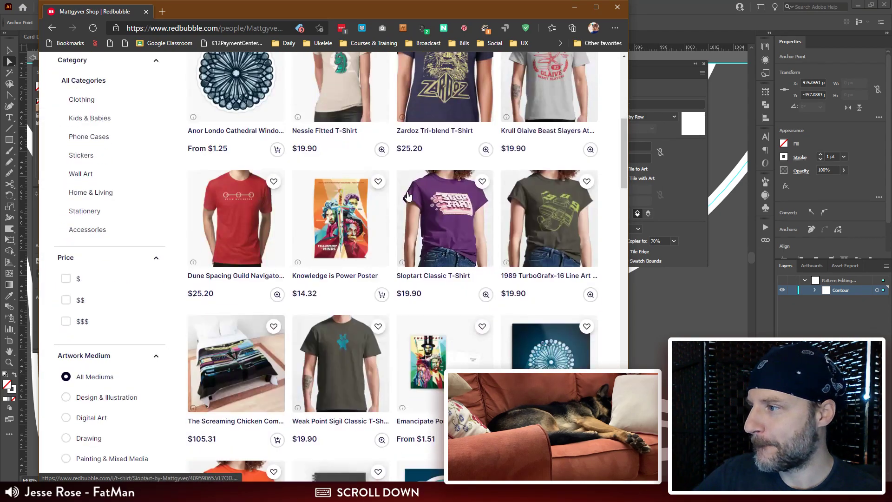
{"action": "scroll", "coordinate": [408, 195], "scroll_direction": "down", "scroll_amount": 14}
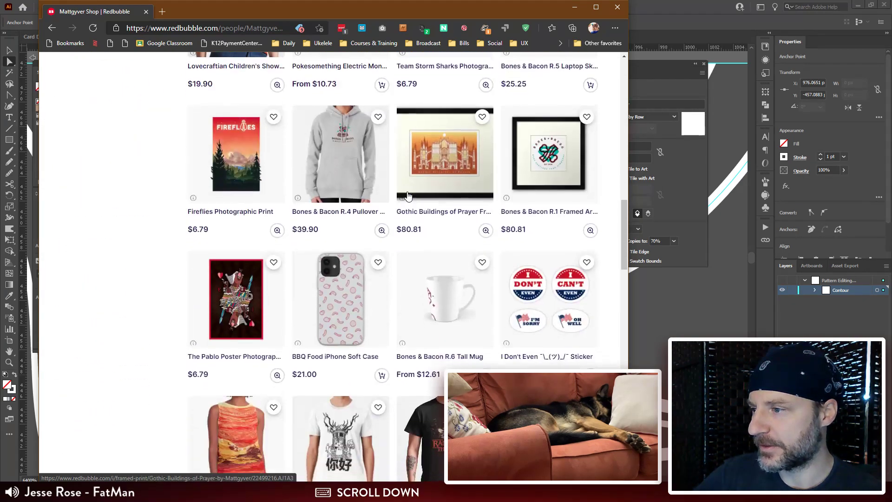
{"action": "scroll", "coordinate": [408, 196], "scroll_direction": "down", "scroll_amount": 2}
{"action": "scroll", "coordinate": [408, 196], "scroll_direction": "up", "scroll_amount": 2}
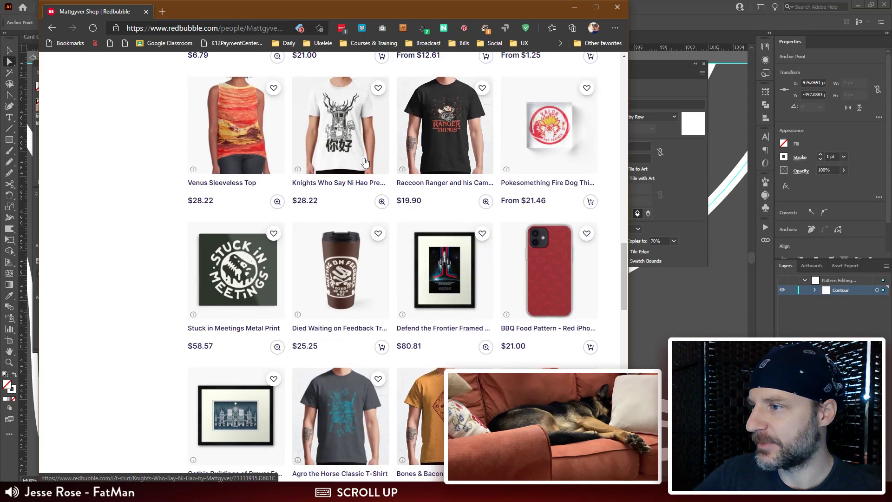
{"action": "scroll", "coordinate": [332, 302], "scroll_direction": "down", "scroll_amount": 7}
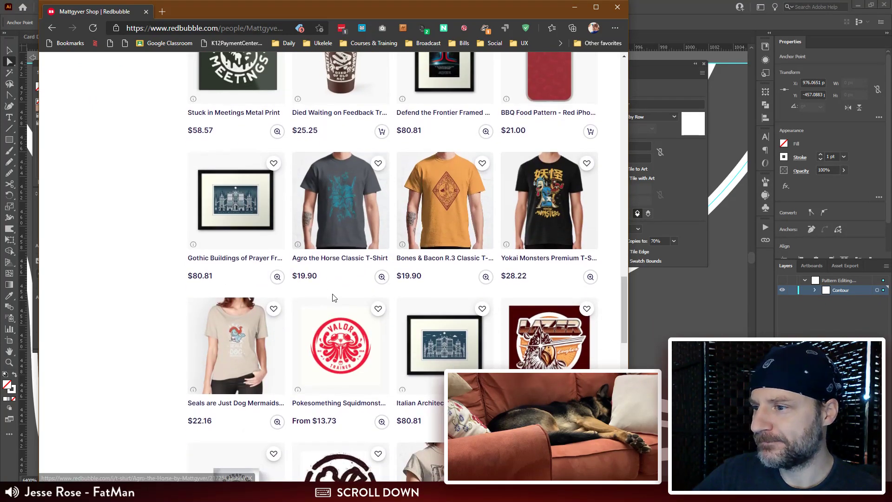
Step: Open the Yokai Monsters Premium T-Shirt, view its artwork enlarged, and return to the shop listing
{"action": "left_click", "coordinate": [561, 117]}
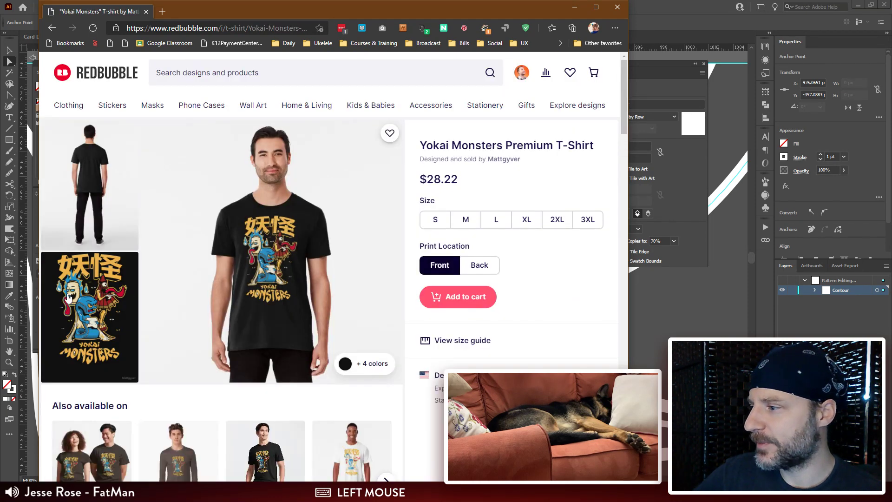
{"action": "left_click", "coordinate": [90, 316]}
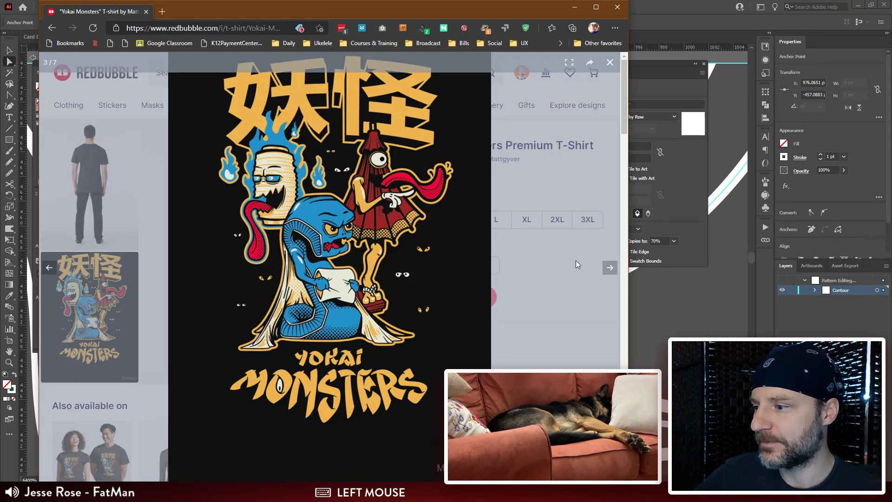
{"action": "left_click", "coordinate": [569, 212]}
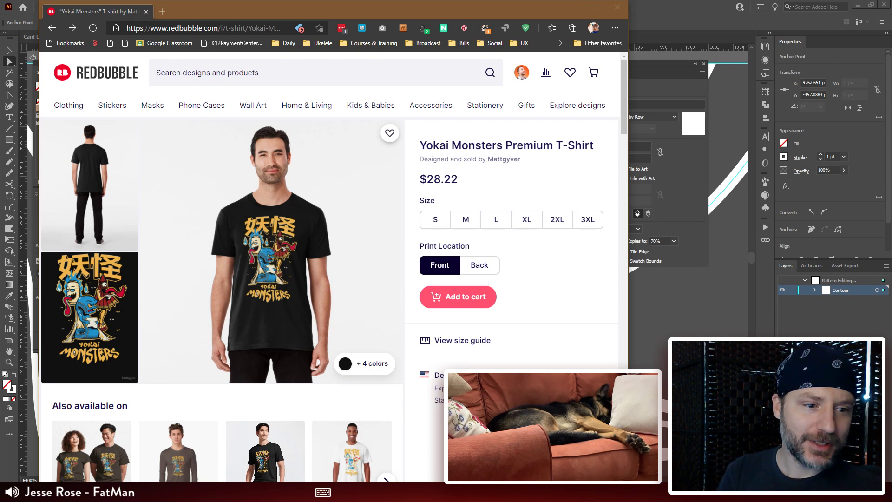
{"action": "left_click", "coordinate": [51, 28]}
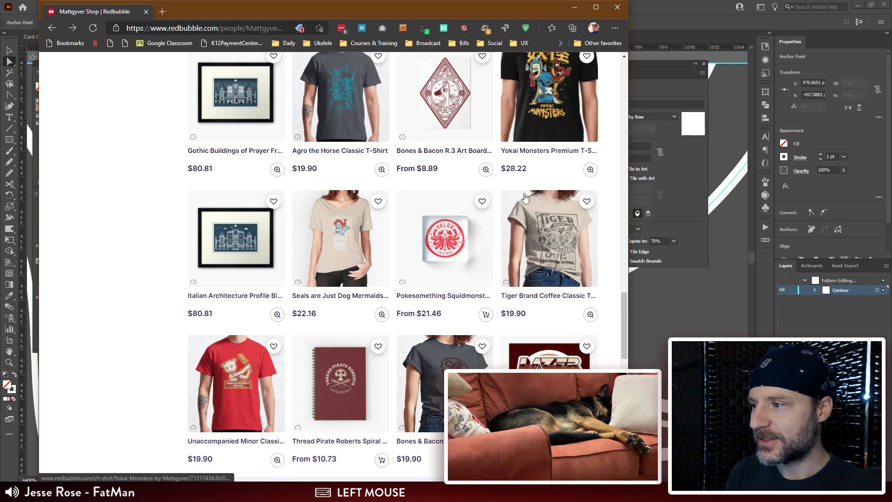
Step: Open the Tiger Brand Coffee Classic T-Shirt, view its artwork enlarged, and go back to the shop listing
{"action": "left_click", "coordinate": [529, 248]}
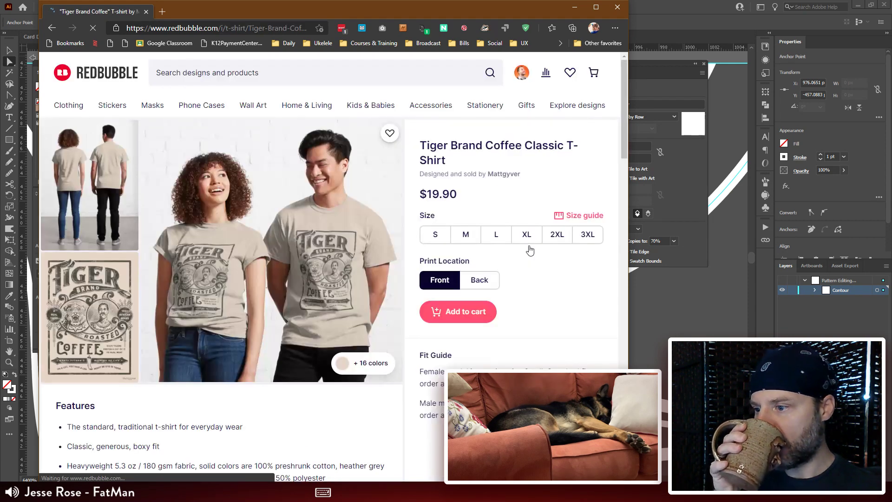
{"action": "left_click", "coordinate": [89, 322]}
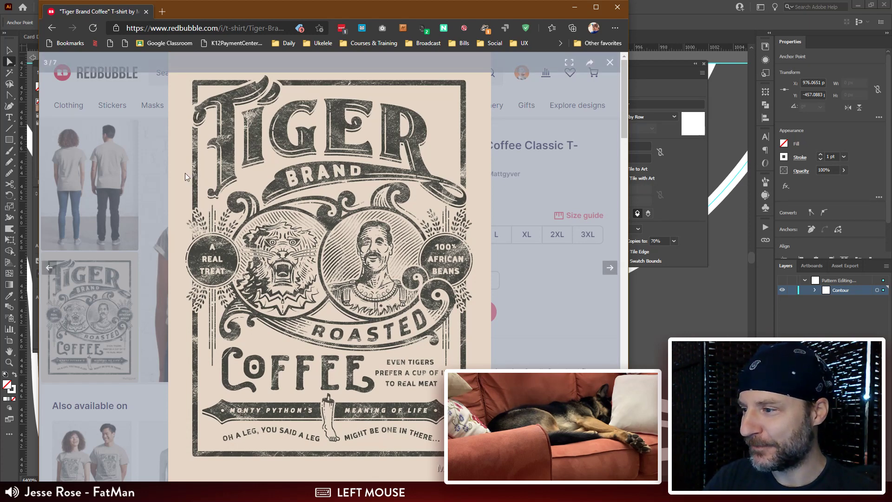
{"action": "left_click", "coordinate": [595, 96]}
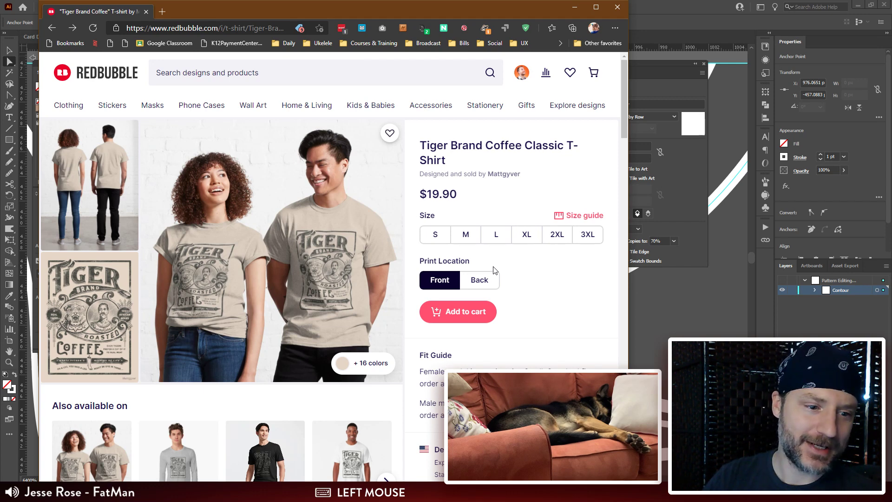
{"action": "key", "text": "alt+Left"}
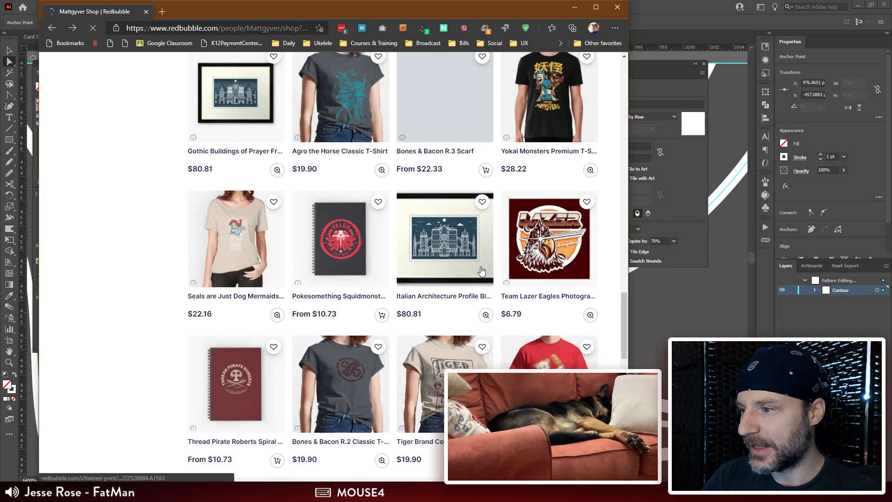
Step: Open the Unaccompanied Minor Classic T-Shirt and switch to the Active T-Shirt version of the design
{"action": "scroll", "coordinate": [511, 272], "scroll_direction": "down", "scroll_amount": 2}
{"action": "left_click", "coordinate": [545, 275]}
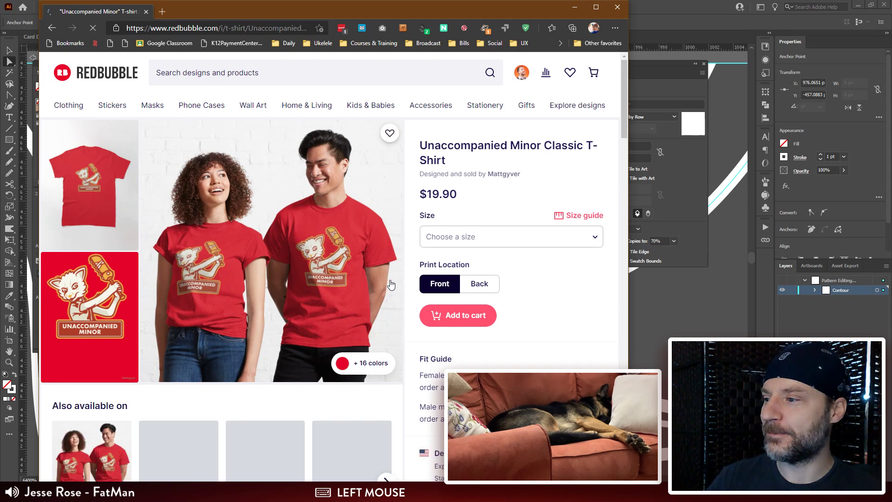
{"action": "scroll", "coordinate": [391, 283], "scroll_direction": "down", "scroll_amount": 5}
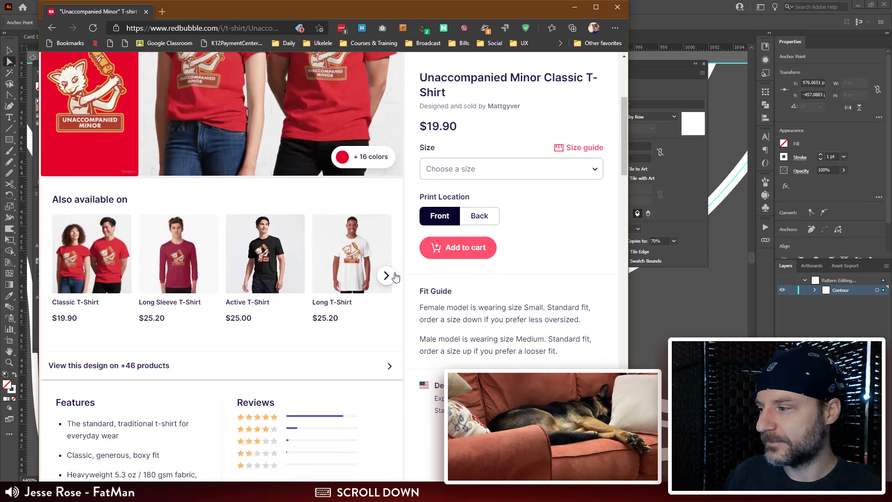
{"action": "left_click", "coordinate": [309, 252]}
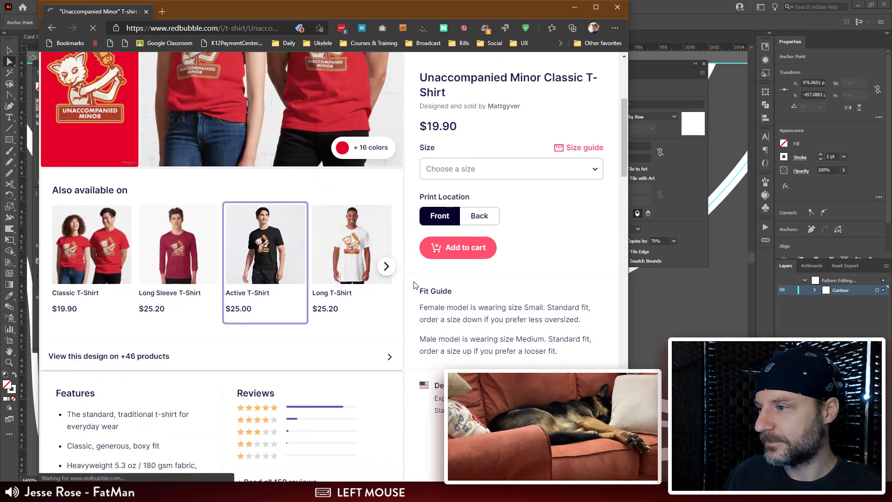
Step: Look over the Unaccompanied Minor Active T-Shirt page and return to the shop listing
{"action": "scroll", "coordinate": [412, 285], "scroll_direction": "up", "scroll_amount": 2}
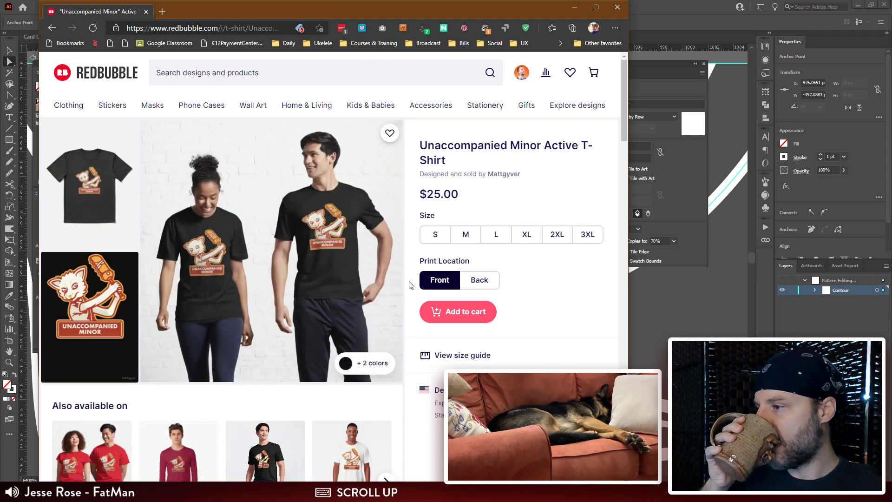
{"action": "scroll", "coordinate": [410, 280], "scroll_direction": "down", "scroll_amount": 1}
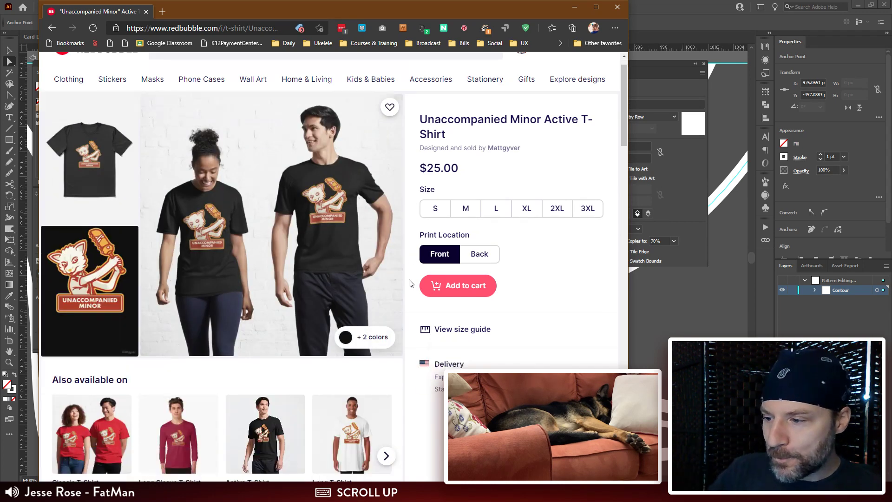
{"action": "scroll", "coordinate": [411, 282], "scroll_direction": "down", "scroll_amount": 2}
{"action": "scroll", "coordinate": [414, 283], "scroll_direction": "up", "scroll_amount": 3}
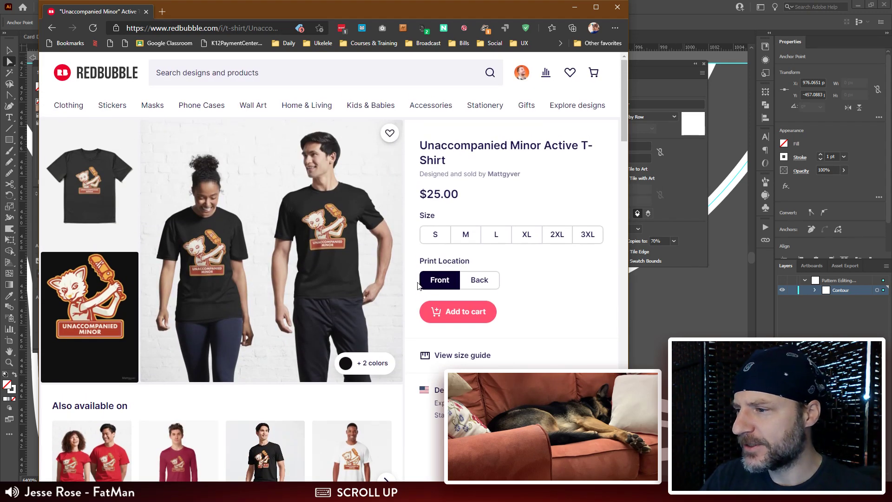
{"action": "key", "text": "alt+Left"}
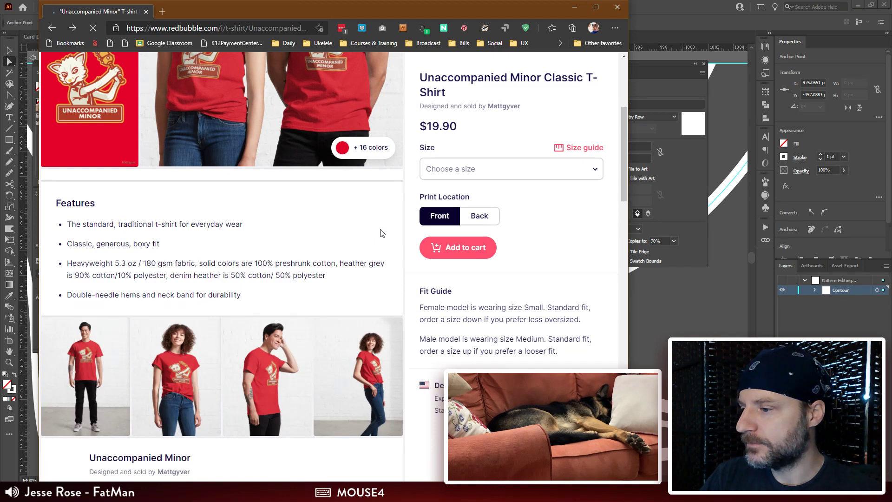
{"action": "key", "text": "alt+Left"}
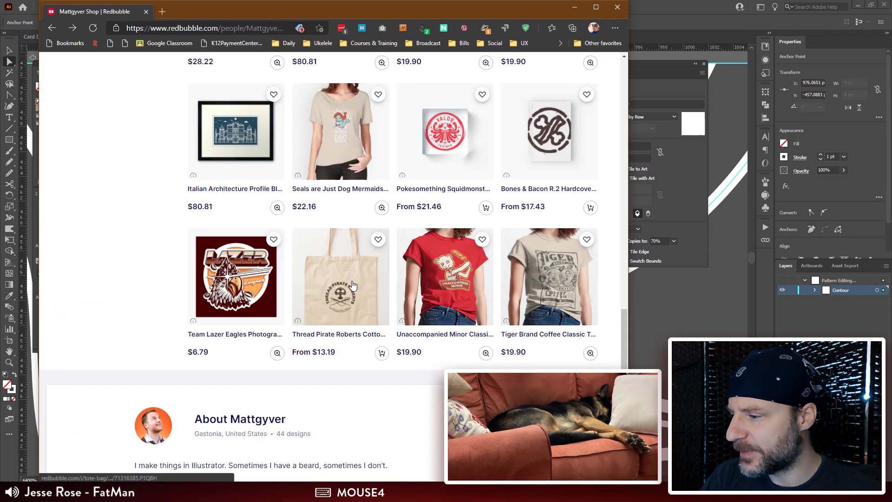
Step: Open the Thread Pirate Roberts tote bag and look down its page to the other products with this design
{"action": "left_click", "coordinate": [352, 281]}
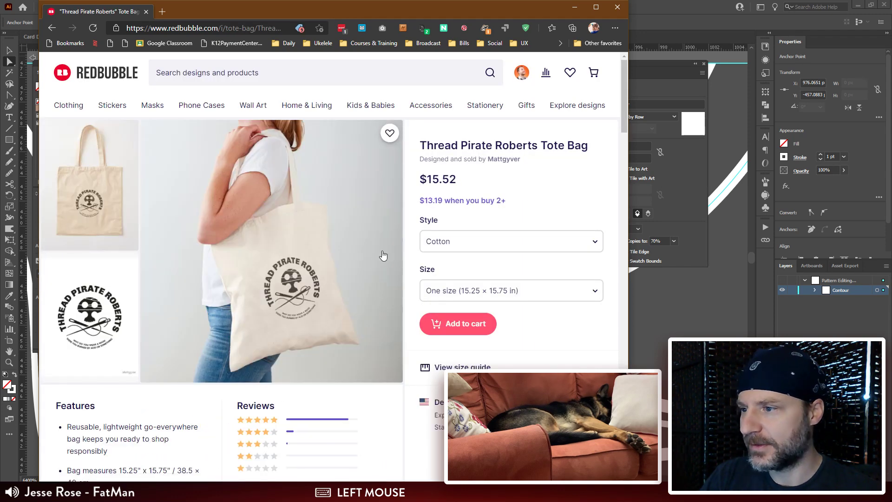
{"action": "scroll", "coordinate": [394, 250], "scroll_direction": "down", "scroll_amount": 10}
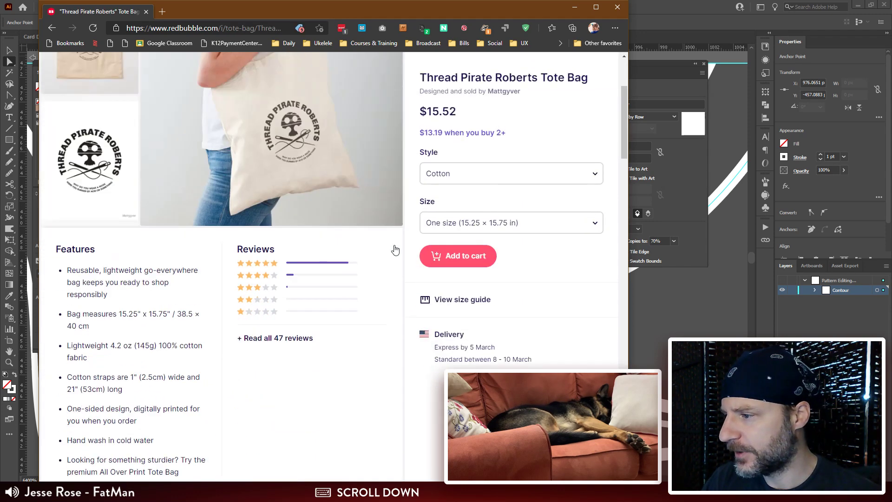
{"action": "scroll", "coordinate": [396, 247], "scroll_direction": "down", "scroll_amount": 7}
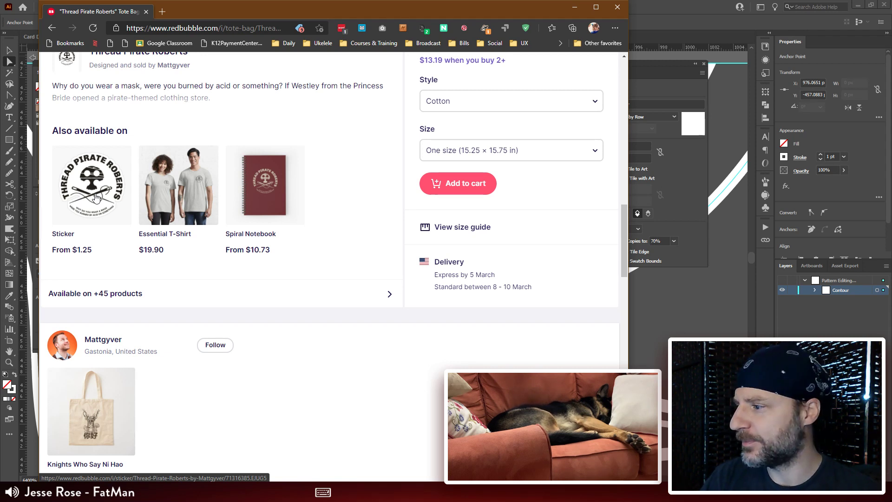
Step: View the Thread Pirate Roberts design as a sticker, an Essential T-Shirt and a Spiral Notebook
{"action": "left_click", "coordinate": [96, 198]}
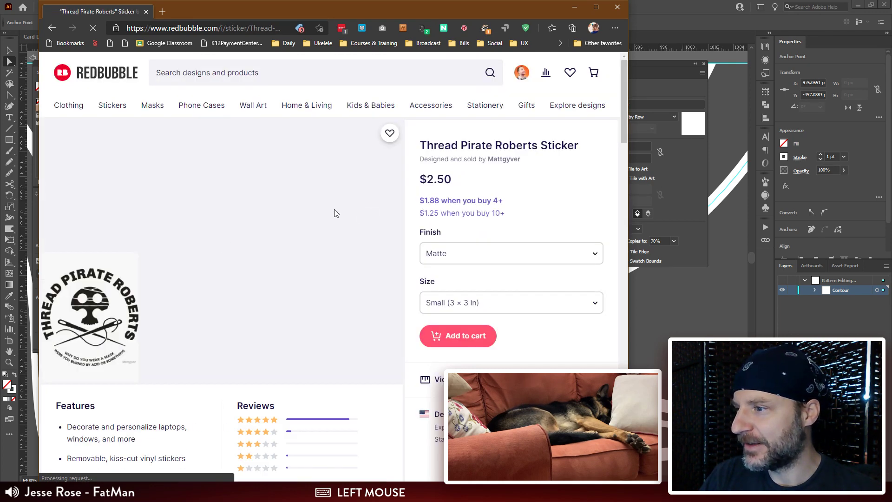
{"action": "key", "text": "alt+Left"}
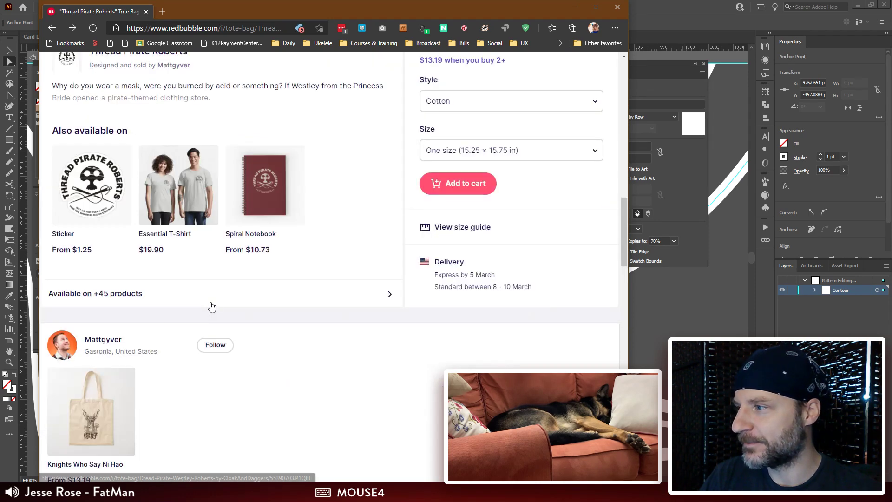
{"action": "left_click", "coordinate": [213, 197]}
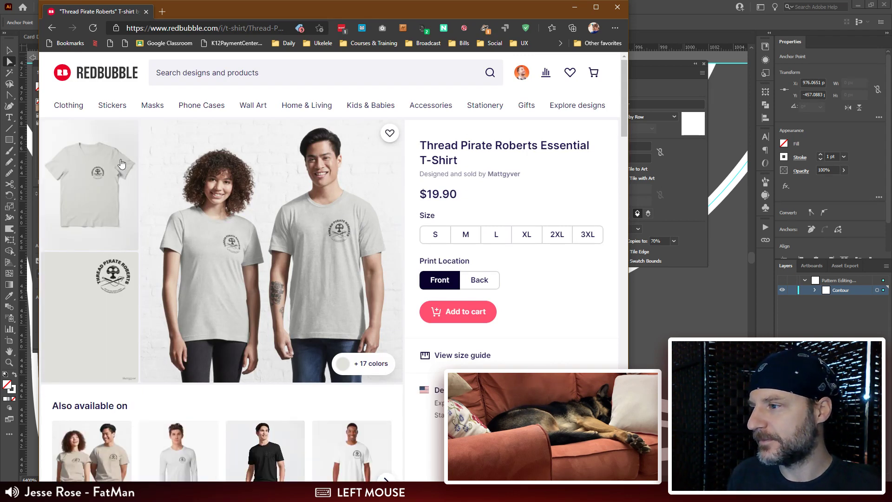
{"action": "key", "text": "alt+Left"}
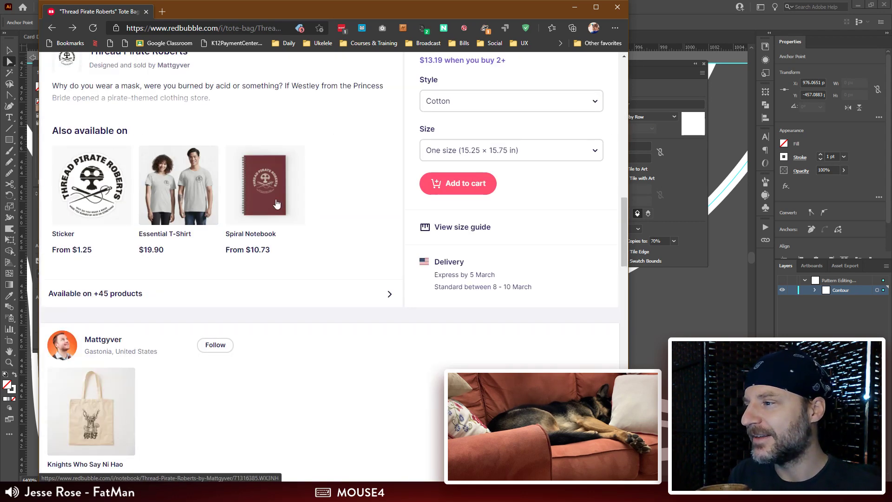
{"action": "left_click", "coordinate": [277, 202]}
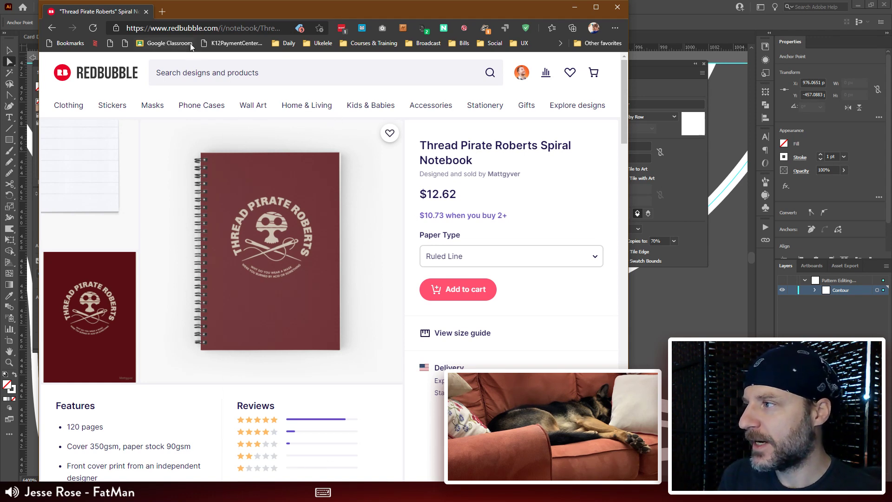
Step: Open the artist dashboard from the account options, and switch from there to the account's shop page
{"action": "left_click", "coordinate": [522, 74]}
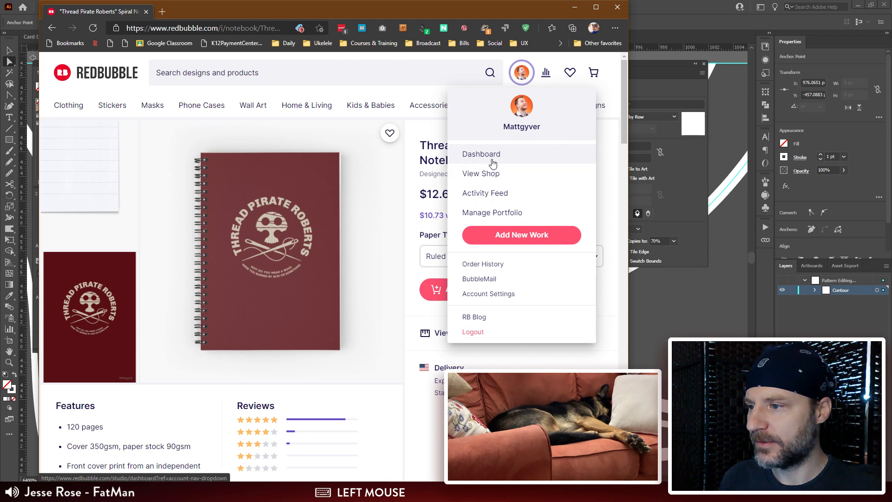
{"action": "left_click", "coordinate": [492, 159]}
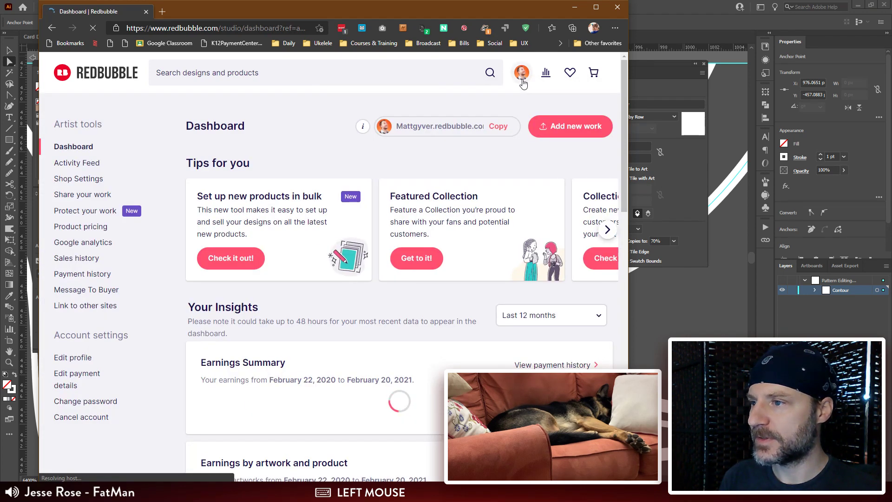
{"action": "left_click", "coordinate": [523, 77]}
{"action": "left_click", "coordinate": [492, 179]}
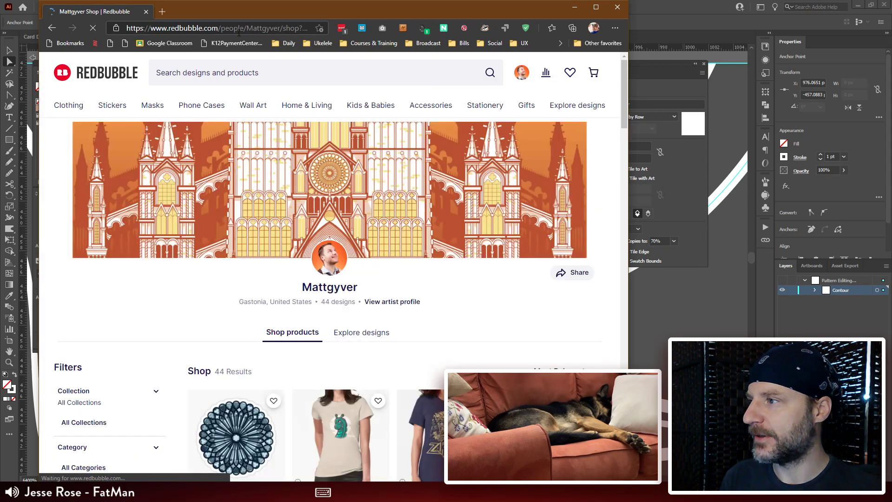
Step: Shorten the shop page's web address so it ends after the artist's username, and copy the shortened address
{"action": "left_click", "coordinate": [238, 32]}
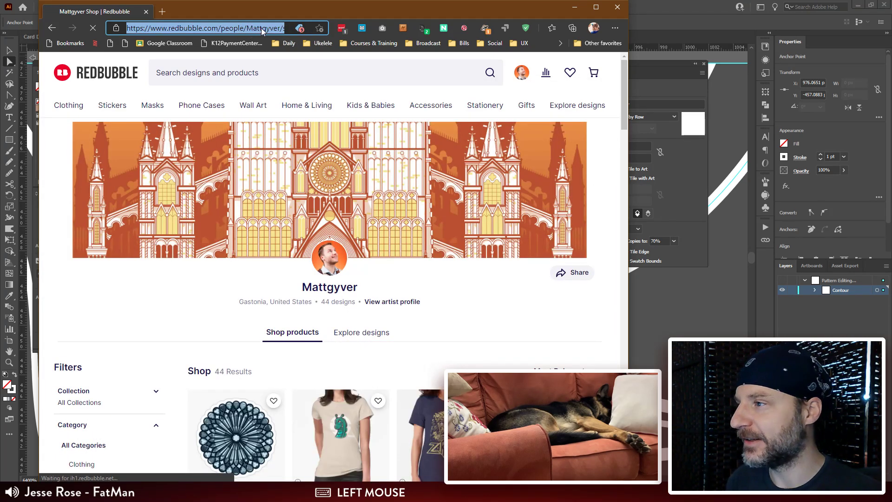
{"action": "left_click", "coordinate": [258, 28]}
{"action": "left_click_drag", "start_coordinate": [280, 27], "coordinate": [212, 28]}
{"action": "left_click", "coordinate": [225, 28]}
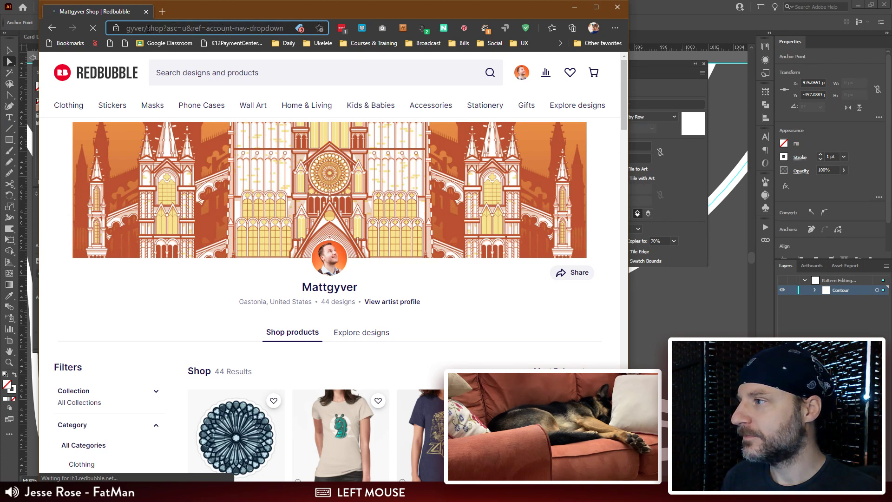
{"action": "key", "text": "ctrl+a"}
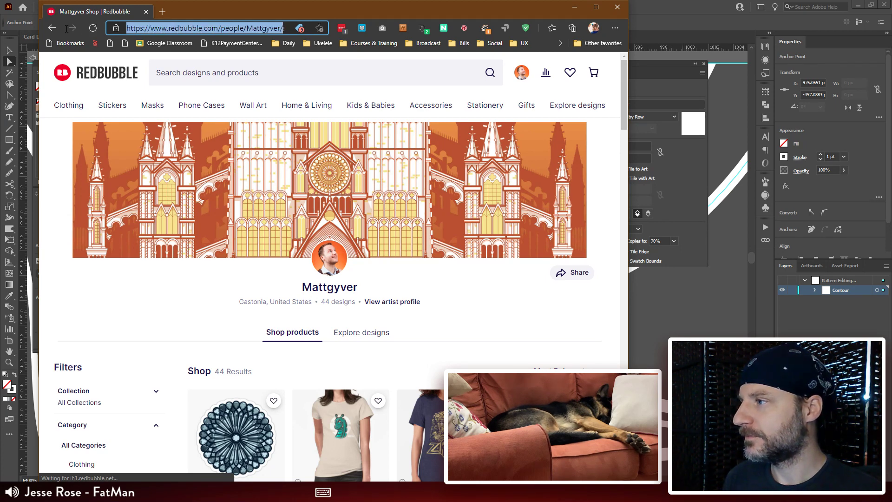
{"action": "key", "text": "ctrl+c"}
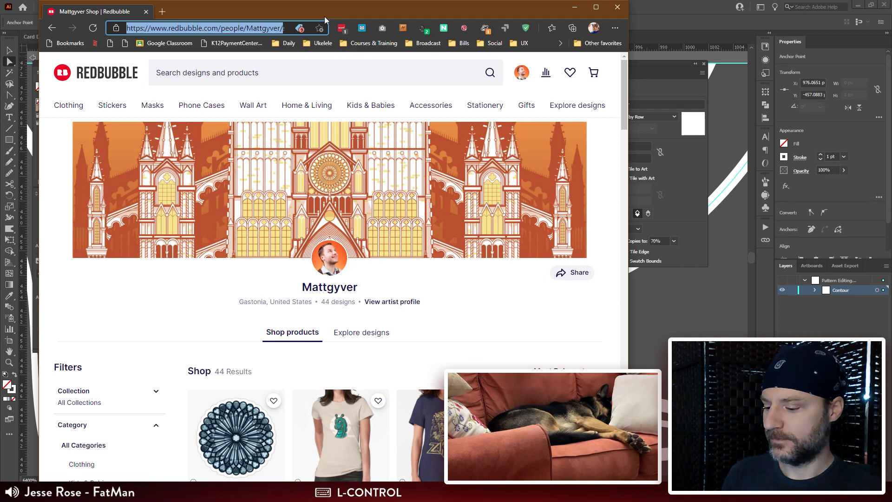
Step: Open the copied shop address in a new tab to test it, close the old tab and the browser, and return to Illustrator
{"action": "key", "text": "ctrl+t"}
{"action": "key", "text": "ctrl+v"}
{"action": "key", "text": "Return"}
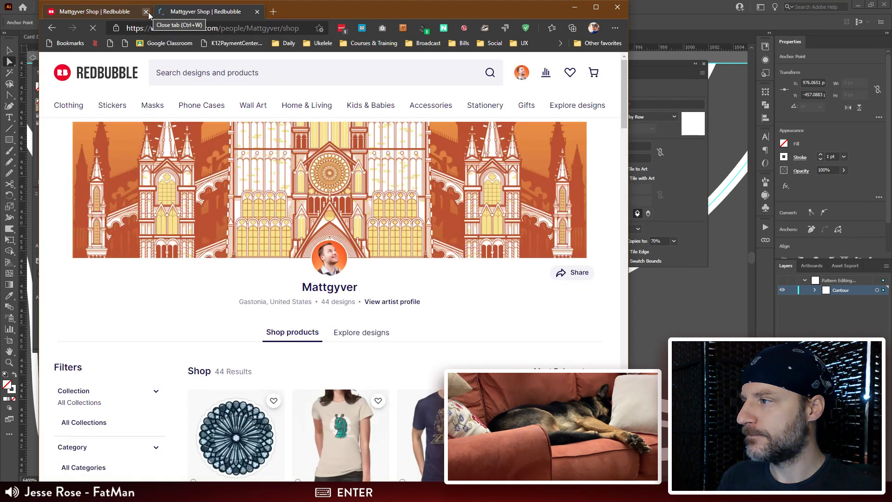
{"action": "left_click", "coordinate": [146, 12]}
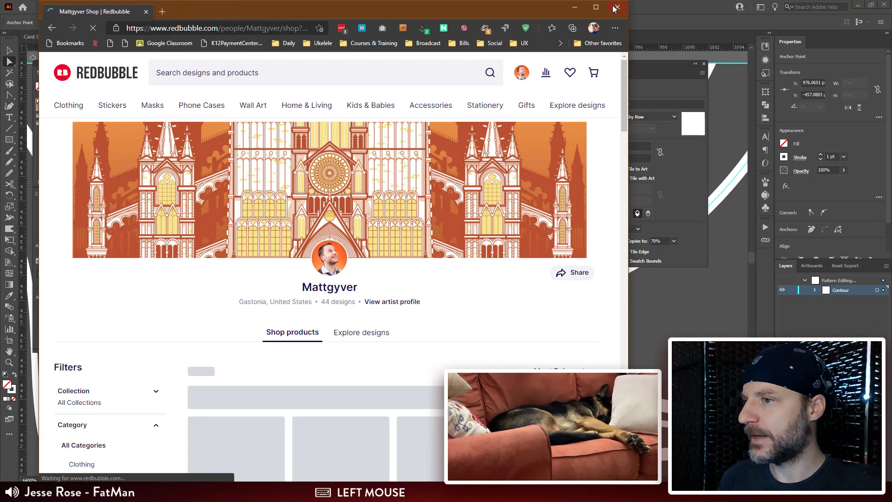
{"action": "left_click", "coordinate": [794, 87]}
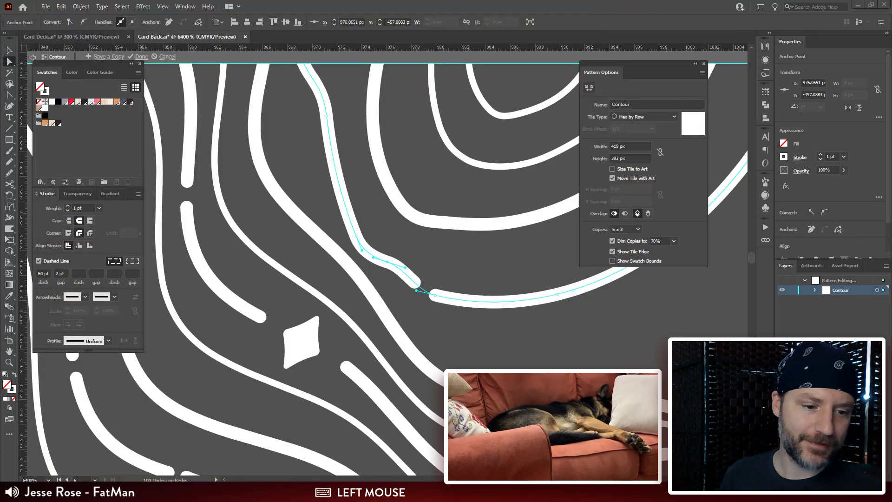
{"action": "key", "text": "Return"}
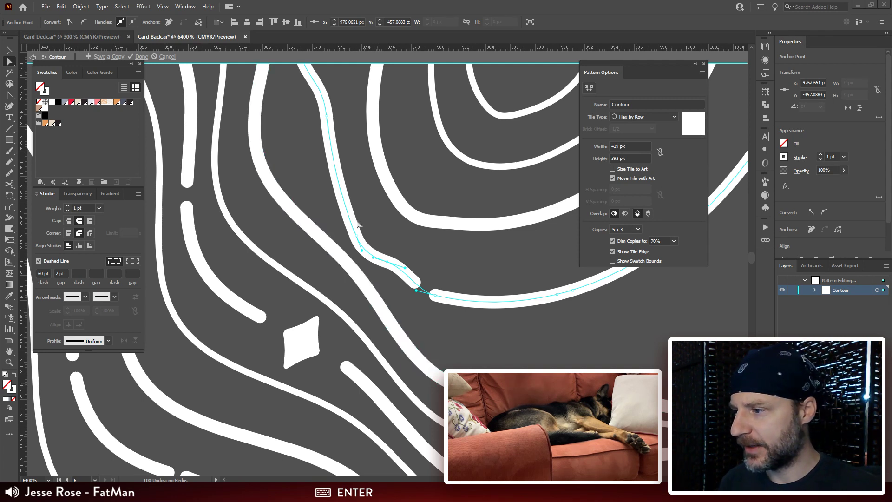
Step: Smooth out the kink in the dashed outer ring's lower-left section, next to the gap in its line
{"action": "left_click_drag", "start_coordinate": [357, 237], "coordinate": [351, 201]}
{"action": "key", "text": "ctrl+minus"}
{"action": "key", "text": "ctrl+minus"}
{"action": "key", "text": "ctrl+minus"}
{"action": "key", "text": "ctrl+minus"}
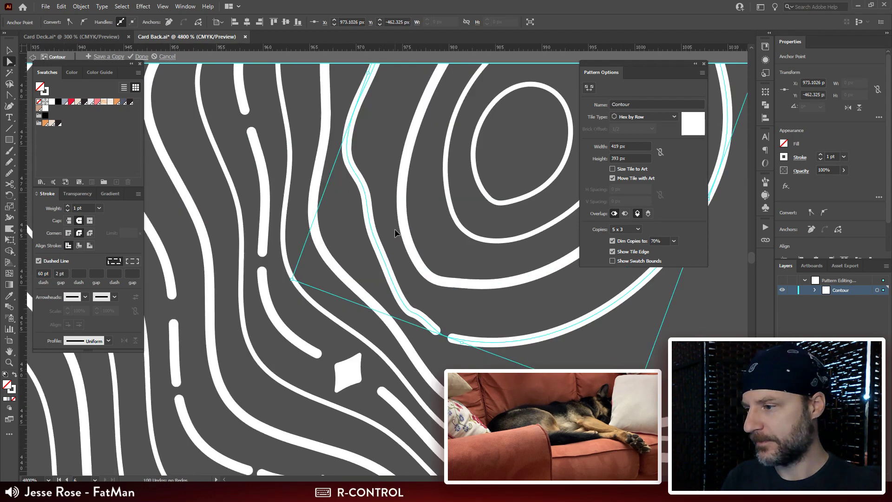
{"action": "key", "text": "ctrl+plus"}
{"action": "key", "text": "ctrl+plus"}
{"action": "key", "text": "ctrl+plus"}
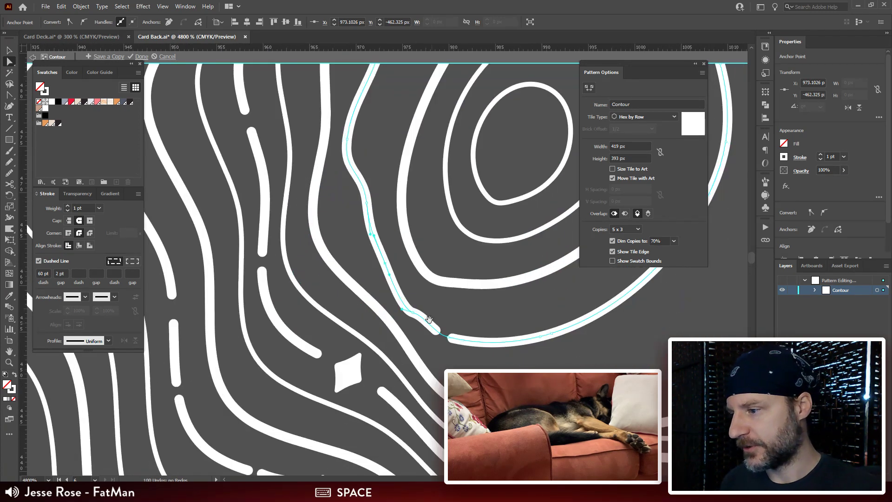
{"action": "left_click_drag", "start_coordinate": [432, 326], "coordinate": [419, 277]}
{"action": "key", "text": "ctrl+z"}
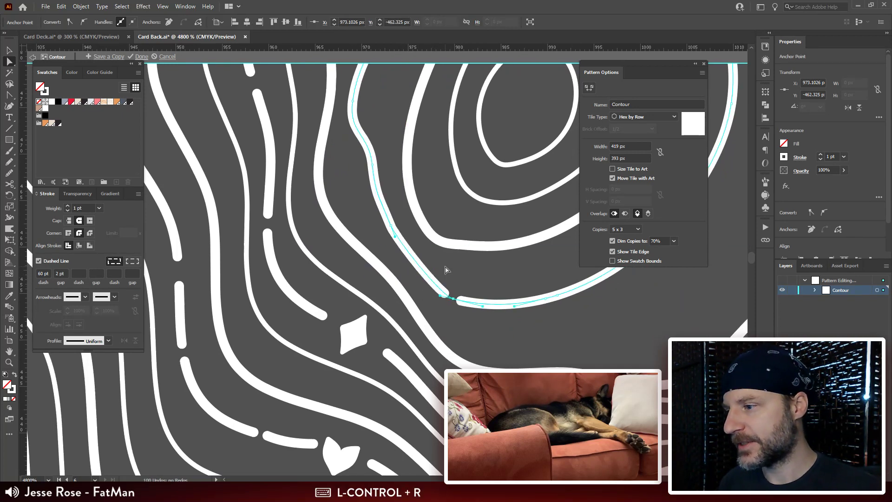
{"action": "key", "text": "ctrl+z"}
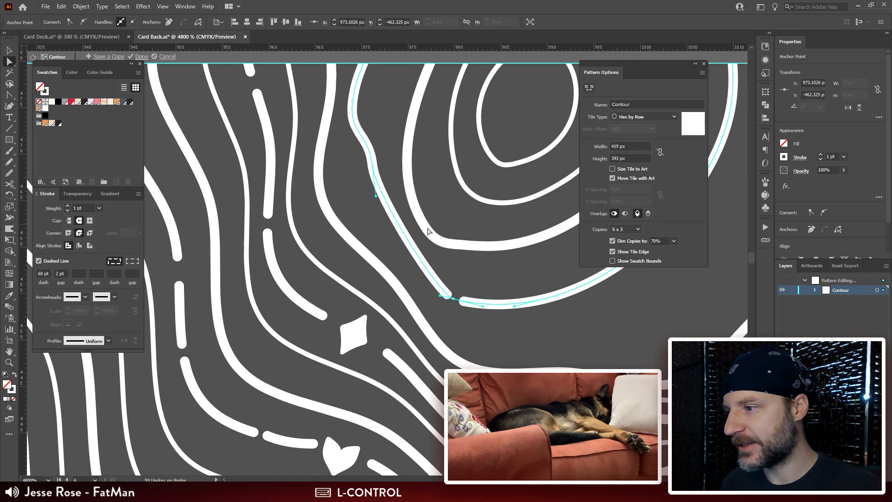
Step: Reshape the dashed ring's left side into an even curve, moving its anchor point to about X 969.8, Y -467 px, and deselect it
{"action": "left_click_drag", "start_coordinate": [373, 166], "coordinate": [361, 187]}
{"action": "left_click_drag", "start_coordinate": [356, 152], "coordinate": [347, 153]}
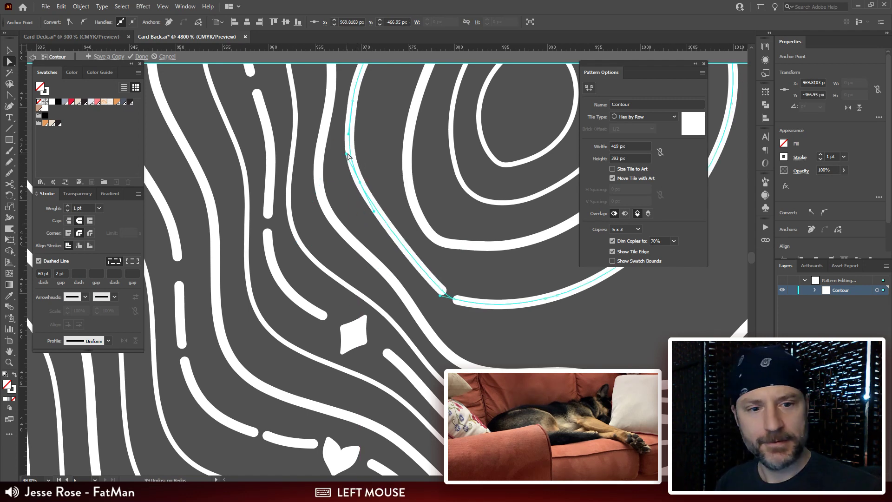
{"action": "key", "text": "ctrl+minus"}
{"action": "key", "text": "ctrl+minus"}
{"action": "key", "text": "ctrl+minus"}
{"action": "left_click_drag", "start_coordinate": [421, 200], "coordinate": [379, 174]}
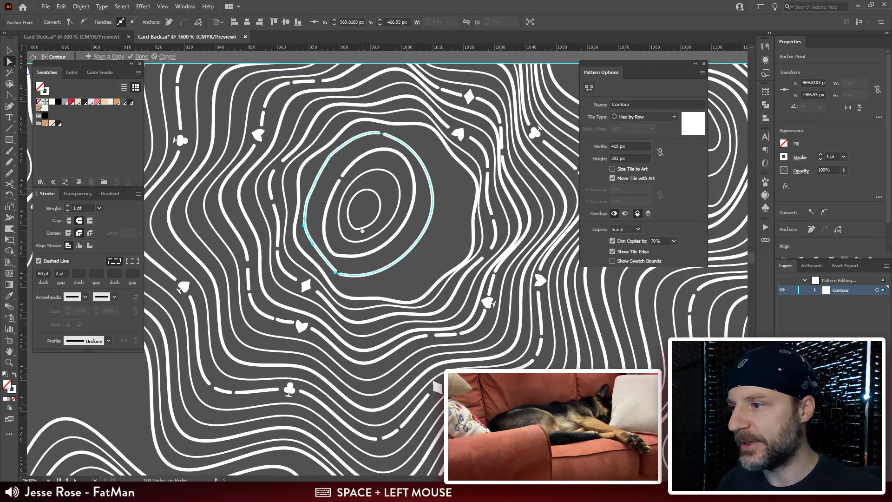
{"action": "key", "text": "ctrl+plus"}
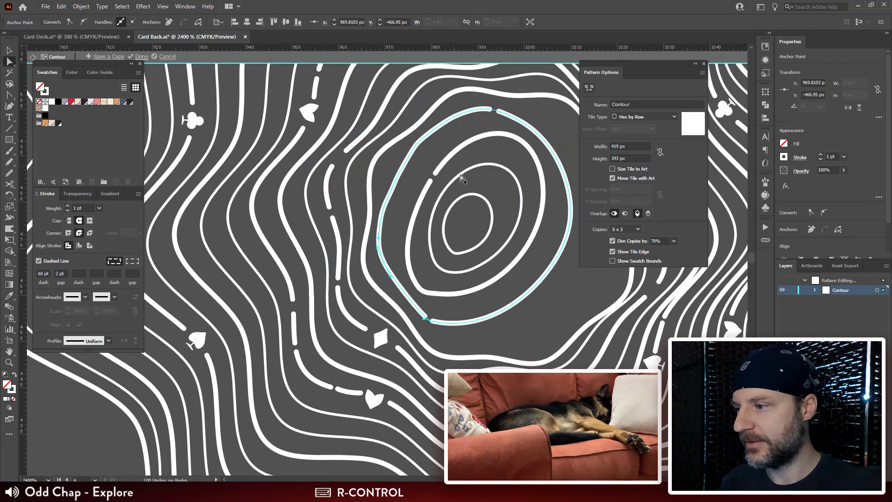
{"action": "left_click_drag", "start_coordinate": [487, 235], "coordinate": [368, 192]}
{"action": "left_click", "coordinate": [479, 203]}
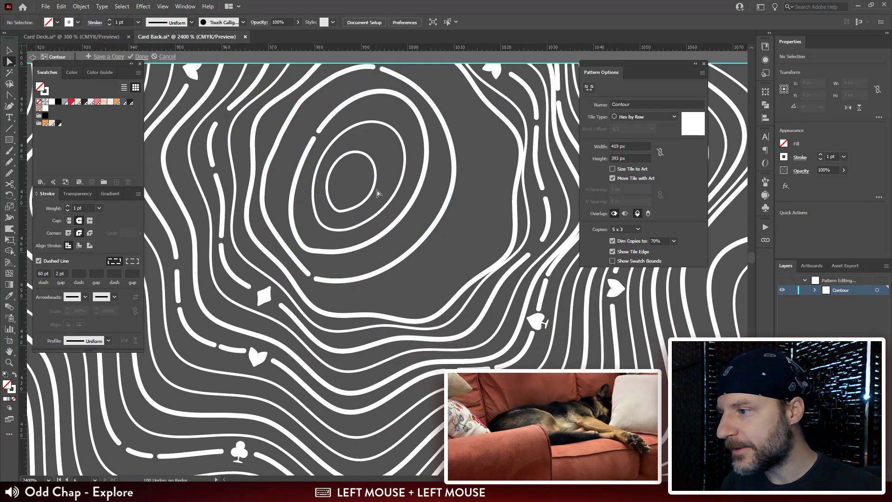
Step: Move the innermost oval into the empty space right of the concentric rings and shrink it slightly
{"action": "key", "text": "v"}
{"action": "left_click_drag", "start_coordinate": [369, 199], "coordinate": [449, 175]}
{"action": "key", "text": "ctrl+equal"}
{"action": "left_click", "coordinate": [293, 199]}
{"action": "left_click_drag", "start_coordinate": [327, 212], "coordinate": [340, 168]}
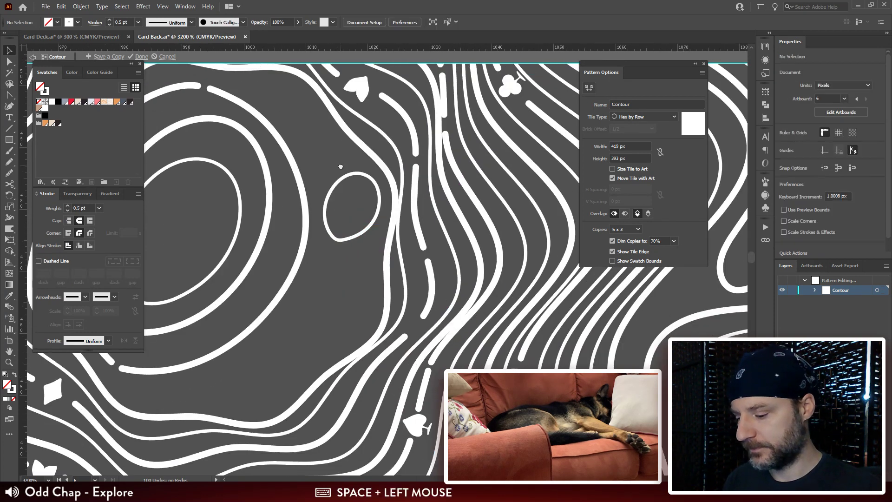
Step: Draw a small closed contour about 5.2 by 6.8 px with the Pencil tool, just above the relocated oval
{"action": "key", "text": "n"}
{"action": "left_click_drag", "start_coordinate": [382, 188], "coordinate": [455, 173]}
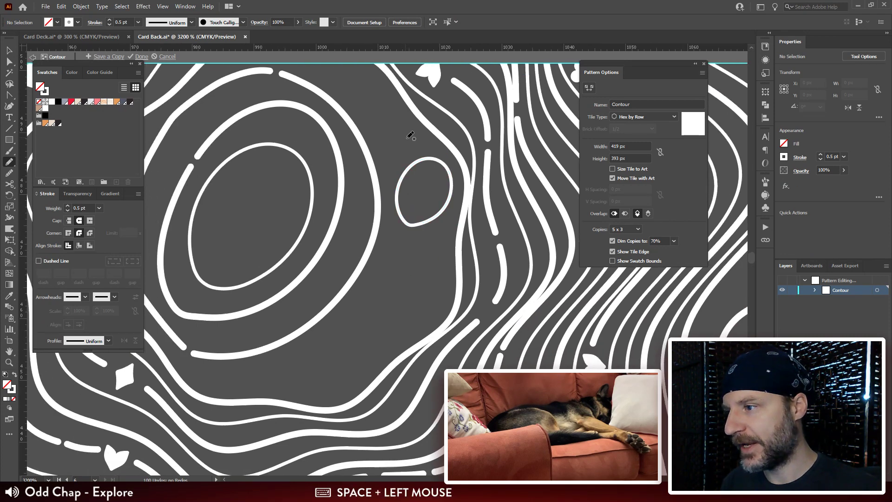
{"action": "mouse_move", "coordinate": [407, 136]}
{"action": "left_mouse_down"}
{"action": "mouse_move", "coordinate": [395, 114]}
{"action": "mouse_move", "coordinate": [383, 115]}
{"action": "mouse_move", "coordinate": [377, 133]}
{"action": "mouse_move", "coordinate": [387, 150]}
{"action": "mouse_move", "coordinate": [408, 139]}
{"action": "left_mouse_up"}
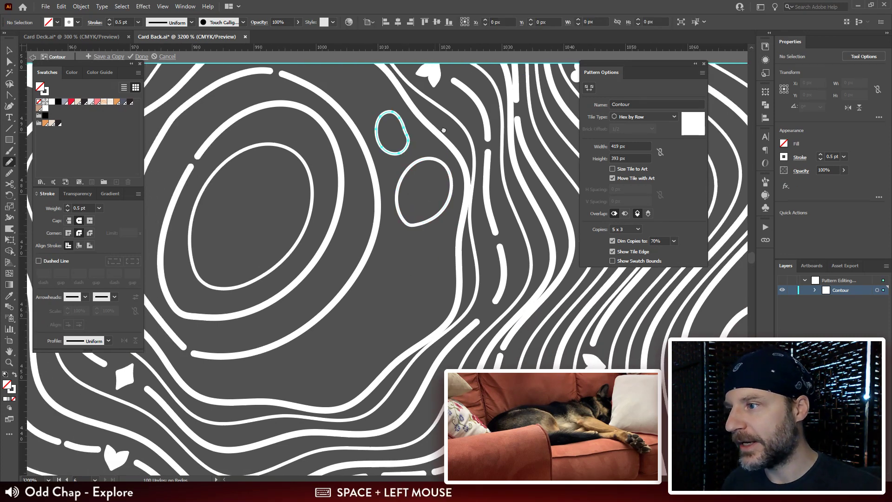
Step: Draw an elongated diagonal closed contour about 21.6 by 22 px below the relocated oval, and deselect it
{"action": "mouse_move", "coordinate": [437, 245]}
{"action": "left_mouse_down"}
{"action": "mouse_move", "coordinate": [447, 133]}
{"action": "mouse_move", "coordinate": [426, 135]}
{"action": "left_mouse_up"}
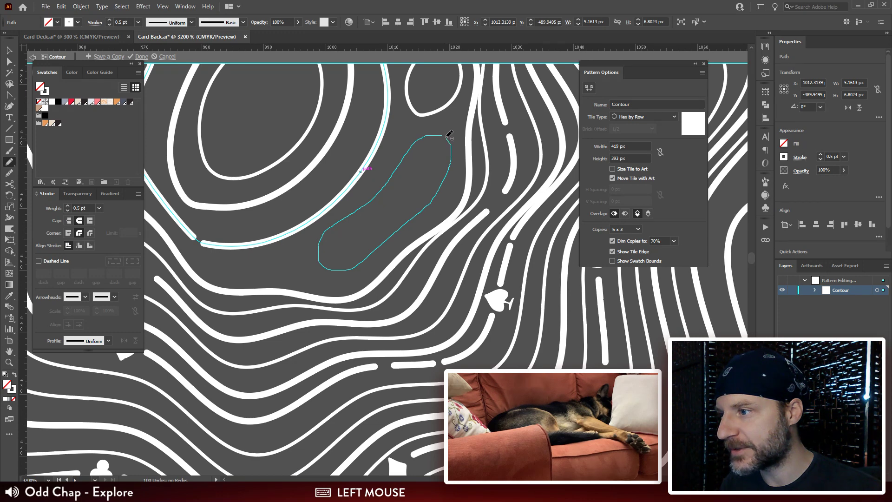
{"action": "left_click_drag", "start_coordinate": [443, 134], "coordinate": [445, 135]}
{"action": "key", "text": "v"}
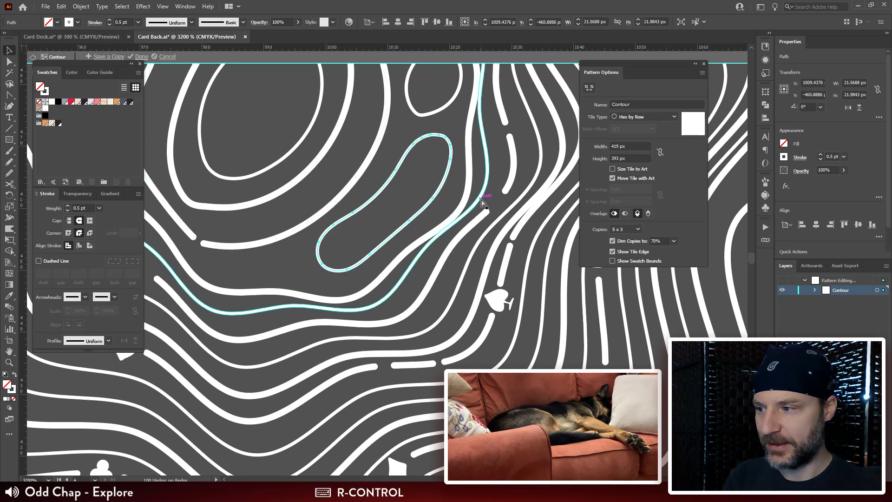
{"action": "key", "text": "ctrl+minus"}
{"action": "key", "text": "ctrl+minus"}
{"action": "key", "text": "i"}
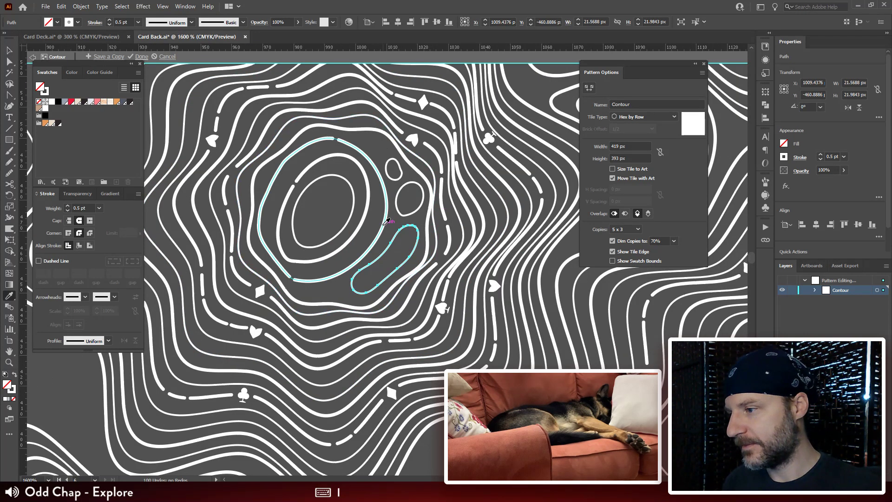
{"action": "key", "text": "ctrl+shift+a"}
Step: Draw two nested closed rings inside the innermost remaining oval, about 11.5 by 13.1 px and 3.8 by 4.2 px
{"action": "left_click_drag", "start_coordinate": [373, 296], "coordinate": [412, 293]}
{"action": "key", "text": "ctrl+plus"}
{"action": "key", "text": "ctrl+plus"}
{"action": "key", "text": "ctrl+plus"}
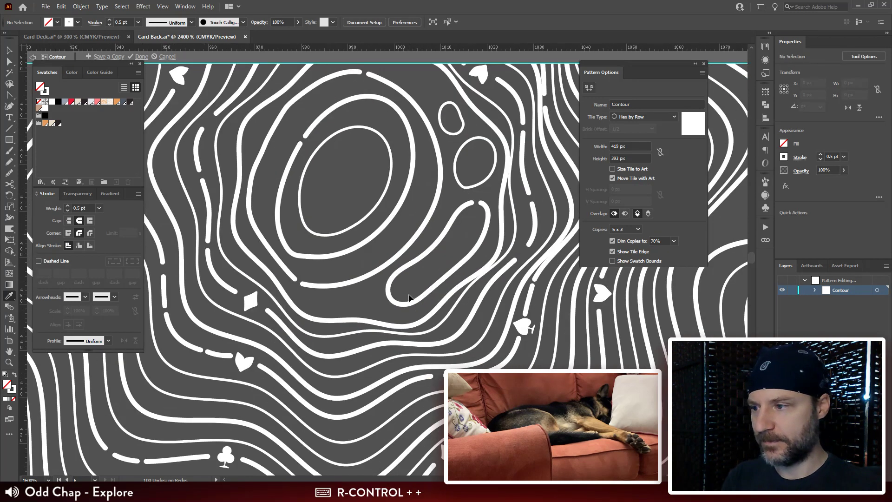
{"action": "left_click_drag", "start_coordinate": [412, 216], "coordinate": [462, 288]}
{"action": "key", "text": "n"}
{"action": "left_click_drag", "start_coordinate": [431, 204], "coordinate": [440, 243]}
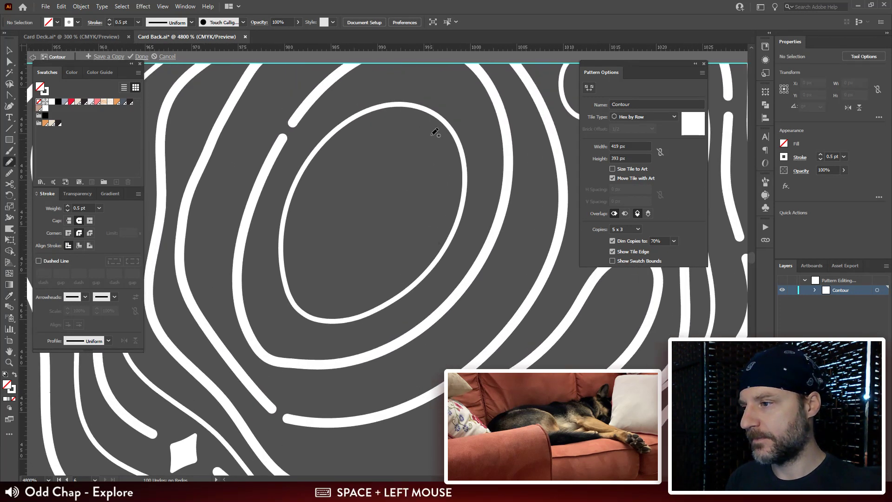
{"action": "mouse_move", "coordinate": [412, 136]}
{"action": "left_mouse_down"}
{"action": "mouse_move", "coordinate": [392, 136]}
{"action": "mouse_move", "coordinate": [345, 166]}
{"action": "left_mouse_up"}
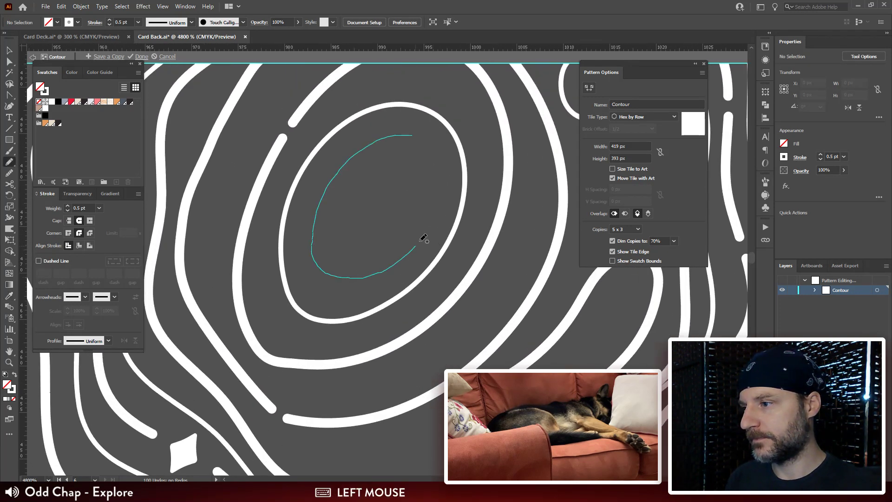
{"action": "mouse_move", "coordinate": [417, 134]}
{"action": "left_mouse_down"}
{"action": "mouse_move", "coordinate": [369, 150]}
{"action": "mouse_move", "coordinate": [334, 192]}
{"action": "mouse_move", "coordinate": [339, 252]}
{"action": "mouse_move", "coordinate": [390, 254]}
{"action": "mouse_move", "coordinate": [428, 209]}
{"action": "mouse_move", "coordinate": [433, 162]}
{"action": "mouse_move", "coordinate": [417, 138]}
{"action": "left_mouse_up"}
{"action": "key", "text": "ctrl+z"}
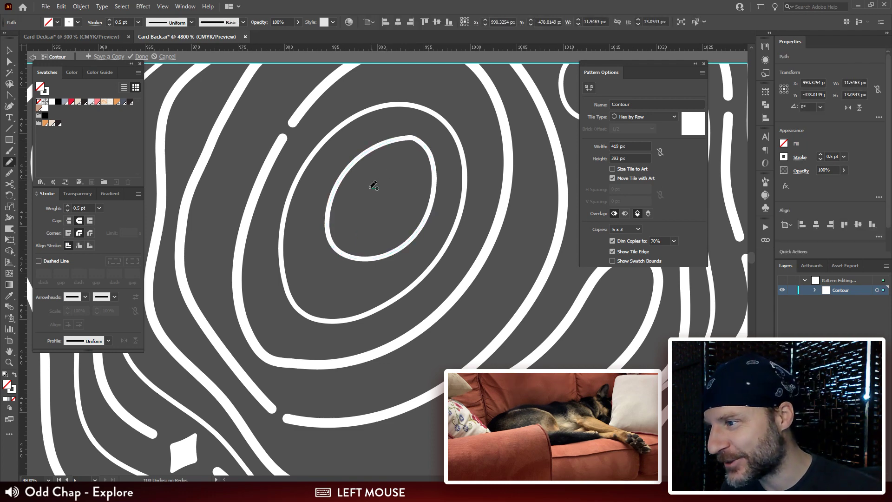
{"action": "mouse_move", "coordinate": [378, 188]}
{"action": "left_mouse_down"}
{"action": "mouse_move", "coordinate": [360, 223]}
{"action": "mouse_move", "coordinate": [382, 223]}
{"action": "mouse_move", "coordinate": [380, 188]}
{"action": "left_mouse_up"}
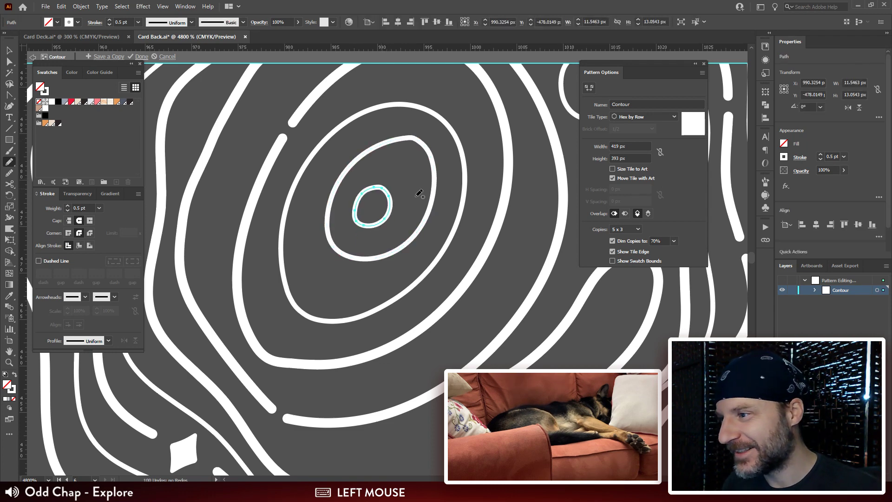
Step: Set the stroke weight of the tiny center ring and the third ring from the center to 1 pt, and deselect them
{"action": "key", "text": "ctrl+minus"}
{"action": "key", "text": "ctrl+minus"}
{"action": "key", "text": "ctrl+minus"}
{"action": "key", "text": "ctrl+minus"}
{"action": "key", "text": "ctrl+minus"}
{"action": "key", "text": "v"}
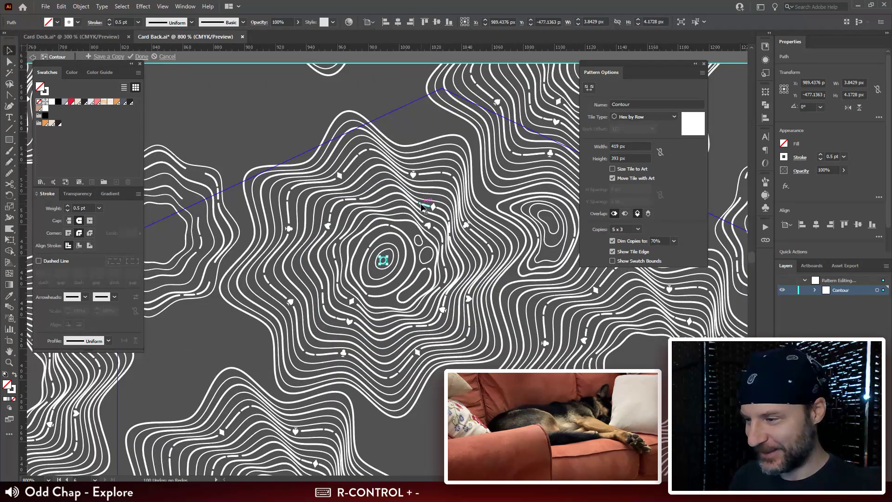
{"action": "left_click_drag", "start_coordinate": [418, 244], "coordinate": [430, 198]}
{"action": "key", "text": "ctrl+plus"}
{"action": "key", "text": "ctrl+plus"}
{"action": "key", "text": "ctrl+plus"}
{"action": "left_click_drag", "start_coordinate": [465, 338], "coordinate": [445, 254]}
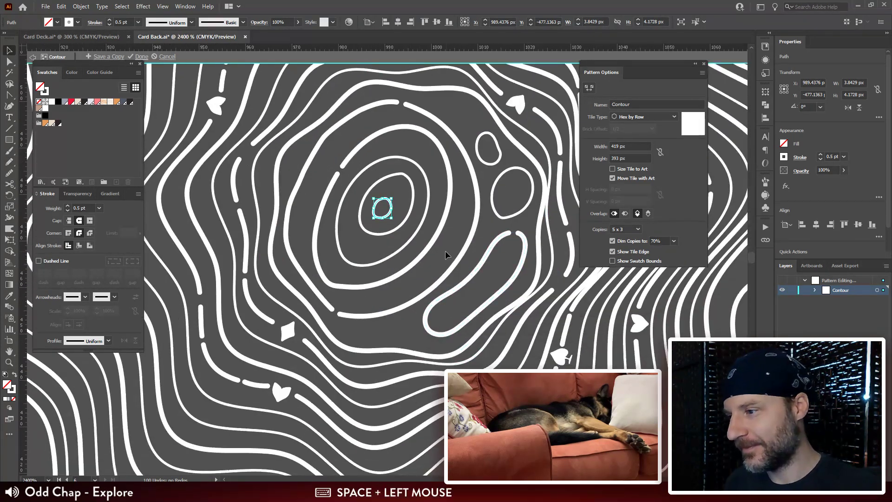
{"action": "left_click", "coordinate": [425, 220], "text": "shift"}
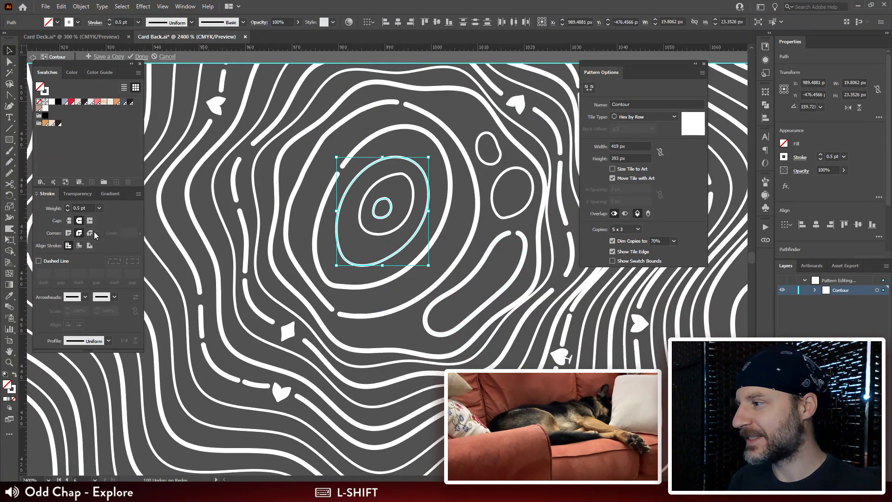
{"action": "left_click", "coordinate": [56, 207]}
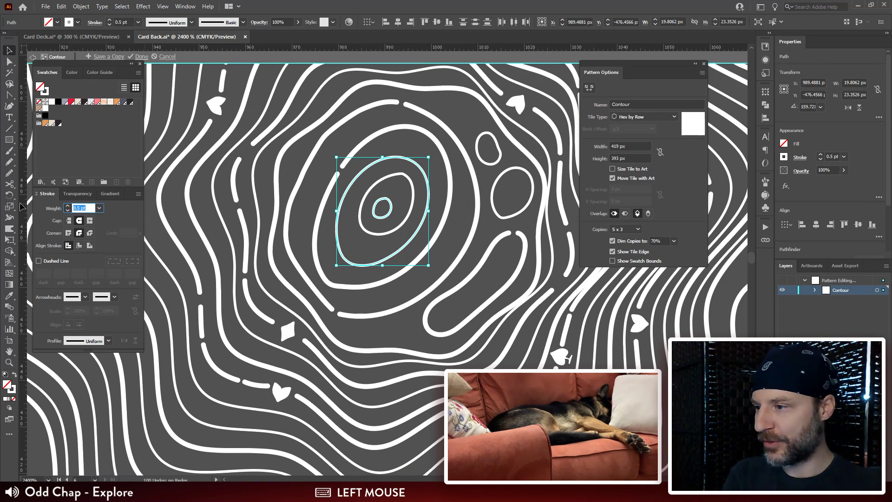
{"action": "type", "text": "1"}
{"action": "key", "text": "KP_Enter"}
{"action": "left_click", "coordinate": [451, 222]}
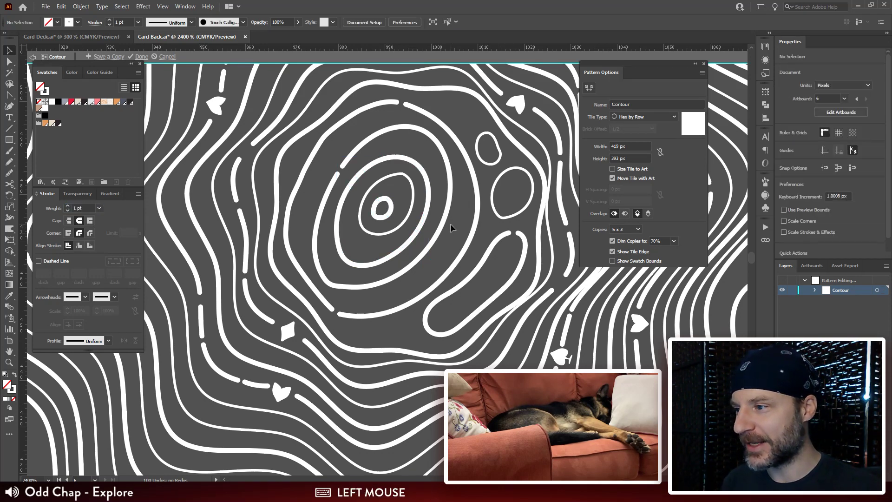
Step: Resize the dashed ring around the concentric ovals slightly to about 39.5 by 46.8 px, and deselect it
{"action": "key", "text": "ctrl+minus"}
{"action": "key", "text": "ctrl+minus"}
{"action": "key", "text": "ctrl+minus"}
{"action": "key", "text": "ctrl+minus"}
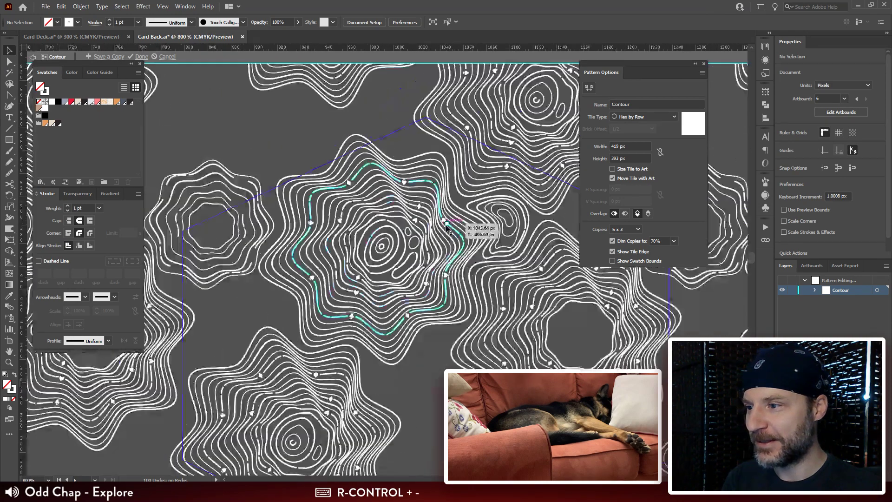
{"action": "key", "text": "ctrl+plus"}
{"action": "key", "text": "ctrl+plus"}
{"action": "key", "text": "ctrl+plus"}
{"action": "key", "text": "ctrl+plus"}
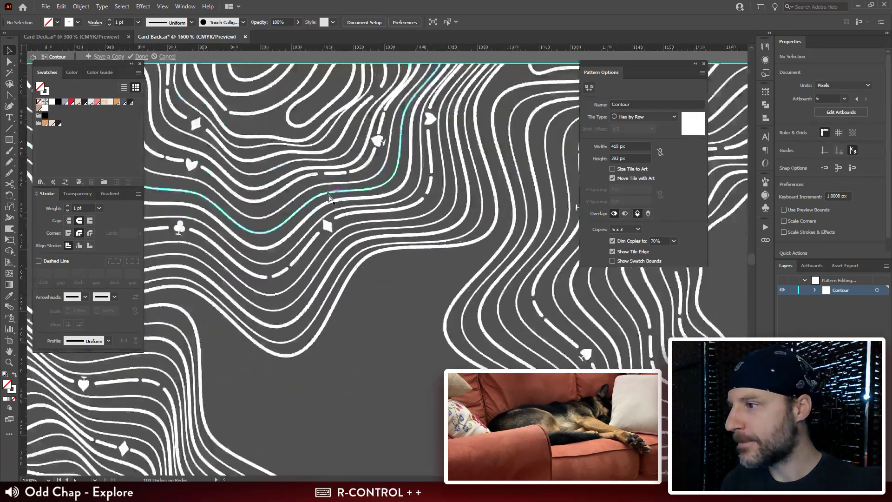
{"action": "left_click_drag", "start_coordinate": [335, 186], "coordinate": [561, 440]}
{"action": "left_click", "coordinate": [397, 271]}
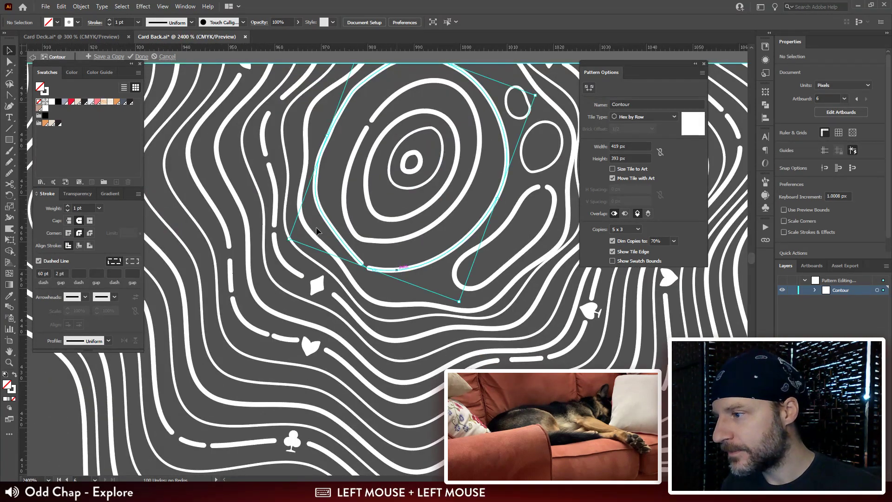
{"action": "mouse_move", "coordinate": [290, 237]}
{"action": "left_mouse_down"}
{"action": "mouse_move", "coordinate": [298, 235]}
{"action": "mouse_move", "coordinate": [298, 246]}
{"action": "left_mouse_up"}
{"action": "key", "text": "ctrl+minus"}
{"action": "key", "text": "ctrl+minus"}
{"action": "key", "text": "ctrl+minus"}
{"action": "key", "text": "ctrl+minus"}
{"action": "key", "text": "ctrl+minus"}
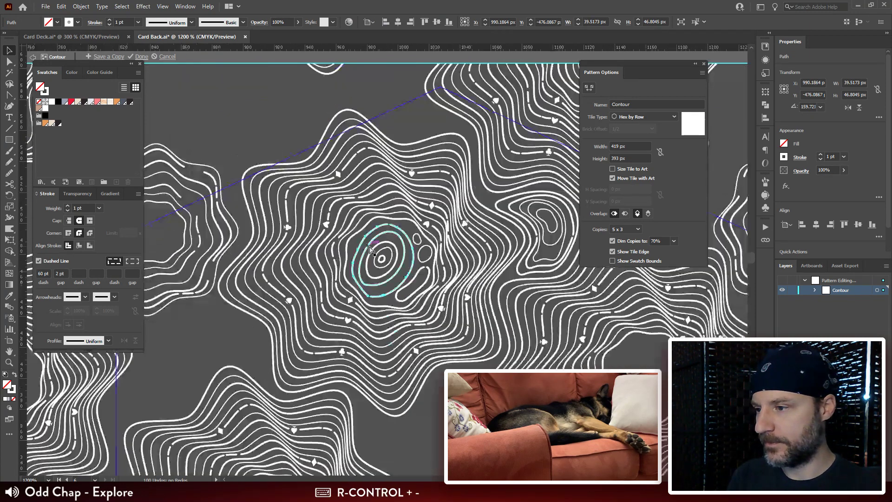
{"action": "left_click", "coordinate": [429, 402]}
Step: Set the stroke weight of the dashed ring and the elongated diagonal contour beside it to 0.5 pt
{"action": "left_click_drag", "start_coordinate": [429, 401], "coordinate": [399, 326]}
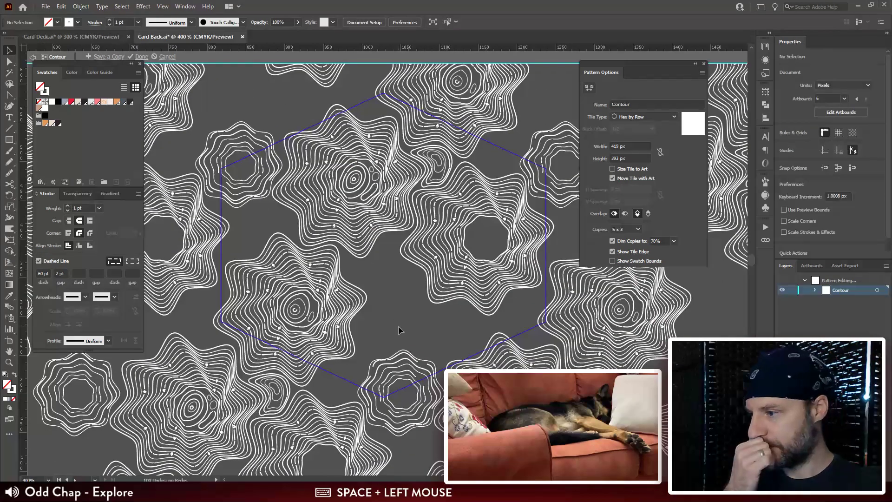
{"action": "left_click", "coordinate": [371, 189]}
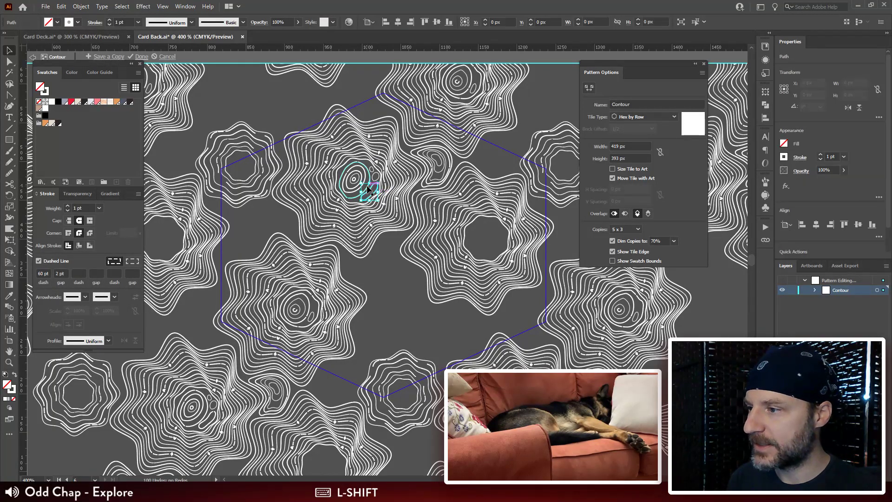
{"action": "left_click", "coordinate": [367, 188], "text": "shift"}
{"action": "left_click", "coordinate": [90, 208]}
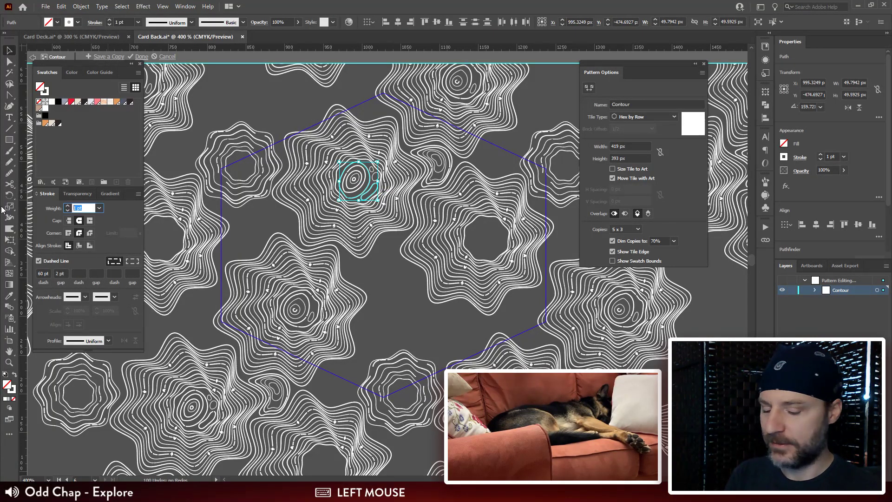
{"action": "type", "text": ".5"}
{"action": "key", "text": "Return"}
Step: Examine the empty gaps between the contour clusters around the lower corner of the hex tile
{"action": "left_click_drag", "start_coordinate": [401, 303], "coordinate": [303, 278]}
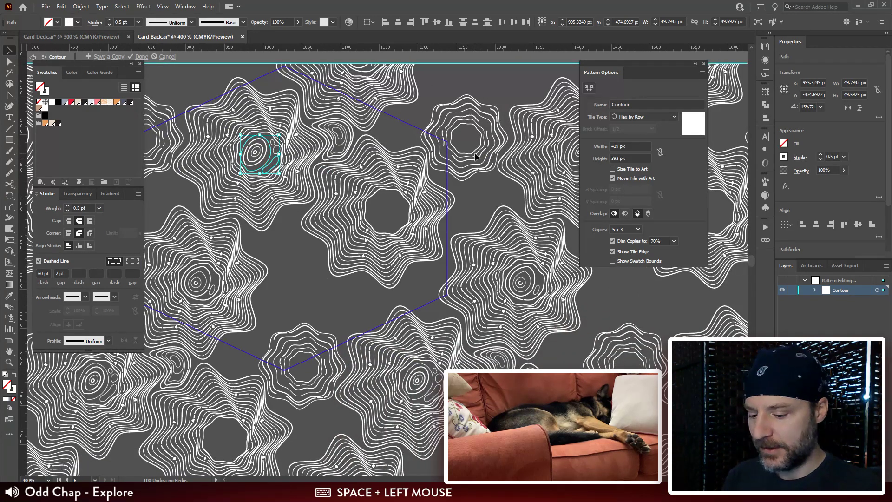
{"action": "key", "text": "n"}
{"action": "left_click_drag", "start_coordinate": [449, 217], "coordinate": [464, 190]}
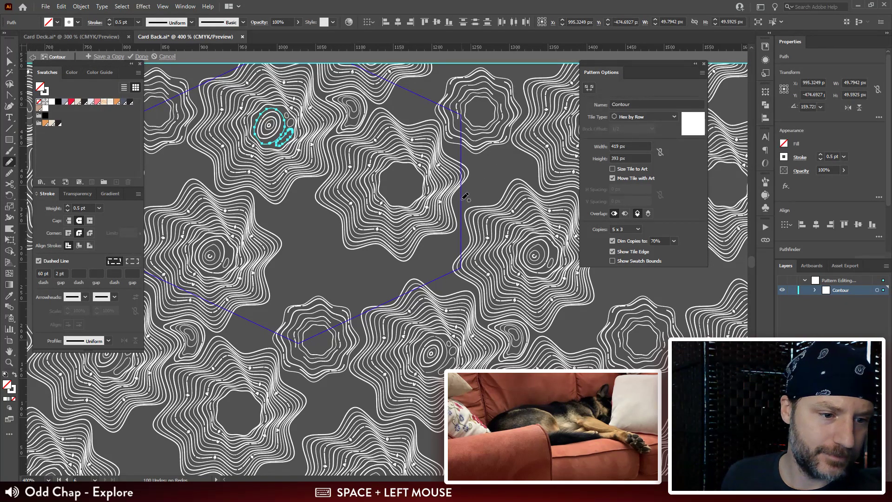
{"action": "key", "text": "ctrl"}
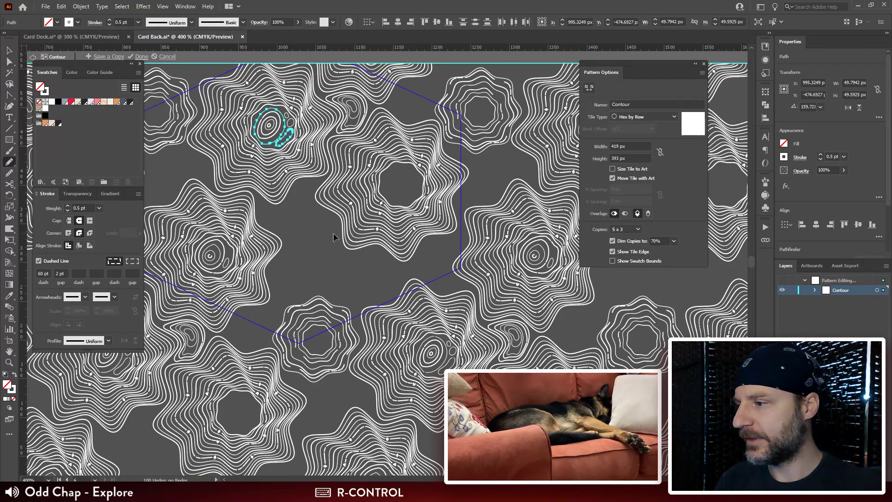
{"action": "key", "text": "ctrl+plus"}
{"action": "key", "text": "ctrl+plus"}
{"action": "key", "text": "ctrl+plus"}
{"action": "left_click_drag", "start_coordinate": [459, 334], "coordinate": [464, 139]}
{"action": "left_click_drag", "start_coordinate": [540, 353], "coordinate": [422, 243]}
{"action": "left_click_drag", "start_coordinate": [480, 269], "coordinate": [541, 177]}
{"action": "left_click_drag", "start_coordinate": [498, 254], "coordinate": [533, 131]}
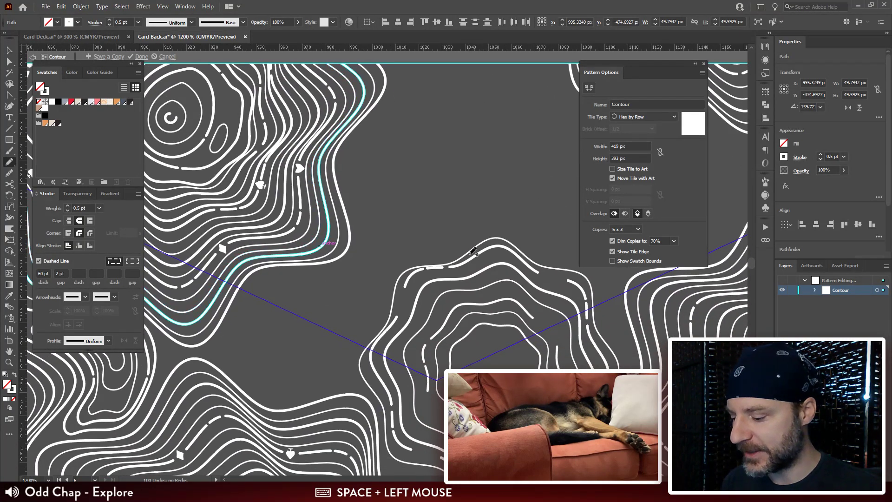
{"action": "key", "text": "v"}
{"action": "left_click_drag", "start_coordinate": [482, 251], "coordinate": [483, 254]}
{"action": "left_click_drag", "start_coordinate": [570, 269], "coordinate": [485, 186]}
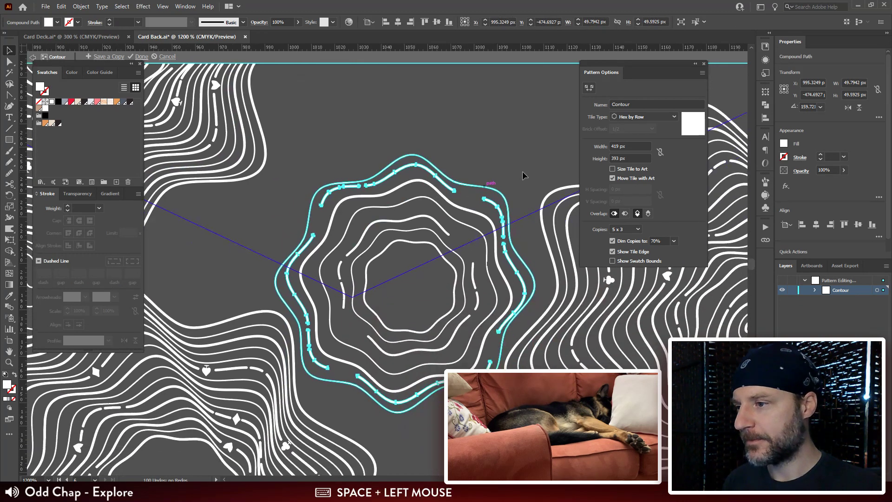
{"action": "left_click_drag", "start_coordinate": [524, 163], "coordinate": [524, 164]}
{"action": "left_click_drag", "start_coordinate": [395, 252], "coordinate": [443, 219]}
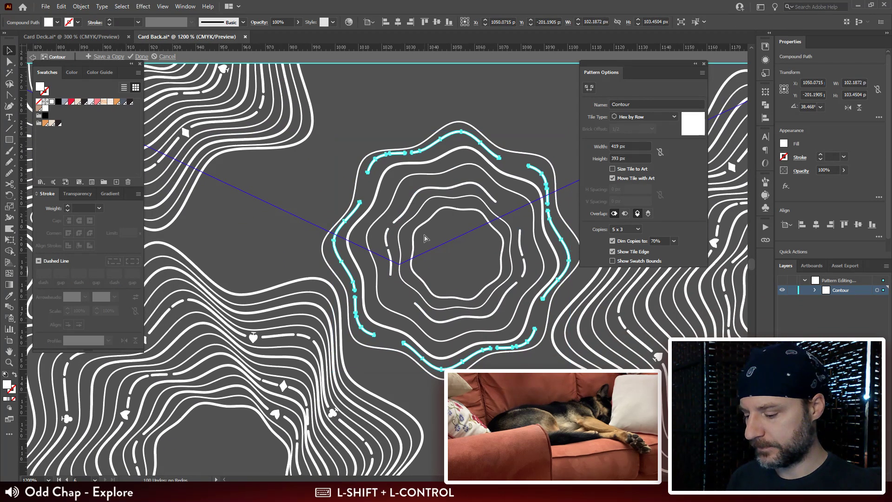
{"action": "key", "text": "ctrl+shift+a"}
Step: Draw a closed teardrop contour about 73.6 by 80.7 px with the Pencil tool in the gap beside the small scalloped rings
{"action": "key", "text": "n"}
{"action": "key", "text": "ctrl+minus"}
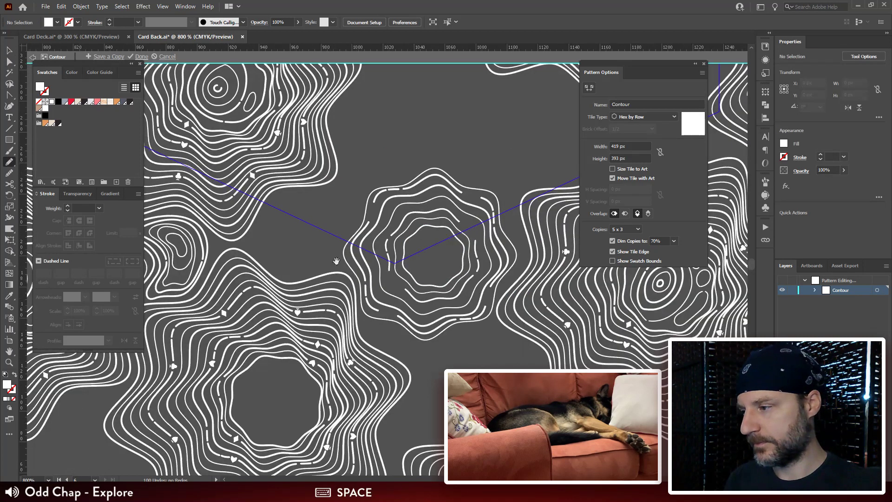
{"action": "left_click_drag", "start_coordinate": [314, 201], "coordinate": [341, 201]}
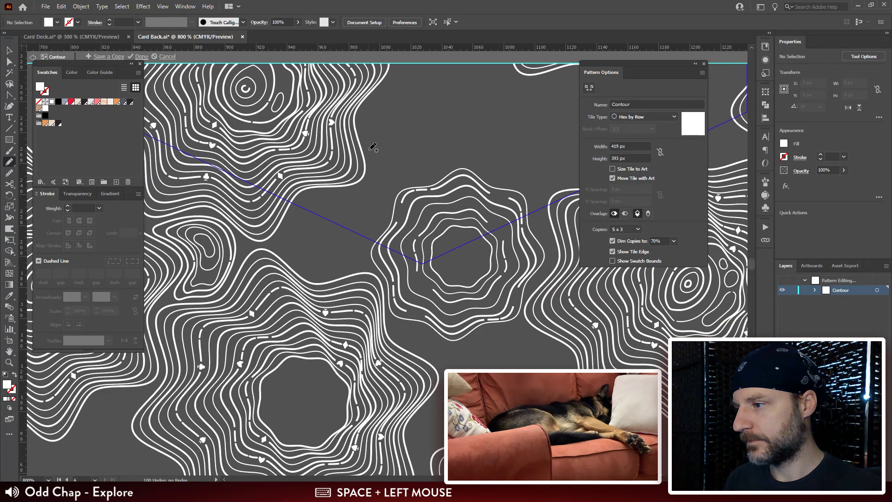
{"action": "left_click_drag", "start_coordinate": [370, 158], "coordinate": [372, 168]}
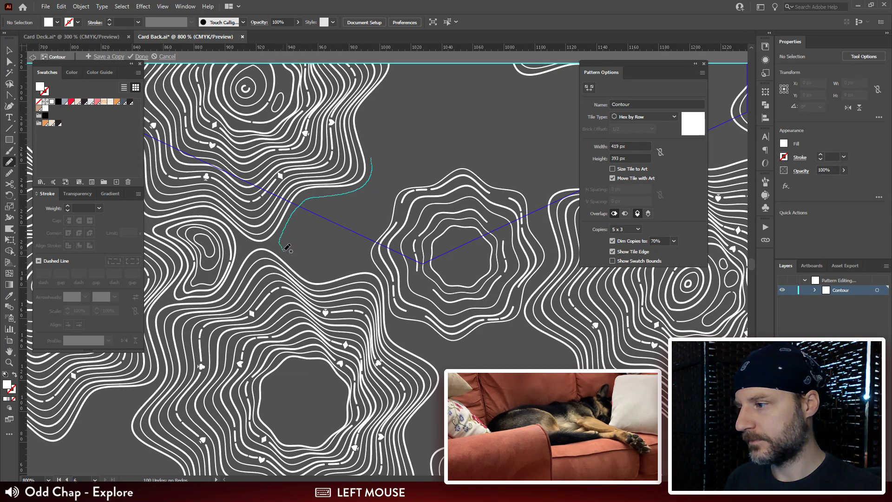
{"action": "left_click_drag", "start_coordinate": [285, 248], "coordinate": [314, 273]}
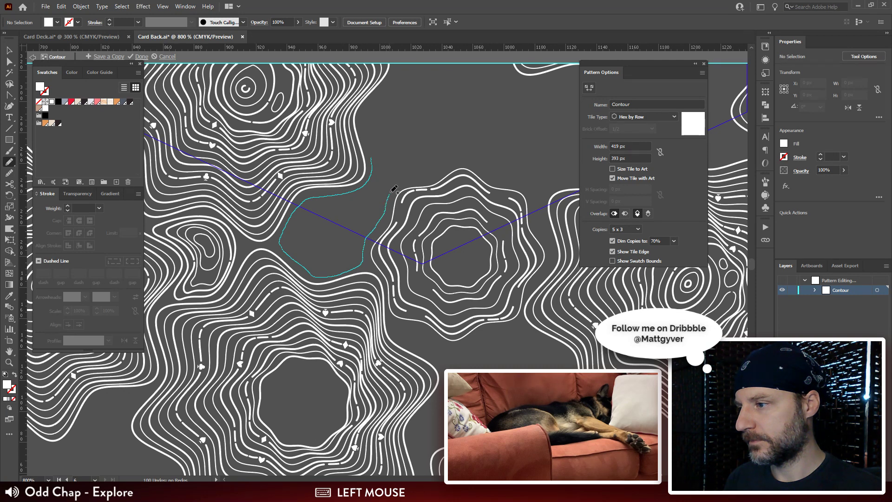
{"action": "left_click_drag", "start_coordinate": [396, 161], "coordinate": [371, 155]}
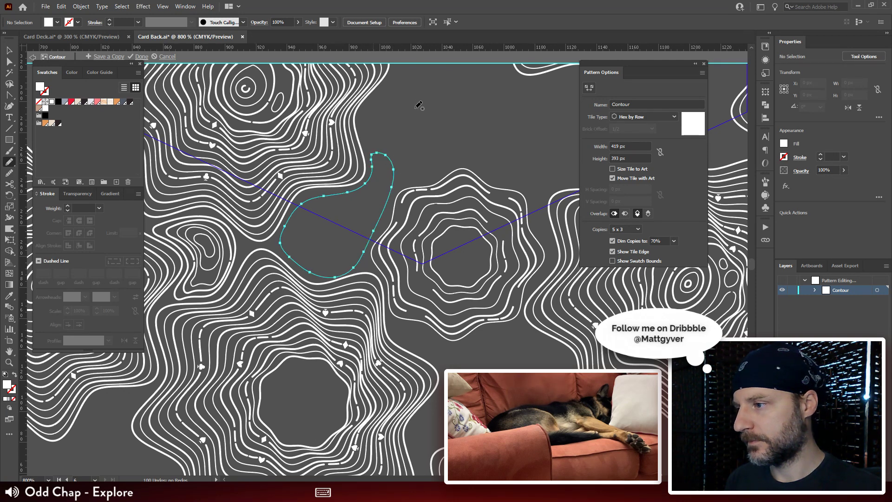
Step: Copy the solid 0.5 pt white stroke from the kidney-shaped contour onto the new teardrop contour with the Eyedropper, and deselect it
{"action": "left_click_drag", "start_coordinate": [353, 196], "coordinate": [355, 173]}
{"action": "key", "text": "i"}
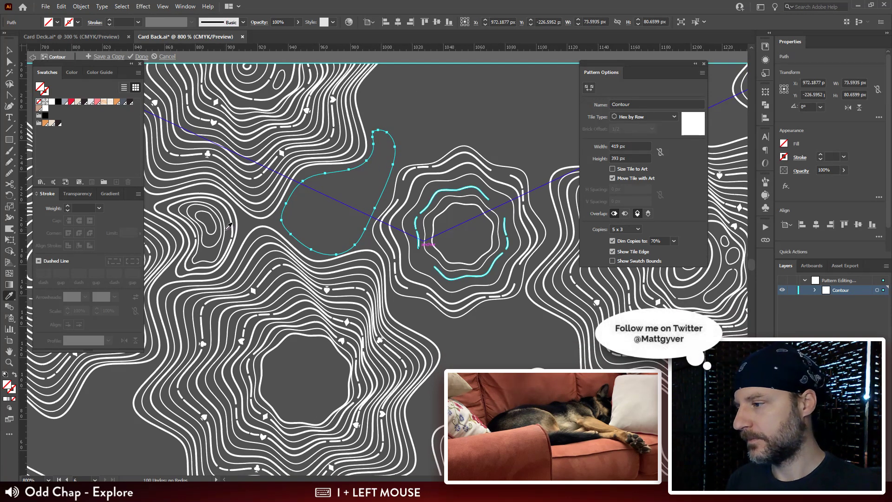
{"action": "left_click", "coordinate": [225, 229]}
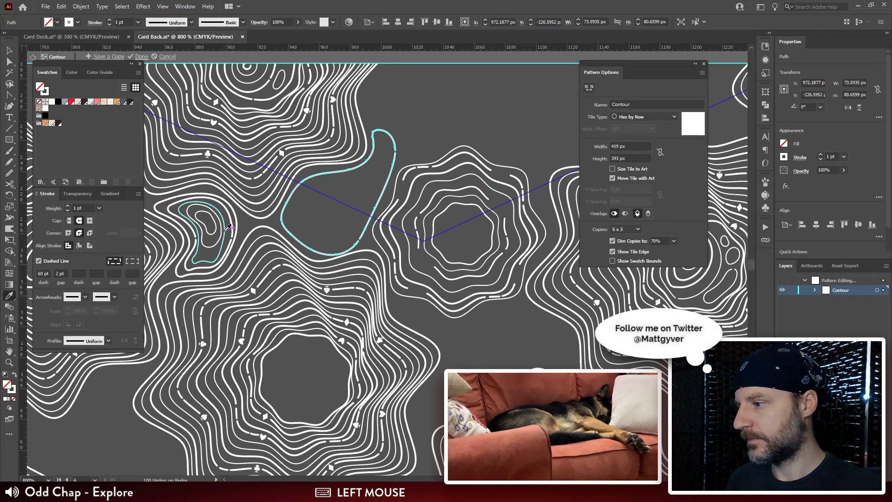
{"action": "left_click", "coordinate": [225, 230]}
{"action": "key", "text": "ctrl+shift+a"}
Step: Draw a second closed teardrop contour about 66 by 70.4 px just inside the first one with the Pencil tool
{"action": "key", "text": "n"}
{"action": "left_click_drag", "start_coordinate": [448, 220], "coordinate": [444, 197]}
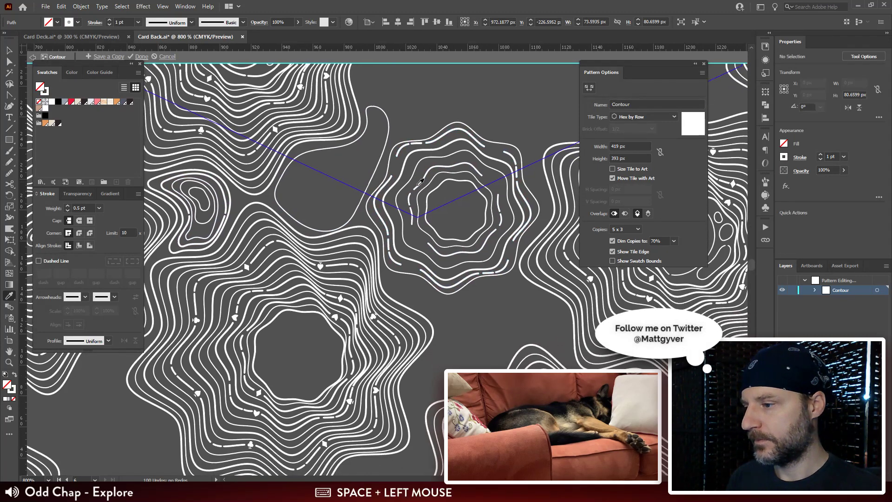
{"action": "key", "text": "ctrl+plus"}
{"action": "left_click_drag", "start_coordinate": [369, 96], "coordinate": [389, 166]}
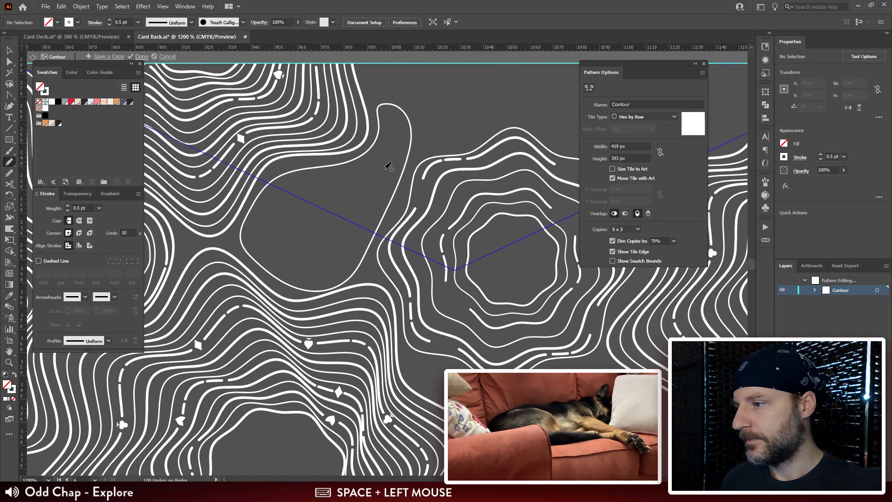
{"action": "left_click_drag", "start_coordinate": [394, 115], "coordinate": [388, 126]}
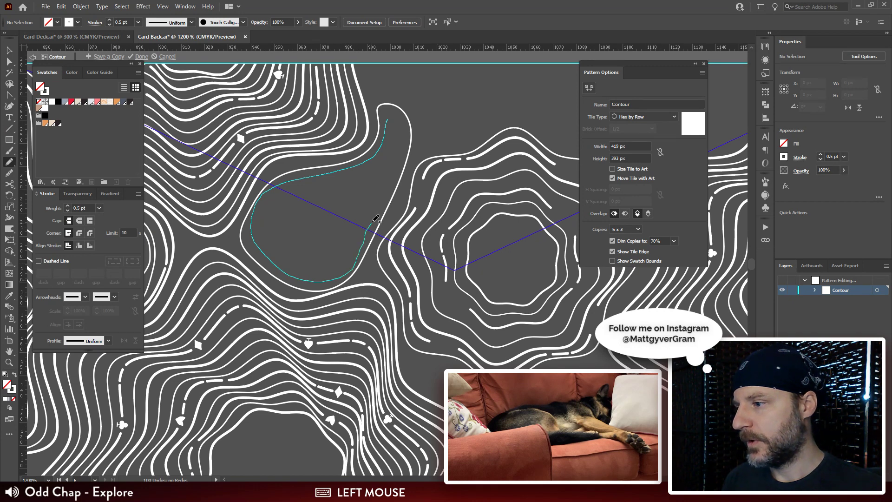
{"action": "mouse_move", "coordinate": [375, 218]}
{"action": "left_mouse_down"}
{"action": "mouse_move", "coordinate": [407, 132]}
{"action": "mouse_move", "coordinate": [396, 117]}
{"action": "left_mouse_up"}
Step: Draw a small closed oval about 13.9 by 13.3 px in the wide part of the inner teardrop with the Pencil tool
{"action": "key", "text": "v"}
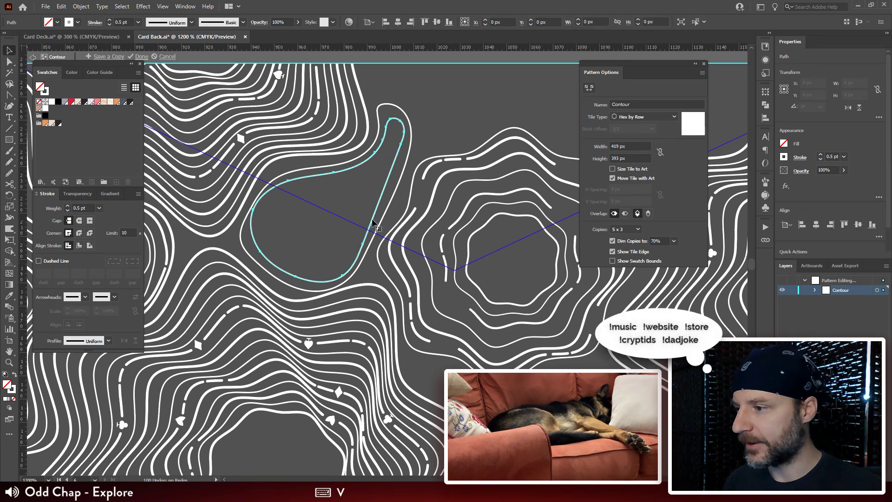
{"action": "key", "text": "n"}
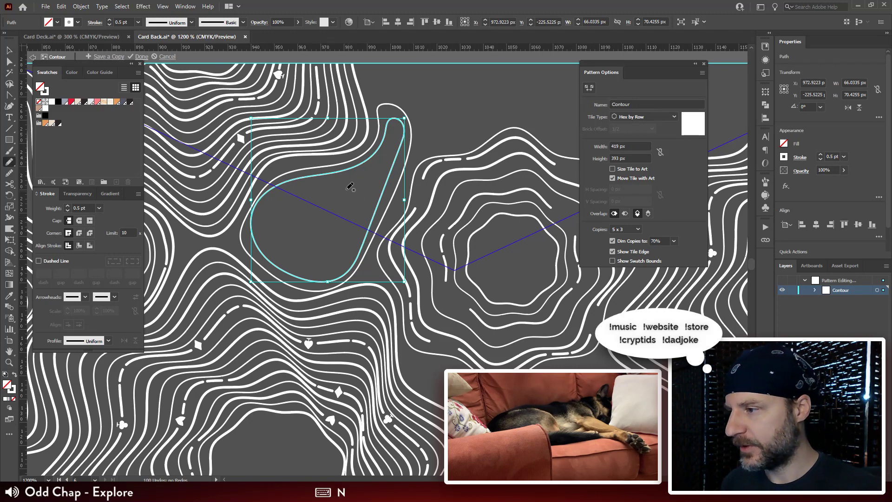
{"action": "mouse_move", "coordinate": [325, 199]}
{"action": "left_mouse_down"}
{"action": "mouse_move", "coordinate": [325, 227]}
{"action": "mouse_move", "coordinate": [327, 199]}
{"action": "left_mouse_up"}
Step: Blend the small oval with the inner teardrop contour, using Specified Steps spacing with 4 steps
{"action": "key", "text": "v"}
{"action": "left_click", "coordinate": [345, 170], "text": "shift"}
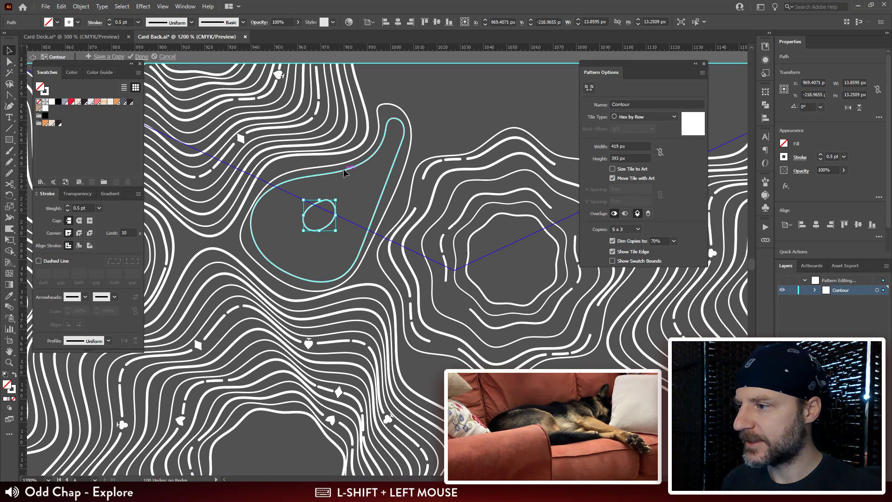
{"action": "key", "text": "ctrl+alt+b"}
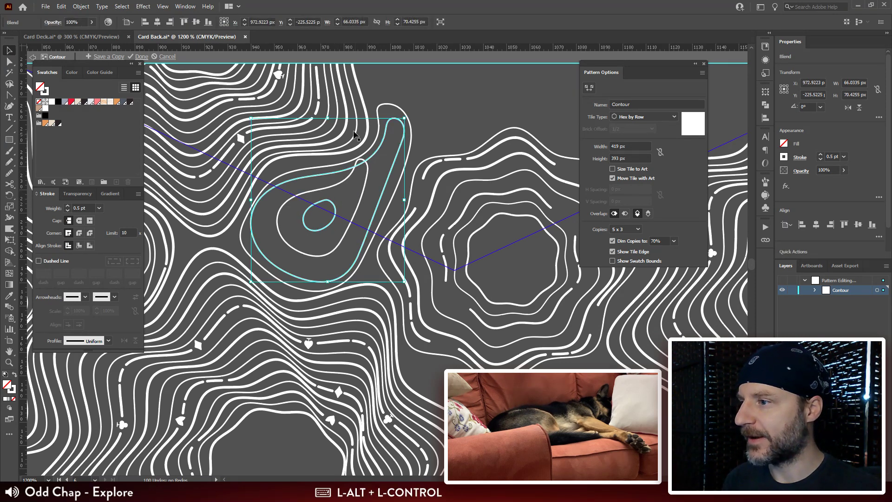
{"action": "double_click", "coordinate": [11, 306]}
{"action": "left_click", "coordinate": [605, 65]}
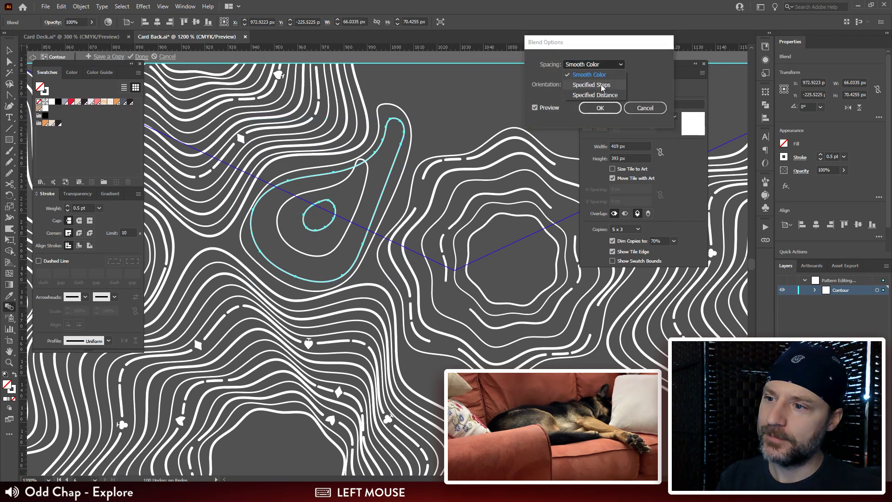
{"action": "left_click", "coordinate": [599, 85]}
{"action": "key", "text": "Up"}
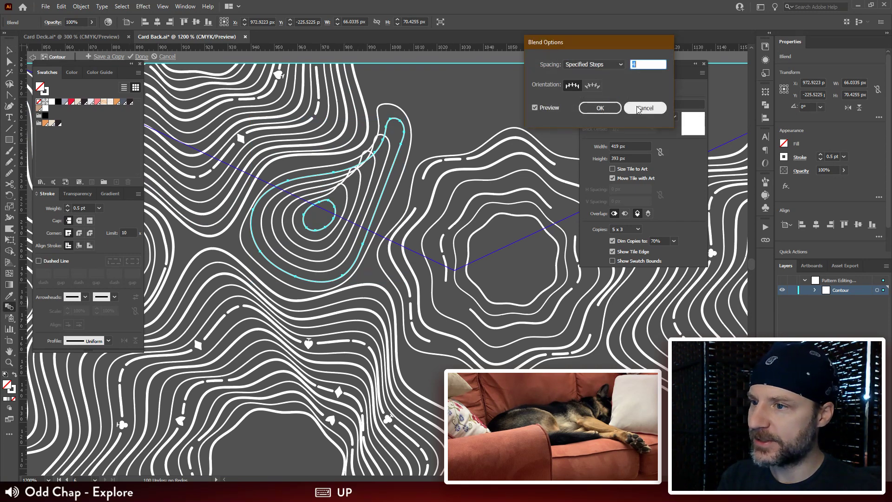
{"action": "left_click", "coordinate": [609, 109]}
Step: Reshape the narrow tip of the blend's outer teardrop with the Direct Selection tool, shortening it and rounding its end
{"action": "key", "text": "ctrl+plus"}
{"action": "key", "text": "ctrl+plus"}
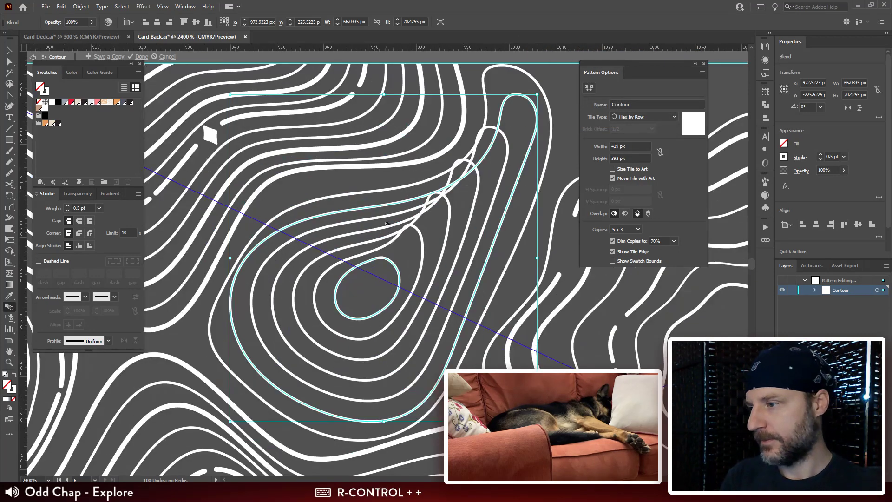
{"action": "left_click_drag", "start_coordinate": [401, 274], "coordinate": [323, 132]}
{"action": "key", "text": "a"}
{"action": "left_click_drag", "start_coordinate": [397, 75], "coordinate": [376, 186]}
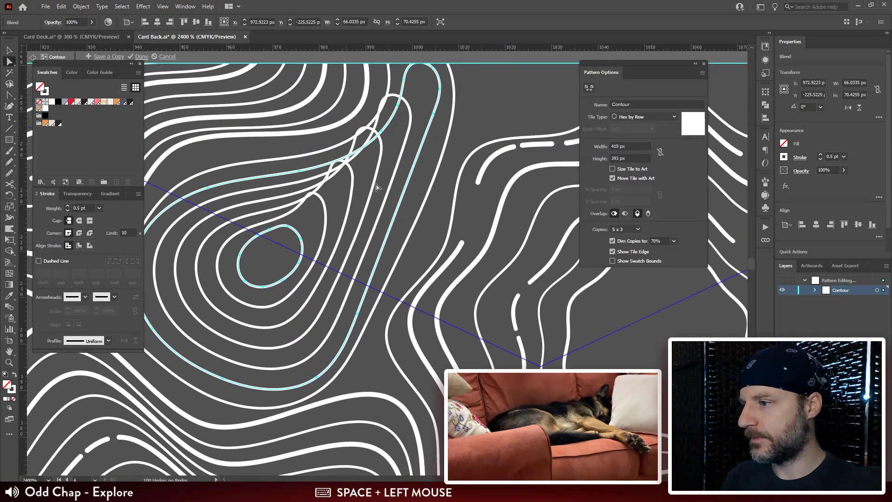
{"action": "left_click_drag", "start_coordinate": [424, 99], "coordinate": [416, 133]}
{"action": "left_click", "coordinate": [403, 116]}
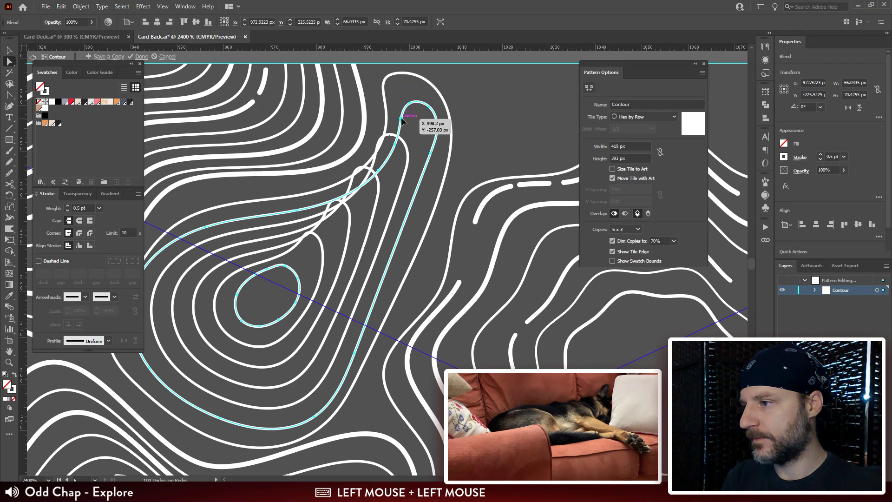
{"action": "left_click_drag", "start_coordinate": [433, 113], "coordinate": [413, 119]}
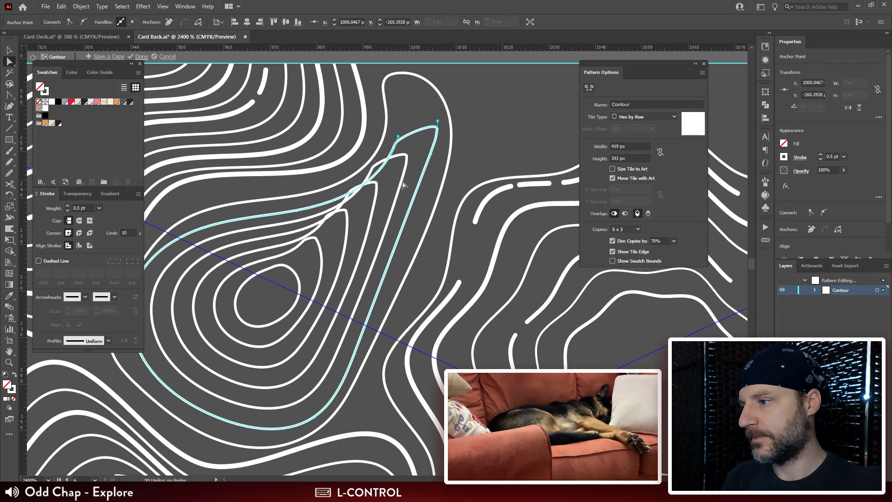
{"action": "left_click_drag", "start_coordinate": [380, 172], "coordinate": [400, 130]}
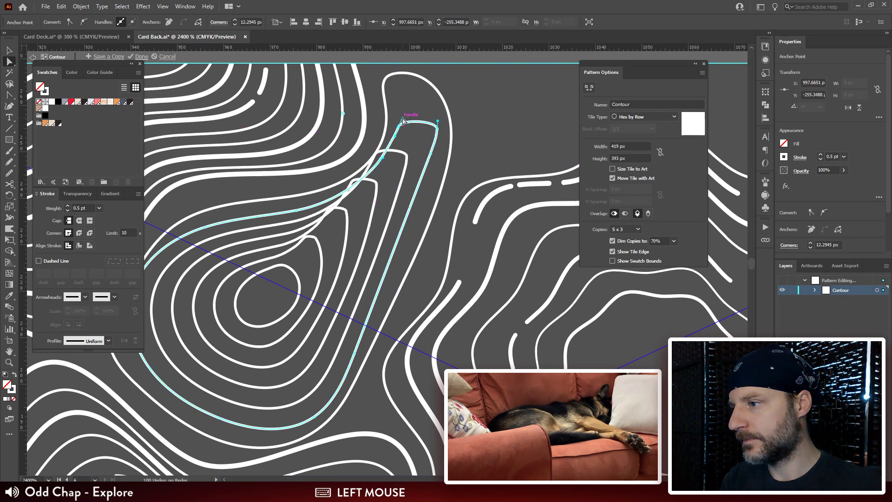
{"action": "left_click_drag", "start_coordinate": [402, 119], "coordinate": [418, 101]}
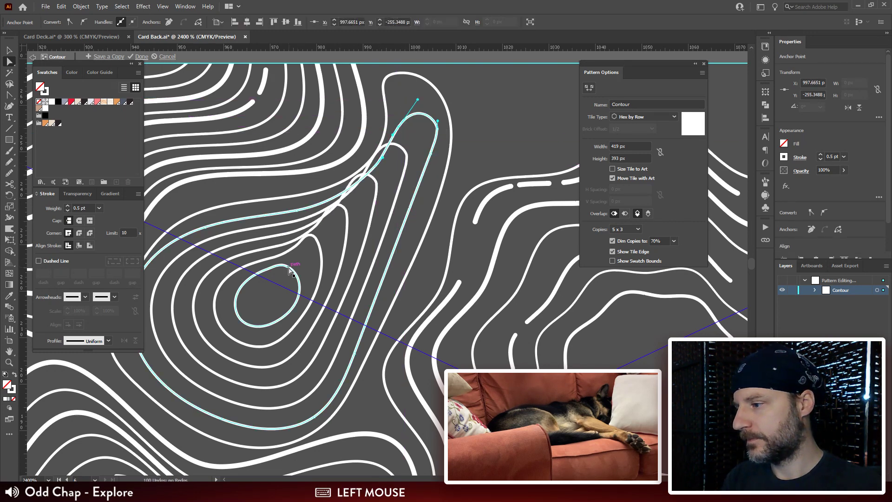
Step: Shift the blend's small inner oval toward the teardrop's steep right side and reshape its left end, denting the lower-left edge inward
{"action": "key", "text": "v"}
{"action": "left_click", "coordinate": [297, 277]}
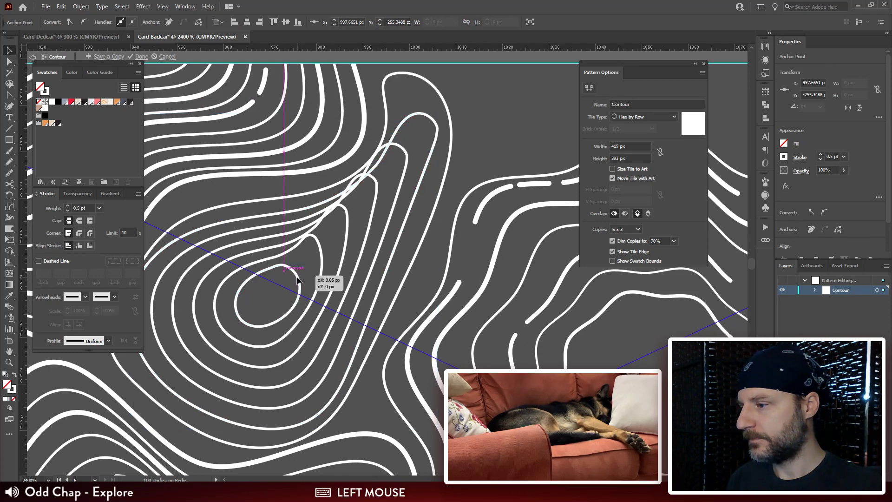
{"action": "key", "text": "a"}
{"action": "left_click", "coordinate": [297, 278]}
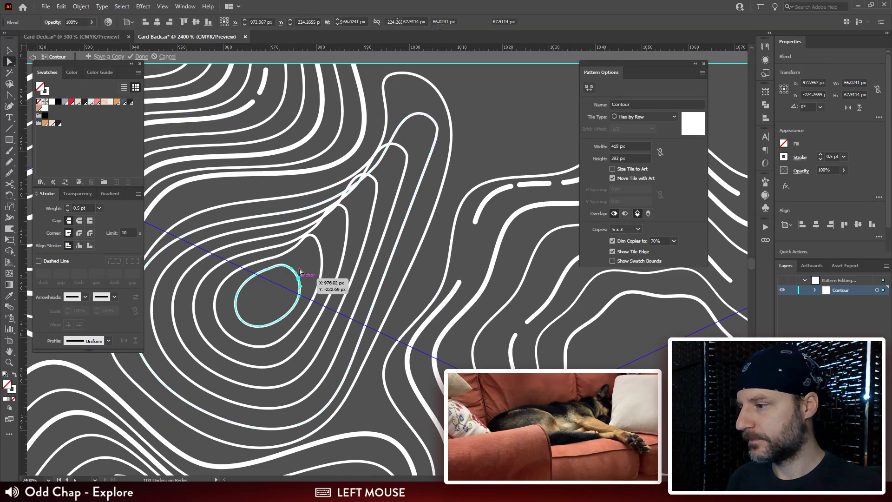
{"action": "key", "text": "q"}
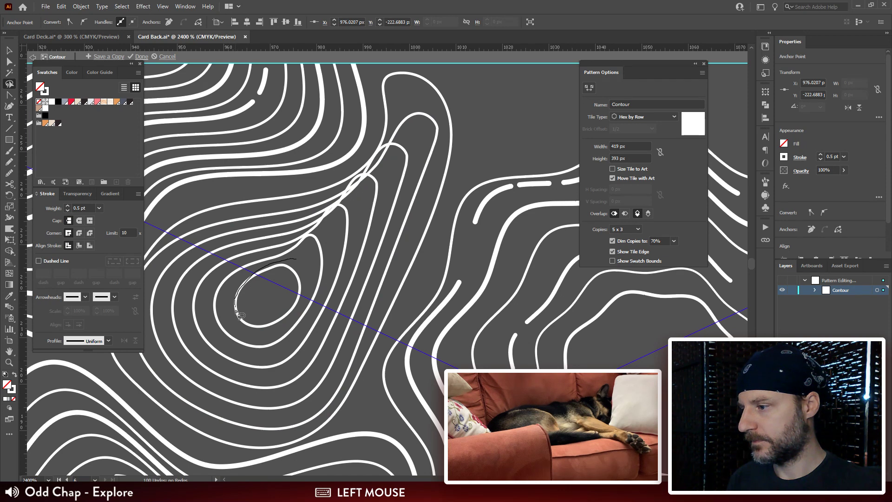
{"action": "left_click_drag", "start_coordinate": [299, 268], "coordinate": [300, 269]}
{"action": "key", "text": "a"}
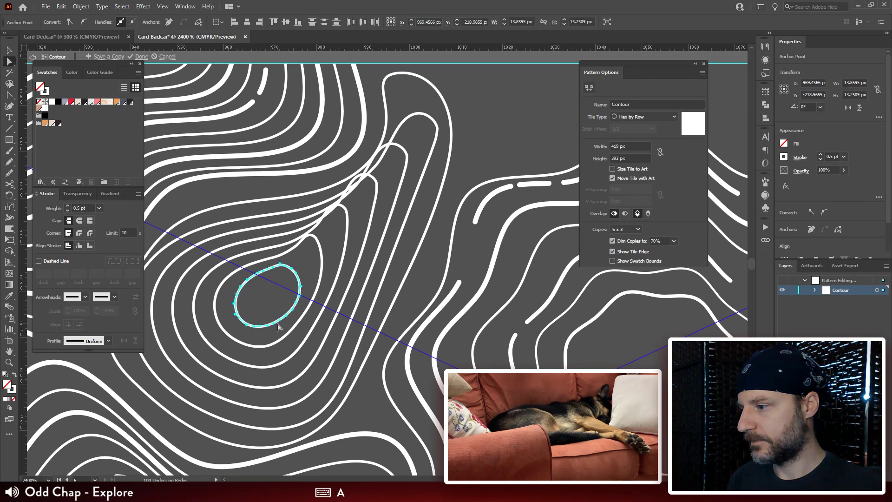
{"action": "left_click_drag", "start_coordinate": [274, 324], "coordinate": [331, 320]}
{"action": "key", "text": "ctrl+z"}
{"action": "left_click", "coordinate": [242, 320]}
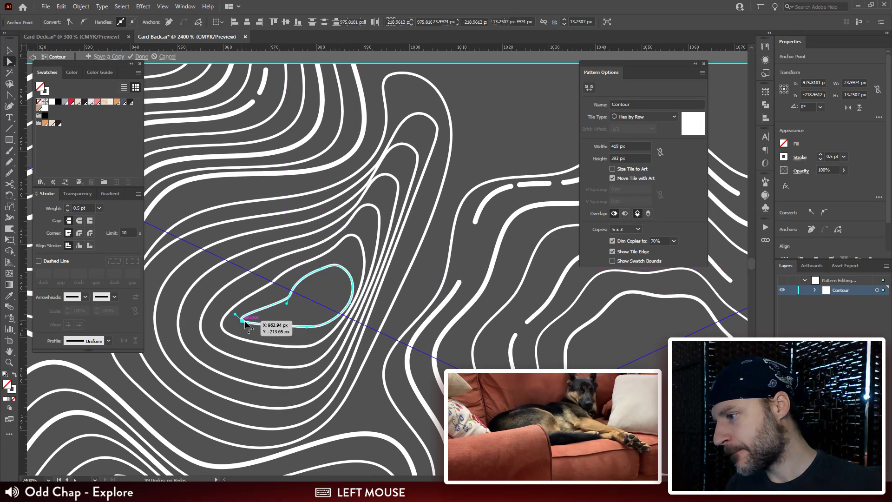
{"action": "left_click_drag", "start_coordinate": [242, 320], "coordinate": [349, 298]}
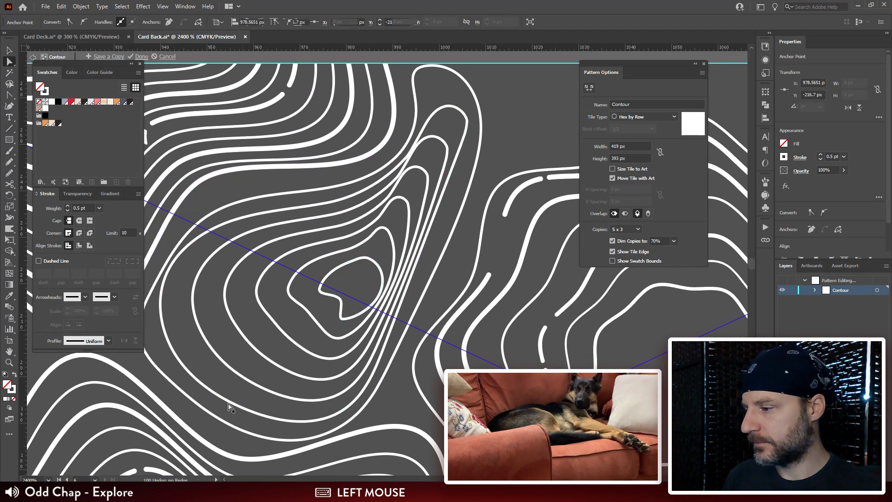
Step: Reshape the blend's outer contour, pulling its lower-left side inward and adjusting the curve of its narrow tip
{"action": "left_click", "coordinate": [222, 403]}
{"action": "left_click_drag", "start_coordinate": [223, 399], "coordinate": [220, 359]}
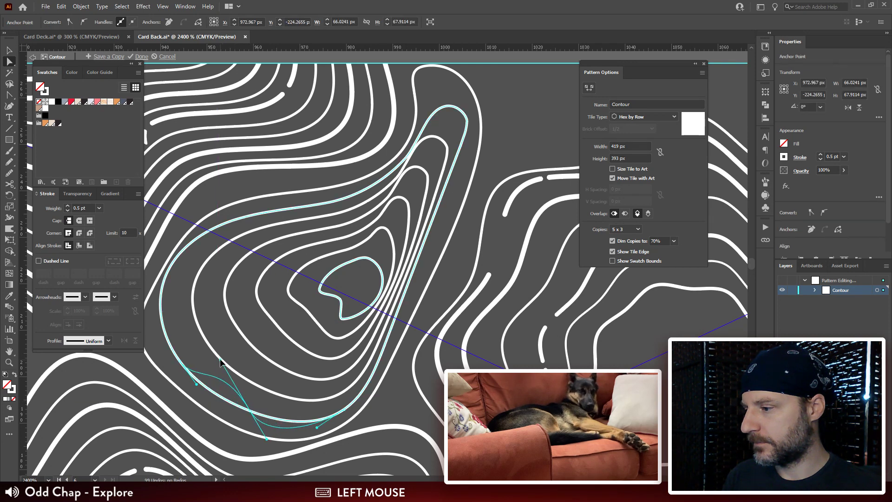
{"action": "left_click_drag", "start_coordinate": [433, 153], "coordinate": [355, 219]}
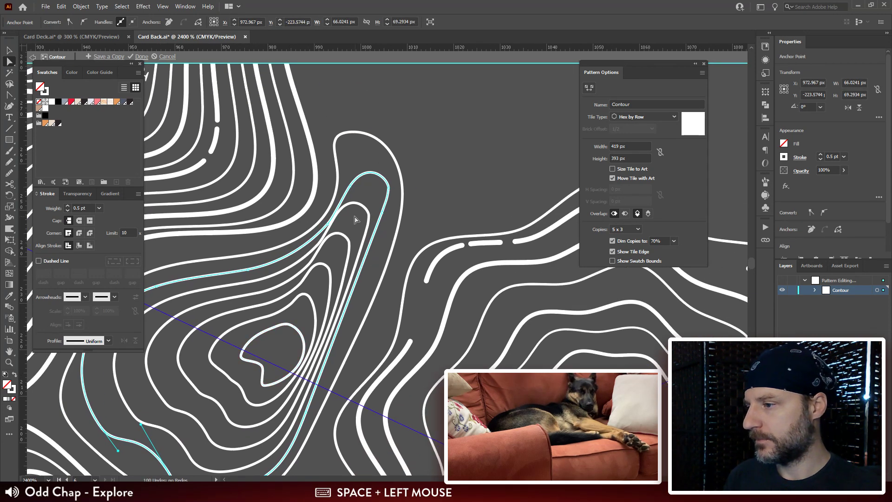
{"action": "left_click", "coordinate": [342, 202]}
{"action": "left_click_drag", "start_coordinate": [362, 180], "coordinate": [379, 251]}
Step: Adjust the neck of the surrounding outermost teardrop just below its tip, shifting its curve slightly away from the blended rings
{"action": "left_click", "coordinate": [339, 184]}
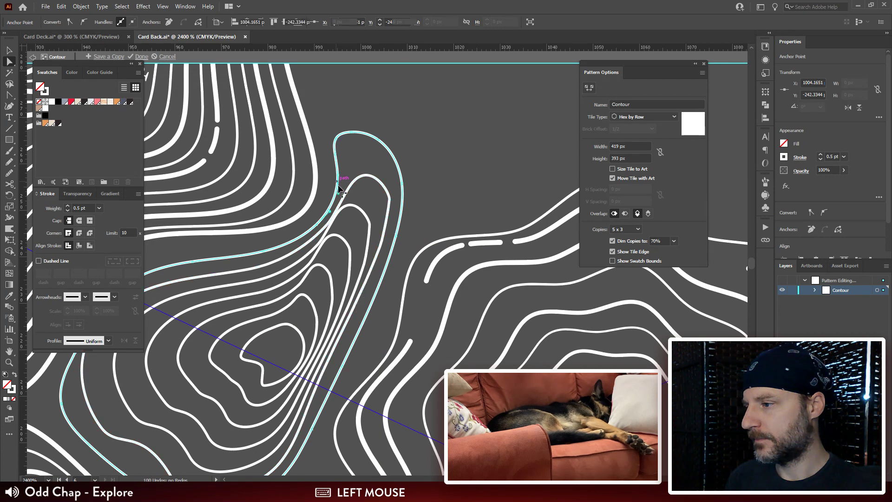
{"action": "left_click_drag", "start_coordinate": [315, 227], "coordinate": [309, 224]}
{"action": "left_click_drag", "start_coordinate": [338, 175], "coordinate": [334, 176]}
{"action": "mouse_move", "coordinate": [339, 229]}
{"action": "left_mouse_down"}
{"action": "mouse_move", "coordinate": [327, 240]}
{"action": "mouse_move", "coordinate": [336, 228]}
{"action": "mouse_move", "coordinate": [328, 221]}
{"action": "left_mouse_up"}
{"action": "left_click", "coordinate": [478, 131]}
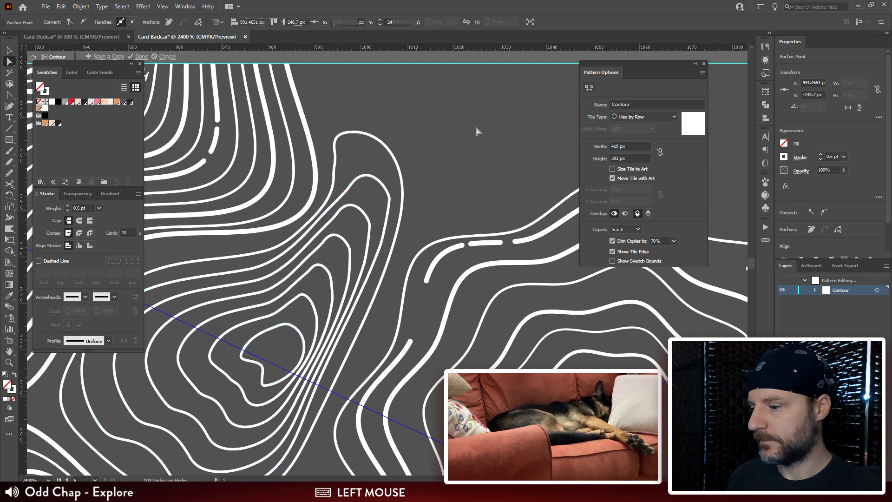
Step: Reshape the right side of the blend's outer contour so the crowded rings spread out along the surrounding teardrop
{"action": "key", "text": "ctrl+minus"}
{"action": "key", "text": "ctrl+minus"}
{"action": "key", "text": "ctrl+minus"}
{"action": "key", "text": "ctrl+minus"}
{"action": "key", "text": "ctrl+minus"}
{"action": "key", "text": "ctrl+plus"}
{"action": "key", "text": "ctrl+plus"}
{"action": "key", "text": "ctrl+plus"}
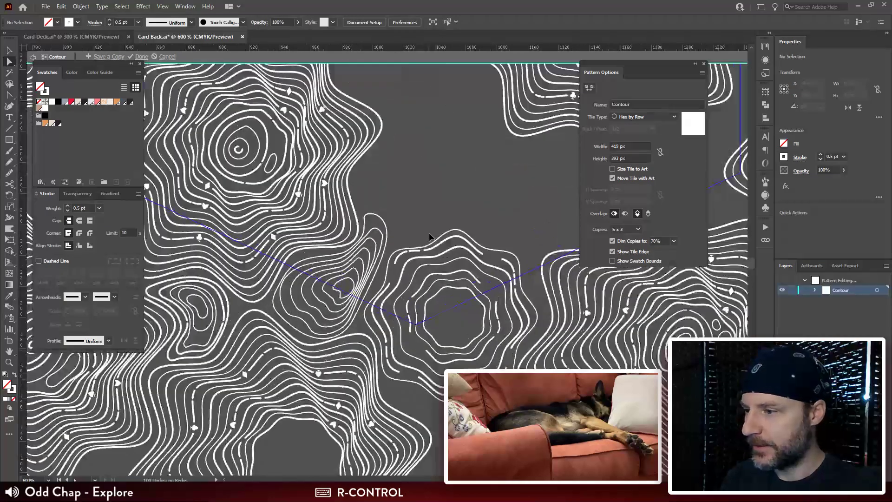
{"action": "left_click_drag", "start_coordinate": [394, 263], "coordinate": [494, 159]}
{"action": "left_click_drag", "start_coordinate": [461, 196], "coordinate": [396, 277]}
{"action": "key", "text": "a"}
{"action": "left_click", "coordinate": [368, 275]}
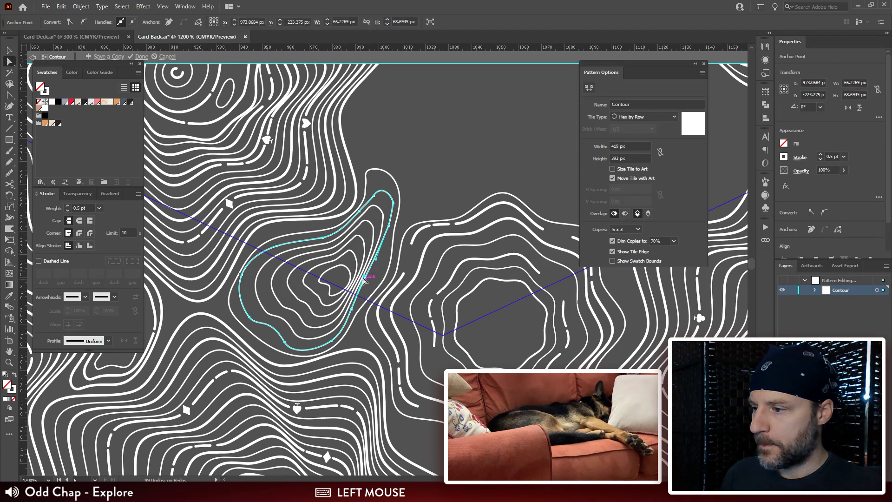
{"action": "left_click_drag", "start_coordinate": [353, 314], "coordinate": [389, 252]}
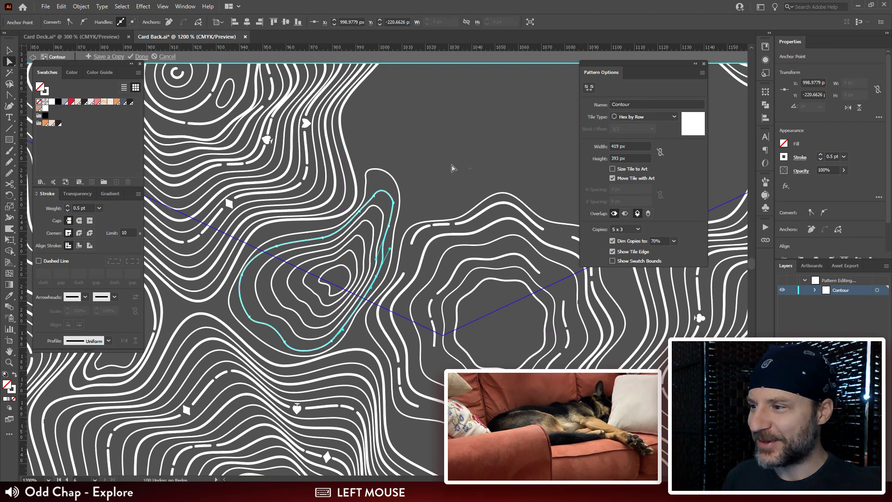
Step: Remove the surplus anchor point beside the outermost teardrop's tip and adjust the remaining curve into a smooth rounded end
{"action": "left_click", "coordinate": [378, 197]}
{"action": "left_click", "coordinate": [373, 170]}
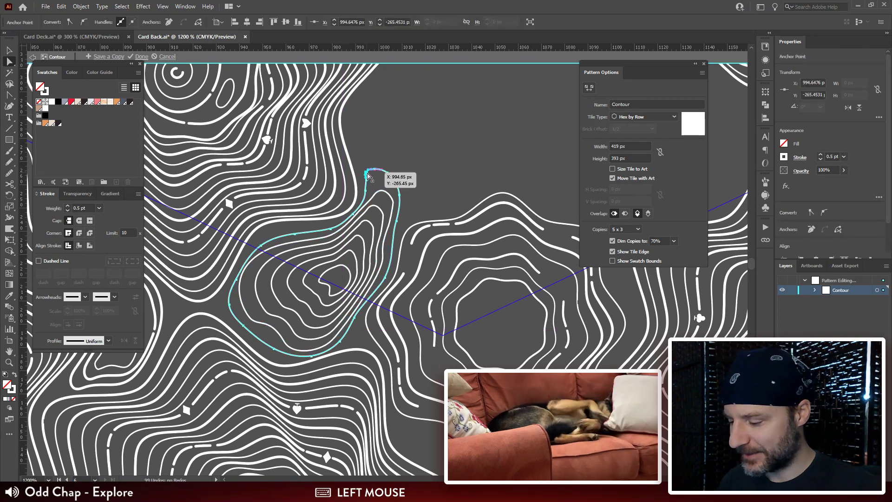
{"action": "left_click", "coordinate": [451, 158]}
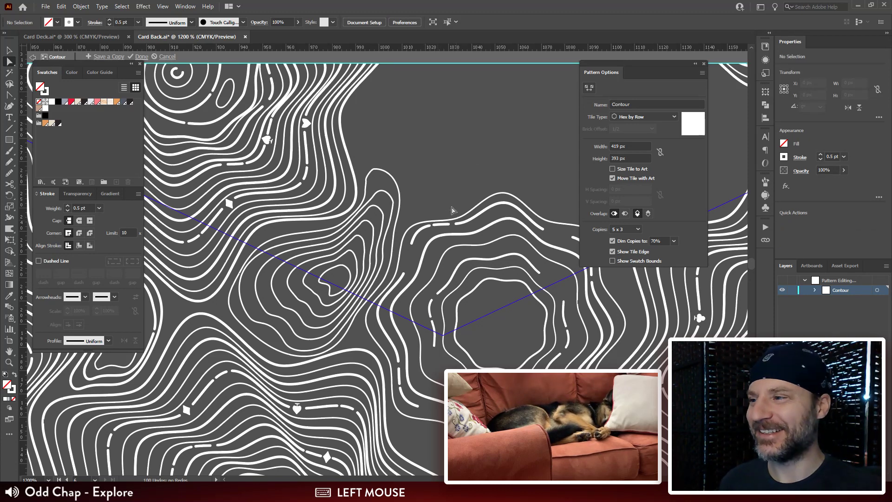
{"action": "left_click", "coordinate": [368, 178]}
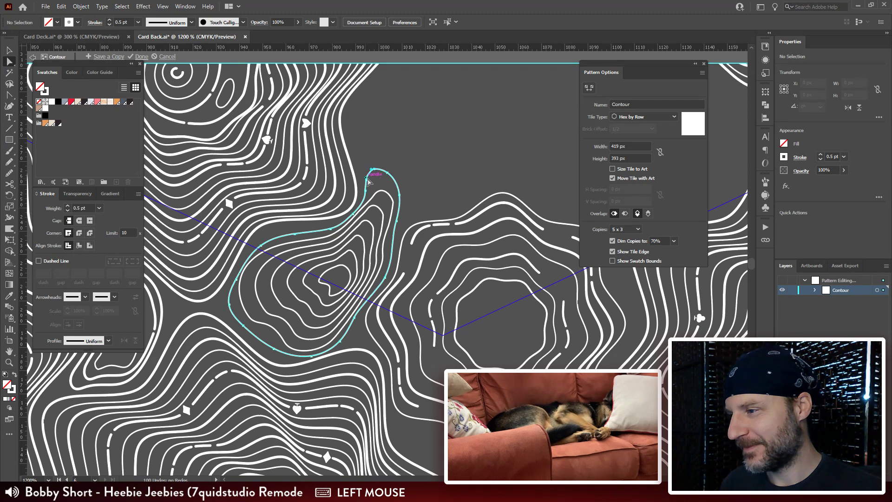
{"action": "key", "text": "ctrl+r"}
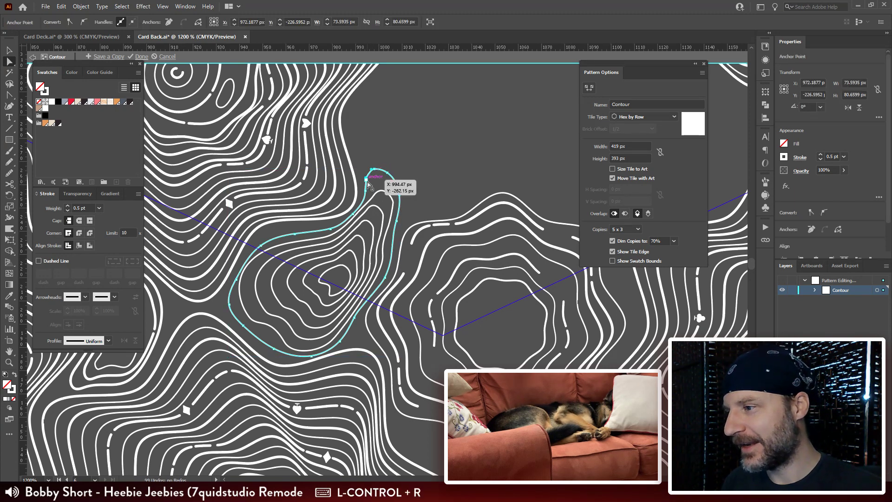
{"action": "key", "text": "ctrl+equal"}
{"action": "key", "text": "ctrl+equal"}
{"action": "key", "text": "ctrl+equal"}
{"action": "left_click_drag", "start_coordinate": [449, 279], "coordinate": [432, 181]}
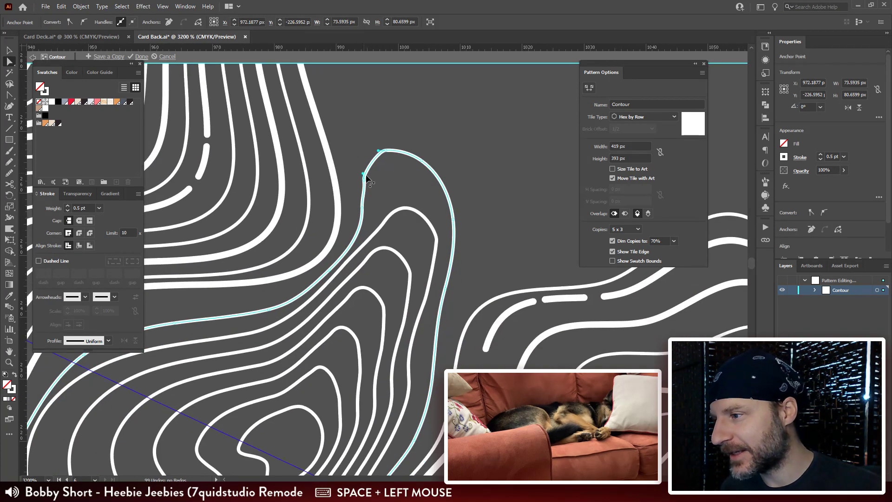
{"action": "left_click", "coordinate": [364, 180]}
{"action": "key", "text": "ctrl+r"}
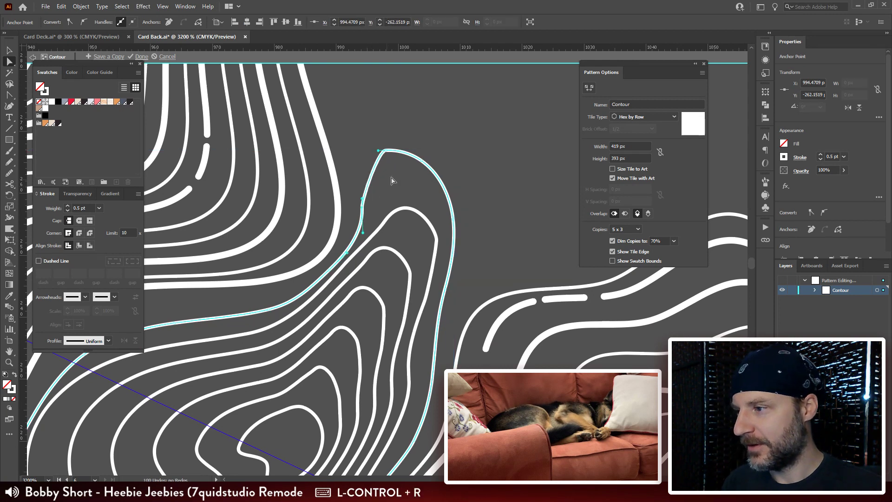
{"action": "mouse_move", "coordinate": [379, 155]}
{"action": "left_mouse_down"}
{"action": "mouse_move", "coordinate": [354, 158]}
{"action": "mouse_move", "coordinate": [368, 159]}
{"action": "left_mouse_up"}
{"action": "left_click", "coordinate": [447, 133]}
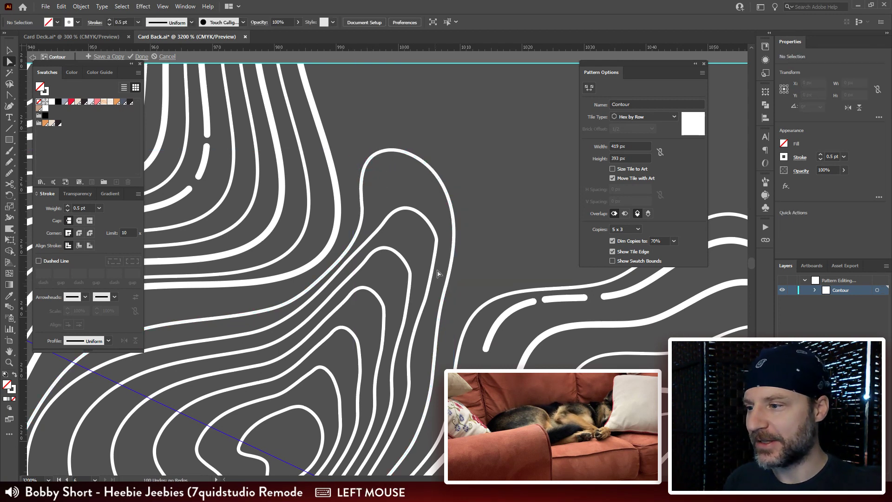
Step: Smooth the corner anchor on the right side of the tip of the blend's outer contour
{"action": "left_click_drag", "start_coordinate": [437, 273], "coordinate": [434, 213]}
{"action": "left_click", "coordinate": [435, 179]}
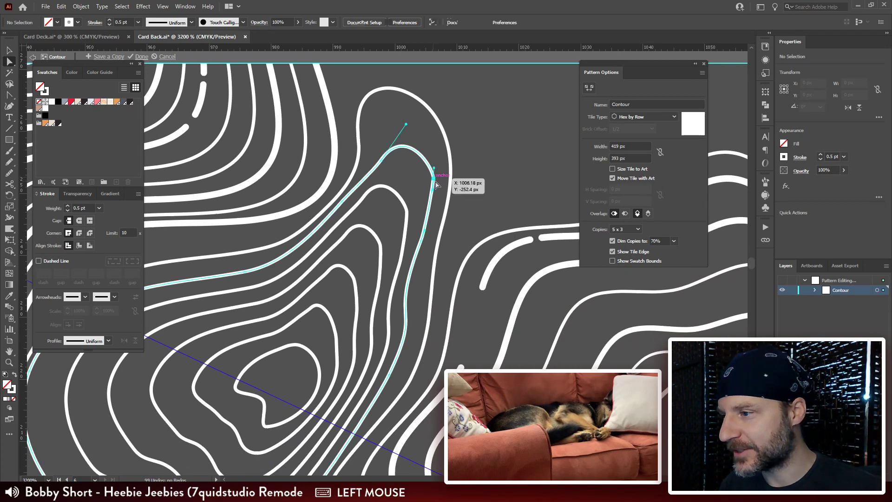
{"action": "left_click", "coordinate": [496, 175]}
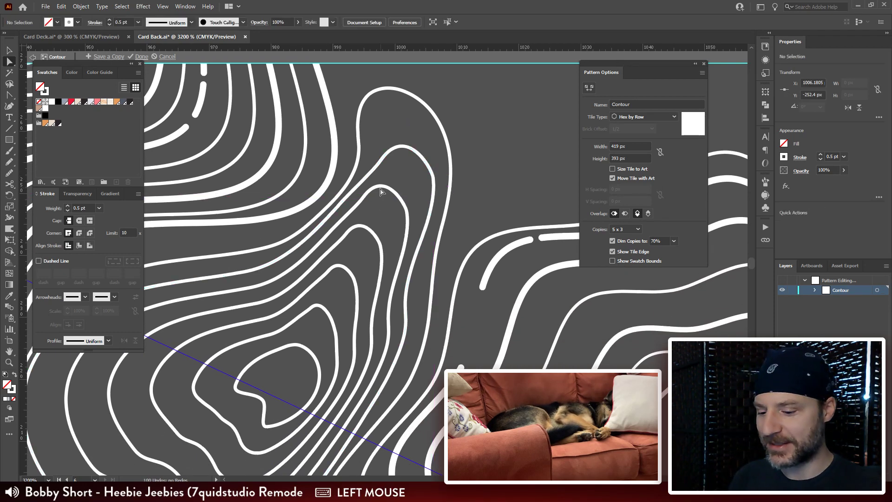
Step: Draw a closed two-pronged contour about 101.6 by 74.7 px in the empty area above the teardrop with the Pencil tool
{"action": "key", "text": "ctrl+minus"}
{"action": "key", "text": "ctrl+minus"}
{"action": "key", "text": "ctrl+minus"}
{"action": "key", "text": "ctrl+minus"}
{"action": "mouse_move", "coordinate": [493, 244]}
{"action": "left_mouse_down"}
{"action": "mouse_move", "coordinate": [476, 268]}
{"action": "mouse_move", "coordinate": [421, 302]}
{"action": "mouse_move", "coordinate": [388, 356]}
{"action": "left_mouse_up"}
{"action": "key", "text": "n"}
{"action": "left_click_drag", "start_coordinate": [383, 111], "coordinate": [375, 114]}
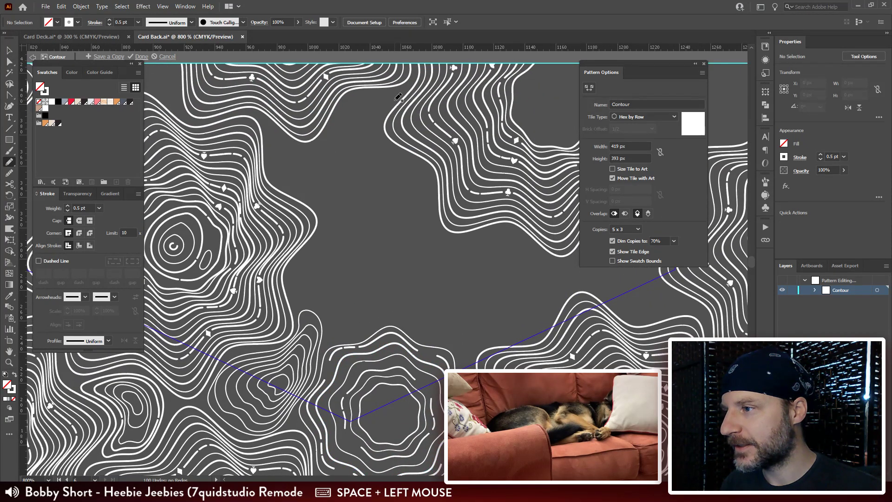
{"action": "left_click_drag", "start_coordinate": [395, 99], "coordinate": [398, 94]}
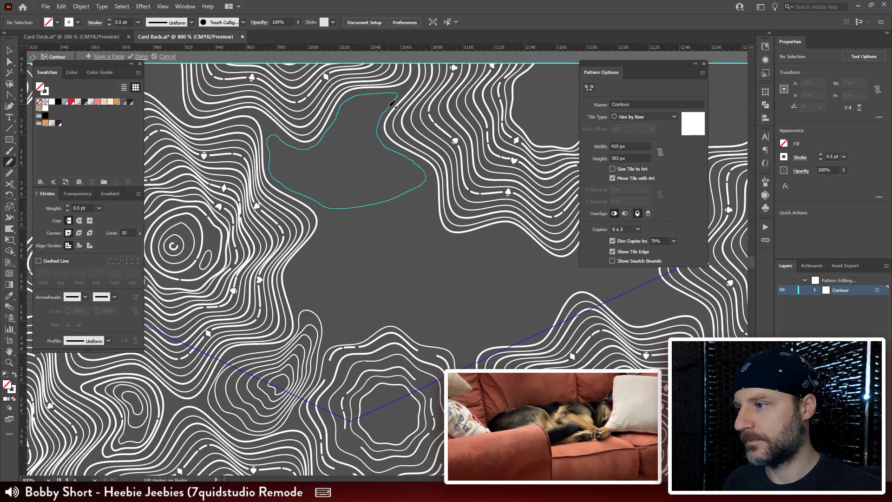
{"action": "left_click_drag", "start_coordinate": [396, 98], "coordinate": [396, 97]}
{"action": "key", "text": "ctrl"}
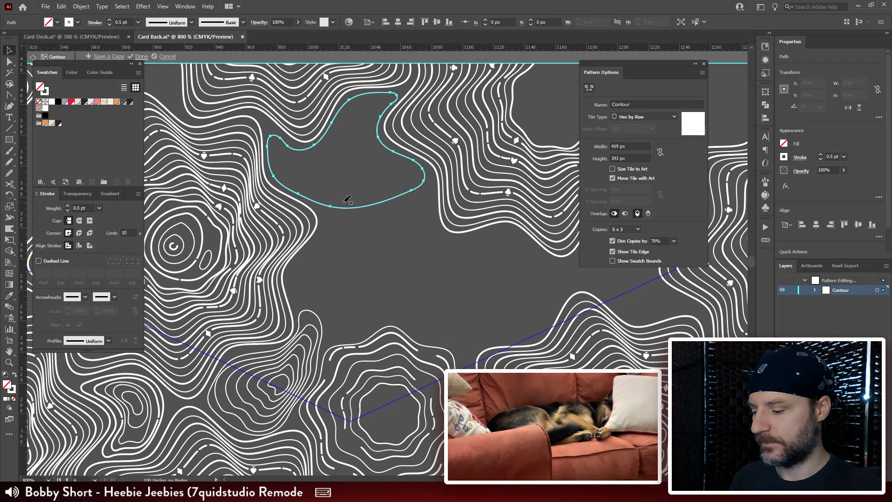
Step: Duplicate the new contour in place and scale the copy about its centre to about 20.9 by 15.4 px
{"action": "left_click", "coordinate": [362, 265]}
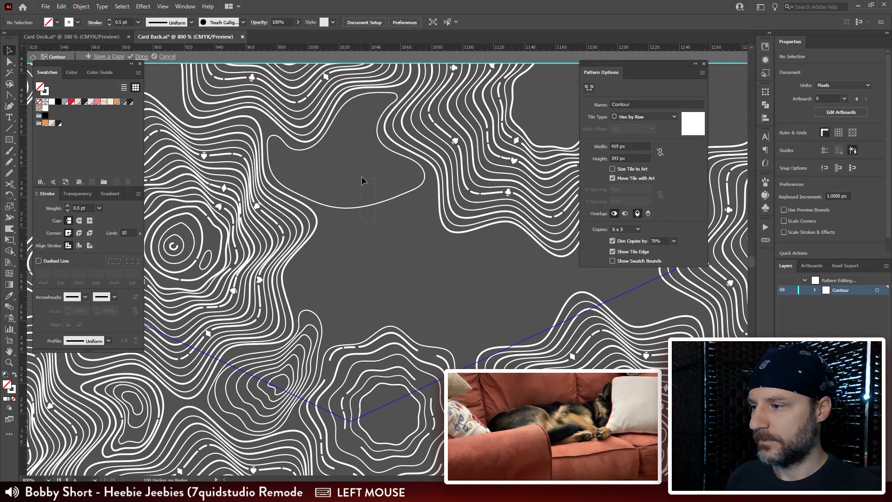
{"action": "left_click", "coordinate": [383, 110]}
{"action": "key", "text": "ctrl"}
{"action": "key", "text": "ctrl+f"}
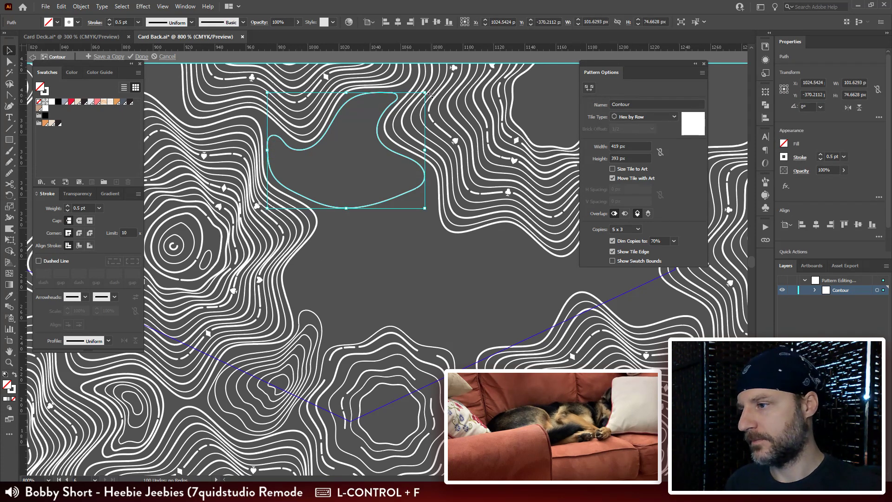
{"action": "left_click_drag", "start_coordinate": [430, 96], "coordinate": [380, 117]}
Step: Rotate the small copy by about 14.6° and move it slightly down and left inside the large contour
{"action": "key", "text": "r"}
{"action": "key", "text": "v"}
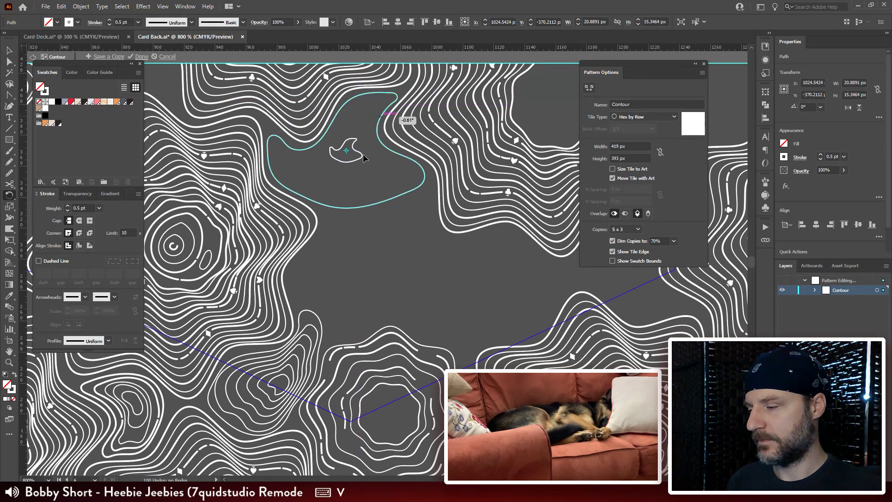
{"action": "left_click_drag", "start_coordinate": [364, 158], "coordinate": [361, 156]}
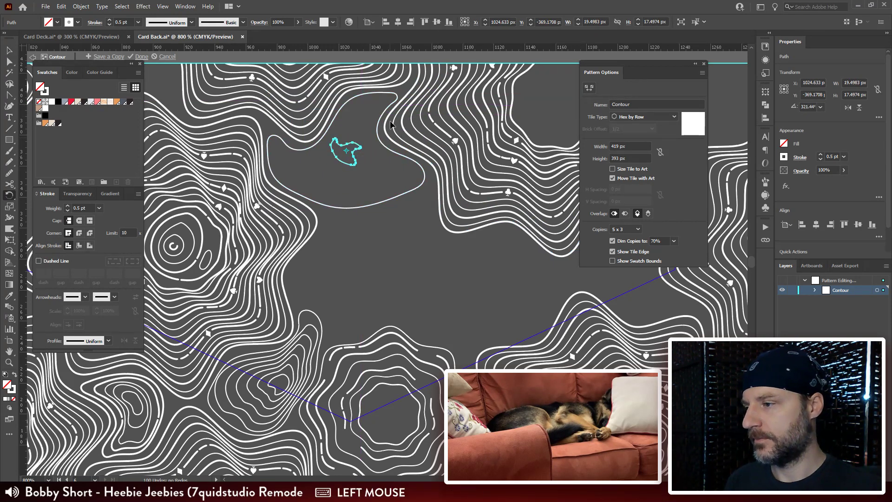
{"action": "left_click_drag", "start_coordinate": [390, 123], "coordinate": [351, 178]}
{"action": "key", "text": "v"}
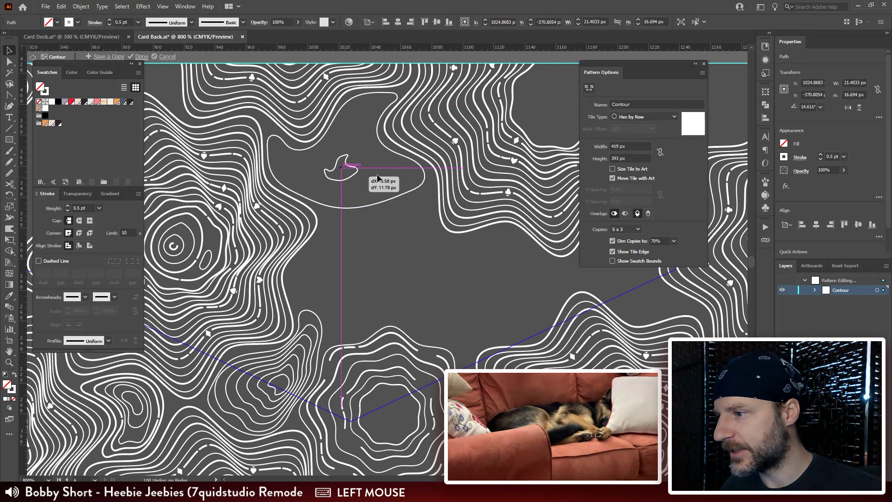
Step: Blend the small rotated copy with the large two-pronged contour
{"action": "left_click", "coordinate": [423, 170], "text": "shift"}
{"action": "key", "text": "ctrl+alt+b"}
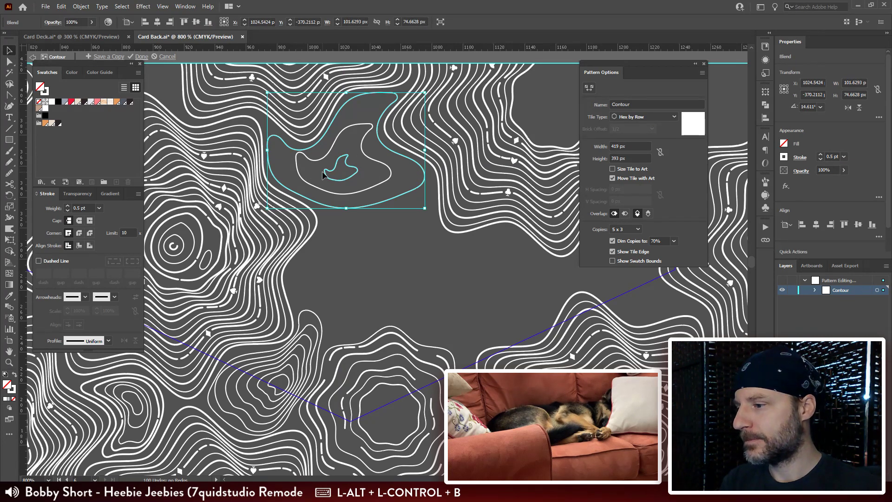
Step: Reshape the new blend's inner contour by extending its left end, removing surplus anchor points and pulling its bottom point down
{"action": "key", "text": "ctrl+plus"}
{"action": "key", "text": "ctrl+plus"}
{"action": "key", "text": "ctrl+plus"}
{"action": "left_click_drag", "start_coordinate": [194, 365], "coordinate": [286, 246]}
{"action": "key", "text": "a"}
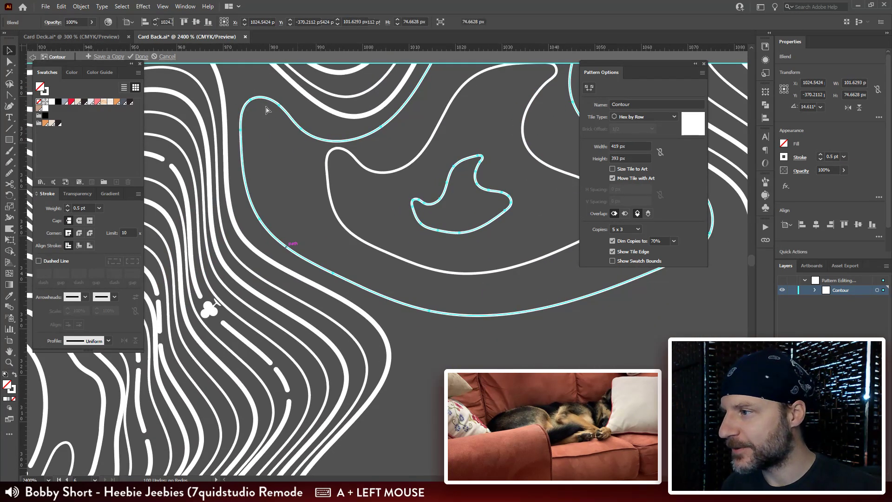
{"action": "left_click", "coordinate": [419, 201]}
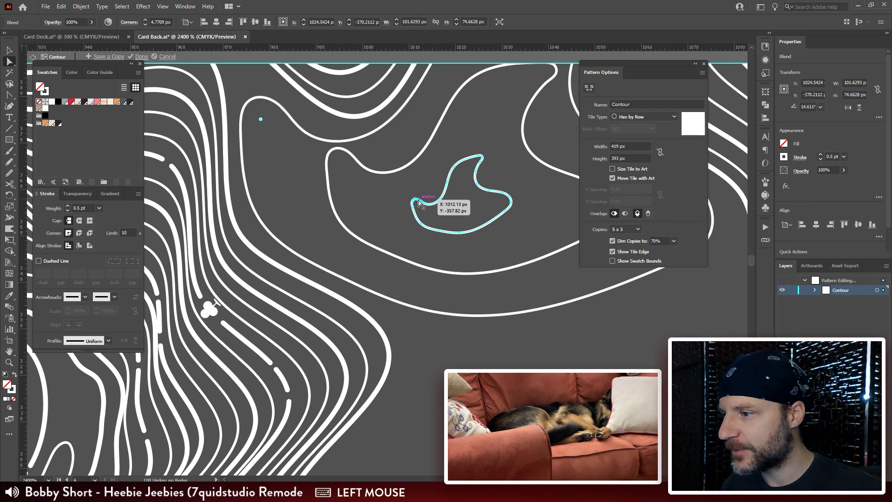
{"action": "left_click_drag", "start_coordinate": [407, 192], "coordinate": [432, 237]}
{"action": "key", "text": "ctrl+r"}
{"action": "left_click", "coordinate": [422, 229], "text": "shift"}
{"action": "left_click", "coordinate": [435, 238]}
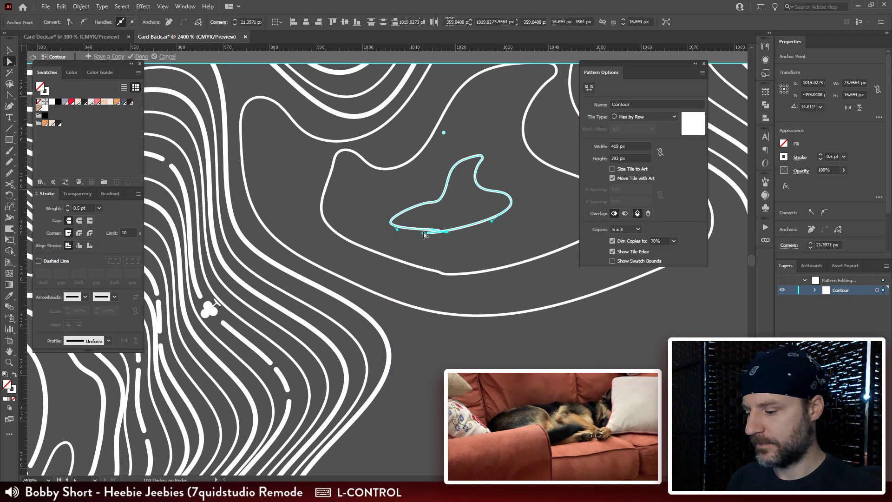
{"action": "key", "text": "ctrl+r"}
{"action": "left_click_drag", "start_coordinate": [441, 237], "coordinate": [442, 243]}
Step: Set the blend spacing between the inner and outer two-pronged contours to 5 specified steps
{"action": "double_click", "coordinate": [11, 307]}
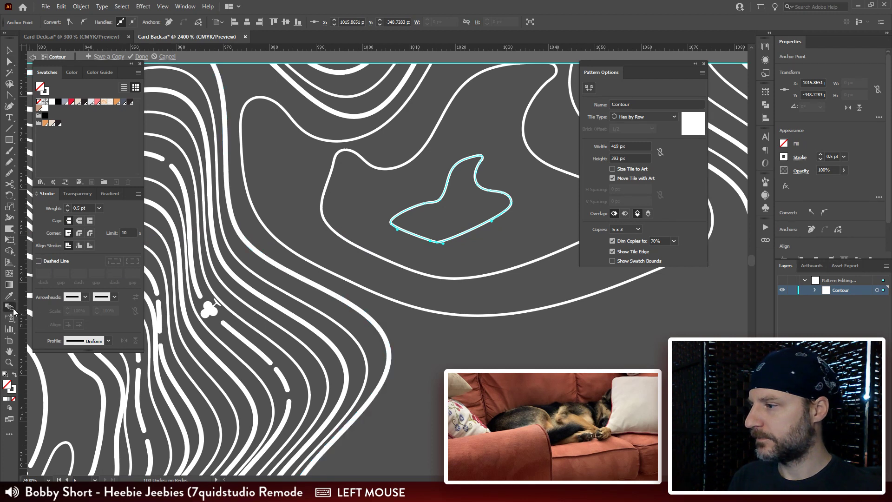
{"action": "left_click", "coordinate": [606, 65]}
{"action": "left_click", "coordinate": [606, 76]}
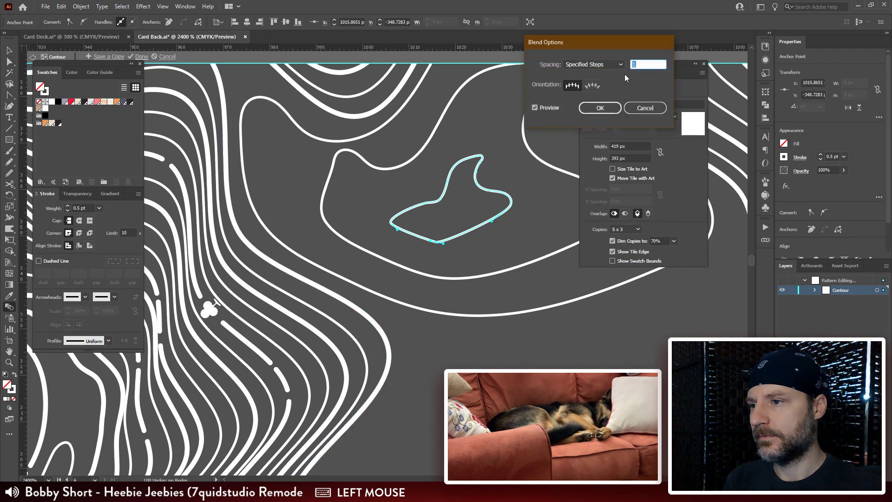
{"action": "key", "text": "Up"}
{"action": "key", "text": "Up"}
{"action": "key", "text": "Up"}
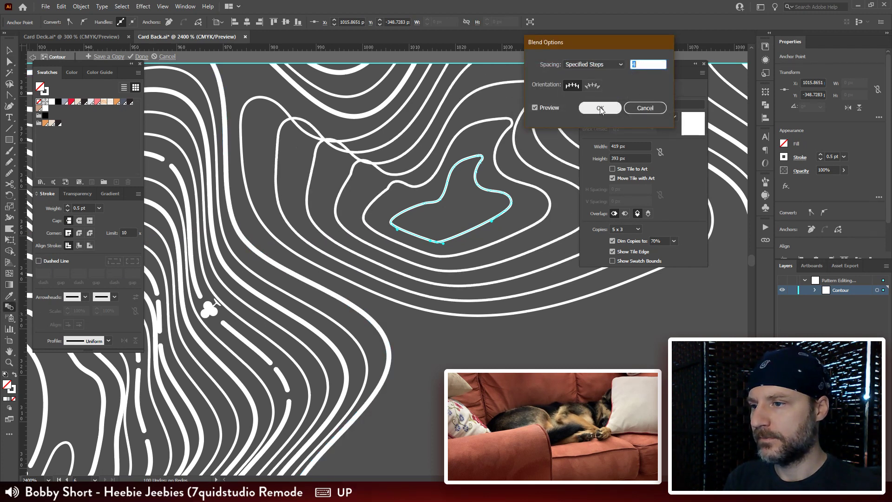
{"action": "key", "text": "Up"}
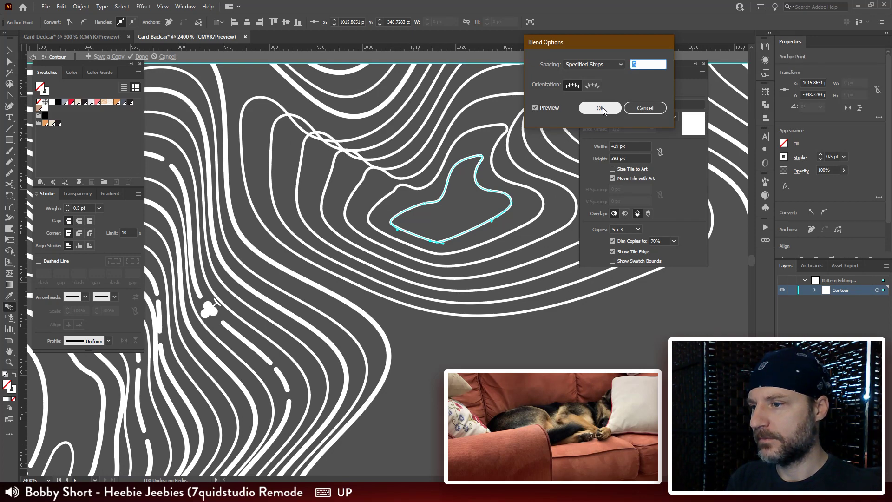
{"action": "left_click", "coordinate": [600, 107]}
Step: Reshape the blend's outer contour at its left lobe by removing surplus anchor points and shifting the remaining corner point slightly right
{"action": "left_click_drag", "start_coordinate": [363, 191], "coordinate": [307, 270]}
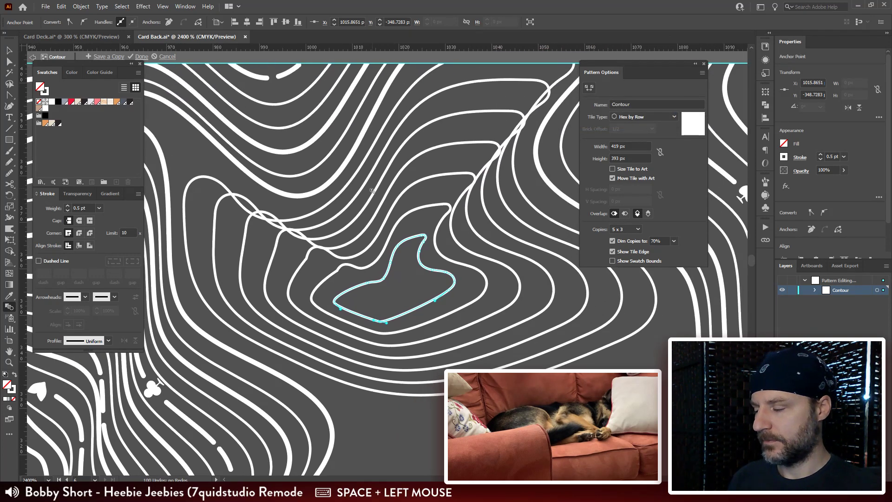
{"action": "left_click_drag", "start_coordinate": [372, 191], "coordinate": [407, 175]}
{"action": "key", "text": "a"}
{"action": "left_click", "coordinate": [231, 173]}
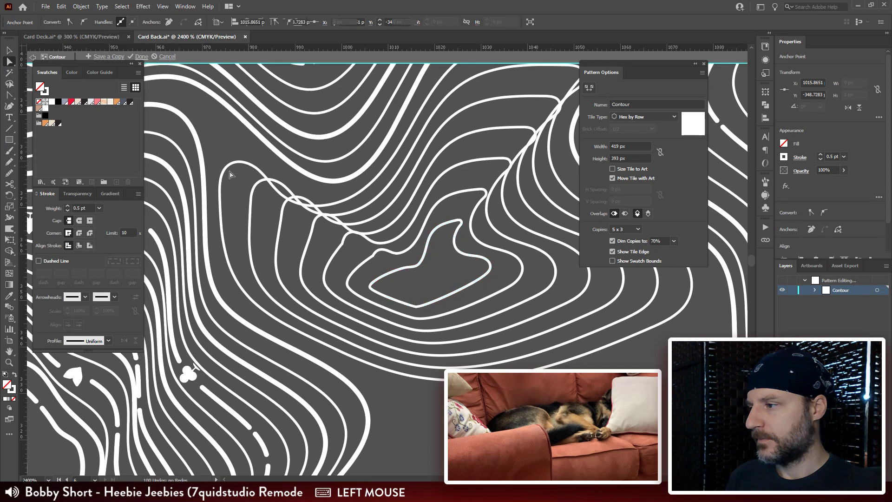
{"action": "left_click_drag", "start_coordinate": [272, 211], "coordinate": [274, 212]}
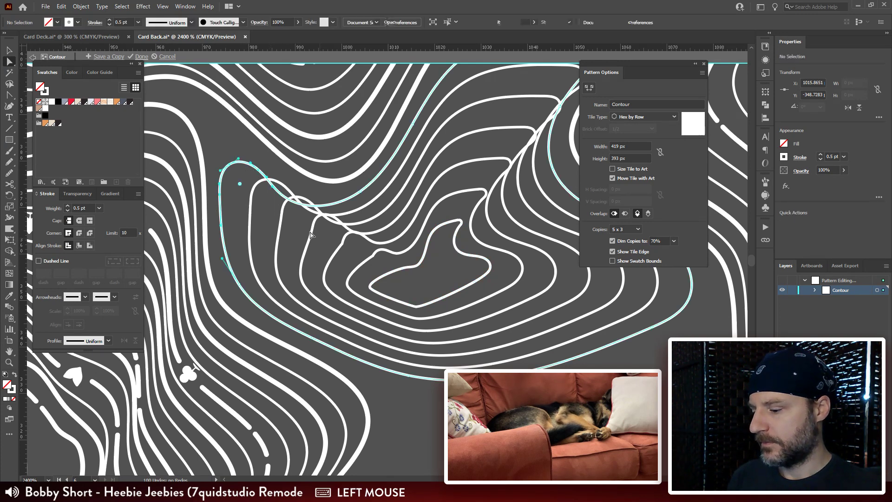
{"action": "key", "text": "ctrl+r"}
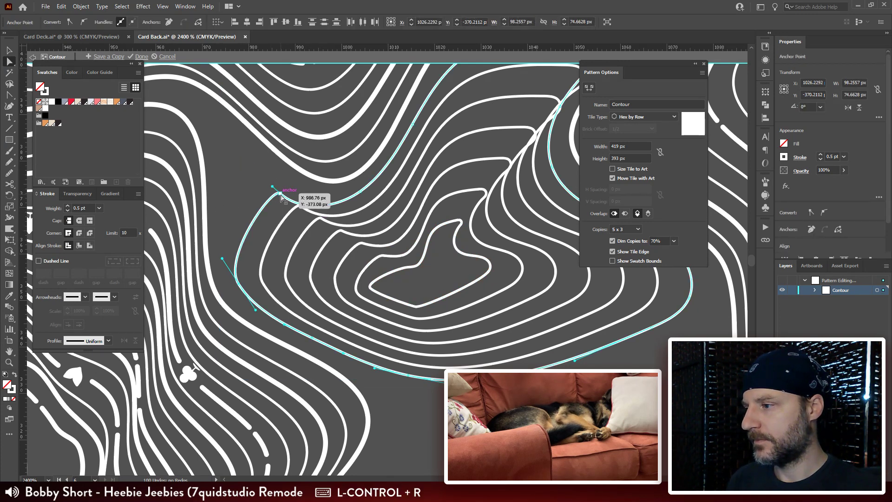
{"action": "left_click_drag", "start_coordinate": [280, 197], "coordinate": [319, 196]}
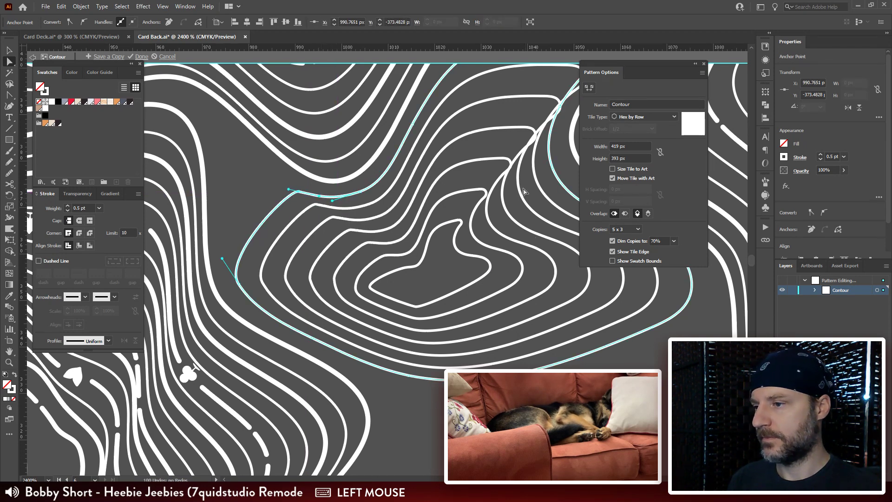
Step: Shorten the outer contour's upper-right prong by removing its tip anchor points and pull the remaining corner slightly outward
{"action": "left_click_drag", "start_coordinate": [524, 191], "coordinate": [368, 261]}
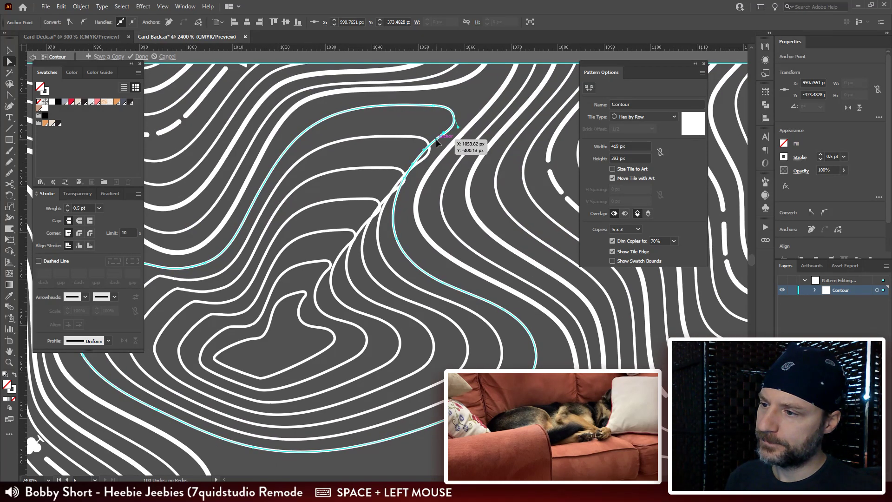
{"action": "left_click", "coordinate": [437, 143]}
{"action": "key", "text": "ctrl+r"}
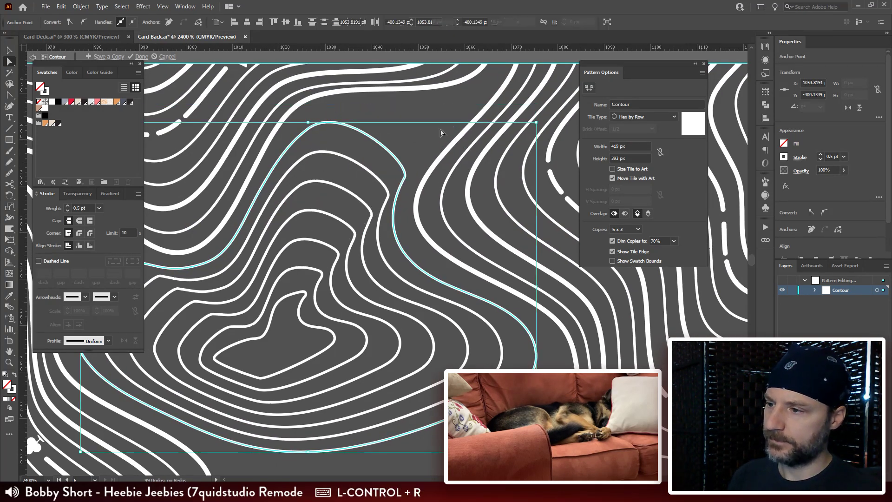
{"action": "mouse_move", "coordinate": [407, 177]}
{"action": "left_mouse_down"}
{"action": "mouse_move", "coordinate": [424, 155]}
{"action": "mouse_move", "coordinate": [403, 168]}
{"action": "left_mouse_up"}
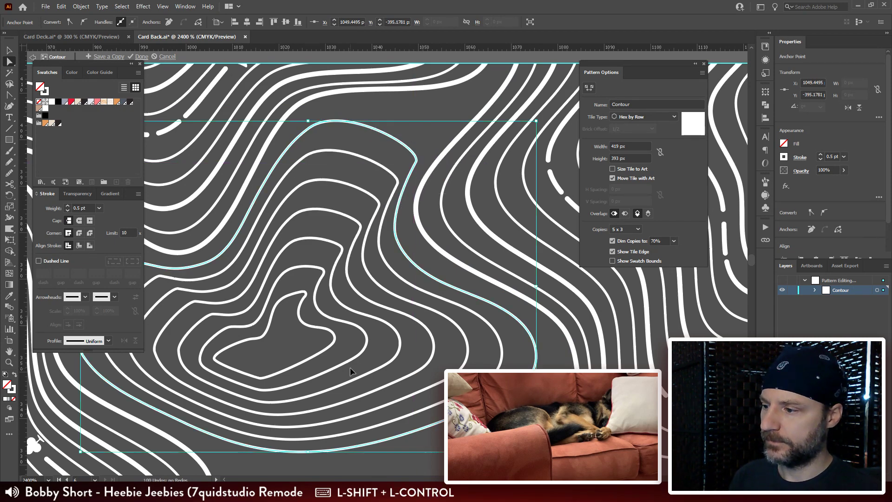
{"action": "key", "text": "ctrl+shift+a"}
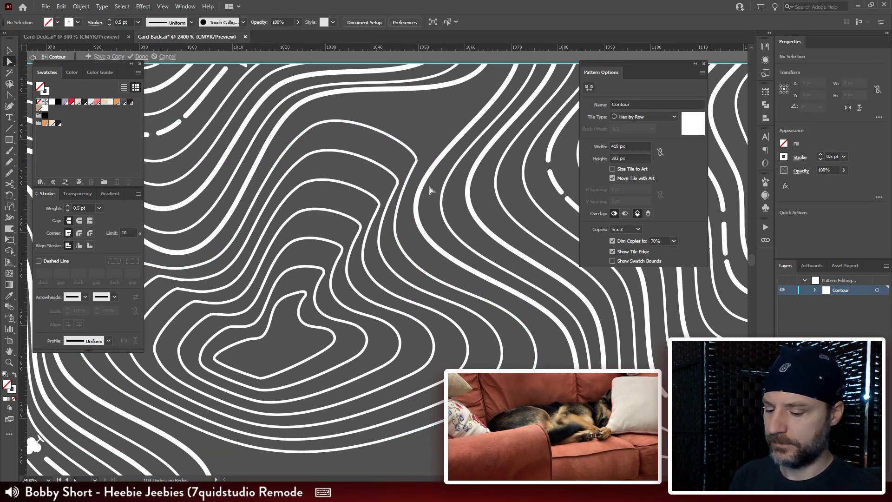
Step: Set the stroke weight of the blend's innermost contour to 1 pt
{"action": "key", "text": "ctrl+minus"}
{"action": "key", "text": "ctrl+minus"}
{"action": "key", "text": "ctrl+minus"}
{"action": "key", "text": "ctrl+minus"}
{"action": "key", "text": "ctrl+minus"}
{"action": "key", "text": "ctrl+minus"}
{"action": "key", "text": "ctrl+plus"}
{"action": "key", "text": "ctrl+plus"}
{"action": "key", "text": "ctrl+plus"}
{"action": "key", "text": "ctrl+plus"}
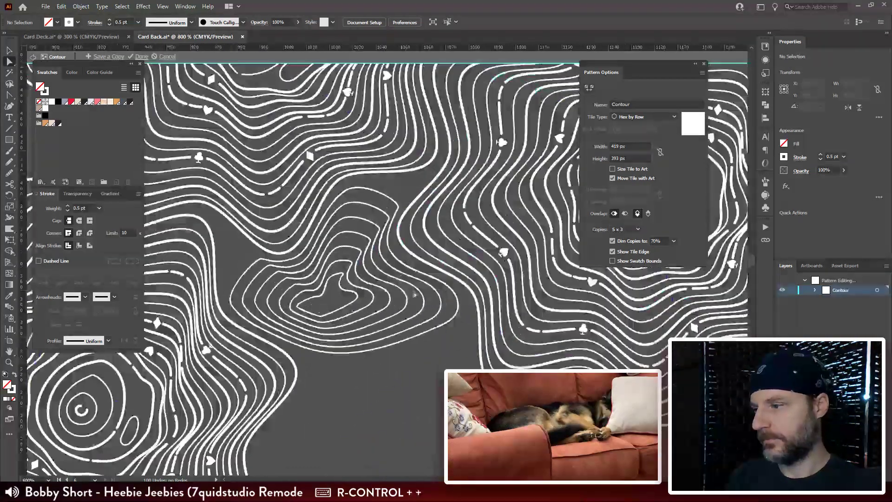
{"action": "left_click", "coordinate": [357, 296]}
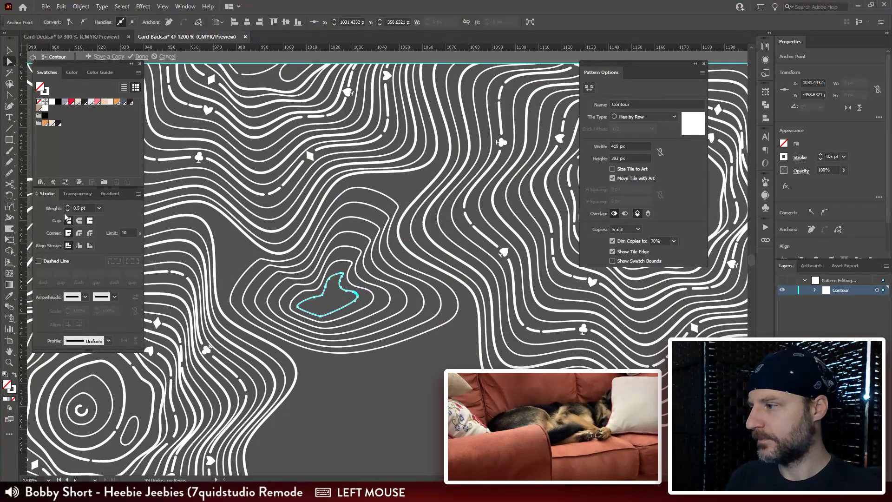
{"action": "type", "text": "1"}
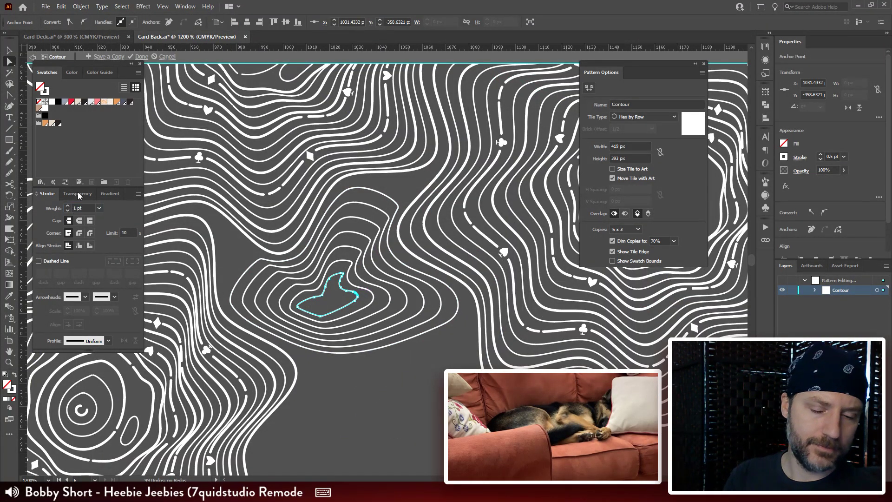
{"action": "key", "text": "Return"}
{"action": "left_click", "coordinate": [387, 378]}
Step: Draw three closed Pencil contours in the gaps around the blend, about 13.9 by 7, 14.7 by 22.5 and 16.3 by 35.1 px
{"action": "left_click_drag", "start_coordinate": [387, 378], "coordinate": [365, 406]}
{"action": "key", "text": "n"}
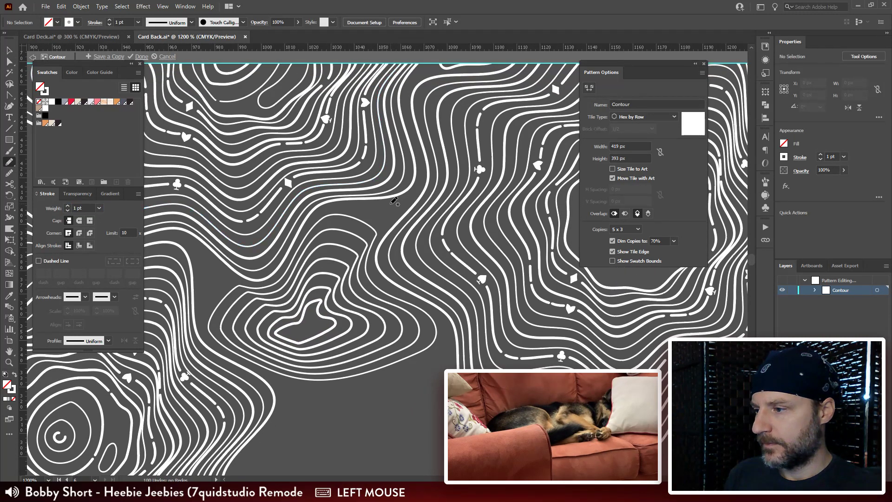
{"action": "left_click_drag", "start_coordinate": [357, 267], "coordinate": [296, 214]}
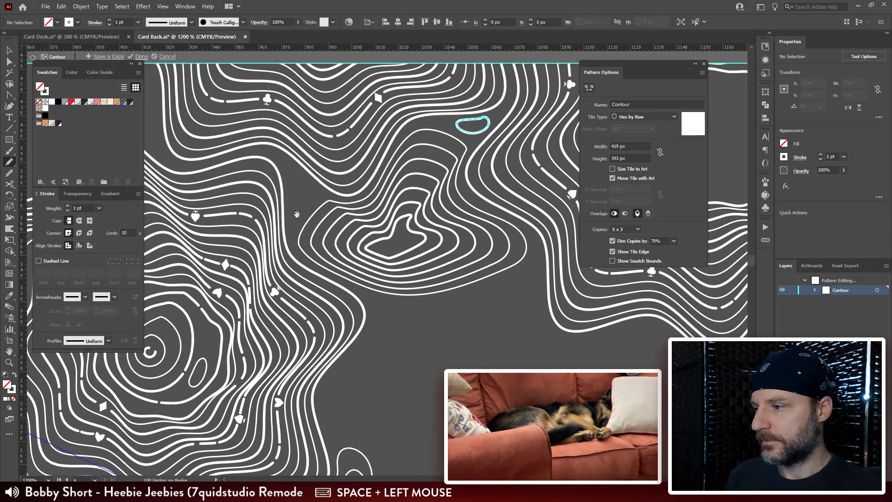
{"action": "left_click_drag", "start_coordinate": [286, 163], "coordinate": [293, 167]}
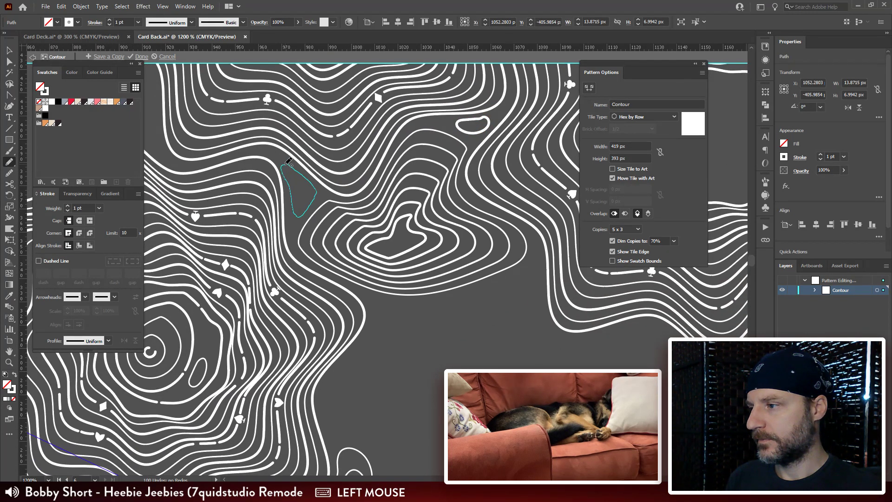
{"action": "left_click_drag", "start_coordinate": [325, 270], "coordinate": [204, 175]}
{"action": "left_click_drag", "start_coordinate": [330, 288], "coordinate": [329, 188]}
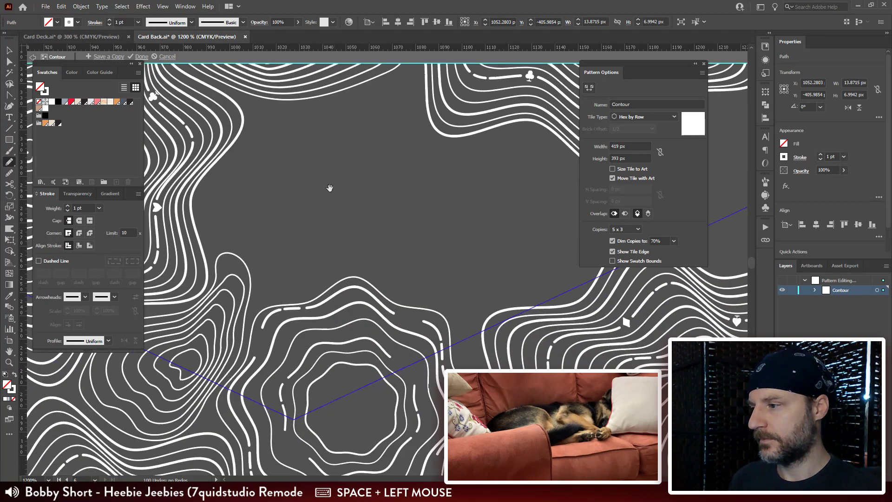
{"action": "left_click_drag", "start_coordinate": [229, 173], "coordinate": [226, 164]}
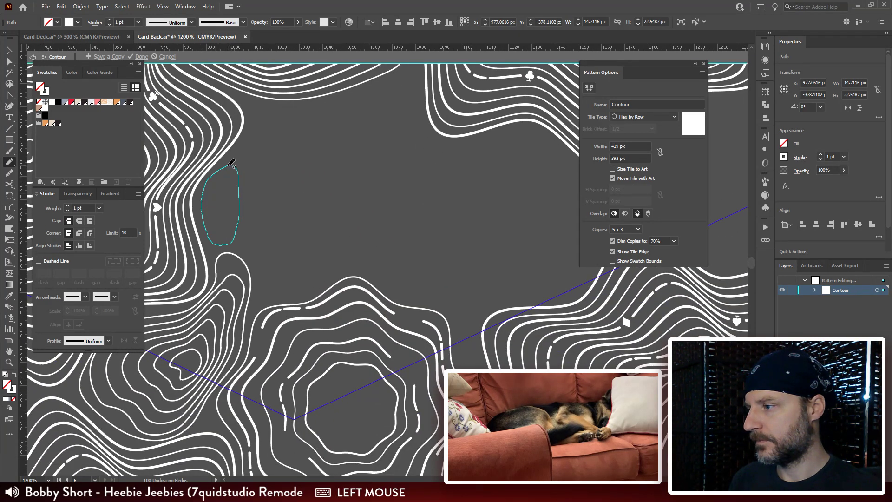
{"action": "left_click_drag", "start_coordinate": [229, 165], "coordinate": [230, 165]}
Step: Draw two nested Pencil contours in the gap between the large star-shaped peak and the neighbouring ring, the inner about 13.3 by 8.5 px
{"action": "left_click_drag", "start_coordinate": [361, 266], "coordinate": [311, 226]}
{"action": "key", "text": "ctrl+minus"}
{"action": "key", "text": "ctrl+minus"}
{"action": "key", "text": "ctrl+minus"}
{"action": "left_click_drag", "start_coordinate": [425, 296], "coordinate": [393, 289]}
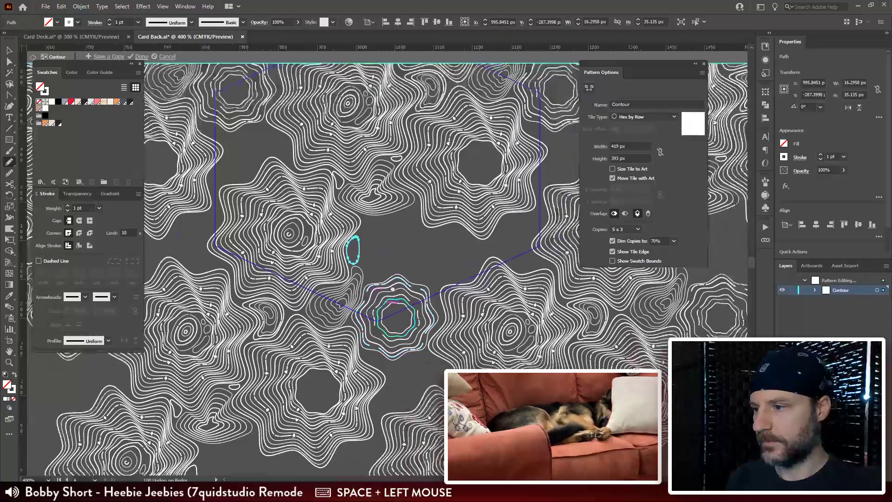
{"action": "left_click_drag", "start_coordinate": [418, 176], "coordinate": [336, 193]}
{"action": "key", "text": "ctrl+plus"}
{"action": "key", "text": "ctrl+plus"}
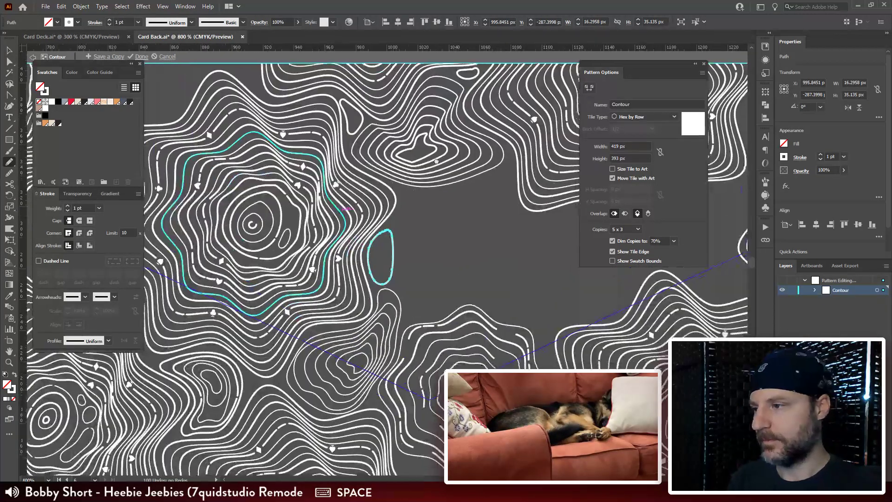
{"action": "left_click_drag", "start_coordinate": [520, 153], "coordinate": [396, 237]}
{"action": "left_click_drag", "start_coordinate": [434, 191], "coordinate": [386, 213]}
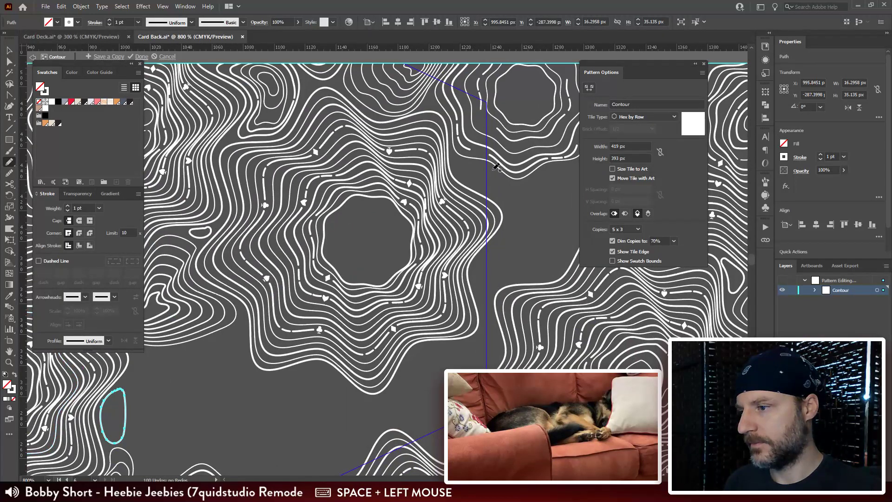
{"action": "left_click_drag", "start_coordinate": [492, 168], "coordinate": [460, 150]}
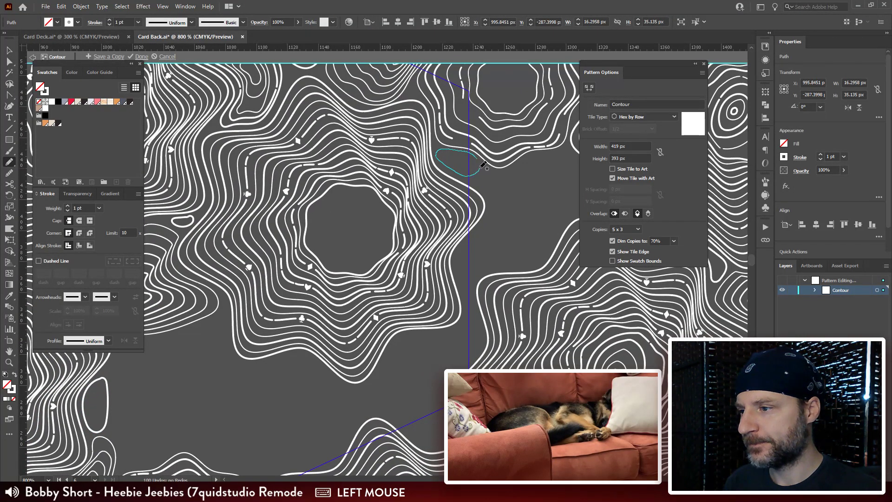
{"action": "mouse_move", "coordinate": [481, 156]}
{"action": "left_mouse_down"}
{"action": "mouse_move", "coordinate": [451, 157]}
{"action": "mouse_move", "coordinate": [468, 161]}
{"action": "left_mouse_up"}
{"action": "left_click_drag", "start_coordinate": [399, 243], "coordinate": [384, 249]}
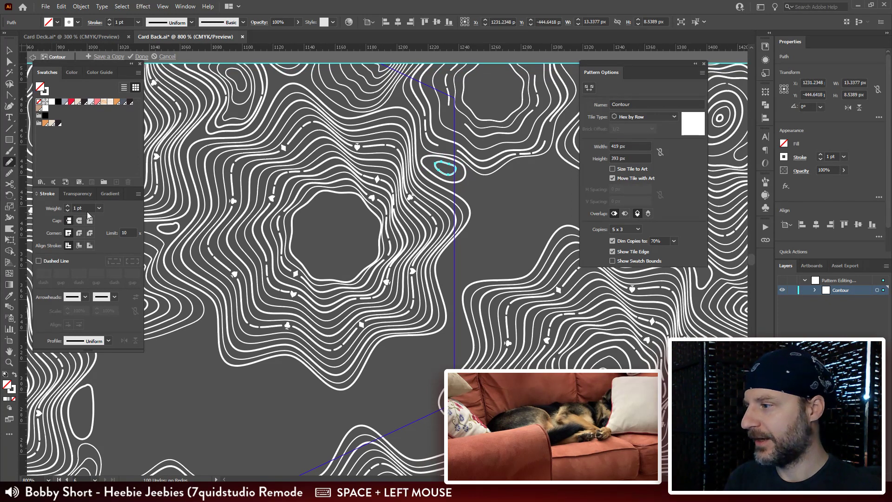
Step: Set the stroke weight of the small inner nested contour to 0.5 pt
{"action": "left_click_drag", "start_coordinate": [87, 209], "coordinate": [39, 211]}
{"action": "type", "text": ".5"}
{"action": "key", "text": "Return"}
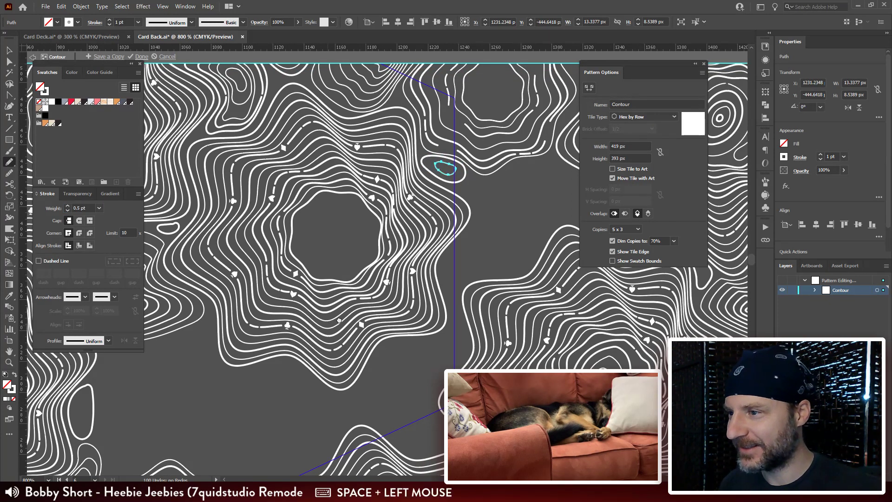
Step: Copy the concentric rings and small ovals from the centre of the peak up and left of the star-shaped peak
{"action": "left_click_drag", "start_coordinate": [329, 325], "coordinate": [469, 253]}
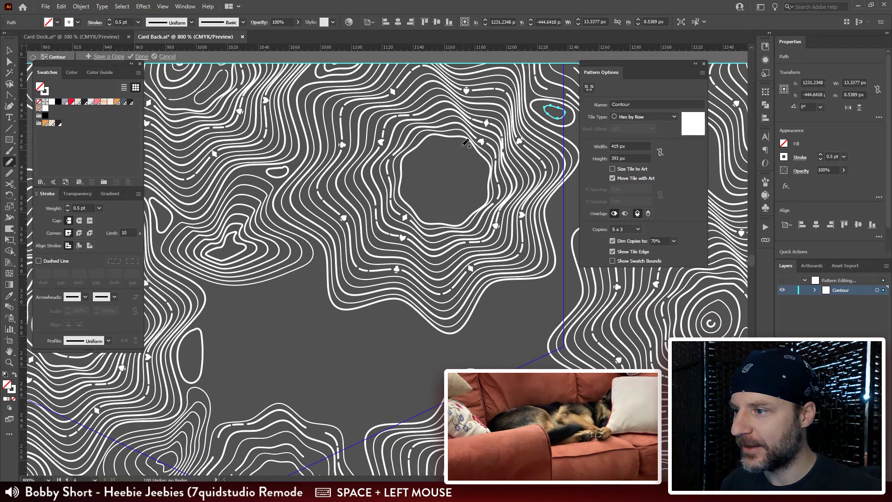
{"action": "key", "text": "v"}
{"action": "left_click_drag", "start_coordinate": [290, 327], "coordinate": [382, 159]}
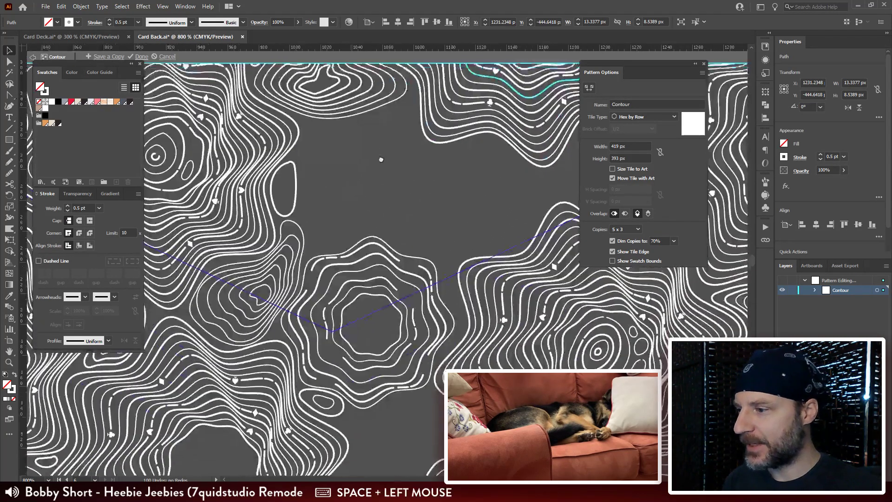
{"action": "left_click_drag", "start_coordinate": [374, 289], "coordinate": [419, 254]}
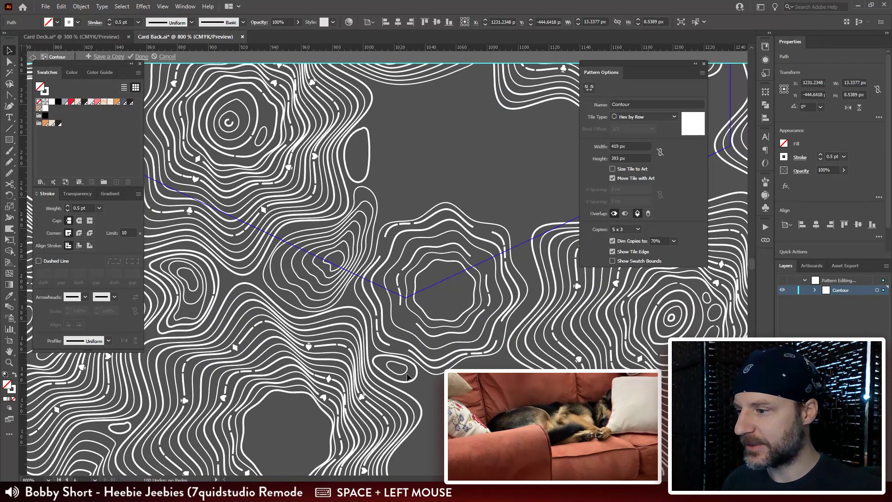
{"action": "left_click_drag", "start_coordinate": [438, 411], "coordinate": [258, 199]}
{"action": "mouse_move", "coordinate": [221, 134]}
{"action": "left_mouse_down"}
{"action": "mouse_move", "coordinate": [278, 148]}
{"action": "mouse_move", "coordinate": [288, 156]}
{"action": "mouse_move", "coordinate": [290, 193]}
{"action": "left_mouse_up"}
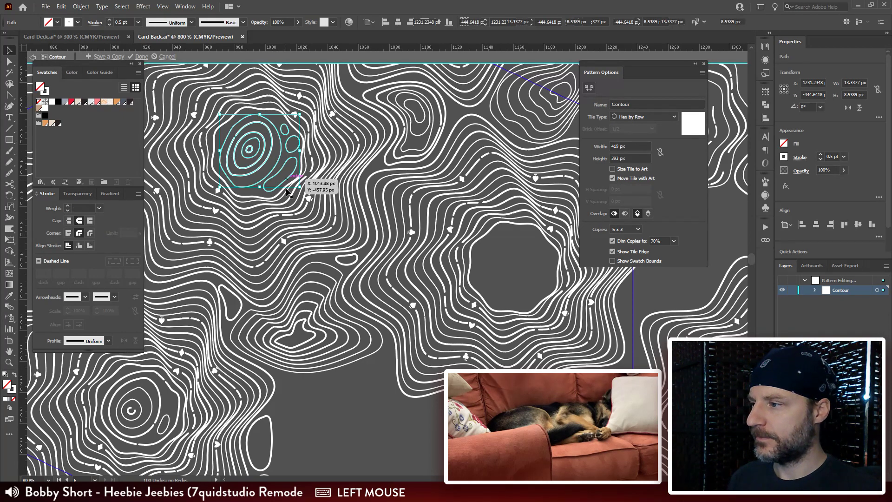
Step: Paste the copied rings and ovals and position them inside the empty centre of the large star-shaped peak
{"action": "left_click_drag", "start_coordinate": [511, 270], "coordinate": [325, 167]}
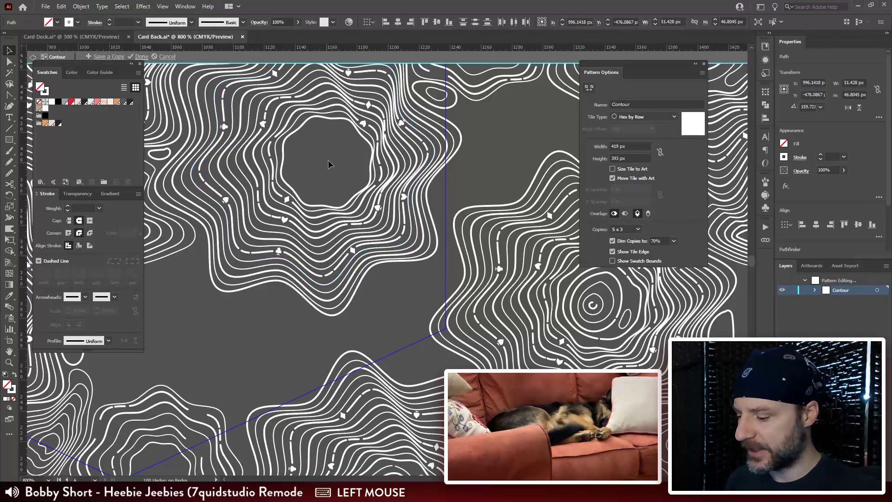
{"action": "key", "text": "ctrl+v"}
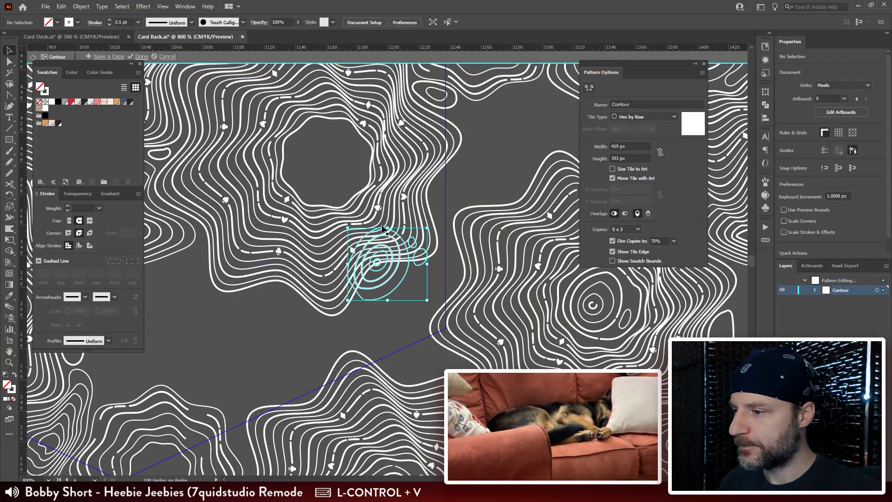
{"action": "left_click_drag", "start_coordinate": [397, 293], "coordinate": [383, 191]}
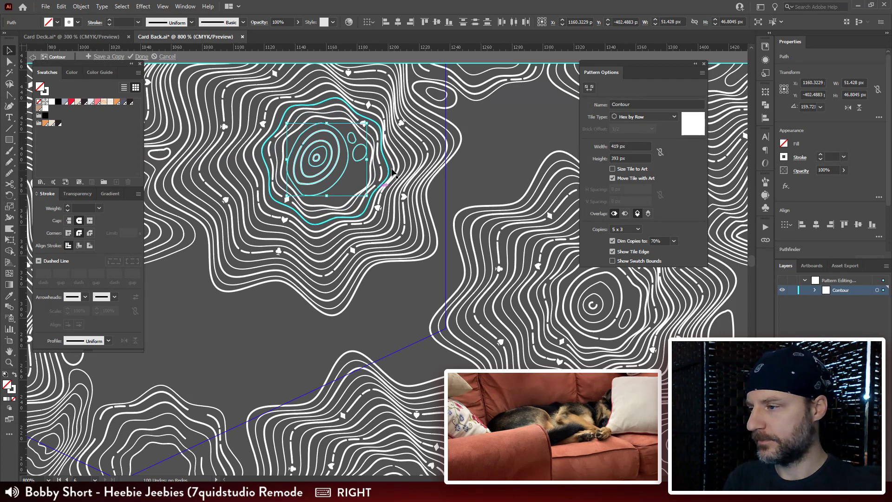
{"action": "key", "text": "Right"}
{"action": "key", "text": "ctrl+equal"}
{"action": "key", "text": "ctrl+equal"}
{"action": "mouse_move", "coordinate": [440, 263]}
{"action": "left_mouse_down", "text": "space"}
{"action": "mouse_move", "coordinate": [401, 230]}
{"action": "mouse_move", "coordinate": [406, 219]}
{"action": "left_mouse_up", "text": "space"}
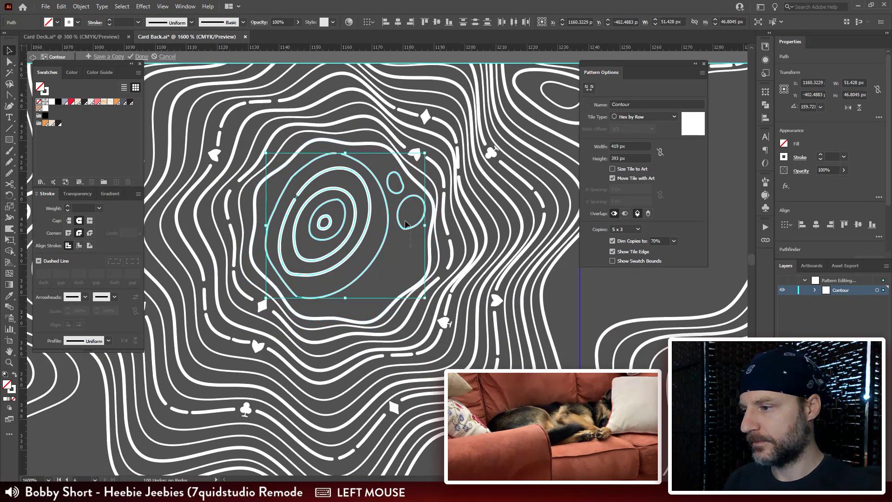
Step: Delete the two small ovals beside the copied concentric rings inside the star-shaped peak
{"action": "key", "text": "Delete"}
{"action": "left_click", "coordinate": [399, 195]}
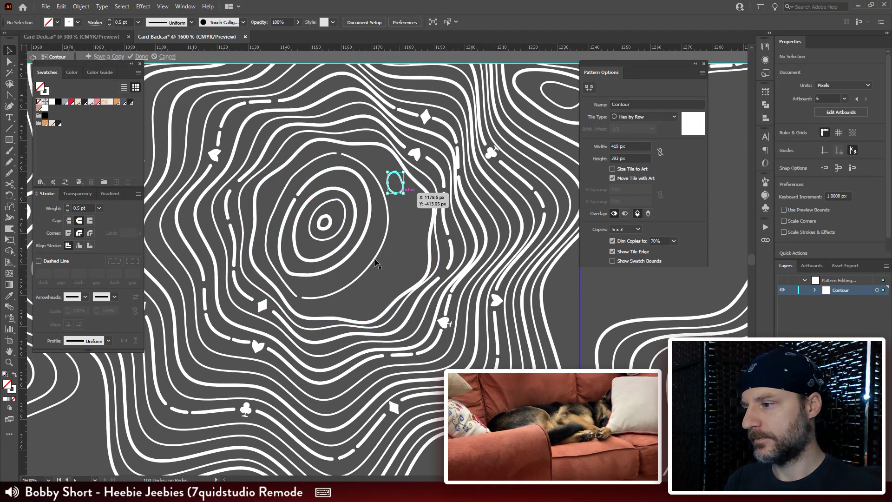
{"action": "key", "text": "Delete"}
Step: Stretch the copied concentric rings to about 49.6 by 50.9 px with Free Transform to fill the peak's empty centre
{"action": "left_click_drag", "start_coordinate": [399, 254], "coordinate": [420, 253]}
{"action": "key", "text": "e"}
{"action": "mouse_move", "coordinate": [343, 166]}
{"action": "left_mouse_down"}
{"action": "mouse_move", "coordinate": [354, 188]}
{"action": "mouse_move", "coordinate": [343, 182]}
{"action": "mouse_move", "coordinate": [342, 144]}
{"action": "mouse_move", "coordinate": [343, 152]}
{"action": "left_mouse_up"}
{"action": "key", "text": "v"}
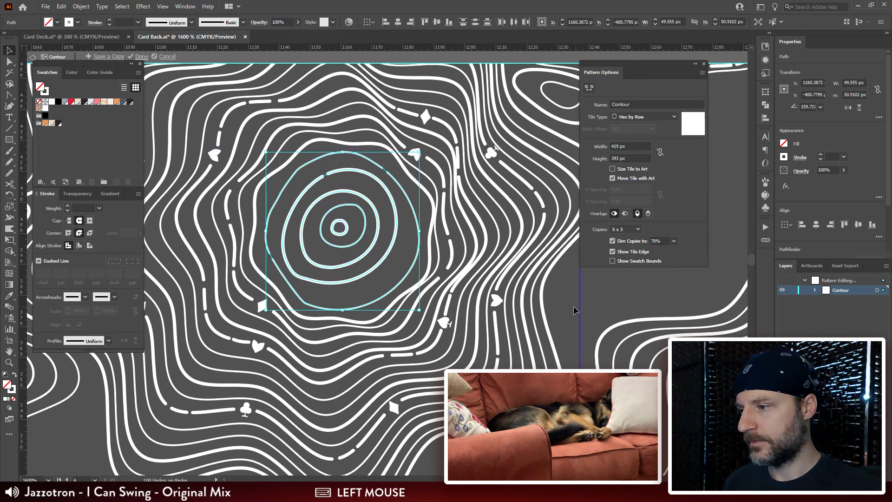
Step: Reshape the second-outermost ring, pulling its lower and right anchors outward and bending its lower-left side into an S-shaped notch
{"action": "left_click_drag", "start_coordinate": [466, 293], "coordinate": [542, 186]}
{"action": "double_click", "coordinate": [428, 189]}
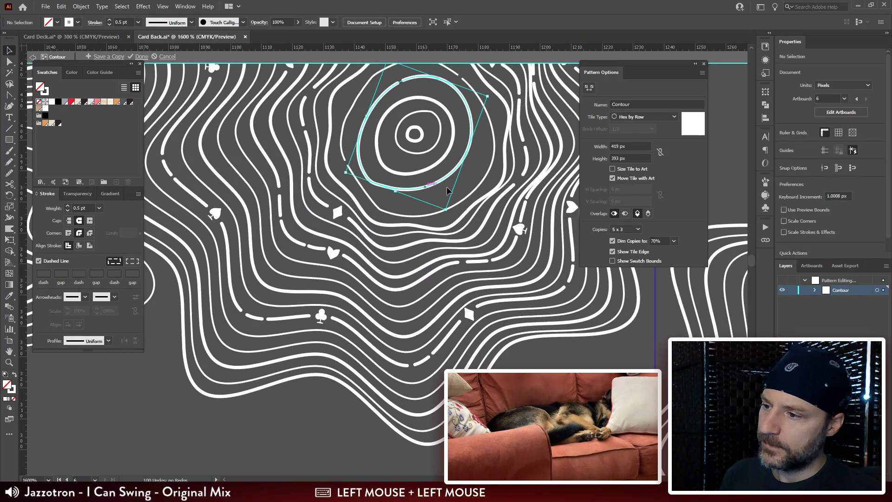
{"action": "key", "text": "a"}
{"action": "left_click", "coordinate": [372, 188]}
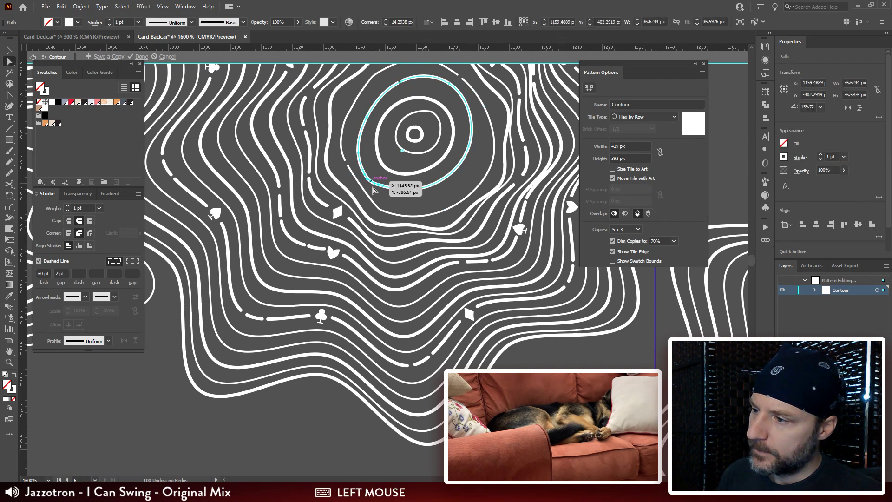
{"action": "left_click_drag", "start_coordinate": [419, 193], "coordinate": [427, 205]}
{"action": "left_click_drag", "start_coordinate": [469, 148], "coordinate": [483, 154]}
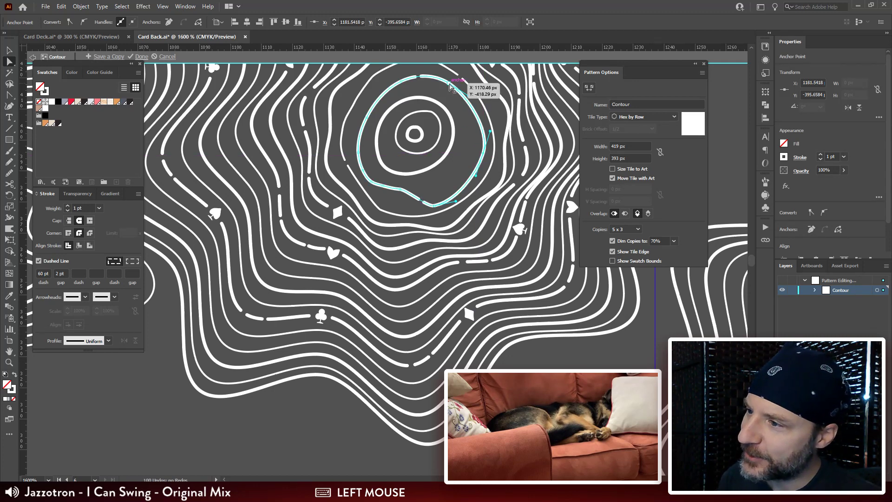
{"action": "left_click_drag", "start_coordinate": [449, 84], "coordinate": [454, 83]}
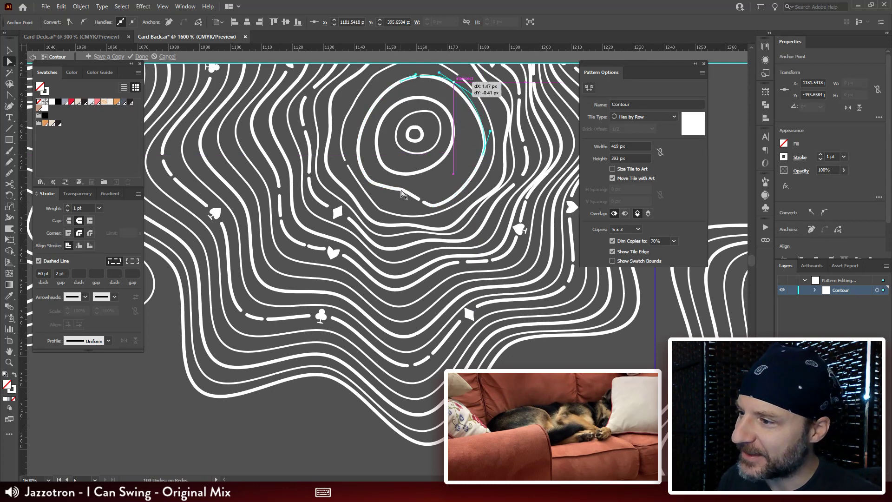
{"action": "mouse_move", "coordinate": [400, 192]}
{"action": "left_mouse_down"}
{"action": "mouse_move", "coordinate": [396, 208]}
{"action": "mouse_move", "coordinate": [393, 192]}
{"action": "left_mouse_up"}
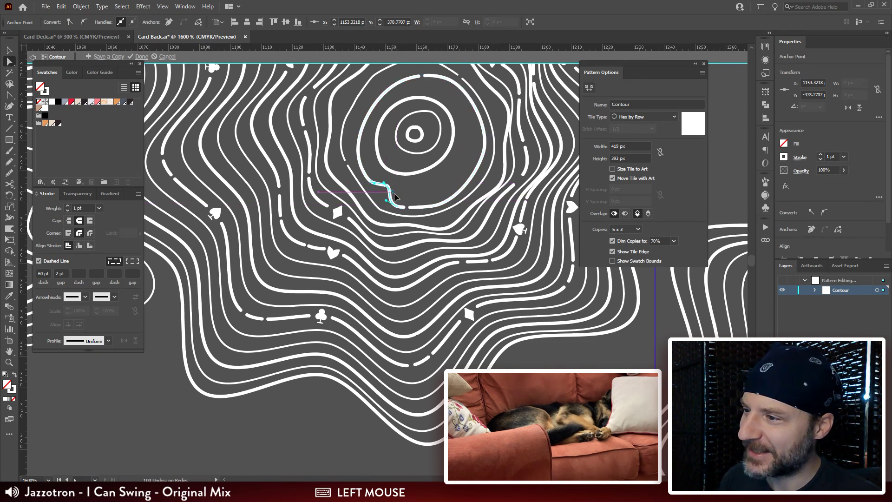
{"action": "left_click", "coordinate": [385, 185]}
Step: Extend the third ring toward the notched side and shift the two innermost rings off-centre in the same direction
{"action": "key", "text": "v"}
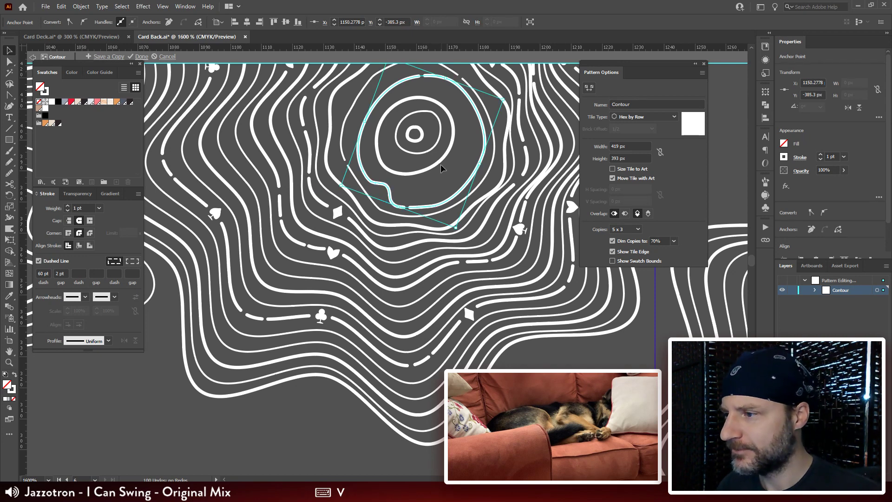
{"action": "left_click", "coordinate": [438, 162]}
{"action": "mouse_move", "coordinate": [366, 161]}
{"action": "left_mouse_down"}
{"action": "mouse_move", "coordinate": [359, 164]}
{"action": "mouse_move", "coordinate": [401, 155]}
{"action": "mouse_move", "coordinate": [389, 158]}
{"action": "mouse_move", "coordinate": [396, 146]}
{"action": "mouse_move", "coordinate": [390, 153]}
{"action": "left_mouse_up"}
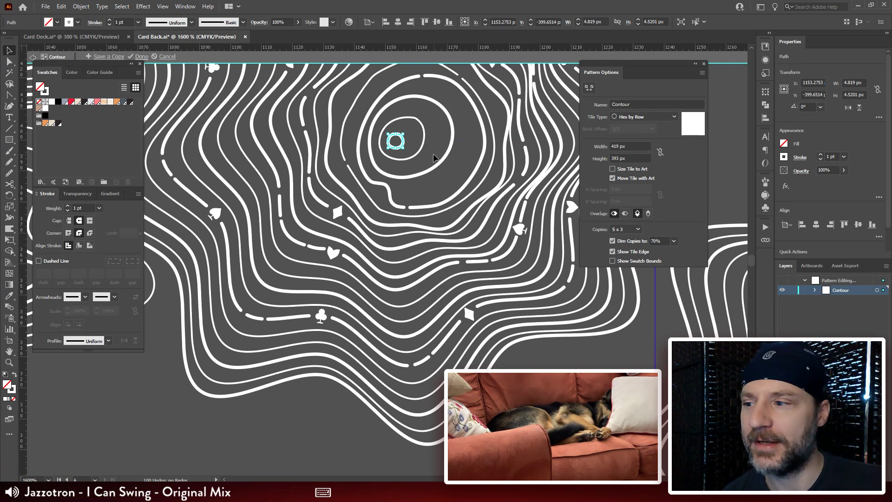
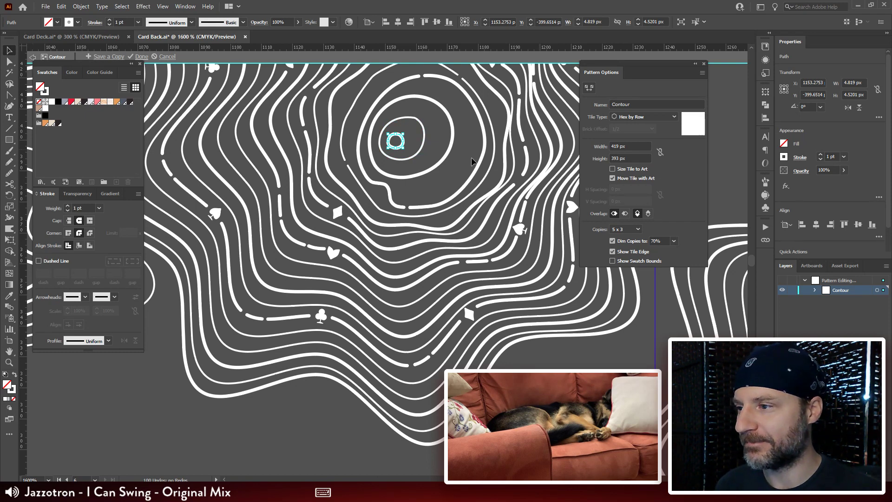
Step: Draw a slender curved loop and an oval about 4.7 by 7.1 px with the Pencil between the large peak's inner rings
{"action": "left_click", "coordinate": [459, 143]}
{"action": "key", "text": "ctrl+minus"}
{"action": "key", "text": "ctrl+minus"}
{"action": "key", "text": "ctrl+equal"}
{"action": "key", "text": "ctrl+equal"}
{"action": "key", "text": "ctrl+equal"}
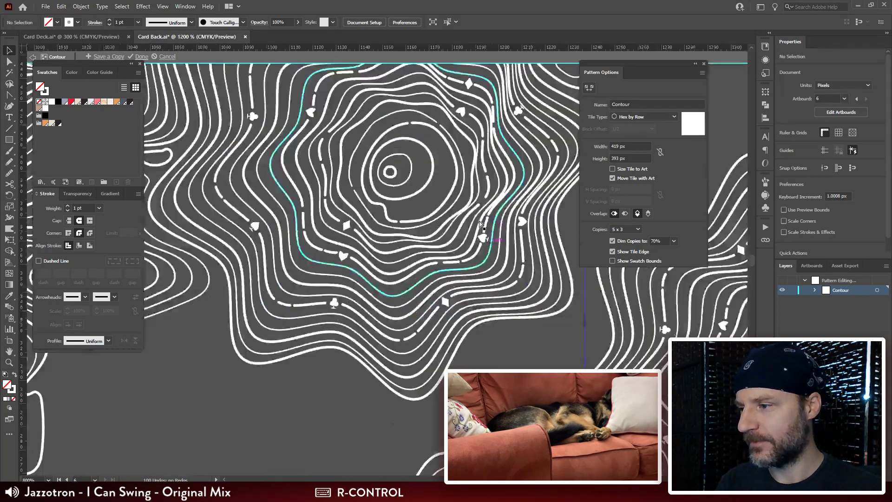
{"action": "key", "text": "n"}
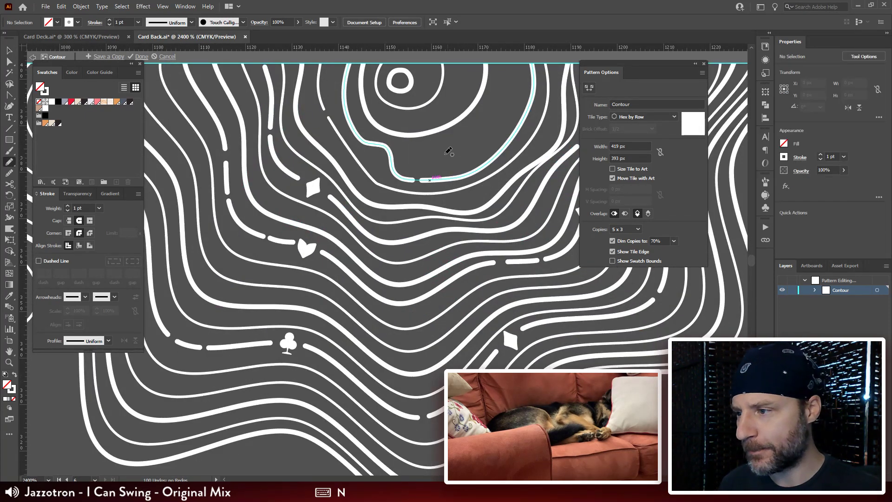
{"action": "mouse_move", "coordinate": [462, 140]}
{"action": "left_mouse_down"}
{"action": "mouse_move", "coordinate": [402, 182]}
{"action": "mouse_move", "coordinate": [423, 194]}
{"action": "left_mouse_up"}
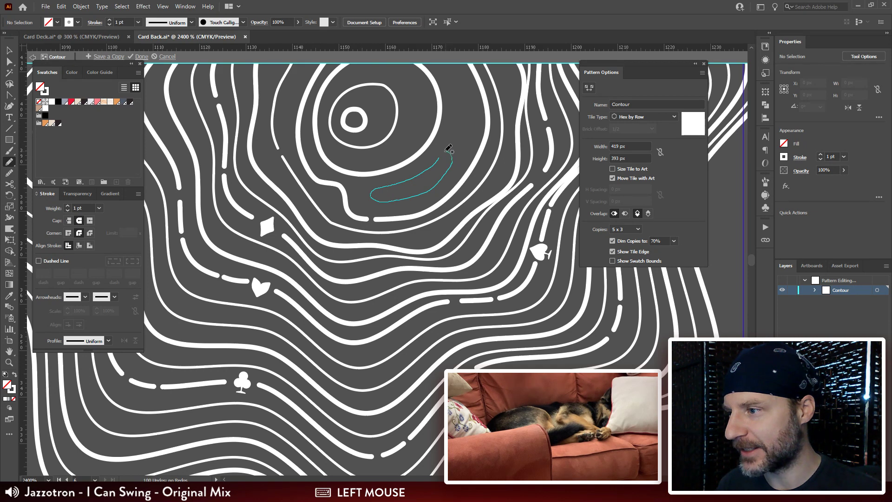
{"action": "left_click_drag", "start_coordinate": [444, 153], "coordinate": [440, 158]}
{"action": "left_click_drag", "start_coordinate": [506, 185], "coordinate": [471, 286]}
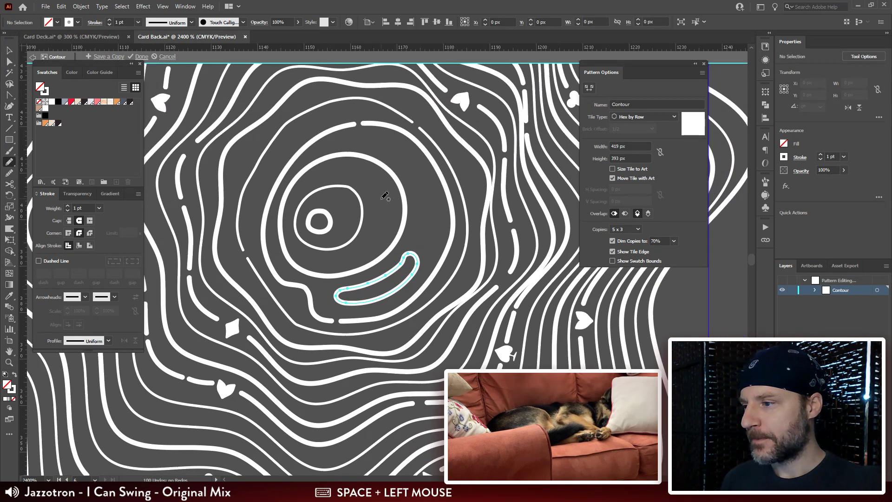
{"action": "mouse_move", "coordinate": [436, 203]}
{"action": "left_mouse_down"}
{"action": "mouse_move", "coordinate": [420, 218]}
{"action": "mouse_move", "coordinate": [429, 235]}
{"action": "mouse_move", "coordinate": [437, 203]}
{"action": "left_mouse_up"}
Step: Try a scaled-down copy of the innermost ring inside the smaller wavy contour, and delete it
{"action": "key", "text": "ctrl+minus"}
{"action": "key", "text": "ctrl+minus"}
{"action": "key", "text": "ctrl+minus"}
{"action": "key", "text": "ctrl+minus"}
{"action": "key", "text": "ctrl+minus"}
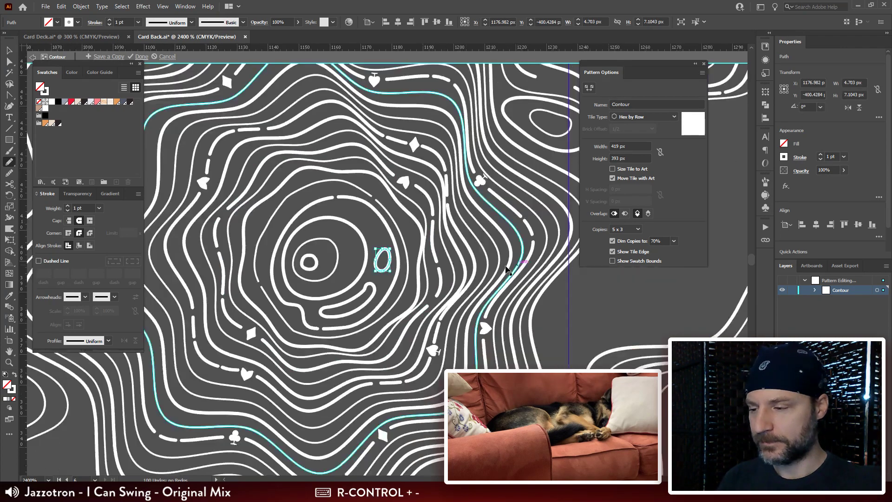
{"action": "key", "text": "v"}
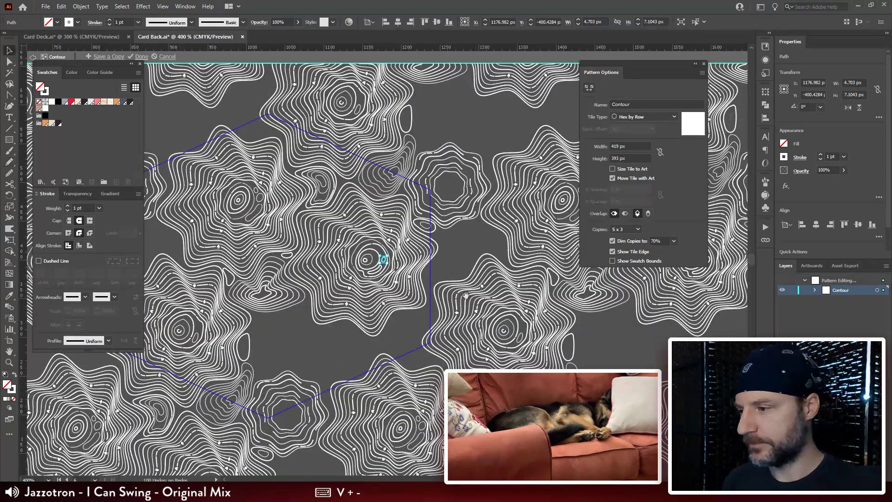
{"action": "left_click_drag", "start_coordinate": [429, 308], "coordinate": [473, 228]}
{"action": "left_click", "coordinate": [367, 277]}
{"action": "left_click_drag", "start_coordinate": [381, 317], "coordinate": [425, 253]}
{"action": "key", "text": "ctrl+plus"}
{"action": "key", "text": "ctrl+plus"}
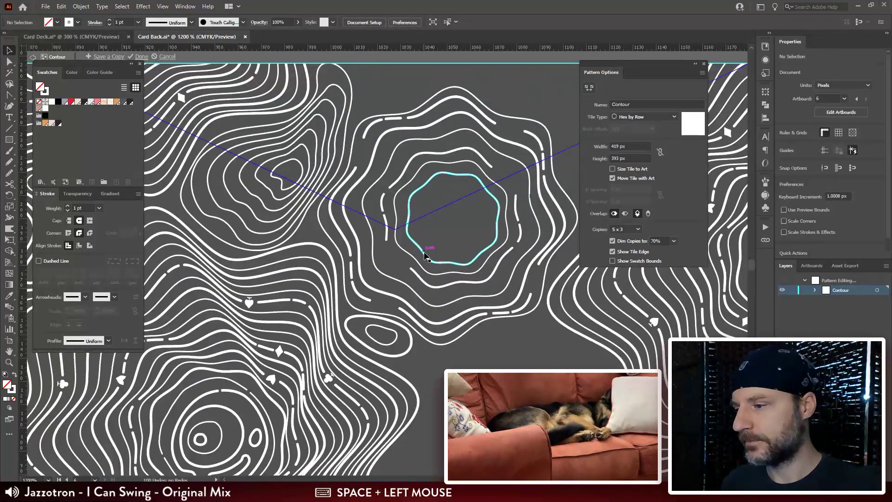
{"action": "left_click", "coordinate": [424, 253]}
{"action": "left_click_drag", "start_coordinate": [500, 172], "coordinate": [483, 186]}
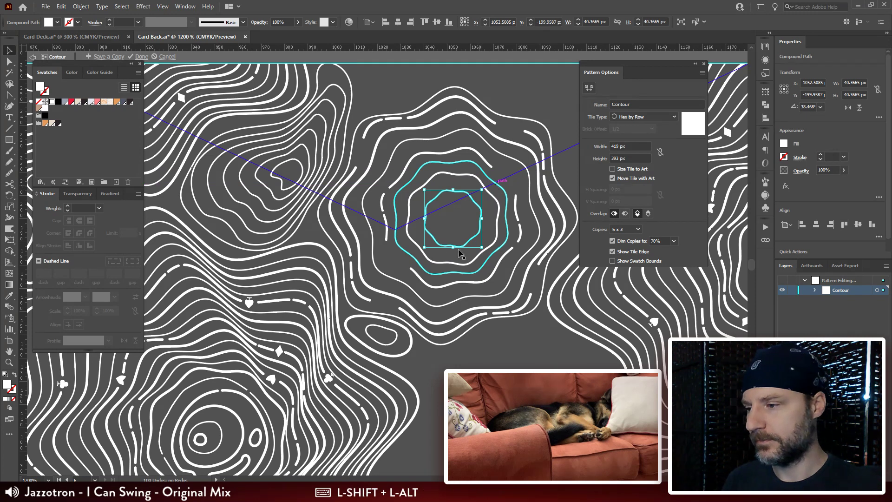
{"action": "key", "text": "Delete"}
Step: Draw a closed ring about 29 by 31 px inside the wavy contour's innermost ring and apply the neighbouring contour's stroke to it
{"action": "left_click_drag", "start_coordinate": [450, 266], "coordinate": [417, 261]}
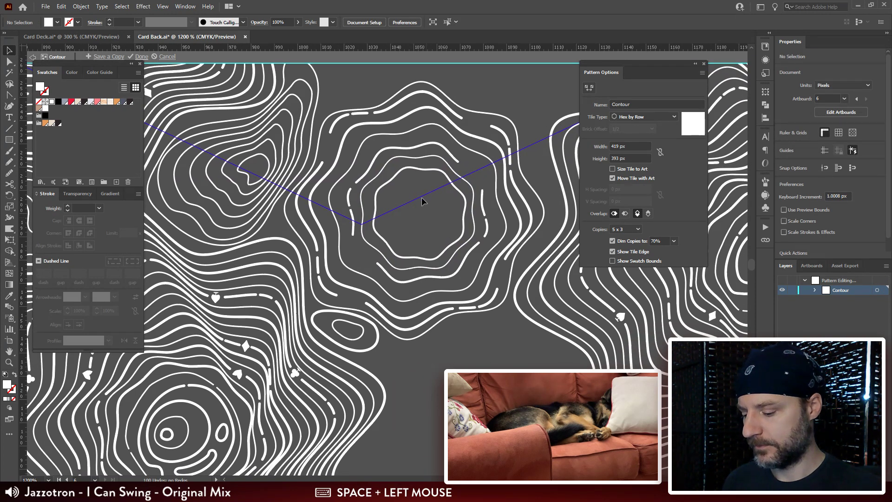
{"action": "key", "text": "n"}
{"action": "mouse_move", "coordinate": [425, 177]}
{"action": "left_mouse_down"}
{"action": "mouse_move", "coordinate": [391, 195]}
{"action": "mouse_move", "coordinate": [387, 216]}
{"action": "mouse_move", "coordinate": [397, 238]}
{"action": "mouse_move", "coordinate": [416, 248]}
{"action": "mouse_move", "coordinate": [448, 236]}
{"action": "mouse_move", "coordinate": [453, 218]}
{"action": "mouse_move", "coordinate": [419, 177]}
{"action": "left_mouse_up"}
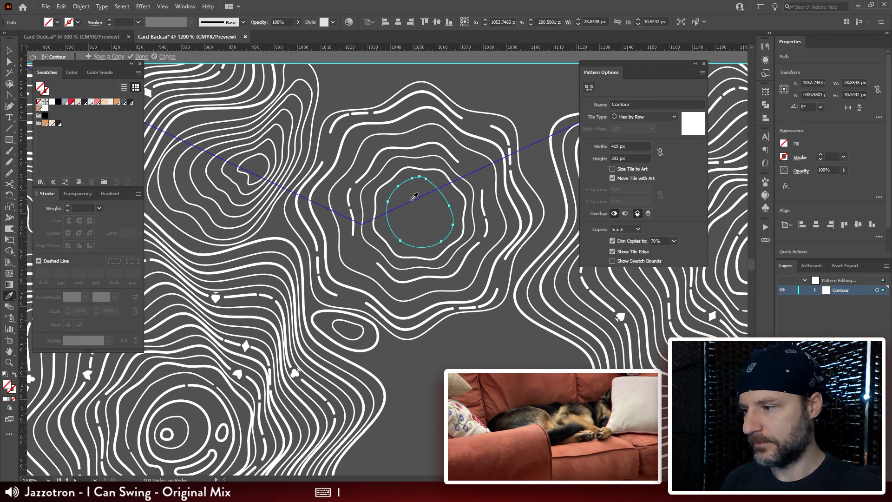
{"action": "left_click", "coordinate": [361, 317]}
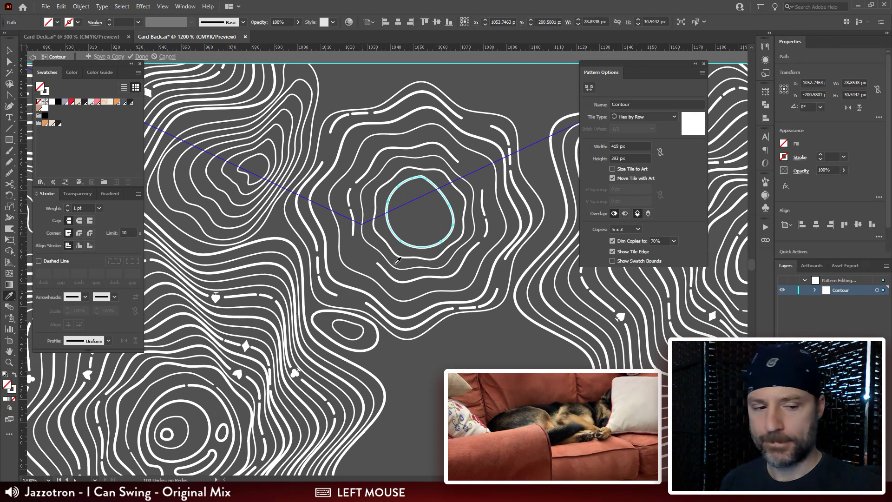
Step: Draw small Pencil loops at the wavy contour's centre and in its upper-right and lower-left ring gaps, the last two about 8 to 9 px wide
{"action": "key", "text": "ctrl+shift+a"}
{"action": "key", "text": "n"}
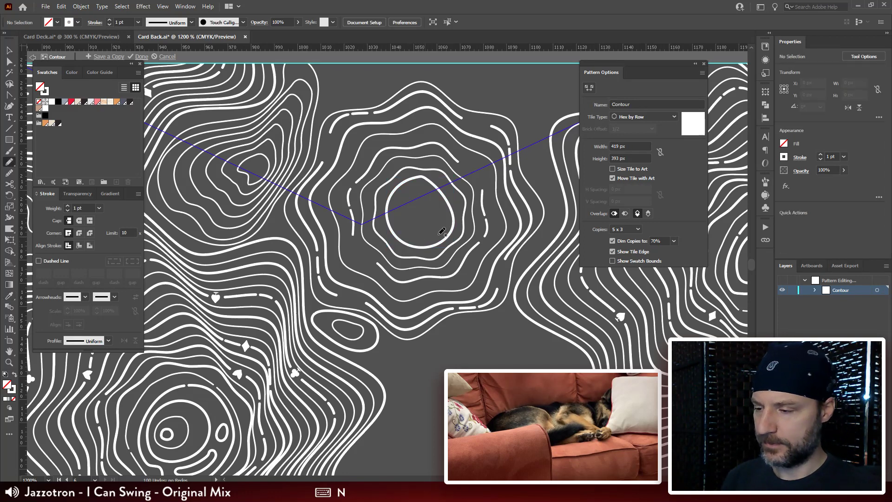
{"action": "left_click_drag", "start_coordinate": [475, 233], "coordinate": [408, 230]}
{"action": "mouse_move", "coordinate": [353, 181]}
{"action": "left_mouse_down"}
{"action": "mouse_move", "coordinate": [329, 209]}
{"action": "mouse_move", "coordinate": [339, 225]}
{"action": "mouse_move", "coordinate": [361, 222]}
{"action": "mouse_move", "coordinate": [369, 202]}
{"action": "mouse_move", "coordinate": [356, 182]}
{"action": "mouse_move", "coordinate": [342, 217]}
{"action": "mouse_move", "coordinate": [347, 196]}
{"action": "left_mouse_up"}
{"action": "mouse_move", "coordinate": [420, 156]}
{"action": "left_mouse_down"}
{"action": "mouse_move", "coordinate": [405, 157]}
{"action": "mouse_move", "coordinate": [391, 181]}
{"action": "left_mouse_up"}
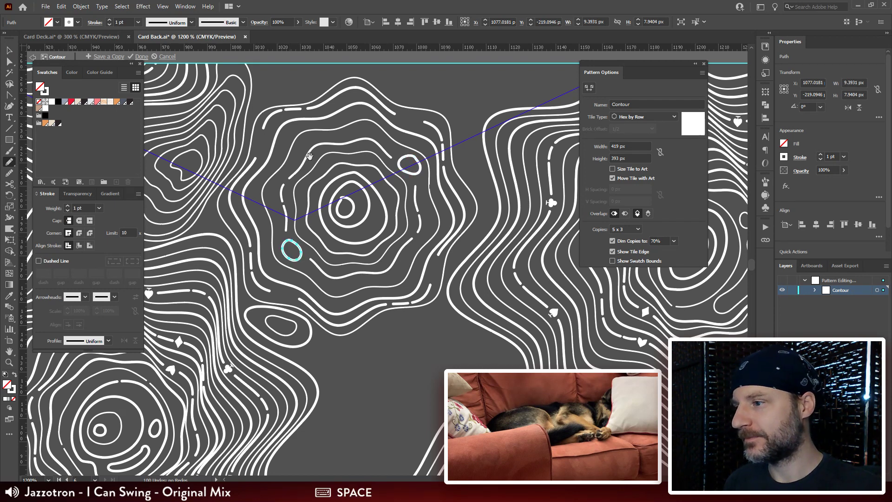
Step: Draw a tall, slender closed loop in the gap between the wavy contour and the large contour on its right
{"action": "left_click_drag", "start_coordinate": [496, 152], "coordinate": [437, 176]}
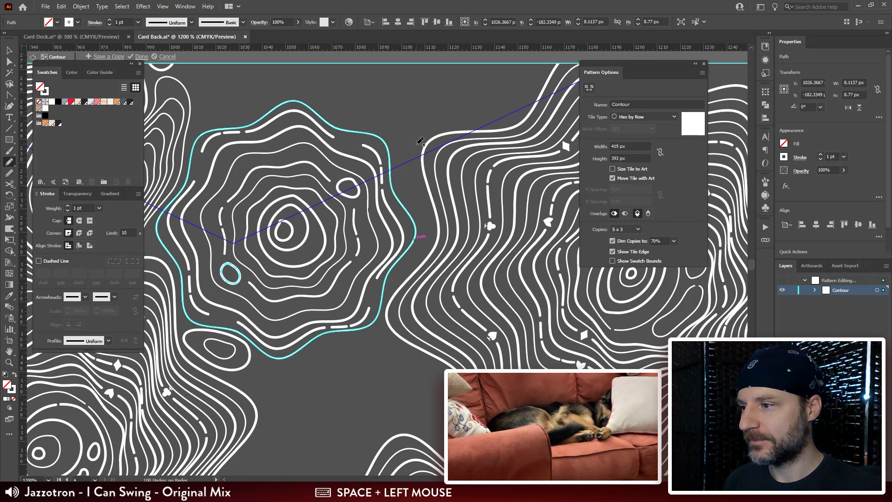
{"action": "left_click_drag", "start_coordinate": [415, 146], "coordinate": [418, 168]}
{"action": "mouse_move", "coordinate": [416, 204]}
{"action": "left_mouse_down"}
{"action": "mouse_move", "coordinate": [398, 150]}
{"action": "mouse_move", "coordinate": [404, 137]}
{"action": "mouse_move", "coordinate": [415, 158]}
{"action": "left_mouse_up"}
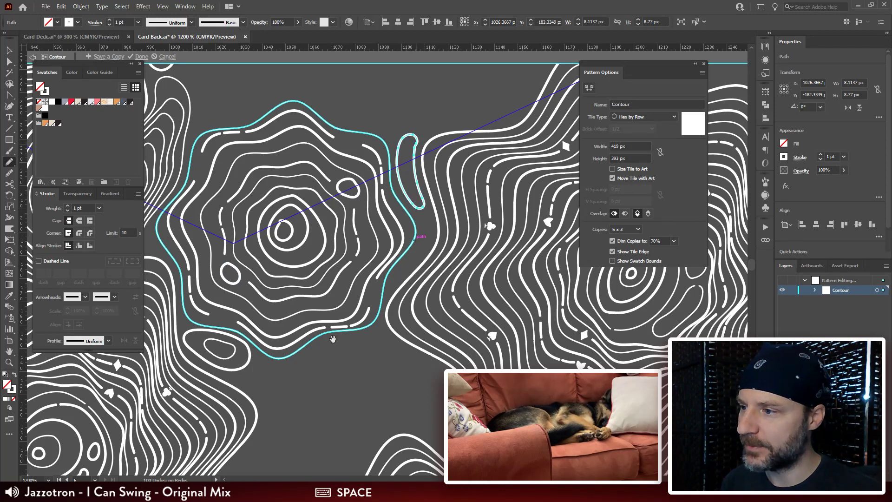
Step: Draw two nested ovals in the empty area below the wavy contour, the inner one about 10.5 by 7.9 px
{"action": "left_click_drag", "start_coordinate": [403, 239], "coordinate": [395, 102]}
{"action": "left_click_drag", "start_coordinate": [282, 228], "coordinate": [265, 227]}
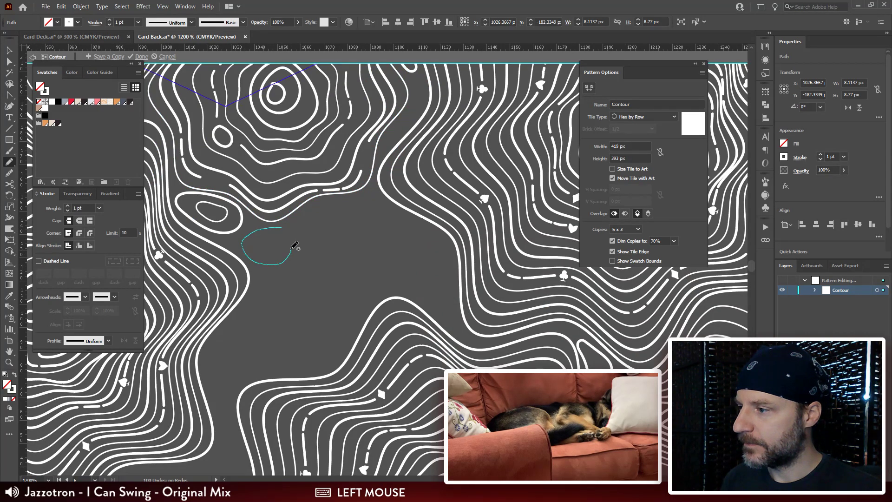
{"action": "mouse_move", "coordinate": [288, 234]}
{"action": "left_mouse_down"}
{"action": "mouse_move", "coordinate": [252, 244]}
{"action": "mouse_move", "coordinate": [262, 254]}
{"action": "mouse_move", "coordinate": [272, 236]}
{"action": "left_mouse_up"}
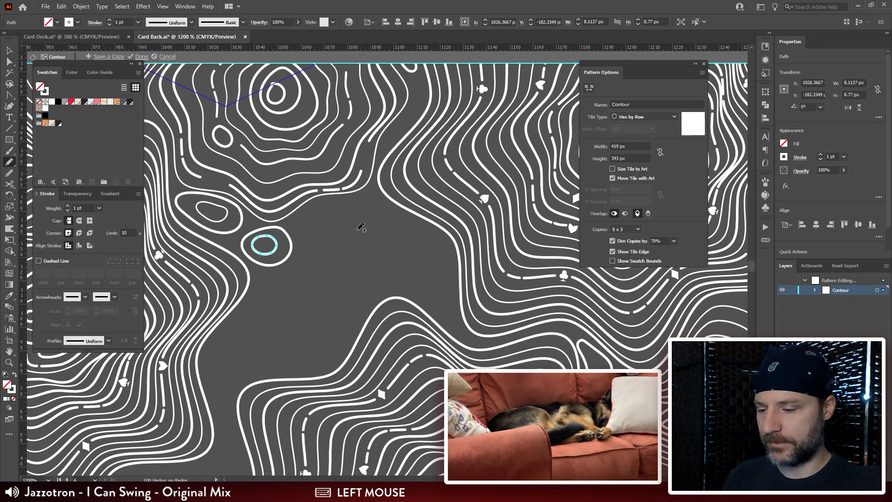
Step: Draw an irregular closed outline about 86 by 89 px in the empty area above the wavy contour
{"action": "key", "text": "ctrl+minus"}
{"action": "key", "text": "ctrl+minus"}
{"action": "key", "text": "ctrl+minus"}
{"action": "key", "text": "ctrl+minus"}
{"action": "left_click_drag", "start_coordinate": [464, 195], "coordinate": [356, 271]}
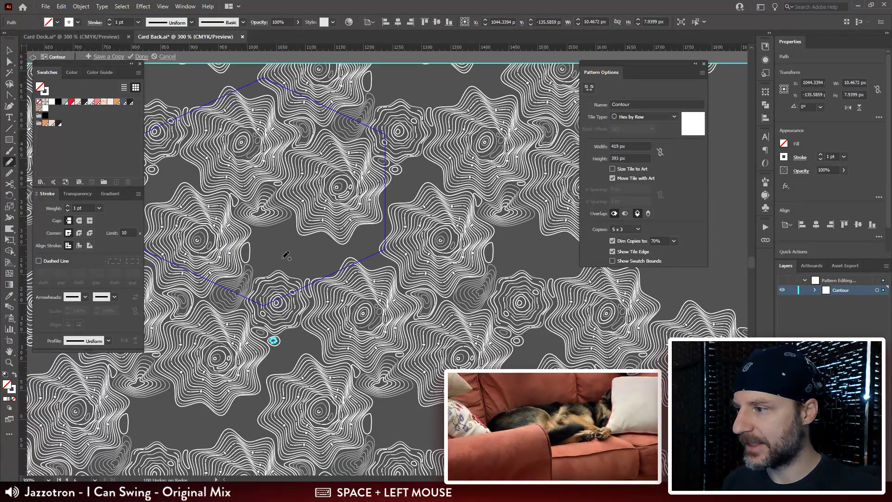
{"action": "key", "text": "ctrl+plus"}
{"action": "key", "text": "ctrl+plus"}
{"action": "left_click_drag", "start_coordinate": [344, 360], "coordinate": [476, 203]}
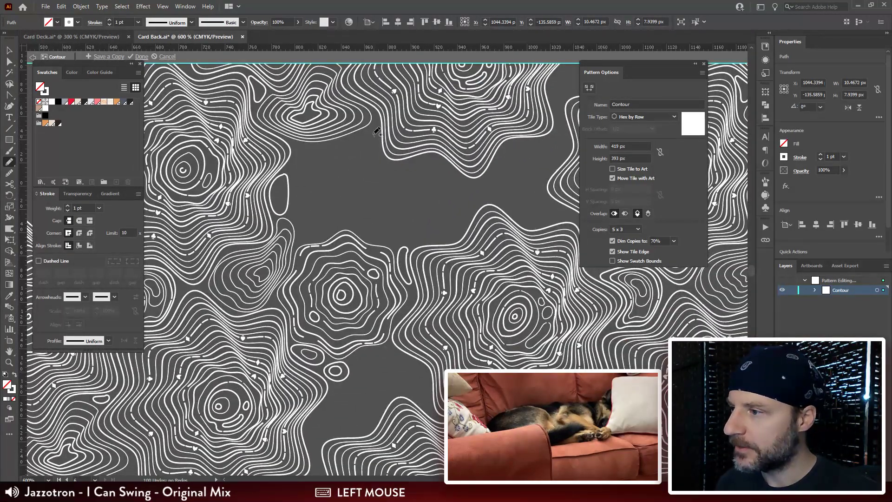
{"action": "left_click_drag", "start_coordinate": [300, 151], "coordinate": [296, 166]}
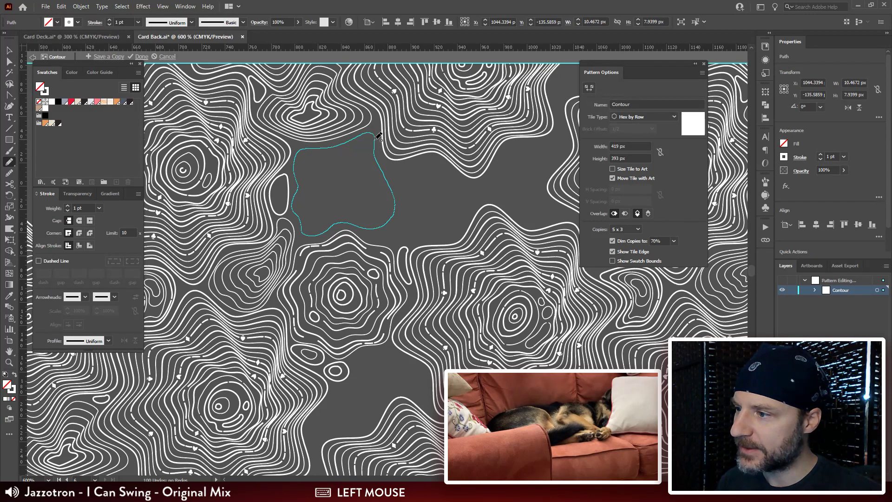
{"action": "left_click_drag", "start_coordinate": [378, 138], "coordinate": [374, 135]}
Step: Create a copy of the irregular outline scaled about its centre to about 24 by 24 px and rotate the copy
{"action": "key", "text": "v"}
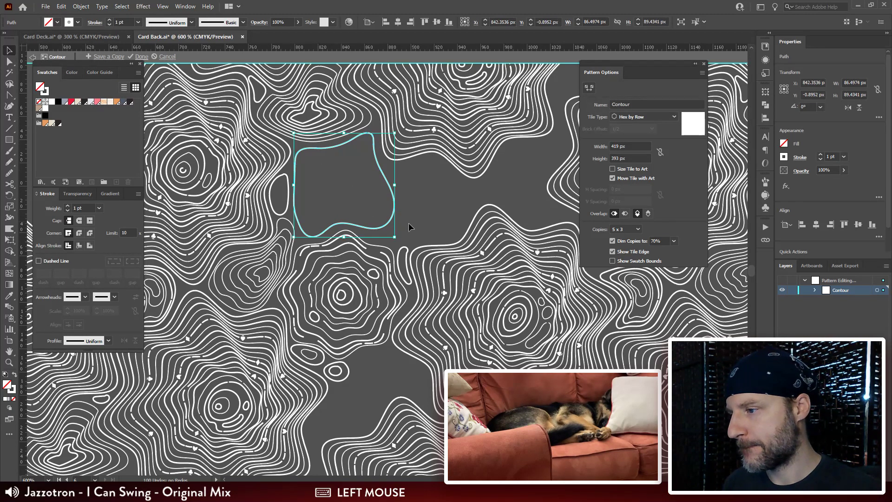
{"action": "key", "text": "ctrl"}
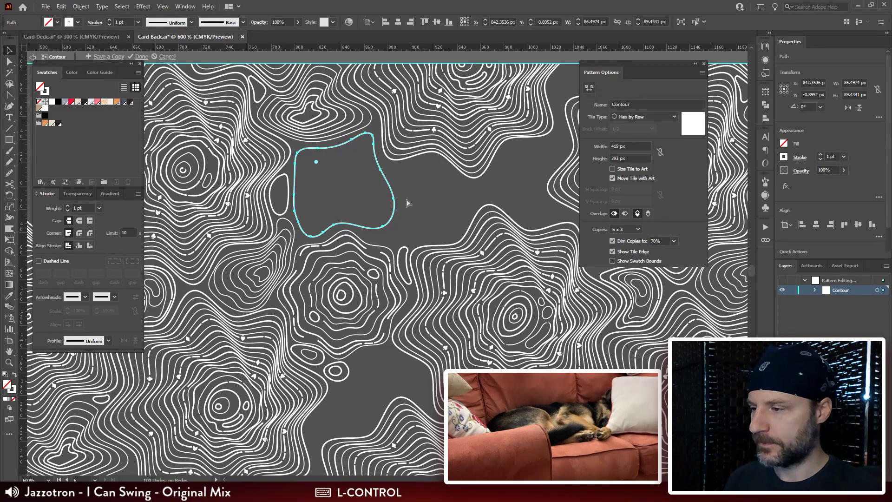
{"action": "left_click_drag", "start_coordinate": [395, 134], "coordinate": [358, 160]}
{"action": "key", "text": "r"}
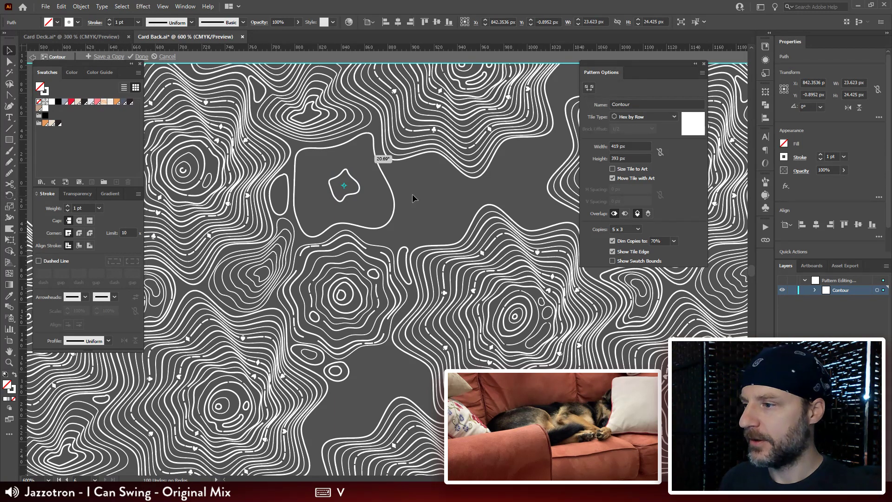
Step: Blend the large and small irregular outlines with Specified Steps spacing set to 5
{"action": "key", "text": "v"}
{"action": "key", "text": "ctrl+alt+b"}
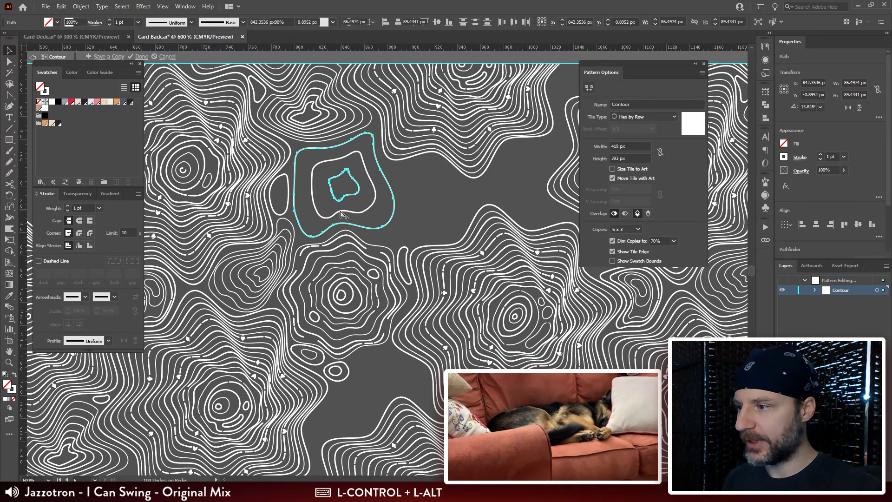
{"action": "left_click", "coordinate": [10, 307]}
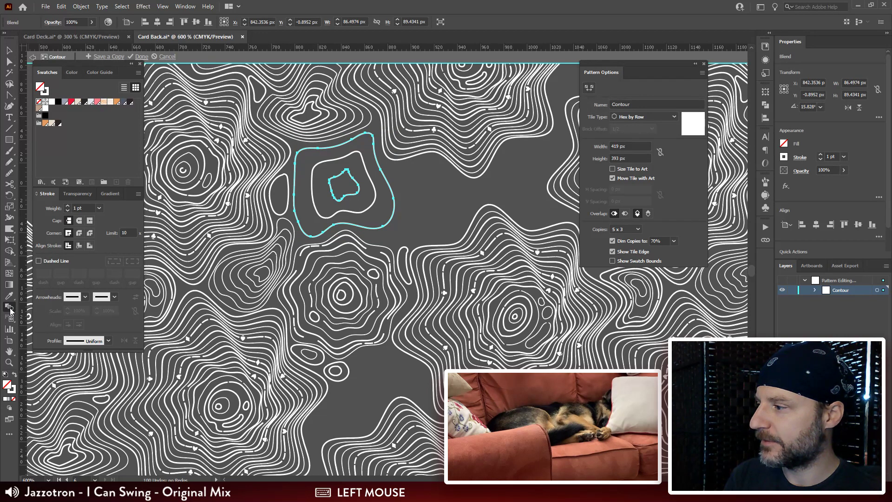
{"action": "double_click", "coordinate": [10, 308]}
{"action": "left_click", "coordinate": [622, 63]}
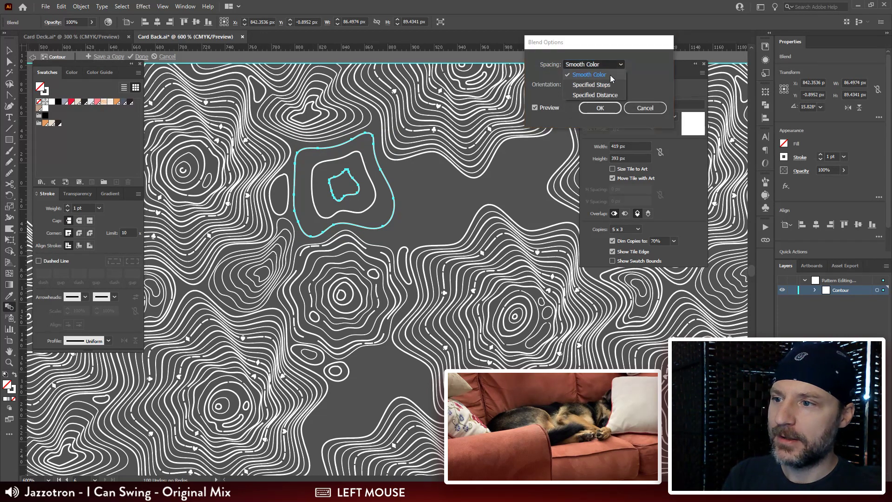
{"action": "left_click", "coordinate": [613, 79]}
{"action": "key", "text": "Up"}
{"action": "key", "text": "Up"}
{"action": "key", "text": "Up"}
{"action": "key", "text": "Up"}
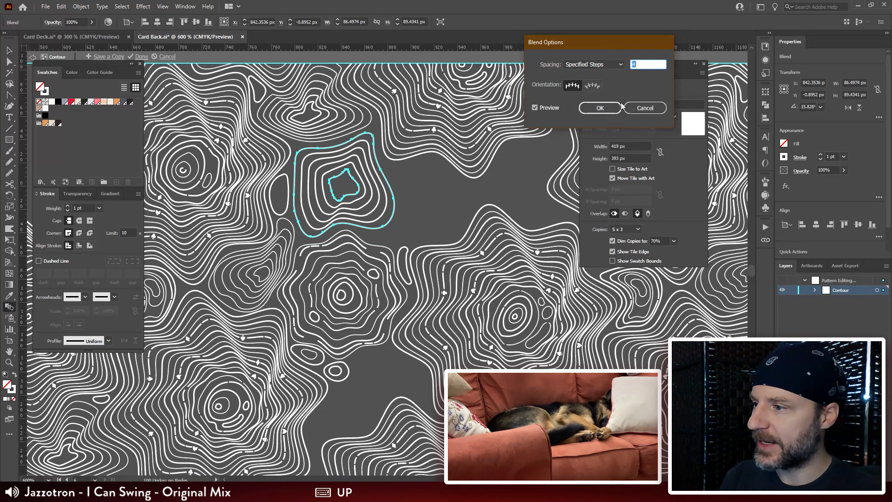
{"action": "left_click", "coordinate": [603, 108]}
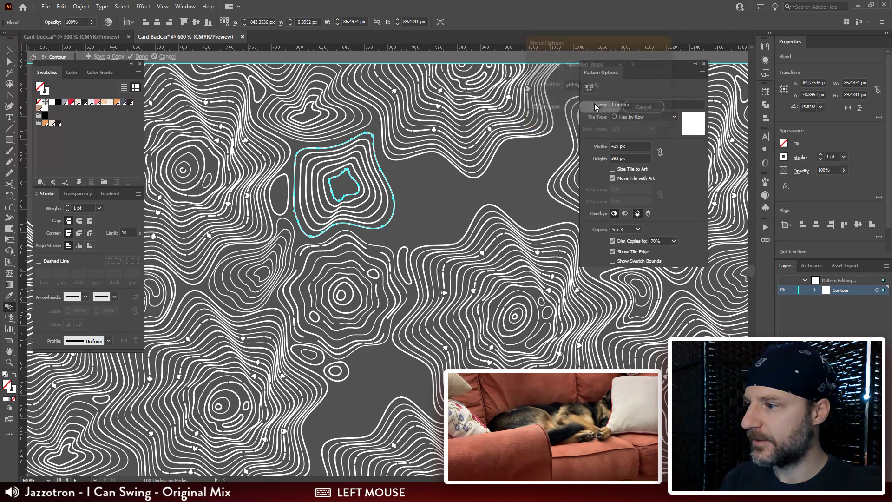
Step: Remove the surplus anchor points along the lower edge of the blend's innermost outline
{"action": "key", "text": "ctrl+plus"}
{"action": "key", "text": "ctrl+plus"}
{"action": "key", "text": "ctrl+plus"}
{"action": "left_click_drag", "start_coordinate": [343, 215], "coordinate": [299, 121]}
{"action": "key", "text": "a"}
{"action": "left_click", "coordinate": [316, 199]}
{"action": "key", "text": "ctrl+r"}
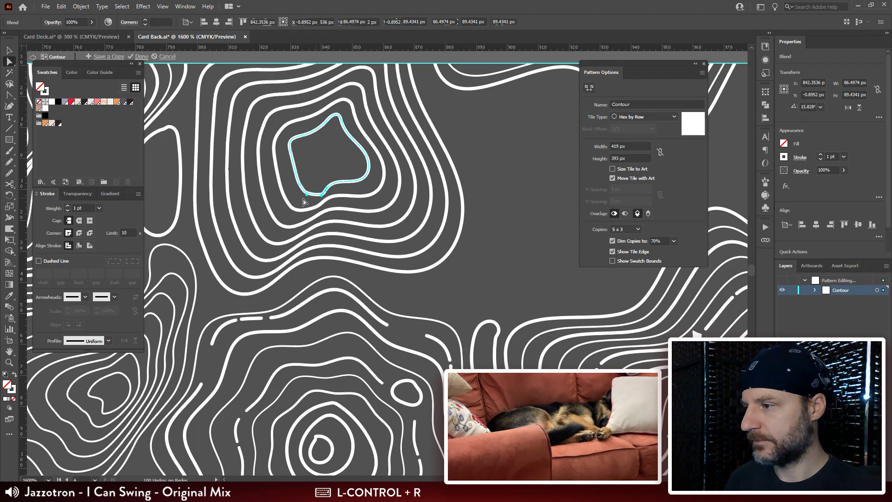
{"action": "left_click", "coordinate": [303, 191]}
{"action": "key", "text": "ctrl+r"}
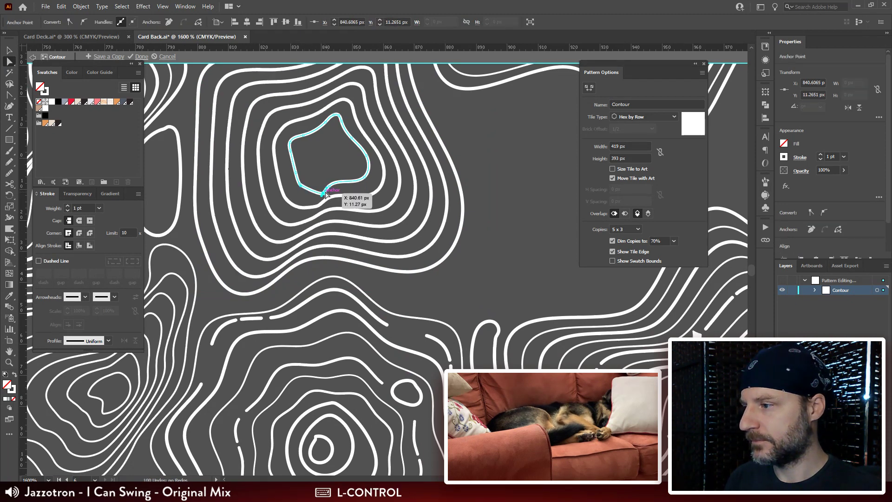
{"action": "key", "text": "ctrl+r"}
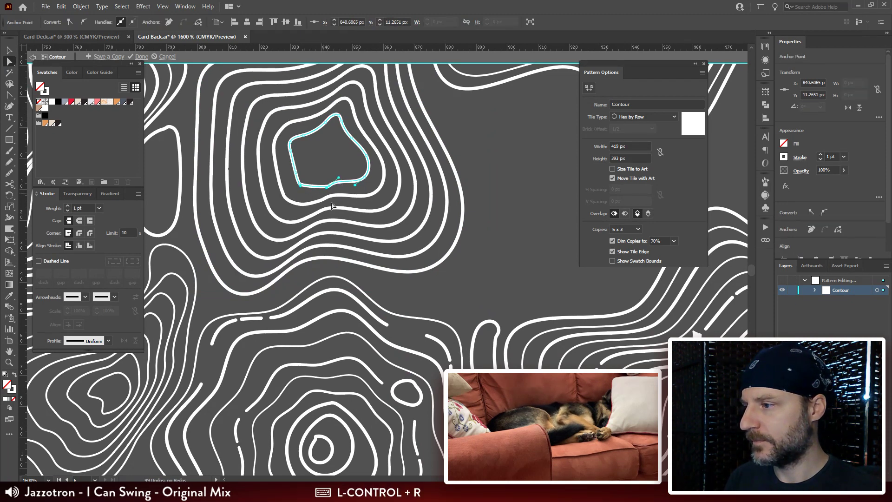
{"action": "left_click", "coordinate": [329, 188]}
{"action": "key", "text": "ctrl+r"}
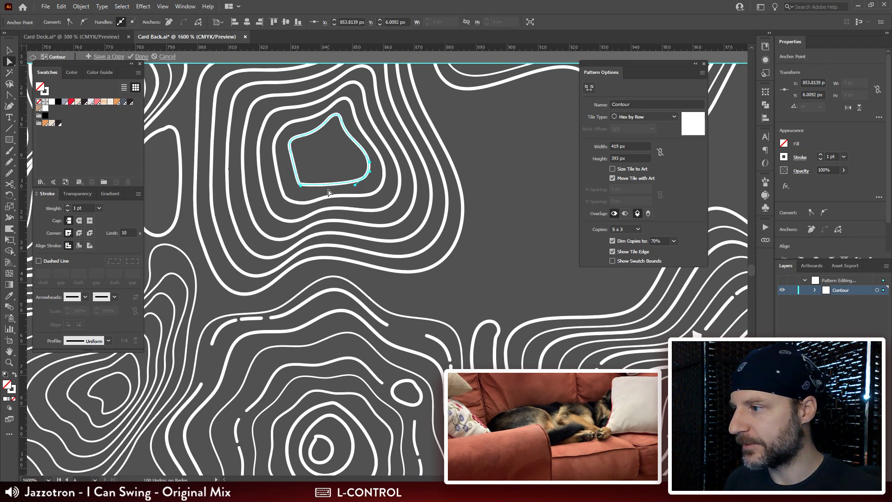
Step: Smooth the left and lower edges of the blend's innermost outline with the Smooth tool
{"action": "left_click", "coordinate": [8, 173]}
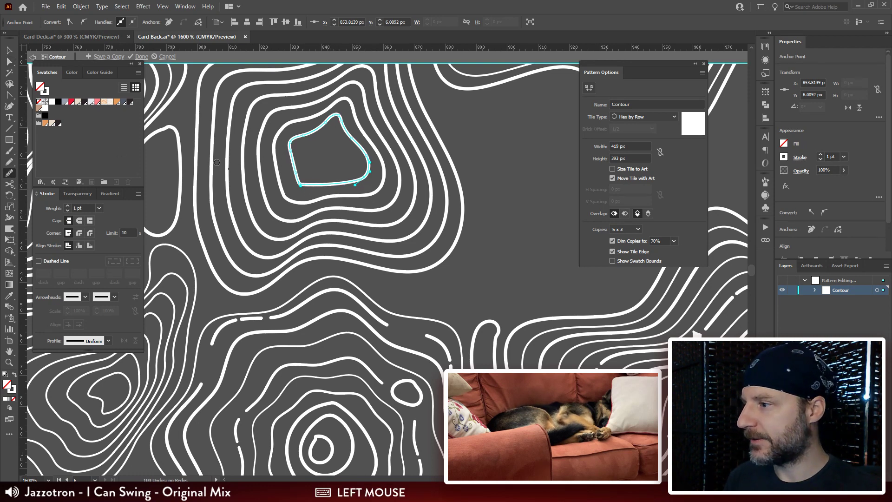
{"action": "mouse_move", "coordinate": [290, 155]}
{"action": "left_mouse_down"}
{"action": "mouse_move", "coordinate": [302, 184]}
{"action": "mouse_move", "coordinate": [341, 186]}
{"action": "left_mouse_up"}
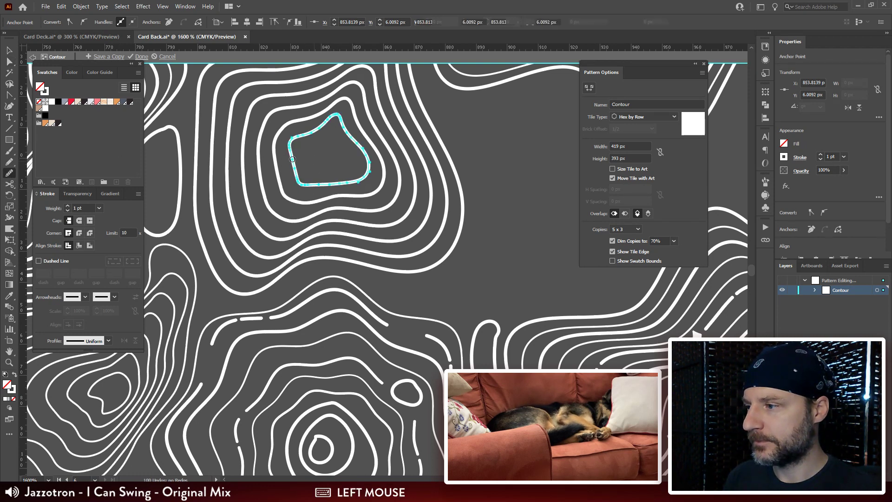
{"action": "left_click_drag", "start_coordinate": [294, 168], "coordinate": [356, 184]}
Step: Reshape the lower-left bulge of the blend's outermost outline by moving its bottom anchor point to about X 824, Y 45 px
{"action": "key", "text": "a"}
{"action": "left_click", "coordinate": [308, 268]}
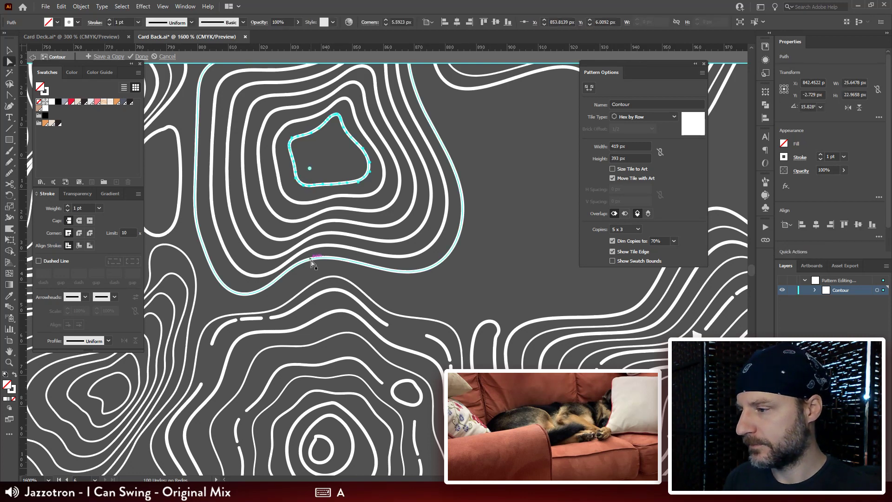
{"action": "left_click_drag", "start_coordinate": [308, 268], "coordinate": [272, 299]}
{"action": "key", "text": "ctrl+z"}
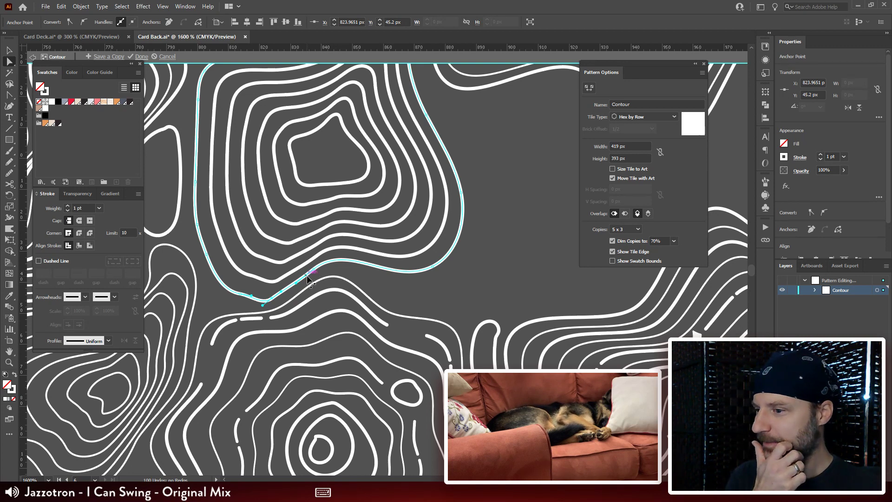
{"action": "left_click", "coordinate": [496, 340]}
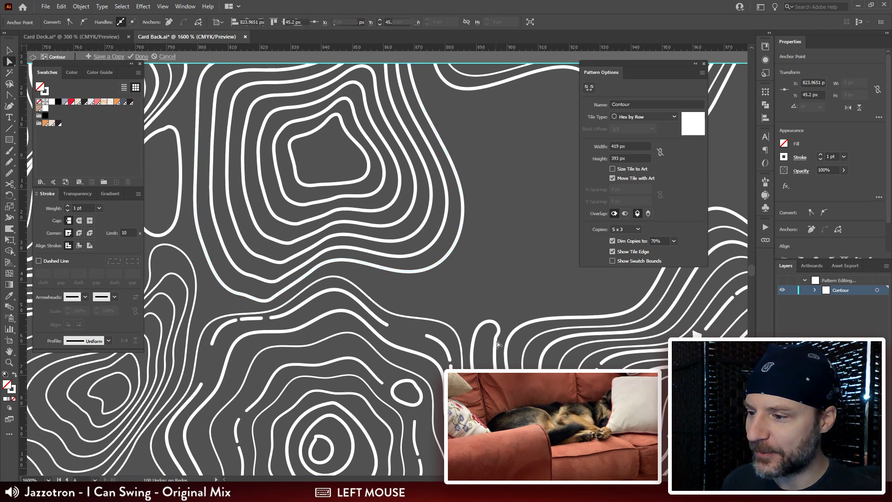
Step: Examine the remaining gaps between the contour groups in and around the pattern tile
{"action": "left_click_drag", "start_coordinate": [521, 312], "coordinate": [425, 185]}
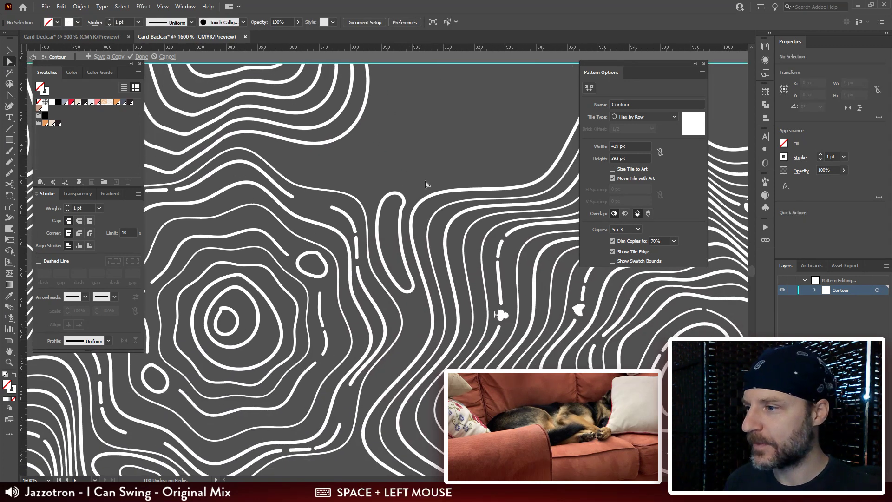
{"action": "left_click", "coordinate": [10, 50]}
{"action": "left_click", "coordinate": [11, 62]}
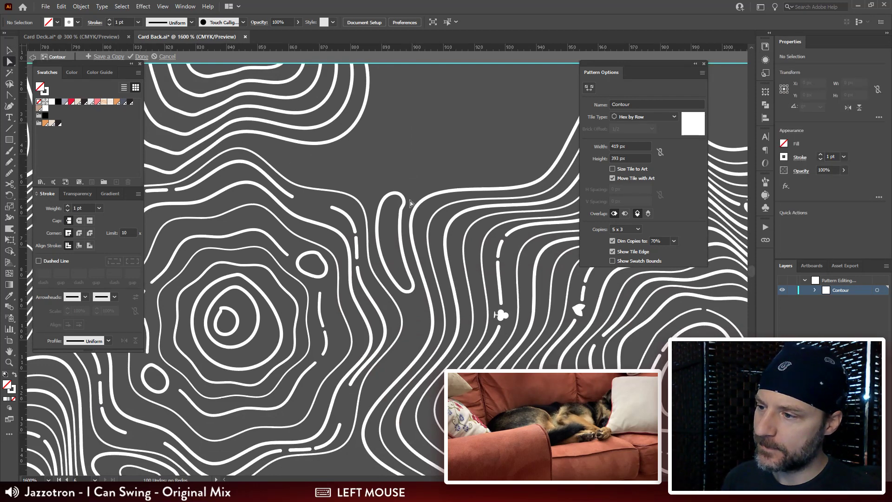
{"action": "key", "text": "ctrl+minus"}
{"action": "key", "text": "ctrl+minus"}
{"action": "key", "text": "ctrl+minus"}
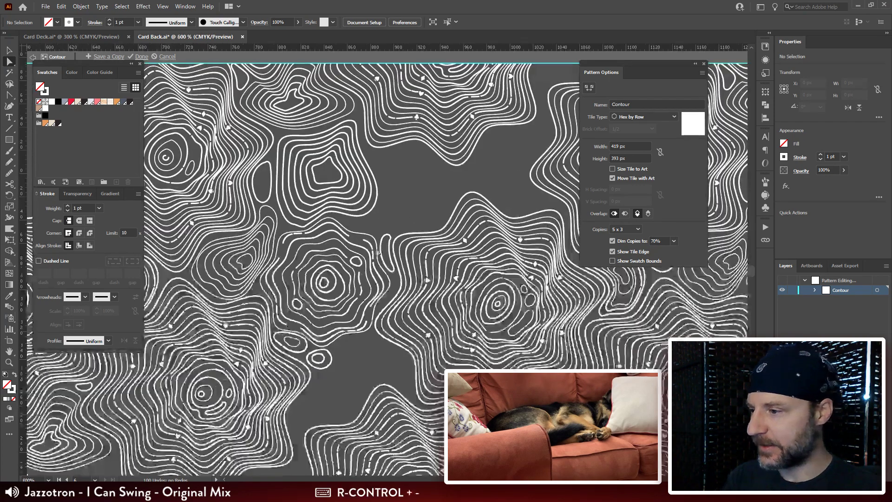
{"action": "left_click_drag", "start_coordinate": [363, 295], "coordinate": [245, 387]}
{"action": "left_click_drag", "start_coordinate": [484, 88], "coordinate": [438, 189]}
{"action": "left_click", "coordinate": [474, 92]}
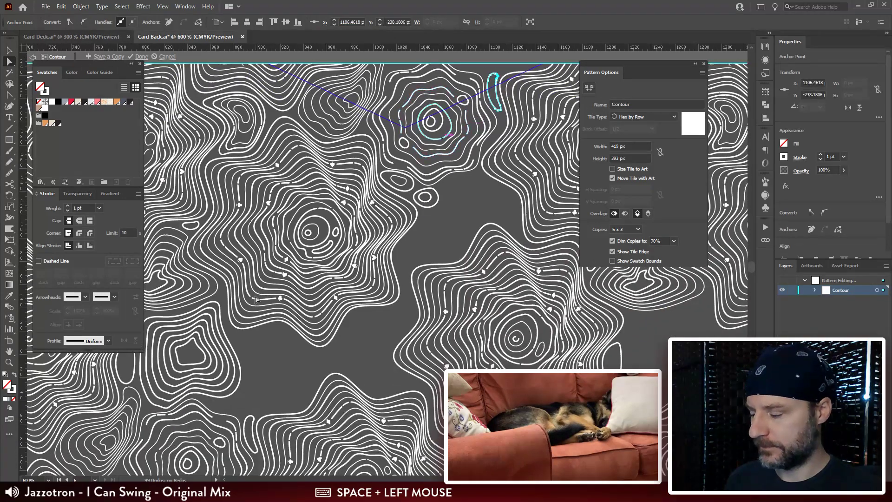
Step: Cut the new irregular blend from outside the hexagonal tile and paste it within the tile
{"action": "key", "text": "v"}
{"action": "left_click_drag", "start_coordinate": [250, 333], "coordinate": [149, 377]}
{"action": "left_click_drag", "start_coordinate": [253, 376], "coordinate": [254, 377]}
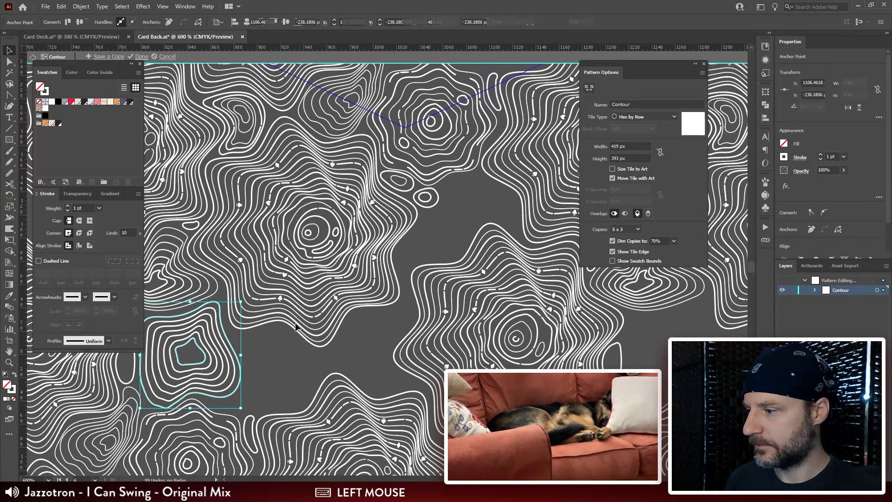
{"action": "key", "text": "ctrl+minus"}
{"action": "key", "text": "ctrl+minus"}
{"action": "left_click_drag", "start_coordinate": [382, 197], "coordinate": [289, 351]}
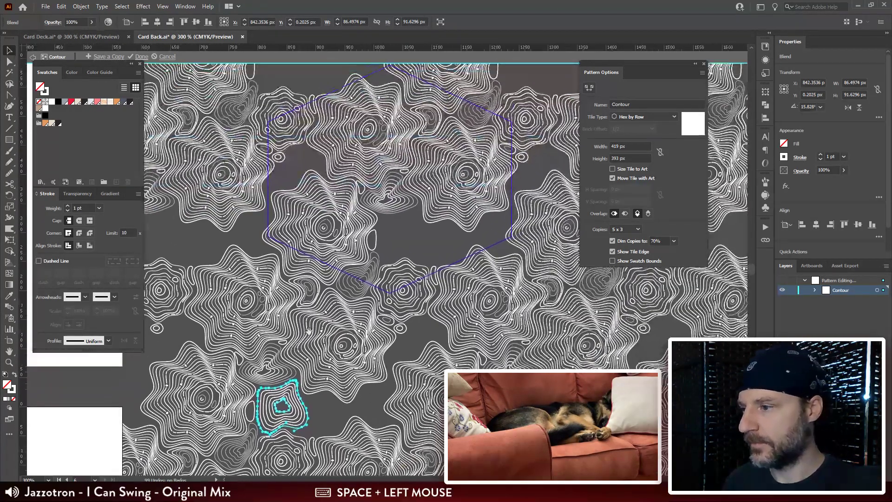
{"action": "key", "text": "ctrl+x"}
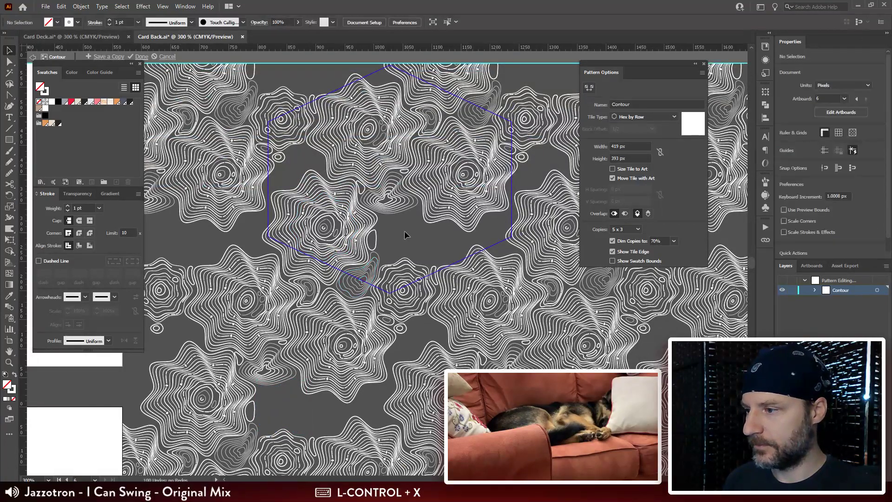
{"action": "key", "text": "ctrl+v"}
Step: Move the pasted blend into the tile's lower gap, centred at about X 1051, Y -295 px
{"action": "key", "text": "ctrl+plus"}
{"action": "key", "text": "ctrl+plus"}
{"action": "key", "text": "ctrl+plus"}
{"action": "key", "text": "ctrl+plus"}
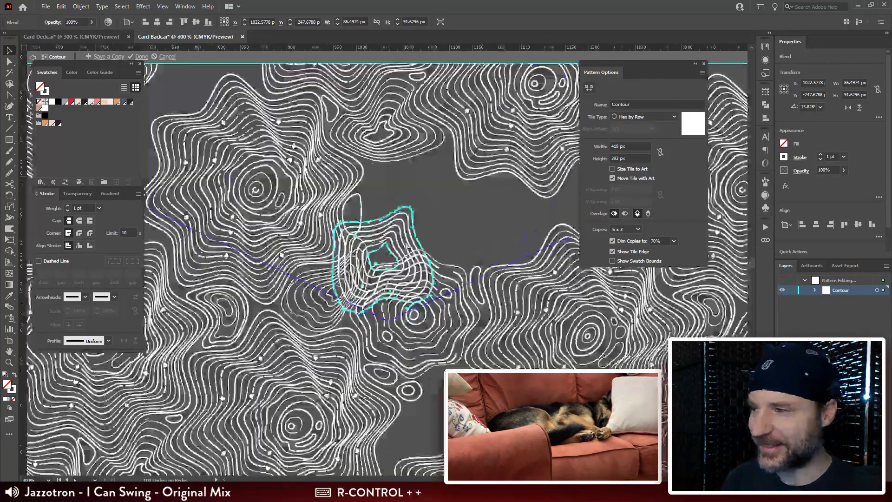
{"action": "left_click_drag", "start_coordinate": [429, 227], "coordinate": [490, 135]}
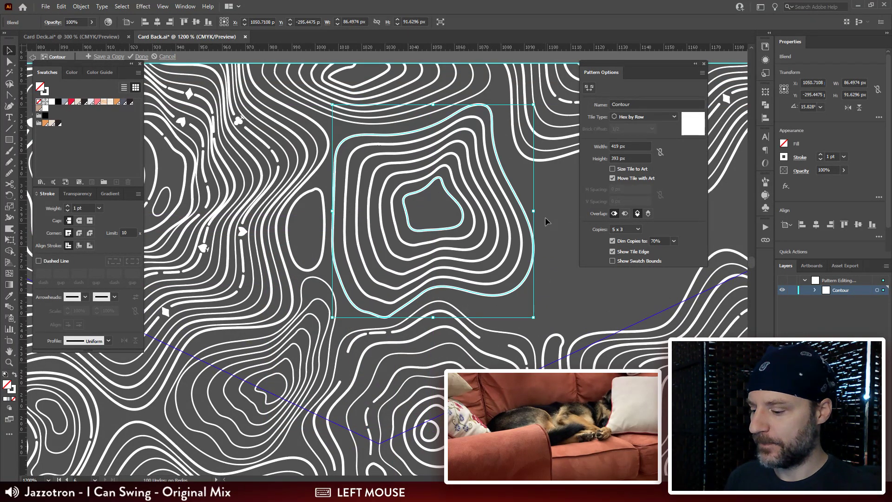
Step: Expand the repositioned blend into separate editable outlines
{"action": "left_click", "coordinate": [80, 7]}
{"action": "left_click", "coordinate": [93, 118]}
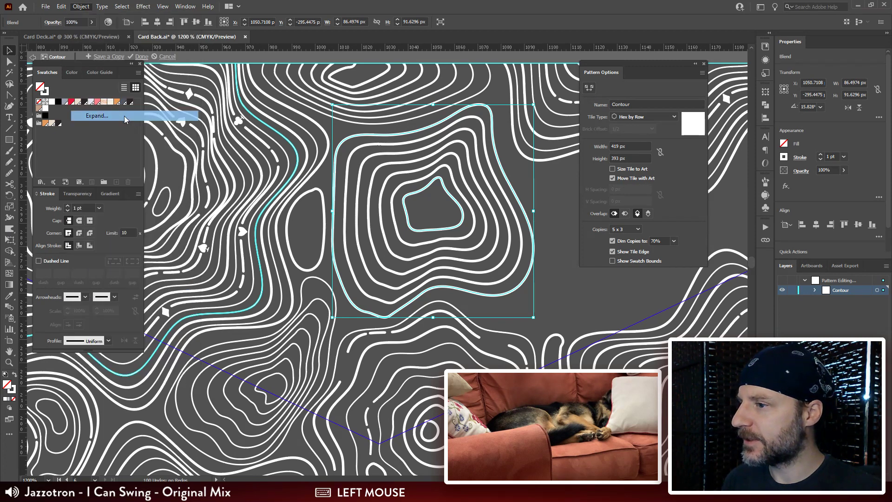
{"action": "left_click", "coordinate": [486, 216]}
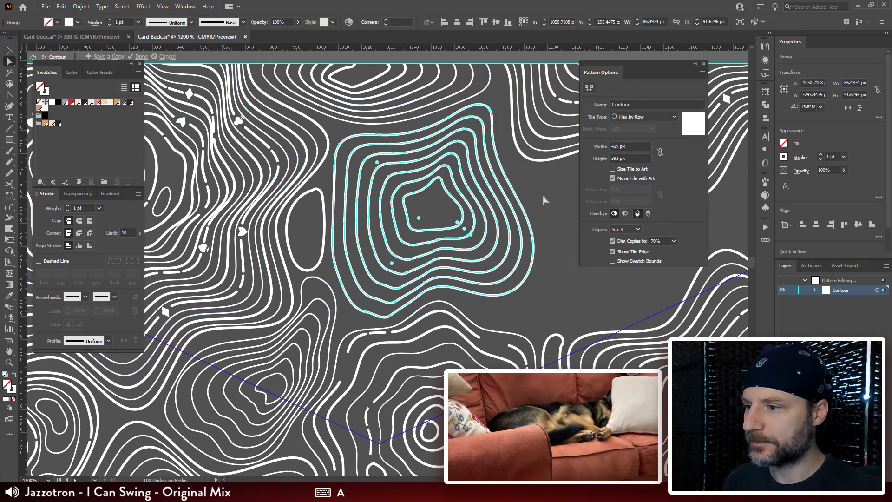
Step: Set the stroke weight of several intermediate outlines in the expanded contour group to 0.5 pt
{"action": "key", "text": "a"}
{"action": "left_click", "coordinate": [526, 256]}
{"action": "left_click", "coordinate": [493, 240]}
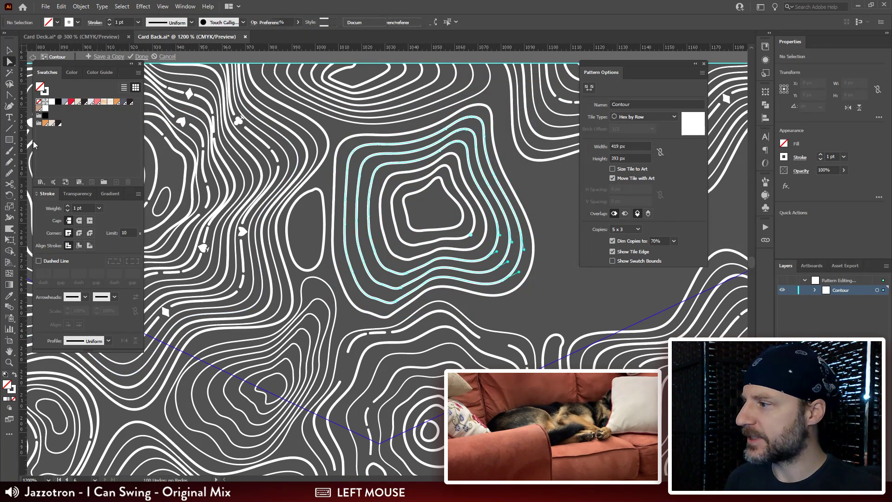
{"action": "left_click", "coordinate": [83, 207]}
{"action": "type", "text": ".5"}
{"action": "key", "text": "Return"}
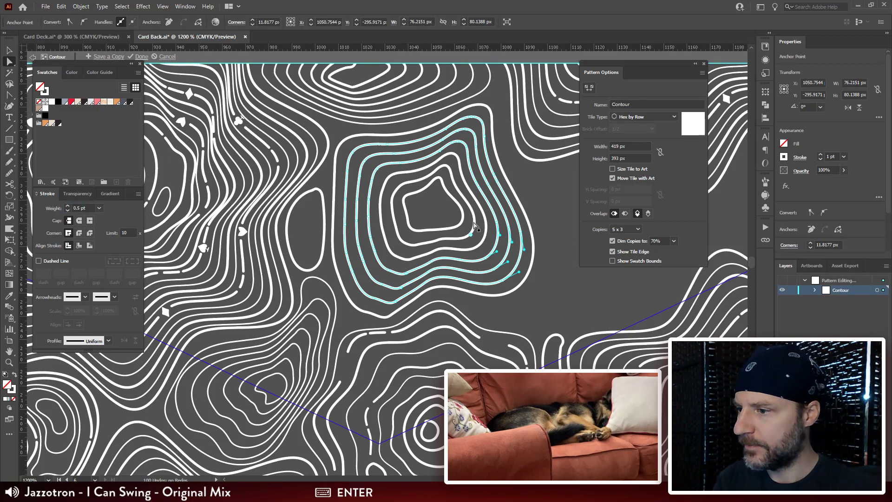
Step: Set the innermost outline's stroke weight to 0.5 pt
{"action": "left_click", "coordinate": [204, 198]}
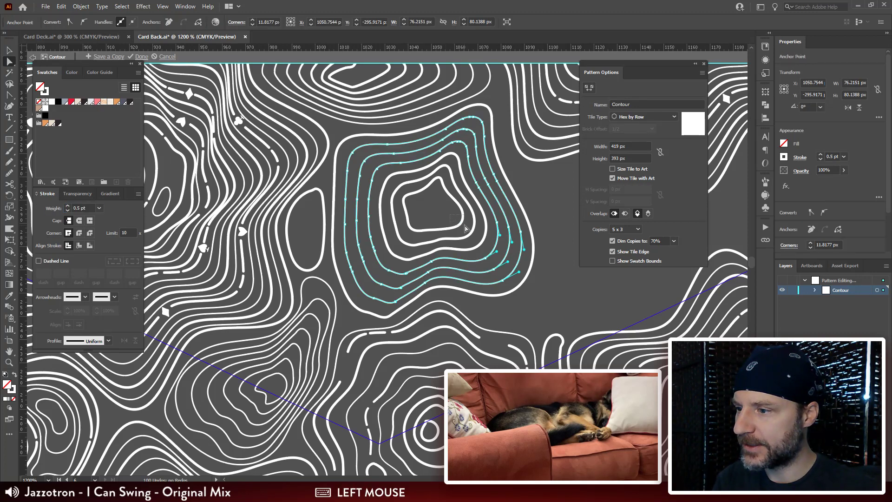
{"action": "left_click", "coordinate": [83, 207]}
{"action": "type", "text": ".5"}
{"action": "key", "text": "Return"}
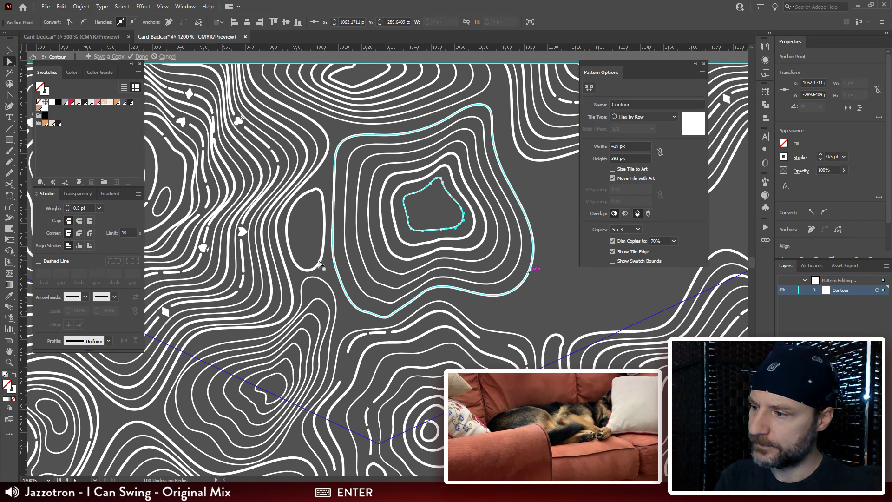
Step: Draw a closed irregular outline of about 75 by 71 px freehand in the gap beside the expanded contour group
{"action": "left_click_drag", "start_coordinate": [543, 245], "coordinate": [348, 257]}
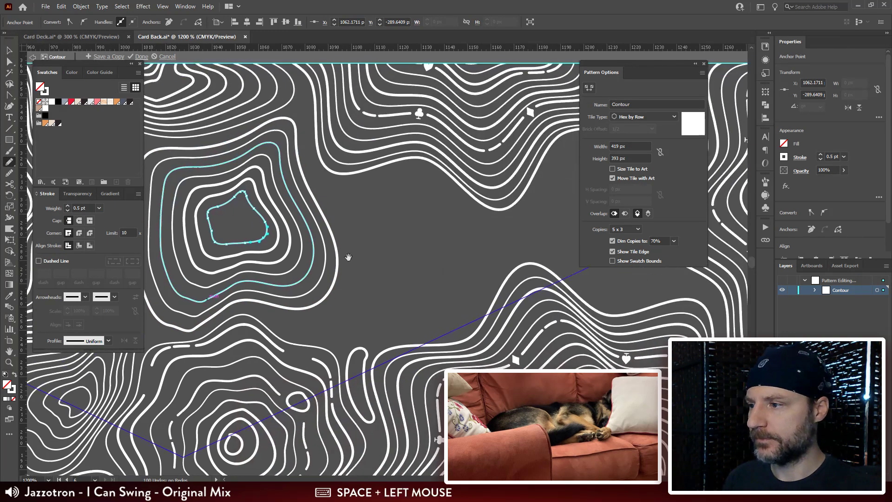
{"action": "mouse_move", "coordinate": [378, 185]}
{"action": "left_mouse_down"}
{"action": "mouse_move", "coordinate": [341, 159]}
{"action": "mouse_move", "coordinate": [365, 131]}
{"action": "left_mouse_up"}
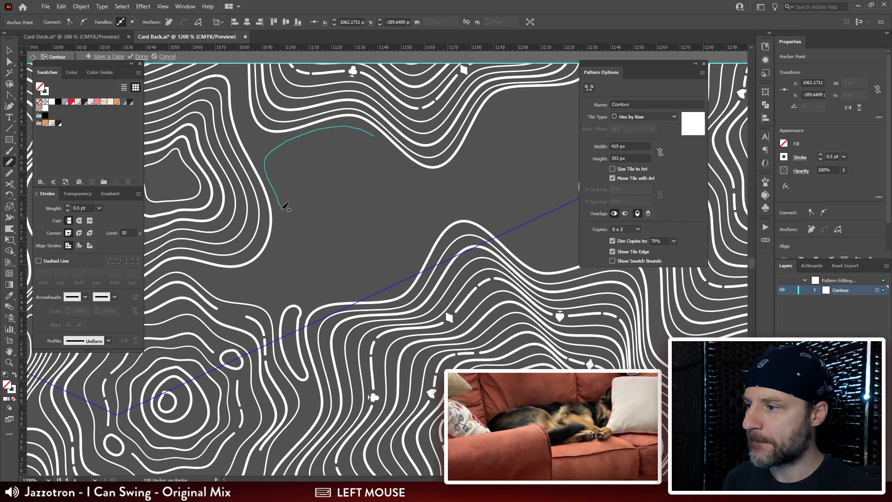
{"action": "left_click_drag", "start_coordinate": [302, 241], "coordinate": [340, 282]}
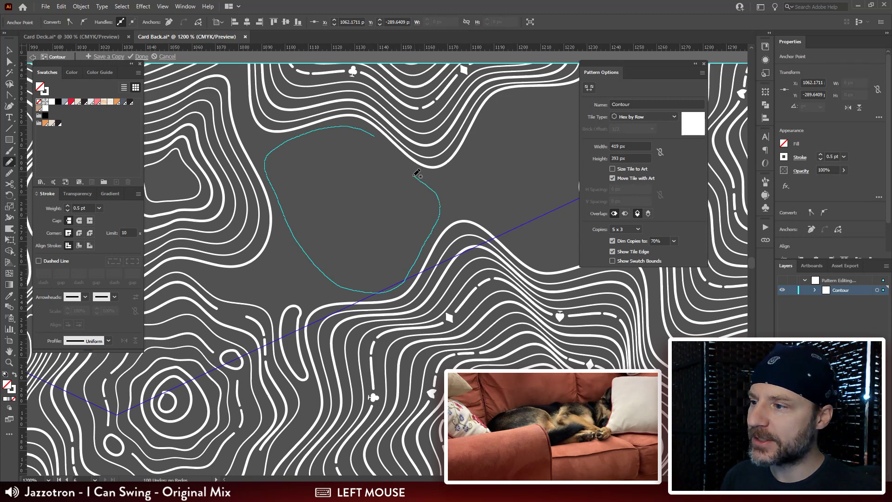
{"action": "left_click_drag", "start_coordinate": [379, 135], "coordinate": [377, 137]}
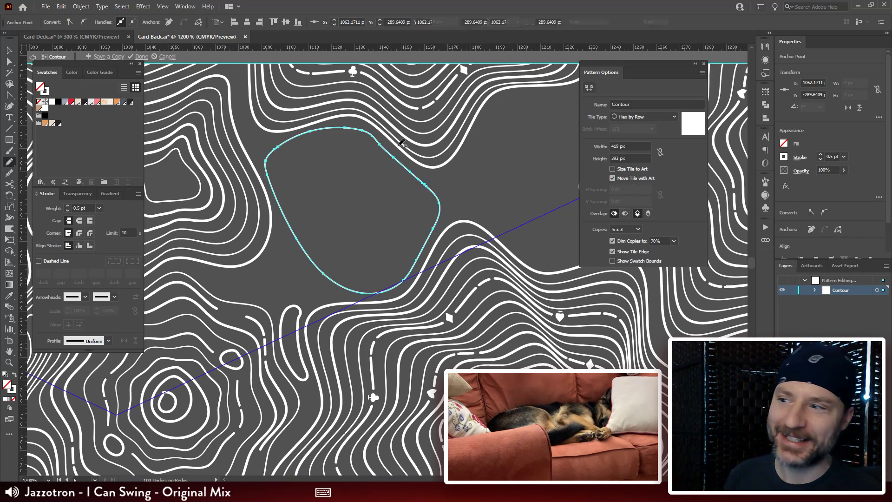
Step: Duplicate the new outline in place, scale the copy to about 14 by 13 px near its centre and rotate it
{"action": "left_click_drag", "start_coordinate": [354, 226], "coordinate": [388, 222]}
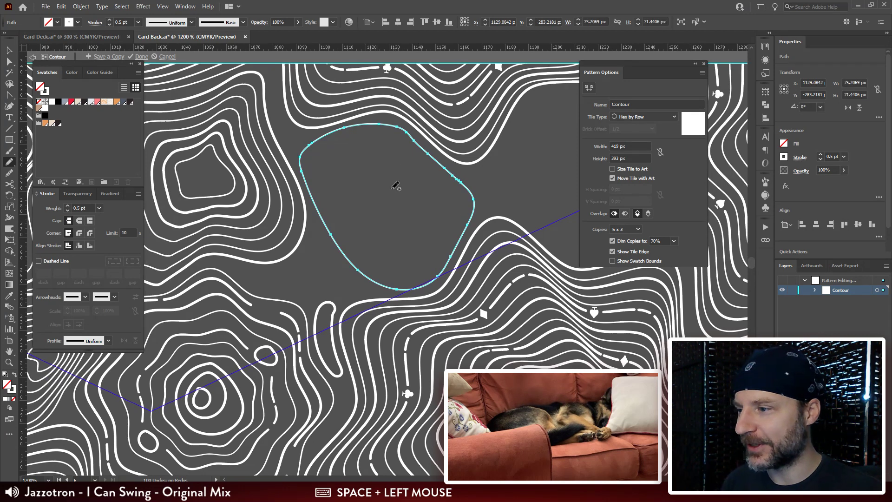
{"action": "key", "text": "v"}
{"action": "left_click", "coordinate": [517, 198]}
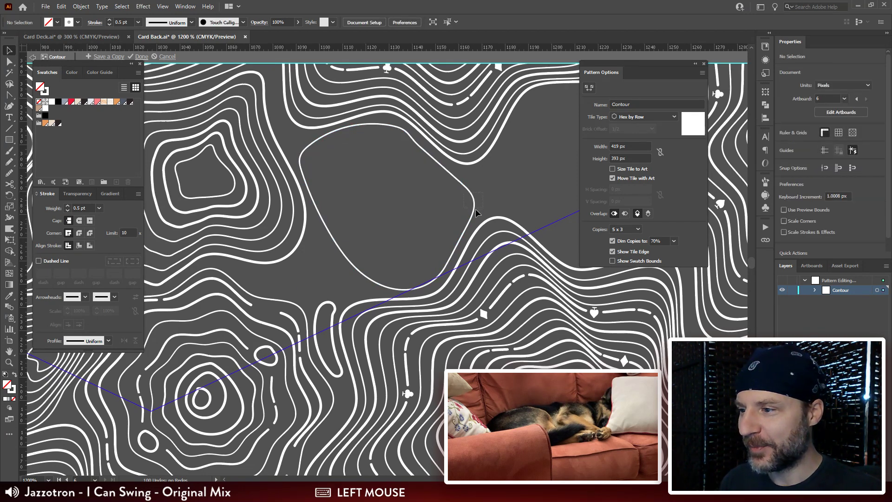
{"action": "left_click", "coordinate": [474, 201]}
{"action": "key", "text": "ctrl+c"}
{"action": "key", "text": "ctrl+f"}
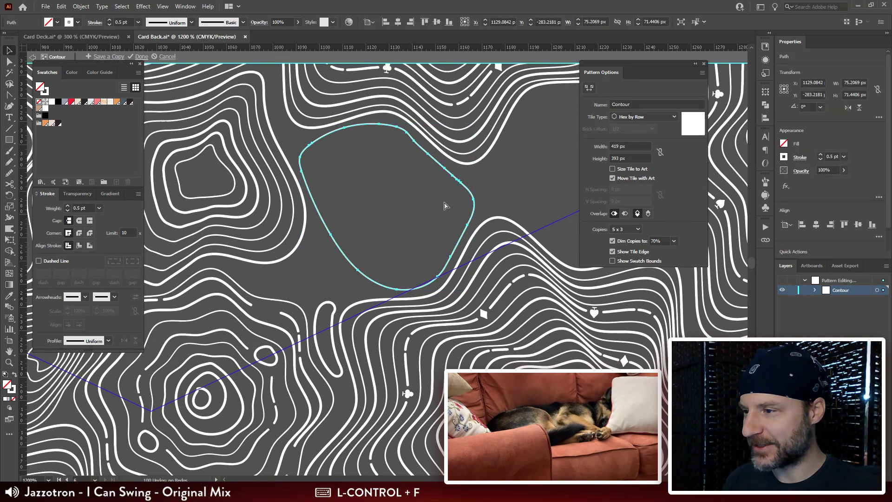
{"action": "left_click_drag", "start_coordinate": [473, 124], "coordinate": [397, 169]}
{"action": "key", "text": "r"}
{"action": "key", "text": "v"}
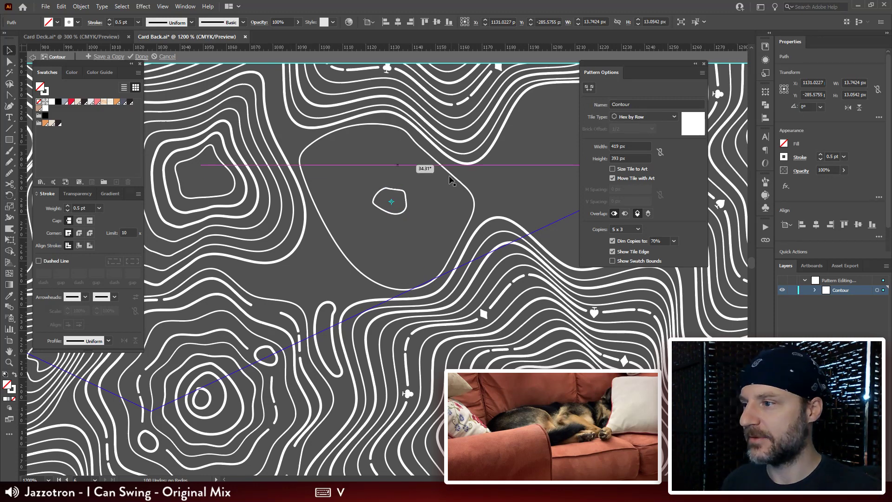
Step: Blend the new large and small outlines with Specified Steps spacing set to 6
{"action": "left_click", "coordinate": [466, 208], "text": "shift"}
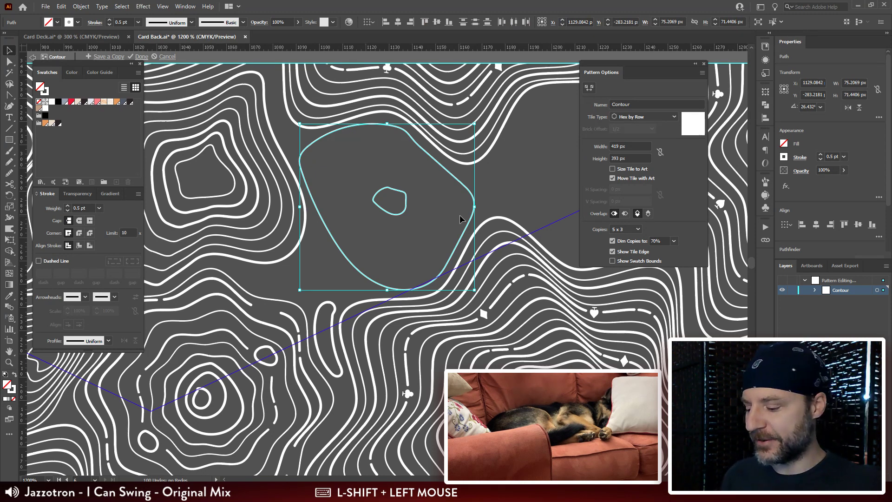
{"action": "key", "text": "ctrl+alt"}
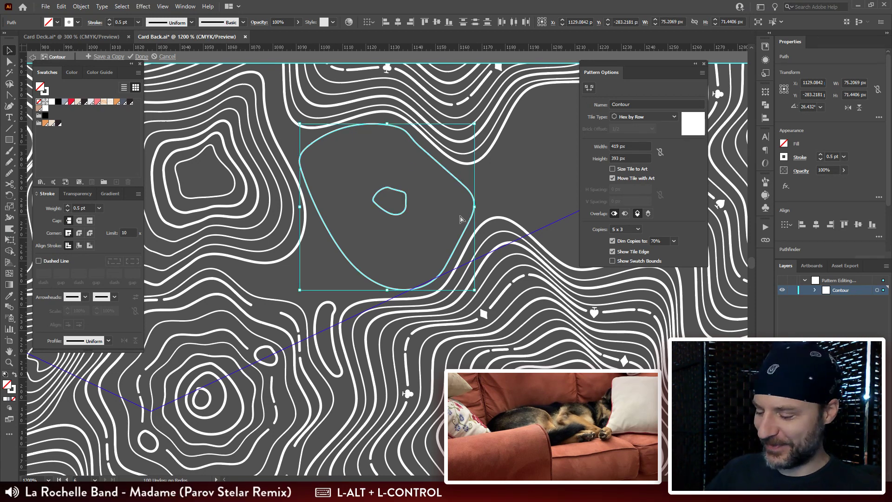
{"action": "key", "text": "ctrl+alt+b"}
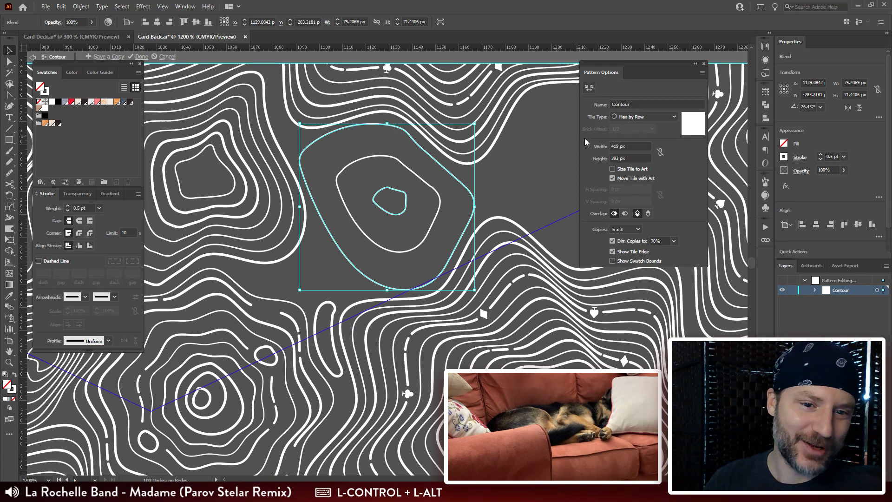
{"action": "double_click", "coordinate": [9, 306]}
{"action": "left_click", "coordinate": [617, 65]}
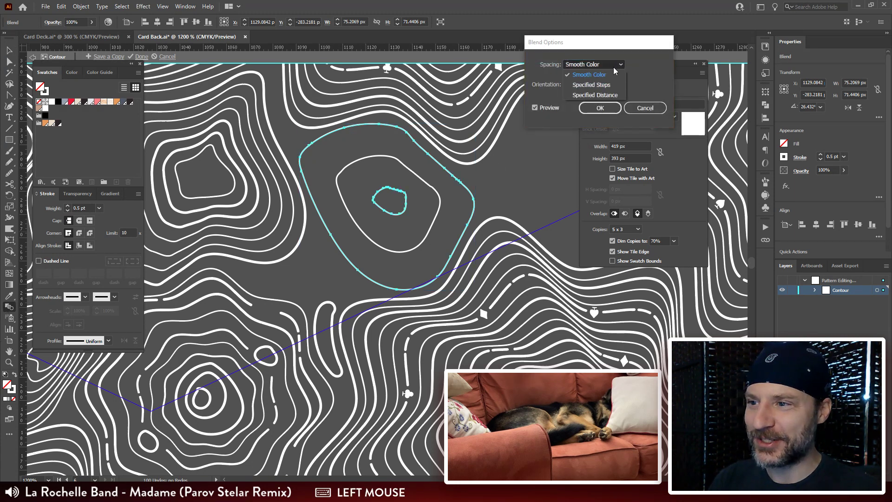
{"action": "left_click", "coordinate": [604, 78]}
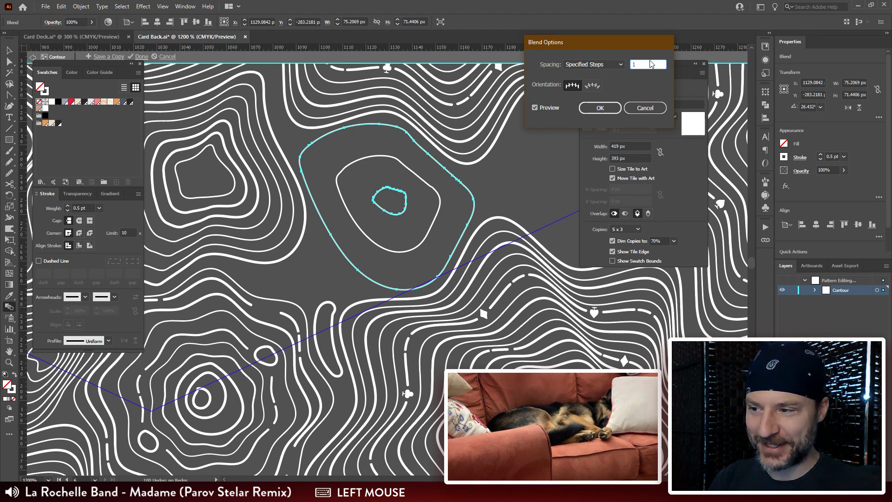
{"action": "key", "text": "Up"}
{"action": "key", "text": "Up"}
{"action": "key", "text": "Up"}
{"action": "key", "text": "Up"}
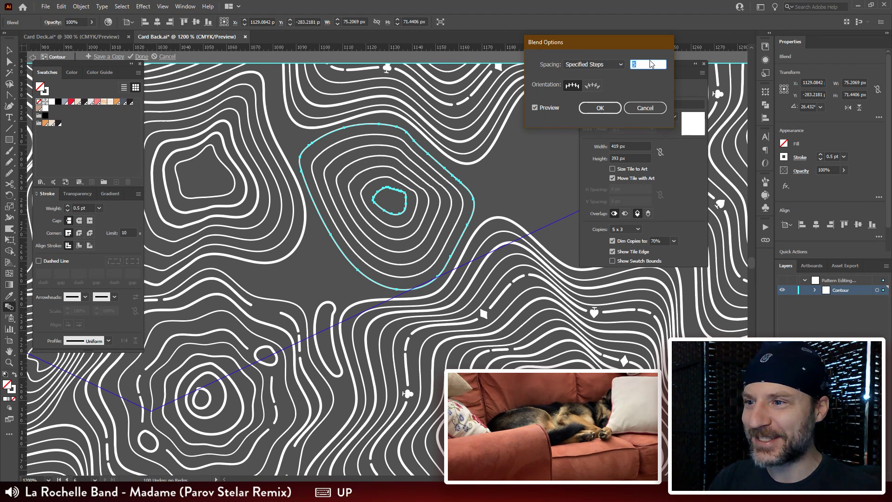
{"action": "key", "text": "Up"}
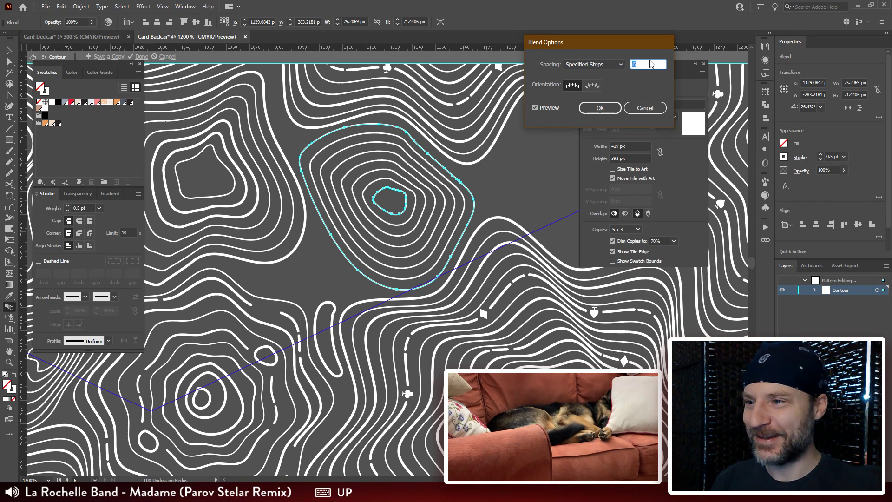
{"action": "left_click", "coordinate": [599, 108]}
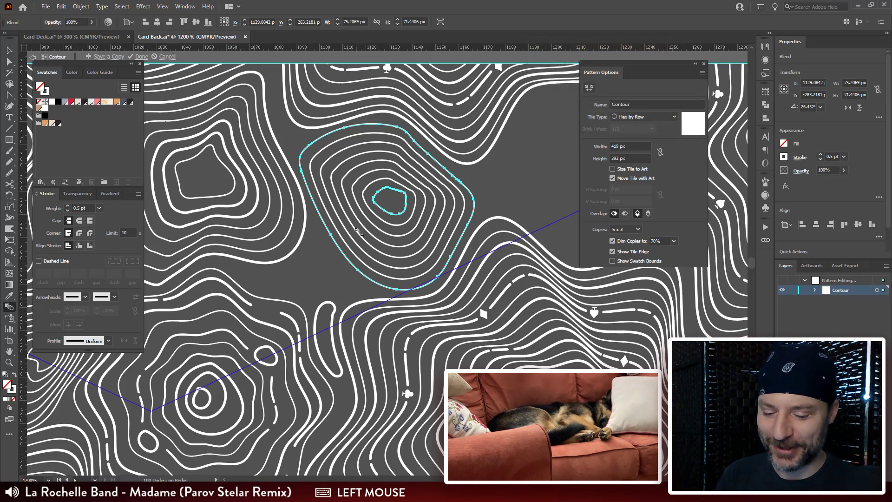
Step: Reshape the upper edge of the blend's outer outline by moving its anchor points to follow the neighbouring contour
{"action": "key", "text": "ctrl+plus"}
{"action": "left_click_drag", "start_coordinate": [532, 175], "coordinate": [469, 216]}
{"action": "key", "text": "a"}
{"action": "left_click", "coordinate": [385, 180]}
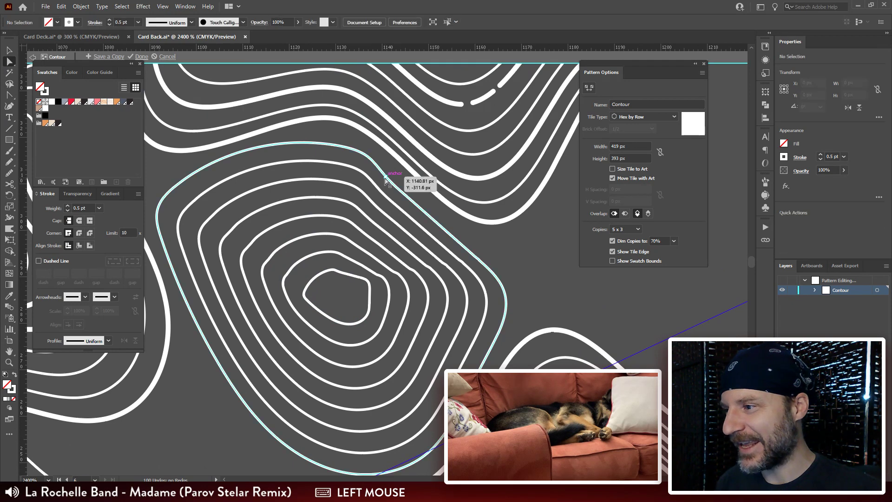
{"action": "left_click_drag", "start_coordinate": [385, 179], "coordinate": [453, 95]}
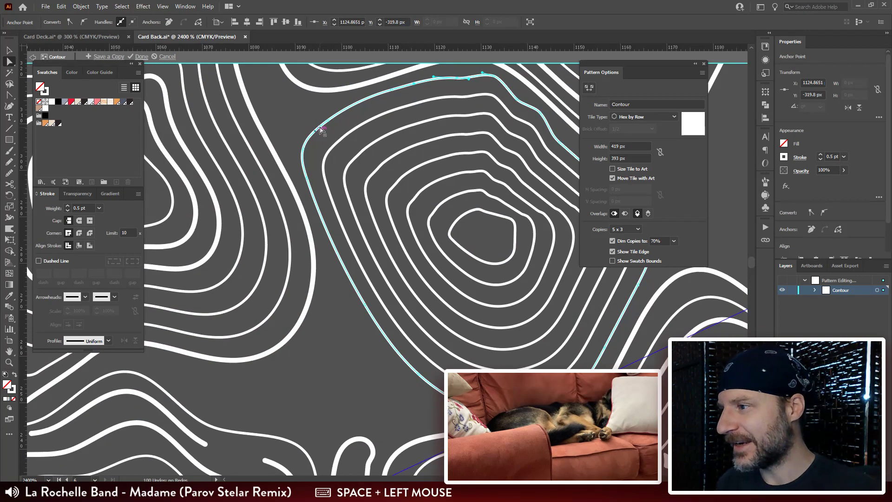
Step: Extend the outer outline's upper-left corner into the gap and smooth it into a single rounded bend
{"action": "left_click_drag", "start_coordinate": [321, 129], "coordinate": [302, 159]}
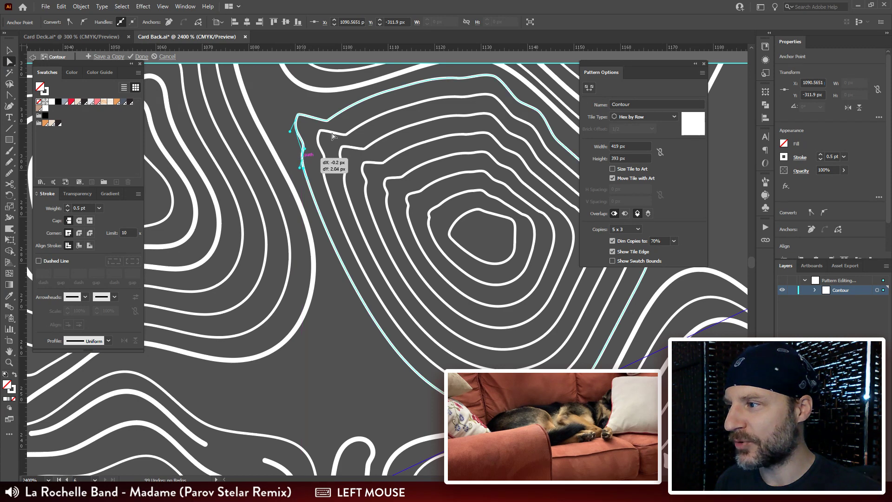
{"action": "mouse_move", "coordinate": [327, 125]}
{"action": "left_mouse_down"}
{"action": "mouse_move", "coordinate": [330, 112]}
{"action": "mouse_move", "coordinate": [315, 118]}
{"action": "left_mouse_up"}
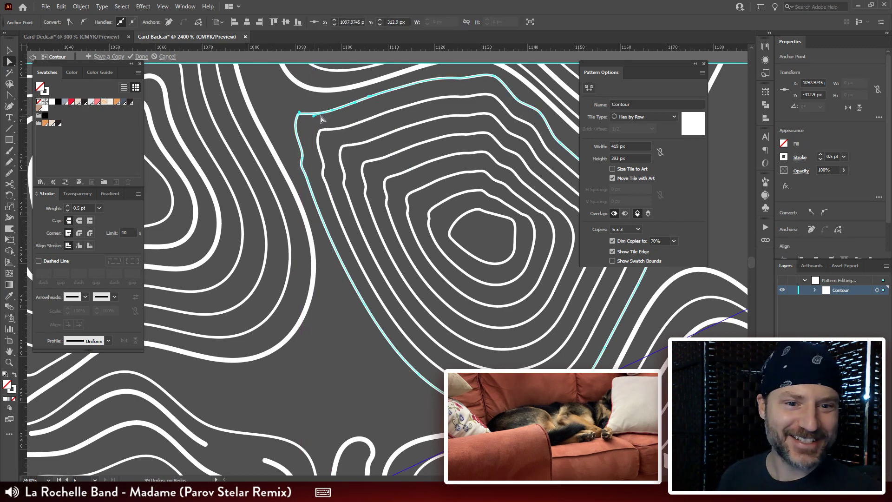
{"action": "left_click_drag", "start_coordinate": [366, 140], "coordinate": [391, 156]}
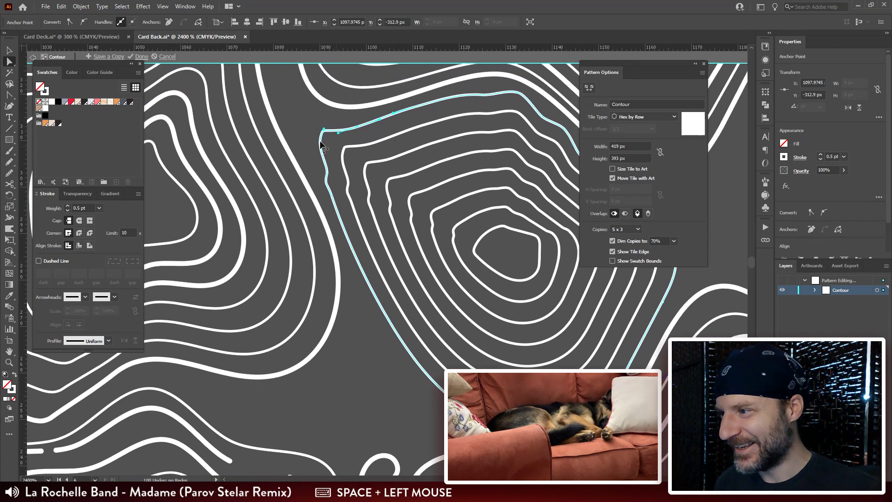
{"action": "left_click_drag", "start_coordinate": [310, 124], "coordinate": [330, 138]}
{"action": "key", "text": "ctrl+Delete"}
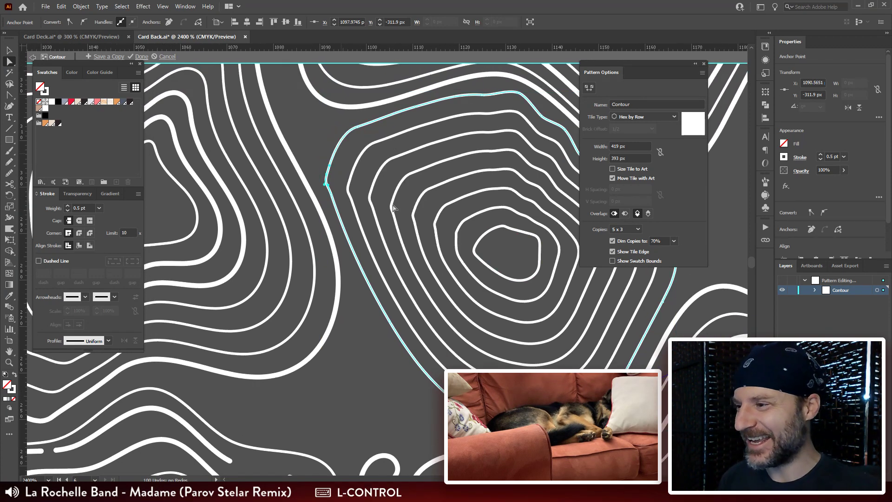
{"action": "mouse_move", "coordinate": [318, 177]}
{"action": "left_mouse_down"}
{"action": "mouse_move", "coordinate": [331, 186]}
{"action": "mouse_move", "coordinate": [340, 166]}
{"action": "mouse_move", "coordinate": [329, 186]}
{"action": "mouse_move", "coordinate": [318, 170]}
{"action": "mouse_move", "coordinate": [325, 179]}
{"action": "left_mouse_up"}
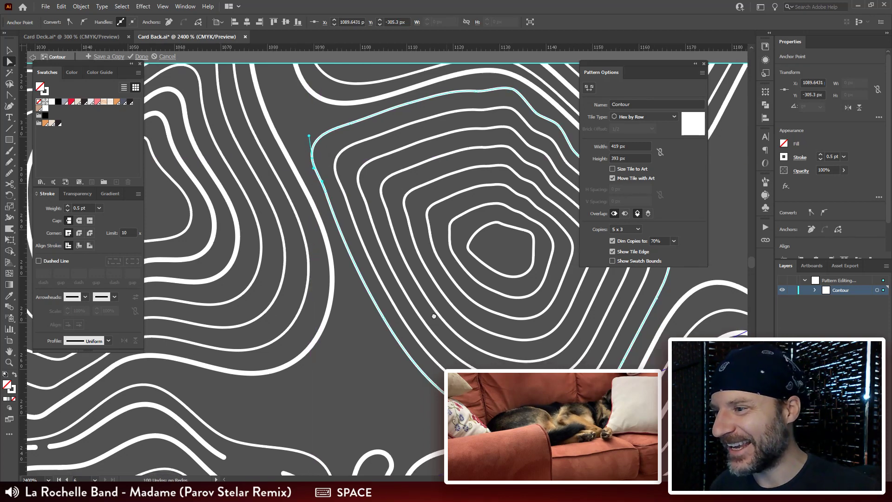
Step: Examine the reshaped blend's edges and its spacing from the surrounding contours, both close up and within the wider pattern
{"action": "left_click_drag", "start_coordinate": [535, 332], "coordinate": [320, 237]}
{"action": "key", "text": "v"}
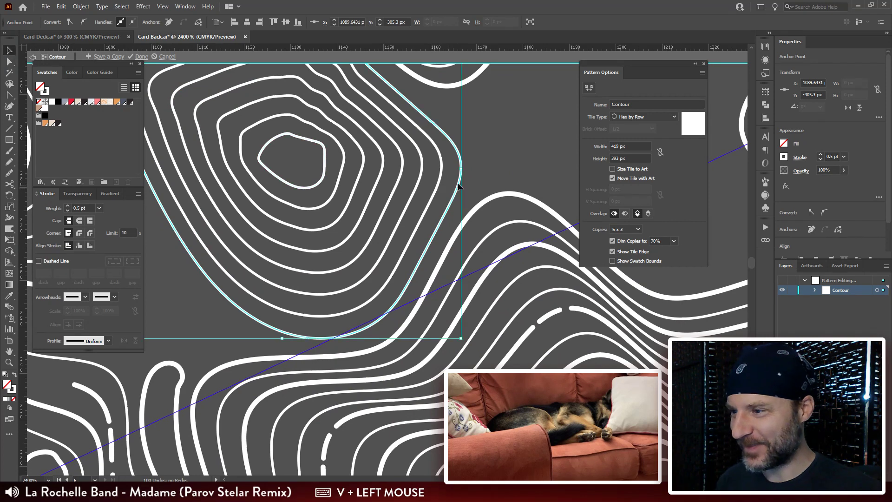
{"action": "left_click", "coordinate": [489, 156]}
{"action": "left_click_drag", "start_coordinate": [470, 161], "coordinate": [516, 200]}
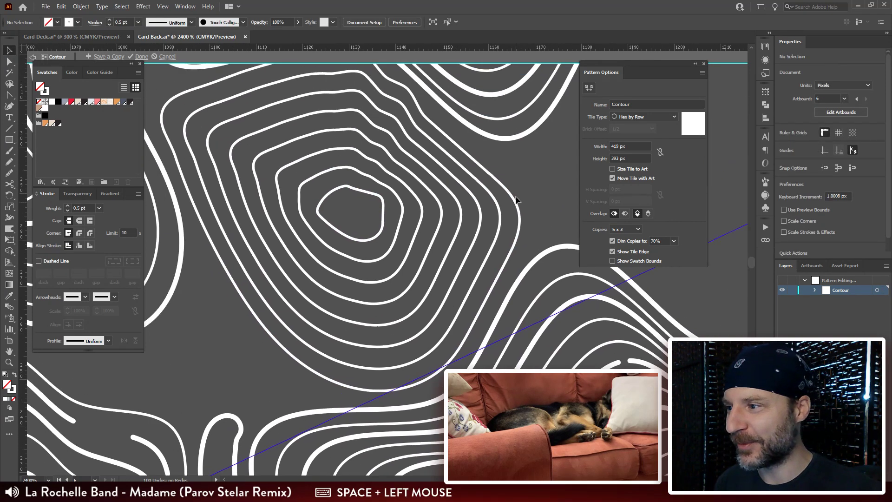
{"action": "left_click_drag", "start_coordinate": [430, 173], "coordinate": [430, 206]}
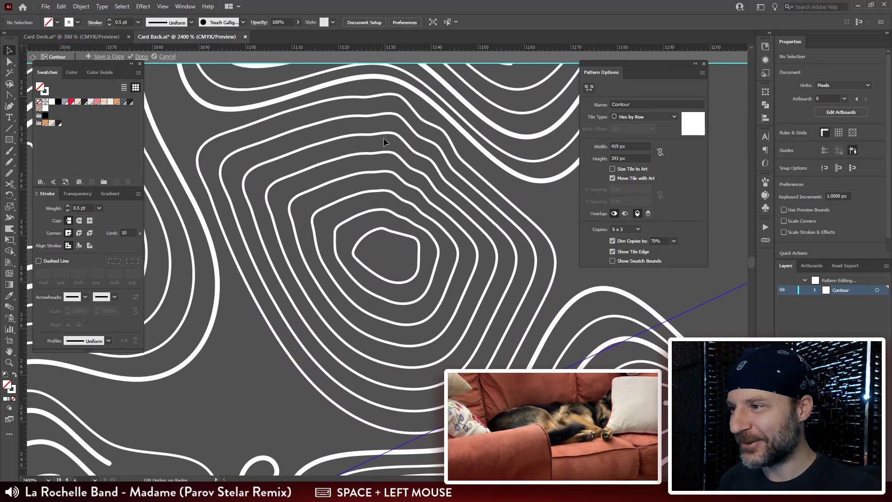
{"action": "left_click_drag", "start_coordinate": [376, 121], "coordinate": [374, 140]}
{"action": "key", "text": "a"}
{"action": "left_click", "coordinate": [370, 118]}
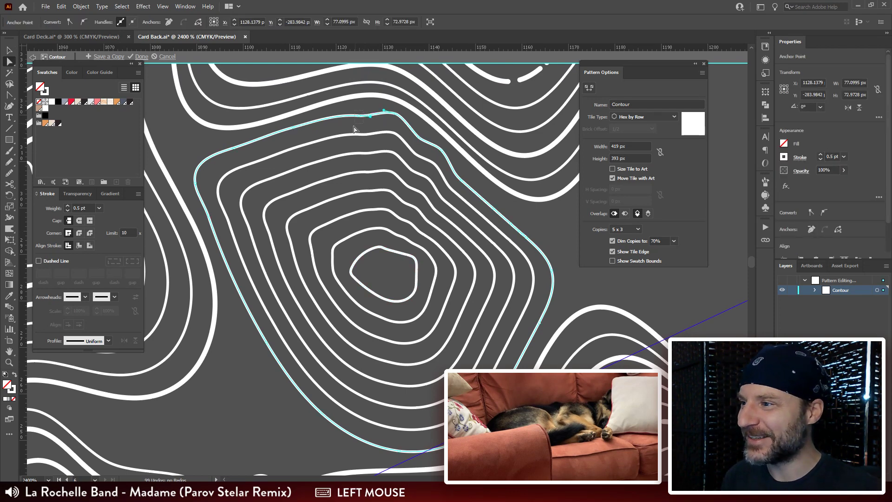
{"action": "key", "text": "v"}
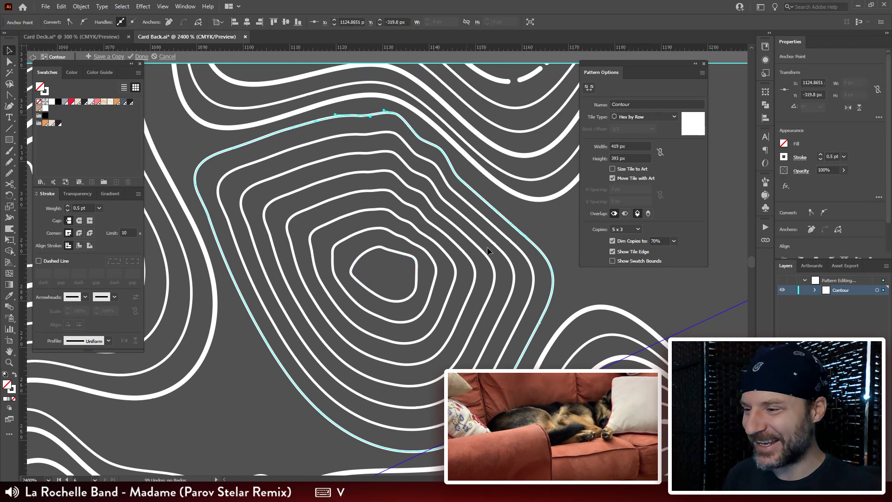
{"action": "left_click_drag", "start_coordinate": [487, 248], "coordinate": [475, 183]}
{"action": "key", "text": "ctrl+minus"}
{"action": "key", "text": "ctrl+minus"}
{"action": "key", "text": "ctrl+minus"}
{"action": "left_click_drag", "start_coordinate": [472, 292], "coordinate": [467, 187]}
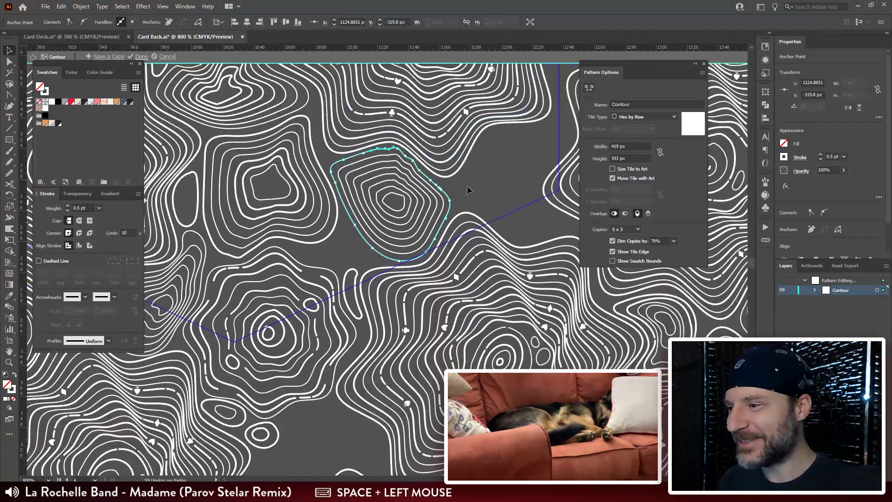
Step: Set the reshaped blend's stroke weight to 1 pt
{"action": "left_click", "coordinate": [400, 173]}
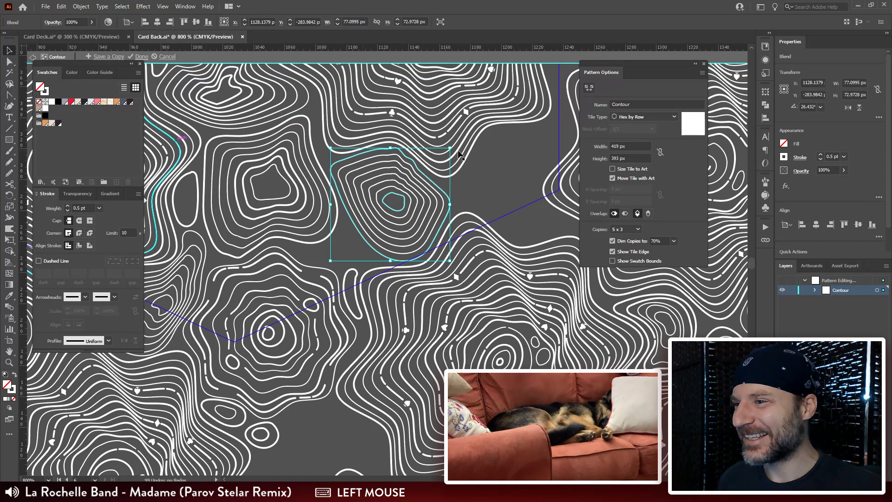
{"action": "left_click_drag", "start_coordinate": [88, 209], "coordinate": [43, 208]}
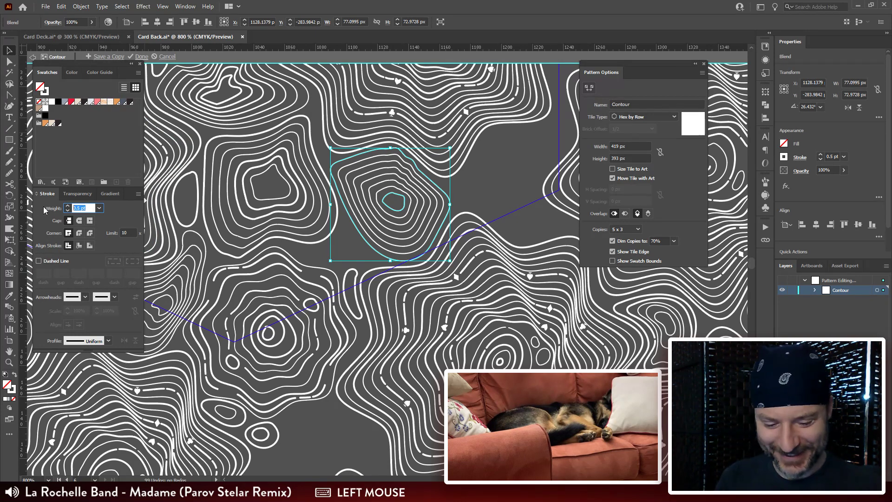
{"action": "type", "text": "1"}
{"action": "key", "text": "Return"}
{"action": "left_click", "coordinate": [485, 179]}
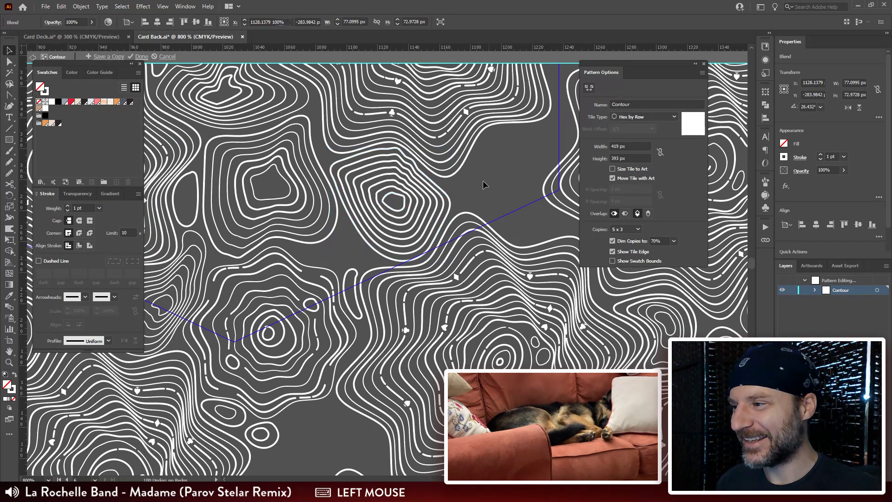
Step: Fine-tune the anchor points along the top edge of the blend's outer outline
{"action": "left_click", "coordinate": [449, 200]}
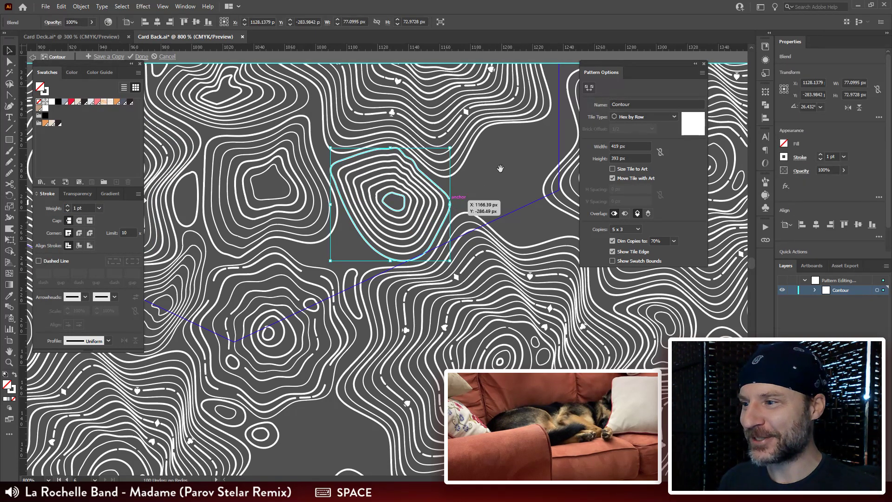
{"action": "left_click_drag", "start_coordinate": [511, 137], "coordinate": [492, 134]}
{"action": "key", "text": "ctrl+plus"}
{"action": "left_click_drag", "start_coordinate": [515, 204], "coordinate": [516, 148]}
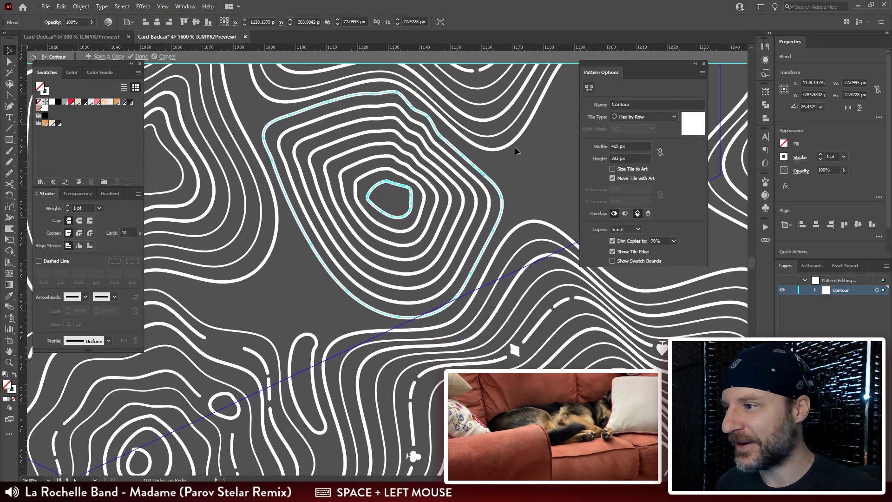
{"action": "key", "text": "a"}
{"action": "left_click", "coordinate": [373, 97]}
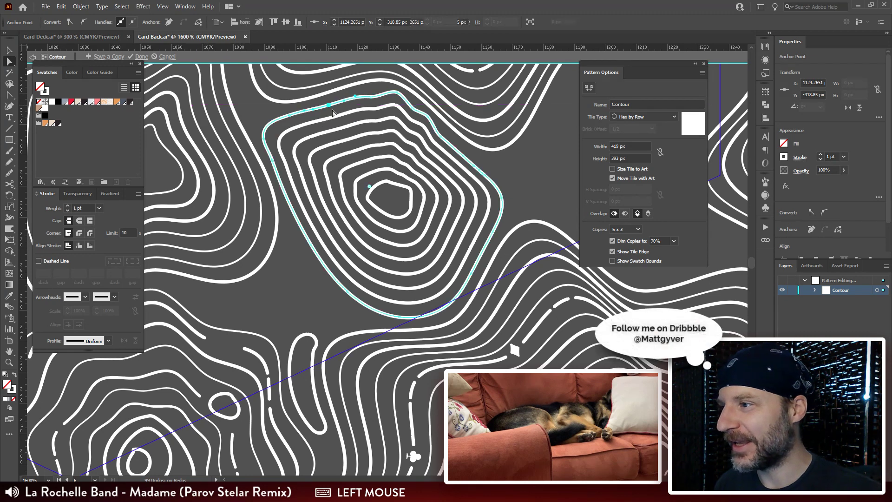
{"action": "left_click", "coordinate": [331, 107]}
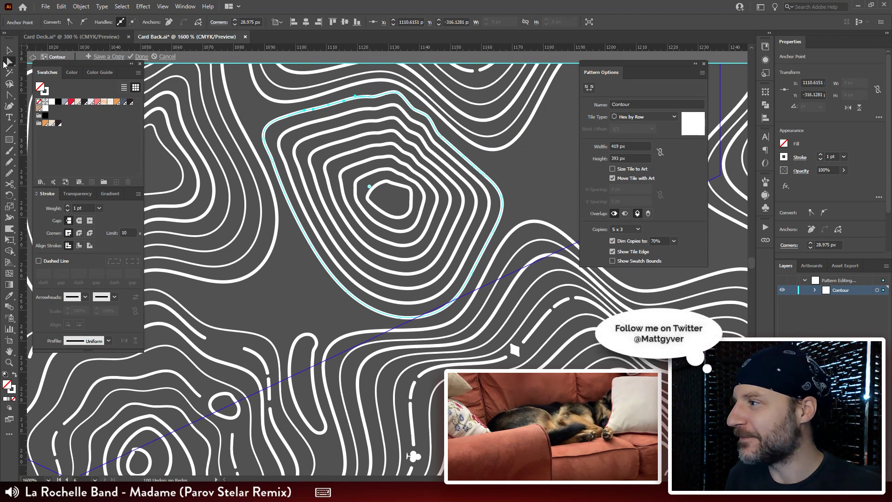
{"action": "left_click", "coordinate": [9, 50]}
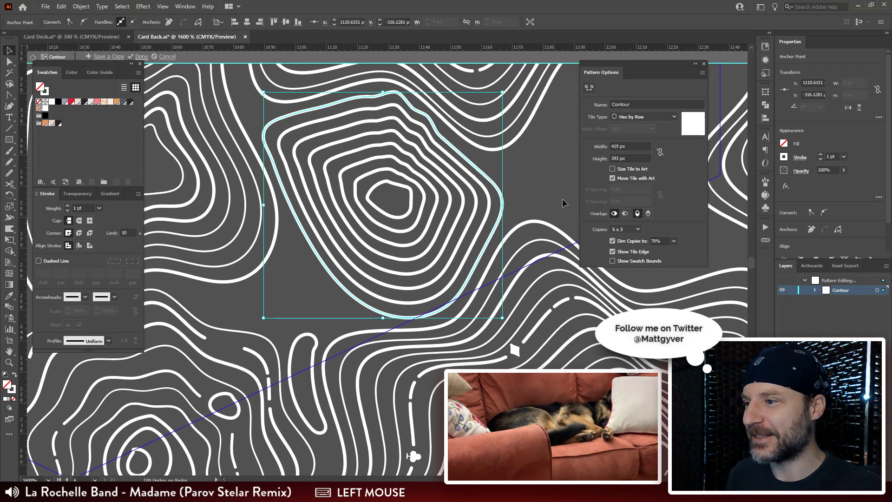
Step: Expand the blend into a group of separate contour paths
{"action": "left_click", "coordinate": [352, 143]}
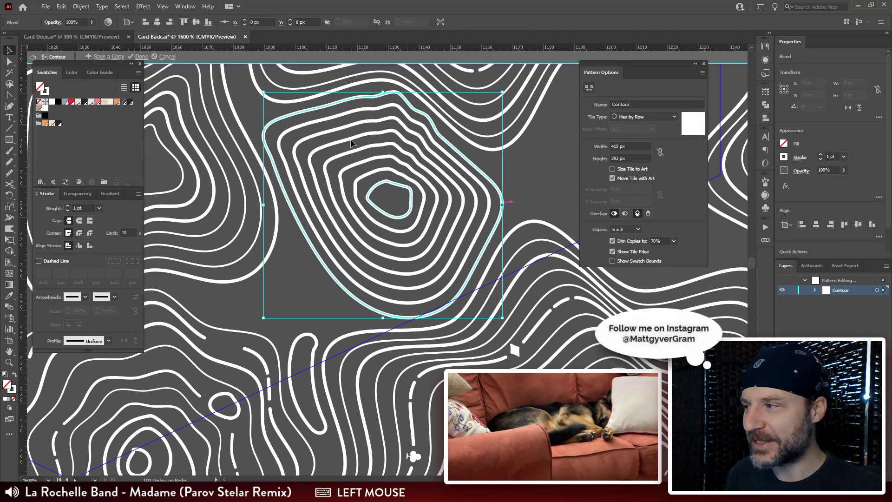
{"action": "left_click", "coordinate": [81, 7]}
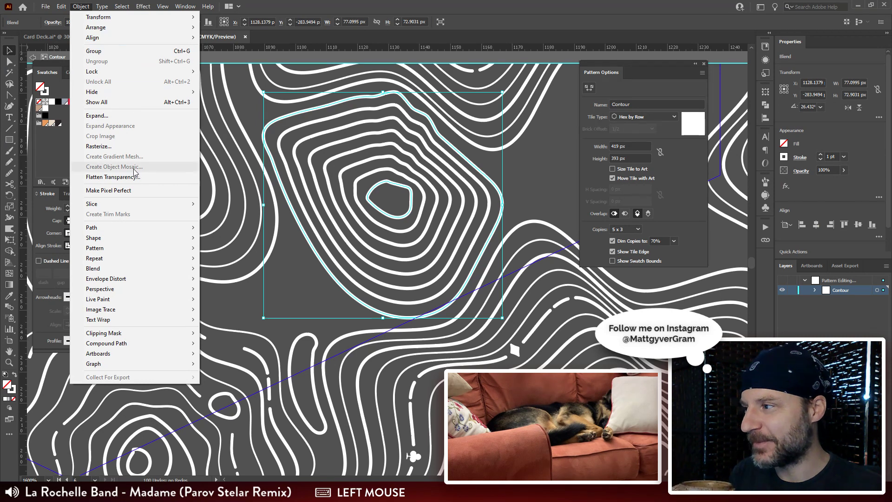
{"action": "left_click", "coordinate": [115, 117]}
{"action": "left_click", "coordinate": [488, 215]}
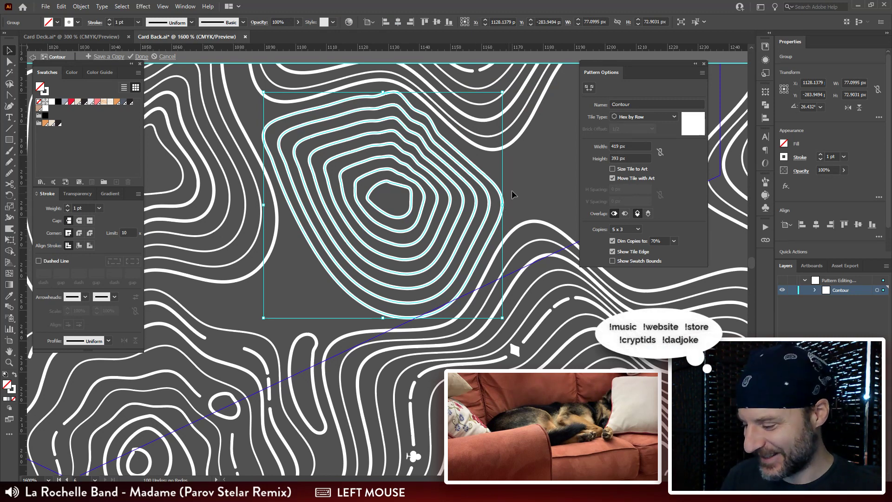
Step: Set a 0.5 pt stroke weight on all expanded rings except the outermost and the third from the centre
{"action": "key", "text": "a"}
{"action": "key", "text": "q"}
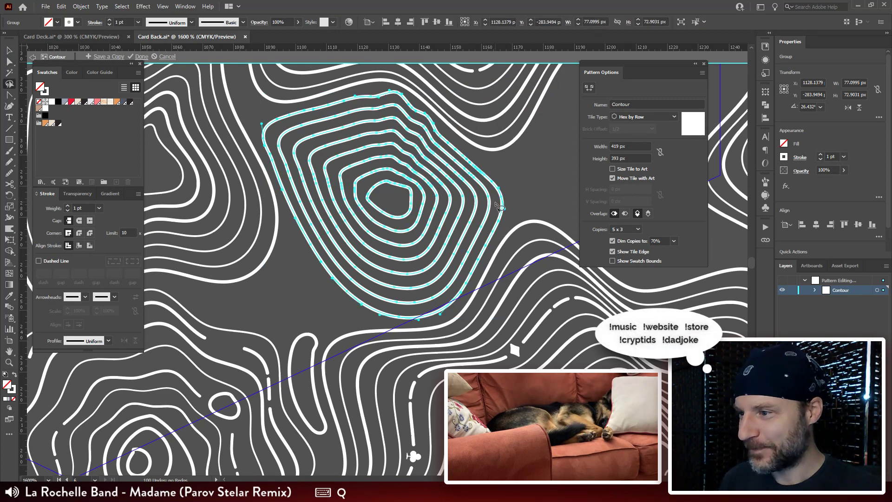
{"action": "left_click", "coordinate": [495, 203]}
{"action": "mouse_move", "coordinate": [494, 203]}
{"action": "left_mouse_down"}
{"action": "mouse_move", "coordinate": [452, 191]}
{"action": "mouse_move", "coordinate": [444, 199]}
{"action": "mouse_move", "coordinate": [469, 215]}
{"action": "mouse_move", "coordinate": [494, 212]}
{"action": "left_mouse_up"}
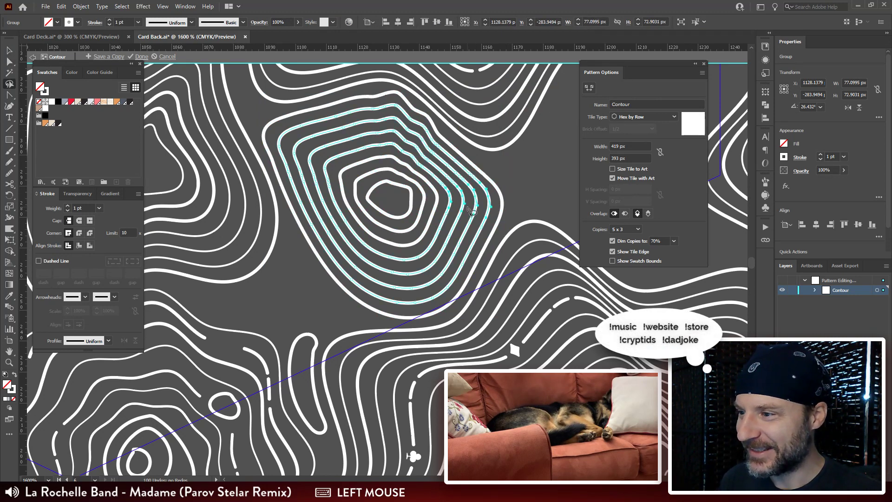
{"action": "mouse_move", "coordinate": [435, 205]}
{"action": "left_mouse_down"}
{"action": "mouse_move", "coordinate": [414, 194]}
{"action": "mouse_move", "coordinate": [404, 210]}
{"action": "mouse_move", "coordinate": [441, 207]}
{"action": "left_mouse_up"}
{"action": "double_click", "coordinate": [78, 208]}
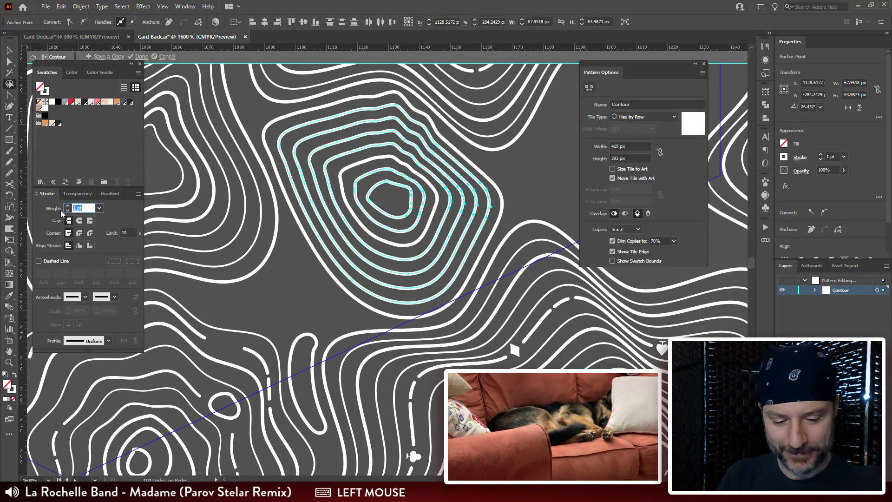
{"action": "type", "text": "0.5"}
{"action": "key", "text": "Return"}
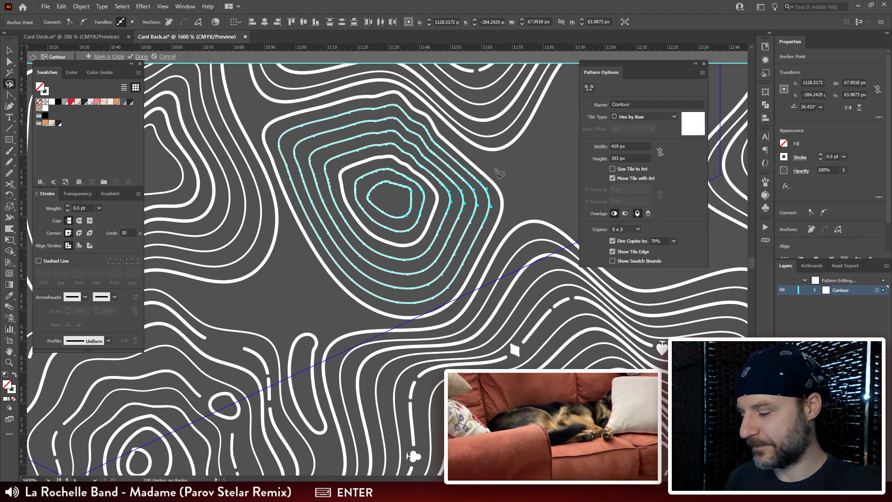
Step: Check the expanded contour group against its surroundings and reduce its height to about 71 px from the top
{"action": "key", "text": "v"}
{"action": "left_click_drag", "start_coordinate": [530, 172], "coordinate": [496, 169]}
{"action": "key", "text": "ctrl+minus"}
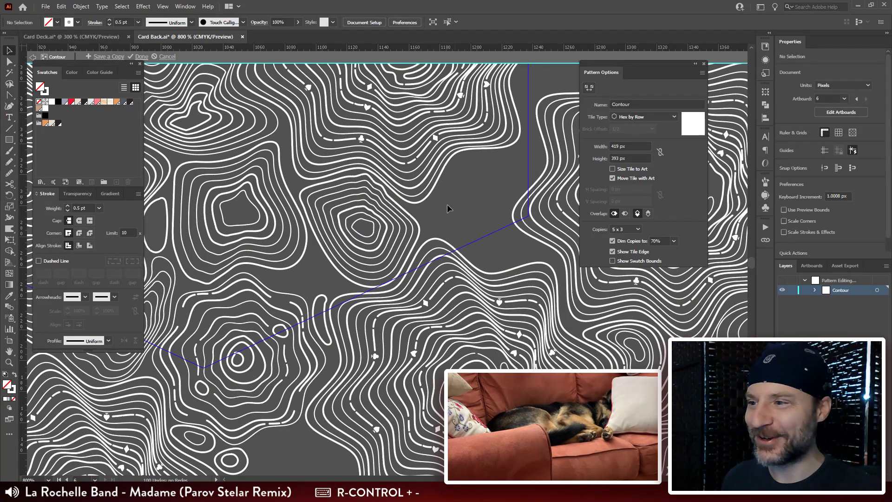
{"action": "left_click_drag", "start_coordinate": [486, 200], "coordinate": [513, 168]}
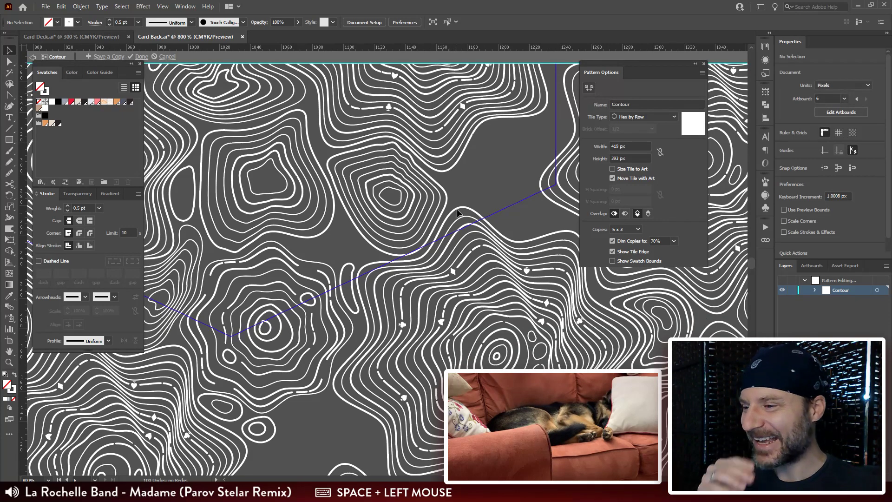
{"action": "key", "text": "ctrl+plus"}
{"action": "left_click_drag", "start_coordinate": [531, 117], "coordinate": [378, 210]}
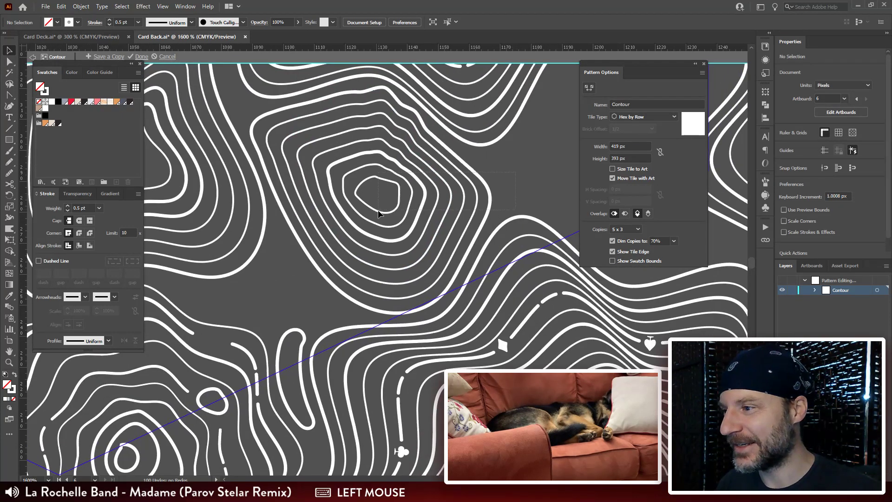
{"action": "left_click_drag", "start_coordinate": [370, 87], "coordinate": [352, 103]}
{"action": "left_click_drag", "start_coordinate": [252, 93], "coordinate": [278, 94]}
{"action": "left_click", "coordinate": [525, 178]}
Step: Draw a closed, rounded triangular outline freehand in the gap below and between the two large contour groups
{"action": "mouse_move", "coordinate": [291, 310]}
{"action": "left_mouse_down"}
{"action": "mouse_move", "coordinate": [361, 220]}
{"action": "mouse_move", "coordinate": [394, 194]}
{"action": "left_mouse_up"}
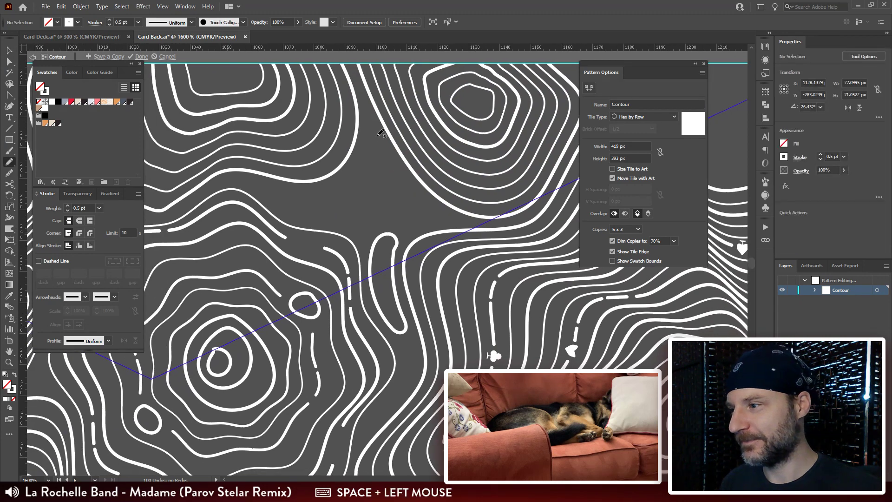
{"action": "key", "text": "n"}
{"action": "left_click_drag", "start_coordinate": [382, 142], "coordinate": [362, 160]}
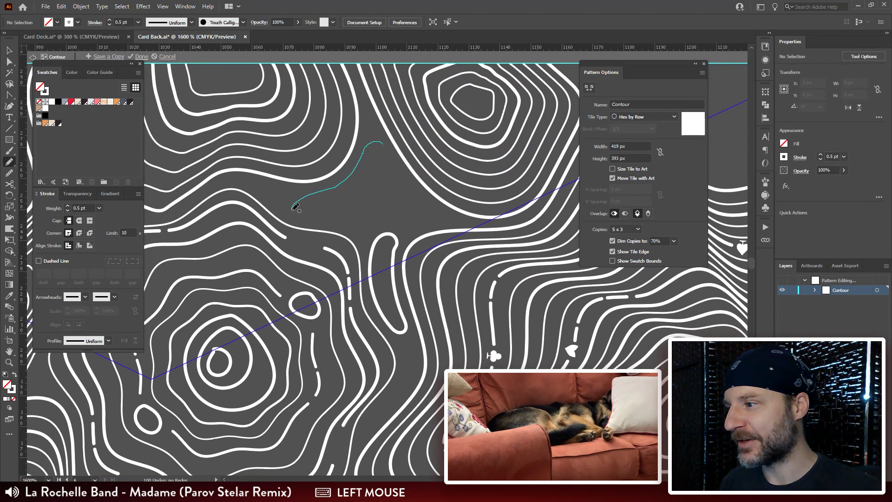
{"action": "left_click_drag", "start_coordinate": [294, 207], "coordinate": [309, 217]}
{"action": "left_click_drag", "start_coordinate": [381, 223], "coordinate": [432, 214]}
{"action": "left_click_drag", "start_coordinate": [393, 158], "coordinate": [383, 142]}
{"action": "key", "text": "space"}
{"action": "left_click_drag", "start_coordinate": [414, 199], "coordinate": [380, 175]}
Step: Adjust the anchor point at the peak of the new triangular outline to refine its rounded tip
{"action": "key", "text": "a"}
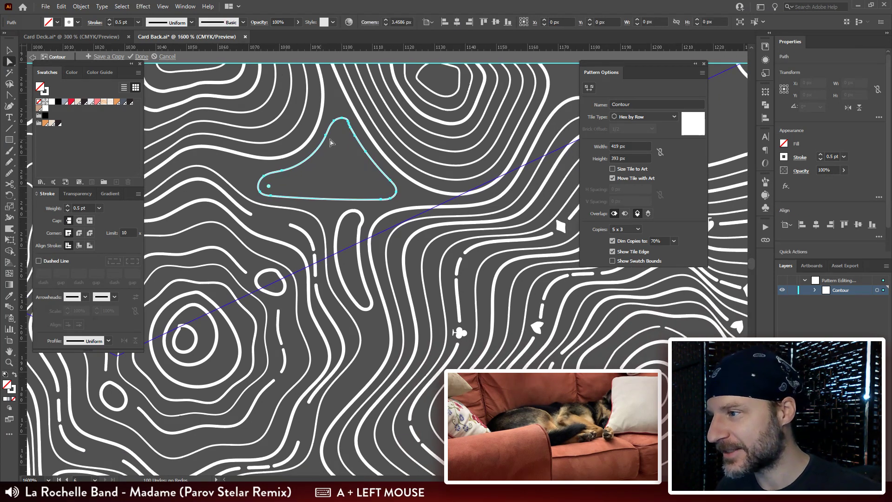
{"action": "left_click_drag", "start_coordinate": [351, 132], "coordinate": [356, 123]}
{"action": "key", "text": "ctrl"}
{"action": "key", "text": "ctrl+r"}
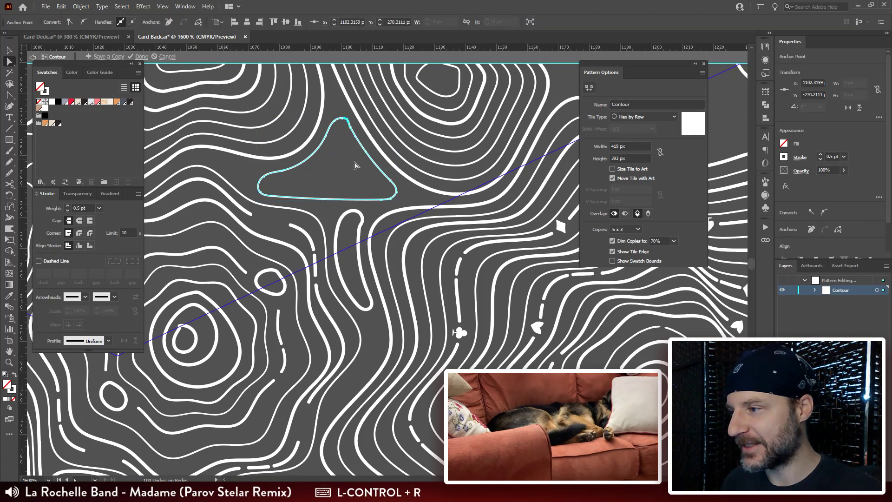
Step: Clean up the anchor points around the peak of the triangular outline to smooth its rounded tip
{"action": "left_click", "coordinate": [352, 132]}
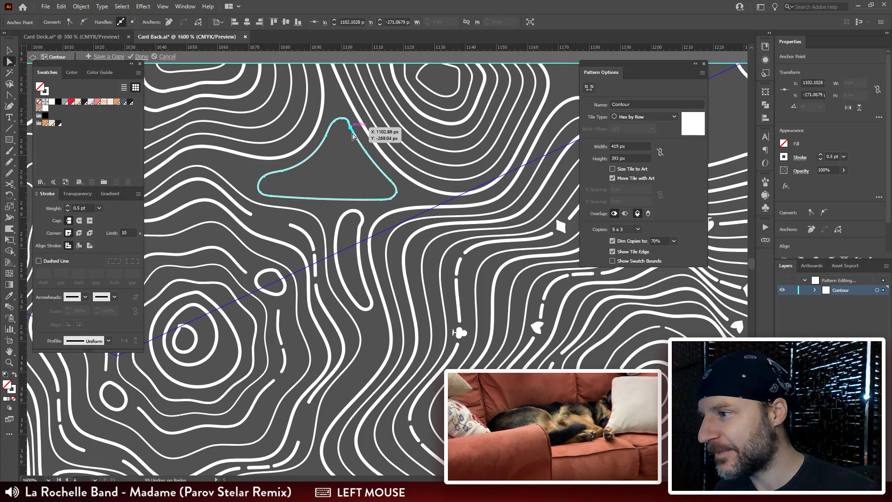
{"action": "key", "text": "ctrl+plus"}
{"action": "left_click_drag", "start_coordinate": [436, 231], "coordinate": [456, 119]}
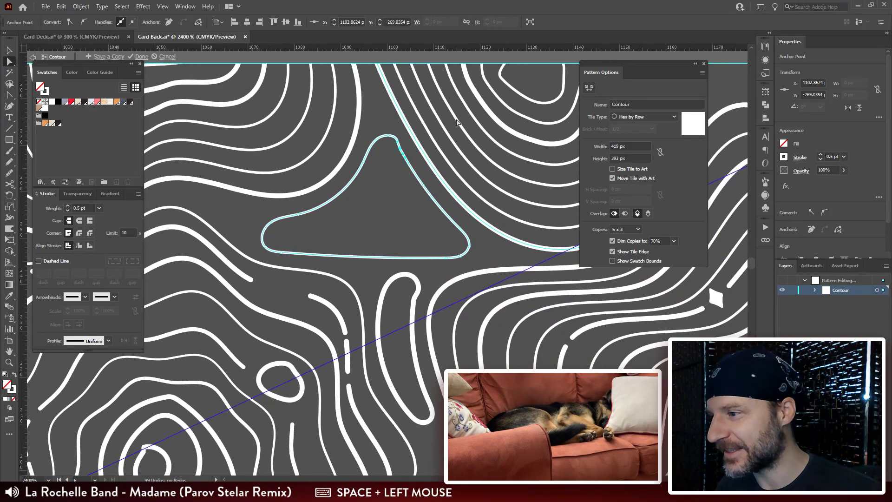
{"action": "left_click", "coordinate": [399, 94], "text": "ctrl"}
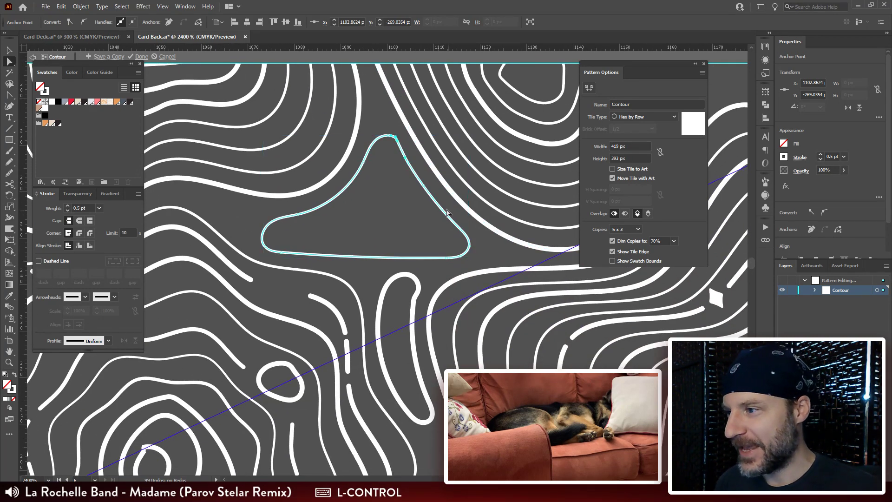
{"action": "left_click_drag", "start_coordinate": [383, 158], "coordinate": [369, 120]}
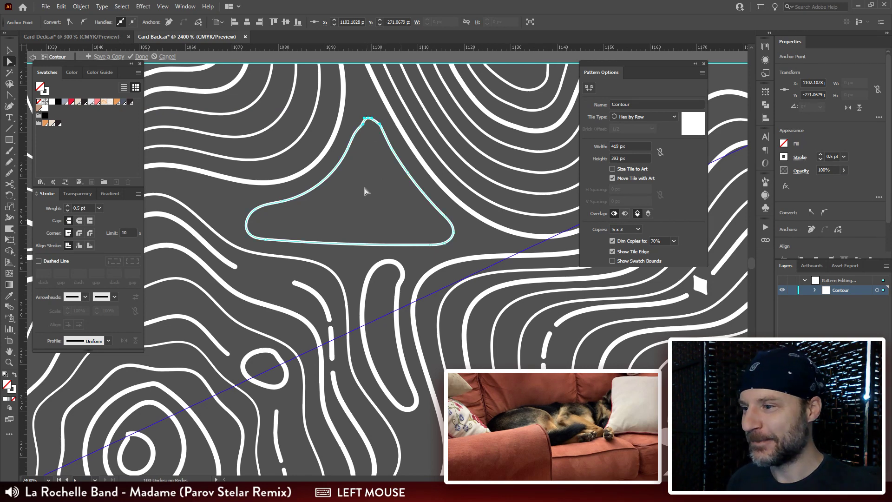
{"action": "key", "text": "v"}
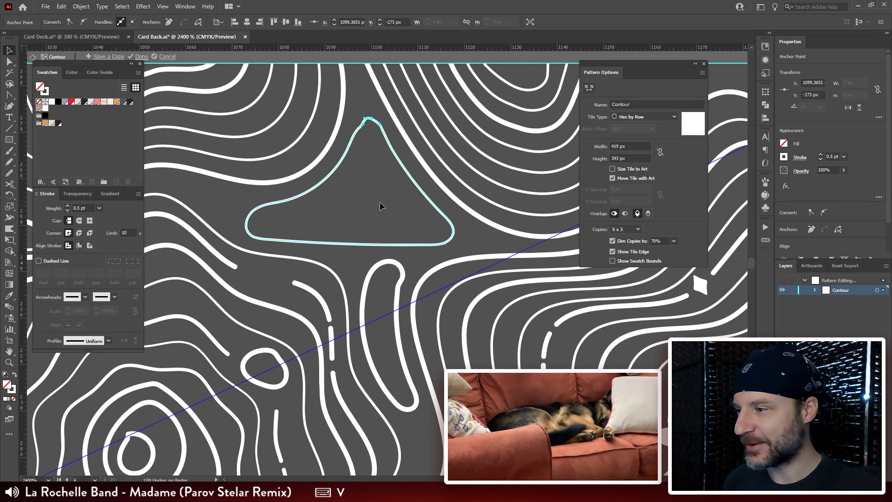
Step: Draw a small closed oval freehand in the middle of the triangular outline and blend the two shapes into nested rings
{"action": "left_click", "coordinate": [468, 235]}
{"action": "left_click", "coordinate": [455, 236]}
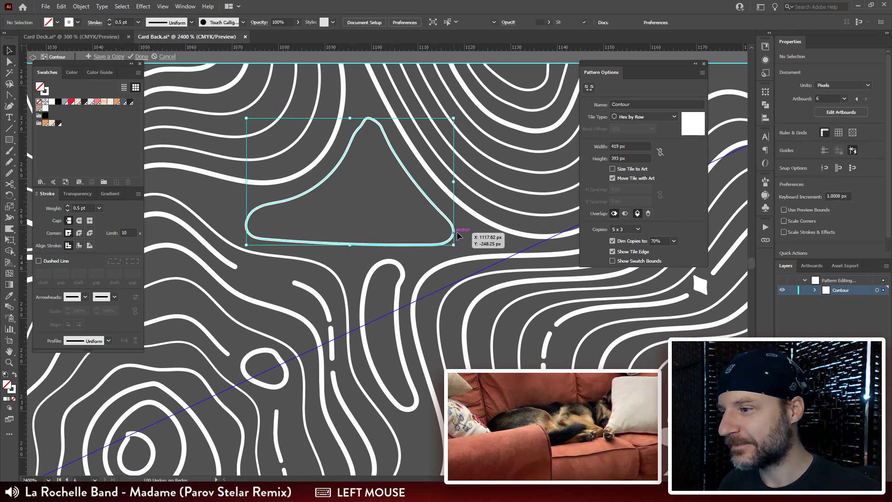
{"action": "key", "text": "ctrl"}
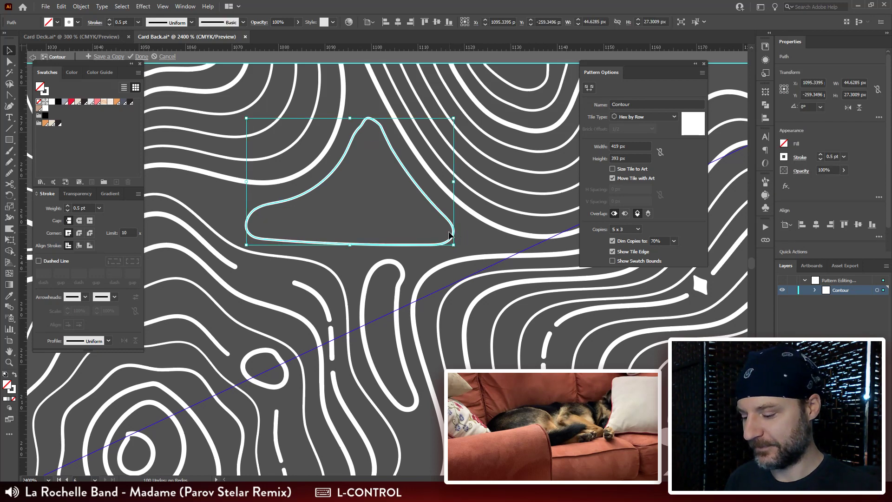
{"action": "key", "text": "n"}
{"action": "left_click", "coordinate": [375, 197]}
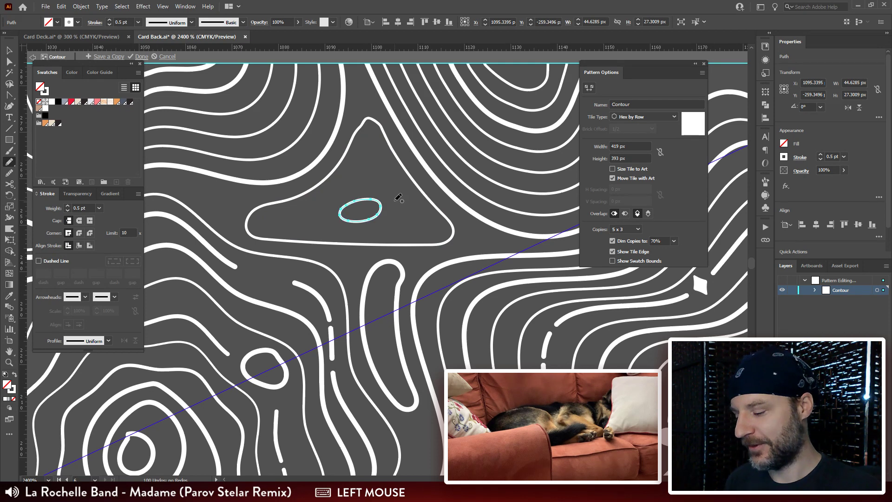
{"action": "key", "text": "v"}
{"action": "left_click", "coordinate": [404, 173], "text": "shift"}
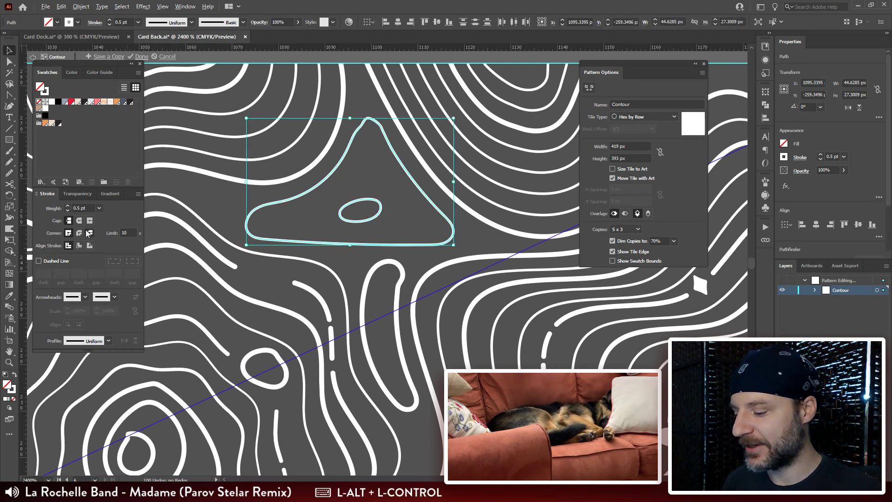
{"action": "key", "text": "ctrl+alt+b"}
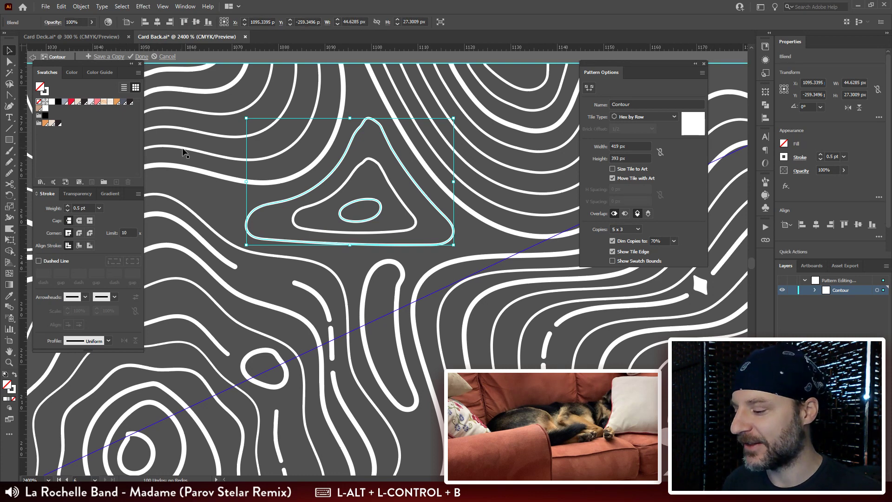
Step: Set the stroke weight of the small oval inside the triangular blend to 1 pt
{"action": "key", "text": "a"}
{"action": "left_click", "coordinate": [387, 209]}
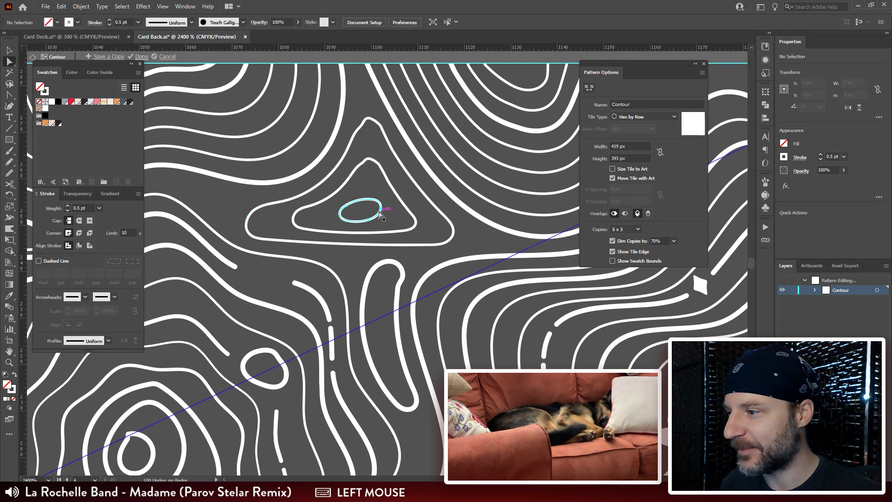
{"action": "left_click", "coordinate": [382, 211]}
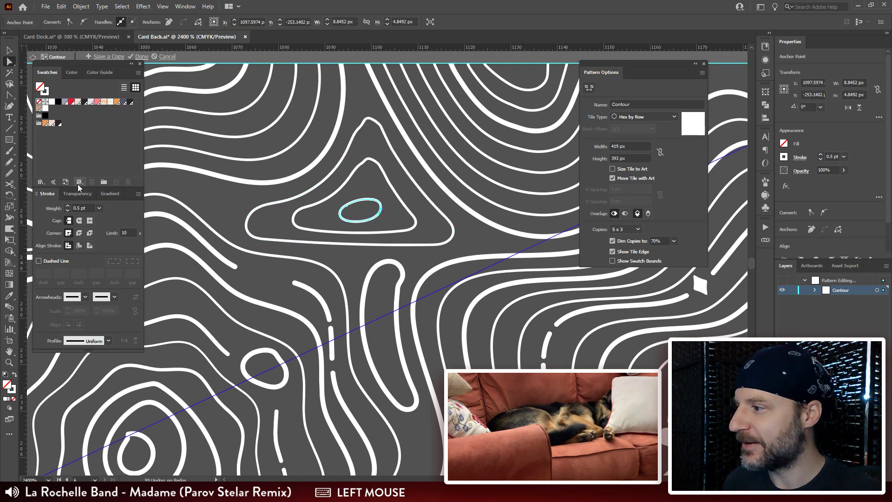
{"action": "left_click", "coordinate": [46, 94]}
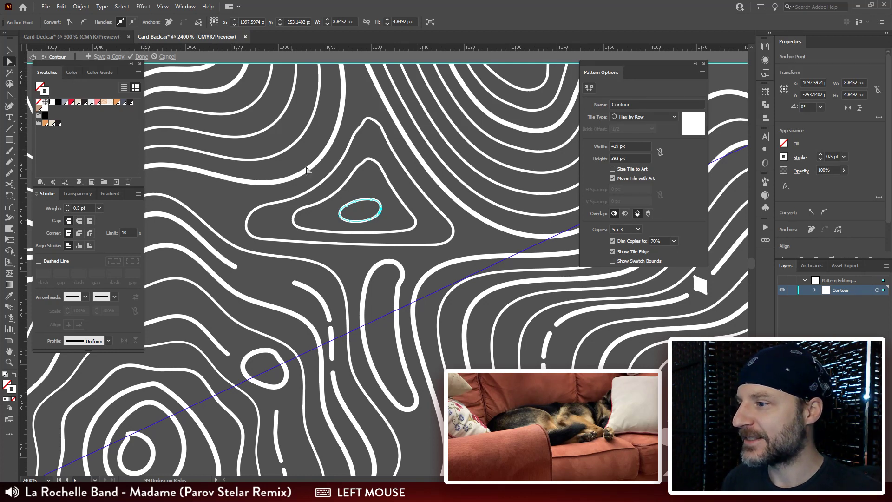
{"action": "left_click", "coordinate": [289, 197], "text": "shift"}
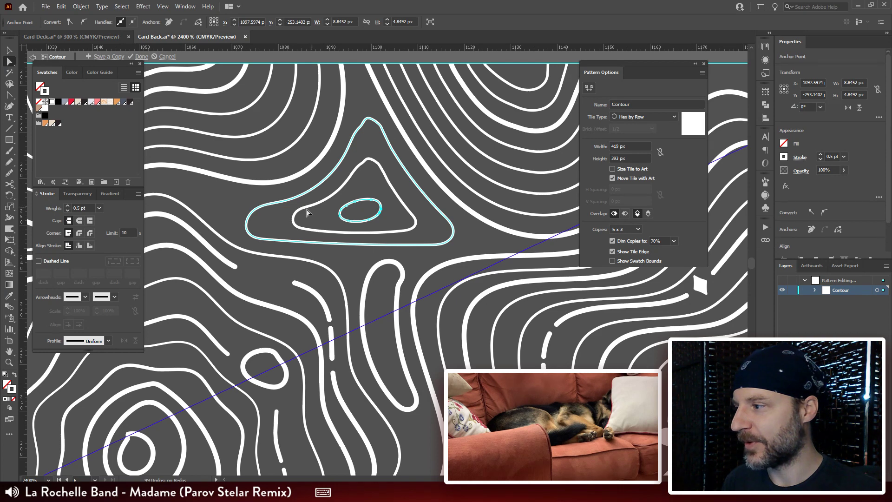
{"action": "left_click_drag", "start_coordinate": [88, 208], "coordinate": [30, 208]}
{"action": "key", "text": "Return"}
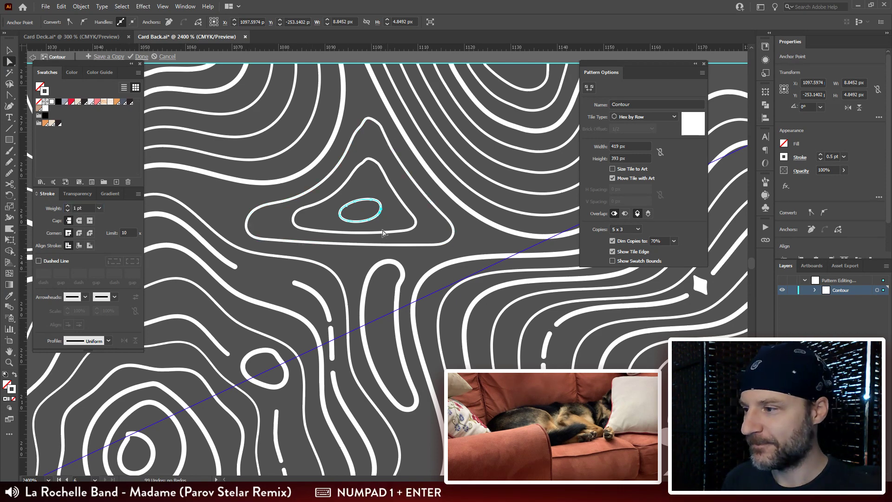
{"action": "left_click", "coordinate": [391, 223]}
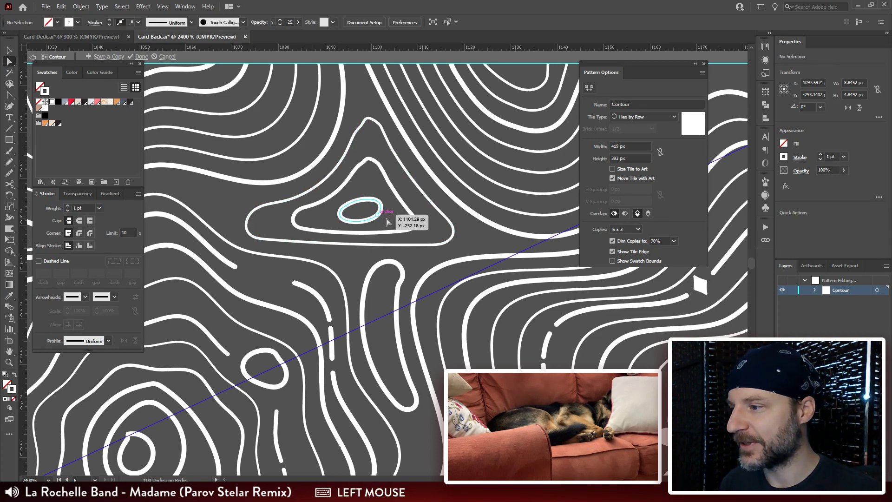
Step: Smooth the kink near the upper end of the narrow elongated outline below the triangular rings by cleaning up its anchor points
{"action": "left_click", "coordinate": [401, 288]}
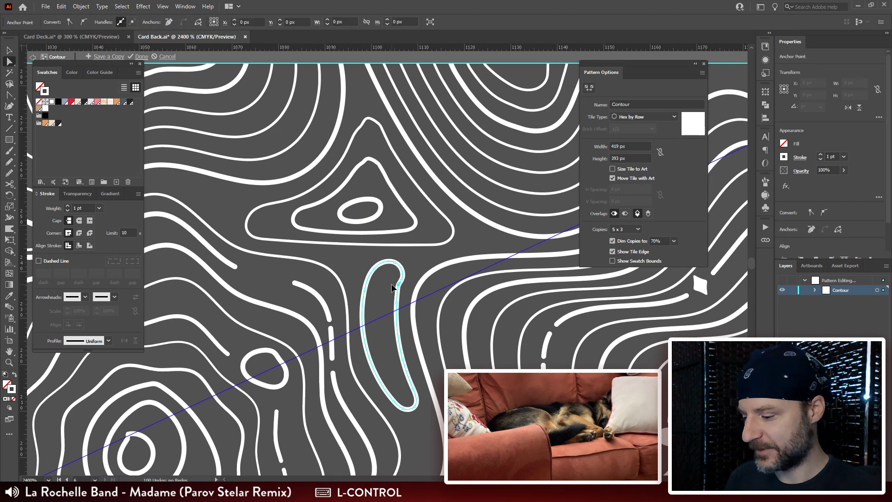
{"action": "key", "text": "ctrl+r"}
{"action": "left_click_drag", "start_coordinate": [415, 290], "coordinate": [418, 156]}
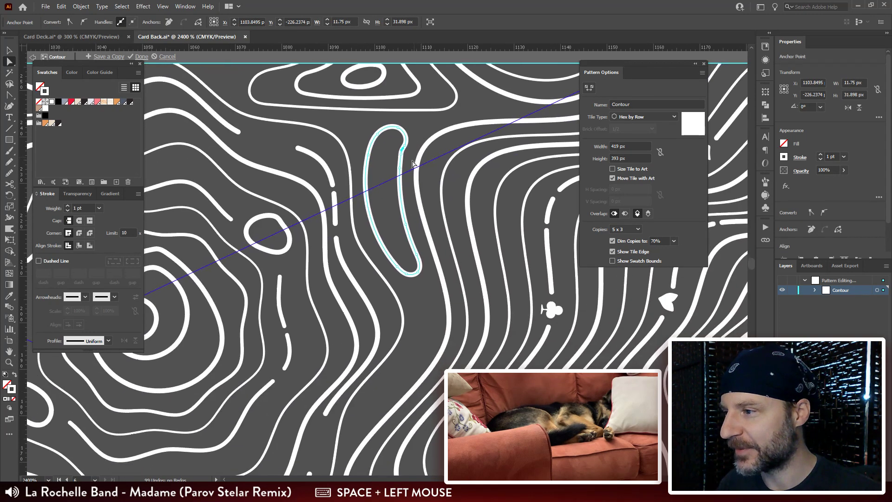
{"action": "key", "text": "a"}
{"action": "left_click", "coordinate": [402, 157]}
{"action": "left_click", "coordinate": [402, 155]}
{"action": "key", "text": "ctrl+r"}
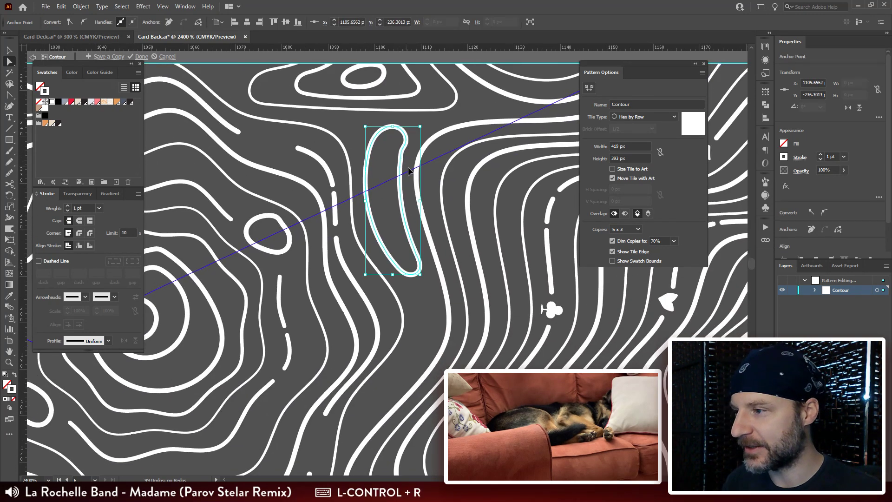
{"action": "left_click", "coordinate": [406, 148]}
{"action": "key", "text": "ctrl+r"}
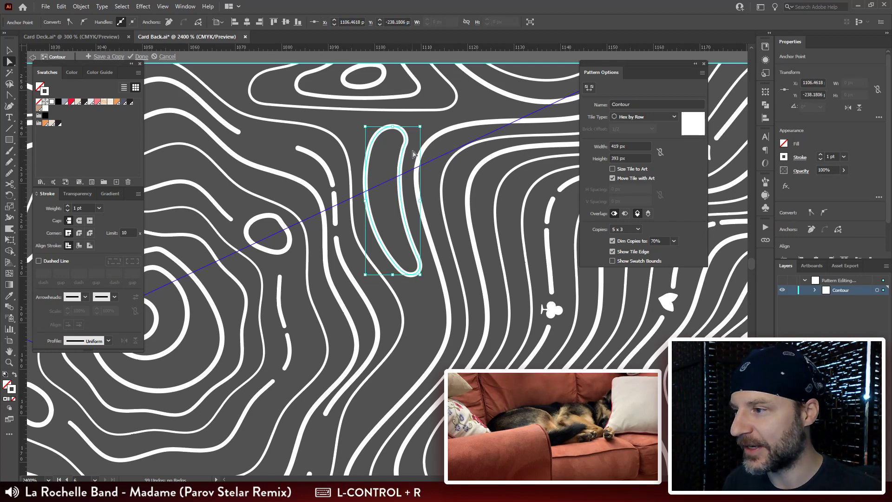
{"action": "left_click_drag", "start_coordinate": [399, 127], "coordinate": [405, 123]}
{"action": "left_click", "coordinate": [483, 108]}
Step: Smooth the anchor point at the upper tip of the single oval outline beside the squarish contour group
{"action": "key", "text": "ctrl+minus"}
{"action": "key", "text": "ctrl+minus"}
{"action": "key", "text": "ctrl+minus"}
{"action": "key", "text": "ctrl+minus"}
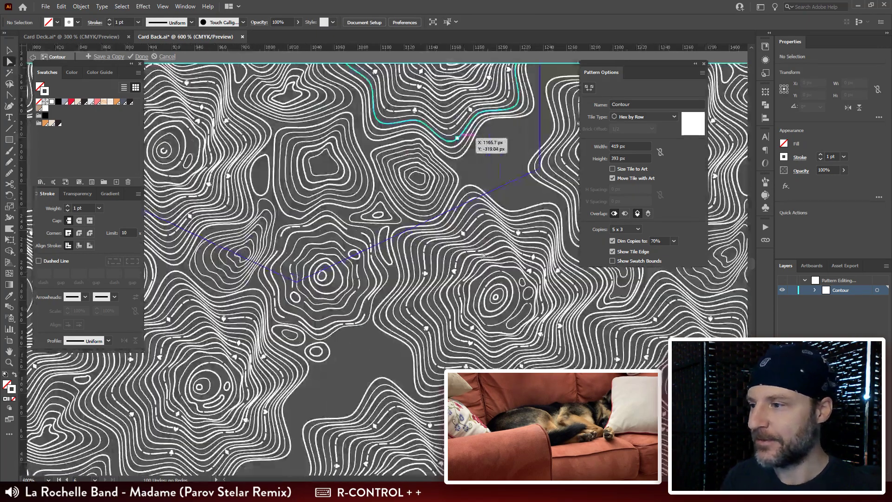
{"action": "left_click_drag", "start_coordinate": [483, 255], "coordinate": [397, 350]}
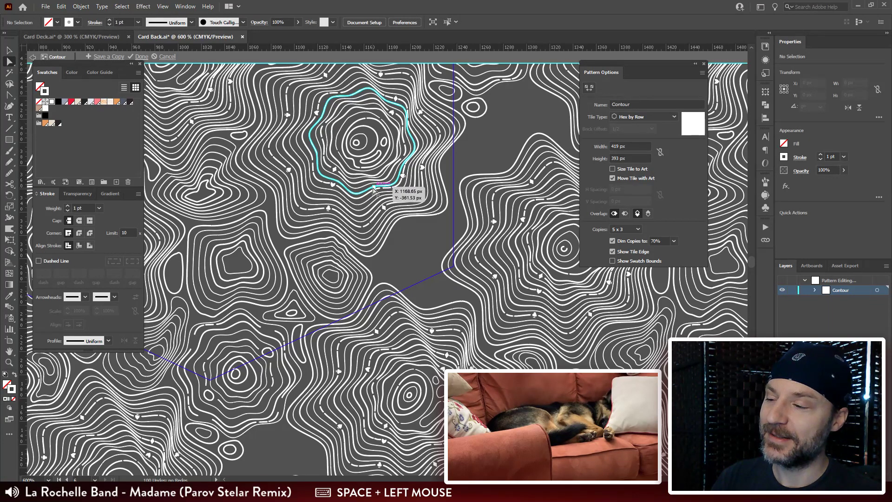
{"action": "left_click_drag", "start_coordinate": [303, 229], "coordinate": [428, 195]}
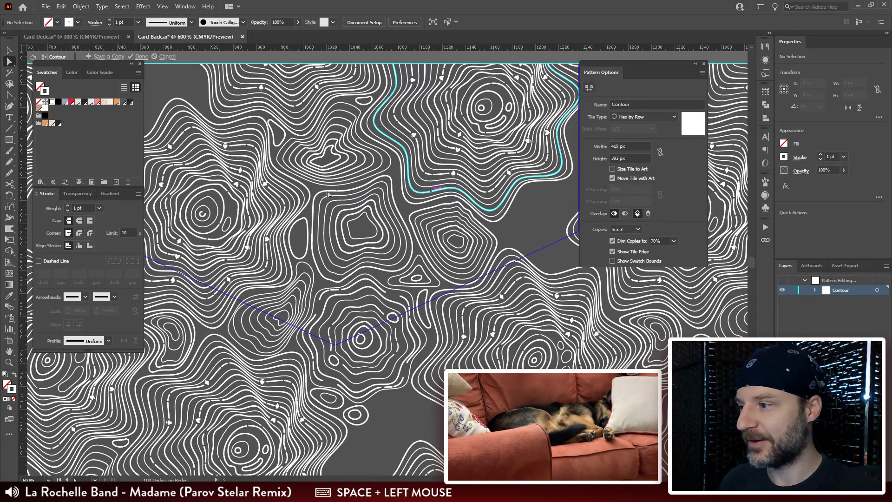
{"action": "left_click", "coordinate": [302, 223]}
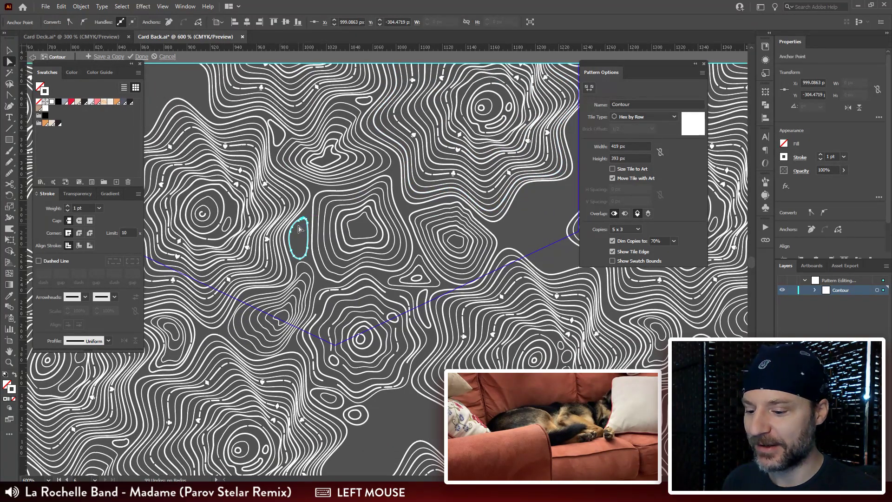
{"action": "key", "text": "ctrl+plus"}
{"action": "key", "text": "ctrl+plus"}
{"action": "key", "text": "ctrl+plus"}
{"action": "key", "text": "ctrl+plus"}
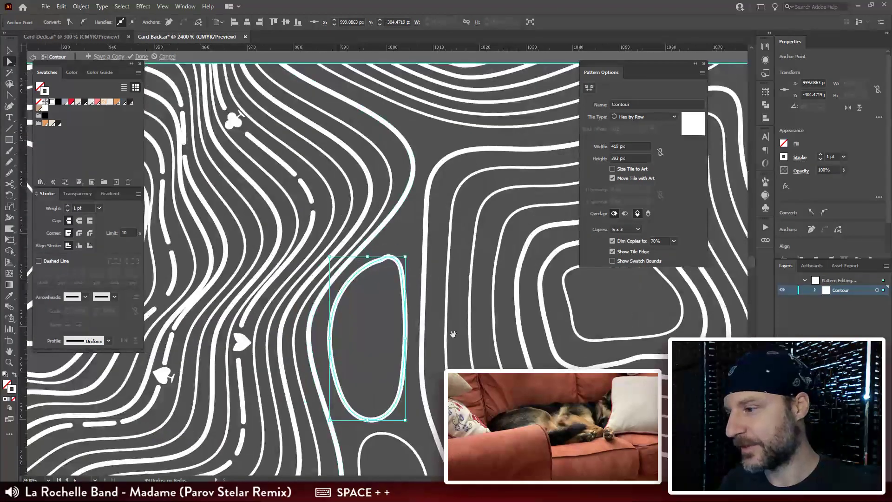
{"action": "left_click_drag", "start_coordinate": [430, 309], "coordinate": [425, 203]}
{"action": "key", "text": "ctrl+r"}
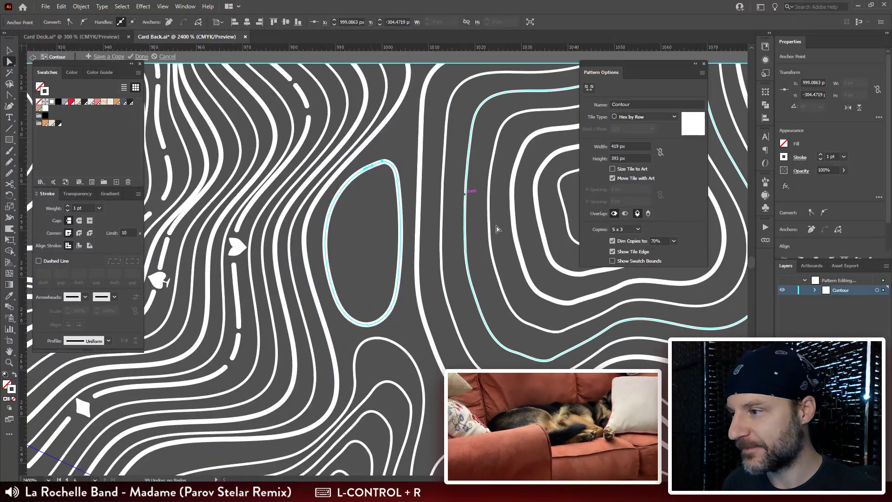
Step: Draw a closed, slanted elongated outline about 78 px wide and 60 px high freehand in the large gap near the tile's corner
{"action": "left_click_drag", "start_coordinate": [536, 201], "coordinate": [347, 235]}
{"action": "left_click_drag", "start_coordinate": [498, 228], "coordinate": [324, 249]}
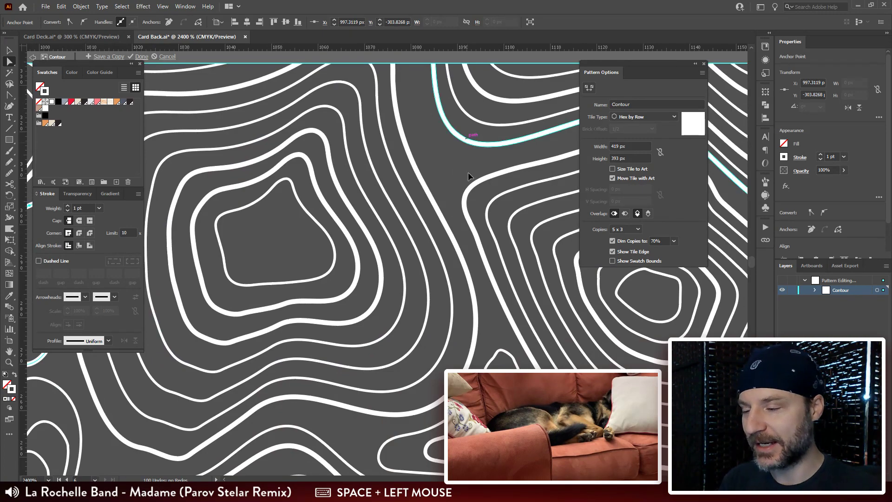
{"action": "key", "text": "ctrl+minus"}
{"action": "left_click_drag", "start_coordinate": [510, 220], "coordinate": [370, 194]}
{"action": "left_click_drag", "start_coordinate": [467, 223], "coordinate": [412, 257]}
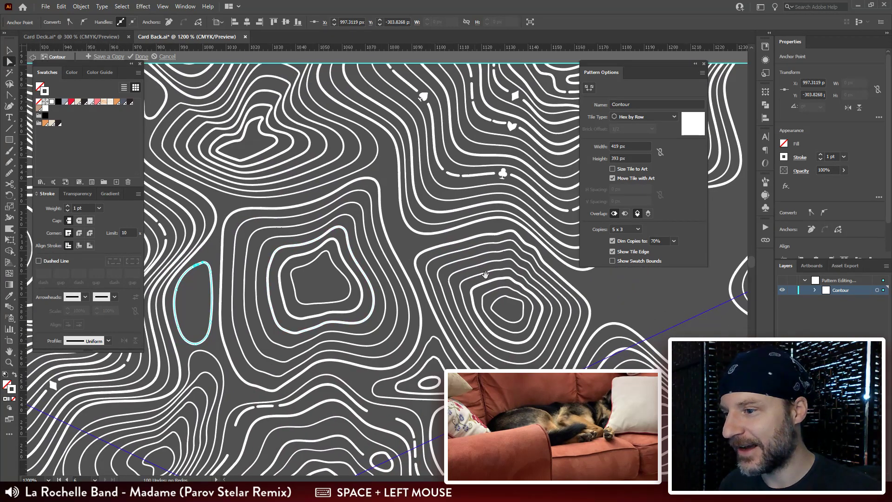
{"action": "left_click_drag", "start_coordinate": [485, 275], "coordinate": [427, 255]}
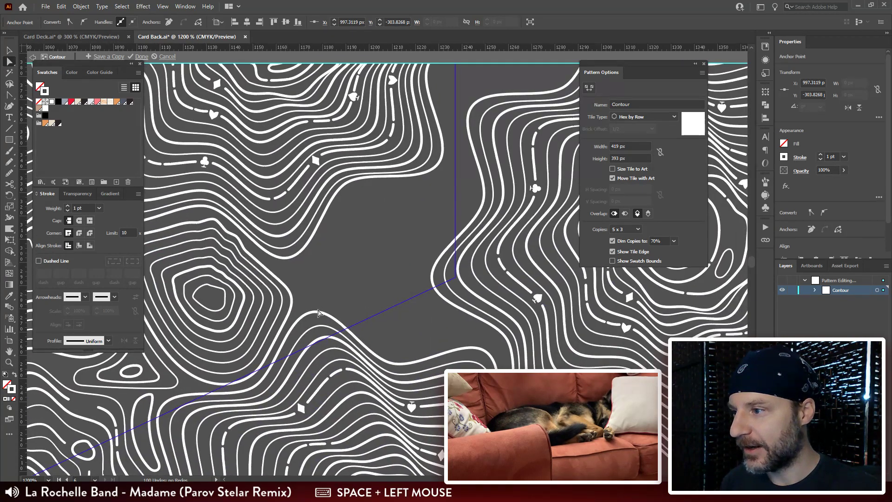
{"action": "left_click_drag", "start_coordinate": [337, 273], "coordinate": [408, 253]}
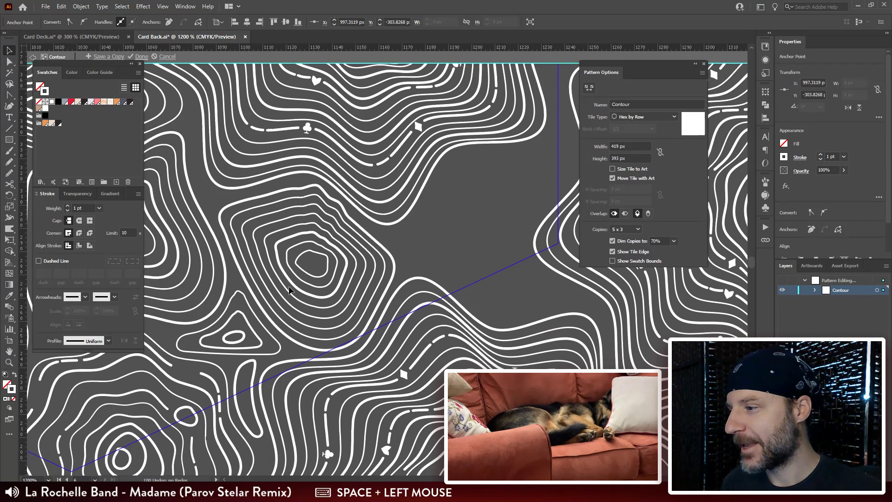
{"action": "left_click_drag", "start_coordinate": [487, 252], "coordinate": [388, 282]}
{"action": "key", "text": "n"}
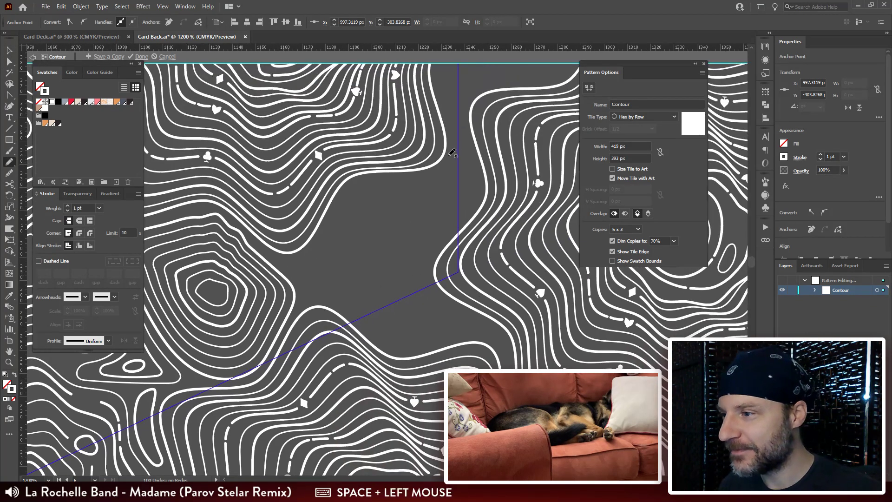
{"action": "left_click_drag", "start_coordinate": [473, 208], "coordinate": [478, 197]}
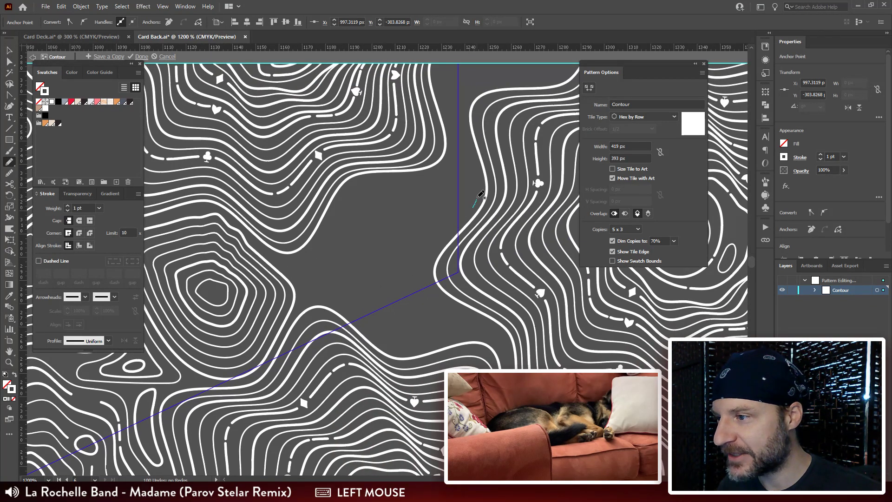
{"action": "left_click_drag", "start_coordinate": [446, 165], "coordinate": [400, 177]}
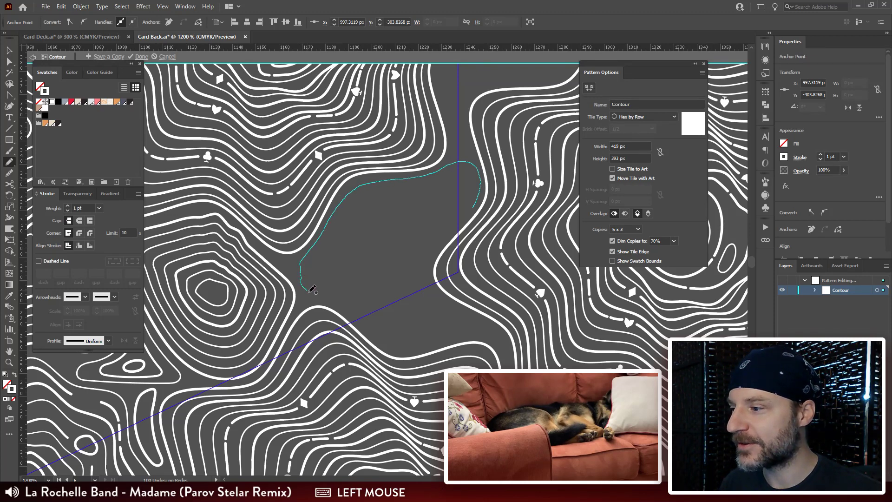
{"action": "left_click_drag", "start_coordinate": [421, 262], "coordinate": [474, 210]}
Step: Remove the surplus anchor points from the lower outer side of the slanted elongated outline in the gap
{"action": "key", "text": "a"}
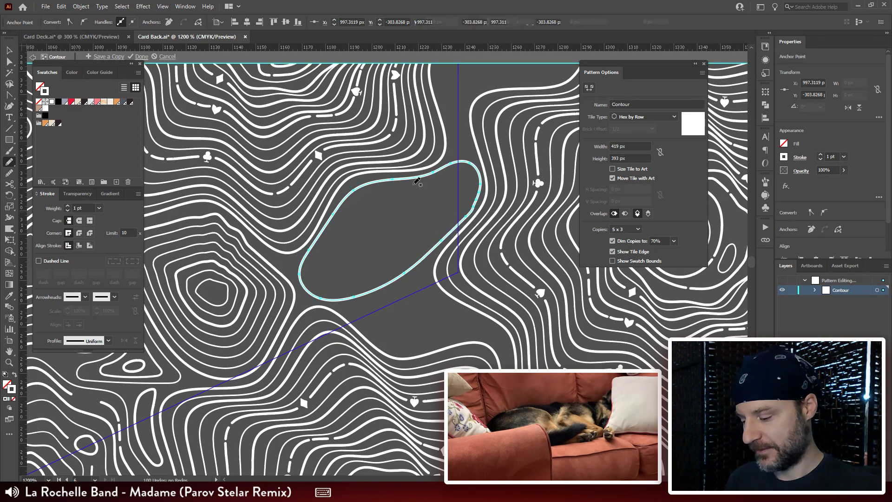
{"action": "left_click", "coordinate": [468, 216]}
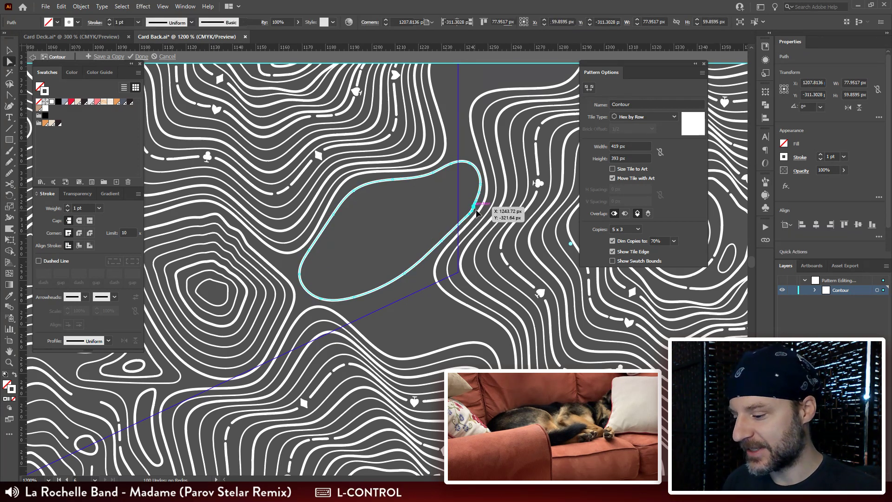
{"action": "key", "text": "ctrl+r"}
{"action": "left_click", "coordinate": [467, 216]}
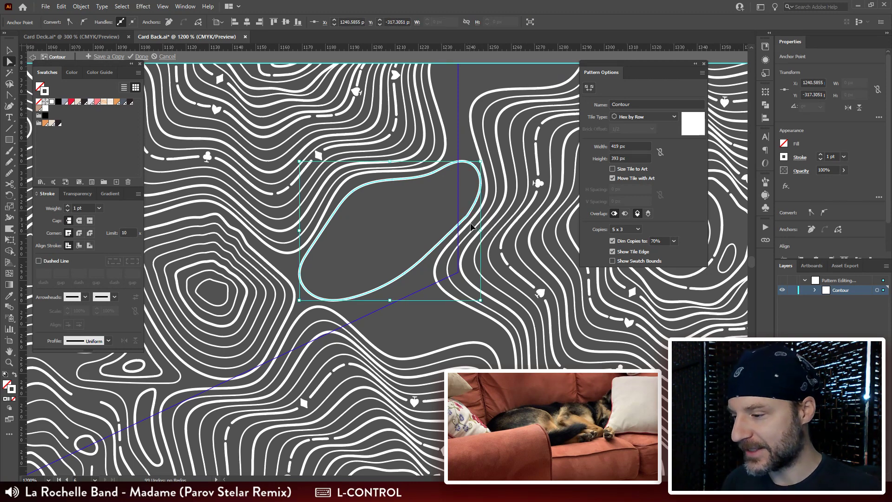
{"action": "key", "text": "ctrl+r"}
{"action": "left_click", "coordinate": [477, 199]}
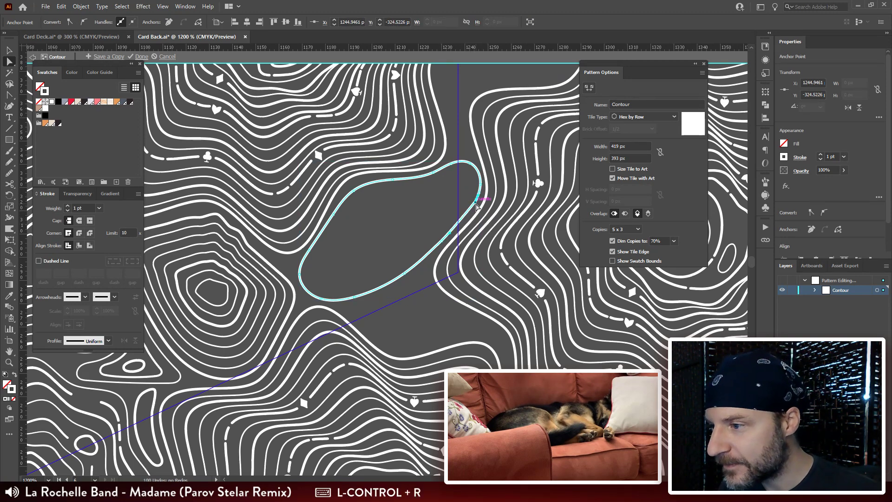
Step: Move the remaining anchor point along the slanted outline's outer bend so the curve runs smoothly
{"action": "left_click_drag", "start_coordinate": [476, 203], "coordinate": [459, 167]}
{"action": "key", "text": "ctrl+plus"}
{"action": "key", "text": "ctrl+plus"}
{"action": "key", "text": "ctrl+plus"}
{"action": "key", "text": "ctrl+plus"}
{"action": "key", "text": "ctrl+plus"}
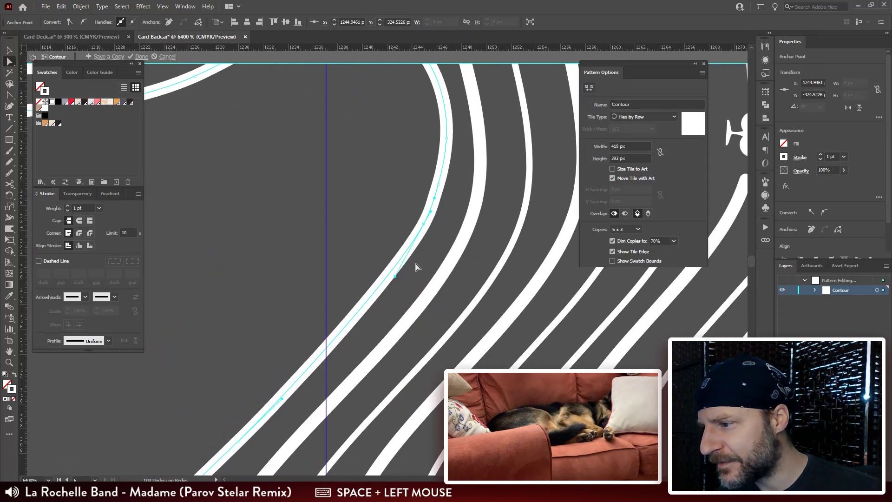
{"action": "left_click_drag", "start_coordinate": [423, 223], "coordinate": [406, 255]}
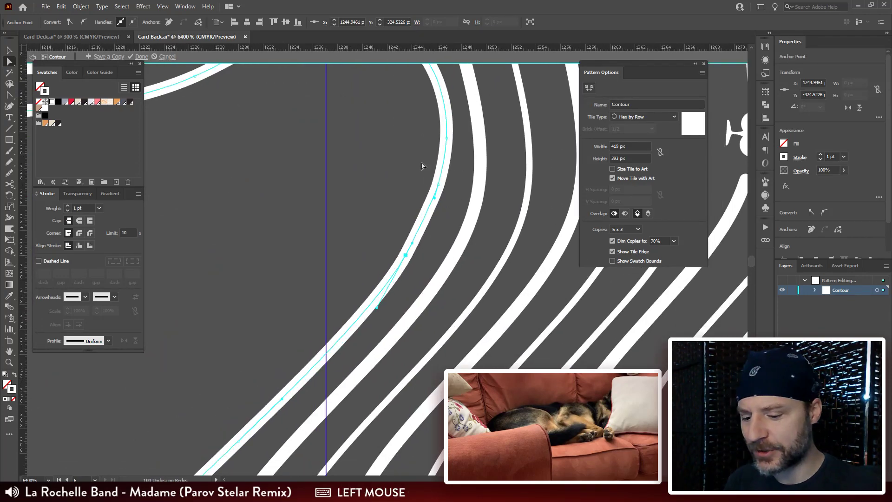
{"action": "key", "text": "ctrl+minus"}
{"action": "key", "text": "ctrl+minus"}
{"action": "key", "text": "ctrl+minus"}
{"action": "key", "text": "ctrl+minus"}
{"action": "key", "text": "ctrl+minus"}
{"action": "key", "text": "v"}
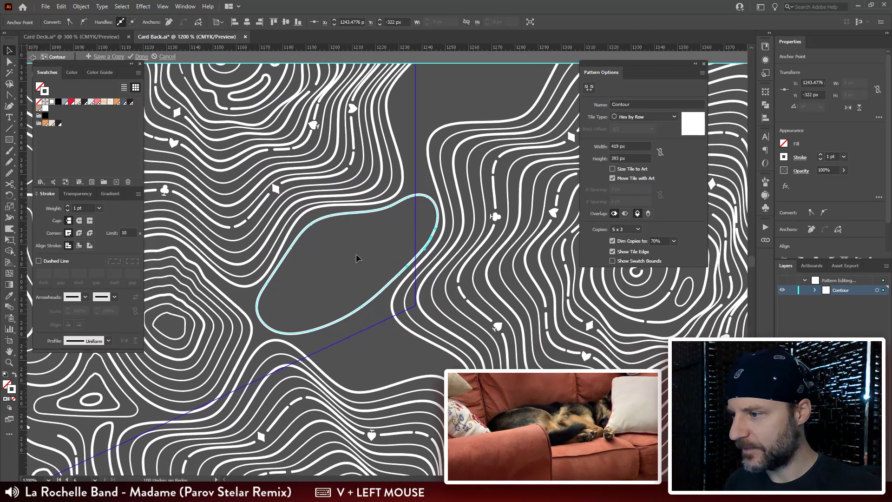
{"action": "left_click", "coordinate": [378, 334]}
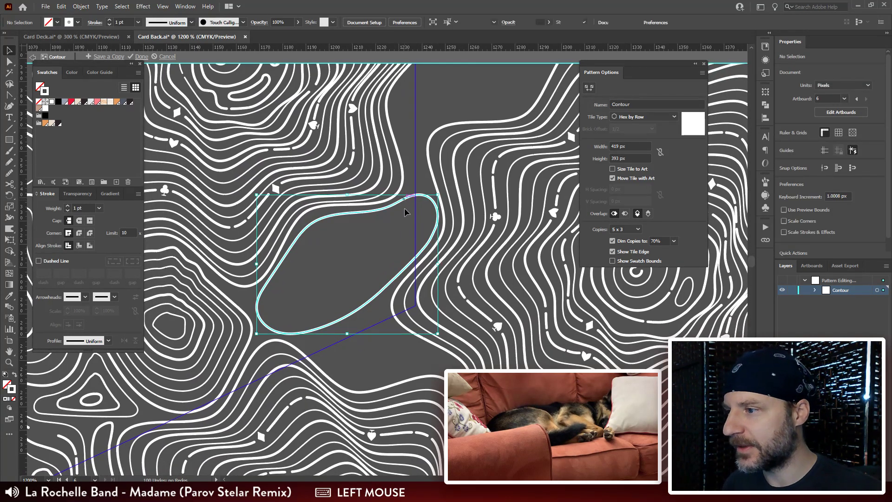
Step: Make a centred copy of the slanted outline scaled down to about 16 × 13 px and blend it with the original
{"action": "left_click", "coordinate": [404, 208]}
{"action": "key", "text": "ctrl"}
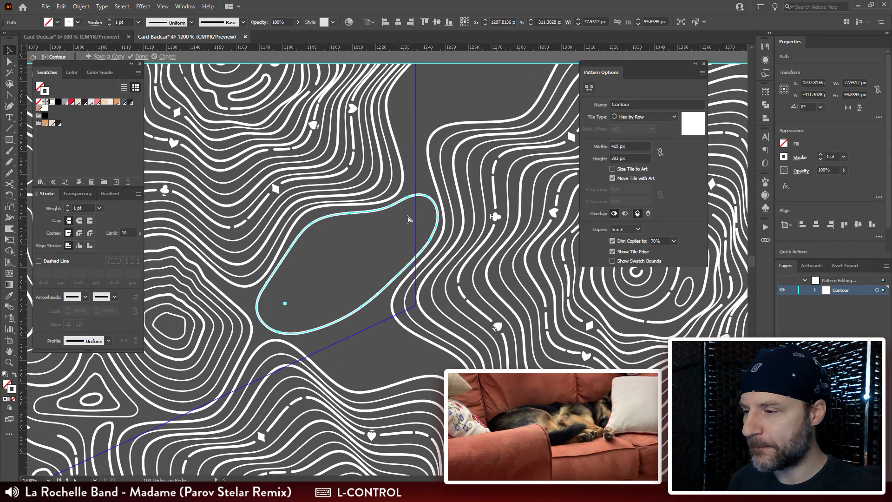
{"action": "left_click_drag", "start_coordinate": [438, 199], "coordinate": [378, 249]}
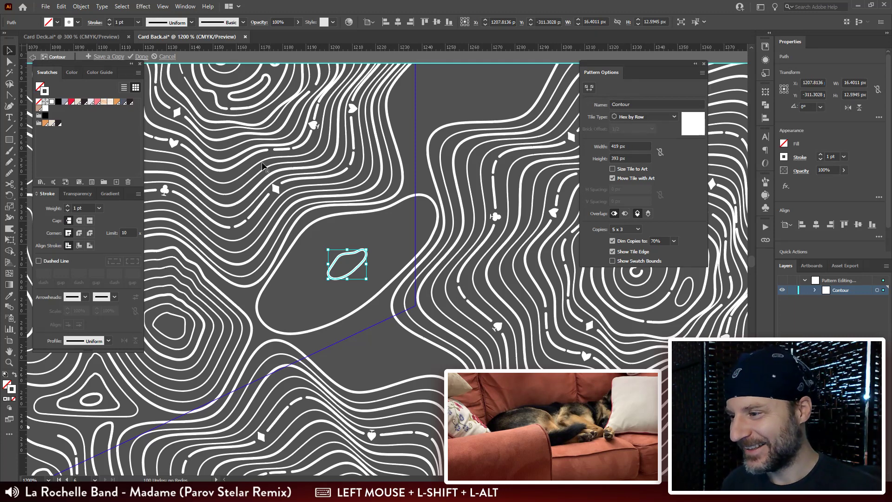
{"action": "left_click", "coordinate": [409, 197], "text": "shift"}
{"action": "key", "text": "ctrl+alt+b"}
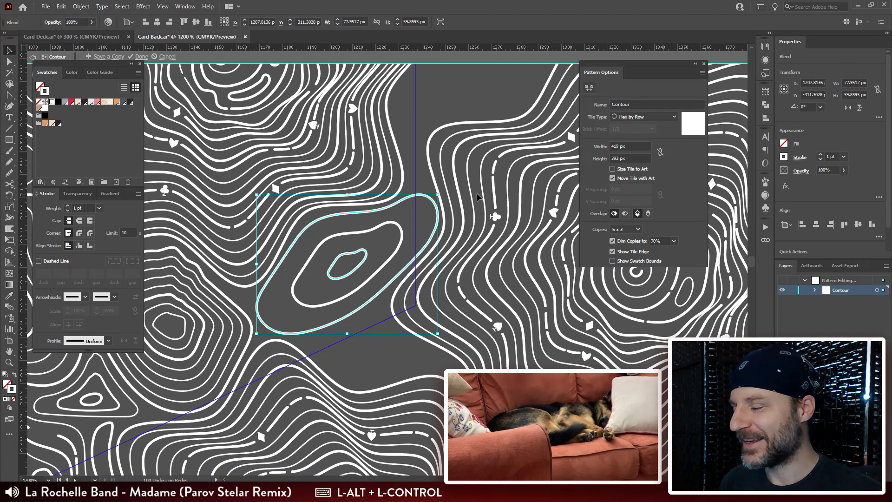
Step: Set the slanted blend's spacing to Specified Steps with 4 steps
{"action": "left_click", "coordinate": [421, 180]}
{"action": "left_click", "coordinate": [420, 196]}
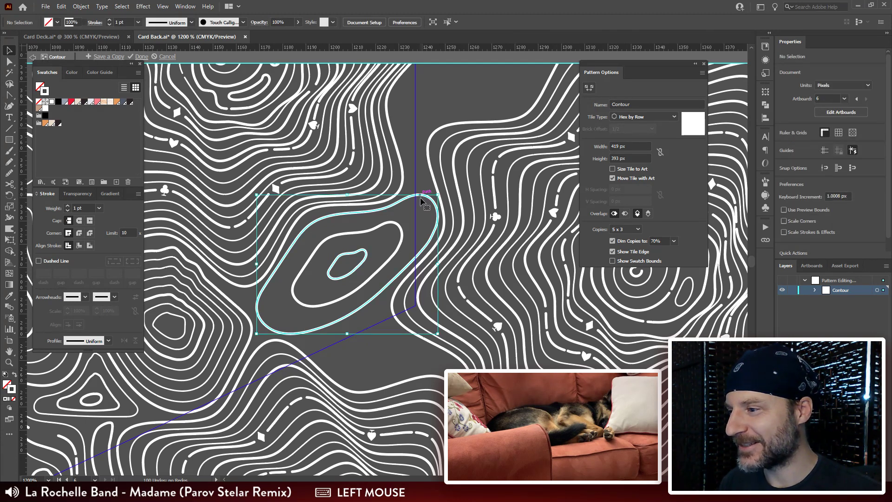
{"action": "left_click", "coordinate": [8, 308]}
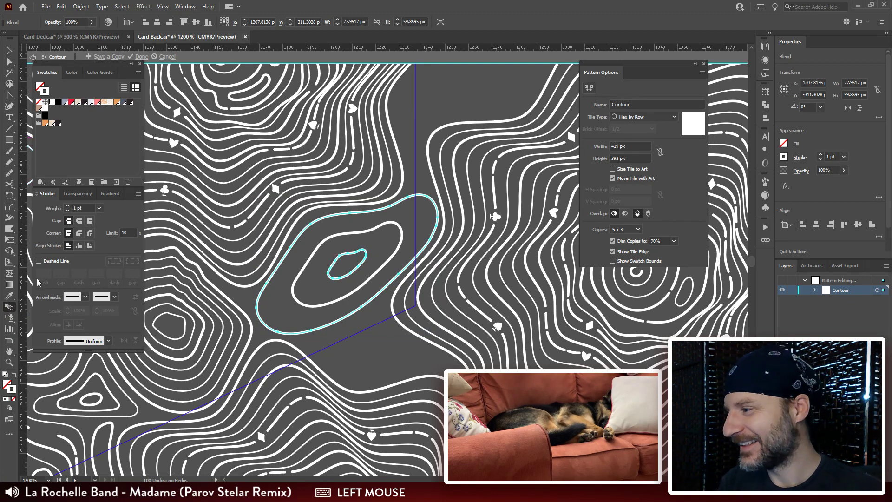
{"action": "double_click", "coordinate": [10, 308]}
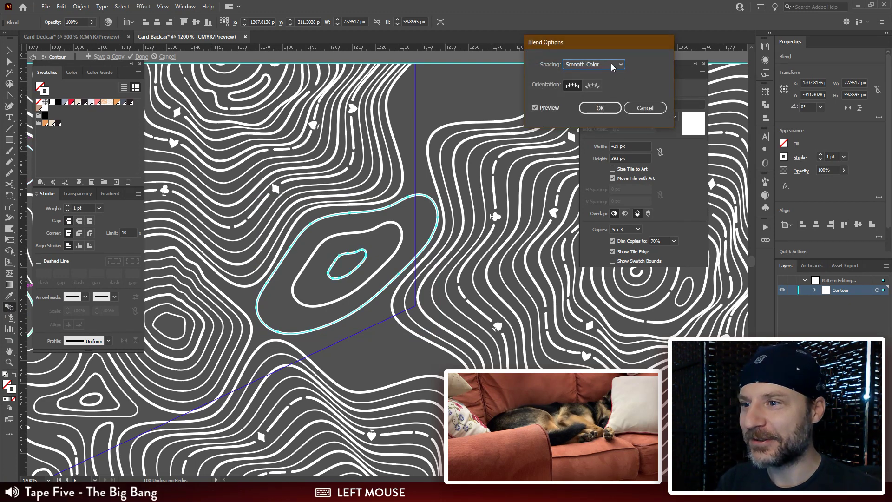
{"action": "left_click", "coordinate": [611, 63]}
{"action": "left_click", "coordinate": [598, 84]}
{"action": "key", "text": "Up"}
{"action": "key", "text": "Up"}
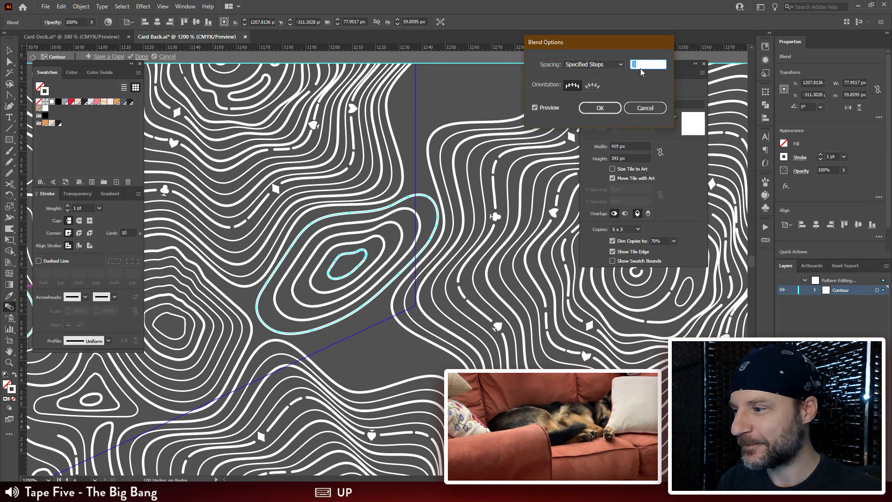
{"action": "key", "text": "Up"}
{"action": "key", "text": "Down"}
{"action": "left_click", "coordinate": [599, 109]}
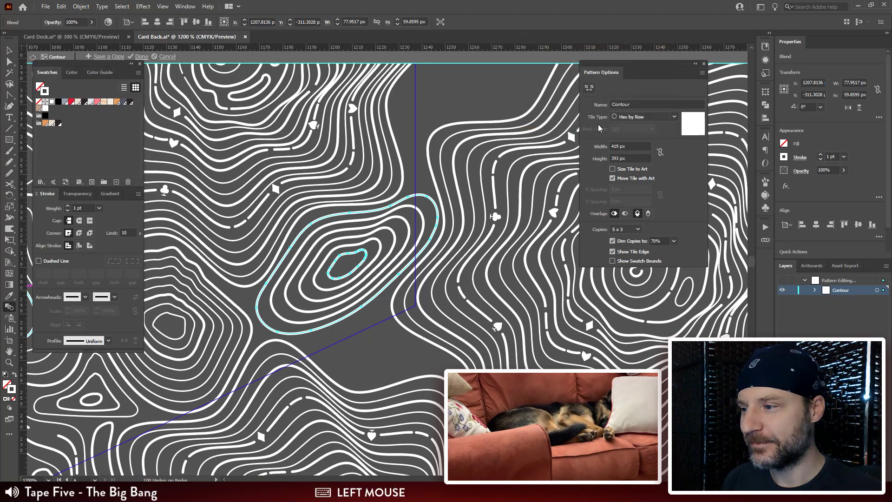
Step: Scale the slanted blend down slightly to about 76 × 57 px, away from the neighbouring contour lines
{"action": "left_click_drag", "start_coordinate": [422, 259], "coordinate": [464, 217]}
{"action": "key", "text": "a"}
{"action": "left_click", "coordinate": [466, 215]}
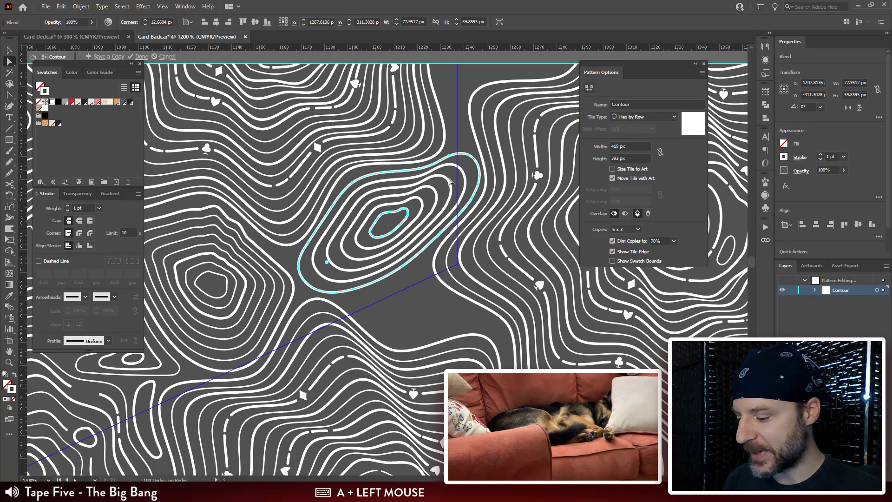
{"action": "key", "text": "v"}
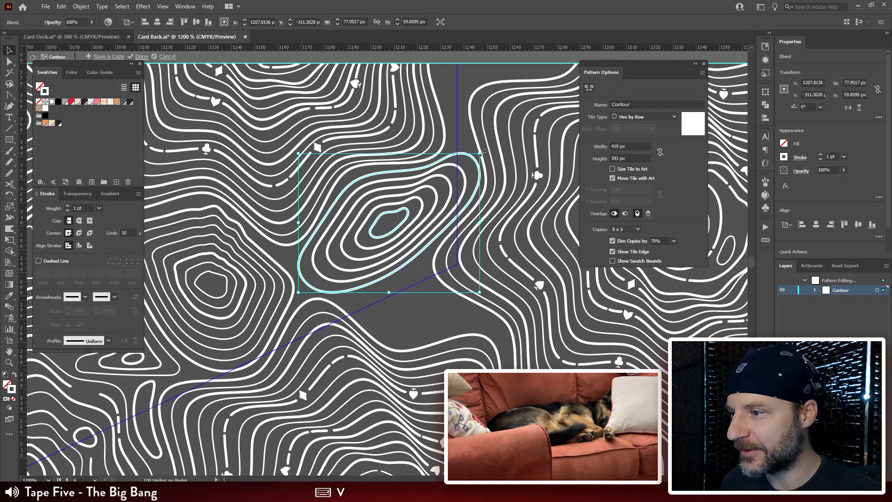
{"action": "left_click_drag", "start_coordinate": [481, 152], "coordinate": [475, 159]}
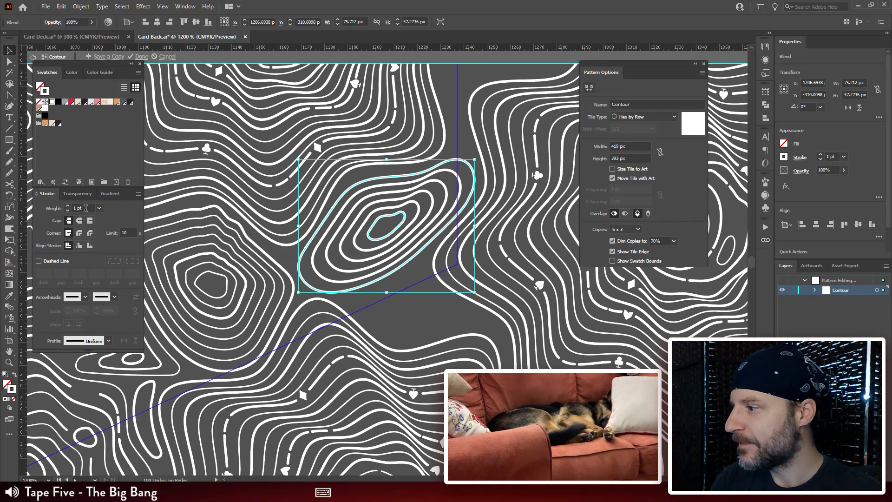
Step: Expand the slanted blend into separate paths with the Object, Fill and Stroke options enabled
{"action": "left_click", "coordinate": [81, 6]}
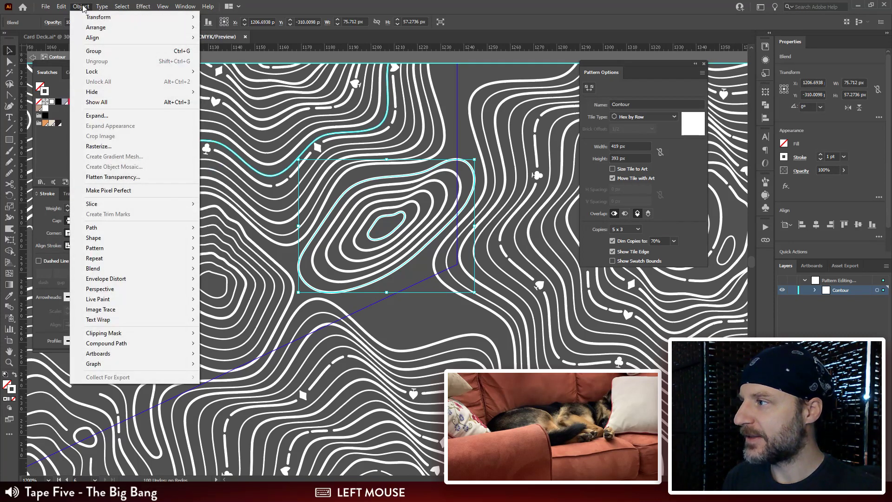
{"action": "left_click", "coordinate": [110, 116]}
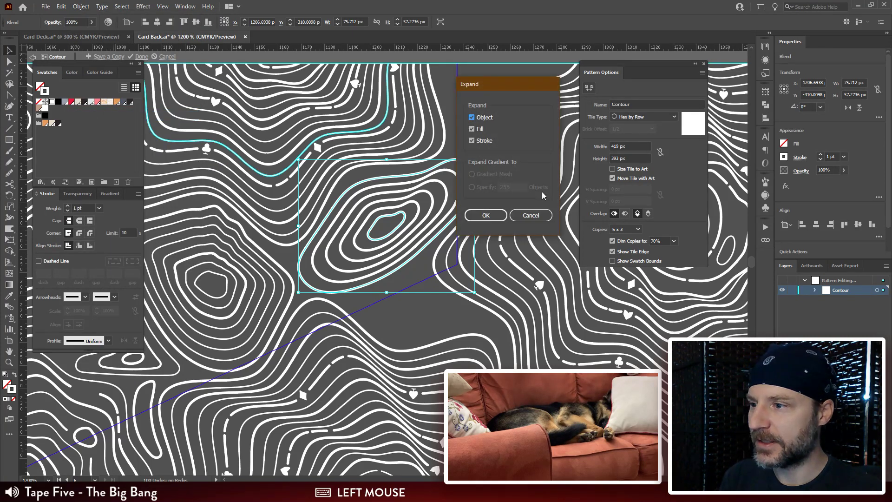
{"action": "left_click", "coordinate": [485, 213]}
Step: Select the four intermediate rings of the expanded slanted group with the Lasso and set their stroke weight to 0.5 pt
{"action": "key", "text": "ctrl+plus"}
{"action": "key", "text": "ctrl+plus"}
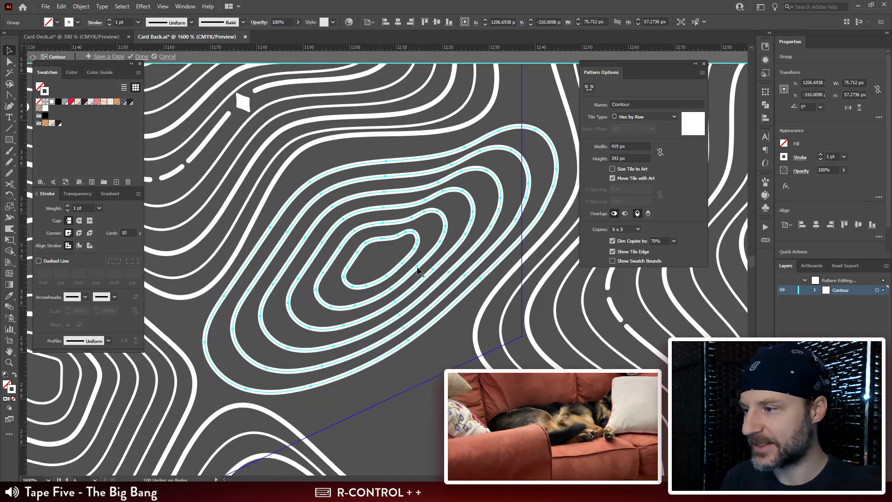
{"action": "mouse_move", "coordinate": [532, 151]}
{"action": "left_mouse_down"}
{"action": "mouse_move", "coordinate": [492, 131]}
{"action": "mouse_move", "coordinate": [398, 217]}
{"action": "mouse_move", "coordinate": [510, 150]}
{"action": "mouse_move", "coordinate": [534, 156]}
{"action": "left_mouse_up"}
{"action": "key", "text": "q"}
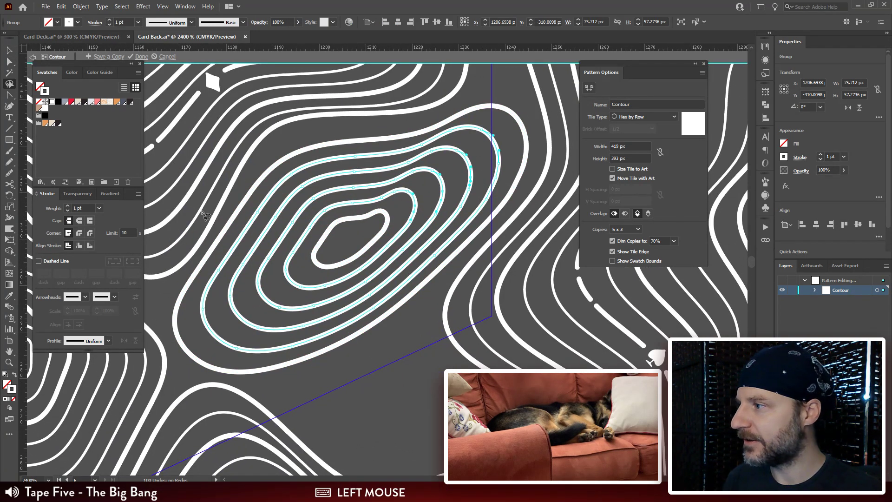
{"action": "left_click", "coordinate": [54, 208]}
{"action": "type", "text": "0.5"}
{"action": "key", "text": "Return"}
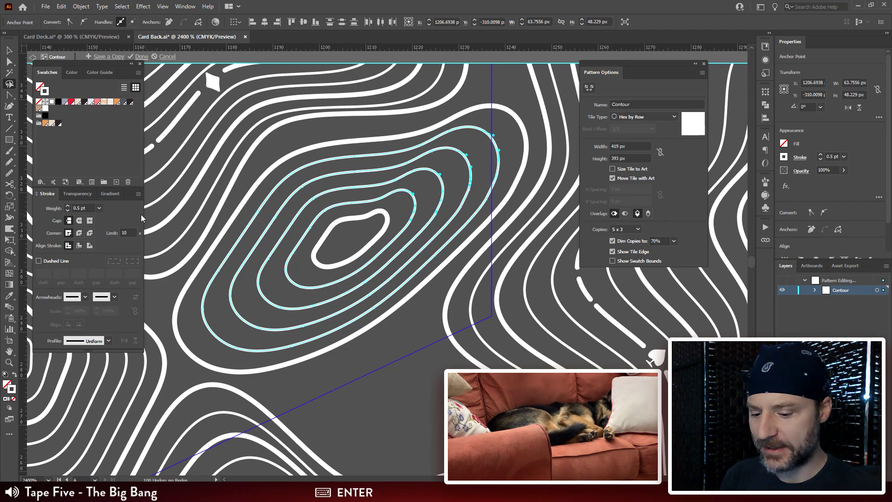
Step: Draw a closed, teardrop-shaped outline freehand in the remaining gap below the slanted rings, across the tile edge
{"action": "key", "text": "ctrl+minus"}
{"action": "key", "text": "ctrl+minus"}
{"action": "key", "text": "ctrl+minus"}
{"action": "key", "text": "ctrl+minus"}
{"action": "key", "text": "ctrl+minus"}
{"action": "mouse_move", "coordinate": [366, 291]}
{"action": "left_mouse_down"}
{"action": "mouse_move", "coordinate": [419, 261]}
{"action": "mouse_move", "coordinate": [416, 246]}
{"action": "mouse_move", "coordinate": [466, 267]}
{"action": "mouse_move", "coordinate": [459, 263]}
{"action": "mouse_move", "coordinate": [466, 278]}
{"action": "mouse_move", "coordinate": [374, 274]}
{"action": "mouse_move", "coordinate": [376, 306]}
{"action": "mouse_move", "coordinate": [339, 349]}
{"action": "mouse_move", "coordinate": [272, 174]}
{"action": "left_mouse_up"}
{"action": "key", "text": "v"}
{"action": "left_click", "coordinate": [415, 255]}
{"action": "key", "text": "ctrl"}
{"action": "key", "text": "ctrl+equal"}
{"action": "key", "text": "ctrl+equal"}
{"action": "key", "text": "ctrl+equal"}
{"action": "key", "text": "n"}
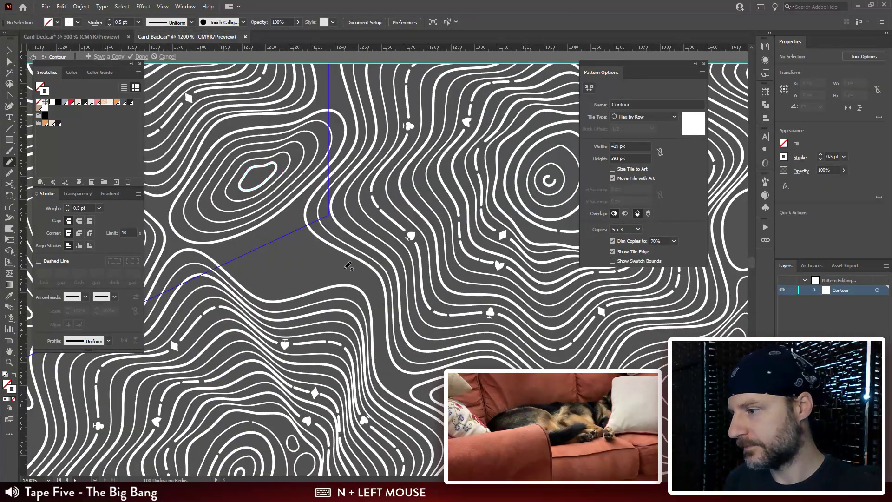
{"action": "mouse_move", "coordinate": [344, 262]}
{"action": "left_mouse_down"}
{"action": "mouse_move", "coordinate": [286, 240]}
{"action": "mouse_move", "coordinate": [248, 243]}
{"action": "mouse_move", "coordinate": [243, 268]}
{"action": "mouse_move", "coordinate": [287, 283]}
{"action": "left_mouse_up"}
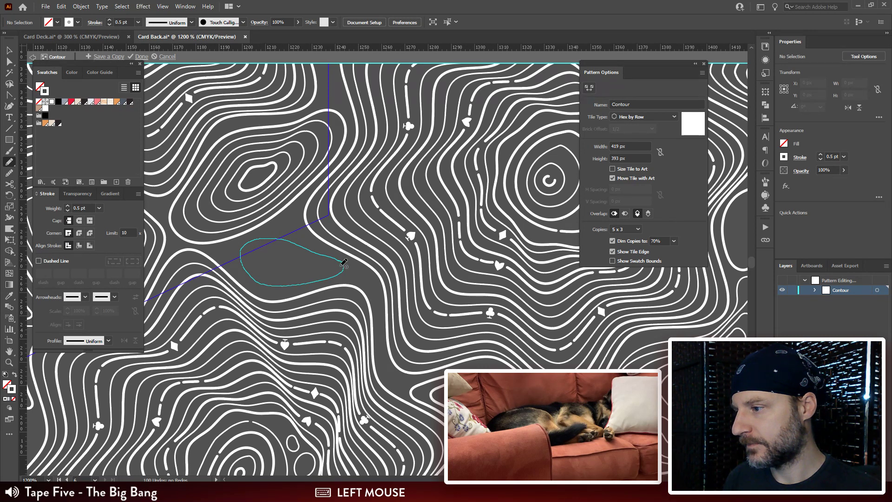
Step: Try to scale a smaller copy inside the new teardrop-shaped outline
{"action": "mouse_move", "coordinate": [344, 262]}
{"action": "left_mouse_down"}
{"action": "mouse_move", "coordinate": [251, 252]}
{"action": "mouse_move", "coordinate": [251, 265]}
{"action": "mouse_move", "coordinate": [269, 276]}
{"action": "mouse_move", "coordinate": [301, 276]}
{"action": "mouse_move", "coordinate": [297, 253]}
{"action": "left_mouse_up"}
{"action": "key", "text": "ctrl+z"}
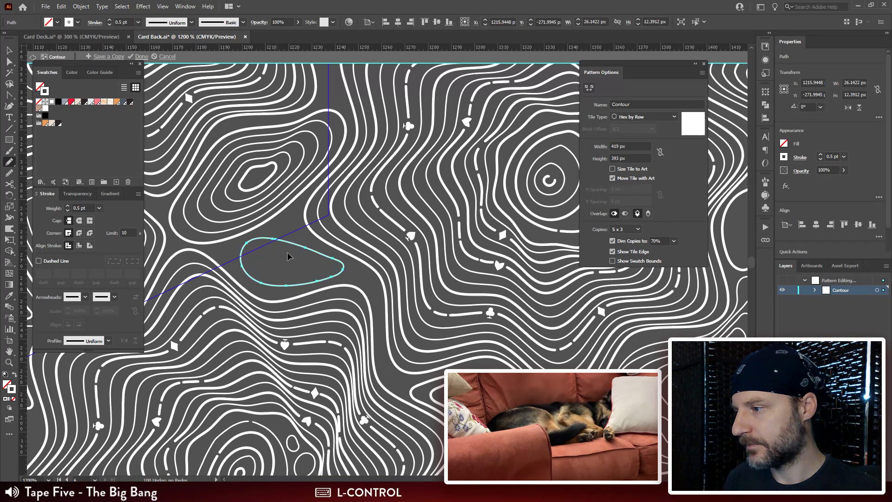
{"action": "left_click", "coordinate": [290, 264]}
{"action": "key", "text": "n"}
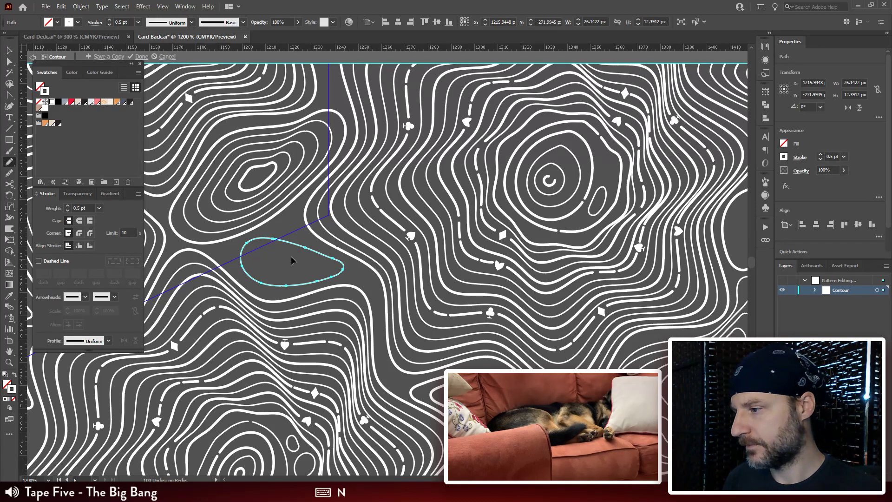
{"action": "left_click", "coordinate": [294, 235]}
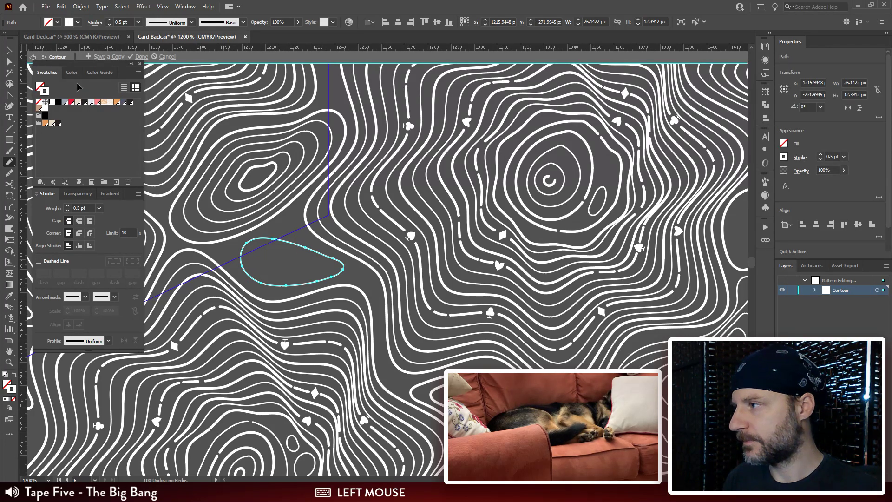
Step: Exit pattern editing and reopen the Contour pattern swatch for editing
{"action": "left_click", "coordinate": [33, 57]}
{"action": "left_click", "coordinate": [13, 53]}
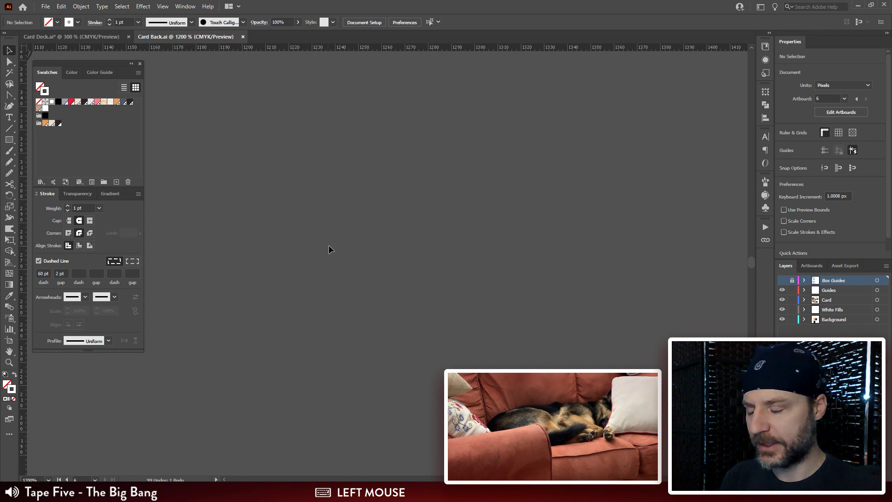
{"action": "key", "text": "ctrl+minus"}
{"action": "key", "text": "ctrl+minus"}
{"action": "key", "text": "ctrl+minus"}
{"action": "key", "text": "ctrl+minus"}
{"action": "key", "text": "ctrl+minus"}
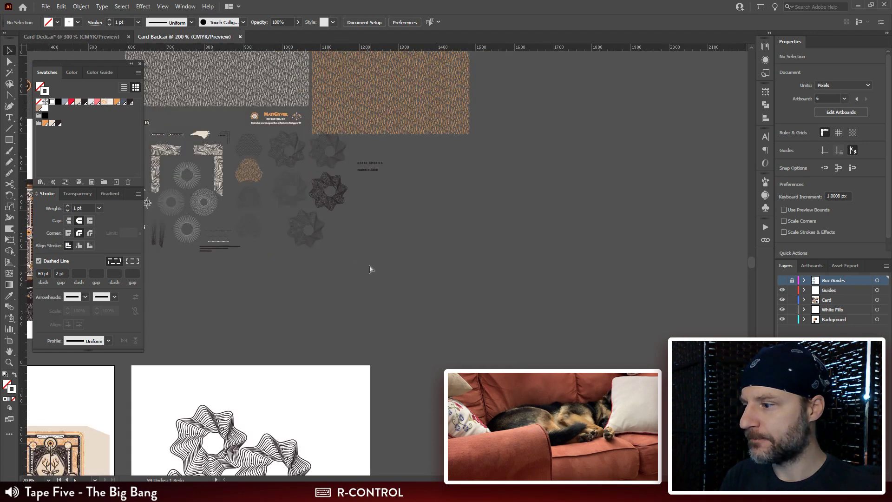
{"action": "left_click_drag", "start_coordinate": [437, 382], "coordinate": [504, 132]}
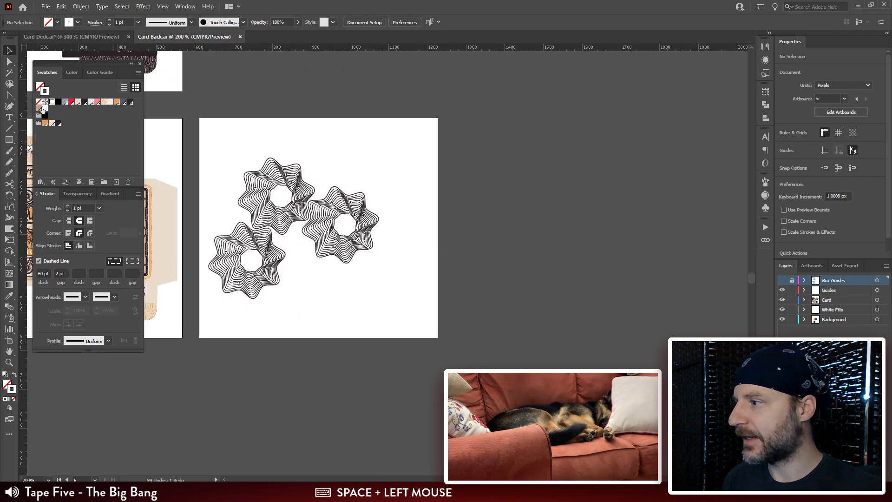
{"action": "left_click", "coordinate": [272, 83]}
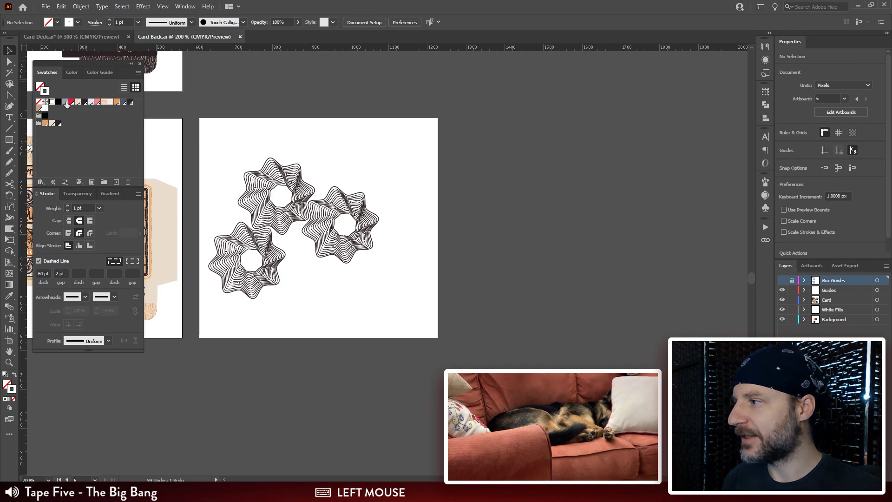
{"action": "double_click", "coordinate": [45, 109]}
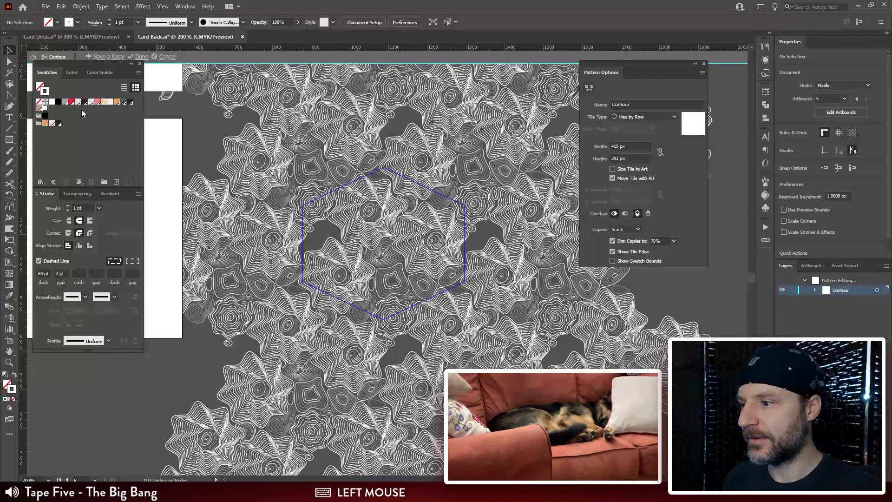
Step: Set the stroke weight of the outer rings of the bell-shaped contour group near the tile's lower corner to 1 pt
{"action": "key", "text": "ctrl+plus"}
{"action": "key", "text": "ctrl+plus"}
{"action": "key", "text": "ctrl+plus"}
{"action": "key", "text": "ctrl+plus"}
{"action": "left_click_drag", "start_coordinate": [439, 232], "coordinate": [330, 129]}
{"action": "left_click", "coordinate": [348, 130]}
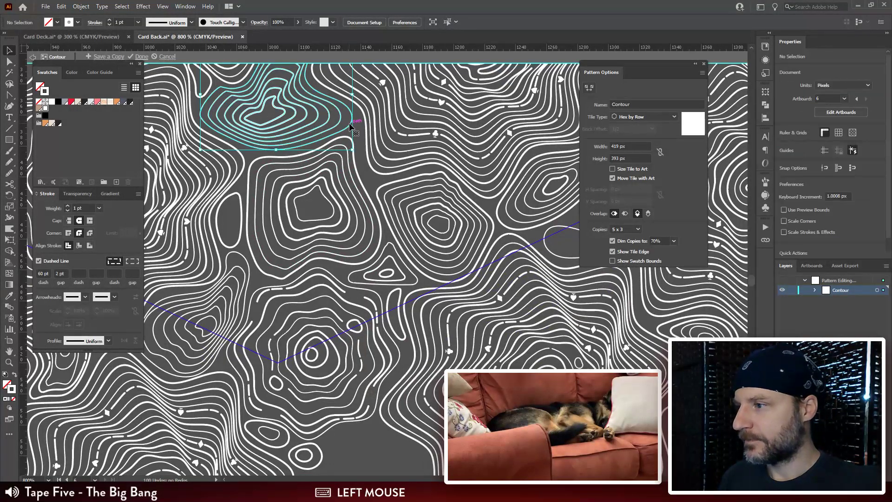
{"action": "key", "text": "a"}
{"action": "left_click", "coordinate": [357, 121]}
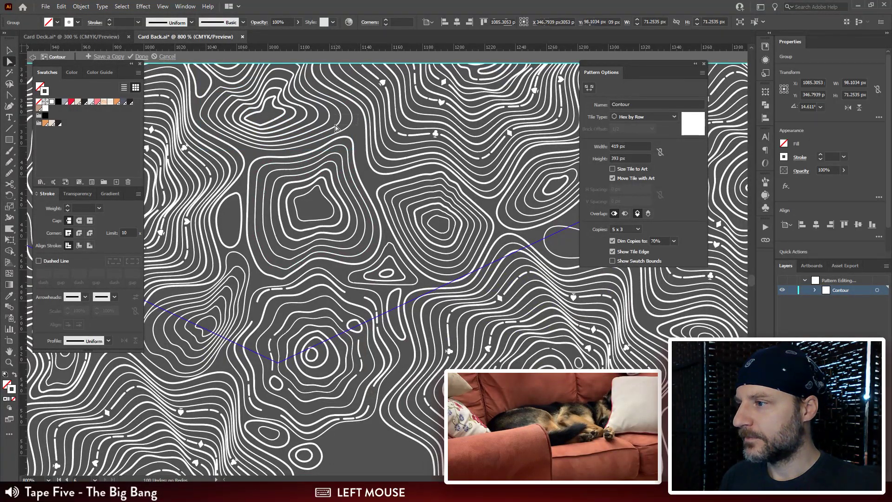
{"action": "left_click", "coordinate": [337, 127]}
{"action": "left_click", "coordinate": [80, 208]}
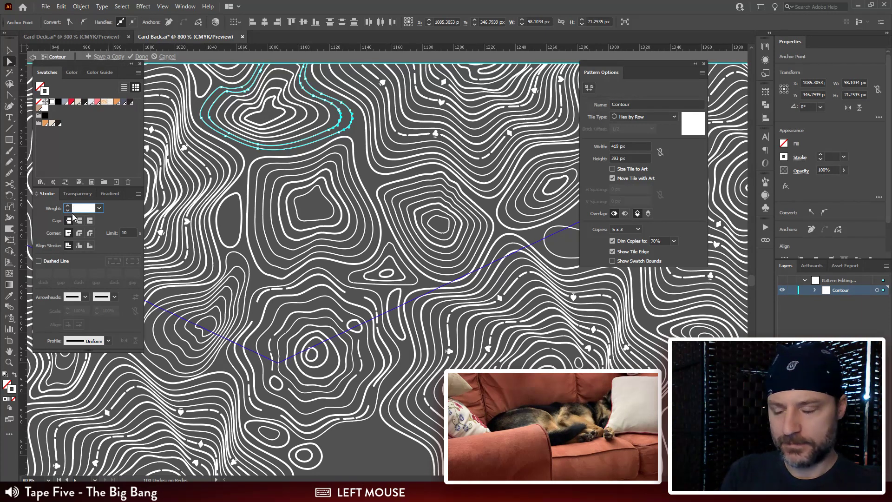
{"action": "left_click", "coordinate": [345, 122]}
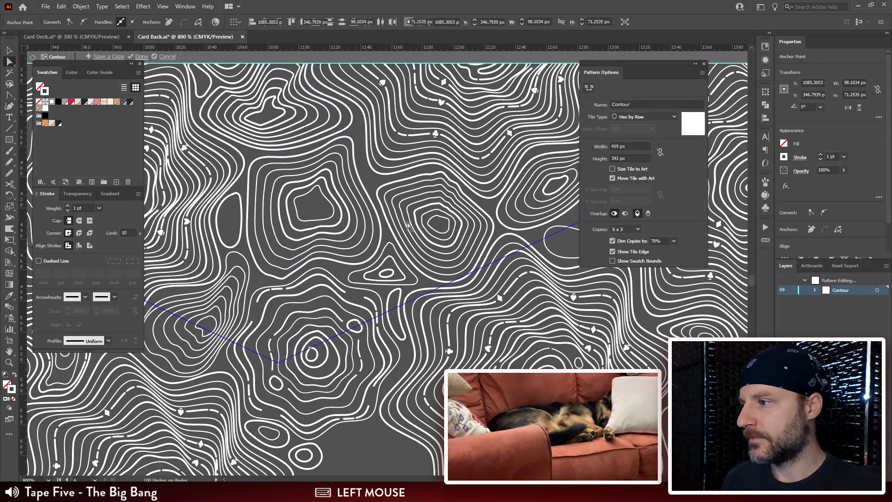
Step: Set the stroke weight of the same group's intermediate rings to 0.5 pt and deselect them
{"action": "left_click", "coordinate": [291, 124]}
{"action": "left_click", "coordinate": [82, 208]}
{"action": "type", "text": "0.5"}
{"action": "key", "text": "Return"}
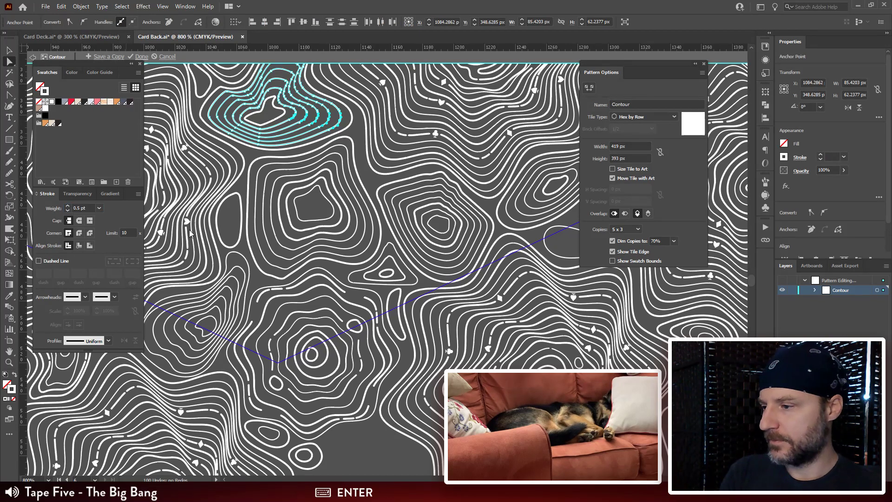
{"action": "left_click", "coordinate": [560, 249]}
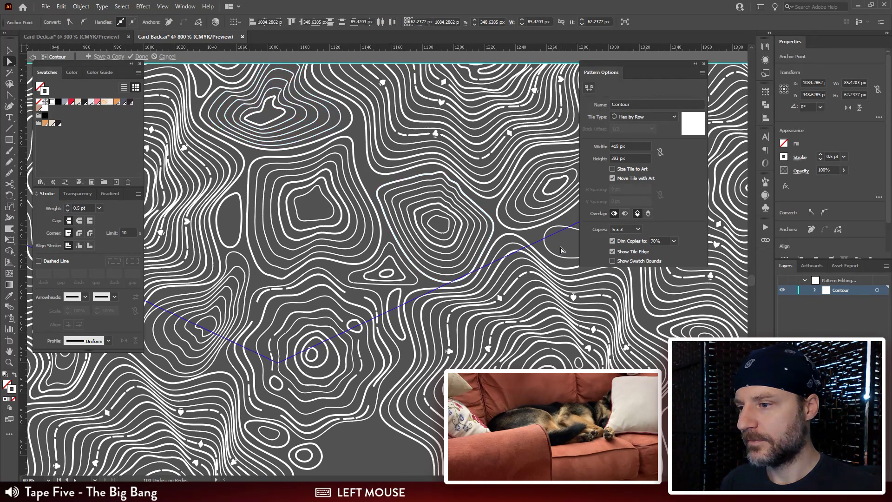
Step: Reshape the teardrop-shaped outline crossing the tile edge by pulling its upper edge into a rounded bump
{"action": "left_click_drag", "start_coordinate": [561, 246], "coordinate": [339, 186]}
{"action": "left_click_drag", "start_coordinate": [392, 236], "coordinate": [216, 267]}
{"action": "key", "text": "ctrl+minus"}
{"action": "key", "text": "ctrl+minus"}
{"action": "key", "text": "ctrl+minus"}
{"action": "left_click_drag", "start_coordinate": [343, 161], "coordinate": [425, 161]}
{"action": "key", "text": "ctrl+plus"}
{"action": "key", "text": "ctrl+plus"}
{"action": "key", "text": "ctrl+plus"}
{"action": "left_click_drag", "start_coordinate": [410, 370], "coordinate": [330, 242]}
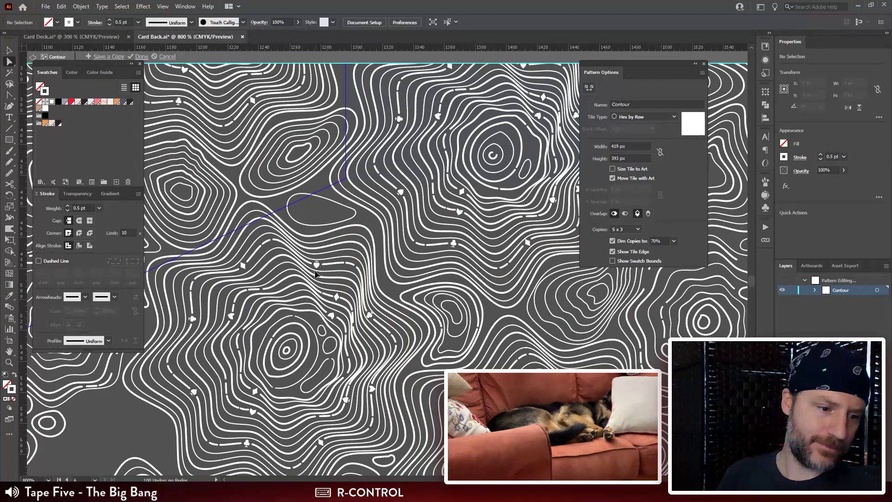
{"action": "key", "text": "ctrl+plus"}
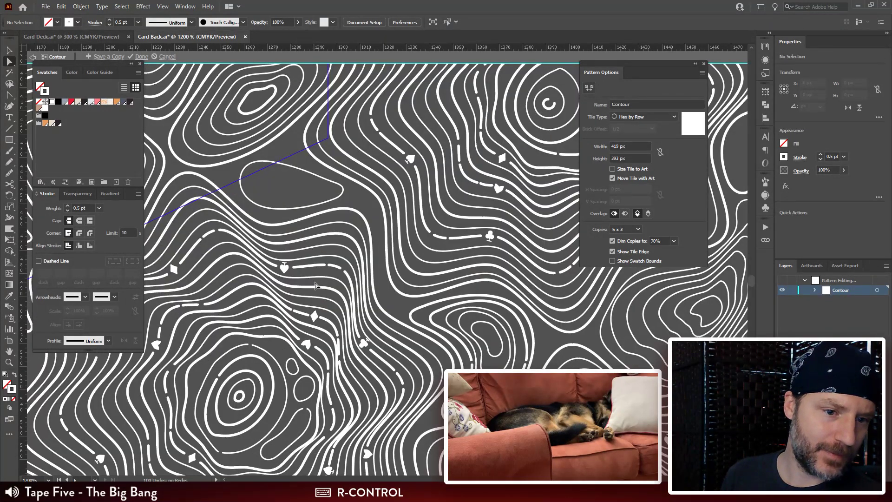
{"action": "left_click_drag", "start_coordinate": [280, 166], "coordinate": [345, 145]}
{"action": "key", "text": "a"}
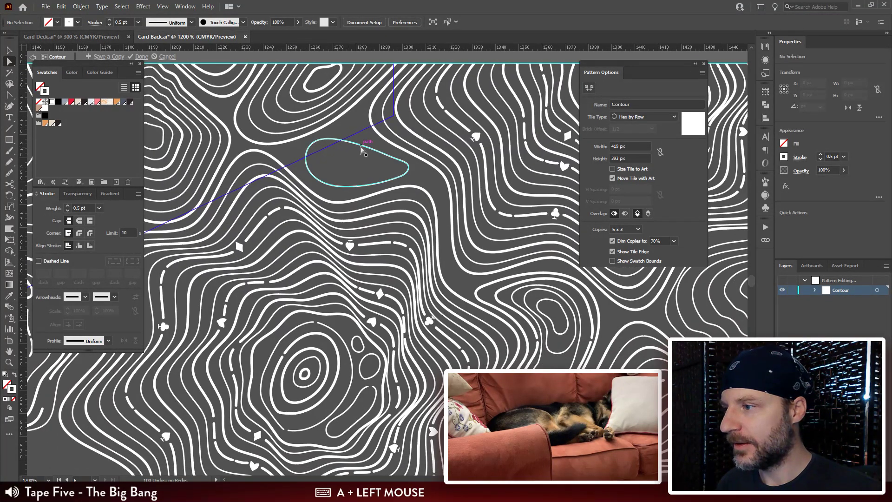
{"action": "left_click", "coordinate": [361, 145]}
{"action": "key", "text": "ctrl+plus"}
{"action": "left_click_drag", "start_coordinate": [360, 261], "coordinate": [378, 168]}
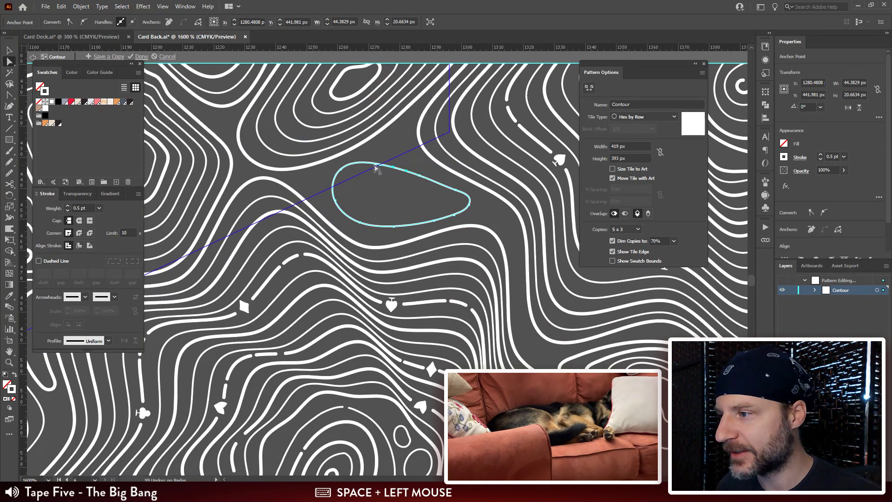
{"action": "mouse_move", "coordinate": [377, 168]}
{"action": "left_mouse_down"}
{"action": "mouse_move", "coordinate": [394, 142]}
{"action": "mouse_move", "coordinate": [368, 159]}
{"action": "mouse_move", "coordinate": [421, 174]}
{"action": "left_mouse_up"}
Step: Draw two nested closed rings freehand inside the wide end of the reshaped outline, about 23 px and 12 px wide
{"action": "key", "text": "n"}
{"action": "key", "text": "ctrl+shift+a"}
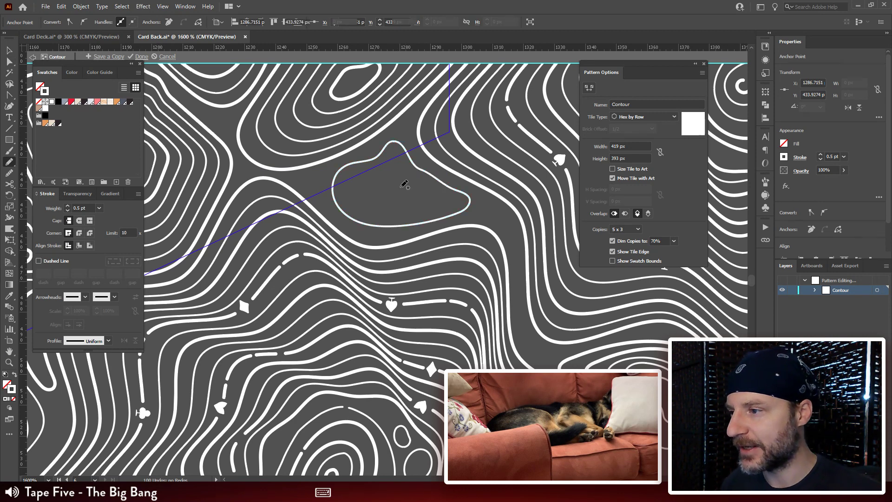
{"action": "mouse_move", "coordinate": [425, 184]}
{"action": "left_mouse_down"}
{"action": "mouse_move", "coordinate": [373, 168]}
{"action": "mouse_move", "coordinate": [351, 177]}
{"action": "mouse_move", "coordinate": [343, 196]}
{"action": "mouse_move", "coordinate": [359, 210]}
{"action": "mouse_move", "coordinate": [439, 196]}
{"action": "left_mouse_up"}
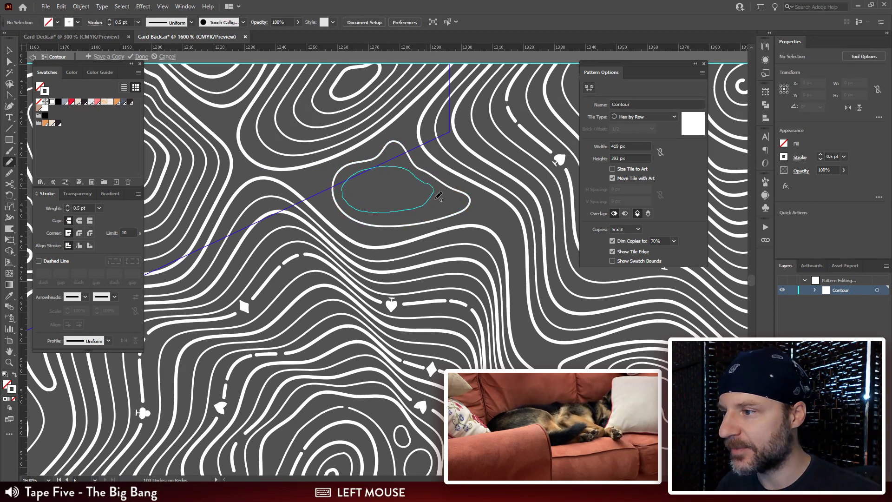
{"action": "key", "text": "ctrl+z"}
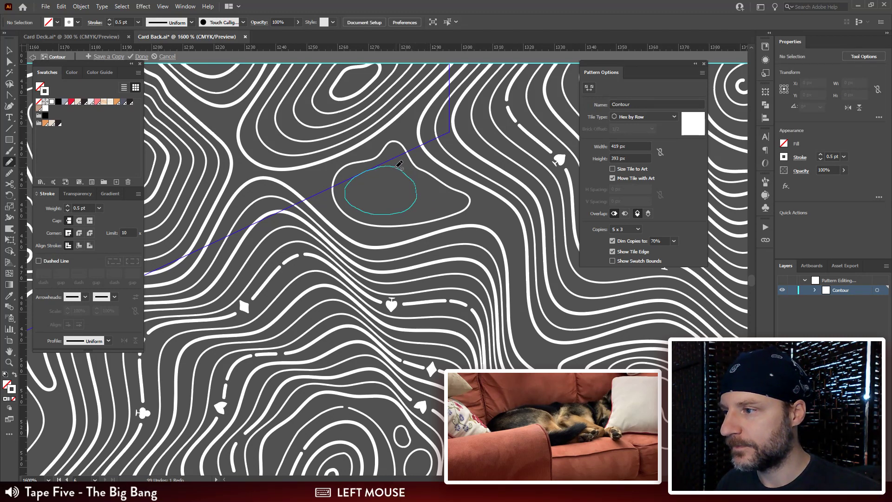
{"action": "left_click_drag", "start_coordinate": [398, 164], "coordinate": [393, 168]}
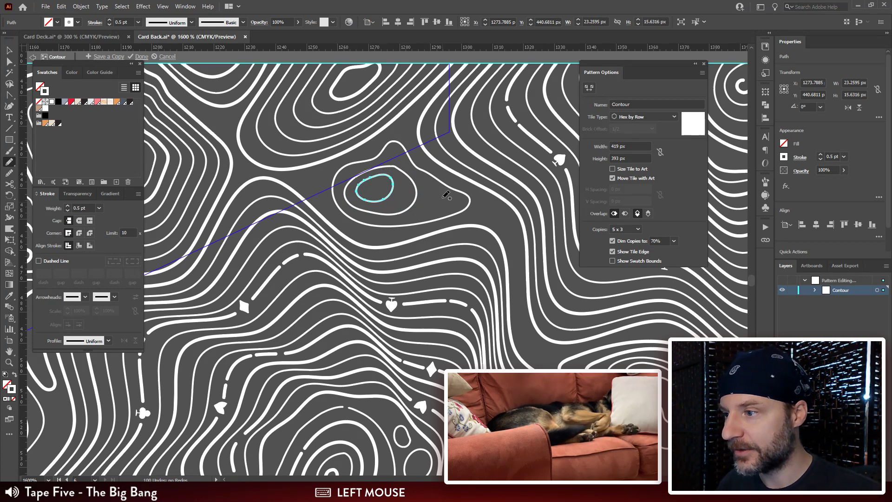
Step: Draw a small ring about 6 px wide in the outline's narrow end and another about 4 px wide just beyond its tip
{"action": "mouse_move", "coordinate": [445, 196]}
{"action": "left_mouse_down"}
{"action": "mouse_move", "coordinate": [432, 199]}
{"action": "mouse_move", "coordinate": [450, 201]}
{"action": "mouse_move", "coordinate": [444, 195]}
{"action": "left_mouse_up"}
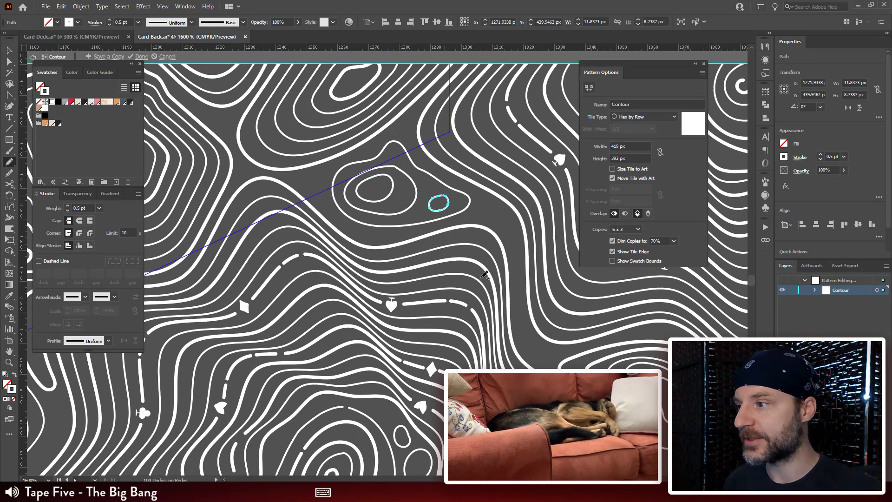
{"action": "key", "text": "space"}
{"action": "left_click_drag", "start_coordinate": [494, 212], "coordinate": [383, 166]}
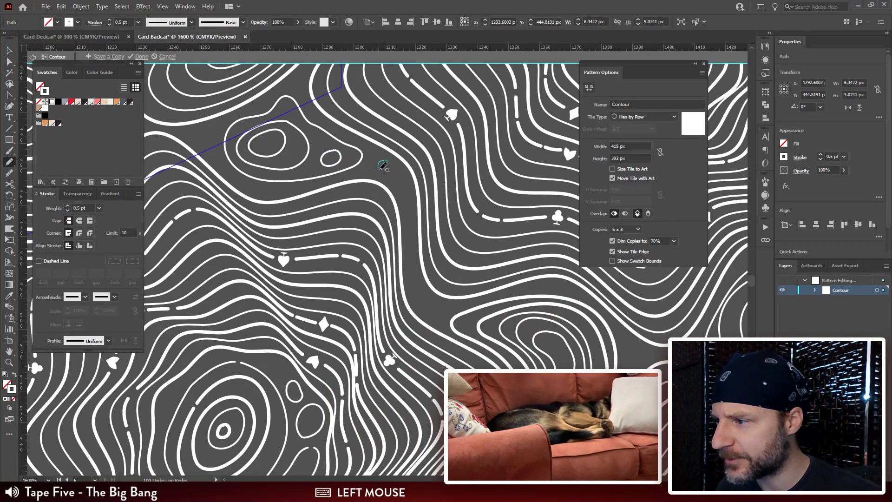
Step: Draw a closed freehand outline following the edges of the large empty gap beside the tile's vertical edge
{"action": "key", "text": "space"}
{"action": "mouse_move", "coordinate": [462, 129]}
{"action": "left_mouse_down"}
{"action": "mouse_move", "coordinate": [373, 296]}
{"action": "mouse_move", "coordinate": [339, 383]}
{"action": "left_mouse_up"}
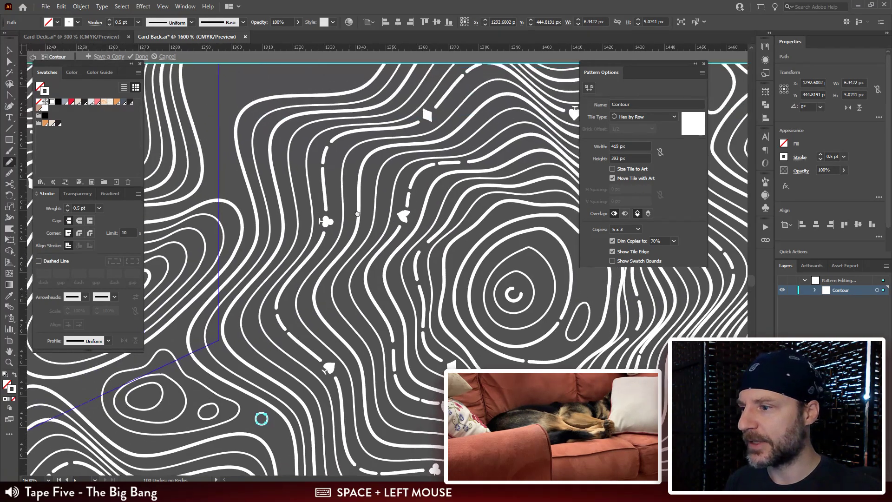
{"action": "mouse_move", "coordinate": [285, 119]}
{"action": "left_mouse_down"}
{"action": "mouse_move", "coordinate": [357, 276]}
{"action": "mouse_move", "coordinate": [270, 340]}
{"action": "left_mouse_up"}
{"action": "key", "text": "ctrl+minus"}
{"action": "key", "text": "ctrl+minus"}
{"action": "key", "text": "space"}
{"action": "left_click_drag", "start_coordinate": [348, 214], "coordinate": [296, 336]}
{"action": "left_click_drag", "start_coordinate": [398, 97], "coordinate": [395, 96]}
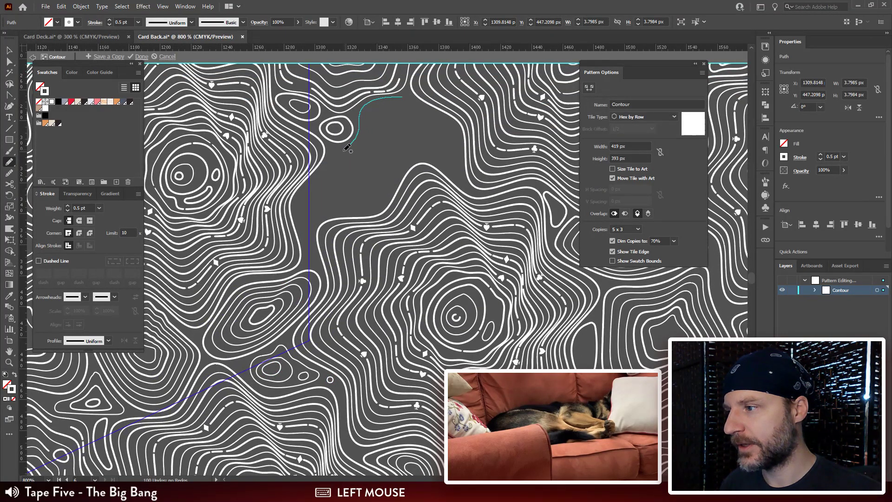
{"action": "mouse_move", "coordinate": [302, 210]}
{"action": "left_mouse_down"}
{"action": "mouse_move", "coordinate": [383, 199]}
{"action": "mouse_move", "coordinate": [403, 165]}
{"action": "mouse_move", "coordinate": [453, 156]}
{"action": "mouse_move", "coordinate": [456, 129]}
{"action": "left_mouse_up"}
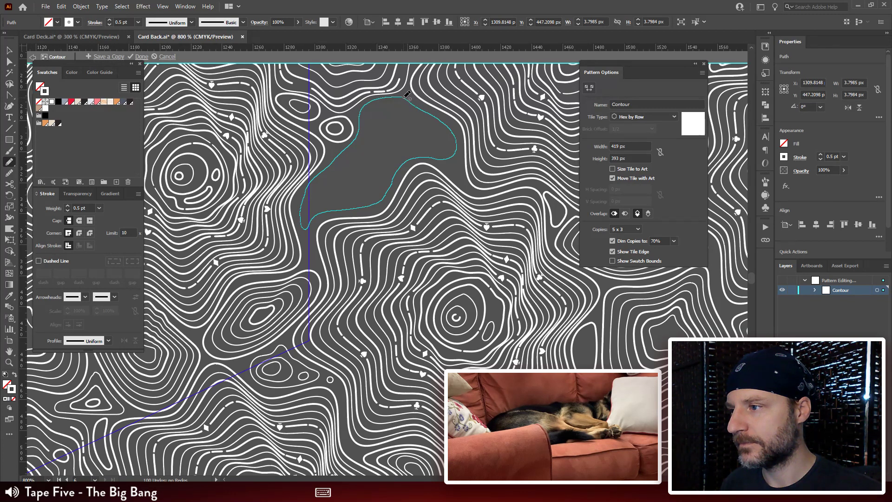
Step: Draw a second closed outline about 93 px wide just inside the gap's first outline and narrow it horizontally
{"action": "left_click_drag", "start_coordinate": [407, 95], "coordinate": [370, 108]}
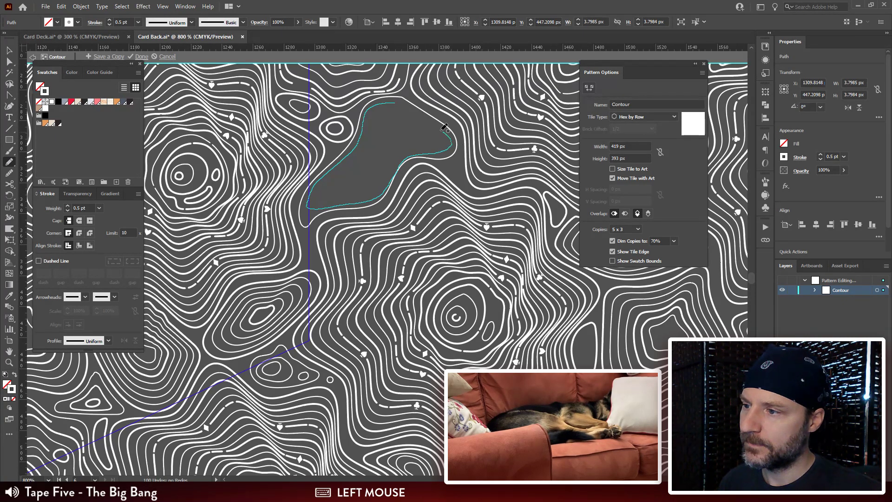
{"action": "left_click_drag", "start_coordinate": [445, 128], "coordinate": [402, 102]}
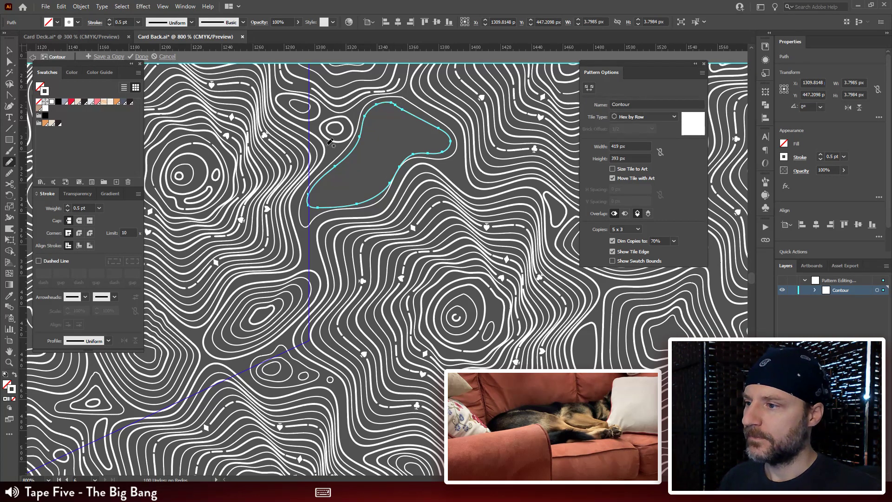
{"action": "key", "text": "v"}
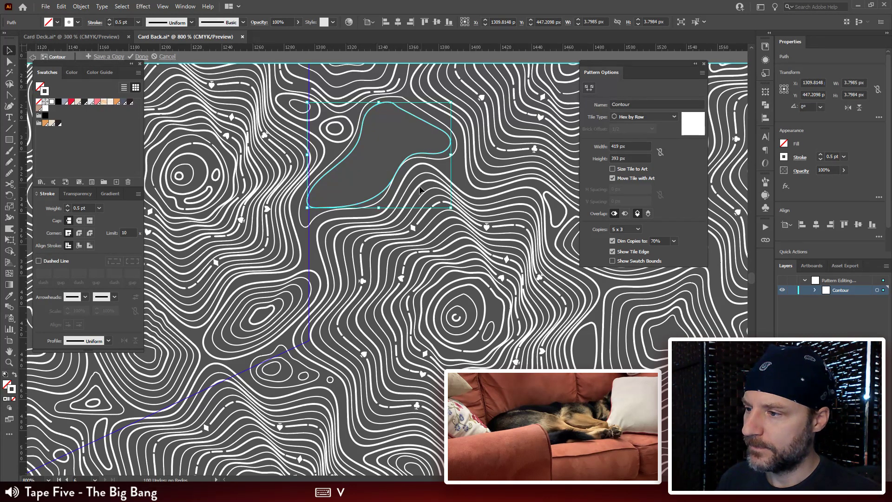
{"action": "left_click_drag", "start_coordinate": [450, 208], "coordinate": [443, 208]}
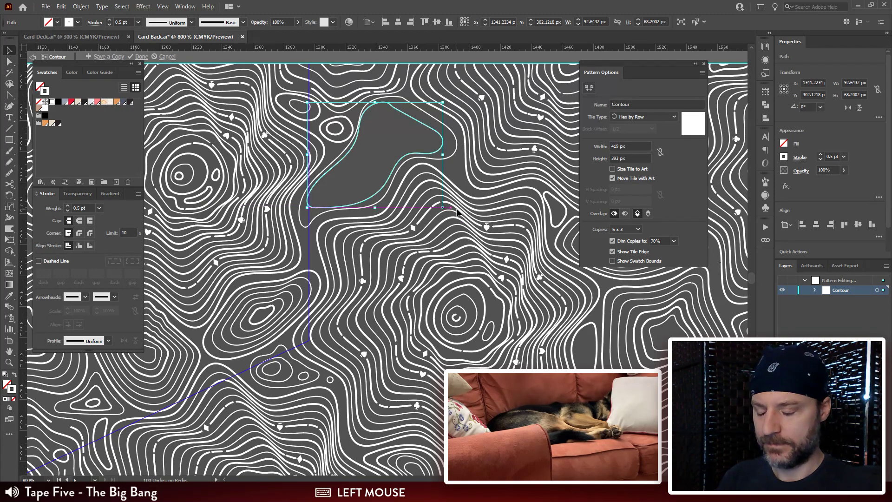
Step: Adjust the anchor points along the inner outline's upper and left edges to space it evenly from the outer outline
{"action": "key", "text": "ctrl+plus"}
{"action": "key", "text": "ctrl+plus"}
{"action": "key", "text": "ctrl+plus"}
{"action": "mouse_move", "coordinate": [386, 195]}
{"action": "left_mouse_down"}
{"action": "mouse_move", "coordinate": [475, 111]}
{"action": "mouse_move", "coordinate": [456, 107]}
{"action": "mouse_move", "coordinate": [394, 191]}
{"action": "left_mouse_up"}
{"action": "key", "text": "a"}
{"action": "left_click", "coordinate": [394, 159]}
{"action": "left_click_drag", "start_coordinate": [394, 159], "coordinate": [422, 166]}
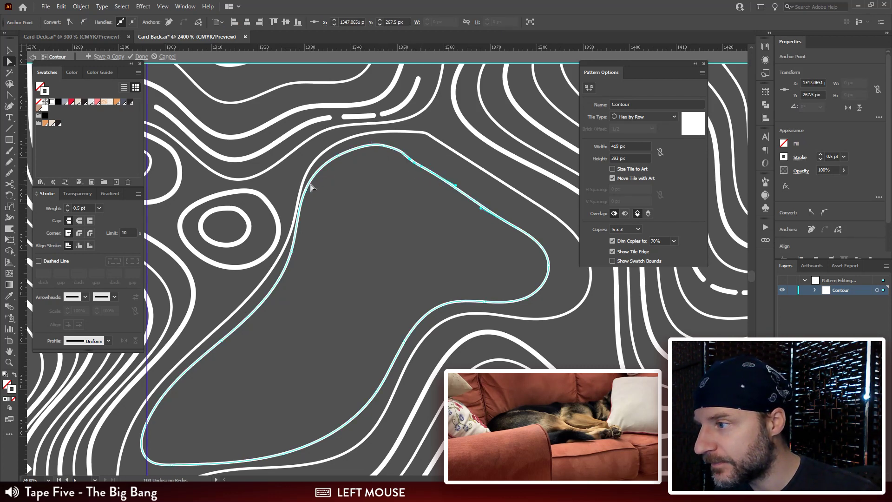
{"action": "left_click_drag", "start_coordinate": [317, 166], "coordinate": [345, 153]}
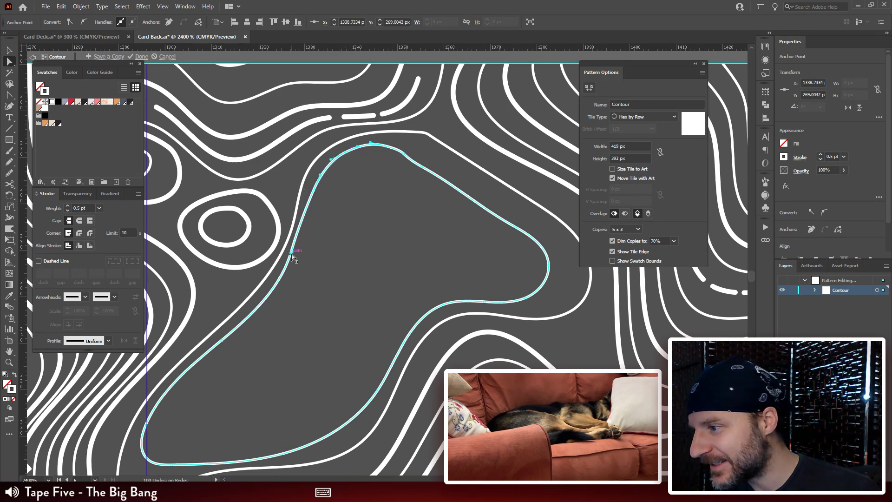
{"action": "left_click_drag", "start_coordinate": [294, 253], "coordinate": [297, 264]}
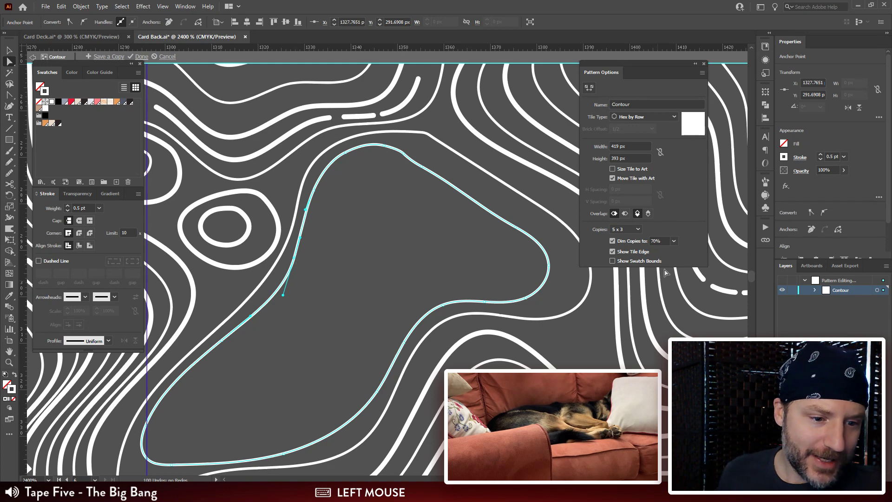
{"action": "key", "text": "ctrl+minus"}
{"action": "key", "text": "ctrl+minus"}
{"action": "key", "text": "ctrl+minus"}
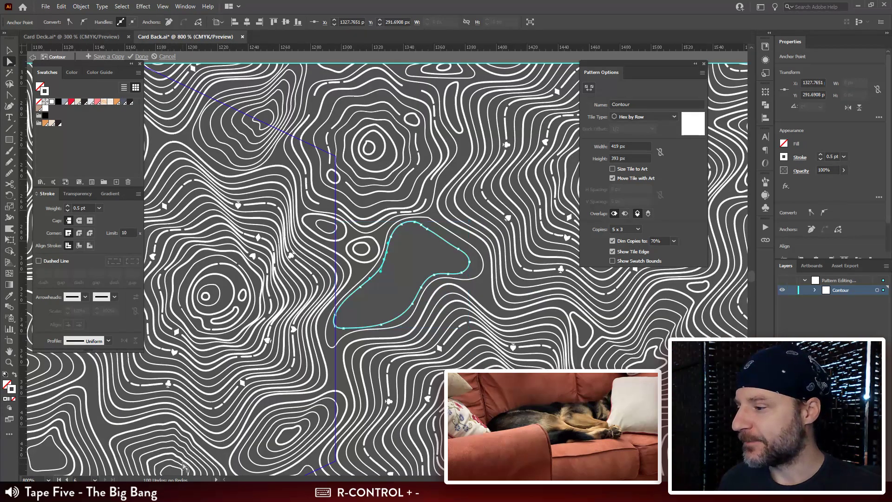
Step: Switch to the Card Deck document, hide the panels and look over the rows of card faces and jokers
{"action": "left_click", "coordinate": [74, 37]}
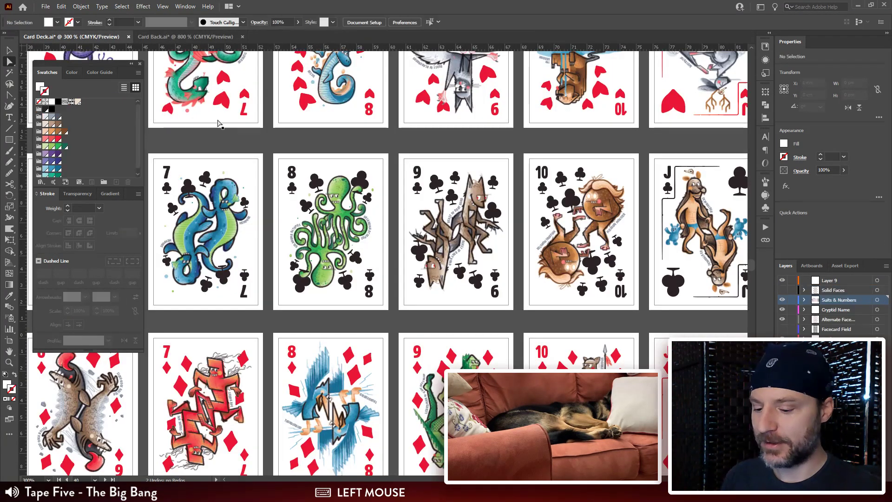
{"action": "key", "text": "ctrl+minus"}
{"action": "key", "text": "Tab"}
{"action": "left_click_drag", "start_coordinate": [600, 209], "coordinate": [604, 308]}
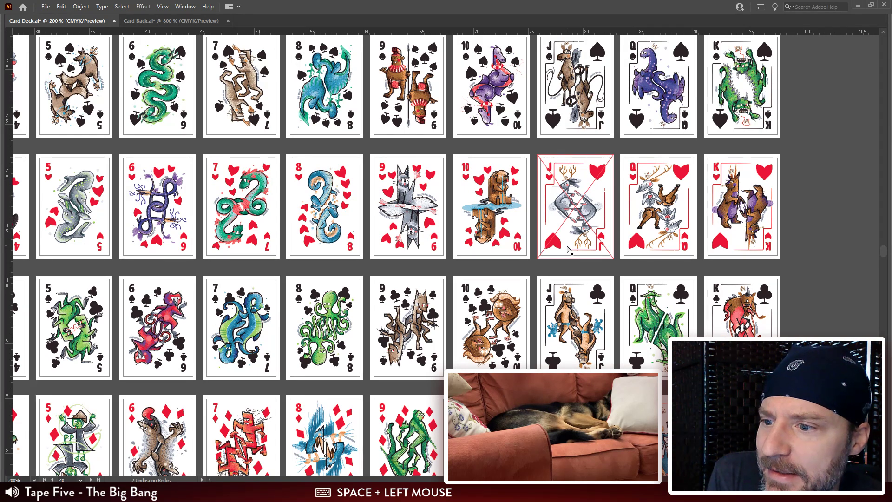
{"action": "left_click_drag", "start_coordinate": [325, 209], "coordinate": [658, 346]}
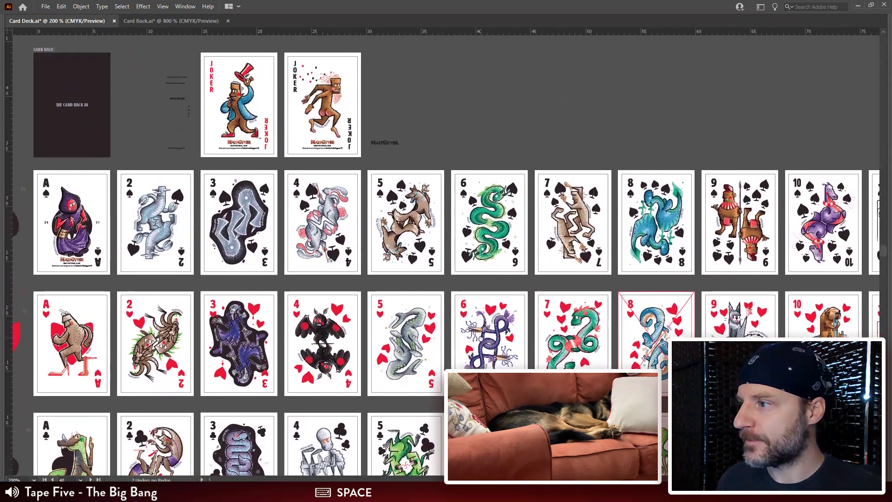
{"action": "left_click_drag", "start_coordinate": [432, 364], "coordinate": [442, 322]}
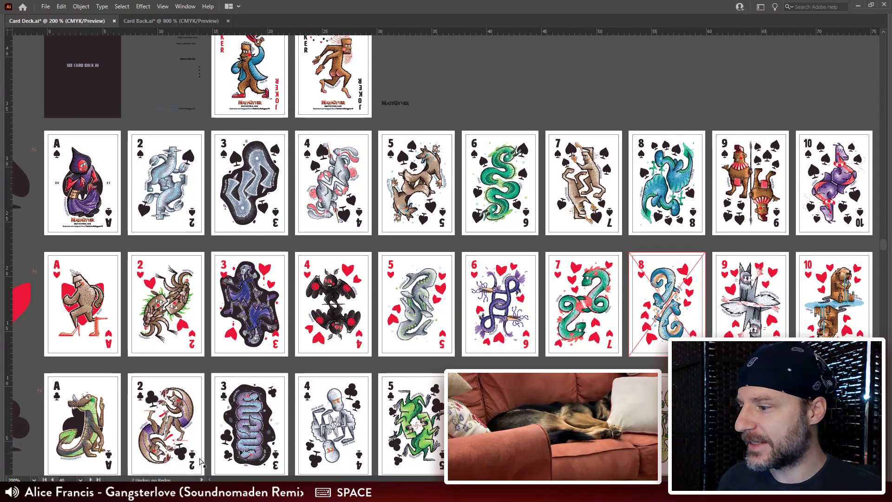
Step: Switch to Photoshop and examine the sections of the deck page sketch in website-layout.jpg from bottom to top
{"action": "left_click", "coordinate": [237, 492]}
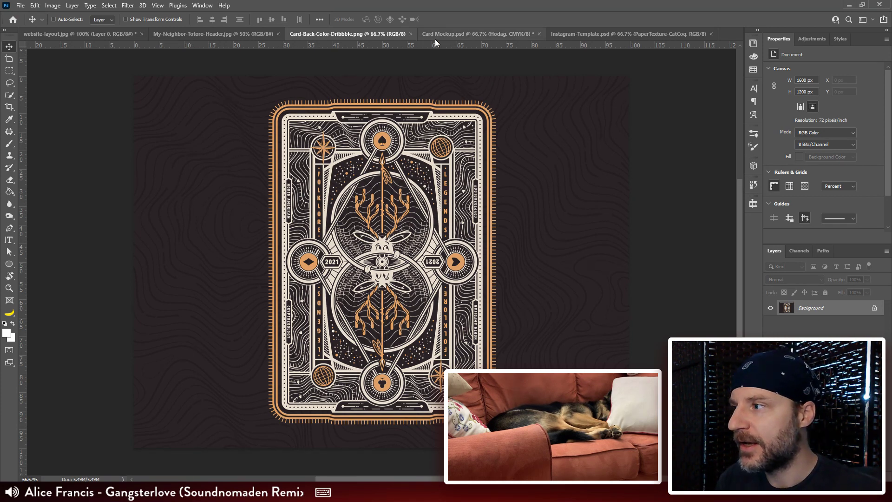
{"action": "left_click", "coordinate": [99, 35]}
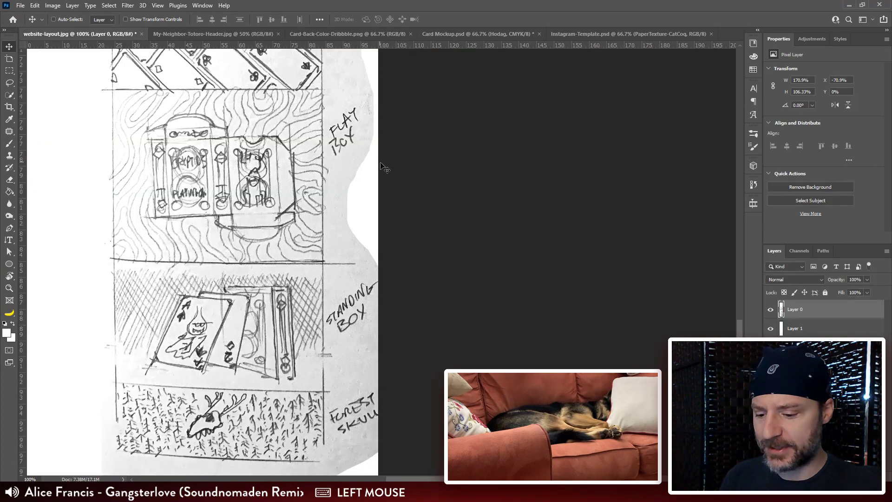
{"action": "key", "text": "ctrl+minus"}
{"action": "left_click_drag", "start_coordinate": [346, 148], "coordinate": [336, 341]}
{"action": "left_click_drag", "start_coordinate": [361, 95], "coordinate": [320, 395]}
{"action": "mouse_move", "coordinate": [339, 157]}
{"action": "left_mouse_down"}
{"action": "mouse_move", "coordinate": [346, 197]}
{"action": "mouse_move", "coordinate": [342, 427]}
{"action": "left_mouse_up"}
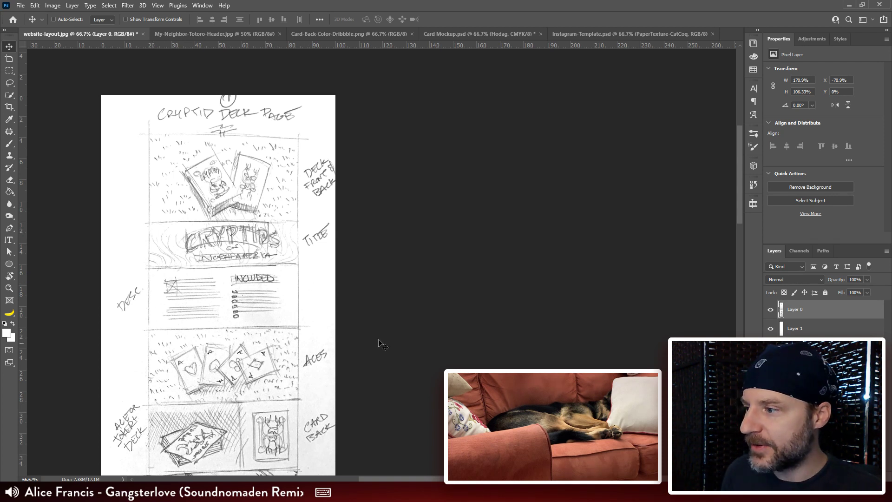
{"action": "key", "text": "space"}
{"action": "left_click_drag", "start_coordinate": [313, 299], "coordinate": [351, 182]}
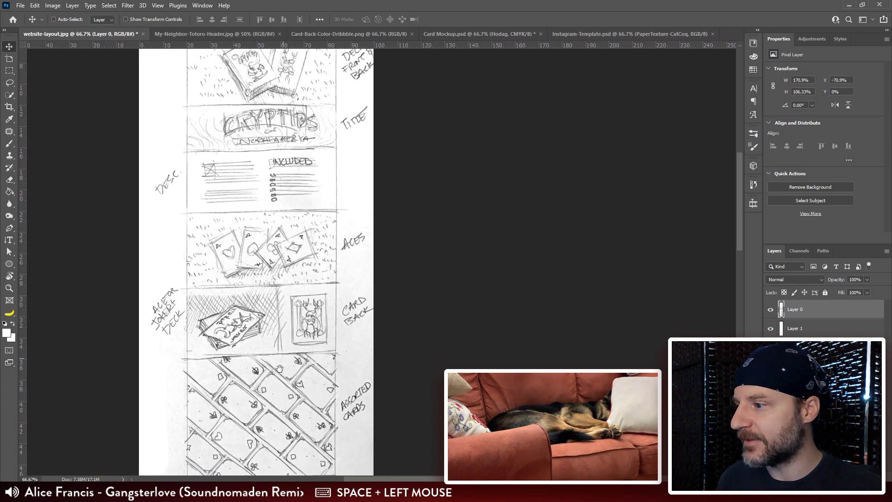
Step: Examine the deck page sketch from the description section down to the flat box, standing box and forest skull sections
{"action": "left_click_drag", "start_coordinate": [279, 369], "coordinate": [228, 291]}
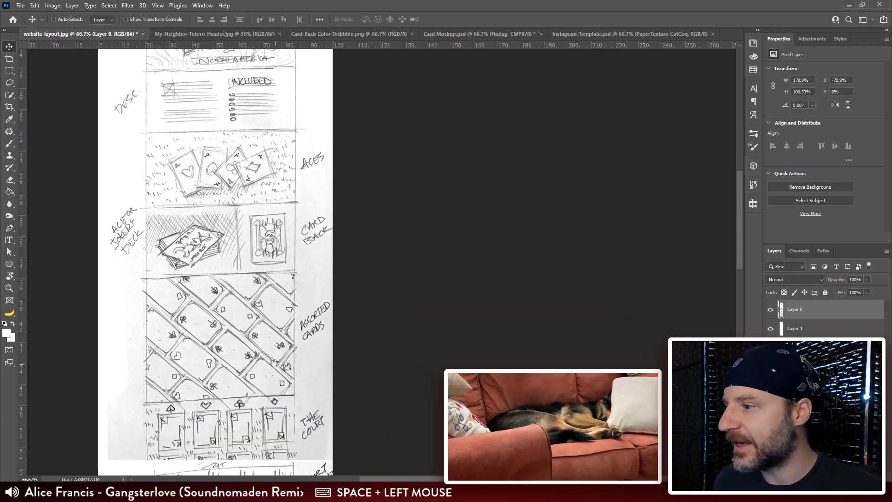
{"action": "scroll", "coordinate": [262, 135], "scroll_direction": "up", "scroll_amount": 1}
{"action": "scroll", "coordinate": [259, 132], "scroll_direction": "down", "scroll_amount": 4}
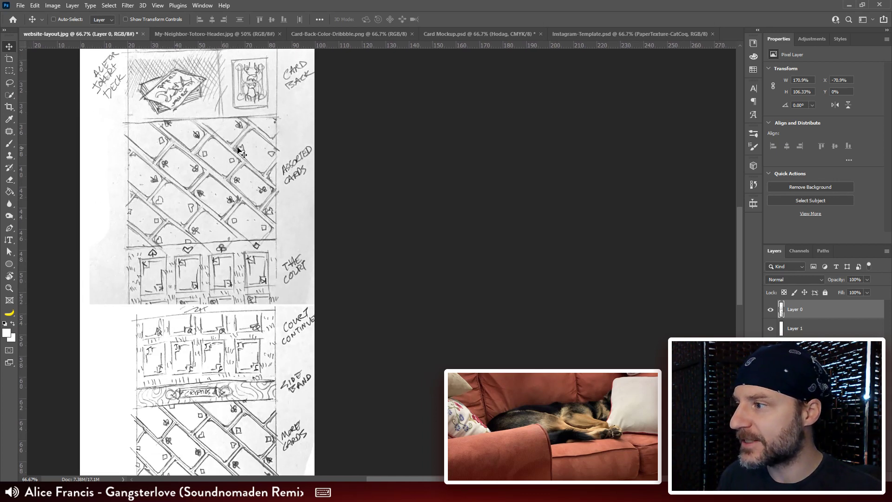
{"action": "left_click_drag", "start_coordinate": [214, 136], "coordinate": [198, 180]}
{"action": "left_click_drag", "start_coordinate": [251, 393], "coordinate": [185, 140]}
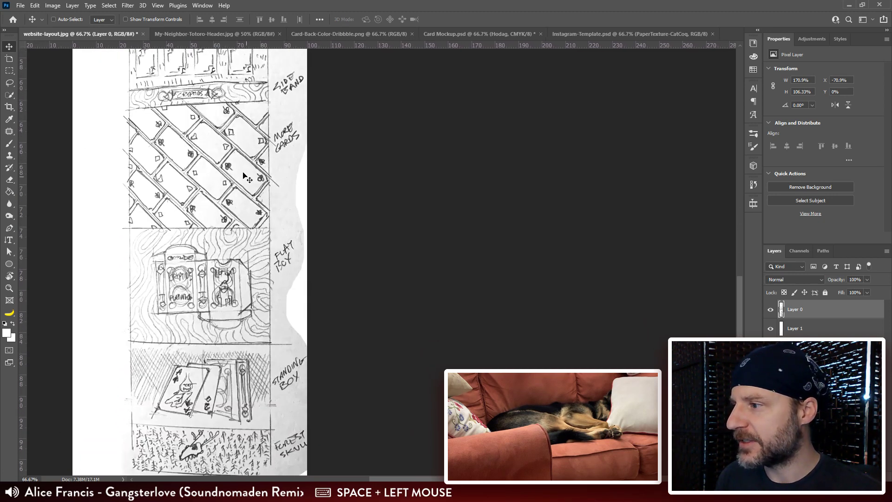
{"action": "left_click_drag", "start_coordinate": [217, 334], "coordinate": [198, 274]}
{"action": "left_click_drag", "start_coordinate": [203, 313], "coordinate": [199, 267]}
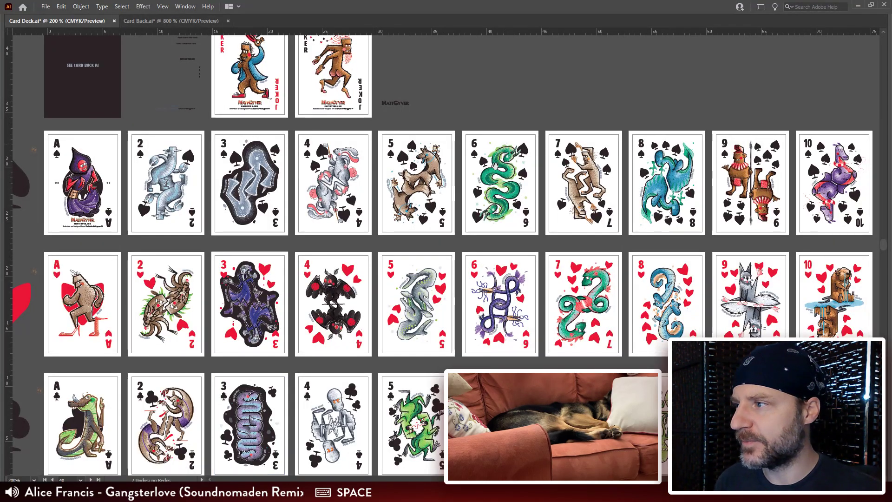
Step: Switch to Illustrator's Card Back document, deselect the gap's inner outline and focus on the empty gap in the contour pattern
{"action": "left_click_drag", "start_coordinate": [424, 348], "coordinate": [385, 218]}
{"action": "left_click", "coordinate": [175, 22]}
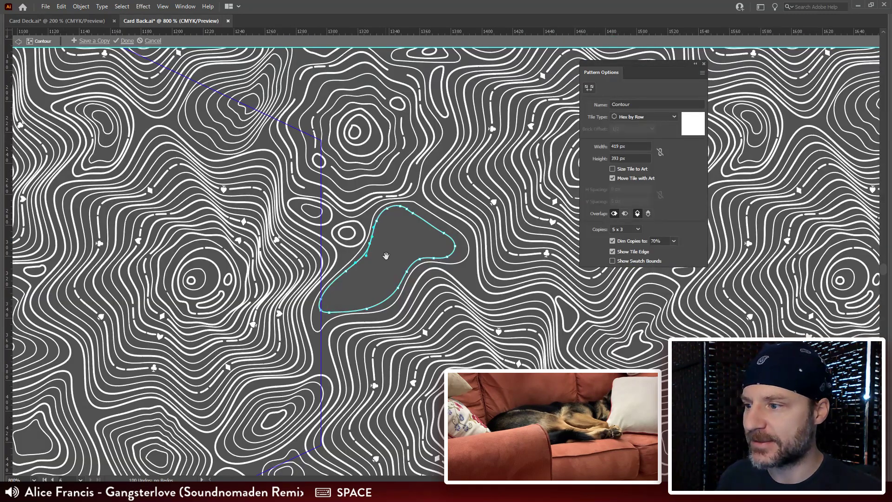
{"action": "left_click_drag", "start_coordinate": [386, 255], "coordinate": [426, 178]}
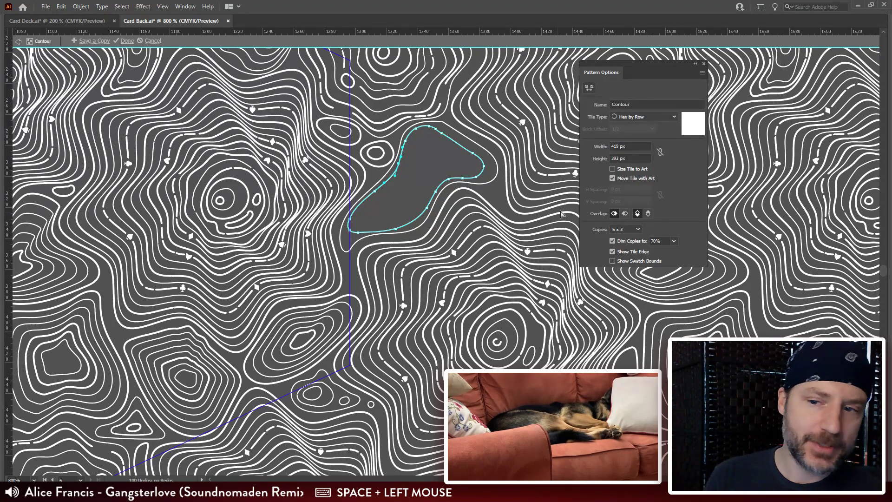
{"action": "left_click", "coordinate": [422, 177]}
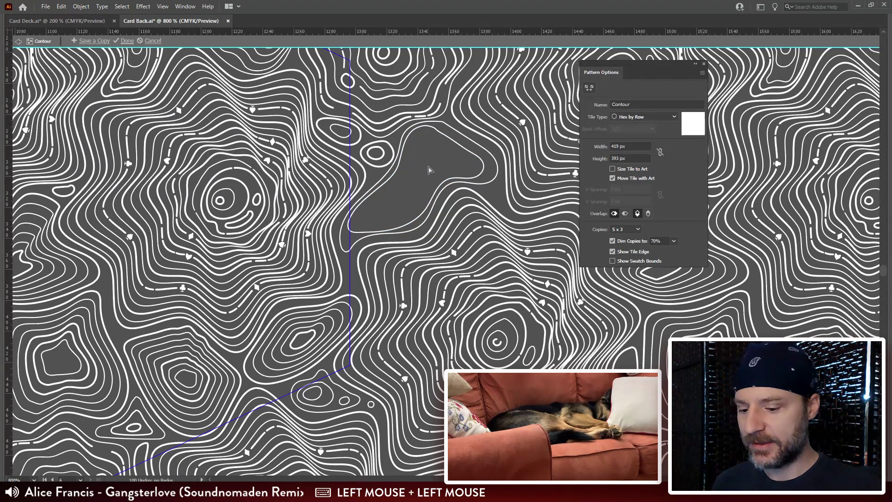
{"action": "key", "text": "ctrl+equal"}
{"action": "key", "text": "ctrl+equal"}
{"action": "left_click_drag", "start_coordinate": [423, 222], "coordinate": [411, 250]}
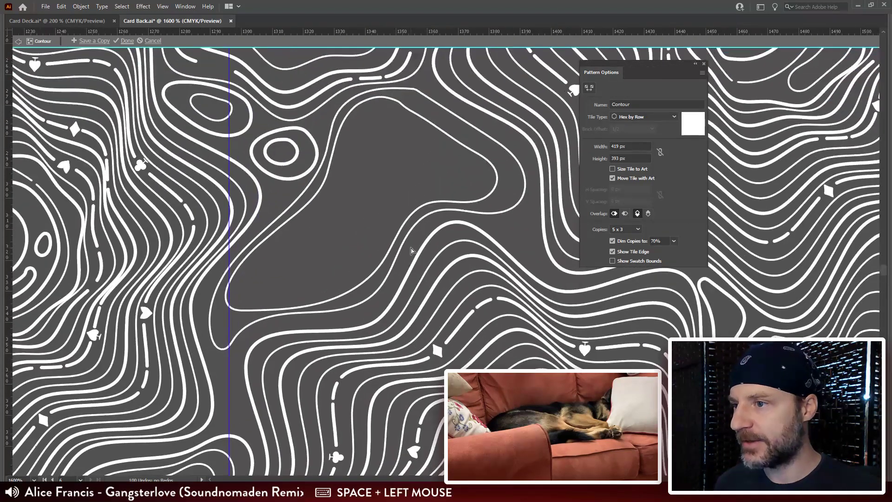
Step: Duplicate the gap's inner outline in place and shrink the copy around its centre to about 36 px wide
{"action": "left_click", "coordinate": [439, 133]}
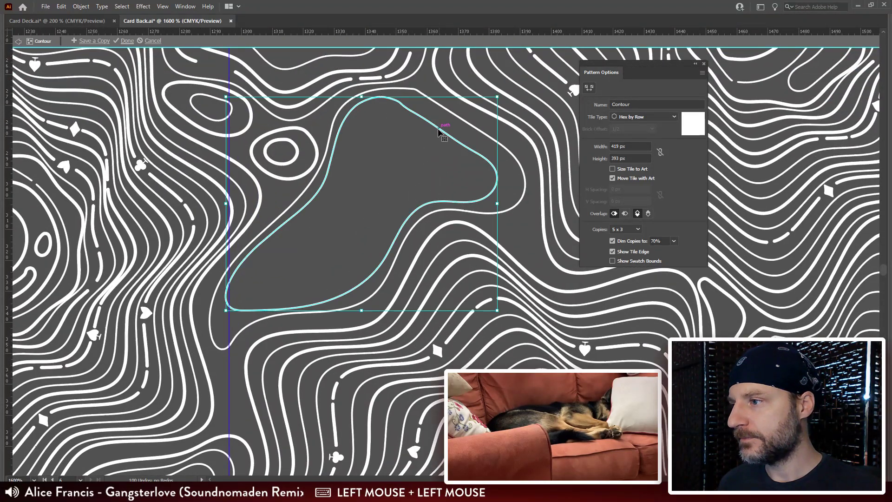
{"action": "key", "text": "ctrl+c"}
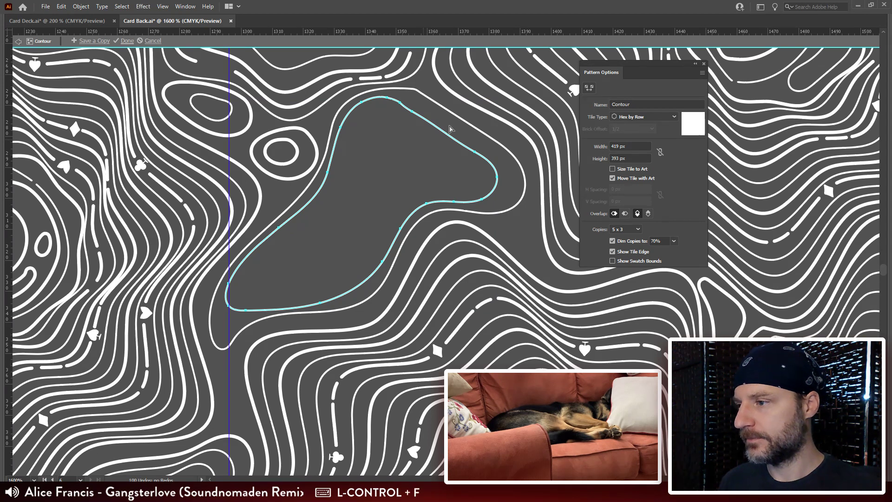
{"action": "left_click_drag", "start_coordinate": [498, 98], "coordinate": [416, 161]}
Step: Remove surplus anchor points from the small outline and reposition the points at its upper right end to widen it
{"action": "key", "text": "a"}
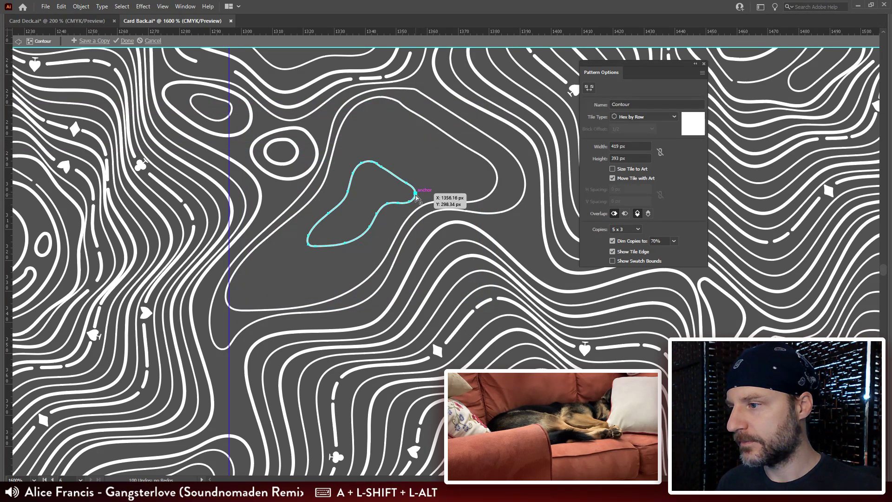
{"action": "left_click", "coordinate": [403, 205]}
{"action": "key", "text": "ctrl+r"}
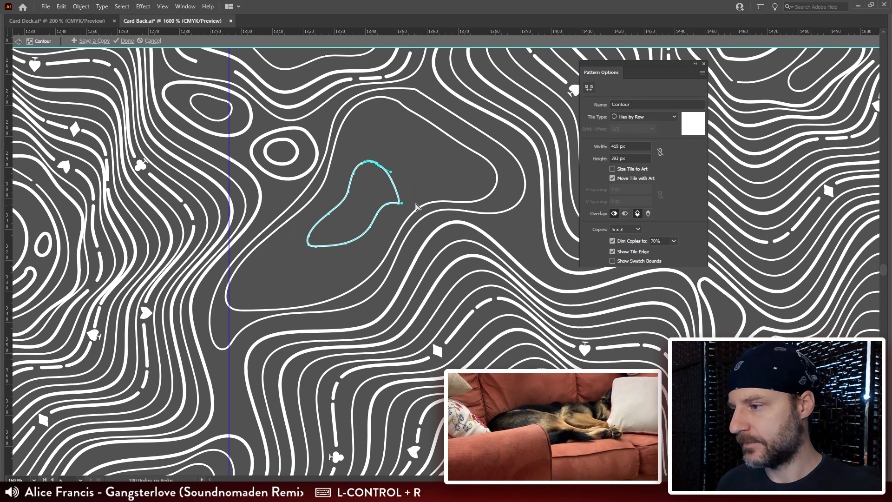
{"action": "left_click_drag", "start_coordinate": [399, 202], "coordinate": [398, 157]}
{"action": "left_click_drag", "start_coordinate": [405, 198], "coordinate": [418, 191]}
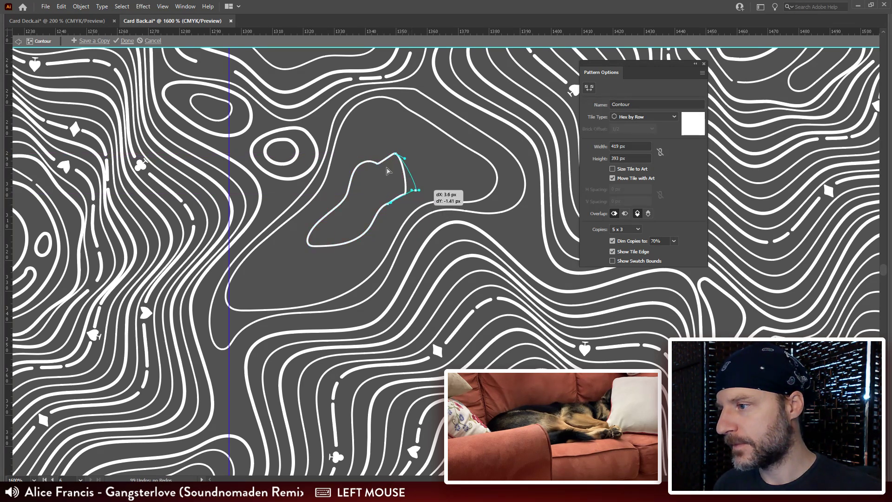
{"action": "left_click_drag", "start_coordinate": [364, 177], "coordinate": [365, 177]}
{"action": "key", "text": "ctrl+r"}
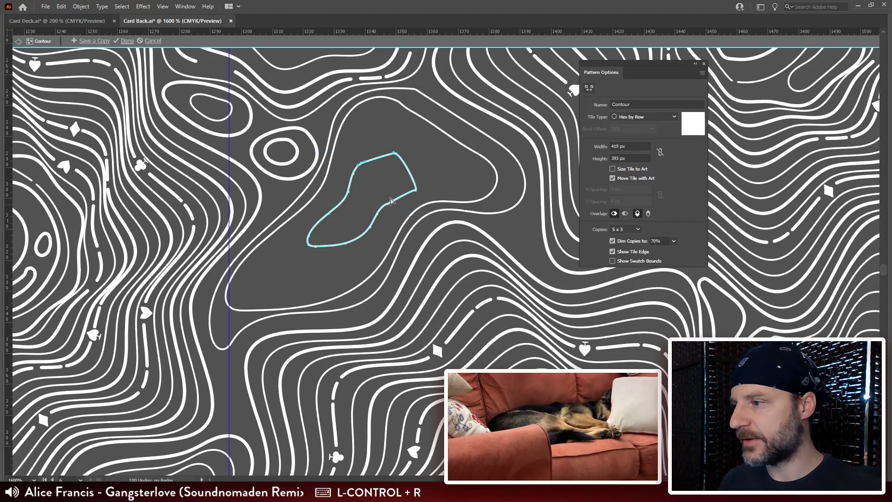
Step: Show the panels and smooth the small outline's corners with freehand strokes along its upper end, lower end and sides
{"action": "key", "text": "Tab"}
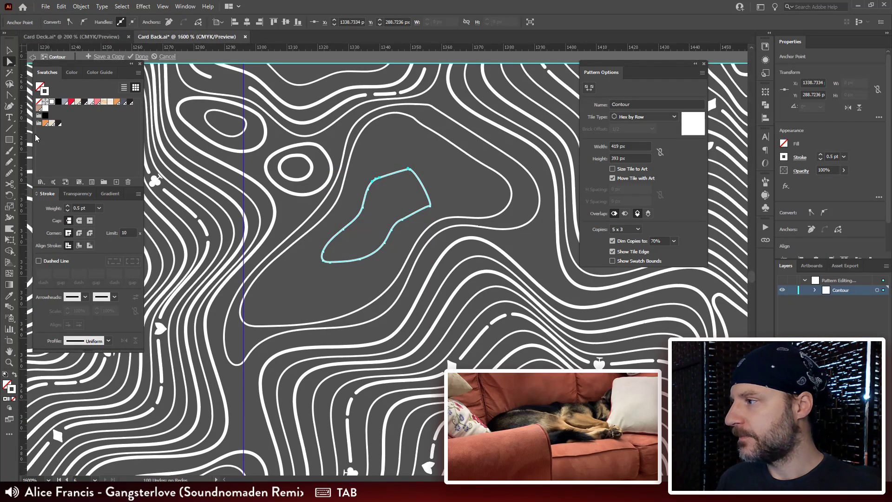
{"action": "left_click", "coordinate": [8, 174]}
{"action": "mouse_move", "coordinate": [412, 171]}
{"action": "left_mouse_down"}
{"action": "mouse_move", "coordinate": [360, 190]}
{"action": "mouse_move", "coordinate": [430, 189]}
{"action": "mouse_move", "coordinate": [424, 213]}
{"action": "mouse_move", "coordinate": [367, 257]}
{"action": "left_mouse_up"}
{"action": "mouse_move", "coordinate": [369, 256]}
{"action": "left_mouse_down"}
{"action": "mouse_move", "coordinate": [328, 261]}
{"action": "mouse_move", "coordinate": [326, 251]}
{"action": "left_mouse_up"}
{"action": "mouse_move", "coordinate": [357, 220]}
{"action": "left_mouse_down"}
{"action": "mouse_move", "coordinate": [368, 189]}
{"action": "mouse_move", "coordinate": [414, 172]}
{"action": "mouse_move", "coordinate": [426, 184]}
{"action": "mouse_move", "coordinate": [423, 217]}
{"action": "mouse_move", "coordinate": [426, 207]}
{"action": "mouse_move", "coordinate": [402, 231]}
{"action": "left_mouse_up"}
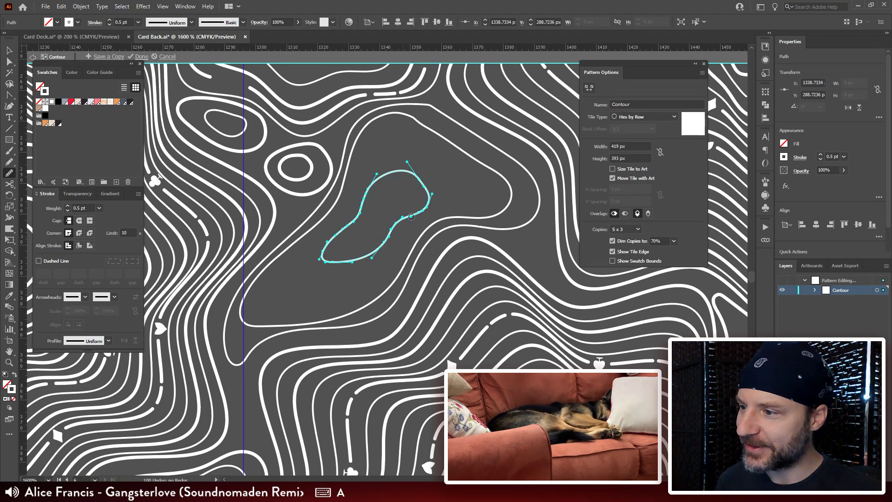
Step: Move the small outline further right inside the gap and set its stroke weight to 1 pt
{"action": "key", "text": "v"}
{"action": "left_click", "coordinate": [454, 176]}
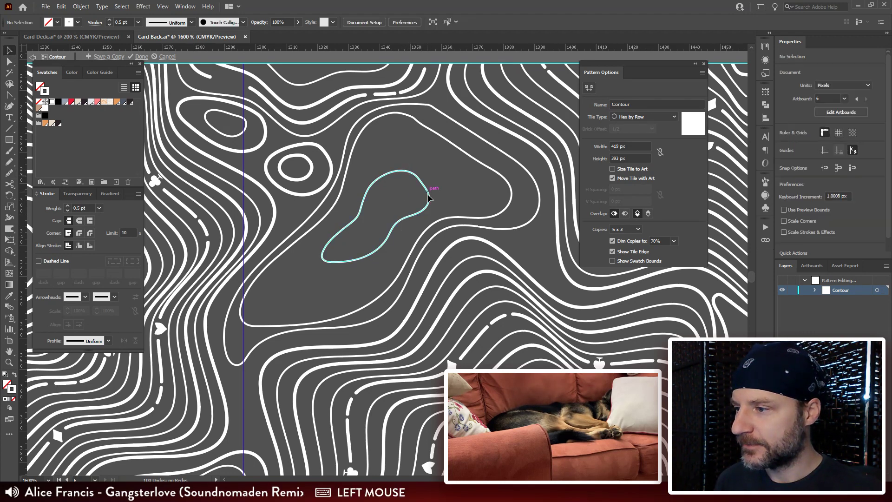
{"action": "left_click_drag", "start_coordinate": [427, 197], "coordinate": [437, 234]}
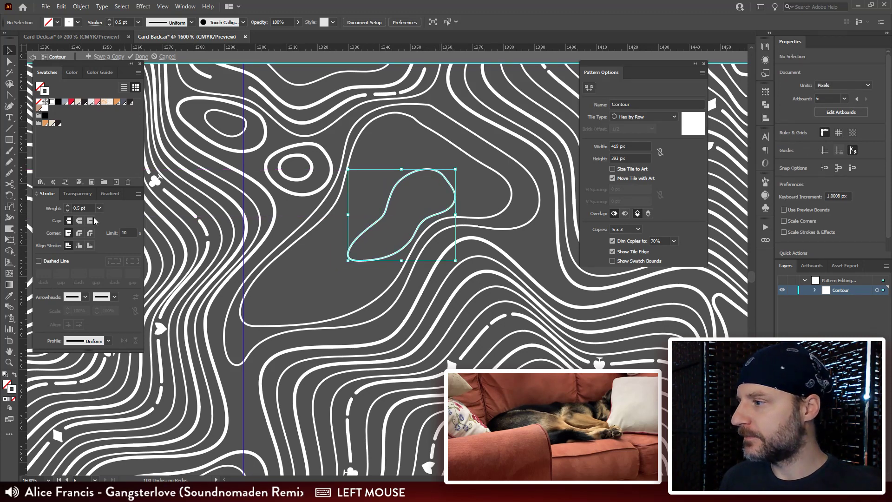
{"action": "left_click_drag", "start_coordinate": [89, 208], "coordinate": [24, 212]}
{"action": "key", "text": "Return"}
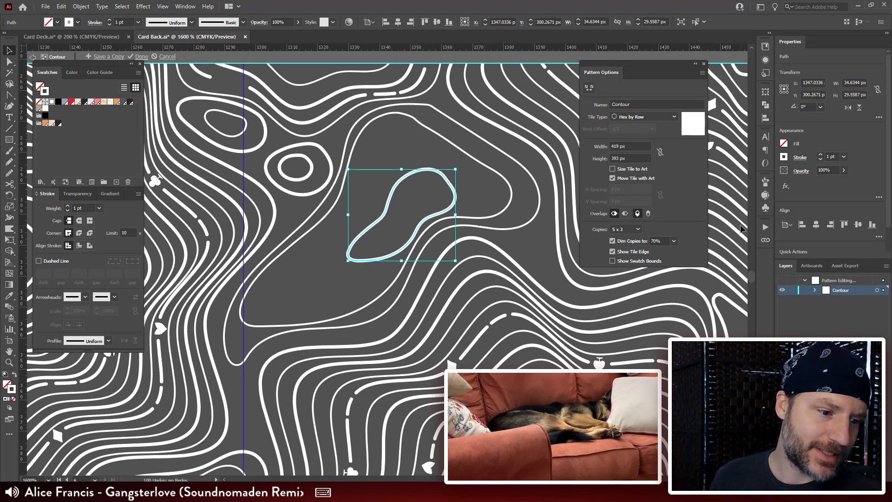
Step: Hide the bounding box, save the Card Back document and finish editing the Contour pattern
{"action": "key", "text": "ctrl+shift+b"}
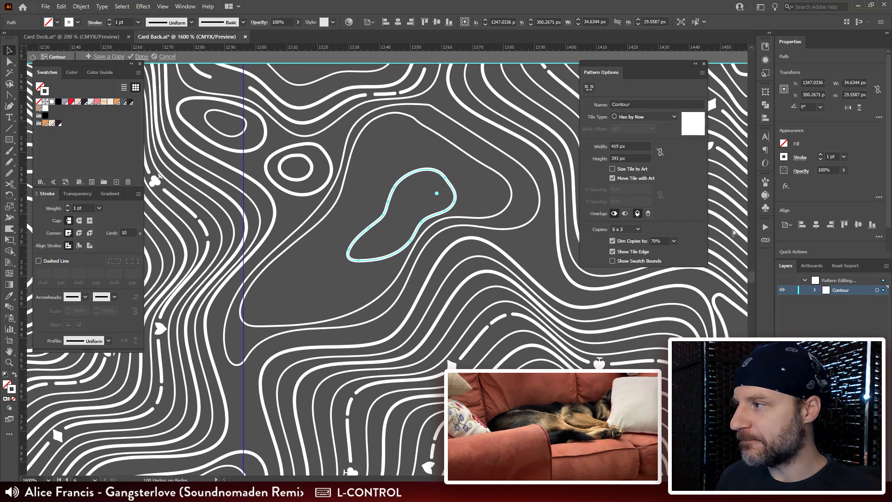
{"action": "key", "text": "ctrl+s"}
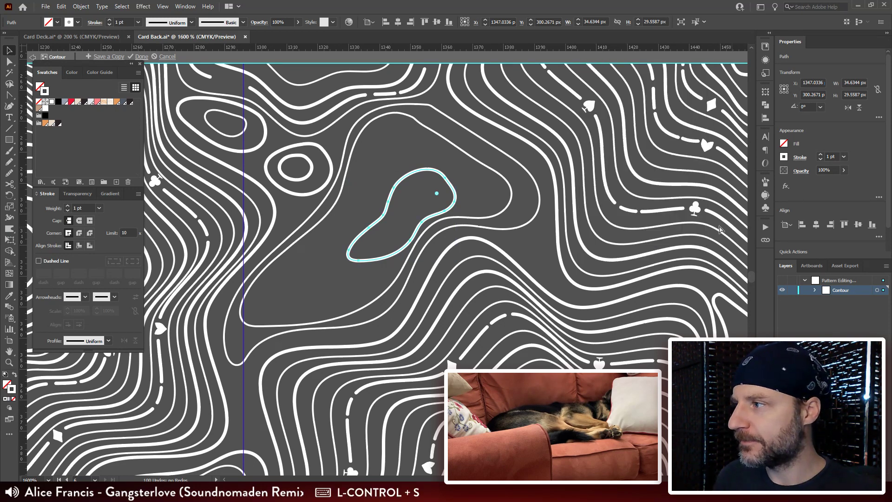
{"action": "left_click", "coordinate": [142, 57]}
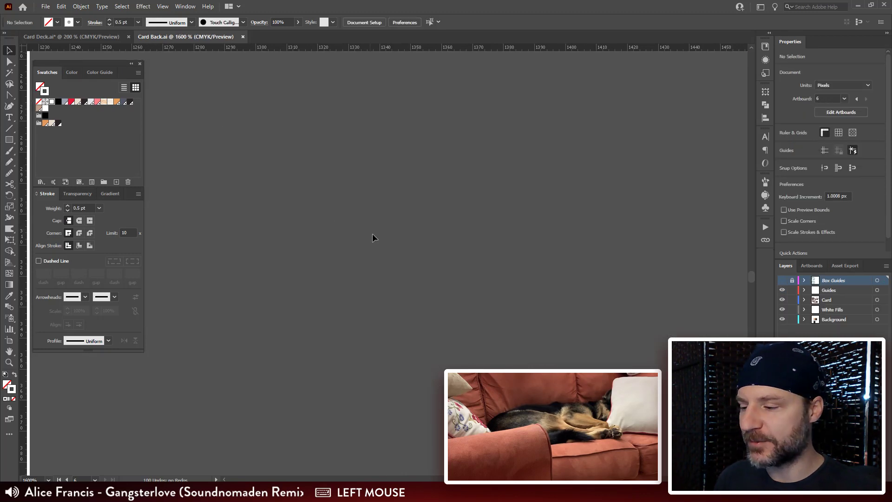
Step: Reopen the Contour pattern for editing and adjust the lower and left anchor points of the hill's innermost contour to round it off
{"action": "double_click", "coordinate": [45, 109]}
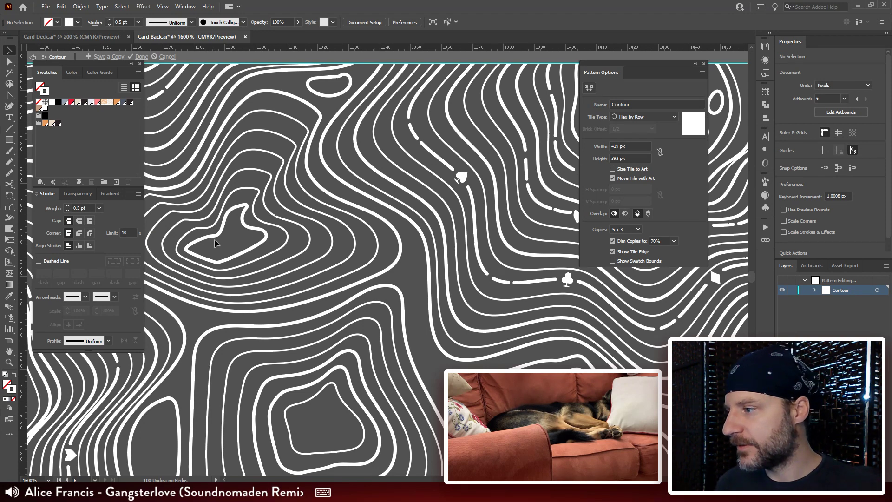
{"action": "key", "text": "space"}
{"action": "left_click_drag", "start_coordinate": [215, 240], "coordinate": [286, 207]}
{"action": "key", "text": "a"}
{"action": "left_click", "coordinate": [289, 229]}
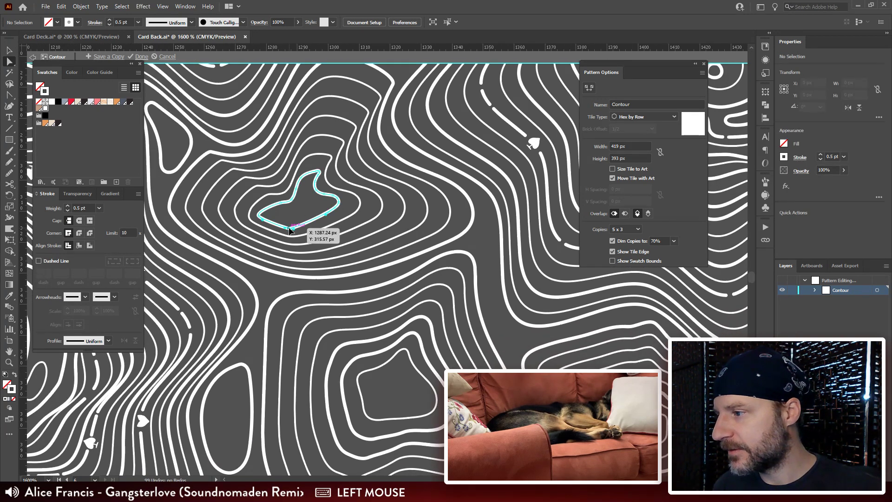
{"action": "left_click", "coordinate": [284, 228]}
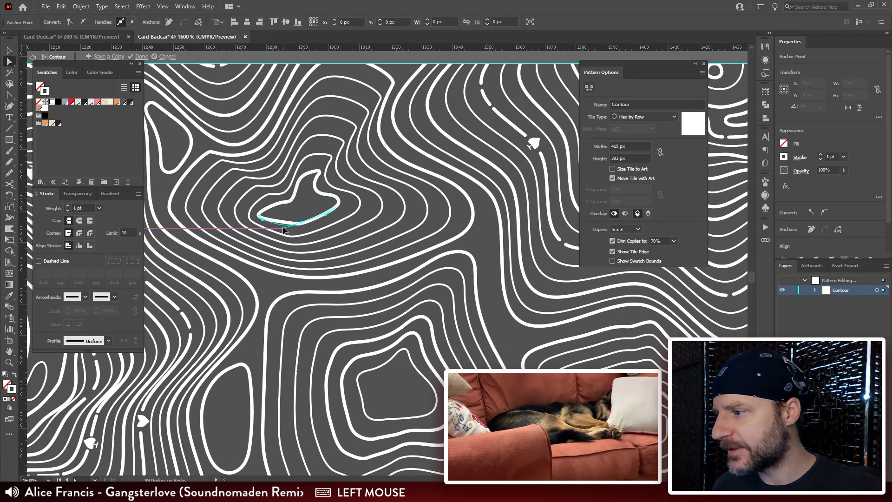
{"action": "left_click_drag", "start_coordinate": [299, 226], "coordinate": [263, 210]}
{"action": "left_click", "coordinate": [307, 214]}
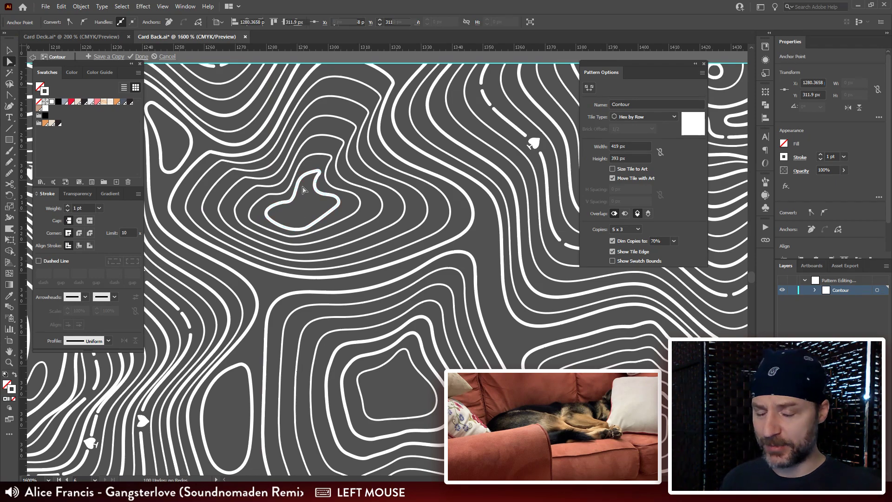
{"action": "left_click", "coordinate": [485, 270]}
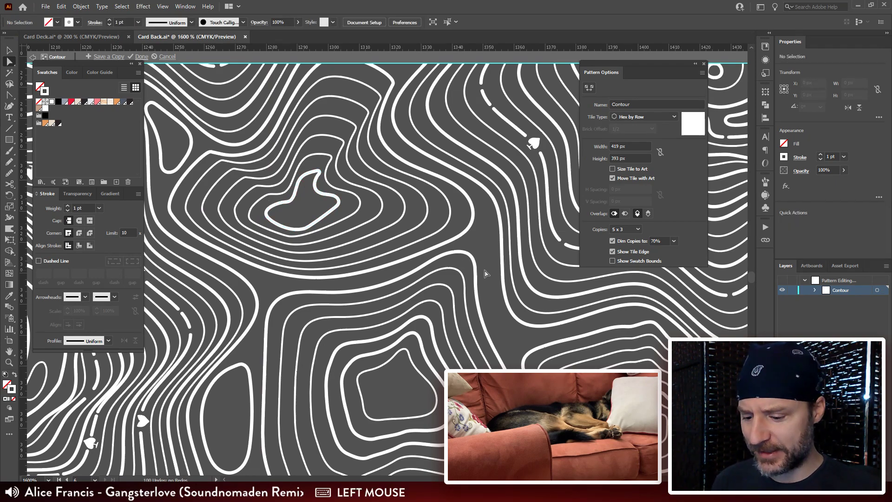
Step: Adjust the anchor points at the lower tip of the gap's outer outline to stretch the tip further down
{"action": "key", "text": "ctrl+minus"}
{"action": "key", "text": "ctrl+minus"}
{"action": "left_click_drag", "start_coordinate": [574, 380], "coordinate": [351, 405], "text": "space"}
{"action": "left_click_drag", "start_coordinate": [534, 241], "coordinate": [406, 319]}
{"action": "key", "text": "ctrl+plus"}
{"action": "key", "text": "ctrl+plus"}
{"action": "left_click_drag", "start_coordinate": [402, 268], "coordinate": [477, 166], "text": "space"}
{"action": "left_click_drag", "start_coordinate": [341, 281], "coordinate": [344, 305]}
{"action": "left_click_drag", "start_coordinate": [352, 271], "coordinate": [357, 277]}
{"action": "left_click_drag", "start_coordinate": [468, 168], "coordinate": [341, 261], "text": "space"}
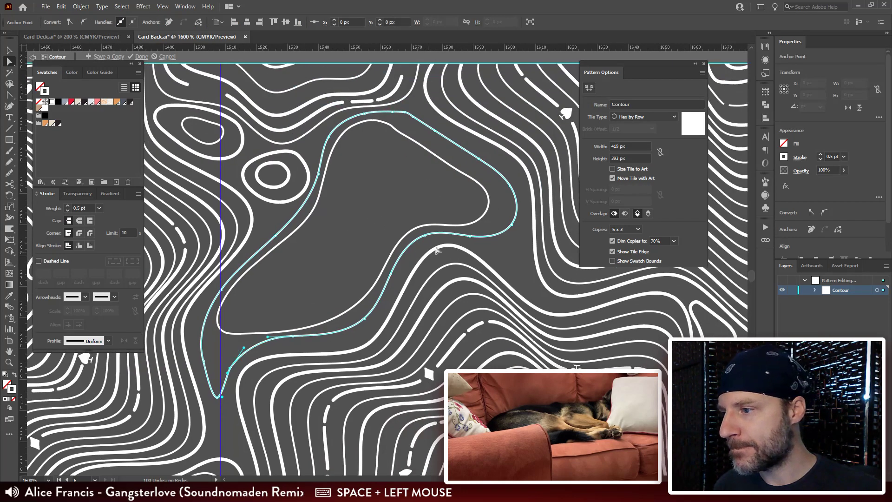
Step: Remove an anchor point at the upper right bend of the gap's inner outline and nudge the neighbouring point outward
{"action": "left_click", "coordinate": [398, 135]}
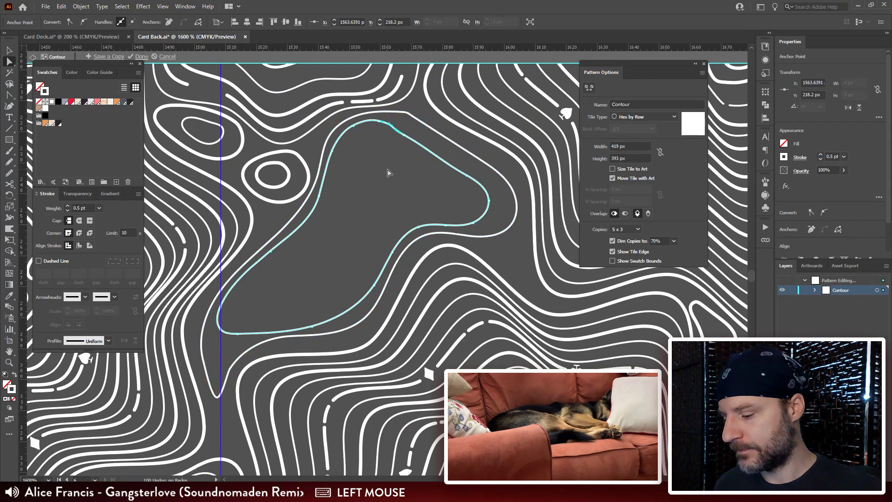
{"action": "key", "text": "ctrl+r"}
{"action": "left_click_drag", "start_coordinate": [404, 135], "coordinate": [411, 127]}
Step: Clean up the anchor points at the upper right bend of the gap's outer outline by removing surplus ones
{"action": "left_click", "coordinate": [408, 113]}
{"action": "left_click", "coordinate": [411, 118]}
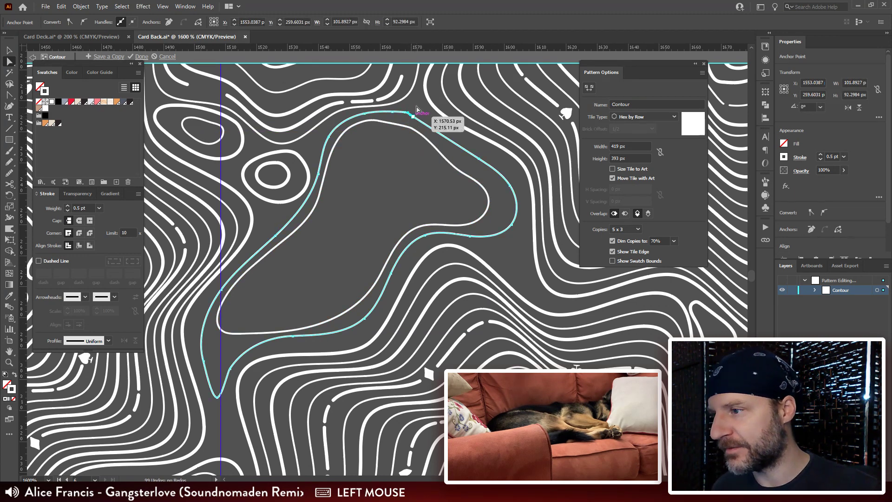
{"action": "key", "text": "ctrl+r"}
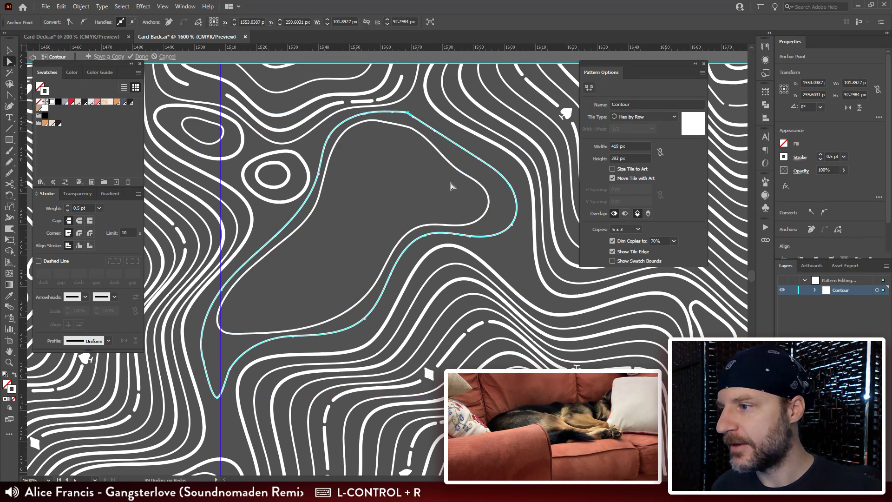
{"action": "left_click", "coordinate": [401, 113]}
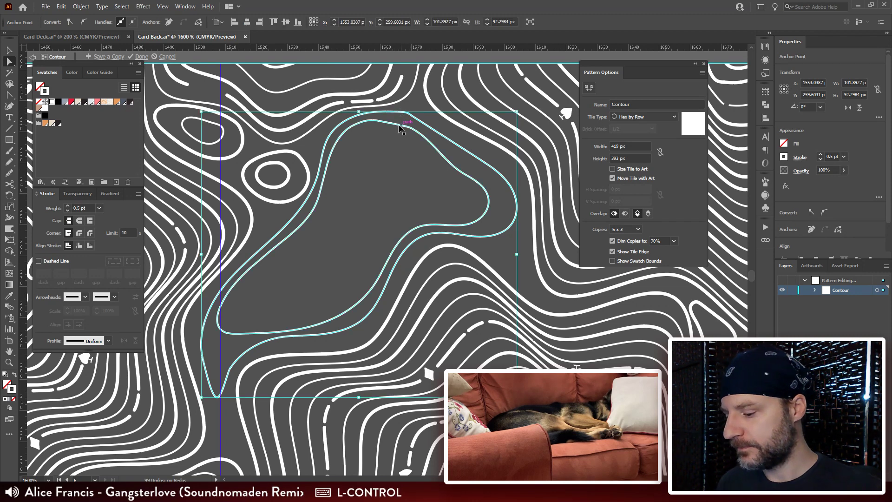
{"action": "key", "text": "ctrl+r"}
Step: Smooth the upper right edge of the gap's inner outline with freehand strokes
{"action": "left_click_drag", "start_coordinate": [380, 210], "coordinate": [455, 147]}
{"action": "key", "text": "n"}
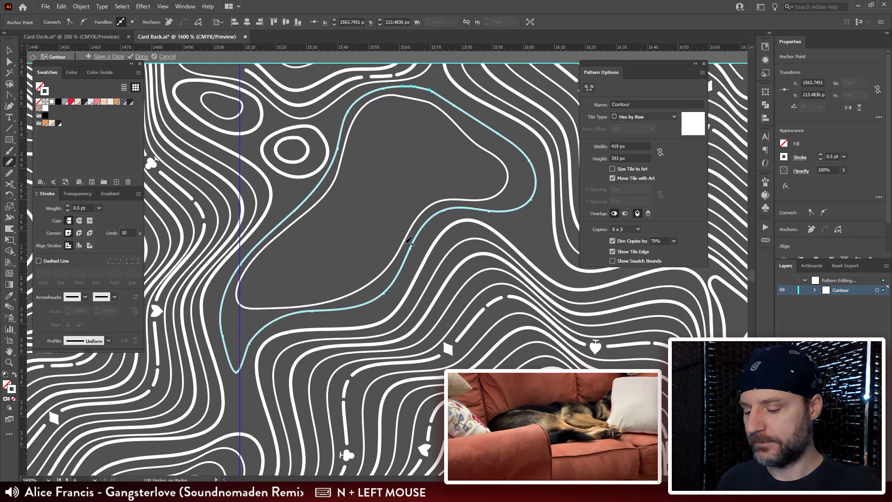
{"action": "key", "text": "ctrl+minus"}
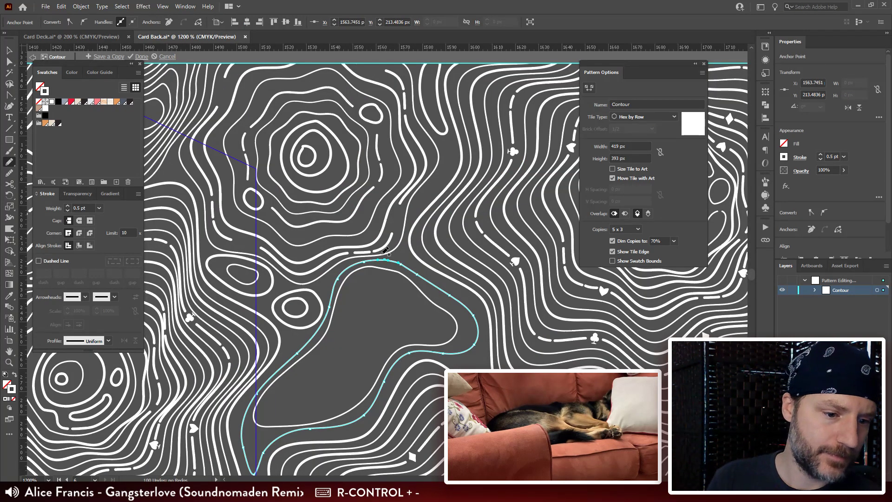
{"action": "mouse_move", "coordinate": [413, 325]}
{"action": "left_mouse_down"}
{"action": "mouse_move", "coordinate": [483, 188]}
{"action": "mouse_move", "coordinate": [437, 165]}
{"action": "left_mouse_up"}
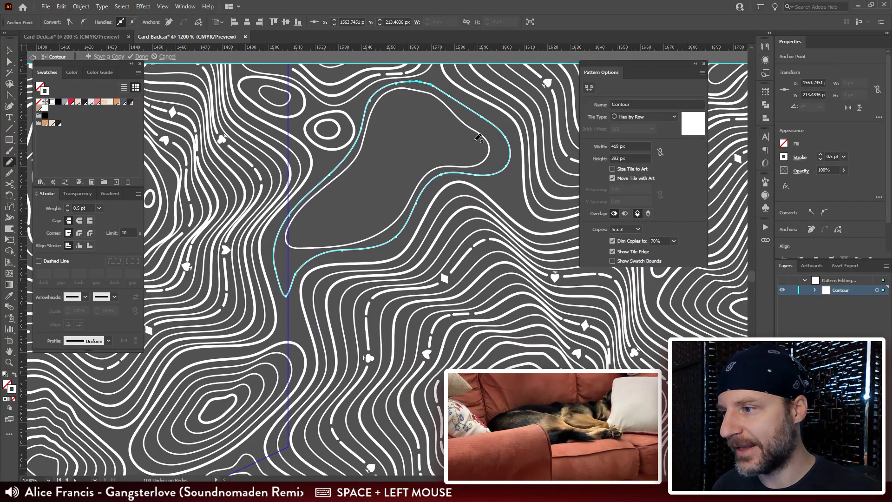
{"action": "left_click_drag", "start_coordinate": [473, 136], "coordinate": [465, 132]}
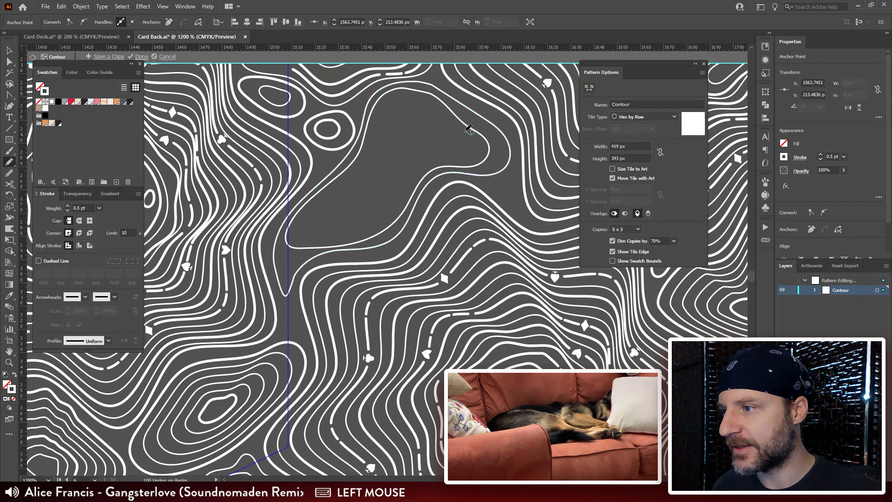
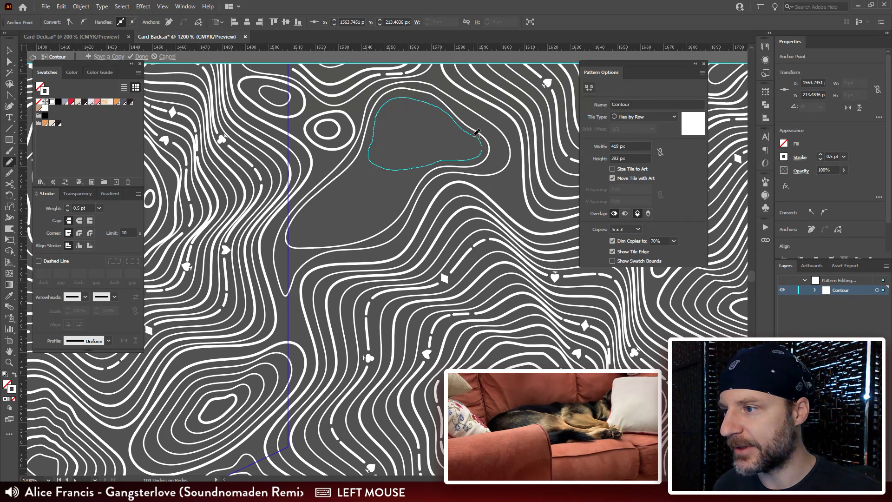
Step: Finish the freehand outline in the gap's upper lobe and draw a small closed loop at its centre
{"action": "left_click_drag", "start_coordinate": [474, 135], "coordinate": [474, 136]}
{"action": "left_click_drag", "start_coordinate": [415, 147], "coordinate": [422, 138]}
{"action": "mouse_move", "coordinate": [433, 99]}
{"action": "left_mouse_down"}
{"action": "mouse_move", "coordinate": [393, 105]}
{"action": "mouse_move", "coordinate": [386, 125]}
{"action": "mouse_move", "coordinate": [389, 135]}
{"action": "mouse_move", "coordinate": [439, 126]}
{"action": "left_mouse_up"}
{"action": "key", "text": "ctrl+z"}
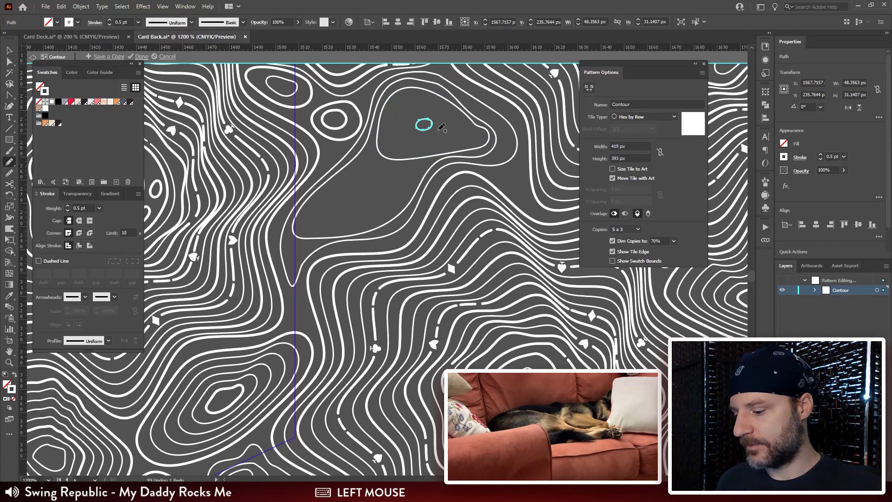
Step: Blend the upper lobe's outline with its small centre loop, using Specified Steps spacing of 3
{"action": "key", "text": "v"}
{"action": "left_click", "coordinate": [456, 112], "text": "shift"}
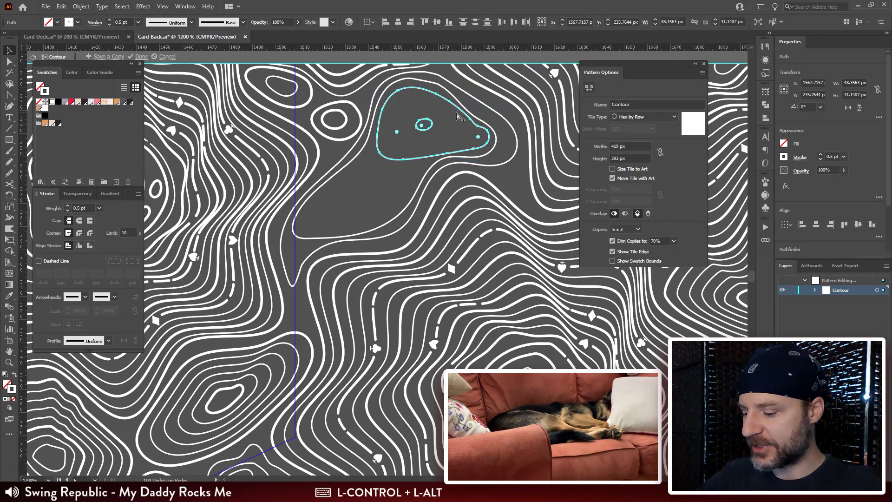
{"action": "key", "text": "ctrl+alt+b"}
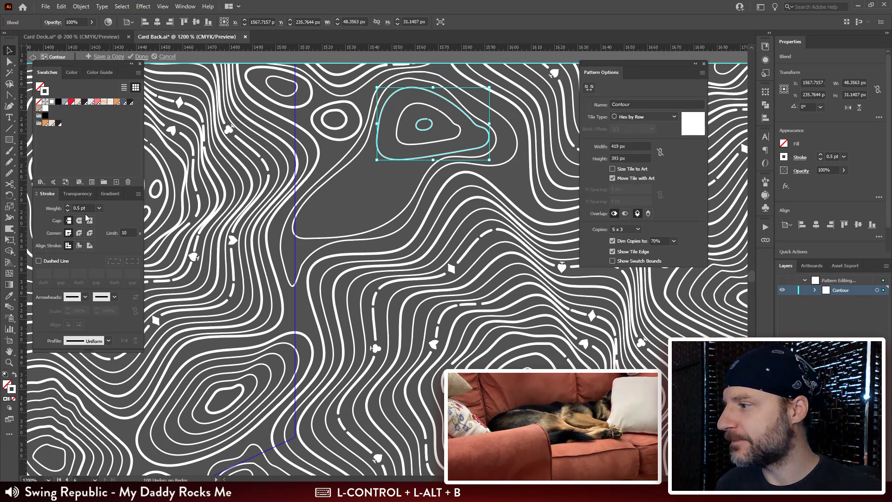
{"action": "double_click", "coordinate": [10, 307]}
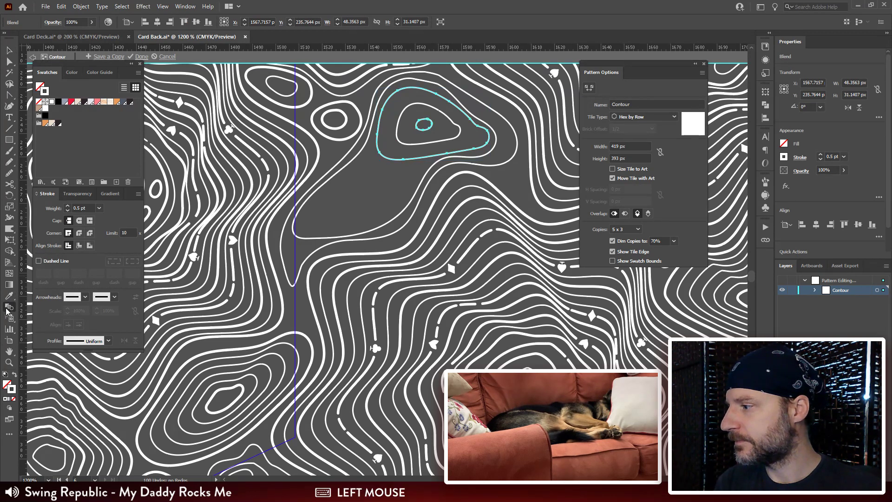
{"action": "left_click", "coordinate": [613, 65]}
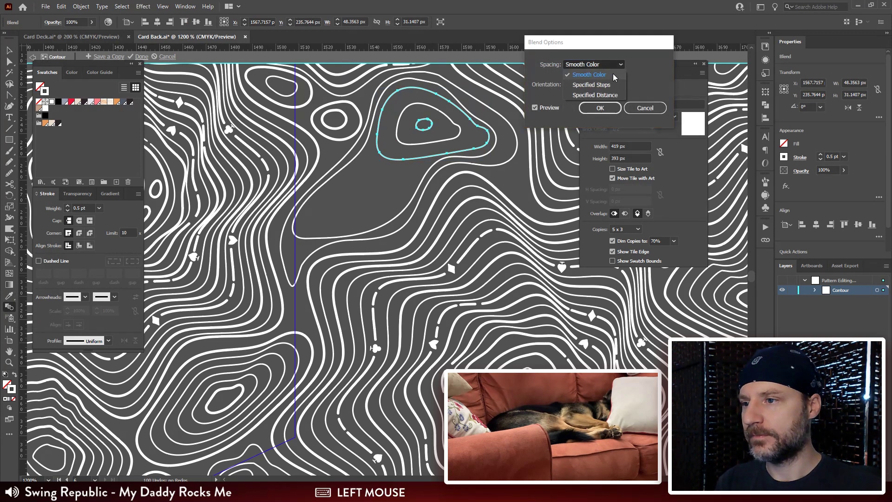
{"action": "left_click", "coordinate": [617, 82]}
{"action": "left_click", "coordinate": [599, 108]}
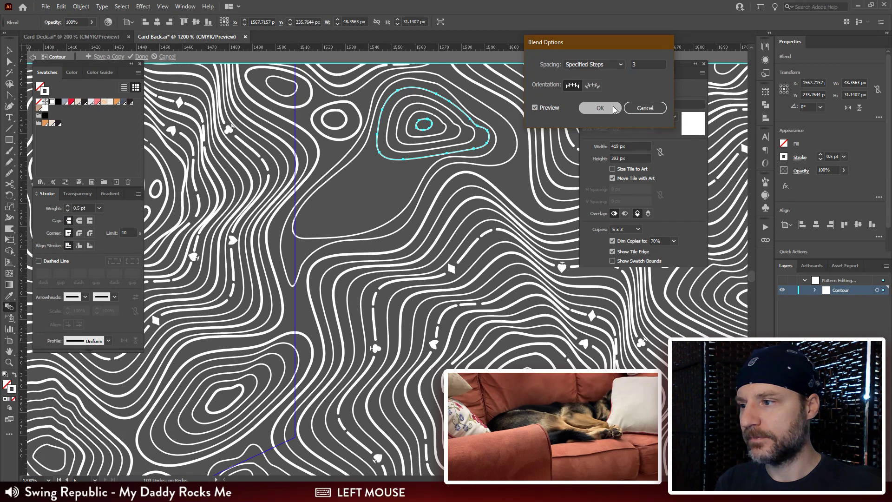
Step: Draw a small closed contour loop freehand in the empty spot just below the gap's right bend
{"action": "left_click_drag", "start_coordinate": [377, 237], "coordinate": [358, 200]}
{"action": "key", "text": "n"}
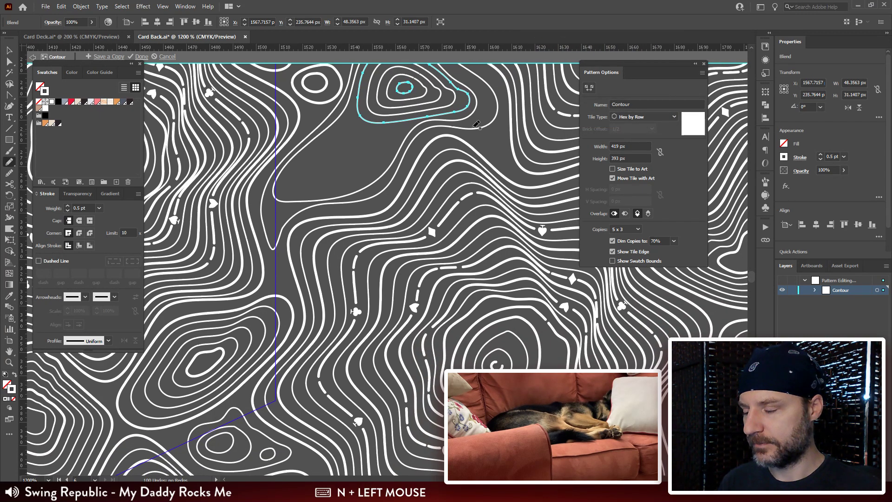
{"action": "left_click", "coordinate": [505, 136]}
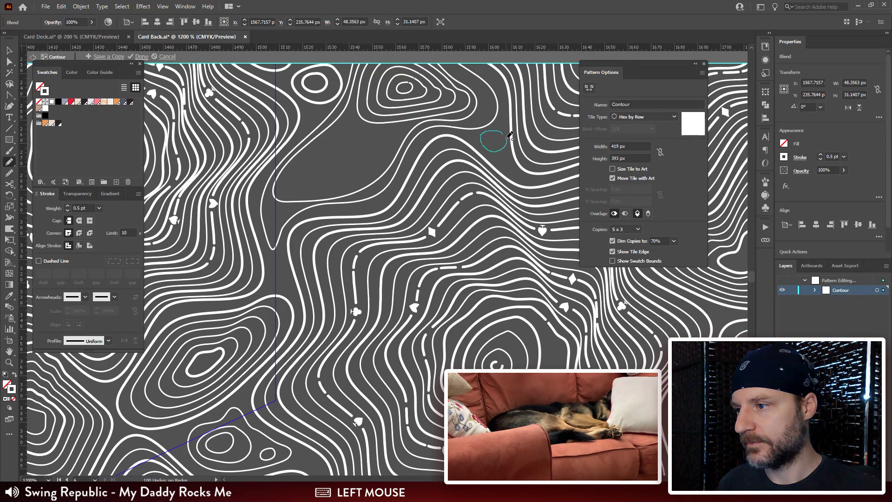
Step: Draw a closed freehand outline following the gap's lower lobe, with a small loop at its centre
{"action": "left_click_drag", "start_coordinate": [309, 181], "coordinate": [328, 170]}
{"action": "left_click_drag", "start_coordinate": [361, 115], "coordinate": [337, 138]}
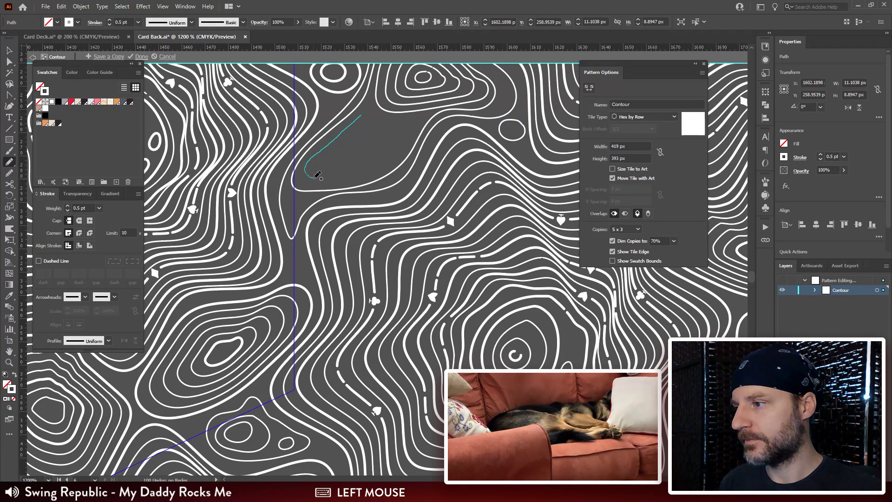
{"action": "left_click_drag", "start_coordinate": [373, 170], "coordinate": [396, 156]}
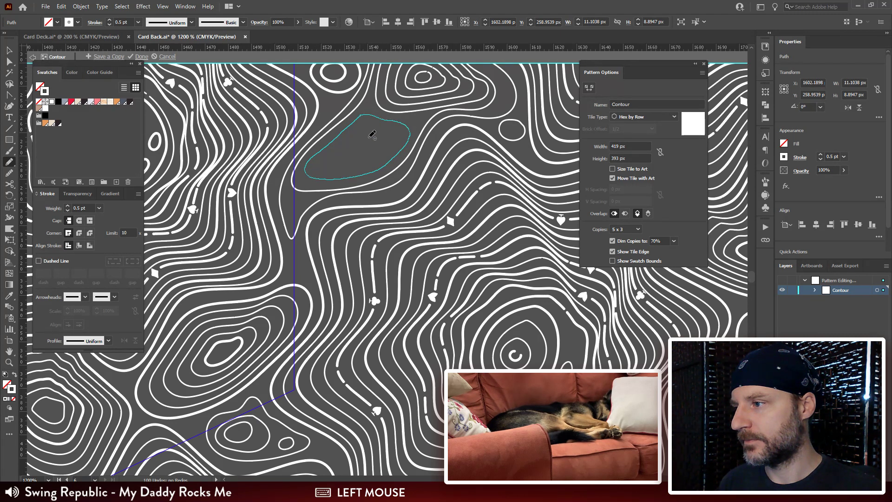
{"action": "left_click_drag", "start_coordinate": [355, 149], "coordinate": [362, 148]}
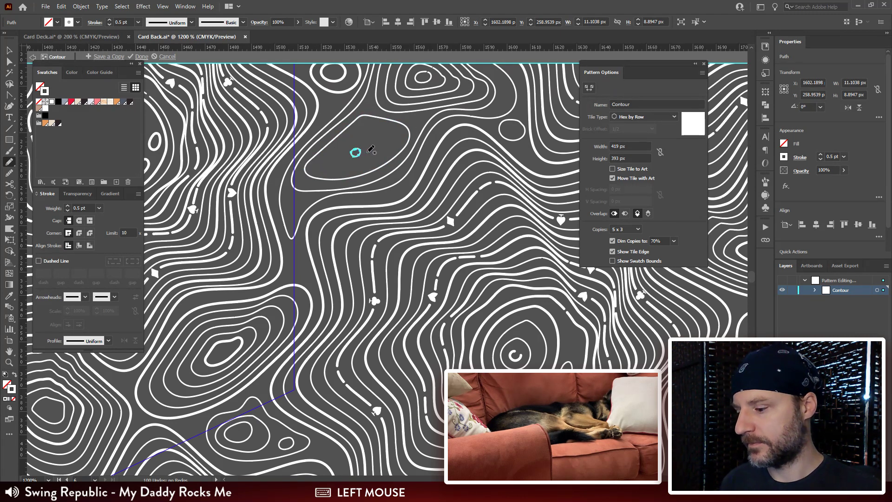
Step: Blend the lower lobe's outline with its small centre loop, using Specified Steps spacing of 3
{"action": "key", "text": "v"}
{"action": "left_click", "coordinate": [403, 132], "text": "shift"}
{"action": "key", "text": "ctrl+alt+b"}
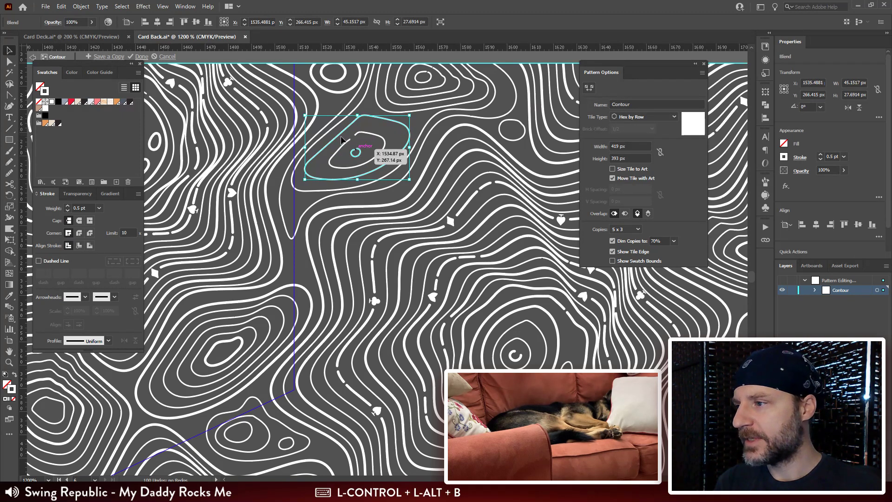
{"action": "double_click", "coordinate": [8, 307]}
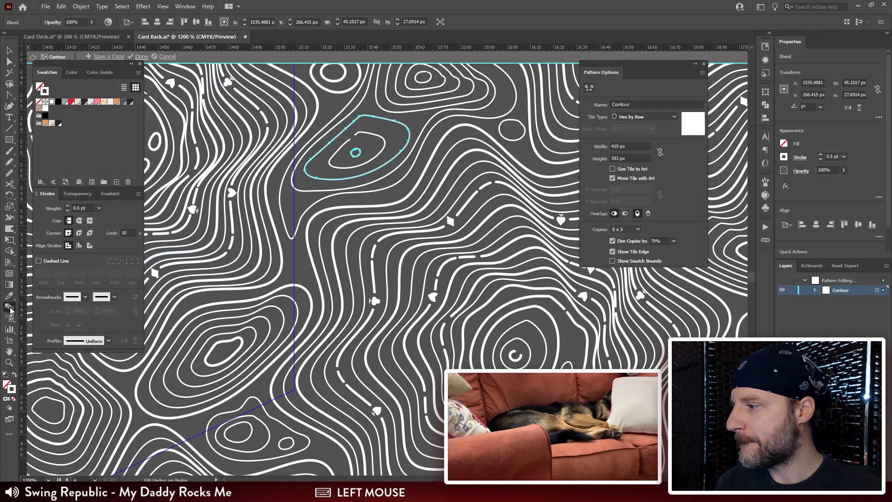
{"action": "left_click", "coordinate": [593, 65]}
{"action": "left_click", "coordinate": [599, 85]}
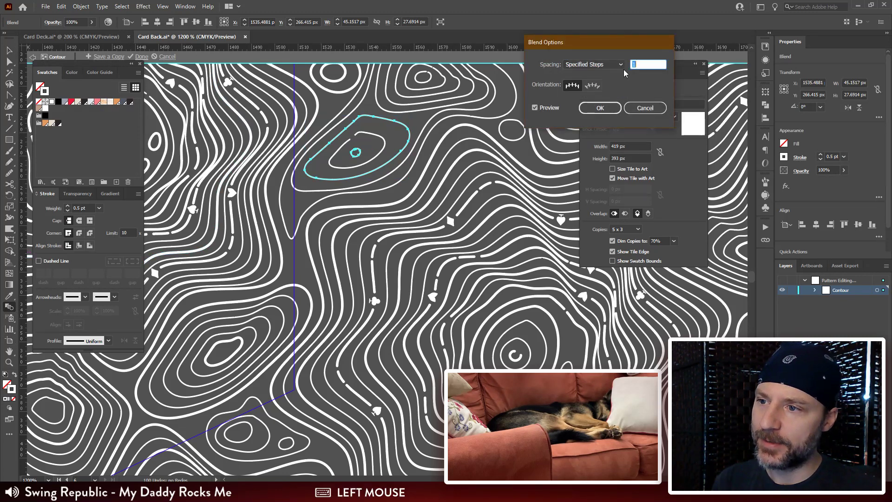
{"action": "left_click", "coordinate": [599, 108]}
Step: Join the open ends of the lower blend's small centre loop to close its contour lines
{"action": "key", "text": "ctrl+plus"}
{"action": "key", "text": "ctrl+plus"}
{"action": "key", "text": "ctrl+plus"}
{"action": "key", "text": "ctrl+plus"}
{"action": "left_click_drag", "start_coordinate": [358, 251], "coordinate": [364, 207]}
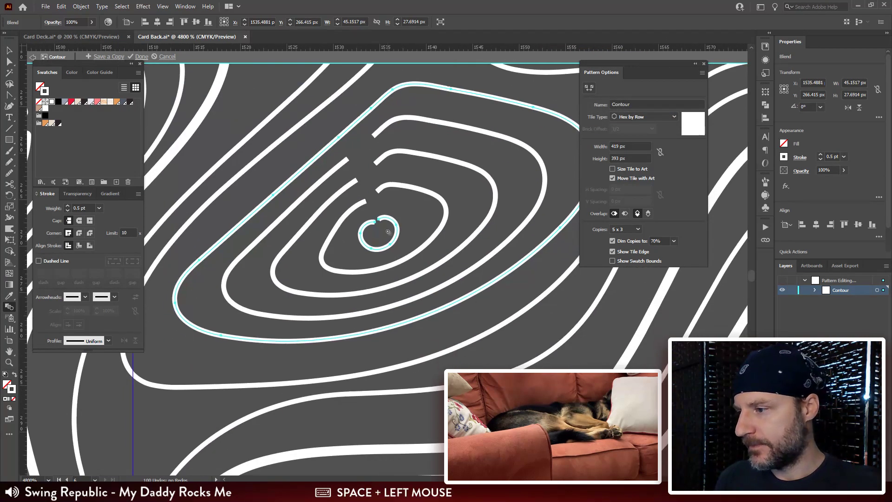
{"action": "key", "text": "a"}
{"action": "left_click", "coordinate": [364, 237]}
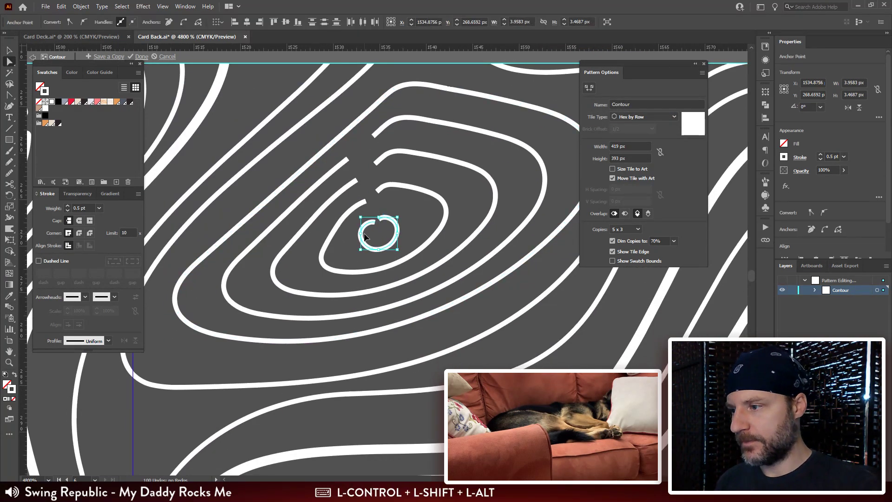
{"action": "key", "text": "ctrl+alt+shift+j"}
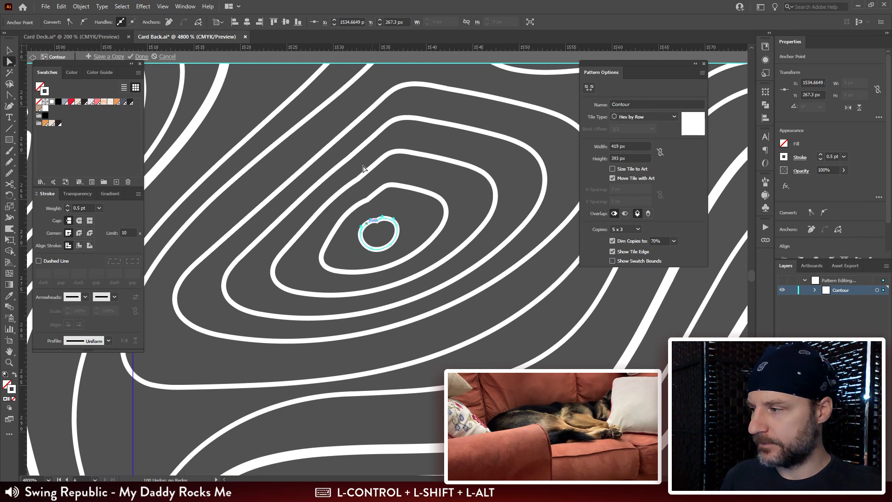
Step: Smooth the joined section of the lower blend's centre loop with a Smooth tool stroke
{"action": "left_click", "coordinate": [6, 173]}
{"action": "mouse_move", "coordinate": [401, 225]}
{"action": "left_mouse_down"}
{"action": "mouse_move", "coordinate": [378, 218]}
{"action": "mouse_move", "coordinate": [356, 242]}
{"action": "left_mouse_up"}
{"action": "key", "text": "ctrl+minus"}
{"action": "key", "text": "ctrl+minus"}
{"action": "key", "text": "ctrl+minus"}
{"action": "key", "text": "ctrl+minus"}
{"action": "key", "text": "ctrl+minus"}
{"action": "key", "text": "ctrl+minus"}
{"action": "key", "text": "ctrl+minus"}
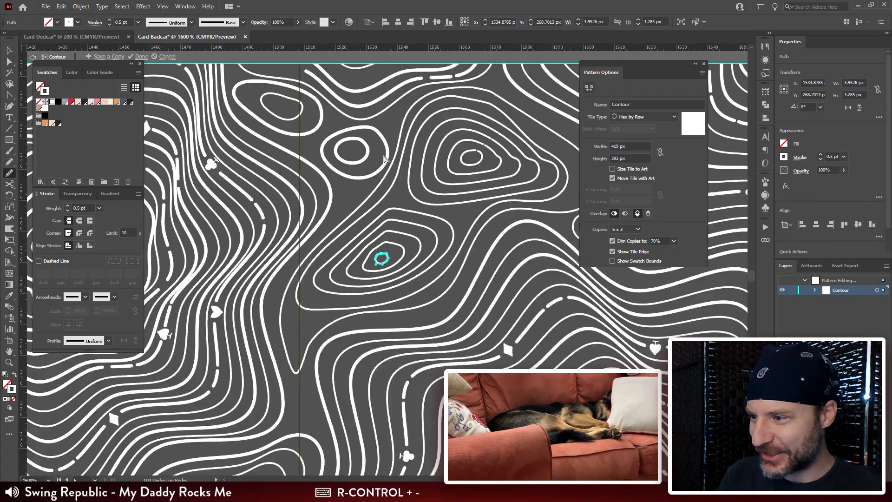
Step: Compare the filled gap outside the hexagonal tile with the matching empty gap at the tile's opposite edge
{"action": "key", "text": "ctrl+minus"}
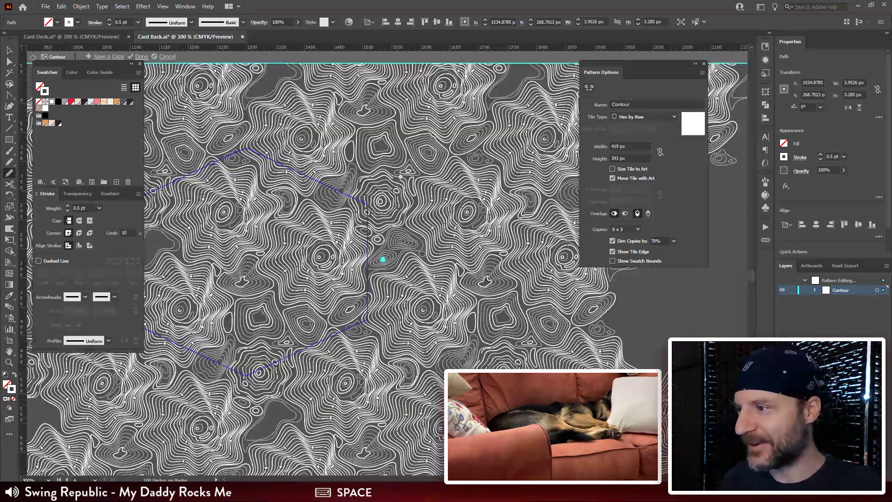
{"action": "left_click_drag", "start_coordinate": [430, 202], "coordinate": [481, 256]}
{"action": "left_click_drag", "start_coordinate": [373, 255], "coordinate": [395, 171]}
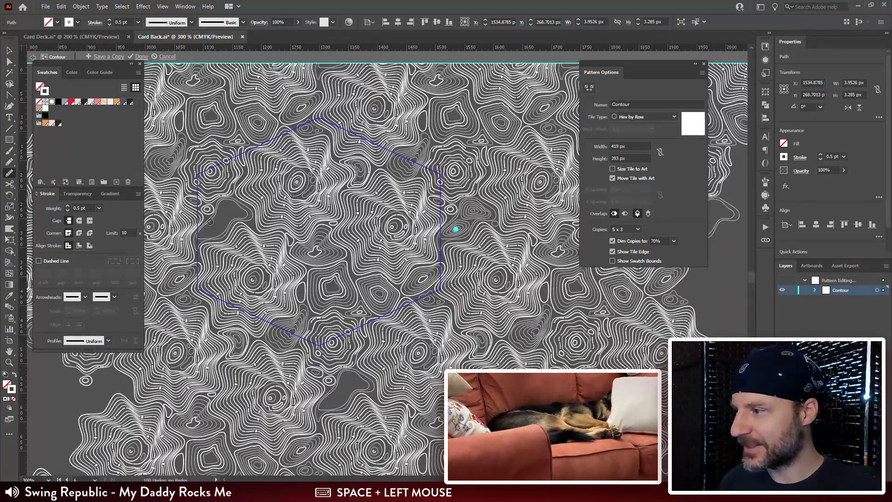
{"action": "left_click_drag", "start_coordinate": [210, 222], "coordinate": [330, 207]}
{"action": "key", "text": "ctrl+plus"}
{"action": "key", "text": "ctrl+plus"}
{"action": "left_click_drag", "start_coordinate": [418, 222], "coordinate": [733, 195]}
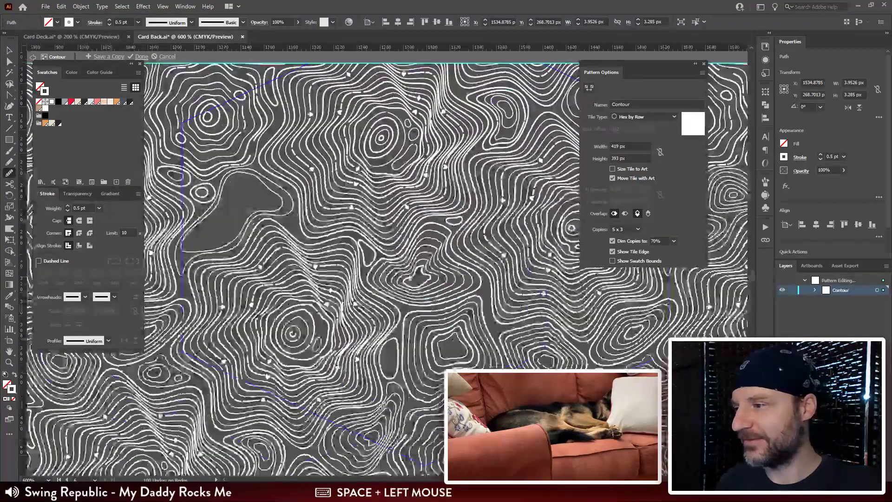
{"action": "left_click_drag", "start_coordinate": [395, 208], "coordinate": [562, 188]}
{"action": "key", "text": "v"}
{"action": "left_click", "coordinate": [394, 187]}
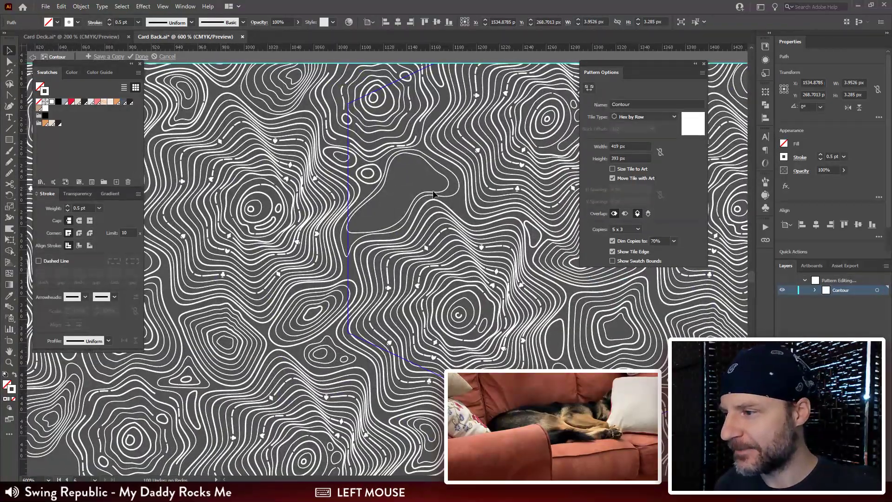
{"action": "key", "text": "n"}
{"action": "left_click_drag", "start_coordinate": [481, 169], "coordinate": [244, 177]}
{"action": "left_click_drag", "start_coordinate": [460, 179], "coordinate": [571, 171]}
{"action": "left_click_drag", "start_coordinate": [379, 184], "coordinate": [478, 185]}
{"action": "left_click_drag", "start_coordinate": [243, 196], "coordinate": [188, 196]}
{"action": "left_click_drag", "start_coordinate": [560, 194], "coordinate": [406, 205]}
{"action": "key", "text": "v"}
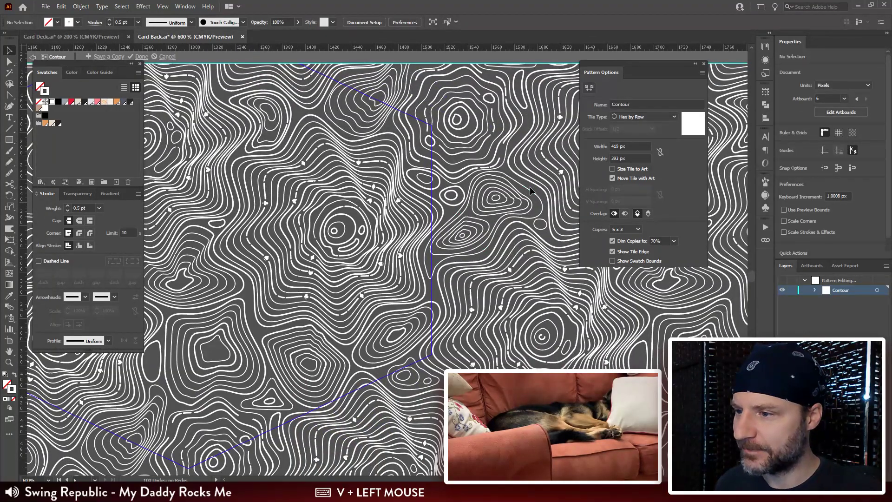
Step: Select the gap's outer outline, both contour blends and the small side loop, and cut them
{"action": "left_click", "coordinate": [476, 217]}
{"action": "left_click", "coordinate": [489, 220], "text": "shift"}
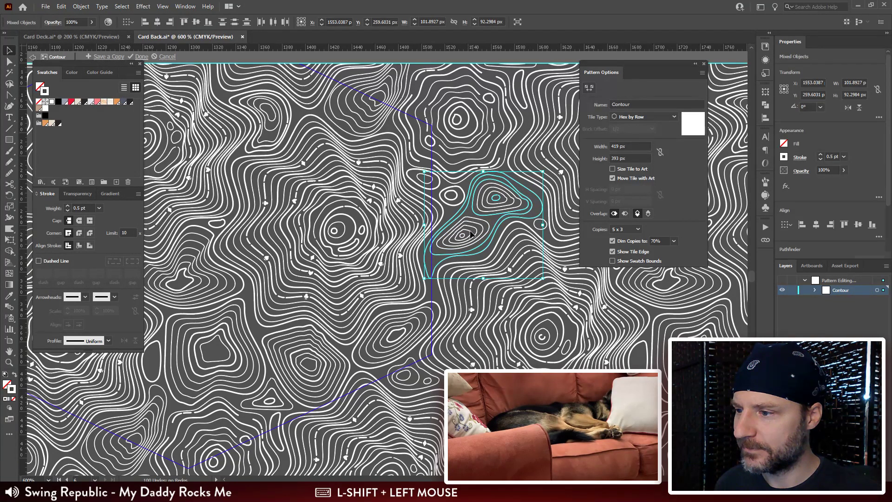
{"action": "left_click", "coordinate": [461, 235], "text": "shift"}
{"action": "left_click", "coordinate": [473, 250], "text": "shift"}
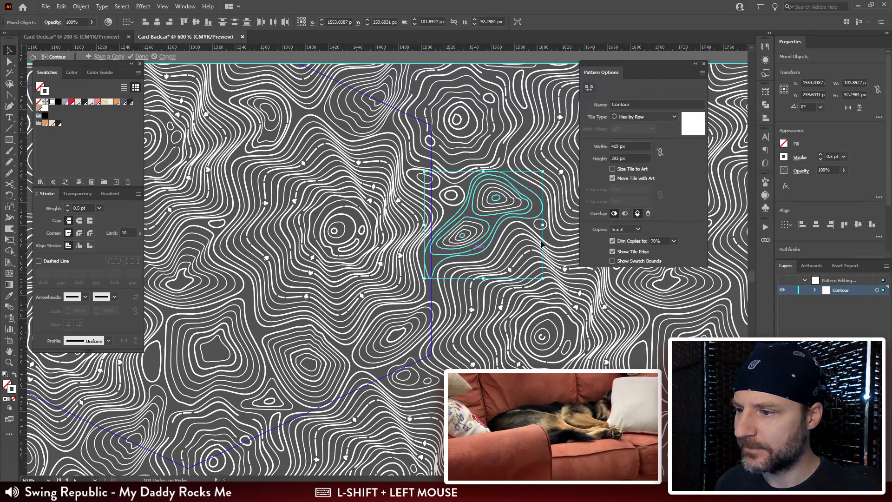
{"action": "key", "text": "ctrl+x"}
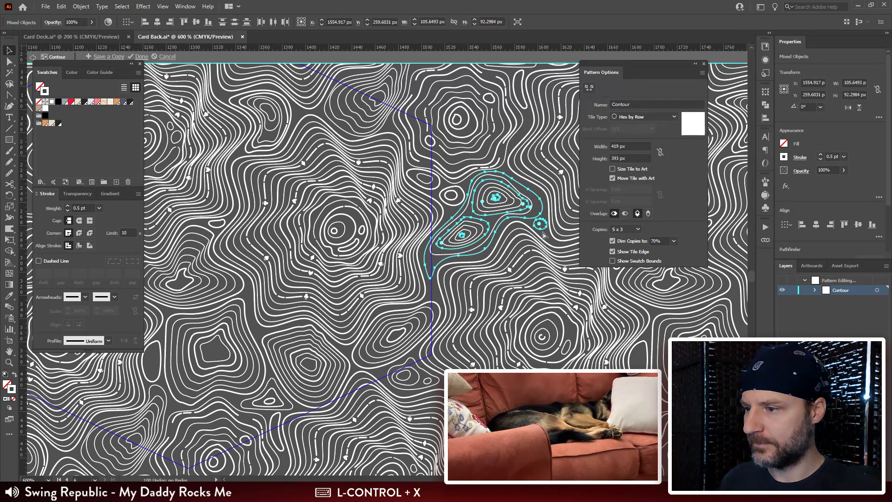
Step: Paste the cut contours and position them over the matching empty gap inside the hexagonal tile
{"action": "left_click_drag", "start_coordinate": [512, 233], "coordinate": [355, 172]}
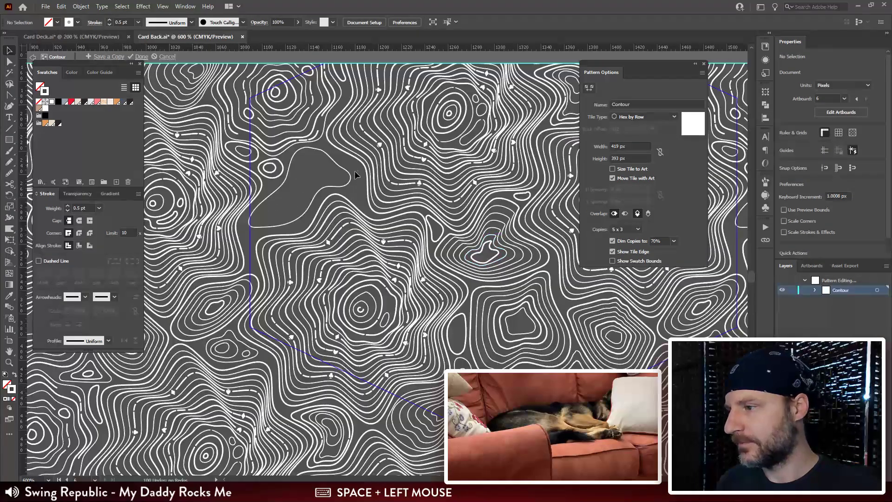
{"action": "left_click", "coordinate": [355, 219]}
{"action": "left_click", "coordinate": [345, 186], "text": "ctrl"}
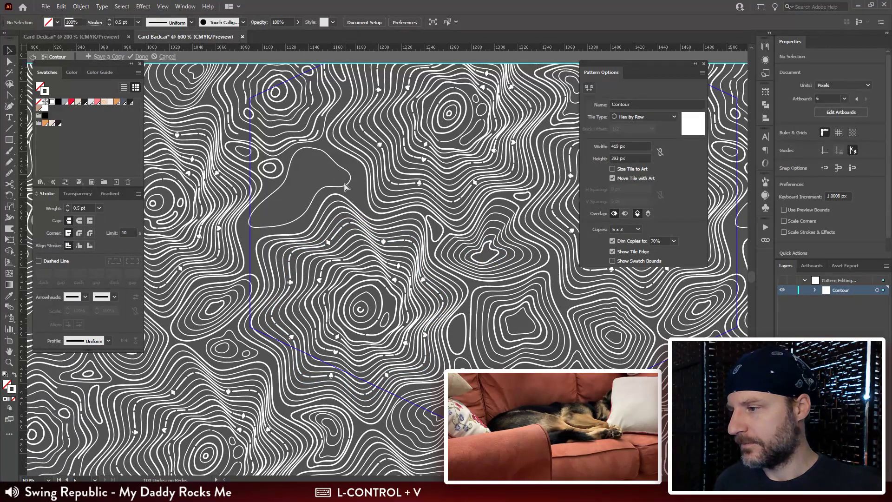
{"action": "key", "text": "ctrl+v"}
{"action": "left_click_drag", "start_coordinate": [372, 219], "coordinate": [290, 157]}
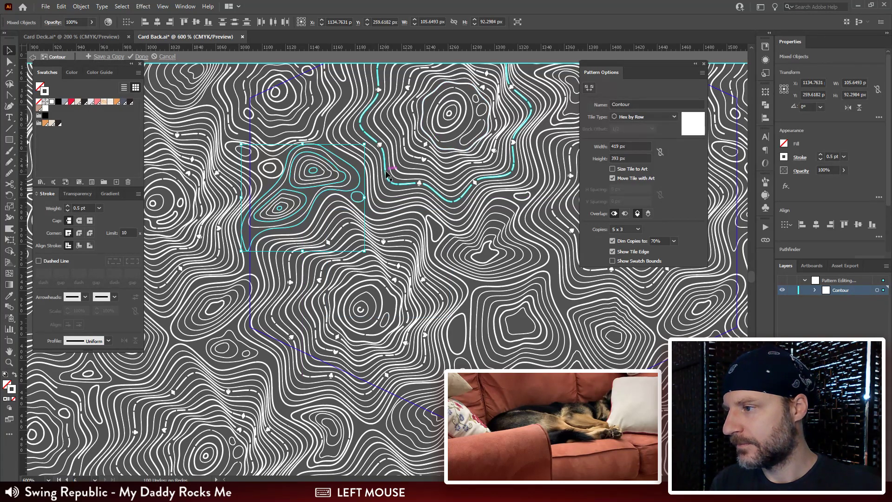
{"action": "key", "text": "ctrl+shift+a"}
Step: Examine the repeating pattern across the tile edges for remaining gaps and uneven contour lines
{"action": "key", "text": "ctrl+minus"}
{"action": "key", "text": "ctrl+minus"}
{"action": "key", "text": "ctrl+minus"}
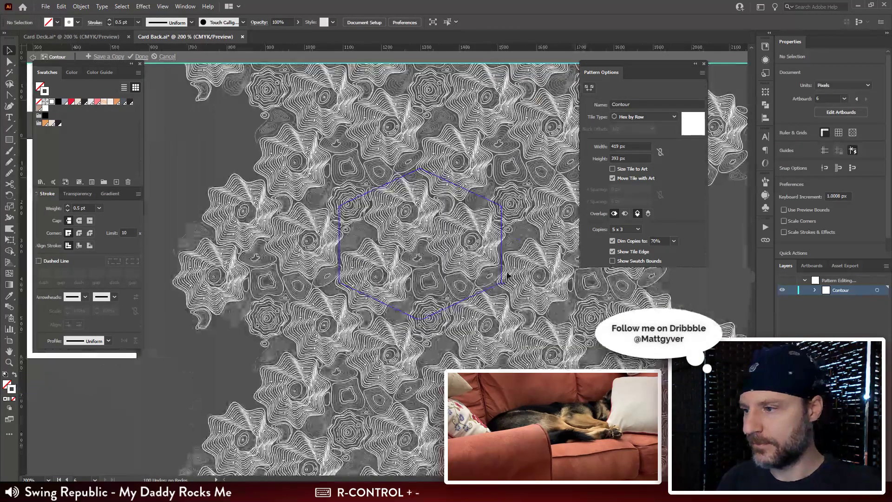
{"action": "left_click_drag", "start_coordinate": [525, 253], "coordinate": [439, 319]}
{"action": "key", "text": "ctrl+plus"}
{"action": "key", "text": "ctrl+plus"}
{"action": "key", "text": "ctrl+plus"}
{"action": "key", "text": "ctrl+plus"}
{"action": "key", "text": "ctrl+minus"}
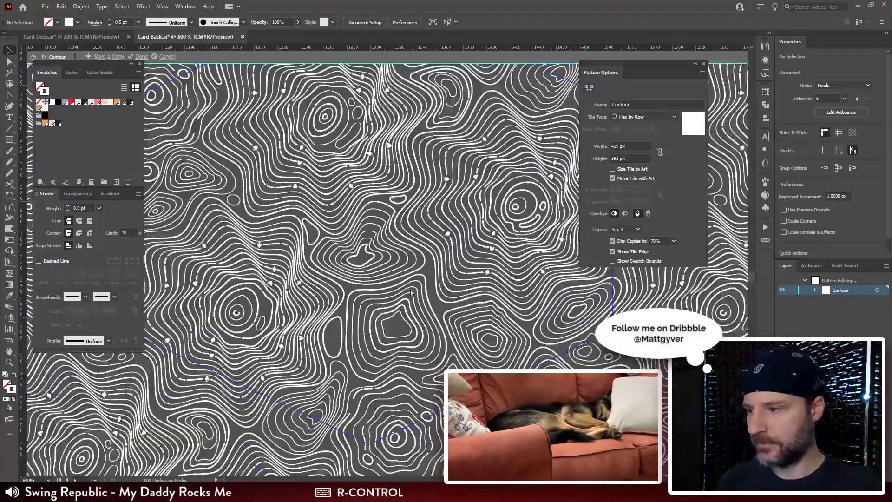
{"action": "key", "text": "ctrl+minus"}
{"action": "left_click_drag", "start_coordinate": [452, 232], "coordinate": [444, 249]}
Step: Set the stroke weight of the moved gap's outer outline to 1 pt
{"action": "key", "text": "a"}
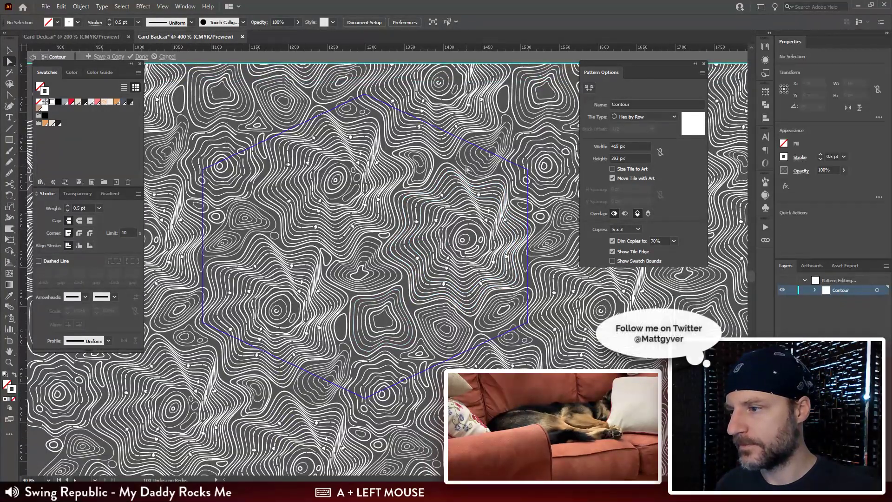
{"action": "left_click", "coordinate": [258, 222], "text": "shift"}
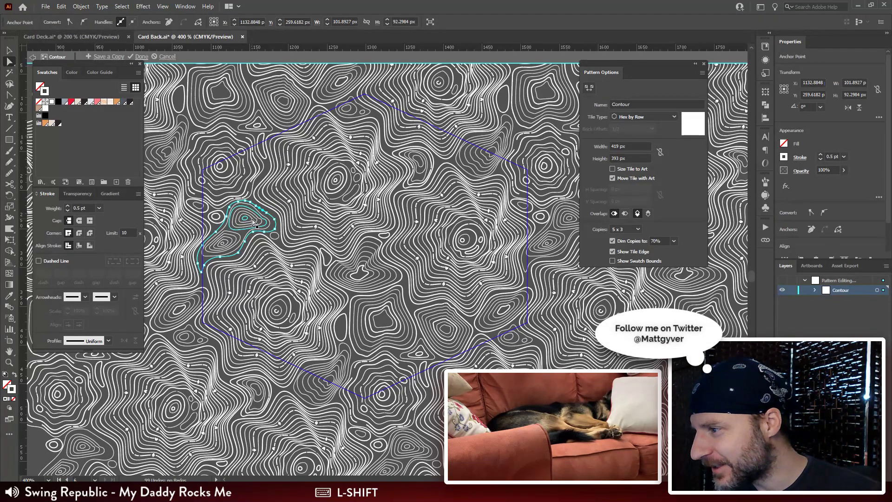
{"action": "left_click", "coordinate": [79, 207]}
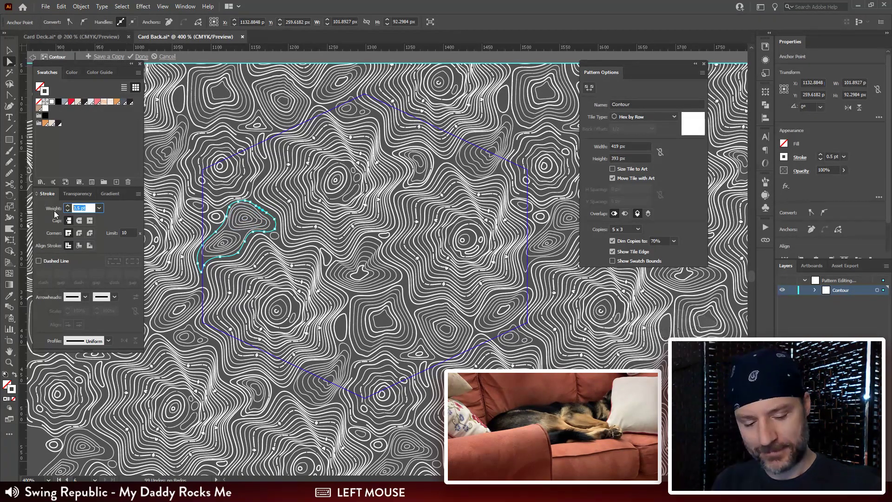
{"action": "type", "text": "1"}
{"action": "key", "text": "Return"}
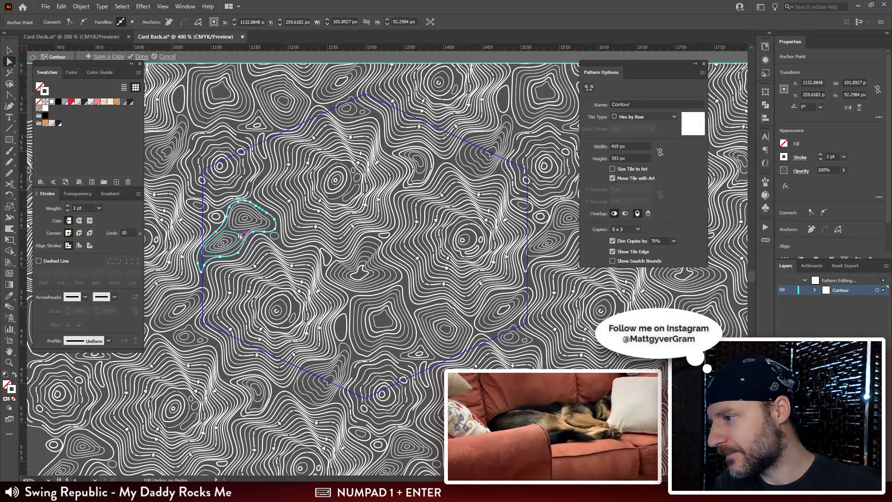
Step: Set the stroke weight of the two inner contour sets inside the moved gap outline to 1 pt
{"action": "left_click", "coordinate": [242, 235]}
{"action": "left_click", "coordinate": [237, 239]}
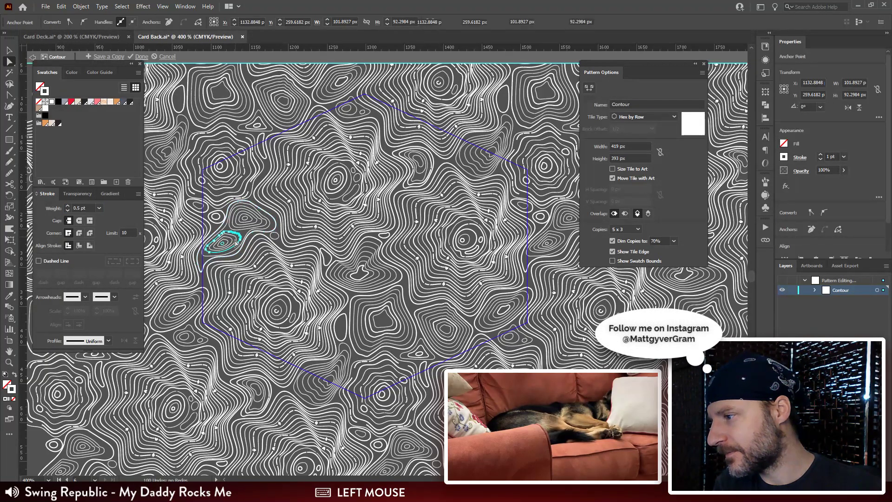
{"action": "type", "text": "1"}
{"action": "key", "text": "Return"}
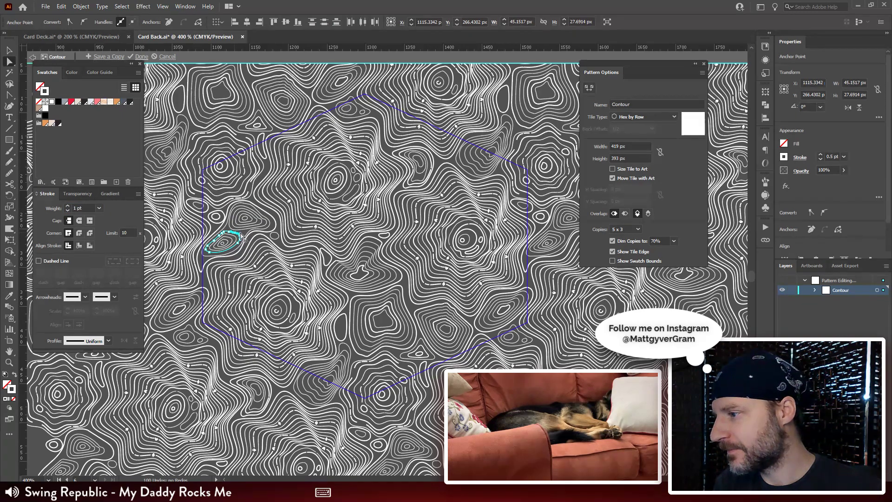
{"action": "left_click", "coordinate": [260, 227]}
{"action": "left_click", "coordinate": [83, 208]}
{"action": "type", "text": "1"}
{"action": "key", "text": "Return"}
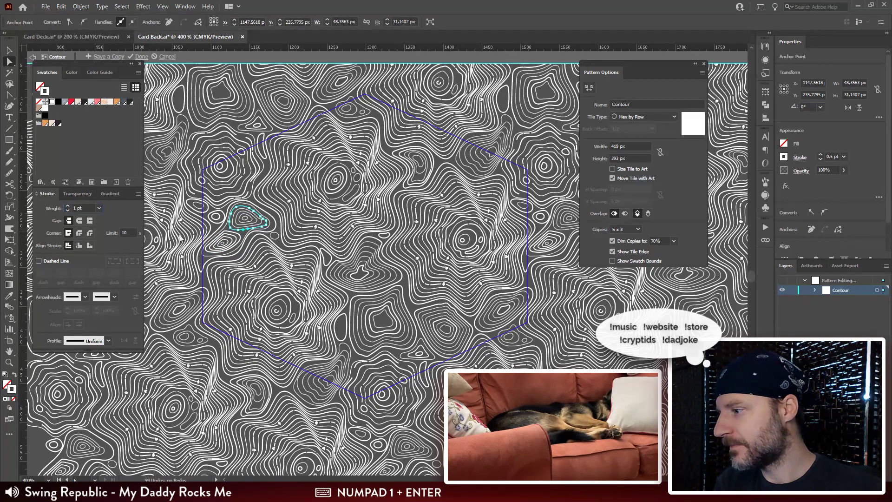
Step: Set the stroke weight of the small ring at the centre of the squarish contour to 1 pt
{"action": "left_click_drag", "start_coordinate": [385, 326], "coordinate": [325, 218]}
{"action": "key", "text": "n"}
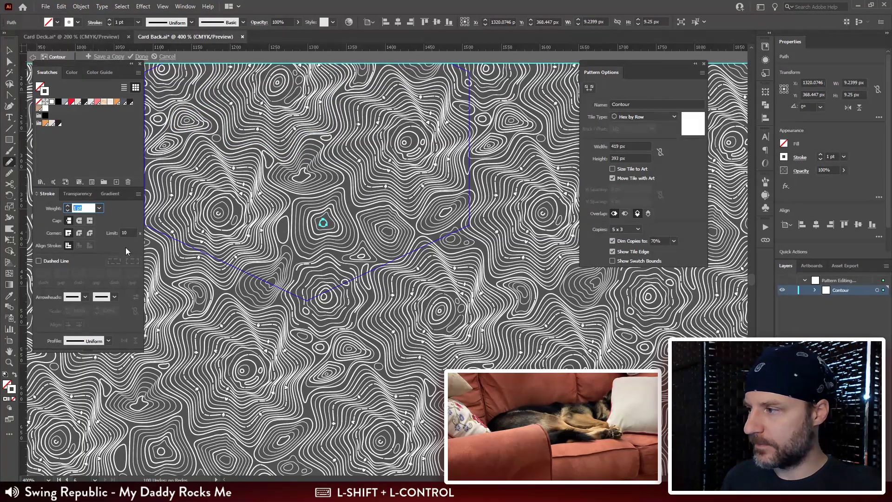
{"action": "type", "text": "V"}
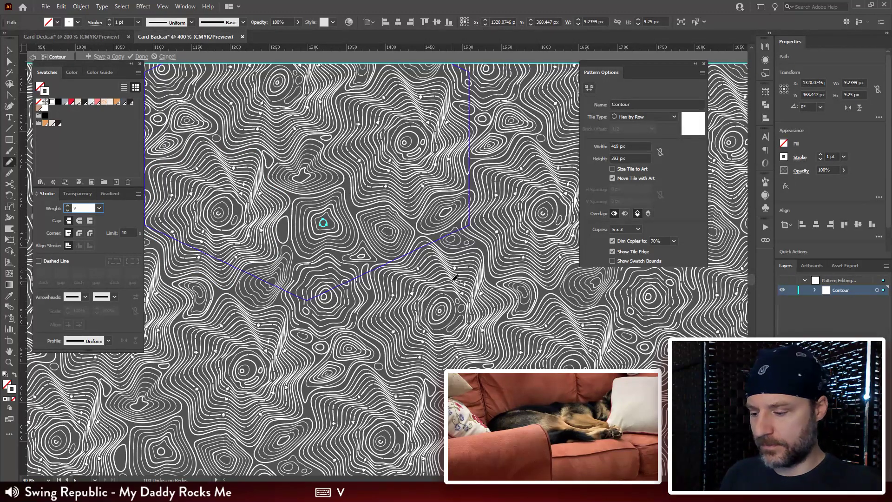
{"action": "type", "text": "1"}
{"action": "key", "text": "Return"}
Step: Select all nested contours of the narrow teardrop shape on the tile's lower edge and set their stroke weight to 1 pt
{"action": "key", "text": "ctrl+minus"}
{"action": "left_click_drag", "start_coordinate": [465, 203], "coordinate": [425, 220]}
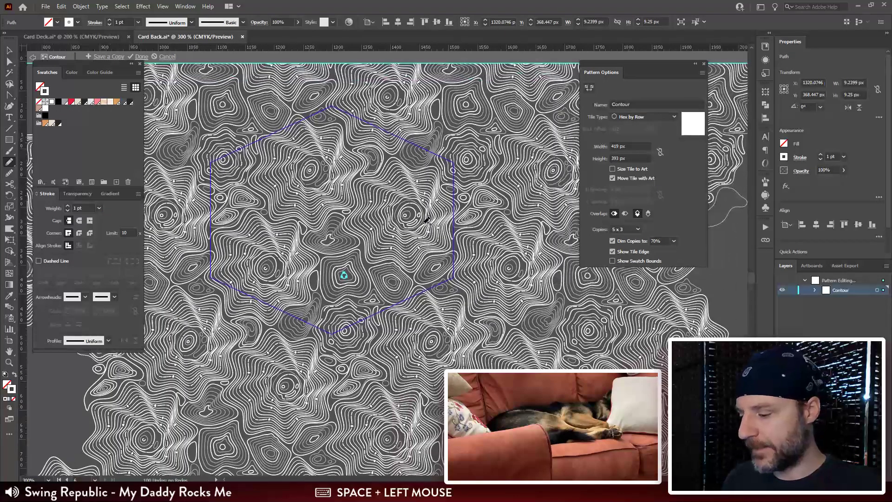
{"action": "key", "text": "v"}
{"action": "left_click", "coordinate": [441, 216]}
{"action": "key", "text": "space"}
{"action": "key", "text": "a"}
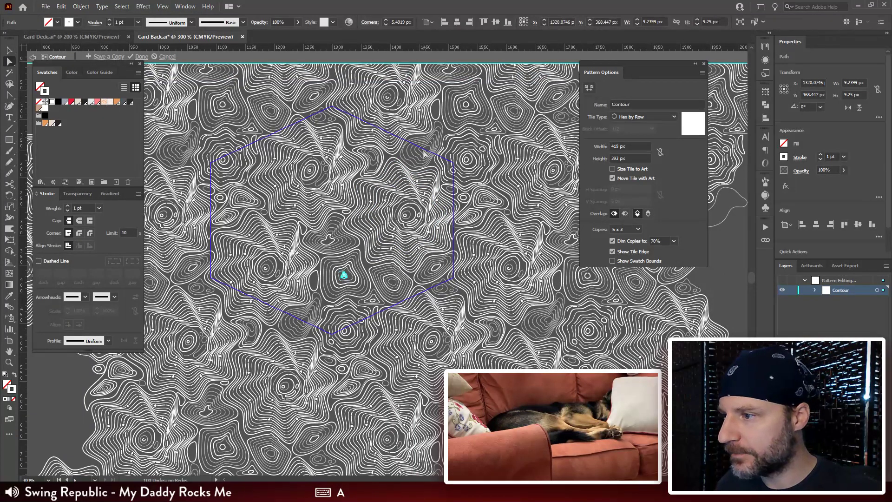
{"action": "left_click", "coordinate": [306, 319]}
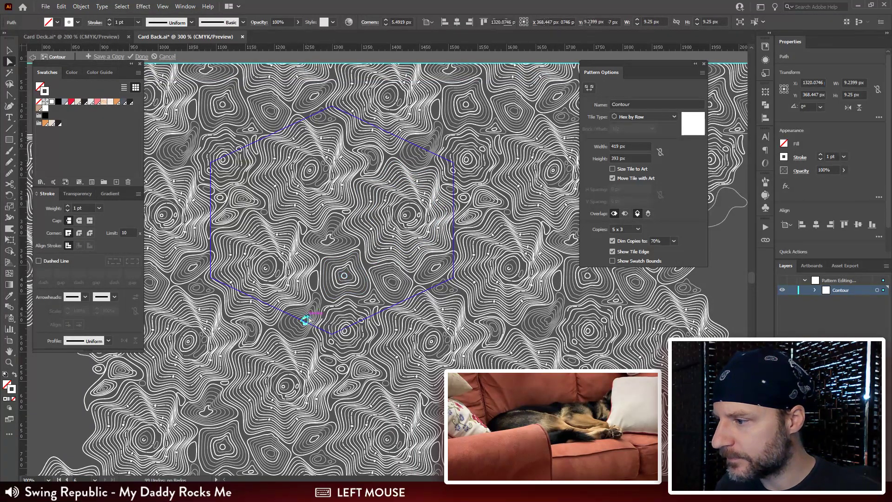
{"action": "left_click", "coordinate": [312, 310], "text": "shift"}
{"action": "left_click", "coordinate": [314, 307], "text": "shift"}
{"action": "left_click", "coordinate": [316, 303], "text": "shift"}
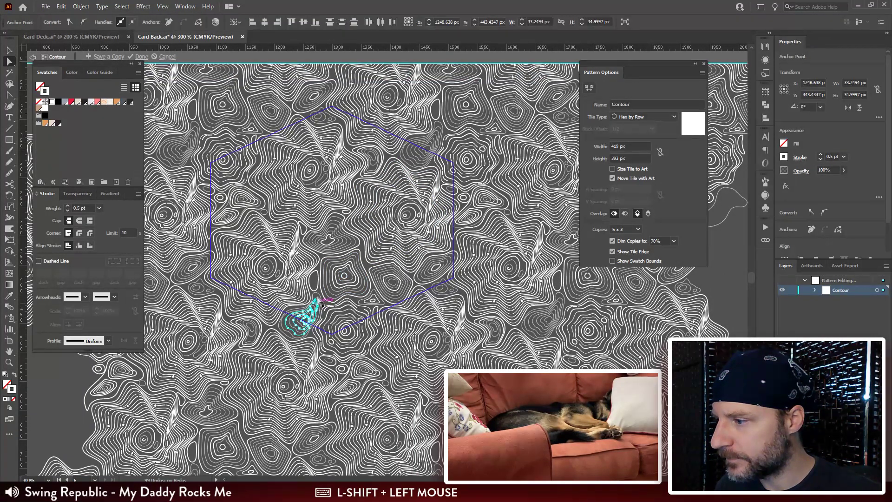
{"action": "left_click", "coordinate": [317, 293], "text": "shift"}
{"action": "left_click_drag", "start_coordinate": [89, 209], "coordinate": [39, 209]}
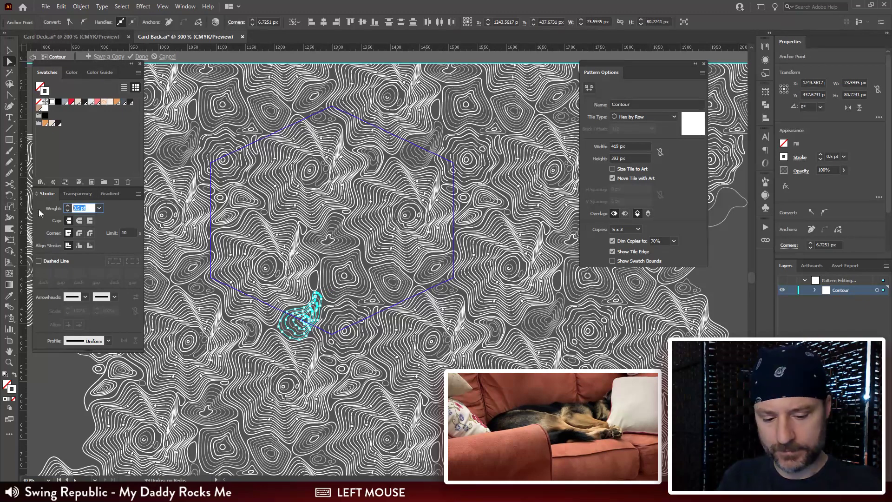
{"action": "type", "text": "1"}
{"action": "key", "text": "Return"}
{"action": "left_click", "coordinate": [76, 381]}
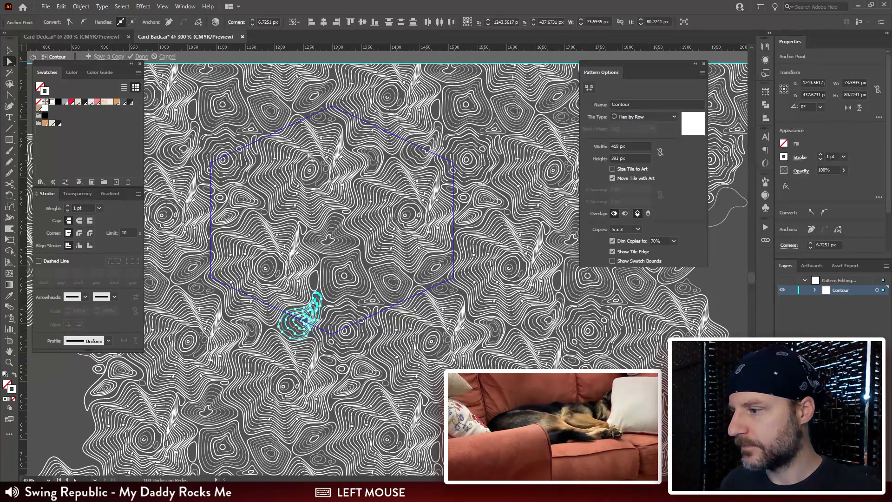
{"action": "left_click", "coordinate": [255, 317]}
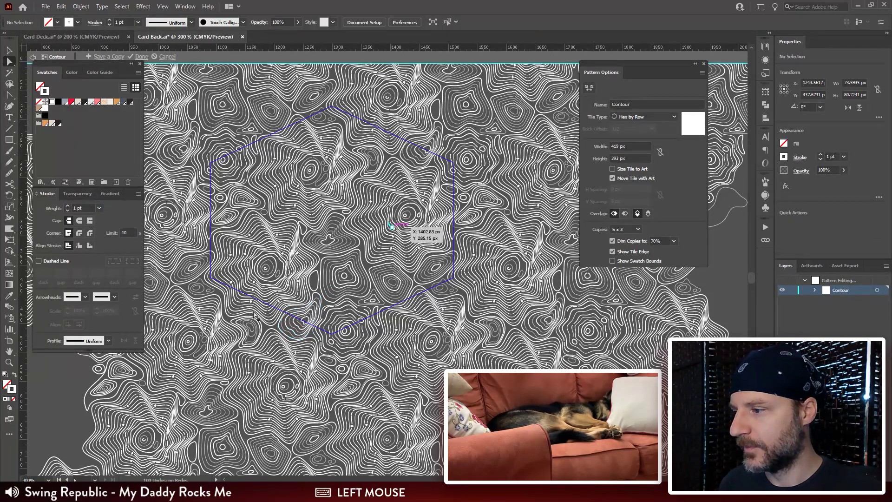
Step: Finish editing the Contour pattern to store the changes, and reopen its swatch for editing
{"action": "left_click", "coordinate": [141, 57]}
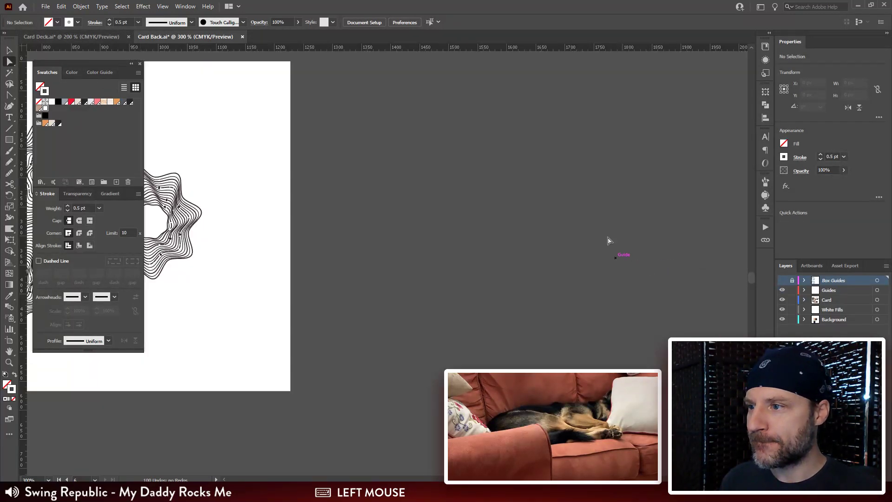
{"action": "double_click", "coordinate": [45, 109]}
{"action": "left_click_drag", "start_coordinate": [469, 314], "coordinate": [164, 312]}
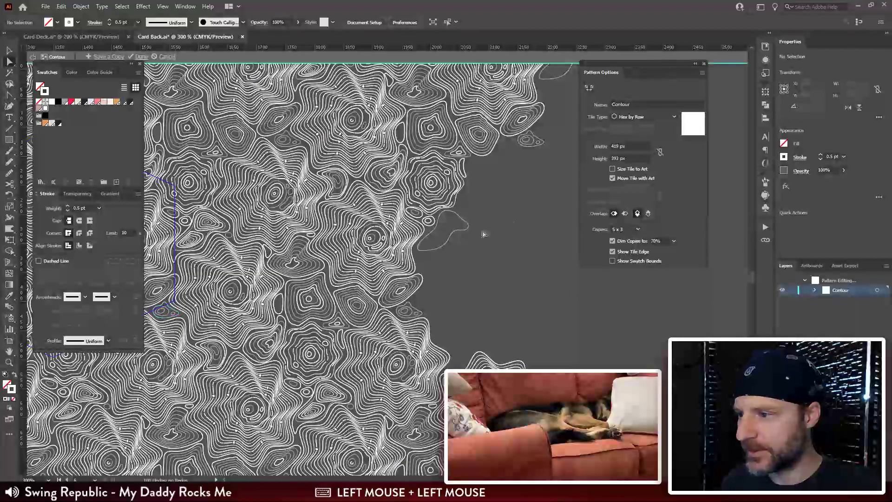
{"action": "left_click_drag", "start_coordinate": [238, 315], "coordinate": [499, 316]}
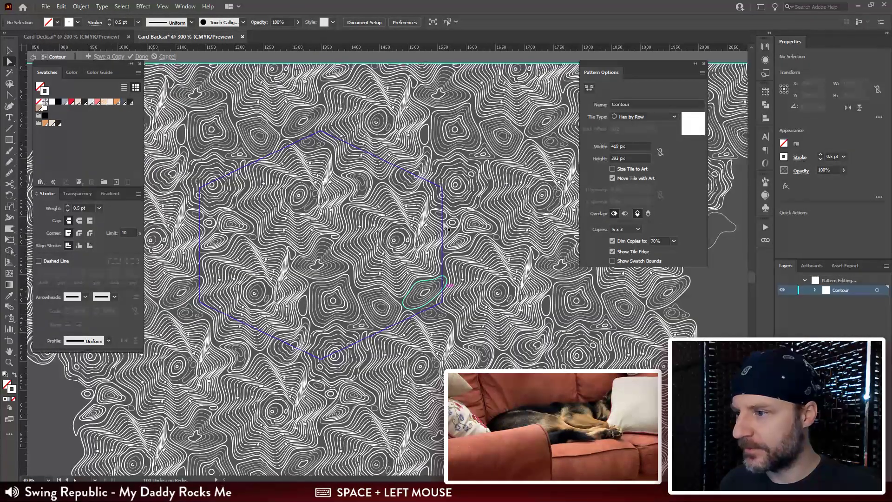
Step: Check the artwork in outline view and delete the stray outline lying outside the hexagonal tile
{"action": "key", "text": "ctrl+y"}
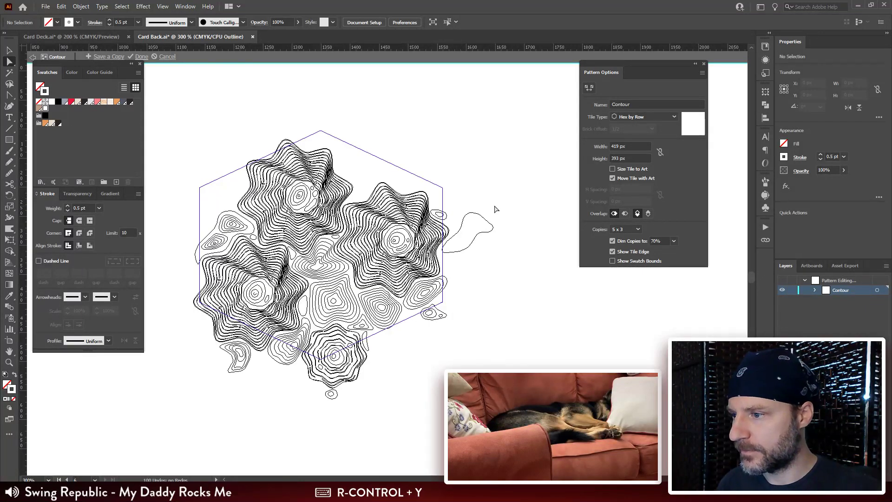
{"action": "left_click", "coordinate": [493, 227]}
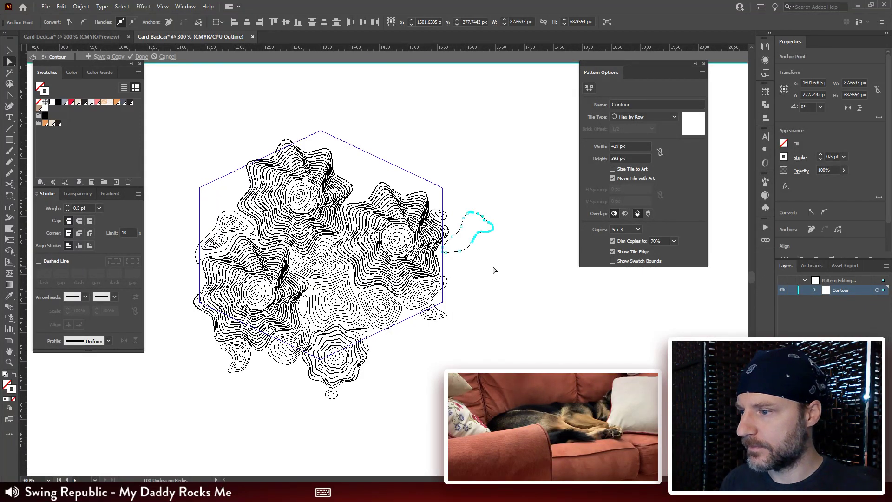
{"action": "key", "text": "Delete"}
{"action": "key", "text": "ctrl+y"}
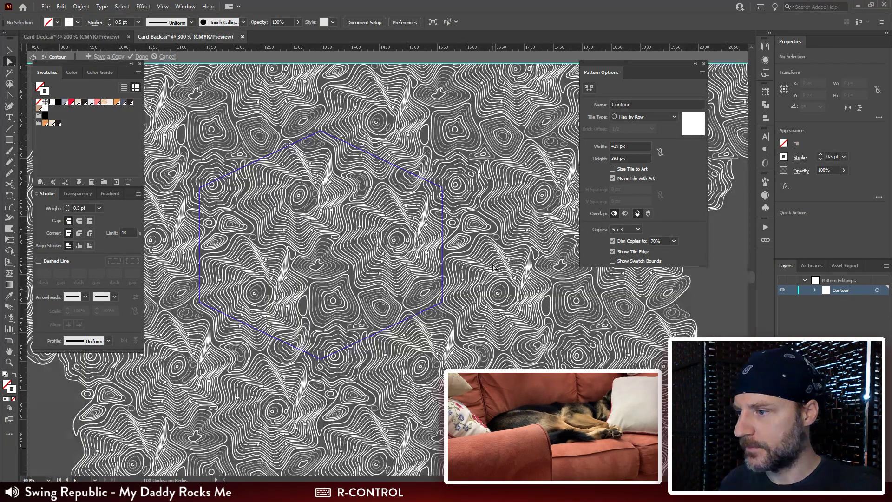
Step: Select the outer outline lying just beyond the tile's right edge around the two contour peaks and cut it
{"action": "left_click_drag", "start_coordinate": [492, 265], "coordinate": [531, 253]}
{"action": "key", "text": "ctrl+plus"}
{"action": "key", "text": "ctrl+plus"}
{"action": "key", "text": "ctrl+plus"}
{"action": "left_click_drag", "start_coordinate": [234, 273], "coordinate": [109, 324]}
{"action": "left_click", "coordinate": [495, 301], "text": "ctrl"}
{"action": "left_click_drag", "start_coordinate": [474, 279], "coordinate": [287, 279]}
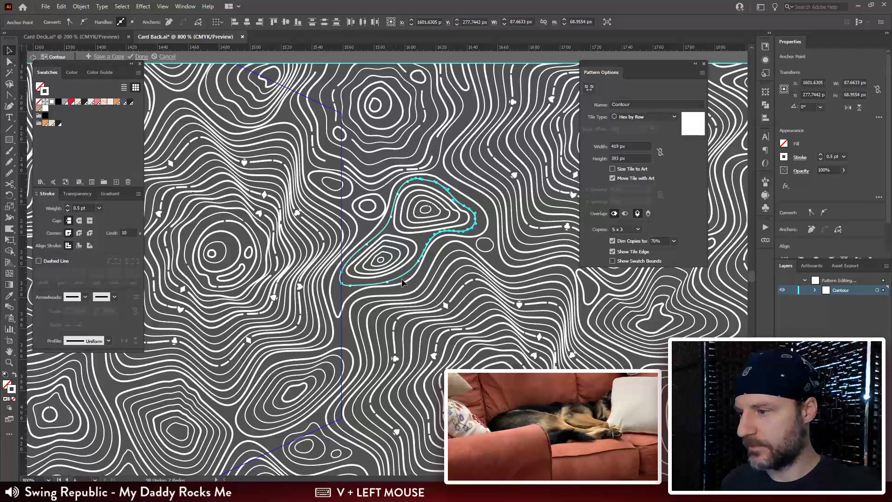
{"action": "key", "text": "v"}
{"action": "left_click", "coordinate": [424, 278]}
{"action": "left_click", "coordinate": [417, 265]}
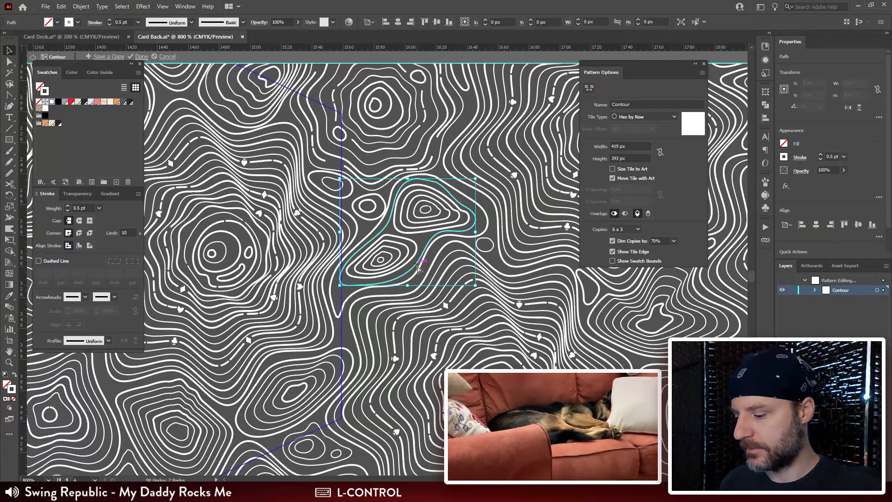
{"action": "key", "text": "ctrl+x"}
Step: Paste the cut outline around the two contour peaks at the tile's left edge and nudge an anchor point on its inner bend
{"action": "left_click_drag", "start_coordinate": [265, 295], "coordinate": [697, 319]}
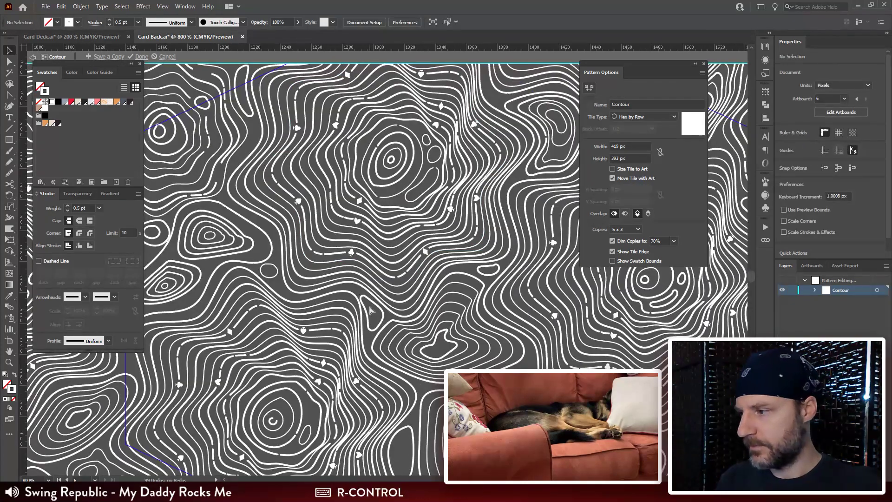
{"action": "left_click_drag", "start_coordinate": [231, 236], "coordinate": [473, 237]}
{"action": "key", "text": "a"}
{"action": "left_click", "coordinate": [459, 190]}
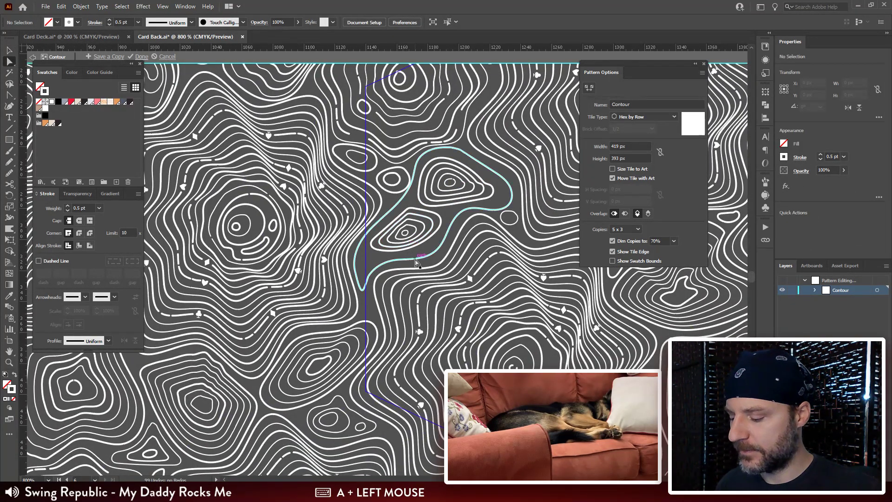
{"action": "key", "text": "ctrl+v"}
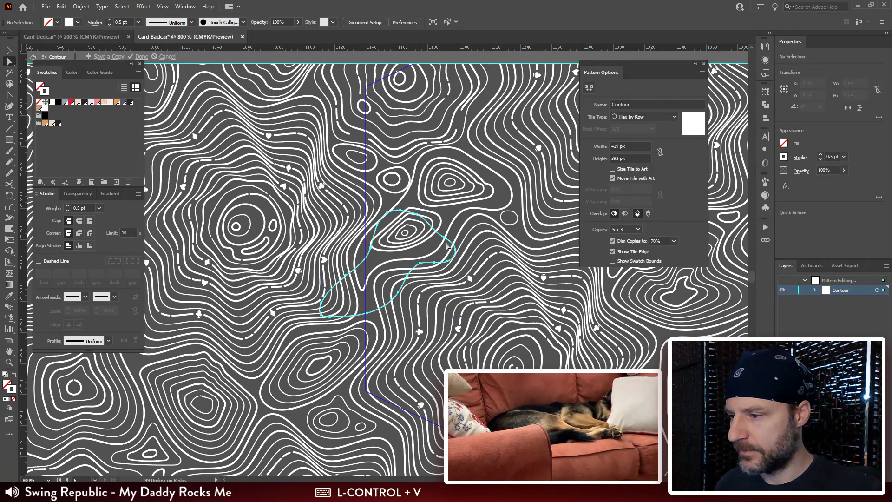
{"action": "key", "text": "v"}
{"action": "left_click_drag", "start_coordinate": [441, 246], "coordinate": [478, 216]}
{"action": "key", "text": "a"}
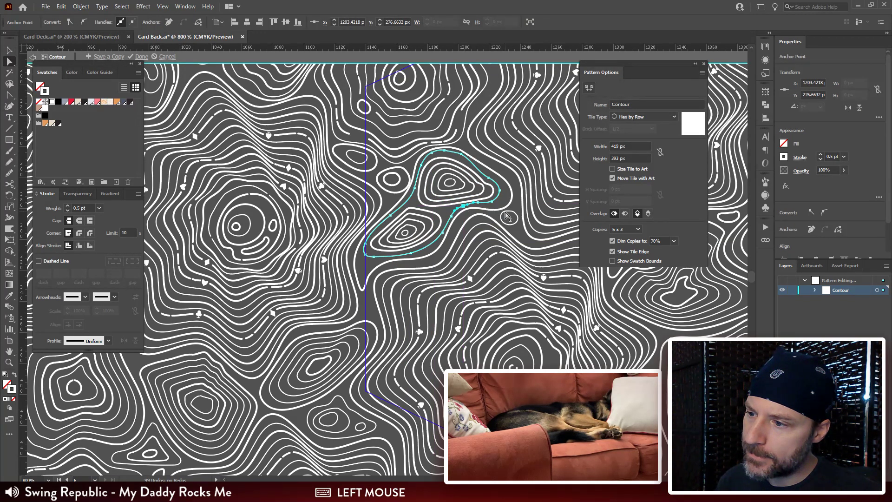
{"action": "key", "text": "v"}
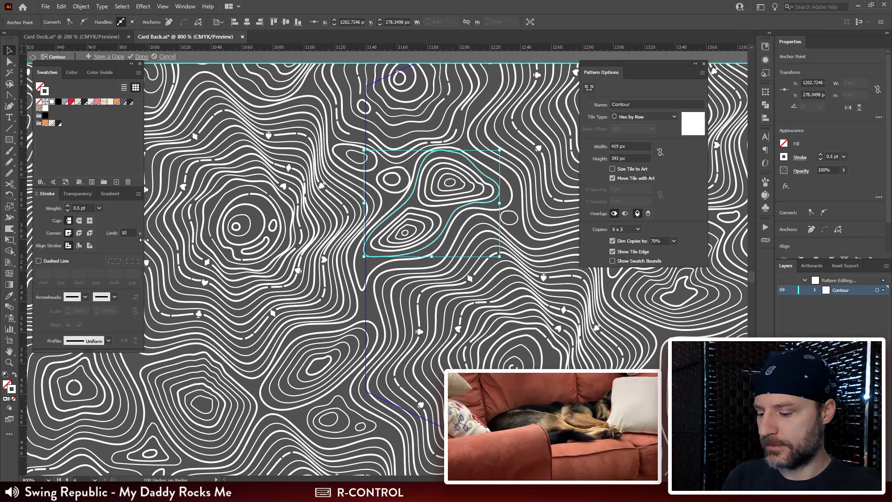
Step: Check the tile's artwork in outline view and the repeated pattern in preview for stray paths outside the tile
{"action": "key", "text": "ctrl+y"}
{"action": "key", "text": "ctrl+minus"}
{"action": "key", "text": "ctrl+minus"}
{"action": "key", "text": "ctrl+minus"}
{"action": "key", "text": "space"}
{"action": "left_click_drag", "start_coordinate": [341, 287], "coordinate": [208, 241]}
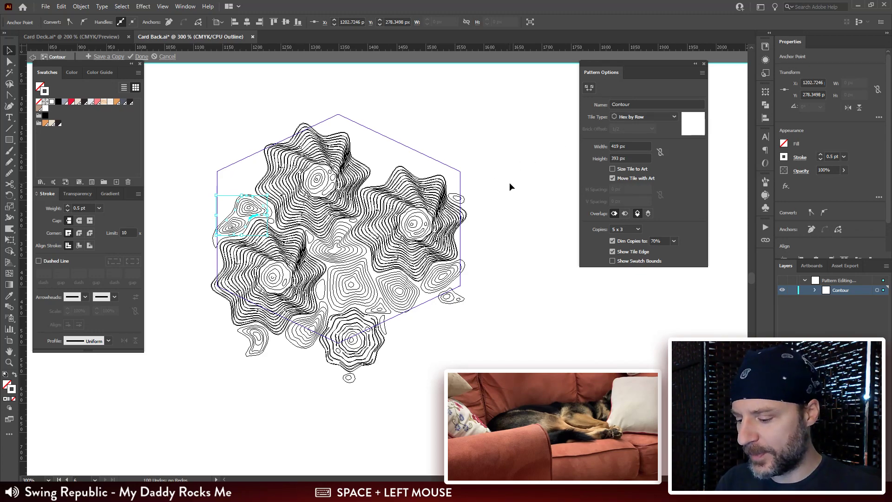
{"action": "key", "text": "ctrl+y"}
{"action": "key", "text": "ctrl+minus"}
{"action": "key", "text": "ctrl+minus"}
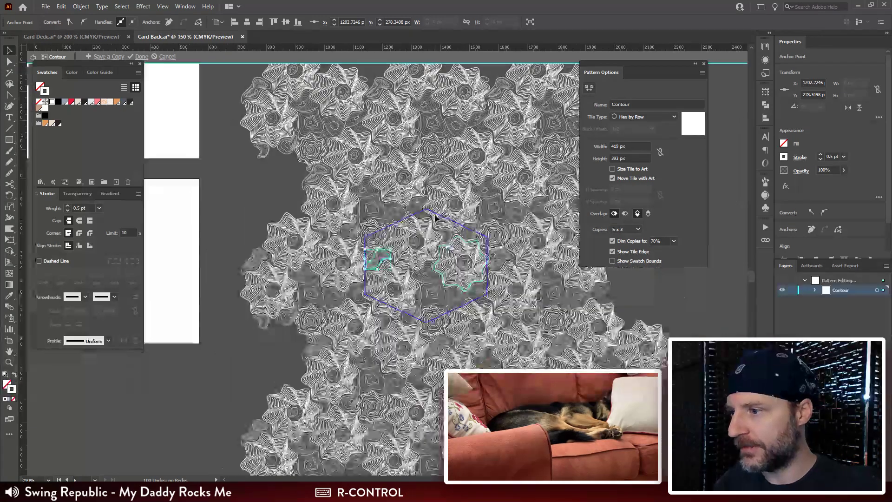
{"action": "left_click_drag", "start_coordinate": [534, 185], "coordinate": [403, 198]}
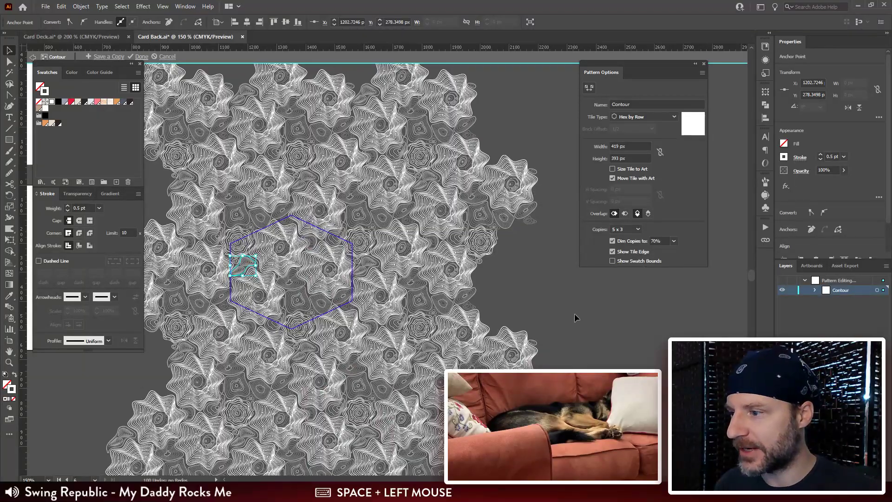
Step: Examine the contour lines around the squarish contour and across the tile edges for uneven weights and gaps
{"action": "left_click", "coordinate": [575, 315]}
{"action": "key", "text": "ctrl+plus"}
{"action": "key", "text": "ctrl+plus"}
{"action": "key", "text": "ctrl+plus"}
{"action": "key", "text": "ctrl+plus"}
{"action": "left_click_drag", "start_coordinate": [244, 321], "coordinate": [592, 105]}
{"action": "left_click_drag", "start_coordinate": [427, 169], "coordinate": [437, 219]}
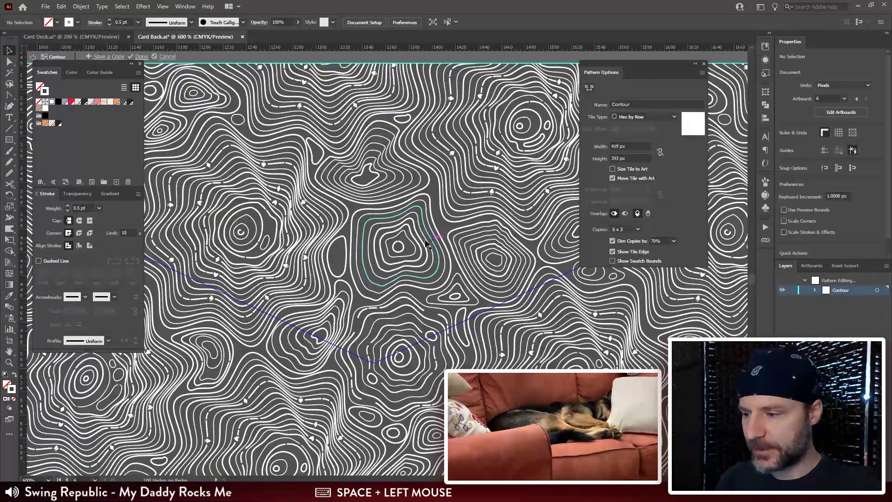
{"action": "key", "text": "ctrl+minus"}
{"action": "key", "text": "ctrl+minus"}
{"action": "key", "text": "ctrl+minus"}
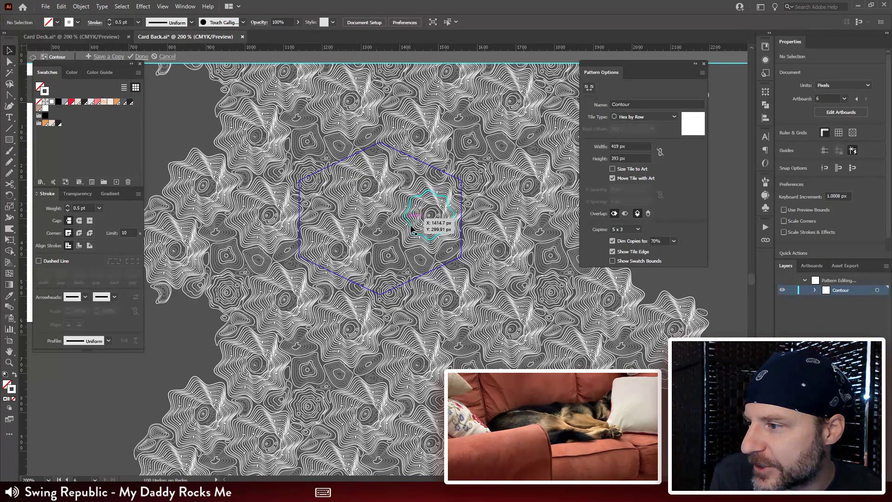
Step: Select the large wavy contour group near the tile's right edge and examine its centre rings and line details up close
{"action": "left_click", "coordinate": [429, 241]}
{"action": "key", "text": "ctrl+plus"}
{"action": "key", "text": "ctrl+plus"}
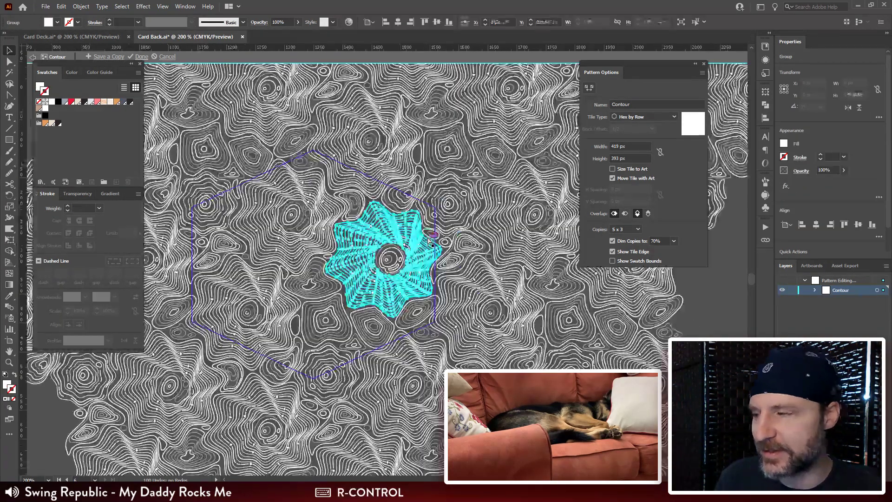
{"action": "key", "text": "ctrl+plus"}
{"action": "key", "text": "ctrl+plus"}
{"action": "key", "text": "ctrl+plus"}
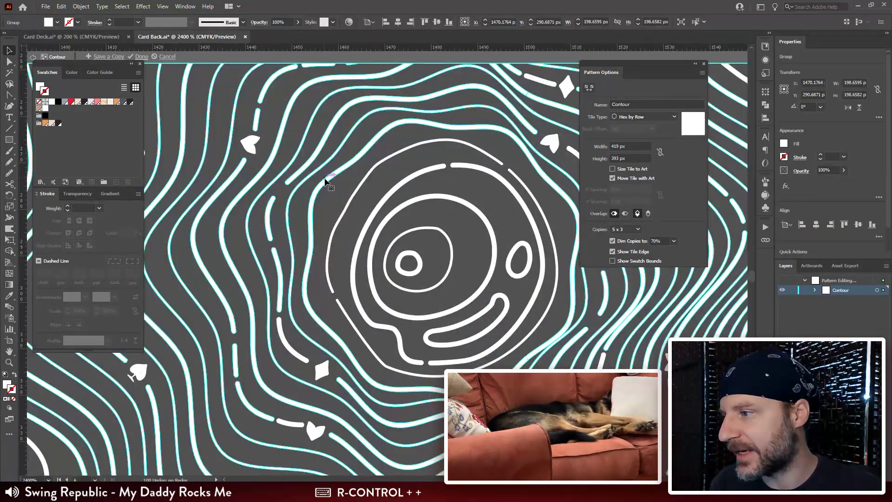
{"action": "key", "text": "ctrl+minus"}
{"action": "key", "text": "ctrl+minus"}
{"action": "key", "text": "ctrl+minus"}
{"action": "key", "text": "ctrl+minus"}
{"action": "key", "text": "ctrl+minus"}
{"action": "key", "text": "ctrl+minus"}
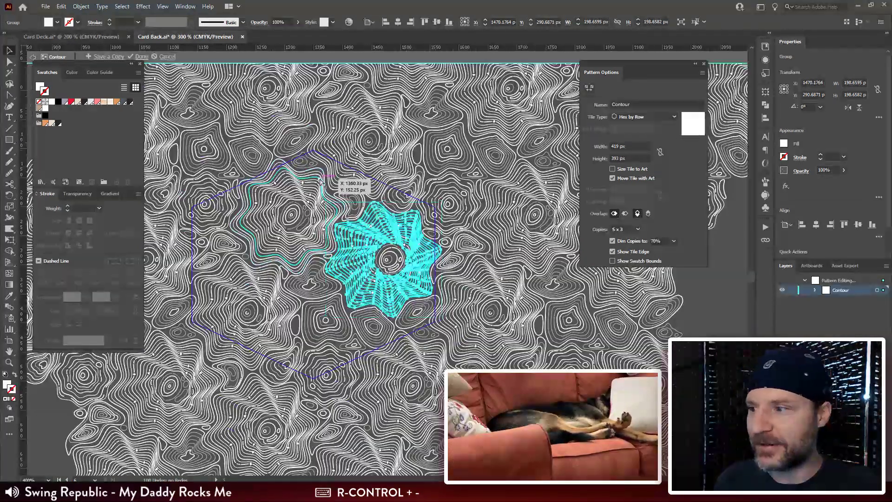
Step: Finish editing the Contour pattern and return to the card back artboards
{"action": "left_click", "coordinate": [141, 56]}
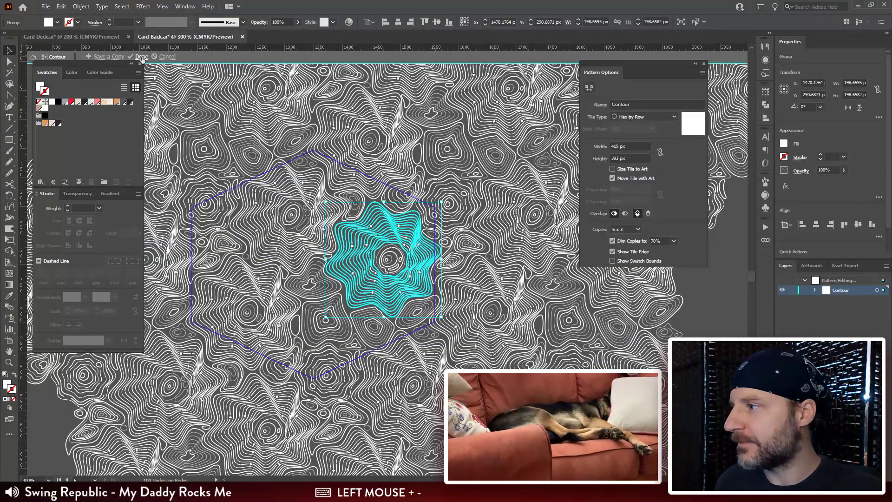
{"action": "key", "text": "ctrl+minus"}
{"action": "key", "text": "ctrl+minus"}
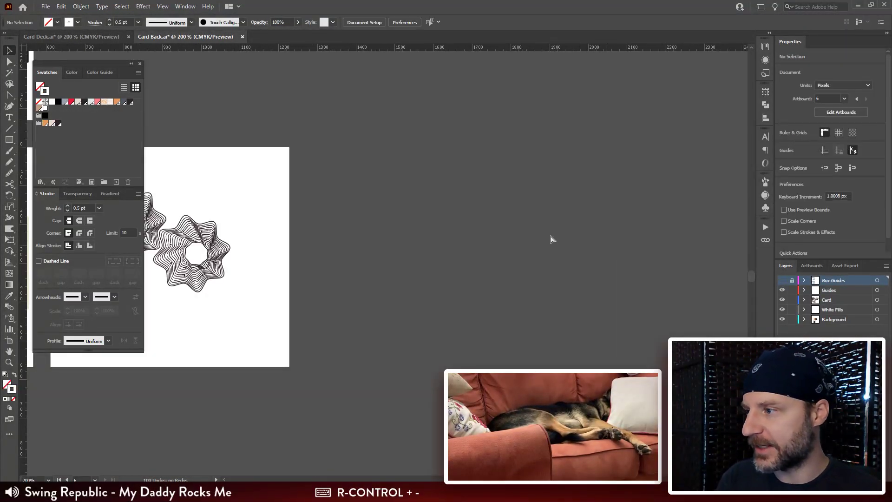
Step: Delete the white square behind the three wavy contour rings beside the light box artboard
{"action": "key", "text": "space"}
{"action": "left_click_drag", "start_coordinate": [264, 253], "coordinate": [481, 238]}
{"action": "left_click_drag", "start_coordinate": [596, 116], "coordinate": [502, 162]}
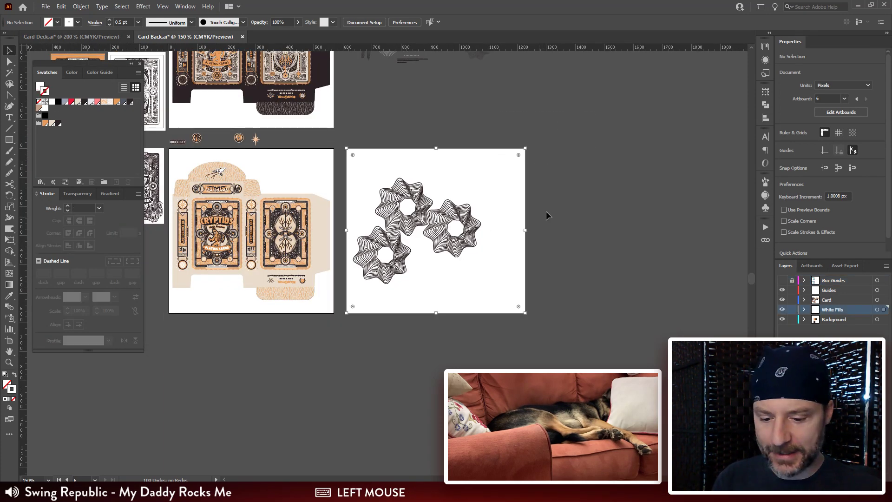
{"action": "key", "text": "Delete"}
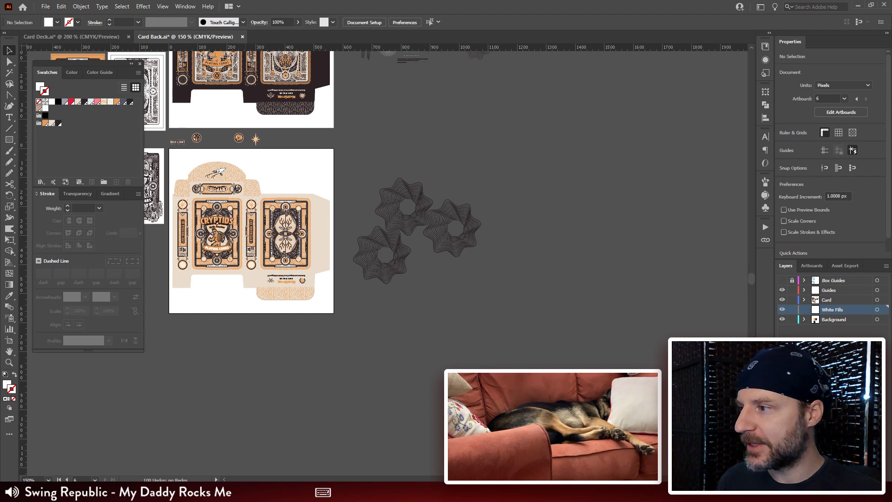
Step: Examine the three wavy contour rings and the light box layout, both up close and alongside the neighbouring artboards
{"action": "mouse_move", "coordinate": [239, 491]}
{"action": "key", "text": "space"}
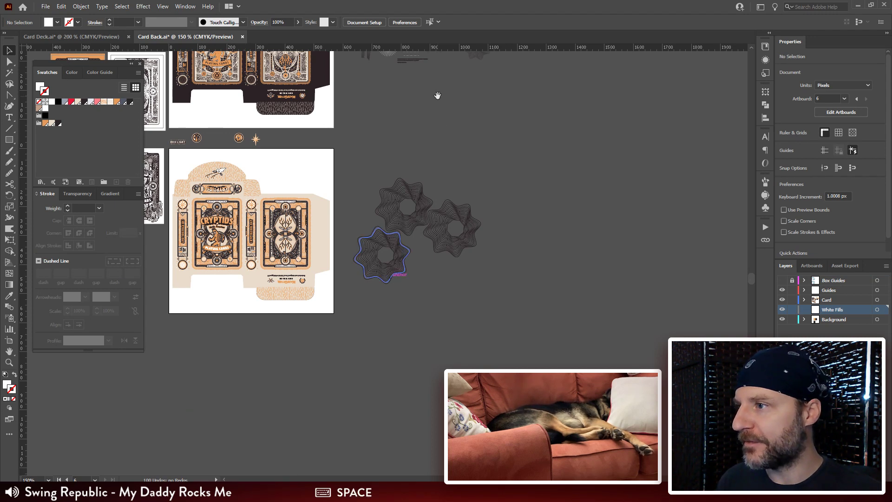
{"action": "left_click_drag", "start_coordinate": [438, 96], "coordinate": [409, 180]}
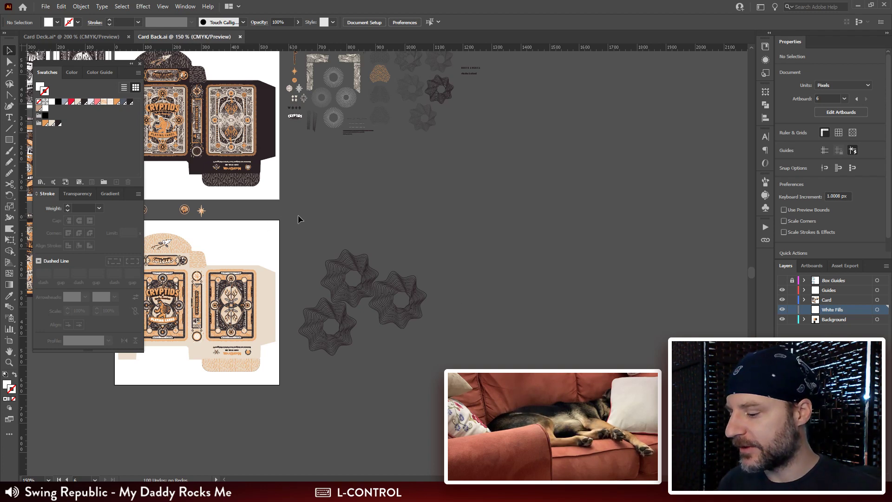
{"action": "key", "text": "ctrl+plus"}
{"action": "key", "text": "ctrl+plus"}
{"action": "key", "text": "ctrl+plus"}
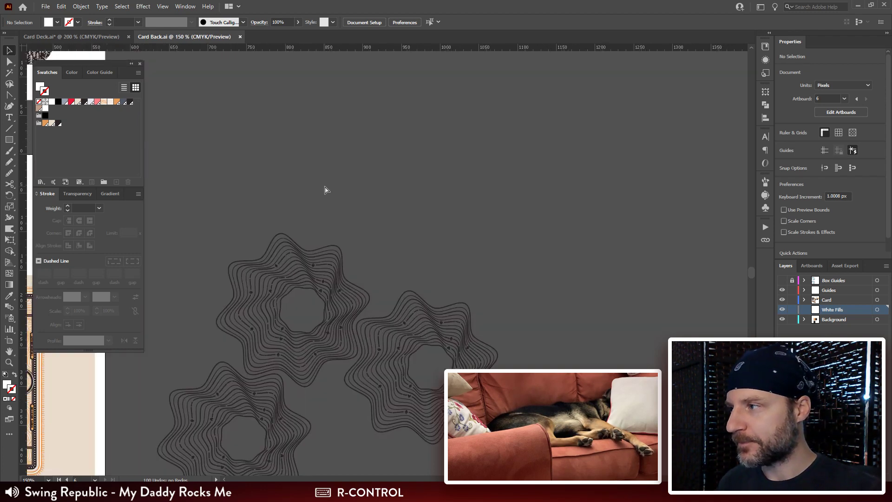
{"action": "left_click_drag", "start_coordinate": [25, 344], "coordinate": [512, 236]}
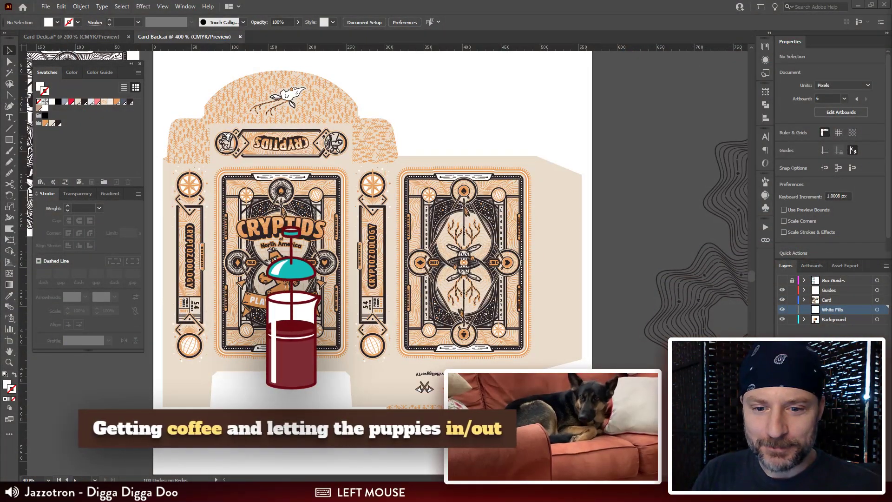
{"action": "scroll", "coordinate": [372, 260], "scroll_direction": "up", "scroll_amount": 1}
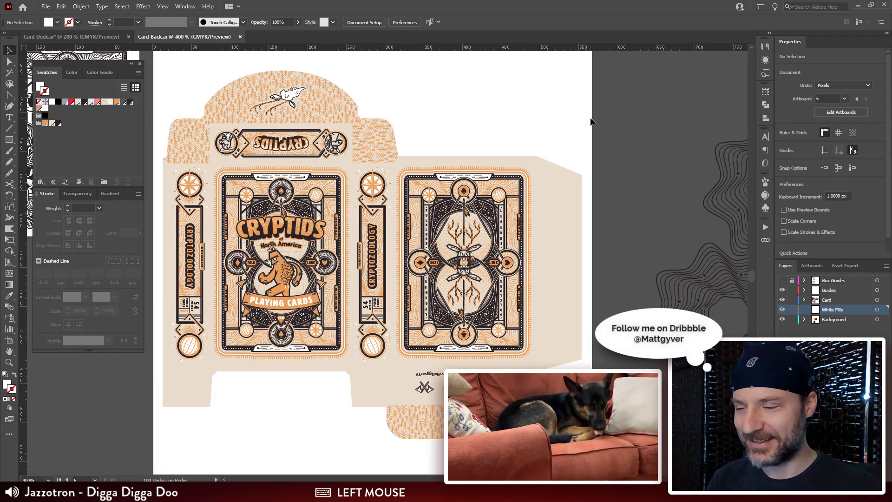
{"action": "key", "text": "ctrl+minus"}
{"action": "key", "text": "ctrl+minus"}
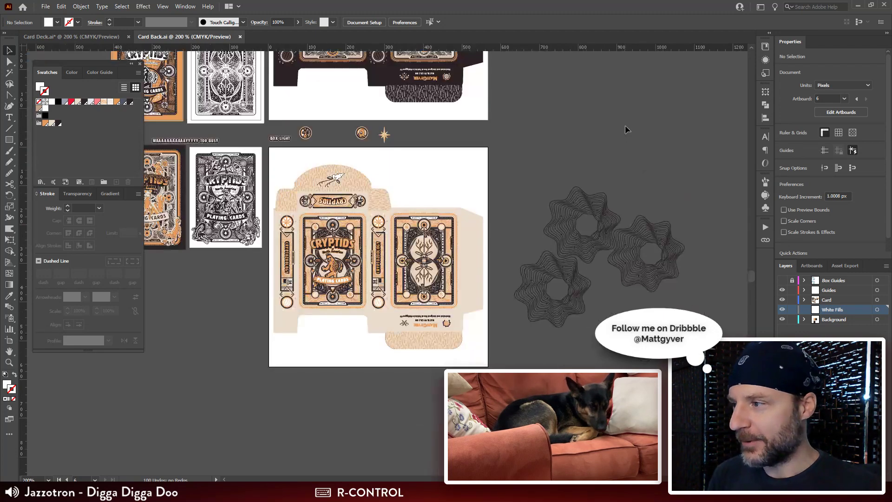
{"action": "left_click_drag", "start_coordinate": [523, 116], "coordinate": [506, 175]}
Step: Switch to Photoshop and view My-Neighbor-Totoro-Header.jpg to check its canvas size
{"action": "left_click", "coordinate": [230, 492]}
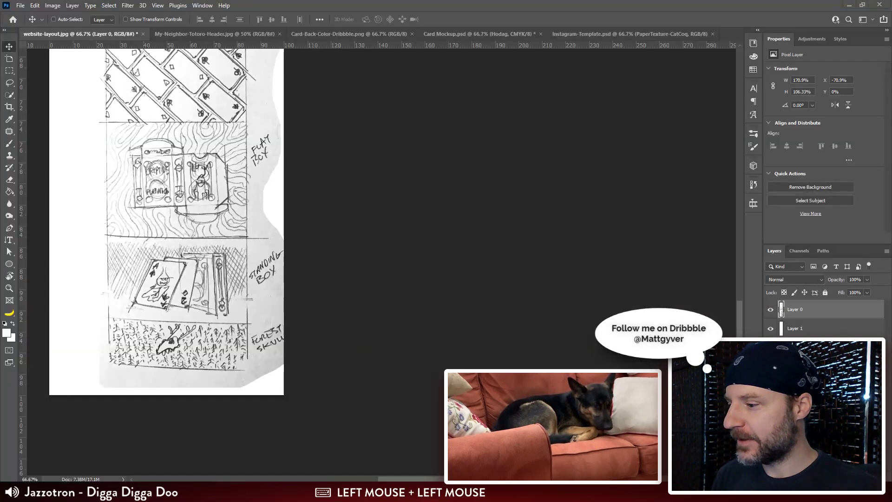
{"action": "left_click", "coordinate": [511, 34]}
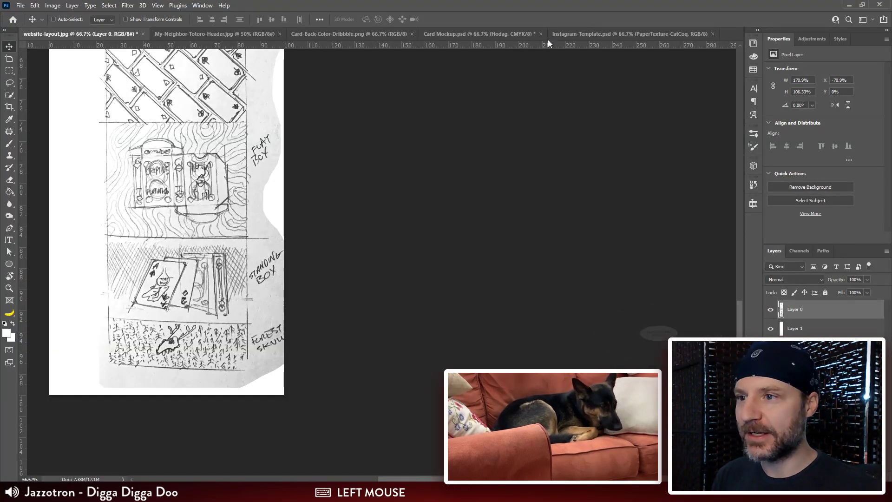
{"action": "left_click", "coordinate": [191, 34]}
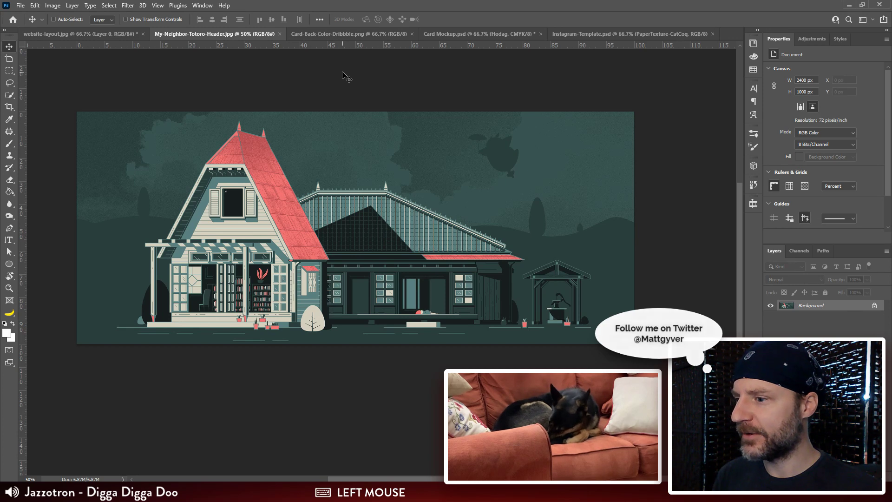
Step: Create a new document 2400 px wide and 1200 px high in RGB Color mode
{"action": "key", "text": "ctrl+n"}
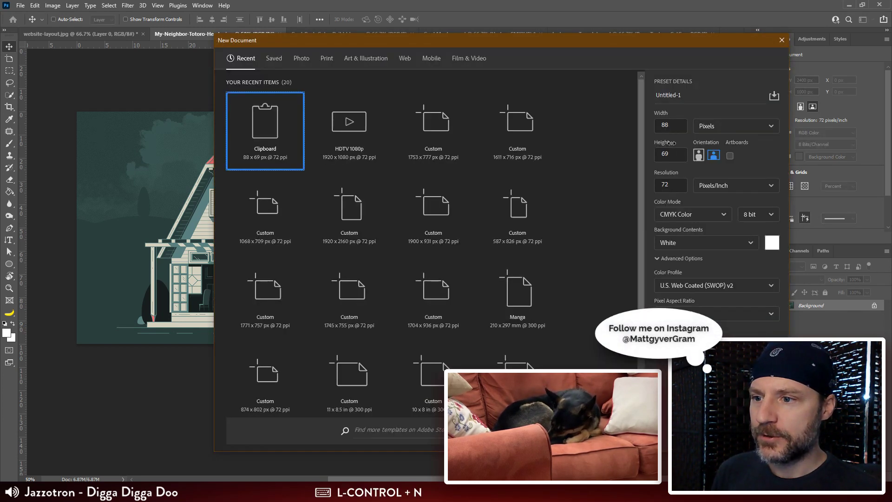
{"action": "double_click", "coordinate": [687, 128]}
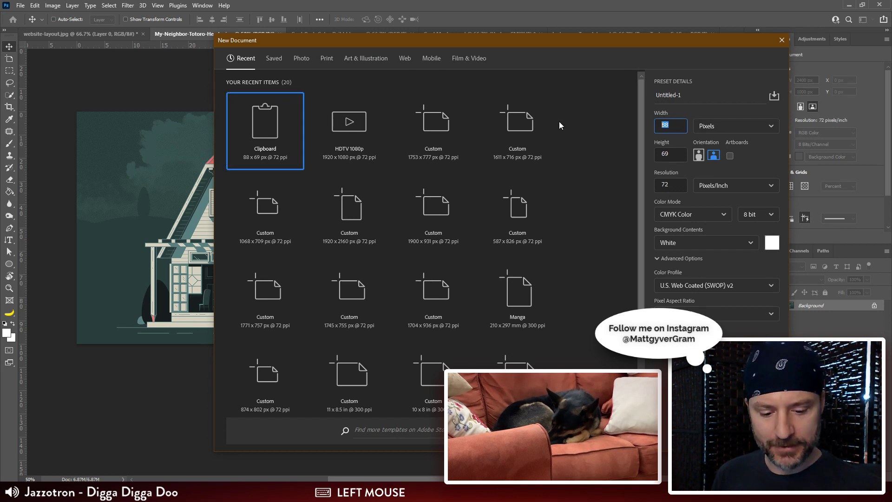
{"action": "type", "text": "2400"}
{"action": "key", "text": "Tab"}
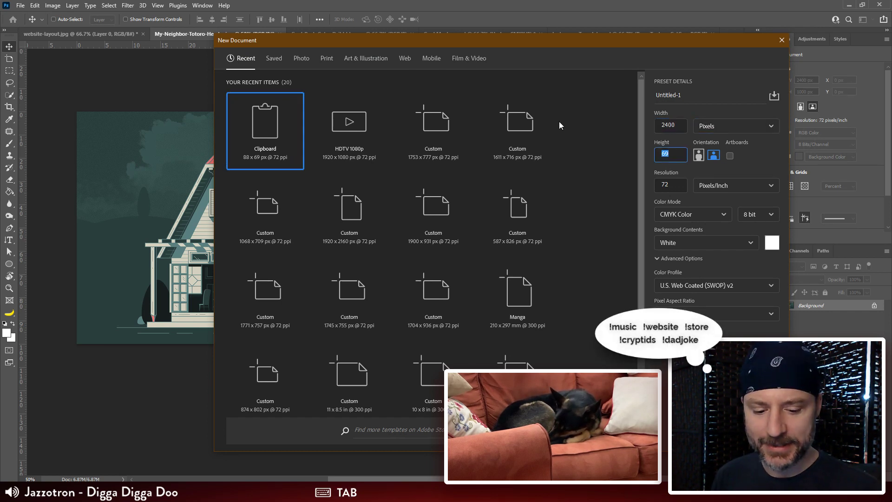
{"action": "type", "text": "1200"}
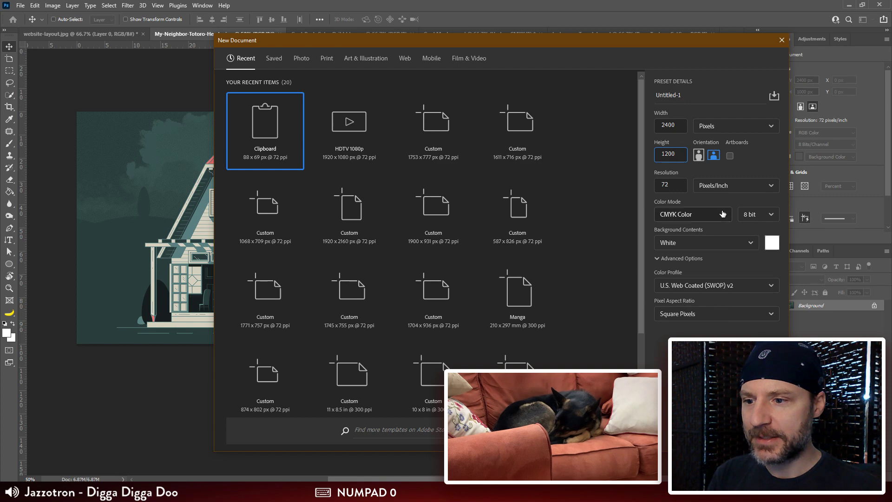
{"action": "left_click", "coordinate": [692, 214]}
{"action": "left_click", "coordinate": [689, 263]}
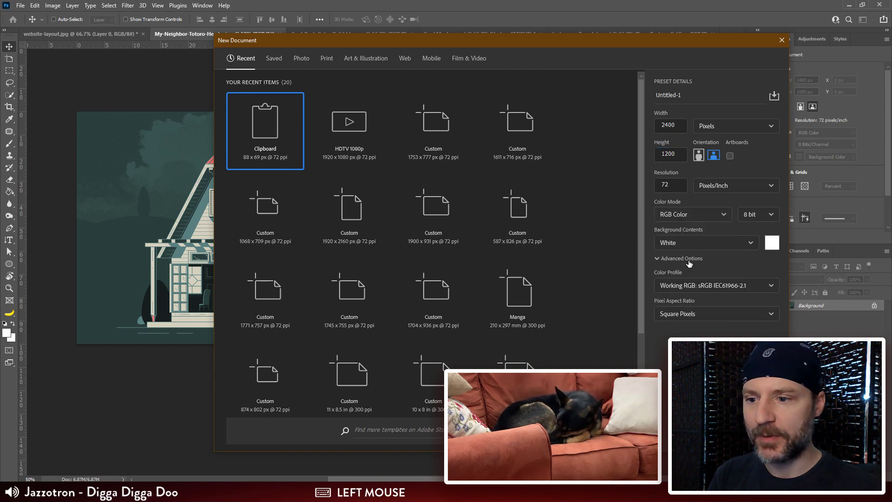
{"action": "left_click", "coordinate": [718, 436]}
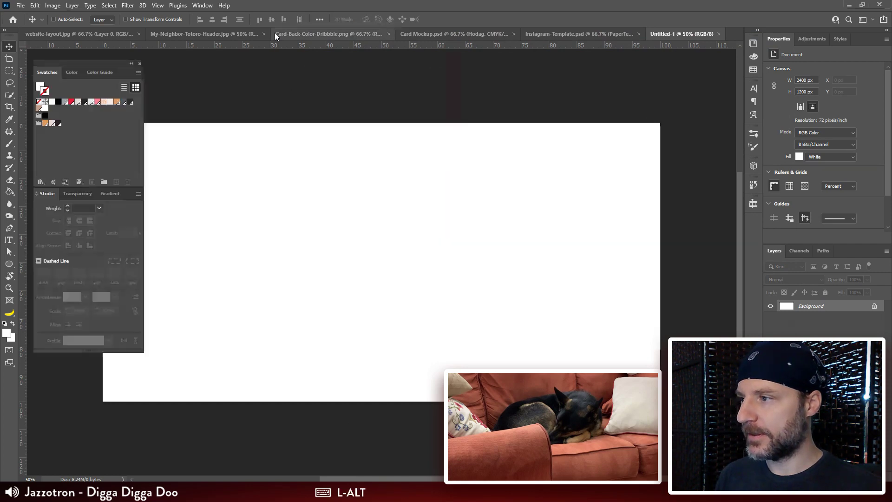
Step: Switch back to Illustrator and examine the light box's front, side and back panels
{"action": "key", "text": "alt+Tab"}
{"action": "left_click_drag", "start_coordinate": [424, 267], "coordinate": [424, 192]}
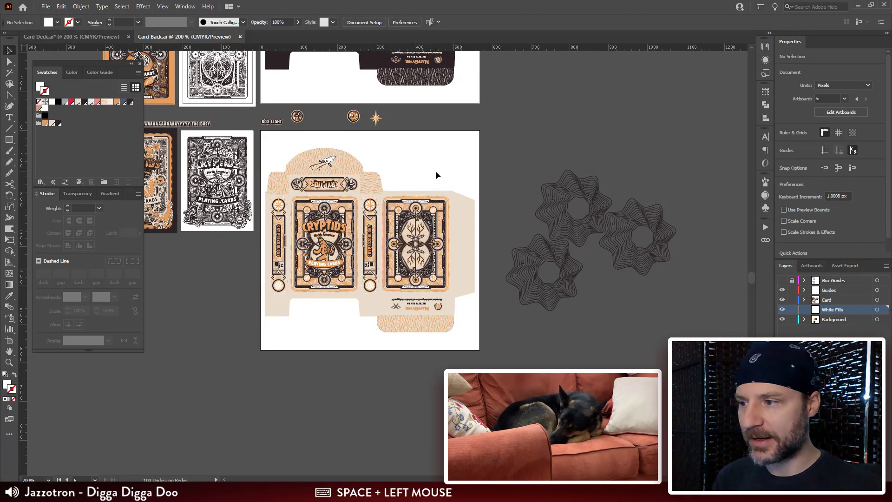
{"action": "key", "text": "ctrl+plus"}
{"action": "key", "text": "ctrl+plus"}
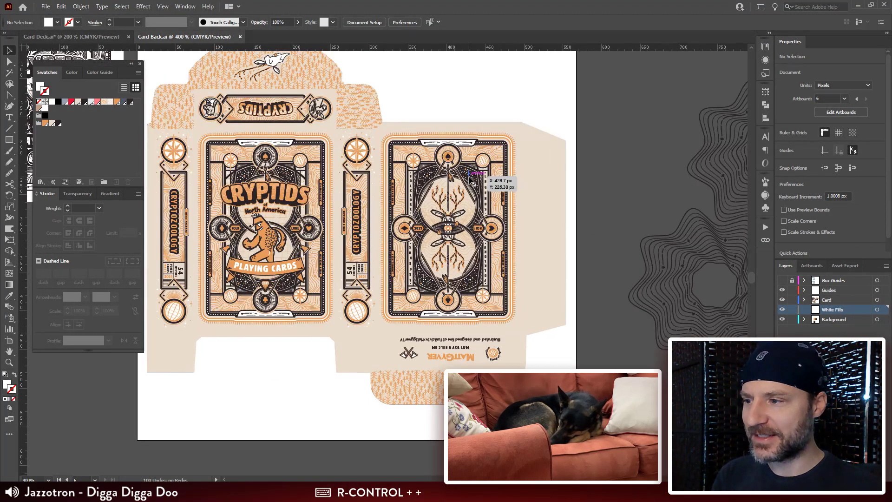
{"action": "left_click_drag", "start_coordinate": [488, 182], "coordinate": [509, 257]}
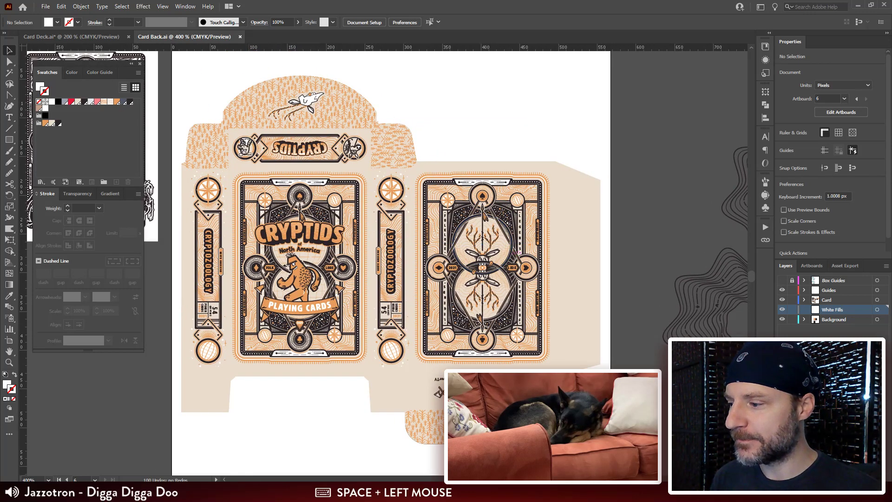
Step: Switch to File Explorer and look through the Card Exports folder in Inktober Cryptids for existing box and card TIF exports
{"action": "left_click", "coordinate": [119, 491]}
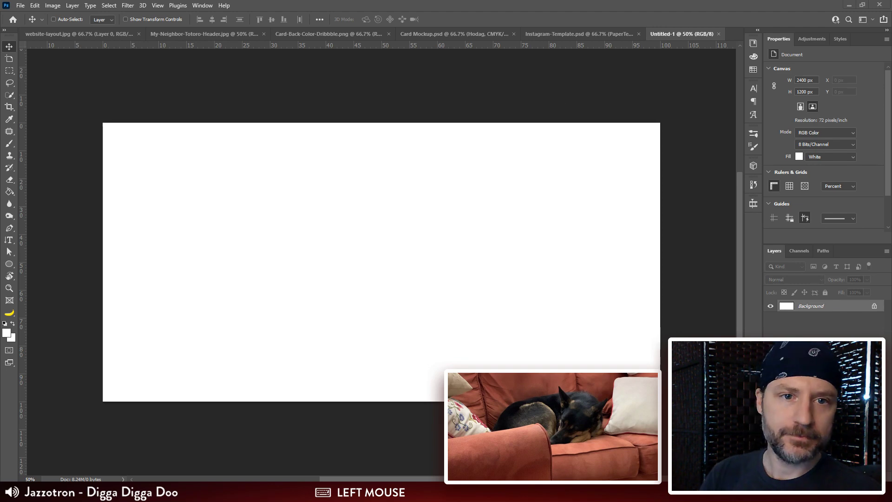
{"action": "left_click_drag", "start_coordinate": [727, 50], "coordinate": [260, 34]}
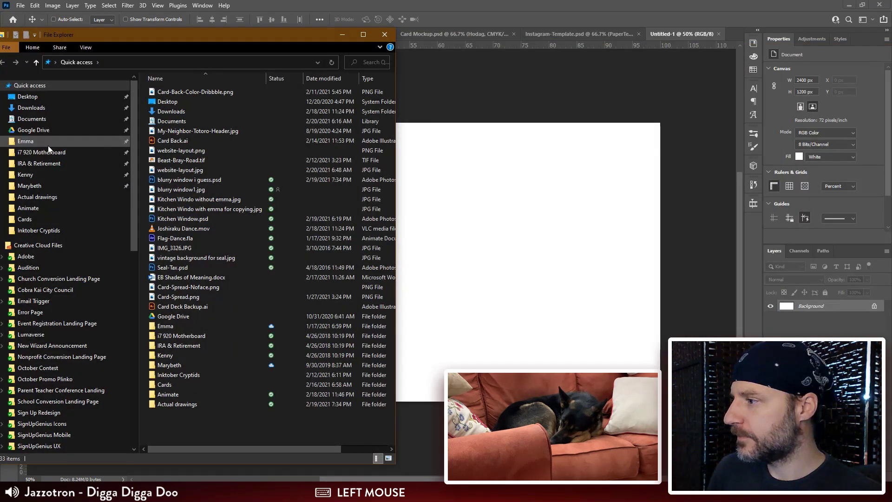
{"action": "left_click", "coordinate": [38, 230]}
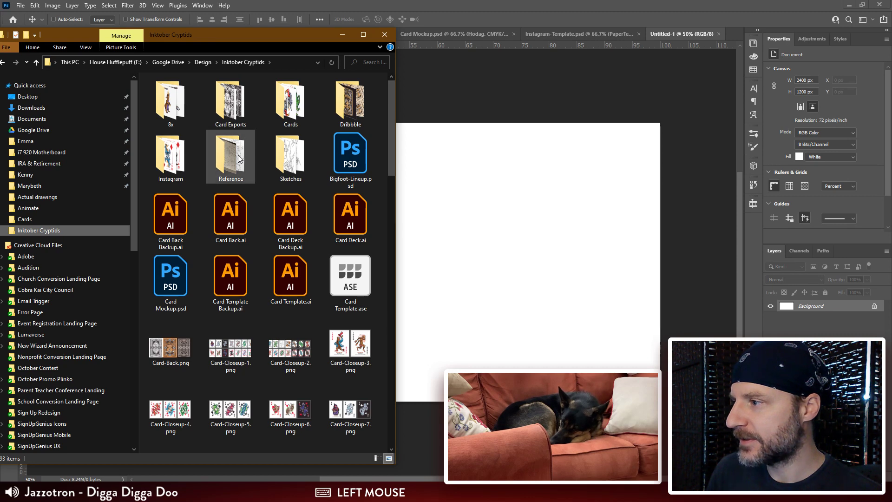
{"action": "double_click", "coordinate": [236, 98]}
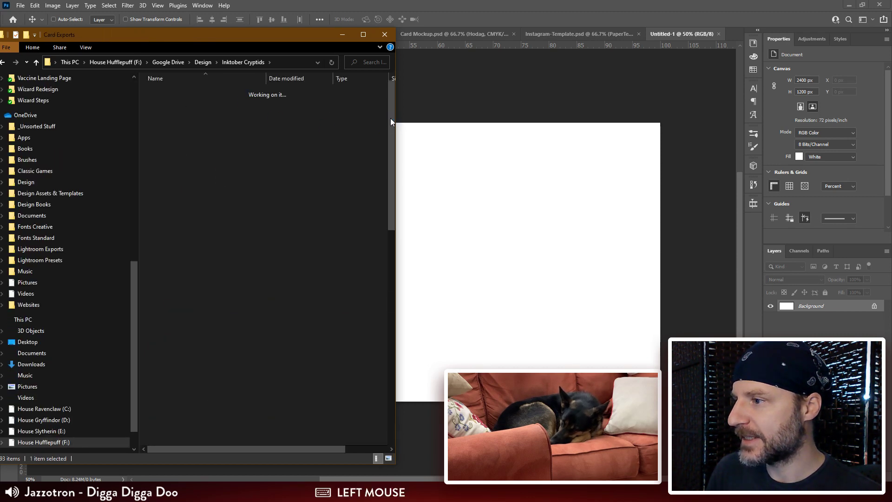
{"action": "left_click", "coordinate": [291, 100]}
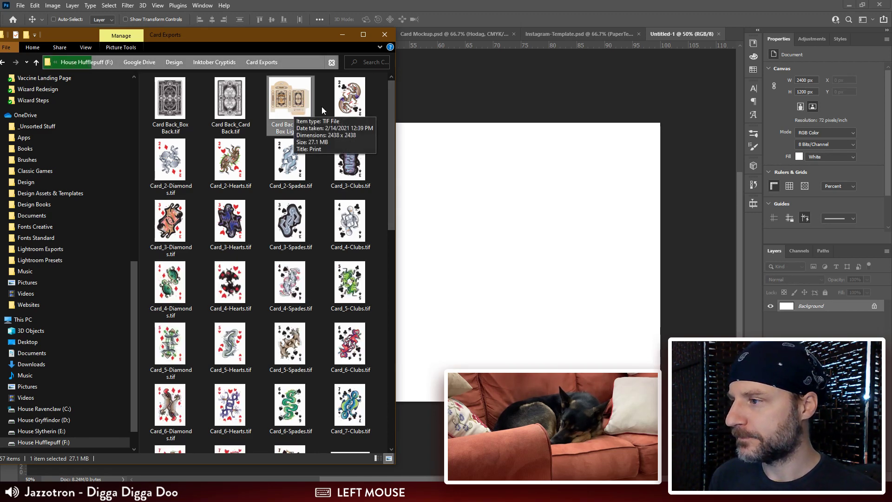
{"action": "left_click_drag", "start_coordinate": [392, 99], "coordinate": [409, 351]}
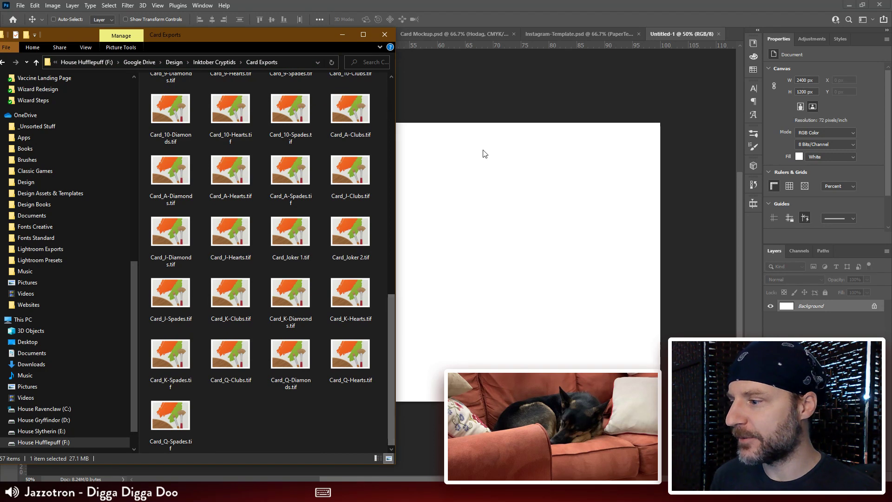
Step: Return to Illustrator and compare the light and dark box designs up close
{"action": "key", "text": "alt+Tab"}
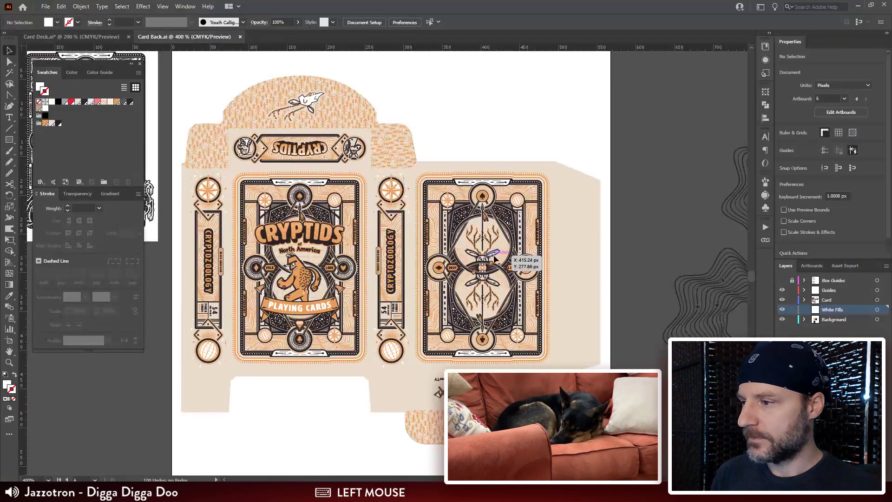
{"action": "key", "text": "ctrl+minus"}
{"action": "left_click_drag", "start_coordinate": [563, 241], "coordinate": [588, 251]}
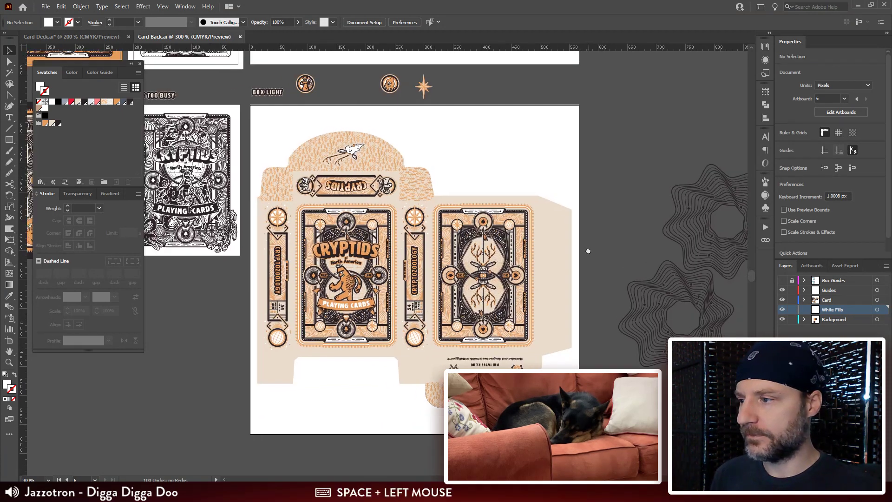
{"action": "key", "text": "ctrl+plus"}
{"action": "key", "text": "ctrl+plus"}
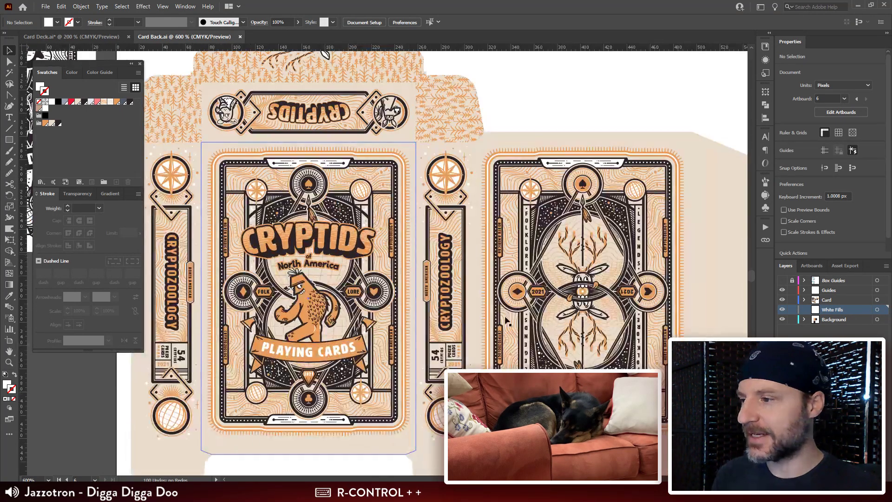
{"action": "left_click_drag", "start_coordinate": [476, 252], "coordinate": [459, 242]}
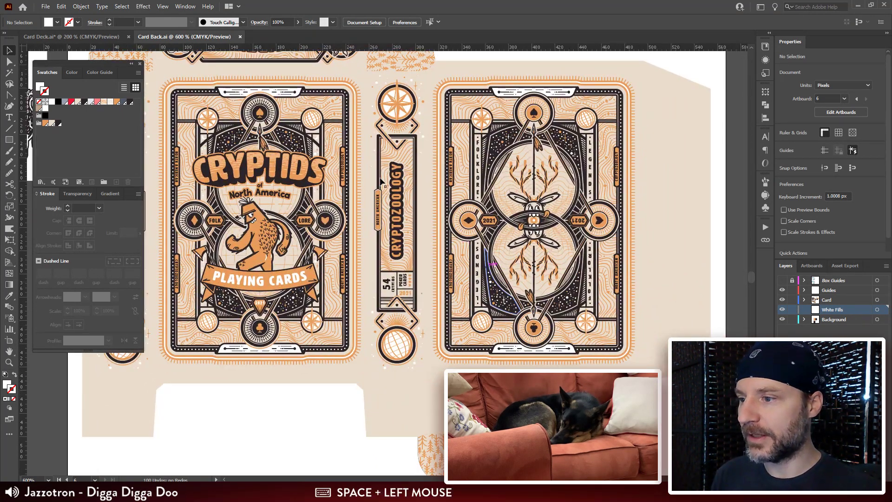
{"action": "left_click_drag", "start_coordinate": [343, 147], "coordinate": [347, 376]}
{"action": "left_click_drag", "start_coordinate": [369, 121], "coordinate": [349, 442]}
{"action": "left_click_drag", "start_coordinate": [396, 232], "coordinate": [407, 298]}
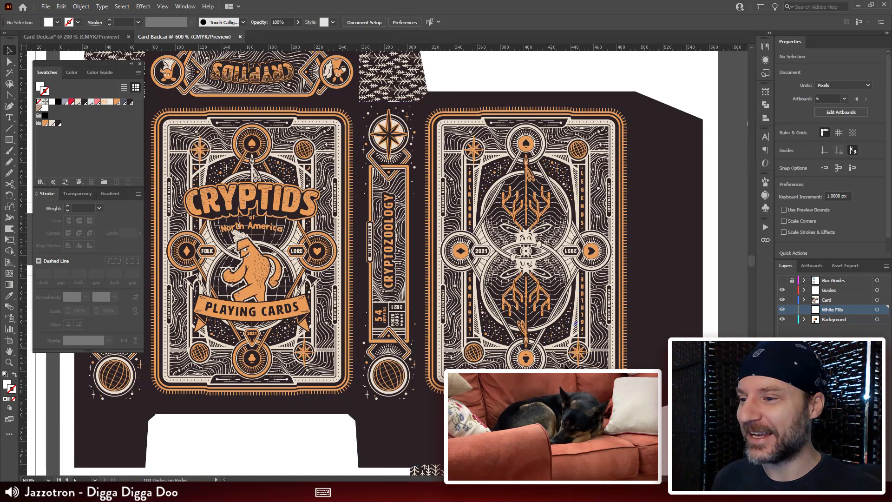
{"action": "mouse_move", "coordinate": [518, 364]}
{"action": "left_mouse_down"}
{"action": "mouse_move", "coordinate": [531, 94]}
{"action": "mouse_move", "coordinate": [511, 99]}
{"action": "left_mouse_up"}
{"action": "mouse_move", "coordinate": [547, 365]}
{"action": "left_mouse_down"}
{"action": "mouse_move", "coordinate": [562, 166]}
{"action": "mouse_move", "coordinate": [589, 177]}
{"action": "left_mouse_up"}
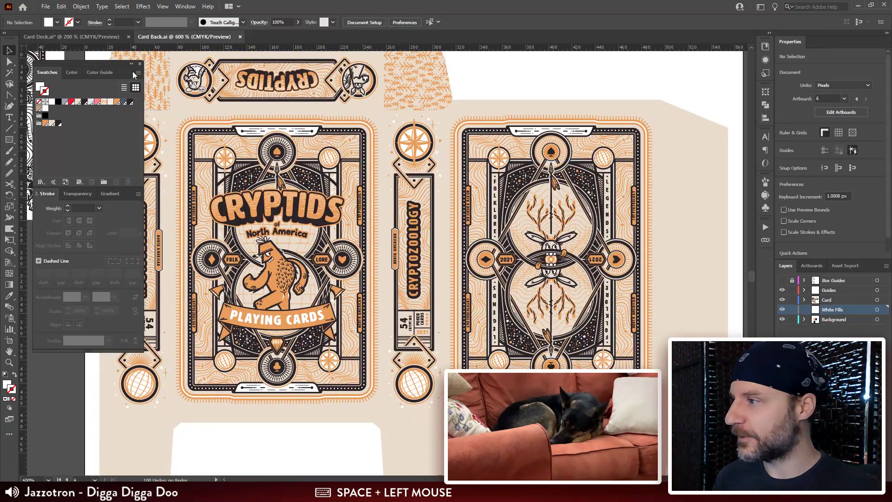
Step: Open Export for Screens for the card back document and select only the Tuck Box Light artboard
{"action": "left_click_drag", "start_coordinate": [114, 64], "coordinate": [113, 60]}
{"action": "key", "text": "ctrl+minus"}
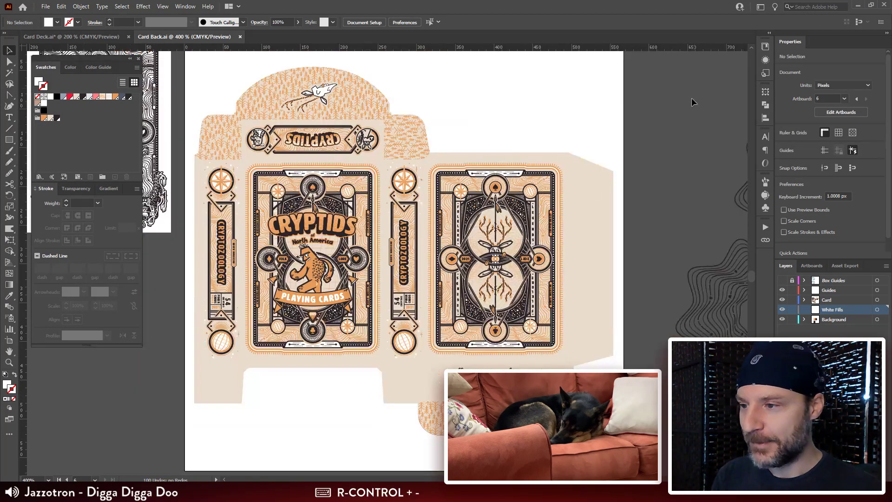
{"action": "left_click_drag", "start_coordinate": [555, 223], "coordinate": [572, 216]}
{"action": "left_click", "coordinate": [605, 149]}
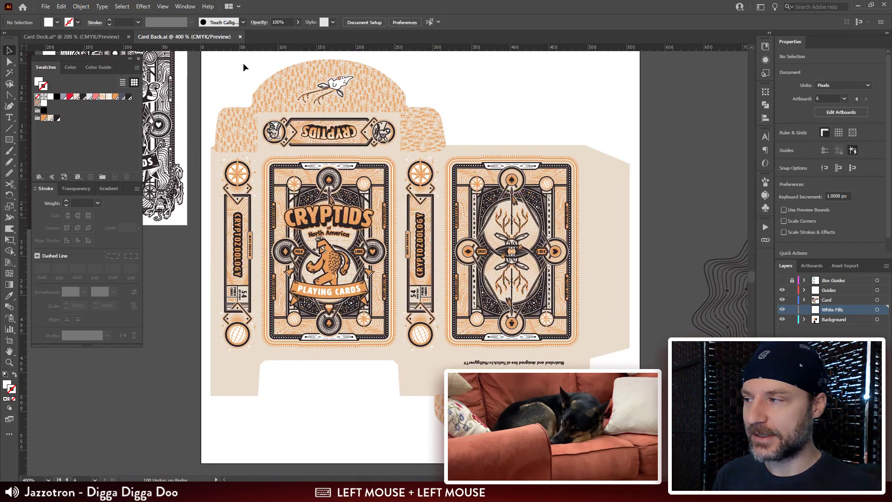
{"action": "left_click", "coordinate": [51, 6]}
{"action": "mouse_move", "coordinate": [77, 188]}
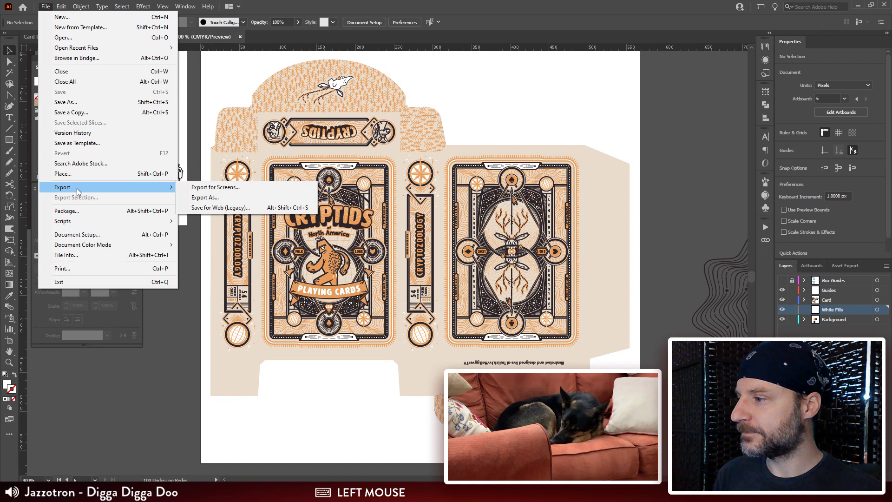
{"action": "left_click", "coordinate": [225, 187]}
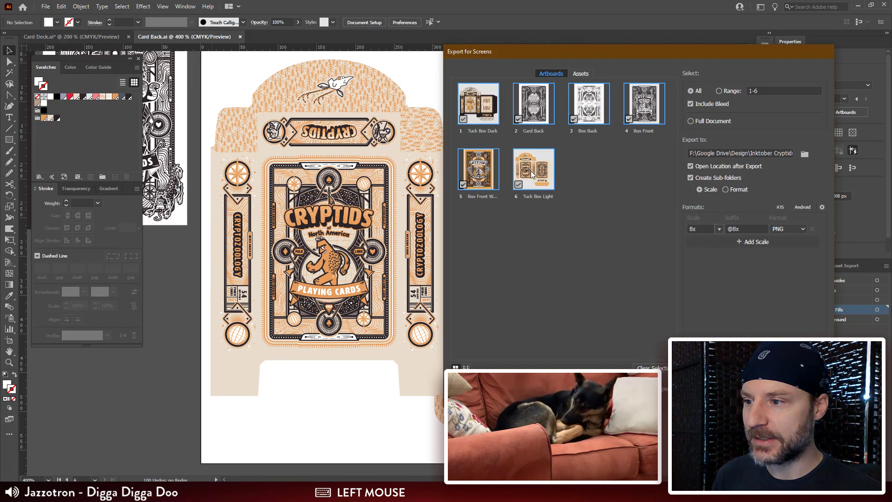
{"action": "left_click", "coordinate": [532, 174]}
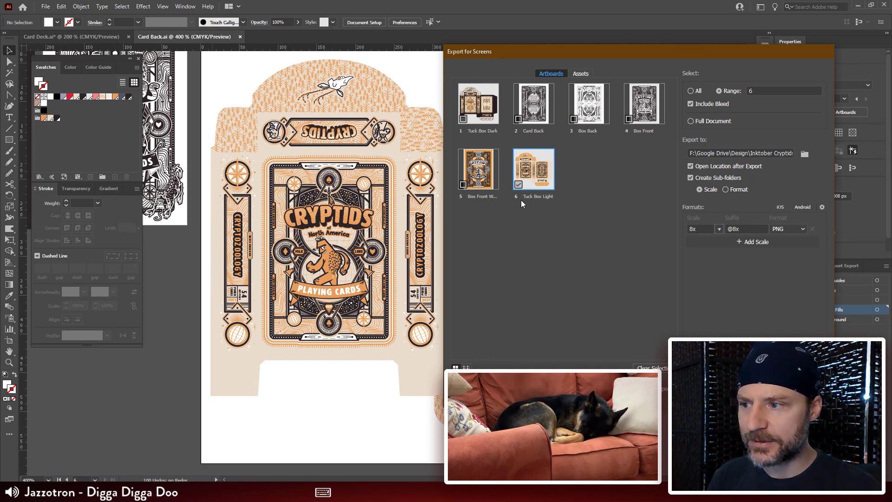
Step: Add the Card Back artboard to the export selection, giving range 2,6
{"action": "left_click", "coordinate": [574, 119]}
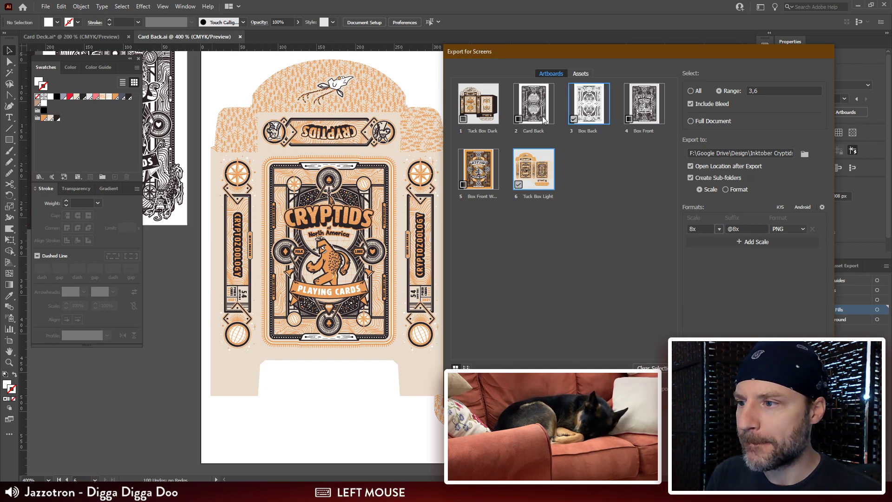
{"action": "left_click", "coordinate": [544, 119]}
{"action": "left_click", "coordinate": [589, 112]}
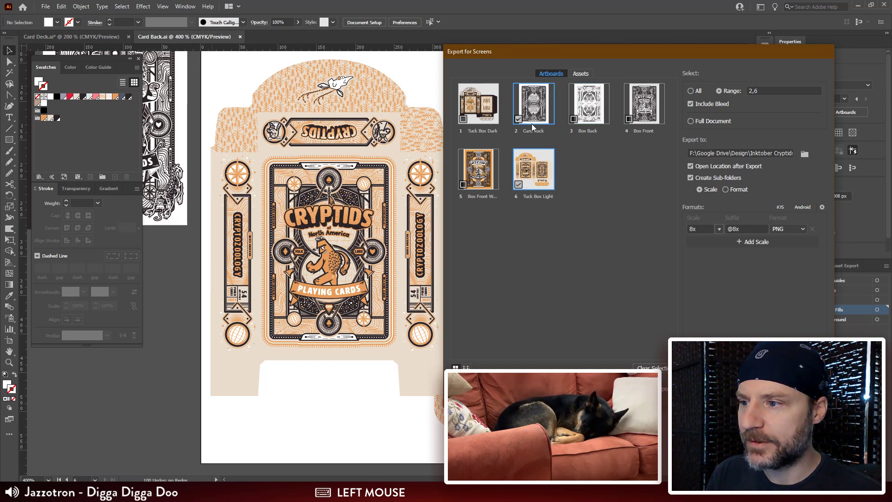
{"action": "left_click", "coordinate": [632, 109]}
{"action": "left_click", "coordinate": [633, 111]}
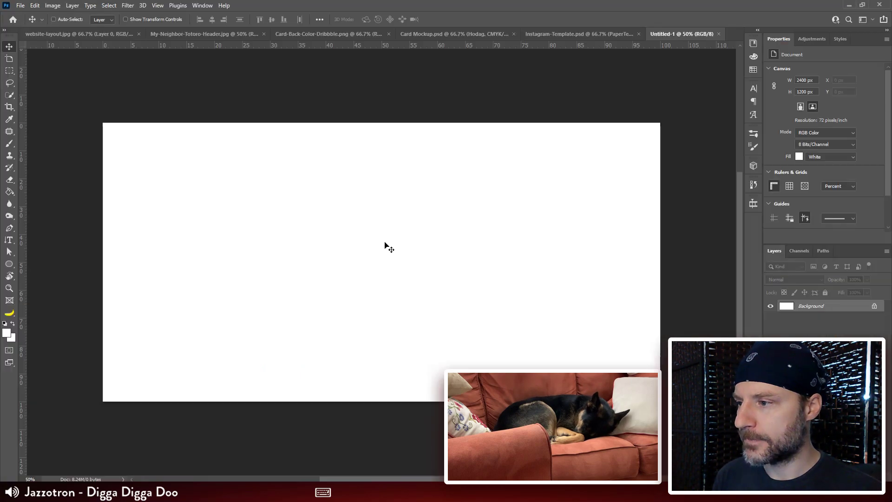
Step: Switch to Photoshop and review the planned card and box sections in the website-layout.jpg sketch
{"action": "left_click", "coordinate": [90, 35]}
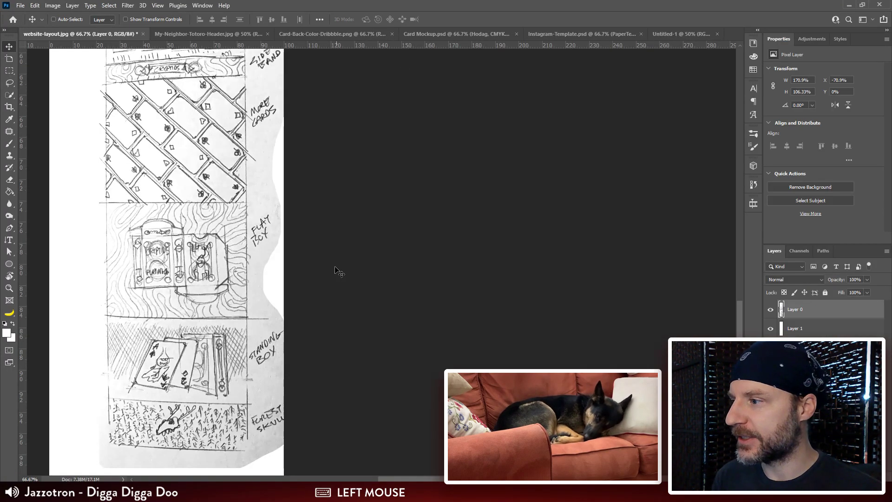
{"action": "mouse_move", "coordinate": [220, 151]}
{"action": "left_mouse_down"}
{"action": "mouse_move", "coordinate": [242, 353]}
{"action": "mouse_move", "coordinate": [260, 316]}
{"action": "mouse_move", "coordinate": [268, 240]}
{"action": "left_mouse_up"}
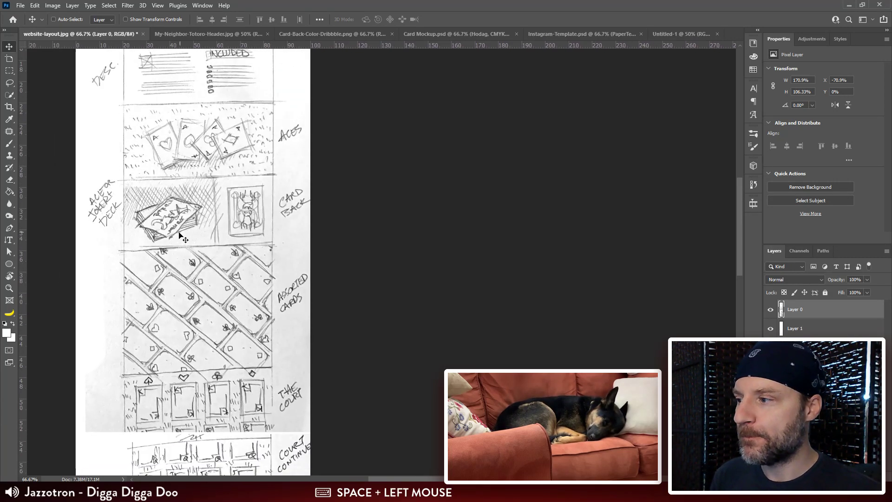
{"action": "key", "text": "alt+Tab"}
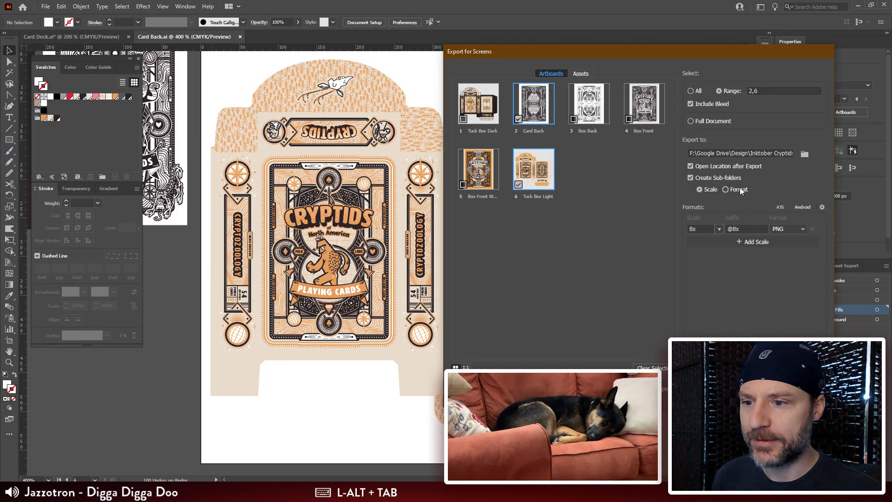
{"action": "left_click_drag", "start_coordinate": [780, 153], "coordinate": [811, 153]}
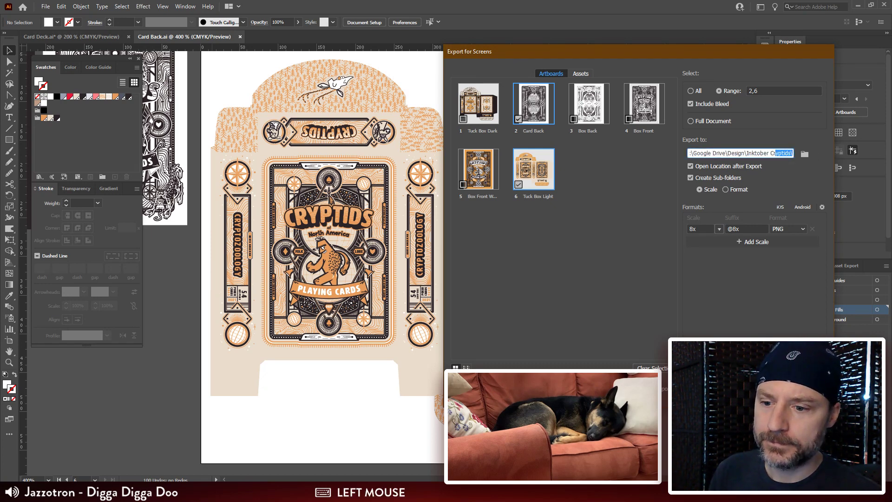
{"action": "left_click", "coordinate": [752, 389]}
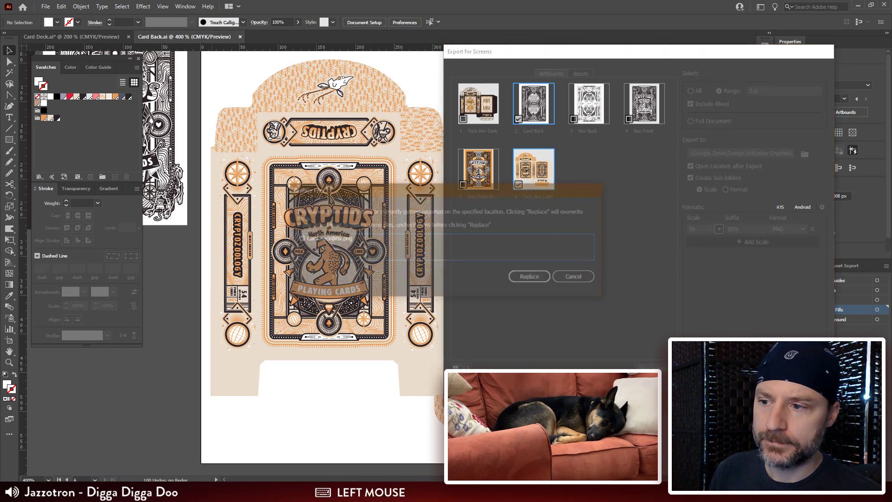
{"action": "left_click", "coordinate": [526, 278]}
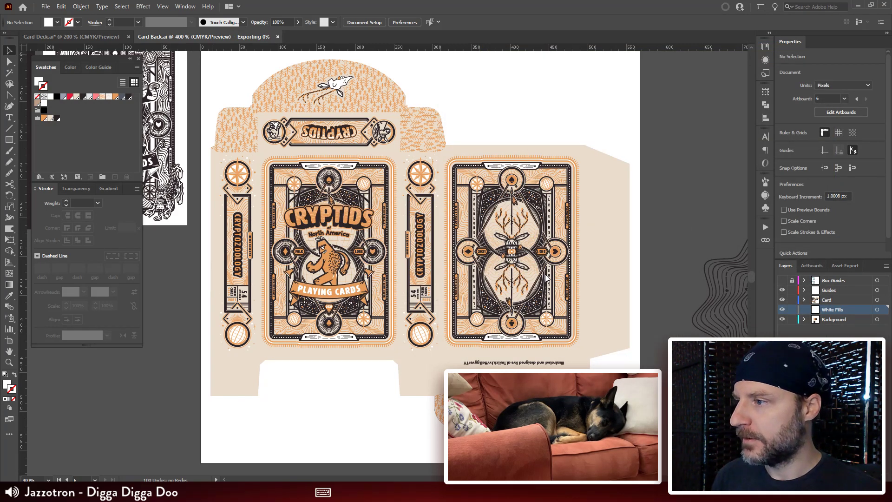
{"action": "key", "text": "alt+Tab"}
{"action": "left_click", "coordinate": [372, 492]}
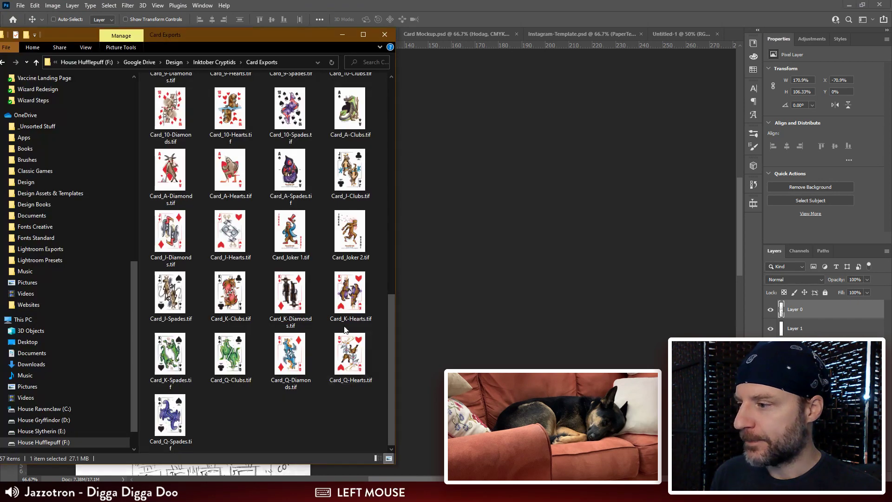
{"action": "scroll", "coordinate": [283, 95], "scroll_direction": "up", "scroll_amount": 10}
{"action": "left_click", "coordinate": [223, 62]}
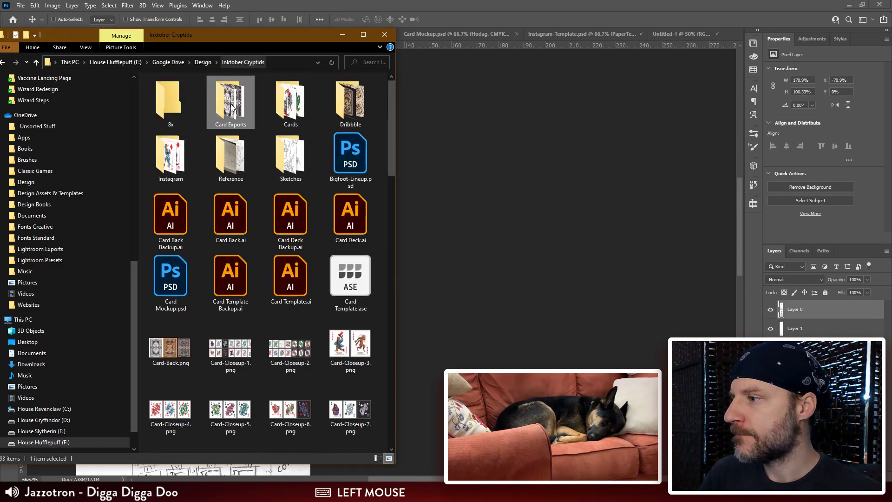
{"action": "double_click", "coordinate": [171, 102]}
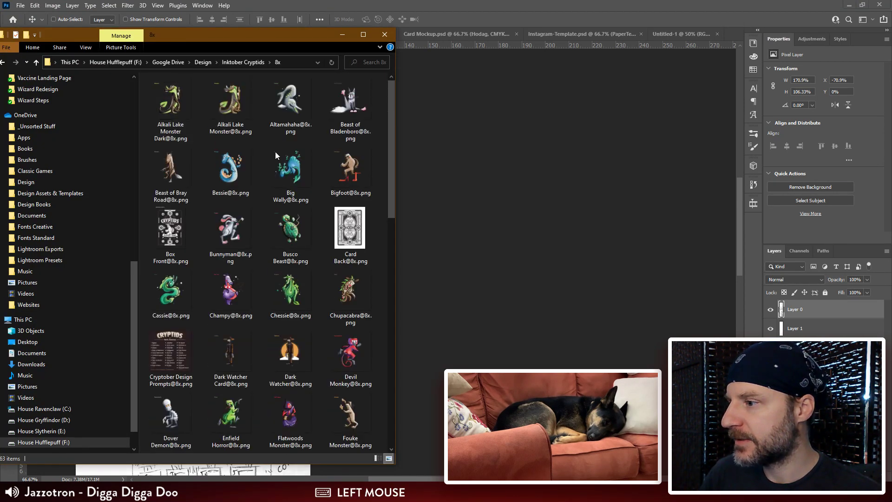
{"action": "left_click", "coordinate": [364, 218]}
{"action": "key", "text": "space"}
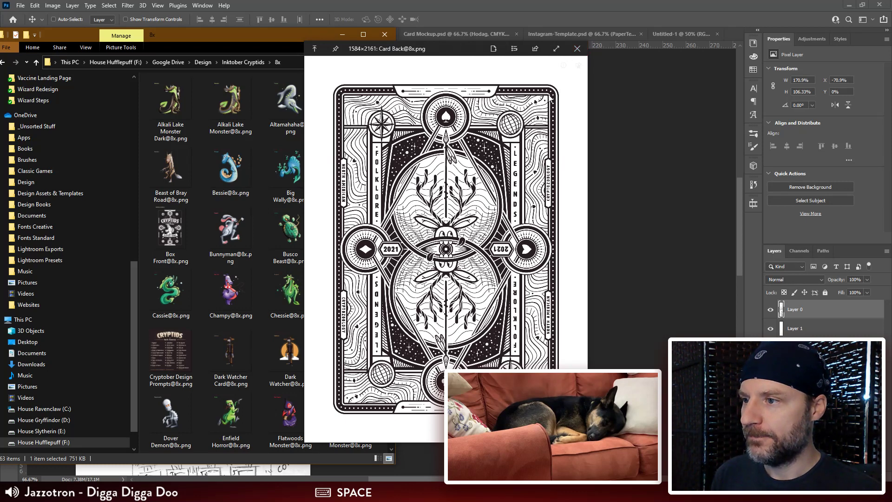
{"action": "left_click", "coordinate": [577, 48]}
{"action": "scroll", "coordinate": [353, 242], "scroll_direction": "down", "scroll_amount": 10}
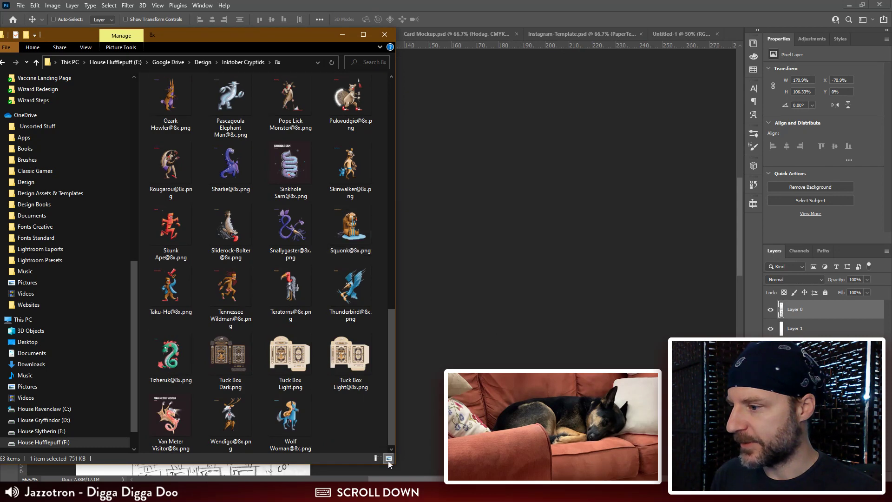
{"action": "left_click", "coordinate": [347, 362]}
{"action": "key", "text": "space"}
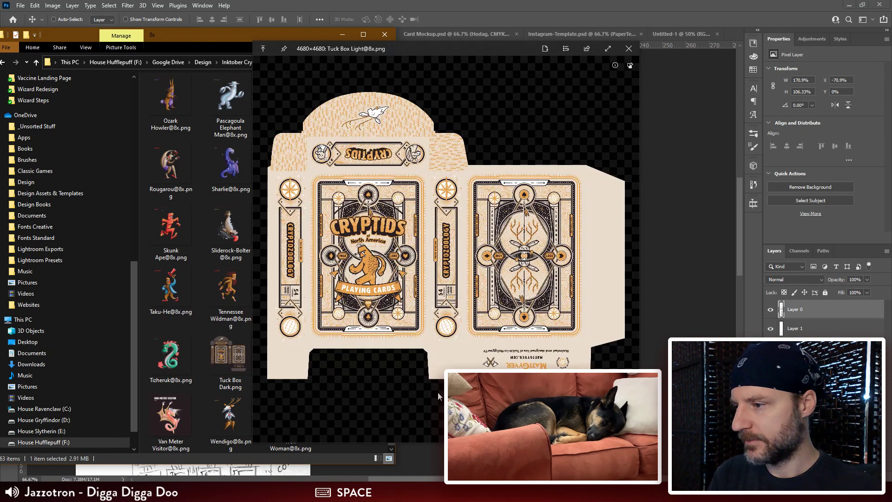
{"action": "key", "text": "Left"}
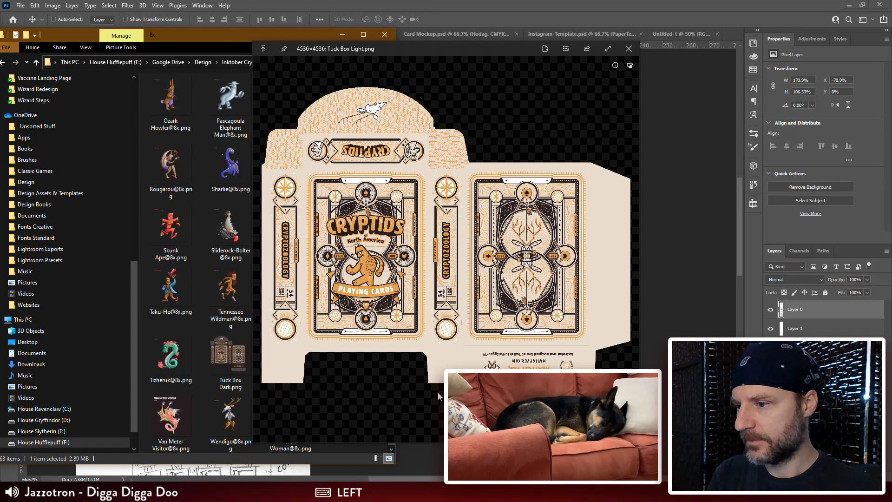
{"action": "key", "text": "Right"}
{"action": "key", "text": "Left"}
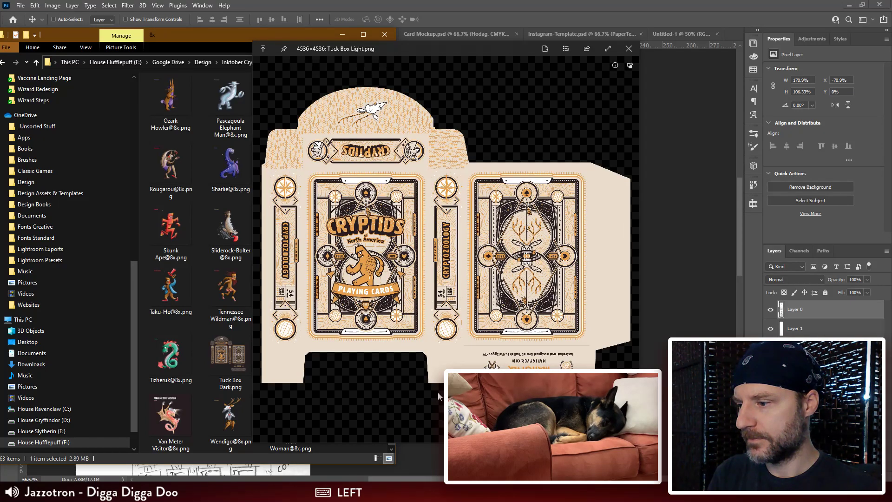
{"action": "key", "text": "Right"}
{"action": "key", "text": "Left"}
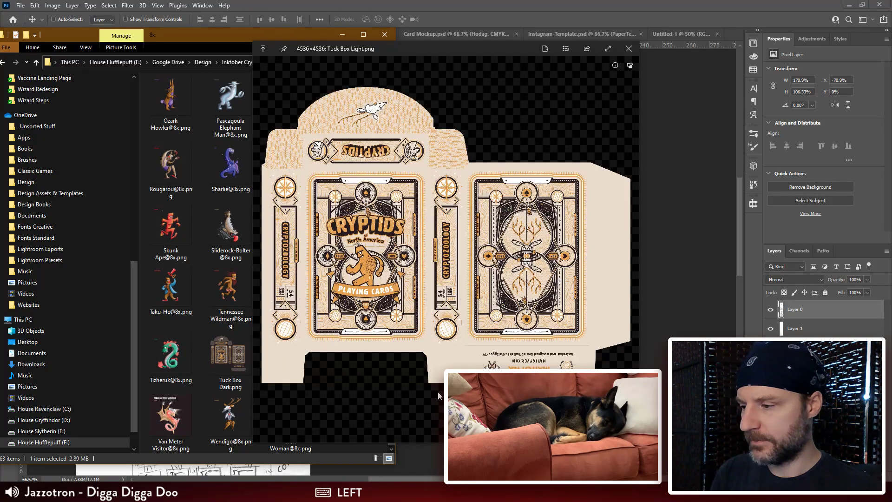
{"action": "key", "text": "alt+Tab"}
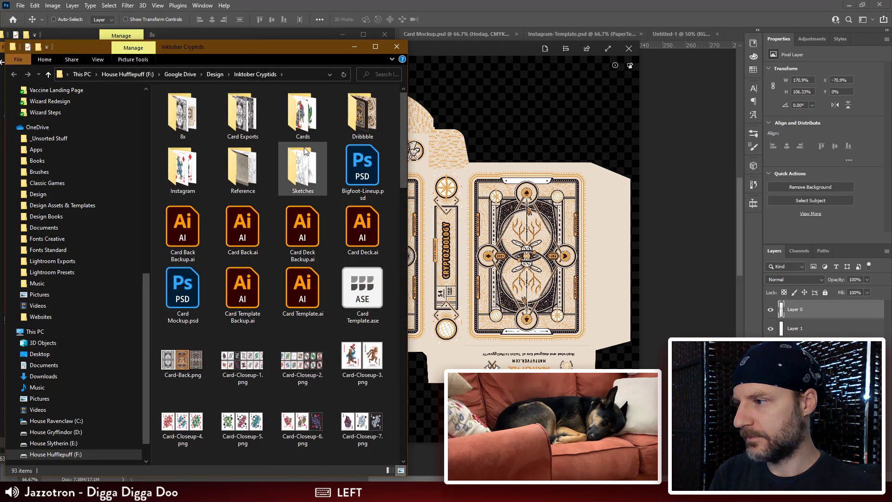
{"action": "left_click", "coordinate": [629, 48]}
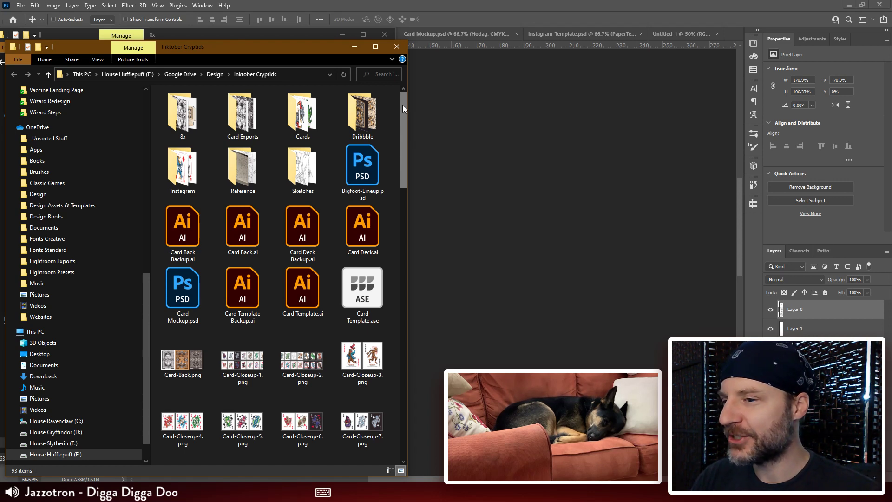
Step: Return to Illustrator and review the Export for Screens artboard selection, scale and suffix settings
{"action": "left_click_drag", "start_coordinate": [402, 105], "coordinate": [466, 118]}
{"action": "left_click", "coordinate": [467, 118]}
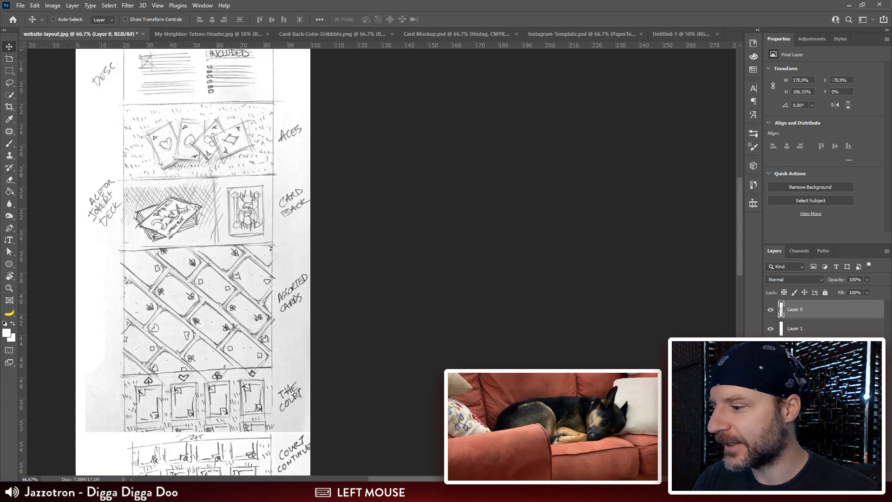
{"action": "left_click", "coordinate": [326, 492]}
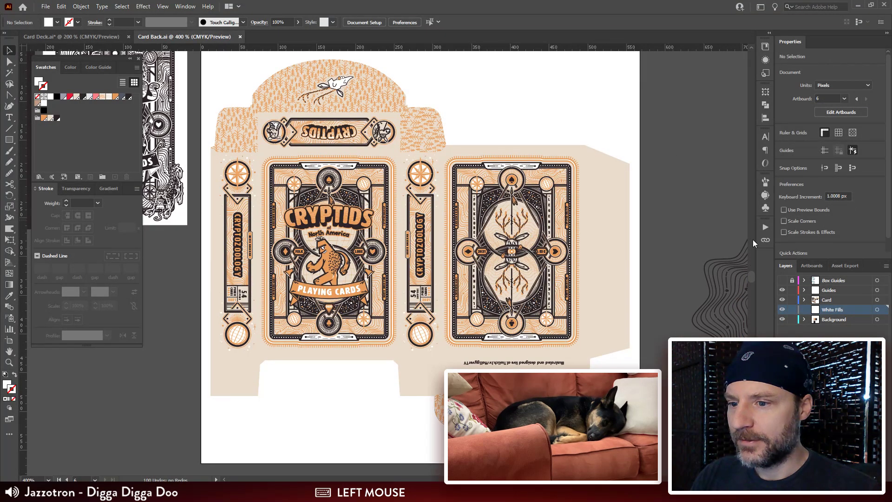
{"action": "left_click_drag", "start_coordinate": [752, 277], "coordinate": [751, 276]}
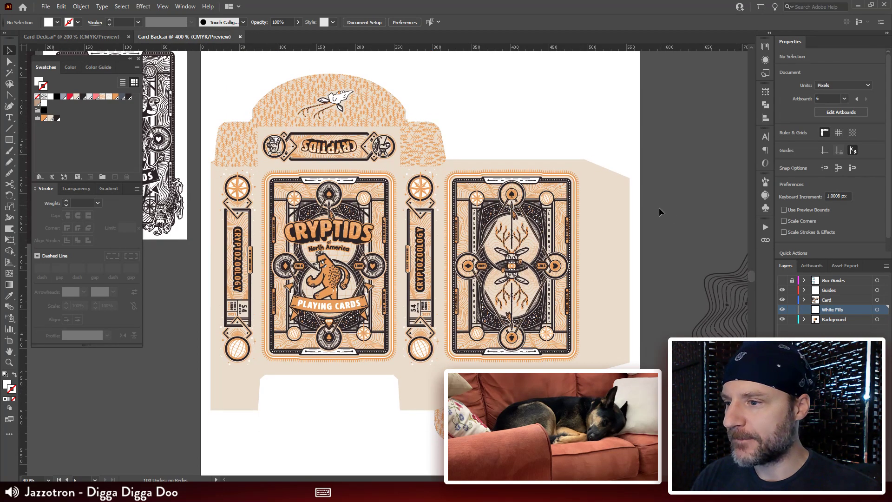
{"action": "left_click", "coordinate": [45, 6]}
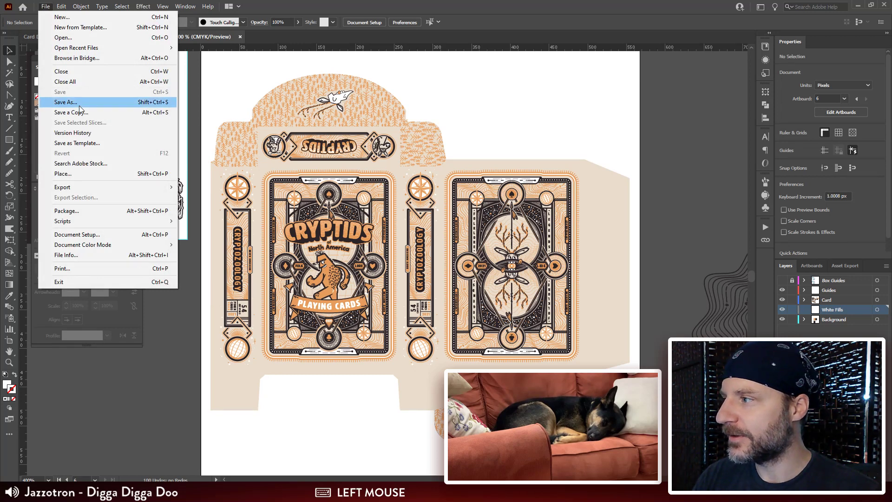
{"action": "mouse_move", "coordinate": [121, 187]}
{"action": "left_click", "coordinate": [196, 185]}
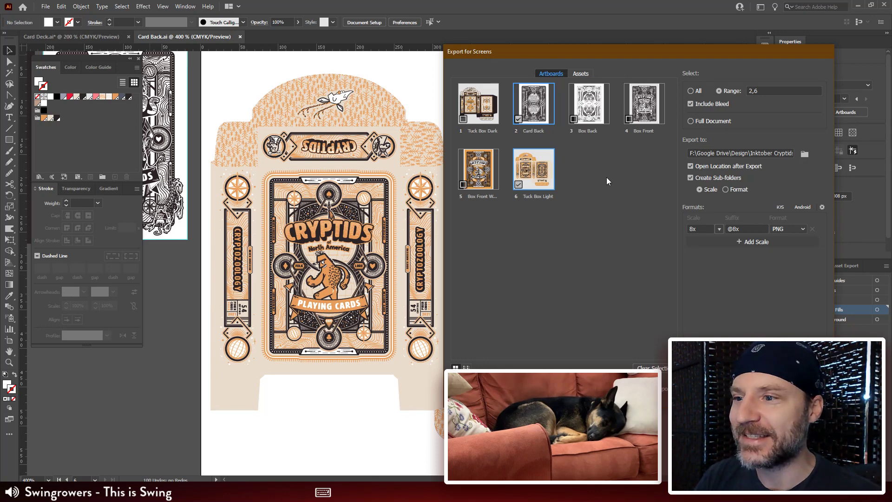
{"action": "left_click", "coordinate": [607, 197]}
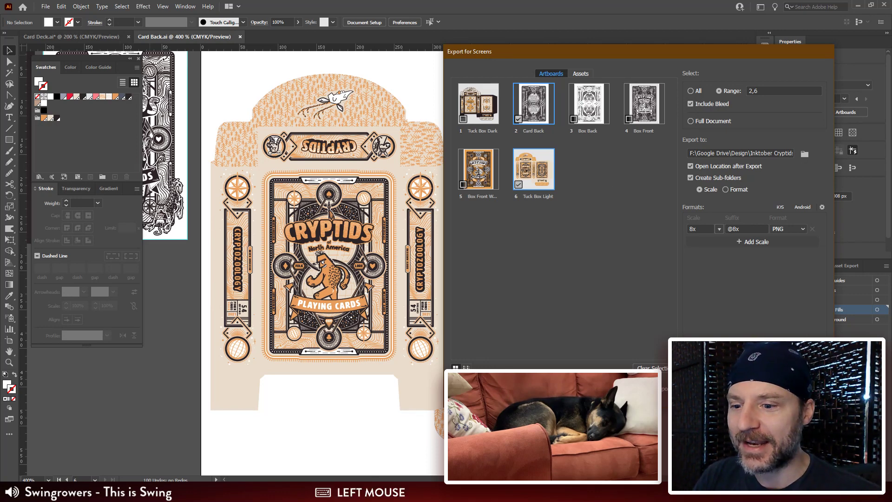
{"action": "left_click", "coordinate": [742, 229]}
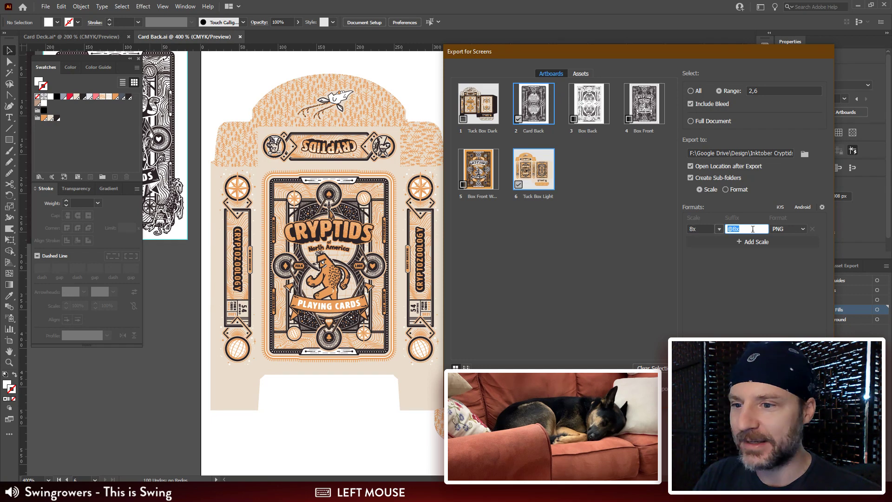
{"action": "left_click", "coordinate": [743, 389]}
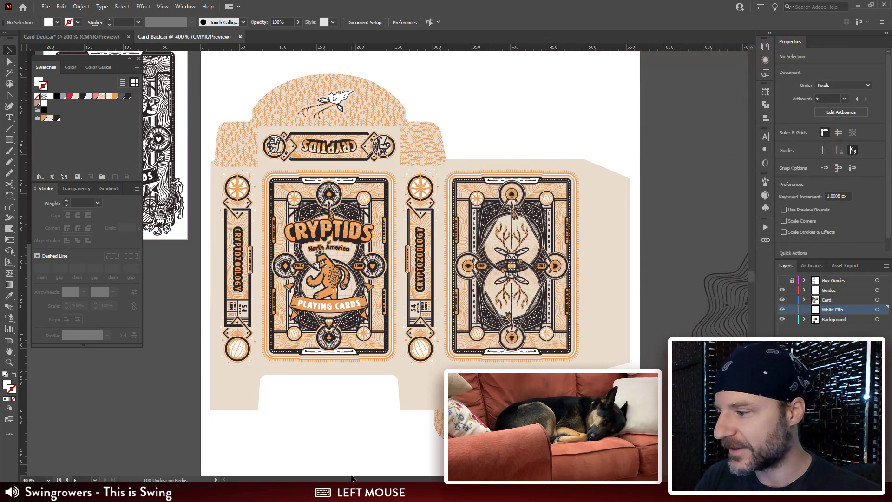
Step: Switch to File Explorer and open the 8x folder inside Inktober Cryptids
{"action": "left_click", "coordinate": [102, 491]}
{"action": "left_click", "coordinate": [114, 459]}
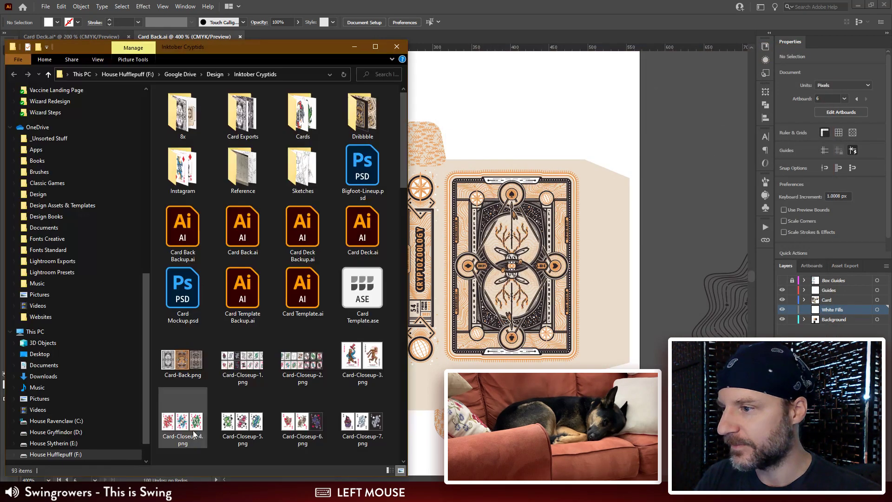
{"action": "scroll", "coordinate": [313, 273], "scroll_direction": "down", "scroll_amount": 5}
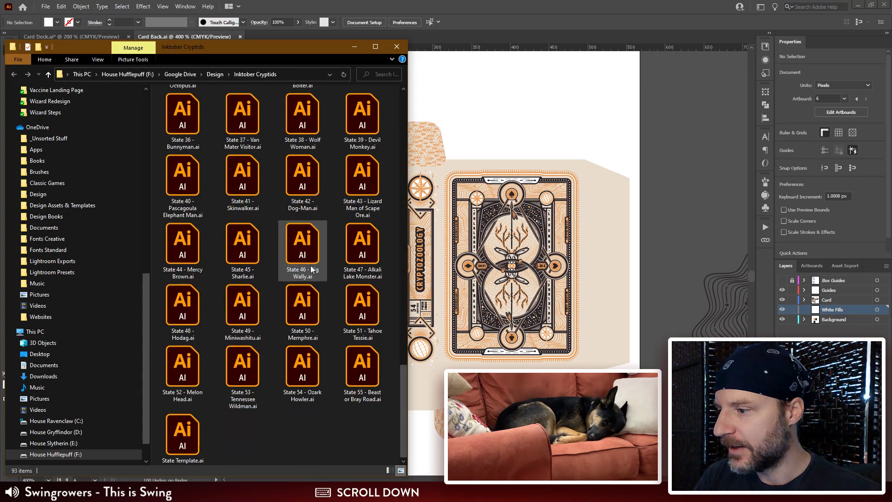
{"action": "scroll", "coordinate": [310, 266], "scroll_direction": "up", "scroll_amount": 5}
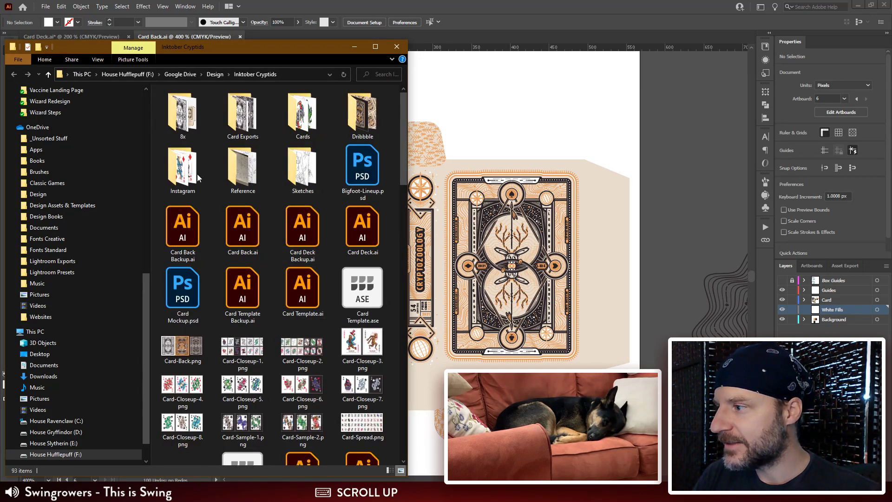
{"action": "double_click", "coordinate": [183, 106]}
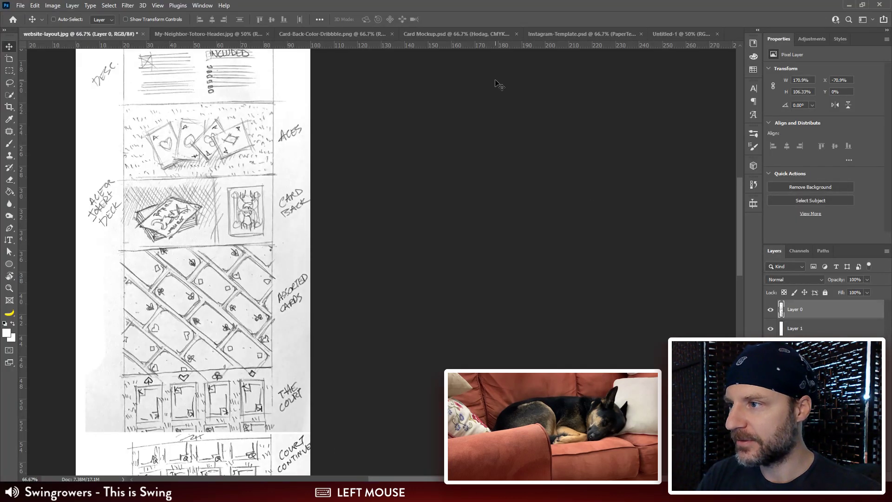
Step: Show the blank Untitled-1 document in Photoshop, bring up the 8x folder and delete Tuck Box Light.png and Tuck Box Dark.png
{"action": "left_click", "coordinate": [660, 33]}
{"action": "mouse_move", "coordinate": [104, 491]}
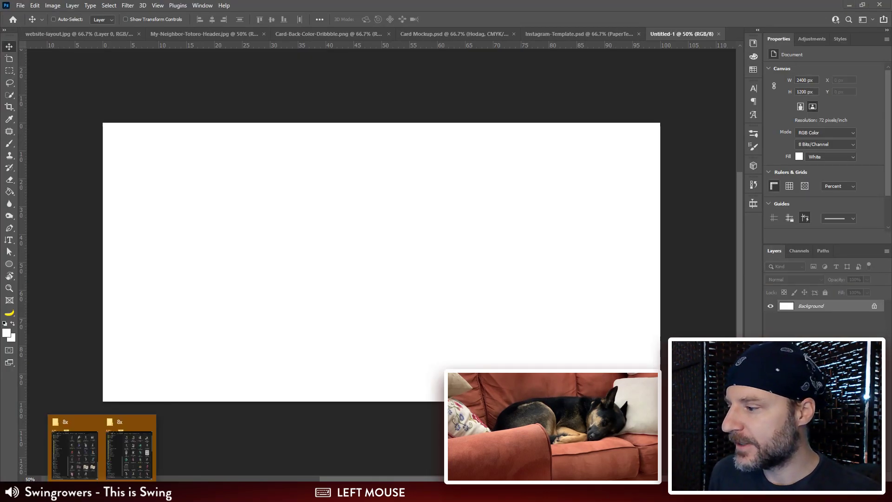
{"action": "left_click", "coordinate": [130, 459]}
{"action": "scroll", "coordinate": [360, 246], "scroll_direction": "down", "scroll_amount": 10}
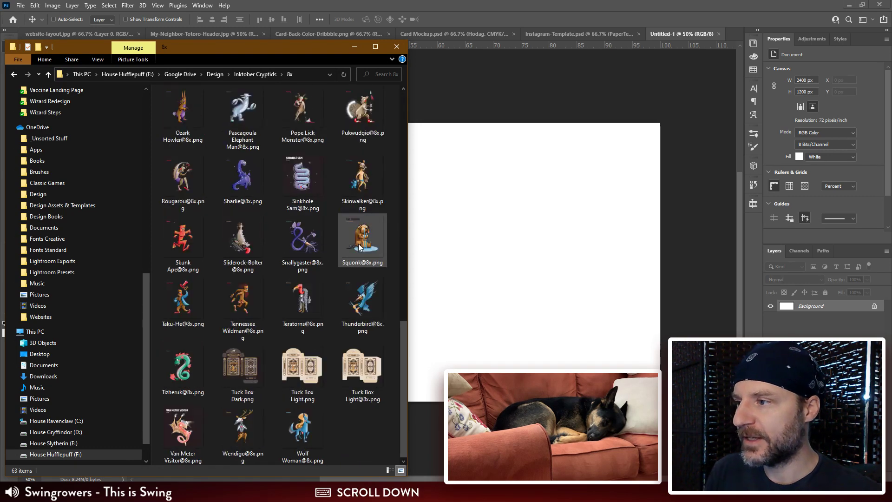
{"action": "left_click", "coordinate": [303, 365]}
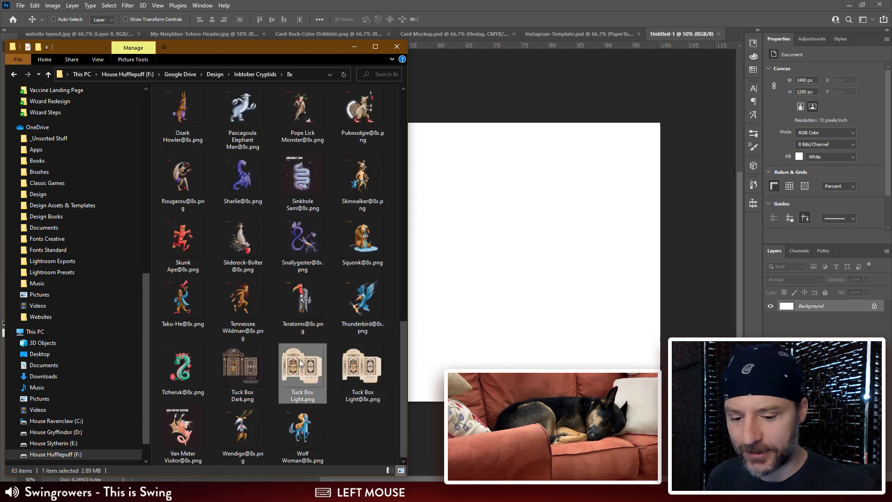
{"action": "key", "text": "Delete"}
{"action": "left_click", "coordinate": [241, 370]}
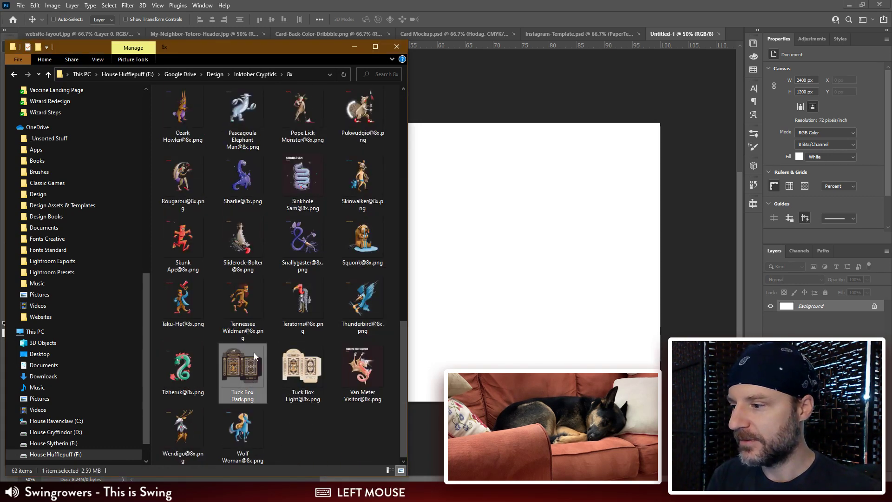
{"action": "key", "text": "Delete"}
{"action": "left_click_drag", "start_coordinate": [242, 370], "coordinate": [563, 223]}
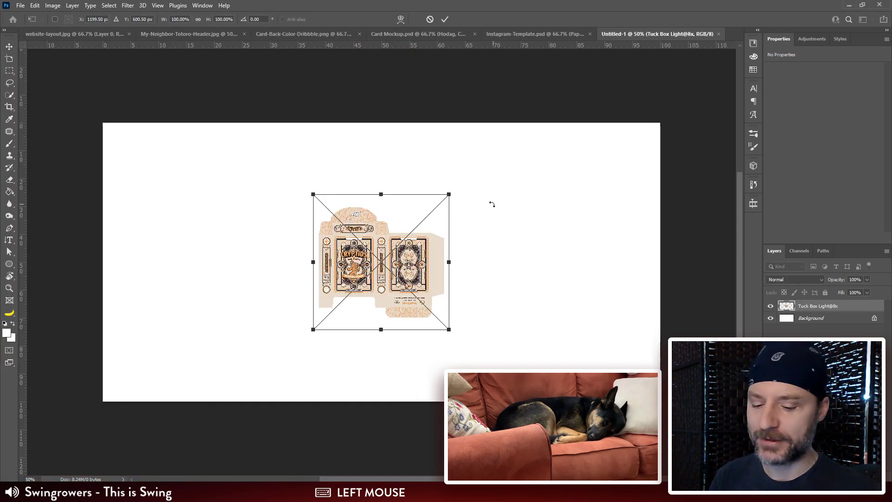
{"action": "key", "text": "Return"}
{"action": "key", "text": "v"}
{"action": "key", "text": "ctrl+t"}
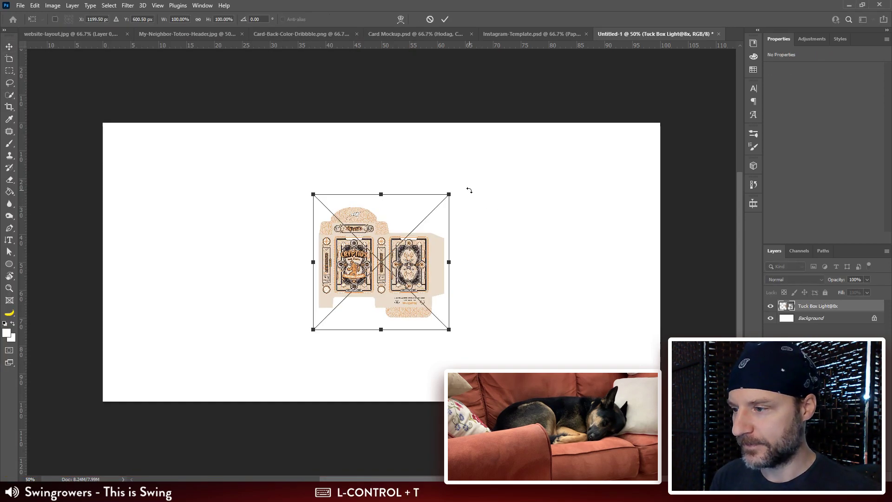
{"action": "left_click_drag", "start_coordinate": [452, 190], "coordinate": [656, 62]}
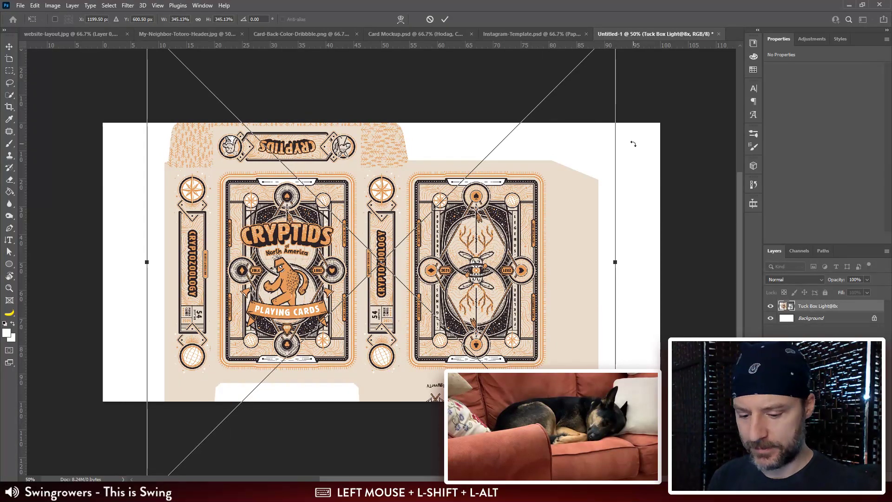
{"action": "key", "text": "Return"}
Step: Extend the canvas with the Crop tool by about 375 px both above and below so the whole tuck box fits
{"action": "key", "text": "ctrl+minus"}
{"action": "left_click_drag", "start_coordinate": [523, 245], "coordinate": [534, 192]}
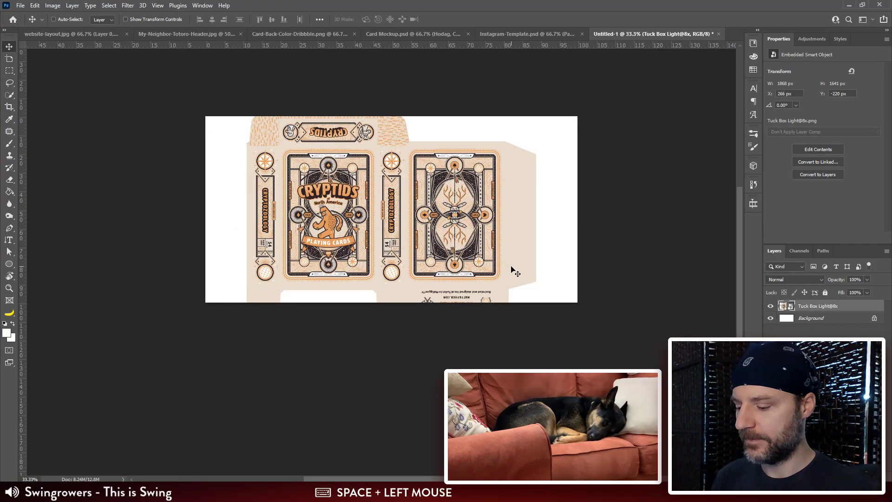
{"action": "key", "text": "c"}
{"action": "left_click_drag", "start_coordinate": [391, 118], "coordinate": [403, 59]}
{"action": "key", "text": "Return"}
{"action": "left_click_drag", "start_coordinate": [537, 195], "coordinate": [535, 224]}
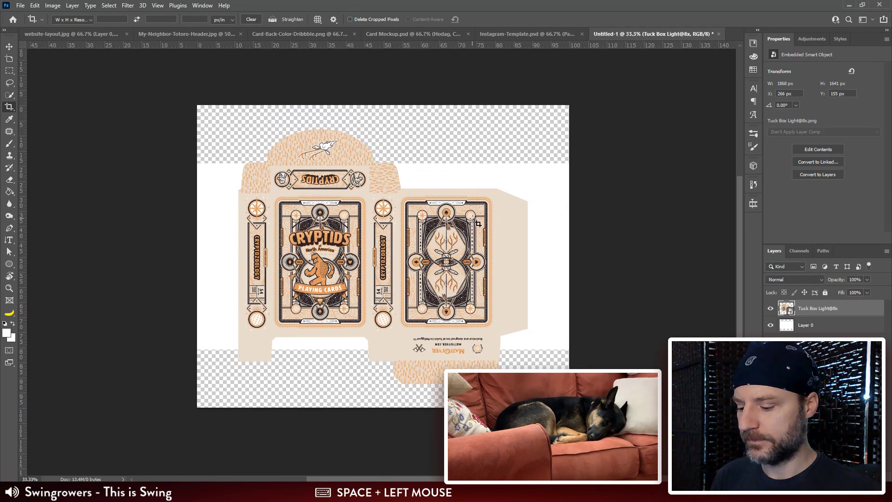
Step: Fill the transparent strips above and below the white area on Layer 0 with white using the Paint Bucket
{"action": "key", "text": "g"}
{"action": "left_click", "coordinate": [837, 326]}
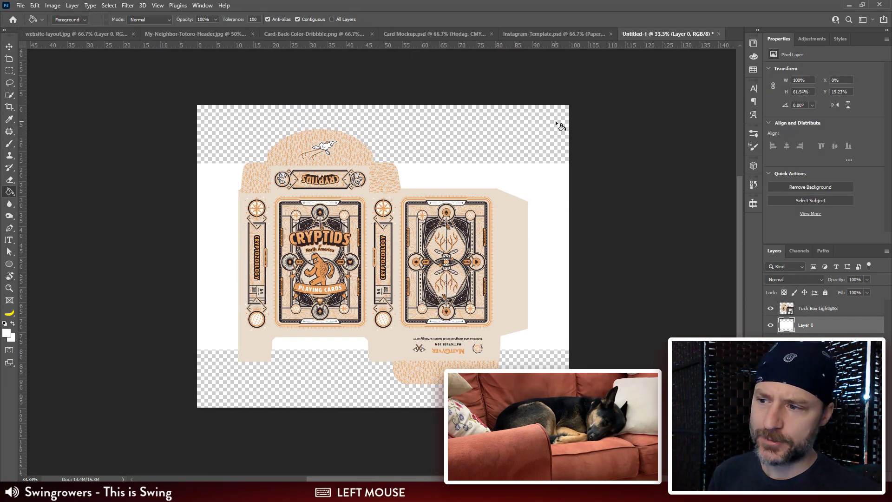
{"action": "left_click", "coordinate": [509, 139]}
{"action": "left_click", "coordinate": [549, 351]}
{"action": "key", "text": "ctrl+plus"}
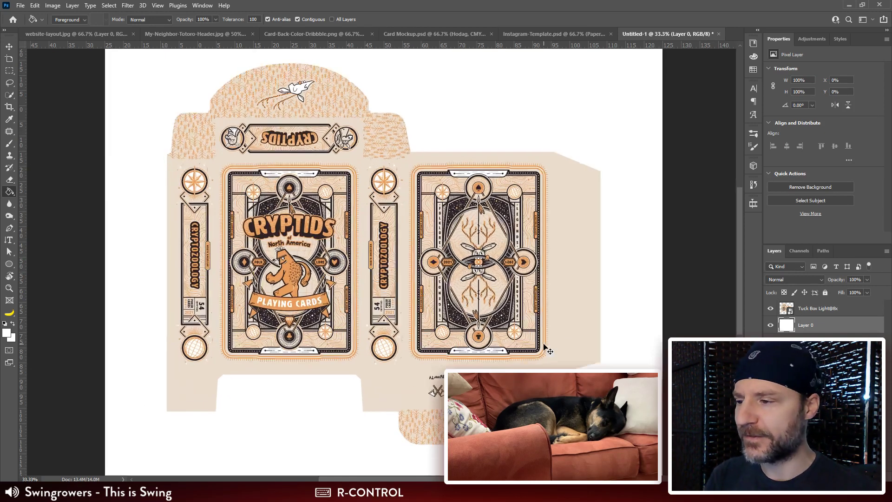
{"action": "left_click_drag", "start_coordinate": [431, 223], "coordinate": [429, 190]}
{"action": "key", "text": "ctrl+minus"}
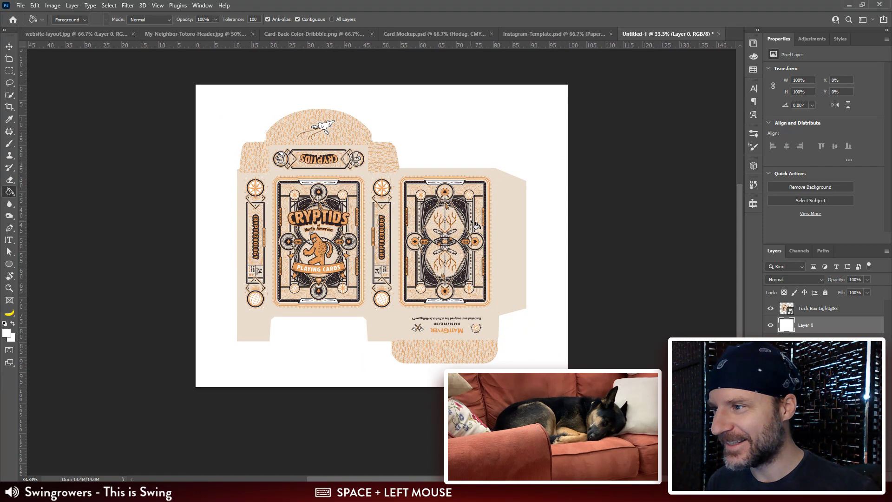
{"action": "left_click_drag", "start_coordinate": [468, 239], "coordinate": [471, 254]}
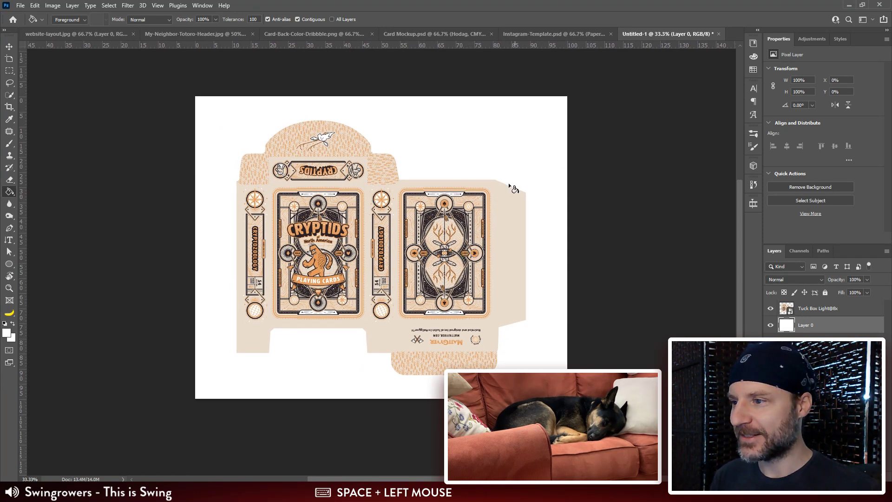
Step: Check the flat box section of the website-layout.jpg sketch, then return to the Untitled-1 document
{"action": "left_click", "coordinate": [80, 34]}
{"action": "scroll", "coordinate": [179, 399], "scroll_direction": "down", "scroll_amount": 10}
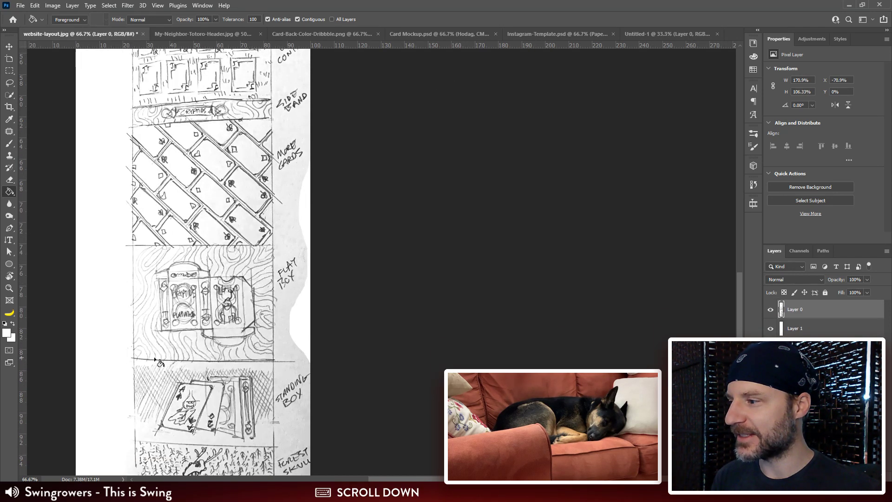
{"action": "left_click", "coordinate": [668, 36]}
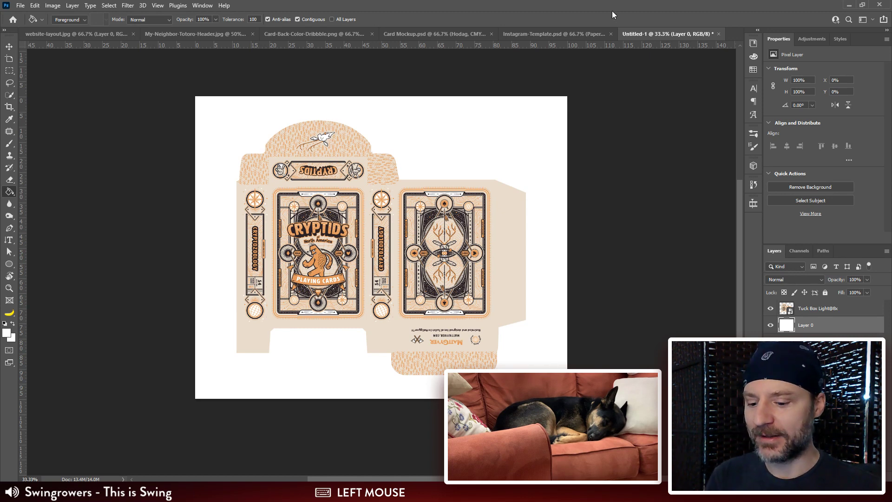
Step: Sample the dark colour from the tuck box artwork and fill a new layer above Layer 0 with it
{"action": "key", "text": "ctrl+plus"}
{"action": "key", "text": "g"}
{"action": "left_click", "coordinate": [664, 226]}
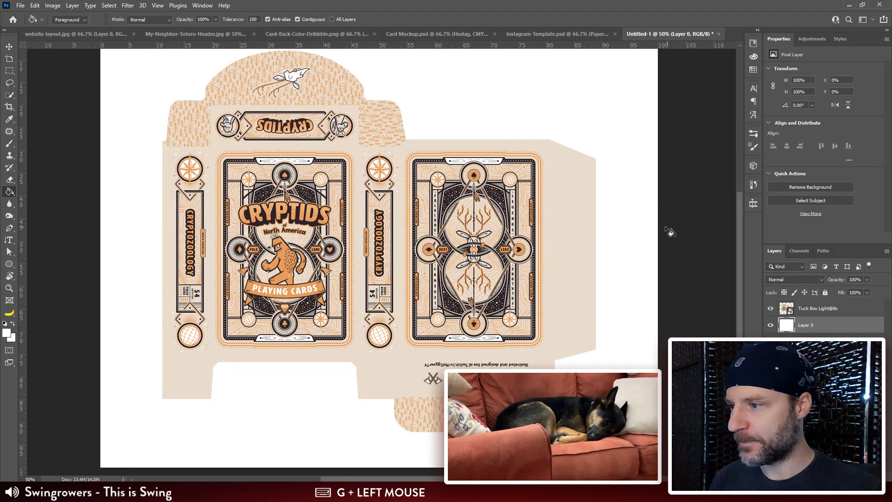
{"action": "key", "text": "ctrl+plus"}
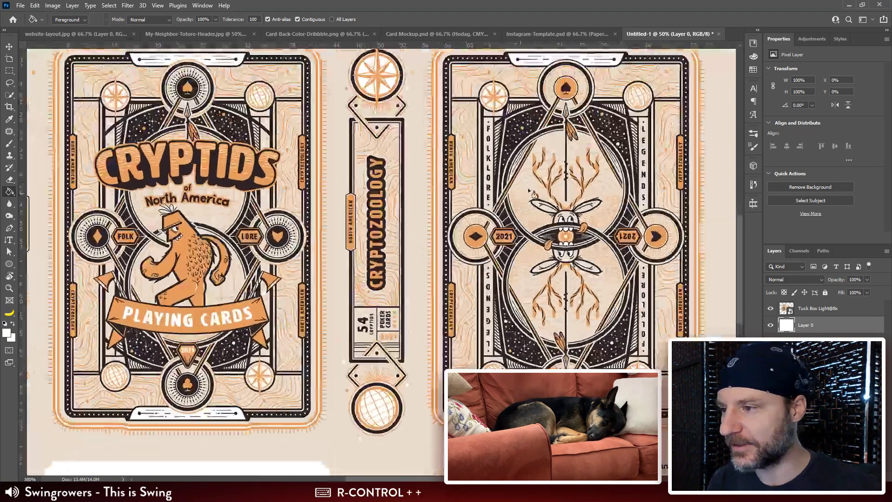
{"action": "left_click_drag", "start_coordinate": [544, 171], "coordinate": [514, 189]}
{"action": "left_click", "coordinate": [508, 162], "text": "alt"}
{"action": "left_click", "coordinate": [503, 131], "text": "alt"}
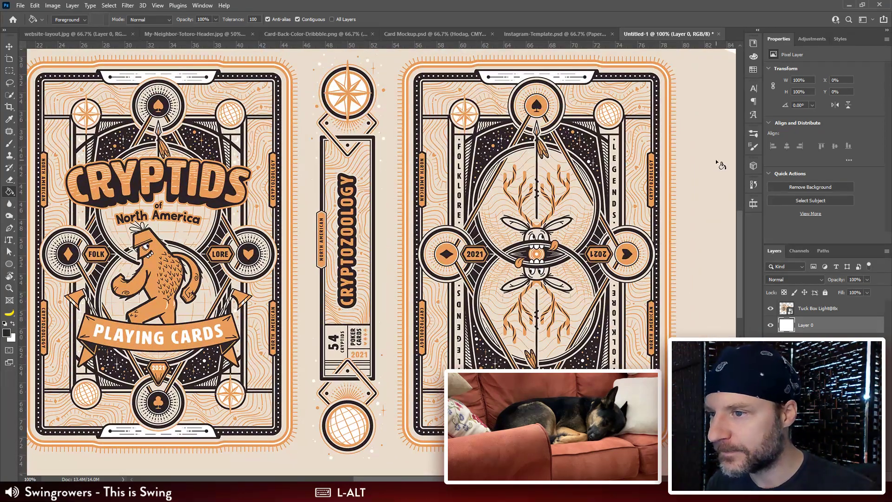
{"action": "left_click", "coordinate": [865, 477]}
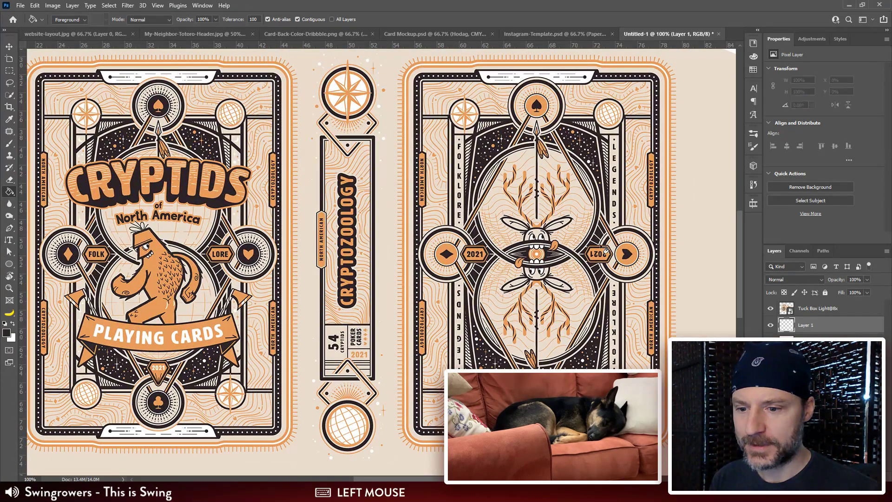
{"action": "left_click", "coordinate": [590, 235]}
Step: Select the Tuck Box Light@8x layer and nudge it up to Y 146 px
{"action": "key", "text": "ctrl+minus"}
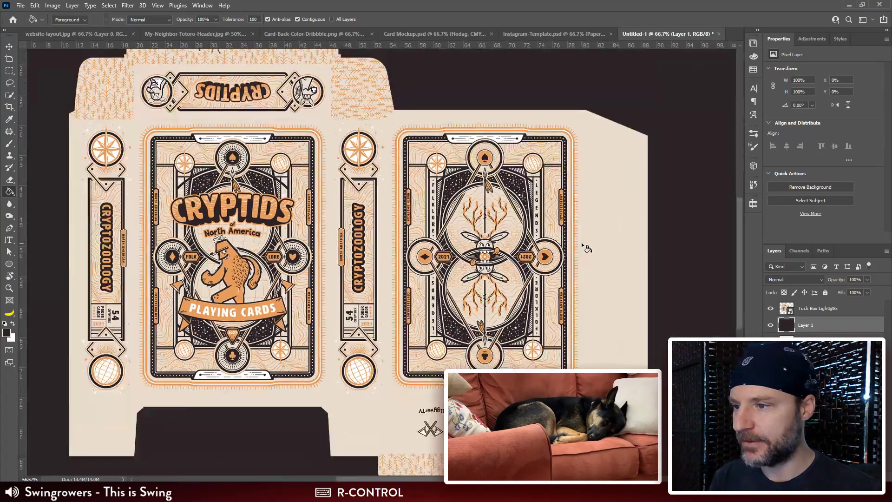
{"action": "key", "text": "ctrl+minus"}
{"action": "left_click_drag", "start_coordinate": [581, 241], "coordinate": [603, 308]}
{"action": "key", "text": "ctrl+minus"}
{"action": "left_click", "coordinate": [823, 308]}
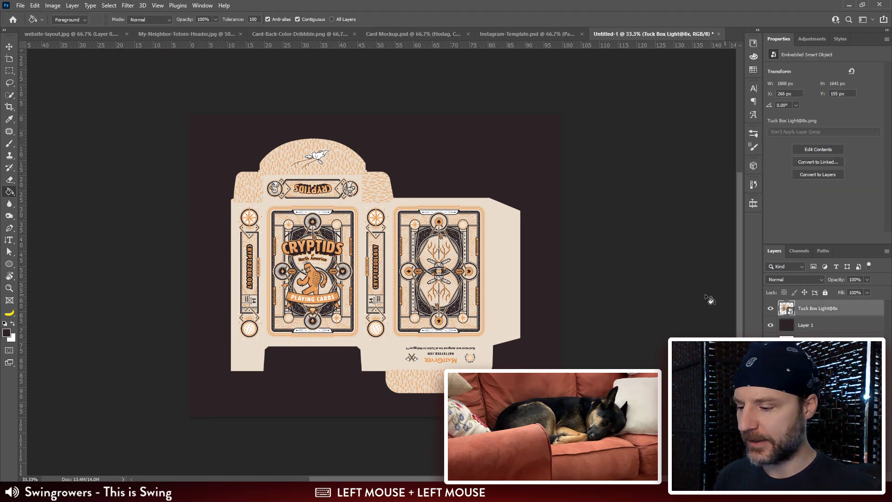
{"action": "key", "text": "v"}
{"action": "key", "text": "Up"}
{"action": "key", "text": "Up"}
{"action": "key", "text": "Up"}
{"action": "key", "text": "Up"}
{"action": "key", "text": "Up"}
{"action": "key", "text": "Up"}
{"action": "key", "text": "Up"}
{"action": "key", "text": "Up"}
{"action": "key", "text": "Up"}
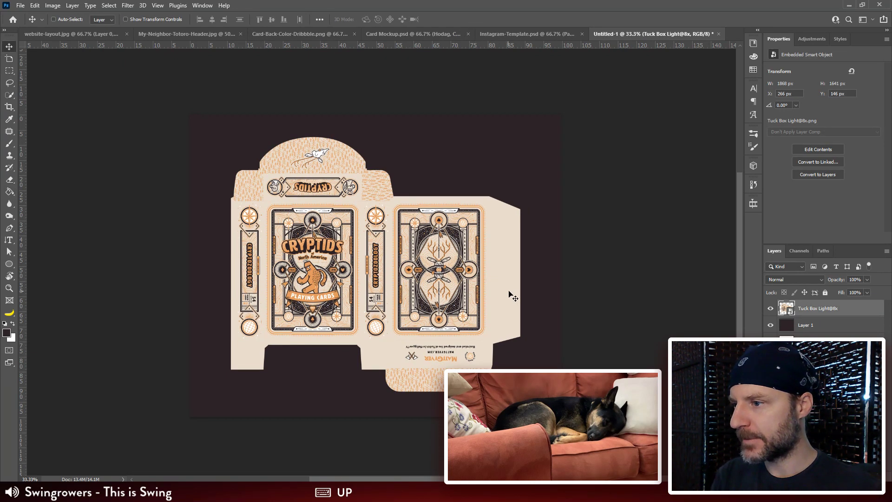
Step: Set the alignment reference to Canvas and centre the tuck box layer on it
{"action": "left_click", "coordinate": [319, 19]}
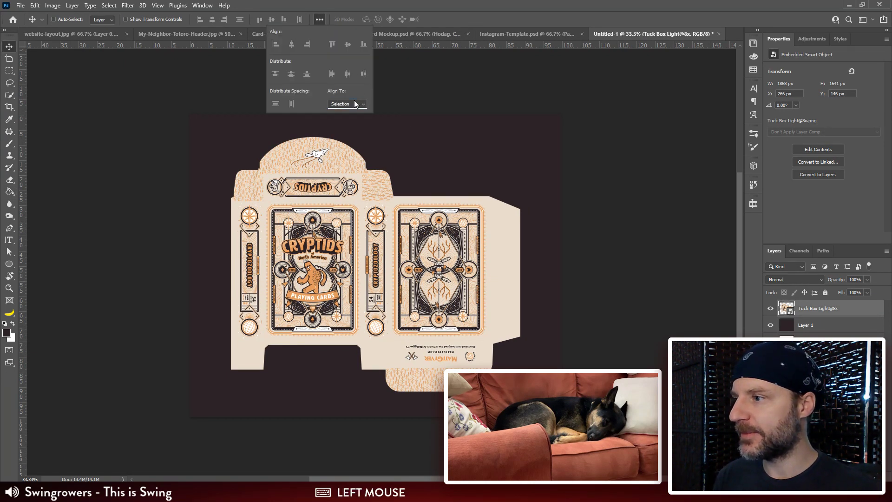
{"action": "left_click", "coordinate": [354, 119]}
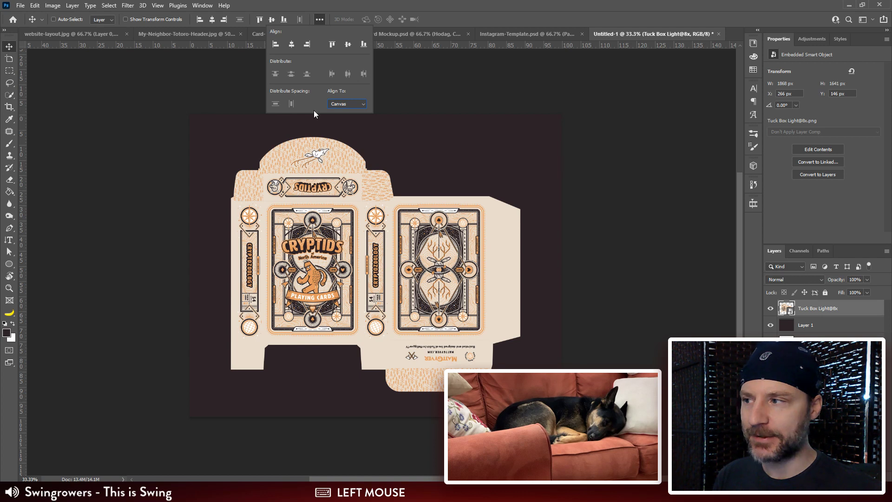
{"action": "left_click", "coordinate": [348, 45]}
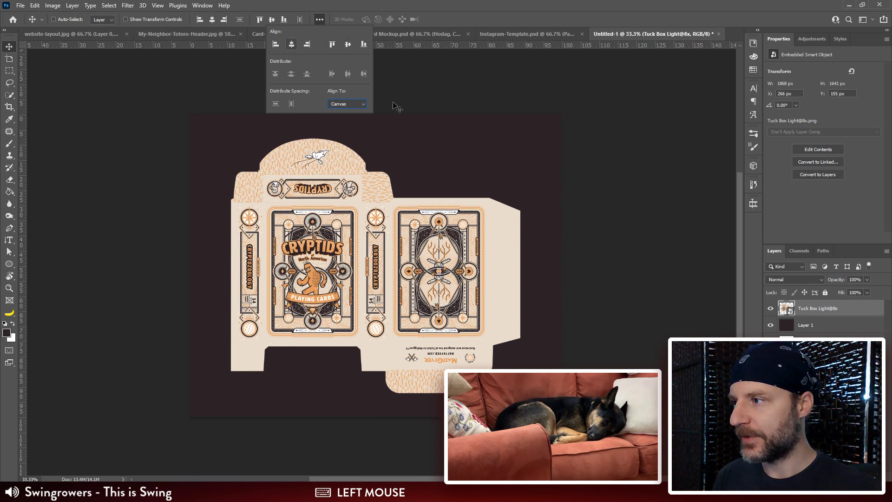
Step: Switch to Illustrator's Card Back.ai and draw a white rectangle about 1113 x 903 px on the empty pasteboard beside the spiral line shapes
{"action": "key", "text": "alt+Tab"}
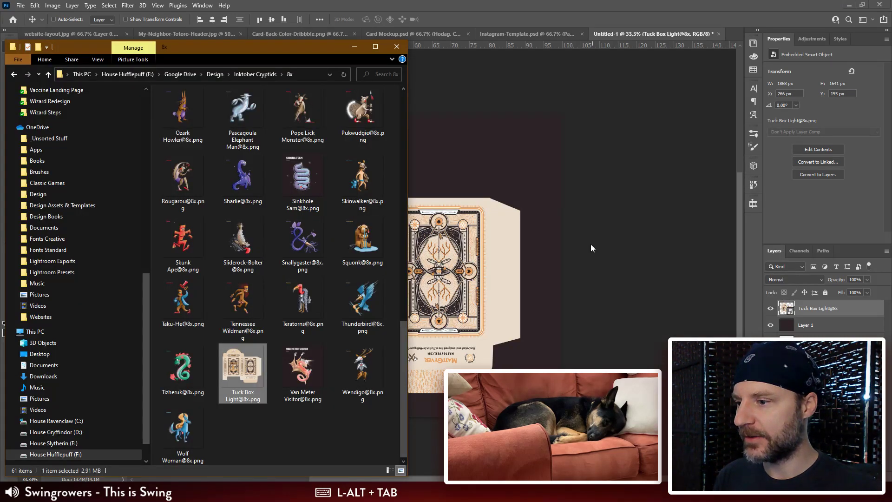
{"action": "key", "text": "alt+Tab"}
{"action": "left_click", "coordinate": [670, 178]}
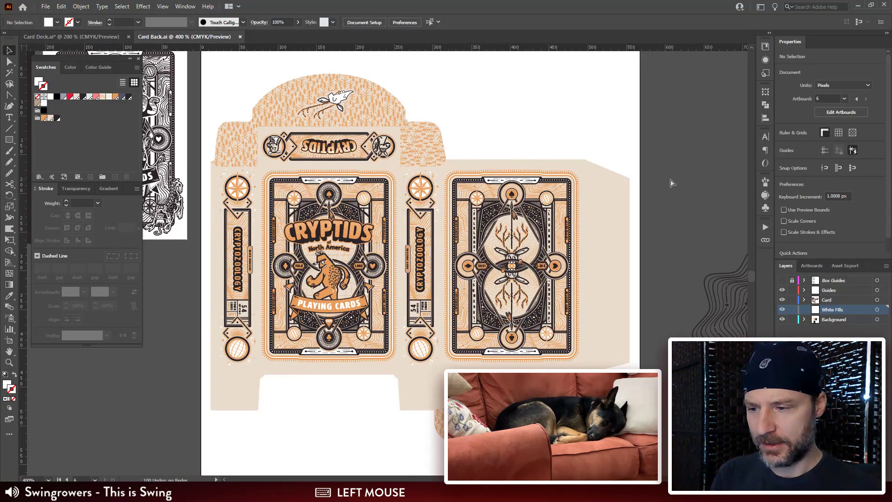
{"action": "key", "text": "ctrl+minus"}
{"action": "left_click_drag", "start_coordinate": [658, 187], "coordinate": [602, 210]}
{"action": "left_click_drag", "start_coordinate": [396, 160], "coordinate": [339, 146]}
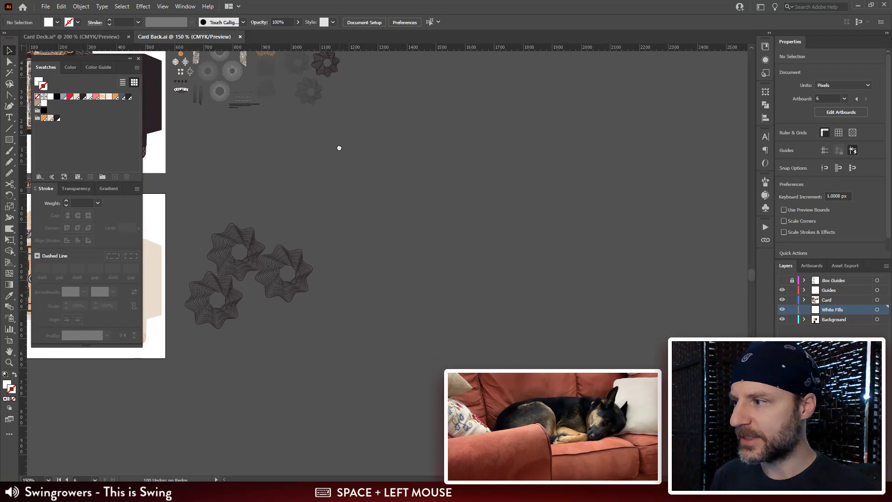
{"action": "key", "text": "m"}
{"action": "left_click_drag", "start_coordinate": [357, 91], "coordinate": [357, 100]}
{"action": "left_click_drag", "start_coordinate": [505, 359], "coordinate": [679, 361]}
{"action": "left_click_drag", "start_coordinate": [614, 256], "coordinate": [548, 260]}
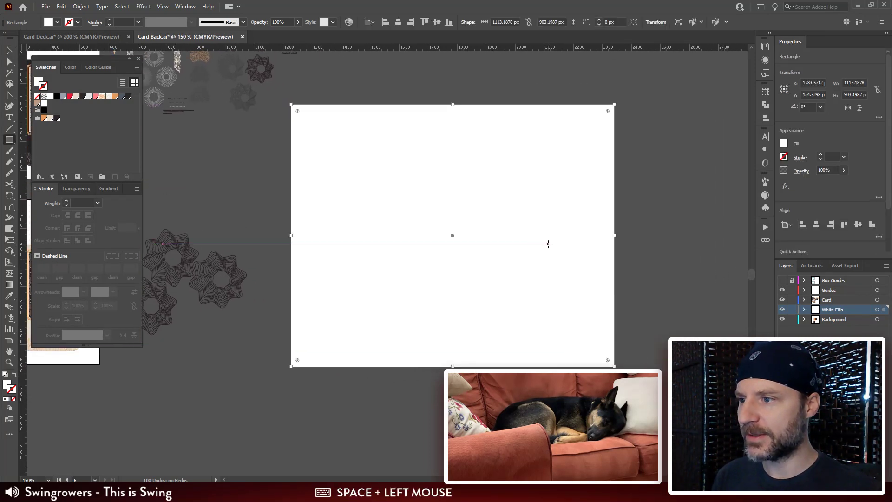
Step: Fill the new rectangle with the white topographic line pattern swatch and deselect it
{"action": "left_click", "coordinate": [41, 82]}
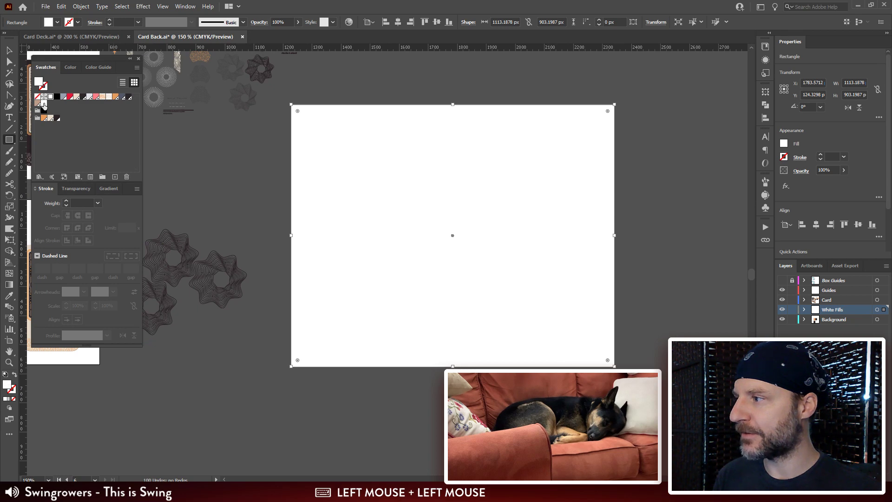
{"action": "left_click", "coordinate": [44, 104]}
{"action": "key", "text": "v"}
{"action": "left_click", "coordinate": [650, 170]}
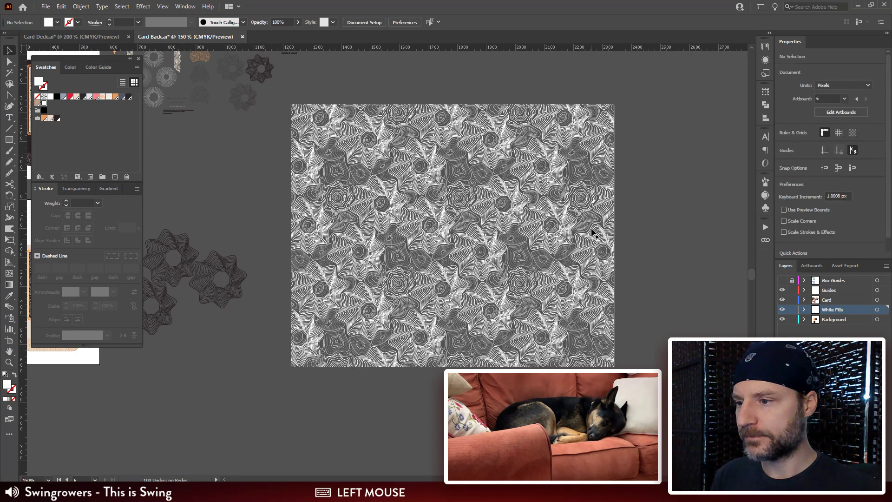
Step: Copy the patterned rectangle in Illustrator, switch to Photoshop and paste it as pixels into the tuck box document
{"action": "left_click", "coordinate": [593, 233]}
{"action": "key", "text": "alt+Tab"}
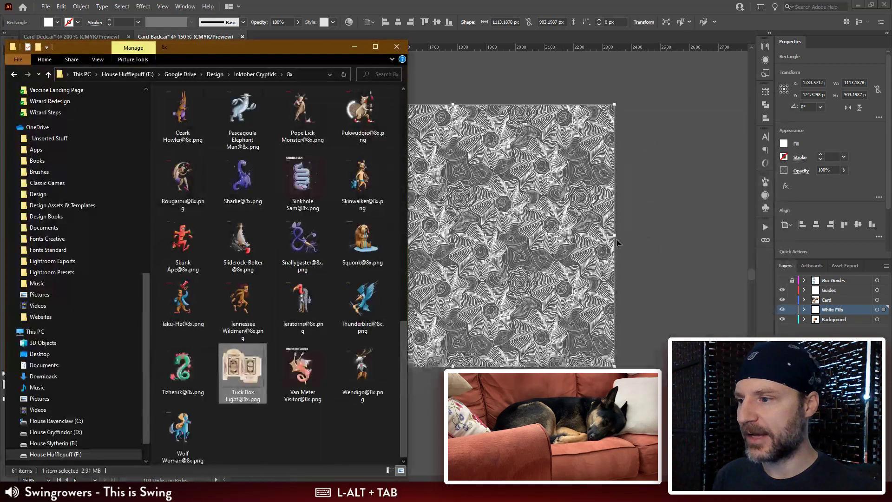
{"action": "left_click", "coordinate": [536, 247]}
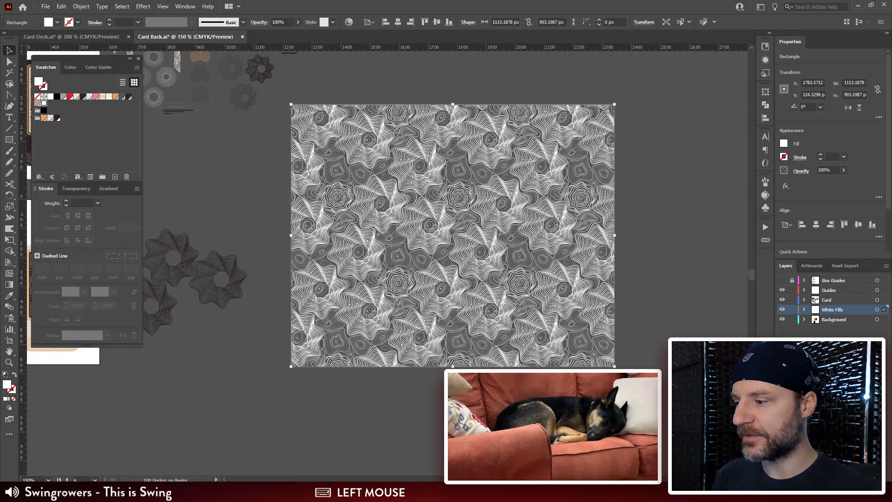
{"action": "left_click", "coordinate": [275, 492]}
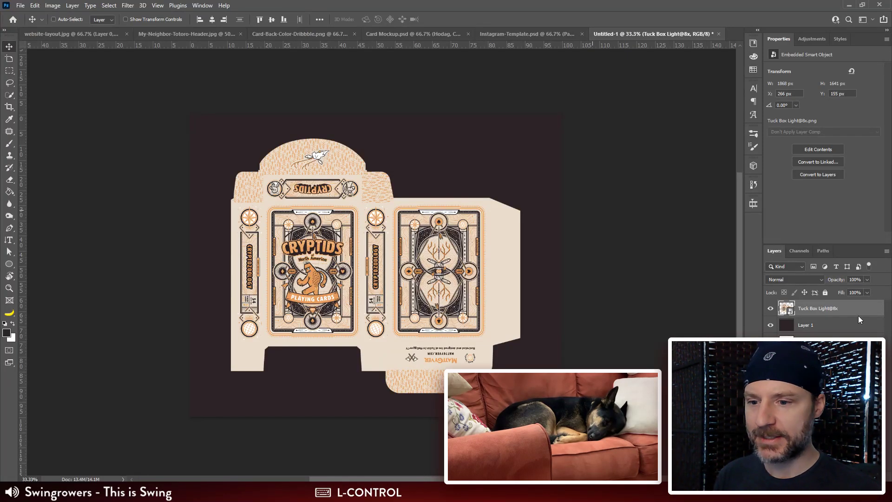
{"action": "left_click", "coordinate": [832, 325], "text": "ctrl"}
{"action": "key", "text": "ctrl+v"}
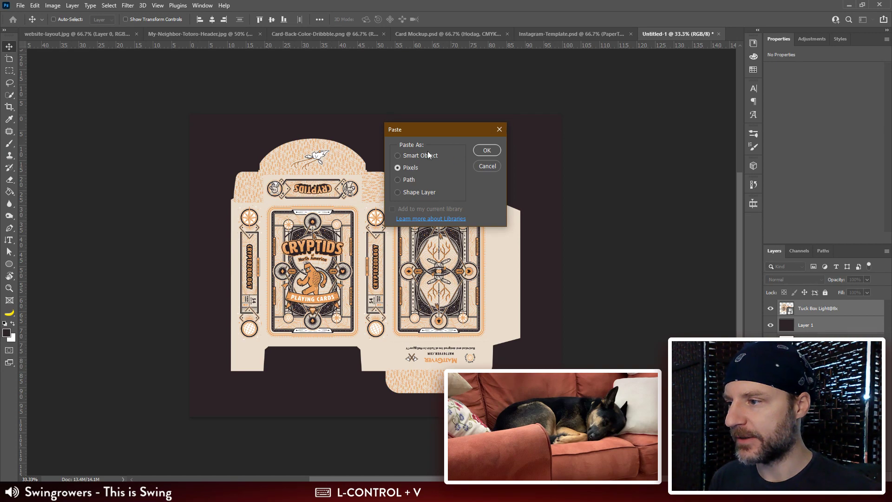
{"action": "left_click", "coordinate": [491, 151]}
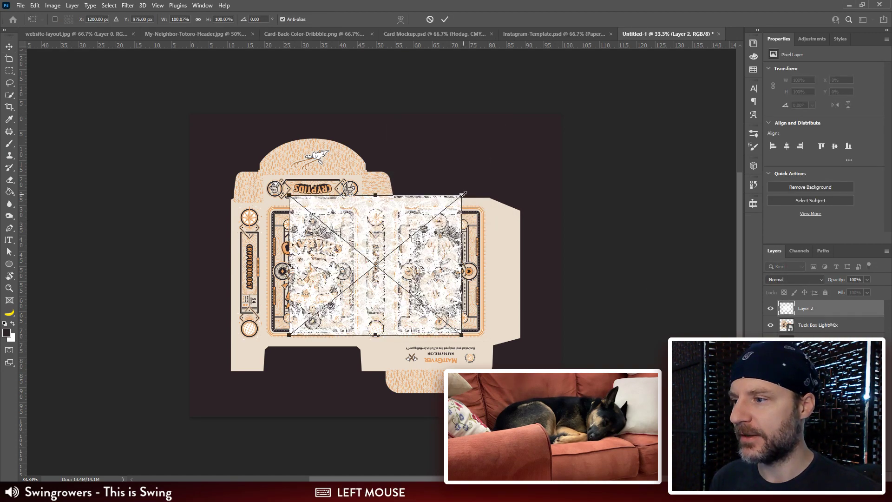
Step: Enlarge the pasted line pattern proportionally about its centre to about 504%, covering the whole canvas, and commit the transform
{"action": "left_click_drag", "start_coordinate": [461, 195], "coordinate": [715, 103]}
{"action": "key", "text": "ctrl+minus"}
{"action": "left_click_drag", "start_coordinate": [584, 285], "coordinate": [583, 213]}
{"action": "key", "text": "ctrl+minus"}
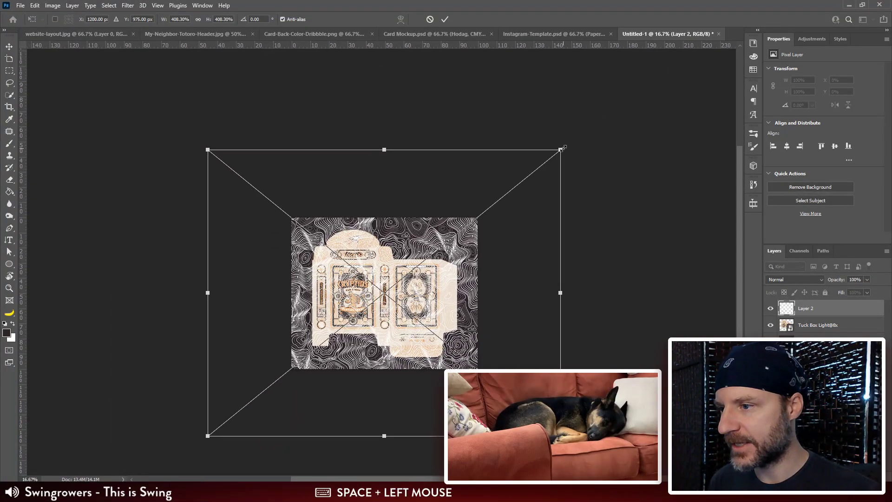
{"action": "left_click_drag", "start_coordinate": [561, 150], "coordinate": [623, 138]}
{"action": "key", "text": "Return"}
{"action": "key", "text": "ctrl+plus"}
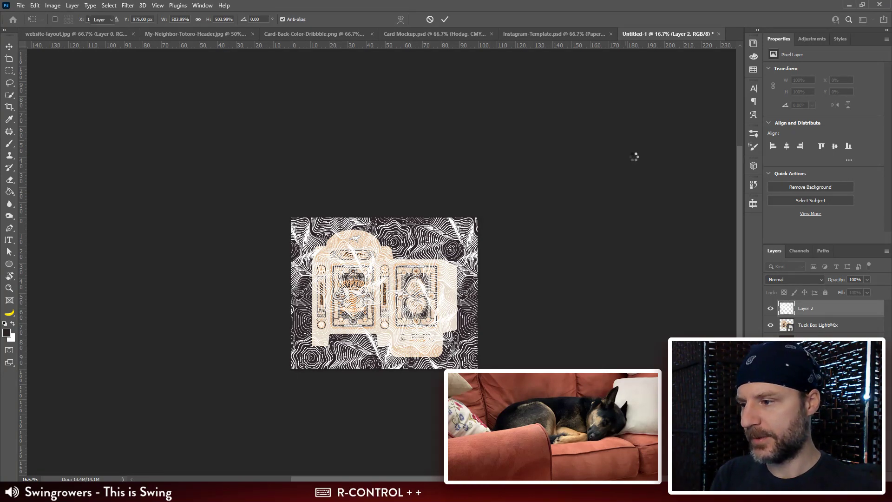
Step: Move the line pattern layer between the Tuck Box Light@8x layer and the dark Layer 1
{"action": "key", "text": "ctrl+["}
{"action": "key", "text": "ctrl+["}
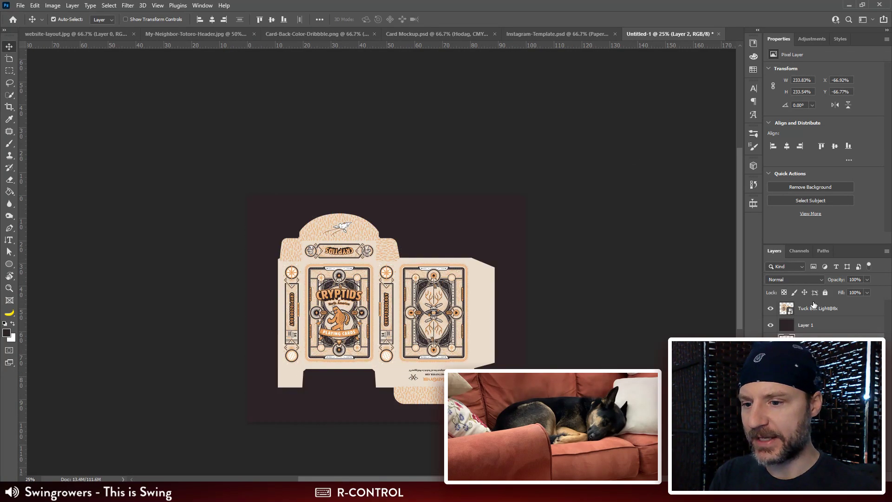
{"action": "key", "text": "ctrl+]"}
{"action": "left_click_drag", "start_coordinate": [458, 237], "coordinate": [460, 198]}
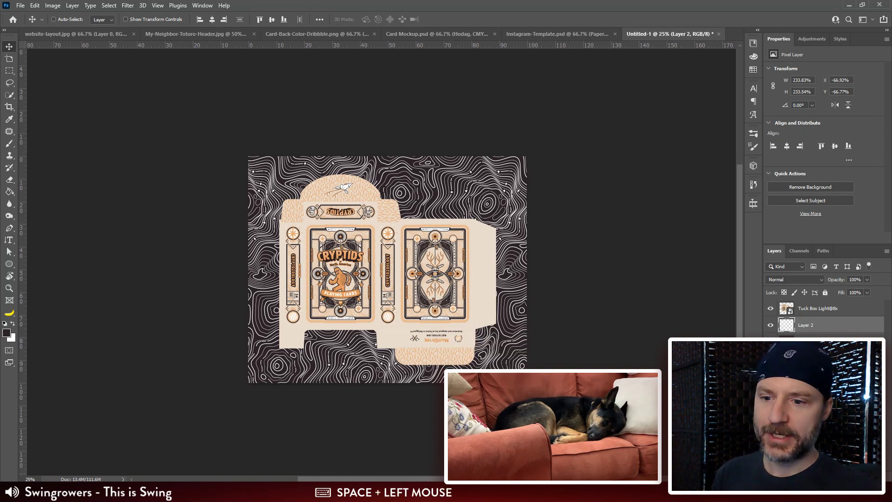
Step: Set the line pattern layer's blend mode to Overlay and its opacity to 20%
{"action": "left_click", "coordinate": [820, 280]}
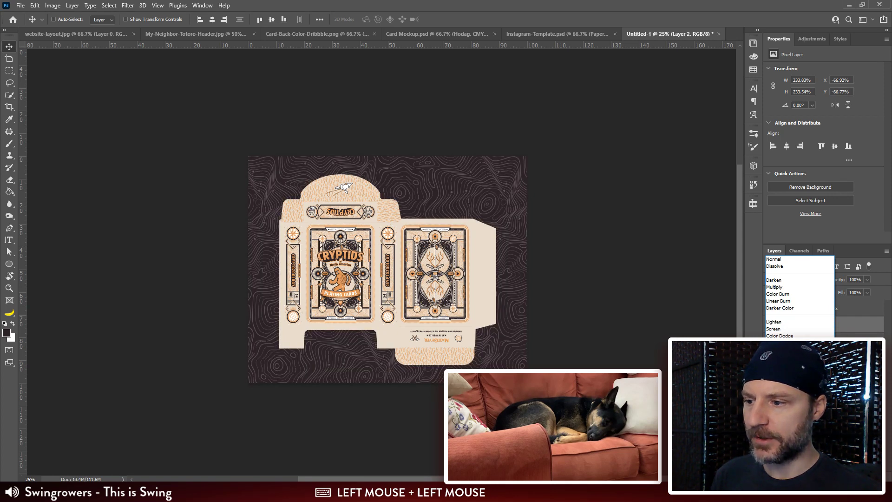
{"action": "left_click", "coordinate": [776, 363]}
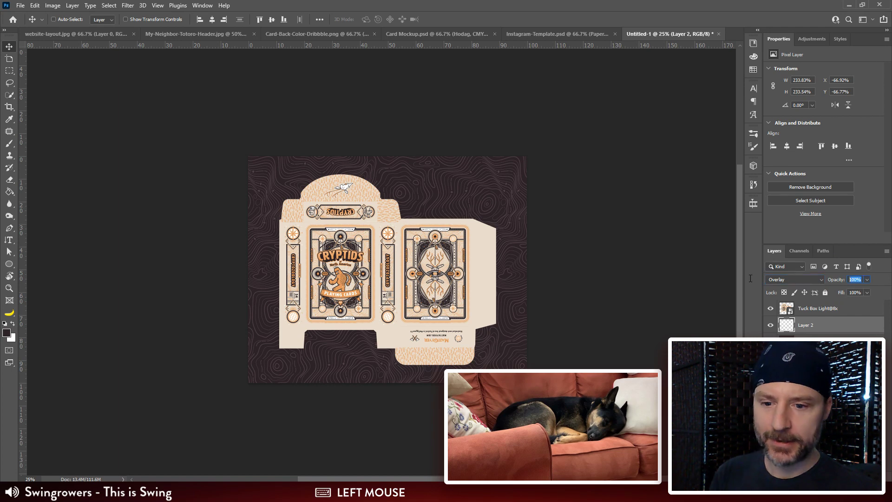
{"action": "type", "text": "20"}
{"action": "key", "text": "Return"}
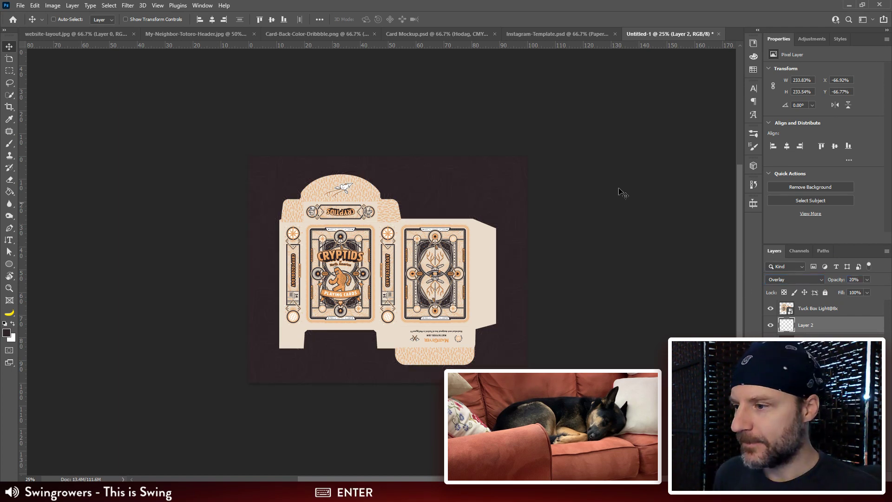
{"action": "key", "text": "ctrl+plus"}
{"action": "key", "text": "ctrl+plus"}
{"action": "mouse_move", "coordinate": [581, 159]}
{"action": "left_mouse_down"}
{"action": "mouse_move", "coordinate": [593, 167]}
{"action": "mouse_move", "coordinate": [583, 172]}
{"action": "left_mouse_up"}
{"action": "key", "text": "ctrl+minus"}
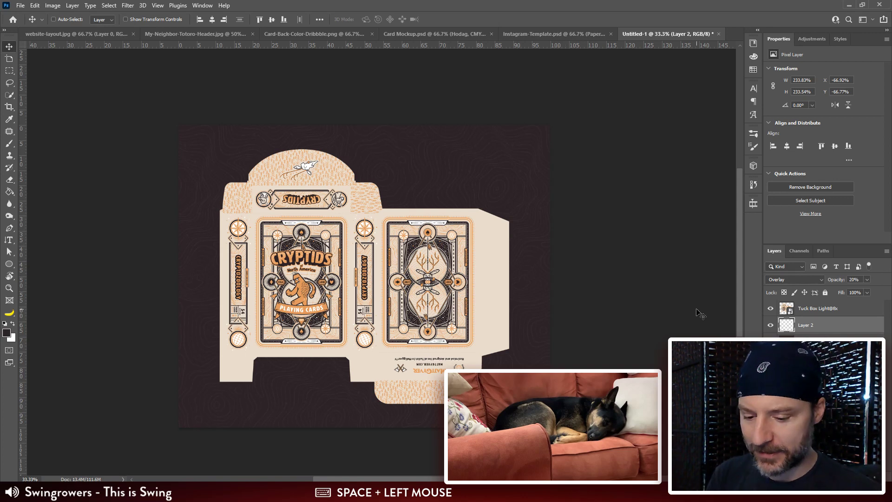
{"action": "key", "text": "ctrl+plus"}
{"action": "left_click_drag", "start_coordinate": [677, 299], "coordinate": [659, 278]}
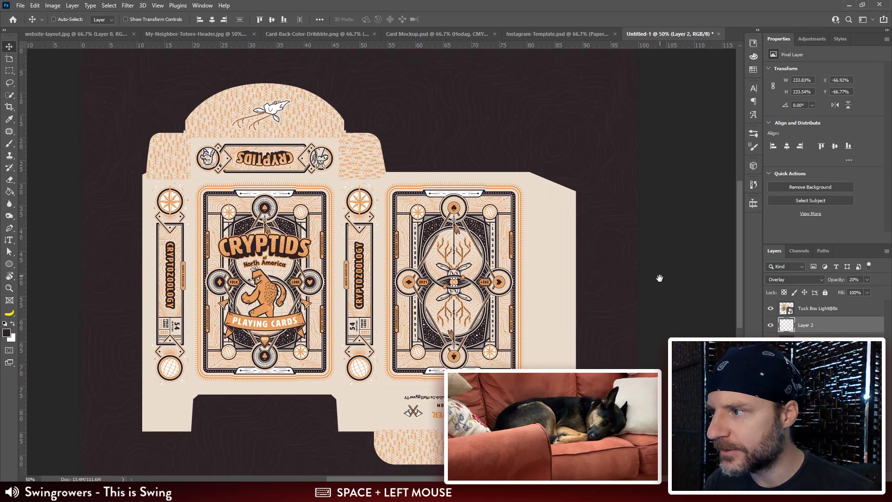
{"action": "left_click", "coordinate": [844, 309]}
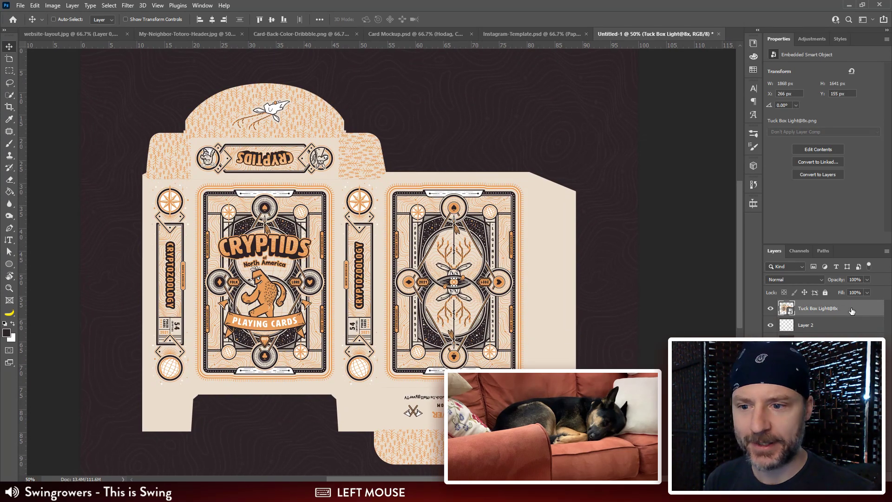
{"action": "double_click", "coordinate": [852, 310]}
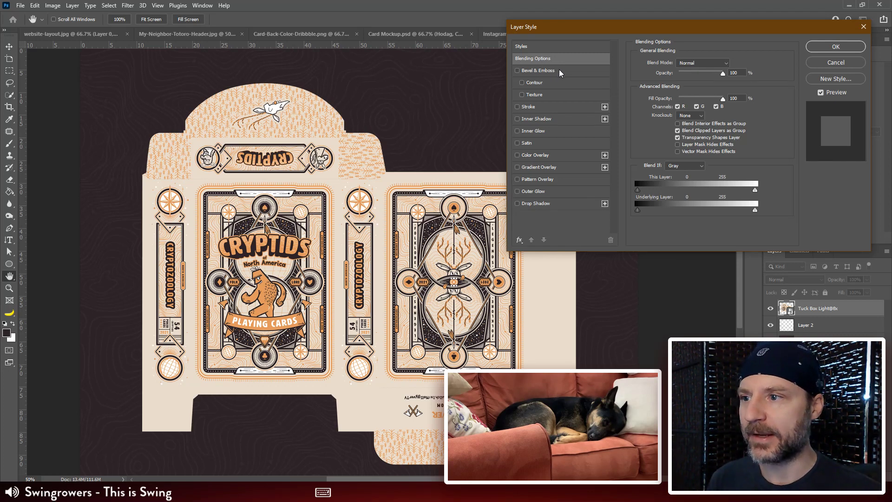
{"action": "left_click", "coordinate": [518, 71]}
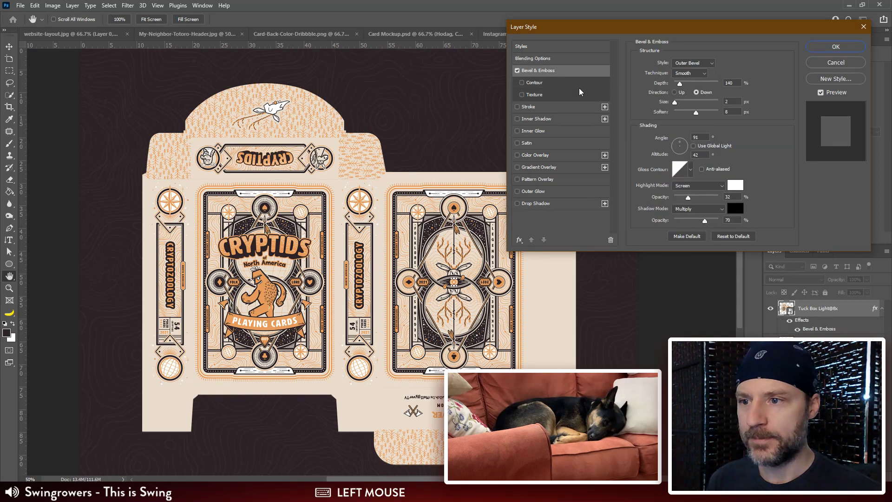
{"action": "scroll", "coordinate": [427, 217], "scroll_direction": "down", "scroll_amount": 3}
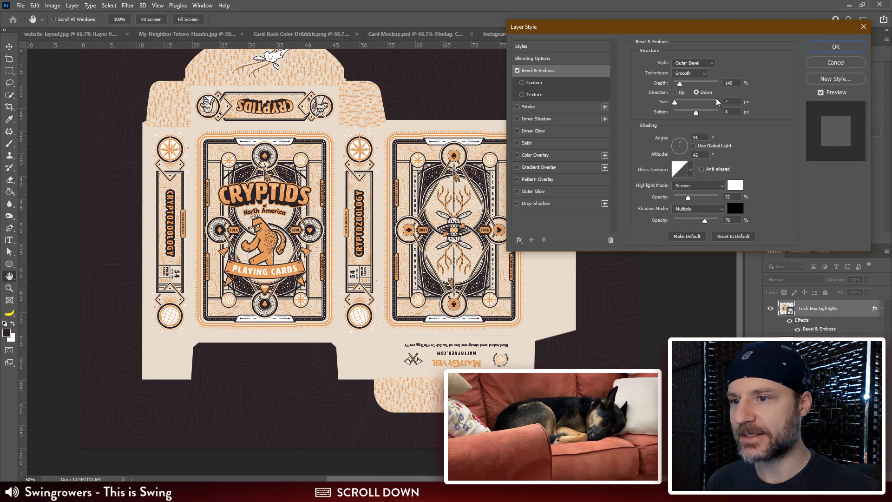
{"action": "left_click", "coordinate": [735, 101]}
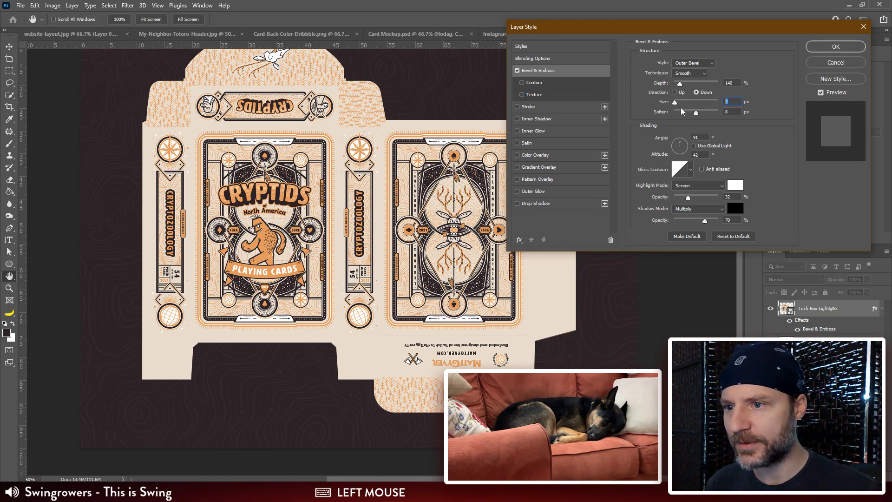
{"action": "type", "text": "12"}
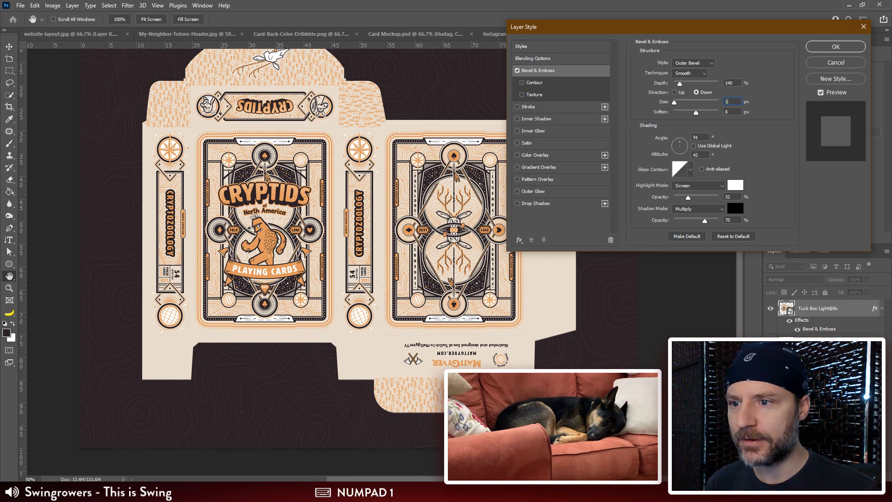
{"action": "key", "text": "Tab"}
{"action": "type", "text": "30"}
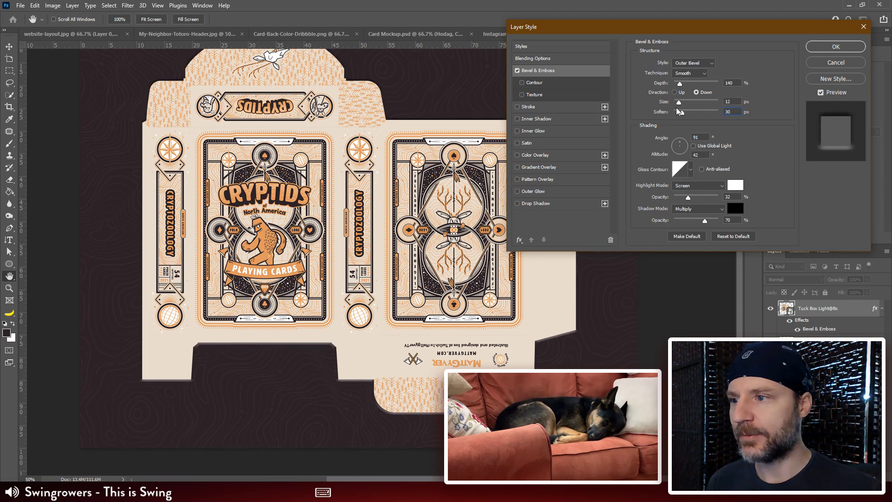
{"action": "left_click", "coordinate": [516, 74]}
{"action": "left_click", "coordinate": [439, 186]}
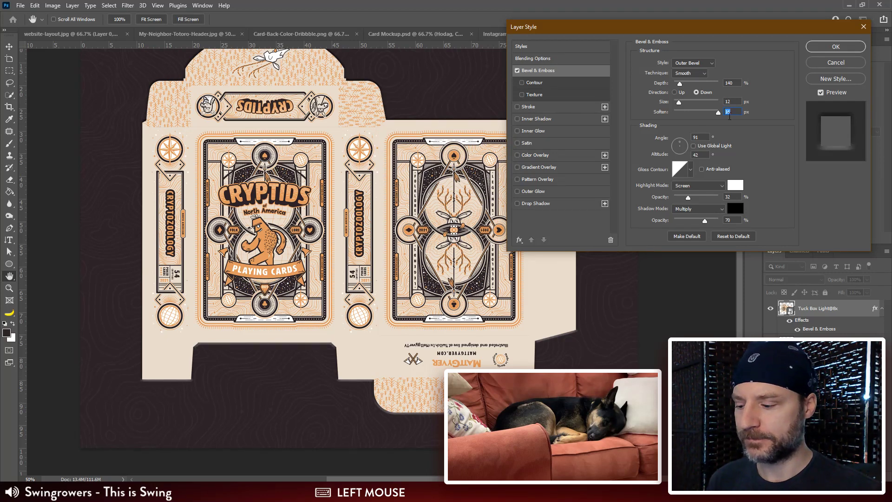
{"action": "key", "text": "Escape"}
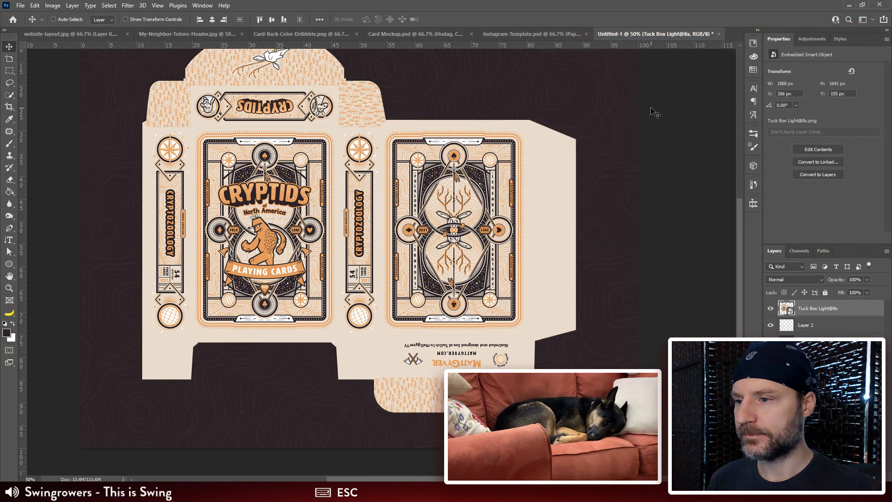
Step: Add a drop shadow to the Tuck Box Light@8x layer, with its colour sampled from the dark background
{"action": "double_click", "coordinate": [854, 312]}
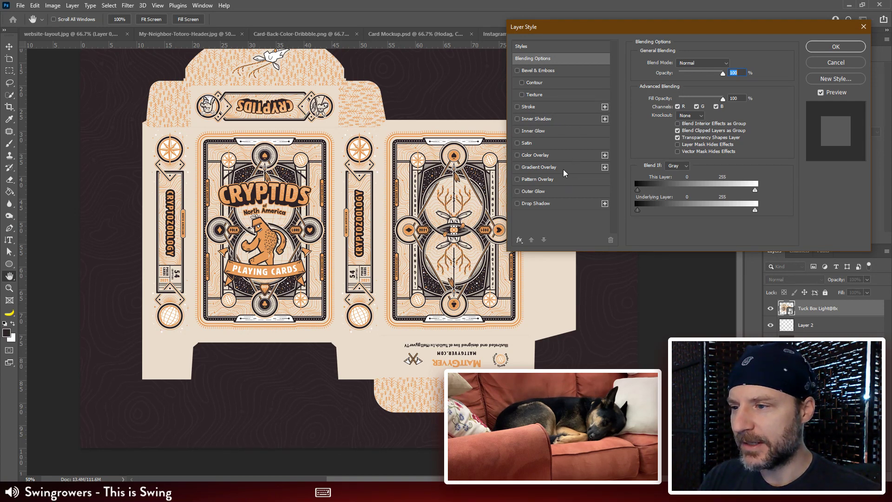
{"action": "left_click", "coordinate": [564, 204]}
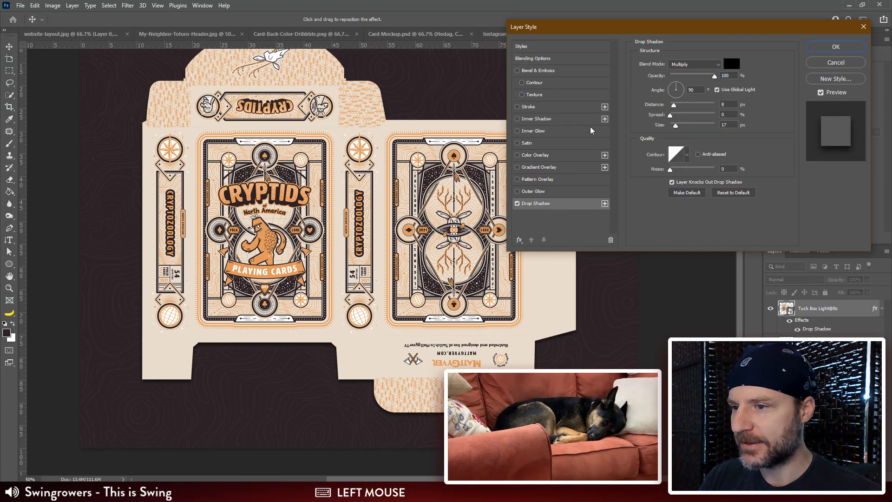
{"action": "left_click", "coordinate": [732, 64]}
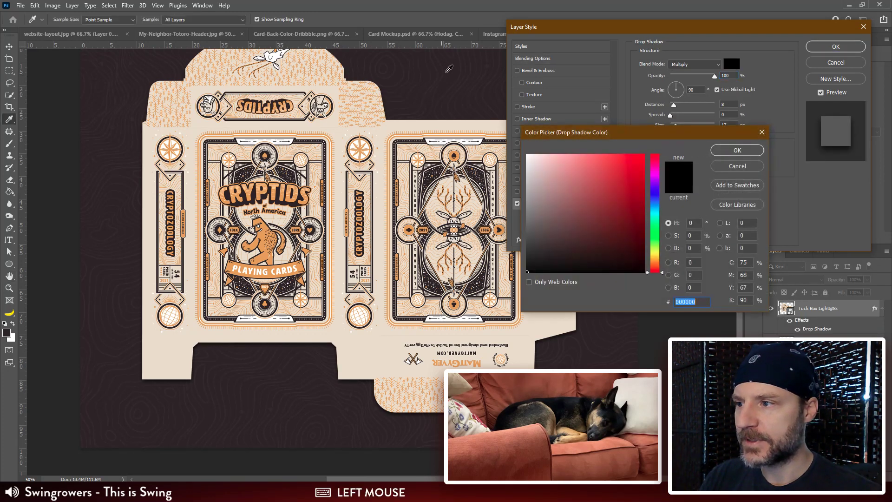
{"action": "left_click", "coordinate": [452, 68]}
{"action": "left_click", "coordinate": [750, 150]}
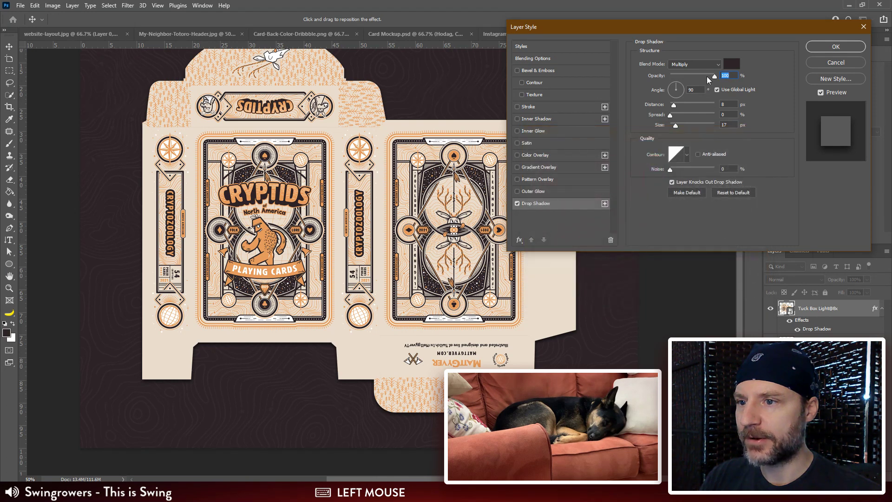
Step: Set the drop shadow's opacity to 30%, distance to 30 px and size to 100 px
{"action": "left_click_drag", "start_coordinate": [706, 76], "coordinate": [691, 77]}
{"action": "left_click", "coordinate": [672, 104]}
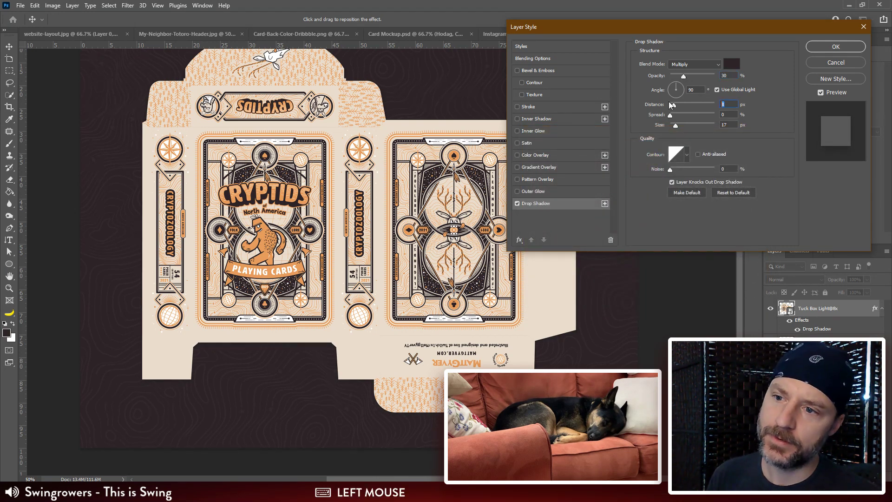
{"action": "type", "text": "30"}
{"action": "key", "text": "Tab"}
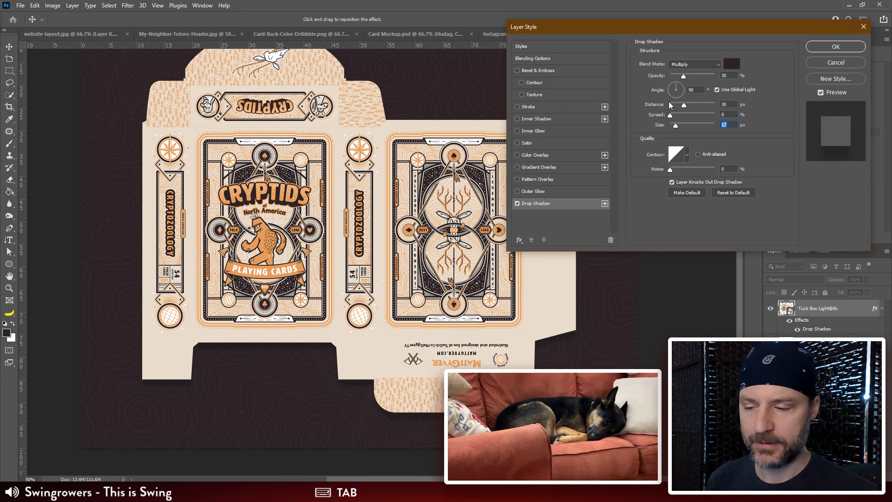
{"action": "type", "text": "60"}
{"action": "key", "text": "Tab"}
{"action": "left_click", "coordinate": [687, 127]}
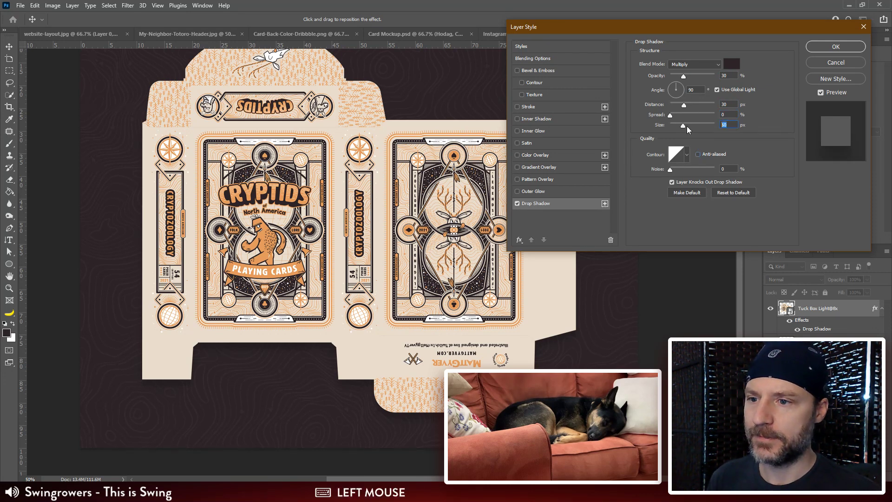
{"action": "type", "text": "100"}
{"action": "key", "text": "Tab"}
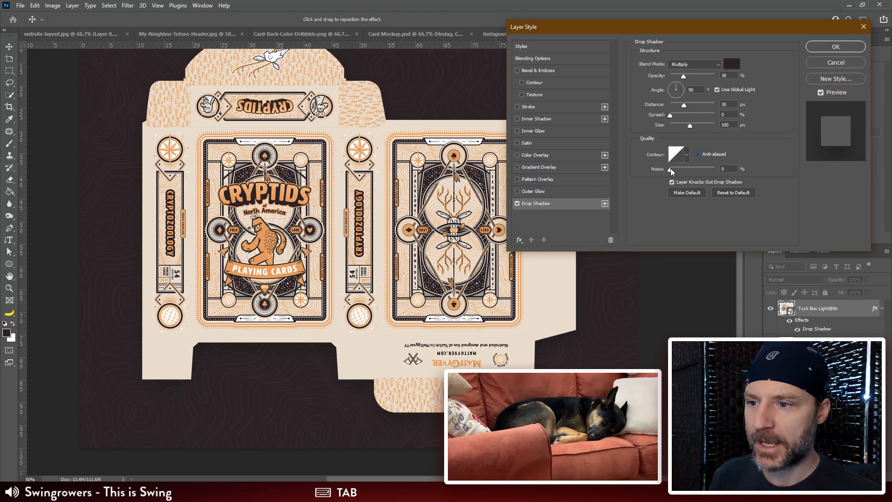
Step: Set the drop shadow's noise to 20% and move the Layer Style dialog clear of the lower artwork
{"action": "left_click_drag", "start_coordinate": [669, 169], "coordinate": [681, 170]}
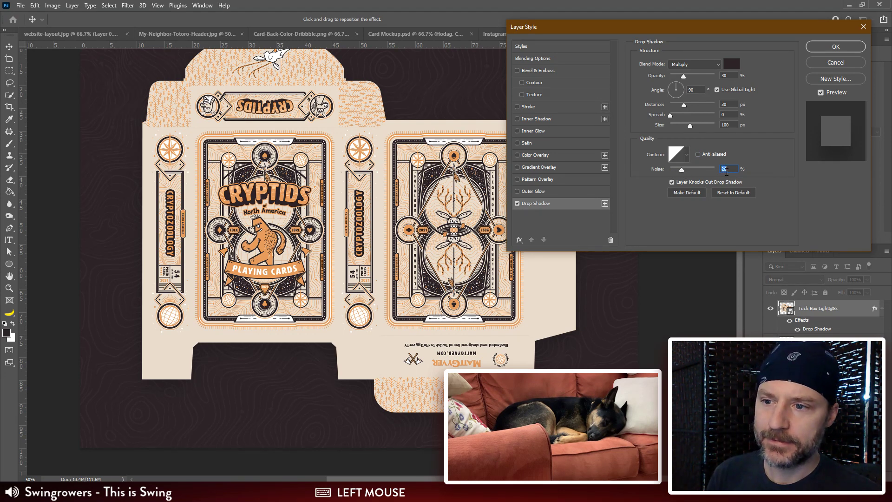
{"action": "type", "text": "20"}
{"action": "key", "text": "Tab"}
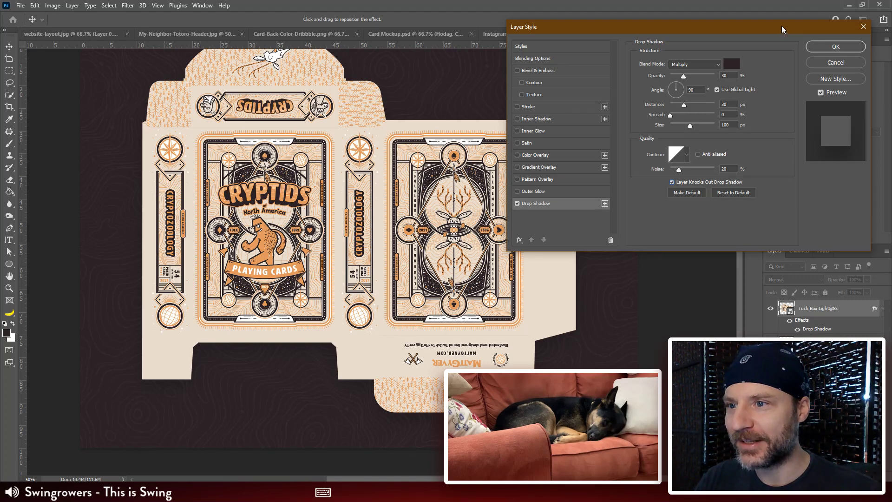
{"action": "left_click_drag", "start_coordinate": [781, 26], "coordinate": [763, 67]}
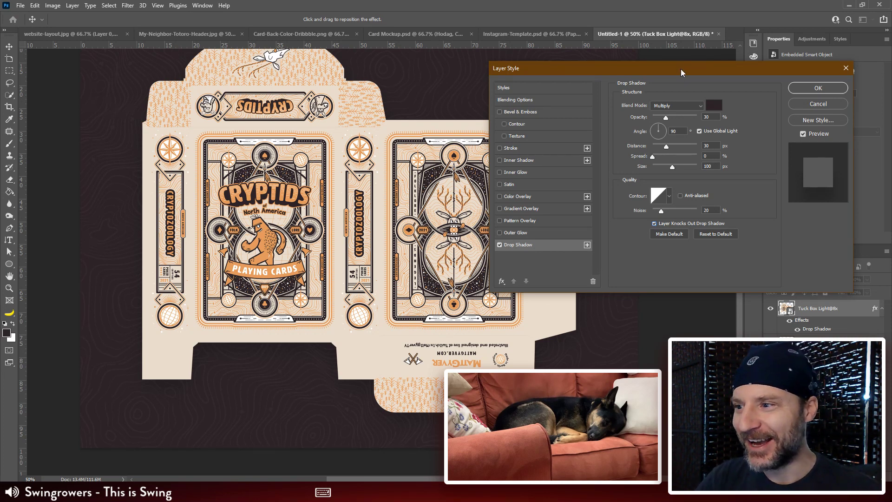
{"action": "left_click_drag", "start_coordinate": [681, 69], "coordinate": [678, 8]}
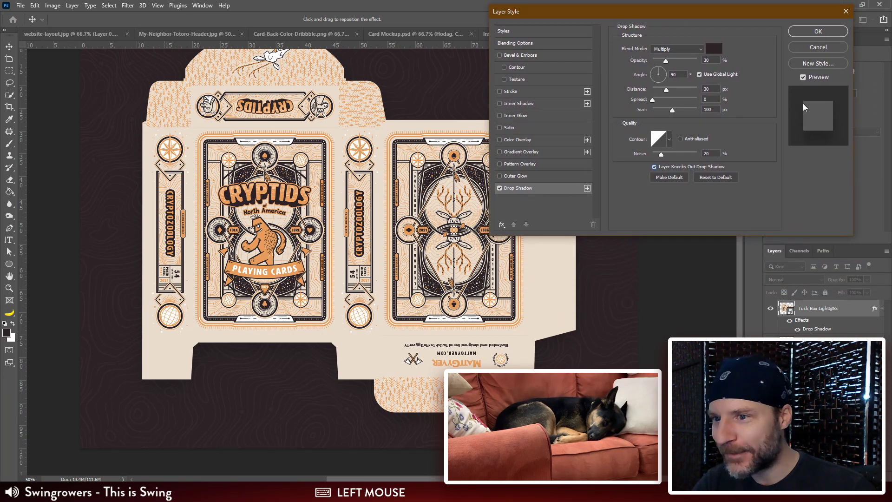
Step: Reduce the drop shadow's distance to 20 px and its opacity to 20%, and apply the layer style
{"action": "type", "text": "20"}
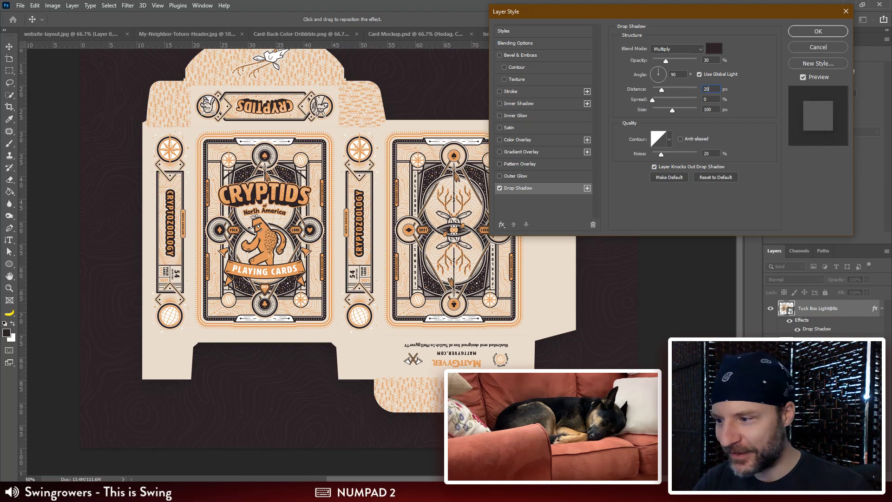
{"action": "key", "text": "Tab"}
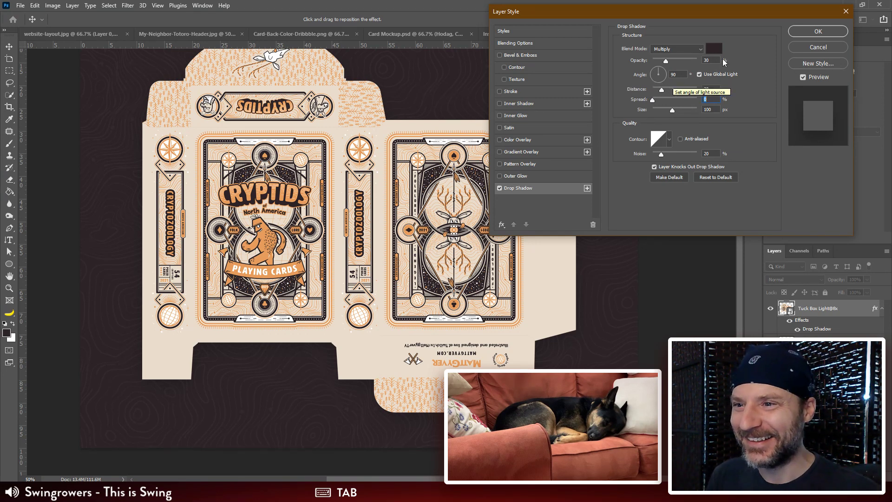
{"action": "left_click", "coordinate": [710, 60]}
{"action": "type", "text": "20"}
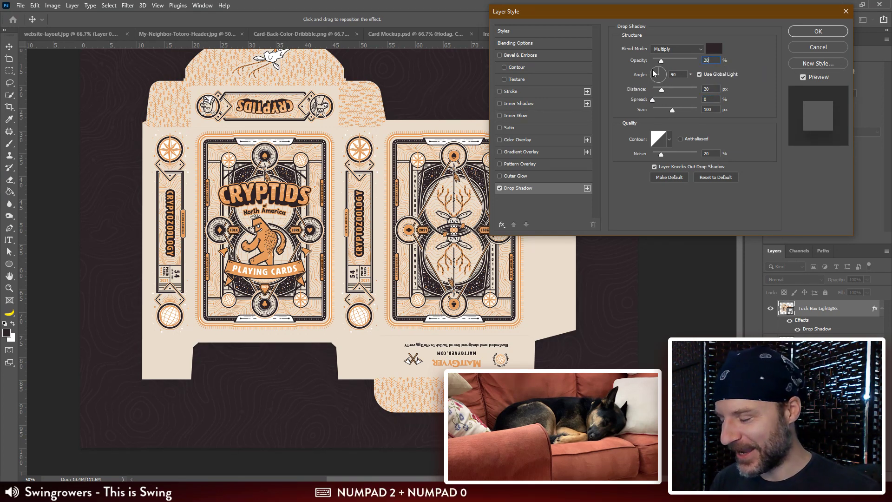
{"action": "key", "text": "Tab"}
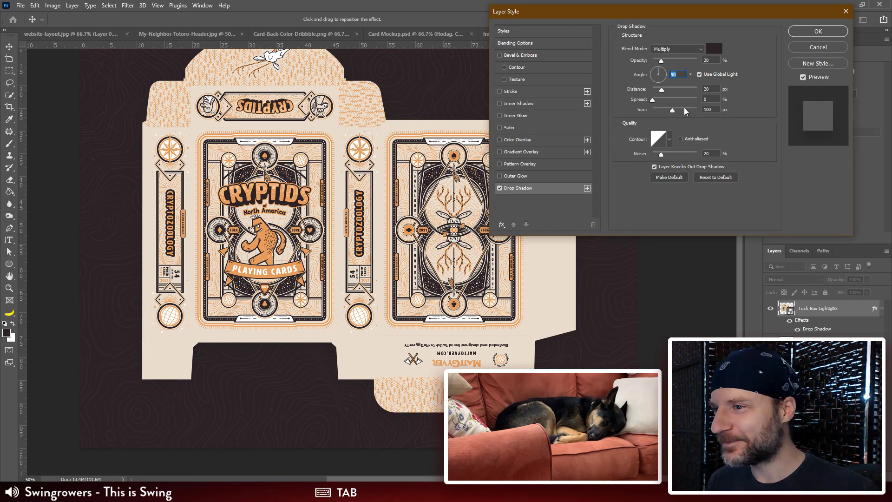
{"action": "left_click", "coordinate": [817, 31]}
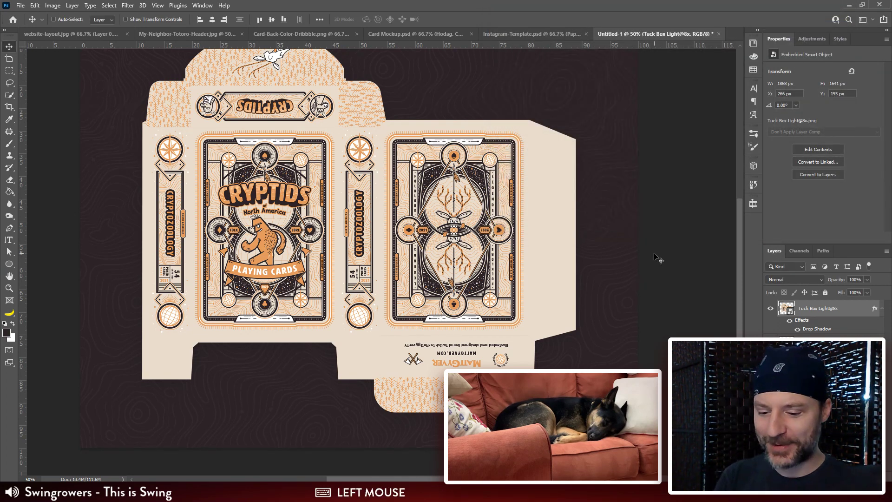
Step: Examine the softened drop shadow around the tuck box's flaps and edges against the patterned background, up close and as a whole
{"action": "key", "text": "ctrl+minus"}
{"action": "left_click_drag", "start_coordinate": [586, 271], "coordinate": [577, 286]}
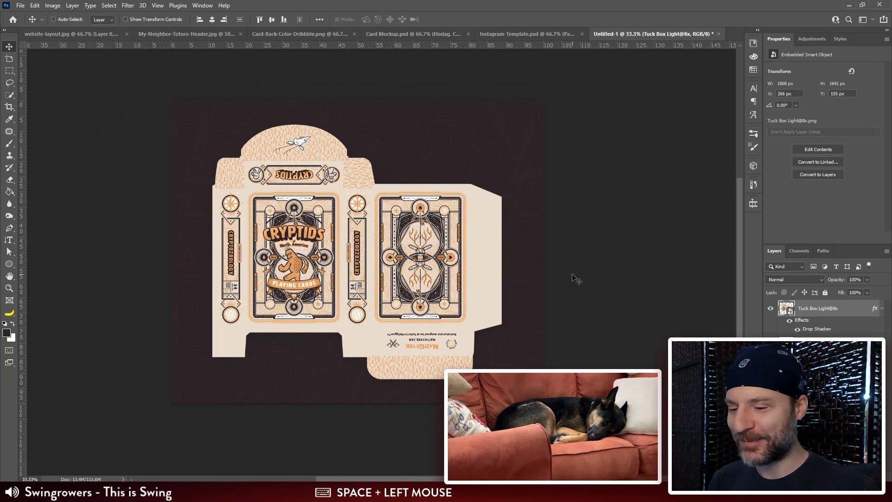
{"action": "key", "text": "ctrl"}
{"action": "key", "text": "ctrl+plus"}
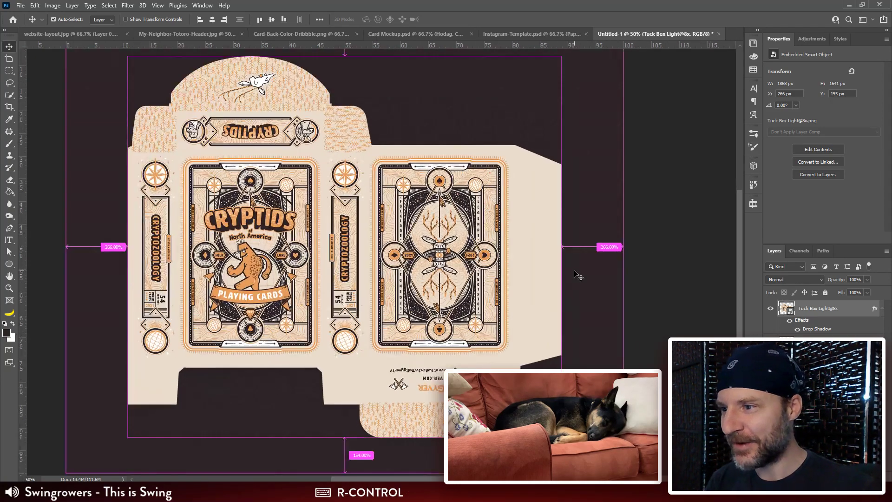
{"action": "left_click_drag", "start_coordinate": [416, 132], "coordinate": [448, 180]}
{"action": "left_click_drag", "start_coordinate": [429, 315], "coordinate": [418, 202]}
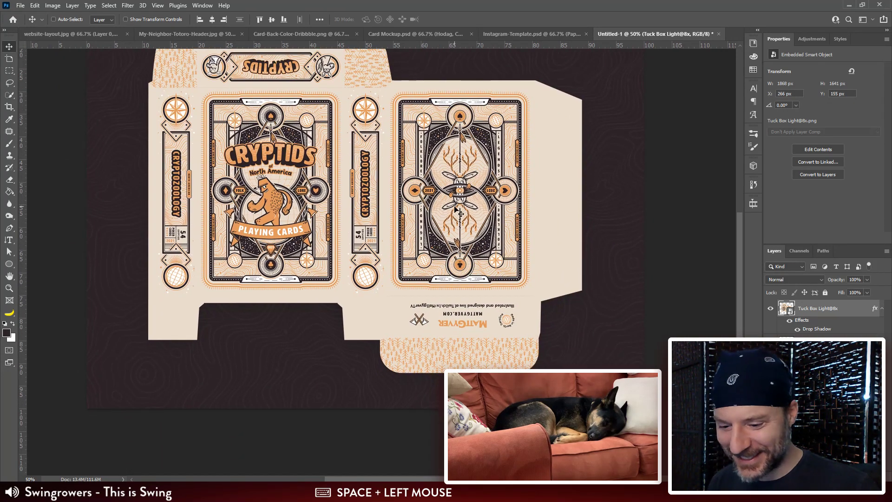
{"action": "key", "text": "ctrl+plus"}
{"action": "left_click_drag", "start_coordinate": [517, 359], "coordinate": [510, 239]}
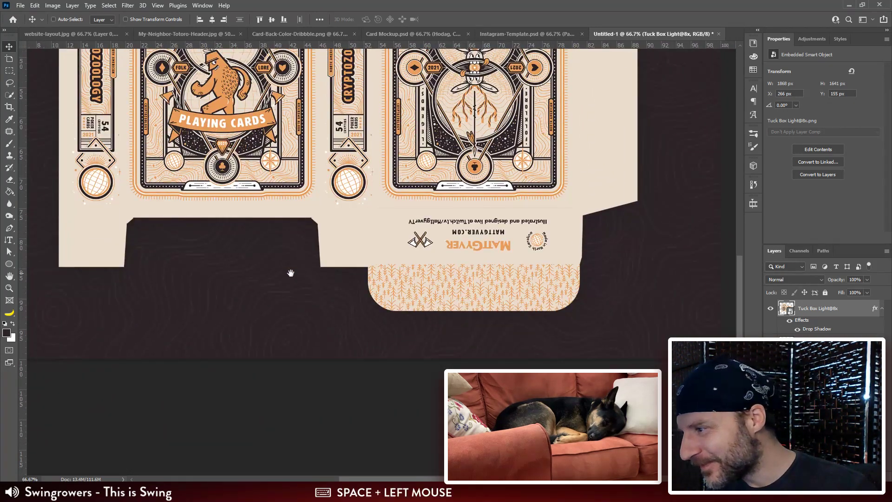
{"action": "left_click_drag", "start_coordinate": [216, 270], "coordinate": [312, 331]}
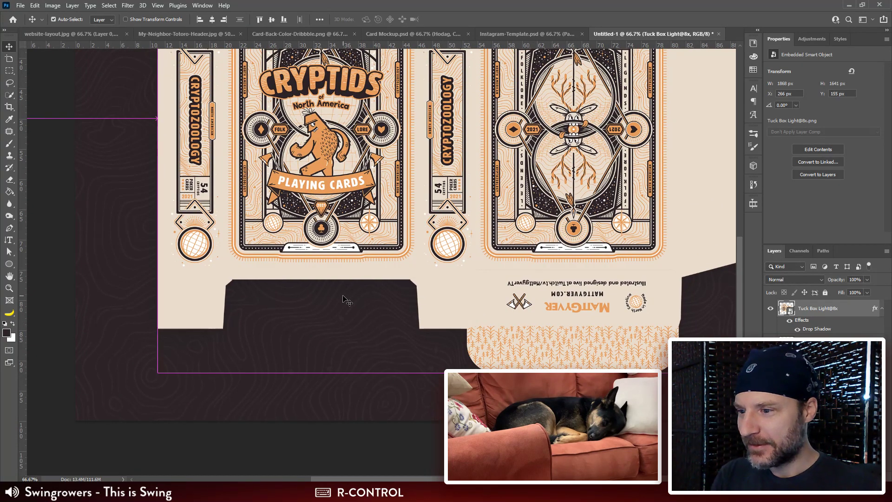
{"action": "left_click_drag", "start_coordinate": [395, 238], "coordinate": [363, 285]}
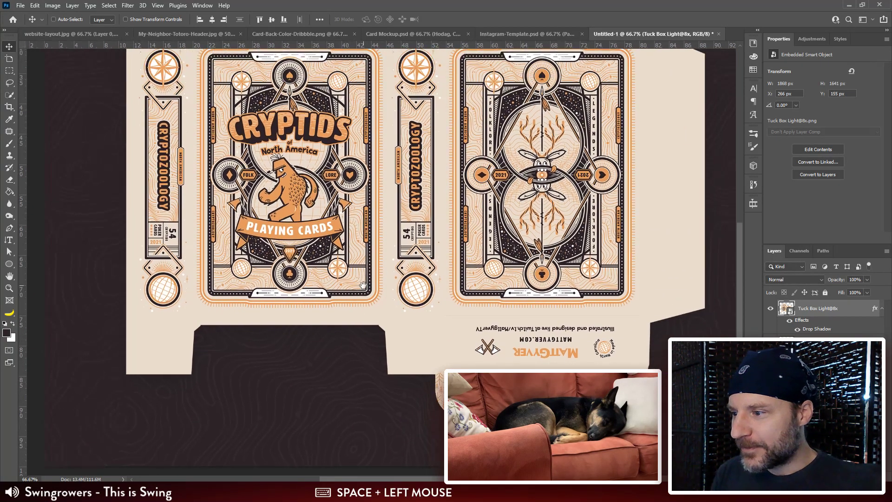
{"action": "left_click_drag", "start_coordinate": [632, 121], "coordinate": [633, 160]}
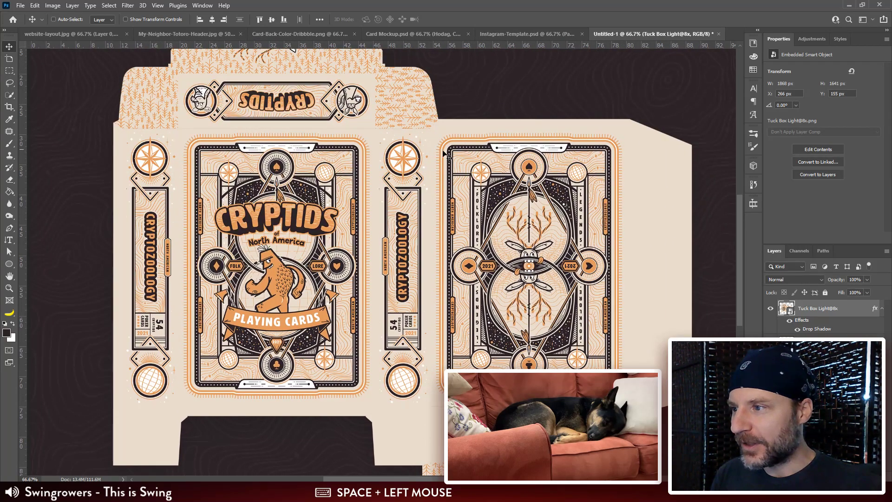
{"action": "key", "text": "ctrl+minus"}
{"action": "key", "text": "ctrl+minus"}
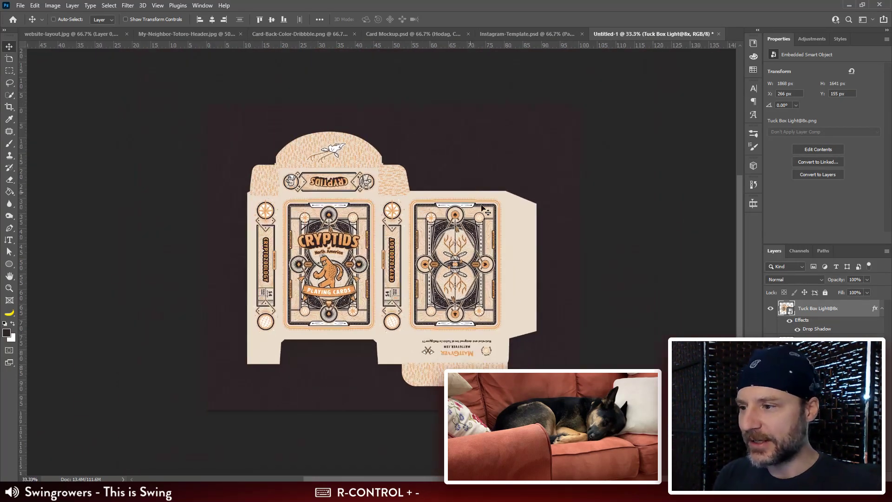
{"action": "right_click", "coordinate": [851, 309]}
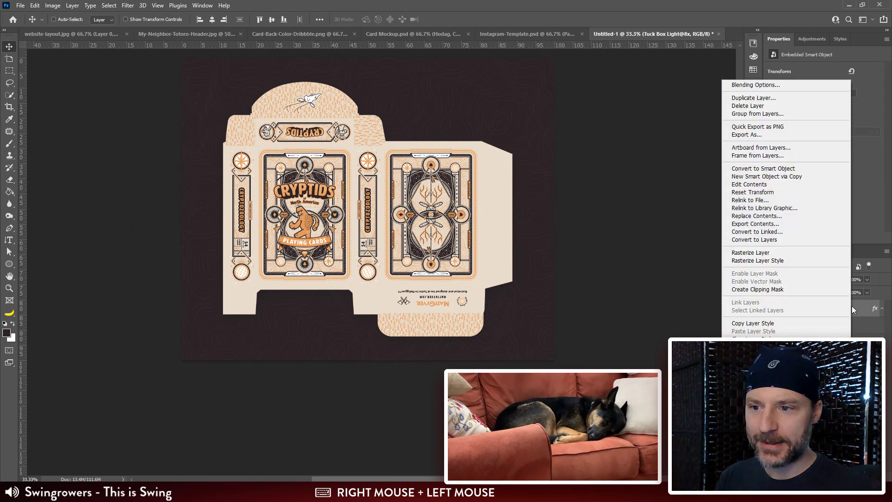
{"action": "left_click", "coordinate": [364, 90]}
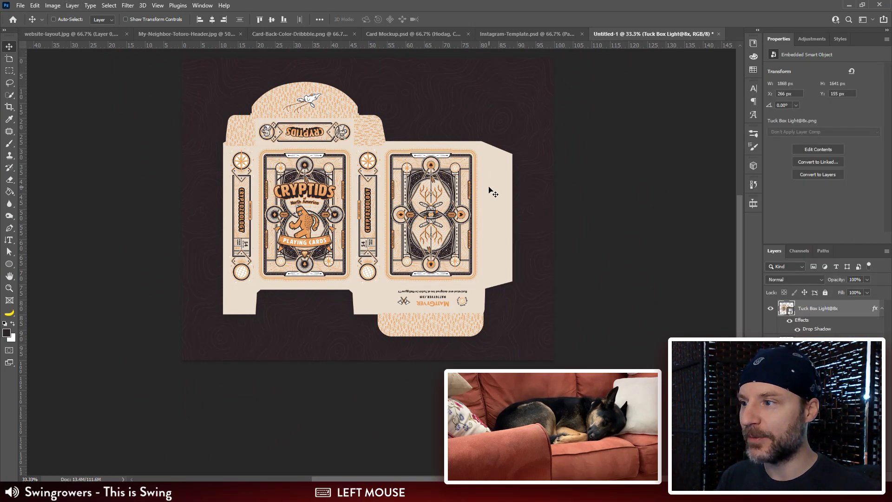
Step: Save the document on the computer as Website-Store-Template.psd in the Inktober Cryptids folder
{"action": "left_click", "coordinate": [54, 9]}
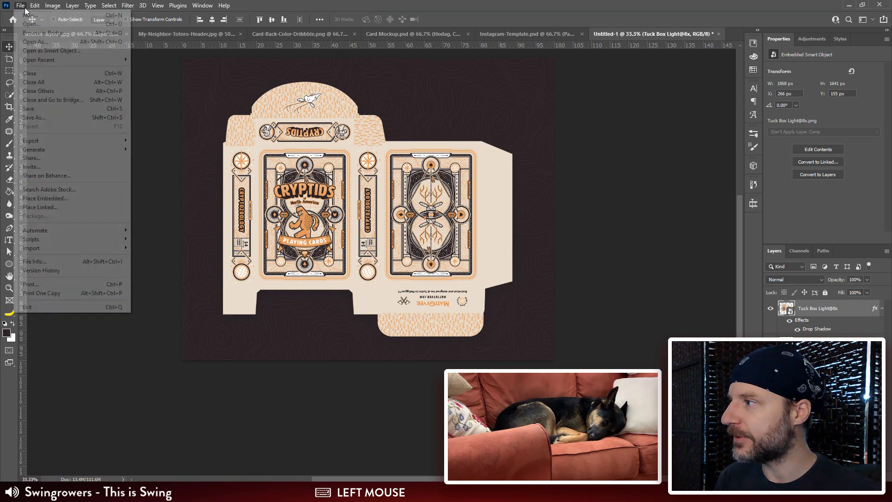
{"action": "left_click", "coordinate": [43, 118]}
{"action": "left_click", "coordinate": [416, 190]}
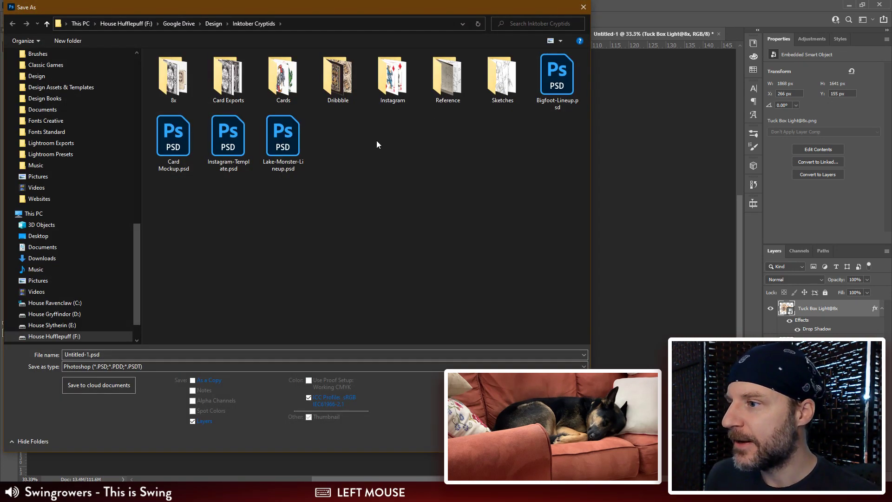
{"action": "left_click", "coordinate": [96, 354]}
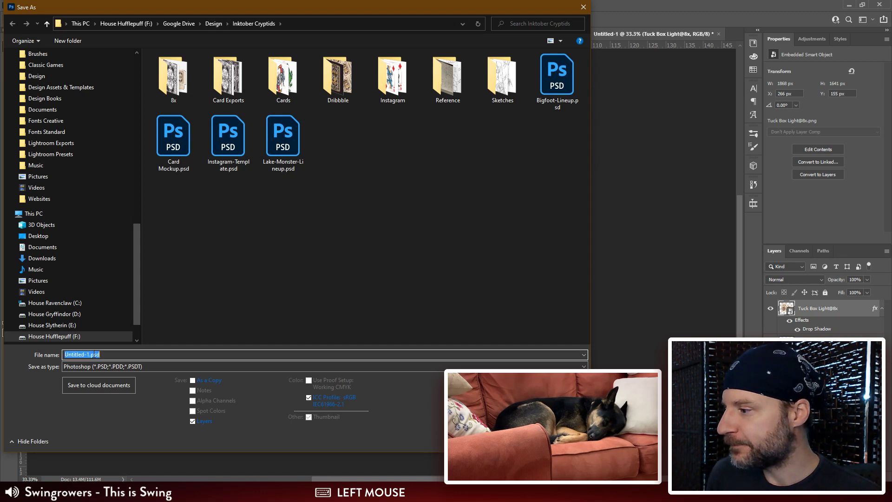
{"action": "left_click", "coordinate": [88, 355]}
{"action": "key", "text": "Right"}
{"action": "key", "text": "shift+Home"}
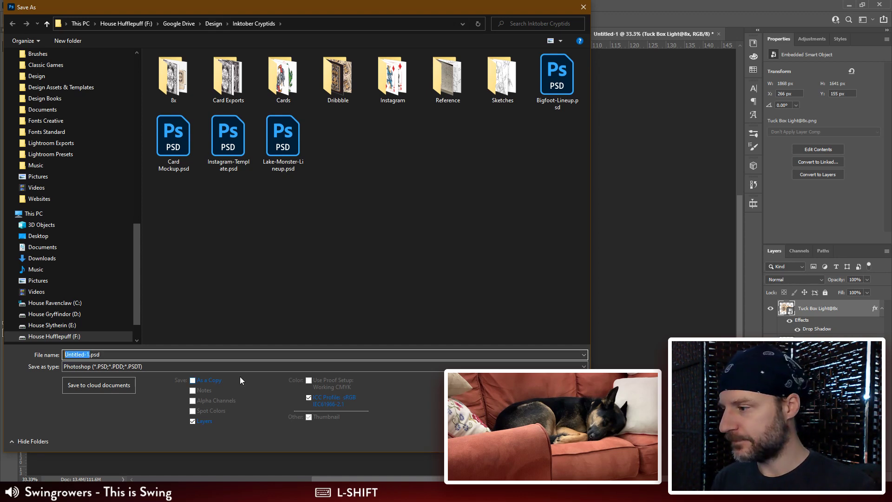
{"action": "type", "text": "Web"}
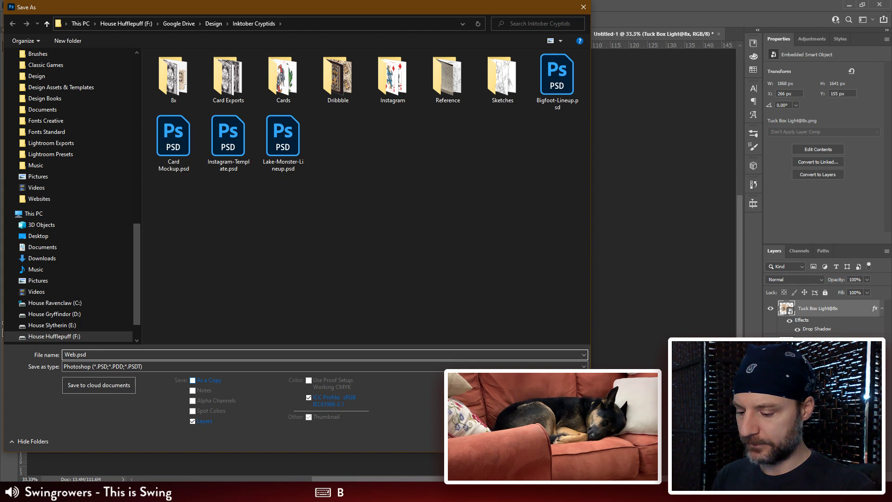
{"action": "type", "text": "site-Store"}
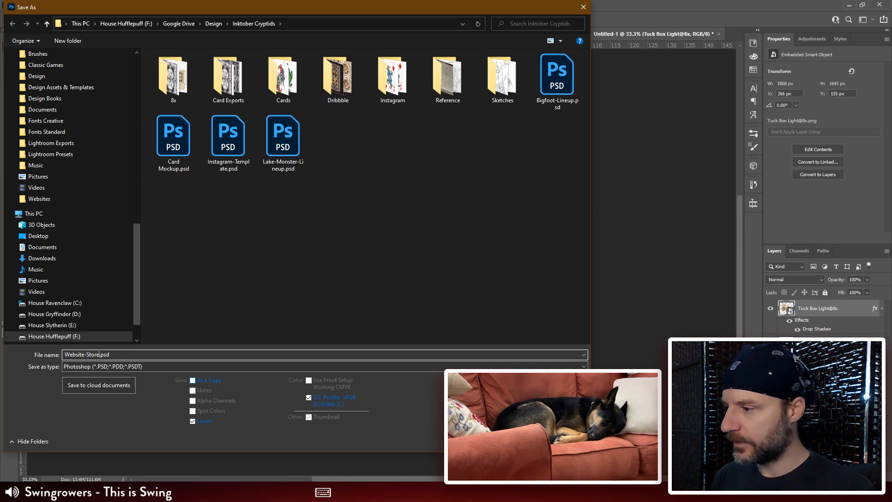
{"action": "type", "text": "-"}
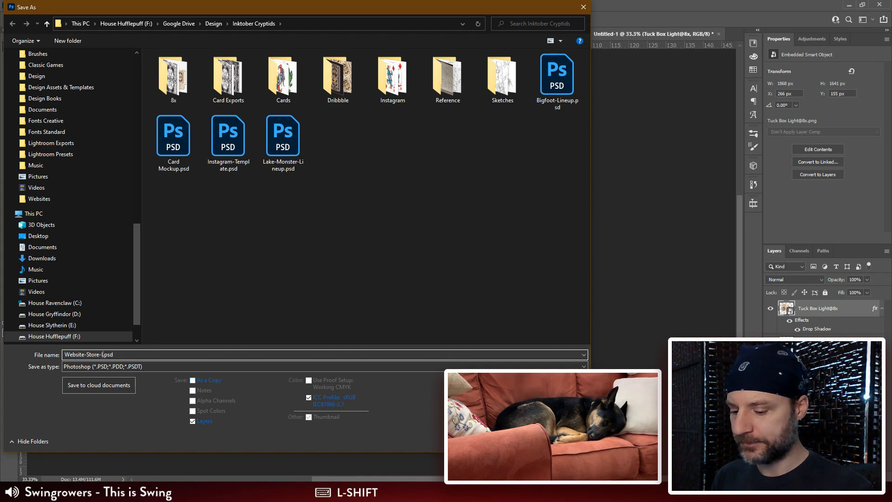
{"action": "type", "text": "Template"}
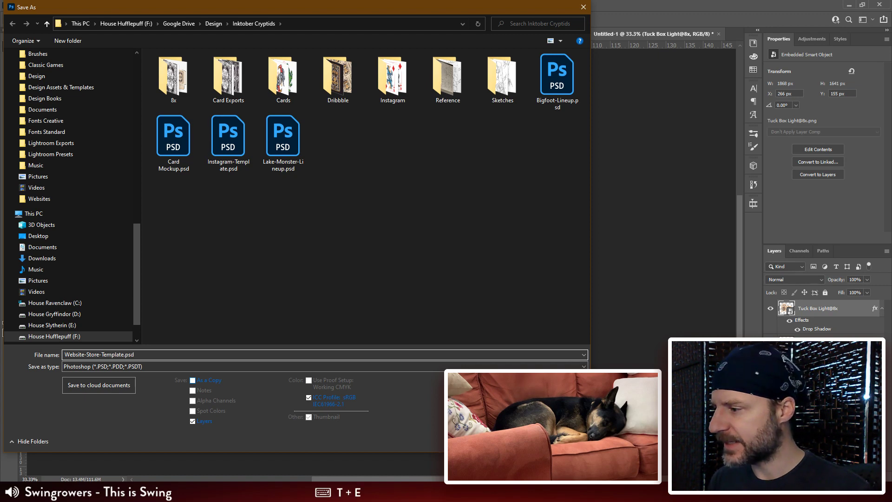
{"action": "key", "text": "Return"}
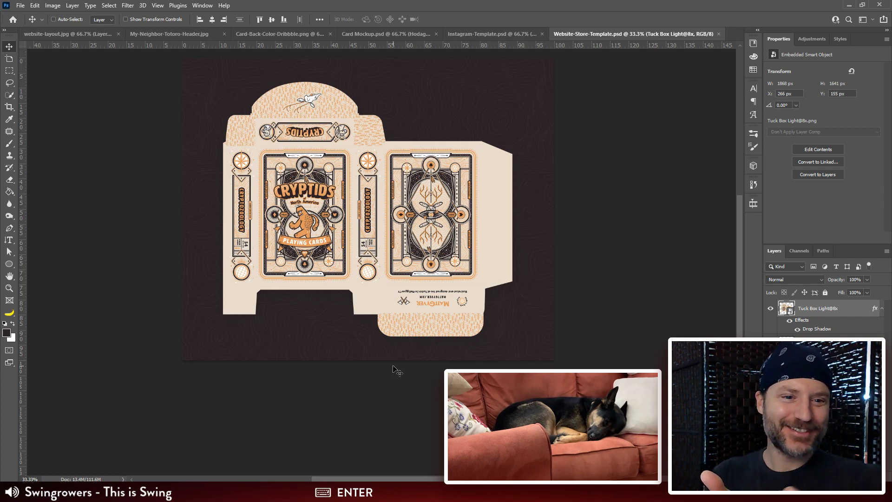
Step: View the open Instagram-Template.psd and Card Mockup.psd documents and return to the tuck box in Website-Store-Template.psd
{"action": "left_click", "coordinate": [497, 32]}
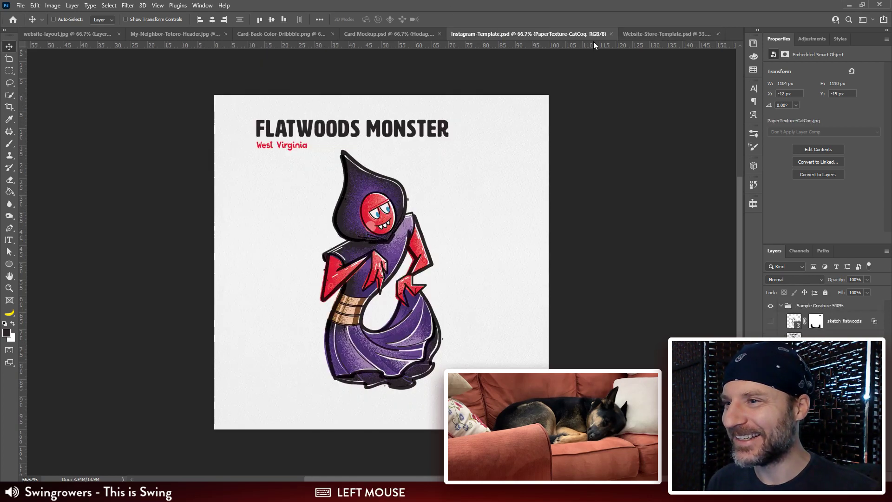
{"action": "left_click", "coordinate": [409, 35]}
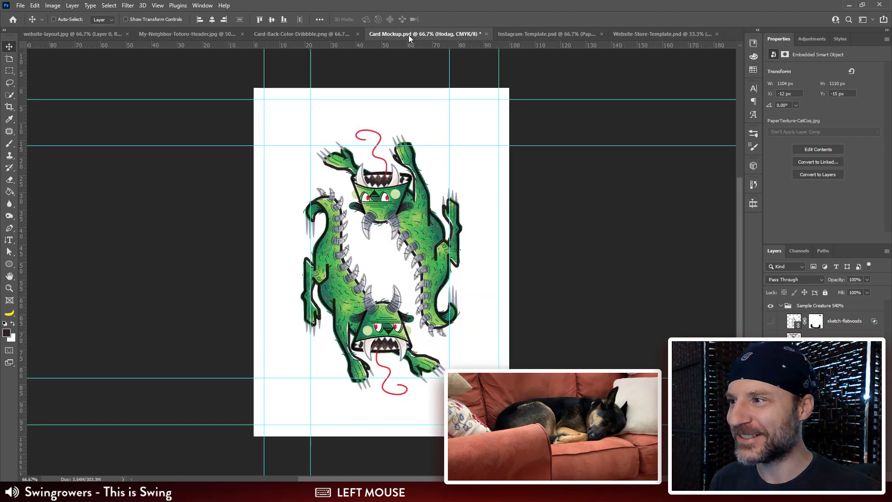
{"action": "left_click", "coordinate": [622, 35]}
{"action": "key", "text": "ctrl+plus"}
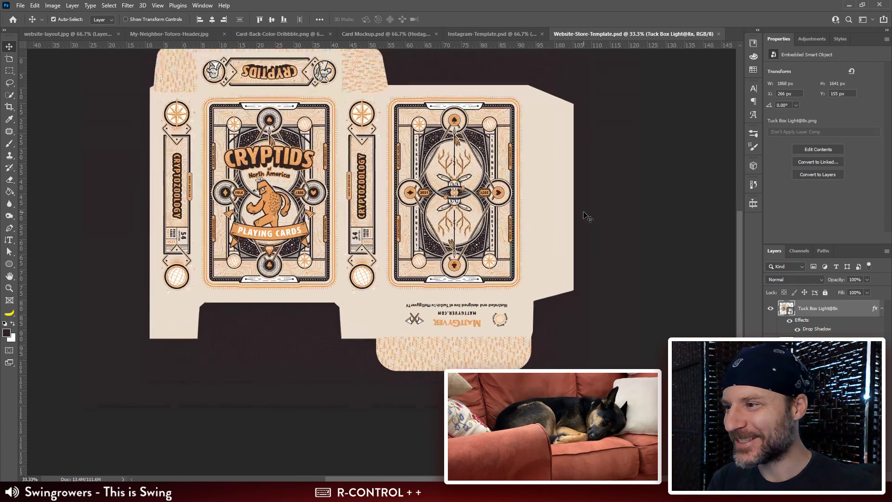
{"action": "left_click_drag", "start_coordinate": [586, 216], "coordinate": [593, 233]}
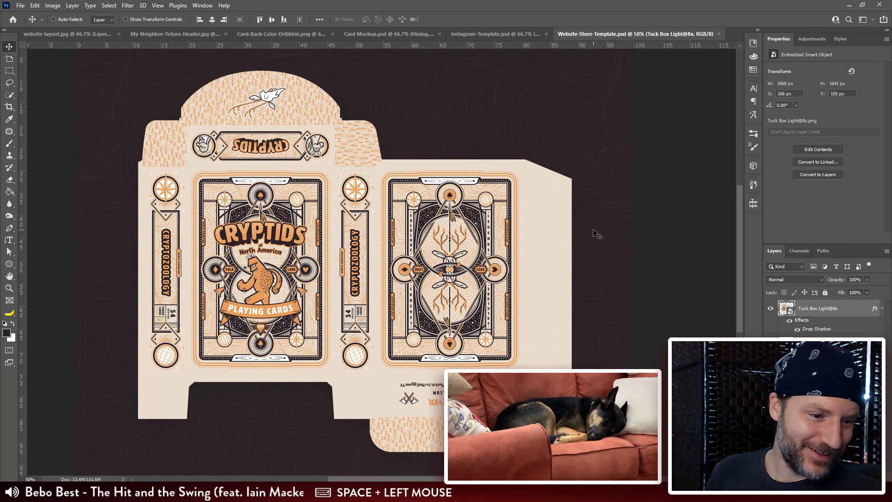
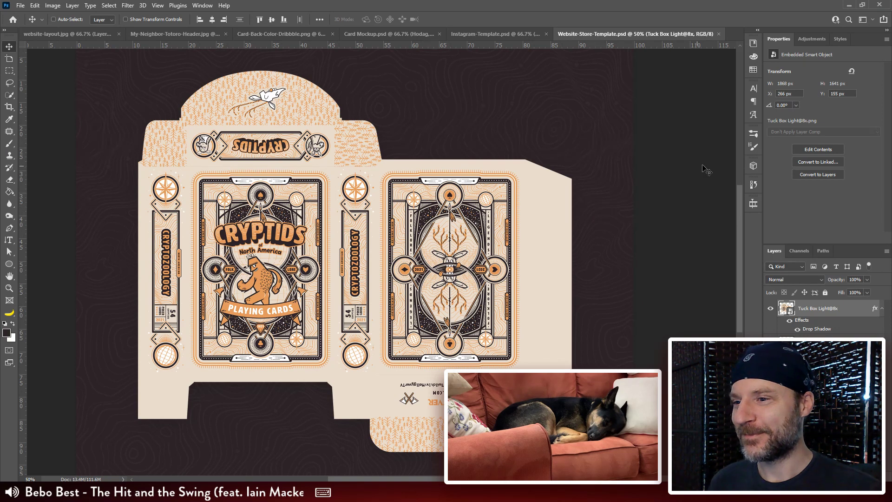
Step: Stamp all visible layers onto a new merged layer and copy it from Website-Store-Template.psd into website-layout.jpg
{"action": "left_click_drag", "start_coordinate": [738, 202], "coordinate": [736, 210]}
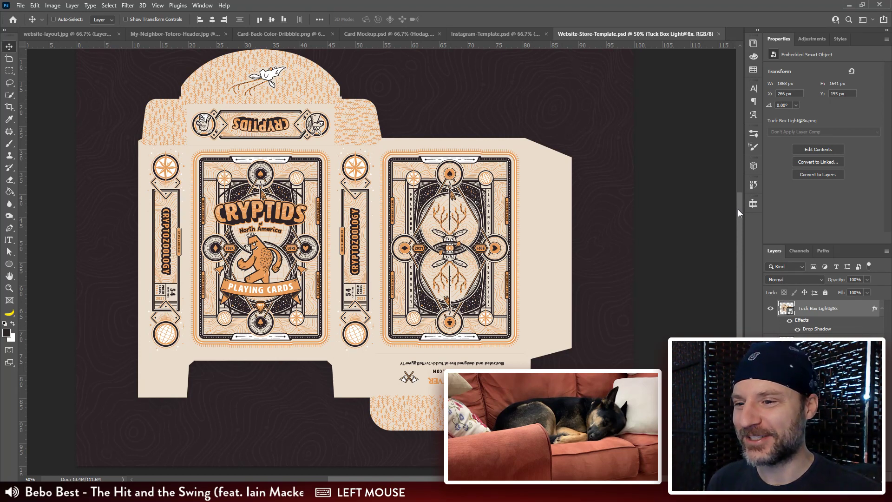
{"action": "left_click_drag", "start_coordinate": [738, 209], "coordinate": [739, 206]}
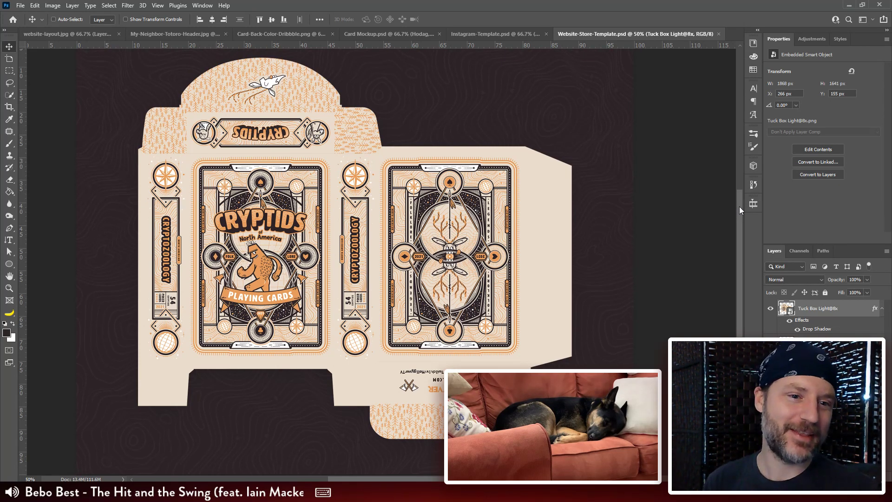
{"action": "left_click", "coordinate": [740, 206]}
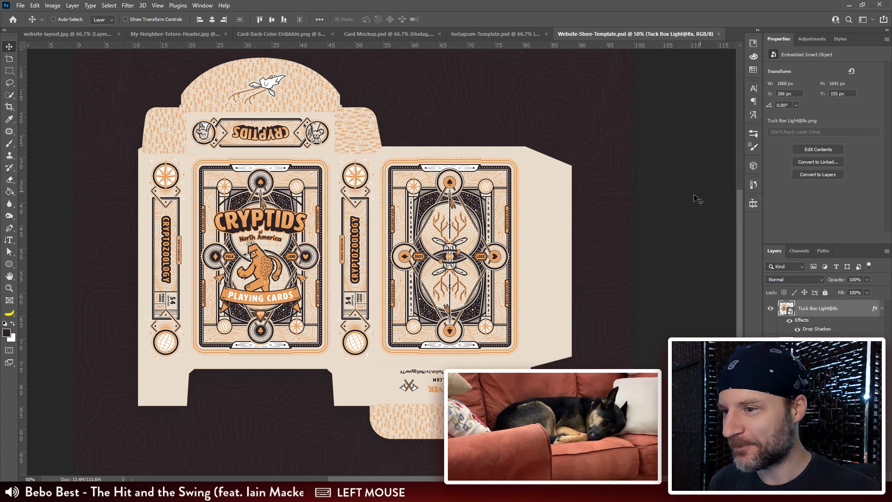
{"action": "key", "text": "ctrl+minus"}
{"action": "left_click_drag", "start_coordinate": [671, 219], "coordinate": [667, 226]}
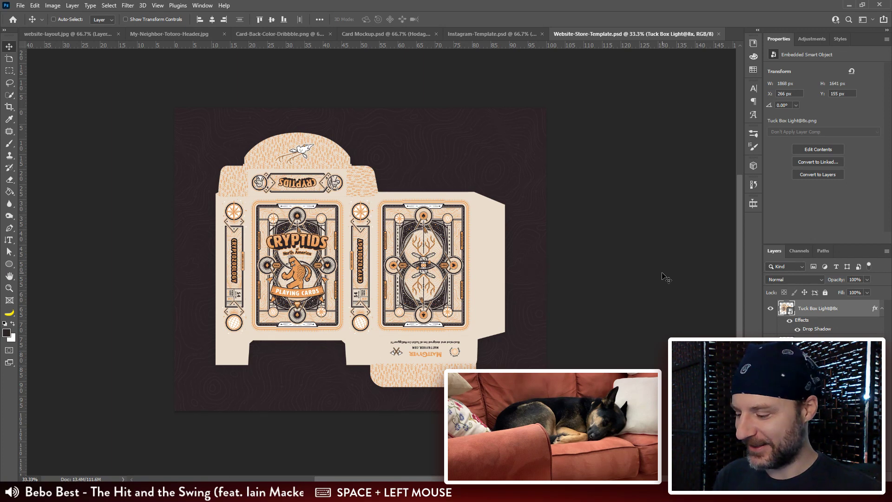
{"action": "key", "text": "ctrl+shift+alt+e"}
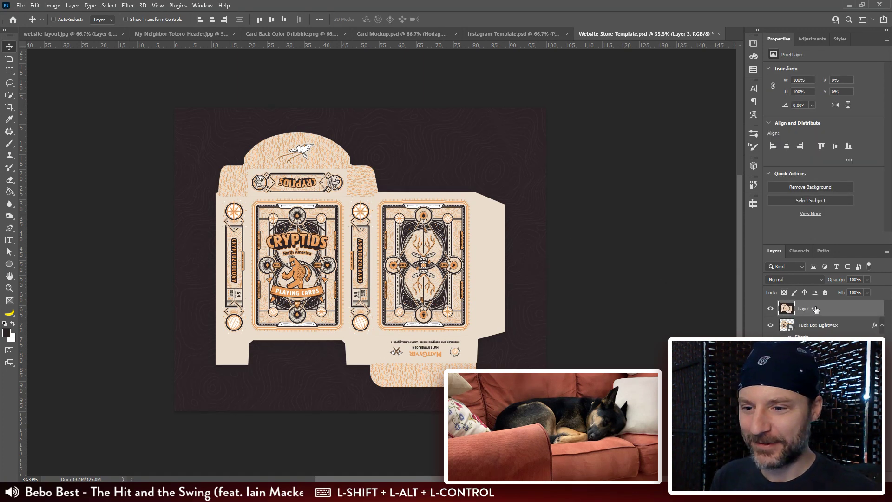
{"action": "key", "text": "v"}
{"action": "left_click_drag", "start_coordinate": [229, 135], "coordinate": [253, 212]}
{"action": "left_click_drag", "start_coordinate": [293, 336], "coordinate": [324, 337]}
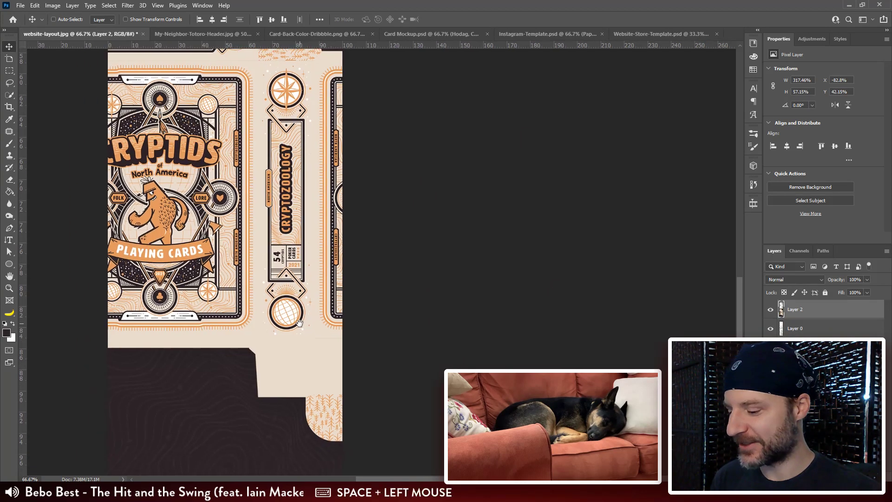
Step: Scale the tuck box image down and fit it over the Flat Box sketch in the layout
{"action": "key", "text": "ctrl+minus"}
{"action": "key", "text": "ctrl+t"}
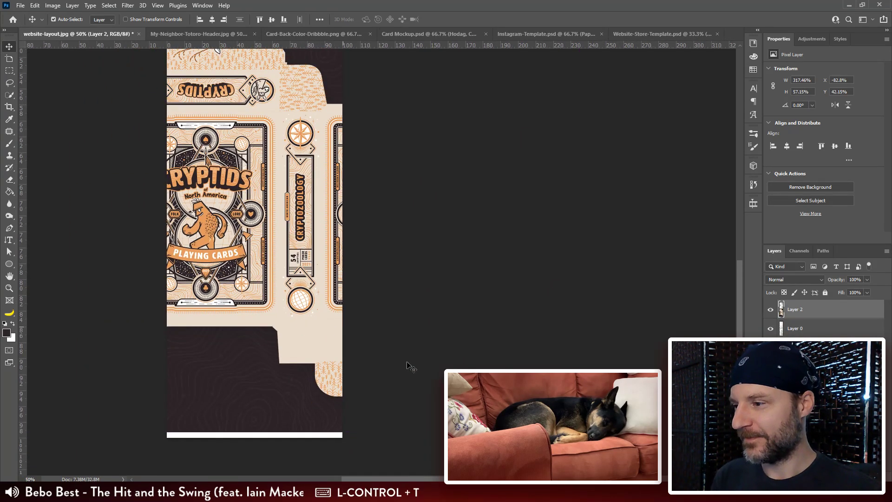
{"action": "mouse_move", "coordinate": [578, 432]}
{"action": "left_mouse_down"}
{"action": "mouse_move", "coordinate": [343, 247]}
{"action": "mouse_move", "coordinate": [364, 255]}
{"action": "mouse_move", "coordinate": [316, 263]}
{"action": "mouse_move", "coordinate": [311, 316]}
{"action": "mouse_move", "coordinate": [335, 299]}
{"action": "mouse_move", "coordinate": [299, 301]}
{"action": "left_mouse_up"}
{"action": "key", "text": "Return"}
Step: Examine the placed flat box image and the Standing Box and Forest Skull sketches at the end of the layout
{"action": "key", "text": "ctrl+plus"}
{"action": "key", "text": "ctrl+plus"}
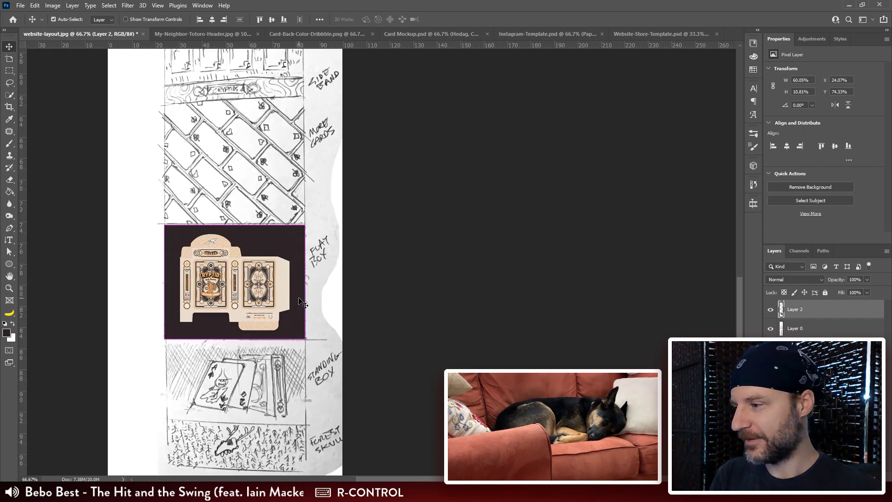
{"action": "key", "text": "ctrl+plus"}
{"action": "left_click_drag", "start_coordinate": [232, 118], "coordinate": [238, 133]}
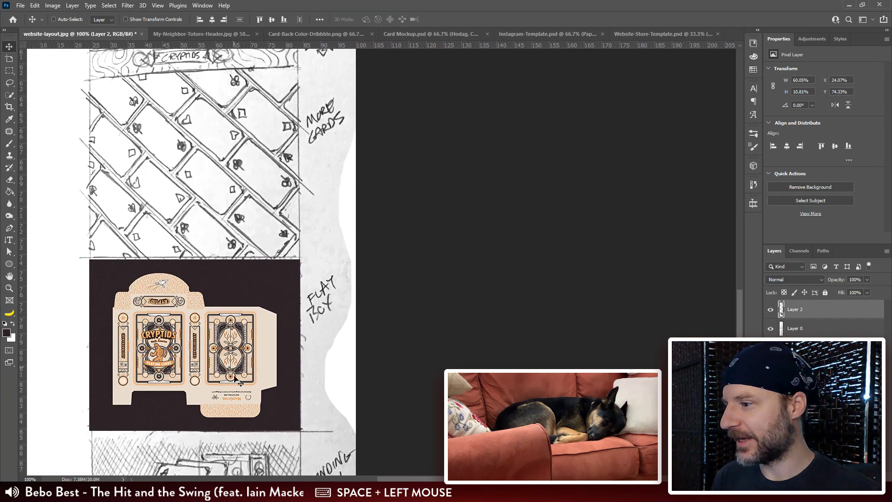
{"action": "left_click_drag", "start_coordinate": [240, 382], "coordinate": [238, 277]}
{"action": "left_click_drag", "start_coordinate": [240, 331], "coordinate": [246, 209]}
{"action": "left_click_drag", "start_coordinate": [278, 355], "coordinate": [273, 242]}
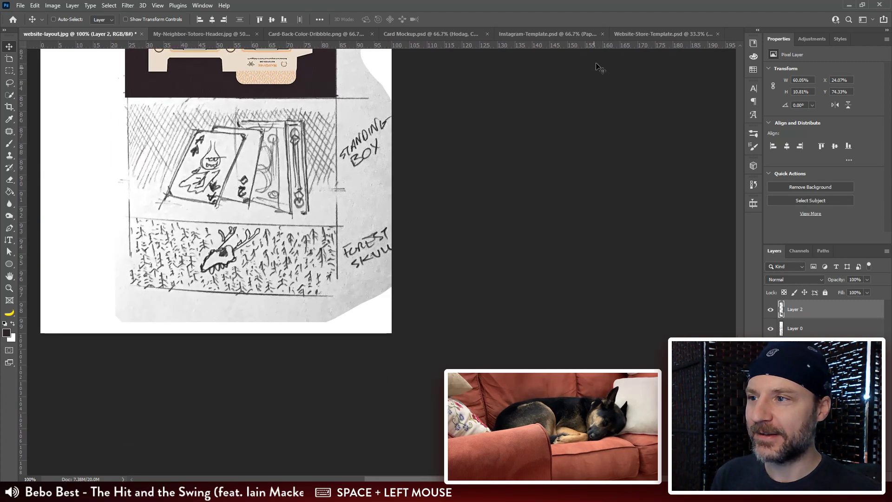
Step: Switch to Card Back.ai in Illustrator and delete the rectangle with the white contour-line pattern beside the artboards
{"action": "left_click", "coordinate": [286, 491]}
{"action": "right_click", "coordinate": [285, 492]}
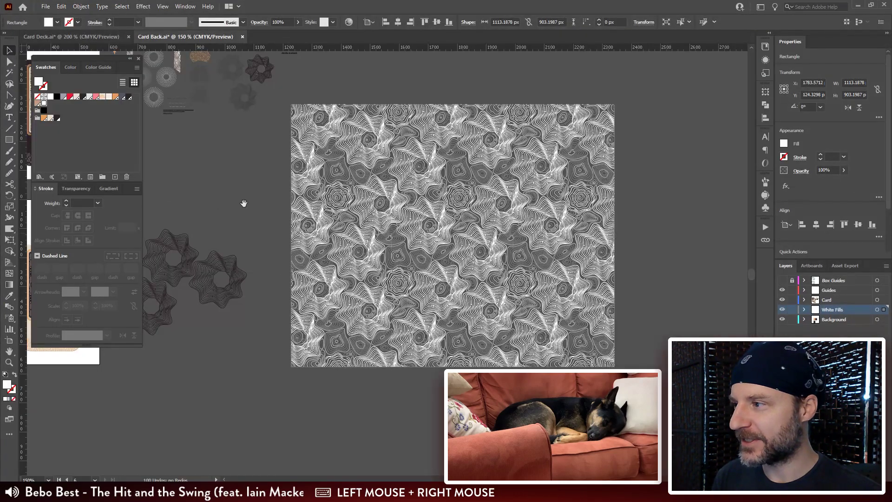
{"action": "left_click_drag", "start_coordinate": [580, 244], "coordinate": [583, 246]}
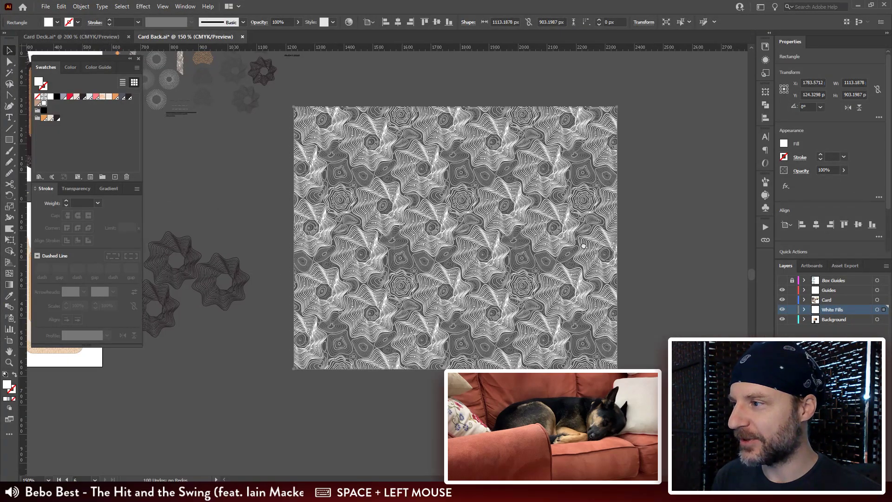
{"action": "left_click_drag", "start_coordinate": [247, 162], "coordinate": [432, 207]}
{"action": "left_click_drag", "start_coordinate": [182, 105], "coordinate": [307, 168]}
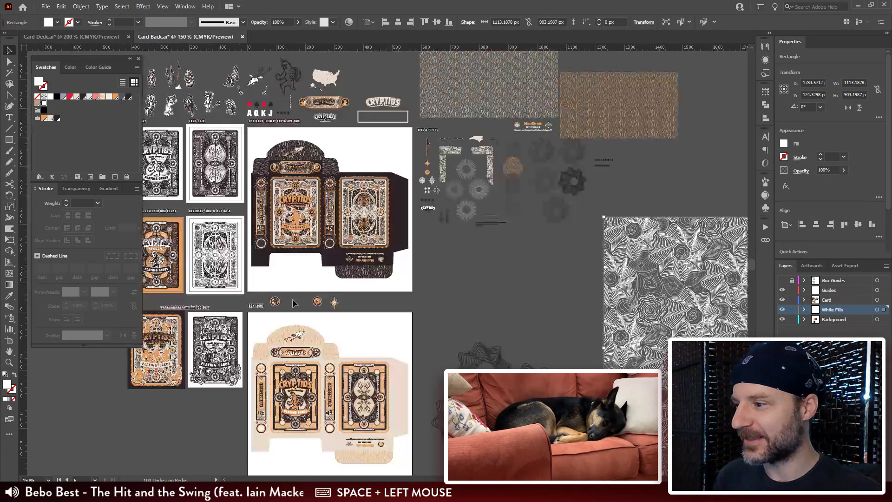
{"action": "key", "text": "ctrl+plus"}
{"action": "key", "text": "ctrl+plus"}
{"action": "key", "text": "ctrl+plus"}
{"action": "key", "text": "ctrl+plus"}
{"action": "left_click_drag", "start_coordinate": [107, 434], "coordinate": [509, 335]}
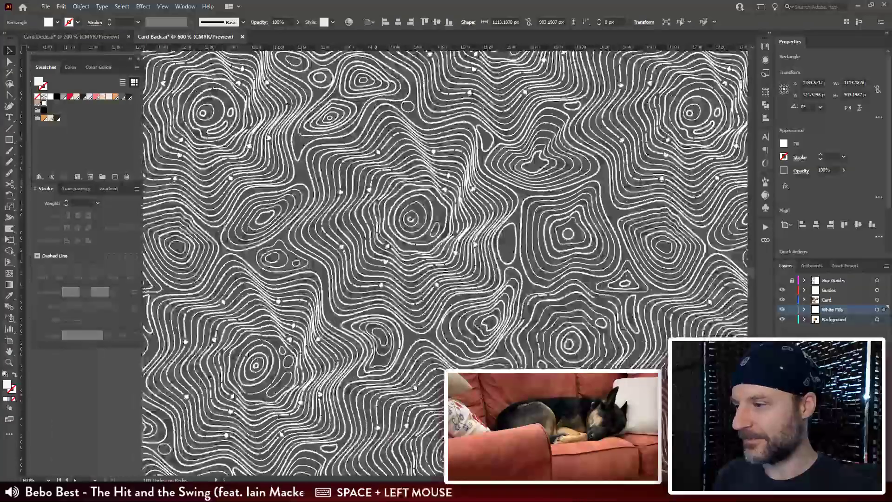
{"action": "left_click", "coordinate": [188, 373]}
{"action": "key", "text": "Delete"}
{"action": "left_click", "coordinate": [200, 358]}
{"action": "key", "text": "Delete"}
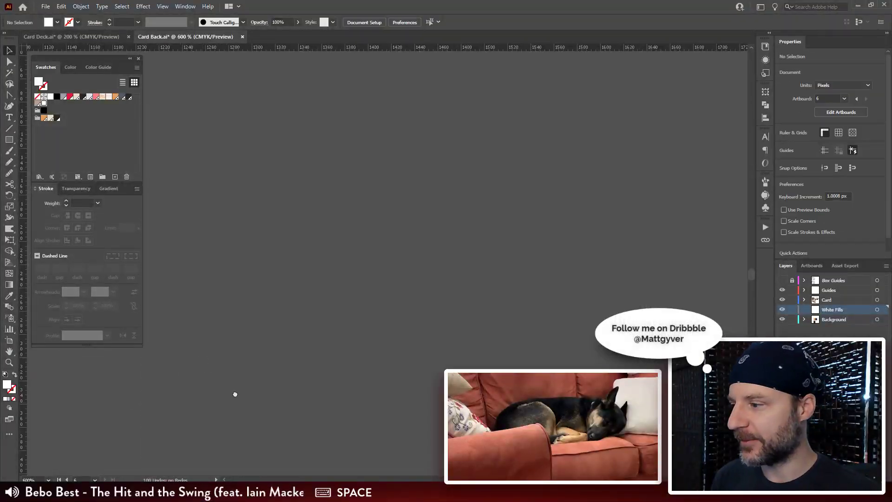
Step: Copy the antlered skull artwork from the rounded top flap of the light tuck box
{"action": "left_click_drag", "start_coordinate": [235, 392], "coordinate": [635, 363]}
{"action": "mouse_move", "coordinate": [185, 380]}
{"action": "left_mouse_down"}
{"action": "mouse_move", "coordinate": [424, 415]}
{"action": "mouse_move", "coordinate": [639, 391]}
{"action": "left_mouse_up"}
{"action": "mouse_move", "coordinate": [195, 362]}
{"action": "left_mouse_down"}
{"action": "mouse_move", "coordinate": [392, 351]}
{"action": "mouse_move", "coordinate": [602, 386]}
{"action": "left_mouse_up"}
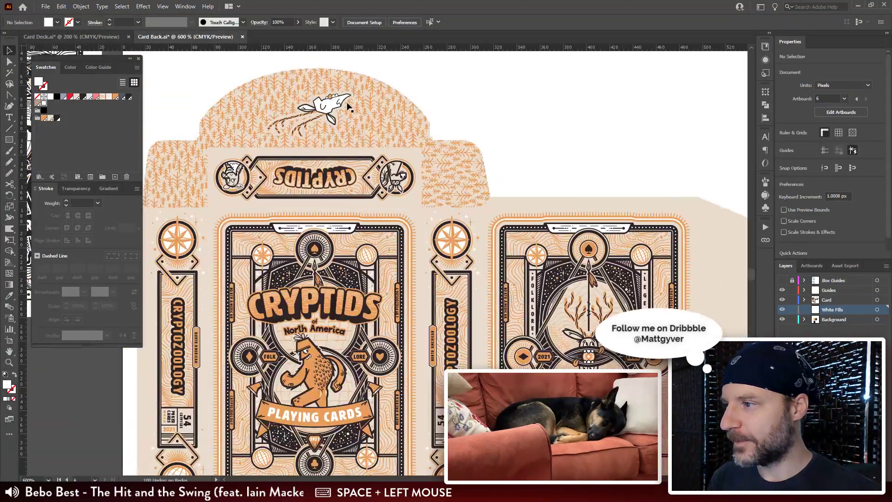
{"action": "left_click", "coordinate": [303, 108]}
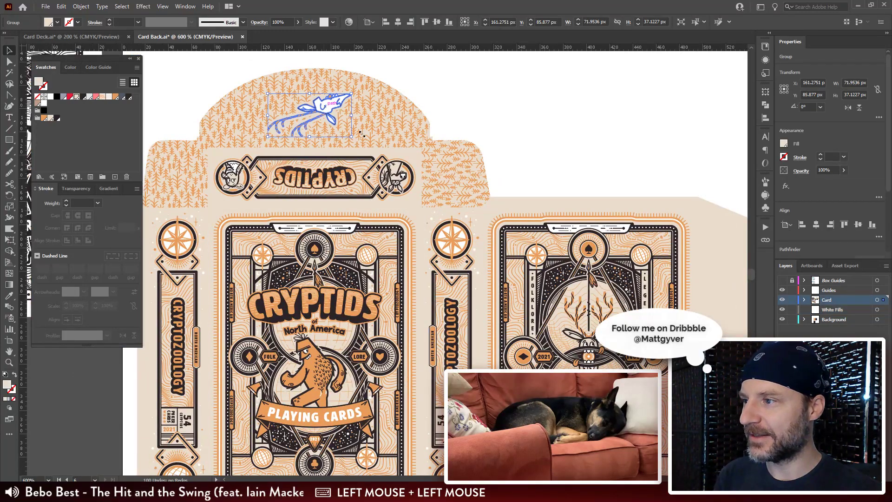
{"action": "key", "text": "ctrl+plus"}
{"action": "key", "text": "ctrl+plus"}
{"action": "left_click_drag", "start_coordinate": [502, 260], "coordinate": [499, 225]}
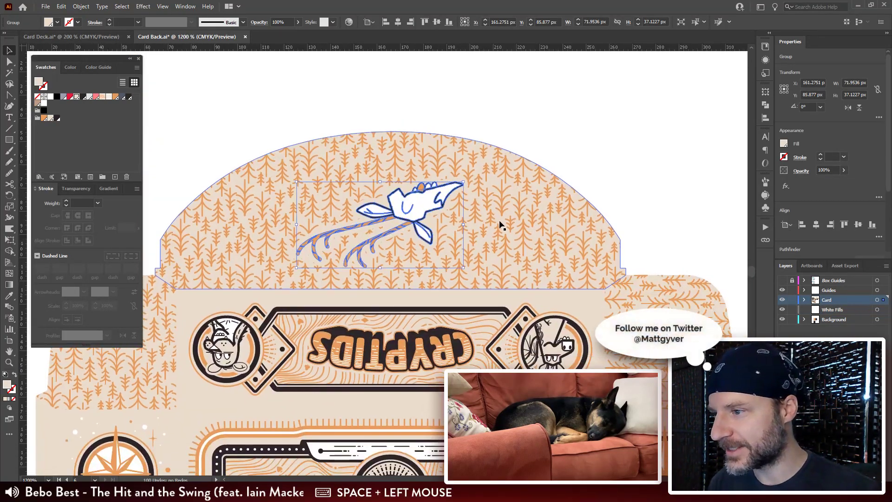
{"action": "key", "text": "ctrl+c"}
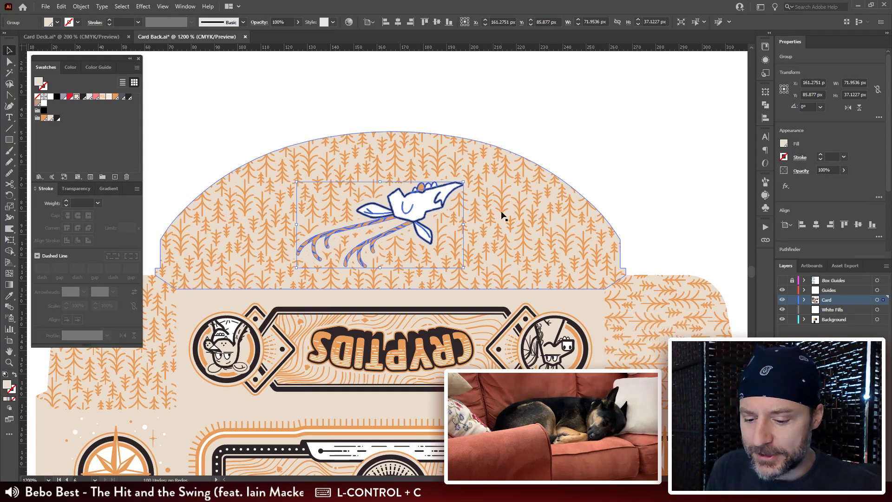
Step: Return to Website-Store-Template.psd in Photoshop, delete the merged Layer 3 and collapse the tuck box layer's effects
{"action": "key", "text": "alt+Tab"}
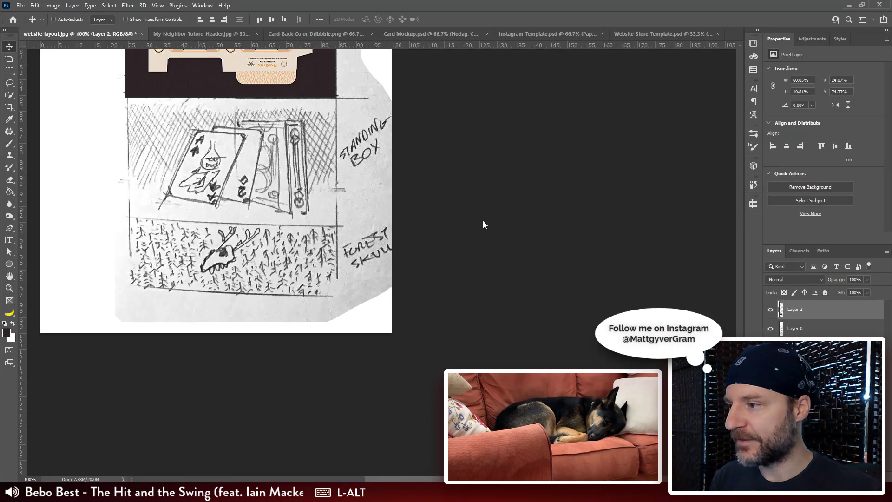
{"action": "left_click", "coordinate": [650, 32]}
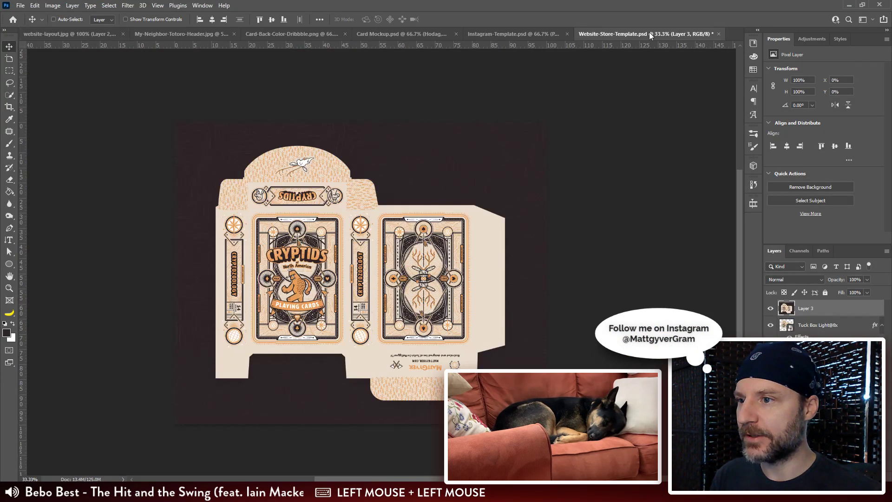
{"action": "double_click", "coordinate": [807, 309]}
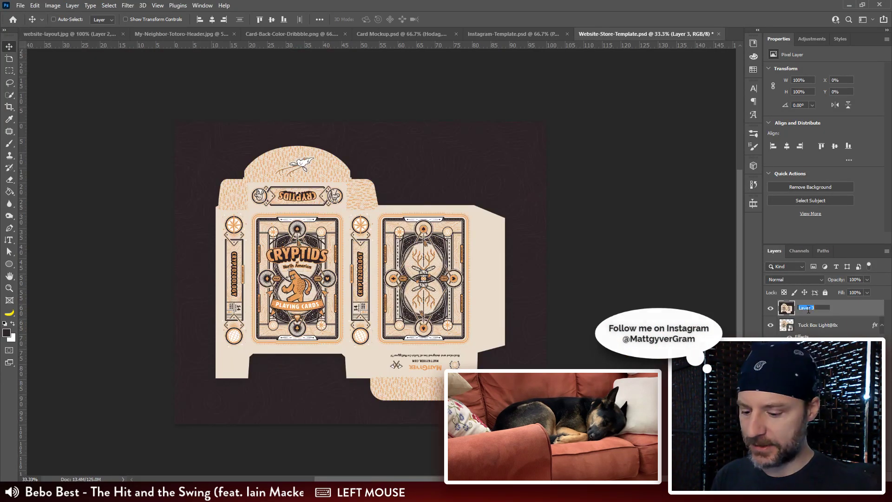
{"action": "type", "text": "B"}
{"action": "key", "text": "Escape"}
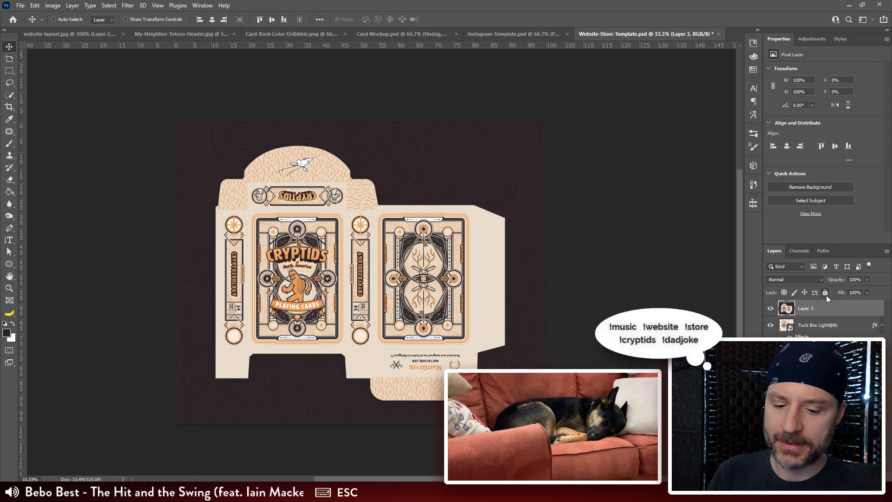
{"action": "key", "text": "Delete"}
{"action": "left_click", "coordinate": [882, 308]}
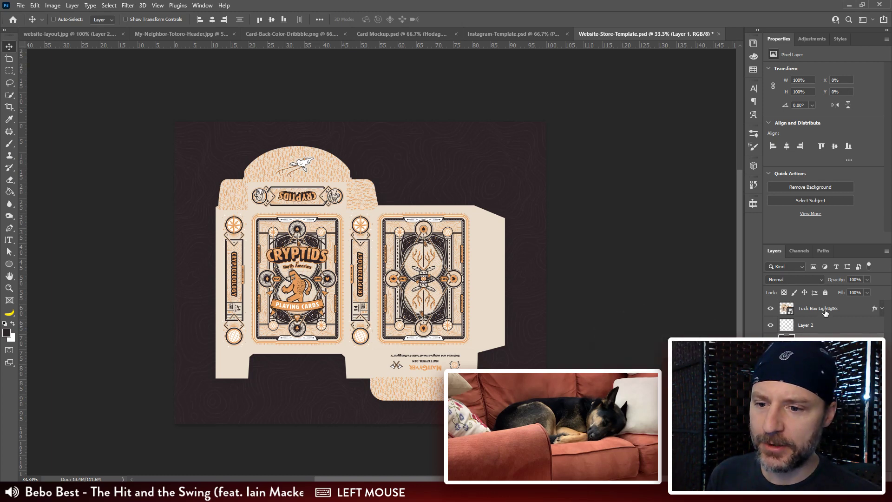
Step: Try stamping the visible layers onto a new layer above the tuck box, shift the merged copy and delete it
{"action": "left_click", "coordinate": [811, 315]}
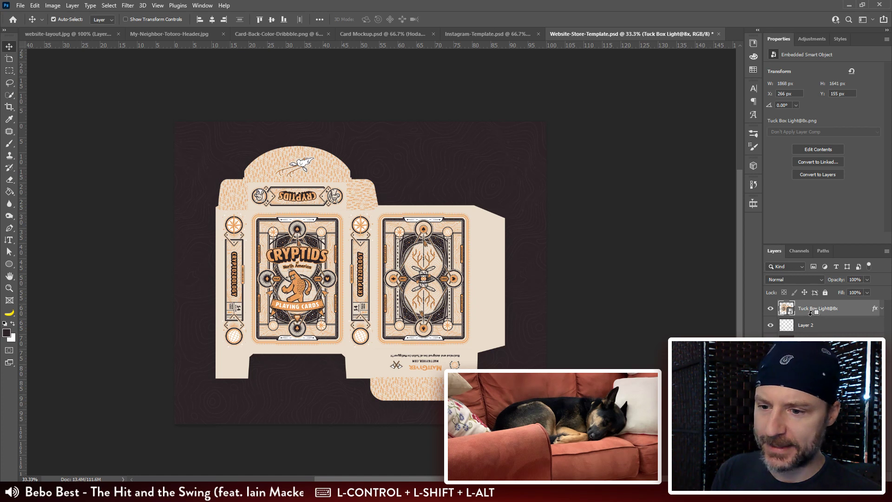
{"action": "key", "text": "ctrl+shift+alt+e"}
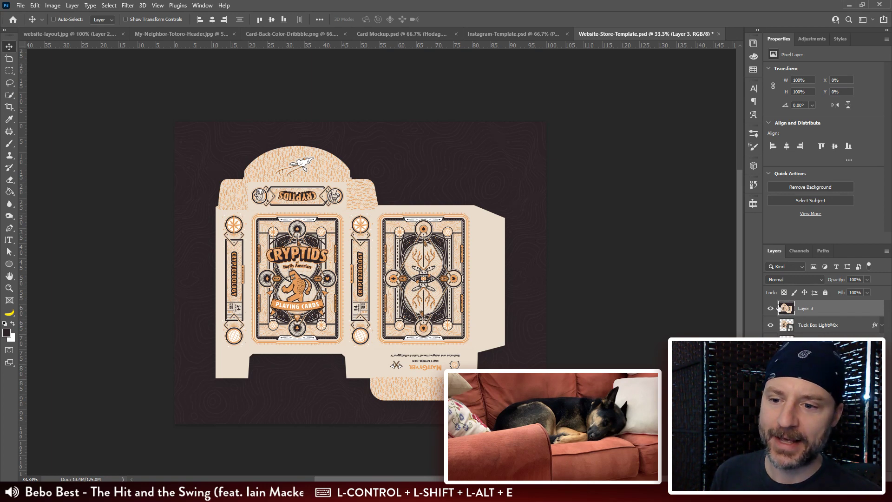
{"action": "key", "text": "v"}
{"action": "left_click_drag", "start_coordinate": [396, 272], "coordinate": [321, 201]}
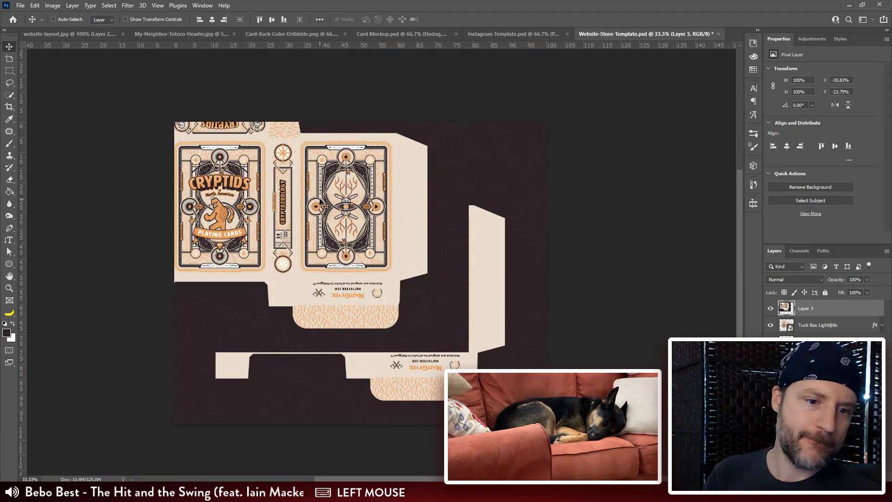
{"action": "key", "text": "Delete"}
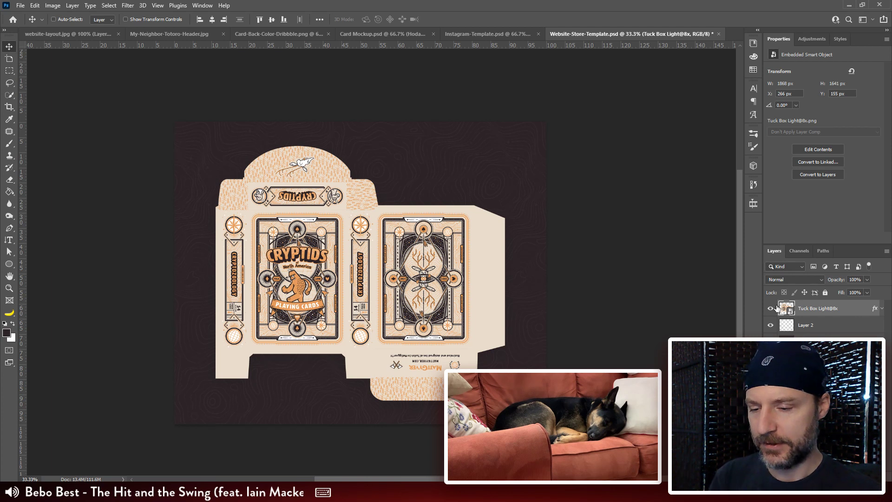
Step: Paste the skull artwork as a smart object, enlarge and flip it to about -854% by -872%, and select the tuck box layer
{"action": "key", "text": "ctrl+v"}
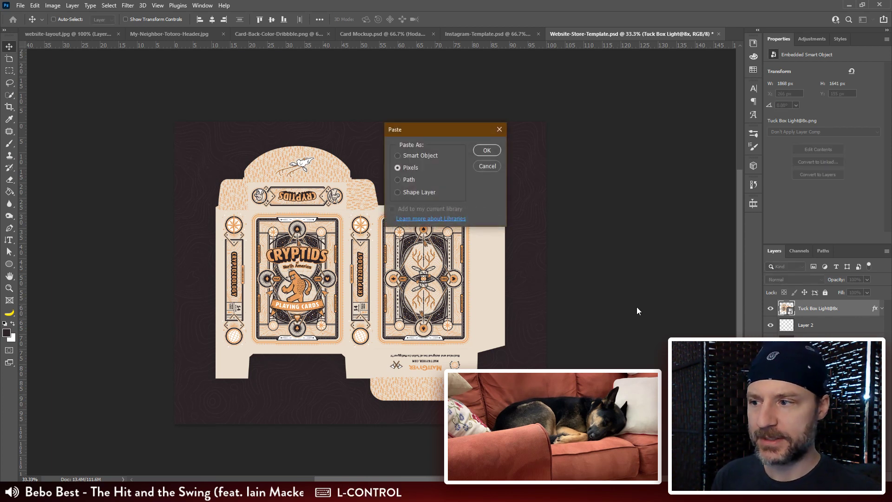
{"action": "left_click", "coordinate": [437, 155]}
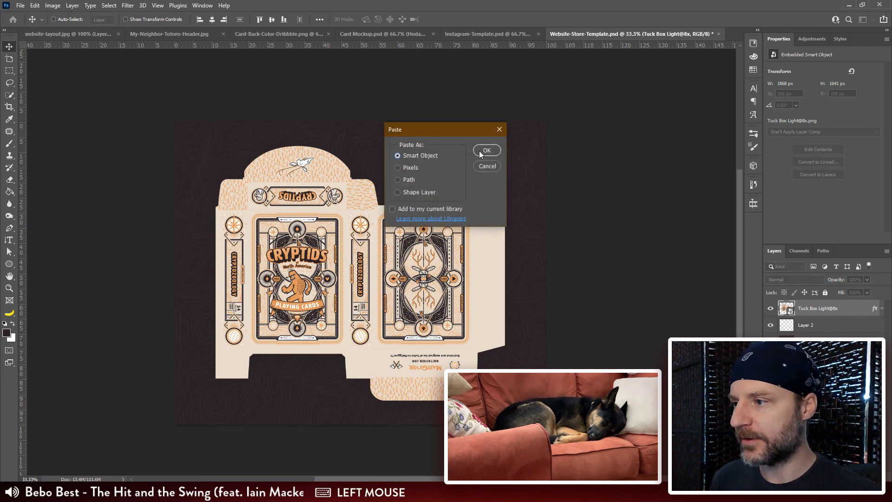
{"action": "left_click", "coordinate": [411, 167]}
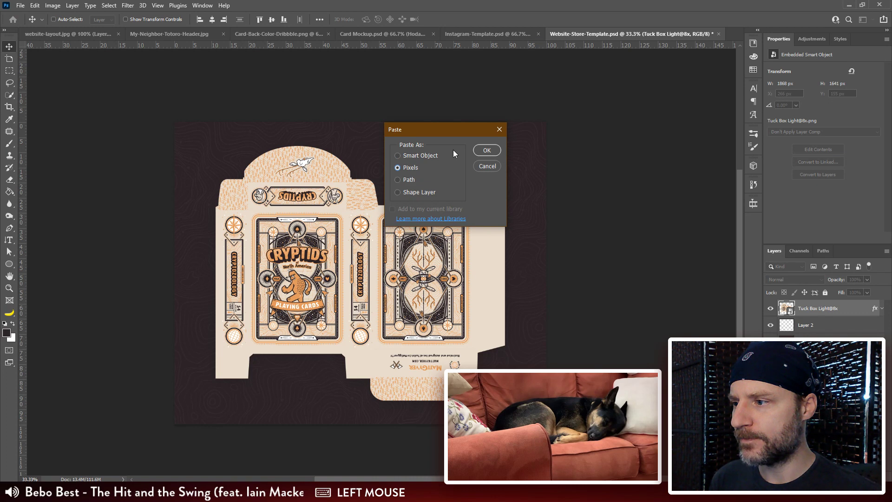
{"action": "left_click", "coordinate": [426, 157]}
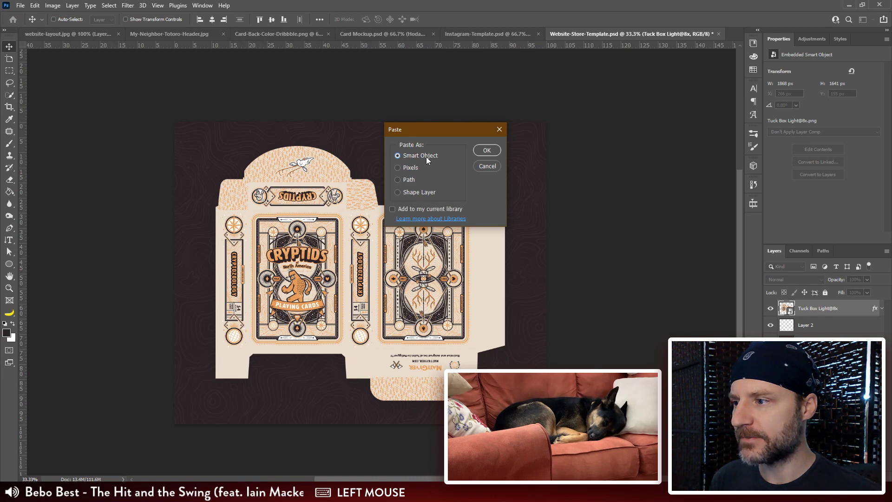
{"action": "left_click", "coordinate": [483, 150]}
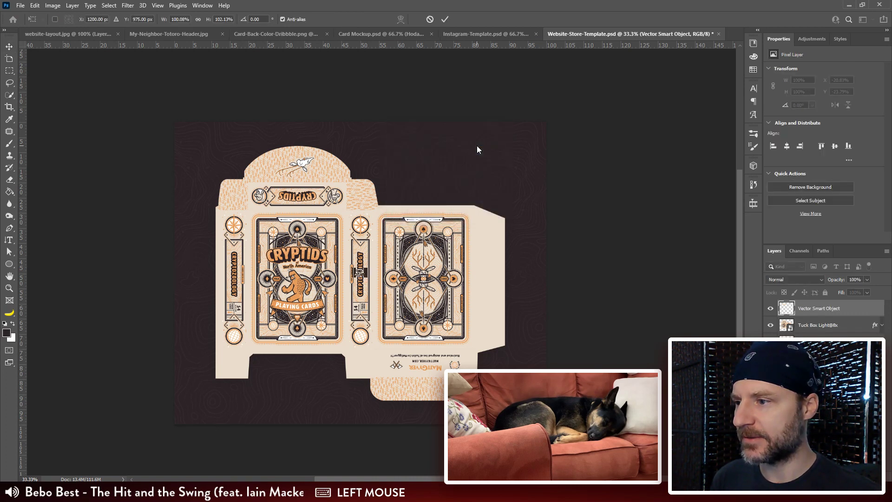
{"action": "left_click_drag", "start_coordinate": [367, 268], "coordinate": [315, 319]}
{"action": "key", "text": "Return"}
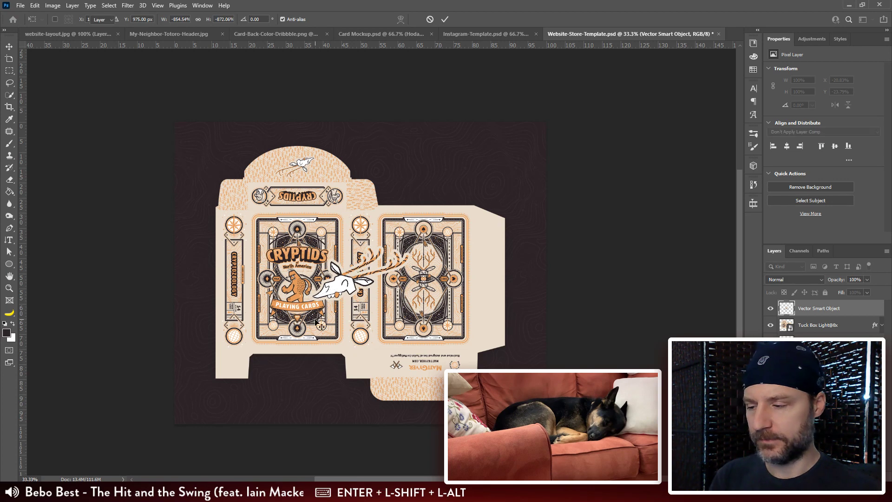
{"action": "left_click", "coordinate": [440, 329], "text": "ctrl"}
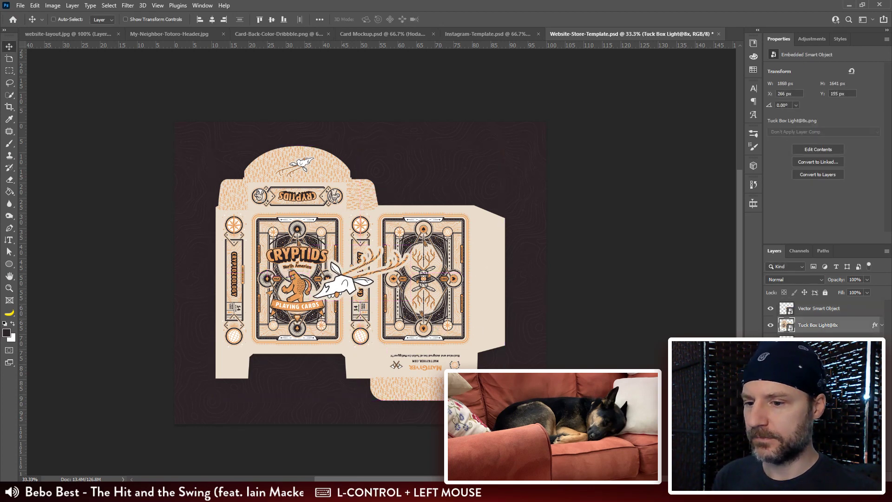
Step: Hide the tuck box layer, select the skull smart object and move it up to about X 930 px, Y 669 px
{"action": "left_click", "coordinate": [770, 325]}
{"action": "left_click", "coordinate": [808, 308]}
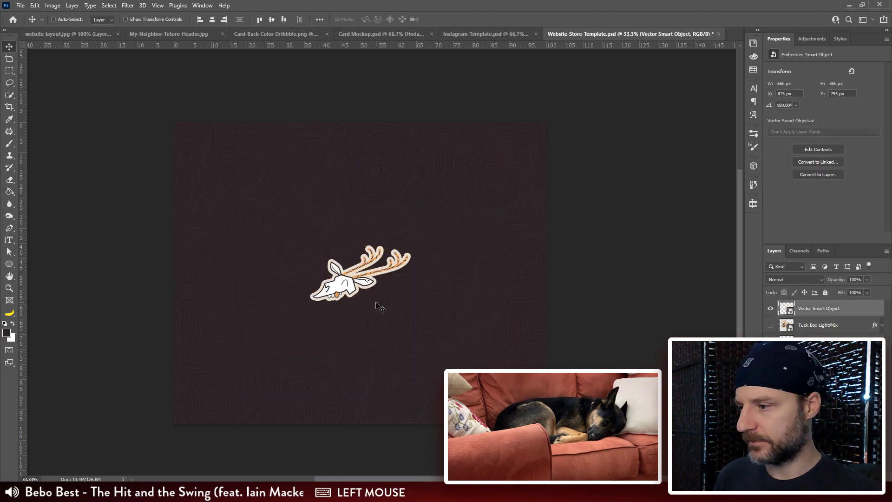
{"action": "key", "text": "ctrl+plus"}
{"action": "key", "text": "ctrl+plus"}
{"action": "left_click_drag", "start_coordinate": [382, 332], "coordinate": [412, 323]}
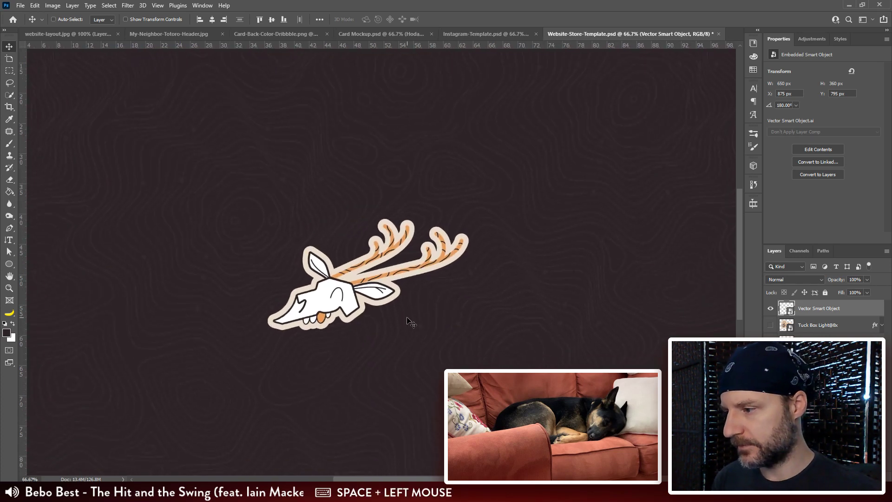
{"action": "left_click", "coordinate": [336, 295], "text": "ctrl"}
{"action": "left_click_drag", "start_coordinate": [335, 295], "coordinate": [353, 256]}
{"action": "key", "text": "ctrl+plus"}
{"action": "key", "text": "ctrl+plus"}
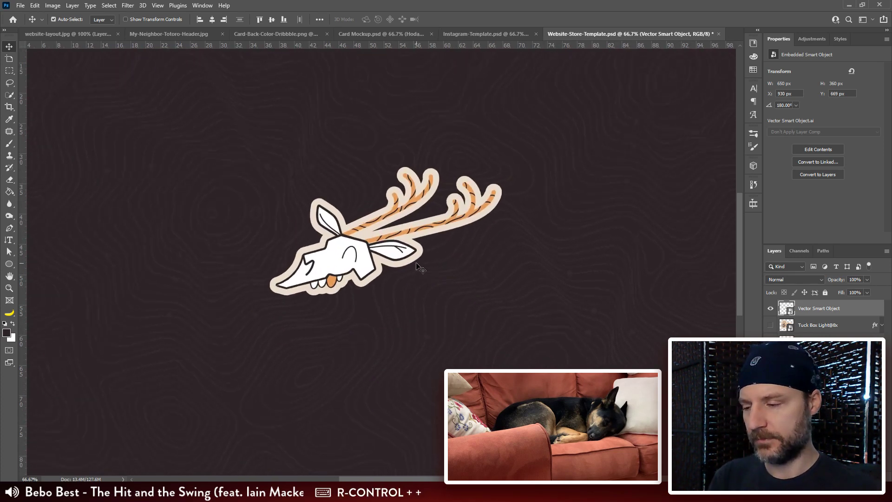
{"action": "key", "text": "ctrl+minus"}
{"action": "key", "text": "ctrl+minus"}
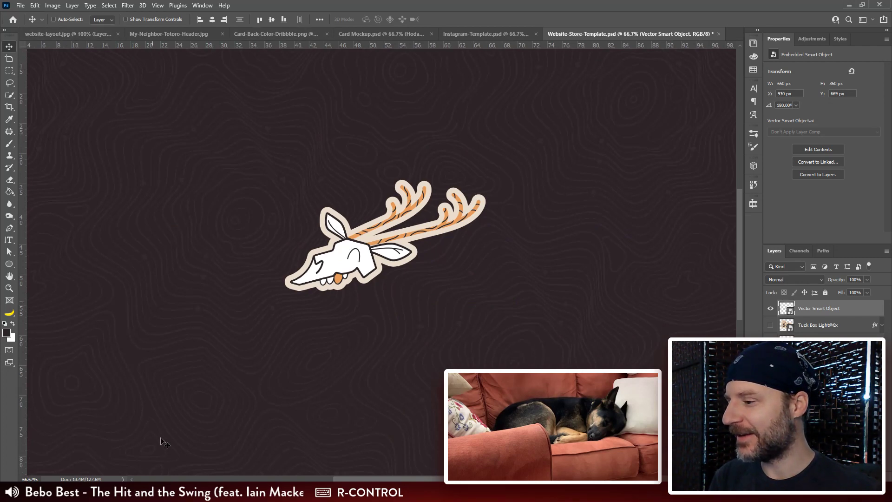
Step: Switch to Illustrator and examine the Wendigo on the Queen of Hearts card in Card Deck.ai
{"action": "left_click", "coordinate": [153, 492]}
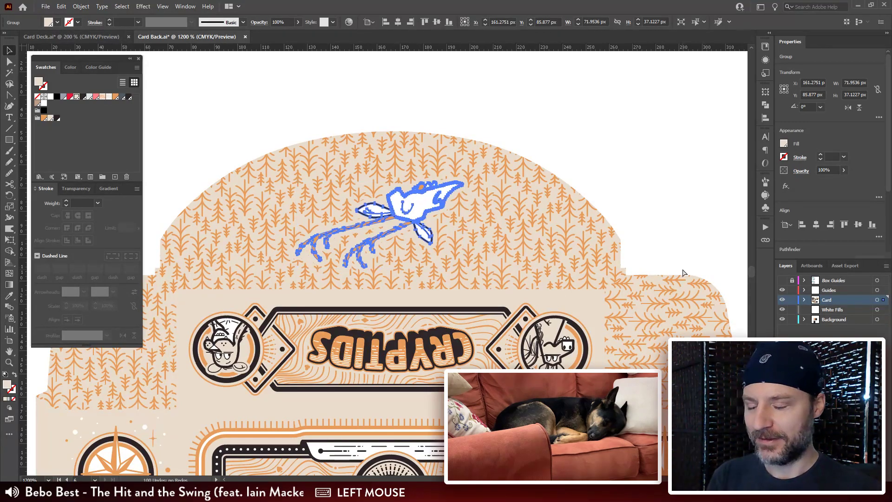
{"action": "key", "text": "ctrl+minus"}
{"action": "key", "text": "ctrl+minus"}
{"action": "left_click", "coordinate": [98, 36]}
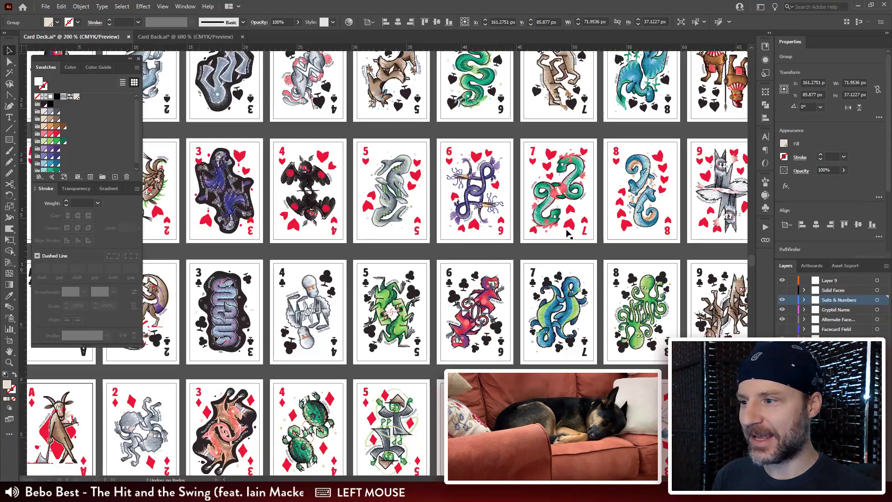
{"action": "left_click_drag", "start_coordinate": [567, 233], "coordinate": [233, 302]}
{"action": "left_click_drag", "start_coordinate": [604, 239], "coordinate": [410, 205]}
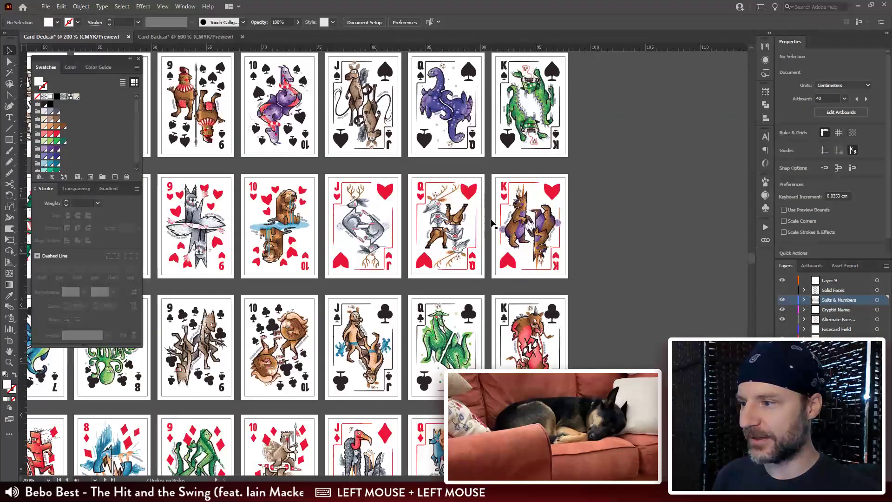
{"action": "left_click", "coordinate": [474, 203]}
{"action": "key", "text": "ctrl+plus"}
{"action": "key", "text": "ctrl+plus"}
{"action": "key", "text": "ctrl+plus"}
{"action": "key", "text": "ctrl+plus"}
{"action": "key", "text": "ctrl+plus"}
{"action": "left_click_drag", "start_coordinate": [474, 203], "coordinate": [427, 319]}
{"action": "left_click", "coordinate": [578, 111]}
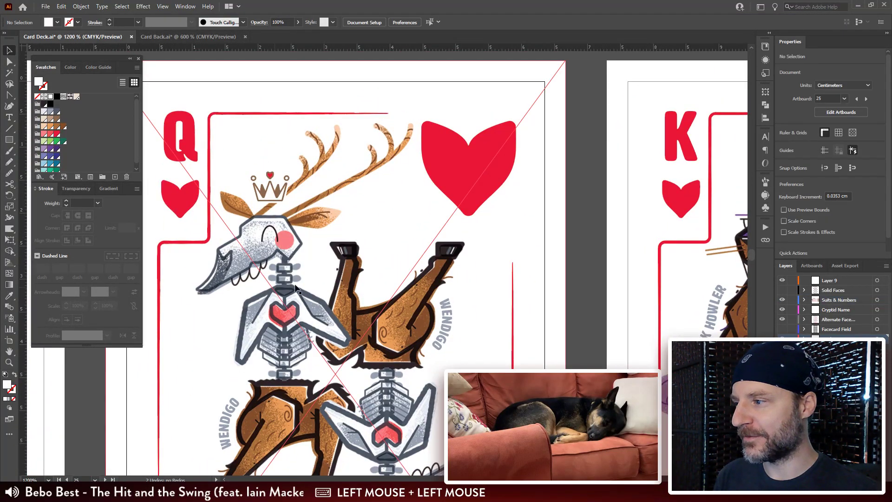
Step: Return to Photoshop and move the skull near the canvas centre, at about X 903 px, Y 699 px
{"action": "key", "text": "alt+Tab"}
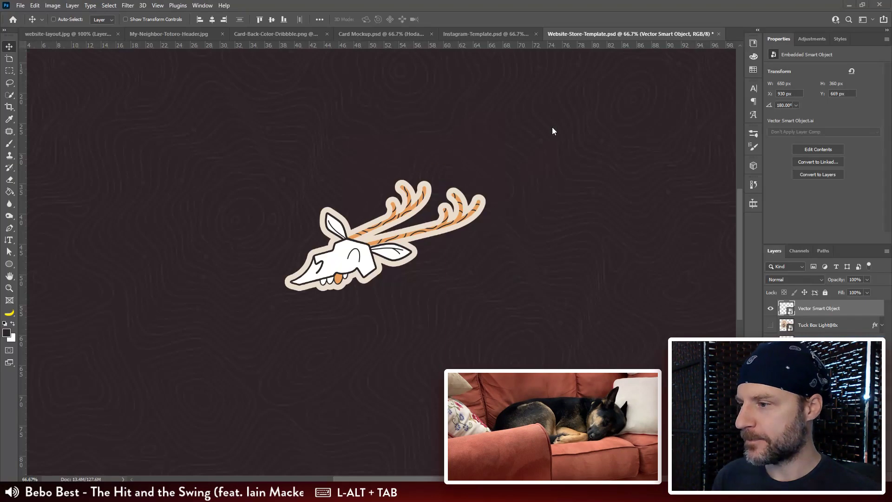
{"action": "left_click_drag", "start_coordinate": [378, 282], "coordinate": [390, 270]}
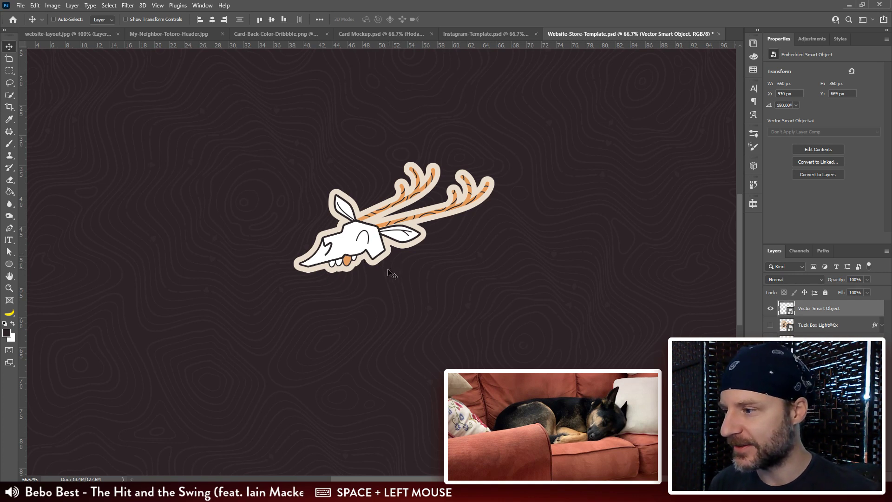
{"action": "key", "text": "ctrl+minus"}
{"action": "key", "text": "ctrl+minus"}
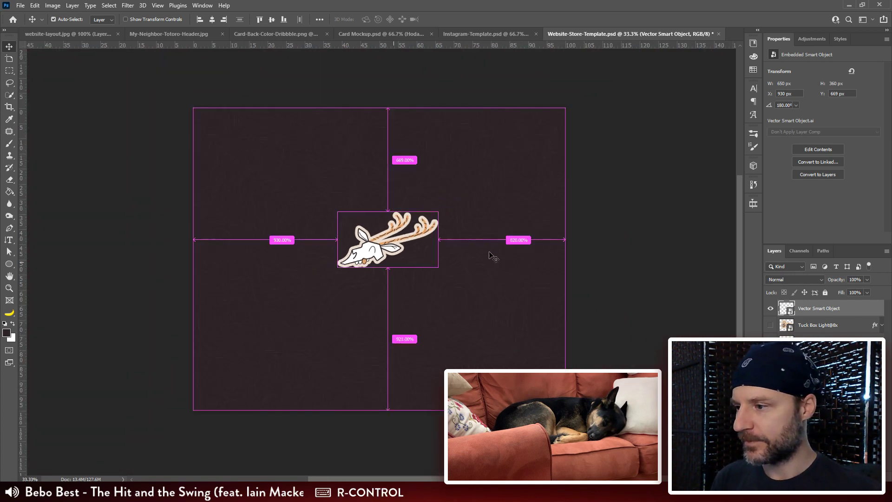
{"action": "left_click_drag", "start_coordinate": [491, 254], "coordinate": [377, 254]}
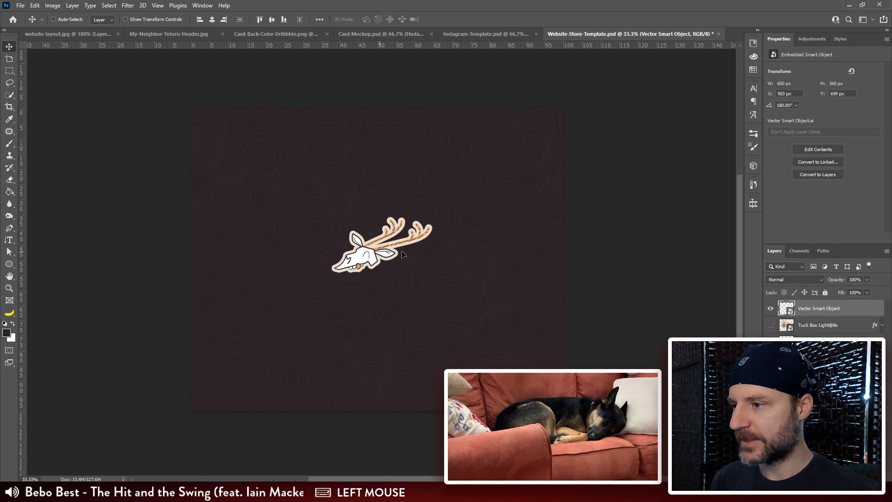
Step: Switch to Card Back.ai in Illustrator and copy the orange tree pattern rectangle beside the artboards
{"action": "key", "text": "alt+Tab"}
{"action": "left_click_drag", "start_coordinate": [589, 154], "coordinate": [589, 178]}
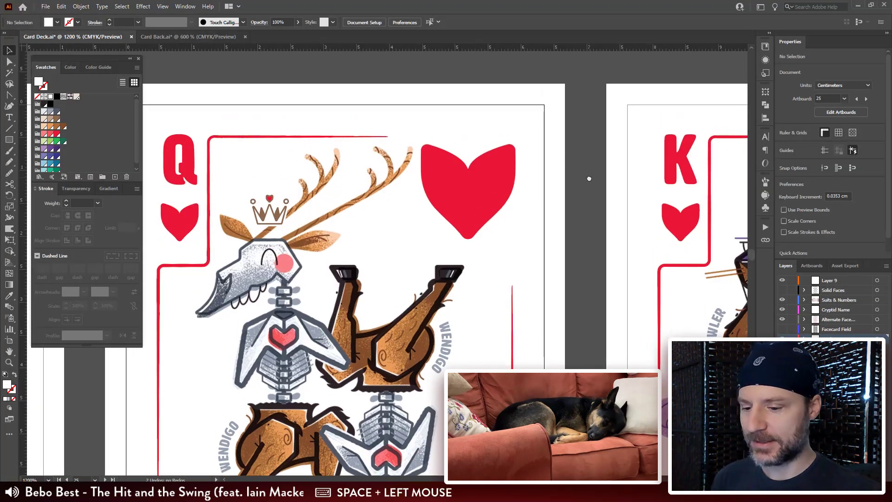
{"action": "left_click", "coordinate": [188, 36]}
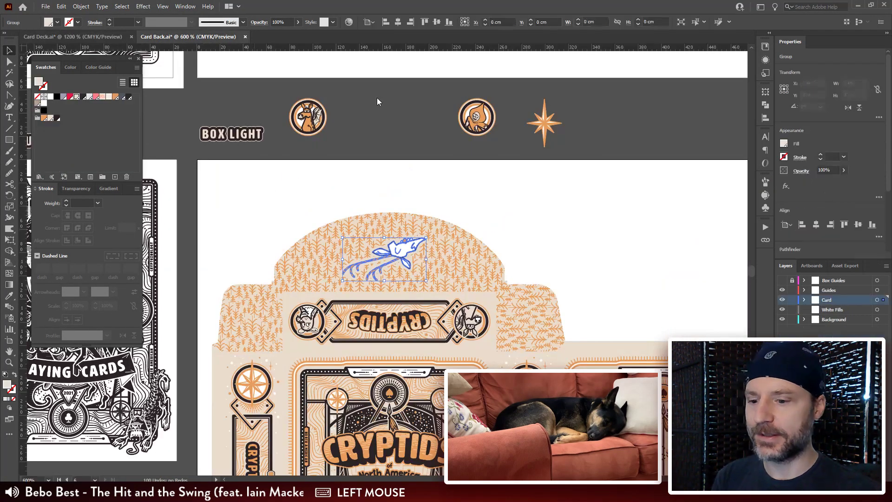
{"action": "key", "text": "ctrl+minus"}
{"action": "key", "text": "ctrl+minus"}
{"action": "key", "text": "ctrl+minus"}
{"action": "key", "text": "ctrl+minus"}
{"action": "left_click_drag", "start_coordinate": [568, 135], "coordinate": [518, 194]}
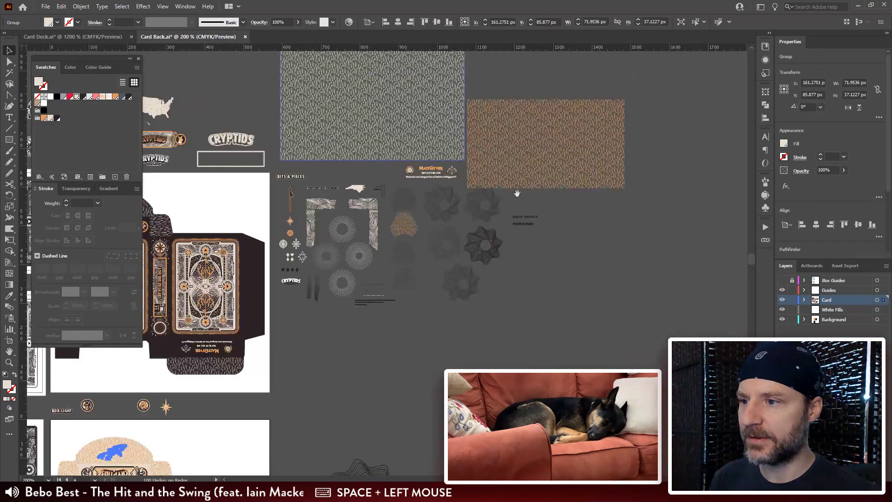
{"action": "left_click", "coordinate": [545, 146]}
{"action": "key", "text": "ctrl+c"}
Step: Return to Website-Store-Template.psd in Photoshop and paste the tree pattern as pixels
{"action": "key", "text": "alt+Tab"}
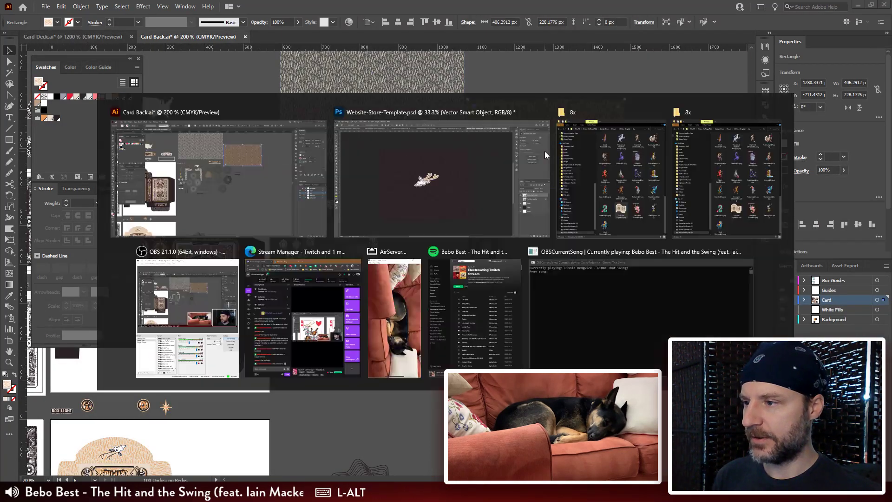
{"action": "key", "text": "ctrl"}
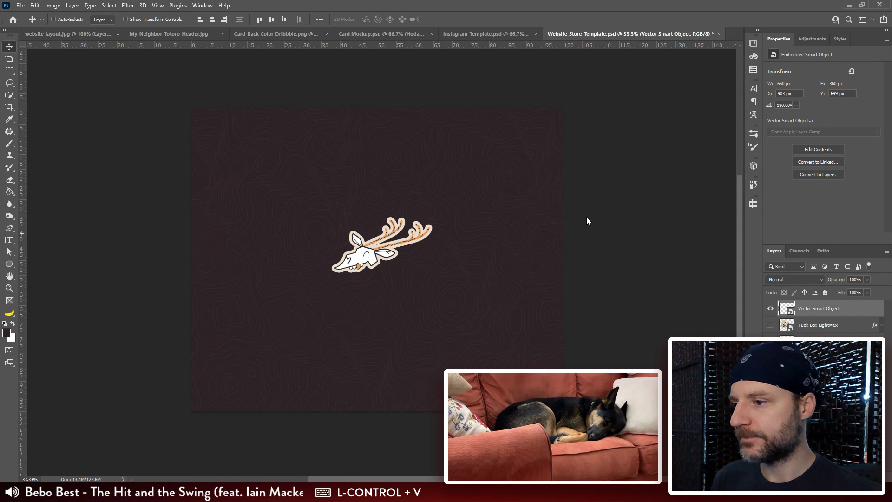
{"action": "left_click", "coordinate": [435, 168]}
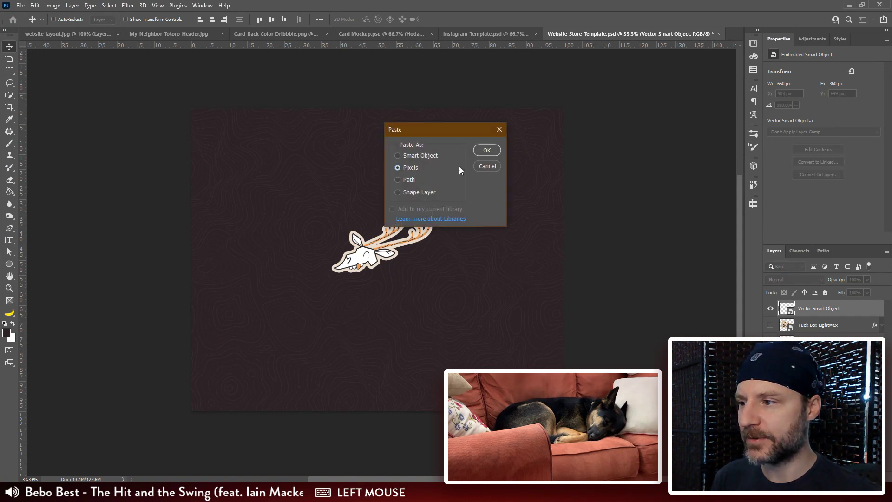
{"action": "left_click", "coordinate": [492, 151]}
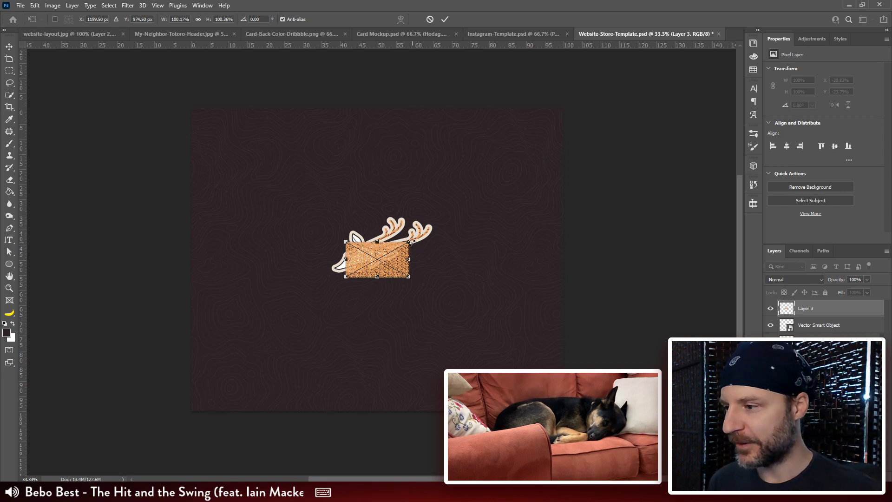
Step: Enlarge the tree pattern proportionally about its centre until it extends well beyond the canvas on all sides
{"action": "left_click_drag", "start_coordinate": [412, 242], "coordinate": [698, 130]}
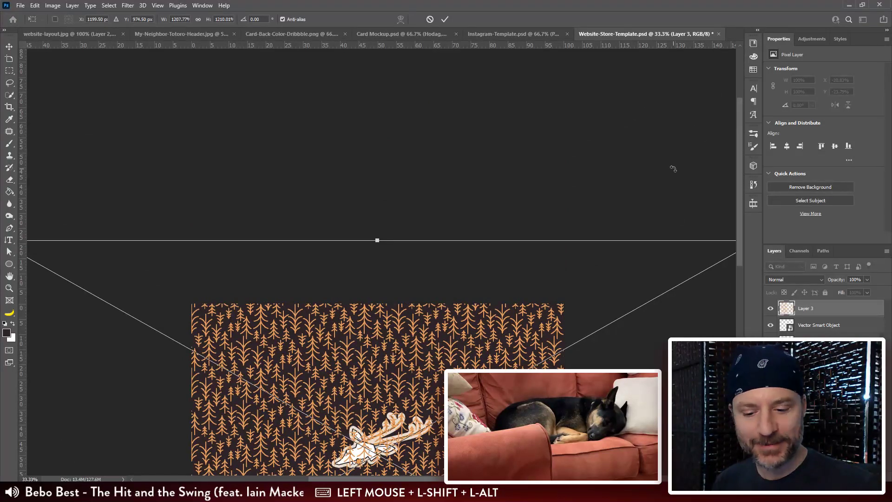
{"action": "key", "text": "ctrl+minus"}
{"action": "key", "text": "ctrl+minus"}
{"action": "left_click_drag", "start_coordinate": [516, 348], "coordinate": [516, 282]}
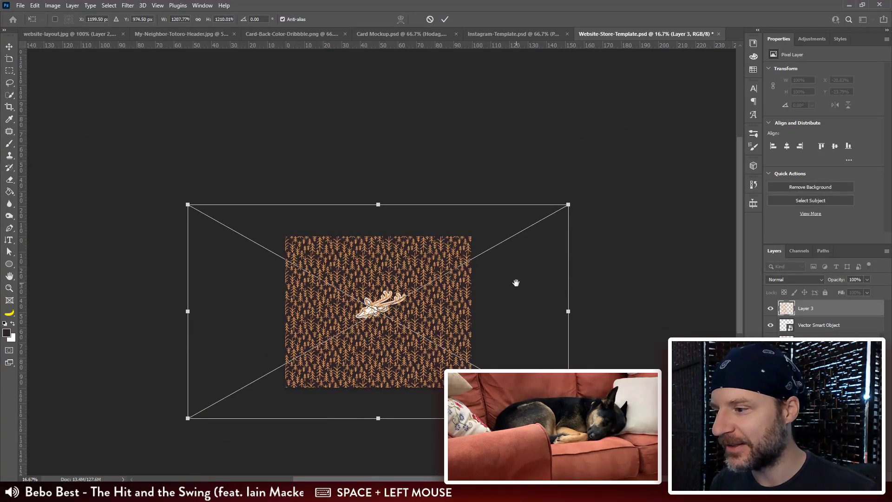
{"action": "mouse_move", "coordinate": [568, 204]}
{"action": "left_mouse_down"}
{"action": "mouse_move", "coordinate": [591, 190]}
{"action": "mouse_move", "coordinate": [576, 200]}
{"action": "left_mouse_up"}
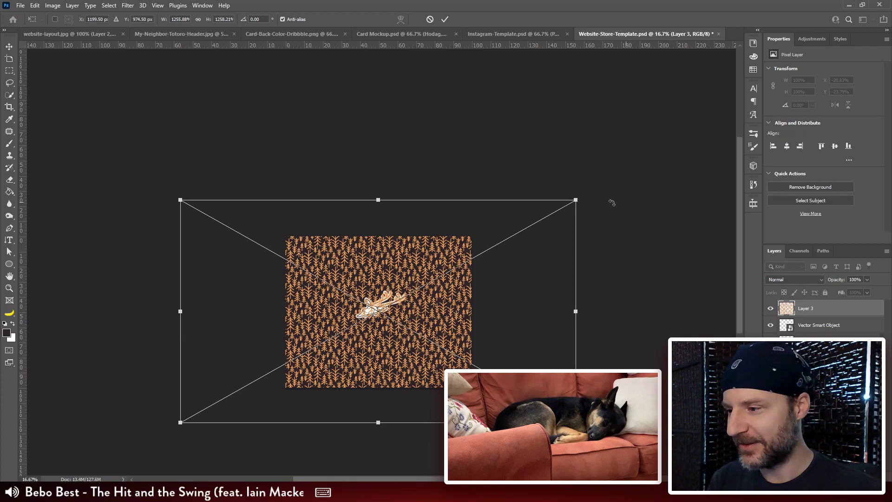
{"action": "left_click_drag", "start_coordinate": [576, 200], "coordinate": [554, 209]}
{"action": "key", "text": "Return"}
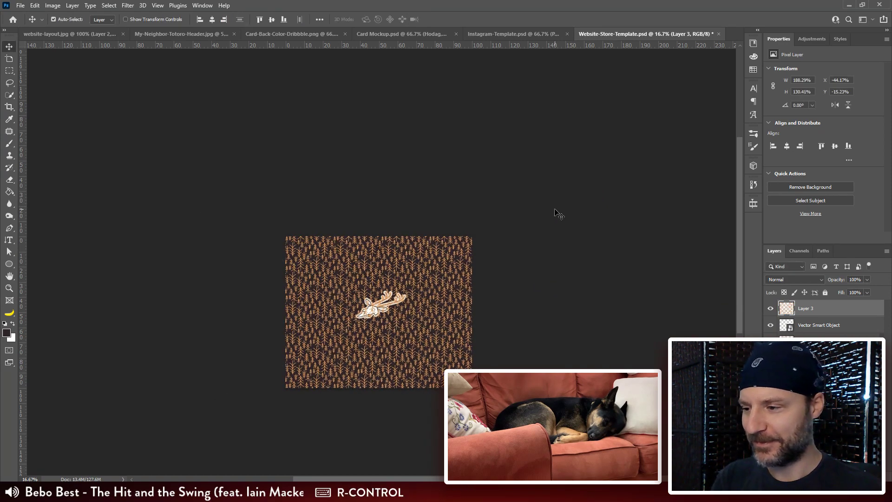
Step: Hide the dark background layer and bring the skull smart object above the tree pattern layer
{"action": "key", "text": "ctrl+plus"}
{"action": "key", "text": "ctrl+plus"}
{"action": "left_click_drag", "start_coordinate": [536, 333], "coordinate": [561, 229]}
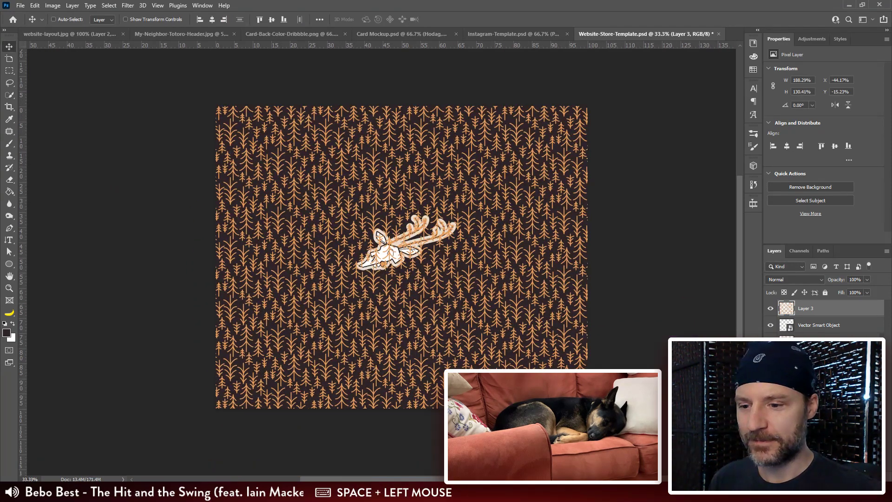
{"action": "left_click", "coordinate": [771, 358]}
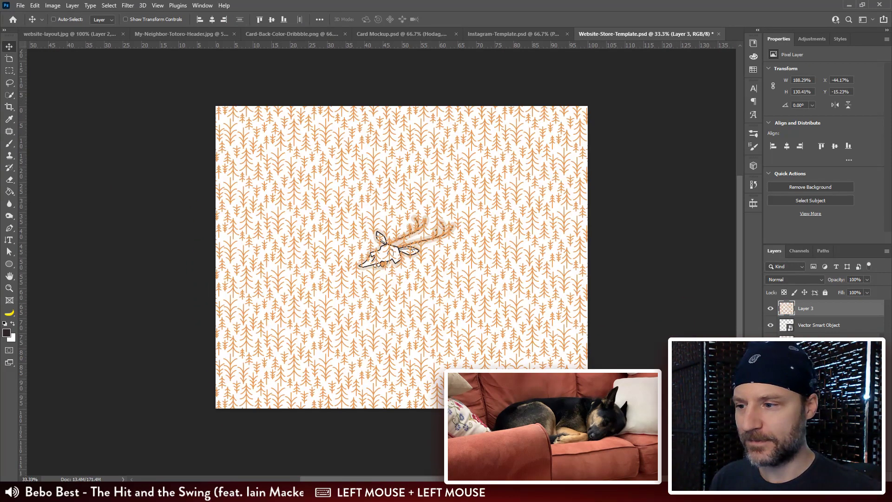
{"action": "left_click", "coordinate": [823, 317]}
{"action": "key", "text": "ctrl+bracketright"}
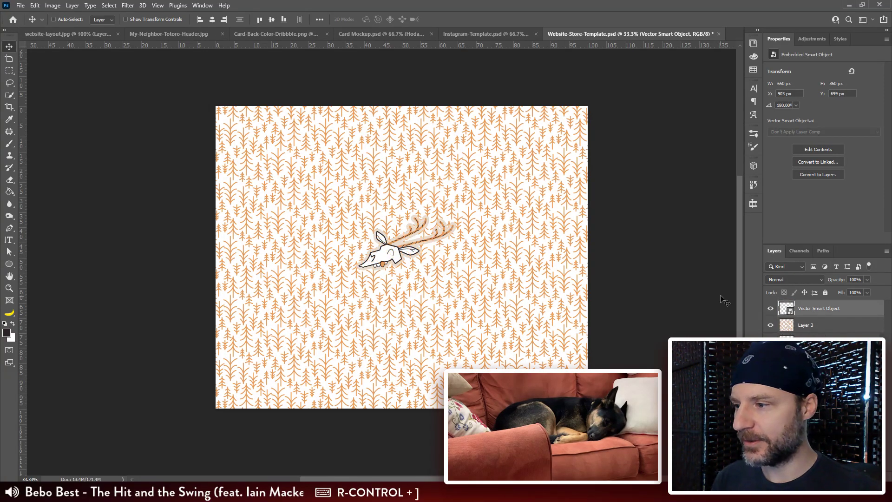
Step: Sample the cream colour from the skull's outline and fill a new layer beneath the tree pattern with it
{"action": "key", "text": "ctrl+plus"}
{"action": "key", "text": "ctrl+plus"}
{"action": "key", "text": "ctrl+plus"}
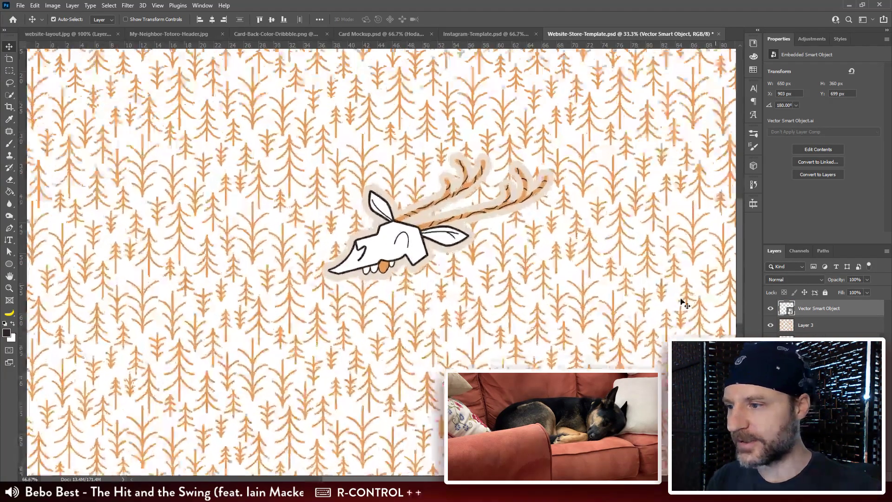
{"action": "left_click_drag", "start_coordinate": [611, 233], "coordinate": [601, 249]}
{"action": "key", "text": "v"}
{"action": "key", "text": "g"}
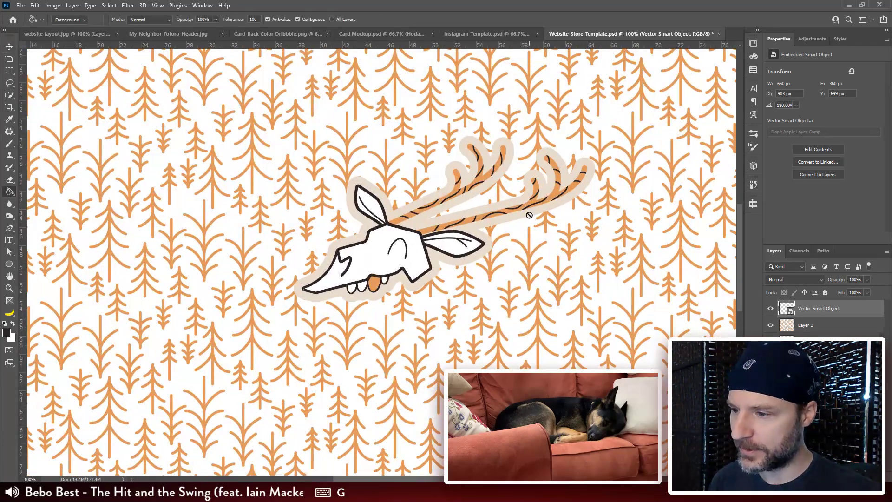
{"action": "left_click", "coordinate": [529, 212], "text": "alt"}
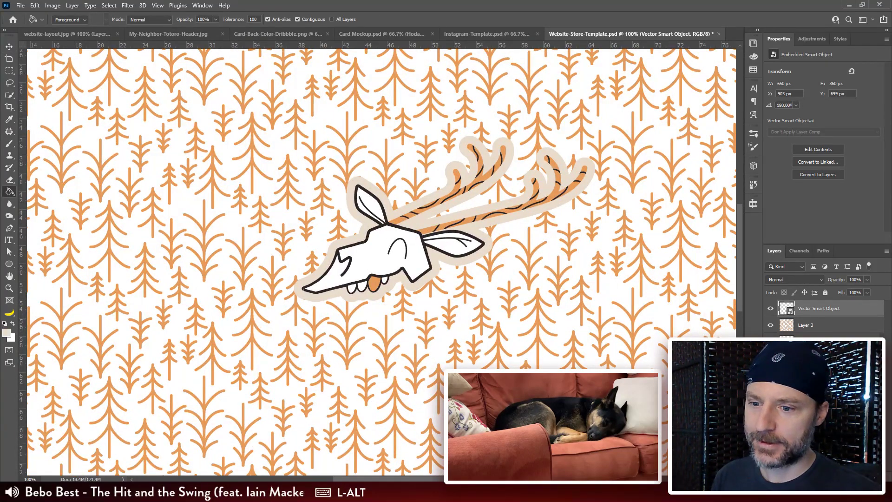
{"action": "left_click", "coordinate": [808, 359]}
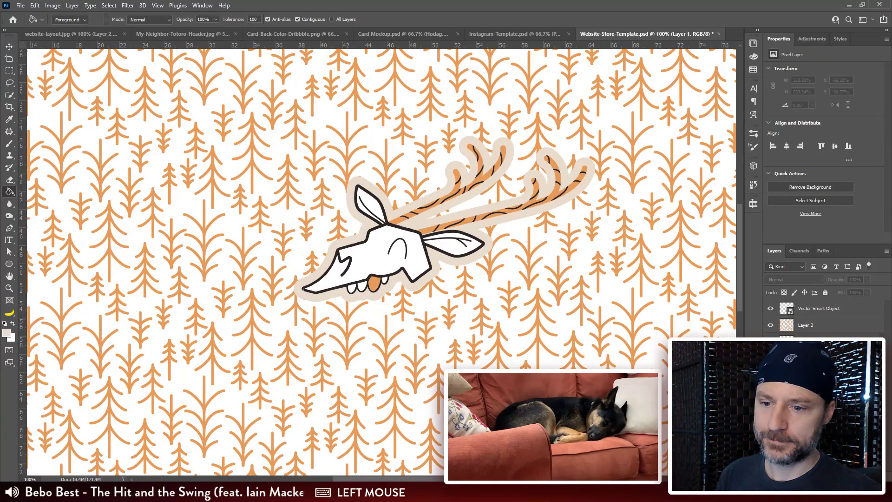
{"action": "left_click", "coordinate": [586, 277]}
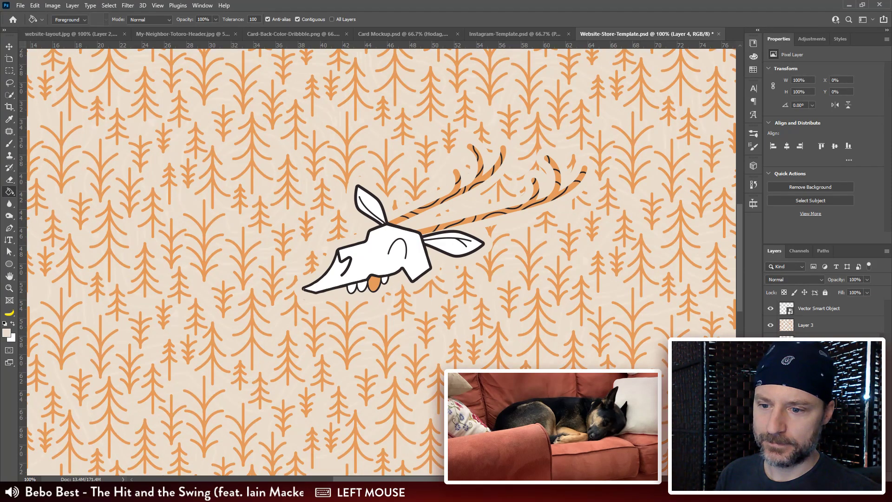
{"action": "key", "text": "ctrl+minus"}
{"action": "key", "text": "ctrl+minus"}
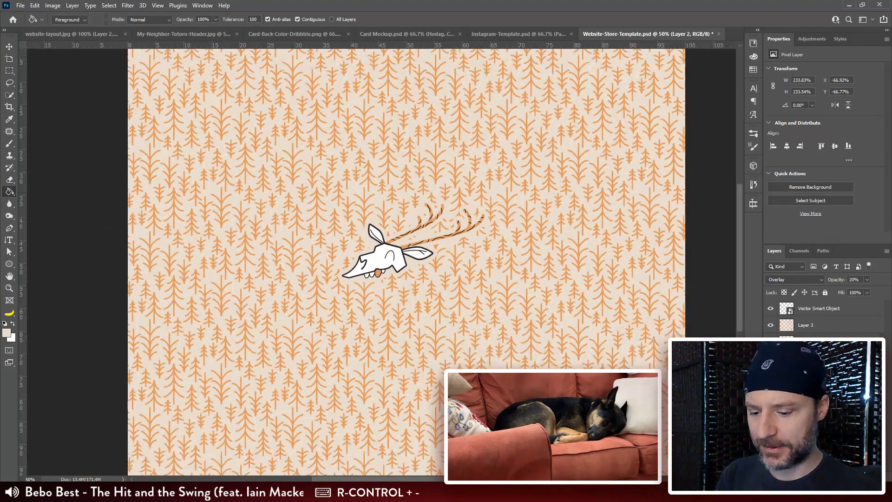
{"action": "key", "text": "ctrl+minus"}
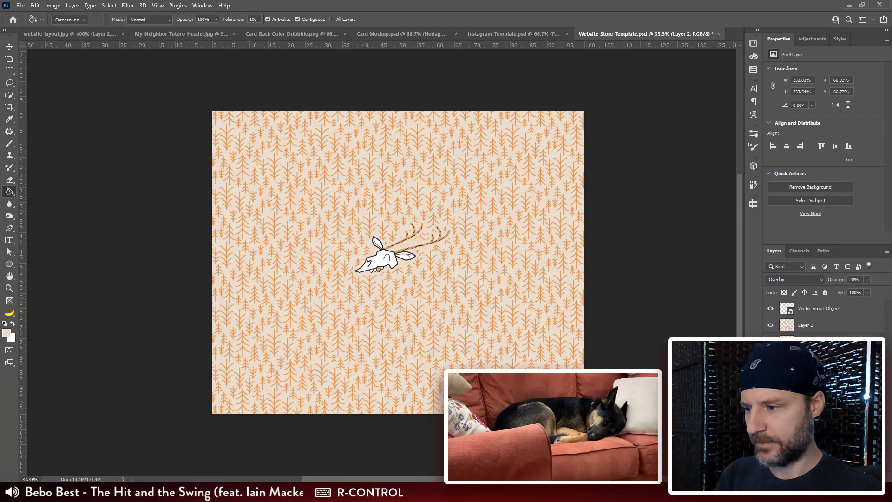
{"action": "key", "text": "Escape"}
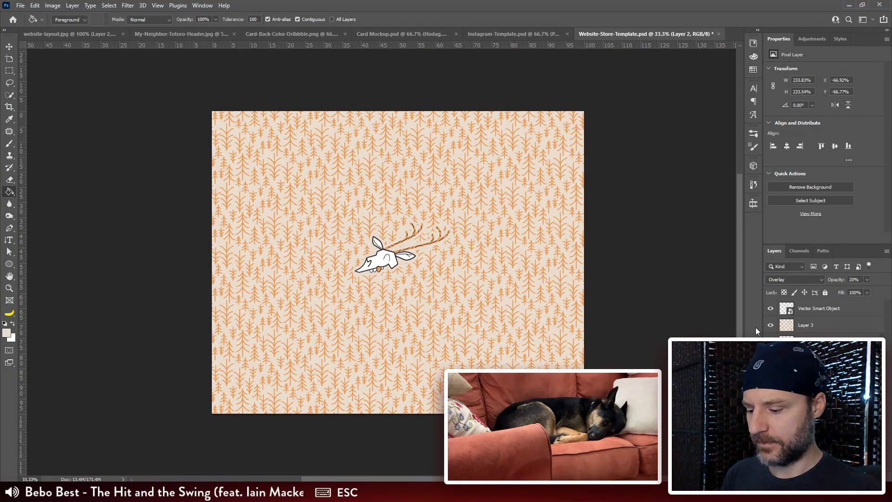
{"action": "key", "text": "v"}
{"action": "key", "text": "ctrl+minus"}
{"action": "key", "text": "ctrl+t"}
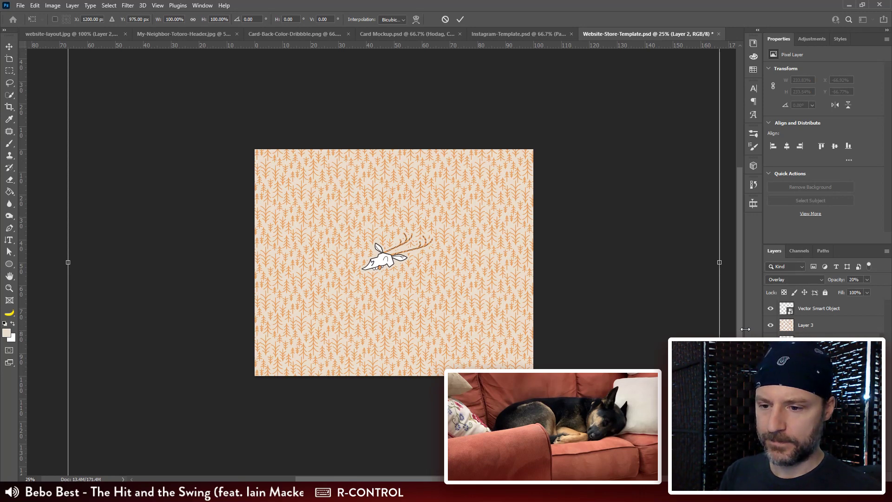
{"action": "key", "text": "Escape"}
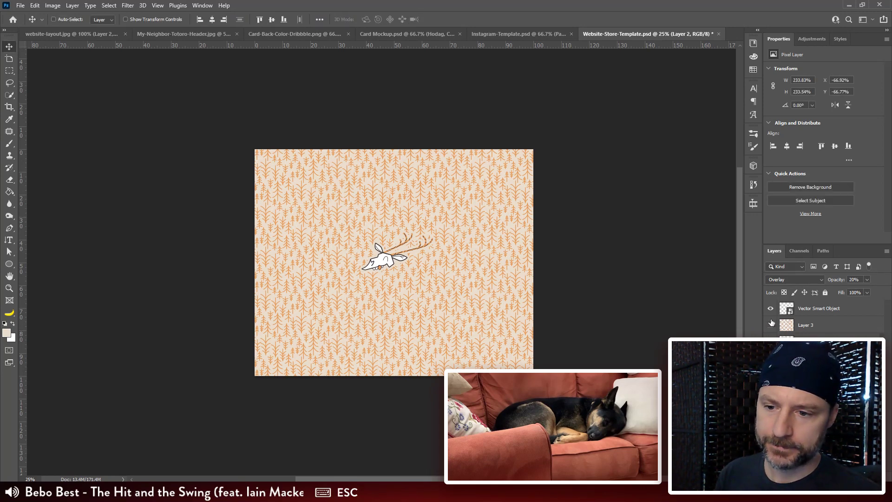
Step: Hide the skull and tree pattern layers, and rename the 20% overlay texture layer as Contour
{"action": "left_click_drag", "start_coordinate": [770, 323], "coordinate": [770, 308]}
{"action": "left_click", "coordinate": [770, 359]}
{"action": "left_click", "coordinate": [770, 358]}
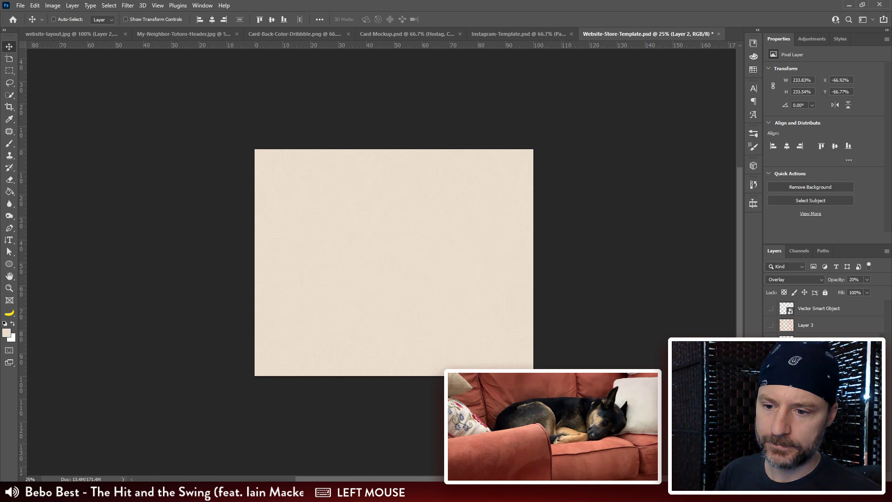
{"action": "left_click", "coordinate": [771, 375]}
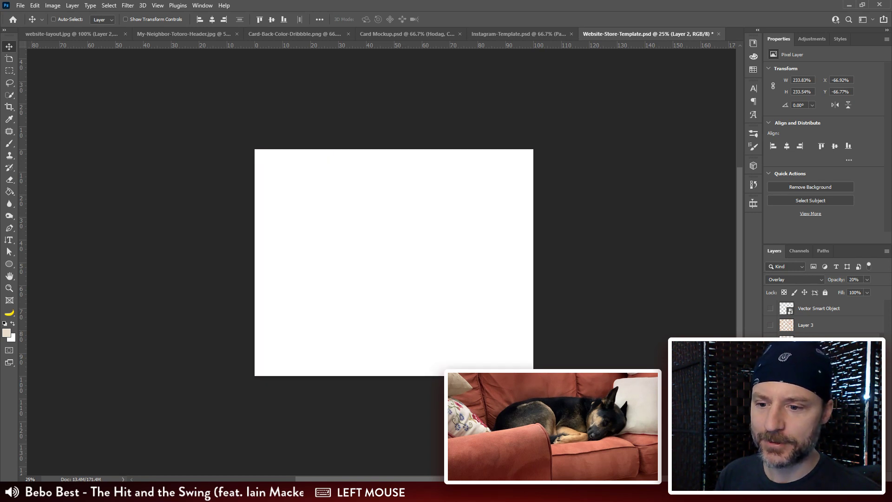
{"action": "left_click", "coordinate": [770, 392]}
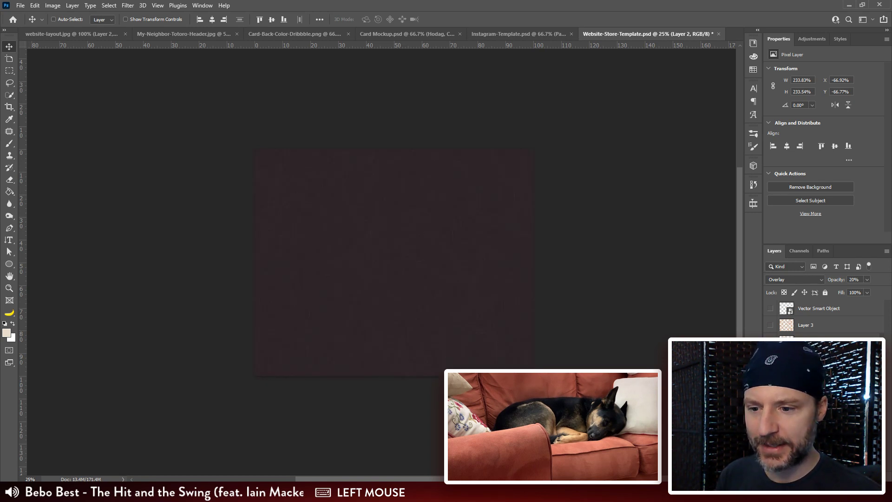
{"action": "left_click", "coordinate": [771, 408]}
{"action": "left_click", "coordinate": [771, 409]}
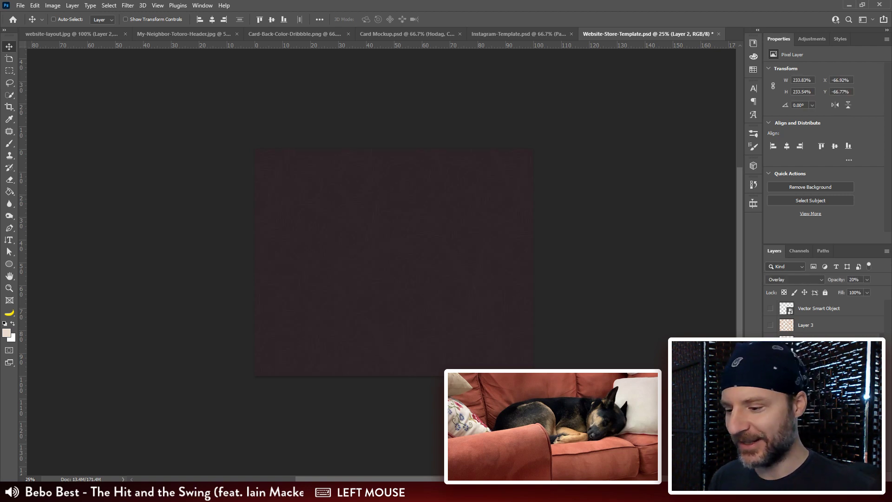
{"action": "key", "text": "Return"}
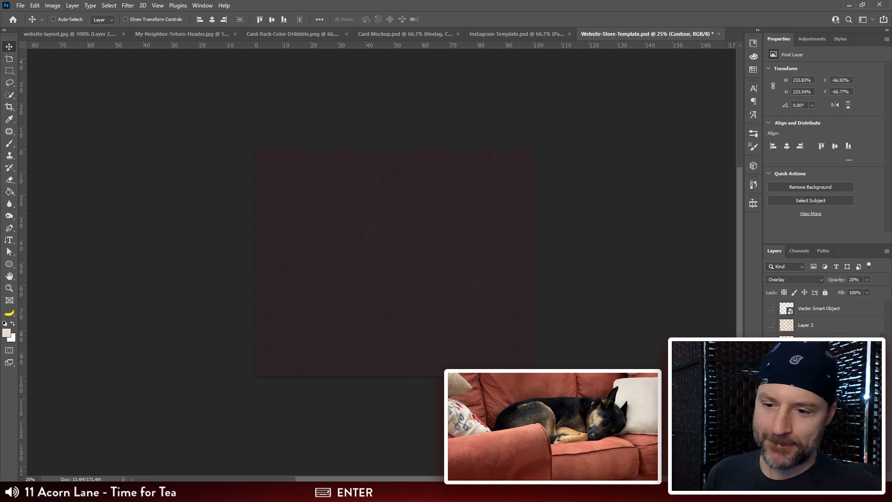
Step: Rename the cream fill layer as Tan Background and the dark background layer as Brown BG
{"action": "left_click", "coordinate": [806, 391]}
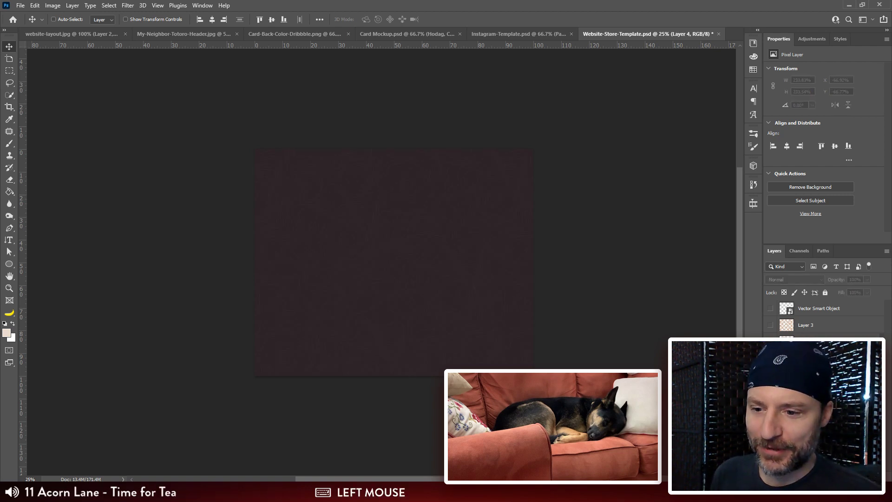
{"action": "left_click", "coordinate": [770, 392]}
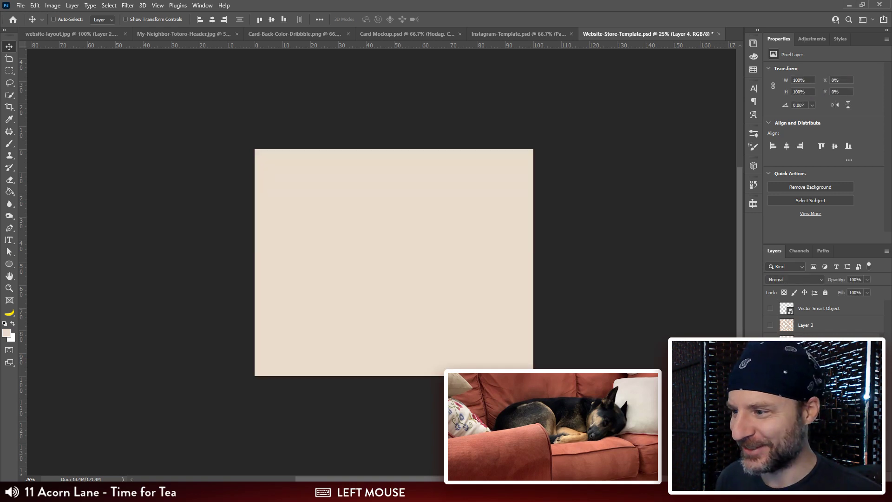
{"action": "type", "text": "Tan Backgroun"}
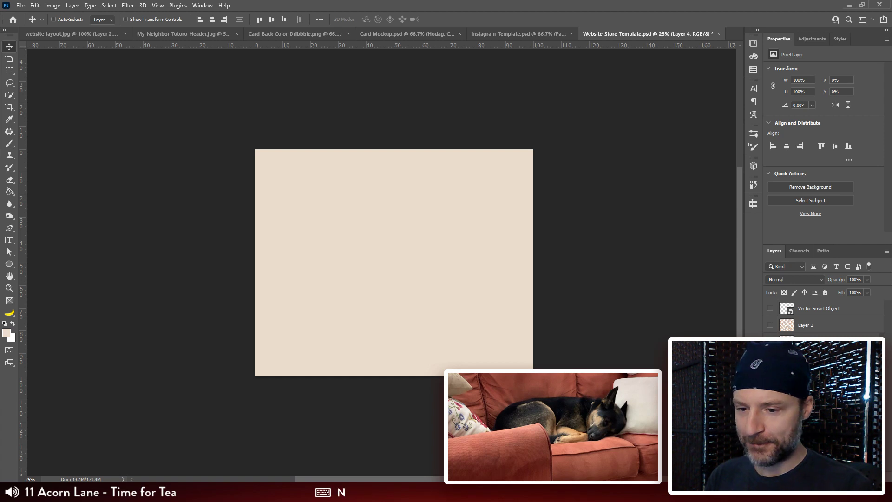
{"action": "type", "text": "d"}
{"action": "left_click", "coordinate": [806, 409]}
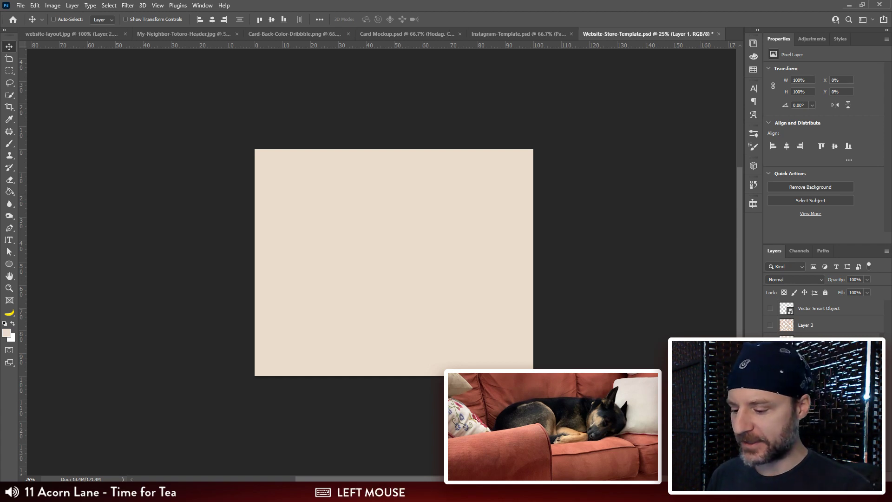
{"action": "type", "text": "Br"}
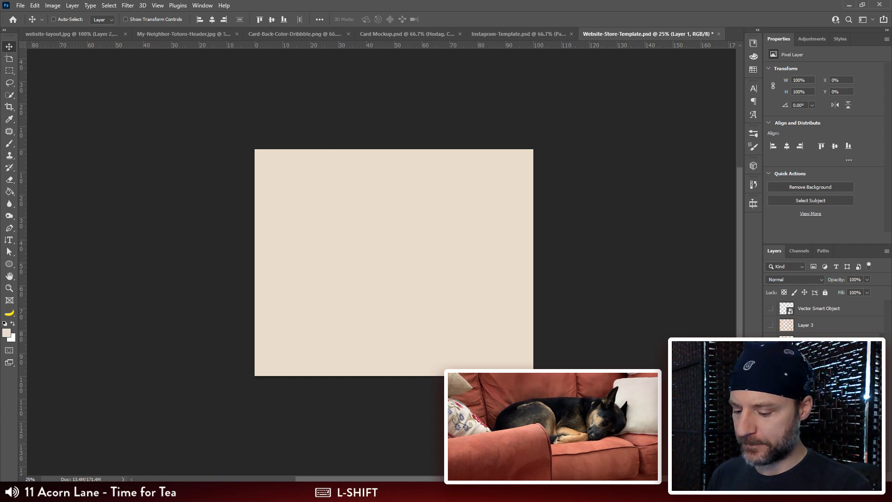
{"action": "type", "text": "G"}
{"action": "key", "text": "Return"}
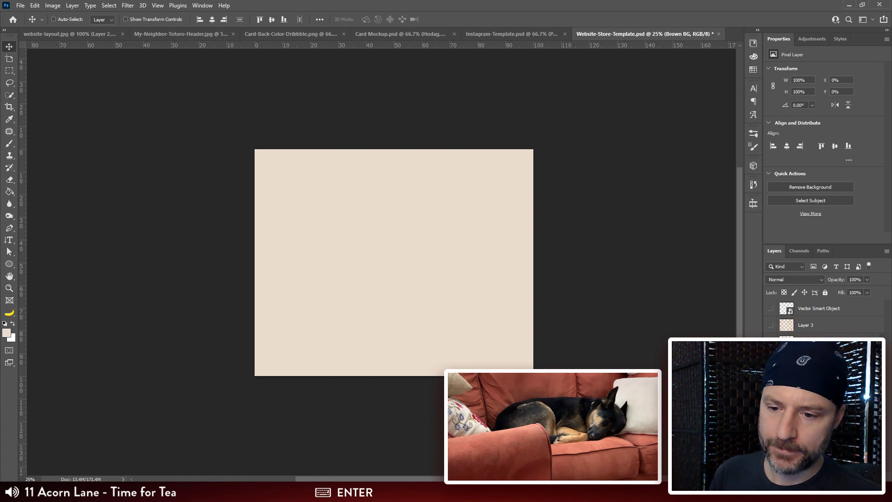
Step: Hide the tan background, show the tree pattern layer and rename it as Gold Trees
{"action": "left_click", "coordinate": [817, 342]}
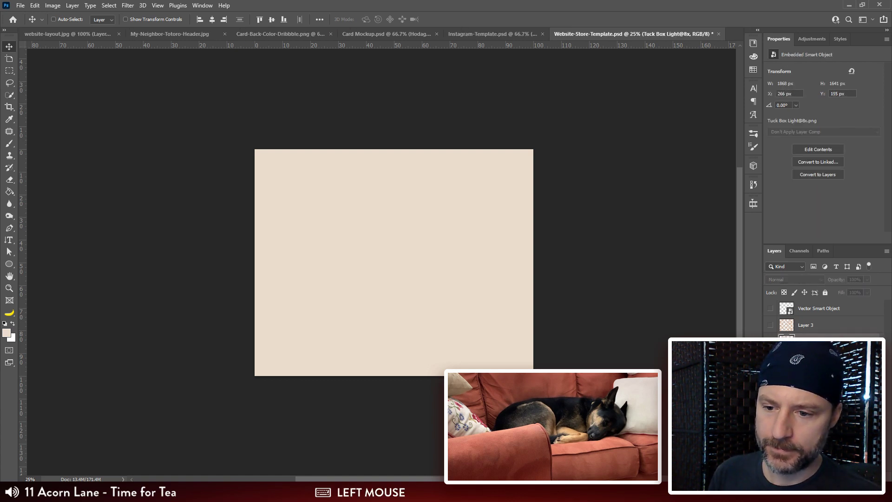
{"action": "left_click", "coordinate": [770, 359]}
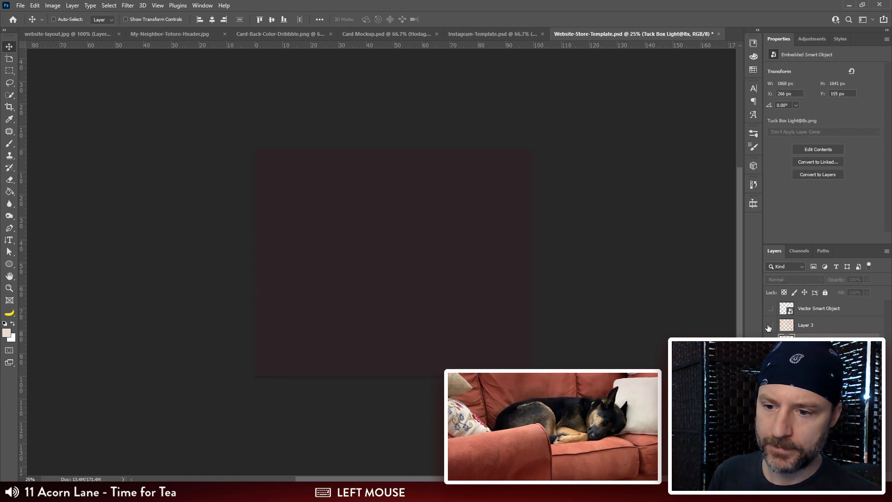
{"action": "left_click", "coordinate": [770, 324]}
{"action": "double_click", "coordinate": [805, 324]}
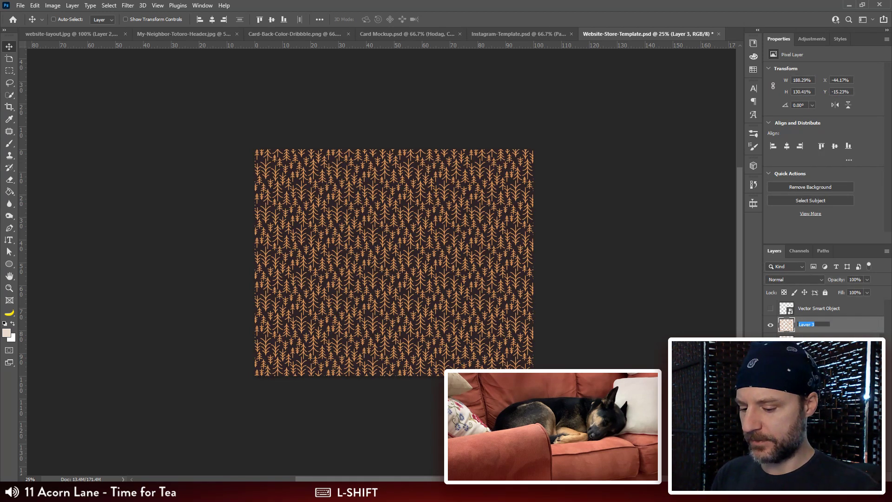
{"action": "type", "text": "Gold Trees"}
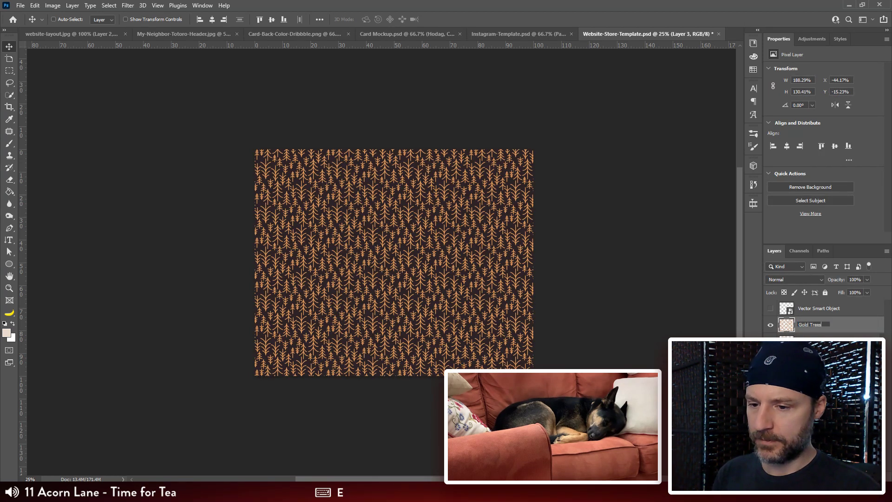
{"action": "key", "text": "Return"}
Step: Show the skull smart object together with the Gold Trees pattern over the tan background
{"action": "left_click", "coordinate": [770, 308]}
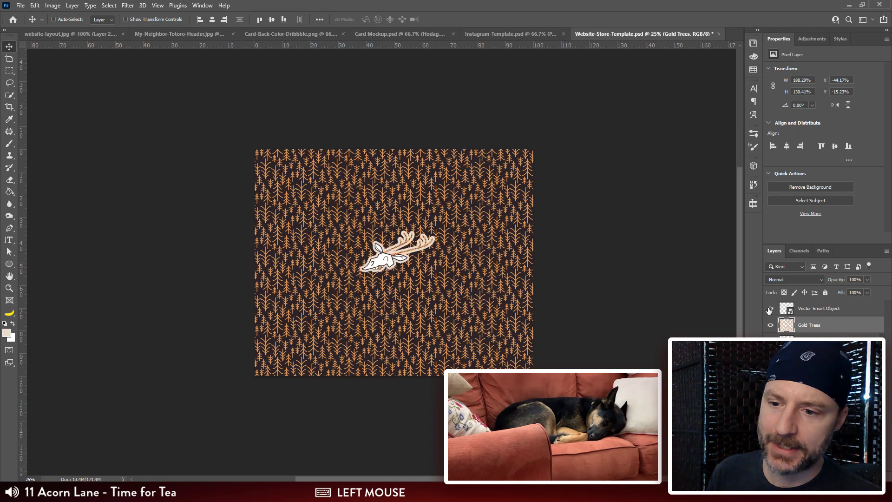
{"action": "left_click", "coordinate": [819, 309]}
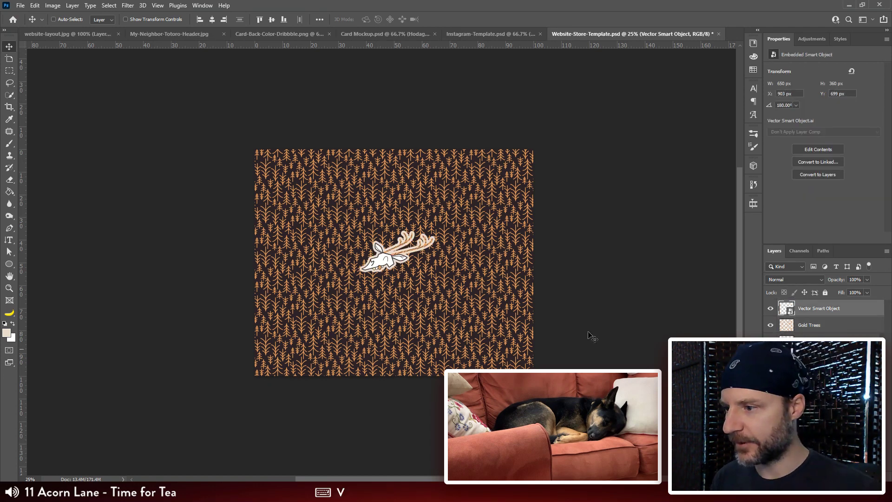
{"action": "left_click", "coordinate": [771, 325]}
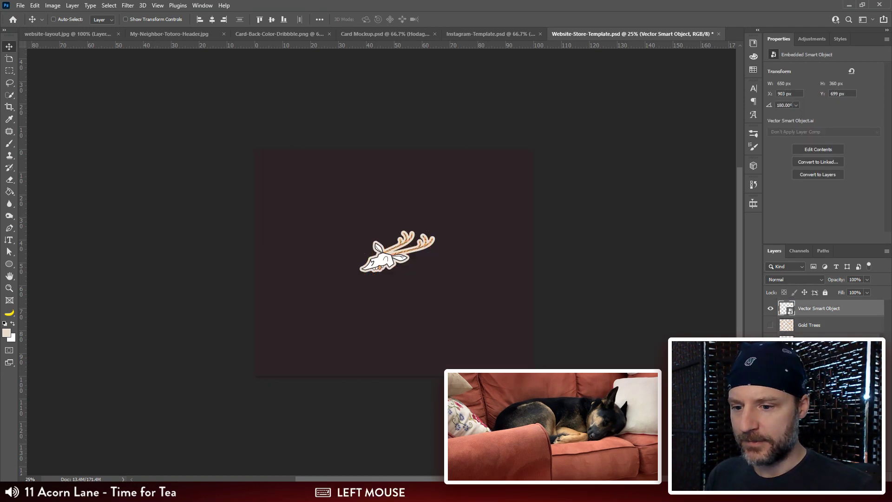
{"action": "left_click", "coordinate": [770, 341]}
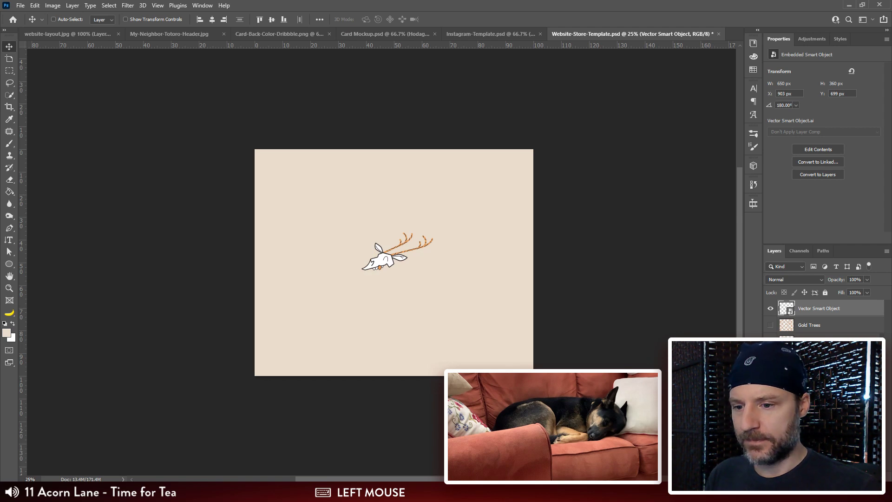
{"action": "left_click", "coordinate": [771, 325]}
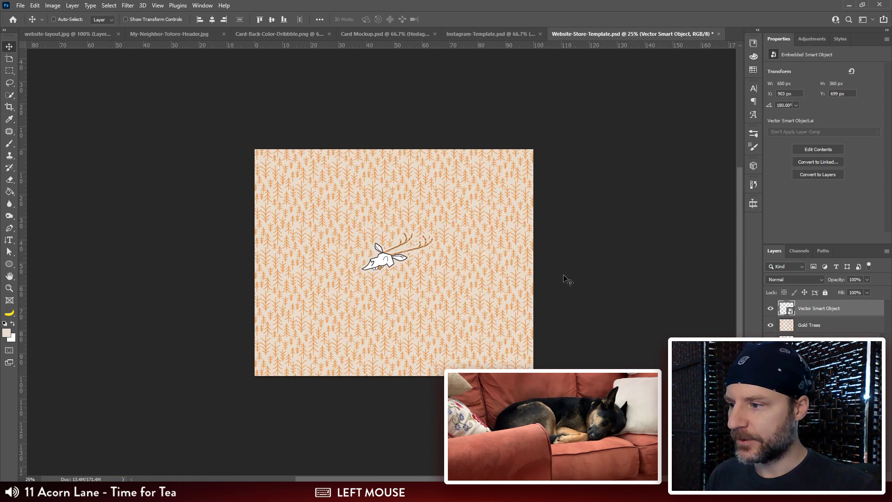
Step: Move the skull smart object slightly down and right to about X 933 px, Y 762 px
{"action": "key", "text": "ctrl+plus"}
{"action": "left_click_drag", "start_coordinate": [533, 339], "coordinate": [561, 327]}
{"action": "left_click_drag", "start_coordinate": [418, 245], "coordinate": [424, 254]}
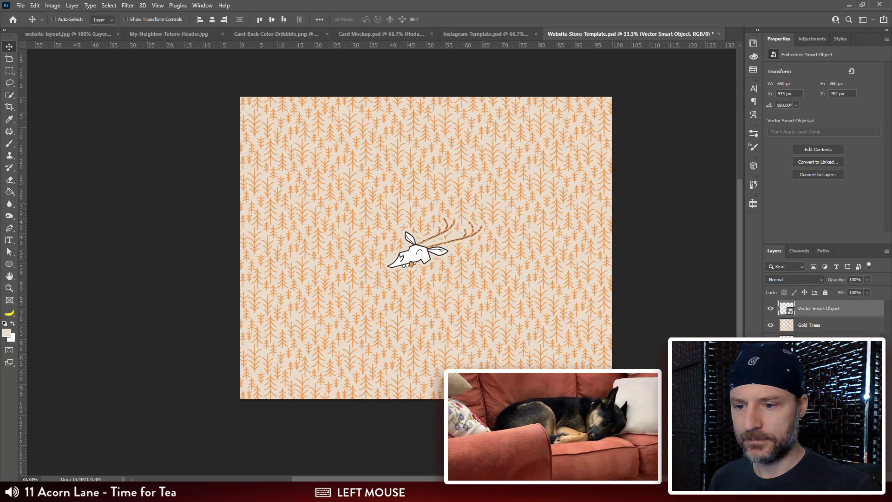
Step: Crop the canvas equally from above and below into a wide banner about 2400 by 782 px around the skull
{"action": "left_click", "coordinate": [818, 324]}
{"action": "key", "text": "c"}
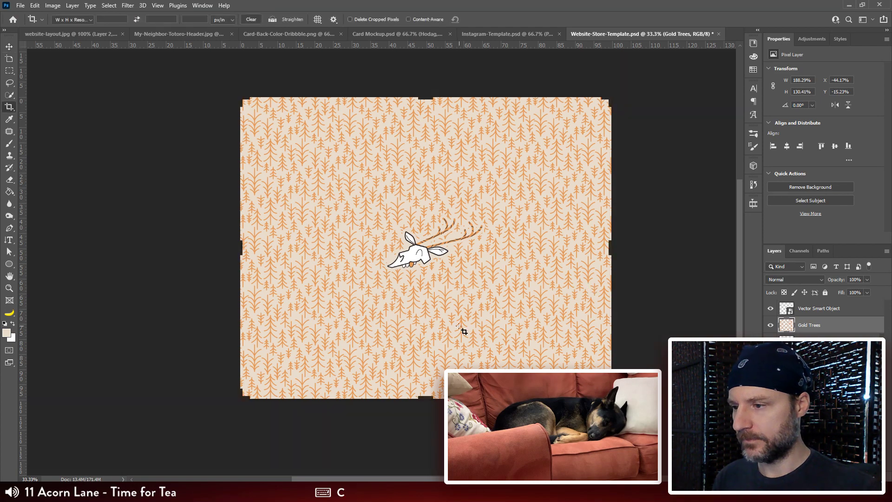
{"action": "key", "text": "Escape"}
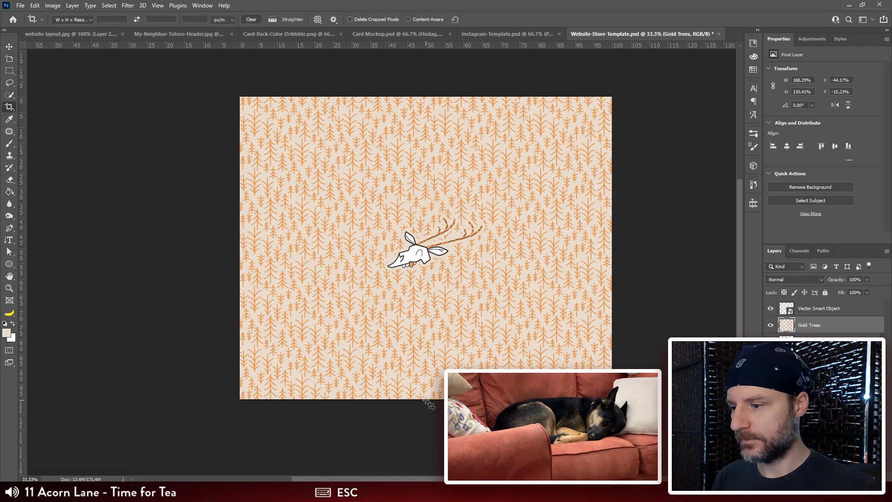
{"action": "key", "text": "c"}
{"action": "left_click_drag", "start_coordinate": [425, 399], "coordinate": [436, 307]}
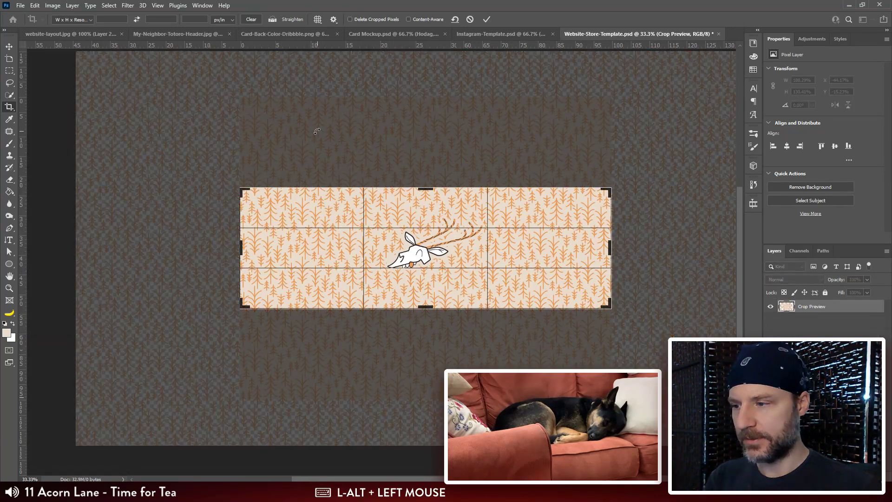
{"action": "key", "text": "Return"}
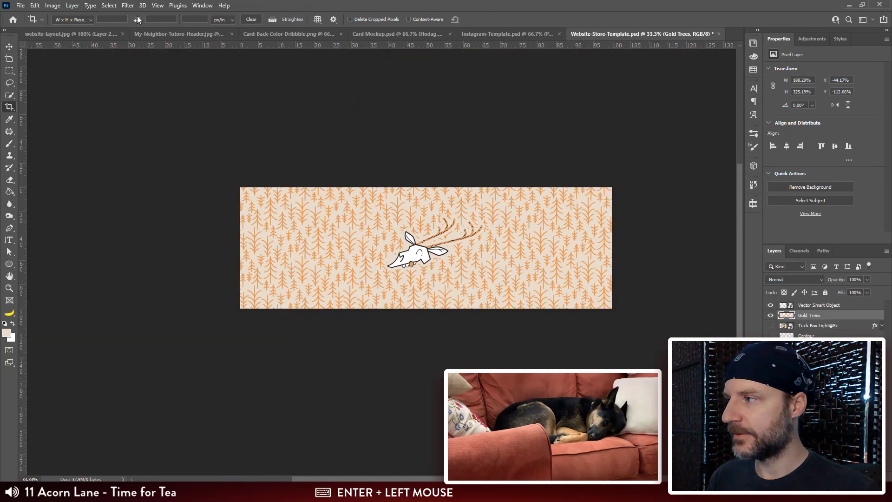
Step: Check the cropped canvas's dimensions in pixels without changing them, and undo the crop
{"action": "left_click", "coordinate": [72, 5]}
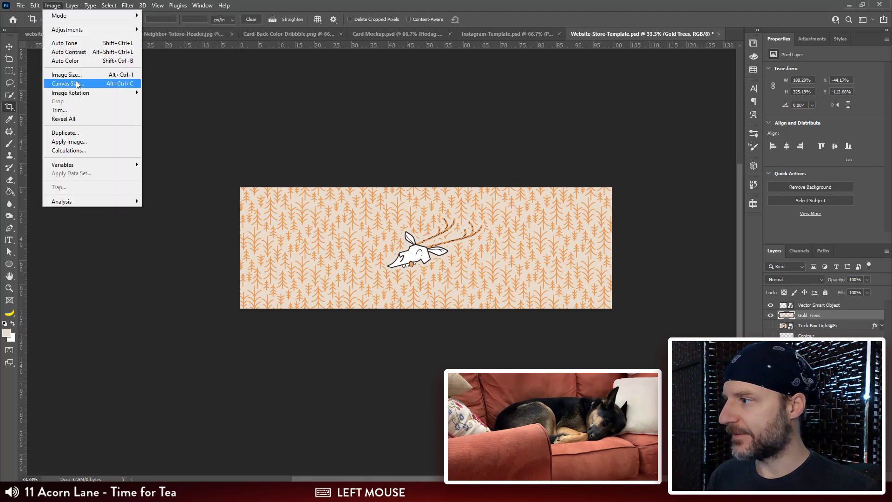
{"action": "left_click", "coordinate": [77, 84]}
{"action": "left_click", "coordinate": [474, 186]}
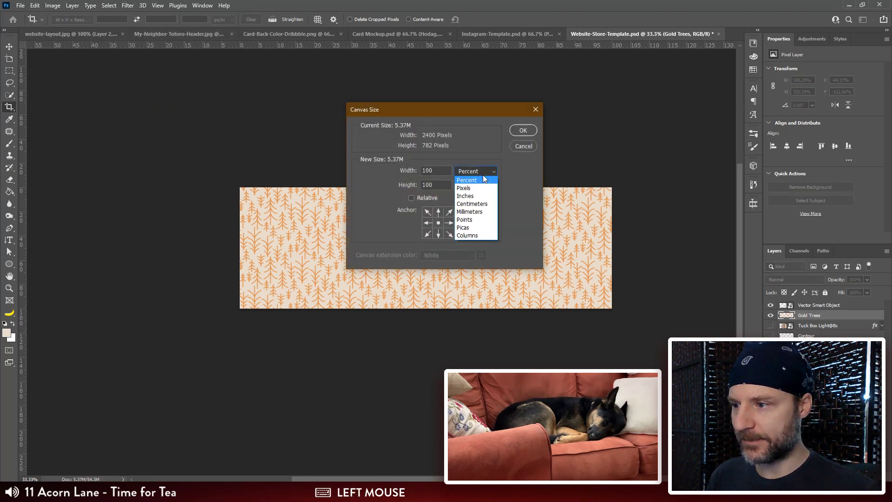
{"action": "left_click", "coordinate": [460, 182]}
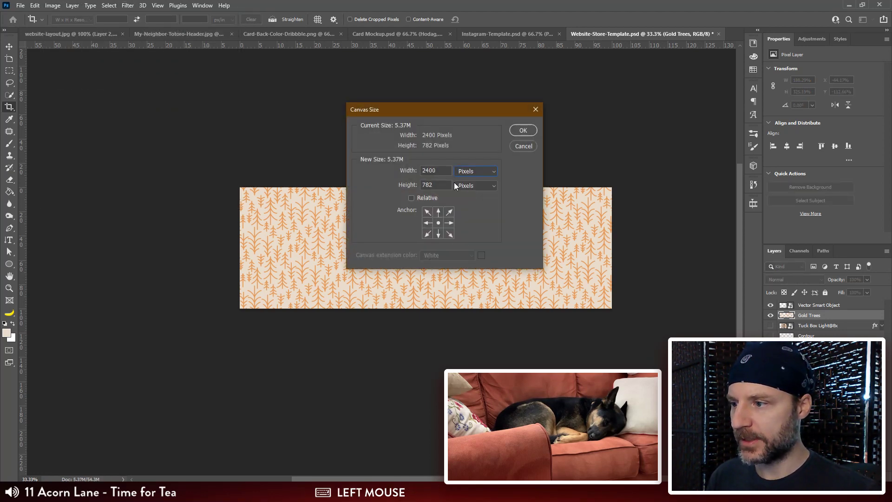
{"action": "left_click", "coordinate": [524, 146]}
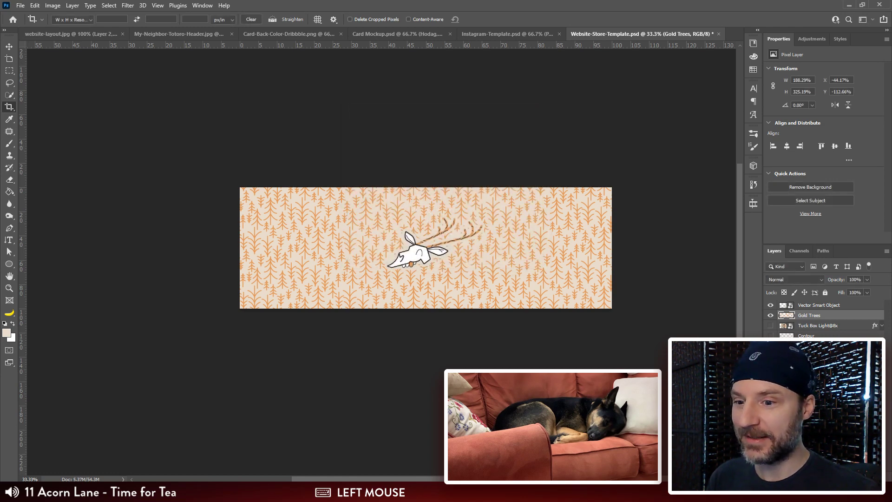
{"action": "key", "text": "ctrl+z"}
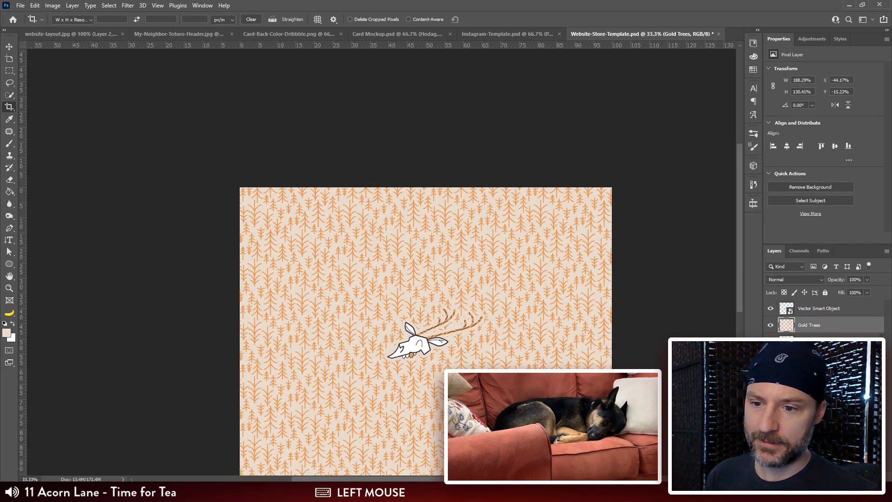
{"action": "key", "text": "space"}
{"action": "left_click", "coordinate": [814, 358]}
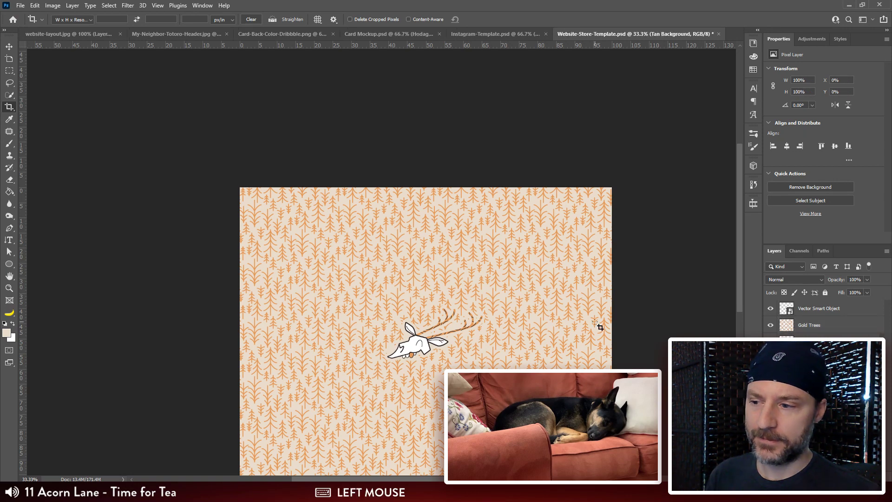
{"action": "left_click", "coordinate": [72, 5]}
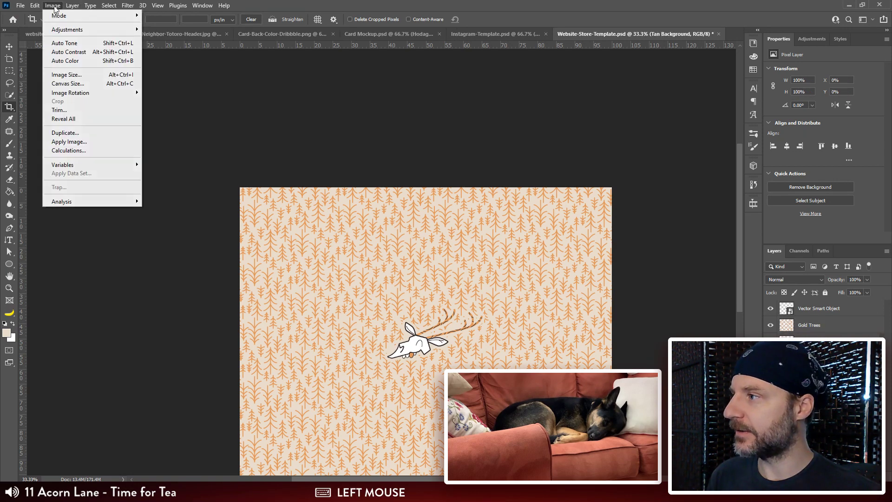
{"action": "left_click", "coordinate": [69, 74]}
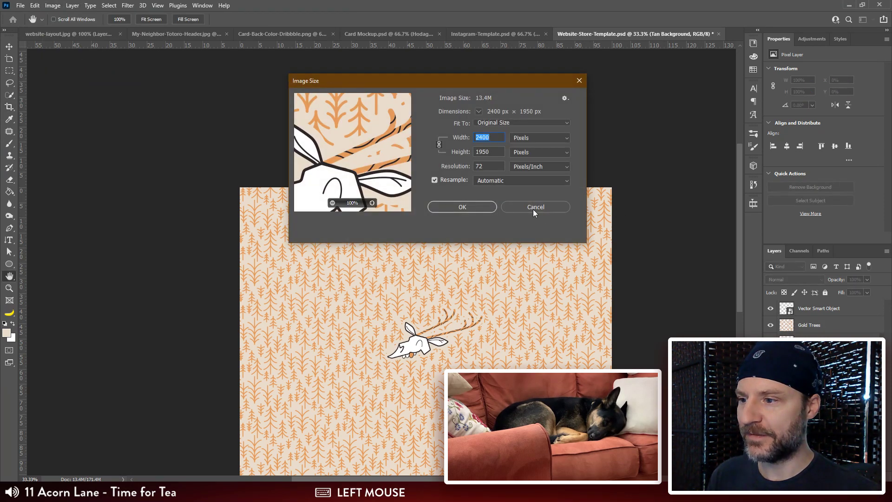
{"action": "left_click", "coordinate": [496, 153]}
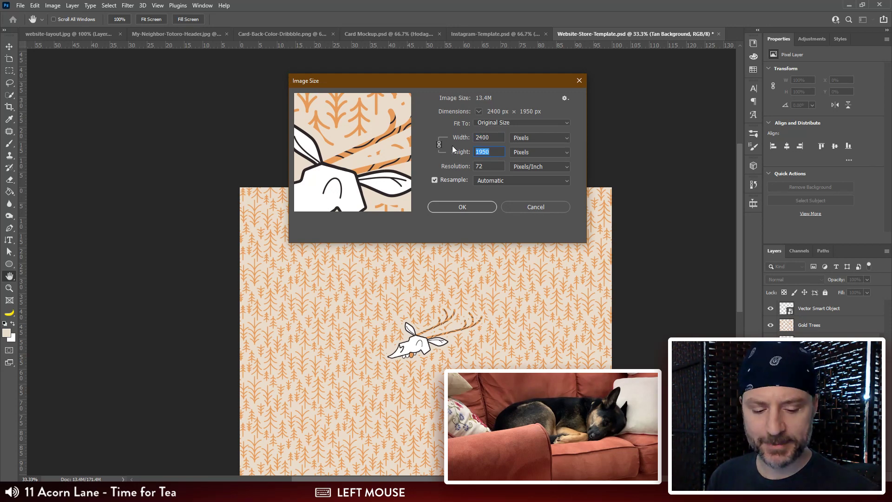
{"action": "type", "text": "2000"}
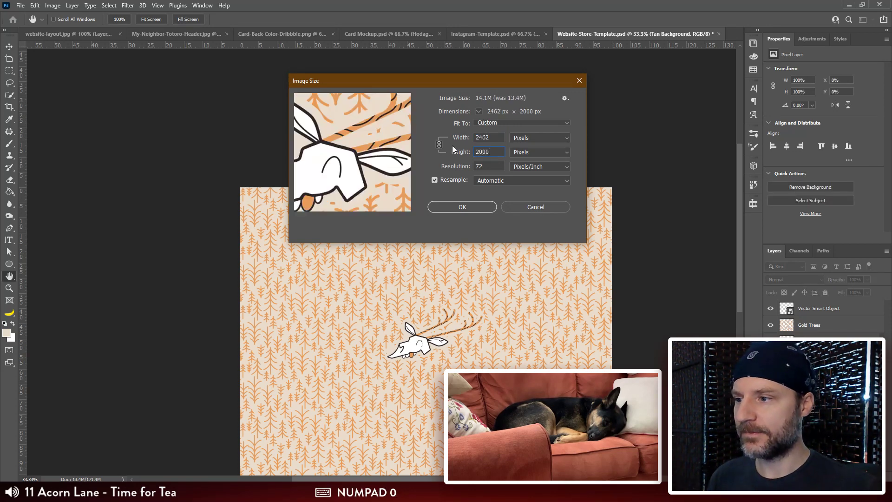
{"action": "left_click", "coordinate": [440, 145]}
{"action": "double_click", "coordinate": [493, 137]}
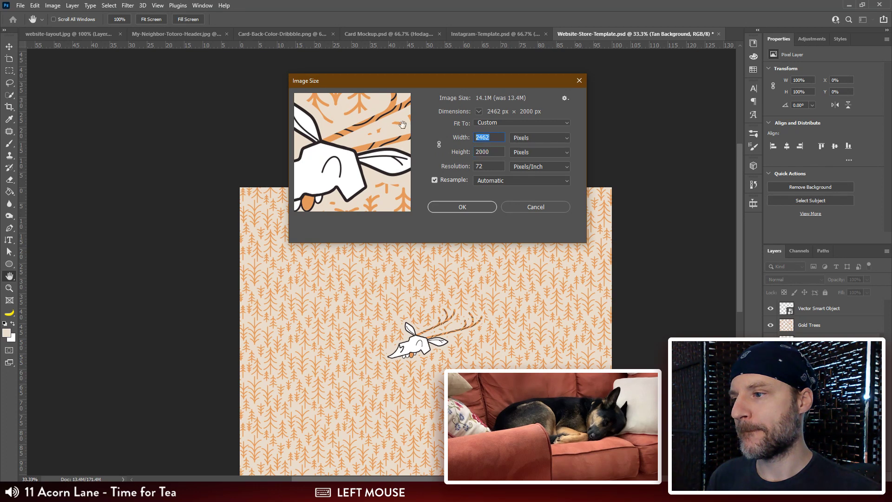
{"action": "type", "text": "2400"}
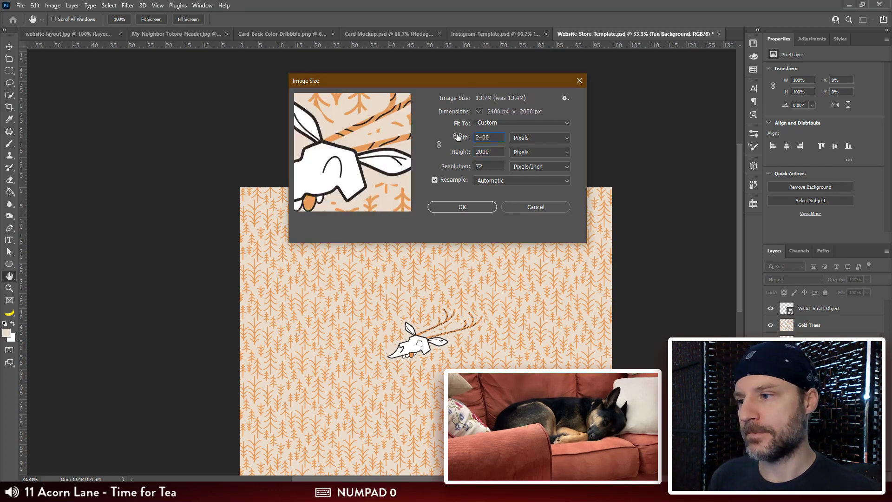
{"action": "left_click", "coordinate": [535, 206]}
Step: Set the canvas height to 2000 pixels, keeping the width at 2400 pixels and the anchor centred
{"action": "left_click", "coordinate": [9, 106]}
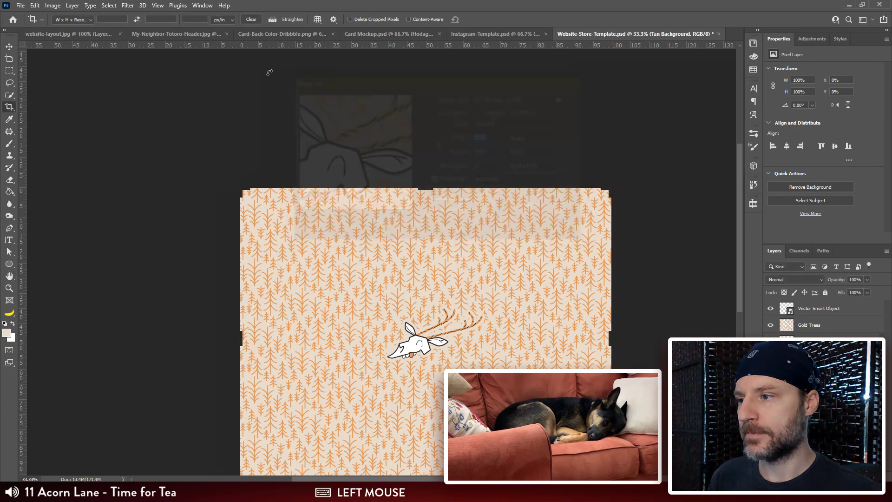
{"action": "left_click", "coordinate": [53, 6]}
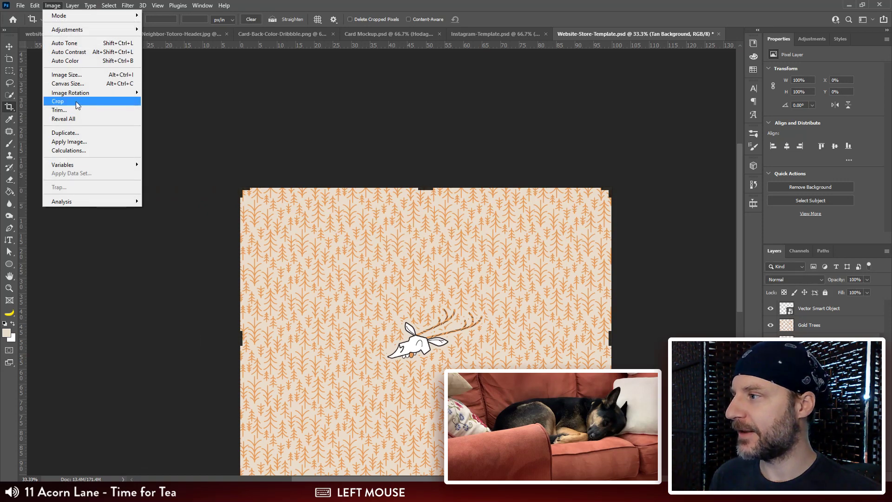
{"action": "left_click", "coordinate": [72, 84]}
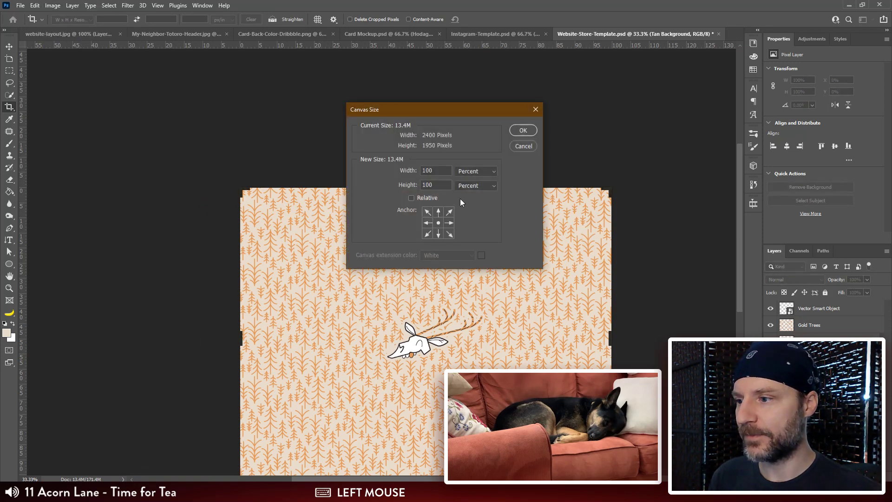
{"action": "left_click", "coordinate": [474, 186]}
{"action": "left_click", "coordinate": [474, 203]}
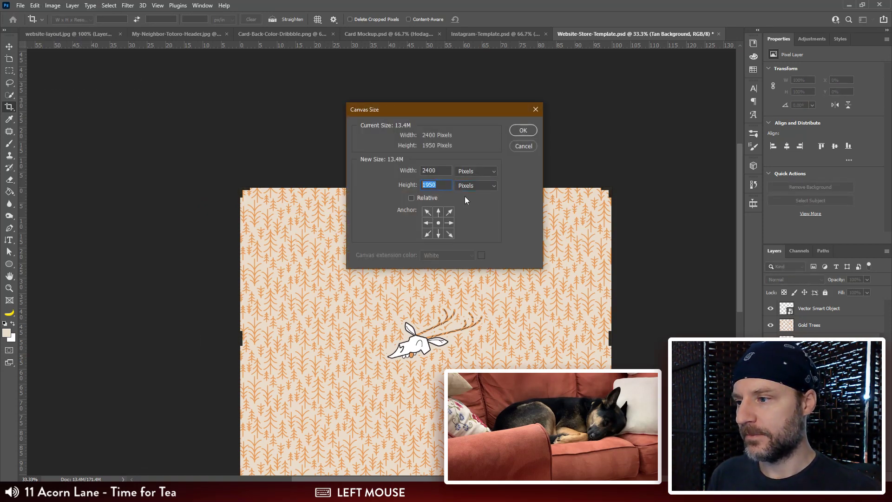
{"action": "type", "text": "2000"}
{"action": "key", "text": "Return"}
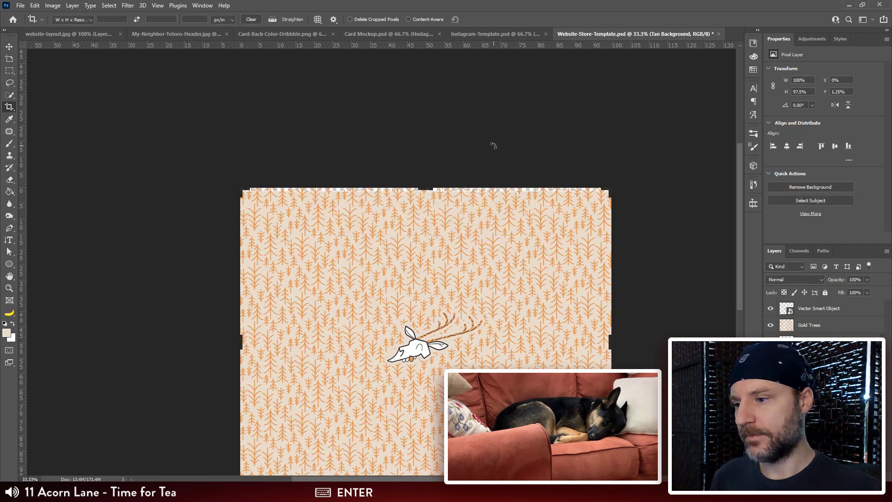
Step: Enlarge the Tan Background layer from its centre to about 106% width and 109.44% height so it covers the canvas
{"action": "key", "text": "ctrl+minus"}
{"action": "left_click_drag", "start_coordinate": [564, 255], "coordinate": [566, 239]}
{"action": "key", "text": "v"}
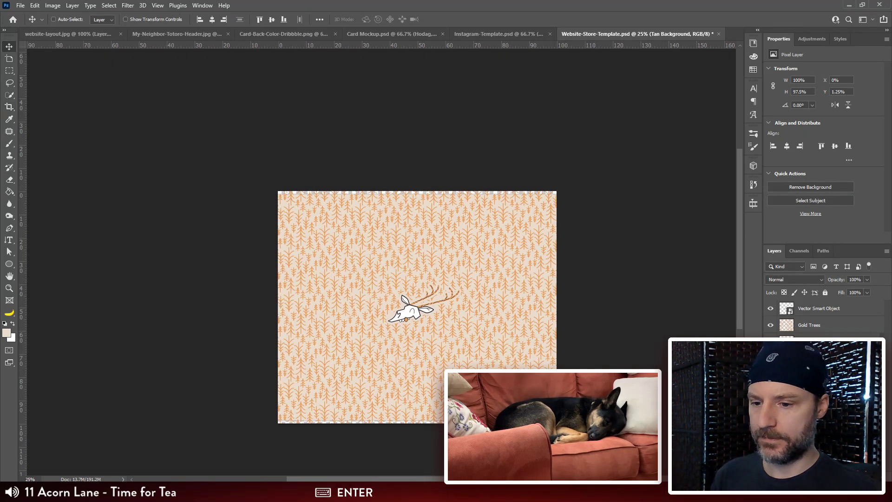
{"action": "left_click", "coordinate": [811, 358]}
{"action": "left_click", "coordinate": [811, 342]}
{"action": "key", "text": "ctrl+t"}
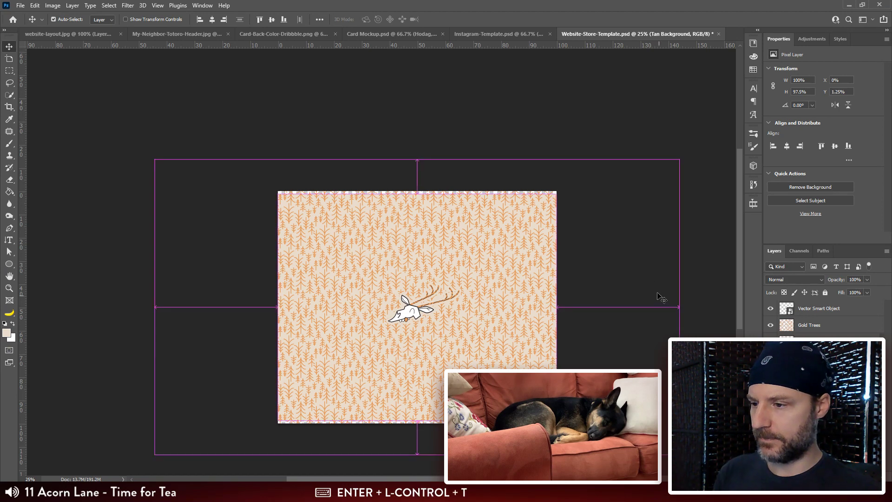
{"action": "left_click_drag", "start_coordinate": [559, 194], "coordinate": [568, 180]}
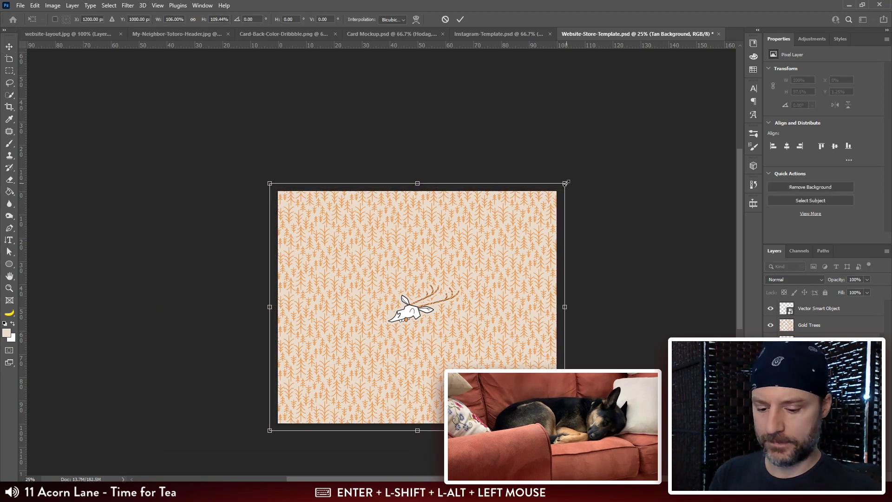
{"action": "key", "text": "Return"}
Step: Hide the Tan Background, Gold Trees and skull smart object layers
{"action": "left_click", "coordinate": [772, 338]}
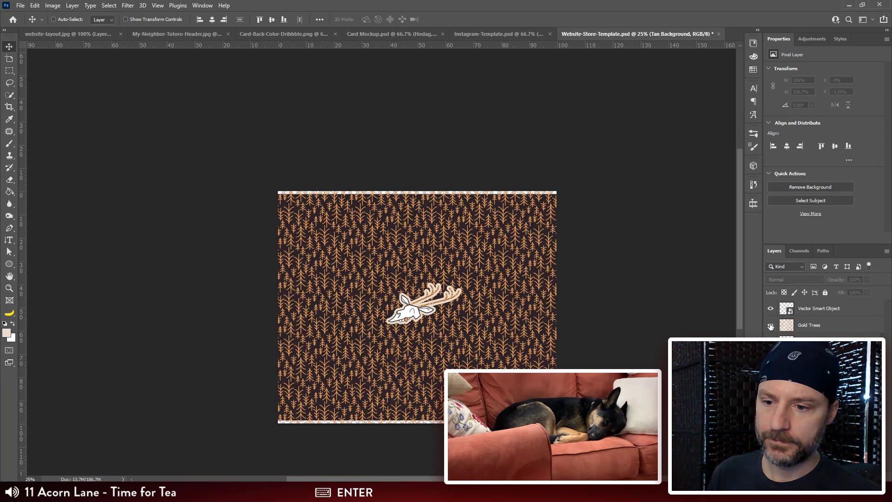
{"action": "left_click", "coordinate": [802, 329]}
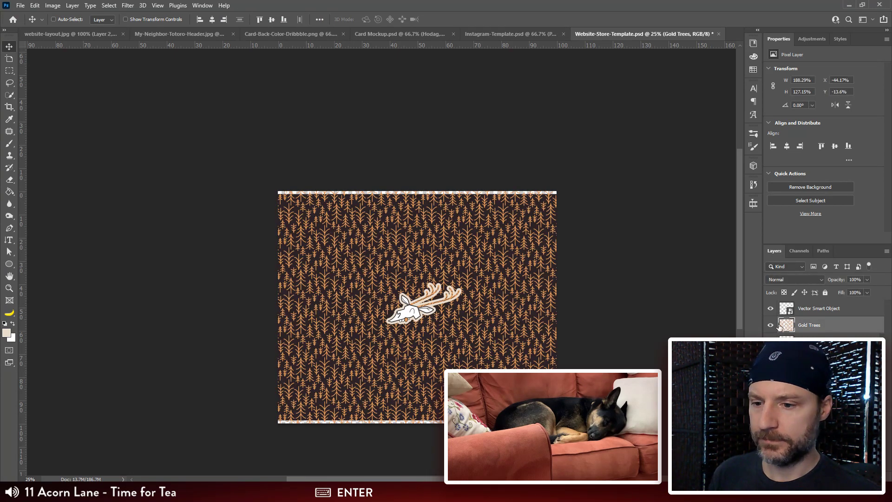
{"action": "left_click", "coordinate": [770, 325]}
{"action": "left_click", "coordinate": [770, 309]}
Step: Enlarge the Brown BG layer from its centre to about 104% of the canvas so it covers all edges
{"action": "left_click", "coordinate": [804, 359]}
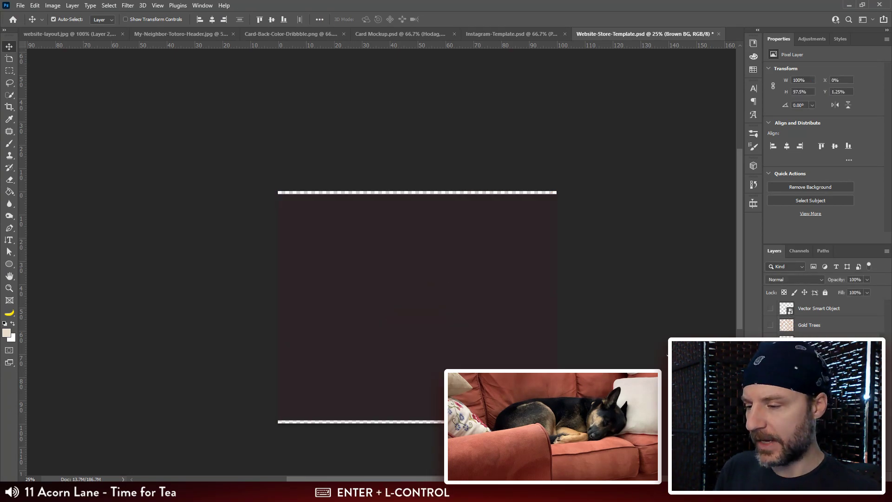
{"action": "key", "text": "ctrl+t"}
{"action": "left_click_drag", "start_coordinate": [557, 191], "coordinate": [562, 185]}
{"action": "key", "text": "Return"}
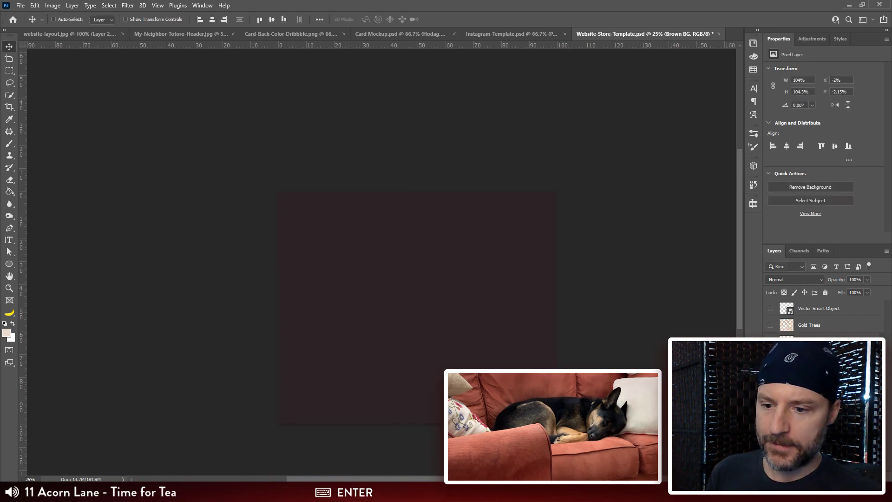
Step: Show the contour-line pattern and the flat Cryptids box artwork over the brown background
{"action": "left_click", "coordinate": [814, 425]}
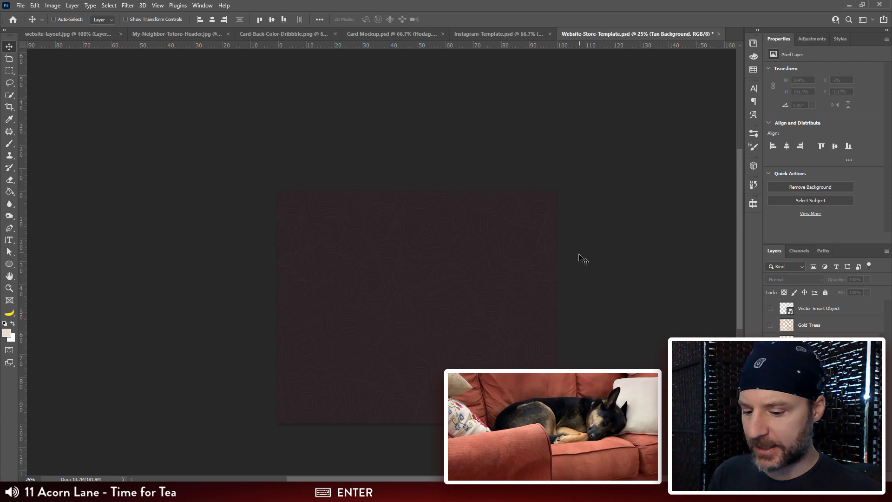
{"action": "key", "text": "ctrl+plus"}
{"action": "key", "text": "ctrl+plus"}
{"action": "left_click_drag", "start_coordinate": [599, 258], "coordinate": [609, 341]}
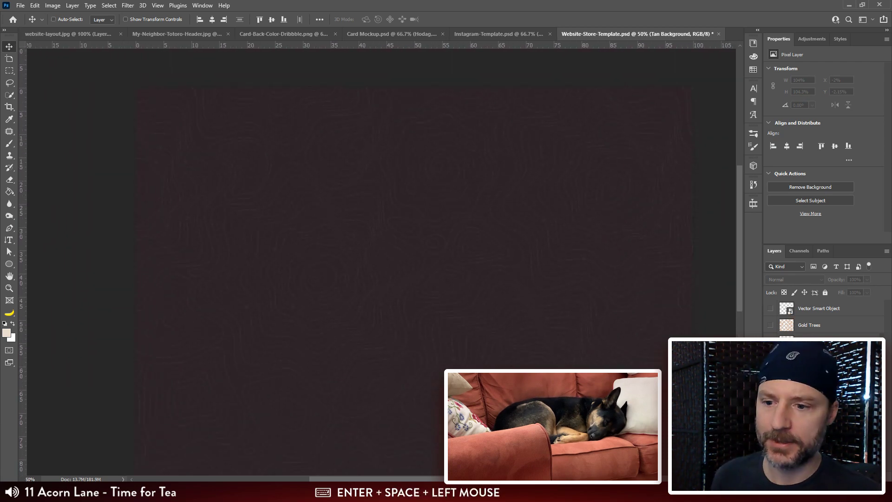
{"action": "key", "text": "ctrl+minus"}
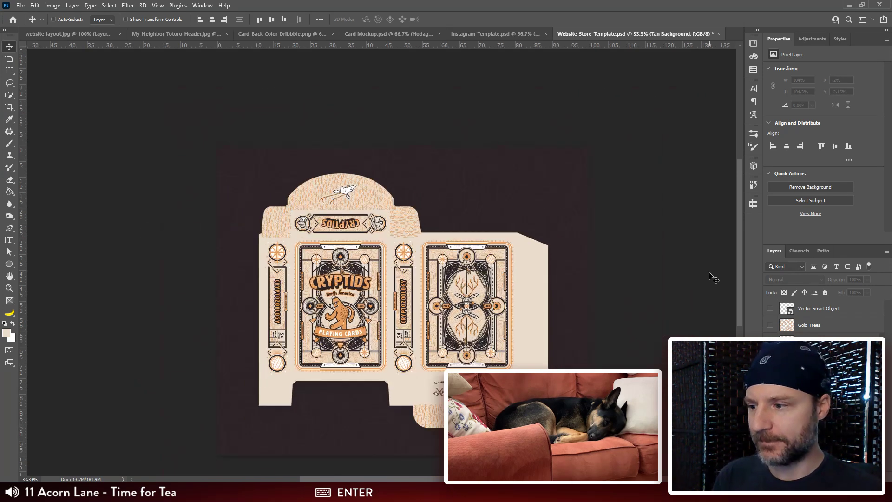
{"action": "left_click_drag", "start_coordinate": [683, 285], "coordinate": [667, 243]}
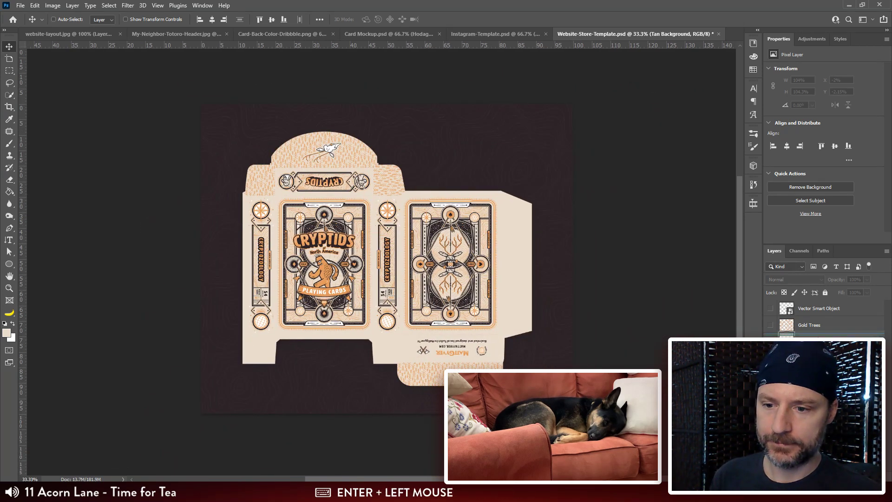
Step: Group the flat box artwork with its contour pattern and brown background, and name the group Flat Box
{"action": "left_click", "coordinate": [817, 409], "text": "shift"}
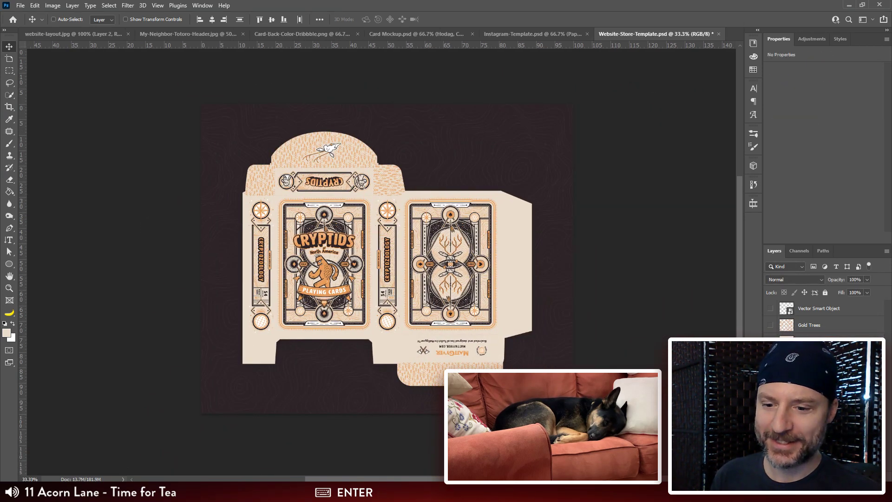
{"action": "left_click", "coordinate": [839, 477]}
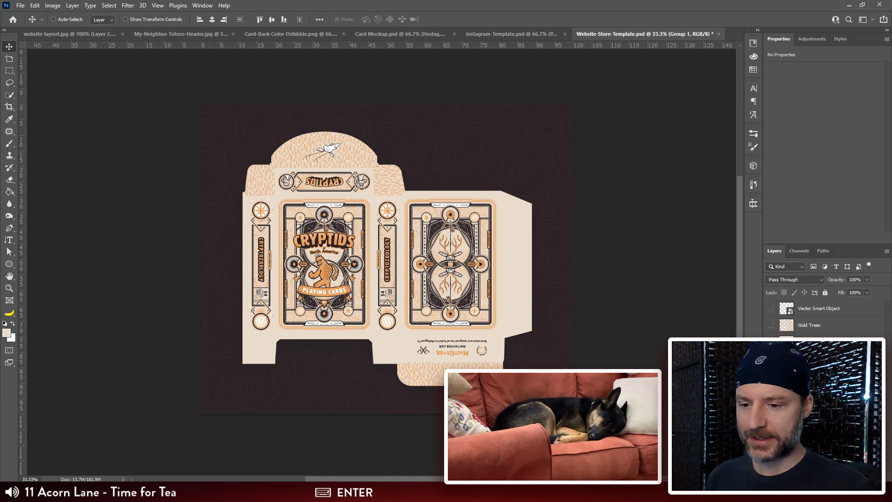
{"action": "type", "text": "Flat Box"}
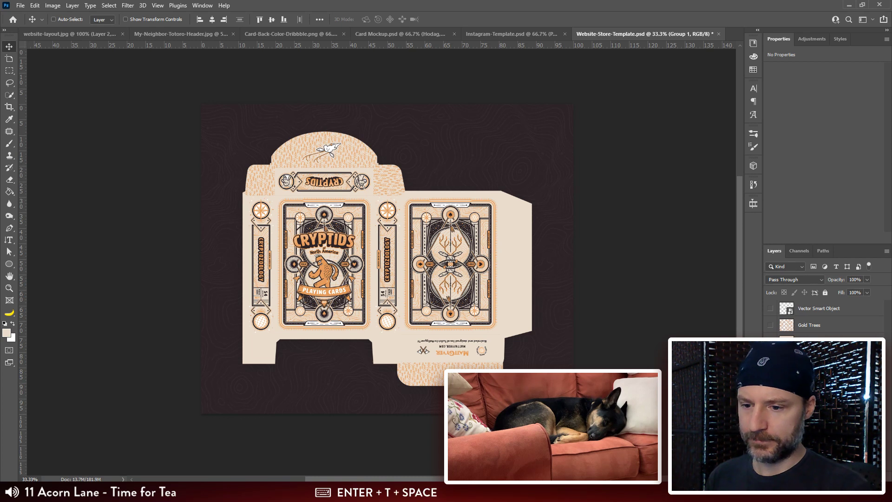
{"action": "key", "text": "Return"}
Step: Group the skull smart object, Gold Trees and related background layers, and name the group Skull Trees
{"action": "left_click", "coordinate": [811, 413]}
{"action": "left_click", "coordinate": [807, 309], "text": "shift"}
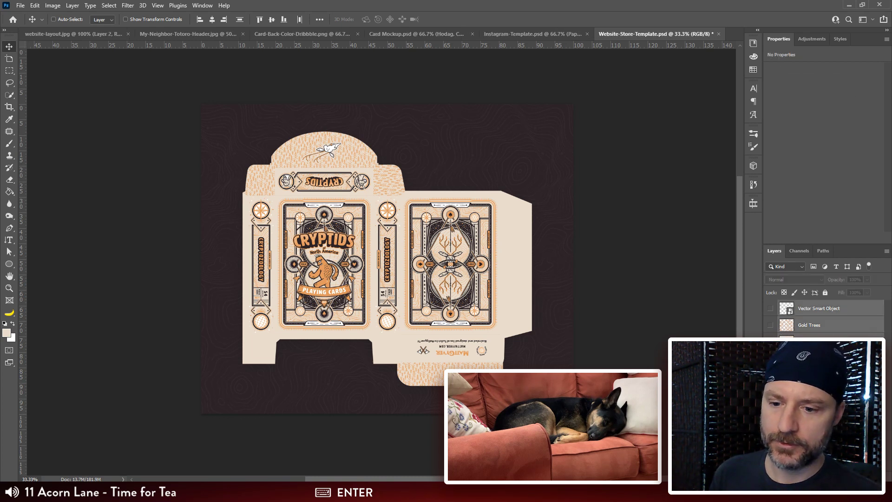
{"action": "left_click", "coordinate": [838, 476]}
{"action": "double_click", "coordinate": [802, 305]}
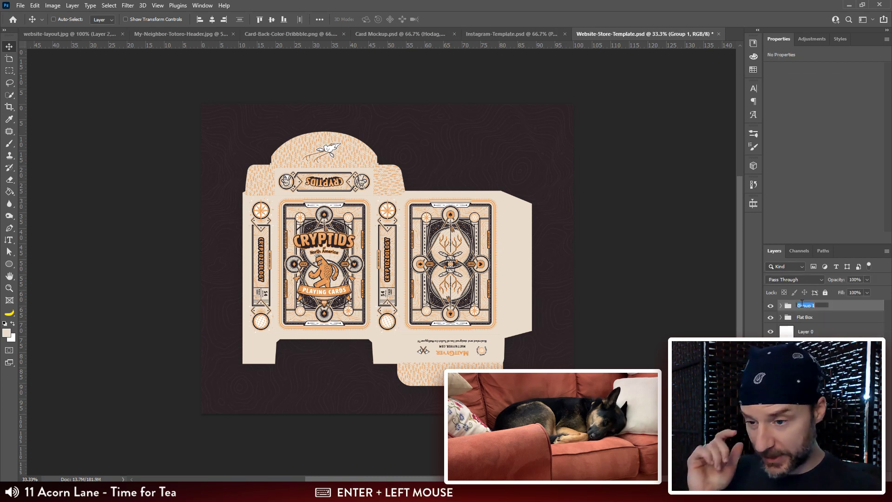
{"action": "type", "text": "Skul"}
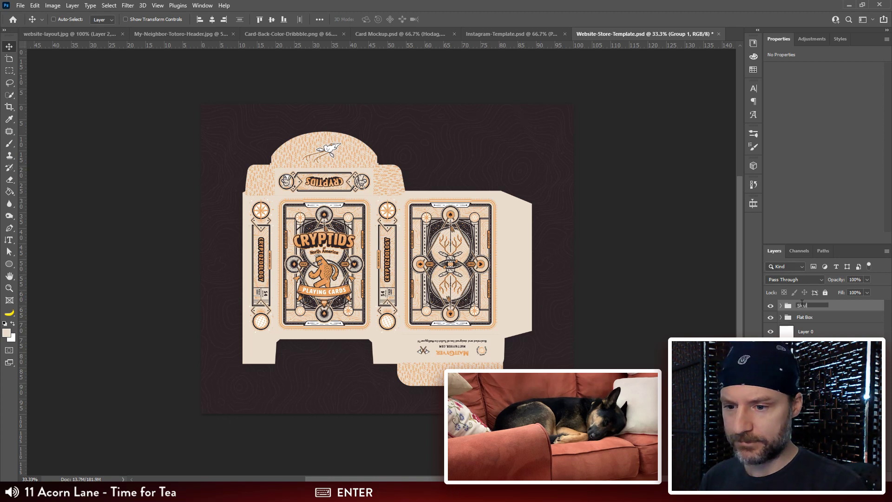
{"action": "type", "text": "l Trees"}
{"action": "key", "text": "Return"}
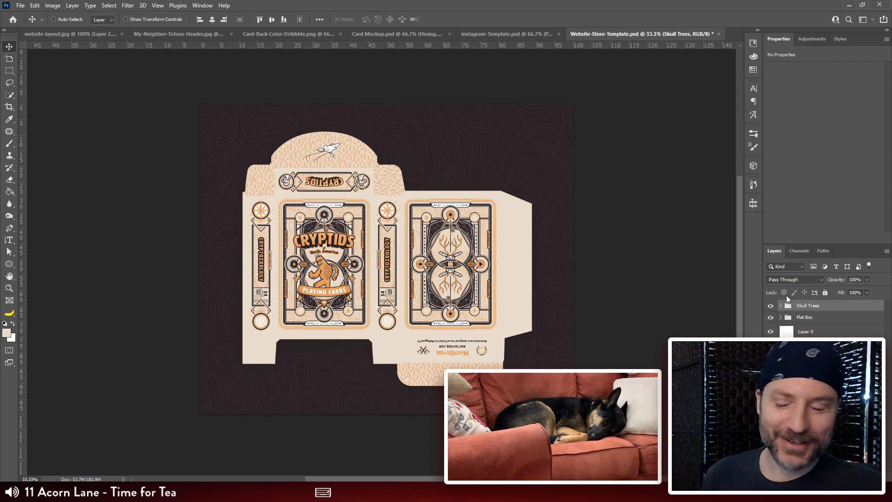
Step: Toggle the Flat Box group's visibility and leave it hidden
{"action": "left_click", "coordinate": [769, 318]}
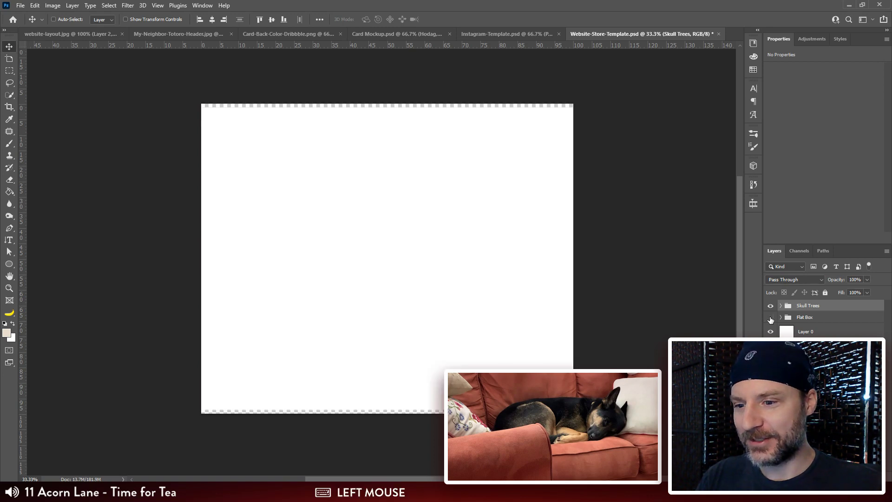
{"action": "left_click", "coordinate": [770, 318]}
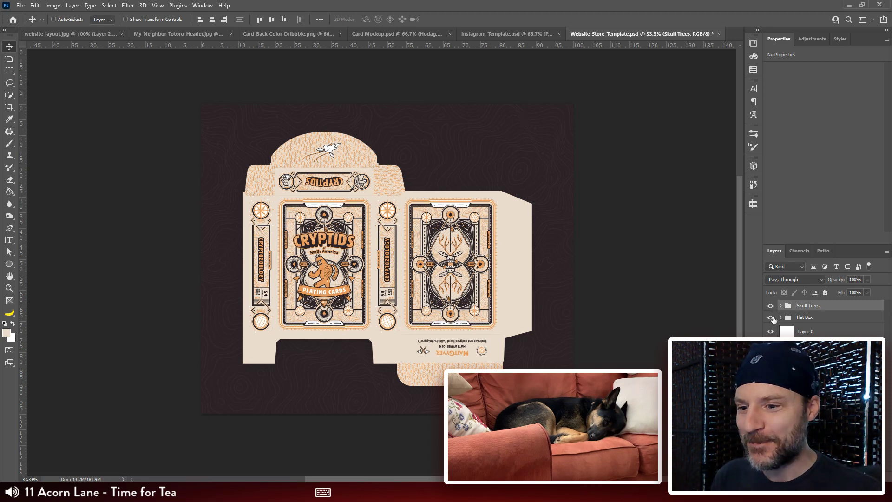
{"action": "left_click", "coordinate": [771, 318]}
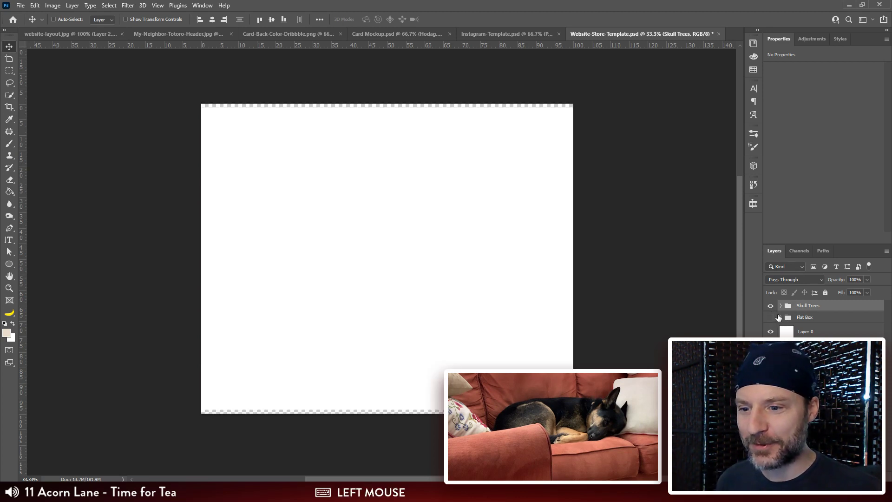
Step: Enlarge the white Layer 0 so it covers the full canvas, including the strips along the upper and lower edges
{"action": "left_click", "coordinate": [827, 427]}
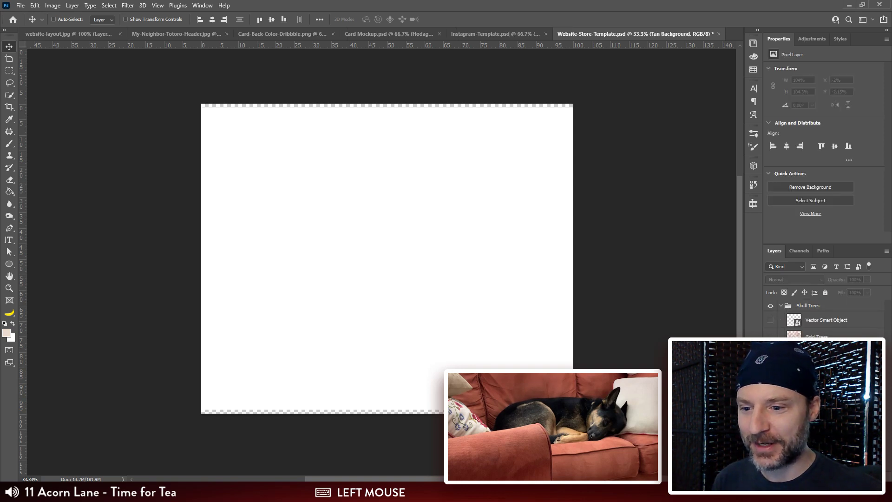
{"action": "left_click", "coordinate": [827, 443]}
{"action": "key", "text": "v"}
{"action": "key", "text": "ctrl+t"}
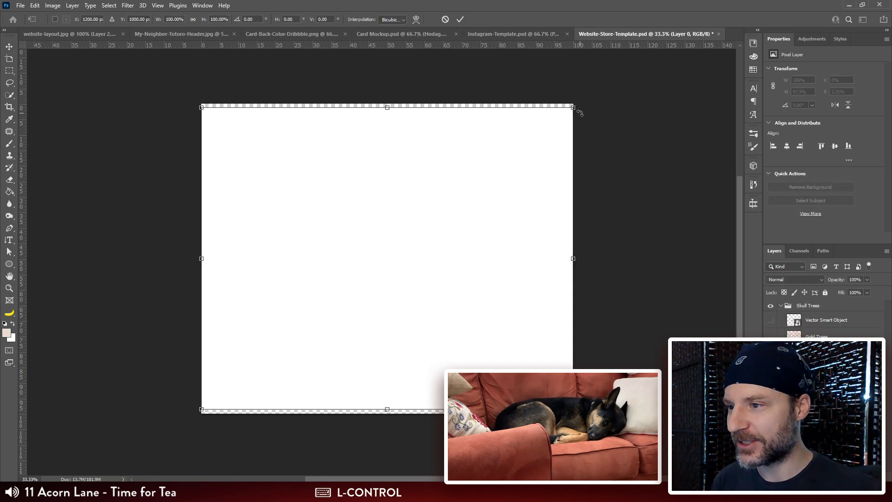
{"action": "left_click_drag", "start_coordinate": [573, 107], "coordinate": [580, 94]}
{"action": "key", "text": "Return"}
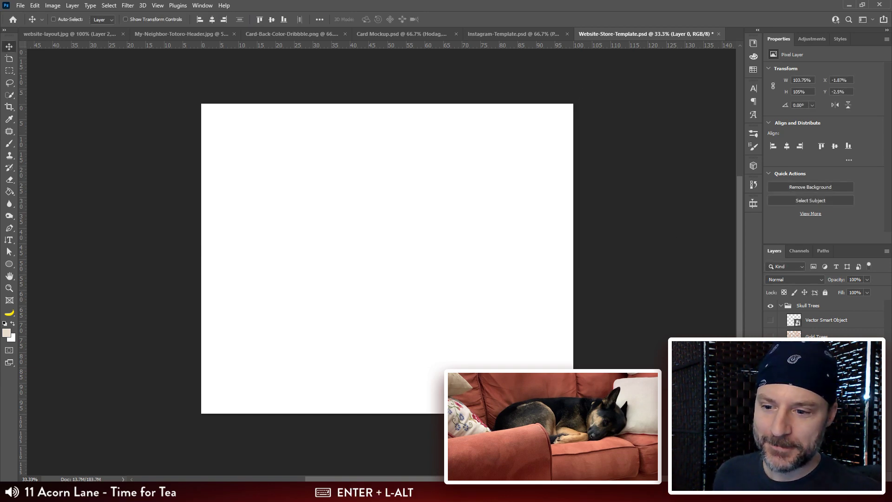
Step: Show the hidden artwork layers and toggle the Skull Trees group to compare it with the flat box artwork
{"action": "left_click", "coordinate": [771, 318]}
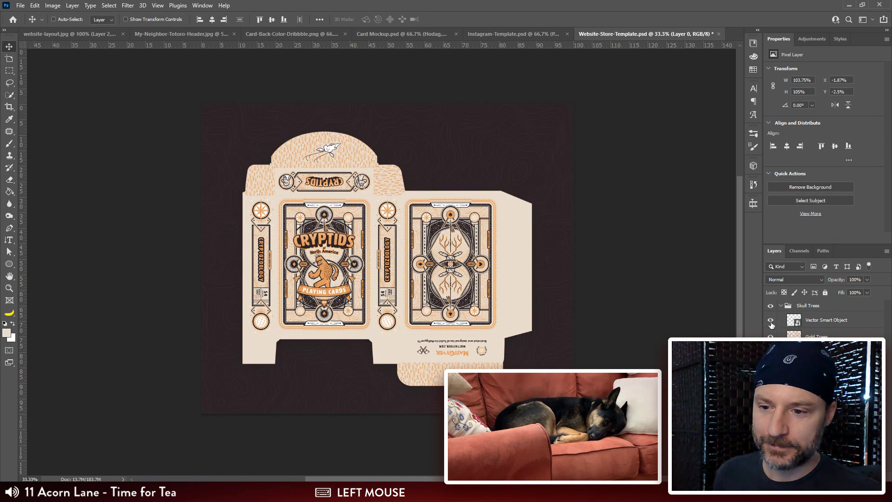
{"action": "left_click", "coordinate": [771, 308]}
{"action": "left_click", "coordinate": [771, 307]}
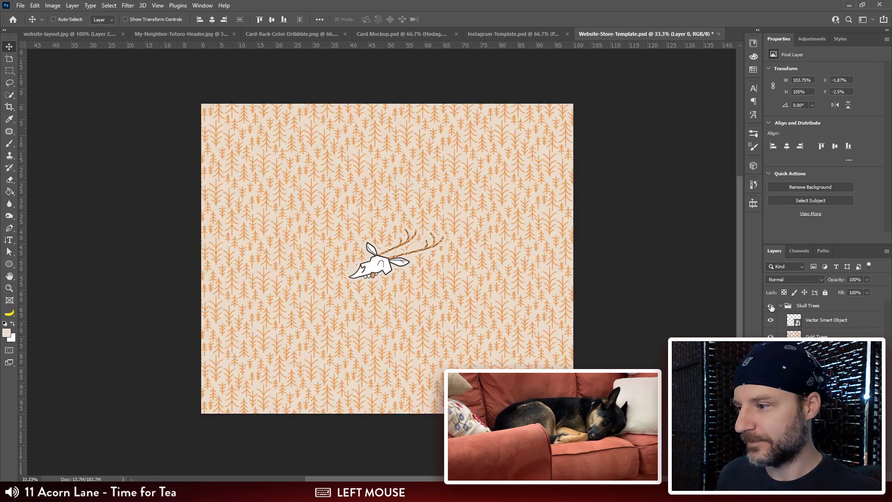
Step: Rename the Skull Trees group as Skull Trees 720tall
{"action": "double_click", "coordinate": [798, 306]}
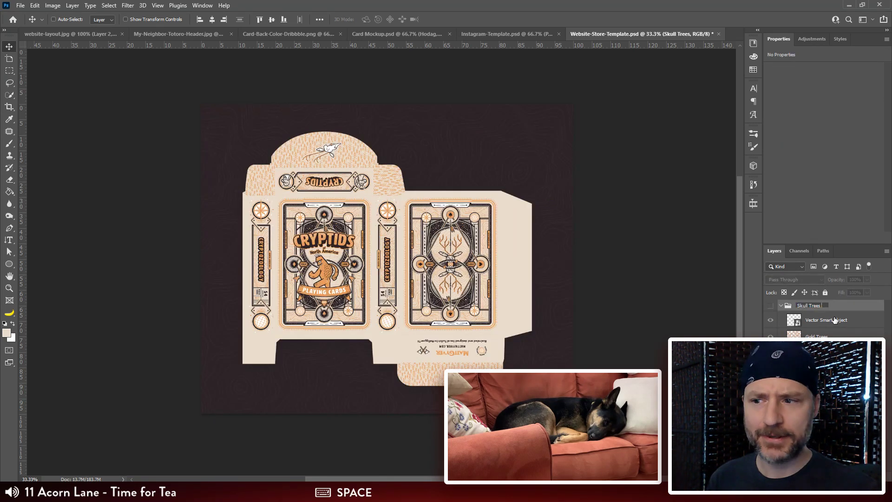
{"action": "type", "text": "7"}
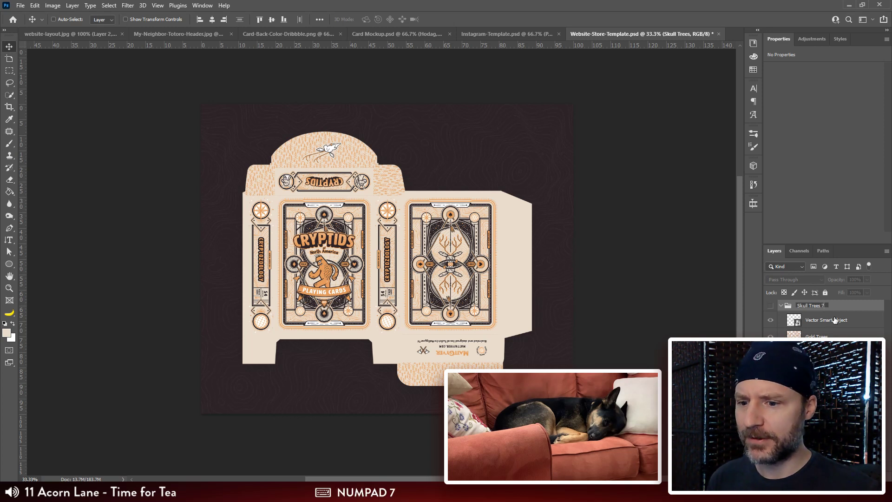
{"action": "type", "text": "20"}
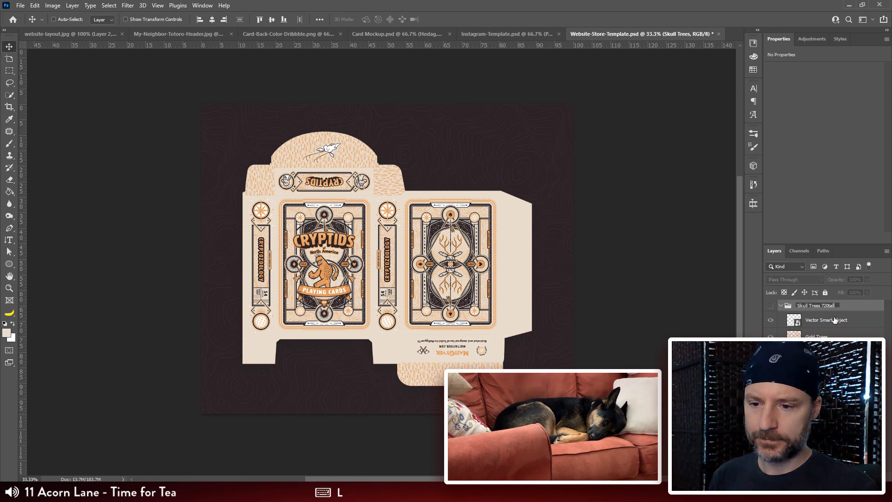
{"action": "type", "text": "tall"}
{"action": "key", "text": "Return"}
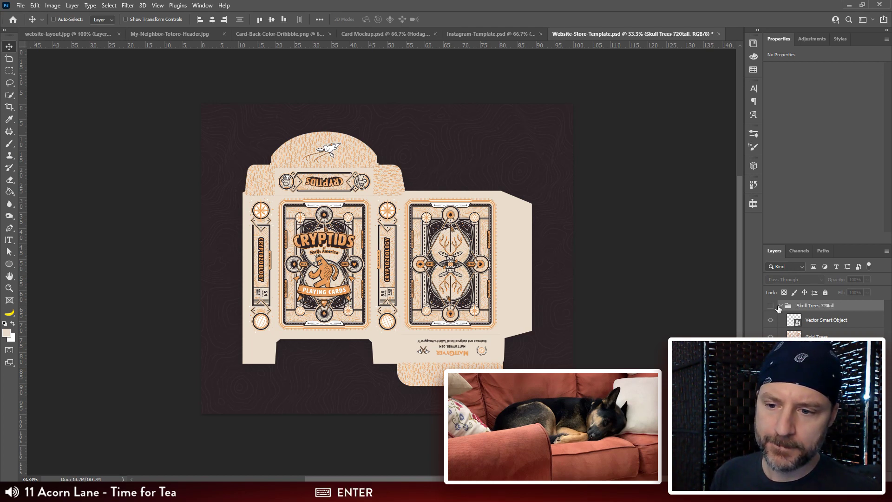
Step: Show the Skull Trees 720tall group and try reducing the canvas height to 720 pixels, keeping the width at 2400 pixels
{"action": "left_click", "coordinate": [771, 321]}
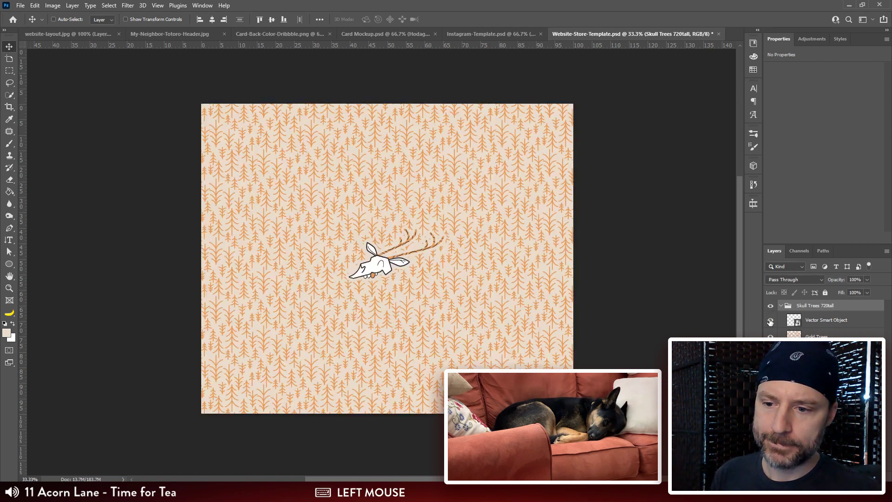
{"action": "left_click", "coordinate": [91, 6]}
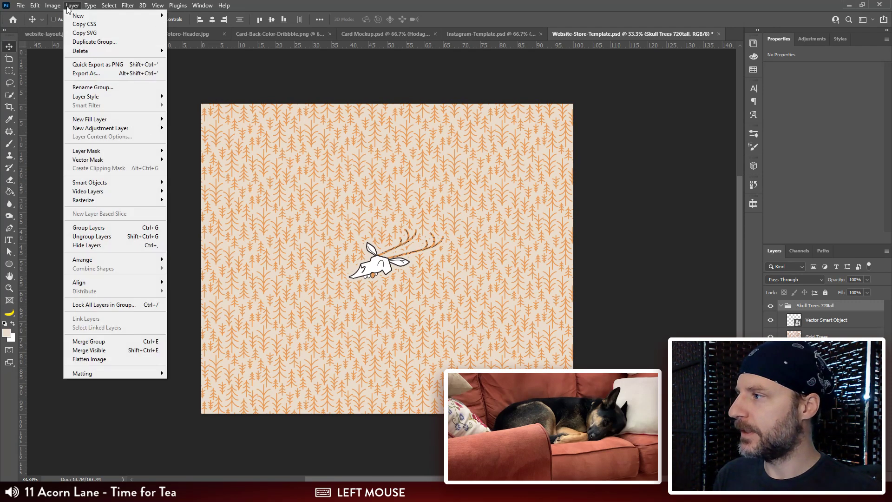
{"action": "mouse_move", "coordinate": [55, 6]}
{"action": "left_click", "coordinate": [70, 84]}
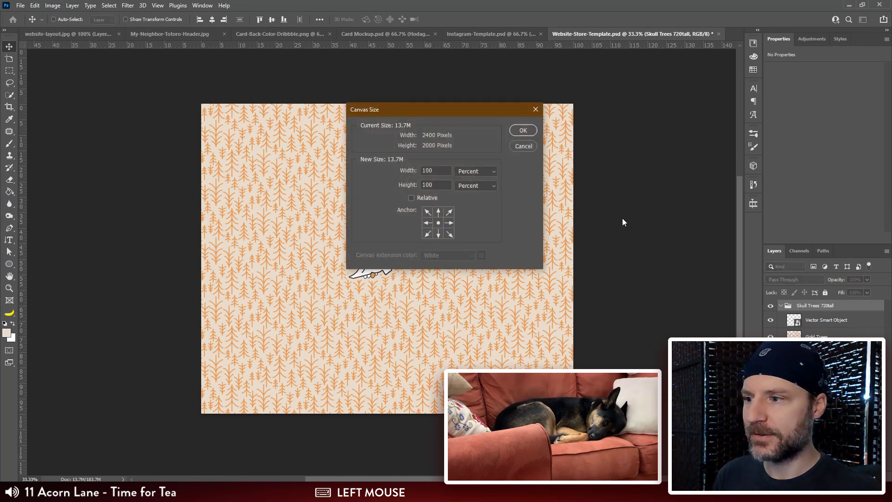
{"action": "left_click", "coordinate": [464, 172]}
{"action": "left_click", "coordinate": [465, 187]}
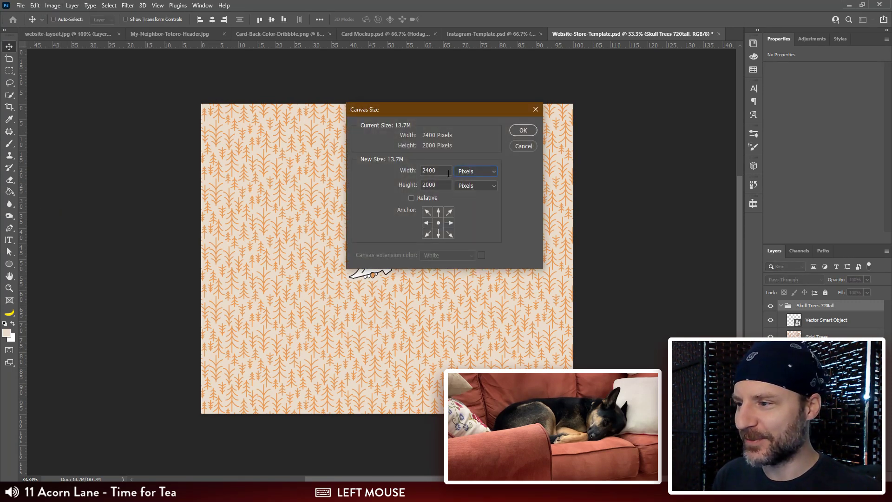
{"action": "double_click", "coordinate": [440, 183]}
{"action": "type", "text": "720"}
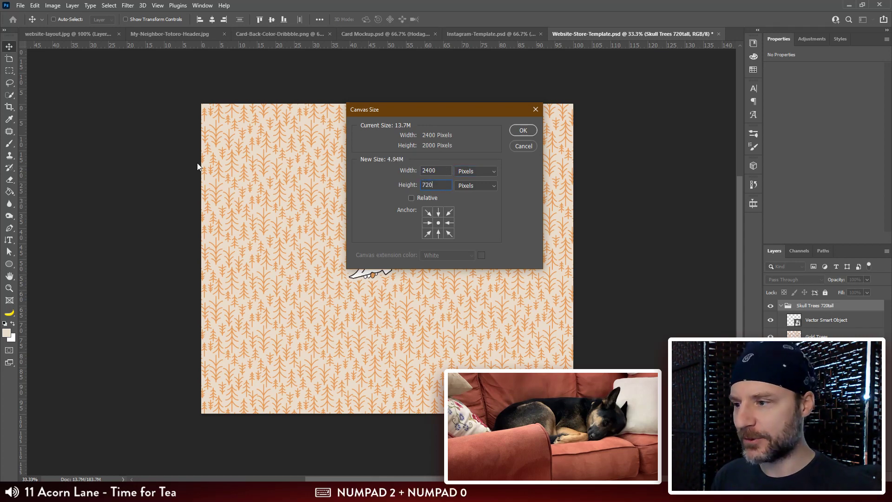
{"action": "key", "text": "Return"}
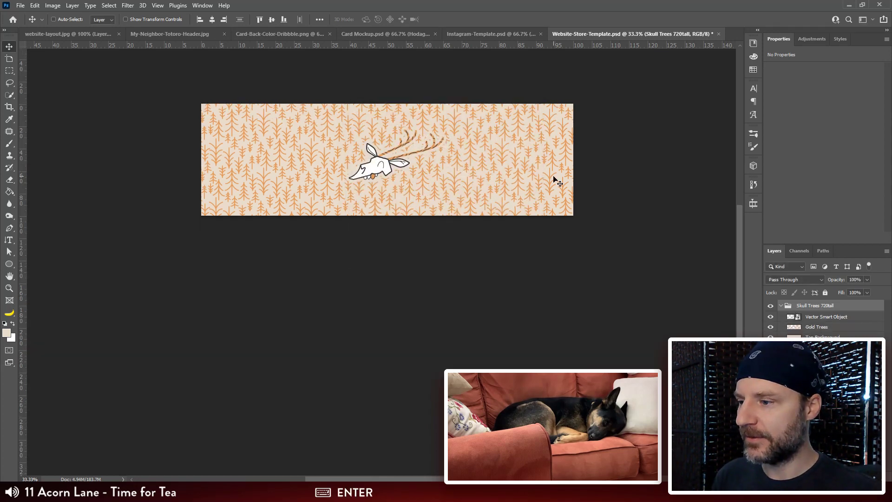
Step: Try cropping the skull banner, cancel the crop and undo the canvas height change
{"action": "key", "text": "c"}
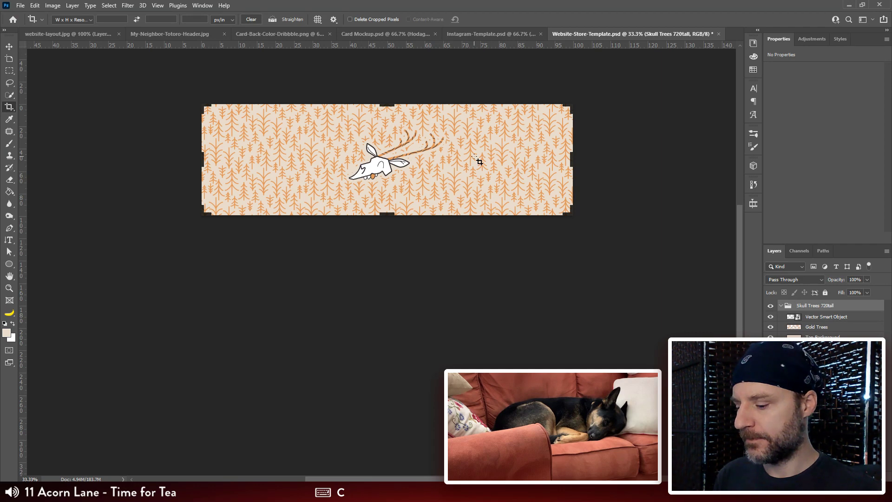
{"action": "left_click", "coordinate": [384, 214]}
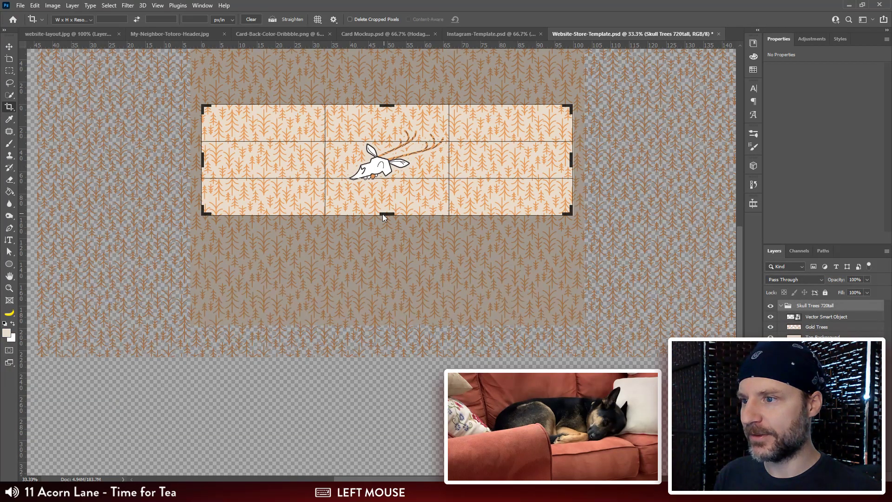
{"action": "key", "text": "Escape"}
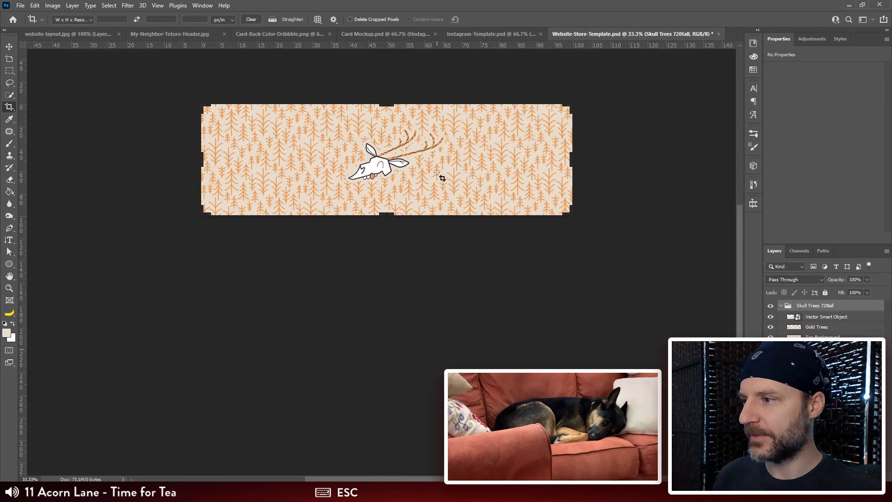
{"action": "key", "text": "ctrl+z"}
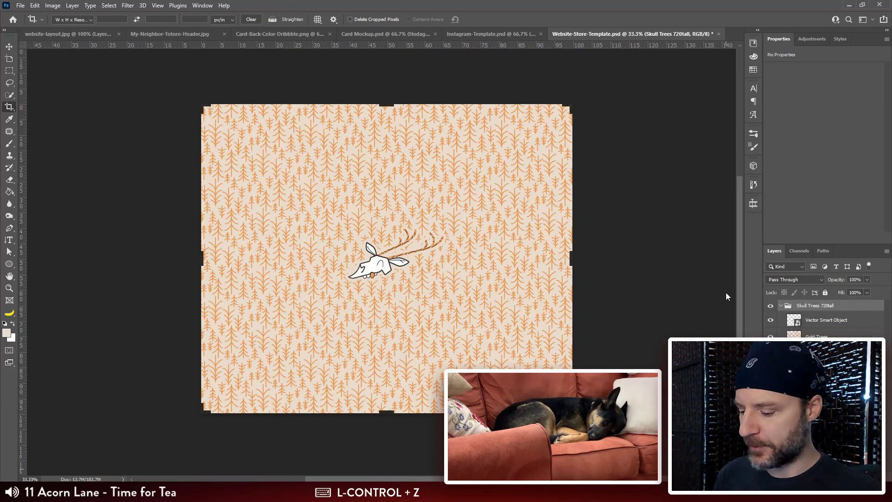
Step: Save the template and open the flat box artwork in Save for Web with the Skull Trees 720tall group hidden
{"action": "key", "text": "v"}
{"action": "key", "text": "ctrl+s"}
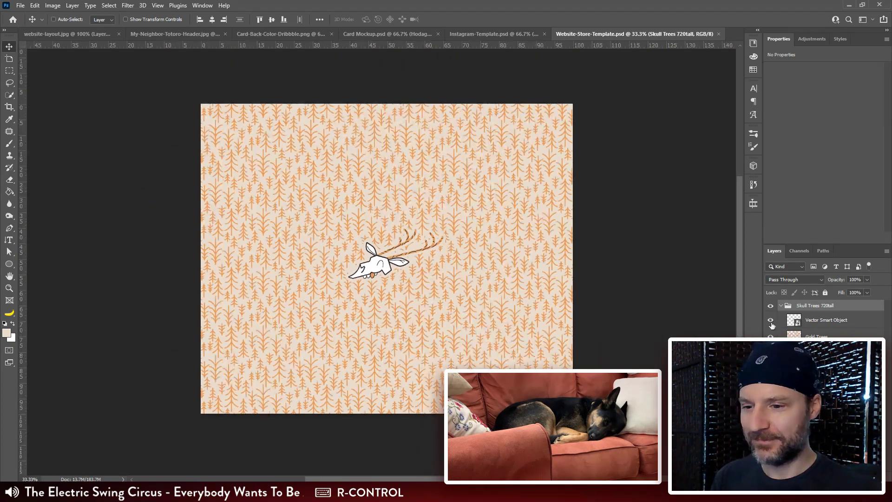
{"action": "left_click", "coordinate": [771, 306]}
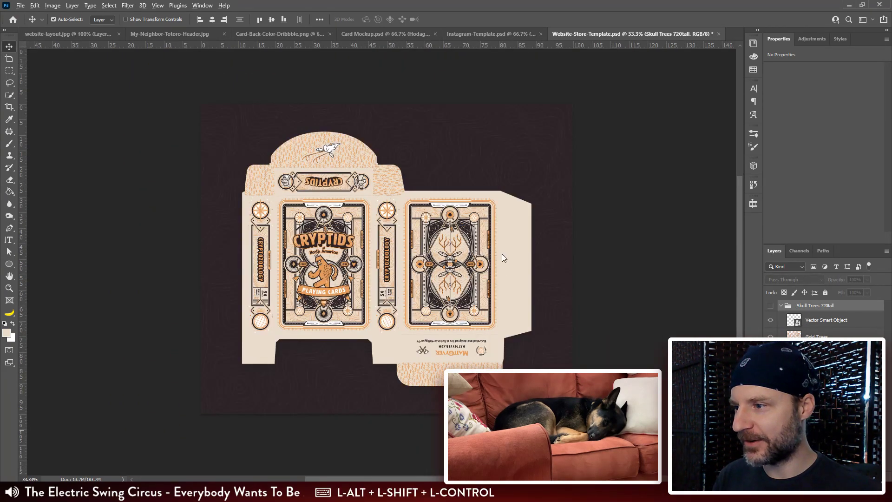
{"action": "key", "text": "ctrl+alt+shift+s"}
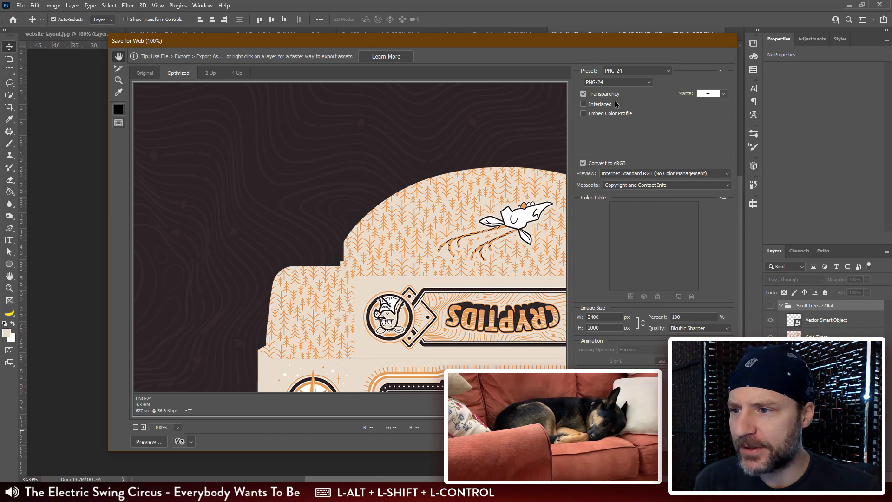
Step: Try the JPEG format at quality 70 and inspect the compression across the box artwork preview
{"action": "left_click", "coordinate": [617, 82]}
{"action": "left_click", "coordinate": [610, 99]}
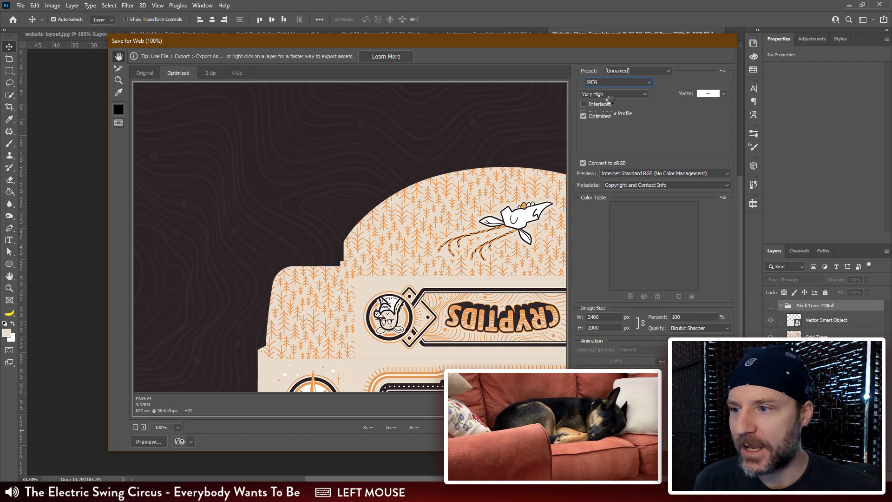
{"action": "left_click_drag", "start_coordinate": [707, 95], "coordinate": [660, 99]}
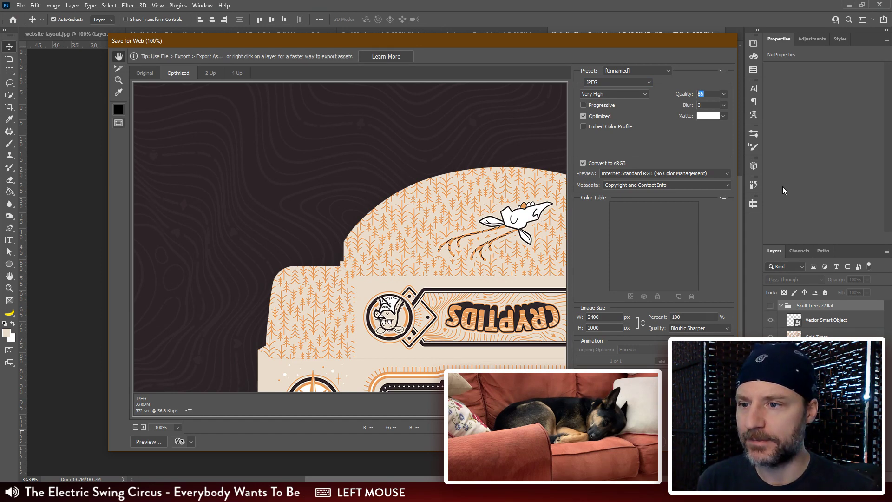
{"action": "type", "text": "70"}
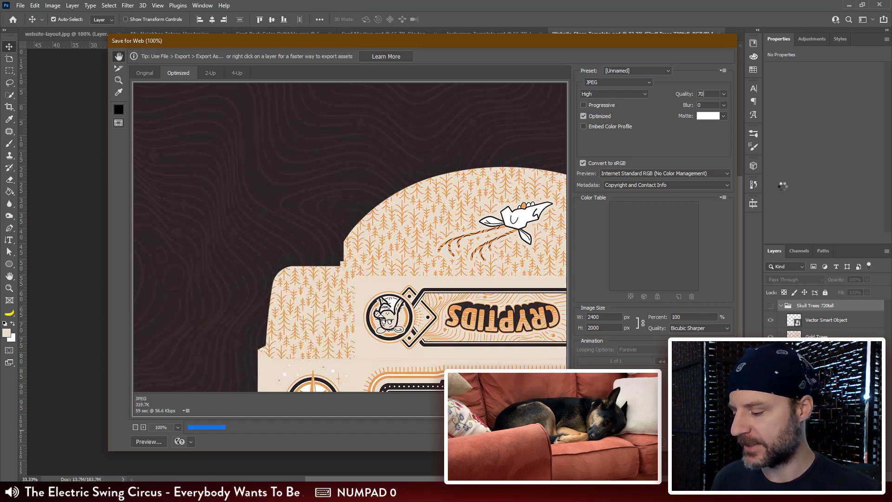
{"action": "key", "text": "Tab"}
{"action": "left_click_drag", "start_coordinate": [531, 347], "coordinate": [353, 274]}
{"action": "left_click_drag", "start_coordinate": [520, 355], "coordinate": [464, 140]}
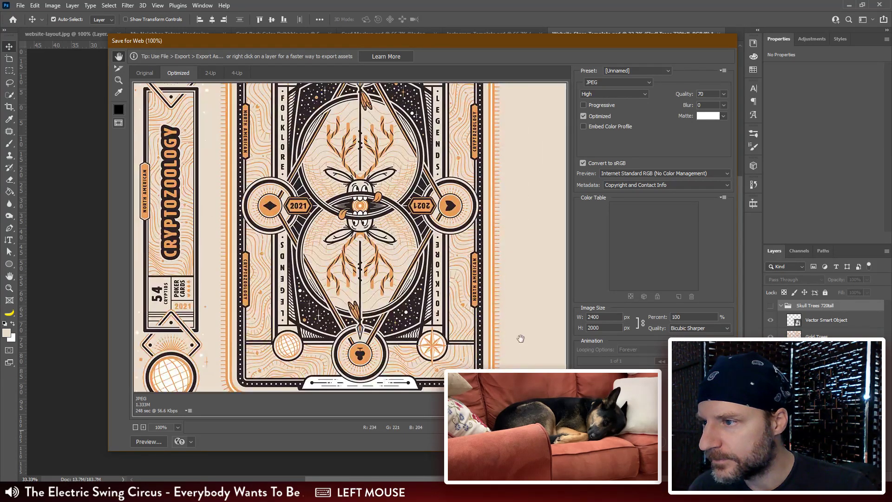
{"action": "mouse_move", "coordinate": [522, 335]}
{"action": "left_mouse_down"}
{"action": "mouse_move", "coordinate": [411, 121]}
{"action": "mouse_move", "coordinate": [499, 335]}
{"action": "mouse_move", "coordinate": [473, 330]}
{"action": "left_mouse_up"}
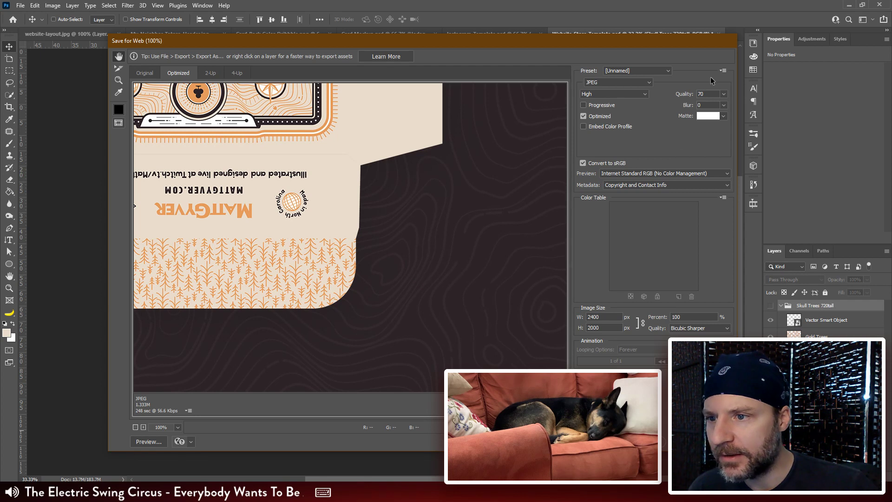
Step: Set the export format to PNG-24 for the flat box image
{"action": "double_click", "coordinate": [700, 93]}
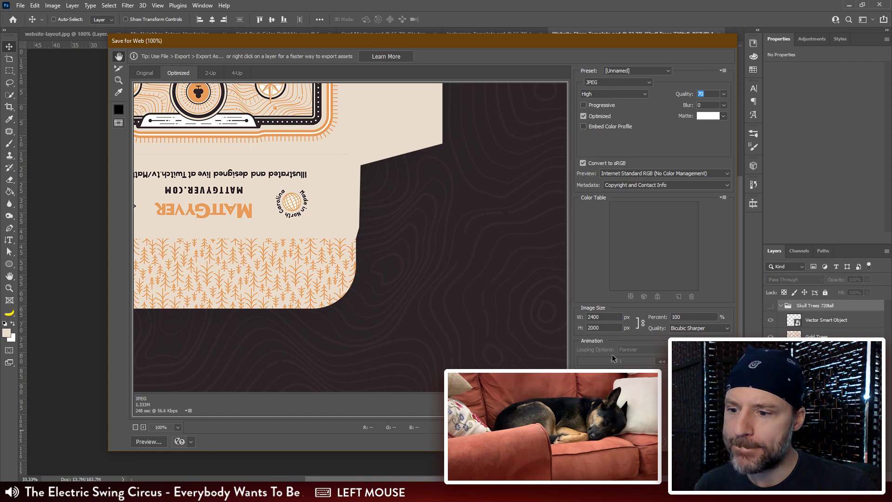
{"action": "left_click", "coordinate": [622, 93]}
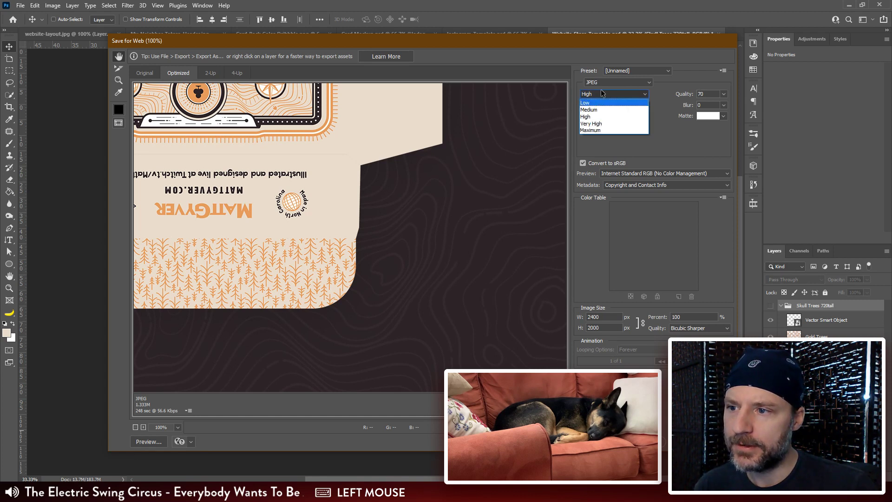
{"action": "left_click", "coordinate": [597, 84]}
{"action": "left_click", "coordinate": [599, 111]}
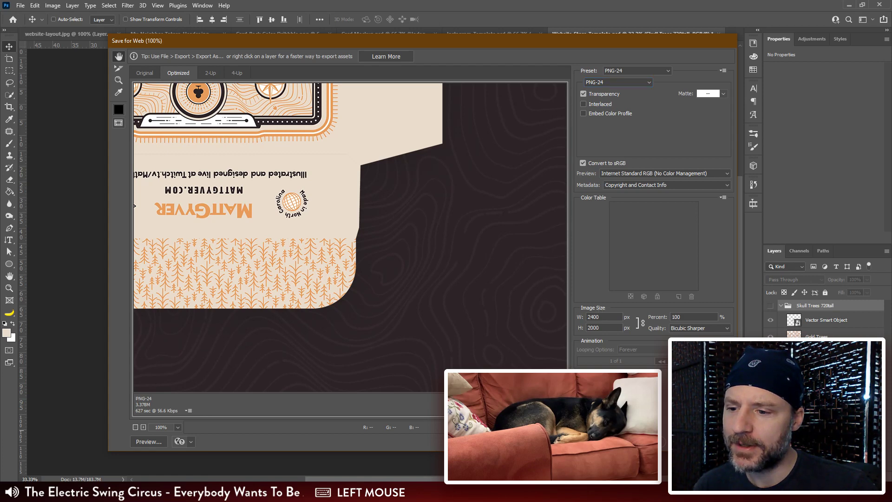
Step: Continue to saving the PNG-24 export and create and open a folder named Website Assets inside Inktober Cryptids
{"action": "key", "text": "Return"}
{"action": "left_click", "coordinate": [301, 71]}
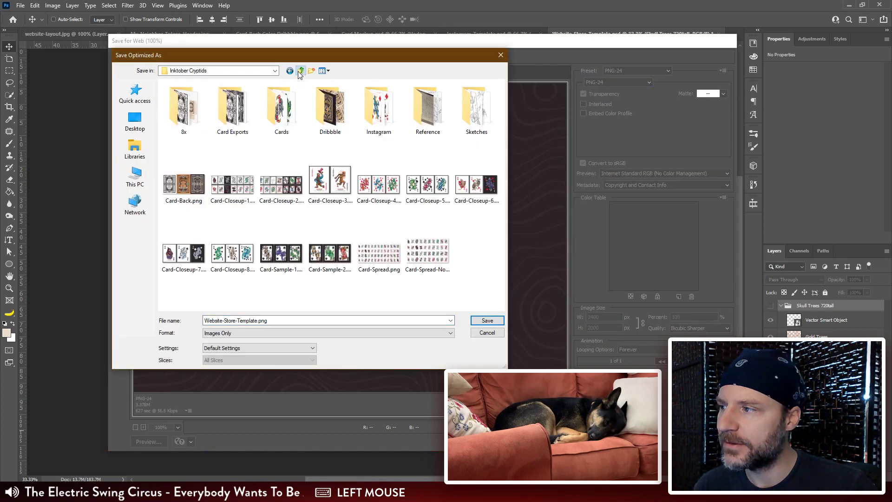
{"action": "right_click", "coordinate": [401, 146]}
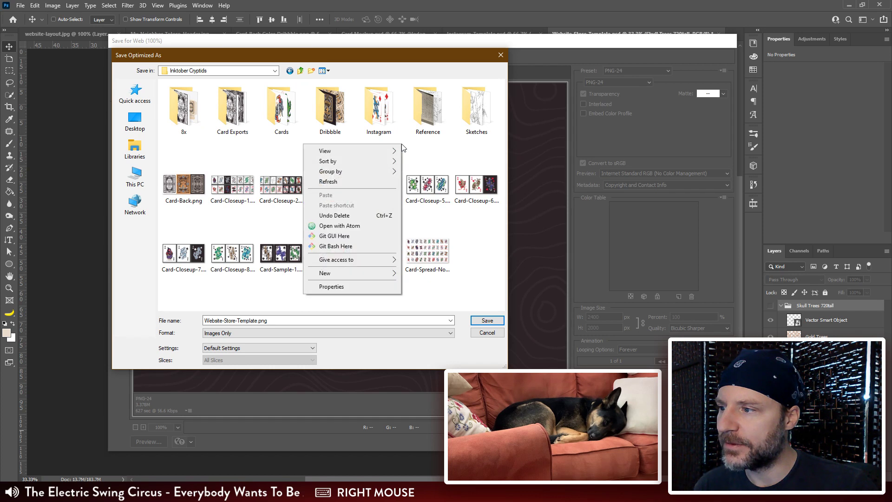
{"action": "left_click", "coordinate": [390, 274]}
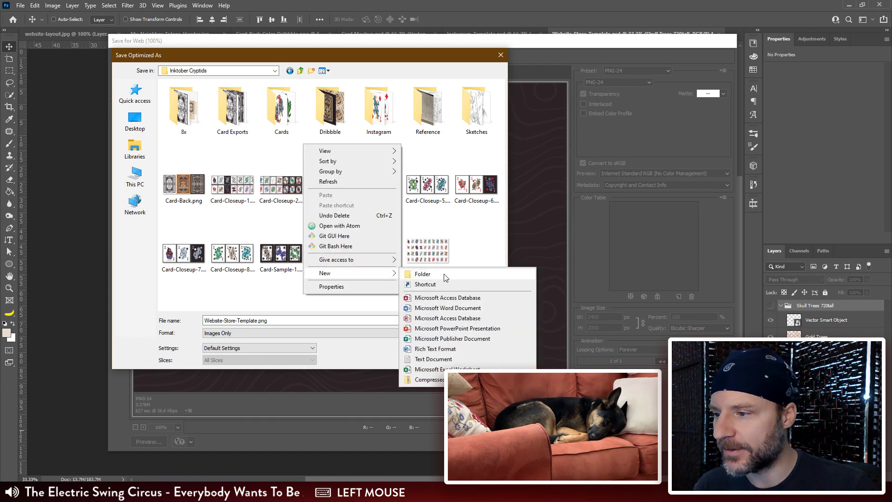
{"action": "left_click", "coordinate": [445, 276]}
{"action": "type", "text": "e"}
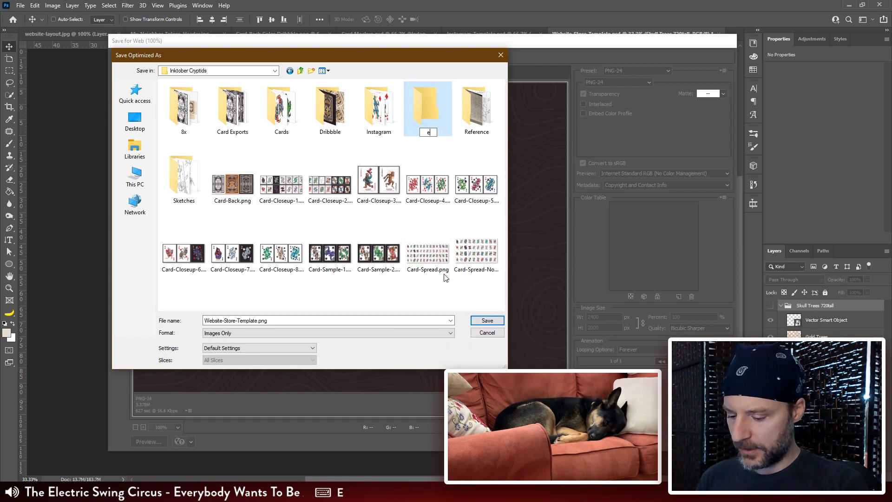
{"action": "type", "text": "bsite "}
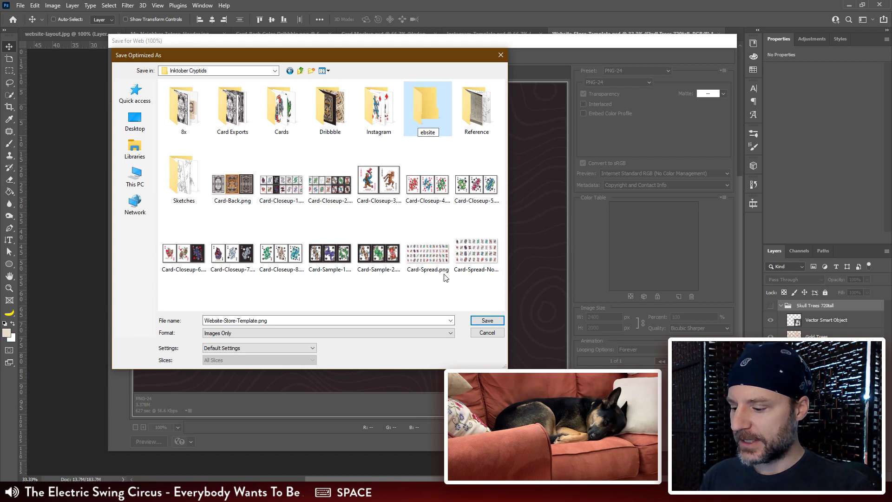
{"action": "type", "text": "W"}
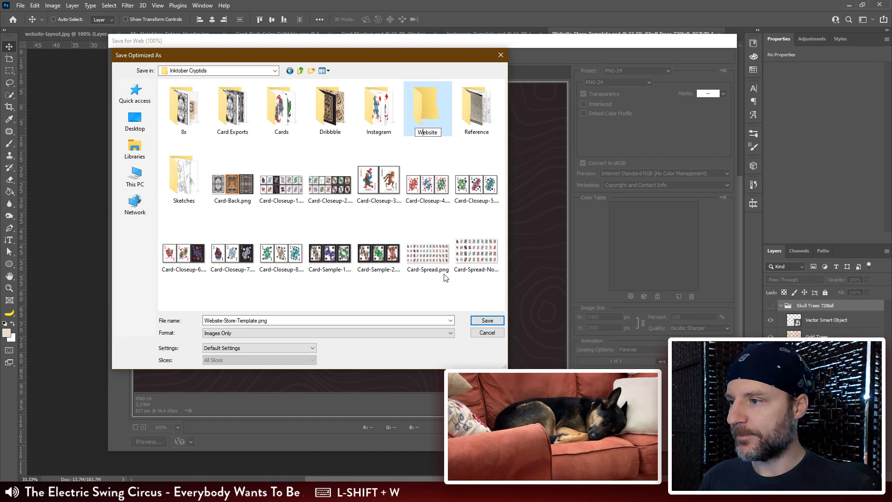
{"action": "type", "text": "Assets"}
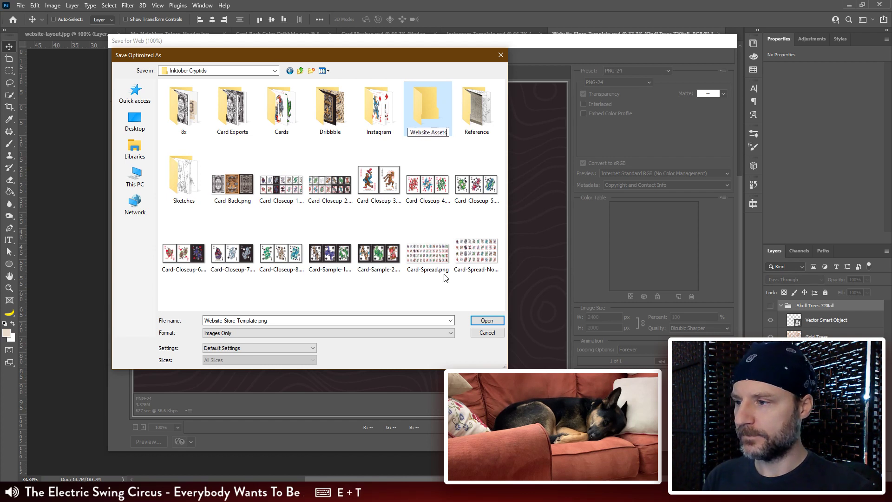
{"action": "key", "text": "Return"}
{"action": "double_click", "coordinate": [431, 110]}
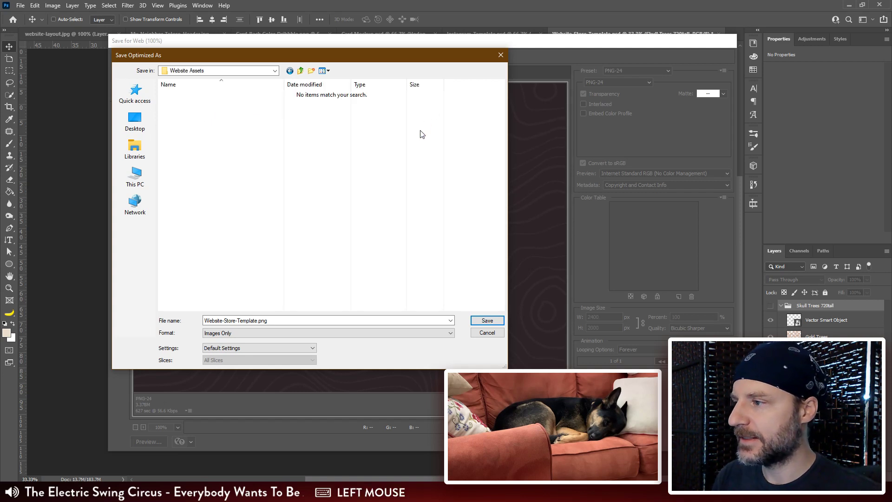
Step: Save the optimized image in Website Assets as Cryptid-Tuckbox-Flat.png
{"action": "double_click", "coordinate": [255, 320]}
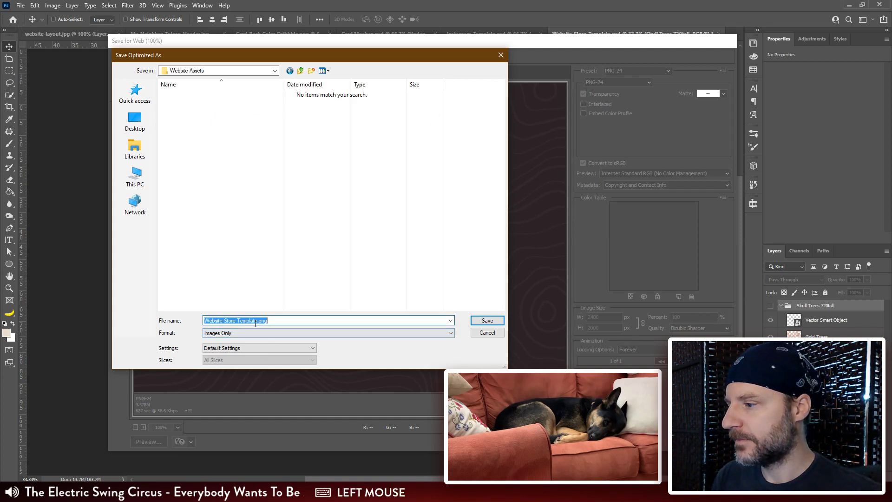
{"action": "left_click", "coordinate": [257, 321]}
{"action": "key", "text": "shift+Home"}
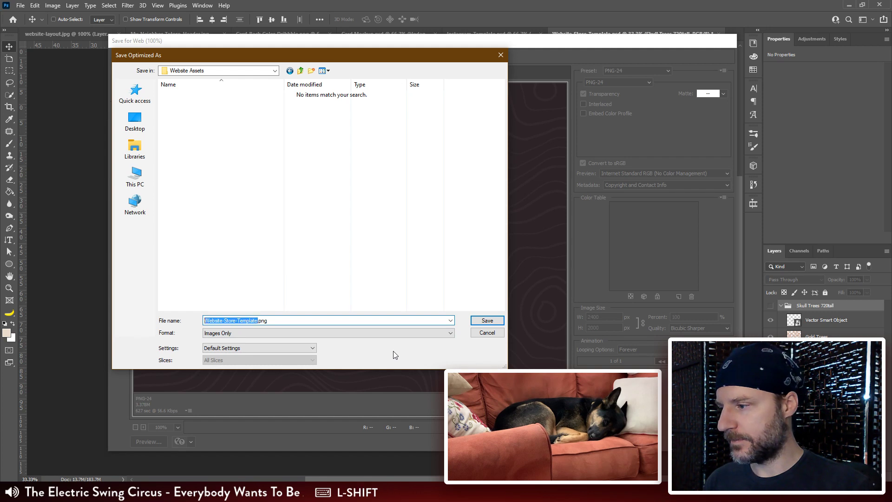
{"action": "type", "text": "Crypti"}
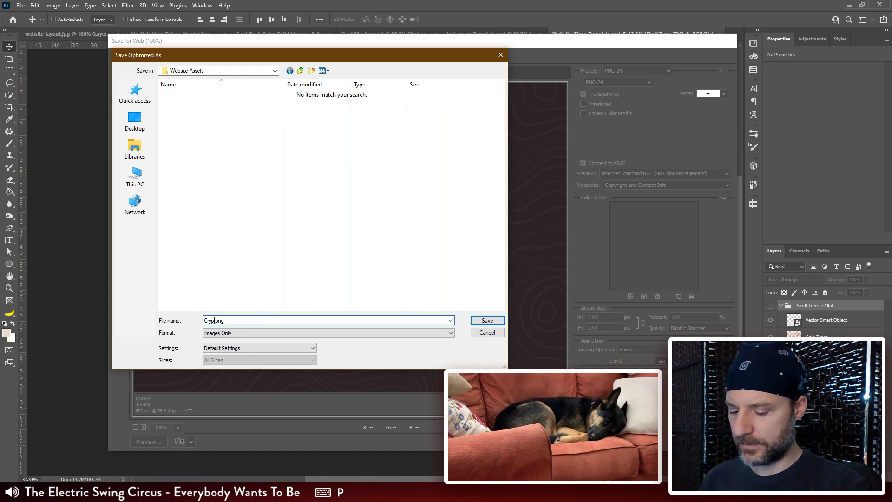
{"action": "type", "text": "d-Box"}
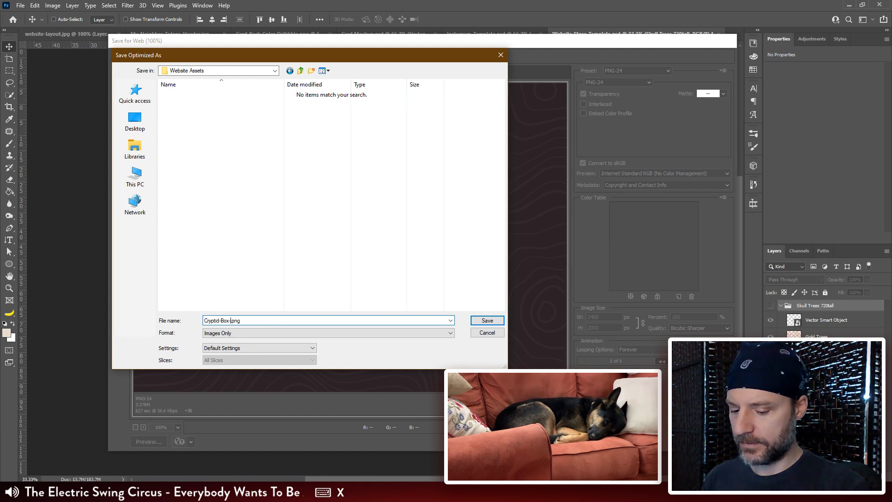
{"action": "key", "text": "BackSpace"}
{"action": "key", "text": "BackSpace"}
{"action": "type", "text": "Tuck"}
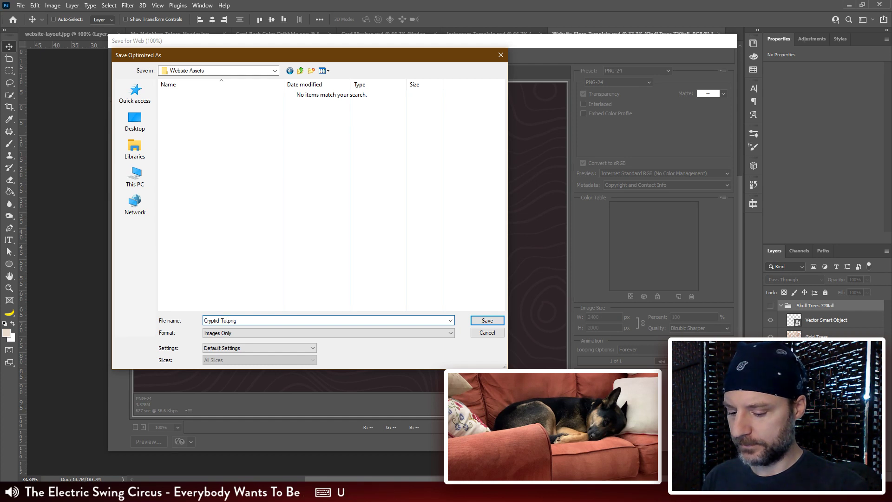
{"action": "type", "text": "box"}
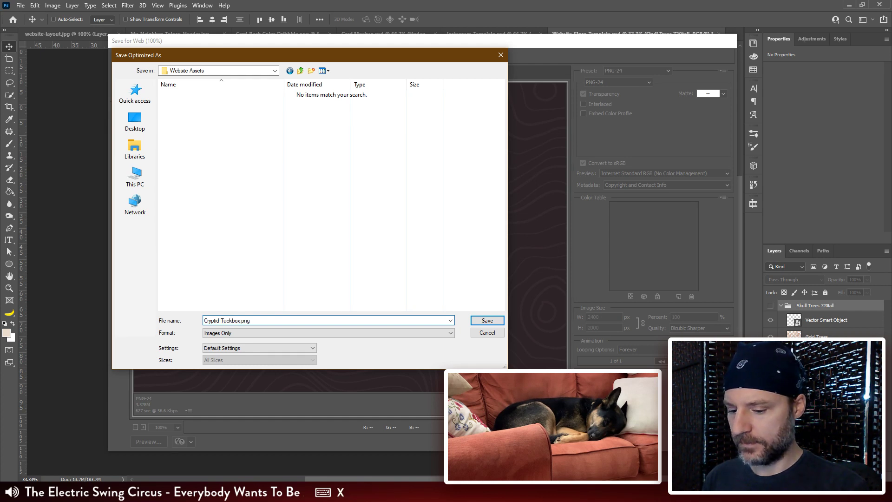
{"action": "type", "text": "-Flat"}
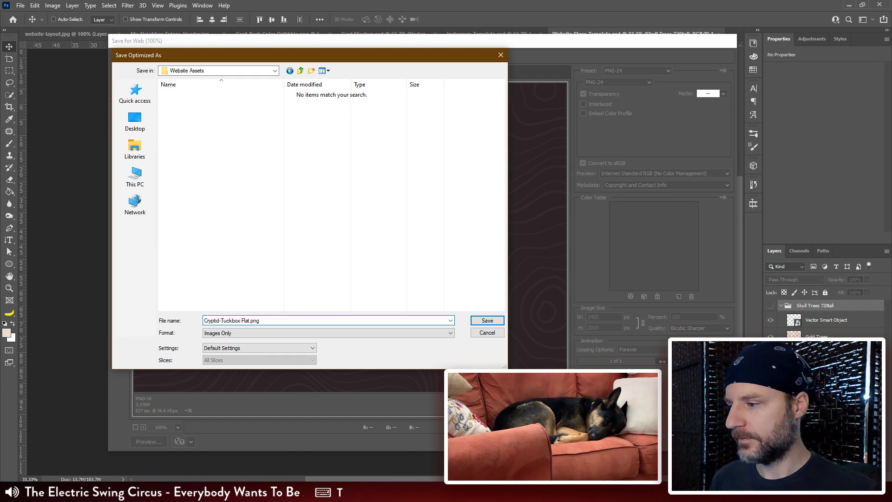
{"action": "left_click", "coordinate": [497, 321]}
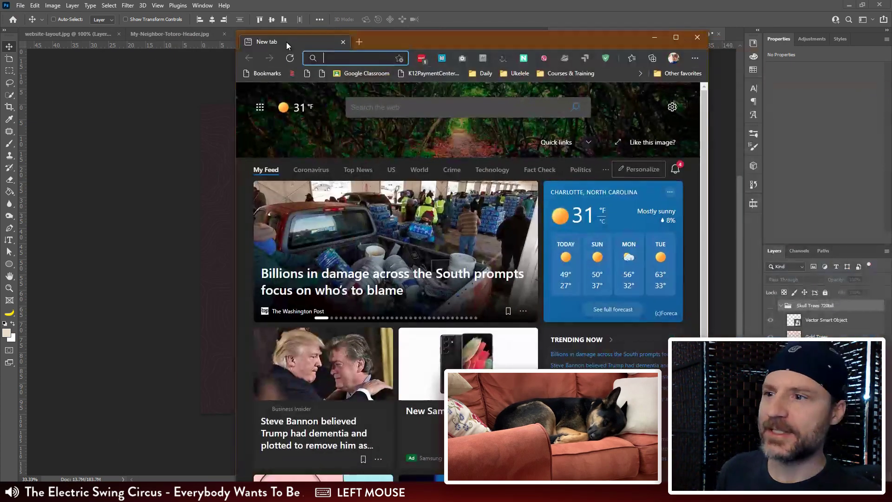
Step: Switch to the web browser, search for tiny png and open the TinyPNG site in a smaller window beside Photoshop
{"action": "type", "text": "tiny pon"}
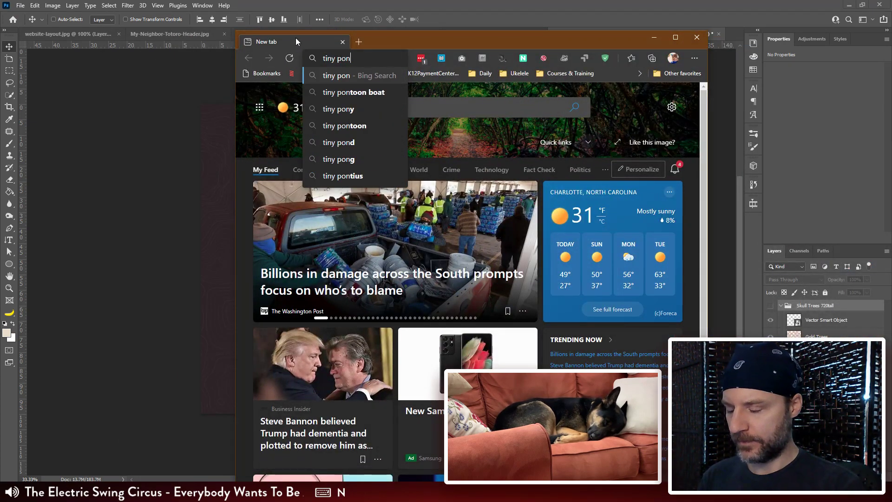
{"action": "key", "text": "BackSpace"}
{"action": "key", "text": "BackSpace"}
{"action": "key", "text": "BackSpace"}
{"action": "type", "text": "png"}
{"action": "key", "text": "Return"}
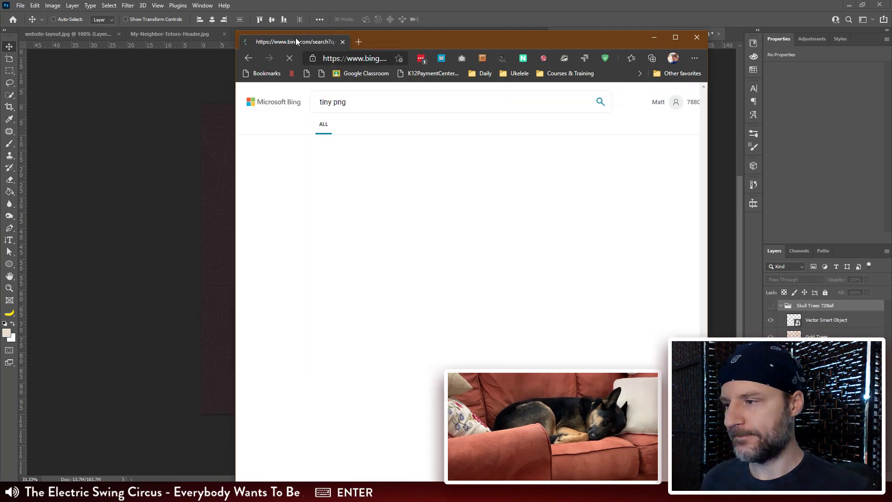
{"action": "left_click_drag", "start_coordinate": [364, 40], "coordinate": [364, 8]}
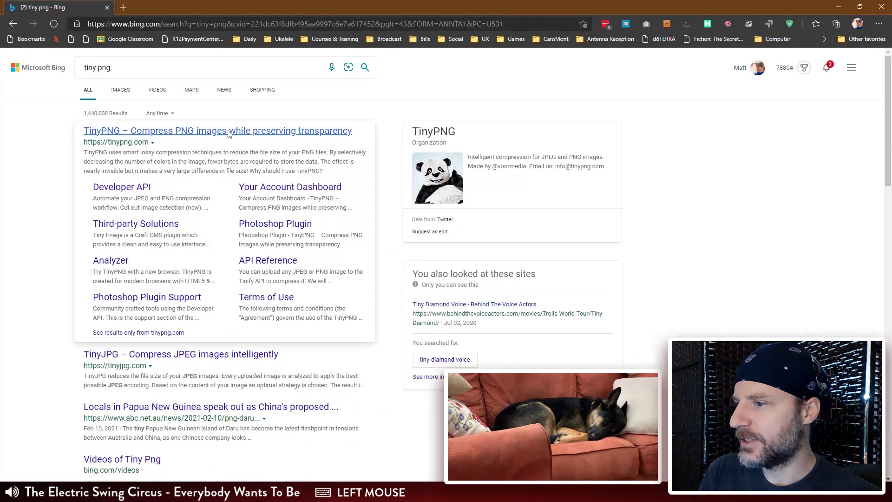
{"action": "left_click", "coordinate": [231, 135]}
{"action": "left_click", "coordinate": [860, 7]}
{"action": "left_click_drag", "start_coordinate": [505, 48], "coordinate": [274, 19]}
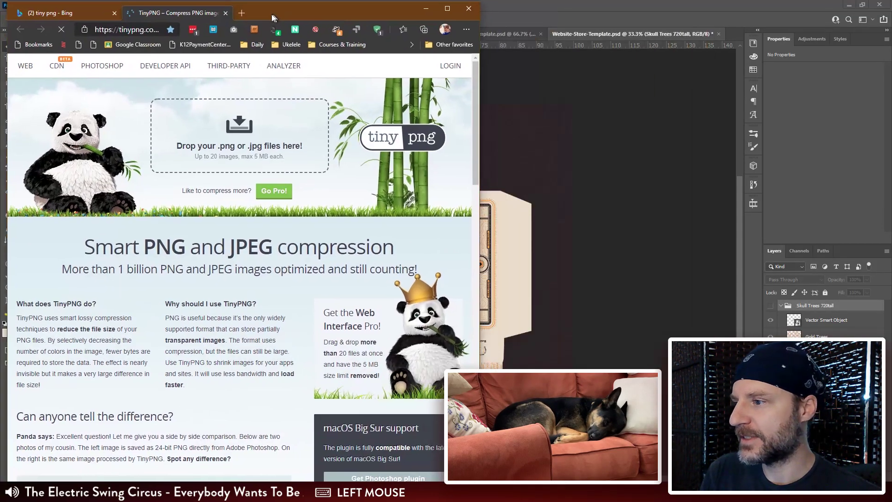
Step: Compress Cryptid-Tuckbox-Flat.png from the Inktober Cryptids Website Assets folder with TinyPNG and download the result
{"action": "mouse_move", "coordinate": [103, 493]}
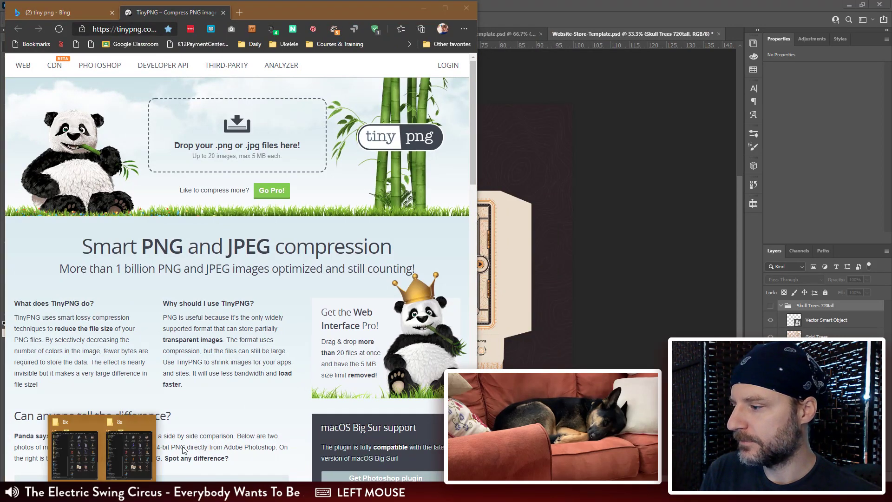
{"action": "left_click", "coordinate": [112, 453]}
{"action": "left_click", "coordinate": [214, 74]}
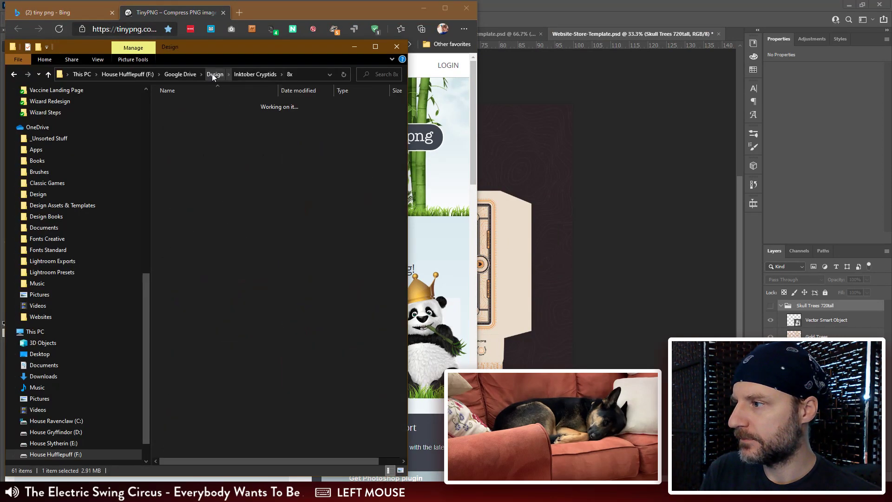
{"action": "double_click", "coordinate": [200, 152]}
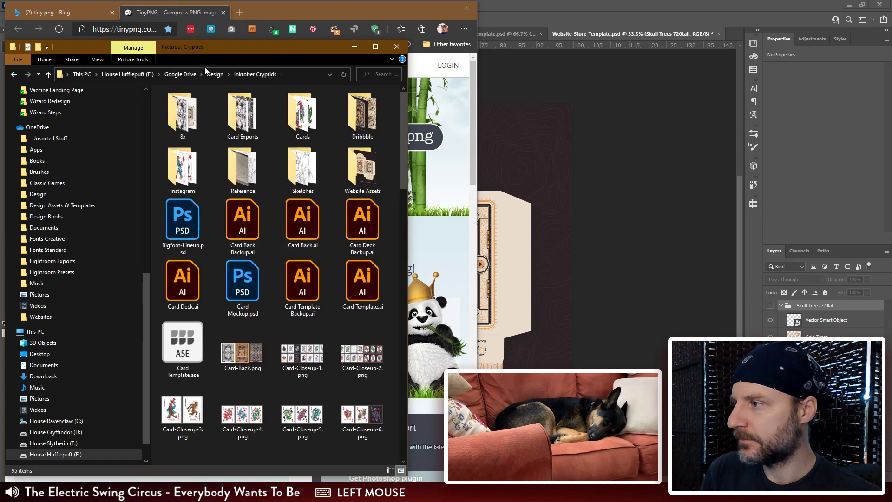
{"action": "left_click_drag", "start_coordinate": [279, 46], "coordinate": [652, 27]}
{"action": "left_click", "coordinate": [665, 145]}
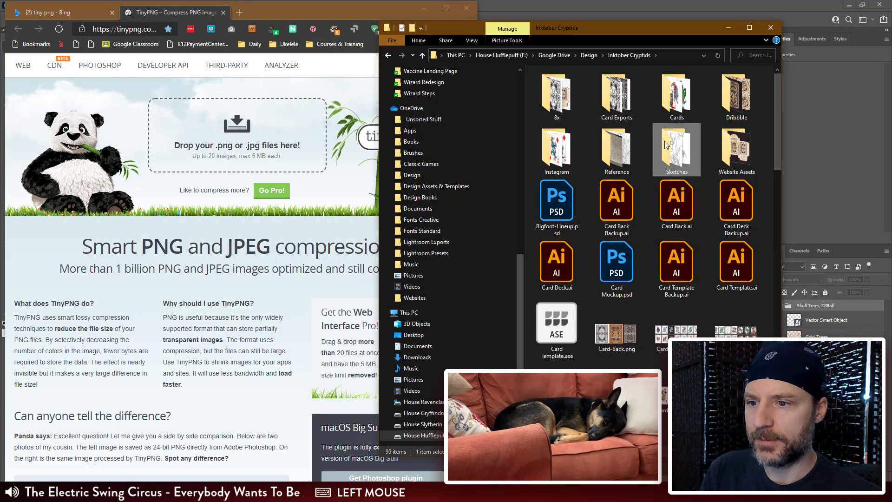
{"action": "double_click", "coordinate": [736, 154]}
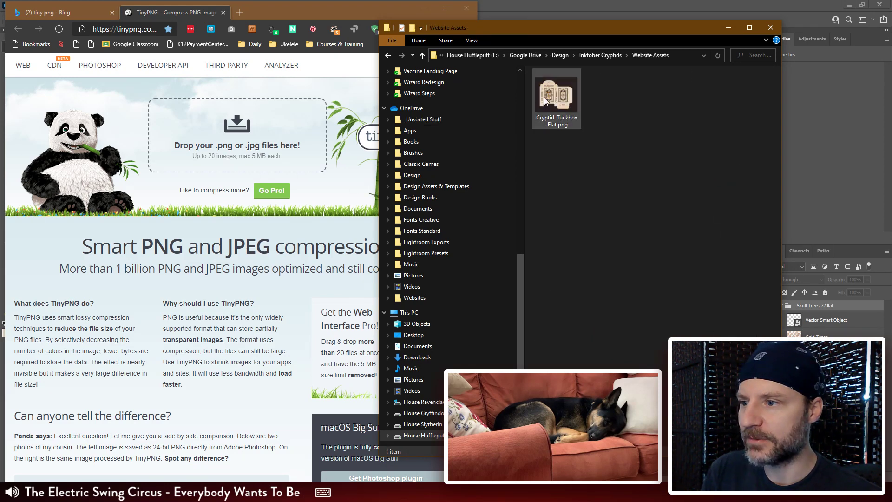
{"action": "left_click_drag", "start_coordinate": [556, 95], "coordinate": [243, 143]}
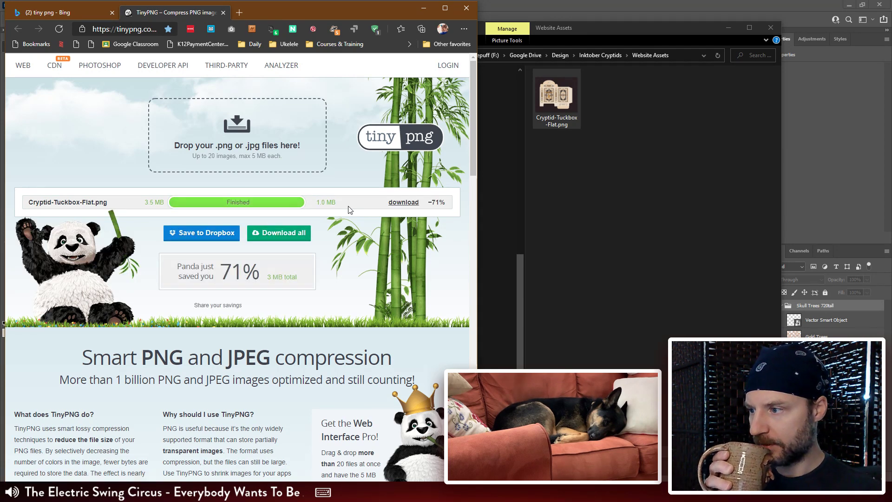
{"action": "left_click", "coordinate": [403, 202]}
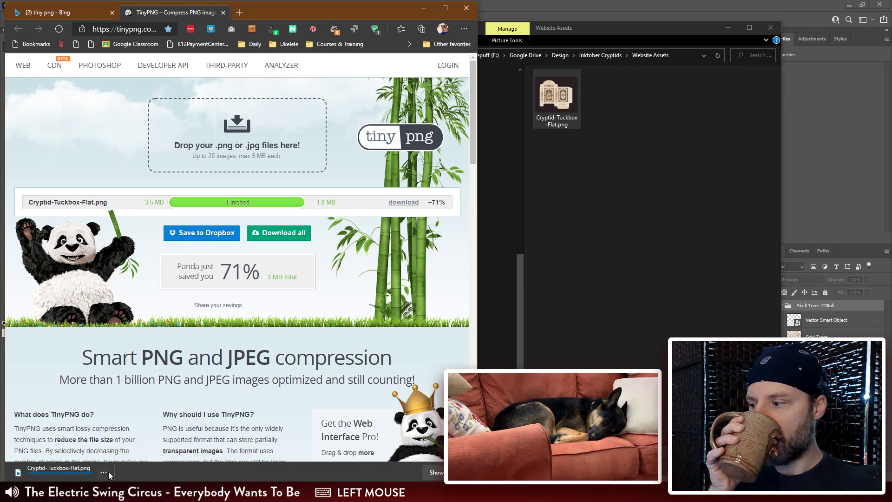
Step: Move the compressed Cryptid-Tuckbox-Flat.png from Downloads into Website Assets, replacing the existing file
{"action": "left_click", "coordinate": [104, 473]}
{"action": "left_click", "coordinate": [142, 393]}
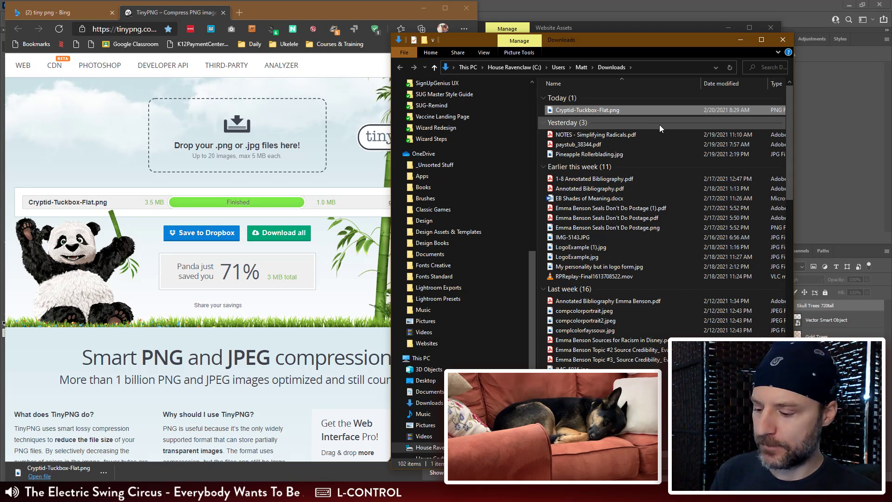
{"action": "left_click", "coordinate": [590, 29]}
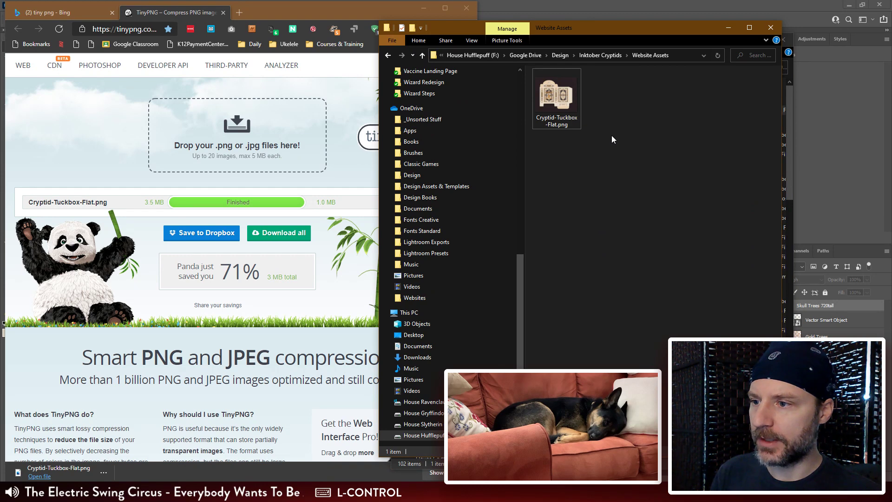
{"action": "key", "text": "ctrl+v"}
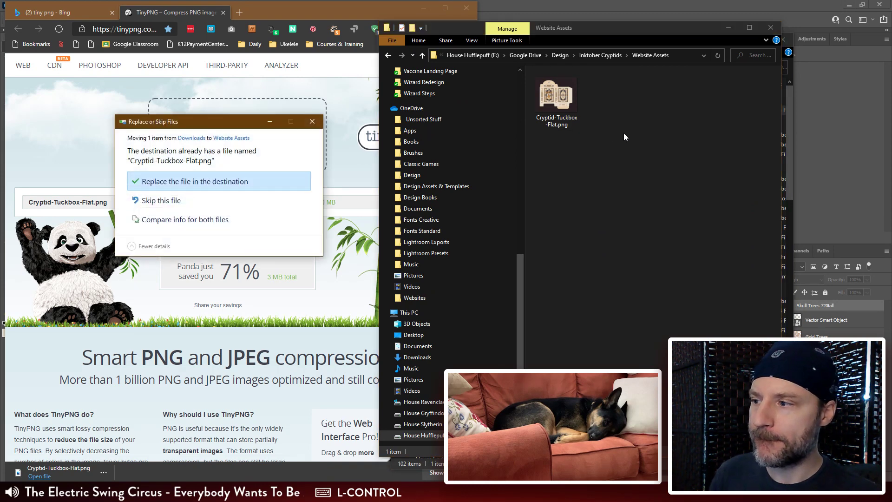
{"action": "left_click", "coordinate": [203, 190]}
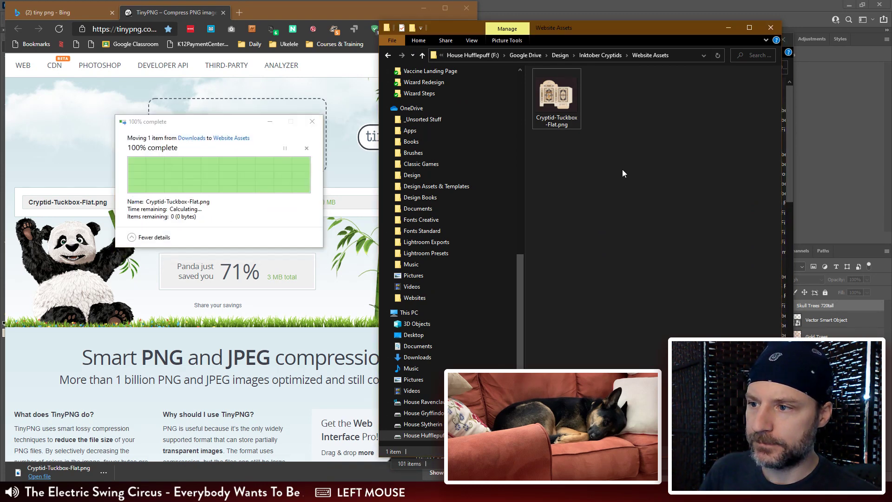
Step: Preview the compressed Cryptid-Tuckbox-Flat.png in an enlarged window and inspect the box artwork and background lines up close
{"action": "left_click", "coordinate": [554, 100]}
{"action": "key", "text": "space"}
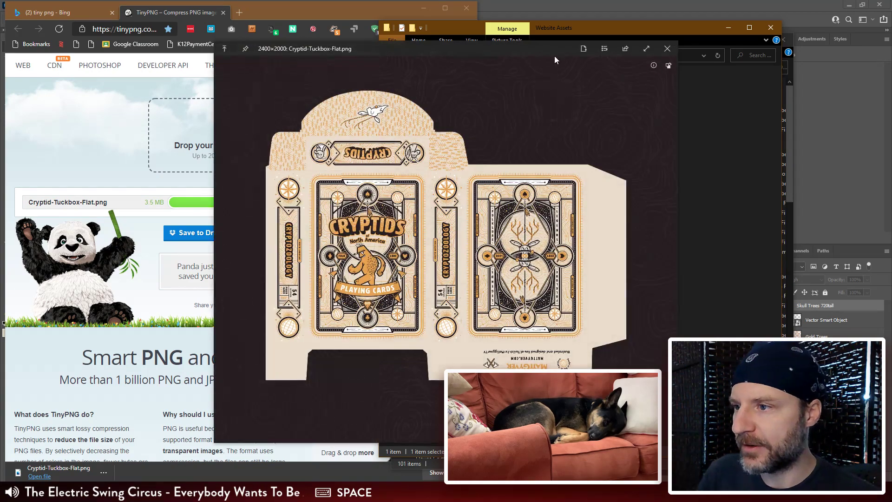
{"action": "left_click_drag", "start_coordinate": [554, 56], "coordinate": [375, 31]}
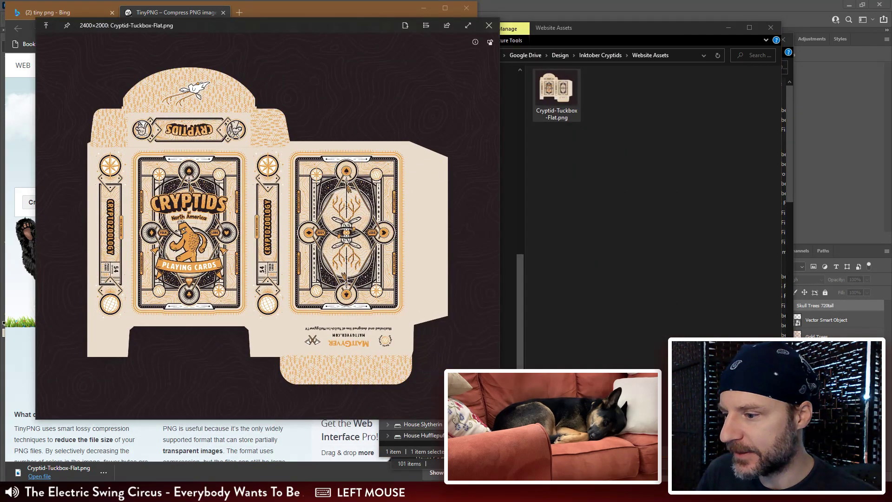
{"action": "left_click_drag", "start_coordinate": [500, 420], "coordinate": [717, 484]}
{"action": "scroll", "coordinate": [542, 319], "scroll_direction": "up", "scroll_amount": 10}
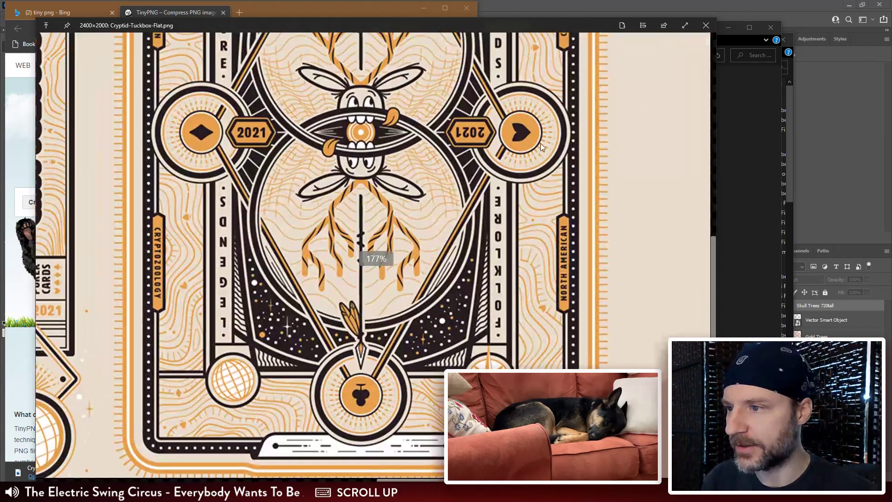
{"action": "left_click_drag", "start_coordinate": [540, 143], "coordinate": [498, 341]}
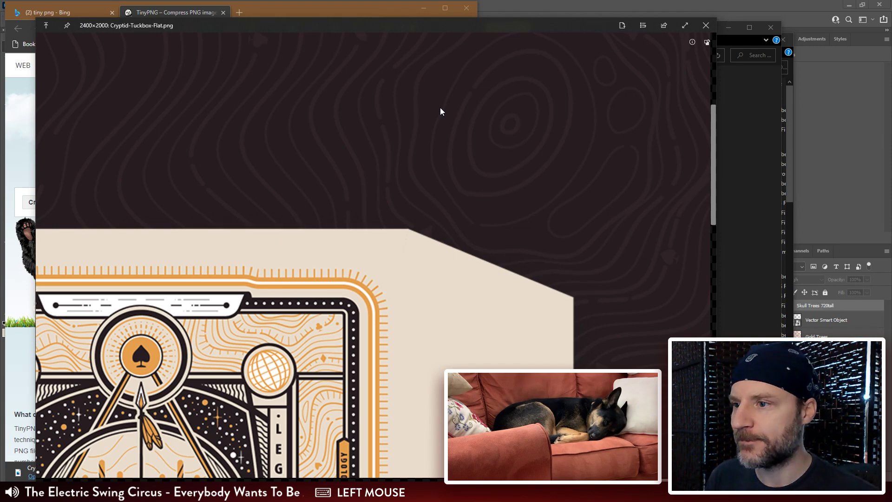
Step: Zoom out to view the whole tuckbox image and close the preview
{"action": "scroll", "coordinate": [442, 116], "scroll_direction": "down", "scroll_amount": 4}
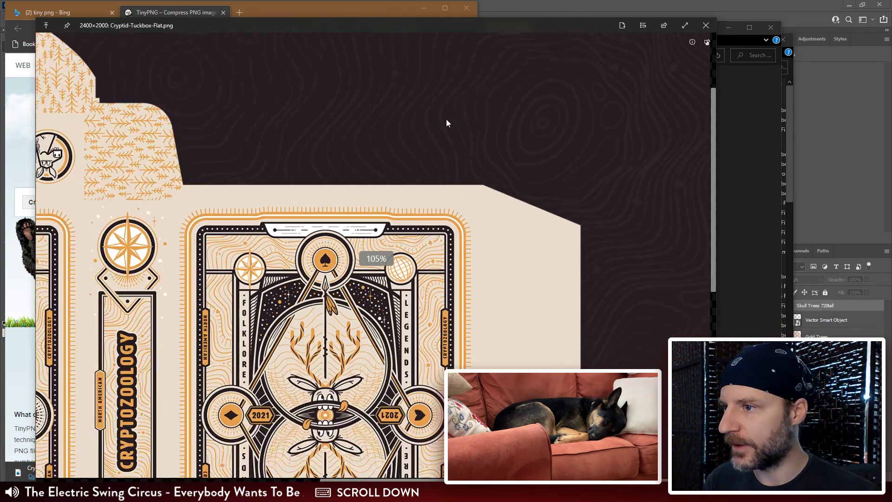
{"action": "scroll", "coordinate": [446, 123], "scroll_direction": "down", "scroll_amount": 5}
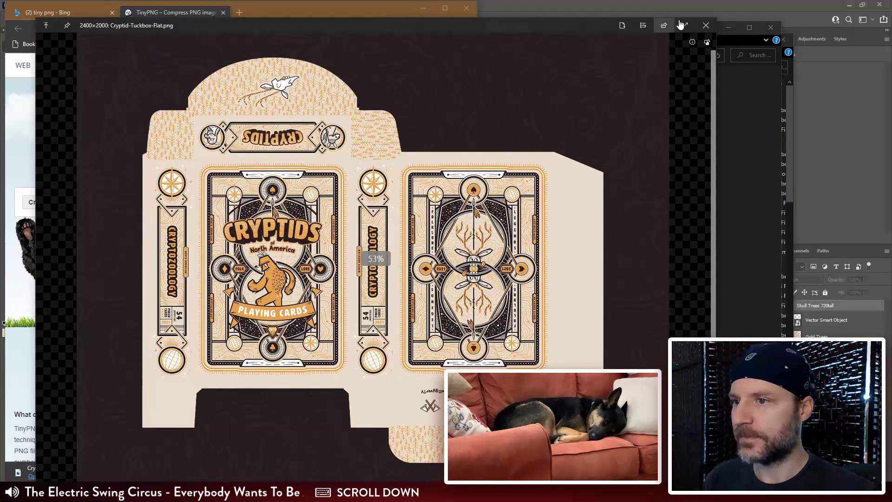
{"action": "left_click", "coordinate": [705, 25]}
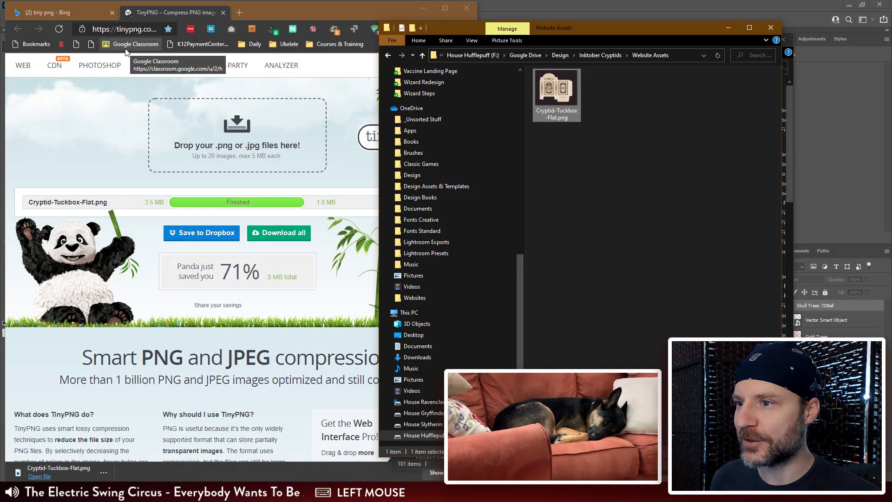
Step: Close the Bing search tab, move the browser window off Photoshop and shift the Website Assets folder window slightly aside
{"action": "left_click", "coordinate": [74, 104]}
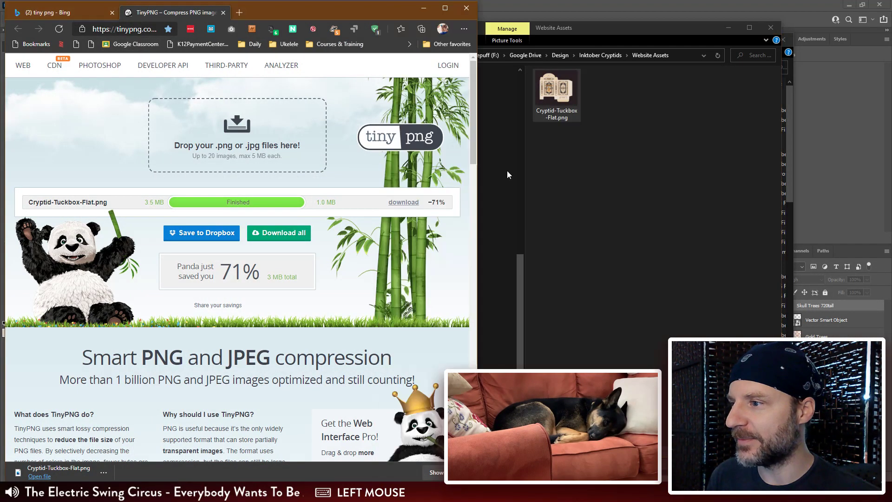
{"action": "left_click", "coordinate": [614, 172]}
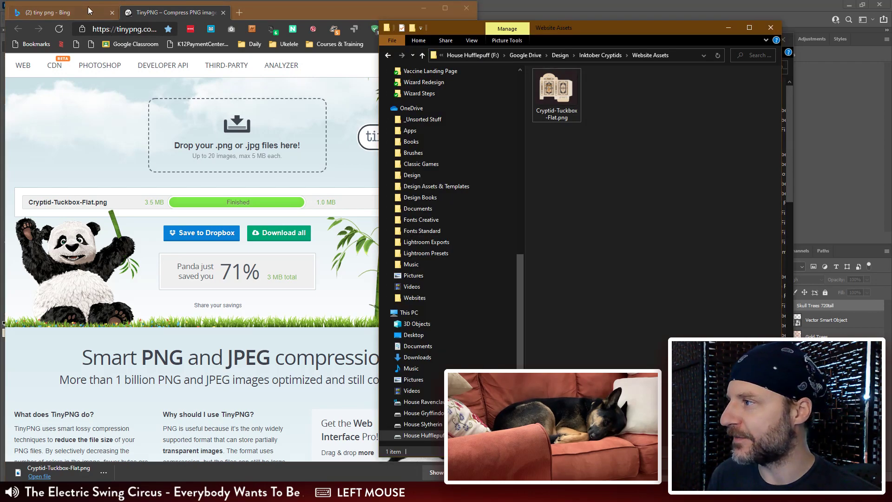
{"action": "left_click", "coordinate": [75, 13]}
{"action": "left_click", "coordinate": [112, 13]}
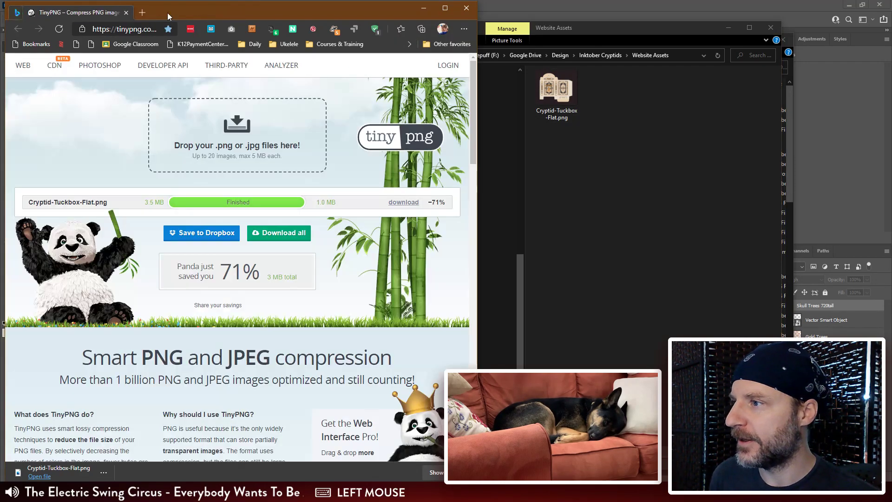
{"action": "left_click_drag", "start_coordinate": [259, 18], "coordinate": [891, 19]}
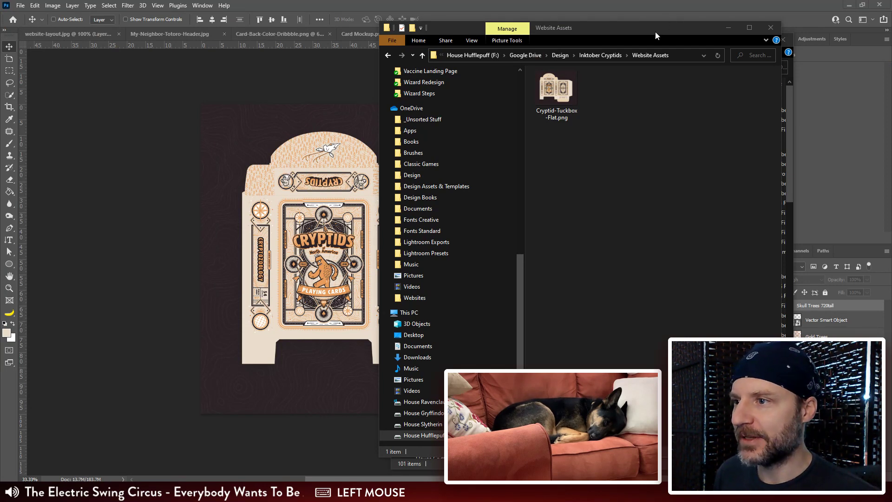
{"action": "left_click_drag", "start_coordinate": [689, 27], "coordinate": [669, 28]}
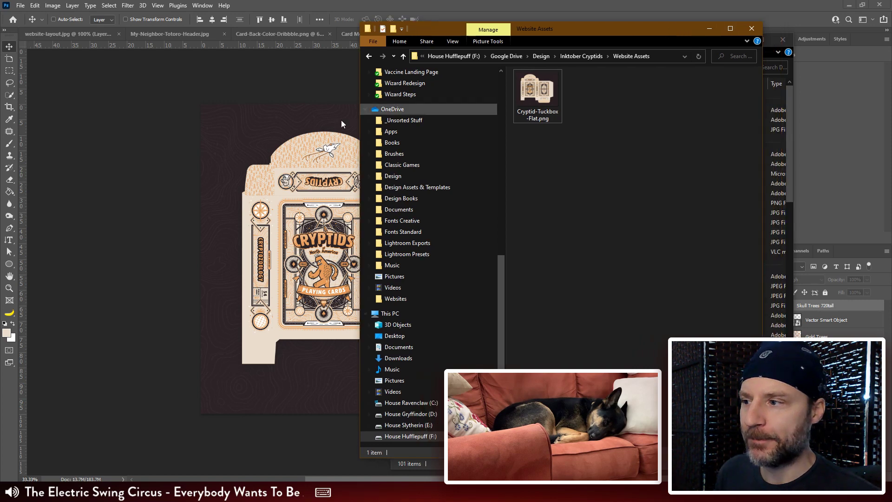
Step: Return to Photoshop and show the Skull Trees 720tall group in Website-Store-Template.psd
{"action": "left_click", "coordinate": [211, 122]}
{"action": "left_click", "coordinate": [771, 307]}
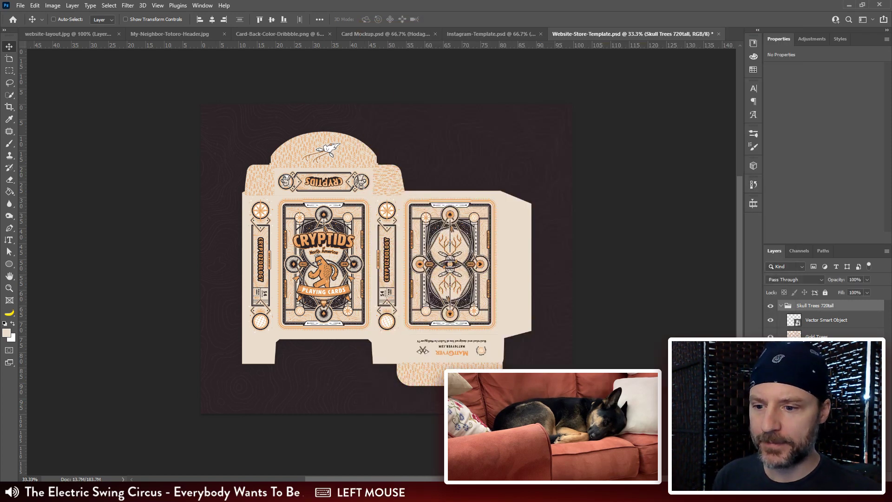
{"action": "left_click", "coordinate": [53, 6]}
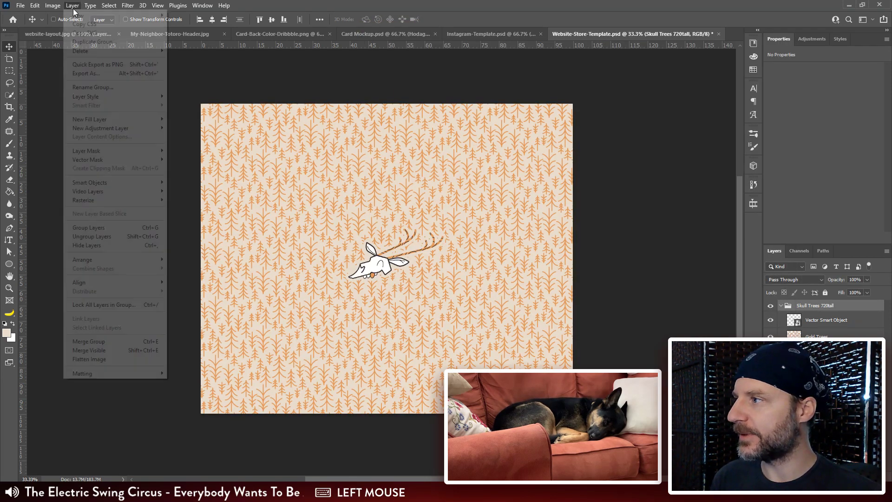
{"action": "left_click", "coordinate": [74, 84]}
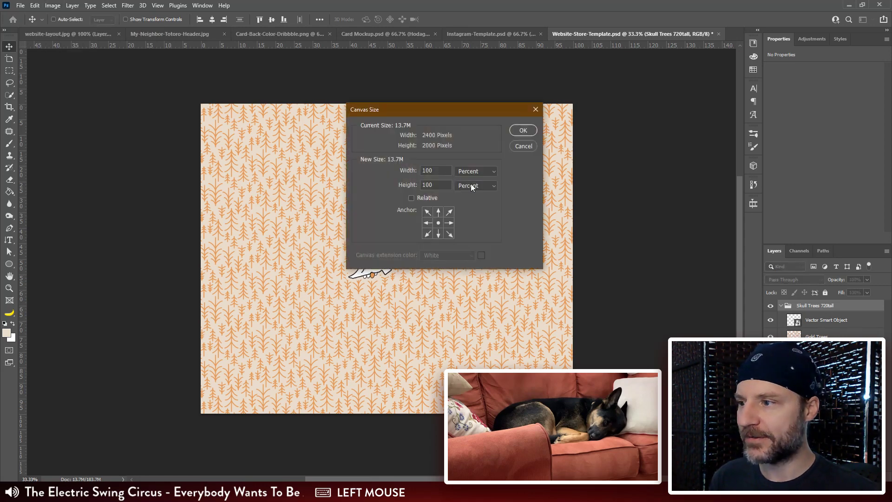
{"action": "left_click", "coordinate": [518, 146]}
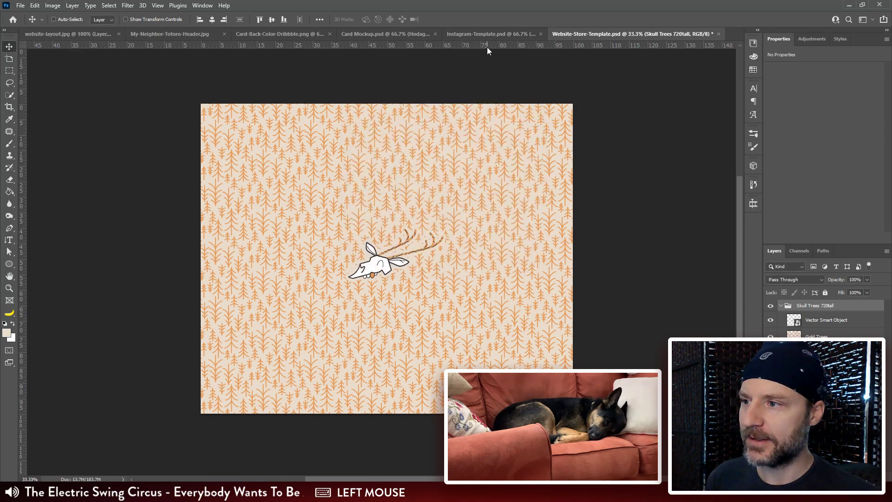
Step: Switch the ruler units to pixels and set the canvas height to 780 pixels
{"action": "right_click", "coordinate": [488, 45]}
{"action": "left_click", "coordinate": [509, 52]}
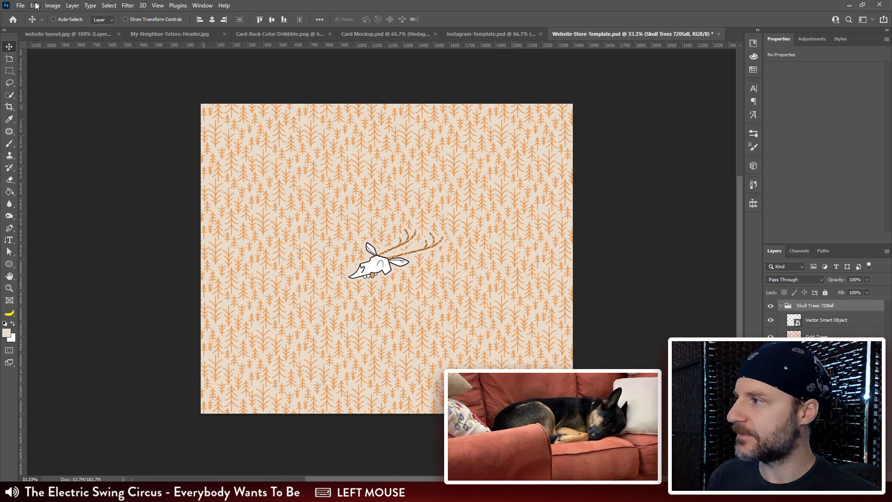
{"action": "left_click", "coordinate": [50, 6]}
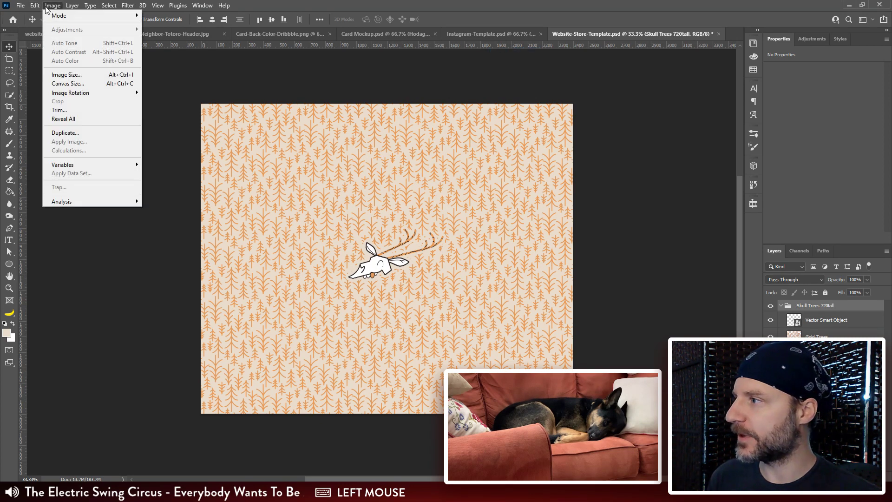
{"action": "left_click", "coordinate": [67, 83]}
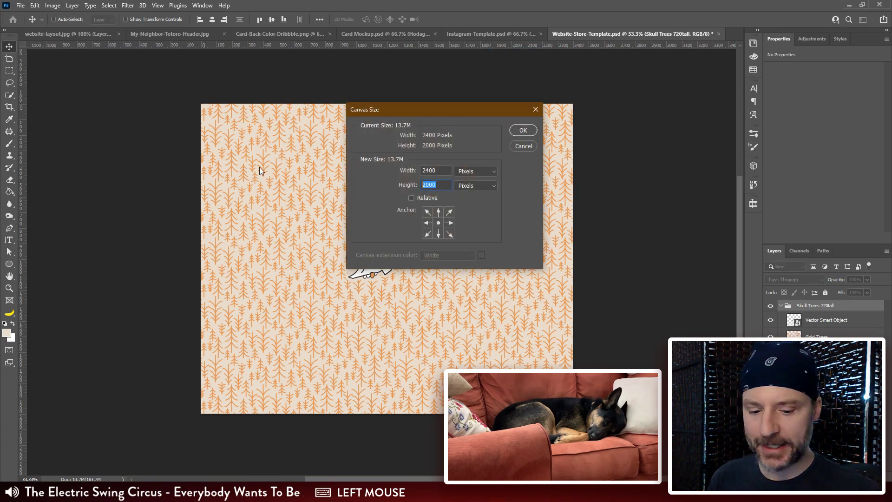
{"action": "type", "text": "780"}
{"action": "key", "text": "Return"}
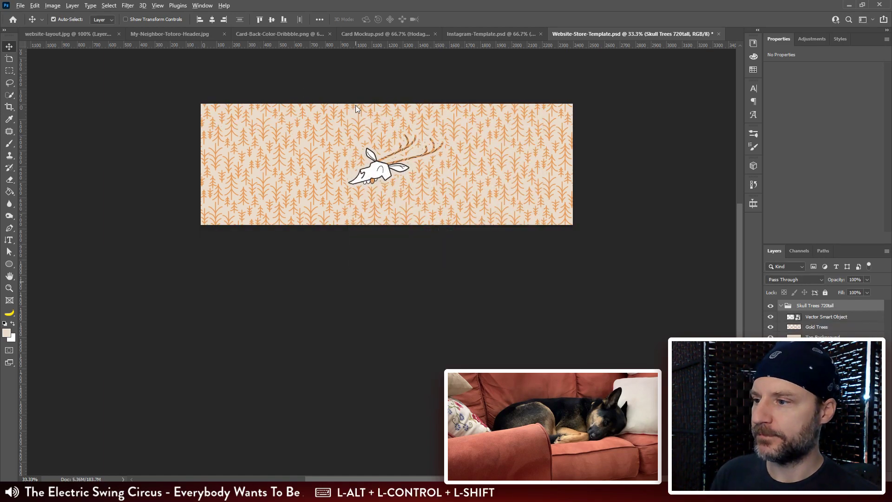
Step: Start a Save for Web export of the skull and trees artwork as PNG-24, checking the skull in the export preview
{"action": "key", "text": "ctrl+alt+shift+s"}
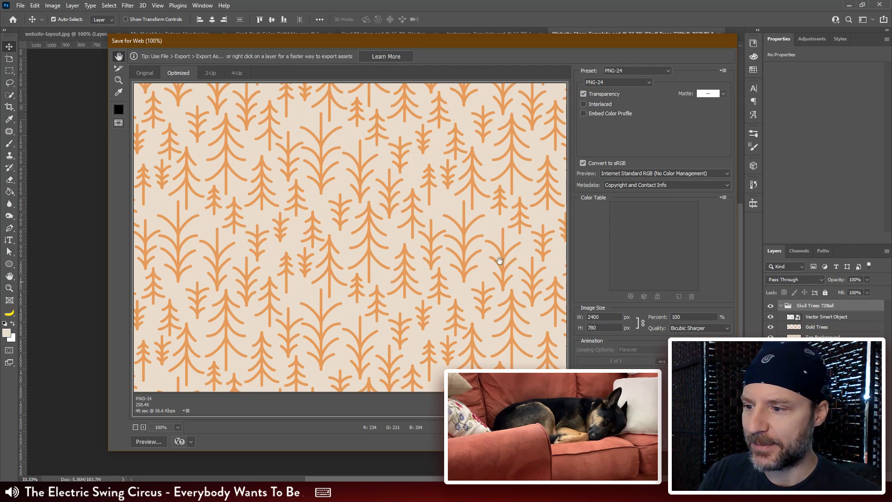
{"action": "left_click_drag", "start_coordinate": [499, 260], "coordinate": [365, 245]}
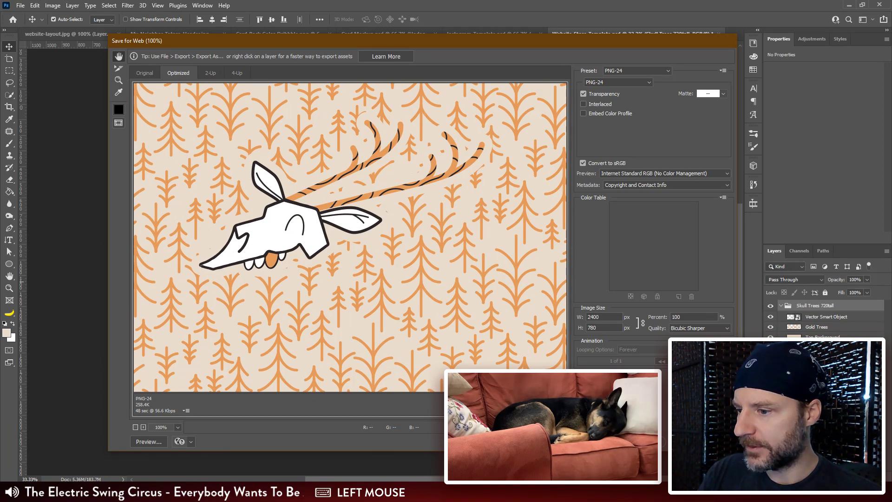
{"action": "left_click", "coordinate": [647, 441]}
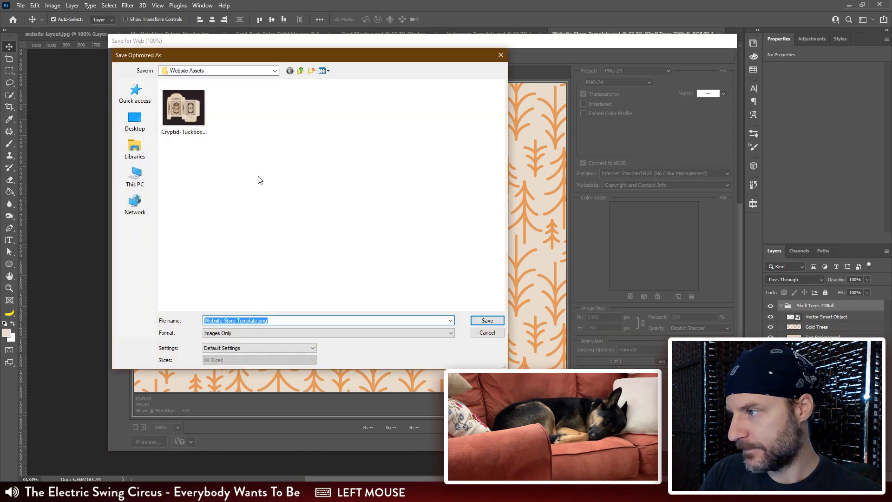
Step: Name the export Wendigo-Skull-Forest.png and save it in the Website Assets folder
{"action": "left_click", "coordinate": [253, 319]}
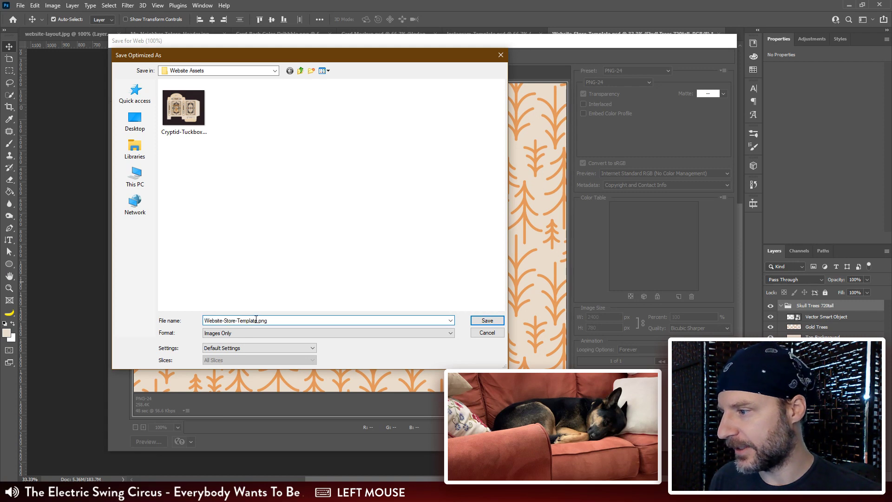
{"action": "left_click_drag", "start_coordinate": [243, 316], "coordinate": [189, 310]}
{"action": "type", "text": "Sky"}
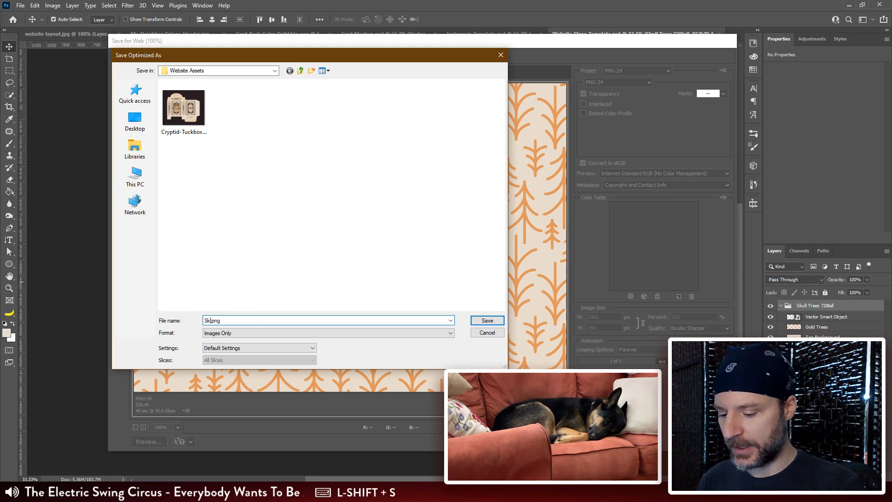
{"action": "key", "text": "BackSpace"}
{"action": "type", "text": "ull"}
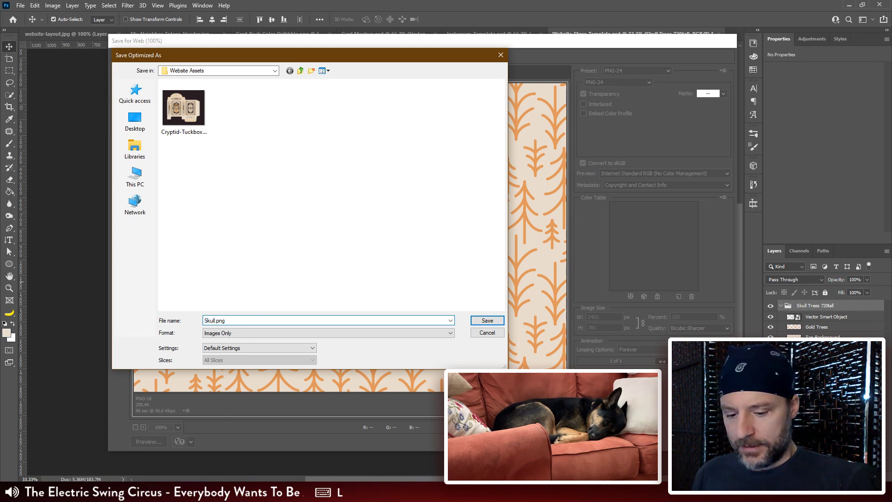
{"action": "key", "text": "Home"}
{"action": "type", "text": "Wendigo-"}
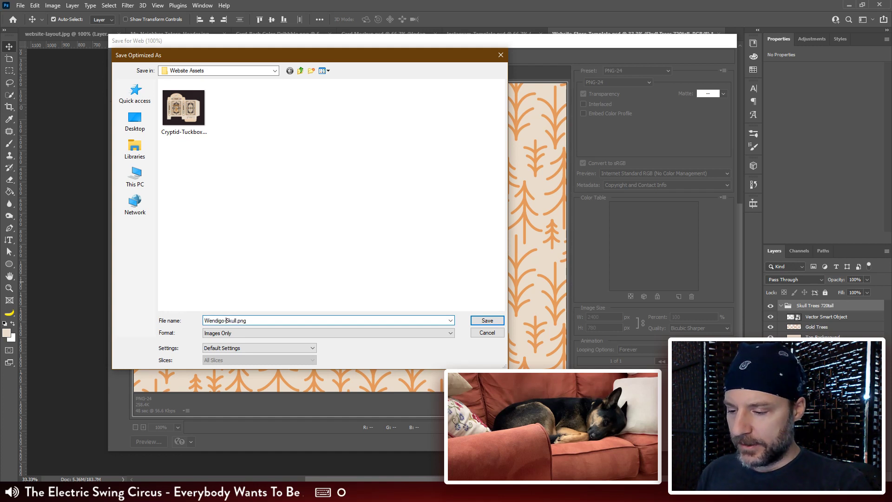
{"action": "key", "text": "Right"}
{"action": "key", "text": "Right"}
{"action": "key", "text": "Right"}
{"action": "key", "text": "Right"}
{"action": "type", "text": "-Tee"}
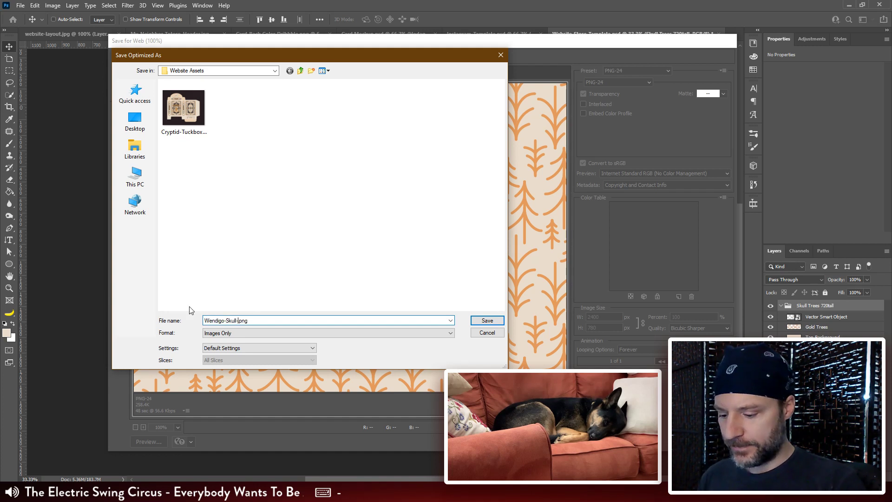
{"action": "key", "text": "BackSpace"}
{"action": "key", "text": "BackSpace"}
{"action": "key", "text": "BackSpace"}
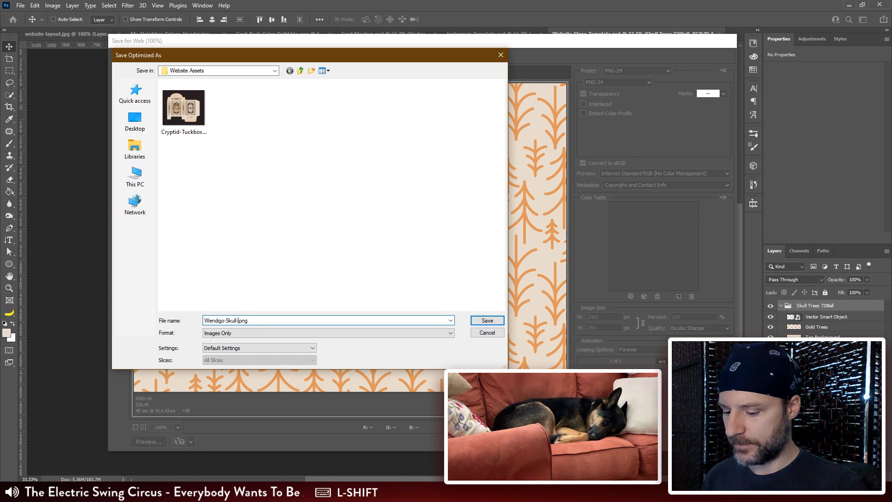
{"action": "type", "text": "Forest"}
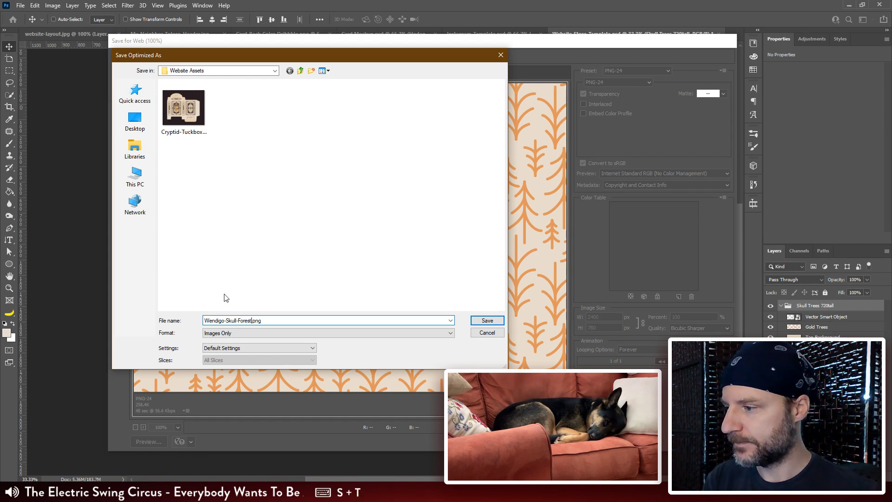
{"action": "key", "text": "Return"}
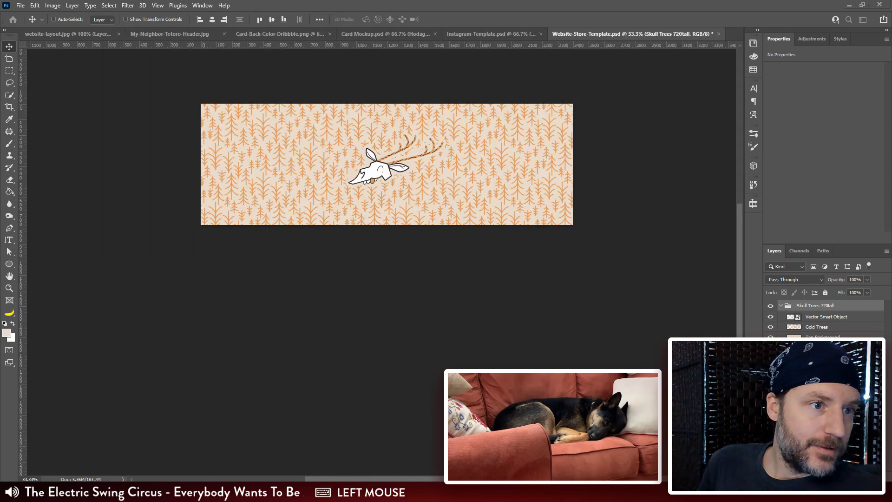
Step: Compress Wendigo-Skull-Forest.png from the Website Assets folder with TinyPNG in the web browser and download the result
{"action": "left_click_drag", "start_coordinate": [297, 478], "coordinate": [168, 13]}
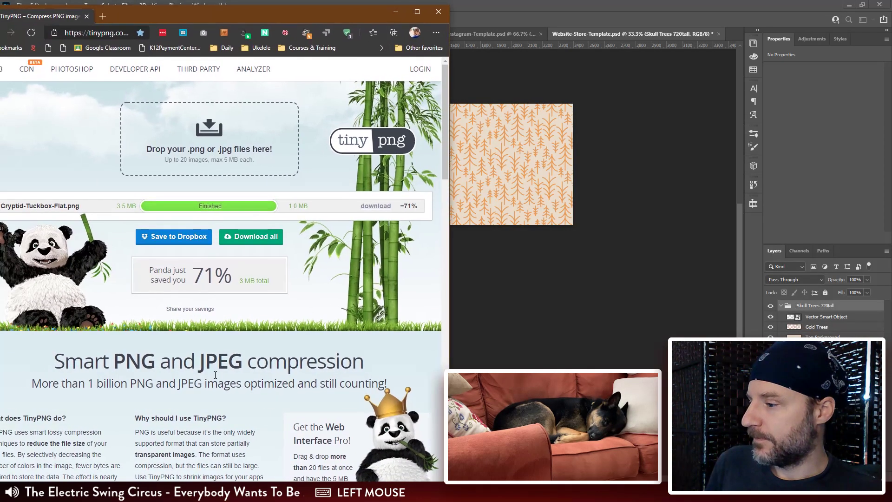
{"action": "left_click", "coordinate": [102, 493]}
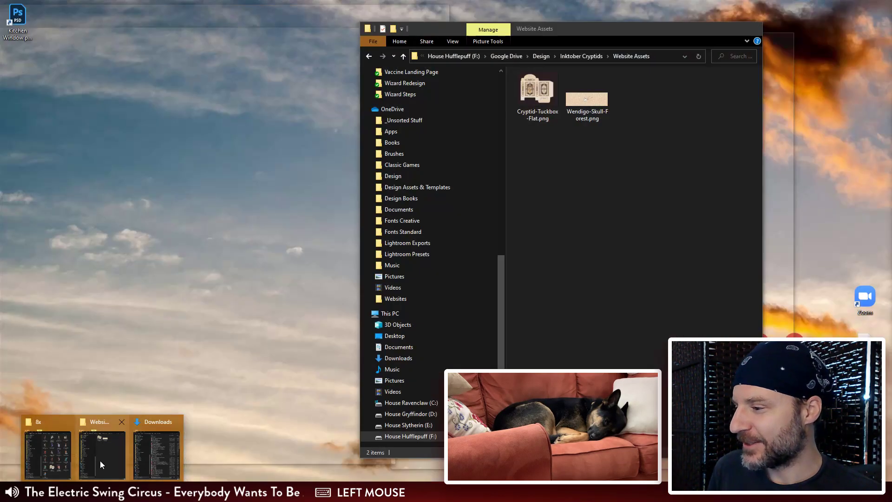
{"action": "left_click", "coordinate": [103, 461]}
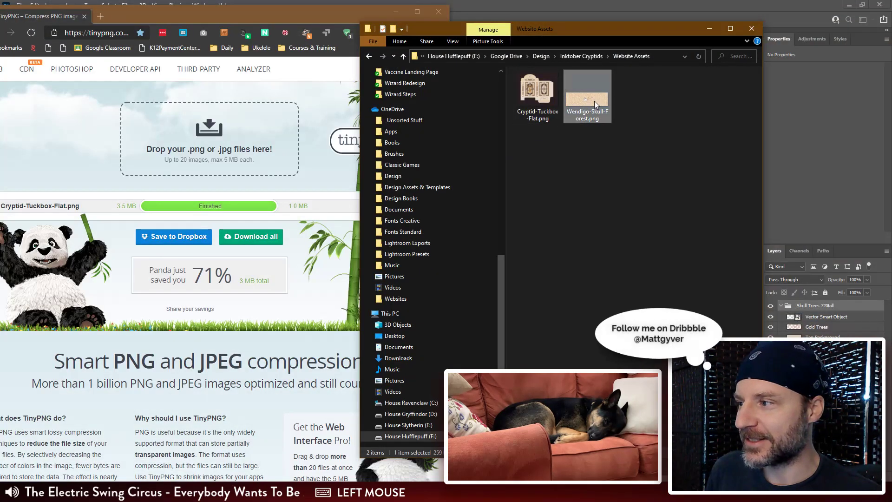
{"action": "left_click_drag", "start_coordinate": [594, 102], "coordinate": [214, 138]}
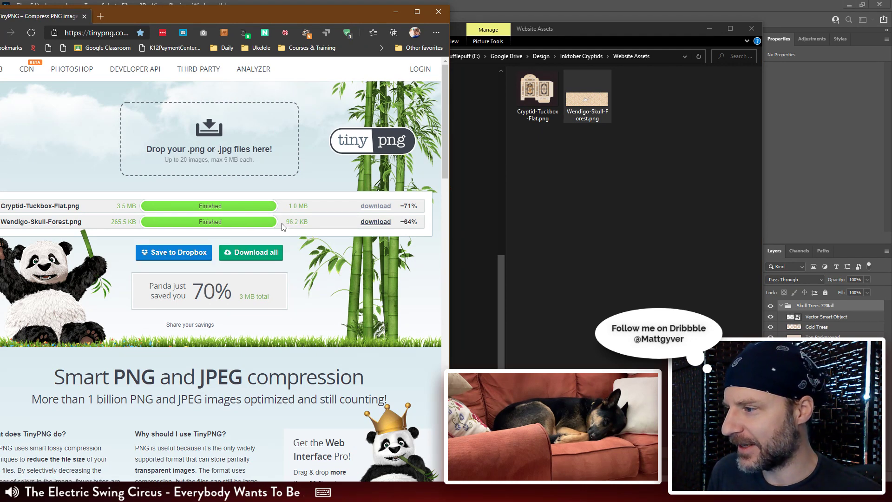
{"action": "left_click", "coordinate": [375, 222]}
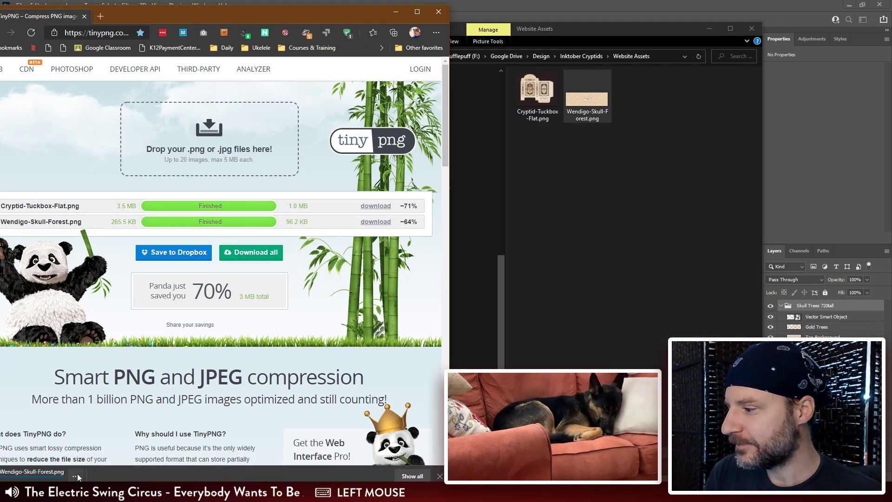
Step: Move the compressed Wendigo-Skull-Forest.png from Downloads into Website Assets, replacing the existing file
{"action": "left_click", "coordinate": [75, 475]}
{"action": "left_click", "coordinate": [106, 396]}
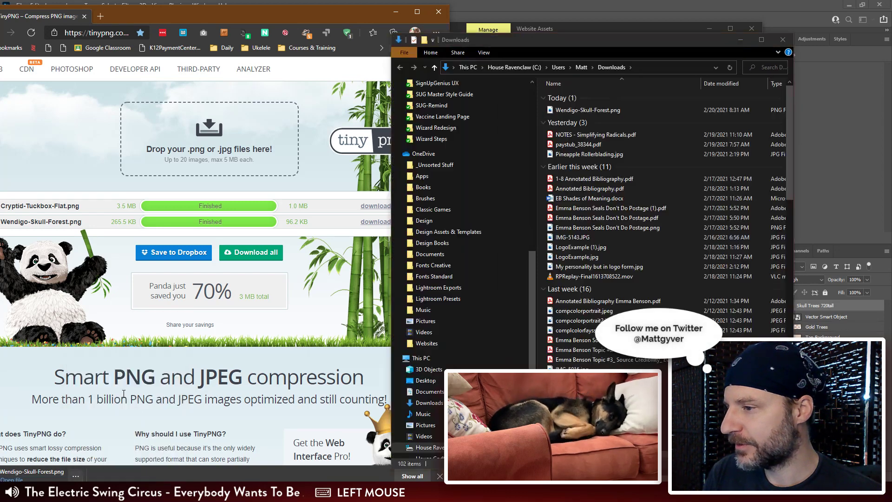
{"action": "key", "text": "ctrl+x"}
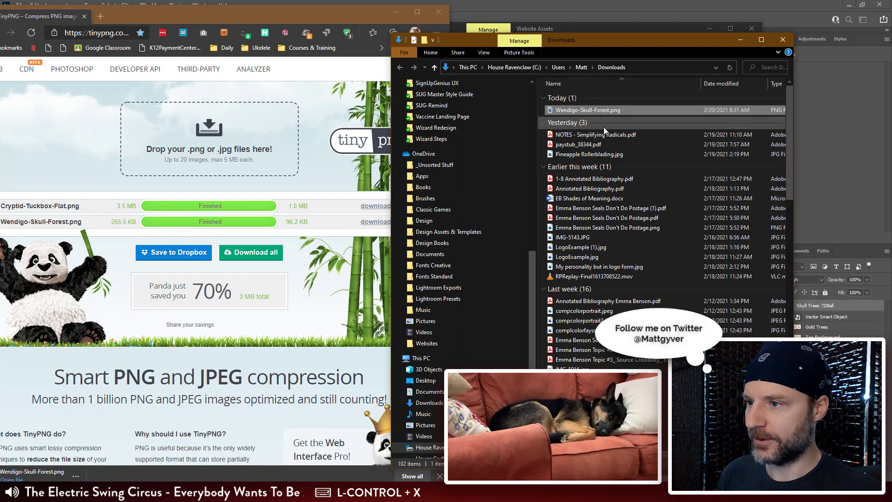
{"action": "left_click", "coordinate": [609, 29]}
{"action": "key", "text": "ctrl+v"}
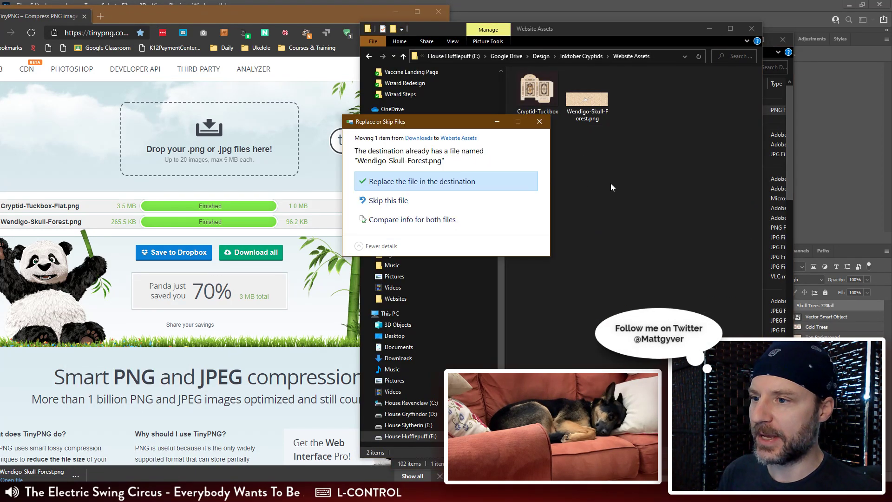
{"action": "left_click", "coordinate": [468, 181]}
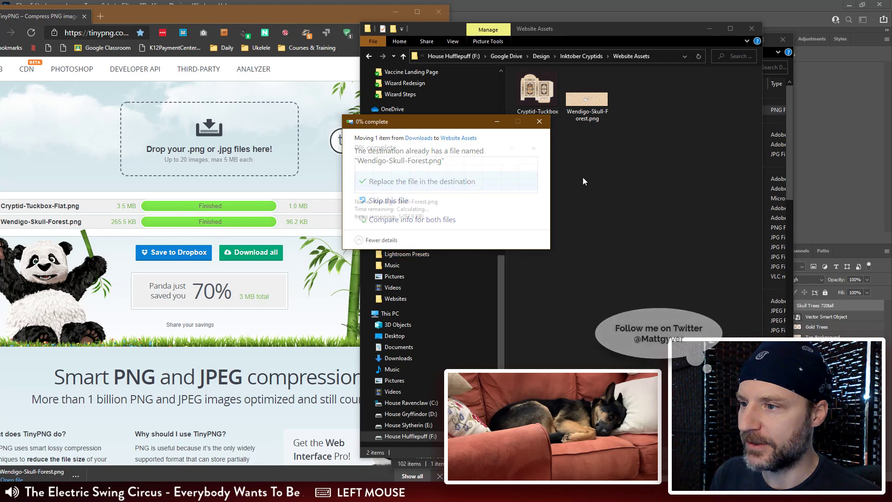
{"action": "left_click", "coordinate": [638, 175]}
Step: Move the browser window out of the way and return to the store template document in Photoshop
{"action": "left_click_drag", "start_coordinate": [322, 22], "coordinate": [0, 25]}
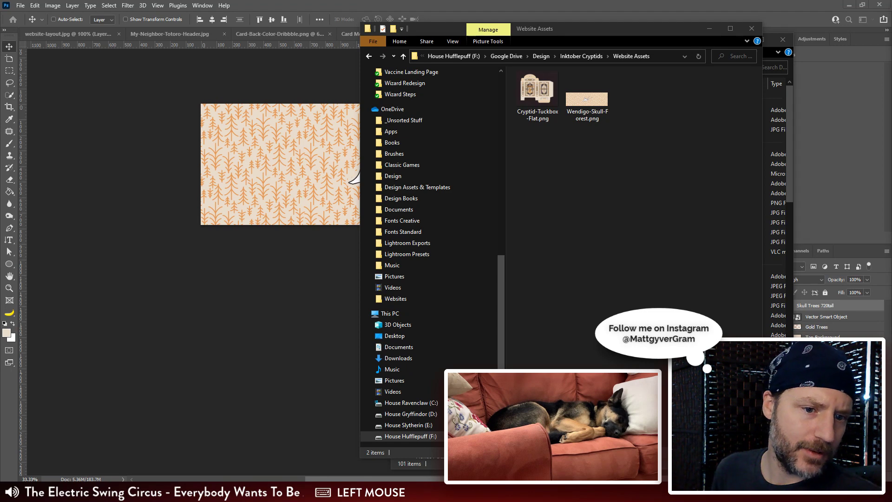
{"action": "left_click", "coordinate": [339, 71]}
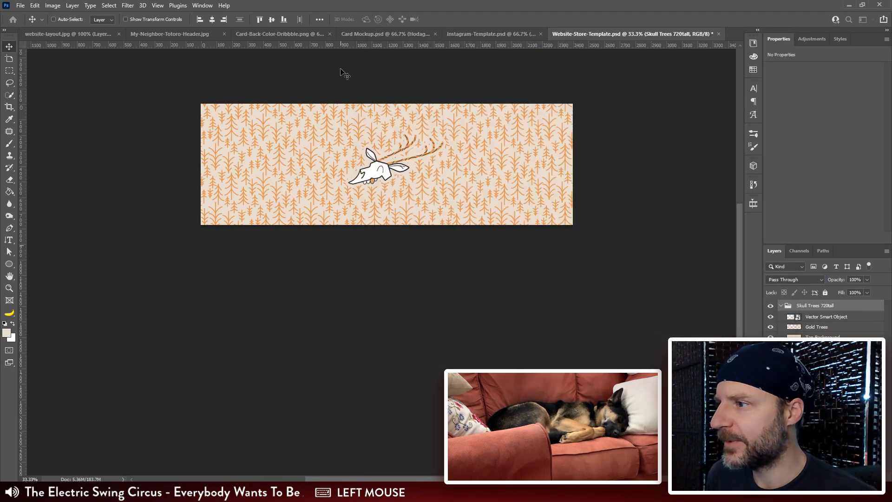
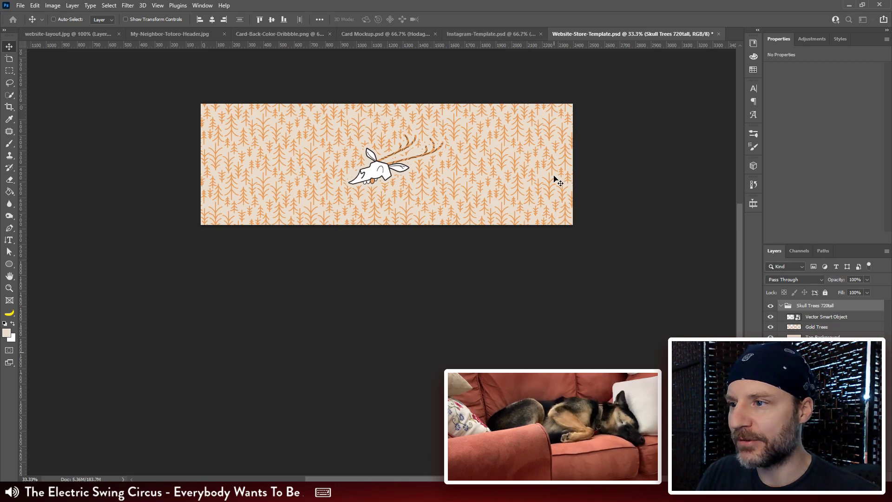
Step: Undo the last canvas height reduction in the store template document
{"action": "key", "text": "ctrl"}
{"action": "key", "text": "ctrl+z"}
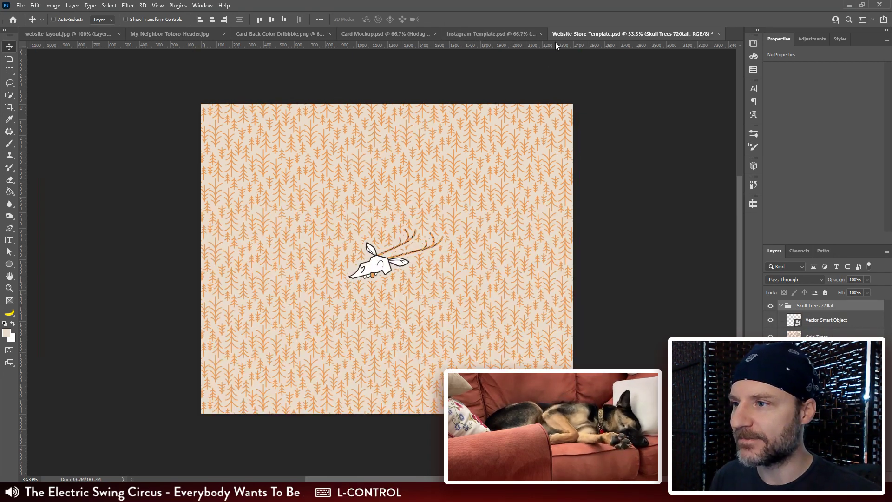
{"action": "left_click", "coordinate": [562, 3]}
{"action": "key", "text": "ctrl+plus"}
{"action": "key", "text": "space"}
{"action": "left_click_drag", "start_coordinate": [607, 164], "coordinate": [593, 191]}
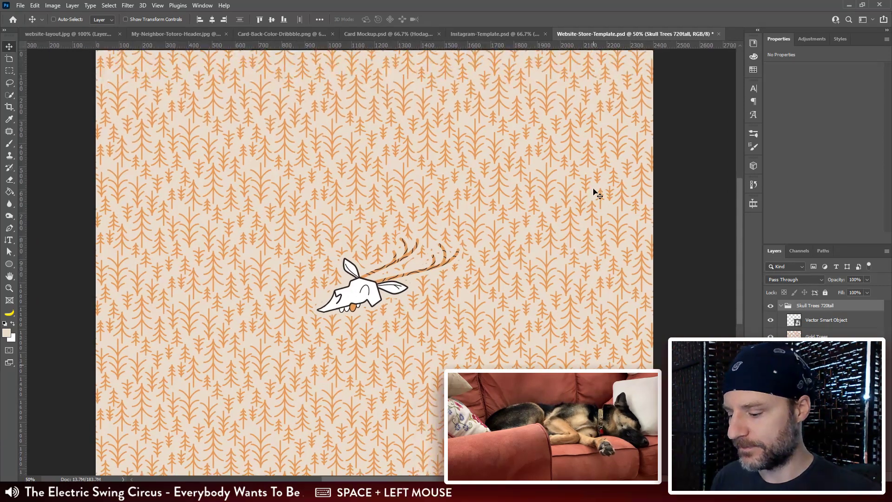
Step: Rename the skull and trees layer group to Skull Trees 720 H
{"action": "key", "text": "v"}
{"action": "left_click", "coordinate": [771, 310]}
{"action": "left_click", "coordinate": [771, 310]}
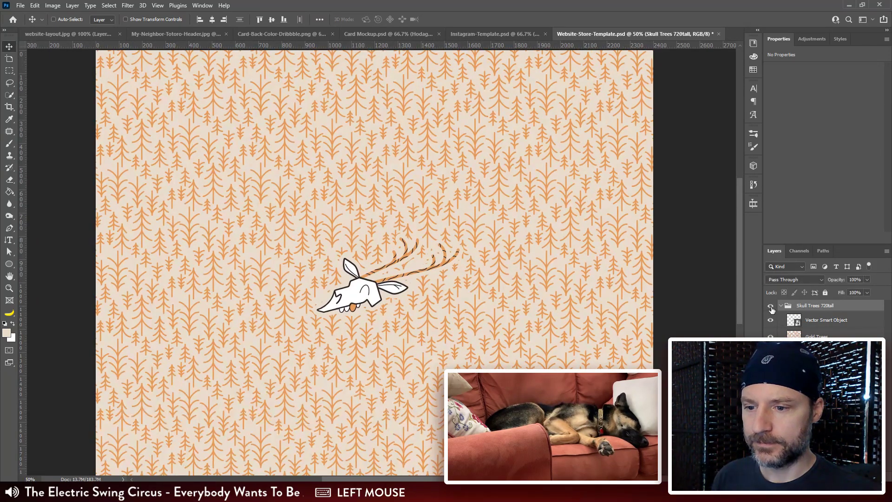
{"action": "double_click", "coordinate": [815, 305]}
{"action": "left_click", "coordinate": [835, 305]}
{"action": "key", "text": "BackSpace"}
{"action": "key", "text": "BackSpace"}
{"action": "key", "text": "BackSpace"}
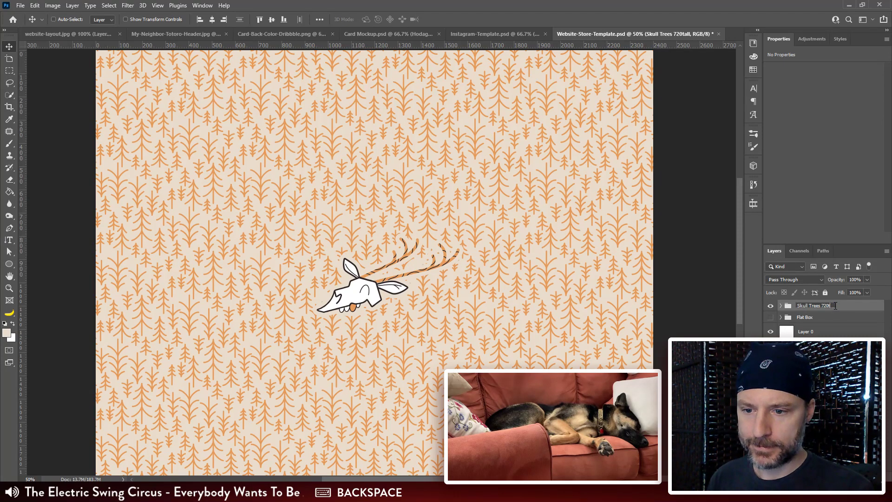
{"action": "key", "text": "BackSpace"}
{"action": "type", "text": "H"}
{"action": "key", "text": "Return"}
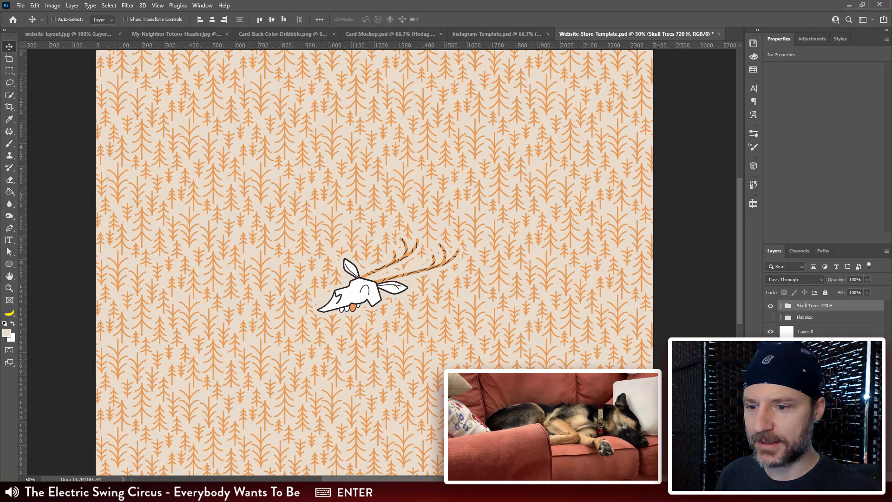
Step: Place Wendigo-Skull-Forest.png into website-layout.jpg near the bottom of the sketched page
{"action": "left_click", "coordinate": [70, 34]}
{"action": "scroll", "coordinate": [529, 189], "scroll_direction": "up", "scroll_amount": 2}
{"action": "scroll", "coordinate": [527, 188], "scroll_direction": "up", "scroll_amount": 1}
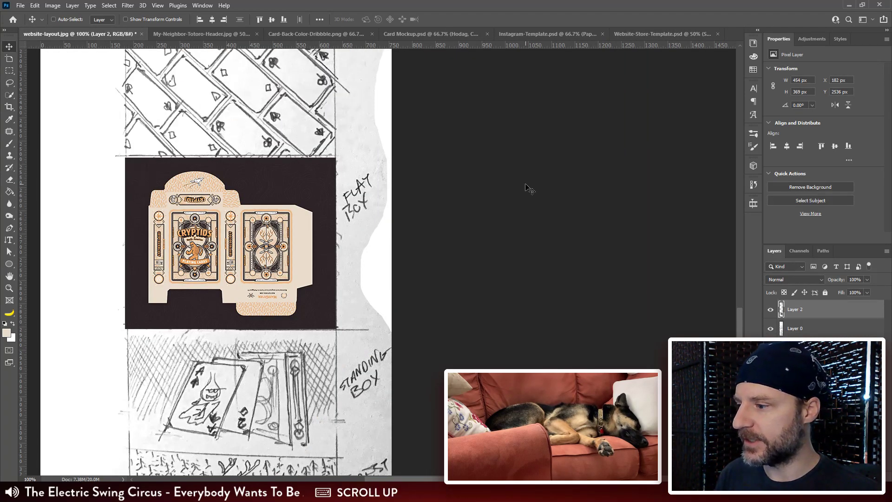
{"action": "scroll", "coordinate": [534, 179], "scroll_direction": "down", "scroll_amount": 3}
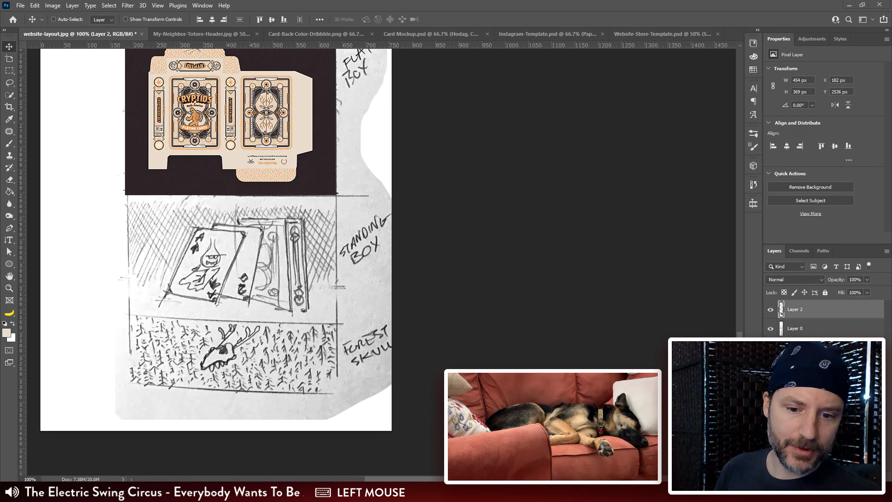
{"action": "left_click", "coordinate": [553, 492]}
{"action": "left_click_drag", "start_coordinate": [587, 98], "coordinate": [264, 247]}
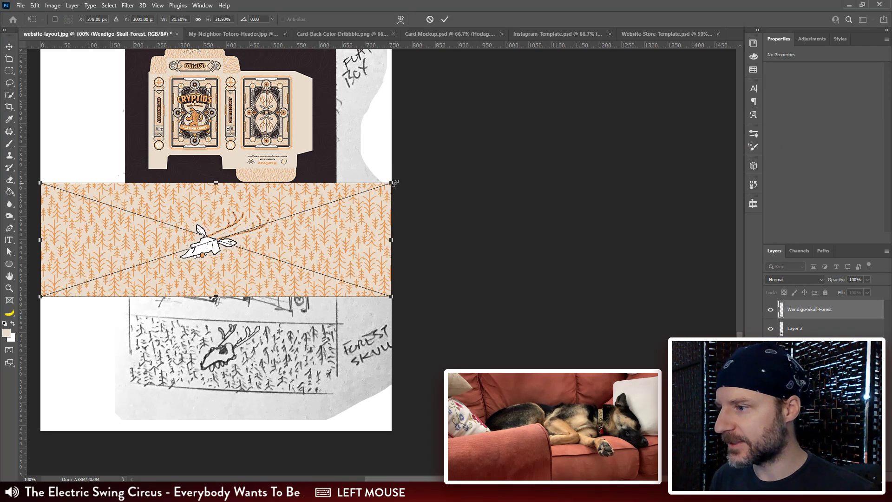
Step: Scale the placed skull forest image to about 453 × 148 px and position it over the Forest Skull sketch
{"action": "left_click_drag", "start_coordinate": [393, 183], "coordinate": [334, 195]}
{"action": "left_click_drag", "start_coordinate": [330, 198], "coordinate": [337, 195]}
{"action": "left_click_drag", "start_coordinate": [94, 278], "coordinate": [125, 269]}
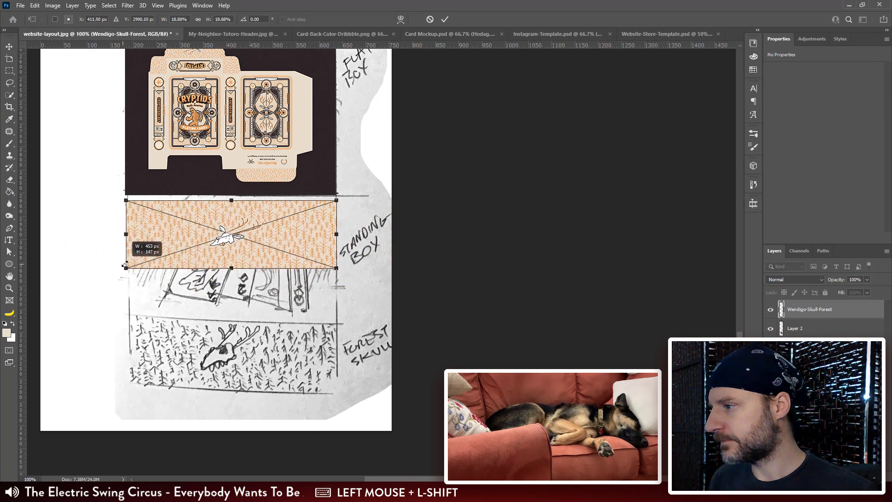
{"action": "left_click_drag", "start_coordinate": [181, 230], "coordinate": [181, 352]}
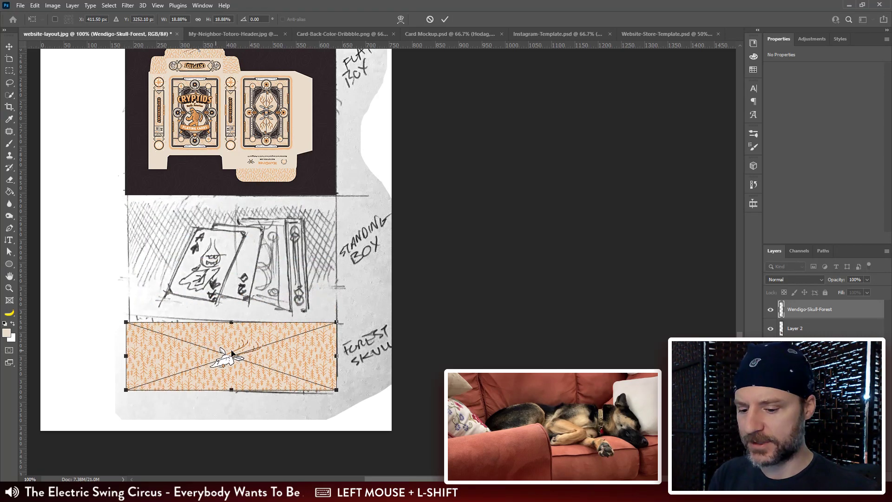
{"action": "key", "text": "Return"}
{"action": "left_click_drag", "start_coordinate": [331, 254], "coordinate": [330, 275]}
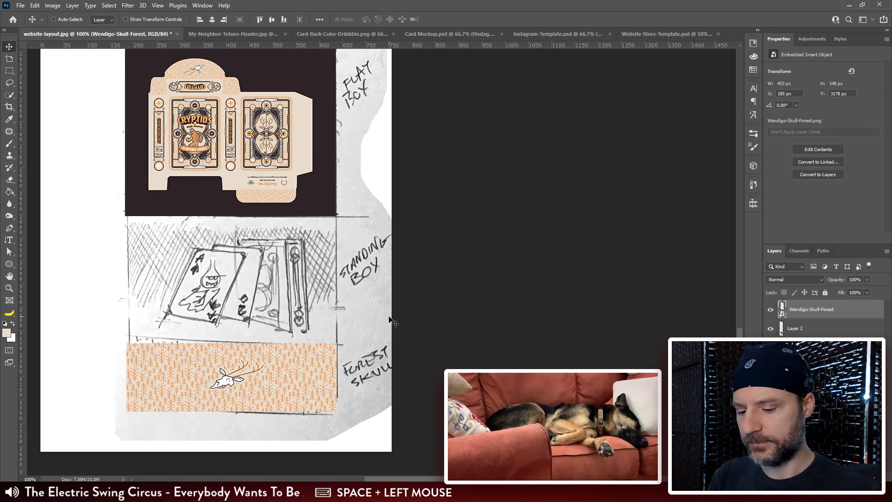
Step: Switch to the web browser and open the mattgyver.com website
{"action": "key", "text": "ctrl+minus"}
{"action": "left_click_drag", "start_coordinate": [310, 212], "coordinate": [277, 371]}
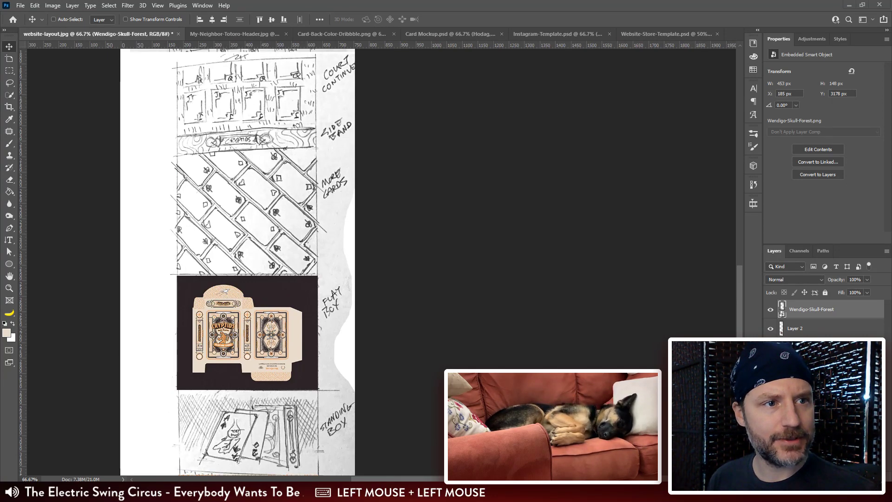
{"action": "type", "text": "mattgyv"}
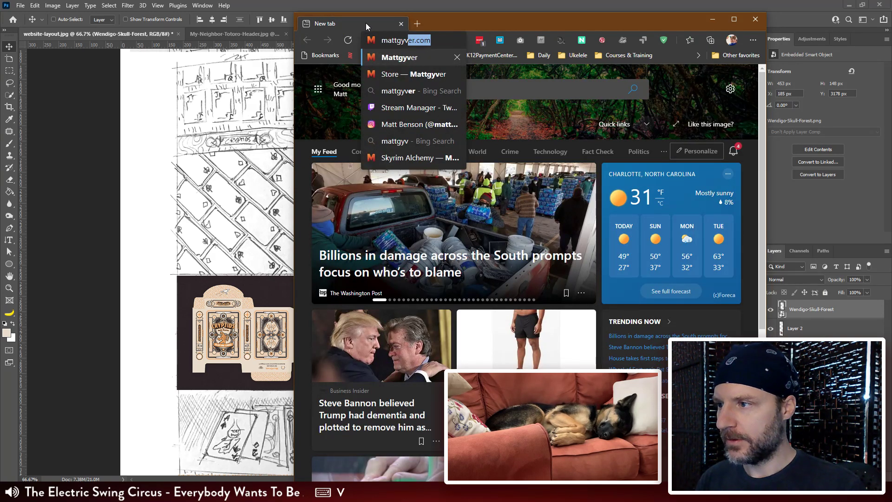
{"action": "key", "text": "Right"}
{"action": "key", "text": "Return"}
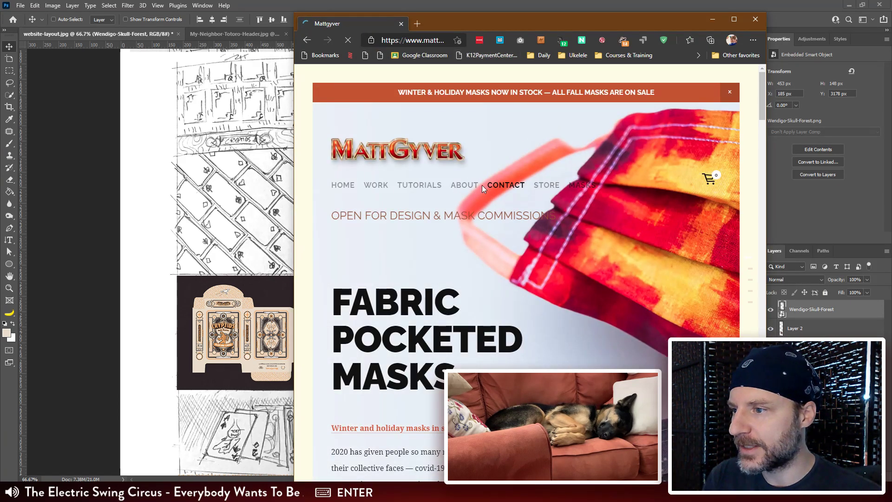
Step: Open the Sign Up Table Case Study from the site's UI/UX case studies and examine its diagonal header image
{"action": "mouse_move", "coordinate": [370, 186]}
{"action": "left_click", "coordinate": [377, 209]}
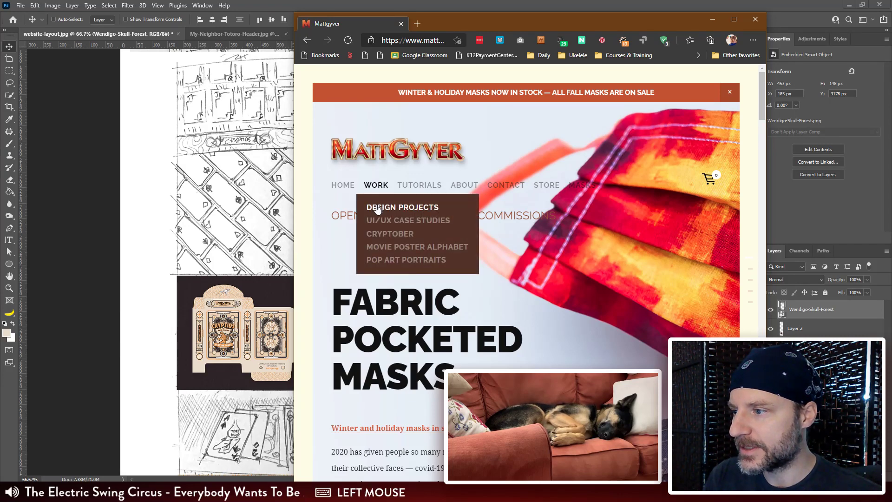
{"action": "left_click", "coordinate": [453, 222]}
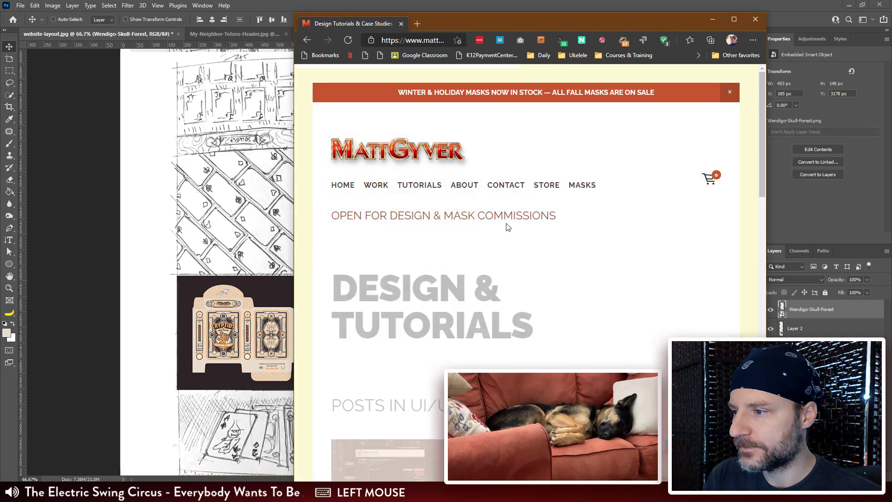
{"action": "scroll", "coordinate": [521, 227], "scroll_direction": "down", "scroll_amount": 7}
{"action": "left_click", "coordinate": [430, 228]}
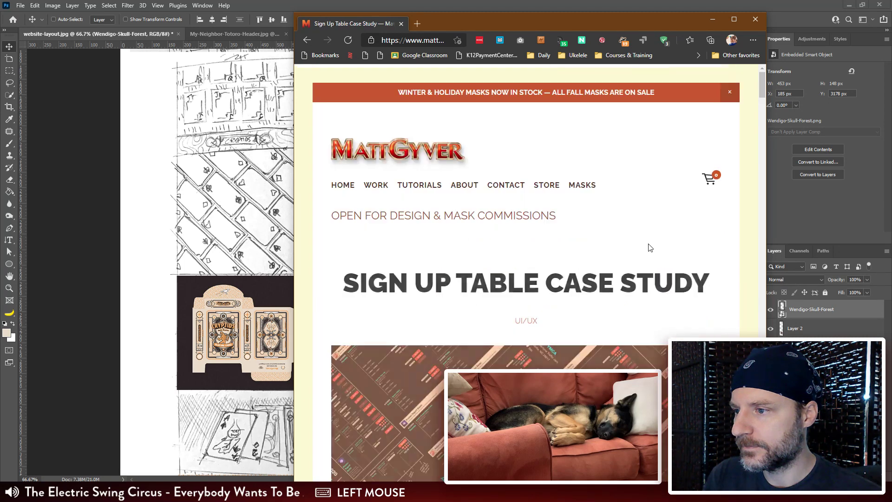
{"action": "scroll", "coordinate": [650, 248], "scroll_direction": "down", "scroll_amount": 5}
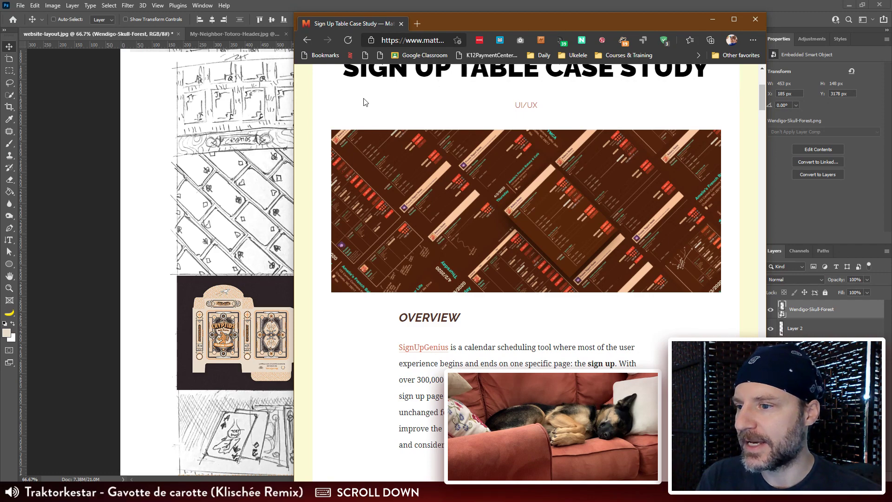
Step: Return to the UI/UX posts and open the Scandinavian Color Palettes article to examine its header layout
{"action": "scroll", "coordinate": [707, 314], "scroll_direction": "up", "scroll_amount": 4}
{"action": "key", "text": "alt+Left"}
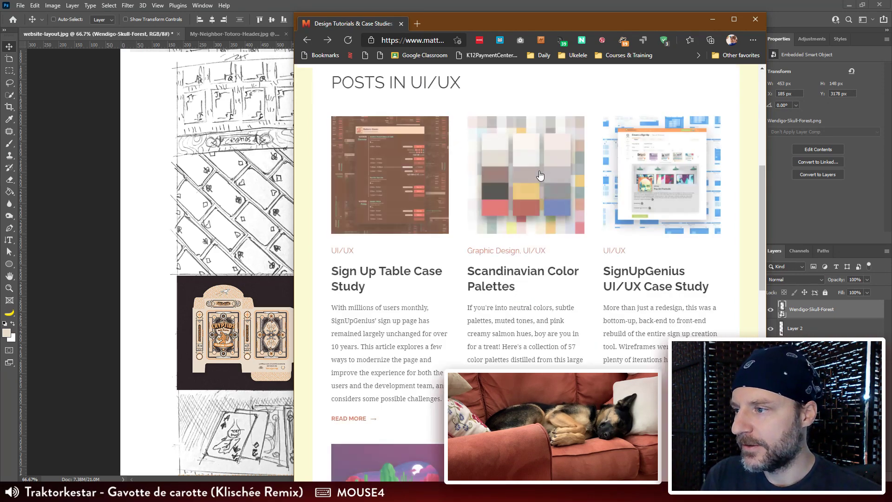
{"action": "left_click", "coordinate": [540, 175]}
{"action": "scroll", "coordinate": [539, 185], "scroll_direction": "down", "scroll_amount": 6}
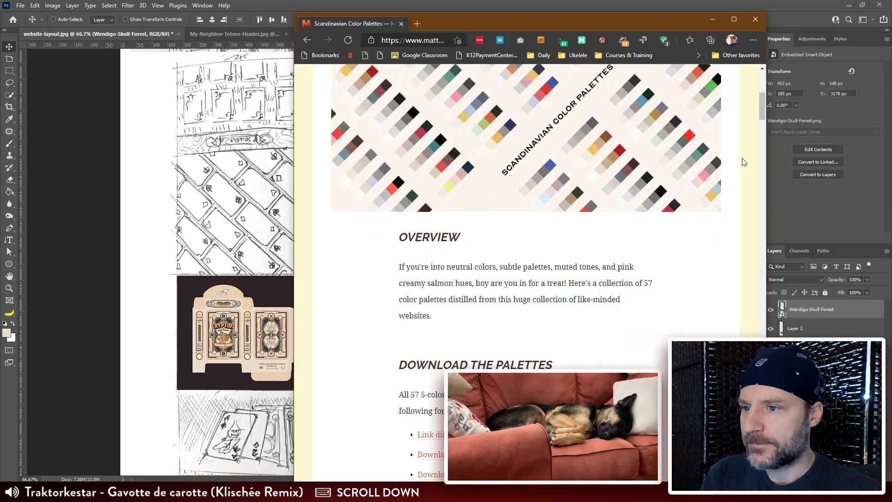
Step: Switch to Illustrator and examine the dark flat box and card back artwork in Card Back.ai
{"action": "left_click", "coordinate": [76, 162]}
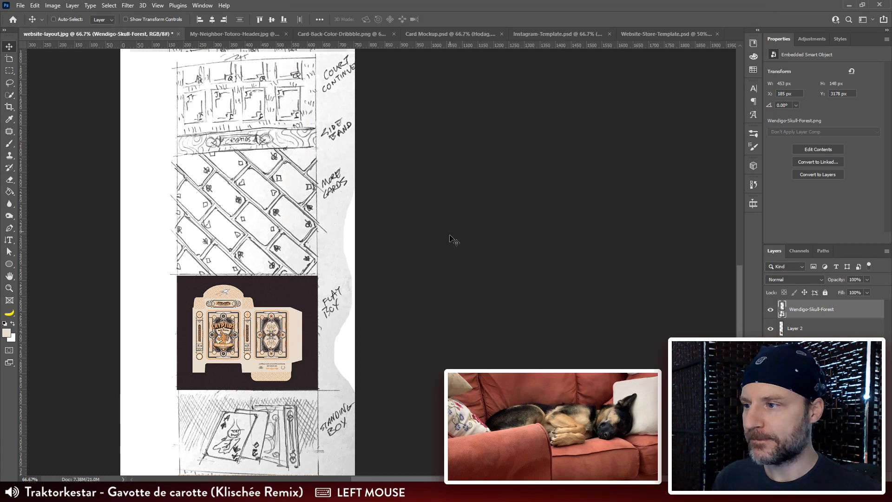
{"action": "left_click", "coordinate": [465, 491]}
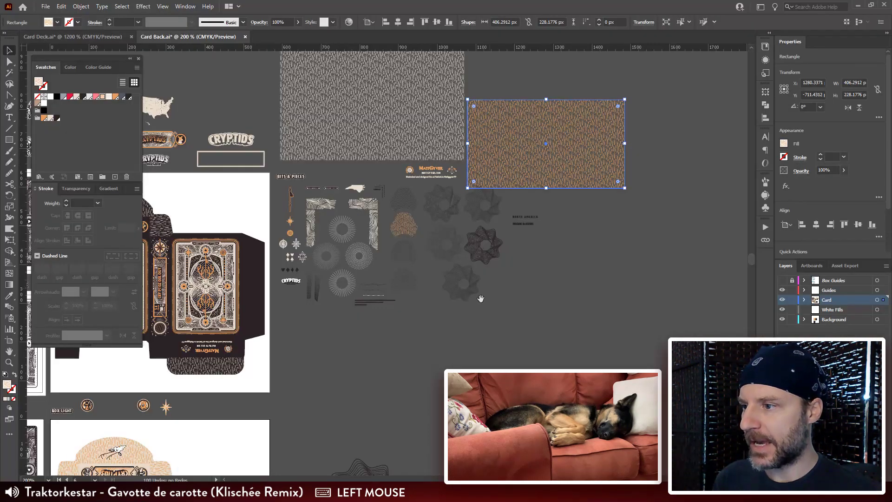
{"action": "left_click_drag", "start_coordinate": [414, 295], "coordinate": [474, 322]}
{"action": "left_click_drag", "start_coordinate": [606, 187], "coordinate": [609, 140]}
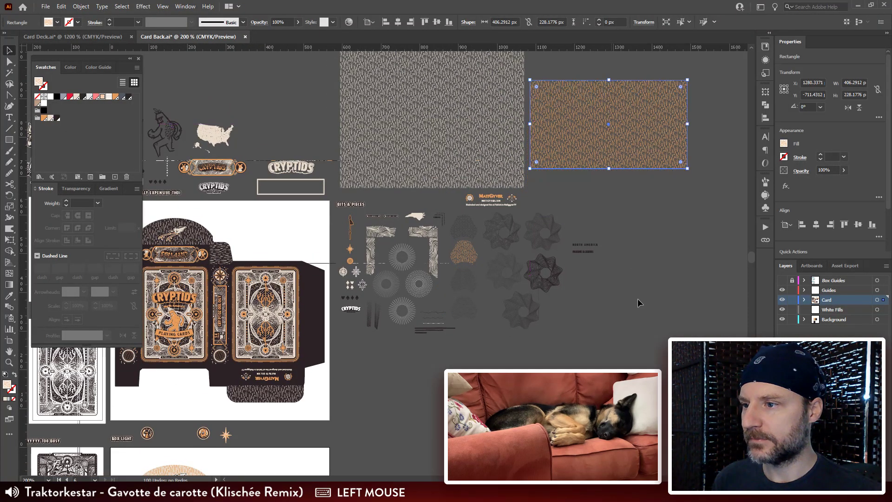
{"action": "left_click", "coordinate": [637, 298]}
{"action": "left_click_drag", "start_coordinate": [292, 271], "coordinate": [478, 184]}
{"action": "key", "text": "ctrl+plus"}
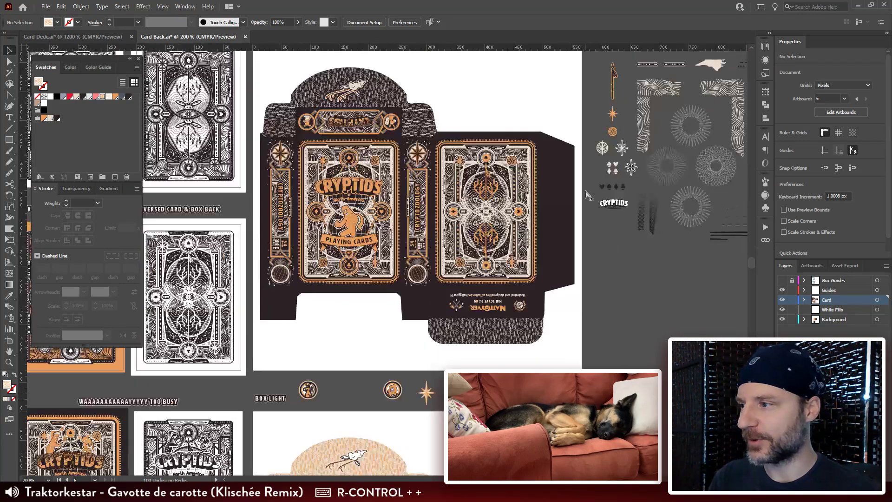
{"action": "key", "text": "ctrl+plus"}
{"action": "left_click_drag", "start_coordinate": [380, 266], "coordinate": [463, 201]}
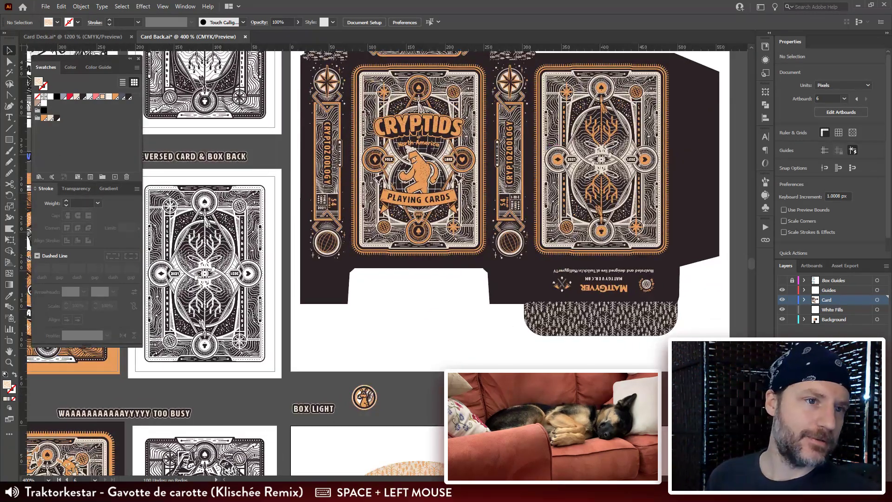
{"action": "left_click", "coordinate": [464, 491]}
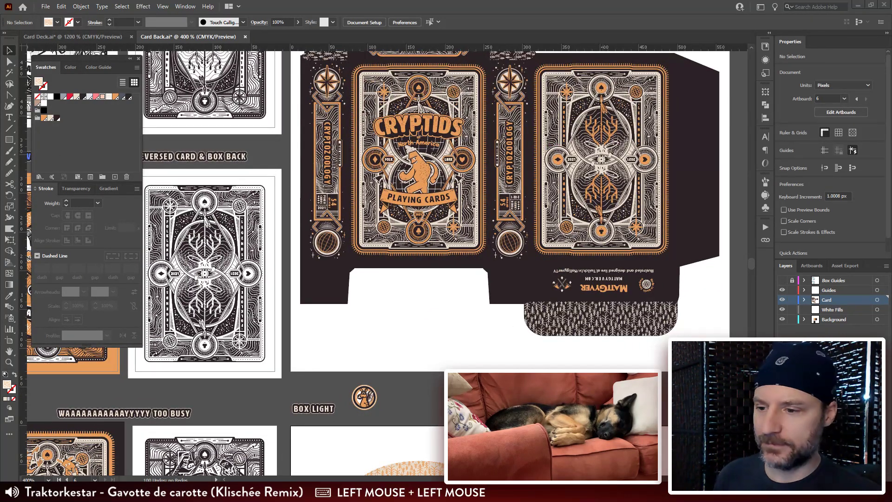
{"action": "left_click_drag", "start_coordinate": [256, 371], "coordinate": [384, 346]}
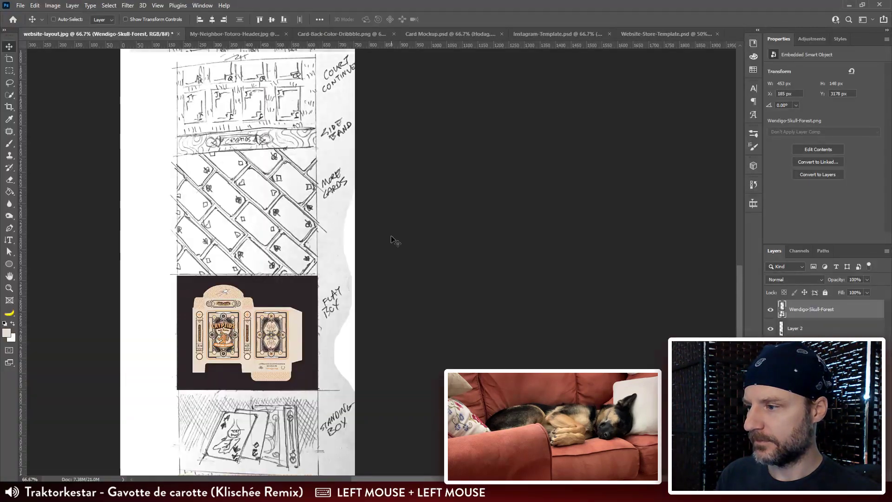
Step: Switch back to Photoshop and bring the Card Mockup.psd document to the front
{"action": "key", "text": "ctrl+o"}
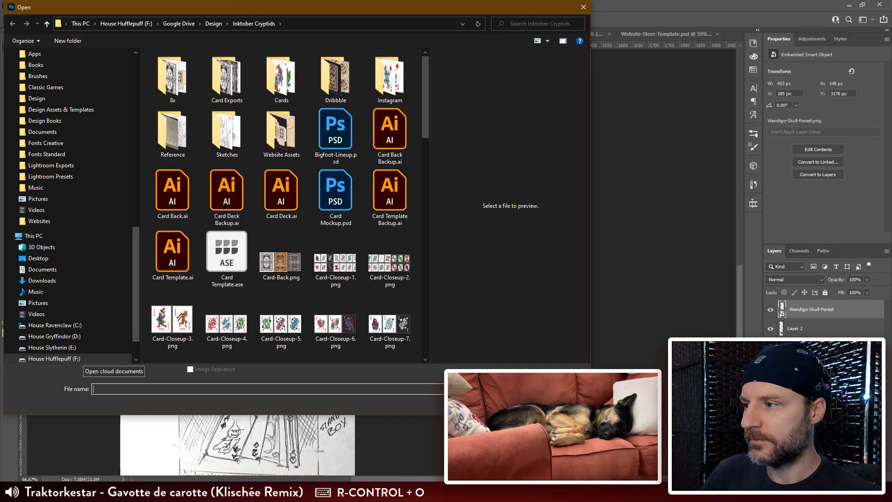
{"action": "double_click", "coordinate": [336, 210]}
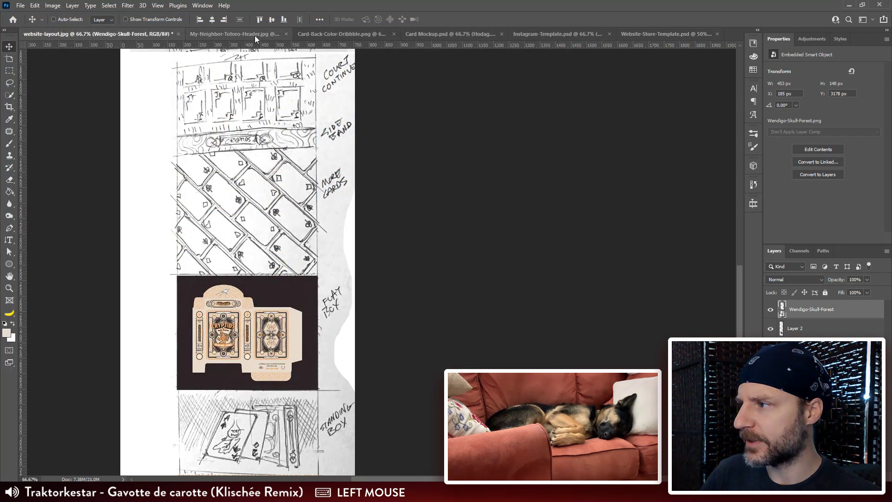
{"action": "left_click", "coordinate": [325, 33]}
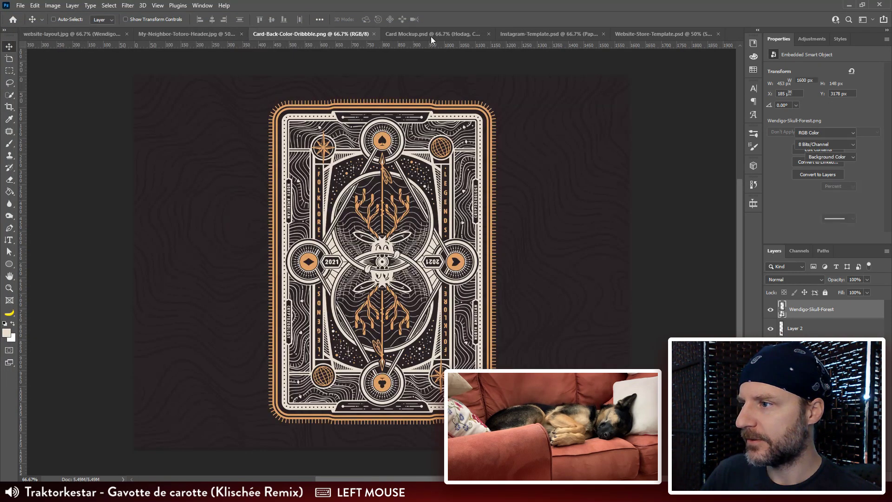
{"action": "left_click", "coordinate": [405, 34]}
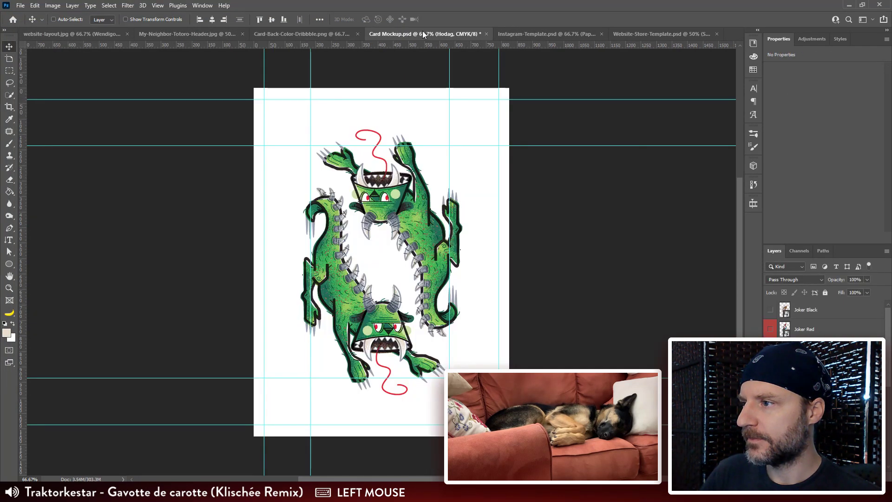
Step: Check the Joker Black layer's visibility in the card mockup and look through the creature groups
{"action": "left_click", "coordinate": [771, 310]}
{"action": "left_click", "coordinate": [771, 310]}
{"action": "scroll", "coordinate": [770, 313], "scroll_direction": "down", "scroll_amount": 5}
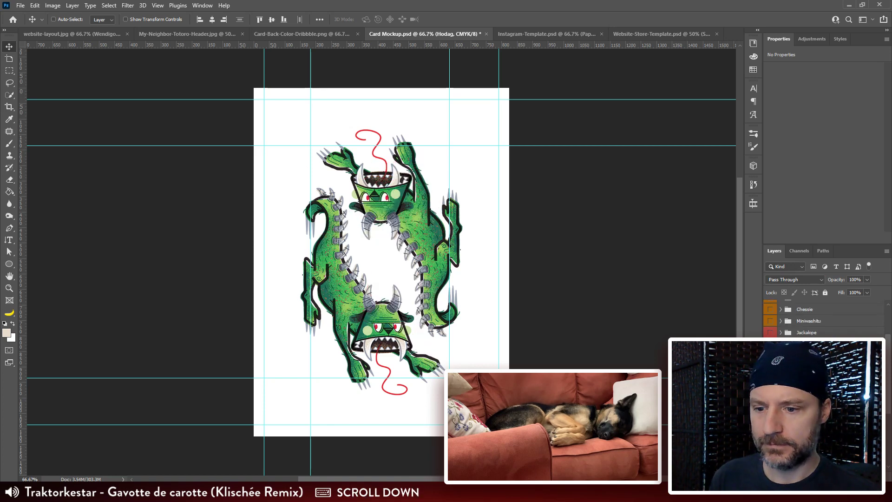
{"action": "left_click", "coordinate": [771, 453]}
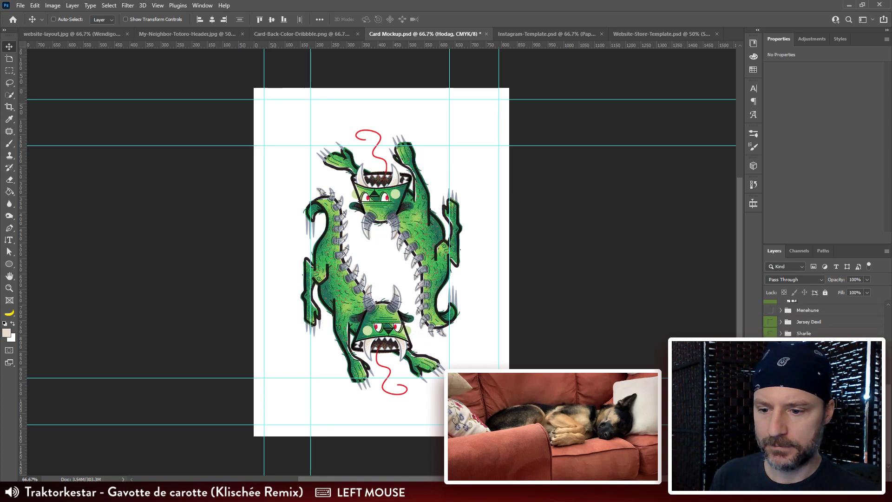
{"action": "left_click", "coordinate": [770, 453]}
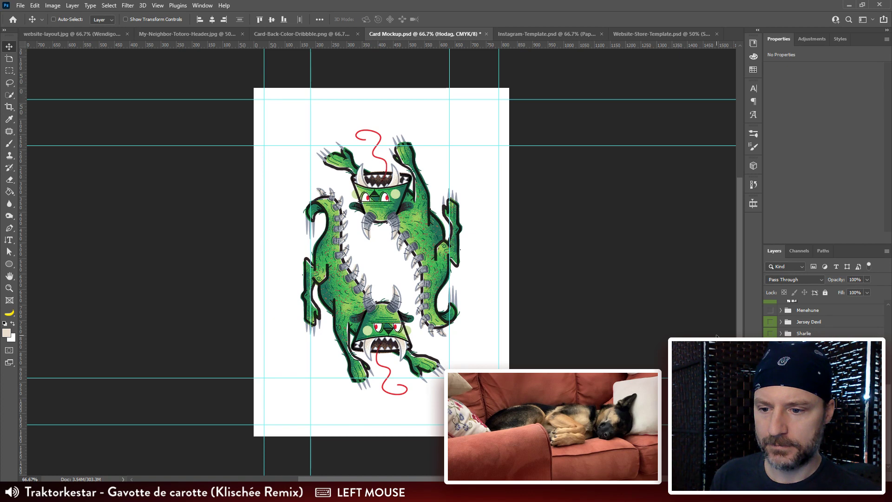
{"action": "key", "text": "ctrl+o"}
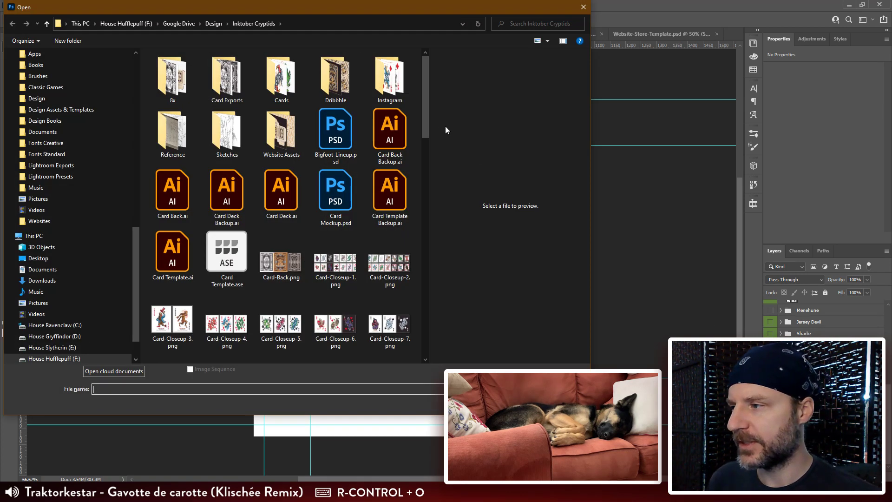
{"action": "left_click", "coordinate": [281, 79]}
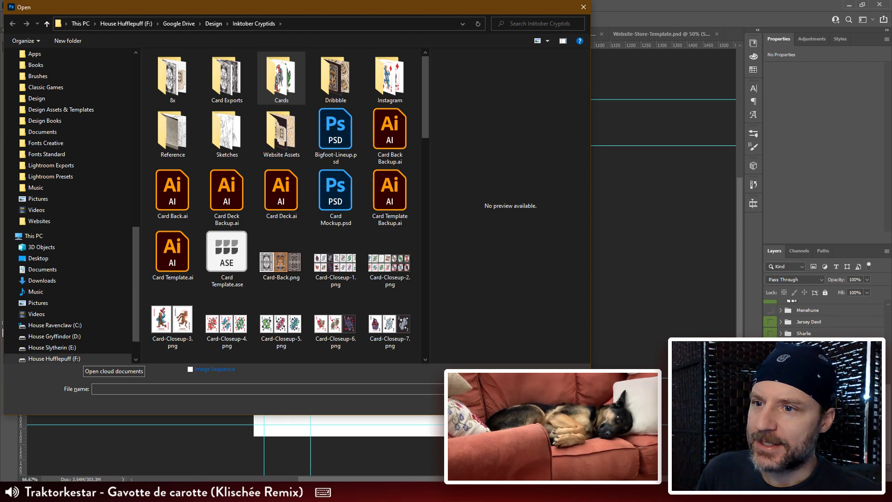
{"action": "left_click", "coordinate": [563, 402]}
Step: Bring Website-Store-Template.psd to the front and create a new layer group above Skull Trees 720 H named Card Set 1
{"action": "left_click", "coordinate": [671, 34]}
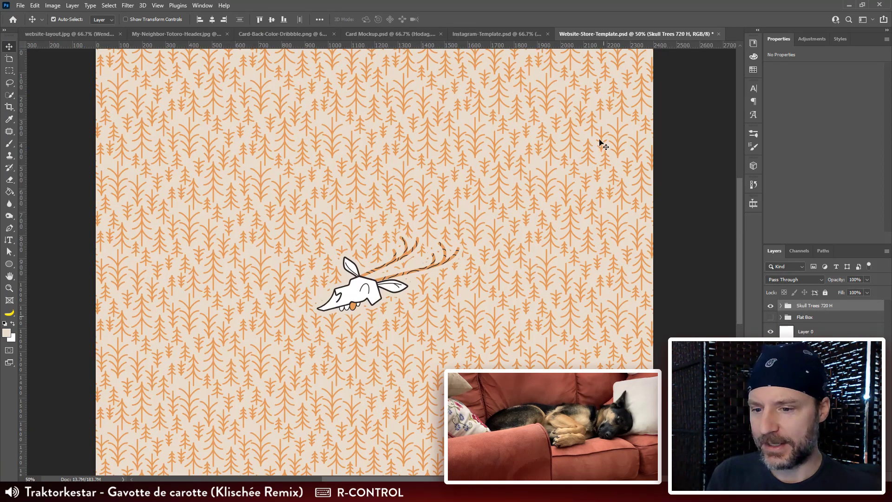
{"action": "key", "text": "ctrl+minus"}
{"action": "left_click", "coordinate": [839, 477]}
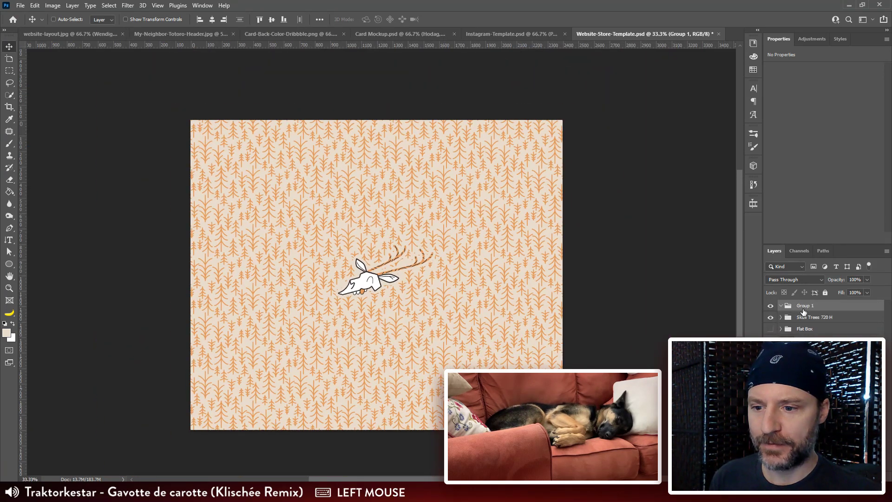
{"action": "double_click", "coordinate": [801, 305]}
{"action": "type", "text": "Card Set 1"}
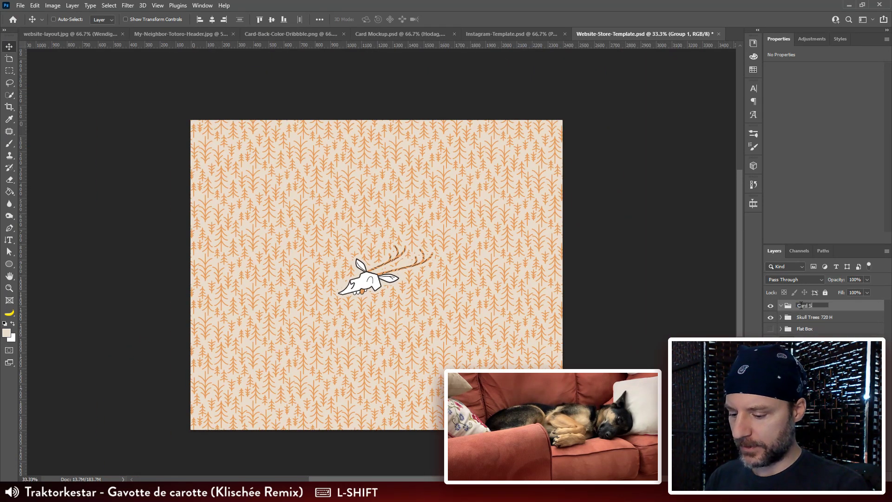
{"action": "key", "text": "Return"}
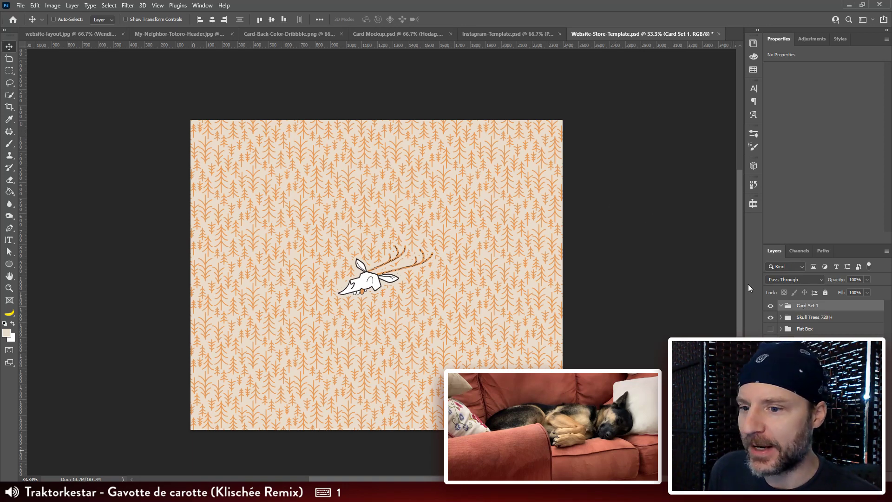
Step: Hide the Skull Trees 720 H group, and briefly show the Flat Box artwork before hiding it too, keeping Card Set 1 shown
{"action": "left_click", "coordinate": [770, 317]}
{"action": "left_click", "coordinate": [771, 329]}
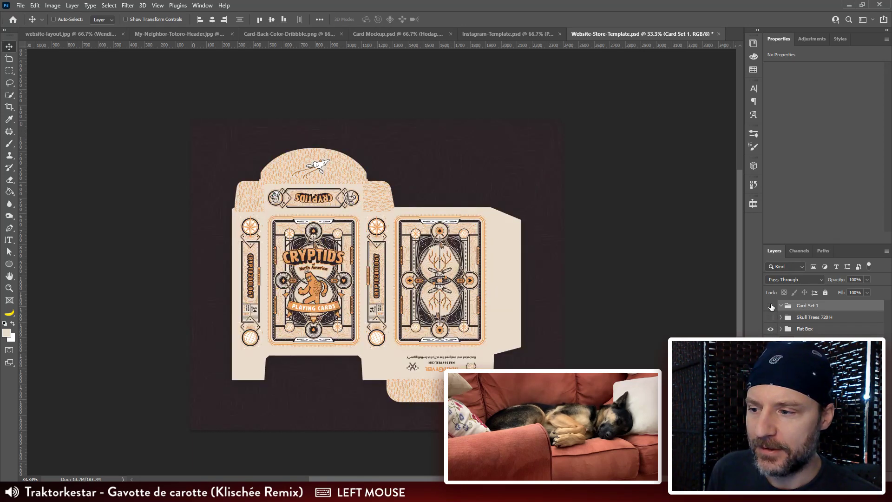
{"action": "left_click", "coordinate": [770, 306]}
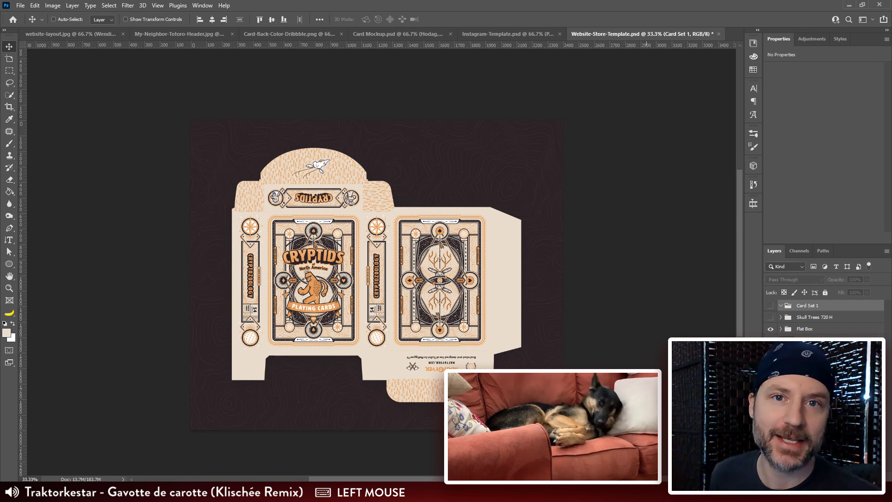
{"action": "left_click", "coordinate": [771, 305]}
{"action": "left_click", "coordinate": [770, 329]}
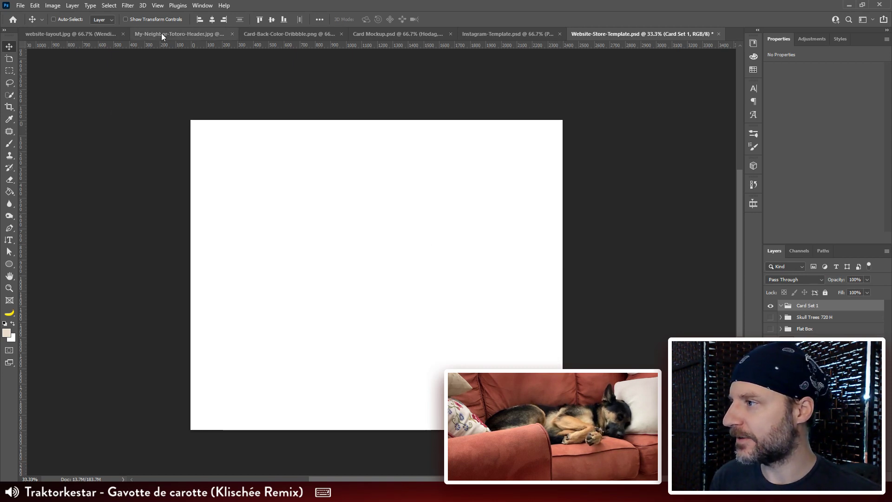
Step: Open the ace of spades artwork, Card_A-Spades.tif, from the Card Exports folder
{"action": "key", "text": "ctrl"}
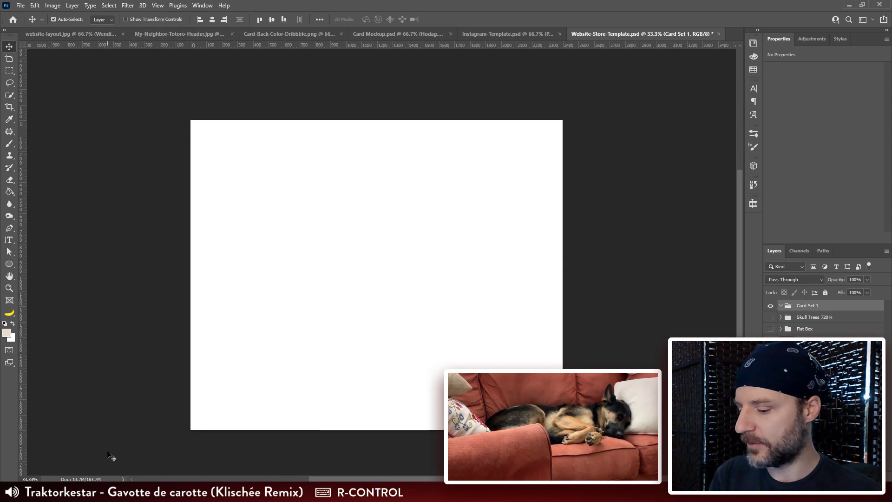
{"action": "key", "text": "ctrl+o"}
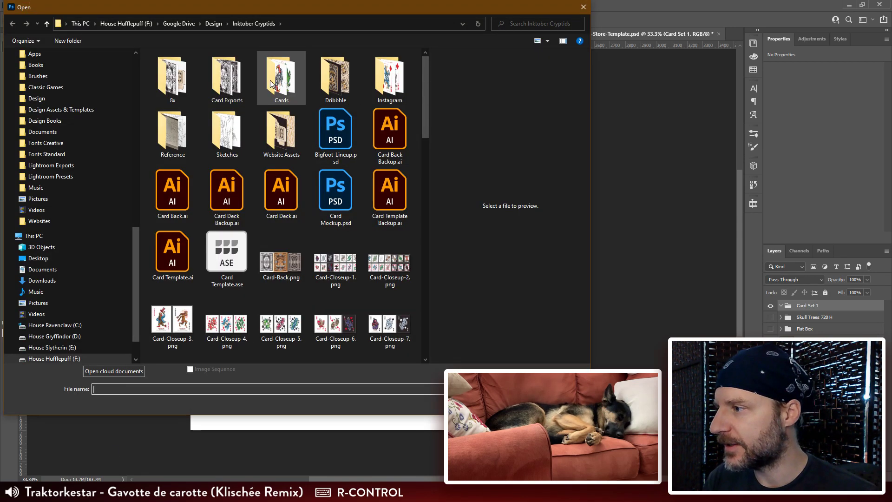
{"action": "left_click", "coordinate": [229, 82]}
{"action": "double_click", "coordinate": [231, 85]}
{"action": "left_click", "coordinate": [235, 71]}
{"action": "left_click", "coordinate": [335, 74]}
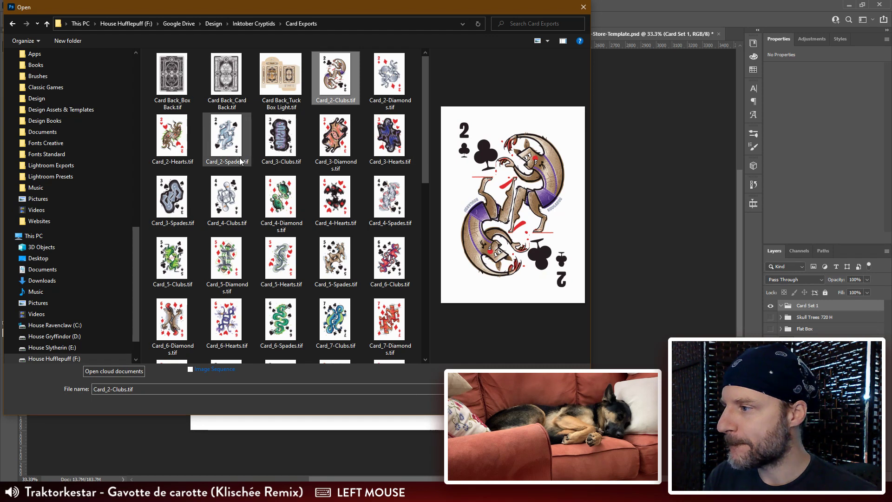
{"action": "scroll", "coordinate": [288, 195], "scroll_direction": "down", "scroll_amount": 7}
{"action": "double_click", "coordinate": [280, 149]}
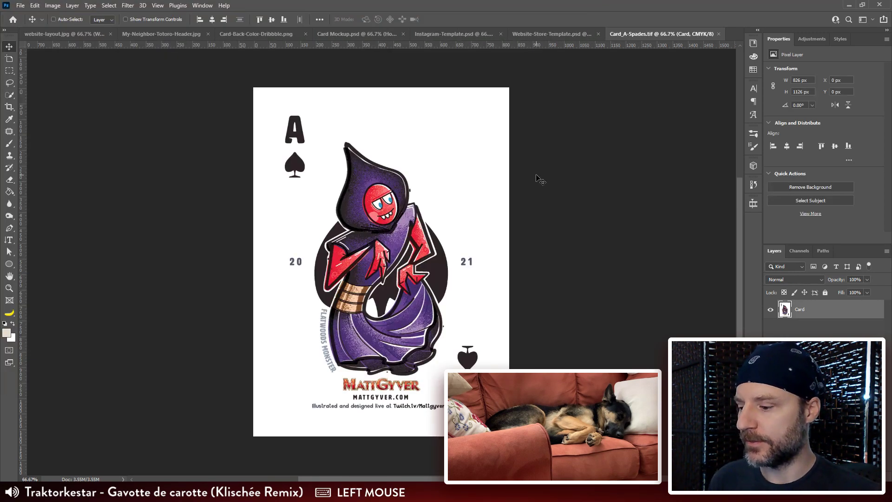
Step: Start a canvas resize of the ace of spades card in inches, with the width set to 2.5
{"action": "key", "text": "v"}
{"action": "left_click_drag", "start_coordinate": [460, 163], "coordinate": [460, 168]}
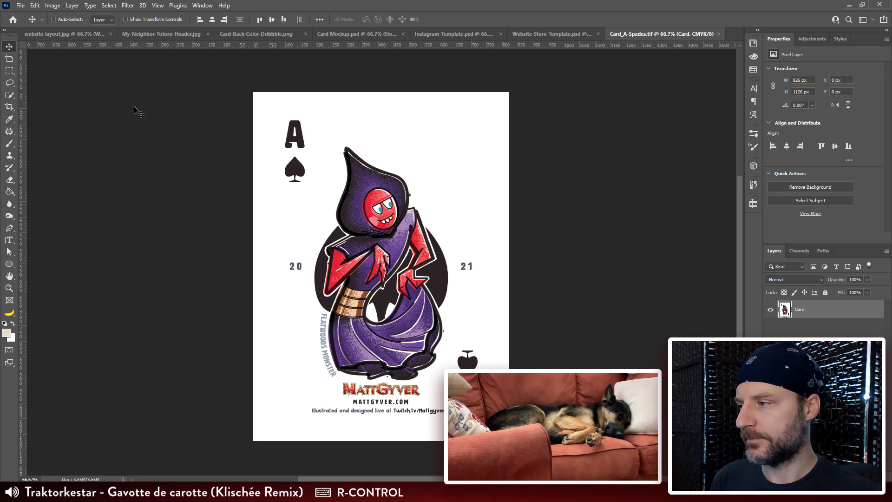
{"action": "left_click", "coordinate": [54, 6]}
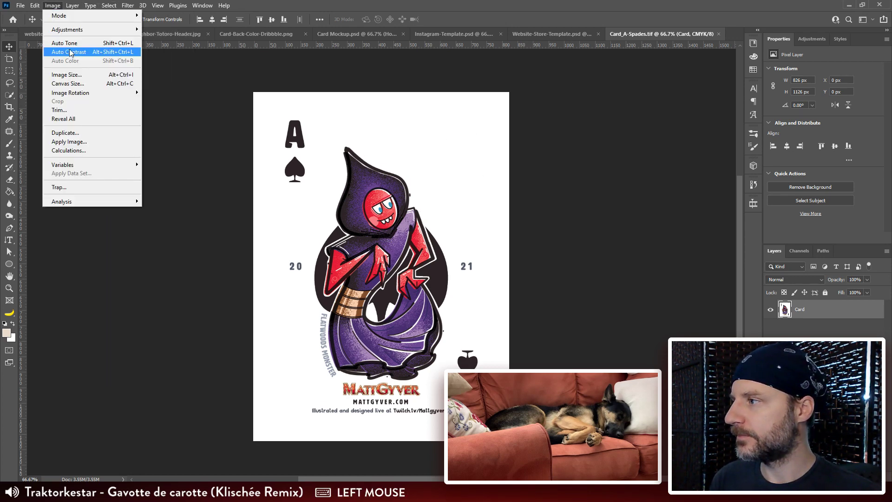
{"action": "left_click", "coordinate": [70, 83]}
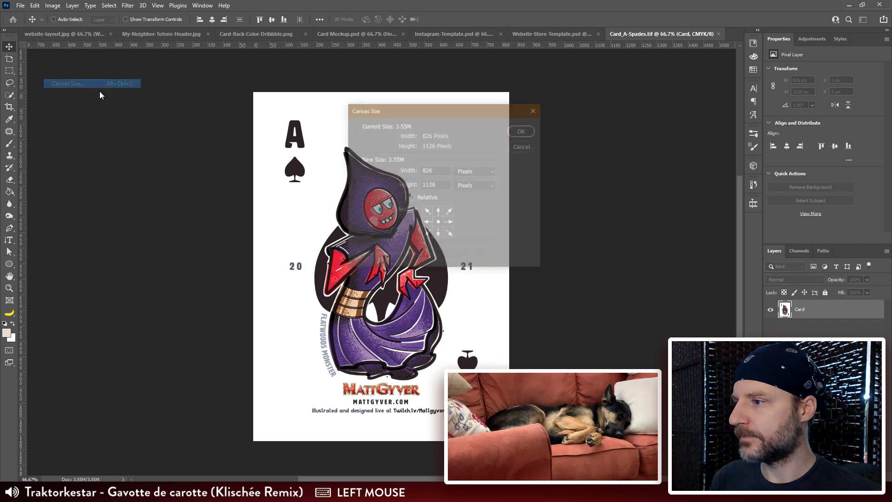
{"action": "left_click", "coordinate": [481, 178]}
{"action": "left_click", "coordinate": [481, 177]}
{"action": "left_click", "coordinate": [480, 177]}
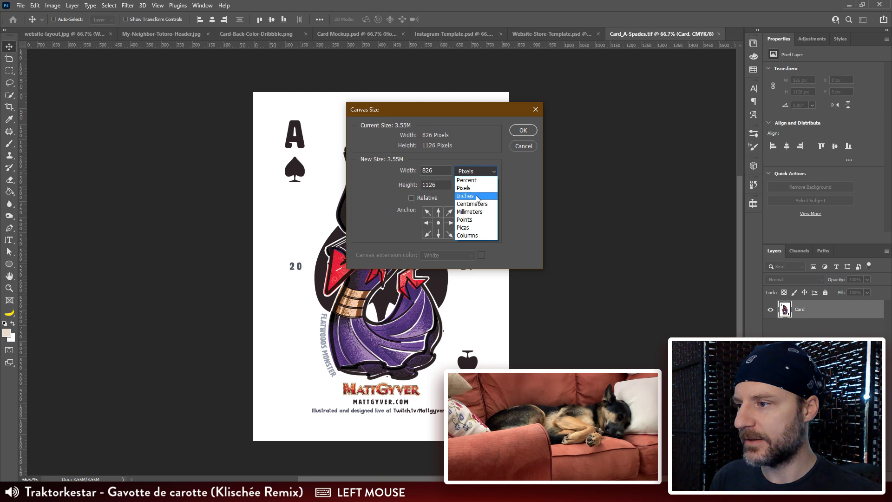
{"action": "left_click", "coordinate": [478, 196]}
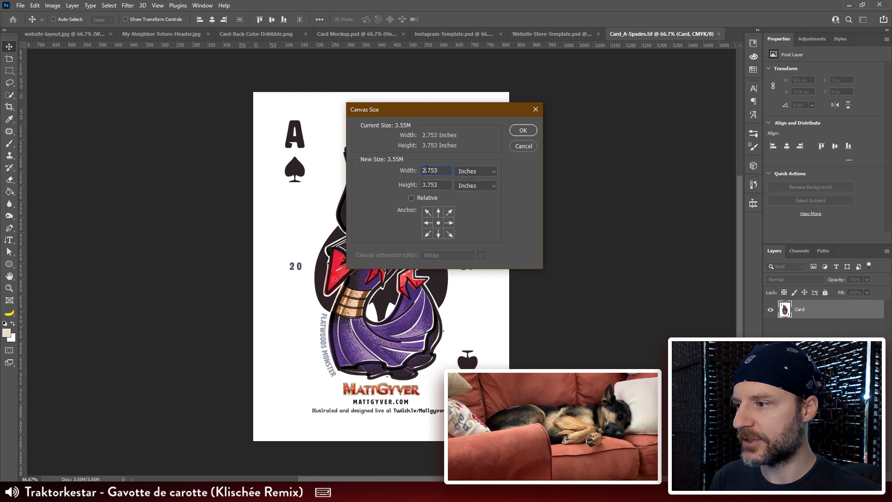
{"action": "left_click_drag", "start_coordinate": [427, 170], "coordinate": [469, 171]}
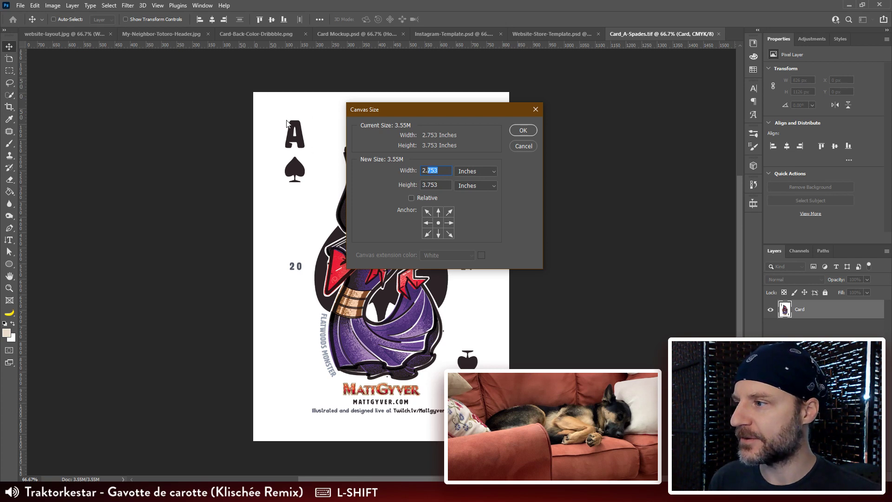
{"action": "type", "text": "5"}
{"action": "key", "text": "Tab"}
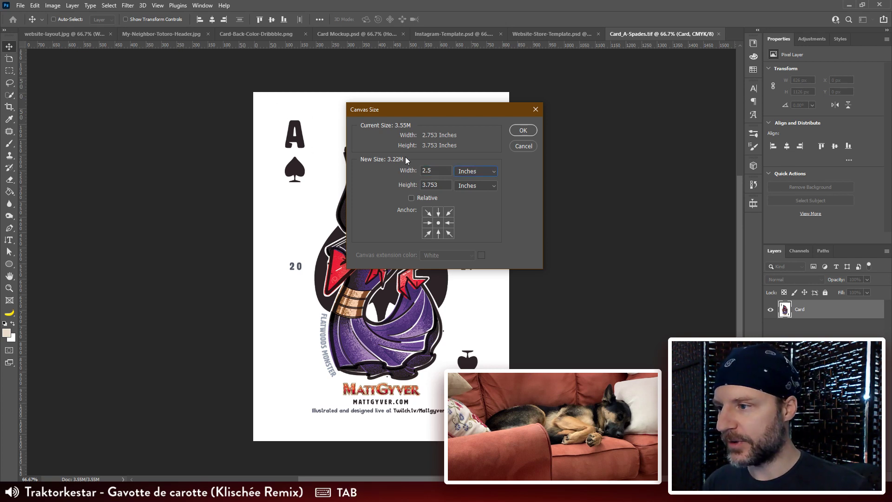
Step: Set the canvas height to 3.5 inches and apply the centred crop to the card
{"action": "key", "text": "Right"}
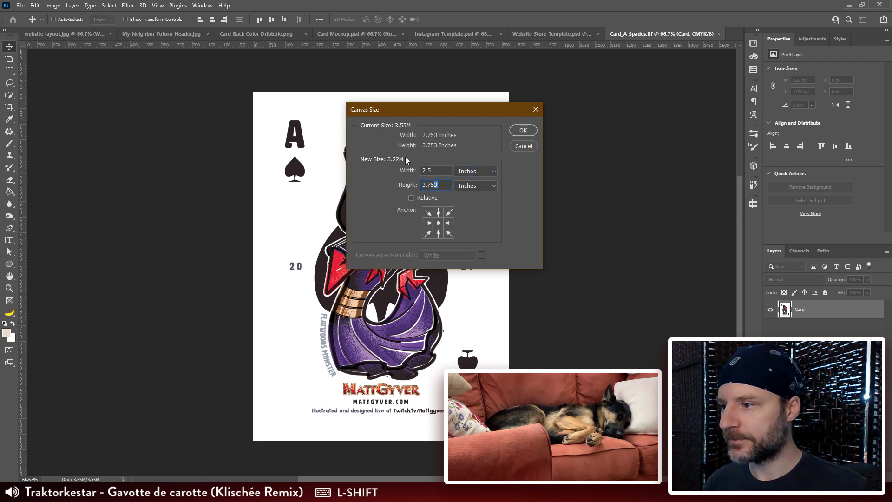
{"action": "key", "text": "shift+Left"}
{"action": "key", "text": "shift+Left"}
{"action": "key", "text": "shift+Left"}
{"action": "type", "text": "5"}
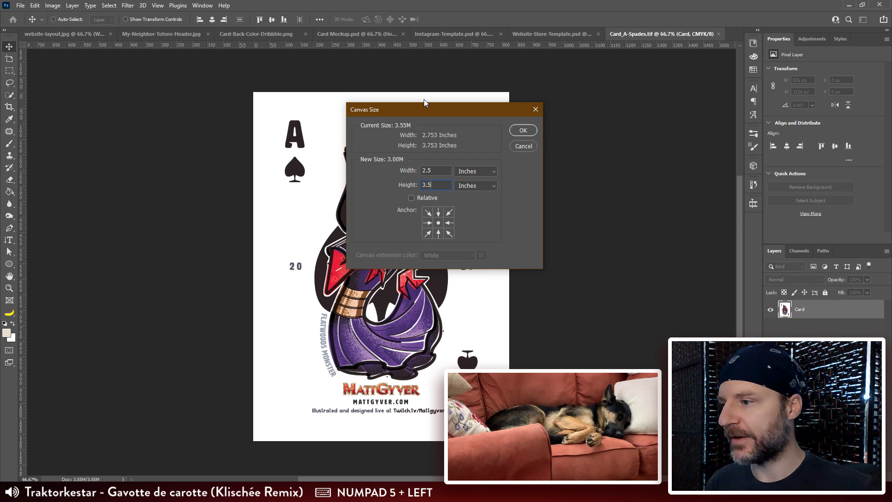
{"action": "left_click", "coordinate": [523, 131]}
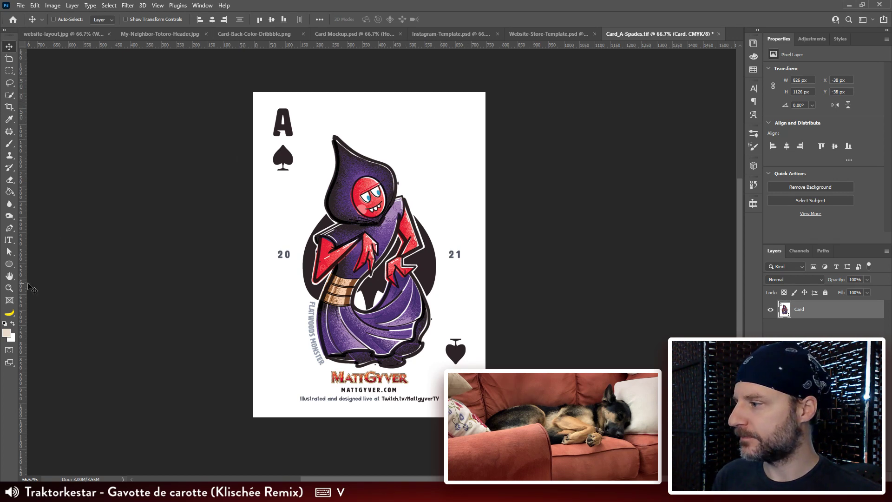
Step: Draw a beige rounded rectangle of about 752 by 1053 px with 10 px corners over the whole card
{"action": "left_click", "coordinate": [9, 264]}
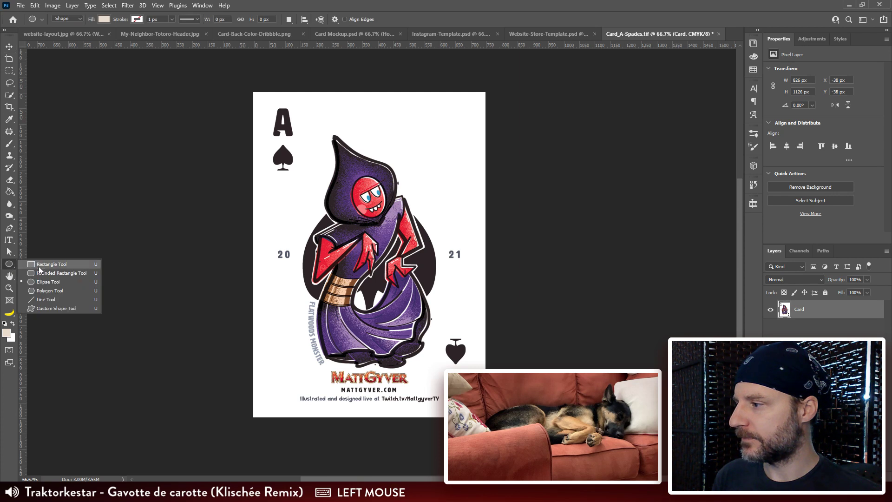
{"action": "left_click", "coordinate": [40, 272]}
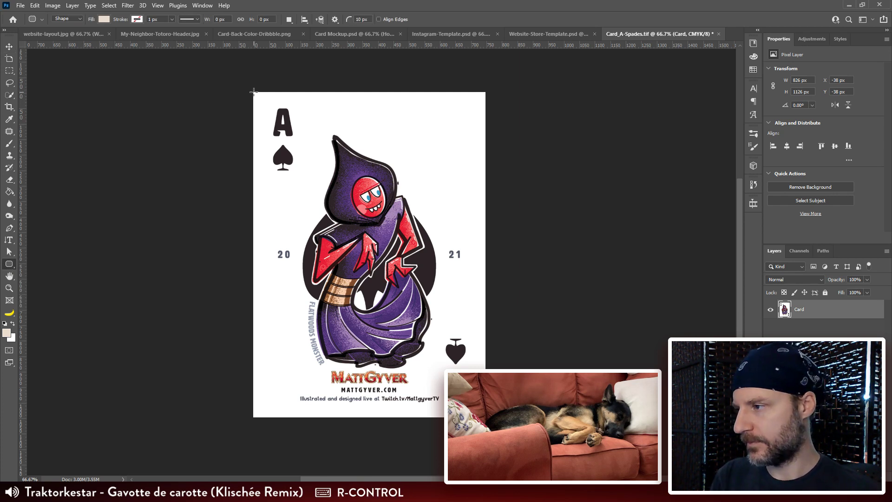
{"action": "left_click_drag", "start_coordinate": [253, 90], "coordinate": [485, 416]}
Step: Transform the rounded rectangle to align with the canvas's upper-left corner at 0, 0 px, sizing it to 749 by 1050 px
{"action": "key", "text": "ctrl+plus"}
{"action": "key", "text": "ctrl+plus"}
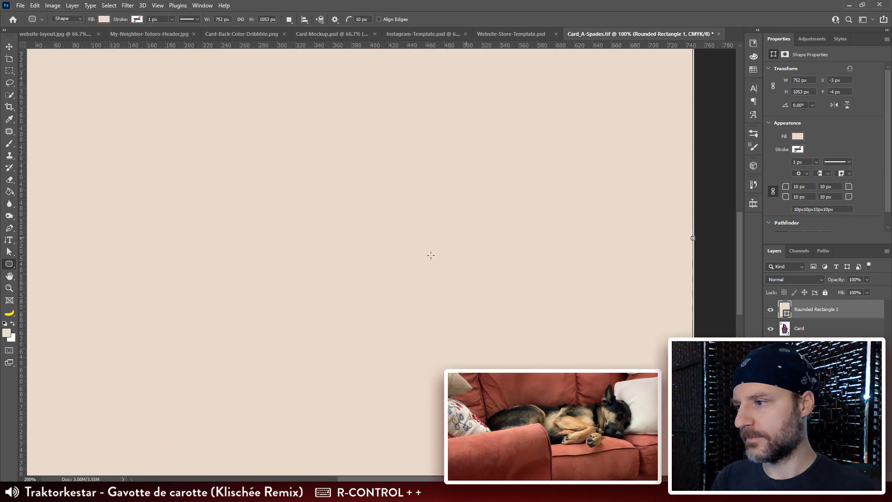
{"action": "left_click_drag", "start_coordinate": [279, 119], "coordinate": [441, 395]}
{"action": "left_click_drag", "start_coordinate": [367, 194], "coordinate": [440, 395]}
{"action": "left_click_drag", "start_coordinate": [398, 219], "coordinate": [364, 132]}
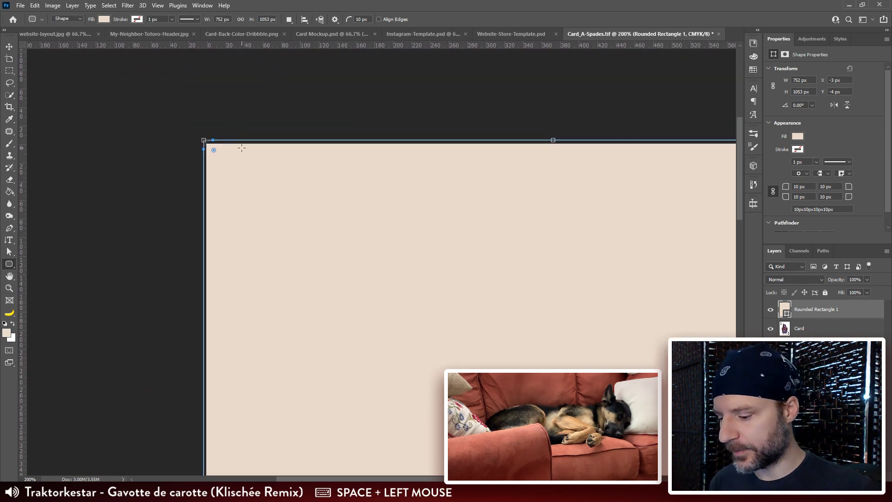
{"action": "key", "text": "v"}
{"action": "key", "text": "ctrl+t"}
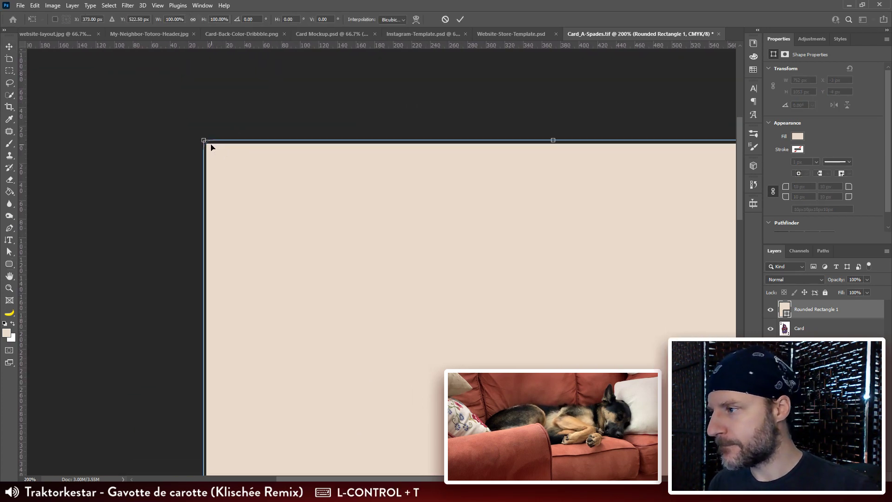
{"action": "left_click_drag", "start_coordinate": [205, 141], "coordinate": [208, 145]}
{"action": "key", "text": "space"}
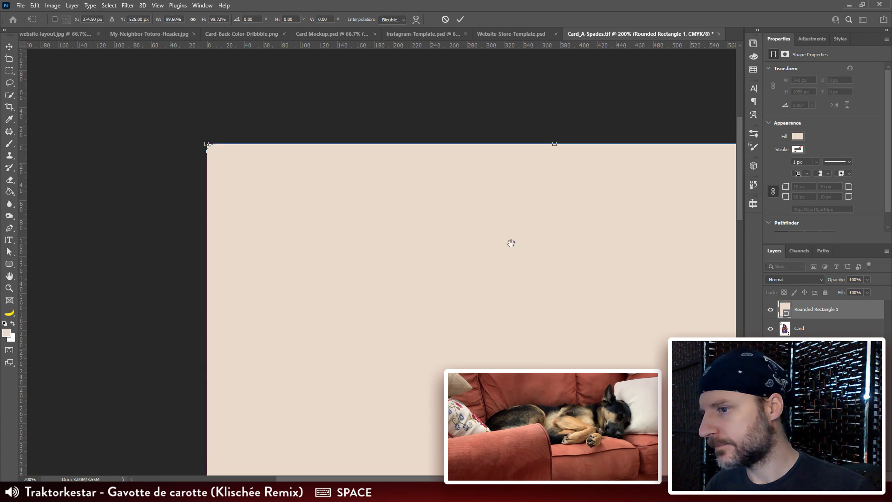
{"action": "left_click_drag", "start_coordinate": [510, 243], "coordinate": [169, 246]}
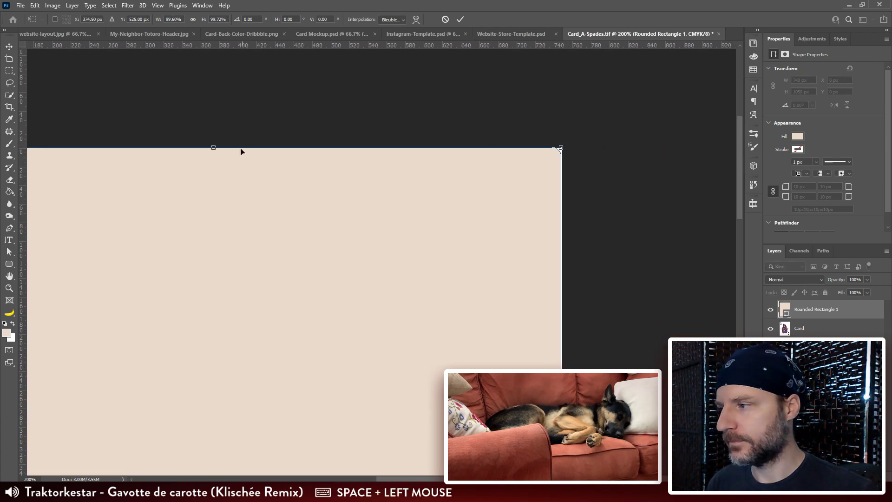
{"action": "left_click_drag", "start_coordinate": [213, 146], "coordinate": [213, 146]}
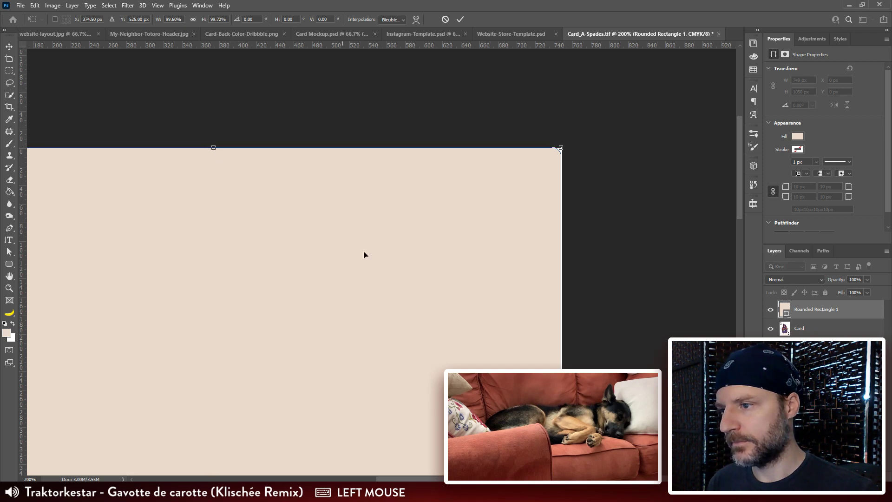
{"action": "key", "text": "space"}
{"action": "left_click_drag", "start_coordinate": [505, 415], "coordinate": [512, 79]}
{"action": "left_click_drag", "start_coordinate": [477, 322], "coordinate": [513, 152]}
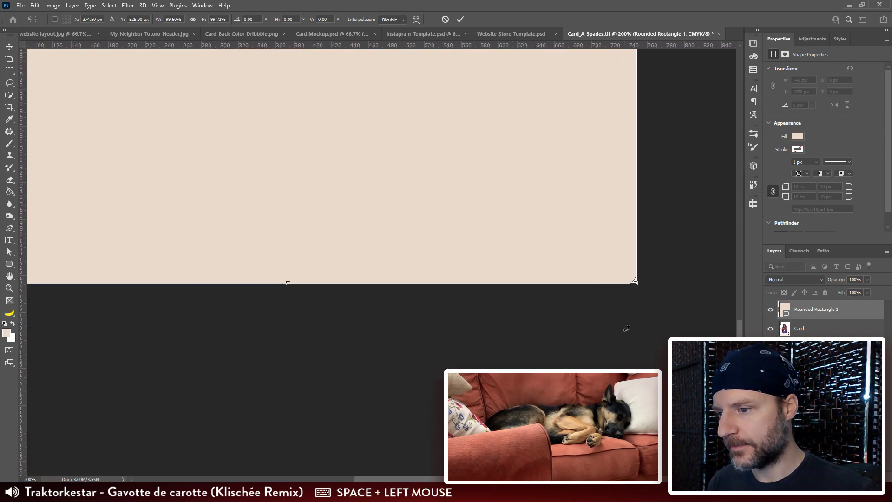
{"action": "key", "text": "Return"}
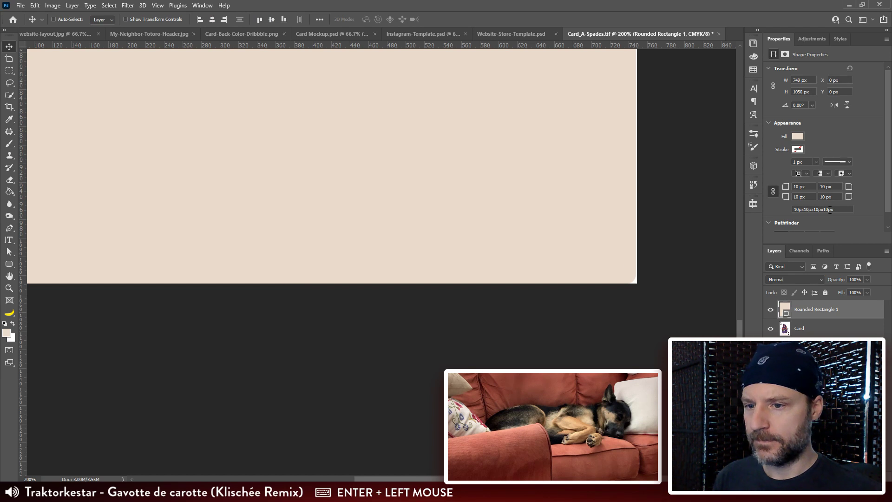
Step: Set all four corner radii of the rounded rectangle to 30 px
{"action": "left_click", "coordinate": [828, 186]}
{"action": "type", "text": "30"}
{"action": "key", "text": "Return"}
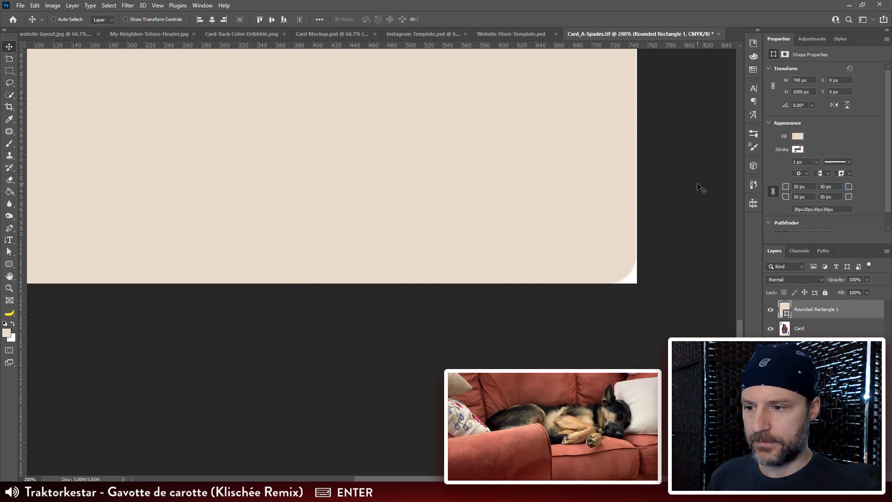
{"action": "key", "text": "ctrl+minus"}
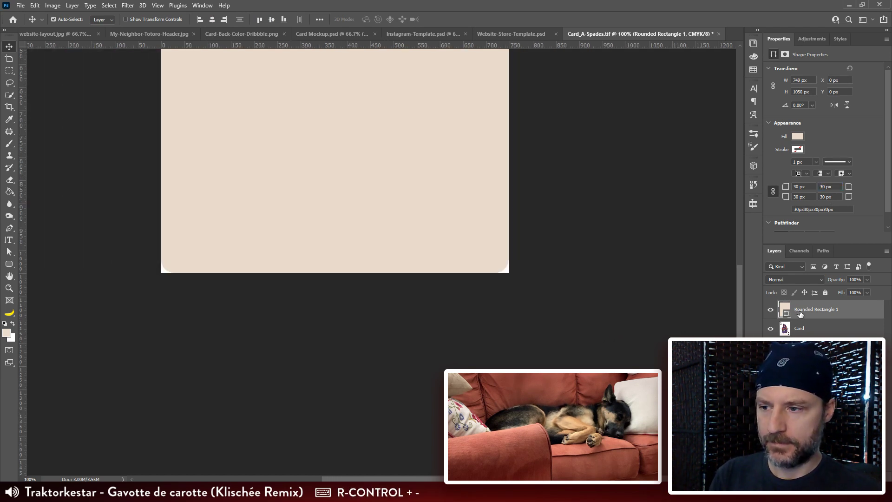
Step: Change the rounded rectangle's fill to the dark brown-black from the recently used colors
{"action": "left_click_drag", "start_coordinate": [511, 200], "coordinate": [510, 290]}
{"action": "key", "text": "v"}
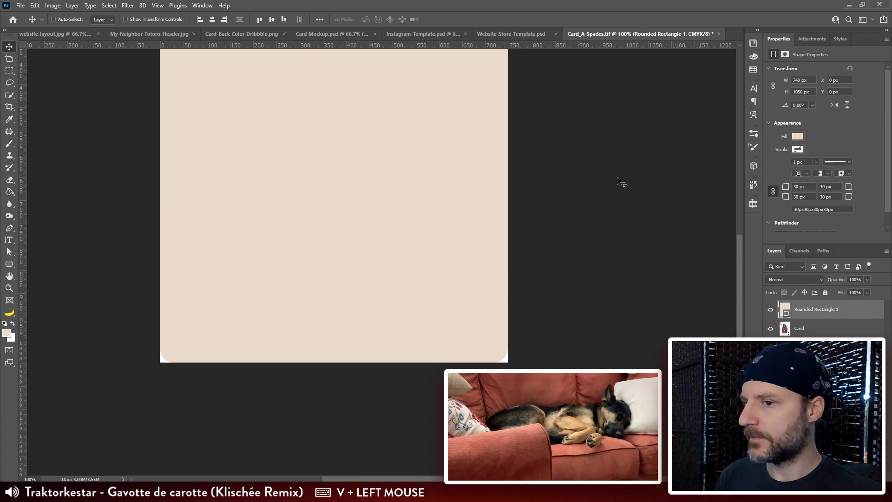
{"action": "key", "text": "a"}
{"action": "left_click", "coordinate": [797, 136]}
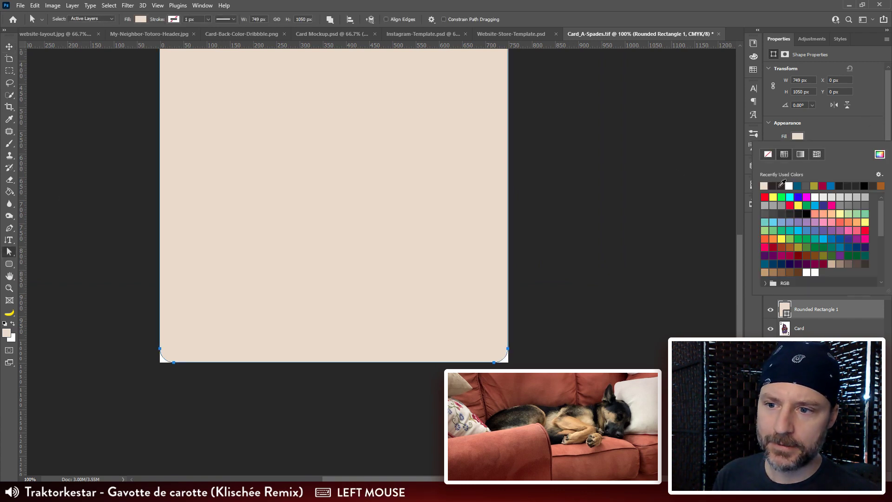
{"action": "left_click", "coordinate": [781, 185]}
{"action": "left_click", "coordinate": [469, 227]}
{"action": "key", "text": "v"}
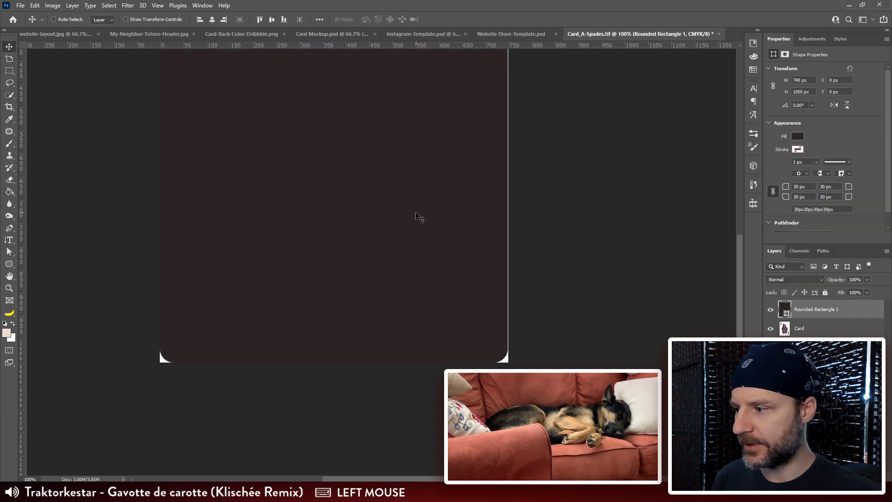
Step: Center the rounded rectangle horizontally on the canvas and extend its left edge to X -0.5 px, making it 750.5 px wide
{"action": "left_click", "coordinate": [319, 19]}
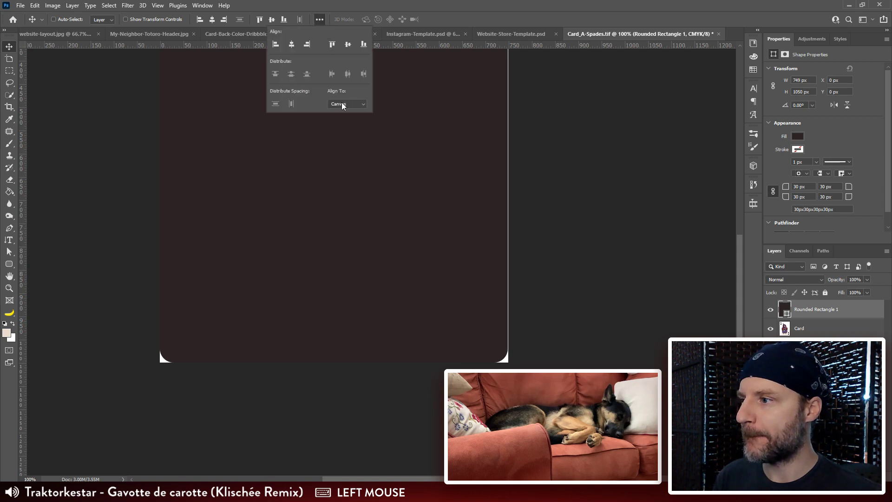
{"action": "left_click", "coordinate": [291, 44]}
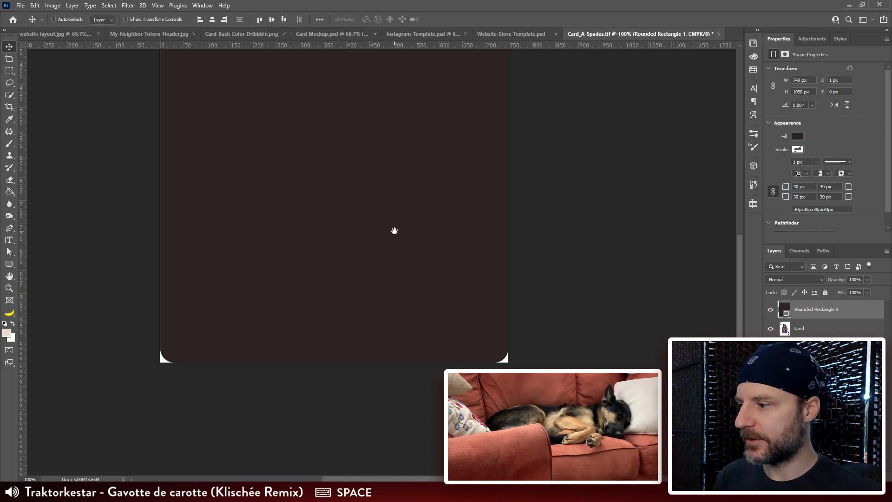
{"action": "left_click_drag", "start_coordinate": [396, 231], "coordinate": [509, 453]}
{"action": "key", "text": "ctrl+minus"}
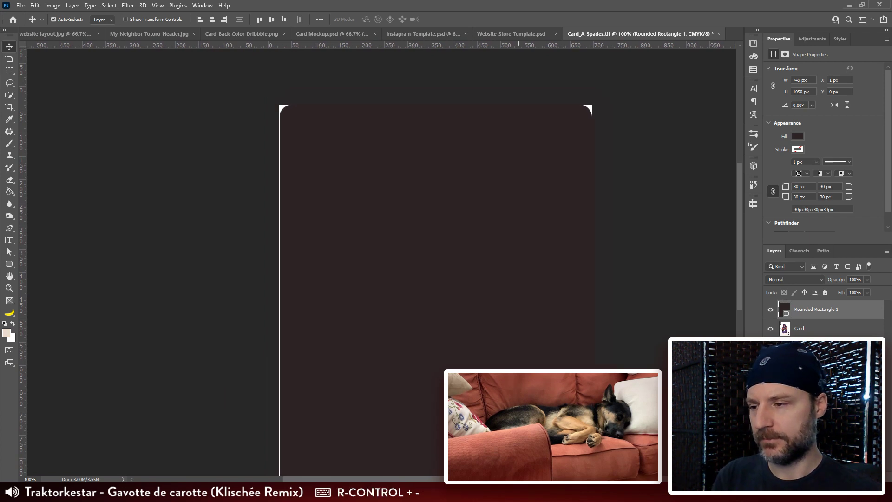
{"action": "key", "text": "a"}
{"action": "left_click_drag", "start_coordinate": [279, 72], "coordinate": [336, 363]}
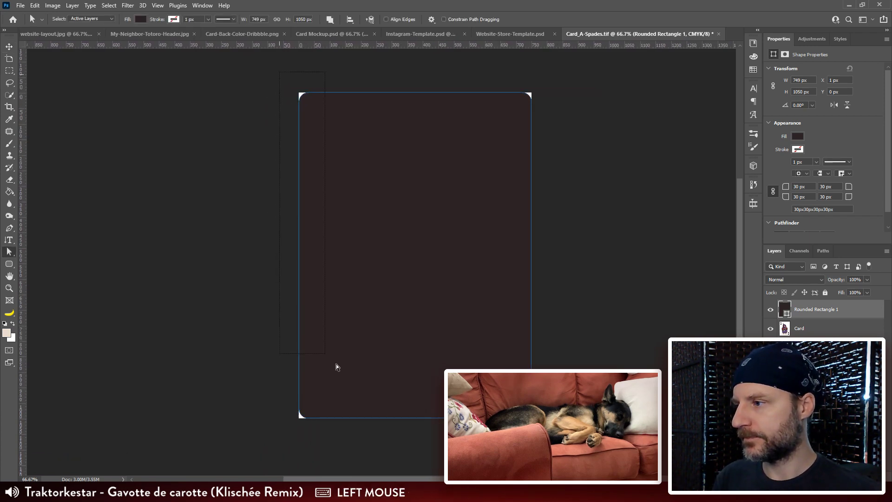
{"action": "left_click_drag", "start_coordinate": [376, 444], "coordinate": [376, 444]}
{"action": "key", "text": "Left"}
{"action": "left_click", "coordinate": [560, 333]}
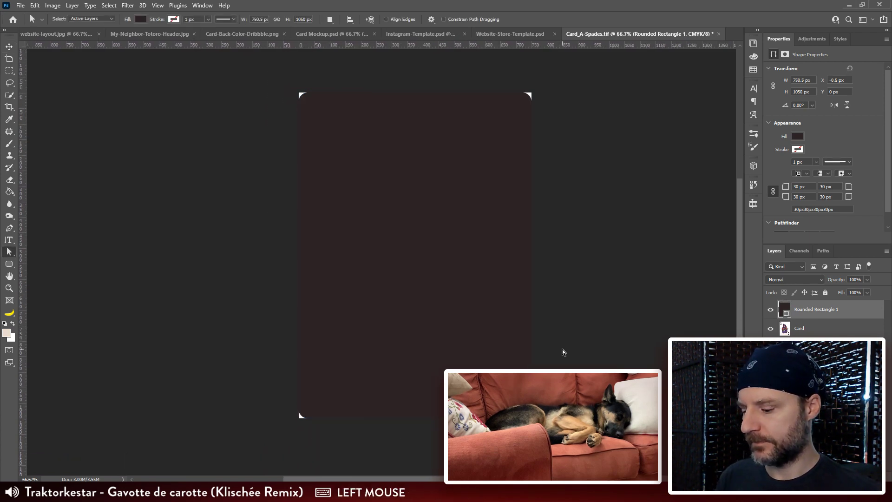
Step: Set all four corner radii of the rounded rectangle to 40 px
{"action": "key", "text": "v"}
{"action": "left_click", "coordinate": [527, 272]}
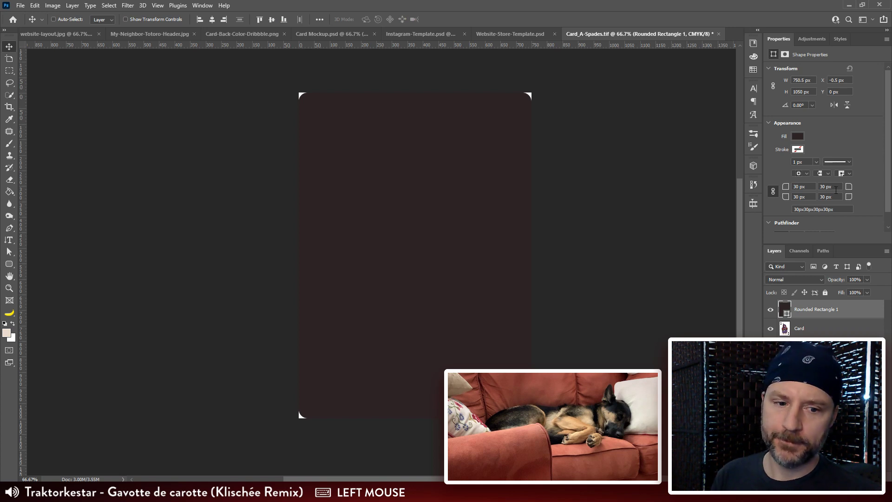
{"action": "type", "text": "40"}
{"action": "key", "text": "Return"}
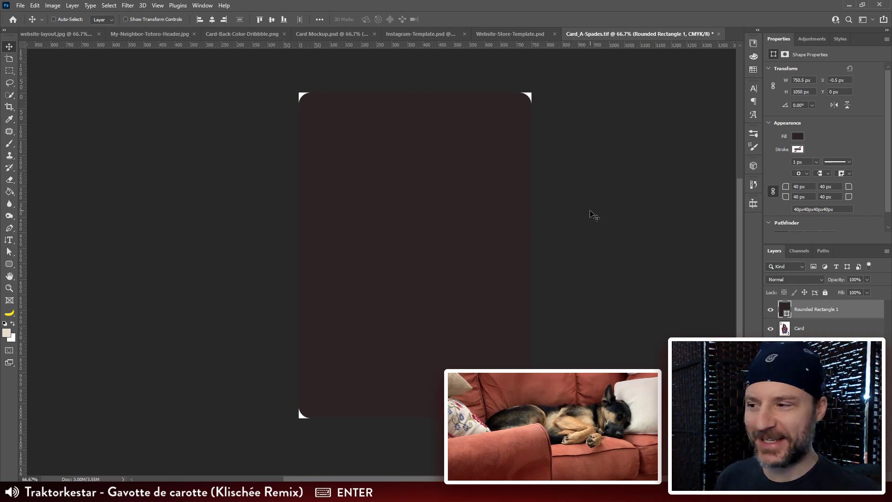
Step: Copy the rounded rectangle into the Card Set 1 group of Website-Store-Template.psd
{"action": "key", "text": "v"}
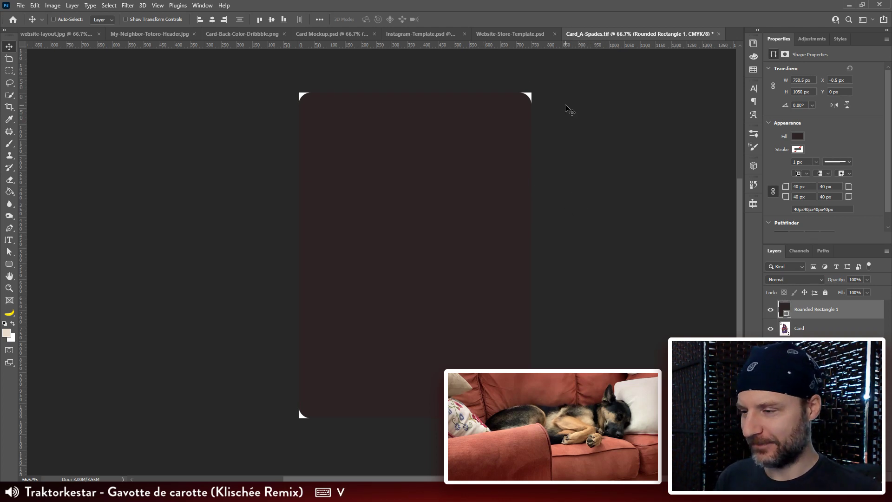
{"action": "left_click_drag", "start_coordinate": [566, 110], "coordinate": [571, 145]}
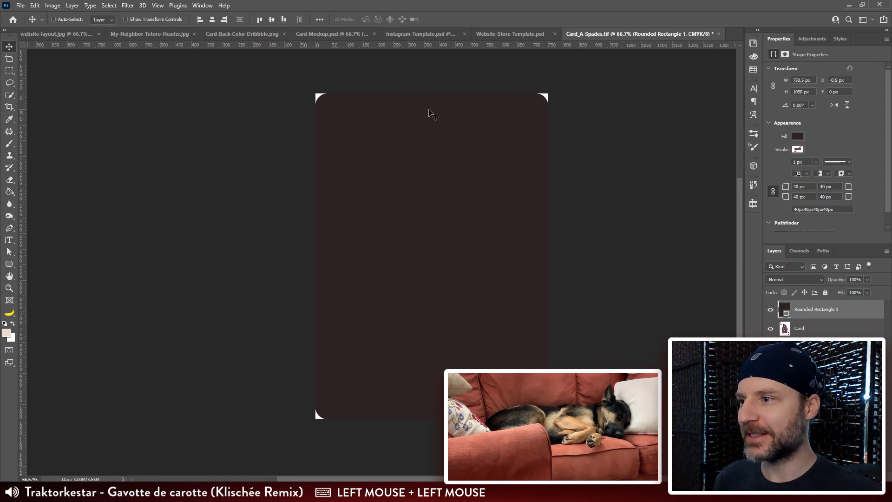
{"action": "left_click_drag", "start_coordinate": [432, 115], "coordinate": [317, 235]}
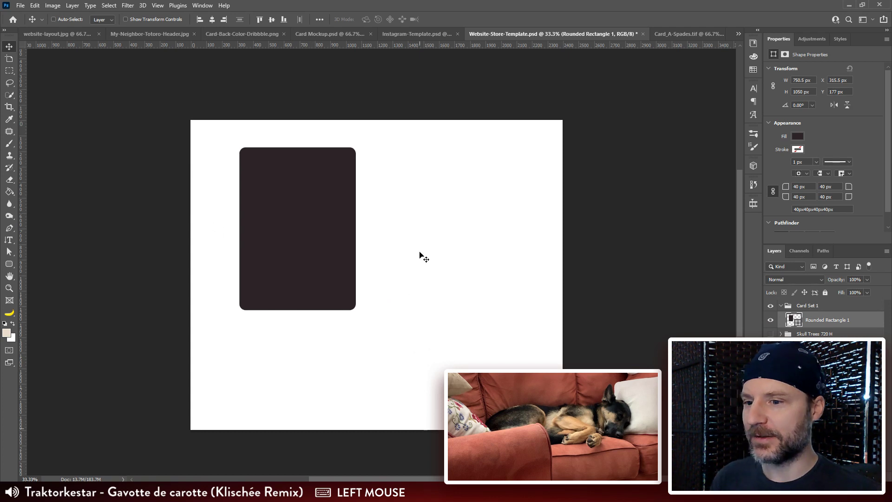
Step: Undo the recent shape edits in Card_A-Spades.tif and close that file without saving
{"action": "left_click", "coordinate": [680, 34]}
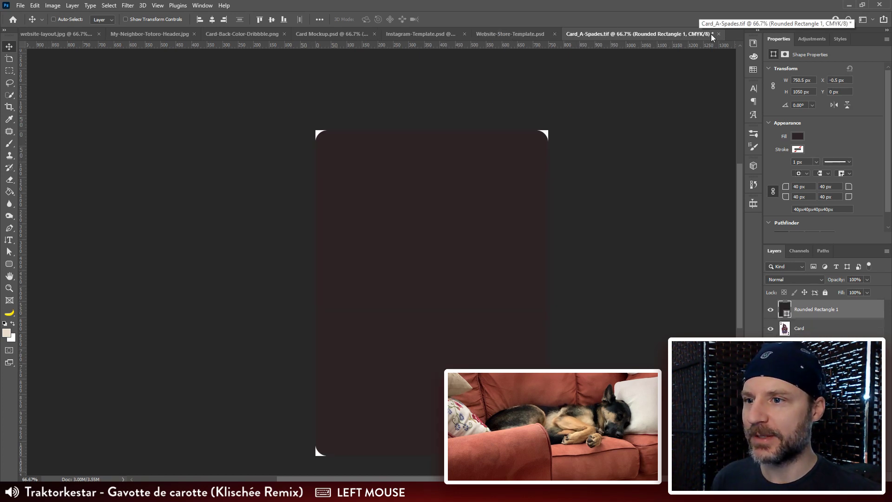
{"action": "key", "text": "ctrl+z"}
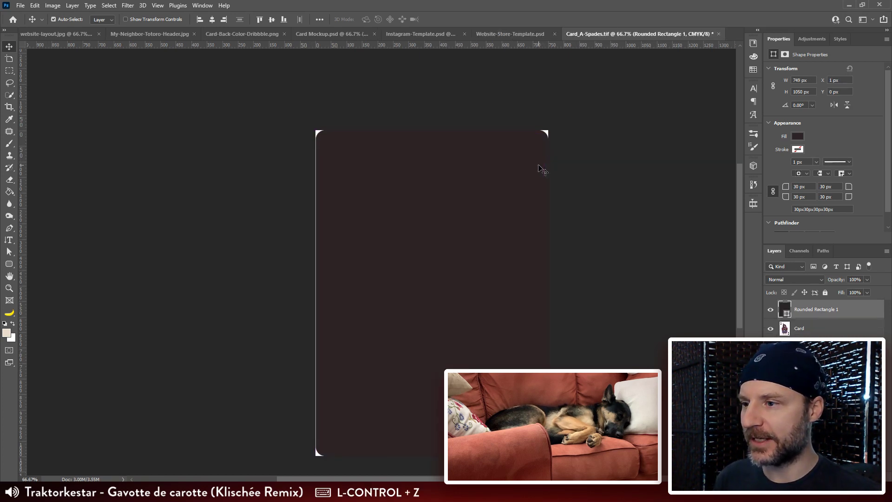
{"action": "key", "text": "ctrl+z"}
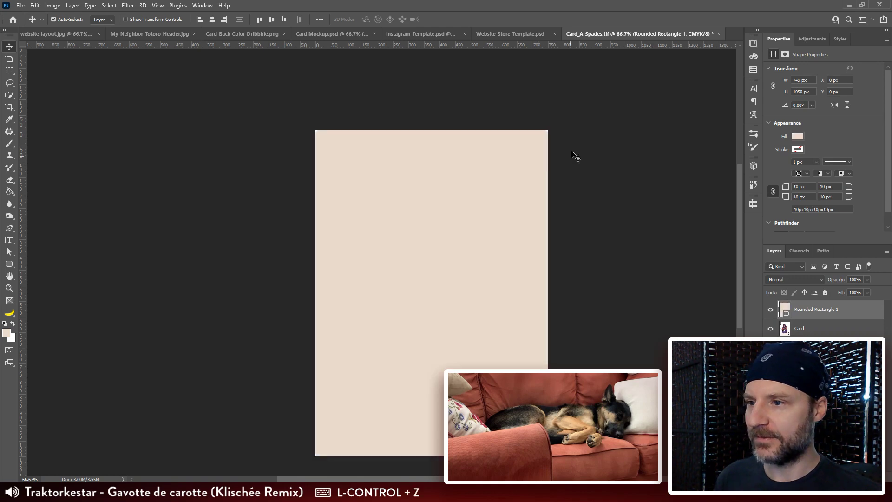
{"action": "left_click", "coordinate": [718, 35]}
{"action": "left_click", "coordinate": [442, 184]}
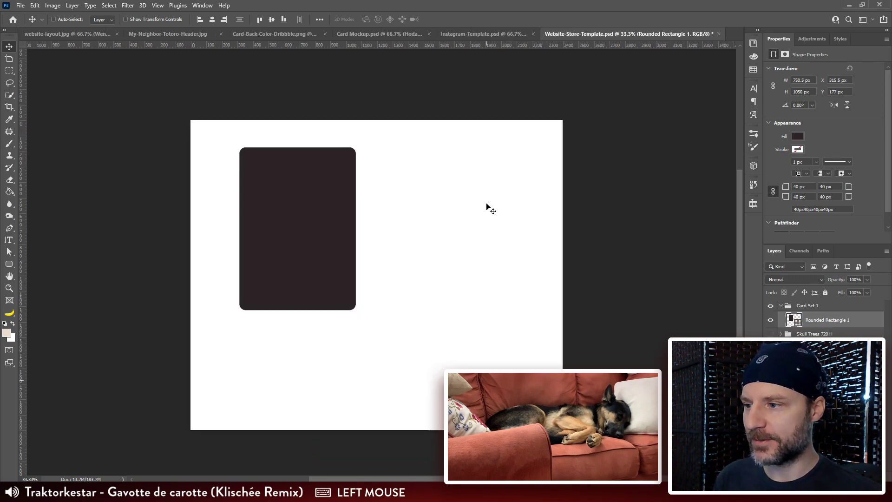
Step: Try rotating the rounded rectangle to -45° in the upper-left part of the store template
{"action": "key", "text": "ctrl+o"}
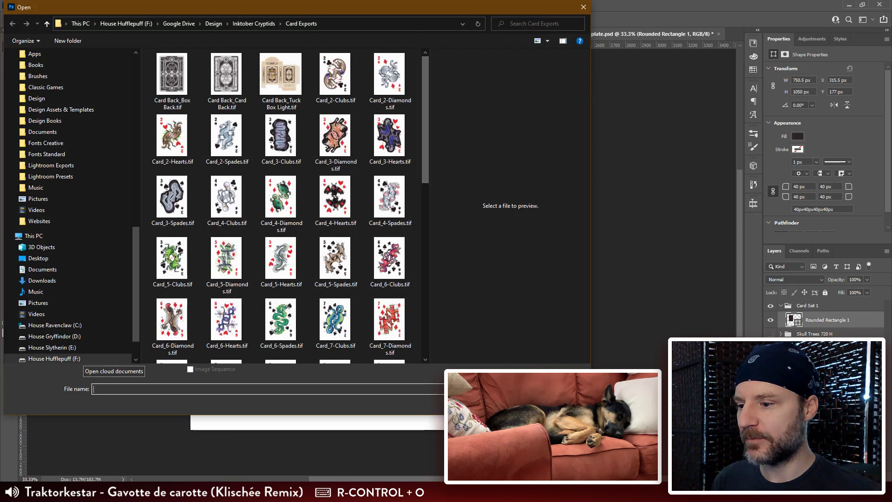
{"action": "left_click", "coordinate": [561, 403]}
{"action": "left_click_drag", "start_coordinate": [292, 211], "coordinate": [331, 208]}
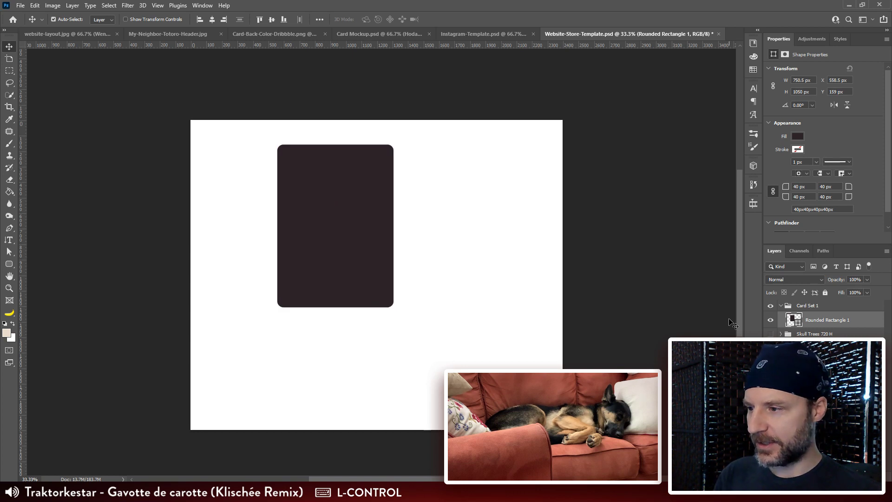
{"action": "key", "text": "ctrl+t"}
{"action": "left_click_drag", "start_coordinate": [441, 144], "coordinate": [345, 94]}
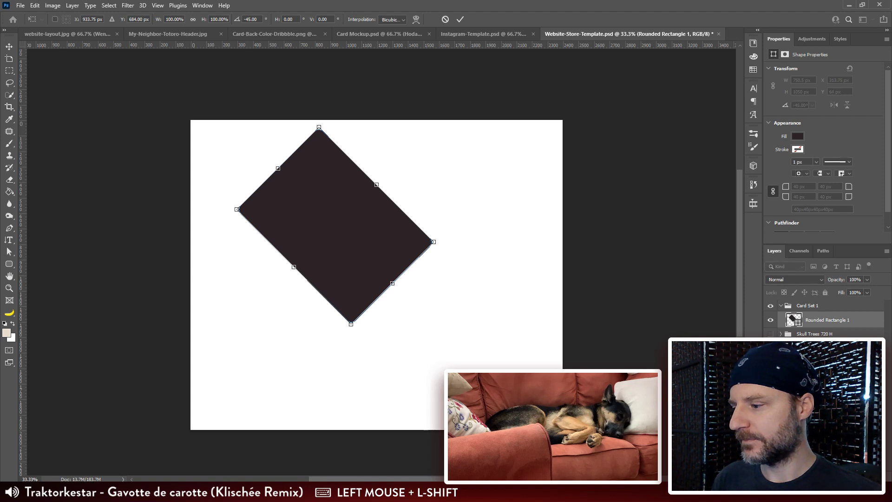
Step: Switch to the browser and examine the diagonal layout of the Scandinavian Color Palettes image as a reference
{"action": "mouse_move", "coordinate": [150, 491]}
{"action": "left_click", "coordinate": [190, 460]}
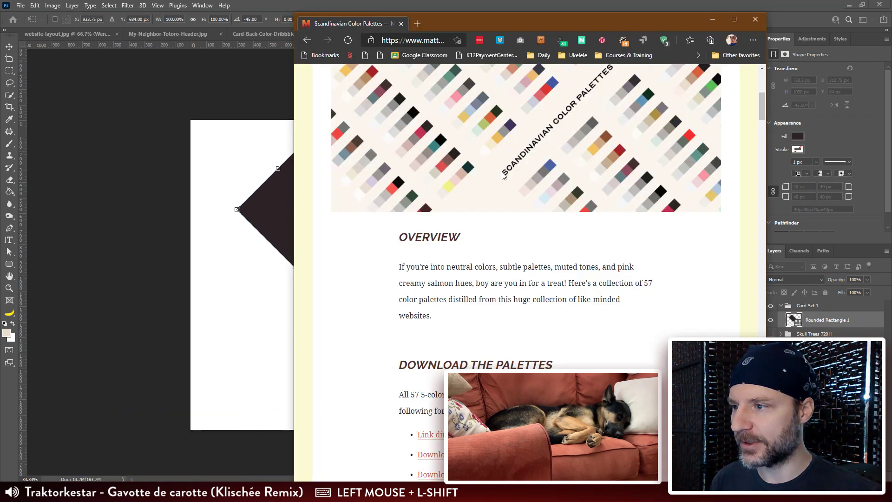
{"action": "left_click_drag", "start_coordinate": [444, 31], "coordinate": [524, 28]}
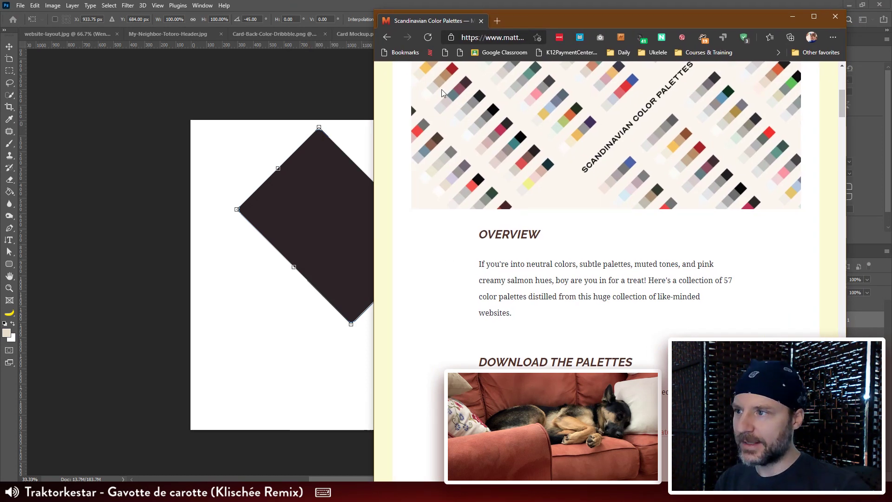
{"action": "left_click", "coordinate": [349, 4]}
Step: Apply the -45° rotation, try shifting the tilted rectangle up and left, and undo both changes
{"action": "mouse_move", "coordinate": [449, 240]}
{"action": "left_mouse_down"}
{"action": "mouse_move", "coordinate": [451, 252]}
{"action": "mouse_move", "coordinate": [455, 231]}
{"action": "left_mouse_up"}
{"action": "key", "text": "Return"}
{"action": "key", "text": "v"}
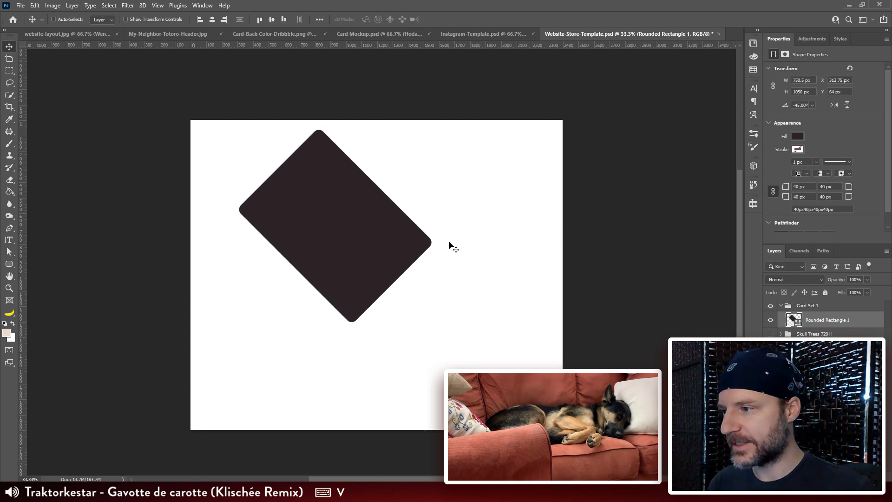
{"action": "left_click_drag", "start_coordinate": [385, 286], "coordinate": [347, 276]}
{"action": "key", "text": "ctrl+z"}
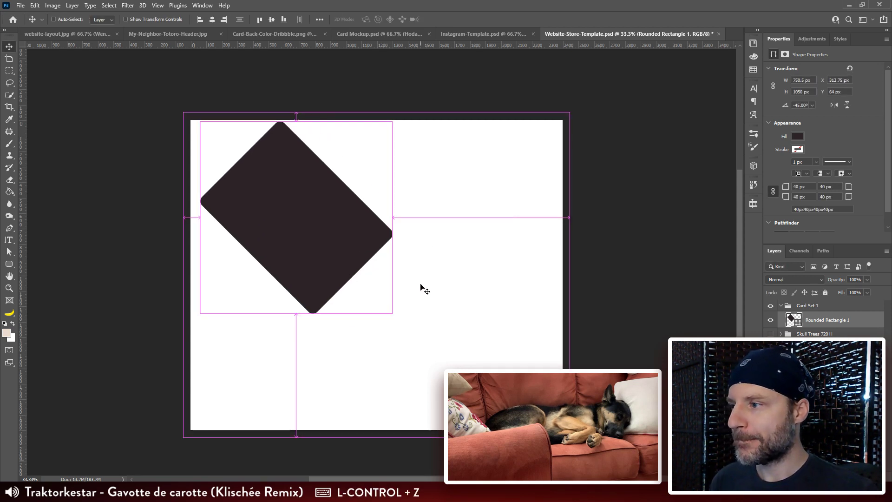
{"action": "key", "text": "ctrl+z"}
Step: Duplicate the rounded rectangle twice, stacking the copies in a column right of the original with the lower one at X 974.5, Y 801 px
{"action": "left_click_drag", "start_coordinate": [344, 196], "coordinate": [343, 208]}
{"action": "left_click_drag", "start_coordinate": [340, 243], "coordinate": [370, 273]}
{"action": "left_click_drag", "start_coordinate": [411, 298], "coordinate": [403, 326]}
{"action": "key", "text": "shift+Up"}
{"action": "key", "text": "shift+Up"}
{"action": "key", "text": "shift+Up"}
{"action": "key", "text": "shift+Up"}
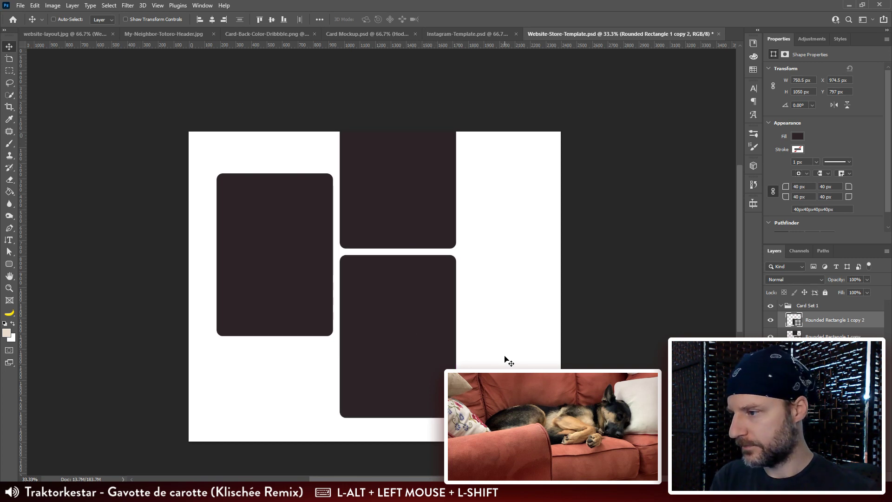
{"action": "key", "text": "Down"}
{"action": "key", "text": "Down"}
{"action": "key", "text": "Down"}
{"action": "key", "text": "Down"}
{"action": "left_click_drag", "start_coordinate": [486, 360], "coordinate": [491, 358]}
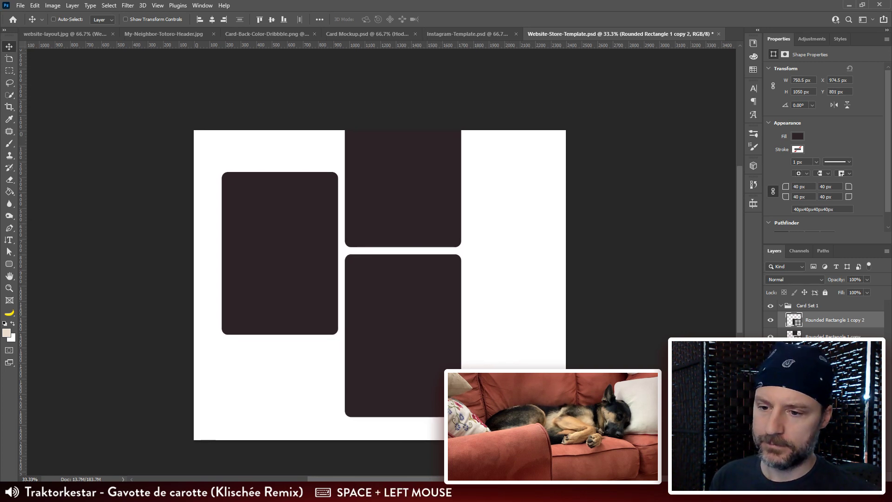
Step: Shift the three rectangles past the canvas's left edge and duplicate the arrangement to the right at X 1309.5, Y -136 px
{"action": "left_click_drag", "start_coordinate": [324, 207], "coordinate": [248, 226]}
{"action": "left_click_drag", "start_coordinate": [230, 279], "coordinate": [477, 285]}
{"action": "left_click_drag", "start_coordinate": [361, 320], "coordinate": [410, 330]}
{"action": "key", "text": "Left"}
{"action": "key", "text": "Right"}
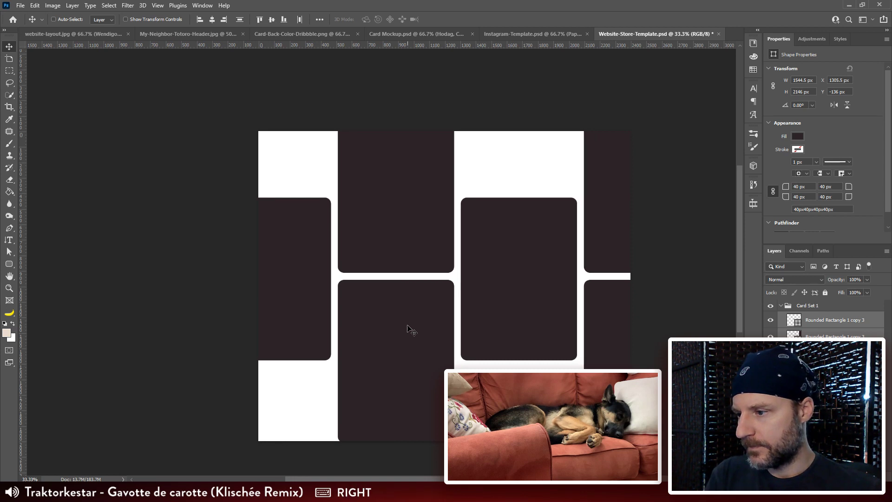
{"action": "left_click", "coordinate": [308, 262], "text": "ctrl"}
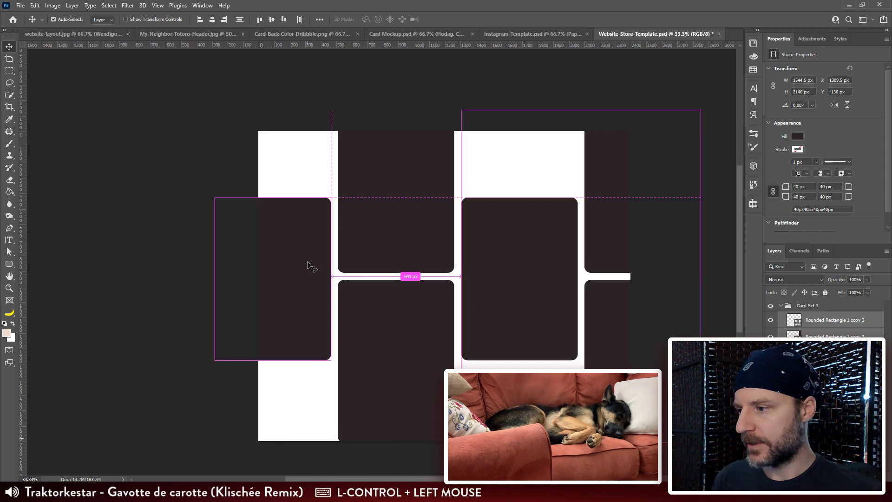
{"action": "mouse_move", "coordinate": [306, 263]}
{"action": "left_mouse_down"}
{"action": "mouse_move", "coordinate": [312, 251]}
{"action": "mouse_move", "coordinate": [314, 262]}
{"action": "mouse_move", "coordinate": [308, 249]}
{"action": "left_mouse_up"}
{"action": "key", "text": "ctrl+z"}
{"action": "left_click", "coordinate": [352, 297], "text": "ctrl"}
{"action": "key", "text": "ctrl+z"}
Step: Nudge the leftmost rectangle horizontally until its right edge meets the neighboring column, at X -237.5 px
{"action": "left_click", "coordinate": [306, 250], "text": "ctrl"}
{"action": "key", "text": "Left"}
{"action": "key", "text": "Left"}
{"action": "key", "text": "Left"}
{"action": "key", "text": "Left"}
{"action": "key", "text": "Left"}
{"action": "key", "text": "Left"}
{"action": "key", "text": "Left"}
{"action": "key", "text": "Left"}
{"action": "key", "text": "Left"}
{"action": "key", "text": "Left"}
{"action": "key", "text": "Left"}
{"action": "key", "text": "Left"}
{"action": "key", "text": "Left"}
{"action": "key", "text": "Left"}
{"action": "key", "text": "Left"}
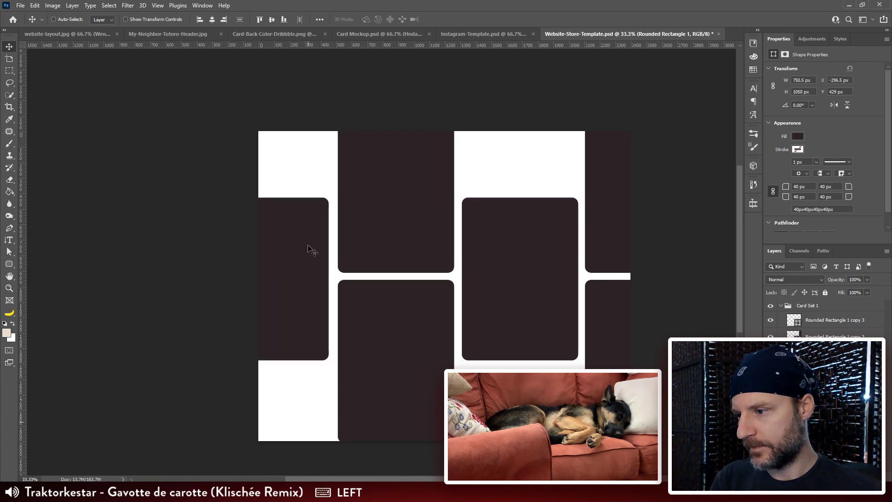
{"action": "key", "text": "Left"}
{"action": "key", "text": "Right"}
{"action": "key", "text": "Right"}
{"action": "key", "text": "shift+Right"}
{"action": "key", "text": "shift+Right"}
{"action": "key", "text": "shift+Right"}
{"action": "key", "text": "shift+Right"}
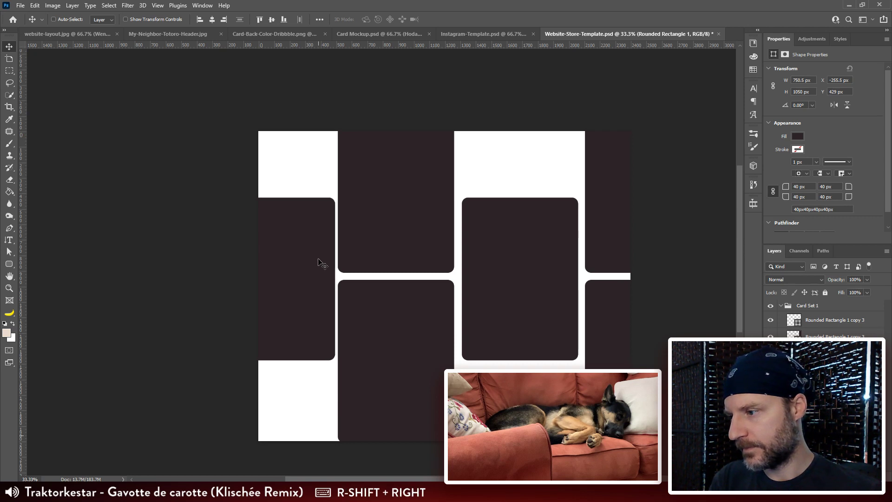
{"action": "key", "text": "shift+Right"}
{"action": "key", "text": "ctrl+plus"}
{"action": "key", "text": "ctrl+plus"}
{"action": "left_click_drag", "start_coordinate": [361, 243], "coordinate": [428, 288]}
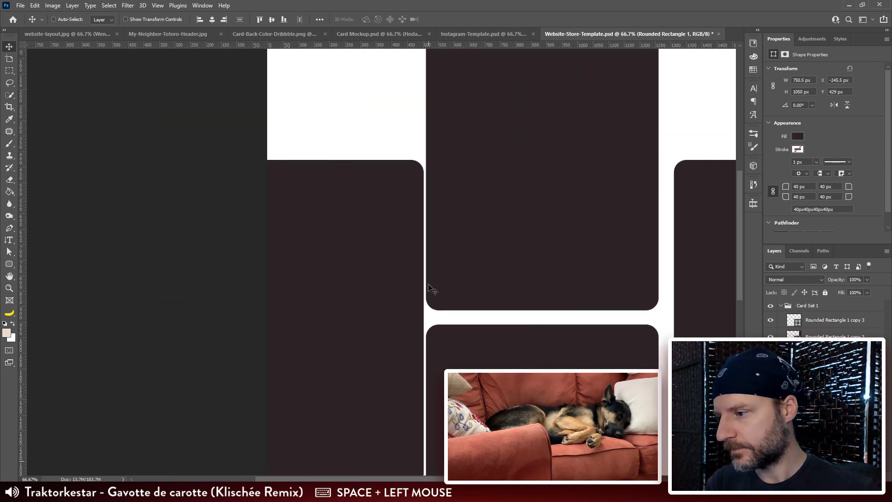
{"action": "key", "text": "Right"}
{"action": "key", "text": "Right"}
{"action": "key", "text": "Right"}
{"action": "key", "text": "Right"}
{"action": "key", "text": "Right"}
{"action": "key", "text": "Right"}
{"action": "key", "text": "Right"}
{"action": "key", "text": "Right"}
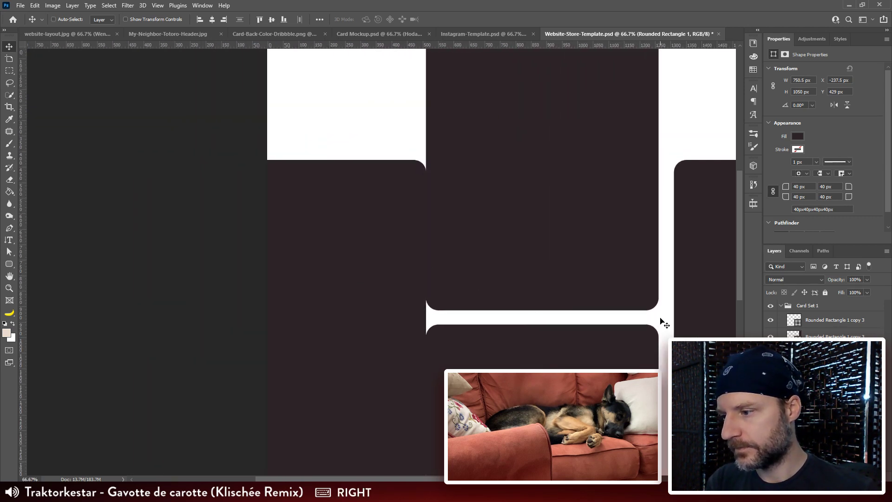
Step: Move the leftmost rectangle 40 px left to X -277.5 px to leave a gap beside the neighboring column
{"action": "key", "text": "shift+Left"}
{"action": "key", "text": "shift+Left"}
{"action": "key", "text": "shift+Left"}
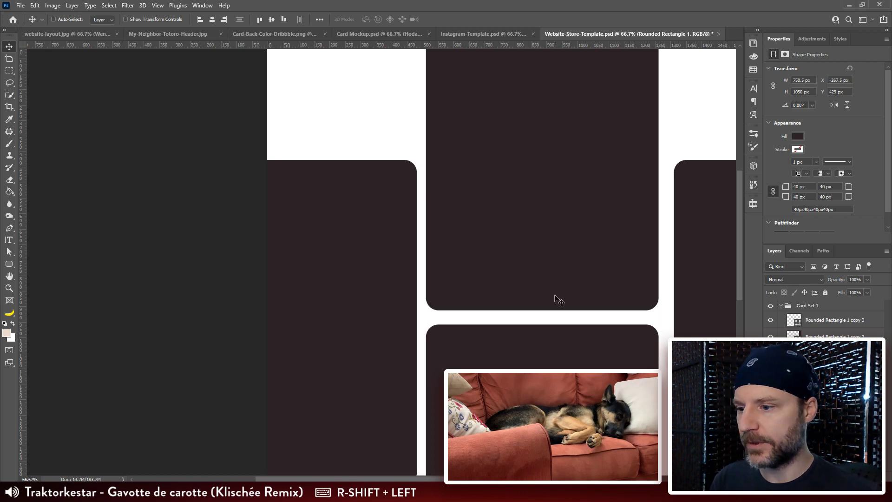
{"action": "left_click", "coordinate": [555, 278], "text": "ctrl"}
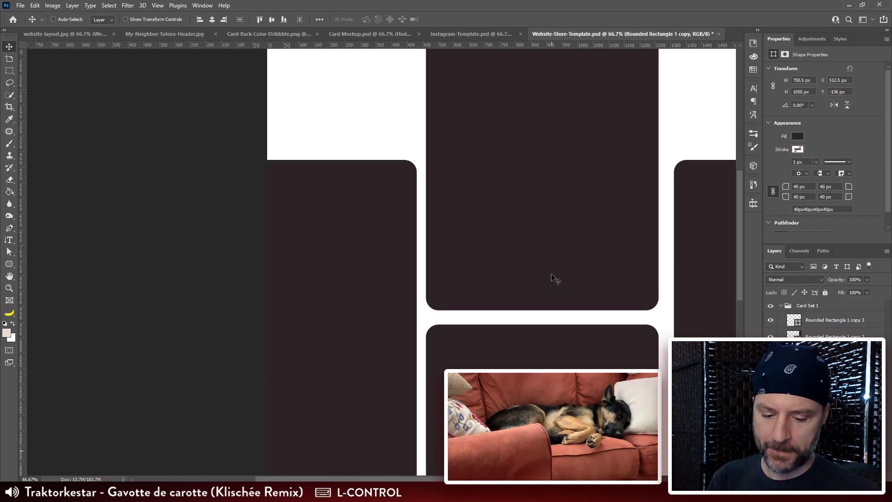
{"action": "left_click", "coordinate": [318, 277], "text": "ctrl"}
{"action": "key", "text": "shift+Left"}
{"action": "left_click_drag", "start_coordinate": [564, 275], "coordinate": [522, 226]}
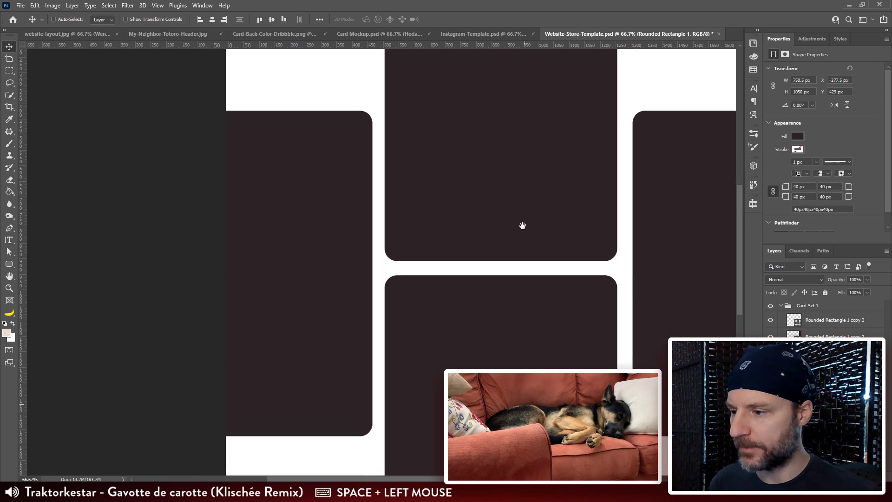
Step: Reposition the second column's lower rectangle to leave a 40 px gap below the rectangle above it
{"action": "left_click", "coordinate": [478, 307], "text": "ctrl"}
{"action": "left_click_drag", "start_coordinate": [479, 308], "coordinate": [478, 292]}
{"action": "key", "text": "shift+Down"}
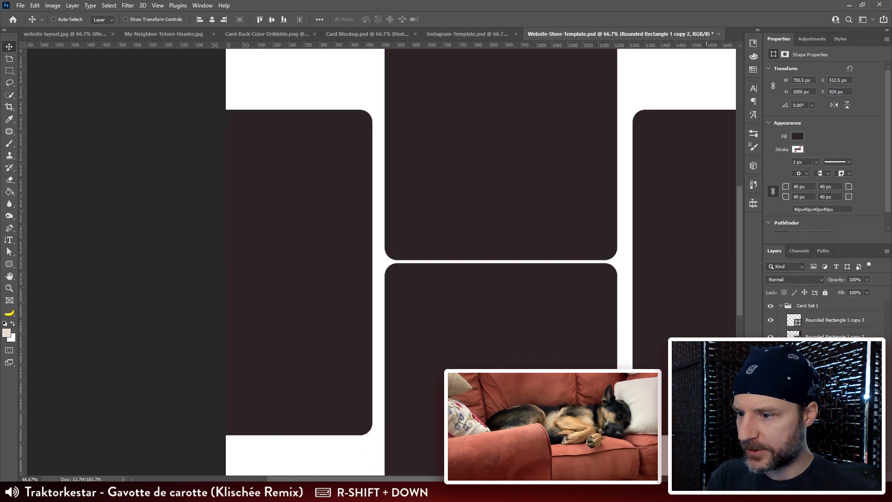
{"action": "key", "text": "shift+Down"}
{"action": "key", "text": "shift+Down"}
{"action": "key", "text": "shift+Down"}
Step: Select both rectangles in the second column and nudge them down together to Y -127 px
{"action": "left_click", "coordinate": [462, 156], "text": "ctrl+shift"}
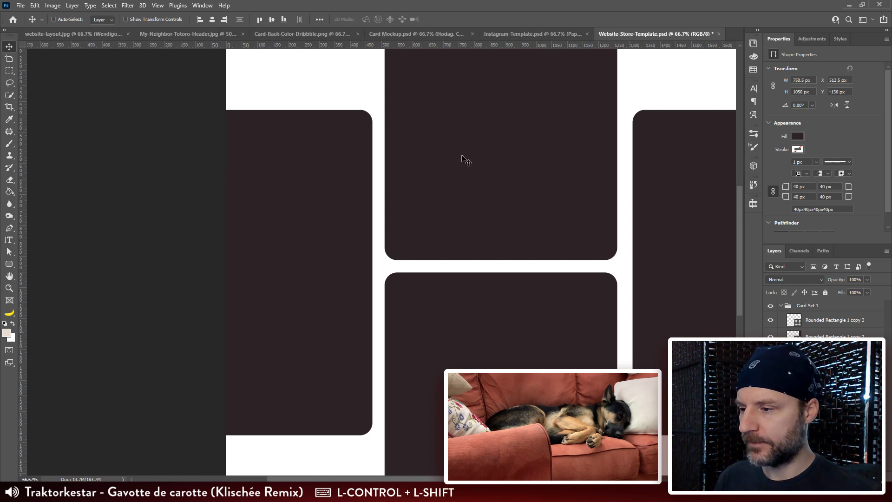
{"action": "key", "text": "Down"}
{"action": "key", "text": "Down"}
{"action": "key", "text": "Down"}
{"action": "key", "text": "Down"}
{"action": "key", "text": "Down"}
{"action": "key", "text": "Down"}
{"action": "key", "text": "Down"}
{"action": "key", "text": "Down"}
{"action": "key", "text": "Down"}
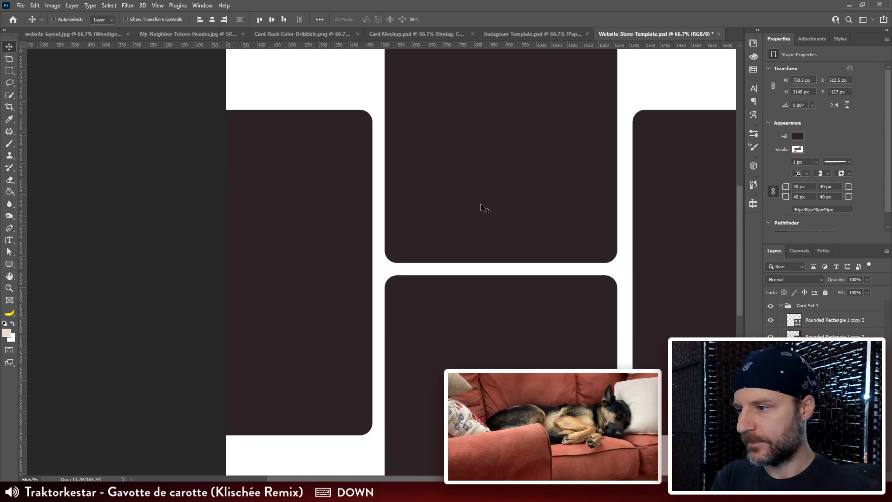
Step: Delete the three duplicated rectangles on the right half of the canvas
{"action": "key", "text": "ctrl+minus"}
{"action": "key", "text": "ctrl+minus"}
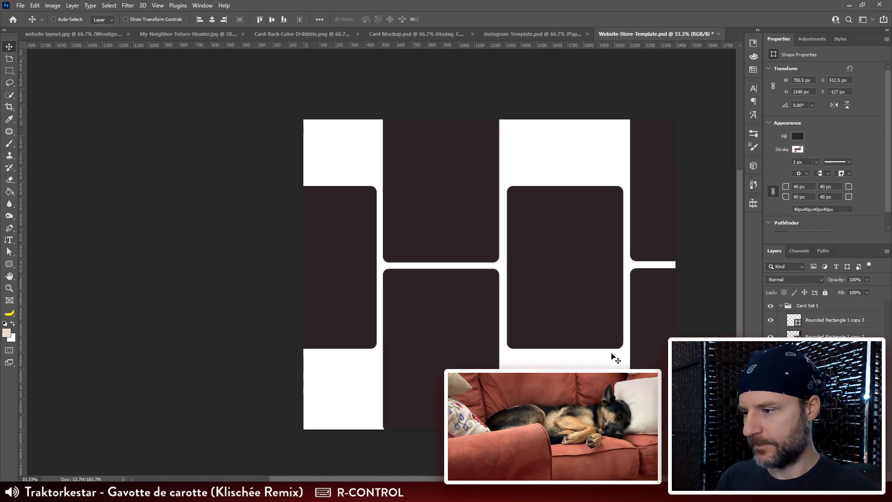
{"action": "left_click_drag", "start_coordinate": [611, 355], "coordinate": [553, 343]}
{"action": "left_click", "coordinate": [573, 247], "text": "ctrl"}
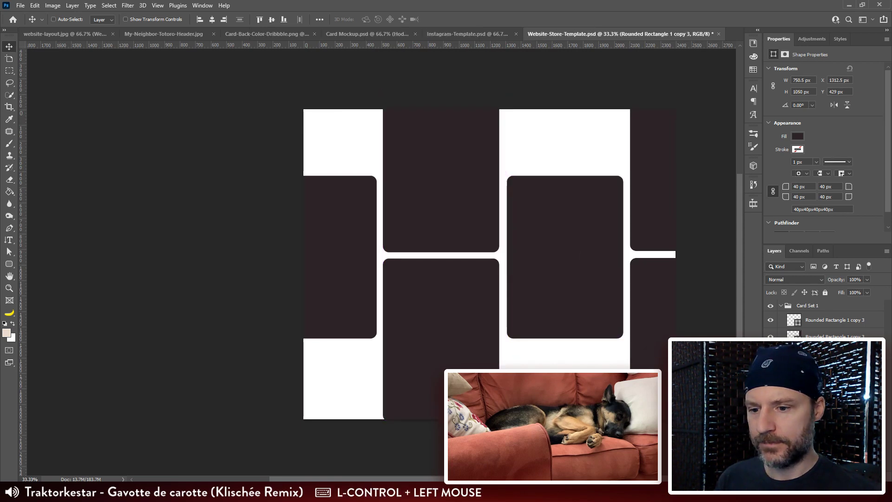
{"action": "left_click", "coordinate": [817, 323], "text": "shift"}
{"action": "key", "text": "Delete"}
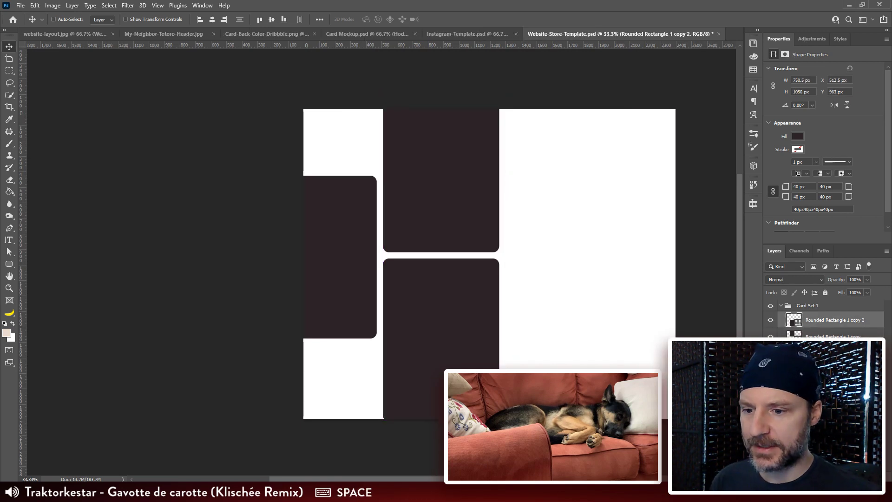
Step: Duplicate the three remaining rectangles to the right, leaving a 40 px gap beside the second column
{"action": "left_click_drag", "start_coordinate": [328, 225], "coordinate": [553, 266]}
{"action": "key", "text": "shift+Right"}
{"action": "key", "text": "shift+Right"}
{"action": "key", "text": "shift+Right"}
{"action": "key", "text": "shift+Right"}
Step: Select all six rectangles and move them together to X -325.5 px, Y -71 px
{"action": "left_click", "coordinate": [835, 403]}
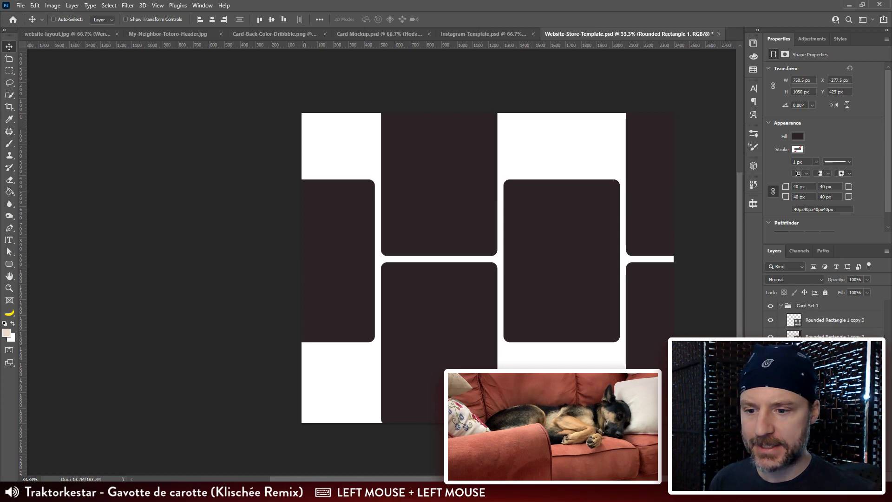
{"action": "left_click", "coordinate": [834, 322], "text": "shift"}
{"action": "key", "text": "ctrl+minus"}
{"action": "key", "text": "ctrl+minus"}
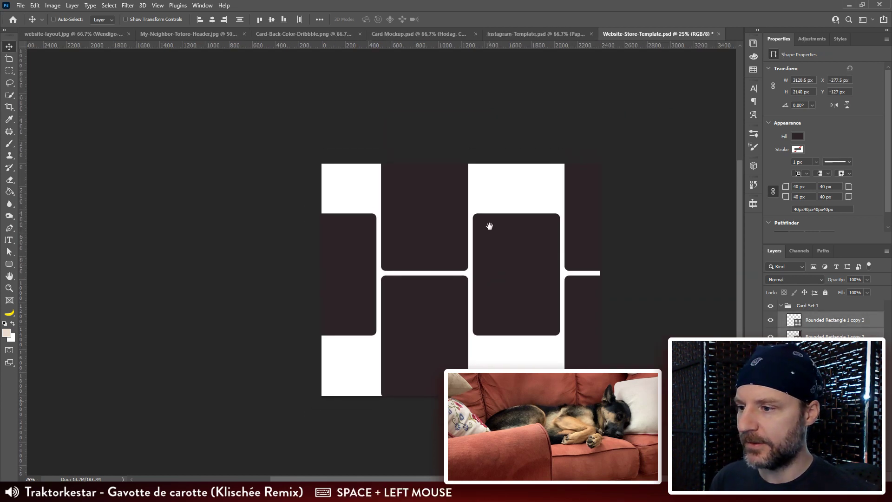
{"action": "mouse_move", "coordinate": [523, 265]}
{"action": "left_mouse_down"}
{"action": "mouse_move", "coordinate": [507, 269]}
{"action": "mouse_move", "coordinate": [517, 275]}
{"action": "left_mouse_up"}
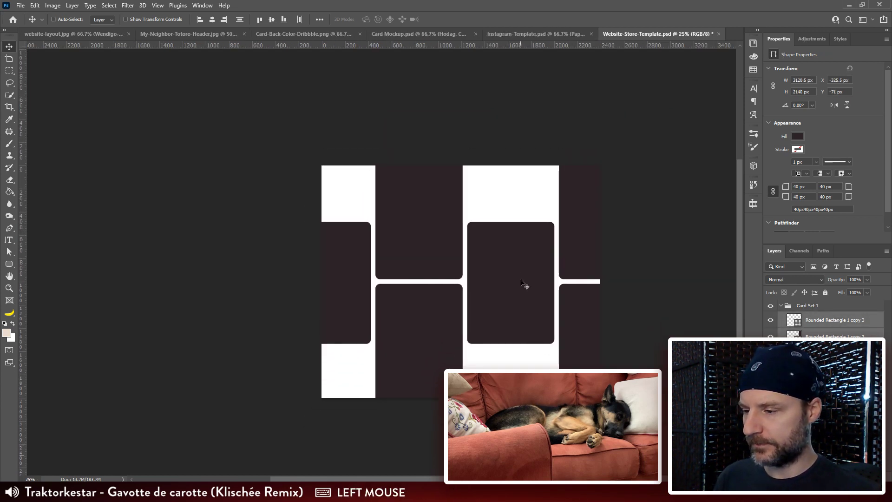
Step: Scale the six rectangles uniformly to 60.42% and place them inside the canvas, centered at about X 954, Y 983 px
{"action": "key", "text": "ctrl+t"}
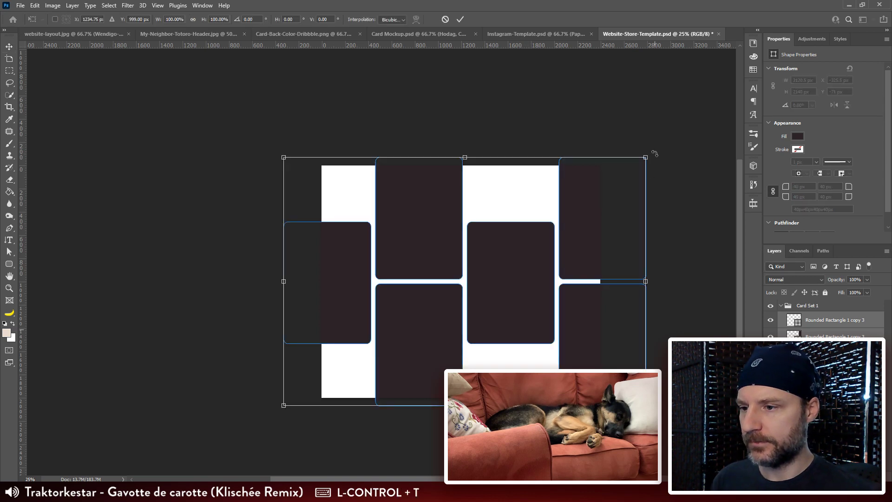
{"action": "left_click_drag", "start_coordinate": [649, 154], "coordinate": [527, 239]}
{"action": "left_click_drag", "start_coordinate": [494, 306], "coordinate": [533, 256]}
{"action": "left_click_drag", "start_coordinate": [564, 189], "coordinate": [542, 205]}
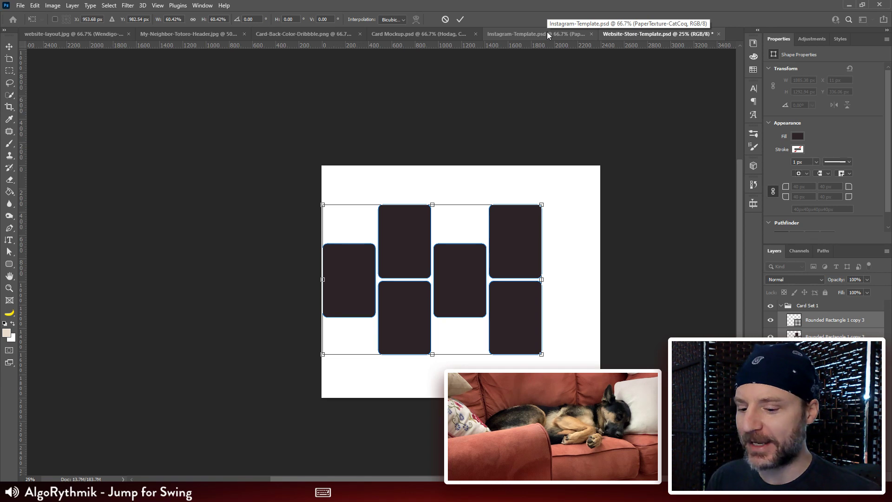
{"action": "key", "text": "ctrl+plus"}
{"action": "left_click_drag", "start_coordinate": [585, 215], "coordinate": [498, 179]}
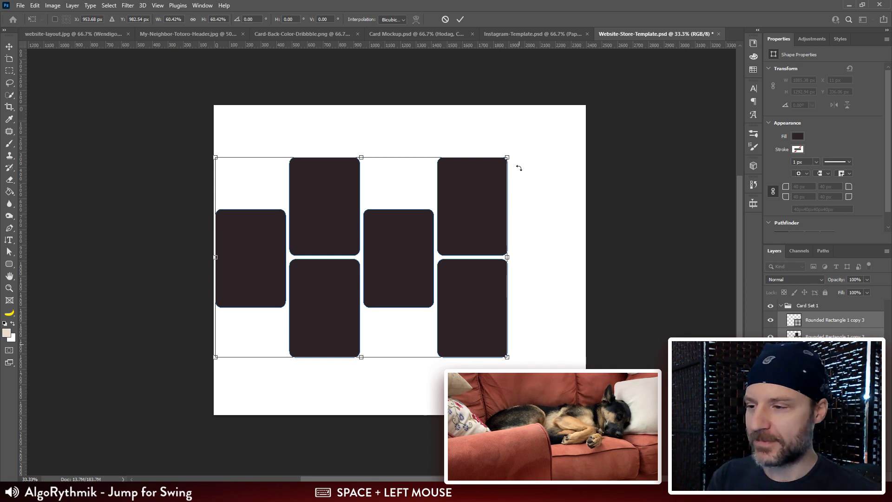
{"action": "key", "text": "Return"}
Step: Duplicate the leftmost rectangle as a fifth column on the far right at X 1920 px, Y 672 px
{"action": "left_click", "coordinate": [824, 325]}
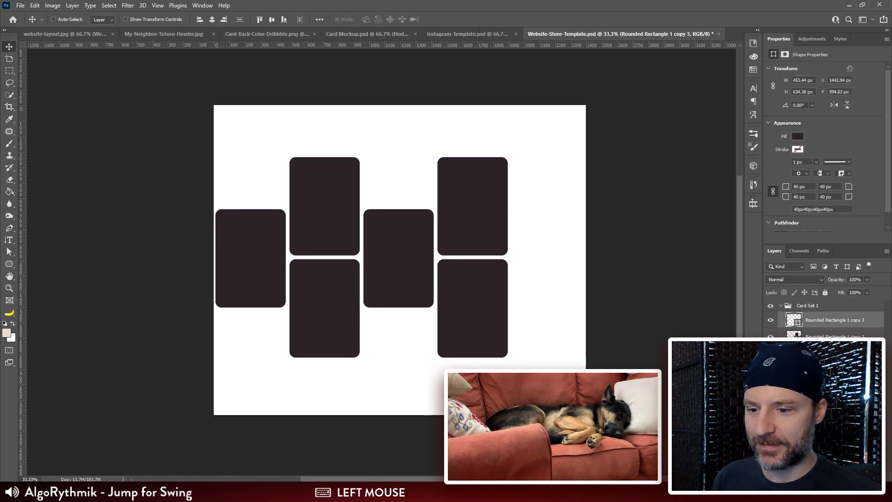
{"action": "left_click_drag", "start_coordinate": [264, 258], "coordinate": [533, 267]}
{"action": "key", "text": "ctrl+plus"}
{"action": "key", "text": "ctrl+plus"}
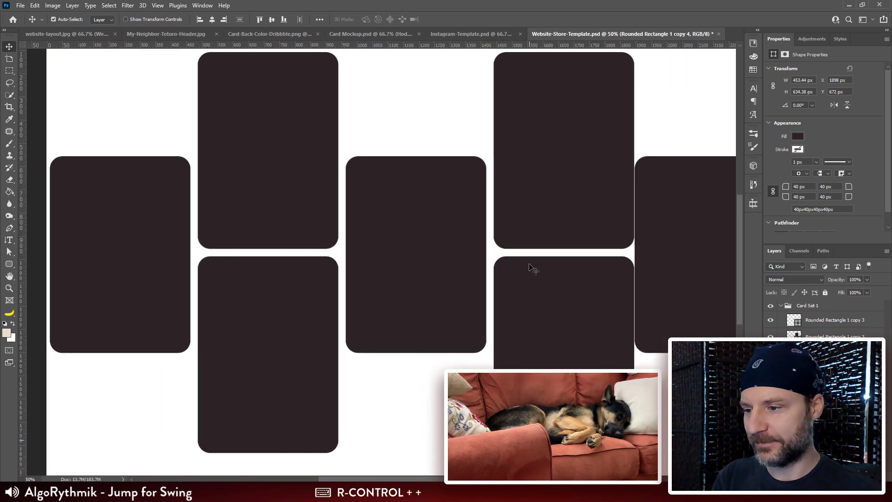
{"action": "left_click_drag", "start_coordinate": [627, 235], "coordinate": [460, 222]}
{"action": "key", "text": "Left"}
{"action": "key", "text": "shift+Right"}
{"action": "key", "text": "shift+Right"}
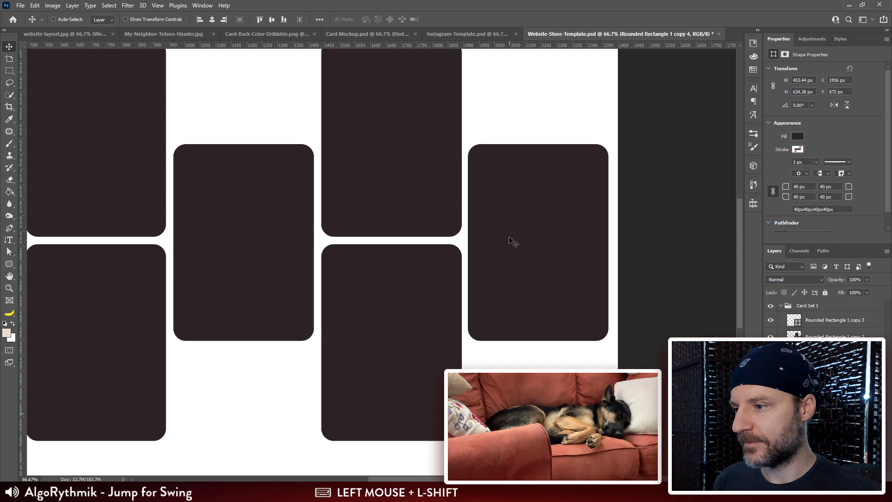
{"action": "left_click_drag", "start_coordinate": [510, 241], "coordinate": [514, 241]}
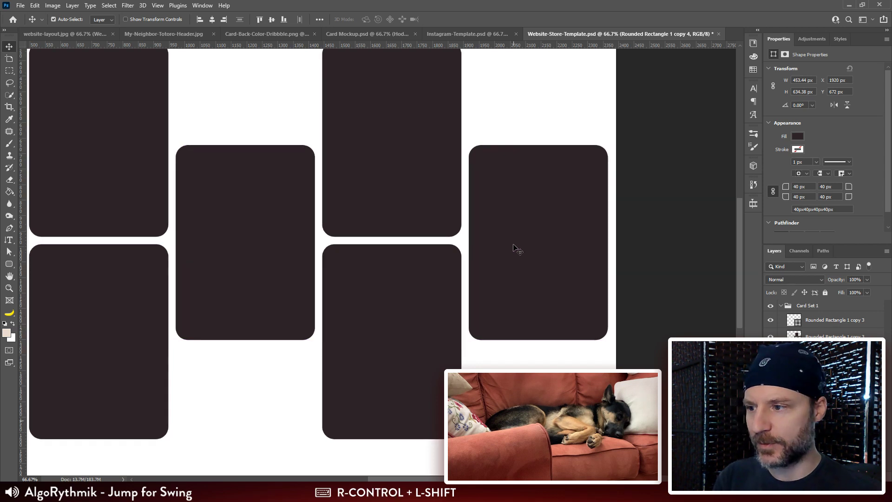
Step: Select all seven rectangles and move them together to X 19 px and about Y 225 px
{"action": "key", "text": "ctrl+minus"}
{"action": "key", "text": "ctrl+minus"}
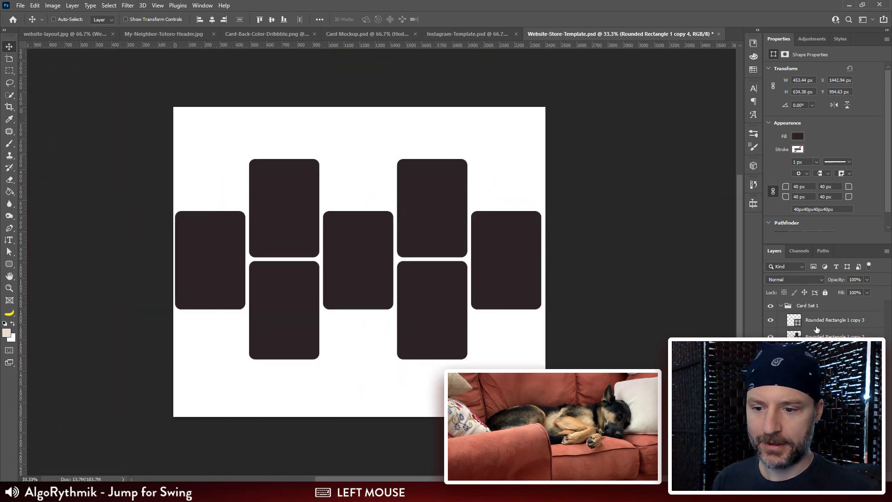
{"action": "left_click", "coordinate": [812, 324]}
{"action": "left_click", "coordinate": [819, 420], "text": "shift"}
{"action": "left_click_drag", "start_coordinate": [411, 330], "coordinate": [413, 314]}
{"action": "key", "text": "Right"}
{"action": "key", "text": "Right"}
{"action": "key", "text": "Right"}
{"action": "key", "text": "Right"}
{"action": "key", "text": "Right"}
{"action": "key", "text": "Right"}
{"action": "key", "text": "Right"}
{"action": "key", "text": "Right"}
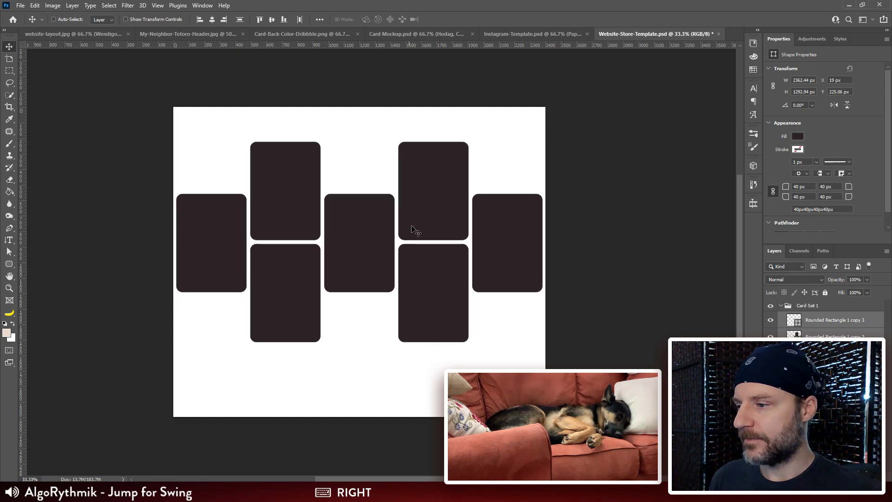
Step: Duplicate the seven rectangles down and to the right, aligning the copies with the existing columns at X 496 px
{"action": "left_click_drag", "start_coordinate": [278, 174], "coordinate": [418, 237]}
{"action": "key", "text": "ctrl+plus"}
{"action": "key", "text": "ctrl+plus"}
{"action": "key", "text": "Down"}
{"action": "key", "text": "Right"}
{"action": "key", "text": "Left"}
{"action": "key", "text": "Left"}
{"action": "left_click_drag", "start_coordinate": [415, 207], "coordinate": [414, 194]}
{"action": "key", "text": "Right"}
{"action": "key", "text": "Right"}
{"action": "key", "text": "Left"}
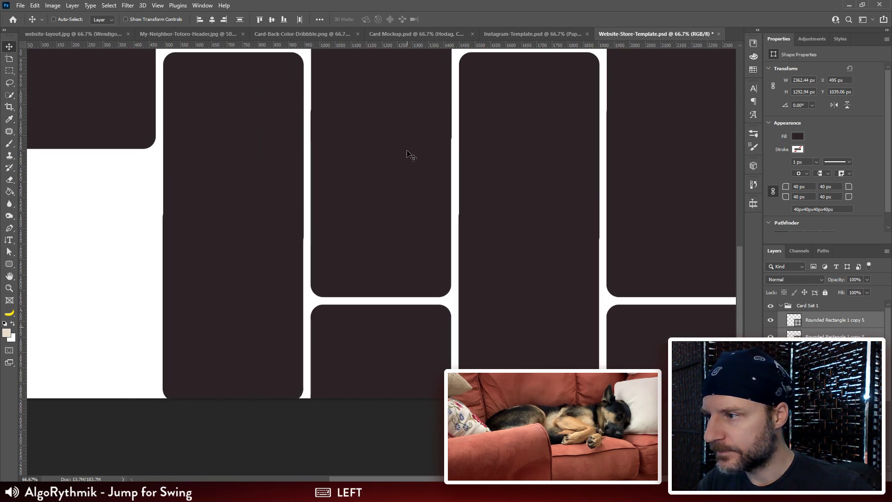
{"action": "key", "text": "Right"}
Step: Move the duplicated rectangles down to Y 1219.06 px, leaving a gap below the original arrangement
{"action": "left_click_drag", "start_coordinate": [405, 170], "coordinate": [404, 216]}
{"action": "key", "text": "shift+Down"}
{"action": "key", "text": "shift+Down"}
{"action": "key", "text": "Down"}
{"action": "key", "text": "Down"}
{"action": "key", "text": "Down"}
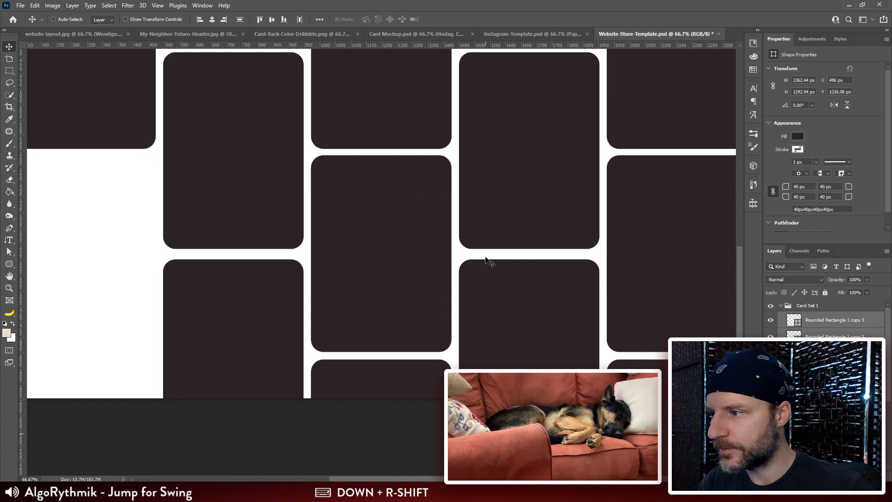
{"action": "key", "text": "Down"}
{"action": "left_click_drag", "start_coordinate": [476, 280], "coordinate": [482, 174]}
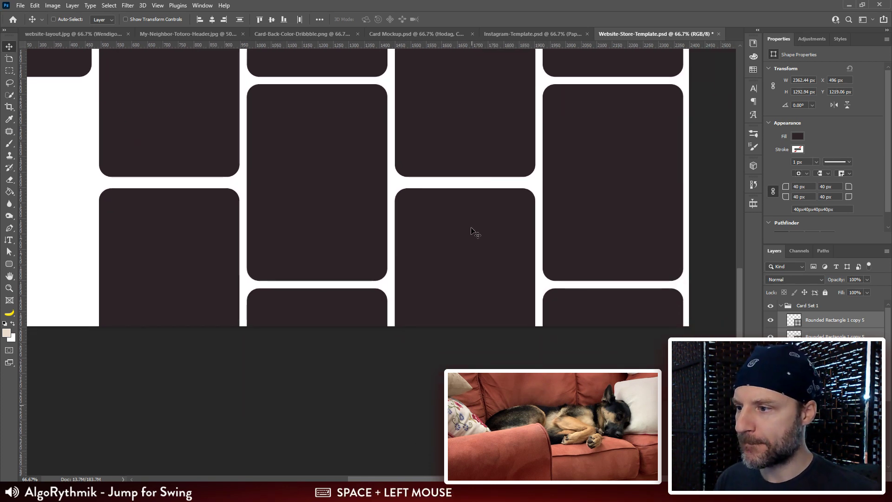
Step: Select the lowest rectangles of the second and fourth columns and move them up to Y 1541 px
{"action": "left_click", "coordinate": [236, 258], "text": "ctrl+shift"}
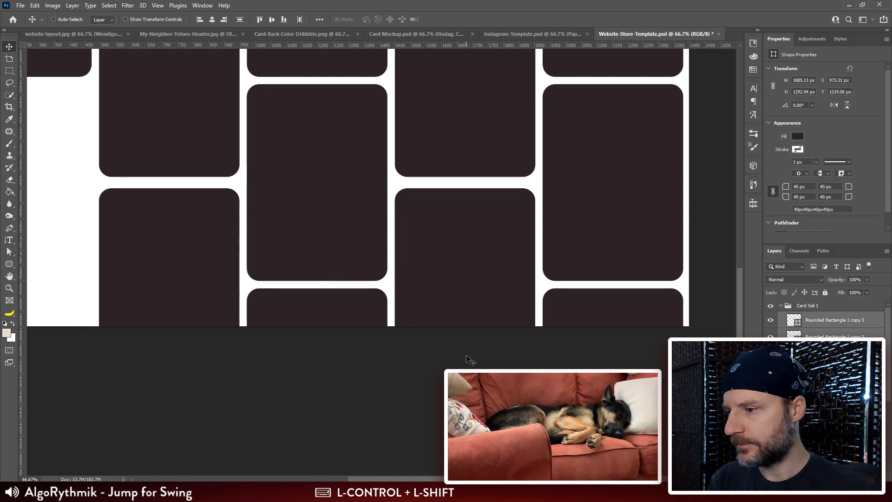
{"action": "left_click", "coordinate": [478, 273], "text": "ctrl"}
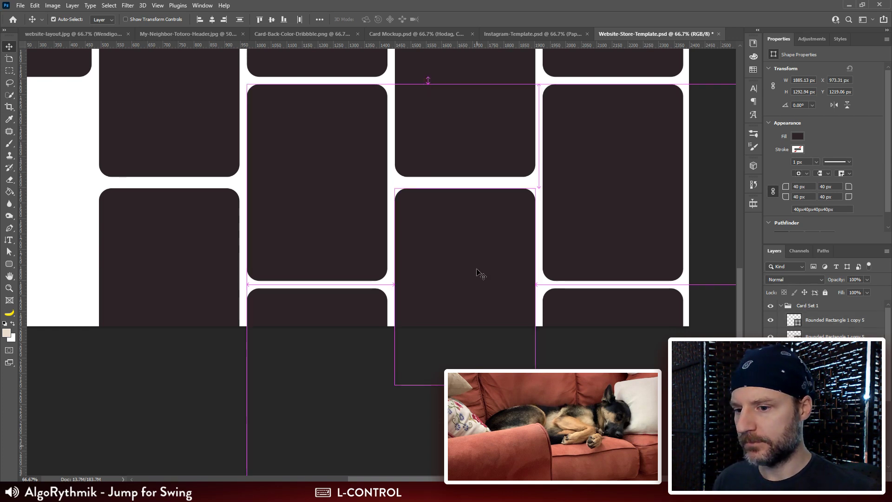
{"action": "left_click", "coordinate": [154, 228], "text": "ctrl+shift"}
{"action": "left_click_drag", "start_coordinate": [181, 235], "coordinate": [180, 228], "text": "shift"}
{"action": "key", "text": "shift+Down"}
{"action": "key", "text": "Down"}
{"action": "key", "text": "Down"}
{"action": "key", "text": "Down"}
{"action": "key", "text": "Down"}
{"action": "key", "text": "Down"}
{"action": "key", "text": "Down"}
{"action": "key", "text": "Down"}
{"action": "key", "text": "Down"}
{"action": "key", "text": "Down"}
{"action": "key", "text": "Down"}
{"action": "key", "text": "Down"}
{"action": "key", "text": "Down"}
{"action": "key", "text": "Down"}
{"action": "key", "text": "Down"}
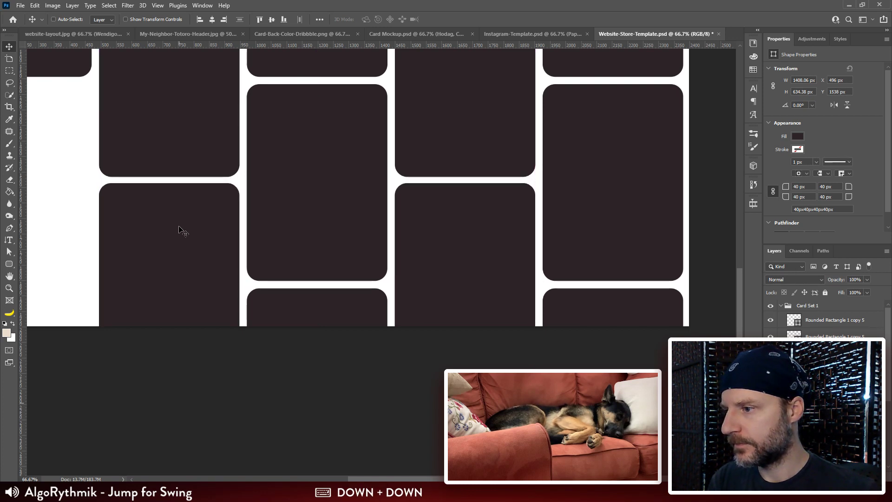
{"action": "key", "text": "ctrl+minus"}
{"action": "key", "text": "ctrl+minus"}
{"action": "left_click_drag", "start_coordinate": [414, 258], "coordinate": [393, 201]}
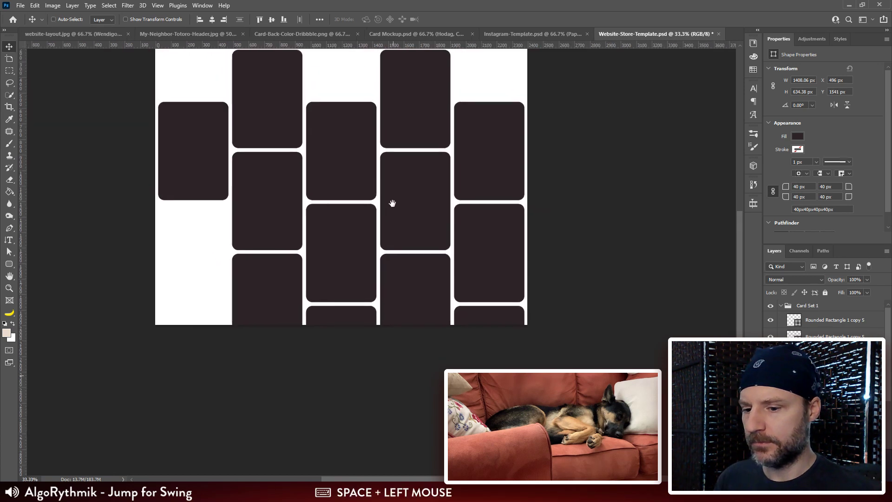
{"action": "key", "text": "c"}
{"action": "key", "text": "v"}
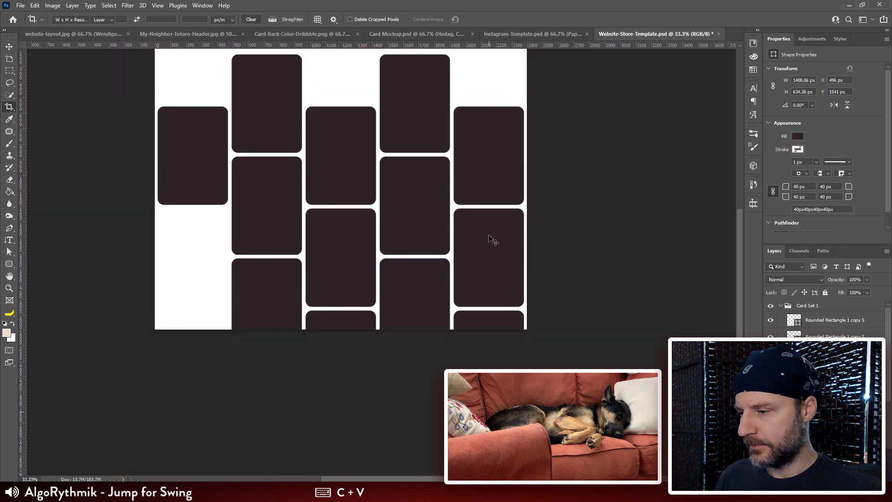
{"action": "key", "text": "space"}
{"action": "left_click_drag", "start_coordinate": [417, 245], "coordinate": [455, 254]}
{"action": "key", "text": "ctrl"}
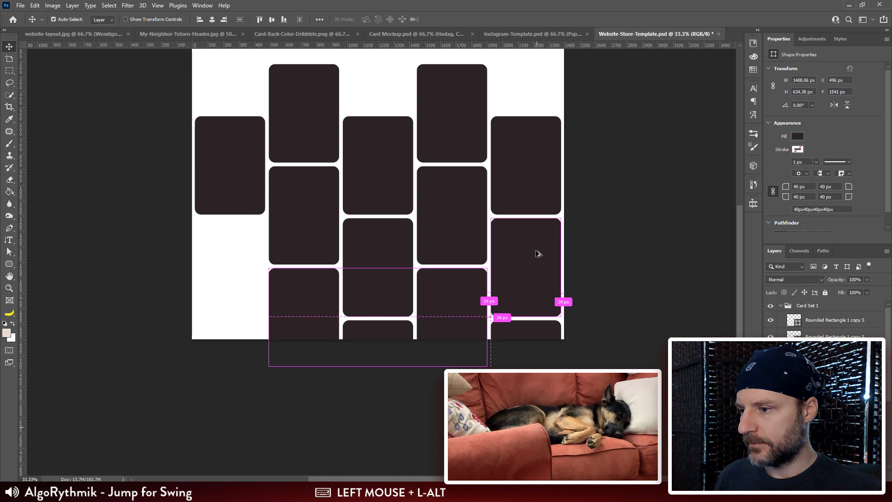
{"action": "left_click_drag", "start_coordinate": [537, 251], "coordinate": [422, 251]}
{"action": "key", "text": "ctrl+z"}
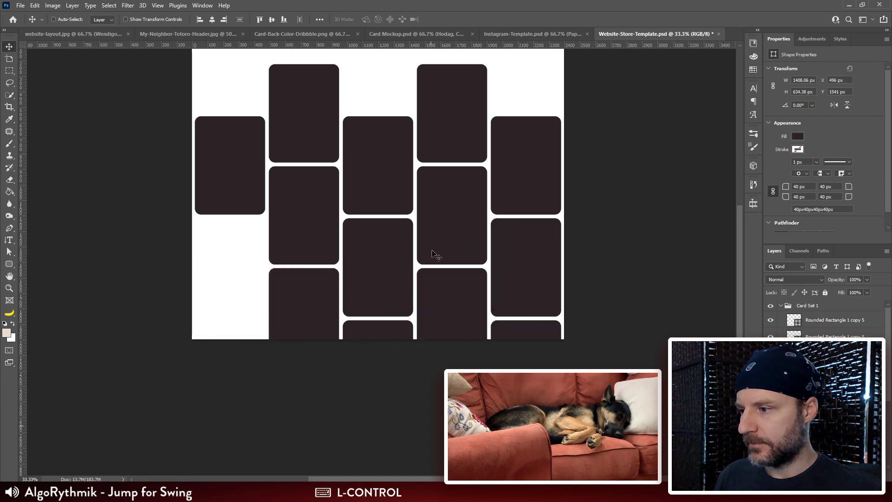
Step: Duplicate the fifth column's second rectangle into the first column, aligning it at X 18.94 px, Y 1219.06 px
{"action": "left_click", "coordinate": [525, 269], "text": "ctrl+shift"}
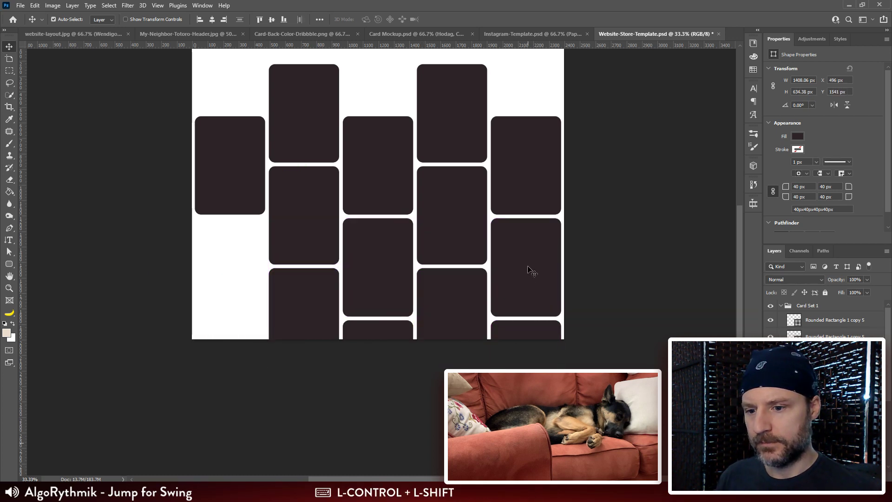
{"action": "left_click", "coordinate": [529, 269], "text": "ctrl"}
{"action": "left_click_drag", "start_coordinate": [531, 257], "coordinate": [233, 243]}
{"action": "key", "text": "ctrl+plus"}
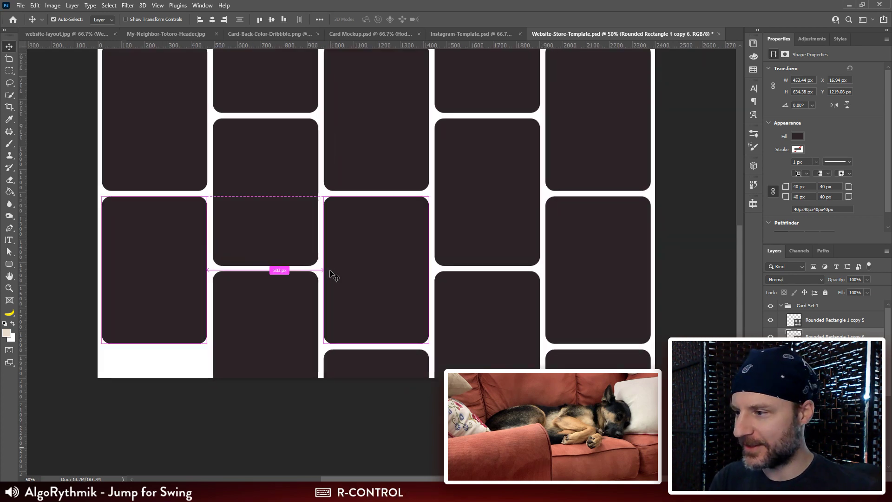
{"action": "key", "text": "ctrl+plus"}
{"action": "key", "text": "ctrl+plus"}
{"action": "left_click_drag", "start_coordinate": [331, 271], "coordinate": [444, 339]}
{"action": "key", "text": "shift+Left"}
{"action": "key", "text": "shift+Left"}
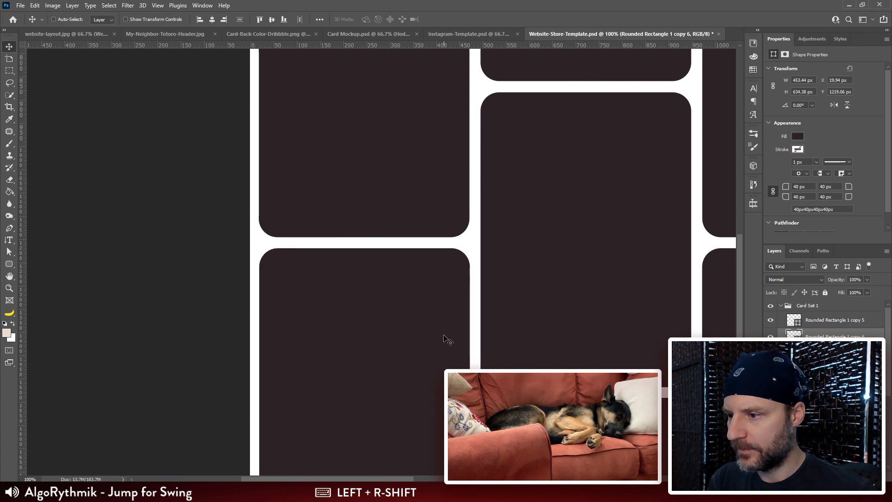
{"action": "key", "text": "Left"}
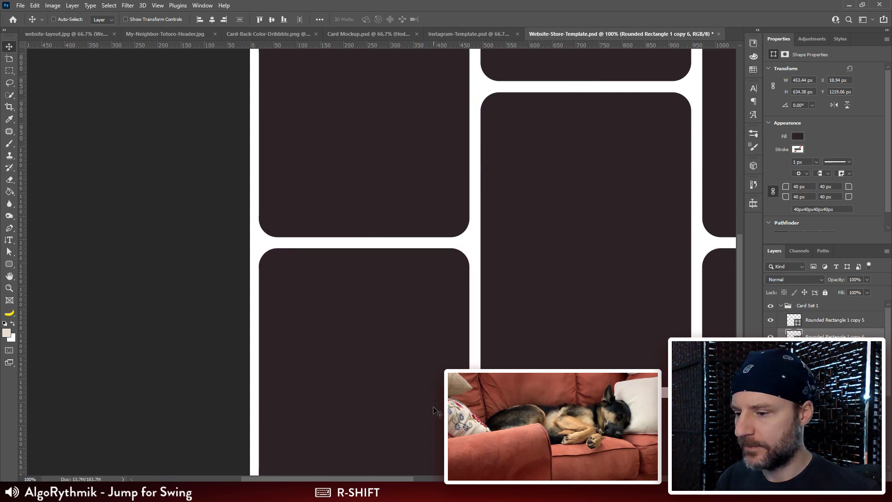
Step: Duplicate the top rectangles of the first, third and fifth columns straight upward, past the canvas's upper edge, to Y -91 px
{"action": "key", "text": "ctrl+minus"}
{"action": "key", "text": "ctrl+minus"}
{"action": "key", "text": "ctrl+minus"}
{"action": "key", "text": "ctrl+minus"}
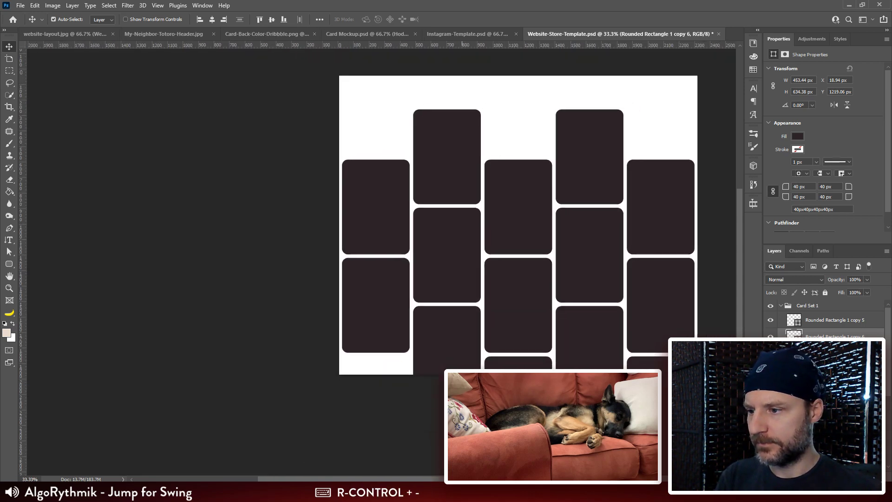
{"action": "left_click_drag", "start_coordinate": [529, 257], "coordinate": [506, 249]}
{"action": "left_click", "coordinate": [855, 324]}
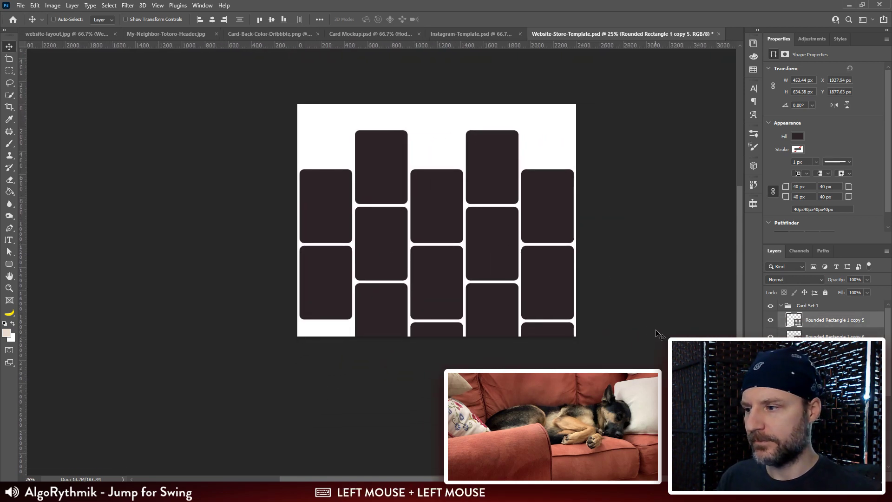
{"action": "left_click", "coordinate": [346, 210]}
{"action": "left_click", "coordinate": [534, 205], "text": "ctrl+shift"}
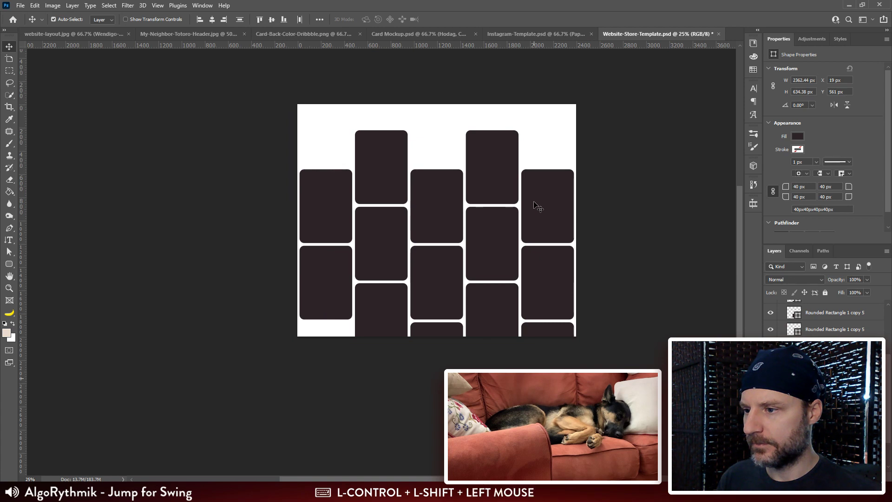
{"action": "left_click_drag", "start_coordinate": [548, 221], "coordinate": [546, 153]}
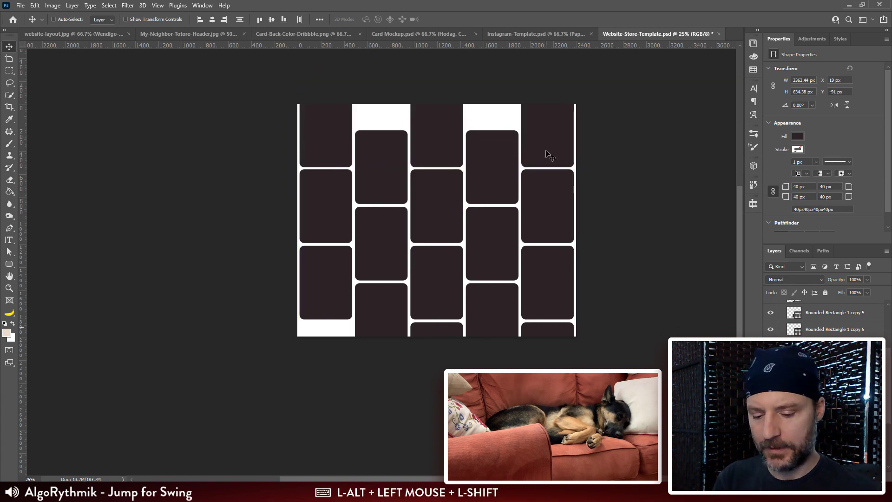
Step: Fine-tune the duplicated rectangles' vertical position to Y -97 px so their gap matches the other rows
{"action": "key", "text": "Up"}
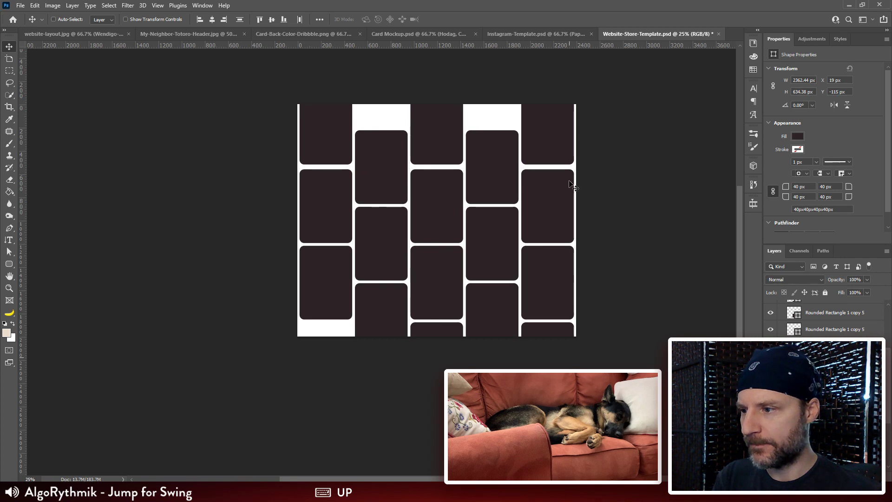
{"action": "key", "text": "Down"}
{"action": "key", "text": "Down"}
{"action": "key", "text": "Down"}
{"action": "key", "text": "Down"}
{"action": "key", "text": "Down"}
{"action": "key", "text": "Down"}
{"action": "key", "text": "Down"}
{"action": "key", "text": "Down"}
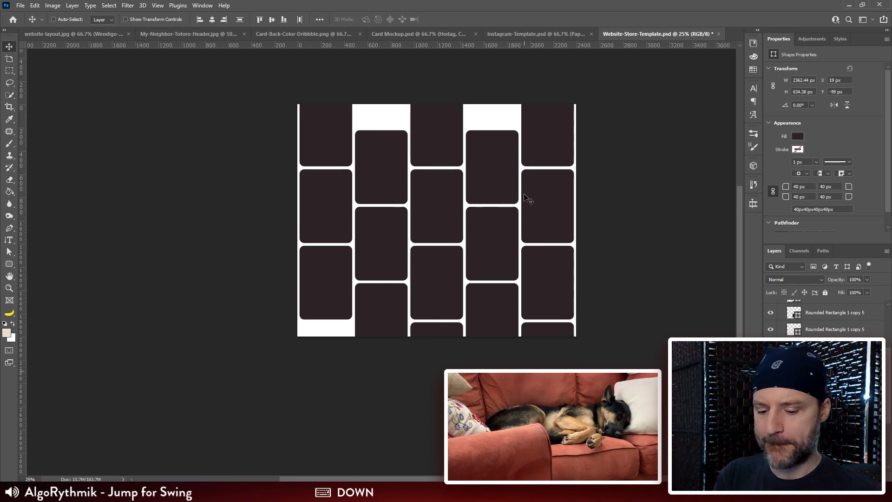
{"action": "key", "text": "ctrl+plus"}
{"action": "key", "text": "ctrl+plus"}
{"action": "key", "text": "ctrl+plus"}
{"action": "left_click_drag", "start_coordinate": [514, 203], "coordinate": [457, 372]}
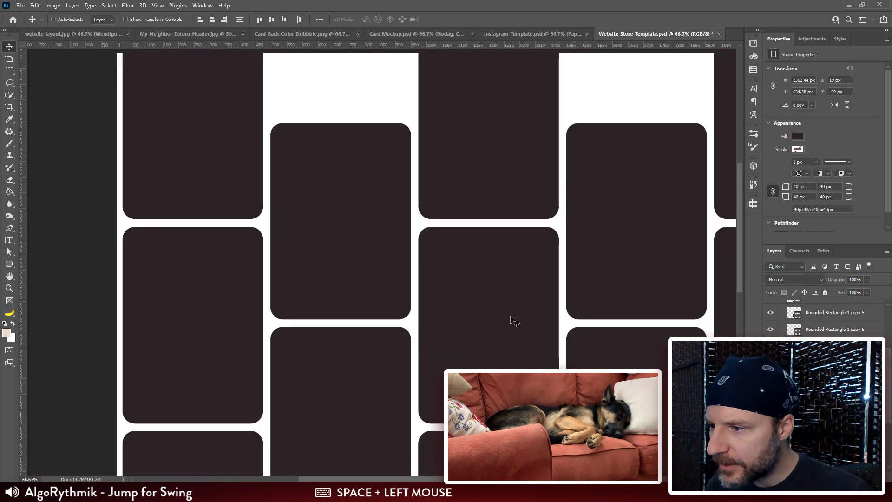
{"action": "key", "text": "Up"}
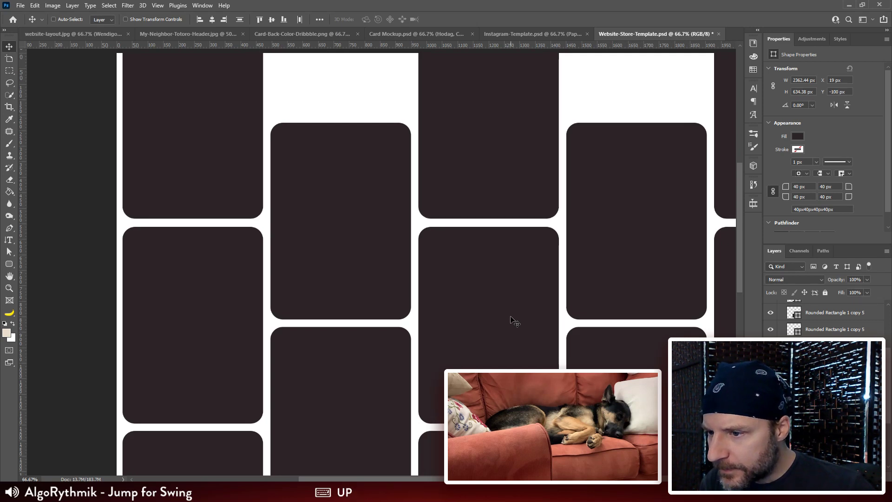
{"action": "mouse_move", "coordinate": [498, 141]}
{"action": "left_mouse_down"}
{"action": "mouse_move", "coordinate": [503, 151]}
{"action": "mouse_move", "coordinate": [498, 145]}
{"action": "left_mouse_up"}
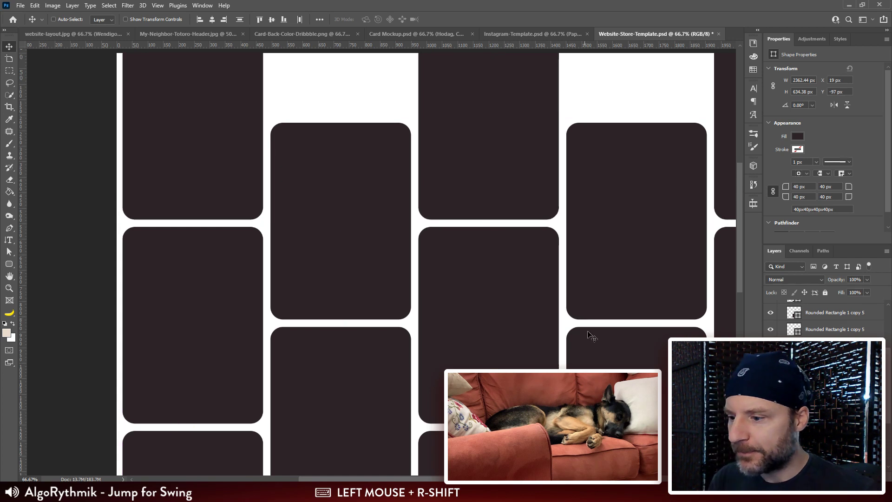
Step: Duplicate the top rectangles of the second and fourth columns upward, placing the copies at Y -434.94 px
{"action": "left_click_drag", "start_coordinate": [592, 337], "coordinate": [545, 307]}
{"action": "key", "text": "ctrl+minus"}
{"action": "key", "text": "ctrl+minus"}
{"action": "left_click", "coordinate": [844, 317]}
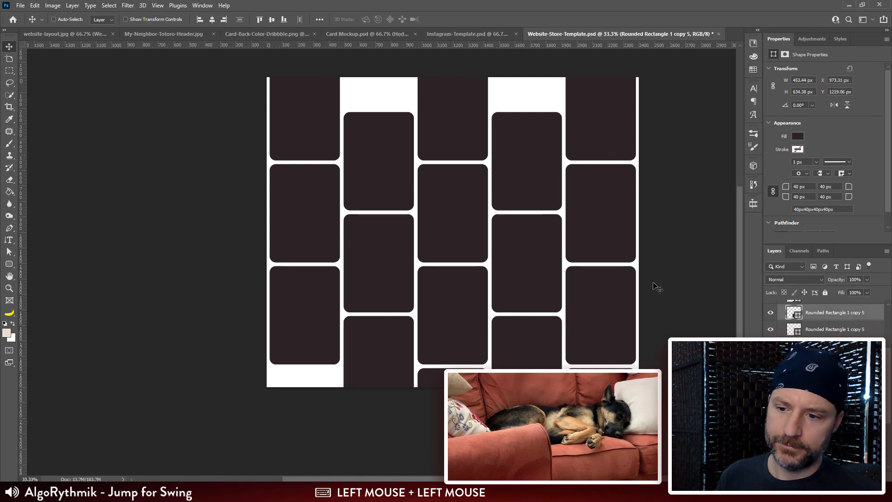
{"action": "left_click", "coordinate": [398, 130], "text": "ctrl"}
{"action": "left_click", "coordinate": [544, 140], "text": "ctrl+shift"}
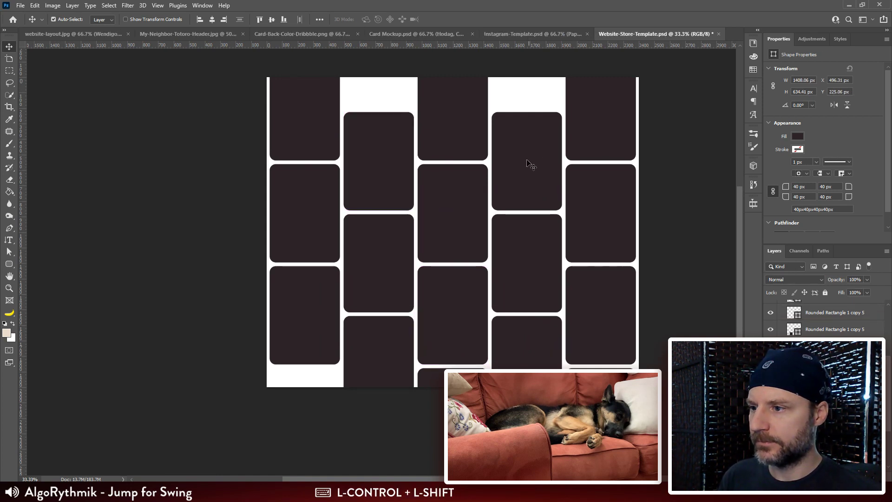
{"action": "left_click_drag", "start_coordinate": [516, 200], "coordinate": [514, 98]}
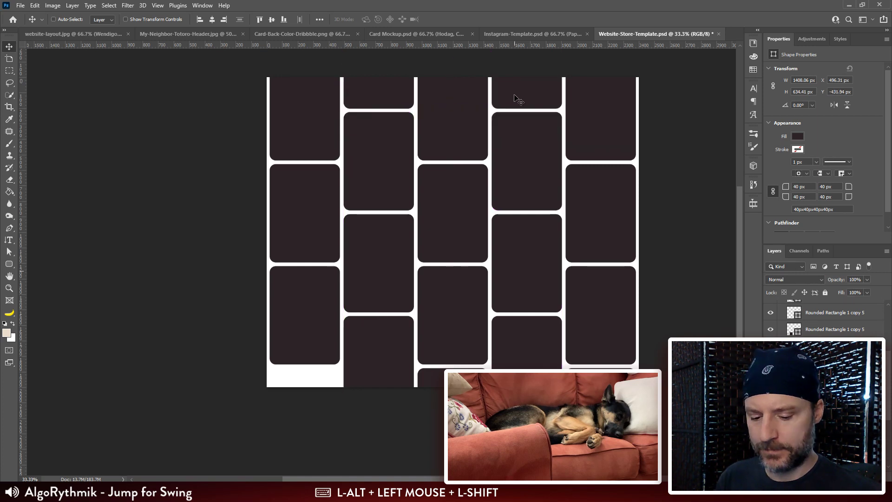
{"action": "key", "text": "Up"}
Step: Duplicate the first column's lowest rectangle straight down, placing the copy at about Y 1874 px
{"action": "left_click_drag", "start_coordinate": [513, 226], "coordinate": [525, 185]}
{"action": "left_click_drag", "start_coordinate": [508, 272], "coordinate": [515, 239]}
{"action": "left_click_drag", "start_coordinate": [322, 219], "coordinate": [328, 146]}
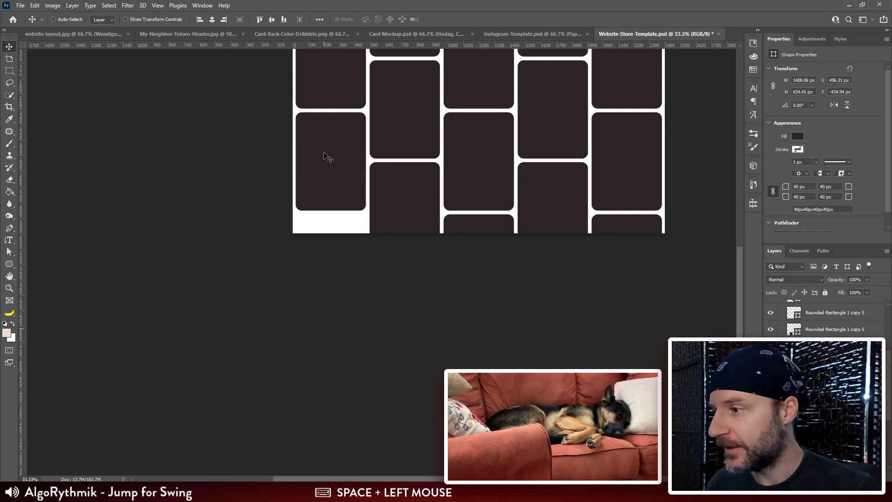
{"action": "left_click", "coordinate": [324, 157], "text": "ctrl"}
{"action": "key", "text": "ctrl+plus"}
{"action": "left_click_drag", "start_coordinate": [332, 144], "coordinate": [457, 187]}
{"action": "key", "text": "ctrl+plus"}
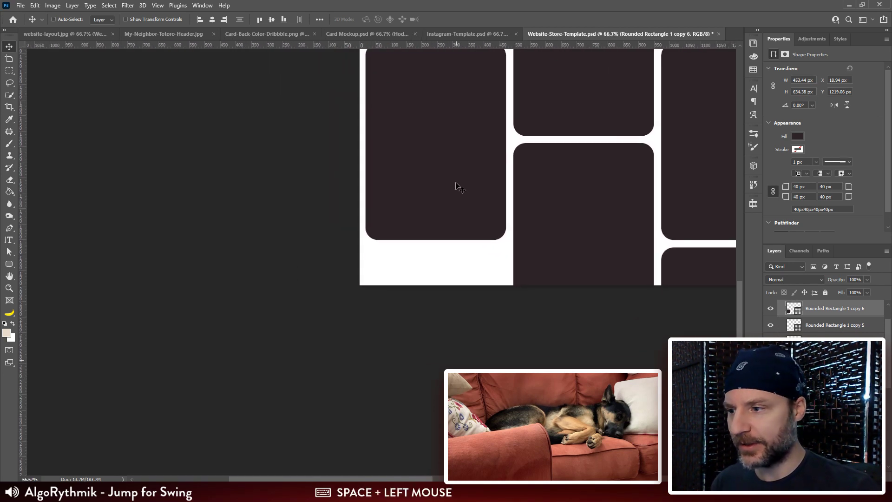
{"action": "left_click_drag", "start_coordinate": [449, 98], "coordinate": [444, 304]}
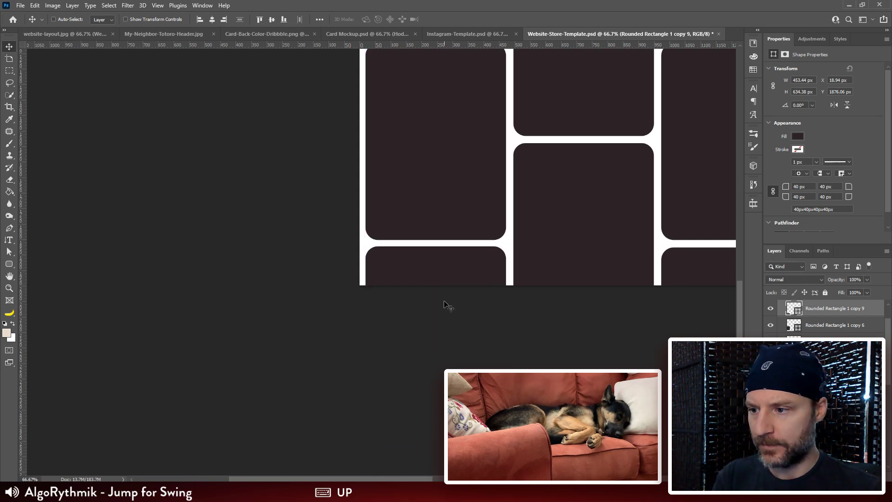
Step: Align the top edges of the lowest rectangles in the first and third columns, relative to the selection
{"action": "left_click_drag", "start_coordinate": [513, 212], "coordinate": [318, 165]}
{"action": "left_click", "coordinate": [526, 226], "text": "ctrl"}
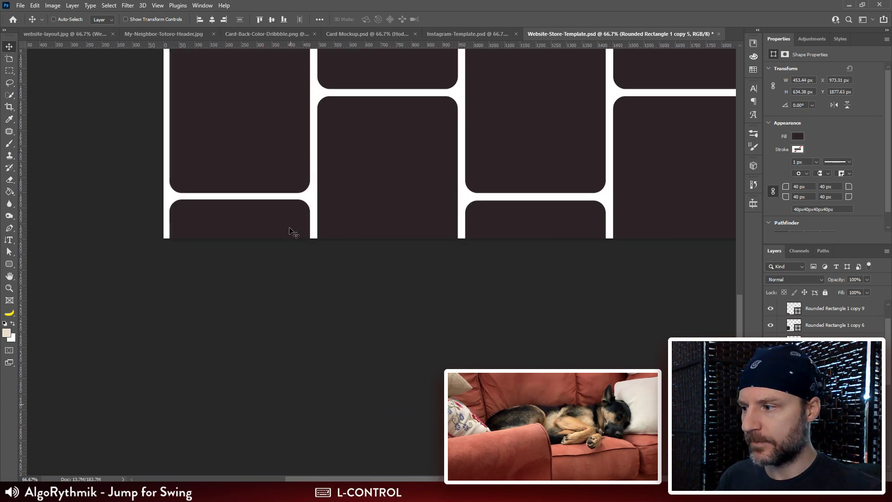
{"action": "left_click", "coordinate": [272, 231], "text": "ctrl+shift"}
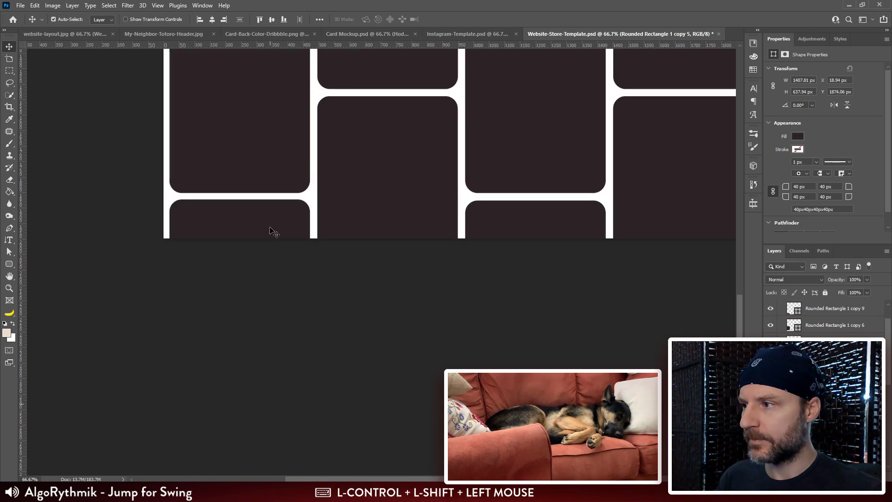
{"action": "left_click", "coordinate": [318, 20]}
{"action": "left_click", "coordinate": [368, 107]}
{"action": "left_click", "coordinate": [344, 112]}
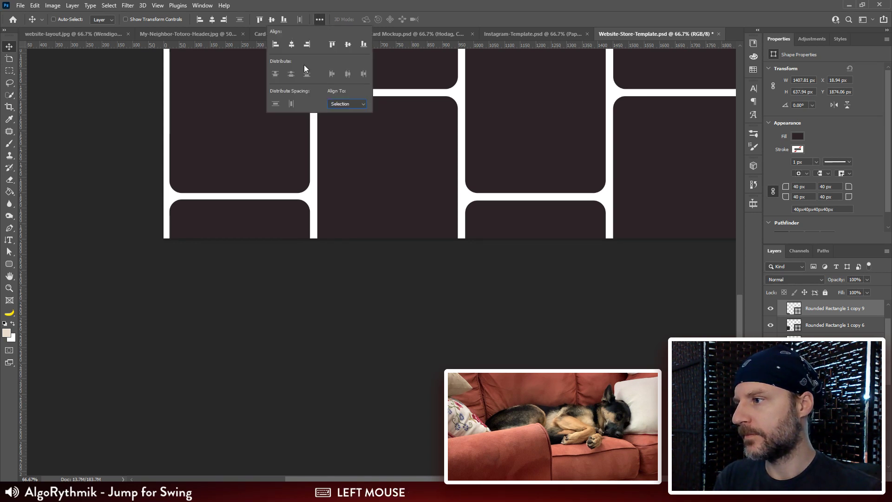
{"action": "left_click", "coordinate": [331, 45]}
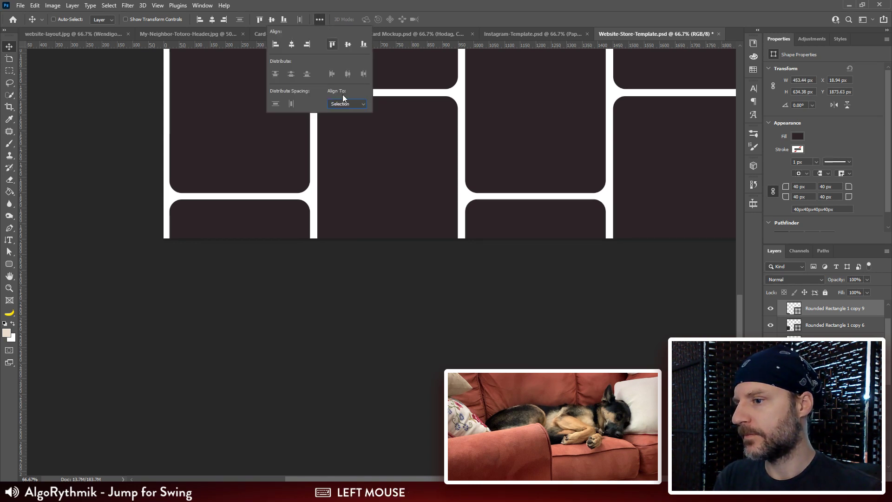
{"action": "left_click", "coordinate": [621, 133]}
Step: Inspect the filled card grid and its rounded rectangle layers inside the Card Set 1 group
{"action": "left_click_drag", "start_coordinate": [442, 164], "coordinate": [421, 231]}
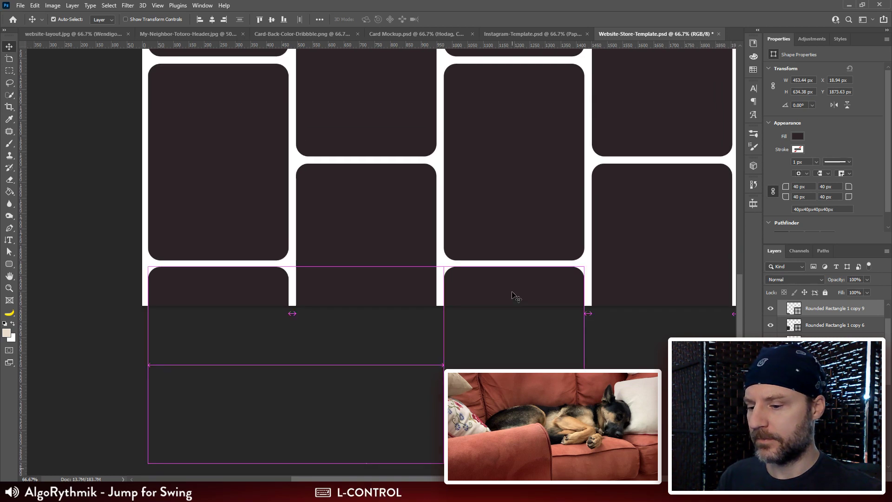
{"action": "key", "text": "ctrl+minus"}
{"action": "key", "text": "ctrl+minus"}
{"action": "left_click_drag", "start_coordinate": [514, 295], "coordinate": [478, 299]}
{"action": "left_click", "coordinate": [833, 330]}
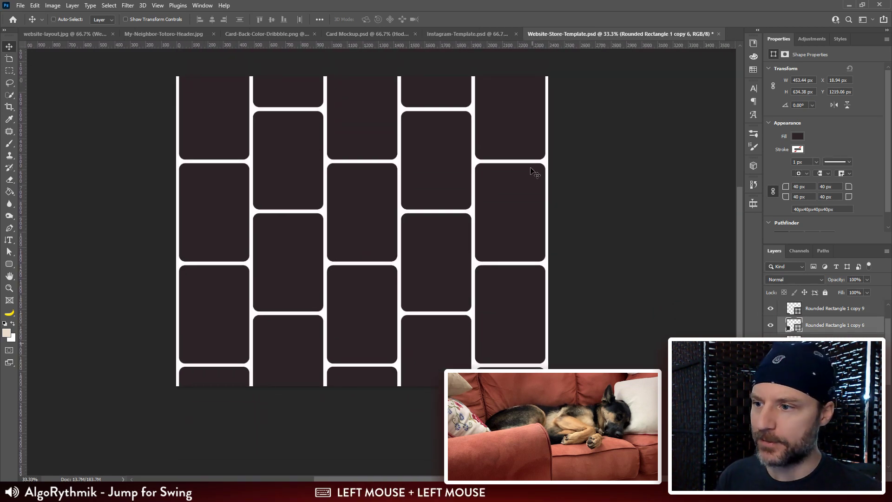
{"action": "left_click", "coordinate": [525, 115], "text": "ctrl"}
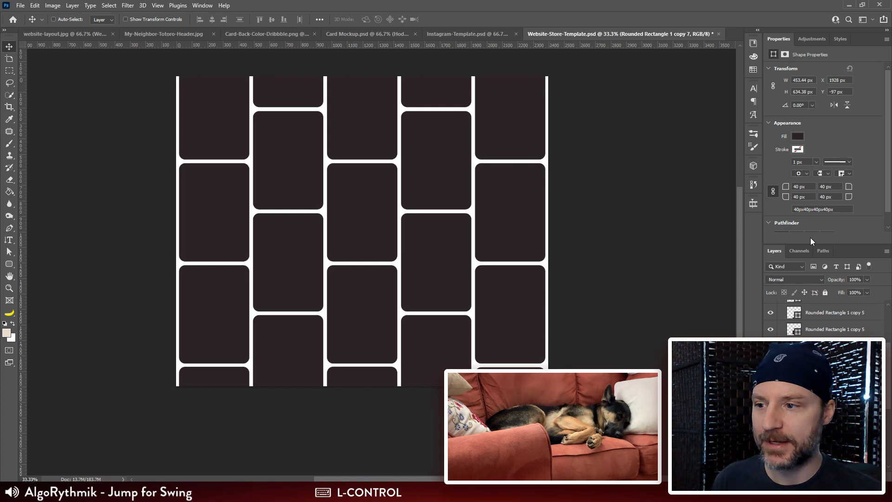
{"action": "left_click", "coordinate": [830, 318]}
{"action": "left_click_drag", "start_coordinate": [550, 163], "coordinate": [541, 186]}
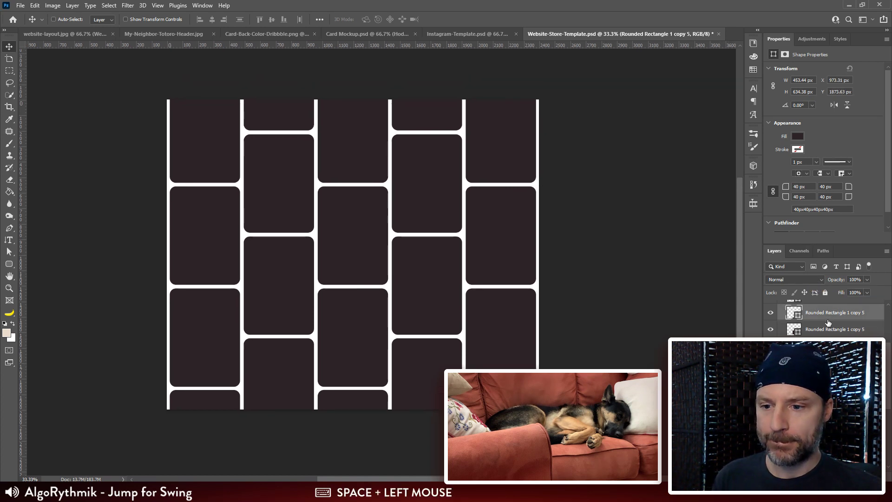
{"action": "left_click_drag", "start_coordinate": [885, 359], "coordinate": [888, 316]}
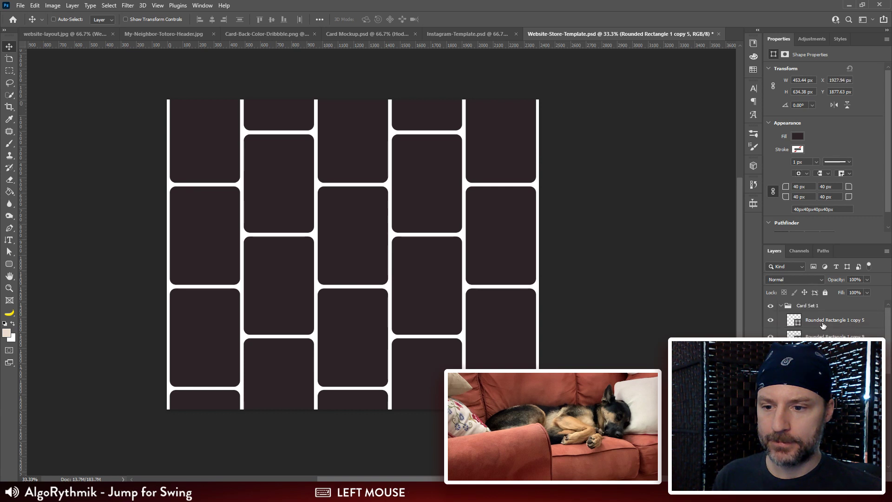
{"action": "scroll", "coordinate": [823, 325], "scroll_direction": "down", "scroll_amount": 8}
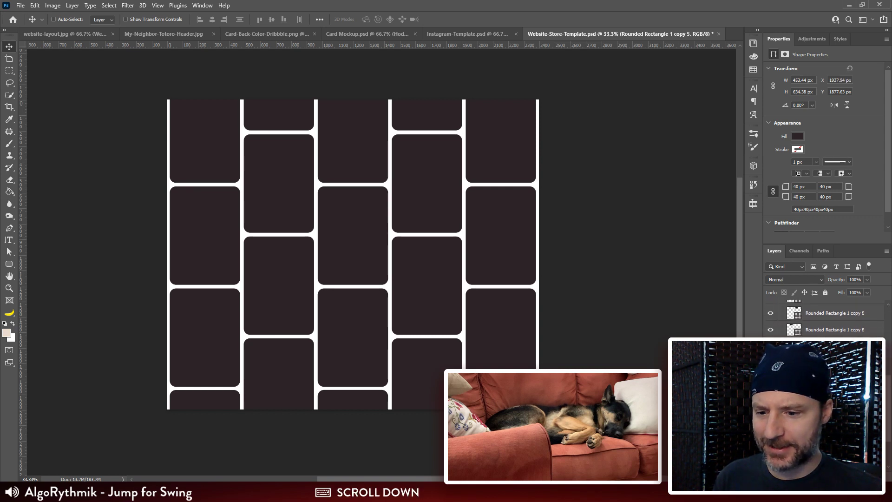
{"action": "scroll", "coordinate": [834, 325], "scroll_direction": "down", "scroll_amount": 3}
{"action": "left_click", "coordinate": [832, 446]}
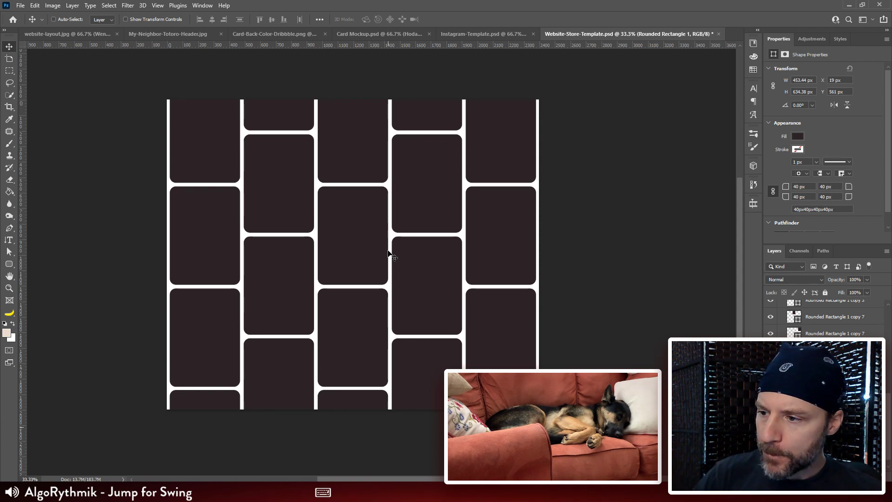
{"action": "key", "text": "ctrl+minus"}
{"action": "key", "text": "ctrl+minus"}
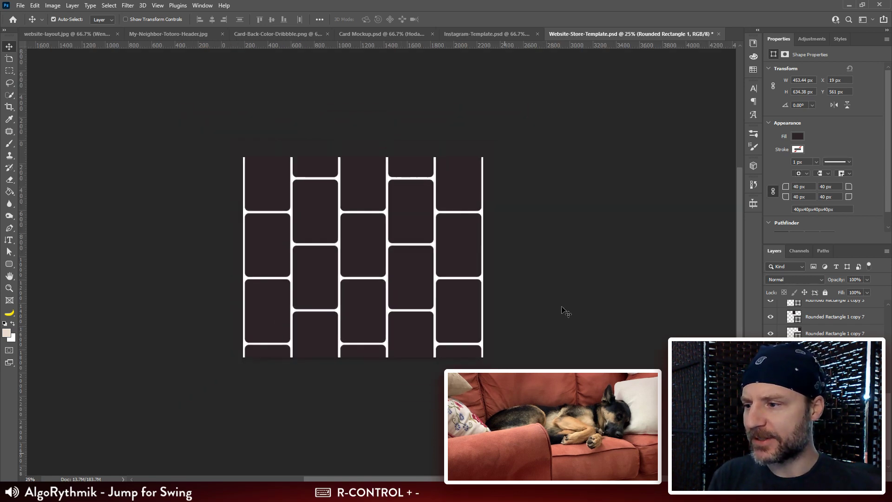
Step: Select all rectangle layers in Card Set 1 and check their combined bounds with Free Transform, leaving them untransformed
{"action": "mouse_move", "coordinate": [887, 402]}
{"action": "left_mouse_down"}
{"action": "mouse_move", "coordinate": [888, 311]}
{"action": "mouse_move", "coordinate": [888, 416]}
{"action": "left_mouse_up"}
{"action": "left_click", "coordinate": [826, 321]}
{"action": "left_click", "coordinate": [832, 438], "text": "shift"}
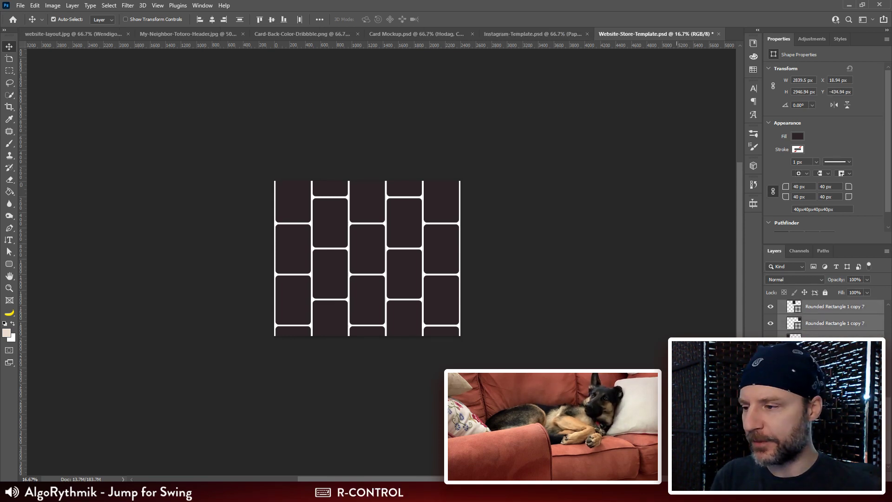
{"action": "key", "text": "ctrl+minus"}
{"action": "key", "text": "ctrl+plus"}
{"action": "key", "text": "v"}
{"action": "key", "text": "ctrl+t"}
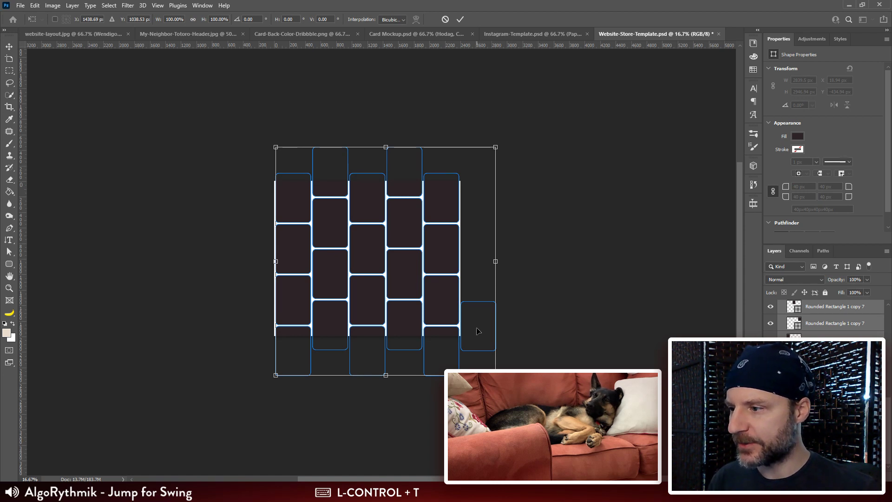
{"action": "key", "text": "Escape"}
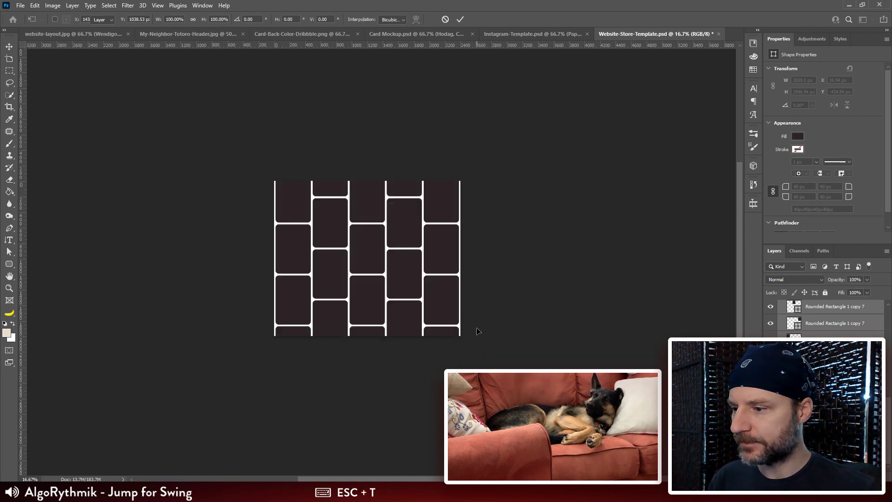
{"action": "left_click", "coordinate": [479, 332]}
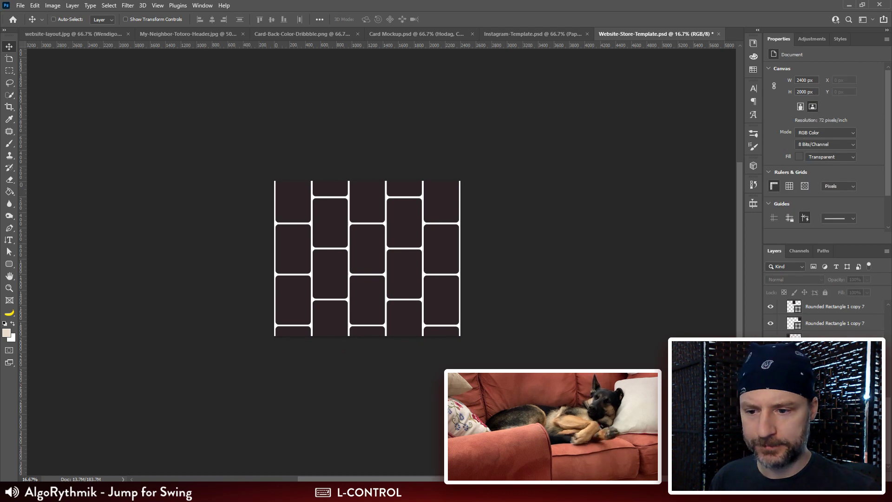
Step: Delete the stray rectangle lying outside the canvas beyond the fifth column
{"action": "scroll", "coordinate": [827, 321], "scroll_direction": "up", "scroll_amount": 2}
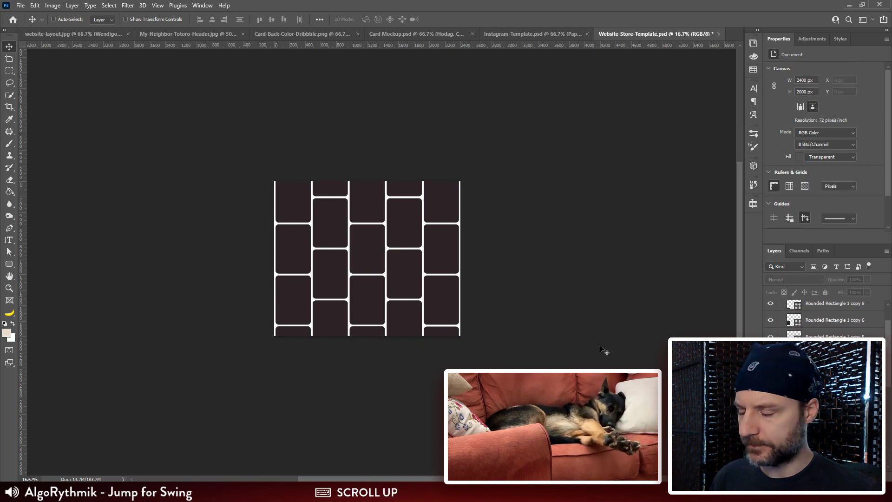
{"action": "left_click_drag", "start_coordinate": [558, 242], "coordinate": [425, 343]}
{"action": "key", "text": "Delete"}
Step: Select all rectangle layers in Card Set 1 and rotate them together by -45 degrees with Free Transform
{"action": "scroll", "coordinate": [804, 304], "scroll_direction": "up", "scroll_amount": 2}
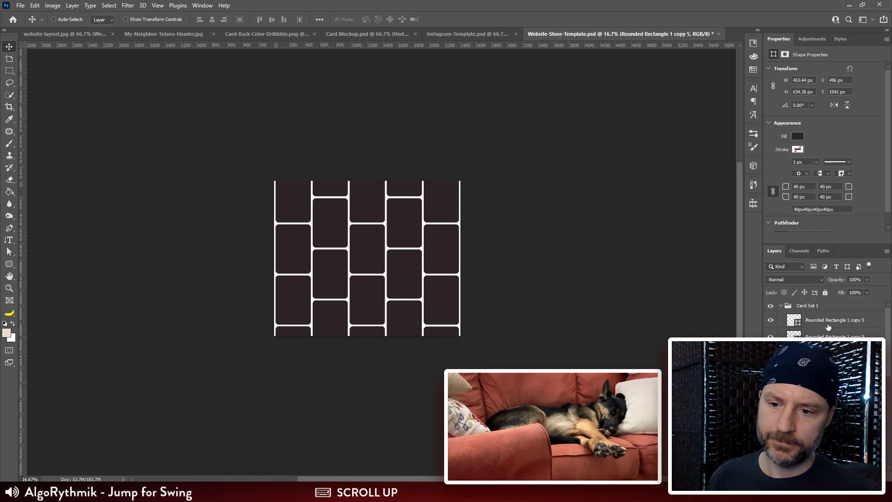
{"action": "left_click", "coordinate": [818, 321]}
{"action": "scroll", "coordinate": [818, 320], "scroll_direction": "down", "scroll_amount": 2}
{"action": "scroll", "coordinate": [831, 400], "scroll_direction": "down", "scroll_amount": 2}
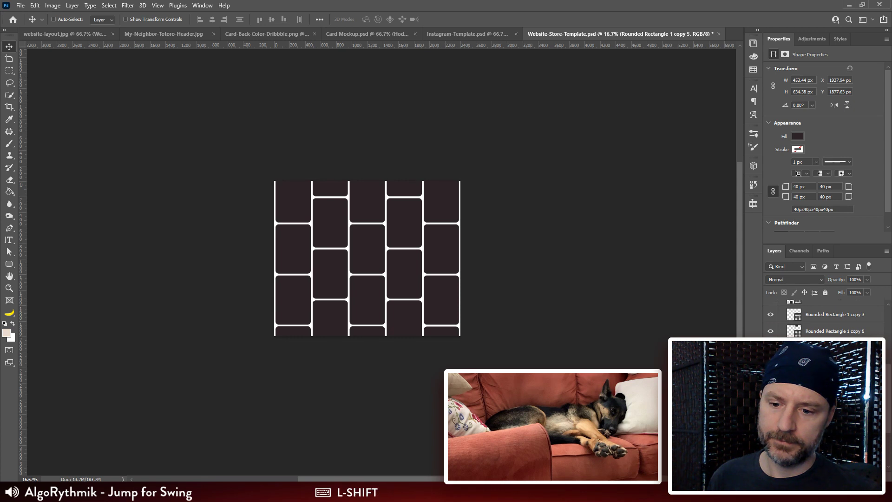
{"action": "left_click", "coordinate": [831, 408], "text": "shift"}
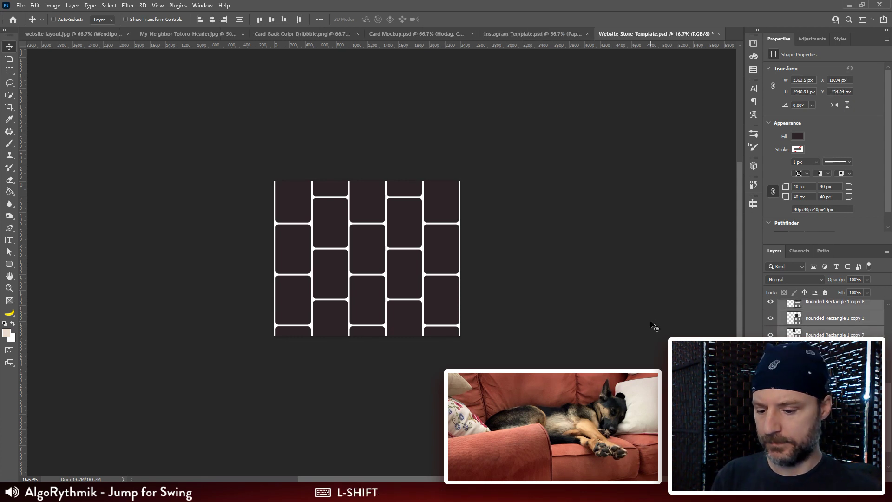
{"action": "key", "text": "ctrl+minus"}
{"action": "key", "text": "ctrl+t"}
{"action": "left_click_drag", "start_coordinate": [516, 160], "coordinate": [454, 205]}
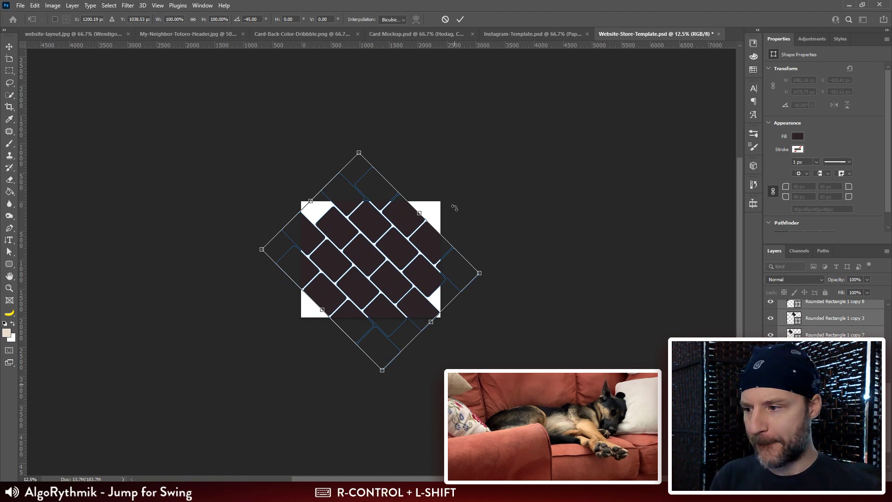
{"action": "key", "text": "ctrl+plus"}
{"action": "left_click_drag", "start_coordinate": [477, 339], "coordinate": [476, 289]}
{"action": "key", "text": "ctrl+plus"}
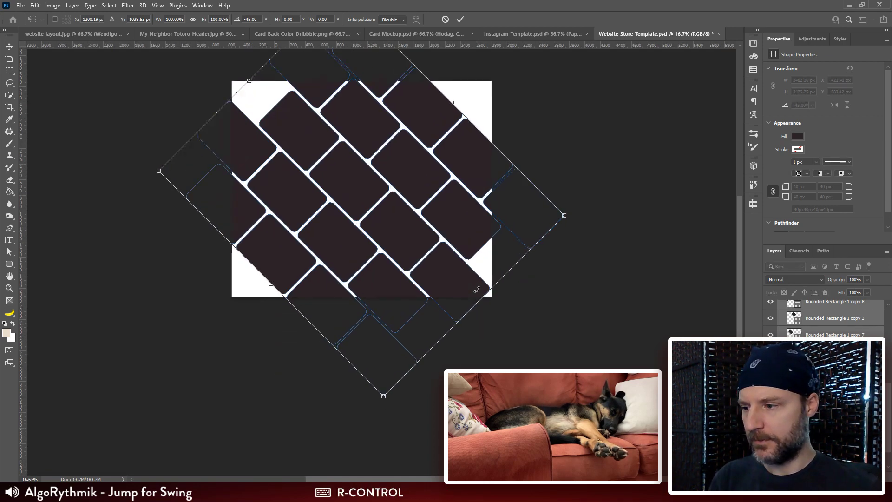
{"action": "left_click_drag", "start_coordinate": [442, 210], "coordinate": [442, 265]}
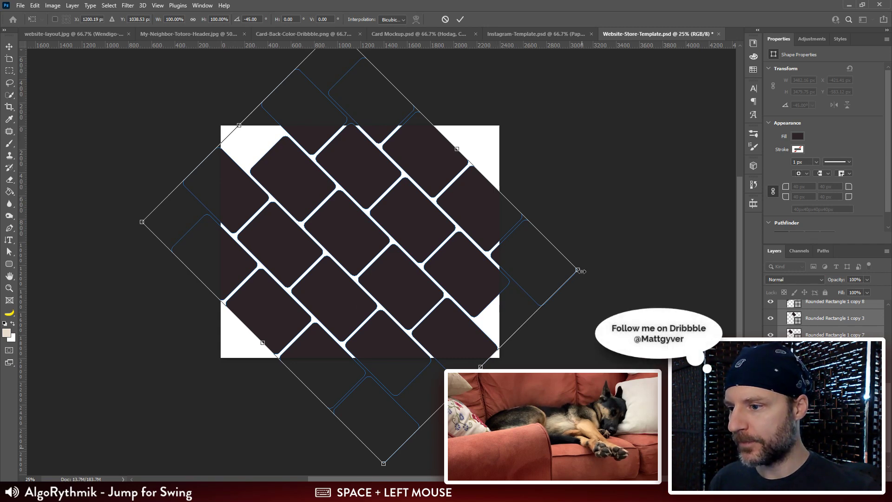
Step: Scale the rotated card grid proportionally to about 108.19%, shift it 40 px down and apply the transform
{"action": "mouse_move", "coordinate": [581, 272]}
{"action": "left_mouse_down"}
{"action": "mouse_move", "coordinate": [612, 280]}
{"action": "mouse_move", "coordinate": [567, 263]}
{"action": "mouse_move", "coordinate": [596, 271]}
{"action": "left_mouse_up"}
{"action": "key", "text": "shift+Down"}
{"action": "key", "text": "shift+Down"}
{"action": "key", "text": "shift+Down"}
{"action": "key", "text": "shift+Down"}
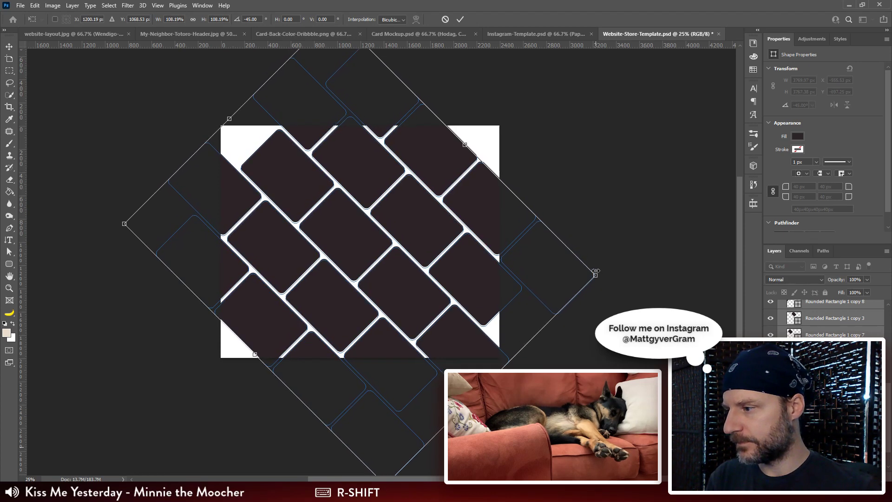
{"action": "key", "text": "shift+Down"}
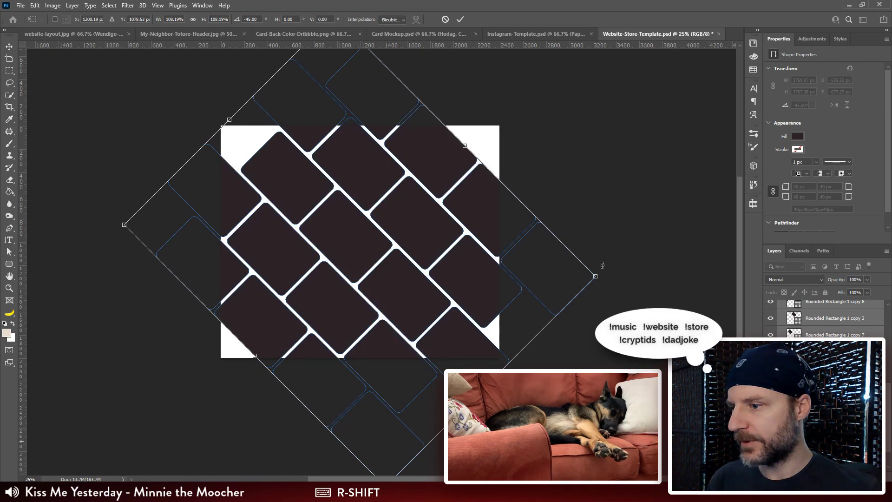
{"action": "key", "text": "Return"}
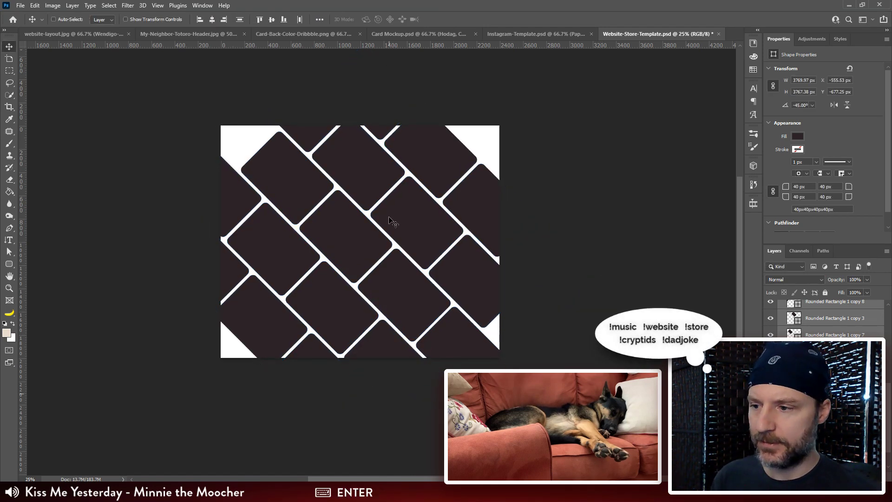
Step: Duplicate the card beside the canvas's empty upper-right corner and place the copy so it fills that corner
{"action": "left_click", "coordinate": [428, 152], "text": "ctrl"}
{"action": "key", "text": "ctrl+plus"}
{"action": "left_click_drag", "start_coordinate": [510, 143], "coordinate": [351, 280]}
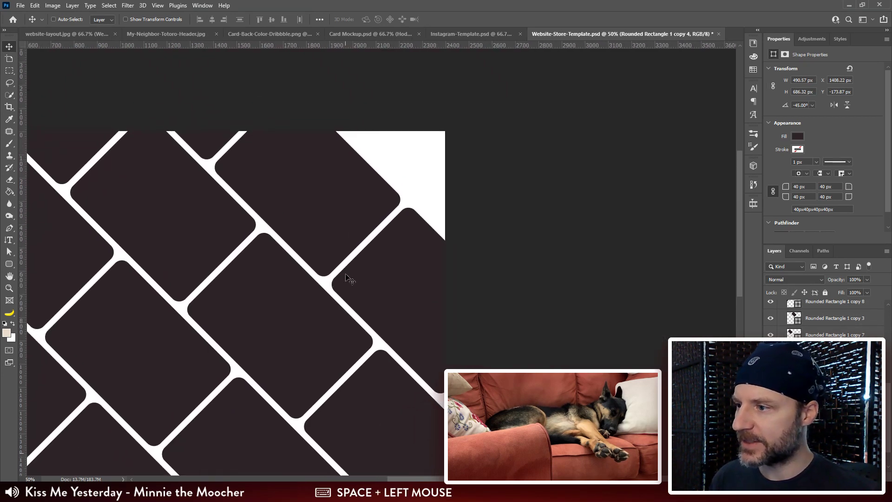
{"action": "left_click_drag", "start_coordinate": [309, 225], "coordinate": [498, 269], "text": "alt"}
{"action": "key", "text": "ctrl+1"}
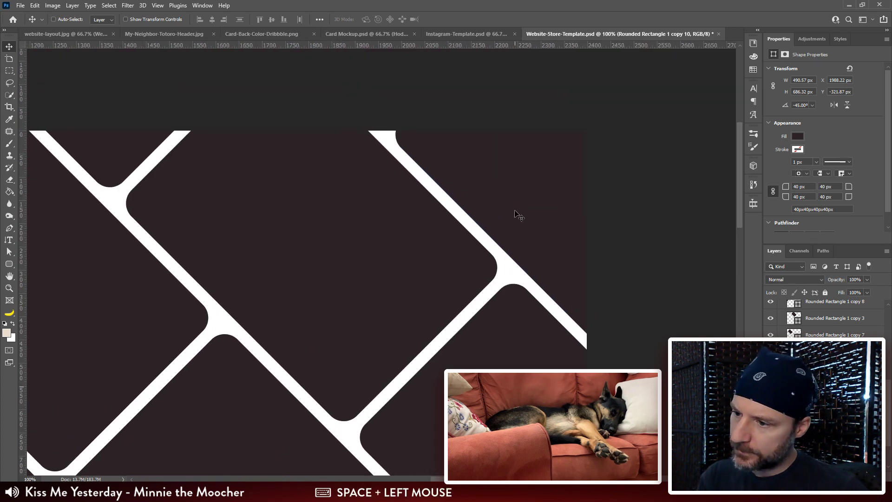
Step: Nudge the new upper-right corner card 2 px left to fine-tune its gap to the neighbouring cards
{"action": "key", "text": "Down"}
{"action": "key", "text": "Left"}
{"action": "key", "text": "Up"}
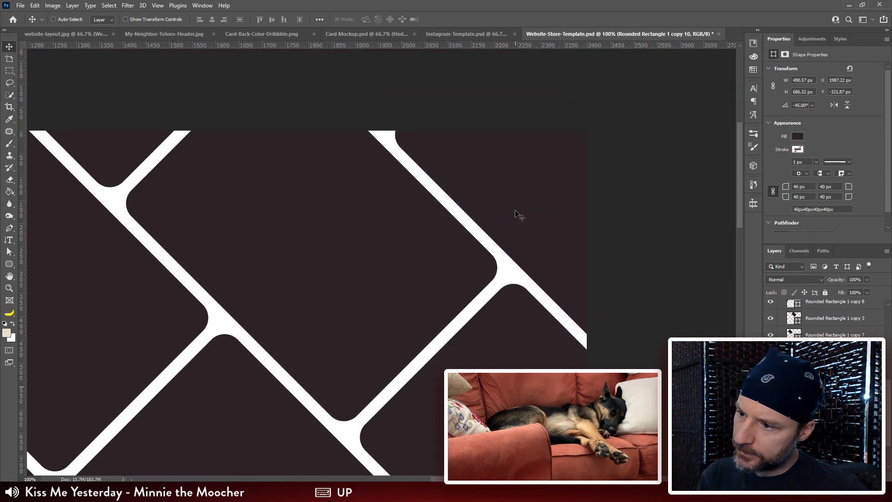
{"action": "key", "text": "Down"}
{"action": "key", "text": "Left"}
{"action": "key", "text": "Up"}
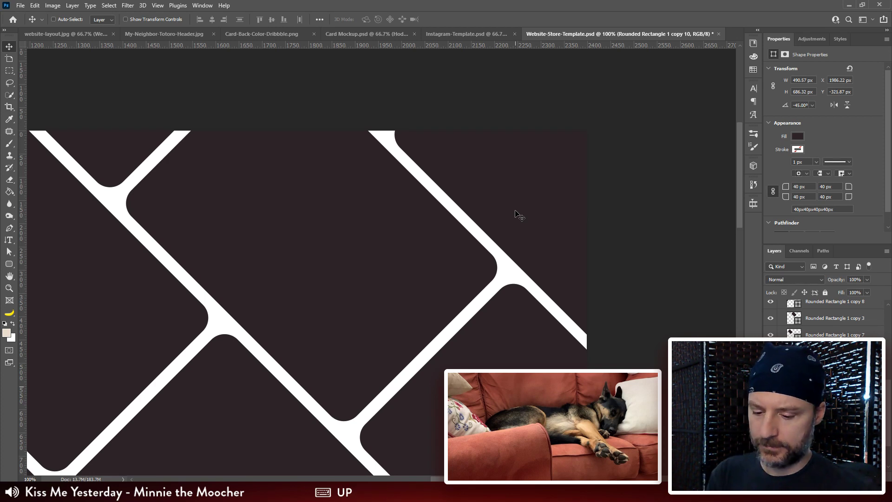
Step: Duplicate the card beside the empty upper-left canvas corner and place the copy diagonally to fill that corner
{"action": "key", "text": "ctrl+minus"}
{"action": "key", "text": "ctrl+minus"}
{"action": "left_click_drag", "start_coordinate": [244, 391], "coordinate": [428, 376]}
{"action": "left_click", "coordinate": [364, 256], "text": "ctrl"}
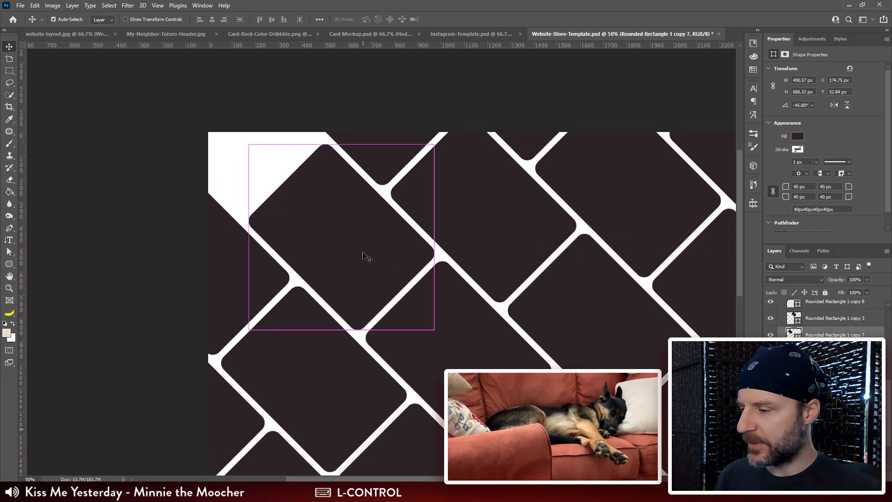
{"action": "key", "text": "alt"}
{"action": "key", "text": "ctrl+plus"}
{"action": "key", "text": "ctrl+plus"}
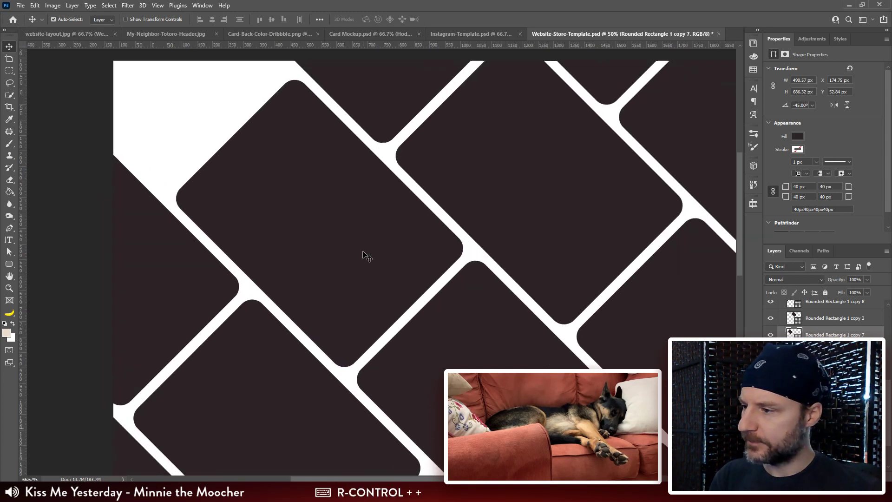
{"action": "left_click_drag", "start_coordinate": [336, 219], "coordinate": [499, 309]}
{"action": "left_click_drag", "start_coordinate": [469, 309], "coordinate": [280, 144]}
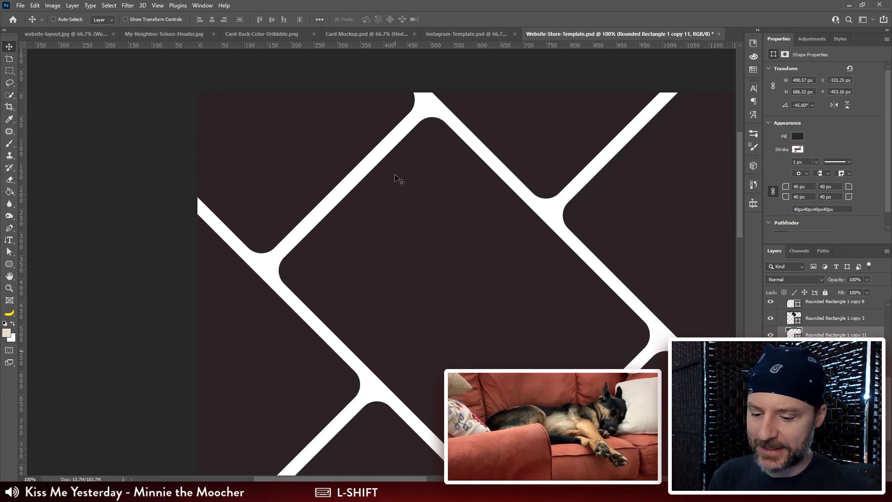
Step: Duplicate the card beside the empty lower-left canvas corner and place the copy below it to fill that corner
{"action": "key", "text": "ctrl+minus"}
{"action": "mouse_move", "coordinate": [426, 241]}
{"action": "left_mouse_down"}
{"action": "mouse_move", "coordinate": [402, 241]}
{"action": "mouse_move", "coordinate": [442, 243]}
{"action": "mouse_move", "coordinate": [425, 250]}
{"action": "left_mouse_up"}
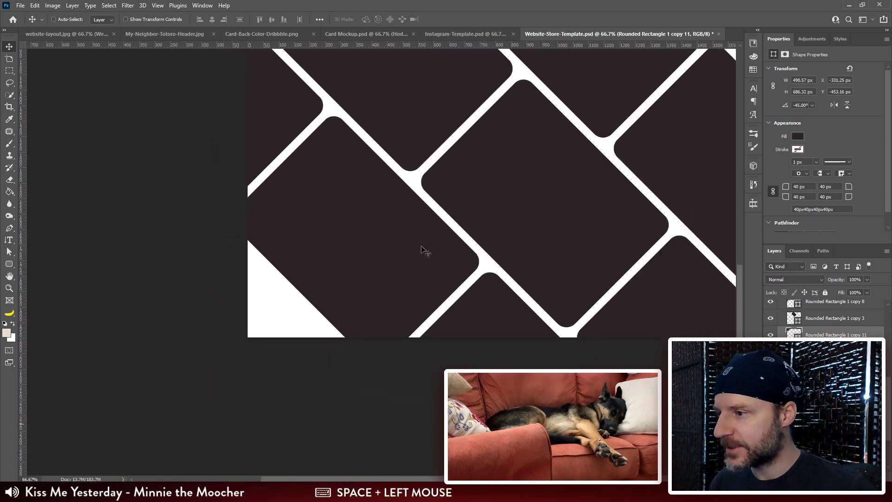
{"action": "left_click", "coordinate": [361, 248], "text": "ctrl"}
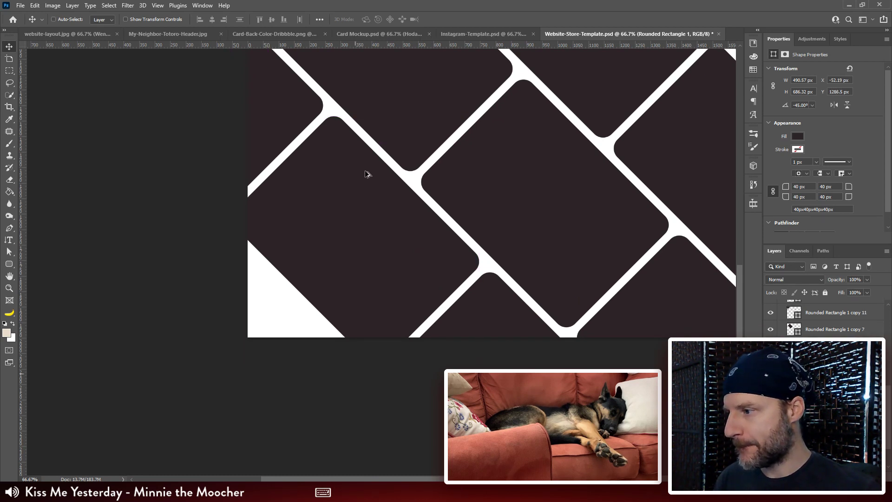
{"action": "left_click_drag", "start_coordinate": [365, 174], "coordinate": [361, 418], "text": "alt+shift"}
{"action": "key", "text": "ctrl+z"}
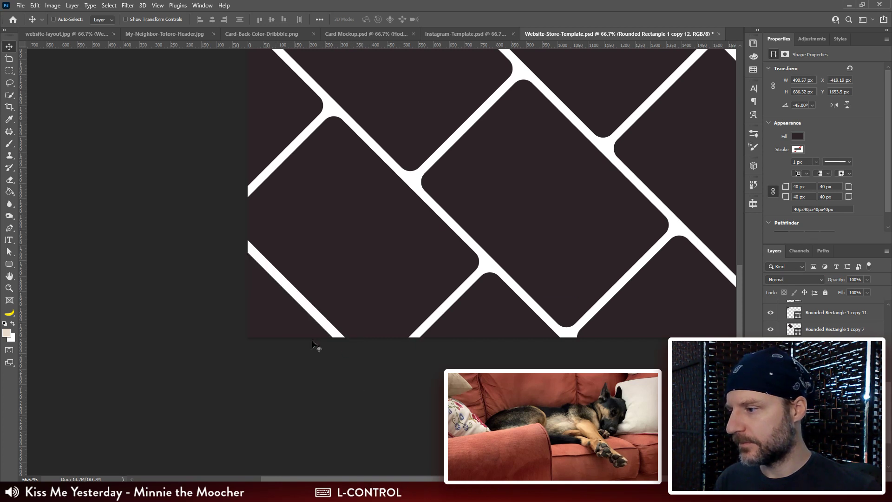
{"action": "left_click_drag", "start_coordinate": [269, 305], "coordinate": [278, 340]}
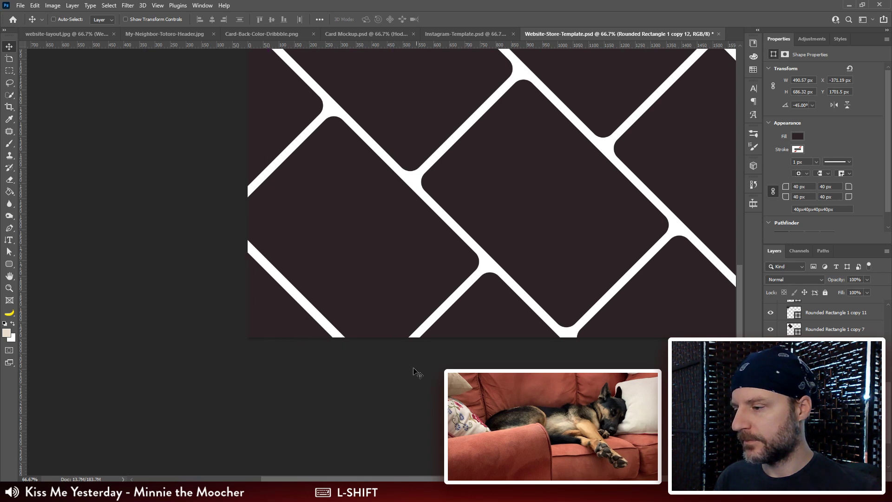
Step: Duplicate a card into the empty lower-right canvas corner, matching the gaps of the surrounding grid
{"action": "left_click_drag", "start_coordinate": [264, 298], "coordinate": [207, 233], "text": "shift"}
{"action": "left_click_drag", "start_coordinate": [558, 172], "coordinate": [504, 314]}
{"action": "key", "text": "ctrl+minus"}
{"action": "key", "text": "ctrl+minus"}
{"action": "key", "text": "ctrl+minus"}
{"action": "key", "text": "ctrl+minus"}
{"action": "left_click_drag", "start_coordinate": [579, 285], "coordinate": [507, 270]}
{"action": "left_click", "coordinate": [458, 209], "text": "ctrl"}
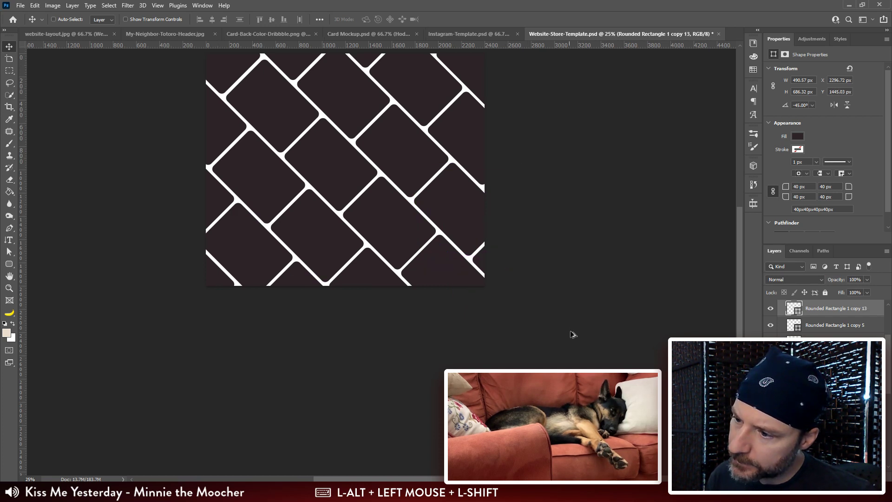
{"action": "left_click_drag", "start_coordinate": [514, 182], "coordinate": [530, 246]}
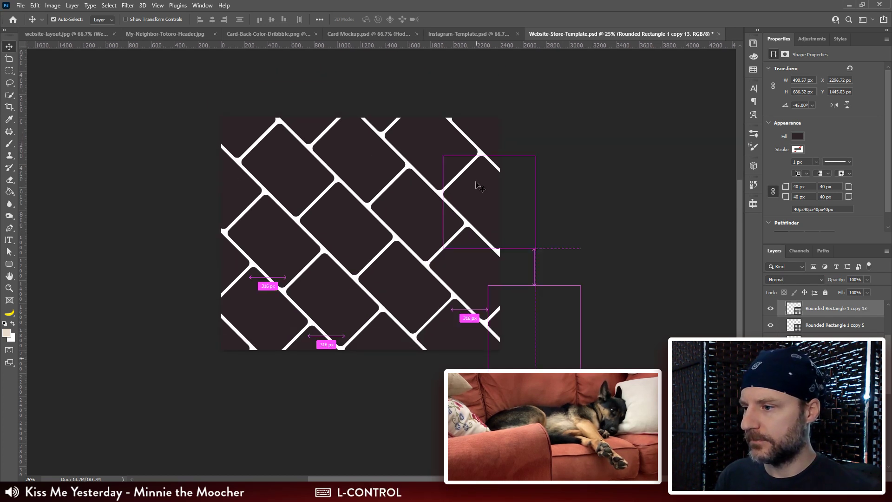
Step: Select the cards in the diagonal row near the upper-right corner and try shifting them down along the diagonal
{"action": "left_click", "coordinate": [476, 182], "text": "ctrl"}
{"action": "left_click", "coordinate": [382, 122], "text": "ctrl+shift"}
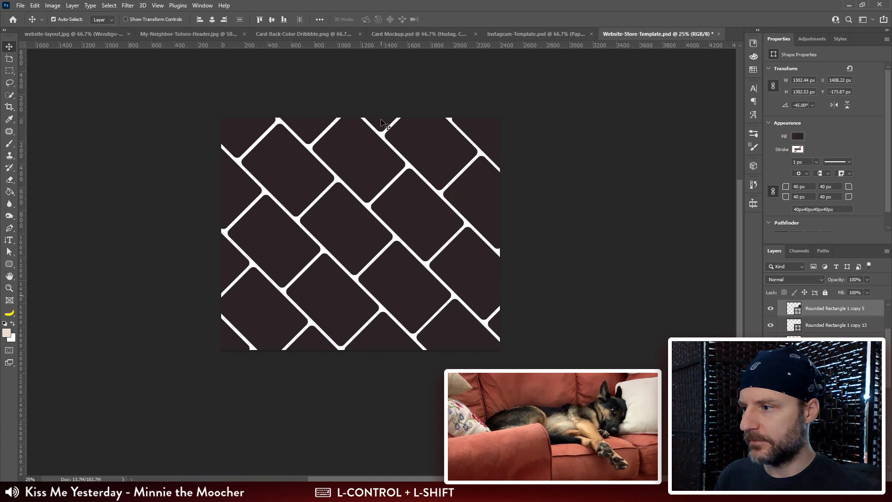
{"action": "left_click_drag", "start_coordinate": [420, 145], "coordinate": [434, 160]}
{"action": "key", "text": "space"}
{"action": "left_click_drag", "start_coordinate": [378, 279], "coordinate": [440, 276]}
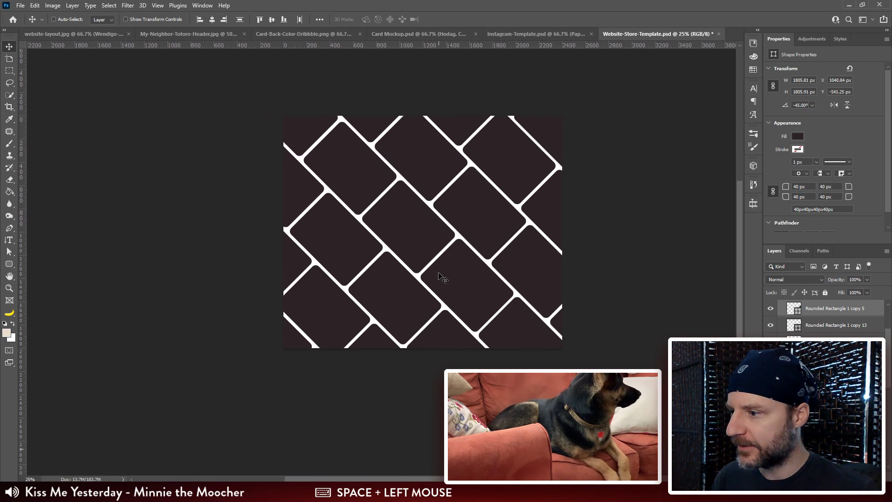
Step: Select the cards of the long middle diagonal row, try moving them together and undo that move
{"action": "left_click", "coordinate": [558, 324], "text": "ctrl"}
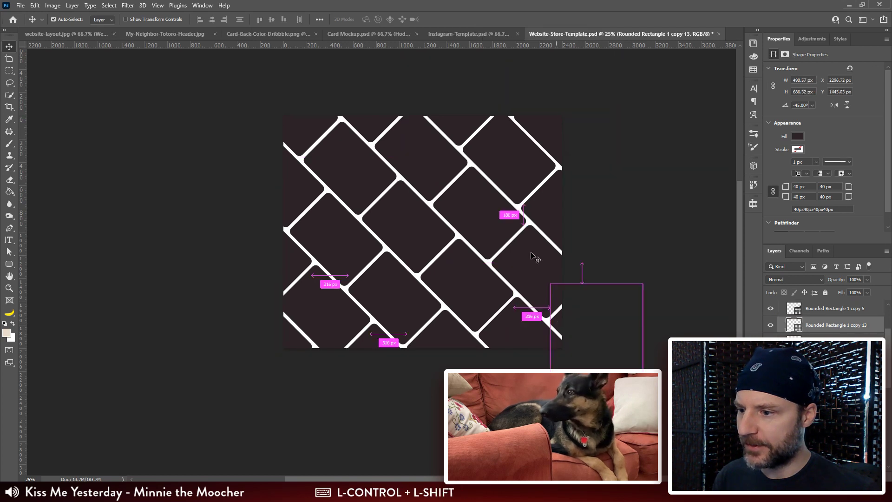
{"action": "left_click", "coordinate": [531, 253], "text": "ctrl+shift"}
{"action": "left_click", "coordinate": [531, 257], "text": "ctrl+shift"}
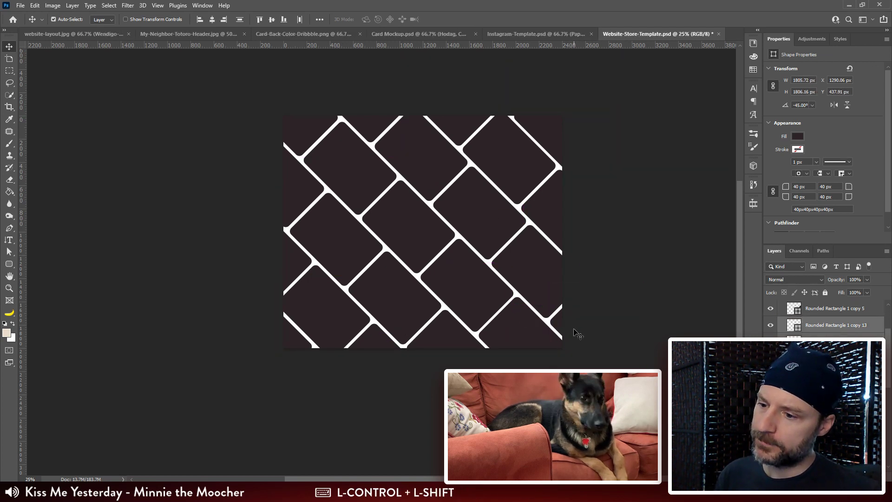
{"action": "left_click", "coordinate": [556, 325], "text": "ctrl"}
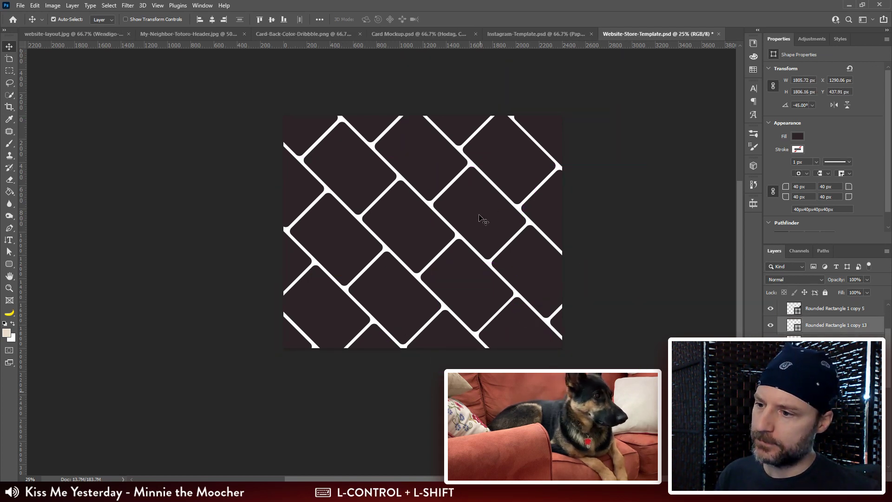
{"action": "left_click", "coordinate": [422, 160], "text": "ctrl+shift"}
{"action": "left_click_drag", "start_coordinate": [381, 129], "coordinate": [496, 254]}
{"action": "key", "text": "ctrl+z"}
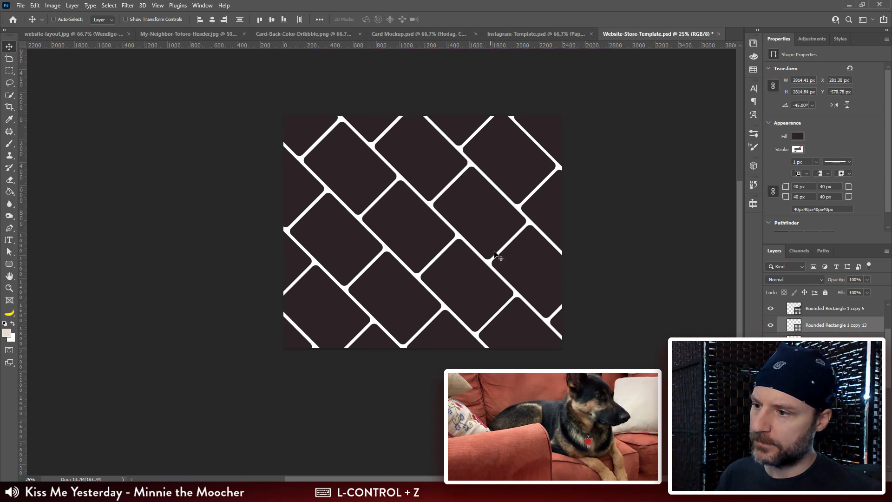
Step: Reselect the cards of the middle diagonal row and try shifting them about 136 px right and down along the diagonal
{"action": "left_click", "coordinate": [371, 129], "text": "ctrl"}
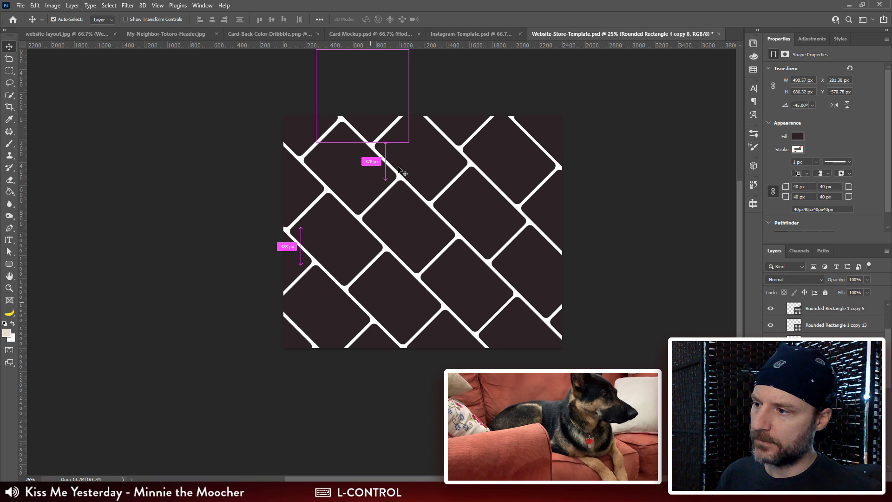
{"action": "left_click", "coordinate": [438, 179], "text": "ctrl+shift"}
{"action": "left_click", "coordinate": [471, 214], "text": "ctrl+shift"}
{"action": "left_click", "coordinate": [535, 271], "text": "ctrl+shift"}
{"action": "left_click", "coordinate": [557, 322], "text": "ctrl+shift"}
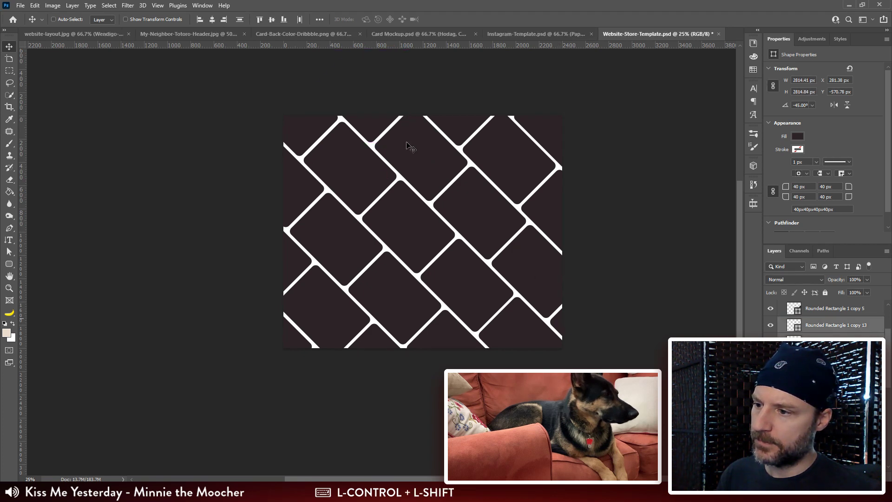
{"action": "left_click_drag", "start_coordinate": [405, 144], "coordinate": [420, 165]}
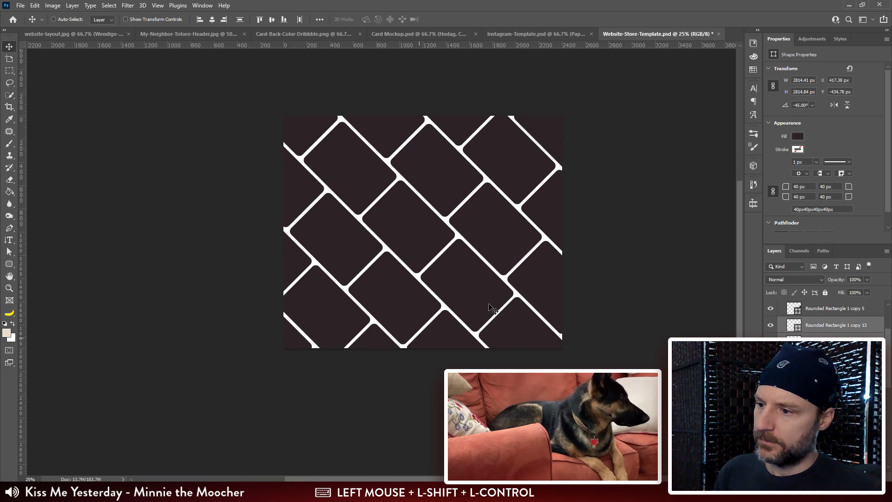
Step: Undo the diagonal shifts of both card rows
{"action": "left_click_drag", "start_coordinate": [423, 317], "coordinate": [447, 312]}
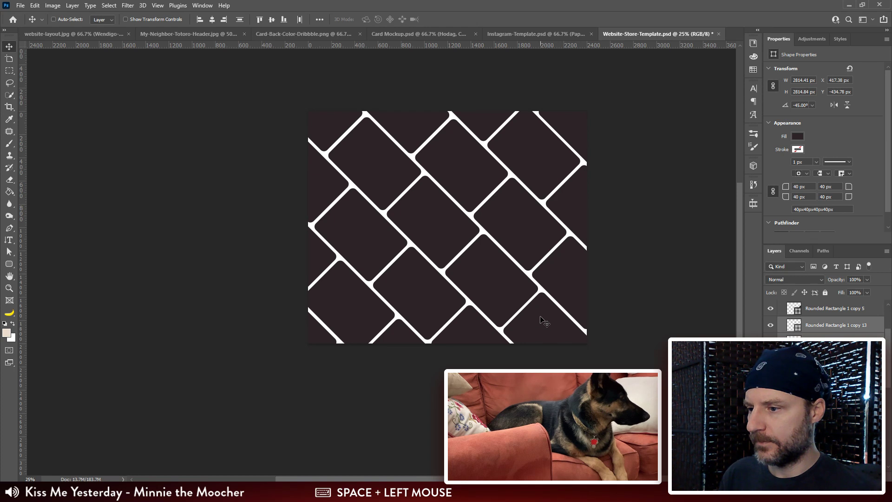
{"action": "key", "text": "ctrl"}
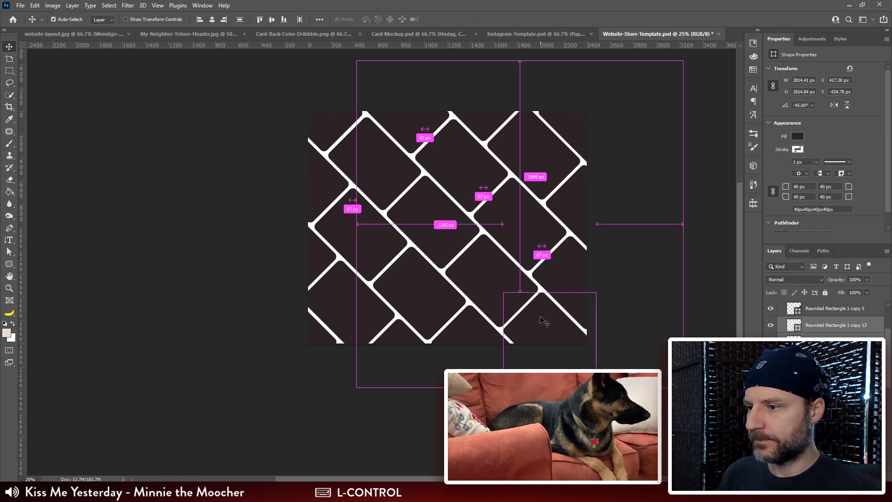
{"action": "key", "text": "ctrl+z"}
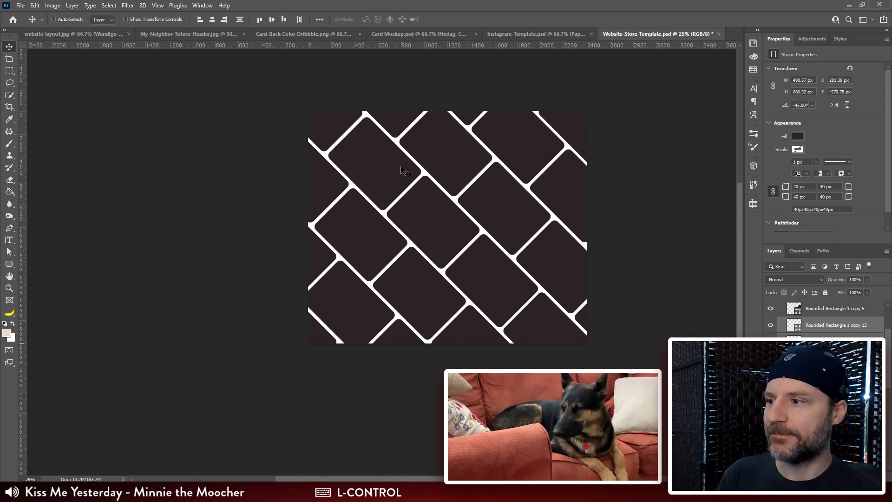
Step: Place a horizontal guide just below the canvas's top edge
{"action": "left_click_drag", "start_coordinate": [491, 52], "coordinate": [455, 118]}
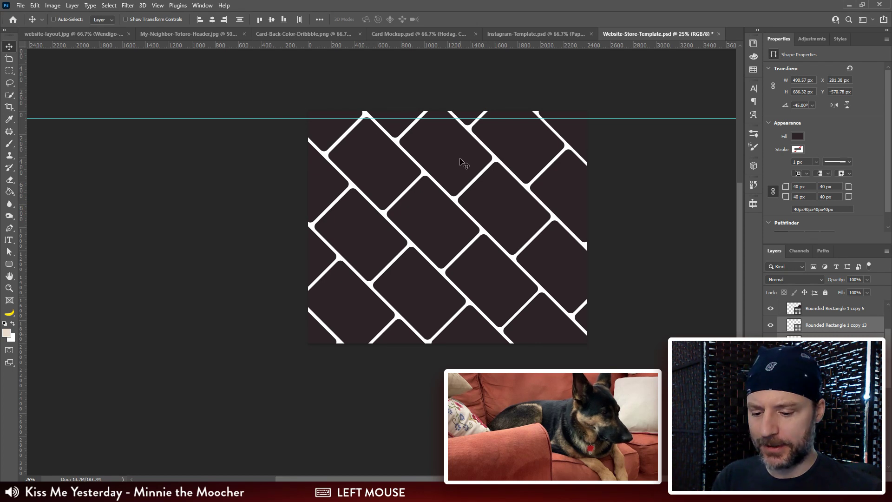
Step: Shift the selected middle diagonal row 117 px right and down so its card corner meets the horizontal guide
{"action": "key", "text": "ctrl+plus"}
{"action": "left_click_drag", "start_coordinate": [404, 154], "coordinate": [409, 174]}
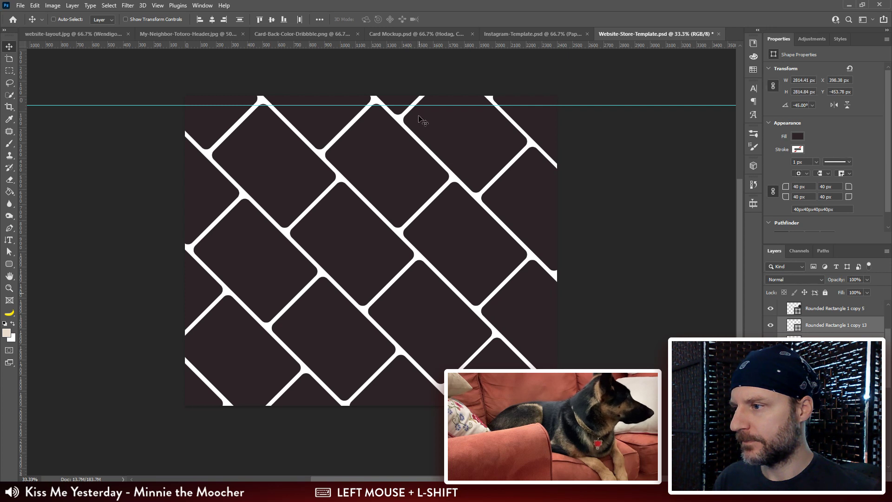
Step: Select the cards of the diagonal row across the canvas's upper right and try shifting them right and down along the diagonal
{"action": "left_click", "coordinate": [535, 212]}
{"action": "left_click_drag", "start_coordinate": [436, 133], "coordinate": [469, 165]}
{"action": "key", "text": "ctrl+z"}
{"action": "left_click_drag", "start_coordinate": [519, 219], "coordinate": [465, 269]}
Step: Try shifting the upper-right card row 60 px up and left, compare the positions, try another shift and undo them
{"action": "left_click_drag", "start_coordinate": [498, 168], "coordinate": [488, 159]}
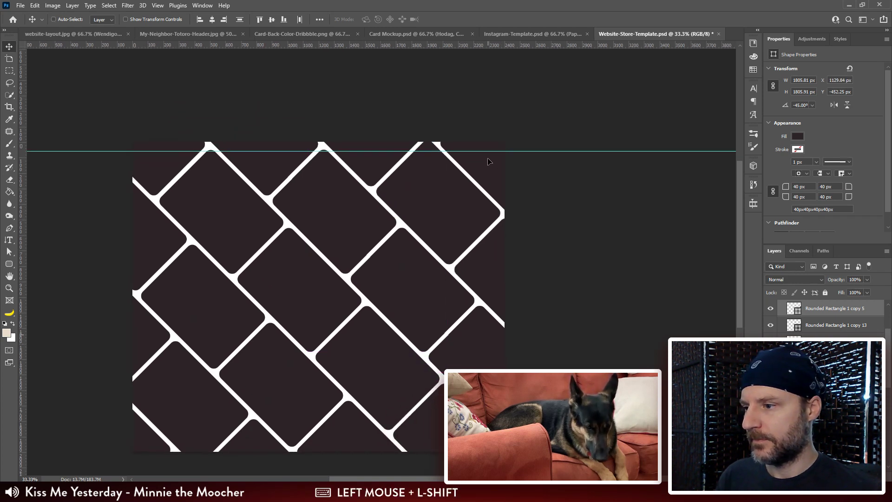
{"action": "key", "text": "ctrl+z"}
{"action": "key", "text": "ctrl+z"}
{"action": "key", "text": "ctrl+shift+z"}
{"action": "key", "text": "ctrl+shift+z"}
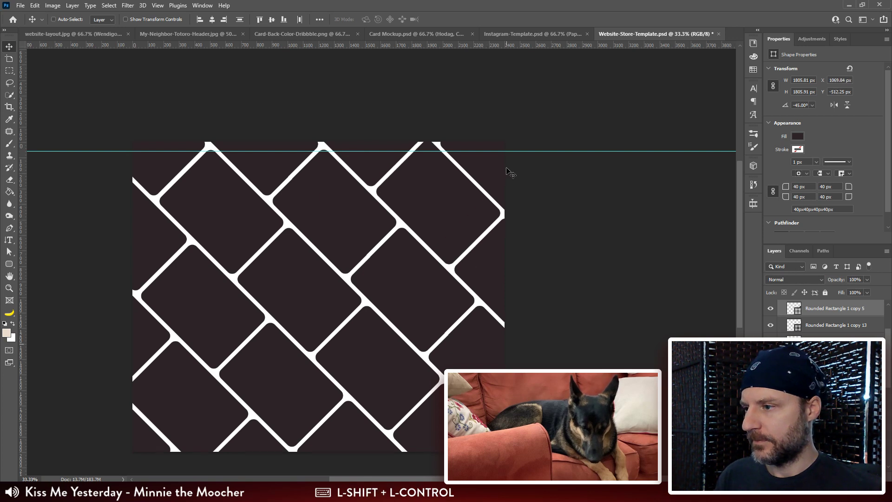
{"action": "left_click_drag", "start_coordinate": [415, 171], "coordinate": [468, 201]}
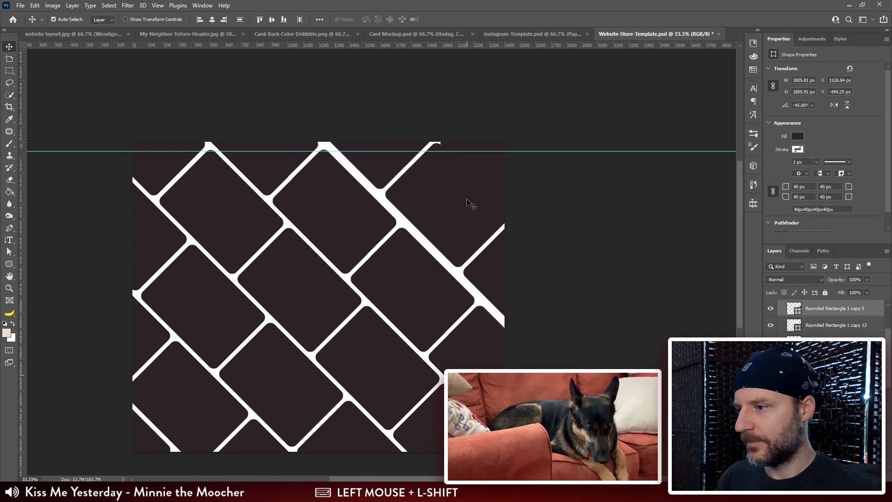
{"action": "key", "text": "ctrl+z"}
{"action": "key", "text": "ctrl+z"}
Step: Align the upper-right row's card corner with the guide and move the canvas's top-right corner card 60 px up and left
{"action": "left_click_drag", "start_coordinate": [412, 171], "coordinate": [445, 209]}
{"action": "left_click", "coordinate": [496, 182], "text": "ctrl"}
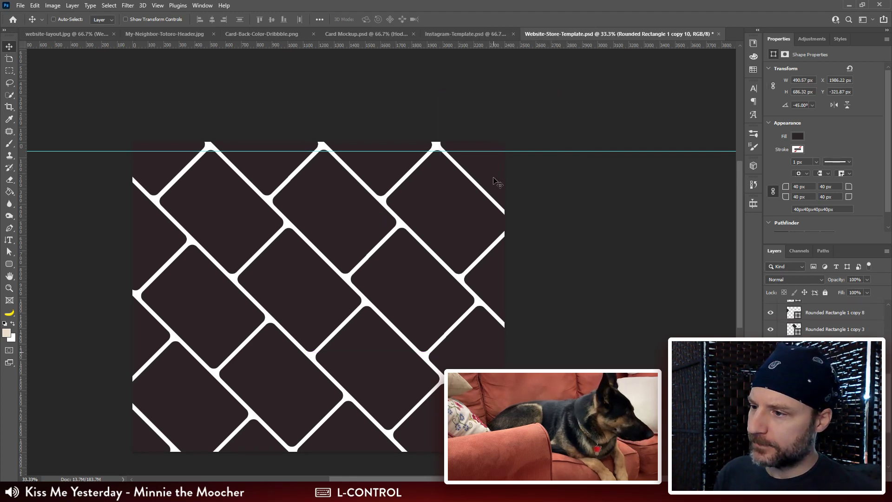
{"action": "mouse_move", "coordinate": [496, 181]}
{"action": "left_mouse_down"}
{"action": "mouse_move", "coordinate": [479, 166]}
{"action": "mouse_move", "coordinate": [484, 172]}
{"action": "left_mouse_up"}
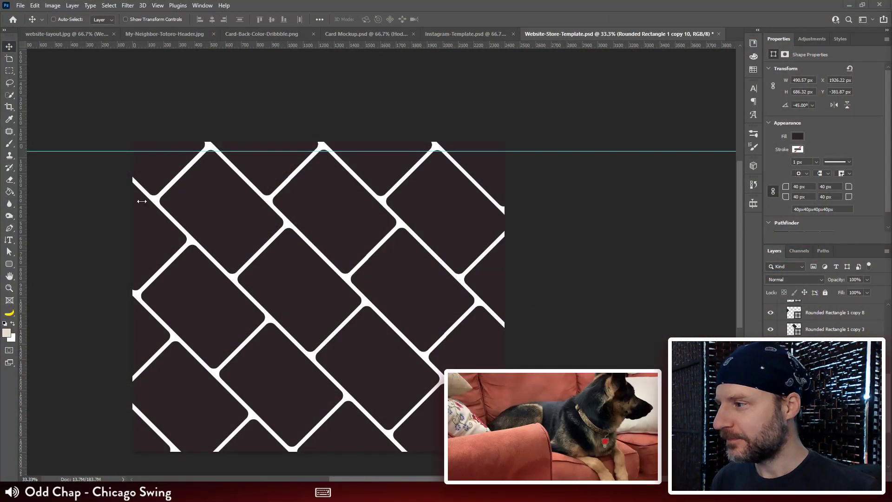
Step: Move the horizontal guide down to the upper corners of the second tier of cards
{"action": "left_click_drag", "start_coordinate": [310, 270], "coordinate": [328, 188]}
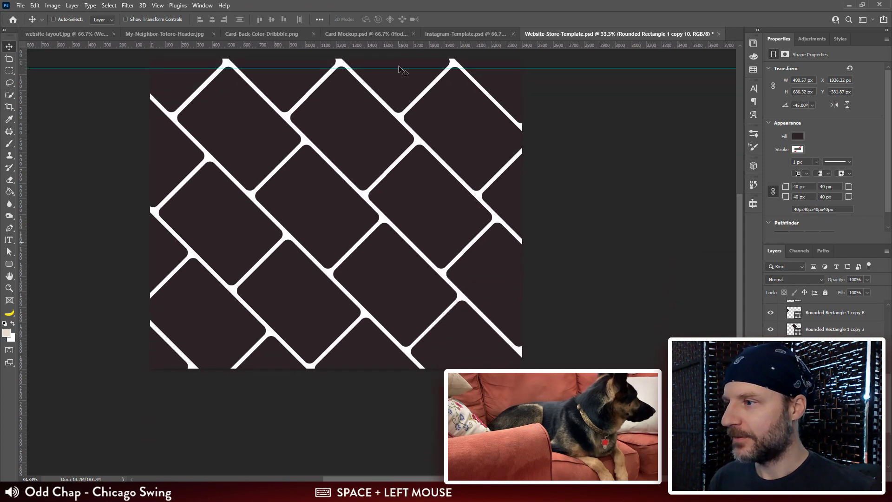
{"action": "left_click_drag", "start_coordinate": [401, 69], "coordinate": [421, 147]}
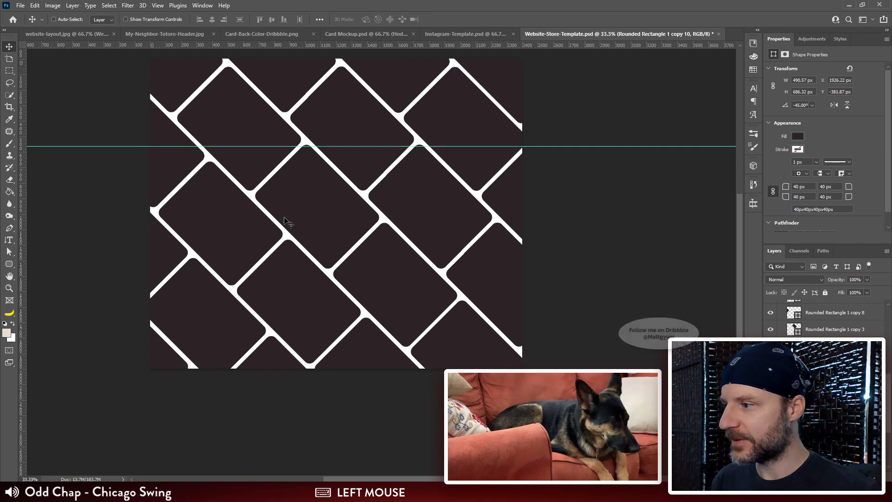
Step: Select the cards of the long diagonal row starting at the canvas's left edge and shift them 108 px up and left to meet the guide
{"action": "left_click", "coordinate": [170, 178], "text": "ctrl"}
{"action": "left_click_drag", "start_coordinate": [339, 185], "coordinate": [336, 201]}
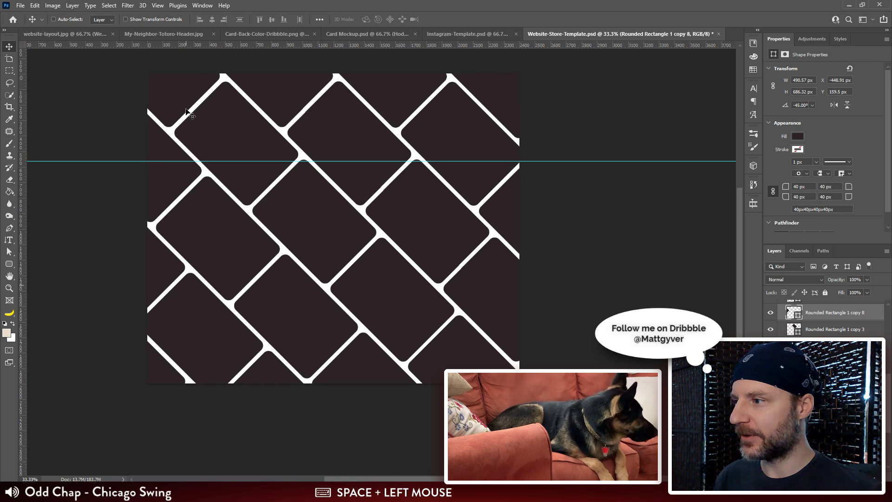
{"action": "left_click", "coordinate": [172, 172], "text": "ctrl"}
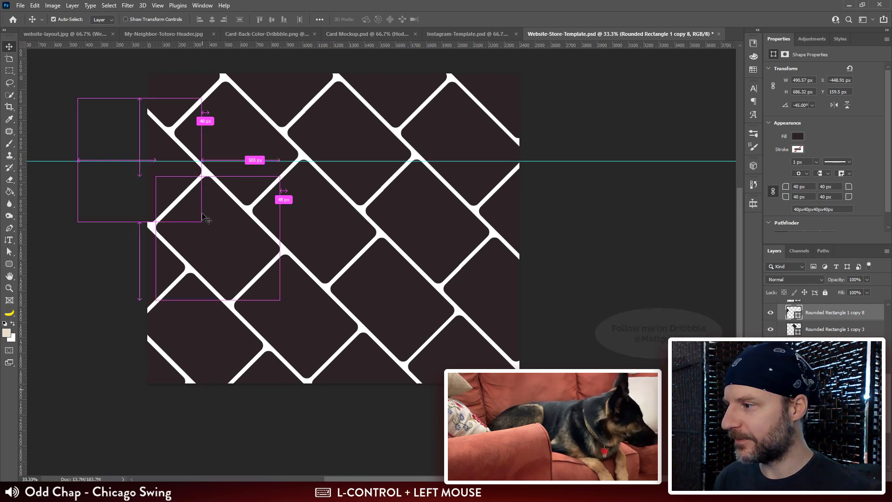
{"action": "left_click", "coordinate": [176, 177], "text": "ctrl+shift"}
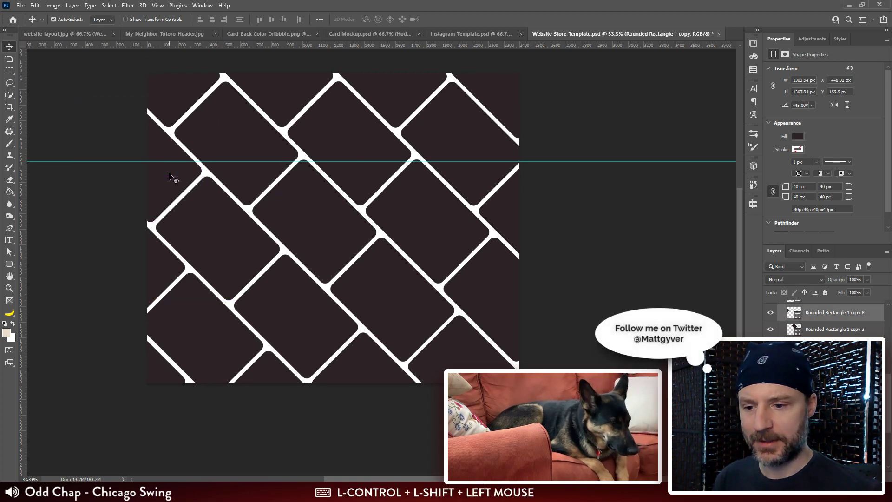
{"action": "left_click", "coordinate": [321, 309], "text": "ctrl+shift"}
{"action": "left_click", "coordinate": [375, 362], "text": "ctrl+shift"}
{"action": "left_click_drag", "start_coordinate": [333, 327], "coordinate": [382, 302]}
{"action": "left_click_drag", "start_coordinate": [418, 380], "coordinate": [430, 324]}
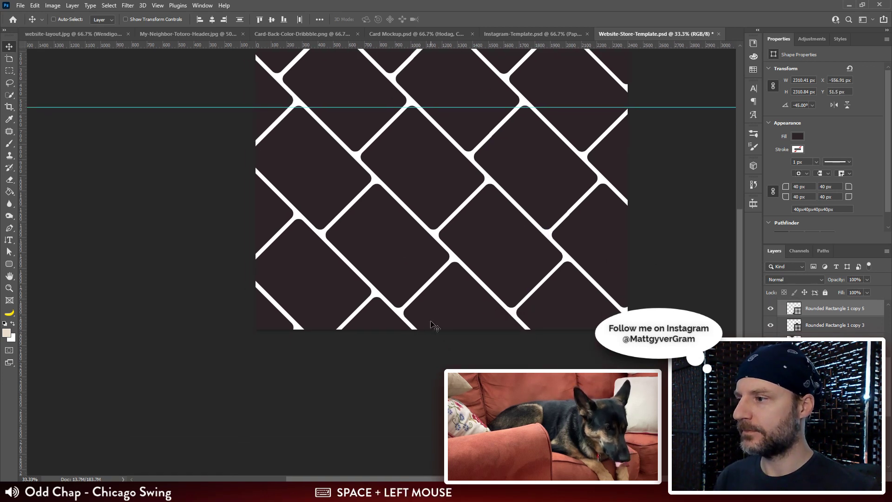
{"action": "left_click_drag", "start_coordinate": [396, 239], "coordinate": [393, 279]}
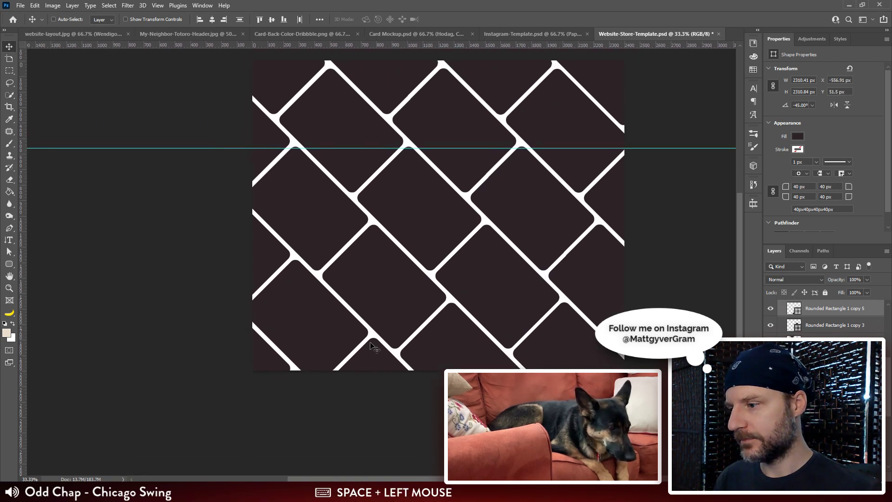
Step: Select the cards of the lower-left diagonal row and shift them 171 px up and left along the diagonal
{"action": "left_click", "coordinate": [371, 358], "text": "ctrl"}
{"action": "left_click", "coordinate": [299, 307], "text": "ctrl+shift"}
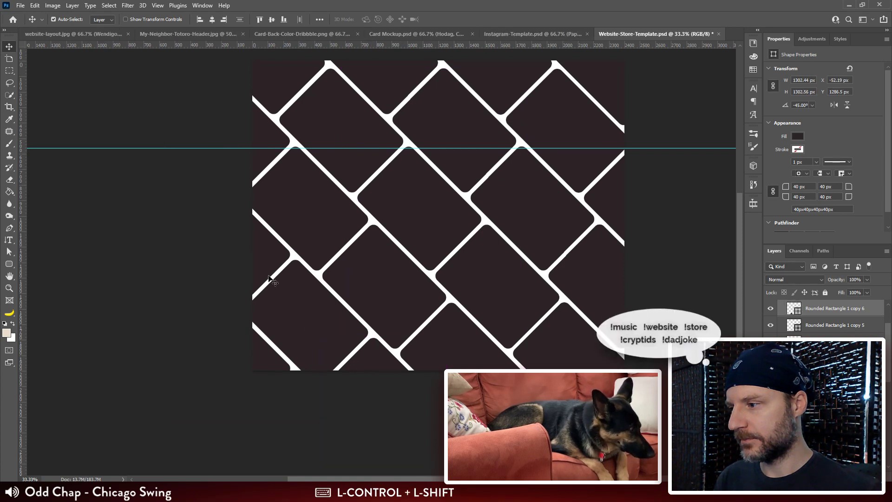
{"action": "left_click_drag", "start_coordinate": [386, 293], "coordinate": [498, 332]}
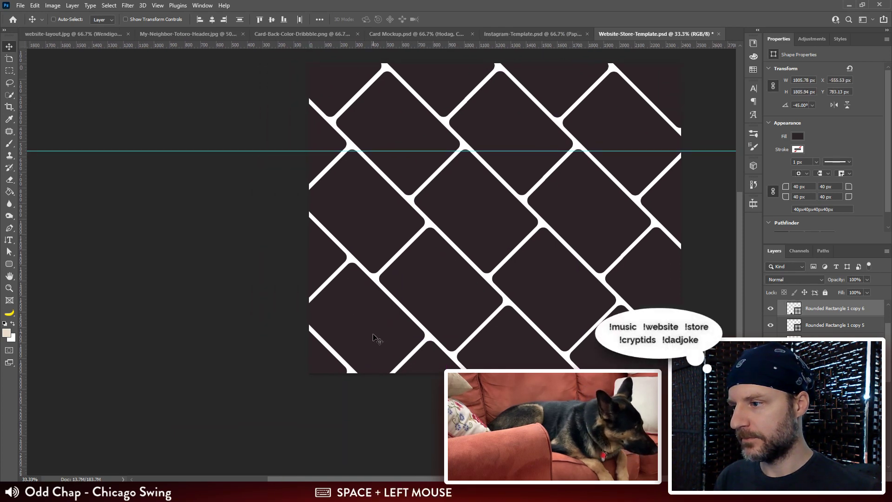
{"action": "left_click_drag", "start_coordinate": [374, 337], "coordinate": [345, 305]}
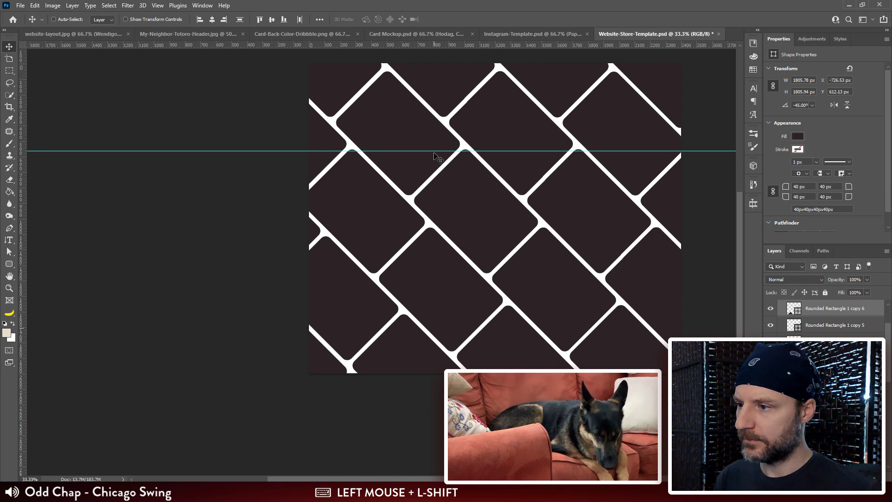
Step: Move the guide down to the third tier's upper card corners and nudge the lower-left row up and left to meet it
{"action": "left_click_drag", "start_coordinate": [435, 151], "coordinate": [434, 229]}
{"action": "left_click_drag", "start_coordinate": [395, 343], "coordinate": [394, 342]}
{"action": "key", "text": "space"}
{"action": "left_click_drag", "start_coordinate": [465, 369], "coordinate": [407, 307]}
Step: Select the canvas's bottom-left corner card and examine the spacing and alignment of the whole card grid
{"action": "left_click", "coordinate": [272, 302], "text": "ctrl"}
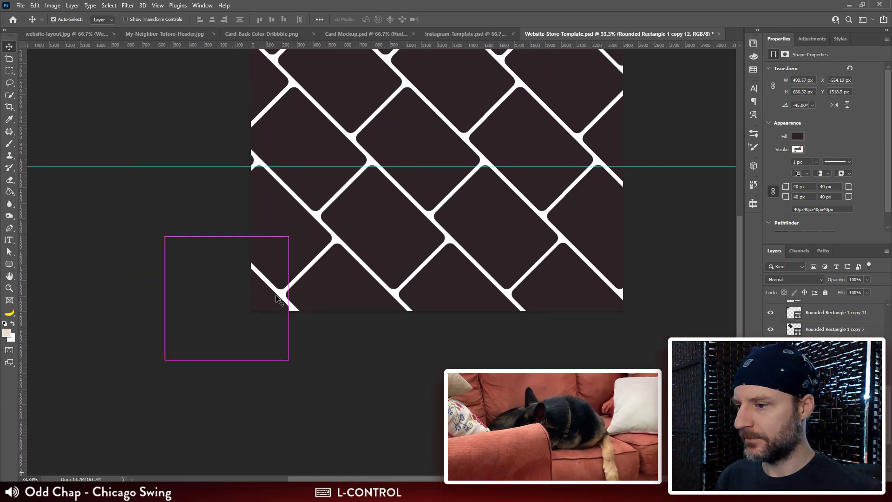
{"action": "key", "text": "space"}
{"action": "left_click_drag", "start_coordinate": [425, 257], "coordinate": [353, 295]}
{"action": "key", "text": "ctrl+minus"}
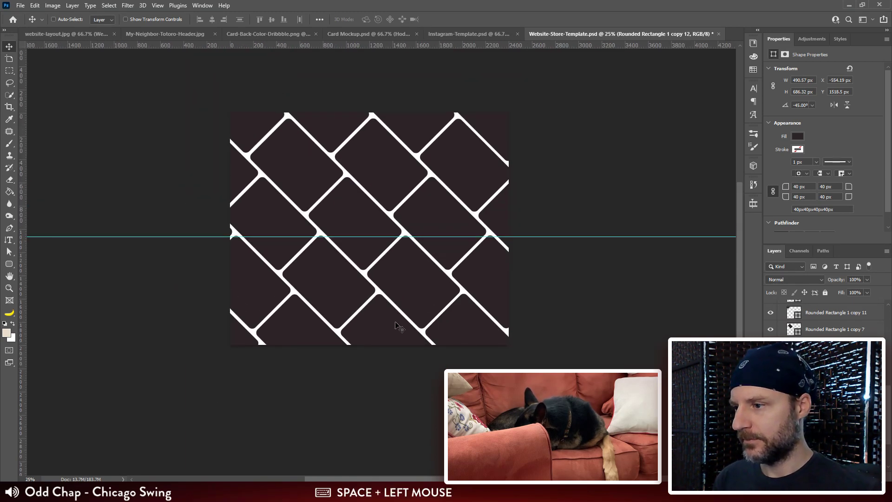
{"action": "key", "text": "ctrl+plus"}
{"action": "key", "text": "space"}
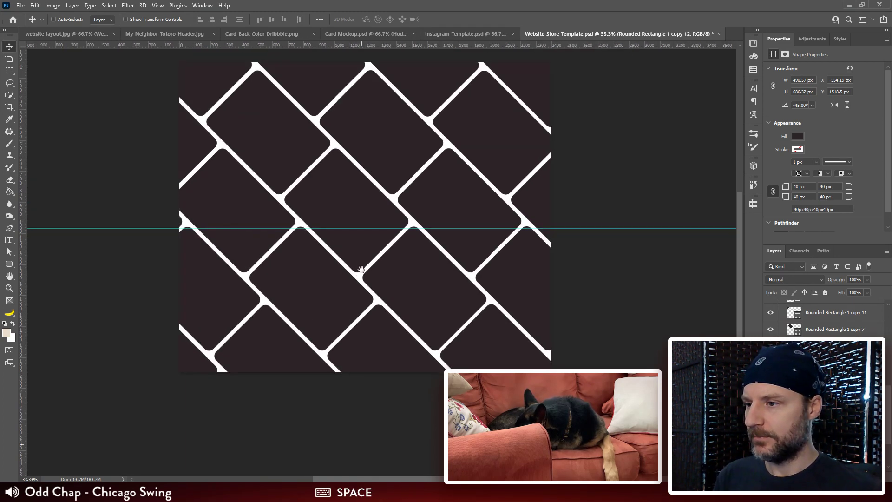
{"action": "left_click_drag", "start_coordinate": [377, 281], "coordinate": [376, 291]}
{"action": "key", "text": "v"}
Step: Select all the Rounded Rectangle layers in the Card Set 1 group
{"action": "scroll", "coordinate": [790, 325], "scroll_direction": "down", "scroll_amount": 1}
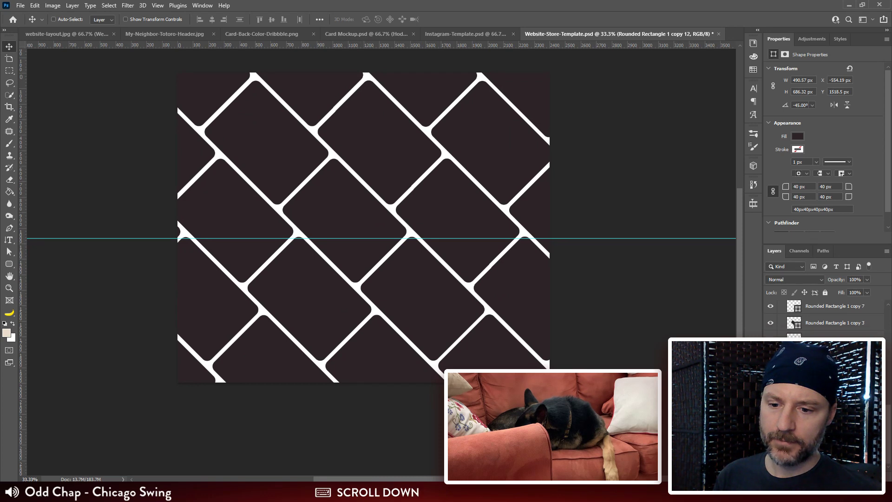
{"action": "left_click", "coordinate": [835, 432]}
{"action": "scroll", "coordinate": [834, 418], "scroll_direction": "up", "scroll_amount": 10}
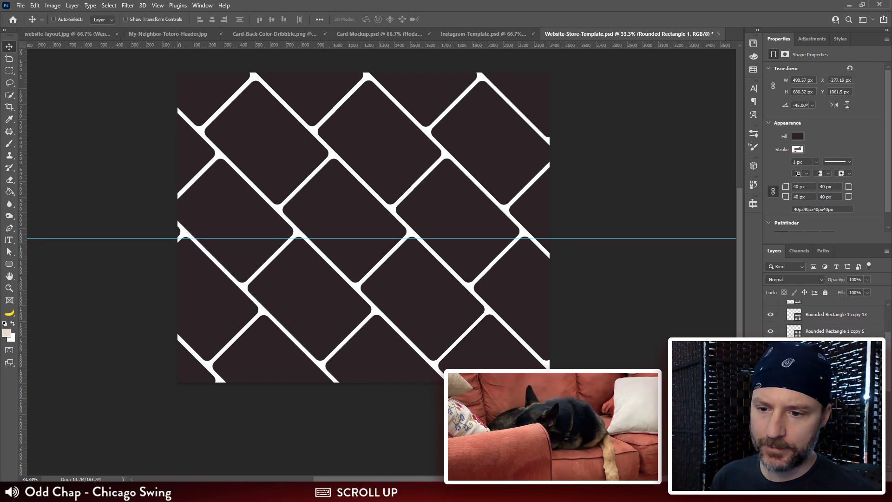
{"action": "scroll", "coordinate": [825, 320], "scroll_direction": "up", "scroll_amount": 1}
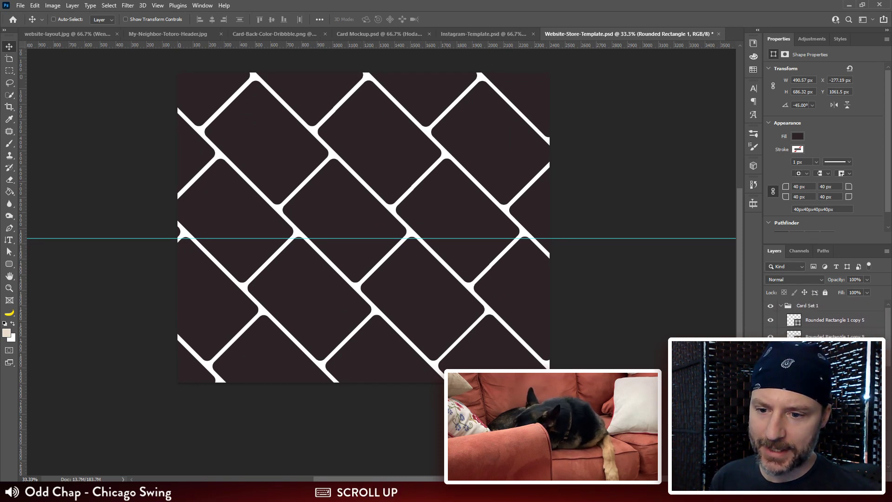
{"action": "left_click", "coordinate": [841, 328], "text": "shift"}
{"action": "scroll", "coordinate": [824, 320], "scroll_direction": "down", "scroll_amount": 5}
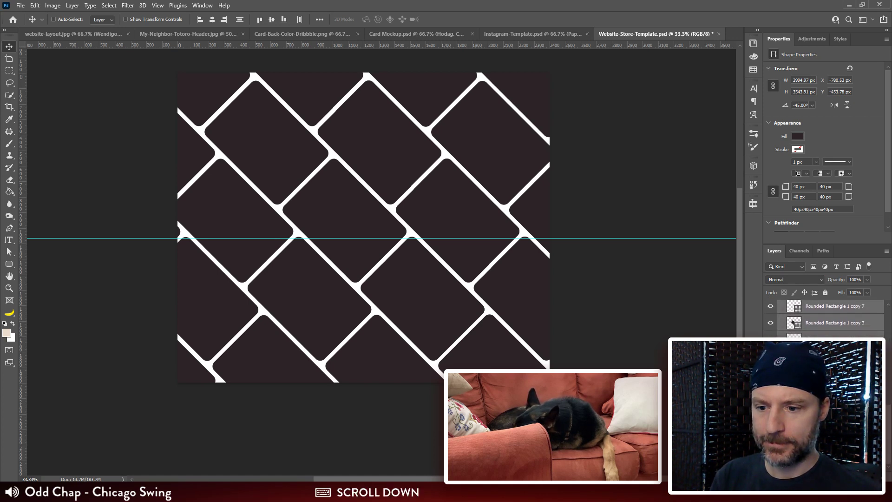
{"action": "scroll", "coordinate": [824, 320], "scroll_direction": "up", "scroll_amount": 4}
{"action": "scroll", "coordinate": [824, 321], "scroll_direction": "up", "scroll_amount": 1}
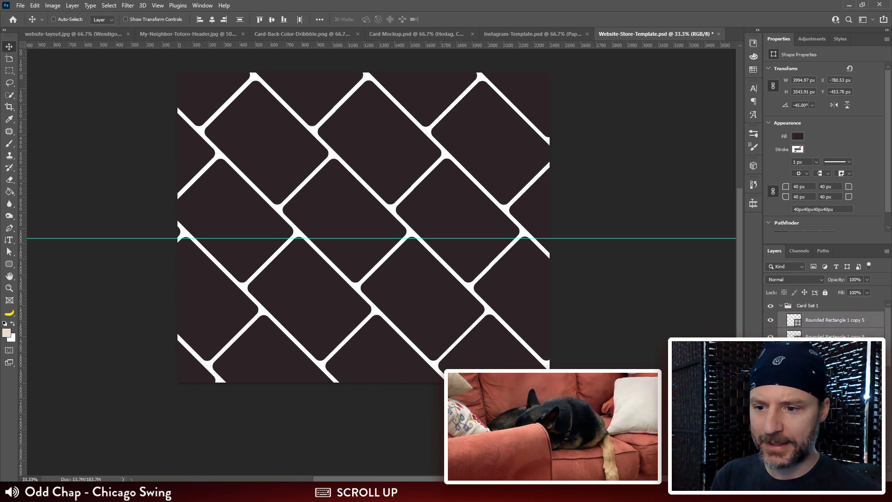
{"action": "key", "text": "ctrl+minus"}
{"action": "key", "text": "ctrl+minus"}
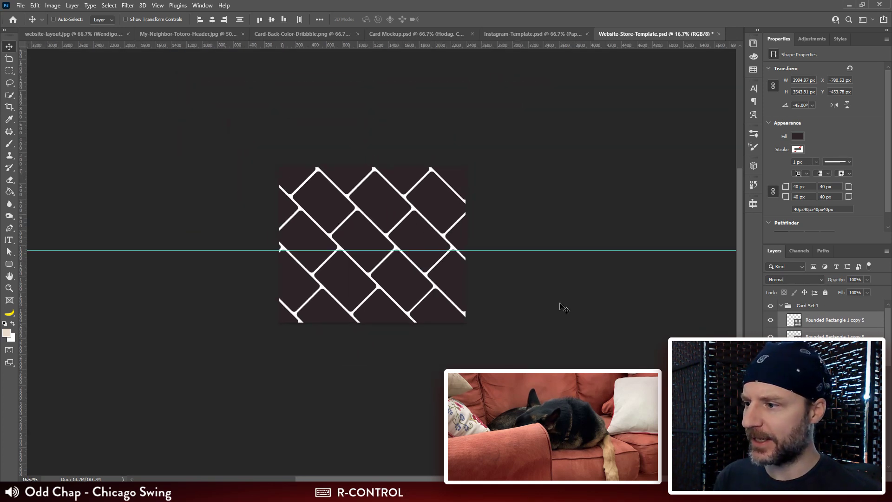
{"action": "left_click", "coordinate": [841, 329]}
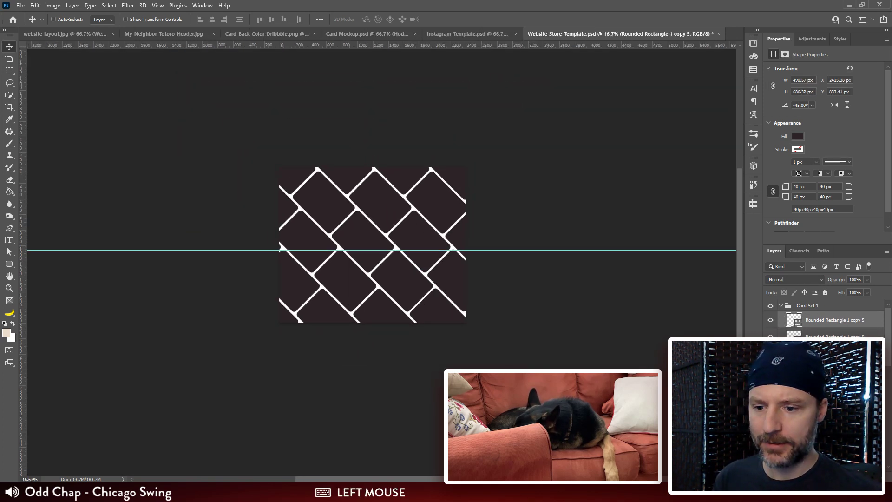
{"action": "left_click_drag", "start_coordinate": [285, 282], "coordinate": [324, 322]}
{"action": "key", "text": "ctrl+z"}
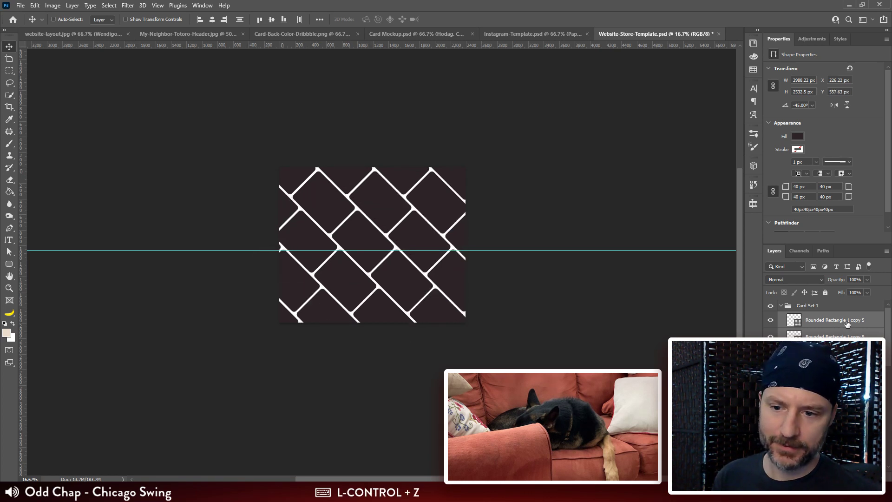
Step: Select all the card layers, try scaling them together to 86.31%, and cancel the transform
{"action": "scroll", "coordinate": [847, 324], "scroll_direction": "down", "scroll_amount": 5}
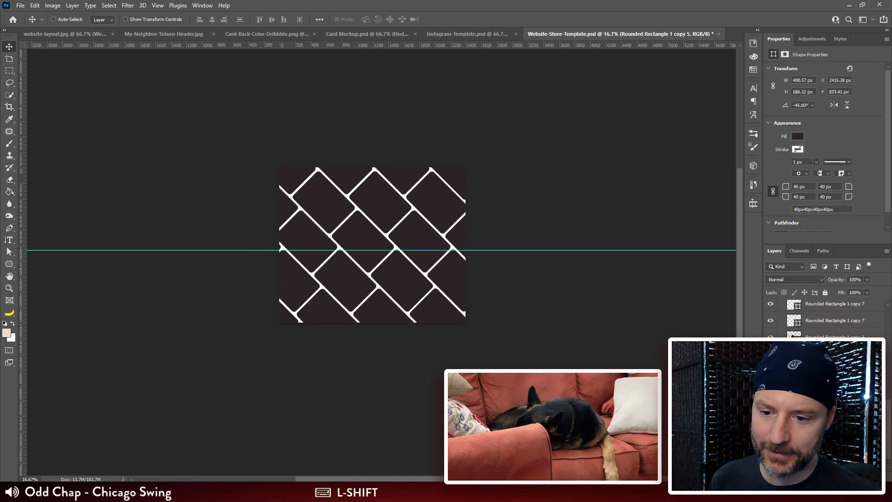
{"action": "left_click", "coordinate": [840, 413], "text": "shift"}
{"action": "key", "text": "ctrl+t"}
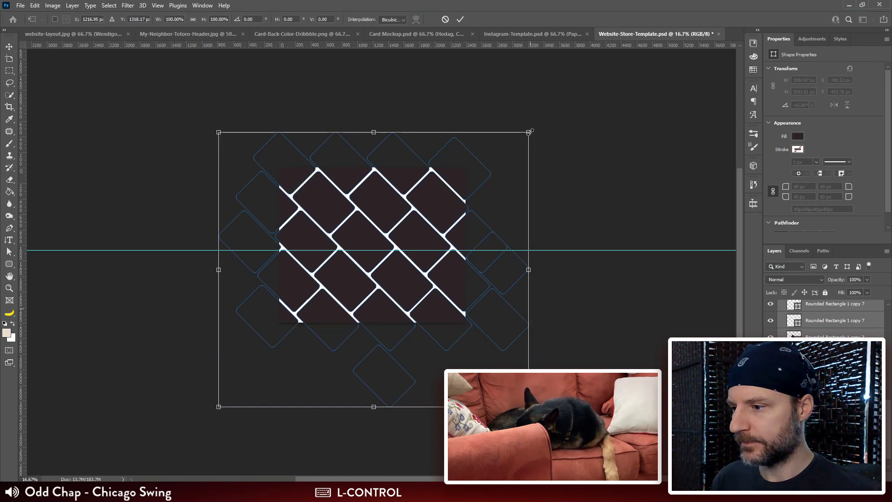
{"action": "left_click_drag", "start_coordinate": [529, 132], "coordinate": [506, 149]}
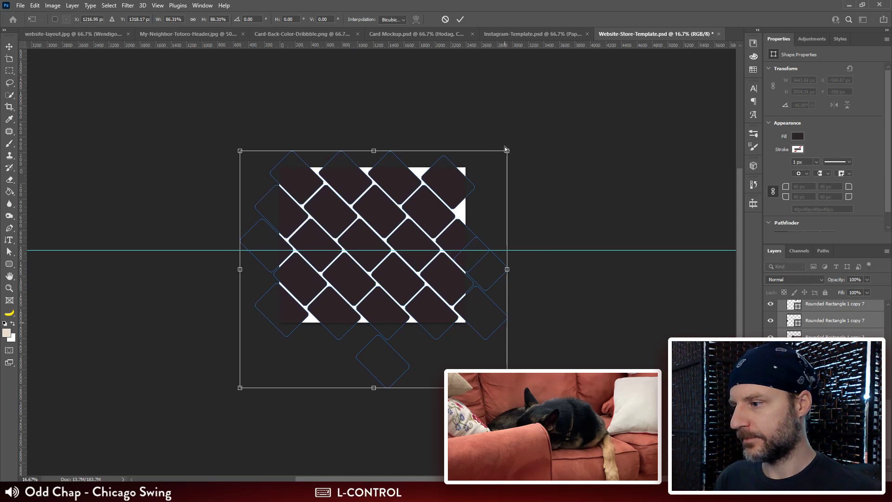
{"action": "key", "text": "ctrl+z"}
{"action": "key", "text": "Escape"}
Step: Reduce the selection to the topmost Rounded Rectangle 1 copy 5 layer in the Card Set 1 group
{"action": "key", "text": "space"}
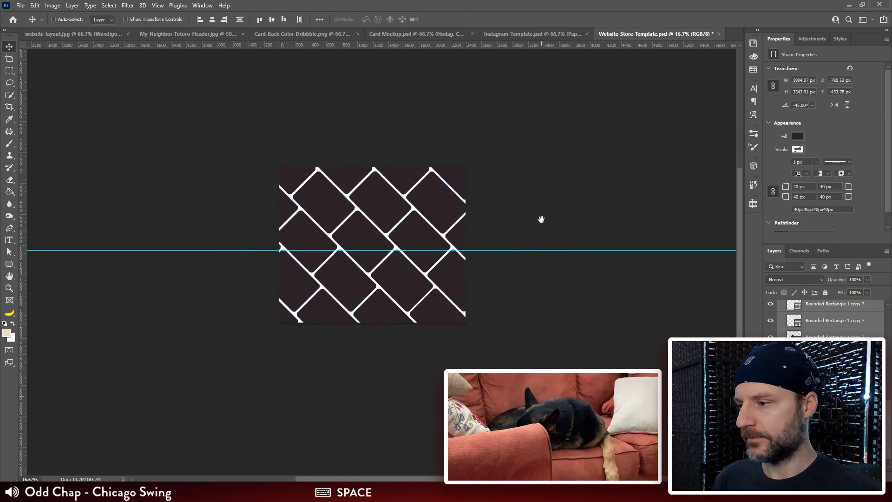
{"action": "left_click_drag", "start_coordinate": [539, 219], "coordinate": [504, 212]}
{"action": "key", "text": "ctrl+plus"}
{"action": "key", "text": "ctrl+plus"}
{"action": "key", "text": "space"}
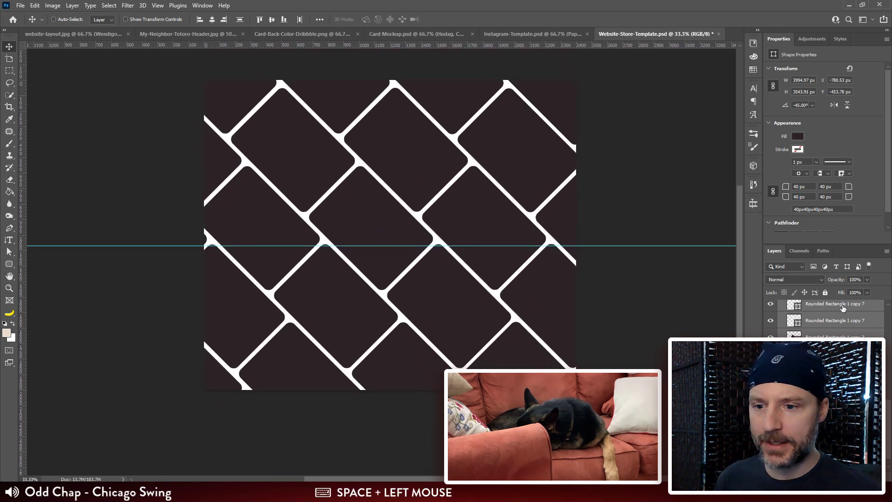
{"action": "scroll", "coordinate": [842, 308], "scroll_direction": "up", "scroll_amount": 4}
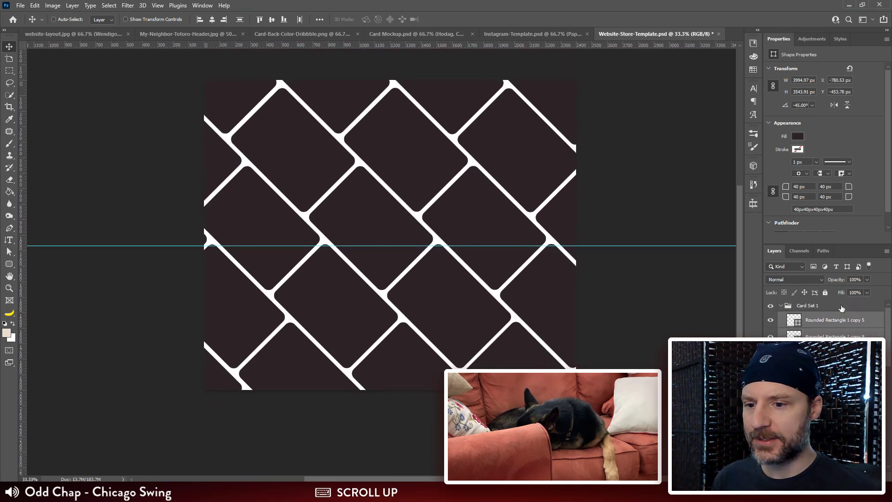
{"action": "left_click", "coordinate": [849, 321]}
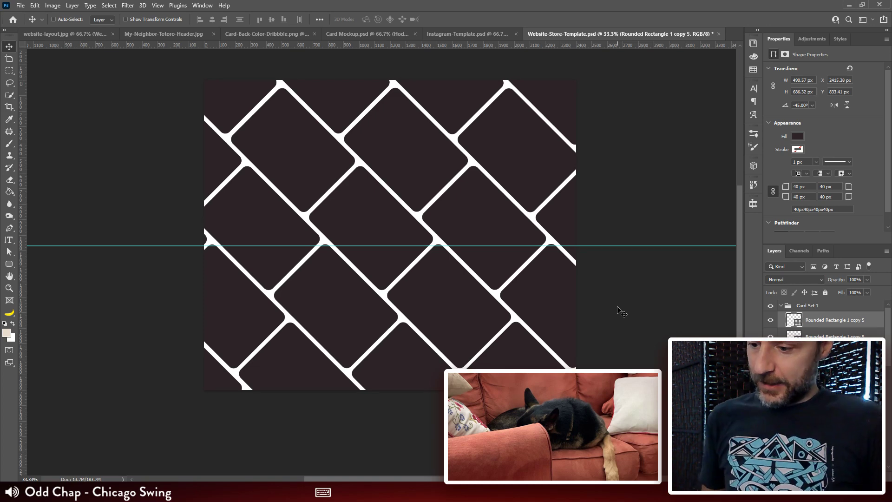
Step: Switch to the Instagram-Template.psd document
{"action": "left_click", "coordinate": [451, 36]}
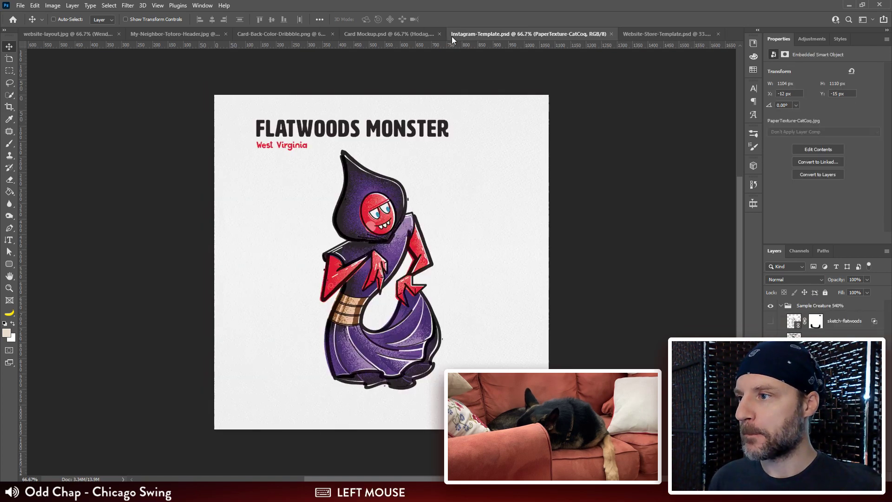
Step: Switch to the Card Mockup.psd document, bring up the Downloads folder window, and close that window
{"action": "left_click", "coordinate": [392, 37]}
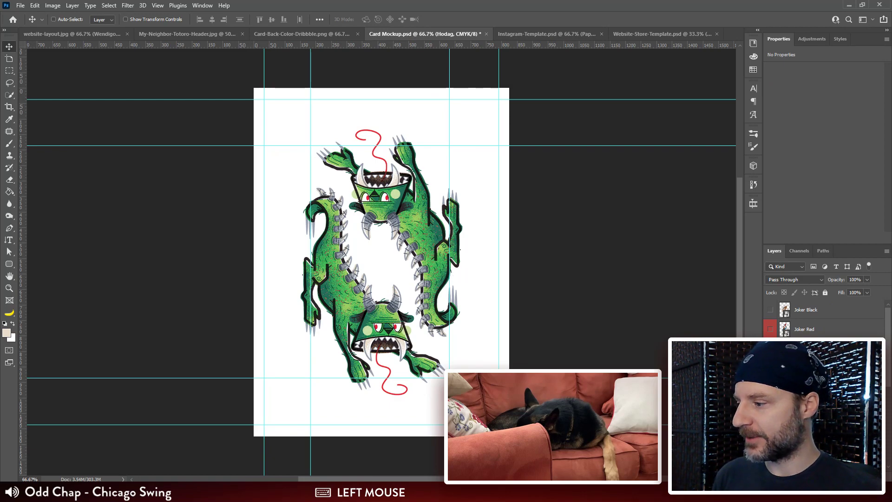
{"action": "mouse_move", "coordinate": [102, 493]}
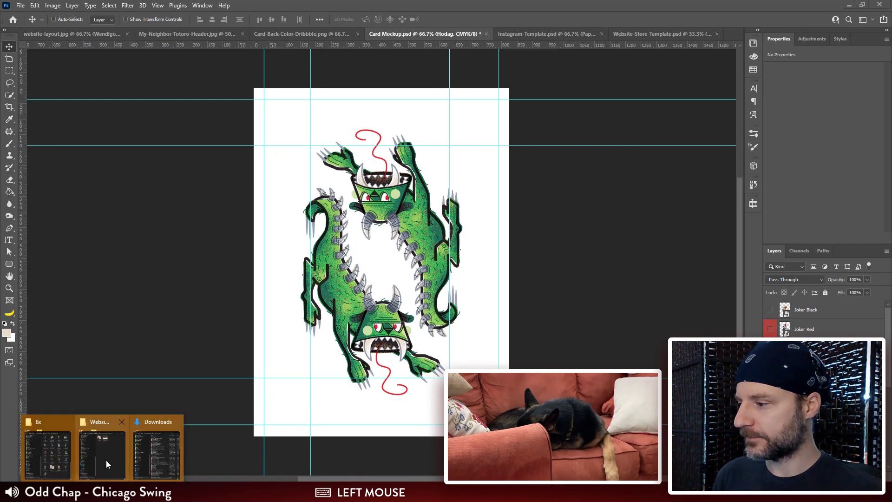
{"action": "mouse_move", "coordinate": [99, 463]}
{"action": "left_click", "coordinate": [156, 453]}
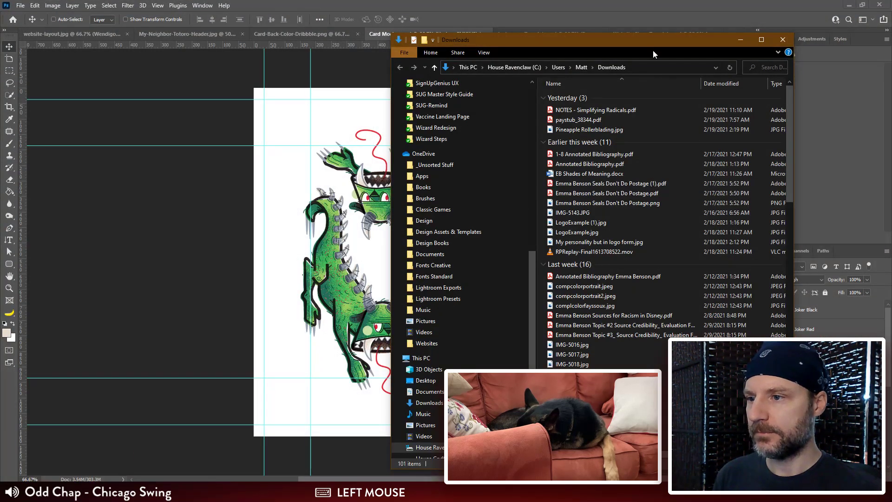
{"action": "left_click", "coordinate": [782, 40]}
Step: Open the Cards folder inside Inktober Cryptids in File Explorer, and return to the Website-Store-Template.psd document in Photoshop
{"action": "mouse_move", "coordinate": [103, 492]}
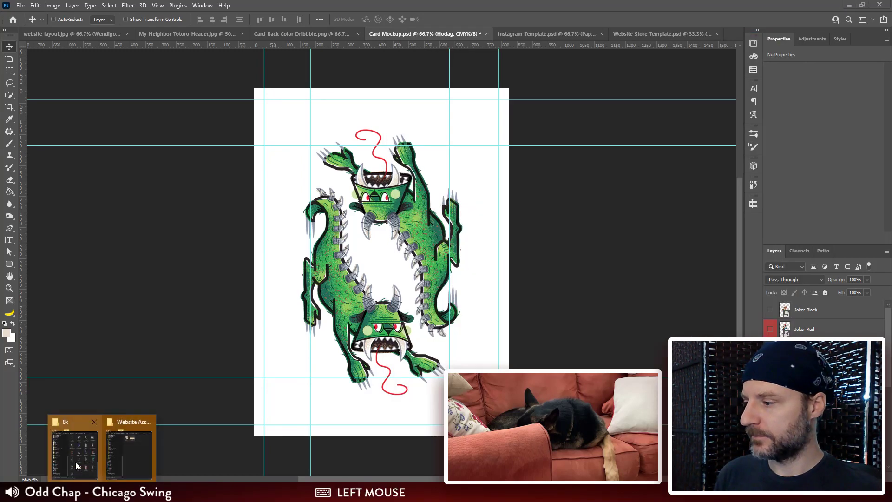
{"action": "left_click", "coordinate": [132, 450]}
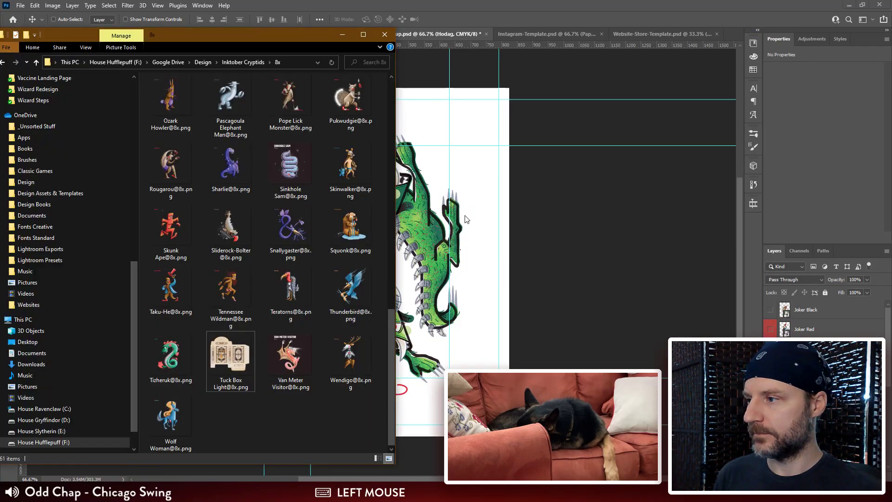
{"action": "left_click", "coordinate": [243, 62]}
{"action": "double_click", "coordinate": [287, 106]}
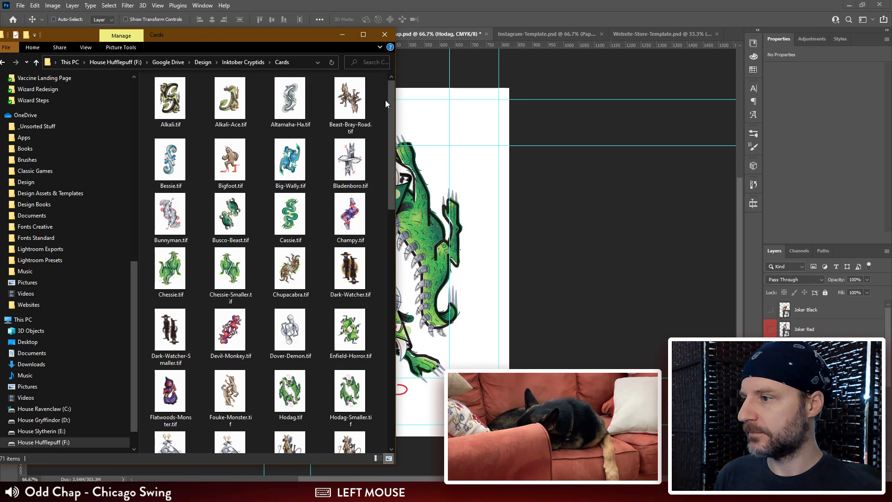
{"action": "left_click", "coordinate": [429, 97]}
{"action": "left_click", "coordinate": [661, 34]}
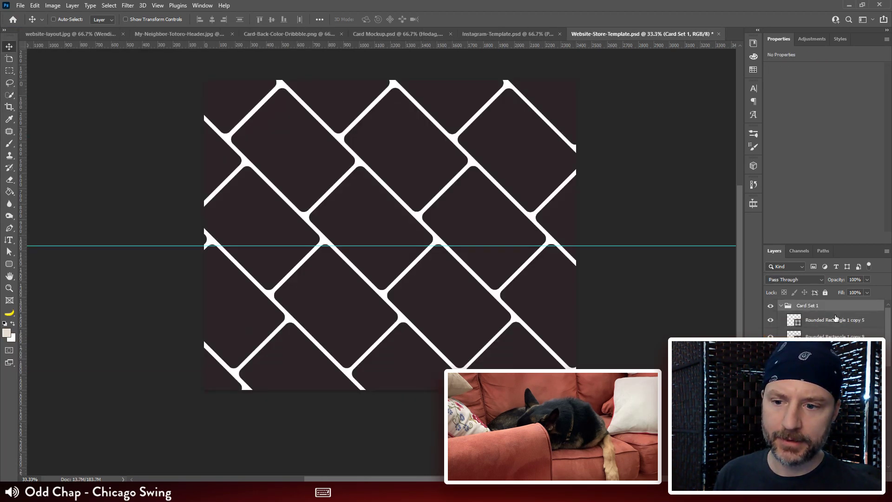
Step: Reveal the patterned background behind the card placeholders, duplicate its Tan Background layer, and move the copy above the pattern
{"action": "key", "text": "ctrl"}
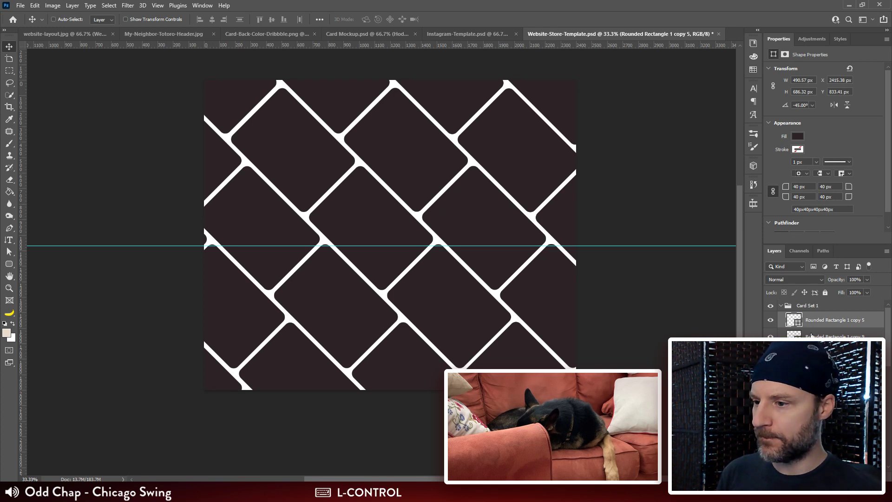
{"action": "scroll", "coordinate": [819, 335], "scroll_direction": "down", "scroll_amount": 3}
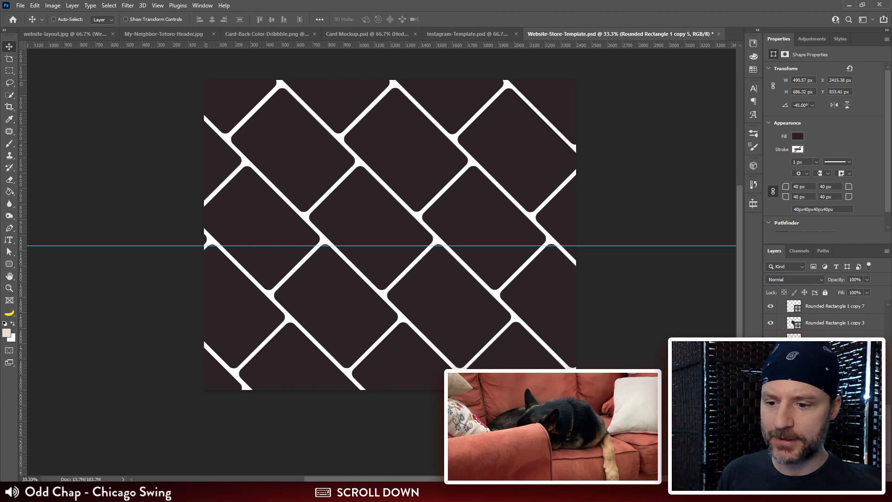
{"action": "left_click", "coordinate": [770, 440]}
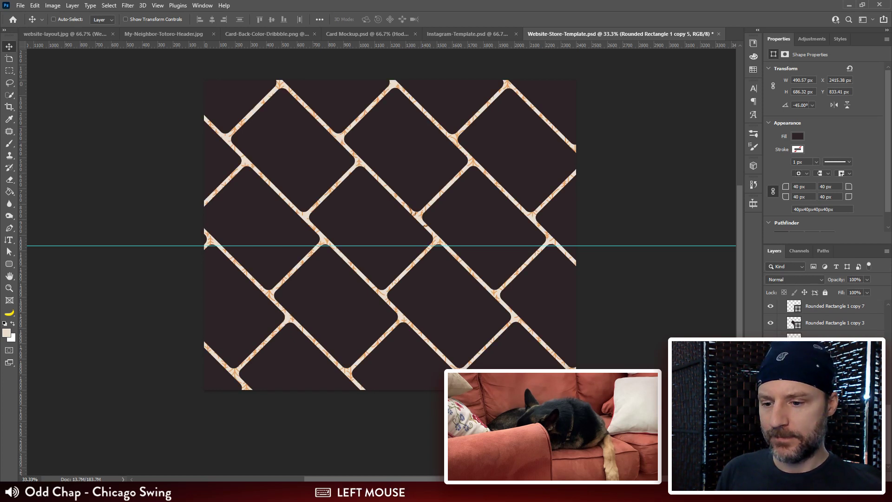
{"action": "scroll", "coordinate": [791, 321], "scroll_direction": "down", "scroll_amount": 2}
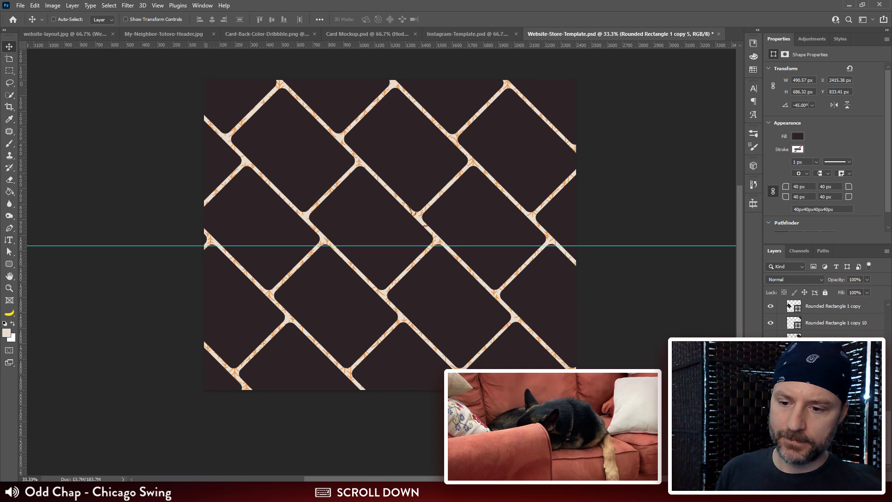
{"action": "left_click", "coordinate": [820, 439]}
{"action": "key", "text": "ctrl+j"}
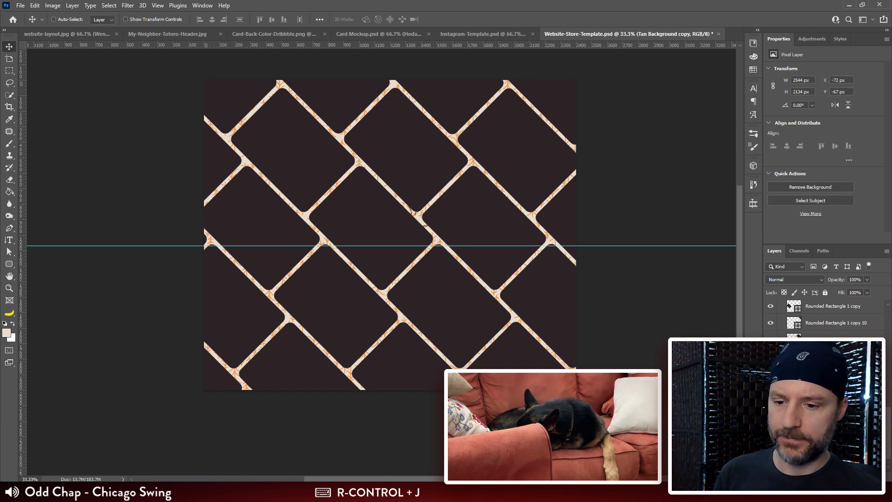
{"action": "left_click_drag", "start_coordinate": [820, 440], "coordinate": [820, 414]}
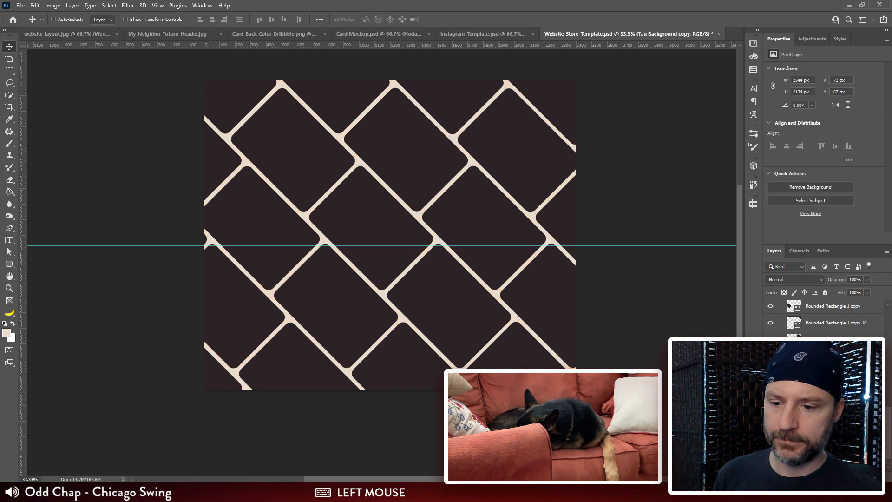
{"action": "left_click", "coordinate": [770, 390]}
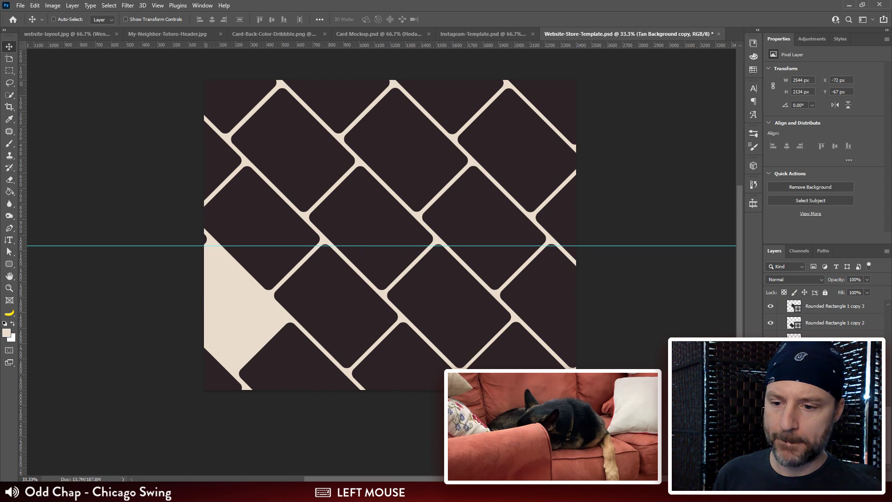
{"action": "left_click", "coordinate": [770, 389]}
{"action": "left_click", "coordinate": [771, 406]}
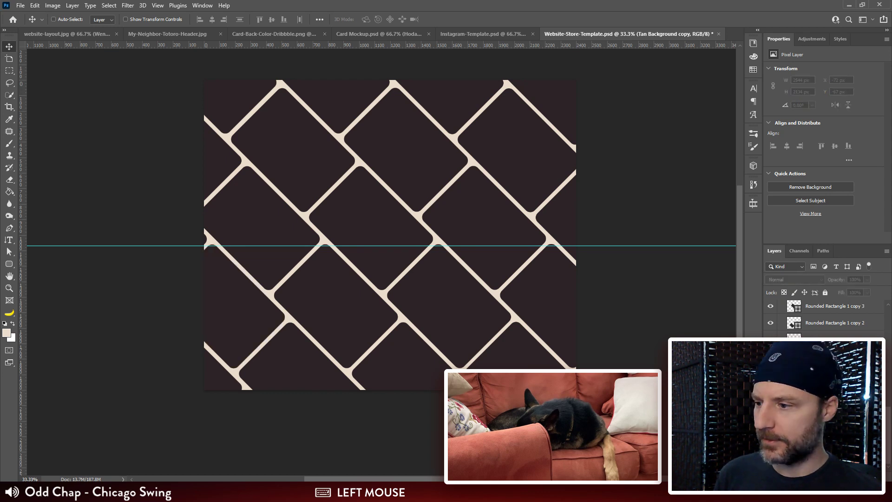
{"action": "left_click", "coordinate": [771, 406]}
Step: Fill the Tan Background copy layer with the dark colour sampled from the card placeholders using the Paint Bucket, and hide the background
{"action": "key", "text": "g"}
{"action": "left_click", "coordinate": [552, 317], "text": "alt"}
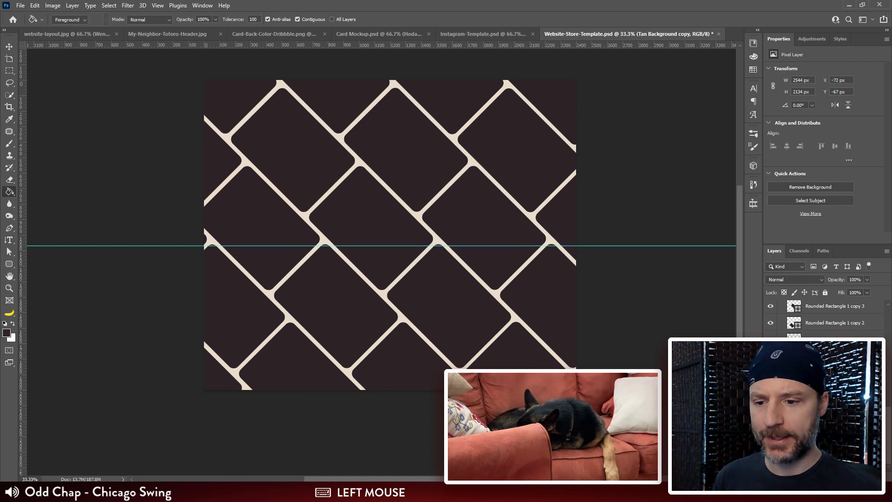
{"action": "left_click", "coordinate": [420, 227]}
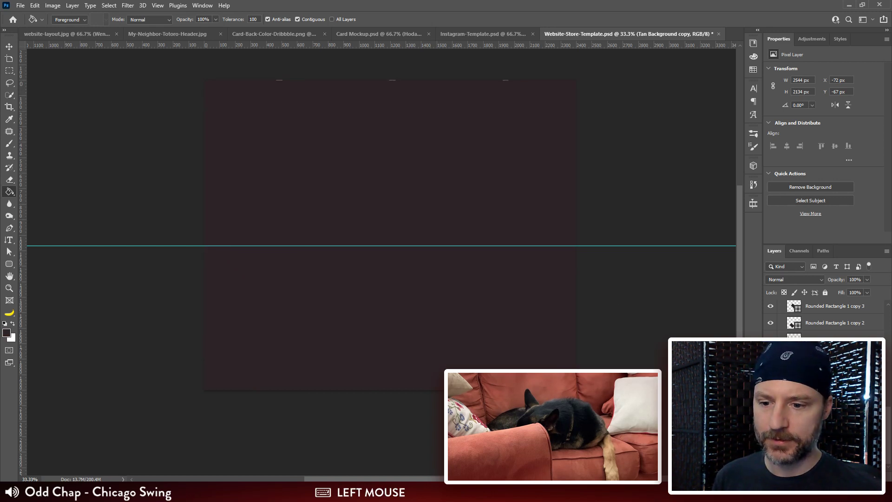
{"action": "left_click", "coordinate": [770, 389]}
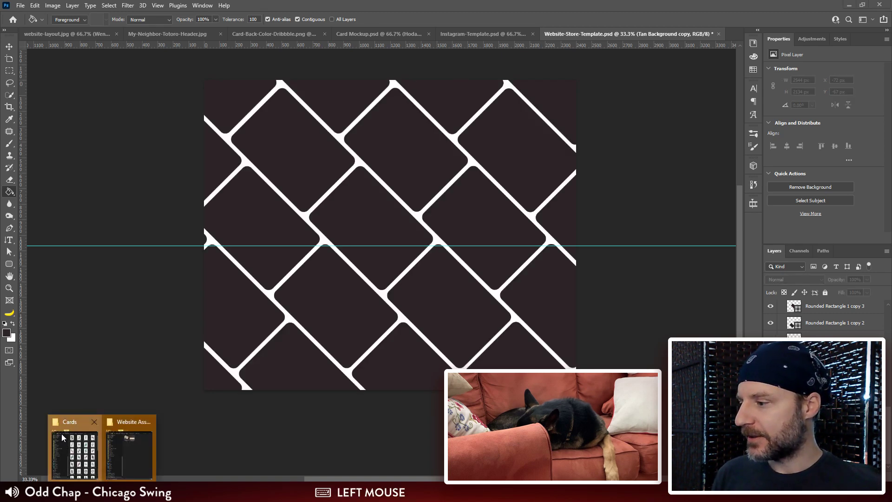
Step: Try selecting Alkali, Altamaha-Ha, Beast-Bray-Road, Bessie, Big-Wally and Bladenboro in the Cards folder, and clear the selection
{"action": "left_click", "coordinate": [65, 439]}
{"action": "left_click", "coordinate": [170, 100]}
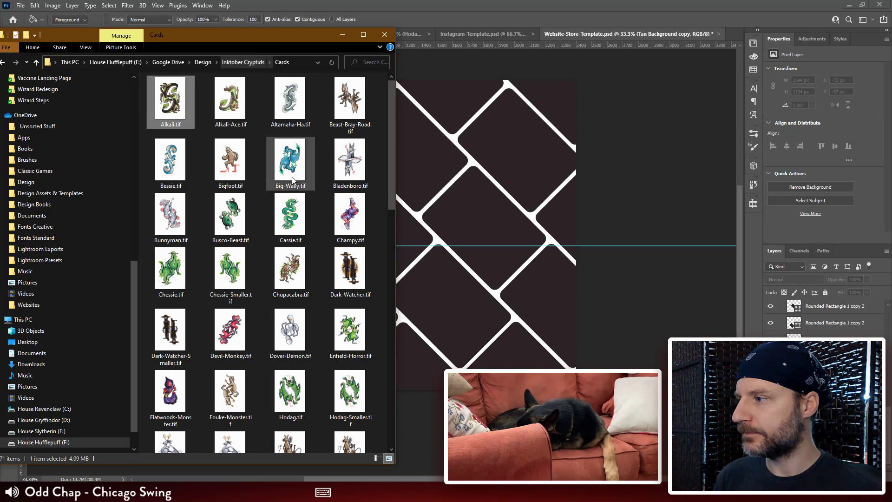
{"action": "left_click_drag", "start_coordinate": [391, 103], "coordinate": [380, 85]}
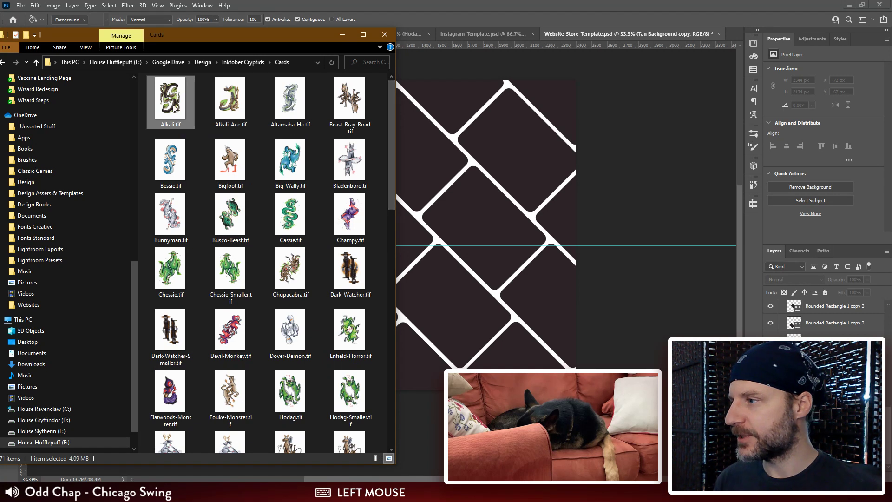
{"action": "left_click", "coordinate": [230, 106], "text": "ctrl"}
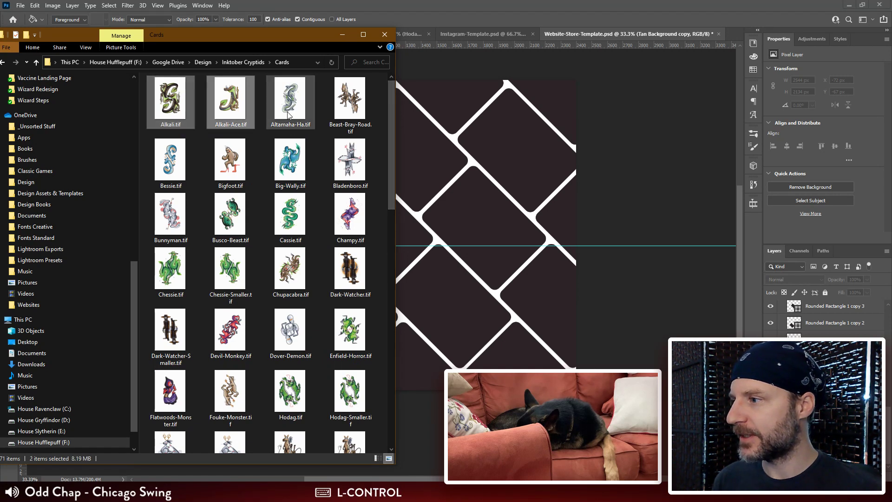
{"action": "left_click", "coordinate": [171, 104]}
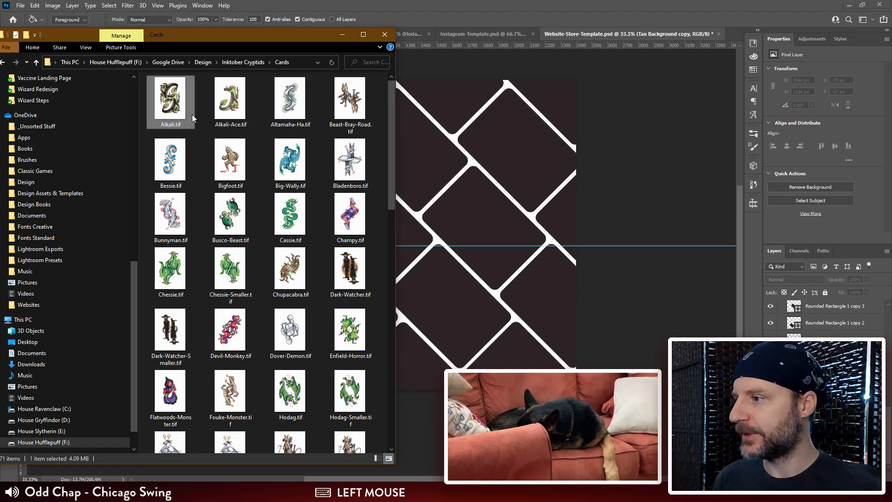
{"action": "left_click", "coordinate": [290, 102], "text": "ctrl"}
{"action": "left_click", "coordinate": [359, 110], "text": "ctrl"}
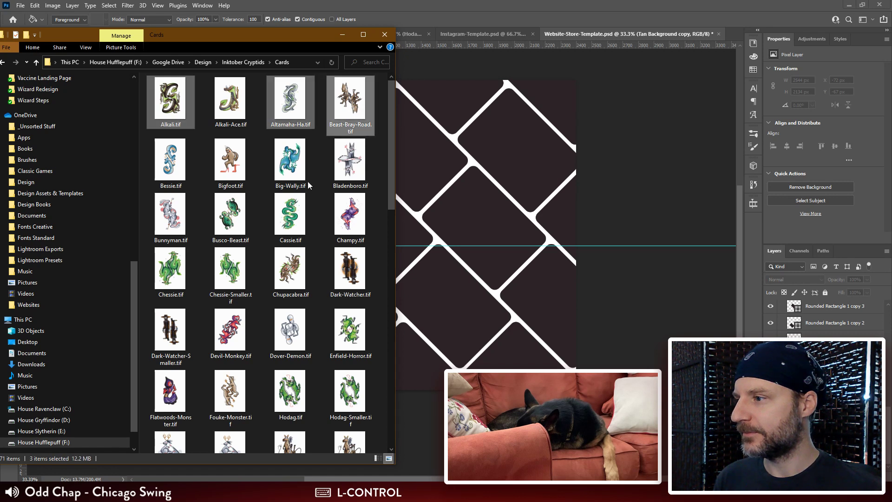
{"action": "left_click", "coordinate": [170, 163], "text": "ctrl"}
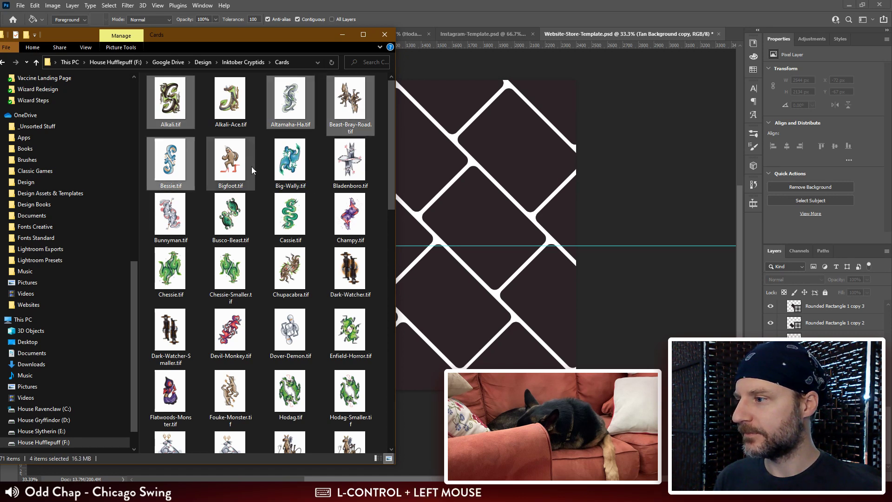
{"action": "left_click", "coordinate": [290, 161], "text": "ctrl"}
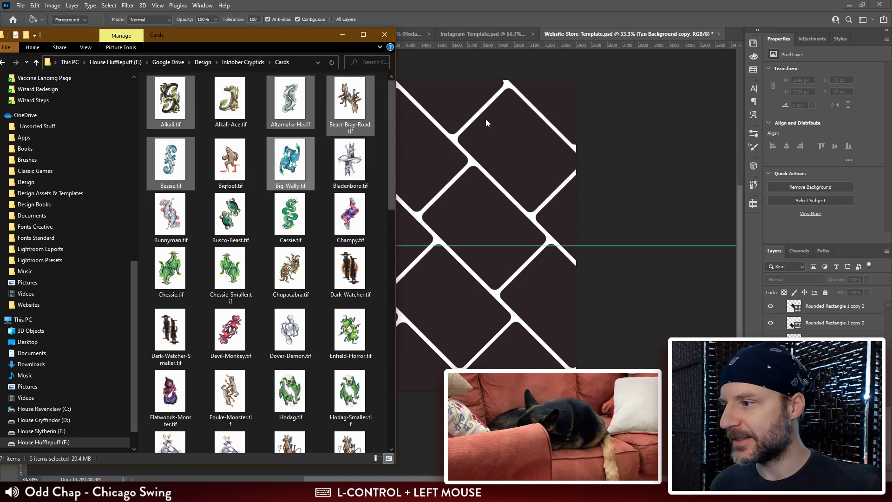
{"action": "left_click", "coordinate": [346, 161], "text": "ctrl"}
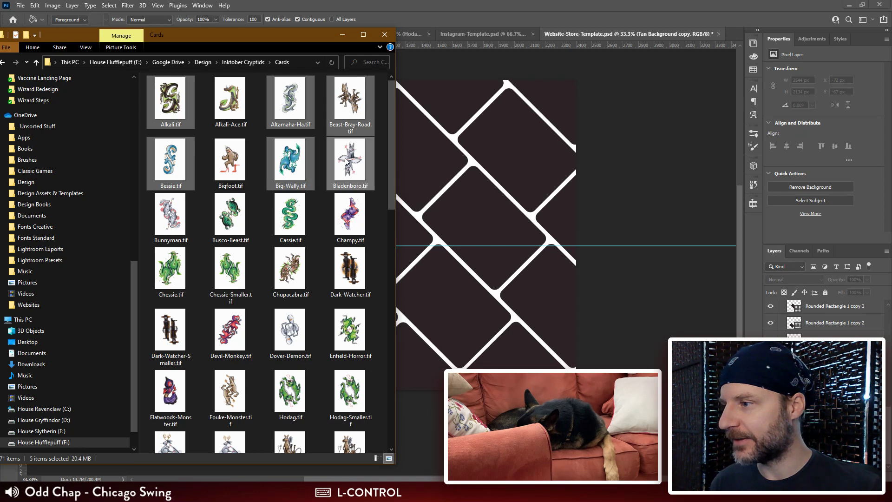
{"action": "left_click", "coordinate": [385, 119]}
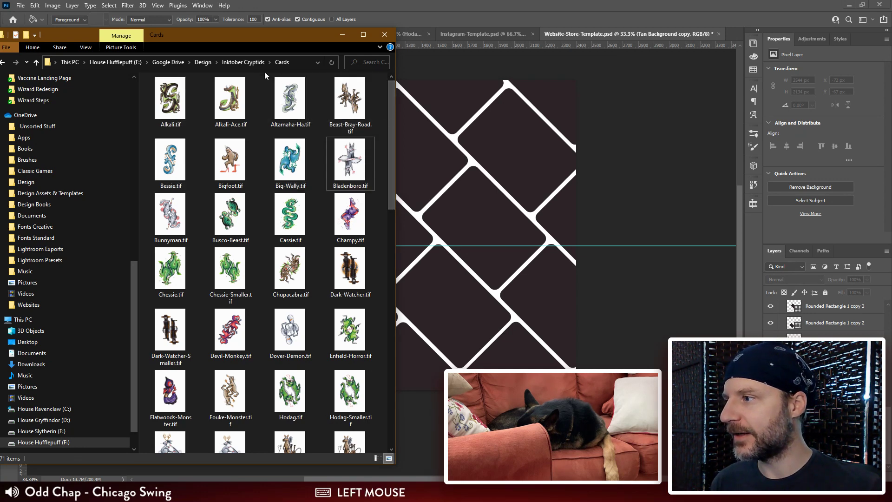
Step: Open the Card Exports folder inside Inktober Cryptids and select the Card_2-Clubs.tif file
{"action": "left_click", "coordinate": [238, 64]}
{"action": "double_click", "coordinate": [253, 122]}
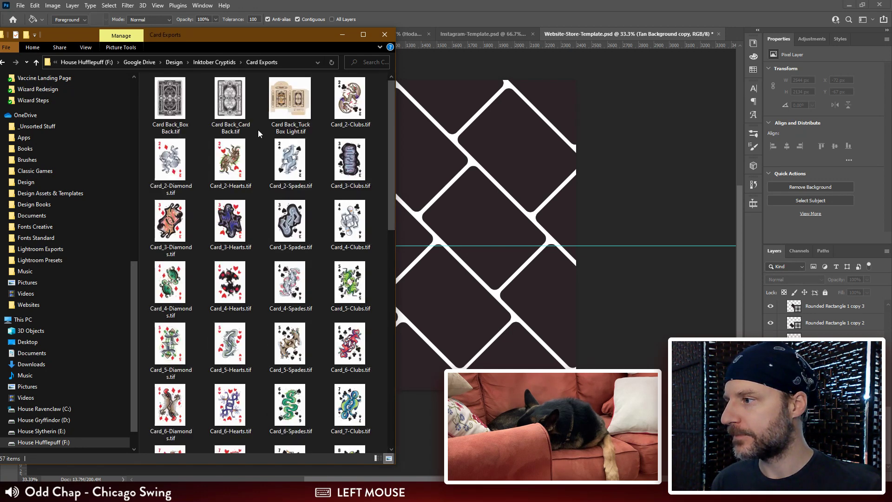
{"action": "left_click", "coordinate": [350, 109]}
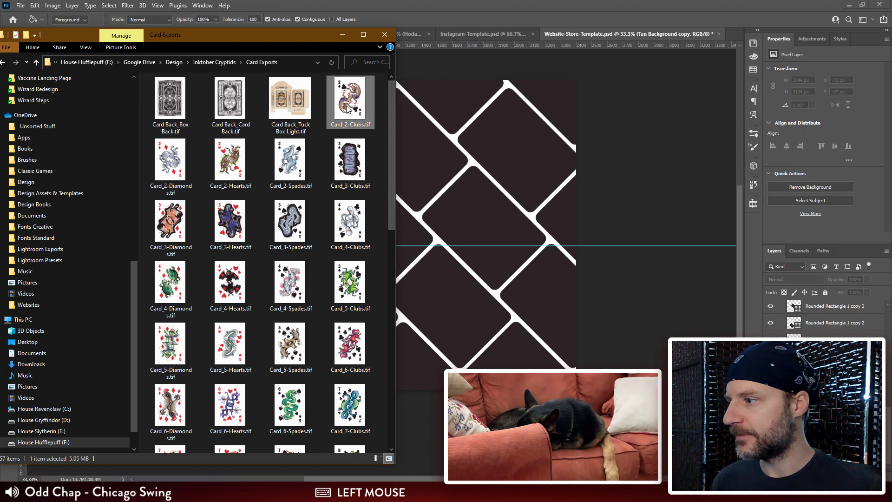
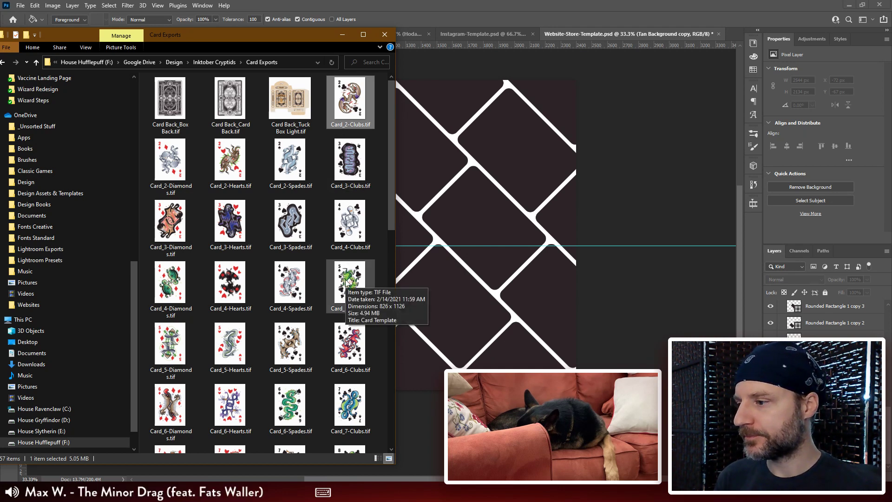
Step: Look through the card images in the Card Exports folder for one to place in the store template
{"action": "scroll", "coordinate": [355, 267], "scroll_direction": "down", "scroll_amount": 10}
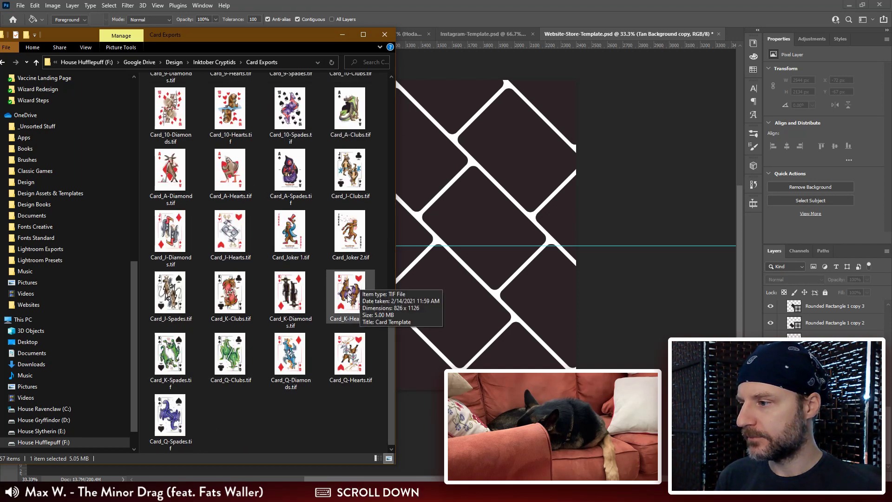
{"action": "scroll", "coordinate": [348, 297], "scroll_direction": "up", "scroll_amount": 5}
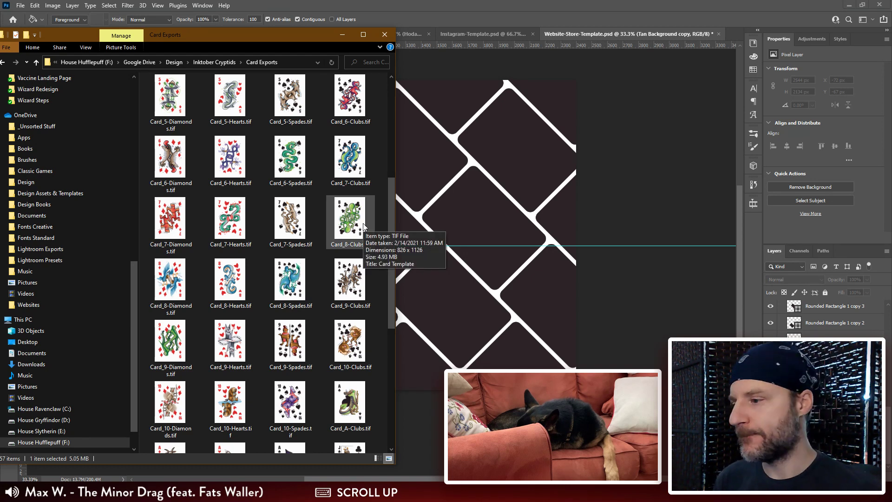
{"action": "scroll", "coordinate": [340, 300], "scroll_direction": "down", "scroll_amount": 5}
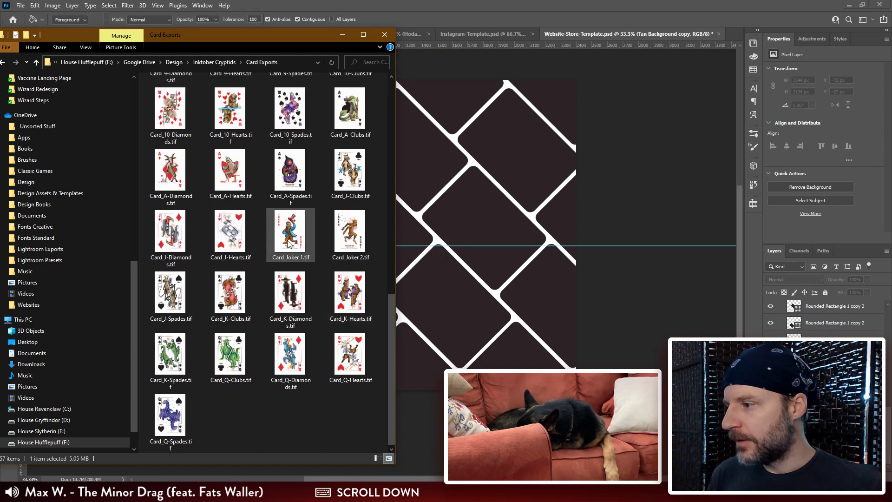
{"action": "left_click", "coordinate": [343, 189]}
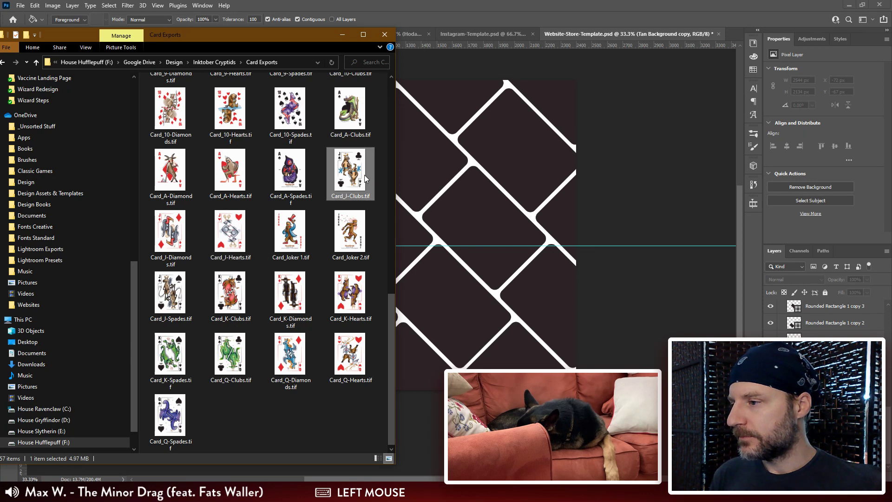
{"action": "left_click", "coordinate": [287, 186]}
{"action": "left_click", "coordinate": [167, 176]}
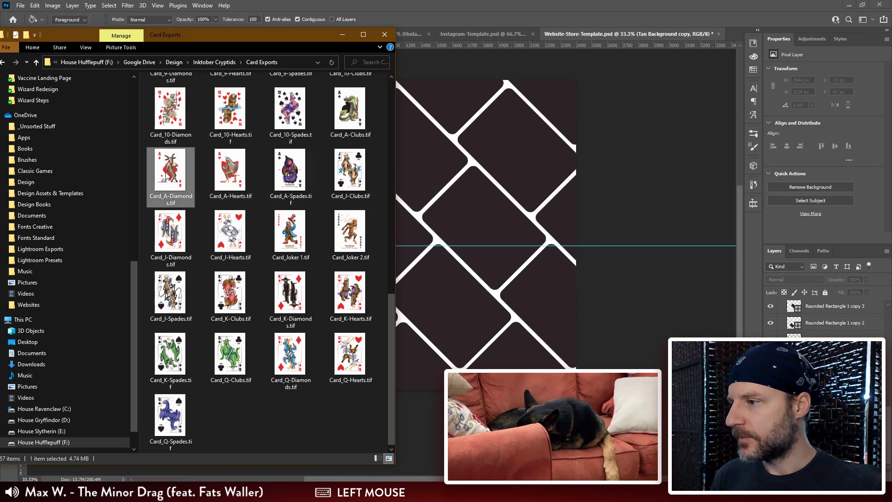
{"action": "left_click", "coordinate": [349, 109]}
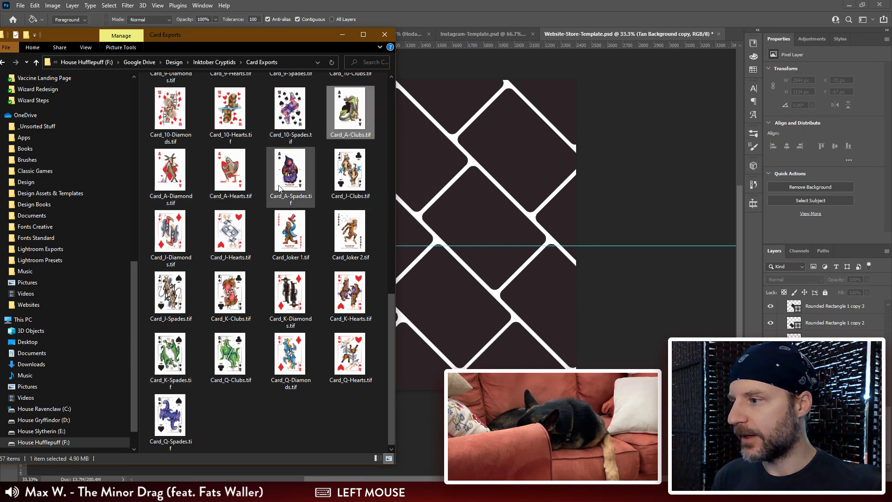
{"action": "scroll", "coordinate": [279, 188], "scroll_direction": "up", "scroll_amount": 5}
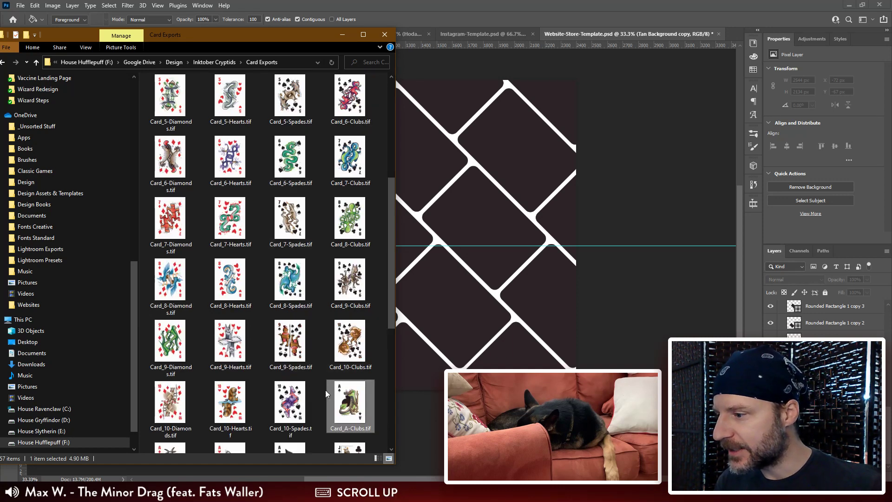
{"action": "left_click_drag", "start_coordinate": [392, 198], "coordinate": [392, 216]}
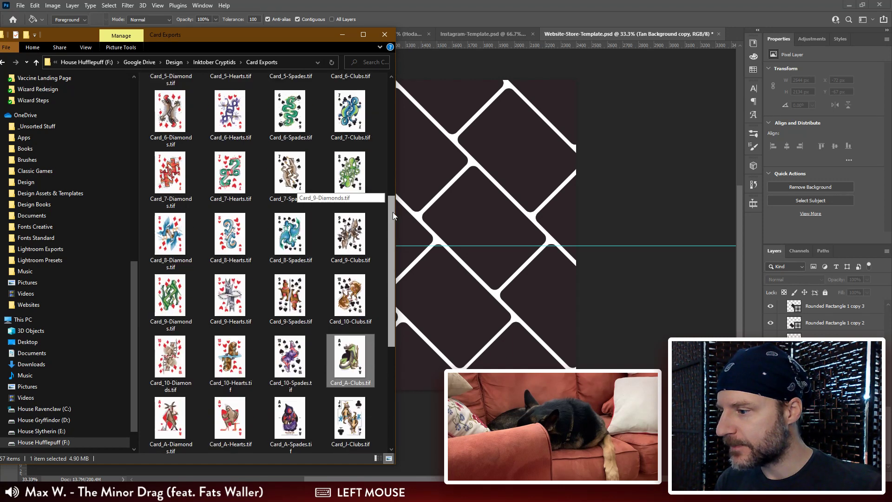
Step: Place Card_10-Spades.tif into Website-Store-Template.psd and bring its layer to the top of the layer stack
{"action": "left_click", "coordinate": [281, 344]}
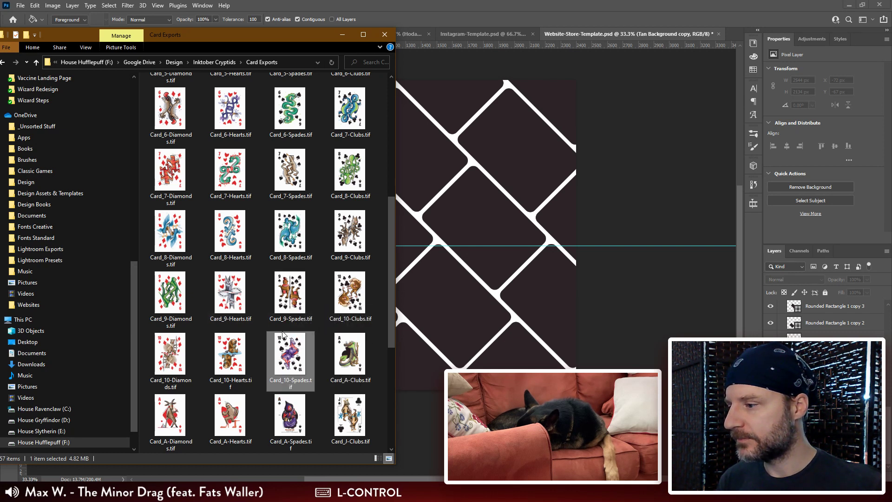
{"action": "left_click_drag", "start_coordinate": [297, 357], "coordinate": [509, 286]}
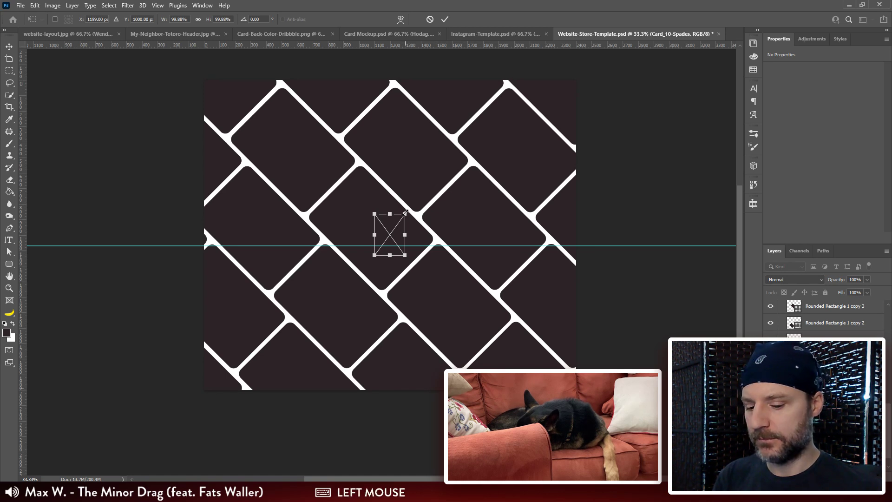
{"action": "key", "text": "Return"}
{"action": "key", "text": "ctrl+shift+bracketright"}
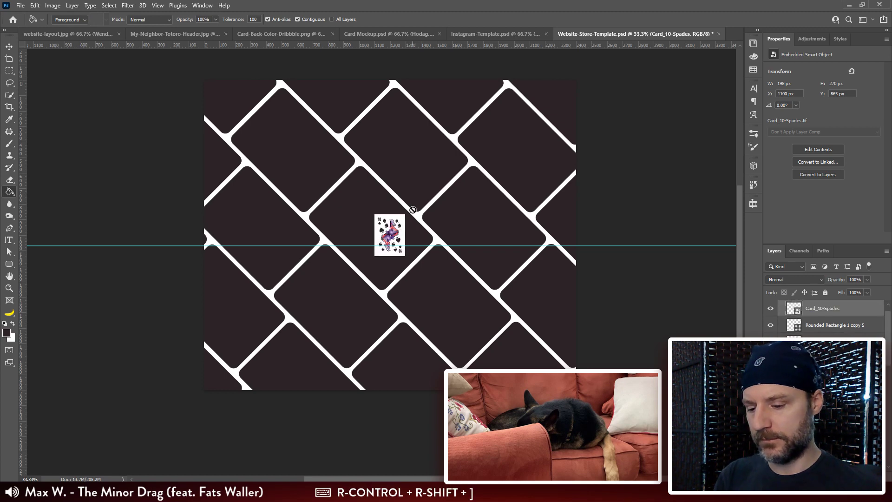
Step: Examine the placed 10 of spades card up close and check its transform bounds
{"action": "key", "text": "ctrl+plus"}
{"action": "key", "text": "ctrl+plus"}
{"action": "key", "text": "ctrl+plus"}
{"action": "key", "text": "ctrl+plus"}
{"action": "key", "text": "ctrl+plus"}
{"action": "left_click_drag", "start_coordinate": [512, 121], "coordinate": [436, 327]}
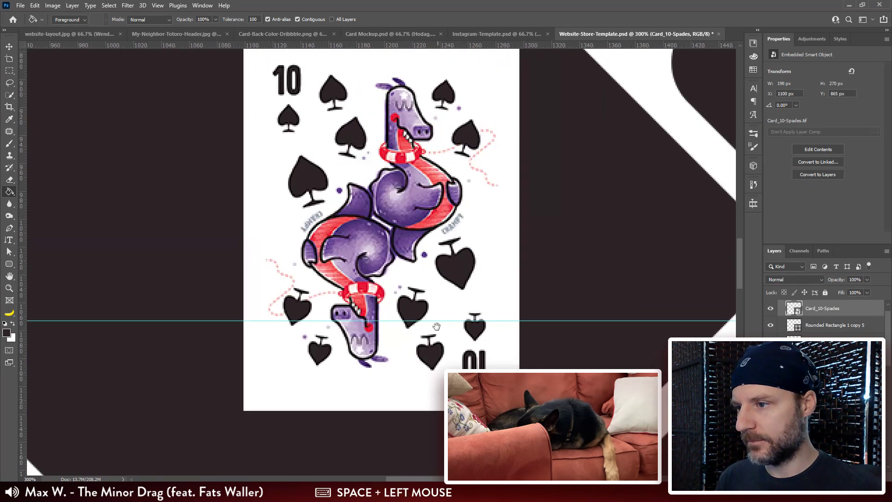
{"action": "key", "text": "ctrl+minus"}
{"action": "key", "text": "ctrl+minus"}
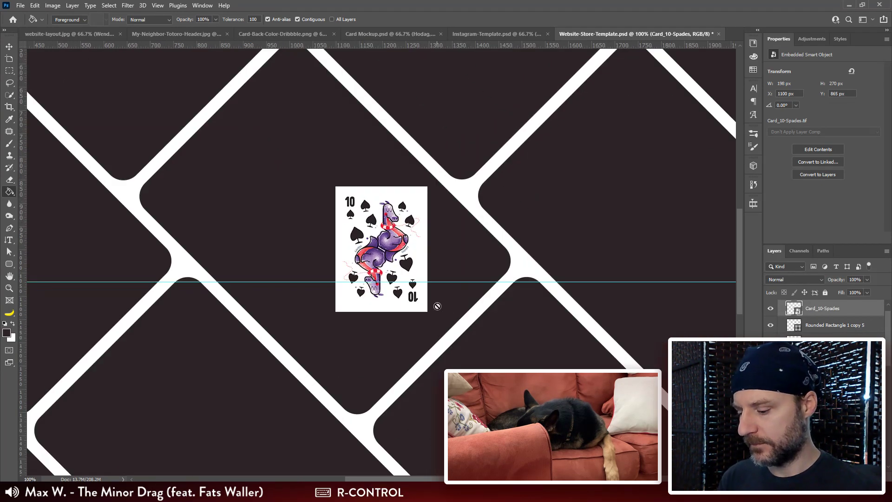
{"action": "key", "text": "ctrl+t"}
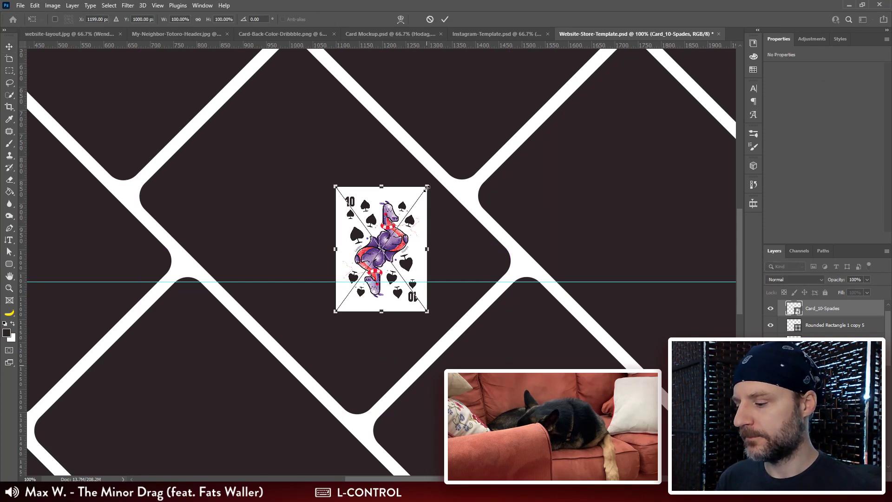
{"action": "key", "text": "Escape"}
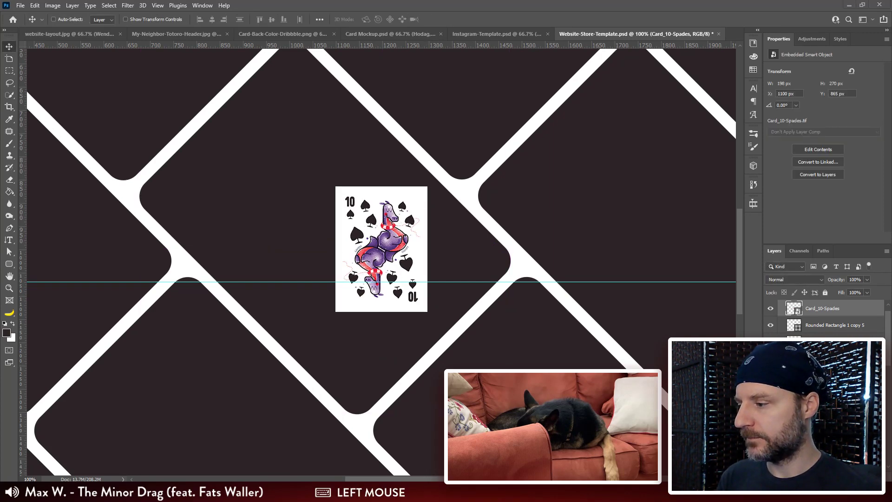
Step: Open Card_7-Clubs.tif from the Card Exports folder in Photoshop, and return to the Website-Store-Template.psd document
{"action": "left_click", "coordinate": [125, 462]}
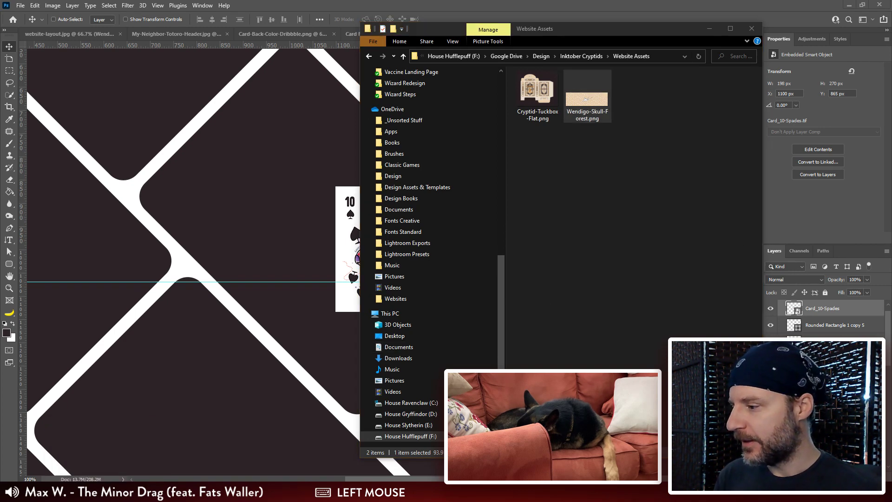
{"action": "left_click", "coordinate": [86, 446]}
{"action": "left_click", "coordinate": [352, 116]}
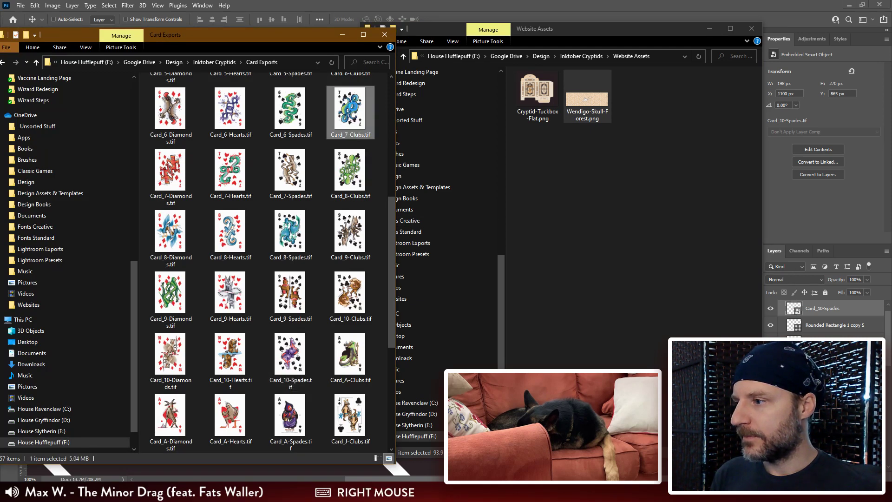
{"action": "right_click", "coordinate": [352, 109]}
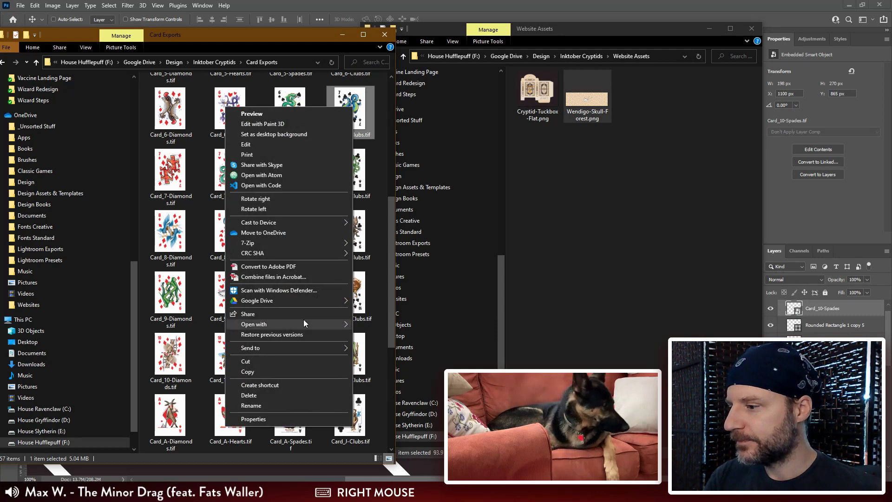
{"action": "mouse_move", "coordinate": [303, 323]}
{"action": "left_click", "coordinate": [381, 335]}
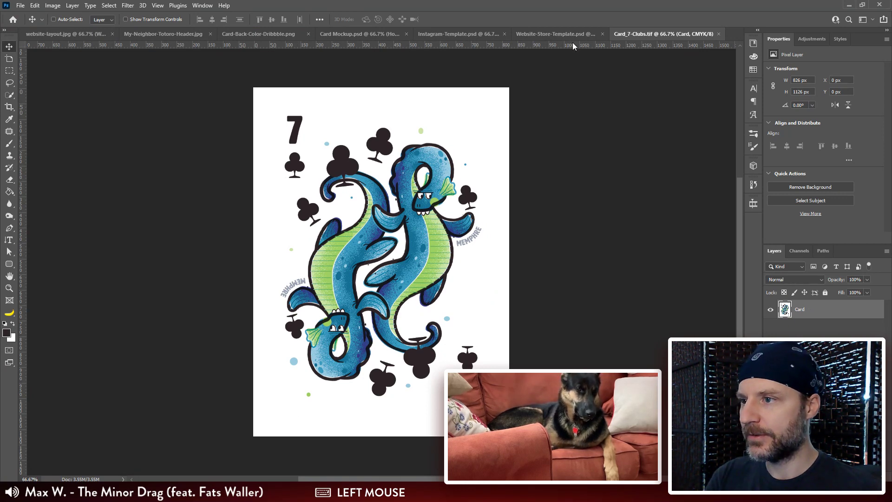
{"action": "left_click", "coordinate": [556, 33]}
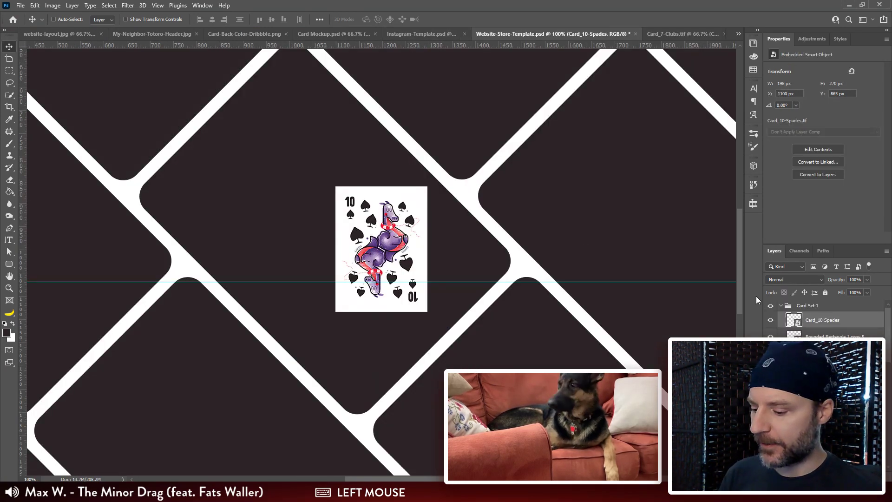
{"action": "key", "text": "ctrl"}
{"action": "key", "text": "ctrl+t"}
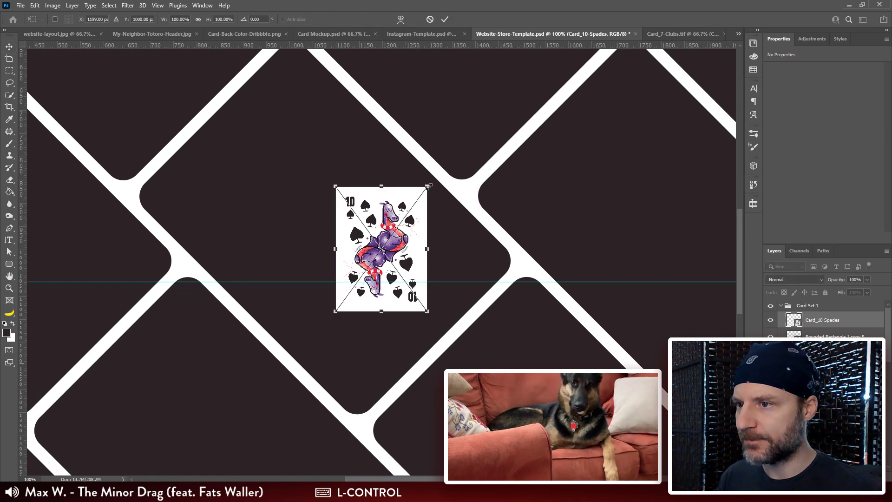
{"action": "left_click_drag", "start_coordinate": [428, 186], "coordinate": [527, 59]}
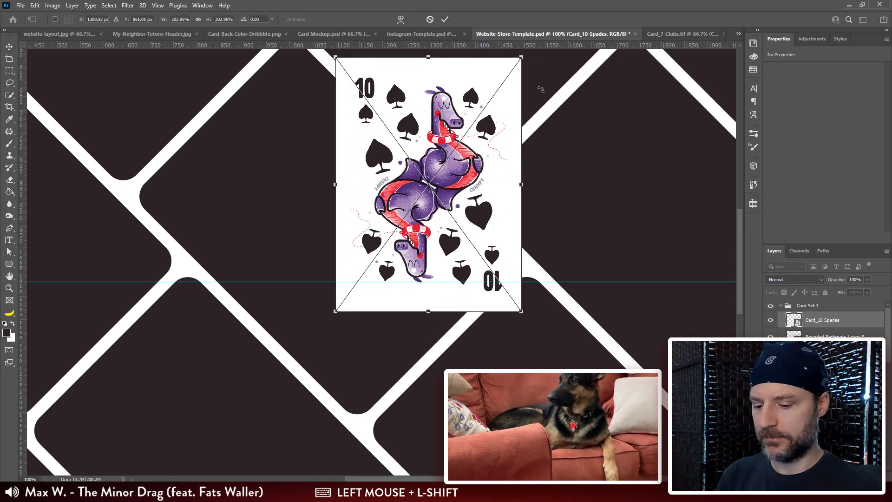
{"action": "key", "text": "ctrl+minus"}
{"action": "key", "text": "ctrl+minus"}
{"action": "left_click_drag", "start_coordinate": [452, 159], "coordinate": [497, 75]}
{"action": "key", "text": "Escape"}
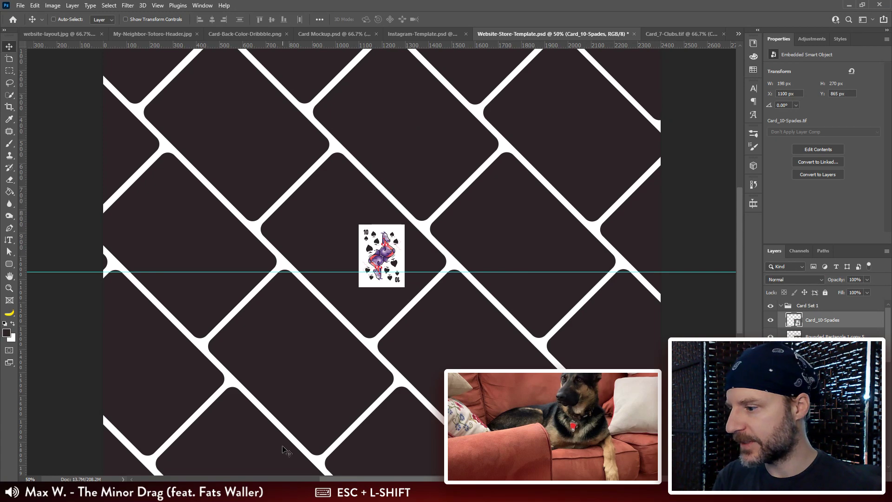
Step: Switch to the Card Exports folder window
{"action": "mouse_move", "coordinate": [134, 493]}
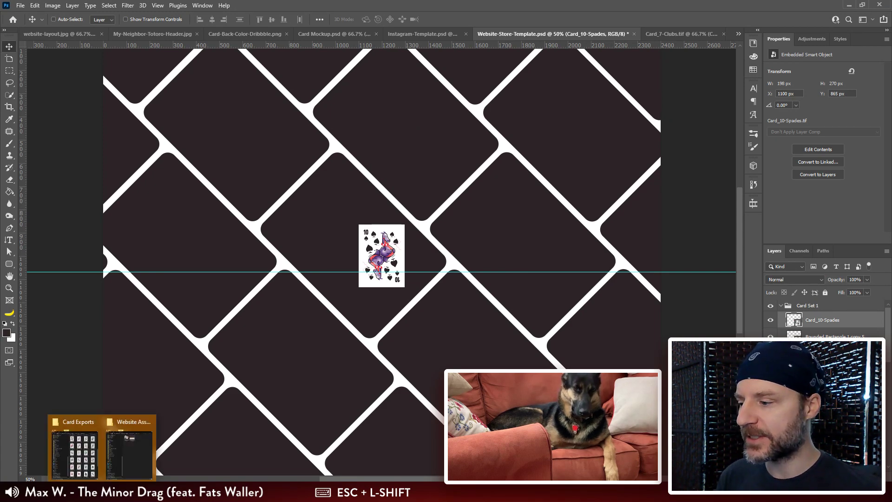
{"action": "left_click", "coordinate": [136, 449]}
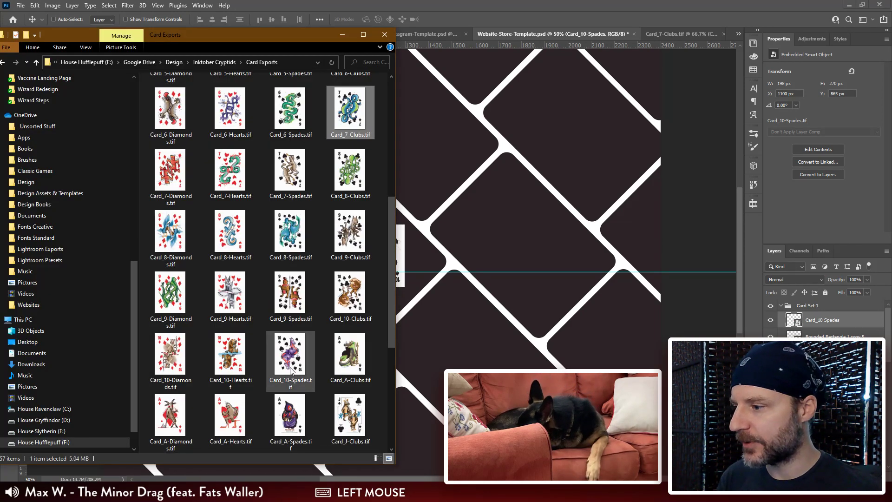
{"action": "left_click", "coordinate": [169, 358]}
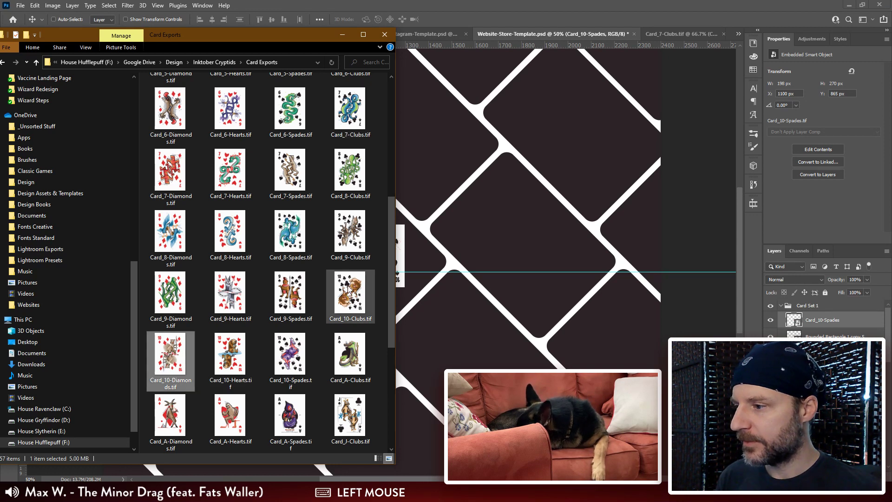
{"action": "left_click", "coordinate": [171, 295], "text": "ctrl"}
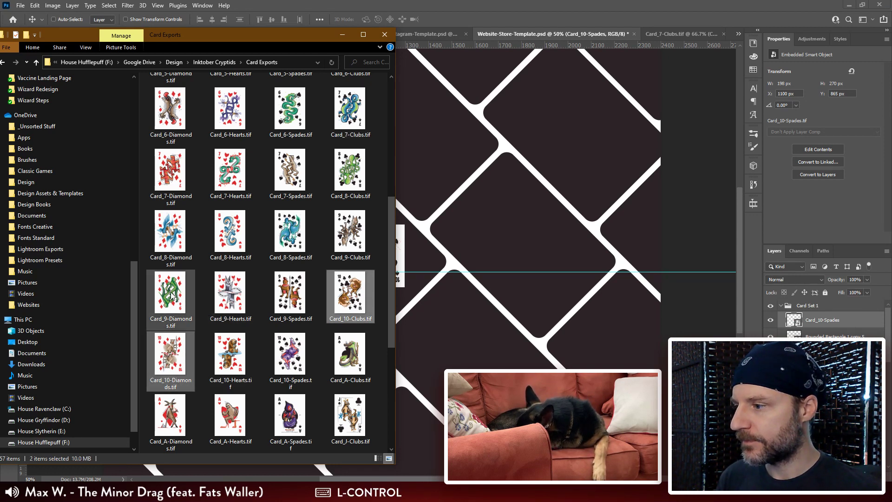
{"action": "left_click", "coordinate": [230, 292], "text": "ctrl"}
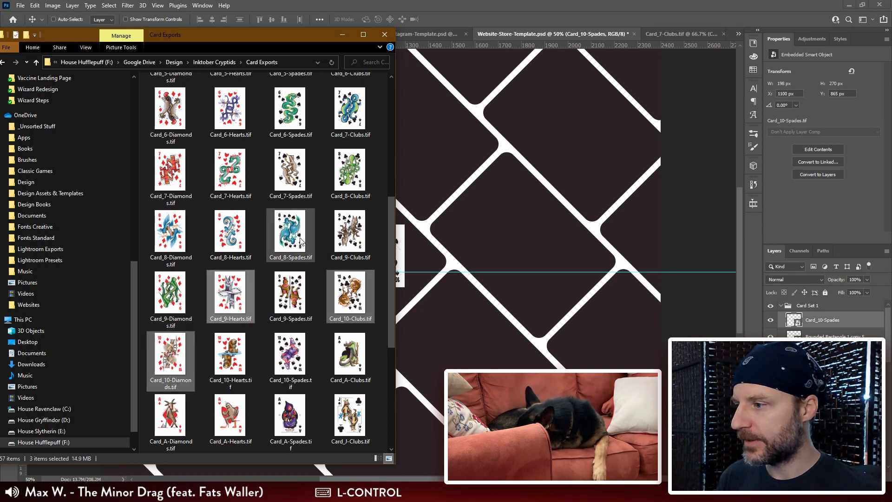
{"action": "left_click", "coordinate": [289, 357]}
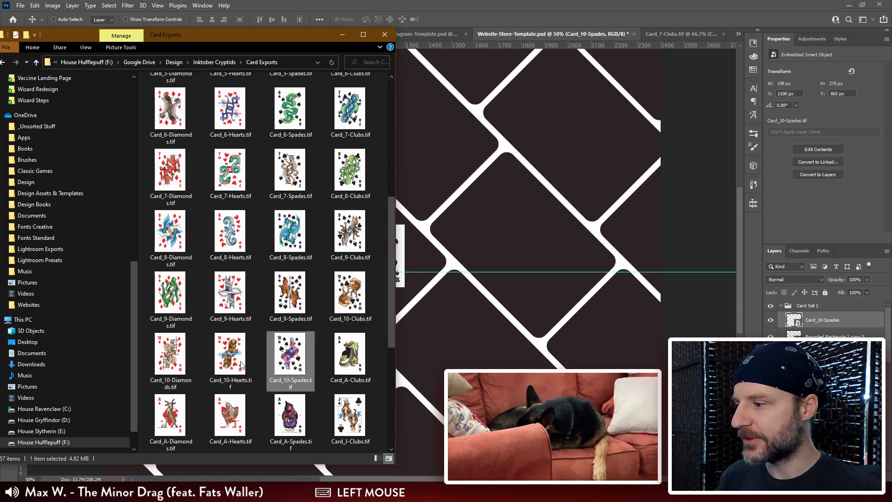
Step: Select the 10 of diamonds card file together with the spades and diamonds files of the 9s, 8s and 7s
{"action": "left_click", "coordinate": [176, 359]}
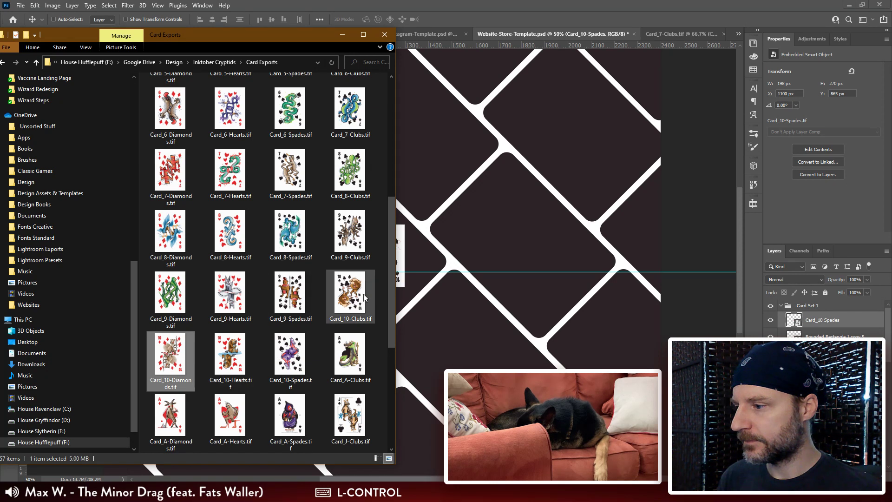
{"action": "left_click", "coordinate": [286, 294], "text": "ctrl"}
{"action": "left_click", "coordinate": [171, 296], "text": "ctrl"}
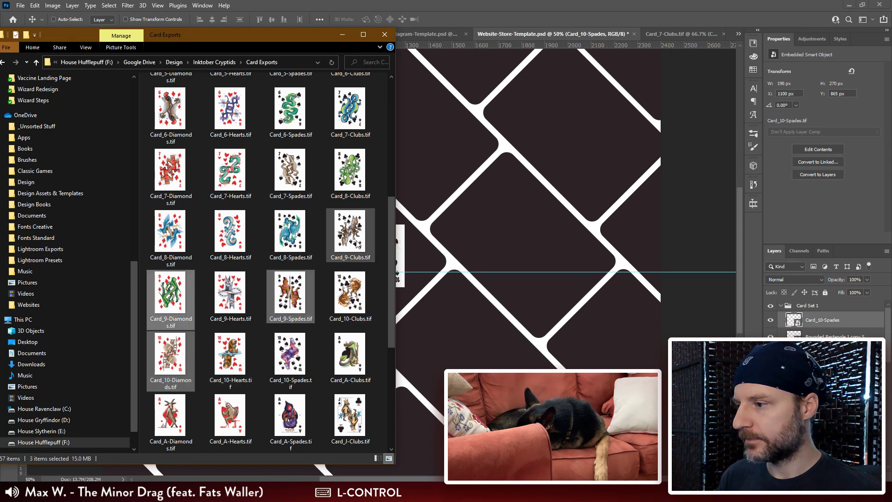
{"action": "left_click", "coordinate": [294, 236], "text": "ctrl"}
{"action": "left_click", "coordinate": [171, 235], "text": "ctrl"}
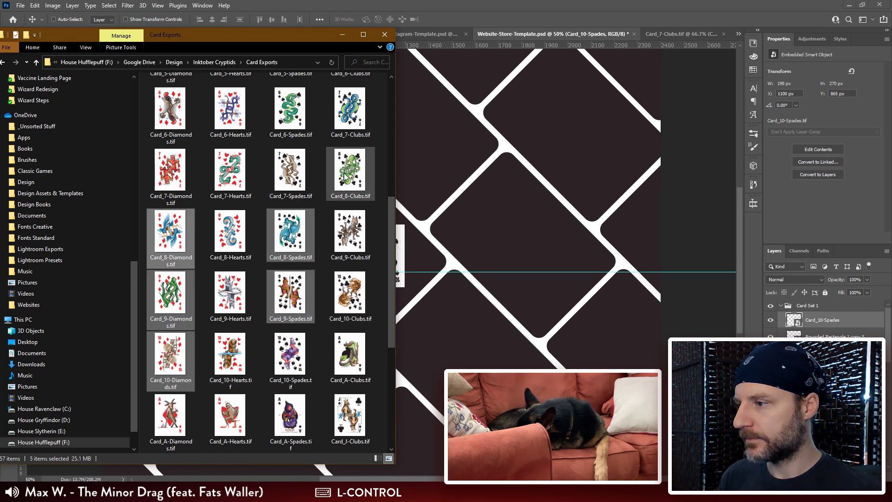
{"action": "left_click", "coordinate": [291, 171], "text": "ctrl"}
{"action": "left_click", "coordinate": [171, 172], "text": "ctrl"}
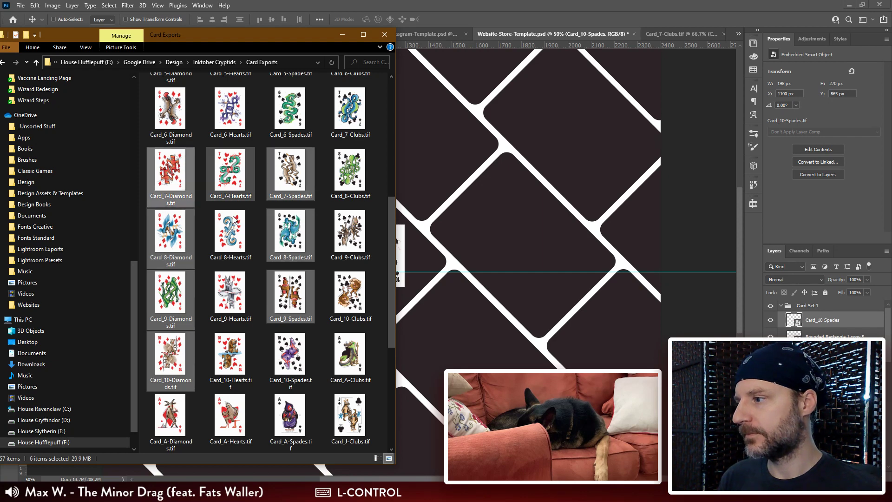
Step: Add the spades and diamonds card files of the 6s, 5s and 4s to the selection
{"action": "scroll", "coordinate": [249, 235], "scroll_direction": "up", "scroll_amount": 5}
{"action": "left_click_drag", "start_coordinate": [389, 197], "coordinate": [393, 257]}
{"action": "left_click", "coordinate": [290, 249], "text": "ctrl"}
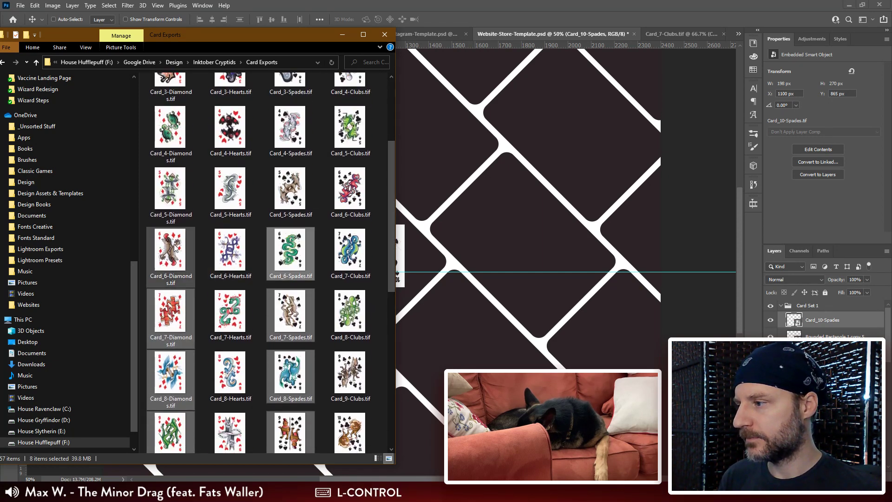
{"action": "left_click", "coordinate": [170, 249], "text": "ctrl"}
{"action": "left_click", "coordinate": [301, 202], "text": "ctrl"}
{"action": "left_click", "coordinate": [166, 198], "text": "ctrl"}
{"action": "left_click", "coordinate": [269, 115], "text": "ctrl"}
{"action": "left_click", "coordinate": [170, 130], "text": "ctrl"}
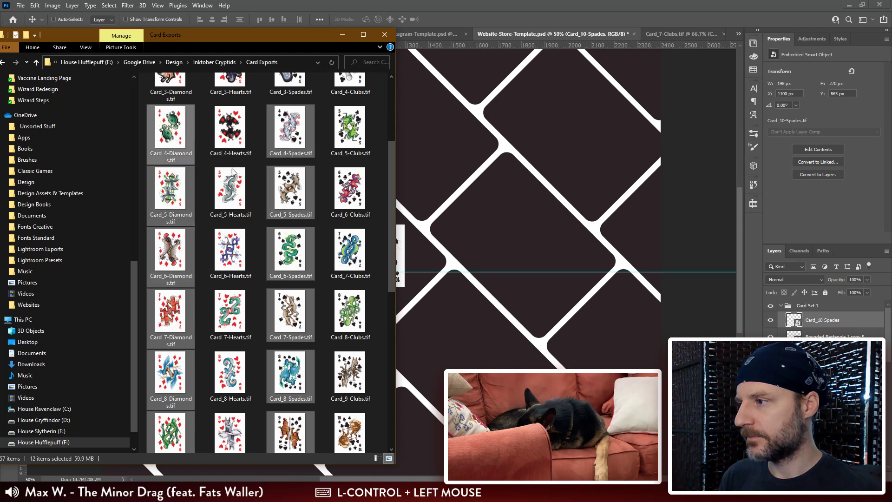
Step: Add the spades and diamonds card files of the 3s and 2s to the selection
{"action": "left_click_drag", "start_coordinate": [392, 219], "coordinate": [391, 170]}
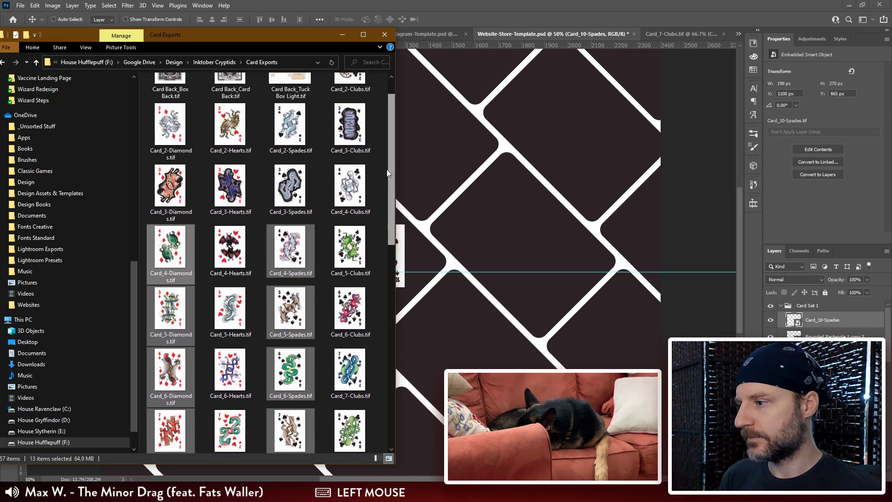
{"action": "left_click", "coordinate": [287, 195], "text": "ctrl"}
{"action": "left_click", "coordinate": [290, 126], "text": "ctrl"}
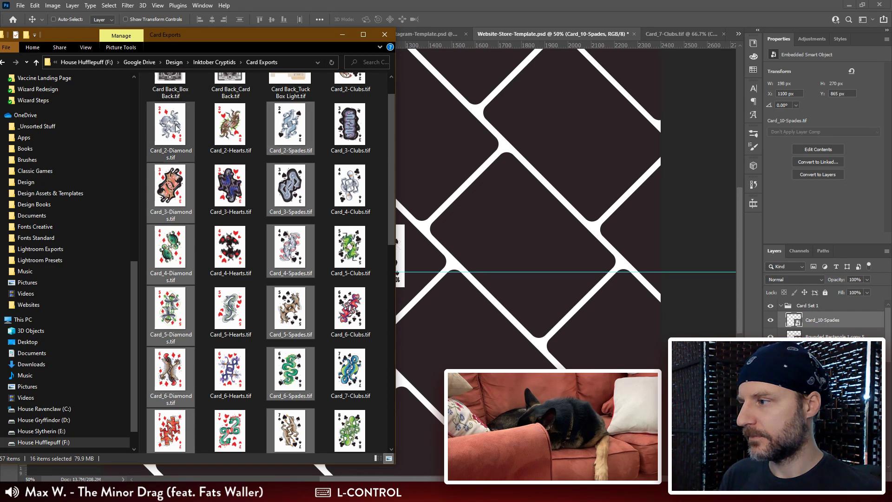
{"action": "left_click", "coordinate": [170, 125], "text": "ctrl"}
Step: Place all the selected card files into the Website-Store-Template.psd document as embedded smart objects
{"action": "left_click", "coordinate": [371, 175], "text": "ctrl"}
{"action": "left_click_drag", "start_coordinate": [392, 157], "coordinate": [392, 144]}
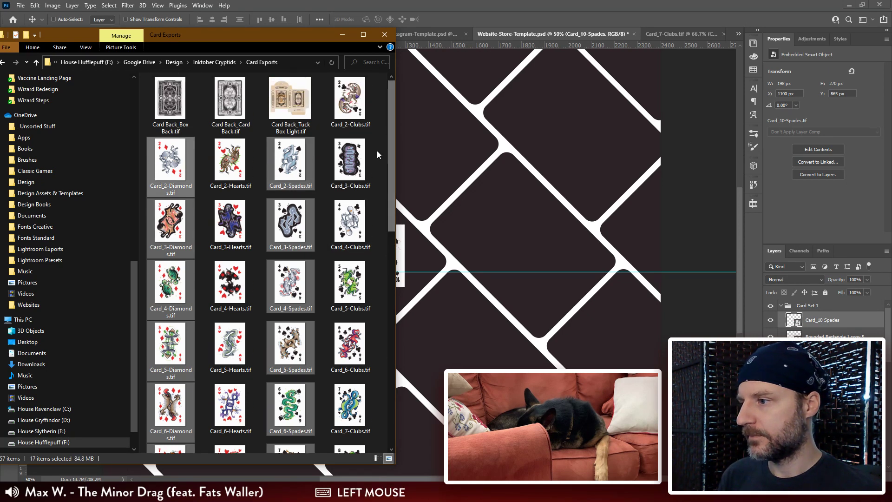
{"action": "left_click_drag", "start_coordinate": [299, 163], "coordinate": [454, 175]}
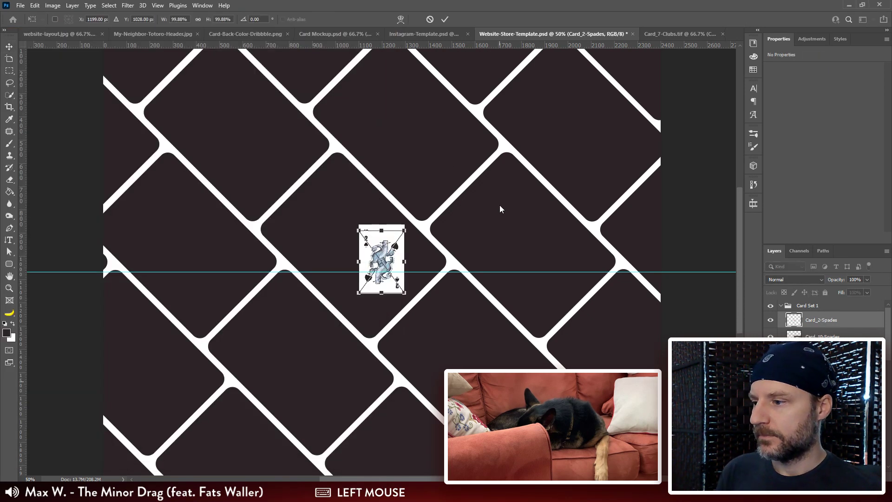
{"action": "key", "text": "Return"}
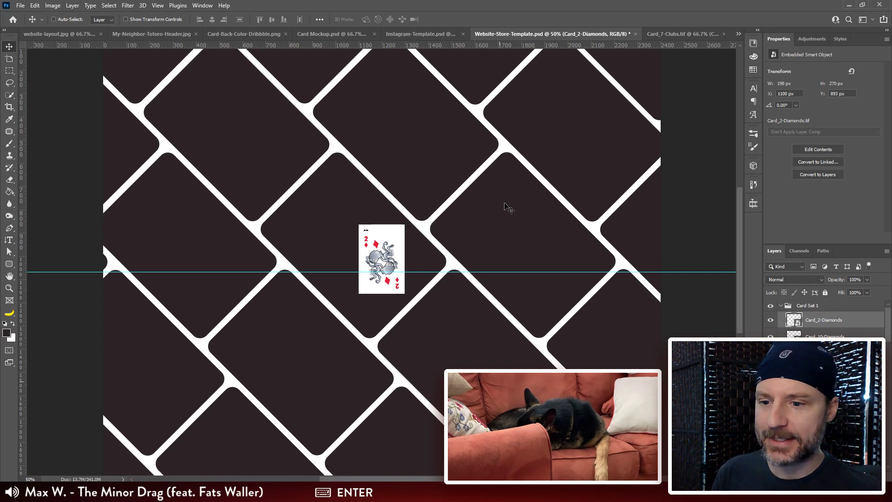
Step: Select all the placed card layers from Card_10-Spades through Card_2-Diamonds
{"action": "scroll", "coordinate": [827, 321], "scroll_direction": "down", "scroll_amount": 3}
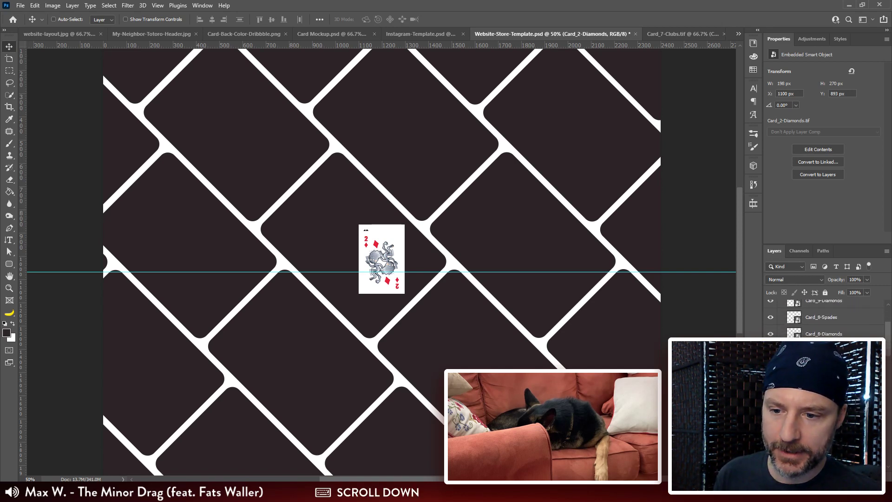
{"action": "scroll", "coordinate": [827, 321], "scroll_direction": "down", "scroll_amount": 6}
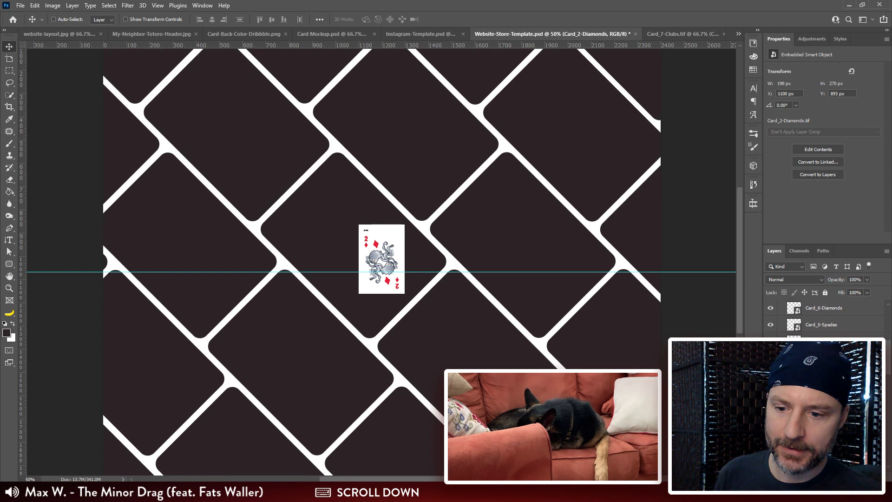
{"action": "left_click", "coordinate": [822, 407]}
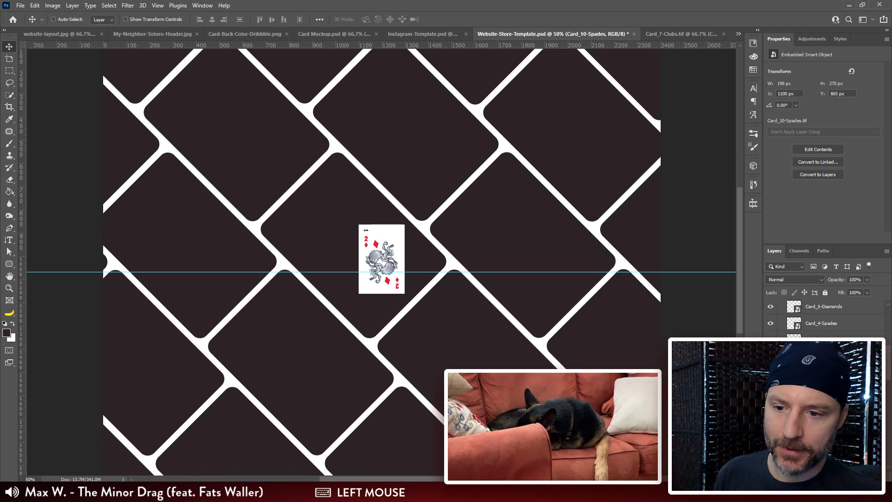
{"action": "scroll", "coordinate": [822, 395], "scroll_direction": "up", "scroll_amount": 5}
{"action": "left_click", "coordinate": [809, 320], "text": "shift"}
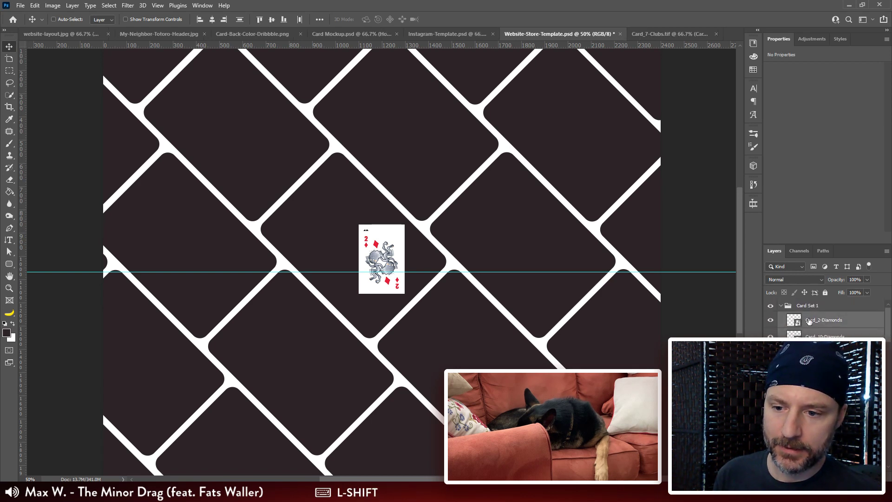
Step: Scale the selected cards up to about 308% and move them over the upper-left tile of the diagonal pattern
{"action": "key", "text": "ctrl+minus"}
{"action": "key", "text": "ctrl+minus"}
{"action": "key", "text": "ctrl+t"}
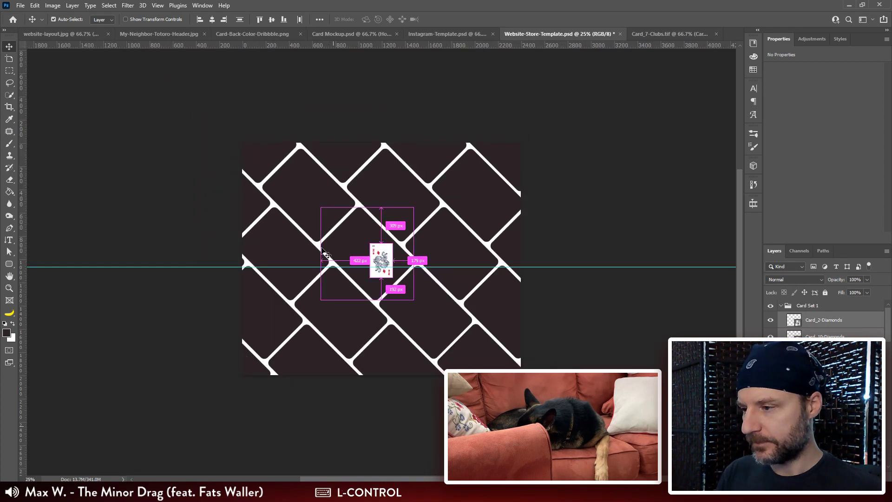
{"action": "left_click_drag", "start_coordinate": [393, 242], "coordinate": [438, 171]}
{"action": "left_click_drag", "start_coordinate": [398, 204], "coordinate": [294, 206]}
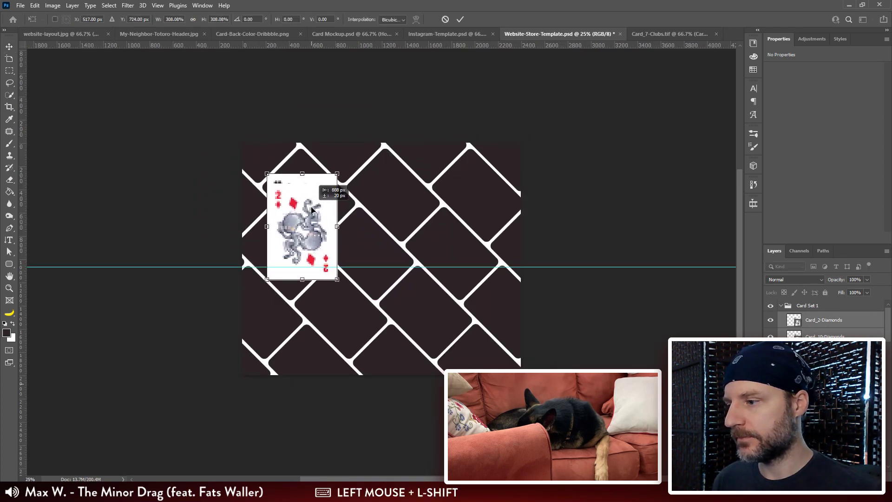
{"action": "key", "text": "ctrl+plus"}
{"action": "key", "text": "ctrl+plus"}
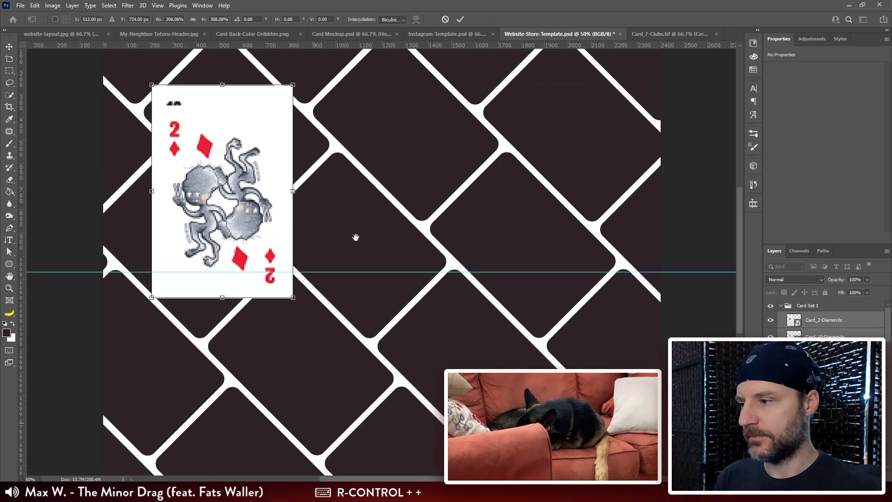
{"action": "left_click_drag", "start_coordinate": [354, 237], "coordinate": [474, 288]}
{"action": "left_click_drag", "start_coordinate": [361, 218], "coordinate": [372, 210]}
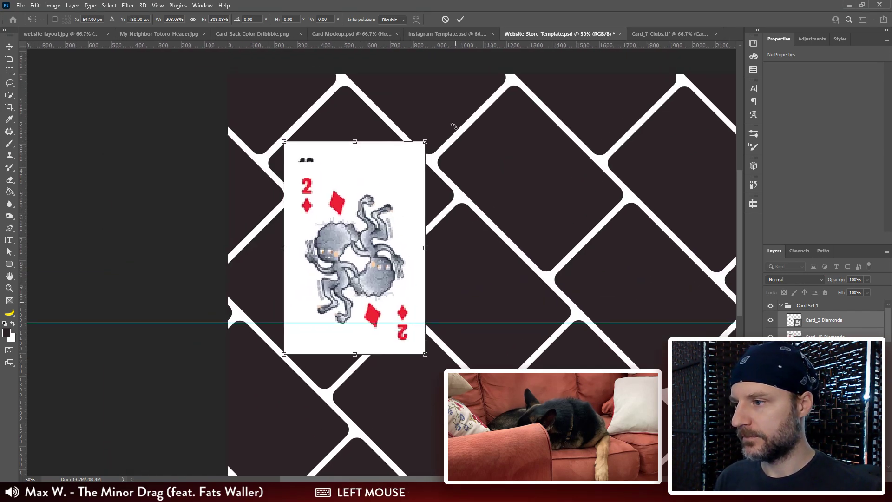
Step: Try rotating the cards to -45° over the upper-left tile, and turn them back upright
{"action": "left_click_drag", "start_coordinate": [453, 127], "coordinate": [329, 97]}
{"action": "left_click_drag", "start_coordinate": [314, 196], "coordinate": [349, 158]}
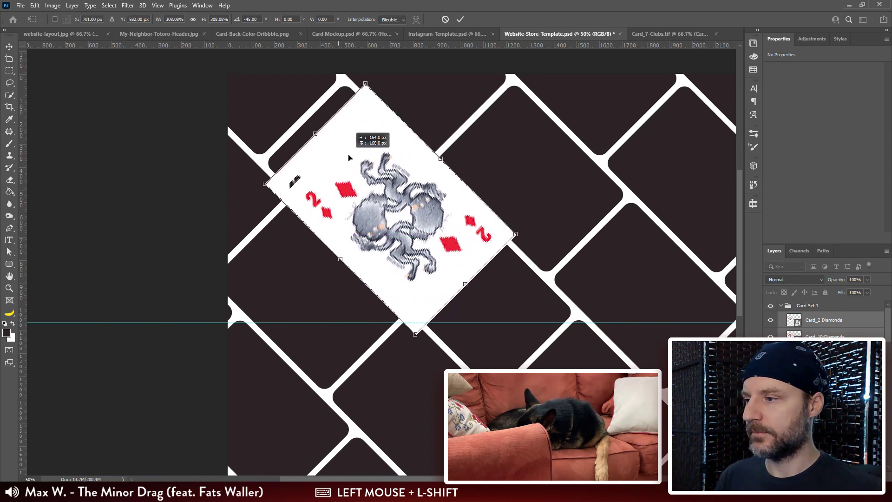
{"action": "left_click_drag", "start_coordinate": [550, 207], "coordinate": [510, 293]}
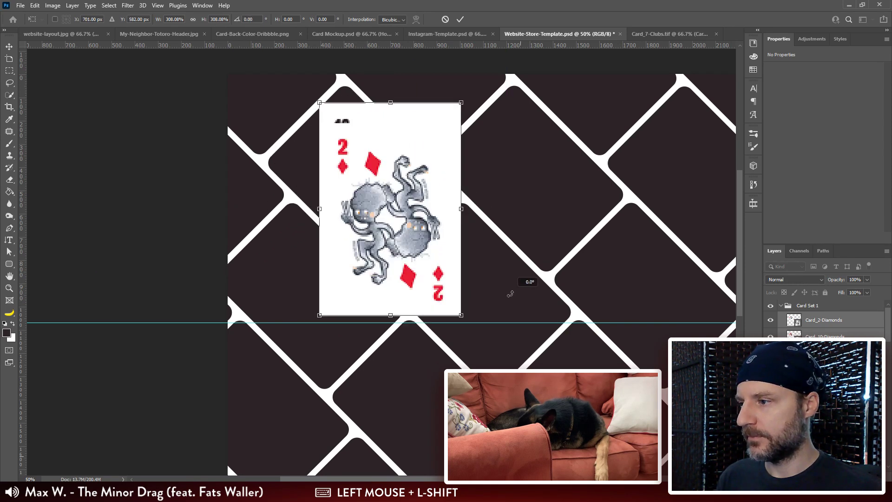
Step: Reposition the upright cards, apply the transform and align the selected cards by their top edges
{"action": "left_click_drag", "start_coordinate": [424, 222], "coordinate": [401, 251]}
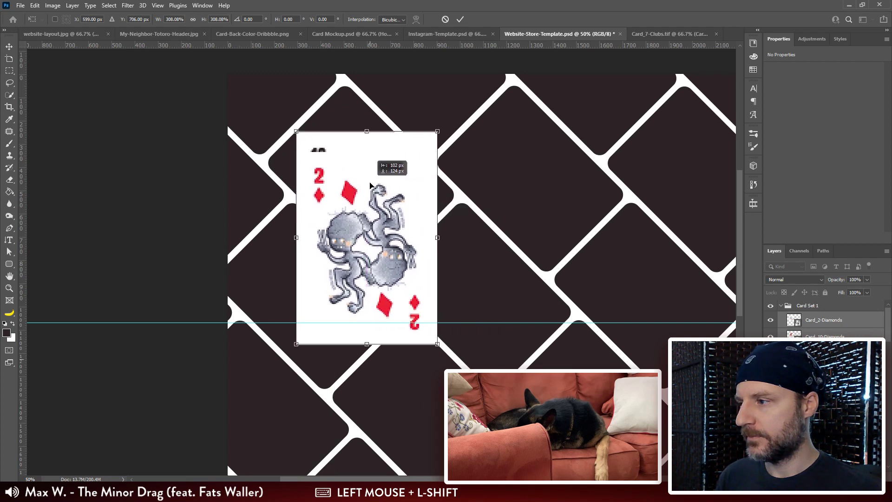
{"action": "left_click_drag", "start_coordinate": [437, 131], "coordinate": [484, 140]}
{"action": "key", "text": "Return"}
{"action": "left_click", "coordinate": [319, 19]}
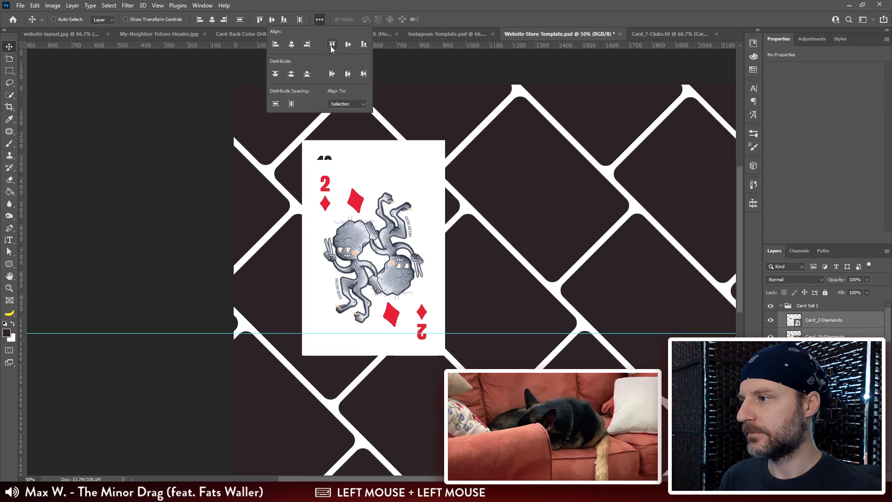
{"action": "left_click", "coordinate": [332, 46]}
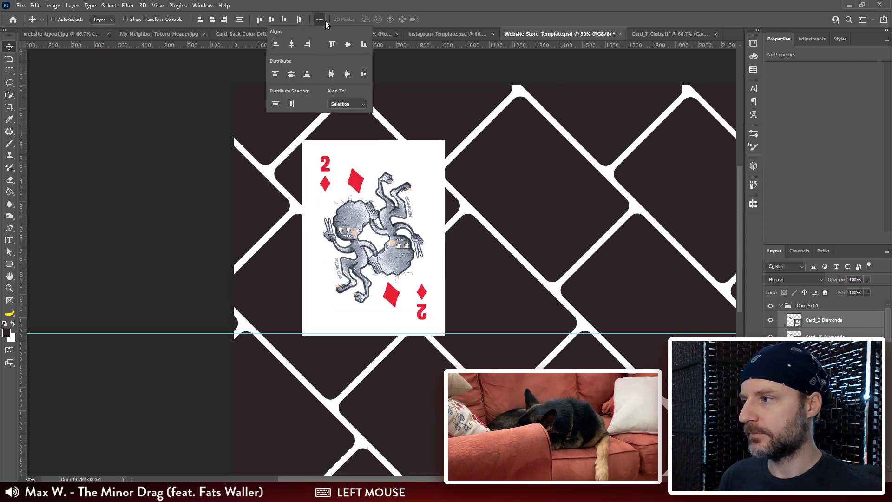
Step: Rotate the aligned card stack to -45° and move it onto the upper-left tile
{"action": "left_click_drag", "start_coordinate": [419, 297], "coordinate": [438, 291]}
{"action": "key", "text": "ctrl+t"}
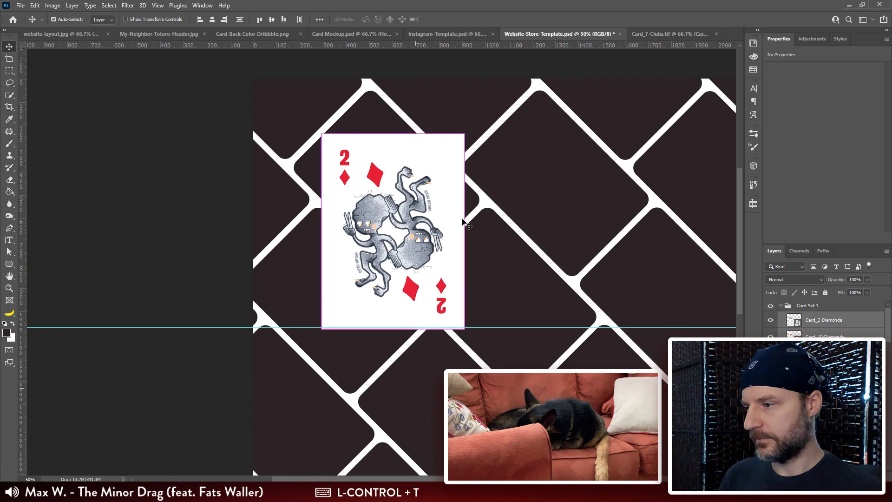
{"action": "left_click_drag", "start_coordinate": [483, 134], "coordinate": [390, 84]}
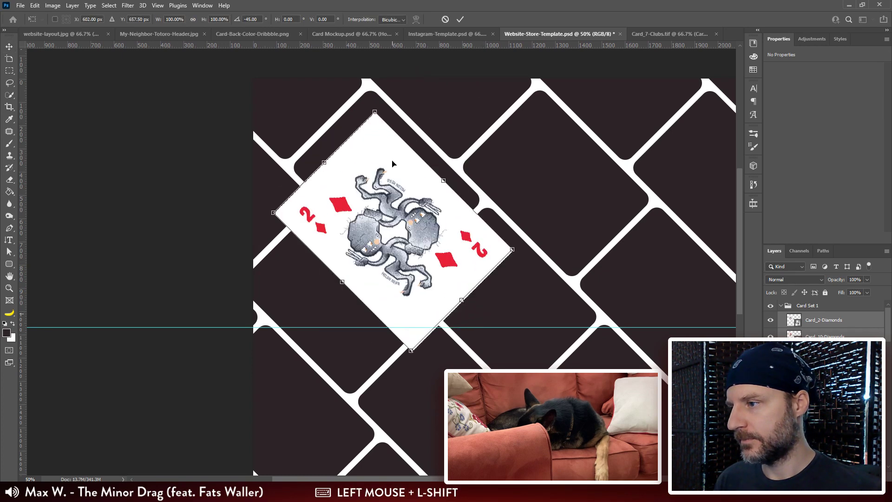
{"action": "left_click_drag", "start_coordinate": [392, 164], "coordinate": [387, 160]}
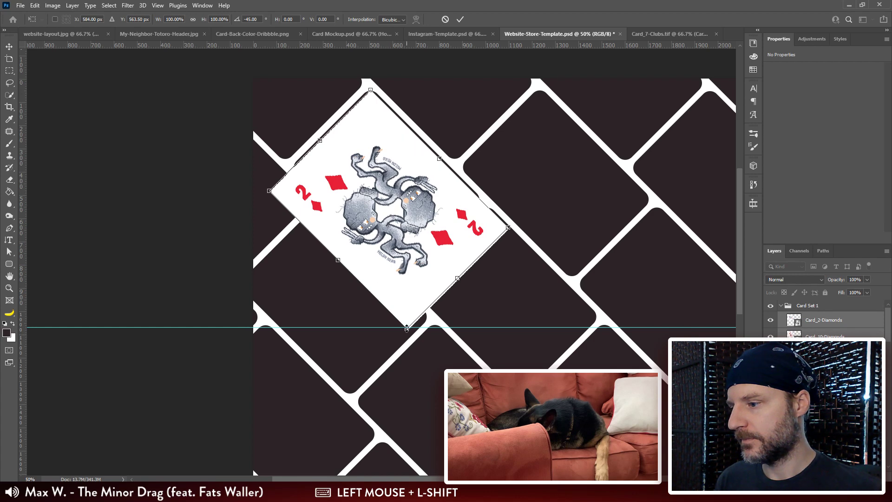
Step: Scale the rotated card stack down to about 85% so it covers the upper-left tile, and apply the transform
{"action": "left_click_drag", "start_coordinate": [406, 328], "coordinate": [403, 288]}
{"action": "left_click_drag", "start_coordinate": [402, 255], "coordinate": [404, 245]}
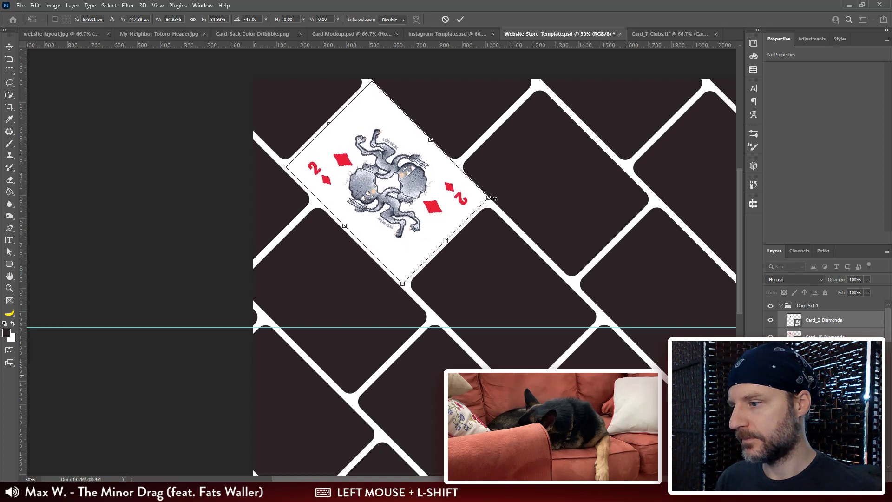
{"action": "left_click_drag", "start_coordinate": [493, 198], "coordinate": [495, 199]}
{"action": "key", "text": "Return"}
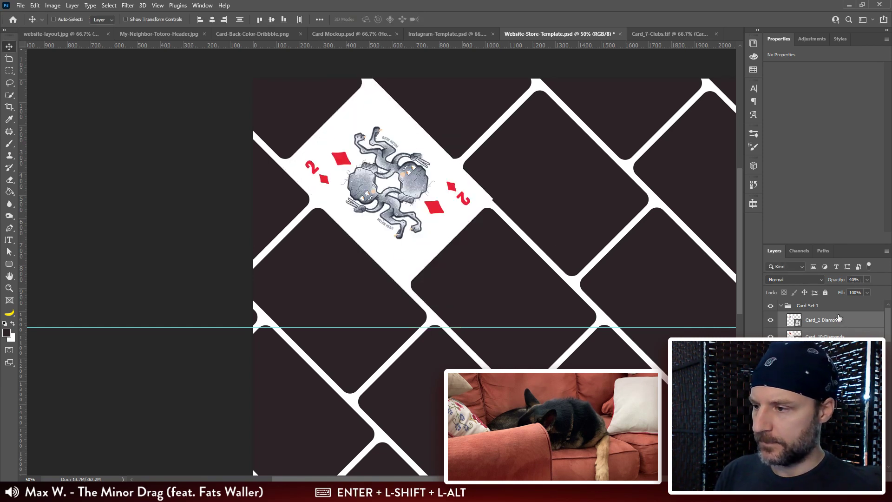
Step: Check how the stacked cards overlap at 40% opacity, and restore their opacity to 100%
{"action": "key", "text": "4"}
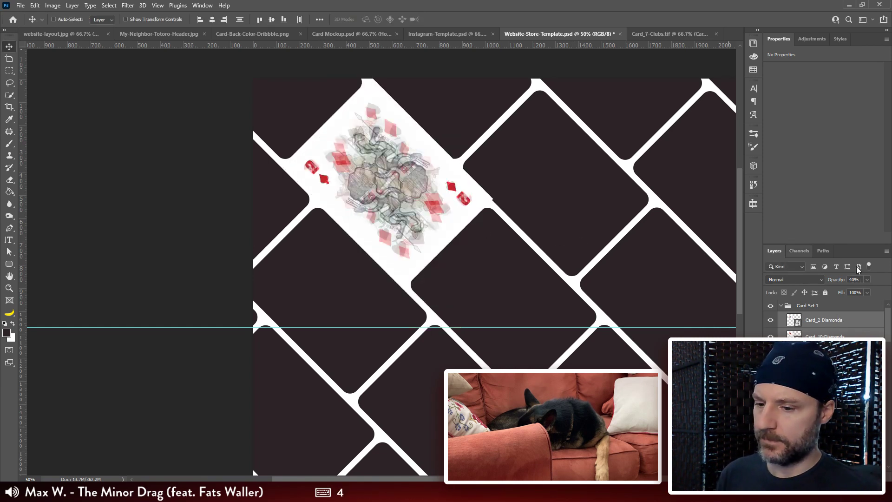
{"action": "key", "text": "0"}
Step: Select the dark rounded rectangle tile beside the placed card and locate its layer among the rounded rectangle layers
{"action": "scroll", "coordinate": [825, 316], "scroll_direction": "down", "scroll_amount": 5}
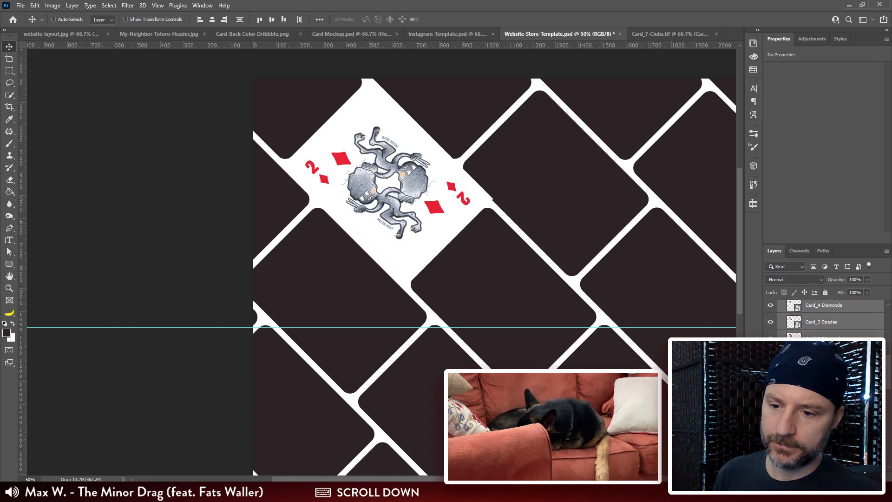
{"action": "left_click", "coordinate": [823, 389]}
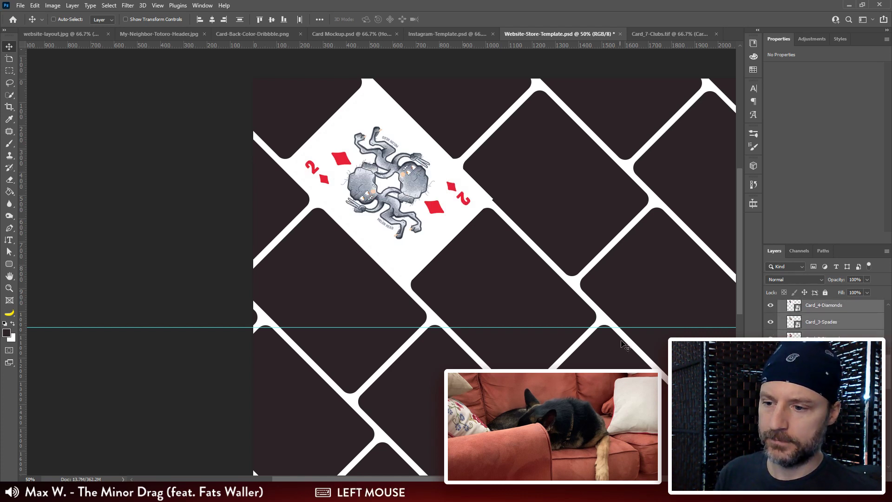
{"action": "scroll", "coordinate": [619, 348], "scroll_direction": "down", "scroll_amount": 2}
{"action": "left_click_drag", "start_coordinate": [651, 307], "coordinate": [474, 286]}
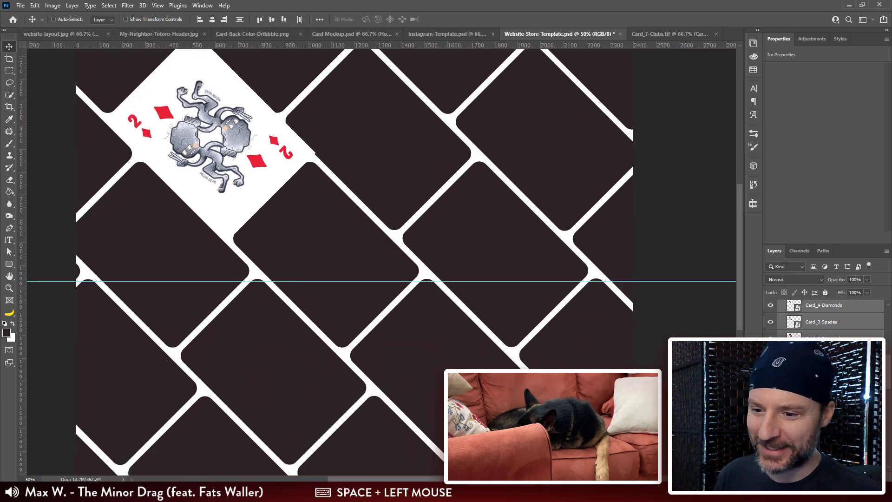
{"action": "left_click", "coordinate": [390, 146], "text": "ctrl"}
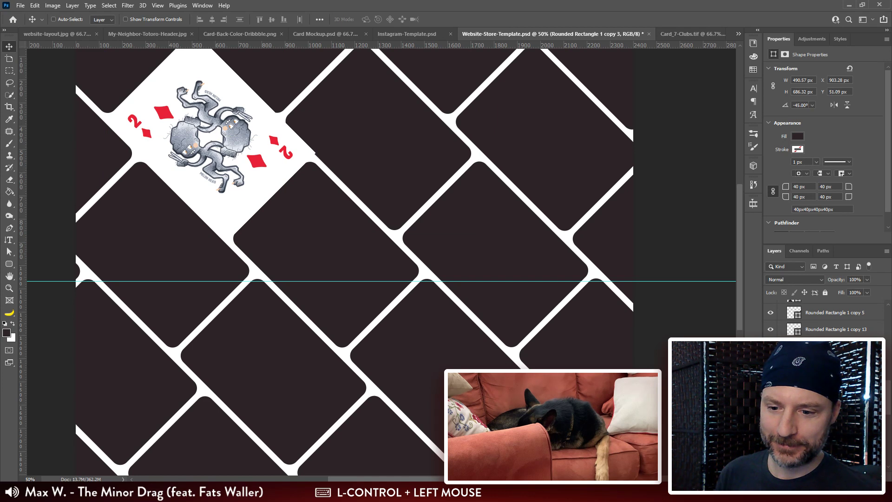
{"action": "scroll", "coordinate": [827, 320], "scroll_direction": "up", "scroll_amount": 2}
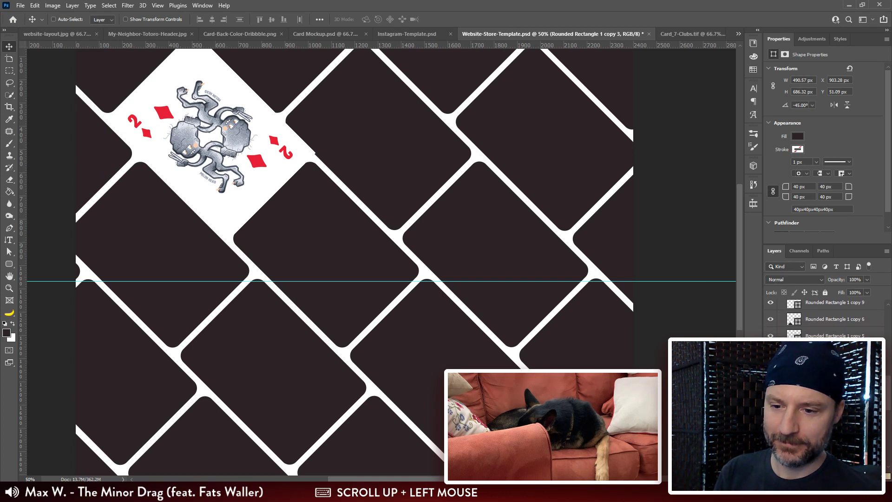
{"action": "scroll", "coordinate": [827, 320], "scroll_direction": "down", "scroll_amount": 1}
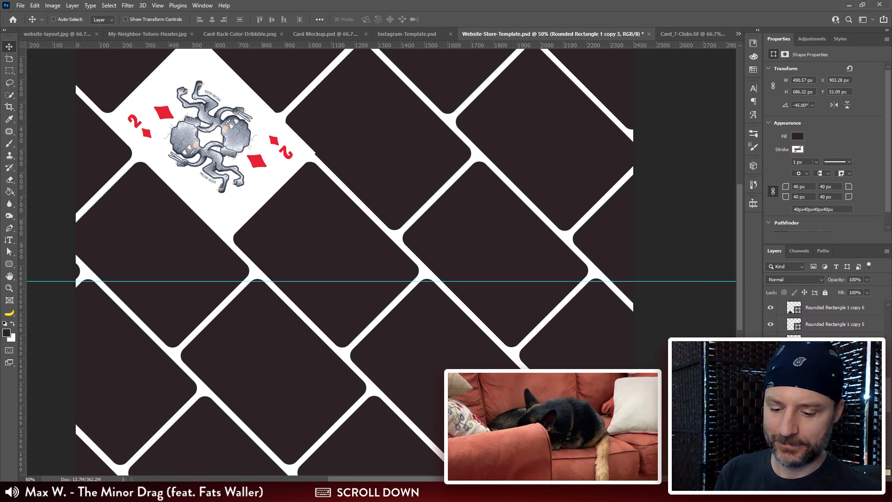
{"action": "key", "text": "ctrl"}
{"action": "left_click_drag", "start_coordinate": [835, 313], "coordinate": [835, 467]}
Step: Reselect the whole range of card layers from Card_10-Spades up to Card_2-Diamonds
{"action": "scroll", "coordinate": [835, 467], "scroll_direction": "up", "scroll_amount": 4}
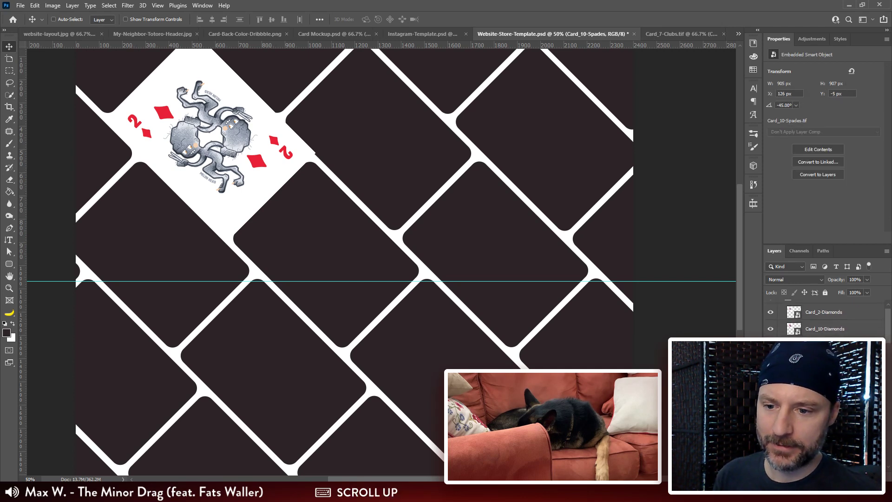
{"action": "left_click", "coordinate": [825, 311], "text": "shift"}
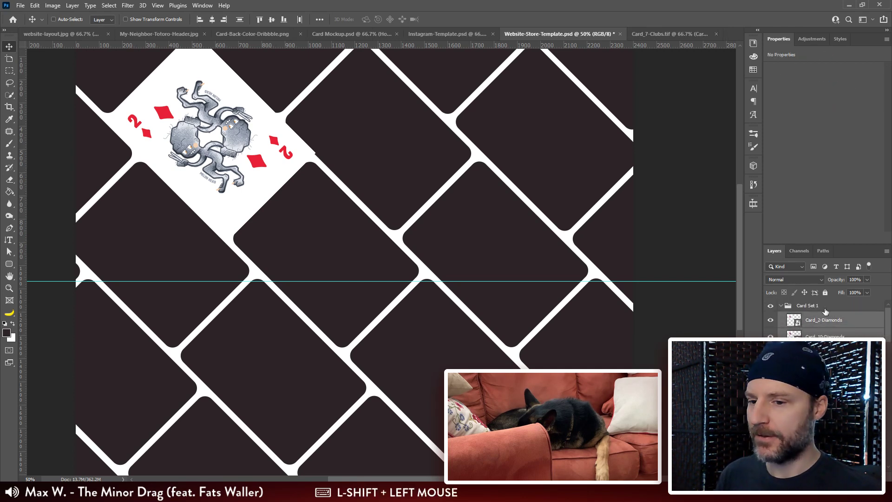
{"action": "scroll", "coordinate": [825, 311], "scroll_direction": "down", "scroll_amount": 3}
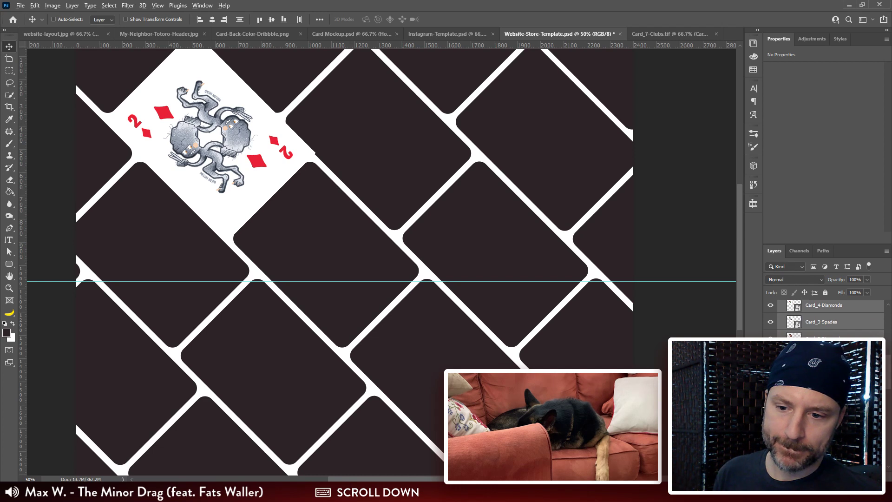
Step: Clip the whole stack of card layers to the rounded rectangle layer beneath it, and toggle that tile's visibility to locate it
{"action": "key", "text": "alt"}
{"action": "left_click", "coordinate": [830, 355]}
{"action": "scroll", "coordinate": [829, 355], "scroll_direction": "up", "scroll_amount": 5}
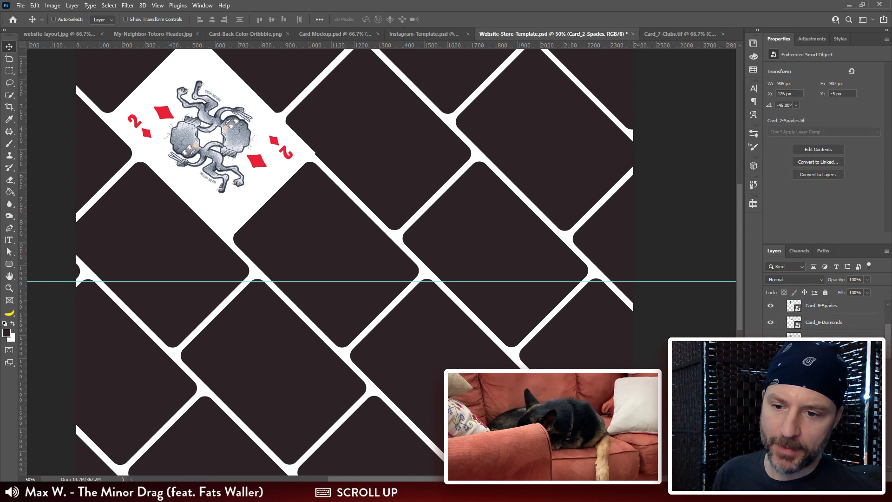
{"action": "left_click", "coordinate": [830, 323], "text": "shift"}
{"action": "scroll", "coordinate": [831, 323], "scroll_direction": "down", "scroll_amount": 3}
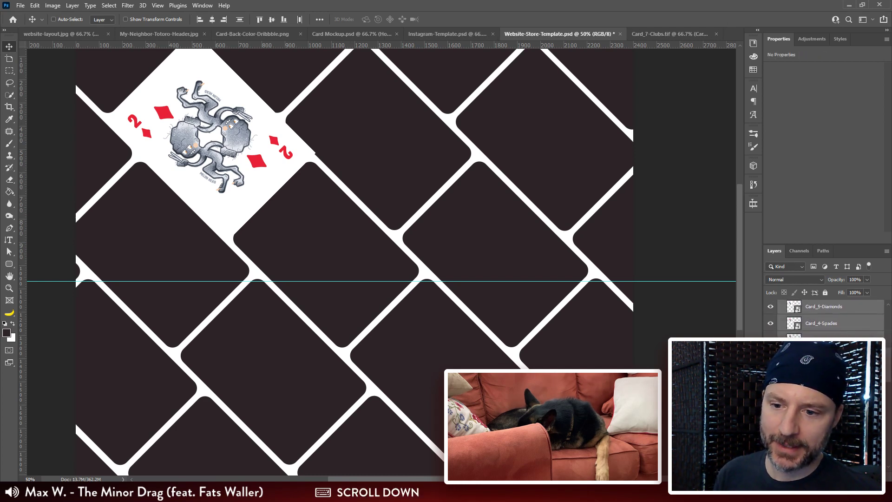
{"action": "left_click_drag", "start_coordinate": [831, 355], "coordinate": [831, 385]}
{"action": "scroll", "coordinate": [827, 318], "scroll_direction": "down", "scroll_amount": 10}
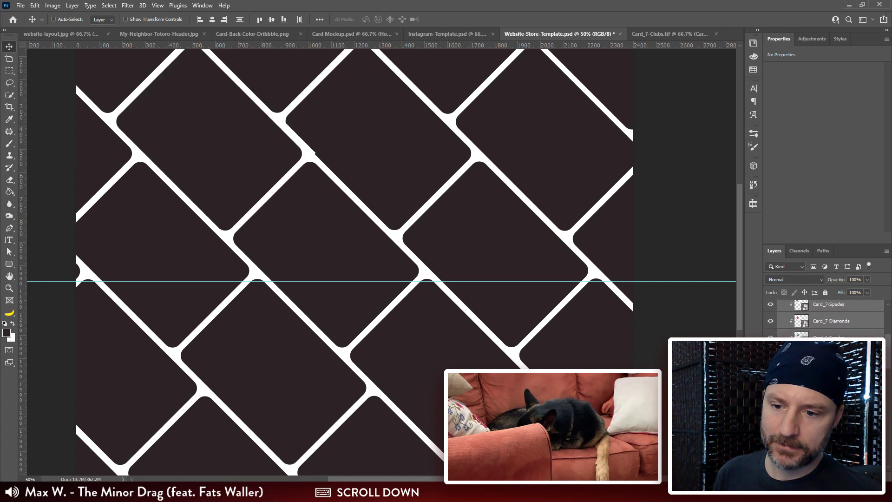
{"action": "left_click", "coordinate": [770, 377]}
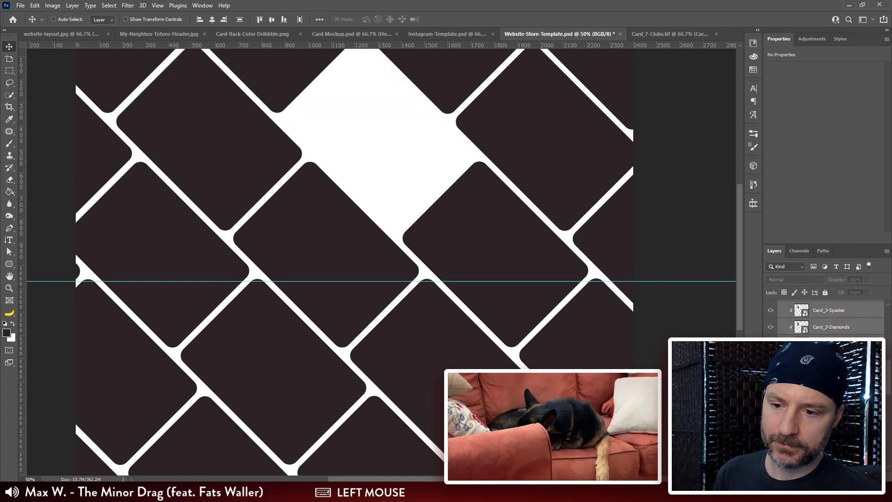
{"action": "left_click", "coordinate": [771, 377]}
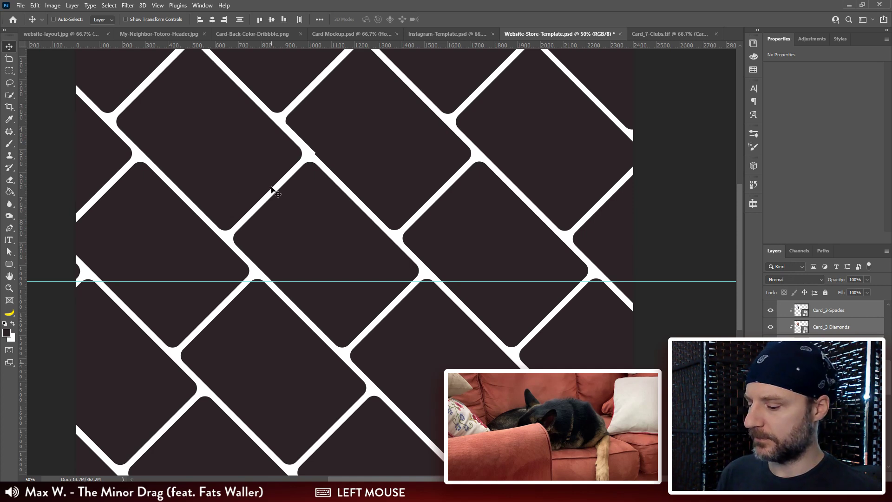
{"action": "key", "text": "v"}
{"action": "left_click_drag", "start_coordinate": [214, 181], "coordinate": [394, 177]}
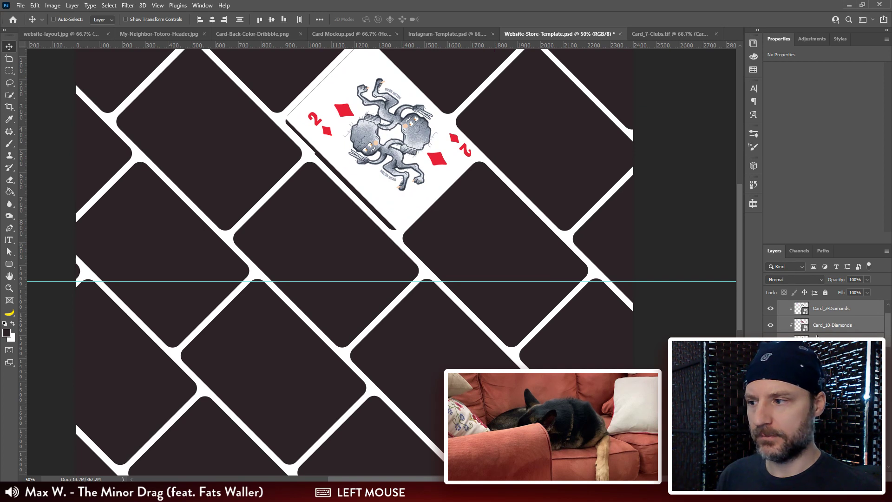
{"action": "key", "text": "ctrl+z"}
Step: Include Card_10-Spades in the selection and move the whole card stack onto its clipping tile in the neighbouring column
{"action": "left_click_drag", "start_coordinate": [886, 345], "coordinate": [887, 317]}
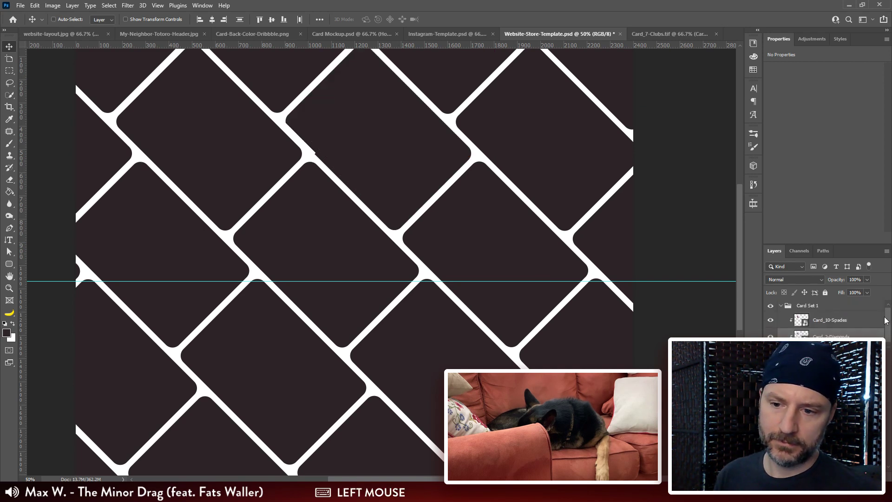
{"action": "left_click", "coordinate": [835, 325], "text": "ctrl"}
{"action": "left_click_drag", "start_coordinate": [213, 168], "coordinate": [365, 171]}
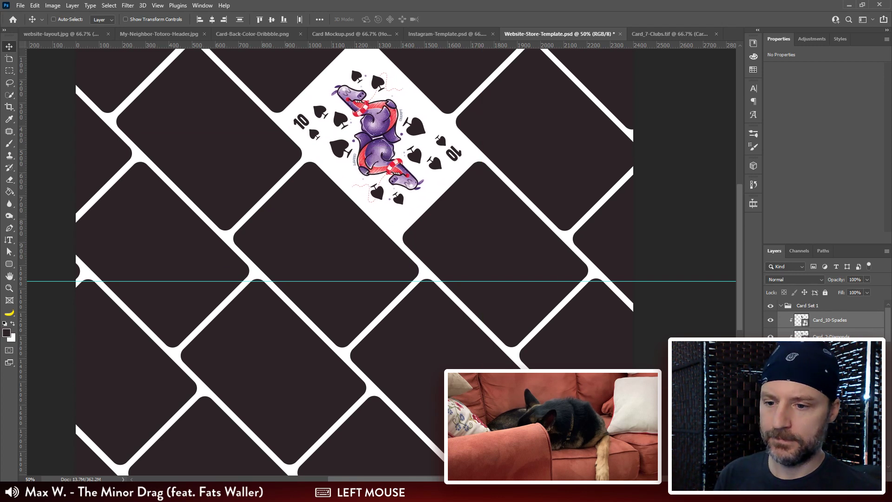
Step: Show the Tan Background copy layer so the clipped card stands alone against the dark background
{"action": "scroll", "coordinate": [826, 381], "scroll_direction": "up", "scroll_amount": 3}
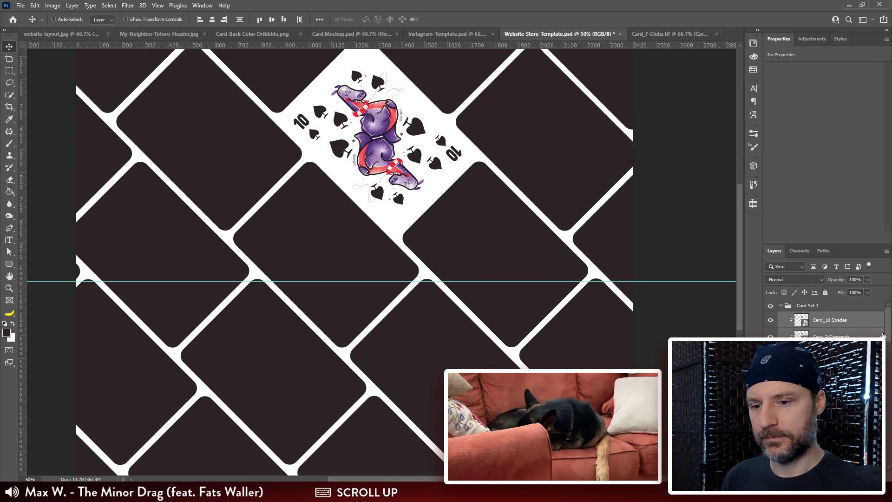
{"action": "left_click_drag", "start_coordinate": [887, 333], "coordinate": [888, 446]}
{"action": "left_click", "coordinate": [832, 439]}
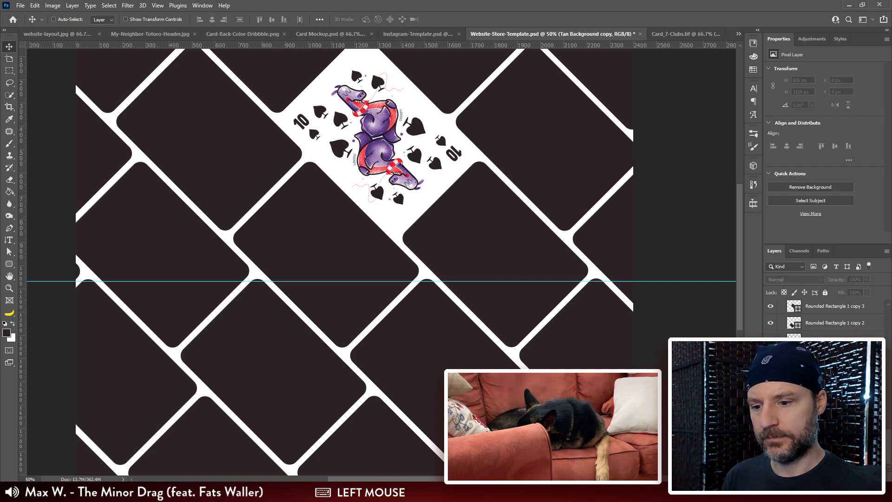
{"action": "left_click", "coordinate": [770, 440]}
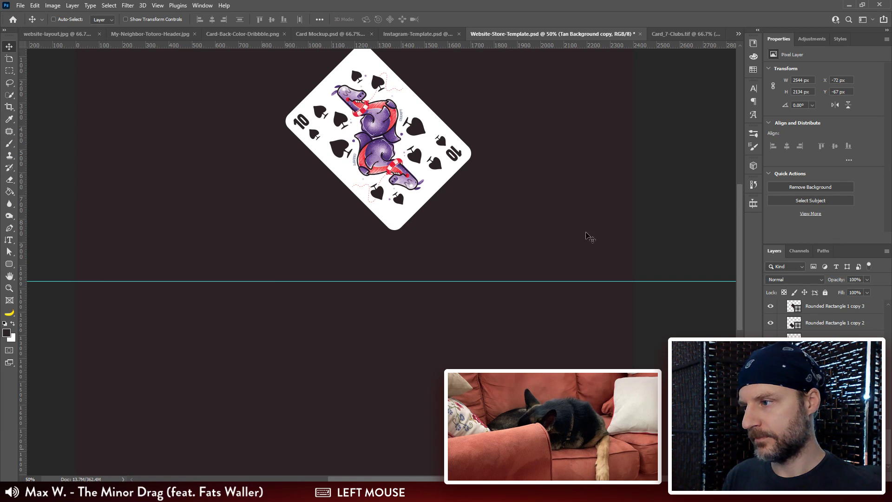
{"action": "key", "text": "ctrl+minus"}
{"action": "left_click_drag", "start_coordinate": [443, 162], "coordinate": [455, 189]}
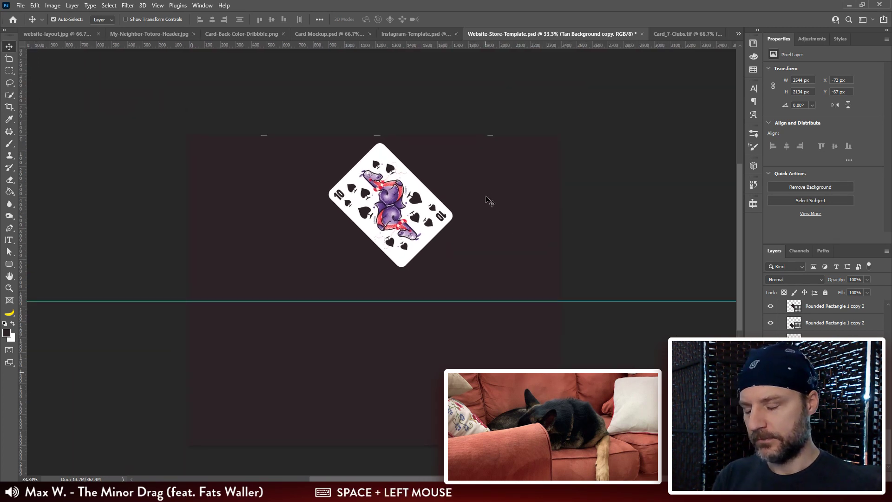
{"action": "key", "text": "ctrl+plus"}
{"action": "key", "text": "ctrl+plus"}
{"action": "left_click_drag", "start_coordinate": [456, 140], "coordinate": [457, 185]}
{"action": "left_click_drag", "start_coordinate": [434, 145], "coordinate": [431, 154]}
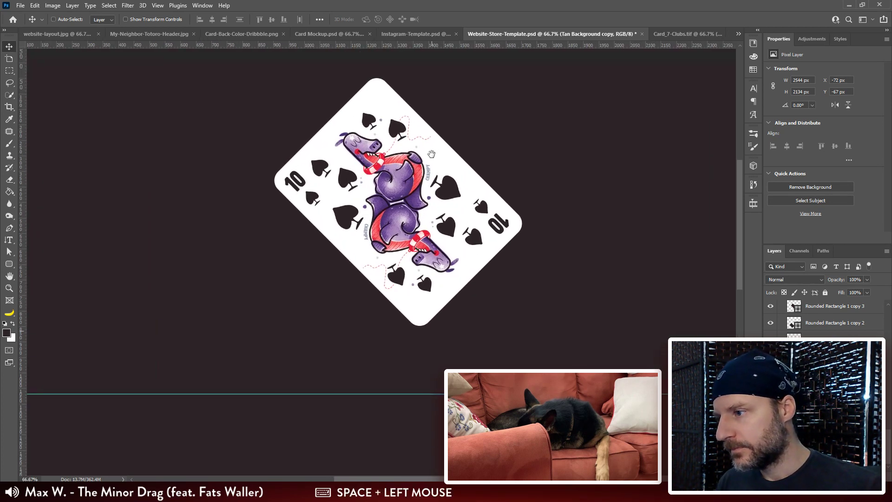
Step: Reselect the card layers from Card_2-Spades up to Card_10-Spades and shift them slightly to centre them within the rounded tile
{"action": "scroll", "coordinate": [836, 325], "scroll_direction": "up", "scroll_amount": 5}
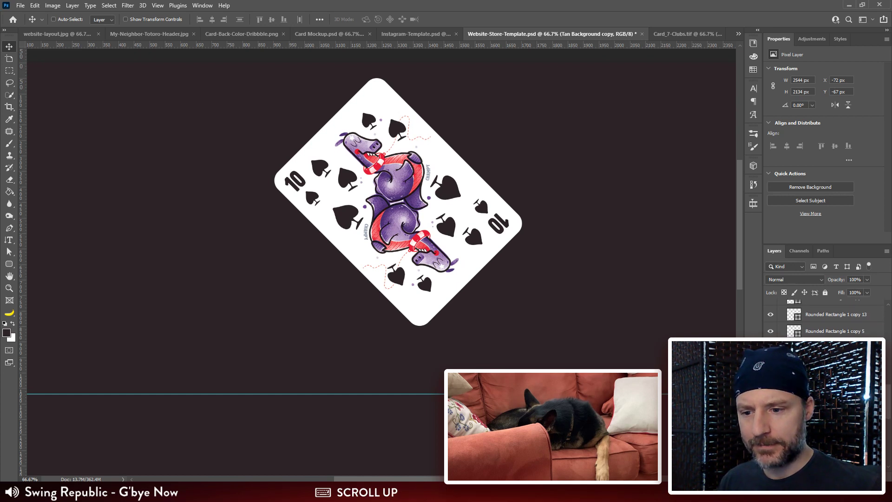
{"action": "scroll", "coordinate": [832, 362], "scroll_direction": "up", "scroll_amount": 1}
{"action": "scroll", "coordinate": [832, 362], "scroll_direction": "down", "scroll_amount": 1}
{"action": "left_click", "coordinate": [831, 362]}
{"action": "scroll", "coordinate": [831, 362], "scroll_direction": "up", "scroll_amount": 10}
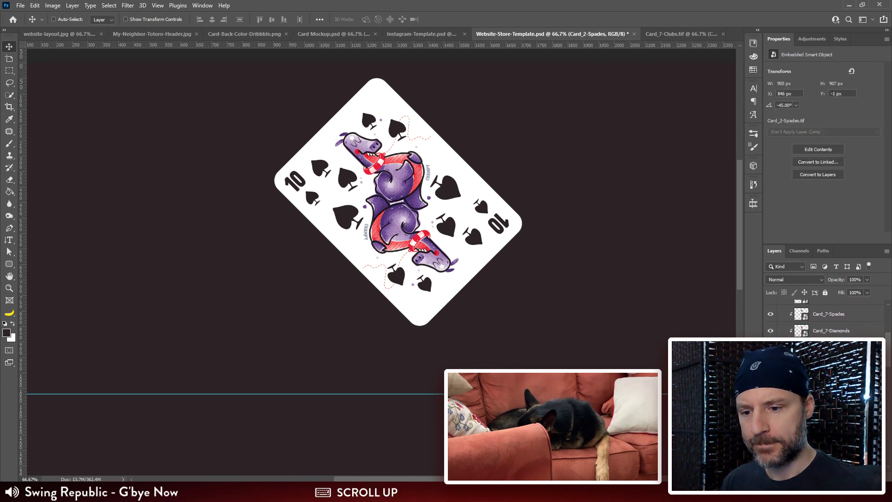
{"action": "left_click", "coordinate": [827, 319], "text": "shift"}
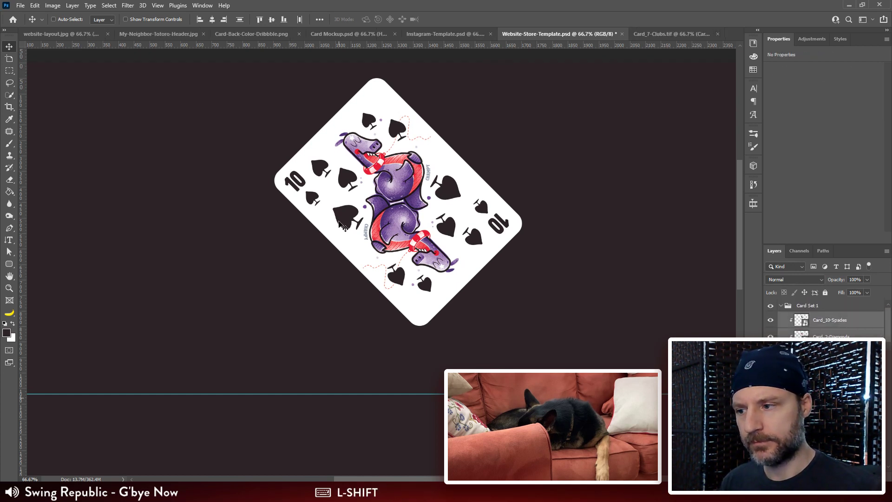
{"action": "left_click_drag", "start_coordinate": [338, 200], "coordinate": [339, 200]}
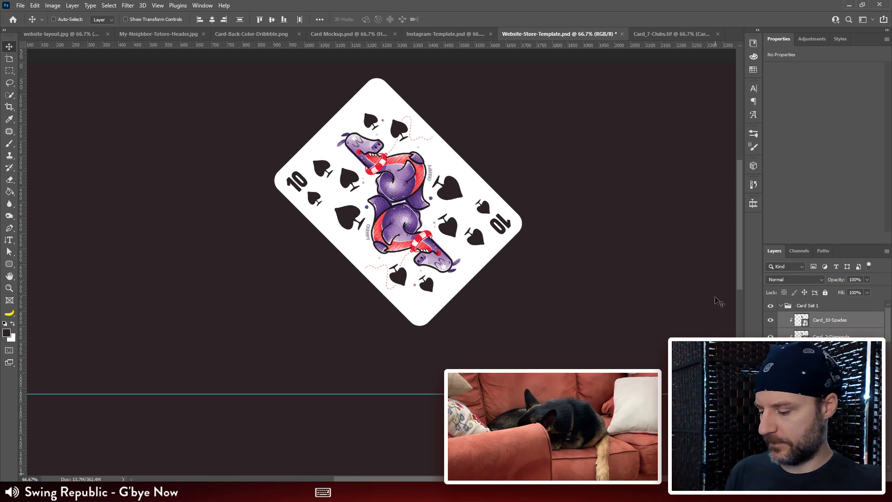
Step: Transform the card stack by moving it 1 px left and 2 px up and scaling it to about 100.5%
{"action": "key", "text": "ctrl"}
{"action": "key", "text": "ctrl+t"}
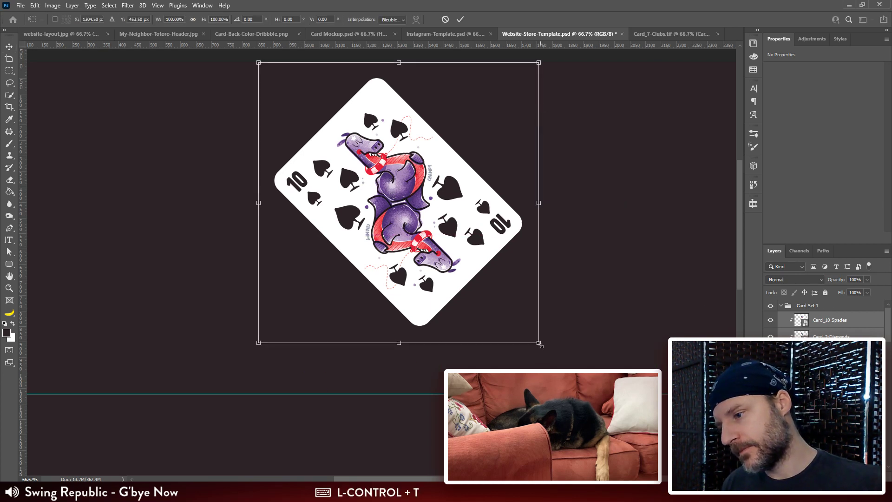
{"action": "left_click_drag", "start_coordinate": [538, 343], "coordinate": [554, 354]}
{"action": "key", "text": "Left"}
{"action": "key", "text": "Up"}
{"action": "key", "text": "Up"}
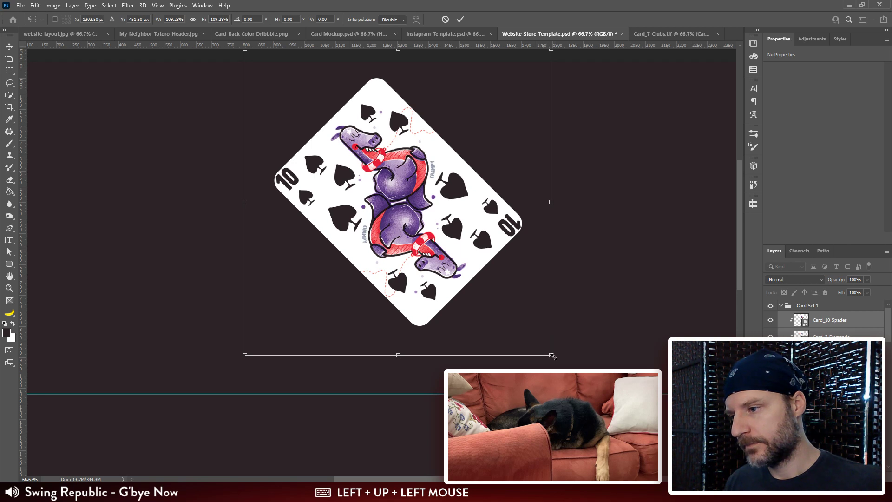
{"action": "left_click_drag", "start_coordinate": [550, 355], "coordinate": [540, 346]}
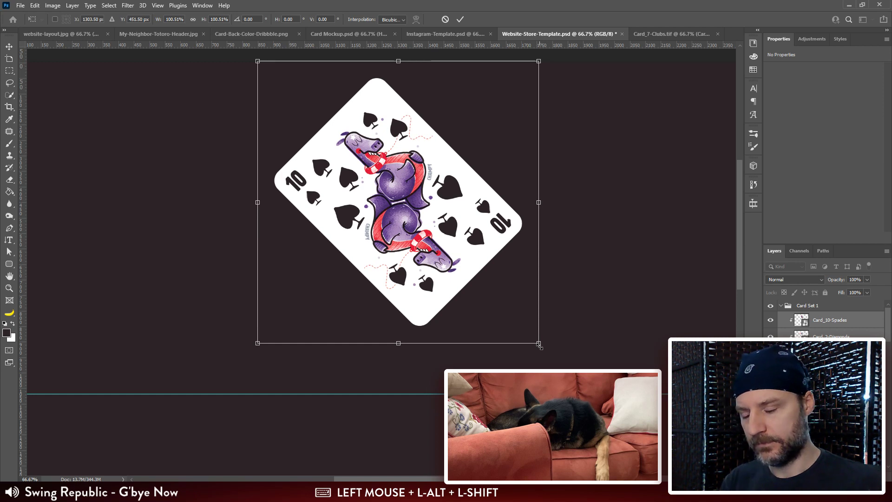
{"action": "key", "text": "Return"}
Step: Select all the card layers from Card_10-Spades downward and release them from the rounded rectangle's clipping mask
{"action": "key", "text": "ctrl+minus"}
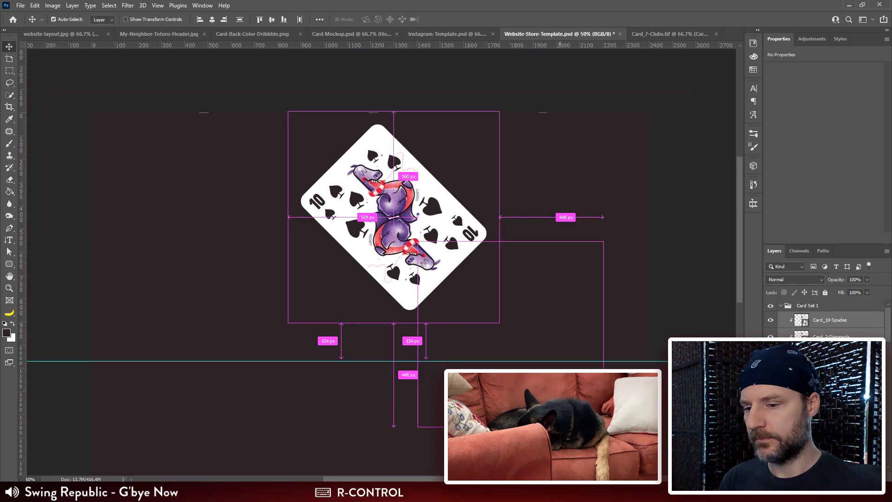
{"action": "left_click", "coordinate": [841, 321]}
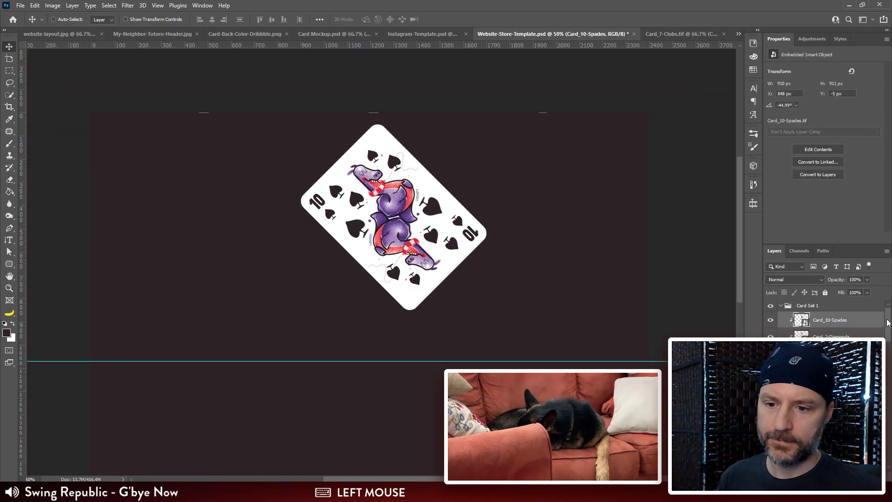
{"action": "left_click_drag", "start_coordinate": [888, 322], "coordinate": [890, 373]}
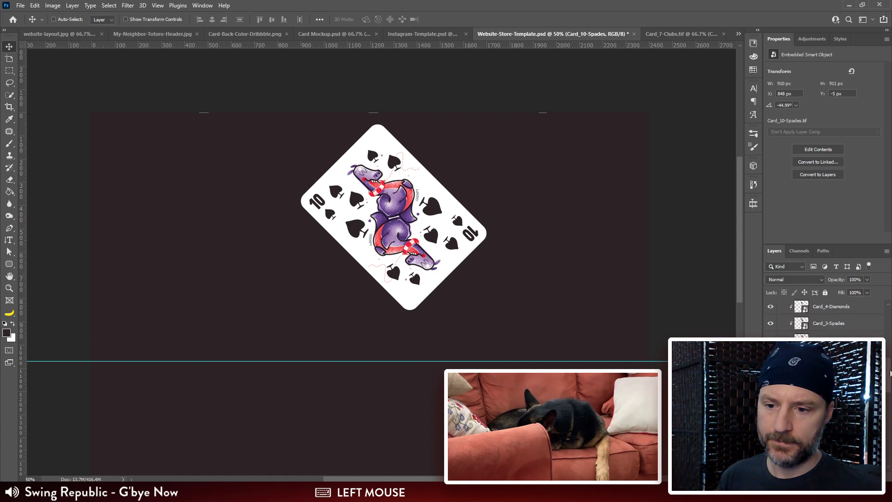
{"action": "left_click", "coordinate": [842, 389], "text": "shift"}
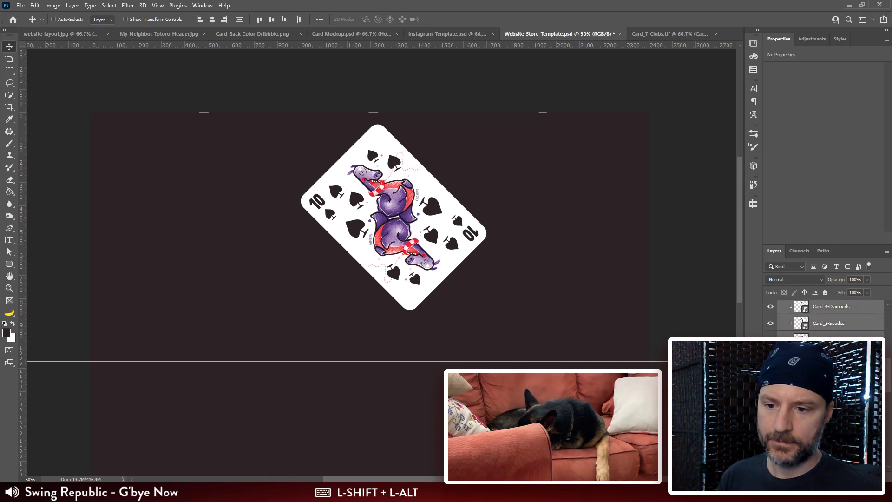
{"action": "left_click", "coordinate": [836, 348], "text": "alt"}
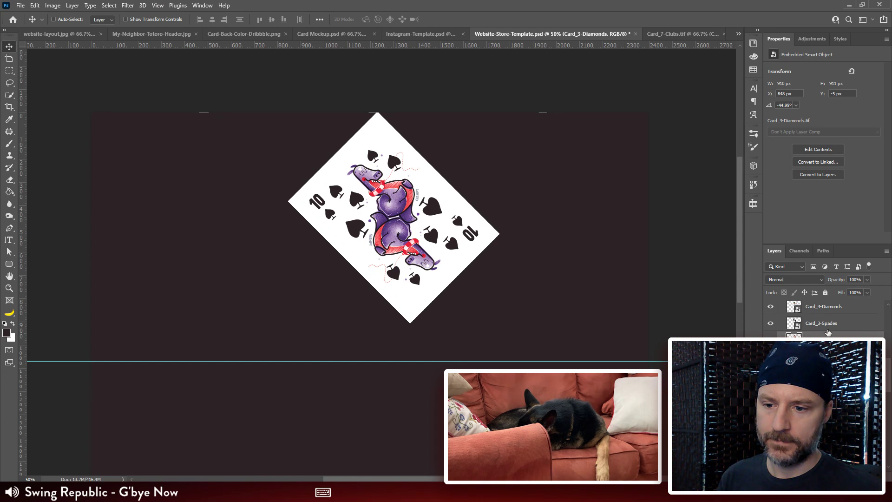
Step: Select the Tan Background copy layer and try inverting its colours behind the dark tiles
{"action": "scroll", "coordinate": [827, 316], "scroll_direction": "down", "scroll_amount": 5}
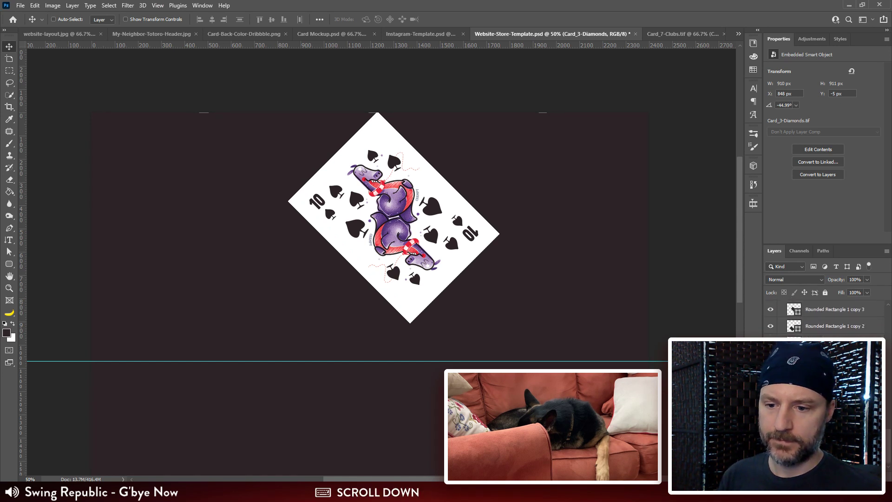
{"action": "left_click", "coordinate": [831, 409]}
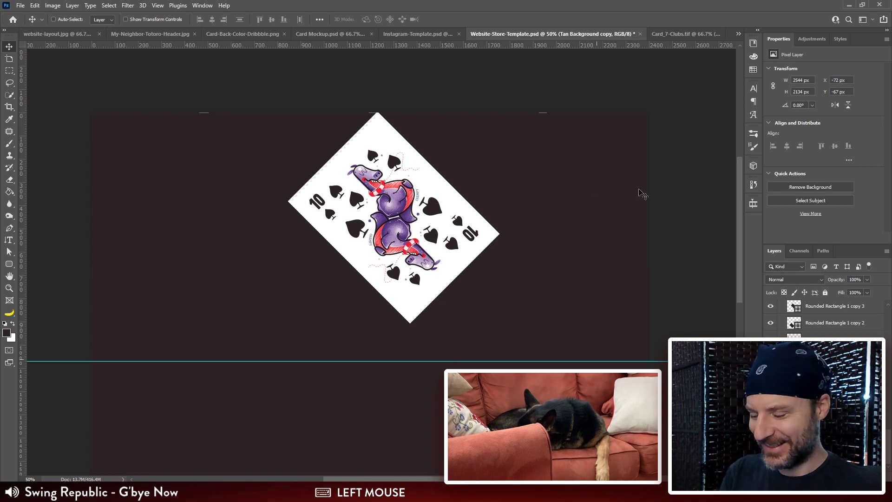
{"action": "key", "text": "ctrl+i"}
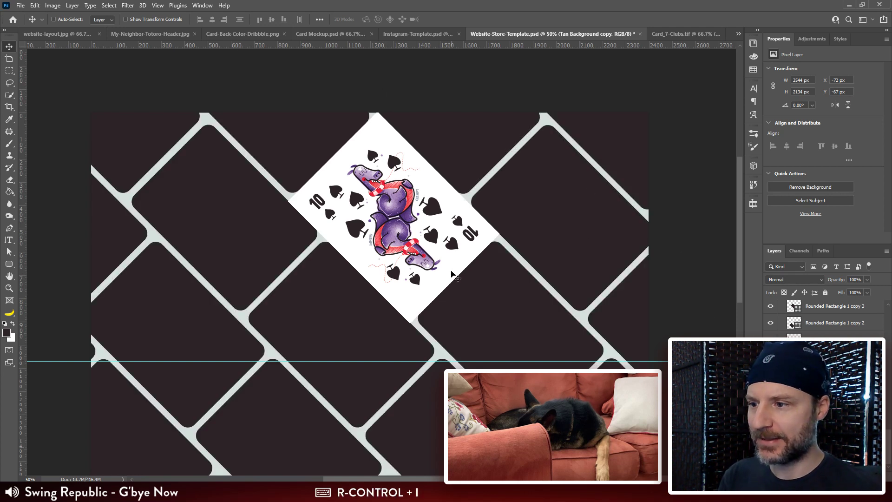
{"action": "left_click_drag", "start_coordinate": [451, 272], "coordinate": [467, 251]}
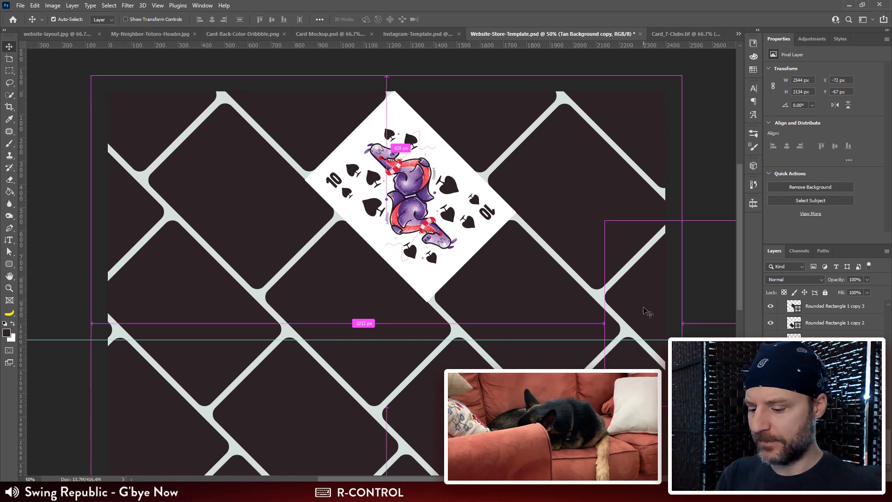
{"action": "key", "text": "ctrl+i"}
Step: Recolour the Tan Background copy layer with Hue/Saturation, setting Saturation to +83 and Lightness to -50
{"action": "key", "text": "ctrl+u"}
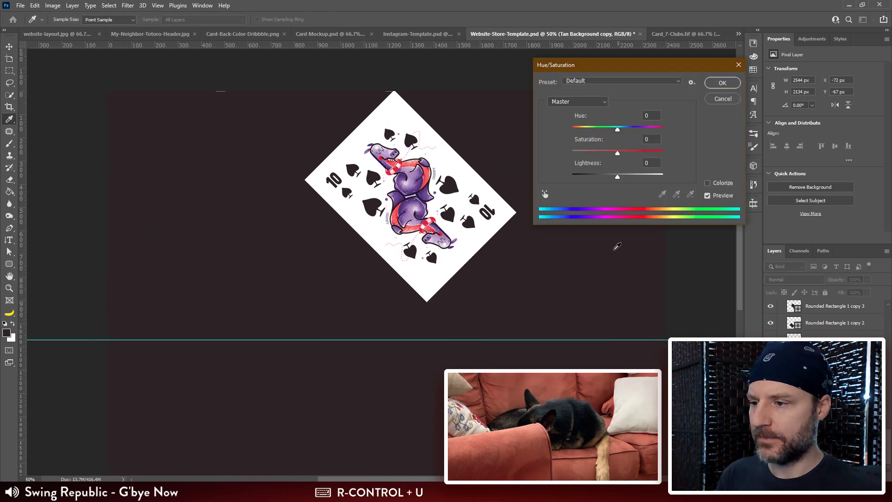
{"action": "left_click_drag", "start_coordinate": [617, 154], "coordinate": [635, 157]}
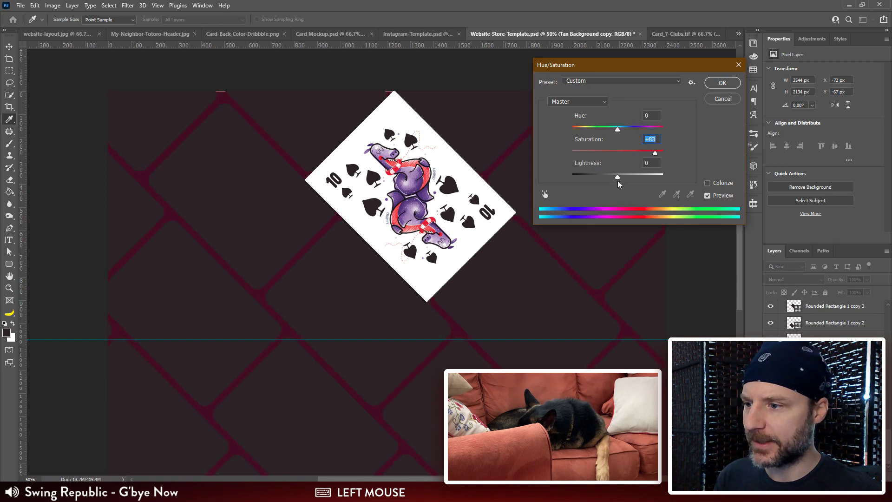
{"action": "left_click_drag", "start_coordinate": [618, 180], "coordinate": [595, 178]}
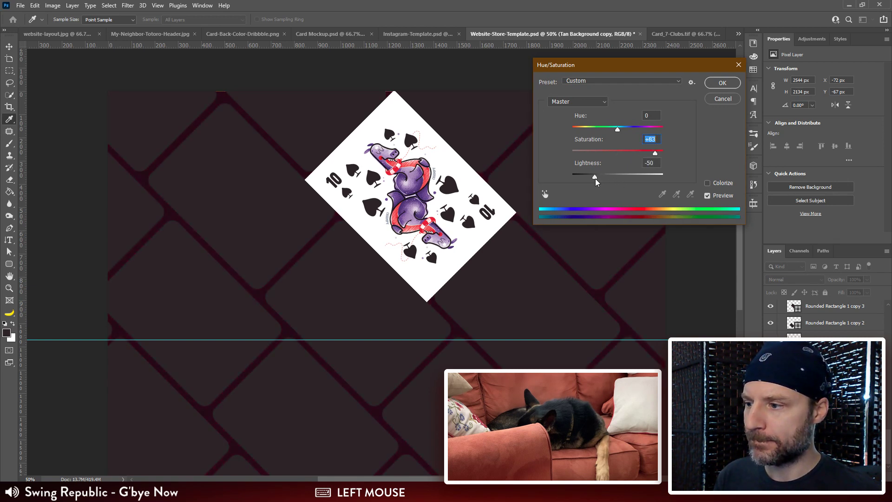
{"action": "left_click", "coordinate": [723, 83]}
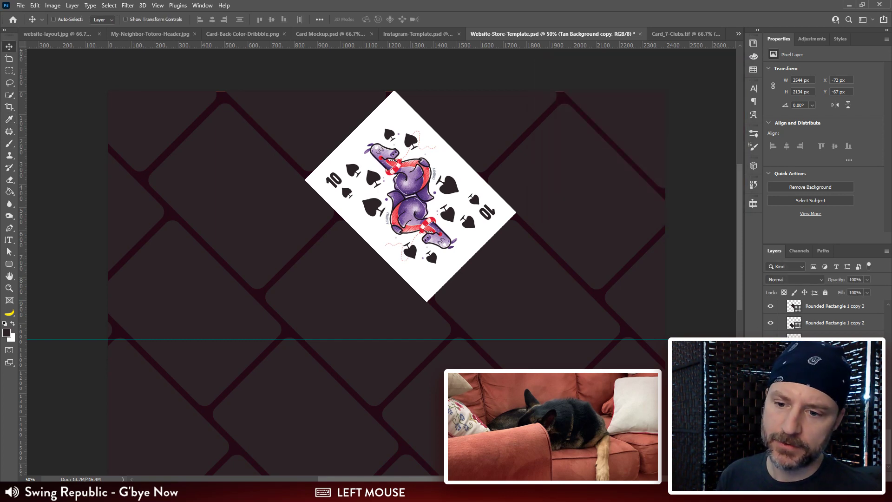
Step: Move the Card_10-Spades layer from the head of Card Set 1 to below the other stacked card layers
{"action": "scroll", "coordinate": [822, 320], "scroll_direction": "up", "scroll_amount": 10}
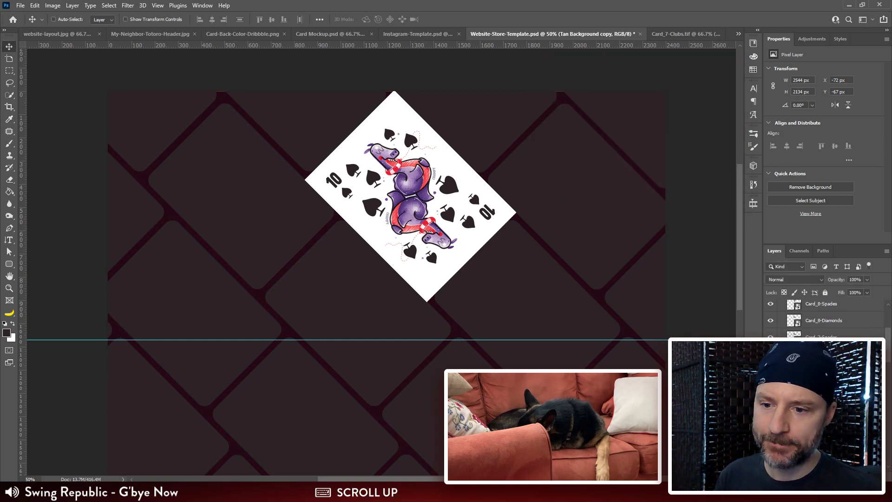
{"action": "scroll", "coordinate": [822, 321], "scroll_direction": "up", "scroll_amount": 5}
{"action": "left_click", "coordinate": [785, 323]}
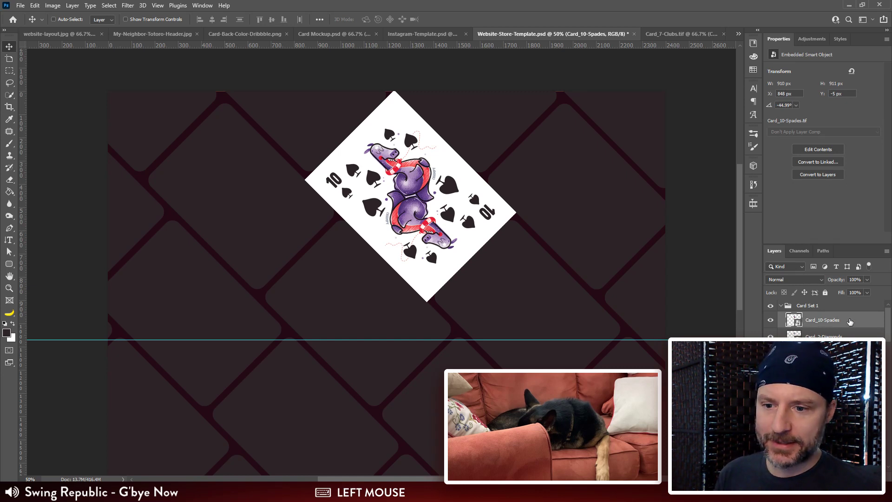
{"action": "scroll", "coordinate": [822, 320], "scroll_direction": "down", "scroll_amount": 3}
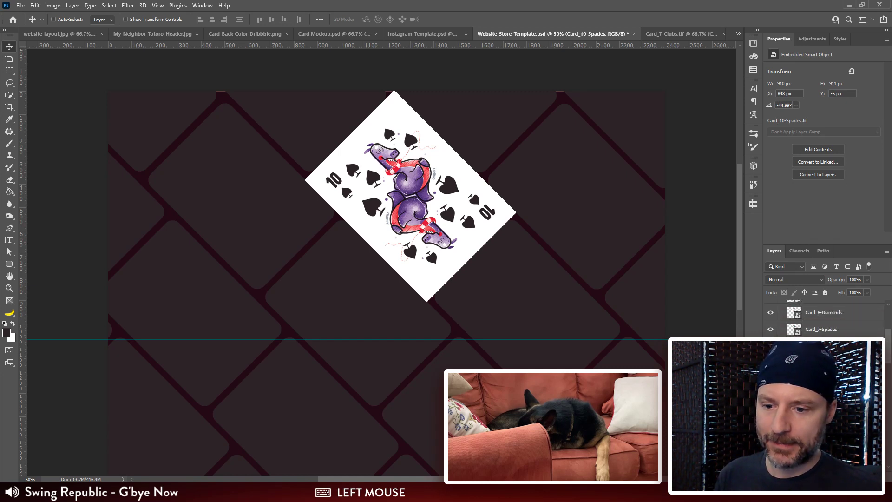
{"action": "scroll", "coordinate": [822, 321], "scroll_direction": "down", "scroll_amount": 3}
{"action": "left_click_drag", "start_coordinate": [822, 372], "coordinate": [822, 395]}
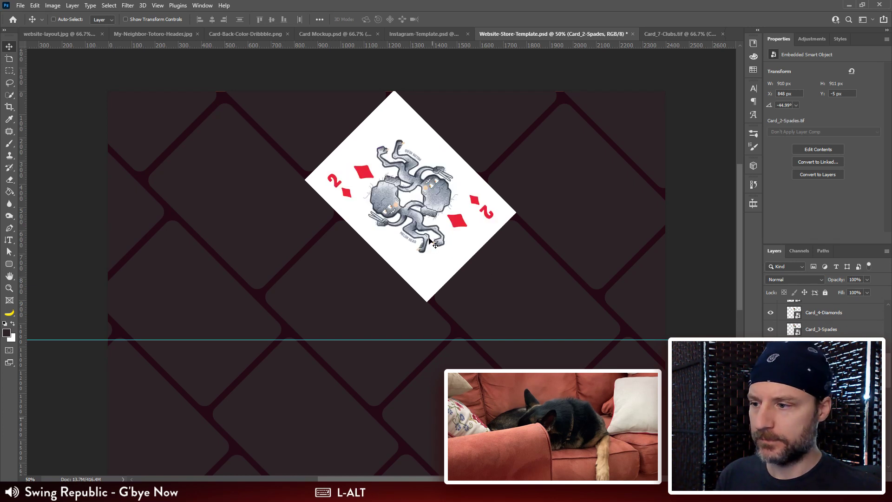
Step: Move Card_2-Spades out of the stack onto the tile below the horizontal guide, at about X 526 px, Y 975 px
{"action": "left_click_drag", "start_coordinate": [430, 241], "coordinate": [316, 449]}
{"action": "key", "text": "space"}
{"action": "left_click_drag", "start_coordinate": [378, 392], "coordinate": [398, 276]}
{"action": "left_click_drag", "start_coordinate": [315, 317], "coordinate": [344, 305]}
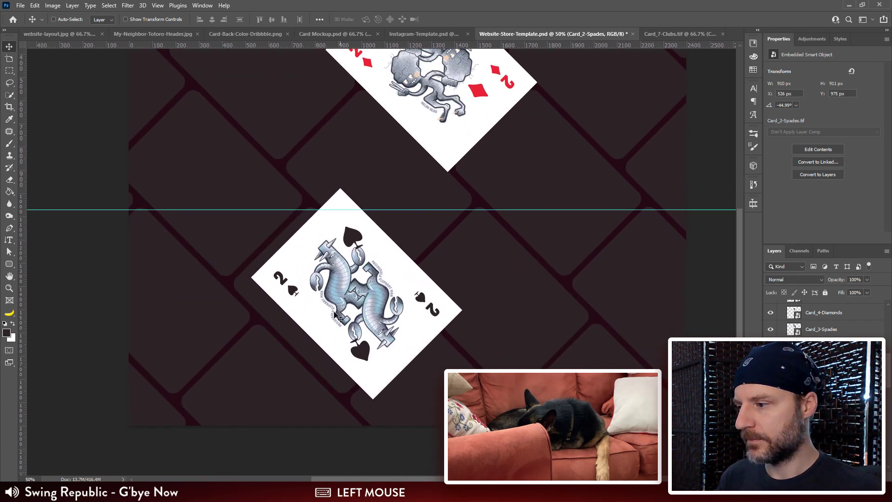
Step: Select the rounded rectangle tile beneath Card_2-Spades and clip the card to that tile
{"action": "key", "text": "ctrl"}
{"action": "key", "text": "ctrl+shift"}
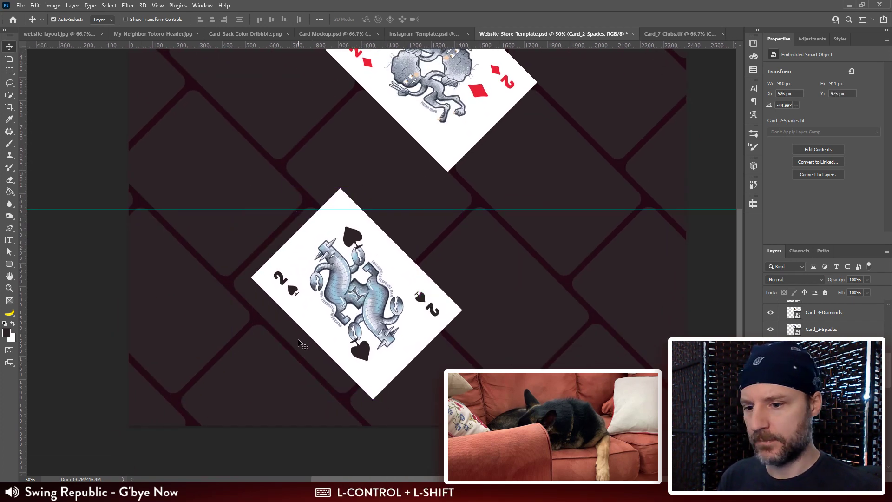
{"action": "left_click", "coordinate": [302, 346], "text": "ctrl+shift"}
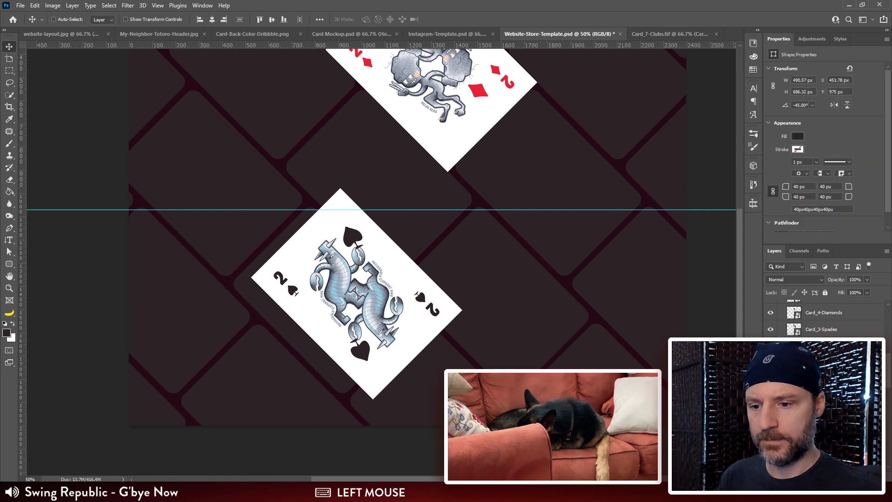
{"action": "left_click", "coordinate": [821, 404], "text": "alt"}
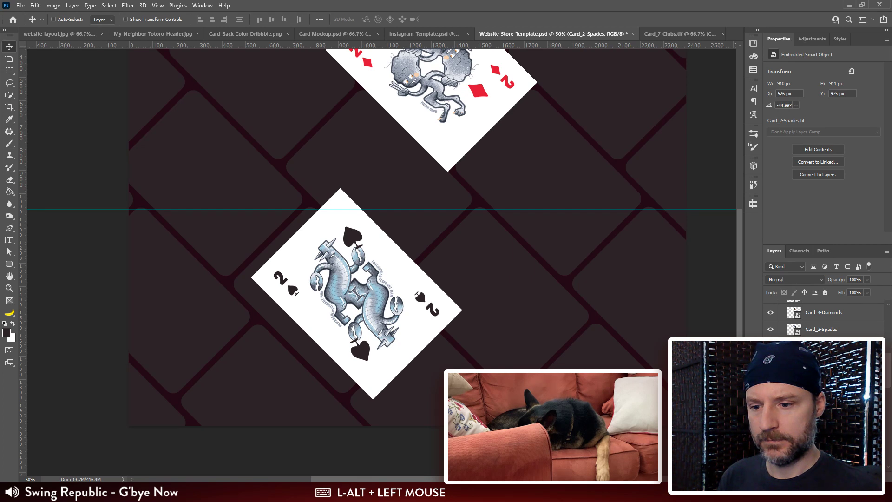
{"action": "left_click", "coordinate": [821, 413], "text": "alt"}
{"action": "left_click", "coordinate": [821, 420], "text": "shift"}
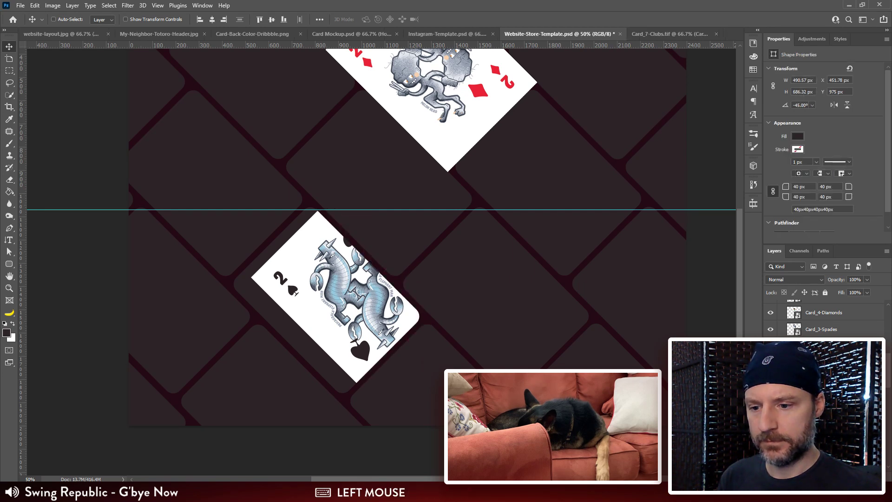
Step: Fit Card_2-Spades inside its tile by moving it to about X 392 px, Y 1001 px
{"action": "left_click", "coordinate": [821, 404]}
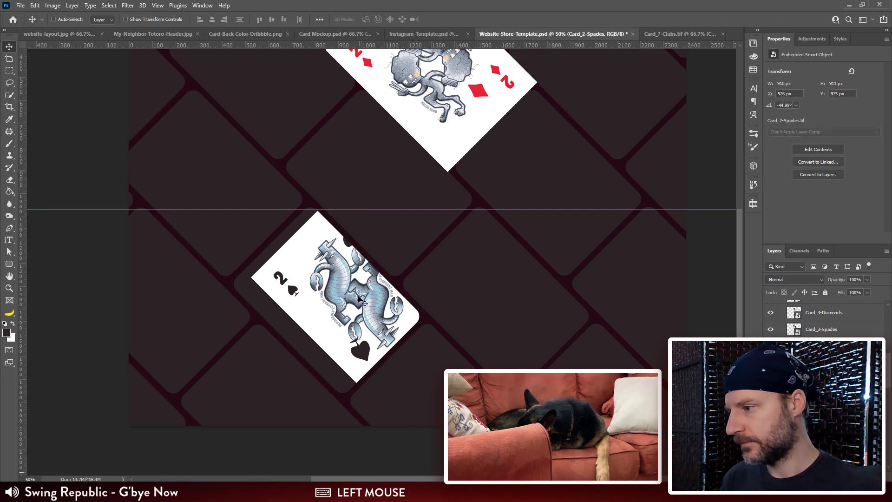
{"action": "left_click_drag", "start_coordinate": [357, 298], "coordinate": [325, 306]}
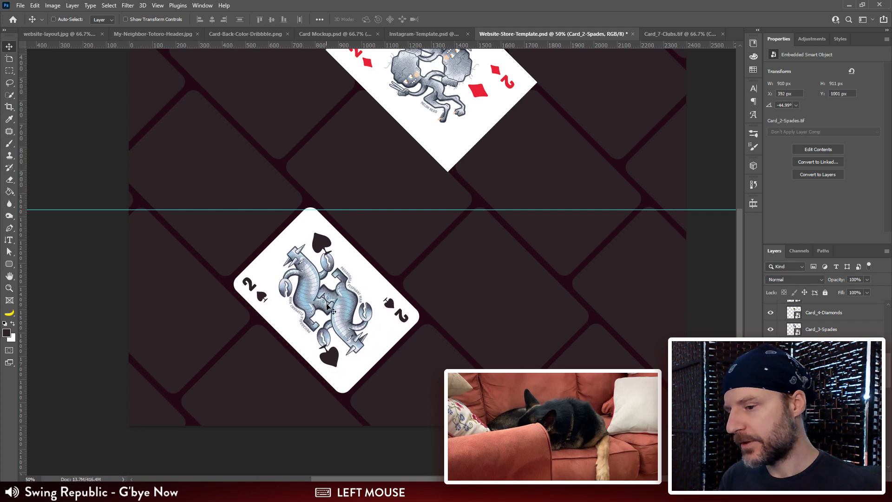
{"action": "key", "text": "ctrl+plus"}
{"action": "left_click_drag", "start_coordinate": [338, 362], "coordinate": [376, 262]}
{"action": "key", "text": "ctrl+minus"}
{"action": "key", "text": "ctrl+minus"}
Step: Move Card_3-Diamonds out of the stack onto the lower right-edge tile, at about X 1926 px, Y 933 px
{"action": "left_click", "coordinate": [473, 81], "text": "ctrl"}
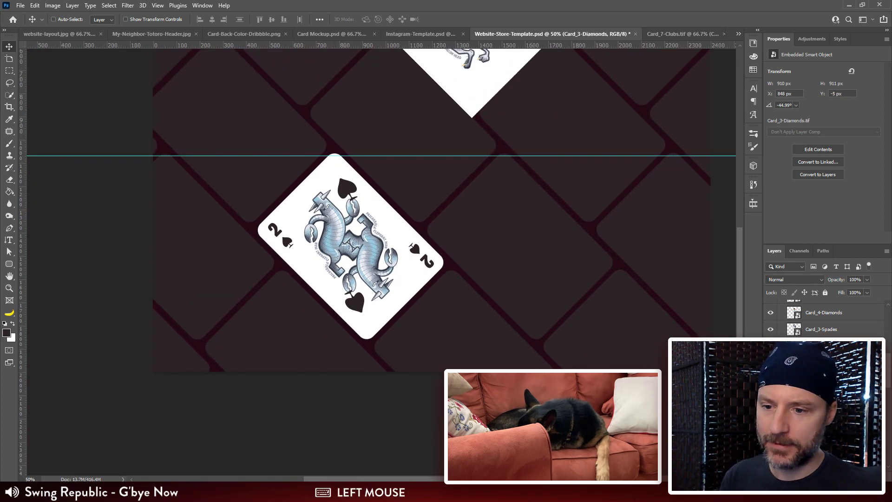
{"action": "key", "text": "space"}
{"action": "left_click_drag", "start_coordinate": [472, 168], "coordinate": [433, 244]}
{"action": "left_click_drag", "start_coordinate": [403, 121], "coordinate": [446, 328]}
{"action": "key", "text": "space"}
{"action": "left_click_drag", "start_coordinate": [407, 303], "coordinate": [381, 438]}
{"action": "key", "text": "space"}
{"action": "left_click_drag", "start_coordinate": [473, 433], "coordinate": [488, 209]}
{"action": "mouse_move", "coordinate": [413, 175]}
{"action": "left_mouse_down"}
{"action": "mouse_move", "coordinate": [421, 201]}
{"action": "mouse_move", "coordinate": [398, 172]}
{"action": "mouse_move", "coordinate": [404, 178]}
{"action": "mouse_move", "coordinate": [418, 159]}
{"action": "left_mouse_up"}
{"action": "key", "text": "space"}
{"action": "left_click_drag", "start_coordinate": [425, 225], "coordinate": [369, 172]}
Step: Select the tile beneath Card_3-Diamonds, arrange the card directly above it in the layer order and clip the card to it
{"action": "left_click", "coordinate": [338, 169], "text": "ctrl"}
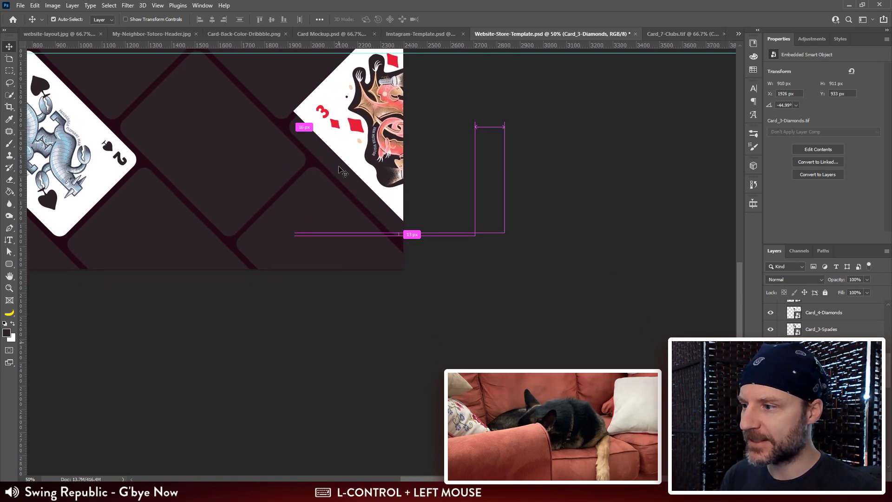
{"action": "left_click", "coordinate": [339, 170], "text": "ctrl+shift"}
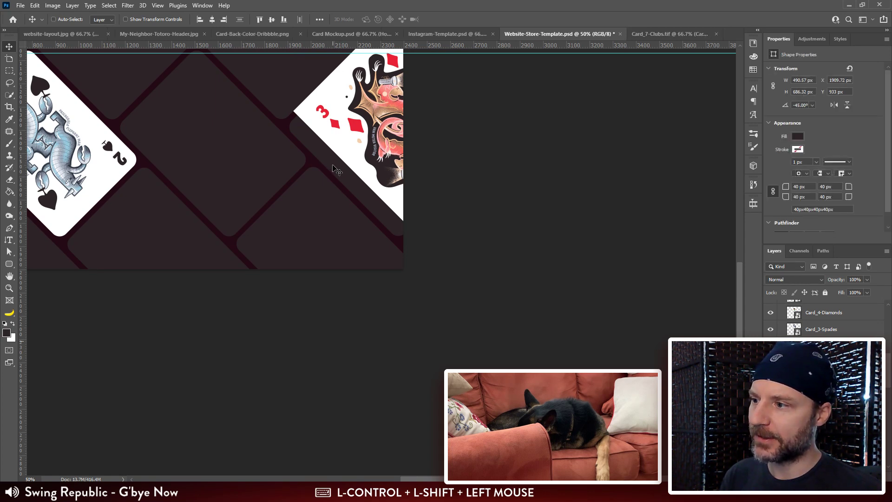
{"action": "left_click_drag", "start_coordinate": [842, 360], "coordinate": [844, 325]}
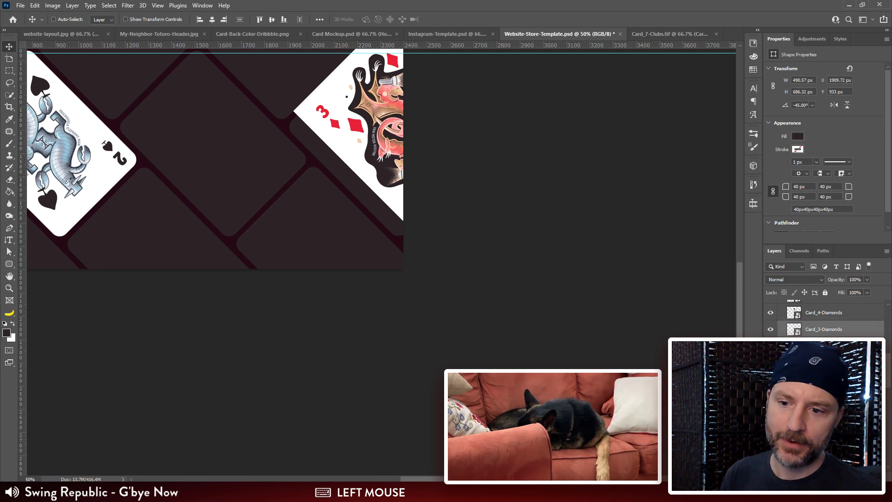
{"action": "left_click", "coordinate": [816, 333], "text": "alt"}
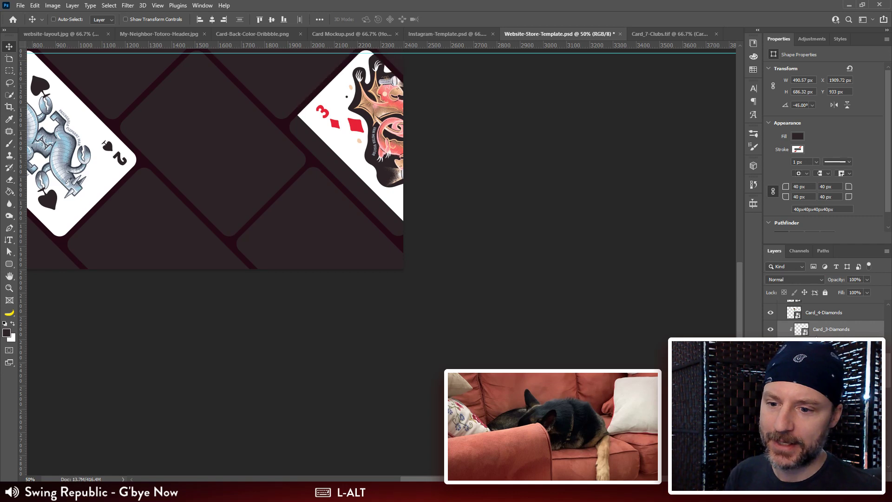
Step: Fit Card_3-Diamonds inside its tile by moving it to about X 1852 px, Y 1004 px
{"action": "left_click", "coordinate": [841, 331]}
{"action": "key", "text": "ctrl+plus"}
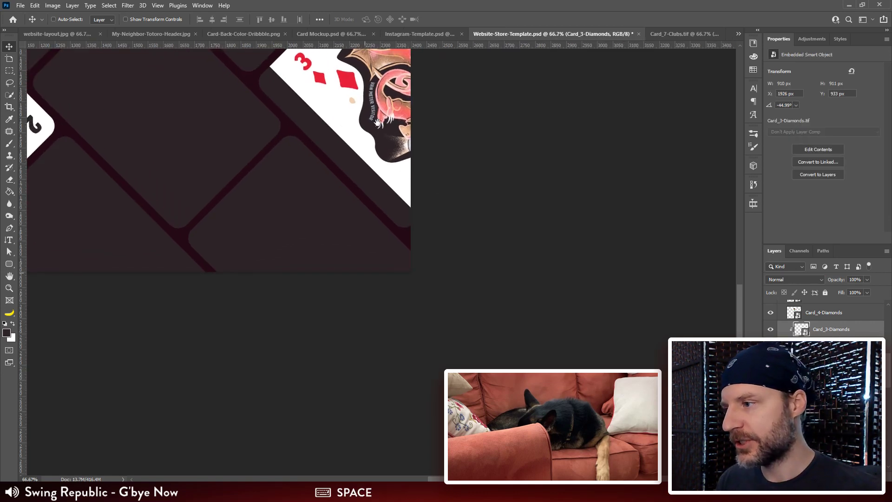
{"action": "left_click_drag", "start_coordinate": [347, 66], "coordinate": [445, 224]}
{"action": "left_click_drag", "start_coordinate": [438, 226], "coordinate": [419, 248]}
{"action": "left_click_drag", "start_coordinate": [303, 251], "coordinate": [344, 237]}
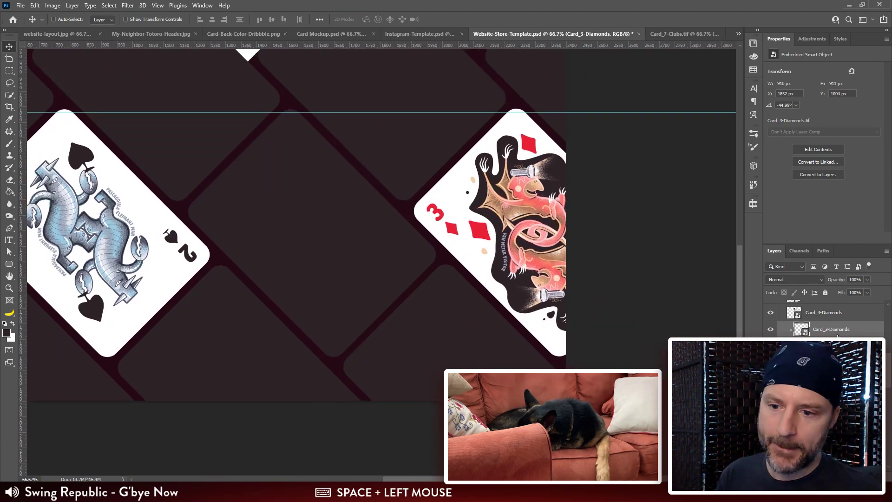
Step: Move Card_3-Spades out of the stack to the canvas's upper-right corner tile, at about X 1962 px, Y -495 px
{"action": "left_click", "coordinate": [831, 362]}
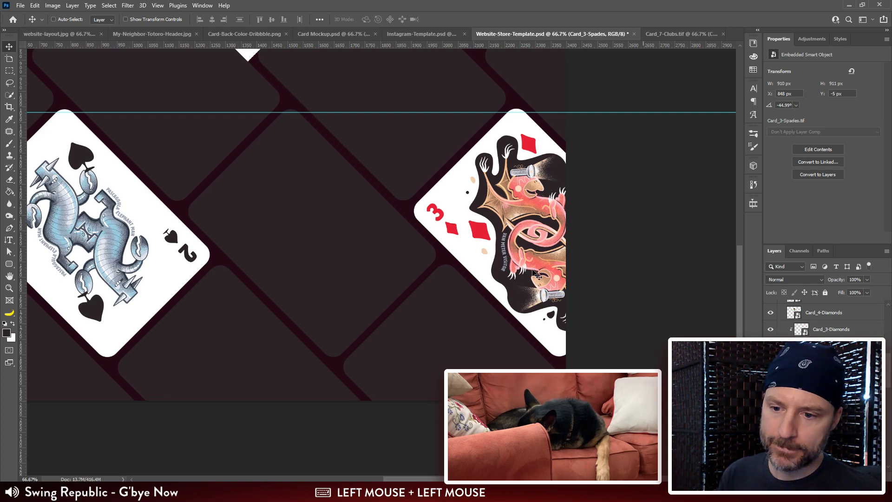
{"action": "left_click_drag", "start_coordinate": [281, 68], "coordinate": [447, 263]}
{"action": "left_click_drag", "start_coordinate": [396, 130], "coordinate": [186, 172]}
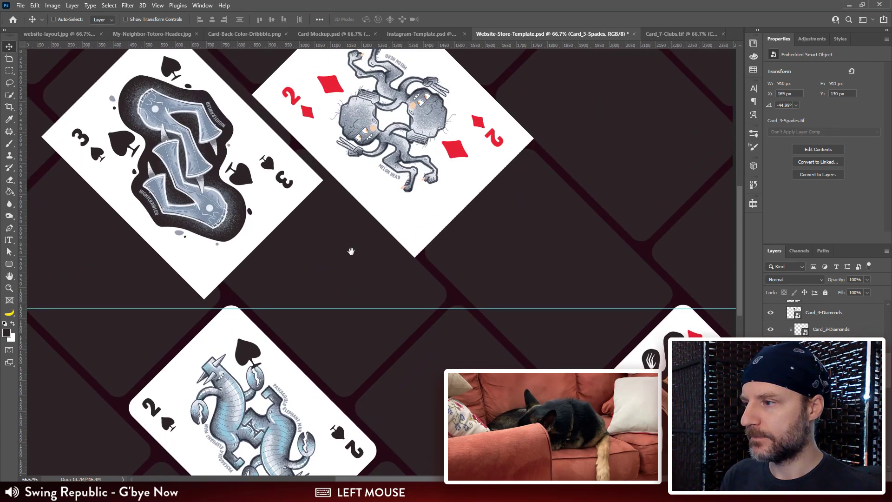
{"action": "left_click_drag", "start_coordinate": [358, 244], "coordinate": [599, 304]}
{"action": "left_click_drag", "start_coordinate": [492, 325], "coordinate": [388, 422]}
{"action": "left_click_drag", "start_coordinate": [525, 398], "coordinate": [294, 296]}
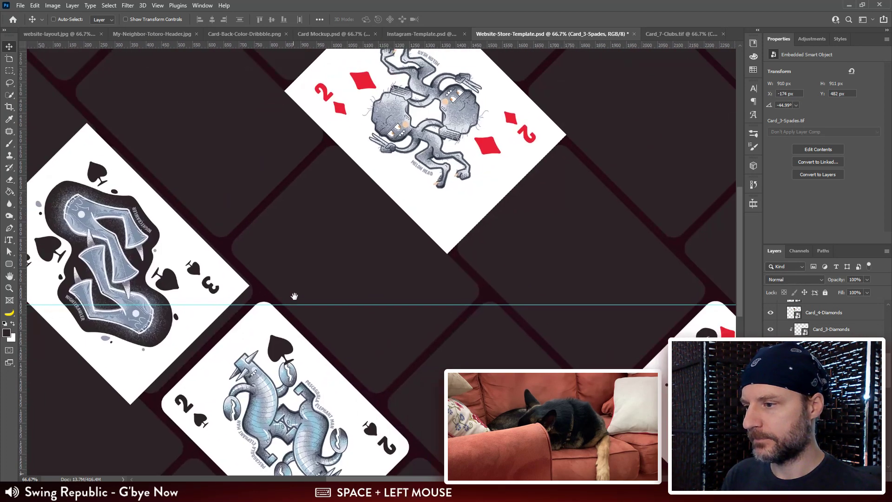
{"action": "left_click_drag", "start_coordinate": [181, 273], "coordinate": [496, 221]}
{"action": "left_click_drag", "start_coordinate": [476, 320], "coordinate": [487, 229]}
{"action": "left_click_drag", "start_coordinate": [403, 110], "coordinate": [446, 160]}
{"action": "left_click_drag", "start_coordinate": [446, 161], "coordinate": [361, 292]}
{"action": "left_click_drag", "start_coordinate": [407, 315], "coordinate": [451, 152]}
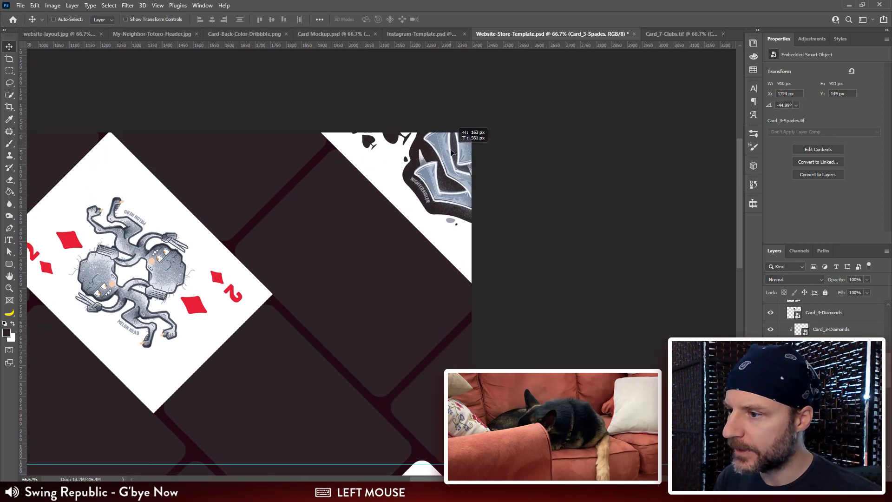
{"action": "left_click_drag", "start_coordinate": [437, 196], "coordinate": [460, 170]}
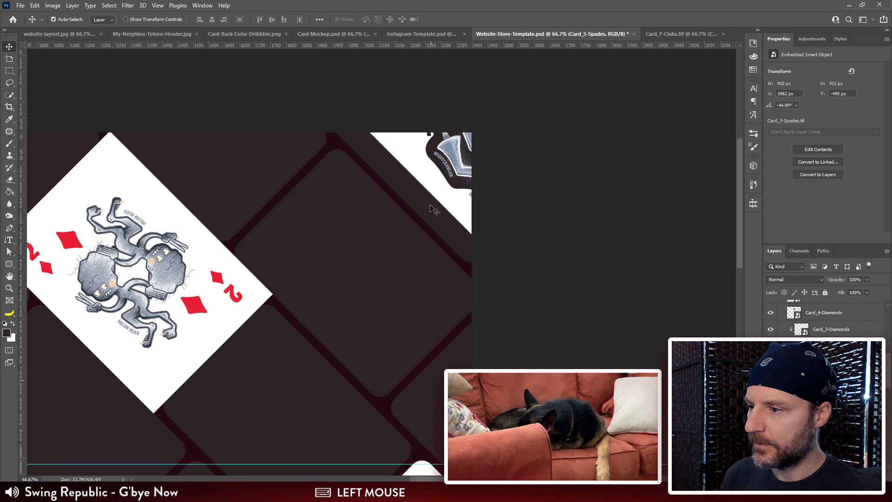
Step: Clip Card_3-Spades to the corner tile and fit it there at about X 1891 px, Y -416 px
{"action": "left_click", "coordinate": [431, 210]}
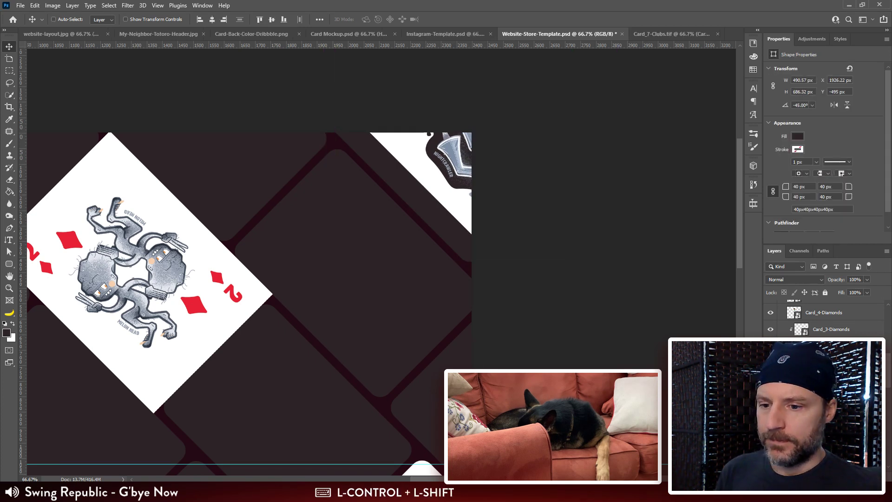
{"action": "left_click", "coordinate": [824, 332]}
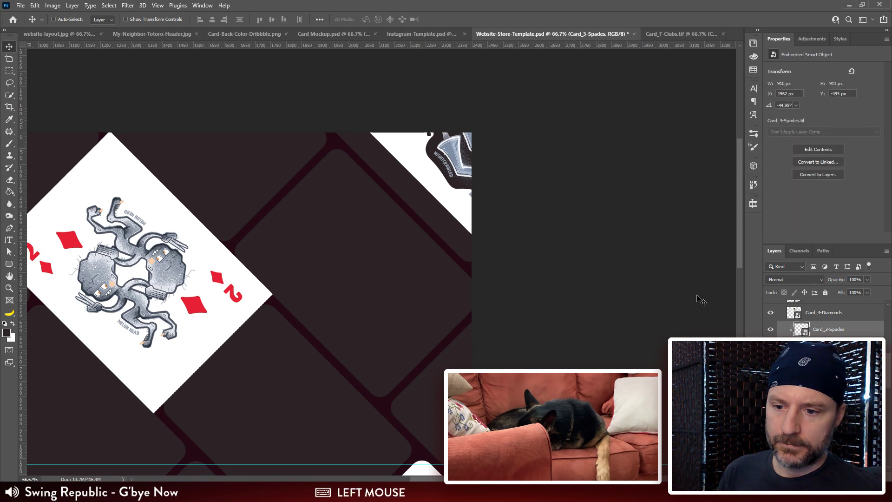
{"action": "left_click_drag", "start_coordinate": [437, 165], "coordinate": [420, 185]}
{"action": "key", "text": "ctrl+plus"}
{"action": "left_click_drag", "start_coordinate": [472, 199], "coordinate": [484, 261]}
{"action": "mouse_move", "coordinate": [445, 176]}
{"action": "left_mouse_down"}
{"action": "mouse_move", "coordinate": [439, 168]}
{"action": "mouse_move", "coordinate": [455, 174]}
{"action": "mouse_move", "coordinate": [445, 175]}
{"action": "left_mouse_up"}
{"action": "key", "text": "ctrl+minus"}
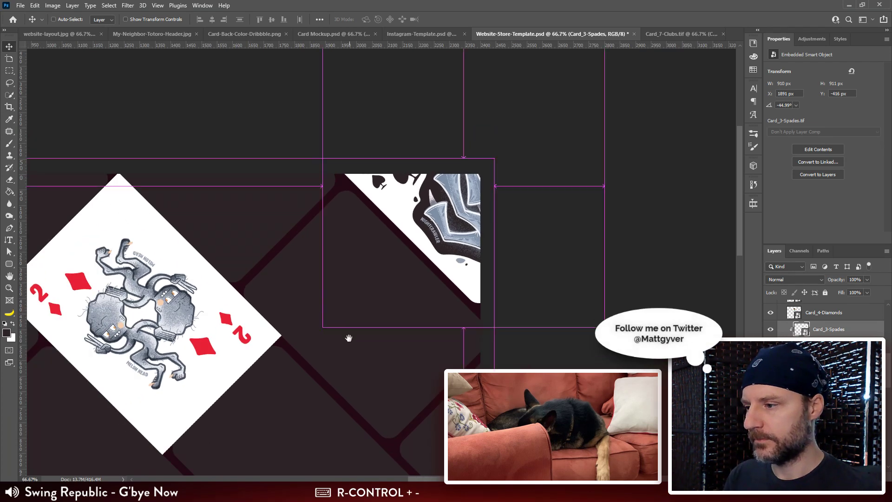
Step: Move Card_2-Diamonds off the stack and across to the upper tile at the canvas's left edge
{"action": "left_click_drag", "start_coordinate": [270, 341], "coordinate": [407, 249]}
{"action": "left_click_drag", "start_coordinate": [296, 218], "coordinate": [536, 259]}
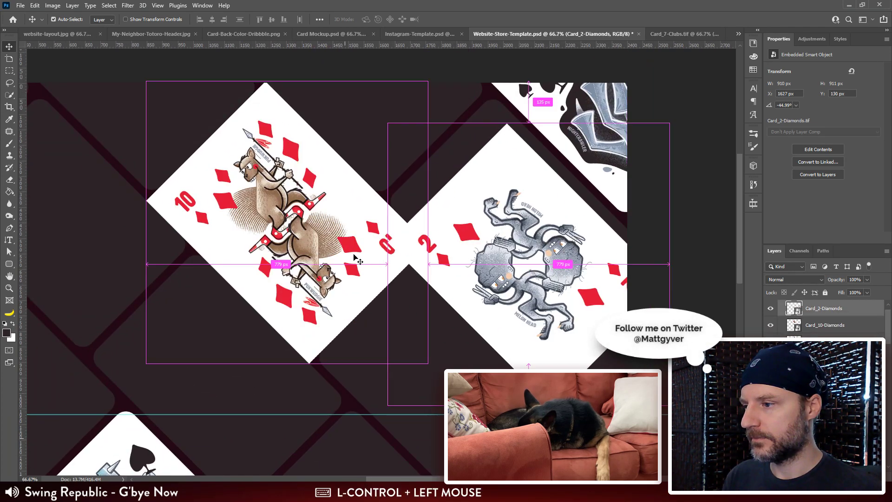
{"action": "left_click_drag", "start_coordinate": [518, 293], "coordinate": [601, 298]}
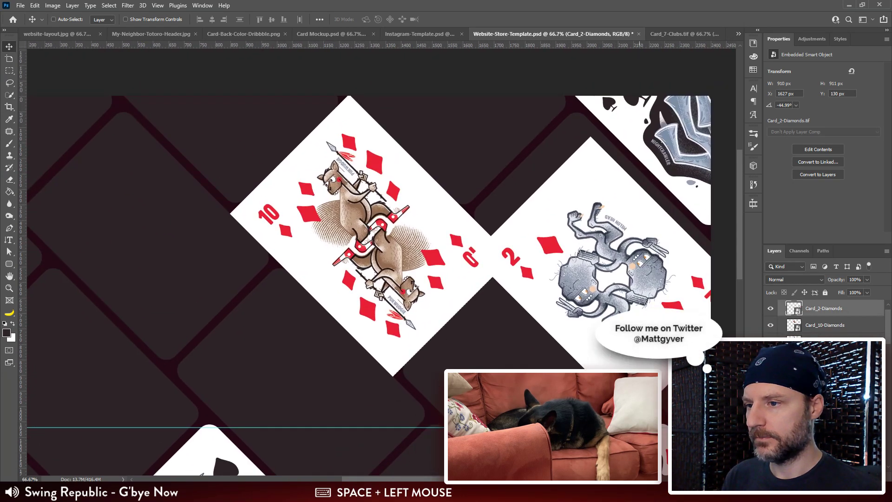
{"action": "left_click_drag", "start_coordinate": [632, 261], "coordinate": [643, 231]}
{"action": "key", "text": "ctrl+minus"}
{"action": "key", "text": "ctrl+minus"}
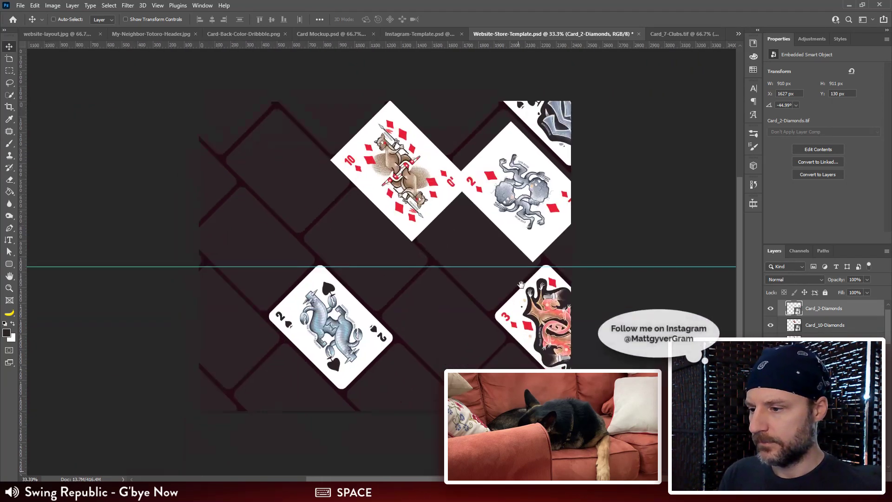
{"action": "left_click_drag", "start_coordinate": [521, 284], "coordinate": [572, 233]}
{"action": "left_click_drag", "start_coordinate": [564, 146], "coordinate": [220, 120]}
Step: Spread Card_10-Diamonds to about X 903, Y 1509 px, Card_9-Spades to the right edge, and Card_9-Diamonds to about X 626, Y 545 px
{"action": "left_click_drag", "start_coordinate": [446, 116], "coordinate": [454, 353]}
{"action": "left_click_drag", "start_coordinate": [466, 164], "coordinate": [383, 158]}
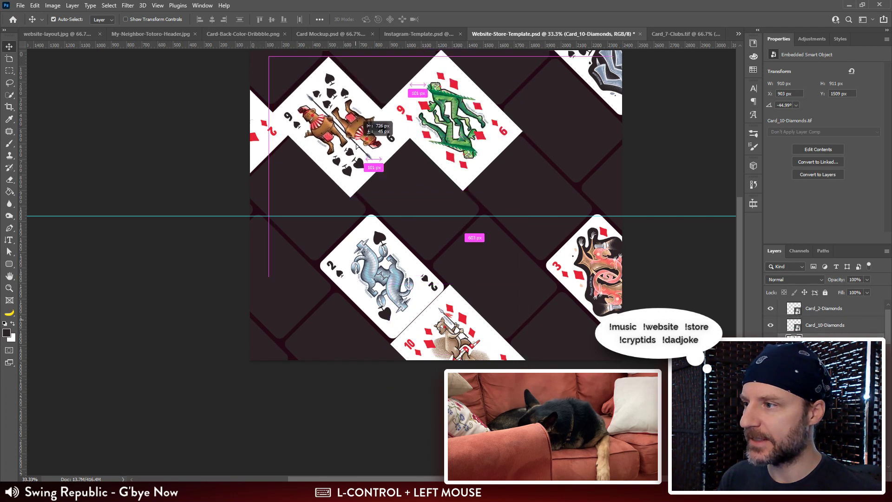
{"action": "left_click_drag", "start_coordinate": [487, 133], "coordinate": [662, 218]}
{"action": "left_click_drag", "start_coordinate": [447, 126], "coordinate": [415, 207]}
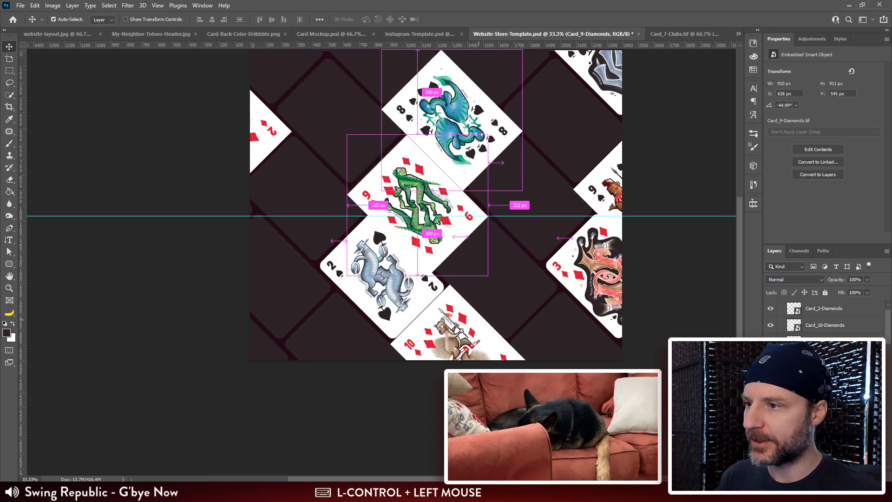
Step: Distribute the 8, 7 and 6 cards of spades and diamonds from the stack over empty tiles, with Card_6-Diamonds at the lower edge
{"action": "left_click_drag", "start_coordinate": [481, 135], "coordinate": [401, 71]}
{"action": "left_click_drag", "start_coordinate": [457, 131], "coordinate": [576, 364]}
{"action": "left_click_drag", "start_coordinate": [476, 125], "coordinate": [288, 278]}
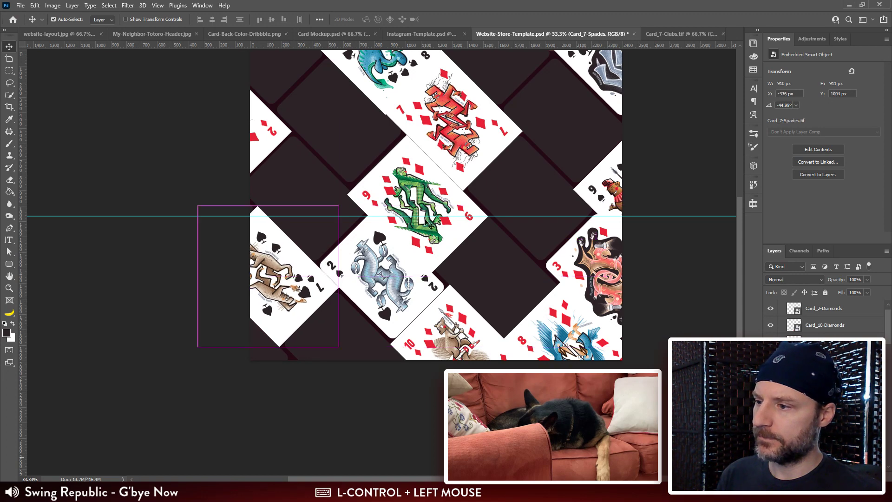
{"action": "left_click_drag", "start_coordinate": [473, 121], "coordinate": [359, 371]}
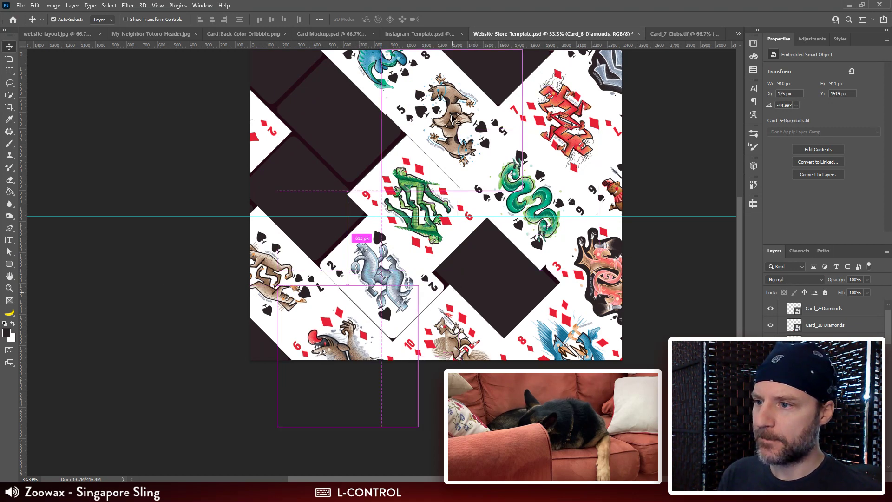
Step: Spread the 5 and 4 cards of spades and diamonds over the remaining tiles, and undo the accidental move of Card_10-Spades
{"action": "left_click_drag", "start_coordinate": [453, 119], "coordinate": [337, 120]}
{"action": "left_click_drag", "start_coordinate": [459, 135], "coordinate": [268, 66]}
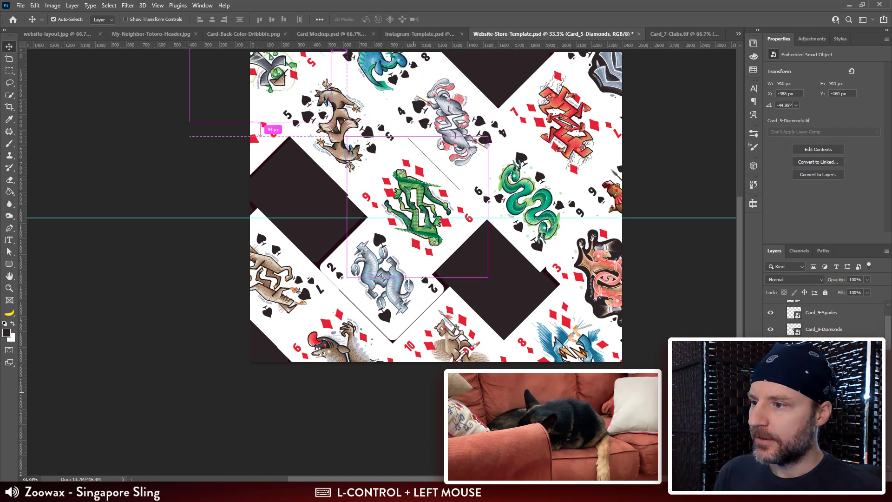
{"action": "left_click_drag", "start_coordinate": [467, 157], "coordinate": [476, 214]}
{"action": "left_click_drag", "start_coordinate": [482, 137], "coordinate": [304, 261]}
{"action": "left_click_drag", "start_coordinate": [464, 174], "coordinate": [508, 333]}
{"action": "mouse_move", "coordinate": [463, 188]}
{"action": "left_mouse_down"}
{"action": "mouse_move", "coordinate": [507, 125]}
{"action": "mouse_move", "coordinate": [459, 190]}
{"action": "left_mouse_up"}
{"action": "key", "text": "ctrl+z"}
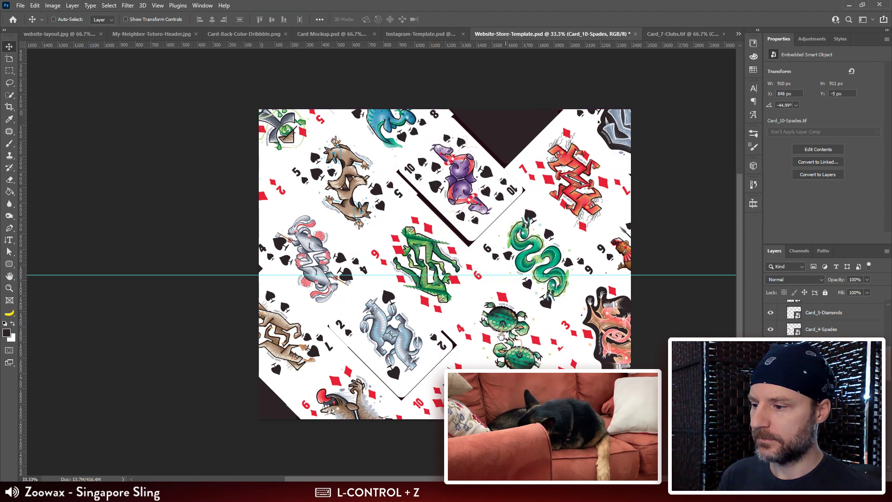
{"action": "left_click_drag", "start_coordinate": [500, 337], "coordinate": [509, 298]}
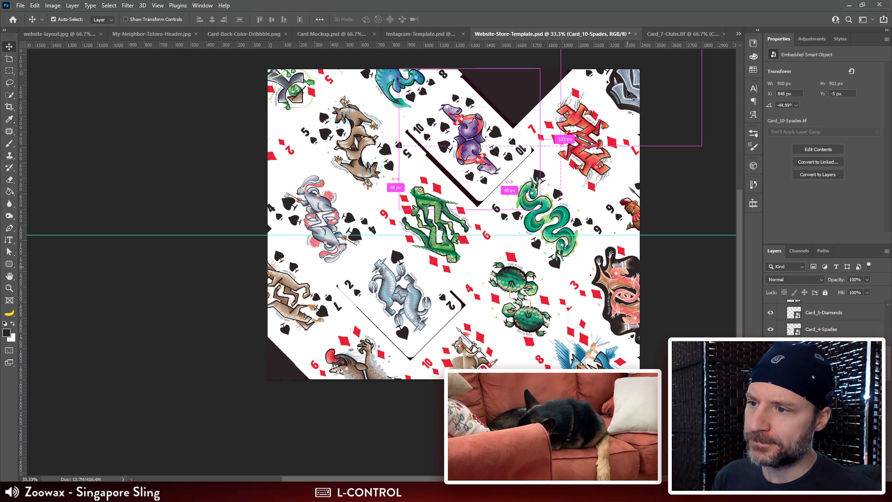
{"action": "left_click_drag", "start_coordinate": [617, 85], "coordinate": [606, 55]}
{"action": "key", "text": "ctrl+z"}
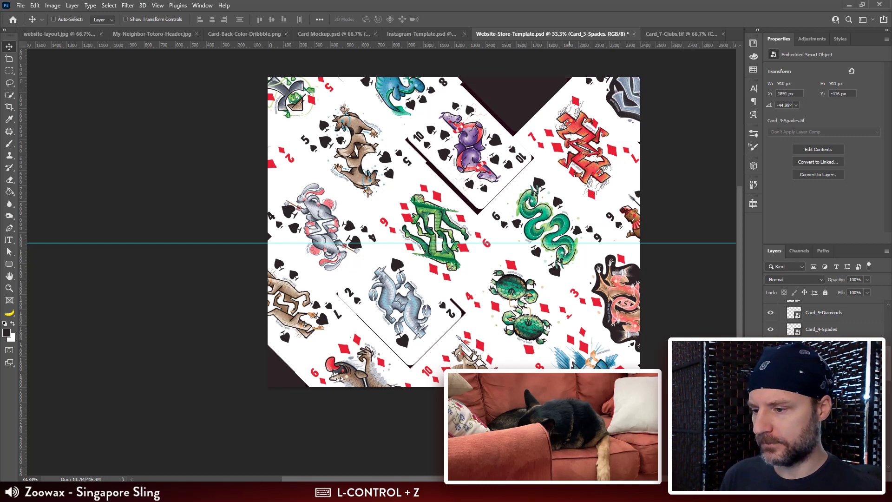
{"action": "left_click_drag", "start_coordinate": [570, 372], "coordinate": [589, 385]}
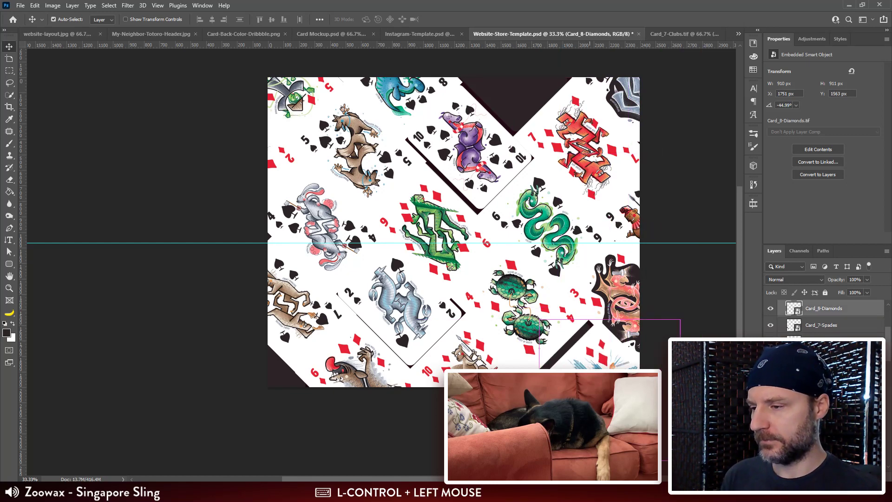
{"action": "key", "text": "ctrl+z"}
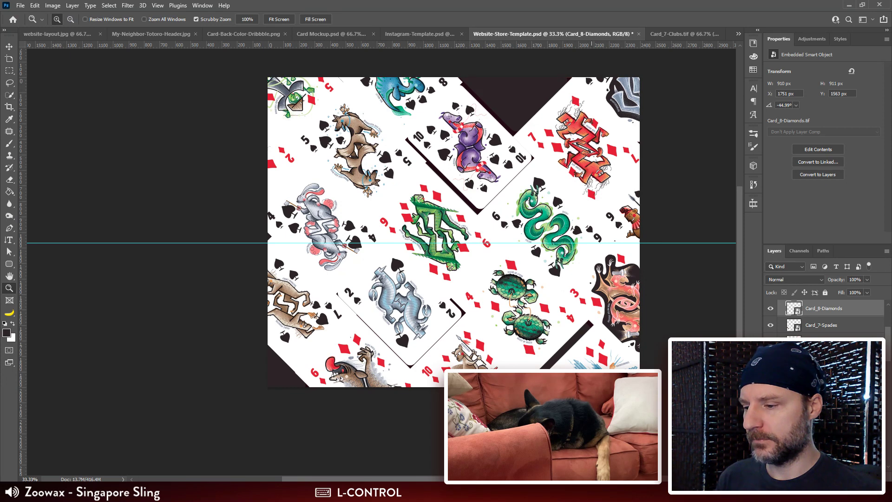
{"action": "key", "text": "ctrl+z"}
Step: Move Card_8-Spades up to about X 348, Y -597 px and clip it to the rounded tile at the canvas's upper edge
{"action": "left_click_drag", "start_coordinate": [349, 200], "coordinate": [458, 229]}
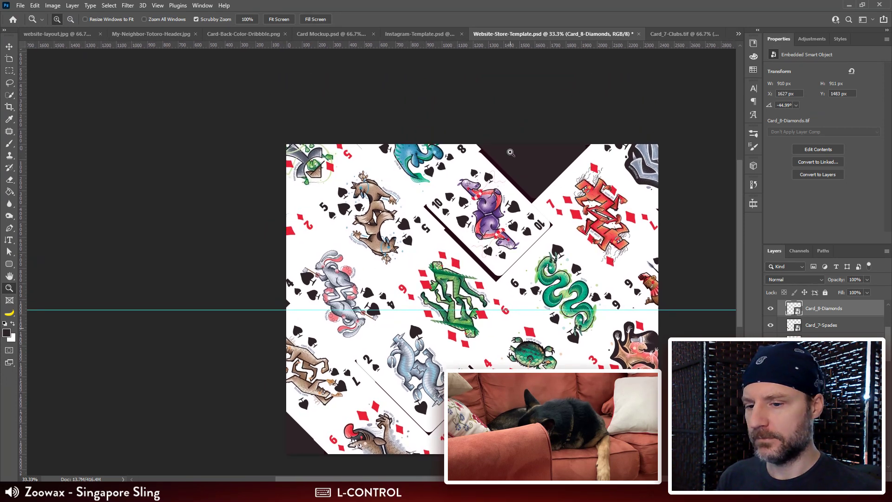
{"action": "key", "text": "v"}
{"action": "mouse_move", "coordinate": [423, 163]}
{"action": "left_mouse_down"}
{"action": "mouse_move", "coordinate": [450, 135]}
{"action": "mouse_move", "coordinate": [421, 148]}
{"action": "left_mouse_up"}
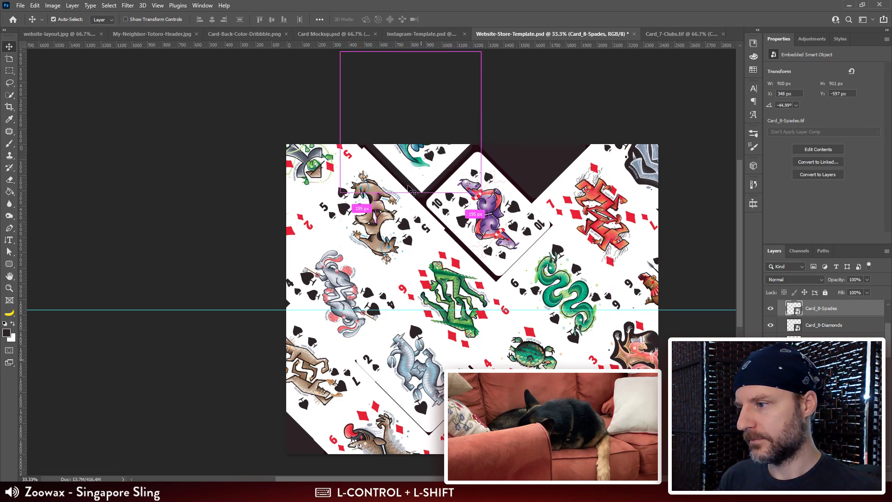
{"action": "left_click", "coordinate": [409, 188], "text": "ctrl+shift"}
{"action": "scroll", "coordinate": [831, 316], "scroll_direction": "up", "scroll_amount": 2}
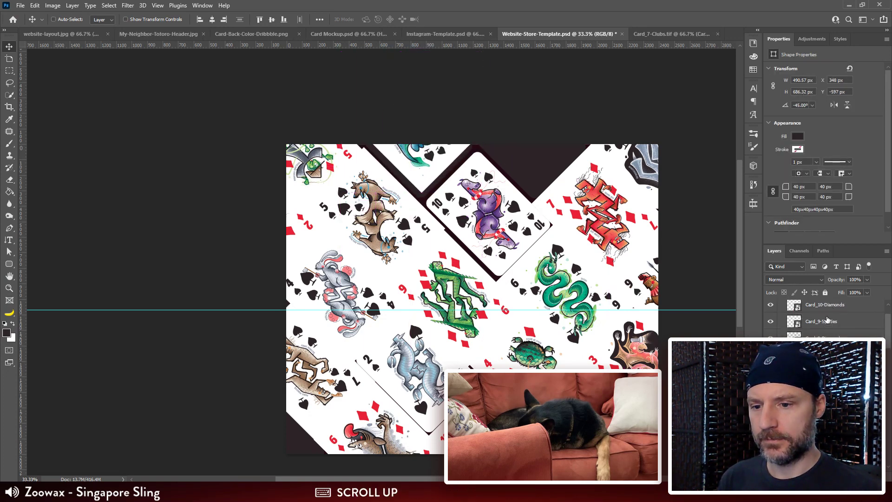
{"action": "left_click_drag", "start_coordinate": [833, 372], "coordinate": [833, 319]}
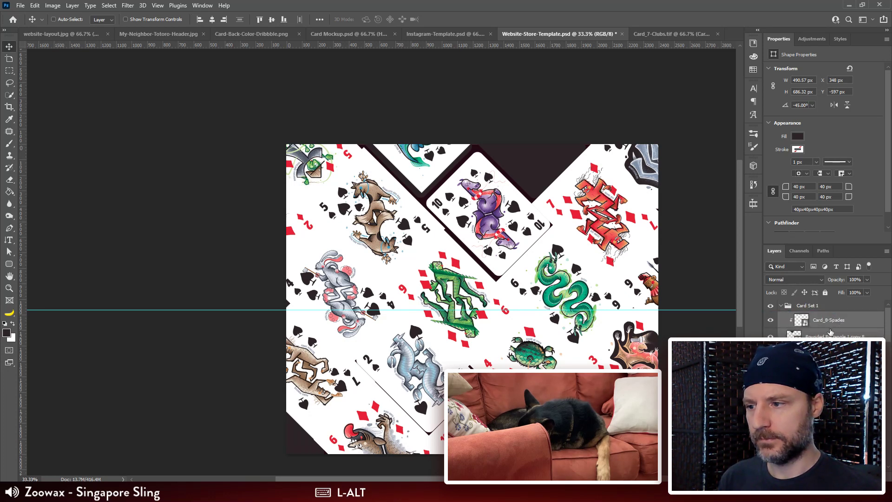
Step: Shift Card_8-Spades down inside its clipping tile to about X 348, Y -513 px
{"action": "left_click", "coordinate": [825, 329]}
{"action": "key", "text": "ctrl+plus"}
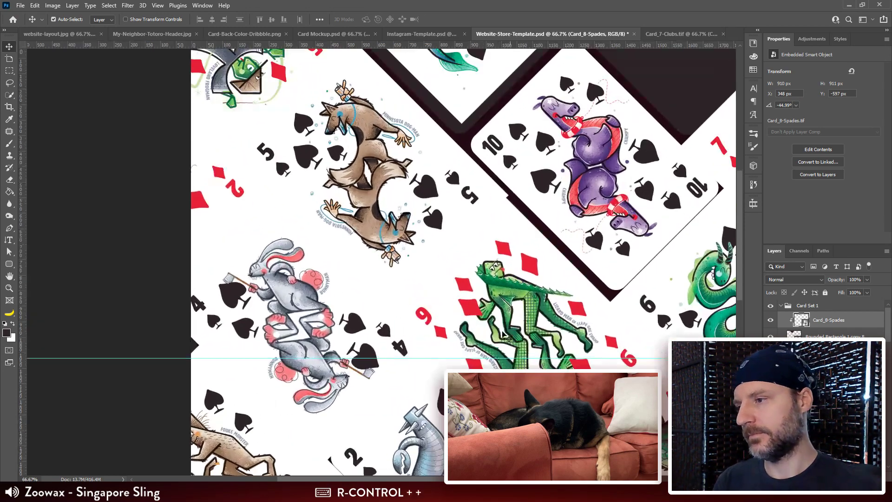
{"action": "left_click_drag", "start_coordinate": [452, 200], "coordinate": [446, 222]}
{"action": "left_click_drag", "start_coordinate": [448, 154], "coordinate": [447, 182]}
Step: Examine how the spread cards lie across the canvas, especially along its right and upper edges
{"action": "left_click_drag", "start_coordinate": [558, 326], "coordinate": [438, 253]}
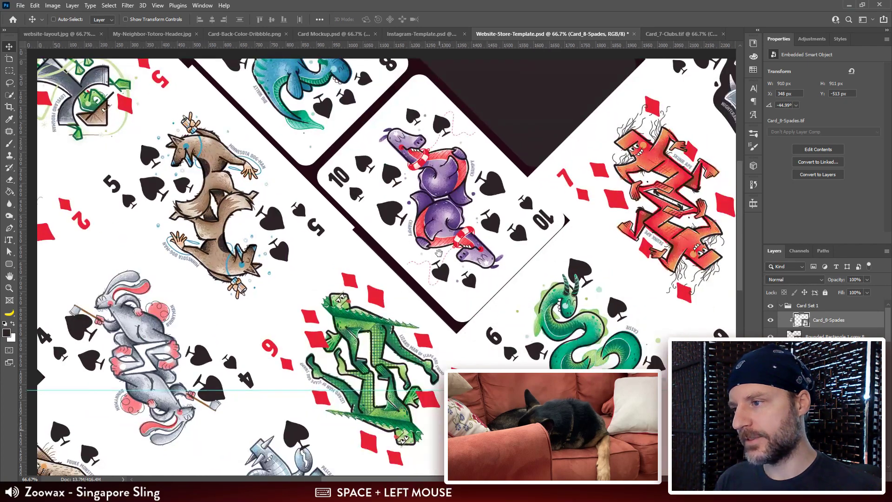
{"action": "left_click_drag", "start_coordinate": [551, 273], "coordinate": [329, 132]}
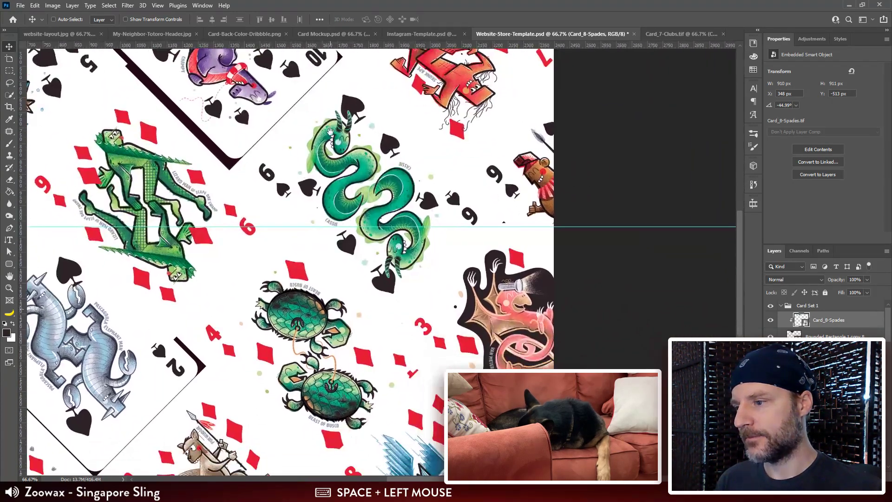
{"action": "left_click_drag", "start_coordinate": [522, 328], "coordinate": [551, 425]}
{"action": "left_click_drag", "start_coordinate": [561, 338], "coordinate": [468, 445]}
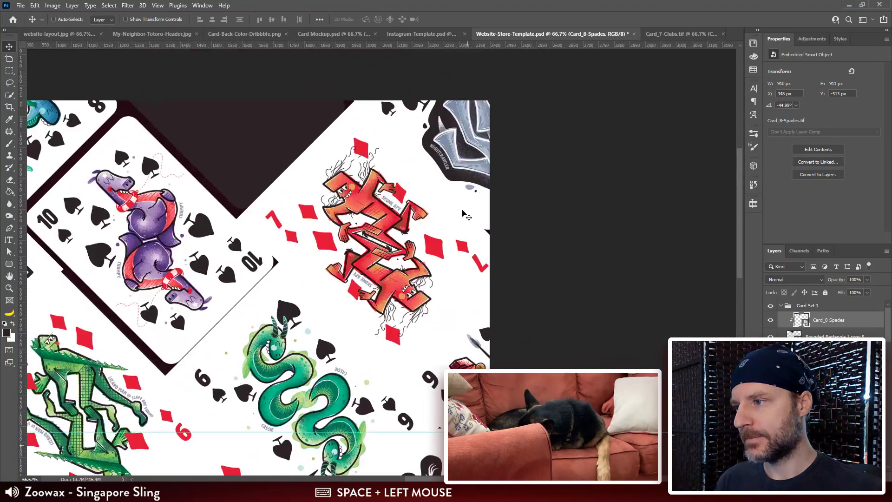
{"action": "left_click_drag", "start_coordinate": [367, 330], "coordinate": [446, 252]}
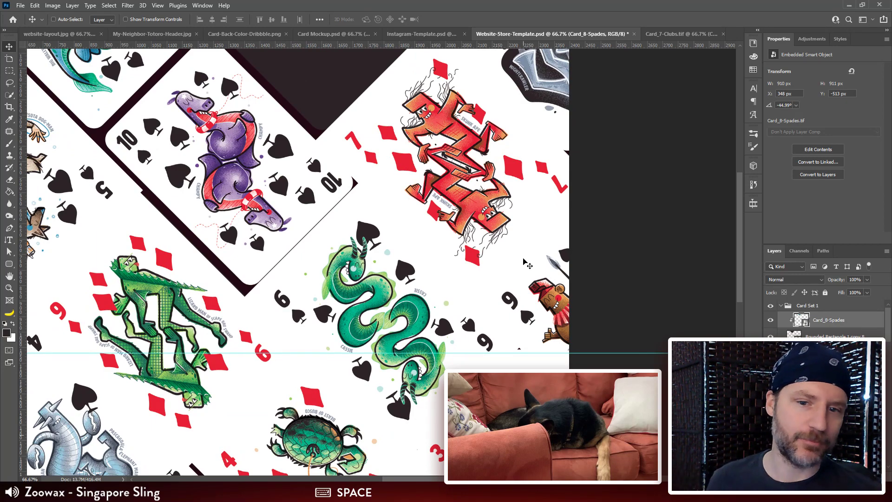
{"action": "key", "text": "ctrl+minus"}
{"action": "left_click_drag", "start_coordinate": [511, 269], "coordinate": [533, 278]}
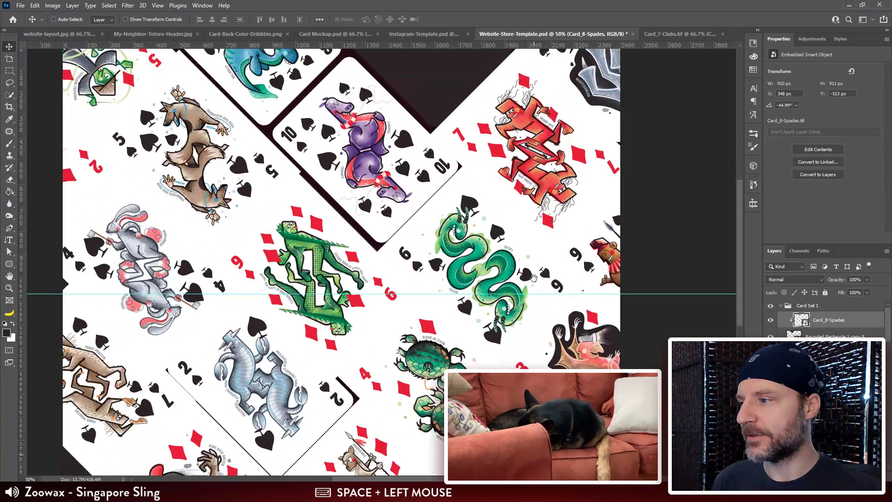
{"action": "left_click_drag", "start_coordinate": [449, 279], "coordinate": [365, 224]}
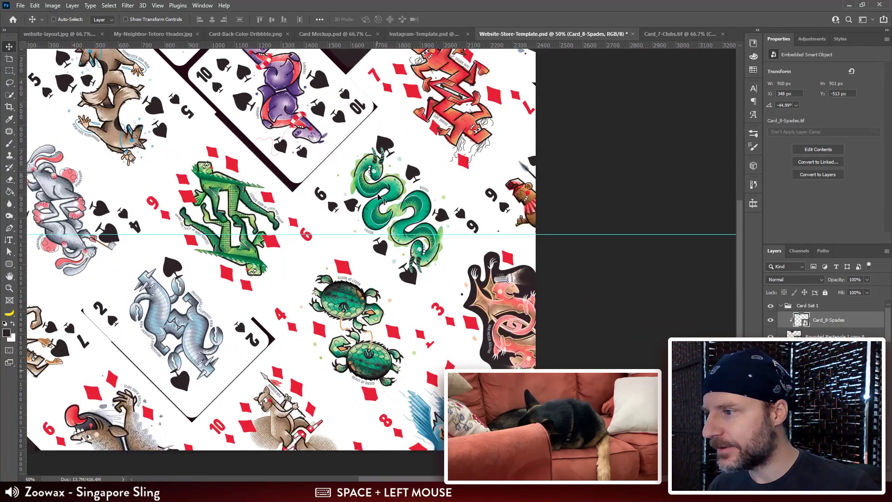
{"action": "left_click_drag", "start_coordinate": [367, 166], "coordinate": [445, 264]}
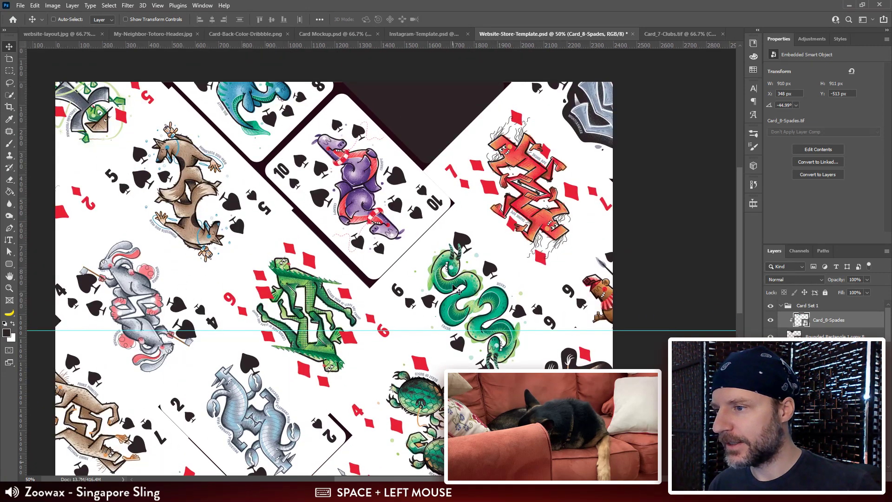
Step: Move Card_3-Diamonds from the canvas's right edge to the empty upper tile, at about X 1154, Y -454 px
{"action": "left_click_drag", "start_coordinate": [512, 166], "coordinate": [598, 290]}
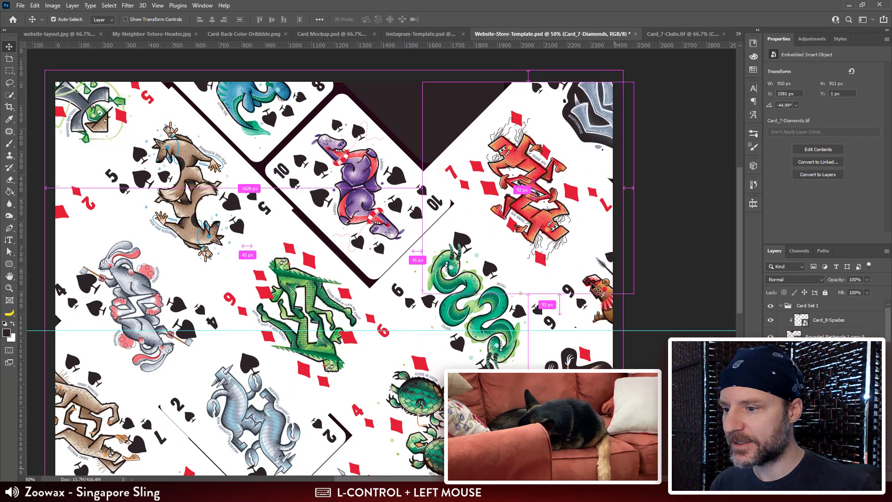
{"action": "left_click_drag", "start_coordinate": [543, 401], "coordinate": [414, 86]}
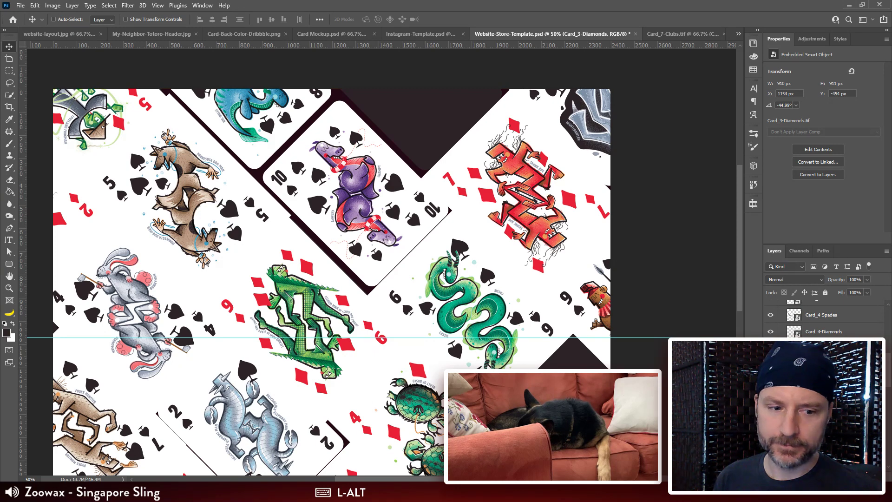
{"action": "left_click_drag", "start_coordinate": [488, 248], "coordinate": [486, 259]}
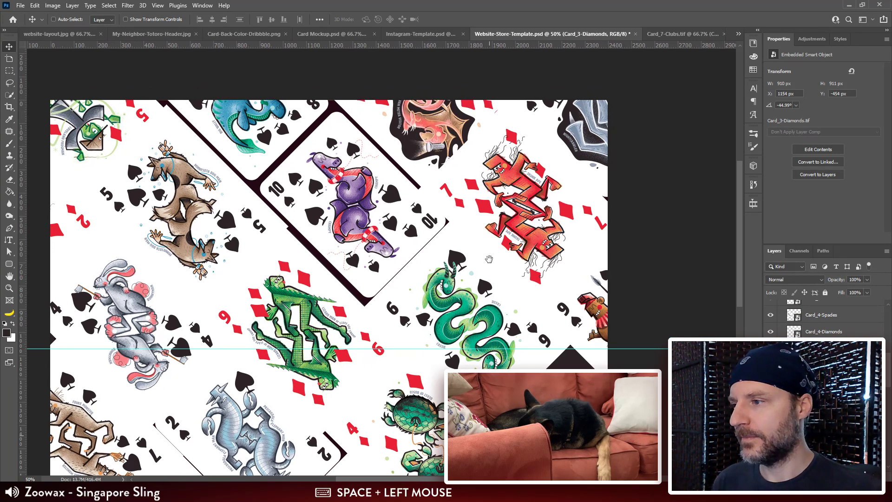
{"action": "left_click_drag", "start_coordinate": [129, 465], "coordinate": [155, 306]}
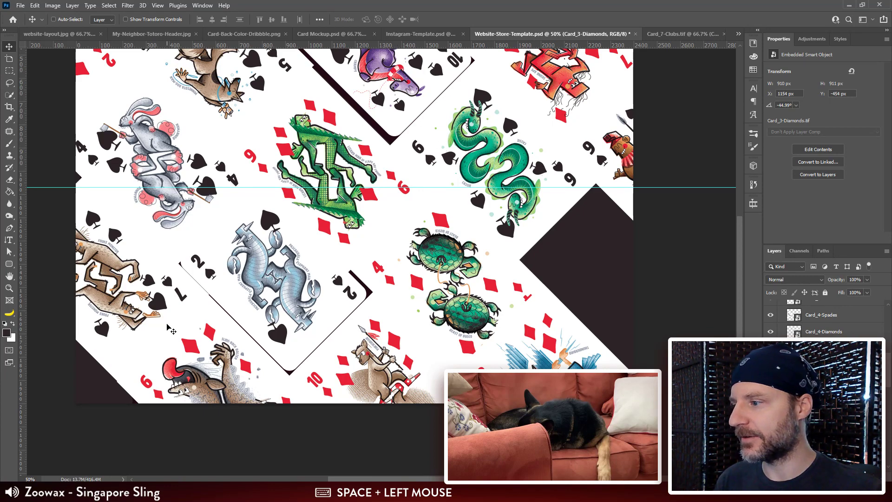
{"action": "left_click_drag", "start_coordinate": [322, 232], "coordinate": [319, 383]}
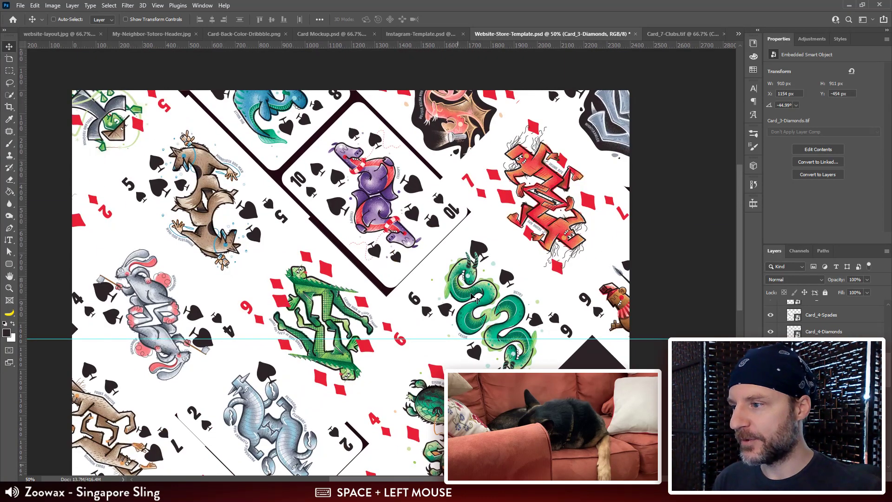
Step: Move Card_6-Spades to about X 1407, Y 444 px and clip it to the rounded tile beneath it
{"action": "left_click_drag", "start_coordinate": [374, 224], "coordinate": [354, 186]}
{"action": "left_click_drag", "start_coordinate": [424, 226], "coordinate": [447, 211]}
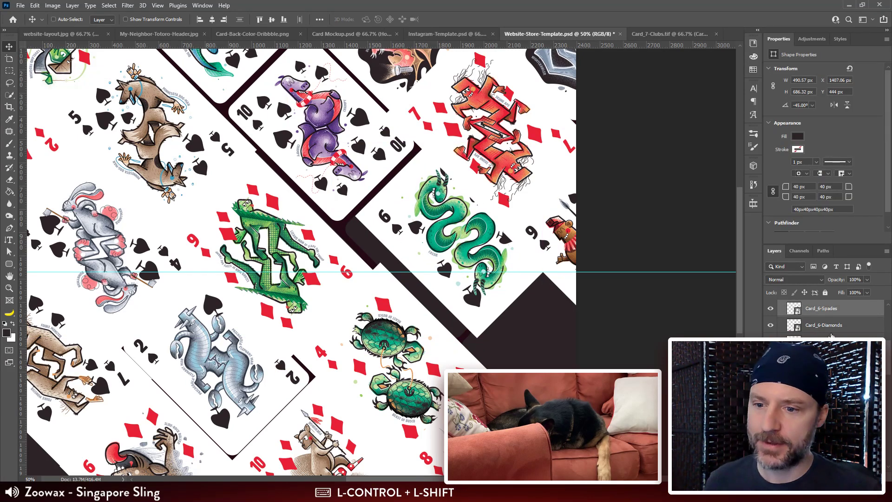
{"action": "scroll", "coordinate": [826, 325], "scroll_direction": "up", "scroll_amount": 3}
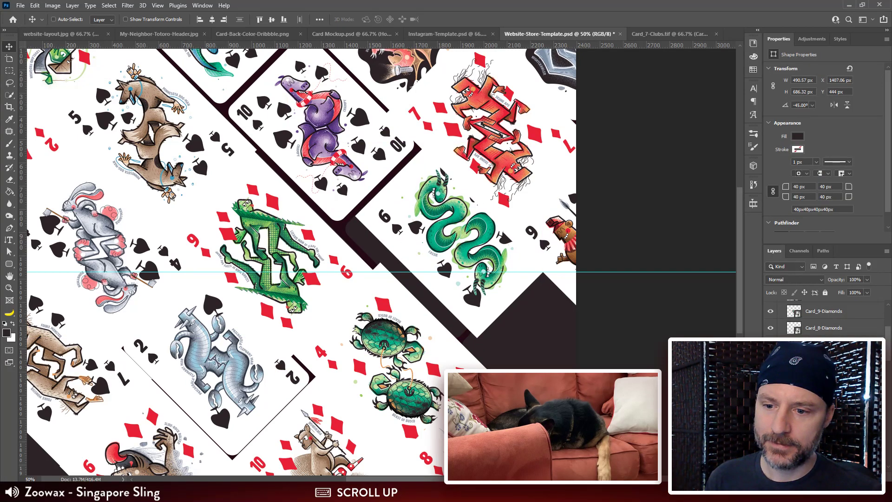
{"action": "left_click_drag", "start_coordinate": [824, 377], "coordinate": [824, 336]}
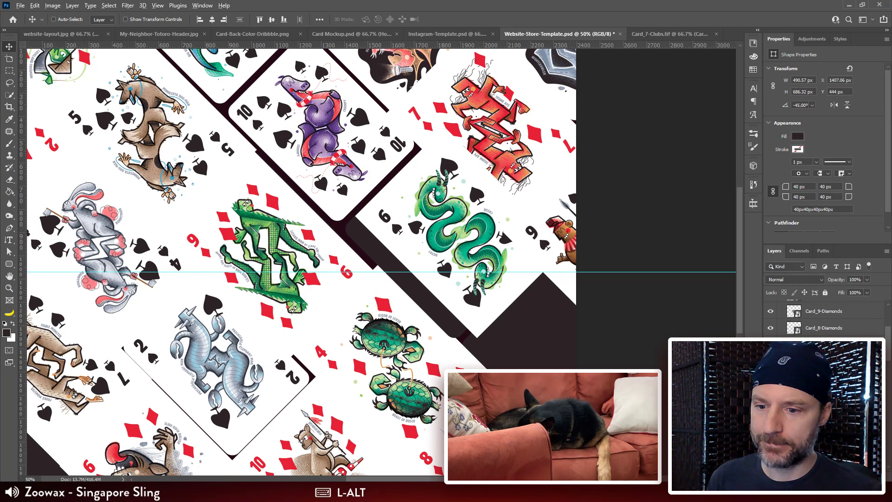
Step: Reposition Card_6-Spades inside its clipping tile so the card covers the whole rounded shape
{"action": "left_click_drag", "start_coordinate": [451, 268], "coordinate": [467, 236]}
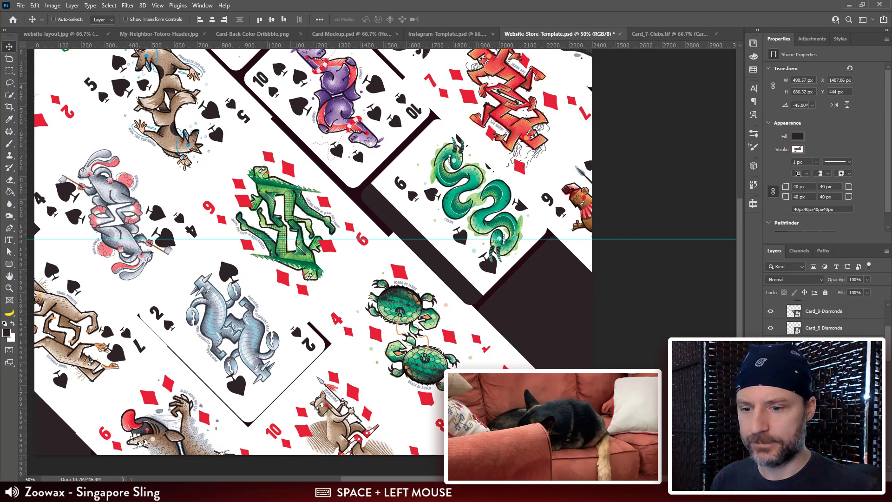
{"action": "left_click", "coordinate": [823, 345]}
{"action": "key", "text": "ctrl+plus"}
{"action": "left_click_drag", "start_coordinate": [518, 195], "coordinate": [435, 215]}
{"action": "left_click_drag", "start_coordinate": [436, 214], "coordinate": [434, 214]}
Step: Move Card_9-Spades down along the canvas's right edge to about Y 918 px and clip it to the rounded tile there
{"action": "left_click_drag", "start_coordinate": [621, 201], "coordinate": [549, 364]}
{"action": "scroll", "coordinate": [835, 315], "scroll_direction": "up", "scroll_amount": 3}
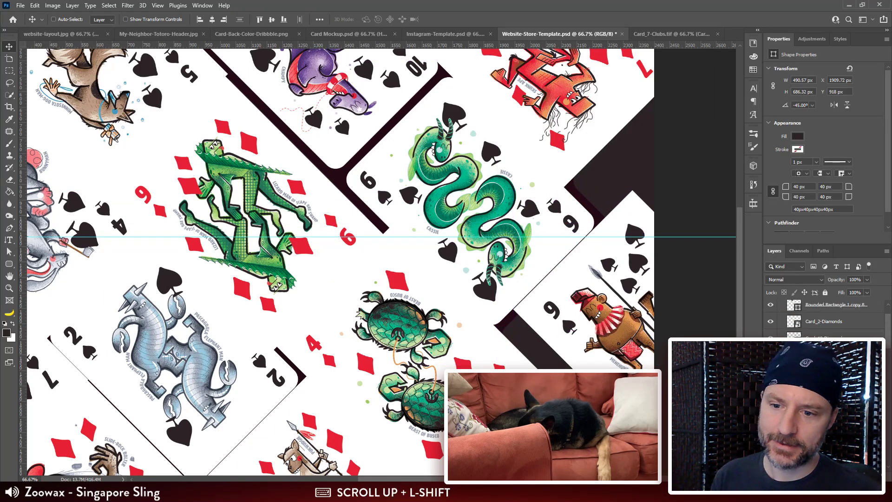
{"action": "left_click_drag", "start_coordinate": [828, 335], "coordinate": [827, 336]}
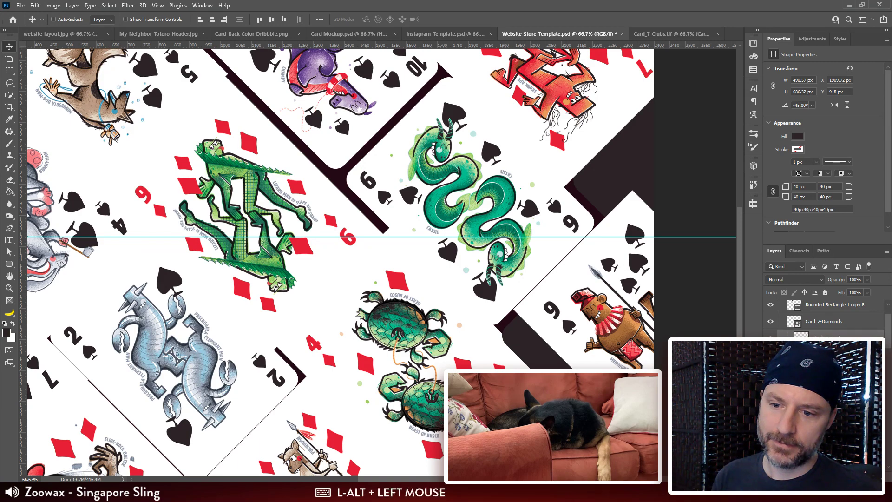
Step: Shift Card_9-Spades inside its clipping tile to about X 1859, Y 1003 px so it covers the shape
{"action": "left_click_drag", "start_coordinate": [688, 397], "coordinate": [488, 249]}
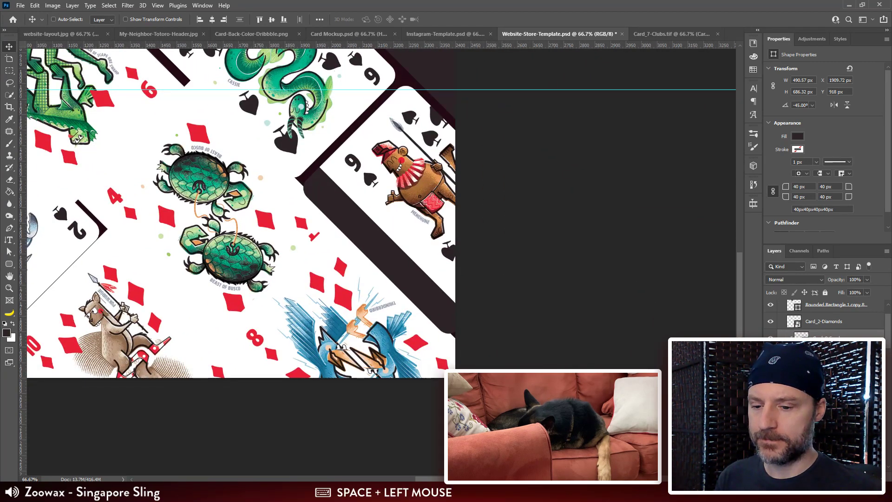
{"action": "left_click", "coordinate": [828, 338]}
{"action": "key", "text": "ctrl+plus"}
{"action": "left_click_drag", "start_coordinate": [414, 163], "coordinate": [521, 200]}
{"action": "left_click_drag", "start_coordinate": [475, 169], "coordinate": [441, 201]}
Step: Move Card_7-Diamonds down to the canvas's right edge, at about X 2124, Y 474 px
{"action": "key", "text": "space"}
{"action": "left_click_drag", "start_coordinate": [428, 144], "coordinate": [417, 311]}
{"action": "left_click_drag", "start_coordinate": [447, 123], "coordinate": [389, 277]}
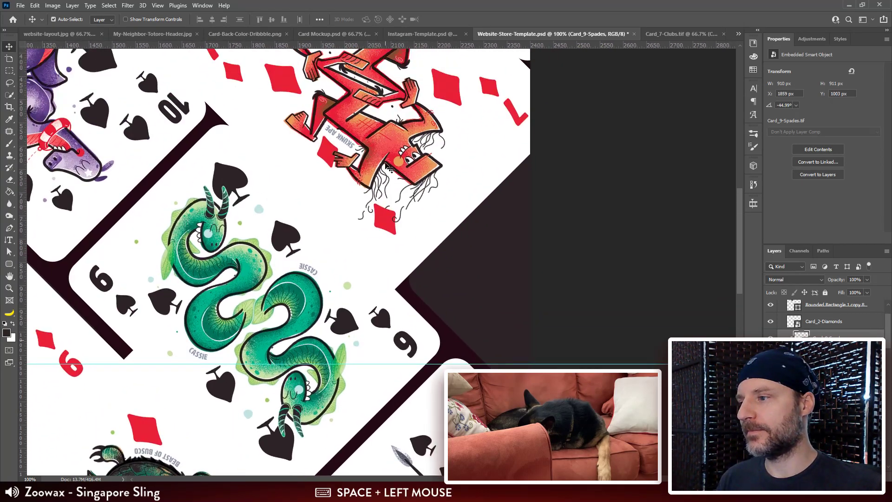
{"action": "left_click_drag", "start_coordinate": [387, 187], "coordinate": [634, 409]}
{"action": "left_click_drag", "start_coordinate": [434, 167], "coordinate": [502, 328]}
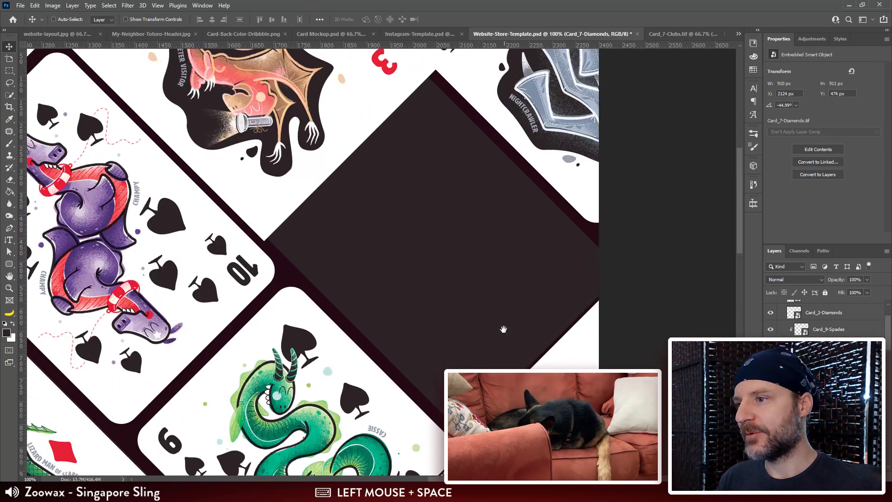
Step: Move Card_3-Diamonds onto the empty tile beside Card_10-Spades, at about X 1591, Y -110 px
{"action": "left_click_drag", "start_coordinate": [554, 199], "coordinate": [554, 249]}
{"action": "left_click_drag", "start_coordinate": [515, 222], "coordinate": [522, 94]}
{"action": "left_click_drag", "start_coordinate": [254, 99], "coordinate": [458, 258]}
Step: Clip Card_3-Diamonds to its rounded tile and shift it about 22 px left and 103 px down to cover the shape
{"action": "left_click", "coordinate": [442, 312], "text": "ctrl+shift"}
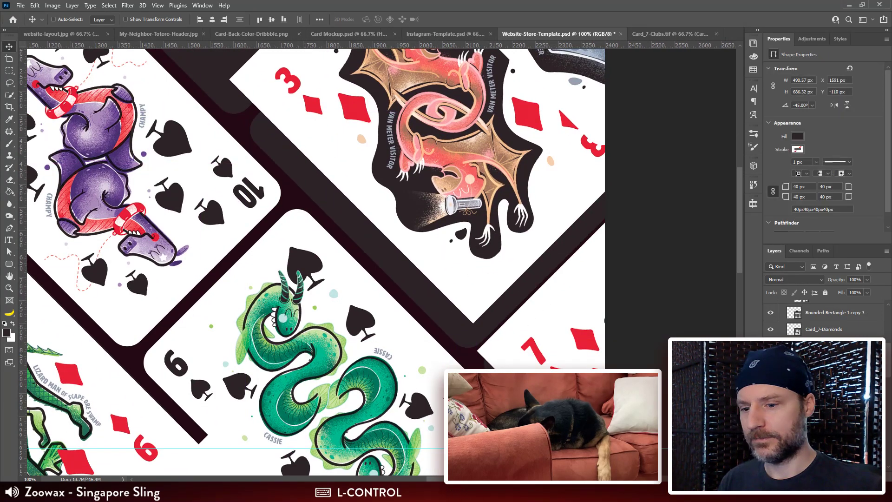
{"action": "left_click_drag", "start_coordinate": [823, 400], "coordinate": [823, 354]}
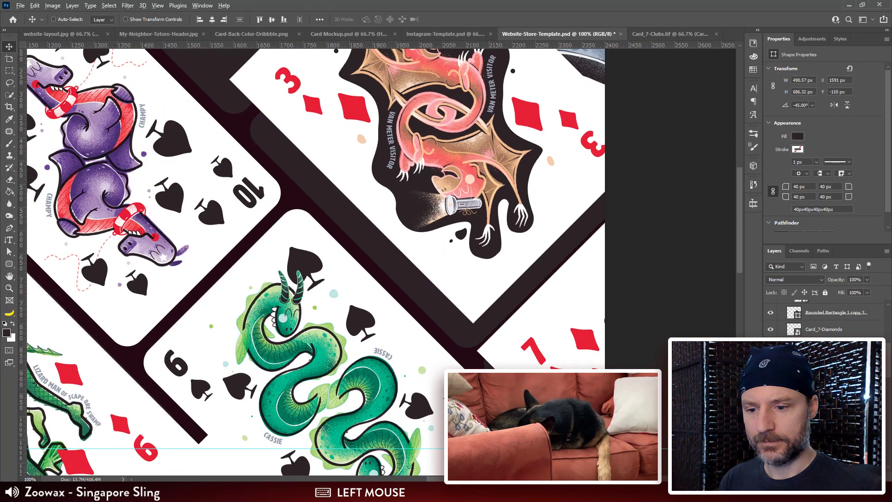
{"action": "left_click", "coordinate": [823, 371], "text": "alt"}
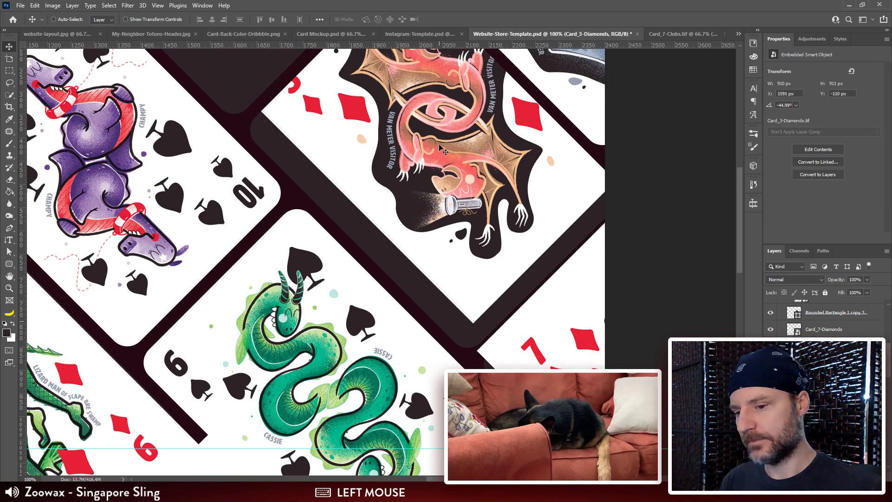
{"action": "left_click_drag", "start_coordinate": [433, 132], "coordinate": [420, 170]}
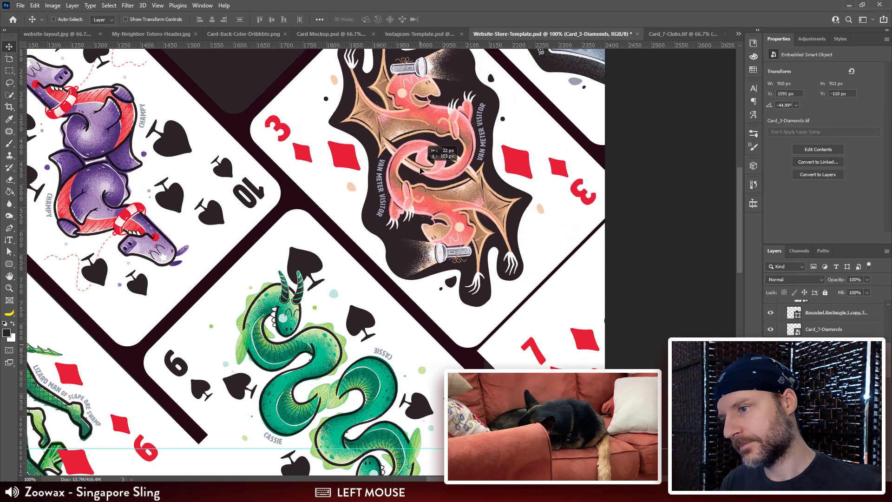
Step: Move Card_7-Diamonds at the canvas's right edge to about X 2164, Y 446 px and select the tile shape beneath it
{"action": "key", "text": "space"}
{"action": "left_click_drag", "start_coordinate": [462, 210], "coordinate": [310, 86]}
{"action": "key", "text": "space"}
{"action": "left_click_drag", "start_coordinate": [405, 238], "coordinate": [391, 278]}
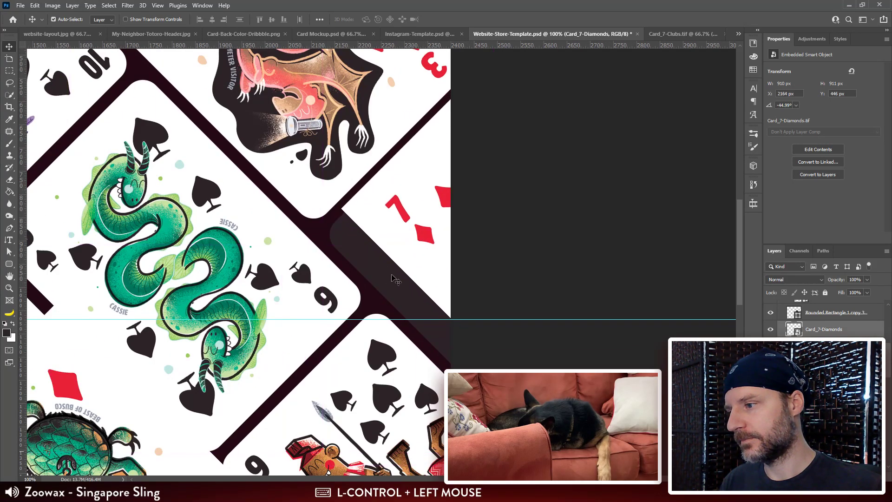
{"action": "left_click", "coordinate": [386, 277], "text": "ctrl+shift"}
{"action": "key", "text": "ctrl+minus"}
{"action": "key", "text": "ctrl+minus"}
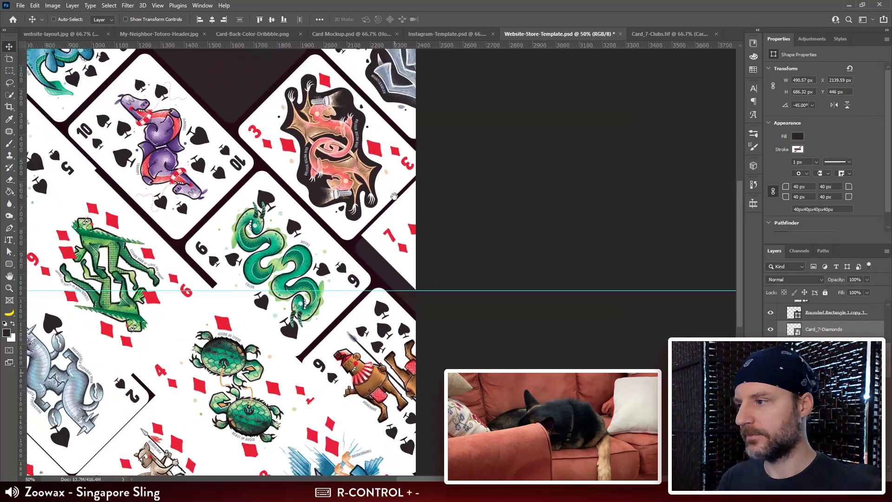
Step: Move Card_7-Diamonds from the right edge onto the empty tile at the canvas's upper edge, at about X 1082, Y -596 px
{"action": "key", "text": "space"}
{"action": "left_click_drag", "start_coordinate": [369, 194], "coordinate": [485, 287]}
{"action": "left_click_drag", "start_coordinate": [484, 318], "coordinate": [384, 163]}
{"action": "left_click_drag", "start_coordinate": [475, 356], "coordinate": [237, 76]}
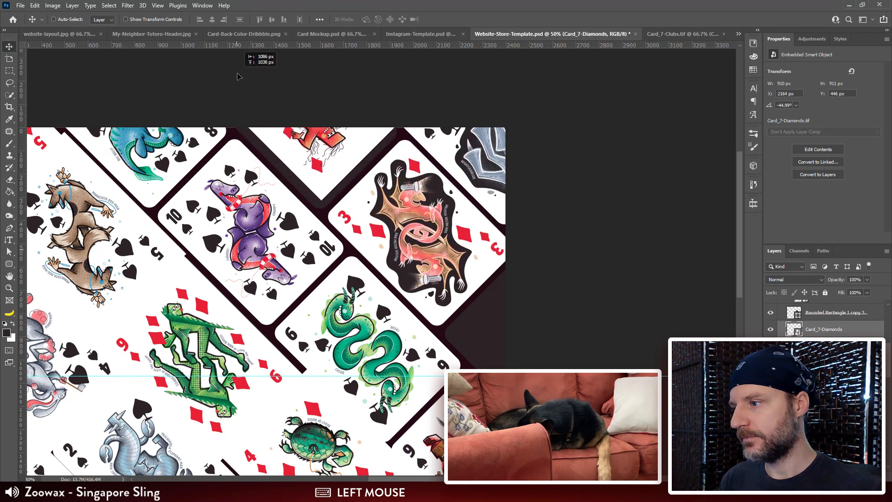
Step: Clip Card_7-Diamonds to the upper-edge rounded tile and shift it to about X 1077, Y -508 px to cover the shape
{"action": "left_click", "coordinate": [303, 191], "text": "ctrl+shift"}
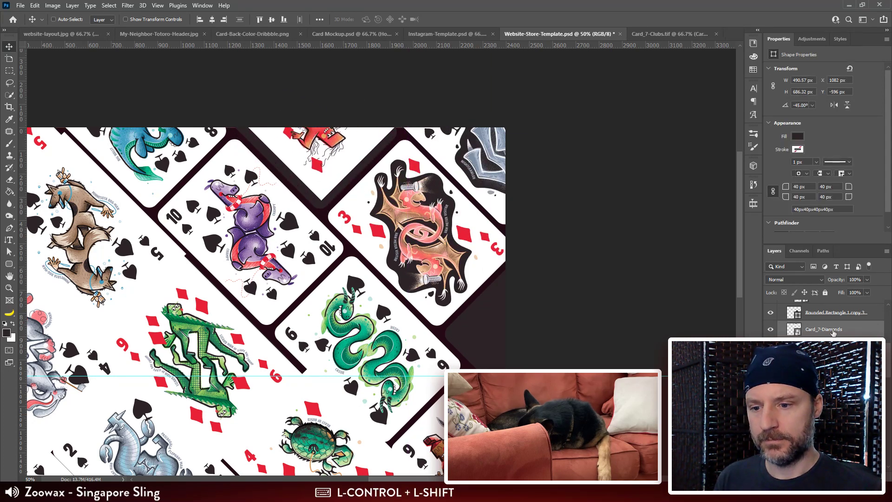
{"action": "left_click_drag", "start_coordinate": [832, 332], "coordinate": [832, 388]}
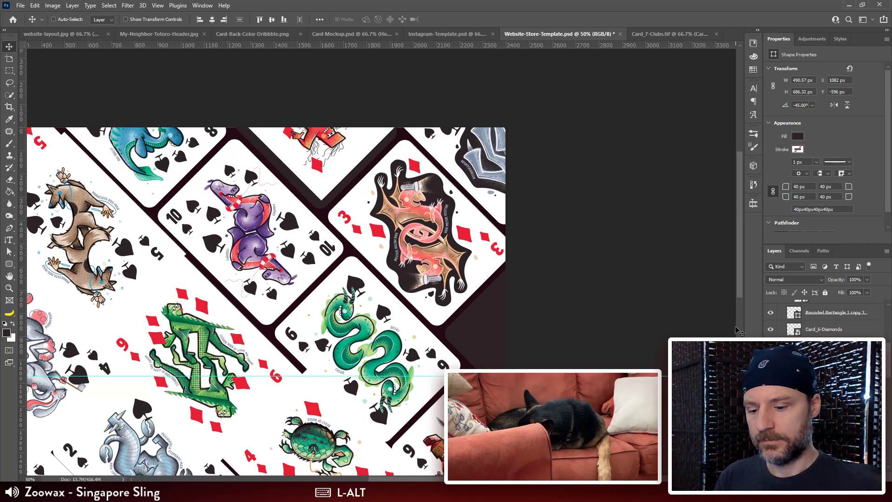
{"action": "key", "text": "ctrl+plus"}
{"action": "key", "text": "ctrl+plus"}
{"action": "left_click_drag", "start_coordinate": [583, 258], "coordinate": [605, 340]}
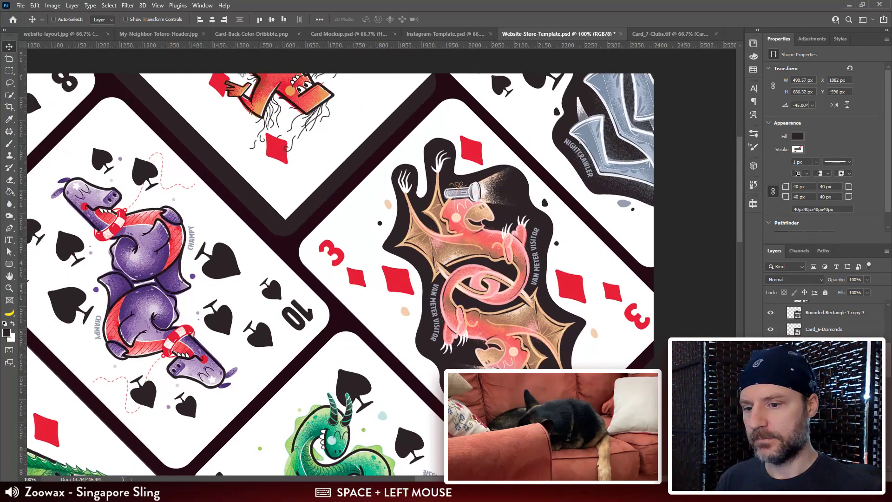
{"action": "left_click", "coordinate": [829, 381]}
{"action": "left_click_drag", "start_coordinate": [292, 139], "coordinate": [418, 206]}
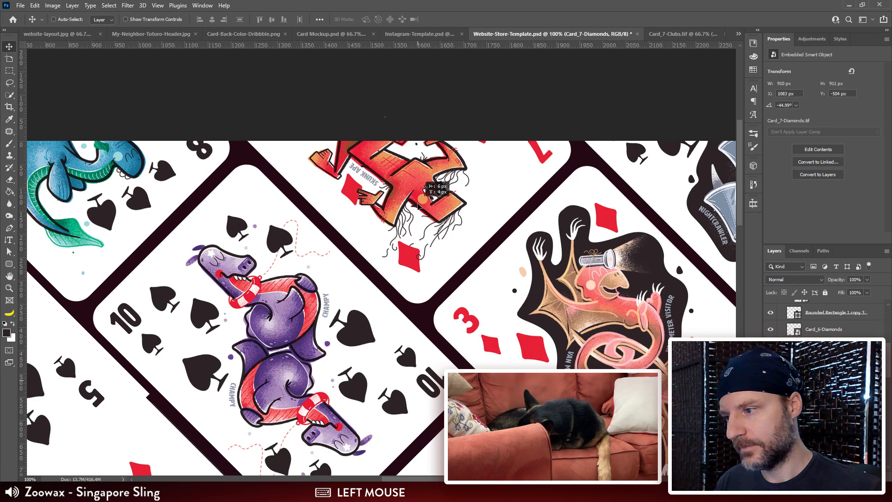
{"action": "left_click_drag", "start_coordinate": [453, 237], "coordinate": [360, 158]}
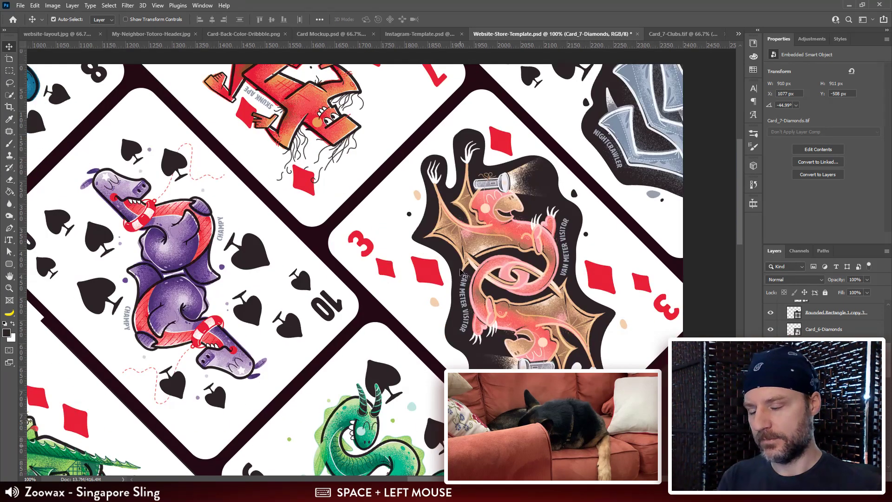
Step: Move Card_3-Diamonds toward the upper-edge tile, at about X 1061, Y -368 px, and release it from its clipping tile
{"action": "key", "text": "ctrl+minus"}
{"action": "left_click_drag", "start_coordinate": [493, 329], "coordinate": [480, 270]}
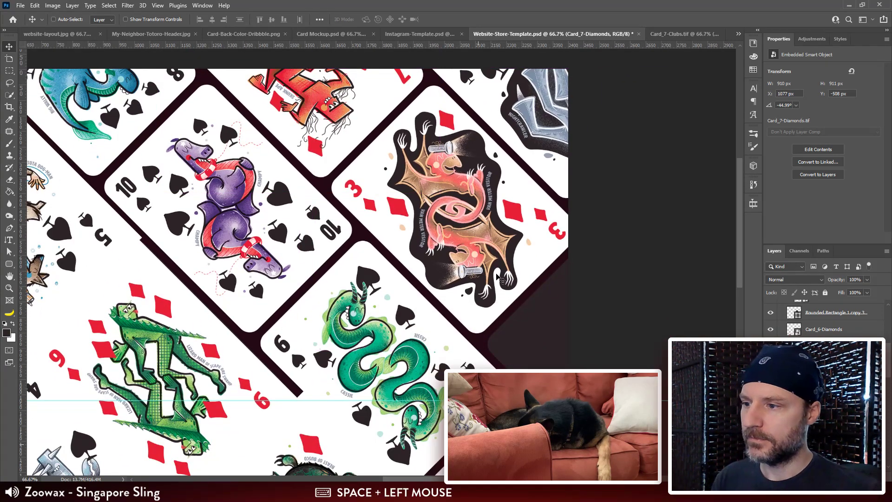
{"action": "left_click", "coordinate": [472, 218], "text": "ctrl"}
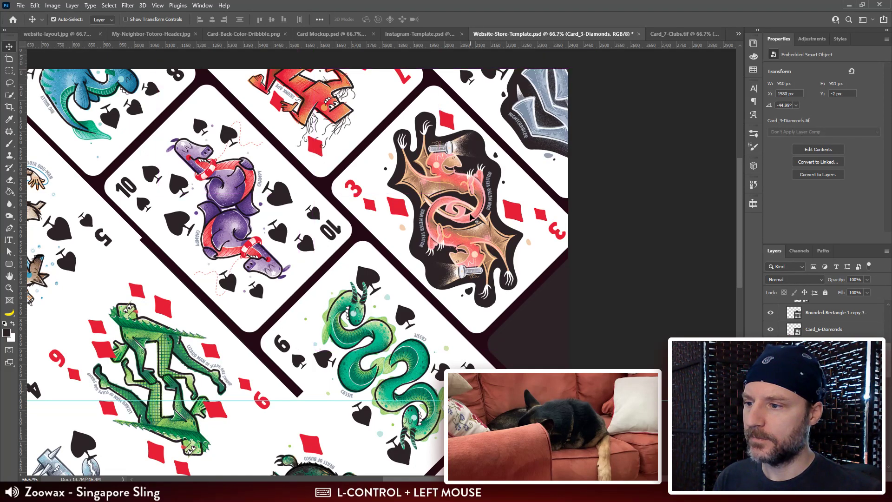
{"action": "left_click_drag", "start_coordinate": [549, 280], "coordinate": [573, 321]}
{"action": "left_click_drag", "start_coordinate": [519, 316], "coordinate": [360, 200]}
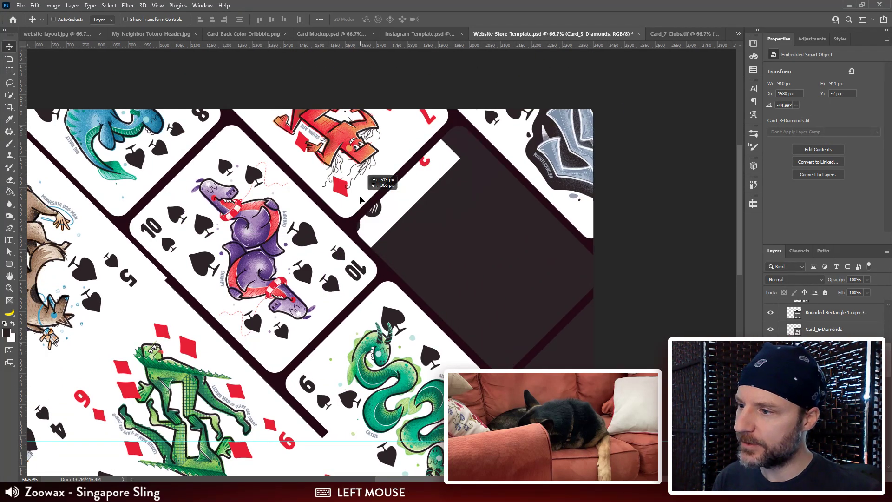
{"action": "left_click", "coordinate": [823, 388], "text": "alt"}
Step: Release Card_7-Diamonds from its clipping tile and move it onto the tile beside Card_10-Spades, at about X 1607, Y -122 px
{"action": "left_click", "coordinate": [335, 142], "text": "ctrl"}
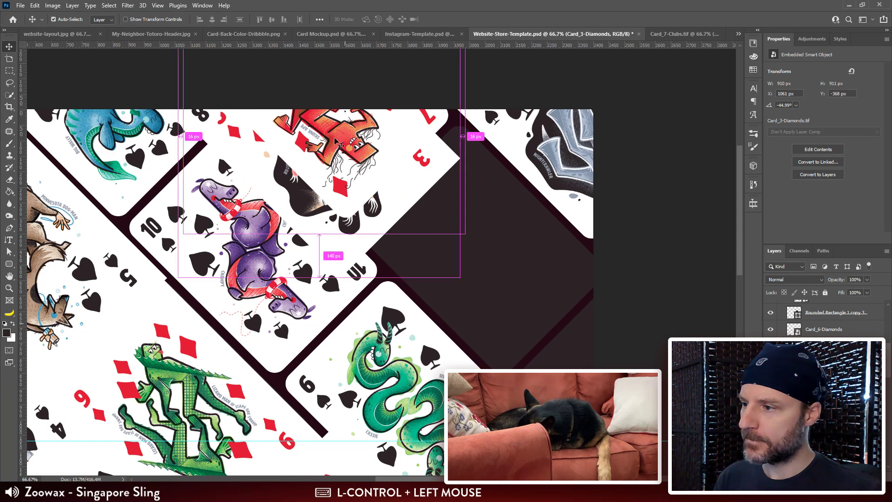
{"action": "left_click", "coordinate": [823, 387], "text": "alt"}
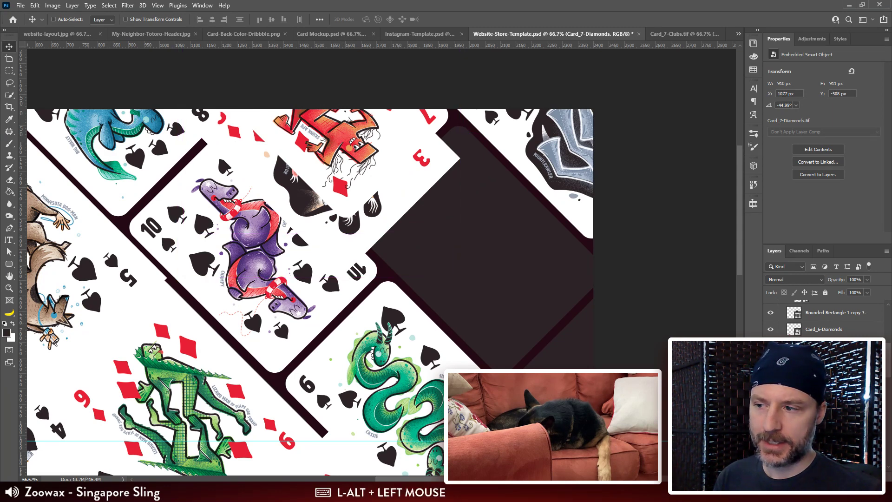
{"action": "left_click_drag", "start_coordinate": [338, 144], "coordinate": [487, 233]}
Step: Clip Card_7-Diamonds to the rounded tile beside Card_10-Spades and shift it to about X 1574, Y -13 px
{"action": "left_click", "coordinate": [491, 346], "text": "ctrl+shift"}
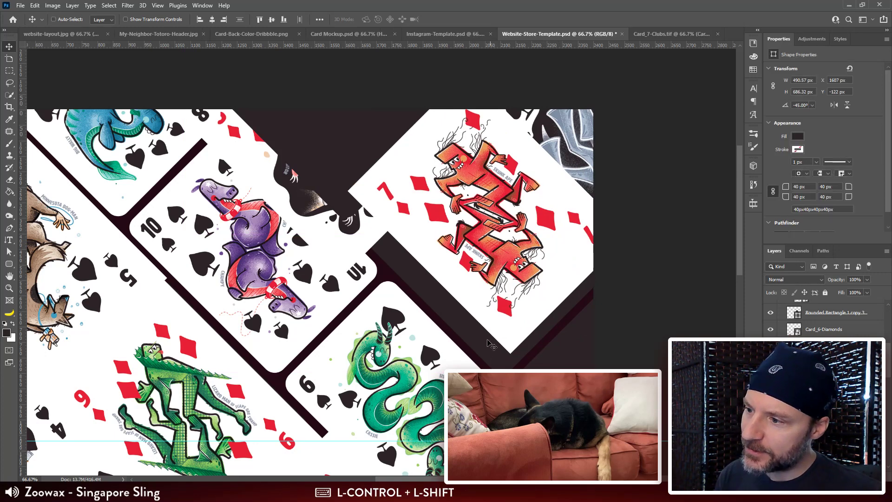
{"action": "left_click_drag", "start_coordinate": [464, 334], "coordinate": [424, 303]}
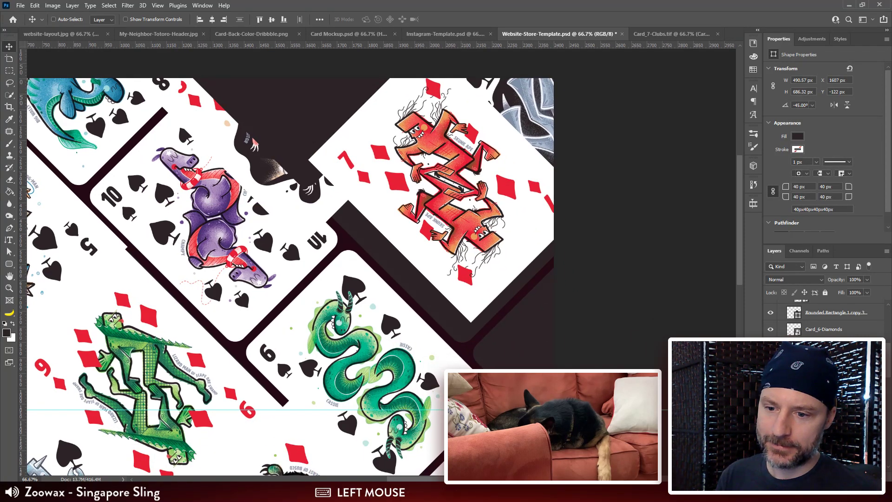
{"action": "left_click_drag", "start_coordinate": [829, 326], "coordinate": [829, 326]}
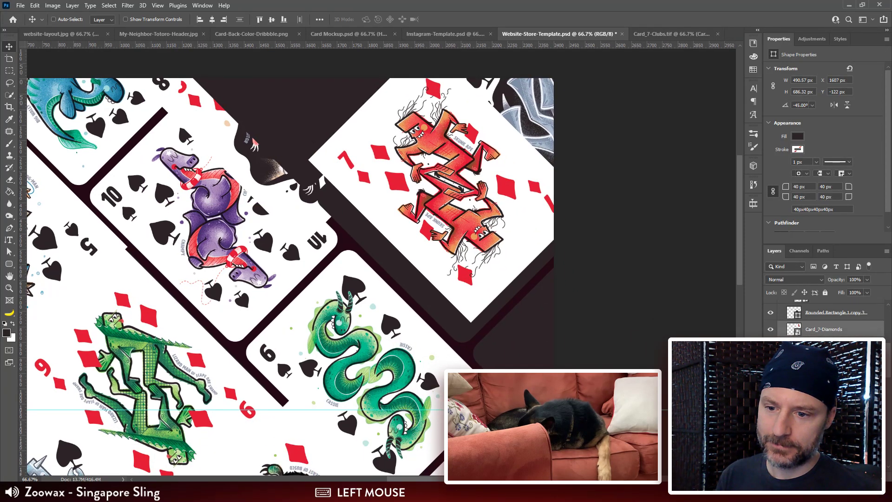
{"action": "left_click", "coordinate": [819, 331]}
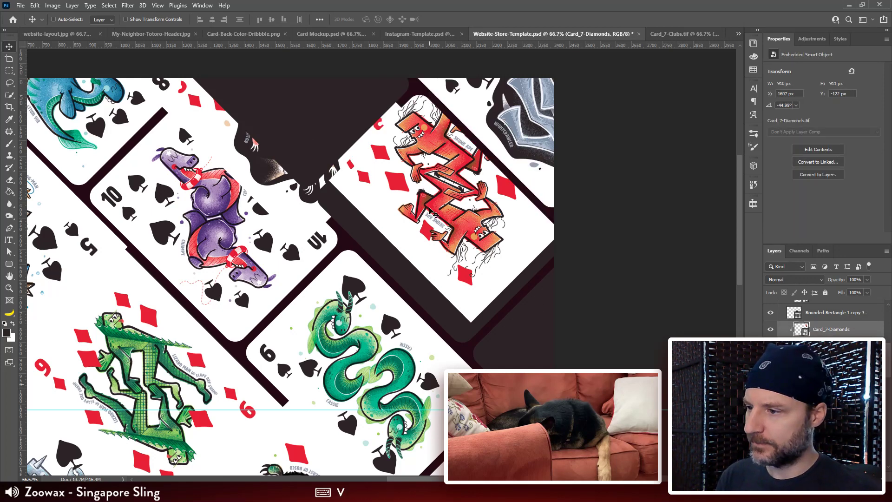
{"action": "left_click_drag", "start_coordinate": [435, 215], "coordinate": [438, 304]}
Step: Bring Card_3-Diamonds to the front and move it onto the upper-edge tile, at about X 1080, Y -590 px
{"action": "left_click", "coordinate": [344, 261], "text": "ctrl"}
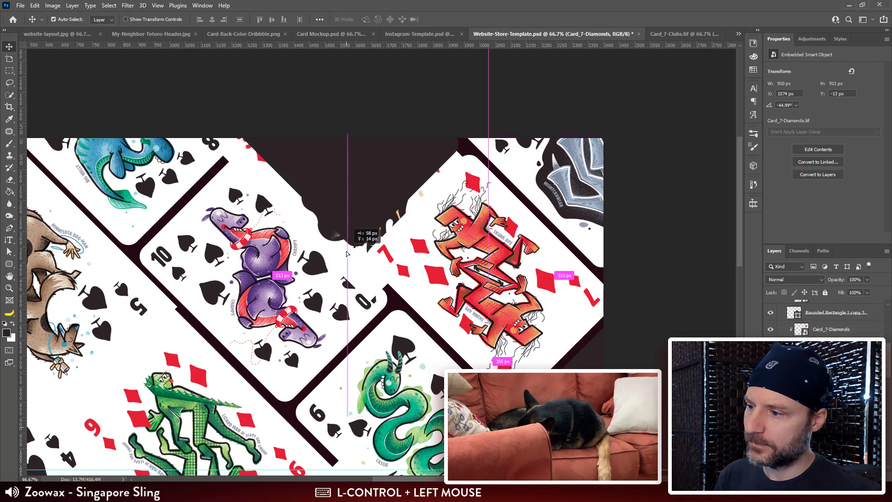
{"action": "key", "text": "ctrl+shift+bracketright"}
{"action": "left_click_drag", "start_coordinate": [352, 263], "coordinate": [340, 198]}
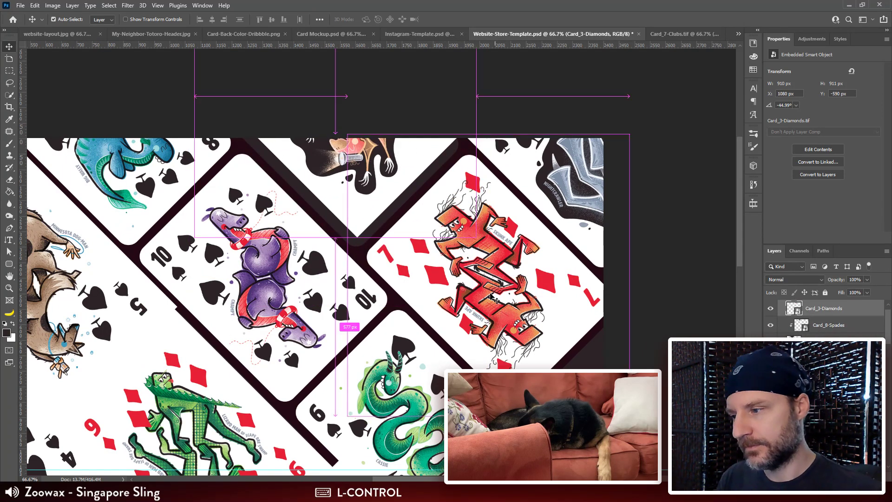
Step: Nudge Card_7-Diamonds inside its clipping tile to X 1582, Y 0 px
{"action": "left_click_drag", "start_coordinate": [487, 271], "coordinate": [489, 279]}
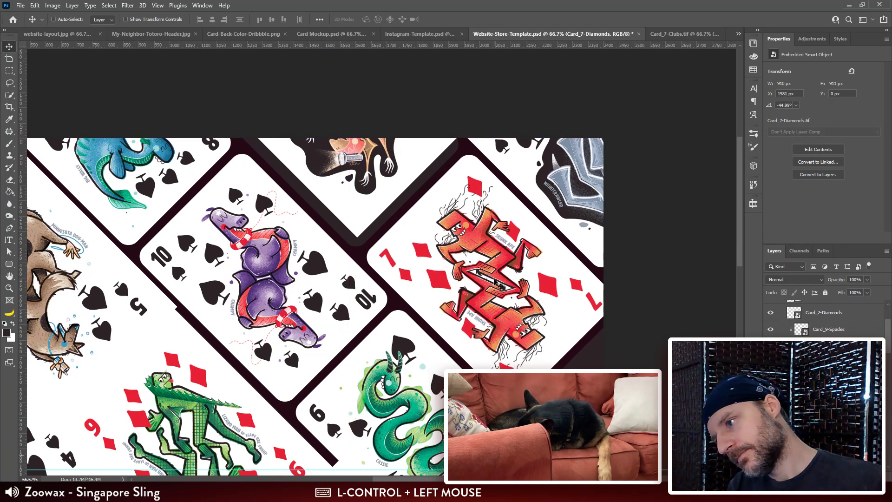
{"action": "key", "text": "Down"}
{"action": "key", "text": "Right"}
{"action": "key", "text": "Up"}
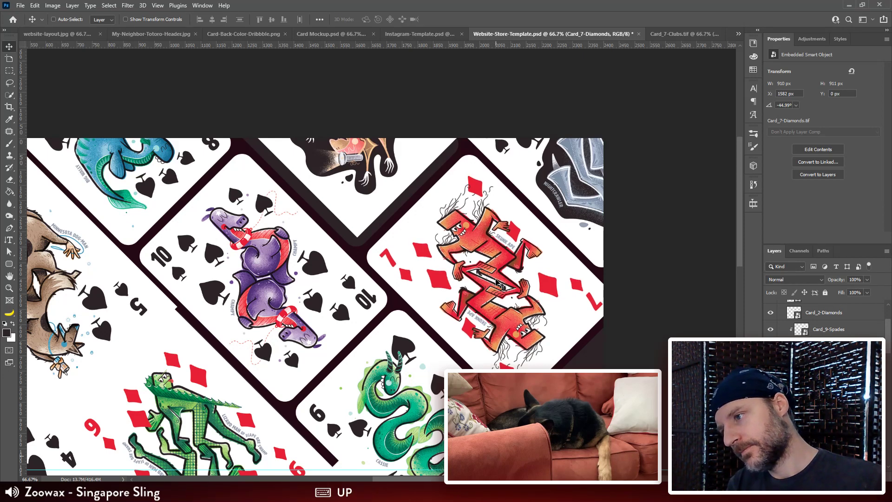
Step: Restack Card_3-Diamonds directly above the upper-edge tile's shape layer and clip it to that rounded tile
{"action": "left_click_drag", "start_coordinate": [368, 200], "coordinate": [372, 220]}
{"action": "left_click", "coordinate": [372, 221], "text": "ctrl"}
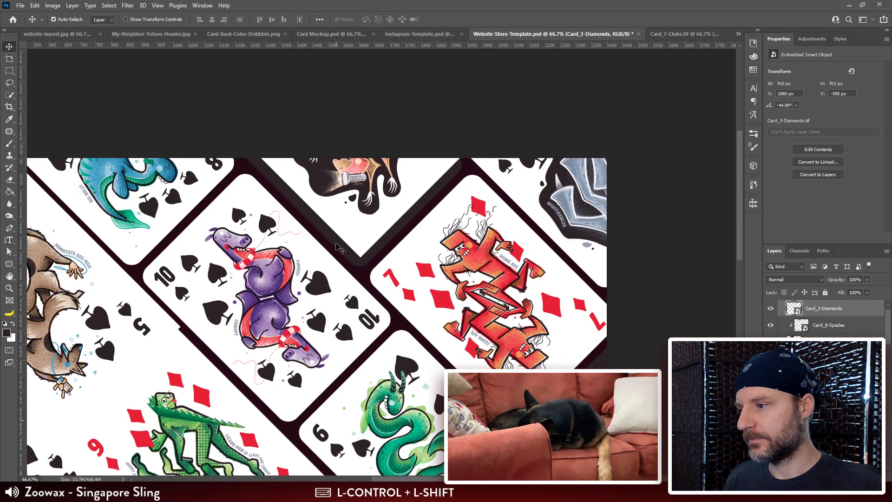
{"action": "left_click", "coordinate": [449, 311], "text": "ctrl+shift"}
{"action": "left_click", "coordinate": [821, 305]}
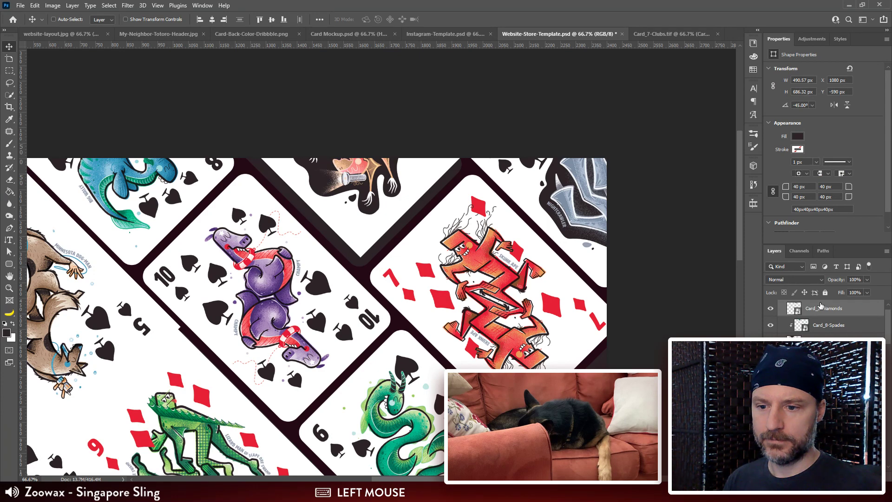
{"action": "left_click_drag", "start_coordinate": [820, 305], "coordinate": [824, 315]}
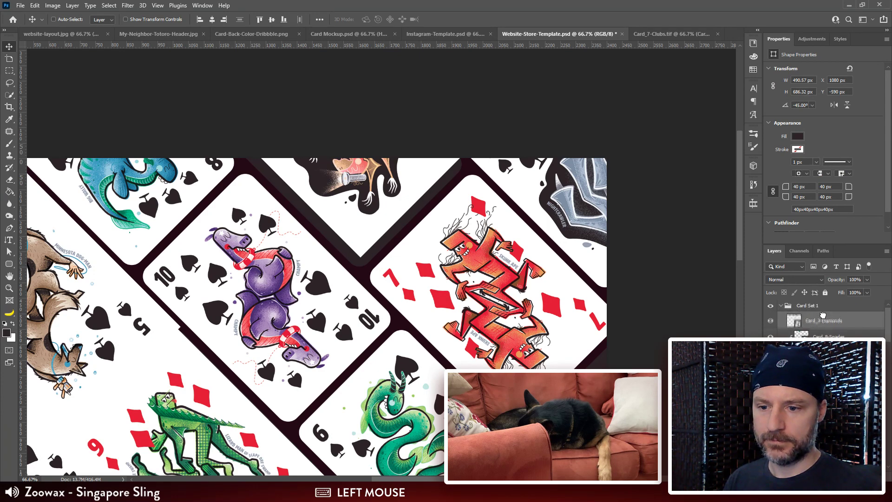
{"action": "left_click_drag", "start_coordinate": [823, 320], "coordinate": [824, 395]}
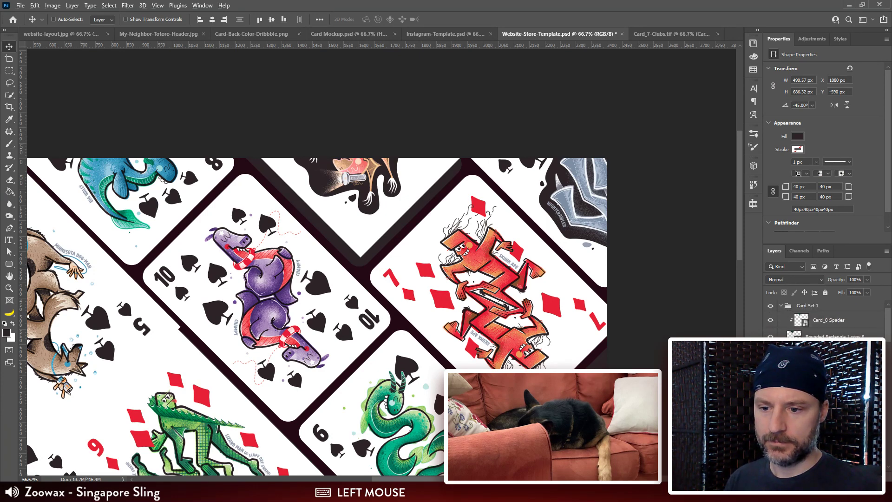
Step: Shift Card_3-Diamonds down inside its clipping tile to about X 1084, Y -505 px so it covers the shape
{"action": "left_click_drag", "start_coordinate": [383, 186], "coordinate": [386, 225]}
{"action": "key", "text": "Left"}
{"action": "key", "text": "Up"}
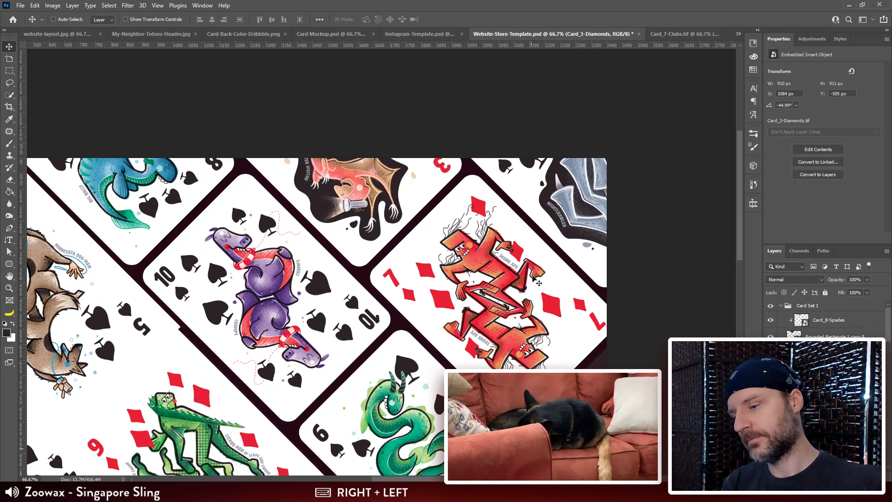
Step: Move Card_6-Diamonds from the canvas's lower edge onto the empty tile at the right edge, at about X 2153, Y 497 px
{"action": "left_click_drag", "start_coordinate": [536, 282], "coordinate": [552, 296]}
{"action": "key", "text": "ctrl+minus"}
{"action": "key", "text": "ctrl+minus"}
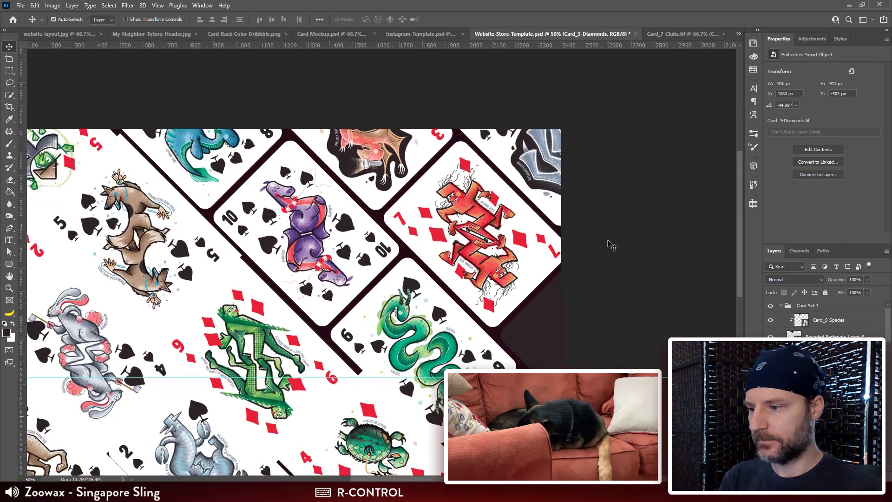
{"action": "left_click_drag", "start_coordinate": [454, 344], "coordinate": [561, 275]}
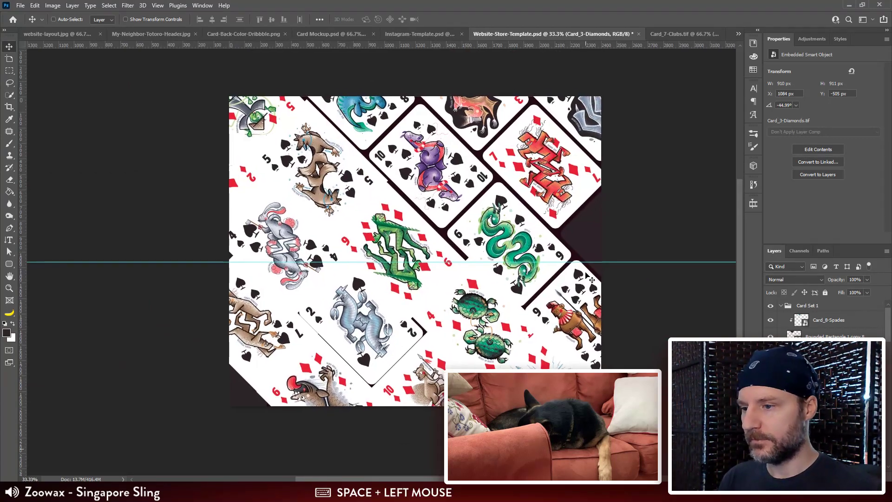
{"action": "key", "text": "ctrl+plus"}
{"action": "left_click_drag", "start_coordinate": [441, 150], "coordinate": [506, 238]}
{"action": "left_click_drag", "start_coordinate": [583, 325], "coordinate": [403, 212]}
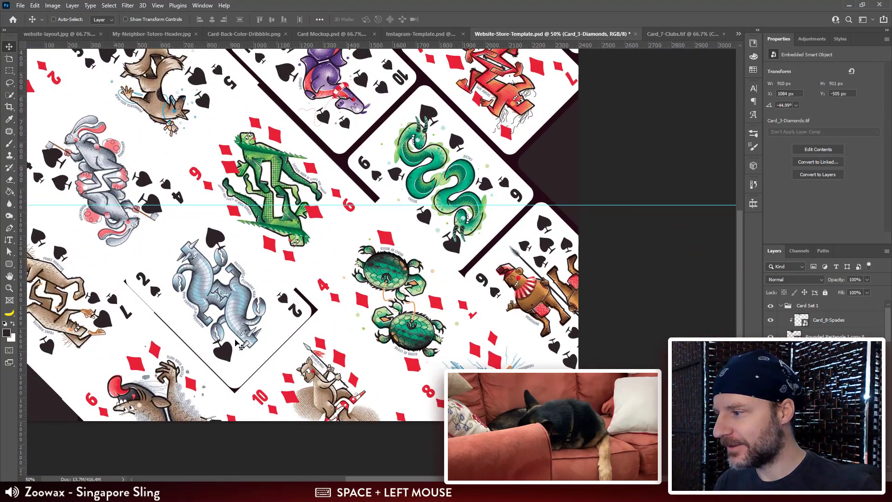
{"action": "left_click_drag", "start_coordinate": [206, 338], "coordinate": [687, 132]}
Step: Restack Card_6-Diamonds directly above the right-edge tile's shape layer and clip it to that rounded tile
{"action": "left_click_drag", "start_coordinate": [475, 136], "coordinate": [426, 161]}
{"action": "left_click", "coordinate": [588, 277], "text": "ctrl+shift"}
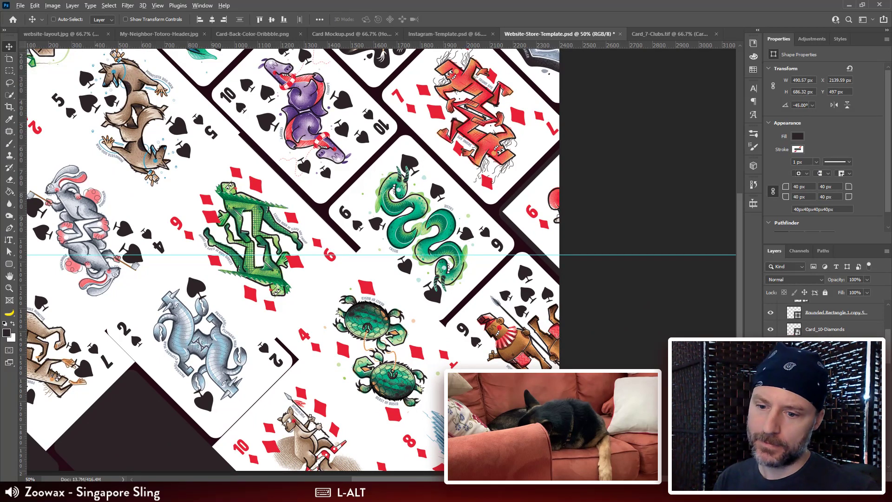
{"action": "scroll", "coordinate": [825, 318], "scroll_direction": "down", "scroll_amount": 2}
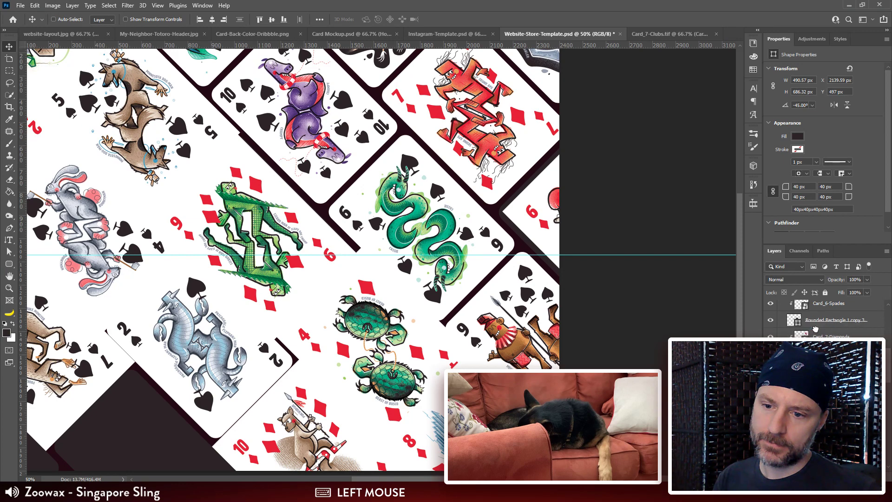
{"action": "left_click", "coordinate": [825, 345], "text": "alt"}
{"action": "left_click", "coordinate": [829, 338]}
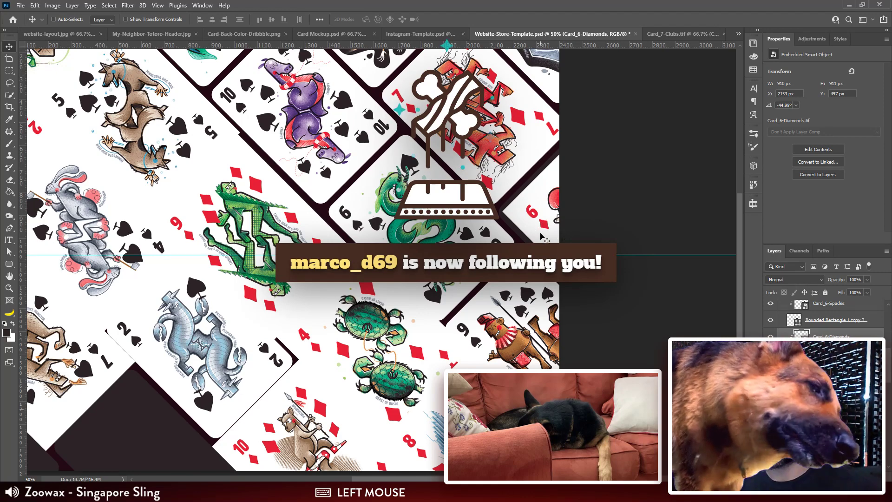
{"action": "key", "text": "ctrl+plus"}
{"action": "left_click_drag", "start_coordinate": [607, 359], "coordinate": [454, 352]}
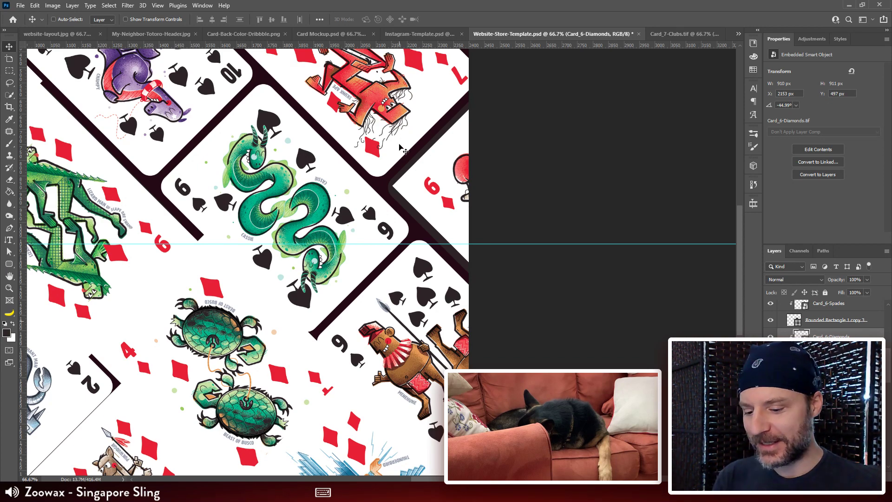
{"action": "key", "text": "ctrl+minus"}
{"action": "left_click_drag", "start_coordinate": [344, 252], "coordinate": [410, 231]}
{"action": "left_click_drag", "start_coordinate": [218, 348], "coordinate": [318, 269]}
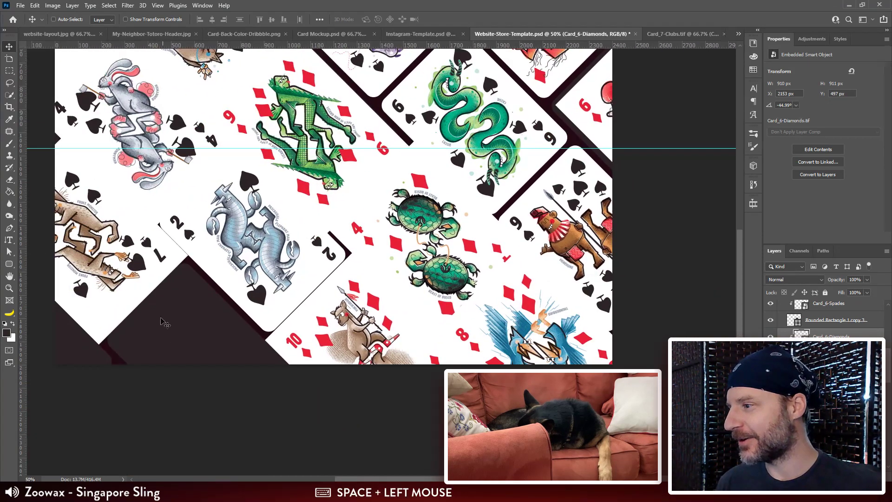
{"action": "left_click_drag", "start_coordinate": [152, 282], "coordinate": [155, 326]}
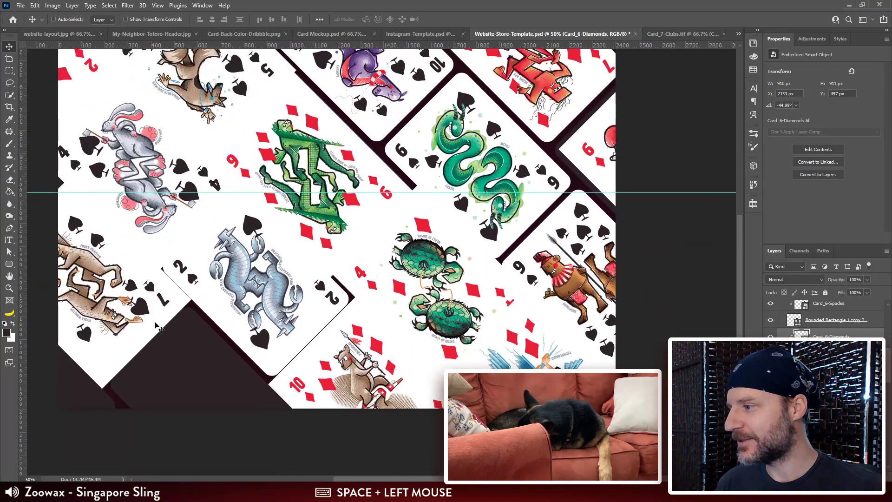
Step: Shift Card_6-Diamonds inside its right-edge clipping tile to about X 2085, Y 513 px so more of its artwork falls on the canvas
{"action": "left_click_drag", "start_coordinate": [326, 218], "coordinate": [349, 179]}
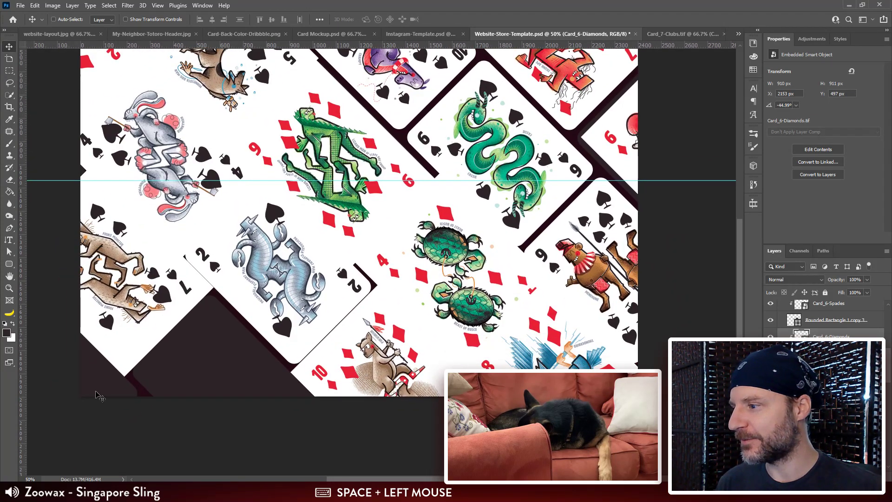
{"action": "left_click_drag", "start_coordinate": [469, 170], "coordinate": [347, 309]}
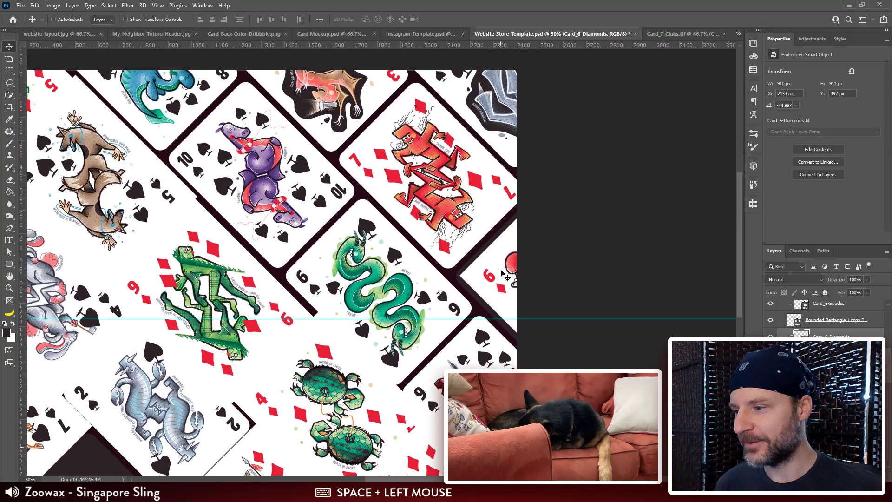
{"action": "left_click_drag", "start_coordinate": [503, 274], "coordinate": [491, 280]}
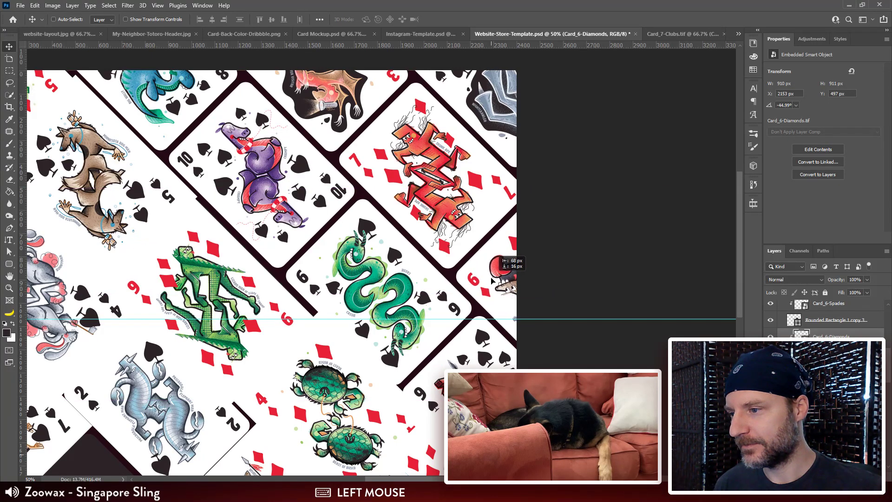
Step: Move Card_5-Diamonds onto the empty lower tile at about X 179, Y 1559 px and shift Card_4-Spades to about X -155, Y 493 px
{"action": "left_click_drag", "start_coordinate": [314, 268], "coordinate": [528, 223]}
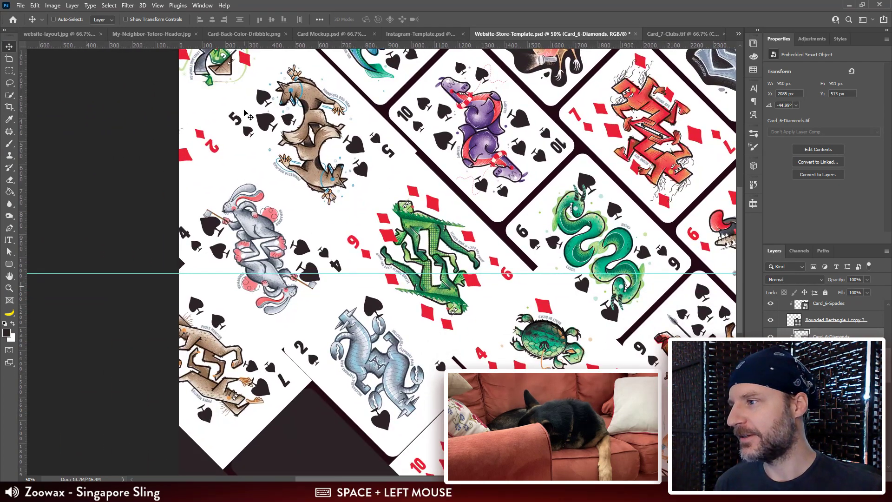
{"action": "left_click_drag", "start_coordinate": [214, 122], "coordinate": [319, 492]}
{"action": "left_click_drag", "start_coordinate": [262, 392], "coordinate": [281, 442]}
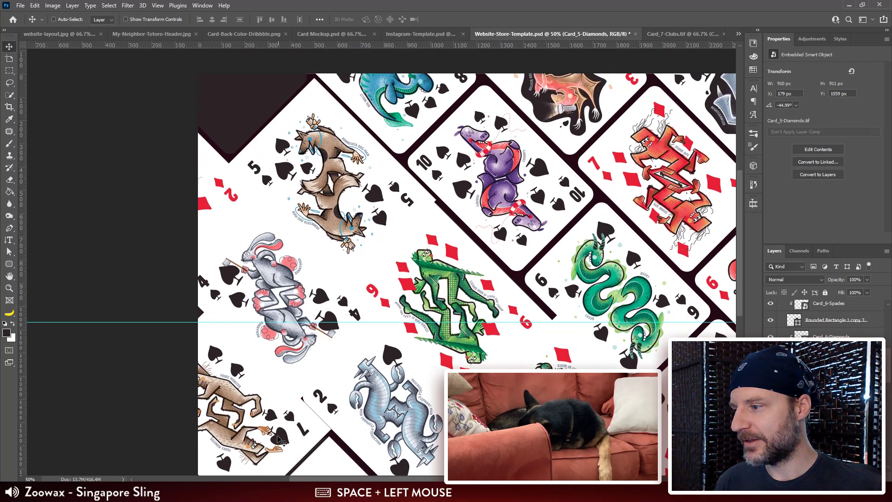
{"action": "mouse_move", "coordinate": [302, 347]}
{"action": "left_mouse_down"}
{"action": "mouse_move", "coordinate": [316, 300]}
{"action": "mouse_move", "coordinate": [292, 344]}
{"action": "left_mouse_up"}
{"action": "left_click_drag", "start_coordinate": [393, 403], "coordinate": [372, 378]}
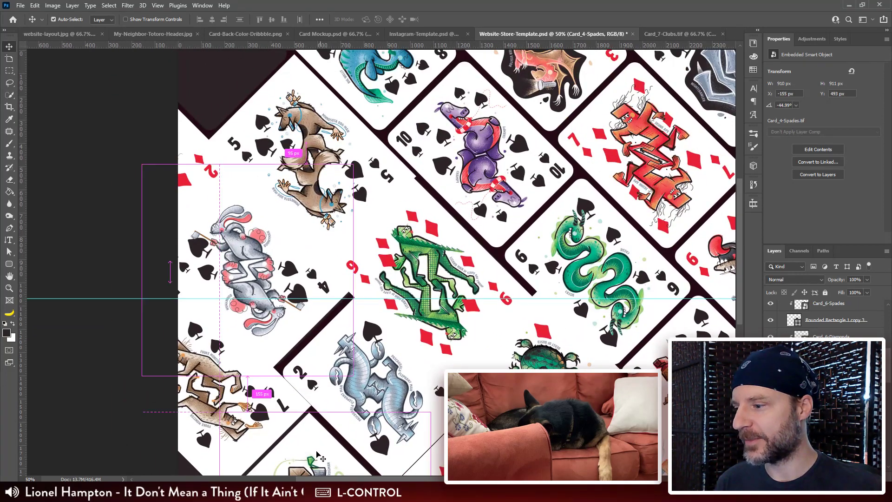
Step: Return Card_5-Diamonds to the canvas's upper-left corner and move Card_5-Spades onto the lower tile at about X 55, Y 1273 px
{"action": "left_click_drag", "start_coordinate": [328, 467], "coordinate": [276, 444]}
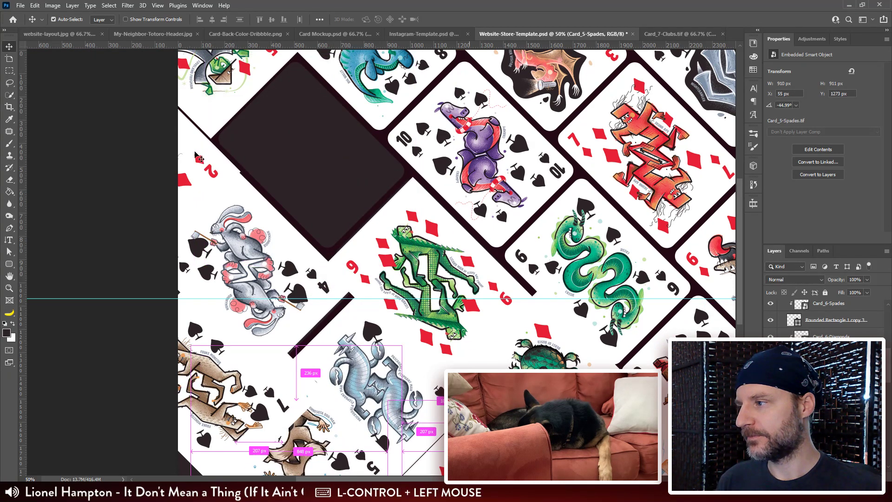
Step: Move Card_2-Diamonds onto the empty tile vacated by Card_5-Spades, at about X 129, Y 0 px, and save the document
{"action": "left_click_drag", "start_coordinate": [198, 158], "coordinate": [374, 154]}
{"action": "left_click_drag", "start_coordinate": [582, 362], "coordinate": [518, 336]}
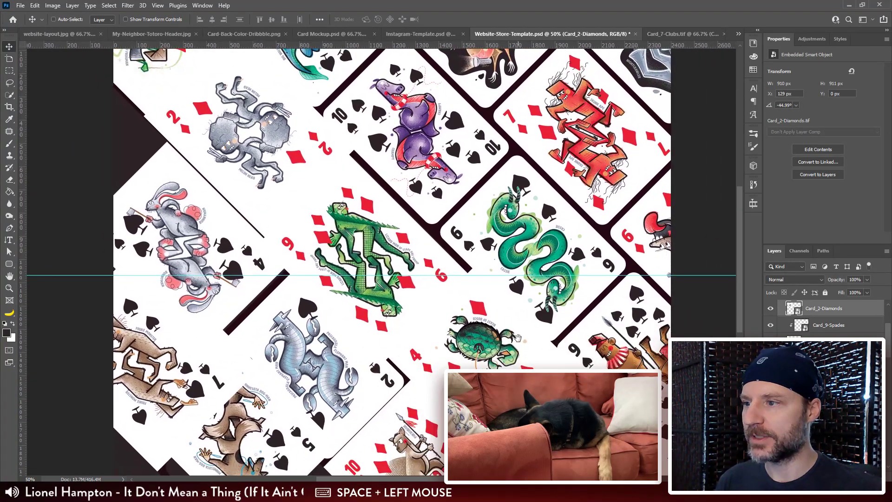
{"action": "left_click_drag", "start_coordinate": [508, 293], "coordinate": [513, 306]}
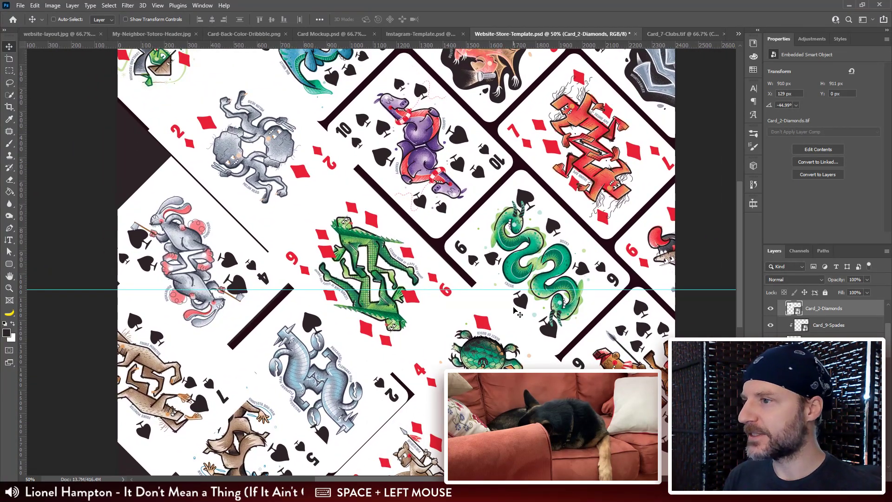
{"action": "key", "text": "ctrl+s"}
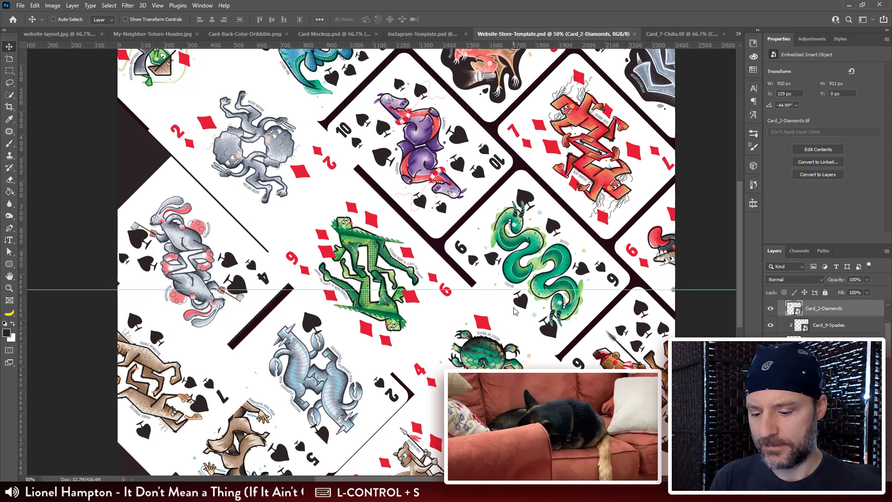
Step: Shift Card_5-Diamonds up to about X -388, Y -617 px and clip it to the rounded tile at the canvas's upper-left corner
{"action": "key", "text": "ctrl+plus"}
{"action": "left_click_drag", "start_coordinate": [358, 198], "coordinate": [458, 361]}
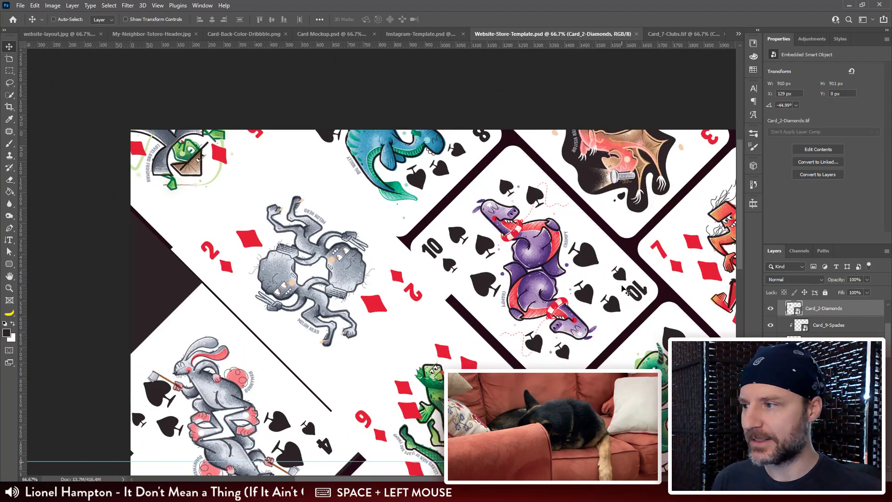
{"action": "left_click_drag", "start_coordinate": [388, 184], "coordinate": [481, 181]}
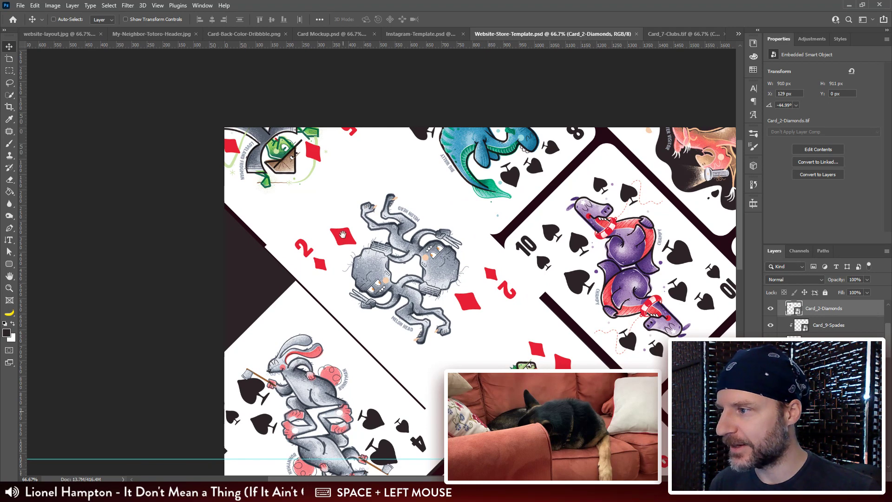
{"action": "left_click_drag", "start_coordinate": [343, 235], "coordinate": [400, 212]}
{"action": "left_click_drag", "start_coordinate": [322, 134], "coordinate": [321, 108]}
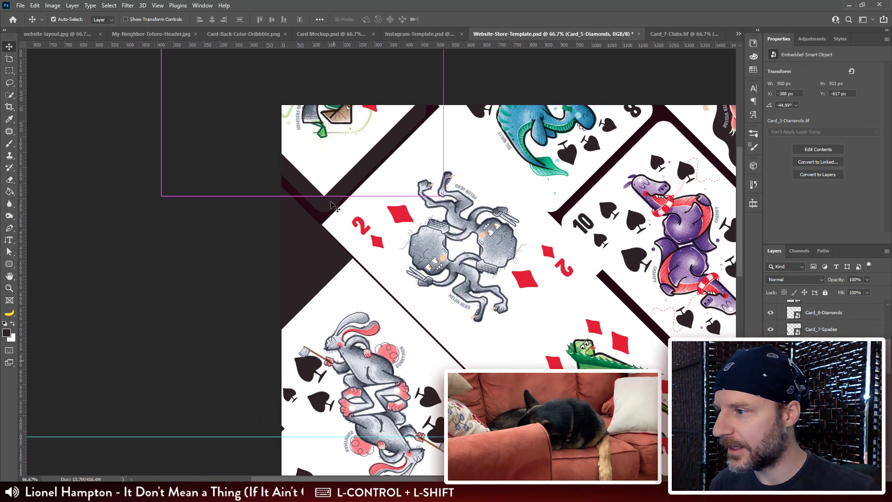
{"action": "left_click", "coordinate": [331, 202], "text": "ctrl+shift"}
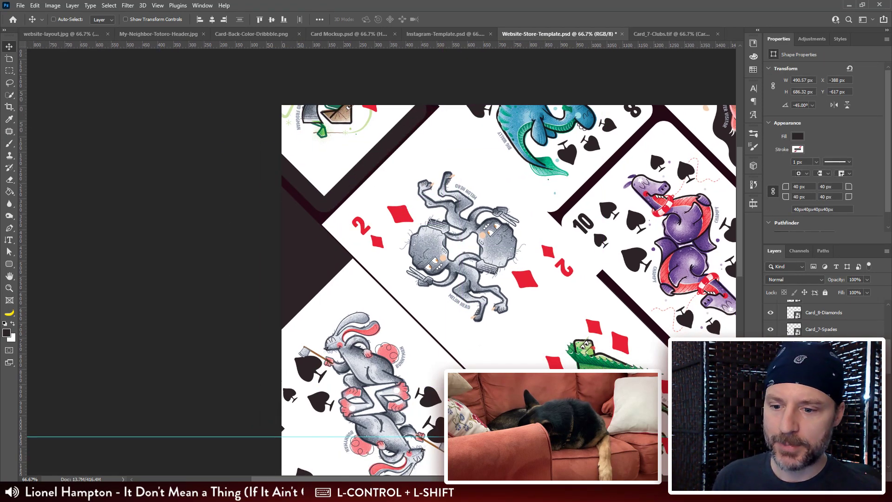
{"action": "left_click", "coordinate": [823, 380], "text": "shift"}
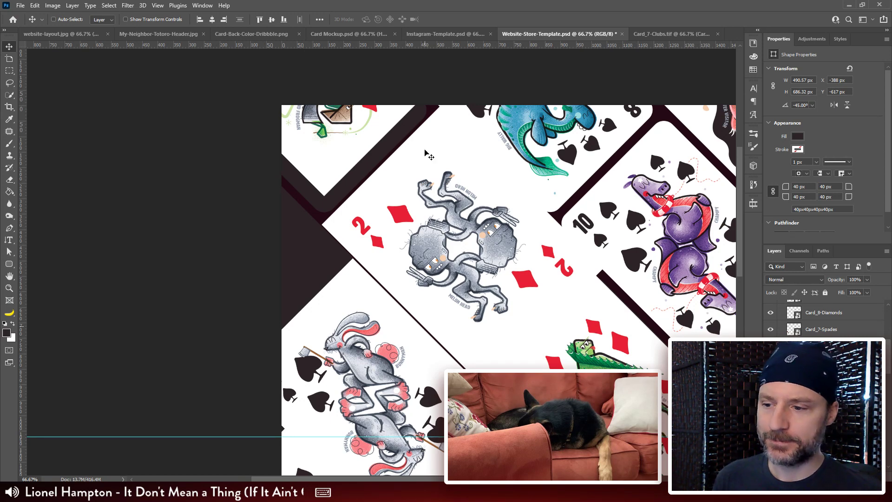
Step: Shift Card_5-Diamonds down inside its clipping tile to about X -381, Y -514 px so it covers the shape
{"action": "left_click_drag", "start_coordinate": [298, 180], "coordinate": [277, 206]}
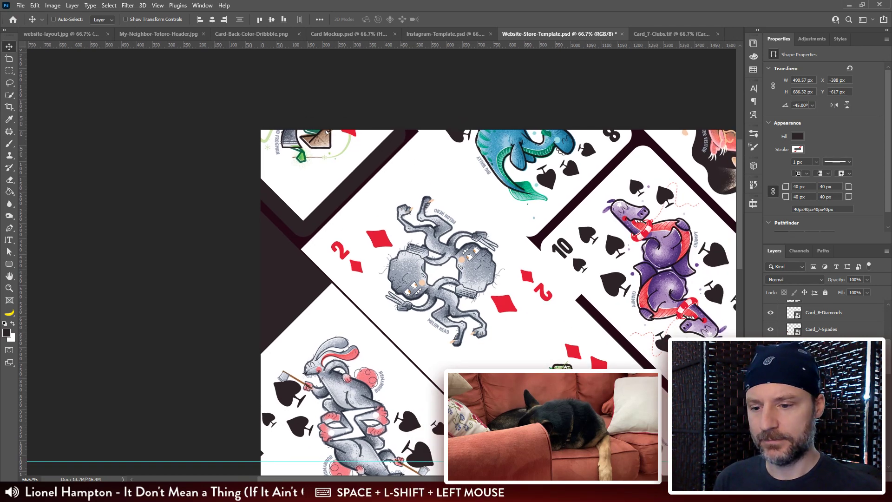
{"action": "left_click_drag", "start_coordinate": [306, 133], "coordinate": [310, 183]}
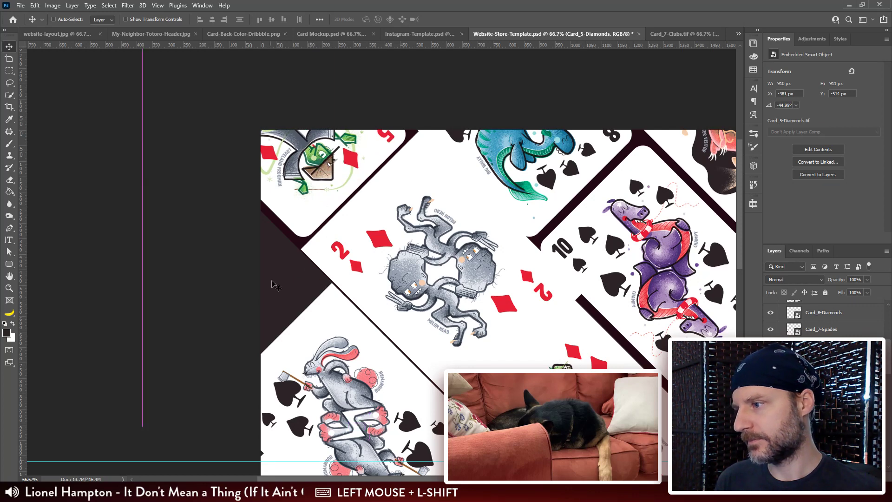
Step: Uncover the tile shape beneath Card_2-Diamonds, restack the card directly above that shape layer and clip it to the rounded tile
{"action": "left_click", "coordinate": [442, 252], "text": "ctrl"}
{"action": "left_click_drag", "start_coordinate": [412, 344], "coordinate": [333, 215]}
{"action": "left_click_drag", "start_coordinate": [364, 167], "coordinate": [395, 149]}
{"action": "left_click", "coordinate": [300, 183], "text": "shift"}
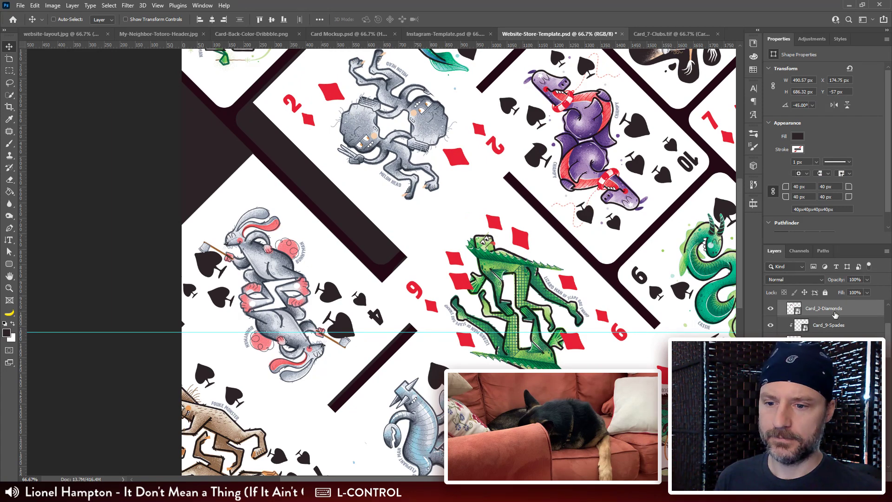
{"action": "left_click_drag", "start_coordinate": [835, 311], "coordinate": [835, 350]}
{"action": "left_click", "coordinate": [835, 349], "text": "alt"}
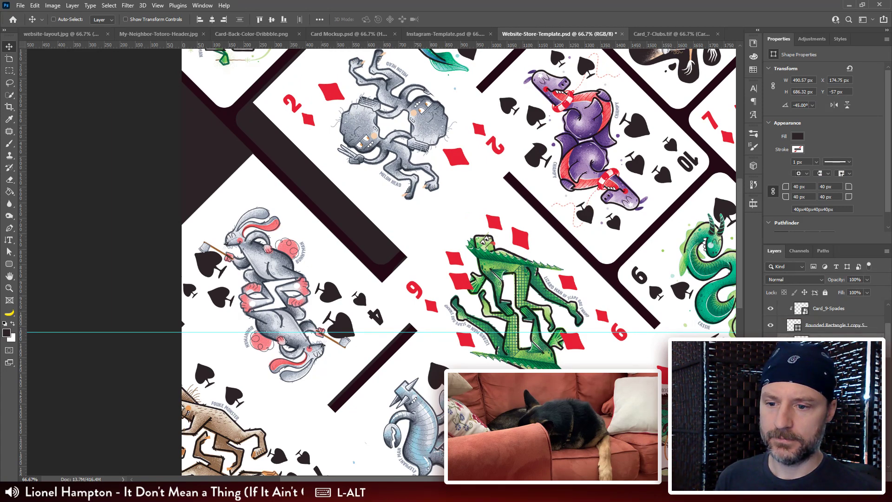
{"action": "left_click", "coordinate": [836, 345]}
Step: Shift Card_2-Diamonds inside its clipping tile to about X 117, Y -3 px so it fills the shape
{"action": "left_click_drag", "start_coordinate": [413, 147], "coordinate": [379, 164]}
{"action": "key", "text": "ctrl+minus"}
{"action": "key", "text": "ctrl+minus"}
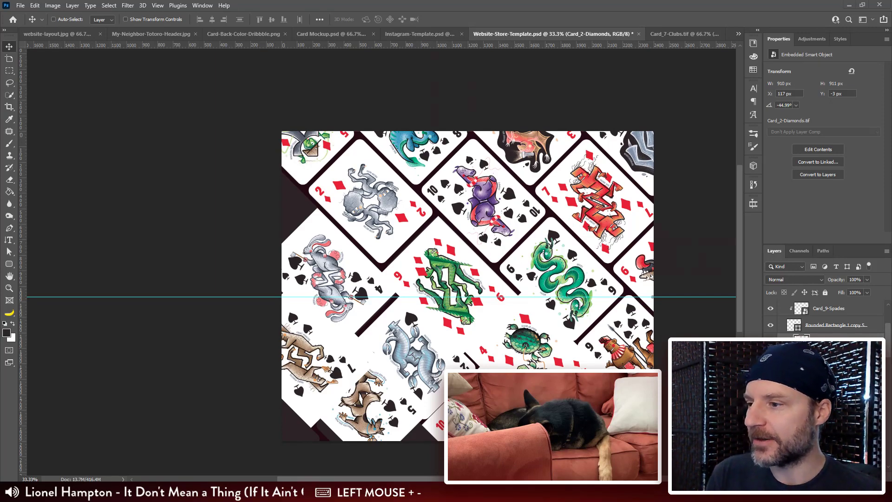
Step: Switch to Illustrator's Card Deck.ai document and show an overview of the suit rows with the panels hidden
{"action": "key", "text": "alt+Tab"}
{"action": "key", "text": "ctrl+minus"}
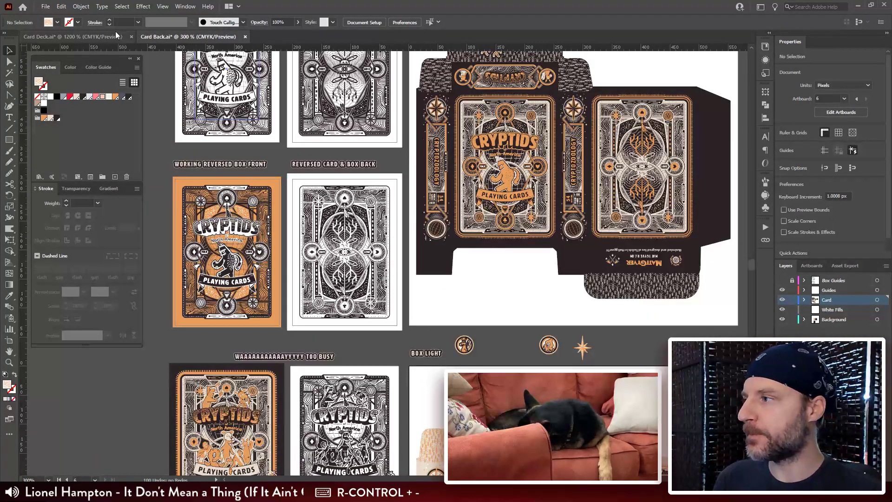
{"action": "left_click", "coordinate": [112, 33]}
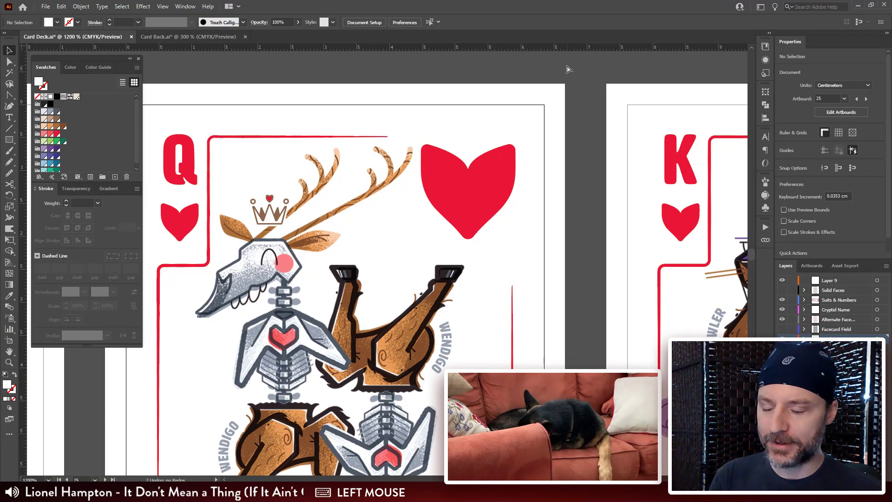
{"action": "key", "text": "ctrl+minus"}
{"action": "key", "text": "ctrl+minus"}
{"action": "key", "text": "ctrl+minus"}
{"action": "key", "text": "ctrl+minus"}
{"action": "key", "text": "ctrl+minus"}
{"action": "left_click_drag", "start_coordinate": [182, 265], "coordinate": [603, 202]}
{"action": "key", "text": "Tab"}
{"action": "left_click_drag", "start_coordinate": [360, 222], "coordinate": [440, 222]}
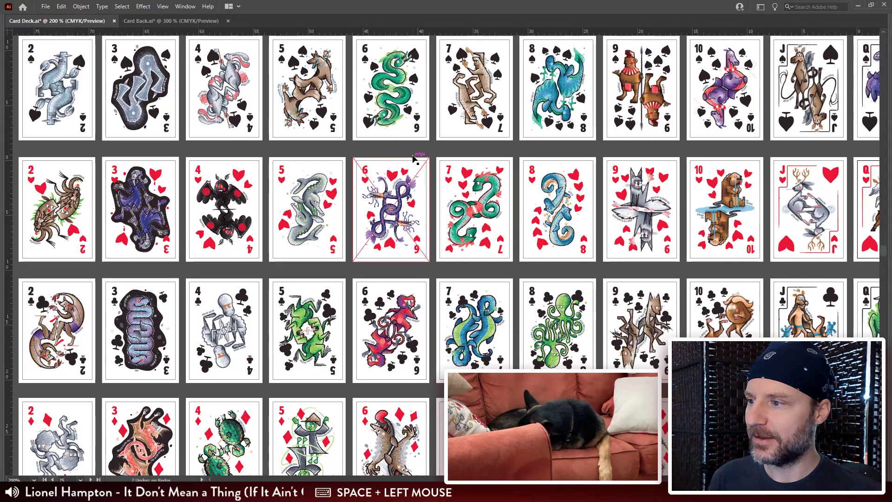
Step: Examine the two joker cards and the ace-to-five spades artwork in the card deck up close
{"action": "double_click", "coordinate": [415, 149]}
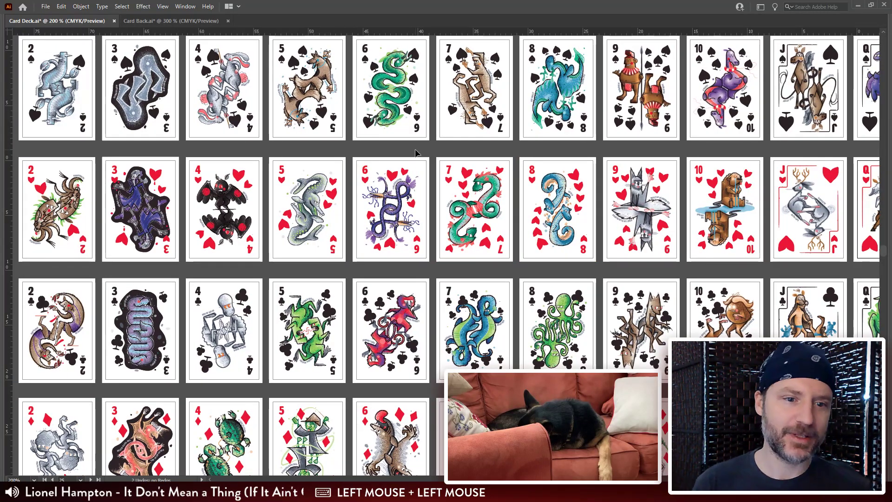
{"action": "left_click_drag", "start_coordinate": [347, 139], "coordinate": [386, 165]}
{"action": "left_click_drag", "start_coordinate": [314, 158], "coordinate": [410, 251]}
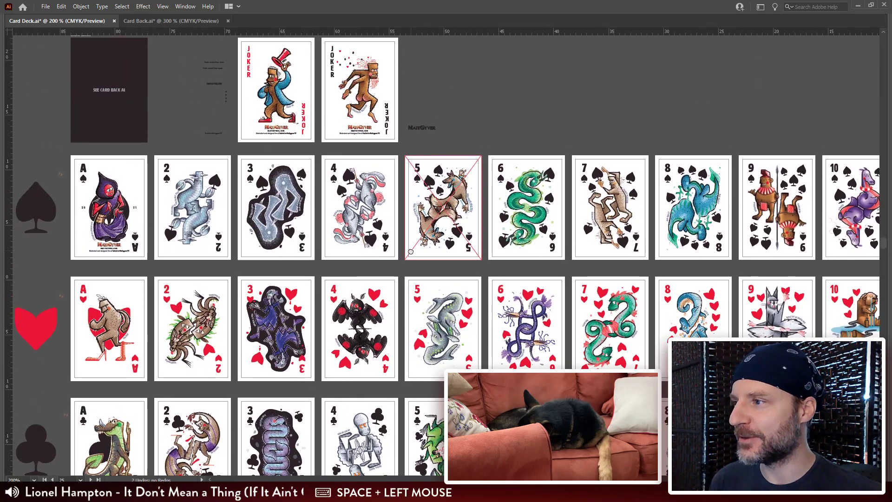
{"action": "key", "text": "ctrl+plus"}
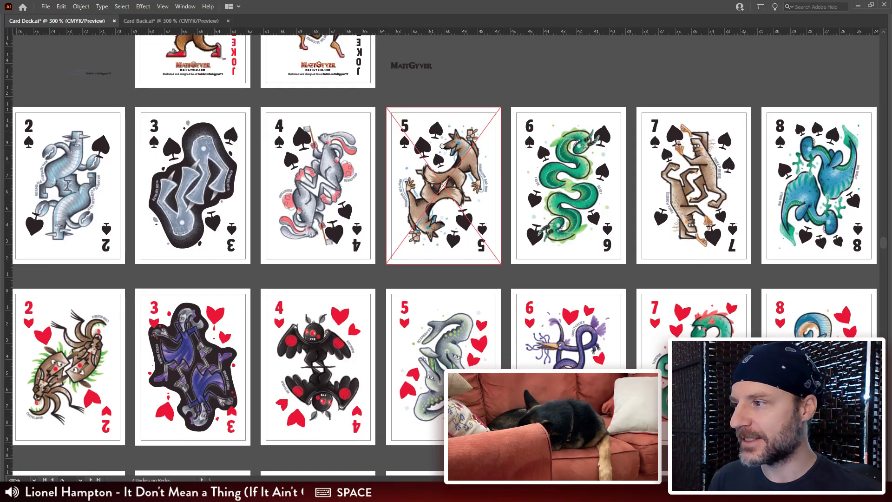
{"action": "left_click_drag", "start_coordinate": [445, 130], "coordinate": [489, 285]}
{"action": "key", "text": "ctrl+plus"}
{"action": "key", "text": "ctrl+plus"}
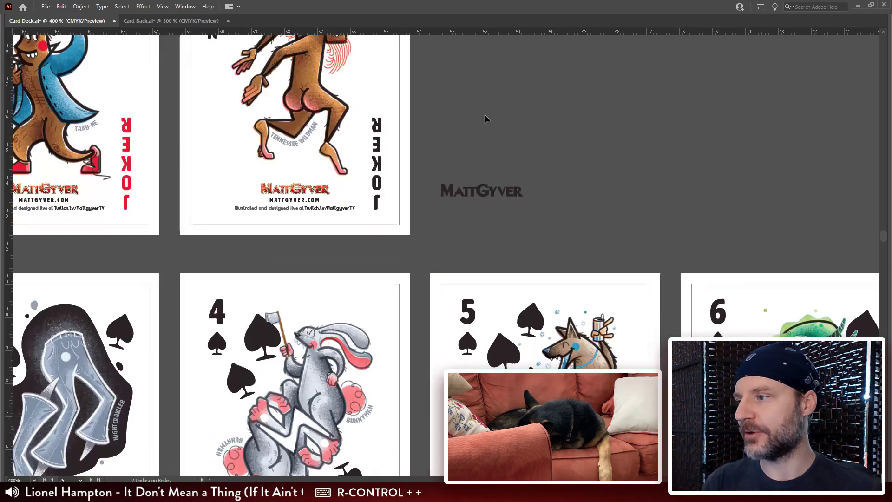
{"action": "left_click_drag", "start_coordinate": [297, 273], "coordinate": [426, 352]}
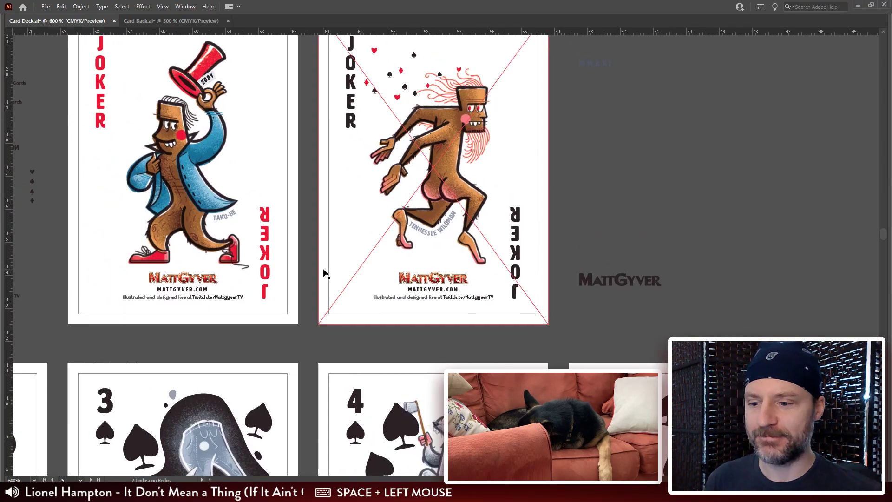
{"action": "left_click_drag", "start_coordinate": [338, 413], "coordinate": [494, 192]}
{"action": "left_click_drag", "start_coordinate": [343, 288], "coordinate": [510, 196]}
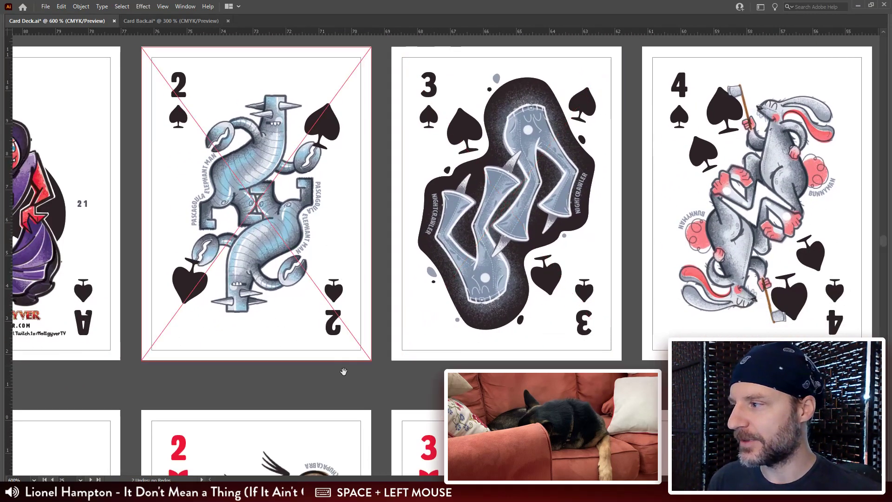
{"action": "left_click_drag", "start_coordinate": [344, 371], "coordinate": [511, 344]}
{"action": "left_click_drag", "start_coordinate": [305, 414], "coordinate": [295, 366]}
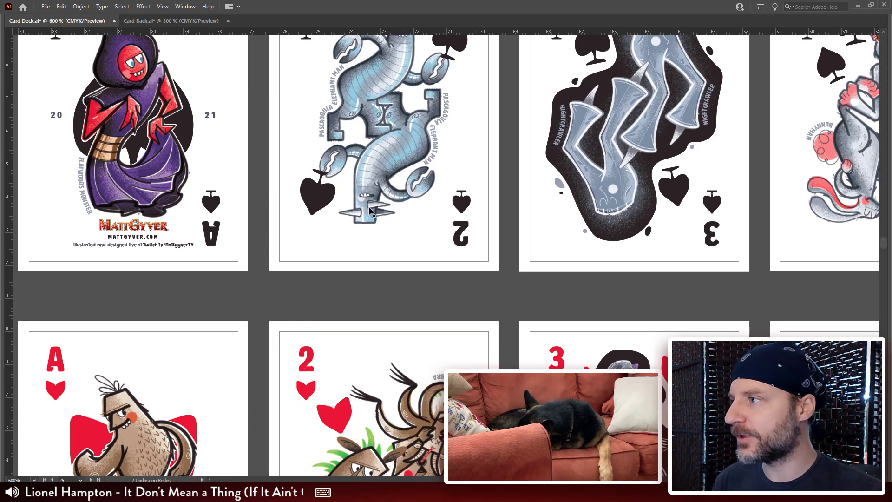
{"action": "key", "text": "ctrl+minus"}
{"action": "key", "text": "ctrl+minus"}
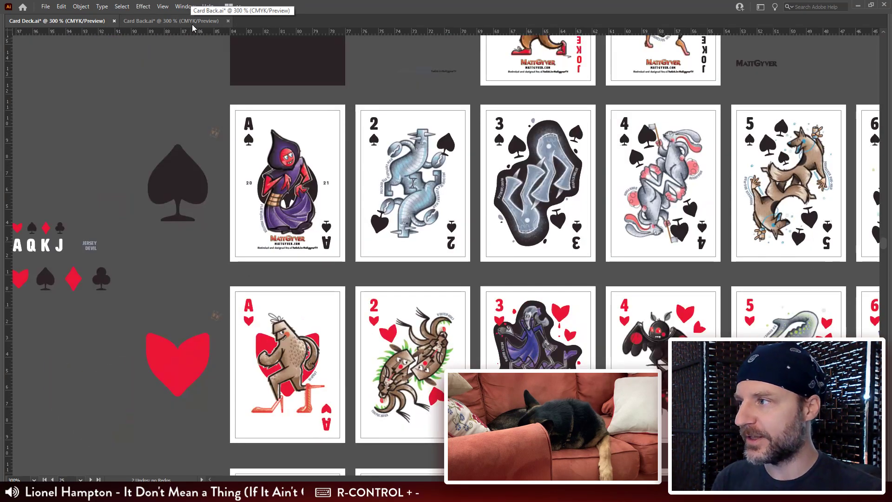
Step: Bring up the Card Back.ai document and look over its card back and box artwork
{"action": "left_click", "coordinate": [177, 20]}
{"action": "left_click_drag", "start_coordinate": [470, 222], "coordinate": [252, 268]}
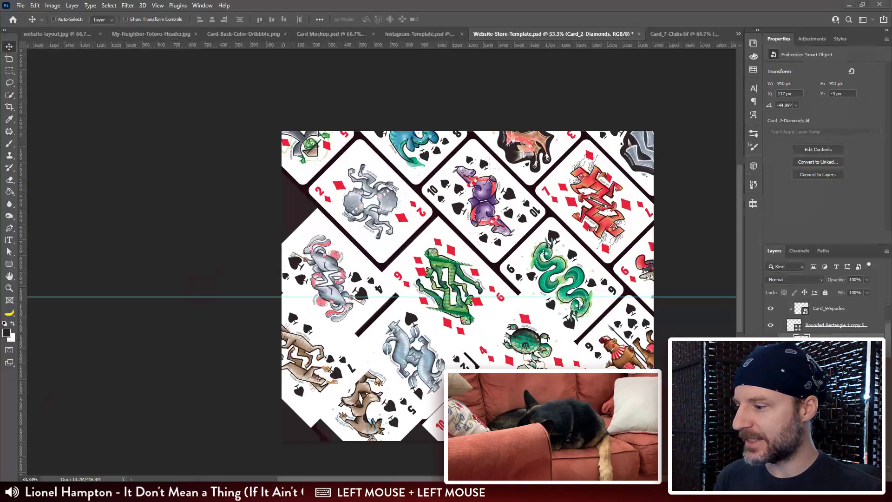
Step: Switch back to Photoshop and review the website-layout.jpg page sketch from the deck heading down to the assorted cards section
{"action": "left_click", "coordinate": [53, 37]}
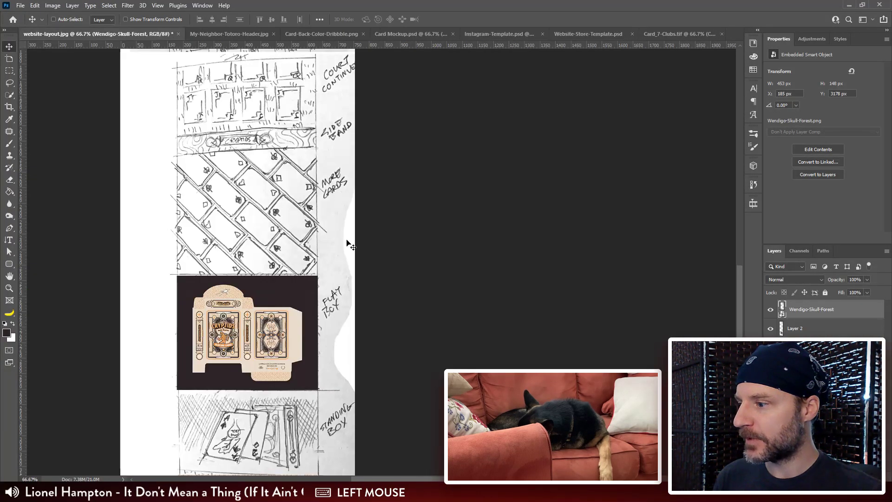
{"action": "mouse_move", "coordinate": [369, 370]}
{"action": "left_mouse_down"}
{"action": "mouse_move", "coordinate": [339, 95]}
{"action": "mouse_move", "coordinate": [318, 342]}
{"action": "left_mouse_up"}
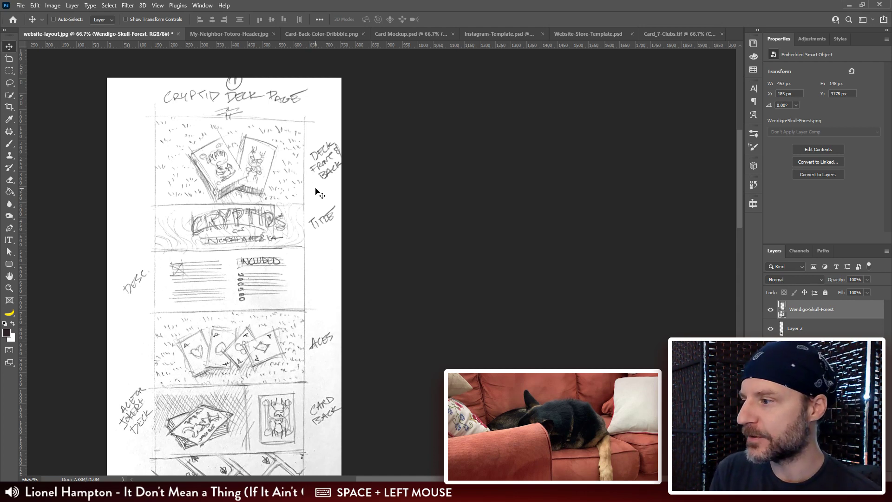
{"action": "key", "text": "space"}
{"action": "left_click_drag", "start_coordinate": [316, 269], "coordinate": [269, 123]}
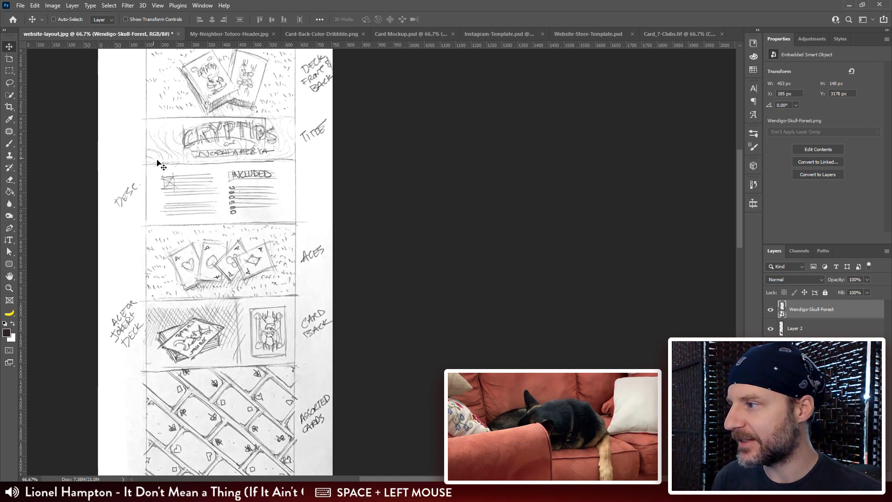
Step: Review the rest of the website-layout.jpg sketch down to the forest skull section and examine the flat box section up close
{"action": "left_click_drag", "start_coordinate": [303, 311], "coordinate": [310, 151]}
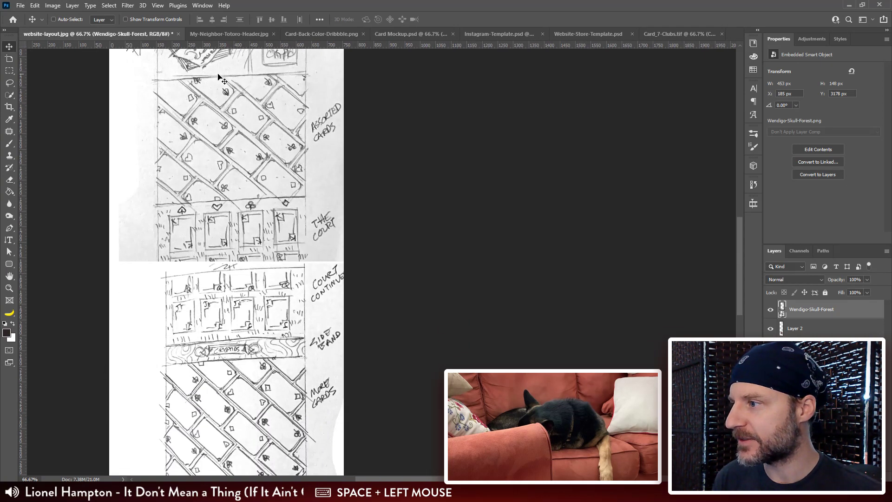
{"action": "left_click_drag", "start_coordinate": [301, 244], "coordinate": [288, 109]}
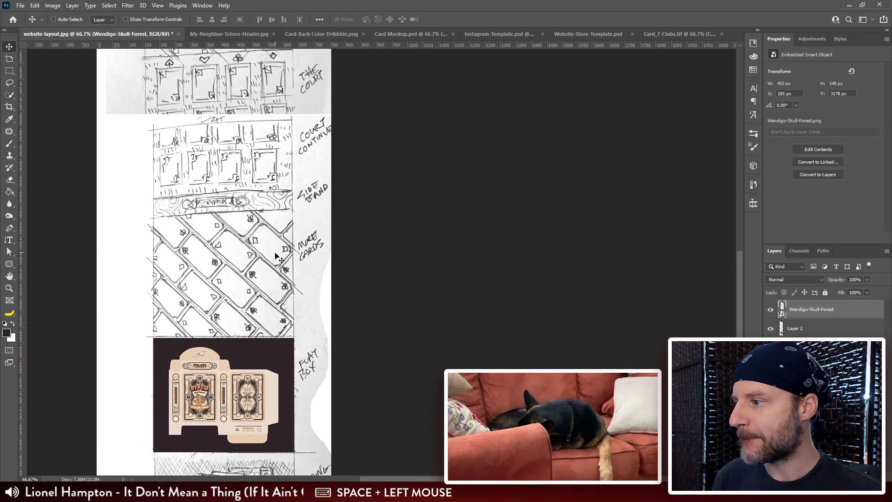
{"action": "left_click_drag", "start_coordinate": [281, 275], "coordinate": [284, 139]}
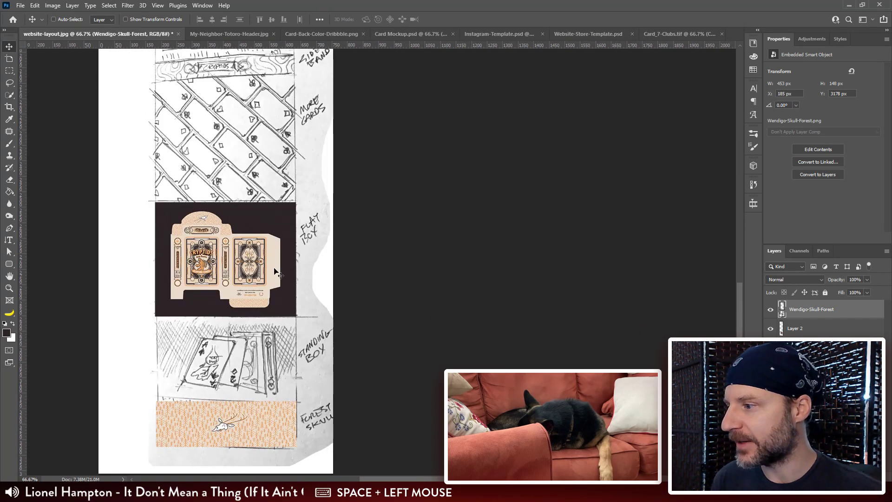
{"action": "left_click", "coordinate": [236, 231], "text": "ctrl"}
{"action": "key", "text": "ctrl+plus"}
{"action": "key", "text": "ctrl+plus"}
{"action": "left_click_drag", "start_coordinate": [246, 264], "coordinate": [576, 257]}
{"action": "left_click_drag", "start_coordinate": [372, 121], "coordinate": [362, 171]}
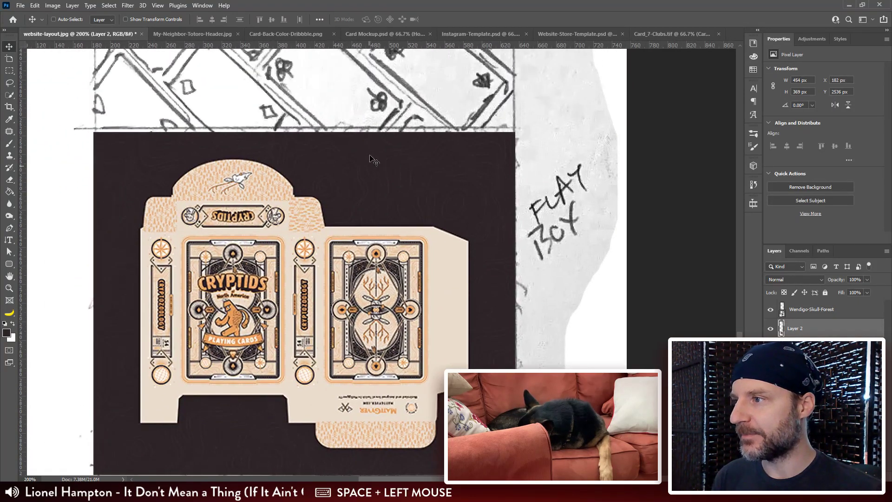
Step: Return to Website-Store-Template.psd and preview the Skull Trees 720 H and Flat Box groups in turn with Card Set 1 hidden
{"action": "left_click", "coordinate": [564, 37]}
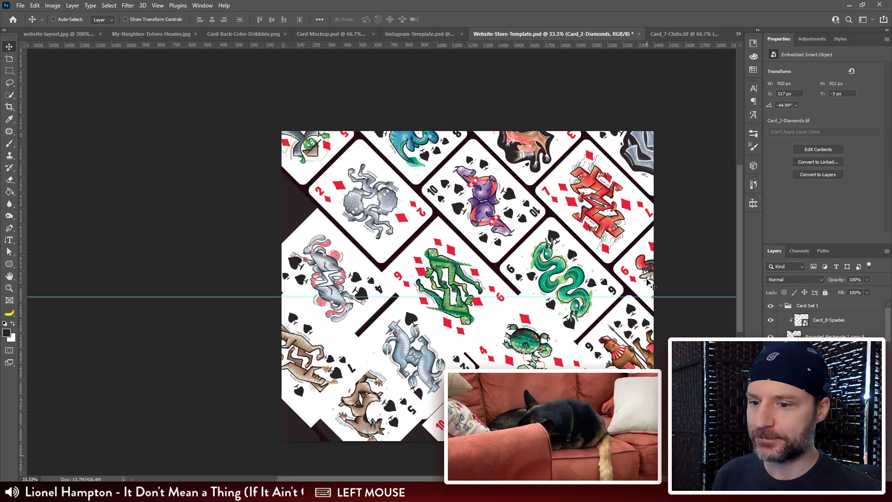
{"action": "left_click", "coordinate": [780, 306]}
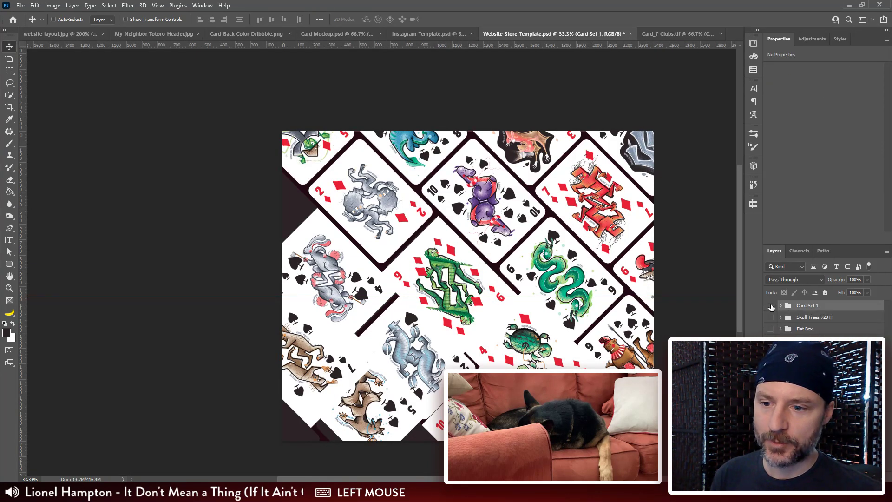
{"action": "left_click", "coordinate": [770, 305]}
{"action": "left_click", "coordinate": [770, 318]}
{"action": "left_click_drag", "start_coordinate": [637, 315], "coordinate": [532, 263]}
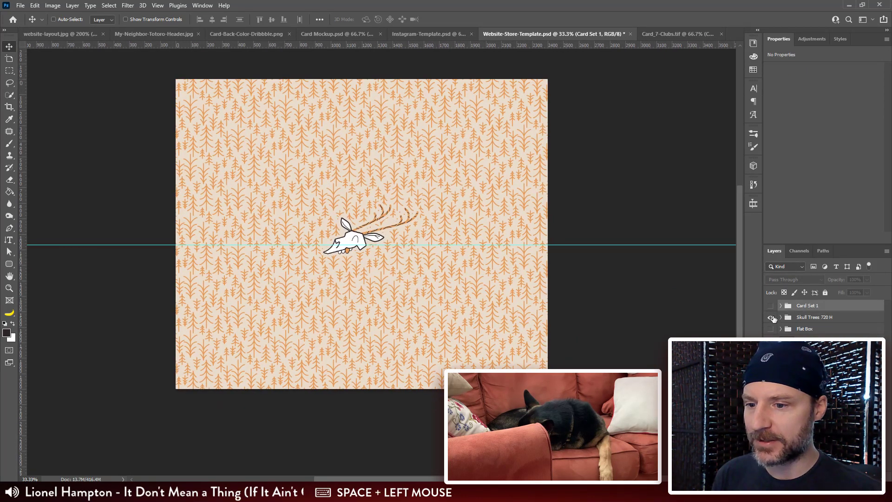
{"action": "left_click", "coordinate": [770, 317]}
{"action": "left_click", "coordinate": [770, 329]}
{"action": "key", "text": "ctrl+plus"}
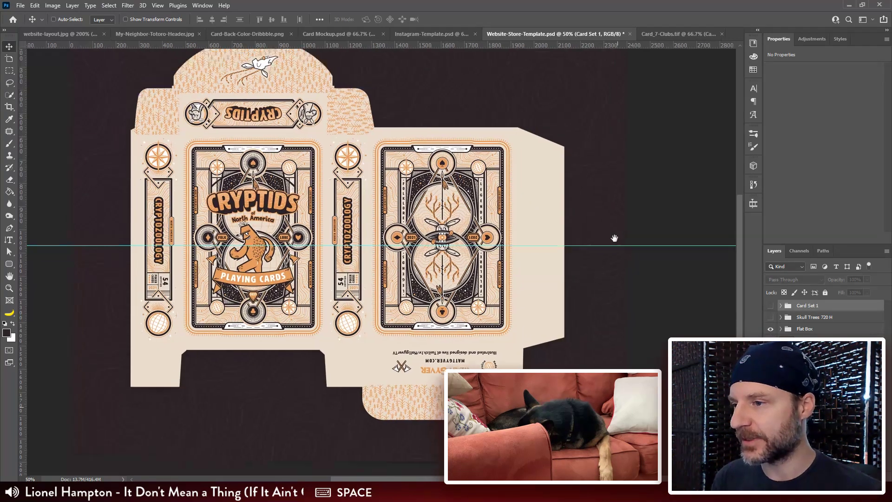
{"action": "left_click_drag", "start_coordinate": [609, 92], "coordinate": [584, 140]}
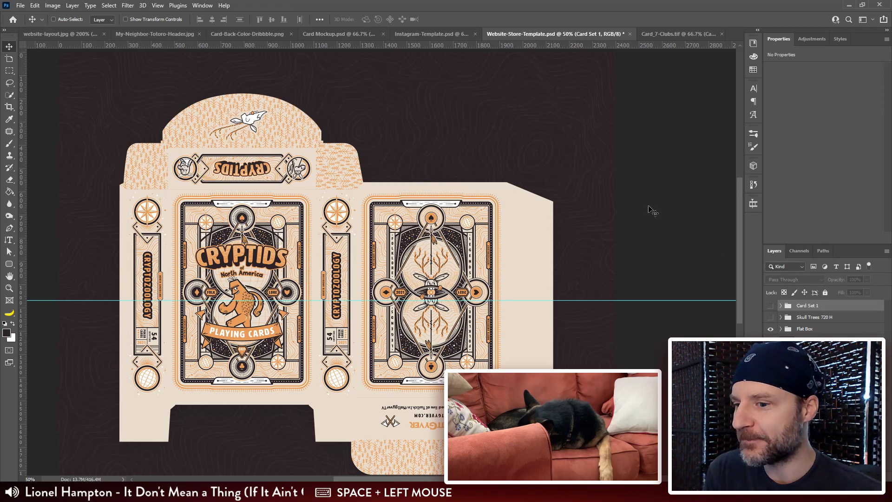
Step: Check the Flat Box group's patterned background without the box artwork, restore the artwork, and bring back Card Set 1 with Flat Box hidden
{"action": "left_click", "coordinate": [780, 329]}
{"action": "left_click", "coordinate": [770, 344]}
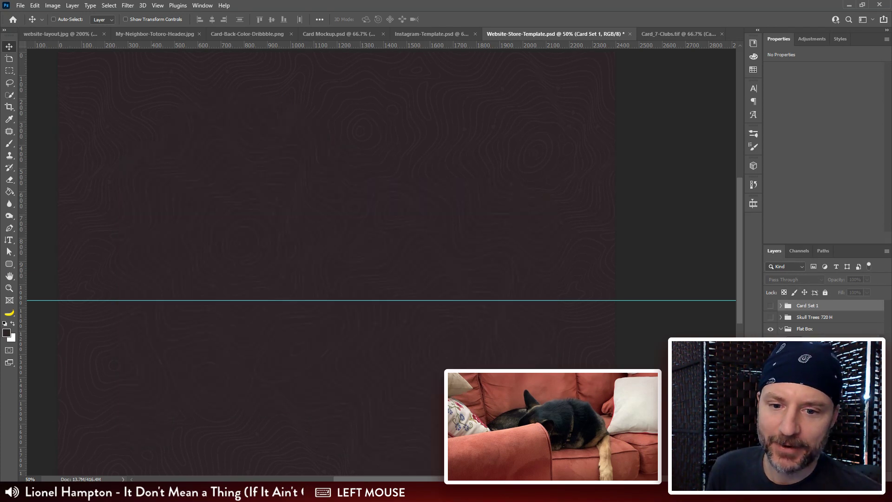
{"action": "left_click", "coordinate": [771, 344]}
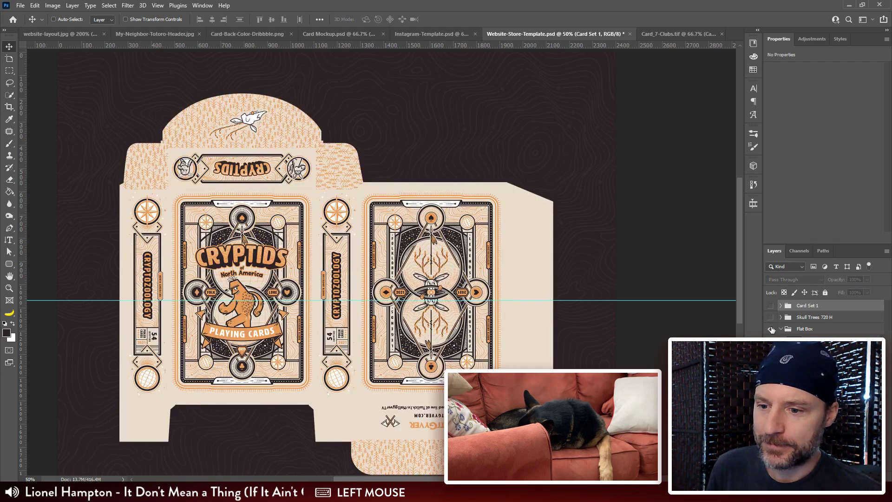
{"action": "left_click", "coordinate": [779, 330]}
{"action": "left_click", "coordinate": [770, 328]}
{"action": "left_click", "coordinate": [770, 305]}
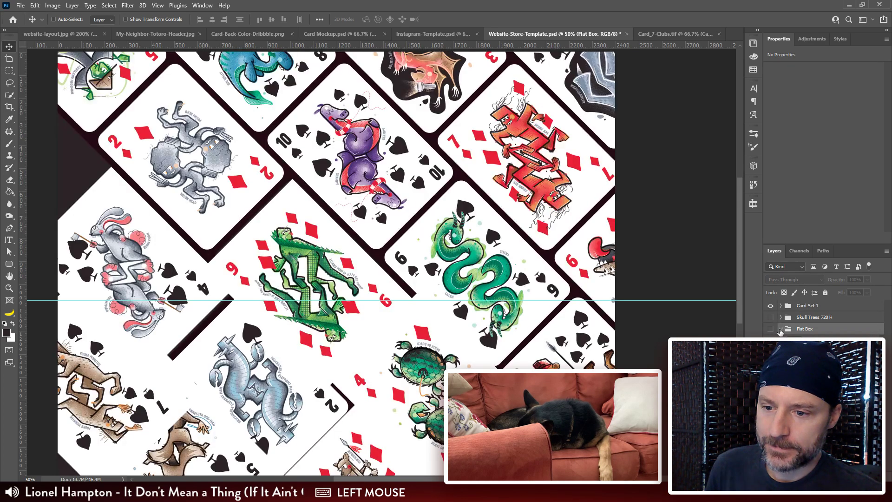
{"action": "left_click", "coordinate": [770, 329]}
Step: Clip the 9 of diamonds to its rounded tile and align it there at X 622 px, Y 499 px
{"action": "left_click_drag", "start_coordinate": [292, 277], "coordinate": [293, 183]}
{"action": "left_click", "coordinate": [295, 183], "text": "ctrl"}
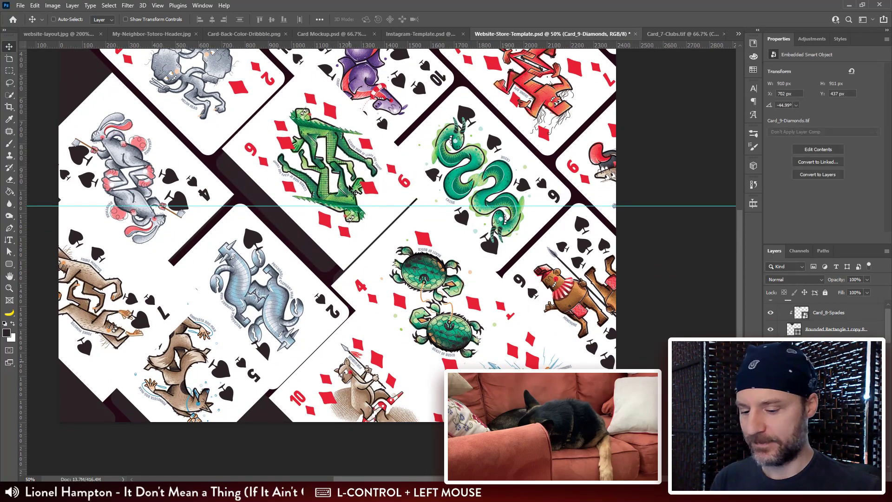
{"action": "key", "text": "ctrl+plus"}
{"action": "left_click_drag", "start_coordinate": [281, 246], "coordinate": [338, 265]}
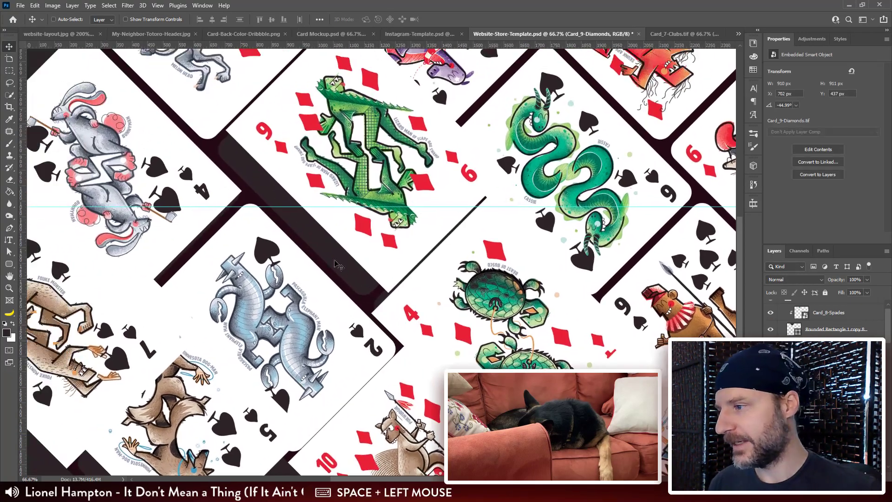
{"action": "left_click", "coordinate": [252, 184], "text": "ctrl+shift"}
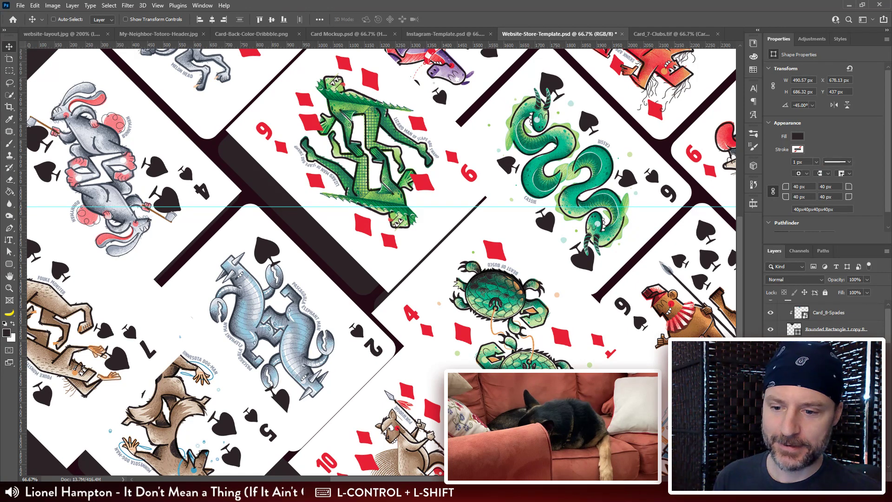
{"action": "left_click", "coordinate": [818, 388], "text": "alt"}
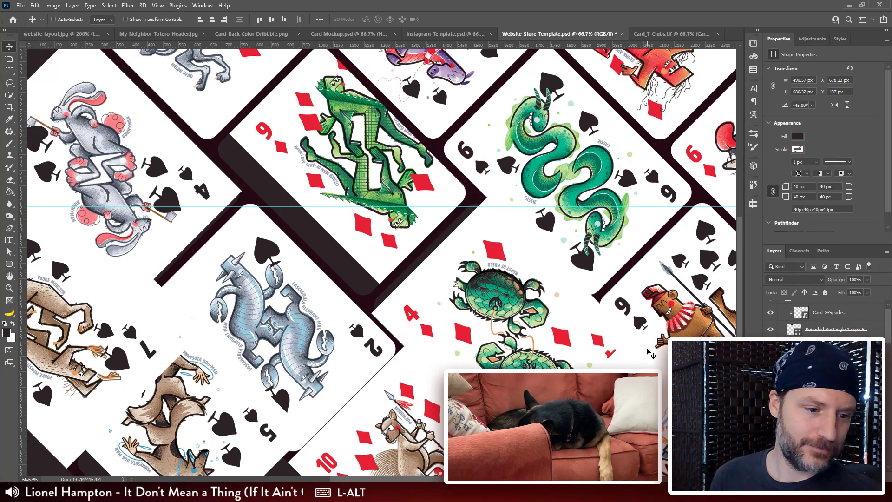
{"action": "left_click", "coordinate": [372, 185], "text": "ctrl"}
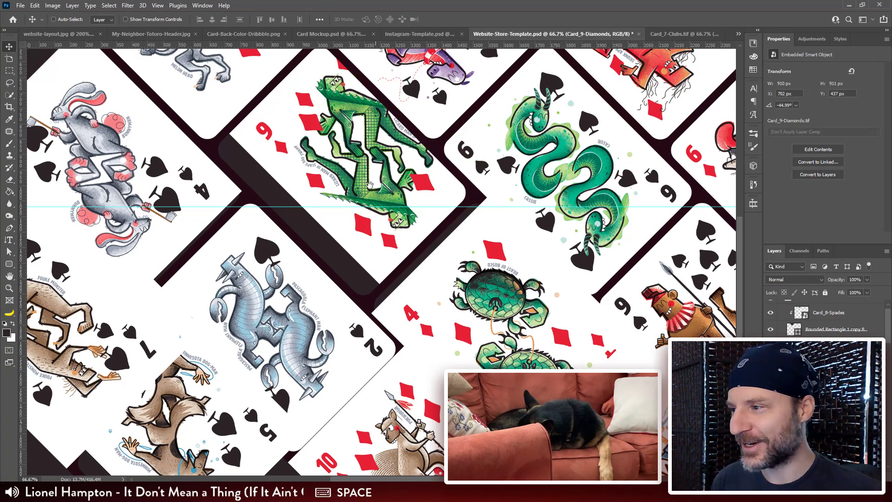
{"action": "left_click_drag", "start_coordinate": [370, 185], "coordinate": [407, 186]}
Step: Shift the 4 of diamonds to expose its rounded tile and clip the card to that tile
{"action": "left_click_drag", "start_coordinate": [546, 330], "coordinate": [403, 203]}
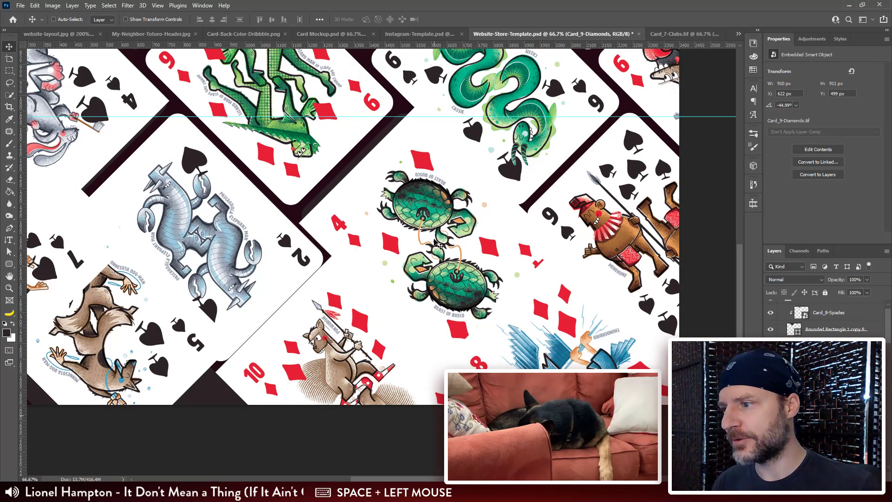
{"action": "left_click_drag", "start_coordinate": [435, 244], "coordinate": [443, 204]}
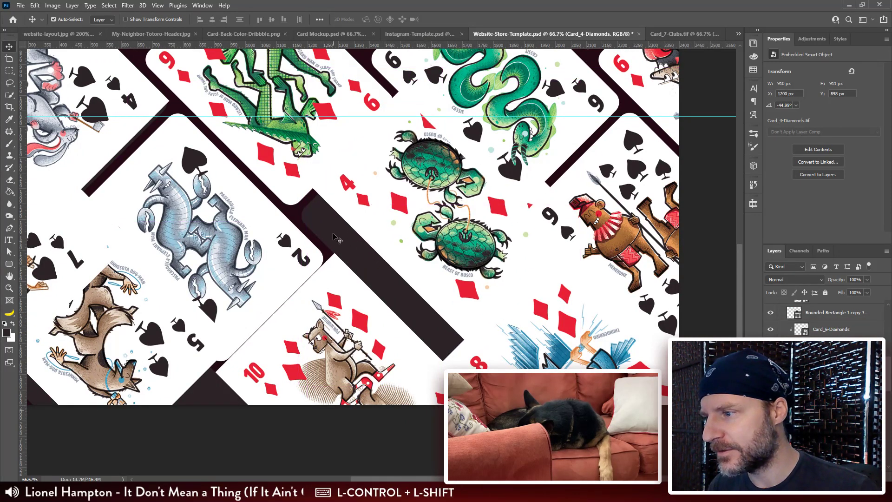
{"action": "left_click", "coordinate": [337, 239], "text": "ctrl+shift"}
{"action": "scroll", "coordinate": [827, 321], "scroll_direction": "down", "scroll_amount": 1}
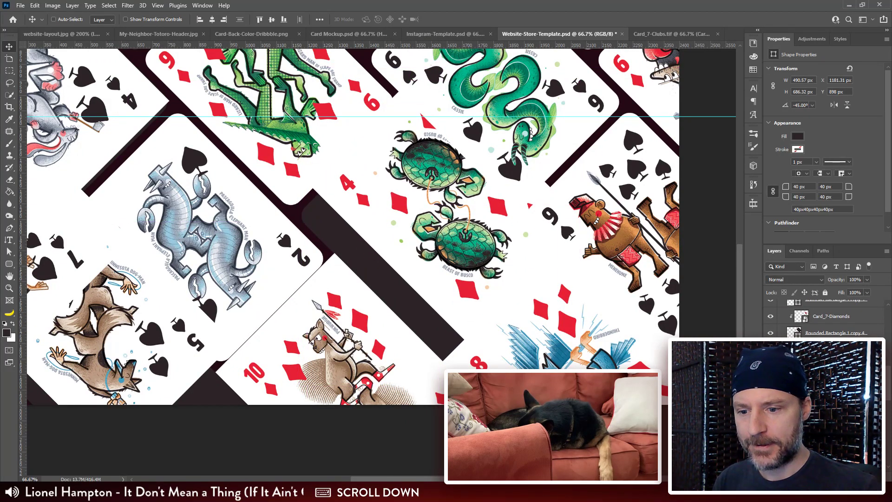
{"action": "left_click", "coordinate": [831, 367]}
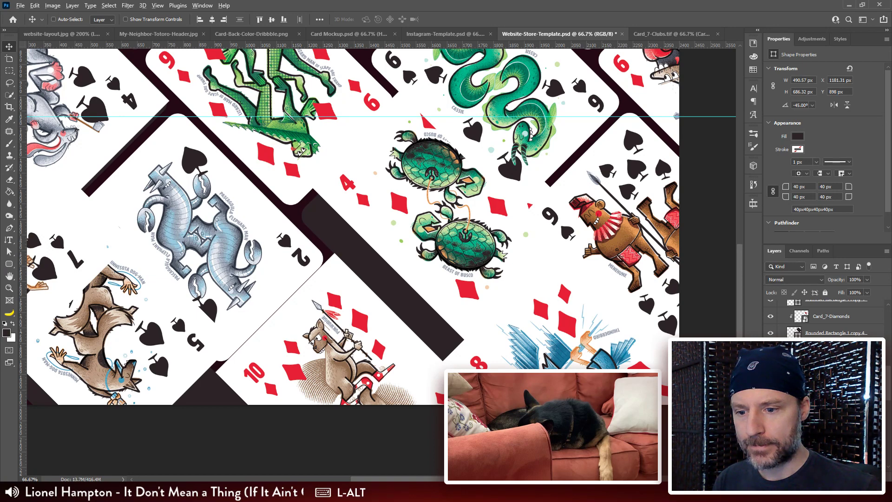
{"action": "left_click", "coordinate": [832, 374], "text": "alt"}
{"action": "left_click", "coordinate": [832, 367]}
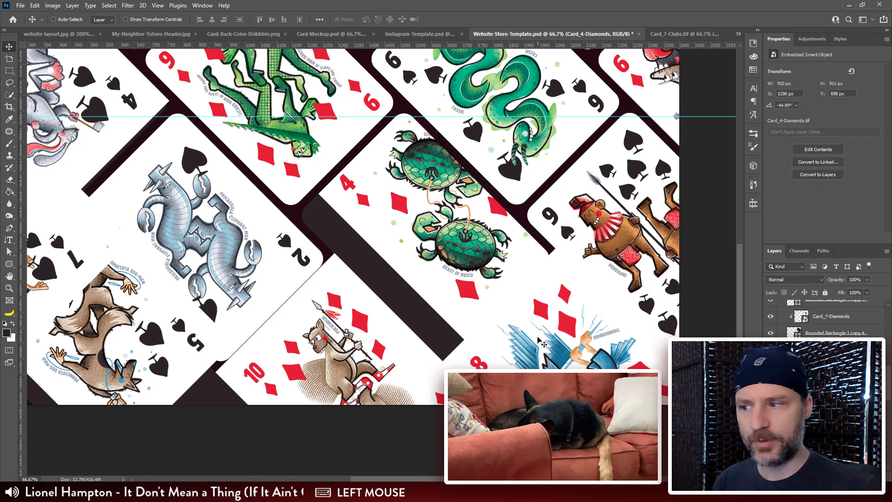
Step: Align the 4 of diamonds with its tile and shift the loose 8 and 10 of diamonds to uncover the neighbouring tiles
{"action": "left_click_drag", "start_coordinate": [514, 356], "coordinate": [492, 255]}
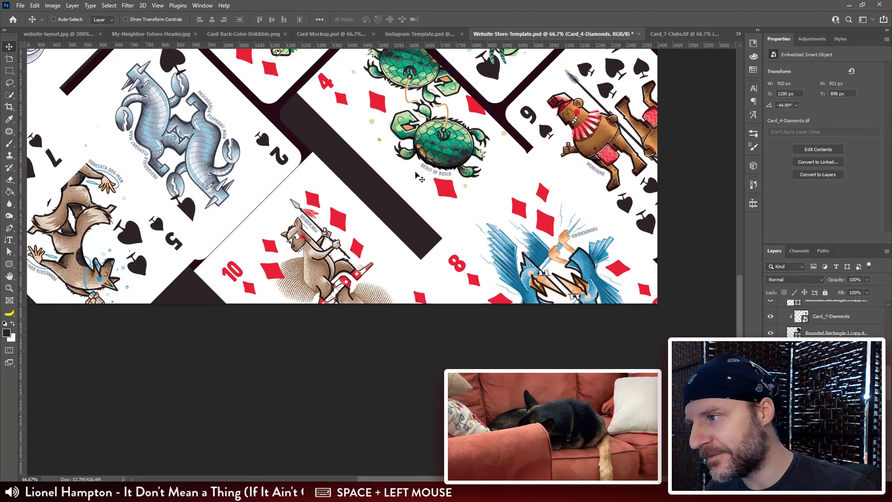
{"action": "left_click_drag", "start_coordinate": [401, 129], "coordinate": [381, 160]}
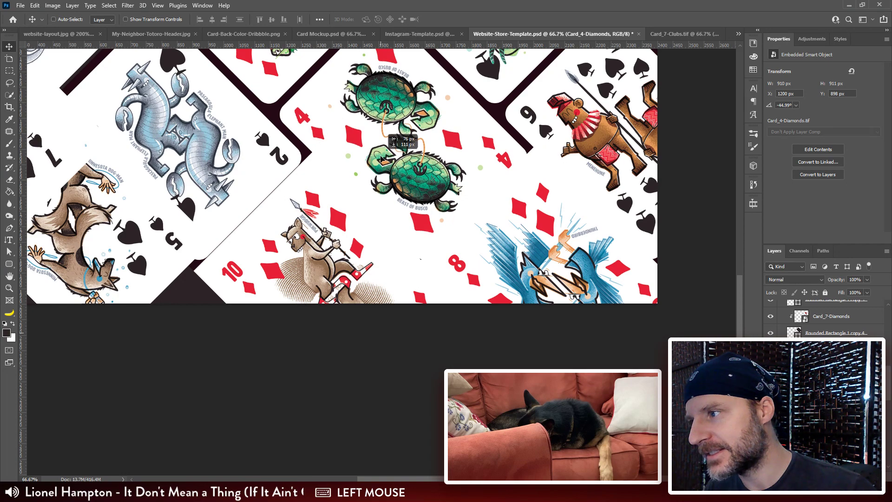
{"action": "left_click_drag", "start_coordinate": [483, 205], "coordinate": [290, 132]}
{"action": "left_click_drag", "start_coordinate": [343, 191], "coordinate": [396, 171]}
{"action": "left_click_drag", "start_coordinate": [217, 201], "coordinate": [468, 267]}
{"action": "left_click_drag", "start_coordinate": [365, 226], "coordinate": [360, 252]}
{"action": "left_click_drag", "start_coordinate": [423, 175], "coordinate": [394, 224]}
{"action": "left_click_drag", "start_coordinate": [454, 186], "coordinate": [401, 144]}
{"action": "key", "text": "Left"}
{"action": "key", "text": "Left"}
{"action": "key", "text": "Left"}
{"action": "key", "text": "Left"}
Step: Clip the 8 of diamonds to the lower-right corner tile and align it there at X 1625 px, Y 1505 px
{"action": "left_click", "coordinate": [437, 258], "text": "ctrl"}
{"action": "left_click", "coordinate": [435, 257], "text": "ctrl+shift"}
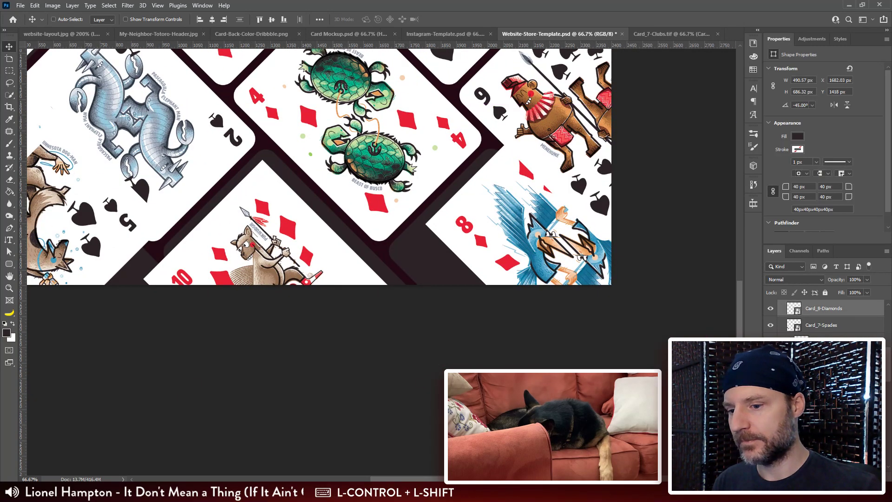
{"action": "left_click_drag", "start_coordinate": [822, 319], "coordinate": [821, 328]}
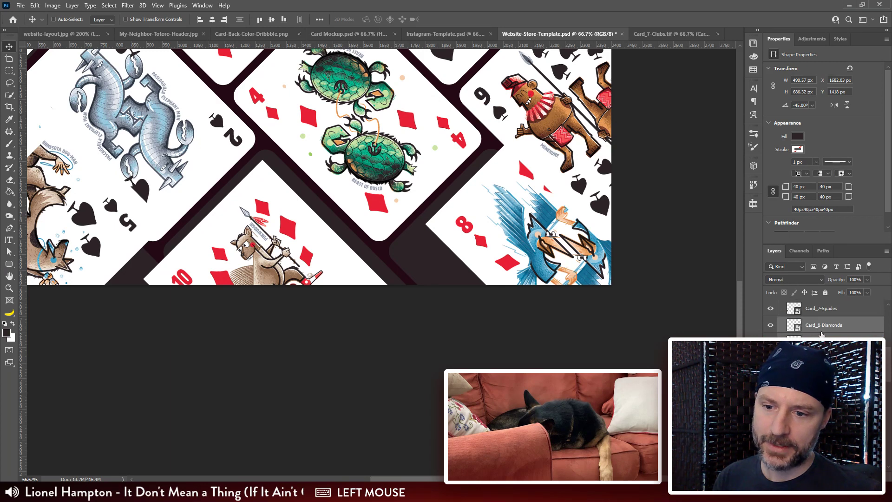
{"action": "left_click", "coordinate": [821, 329], "text": "alt"}
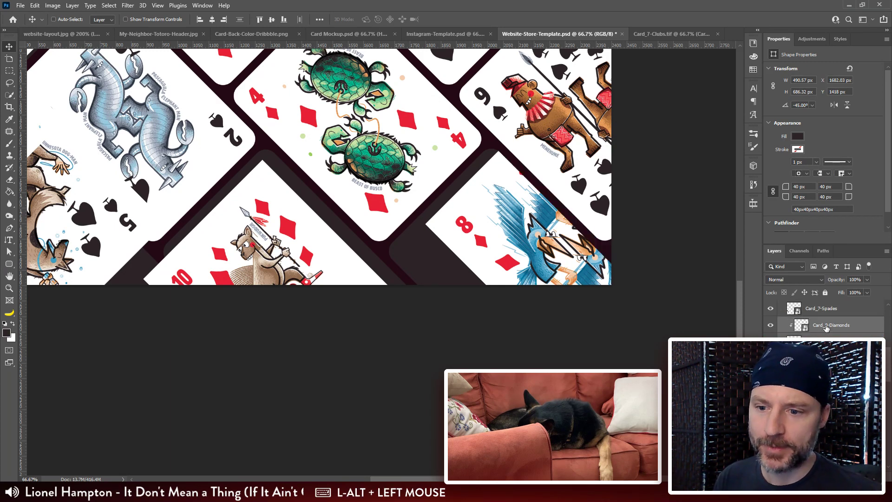
{"action": "left_click", "coordinate": [826, 328]}
{"action": "left_click_drag", "start_coordinate": [507, 250], "coordinate": [435, 165]}
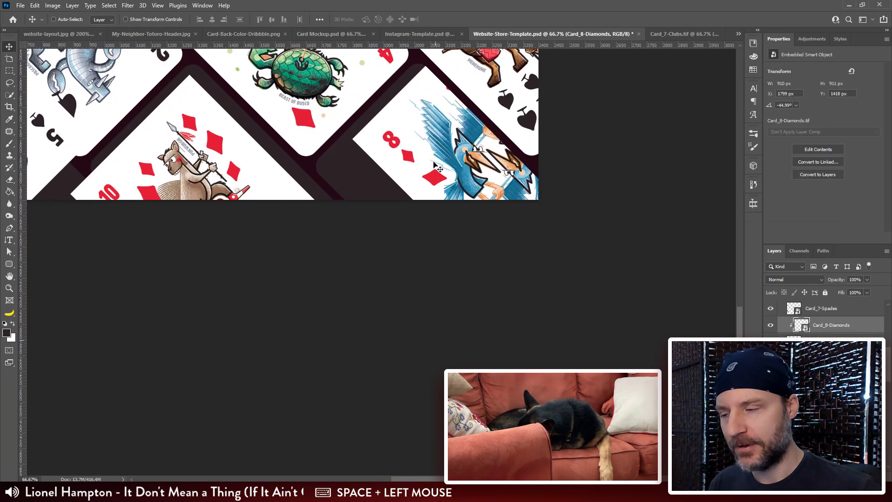
{"action": "left_click_drag", "start_coordinate": [419, 124], "coordinate": [365, 152]}
{"action": "key", "text": "Left"}
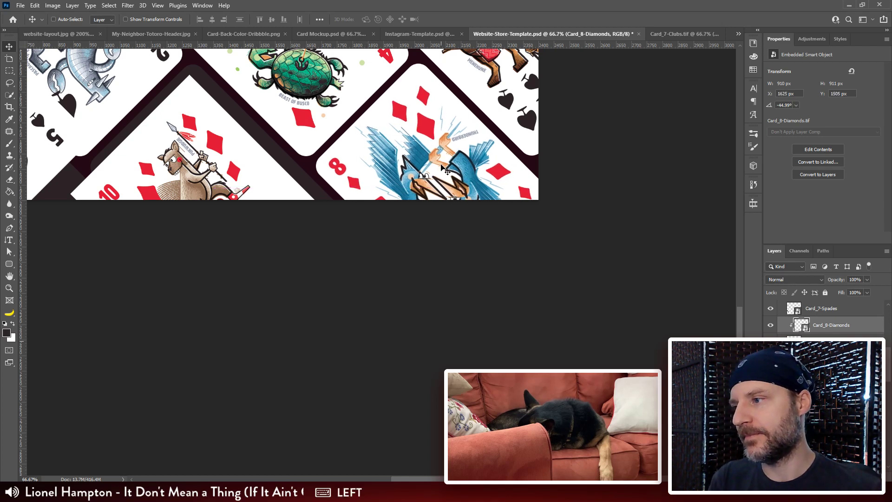
{"action": "left_click", "coordinate": [597, 162]}
Step: Move the 7 of spades from the page's lower left up to the empty tile near the upper-left edge
{"action": "key", "text": "space"}
{"action": "left_click_drag", "start_coordinate": [488, 163], "coordinate": [573, 296]}
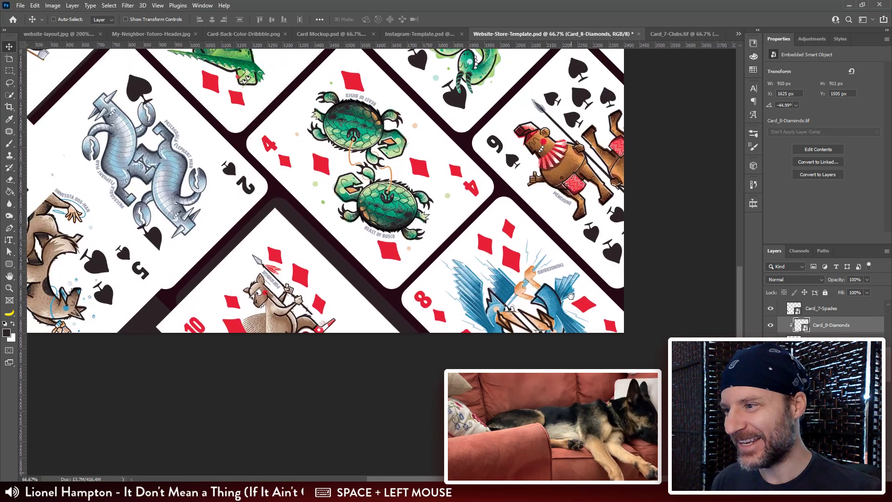
{"action": "left_click_drag", "start_coordinate": [469, 175], "coordinate": [511, 173]}
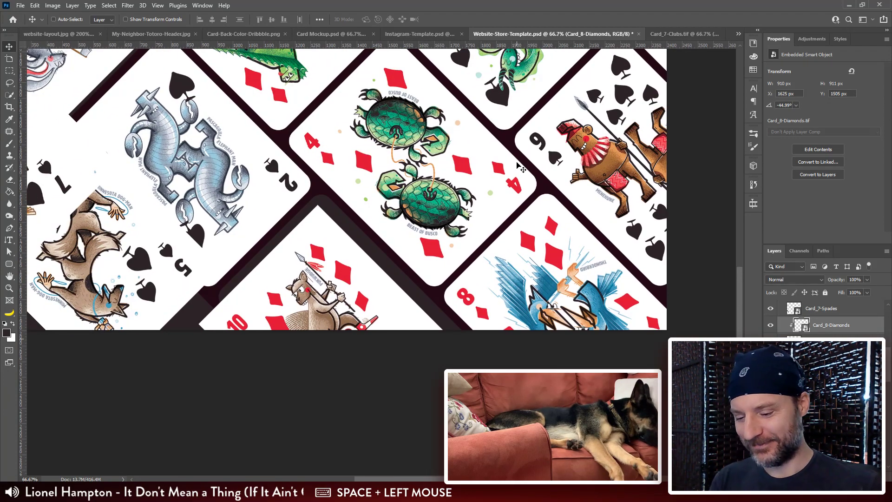
{"action": "key", "text": "ctrl+minus"}
{"action": "left_click_drag", "start_coordinate": [327, 159], "coordinate": [581, 330]}
{"action": "left_click_drag", "start_coordinate": [339, 392], "coordinate": [259, 139]}
{"action": "left_click_drag", "start_coordinate": [593, 402], "coordinate": [442, 201]}
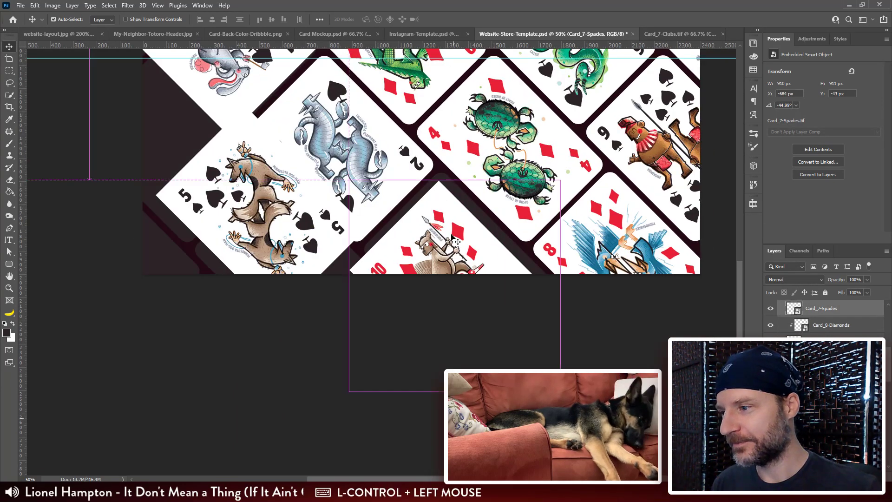
Step: Swap two loose cards, placing the 5 of spades over the bottom middle tile and the 10 of diamonds over the lower-left edge tile
{"action": "left_click_drag", "start_coordinate": [451, 237], "coordinate": [337, 242]}
{"action": "left_click_drag", "start_coordinate": [220, 185], "coordinate": [417, 245]}
{"action": "left_click_drag", "start_coordinate": [312, 257], "coordinate": [137, 114]}
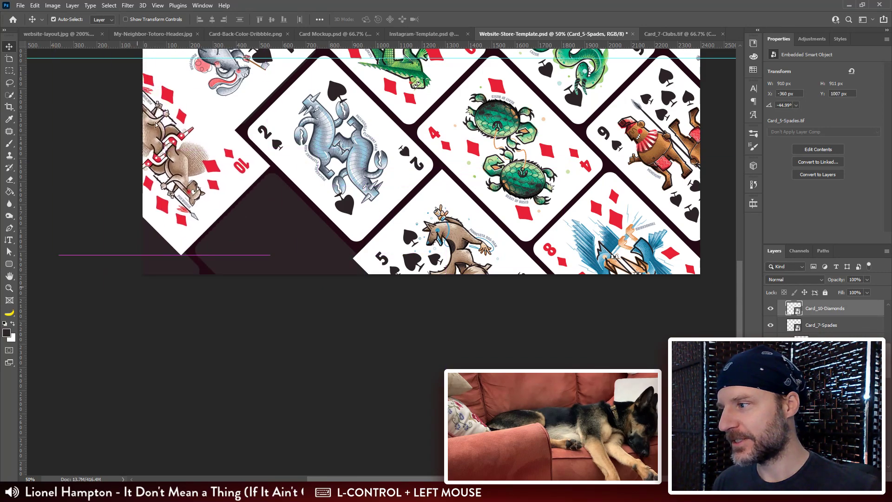
Step: Place the 7 of spades layer directly above the upper-left edge tile's shape and clip the card to it
{"action": "left_click_drag", "start_coordinate": [246, 219], "coordinate": [319, 296]}
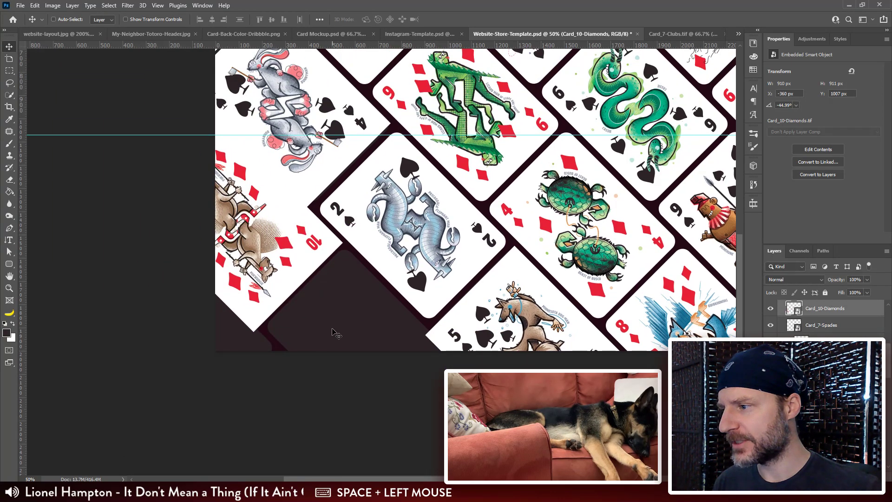
{"action": "left_click_drag", "start_coordinate": [332, 223], "coordinate": [380, 303]}
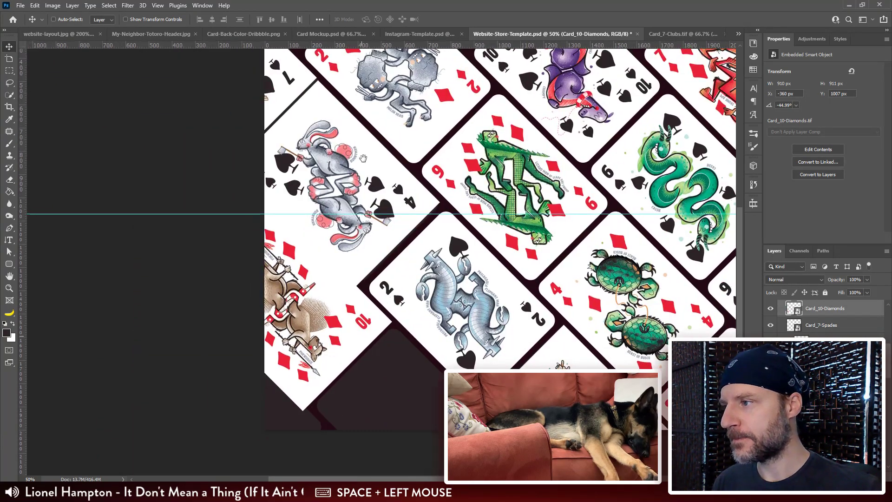
{"action": "left_click_drag", "start_coordinate": [304, 79], "coordinate": [347, 175]}
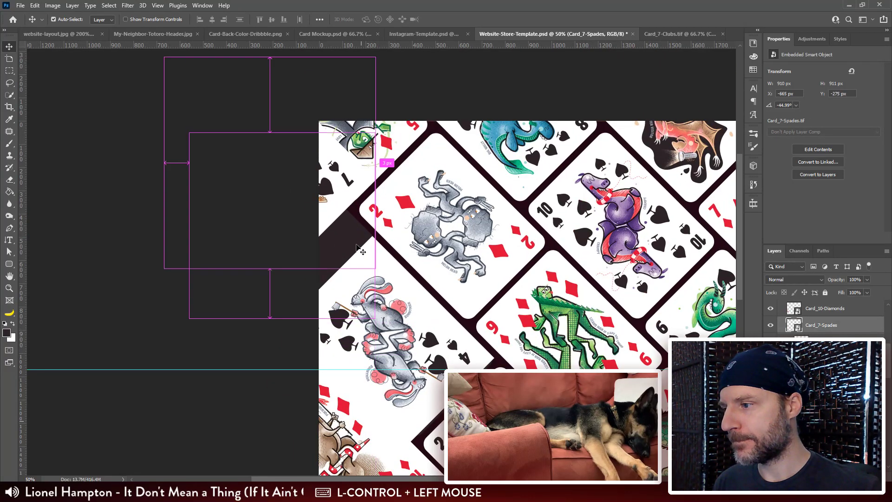
{"action": "left_click", "coordinate": [347, 237], "text": "ctrl+shift"}
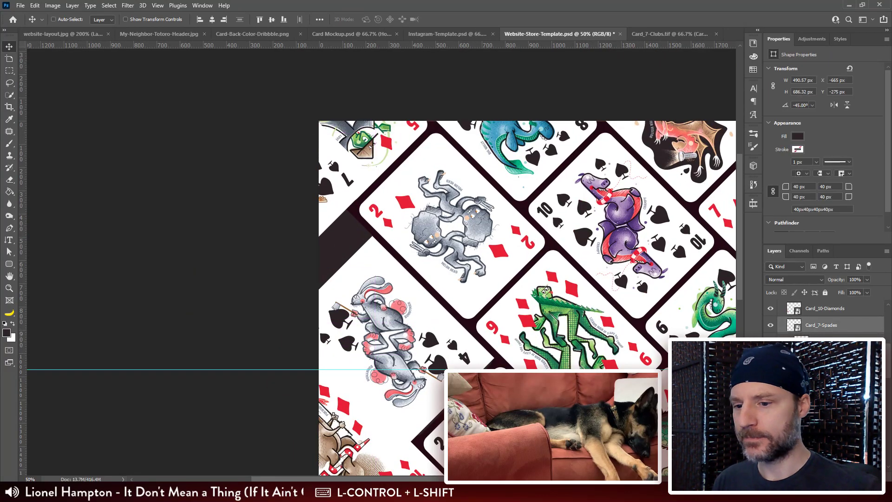
{"action": "left_click_drag", "start_coordinate": [832, 325], "coordinate": [832, 309]}
{"action": "left_click", "coordinate": [829, 316], "text": "alt"}
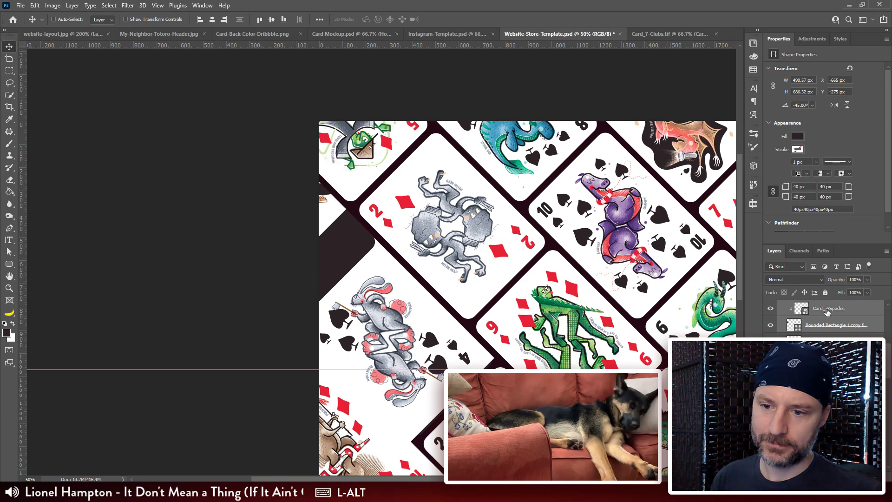
{"action": "left_click", "coordinate": [827, 311]}
Step: Align the clipped 7 of spades artwork within its tile at the page's left edge
{"action": "left_click_drag", "start_coordinate": [471, 334], "coordinate": [534, 335]}
{"action": "key", "text": "ctrl+plus"}
{"action": "key", "text": "ctrl+plus"}
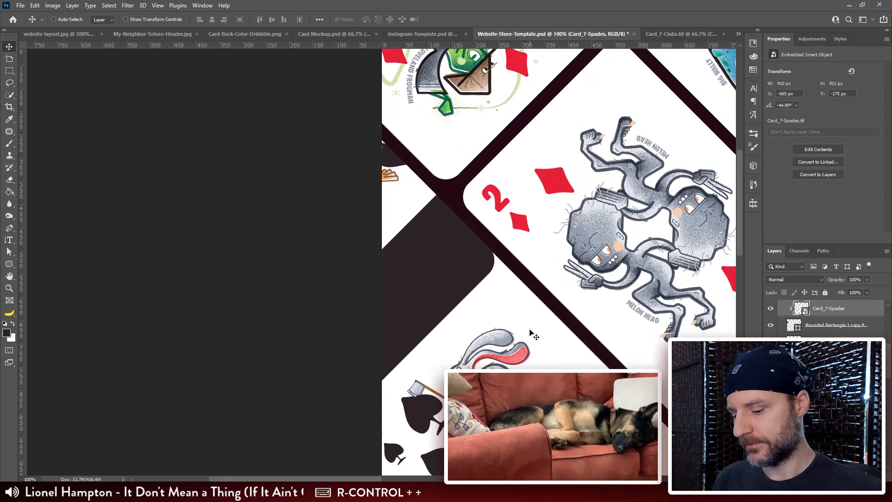
{"action": "left_click_drag", "start_coordinate": [429, 222], "coordinate": [412, 193]}
{"action": "left_click_drag", "start_coordinate": [386, 151], "coordinate": [406, 272]}
Step: Shift the 4 of spades up and to the right so its rounded tile is exposed
{"action": "left_click_drag", "start_coordinate": [423, 285], "coordinate": [348, 104]}
{"action": "left_click_drag", "start_coordinate": [425, 228], "coordinate": [453, 181]}
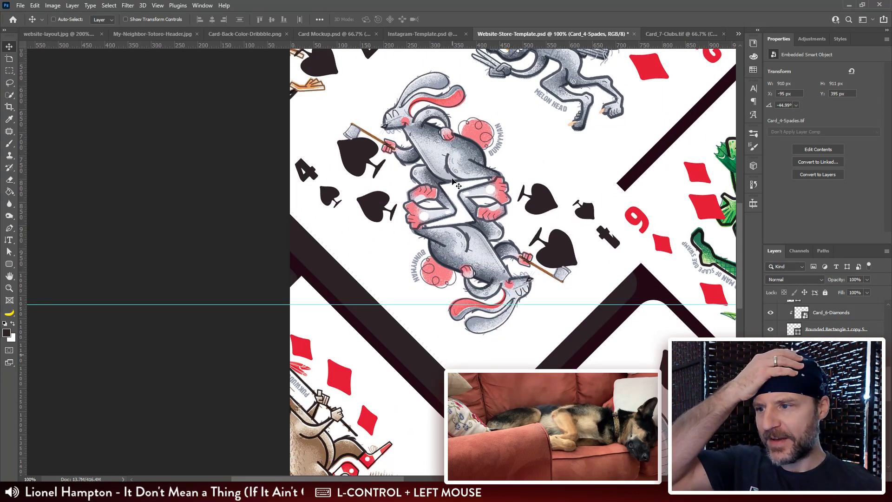
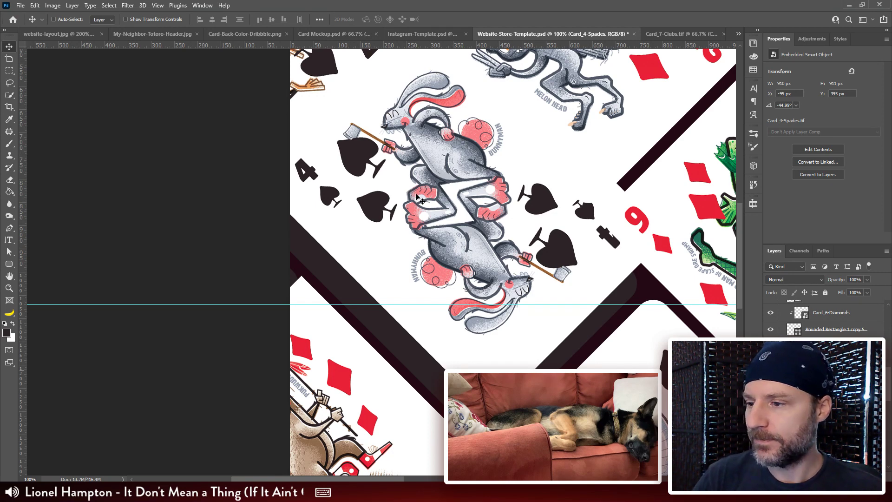
Step: Clip the 4 of spades to its rounded tile at the page's left edge and align the artwork within the tile
{"action": "left_click_drag", "start_coordinate": [504, 300], "coordinate": [501, 191]}
{"action": "left_click_drag", "start_coordinate": [444, 187], "coordinate": [463, 188]}
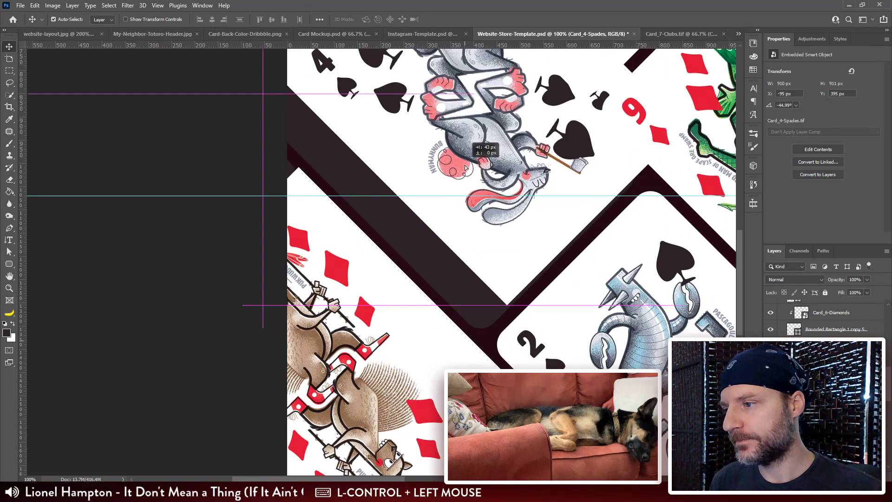
{"action": "left_click", "coordinate": [428, 243], "text": "ctrl"}
{"action": "scroll", "coordinate": [822, 321], "scroll_direction": "down", "scroll_amount": 2}
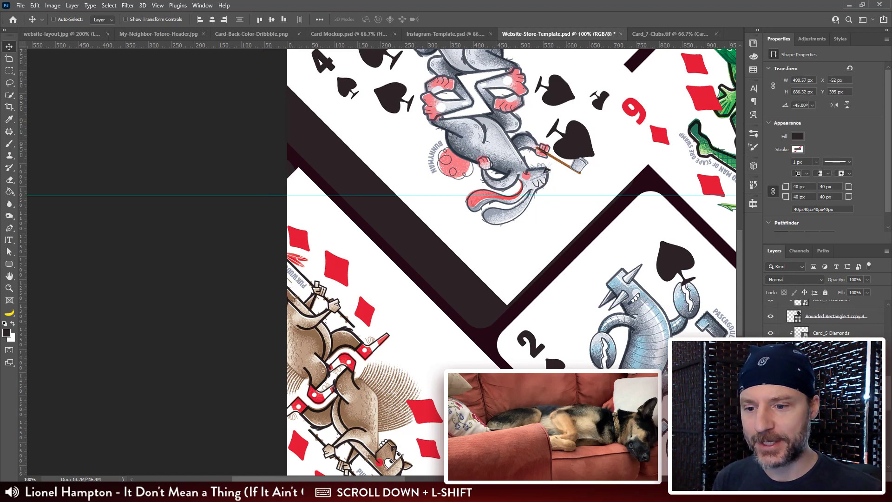
{"action": "left_click", "coordinate": [831, 366]}
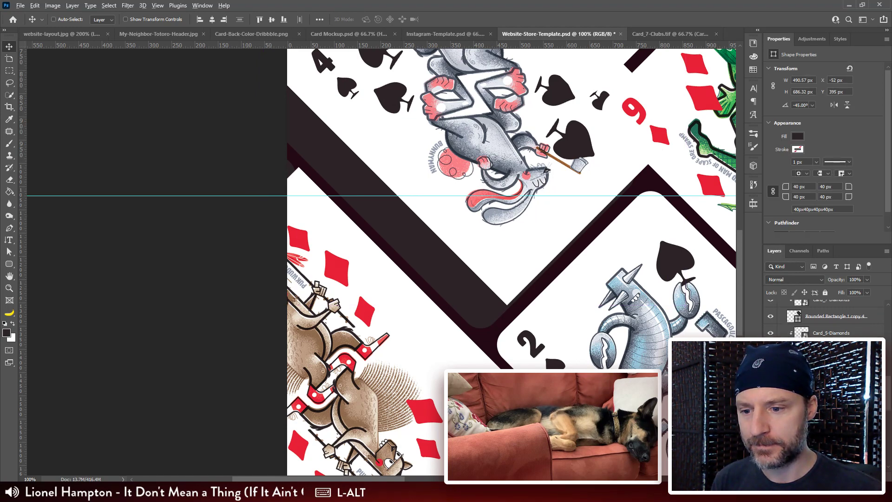
{"action": "left_click", "coordinate": [831, 374], "text": "alt"}
{"action": "left_click", "coordinate": [832, 366]}
{"action": "left_click_drag", "start_coordinate": [412, 167], "coordinate": [405, 199]}
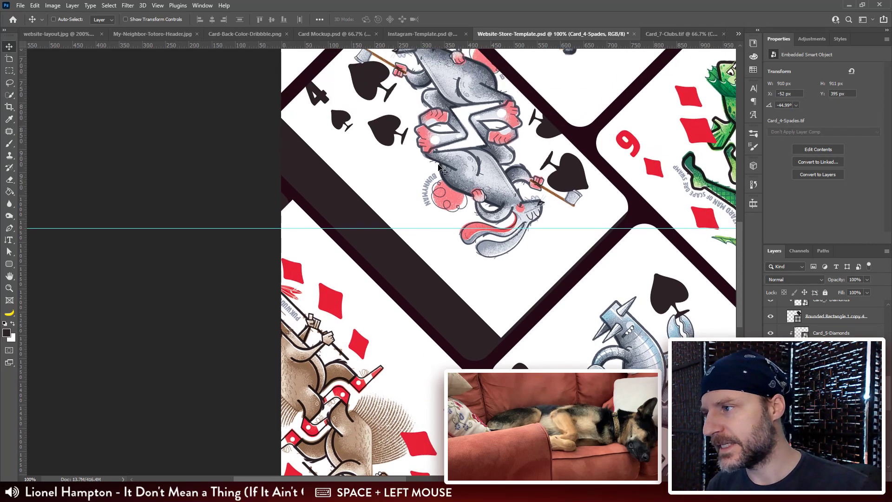
{"action": "left_click_drag", "start_coordinate": [437, 160], "coordinate": [456, 209]}
Step: Shift the 5 of spades to expose its bottom tile, and clip the card's layer to that tile's shape
{"action": "left_click_drag", "start_coordinate": [671, 379], "coordinate": [480, 191]}
{"action": "left_click_drag", "start_coordinate": [506, 269], "coordinate": [550, 226]}
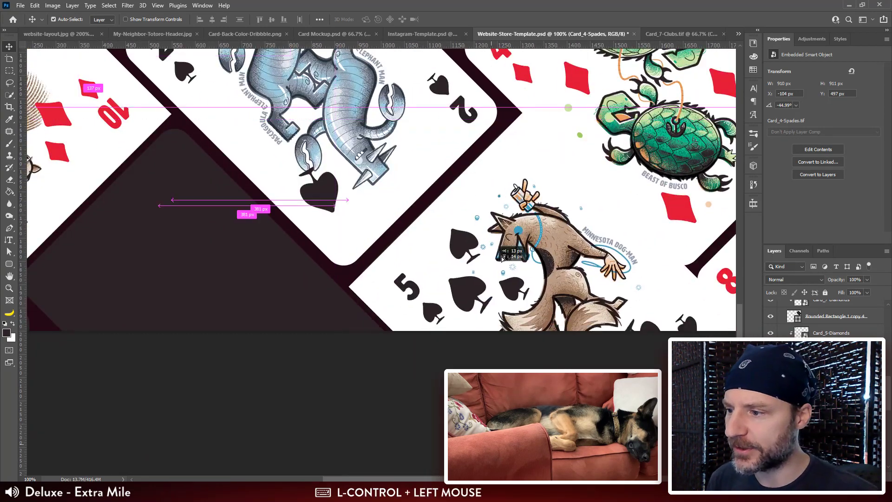
{"action": "left_click_drag", "start_coordinate": [518, 288], "coordinate": [481, 198]}
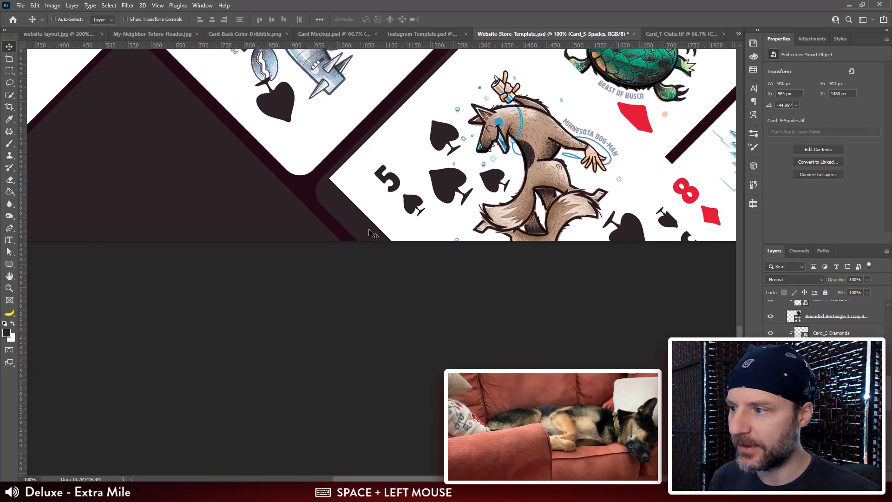
{"action": "left_click", "coordinate": [350, 221], "text": "ctrl+shift"}
{"action": "left_click_drag", "start_coordinate": [599, 287], "coordinate": [588, 289]}
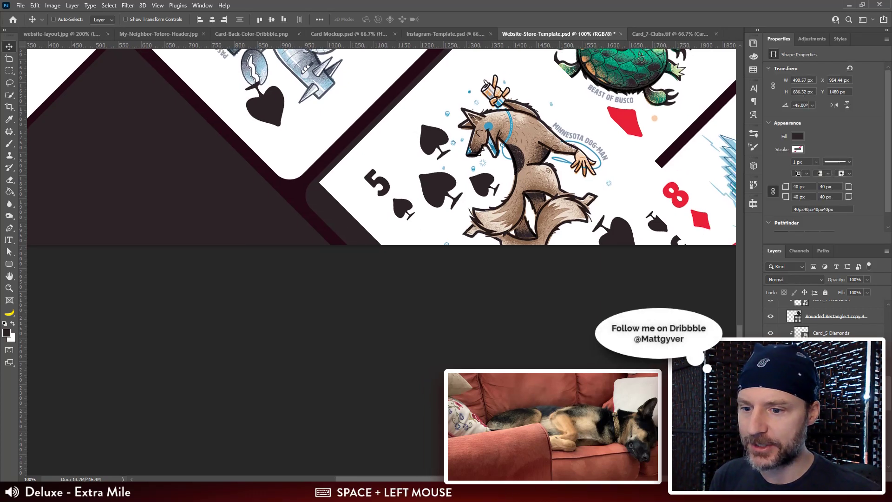
{"action": "left_click_drag", "start_coordinate": [827, 367], "coordinate": [825, 324]}
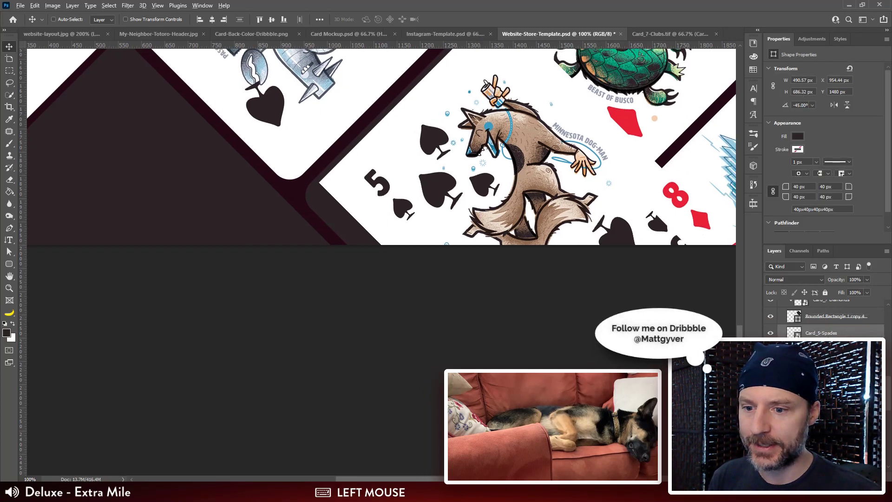
{"action": "left_click", "coordinate": [826, 324], "text": "alt"}
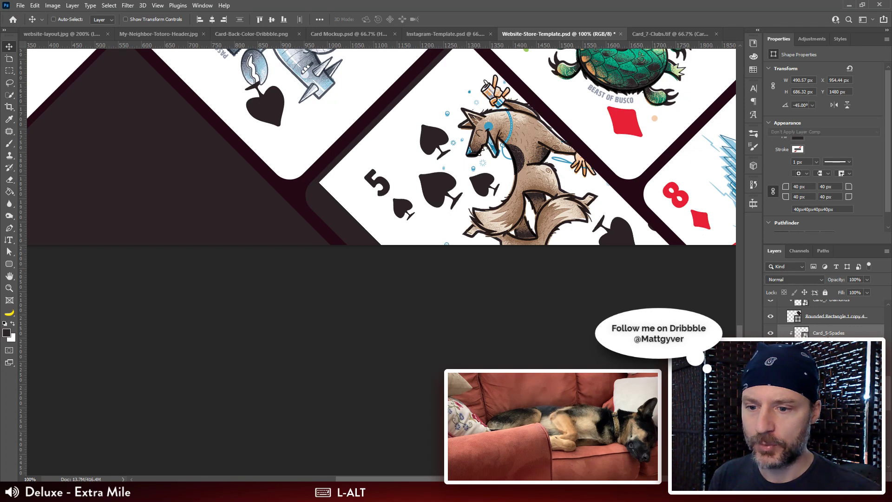
Step: Align the clipped 5 of spades within its bottom tile, nudging it down 1 px
{"action": "left_click_drag", "start_coordinate": [567, 269], "coordinate": [549, 253]}
{"action": "left_click_drag", "start_coordinate": [446, 134], "coordinate": [428, 185]}
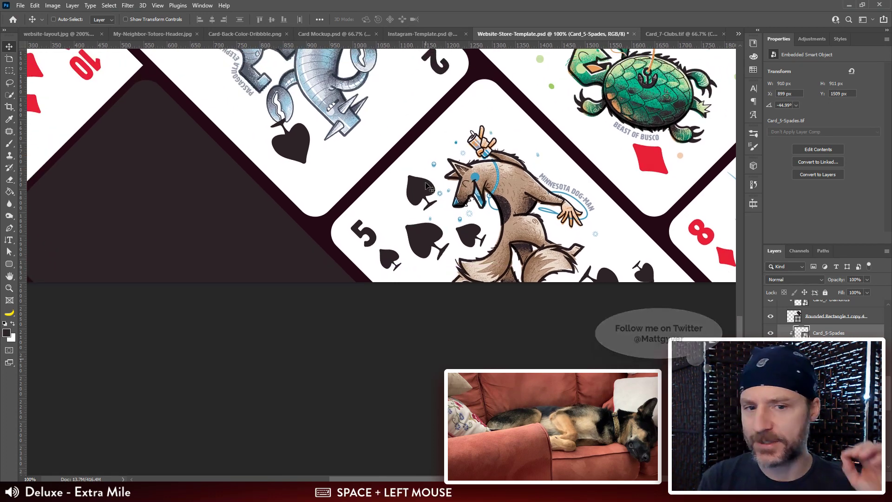
{"action": "key", "text": "Down"}
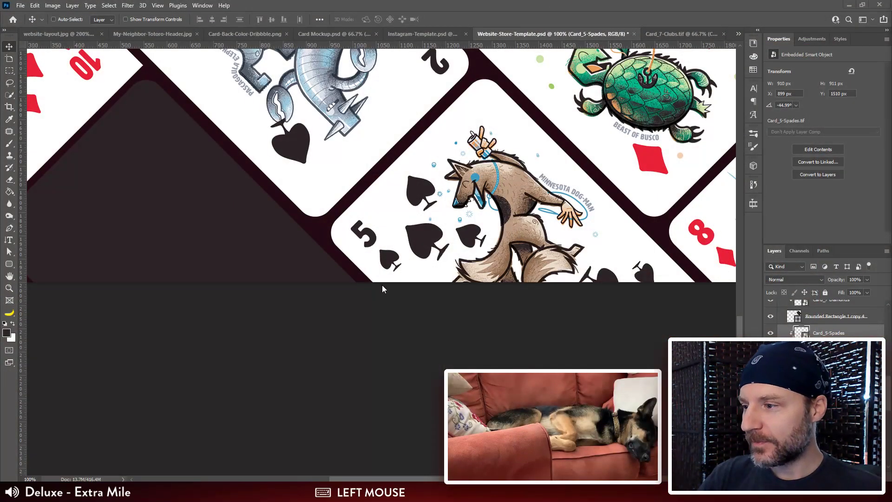
Step: Clip the 10 of diamonds to the lower-left edge tile and align the artwork within it
{"action": "key", "text": "ctrl+minus"}
{"action": "key", "text": "ctrl+minus"}
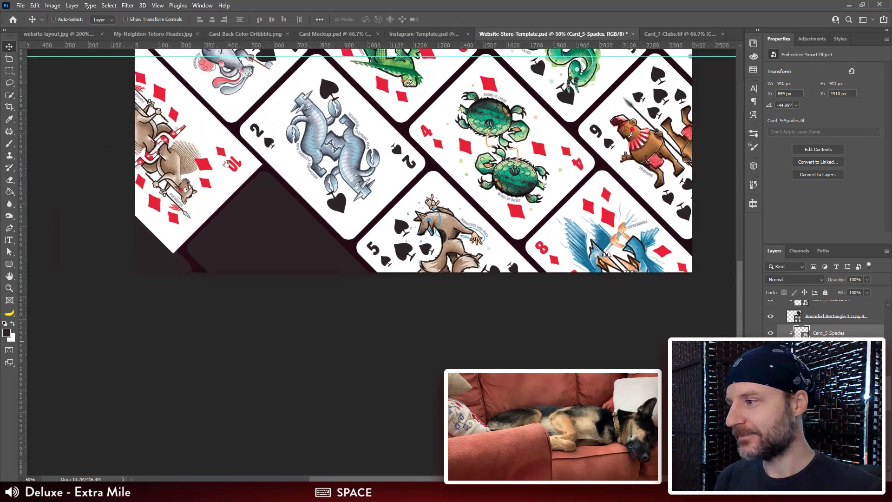
{"action": "left_click_drag", "start_coordinate": [211, 190], "coordinate": [369, 280]}
{"action": "key", "text": "ctrl+plus"}
{"action": "key", "text": "ctrl+plus"}
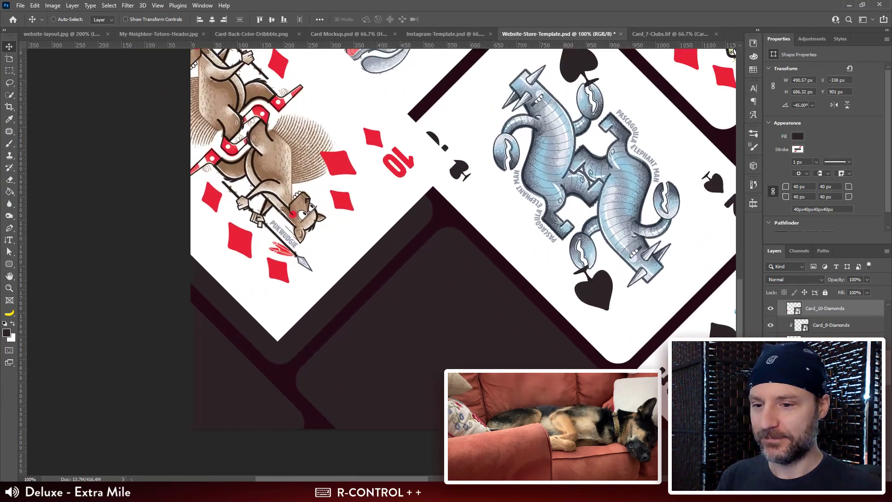
{"action": "scroll", "coordinate": [834, 320], "scroll_direction": "up", "scroll_amount": 2}
{"action": "mouse_move", "coordinate": [828, 343]}
{"action": "left_mouse_down"}
{"action": "mouse_move", "coordinate": [824, 294]}
{"action": "mouse_move", "coordinate": [822, 327]}
{"action": "left_mouse_up"}
{"action": "left_click_drag", "start_coordinate": [332, 253], "coordinate": [353, 207]}
{"action": "left_click_drag", "start_coordinate": [362, 153], "coordinate": [361, 201]}
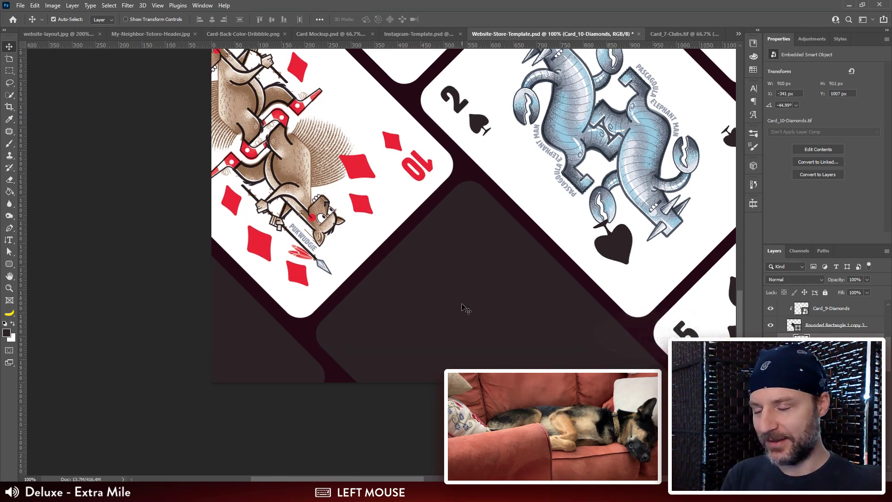
Step: Examine the overall card layout for remaining empty tiles and uneven placements
{"action": "key", "text": "ctrl+minus"}
{"action": "key", "text": "ctrl+minus"}
{"action": "key", "text": "ctrl+minus"}
{"action": "left_click_drag", "start_coordinate": [501, 172], "coordinate": [399, 232]}
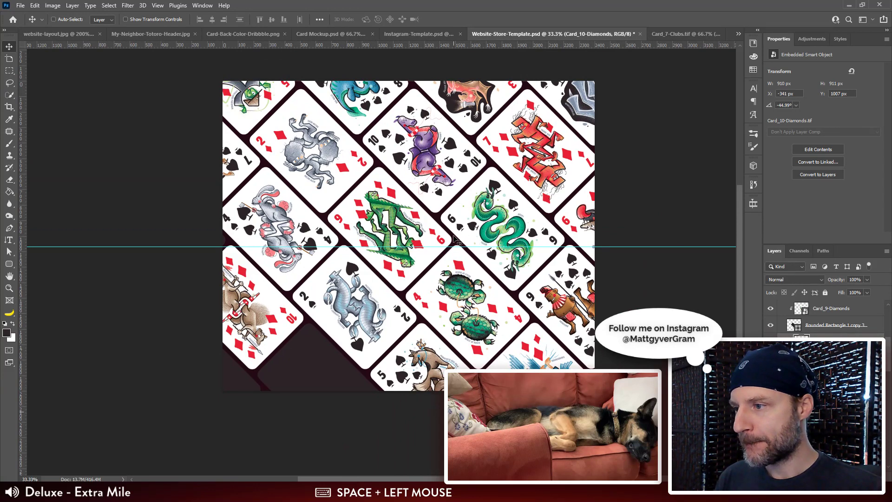
{"action": "scroll", "coordinate": [472, 265], "scroll_direction": "down", "scroll_amount": 2}
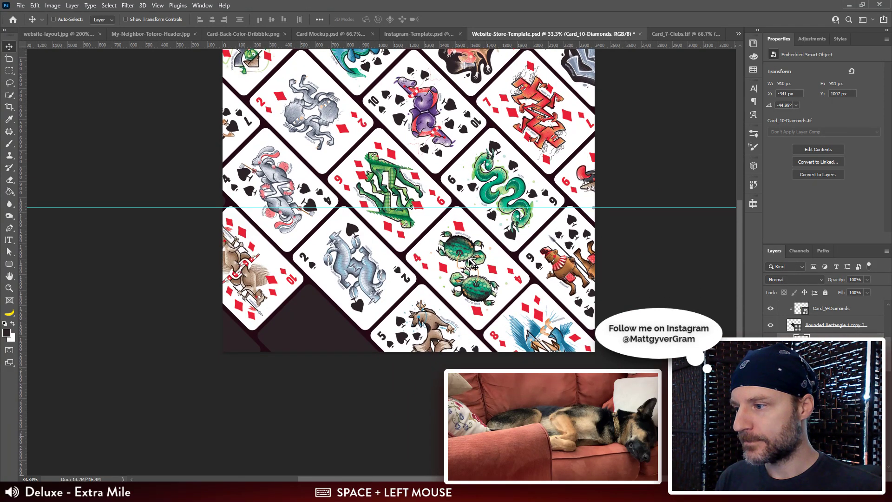
{"action": "left_click", "coordinate": [474, 265], "text": "ctrl"}
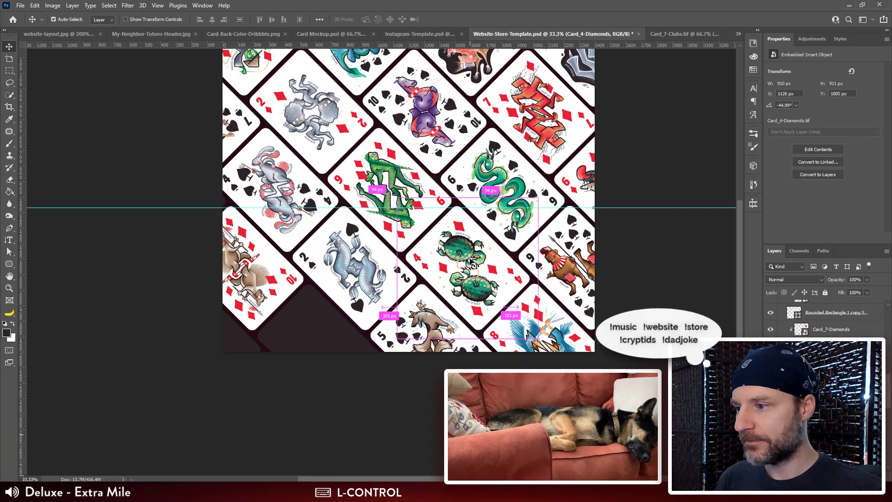
{"action": "left_click_drag", "start_coordinate": [474, 265], "coordinate": [482, 328]}
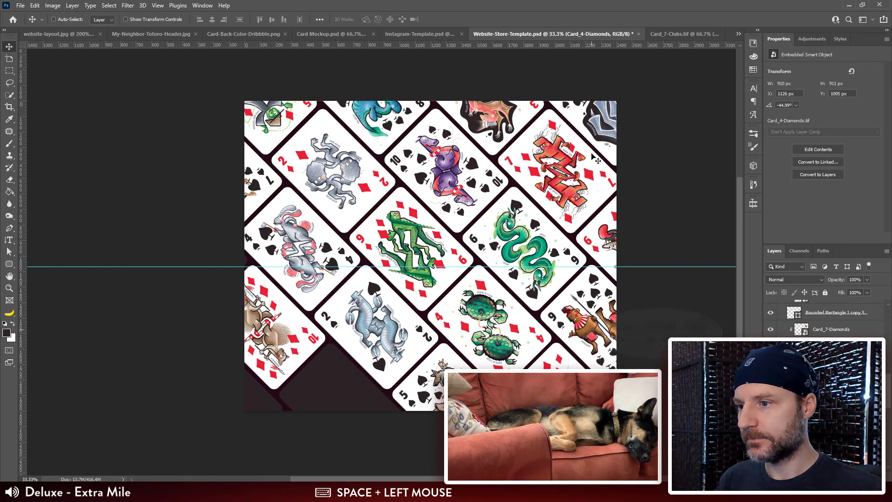
{"action": "mouse_move", "coordinate": [517, 352]}
{"action": "left_mouse_down"}
{"action": "mouse_move", "coordinate": [528, 306]}
{"action": "mouse_move", "coordinate": [521, 357]}
{"action": "left_mouse_up"}
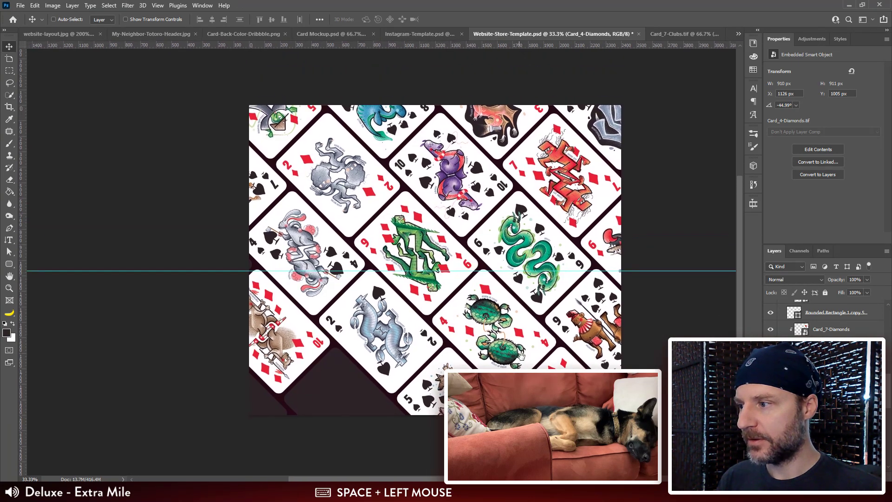
Step: Duplicate the 10 of diamonds, release the copy's clipping and place it near the small tile corner at the left edge
{"action": "key", "text": "ctrl+plus"}
{"action": "key", "text": "ctrl+plus"}
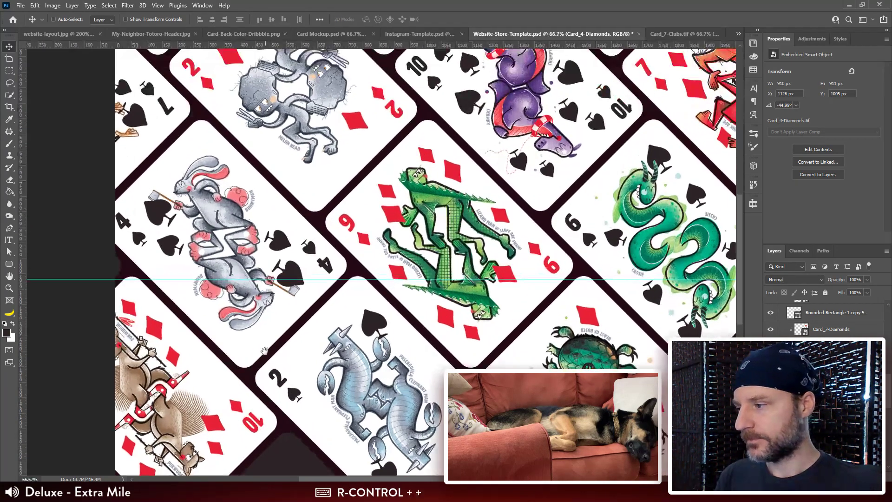
{"action": "left_click_drag", "start_coordinate": [195, 425], "coordinate": [263, 202]}
{"action": "left_click", "coordinate": [415, 369], "text": "ctrl"}
{"action": "key", "text": "ctrl+z"}
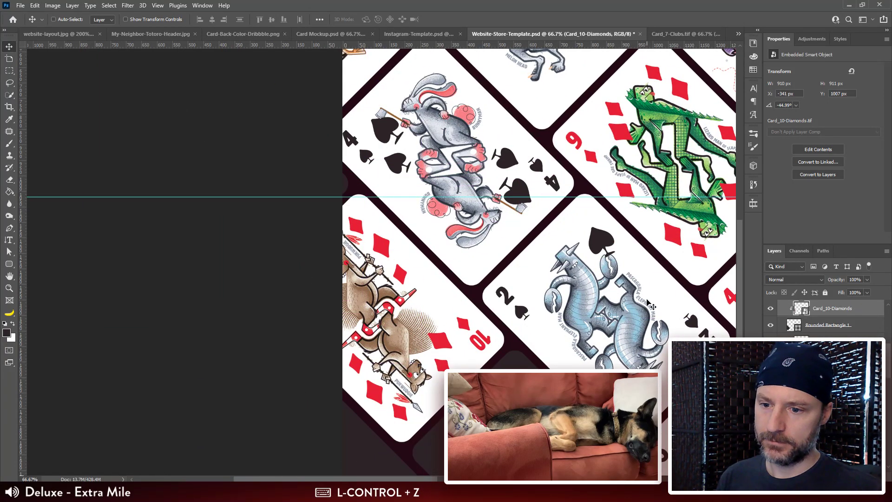
{"action": "key", "text": "ctrl+shift+z"}
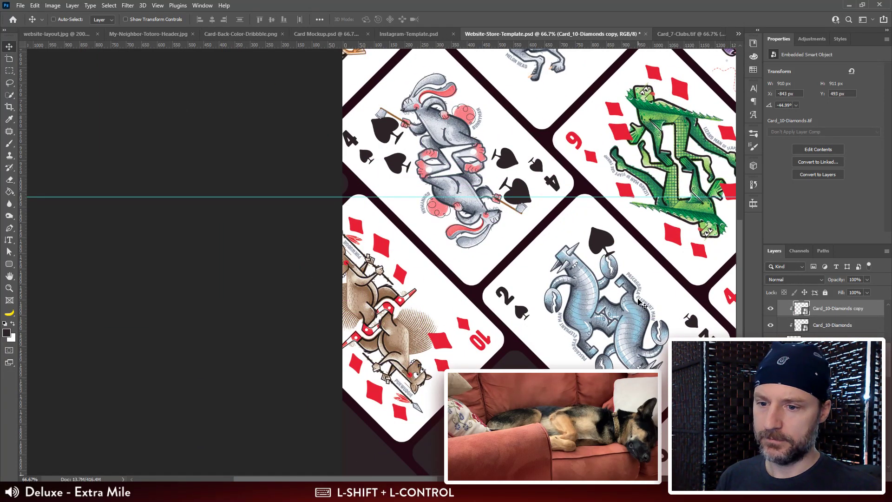
{"action": "left_click", "coordinate": [787, 317], "text": "alt"}
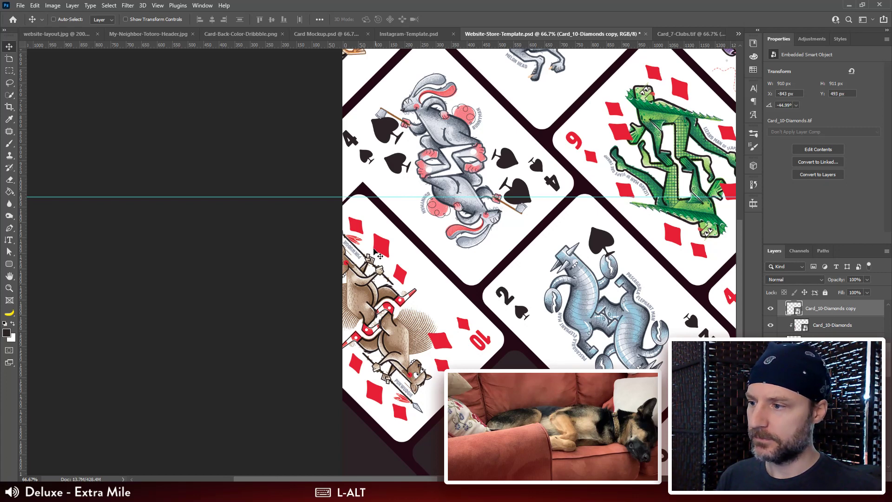
{"action": "left_click_drag", "start_coordinate": [379, 254], "coordinate": [350, 230]}
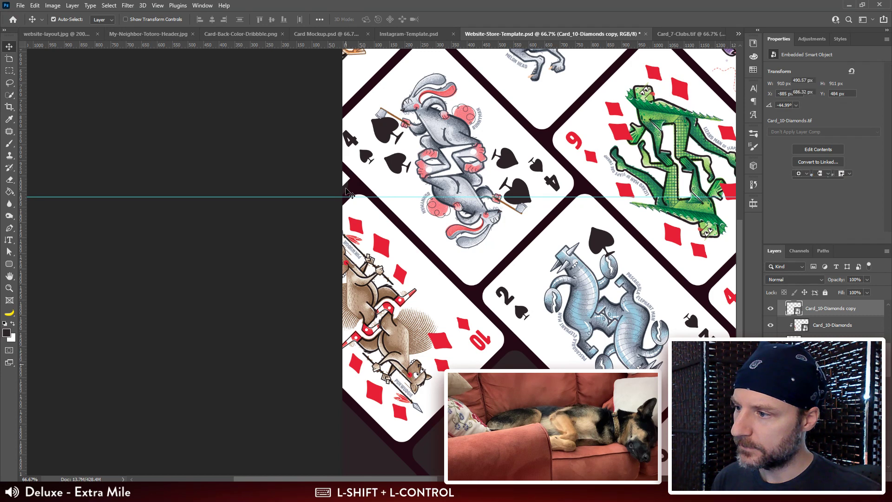
Step: Clip the duplicate 10 of diamonds to the small left-edge corner tile and adjust the artwork's position
{"action": "left_click", "coordinate": [346, 181], "text": "ctrl+shift"}
{"action": "scroll", "coordinate": [841, 334], "scroll_direction": "up", "scroll_amount": 1}
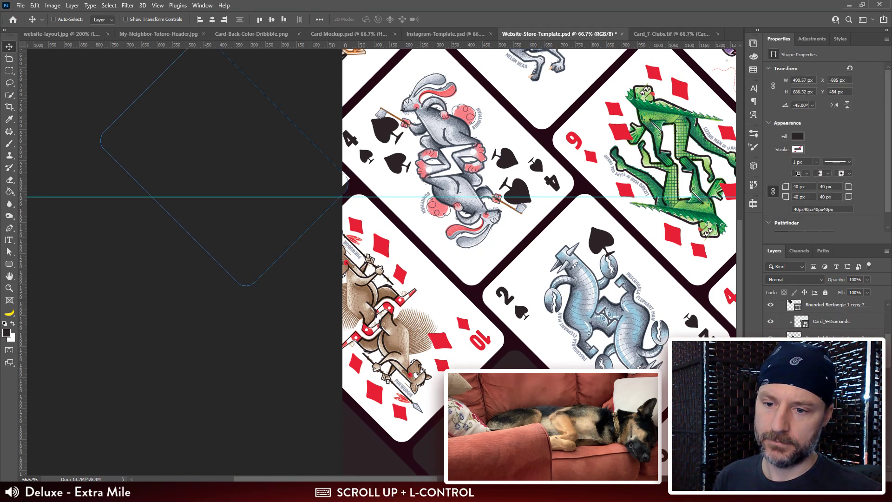
{"action": "left_click_drag", "start_coordinate": [836, 356], "coordinate": [832, 313]}
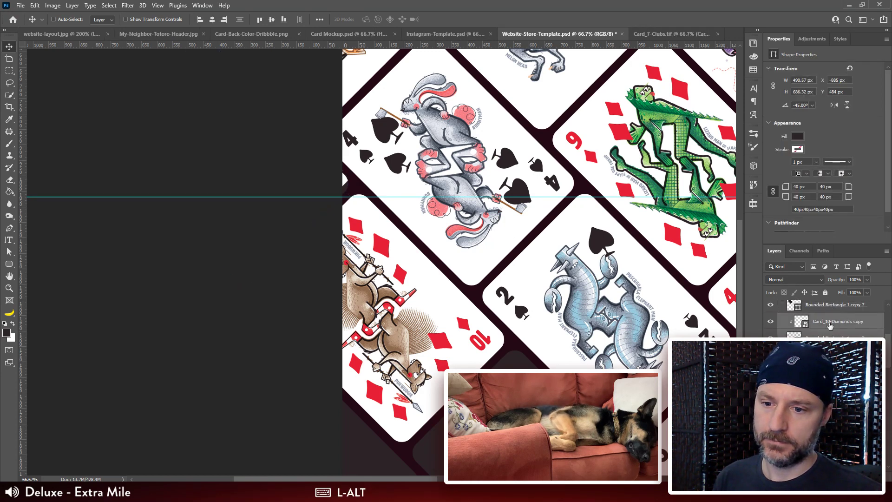
{"action": "left_click", "coordinate": [830, 326]}
{"action": "left_click_drag", "start_coordinate": [386, 240], "coordinate": [397, 248]}
Step: Delete the duplicate 10 of diamonds together with the small left-edge corner tile it is clipped to
{"action": "left_click_drag", "start_coordinate": [520, 421], "coordinate": [432, 262]}
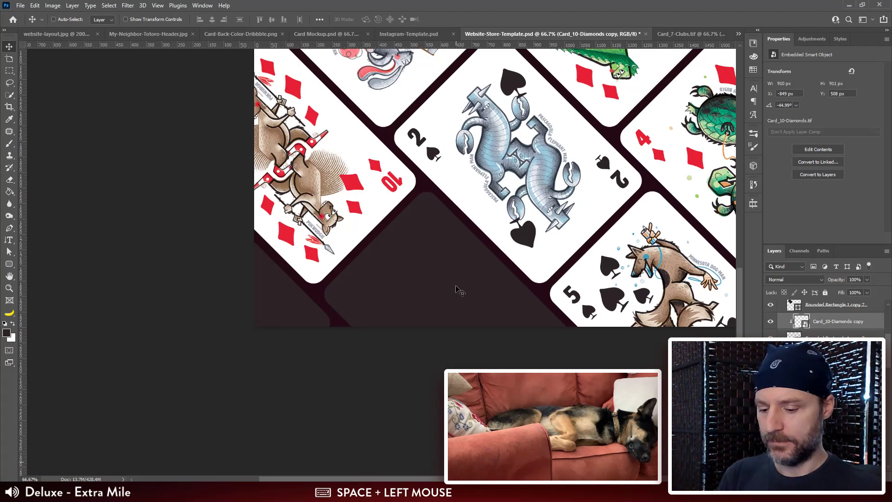
{"action": "key", "text": "ctrl+minus"}
{"action": "key", "text": "ctrl+minus"}
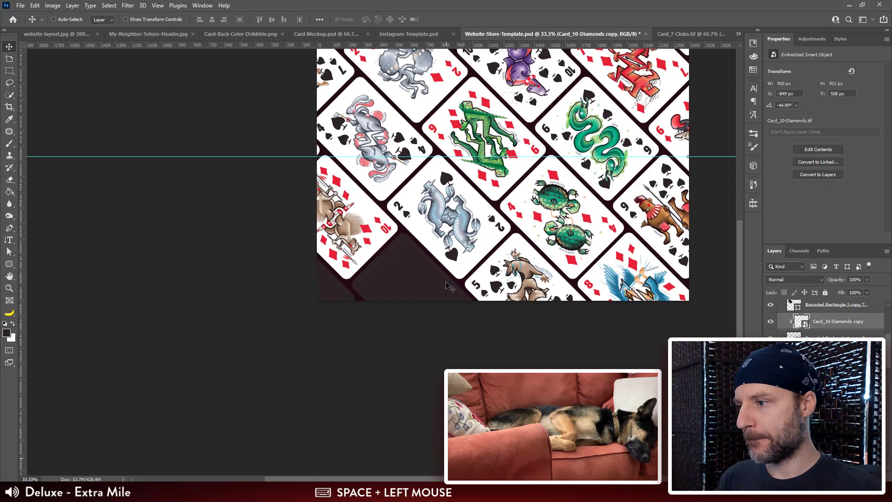
{"action": "left_click", "coordinate": [835, 341], "text": "shift"}
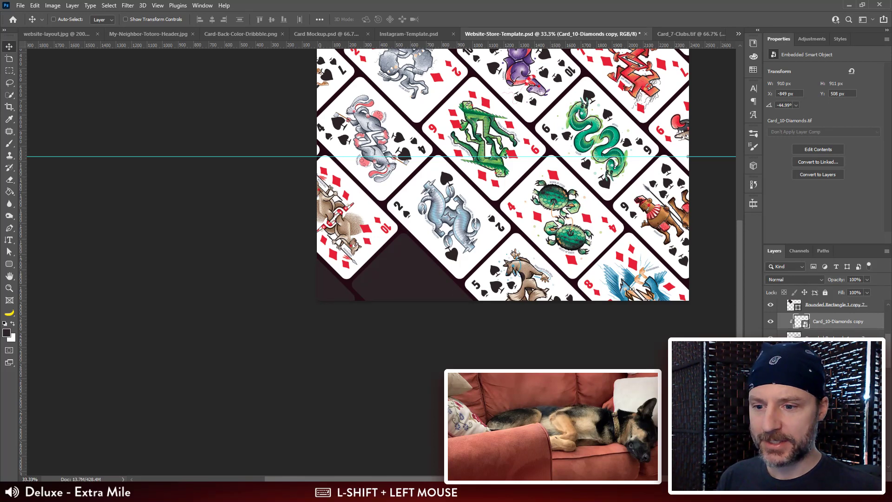
{"action": "key", "text": "Delete"}
Step: Move the 10 of diamonds and the empty bottom tiles together, diagonally up and left by about 51 px each way
{"action": "left_click", "coordinate": [335, 230], "text": "ctrl"}
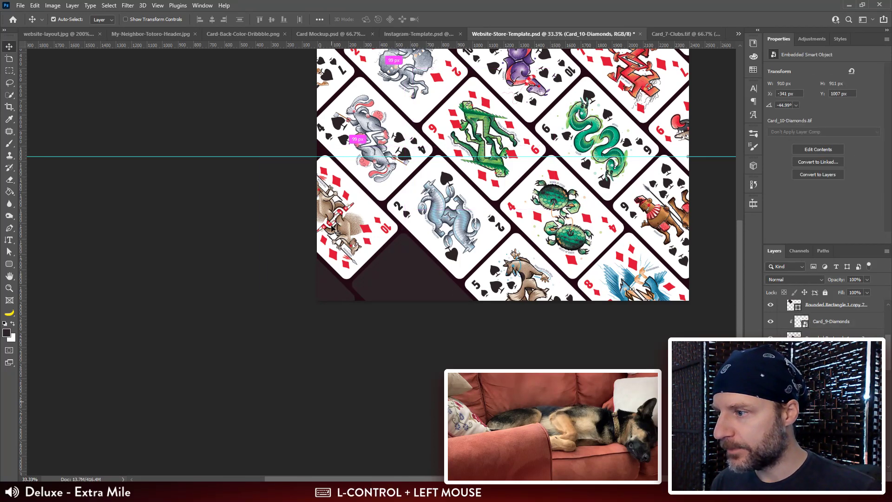
{"action": "left_click", "coordinate": [427, 274], "text": "shift"}
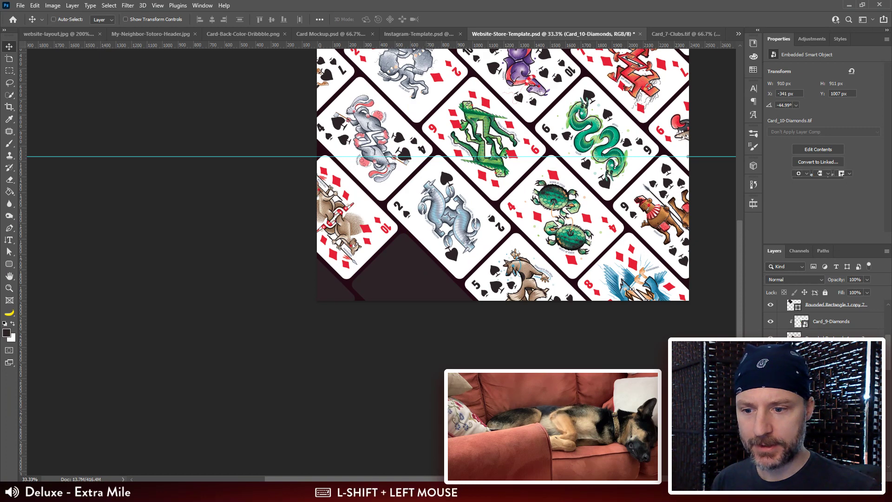
{"action": "left_click", "coordinate": [400, 276], "text": "ctrl+shift"}
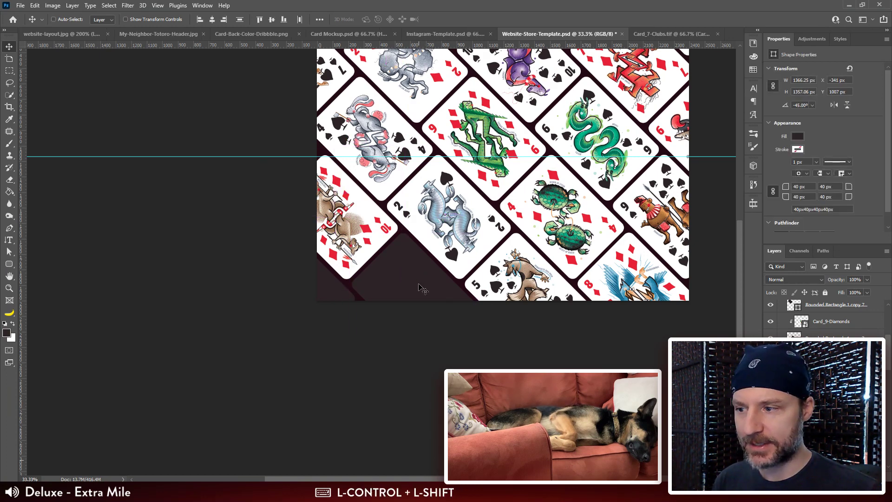
{"action": "left_click_drag", "start_coordinate": [422, 289], "coordinate": [410, 277]}
{"action": "left_click_drag", "start_coordinate": [491, 197], "coordinate": [488, 242]}
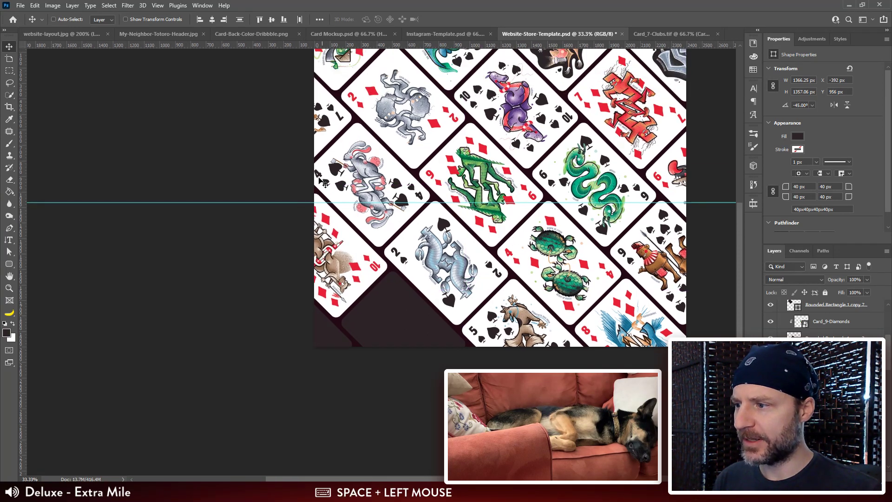
{"action": "left_click_drag", "start_coordinate": [578, 189], "coordinate": [550, 135]}
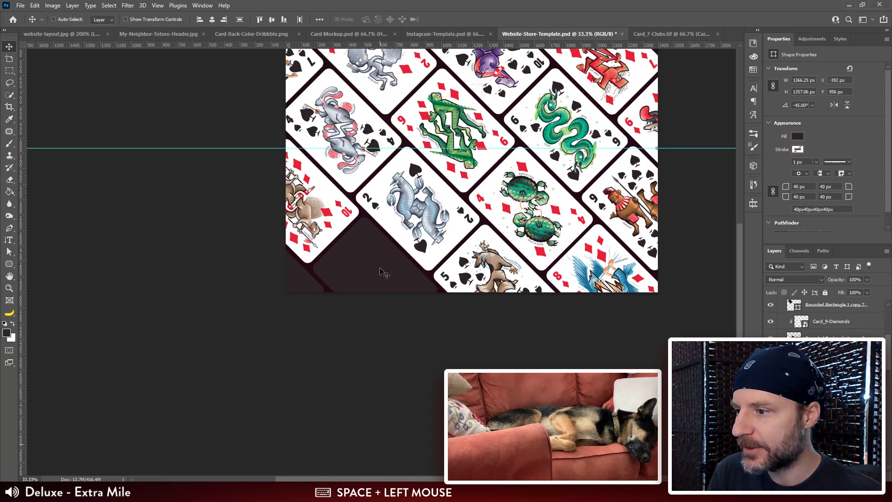
{"action": "scroll", "coordinate": [335, 167], "scroll_direction": "up", "scroll_amount": 5}
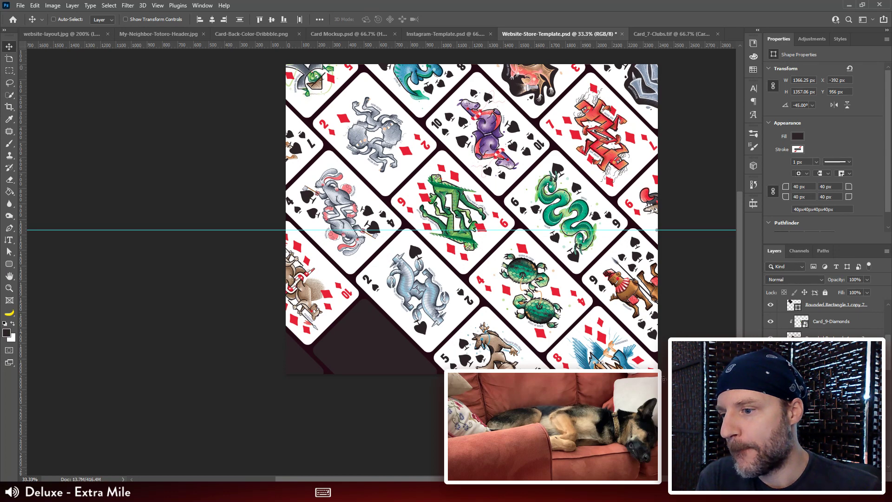
Step: Duplicate the 3 of spades and place the copy over the small tile at the canvas's bottom-left corner
{"action": "left_click_drag", "start_coordinate": [740, 284], "coordinate": [741, 288]}
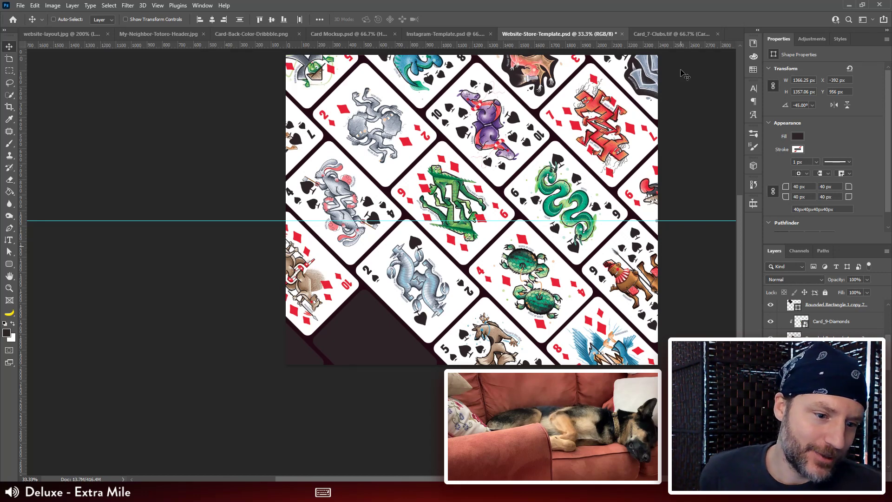
{"action": "left_click", "coordinate": [304, 140]}
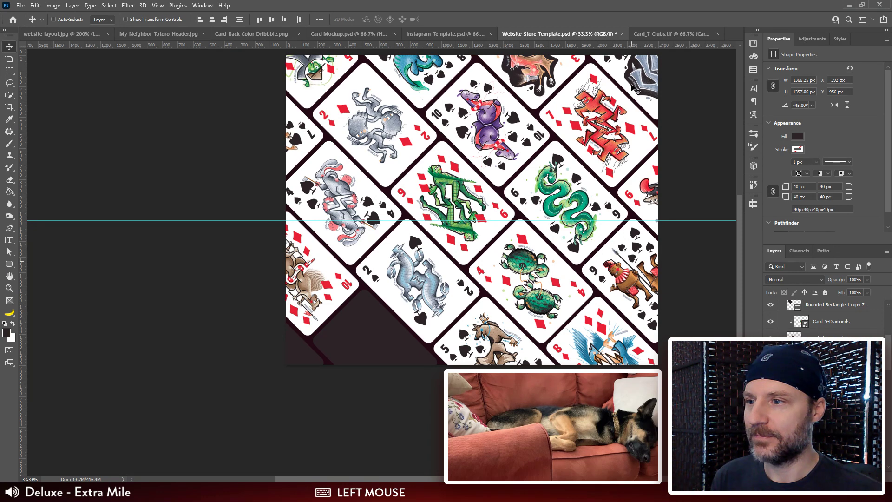
{"action": "key", "text": "ctrl"}
{"action": "left_click", "coordinate": [543, 69], "text": "ctrl"}
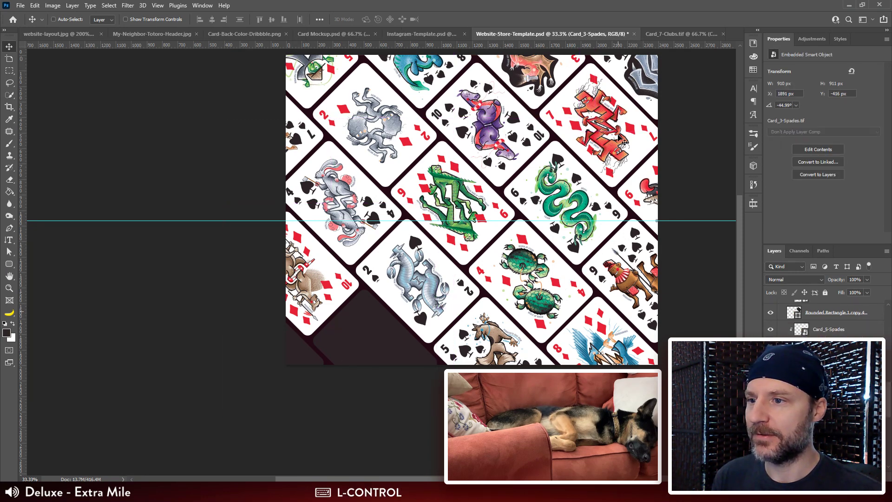
{"action": "key", "text": "ctrl"}
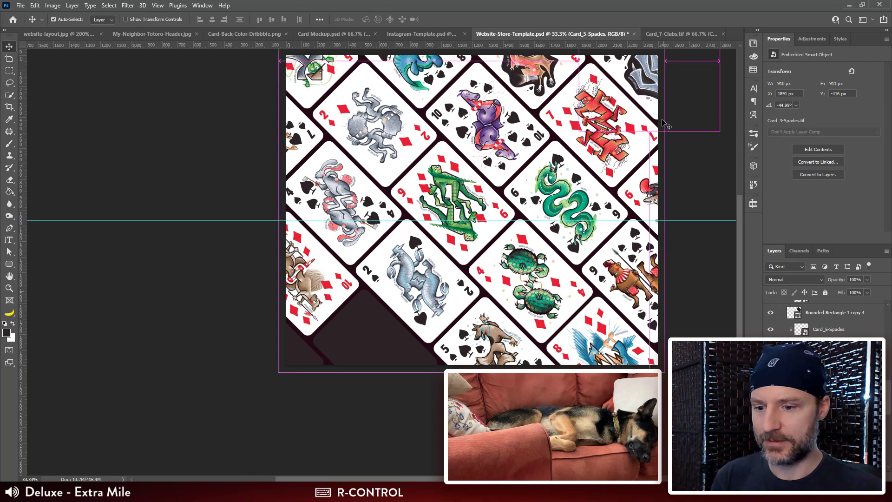
{"action": "left_click_drag", "start_coordinate": [661, 100], "coordinate": [293, 375]}
{"action": "key", "text": "ctrl+shift"}
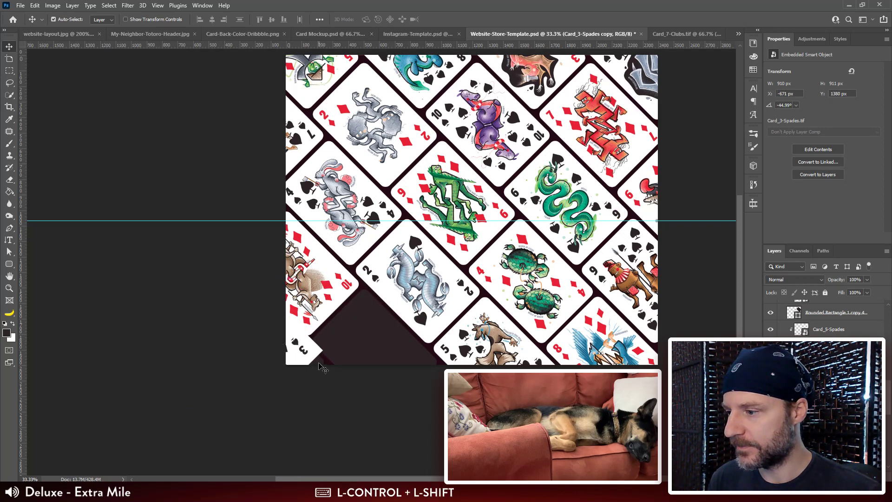
Step: Clip the duplicate 3 of spades to the bottom-left corner tile and align it at about X -620 px, Y 1440 px
{"action": "left_click", "coordinate": [321, 367], "text": "ctrl+shift"}
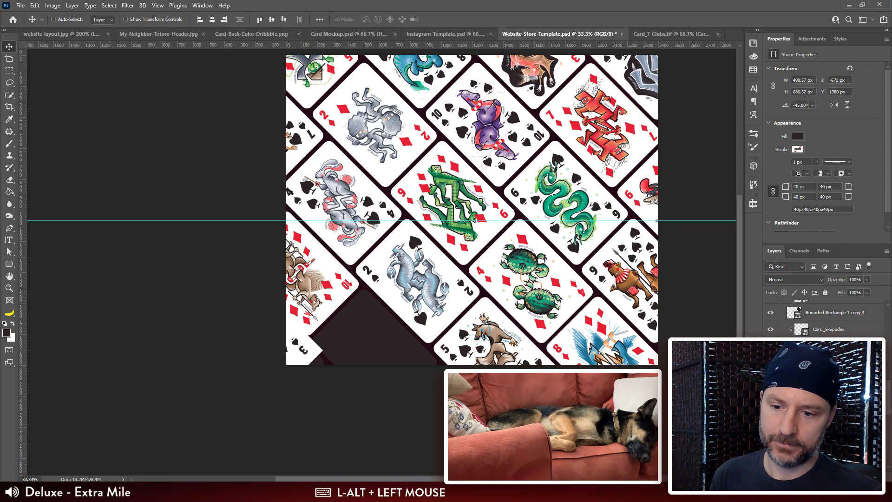
{"action": "key", "text": "ctrl+plus"}
{"action": "key", "text": "ctrl+plus"}
{"action": "left_click_drag", "start_coordinate": [289, 344], "coordinate": [276, 193]}
{"action": "left_click", "coordinate": [830, 395]}
{"action": "key", "text": "v"}
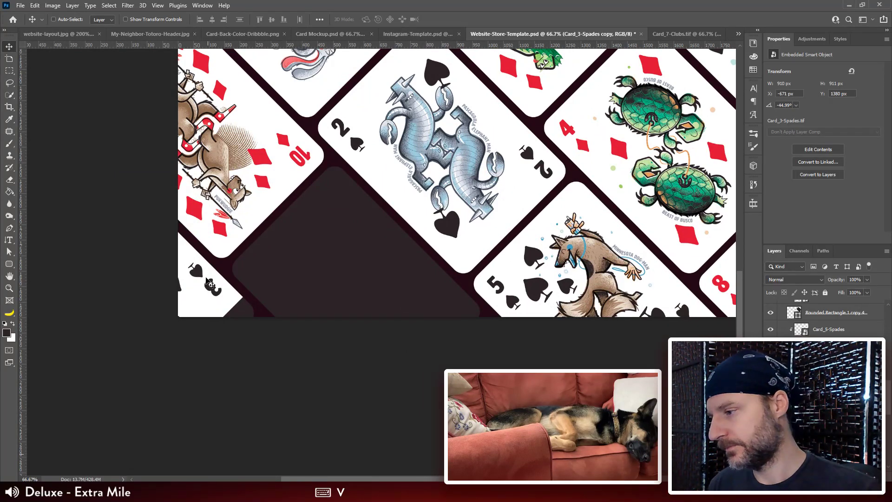
{"action": "left_click_drag", "start_coordinate": [212, 293], "coordinate": [228, 313]}
{"action": "left_click_drag", "start_coordinate": [339, 204], "coordinate": [316, 227]}
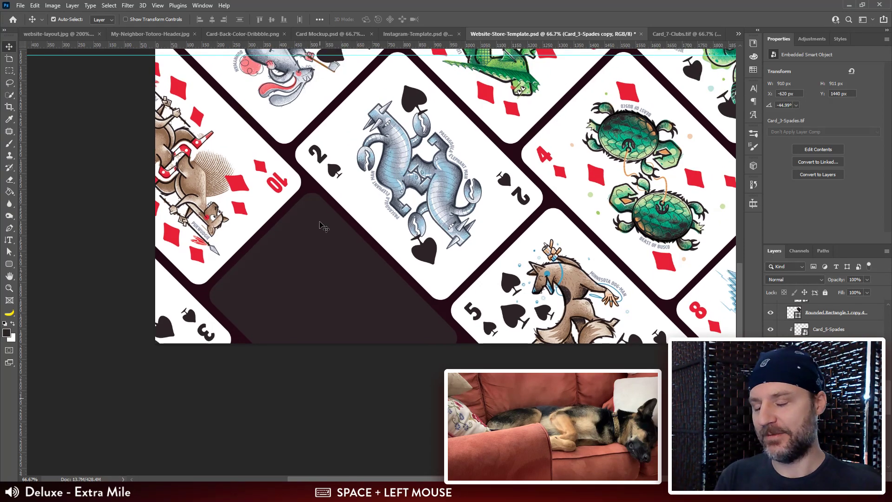
Step: Duplicate the 3 of diamonds and place the copy over the last empty tile at the canvas's bottom edge
{"action": "key", "text": "ctrl+minus"}
{"action": "key", "text": "ctrl+minus"}
{"action": "left_click_drag", "start_coordinate": [348, 195], "coordinate": [285, 295]}
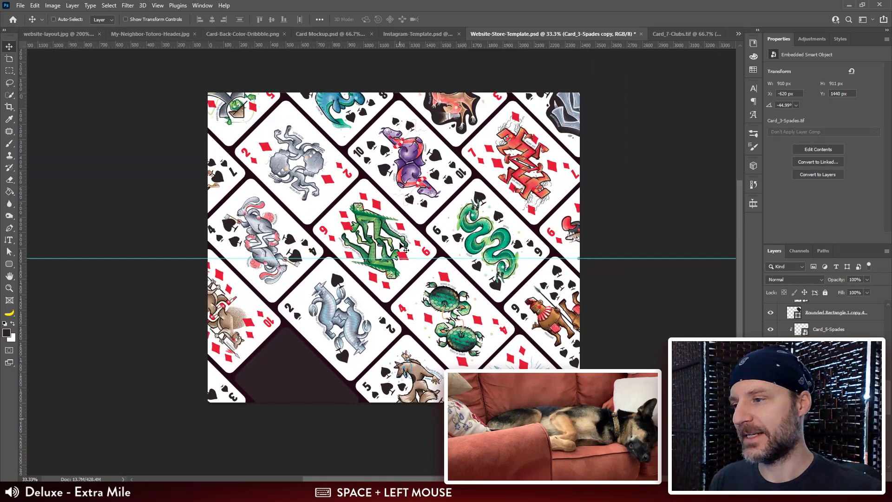
{"action": "left_click", "coordinate": [447, 124], "text": "ctrl"}
{"action": "key", "text": "ctrl+j"}
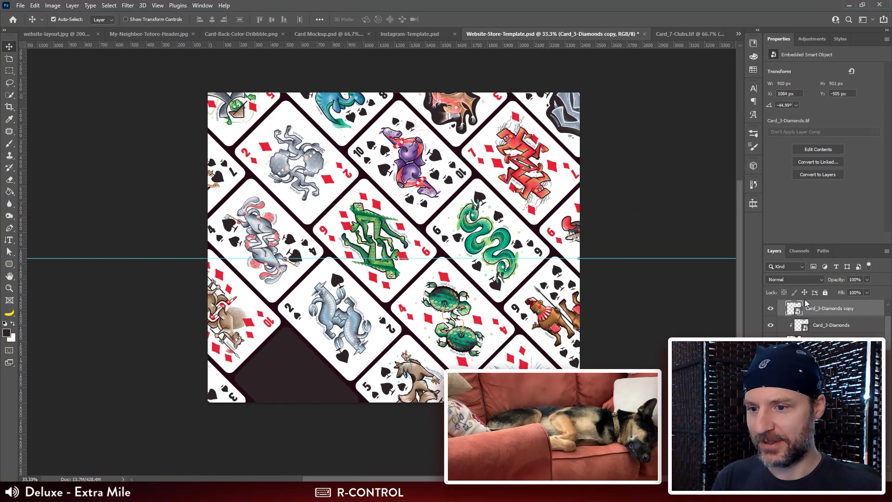
{"action": "left_click_drag", "start_coordinate": [458, 112], "coordinate": [293, 427]}
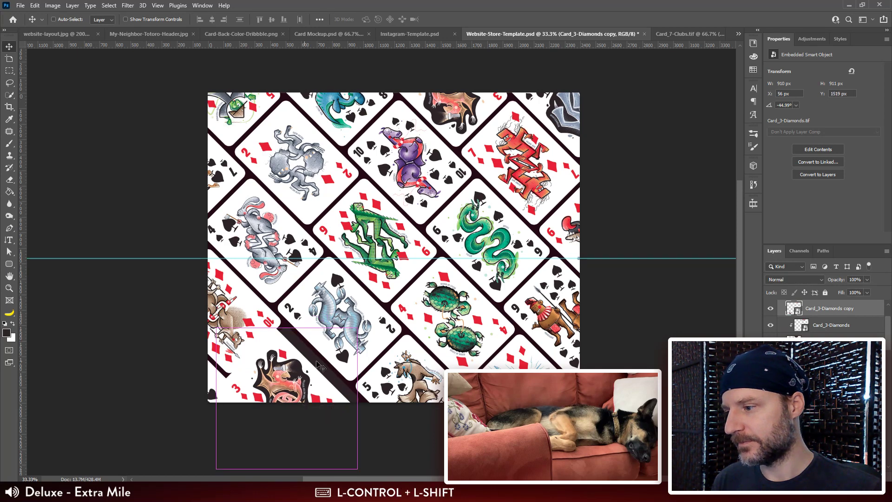
Step: Move the duplicate 3 of diamonds directly above the empty bottom tile in the layer order and clip it to that tile
{"action": "left_click", "coordinate": [317, 363], "text": "ctrl+shift"}
{"action": "scroll", "coordinate": [833, 337], "scroll_direction": "up", "scroll_amount": 3}
{"action": "left_click_drag", "start_coordinate": [830, 367], "coordinate": [829, 312]}
{"action": "left_click", "coordinate": [828, 328], "text": "alt"}
{"action": "left_click", "coordinate": [825, 321]}
Step: Align the duplicate 3 of diamonds within its bottom tile at about X 118 px, Y 1464 px
{"action": "key", "text": "ctrl+plus"}
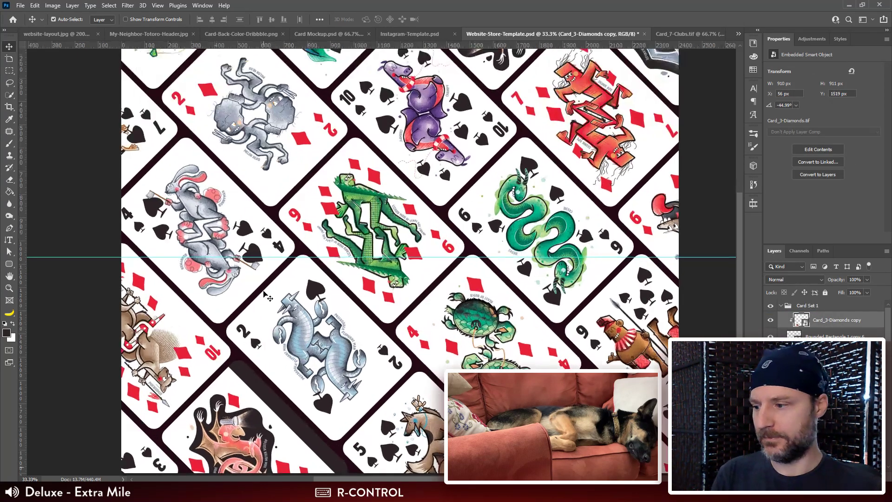
{"action": "key", "text": "ctrl+plus"}
{"action": "left_click_drag", "start_coordinate": [183, 404], "coordinate": [411, 243]}
{"action": "key", "text": "ctrl+plus"}
{"action": "left_click_drag", "start_coordinate": [401, 332], "coordinate": [453, 275]}
Step: Examine the whole diagonal card layout for alignment and filled edge tiles
{"action": "key", "text": "ctrl+minus"}
{"action": "key", "text": "ctrl+minus"}
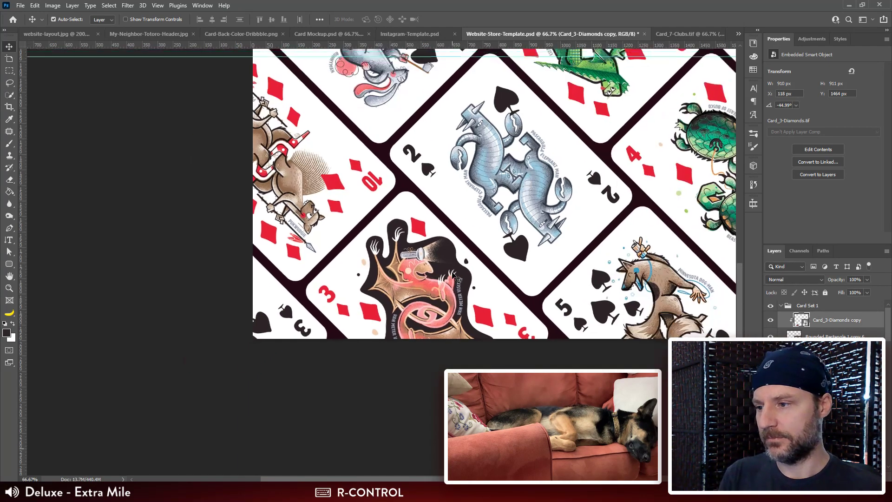
{"action": "key", "text": "ctrl+minus"}
{"action": "left_click_drag", "start_coordinate": [608, 225], "coordinate": [519, 256]}
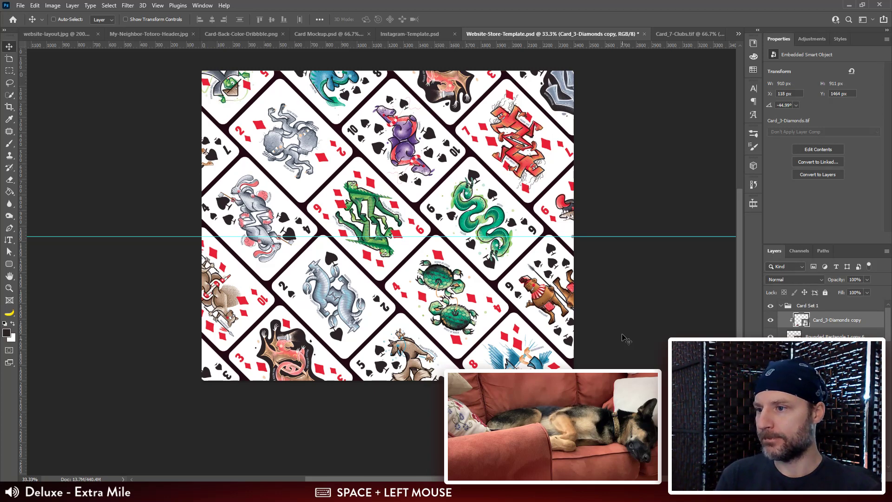
{"action": "left_click_drag", "start_coordinate": [557, 337], "coordinate": [520, 320]}
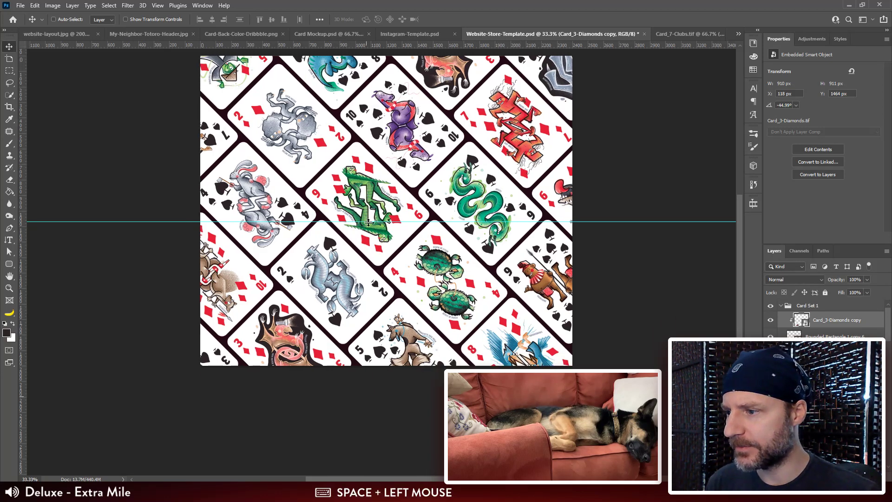
{"action": "left_click_drag", "start_coordinate": [441, 277], "coordinate": [422, 249]}
{"action": "left_click_drag", "start_coordinate": [534, 169], "coordinate": [535, 237]}
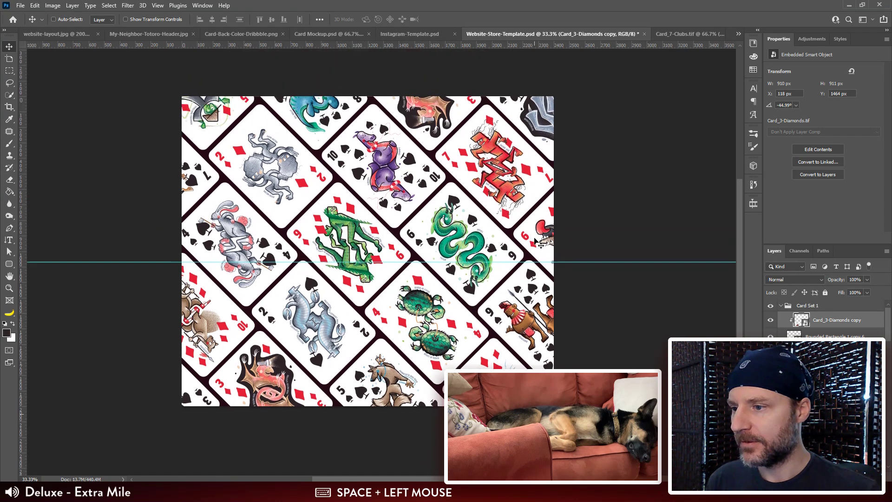
{"action": "left_click_drag", "start_coordinate": [258, 121], "coordinate": [276, 123]}
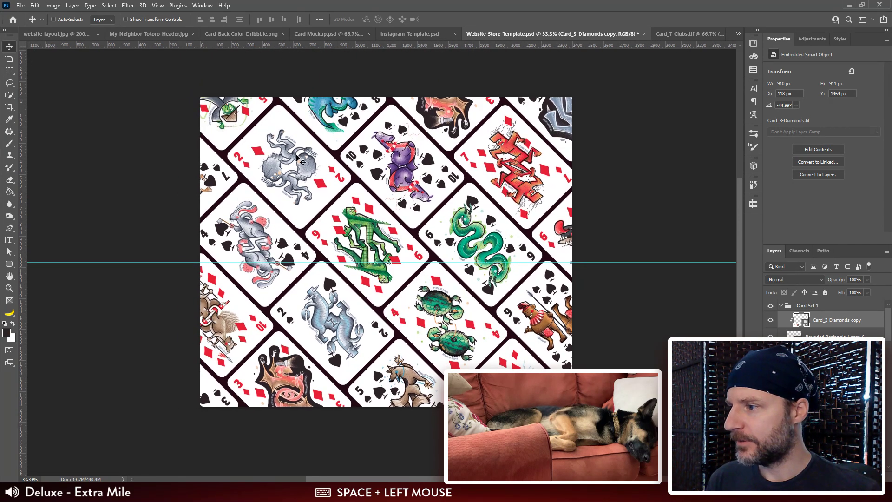
{"action": "left_click_drag", "start_coordinate": [404, 335], "coordinate": [383, 299]}
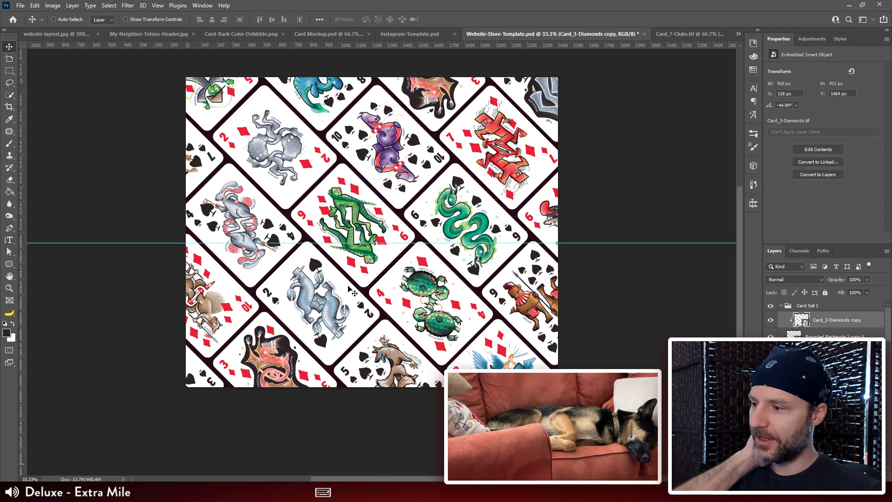
Step: Save the Website-Store-Template document with its filled card tiles
{"action": "key", "text": "ctrl+plus"}
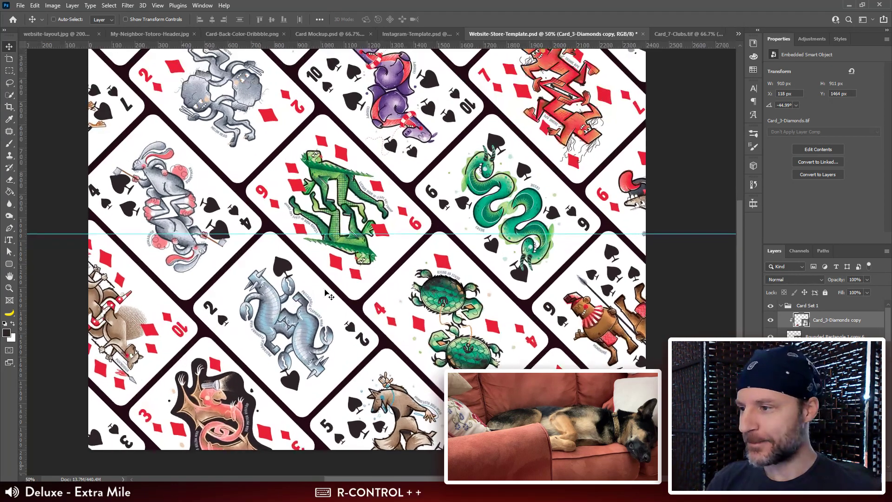
{"action": "left_click_drag", "start_coordinate": [409, 293], "coordinate": [393, 290]}
{"action": "key", "text": "ctrl+s"}
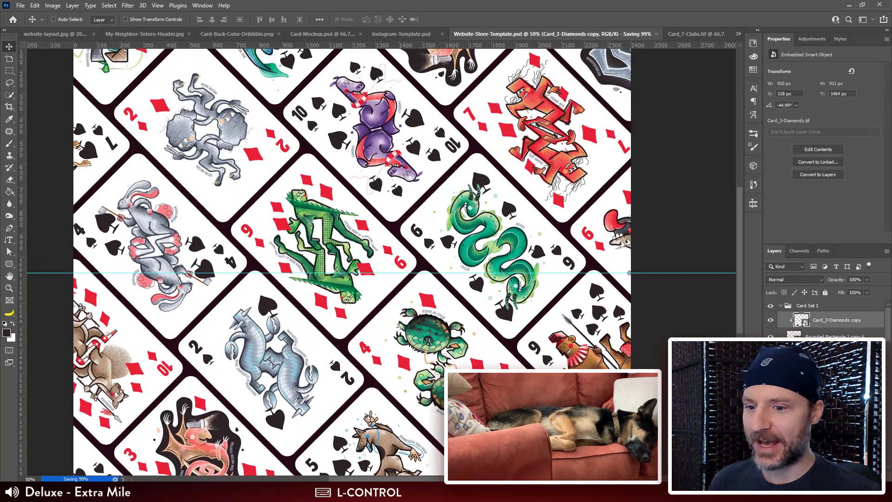
{"action": "scroll", "coordinate": [822, 318], "scroll_direction": "down", "scroll_amount": 5}
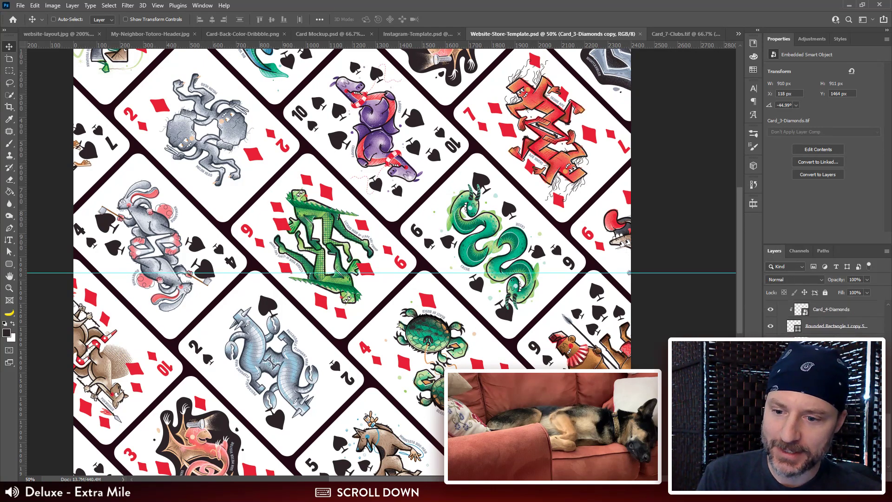
{"action": "scroll", "coordinate": [822, 315], "scroll_direction": "down", "scroll_amount": 3}
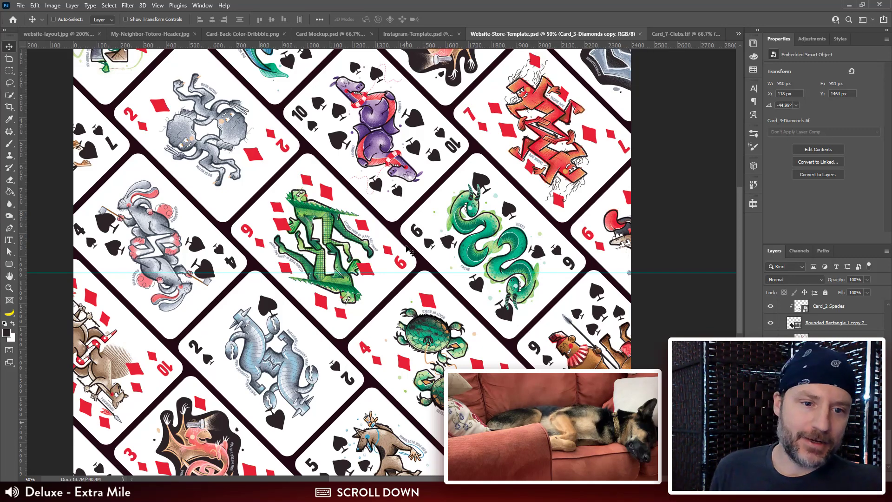
Step: Review the assorted cards, court, side band and more cards sections of the sketch in website-layout.jpg
{"action": "left_click", "coordinate": [60, 34]}
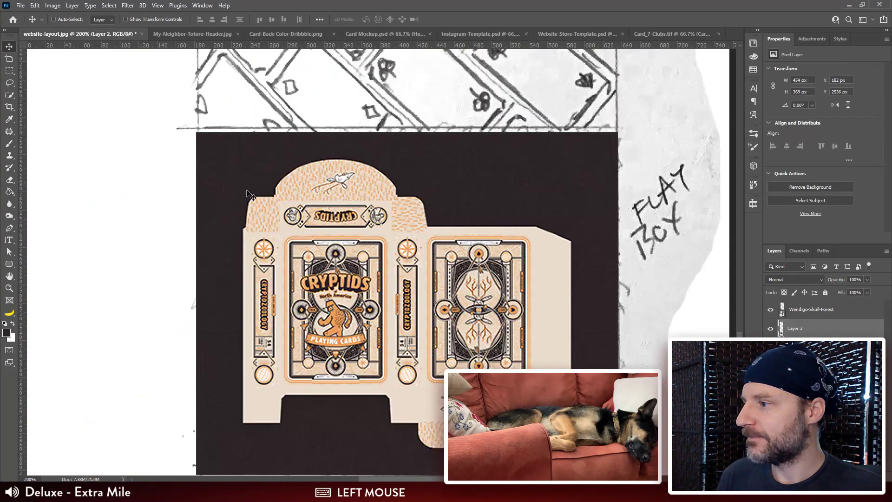
{"action": "scroll", "coordinate": [453, 244], "scroll_direction": "up", "scroll_amount": 3}
{"action": "scroll", "coordinate": [452, 243], "scroll_direction": "up", "scroll_amount": 2}
{"action": "key", "text": "ctrl+minus"}
{"action": "key", "text": "ctrl+minus"}
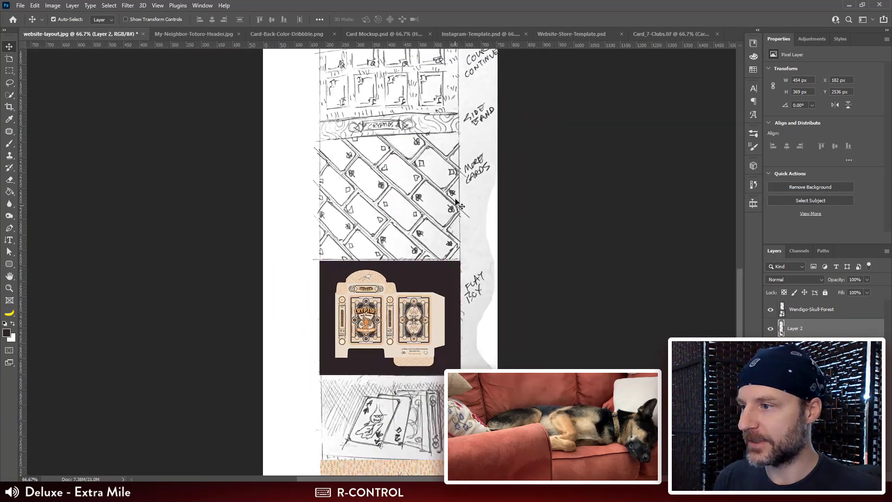
{"action": "left_click_drag", "start_coordinate": [450, 129], "coordinate": [402, 129]}
{"action": "left_click_drag", "start_coordinate": [472, 340], "coordinate": [388, 224]}
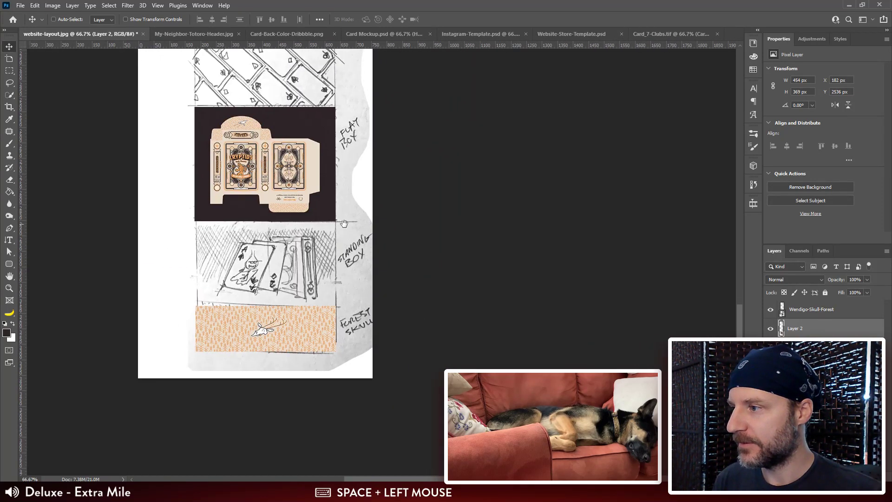
{"action": "mouse_move", "coordinate": [305, 49]}
{"action": "left_mouse_down"}
{"action": "mouse_move", "coordinate": [281, 228]}
{"action": "mouse_move", "coordinate": [304, 246]}
{"action": "left_mouse_up"}
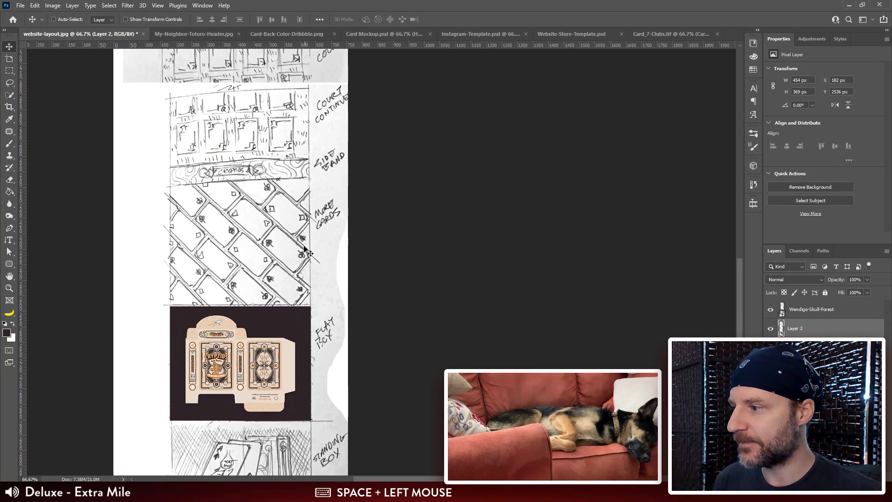
{"action": "left_click_drag", "start_coordinate": [297, 46], "coordinate": [297, 229]}
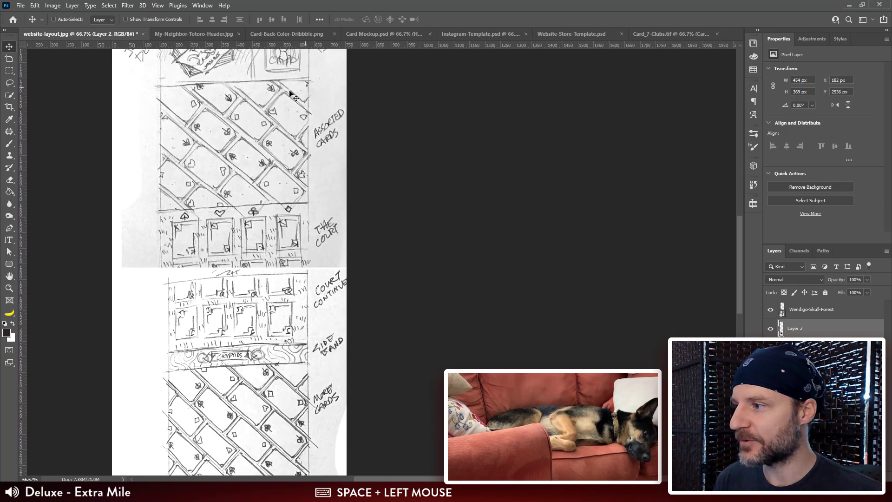
{"action": "left_click_drag", "start_coordinate": [302, 42], "coordinate": [287, 230]}
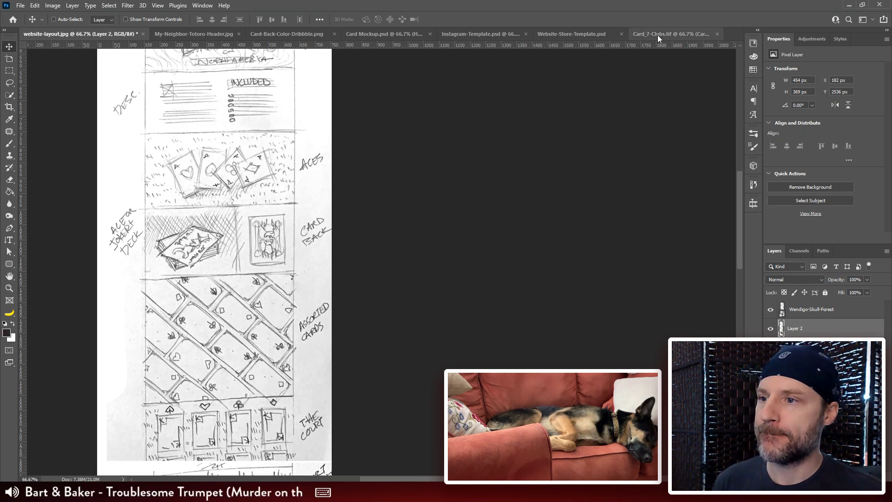
{"action": "scroll", "coordinate": [302, 307], "scroll_direction": "down", "scroll_amount": 5}
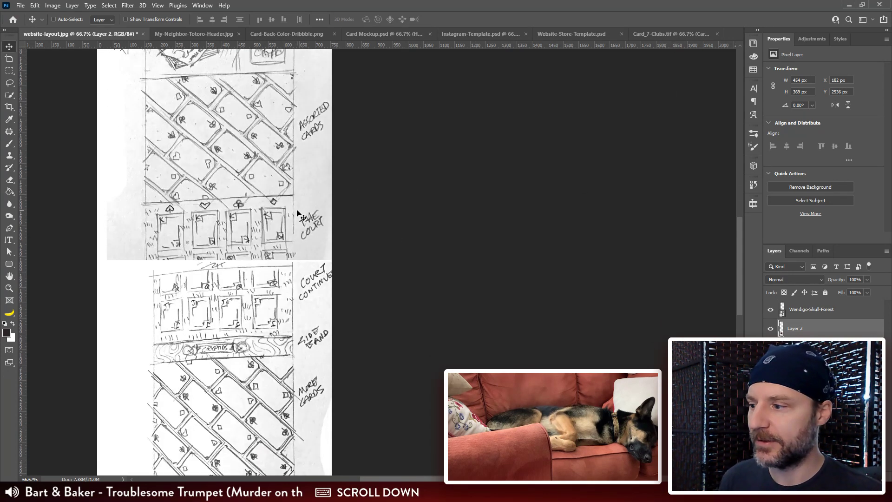
Step: Close the Card_7-Clubs.tif document and return to Website-Store-Template.psd
{"action": "left_click", "coordinate": [666, 34]}
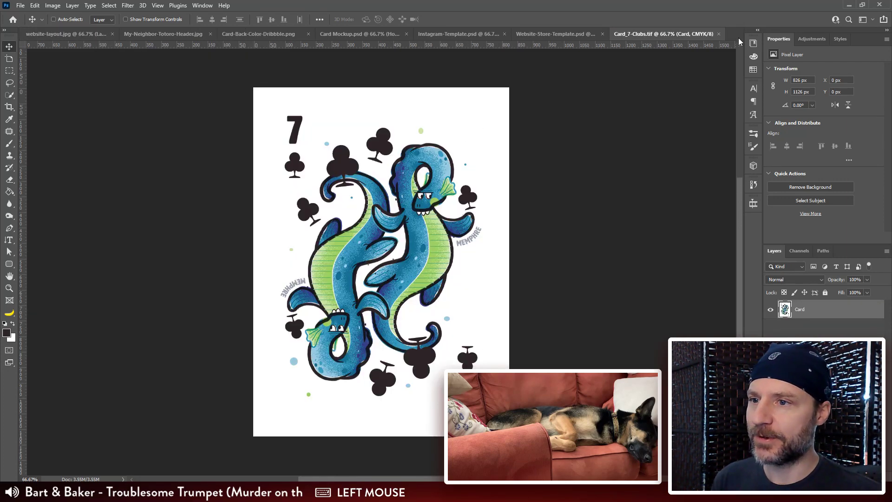
{"action": "left_click", "coordinate": [718, 34]}
{"action": "left_click", "coordinate": [636, 34]}
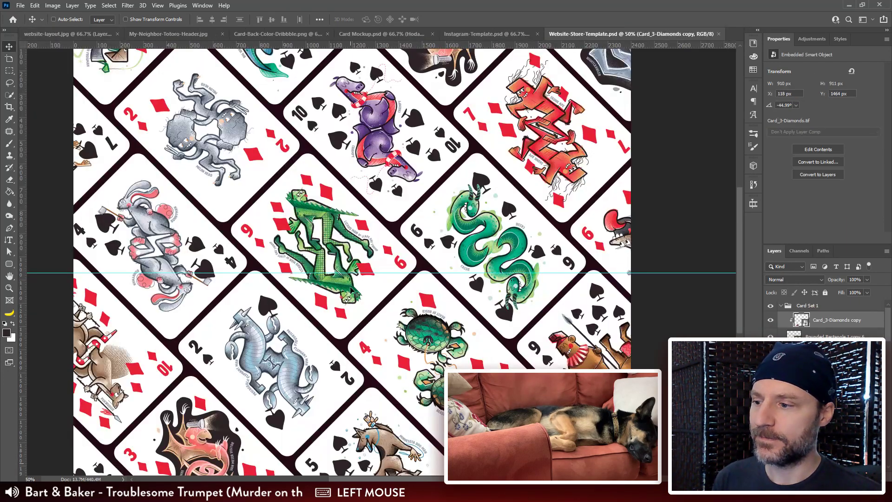
Step: Inspect the finished spades and diamonds card pattern once more at full-canvas view
{"action": "key", "text": "space"}
{"action": "left_click_drag", "start_coordinate": [348, 398], "coordinate": [353, 349]}
{"action": "key", "text": "ctrl+minus"}
{"action": "key", "text": "space"}
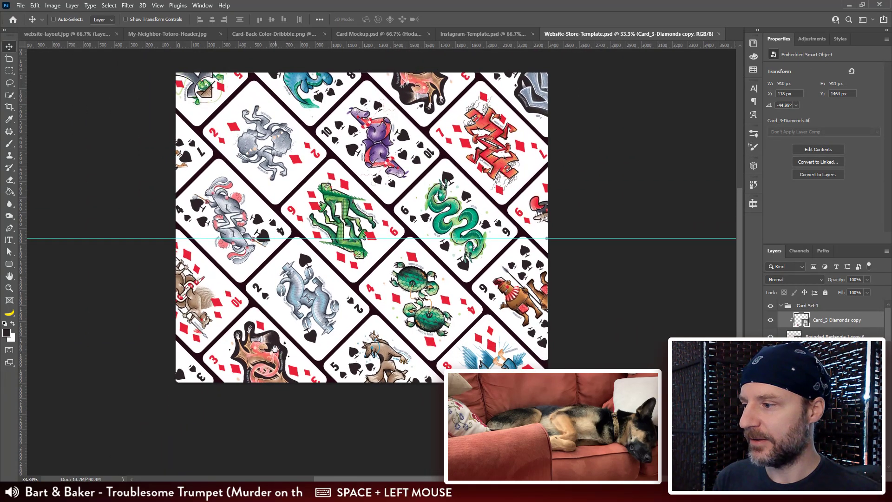
{"action": "left_click_drag", "start_coordinate": [279, 357], "coordinate": [280, 337]}
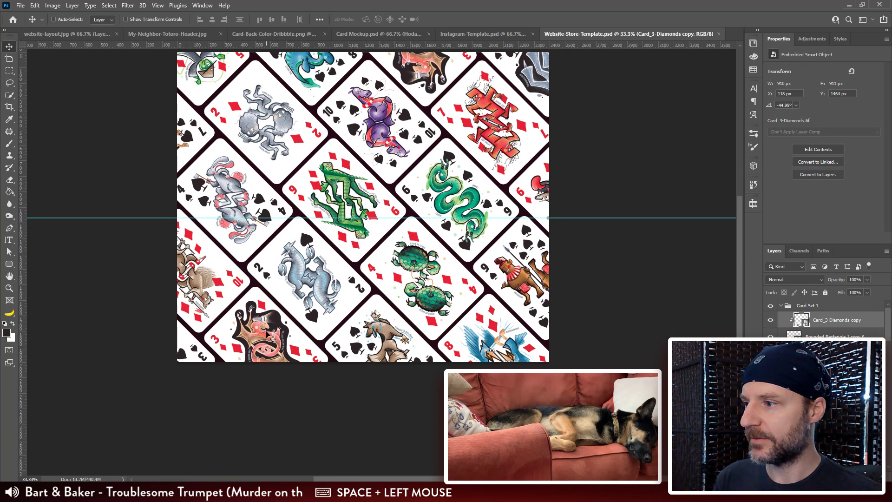
{"action": "left_click_drag", "start_coordinate": [346, 237], "coordinate": [343, 248]}
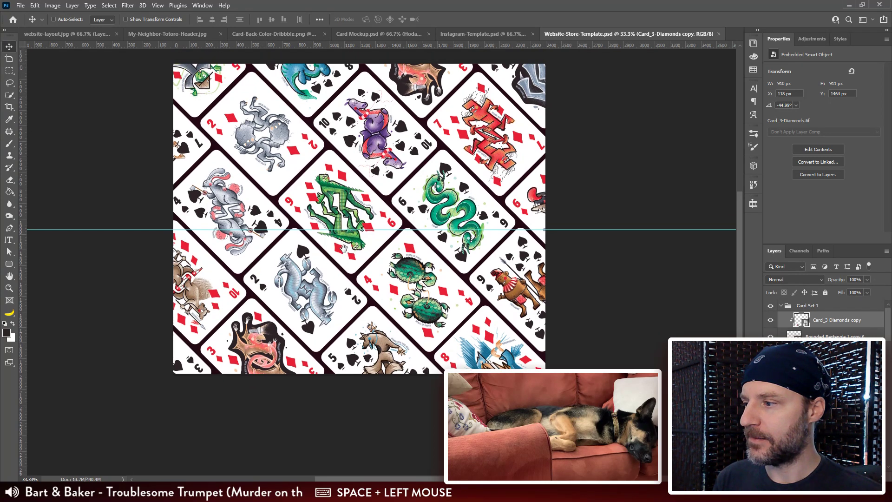
{"action": "left_click_drag", "start_coordinate": [340, 298], "coordinate": [351, 288]}
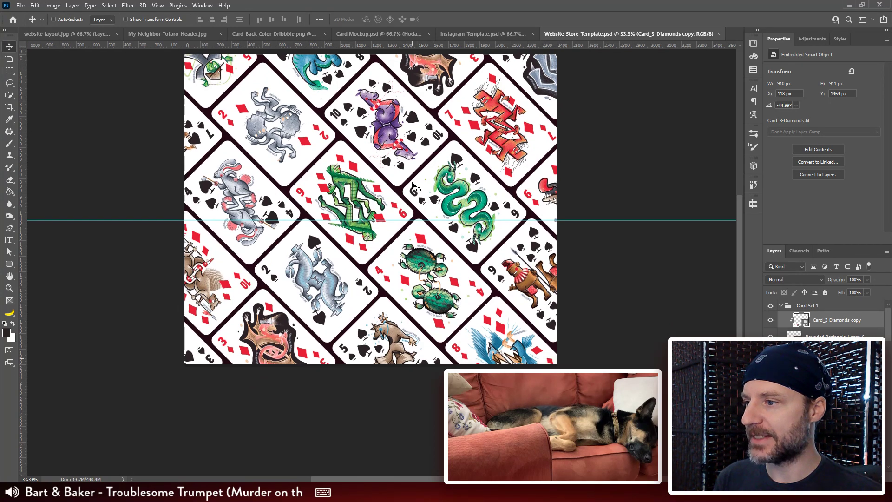
Step: Delete the old dark background layer behind the tiled cards in the Card Set 1 group
{"action": "left_click_drag", "start_coordinate": [483, 201], "coordinate": [476, 220]}
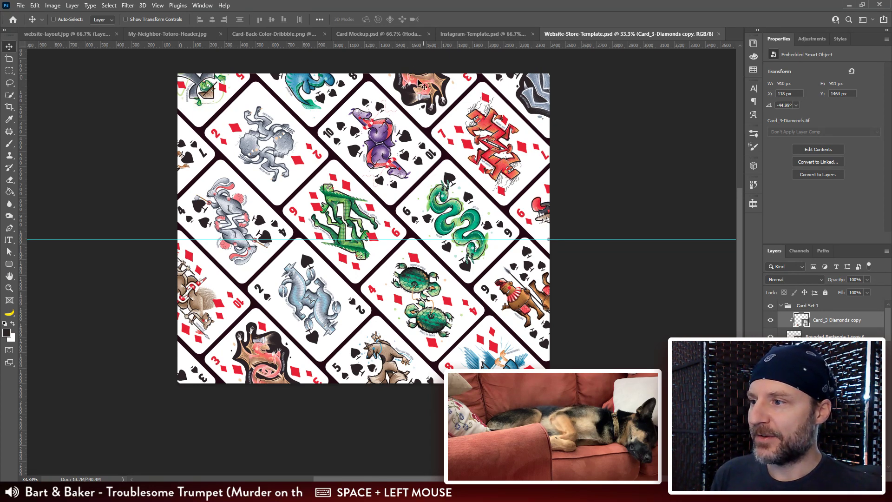
{"action": "left_click", "coordinate": [599, 204]}
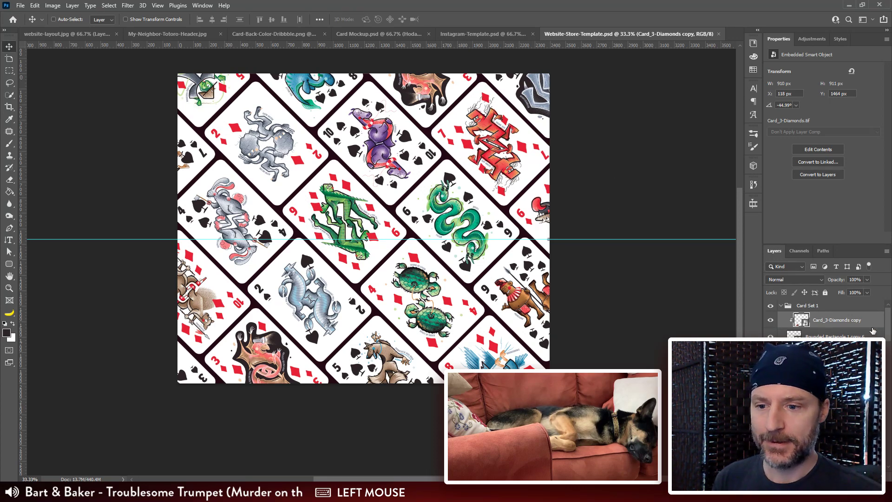
{"action": "left_click_drag", "start_coordinate": [889, 320], "coordinate": [889, 443]}
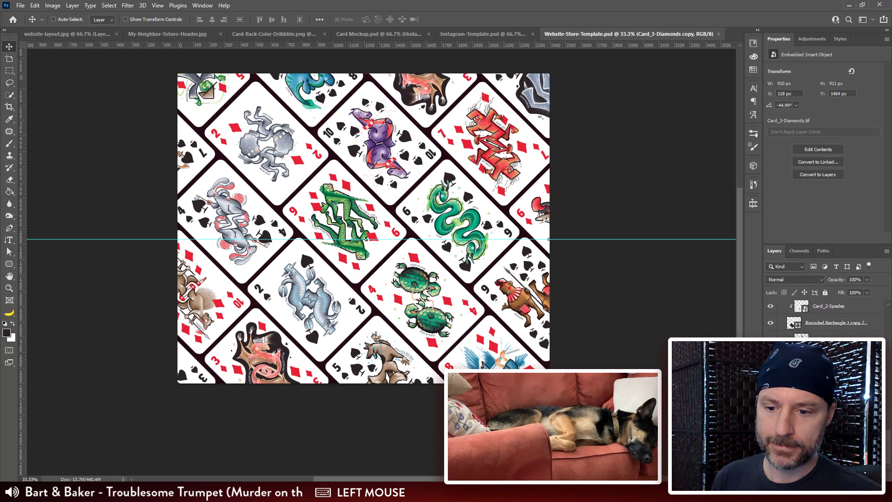
{"action": "left_click", "coordinate": [831, 453]}
{"action": "key", "text": "Delete"}
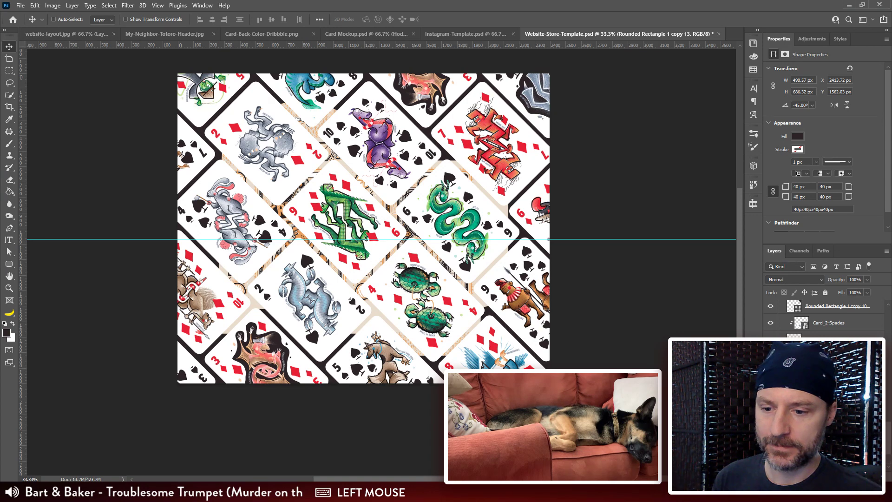
Step: Duplicate the Brown BG layer and place the copy beneath the card tiles in Card Set 1
{"action": "scroll", "coordinate": [822, 316], "scroll_direction": "down", "scroll_amount": 2}
{"action": "left_click", "coordinate": [830, 453]}
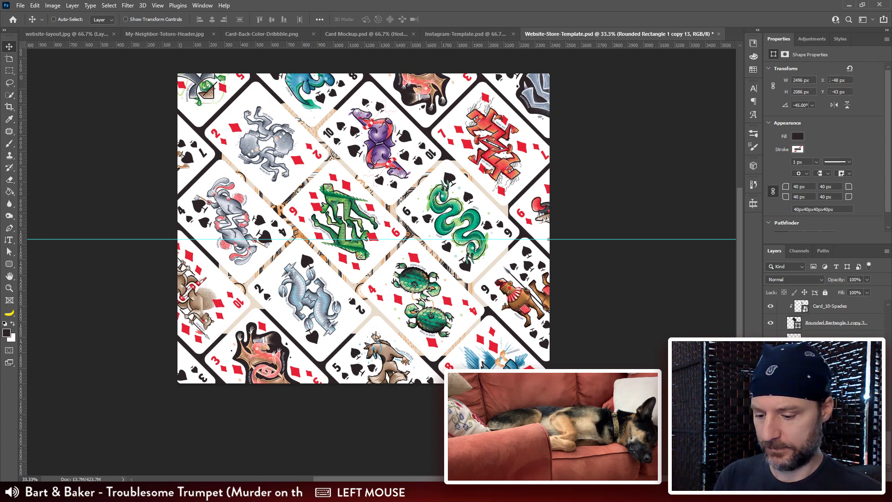
{"action": "key", "text": "ctrl+j"}
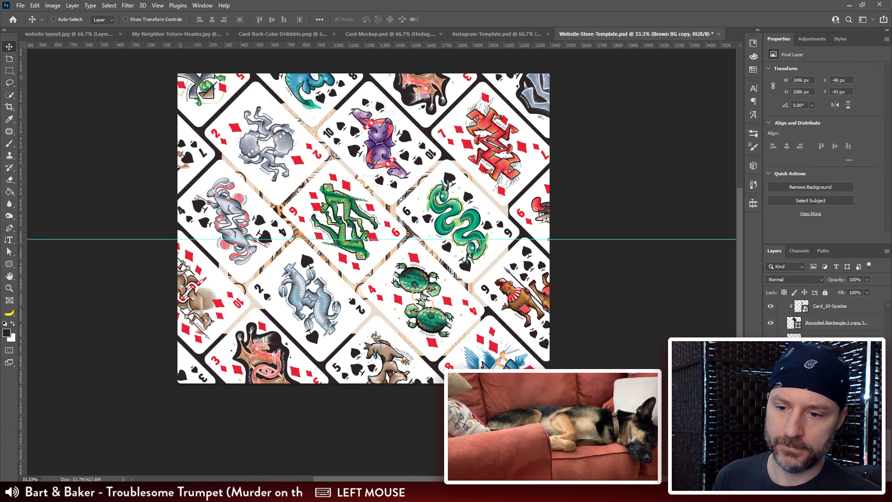
{"action": "left_click_drag", "start_coordinate": [829, 453], "coordinate": [829, 428]}
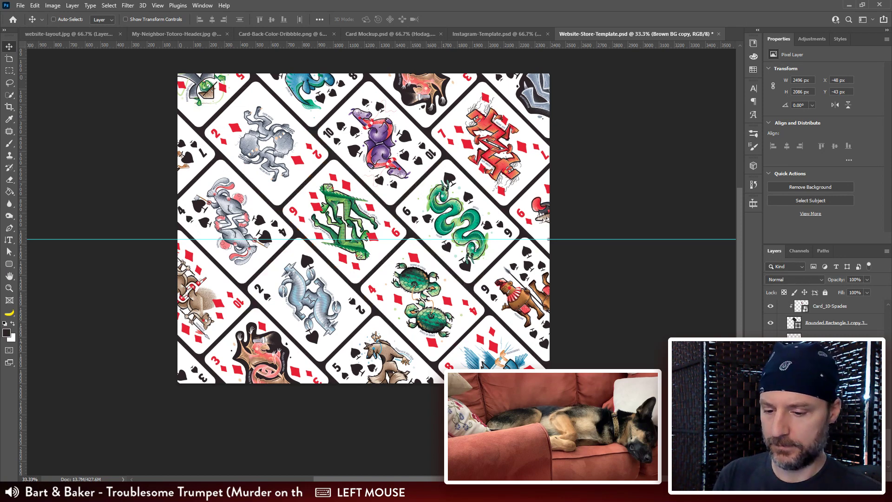
{"action": "left_click", "coordinate": [829, 422]}
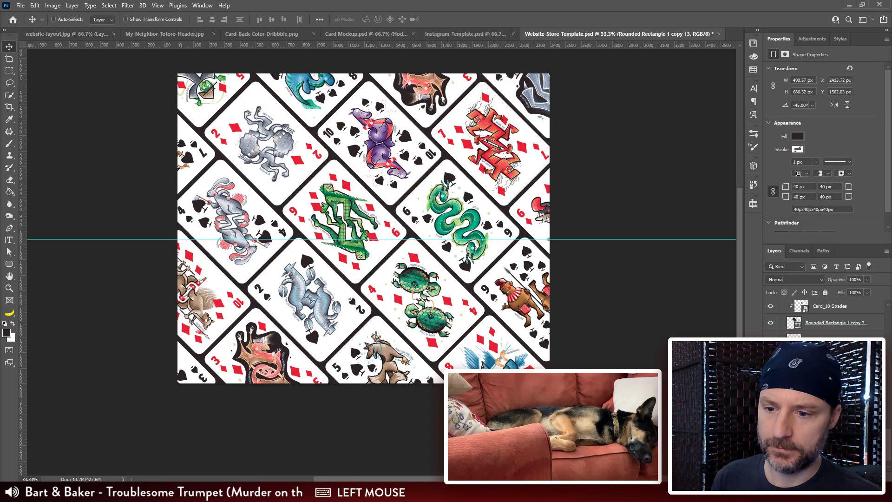
{"action": "left_click", "coordinate": [829, 340], "text": "shift"}
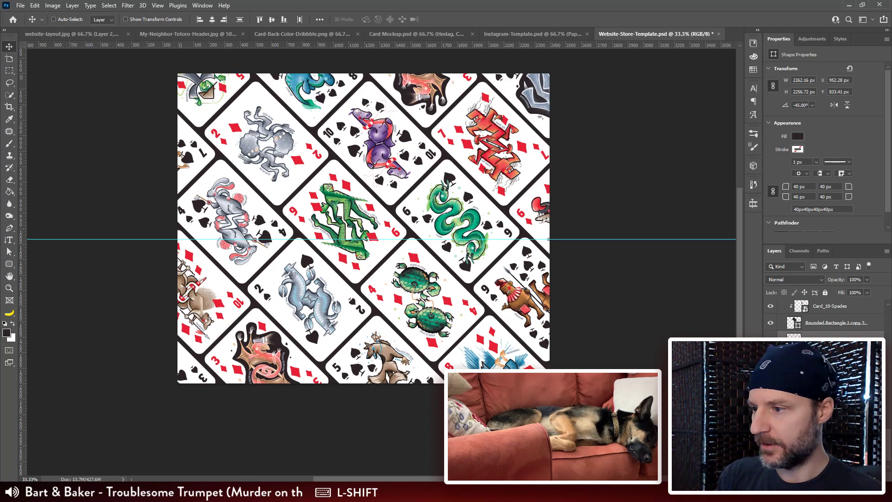
{"action": "key", "text": "Delete"}
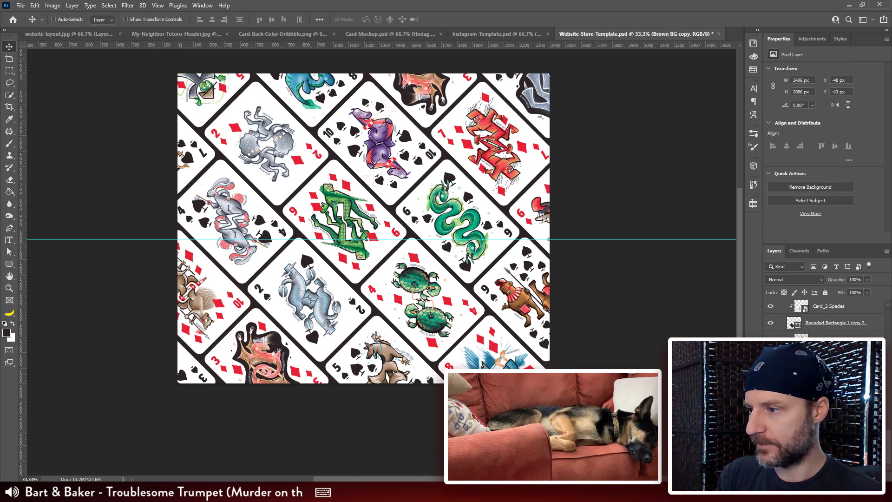
Step: Duplicate the Contour overlay layer and place the copy in Card Set 1, between the card tiles and the Brown BG copy
{"action": "scroll", "coordinate": [823, 316], "scroll_direction": "up", "scroll_amount": 5}
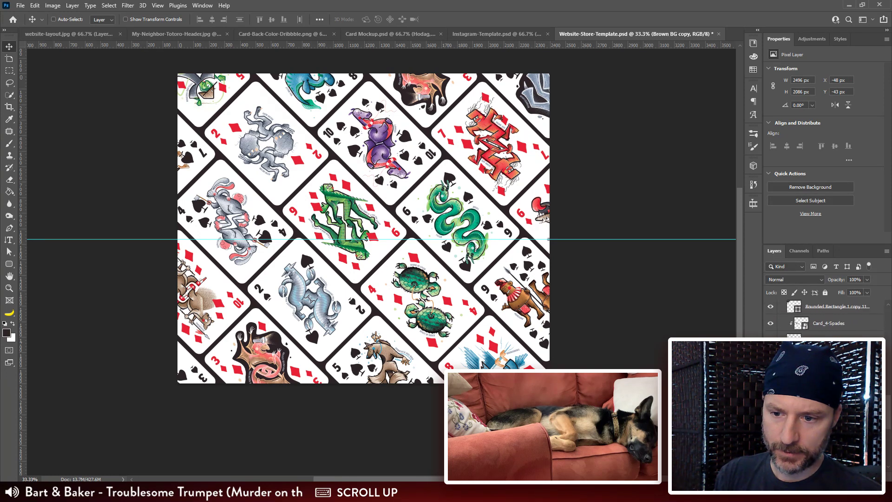
{"action": "scroll", "coordinate": [822, 316], "scroll_direction": "up", "scroll_amount": 5}
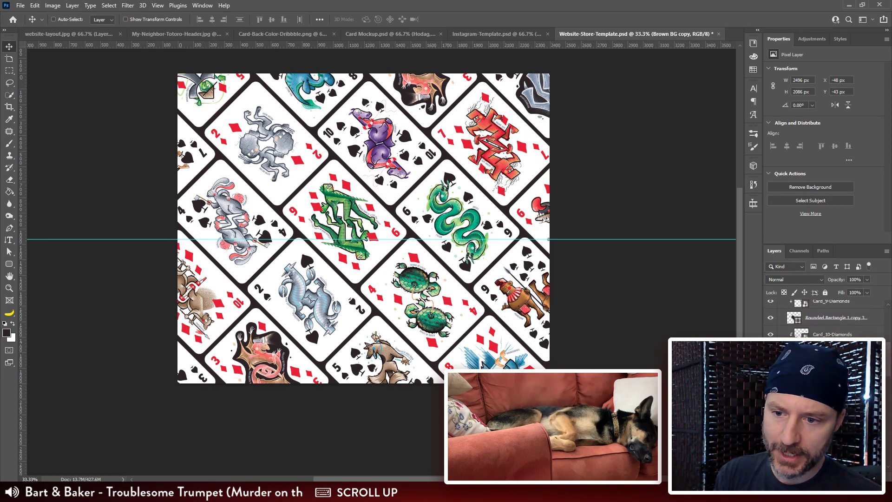
{"action": "scroll", "coordinate": [822, 321], "scroll_direction": "up", "scroll_amount": 5}
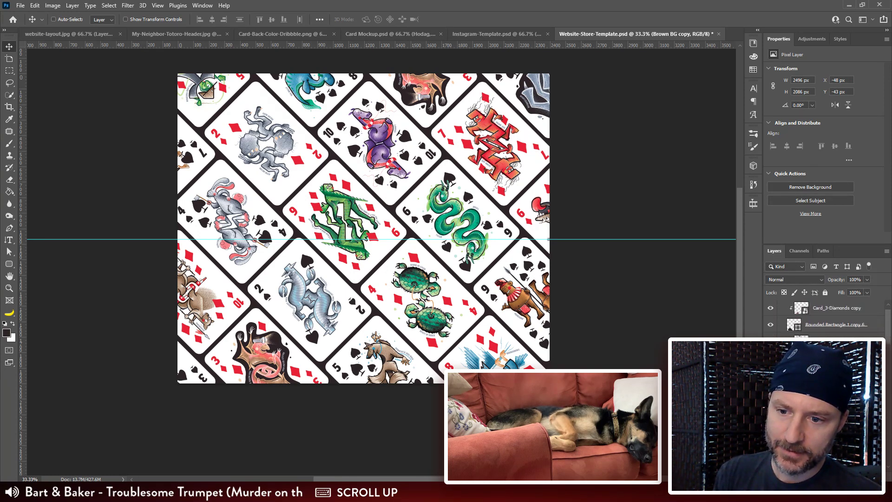
{"action": "scroll", "coordinate": [822, 321], "scroll_direction": "down", "scroll_amount": 5}
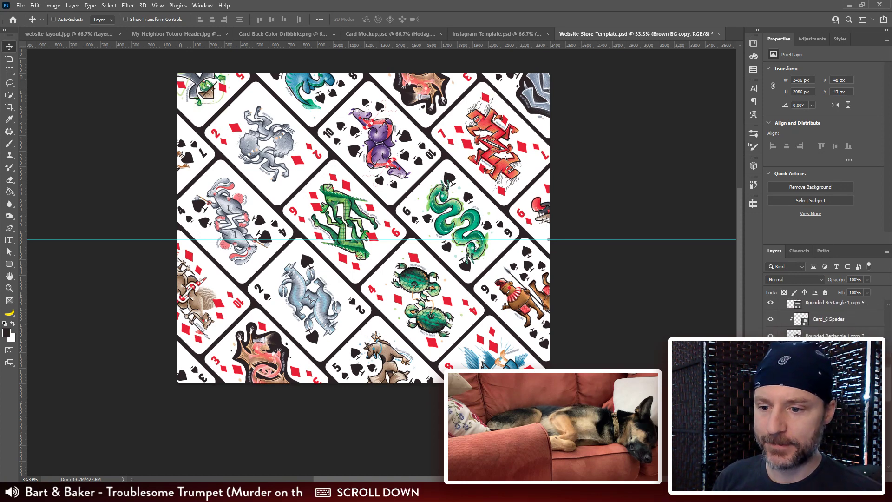
{"action": "scroll", "coordinate": [823, 321], "scroll_direction": "down", "scroll_amount": 2}
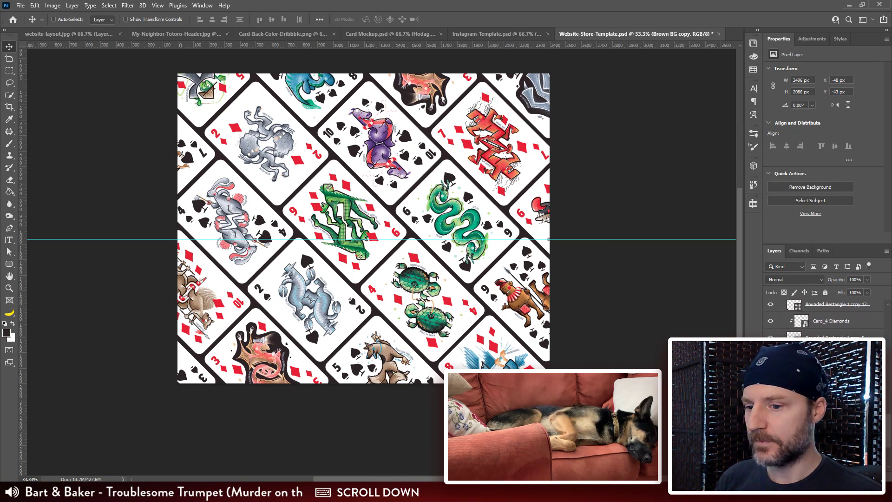
{"action": "scroll", "coordinate": [822, 316], "scroll_direction": "down", "scroll_amount": 2}
{"action": "scroll", "coordinate": [822, 321], "scroll_direction": "down", "scroll_amount": 2}
{"action": "left_click", "coordinate": [822, 440]}
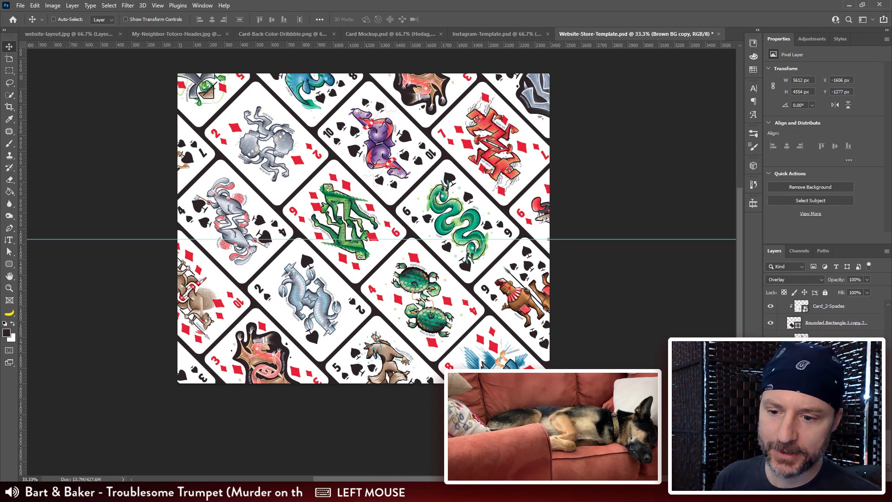
{"action": "key", "text": "ctrl+j"}
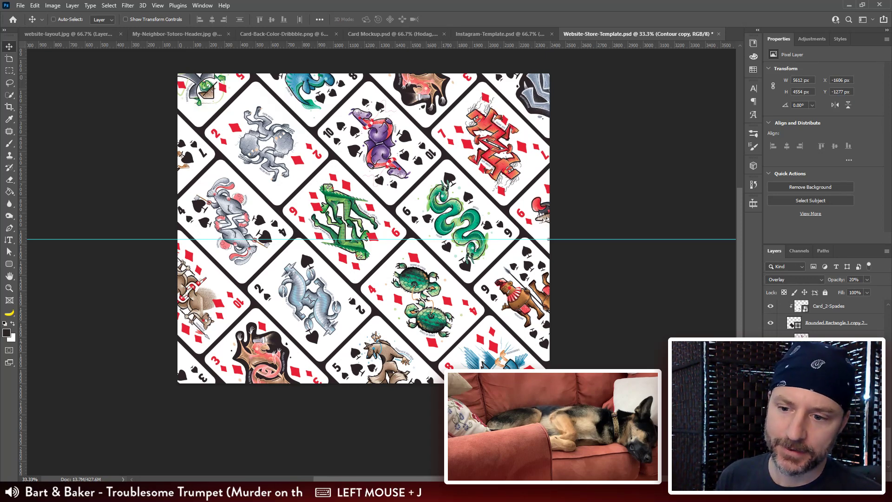
{"action": "key", "text": "ctrl"}
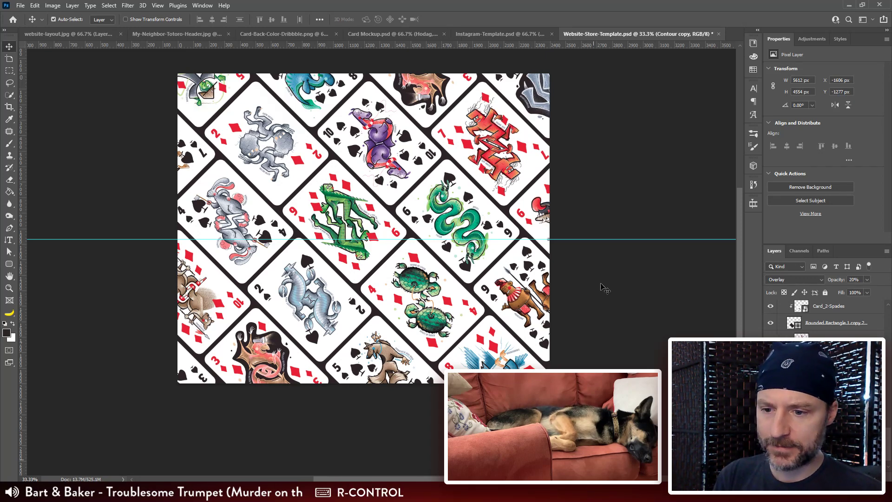
{"action": "scroll", "coordinate": [822, 418], "scroll_direction": "down", "scroll_amount": 2}
{"action": "left_click", "coordinate": [822, 418]}
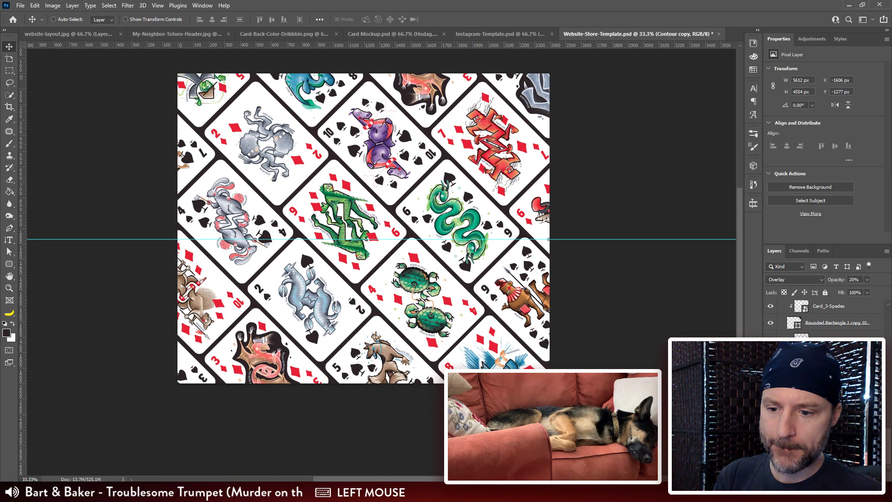
Step: Inspect the contour texture in the dark gaps between the cards at close range
{"action": "key", "text": "ctrl+plus"}
{"action": "key", "text": "ctrl+plus"}
{"action": "key", "text": "ctrl+plus"}
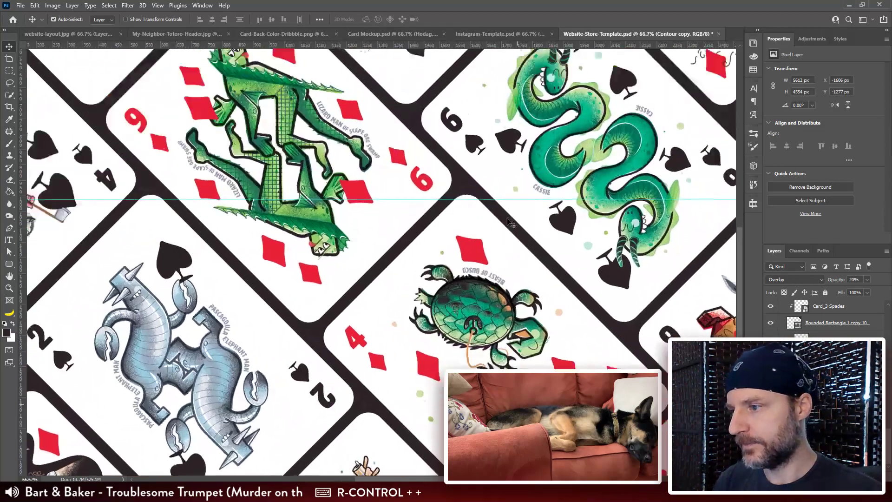
{"action": "left_click_drag", "start_coordinate": [460, 121], "coordinate": [459, 83]}
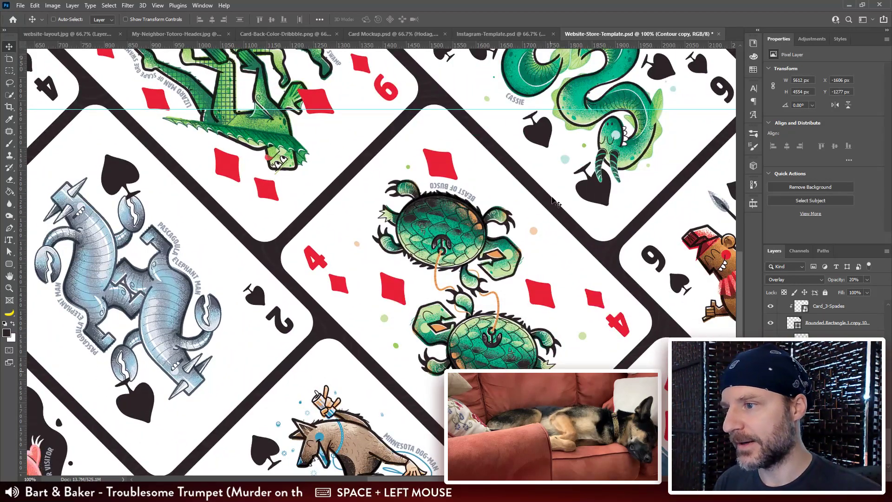
{"action": "left_click_drag", "start_coordinate": [352, 258], "coordinate": [458, 142]}
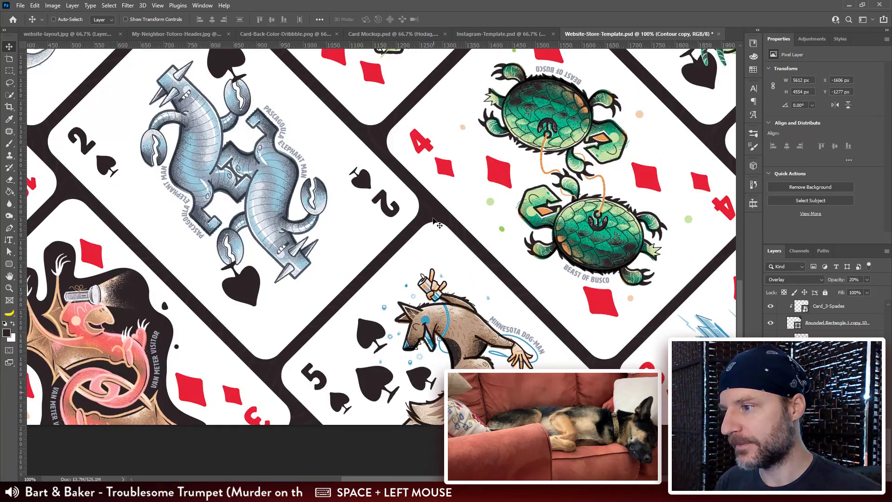
{"action": "key", "text": "ctrl+minus"}
{"action": "key", "text": "ctrl+minus"}
{"action": "key", "text": "ctrl+minus"}
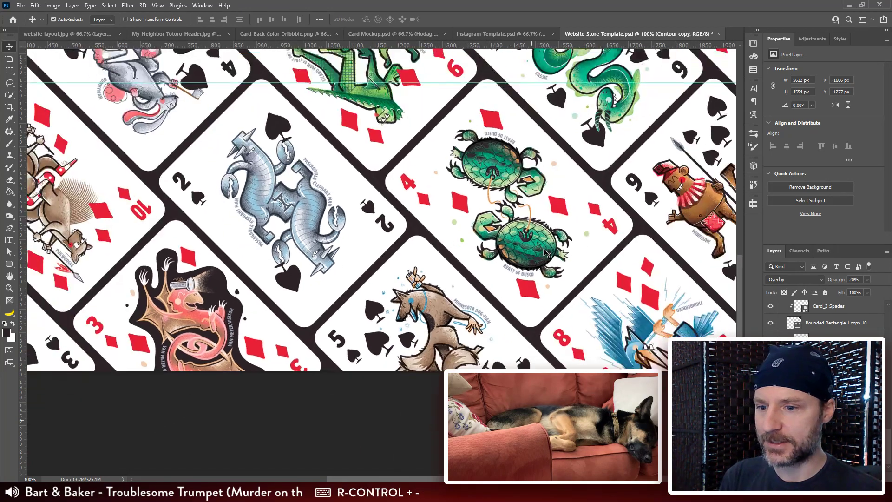
Step: Group all the card artwork and rounded rectangle layers in Card Set 1 and name the group Cards
{"action": "left_click", "coordinate": [836, 422]}
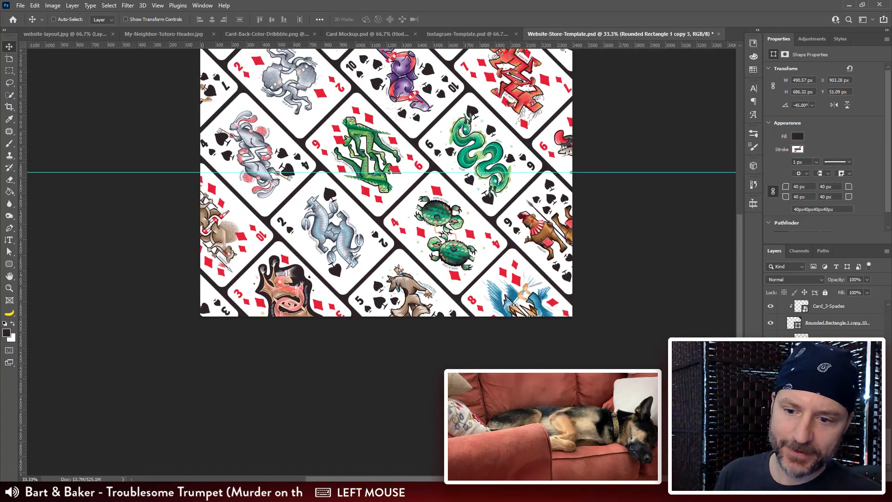
{"action": "left_click_drag", "start_coordinate": [888, 451], "coordinate": [888, 321]}
{"action": "left_click", "coordinate": [846, 320], "text": "shift"}
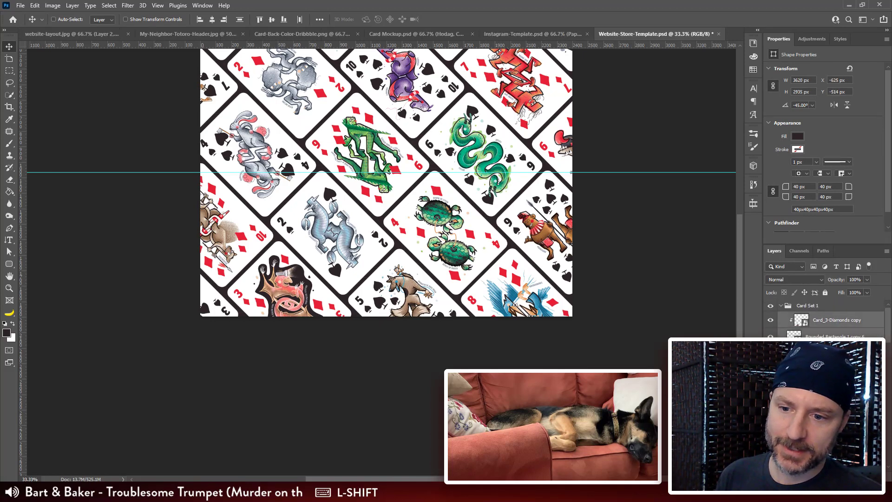
{"action": "left_click", "coordinate": [838, 477]}
{"action": "double_click", "coordinate": [810, 317]}
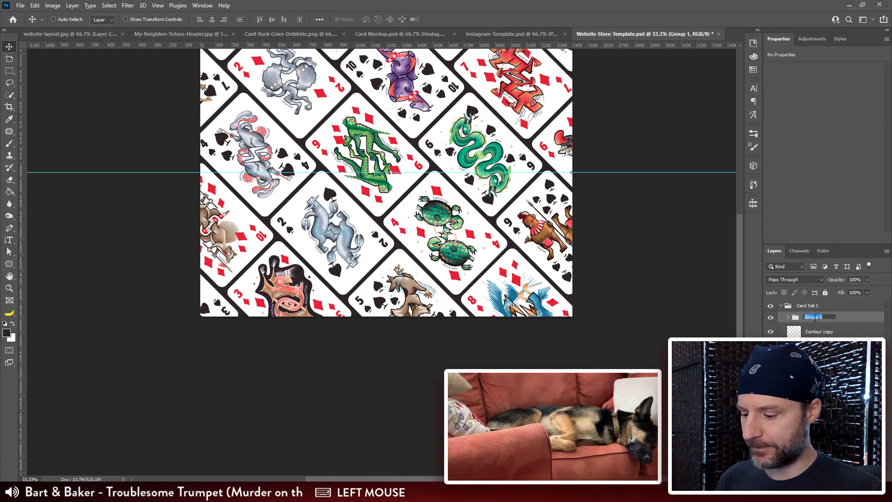
{"action": "type", "text": "Cards"}
{"action": "key", "text": "Return"}
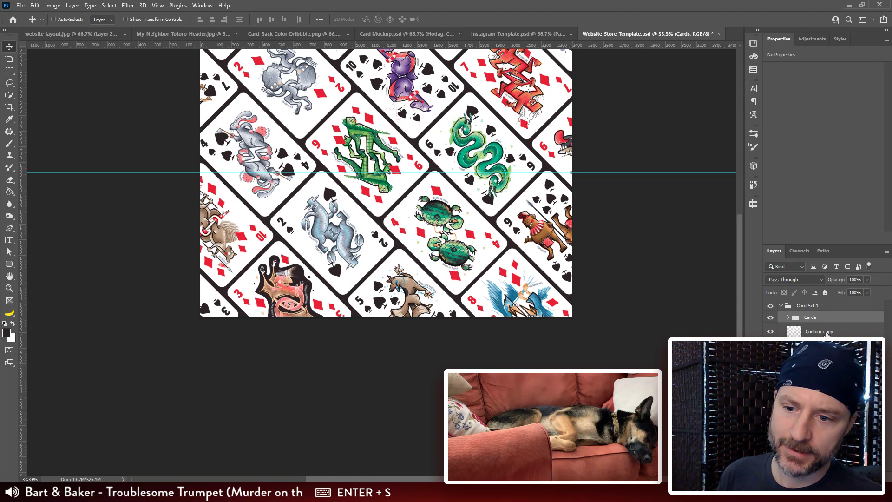
Step: Rename the two duplicated background layers in Card Set 1 as Contour and Brown BG
{"action": "double_click", "coordinate": [826, 333]}
{"action": "key", "text": "BackSpace"}
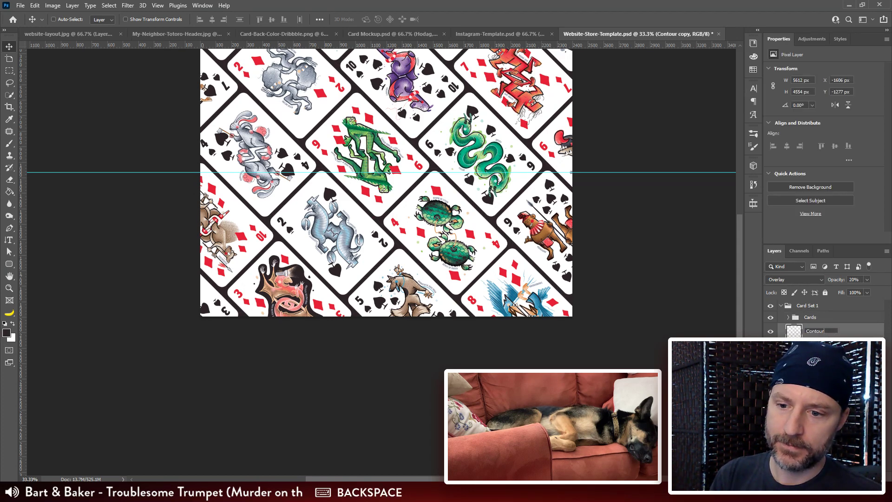
{"action": "left_click", "coordinate": [830, 344]}
{"action": "key", "text": "BackSpace"}
{"action": "left_click", "coordinate": [813, 358]}
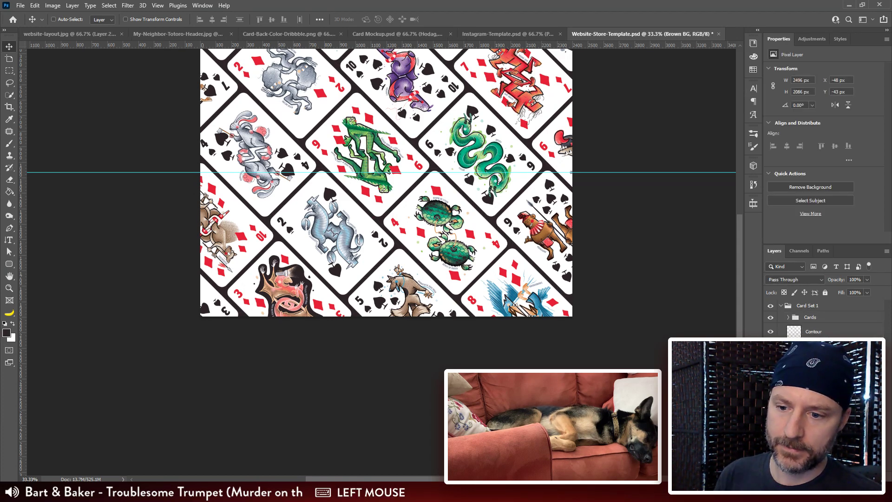
Step: Copy the layer style from the Tuck Box Light@8x layer and paste it onto the Cards group
{"action": "left_click", "coordinate": [813, 370]}
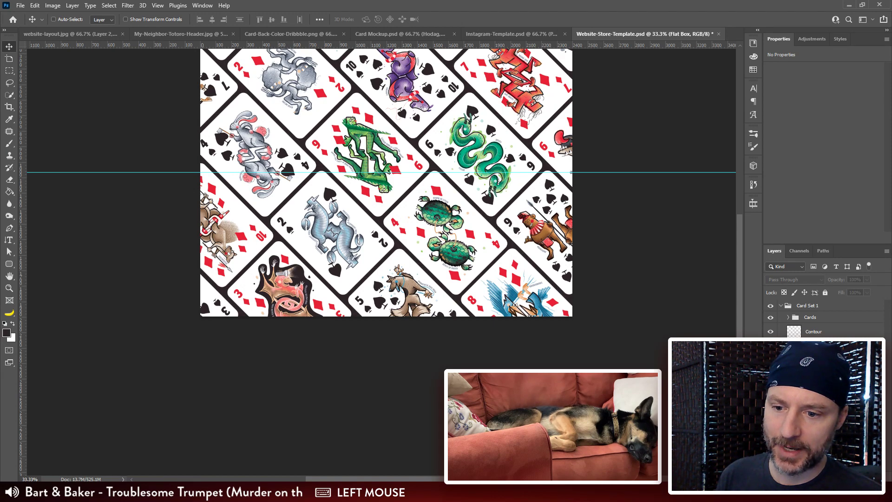
{"action": "left_click", "coordinate": [855, 386]}
{"action": "right_click", "coordinate": [857, 385]}
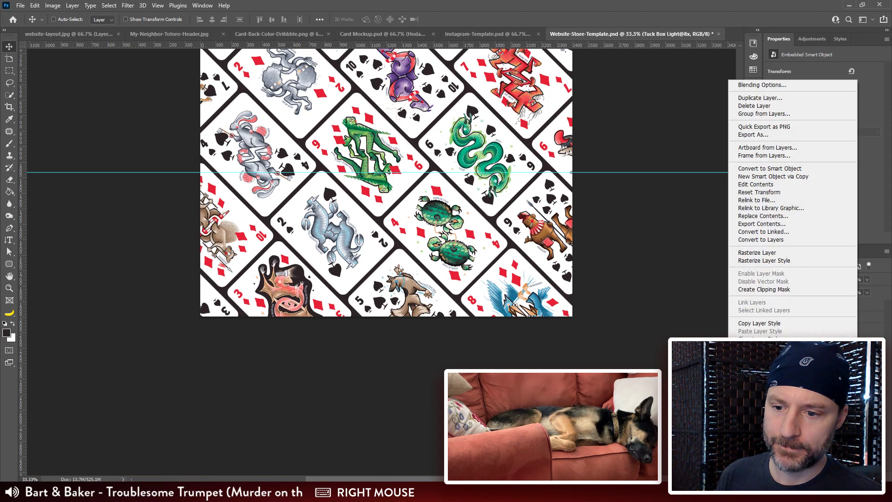
{"action": "left_click", "coordinate": [809, 325]}
{"action": "left_click", "coordinate": [810, 318]}
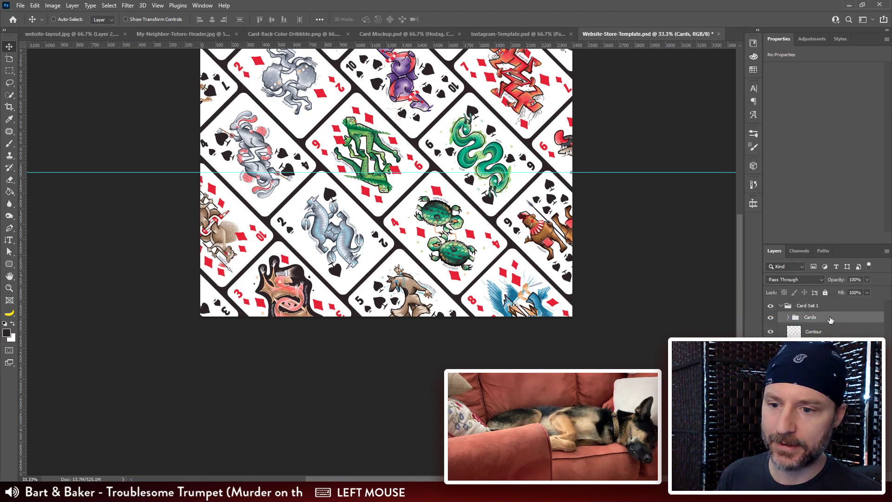
{"action": "right_click", "coordinate": [830, 320]}
{"action": "left_click", "coordinate": [766, 383]}
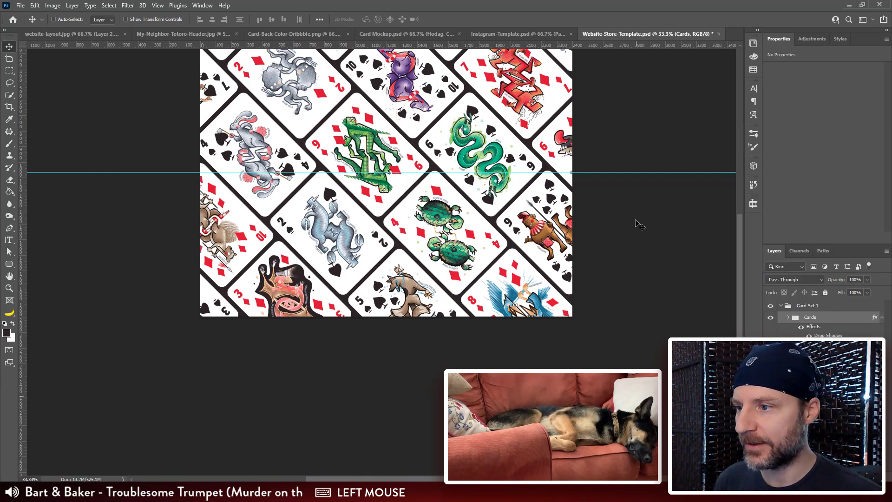
Step: Examine the pasted drop shadow along the card edges in a close-up view
{"action": "key", "text": "ctrl+plus"}
{"action": "key", "text": "ctrl+plus"}
{"action": "key", "text": "ctrl+plus"}
{"action": "key", "text": "ctrl+plus"}
{"action": "key", "text": "ctrl+plus"}
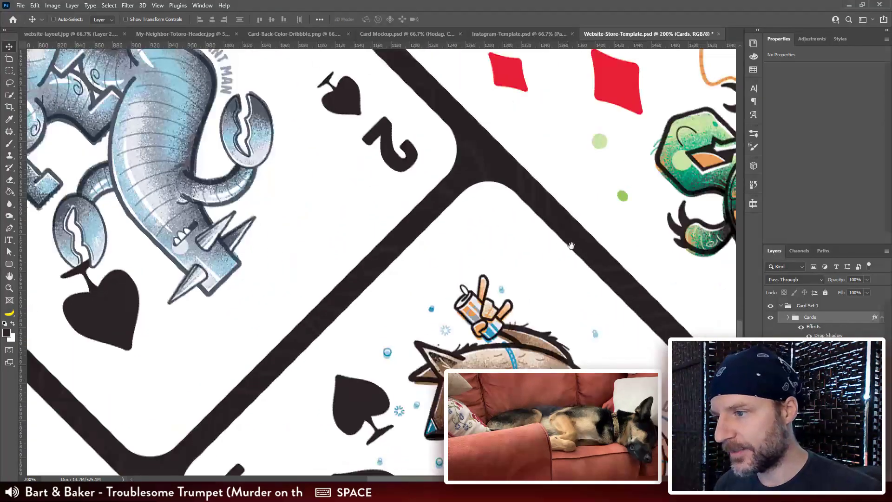
{"action": "left_click_drag", "start_coordinate": [587, 209], "coordinate": [417, 140]}
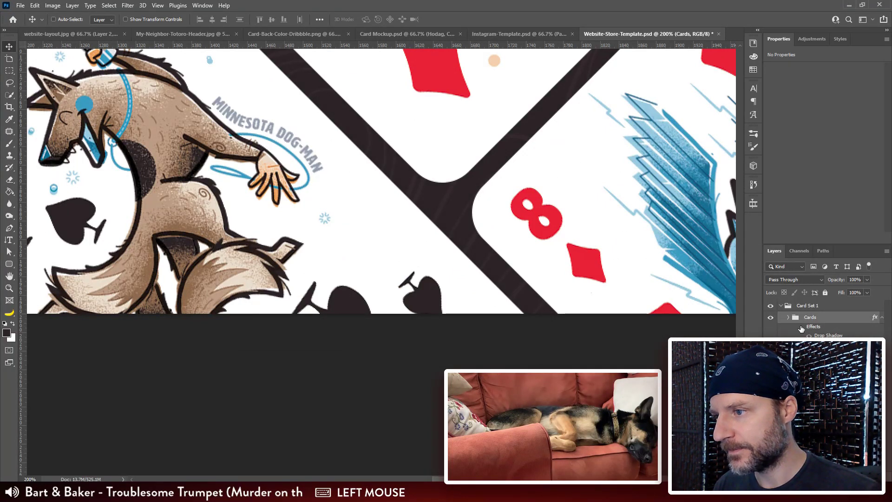
Step: Set the Cards group's drop shadow to 50% opacity, 6 px distance and 20 px size
{"action": "key", "text": "ctrl+minus"}
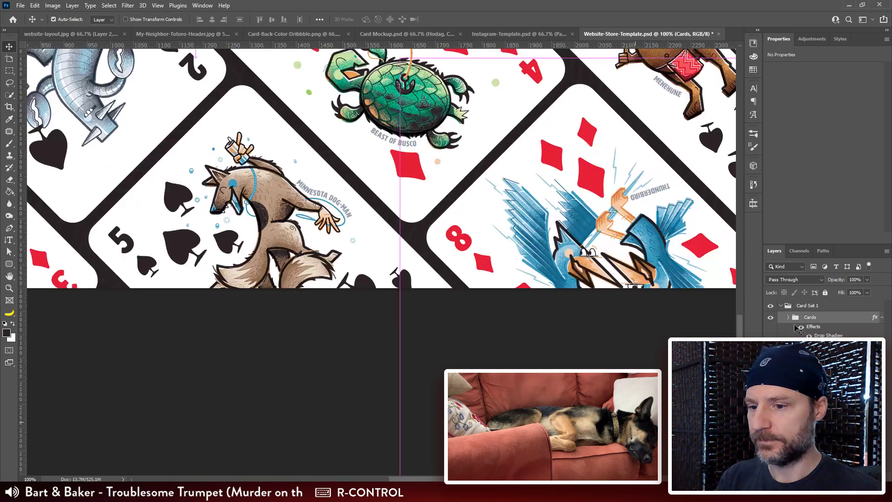
{"action": "left_click", "coordinate": [858, 338]}
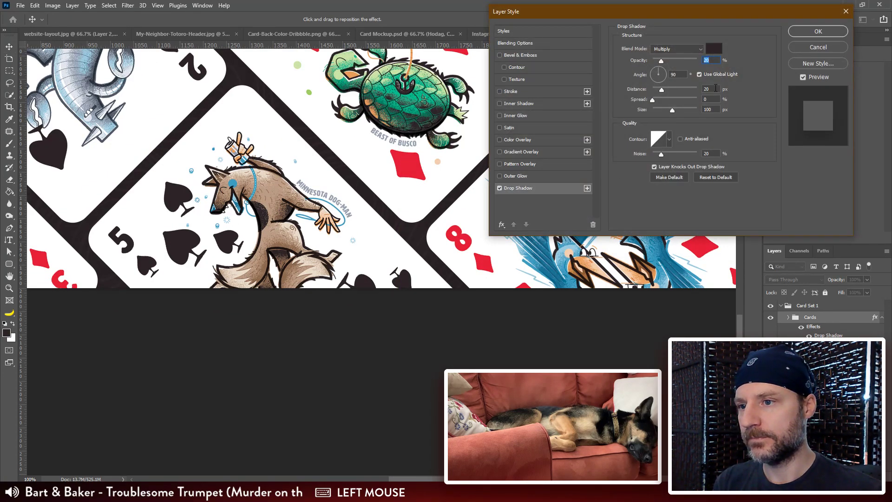
{"action": "type", "text": "6"}
{"action": "key", "text": "Tab"}
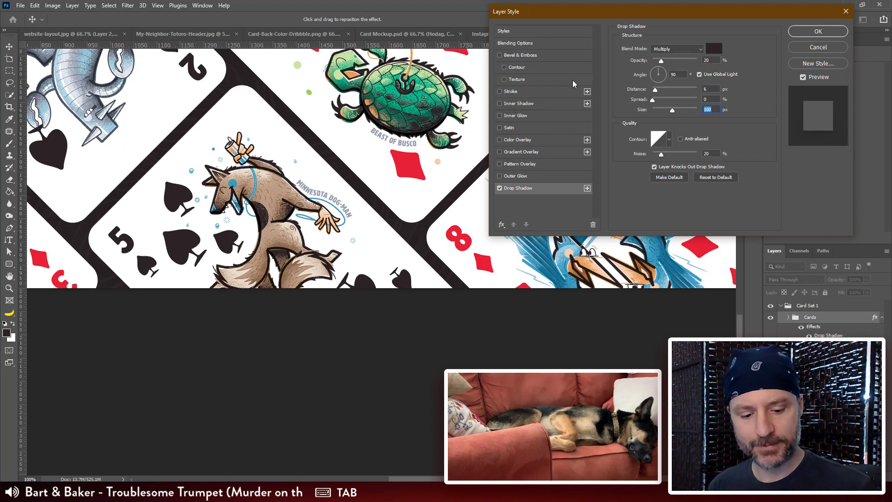
{"action": "type", "text": "20"}
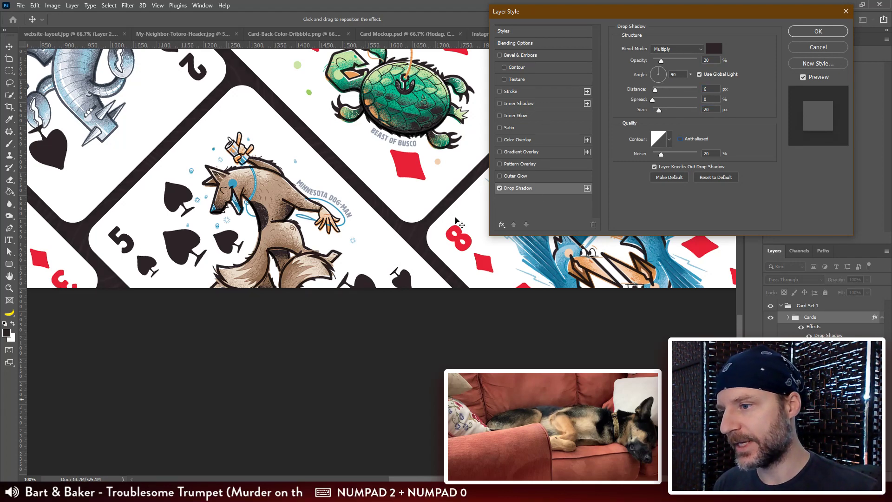
{"action": "left_click", "coordinate": [639, 112]}
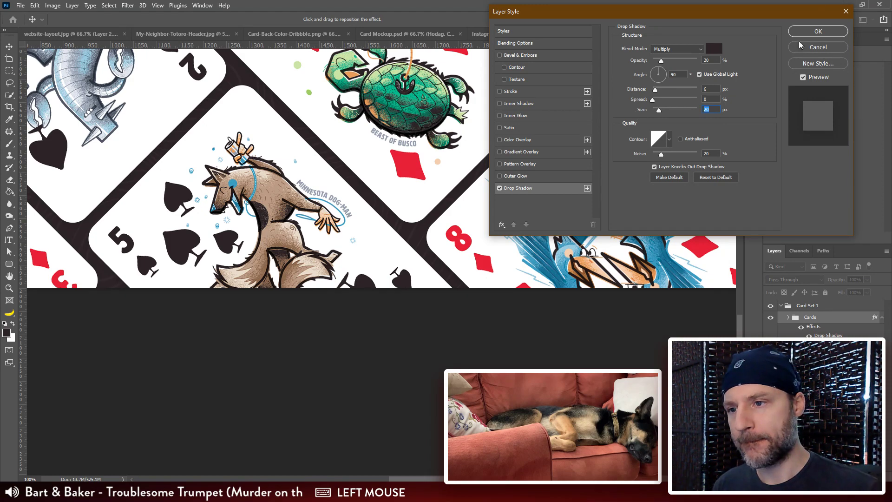
{"action": "type", "text": "5"}
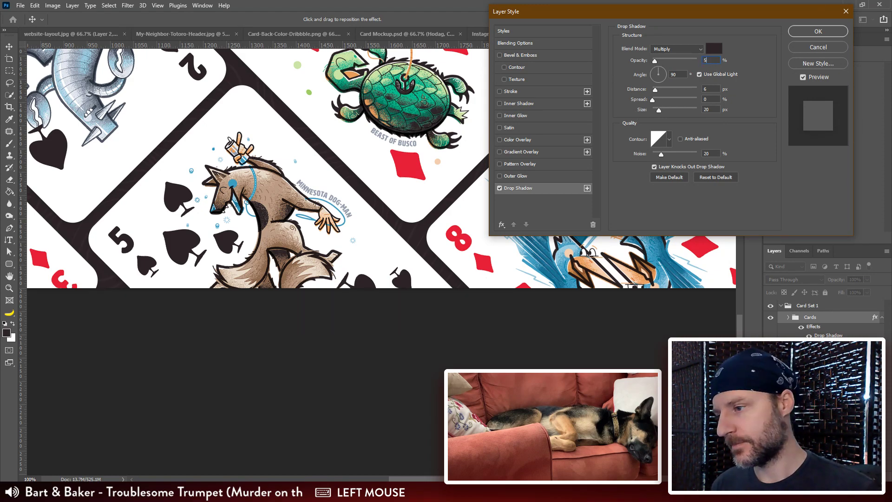
{"action": "type", "text": "0"}
{"action": "key", "text": "Return"}
Step: Examine the revised drop shadow along the card edges, close up and across the wider pattern
{"action": "left_click_drag", "start_coordinate": [613, 128], "coordinate": [478, 260]}
{"action": "key", "text": "ctrl+minus"}
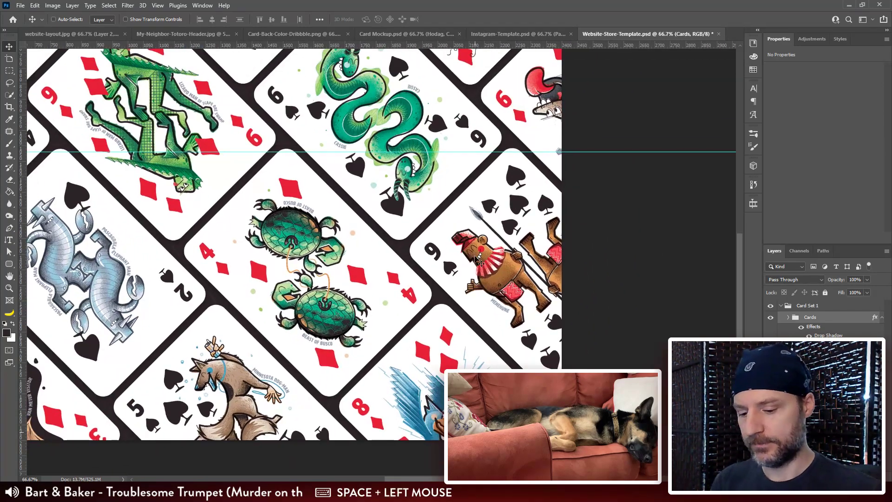
{"action": "key", "text": "ctrl+plus"}
{"action": "key", "text": "ctrl+plus"}
{"action": "left_click_drag", "start_coordinate": [514, 230], "coordinate": [283, 336]}
{"action": "left_click_drag", "start_coordinate": [399, 224], "coordinate": [264, 396]}
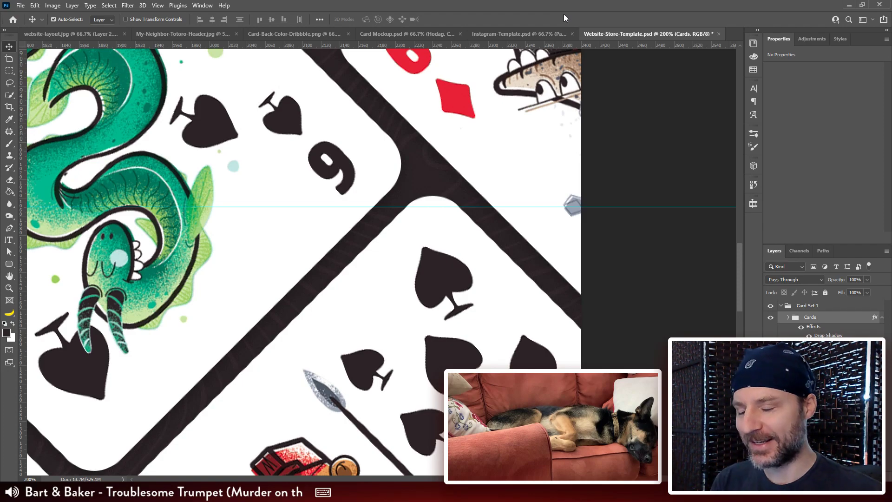
{"action": "key", "text": "ctrl+minus"}
{"action": "key", "text": "ctrl+minus"}
{"action": "left_click_drag", "start_coordinate": [334, 185], "coordinate": [424, 191]}
{"action": "key", "text": "ctrl+minus"}
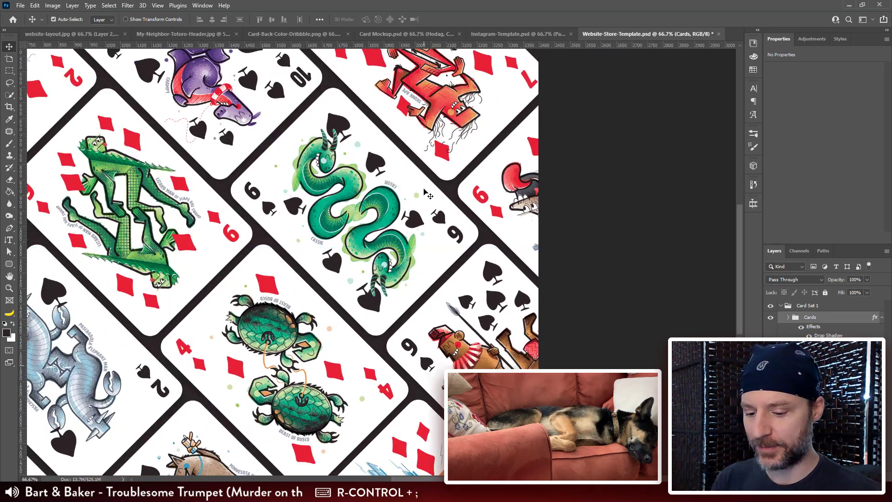
{"action": "left_click_drag", "start_coordinate": [342, 174], "coordinate": [431, 235]}
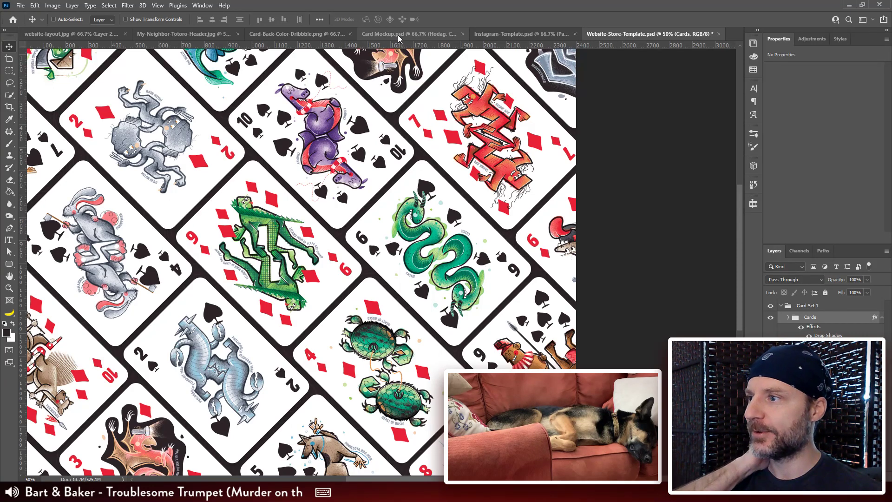
Step: Switch to Illustrator and look over the suits and face cards in Card Deck.ai
{"action": "mouse_move", "coordinate": [285, 493]}
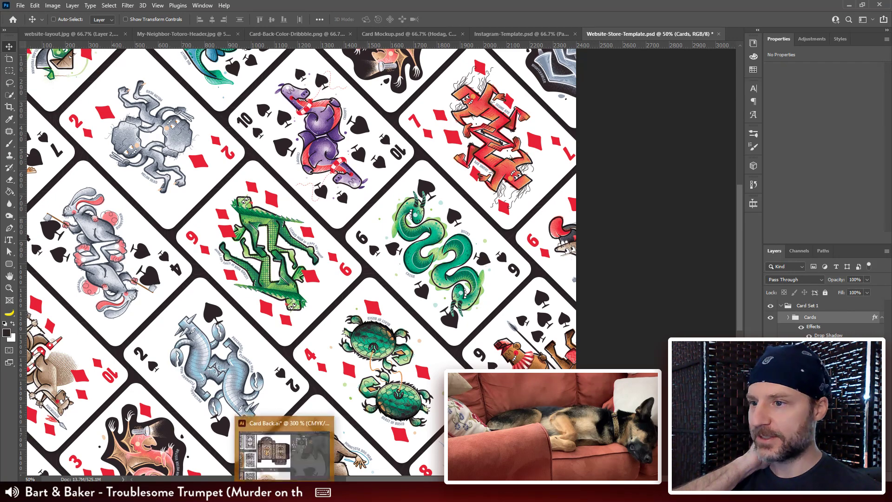
{"action": "left_click", "coordinate": [294, 450]}
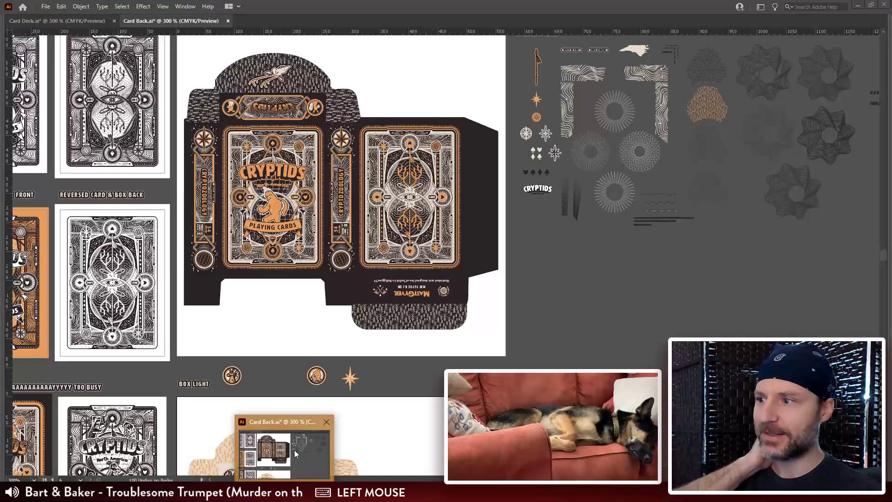
{"action": "left_click", "coordinate": [40, 24]}
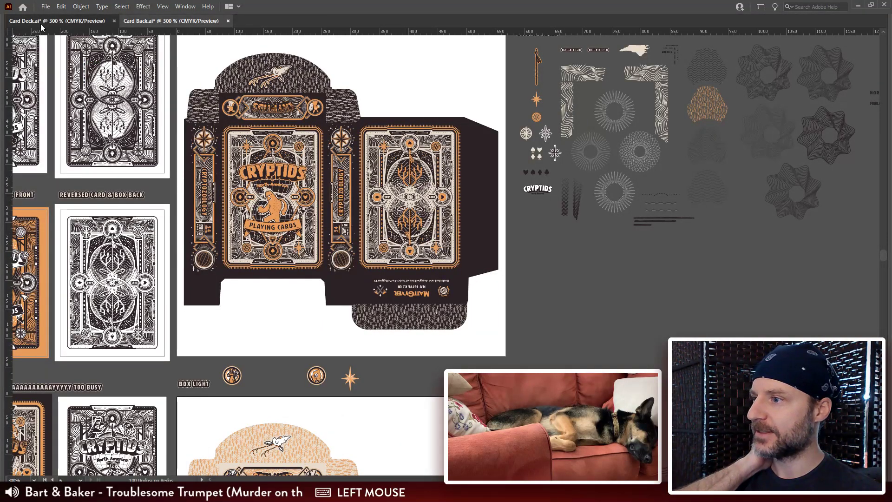
{"action": "key", "text": "ctrl+minus"}
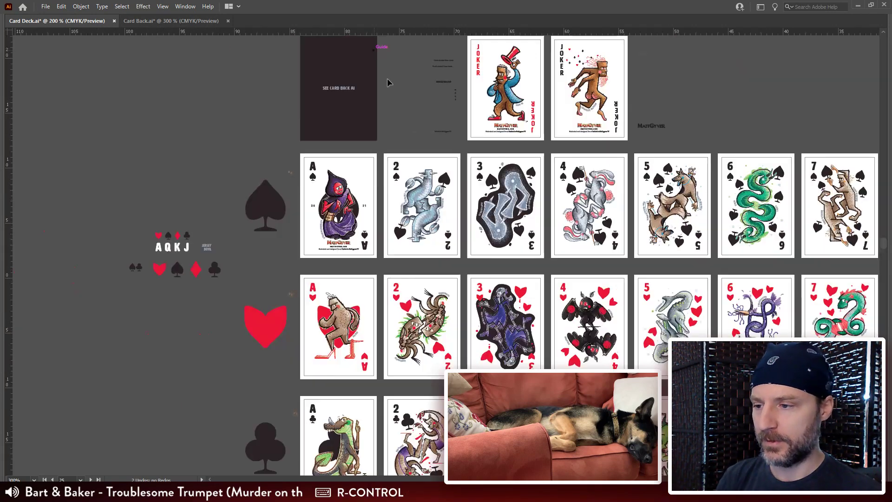
{"action": "left_click_drag", "start_coordinate": [878, 213], "coordinate": [556, 93]}
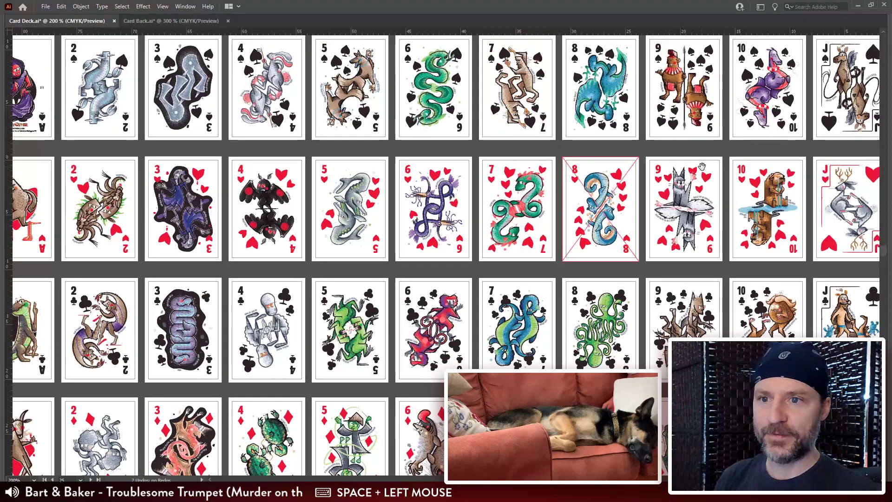
{"action": "left_click_drag", "start_coordinate": [619, 179], "coordinate": [598, 173]}
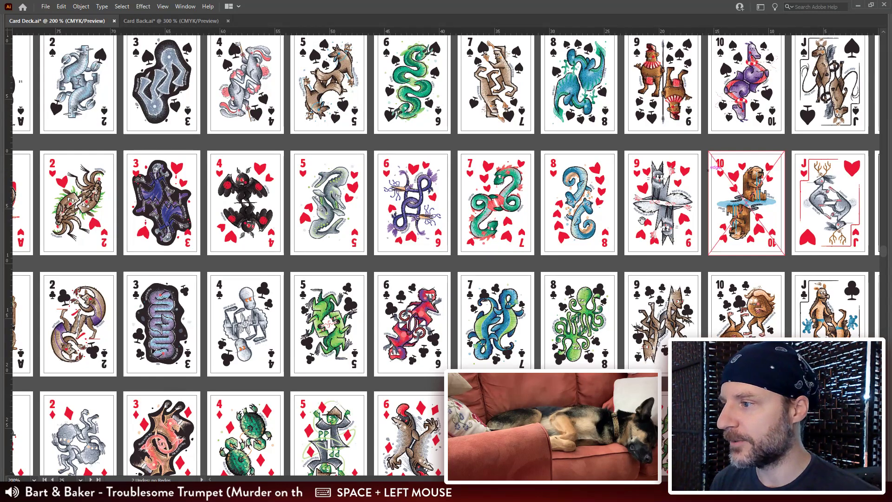
{"action": "left_click_drag", "start_coordinate": [634, 232], "coordinate": [414, 254]}
{"action": "left_click", "coordinate": [633, 116]}
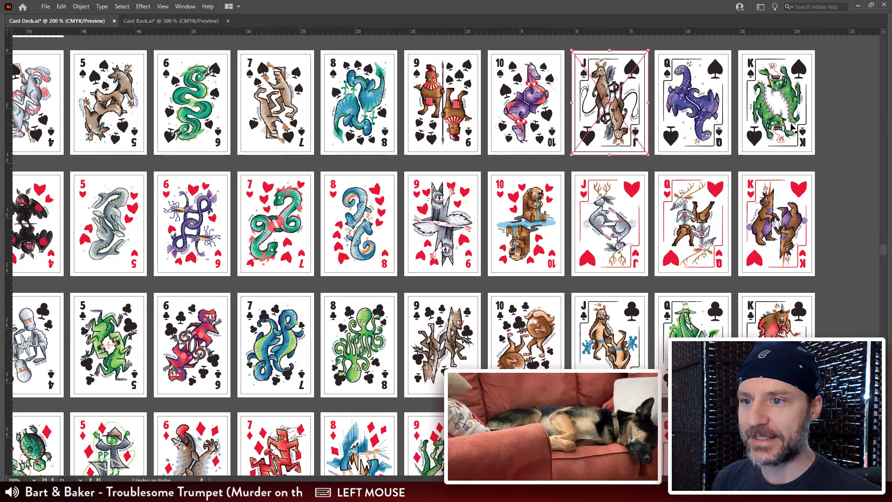
Step: Examine the jack, queen and king of spades artwork in a close-up view
{"action": "key", "text": "ctrl+plus"}
{"action": "key", "text": "ctrl+plus"}
{"action": "key", "text": "ctrl+plus"}
{"action": "left_click_drag", "start_coordinate": [652, 153], "coordinate": [340, 328]}
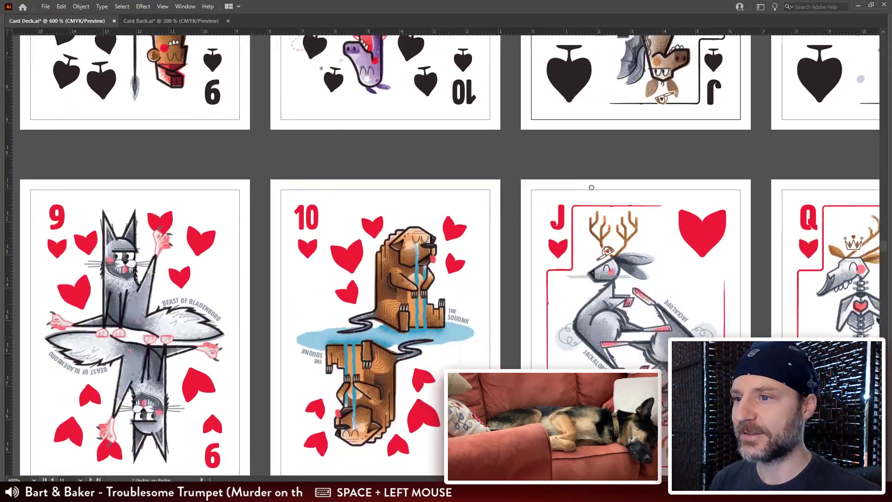
{"action": "left_click_drag", "start_coordinate": [589, 187], "coordinate": [249, 358]}
{"action": "left_click_drag", "start_coordinate": [655, 177], "coordinate": [505, 259]}
{"action": "left_click", "coordinate": [790, 145]}
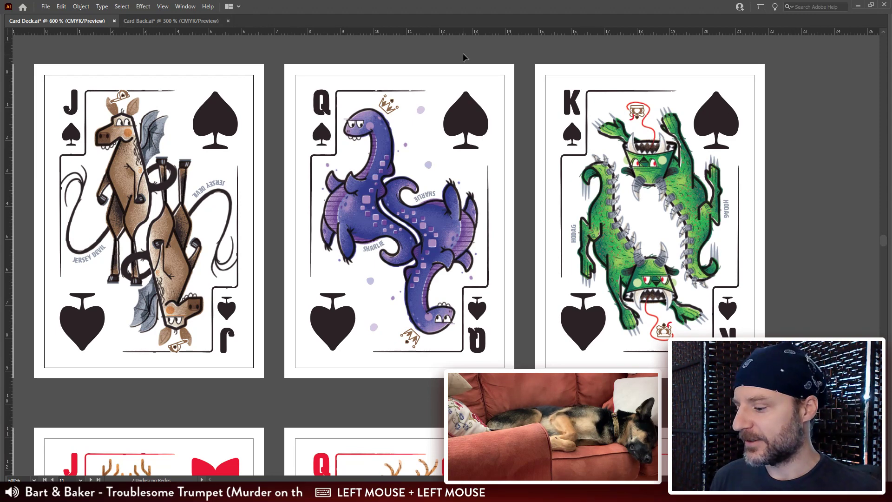
Step: Switch back to Photoshop and review the full card pattern, picking the 4 and 5 of diamonds cards
{"action": "key", "text": "alt+Tab"}
{"action": "left_click_drag", "start_coordinate": [389, 155], "coordinate": [462, 252]}
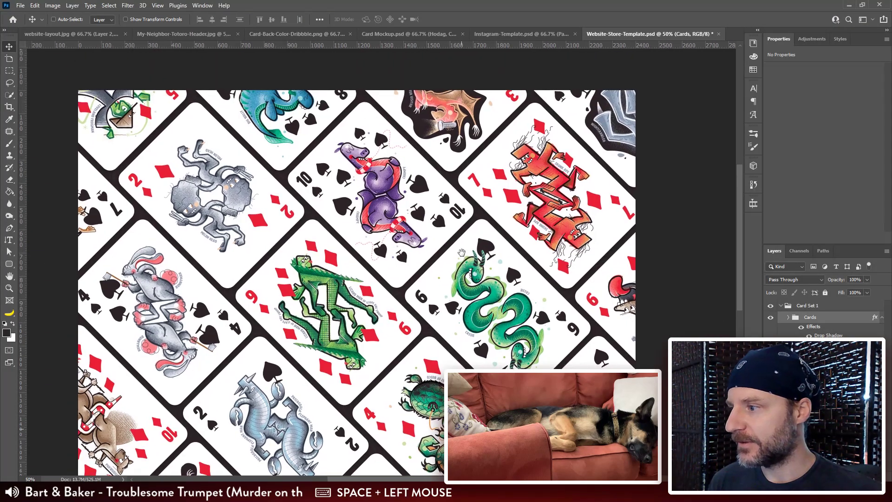
{"action": "left_click_drag", "start_coordinate": [478, 322], "coordinate": [478, 312]}
{"action": "left_click_drag", "start_coordinate": [480, 359], "coordinate": [462, 284]}
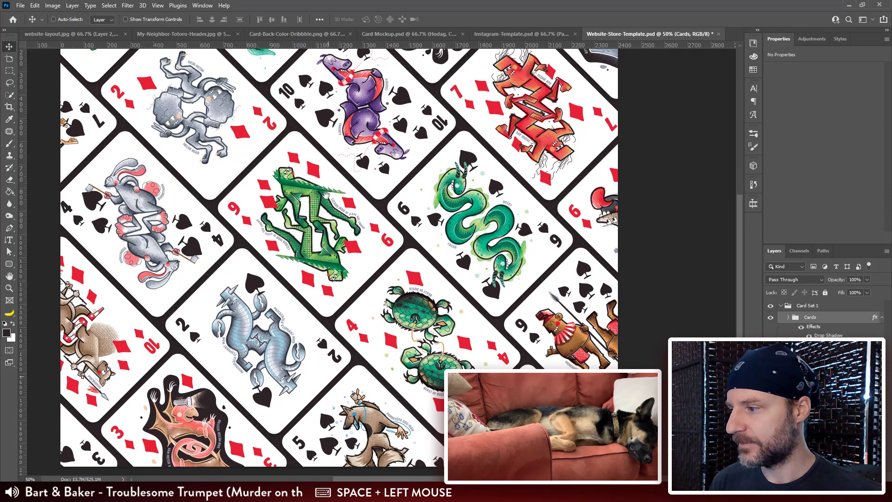
{"action": "left_click_drag", "start_coordinate": [304, 128], "coordinate": [361, 184]}
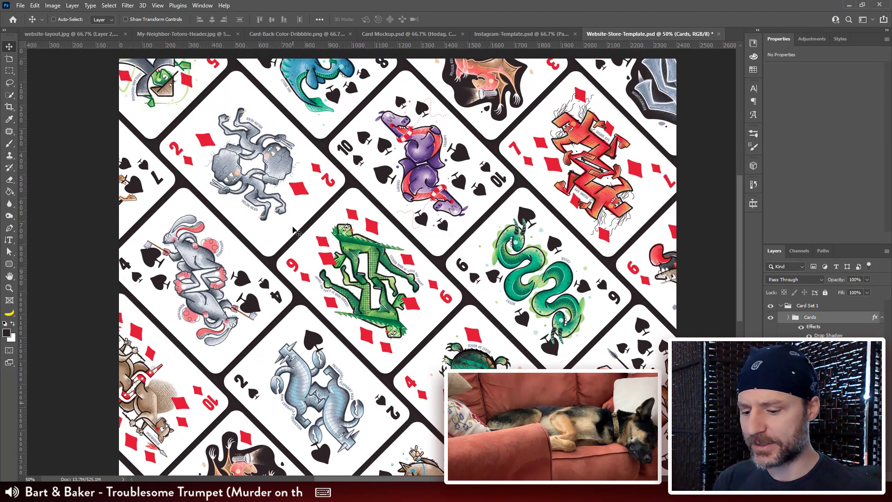
{"action": "key", "text": "ctrl+minus"}
{"action": "left_click_drag", "start_coordinate": [320, 218], "coordinate": [306, 200]}
{"action": "left_click", "coordinate": [439, 354], "text": "ctrl"}
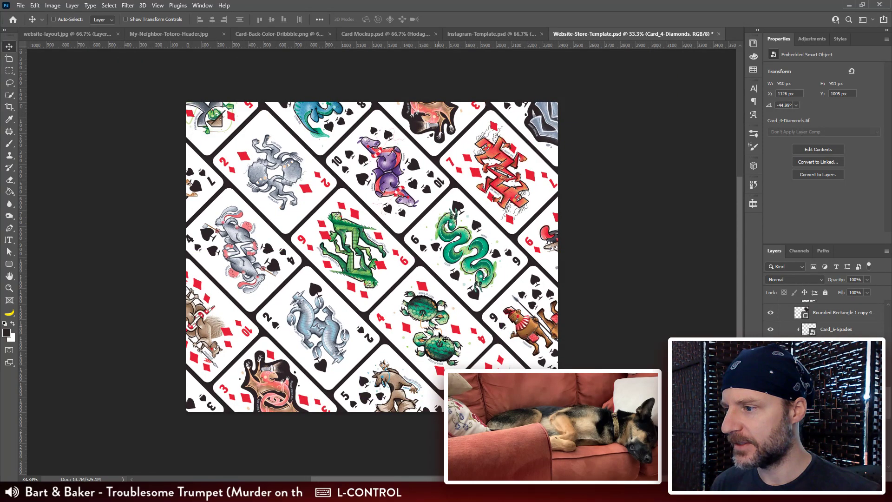
{"action": "left_click_drag", "start_coordinate": [358, 225], "coordinate": [373, 236]}
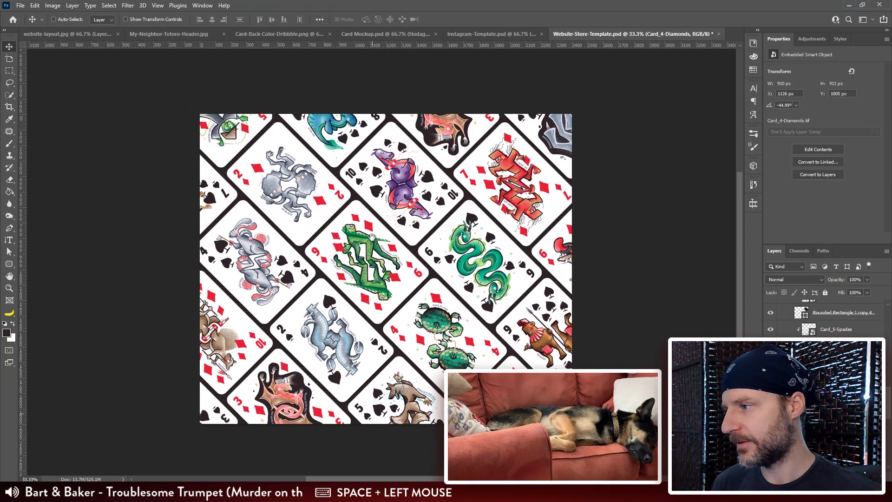
{"action": "left_click", "coordinate": [235, 127], "text": "ctrl"}
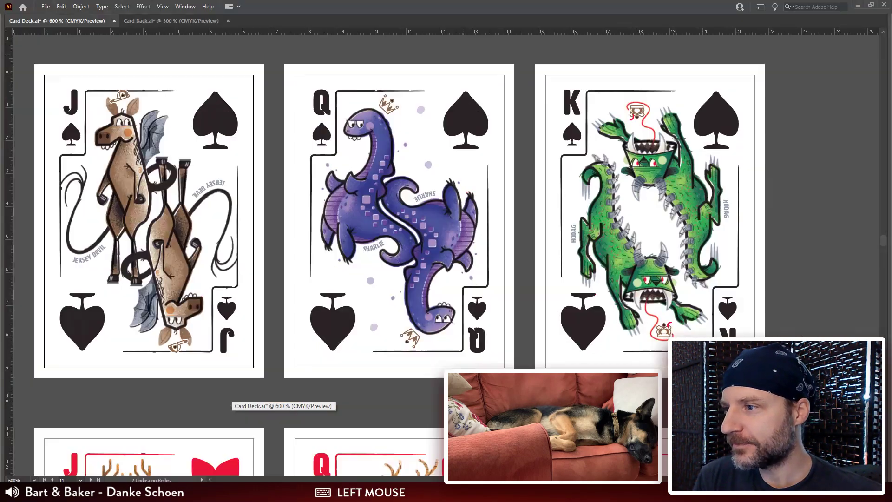
Step: Switch to Illustrator, bring up the Card Back.ai document and save it
{"action": "left_click", "coordinate": [285, 446]}
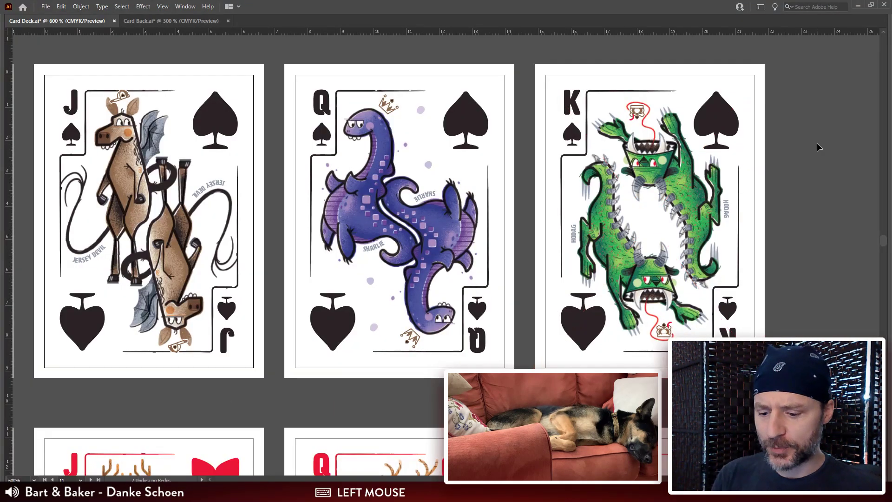
{"action": "key", "text": "ctrl+minus"}
{"action": "left_click_drag", "start_coordinate": [258, 237], "coordinate": [401, 190]}
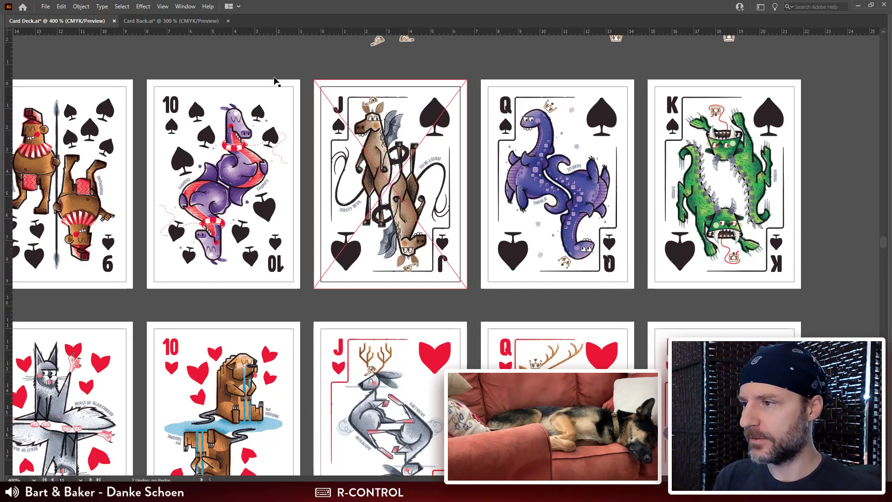
{"action": "left_click", "coordinate": [179, 21]}
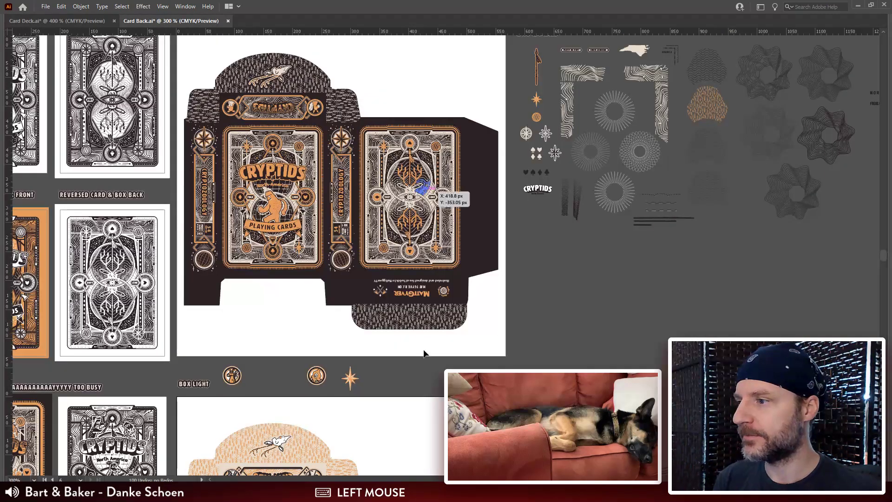
{"action": "left_click_drag", "start_coordinate": [279, 284], "coordinate": [455, 329]}
{"action": "key", "text": "ctrl+s"}
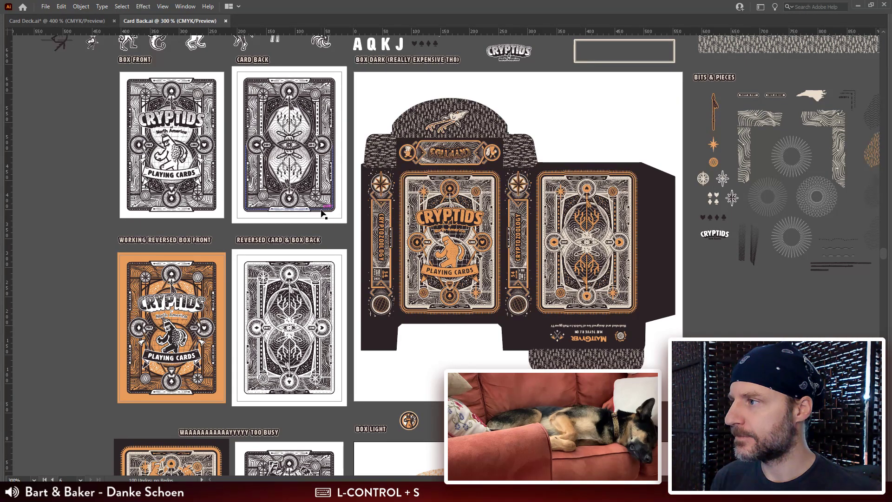
Step: Examine the light tuck box artwork in Card Back.ai in a close-up view
{"action": "key", "text": "ctrl+plus"}
{"action": "key", "text": "ctrl+plus"}
{"action": "key", "text": "ctrl+plus"}
{"action": "left_click_drag", "start_coordinate": [517, 303], "coordinate": [390, 42]}
{"action": "left_click_drag", "start_coordinate": [517, 325], "coordinate": [391, 60]}
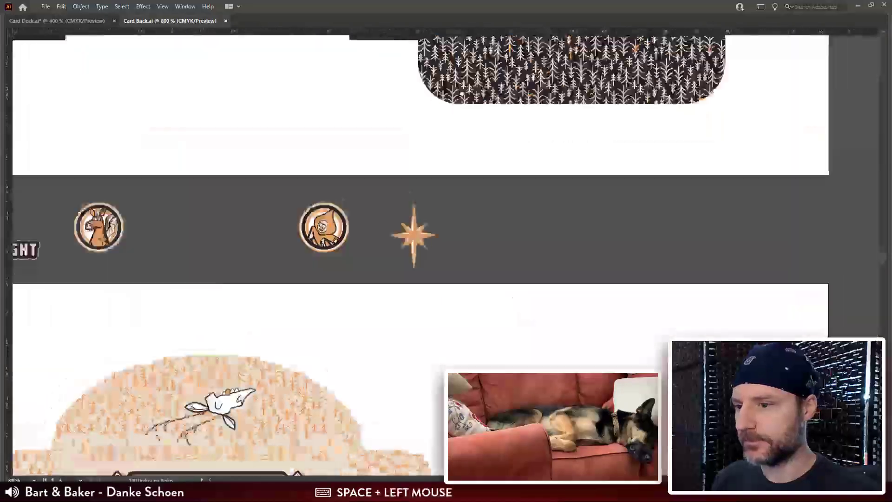
{"action": "left_click_drag", "start_coordinate": [514, 418], "coordinate": [516, 163]}
{"action": "left_click_drag", "start_coordinate": [518, 395], "coordinate": [551, 220]}
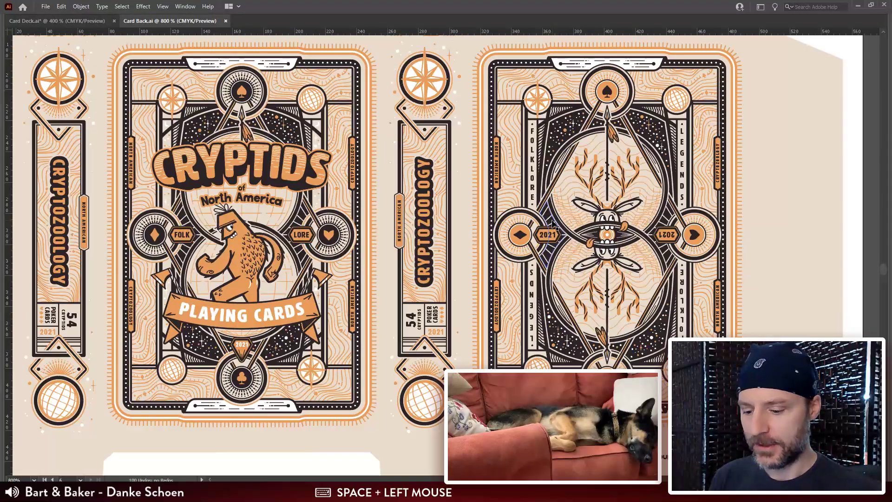
Step: Start opening another document and browse the Google Drive Design folder for it
{"action": "key", "text": "ctrl+o"}
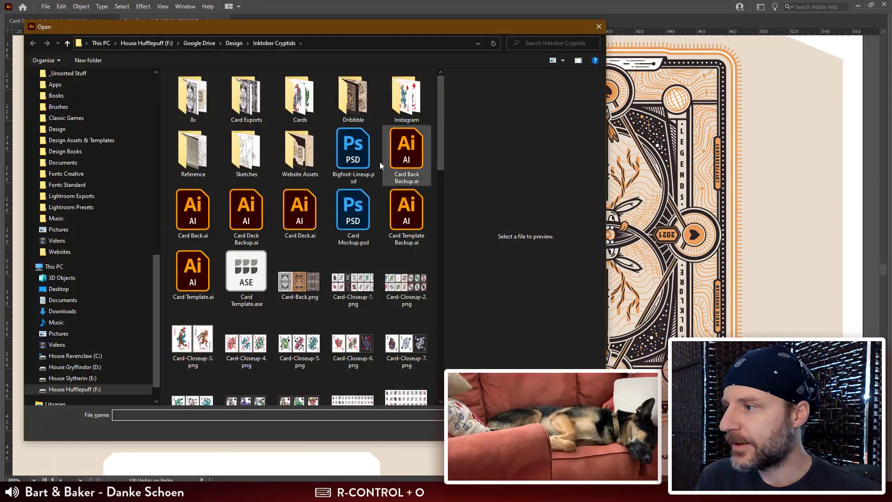
{"action": "left_click", "coordinate": [230, 43]}
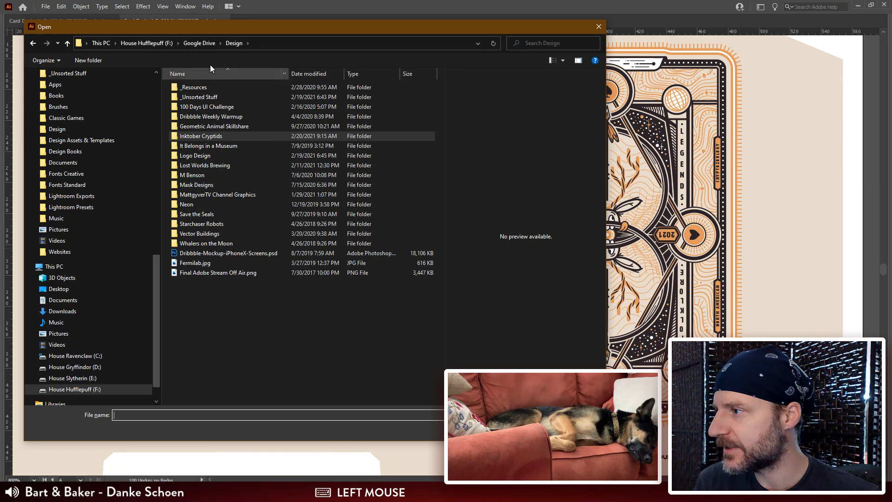
{"action": "scroll", "coordinate": [93, 149], "scroll_direction": "up", "scroll_amount": 10}
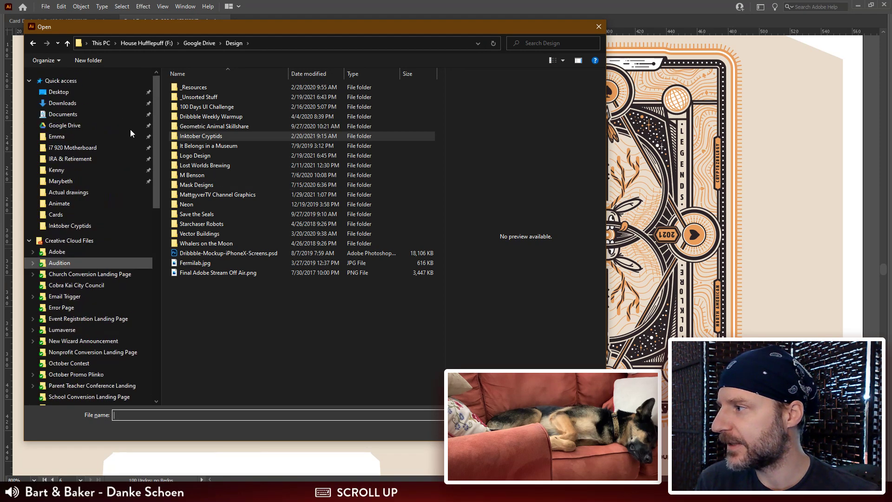
{"action": "left_click", "coordinate": [71, 126]}
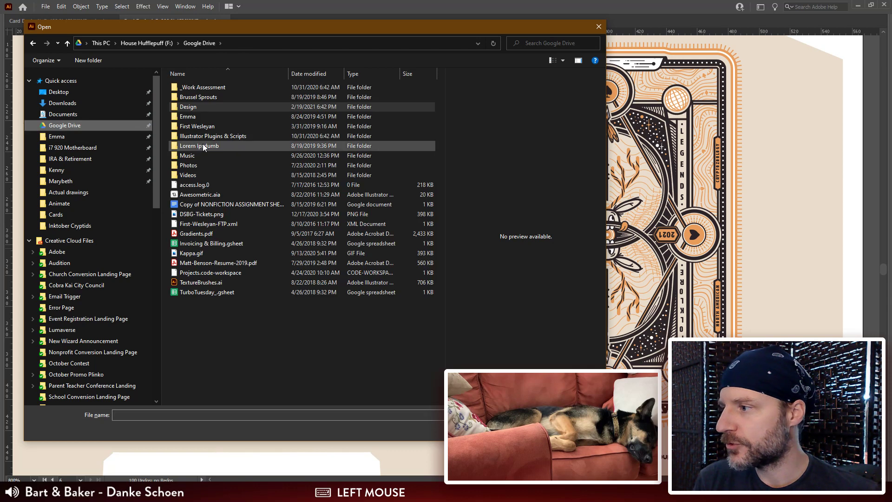
{"action": "double_click", "coordinate": [197, 107]}
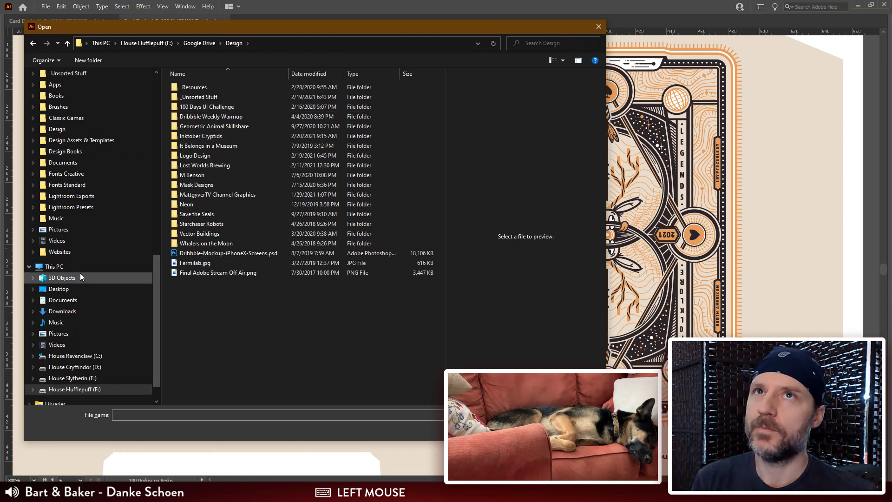
Step: Open Papyrus Comic Sans Coin.ai from the OneDrive Design folder and dismiss the missing-font dialogs without replacing any font
{"action": "scroll", "coordinate": [96, 250], "scroll_direction": "down", "scroll_amount": 2}
{"action": "scroll", "coordinate": [83, 260], "scroll_direction": "up", "scroll_amount": 6}
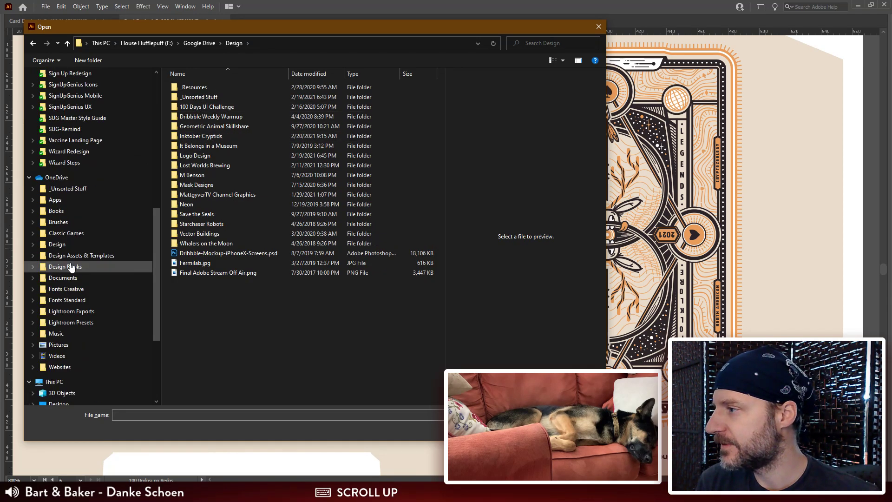
{"action": "scroll", "coordinate": [68, 261], "scroll_direction": "down", "scroll_amount": 3}
{"action": "left_click", "coordinate": [71, 245]}
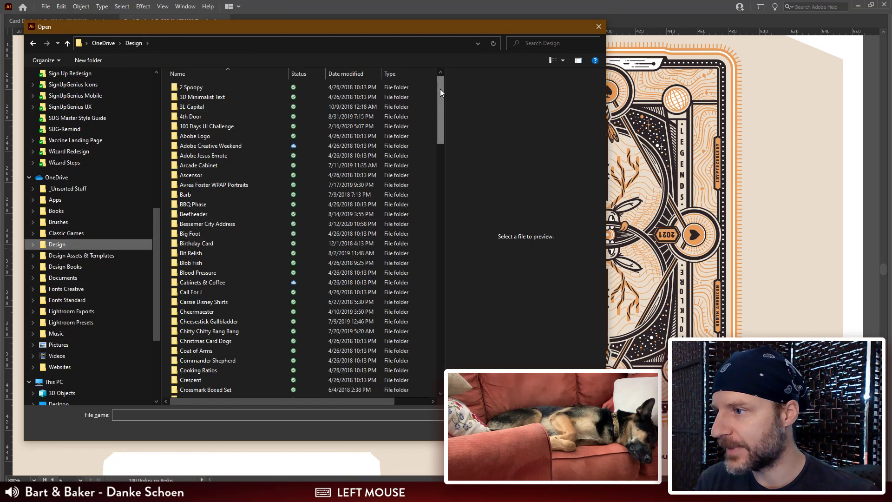
{"action": "left_click_drag", "start_coordinate": [440, 88], "coordinate": [433, 271]}
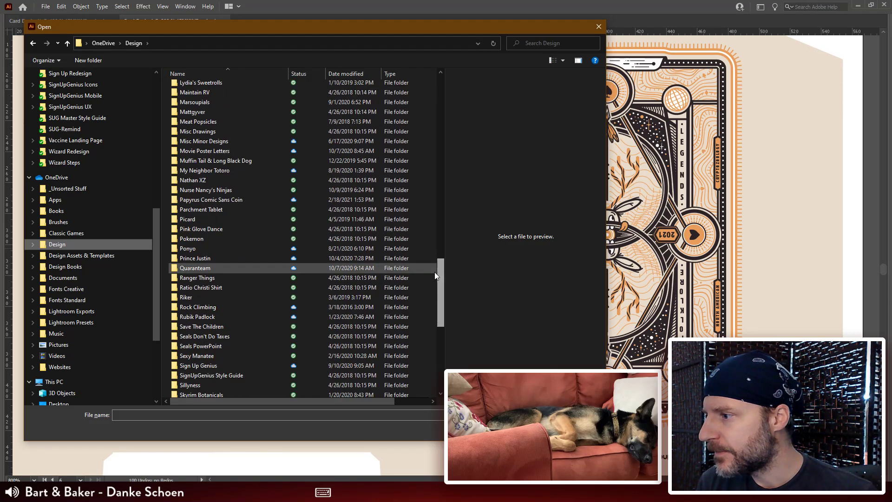
{"action": "double_click", "coordinate": [261, 201]}
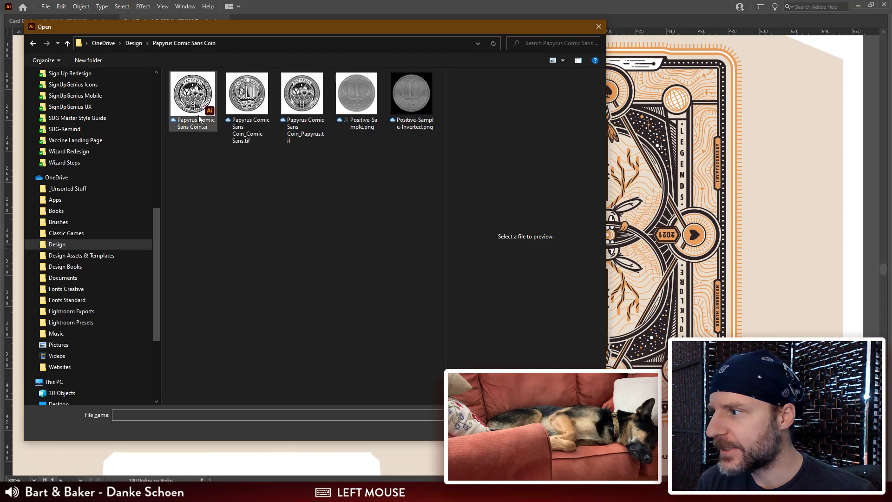
{"action": "left_click", "coordinate": [183, 90]}
{"action": "double_click", "coordinate": [184, 90]}
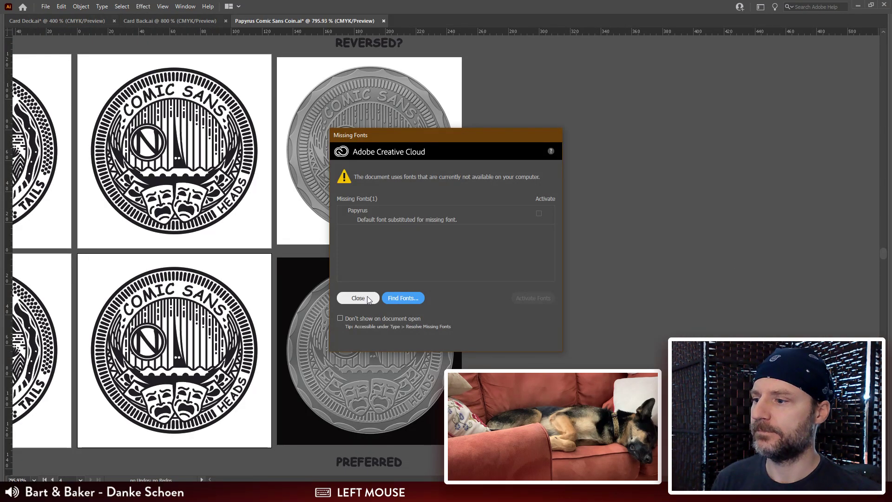
{"action": "left_click", "coordinate": [403, 299]}
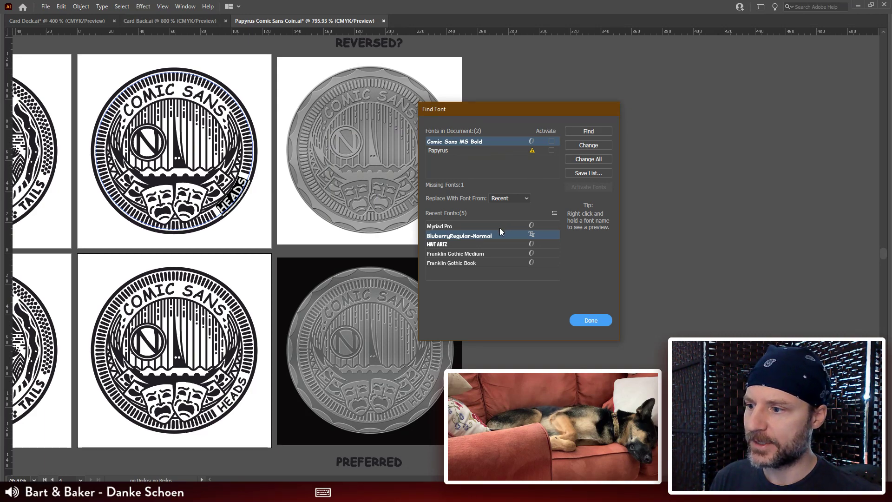
{"action": "left_click", "coordinate": [607, 320]}
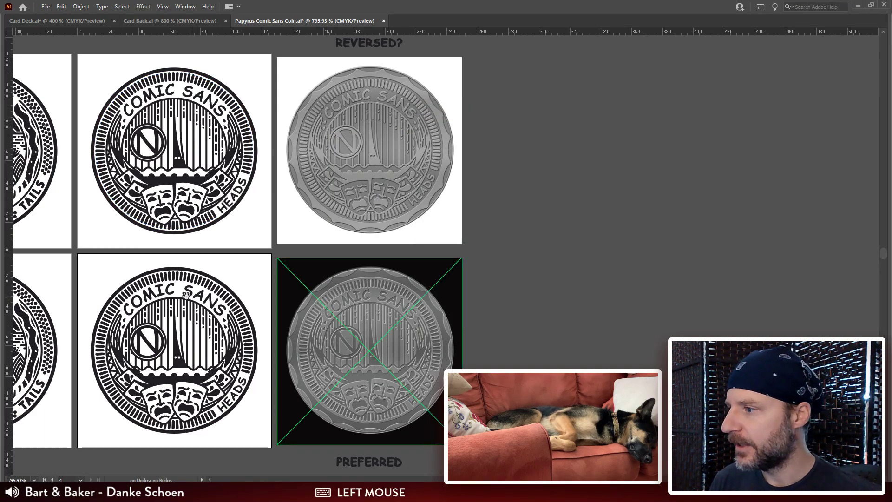
Step: Examine the lower Papyrus tails and Comic Sans heads coin artwork together with the dark coin render beside them
{"action": "left_click_drag", "start_coordinate": [185, 296], "coordinate": [450, 299]}
{"action": "key", "text": "ctrl+plus"}
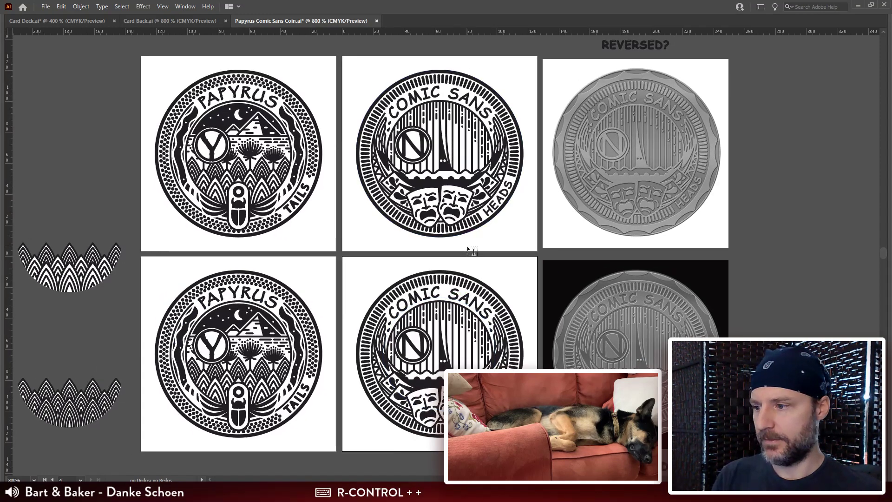
{"action": "left_click_drag", "start_coordinate": [464, 254], "coordinate": [402, 161]}
{"action": "key", "text": "ctrl+plus"}
{"action": "left_click_drag", "start_coordinate": [413, 261], "coordinate": [510, 273]}
{"action": "key", "text": "v"}
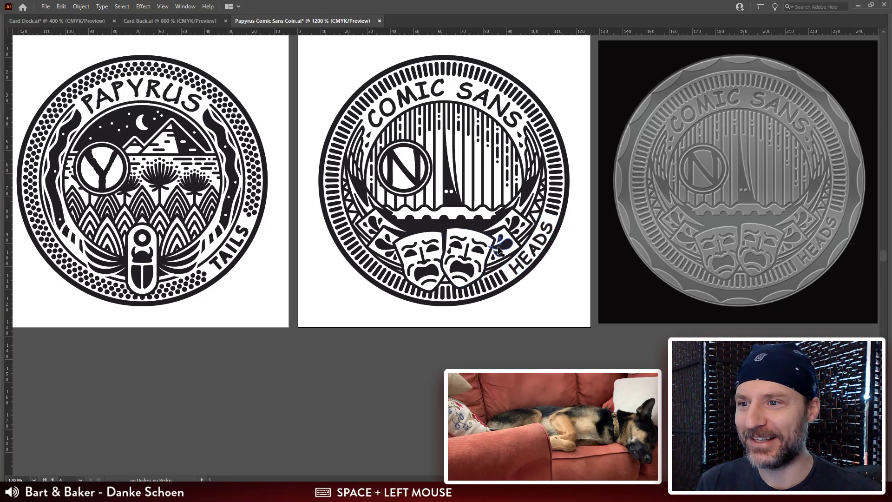
{"action": "double_click", "coordinate": [597, 361]}
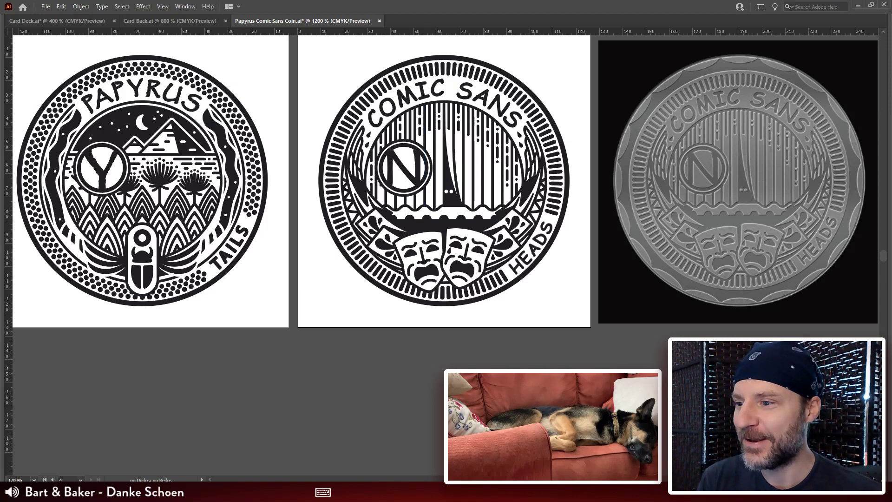
{"action": "left_click", "coordinate": [552, 418]}
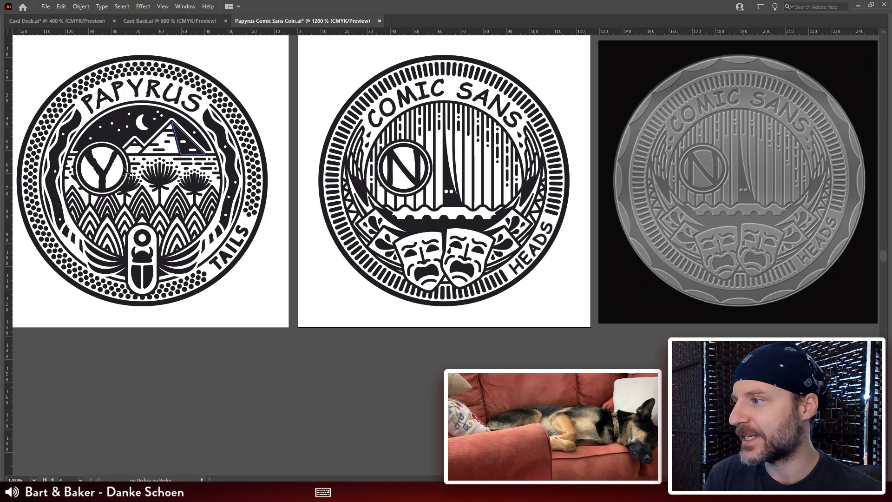
{"action": "left_click", "coordinate": [275, 384]}
{"action": "left_click", "coordinate": [814, 176]}
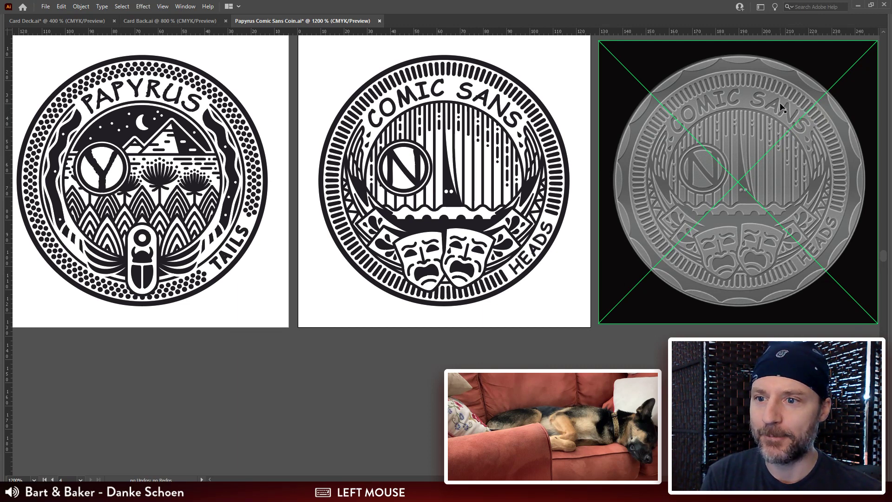
{"action": "left_click", "coordinate": [692, 398]}
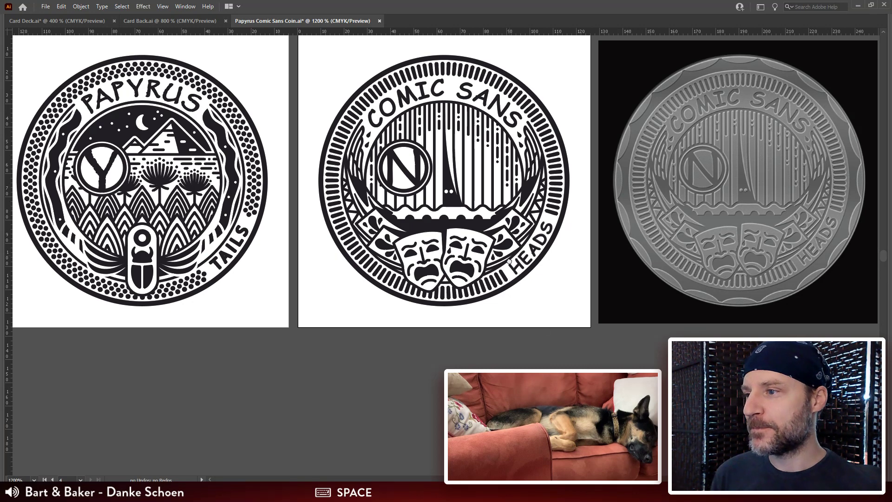
Step: Compare the Comic Sans coin render marked REVERSED? with the one marked PREFERRED
{"action": "left_click_drag", "start_coordinate": [777, 39], "coordinate": [620, 384]}
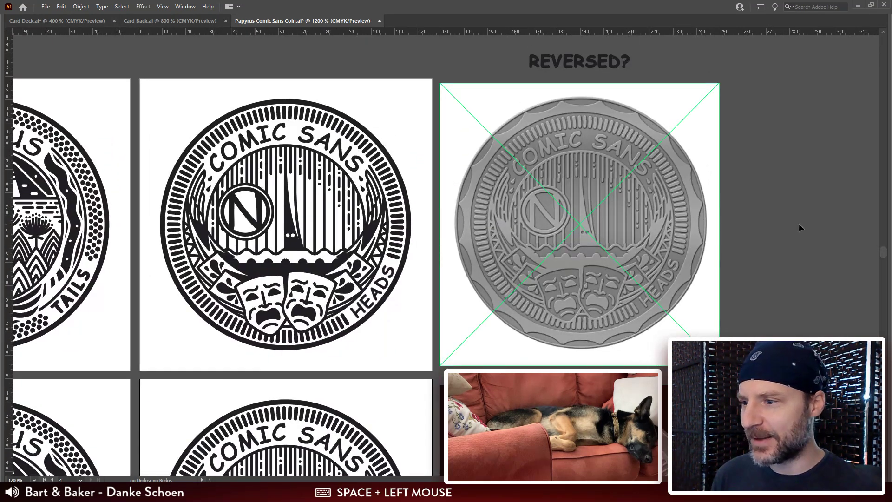
{"action": "left_click_drag", "start_coordinate": [784, 282], "coordinate": [776, 253]}
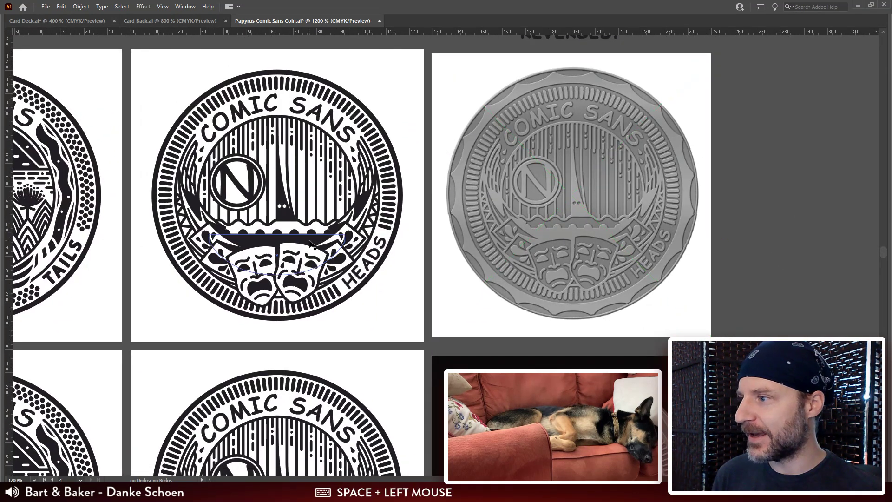
{"action": "left_click", "coordinate": [766, 233]}
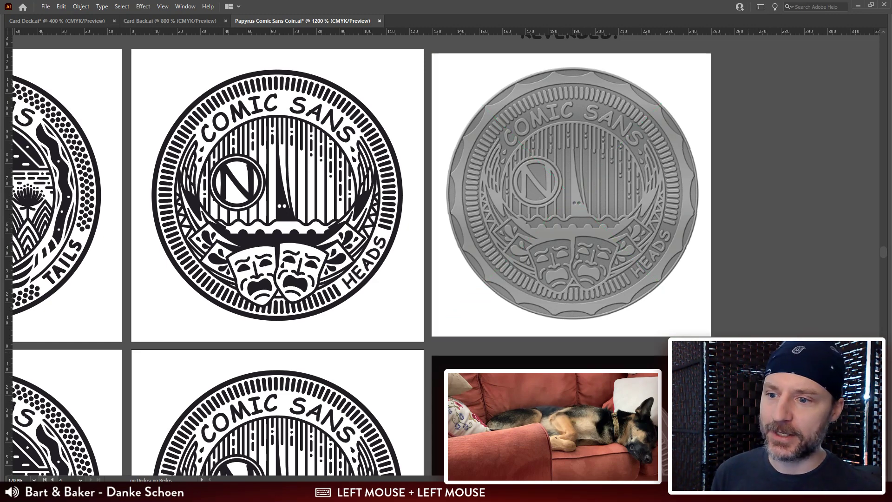
{"action": "left_click_drag", "start_coordinate": [755, 232], "coordinate": [790, 121]}
{"action": "left_click_drag", "start_coordinate": [419, 364], "coordinate": [458, 260]}
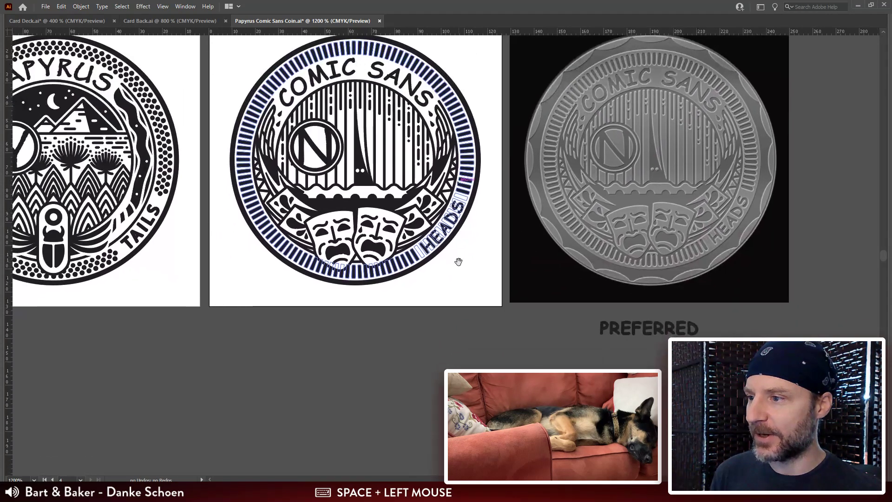
{"action": "left_click_drag", "start_coordinate": [447, 226], "coordinate": [527, 225]}
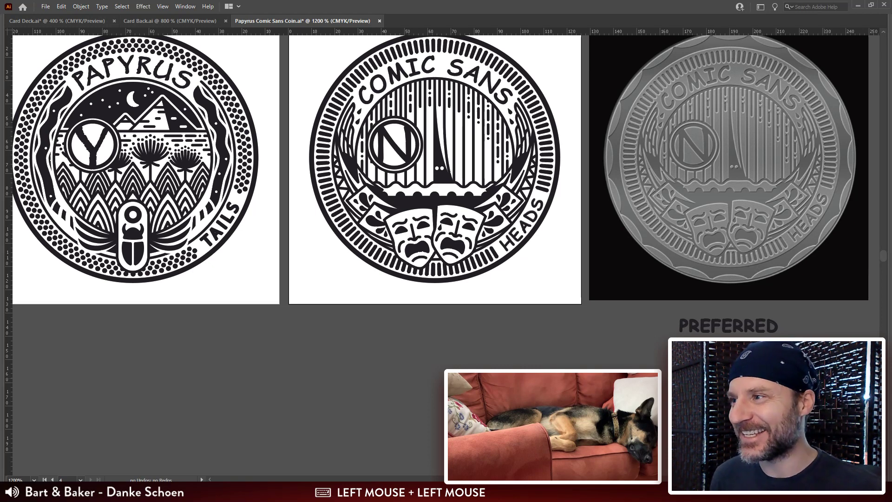
Step: Bring up the Card Deck.ai document and review the 9 and 10 cards of spades and hearts
{"action": "left_click", "coordinate": [61, 21]}
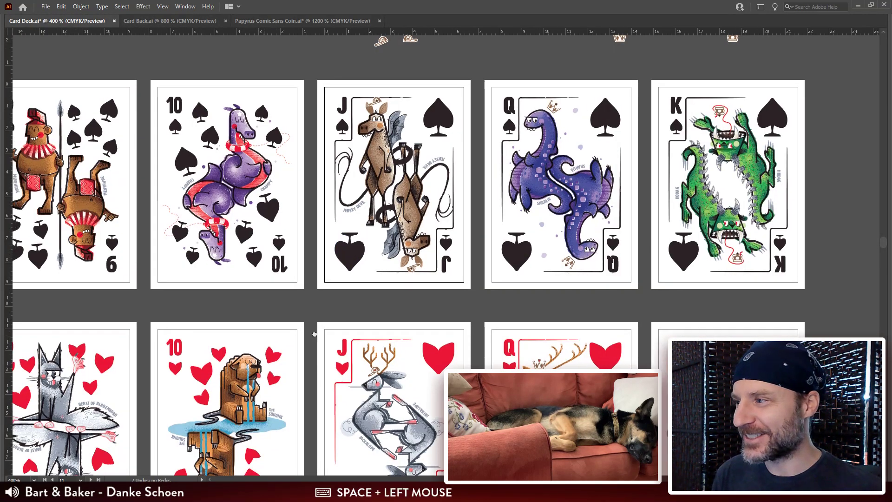
{"action": "left_click_drag", "start_coordinate": [260, 335], "coordinate": [350, 268]}
{"action": "left_click", "coordinate": [309, 263]}
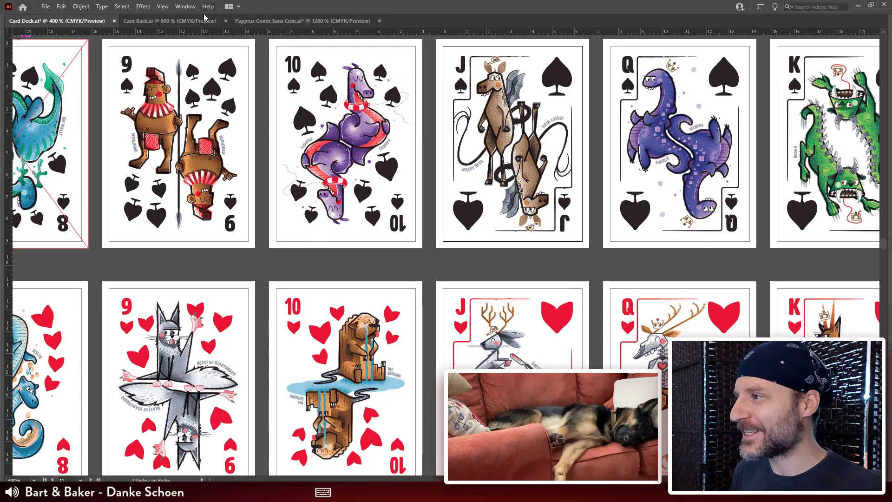
Step: Return to the coin document and examine the Y and N emblems on the two coin faces
{"action": "left_click", "coordinate": [258, 21]}
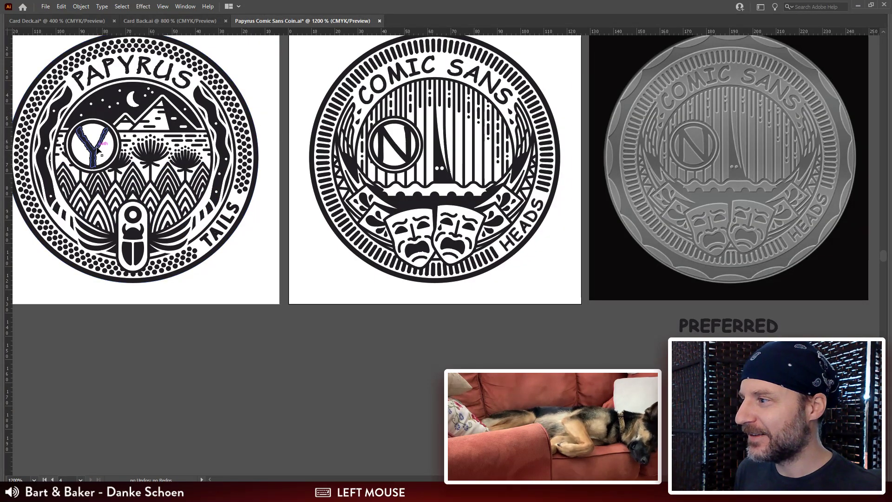
{"action": "left_click", "coordinate": [402, 158]}
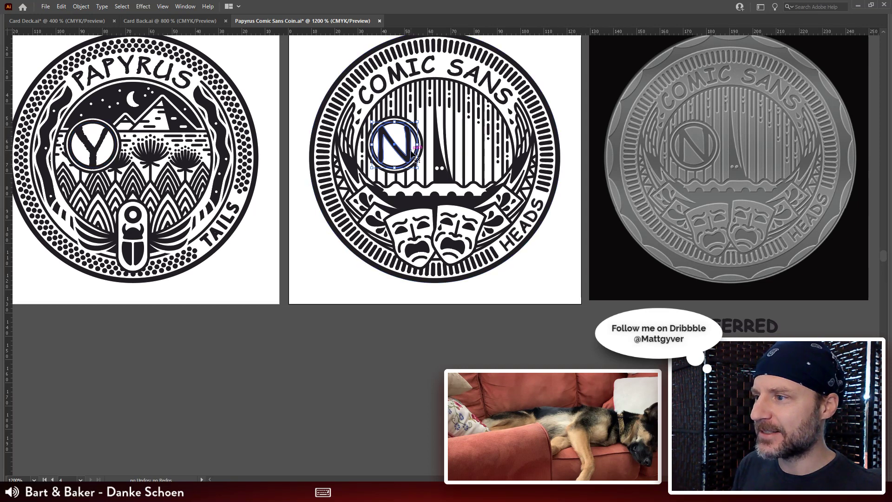
{"action": "left_click", "coordinate": [582, 68]}
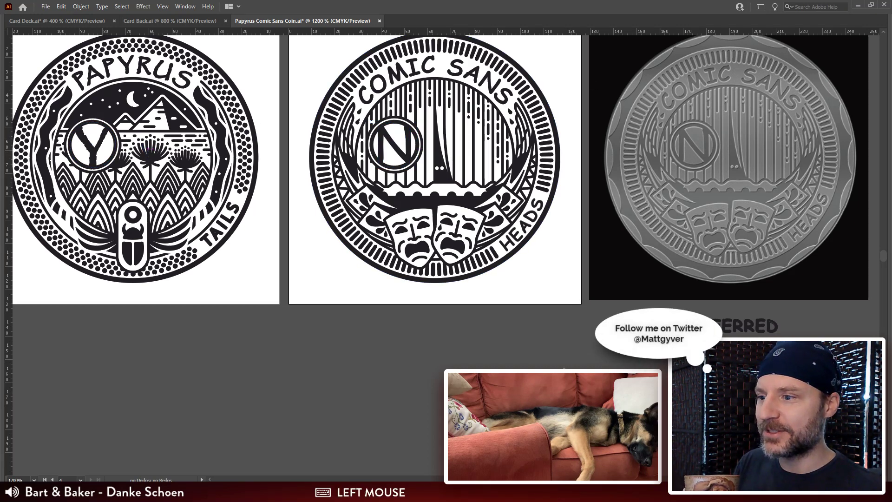
Step: Go back to Card Deck.ai and review the 7 through 10 cards of the spades and hearts rows
{"action": "key", "text": "ctrl+Tab"}
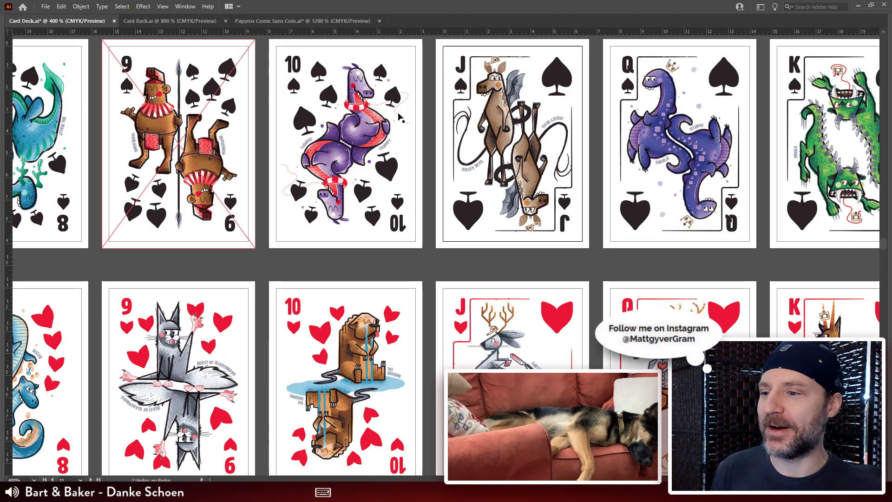
{"action": "left_click", "coordinate": [603, 272]}
{"action": "key", "text": "space"}
{"action": "left_click_drag", "start_coordinate": [262, 255], "coordinate": [444, 257]}
{"action": "left_click_drag", "start_coordinate": [334, 293], "coordinate": [525, 296]}
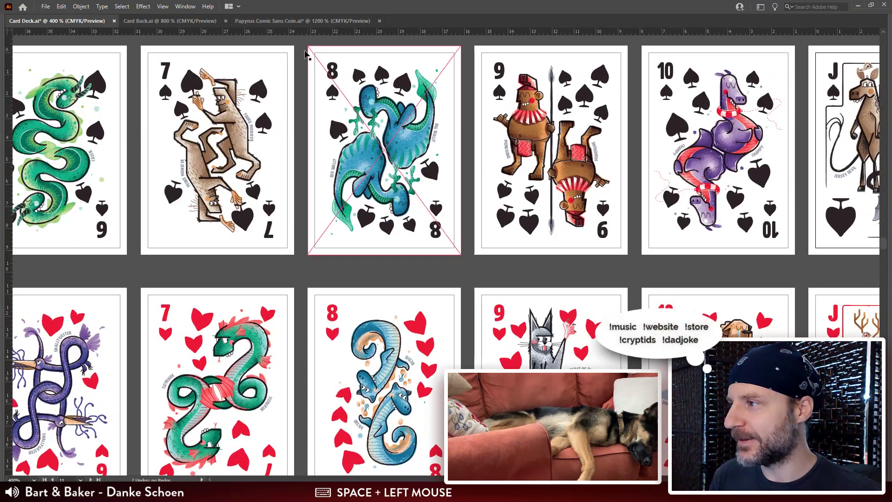
Step: Glance over the coin and Card Back.ai artwork, switch to Photoshop and examine the Website-Store-Template.psd card pattern in a closer view
{"action": "left_click", "coordinate": [270, 18]}
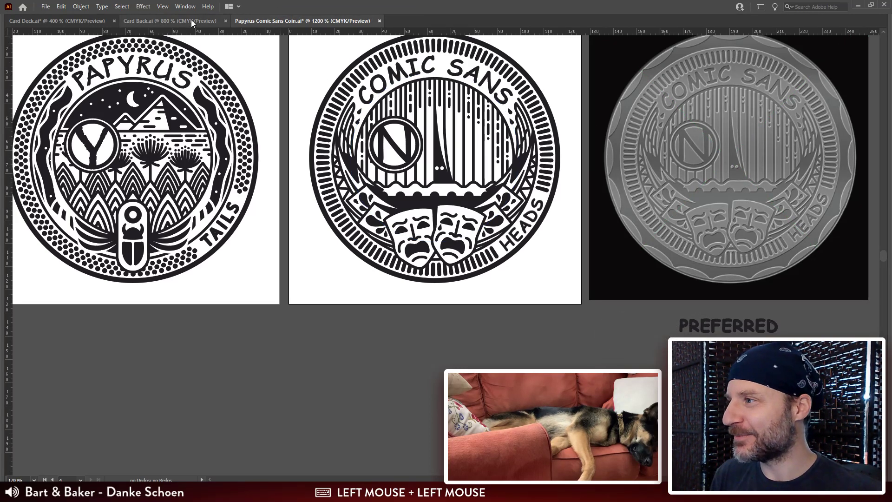
{"action": "left_click", "coordinate": [179, 23]}
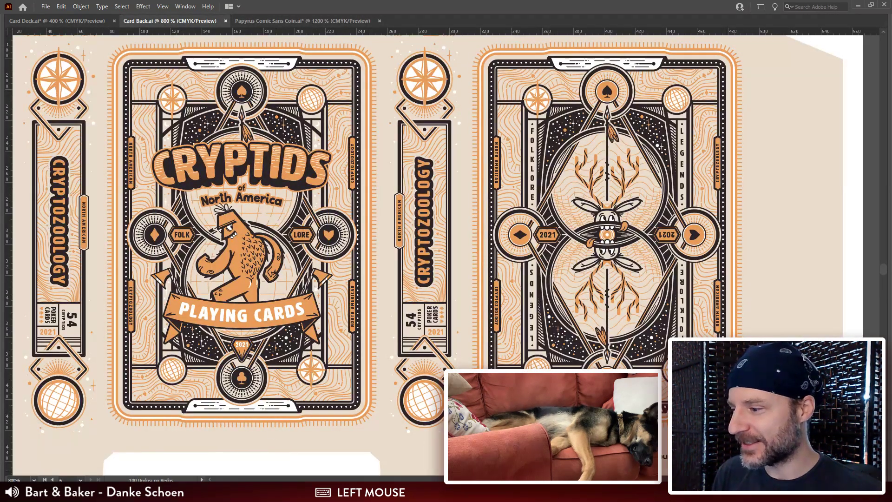
{"action": "left_click", "coordinate": [240, 446]}
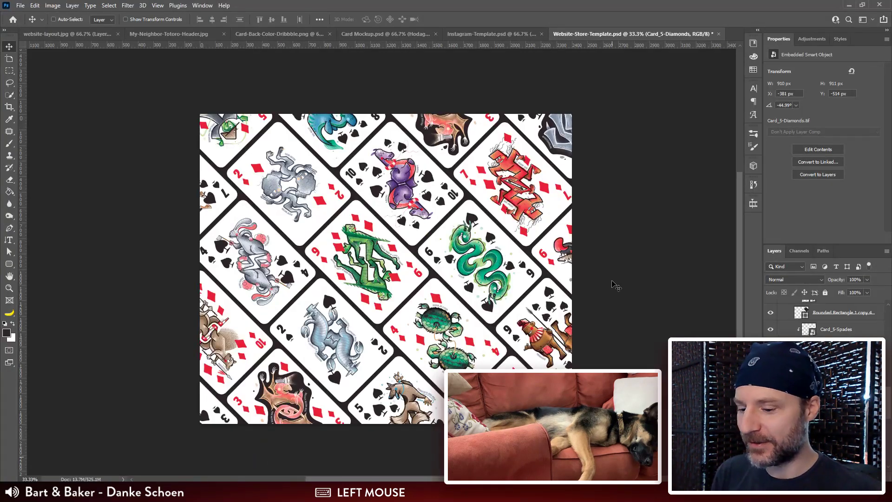
{"action": "key", "text": "ctrl+plus"}
{"action": "left_click_drag", "start_coordinate": [626, 316], "coordinate": [576, 280]}
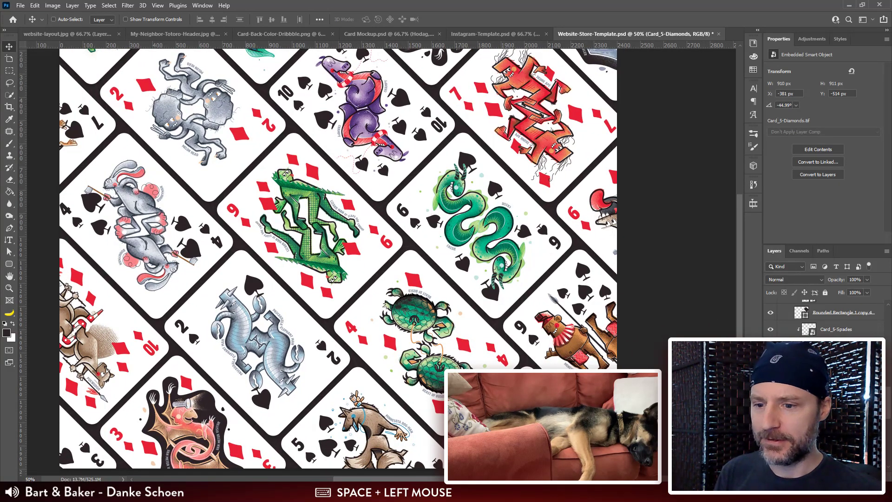
{"action": "scroll", "coordinate": [822, 316], "scroll_direction": "up", "scroll_amount": 5}
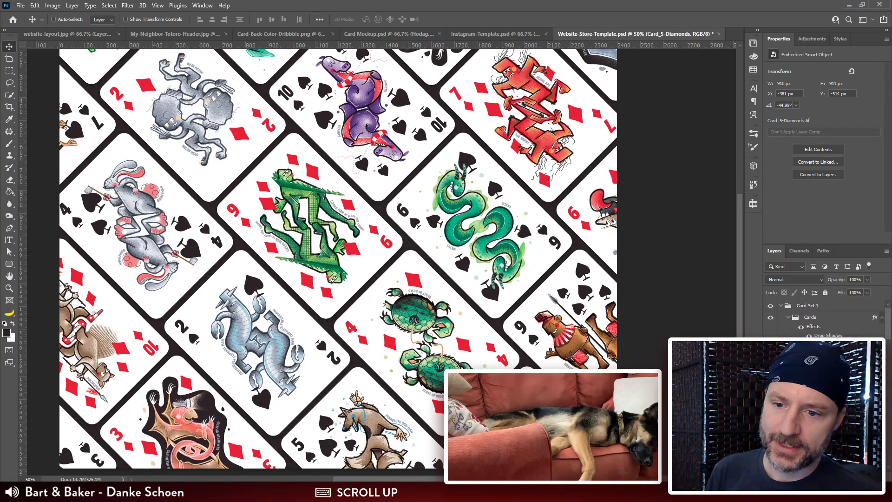
Step: Set the Cards group's drop shadow opacity to 40% and adjust the shadow's size
{"action": "left_click", "coordinate": [800, 320]}
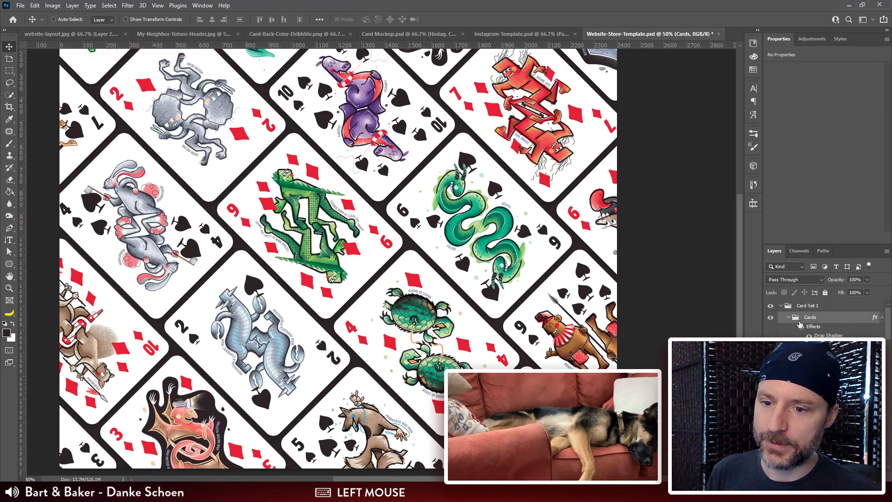
{"action": "left_click", "coordinate": [579, 189]}
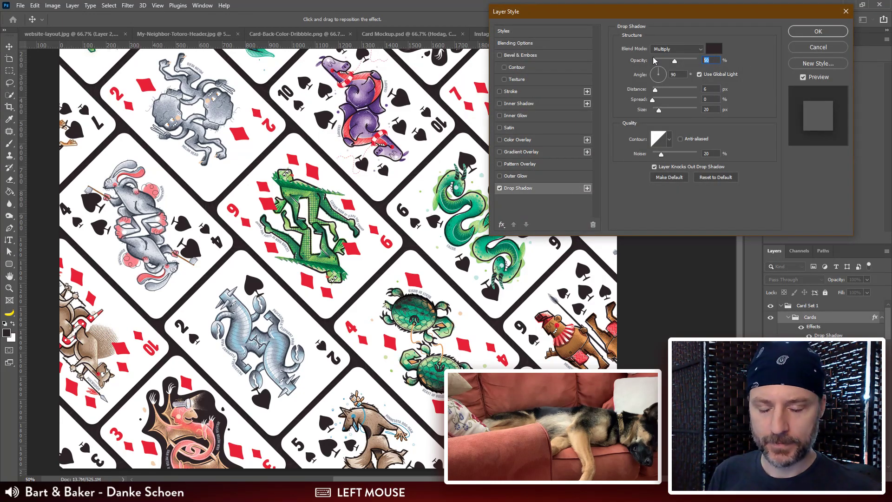
{"action": "type", "text": "40"}
{"action": "left_click", "coordinate": [633, 110]}
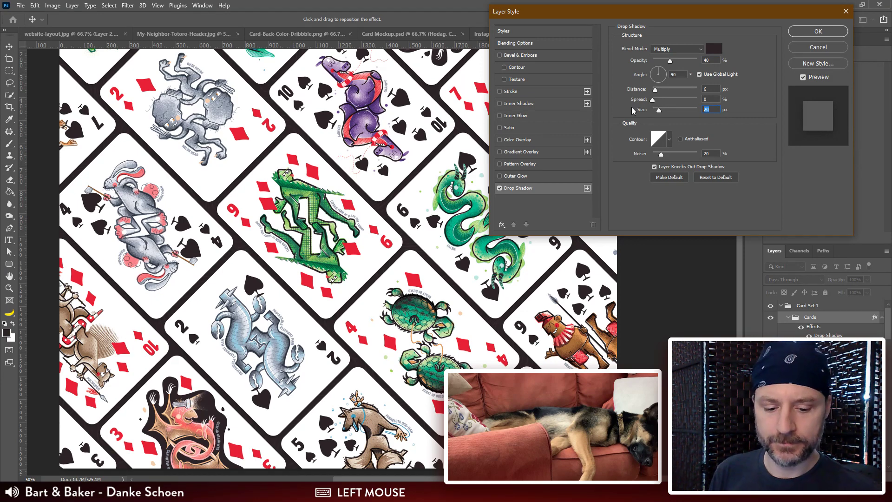
{"action": "type", "text": "16"}
{"action": "key", "text": "Return"}
{"action": "key", "text": "ctrl+plus"}
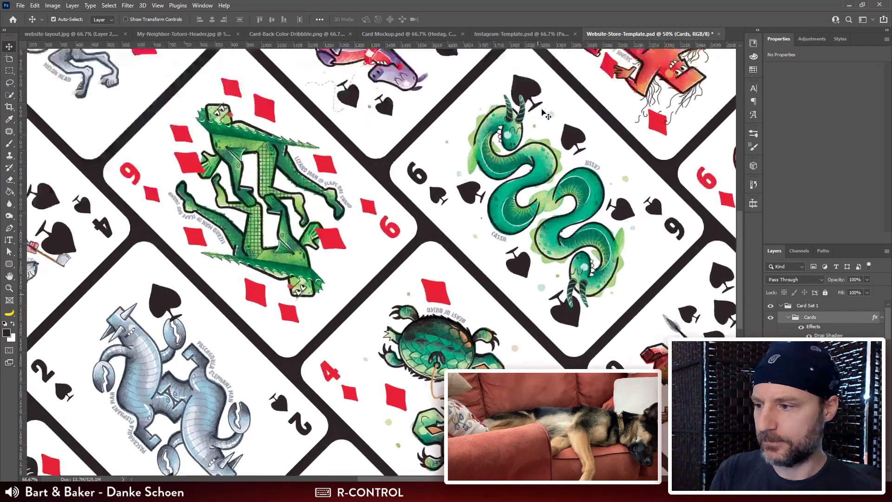
{"action": "key", "text": "ctrl+plus"}
{"action": "left_click_drag", "start_coordinate": [538, 122], "coordinate": [532, 144]}
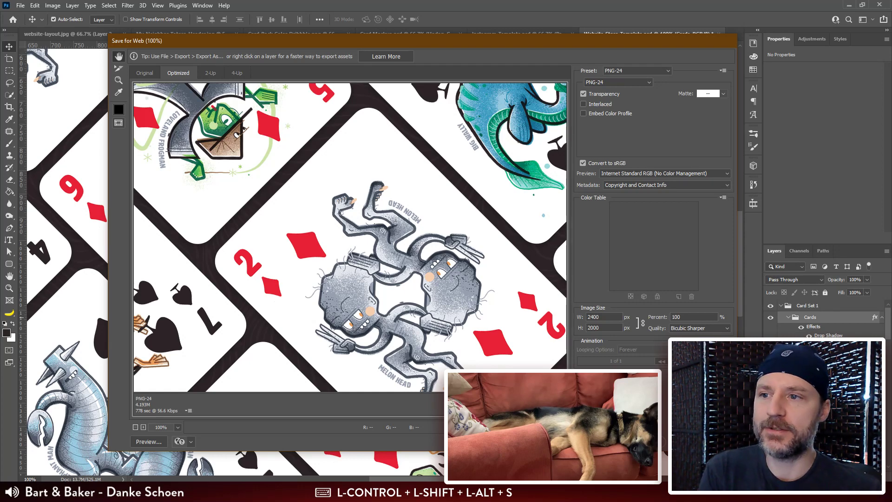
Step: Export the card pattern for web as a PNG-24 named Card-Spread-1.png in the Website Assets folder
{"action": "left_click", "coordinate": [635, 441]}
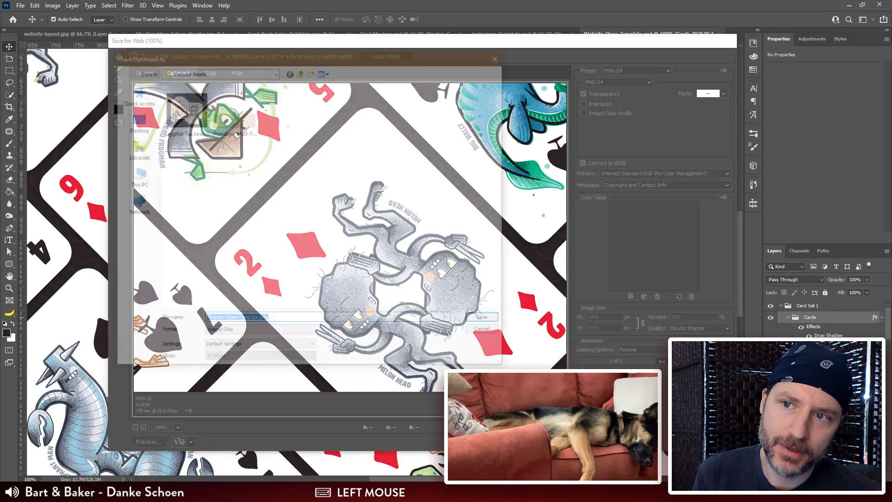
{"action": "left_click", "coordinate": [261, 321]}
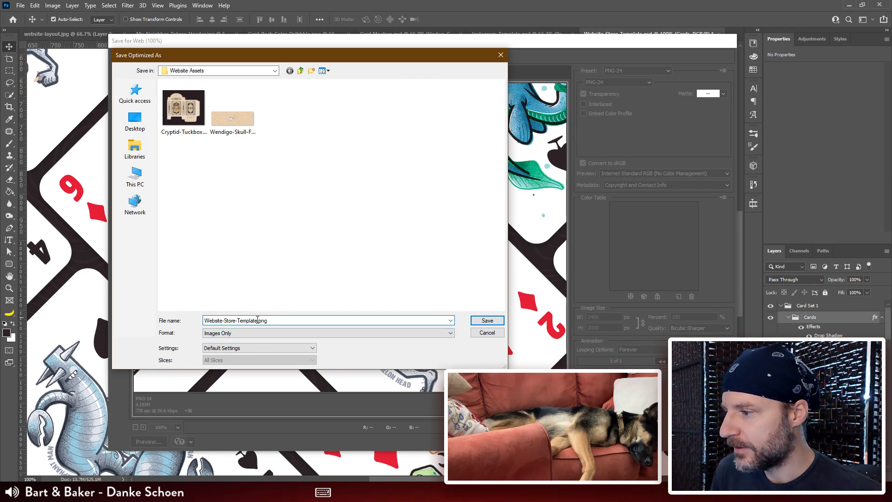
{"action": "left_click_drag", "start_coordinate": [257, 320], "coordinate": [126, 316]}
{"action": "type", "text": "Ca"}
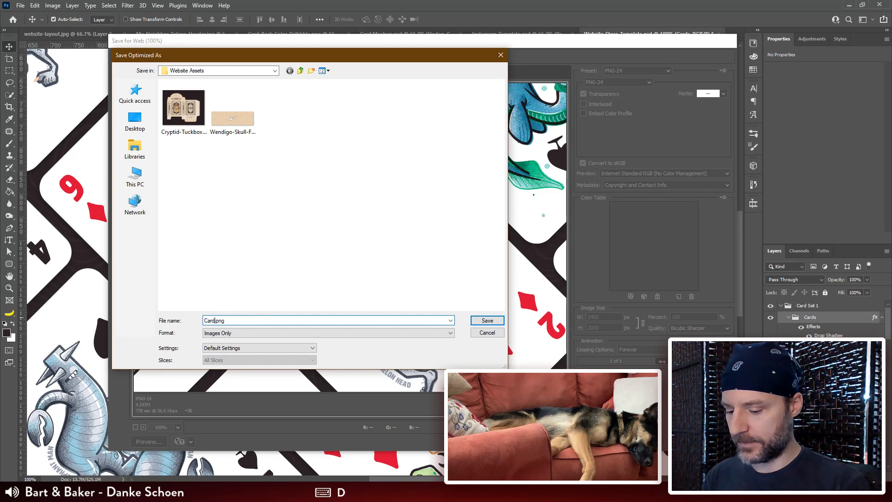
{"action": "type", "text": "rd-Spread-1"}
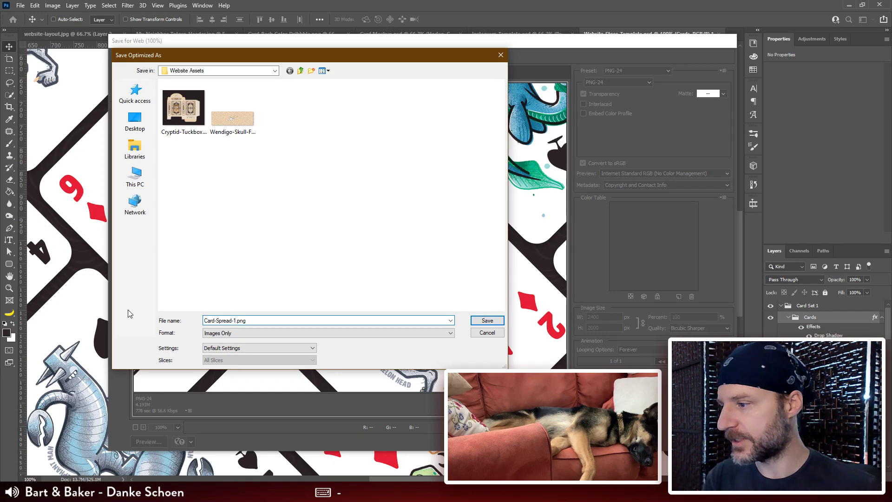
{"action": "key", "text": "Return"}
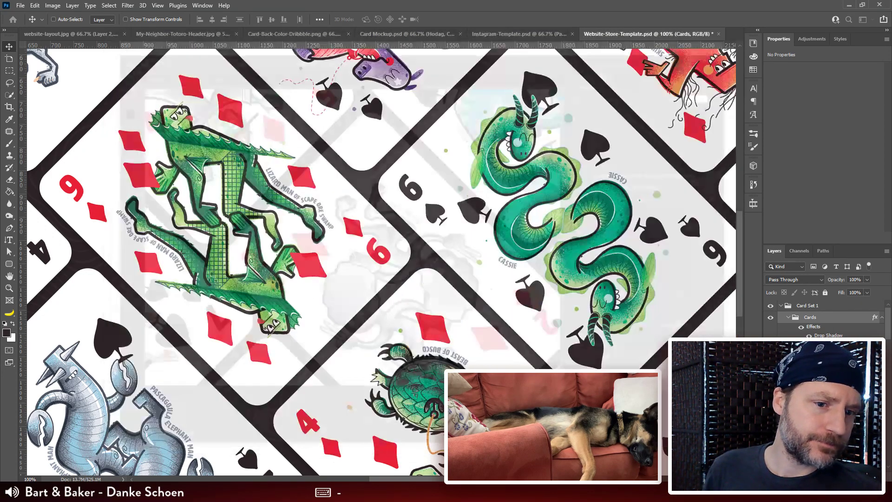
Step: Switch to TinyPNG in the browser and compress Card-Spread-1.png from the Website Assets folder
{"action": "left_click", "coordinate": [149, 492]}
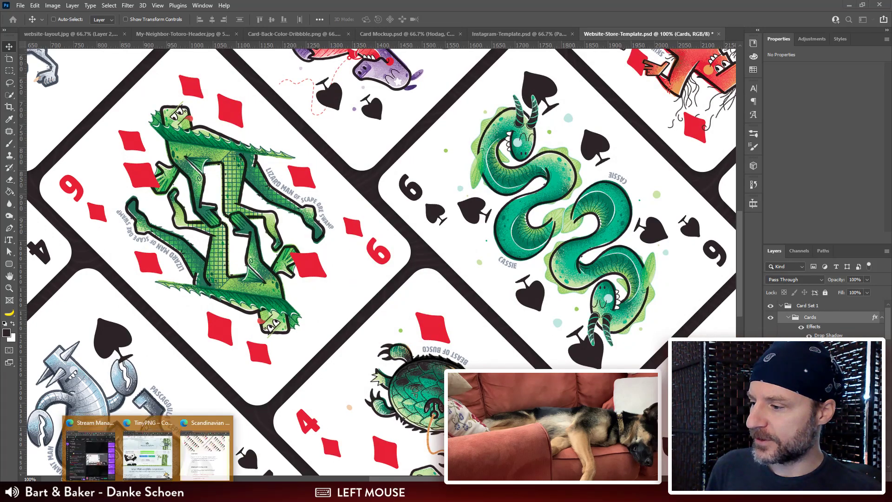
{"action": "left_click", "coordinate": [155, 457]}
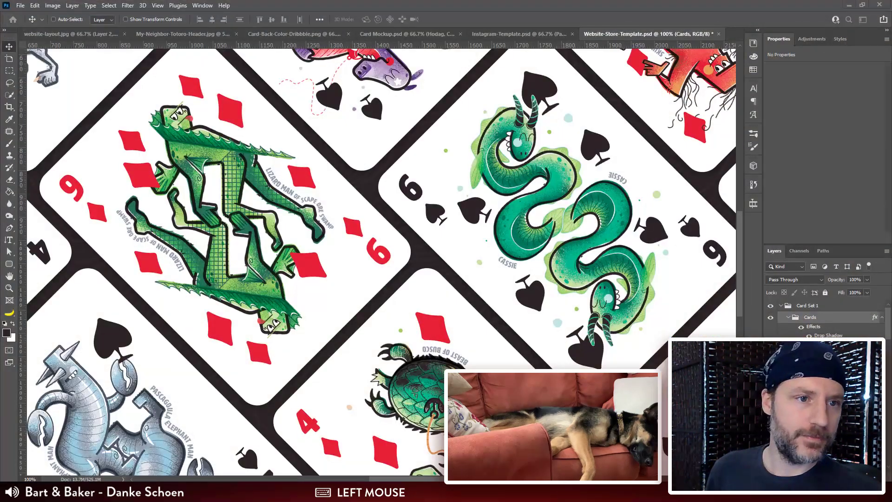
{"action": "left_click_drag", "start_coordinate": [891, 61], "coordinate": [167, 36]}
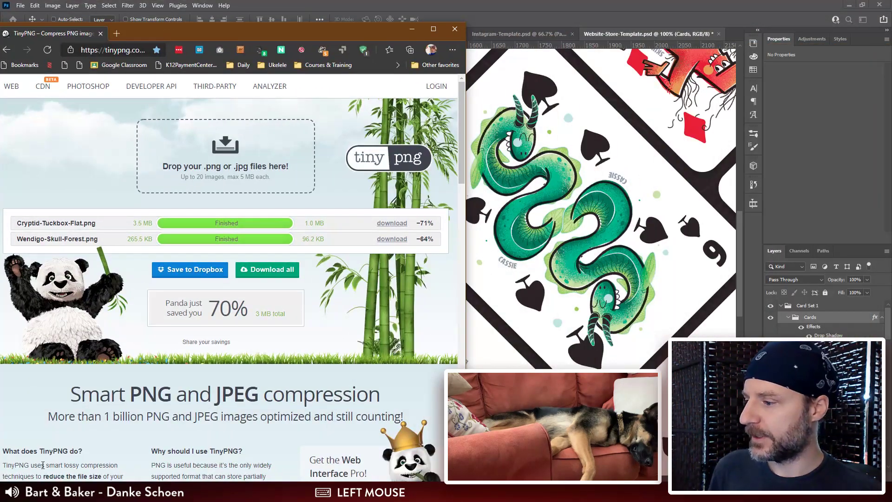
{"action": "left_click", "coordinate": [103, 492]}
{"action": "left_click", "coordinate": [130, 451]}
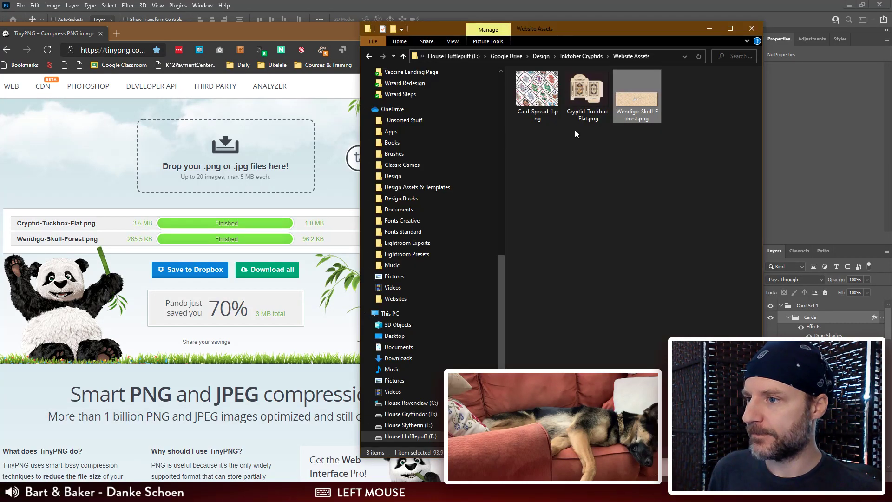
{"action": "left_click_drag", "start_coordinate": [612, 35], "coordinate": [731, 34]}
{"action": "left_click_drag", "start_coordinate": [656, 90], "coordinate": [370, 146]}
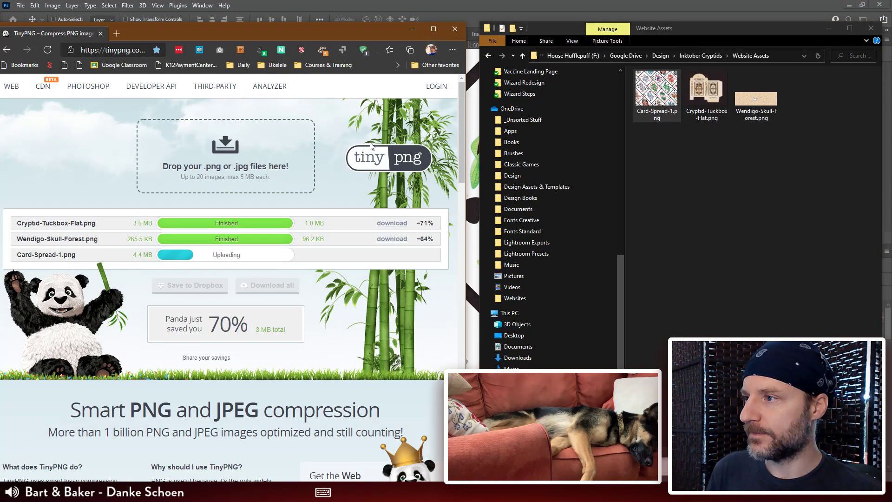
{"action": "left_click", "coordinate": [370, 31]}
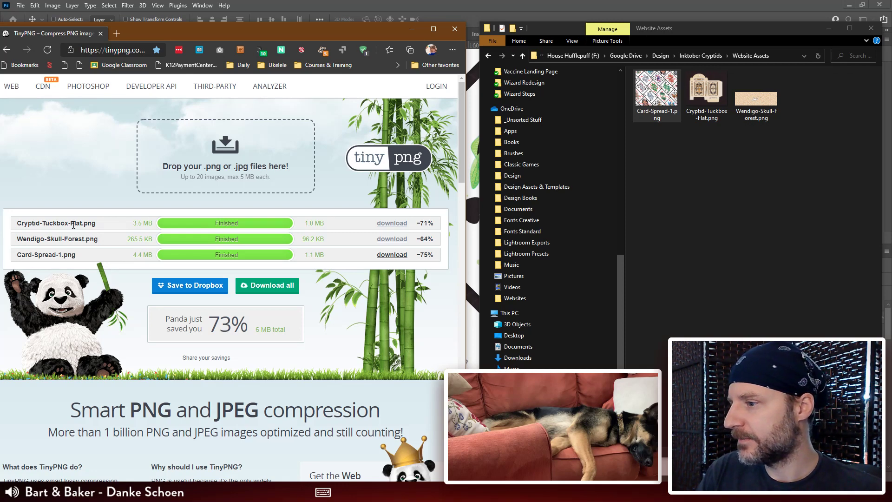
Step: Download the compressed Card-Spread-1.png and show it in its download folder
{"action": "left_click", "coordinate": [390, 255]}
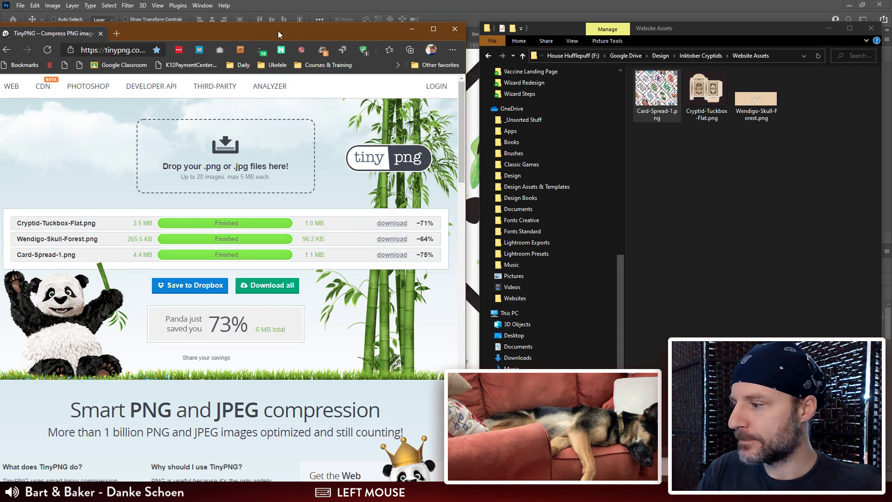
{"action": "left_click_drag", "start_coordinate": [280, 32], "coordinate": [283, 7]}
{"action": "left_click", "coordinate": [97, 474]}
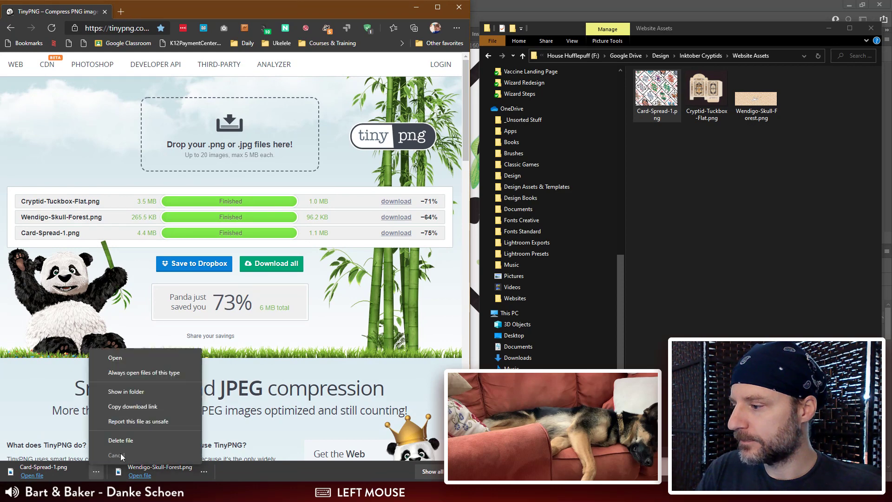
{"action": "left_click", "coordinate": [125, 392]}
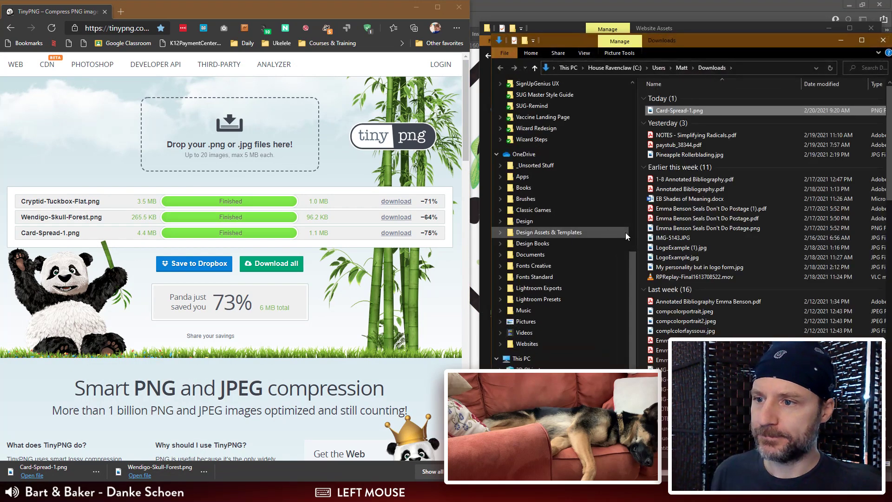
Step: Move the compressed Card-Spread-1.png from Downloads into Website Assets, replacing the existing file
{"action": "key", "text": "ctrl+x"}
{"action": "left_click", "coordinate": [709, 29]}
{"action": "left_click", "coordinate": [729, 157]}
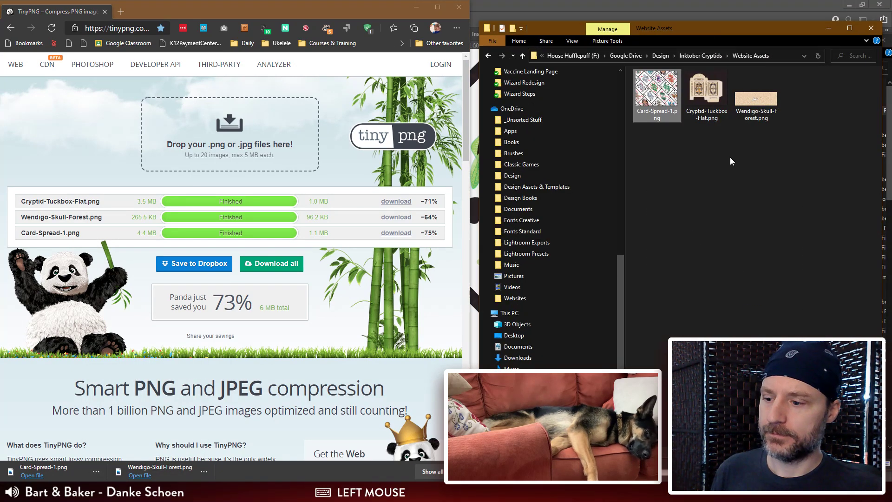
{"action": "key", "text": "ctrl+v"}
{"action": "left_click", "coordinate": [450, 186]}
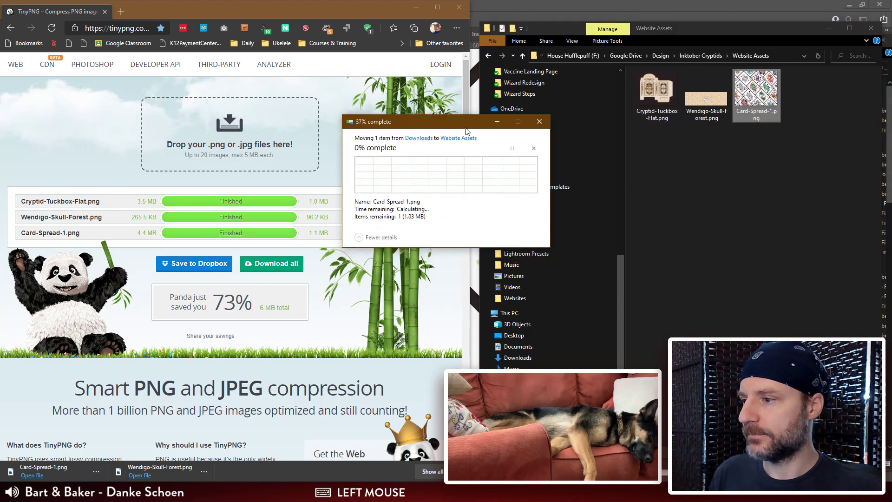
Step: Preview Card-Spread-1.png and Cryptid-Tuckbox-Flat.png from the Website Assets folder, and move the browser window out of the way
{"action": "left_click", "coordinate": [706, 90]}
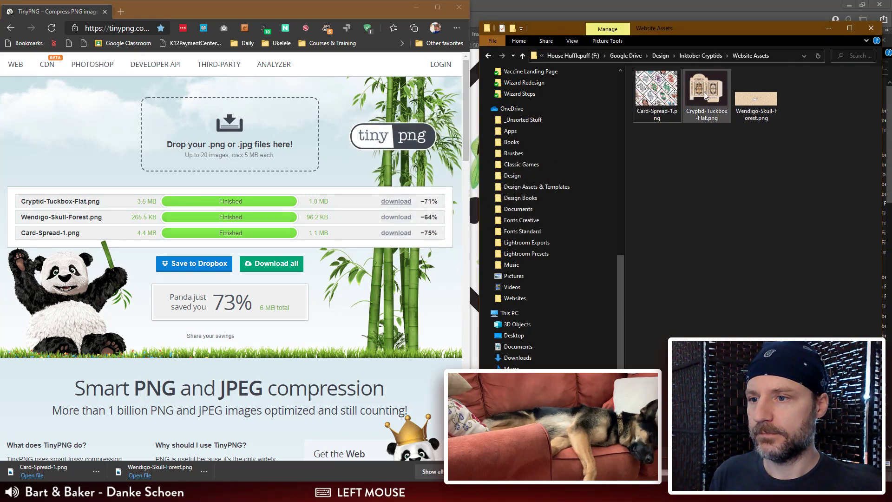
{"action": "key", "text": "space"}
{"action": "key", "text": "Left"}
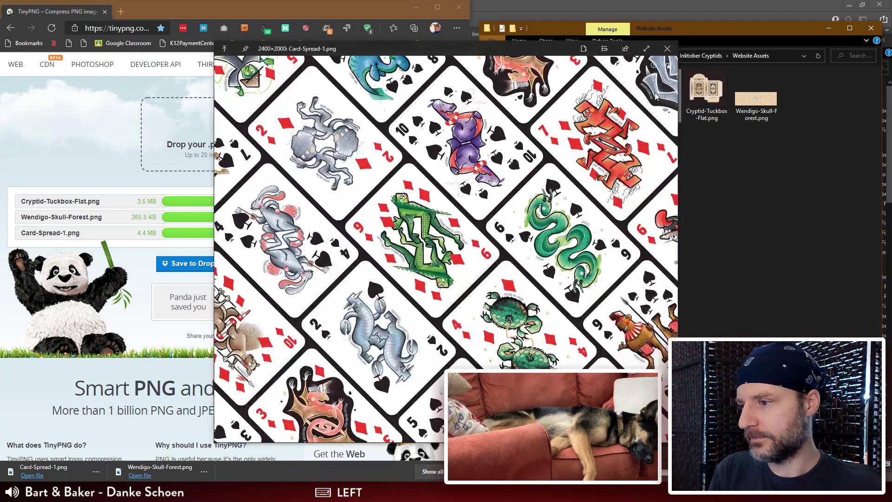
{"action": "key", "text": "Right"}
{"action": "left_click", "coordinate": [219, 8]}
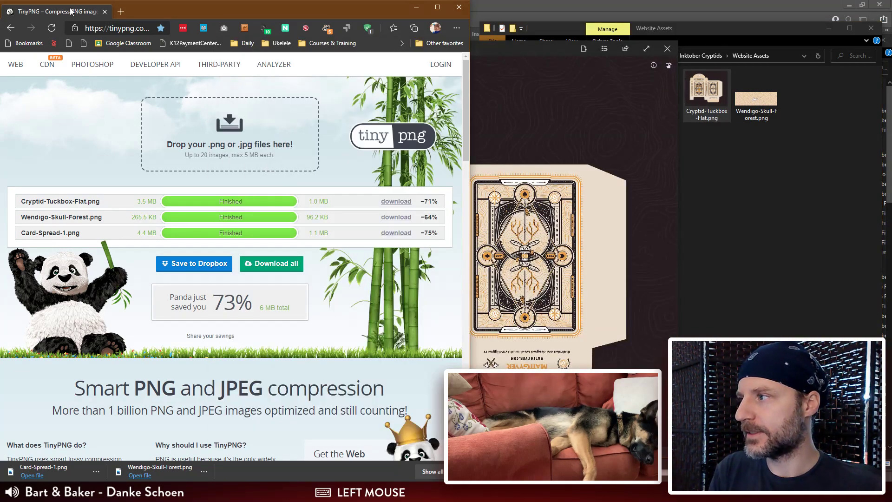
{"action": "left_click_drag", "start_coordinate": [72, 12], "coordinate": [0, 13]}
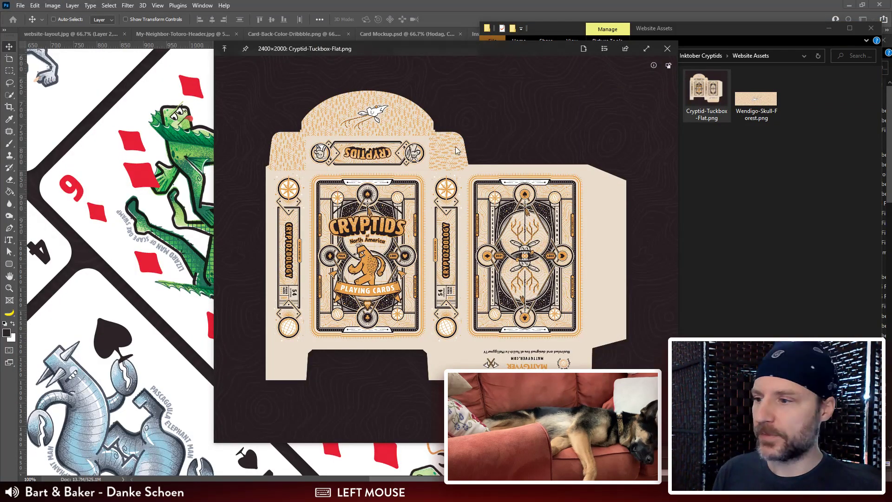
{"action": "left_click", "coordinate": [668, 48]}
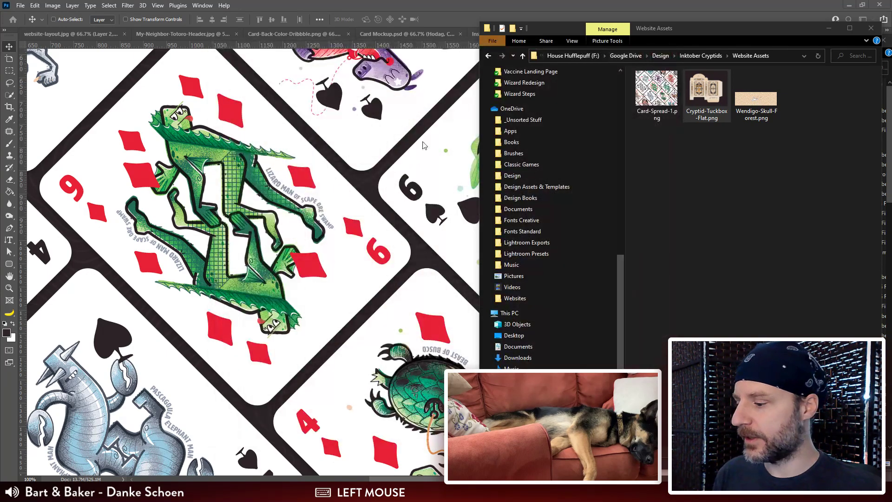
Step: Switch to Photoshop's website-layout.jpg and place Card-Spread-1.png from the Website Assets folder into the layout
{"action": "left_click", "coordinate": [413, 188]}
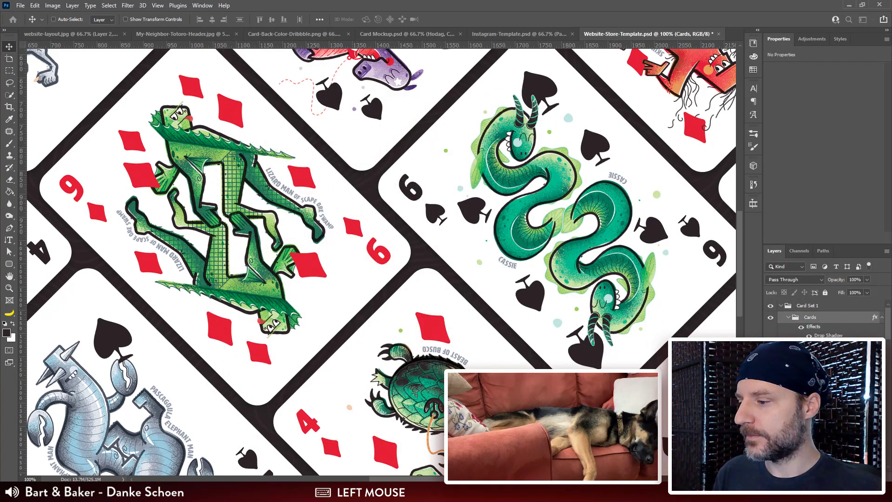
{"action": "key", "text": "ctrl+Tab"}
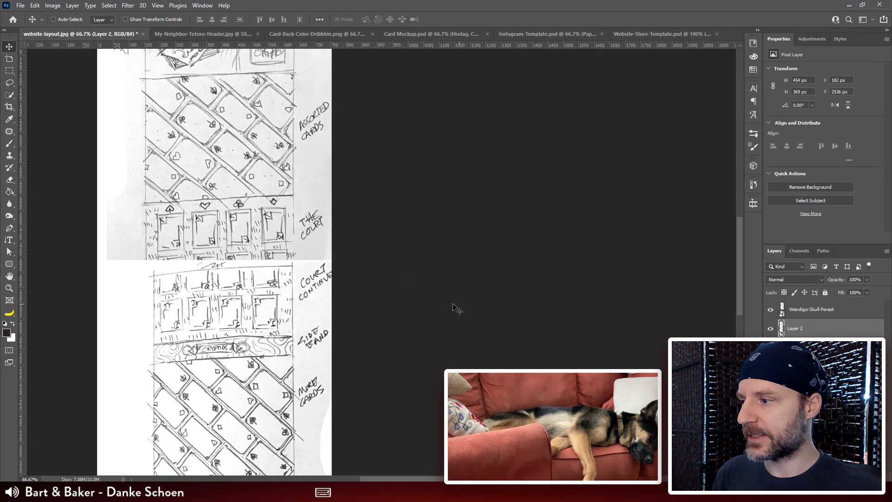
{"action": "left_click_drag", "start_coordinate": [423, 388], "coordinate": [406, 201]}
{"action": "left_click_drag", "start_coordinate": [427, 338], "coordinate": [425, 279]}
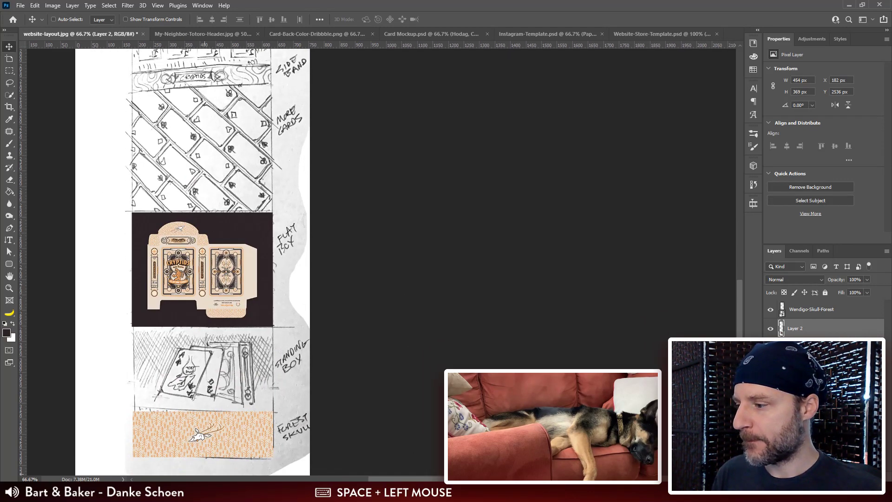
{"action": "left_click", "coordinate": [105, 492]}
{"action": "left_click", "coordinate": [108, 453]}
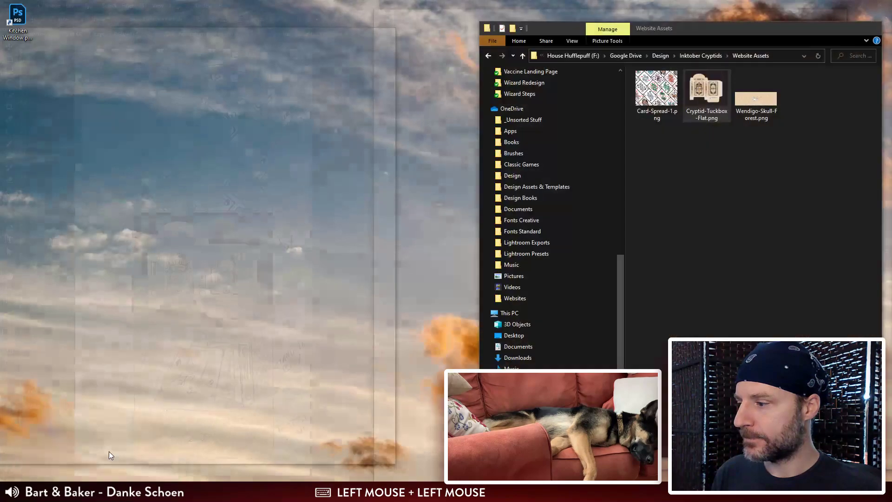
{"action": "left_click_drag", "start_coordinate": [656, 89], "coordinate": [210, 161]}
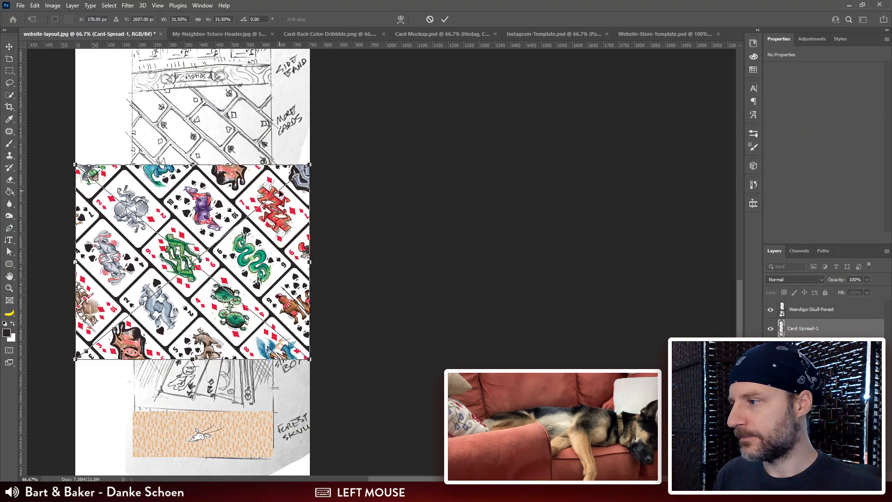
Step: Scale the placed card spread to about 18.73% and fit it over the More Cards sketch, directly above the flat box
{"action": "left_click_drag", "start_coordinate": [310, 164], "coordinate": [269, 203]}
{"action": "left_click_drag", "start_coordinate": [235, 273], "coordinate": [245, 178]}
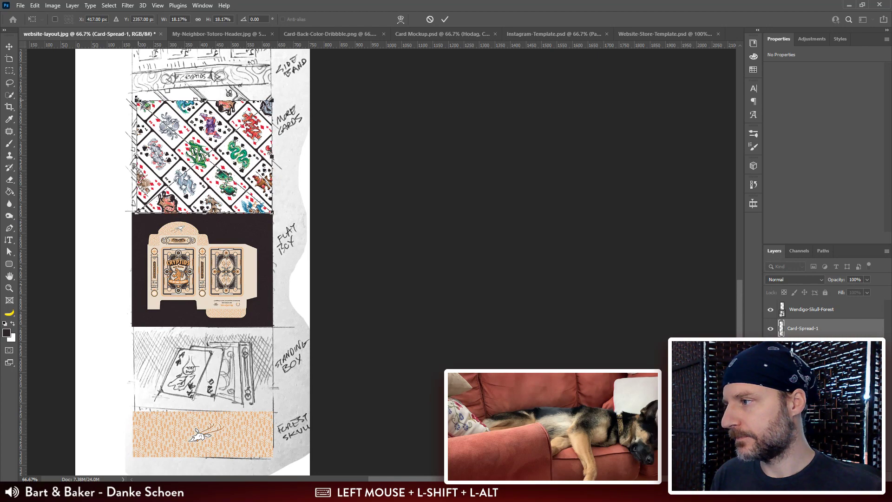
{"action": "left_click_drag", "start_coordinate": [136, 98], "coordinate": [138, 92]}
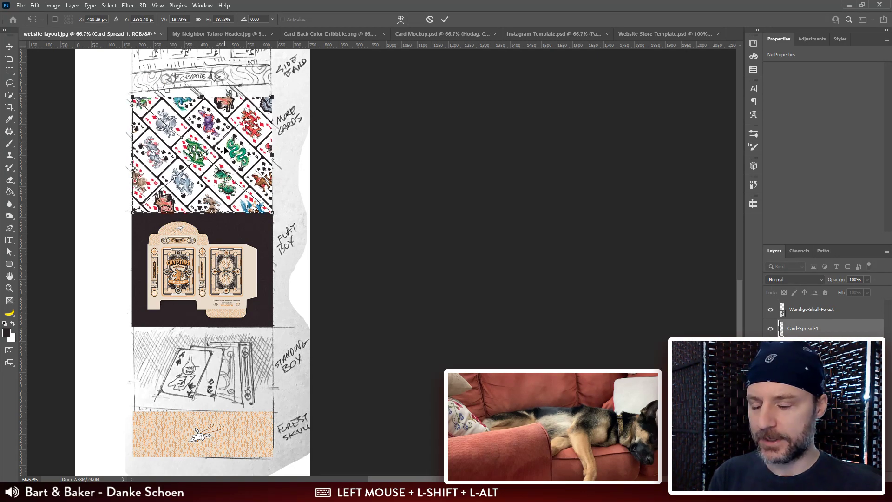
{"action": "key", "text": "Return"}
Step: Examine the placed card spread and the adjoining flat box artwork in a closer view
{"action": "left_click_drag", "start_coordinate": [315, 238], "coordinate": [347, 266]}
{"action": "key", "text": "ctrl+plus"}
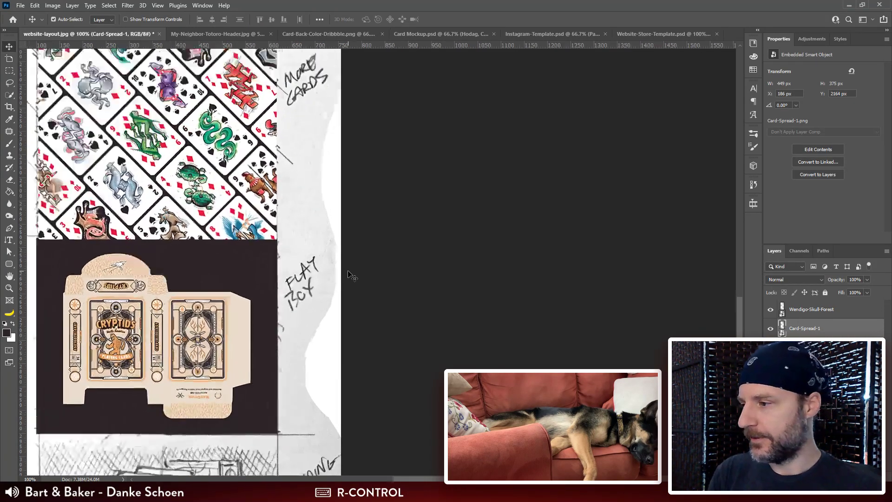
{"action": "key", "text": "ctrl+plus"}
{"action": "left_click_drag", "start_coordinate": [61, 114], "coordinate": [438, 179]}
{"action": "scroll", "coordinate": [411, 227], "scroll_direction": "down", "scroll_amount": 1}
{"action": "scroll", "coordinate": [411, 227], "scroll_direction": "up", "scroll_amount": 1}
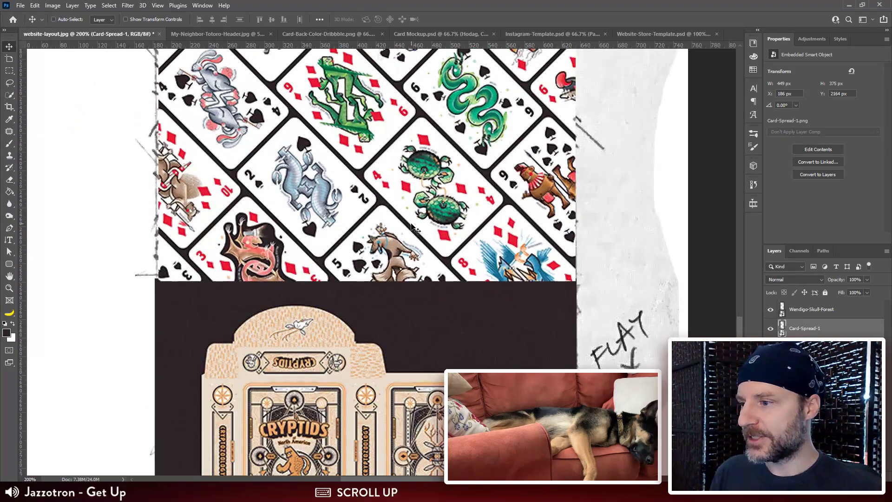
Step: Switch to Website-Store-Template.psd, collapse the Cards and Card Set 1 groups, and save the document
{"action": "scroll", "coordinate": [412, 229], "scroll_direction": "down", "scroll_amount": 2}
{"action": "scroll", "coordinate": [485, 190], "scroll_direction": "up", "scroll_amount": 2}
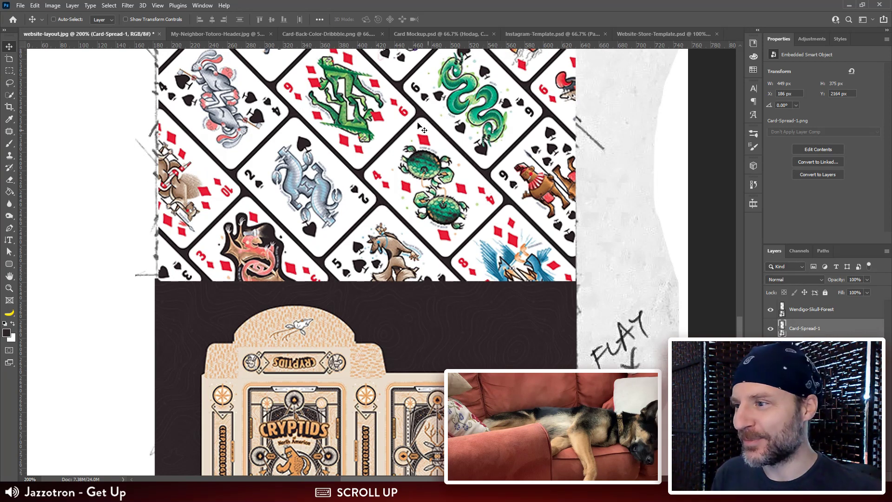
{"action": "scroll", "coordinate": [441, 342], "scroll_direction": "up", "scroll_amount": 6}
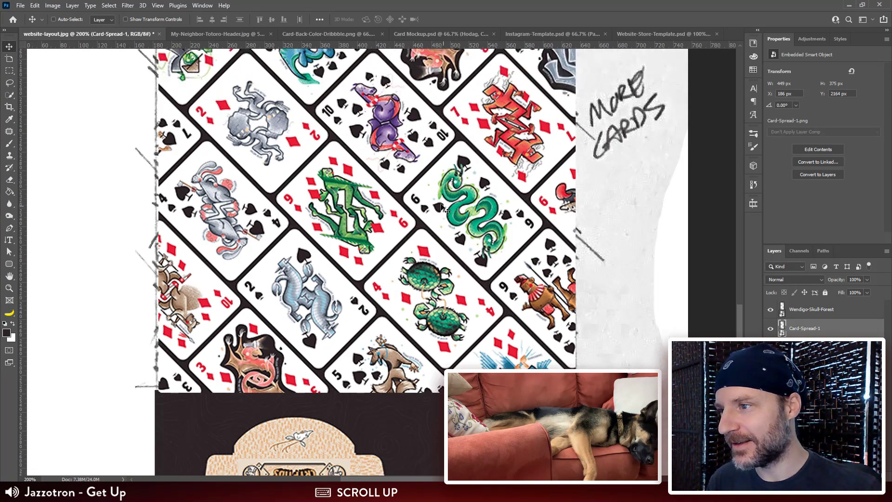
{"action": "scroll", "coordinate": [441, 205], "scroll_direction": "up", "scroll_amount": 3}
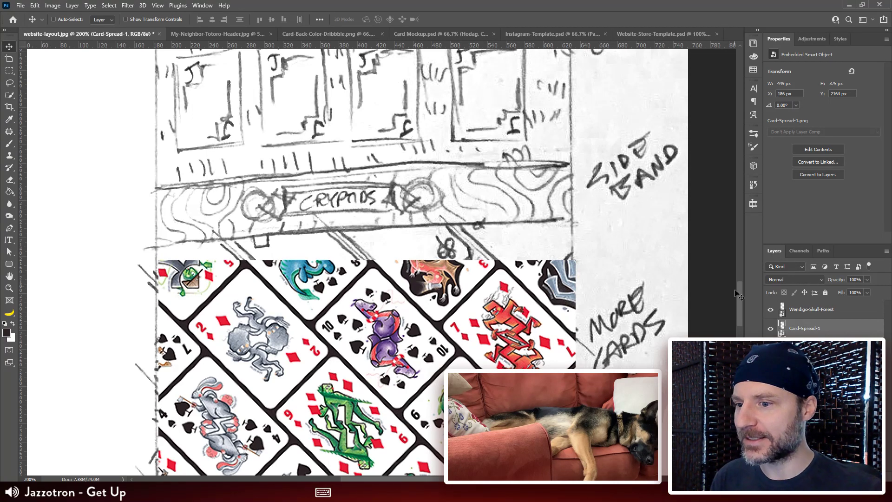
{"action": "left_click", "coordinate": [643, 34]}
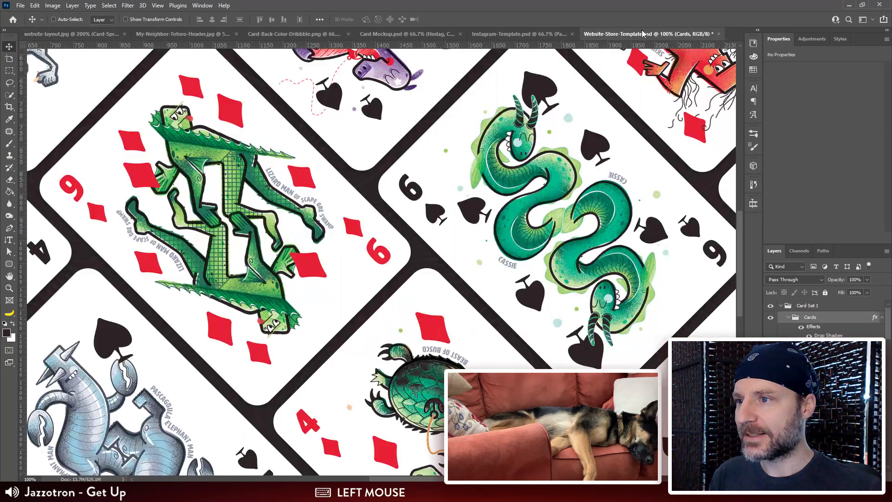
{"action": "key", "text": "ctrl+minus"}
{"action": "key", "text": "ctrl+minus"}
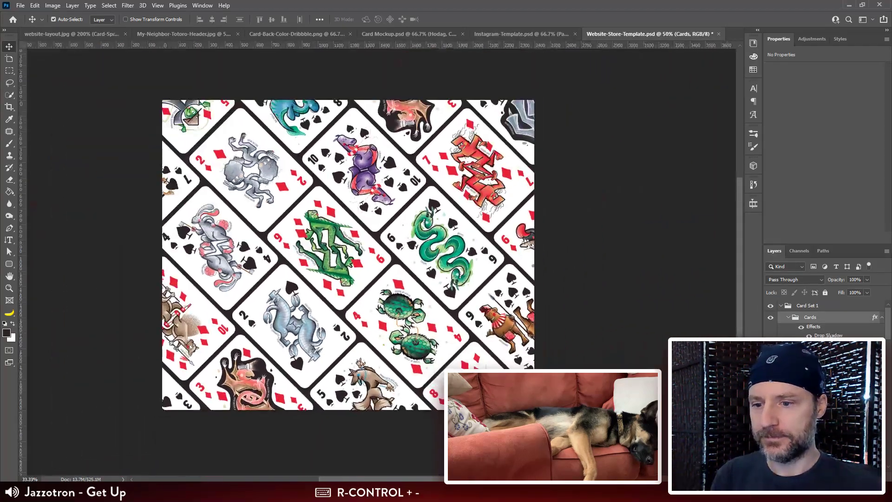
{"action": "left_click", "coordinate": [789, 317]}
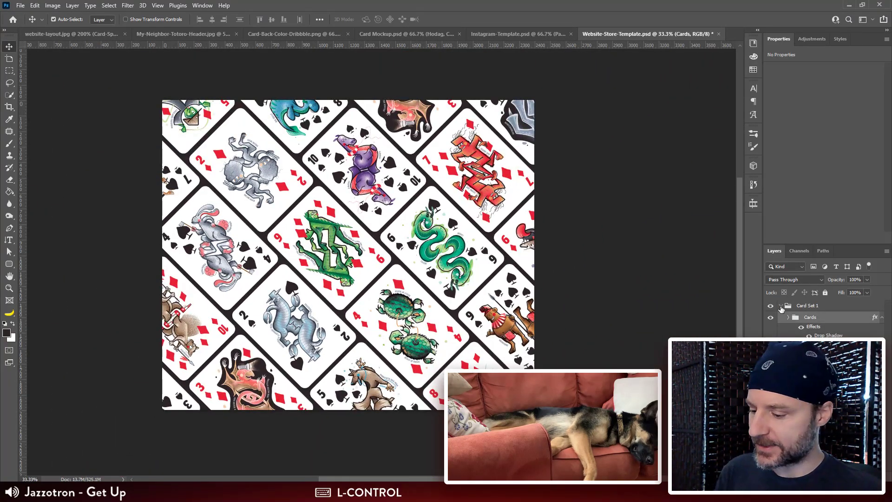
{"action": "key", "text": "ctrl+s"}
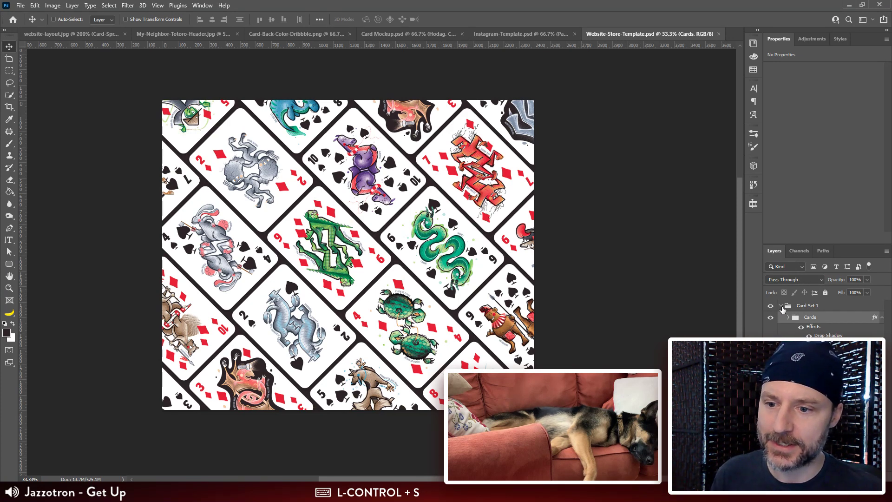
{"action": "left_click", "coordinate": [782, 306]}
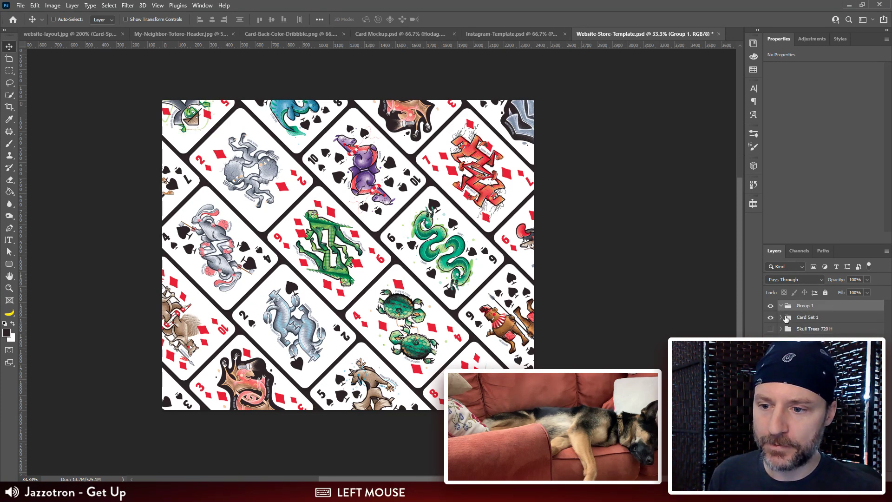
Step: Add a layer group named Title Alternate above Card Set 1 and hide the Card Set 1 group
{"action": "double_click", "coordinate": [804, 306]}
{"action": "type", "text": "Titl"}
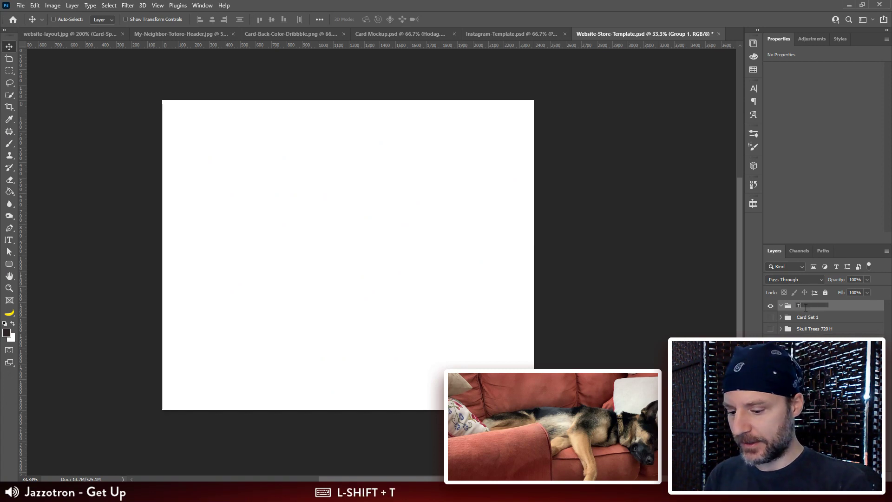
{"action": "type", "text": "e"}
{"action": "key", "text": "Return"}
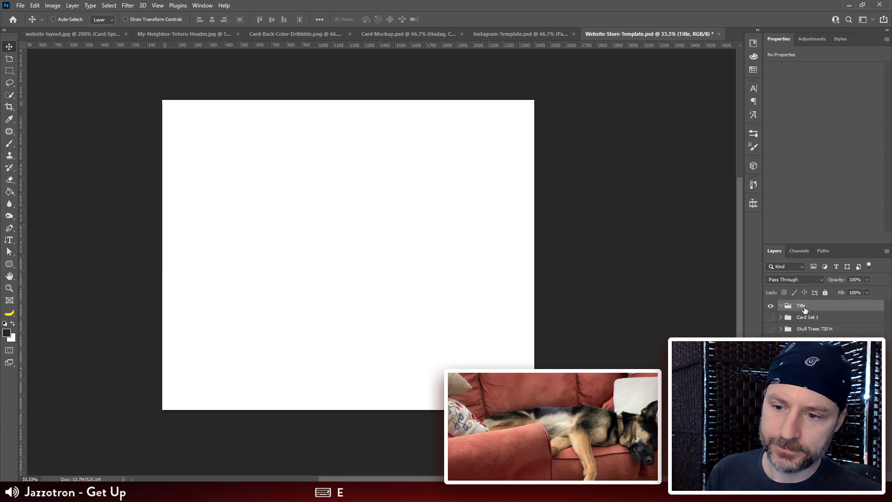
{"action": "double_click", "coordinate": [803, 305]}
{"action": "key", "text": "Right"}
{"action": "type", "text": "Alternate"}
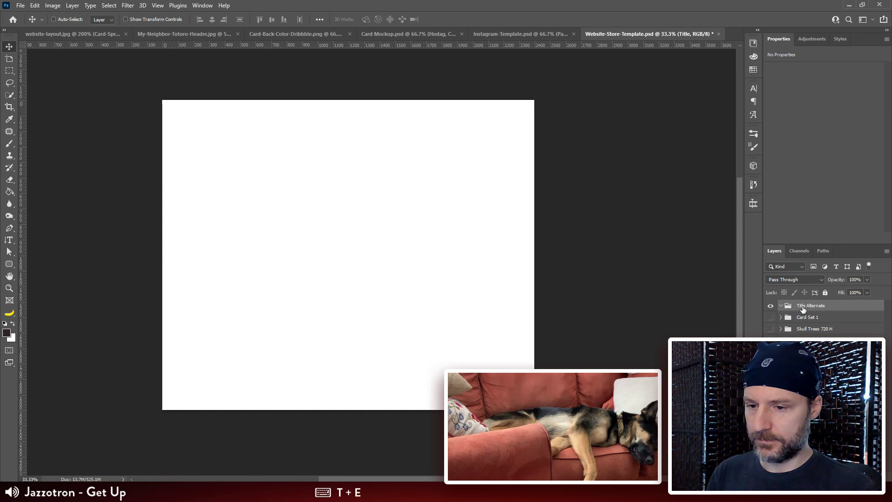
{"action": "key", "text": "Return"}
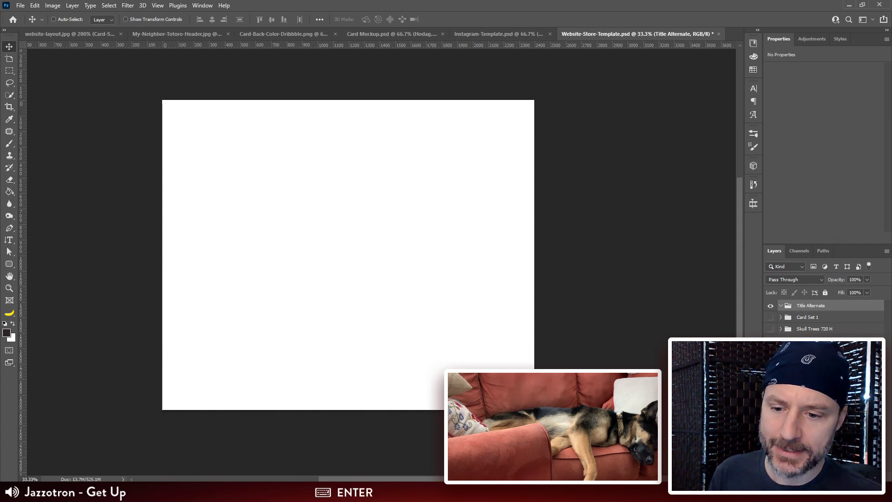
Step: Add another layer group named Title above Title Alternate and hide it
{"action": "left_click", "coordinate": [839, 478]}
{"action": "double_click", "coordinate": [804, 306]}
{"action": "type", "text": "Tit"}
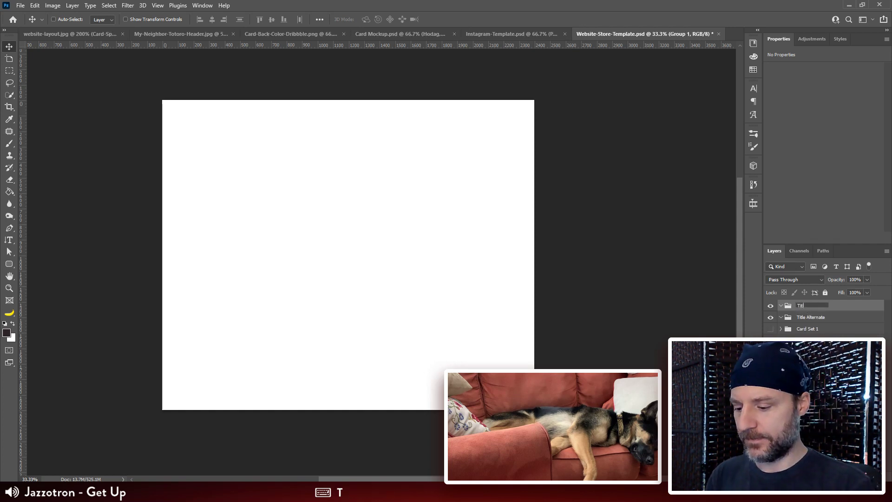
{"action": "type", "text": "le"}
{"action": "key", "text": "Return"}
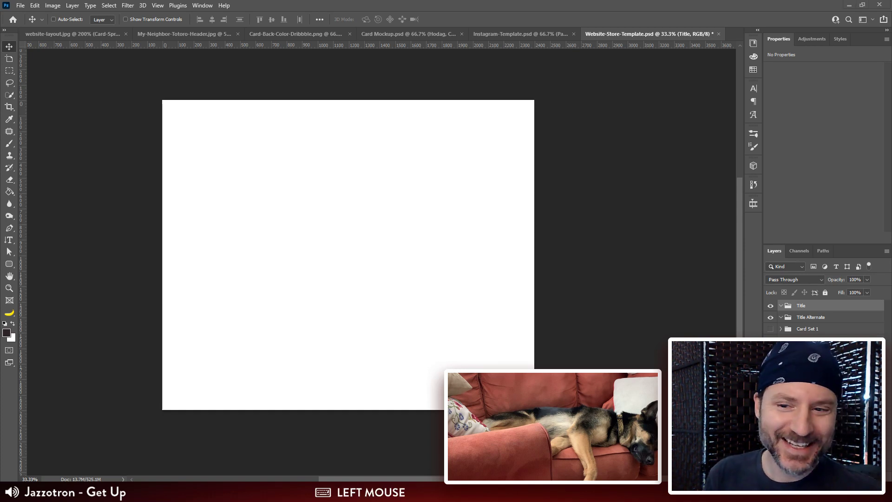
{"action": "left_click", "coordinate": [770, 307]}
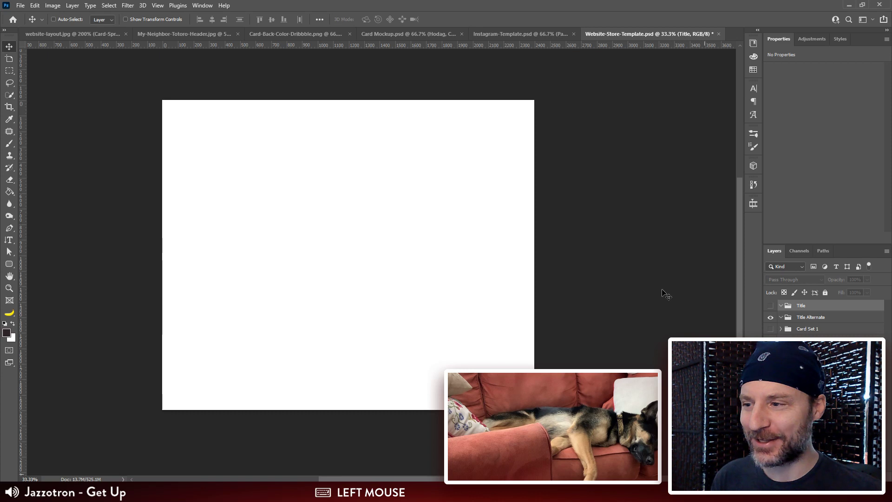
Step: Duplicate the Contour and Brown BG layers and move the copies into the Title Alternate group
{"action": "left_click", "coordinate": [799, 317]}
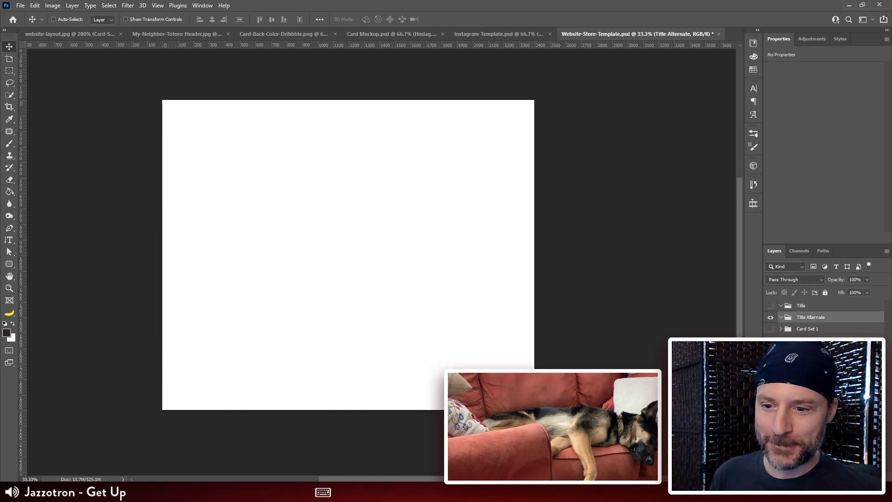
{"action": "left_click", "coordinate": [811, 398]}
{"action": "left_click", "coordinate": [810, 433], "text": "shift"}
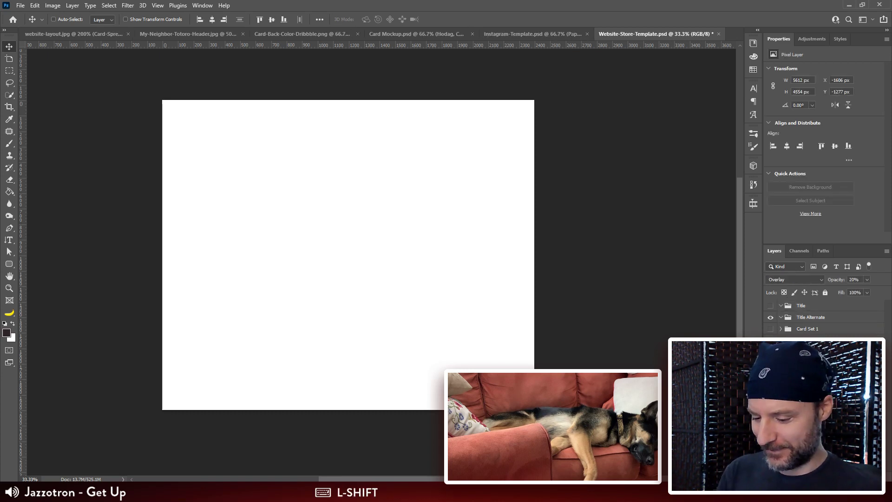
{"action": "key", "text": "ctrl+j"}
{"action": "left_click_drag", "start_coordinate": [815, 394], "coordinate": [810, 317]}
Step: Remove "copy" from the names of the duplicated Brown BG and Contour layers
{"action": "left_click", "coordinate": [817, 360]}
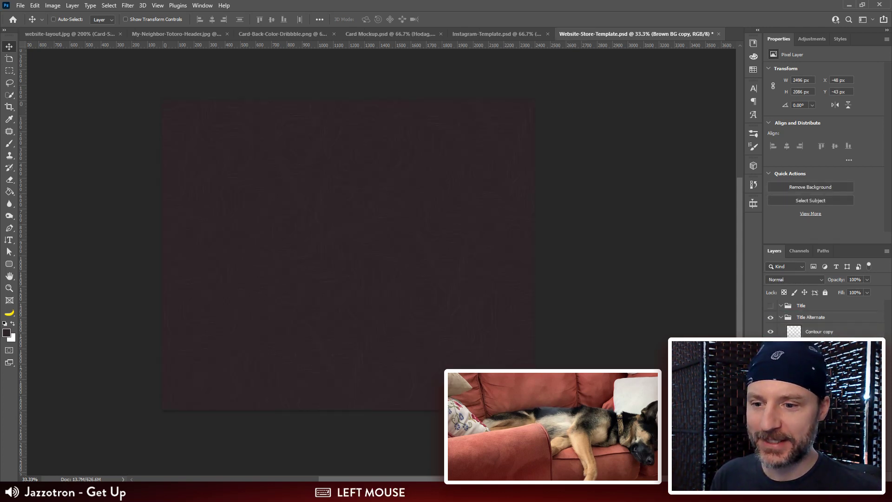
{"action": "key", "text": "BackSpace"}
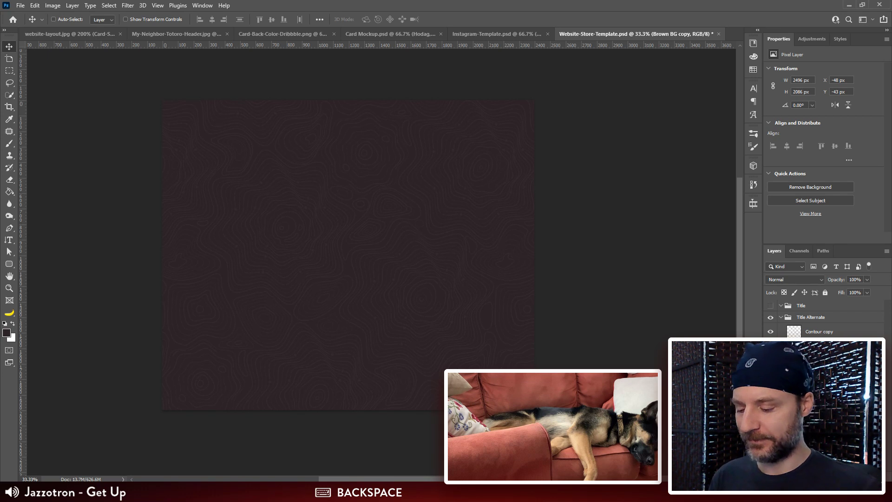
{"action": "key", "text": "Escape"}
{"action": "left_click", "coordinate": [818, 355]}
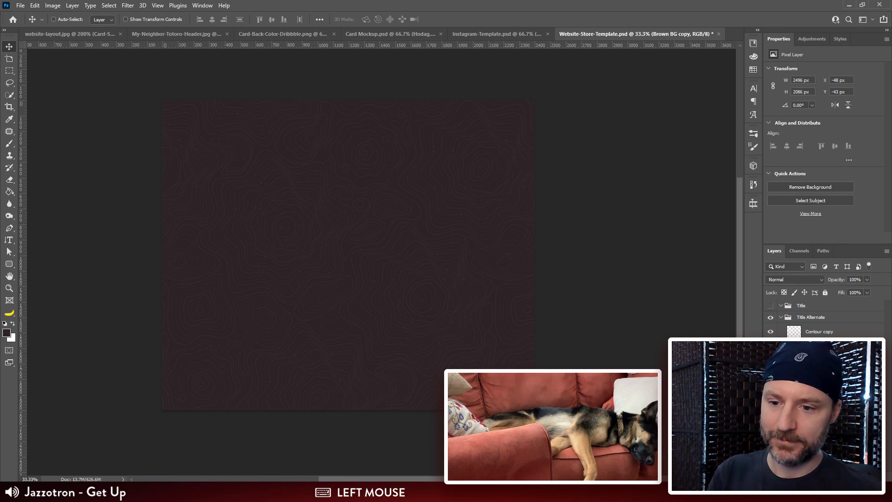
{"action": "key", "text": "BackSpace"}
{"action": "double_click", "coordinate": [828, 330]}
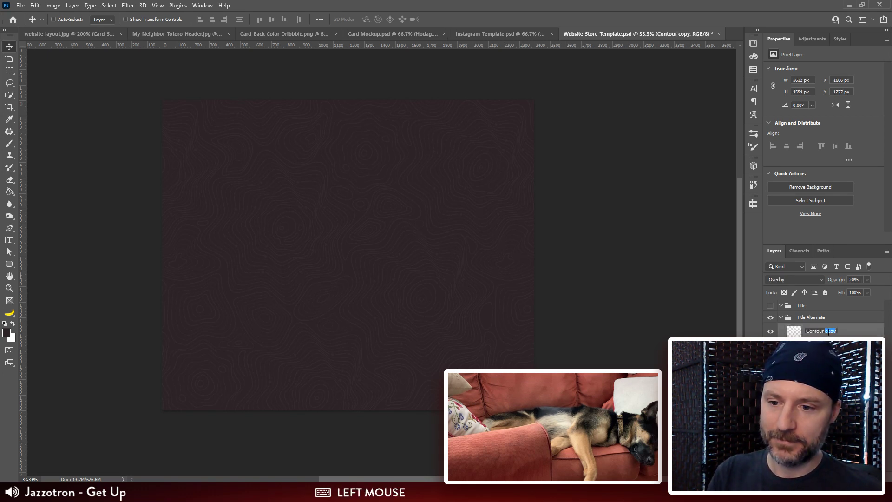
{"action": "key", "text": "BackSpace"}
Step: Rename the Title Alternate group as Title Alternate 720 H
{"action": "left_click", "coordinate": [813, 318]}
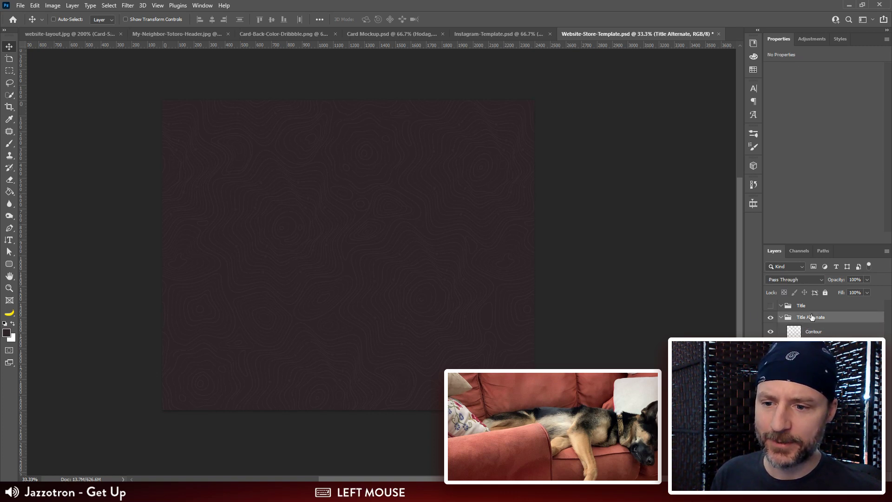
{"action": "left_click", "coordinate": [823, 323]}
{"action": "type", "text": "7"}
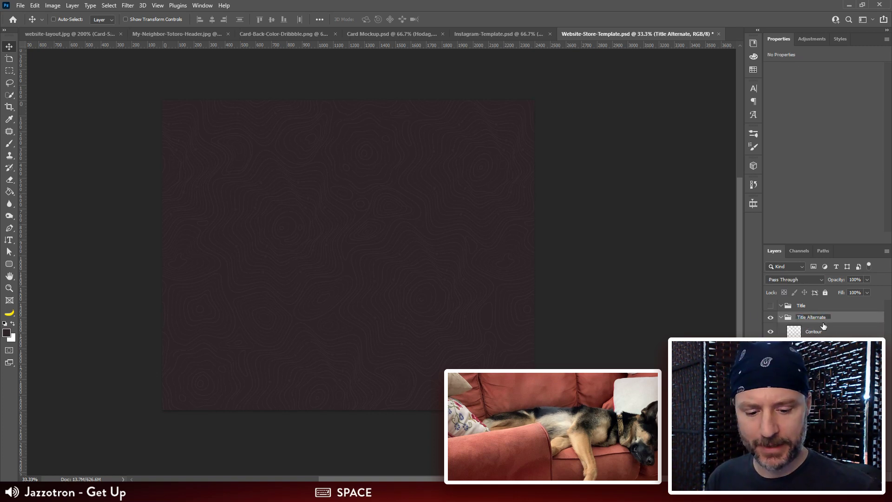
{"action": "type", "text": "20"}
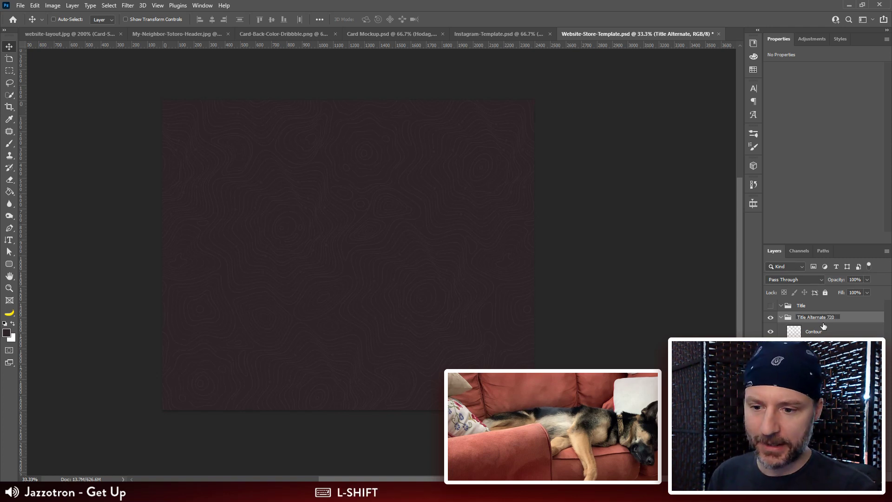
{"action": "type", "text": " H"}
{"action": "key", "text": "Return"}
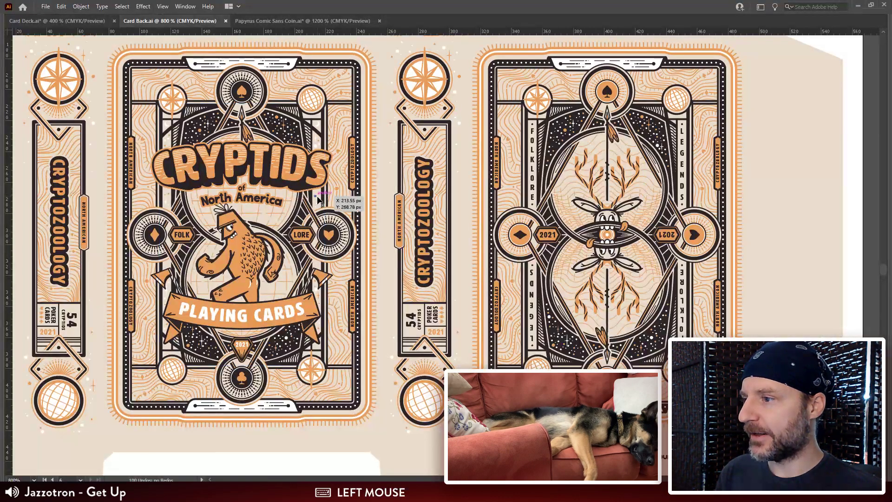
Step: Switch to Card Back.ai in Illustrator, check the light tuckbox's side panel, and locate the dark tuckbox layout
{"action": "left_click_drag", "start_coordinate": [344, 200], "coordinate": [320, 95]}
{"action": "left_click_drag", "start_coordinate": [89, 251], "coordinate": [146, 163]}
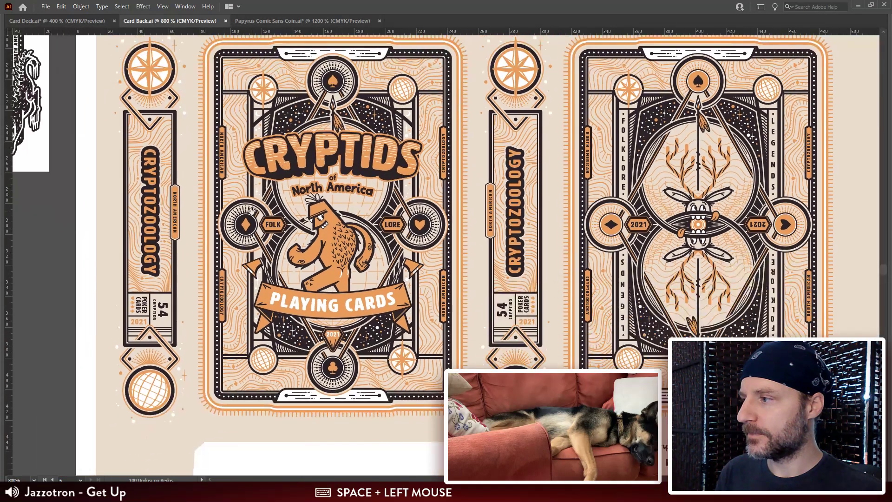
{"action": "left_click", "coordinate": [145, 159]}
{"action": "right_click", "coordinate": [106, 167]}
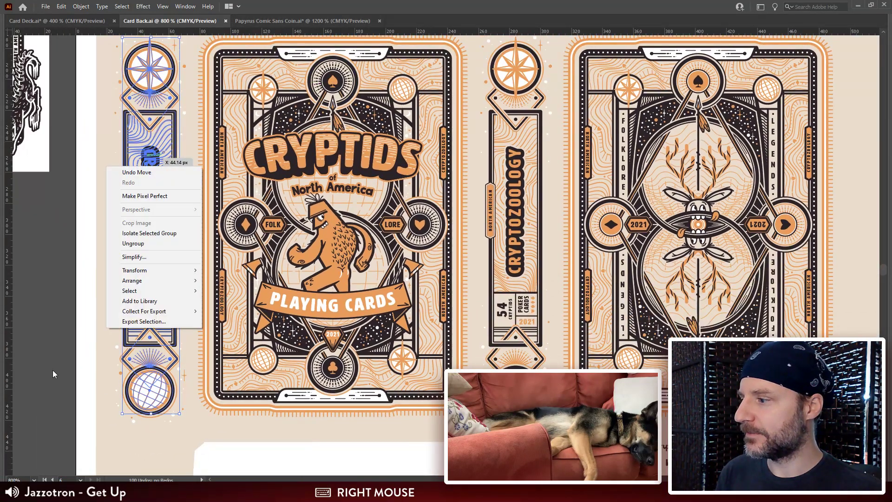
{"action": "left_click", "coordinate": [111, 172]}
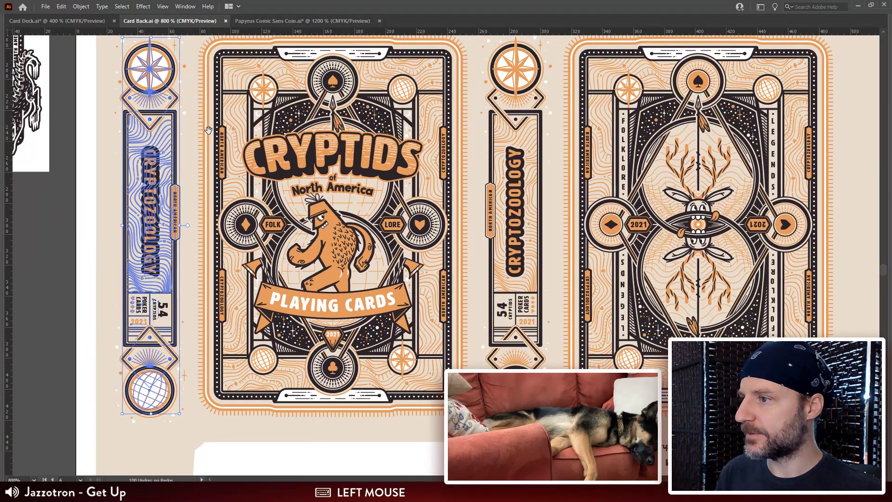
{"action": "left_click_drag", "start_coordinate": [209, 130], "coordinate": [203, 269]}
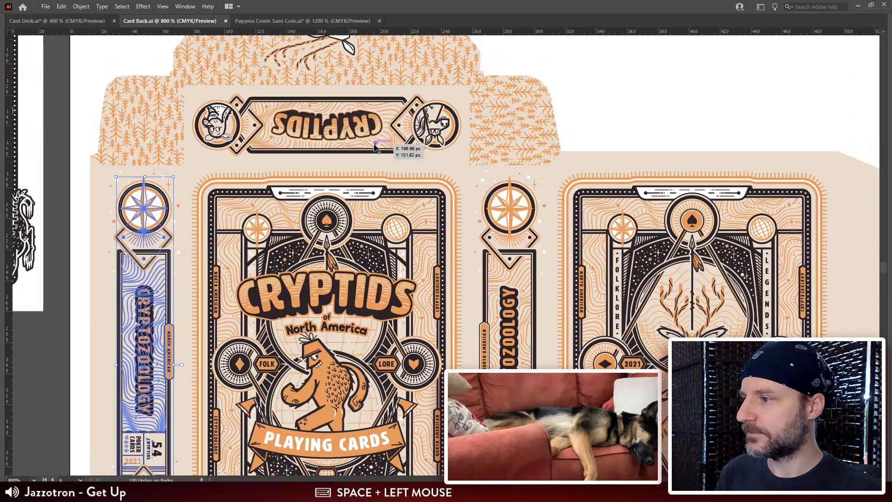
{"action": "key", "text": "ctrl+minus"}
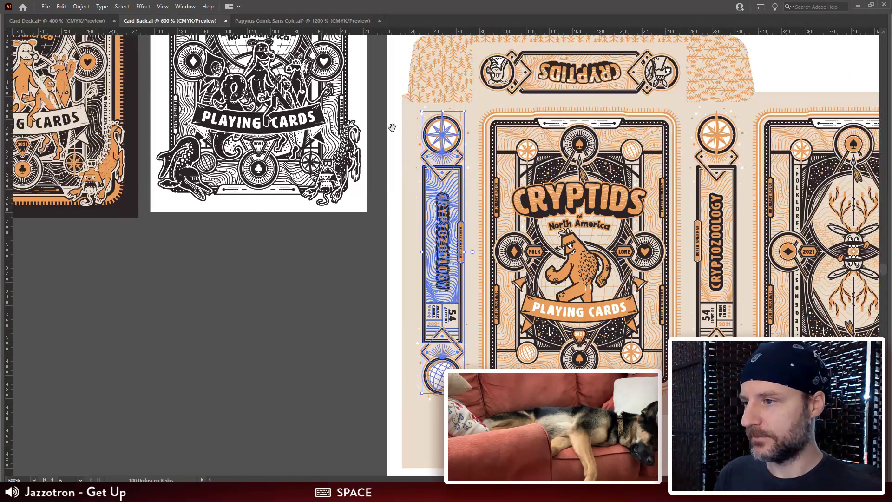
{"action": "left_click_drag", "start_coordinate": [552, 68], "coordinate": [411, 176]}
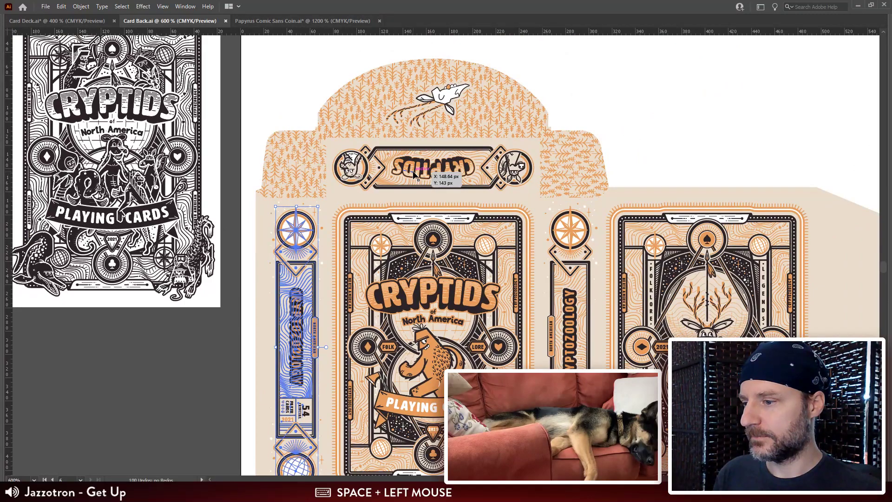
{"action": "left_click_drag", "start_coordinate": [413, 174], "coordinate": [377, 440]}
{"action": "left_click_drag", "start_coordinate": [432, 163], "coordinate": [393, 446]}
{"action": "left_click_drag", "start_coordinate": [414, 177], "coordinate": [417, 223]}
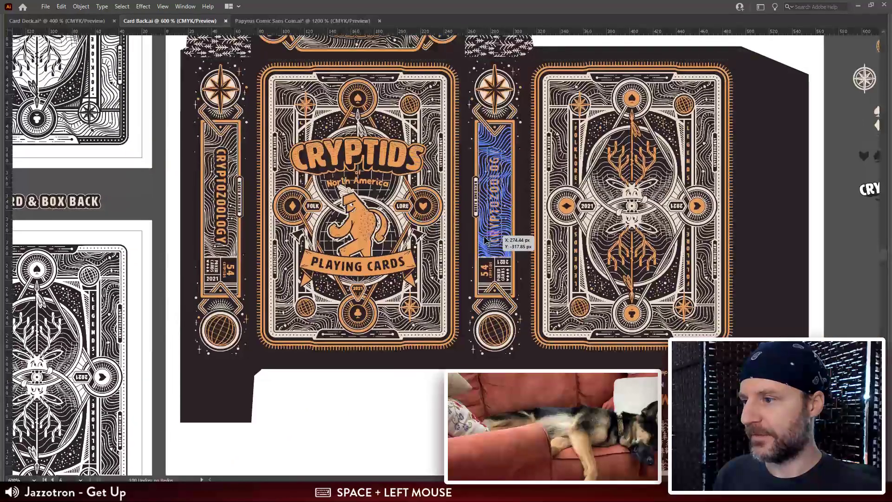
Step: Select the dark tuckbox's Cryptozoology side band between the front and back faces, including its surrounding stars, and copy the artwork
{"action": "left_click", "coordinate": [485, 240]}
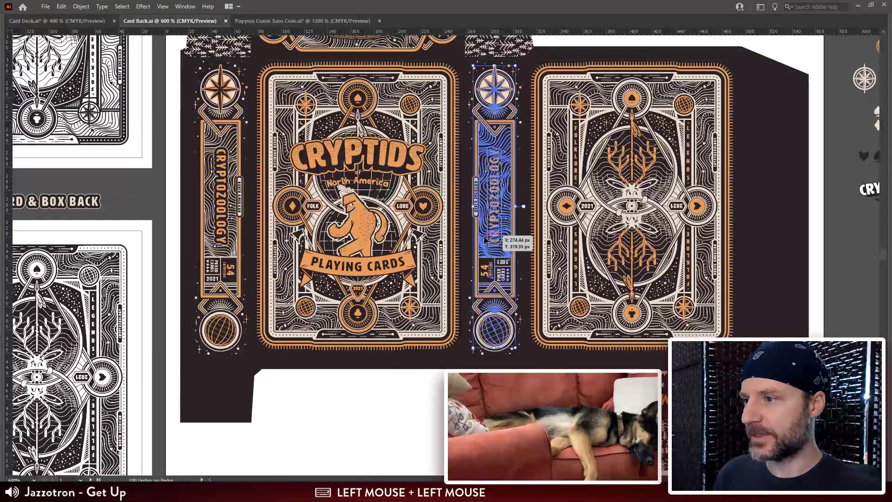
{"action": "left_click", "coordinate": [520, 89], "text": "shift"}
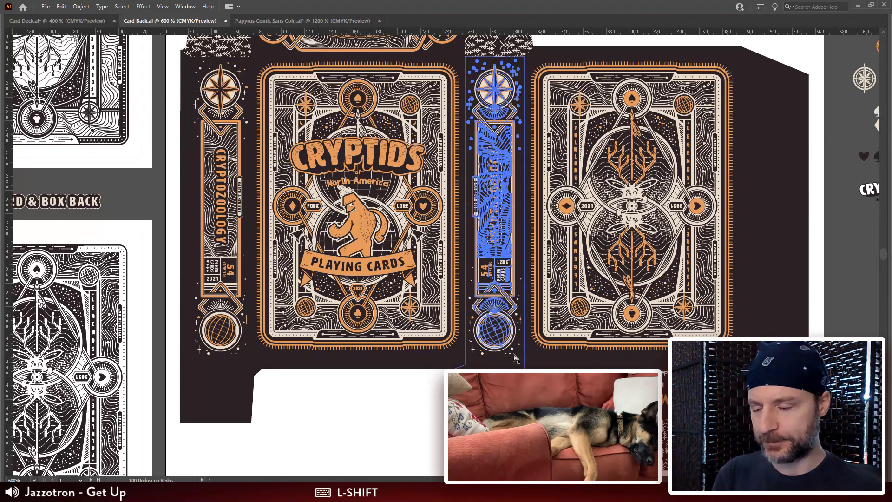
{"action": "key", "text": "ctrl+="}
{"action": "key", "text": "ctrl+="}
{"action": "left_click_drag", "start_coordinate": [384, 378], "coordinate": [383, 271]}
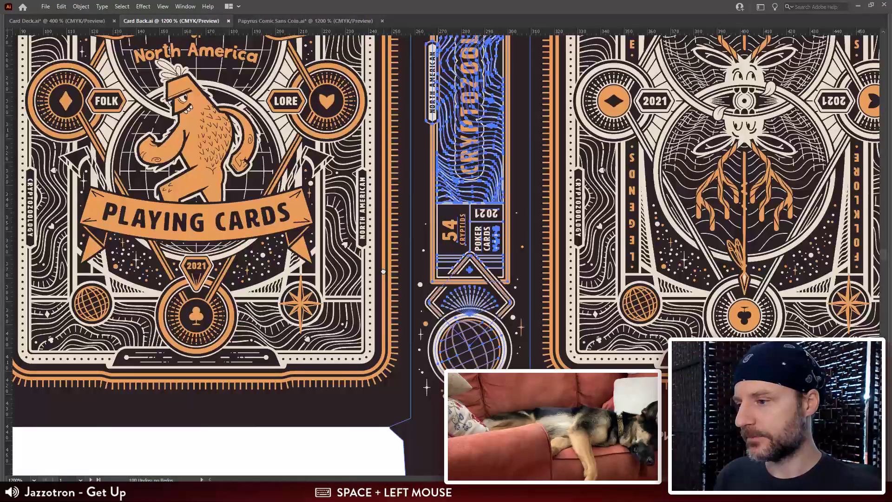
{"action": "left_click", "coordinate": [420, 283], "text": "shift"}
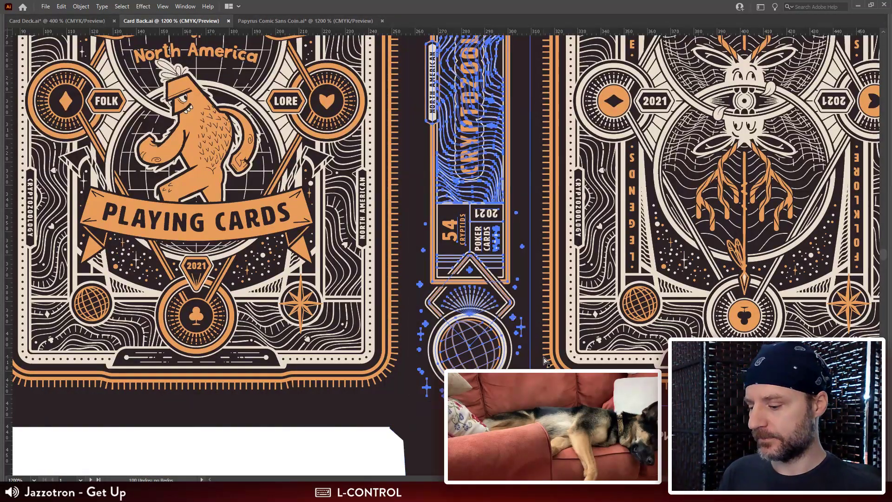
{"action": "key", "text": "ctrl+c"}
{"action": "key", "text": "ctrl+minus"}
{"action": "key", "text": "ctrl+minus"}
{"action": "left_click_drag", "start_coordinate": [545, 362], "coordinate": [548, 356]}
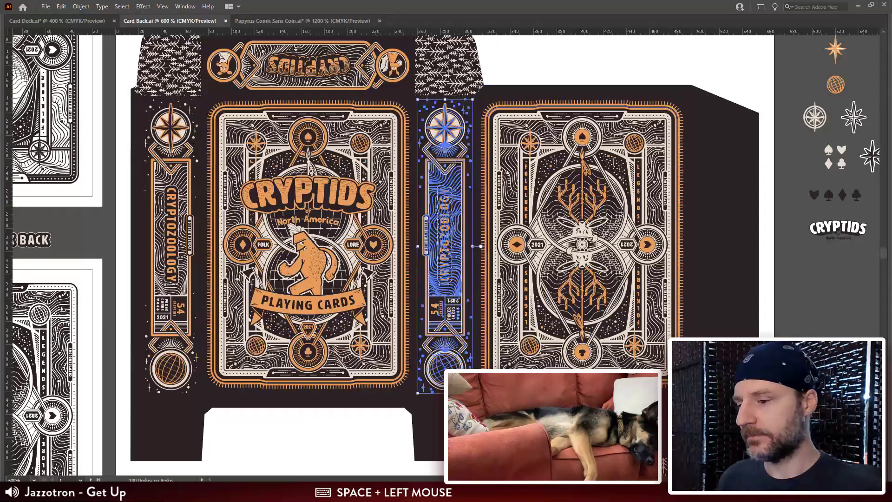
Step: Switch to Website-Store-Template.psd in Photoshop, paste the band as pixels, rotate it horizontal, and enlarge it to about 1378 × 262 px
{"action": "key", "text": "alt+Tab"}
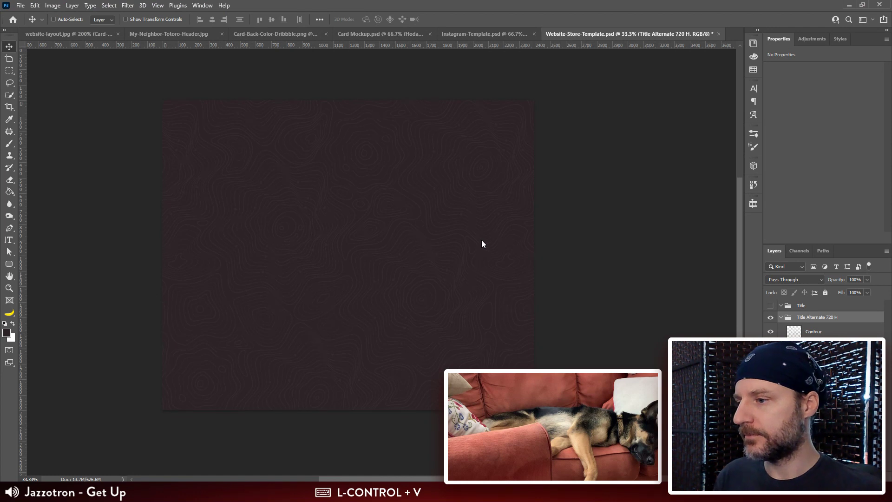
{"action": "left_click", "coordinate": [480, 148]}
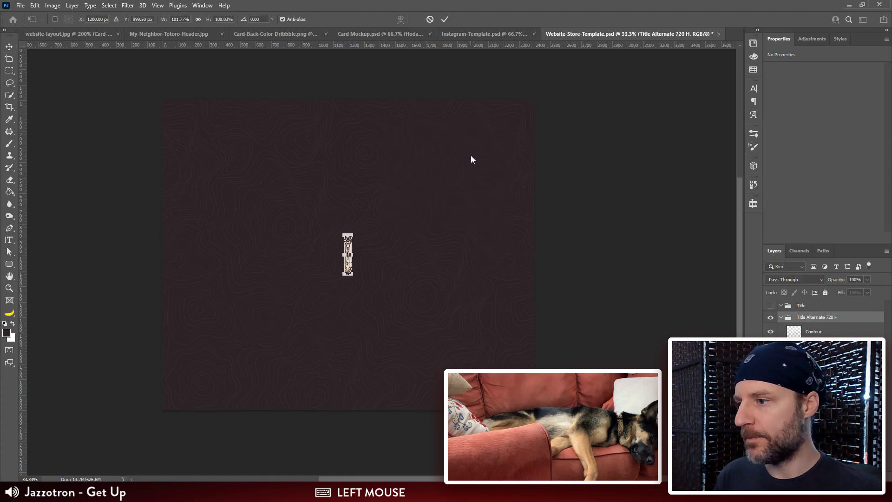
{"action": "left_click_drag", "start_coordinate": [358, 233], "coordinate": [478, 224]}
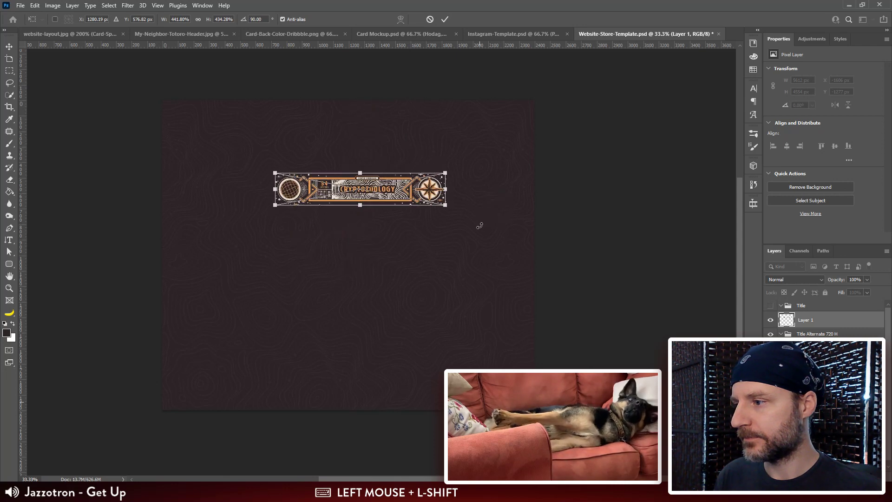
{"action": "left_click_drag", "start_coordinate": [273, 174], "coordinate": [232, 148]}
{"action": "key", "text": "Return"}
Step: Align the pasted side band to the canvas, centred both horizontally and vertically
{"action": "key", "text": "ctrl+plus"}
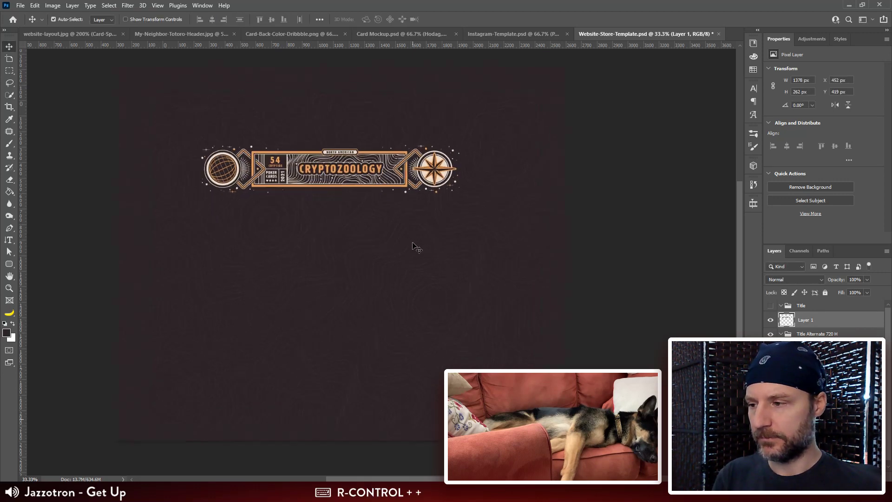
{"action": "key", "text": "ctrl+plus"}
{"action": "left_click_drag", "start_coordinate": [360, 155], "coordinate": [440, 211]}
{"action": "key", "text": "ctrl+minus"}
{"action": "left_click_drag", "start_coordinate": [385, 166], "coordinate": [409, 228]}
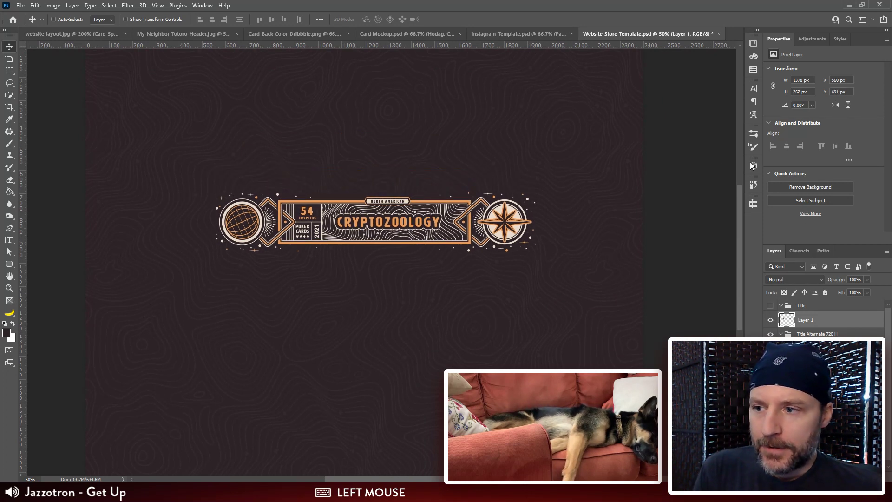
{"action": "left_click", "coordinate": [324, 19]}
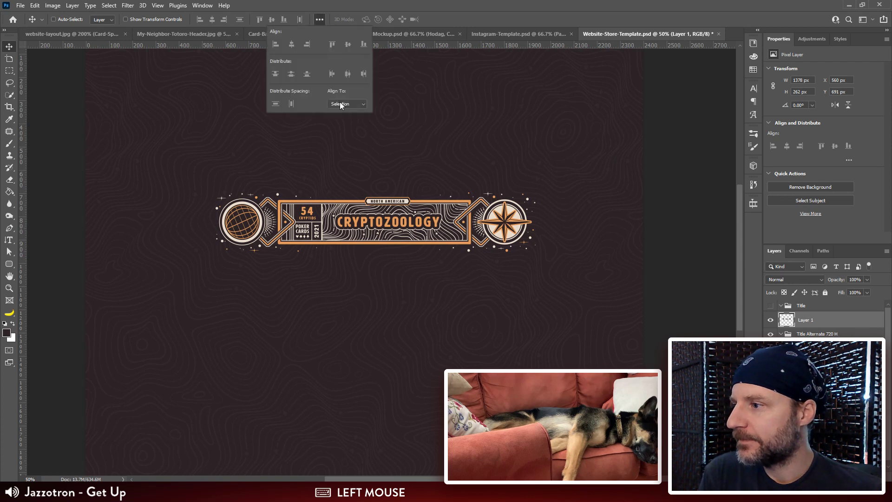
{"action": "left_click", "coordinate": [355, 118]}
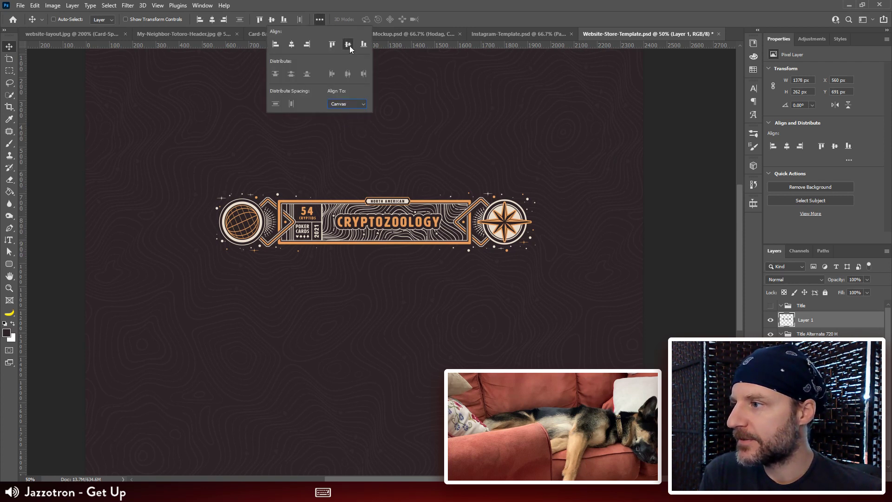
{"action": "left_click", "coordinate": [349, 45]}
{"action": "left_click", "coordinate": [291, 45]}
{"action": "left_click", "coordinate": [689, 184]}
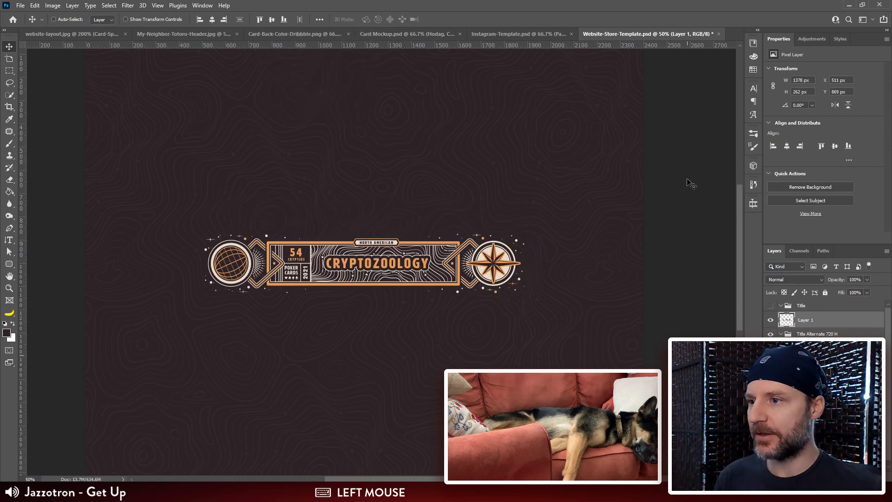
Step: Try reducing the canvas height to 720 pixels with the anchor at the centre
{"action": "left_click", "coordinate": [52, 5]}
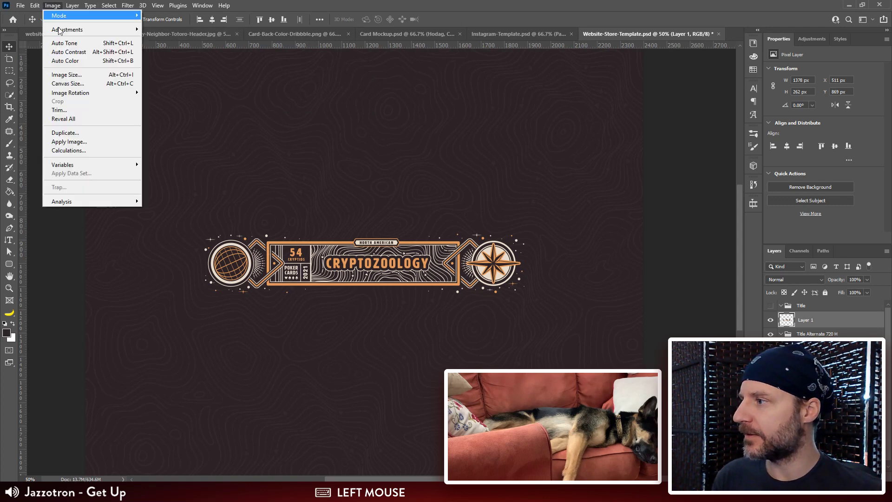
{"action": "left_click", "coordinate": [67, 84]}
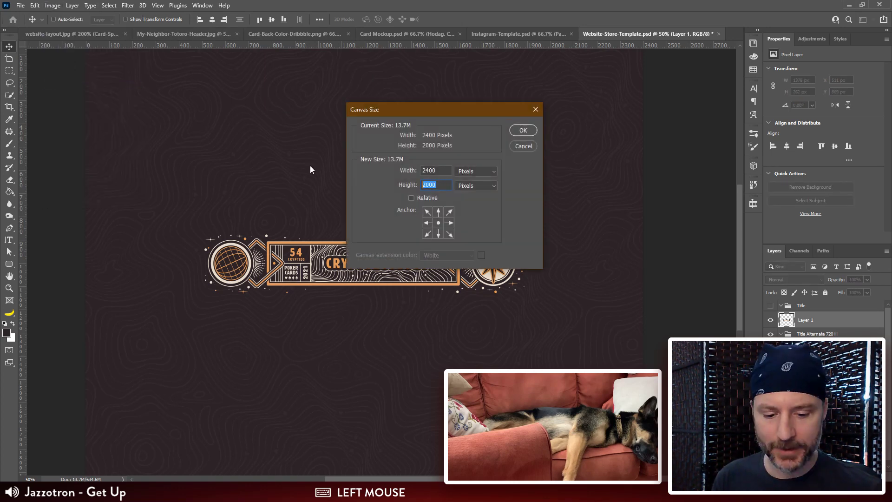
{"action": "type", "text": "720"}
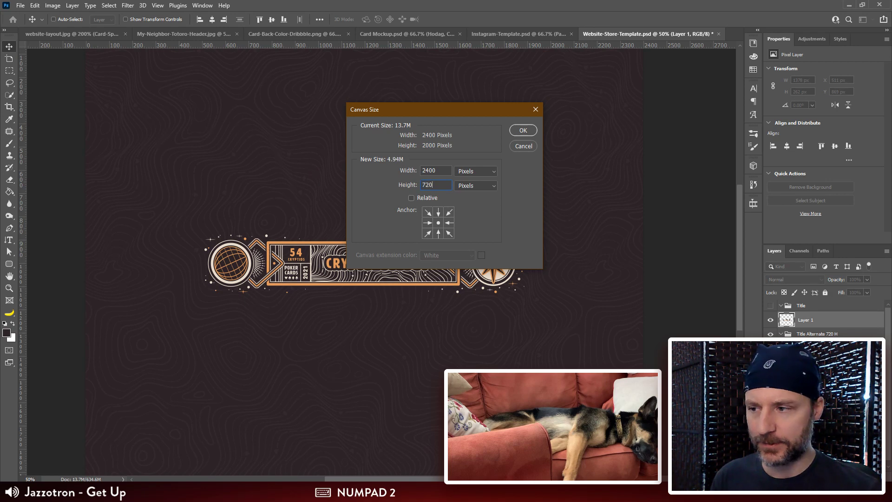
{"action": "key", "text": "Return"}
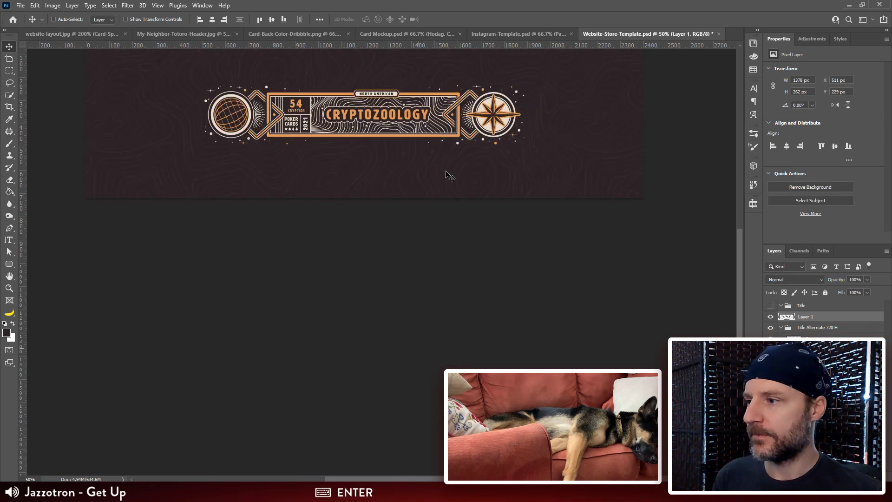
{"action": "left_click_drag", "start_coordinate": [447, 175], "coordinate": [477, 219]}
Step: Try adjusting the lower crop edge, cancel the crop, and undo the canvas height change
{"action": "key", "text": "c"}
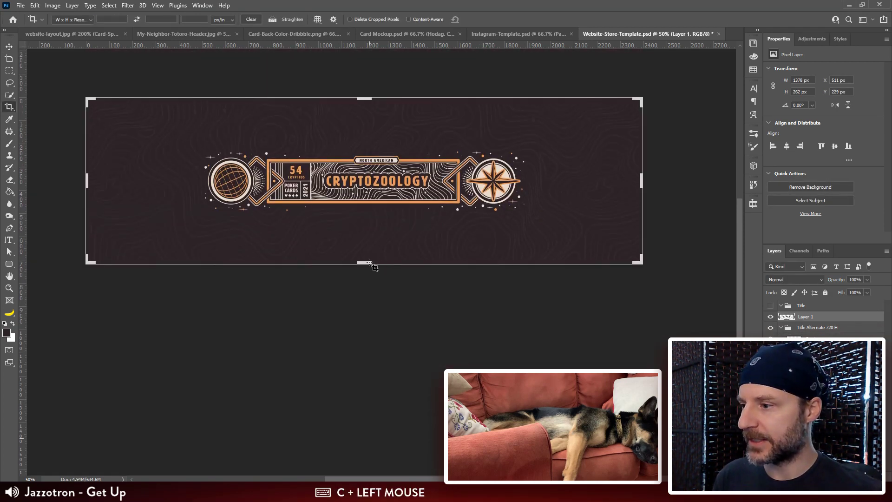
{"action": "left_click_drag", "start_coordinate": [367, 262], "coordinate": [366, 264]}
{"action": "key", "text": "ctrl+z"}
{"action": "key", "text": "Escape"}
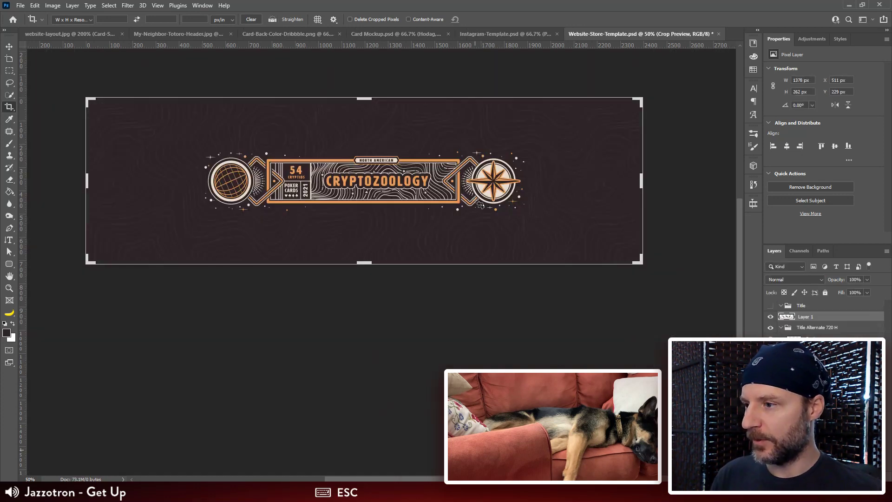
{"action": "key", "text": "ctrl+z"}
{"action": "key", "text": "v"}
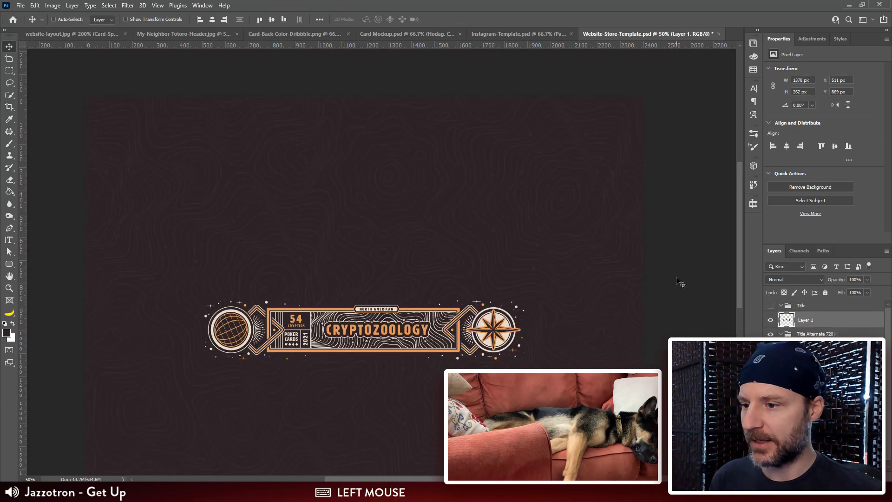
Step: Rename the pasted artwork layer as Side Band and move it into the Title Alternate 720 H group
{"action": "left_click_drag", "start_coordinate": [663, 350], "coordinate": [649, 243]}
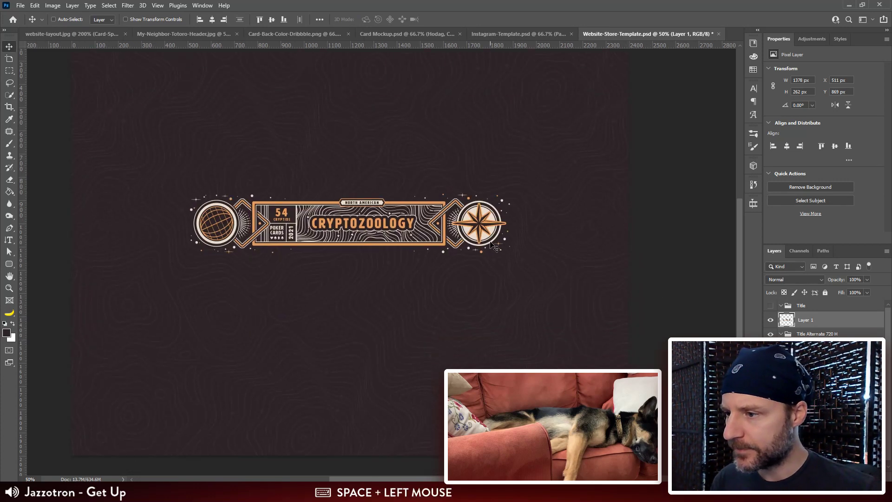
{"action": "double_click", "coordinate": [806, 321]}
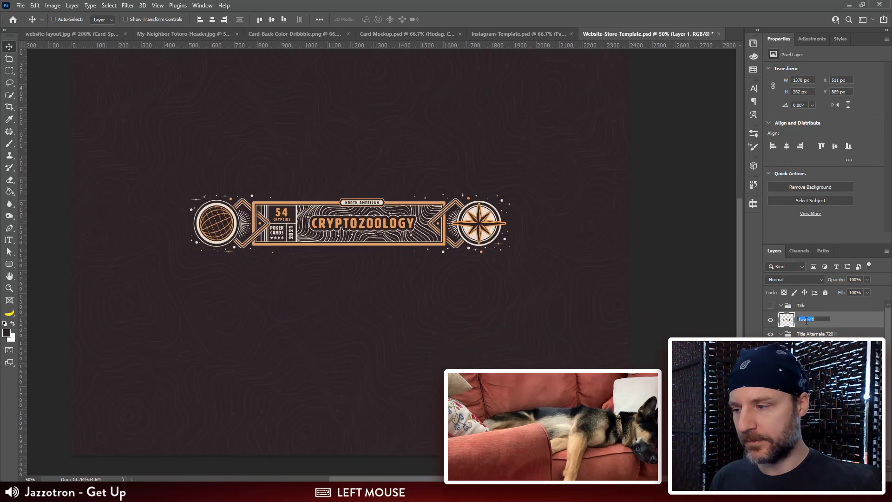
{"action": "type", "text": "Side Band"}
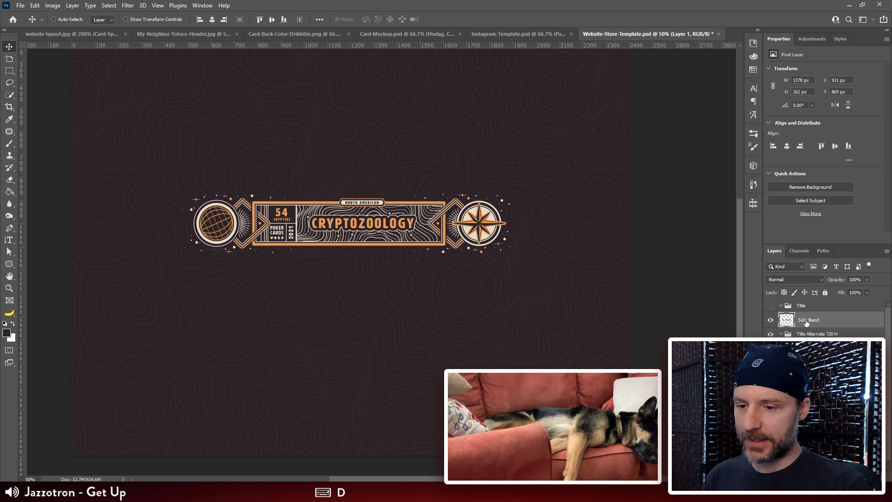
{"action": "key", "text": "Return"}
{"action": "left_click_drag", "start_coordinate": [809, 323], "coordinate": [813, 335]}
Step: Rename the Title Alternate 720 H group as Side Band 720 H
{"action": "double_click", "coordinate": [809, 317]}
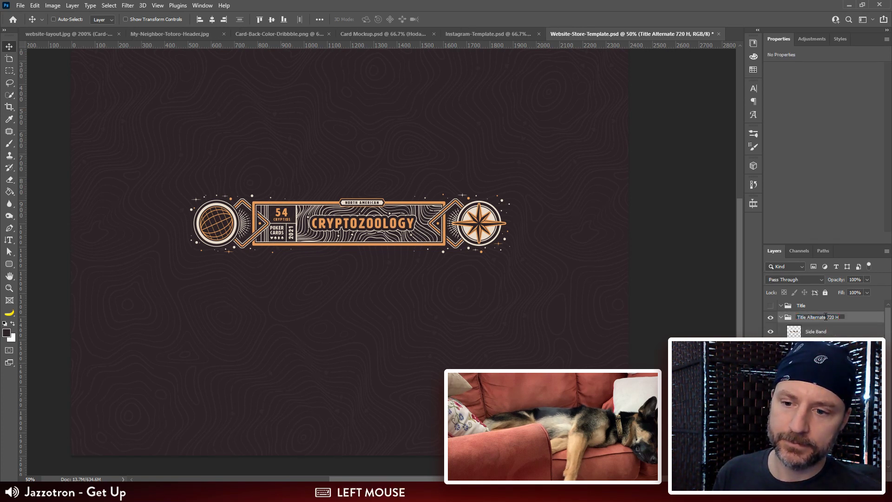
{"action": "type", "text": "Side Band"}
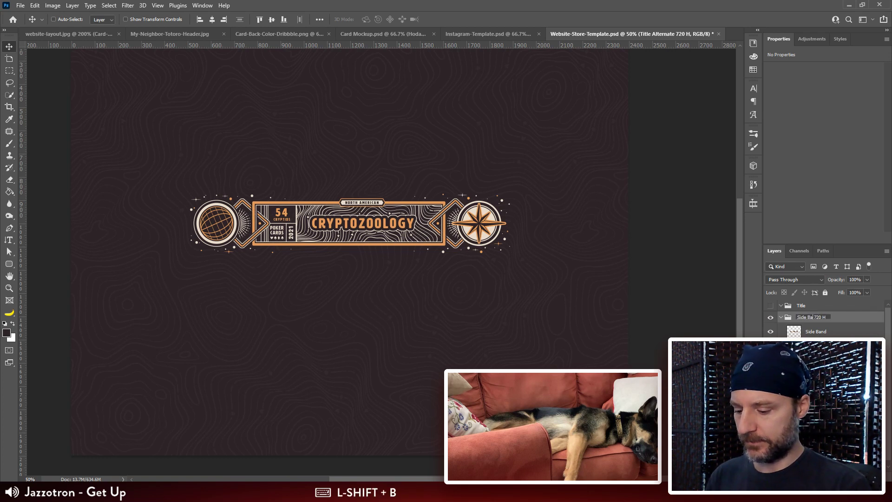
{"action": "key", "text": "Return"}
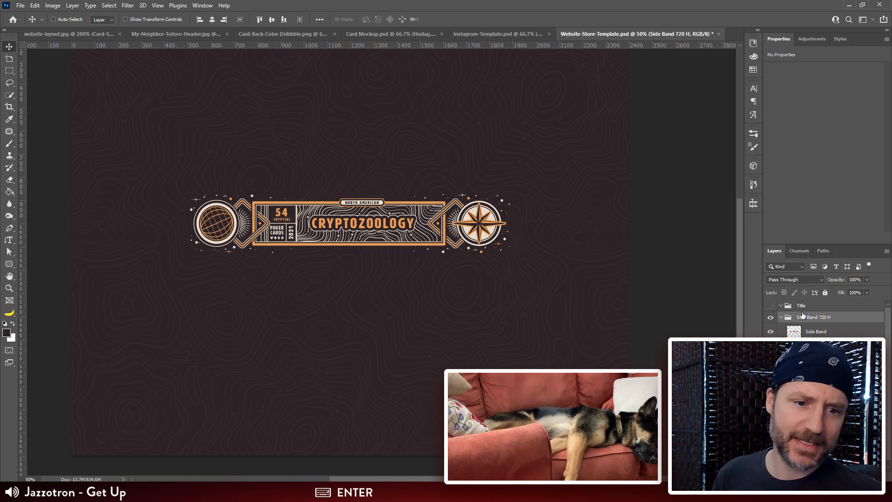
Step: Set the canvas height to 720 pixels, keeping the width at 2400 pixels and the anchor at the centre
{"action": "left_click_drag", "start_coordinate": [667, 269], "coordinate": [643, 257]}
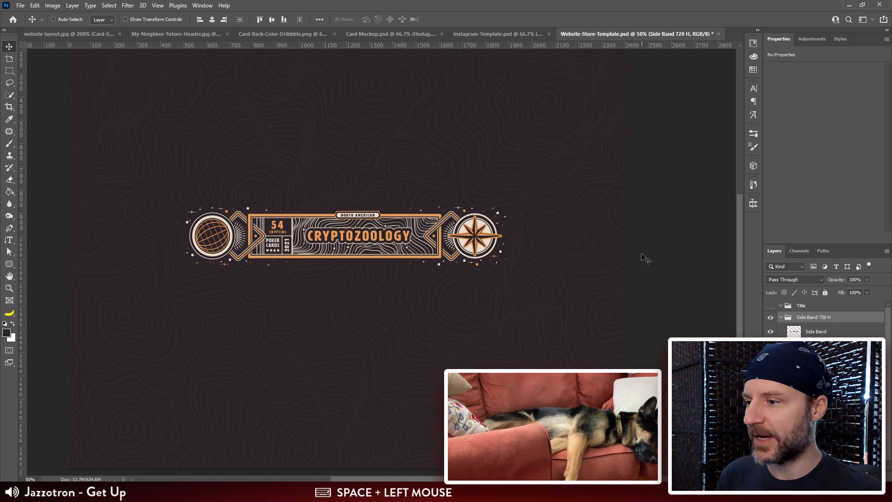
{"action": "key", "text": "ctrl+minus"}
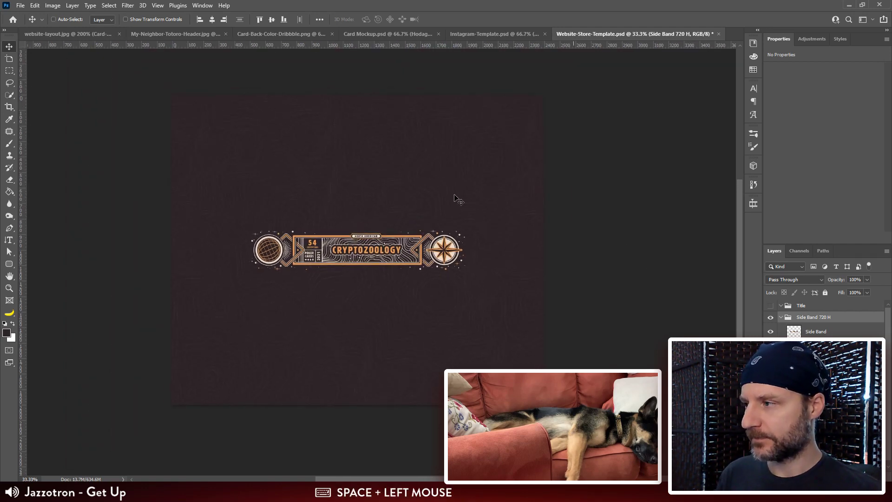
{"action": "left_click", "coordinate": [53, 6]}
{"action": "left_click", "coordinate": [86, 78]}
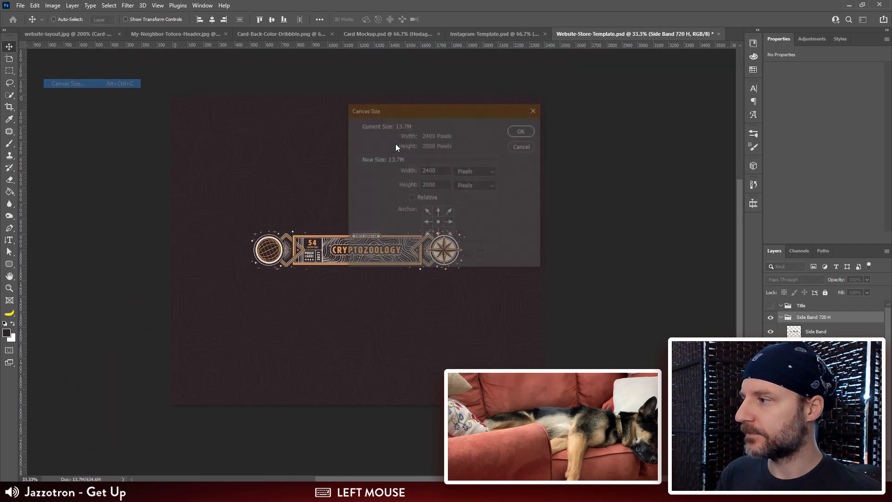
{"action": "double_click", "coordinate": [428, 185]}
{"action": "type", "text": "720"}
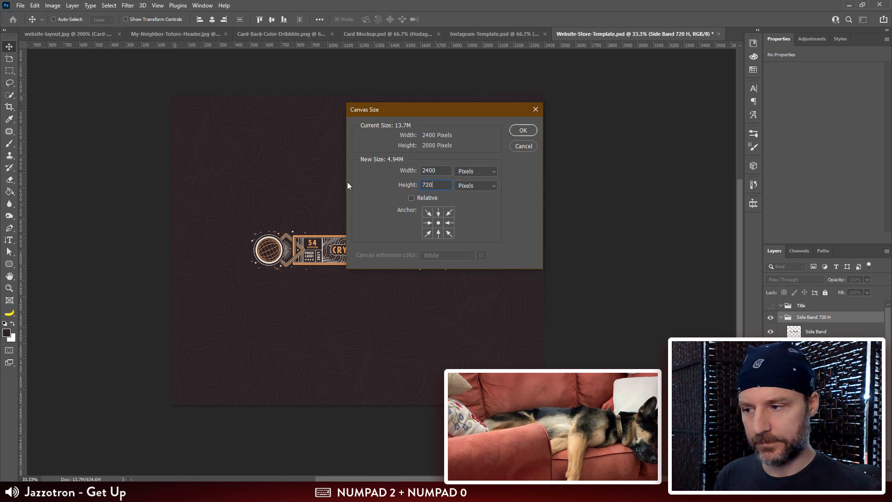
{"action": "key", "text": "Return"}
Step: Open Save for Web for the side-band image with the PNG-24 preset
{"action": "key", "text": "ctrl+shift+alt+s"}
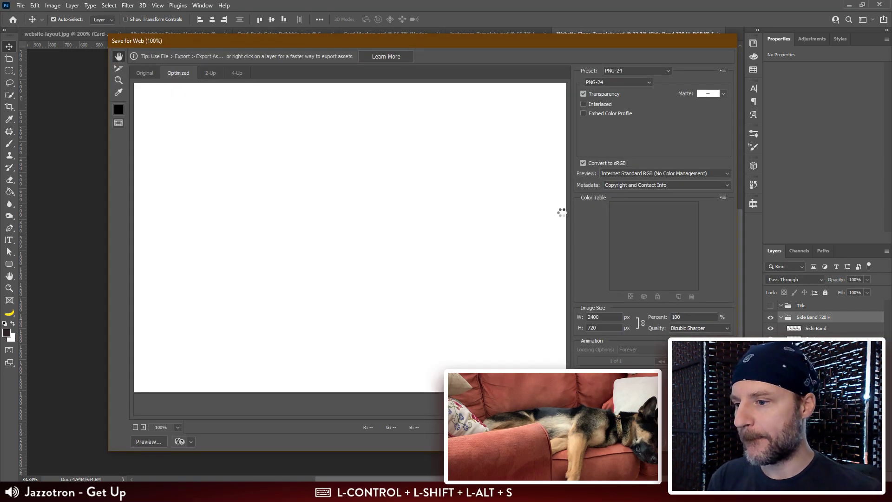
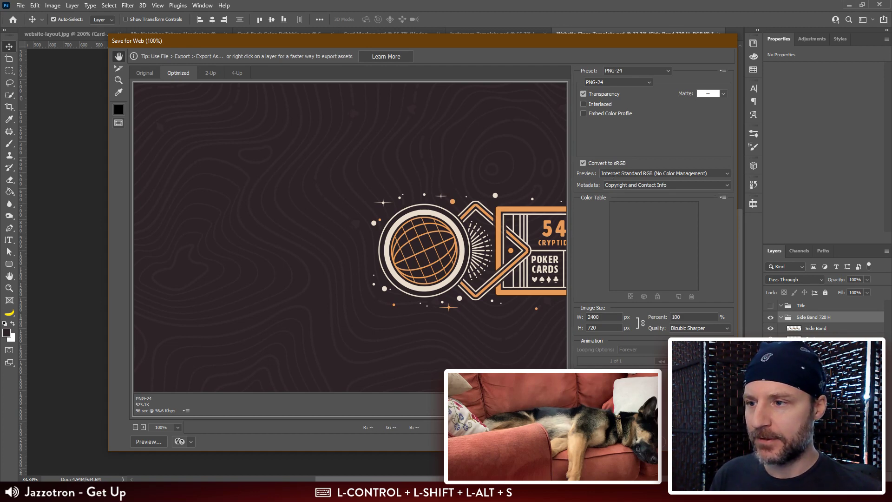
Step: Save the optimized side-band image in the Website Assets folder as Deck-Box-Side-Spine.png
{"action": "left_click", "coordinate": [647, 441]}
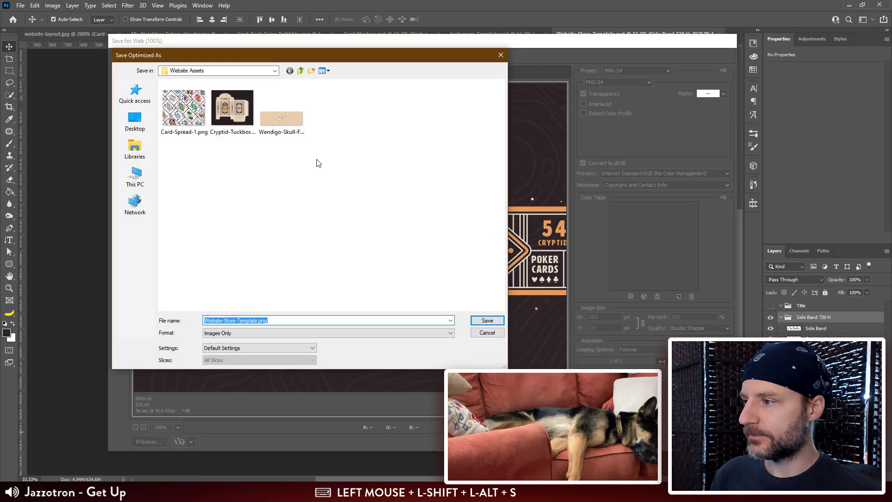
{"action": "left_click", "coordinate": [257, 320]}
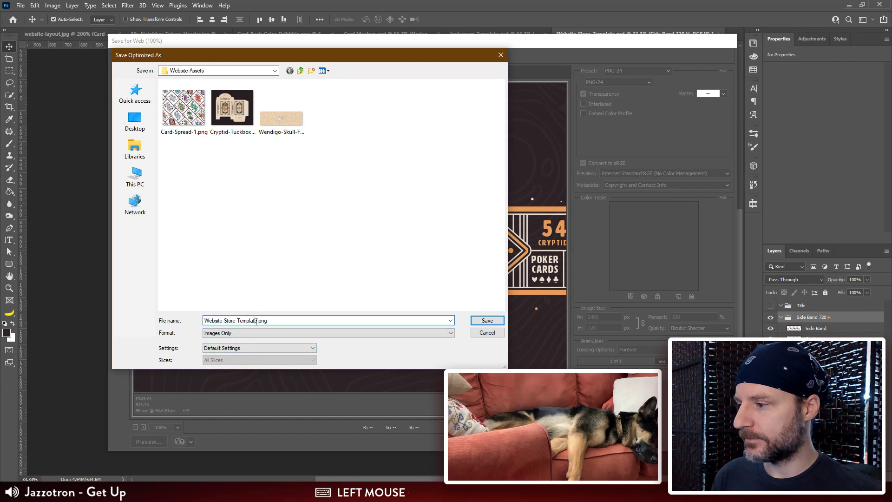
{"action": "left_click_drag", "start_coordinate": [257, 321], "coordinate": [145, 303]}
{"action": "type", "text": "Box-"}
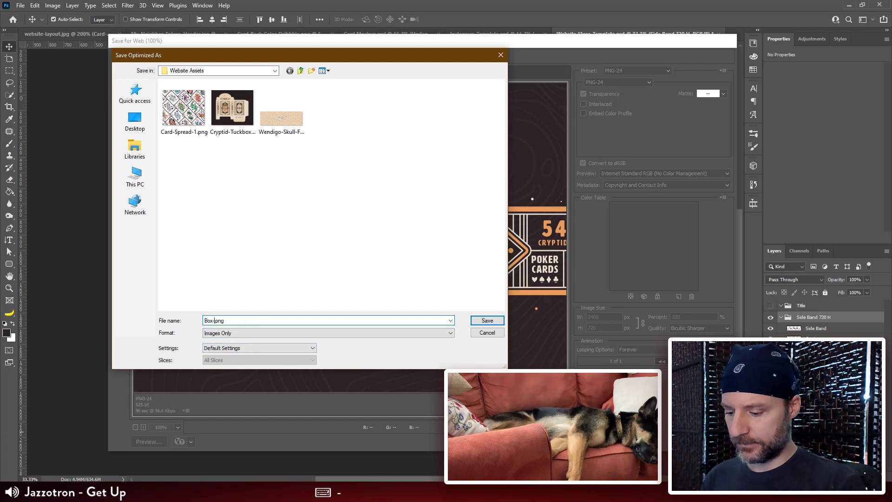
{"action": "type", "text": "Side-Spine"}
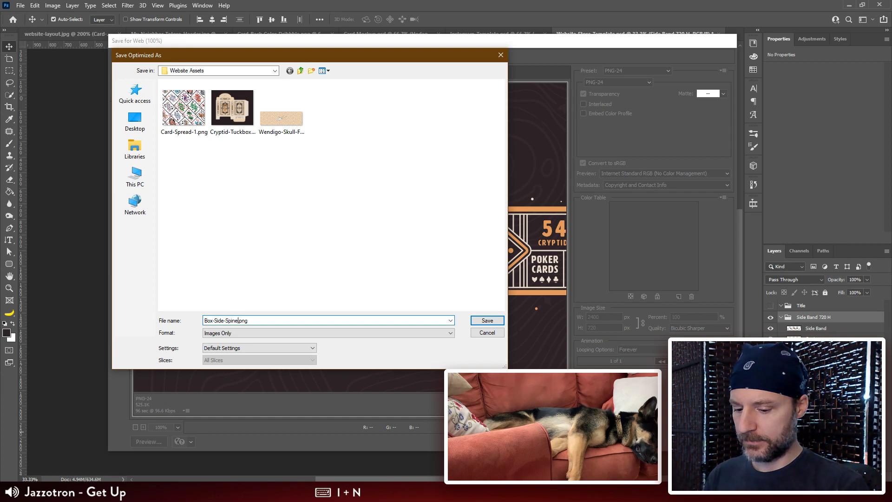
{"action": "type", "text": "D"}
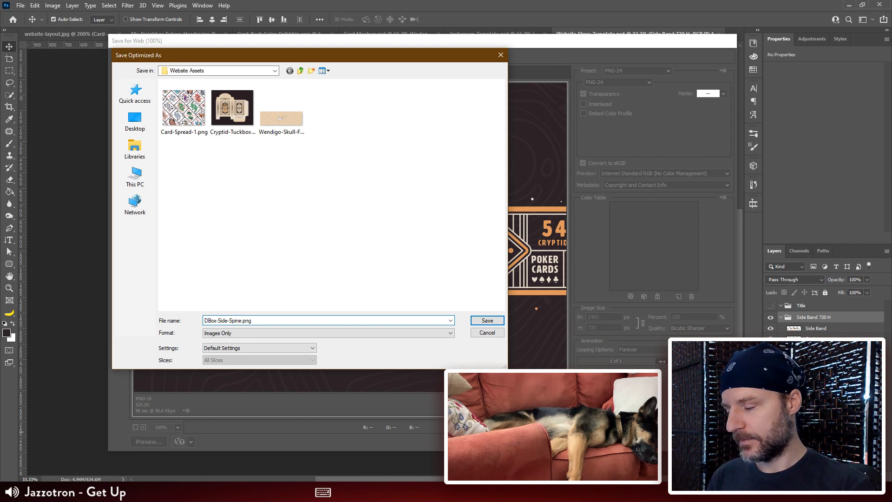
{"action": "type", "text": "eck-"}
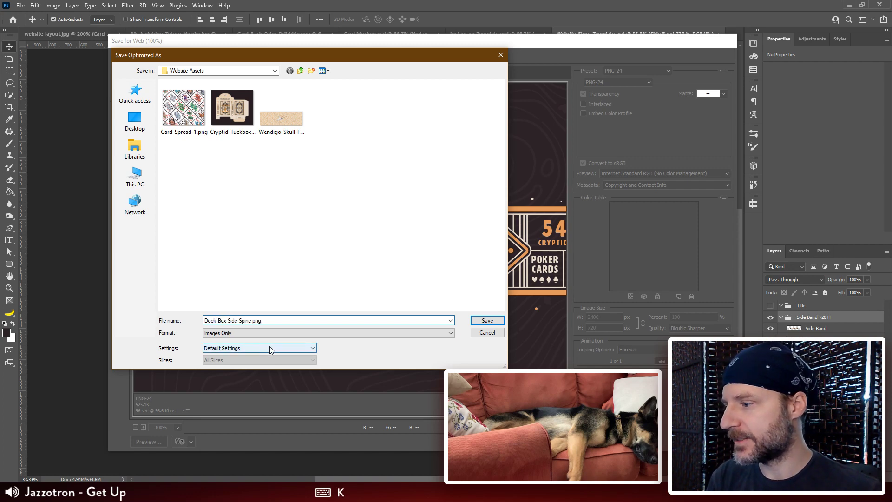
{"action": "left_click", "coordinate": [487, 320]}
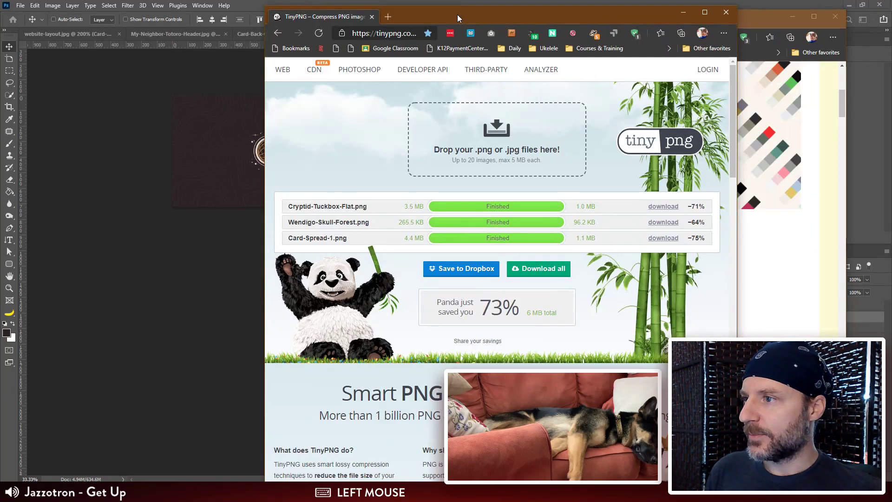
Step: Arrange TinyPNG beside the Website Assets folder and upload Deck-Box-Side-Spine.png for compression
{"action": "left_click_drag", "start_coordinate": [457, 15], "coordinate": [174, 16]}
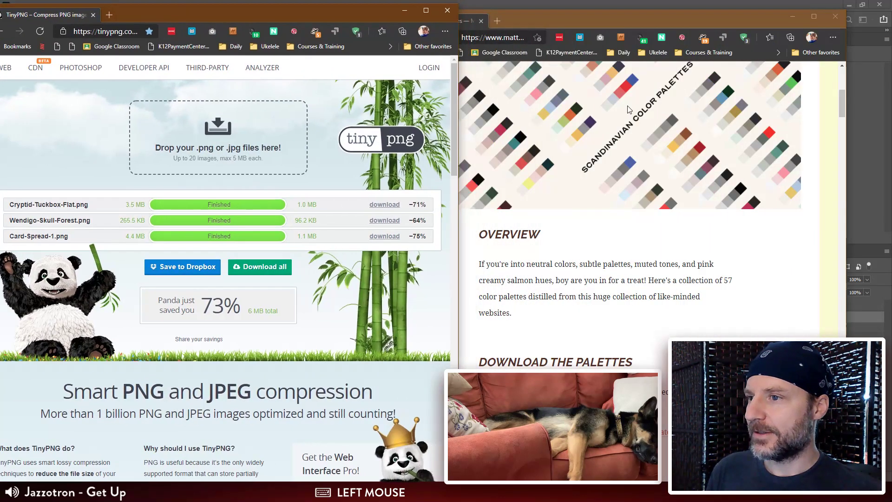
{"action": "left_click_drag", "start_coordinate": [574, 26], "coordinate": [891, 29]}
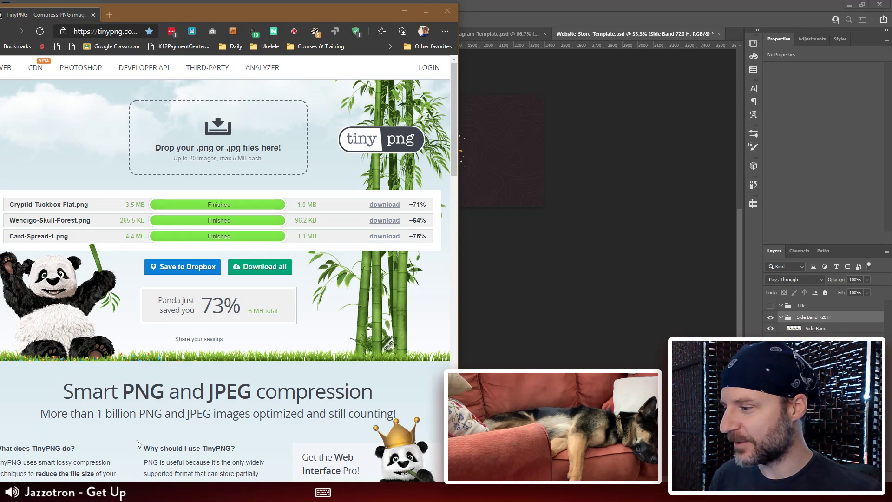
{"action": "left_click", "coordinate": [102, 491]}
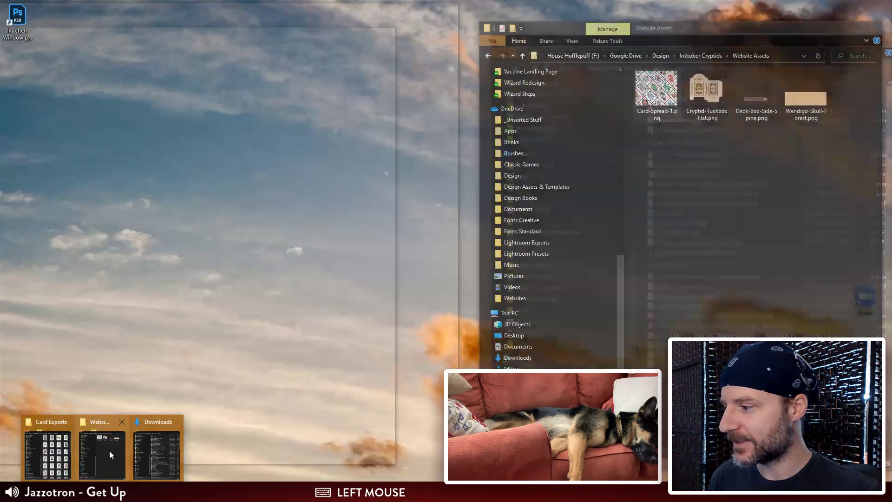
{"action": "left_click", "coordinate": [109, 452]}
{"action": "left_click_drag", "start_coordinate": [766, 98], "coordinate": [331, 176]}
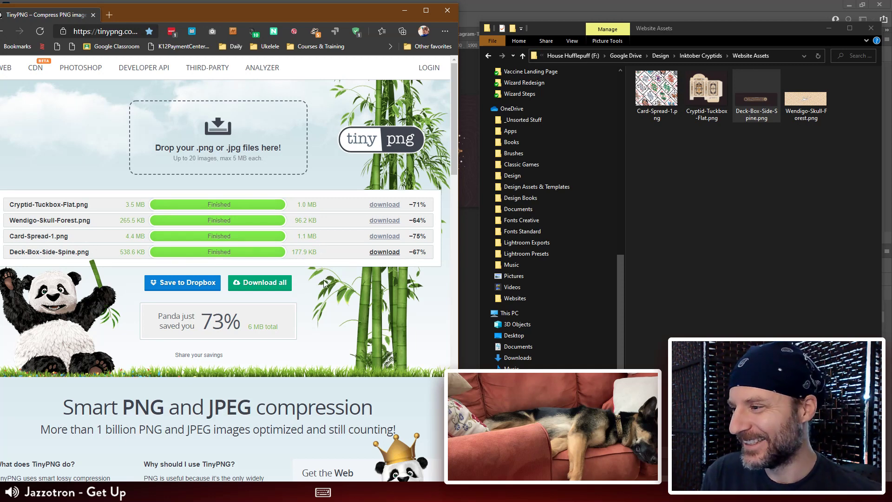
Step: Download the compressed Deck-Box-Side-Spine.png and move it from Downloads into Website Assets, replacing the original file
{"action": "left_click", "coordinate": [390, 255]}
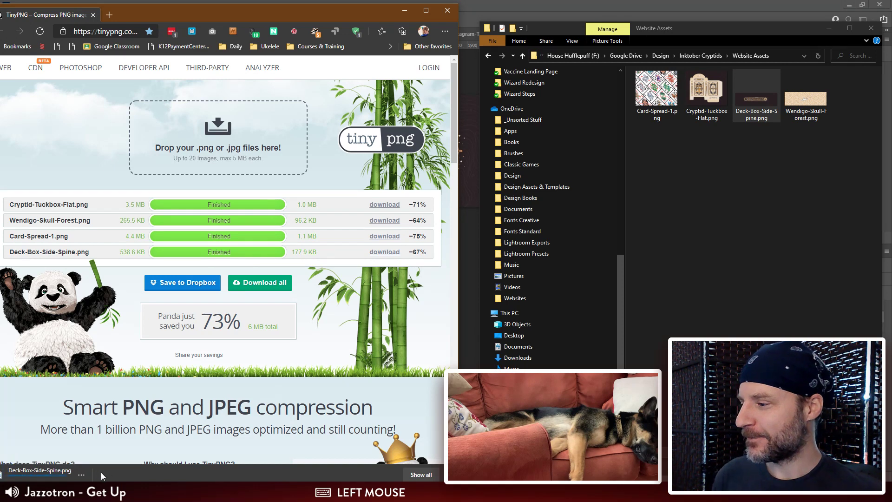
{"action": "left_click", "coordinate": [82, 474]}
{"action": "left_click", "coordinate": [112, 397]}
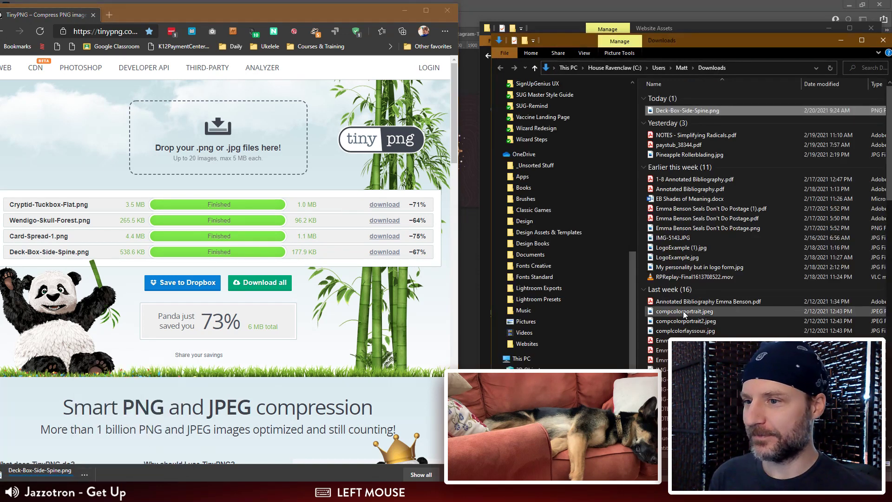
{"action": "key", "text": "ctrl+x"}
{"action": "left_click", "coordinate": [711, 29]}
{"action": "key", "text": "ctrl+v"}
{"action": "left_click", "coordinate": [721, 180]}
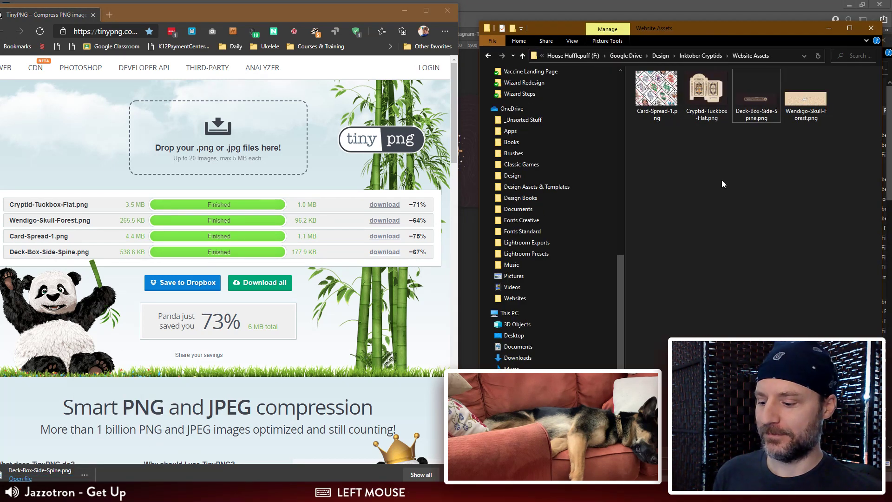
{"action": "key", "text": "ctrl+v"}
{"action": "left_click", "coordinate": [442, 185]}
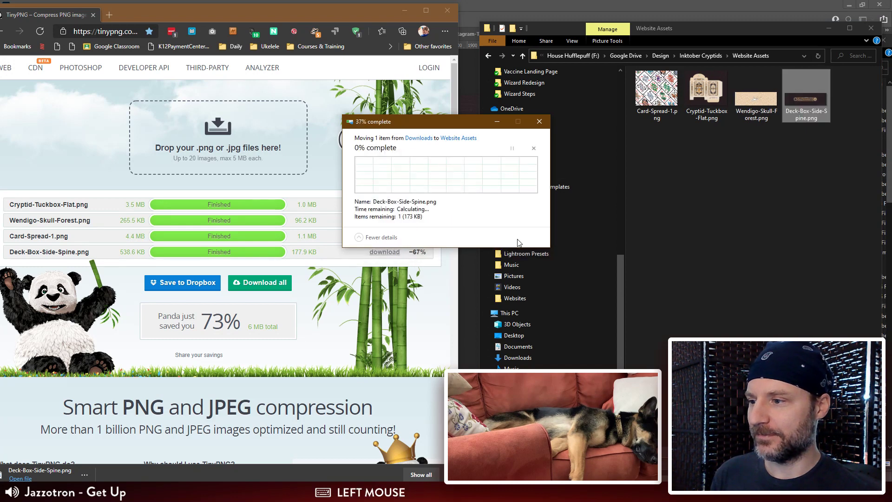
Step: Switch back to the store template in Photoshop and undo the 720-pixel canvas resize
{"action": "left_click", "coordinate": [470, 78]}
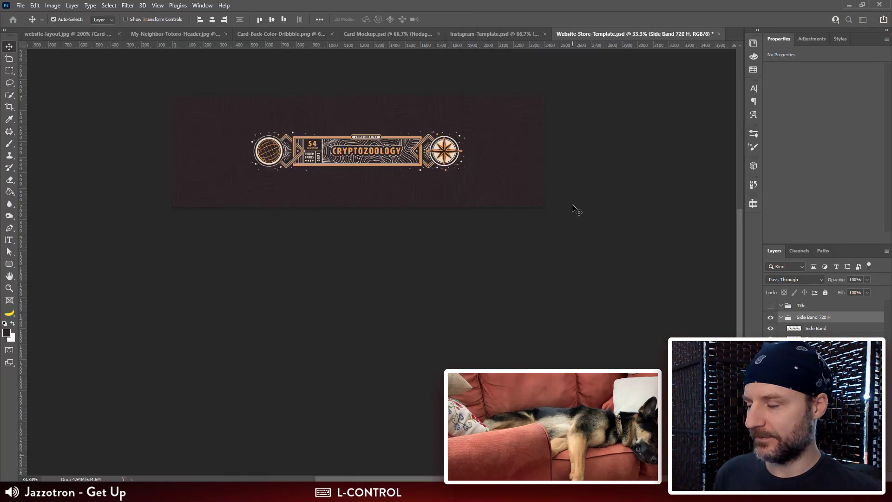
{"action": "key", "text": "ctrl+plus"}
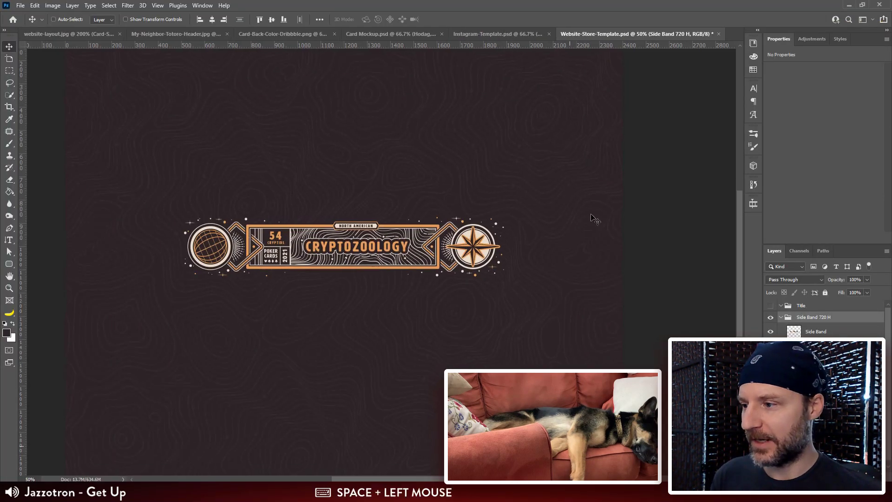
{"action": "left_click", "coordinate": [780, 317]}
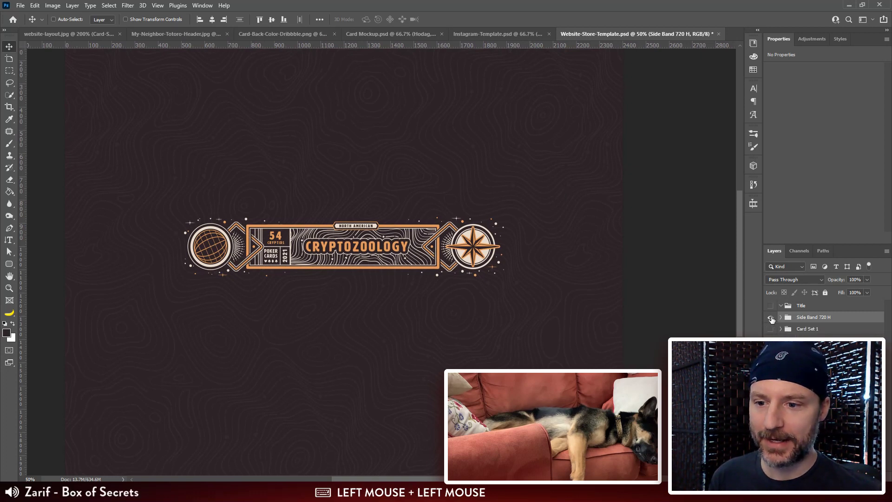
{"action": "left_click", "coordinate": [781, 317]}
Step: Duplicate the Contour and Brown BG layers of the Side Band 720 H group and move the copies into the Title group
{"action": "left_click", "coordinate": [816, 331]}
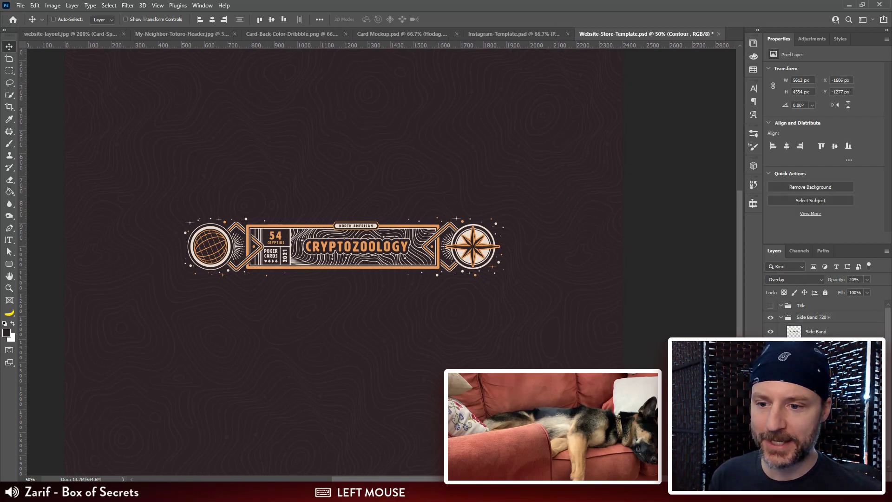
{"action": "key", "text": "ctrl+j"}
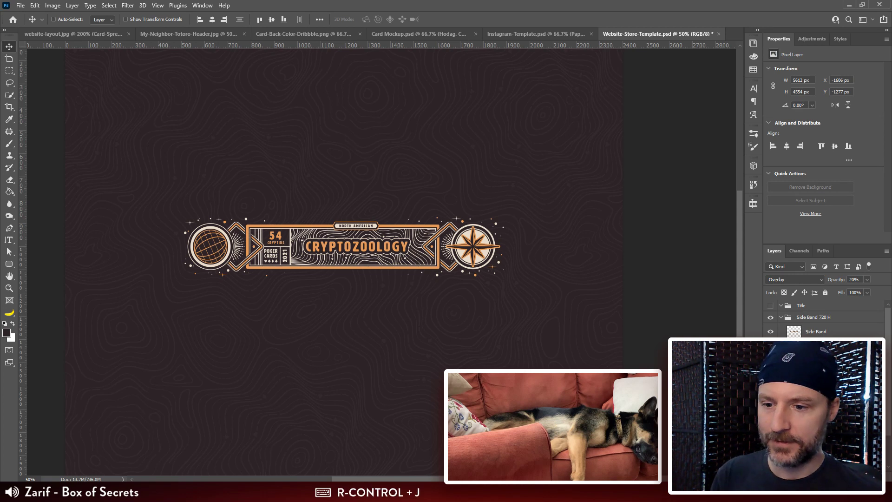
{"action": "left_click_drag", "start_coordinate": [816, 351], "coordinate": [815, 307]}
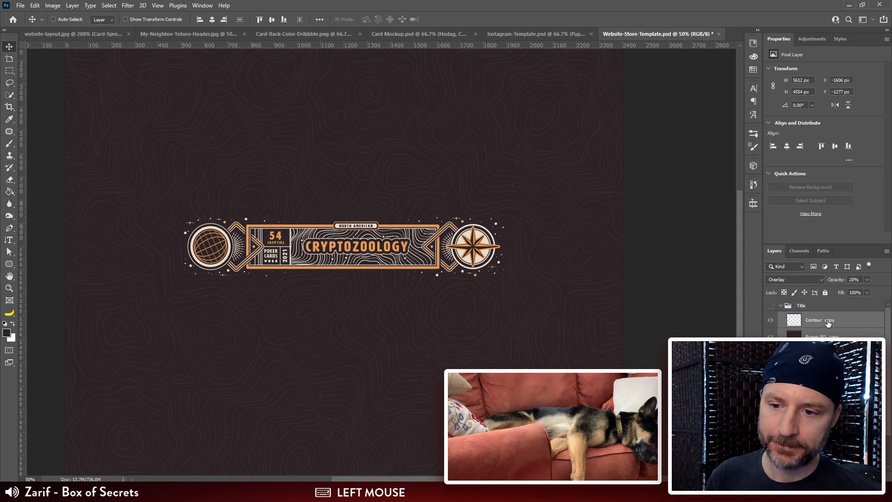
Step: Rename the duplicated layers in the Title group as Contour and Brown BG
{"action": "double_click", "coordinate": [830, 321]}
{"action": "key", "text": "BackSpace"}
{"action": "left_click", "coordinate": [831, 334]}
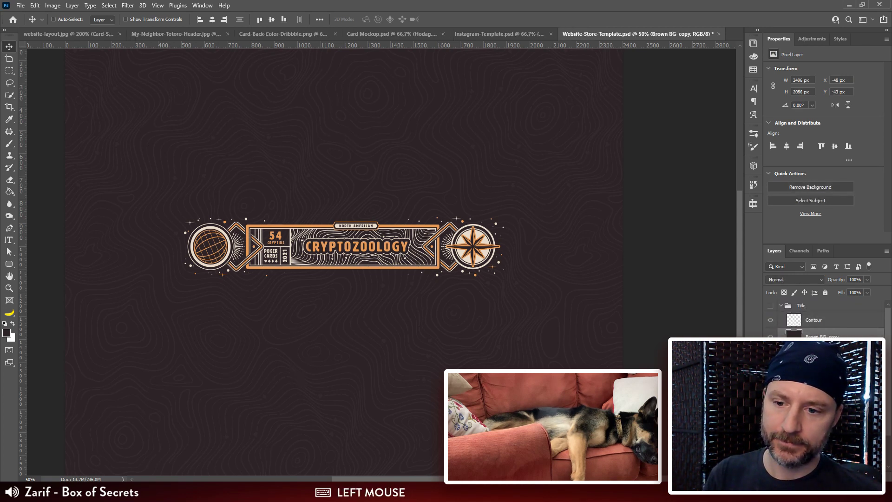
{"action": "key", "text": "BackSpace"}
{"action": "key", "text": "Return"}
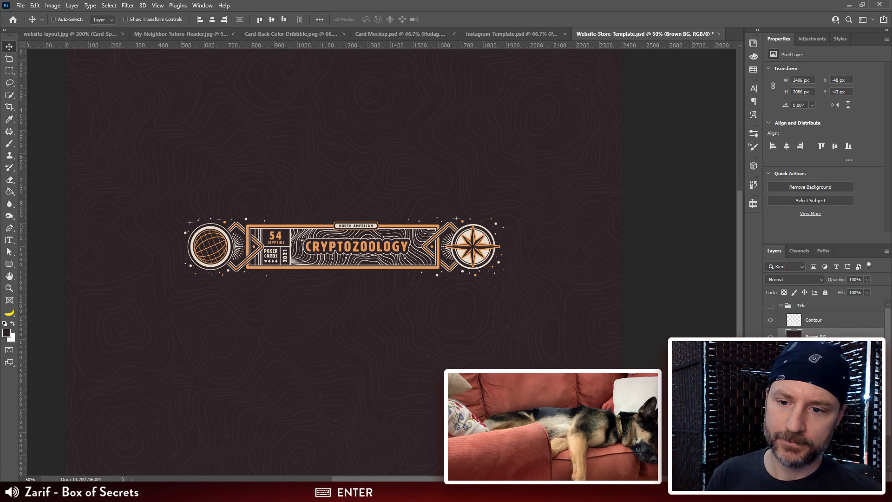
Step: Turn off adding "copy" to copied layers and groups in the Layers Panel Options, and save the template
{"action": "left_click", "coordinate": [887, 251]}
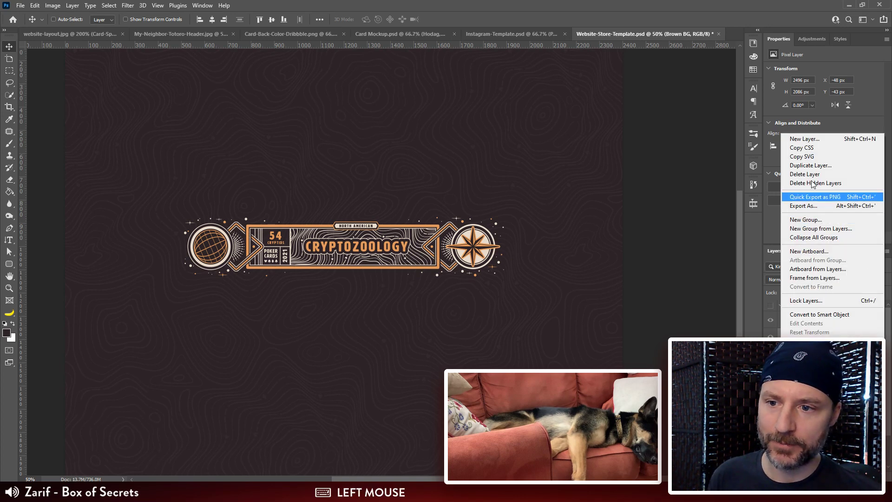
{"action": "left_click", "coordinate": [826, 228]}
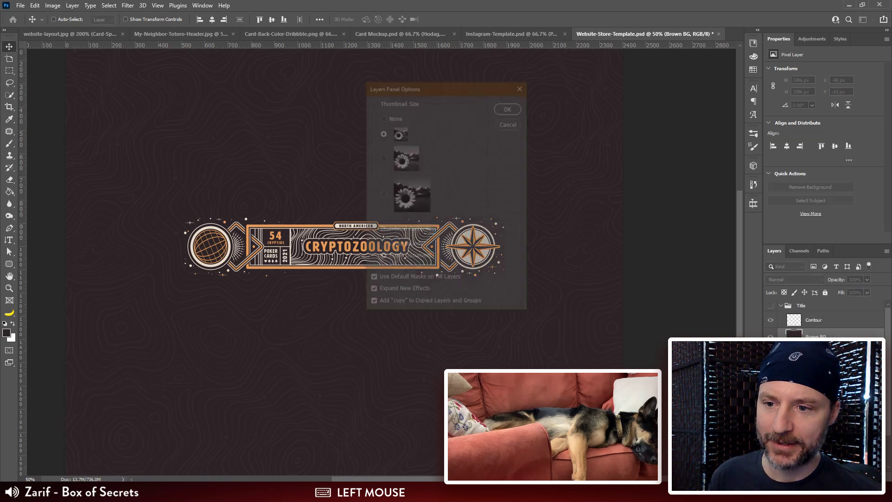
{"action": "left_click", "coordinate": [373, 304]}
{"action": "left_click", "coordinate": [514, 107]}
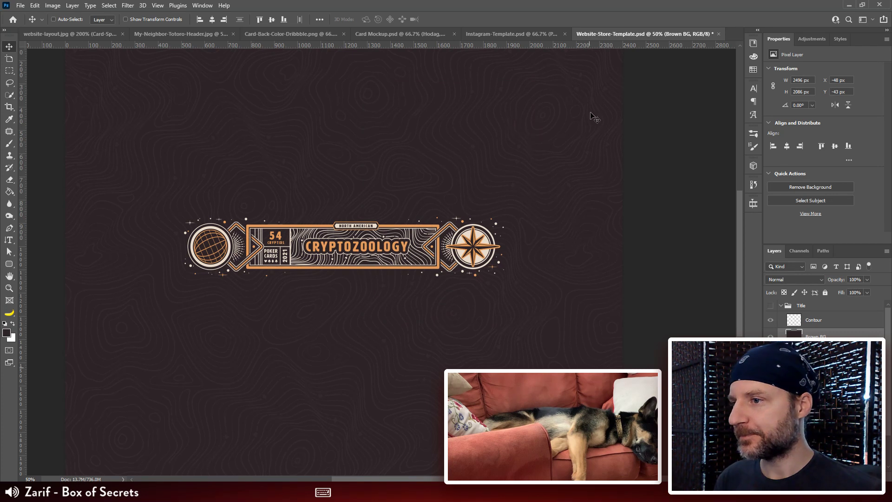
{"action": "key", "text": "ctrl+s"}
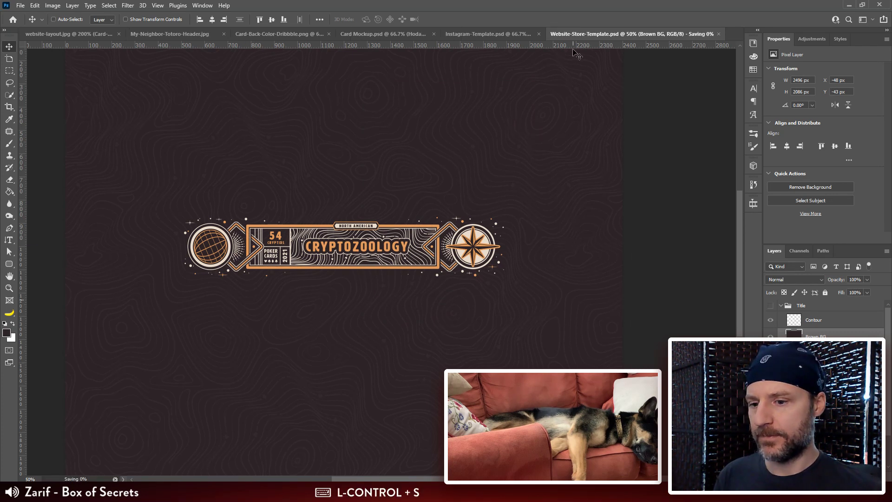
Step: Show the Title group at 60% opacity, with the side-band artwork visible beneath it
{"action": "left_click", "coordinate": [781, 352]}
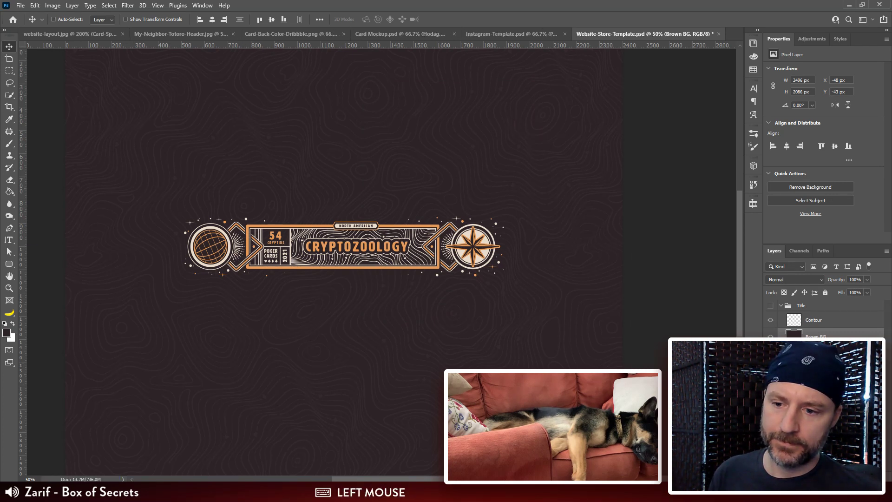
{"action": "left_click", "coordinate": [770, 306]}
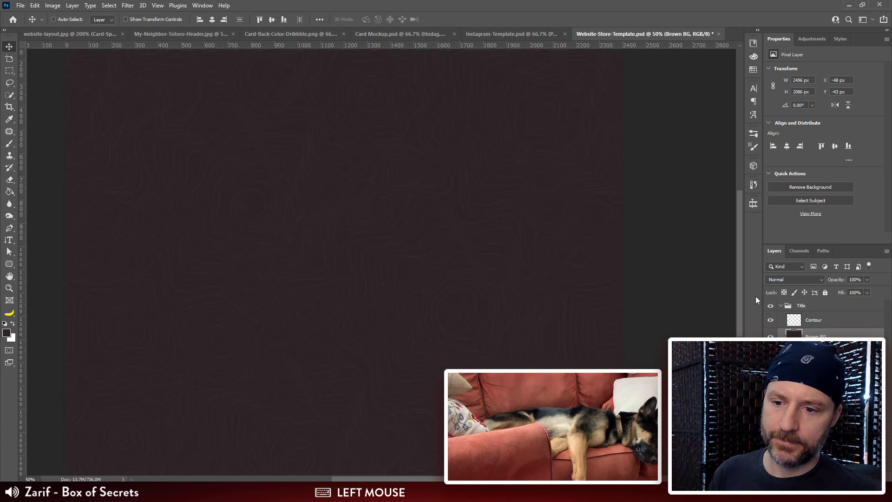
{"action": "left_click", "coordinate": [801, 306]}
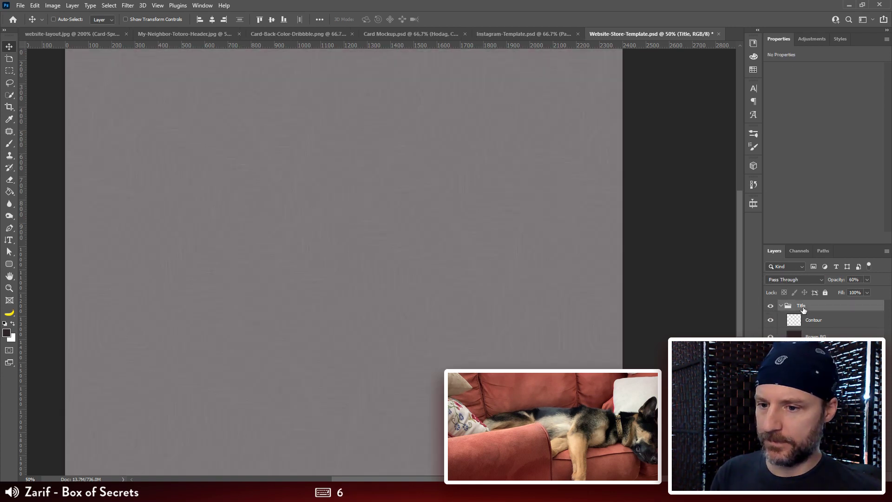
{"action": "key", "text": "6"}
{"action": "left_click", "coordinate": [738, 201]}
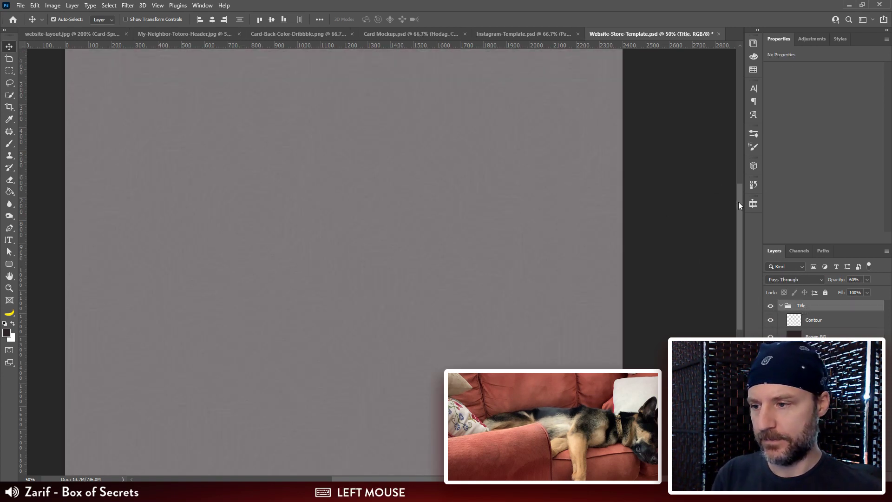
{"action": "key", "text": "ctrl+minus"}
{"action": "left_click", "coordinate": [770, 367]}
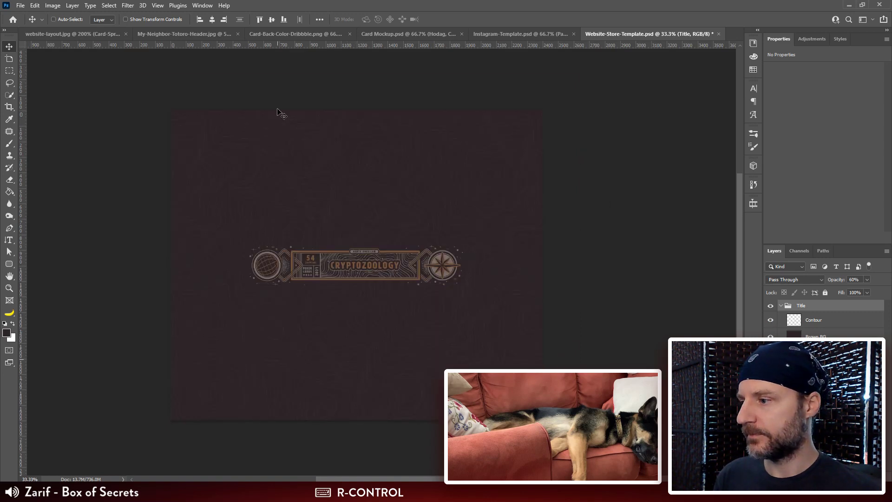
Step: Place two horizontal guides, one just above and one just below the Cryptozoology side-band artwork
{"action": "key", "text": "ctrl+semicolon"}
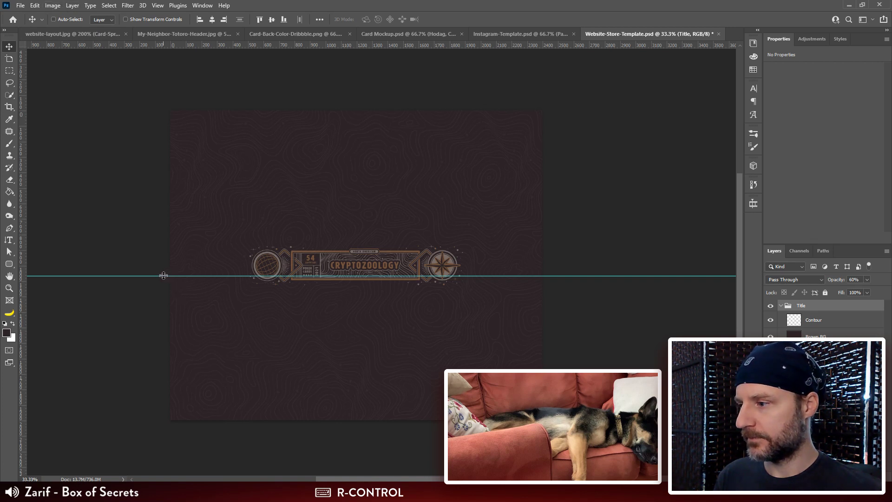
{"action": "left_click_drag", "start_coordinate": [164, 276], "coordinate": [144, 230]}
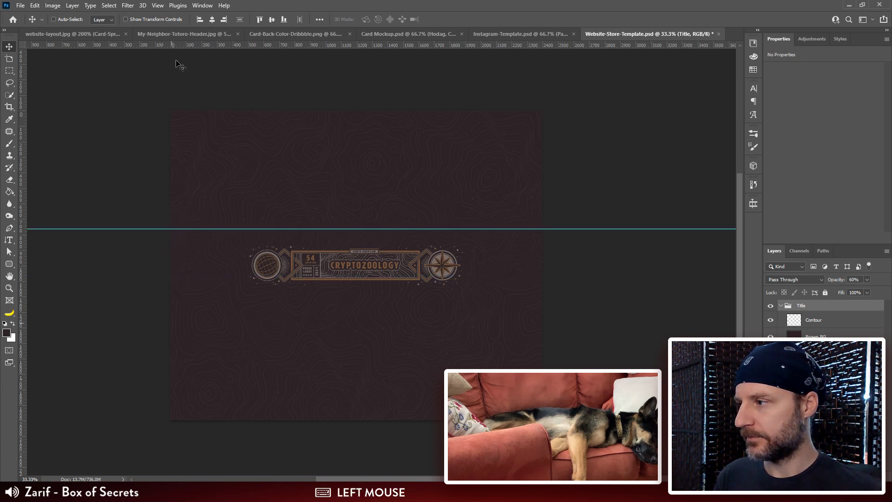
{"action": "left_click_drag", "start_coordinate": [183, 45], "coordinate": [168, 290]}
{"action": "left_click_drag", "start_coordinate": [154, 229], "coordinate": [145, 240]}
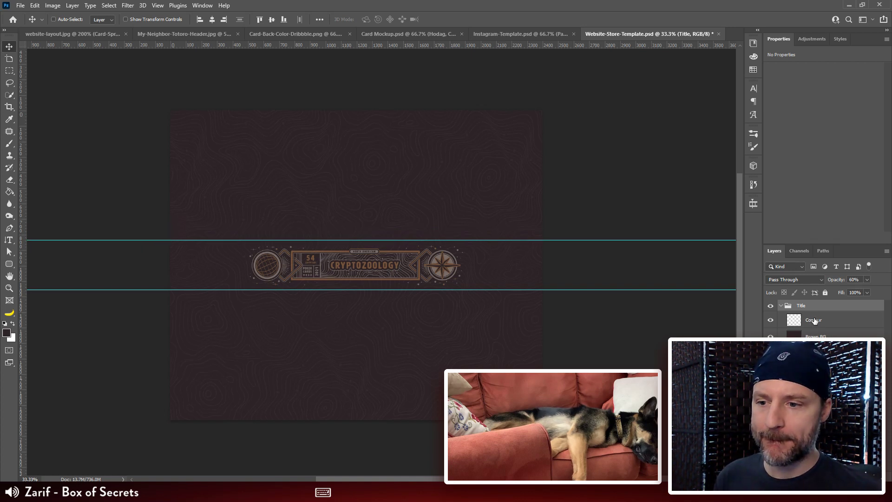
Step: Return the Title group to 100% opacity, check its visibility, and select the Side Band 720 H group
{"action": "key", "text": "0"}
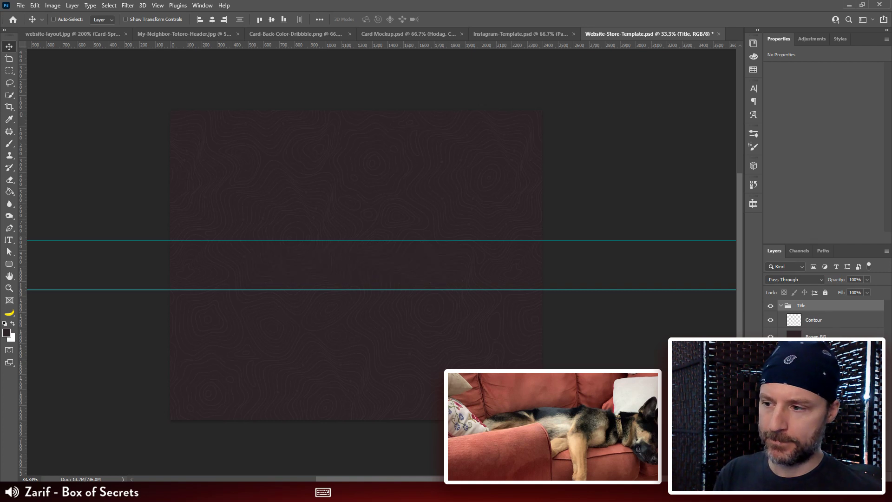
{"action": "key", "text": "ctrl"}
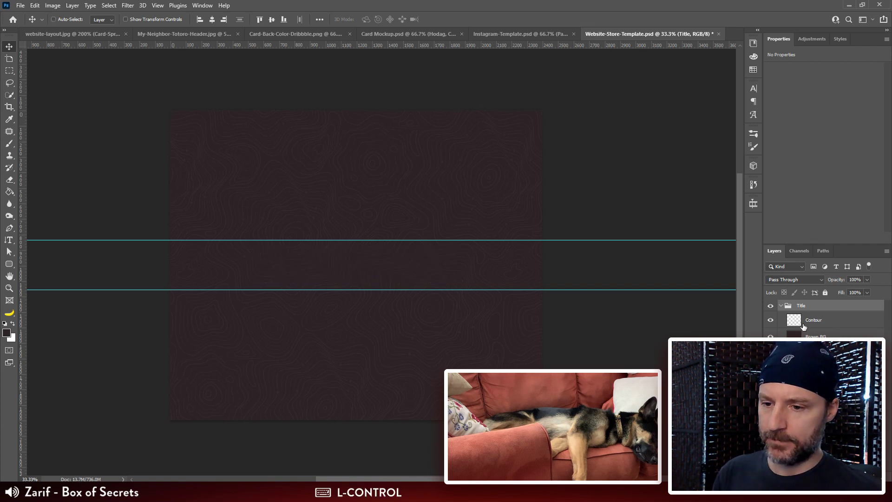
{"action": "left_click", "coordinate": [816, 304]}
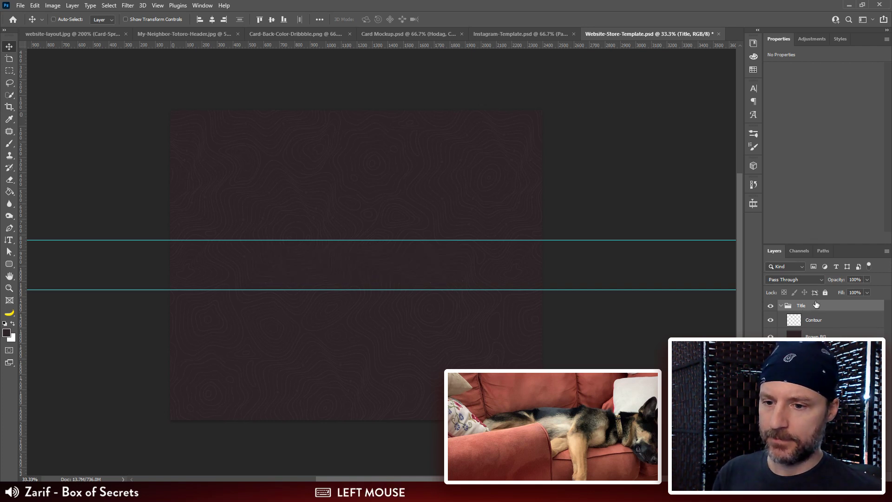
{"action": "left_click", "coordinate": [771, 306]}
{"action": "left_click", "coordinate": [771, 305]}
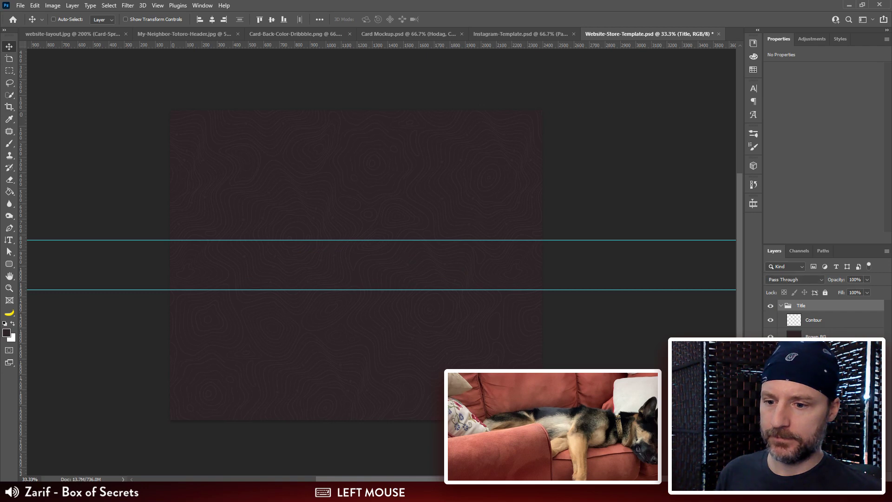
{"action": "left_click", "coordinate": [817, 351]}
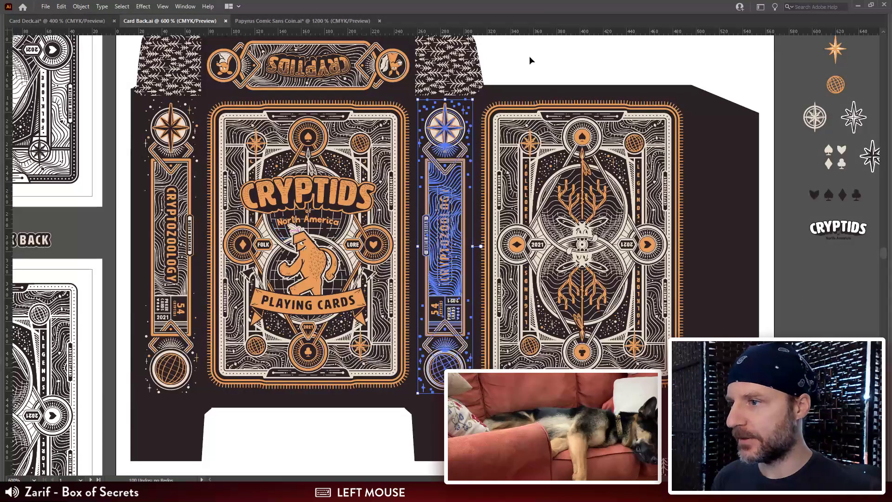
Step: Switch to Illustrator and examine the Cryptids logo variants around the box layout in Card Back.ai for a suitable title graphic
{"action": "left_click_drag", "start_coordinate": [529, 60], "coordinate": [525, 58]}
{"action": "left_click_drag", "start_coordinate": [417, 159], "coordinate": [474, 131]}
{"action": "left_click", "coordinate": [384, 152]}
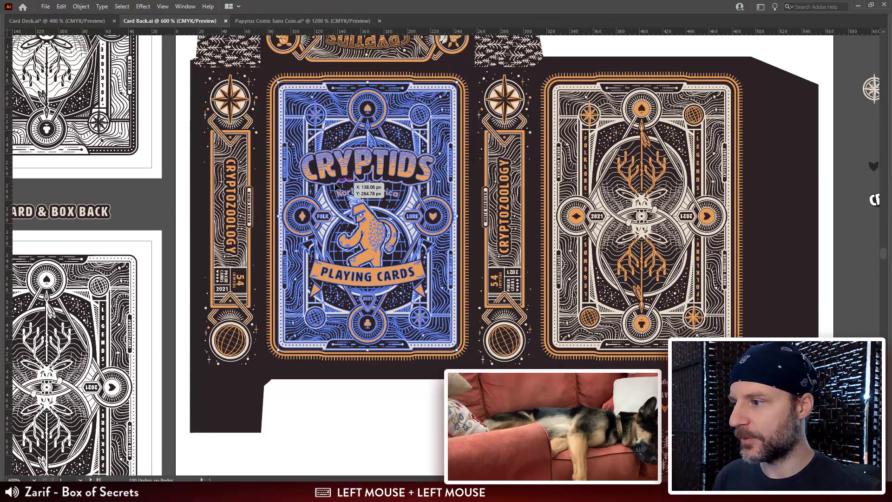
{"action": "left_click_drag", "start_coordinate": [348, 192], "coordinate": [522, 494]}
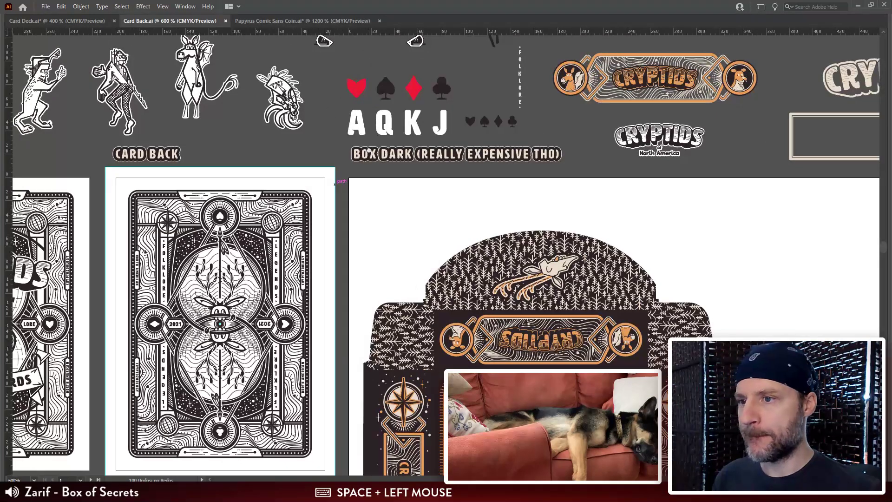
{"action": "left_click_drag", "start_coordinate": [733, 79], "coordinate": [492, 155]}
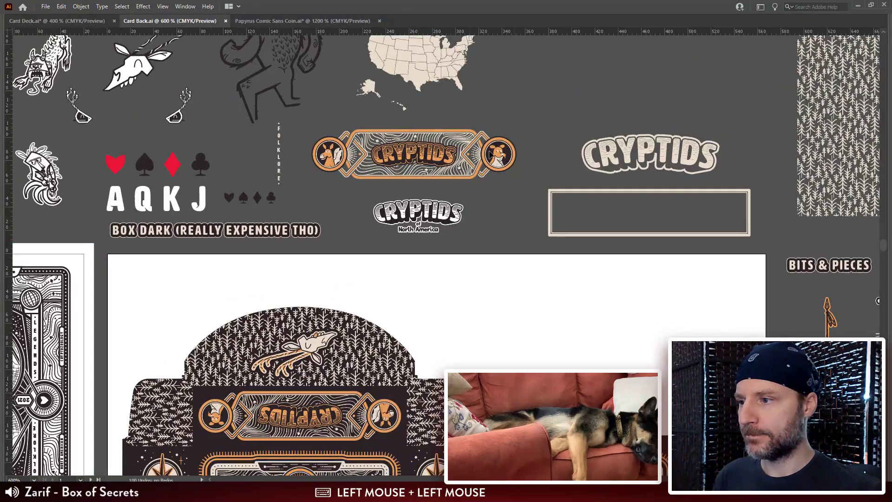
{"action": "left_click", "coordinate": [448, 131]}
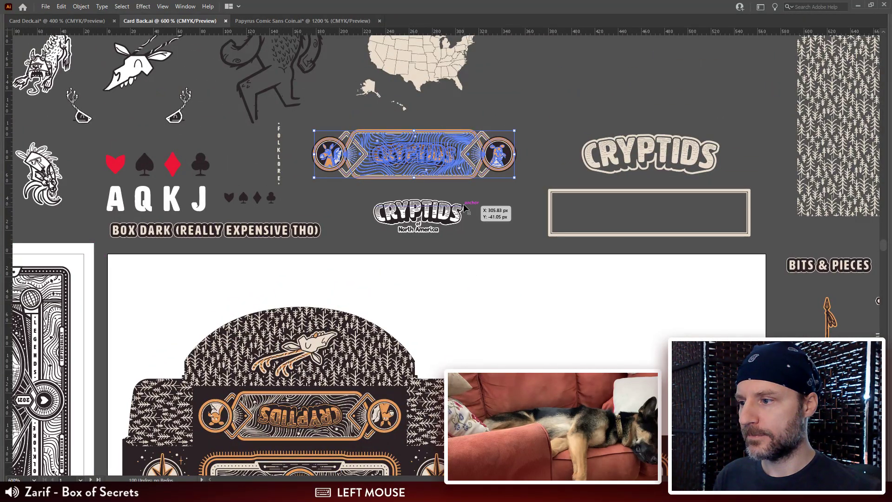
{"action": "left_click", "coordinate": [420, 234]}
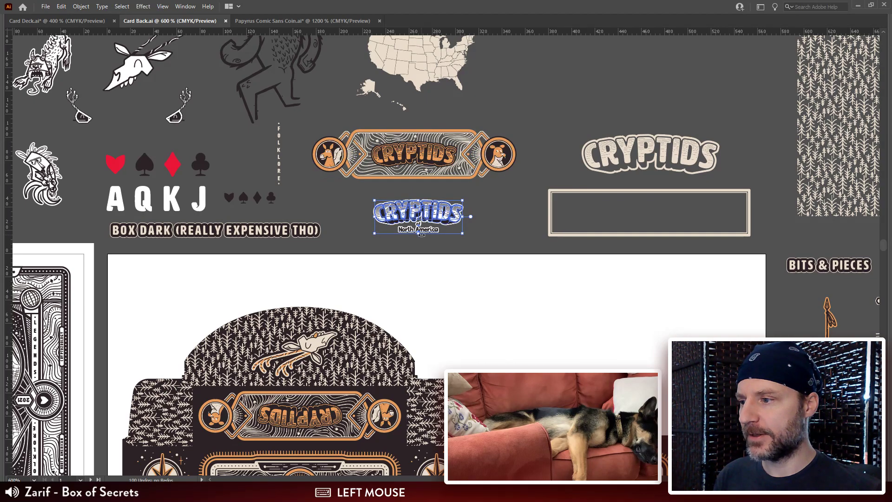
{"action": "left_click_drag", "start_coordinate": [430, 328], "coordinate": [439, 151]}
{"action": "left_click_drag", "start_coordinate": [370, 399], "coordinate": [373, 197]}
{"action": "left_click", "coordinate": [373, 197]}
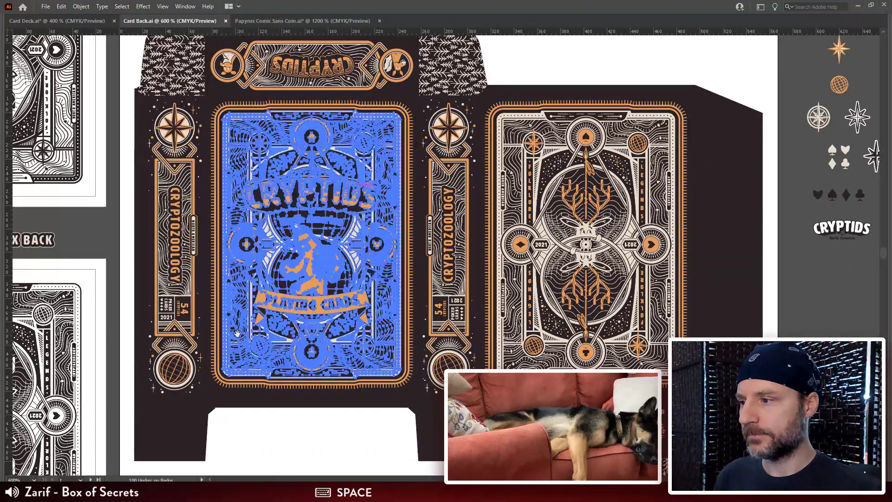
Step: Isolate the nested group containing the orange CRYPTIDS lettering on the box-front artwork
{"action": "key", "text": "ctrl+equal"}
{"action": "key", "text": "ctrl+equal"}
{"action": "key", "text": "ctrl+equal"}
{"action": "left_click_drag", "start_coordinate": [504, 140], "coordinate": [484, 183]}
{"action": "double_click", "coordinate": [483, 183]}
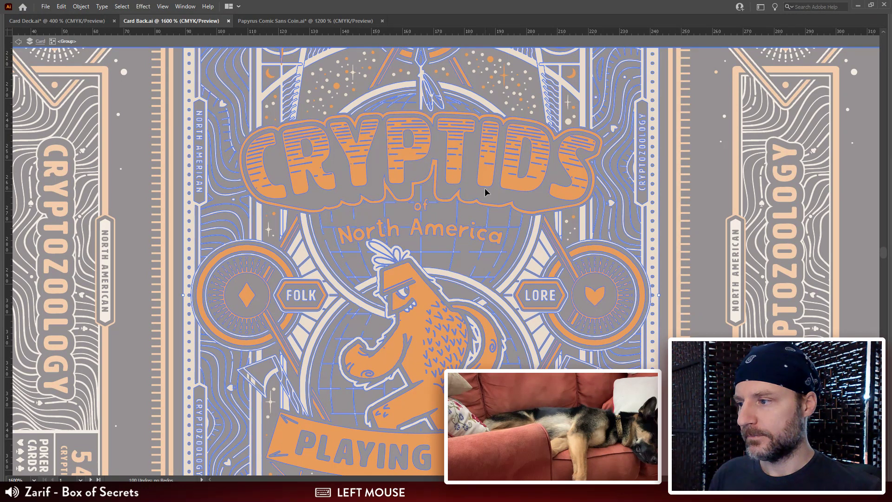
{"action": "double_click", "coordinate": [486, 189]}
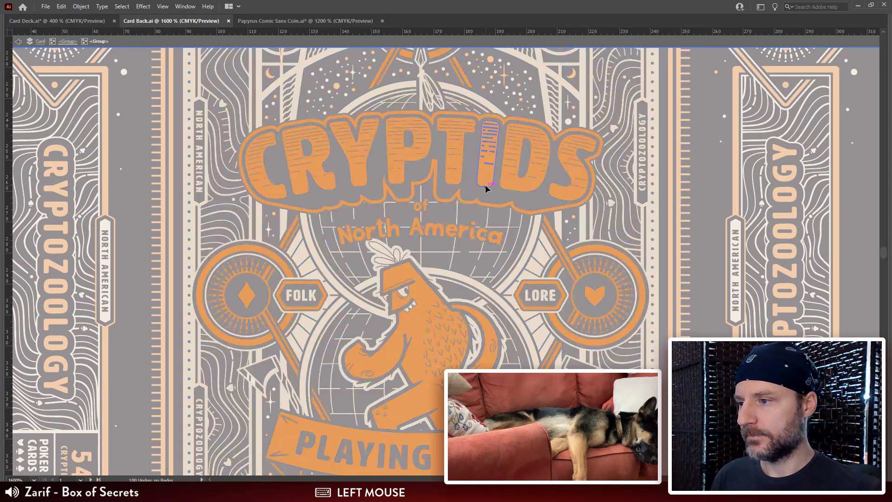
Step: Select the outer outline and all the letters of the orange CRYPTIDS title together
{"action": "left_click", "coordinate": [567, 207]}
{"action": "left_click", "coordinate": [570, 199], "text": "shift"}
{"action": "left_click", "coordinate": [534, 189], "text": "shift"}
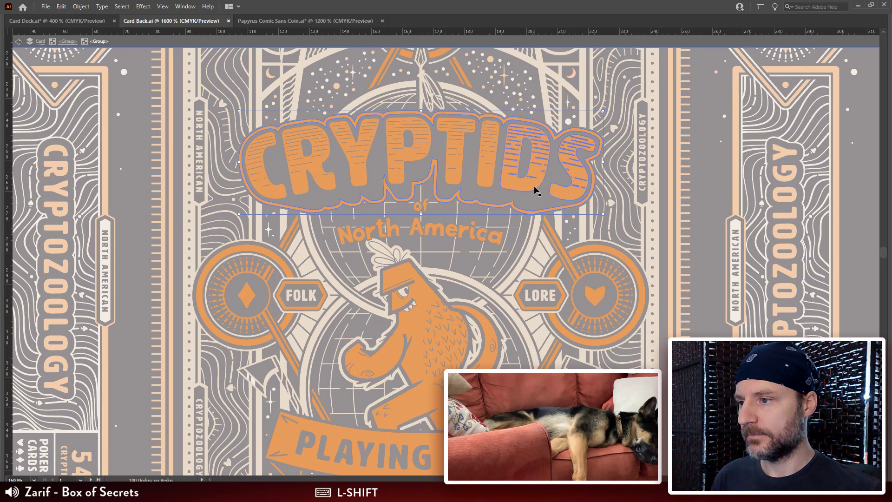
{"action": "left_click", "coordinate": [493, 186], "text": "shift"}
{"action": "left_click", "coordinate": [455, 182], "text": "shift"}
{"action": "left_click", "coordinate": [408, 176], "text": "shift"}
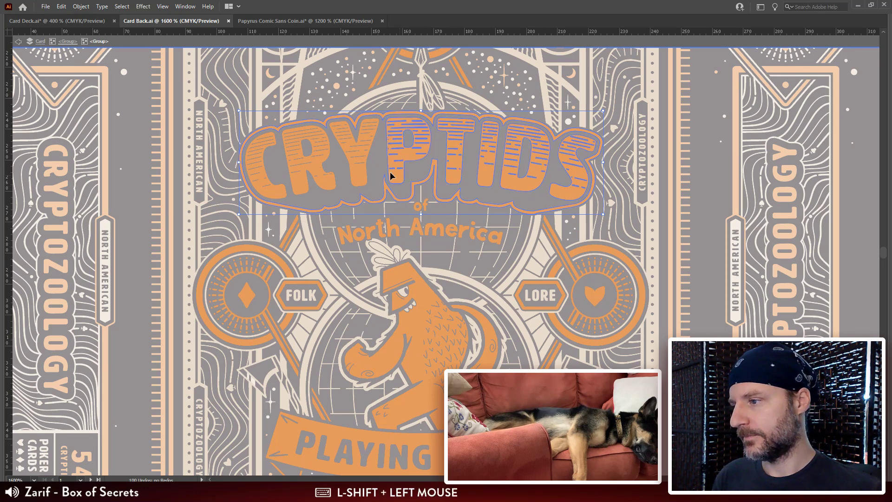
{"action": "left_click", "coordinate": [354, 175], "text": "shift"}
{"action": "left_click", "coordinate": [307, 177], "text": "shift"}
{"action": "left_click", "coordinate": [282, 194], "text": "shift"}
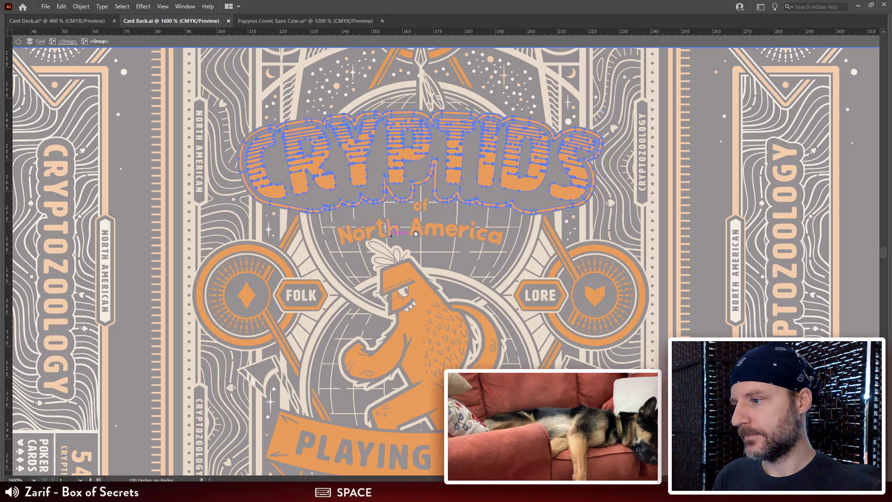
Step: Add the letters of "of" and "America" beneath the title to the selection
{"action": "left_click_drag", "start_coordinate": [405, 218], "coordinate": [403, 233]}
{"action": "left_click", "coordinate": [419, 248], "text": "shift"}
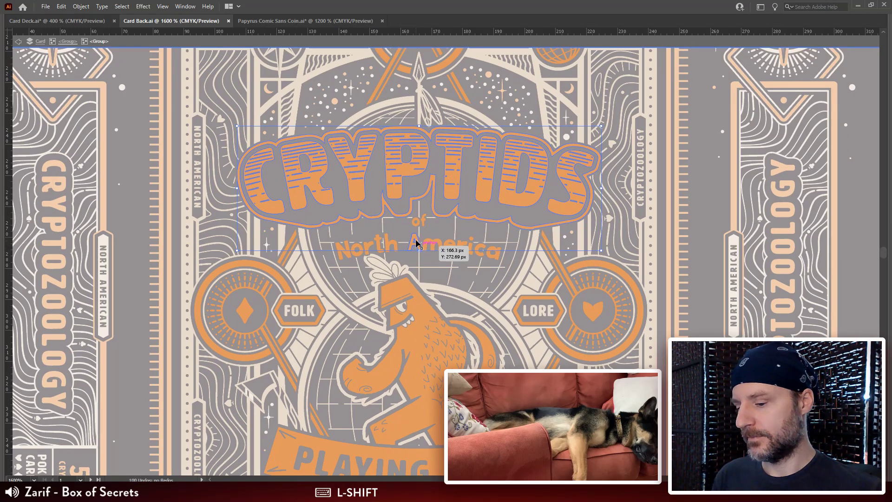
{"action": "key", "text": "ctrl+plus"}
{"action": "key", "text": "ctrl+plus"}
{"action": "key", "text": "ctrl+plus"}
{"action": "left_click_drag", "start_coordinate": [441, 395], "coordinate": [484, 135]}
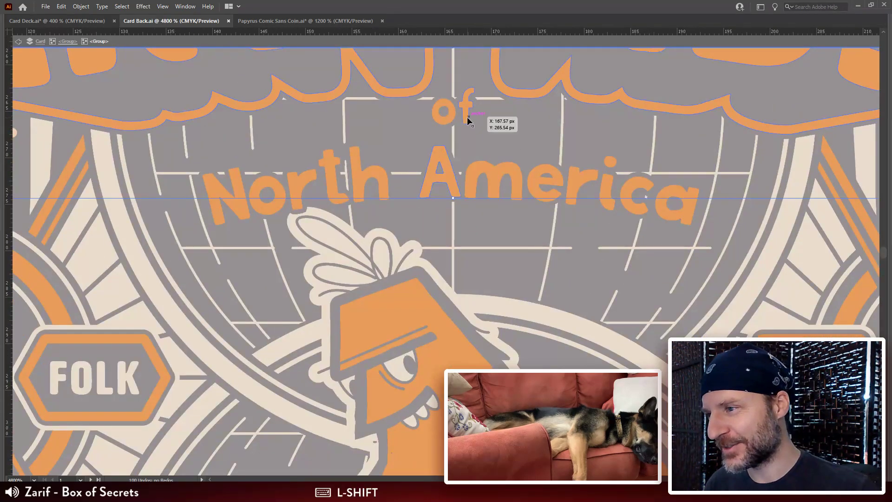
{"action": "left_click", "coordinate": [467, 116], "text": "shift"}
{"action": "left_click", "coordinate": [453, 119], "text": "shift"}
{"action": "left_click", "coordinate": [515, 178], "text": "shift"}
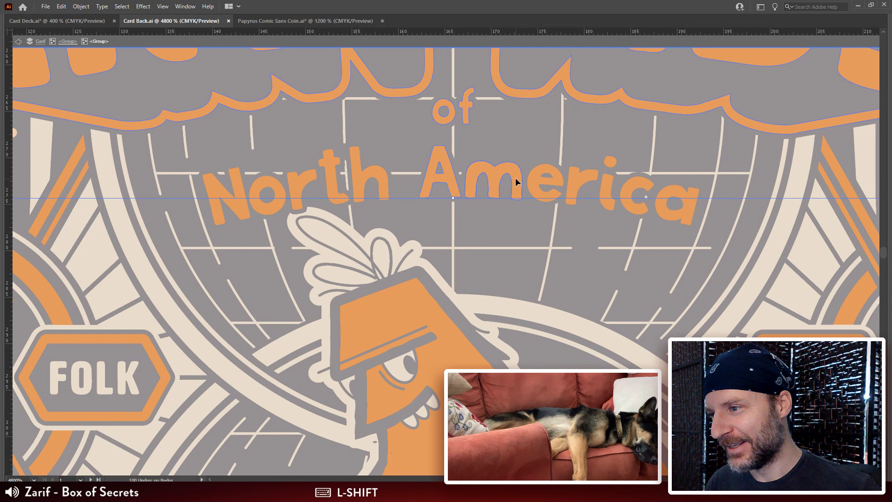
{"action": "left_click", "coordinate": [561, 178], "text": "shift"}
{"action": "left_click", "coordinate": [573, 177], "text": "shift"}
{"action": "left_click", "coordinate": [613, 178], "text": "shift"}
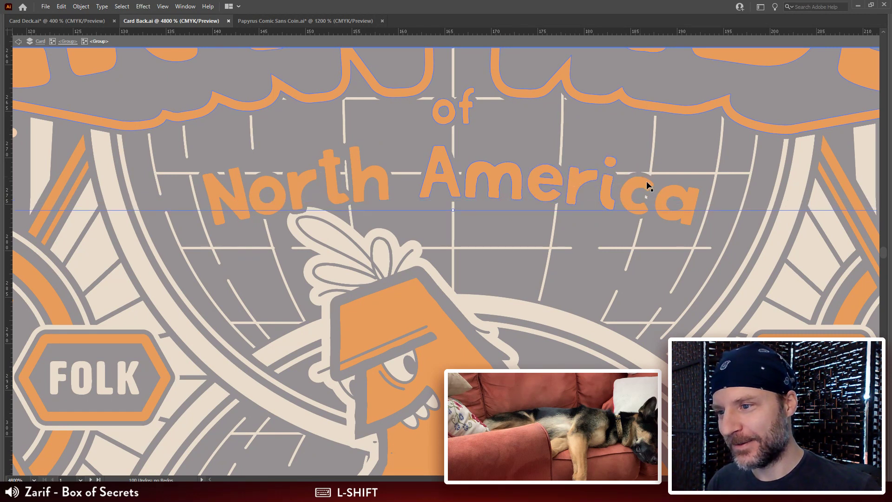
{"action": "left_click", "coordinate": [643, 188], "text": "shift"}
{"action": "left_click", "coordinate": [681, 193], "text": "shift"}
Step: Add the letters of "North" to the logo selection
{"action": "left_click", "coordinate": [371, 177], "text": "shift"}
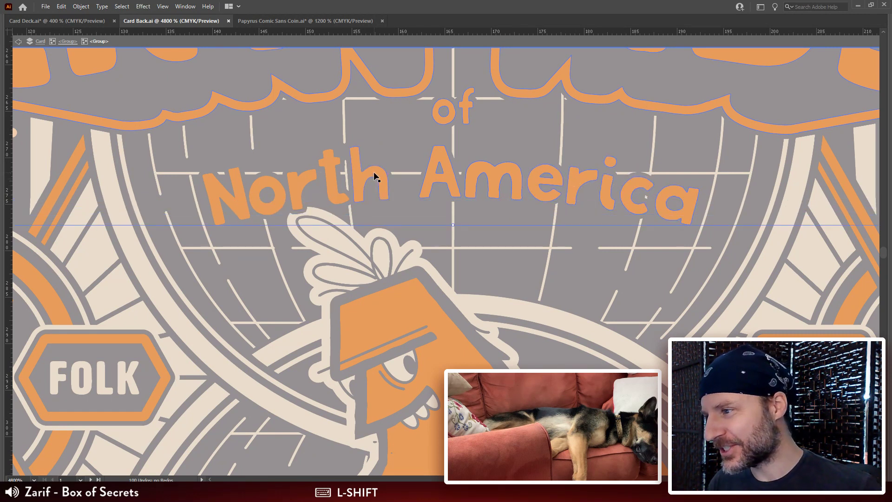
{"action": "left_click", "coordinate": [334, 183], "text": "shift"}
{"action": "left_click", "coordinate": [301, 192], "text": "shift"}
{"action": "left_click", "coordinate": [277, 198], "text": "shift"}
{"action": "left_click", "coordinate": [240, 203], "text": "shift"}
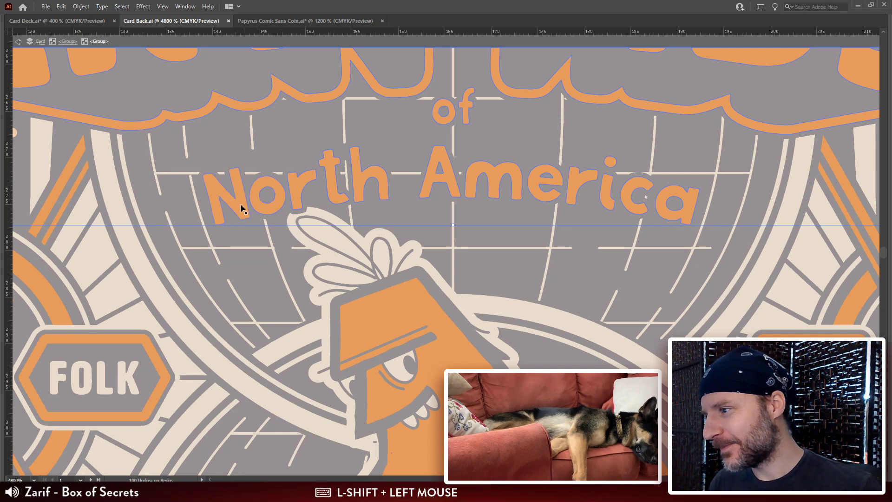
Step: Copy the selected Cryptids of North America lettering and leave group isolation
{"action": "key", "text": "ctrl+minus"}
{"action": "key", "text": "ctrl+minus"}
{"action": "key", "text": "ctrl+minus"}
{"action": "key", "text": "ctrl+minus"}
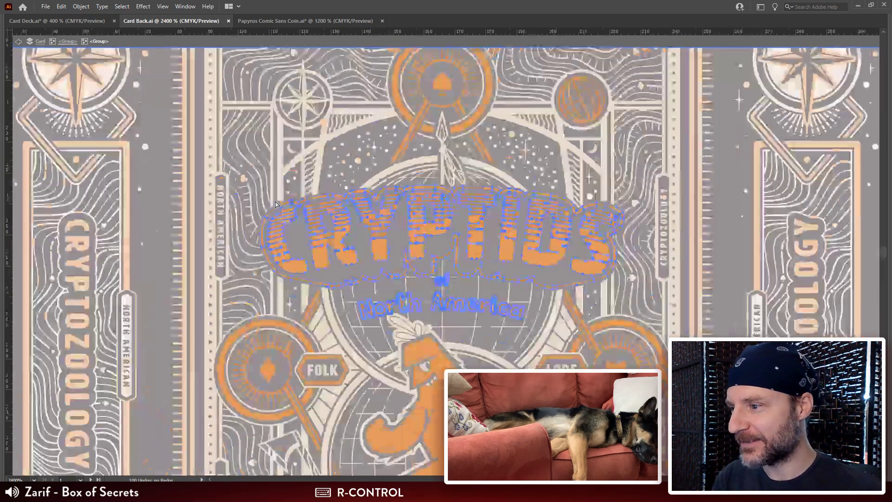
{"action": "left_click_drag", "start_coordinate": [505, 333], "coordinate": [497, 258]}
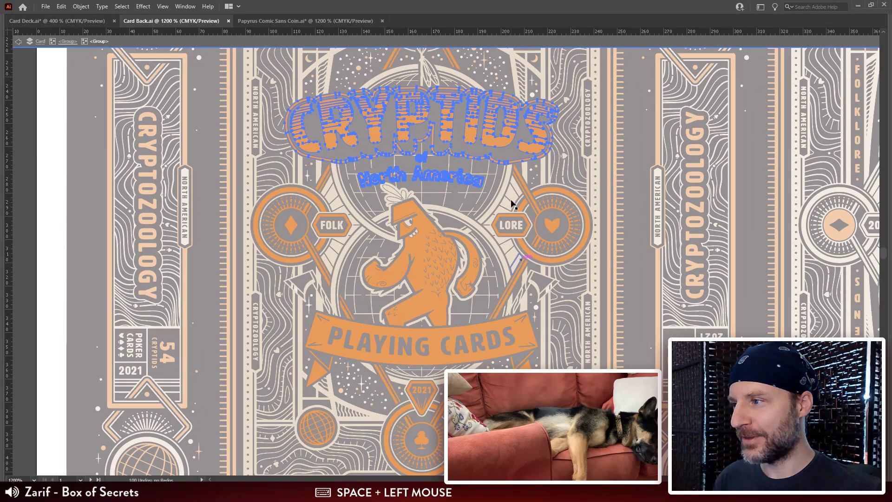
{"action": "key", "text": "ctrl"}
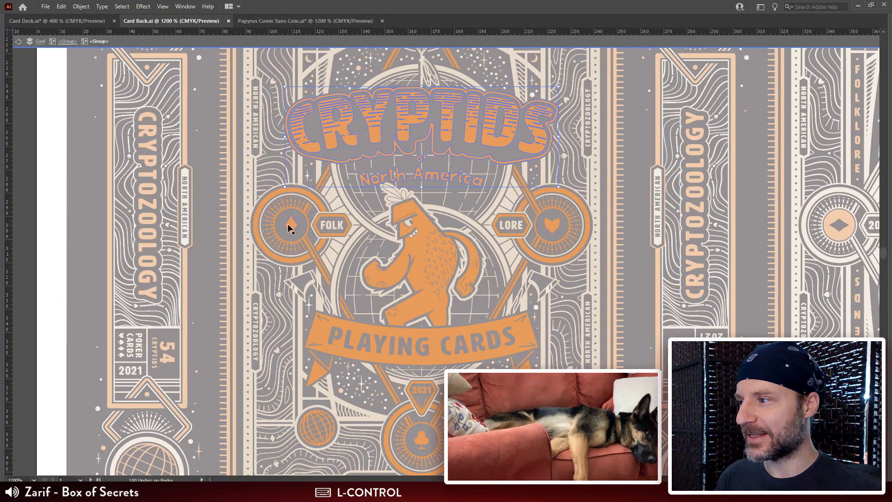
{"action": "double_click", "coordinate": [209, 197]}
Step: Paste the logo as pixels into Website-Store-Template.psd in Photoshop, scaled from its center to about 1192 by 446 px
{"action": "key", "text": "alt+Tab"}
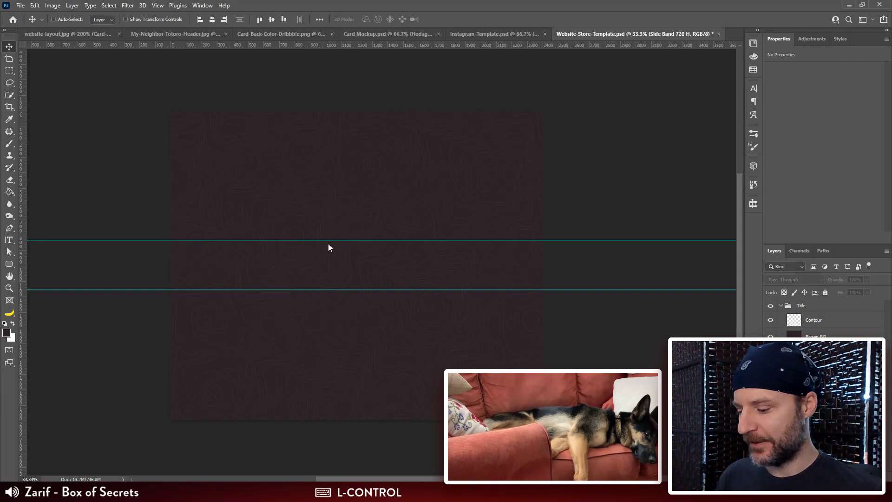
{"action": "key", "text": "ctrl+v"}
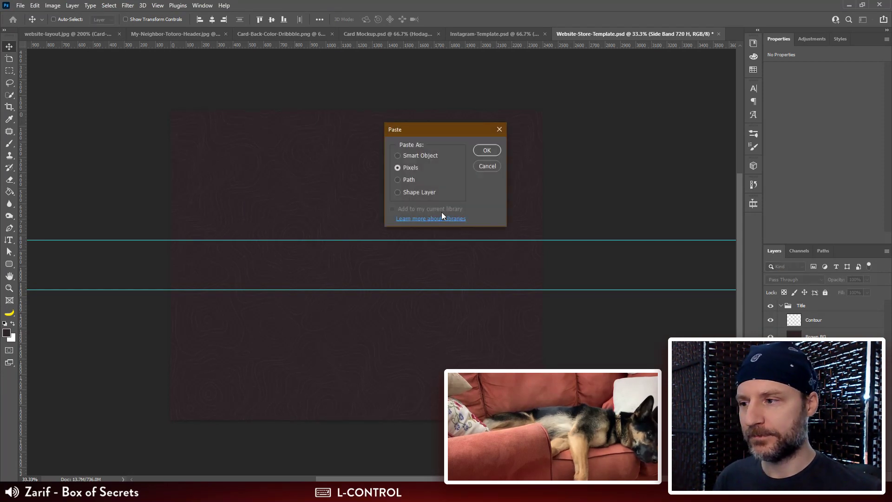
{"action": "left_click", "coordinate": [486, 150]}
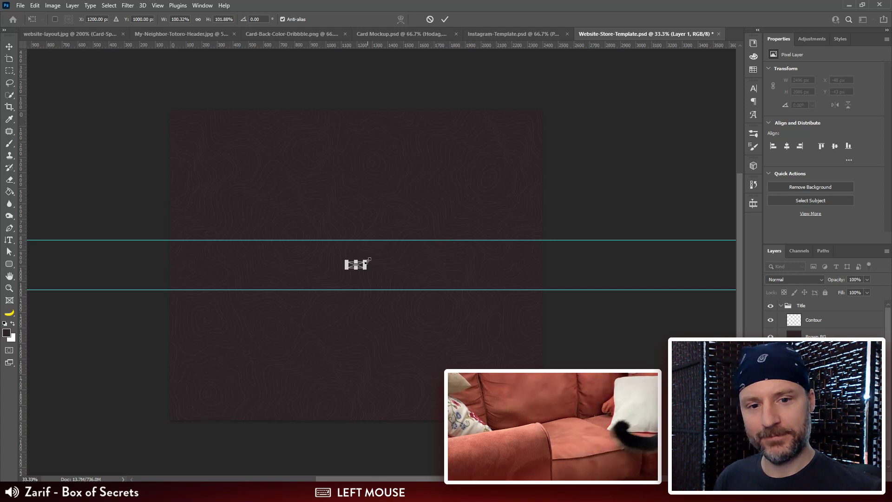
{"action": "left_click_drag", "start_coordinate": [368, 257], "coordinate": [435, 240]}
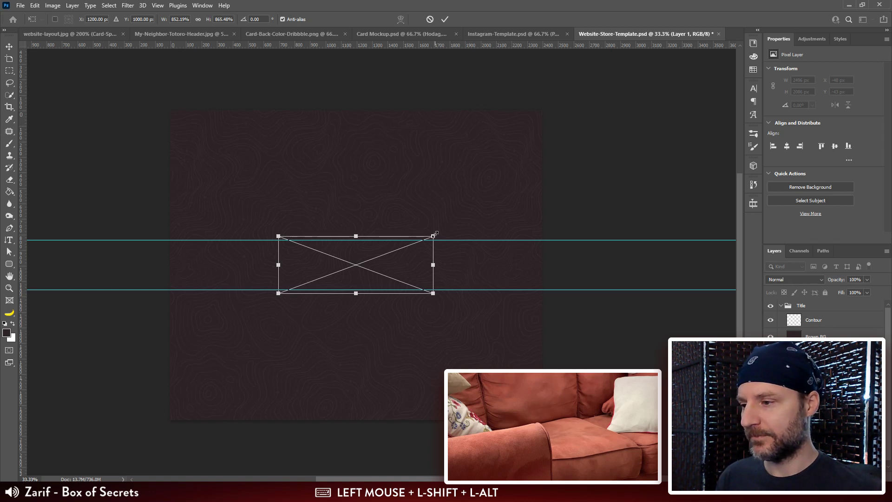
{"action": "key", "text": "ctrl+shift+bracketright"}
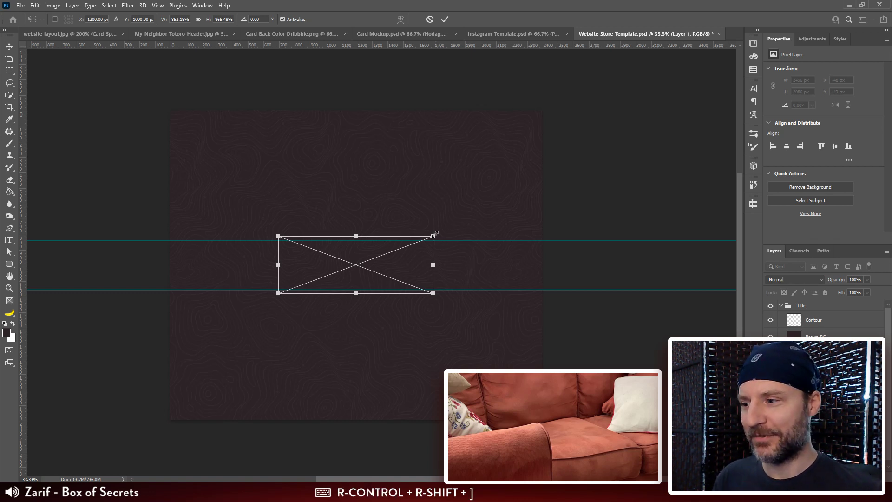
{"action": "mouse_move", "coordinate": [434, 235]}
{"action": "left_mouse_down"}
{"action": "mouse_move", "coordinate": [458, 224]}
{"action": "mouse_move", "coordinate": [448, 227]}
{"action": "left_mouse_up"}
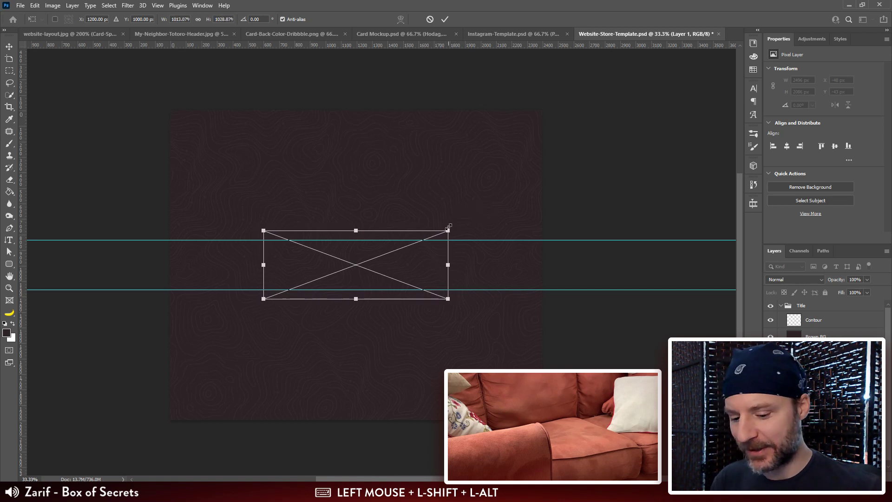
{"action": "key", "text": "Return"}
Step: Move the pasted logo layer above Contour in the Title group and shift the logo straight up to about Y 756 px
{"action": "key", "text": "ctrl+bracketright"}
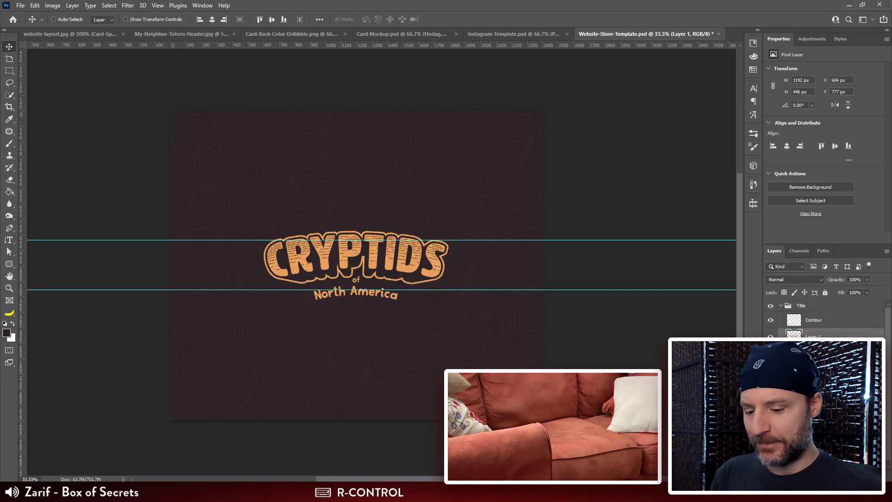
{"action": "key", "text": "ctrl+bracketright"}
{"action": "left_click_drag", "start_coordinate": [564, 246], "coordinate": [582, 209]}
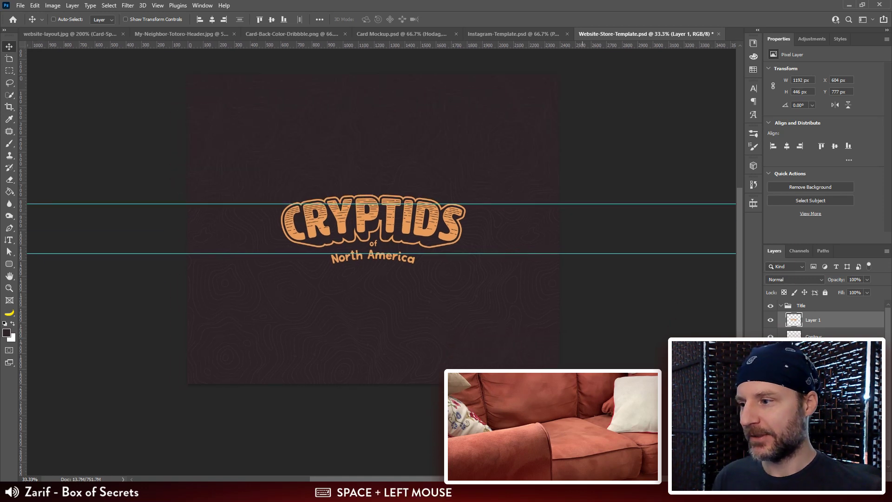
{"action": "key", "text": "ctrl+plus"}
{"action": "left_click_drag", "start_coordinate": [469, 237], "coordinate": [472, 243]}
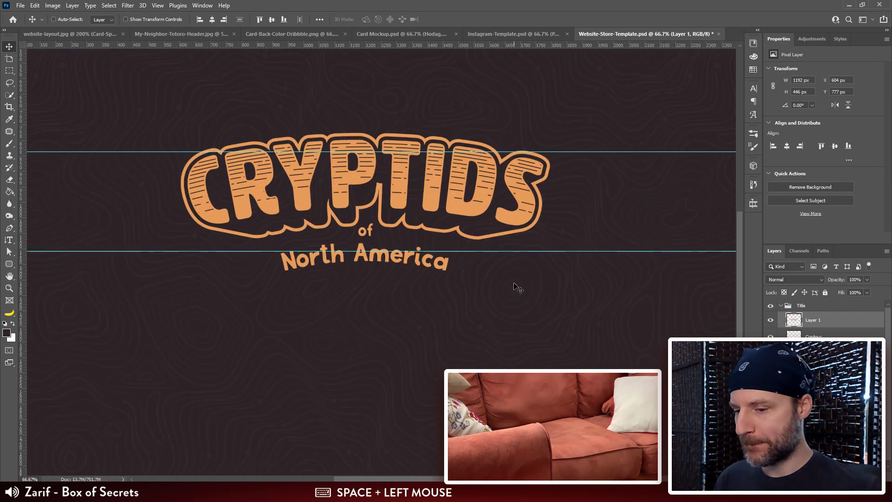
{"action": "left_click_drag", "start_coordinate": [387, 199], "coordinate": [387, 190]}
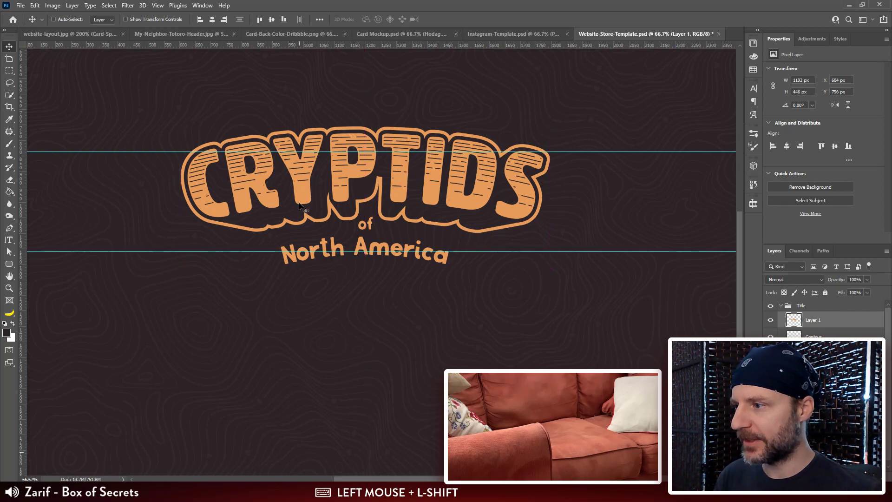
Step: Add a Stroke effect to the pasted logo, positioned Outside and colored with the dark brown sampled from the background
{"action": "double_click", "coordinate": [795, 325]}
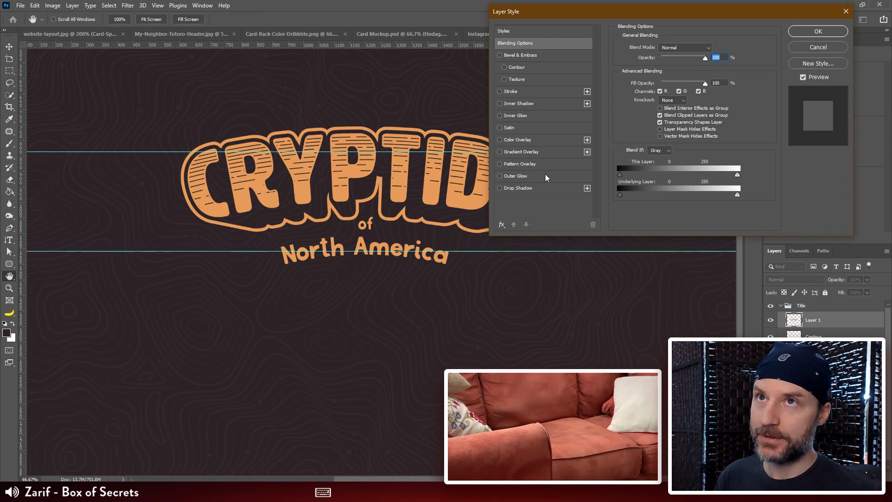
{"action": "left_click", "coordinate": [511, 91]}
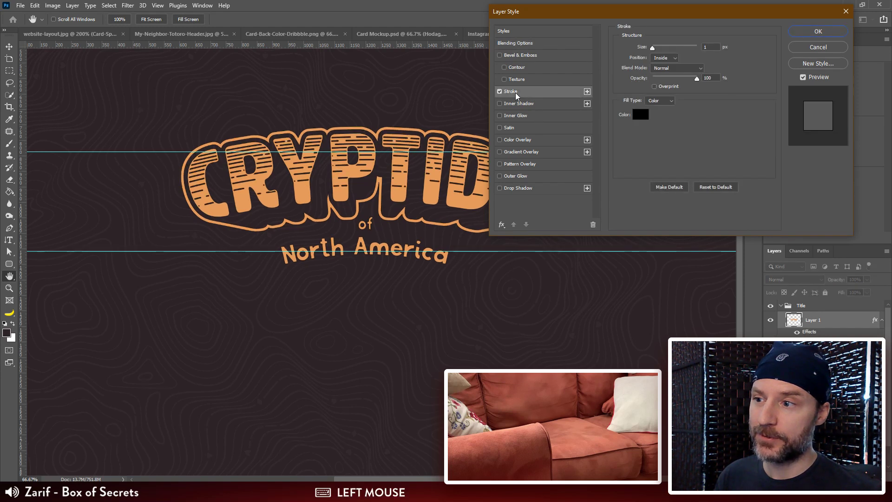
{"action": "left_click", "coordinate": [646, 118]}
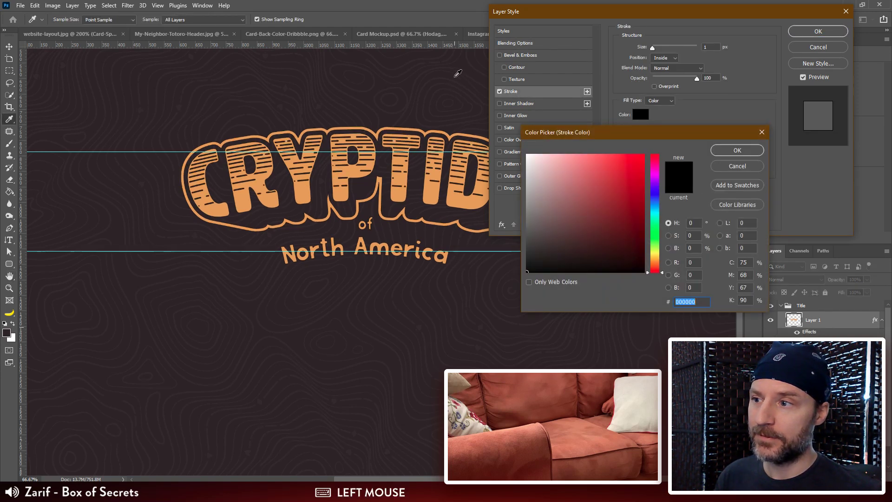
{"action": "left_click", "coordinate": [465, 60]}
{"action": "left_click", "coordinate": [737, 151]}
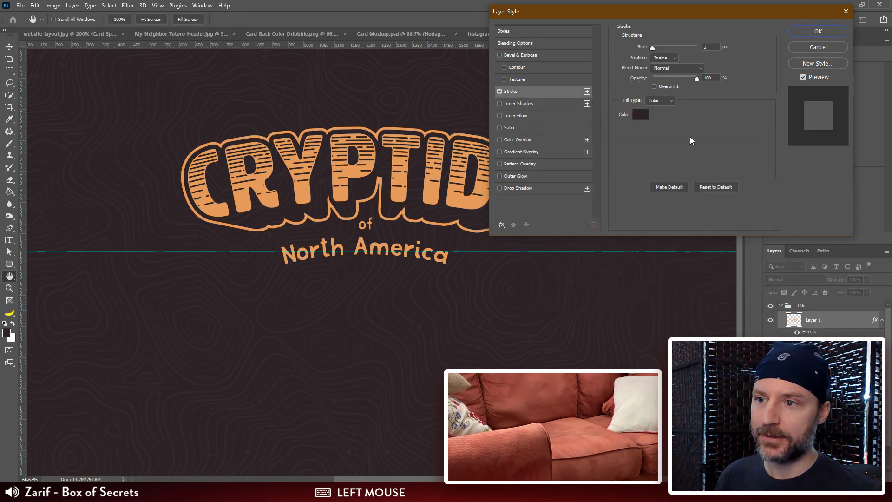
{"action": "left_click", "coordinate": [667, 59]}
{"action": "left_click", "coordinate": [665, 64]}
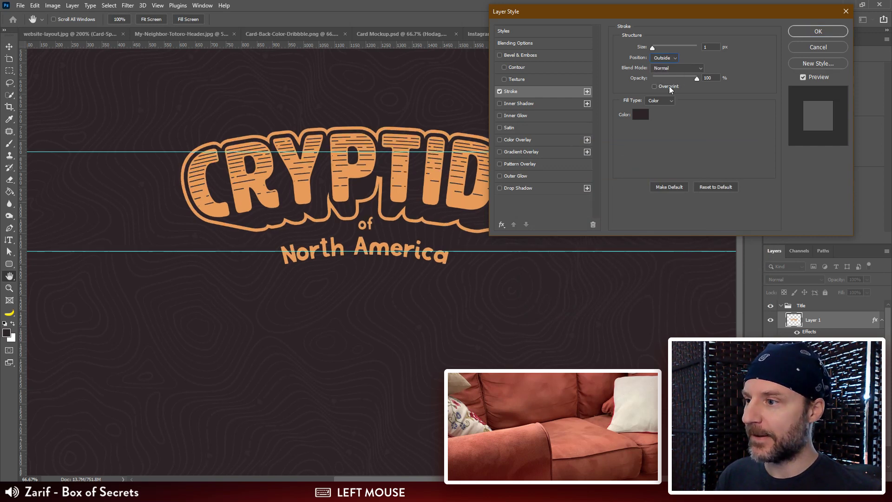
Step: Set the logo's stroke size to 12 px and apply the layer style
{"action": "left_click_drag", "start_coordinate": [652, 46], "coordinate": [656, 46]}
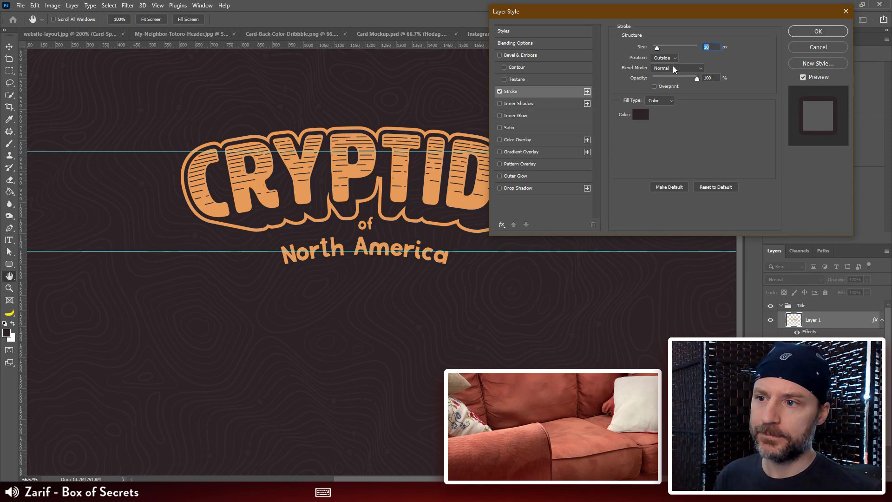
{"action": "key", "text": "ctrl+plus"}
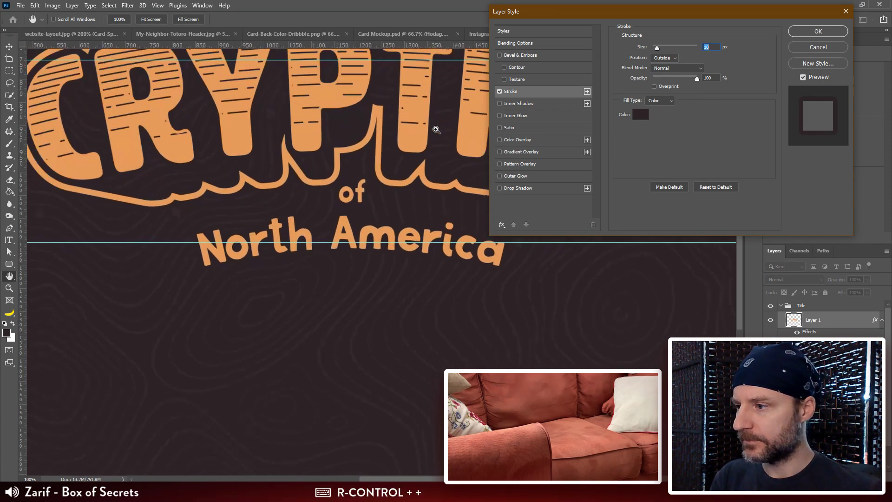
{"action": "key", "text": "ctrl+plus"}
{"action": "key", "text": "ctrl+plus"}
{"action": "left_click_drag", "start_coordinate": [432, 145], "coordinate": [398, 239]}
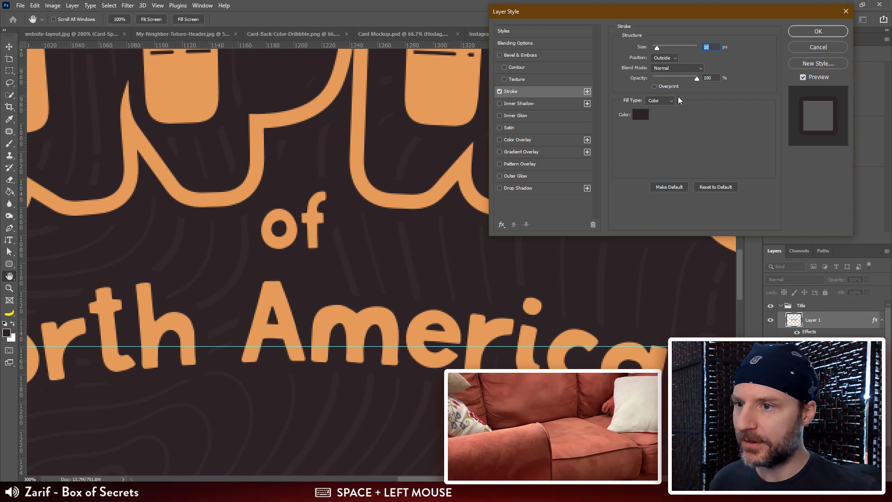
{"action": "left_click_drag", "start_coordinate": [657, 48], "coordinate": [657, 48]}
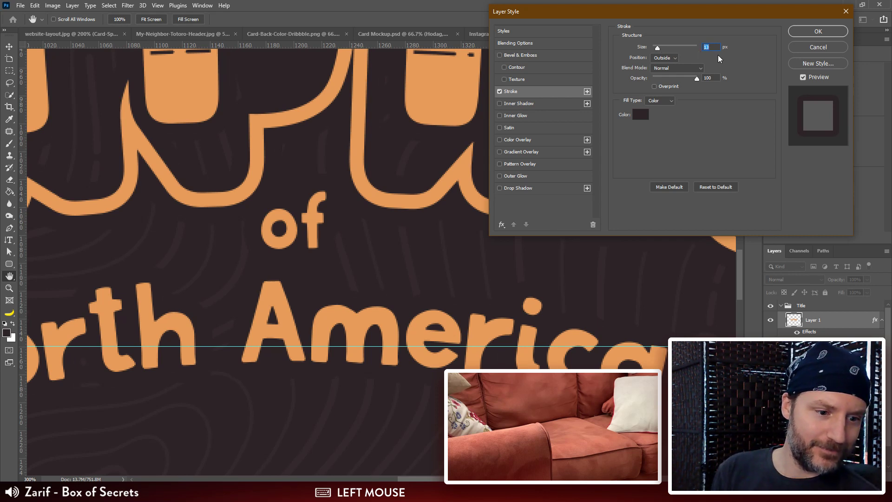
{"action": "key", "text": "Down"}
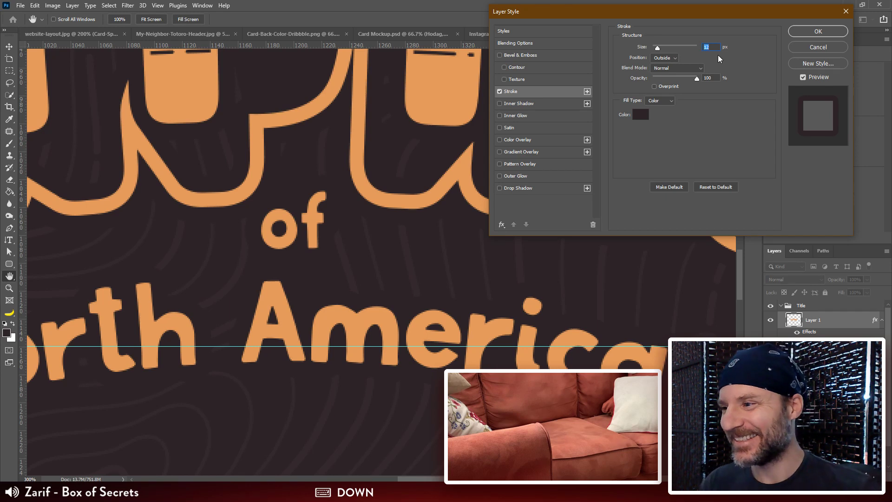
{"action": "left_click", "coordinate": [835, 33]}
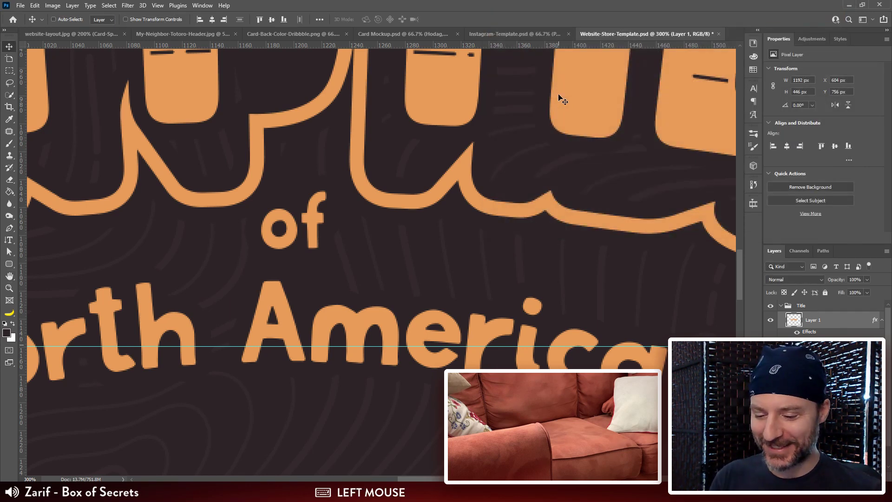
Step: Hide the guides and nudge the logo up to Y 753 px
{"action": "key", "text": "ctrl+minus"}
{"action": "key", "text": "ctrl+minus"}
{"action": "key", "text": "ctrl+minus"}
{"action": "key", "text": "ctrl+minus"}
{"action": "left_click_drag", "start_coordinate": [504, 274], "coordinate": [509, 267]}
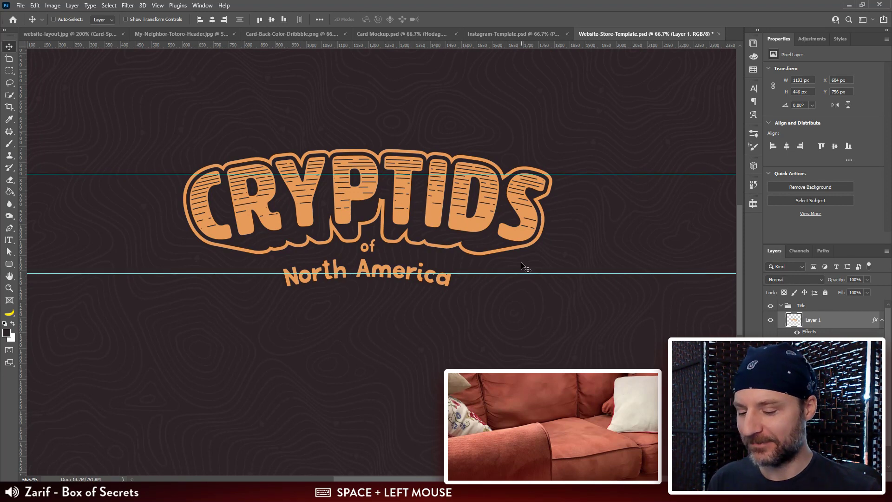
{"action": "key", "text": "ctrl+minus"}
{"action": "key", "text": "ctrl+semicolon"}
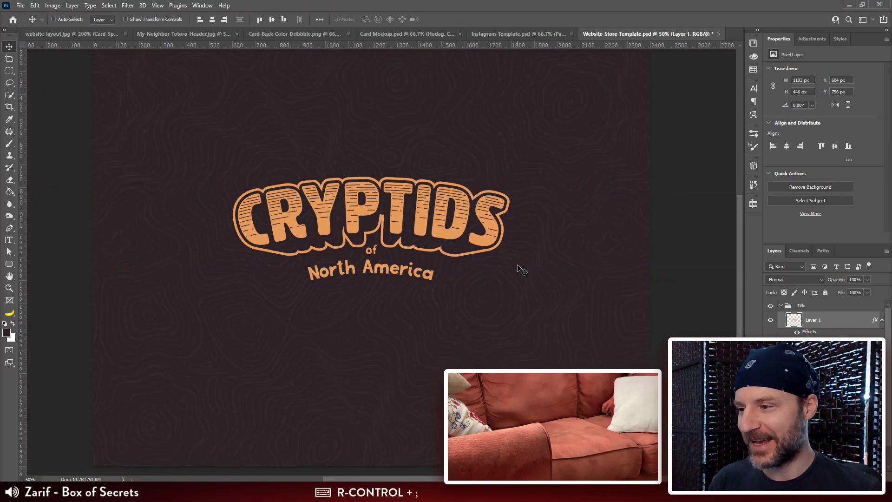
{"action": "mouse_move", "coordinate": [510, 294]}
{"action": "left_mouse_down"}
{"action": "mouse_move", "coordinate": [508, 282]}
{"action": "mouse_move", "coordinate": [495, 281]}
{"action": "mouse_move", "coordinate": [521, 292]}
{"action": "left_mouse_up"}
{"action": "key", "text": "ctrl+minus"}
{"action": "key", "text": "v"}
{"action": "left_click", "coordinate": [518, 282]}
Step: Rename the pasted logo layer as Logo and collapse its effects list
{"action": "double_click", "coordinate": [821, 322]}
{"action": "type", "text": "Logo"}
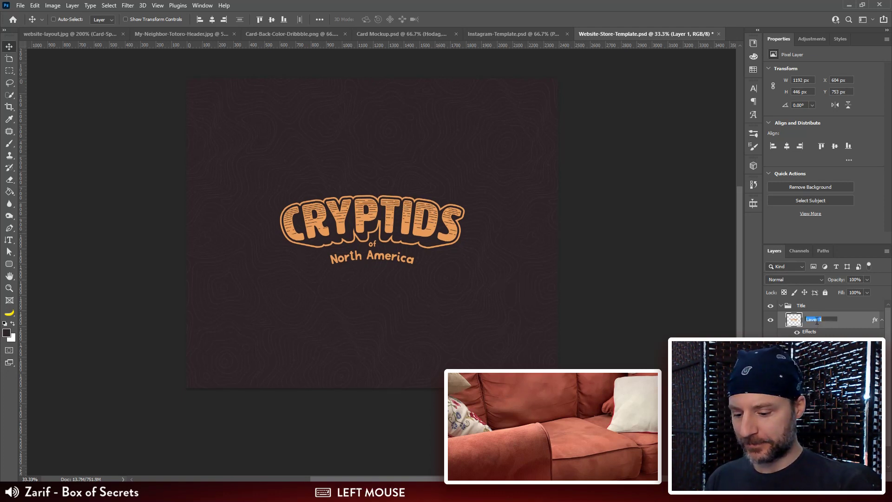
{"action": "key", "text": "Return"}
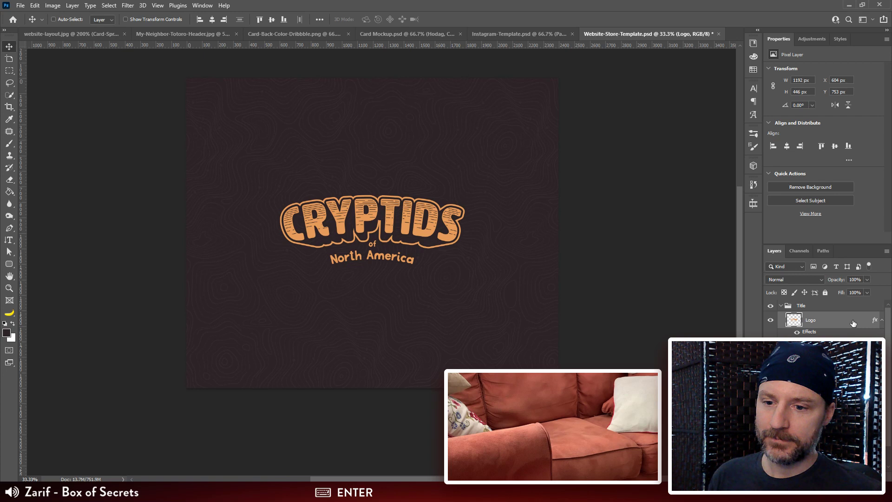
{"action": "left_click", "coordinate": [882, 319]}
Step: Align the Contour layer to the canvas's horizontal center and center the Logo layer on the canvas
{"action": "left_click", "coordinate": [831, 336]}
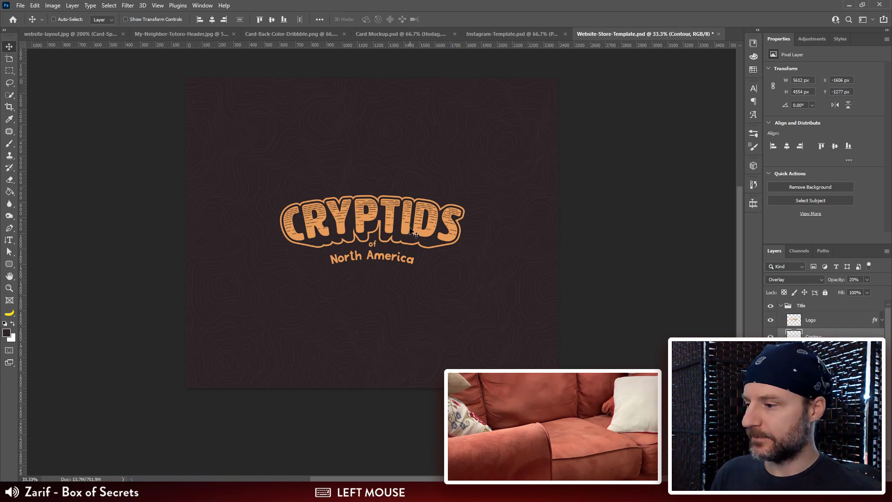
{"action": "key", "text": "v"}
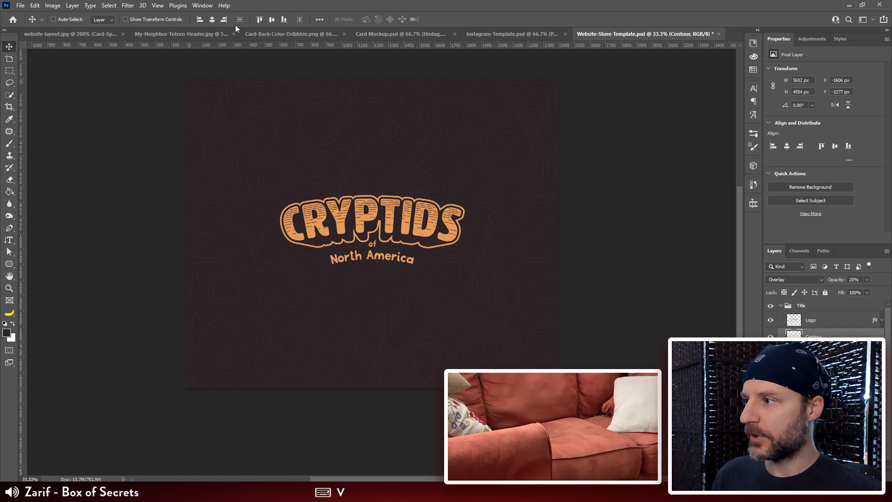
{"action": "left_click", "coordinate": [213, 19]}
{"action": "left_click", "coordinate": [319, 19]}
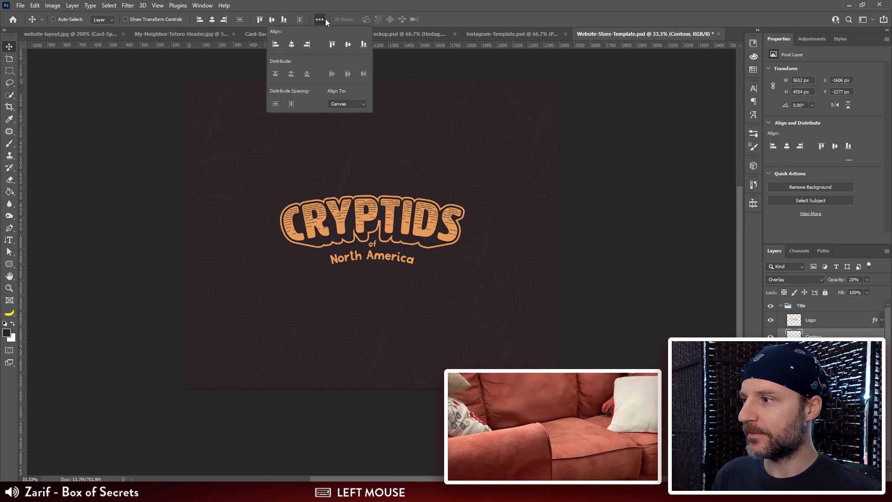
{"action": "left_click", "coordinate": [833, 324]}
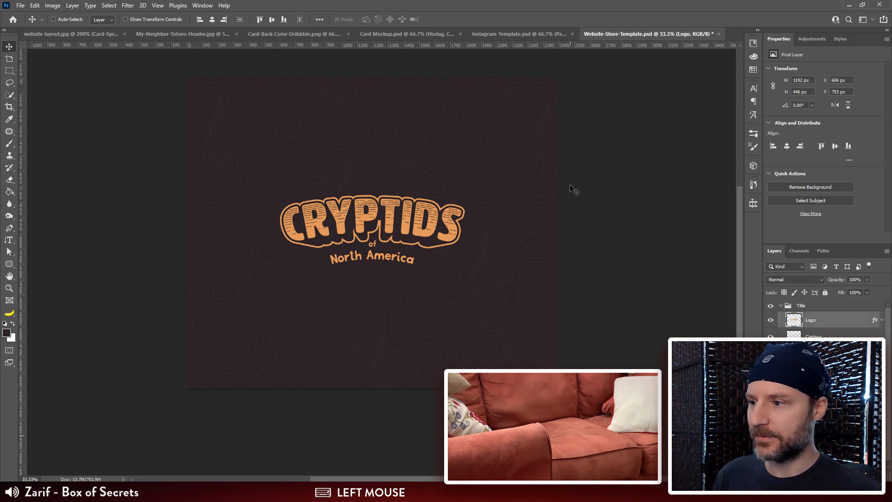
{"action": "key", "text": "ctrl+z"}
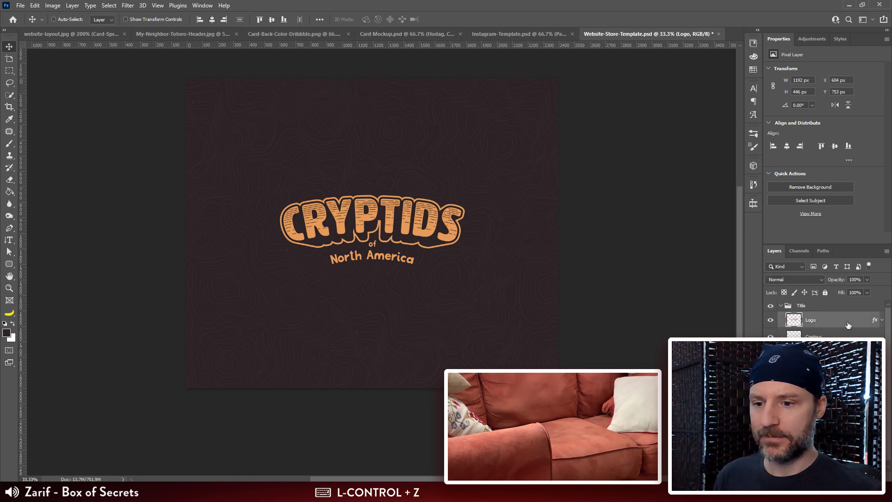
{"action": "left_click", "coordinate": [204, 19]}
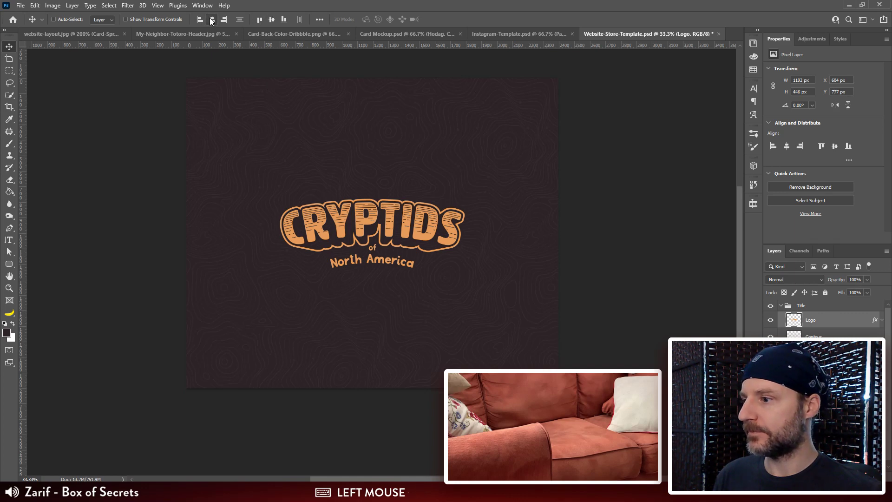
Step: Set the canvas height to 720 pixels, keeping the center anchor
{"action": "left_click", "coordinate": [53, 5]}
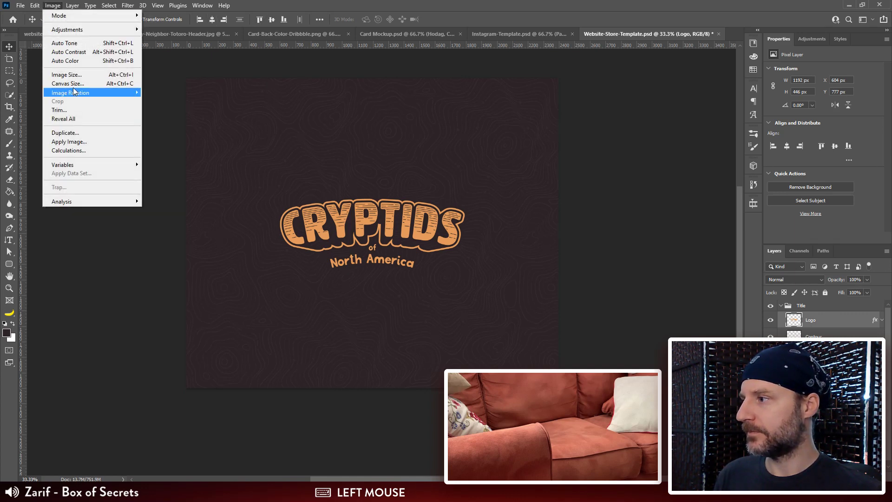
{"action": "left_click", "coordinate": [68, 83]}
{"action": "left_click", "coordinate": [429, 184]}
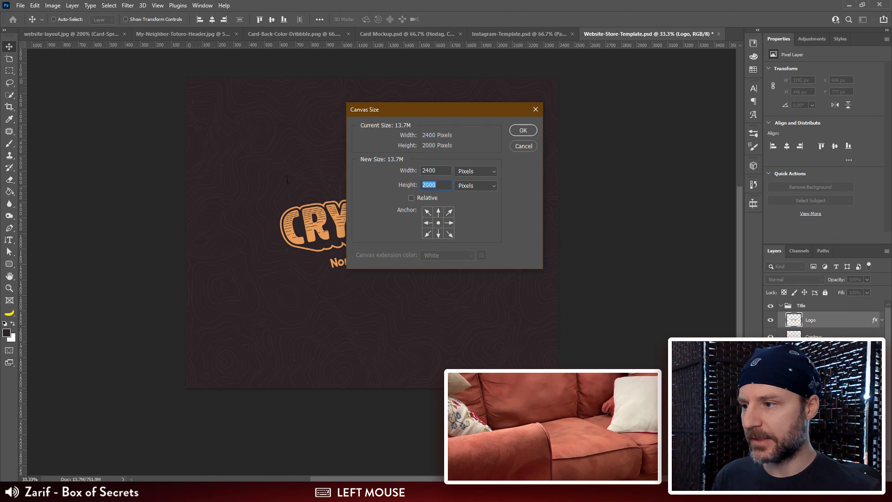
{"action": "type", "text": "720"}
{"action": "key", "text": "Return"}
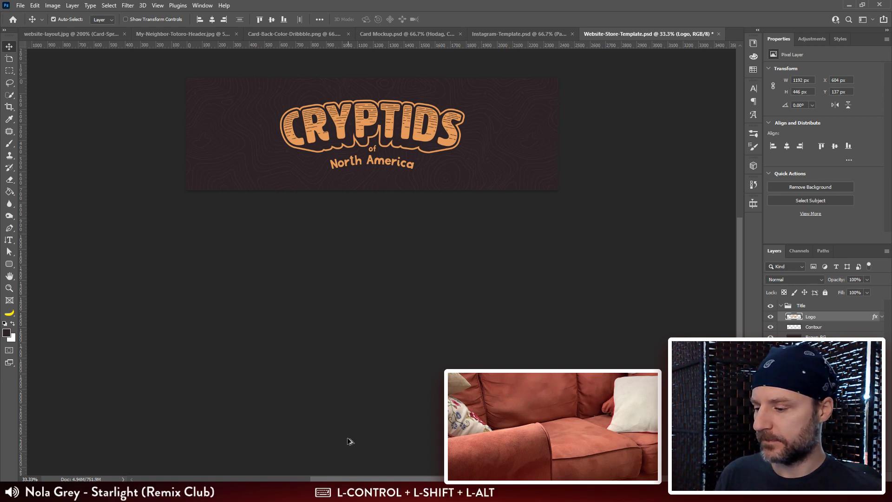
Step: Start saving the title graphic for the web as a 2400 by 720 px PNG-24 after inspecting its preview
{"action": "key", "text": "ctrl+shift+alt+s"}
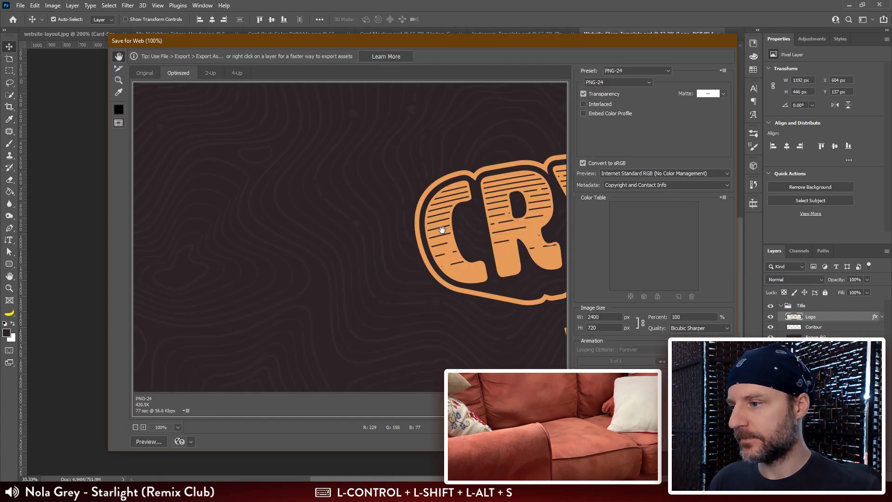
{"action": "left_click_drag", "start_coordinate": [511, 244], "coordinate": [549, 211]}
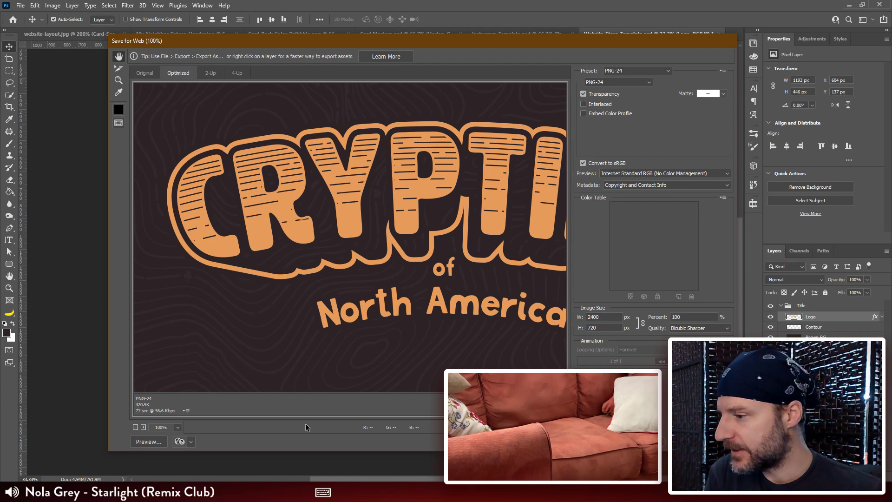
{"action": "left_click", "coordinate": [645, 442]}
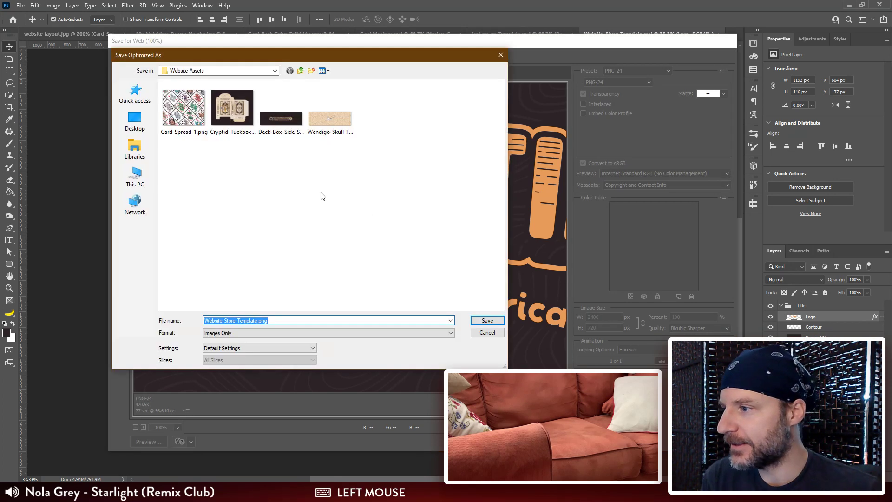
Step: Name the export Cryptid-Poker-Deck-Logo.png and save it in the Website Assets folder
{"action": "left_click", "coordinate": [255, 320]}
{"action": "left_click_drag", "start_coordinate": [257, 320], "coordinate": [122, 315]}
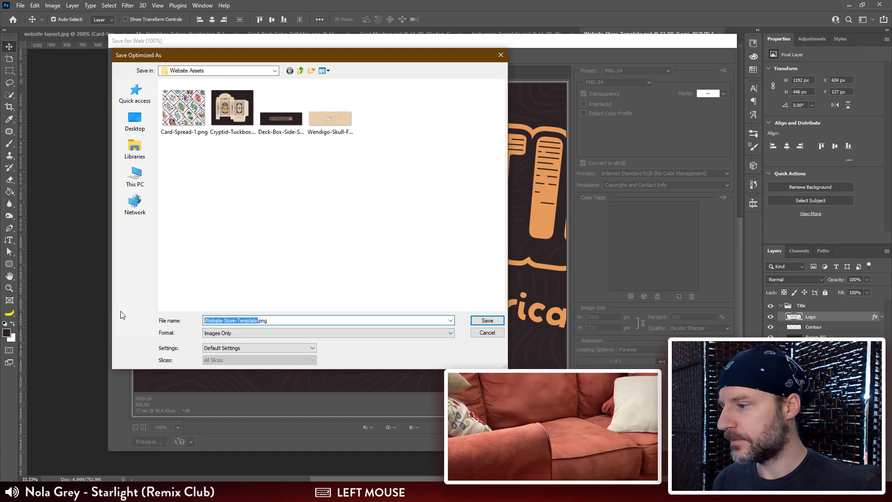
{"action": "key", "text": "shift"}
{"action": "type", "text": "Cryp"}
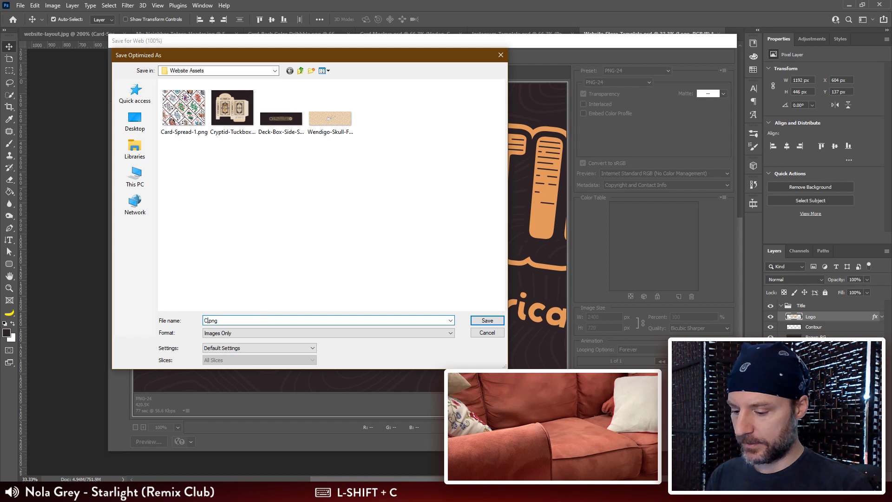
{"action": "type", "text": "tid"}
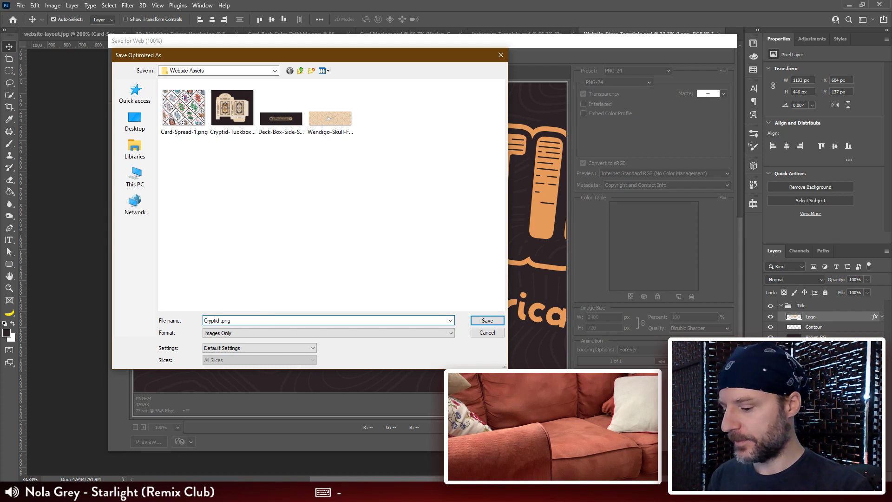
{"action": "type", "text": "-Poker"}
{"action": "key", "text": "BackSpace"}
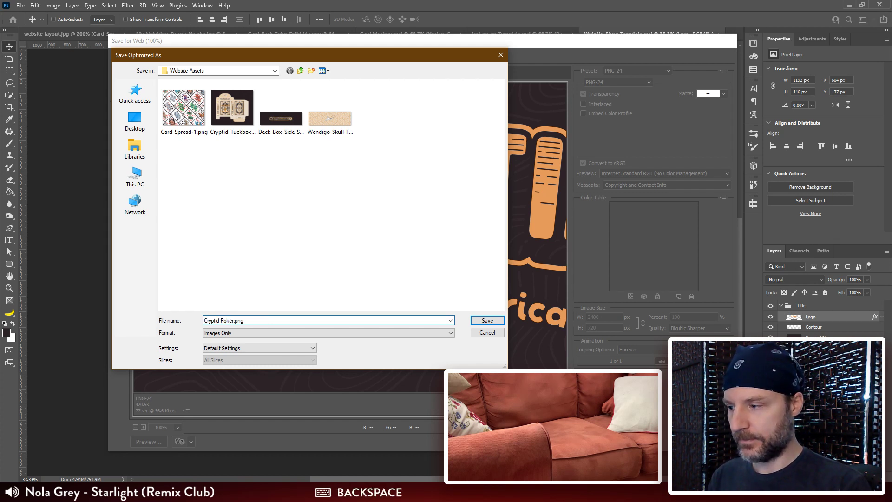
{"action": "type", "text": "-Deck"}
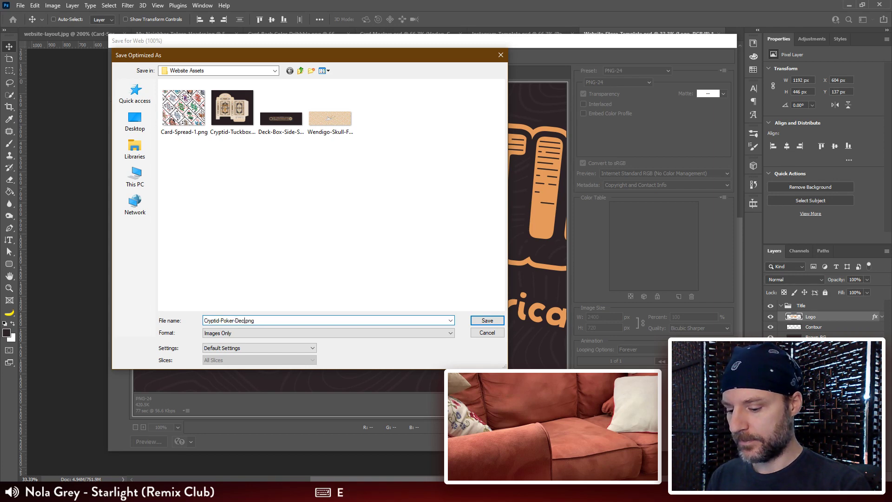
{"action": "type", "text": "-"}
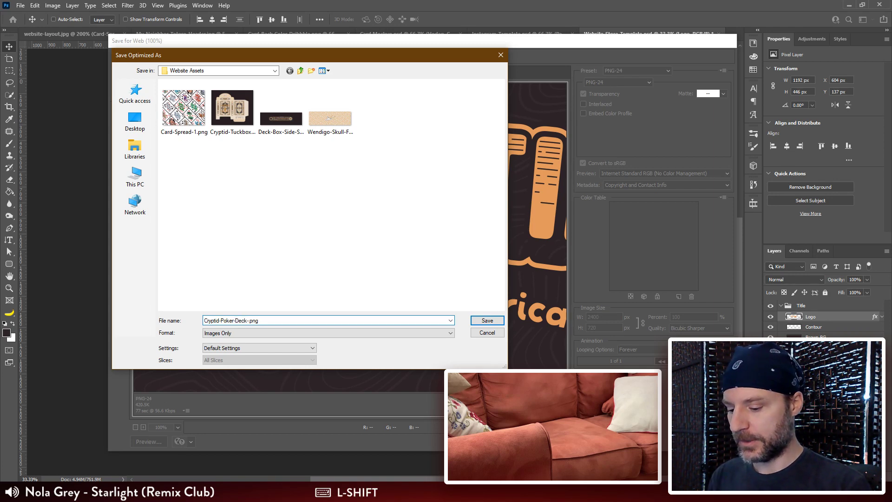
{"action": "type", "text": "Logo"}
{"action": "key", "text": "Return"}
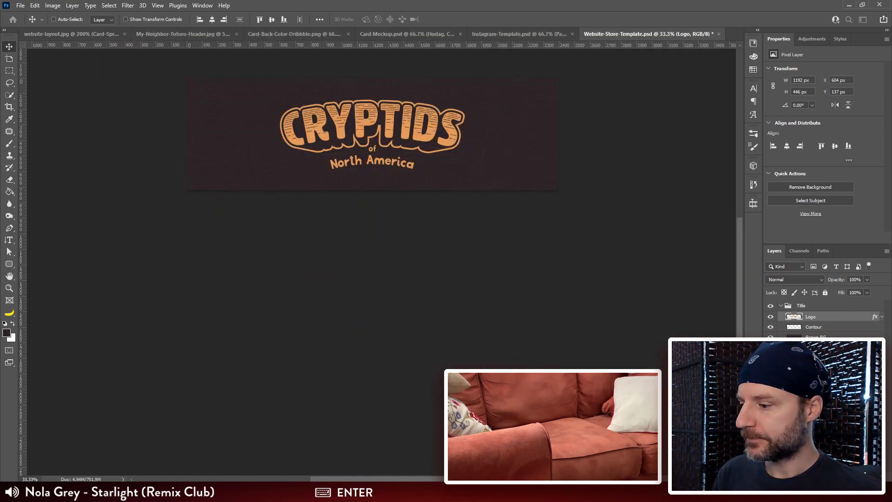
Step: Switch to Illustrator and enter the front card group of the light box artwork in Card Back.ai
{"action": "left_click", "coordinate": [372, 492]}
{"action": "left_click_drag", "start_coordinate": [491, 236], "coordinate": [463, 304]}
{"action": "left_click", "coordinate": [463, 302], "text": "ctrl"}
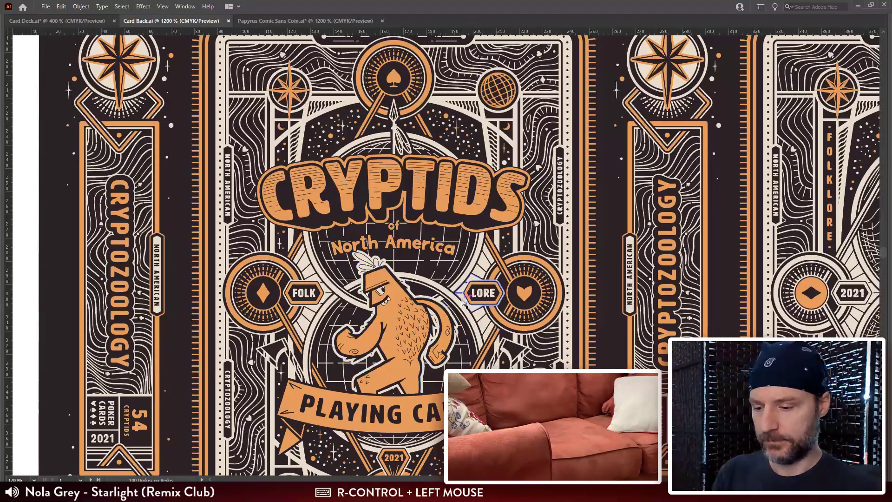
{"action": "key", "text": "ctrl+minus"}
{"action": "left_click_drag", "start_coordinate": [518, 425], "coordinate": [478, 182]}
{"action": "left_click_drag", "start_coordinate": [426, 144], "coordinate": [426, 93]}
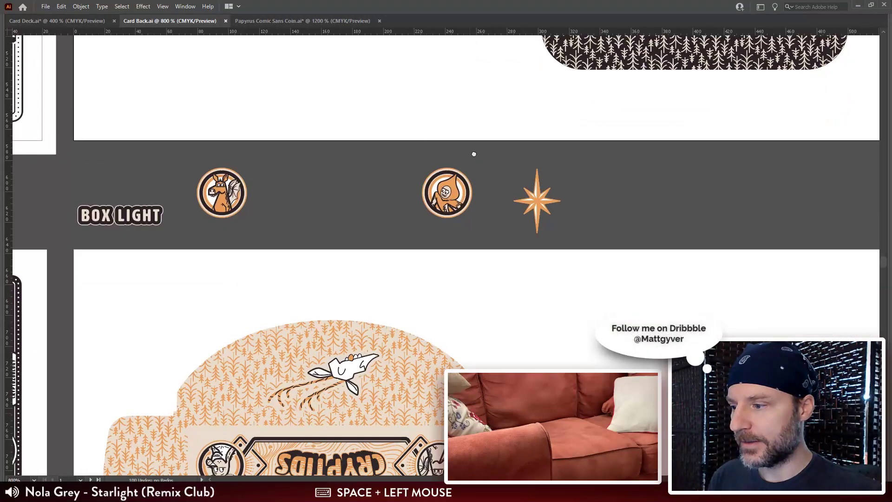
{"action": "left_click_drag", "start_coordinate": [461, 336], "coordinate": [466, 93]}
{"action": "left_click_drag", "start_coordinate": [499, 337], "coordinate": [442, 102]}
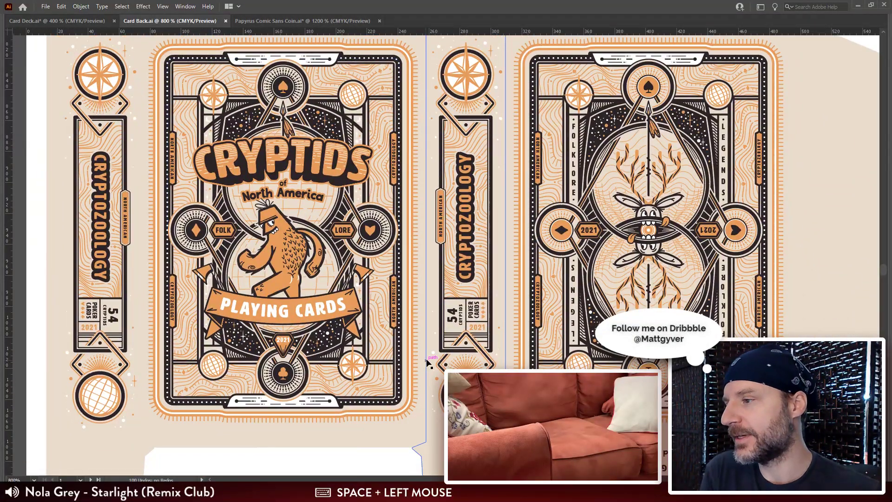
{"action": "double_click", "coordinate": [316, 174]}
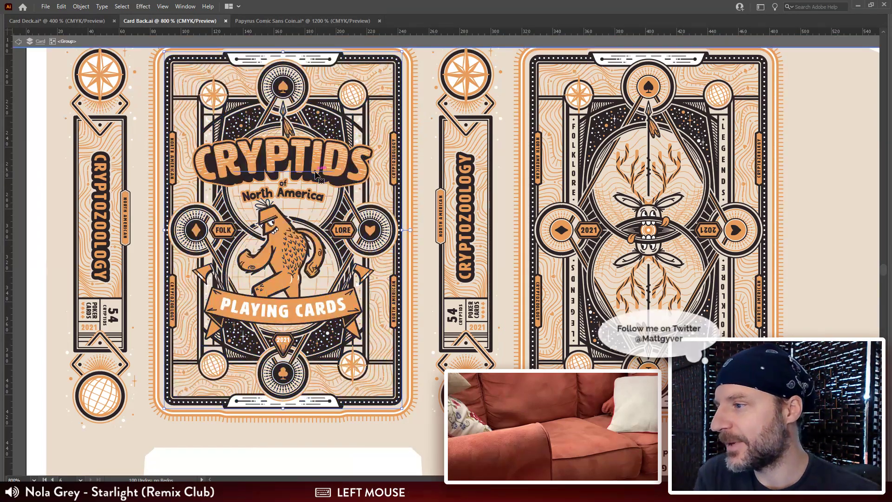
Step: Select the Cryptids of North America title lettering together with its outlines and copy it
{"action": "key", "text": "ctrl+plus"}
{"action": "key", "text": "ctrl+plus"}
{"action": "key", "text": "ctrl+plus"}
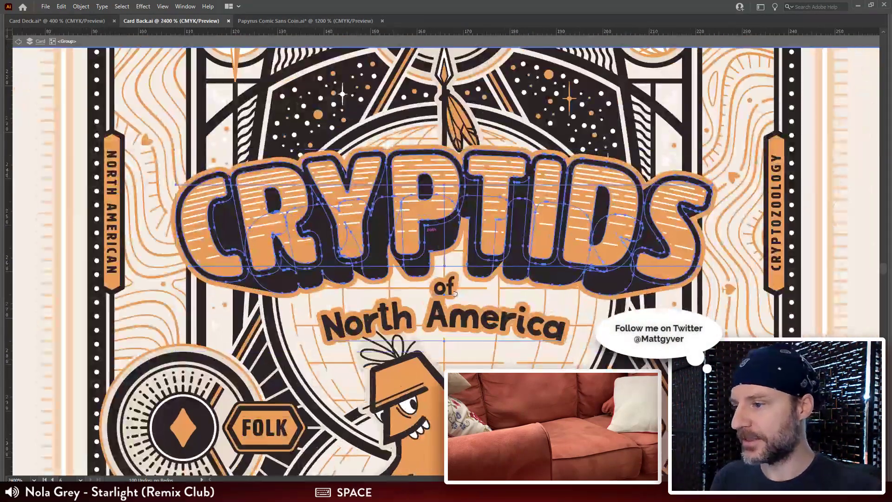
{"action": "left_click_drag", "start_coordinate": [455, 294], "coordinate": [391, 232]}
{"action": "left_click", "coordinate": [391, 253], "text": "shift"}
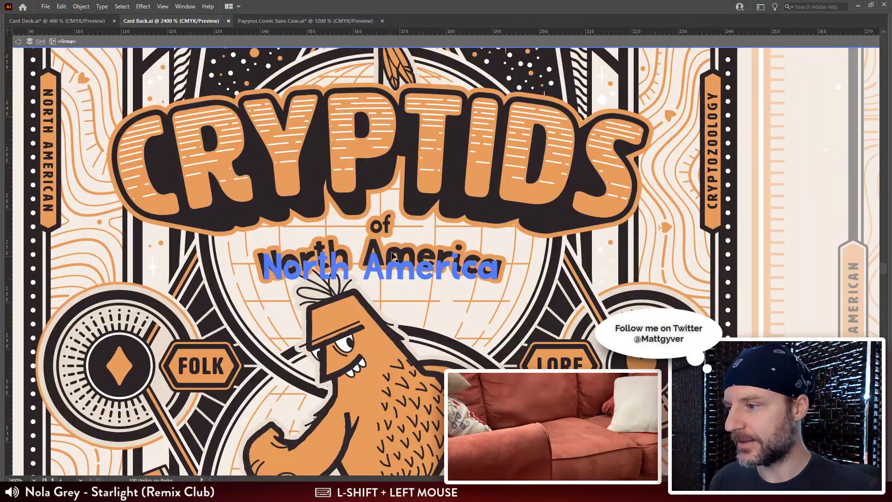
{"action": "left_click", "coordinate": [470, 264]}
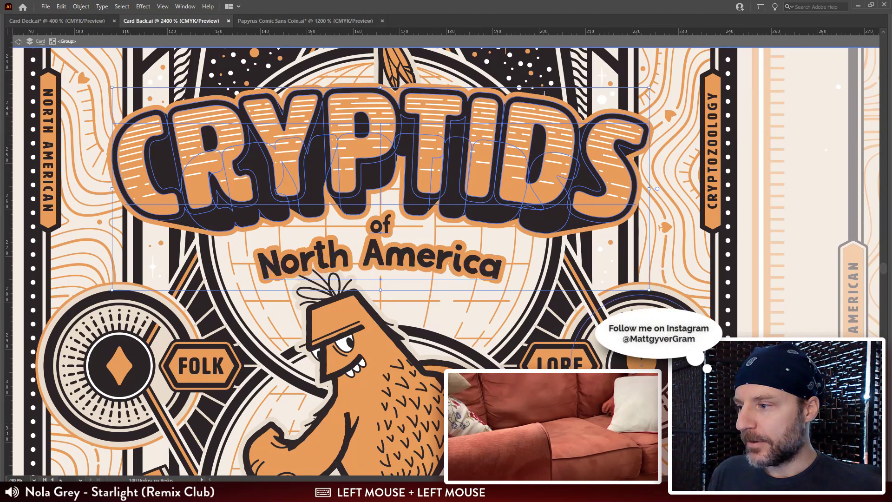
{"action": "key", "text": "ctrl+c"}
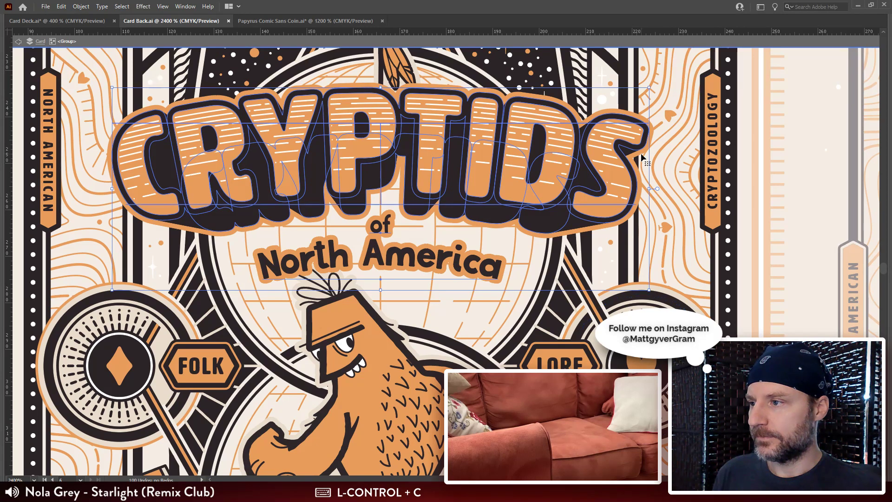
Step: Switch to Photoshop, cancel pasting the lettering, and undo the canvas height change in Website-Store-Template.psd
{"action": "key", "text": "alt+Tab"}
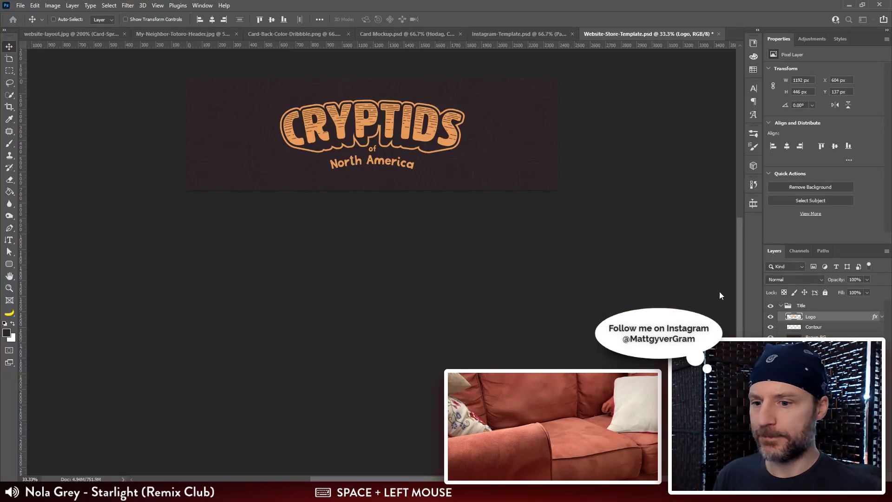
{"action": "left_click_drag", "start_coordinate": [582, 215], "coordinate": [567, 215]}
{"action": "key", "text": "ctrl+v"}
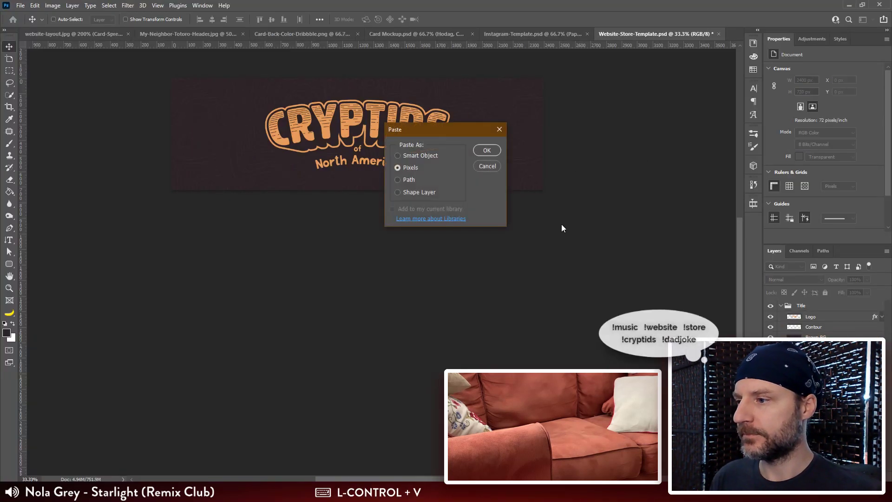
{"action": "left_click", "coordinate": [486, 166]}
{"action": "key", "text": "ctrl+z"}
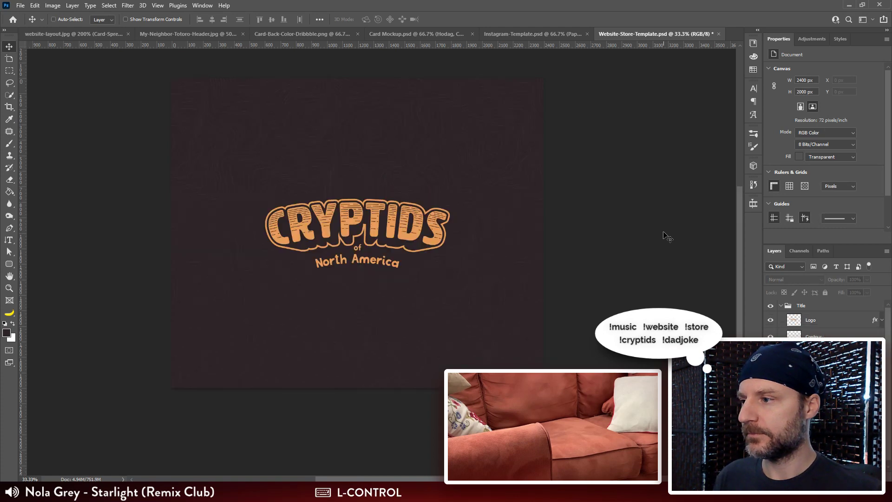
Step: Paste the copied Cryptids lettering as pixels into the store template and commit its placement
{"action": "key", "text": "ctrl+v"}
{"action": "left_click", "coordinate": [483, 147]}
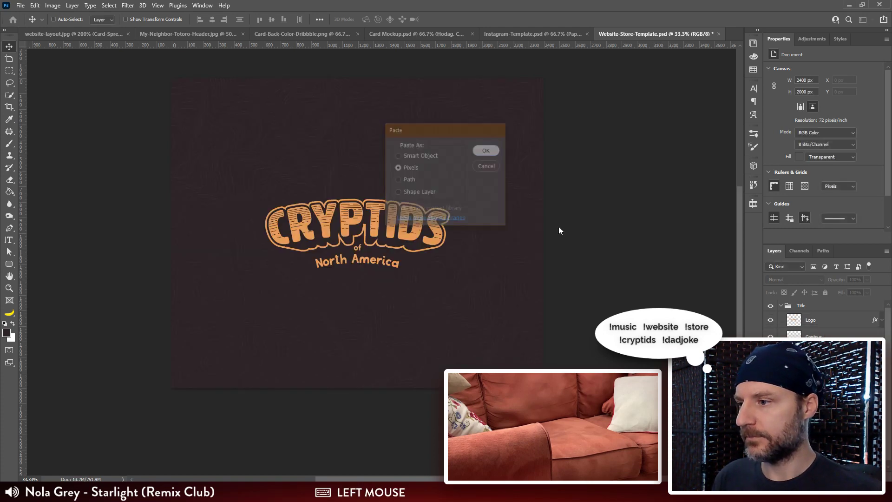
{"action": "left_click_drag", "start_coordinate": [372, 229], "coordinate": [461, 201]}
{"action": "key", "text": "Return"}
{"action": "key", "text": "ctrl+plus"}
{"action": "key", "text": "ctrl+plus"}
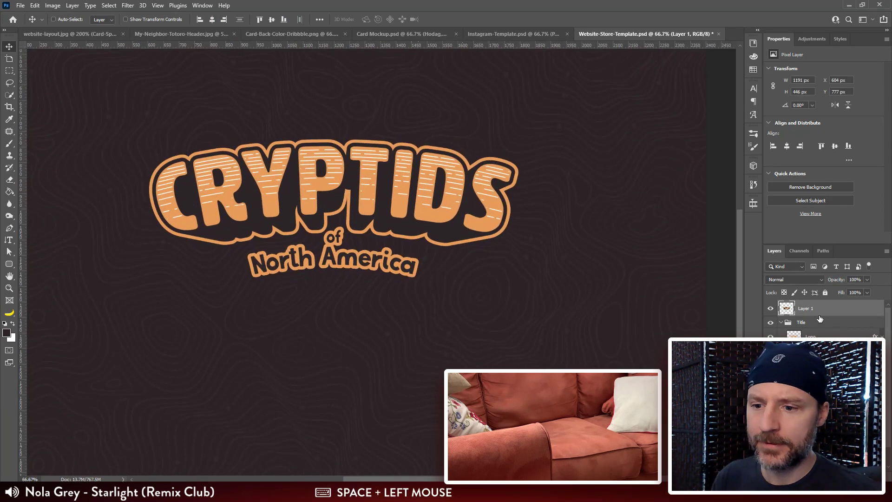
Step: Move the pasted lettering layer into the Title group above the existing Logo layer and rename it Logo
{"action": "left_click_drag", "start_coordinate": [810, 308], "coordinate": [813, 327]}
{"action": "right_click", "coordinate": [826, 336]}
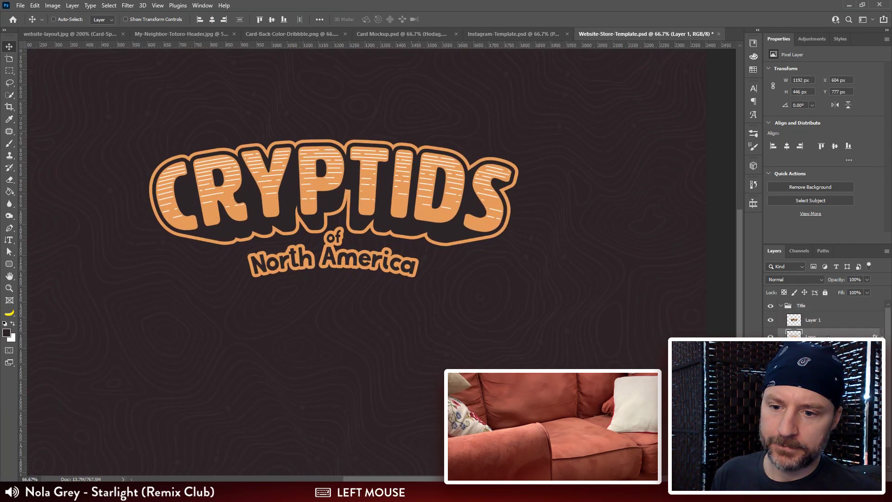
{"action": "left_click", "coordinate": [729, 302]}
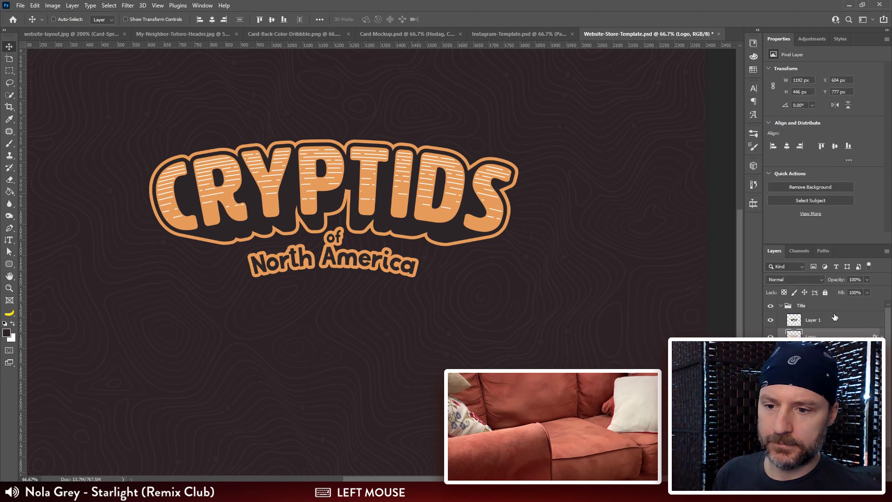
{"action": "double_click", "coordinate": [811, 320]}
{"action": "type", "text": "Logo"}
{"action": "key", "text": "Return"}
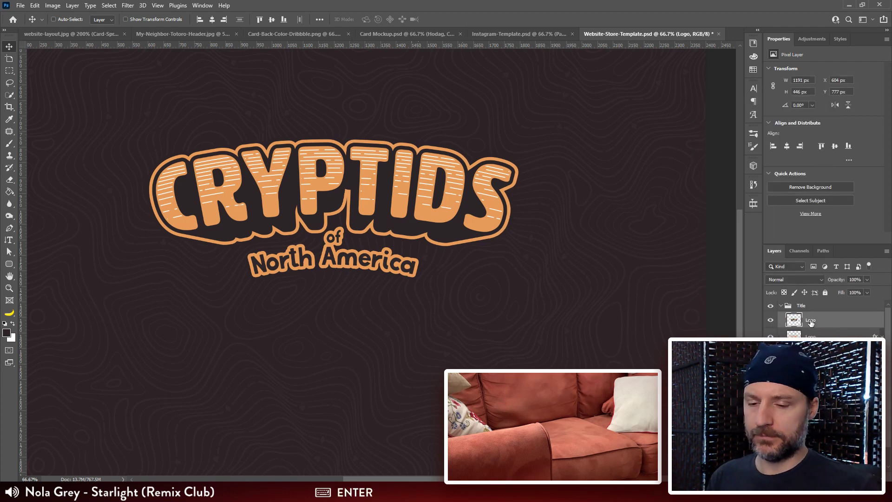
Step: Compare the old and new Logo layers by toggling their visibility, keeping only the new one shown
{"action": "left_click", "coordinate": [770, 337]}
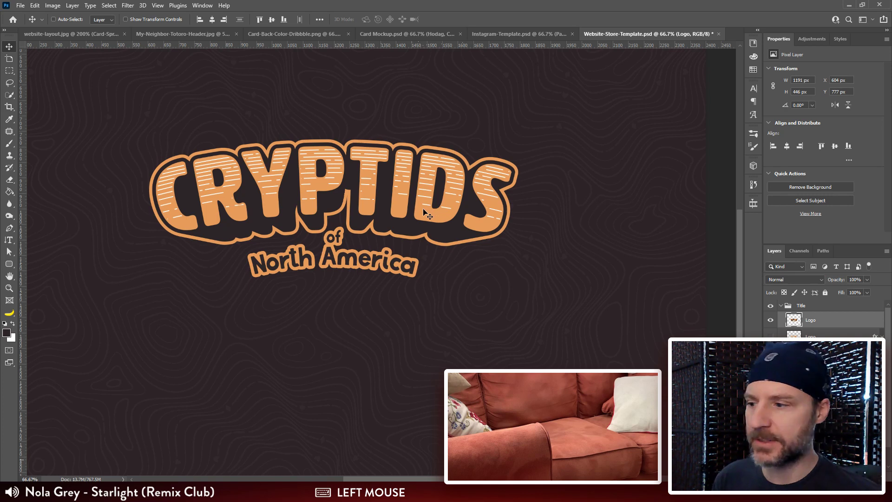
{"action": "key", "text": "ctrl+minus"}
{"action": "key", "text": "ctrl+minus"}
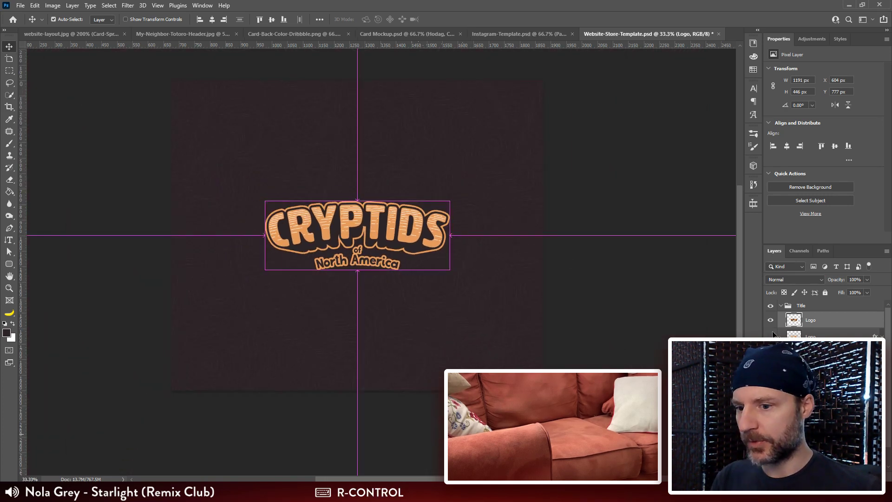
{"action": "left_click", "coordinate": [770, 320]}
{"action": "left_click", "coordinate": [771, 336]}
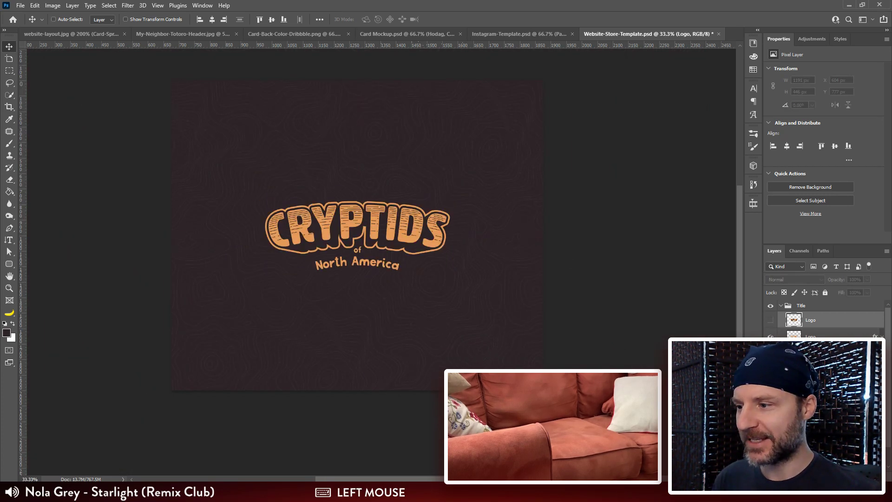
{"action": "left_click", "coordinate": [771, 336]}
{"action": "left_click", "coordinate": [771, 320]}
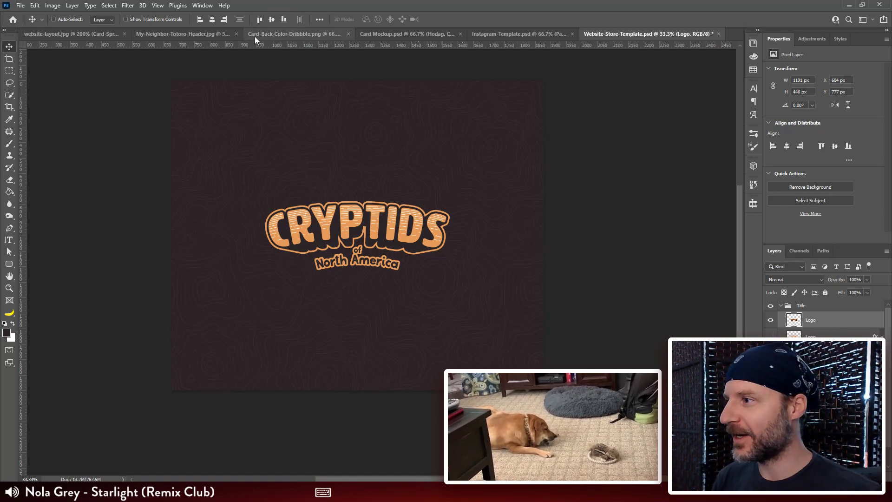
Step: Align the new Logo layer to the canvas's horizontal center and set the canvas height to 720 pixels
{"action": "left_click", "coordinate": [212, 20]}
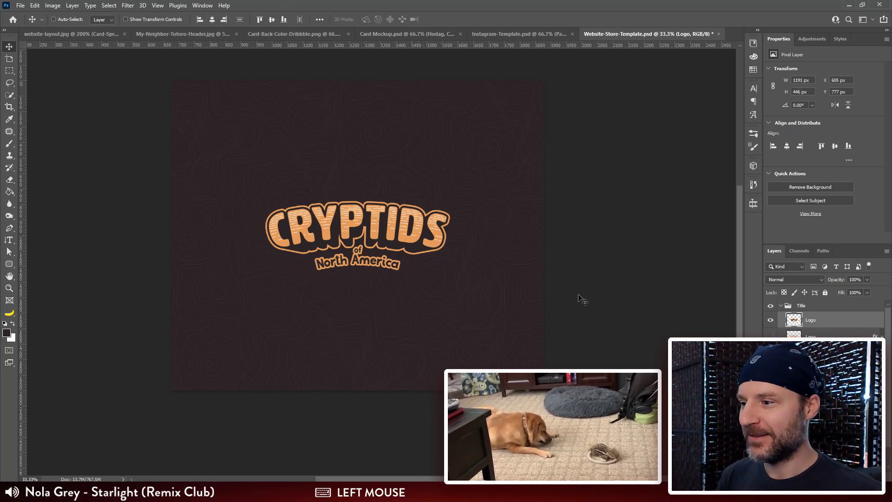
{"action": "left_click", "coordinate": [53, 6]}
{"action": "left_click", "coordinate": [70, 84]}
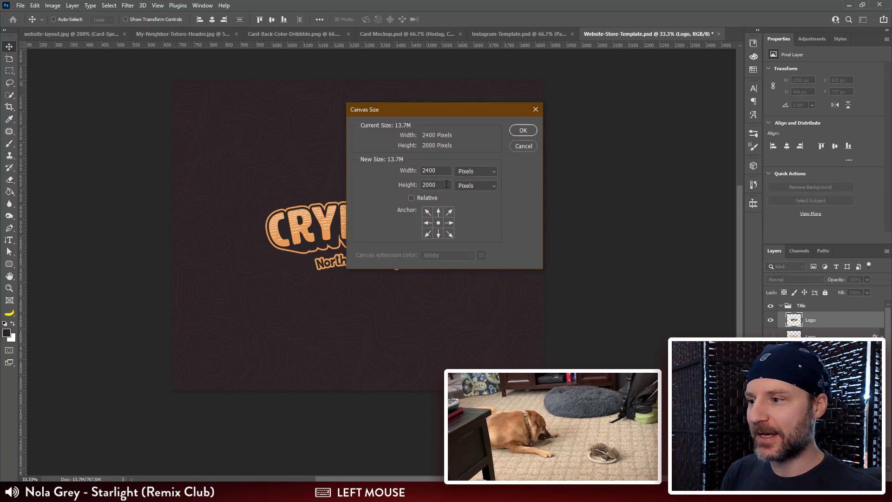
{"action": "key", "text": "Tab"}
{"action": "type", "text": "700"}
{"action": "key", "text": "Return"}
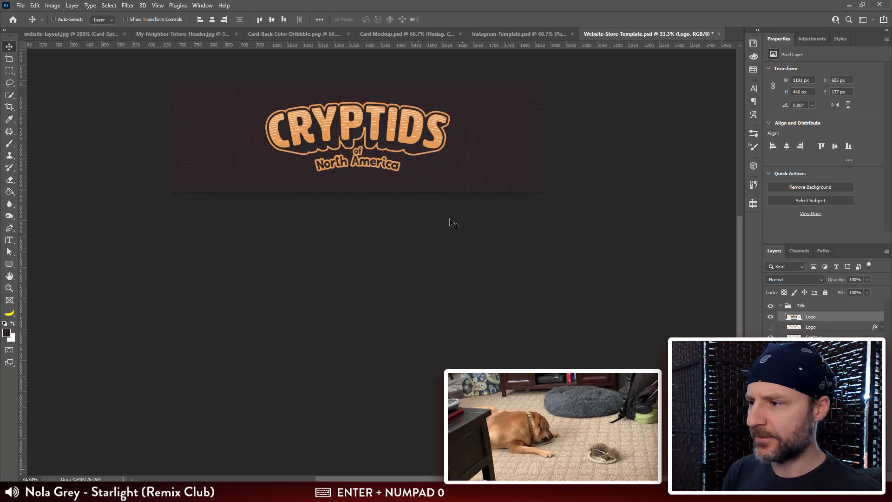
Step: Save the title graphic for the web as PNG-24, overwriting Cryptid-Poker-Deck-Logo.png in the Website Assets folder
{"action": "key", "text": "ctrl+shift+alt+s"}
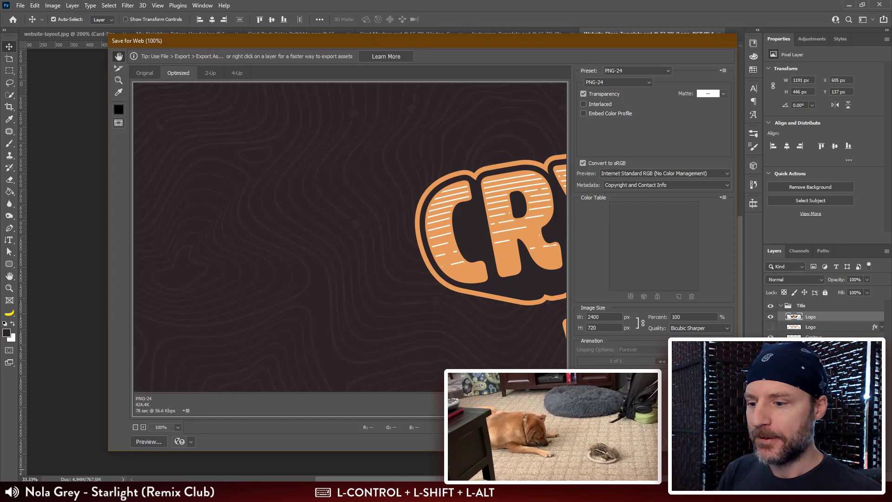
{"action": "left_click", "coordinate": [646, 442]}
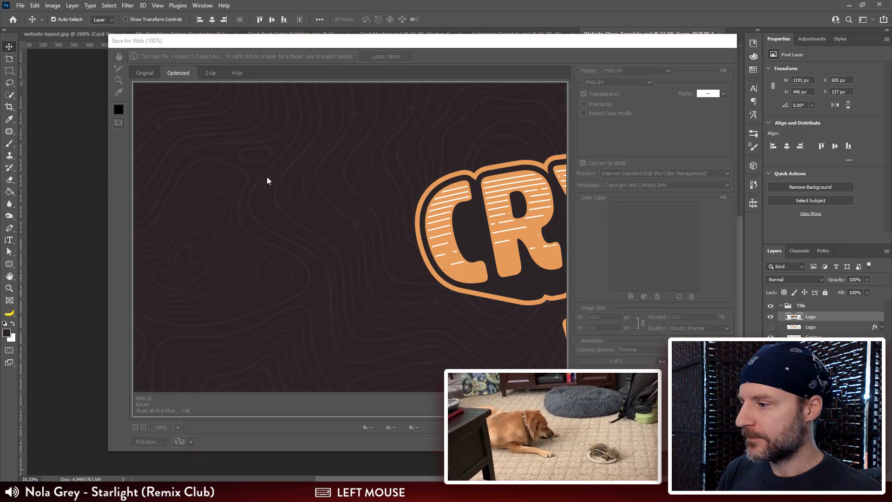
{"action": "left_click", "coordinate": [233, 118]}
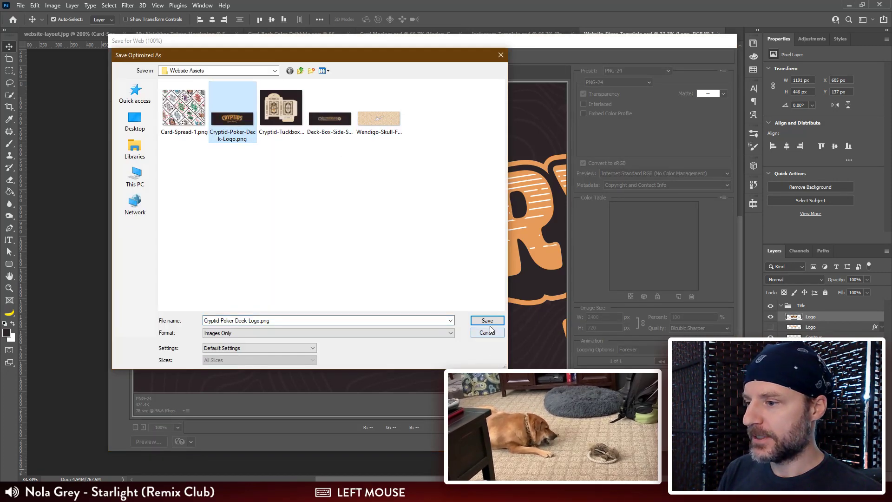
{"action": "left_click", "coordinate": [487, 320]}
{"action": "left_click", "coordinate": [526, 240]}
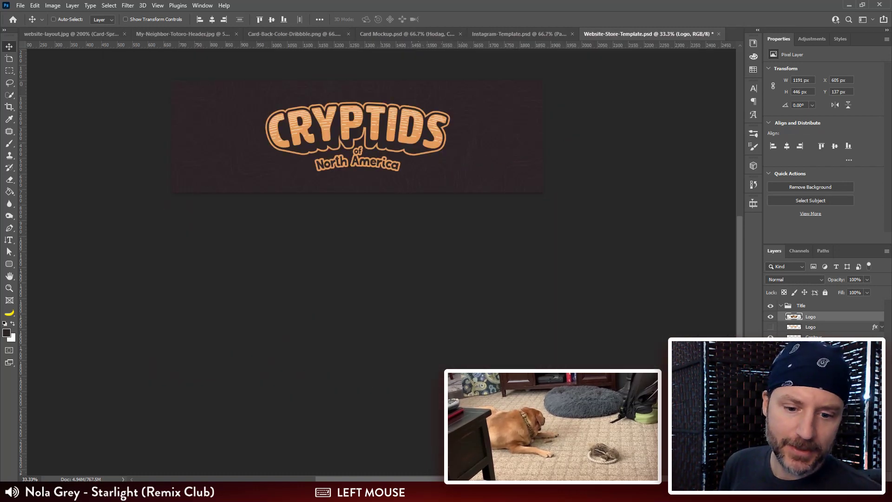
Step: Switch to TinyPNG in the browser and upload Cryptid-Poker-Deck-Logo.png from the Website Assets folder for compression
{"action": "key", "text": "alt+Tab"}
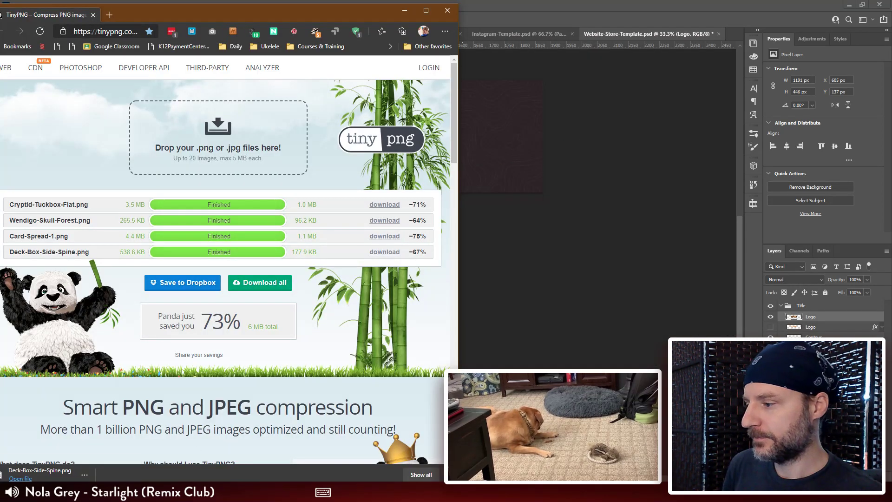
{"action": "left_click", "coordinate": [102, 492]}
{"action": "left_click", "coordinate": [141, 461]}
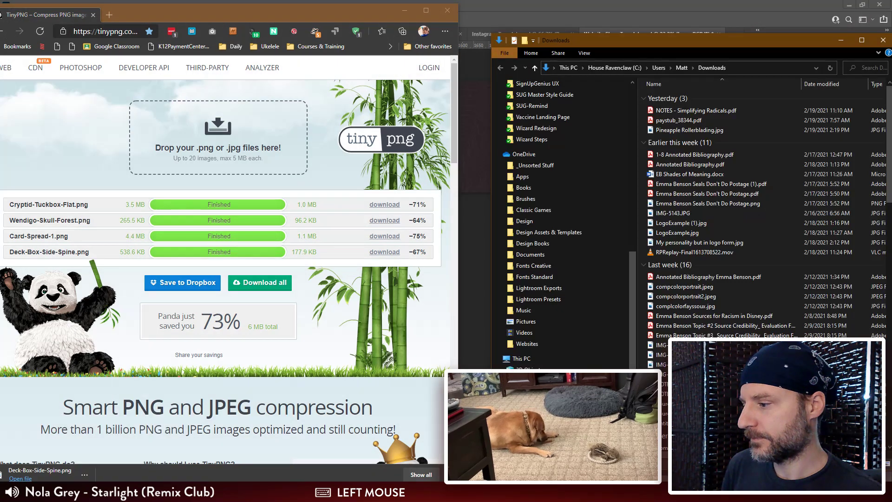
{"action": "left_click", "coordinate": [102, 493]}
{"action": "left_click", "coordinate": [104, 466]}
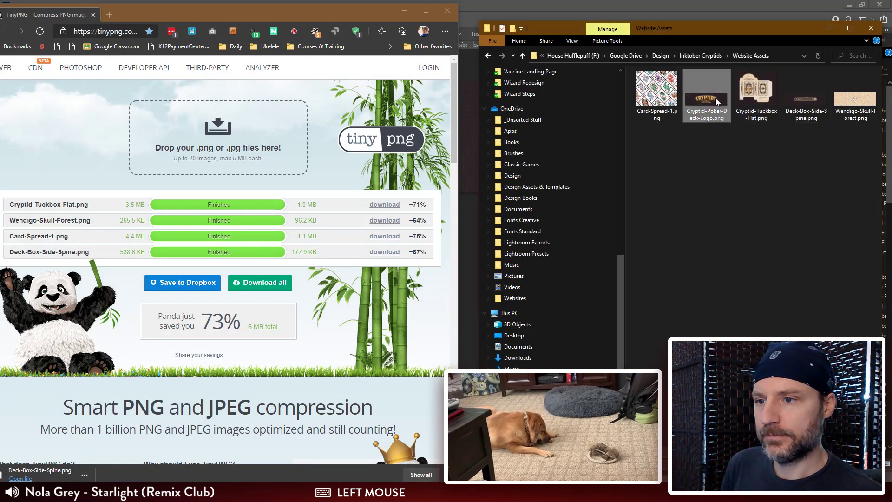
{"action": "left_click_drag", "start_coordinate": [715, 99], "coordinate": [200, 149]}
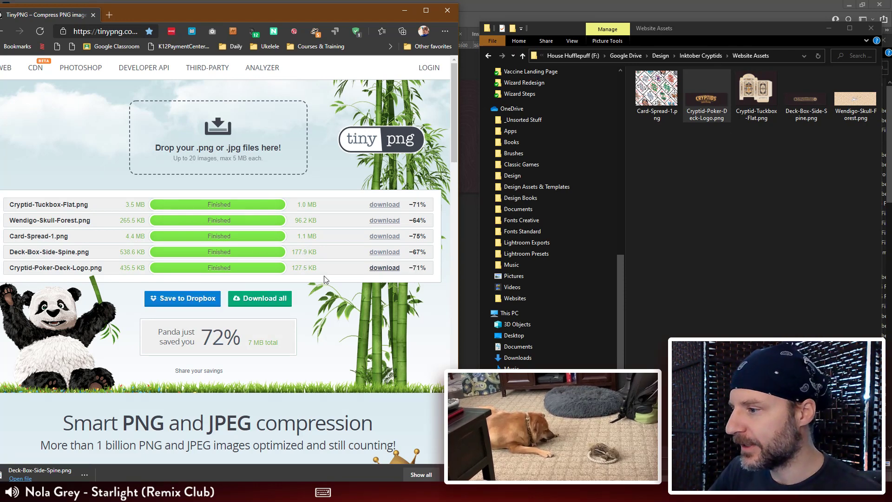
Step: Download the compressed Cryptid-Poker-Deck-Logo.png and move it from Downloads into the Website Assets folder, replacing the existing file
{"action": "left_click", "coordinate": [389, 268]}
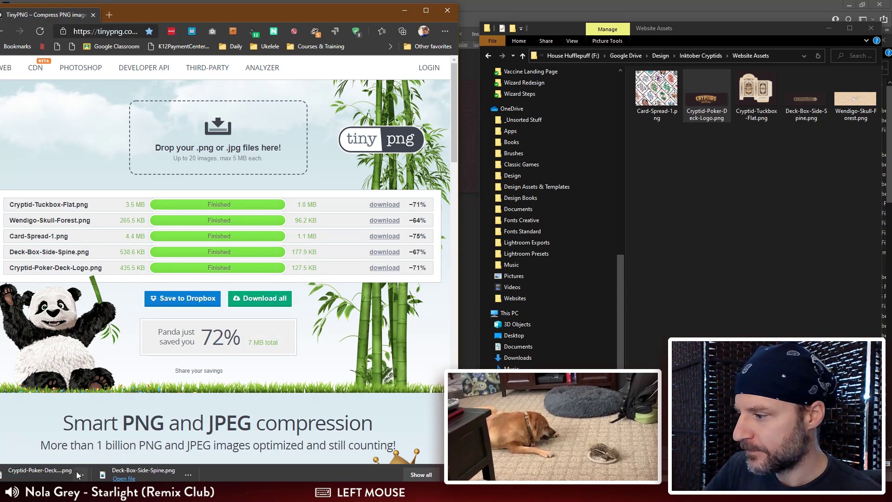
{"action": "left_click", "coordinate": [85, 475]}
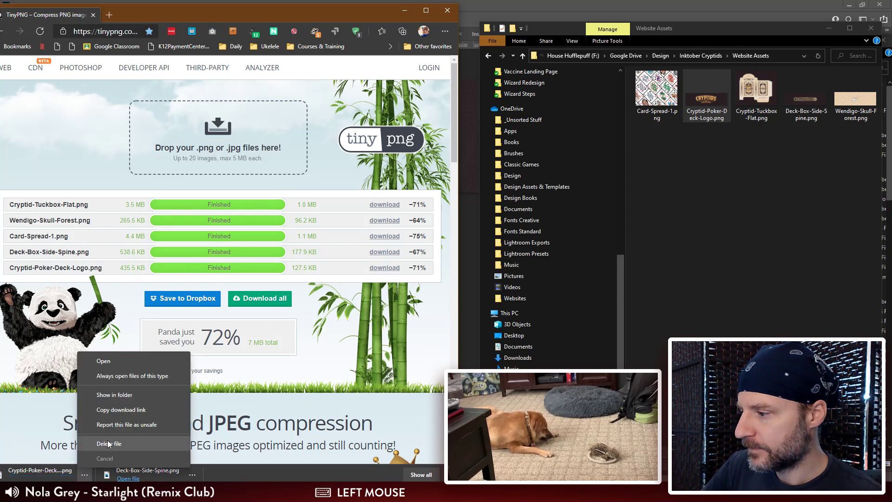
{"action": "left_click", "coordinate": [116, 393]}
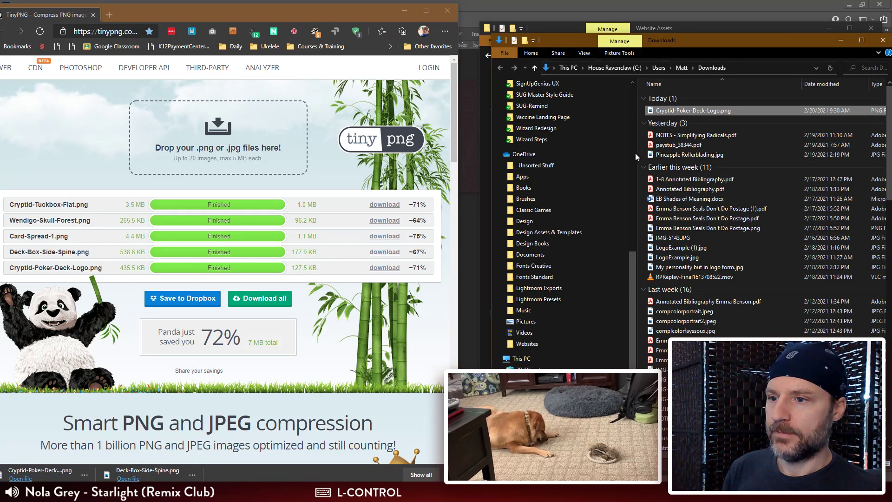
{"action": "key", "text": "ctrl+x"}
{"action": "left_click", "coordinate": [710, 31]}
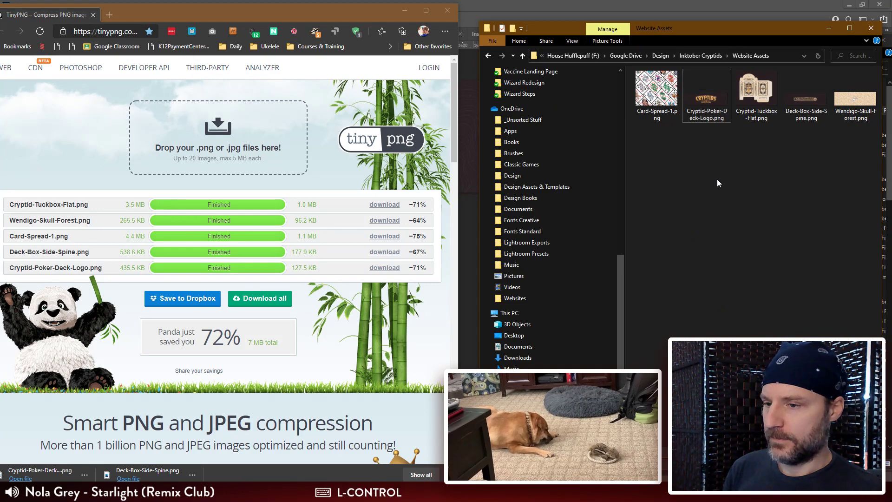
{"action": "key", "text": "ctrl+v"}
{"action": "left_click", "coordinate": [505, 182]}
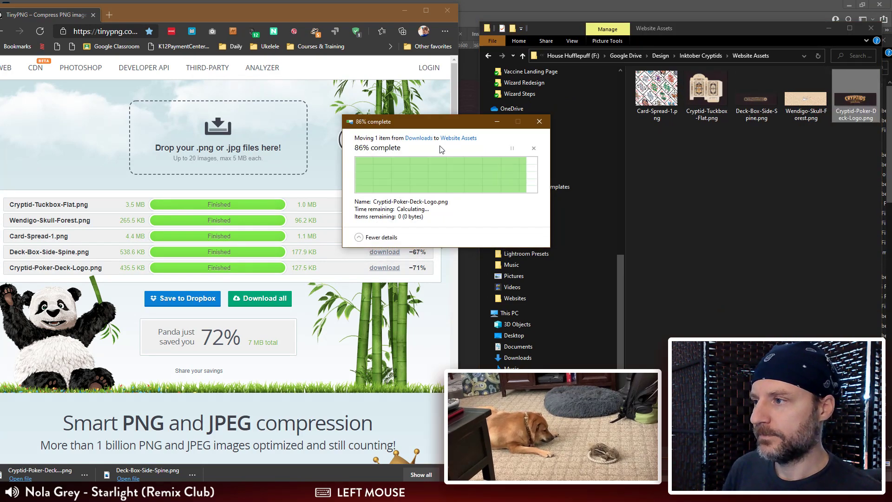
Step: Switch back to Photoshop, collapse the Title layer group and save Website-Store-Template.psd
{"action": "left_click", "coordinate": [405, 10]}
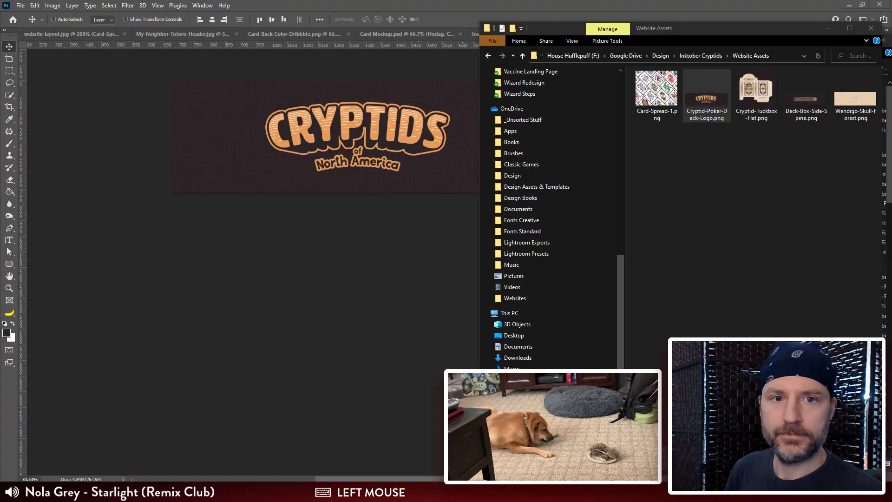
{"action": "left_click", "coordinate": [395, 278]}
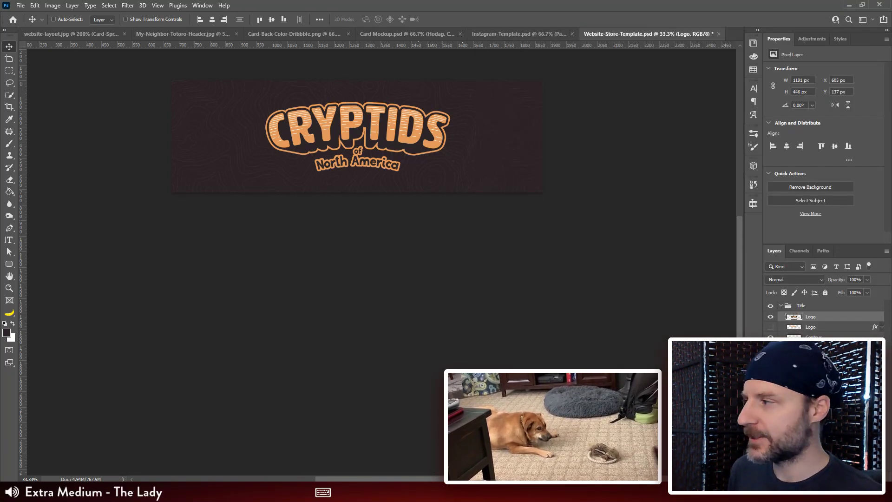
{"action": "left_click", "coordinate": [781, 308]}
{"action": "key", "text": "ctrl+s"}
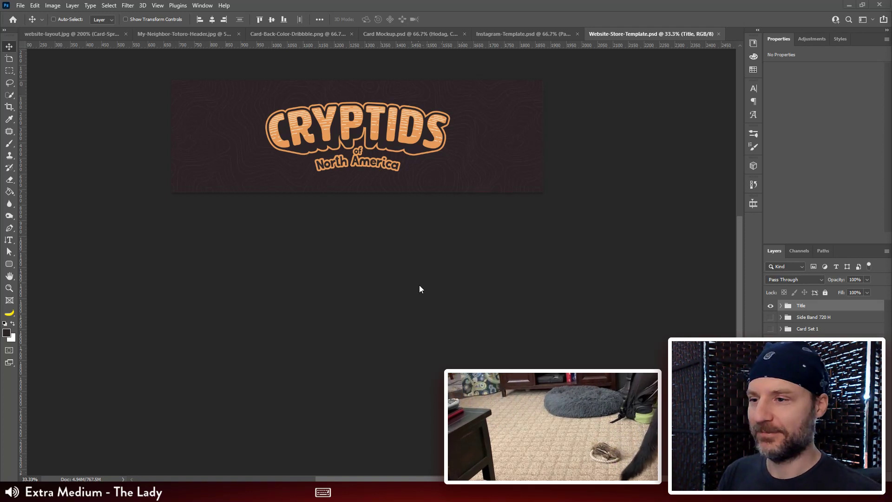
Step: Undo the canvas height change in Website-Store-Template.psd and save the file again
{"action": "key", "text": "space"}
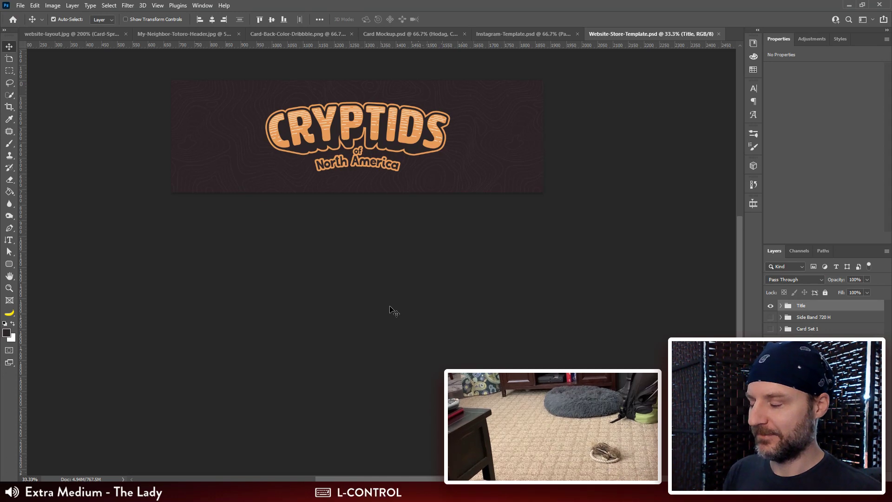
{"action": "key", "text": "ctrl+z"}
{"action": "key", "text": "ctrl+s"}
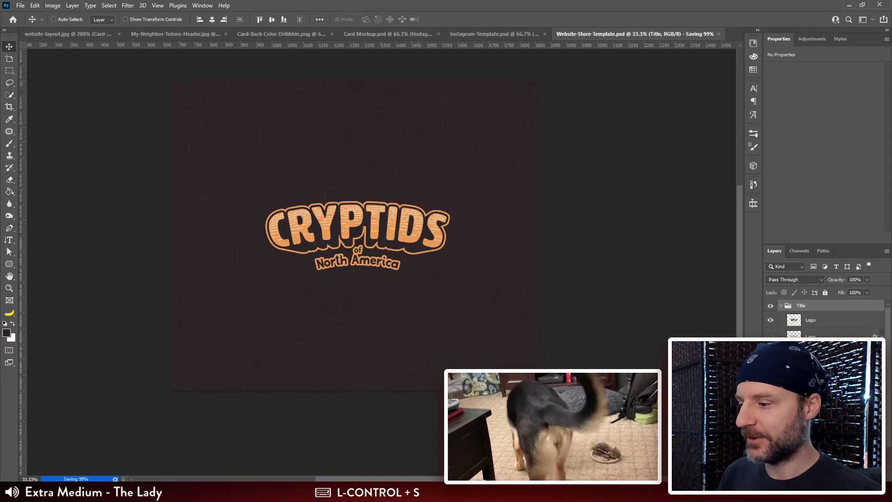
Step: Place Deck-Box-Side-Spine.png from the Website Assets folder into the website-layout.jpg document
{"action": "left_click", "coordinate": [59, 37]}
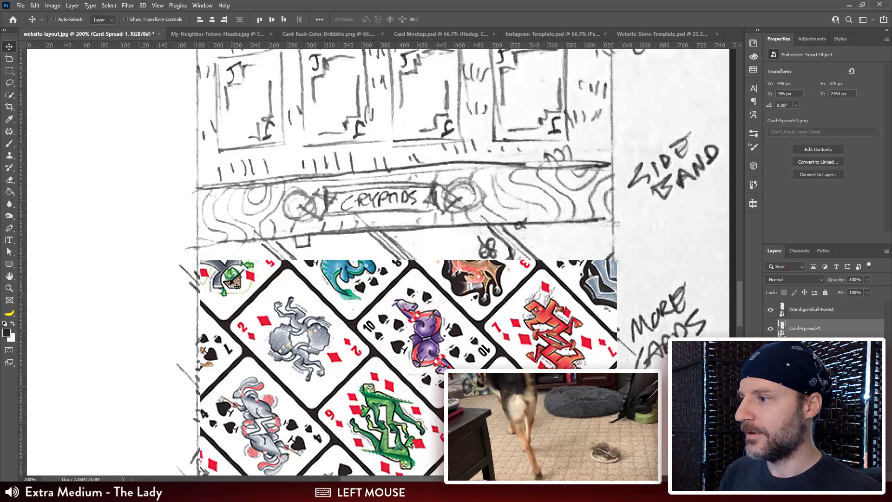
{"action": "key", "text": "ctrl+minus"}
{"action": "key", "text": "ctrl+minus"}
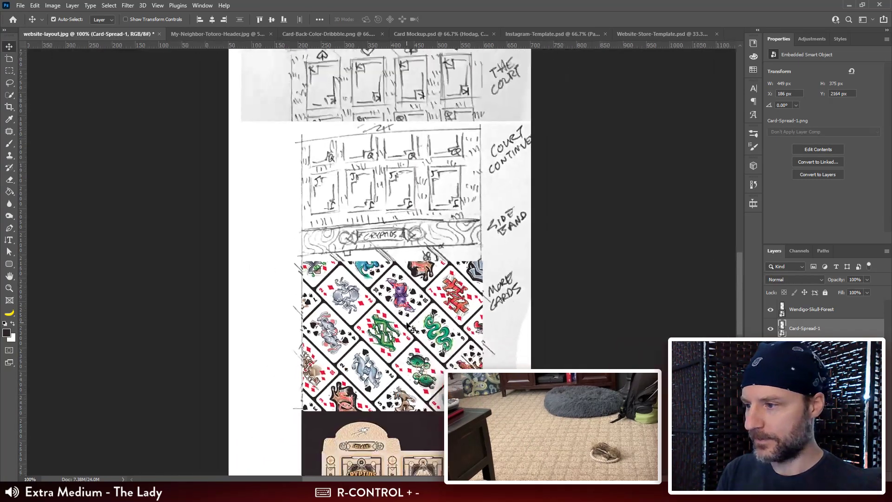
{"action": "key", "text": "ctrl+plus"}
{"action": "left_click_drag", "start_coordinate": [440, 357], "coordinate": [356, 242]}
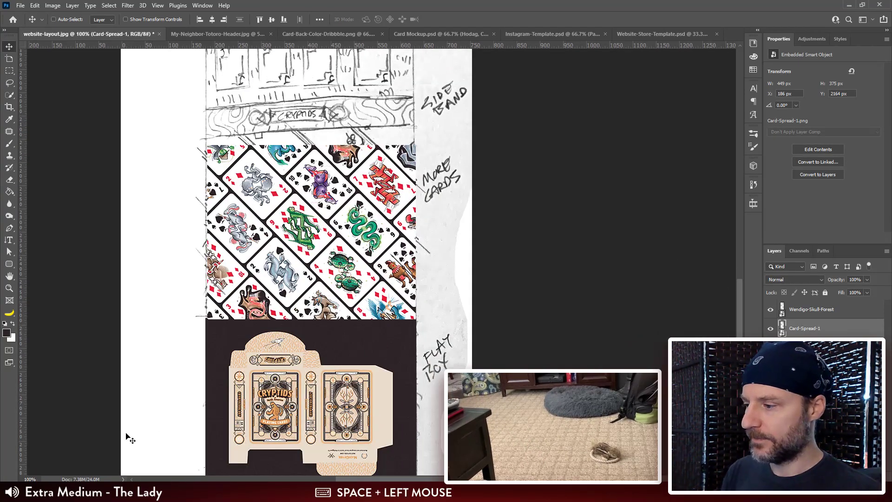
{"action": "left_click", "coordinate": [105, 494]}
{"action": "left_click", "coordinate": [100, 456]}
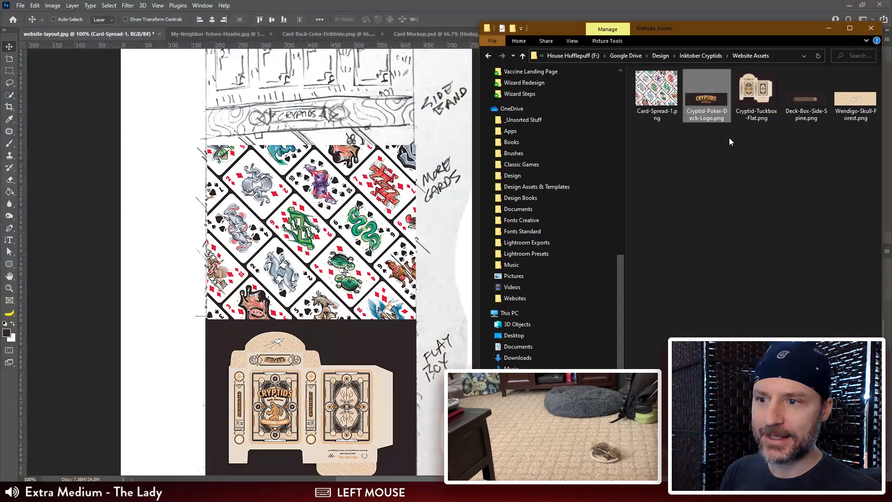
{"action": "left_click", "coordinate": [797, 100]}
{"action": "left_click_drag", "start_coordinate": [797, 100], "coordinate": [281, 98]}
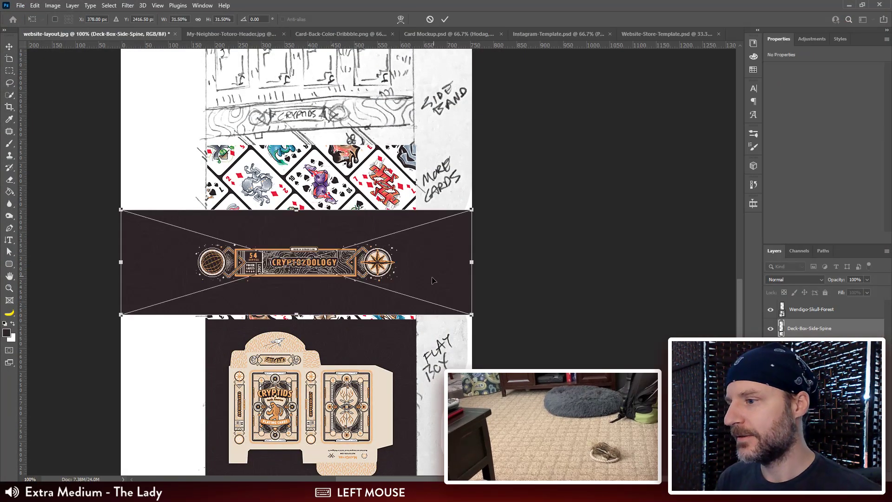
Step: Scale the spine graphic to about 452 × 136 px and fit it over the Side Band sketch, directly above the card spread
{"action": "left_click_drag", "start_coordinate": [432, 281], "coordinate": [432, 134]}
{"action": "left_click_drag", "start_coordinate": [472, 191], "coordinate": [402, 133]}
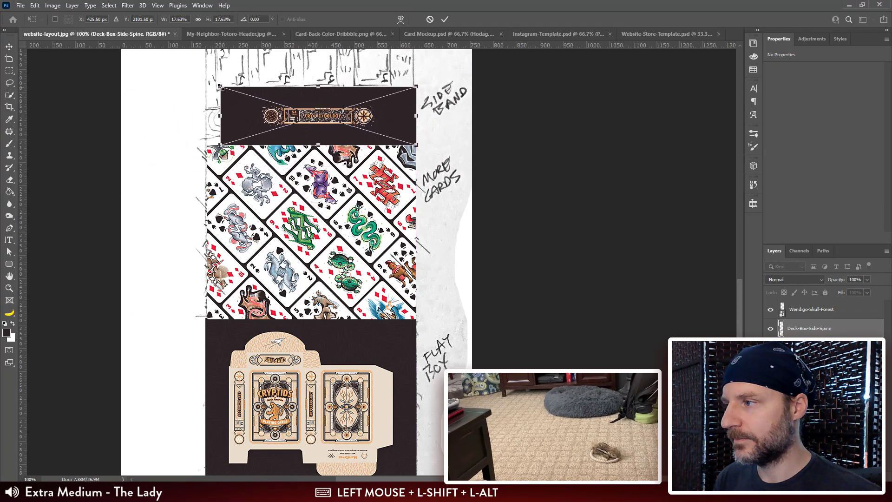
{"action": "left_click_drag", "start_coordinate": [220, 86], "coordinate": [206, 82]}
{"action": "key", "text": "Return"}
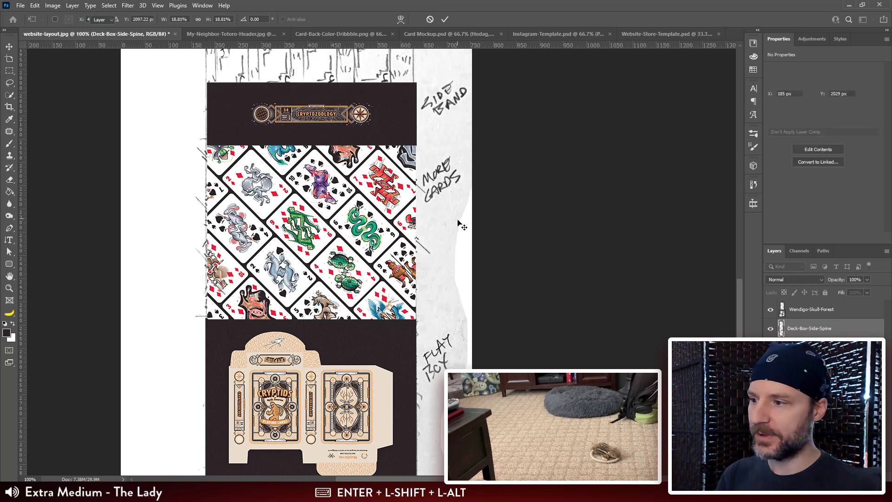
Step: Place Cryptid-Poker-Deck-Logo.png from the Website Assets folder into the layout, for the sketched Title section
{"action": "left_click_drag", "start_coordinate": [371, 92], "coordinate": [382, 70]}
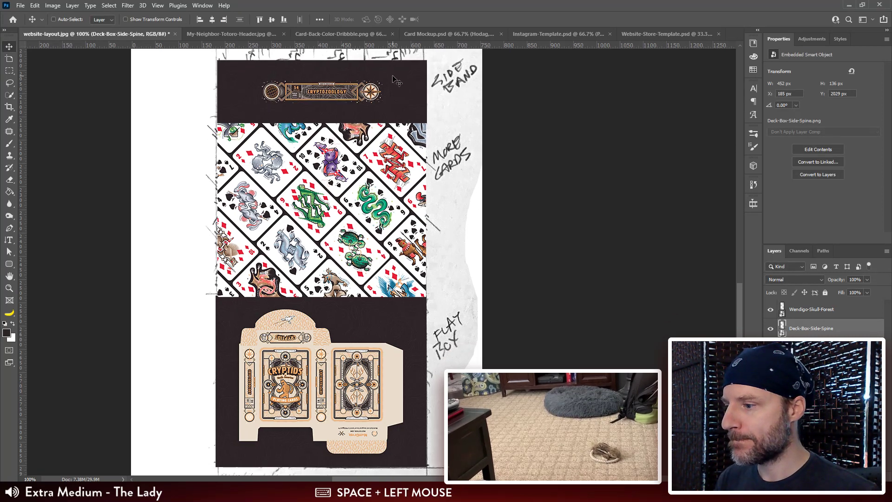
{"action": "left_click_drag", "start_coordinate": [407, 106], "coordinate": [402, 325]}
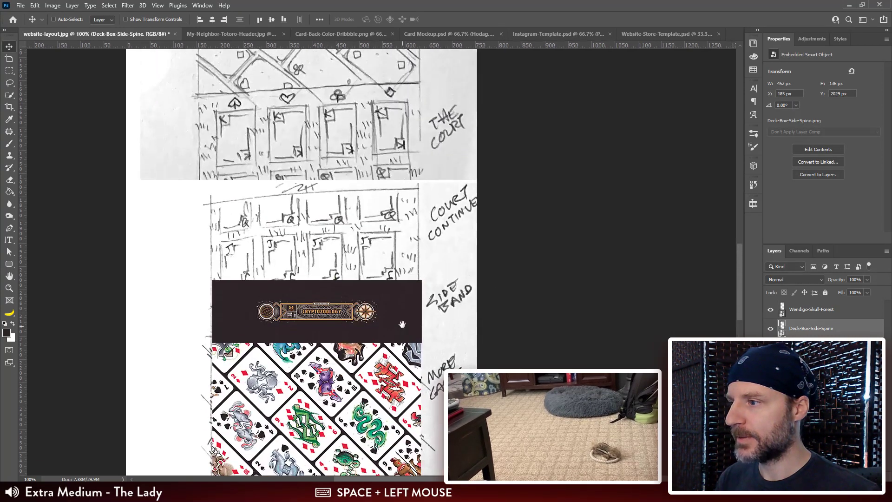
{"action": "left_click_drag", "start_coordinate": [403, 187], "coordinate": [401, 329]}
{"action": "left_click_drag", "start_coordinate": [408, 110], "coordinate": [405, 328]}
{"action": "left_click_drag", "start_coordinate": [408, 211], "coordinate": [423, 256]}
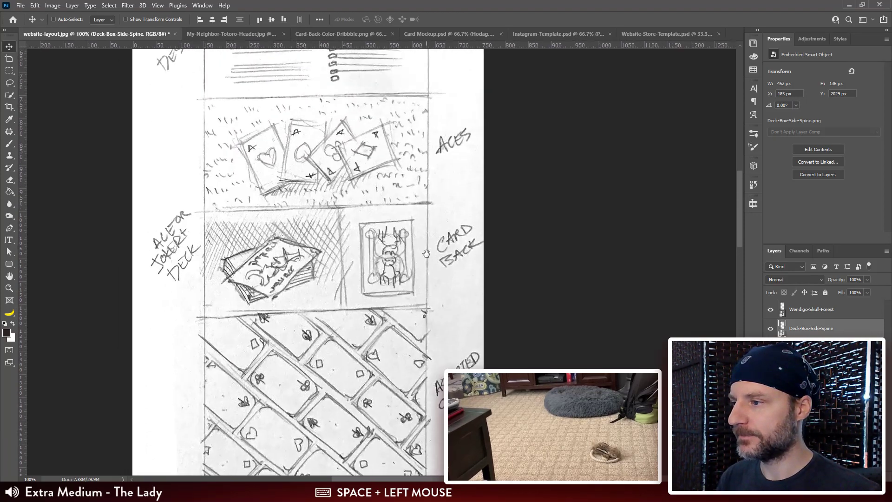
{"action": "left_click_drag", "start_coordinate": [399, 144], "coordinate": [380, 366]}
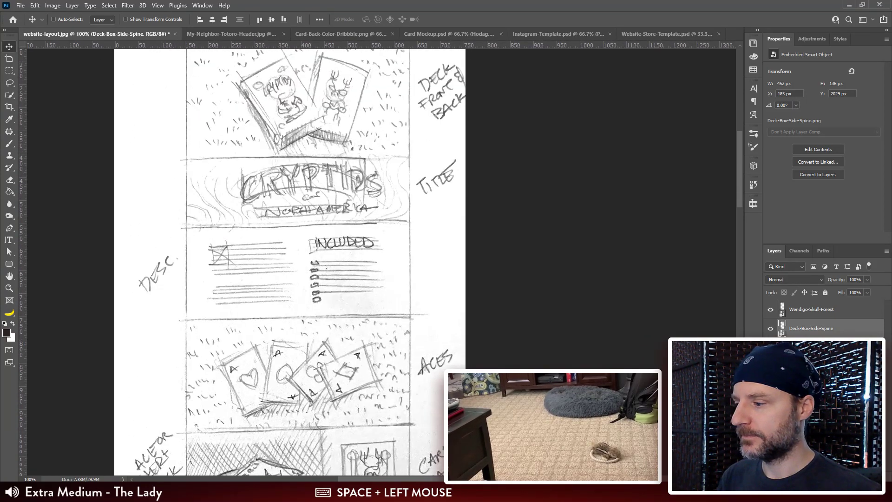
{"action": "left_click", "coordinate": [105, 492]}
{"action": "left_click", "coordinate": [150, 436]}
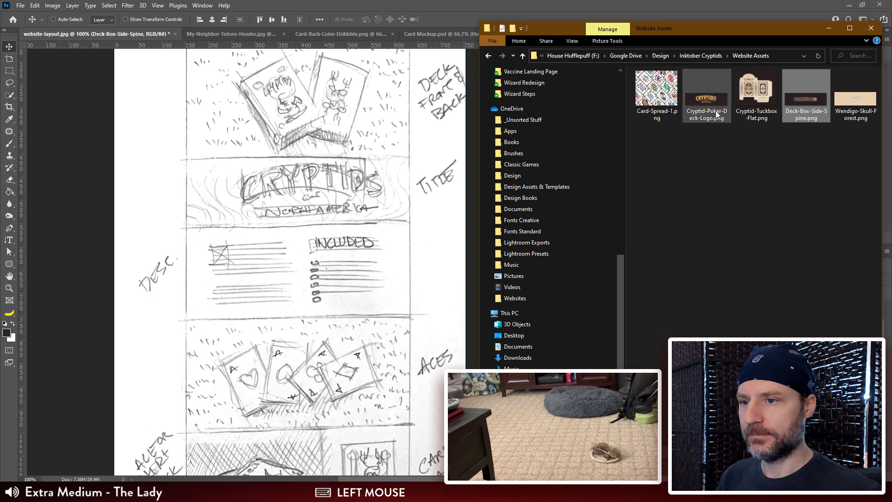
{"action": "left_click_drag", "start_coordinate": [706, 91], "coordinate": [410, 227]}
Step: Scale the logo graphic to about 486 × 145 px and fit it over the Title sketch
{"action": "left_click_drag", "start_coordinate": [169, 227], "coordinate": [184, 231]}
{"action": "left_click_drag", "start_coordinate": [287, 279], "coordinate": [286, 206]}
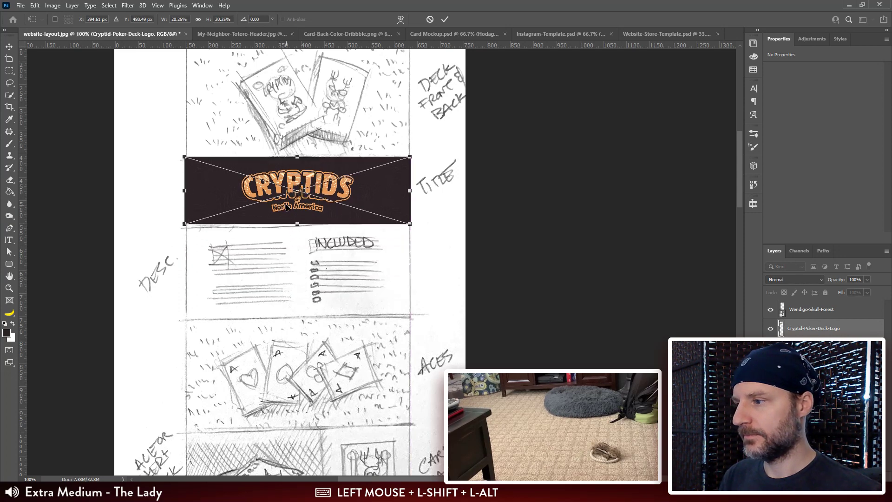
{"action": "left_click", "coordinate": [568, 303]}
{"action": "left_click_drag", "start_coordinate": [363, 195], "coordinate": [364, 196]}
Step: Review the layout from the deck front and back sketch down to the forest skull, checking which sections still need graphics
{"action": "key", "text": "ctrl+minus"}
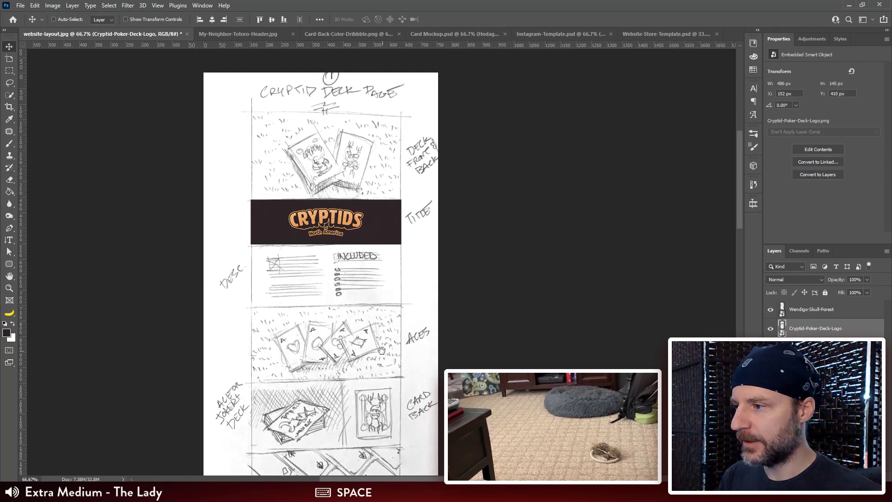
{"action": "left_click_drag", "start_coordinate": [380, 349], "coordinate": [367, 264]}
{"action": "left_click_drag", "start_coordinate": [374, 183], "coordinate": [367, 243]}
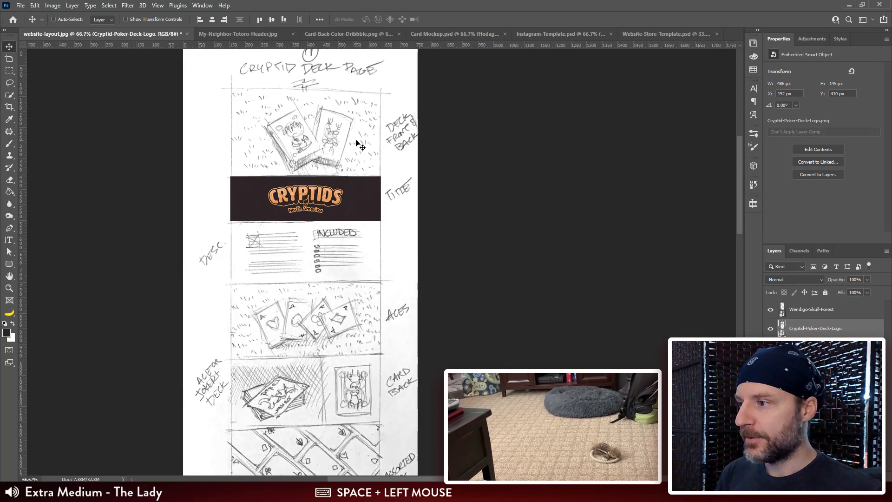
{"action": "left_click_drag", "start_coordinate": [340, 282], "coordinate": [320, 207]}
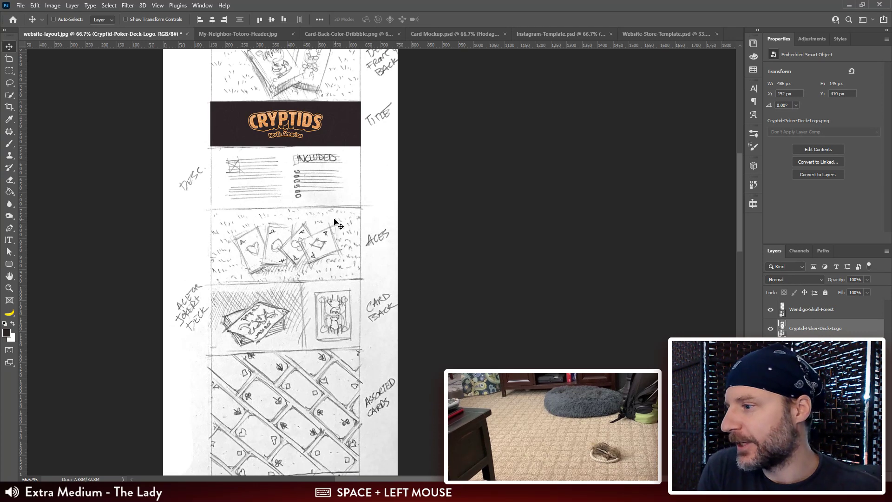
{"action": "key", "text": "ctrl+plus"}
{"action": "left_click_drag", "start_coordinate": [324, 274], "coordinate": [382, 228]}
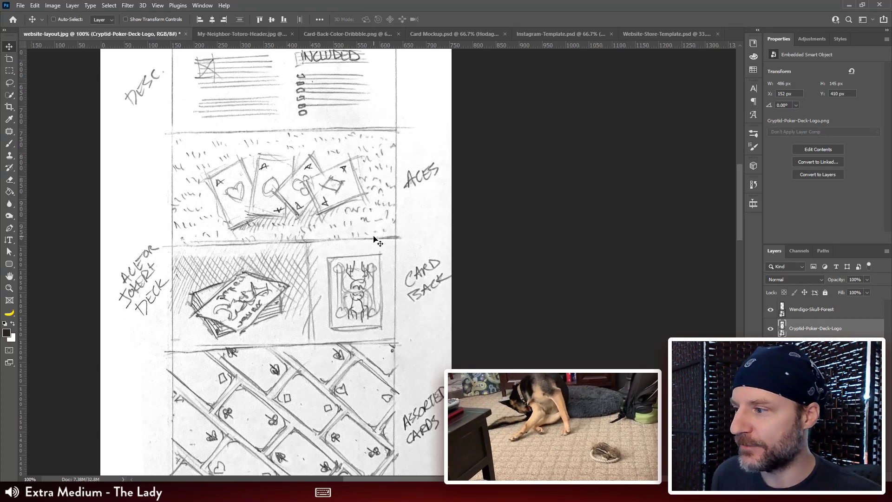
{"action": "scroll", "coordinate": [375, 238], "scroll_direction": "down", "scroll_amount": 3}
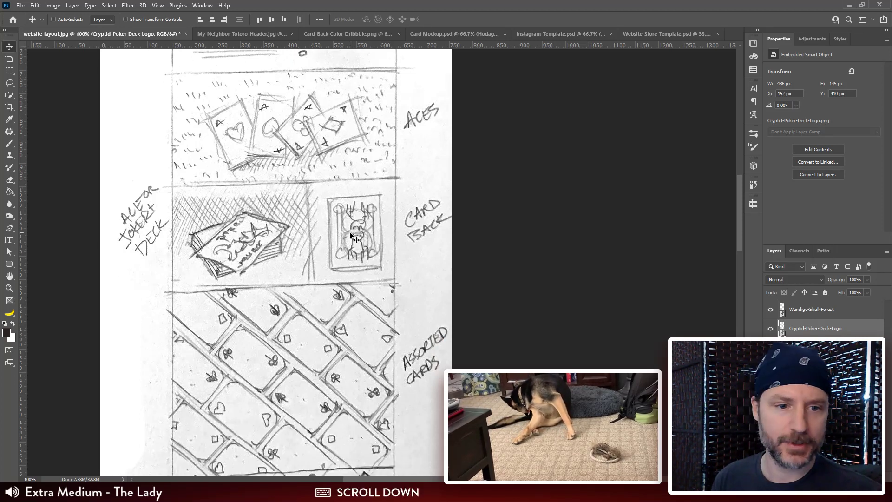
{"action": "left_click_drag", "start_coordinate": [360, 391], "coordinate": [361, 299]}
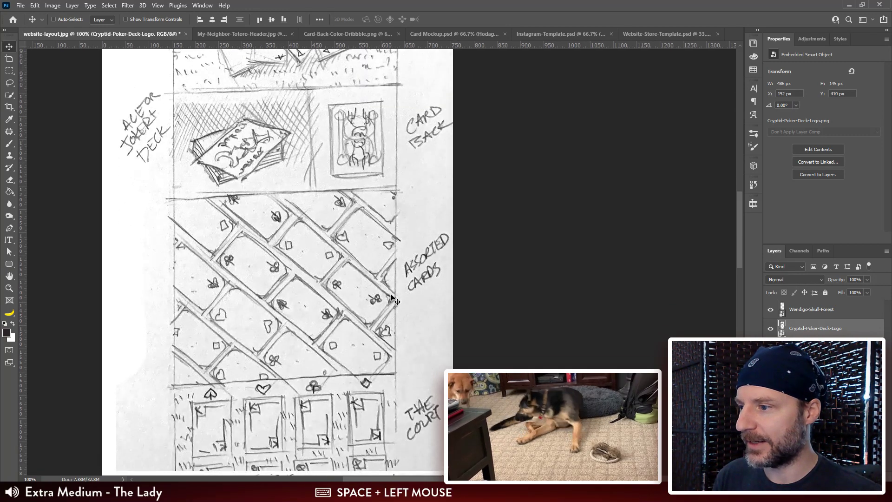
{"action": "left_click_drag", "start_coordinate": [380, 376], "coordinate": [379, 135]}
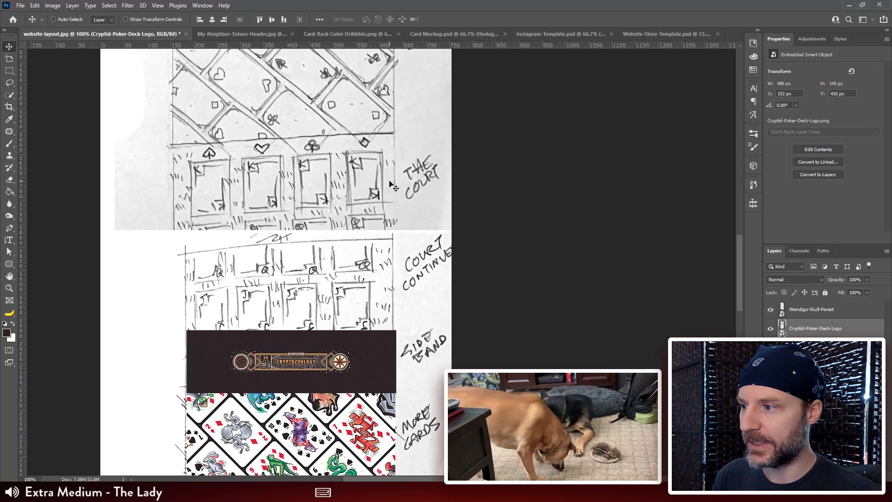
{"action": "left_click_drag", "start_coordinate": [356, 276], "coordinate": [350, 196]}
{"action": "left_click_drag", "start_coordinate": [358, 271], "coordinate": [356, 200]}
{"action": "left_click_drag", "start_coordinate": [363, 331], "coordinate": [356, 186]}
{"action": "left_click_drag", "start_coordinate": [372, 349], "coordinate": [378, 275]}
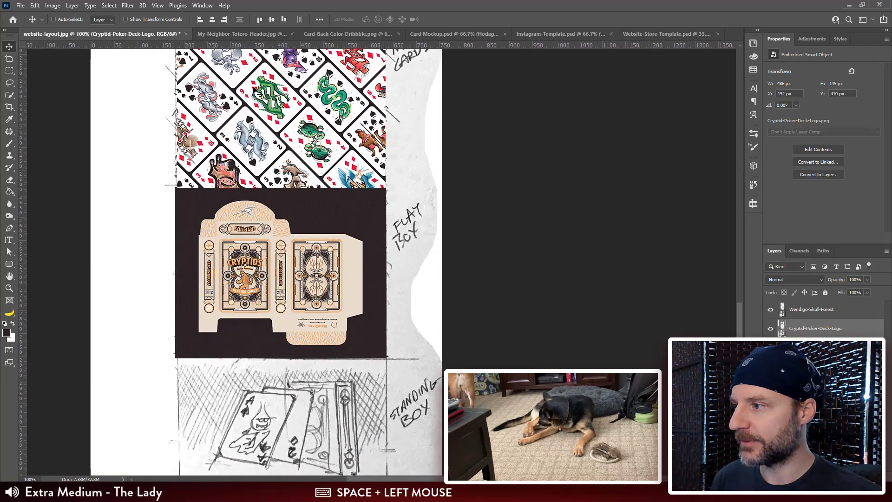
{"action": "mouse_move", "coordinate": [309, 277]}
{"action": "left_mouse_down"}
{"action": "mouse_move", "coordinate": [305, 150]}
{"action": "mouse_move", "coordinate": [278, 201]}
{"action": "left_mouse_up"}
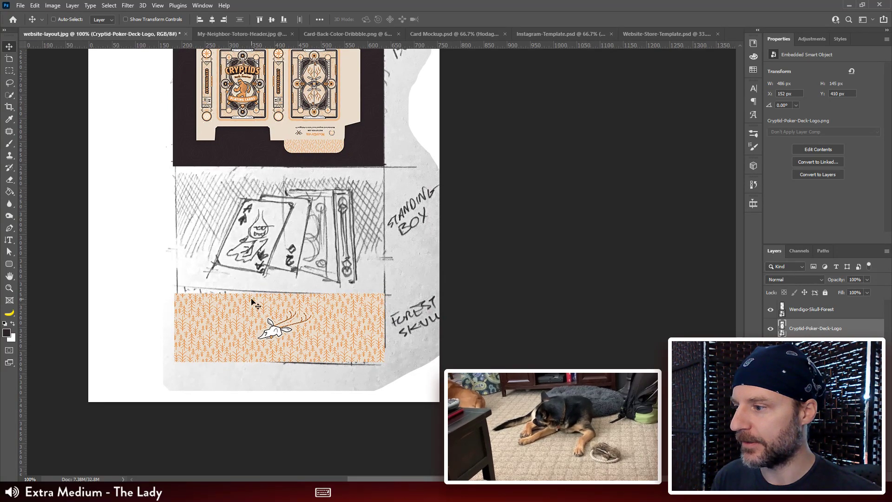
Step: Go back over the layout up to the title and down to the flat box, comparing placed graphics with the remaining sketches
{"action": "left_click_drag", "start_coordinate": [346, 135], "coordinate": [337, 321]}
{"action": "left_click_drag", "start_coordinate": [361, 54], "coordinate": [370, 347]}
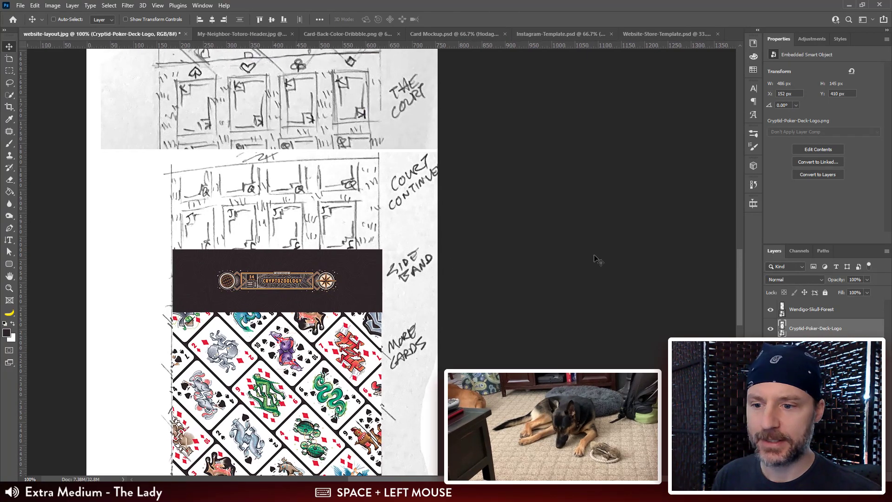
{"action": "mouse_move", "coordinate": [400, 79]}
{"action": "left_mouse_down"}
{"action": "mouse_move", "coordinate": [397, 331]}
{"action": "mouse_move", "coordinate": [388, 315]}
{"action": "left_mouse_up"}
{"action": "left_click_drag", "start_coordinate": [388, 142], "coordinate": [392, 384]}
{"action": "left_click_drag", "start_coordinate": [393, 334], "coordinate": [392, 170]}
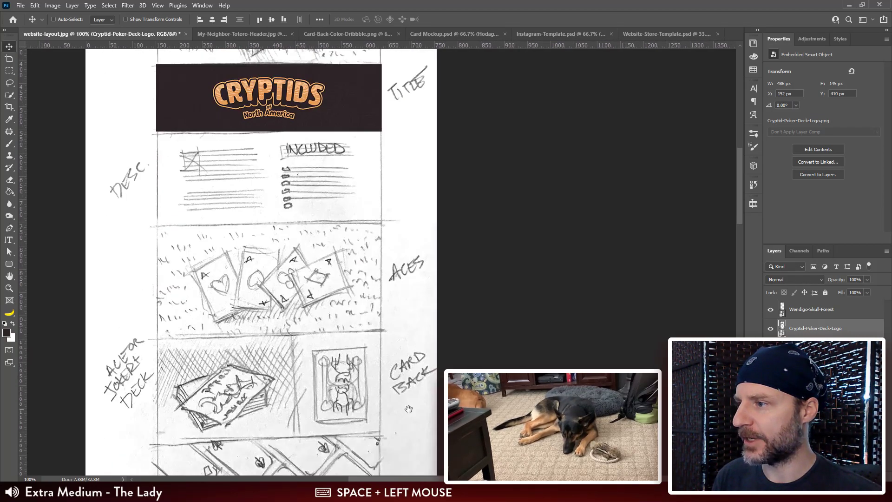
{"action": "left_click_drag", "start_coordinate": [409, 409], "coordinate": [391, 177]}
{"action": "left_click_drag", "start_coordinate": [388, 428], "coordinate": [395, 149]}
{"action": "left_click_drag", "start_coordinate": [395, 364], "coordinate": [405, 145]}
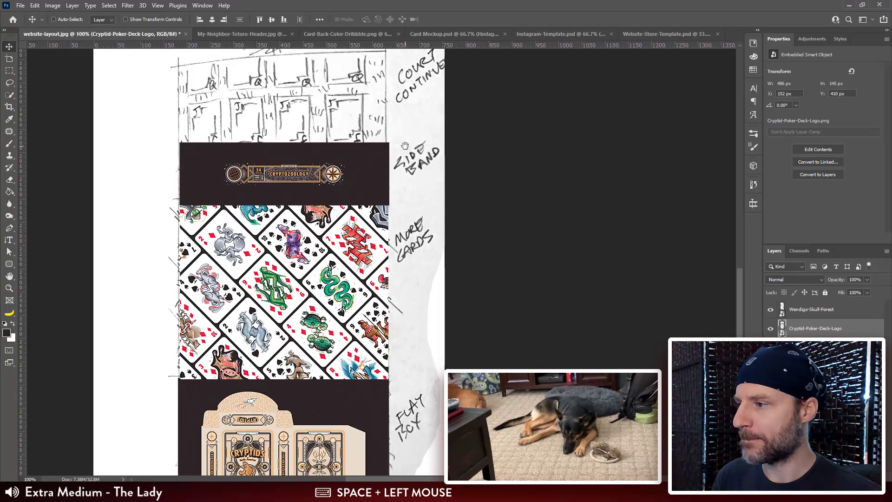
Step: Switch to the Card Back.ai document in Illustrator and exit the isolated CRYPTIDS title group on the light box
{"action": "key", "text": "alt+Tab"}
{"action": "left_click", "coordinate": [426, 381]}
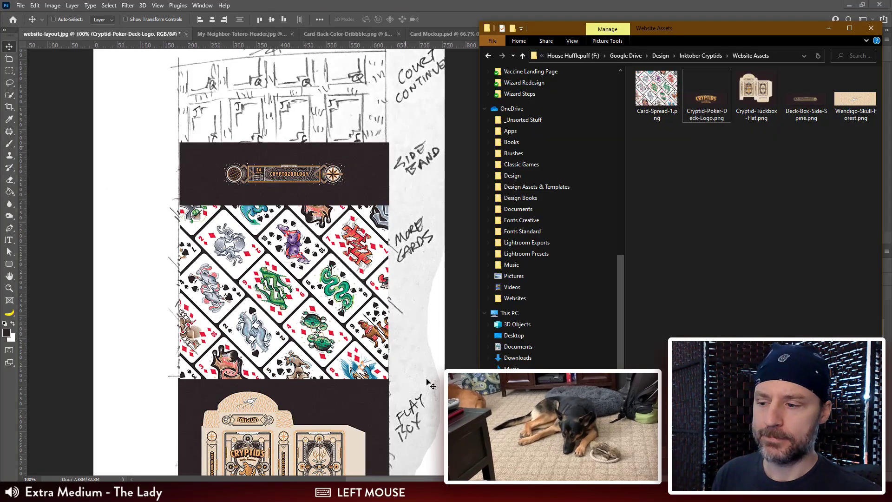
{"action": "left_click", "coordinate": [426, 493]}
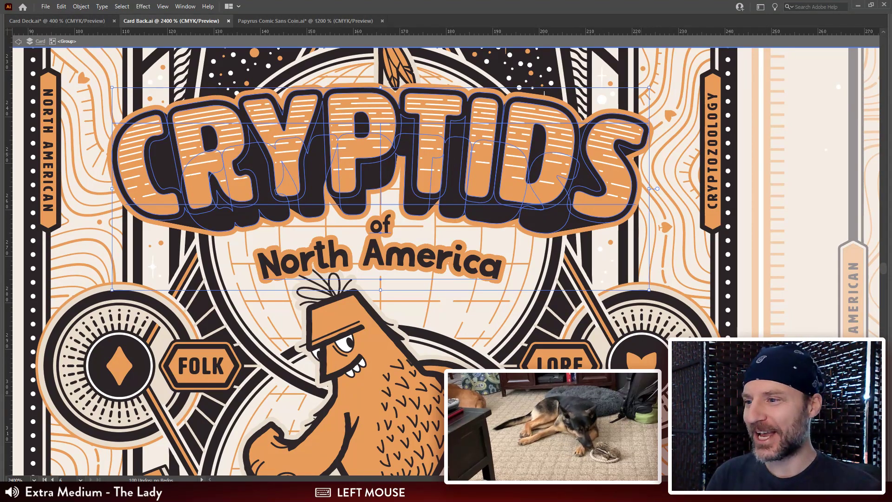
{"action": "key", "text": "ctrl+minus"}
{"action": "key", "text": "ctrl+minus"}
{"action": "key", "text": "ctrl+minus"}
{"action": "key", "text": "ctrl+minus"}
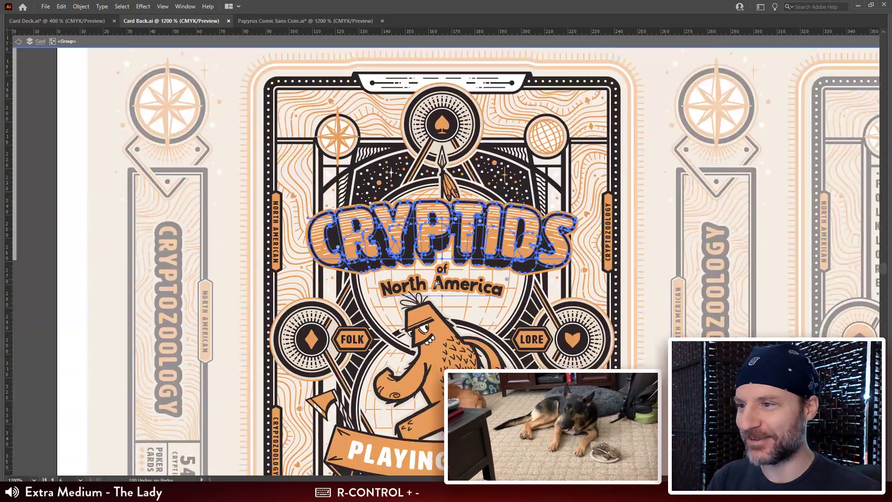
{"action": "left_click", "coordinate": [156, 301]}
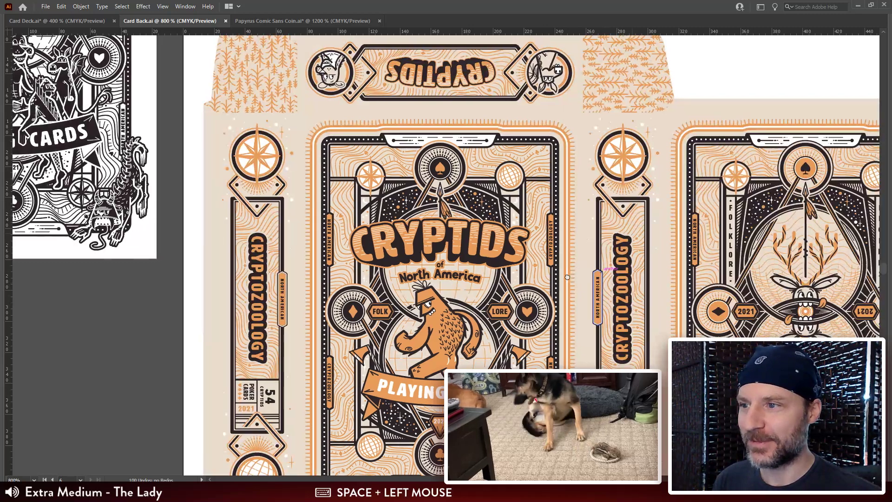
Step: Look through the artboards from the light box to the dark tuck box layout with its side panels
{"action": "left_click_drag", "start_coordinate": [635, 233], "coordinate": [525, 307]}
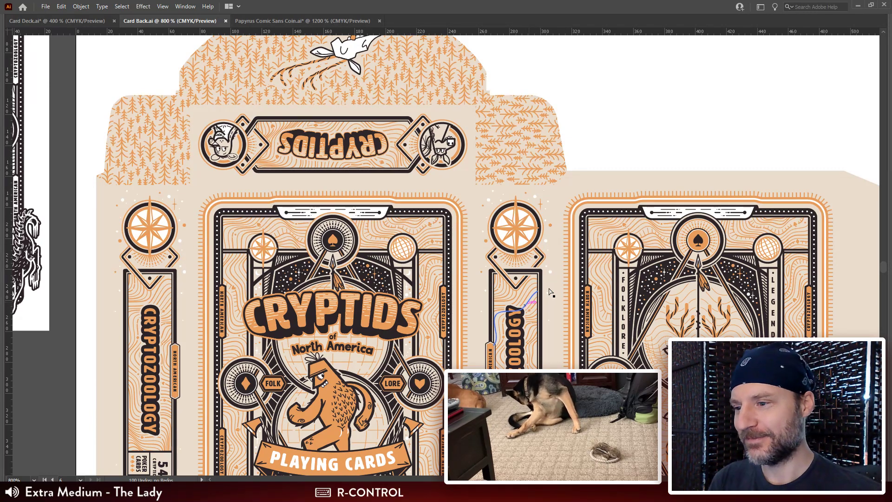
{"action": "key", "text": "ctrl+minus"}
{"action": "key", "text": "ctrl+minus"}
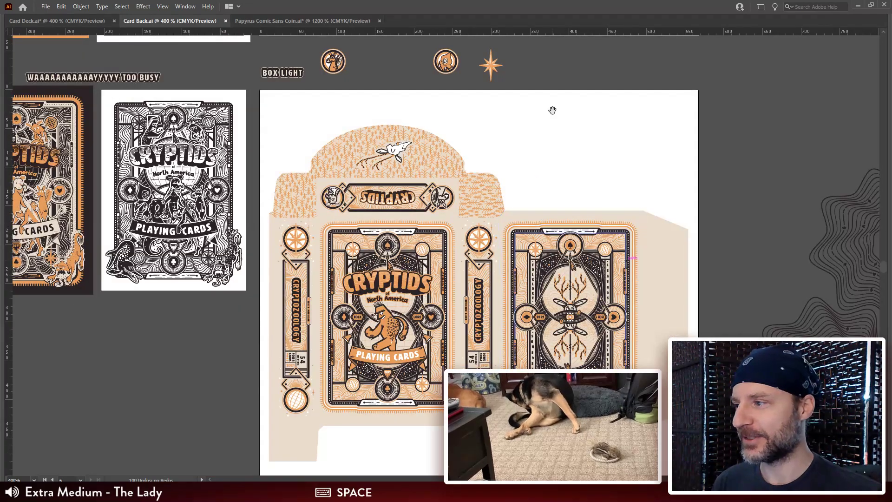
{"action": "left_click_drag", "start_coordinate": [551, 108], "coordinate": [552, 223]}
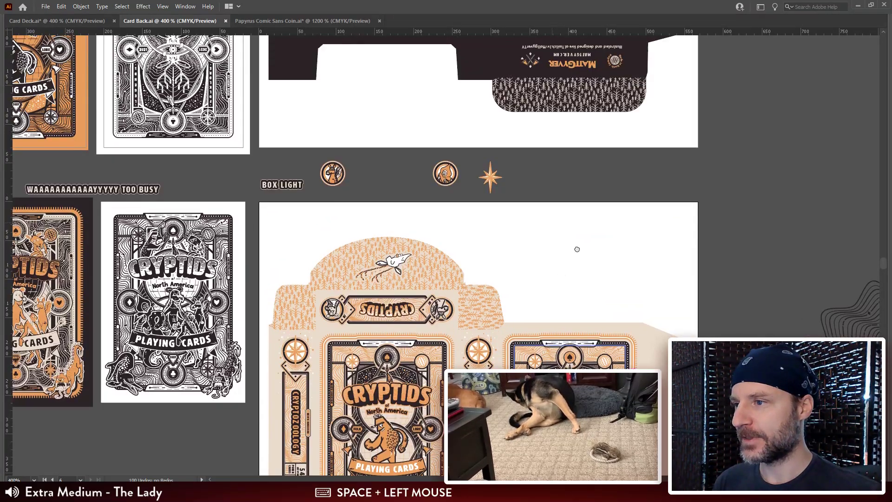
{"action": "left_click_drag", "start_coordinate": [551, 117], "coordinate": [553, 259]}
{"action": "left_click_drag", "start_coordinate": [563, 188], "coordinate": [554, 283]}
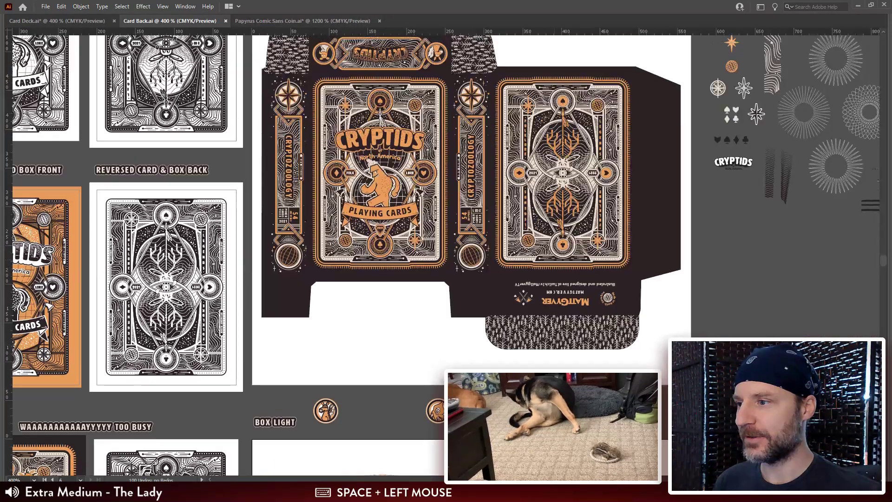
{"action": "left_click_drag", "start_coordinate": [494, 103], "coordinate": [490, 195]}
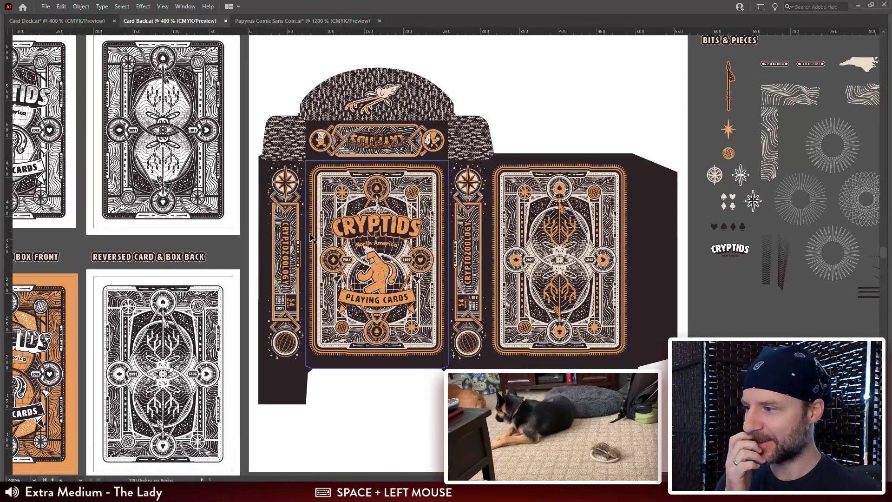
Step: Copy the CRYPTOZOOLOGY side band artwork between the front and back panels of the dark tuck box
{"action": "left_click", "coordinate": [467, 195]}
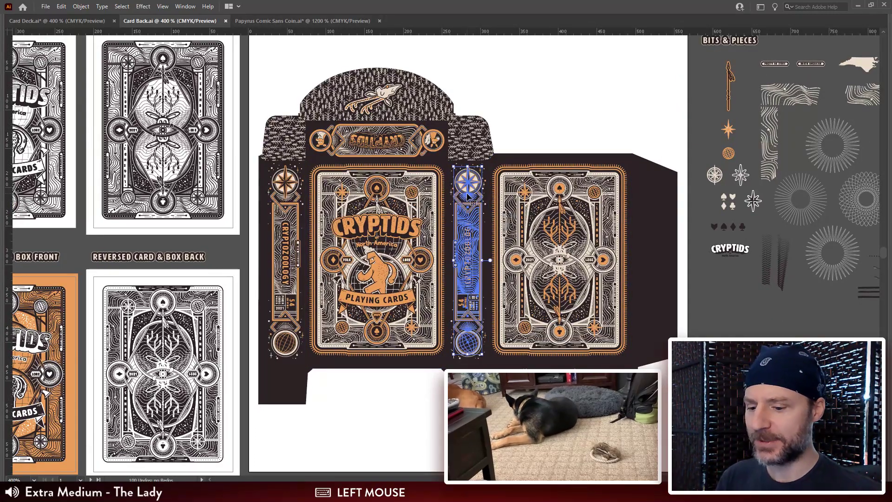
{"action": "key", "text": "ctrl+plus"}
{"action": "key", "text": "ctrl+plus"}
{"action": "key", "text": "ctrl+plus"}
{"action": "left_click_drag", "start_coordinate": [491, 139], "coordinate": [492, 188]}
{"action": "left_click", "coordinate": [497, 130], "text": "shift"}
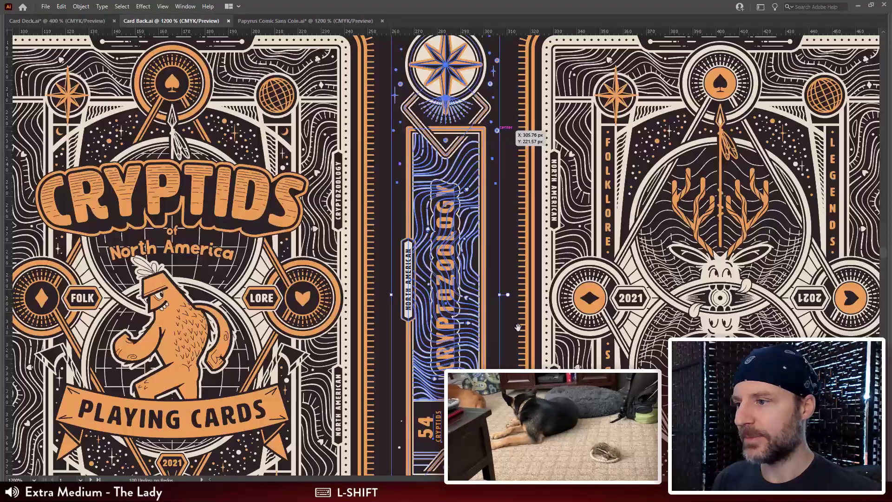
{"action": "left_click_drag", "start_coordinate": [518, 327], "coordinate": [536, 3]}
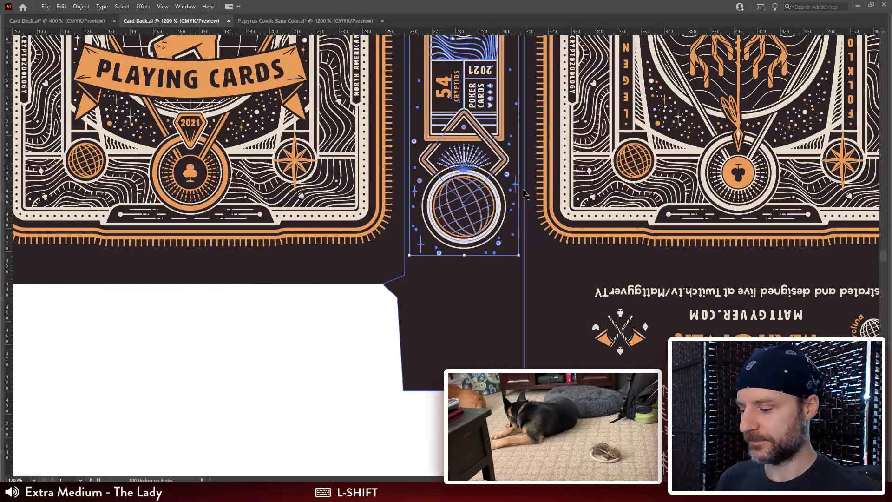
{"action": "key", "text": "ctrl+c"}
{"action": "left_click_drag", "start_coordinate": [284, 157], "coordinate": [311, 206]}
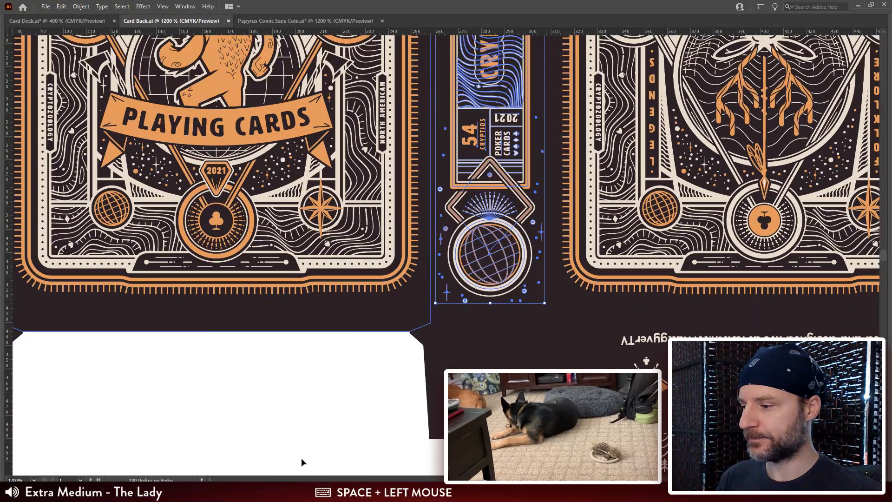
Step: Return to Website-Store-Template.psd in Photoshop, hide the Title group and show the Side Band 720 H group
{"action": "left_click", "coordinate": [305, 493]}
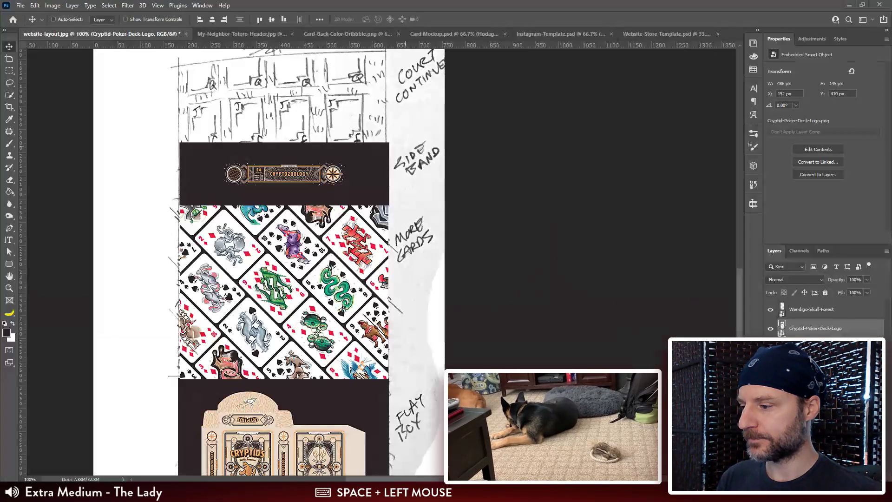
{"action": "left_click", "coordinate": [673, 36]}
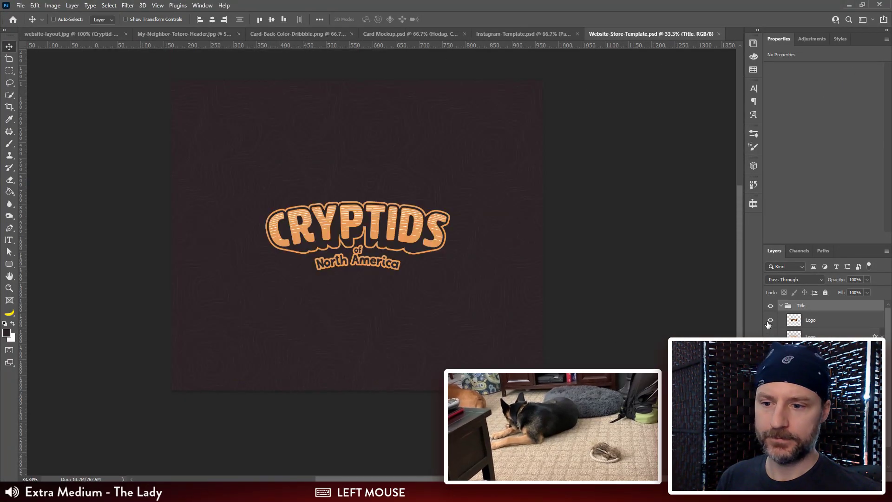
{"action": "left_click", "coordinate": [781, 306]}
{"action": "left_click", "coordinate": [771, 306]}
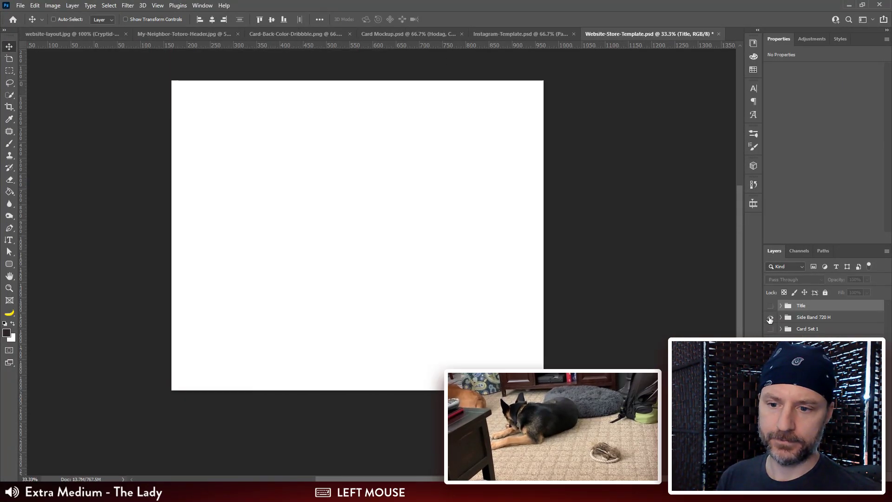
{"action": "left_click", "coordinate": [770, 317]}
{"action": "left_click", "coordinate": [813, 317]}
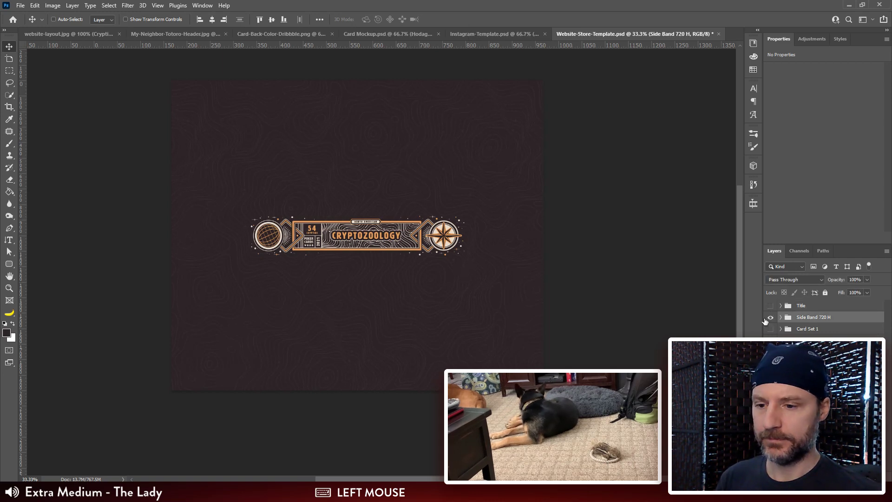
Step: Show the guides and paste the copied band as pixels above the Side Band layer inside the Side Band 720 H group
{"action": "left_click", "coordinate": [780, 317]}
{"action": "left_click", "coordinate": [819, 333]}
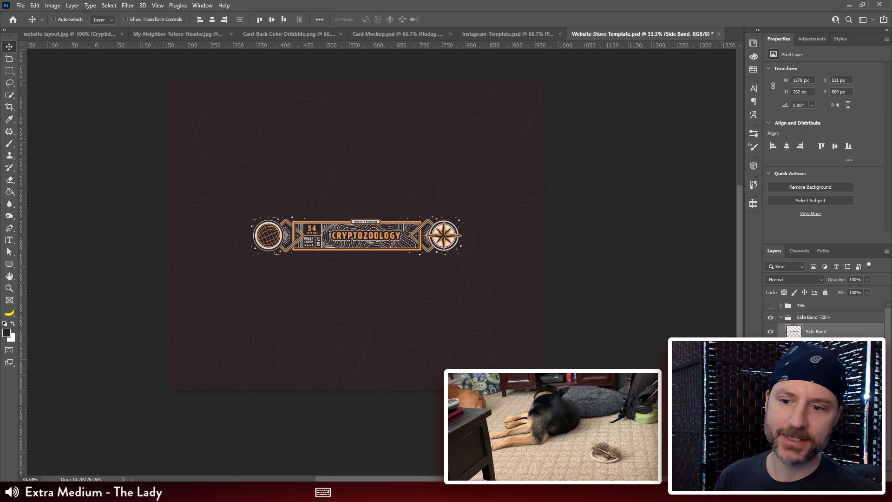
{"action": "left_click", "coordinate": [843, 336]}
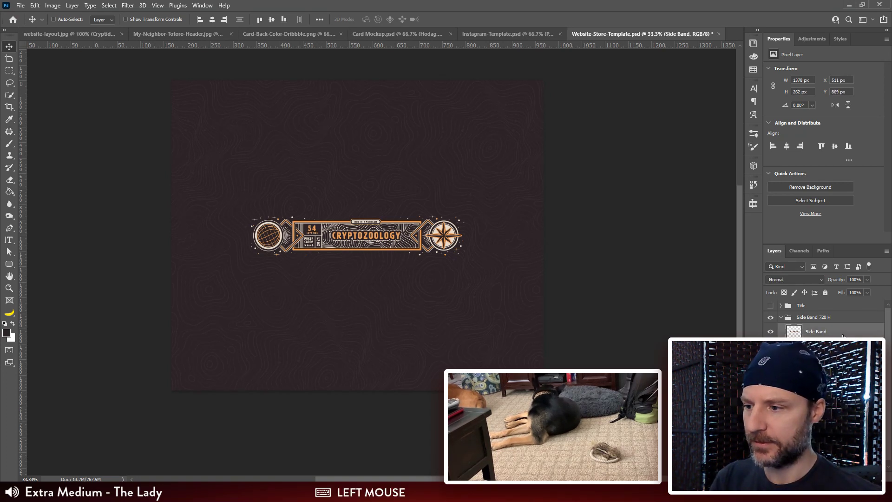
{"action": "key", "text": "ctrl+semicolon"}
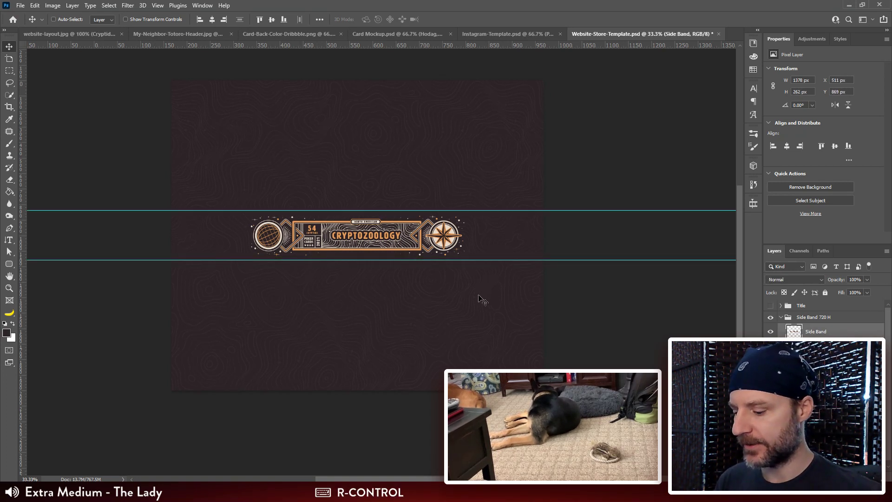
{"action": "key", "text": "v"}
{"action": "key", "text": "ctrl"}
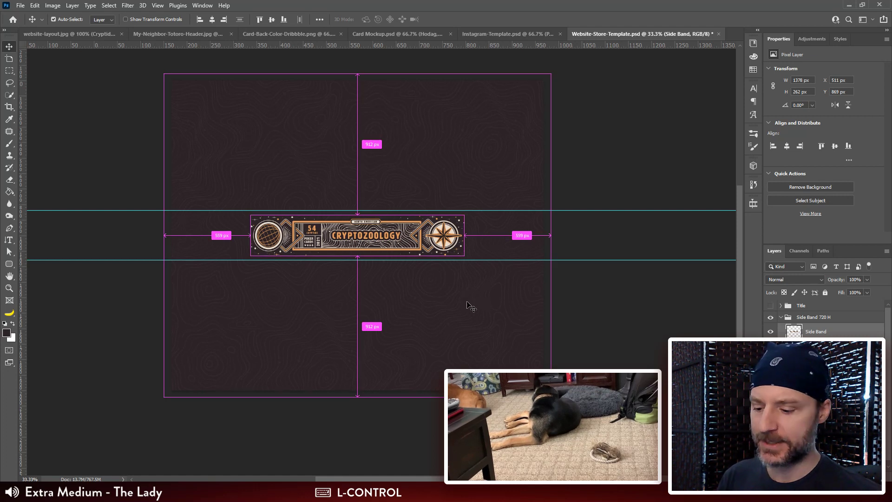
{"action": "key", "text": "ctrl+v"}
{"action": "left_click", "coordinate": [486, 151]}
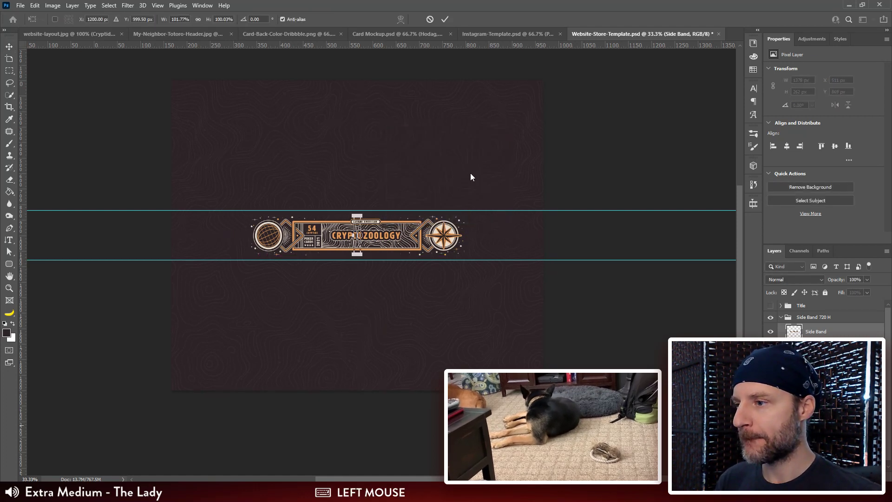
Step: Rotate the pasted band 90° and scale it to about 1988 × 377 px between the guides, then delete the old Side Band layer
{"action": "left_click_drag", "start_coordinate": [460, 218], "coordinate": [446, 282]}
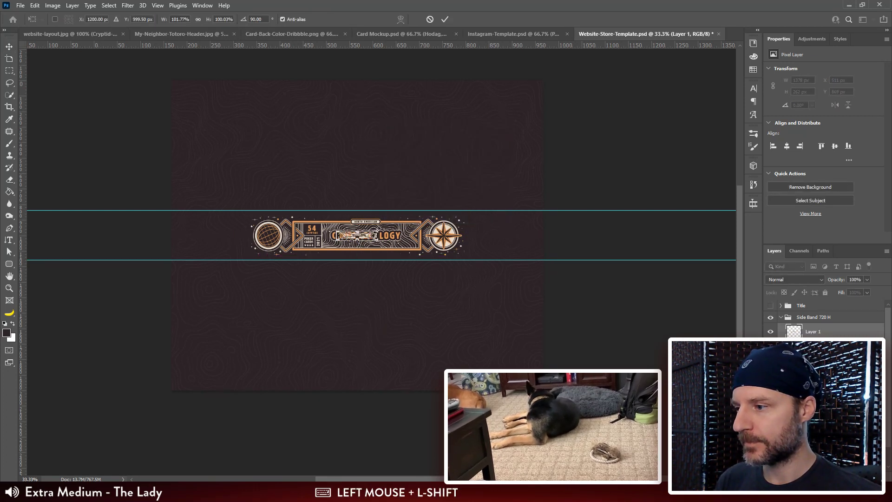
{"action": "left_click_drag", "start_coordinate": [376, 232], "coordinate": [507, 193]}
{"action": "key", "text": "Return"}
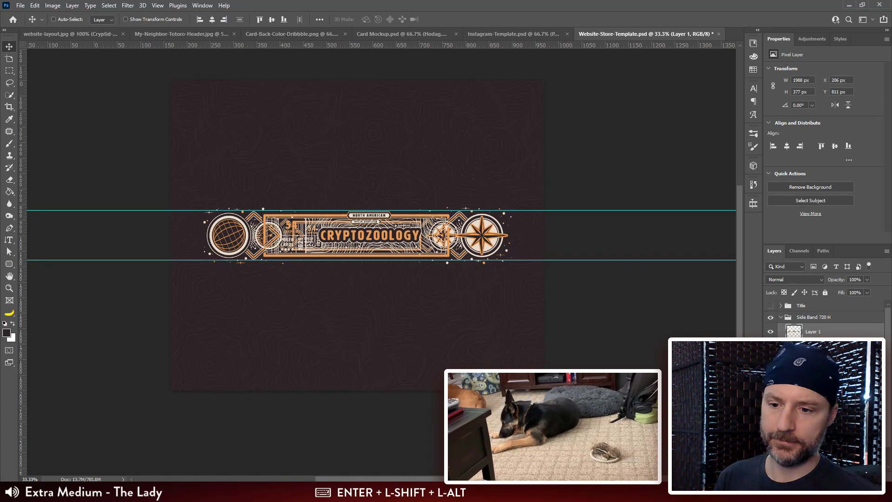
{"action": "left_click", "coordinate": [814, 346]}
{"action": "key", "text": "Delete"}
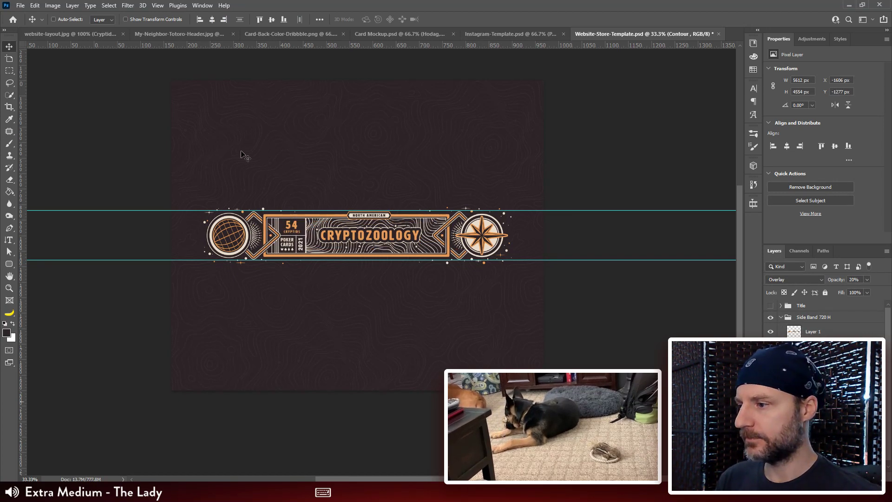
Step: Set the template's canvas height to 720 pixels around the enlarged side band
{"action": "key", "text": "ctrl+plus"}
{"action": "left_click_drag", "start_coordinate": [366, 131], "coordinate": [362, 145]}
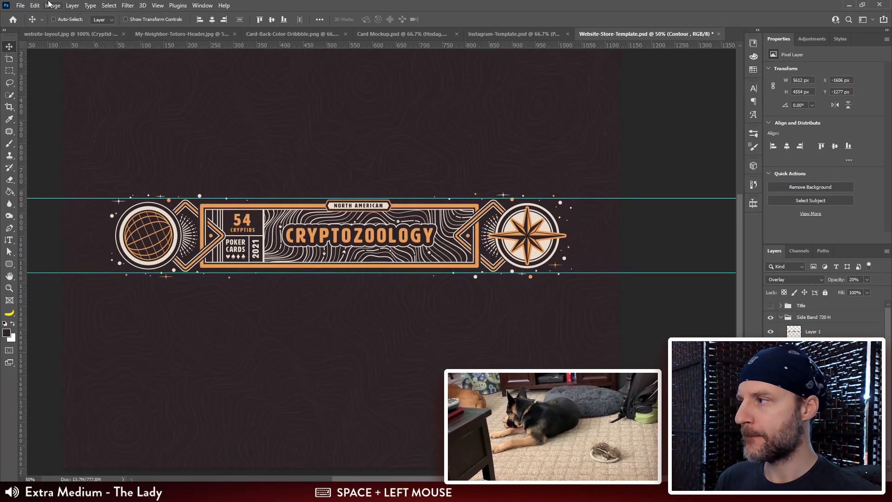
{"action": "left_click", "coordinate": [52, 5]}
{"action": "left_click", "coordinate": [88, 83]}
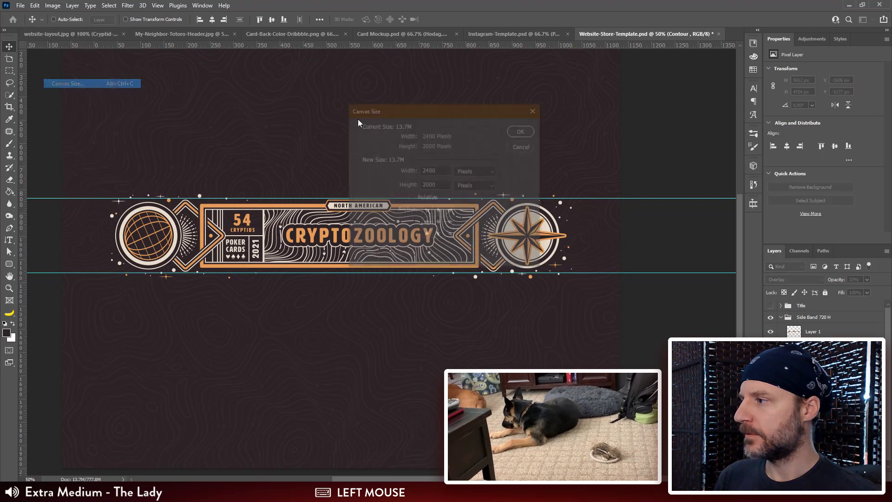
{"action": "double_click", "coordinate": [443, 185]}
{"action": "type", "text": "720"}
{"action": "key", "text": "Return"}
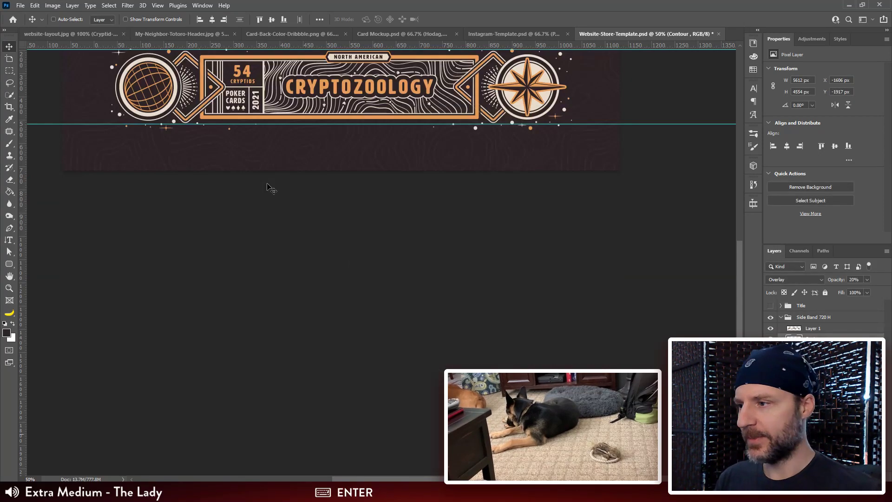
{"action": "left_click_drag", "start_coordinate": [419, 123], "coordinate": [423, 246]}
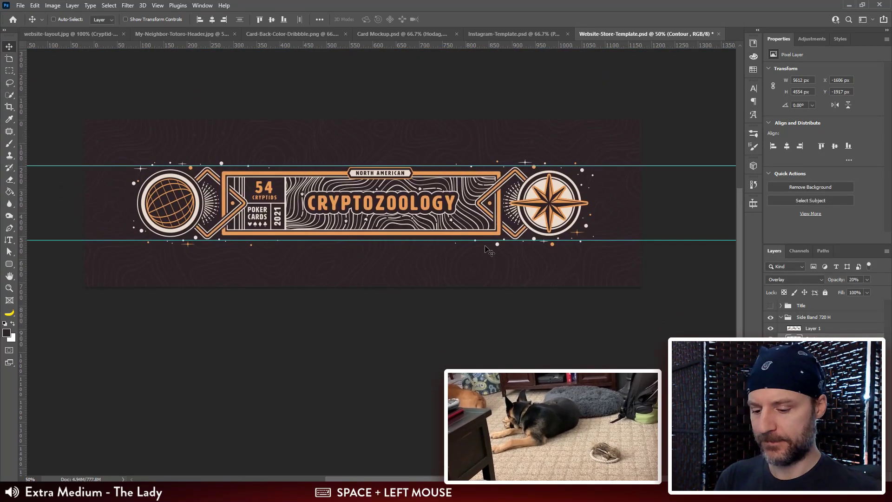
Step: Rename the pasted side band layer to Band and center it vertically on the canvas
{"action": "key", "text": "ctrl+minus"}
{"action": "left_click", "coordinate": [821, 329]}
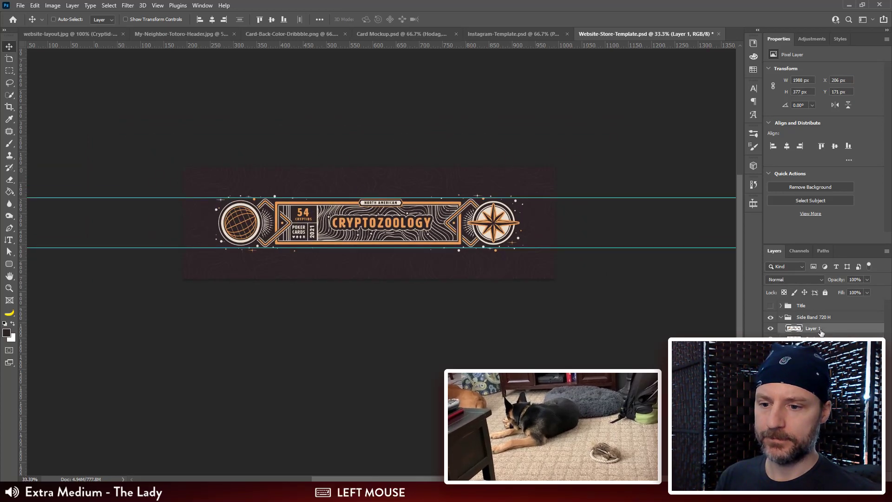
{"action": "type", "text": "Band"}
{"action": "key", "text": "Return"}
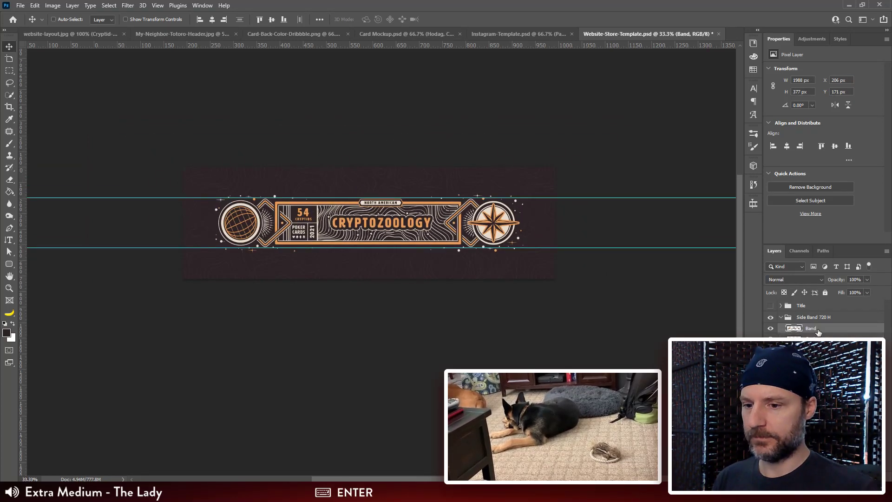
{"action": "left_click", "coordinate": [271, 19]}
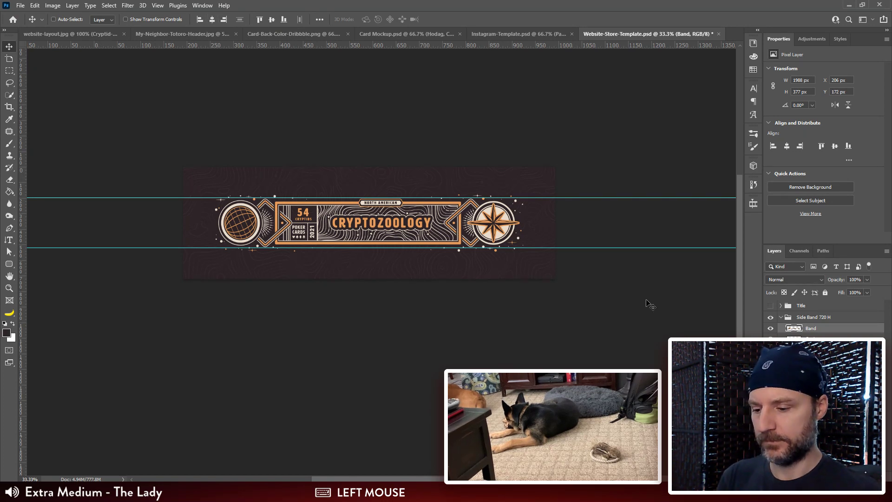
Step: Hide the guides and export the side band for web as a PNG-24, overwriting Deck-Box-Side-Spine.png in Website Assets
{"action": "key", "text": "ctrl+semicolon"}
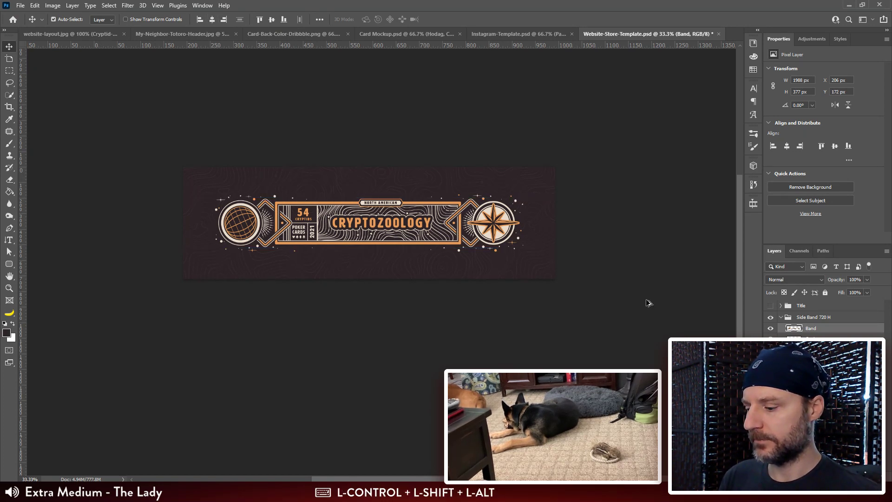
{"action": "key", "text": "ctrl+shift+alt+s"}
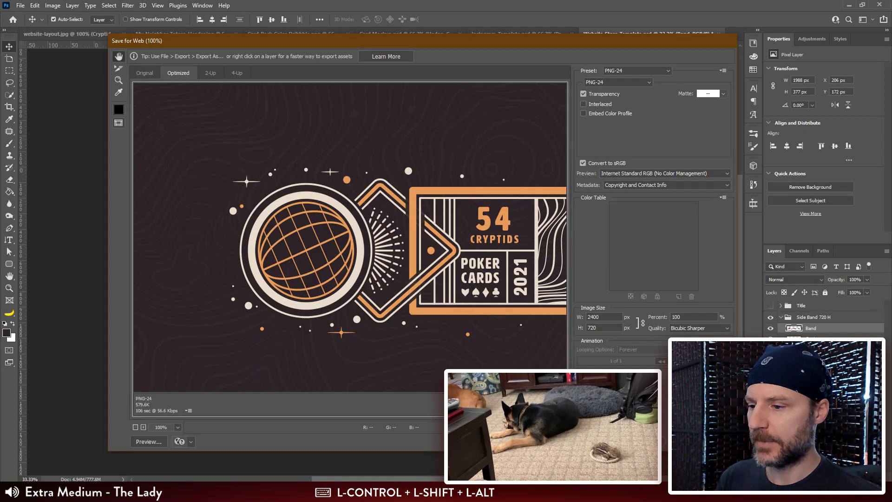
{"action": "left_click", "coordinate": [646, 442]}
{"action": "double_click", "coordinate": [330, 118]}
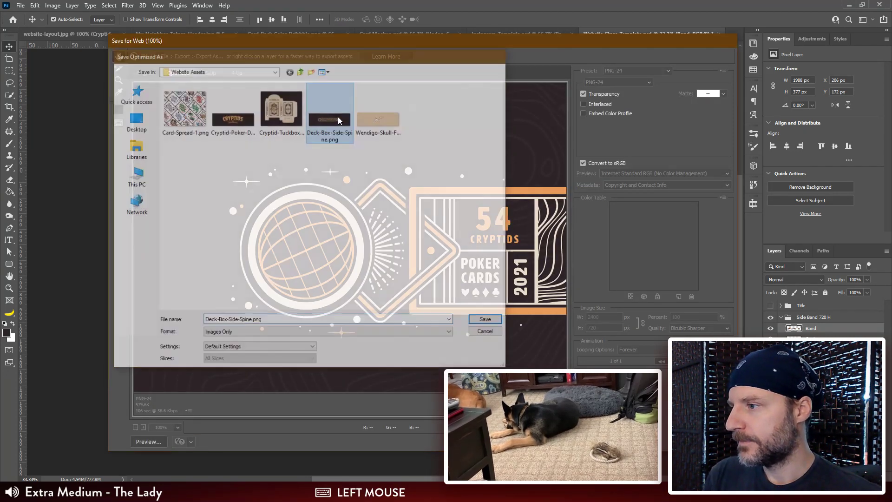
{"action": "left_click", "coordinate": [491, 240]}
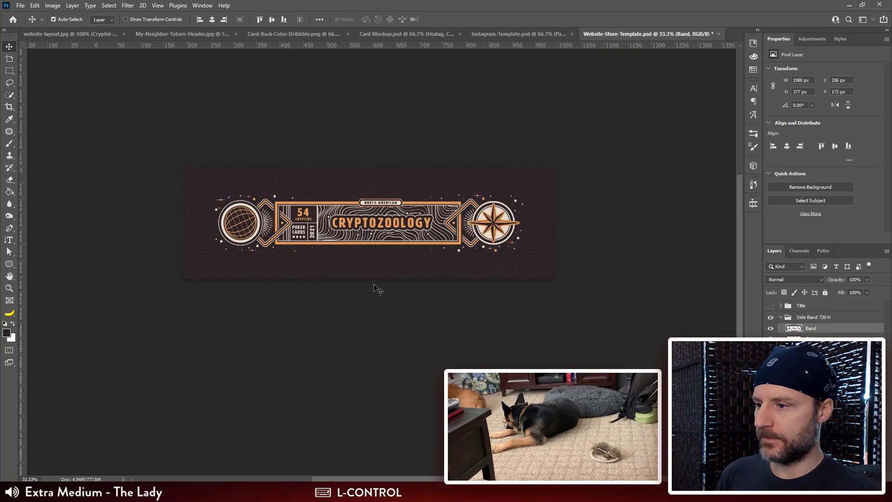
Step: Undo the band's centering, its rename and the 720-pixel canvas height change in the store template
{"action": "key", "text": "ctrl+z"}
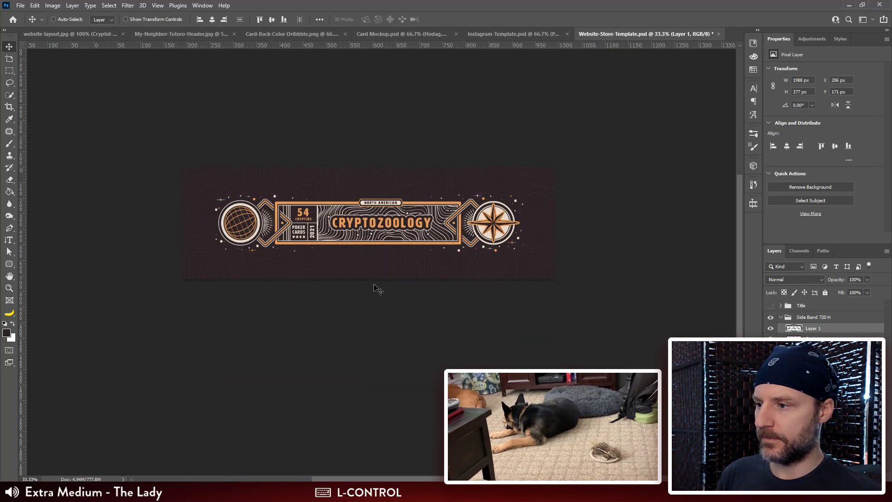
{"action": "key", "text": "ctrl+z"}
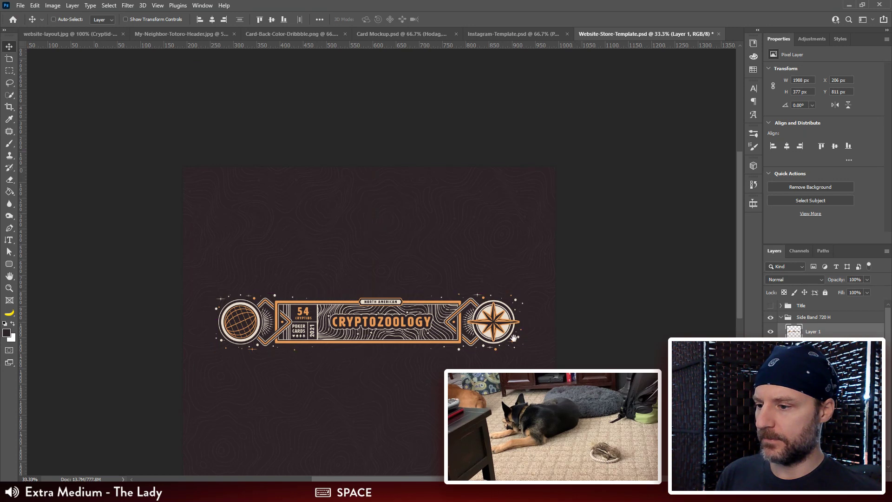
{"action": "left_click_drag", "start_coordinate": [513, 312], "coordinate": [488, 221]}
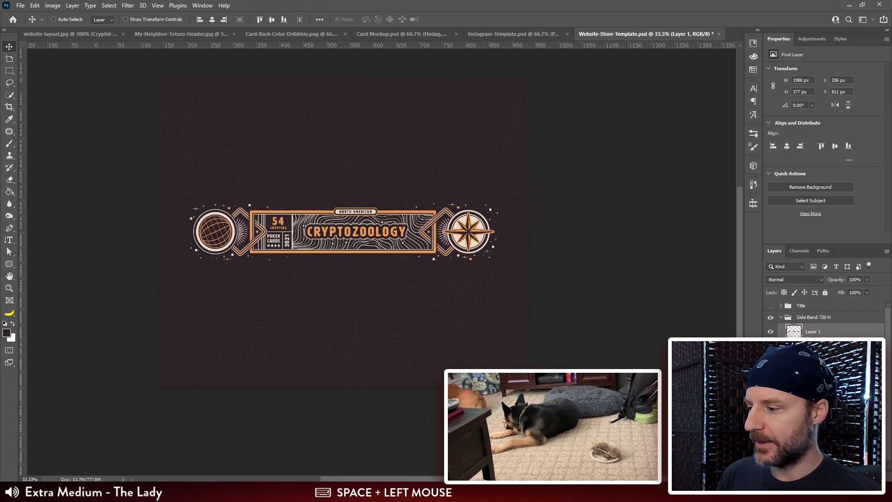
Step: Compress the new Deck-Box-Side-Spine.png from Website Assets with TinyPNG and download the compressed version
{"action": "left_click", "coordinate": [148, 492]}
{"action": "left_click", "coordinate": [102, 493]}
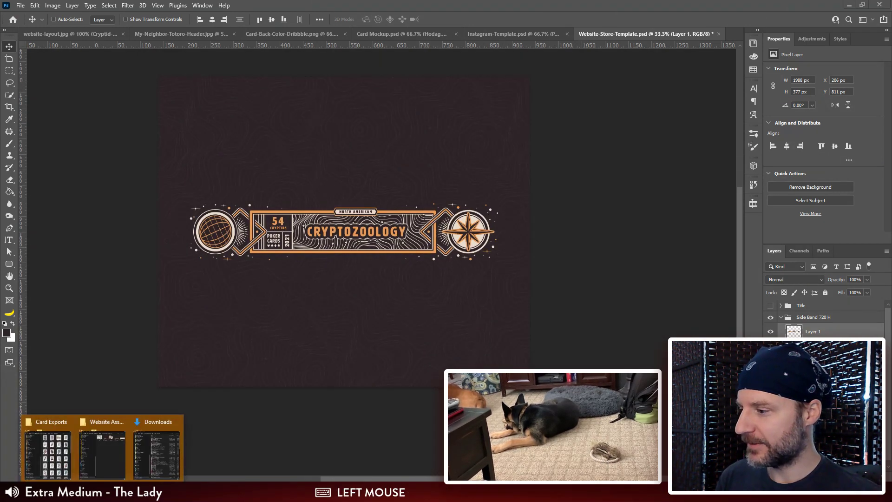
{"action": "left_click", "coordinate": [102, 448]}
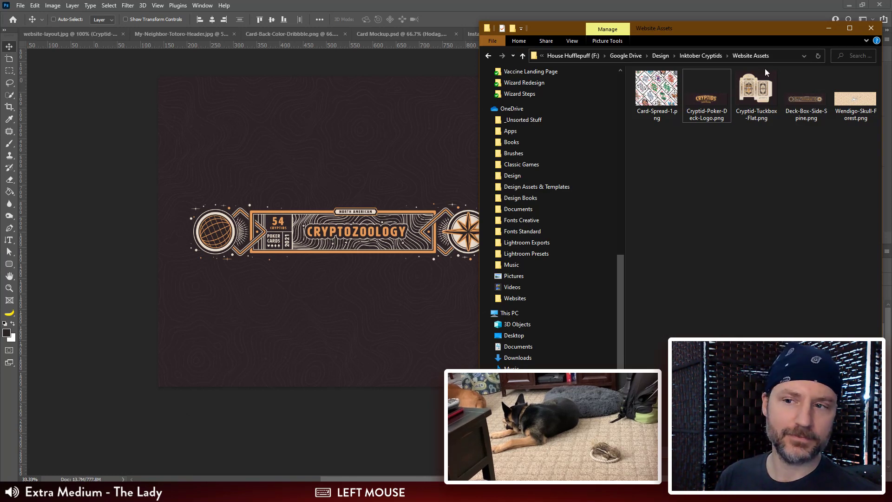
{"action": "left_click", "coordinate": [798, 98]}
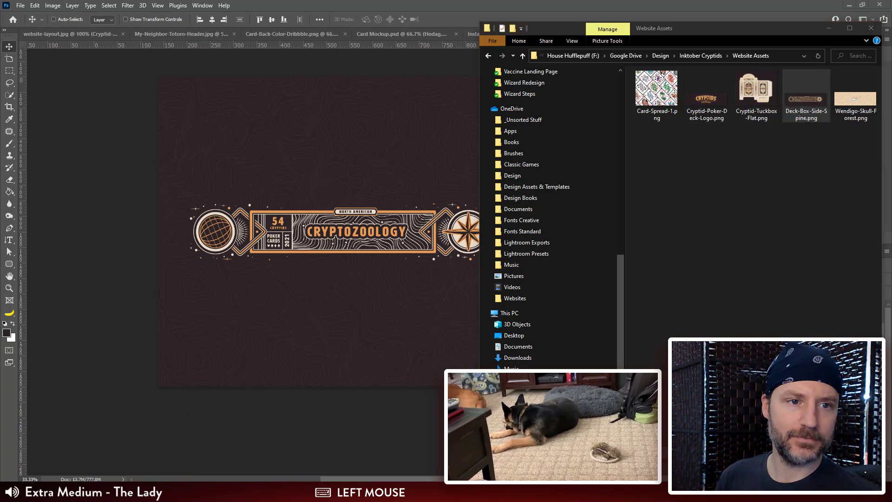
{"action": "left_click_drag", "start_coordinate": [889, 100], "coordinate": [339, 13]}
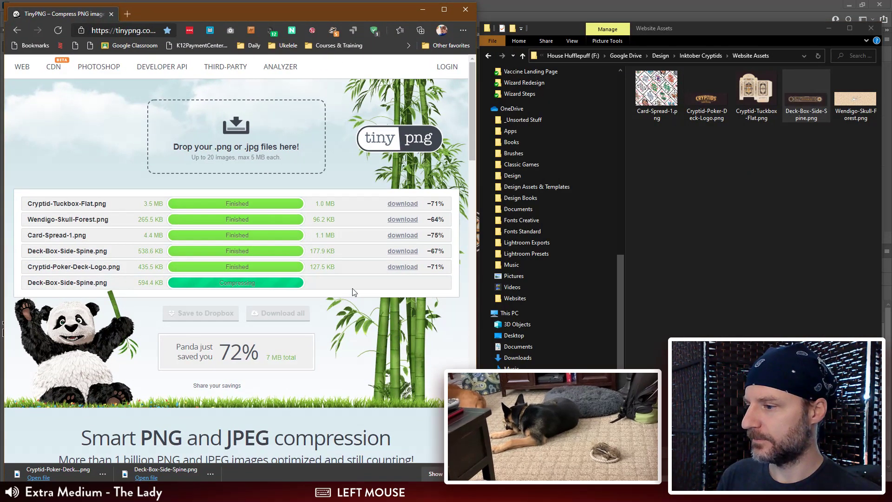
{"action": "left_click", "coordinate": [407, 283]}
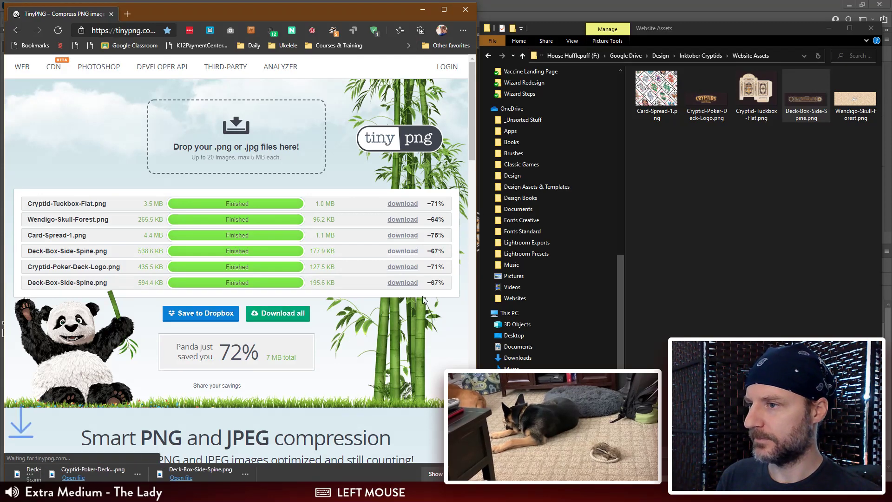
Step: Move the compressed Deck-Box-Side-Spine.png from Downloads into Website Assets, replacing the existing file, and return to Photoshop
{"action": "left_click_drag", "start_coordinate": [696, 31], "coordinate": [669, 47]}
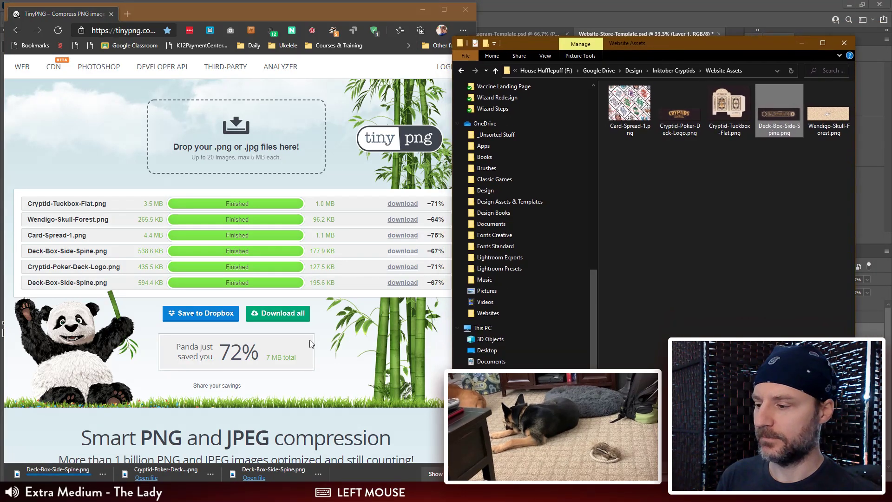
{"action": "left_click", "coordinate": [103, 473]}
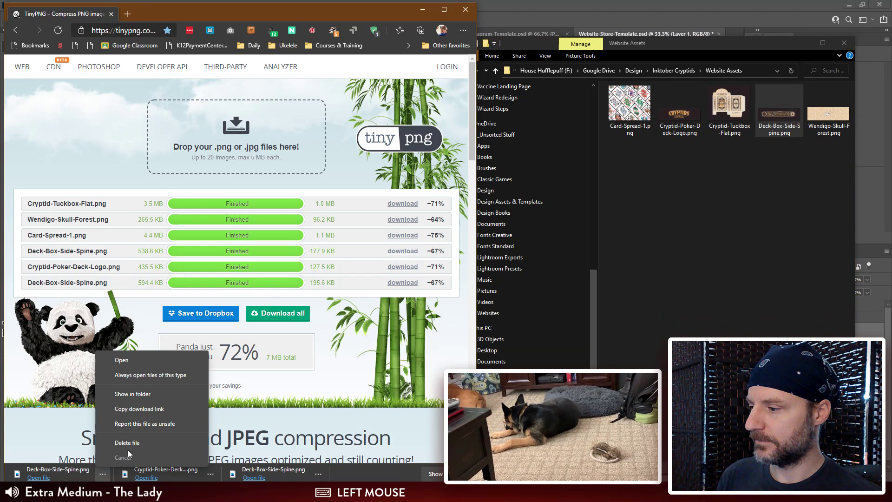
{"action": "left_click", "coordinate": [142, 394]}
{"action": "key", "text": "ctrl+x"}
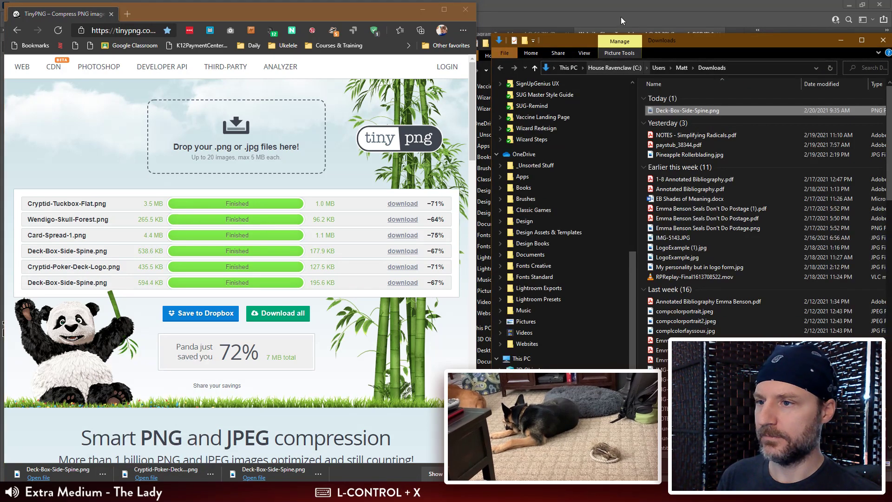
{"action": "left_click_drag", "start_coordinate": [704, 43], "coordinate": [689, 98]}
{"action": "left_click", "coordinate": [715, 45]}
{"action": "key", "text": "ctrl+v"}
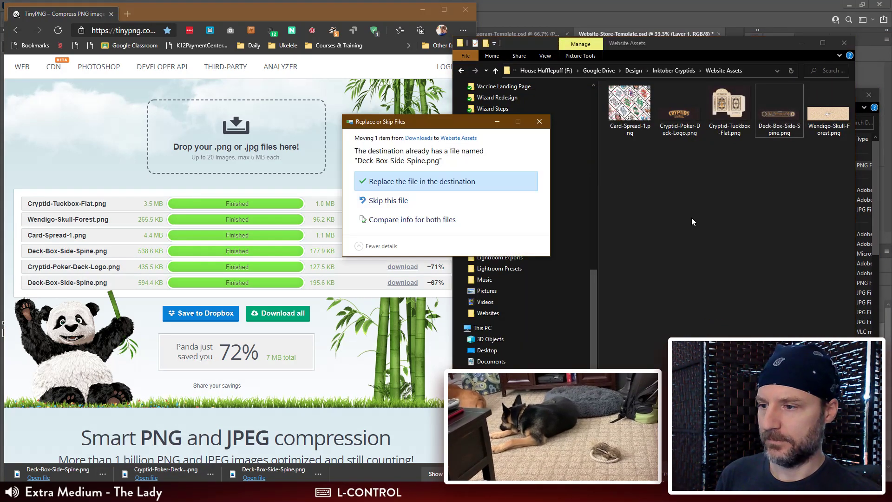
{"action": "left_click", "coordinate": [441, 180]}
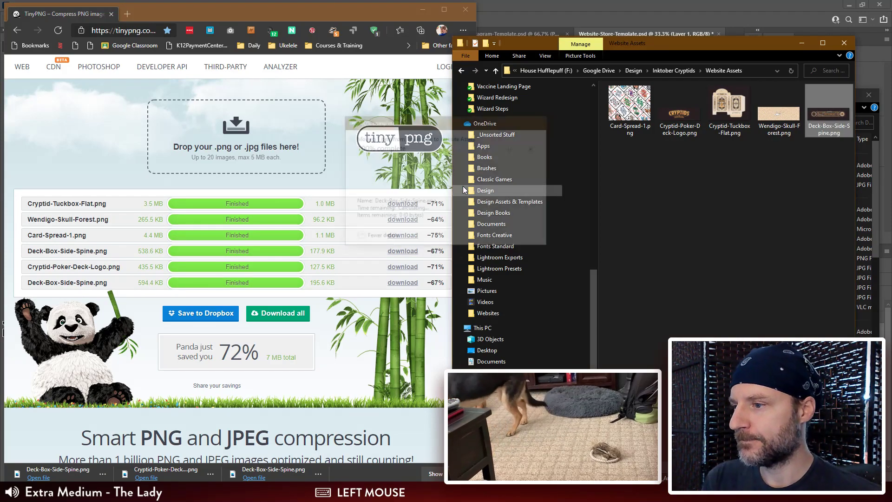
{"action": "left_click", "coordinate": [422, 9]}
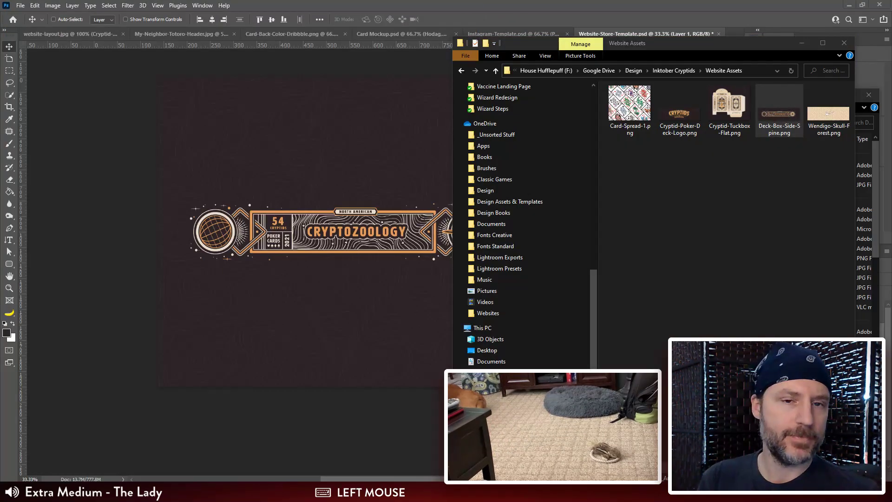
{"action": "left_click", "coordinate": [462, 5]}
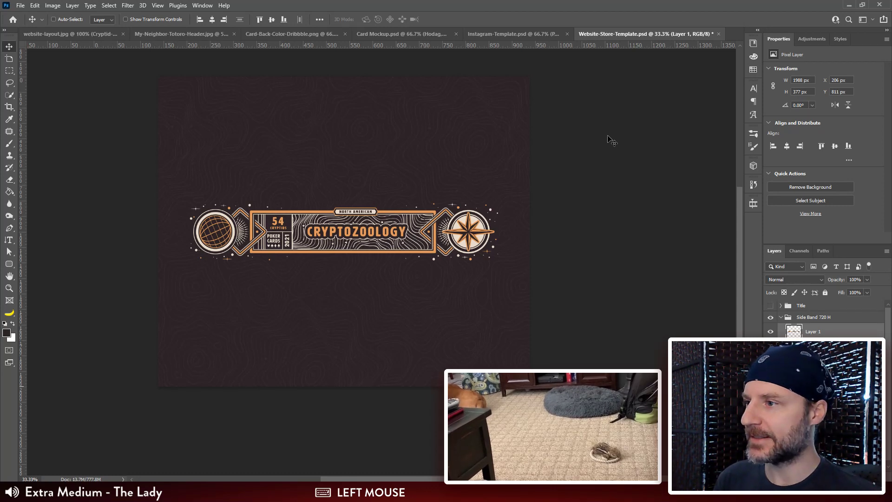
Step: Place Deck-Box-Side-Spine.png from the Website Assets folder into website-layout.jpg
{"action": "left_click", "coordinate": [73, 33]}
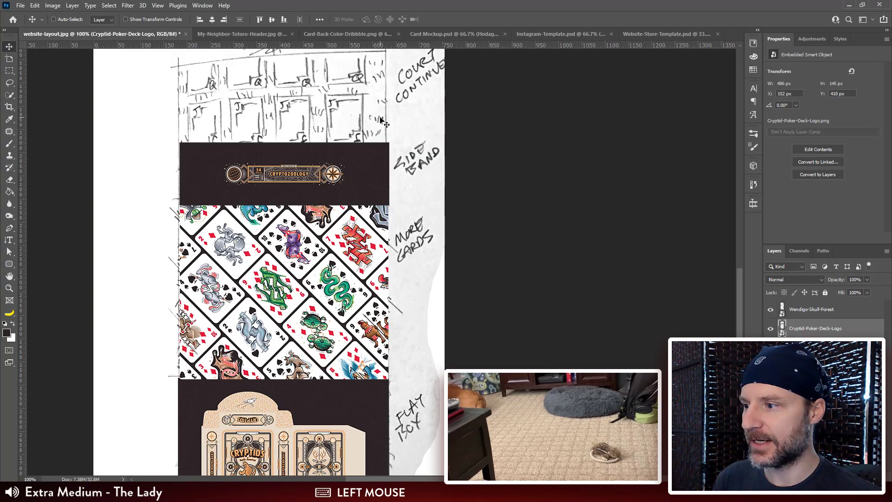
{"action": "left_click_drag", "start_coordinate": [365, 116], "coordinate": [376, 198]}
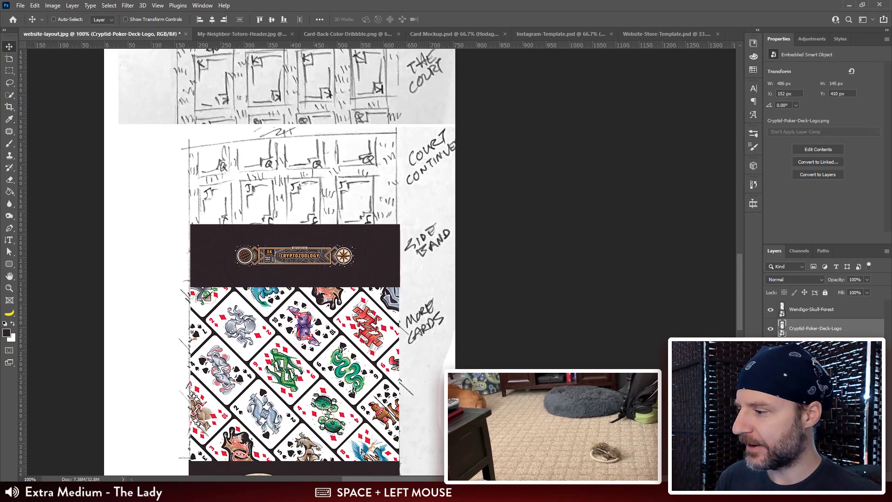
{"action": "left_click", "coordinate": [148, 460]}
{"action": "left_click", "coordinate": [104, 491]}
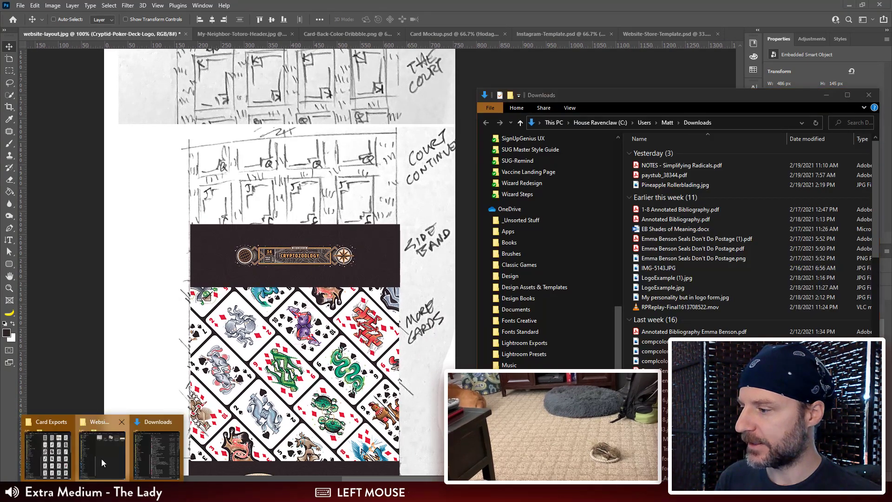
{"action": "left_click", "coordinate": [103, 461]}
{"action": "left_click_drag", "start_coordinate": [780, 108], "coordinate": [342, 260]}
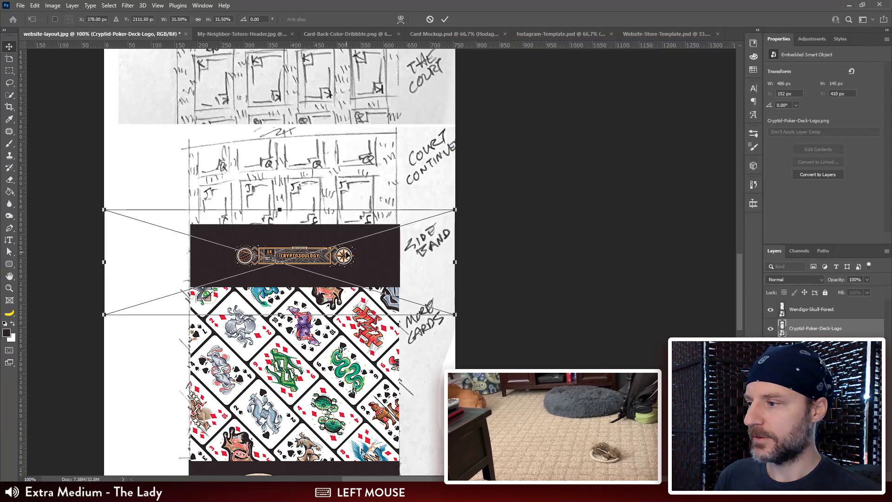
Step: Scale the placed side band to about 449 × 135 px and position it just above the old band
{"action": "left_click_drag", "start_coordinate": [451, 210], "coordinate": [398, 226]}
{"action": "left_click_drag", "start_coordinate": [161, 297], "coordinate": [183, 282]}
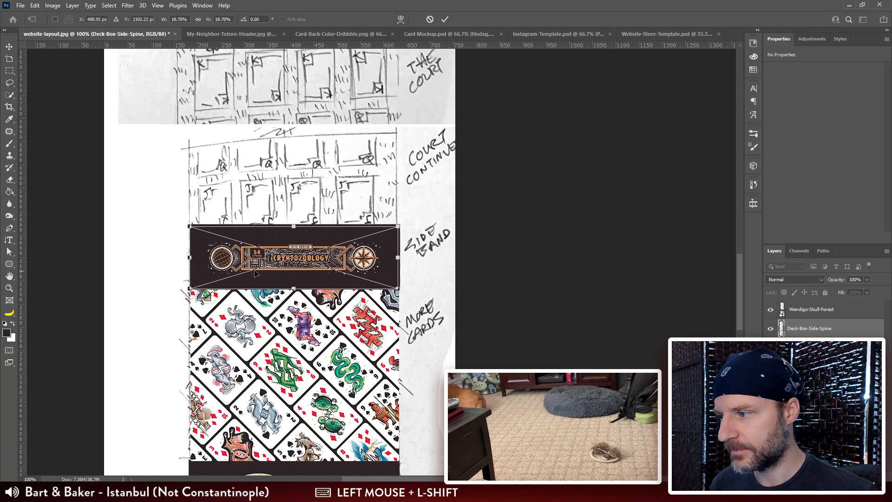
{"action": "left_click_drag", "start_coordinate": [278, 272], "coordinate": [274, 191]}
{"action": "key", "text": "Return"}
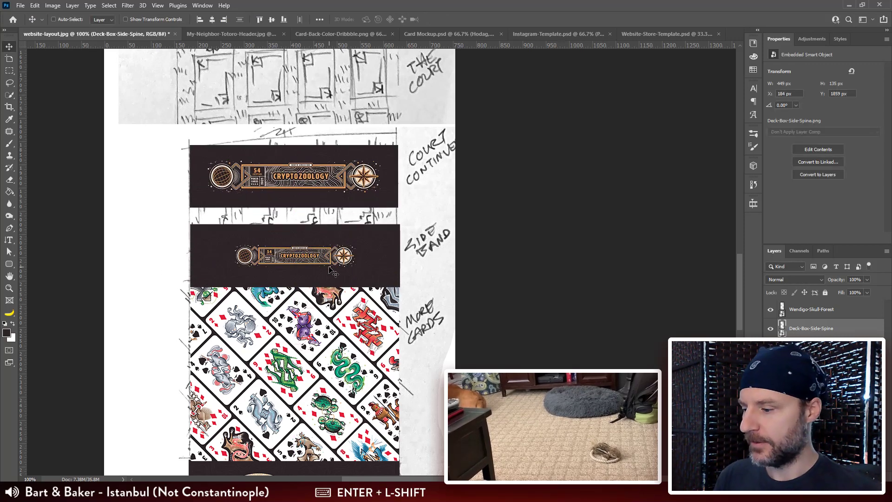
Step: Replace the old side band with the new one, fitting it between the court sketch and the card spread
{"action": "key", "text": "ctrl+z"}
{"action": "key", "text": "ctrl+z"}
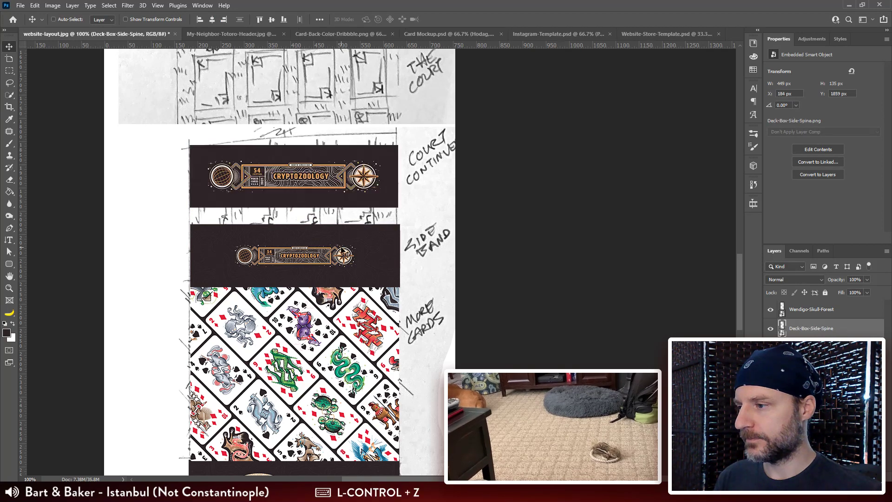
{"action": "key", "text": "ctrl+z"}
{"action": "left_click_drag", "start_coordinate": [329, 177], "coordinate": [324, 248]}
{"action": "key", "text": "ctrl+z"}
Step: Review the website layout around the new side band, the court sketches and the title section
{"action": "left_click_drag", "start_coordinate": [428, 370], "coordinate": [406, 341]}
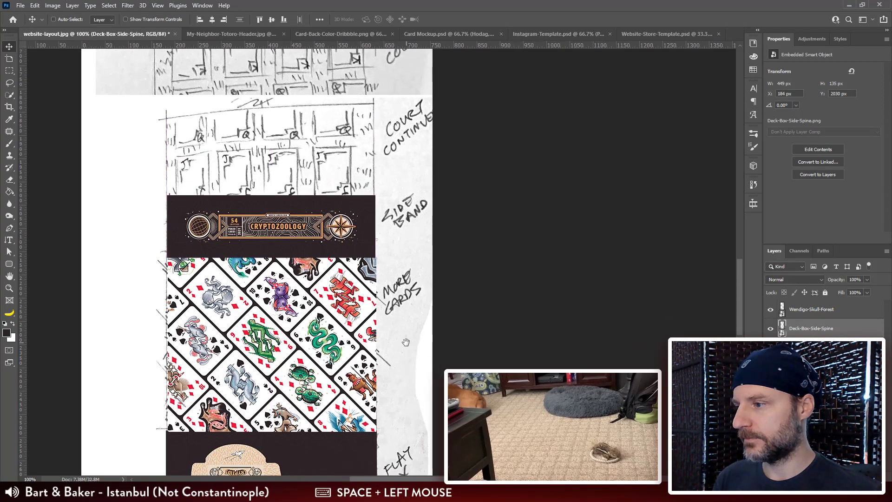
{"action": "left_click", "coordinate": [507, 272]}
{"action": "left_click_drag", "start_coordinate": [464, 188], "coordinate": [464, 207]}
{"action": "key", "text": "ctrl+minus"}
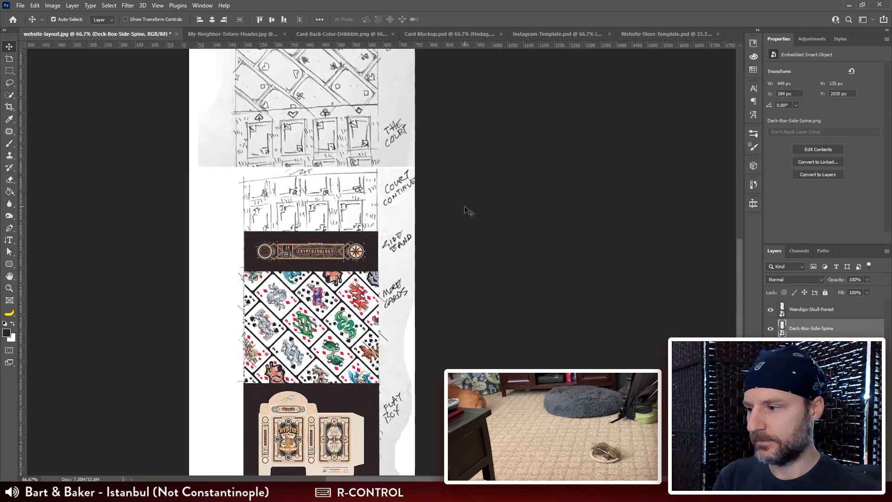
{"action": "key", "text": "ctrl+minus"}
{"action": "left_click_drag", "start_coordinate": [448, 259], "coordinate": [446, 239]}
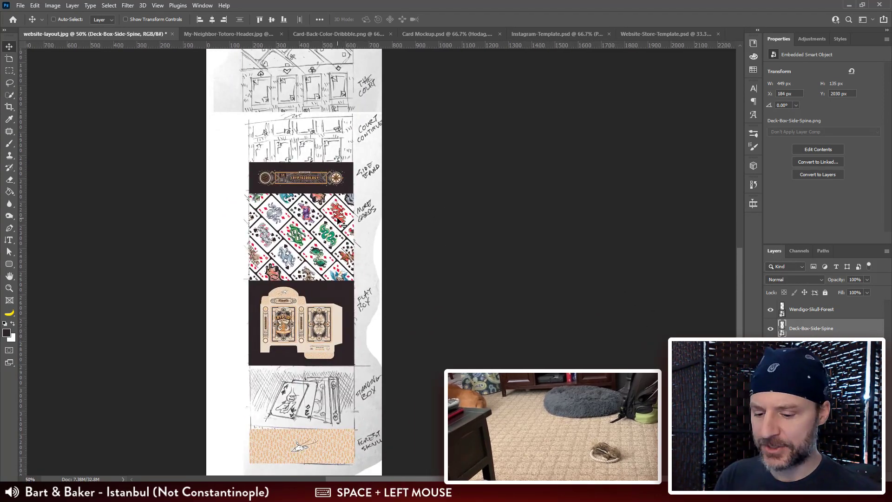
{"action": "key", "text": "ctrl+plus"}
{"action": "key", "text": "ctrl+plus"}
{"action": "key", "text": "ctrl+plus"}
{"action": "left_click_drag", "start_coordinate": [350, 189], "coordinate": [449, 335]}
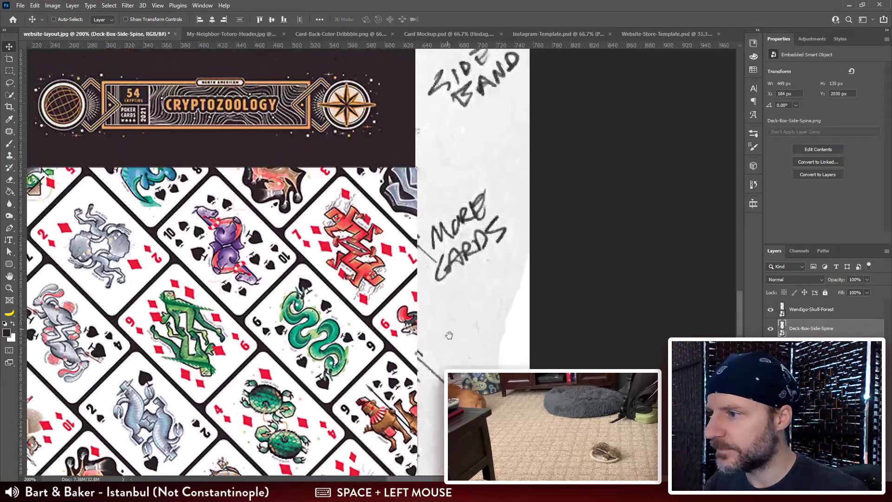
{"action": "left_click_drag", "start_coordinate": [406, 159], "coordinate": [449, 360]}
{"action": "left_click_drag", "start_coordinate": [370, 146], "coordinate": [396, 302]}
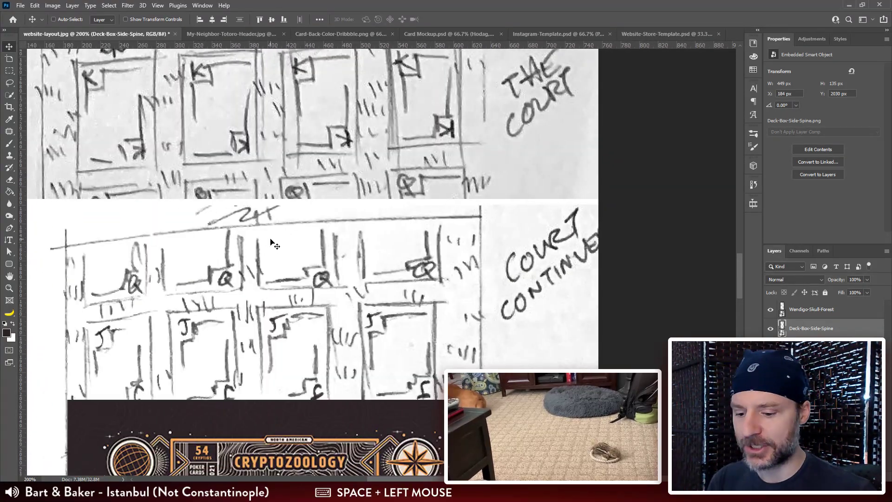
{"action": "key", "text": "ctrl+minus"}
{"action": "key", "text": "ctrl+minus"}
{"action": "left_click_drag", "start_coordinate": [343, 139], "coordinate": [330, 318]}
{"action": "mouse_move", "coordinate": [351, 161]}
{"action": "left_mouse_down"}
{"action": "mouse_move", "coordinate": [329, 249]}
{"action": "mouse_move", "coordinate": [332, 191]}
{"action": "mouse_move", "coordinate": [327, 231]}
{"action": "left_mouse_up"}
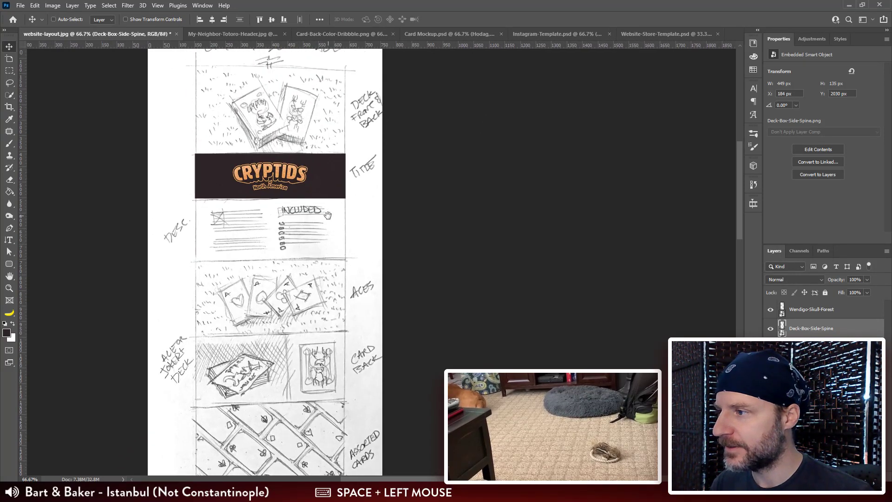
{"action": "mouse_move", "coordinate": [323, 175]}
{"action": "left_mouse_down"}
{"action": "mouse_move", "coordinate": [321, 195]}
{"action": "mouse_move", "coordinate": [313, 181]}
{"action": "left_mouse_up"}
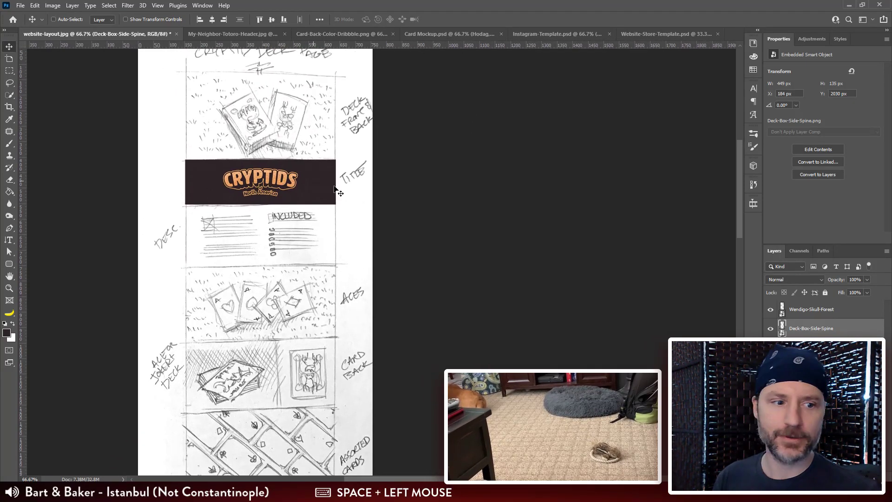
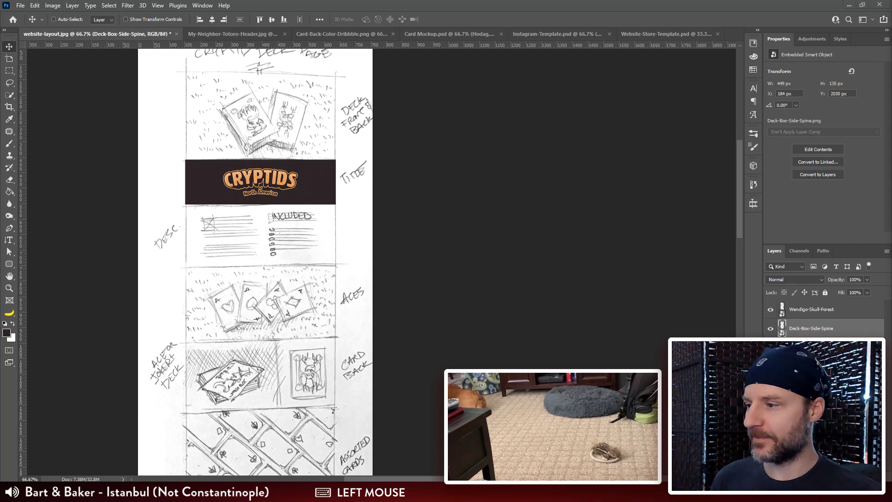
Step: Review the website layout's card spread, side band, flat box and court sections against the sketched labels
{"action": "left_click_drag", "start_coordinate": [458, 295], "coordinate": [427, 172]}
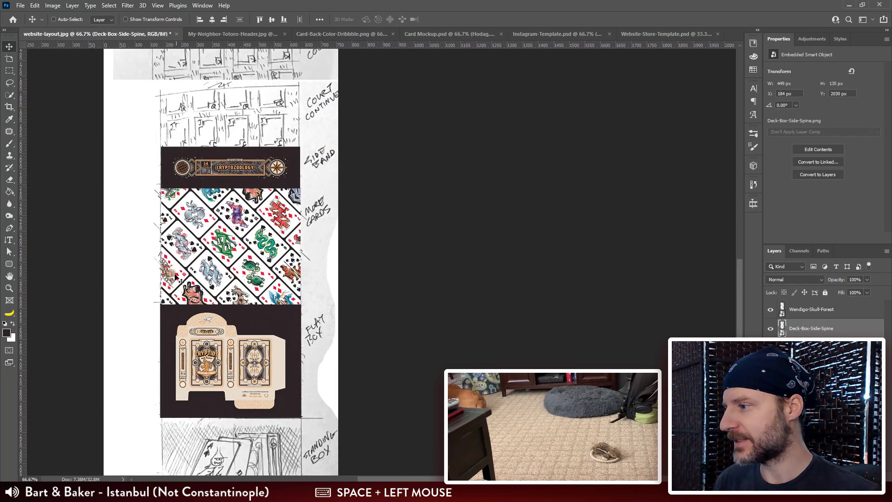
{"action": "mouse_move", "coordinate": [288, 396]}
{"action": "left_mouse_down"}
{"action": "mouse_move", "coordinate": [284, 207]}
{"action": "mouse_move", "coordinate": [284, 229]}
{"action": "left_mouse_up"}
{"action": "left_click_drag", "start_coordinate": [298, 169], "coordinate": [287, 324]}
{"action": "left_click_drag", "start_coordinate": [273, 179], "coordinate": [291, 315]}
{"action": "left_click", "coordinate": [409, 279]}
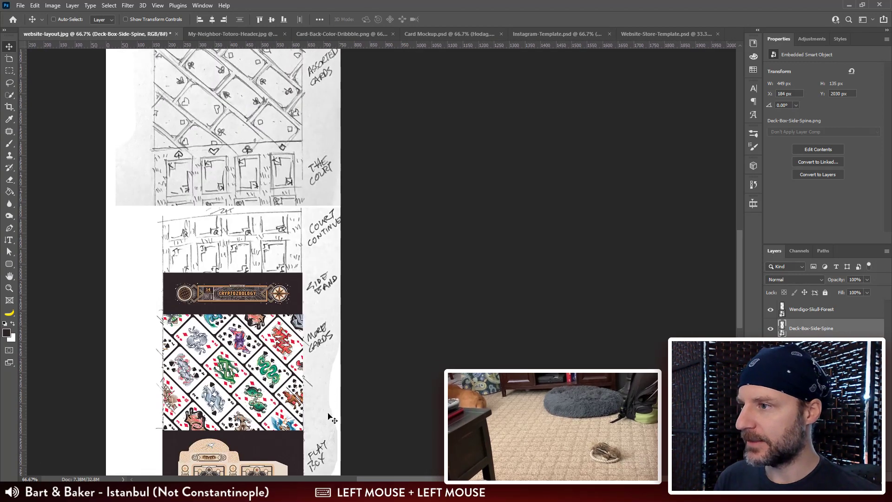
Step: Close the Instagram-Template.psd document
{"action": "left_click", "coordinate": [669, 33]}
{"action": "left_click", "coordinate": [539, 34]}
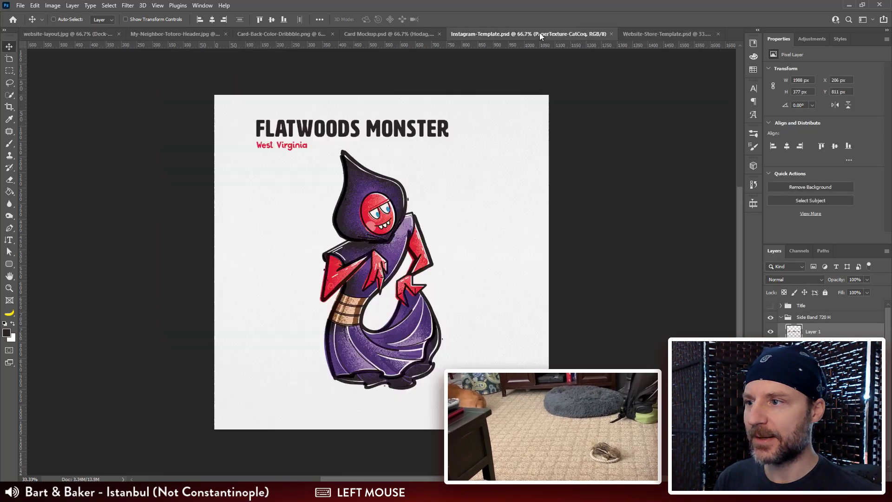
{"action": "left_click", "coordinate": [610, 34]}
Step: Preview the two cryptid groups listed below Sharlie in Card Mockup.psd, showing and hiding each one
{"action": "left_click", "coordinate": [514, 37]}
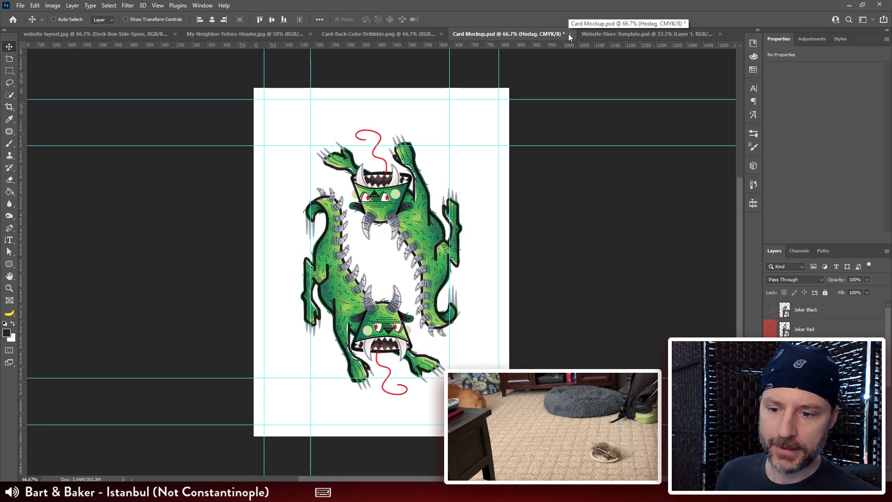
{"action": "scroll", "coordinate": [822, 321], "scroll_direction": "down", "scroll_amount": 3}
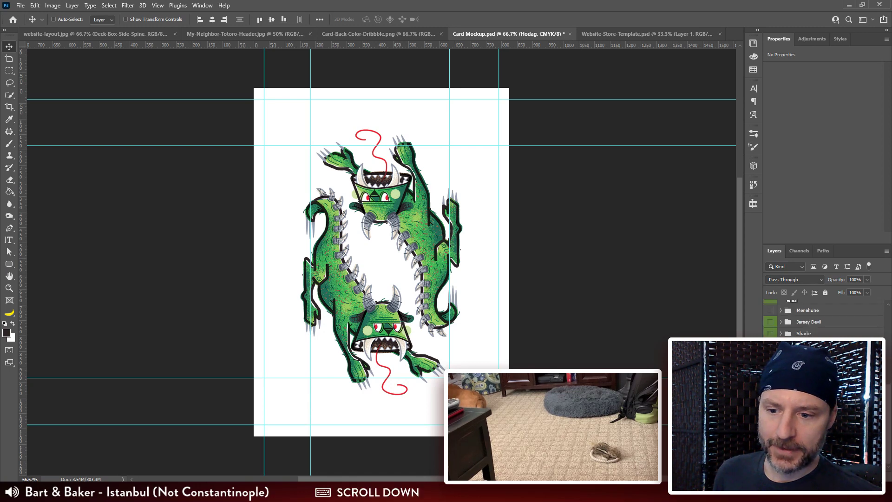
{"action": "left_click", "coordinate": [770, 356]}
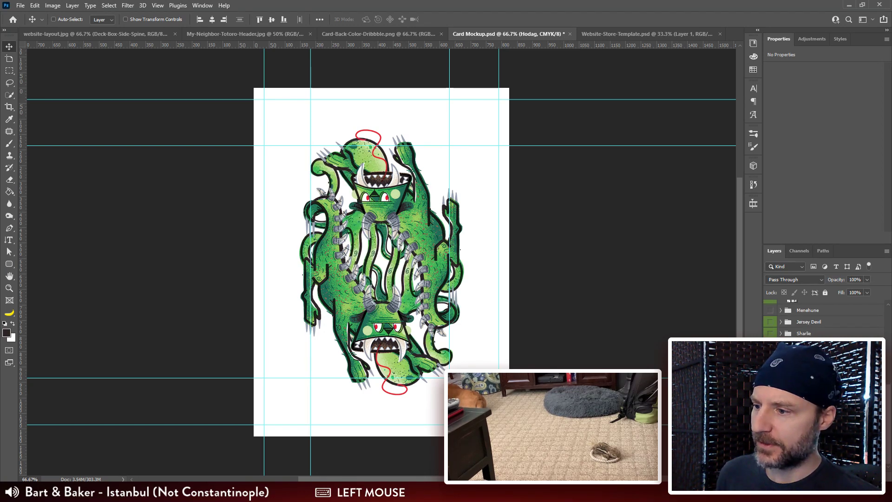
{"action": "left_click", "coordinate": [770, 356]}
{"action": "left_click", "coordinate": [770, 368]}
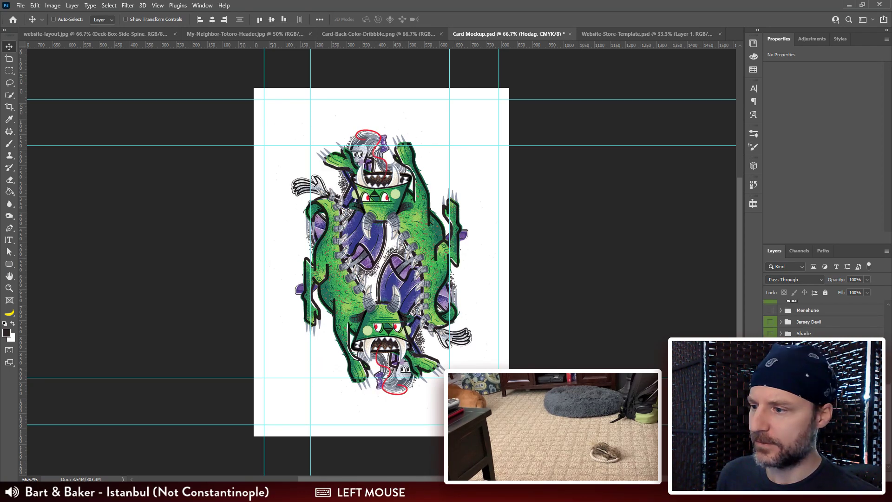
{"action": "left_click", "coordinate": [770, 368]}
Step: Close Card Mockup.psd without saving its changes, and close My-Neighbor-Totoro-Header.jpg
{"action": "left_click", "coordinate": [570, 34]}
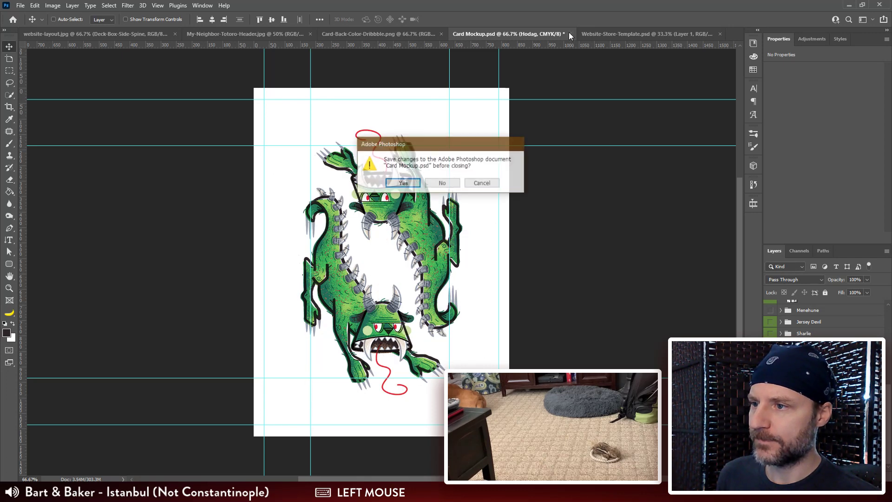
{"action": "left_click", "coordinate": [442, 184]}
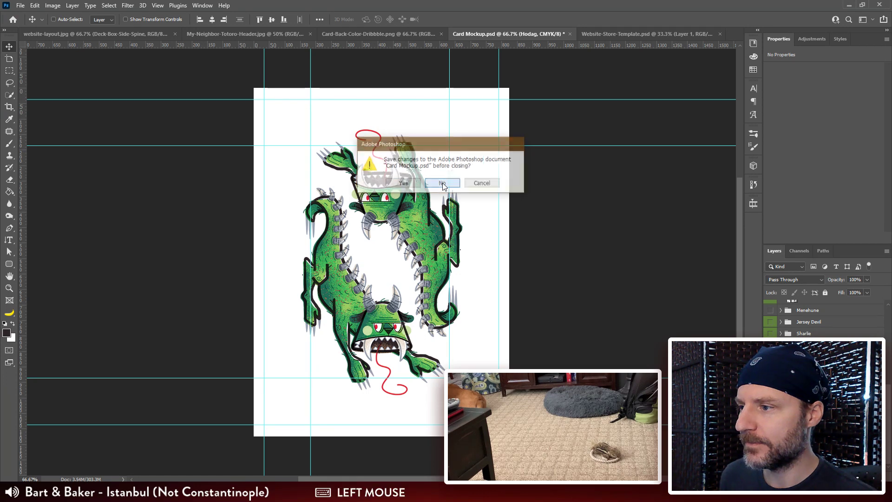
{"action": "left_click", "coordinate": [386, 33]}
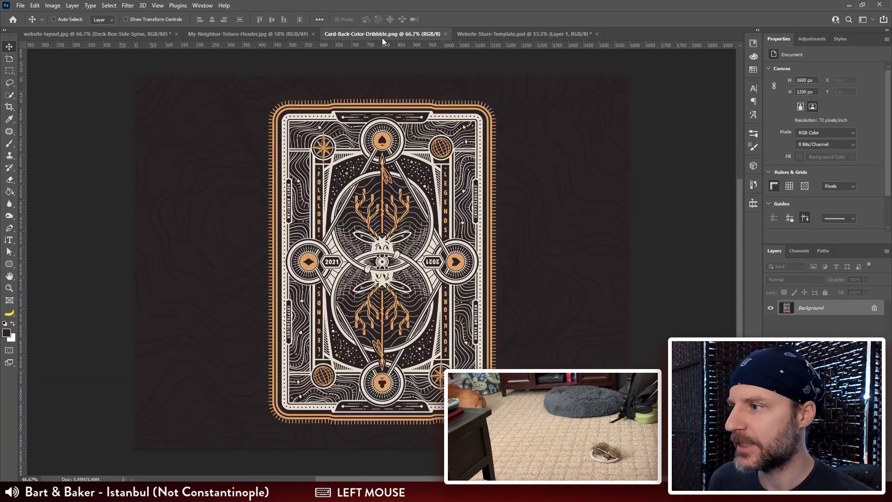
{"action": "left_click", "coordinate": [513, 32]}
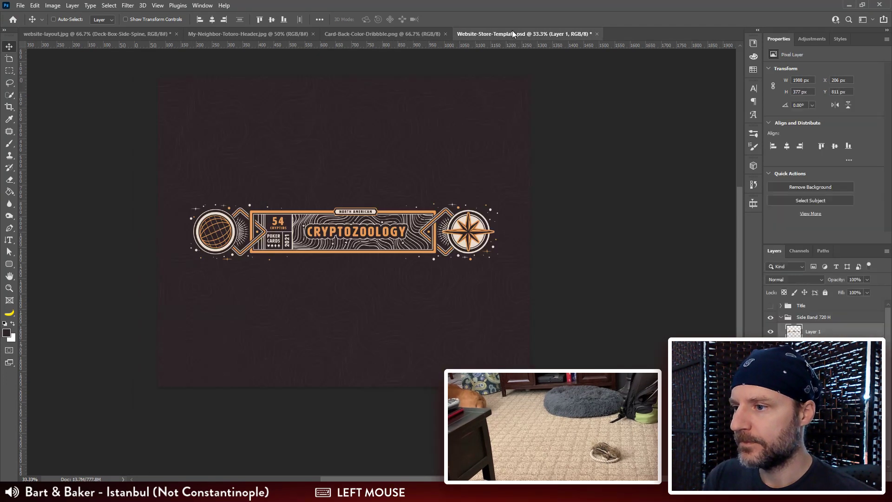
{"action": "left_click", "coordinate": [407, 32]}
{"action": "left_click", "coordinate": [269, 37]}
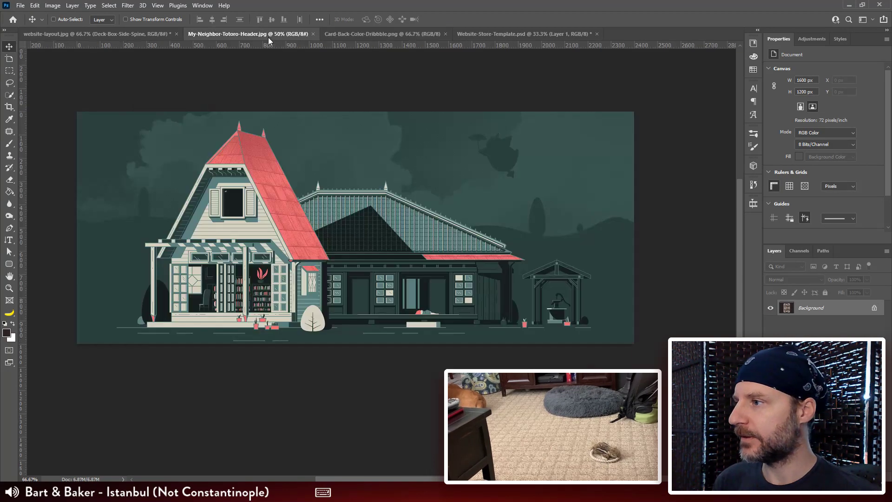
{"action": "key", "text": "ctrl+w"}
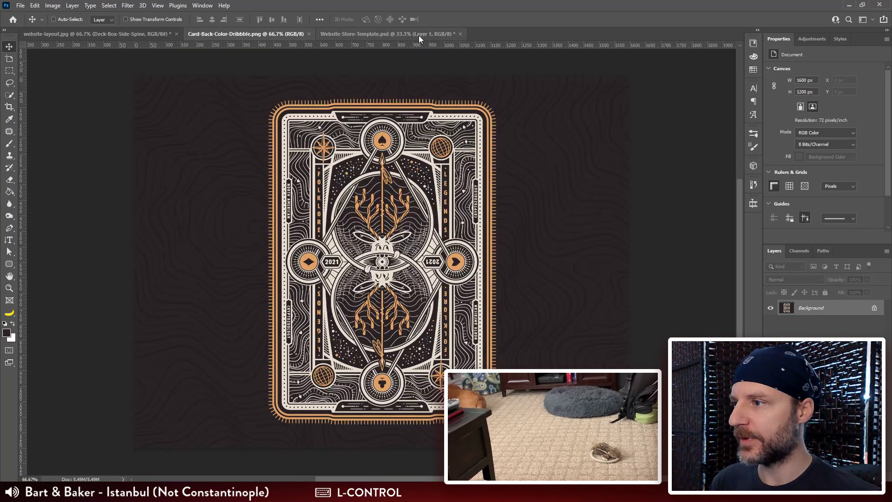
Step: In Website-Store-Template.psd, collapse and hide the Side Band 720 H group and show the Card Set 1 group
{"action": "left_click", "coordinate": [413, 33]}
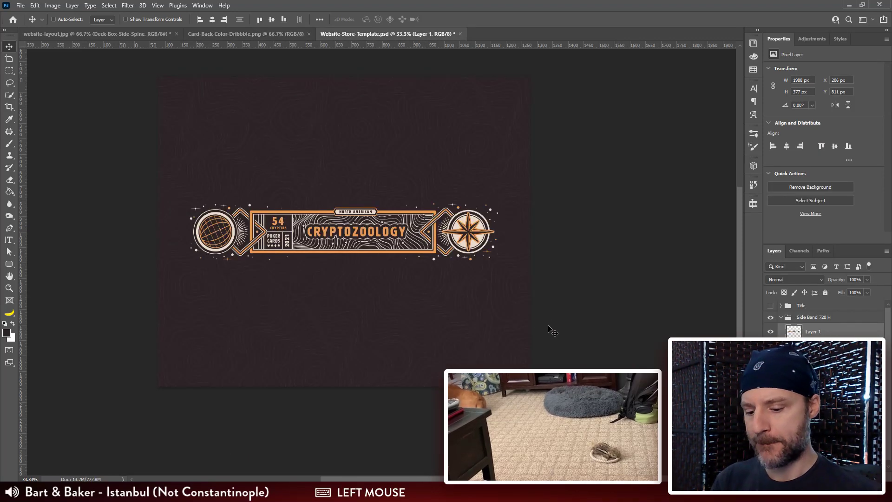
{"action": "key", "text": "ctrl+plus"}
{"action": "left_click_drag", "start_coordinate": [525, 235], "coordinate": [535, 258]}
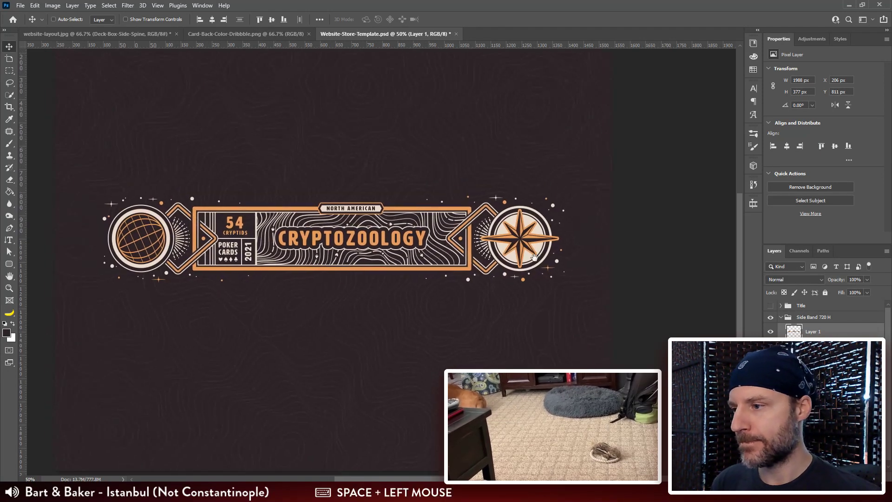
{"action": "left_click", "coordinate": [781, 317]}
{"action": "left_click", "coordinate": [771, 319]}
{"action": "left_click", "coordinate": [770, 329]}
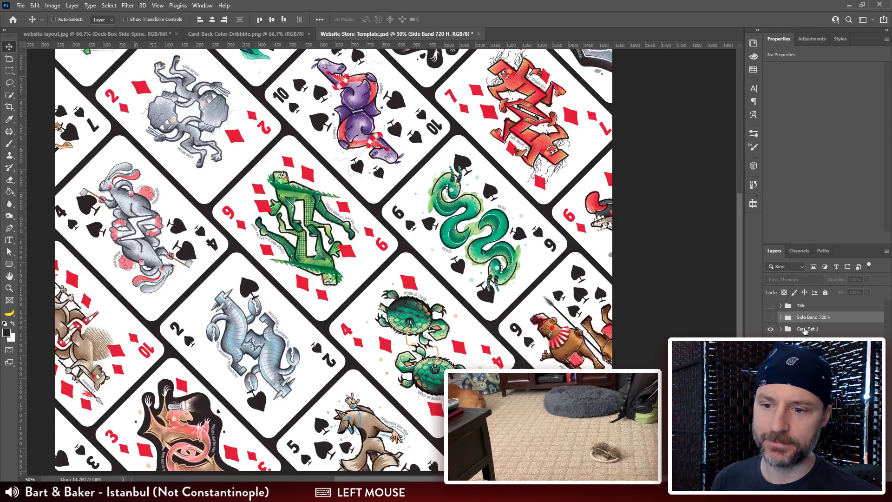
Step: Duplicate the Card Set 1 group and rename the copy Card Set 2
{"action": "left_click", "coordinate": [805, 328]}
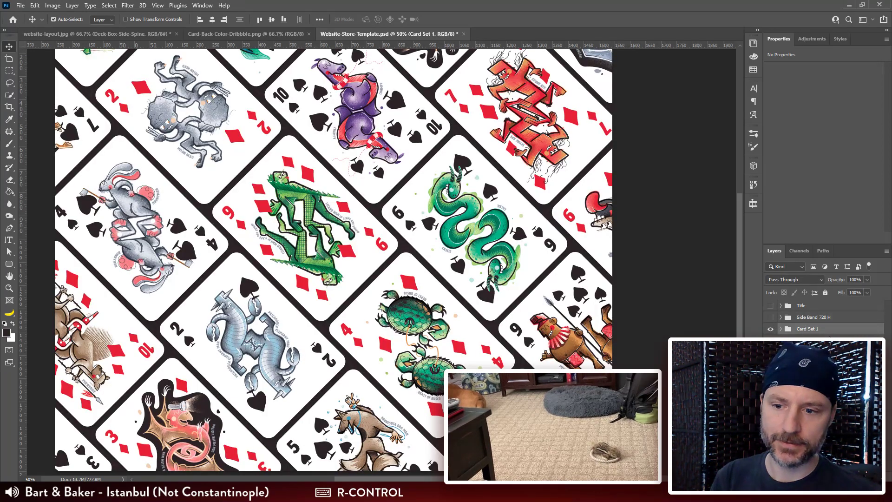
{"action": "double_click", "coordinate": [809, 329]}
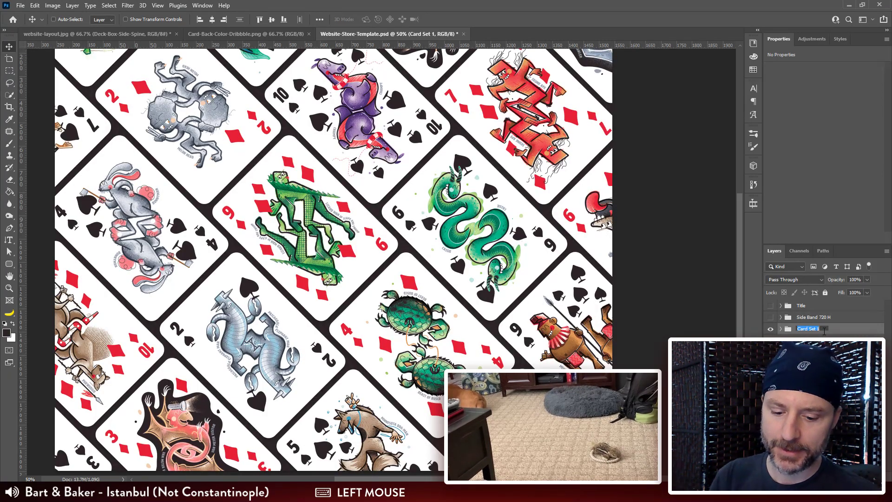
{"action": "type", "text": "2"}
{"action": "key", "text": "Return"}
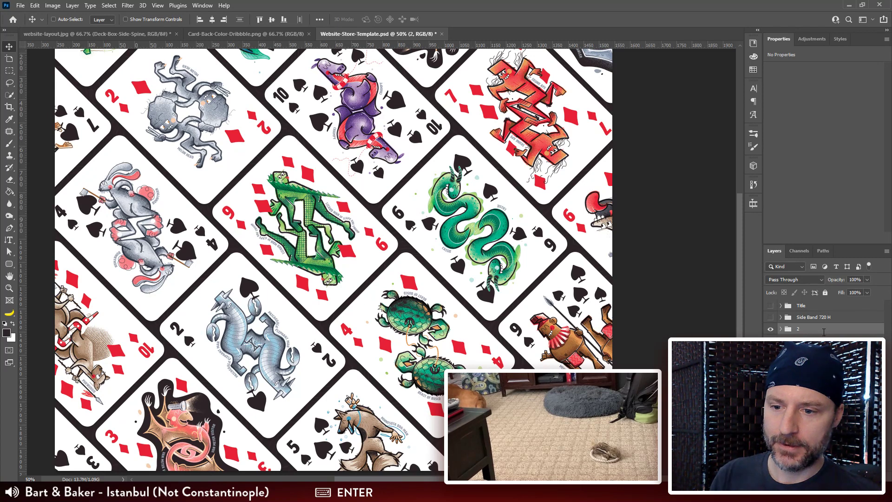
{"action": "double_click", "coordinate": [798, 329]}
{"action": "type", "text": "Card Set"}
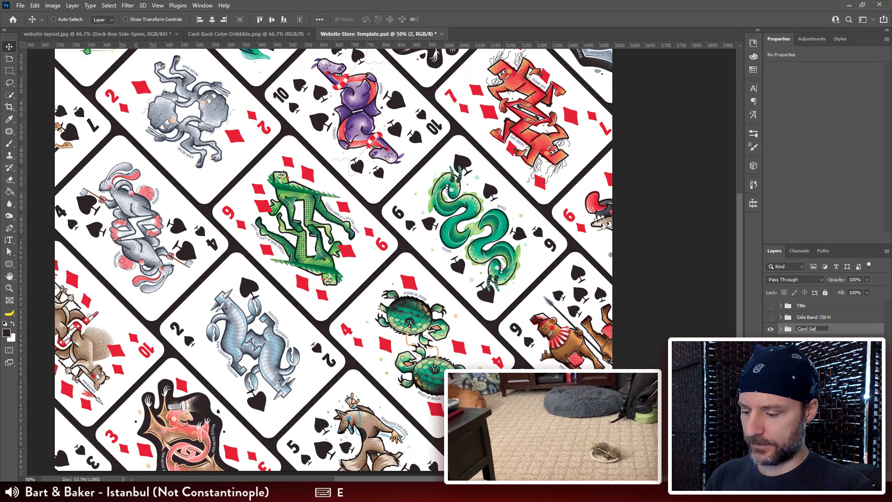
{"action": "type", "text": " 2"}
{"action": "key", "text": "Return"}
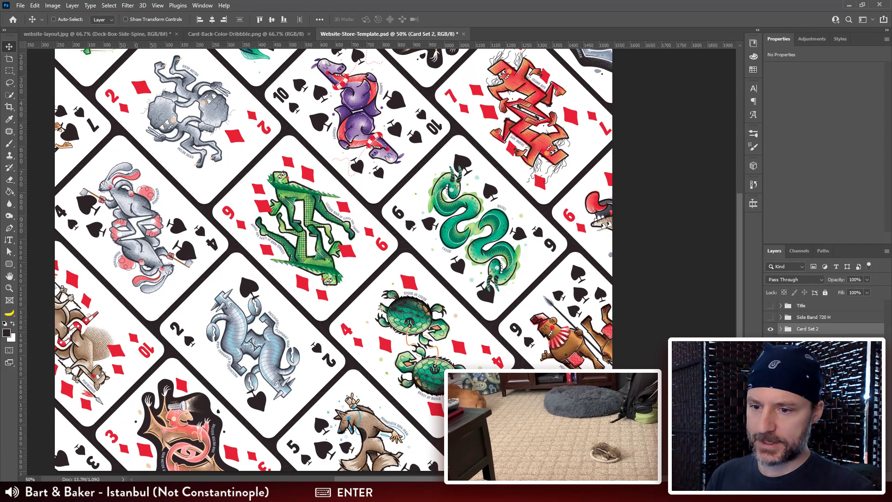
Step: Expand the Card Set 2 group to reach the individual card layers inside its Cards subgroup
{"action": "left_click", "coordinate": [781, 329]}
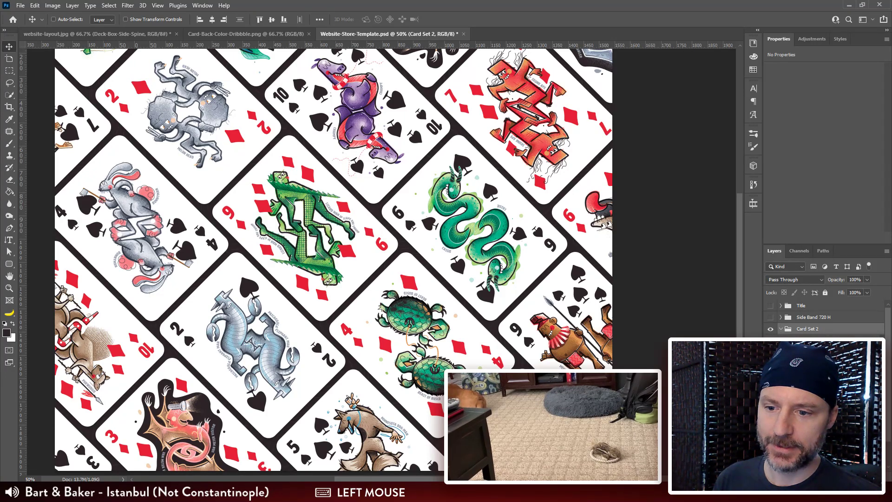
{"action": "left_click", "coordinate": [789, 340]}
{"action": "scroll", "coordinate": [827, 340], "scroll_direction": "down", "scroll_amount": 3}
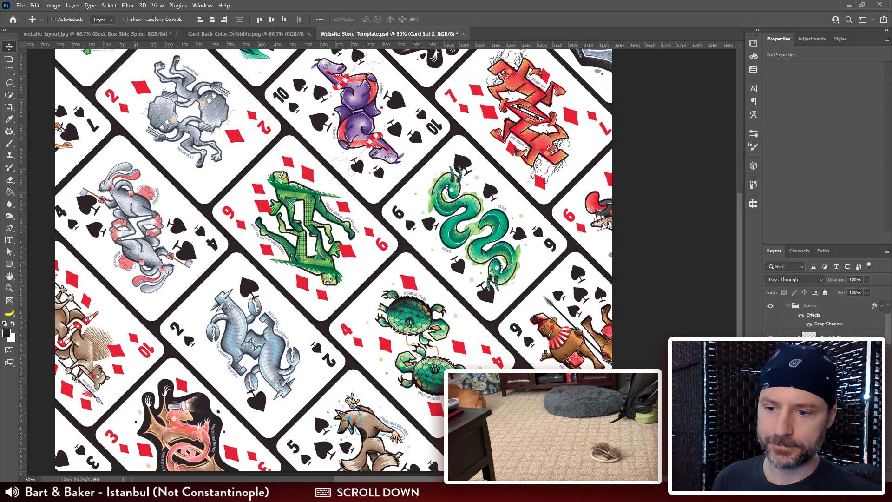
Step: Select the card artwork layers together in the Cards subgroup, including the 8, 9 and 7 of Spades and the 10 of Diamonds
{"action": "left_click", "coordinate": [841, 338]}
{"action": "left_click", "coordinate": [841, 371], "text": "ctrl"}
{"action": "scroll", "coordinate": [842, 367], "scroll_direction": "down", "scroll_amount": 3}
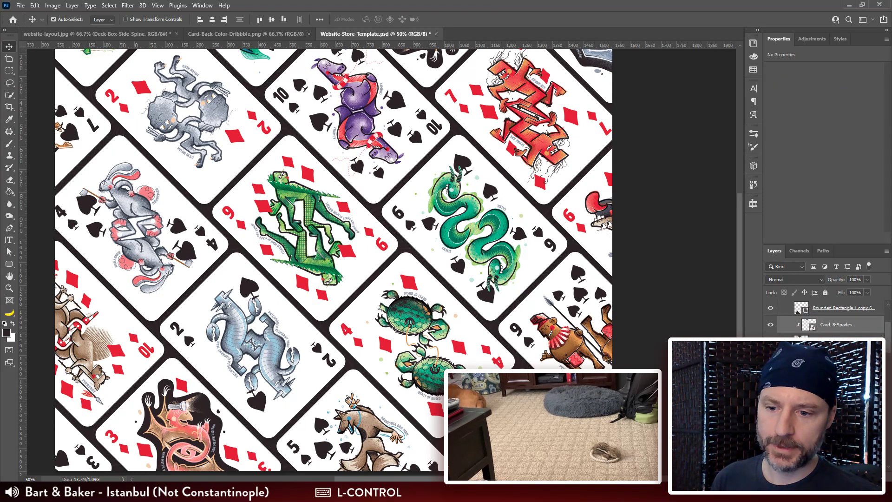
{"action": "left_click", "coordinate": [841, 358], "text": "ctrl"}
{"action": "scroll", "coordinate": [826, 316], "scroll_direction": "down", "scroll_amount": 3}
{"action": "left_click", "coordinate": [836, 310], "text": "ctrl"}
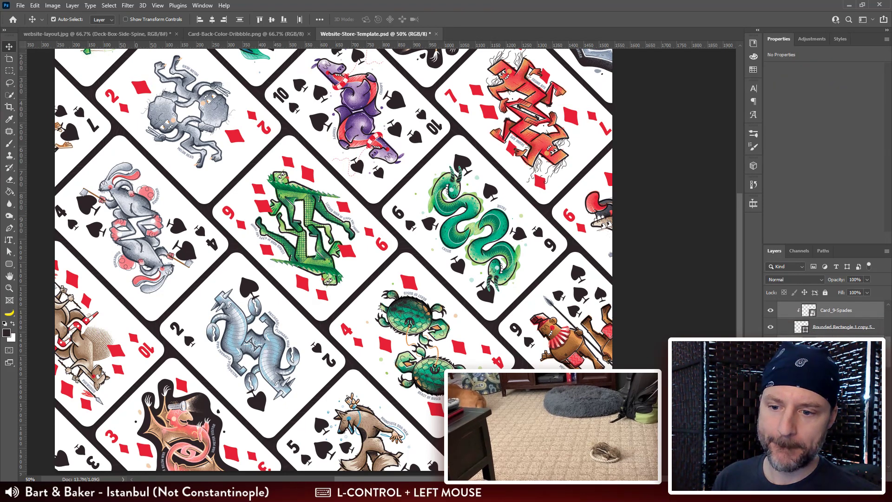
{"action": "scroll", "coordinate": [827, 316], "scroll_direction": "down", "scroll_amount": 2}
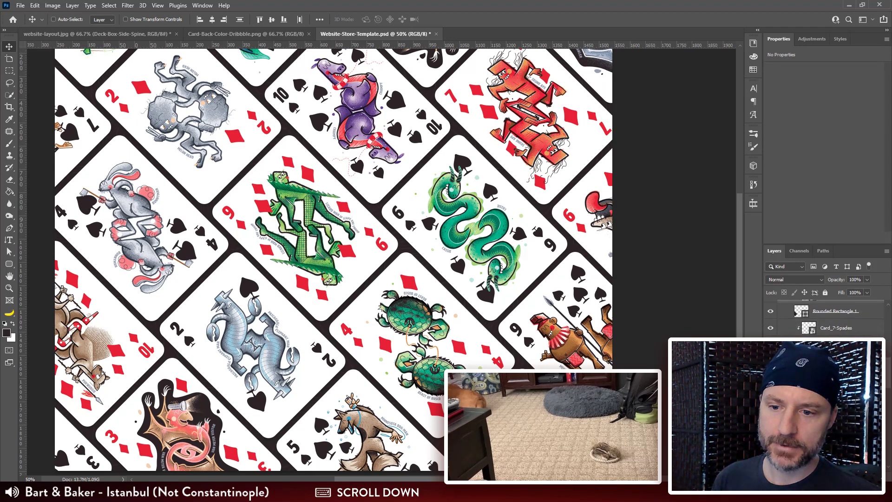
{"action": "scroll", "coordinate": [826, 315], "scroll_direction": "up", "scroll_amount": 1}
{"action": "left_click", "coordinate": [831, 329], "text": "ctrl"}
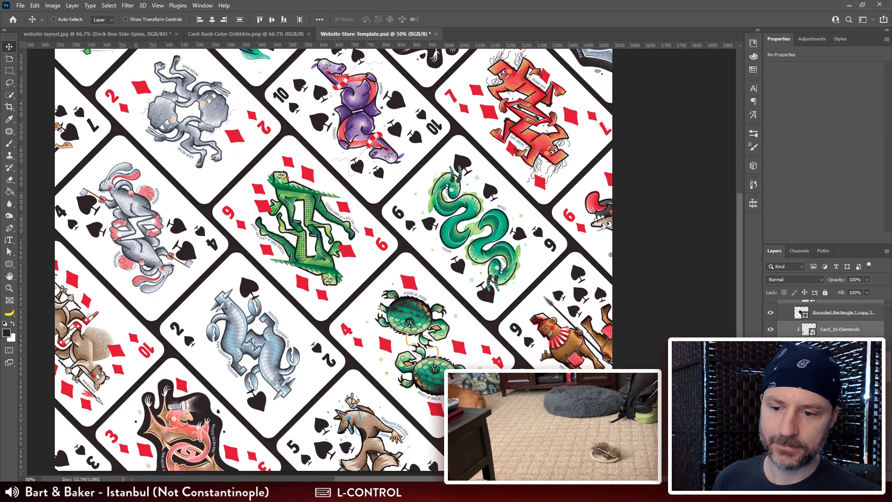
{"action": "scroll", "coordinate": [800, 312], "scroll_direction": "down", "scroll_amount": 2}
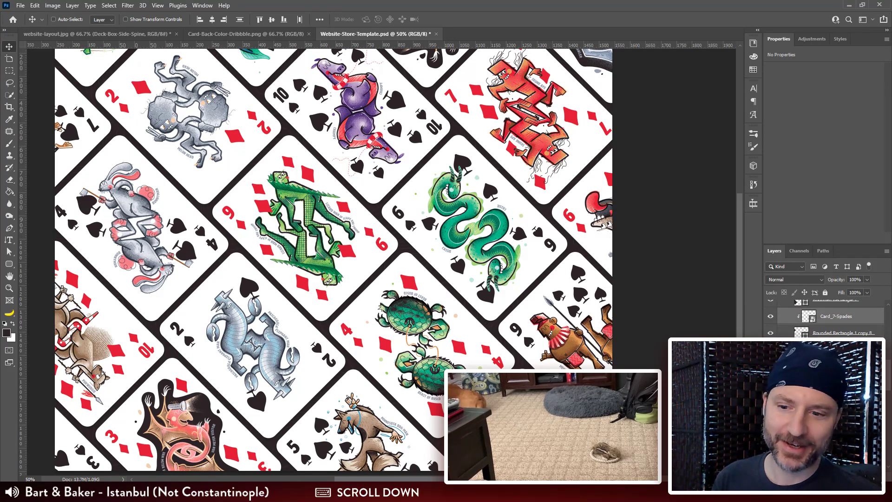
{"action": "scroll", "coordinate": [800, 313], "scroll_direction": "up", "scroll_amount": 10}
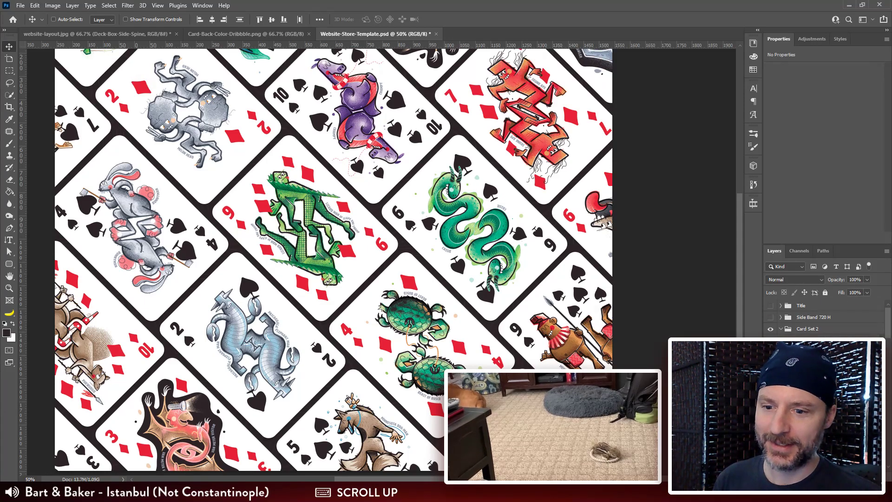
Step: Replace the contents of the 3 of Diamonds card in Card Set 2 with Card_3-Hearts.tif from the Card Exports folder
{"action": "left_click", "coordinate": [808, 328]}
{"action": "left_click", "coordinate": [813, 340]}
{"action": "right_click", "coordinate": [813, 340]}
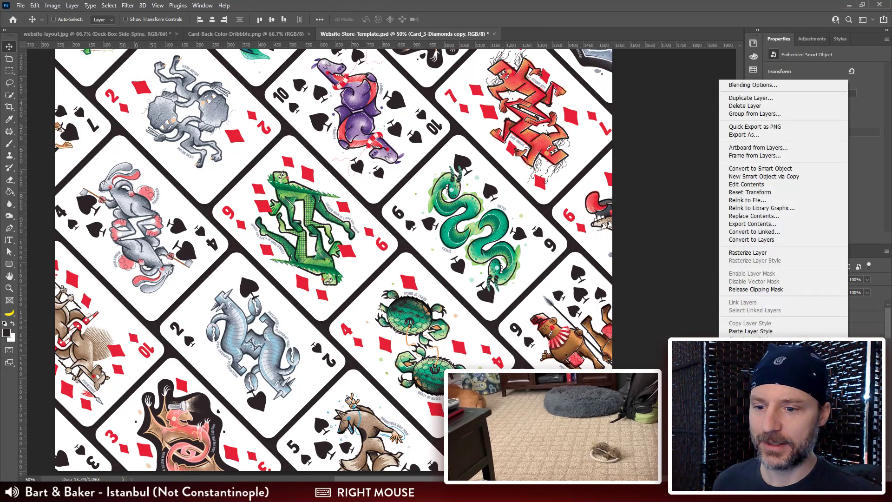
{"action": "left_click", "coordinate": [762, 216]}
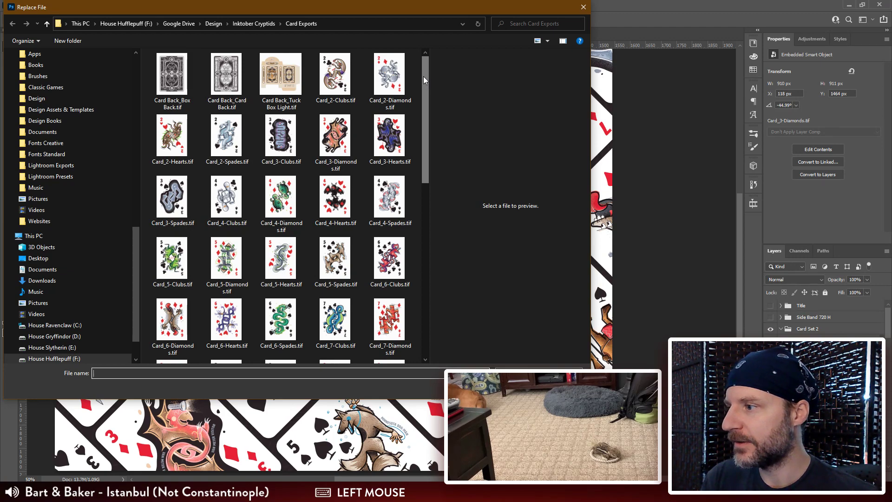
{"action": "left_click_drag", "start_coordinate": [369, 7], "coordinate": [387, 23]}
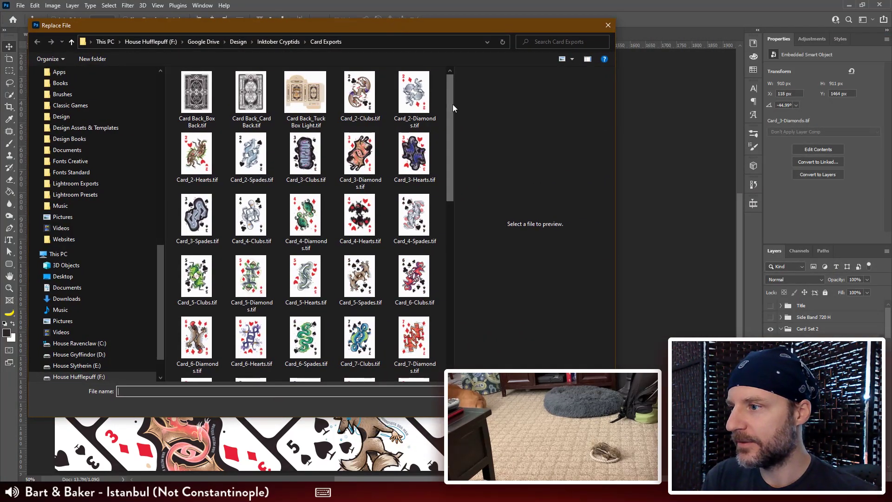
{"action": "mouse_move", "coordinate": [449, 98]}
{"action": "left_mouse_down"}
{"action": "mouse_move", "coordinate": [445, 263]}
{"action": "mouse_move", "coordinate": [441, 99]}
{"action": "left_mouse_up"}
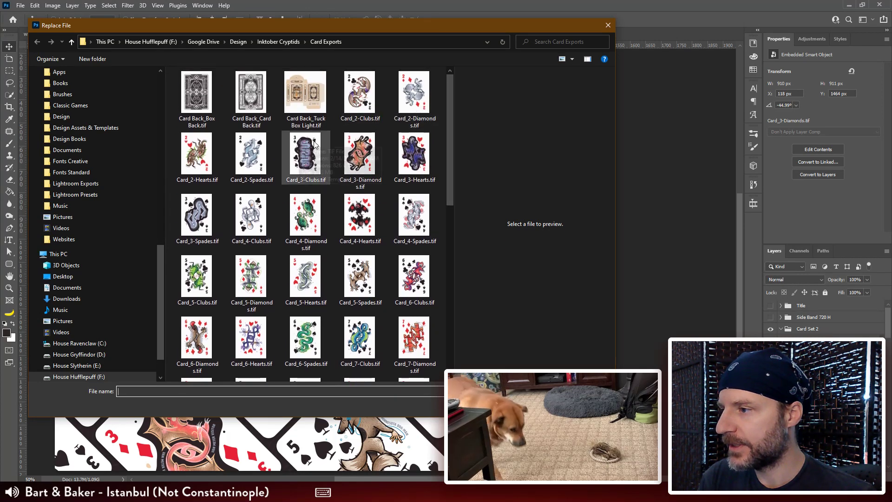
{"action": "double_click", "coordinate": [420, 152]}
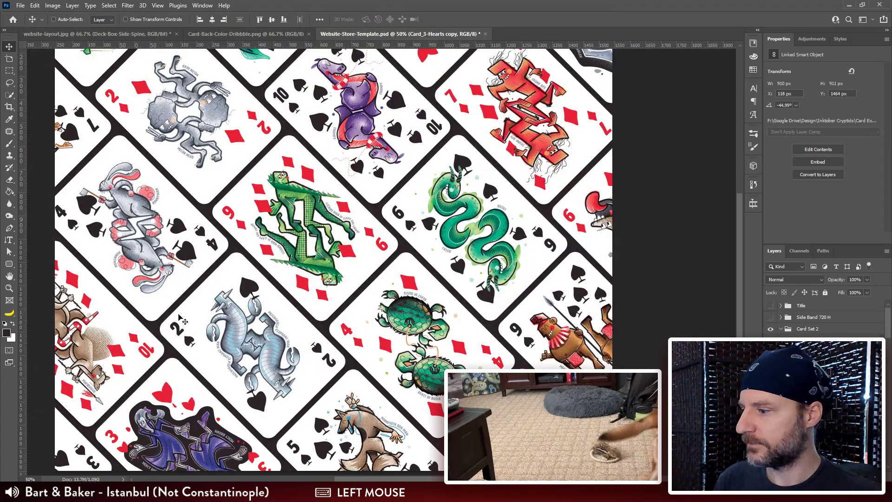
{"action": "left_click_drag", "start_coordinate": [188, 407], "coordinate": [189, 348]}
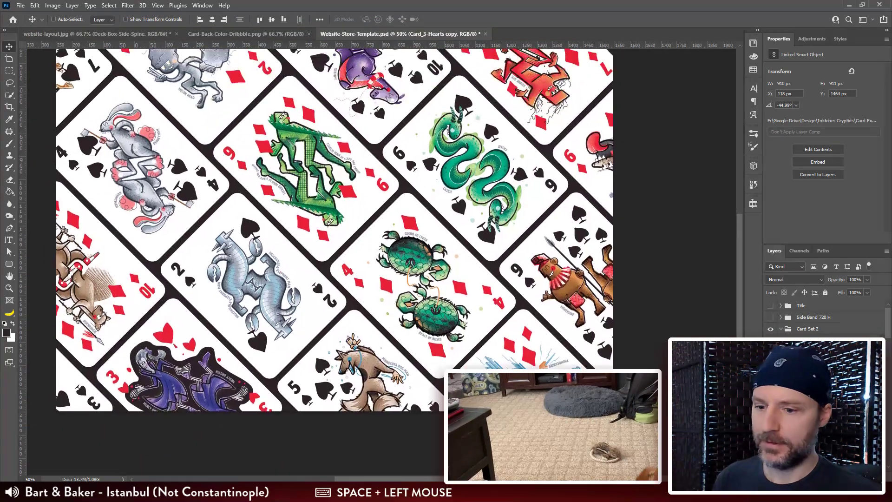
Step: Replace the contents of the 8 of Spades card in Card Set 2 with Card_8-Clubs.tif from the Card Exports folder
{"action": "left_click", "coordinate": [813, 375]}
{"action": "right_click", "coordinate": [813, 375]}
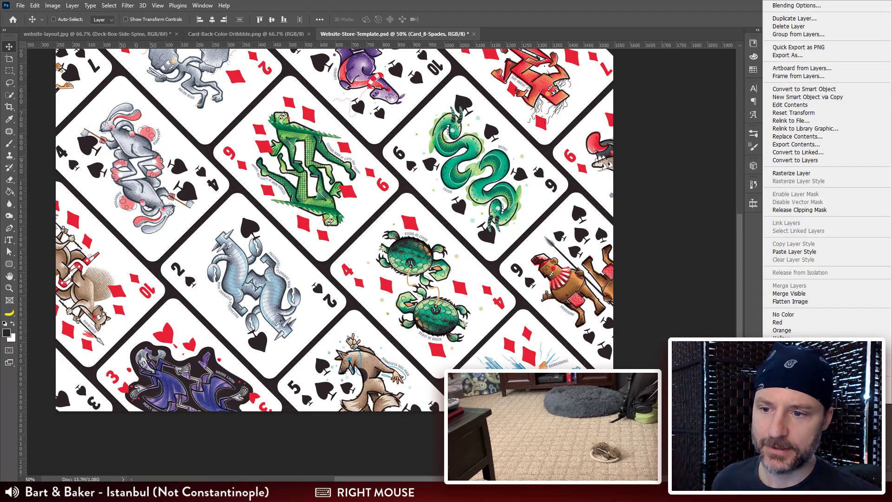
{"action": "left_click", "coordinate": [797, 136]}
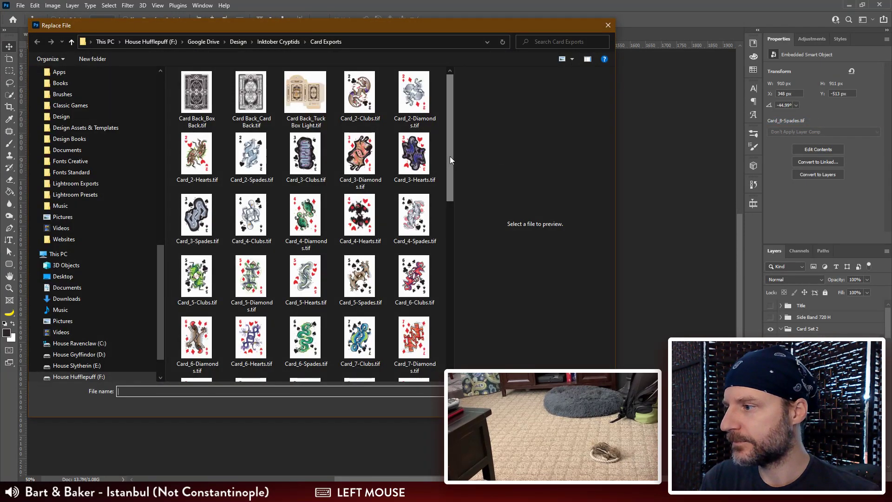
{"action": "left_click_drag", "start_coordinate": [449, 156], "coordinate": [458, 244]}
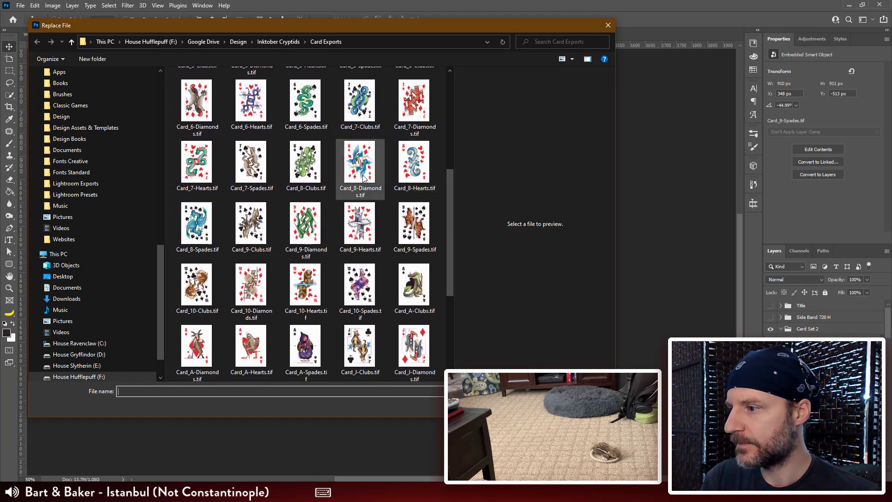
{"action": "left_click", "coordinate": [308, 173]}
{"action": "double_click", "coordinate": [307, 173]}
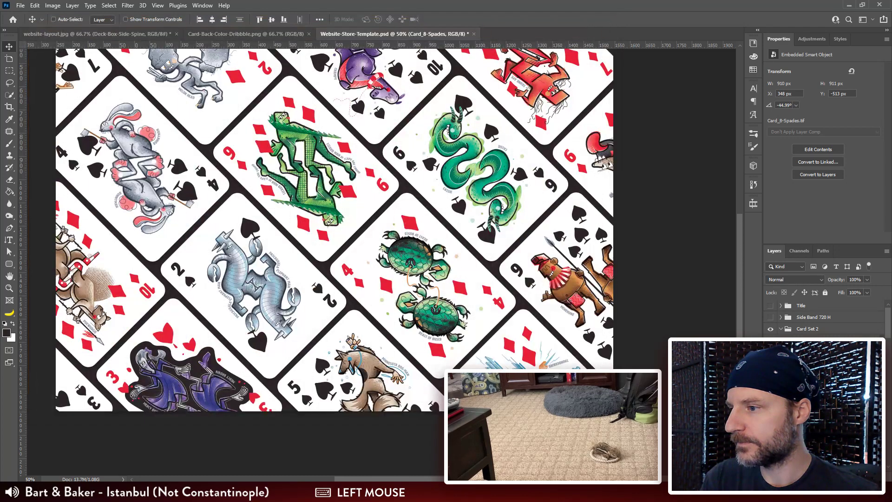
{"action": "scroll", "coordinate": [621, 251], "scroll_direction": "up", "scroll_amount": 5}
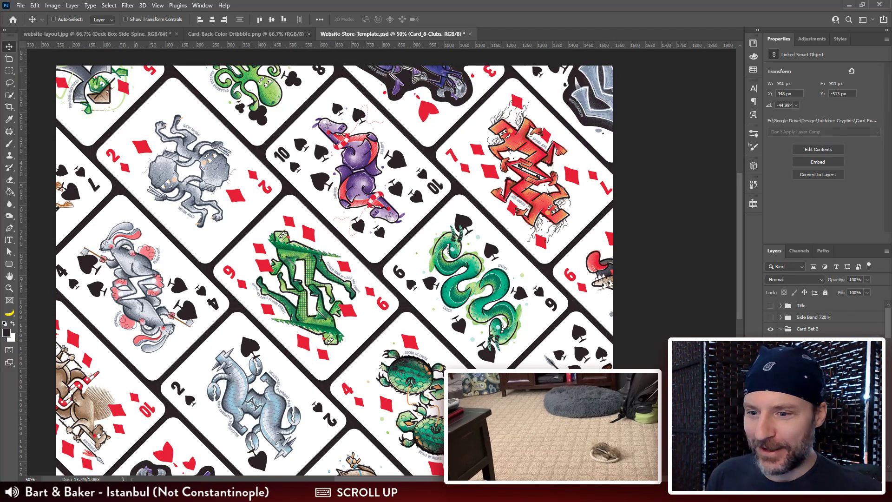
Step: Collapse and hide the Card Set 2 group to check which artwork the Card Set 1 spread shows underneath
{"action": "left_click", "coordinate": [779, 329]}
{"action": "left_click", "coordinate": [771, 329]}
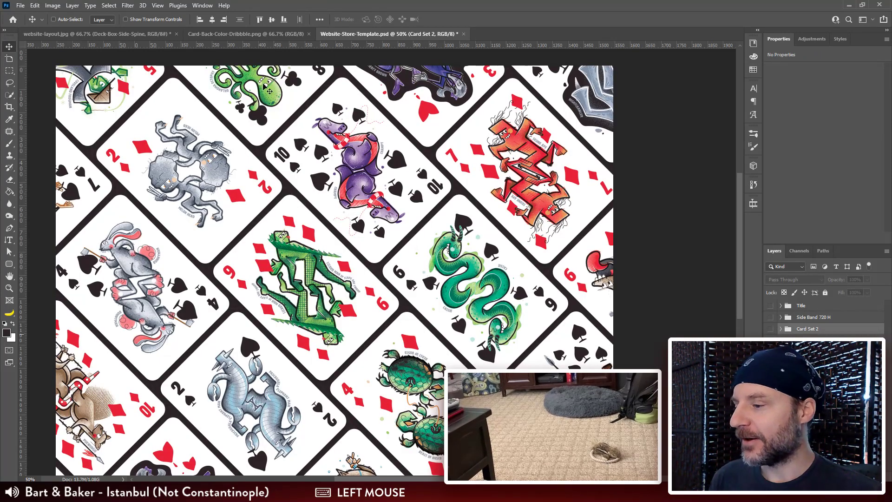
{"action": "scroll", "coordinate": [427, 274], "scroll_direction": "down", "scroll_amount": 5}
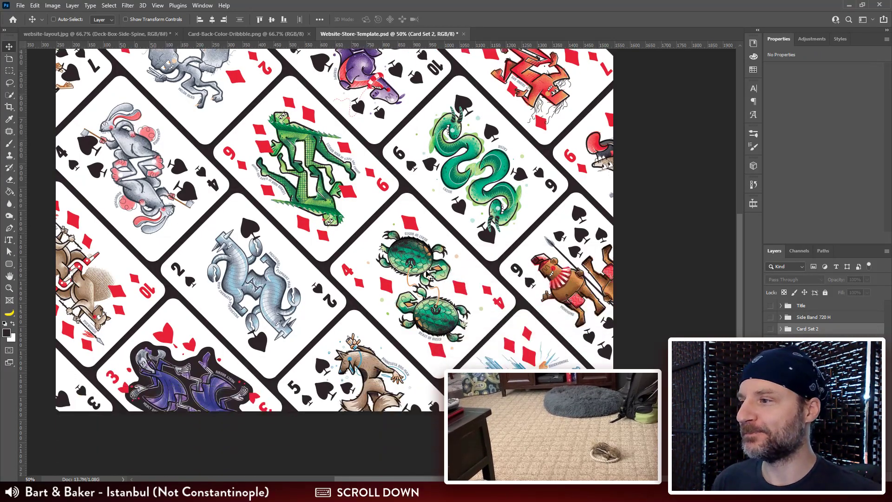
{"action": "scroll", "coordinate": [428, 274], "scroll_direction": "up", "scroll_amount": 6}
{"action": "scroll", "coordinate": [428, 274], "scroll_direction": "up", "scroll_amount": 1}
{"action": "scroll", "coordinate": [425, 273], "scroll_direction": "down", "scroll_amount": 2}
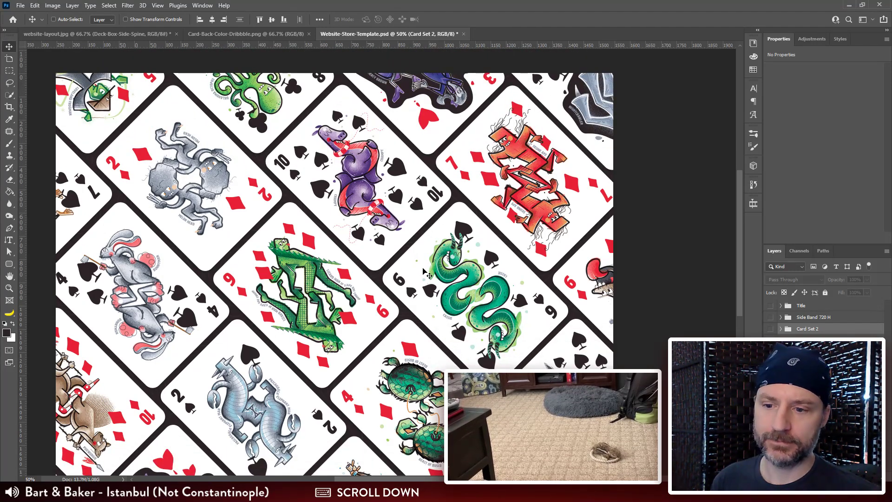
Step: Undo the 8 of Clubs and 3 of Hearts artwork replacements and make the Card Set 2 group visible
{"action": "key", "text": "ctrl"}
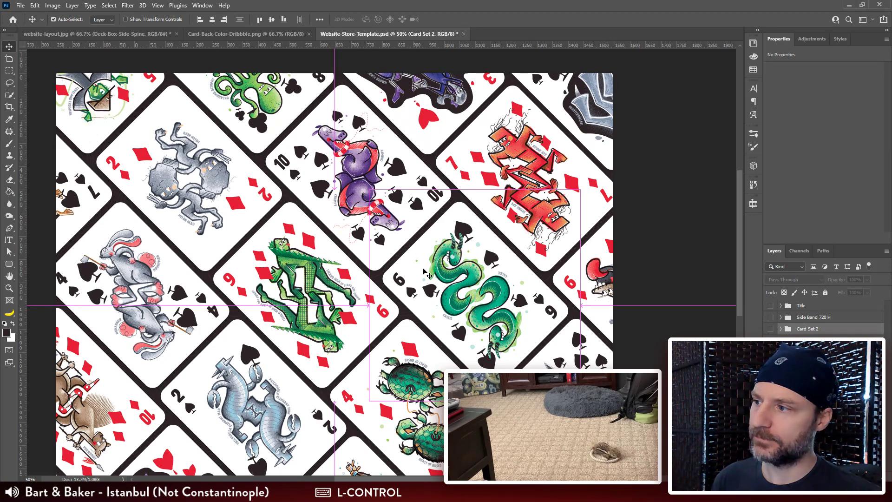
{"action": "key", "text": "ctrl+z"}
{"action": "scroll", "coordinate": [424, 272], "scroll_direction": "down", "scroll_amount": 2}
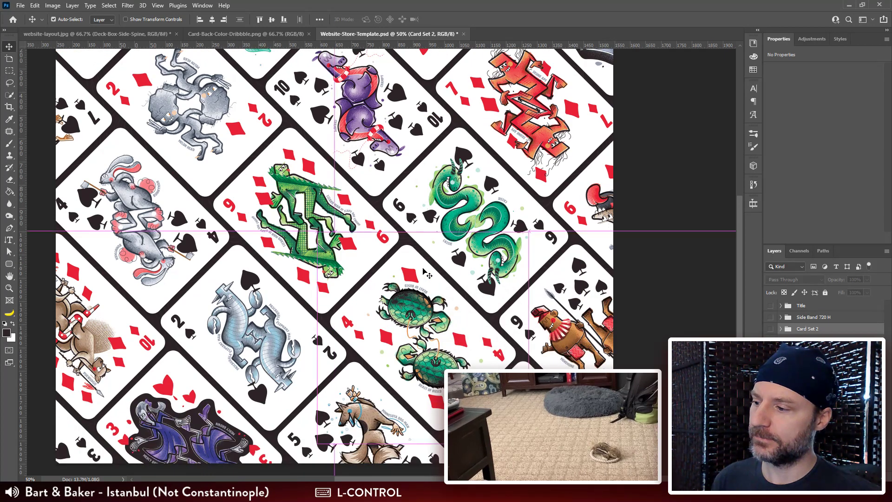
{"action": "left_click", "coordinate": [770, 329]}
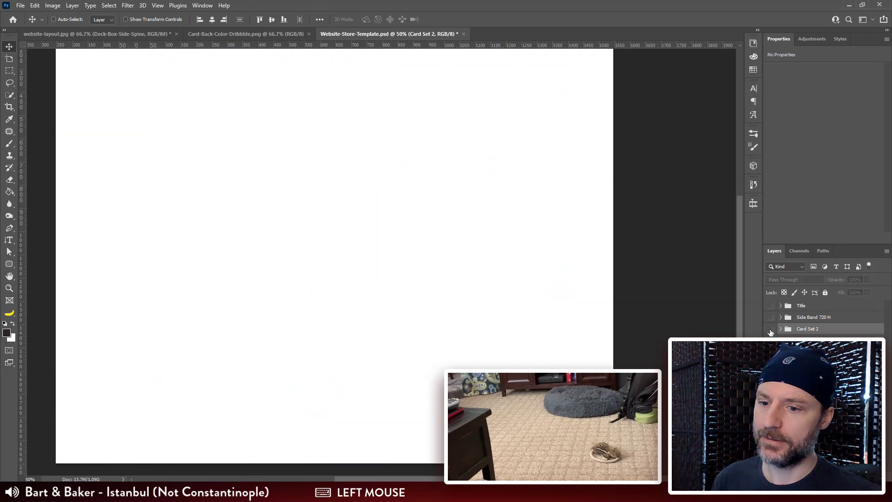
{"action": "left_click", "coordinate": [771, 329]}
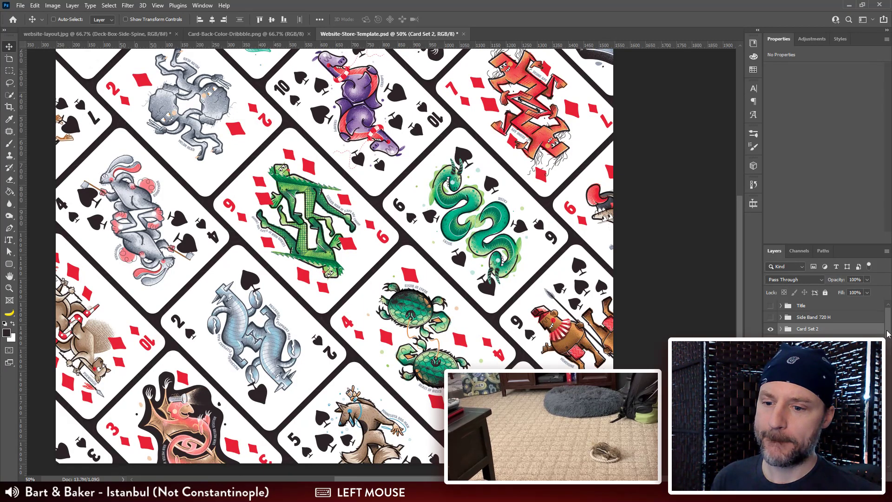
Step: Rasterize the Card_3-Diamonds copy and Card_8-Spades smart object layers in Card Set 2
{"action": "scroll", "coordinate": [887, 334], "scroll_direction": "down", "scroll_amount": 5}
{"action": "left_click", "coordinate": [824, 328]}
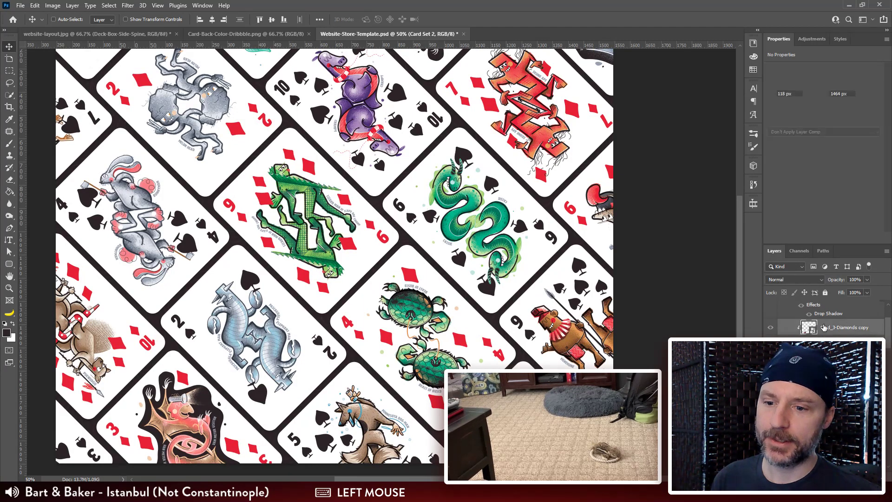
{"action": "right_click", "coordinate": [824, 328]}
{"action": "left_click", "coordinate": [743, 252]}
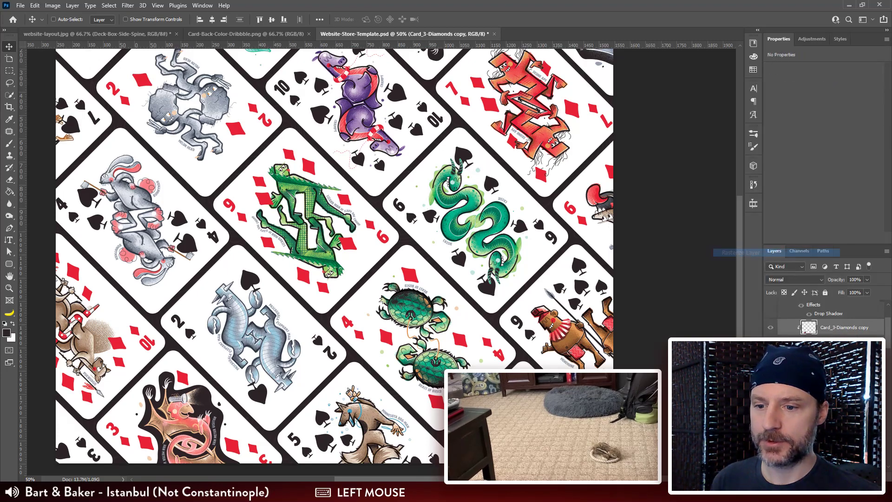
{"action": "right_click", "coordinate": [835, 376]}
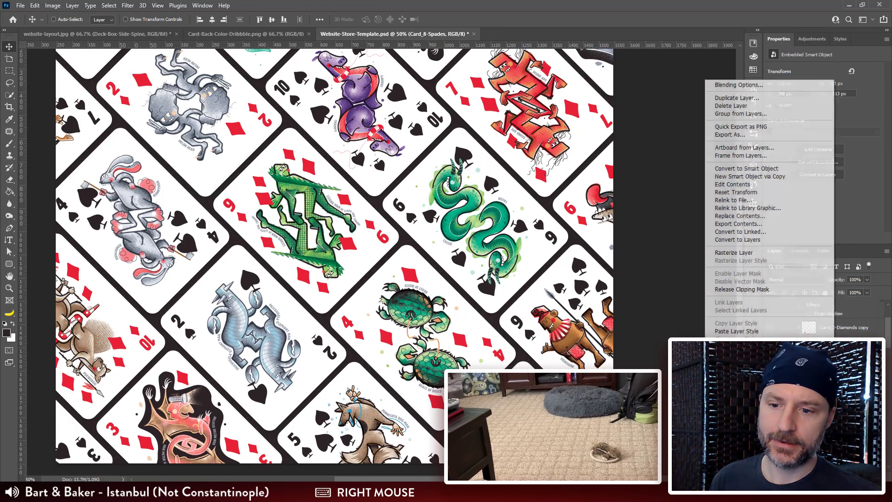
{"action": "left_click", "coordinate": [761, 253]}
Step: Rasterize the Card_3-Diamonds and Card_9-Spades smart object layers
{"action": "scroll", "coordinate": [803, 321], "scroll_direction": "down", "scroll_amount": 3}
{"action": "right_click", "coordinate": [831, 342]}
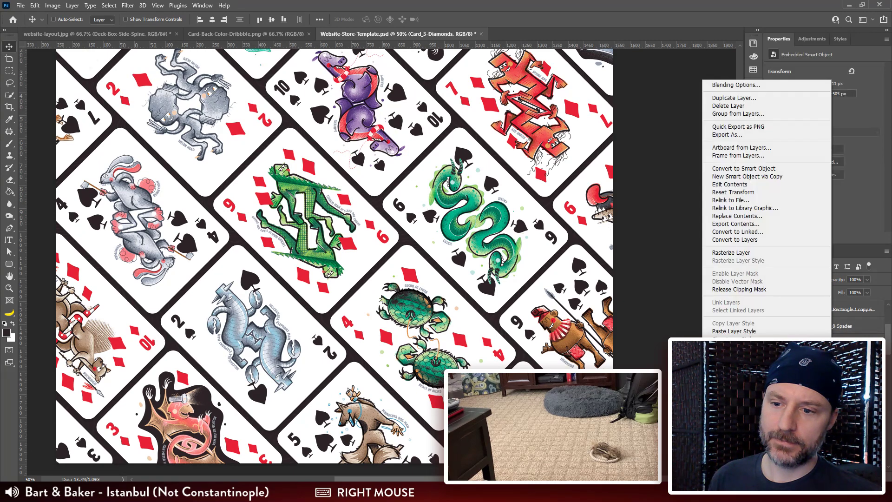
{"action": "left_click", "coordinate": [773, 254]}
{"action": "scroll", "coordinate": [831, 325], "scroll_direction": "down", "scroll_amount": 3}
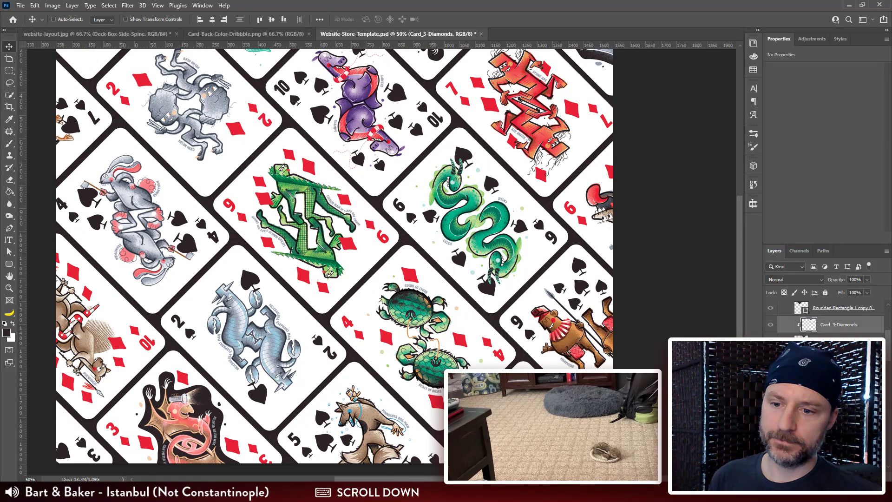
{"action": "right_click", "coordinate": [831, 343]}
{"action": "left_click", "coordinate": [743, 252]}
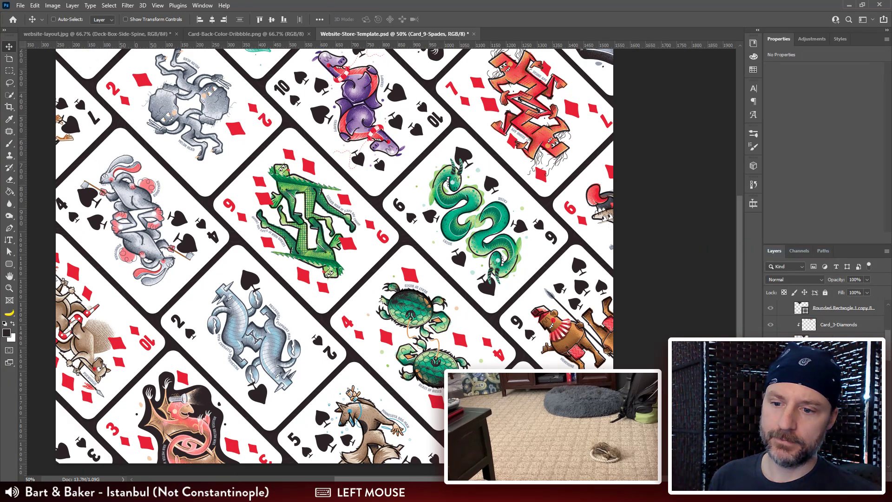
Step: Rasterize the Card_2-Diamonds and Card_9-Diamonds smart object layers
{"action": "scroll", "coordinate": [814, 325], "scroll_direction": "down", "scroll_amount": 3}
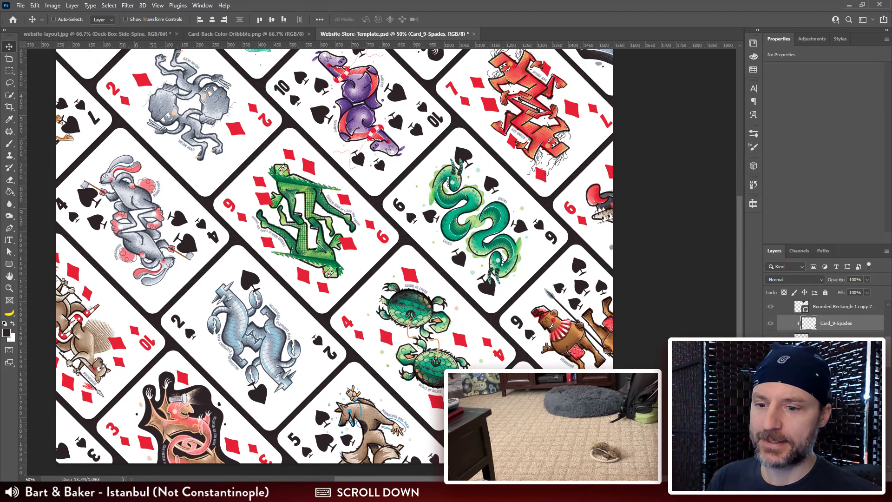
{"action": "left_click", "coordinate": [843, 356]}
{"action": "right_click", "coordinate": [843, 356]}
{"action": "left_click", "coordinate": [762, 253]}
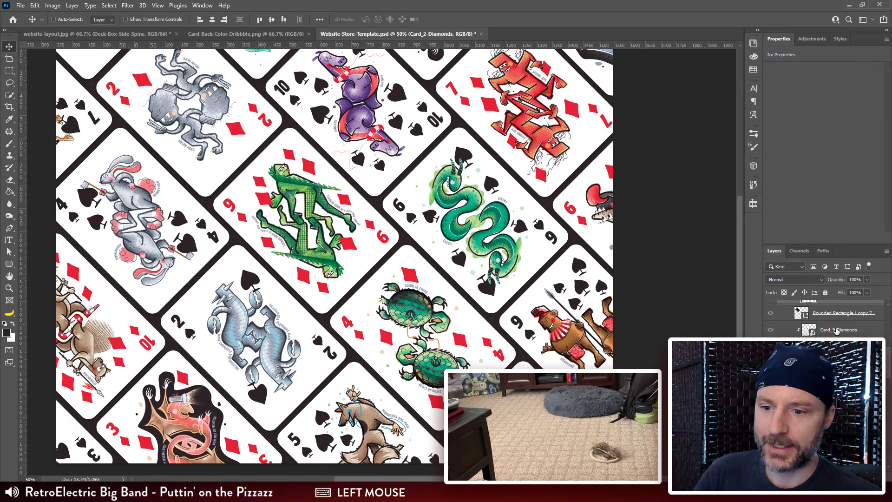
{"action": "left_click", "coordinate": [836, 330]}
{"action": "right_click", "coordinate": [836, 330]}
{"action": "left_click", "coordinate": [789, 253]}
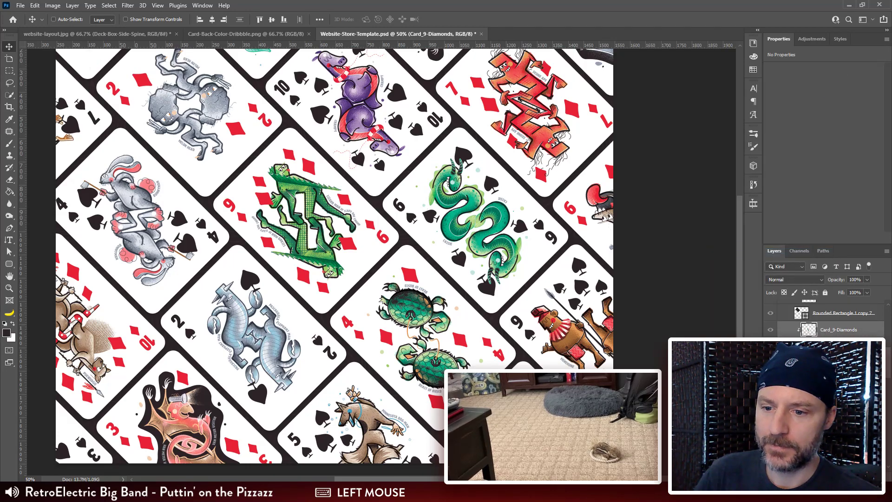
Step: Rasterize the Card_10-Diamonds and Card_7-Spades smart object layers
{"action": "right_click", "coordinate": [836, 344]}
{"action": "left_click", "coordinate": [790, 255]}
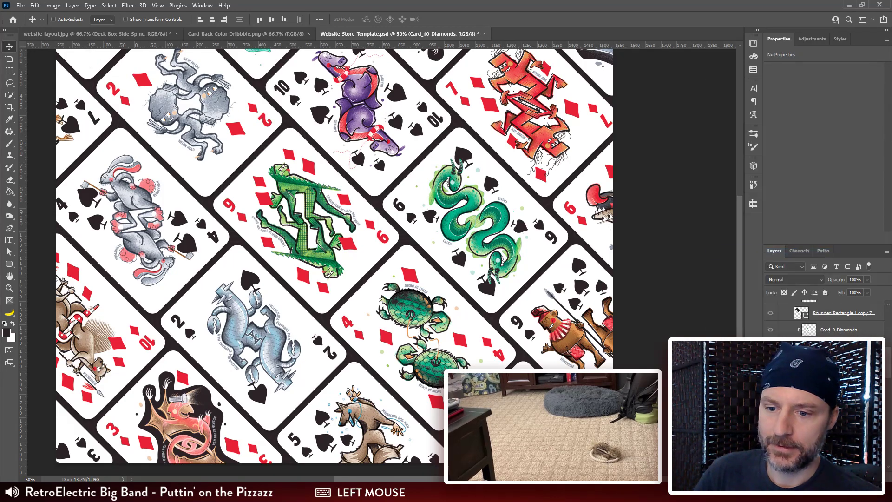
{"action": "right_click", "coordinate": [840, 396]}
{"action": "left_click", "coordinate": [764, 254]}
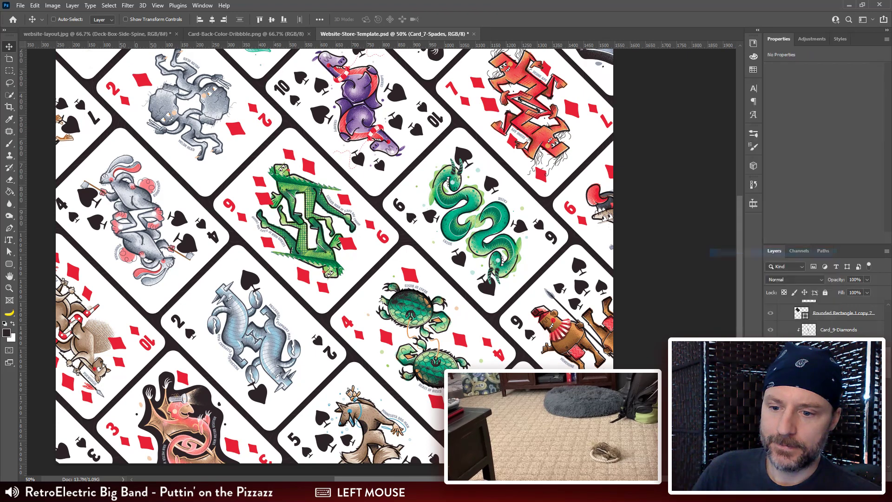
Step: Select the Card_8-Diamonds and Card_6-Spades layers together and rasterize them
{"action": "scroll", "coordinate": [836, 386], "scroll_direction": "down", "scroll_amount": 2}
{"action": "scroll", "coordinate": [827, 320], "scroll_direction": "up", "scroll_amount": 2}
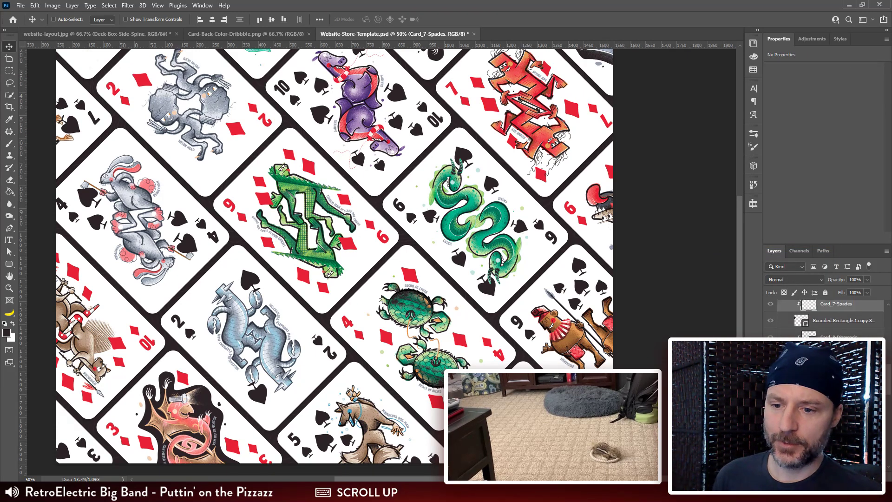
{"action": "left_click", "coordinate": [831, 338]}
{"action": "left_click", "coordinate": [830, 370], "text": "ctrl"}
{"action": "right_click", "coordinate": [830, 370]}
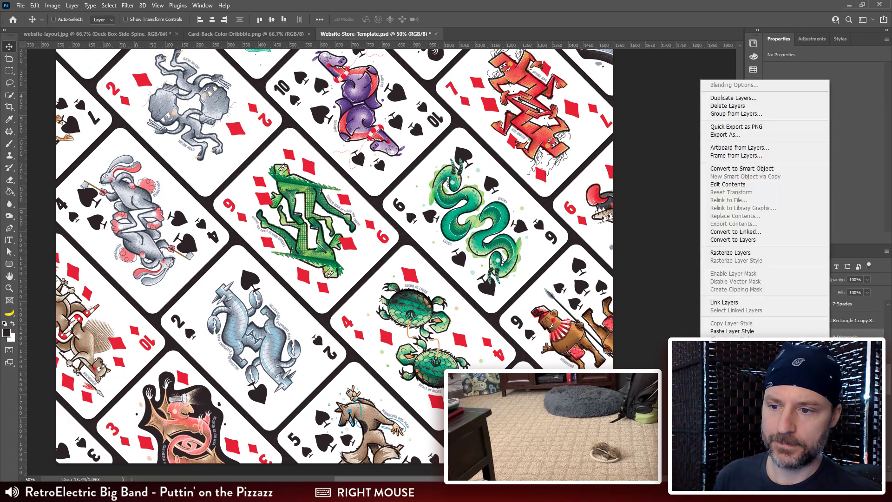
{"action": "left_click", "coordinate": [767, 253]}
Step: Select the remaining card artwork layers together, from Card_6-Diamonds down to Card_2-Spades, and rasterize them
{"action": "scroll", "coordinate": [827, 316], "scroll_direction": "down", "scroll_amount": 2}
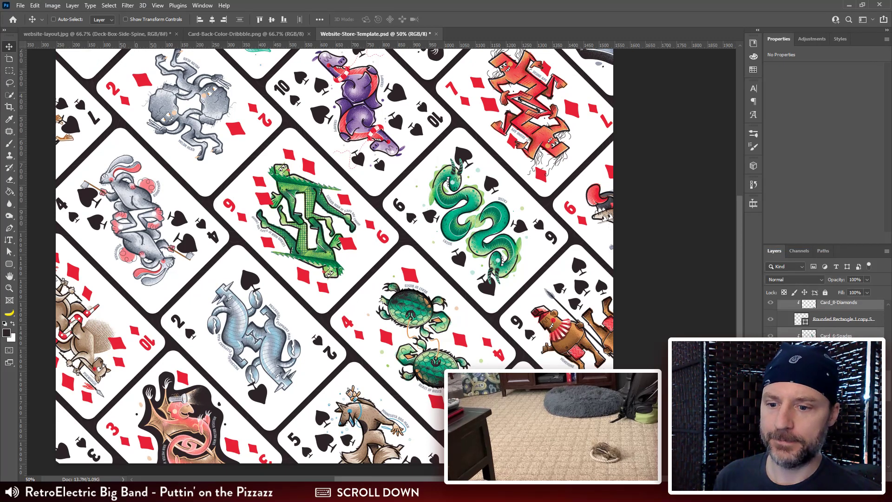
{"action": "left_click", "coordinate": [831, 337]}
{"action": "left_click", "coordinate": [830, 368], "text": "ctrl"}
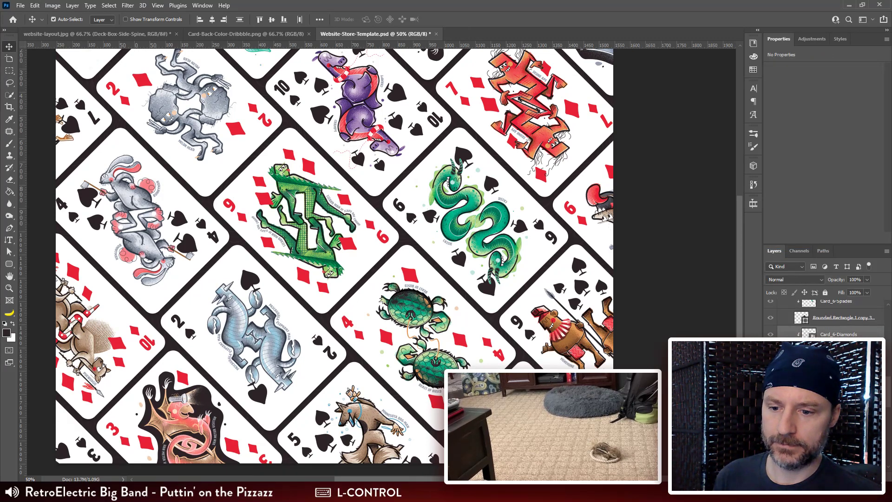
{"action": "scroll", "coordinate": [827, 321], "scroll_direction": "down", "scroll_amount": 2}
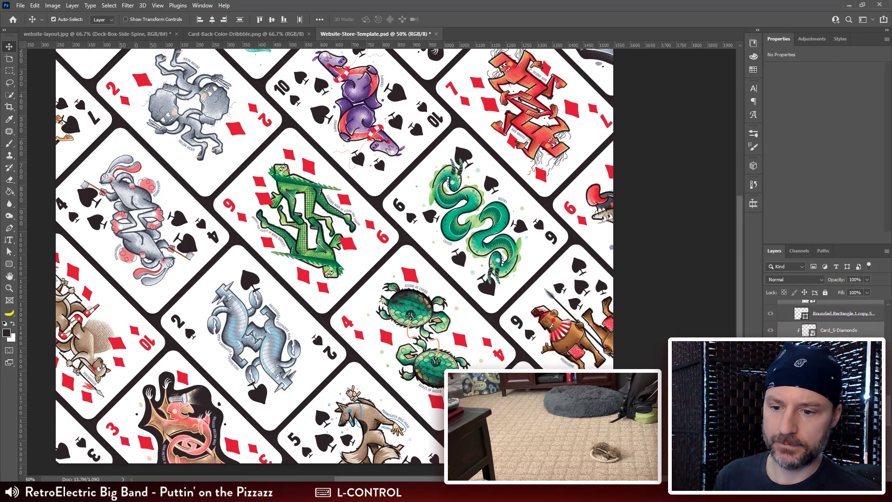
{"action": "left_click", "coordinate": [832, 364], "text": "ctrl"}
{"action": "left_click", "coordinate": [832, 397], "text": "ctrl"}
{"action": "scroll", "coordinate": [831, 371], "scroll_direction": "down", "scroll_amount": 2}
{"action": "left_click", "coordinate": [831, 349], "text": "ctrl"}
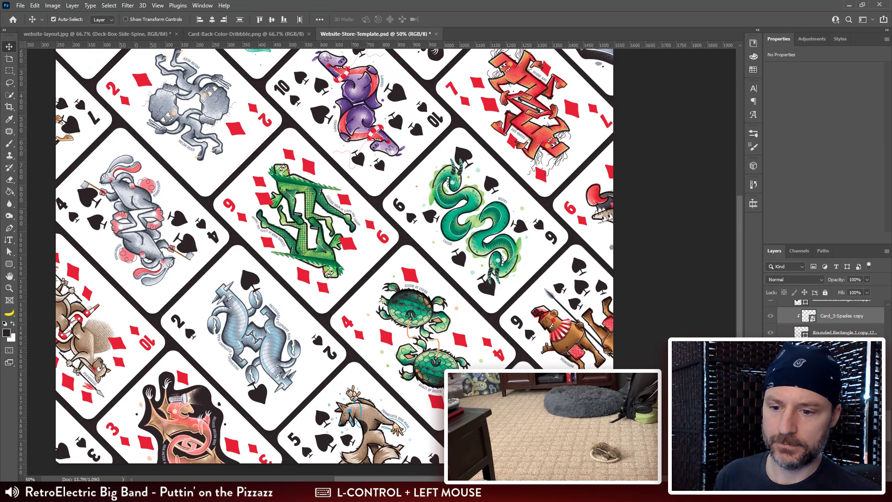
{"action": "scroll", "coordinate": [831, 321], "scroll_direction": "down", "scroll_amount": 2}
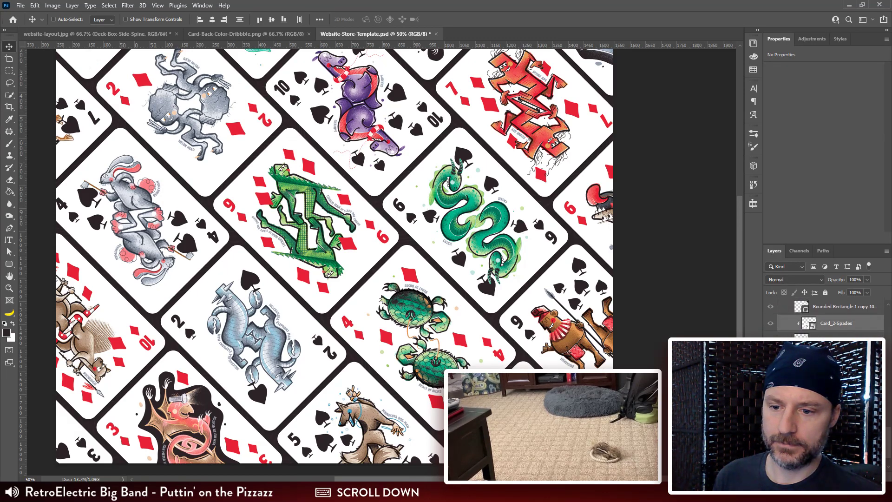
{"action": "right_click", "coordinate": [828, 323]}
{"action": "left_click", "coordinate": [730, 252]}
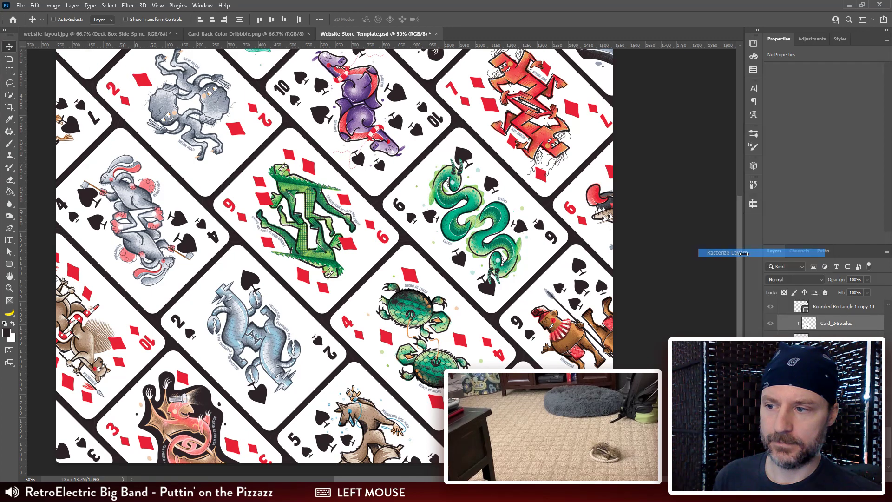
Step: Collapse the Cards subgroup inside Card Set 2 and select the Card Set 1 group
{"action": "scroll", "coordinate": [806, 310], "scroll_direction": "up", "scroll_amount": 5}
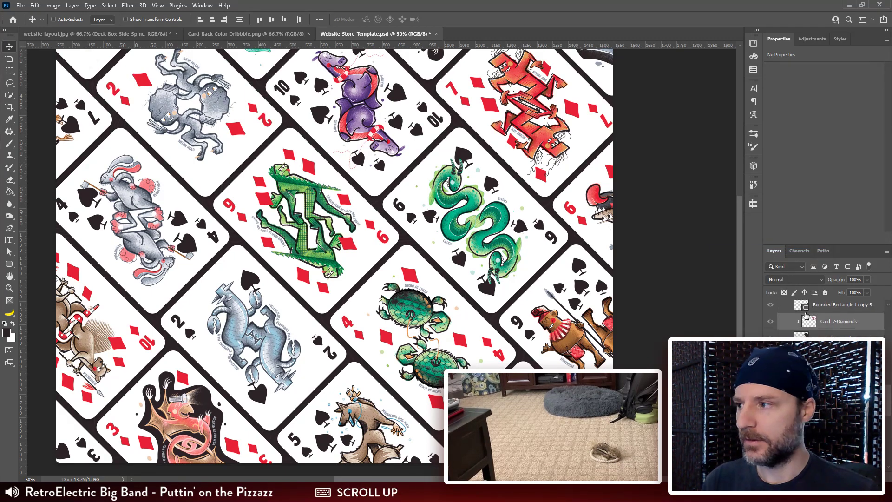
{"action": "scroll", "coordinate": [806, 315], "scroll_direction": "up", "scroll_amount": 5}
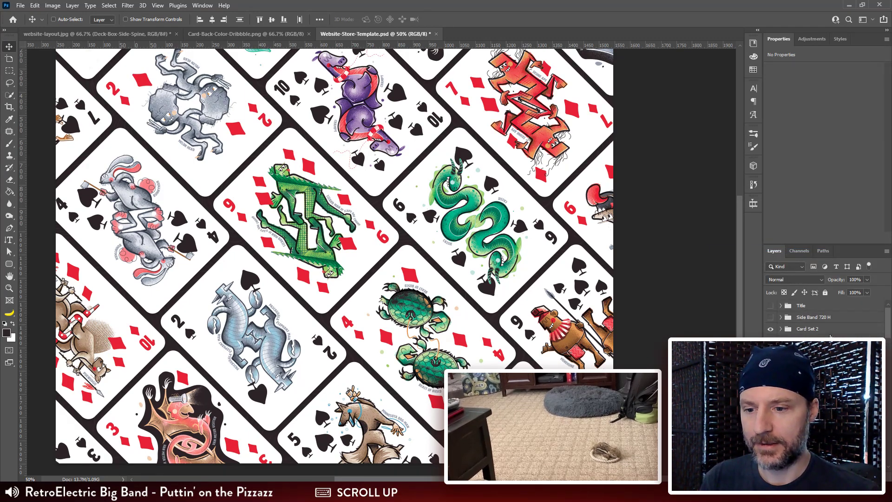
{"action": "left_click", "coordinate": [785, 352]}
{"action": "left_click", "coordinate": [781, 340]}
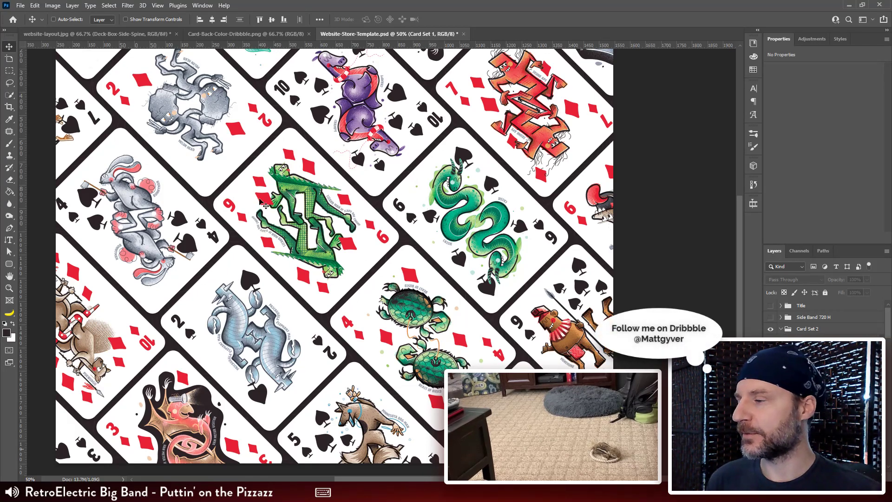
{"action": "left_click_drag", "start_coordinate": [332, 100], "coordinate": [333, 180]}
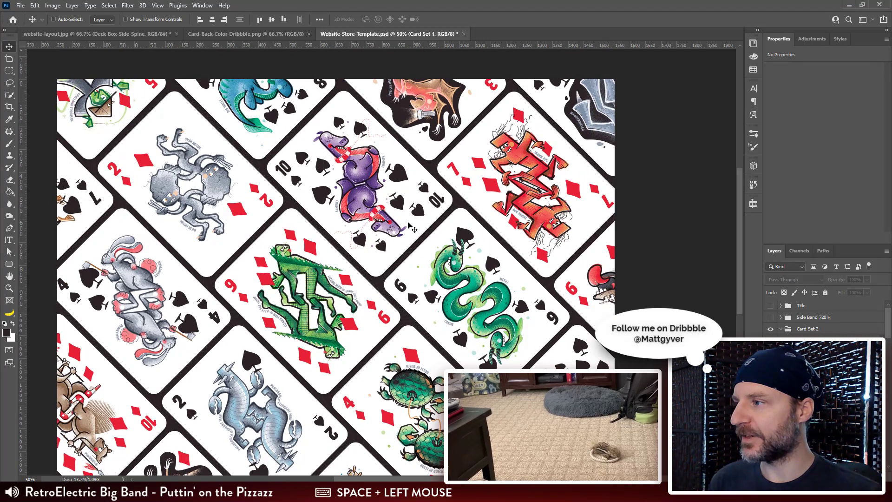
Step: Relink the Card_3-Diamonds copy smart object to the Card_3-Hearts.tif file in the Card Exports folder
{"action": "left_click_drag", "start_coordinate": [435, 351], "coordinate": [434, 348]}
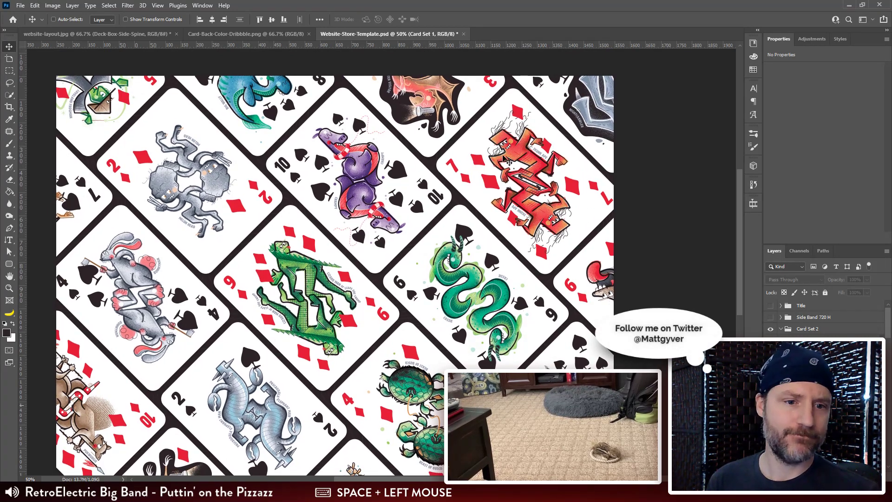
{"action": "left_click_drag", "start_coordinate": [421, 112], "coordinate": [412, 100]}
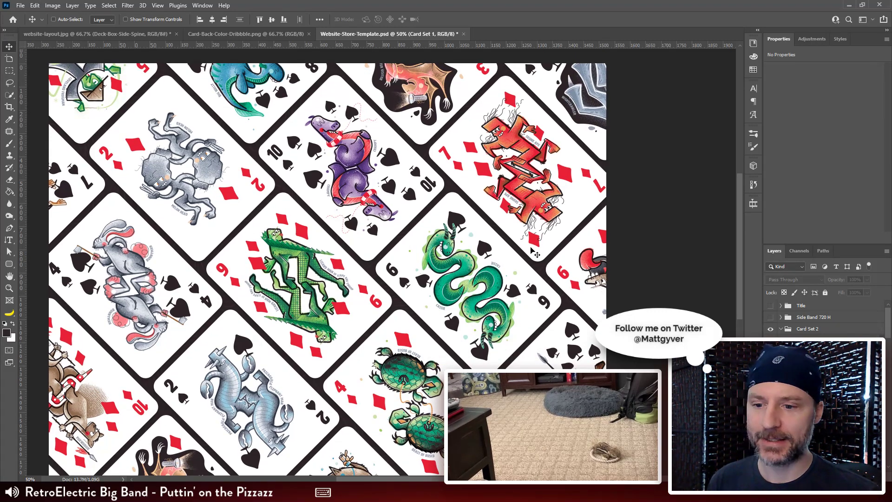
{"action": "left_click", "coordinate": [795, 316]}
{"action": "right_click", "coordinate": [796, 316]}
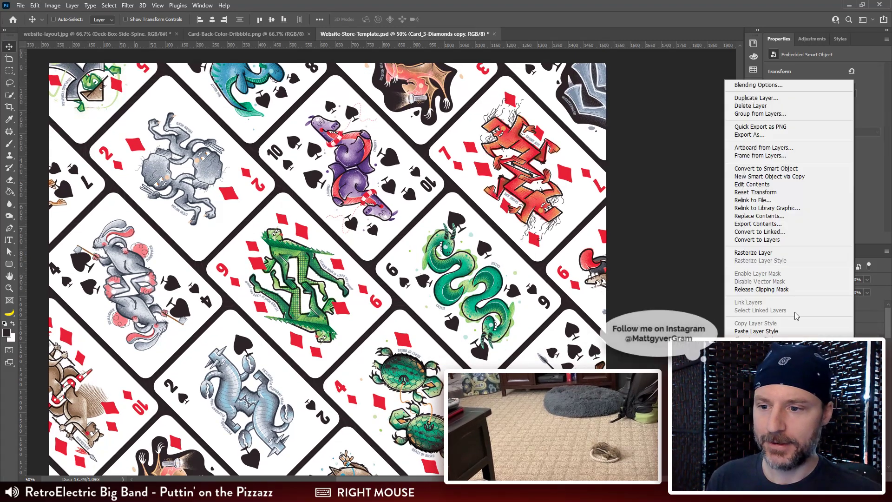
{"action": "left_click", "coordinate": [788, 200]}
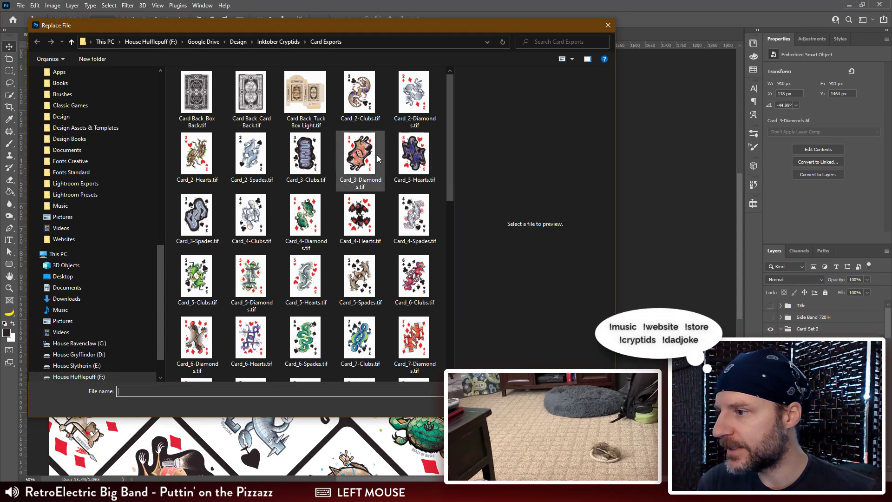
{"action": "left_click", "coordinate": [404, 155]}
{"action": "double_click", "coordinate": [404, 156]}
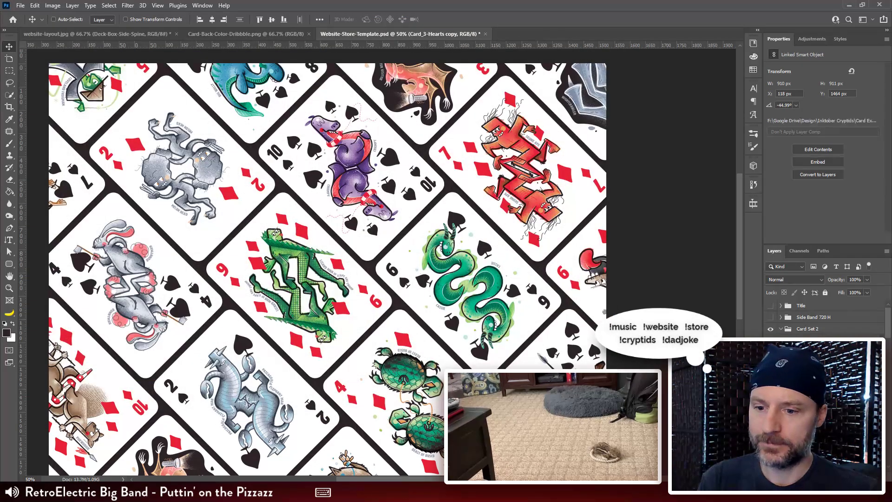
Step: Select the Card_8-Spades smart object layer and relink it to Card_8-Clubs.tif
{"action": "left_click", "coordinate": [812, 394]}
{"action": "scroll", "coordinate": [825, 363], "scroll_direction": "down", "scroll_amount": 5}
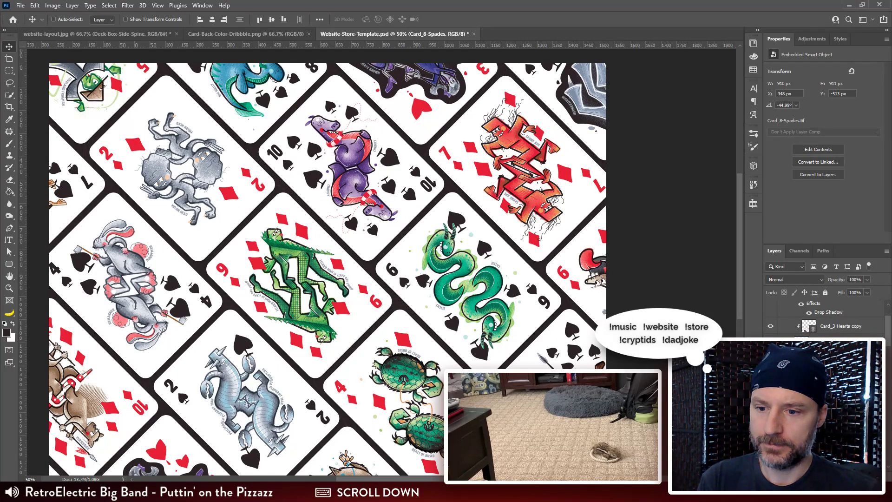
{"action": "right_click", "coordinate": [850, 394]}
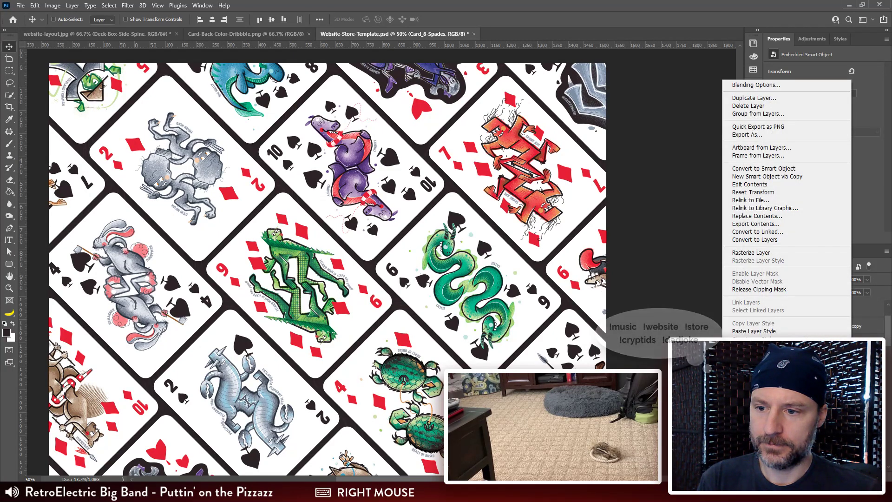
{"action": "left_click", "coordinate": [767, 200]}
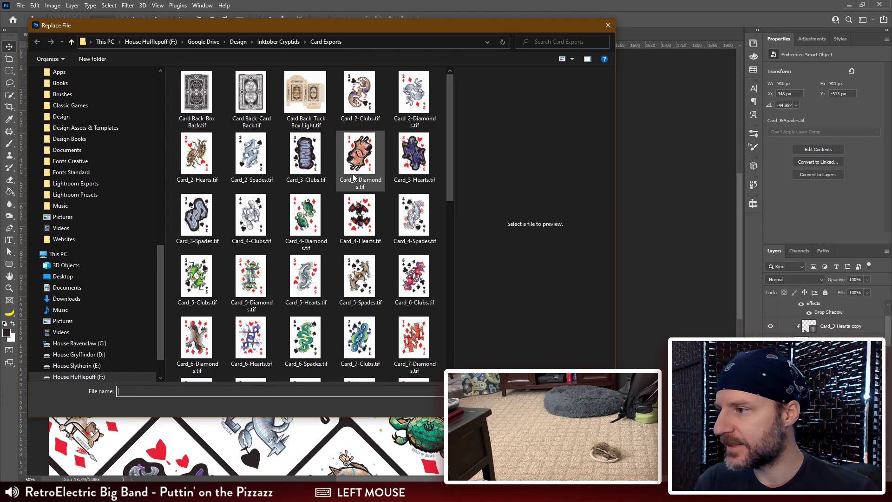
{"action": "scroll", "coordinate": [353, 176], "scroll_direction": "down", "scroll_amount": 7}
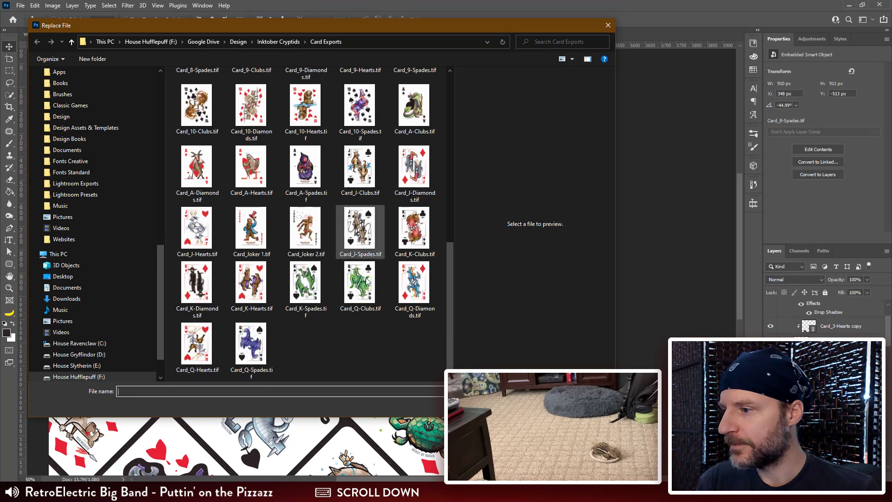
{"action": "scroll", "coordinate": [363, 294], "scroll_direction": "up", "scroll_amount": 7}
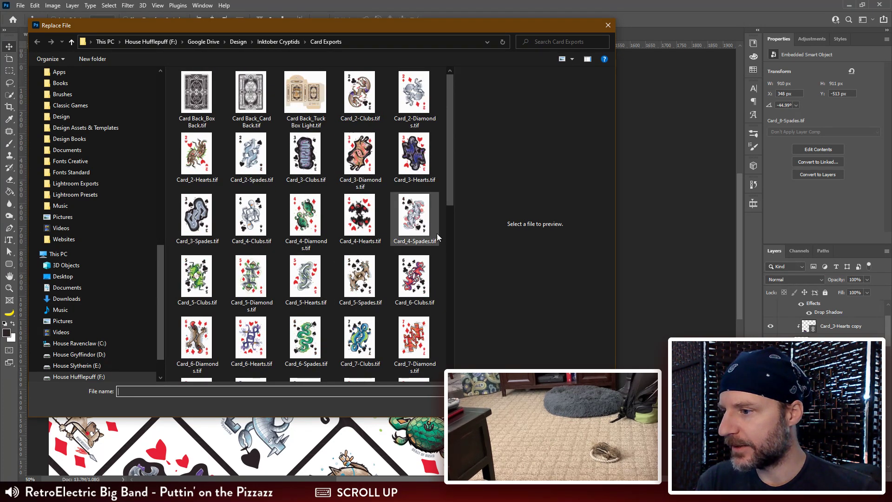
{"action": "left_click_drag", "start_coordinate": [450, 139], "coordinate": [450, 193]}
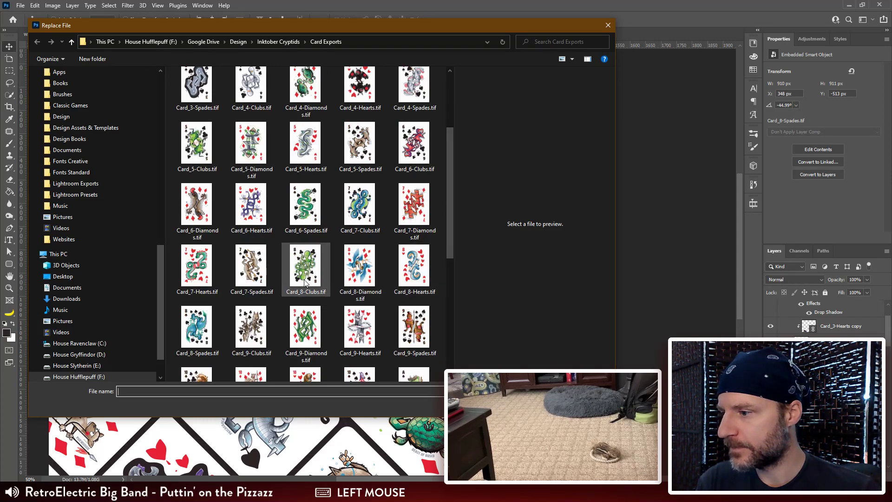
{"action": "left_click", "coordinate": [319, 281]}
{"action": "left_click", "coordinate": [547, 405]}
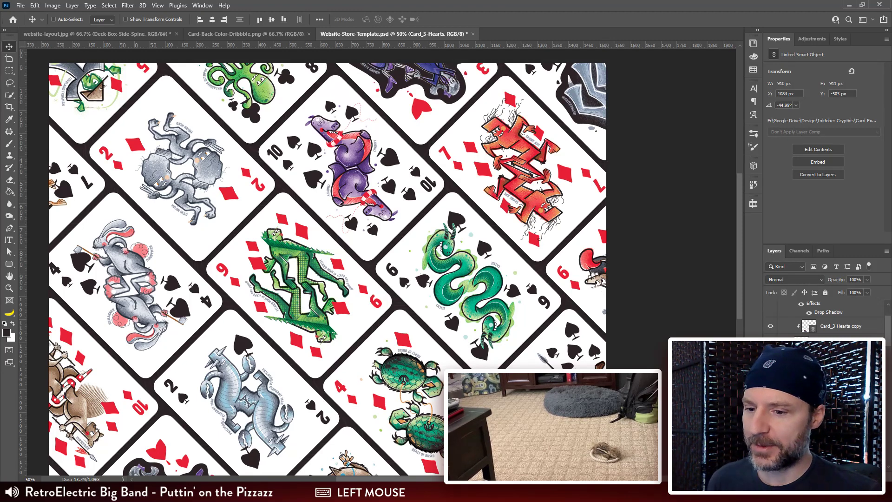
{"action": "scroll", "coordinate": [824, 318], "scroll_direction": "down", "scroll_amount": 1}
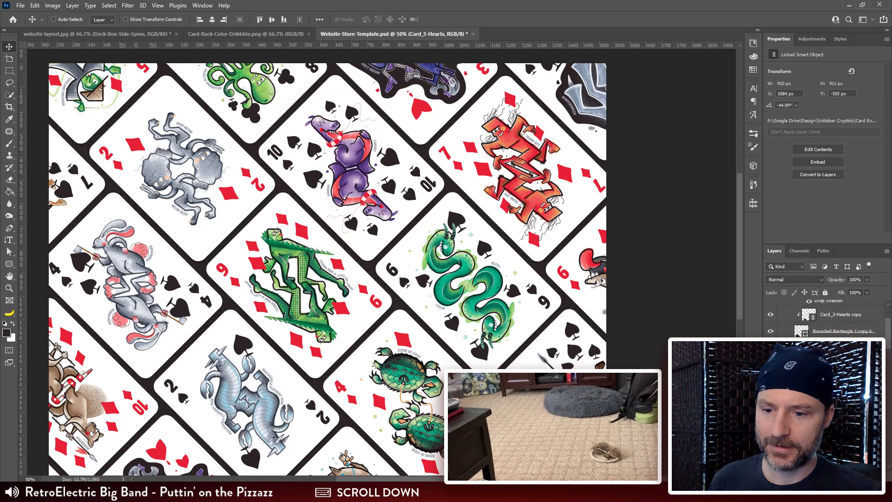
{"action": "scroll", "coordinate": [798, 326], "scroll_direction": "up", "scroll_amount": 2}
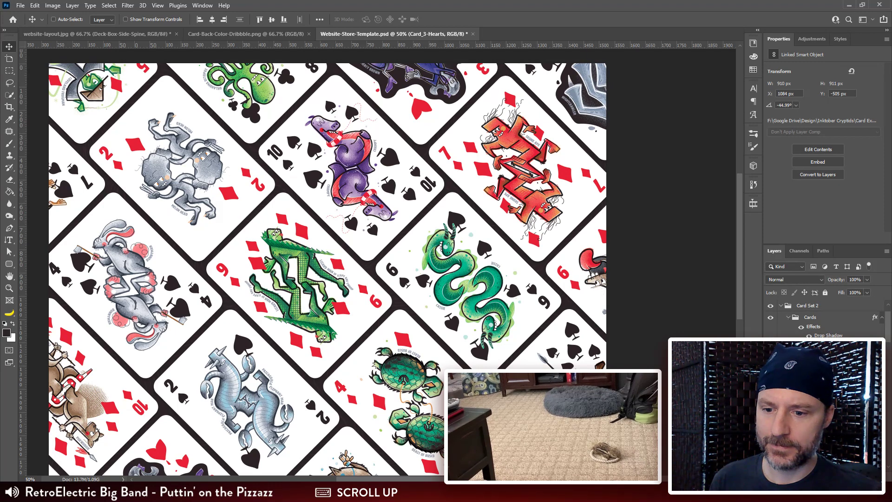
{"action": "left_click", "coordinate": [385, 70], "text": "ctrl"}
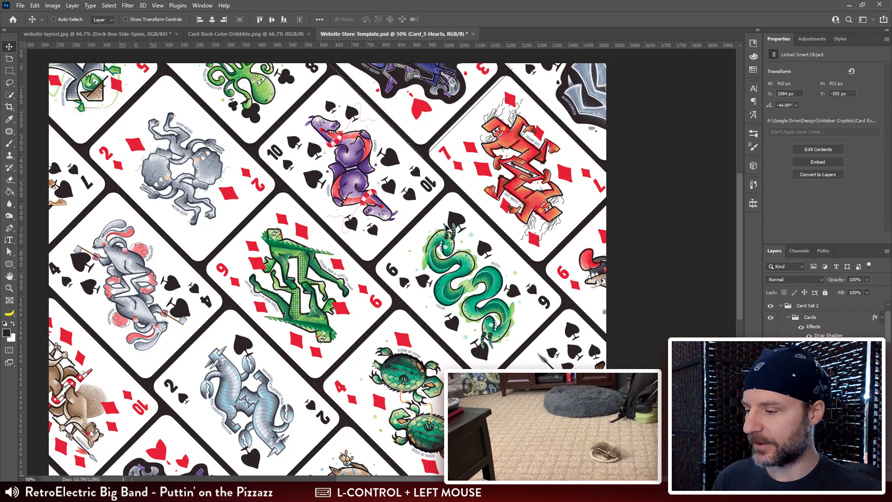
{"action": "key", "text": "Escape"}
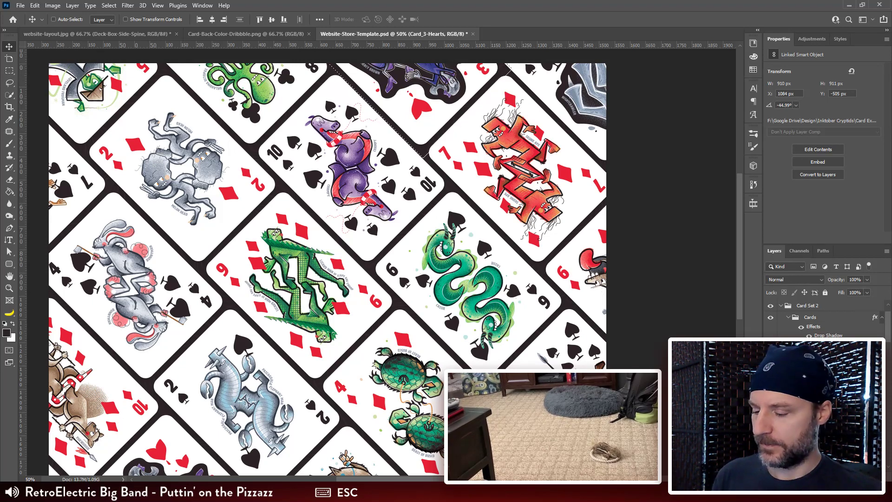
{"action": "key", "text": "ctrl+d"}
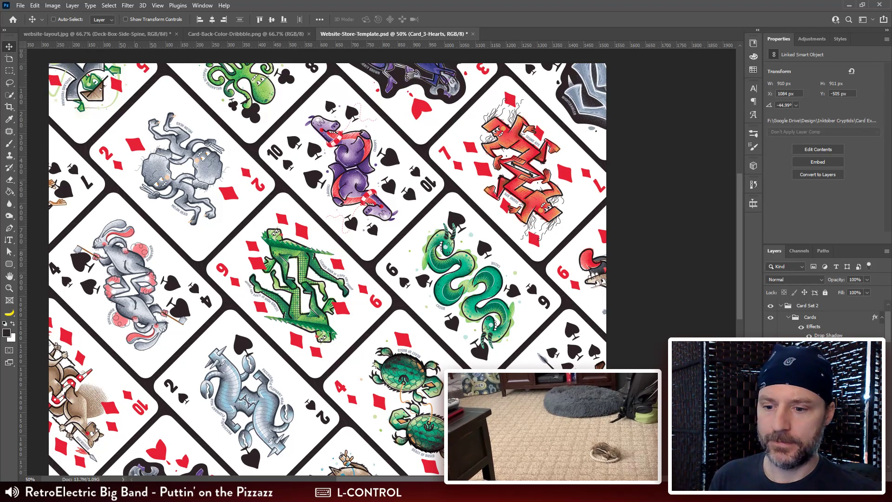
Step: Select the Card_3-Spades copy smart object and replace its contents with Card_3-Clubs.tif
{"action": "left_click", "coordinate": [509, 320], "text": "ctrl"}
{"action": "scroll", "coordinate": [368, 355], "scroll_direction": "down", "scroll_amount": 3}
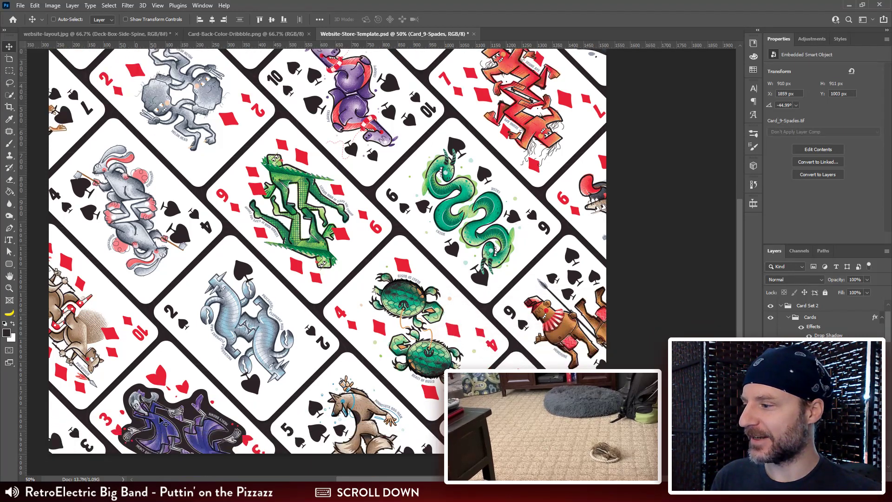
{"action": "scroll", "coordinate": [138, 413], "scroll_direction": "up", "scroll_amount": 1}
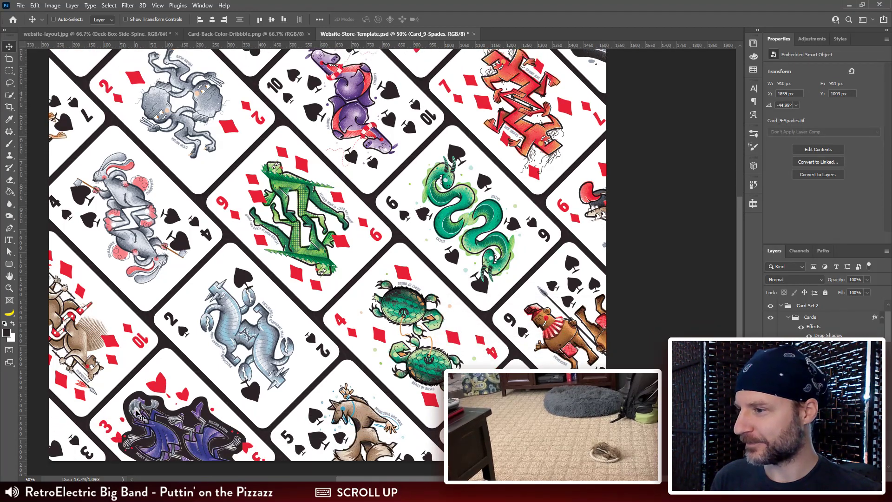
{"action": "left_click", "coordinate": [84, 459], "text": "ctrl"}
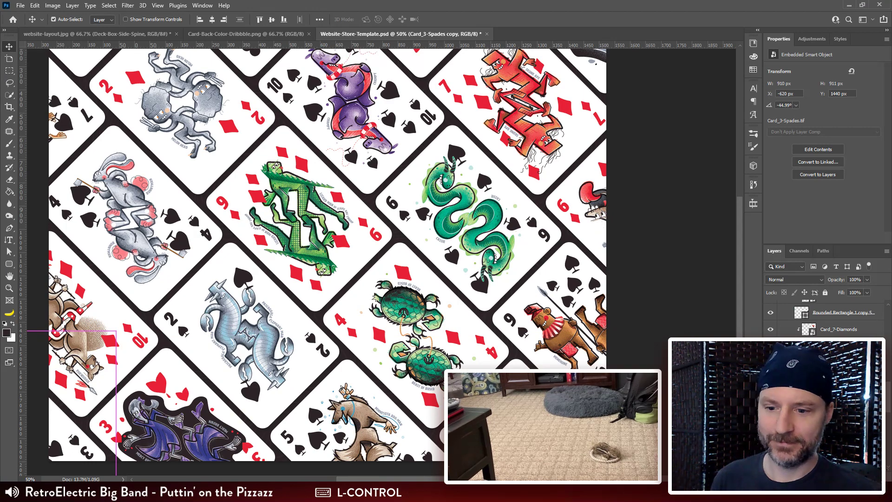
{"action": "right_click", "coordinate": [840, 463]}
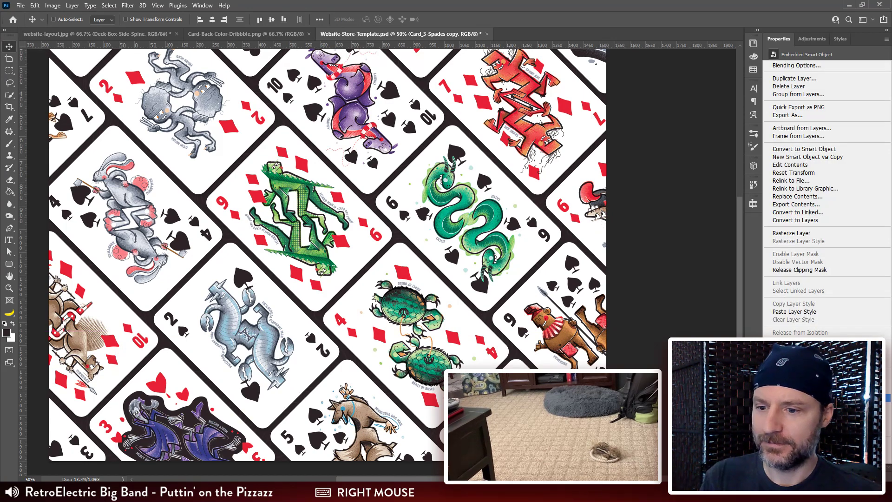
{"action": "left_click", "coordinate": [797, 196]}
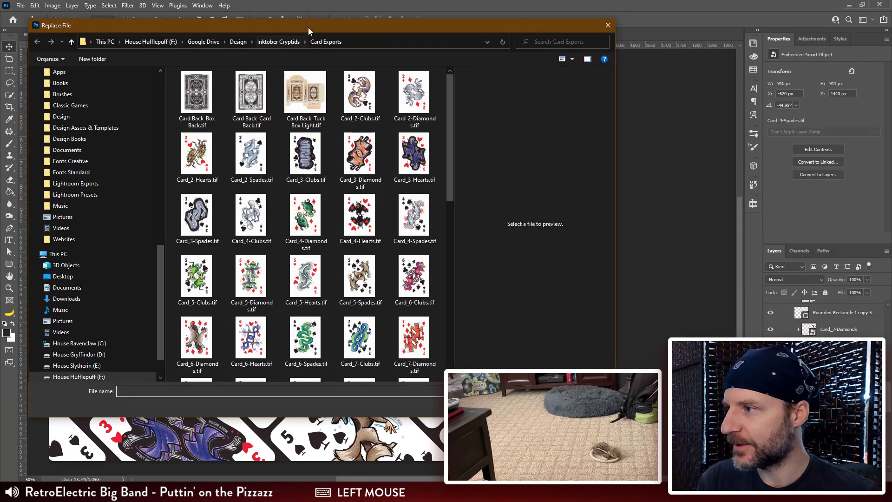
{"action": "left_click_drag", "start_coordinate": [308, 30], "coordinate": [545, 30]}
{"action": "left_click", "coordinate": [541, 156]}
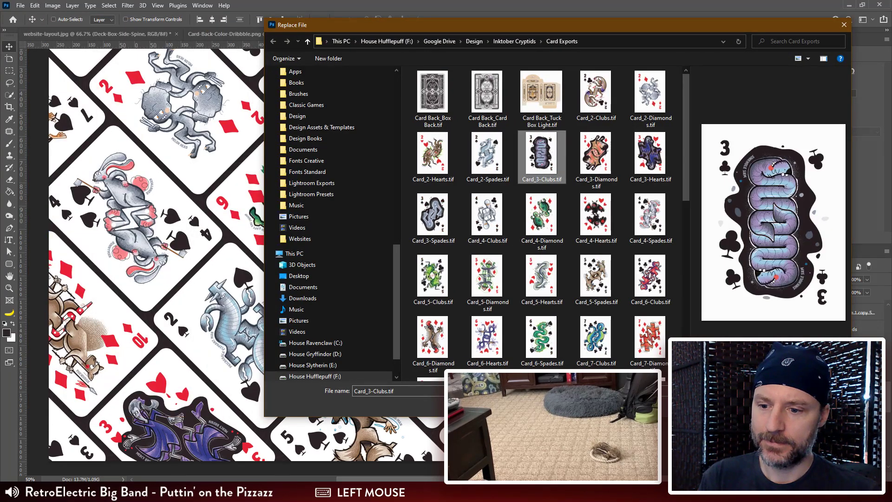
{"action": "left_click", "coordinate": [775, 404]}
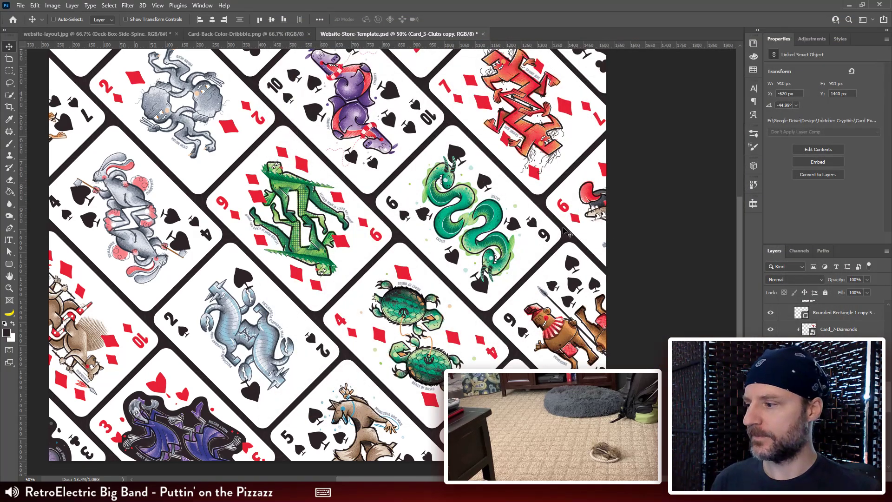
Step: Find the Card_9-Spades smart object layer and replace its contents with Card_9-Clubs.tif
{"action": "scroll", "coordinate": [548, 226], "scroll_direction": "up", "scroll_amount": 2}
{"action": "scroll", "coordinate": [551, 228], "scroll_direction": "up", "scroll_amount": 1}
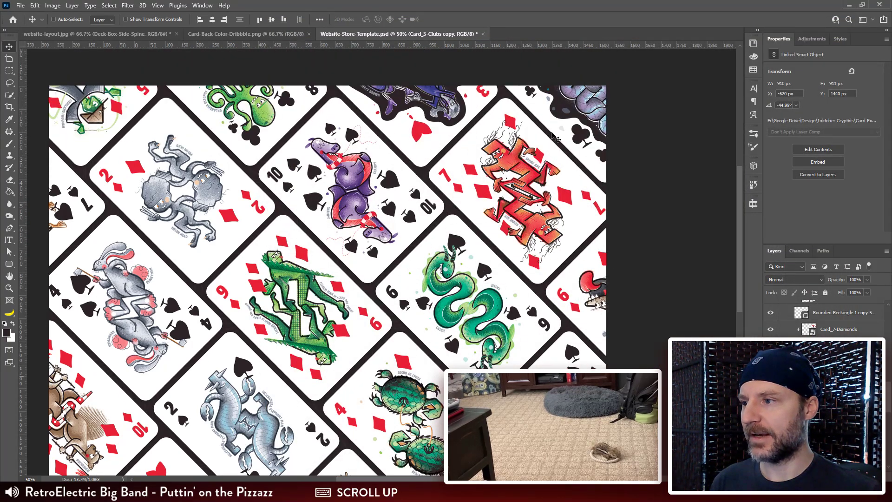
{"action": "left_click", "coordinate": [504, 168], "text": "ctrl"}
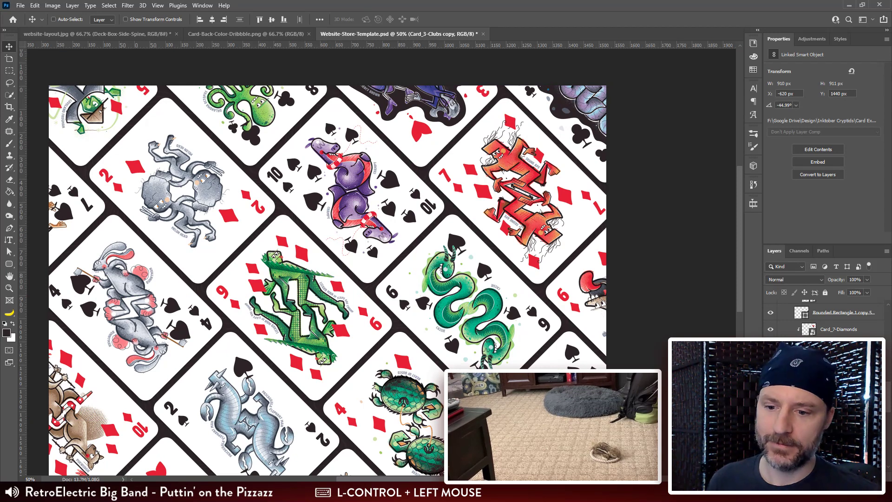
{"action": "scroll", "coordinate": [801, 320], "scroll_direction": "down", "scroll_amount": 2}
{"action": "scroll", "coordinate": [801, 320], "scroll_direction": "up", "scroll_amount": 4}
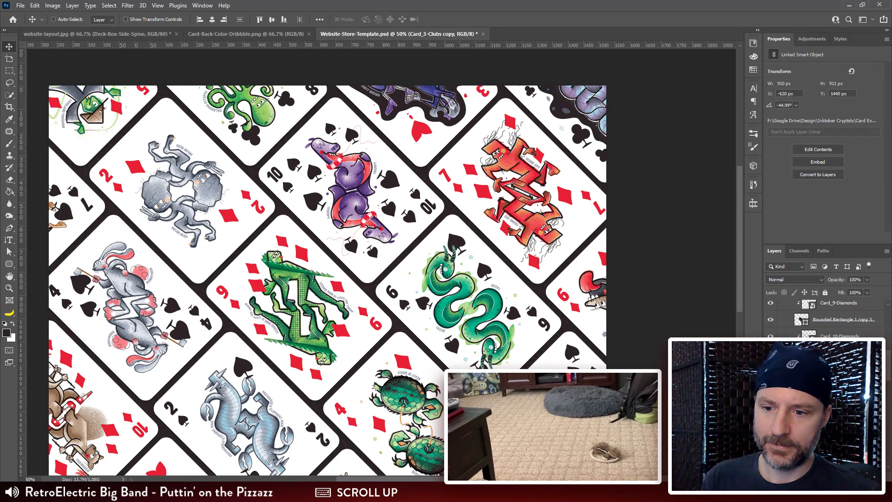
{"action": "scroll", "coordinate": [827, 319], "scroll_direction": "up", "scroll_amount": 10}
{"action": "scroll", "coordinate": [827, 320], "scroll_direction": "down", "scroll_amount": 3}
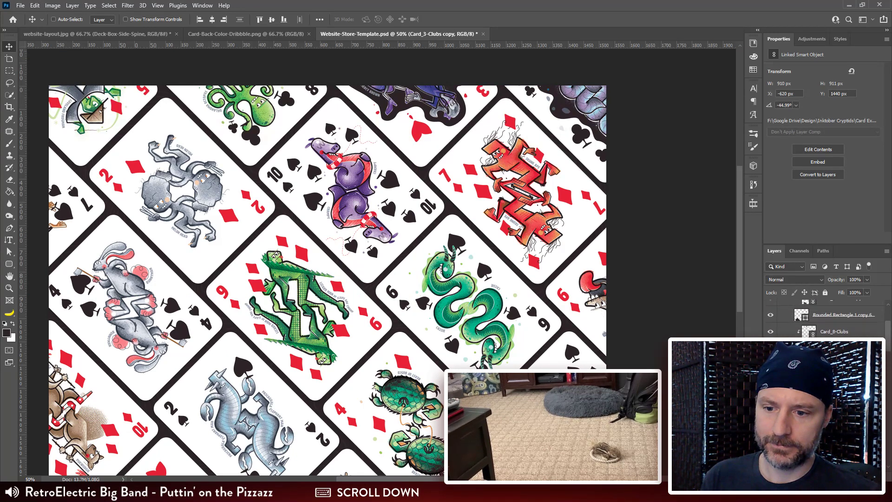
{"action": "scroll", "coordinate": [823, 321], "scroll_direction": "down", "scroll_amount": 1}
{"action": "scroll", "coordinate": [784, 306], "scroll_direction": "down", "scroll_amount": 2}
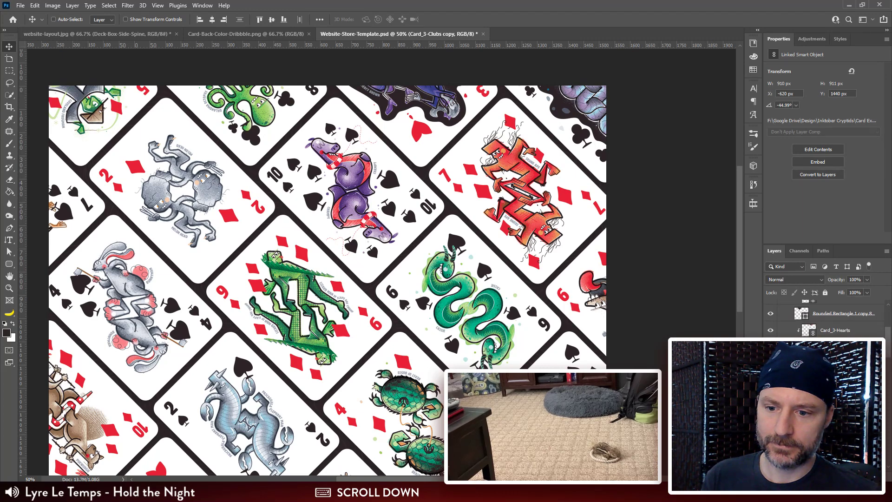
{"action": "left_click", "coordinate": [784, 301]}
{"action": "right_click", "coordinate": [784, 301]}
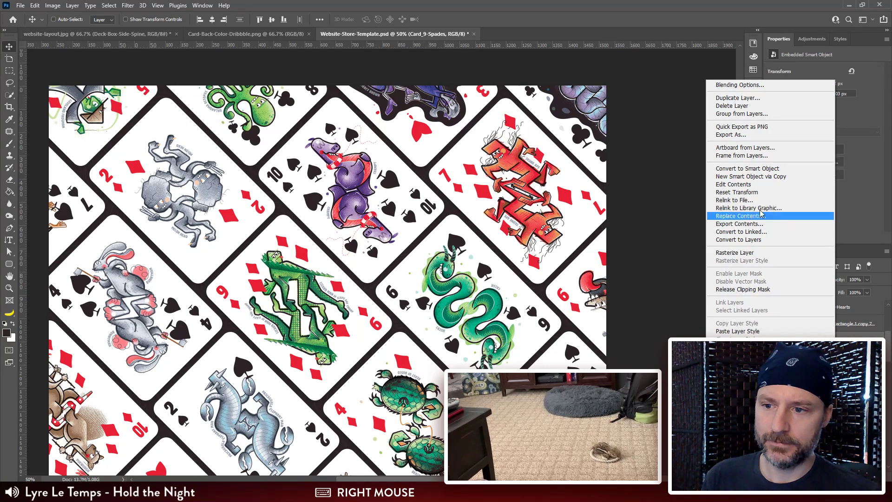
{"action": "left_click", "coordinate": [743, 216]}
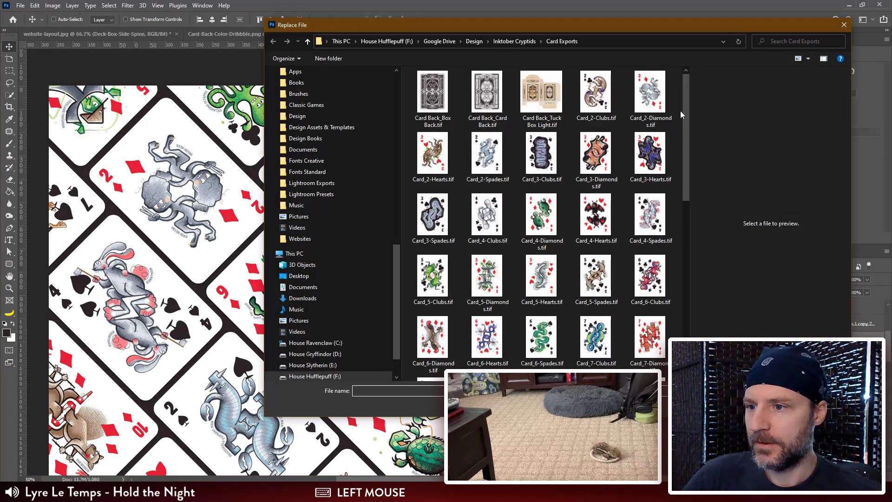
{"action": "left_click_drag", "start_coordinate": [685, 103], "coordinate": [682, 201]}
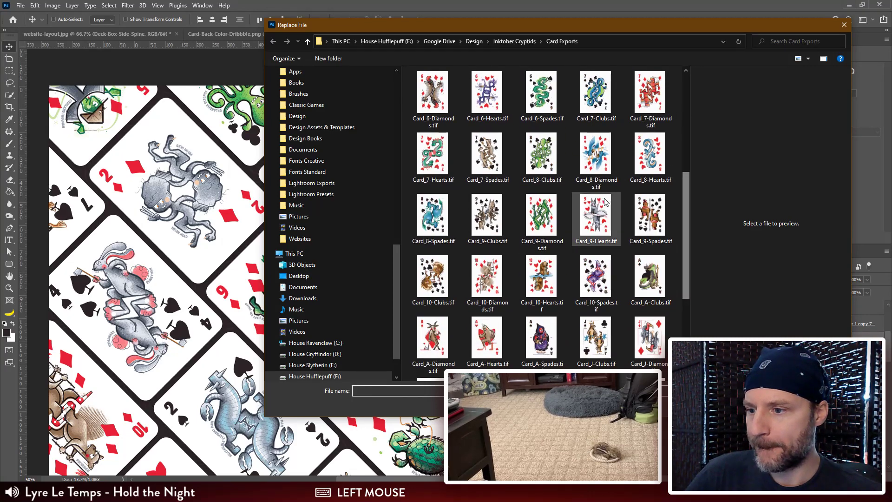
{"action": "left_click", "coordinate": [477, 218]}
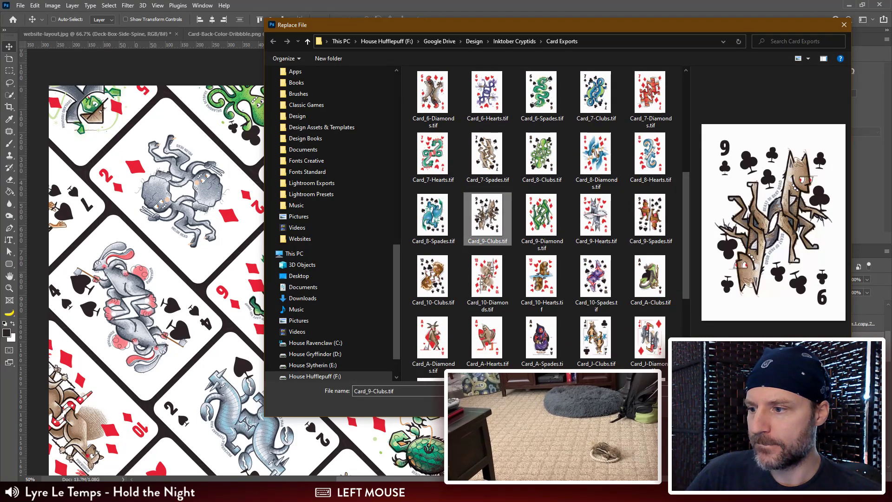
{"action": "left_click", "coordinate": [781, 404]}
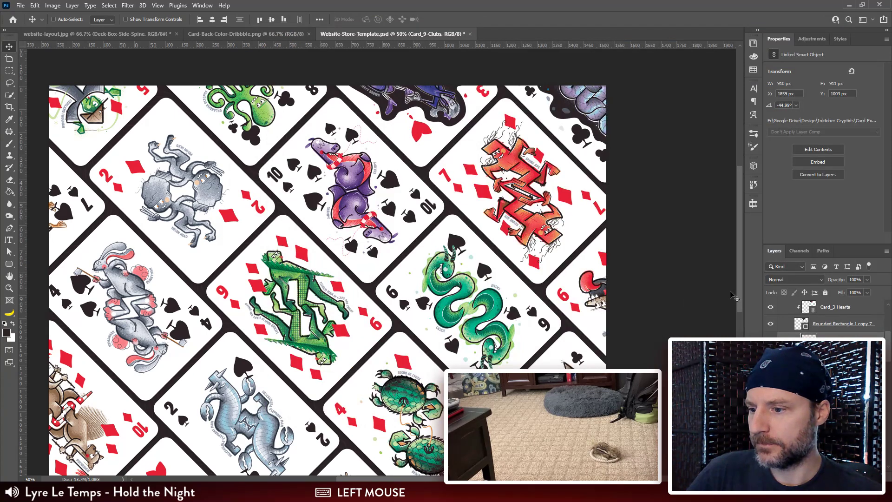
Step: Select the Card_2-Diamonds smart object layer and relink it to Card_2-Hearts.tif in the Card Exports folder
{"action": "left_click", "coordinate": [843, 373]}
{"action": "right_click", "coordinate": [844, 373]}
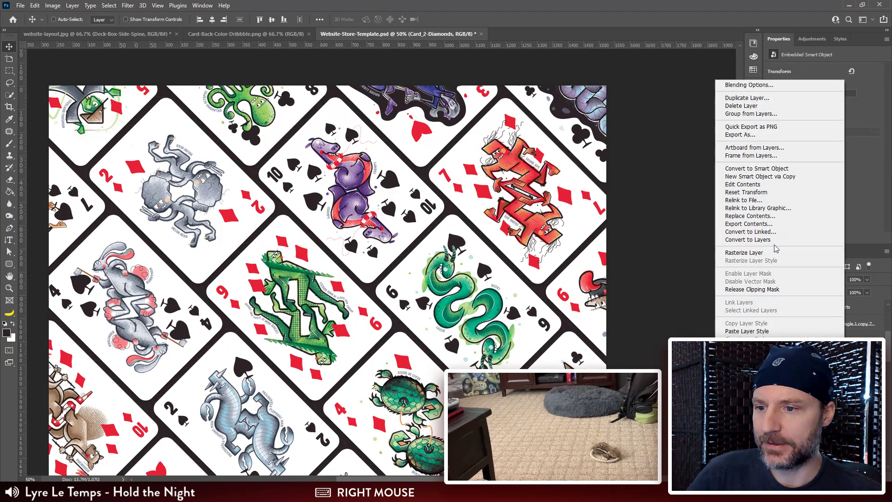
{"action": "left_click", "coordinate": [773, 200]}
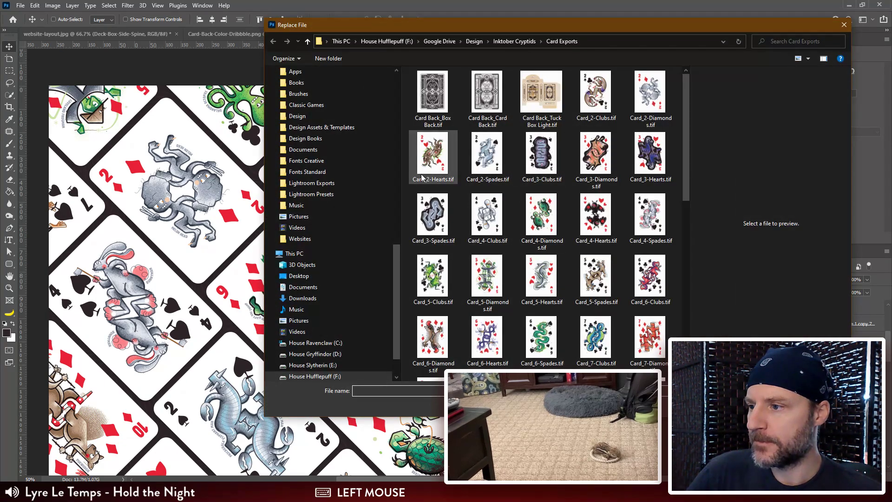
{"action": "left_click", "coordinate": [422, 177]}
{"action": "left_click", "coordinate": [778, 405]}
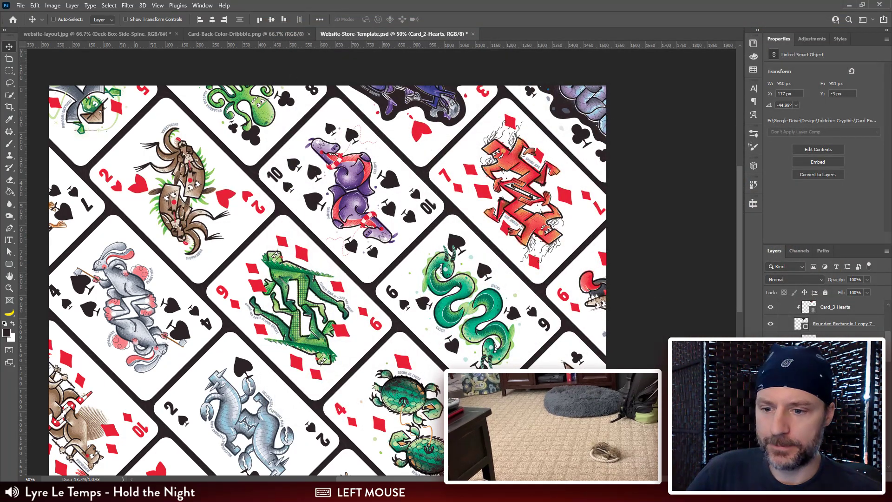
Step: Select the Card_9-Diamonds smart object layer and replace its contents with Card_9-Hearts.tif
{"action": "scroll", "coordinate": [818, 315], "scroll_direction": "down", "scroll_amount": 2}
{"action": "left_click", "coordinate": [798, 333]}
{"action": "right_click", "coordinate": [798, 333]}
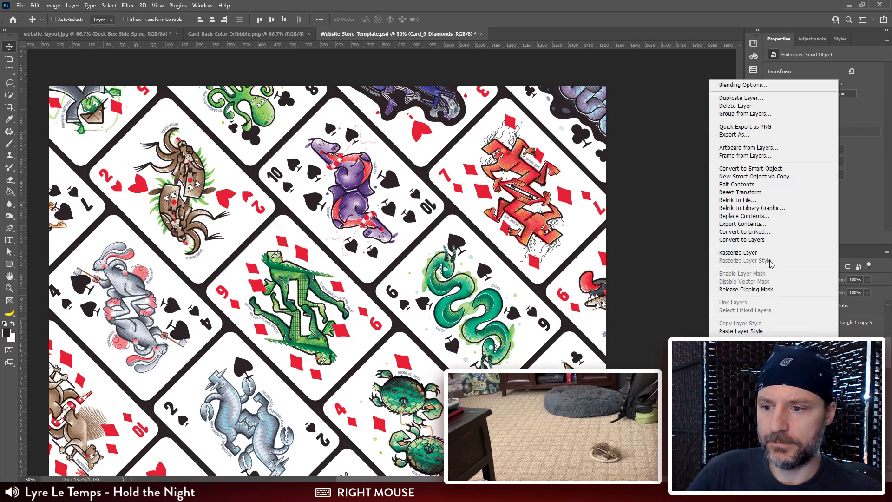
{"action": "left_click", "coordinate": [744, 216]}
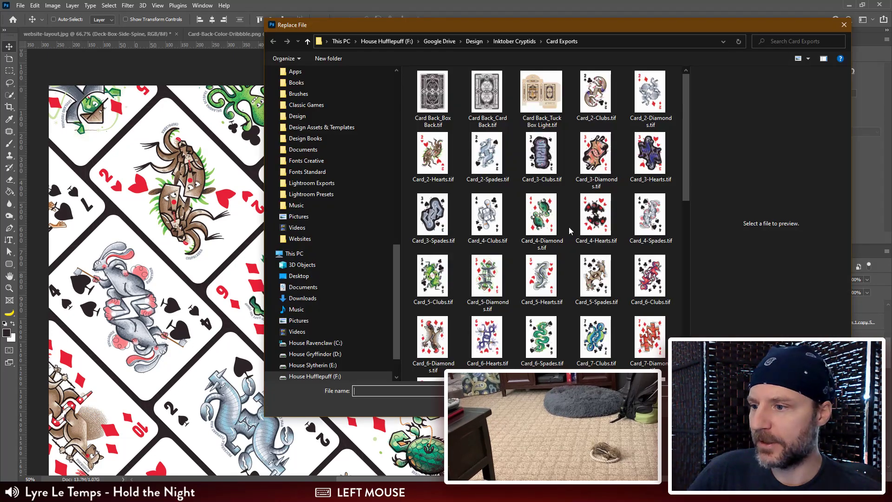
{"action": "scroll", "coordinate": [570, 231], "scroll_direction": "down", "scroll_amount": 10}
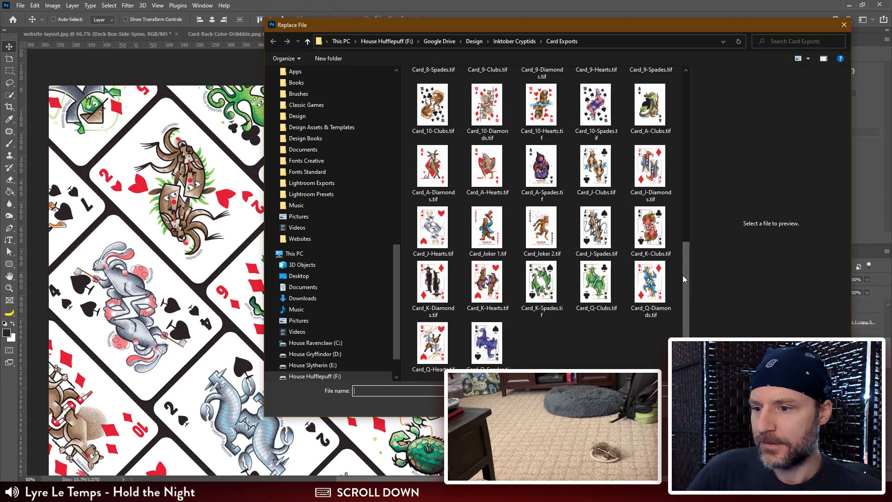
{"action": "left_click_drag", "start_coordinate": [683, 278], "coordinate": [681, 245]}
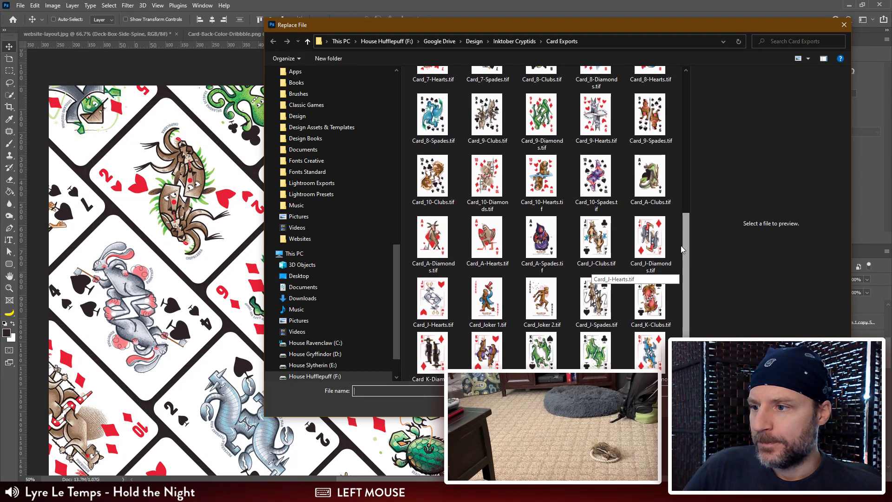
{"action": "double_click", "coordinate": [598, 124]}
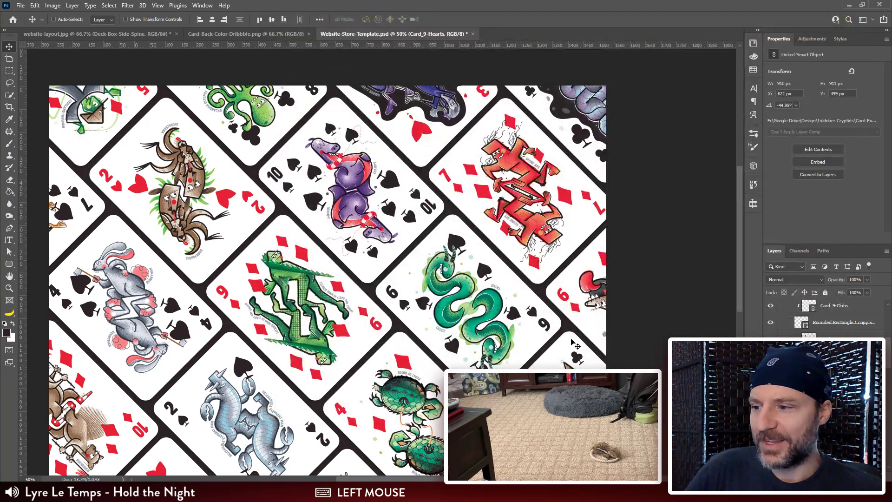
Step: Select the Card_10-Diamonds smart object layer and relink it to Card_10-Hearts.tif
{"action": "scroll", "coordinate": [447, 310], "scroll_direction": "down", "scroll_amount": 2}
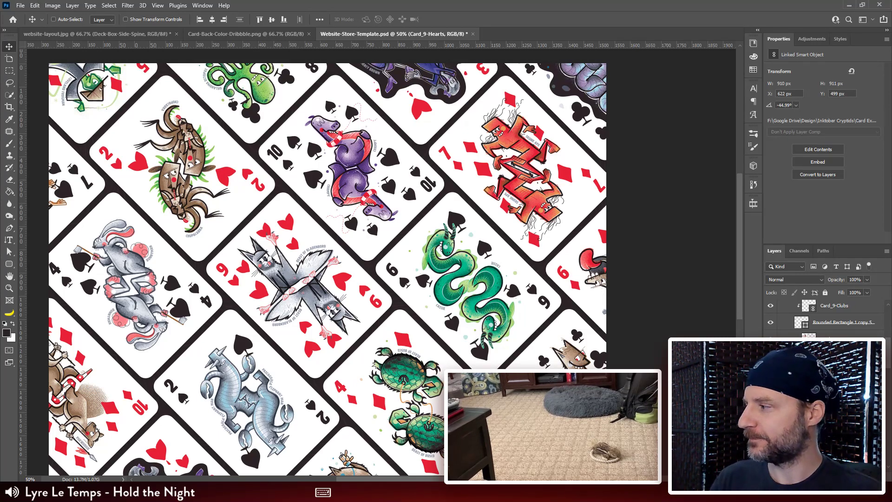
{"action": "left_click", "coordinate": [836, 407]}
{"action": "right_click", "coordinate": [836, 407]}
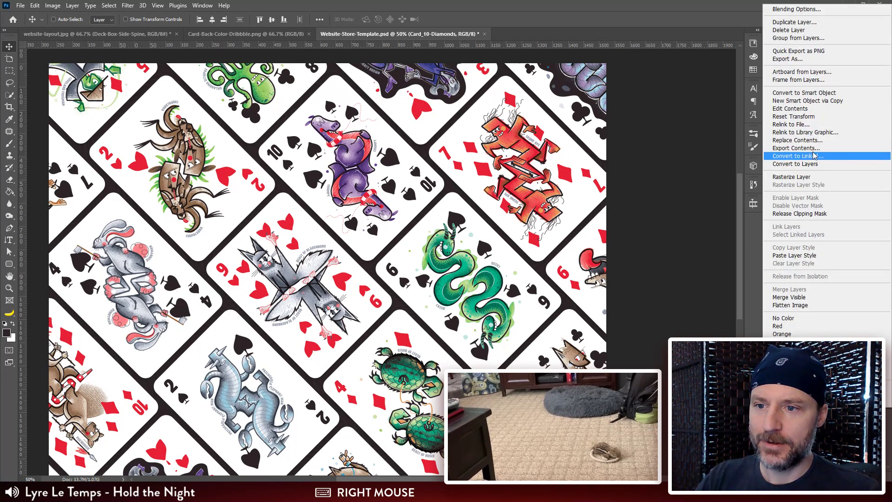
{"action": "left_click", "coordinate": [818, 124]}
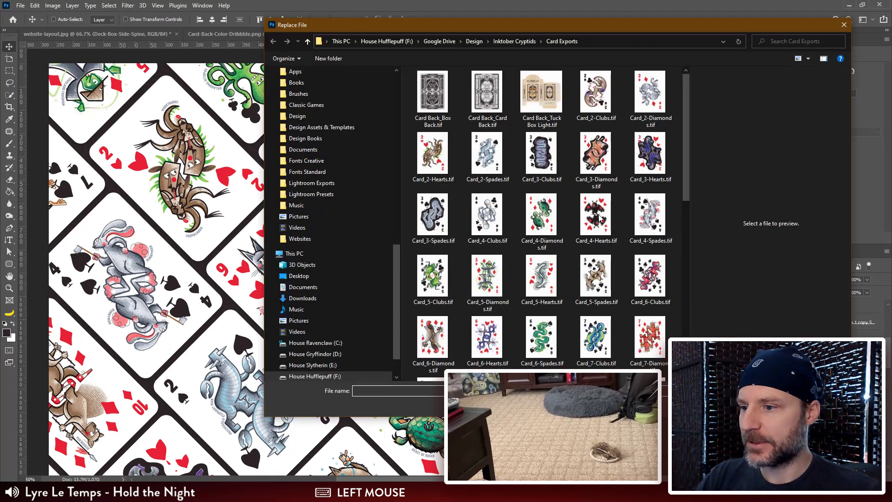
{"action": "left_click_drag", "start_coordinate": [687, 148], "coordinate": [687, 249]}
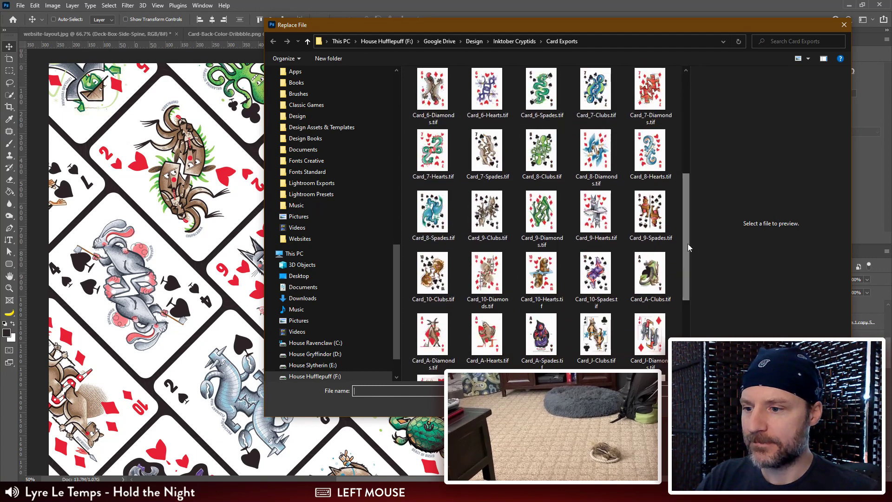
{"action": "double_click", "coordinate": [535, 278]}
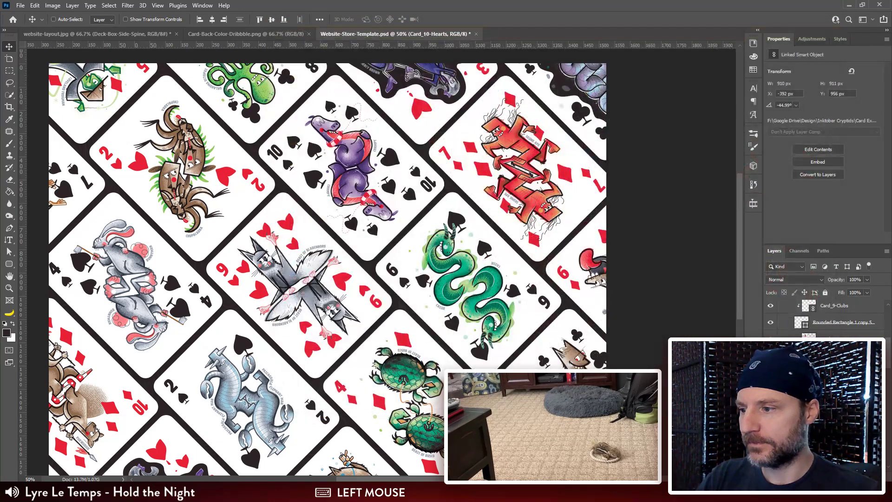
Step: Find the Card_7-Spades smart object layer and relink it to Card_7-Clubs.tif
{"action": "scroll", "coordinate": [804, 335], "scroll_direction": "down", "scroll_amount": 2}
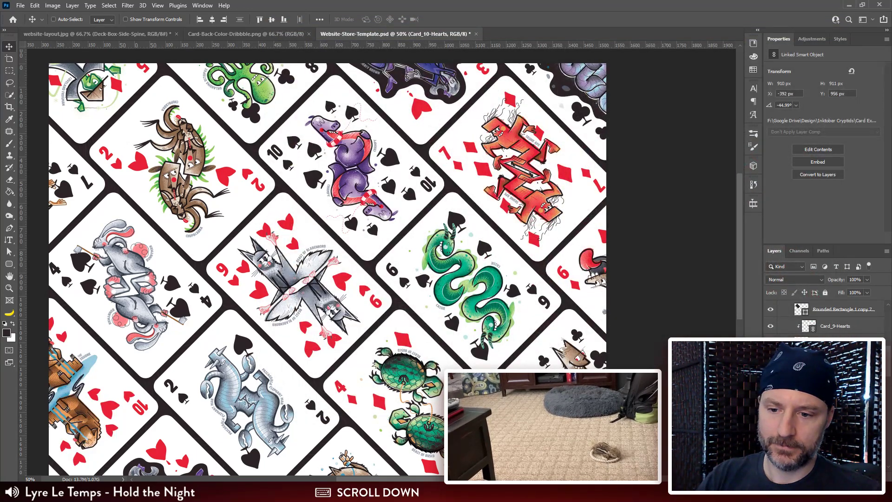
{"action": "right_click", "coordinate": [846, 393]}
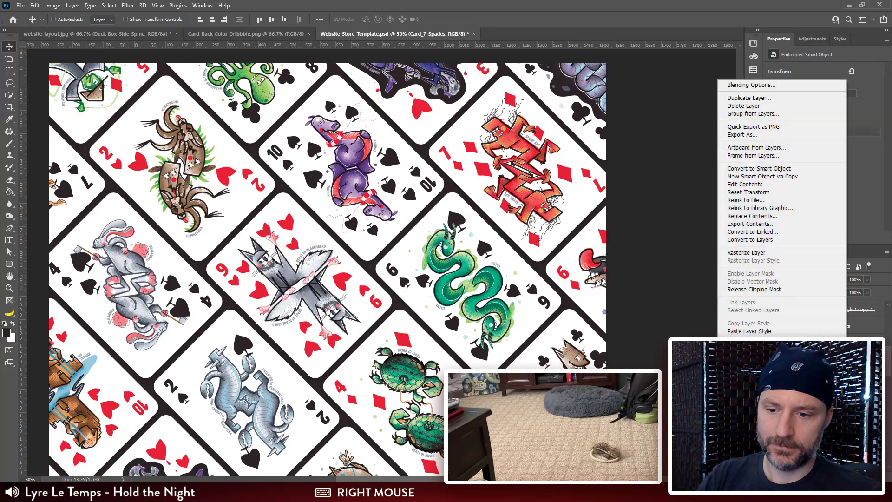
{"action": "left_click", "coordinate": [767, 201]}
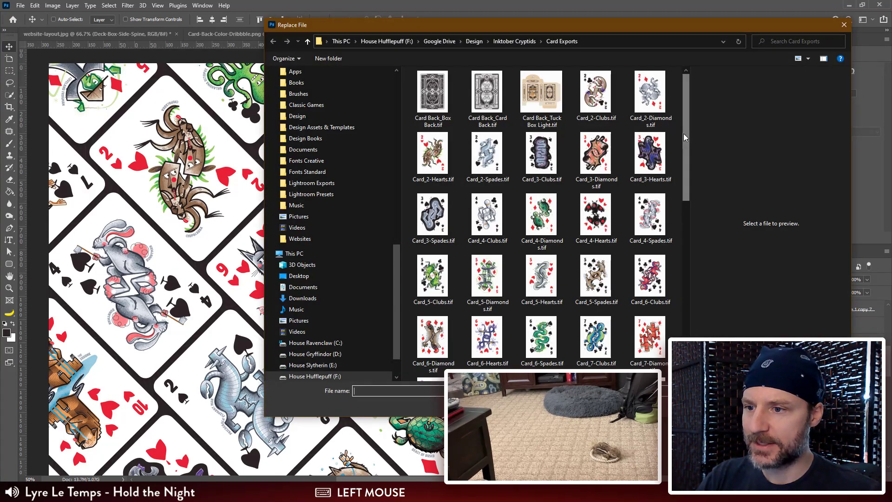
{"action": "scroll", "coordinate": [650, 167], "scroll_direction": "down", "scroll_amount": 3}
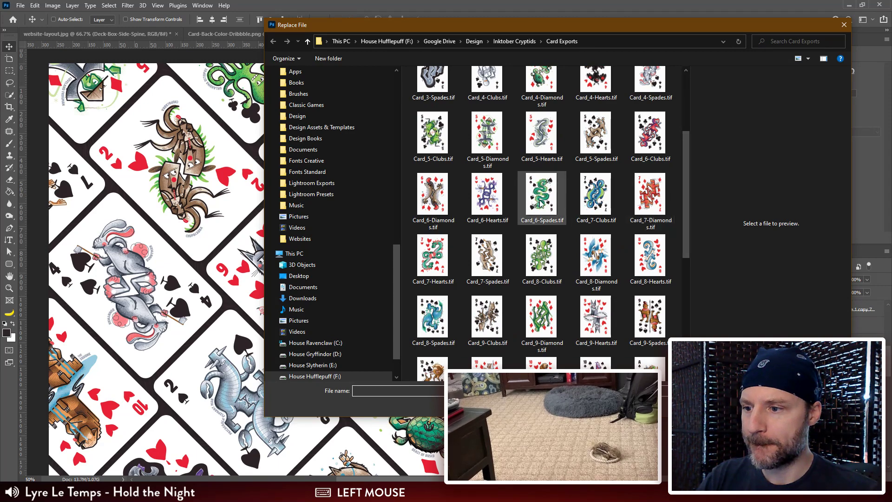
{"action": "left_click", "coordinate": [596, 194]}
{"action": "double_click", "coordinate": [595, 194]}
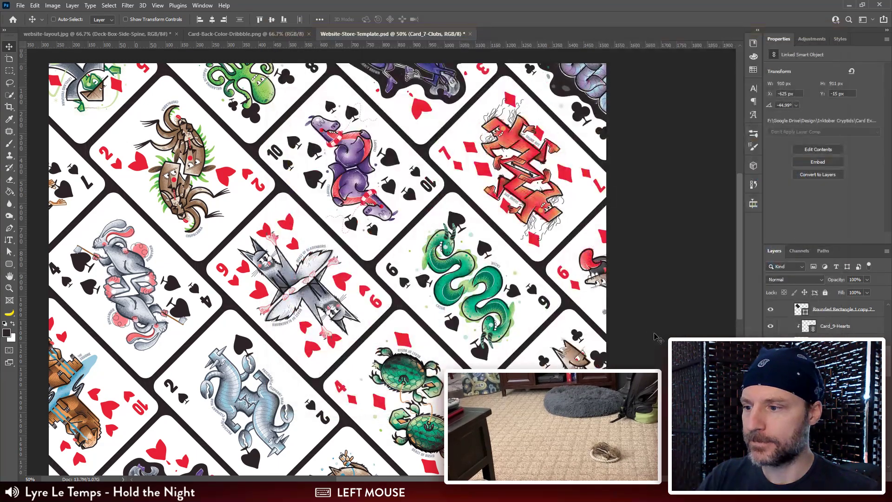
Step: Find the Card_8-Diamonds smart object layer and replace its contents with Card_8-Hearts.tif
{"action": "scroll", "coordinate": [437, 305], "scroll_direction": "down", "scroll_amount": 3}
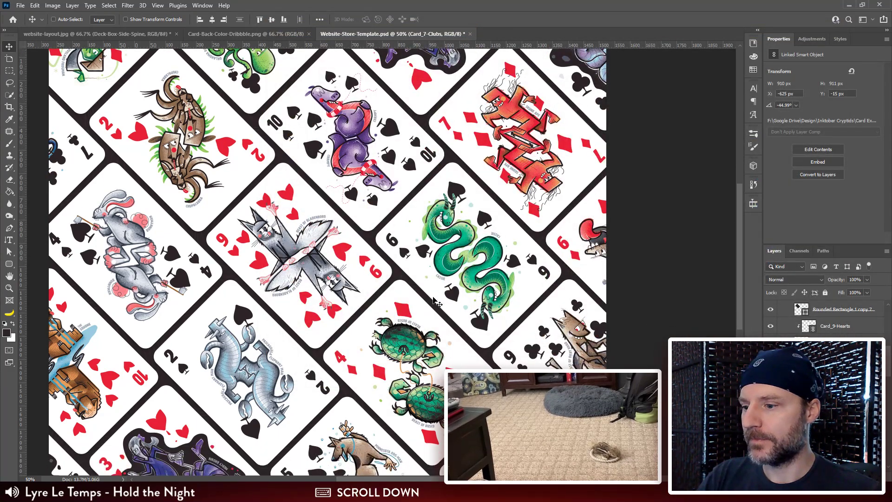
{"action": "scroll", "coordinate": [436, 305], "scroll_direction": "up", "scroll_amount": 3}
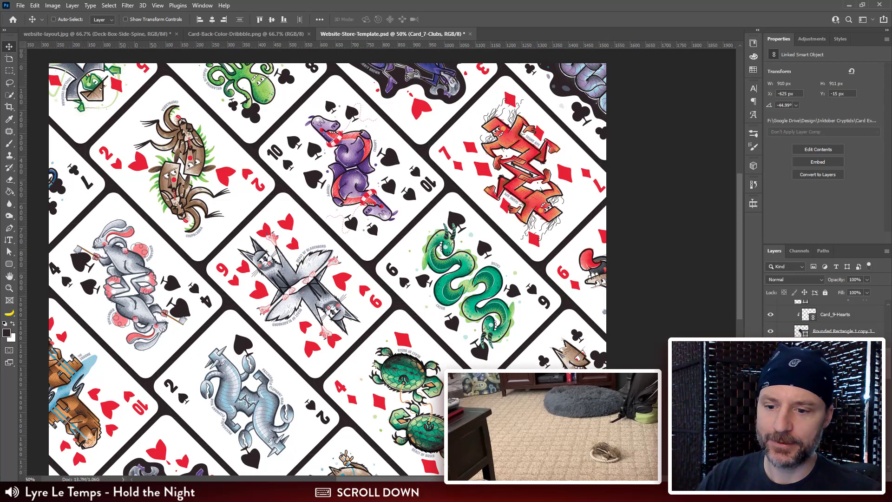
{"action": "left_click", "coordinate": [799, 330]}
{"action": "right_click", "coordinate": [799, 330]}
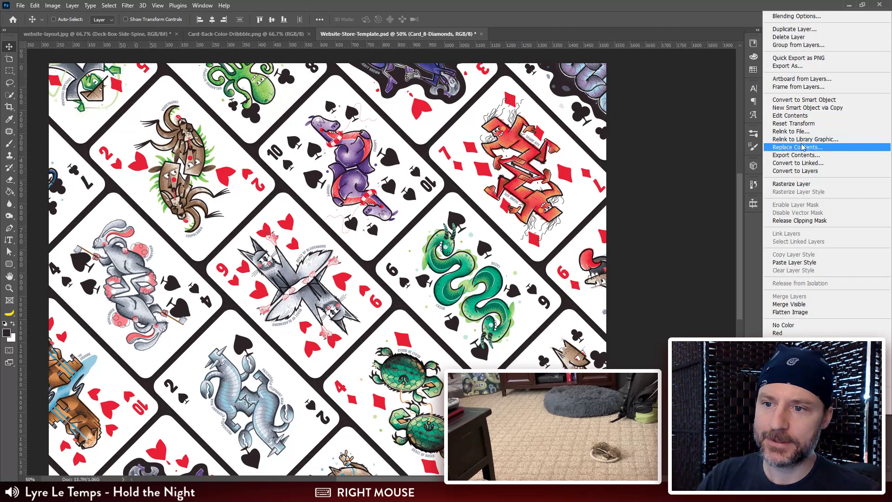
{"action": "left_click", "coordinate": [802, 147]}
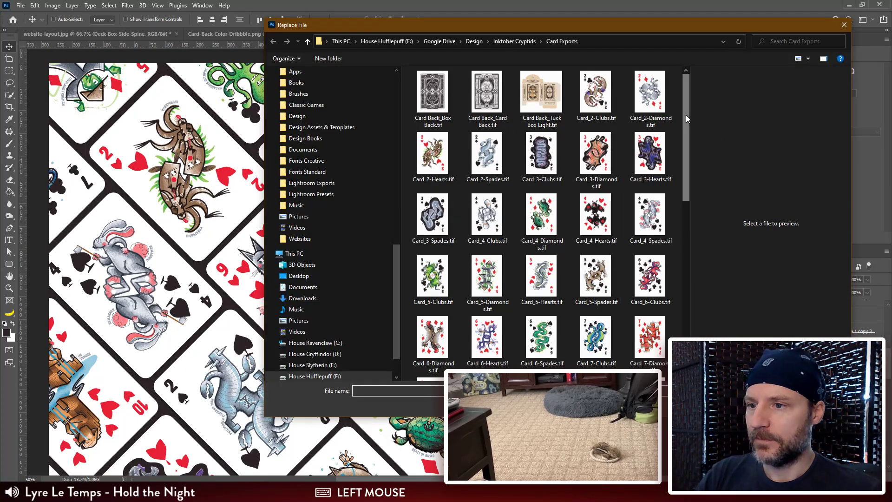
{"action": "scroll", "coordinate": [607, 119], "scroll_direction": "down", "scroll_amount": 3}
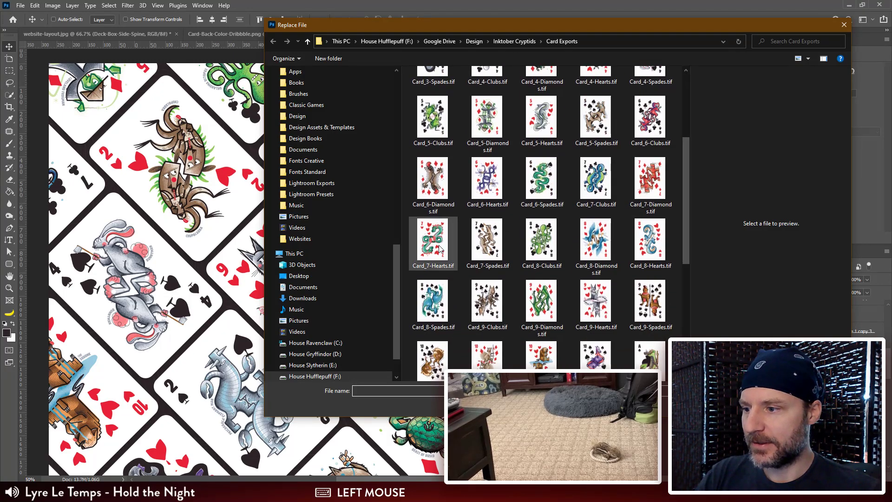
{"action": "left_click", "coordinate": [648, 250]}
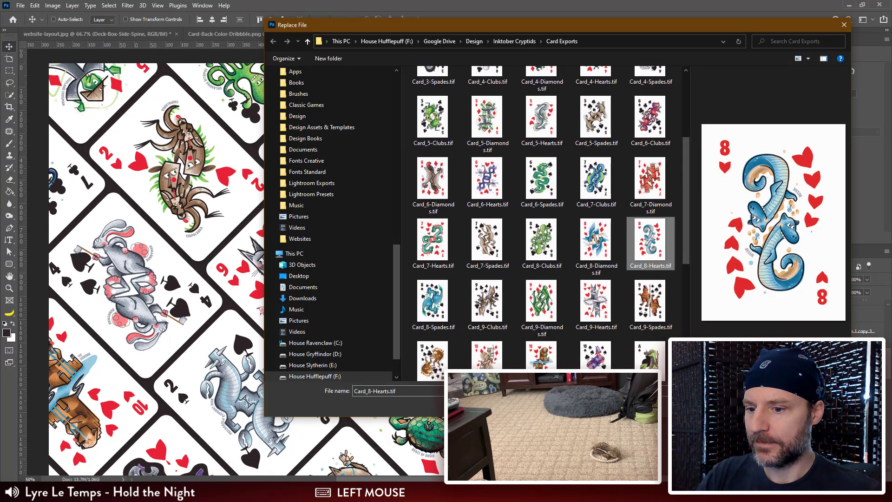
{"action": "left_click", "coordinate": [775, 405]}
Step: Select the Card_6-Spades smart object layer and replace its contents with Card_6-Clubs.tif
{"action": "scroll", "coordinate": [557, 334], "scroll_direction": "down", "scroll_amount": 2}
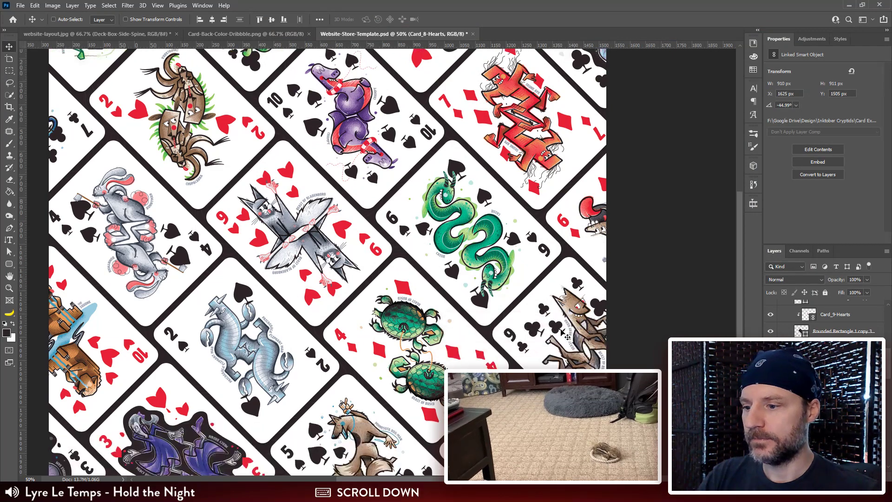
{"action": "scroll", "coordinate": [558, 333], "scroll_direction": "up", "scroll_amount": 1}
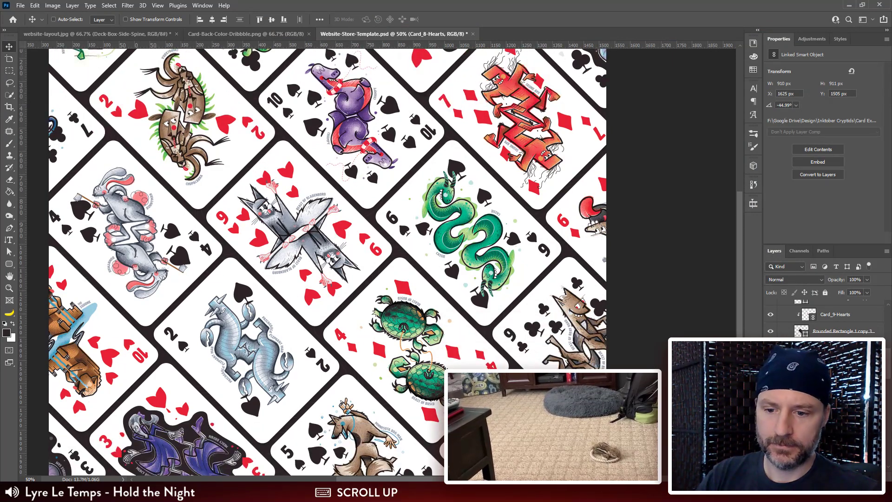
{"action": "left_click", "coordinate": [836, 447]}
{"action": "right_click", "coordinate": [836, 447]}
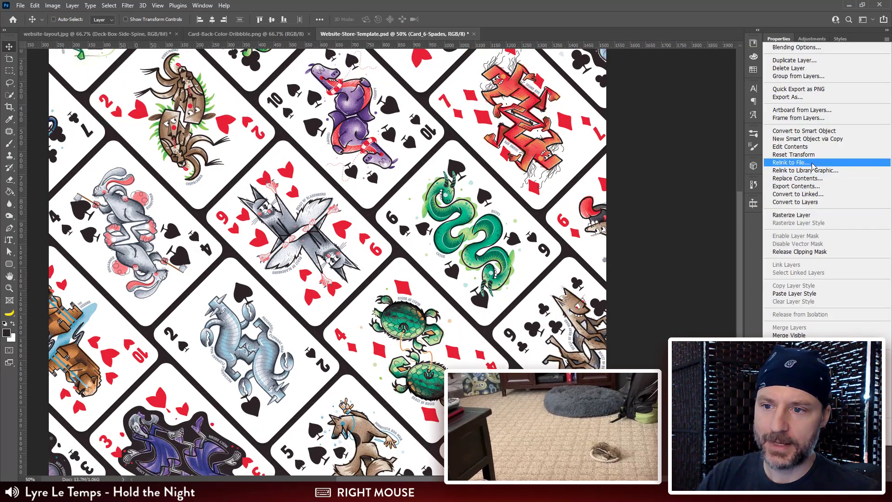
{"action": "left_click", "coordinate": [797, 178]}
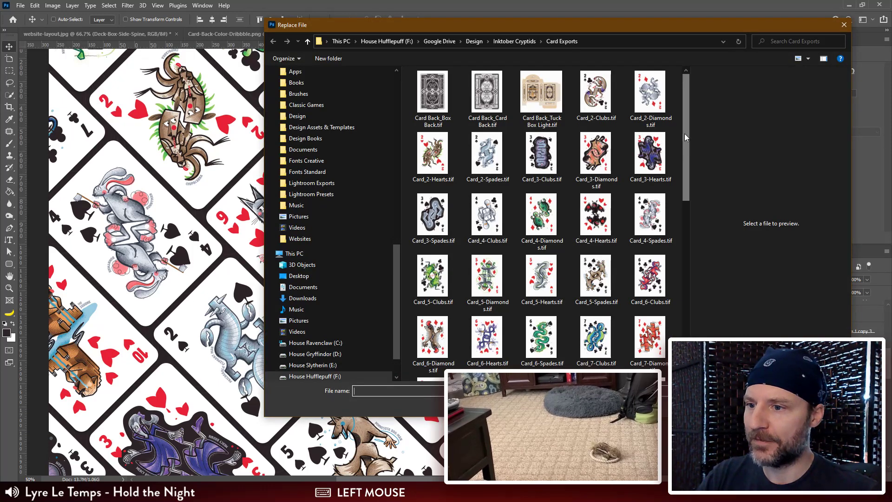
{"action": "left_click_drag", "start_coordinate": [684, 133], "coordinate": [692, 186]}
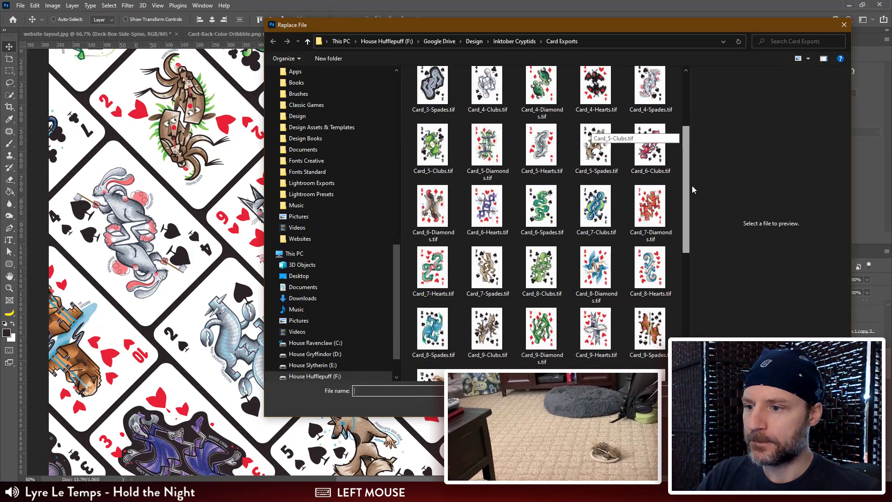
{"action": "left_click", "coordinate": [649, 163]}
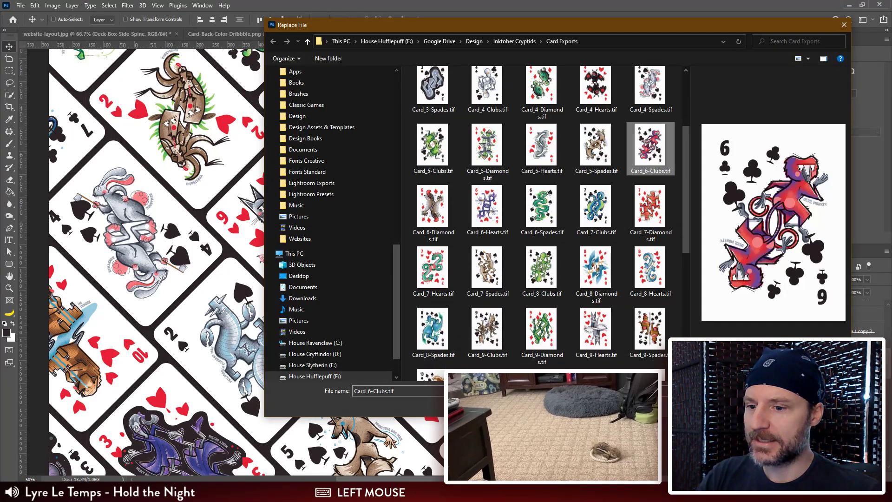
{"action": "double_click", "coordinate": [649, 163]}
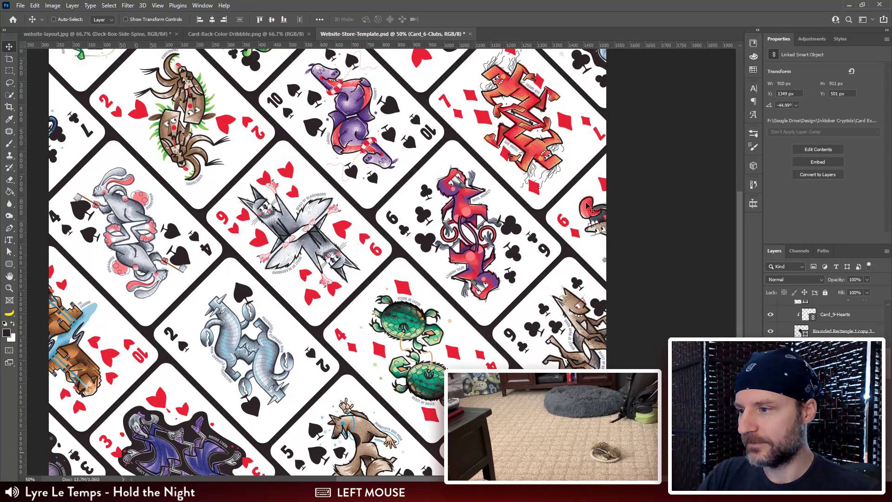
Step: Select the Card_6-Diamonds smart object layer and relink it to Card_6-Hearts.tif
{"action": "scroll", "coordinate": [850, 326], "scroll_direction": "down", "scroll_amount": 5}
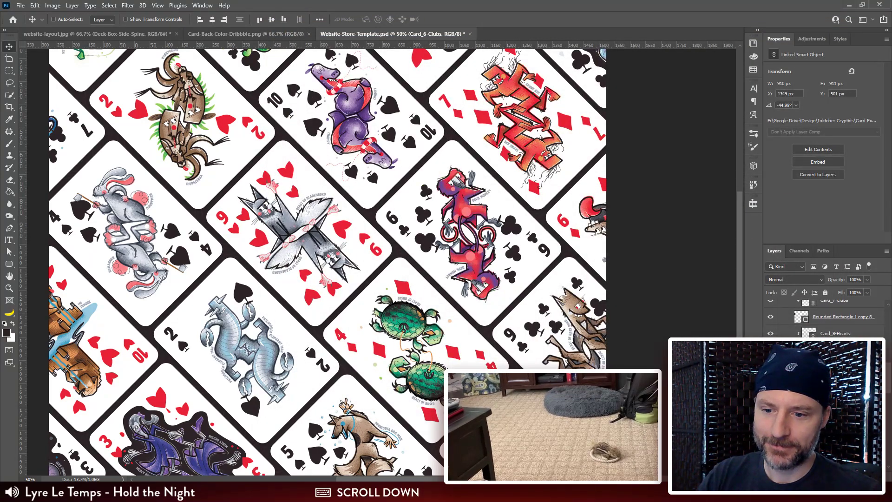
{"action": "left_click", "coordinate": [850, 332]}
{"action": "right_click", "coordinate": [833, 334]}
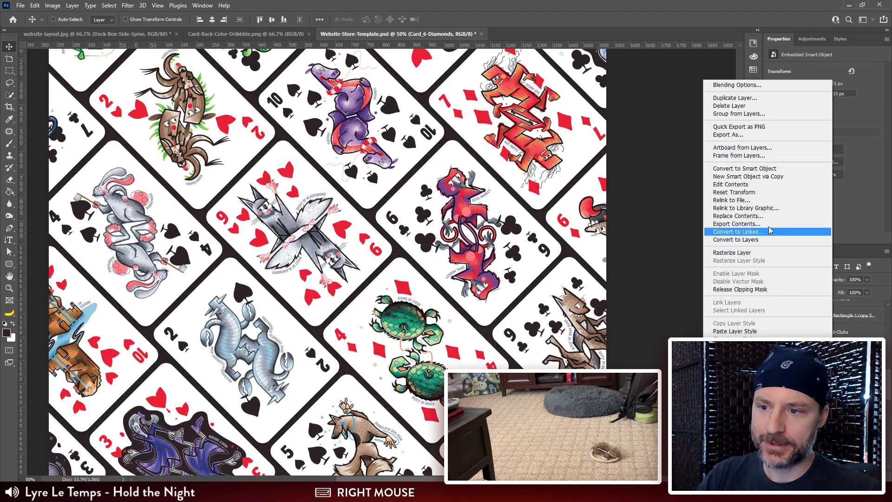
{"action": "left_click", "coordinate": [746, 200]}
{"action": "left_click_drag", "start_coordinate": [683, 149], "coordinate": [687, 199]}
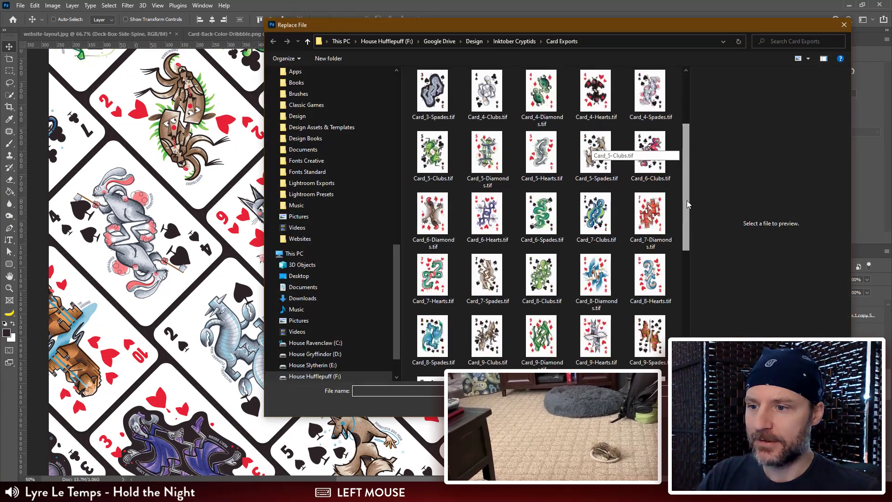
{"action": "left_click", "coordinate": [490, 216]}
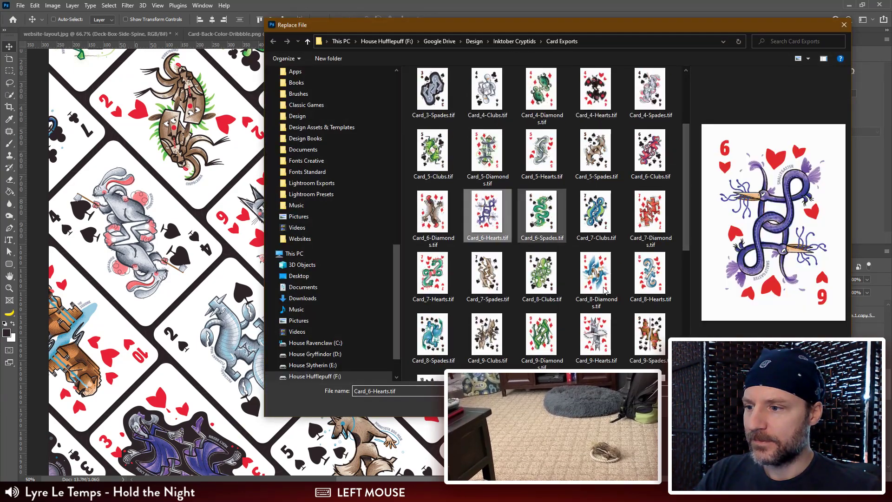
{"action": "left_click", "coordinate": [776, 403]}
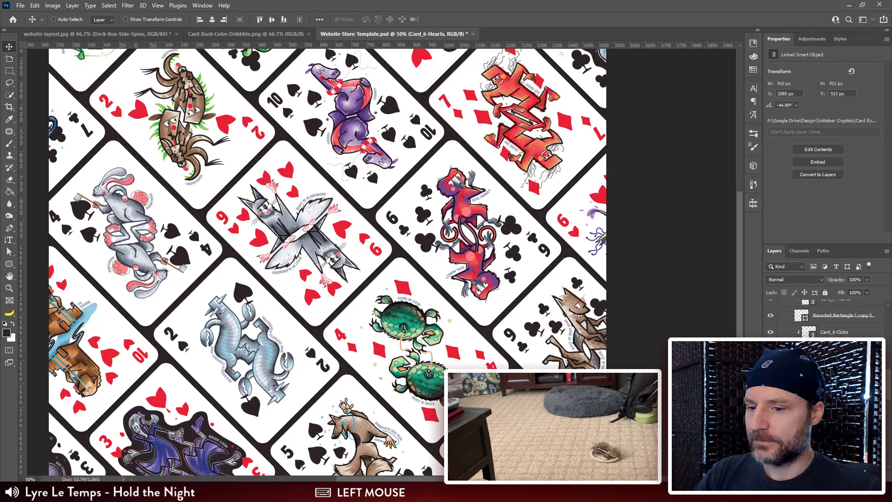
Step: Find the Card_7-Diamonds smart object layer and relink it to Card_7-Hearts.tif
{"action": "scroll", "coordinate": [825, 325], "scroll_direction": "down", "scroll_amount": 2}
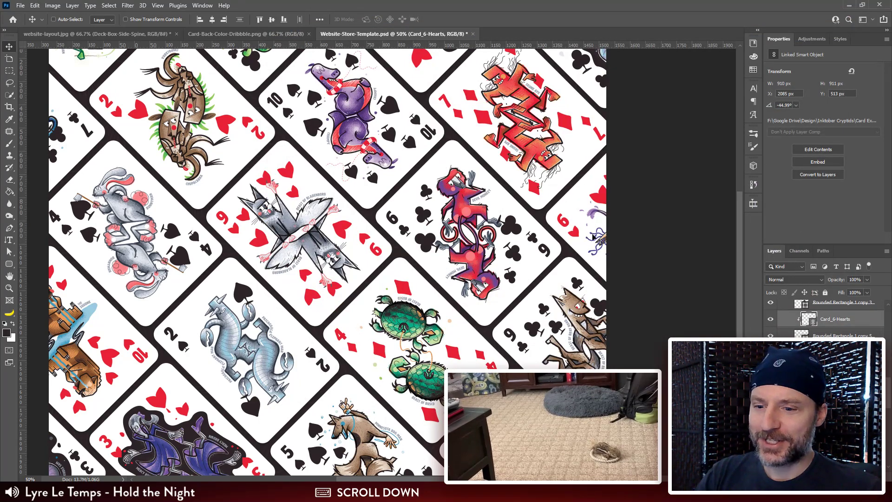
{"action": "left_click", "coordinate": [859, 352]}
{"action": "right_click", "coordinate": [860, 352]}
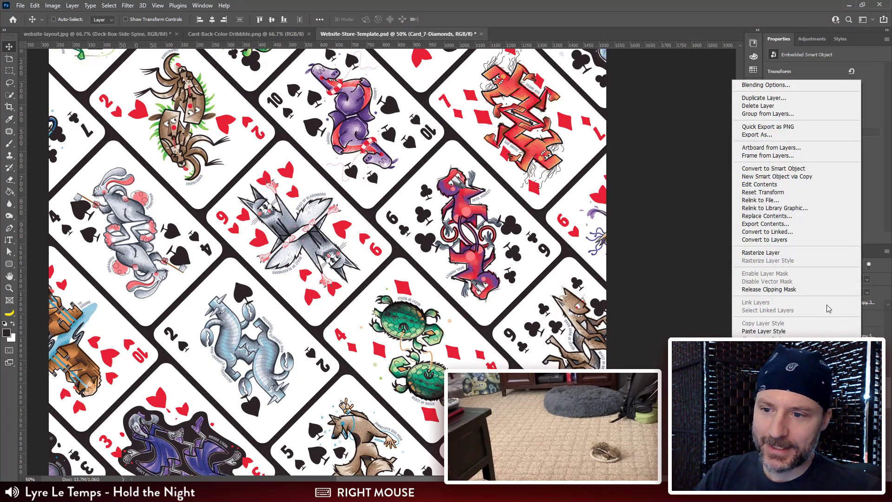
{"action": "left_click", "coordinate": [775, 202]}
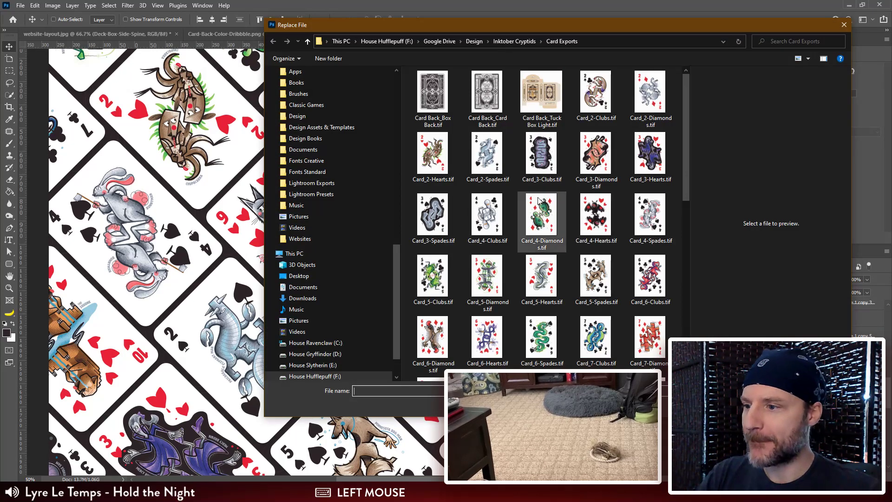
{"action": "scroll", "coordinate": [539, 201], "scroll_direction": "down", "scroll_amount": 5}
{"action": "scroll", "coordinate": [539, 201], "scroll_direction": "up", "scroll_amount": 4}
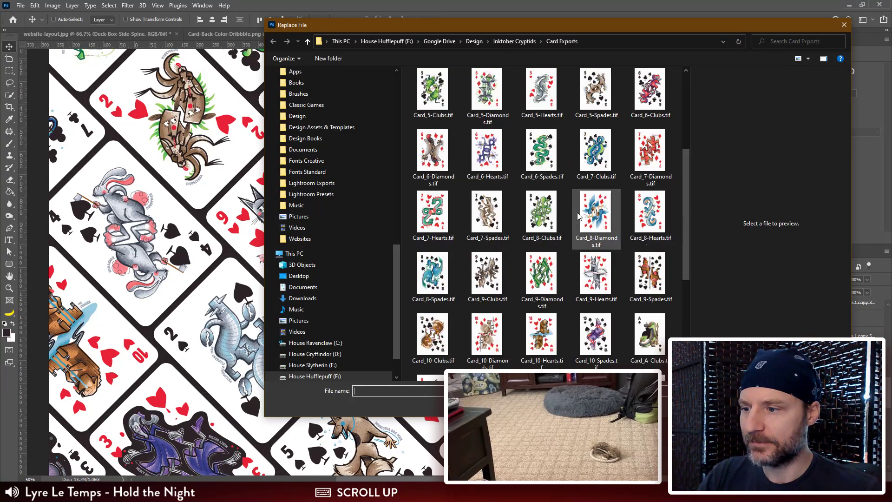
{"action": "double_click", "coordinate": [432, 211]}
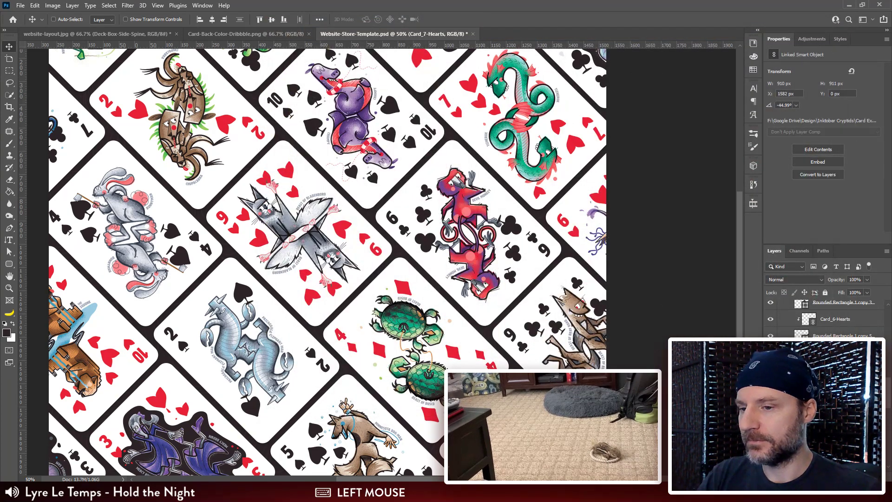
Step: Find the Card_5-Spades smart object layer and relink it to Card_5-Clubs.tif
{"action": "left_click_drag", "start_coordinate": [889, 388], "coordinate": [890, 399]}
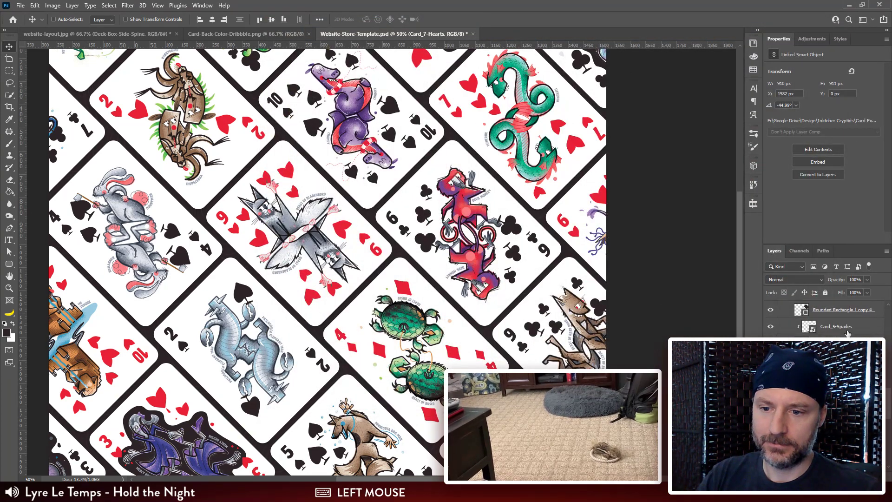
{"action": "right_click", "coordinate": [846, 327]}
{"action": "left_click", "coordinate": [752, 215]}
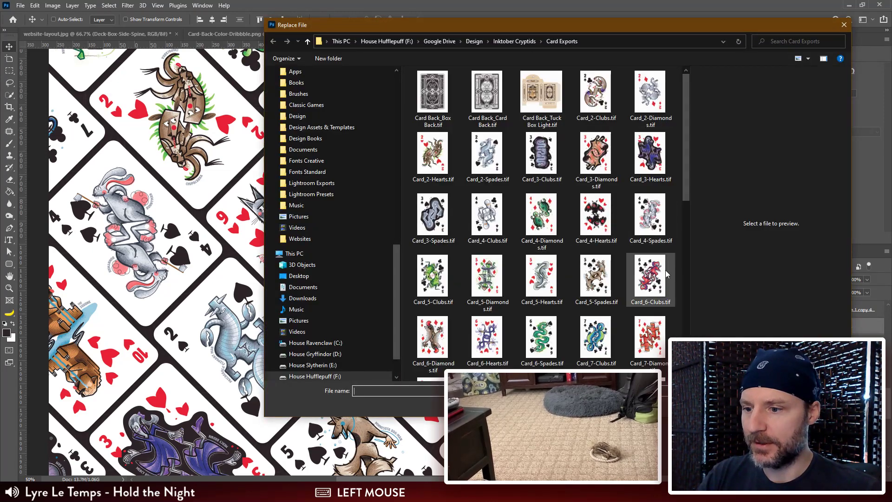
{"action": "double_click", "coordinate": [426, 276]}
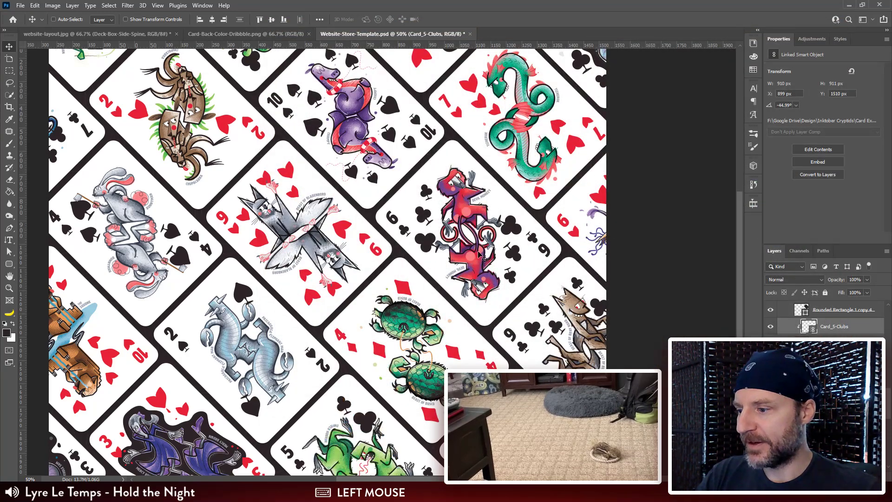
Step: Relink the Card_5-Diamonds smart object layer to Card_5-Hearts.tif from the Card Exports folder
{"action": "scroll", "coordinate": [439, 229], "scroll_direction": "down", "scroll_amount": 1}
{"action": "scroll", "coordinate": [439, 228], "scroll_direction": "up", "scroll_amount": 1}
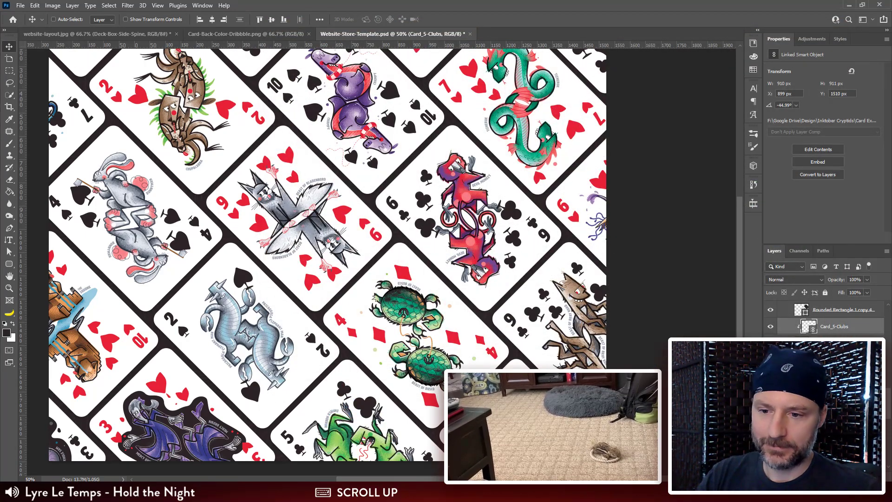
{"action": "right_click", "coordinate": [849, 360]}
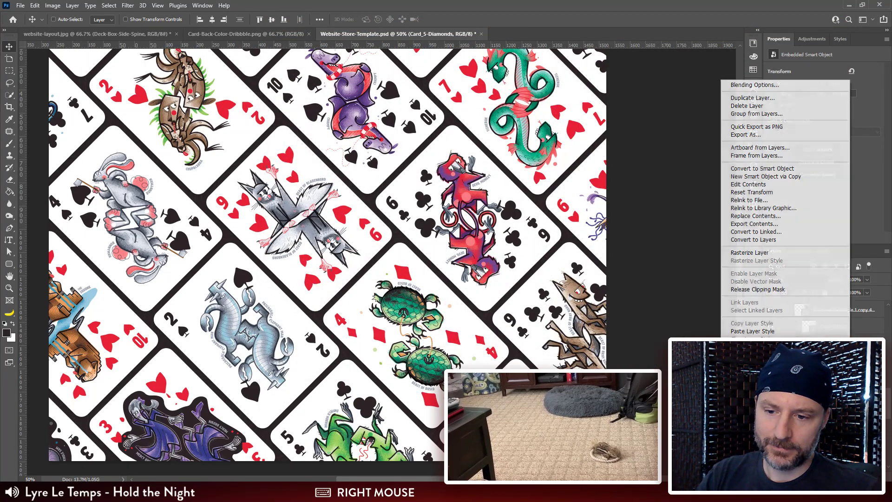
{"action": "left_click", "coordinate": [769, 200]}
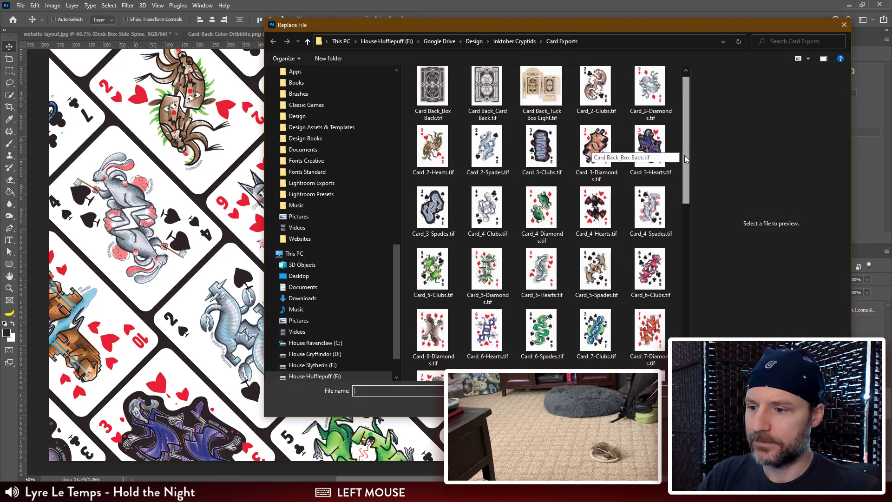
{"action": "left_click", "coordinate": [542, 272]}
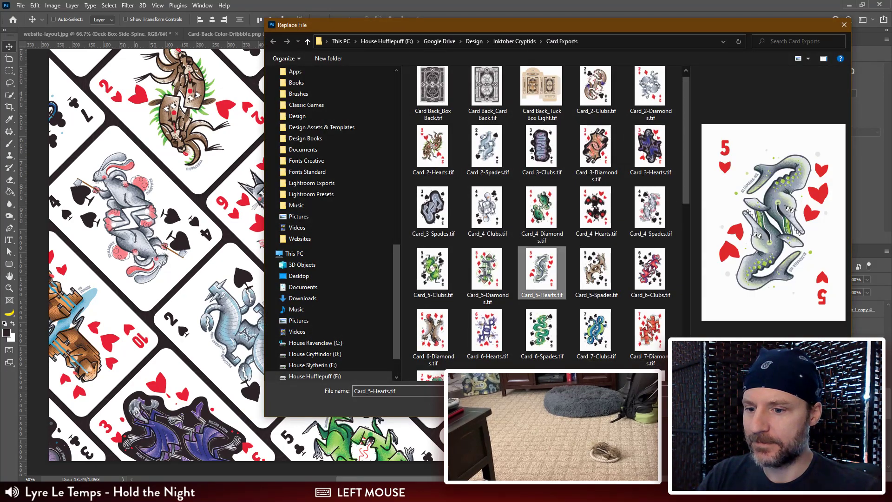
{"action": "key", "text": "Return"}
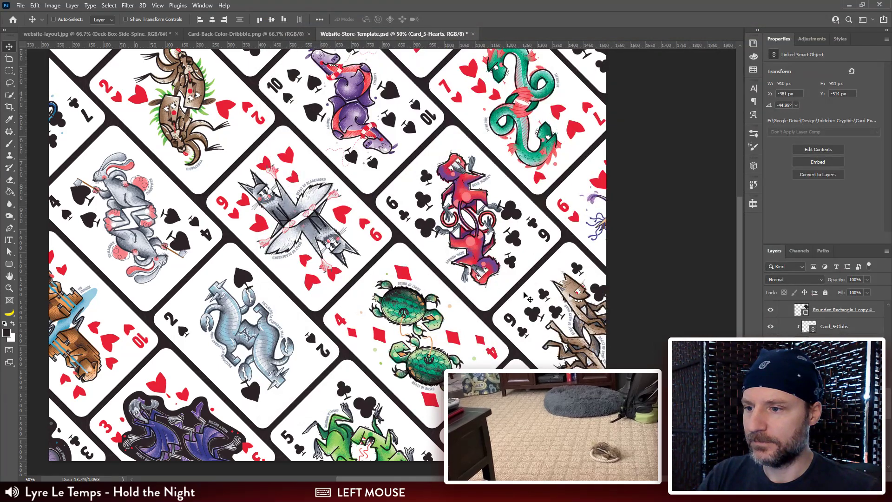
Step: Find the Card_4-Spades smart object layer and relink it to Card_4-Clubs.tif
{"action": "scroll", "coordinate": [526, 298], "scroll_direction": "up", "scroll_amount": 3}
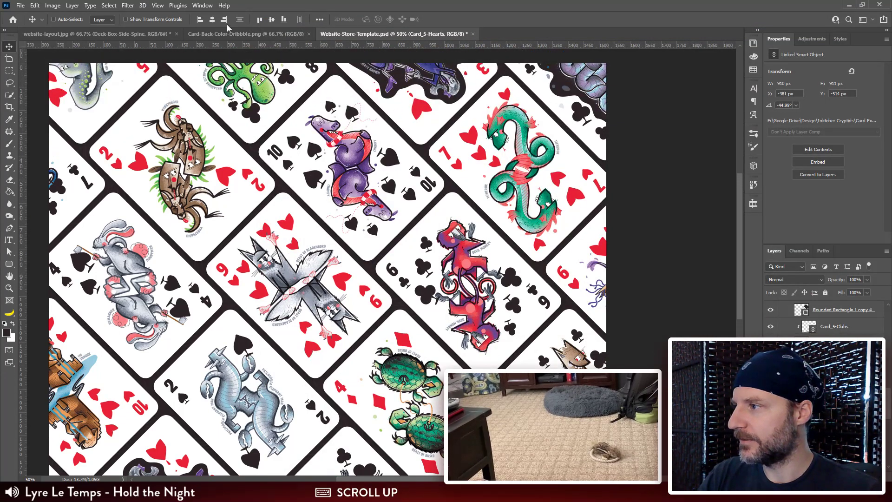
{"action": "scroll", "coordinate": [419, 262], "scroll_direction": "down", "scroll_amount": 2}
{"action": "right_click", "coordinate": [838, 337]}
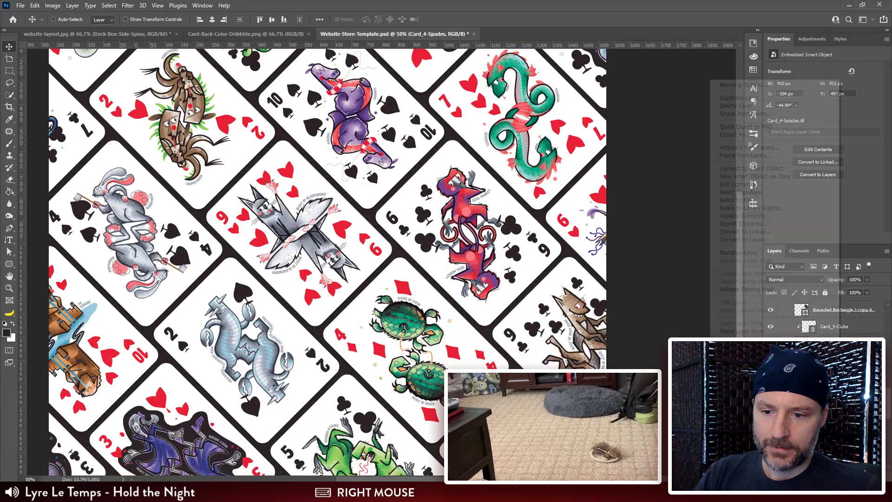
{"action": "left_click", "coordinate": [743, 201]}
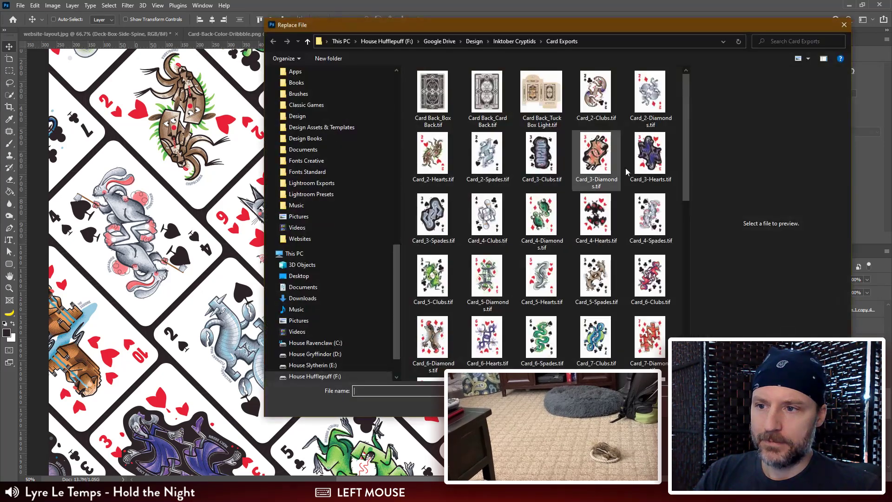
{"action": "left_click_drag", "start_coordinate": [762, 34], "coordinate": [742, 29]}
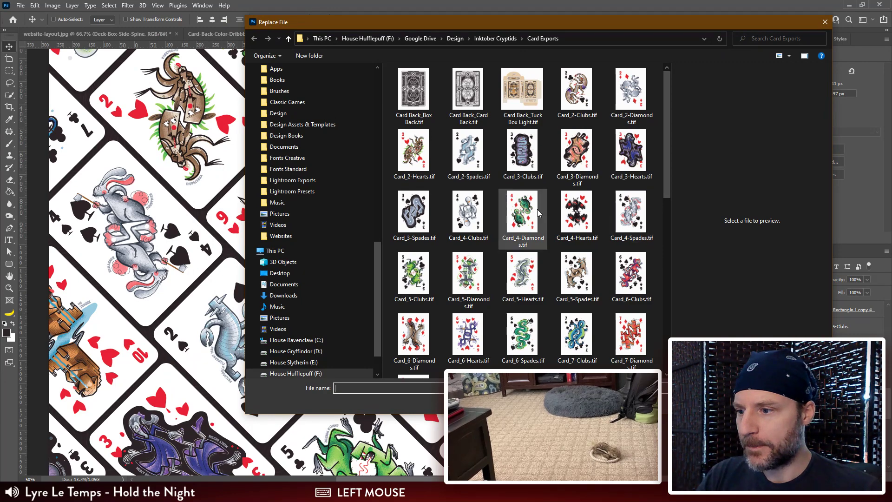
{"action": "left_click", "coordinate": [467, 214]}
{"action": "double_click", "coordinate": [466, 214]}
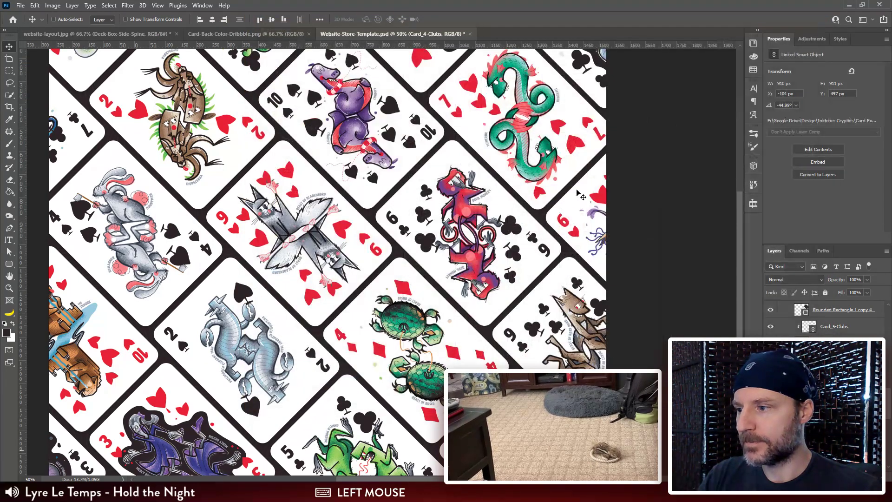
Step: Relink the Card_3-Clubs copy smart object layer to Card_2-Clubs.tif
{"action": "scroll", "coordinate": [583, 203], "scroll_direction": "down", "scroll_amount": 1}
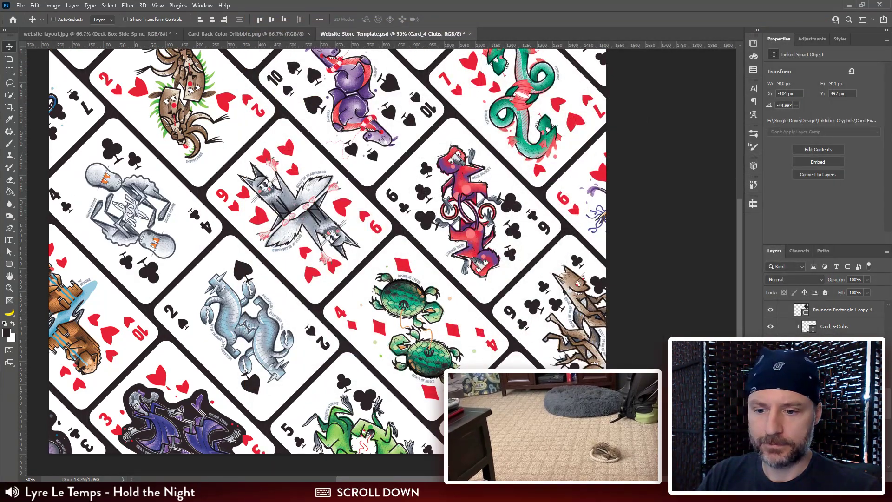
{"action": "right_click", "coordinate": [819, 427]}
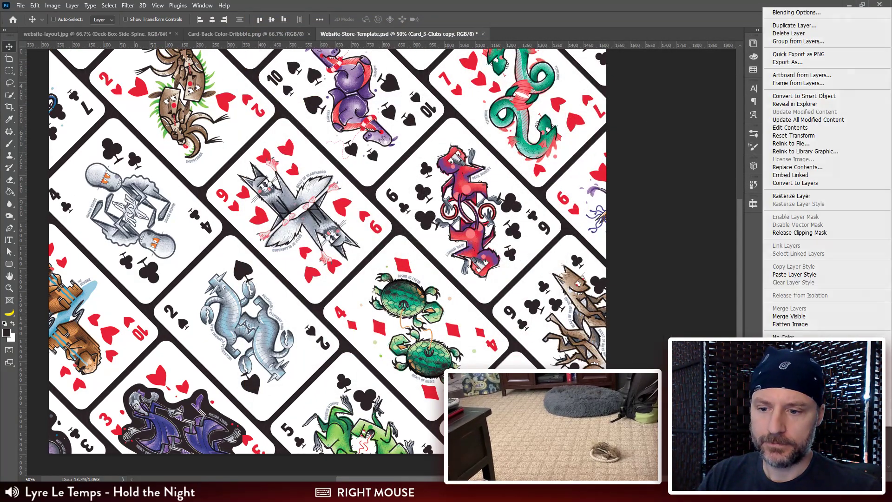
{"action": "left_click", "coordinate": [794, 143]}
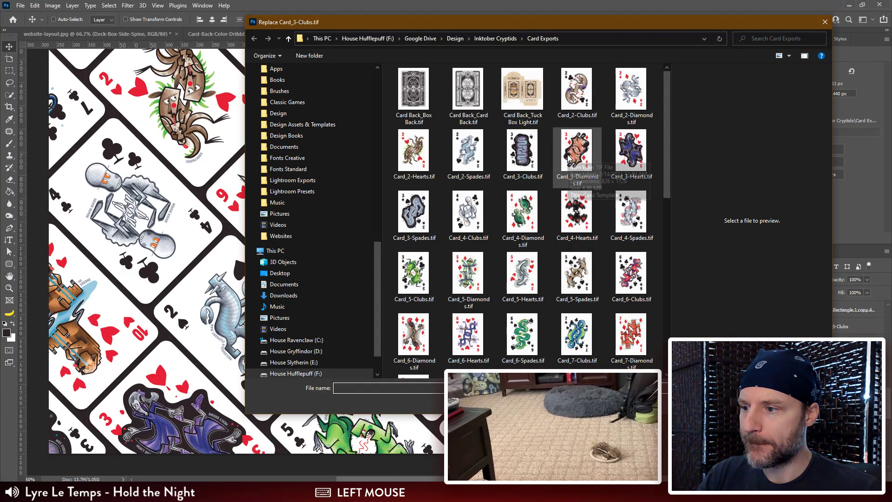
{"action": "left_click", "coordinate": [576, 90]}
{"action": "left_click", "coordinate": [758, 402]}
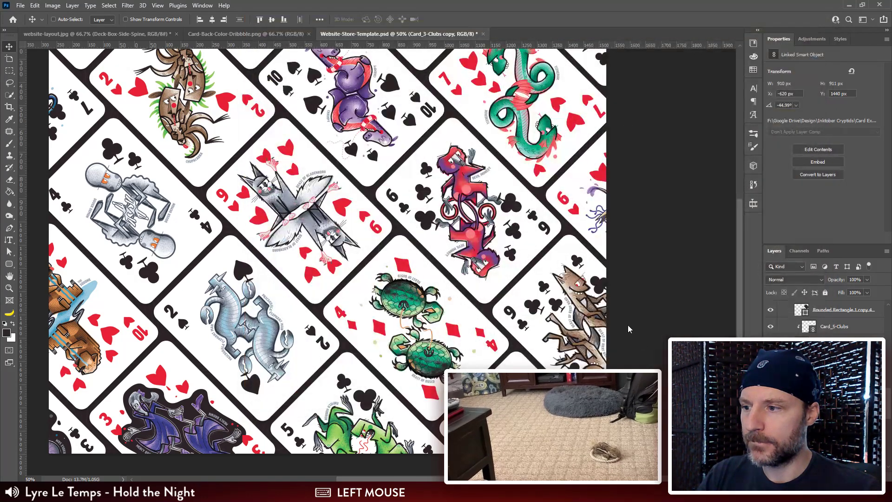
{"action": "scroll", "coordinate": [564, 246], "scroll_direction": "up", "scroll_amount": 4}
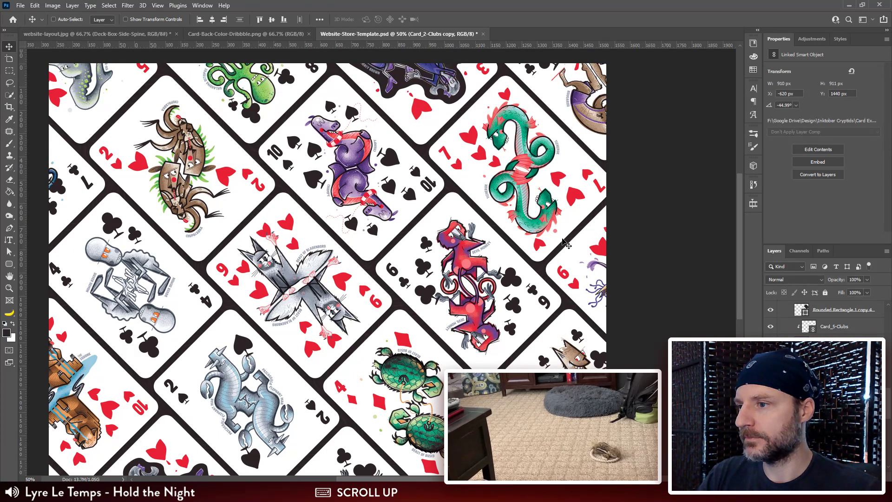
Step: Select the Card_4-Diamonds smart object layer and relink it to Card_4-Hearts.tif
{"action": "scroll", "coordinate": [565, 245], "scroll_direction": "down", "scroll_amount": 3}
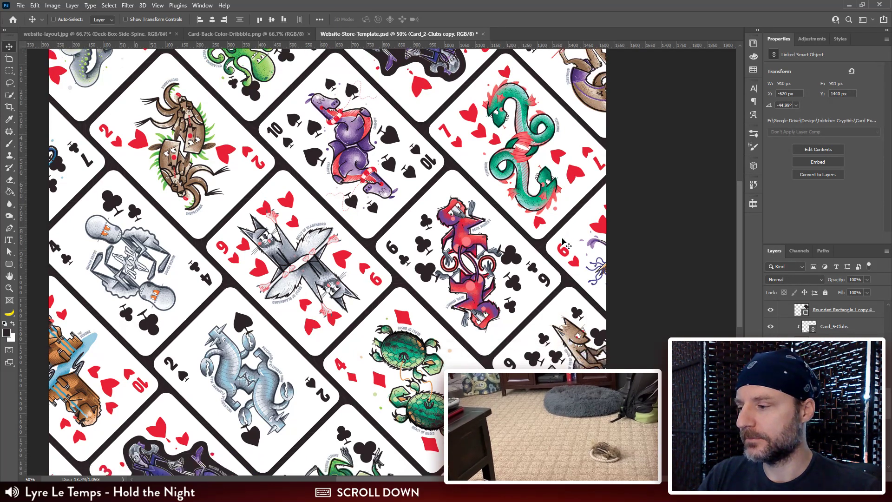
{"action": "scroll", "coordinate": [827, 436], "scroll_direction": "down", "scroll_amount": 1}
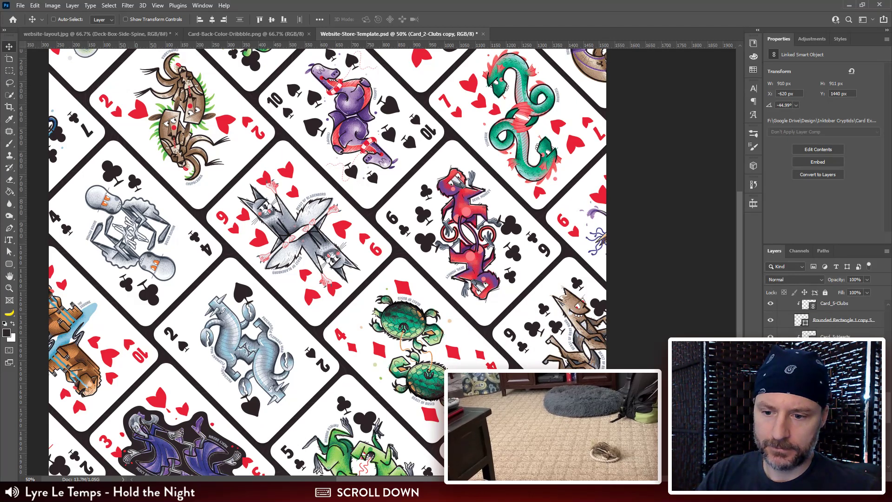
{"action": "left_click", "coordinate": [827, 437]}
{"action": "right_click", "coordinate": [827, 437]}
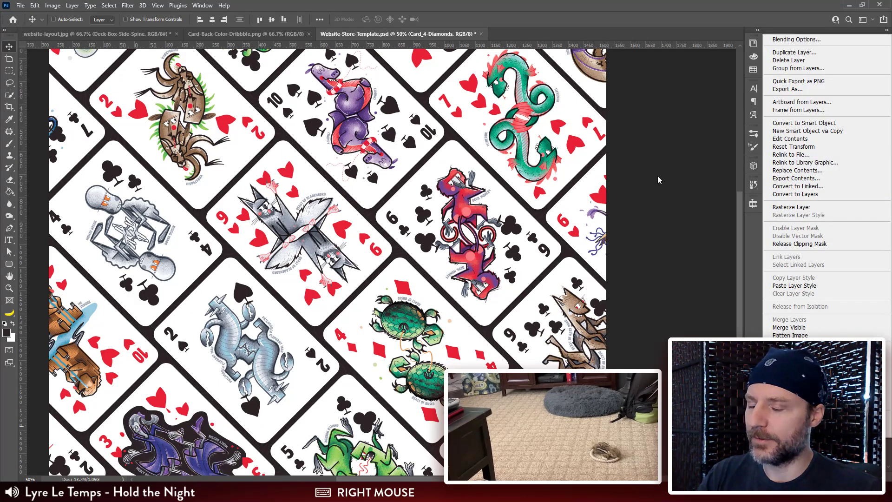
{"action": "left_click", "coordinate": [831, 446]}
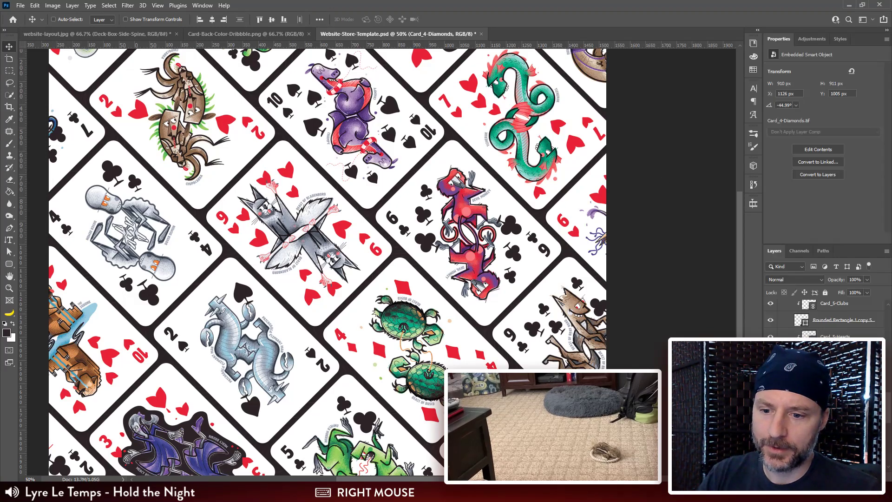
{"action": "right_click", "coordinate": [832, 446]}
{"action": "left_click", "coordinate": [792, 157]}
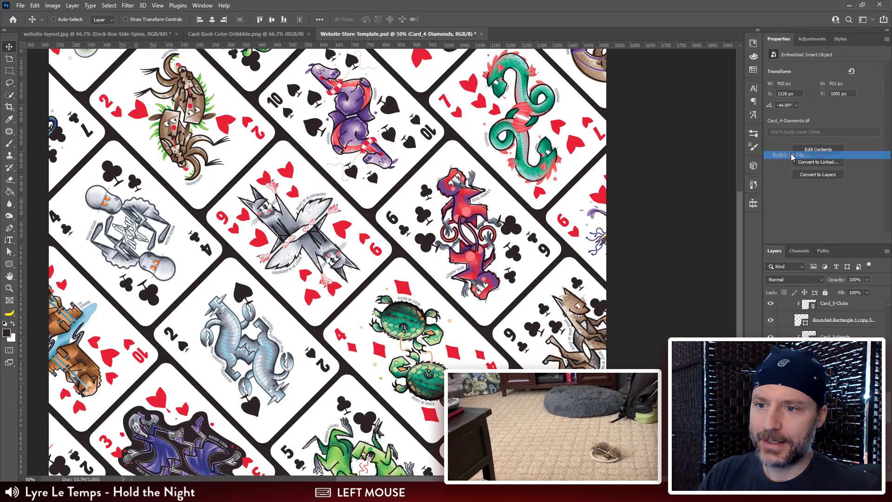
{"action": "left_click", "coordinate": [576, 211]}
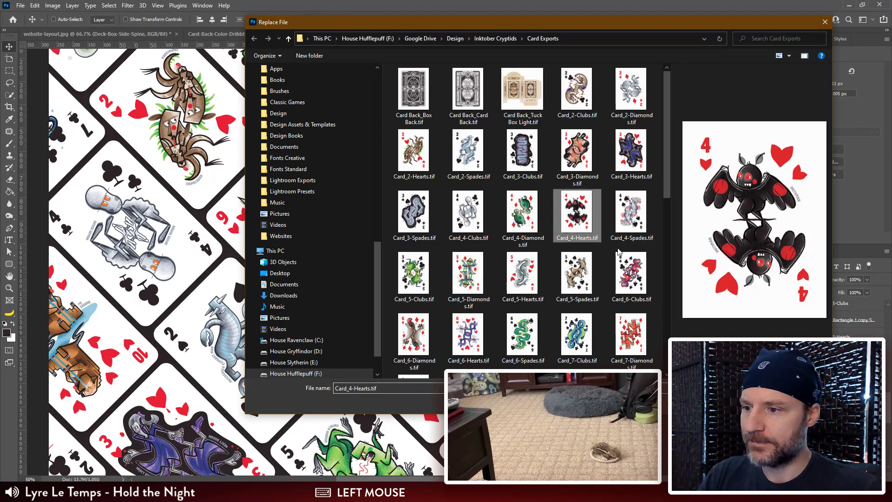
{"action": "left_click", "coordinate": [761, 403]}
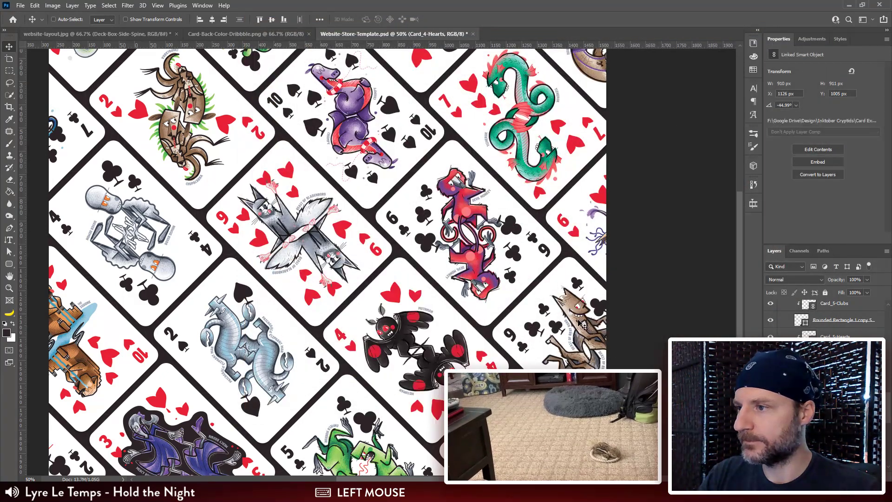
Step: Relink the Card_2-Clubs smart object layer to Card_2-Clubs.tif from the Card Exports folder
{"action": "scroll", "coordinate": [445, 338], "scroll_direction": "up", "scroll_amount": 3}
{"action": "scroll", "coordinate": [445, 338], "scroll_direction": "down", "scroll_amount": 4}
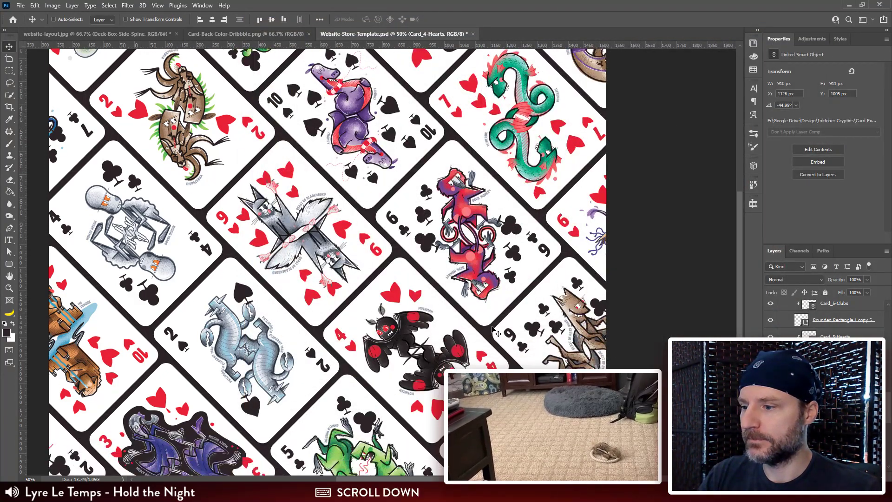
{"action": "scroll", "coordinate": [827, 320], "scroll_direction": "down", "scroll_amount": 3}
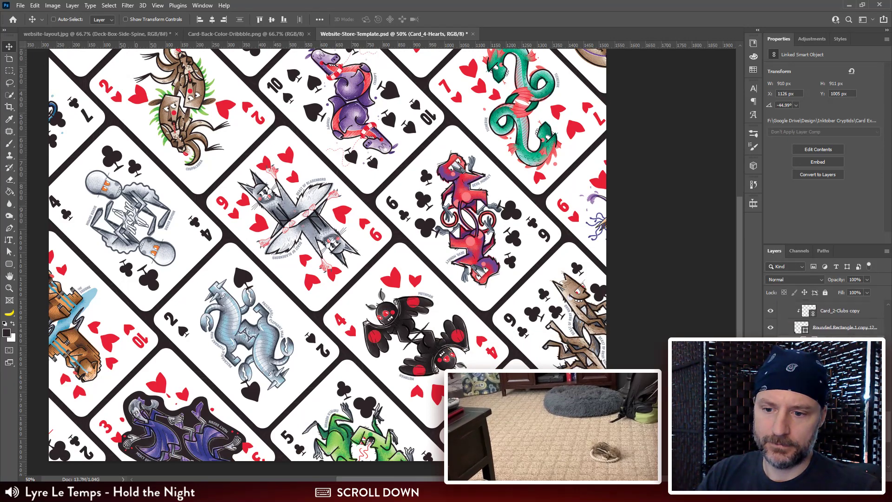
{"action": "right_click", "coordinate": [857, 335]}
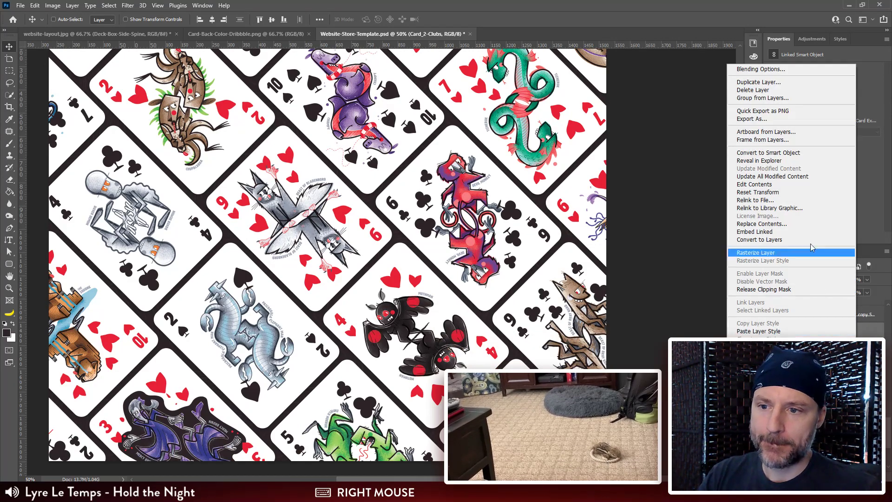
{"action": "left_click", "coordinate": [792, 200]}
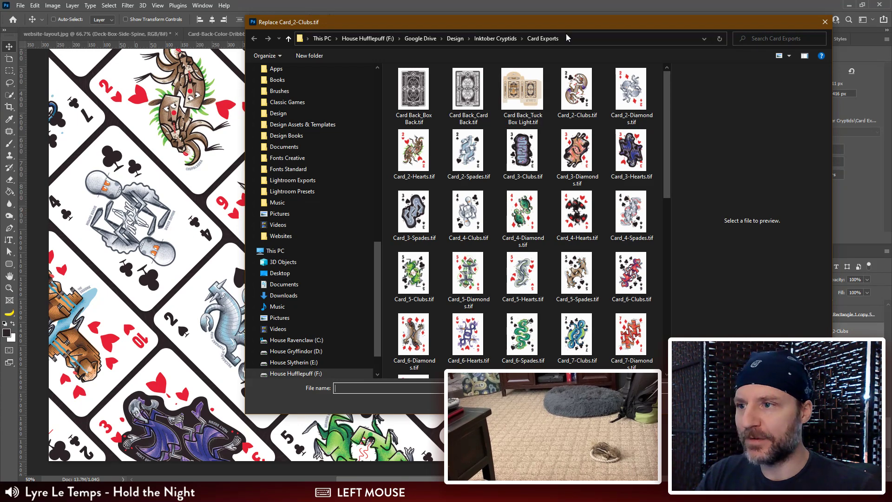
{"action": "left_click_drag", "start_coordinate": [568, 26], "coordinate": [428, 44]}
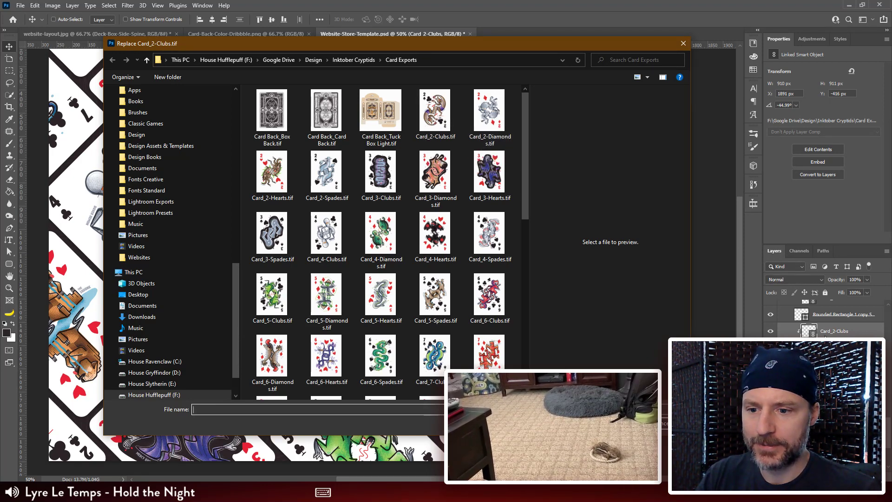
{"action": "left_click", "coordinate": [435, 115]}
{"action": "double_click", "coordinate": [435, 115]}
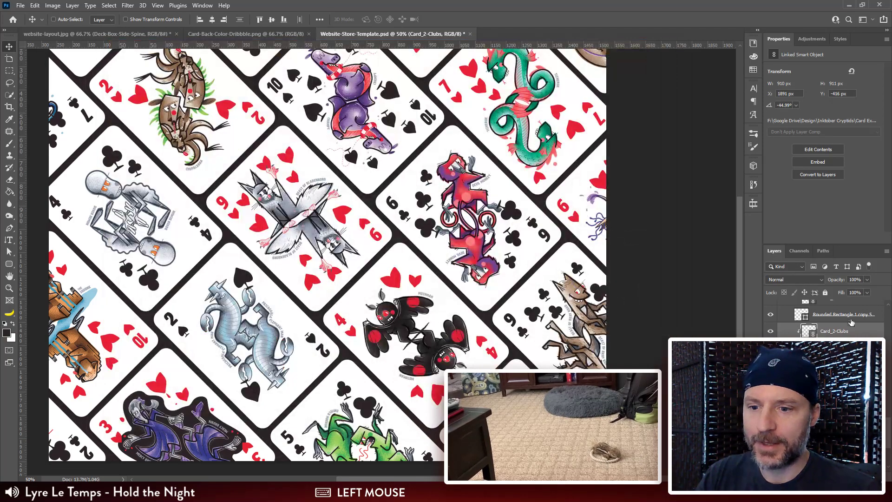
Step: Relink the Card_2-Spades smart object layer to Card_2-Clubs.tif
{"action": "left_click", "coordinate": [834, 364]}
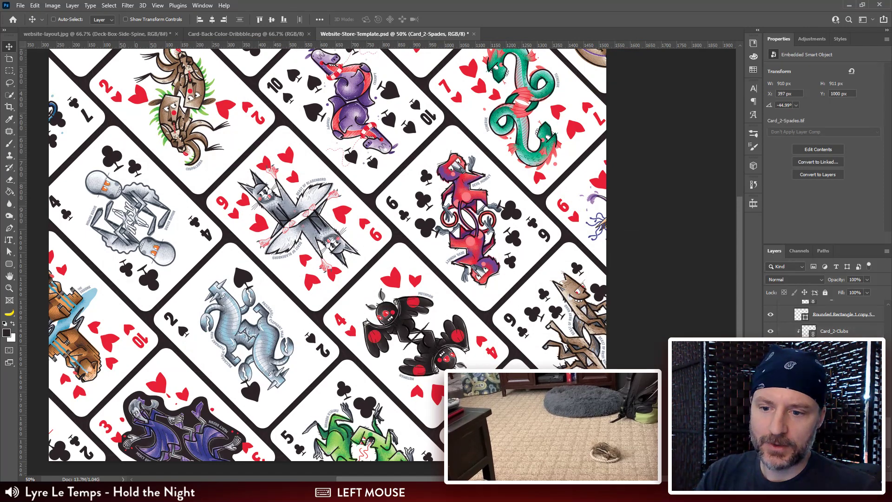
{"action": "right_click", "coordinate": [834, 364]}
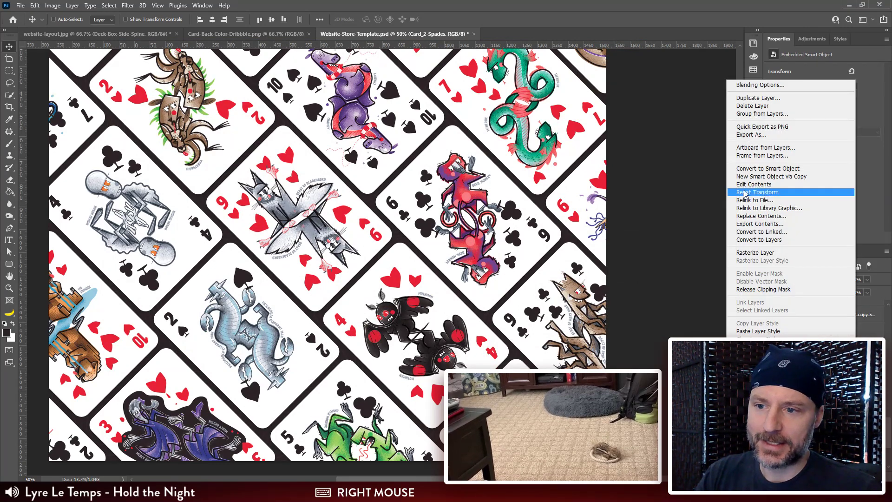
{"action": "left_click", "coordinate": [758, 201]}
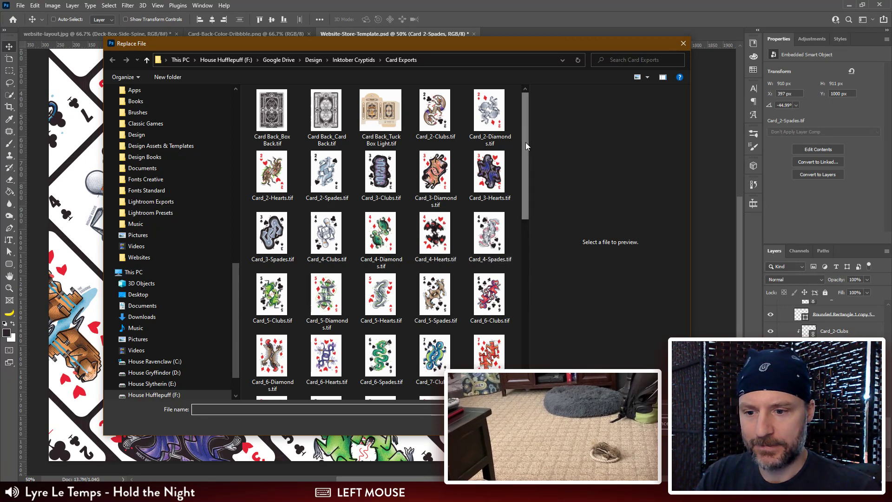
{"action": "left_click", "coordinate": [434, 111]}
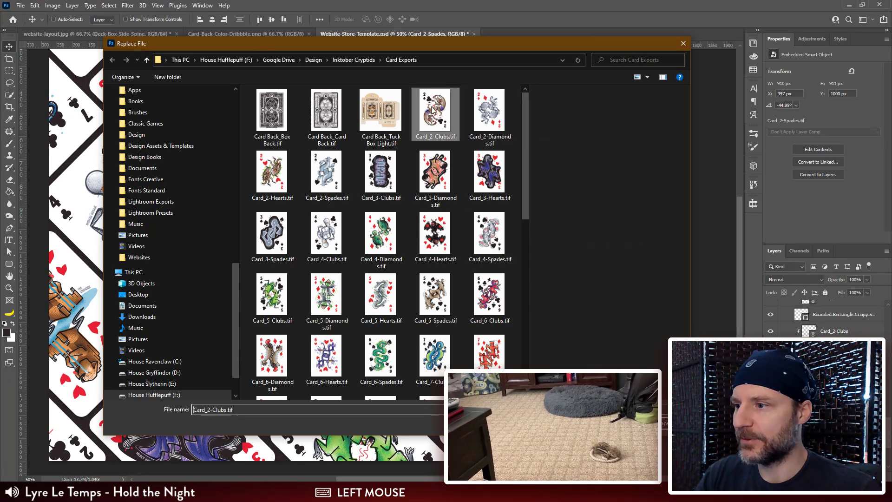
{"action": "left_click", "coordinate": [620, 423]}
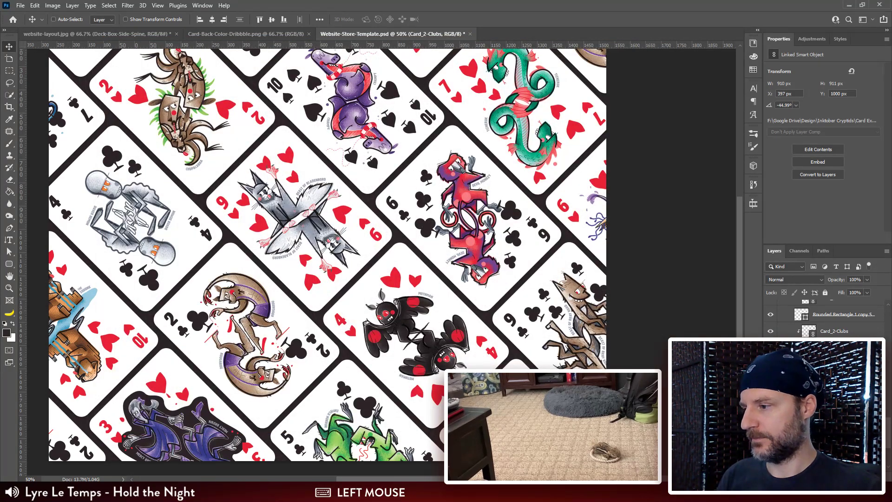
Step: Select the Card_10-Spades smart object layer and relink it to Card_10-Clubs.tif
{"action": "scroll", "coordinate": [411, 265], "scroll_direction": "up", "scroll_amount": 4}
{"action": "scroll", "coordinate": [412, 264], "scroll_direction": "down", "scroll_amount": 2}
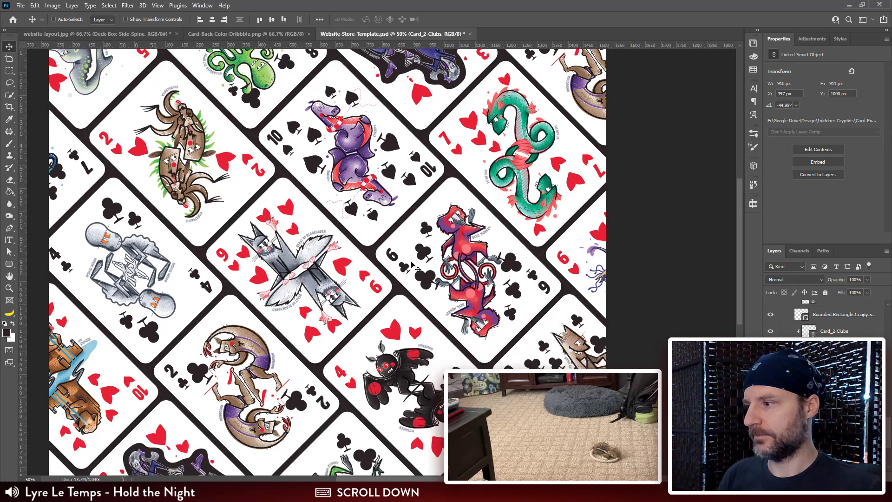
{"action": "scroll", "coordinate": [411, 264], "scroll_direction": "down", "scroll_amount": 3}
{"action": "scroll", "coordinate": [414, 264], "scroll_direction": "up", "scroll_amount": 3}
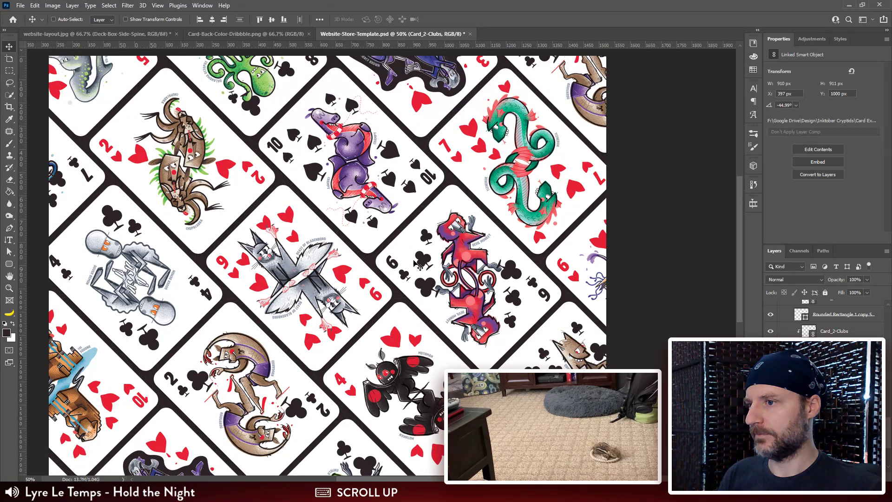
{"action": "scroll", "coordinate": [414, 263], "scroll_direction": "down", "scroll_amount": 4}
{"action": "scroll", "coordinate": [415, 264], "scroll_direction": "up", "scroll_amount": 1}
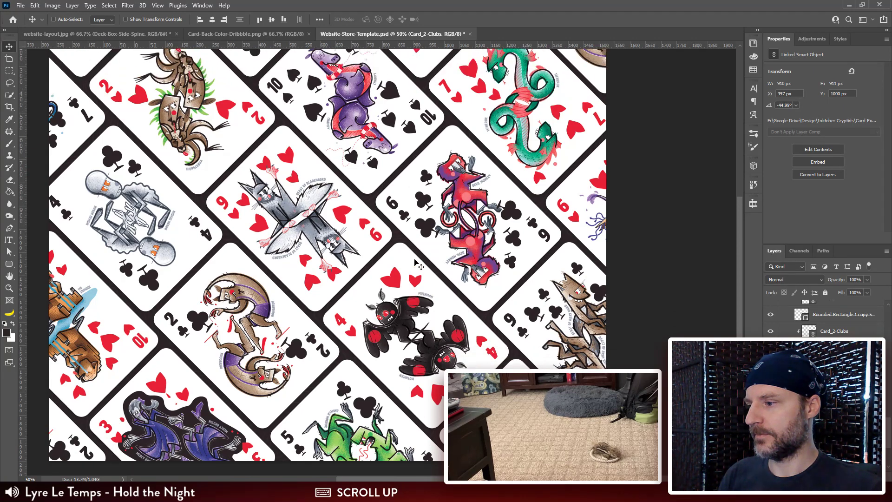
{"action": "scroll", "coordinate": [417, 263], "scroll_direction": "up", "scroll_amount": 1}
{"action": "left_click", "coordinate": [837, 365]}
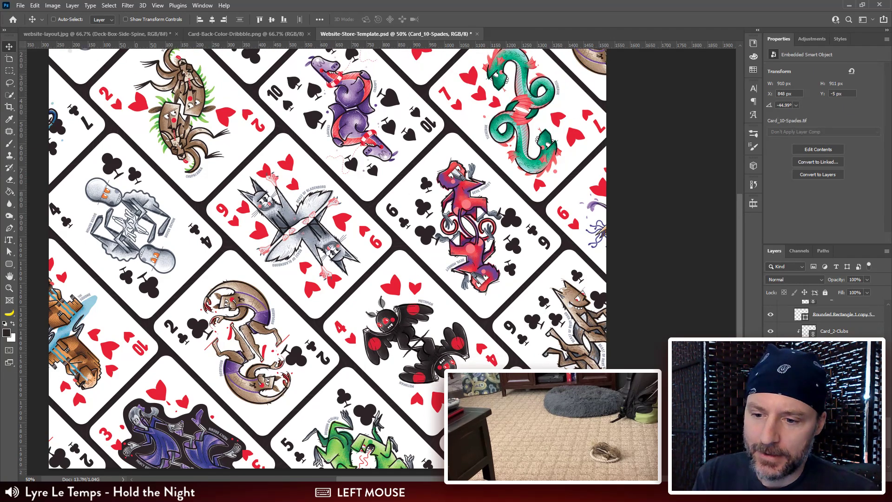
{"action": "right_click", "coordinate": [837, 365]}
{"action": "left_click", "coordinate": [739, 200]}
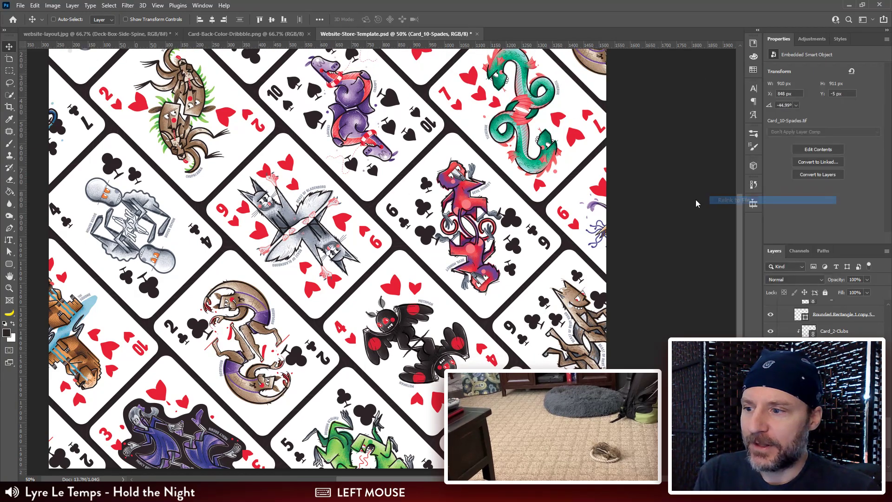
{"action": "scroll", "coordinate": [434, 231], "scroll_direction": "down", "scroll_amount": 1}
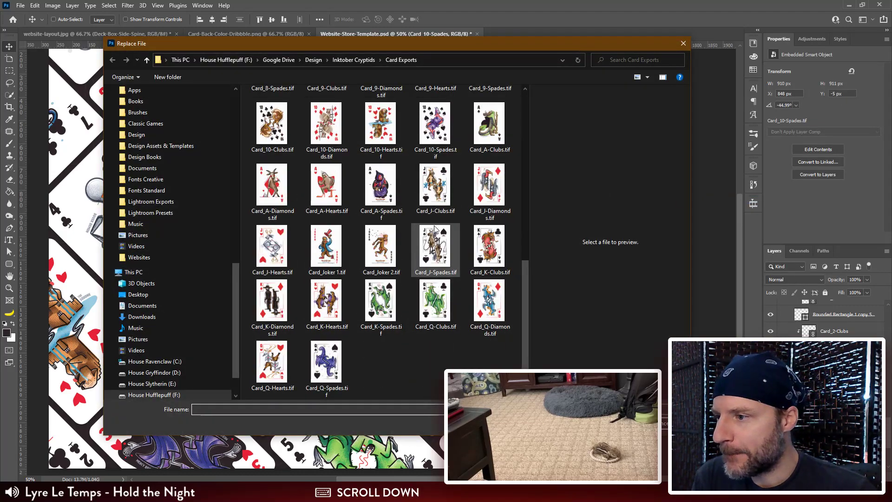
{"action": "left_click", "coordinate": [434, 124]}
{"action": "left_click", "coordinate": [320, 128]}
{"action": "left_click", "coordinate": [279, 127]}
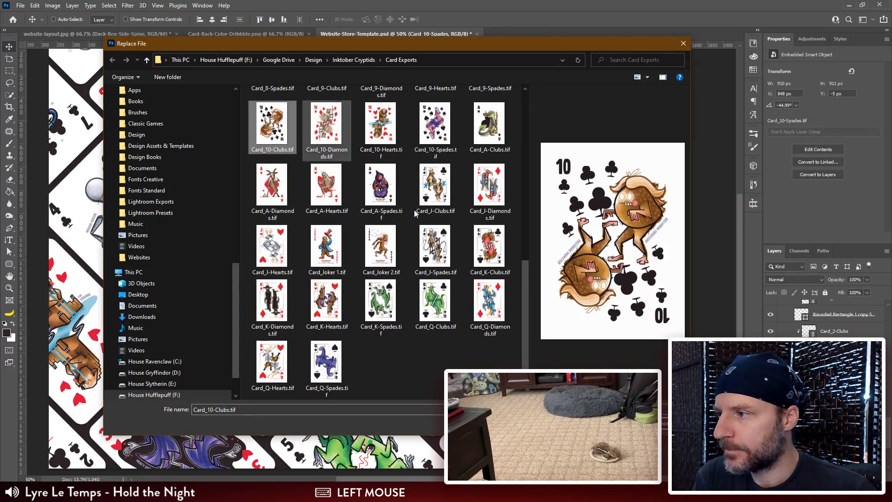
{"action": "left_click", "coordinate": [621, 423]}
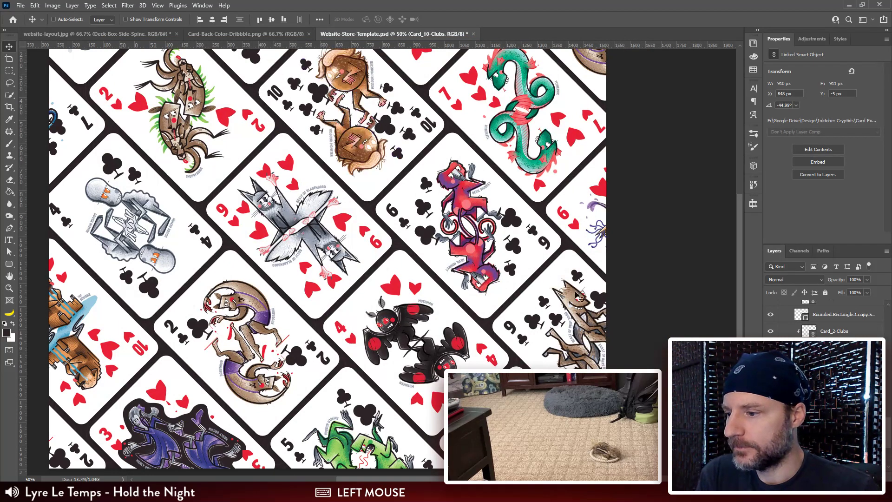
Step: Collapse the Cards group and its parent Card Set 2 group in the layer stack
{"action": "scroll", "coordinate": [511, 228], "scroll_direction": "up", "scroll_amount": 4}
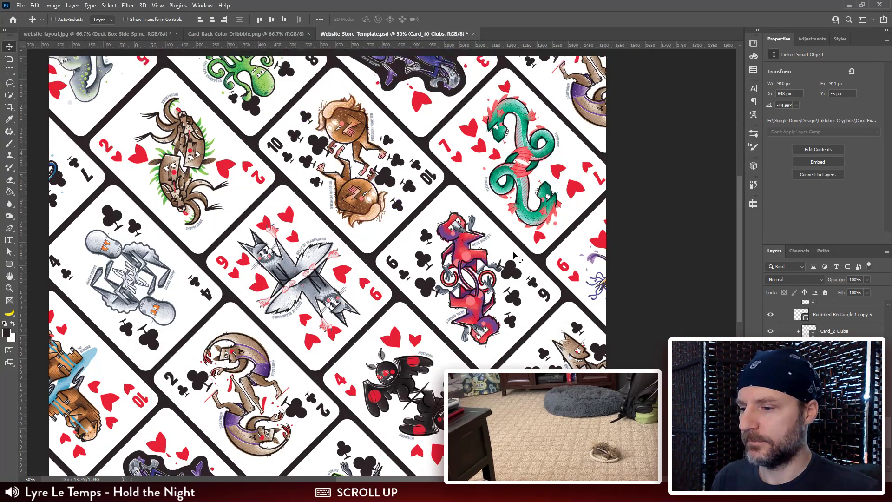
{"action": "scroll", "coordinate": [823, 321], "scroll_direction": "up", "scroll_amount": 3}
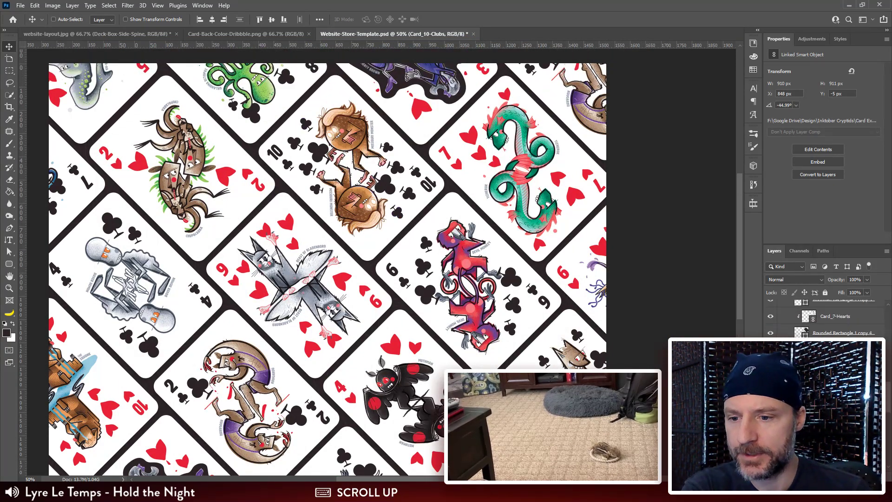
{"action": "scroll", "coordinate": [823, 318], "scroll_direction": "up", "scroll_amount": 5}
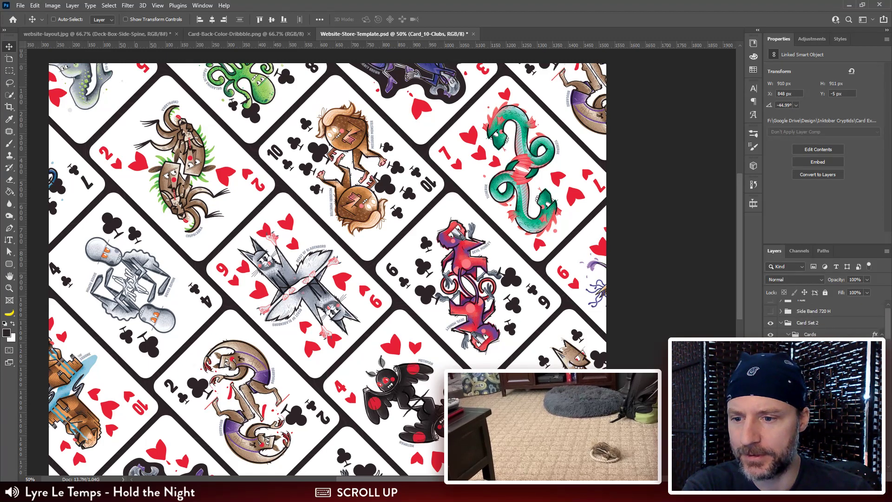
{"action": "left_click", "coordinate": [786, 340]}
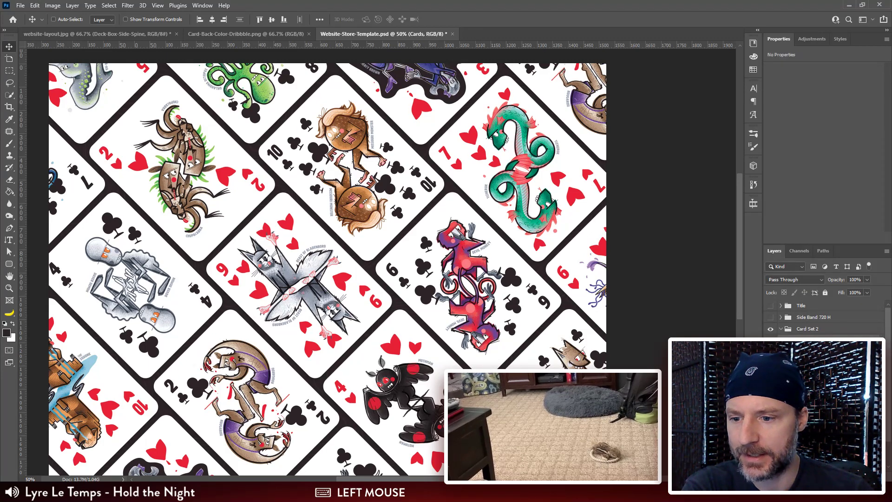
{"action": "left_click", "coordinate": [781, 329]}
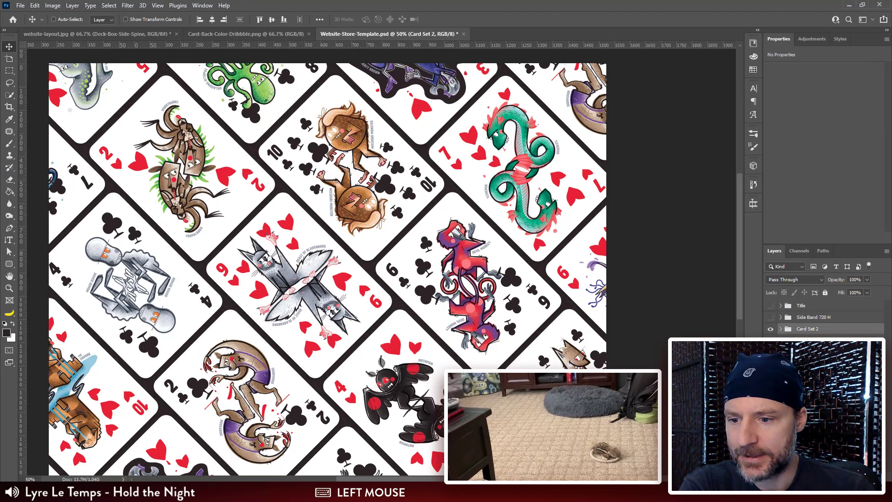
Step: Compare the two card spreads by repeatedly hiding and showing the Card Set 2 group, checking that their cards differ
{"action": "left_click", "coordinate": [771, 329]}
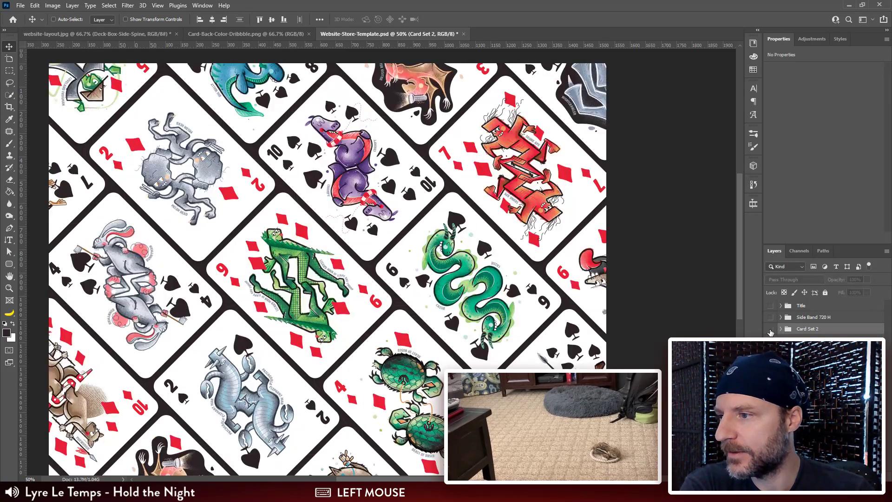
{"action": "left_click", "coordinate": [770, 329]}
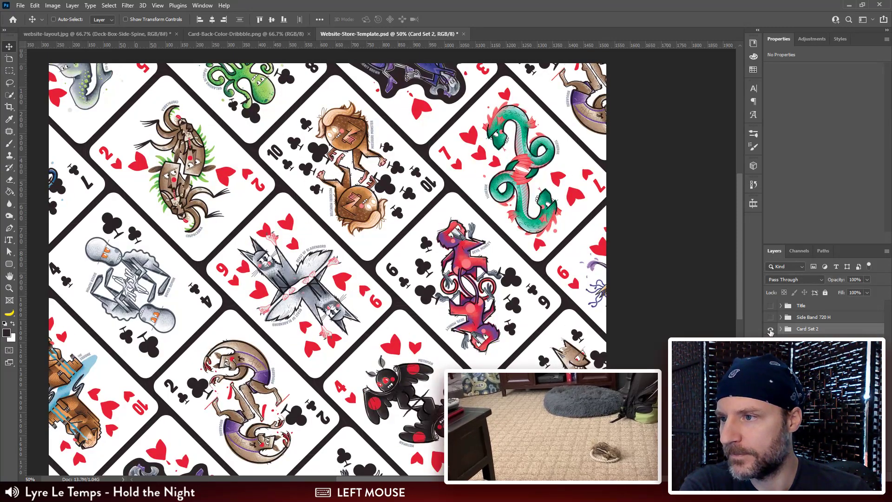
{"action": "left_click", "coordinate": [771, 330]}
{"action": "left_click", "coordinate": [770, 330]}
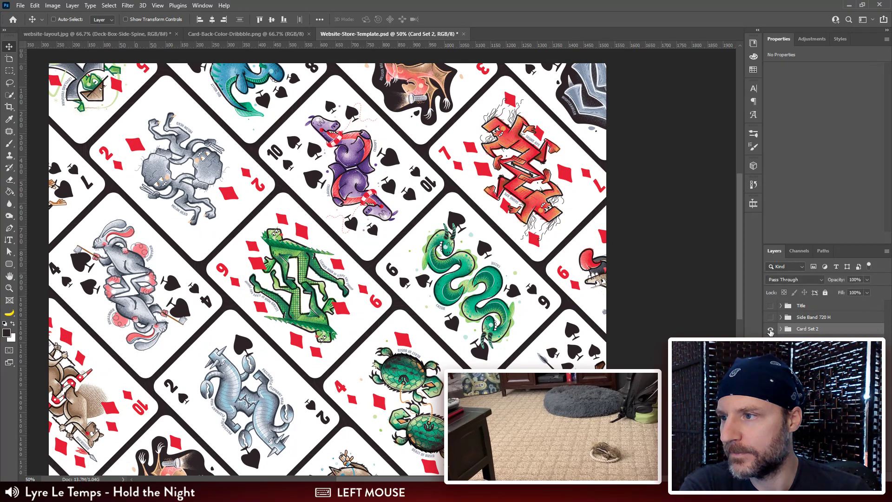
{"action": "left_click", "coordinate": [770, 329]}
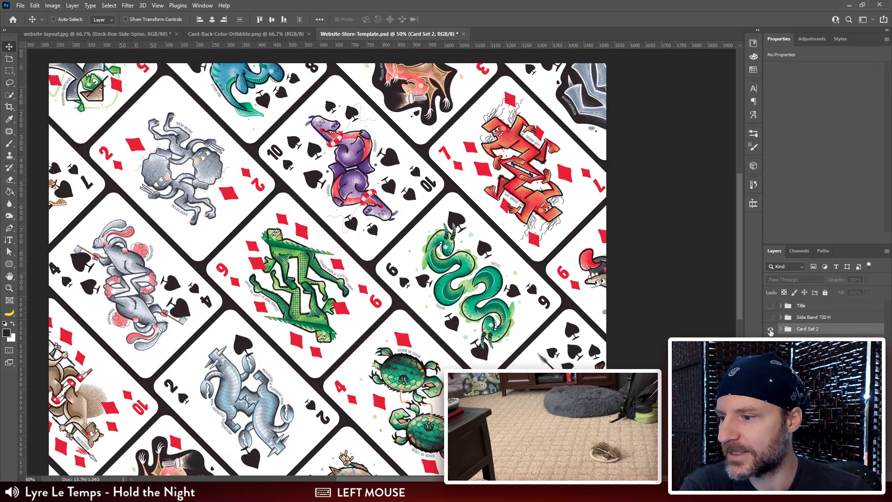
{"action": "left_click", "coordinate": [770, 330]}
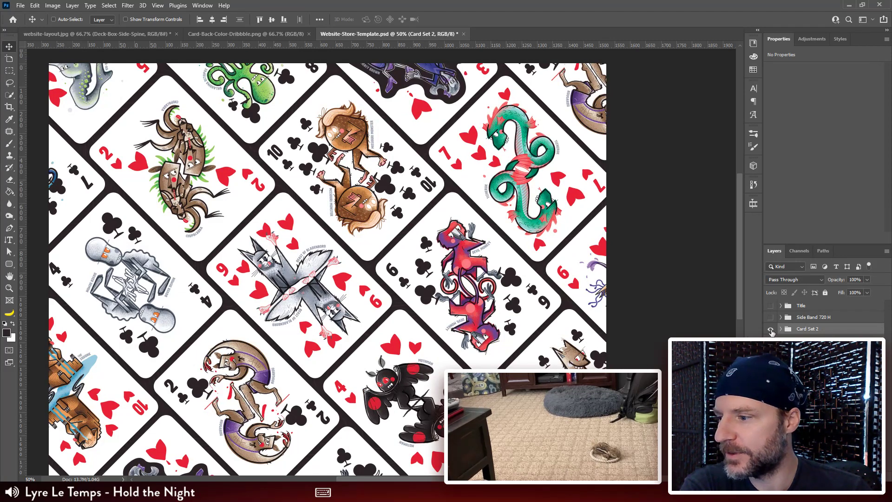
{"action": "scroll", "coordinate": [679, 309], "scroll_direction": "down", "scroll_amount": 3}
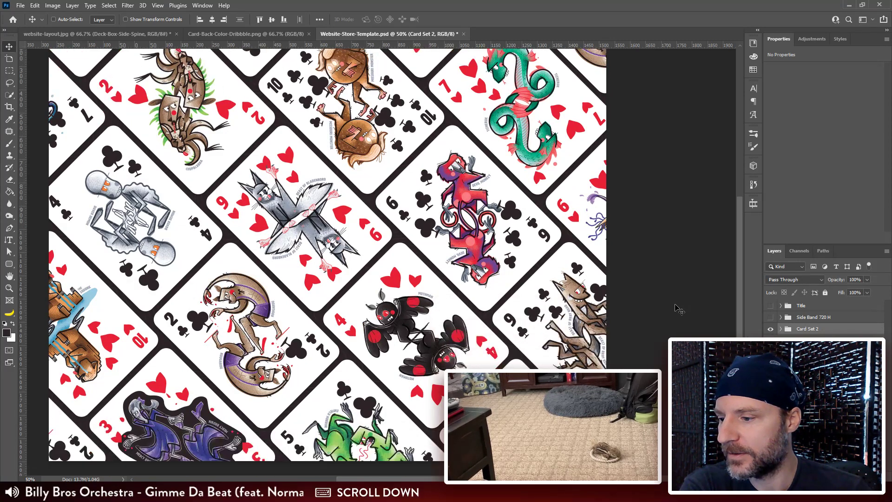
{"action": "scroll", "coordinate": [678, 309], "scroll_direction": "up", "scroll_amount": 1}
{"action": "left_click", "coordinate": [770, 329]}
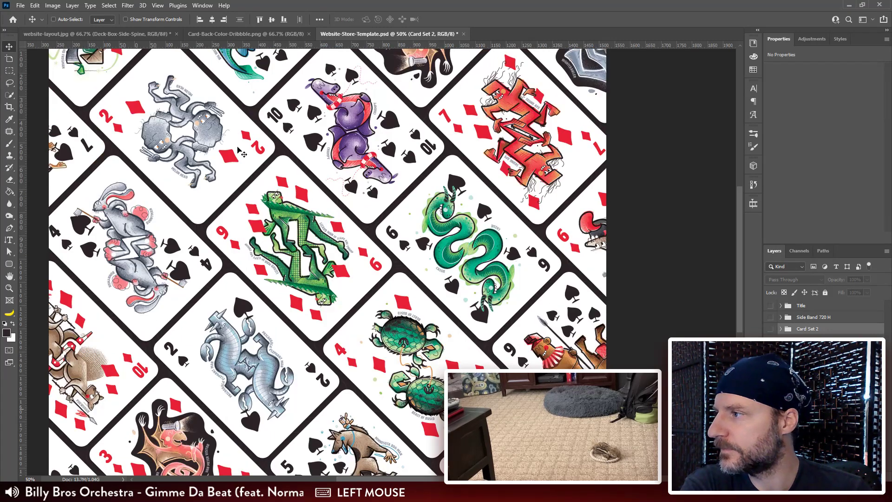
{"action": "scroll", "coordinate": [130, 95], "scroll_direction": "up", "scroll_amount": 1}
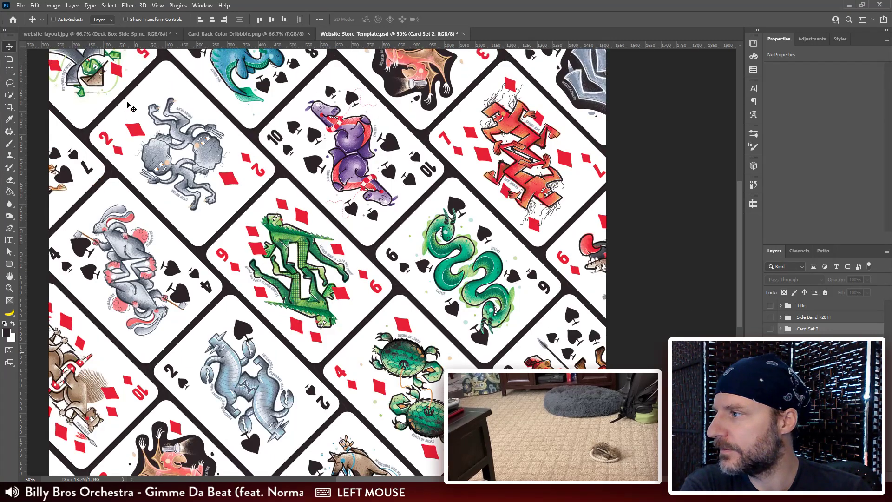
{"action": "left_click", "coordinate": [770, 329]}
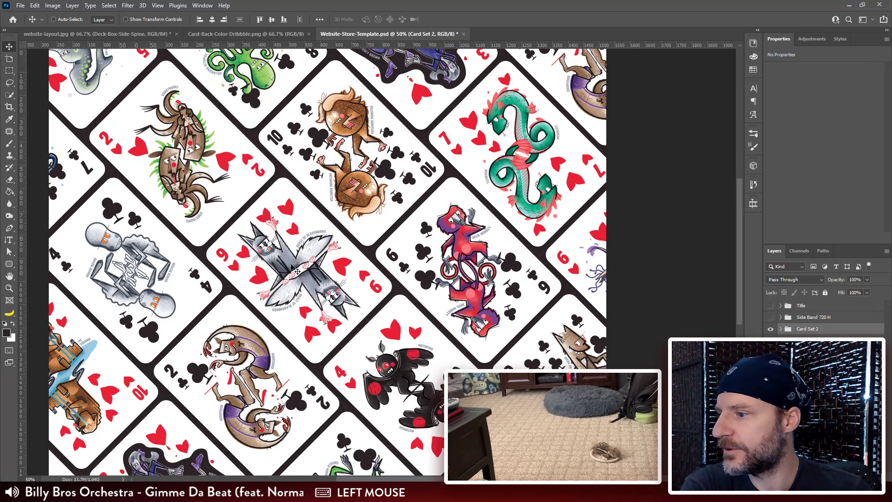
{"action": "scroll", "coordinate": [327, 262], "scroll_direction": "down", "scroll_amount": 3}
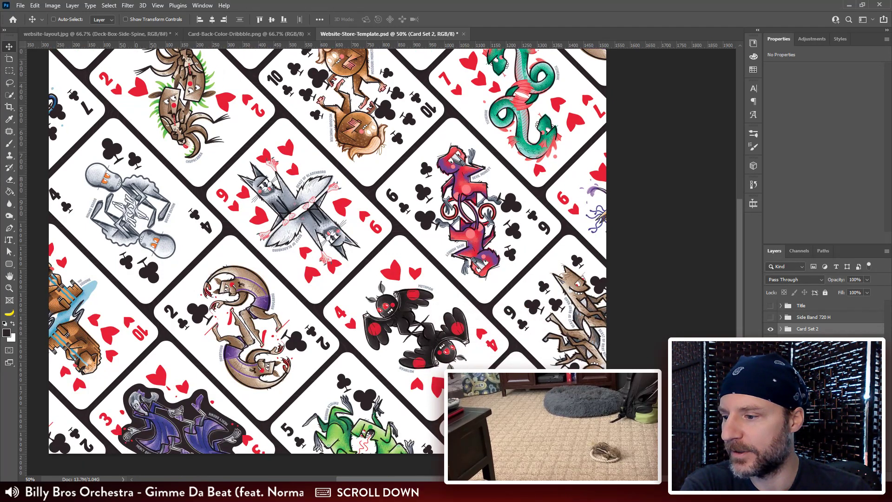
{"action": "left_click", "coordinate": [771, 330]}
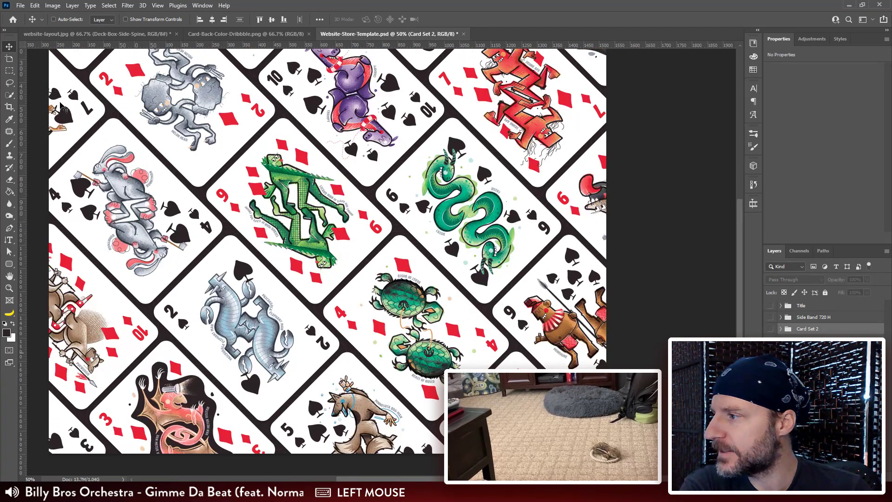
Step: Hide and show the Card Set 2 group several times to check its clubs and hearts cards against the spread beneath
{"action": "left_click", "coordinate": [770, 329]}
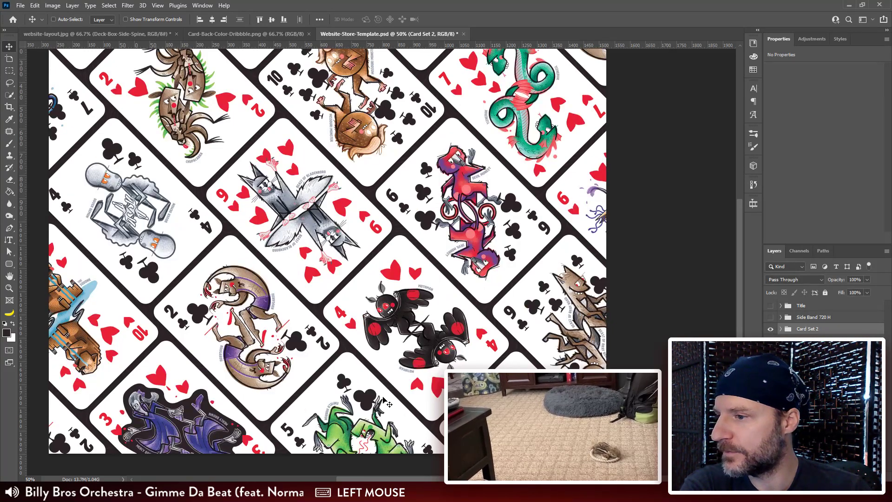
{"action": "left_click", "coordinate": [770, 329]}
{"action": "left_click", "coordinate": [770, 329]}
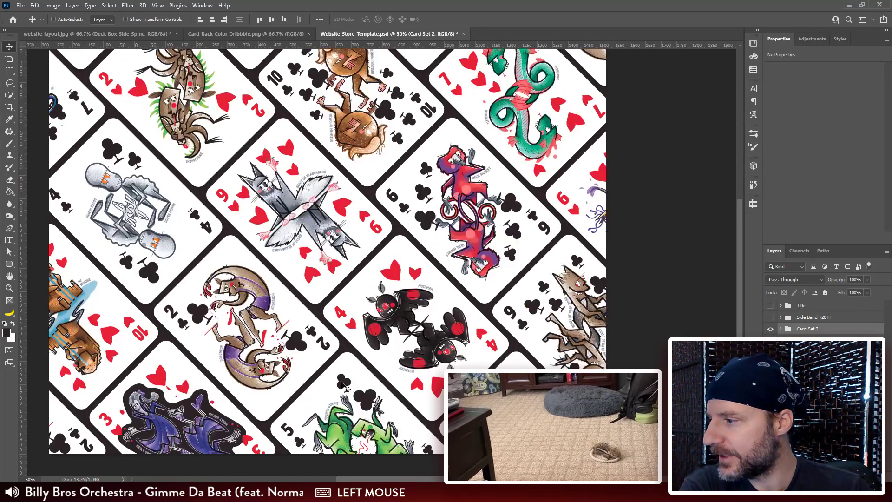
{"action": "left_click", "coordinate": [771, 329]}
{"action": "left_click", "coordinate": [770, 329]}
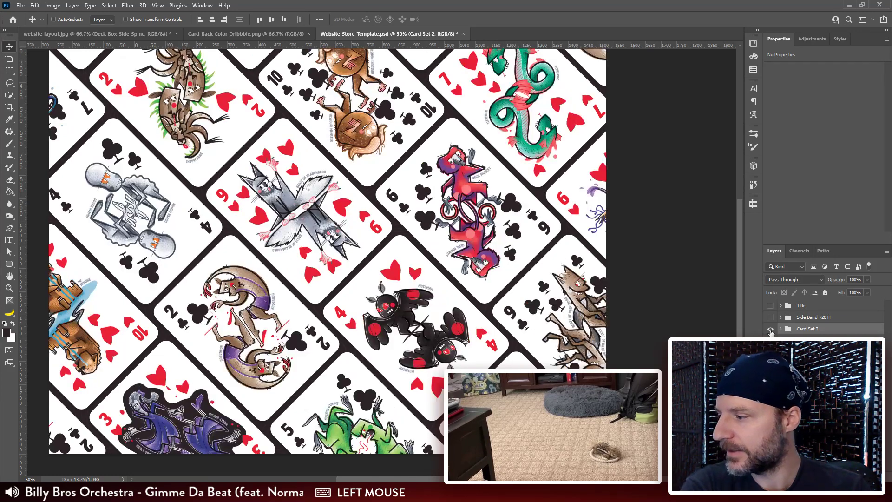
Step: Expand the Card Set 2 group, select the Card_2-Clubs copy layer at the artwork's lower-left corner and relink it to Card_2-Clubs.tif
{"action": "left_click", "coordinate": [780, 330]}
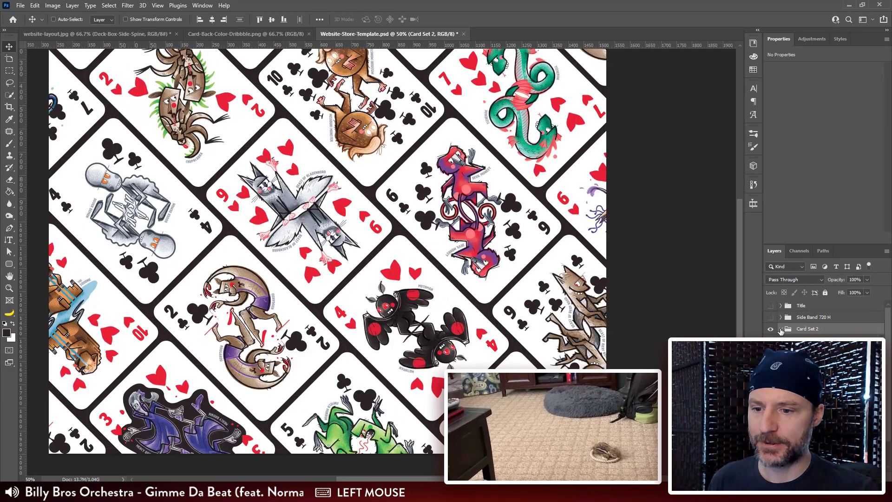
{"action": "left_click", "coordinate": [116, 435], "text": "ctrl"}
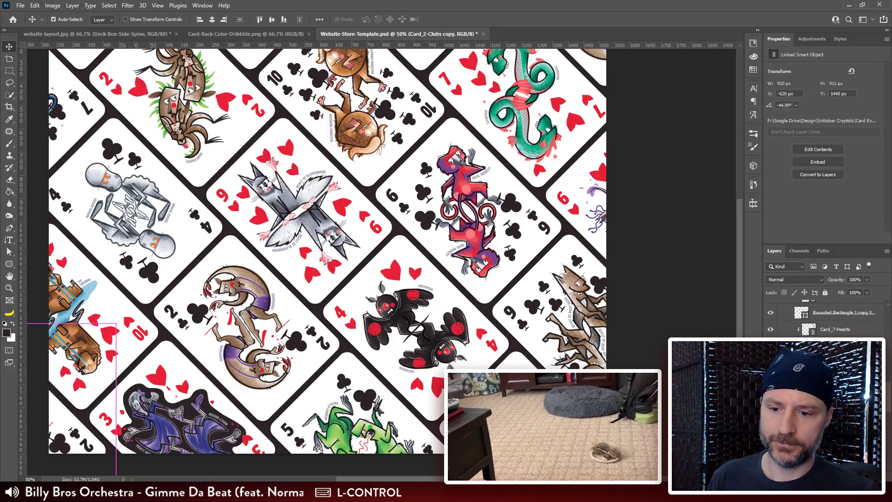
{"action": "right_click", "coordinate": [831, 423]}
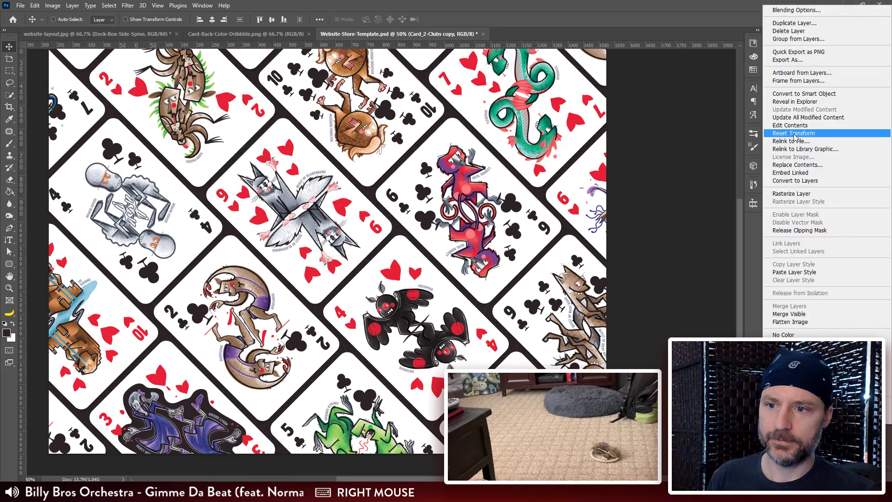
{"action": "left_click", "coordinate": [794, 143]}
{"action": "left_click_drag", "start_coordinate": [453, 42], "coordinate": [516, 42]}
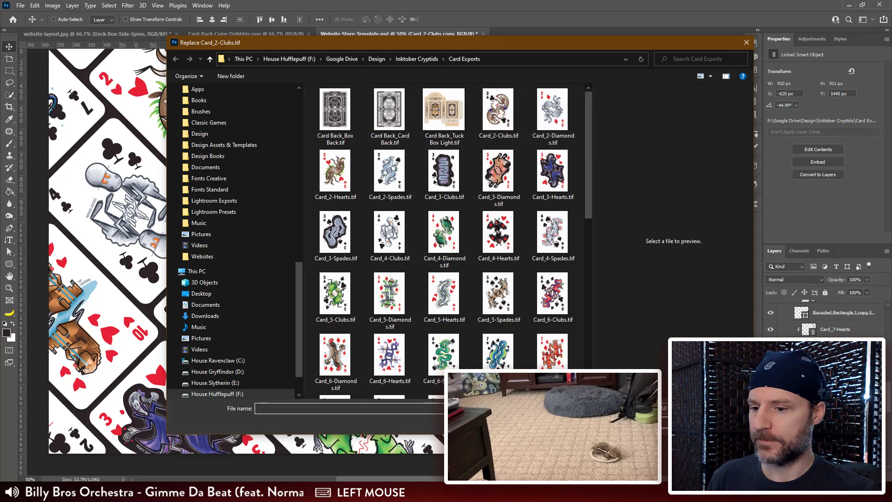
{"action": "double_click", "coordinate": [506, 110]}
{"action": "scroll", "coordinate": [820, 318], "scroll_direction": "up", "scroll_amount": 8}
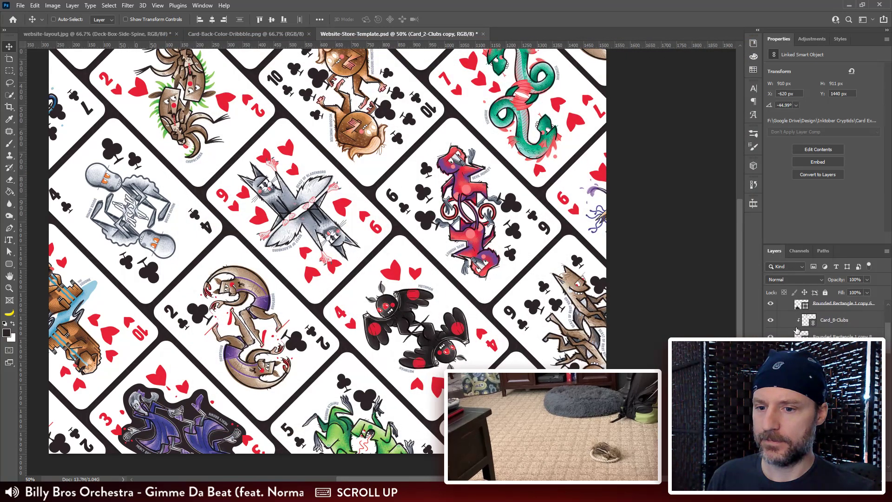
Step: Examine both spreads from upper to lower edge with Card Set 2 hidden and shown, looking for repeated cards
{"action": "left_click", "coordinate": [772, 330]}
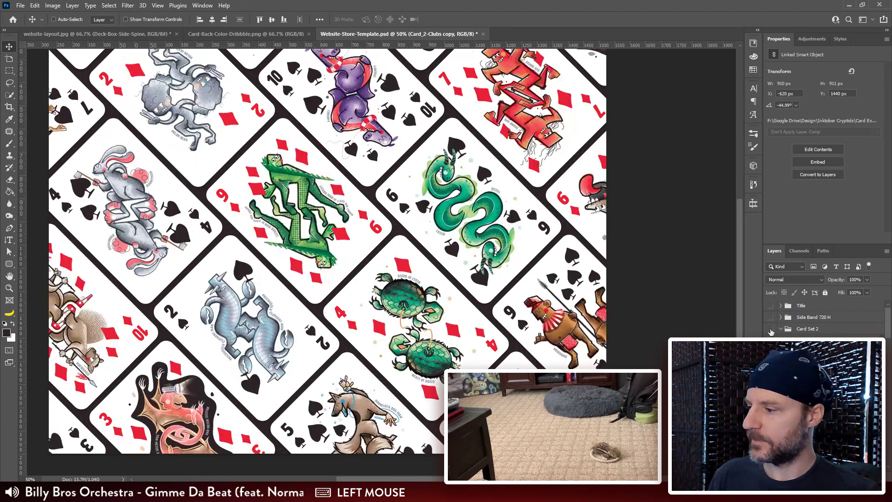
{"action": "scroll", "coordinate": [698, 309], "scroll_direction": "up", "scroll_amount": 3}
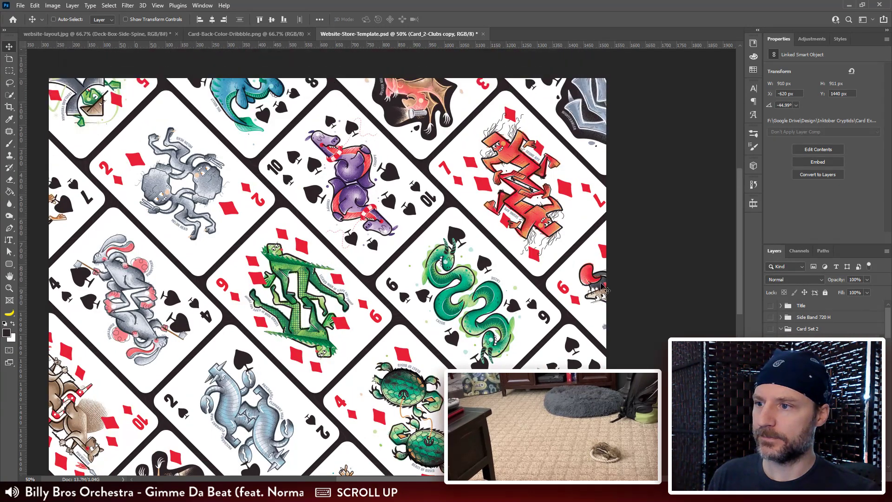
{"action": "scroll", "coordinate": [698, 309], "scroll_direction": "down", "scroll_amount": 4}
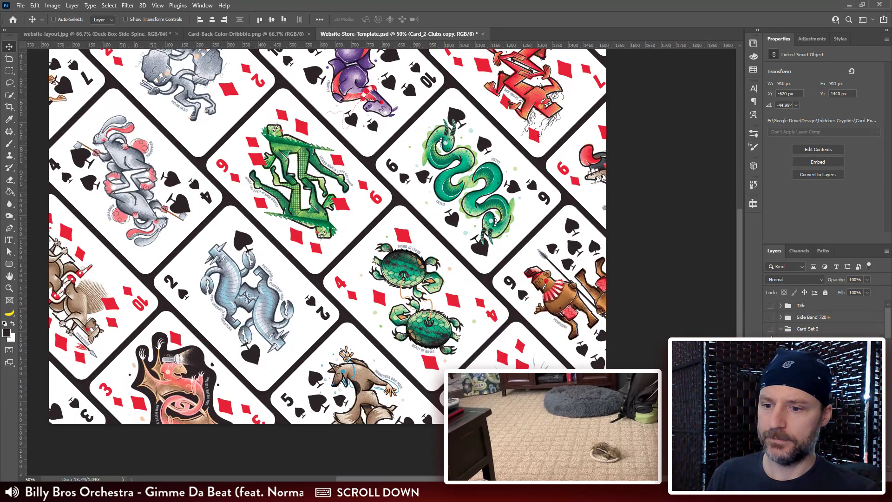
{"action": "left_click", "coordinate": [770, 329]}
{"action": "scroll", "coordinate": [575, 311], "scroll_direction": "up", "scroll_amount": 2}
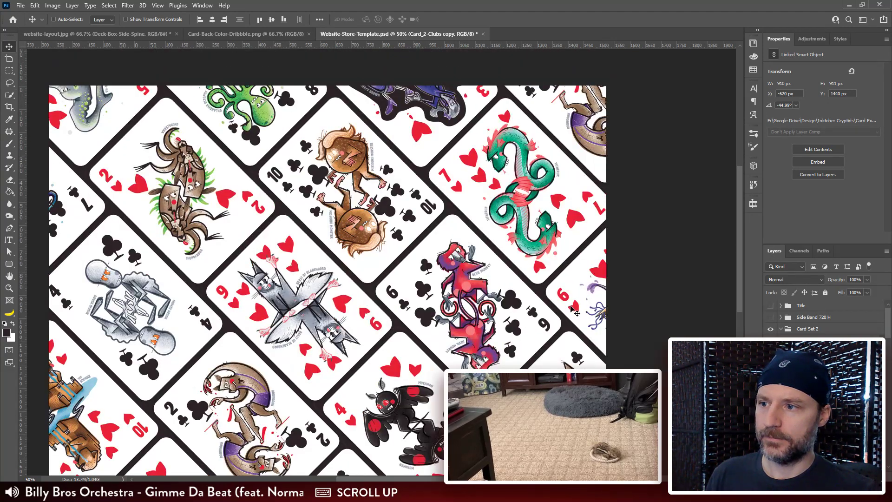
{"action": "scroll", "coordinate": [575, 312], "scroll_direction": "down", "scroll_amount": 5}
{"action": "scroll", "coordinate": [578, 312], "scroll_direction": "down", "scroll_amount": 1}
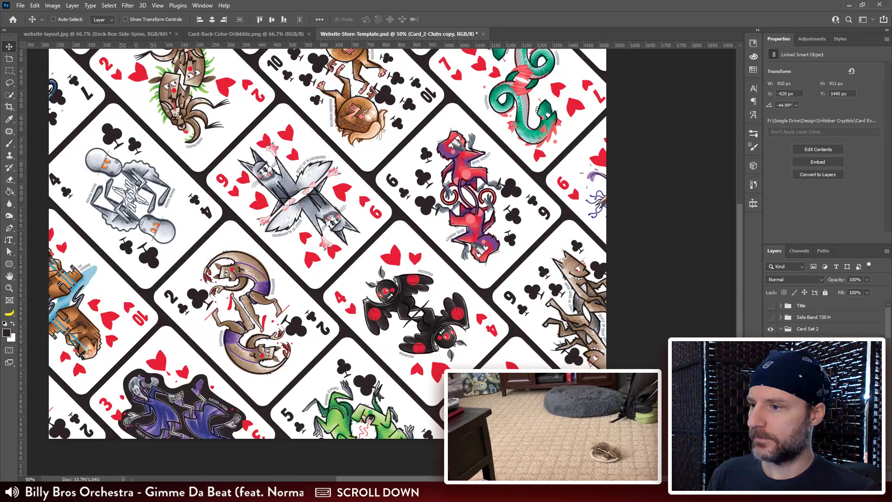
{"action": "scroll", "coordinate": [579, 311], "scroll_direction": "up", "scroll_amount": 2}
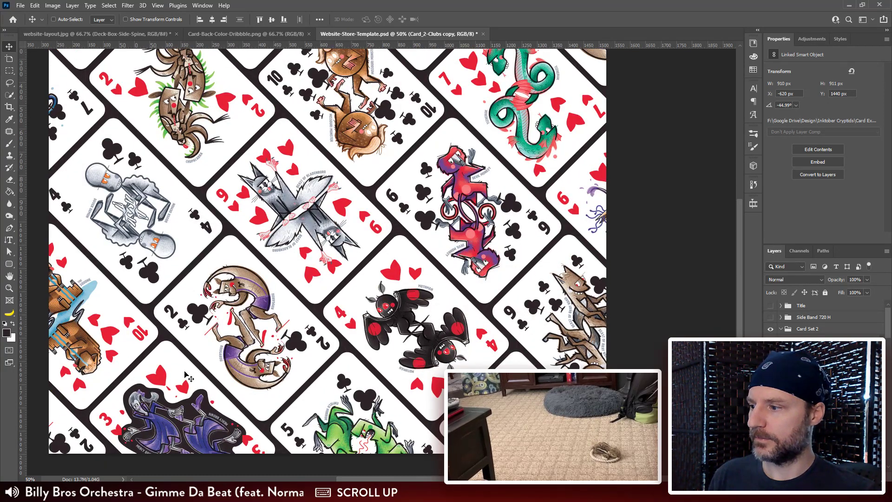
Step: Relink the Card_2-Clubs copy smart object at the artwork's lower-left corner to Card_3-Clubs.tif
{"action": "left_click", "coordinate": [70, 426]}
{"action": "key", "text": "ctrl"}
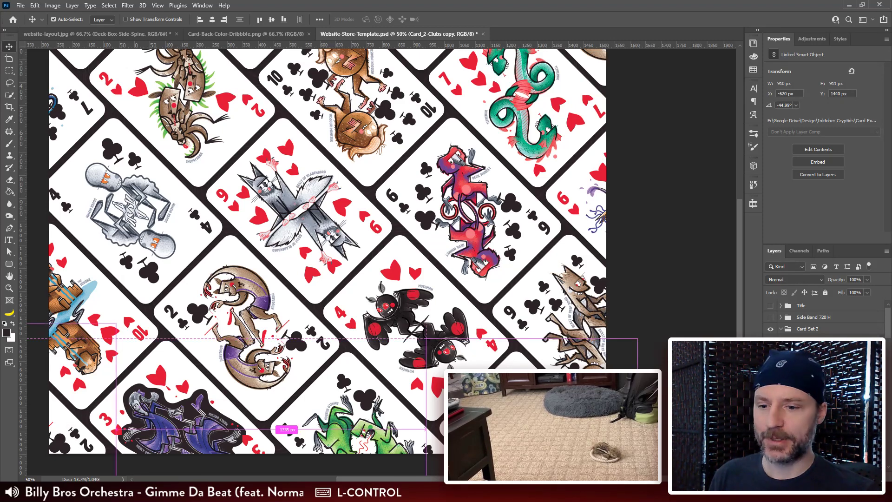
{"action": "scroll", "coordinate": [824, 320], "scroll_direction": "down", "scroll_amount": 3}
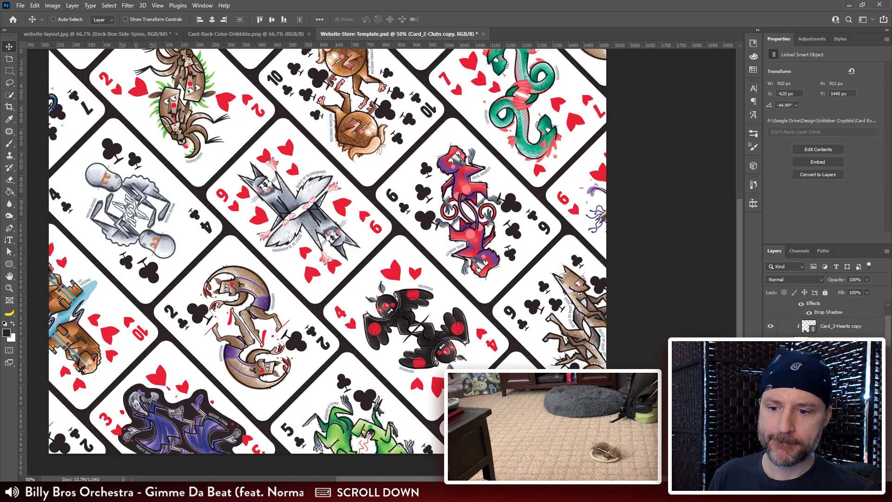
{"action": "scroll", "coordinate": [824, 316], "scroll_direction": "down", "scroll_amount": 5}
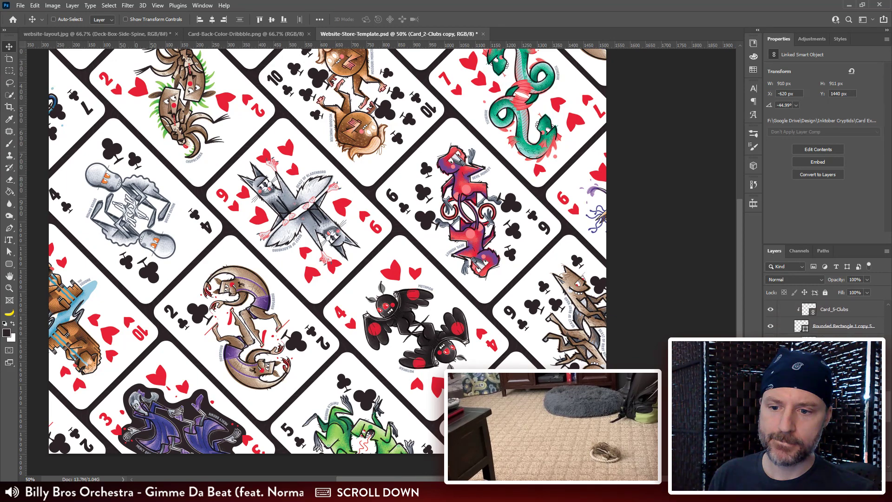
{"action": "right_click", "coordinate": [846, 377]}
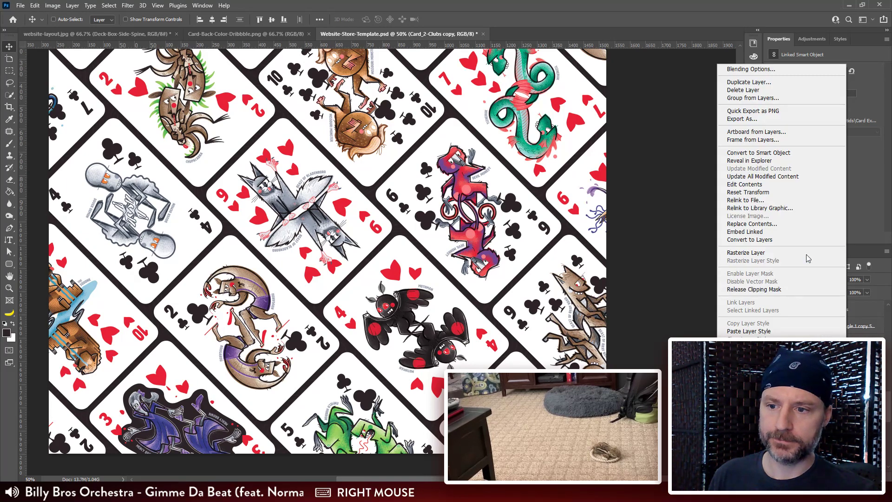
{"action": "left_click", "coordinate": [788, 200]}
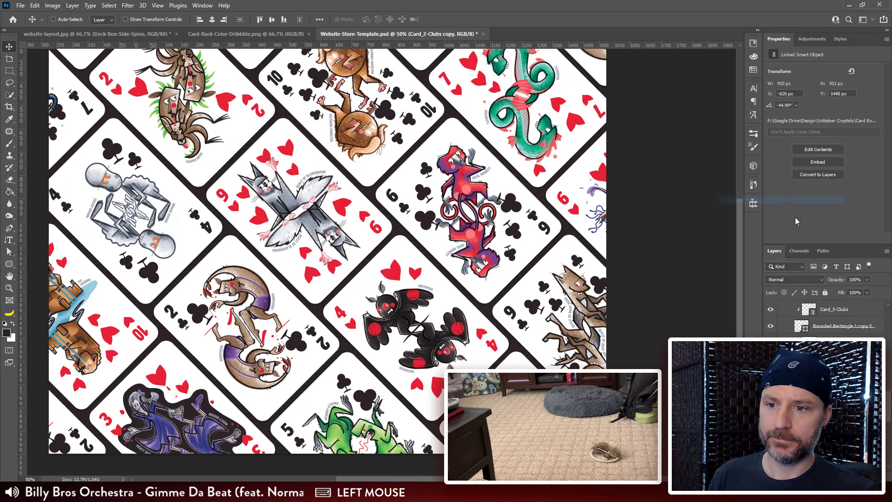
{"action": "left_click_drag", "start_coordinate": [460, 43], "coordinate": [552, 26]}
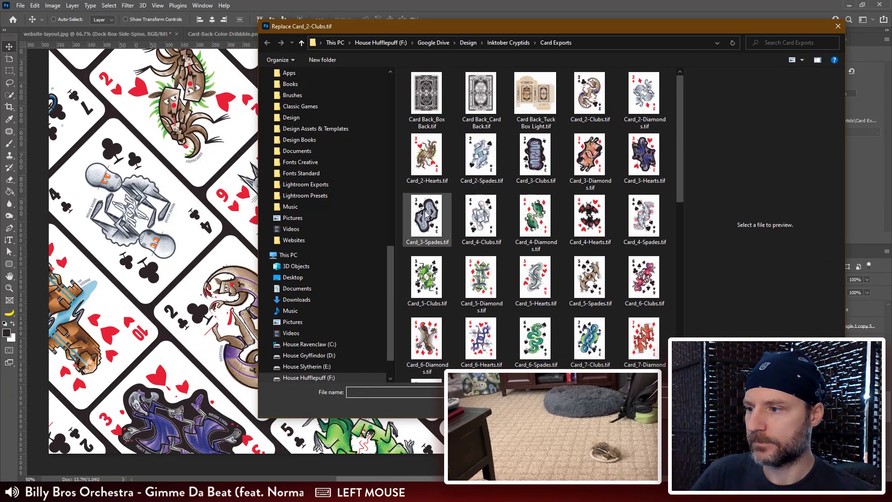
{"action": "left_click", "coordinate": [535, 161]}
{"action": "left_click", "coordinate": [767, 406]}
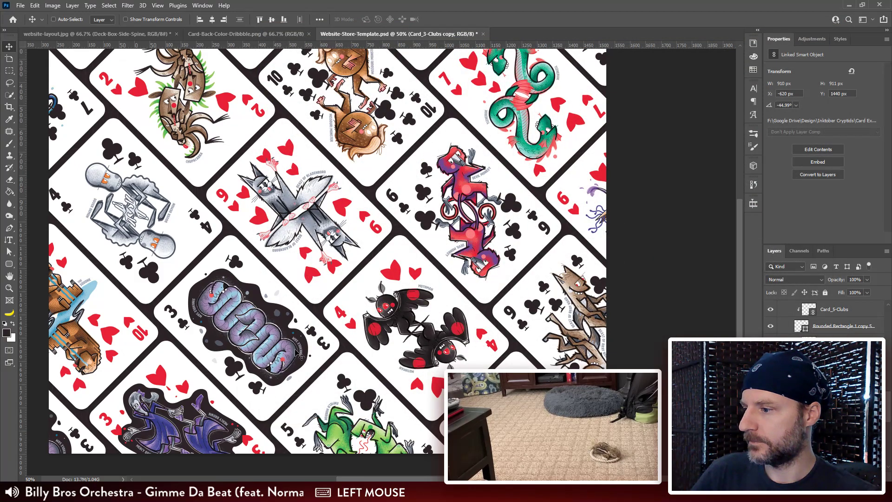
Step: Select the Card_3-Clubs layer in the lower middle of the artwork and replace its contents with Card_2-Clubs.tif
{"action": "left_click", "coordinate": [365, 342], "text": "ctrl"}
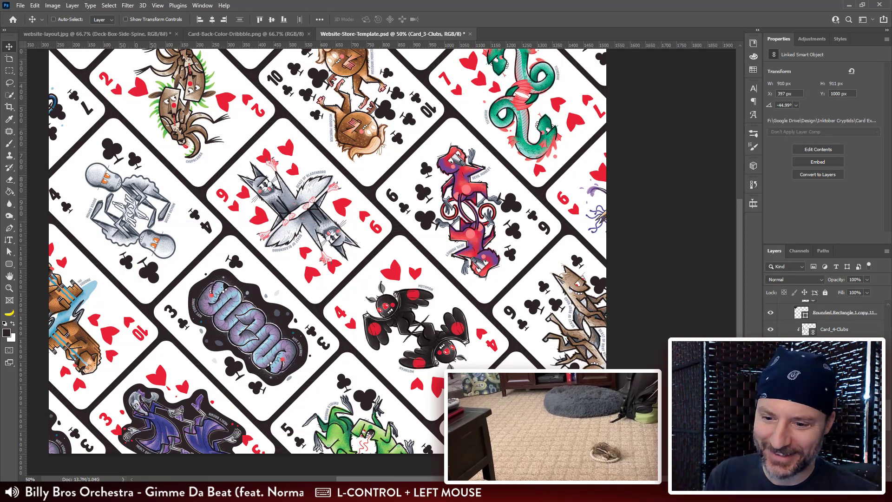
{"action": "scroll", "coordinate": [822, 321], "scroll_direction": "down", "scroll_amount": 3}
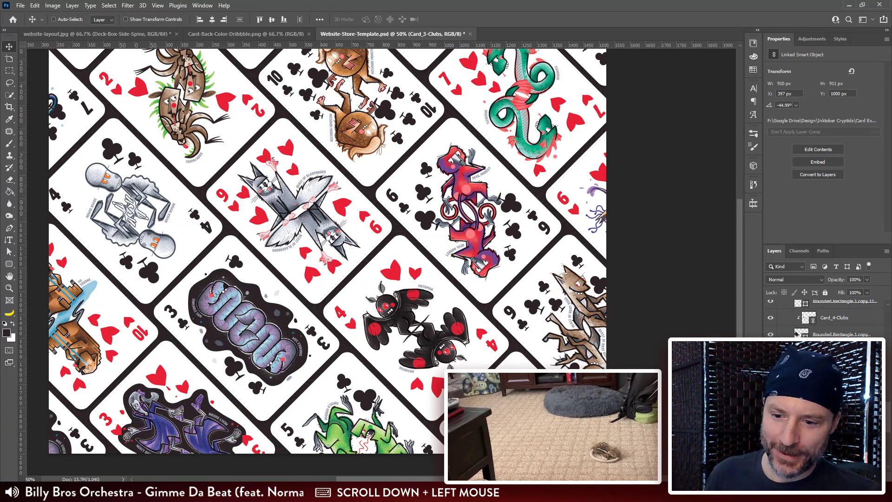
{"action": "right_click", "coordinate": [836, 328]}
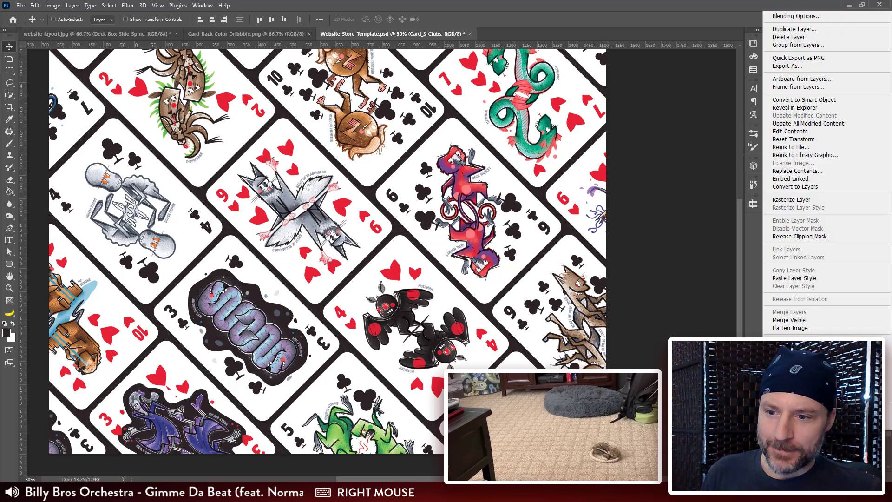
{"action": "left_click", "coordinate": [811, 171]}
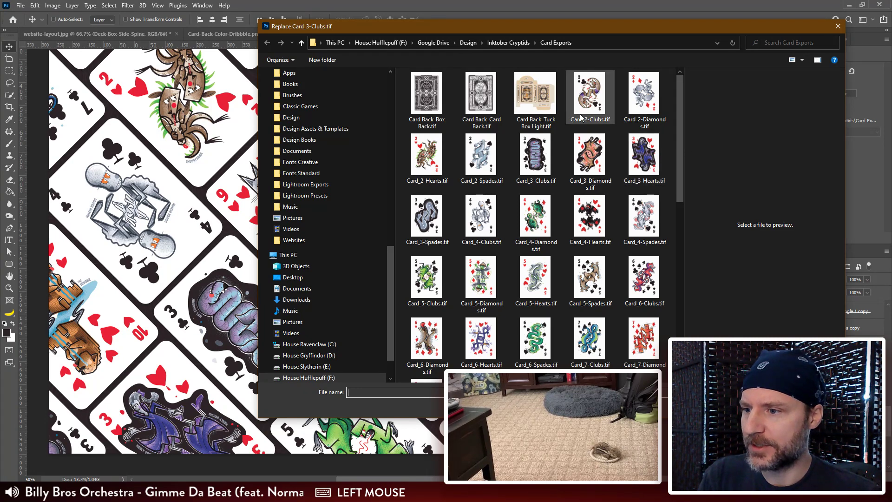
{"action": "left_click", "coordinate": [611, 119]}
{"action": "left_click", "coordinate": [773, 406]}
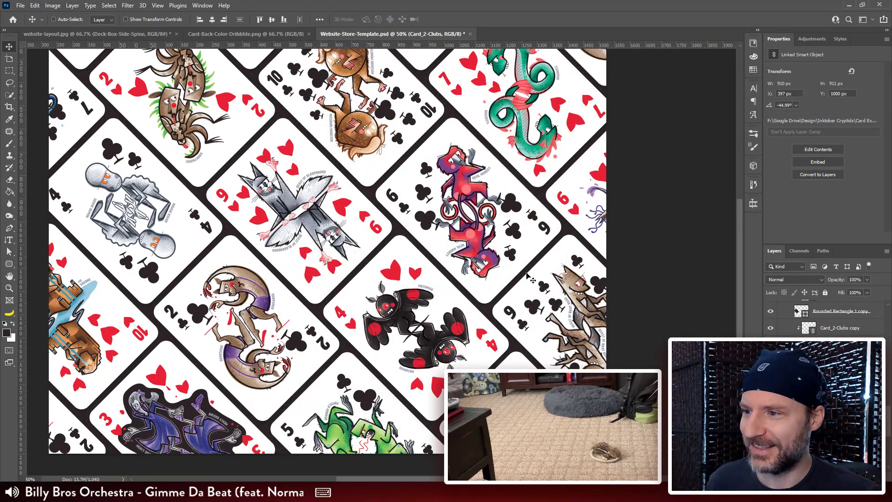
Step: Select the Card_2-Clubs copy smart object at the artwork's lower-left corner and rasterize its layer
{"action": "scroll", "coordinate": [796, 311], "scroll_direction": "down", "scroll_amount": 2}
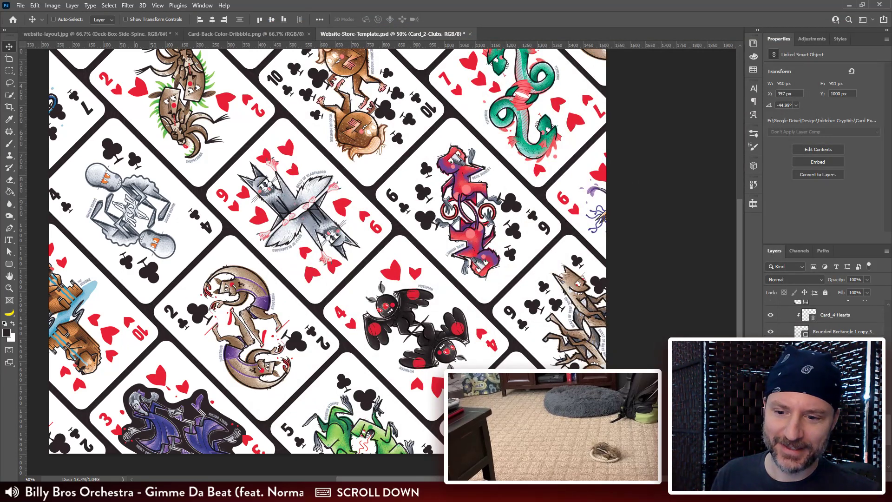
{"action": "left_click", "coordinate": [324, 327], "text": "ctrl"}
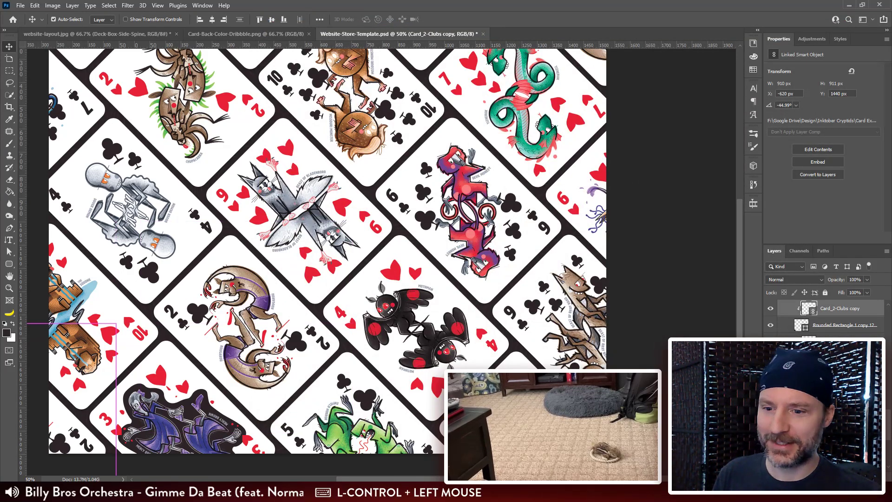
{"action": "right_click", "coordinate": [872, 310]}
{"action": "right_click", "coordinate": [854, 310]}
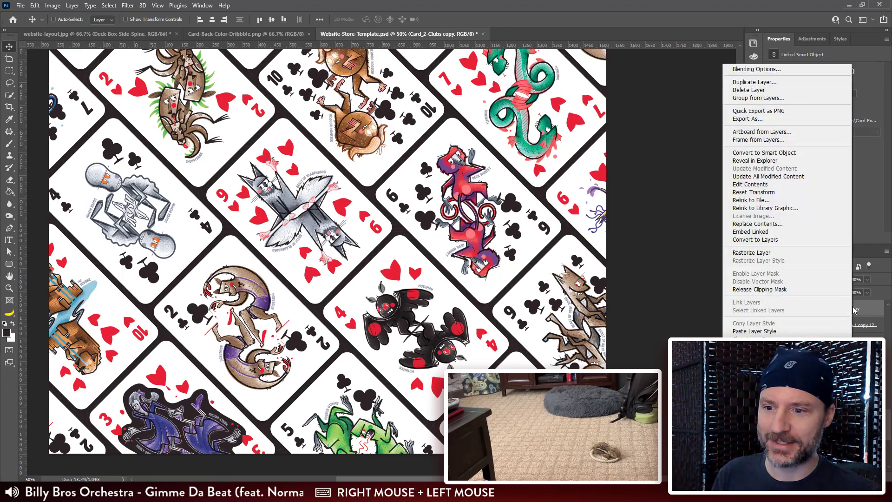
{"action": "left_click", "coordinate": [773, 255]}
{"action": "scroll", "coordinate": [531, 170], "scroll_direction": "up", "scroll_amount": 1}
{"action": "scroll", "coordinate": [534, 173], "scroll_direction": "up", "scroll_amount": 2}
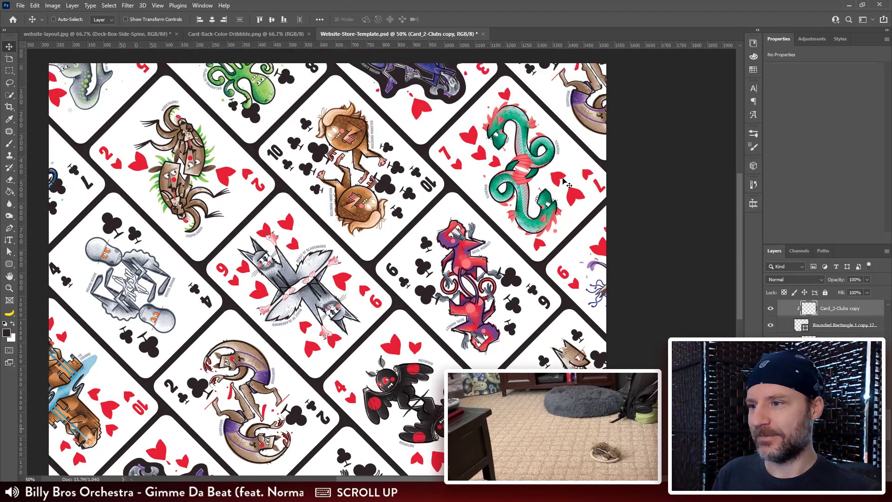
{"action": "scroll", "coordinate": [587, 139], "scroll_direction": "down", "scroll_amount": 1}
{"action": "key", "text": "ctrl"}
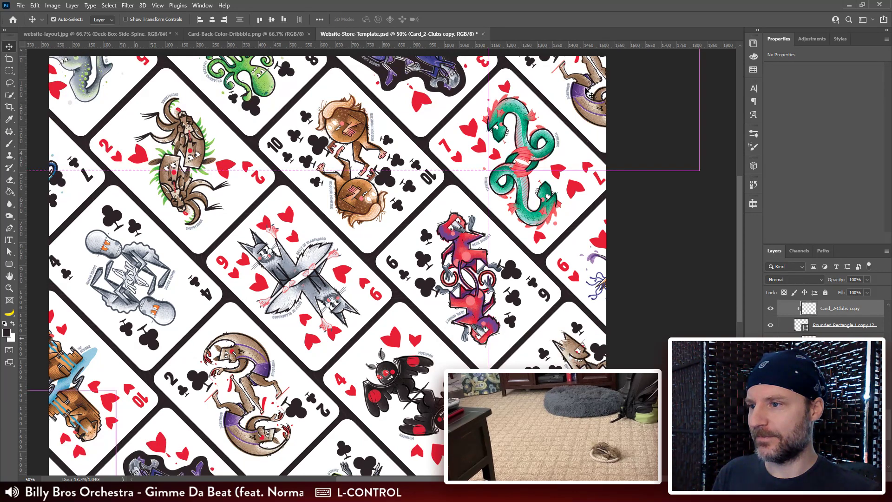
{"action": "left_click", "coordinate": [587, 90], "text": "ctrl"}
{"action": "right_click", "coordinate": [587, 90]}
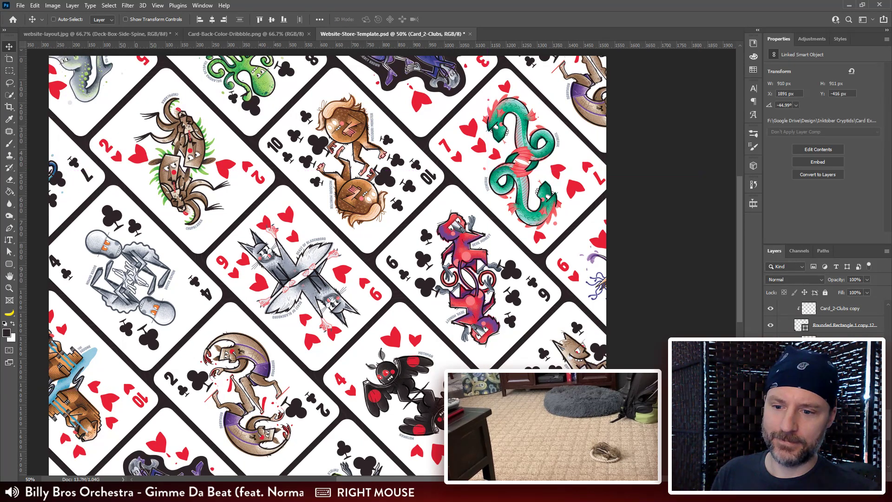
{"action": "right_click", "coordinate": [855, 376]}
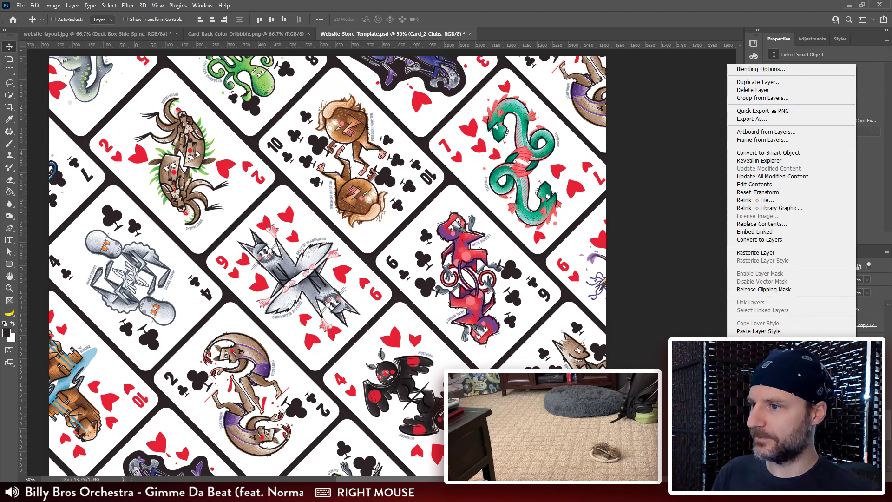
{"action": "left_click", "coordinate": [656, 314]}
Step: Undo the rasterization of the Card_2-Clubs copy layer at the artwork's lower-left corner
{"action": "scroll", "coordinate": [602, 265], "scroll_direction": "down", "scroll_amount": 3}
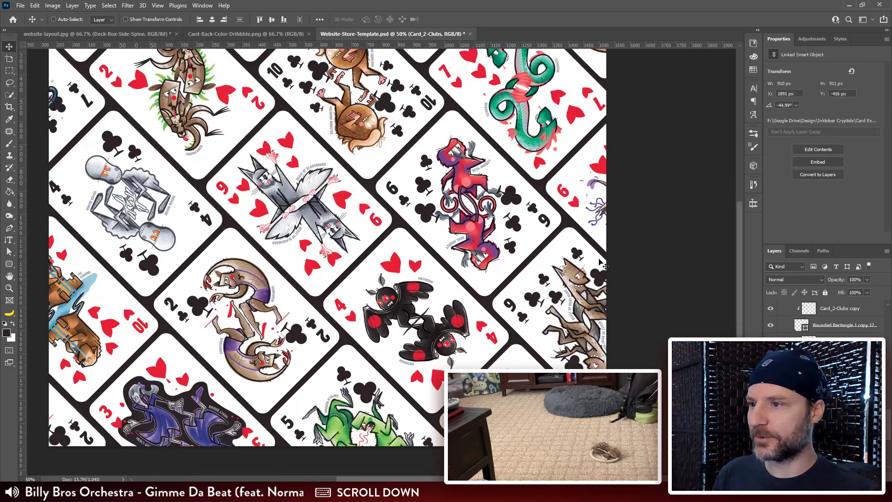
{"action": "scroll", "coordinate": [822, 315], "scroll_direction": "up", "scroll_amount": 5}
{"action": "key", "text": "ctrl+z"}
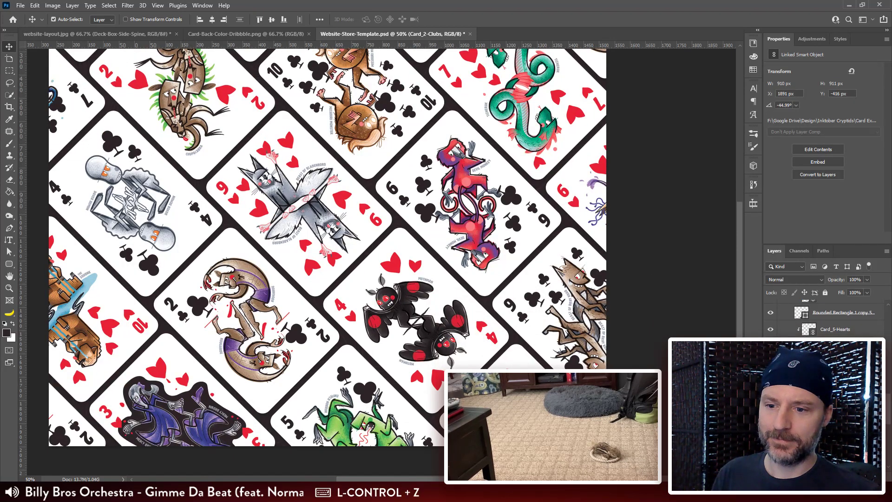
Step: Compare the first spread with the second by hiding Card Set 2 and showing it again
{"action": "scroll", "coordinate": [822, 320], "scroll_direction": "up", "scroll_amount": 5}
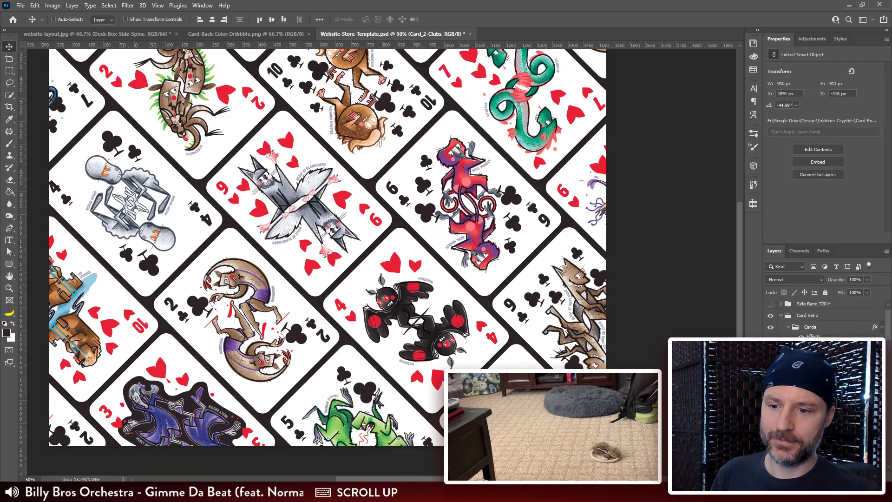
{"action": "left_click", "coordinate": [771, 329]}
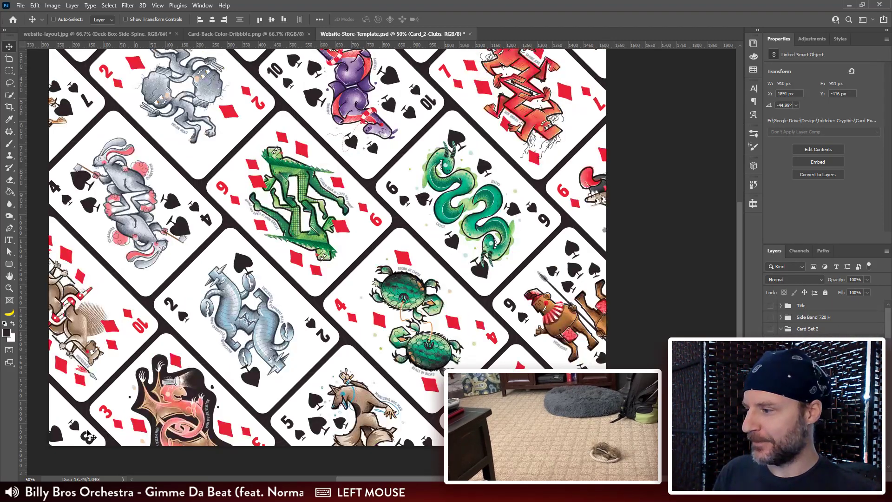
{"action": "scroll", "coordinate": [523, 222], "scroll_direction": "up", "scroll_amount": 3}
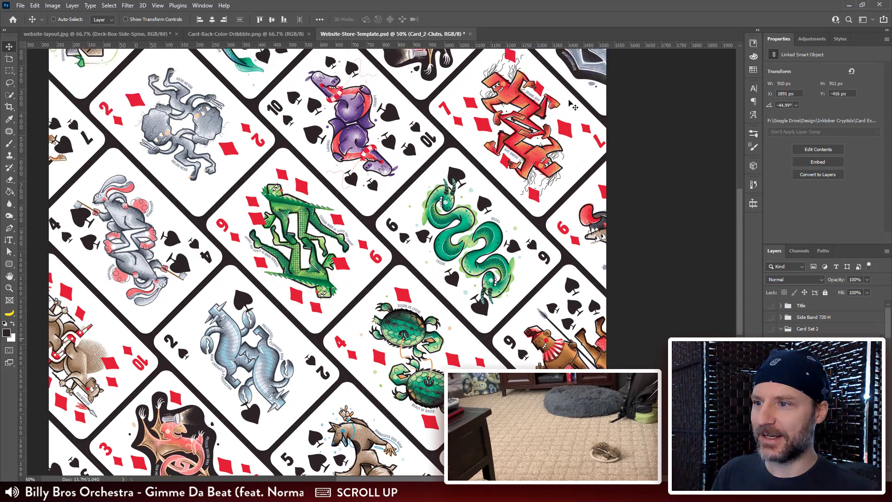
{"action": "scroll", "coordinate": [523, 221], "scroll_direction": "down", "scroll_amount": 4}
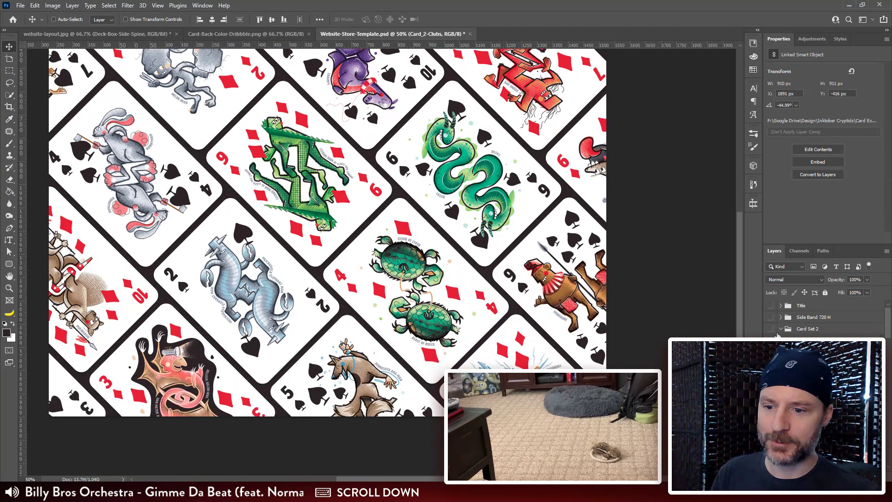
{"action": "left_click", "coordinate": [770, 329]}
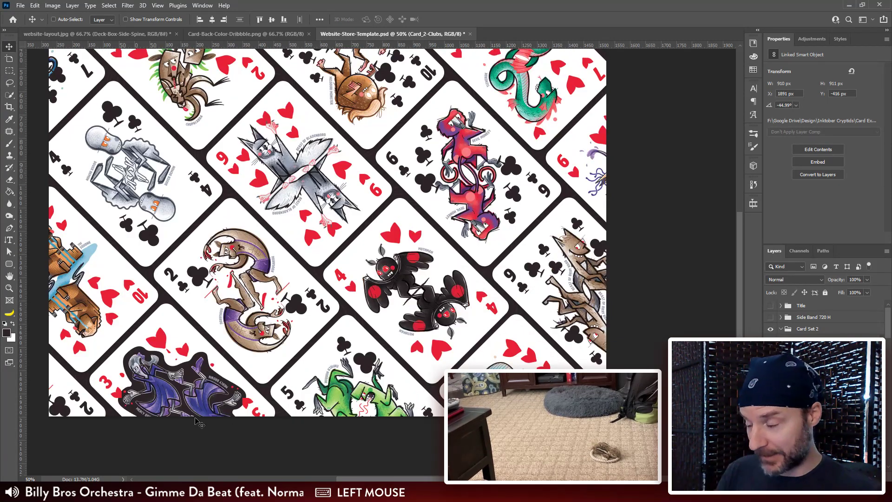
Step: Select the Card_2-Clubs copy smart object at the artwork's lower-left corner and replace its contents with Card_3-Clubs.tif
{"action": "key", "text": "ctrl+j"}
{"action": "right_click", "coordinate": [812, 351]}
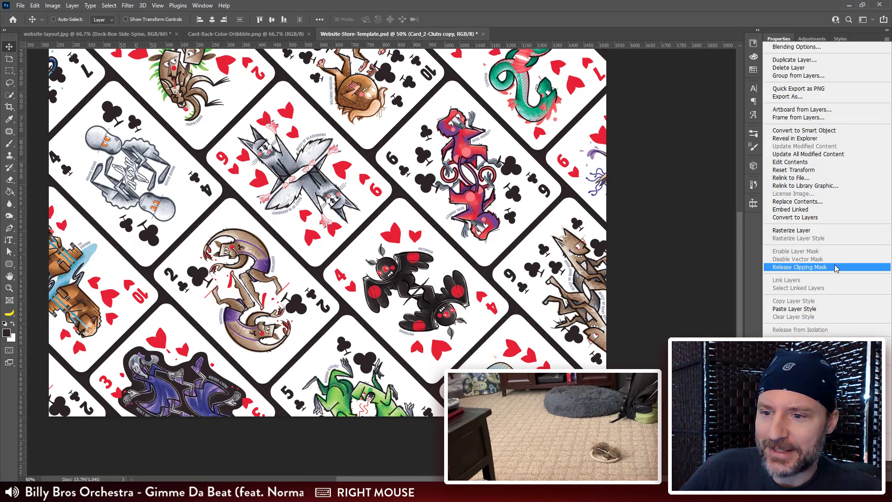
{"action": "left_click", "coordinate": [797, 201]}
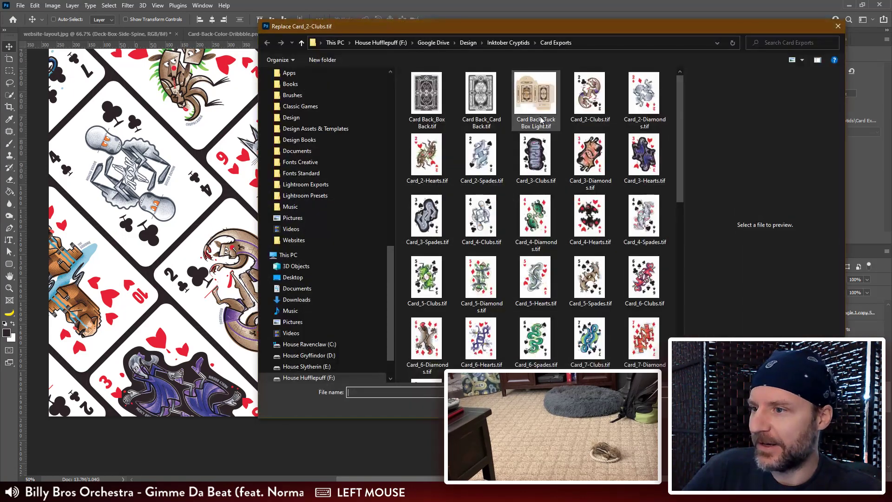
{"action": "left_click", "coordinate": [536, 156]}
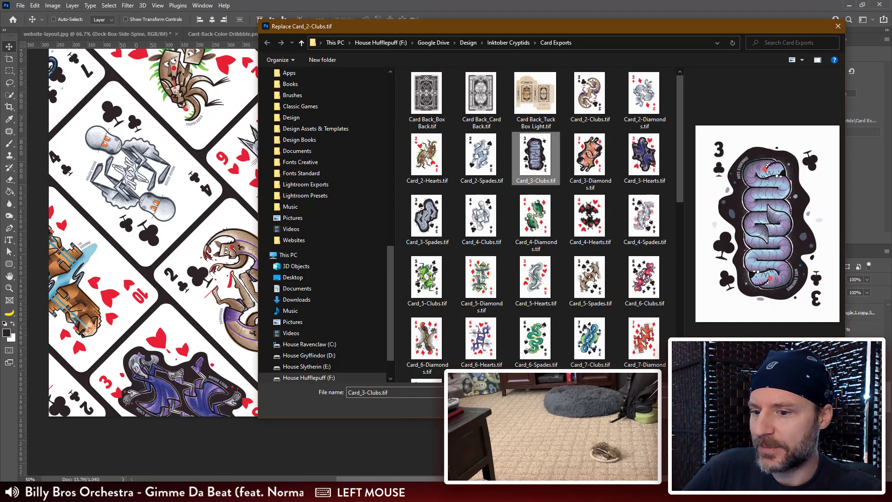
{"action": "left_click", "coordinate": [775, 407]}
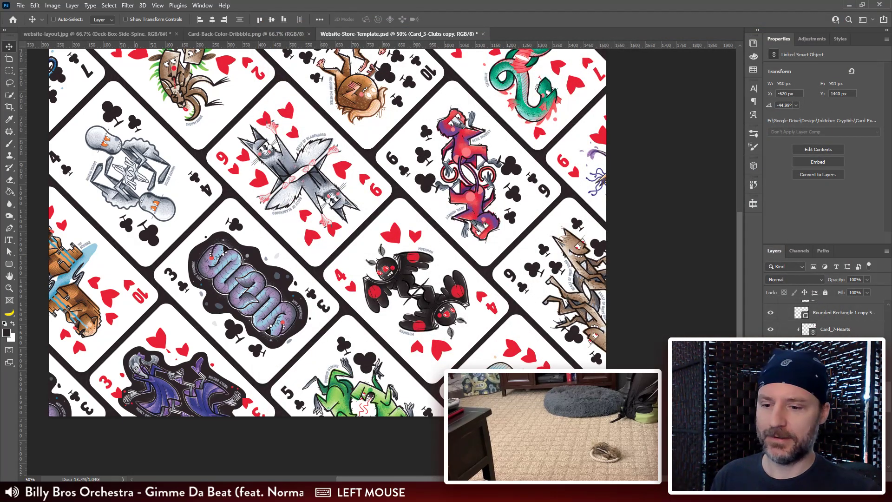
Step: Rasterize the Card_3-Clubs copy layer at the artwork's lower-left corner and the Card_3-Clubs layer at its upper-right corner
{"action": "right_click", "coordinate": [832, 379]}
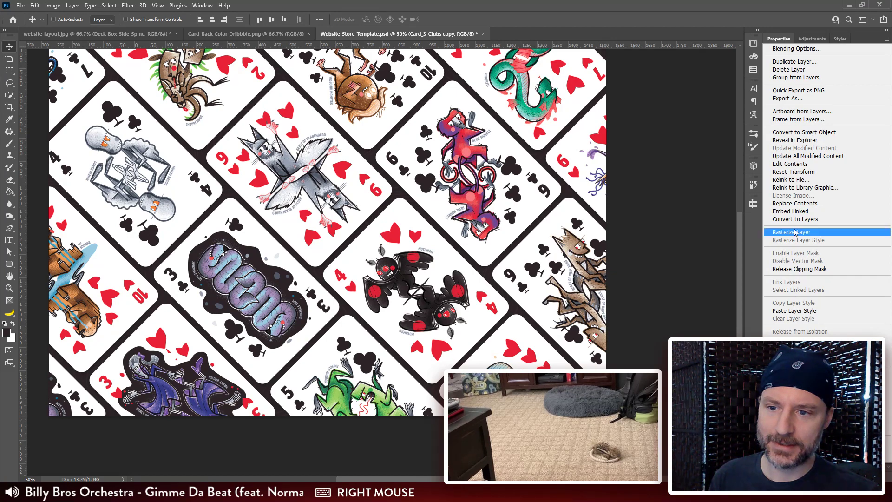
{"action": "left_click", "coordinate": [793, 233]}
{"action": "scroll", "coordinate": [604, 148], "scroll_direction": "up", "scroll_amount": 5}
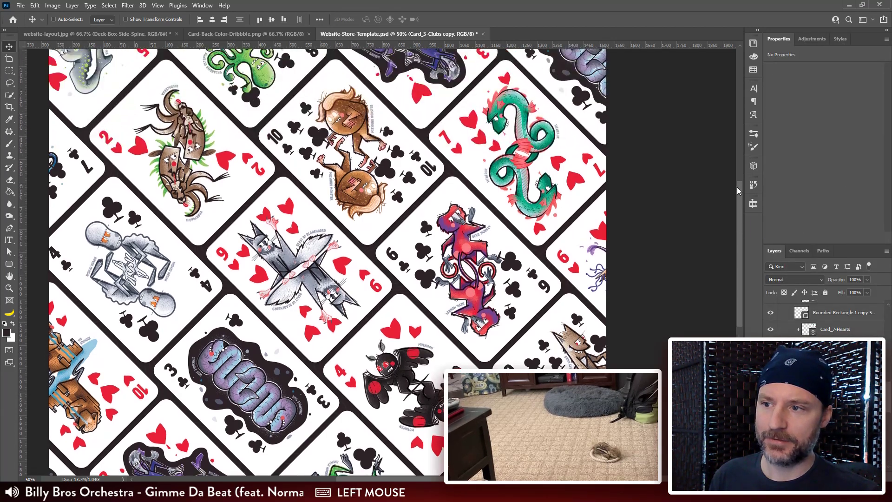
{"action": "key", "text": "ctrl"}
{"action": "left_click", "coordinate": [581, 124], "text": "ctrl"}
{"action": "right_click", "coordinate": [833, 460]}
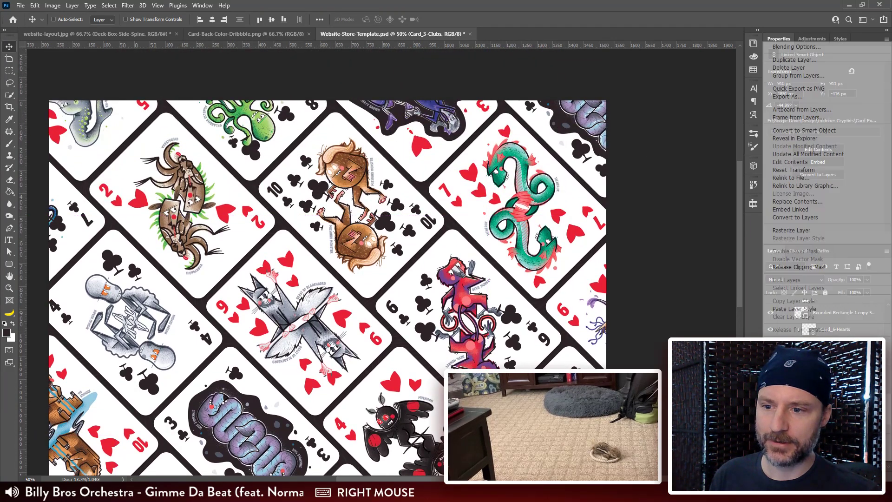
{"action": "left_click", "coordinate": [809, 231]}
Step: Replace the contents of the remaining Card_3-Clubs smart object in the lower middle of the artwork with Card_2-Clubs.tif
{"action": "left_click_drag", "start_coordinate": [249, 439], "coordinate": [273, 295]}
{"action": "left_click", "coordinate": [273, 293], "text": "ctrl"}
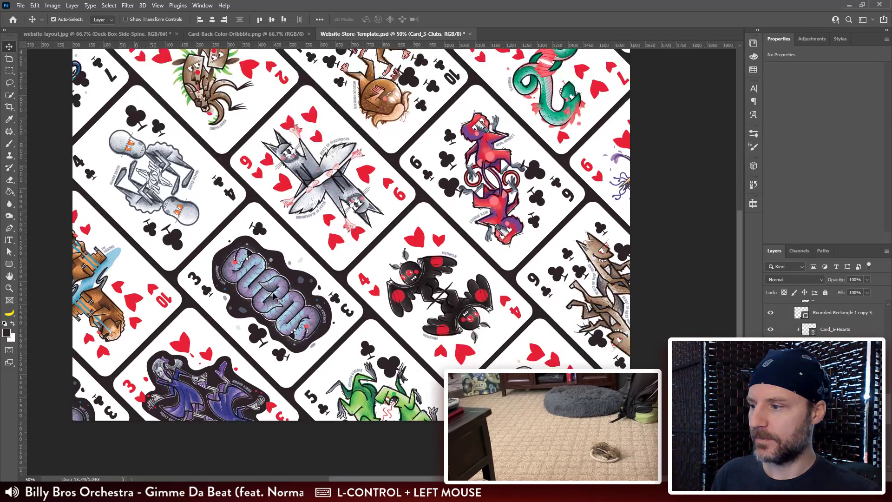
{"action": "right_click", "coordinate": [834, 462]}
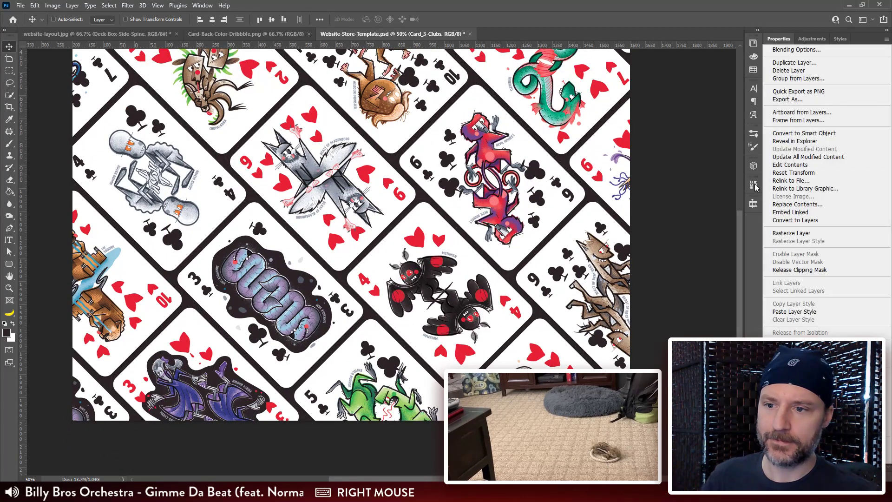
{"action": "left_click", "coordinate": [789, 180]}
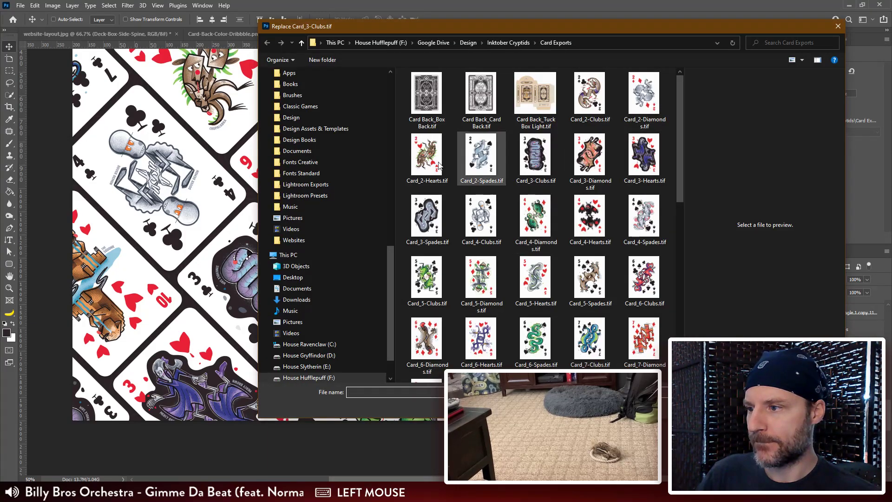
{"action": "double_click", "coordinate": [589, 93]}
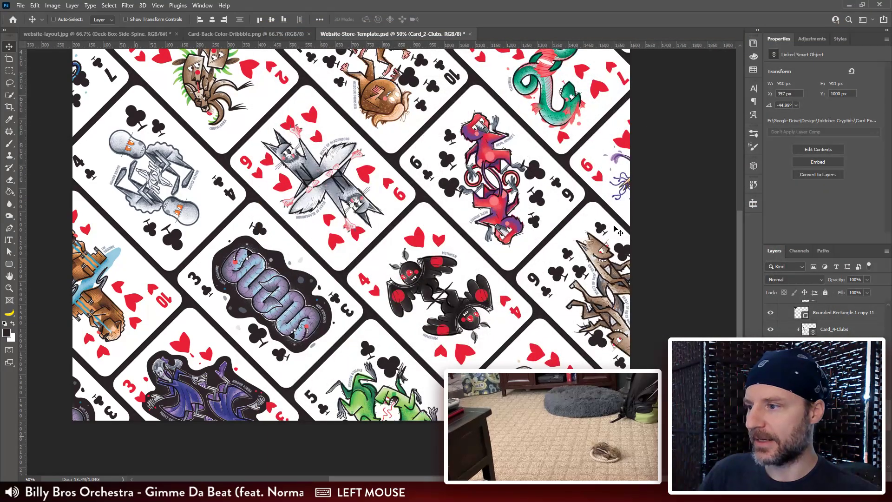
{"action": "left_click_drag", "start_coordinate": [740, 297], "coordinate": [738, 266]}
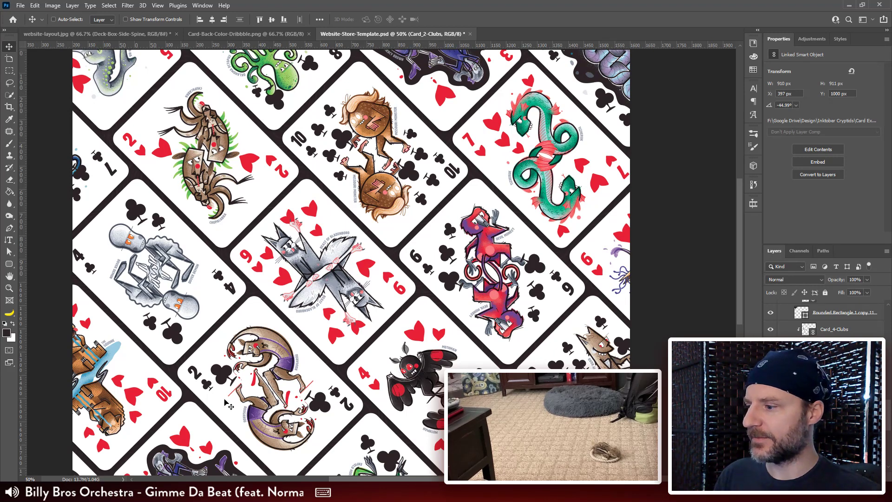
Step: Look up the first spread's exported image, Card-Spread-1.png, in the Website Assets folder in File Explorer
{"action": "key", "text": "ctrl+shift+alt"}
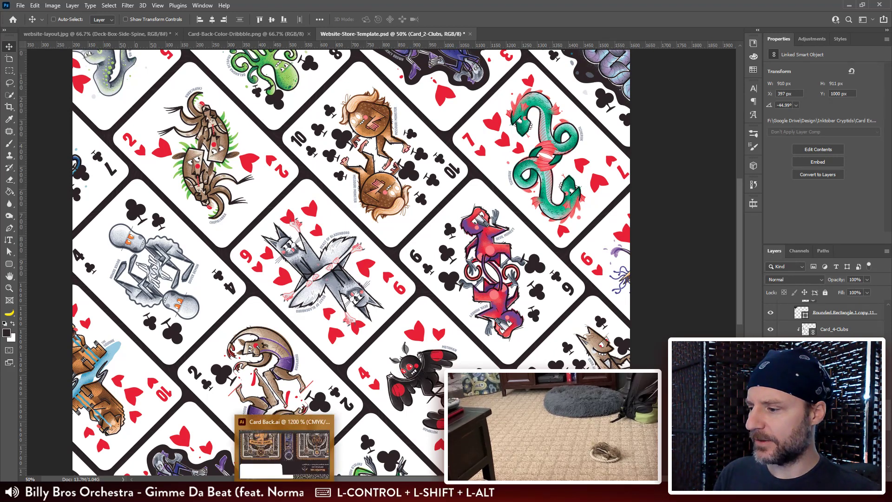
{"action": "left_click", "coordinate": [103, 493]}
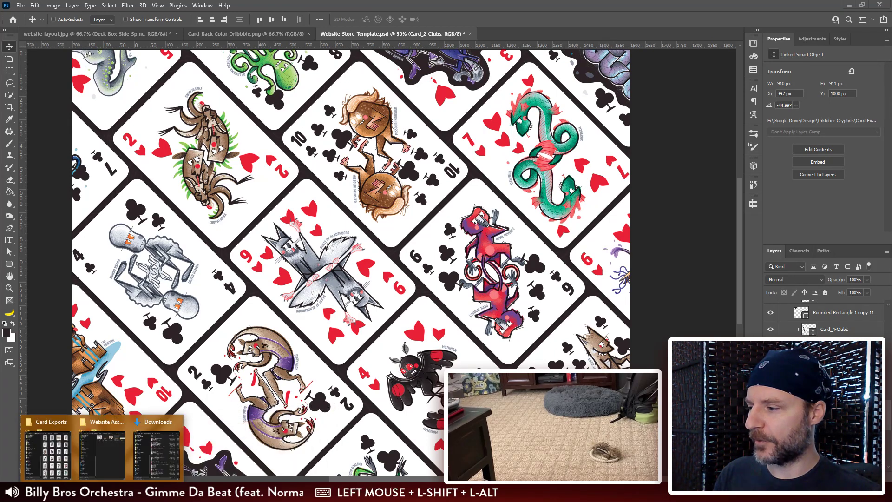
{"action": "left_click", "coordinate": [106, 450]}
{"action": "left_click", "coordinate": [631, 112]}
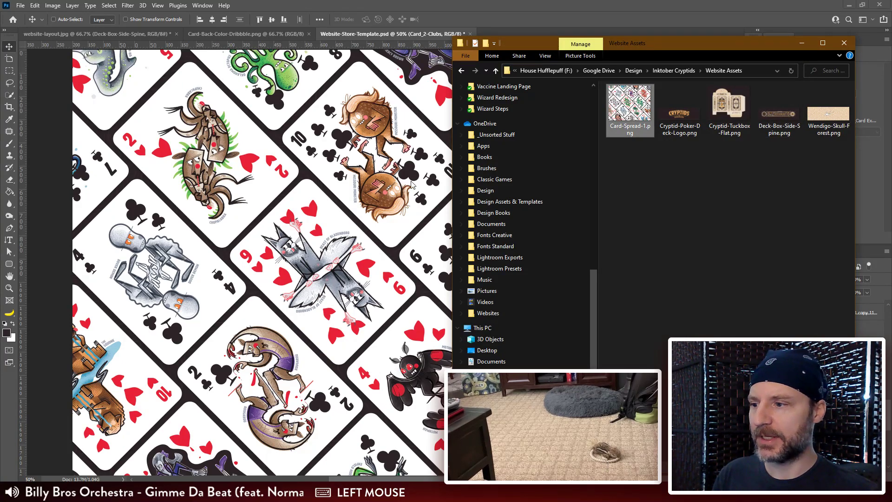
Step: Examine the second spread once more from its upper to its lower edge, checking the Card_8-Clubs and Card_5-Clubs layers
{"action": "key", "text": "ctrl+alt+shift+s"}
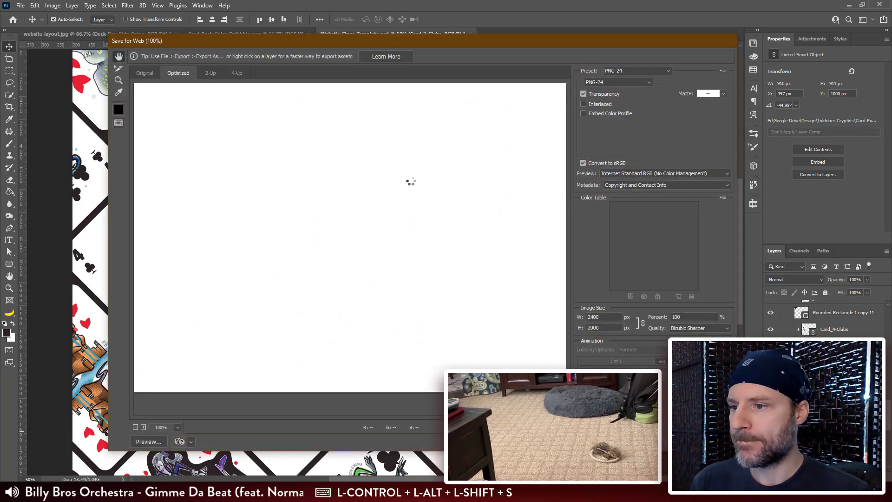
{"action": "key", "text": "Escape"}
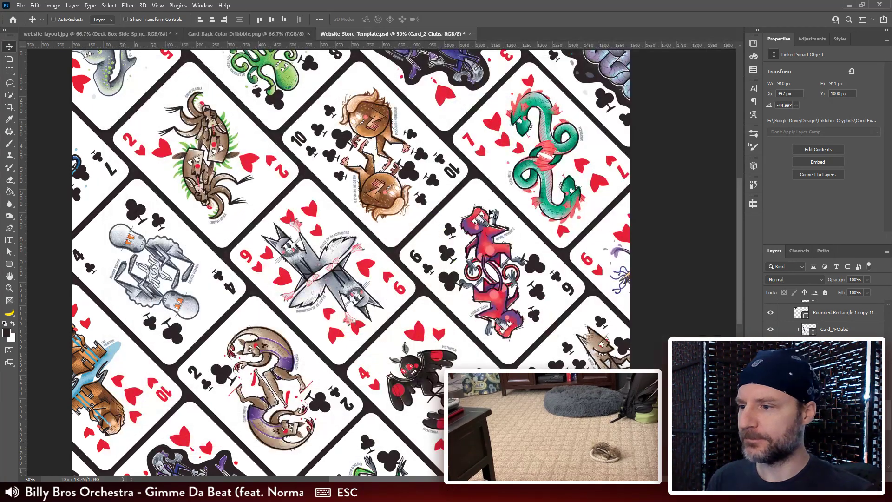
{"action": "left_click_drag", "start_coordinate": [463, 160], "coordinate": [466, 174]}
{"action": "left_click", "coordinate": [278, 89], "text": "ctrl"}
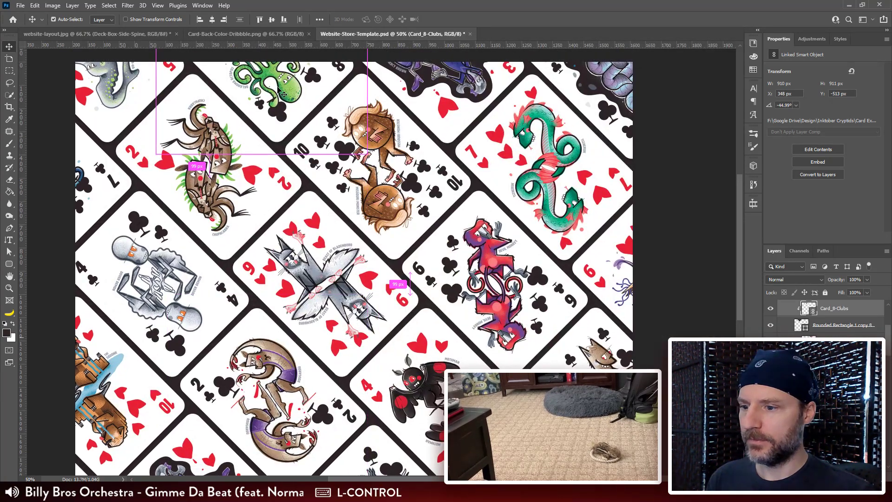
{"action": "left_click_drag", "start_coordinate": [553, 313], "coordinate": [530, 256]}
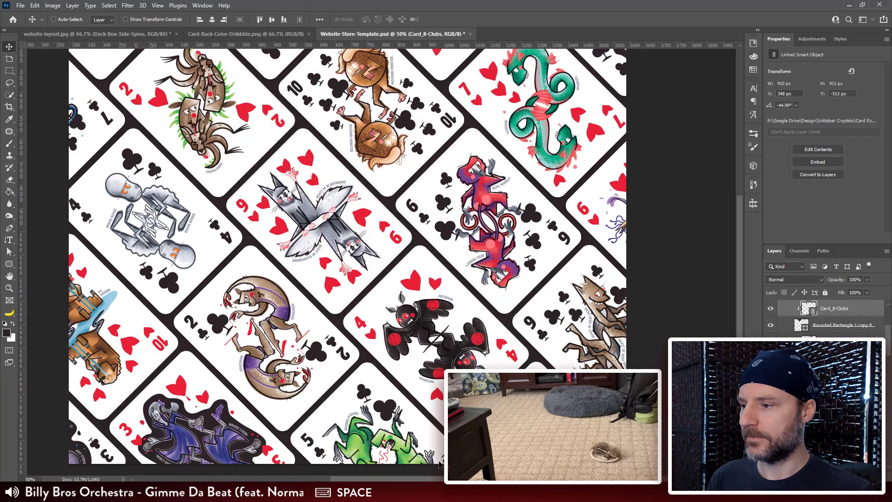
{"action": "left_click", "coordinate": [395, 434], "text": "ctrl"}
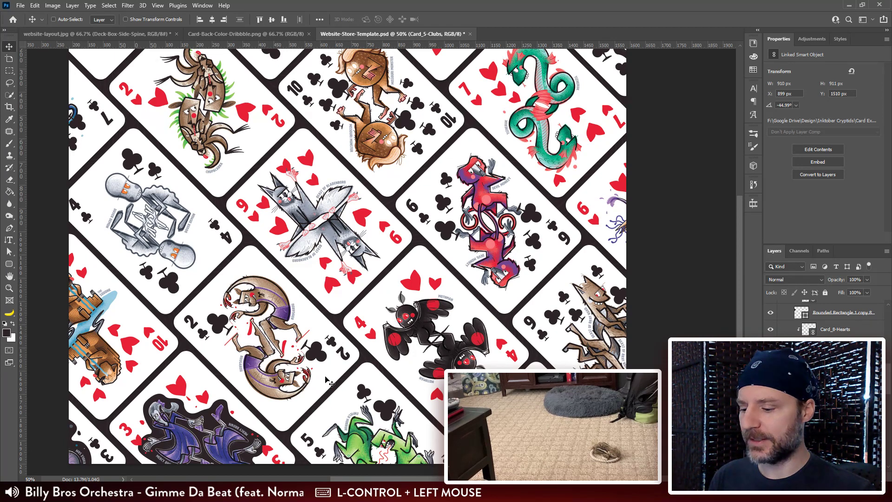
Step: Export the second card spread for the web as a PNG-24 named Card-Spread-2.png in the Website Assets folder
{"action": "key", "text": "ctrl+alt+shift+s"}
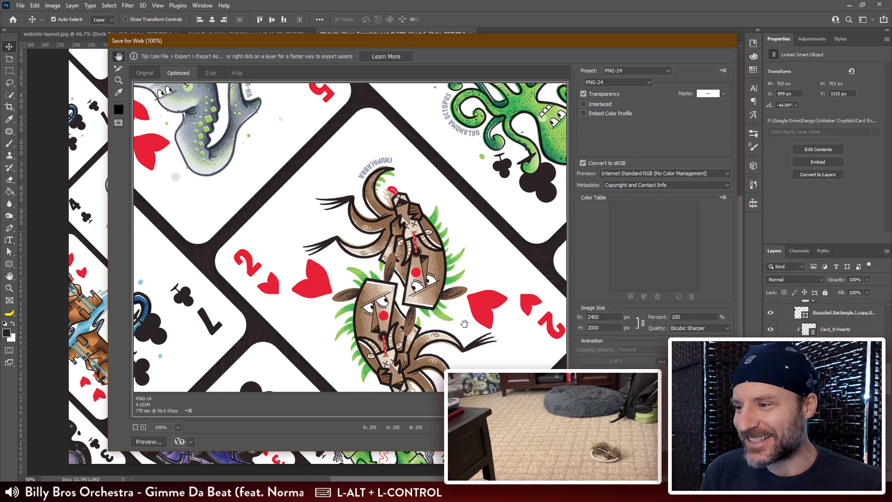
{"action": "left_click_drag", "start_coordinate": [504, 344], "coordinate": [381, 190]}
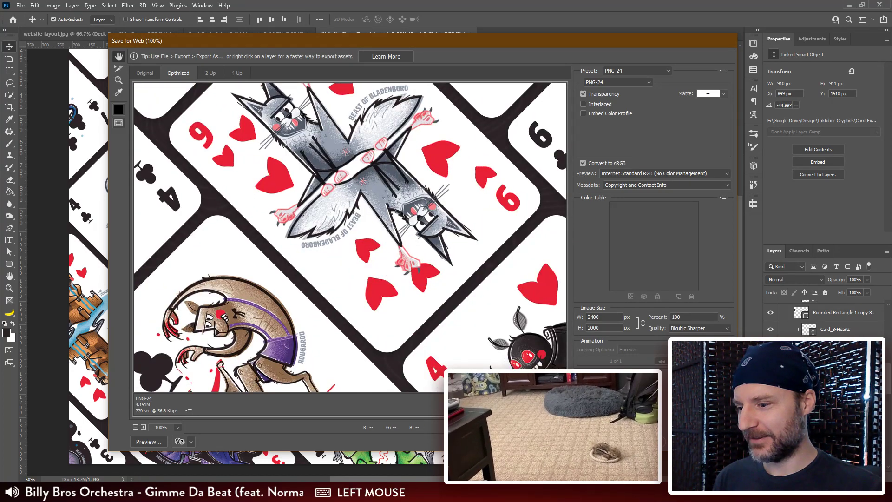
{"action": "left_click", "coordinate": [635, 441]}
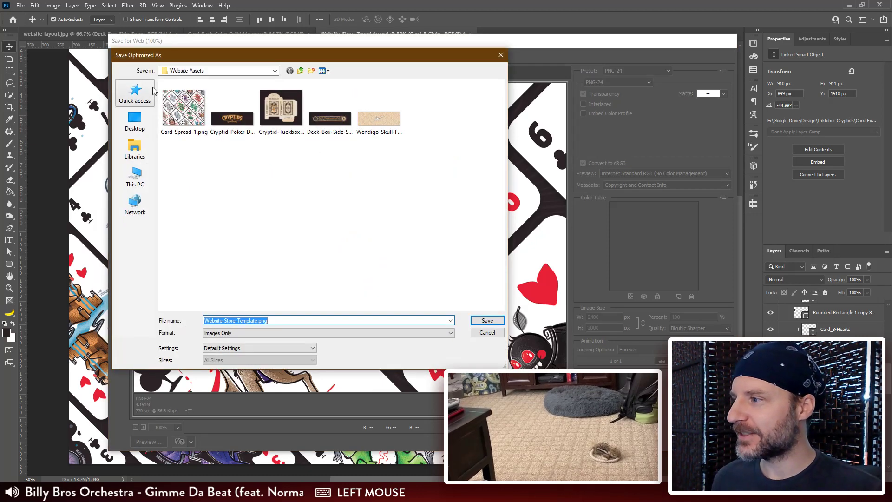
{"action": "left_click", "coordinate": [183, 112]}
{"action": "left_click", "coordinate": [234, 320]}
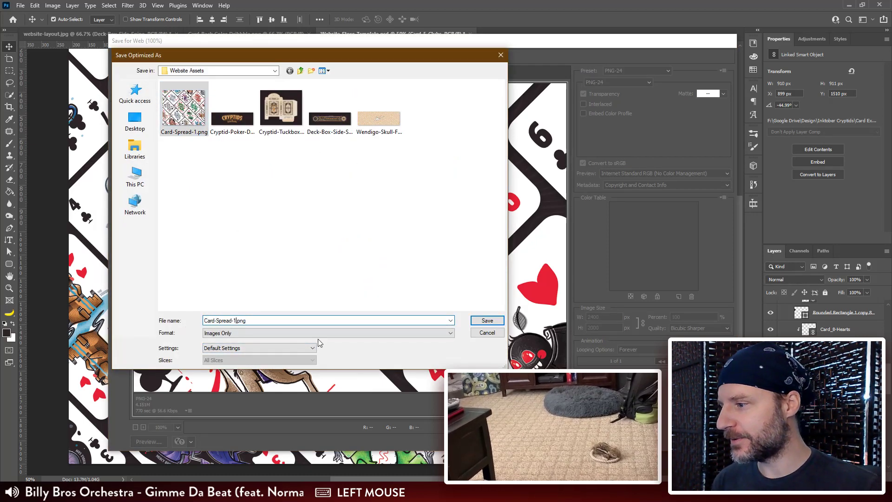
{"action": "key", "text": "BackSpace"}
{"action": "type", "text": "2"}
{"action": "key", "text": "Return"}
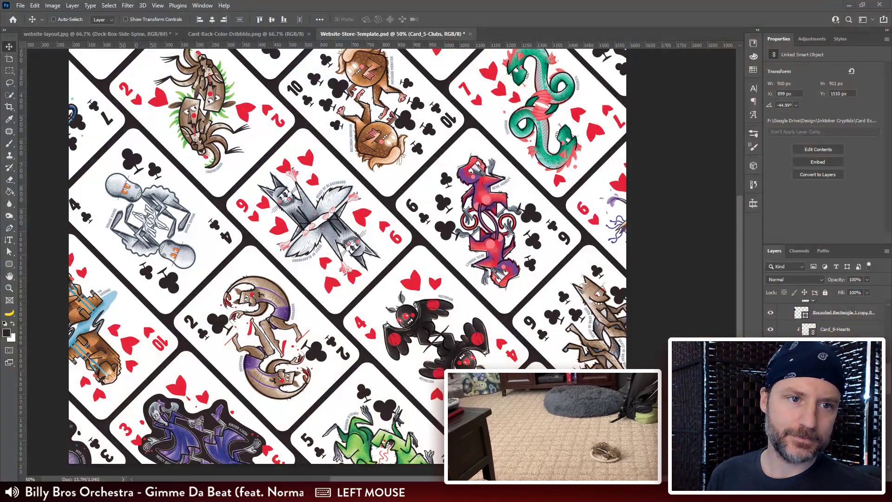
Step: Switch to the TinyPNG page and upload Card-Spread-2.png from the Website Assets folder for compression
{"action": "left_click_drag", "start_coordinate": [891, 55], "coordinate": [405, 21]}
{"action": "left_click", "coordinate": [102, 492]}
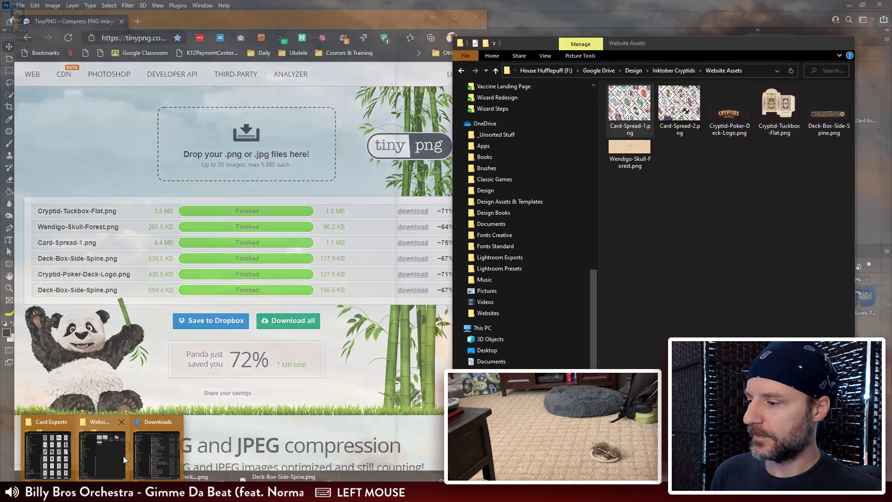
{"action": "left_click", "coordinate": [123, 456]}
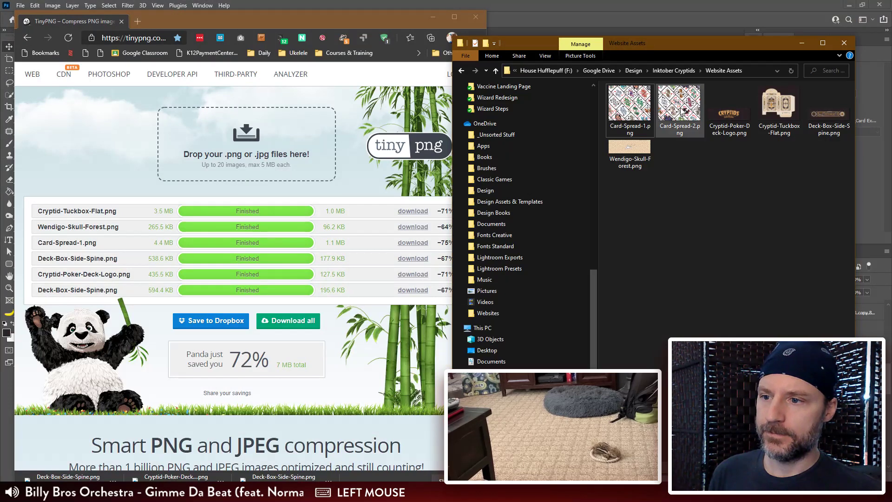
{"action": "left_click_drag", "start_coordinate": [681, 111], "coordinate": [389, 226]}
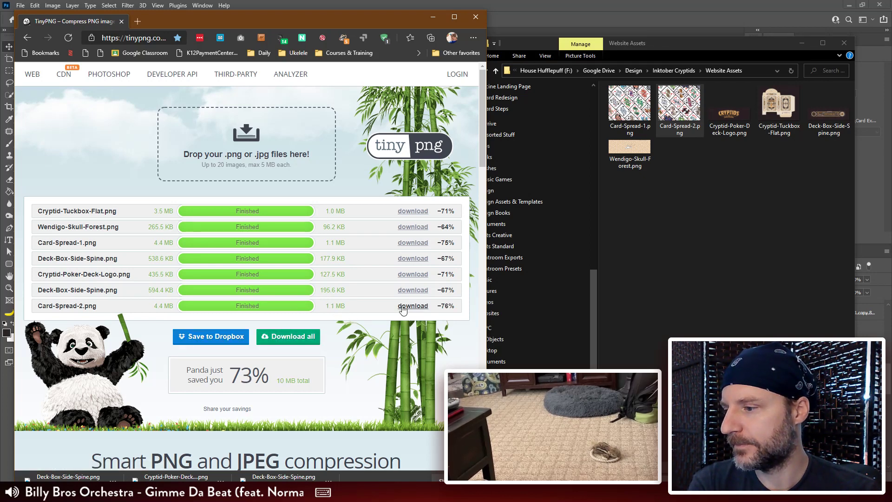
Step: Download the compressed Card-Spread-2.png and move it from Downloads into the Website Assets folder, replacing the existing file
{"action": "left_click", "coordinate": [402, 306]}
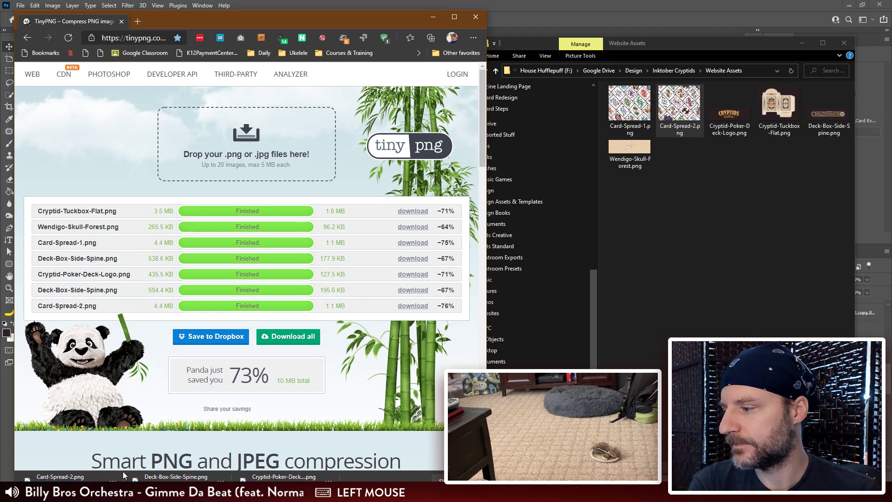
{"action": "left_click", "coordinate": [114, 477]}
{"action": "left_click", "coordinate": [137, 410]}
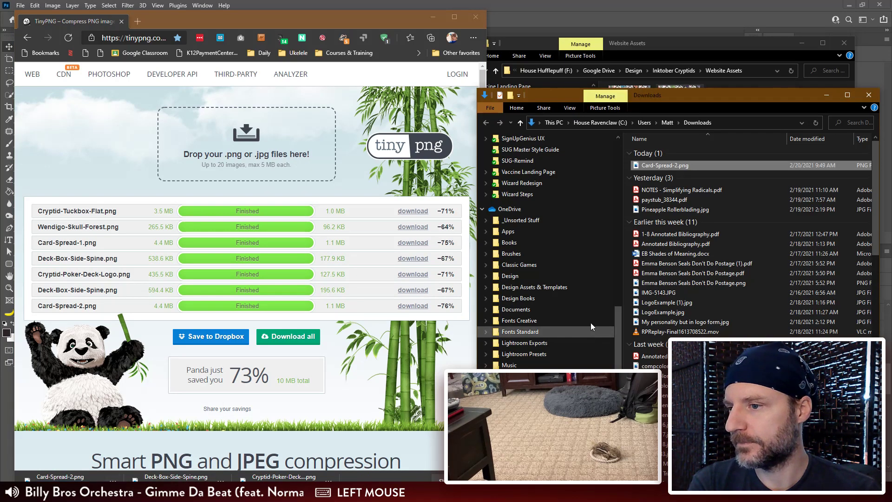
{"action": "left_click_drag", "start_coordinate": [703, 100], "coordinate": [667, 194]}
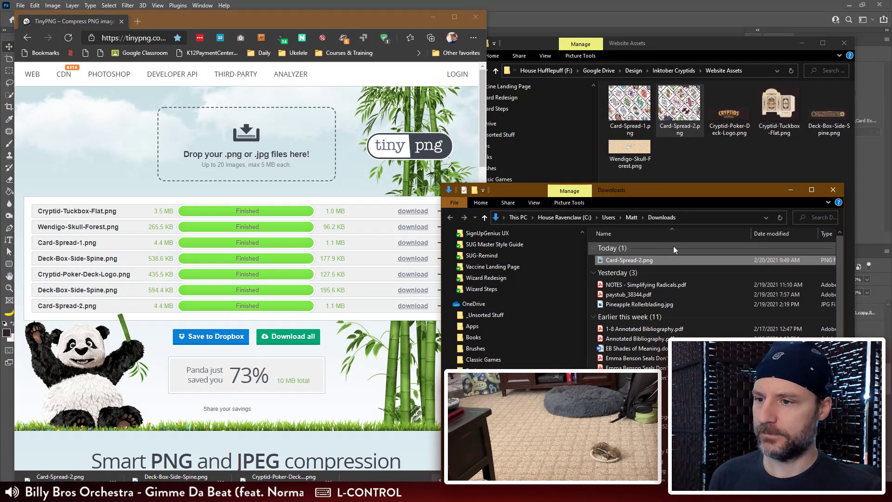
{"action": "left_click_drag", "start_coordinate": [673, 250], "coordinate": [710, 168]}
{"action": "left_click", "coordinate": [463, 181]}
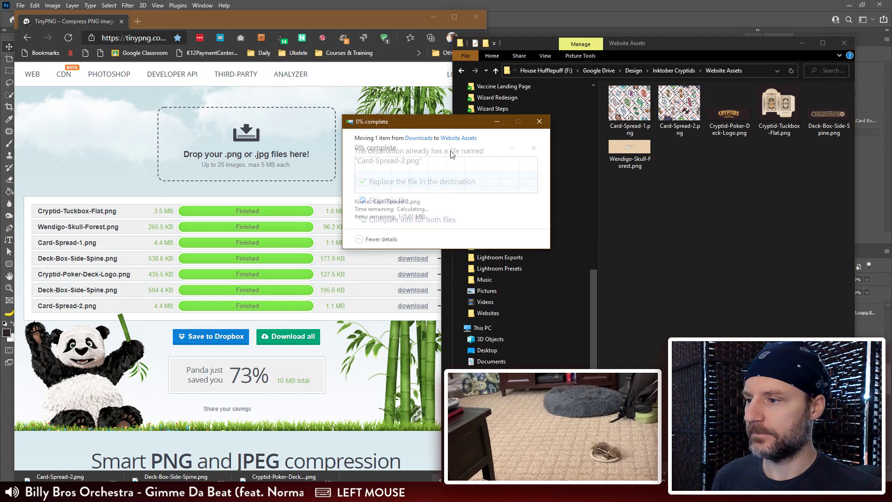
Step: Place Card-Spread-2.png from the Website Assets folder into the website-layout.jpg document in Photoshop
{"action": "left_click", "coordinate": [121, 21]}
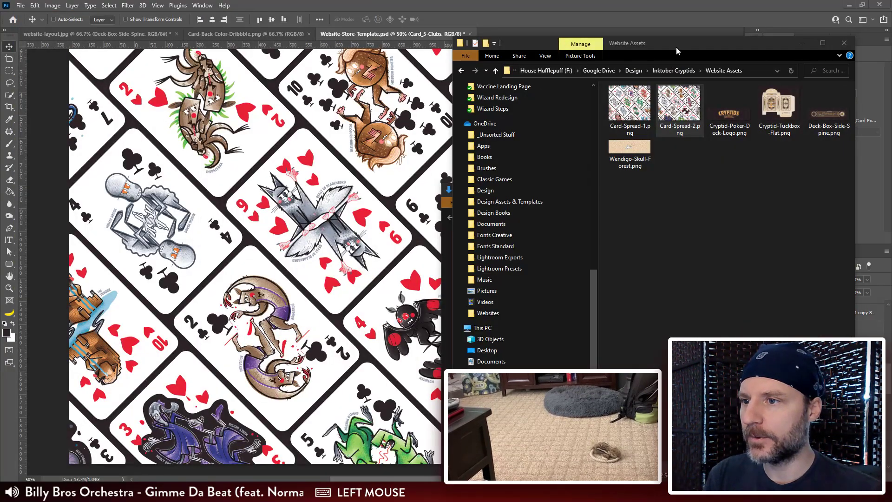
{"action": "left_click_drag", "start_coordinate": [676, 48], "coordinate": [705, 38]}
{"action": "left_click", "coordinate": [135, 35]}
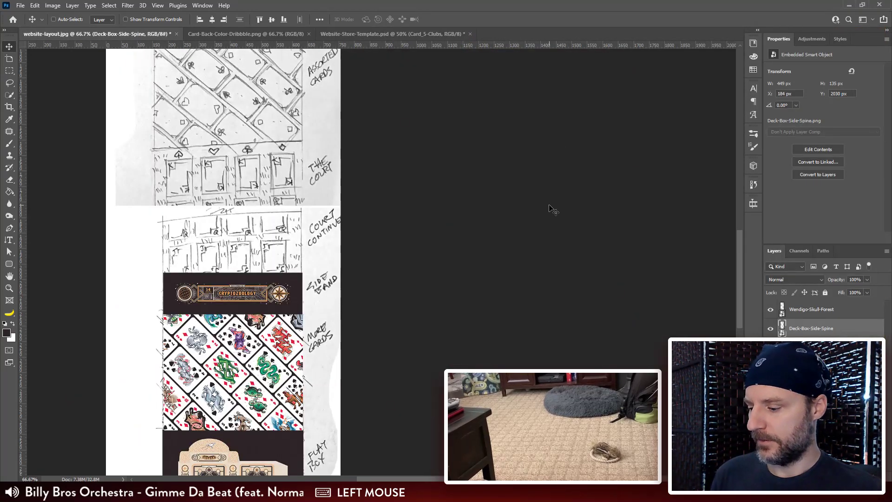
{"action": "key", "text": "alt+Tab"}
{"action": "left_click", "coordinate": [713, 150]}
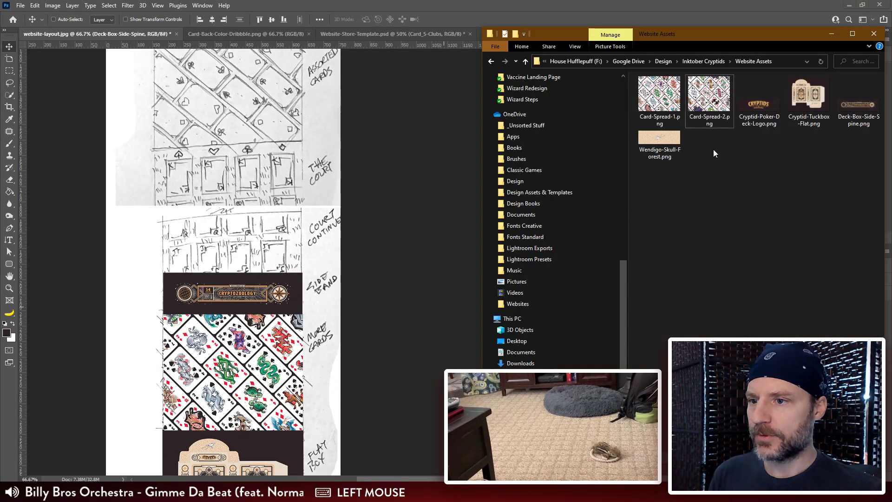
{"action": "left_click_drag", "start_coordinate": [709, 96], "coordinate": [302, 222]}
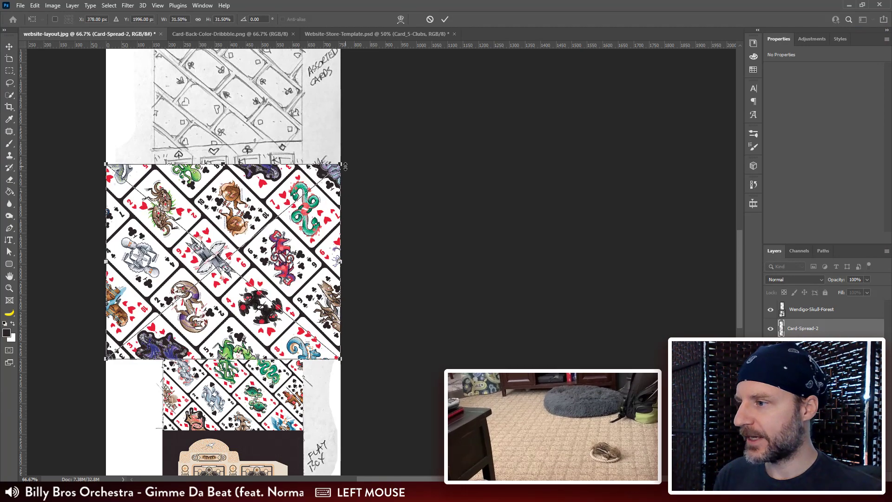
Step: Scale the placed card spread to about 453 by 377 px, matching the layout's column width, and commit the placement
{"action": "left_click_drag", "start_coordinate": [342, 164], "coordinate": [304, 194]}
{"action": "left_click_drag", "start_coordinate": [107, 358], "coordinate": [160, 312]}
{"action": "key", "text": "Return"}
Step: Move the second card spread up the layout column to the Assorted Cards section, to about X 186 px, Y 1247 px
{"action": "left_click_drag", "start_coordinate": [375, 385], "coordinate": [445, 355]}
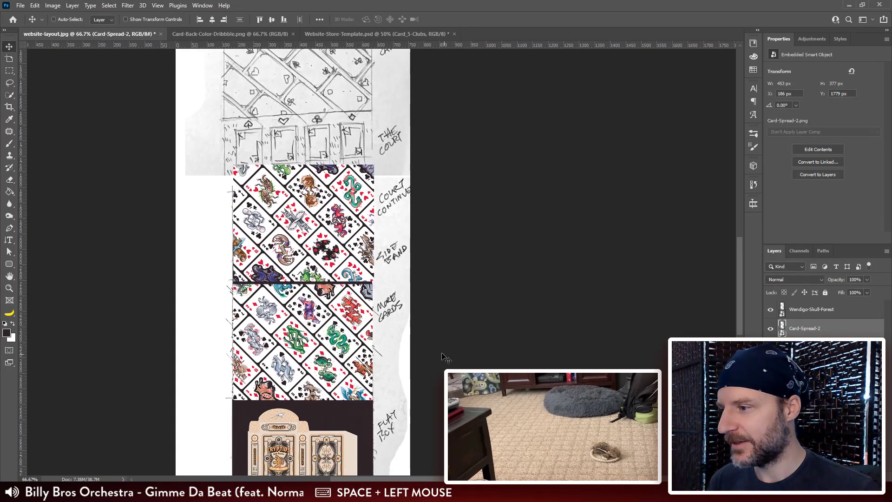
{"action": "left_click_drag", "start_coordinate": [316, 246], "coordinate": [325, 146]}
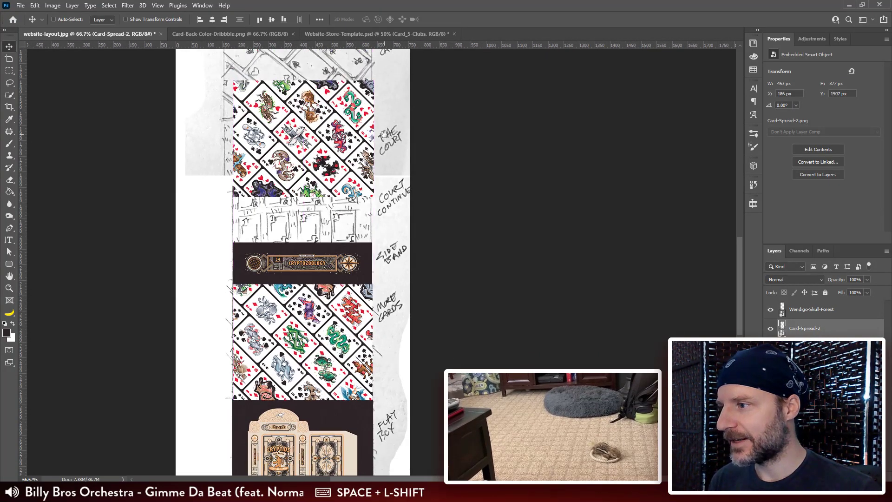
{"action": "mouse_move", "coordinate": [277, 191]}
{"action": "left_mouse_down"}
{"action": "mouse_move", "coordinate": [285, 258]}
{"action": "mouse_move", "coordinate": [292, 184]}
{"action": "left_mouse_up"}
{"action": "left_click_drag", "start_coordinate": [488, 299], "coordinate": [438, 250]}
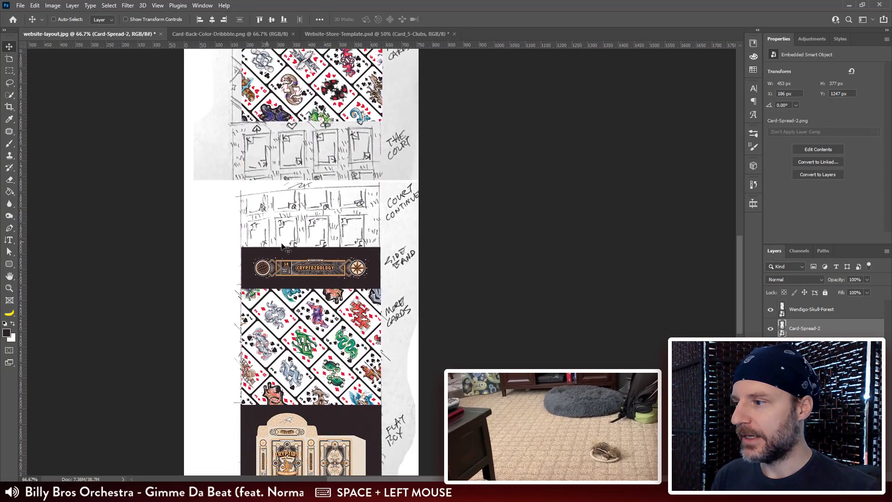
Step: Try moving the Cryptozoology side band up over the court sketch, and undo that move
{"action": "left_click_drag", "start_coordinate": [328, 279], "coordinate": [330, 151]}
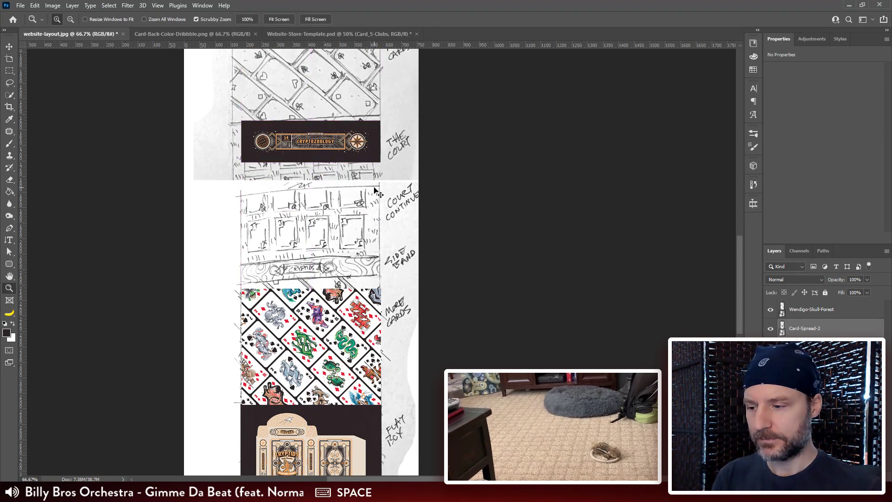
{"action": "key", "text": "ctrl+minus"}
{"action": "left_click_drag", "start_coordinate": [378, 90], "coordinate": [381, 175]}
{"action": "key", "text": "ctrl+z"}
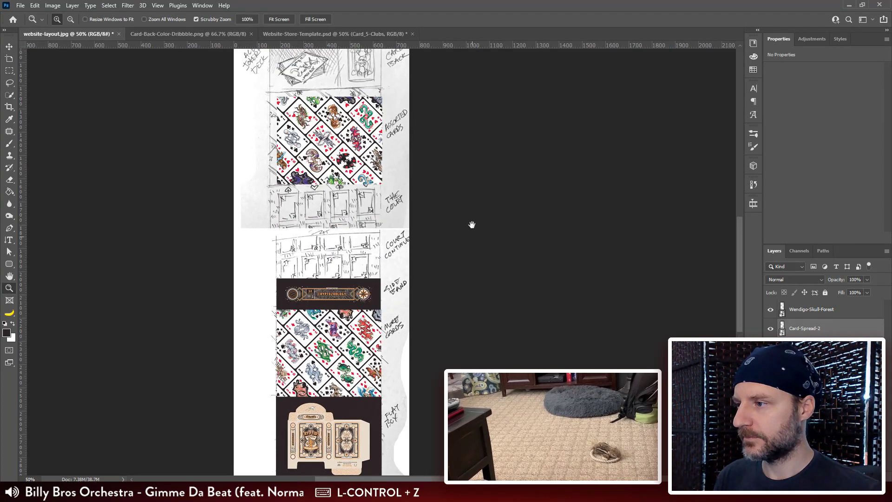
Step: Examine the second card spread's placement against the Assorted Cards sketch at 100% zoom
{"action": "left_click_drag", "start_coordinate": [449, 171], "coordinate": [449, 219]}
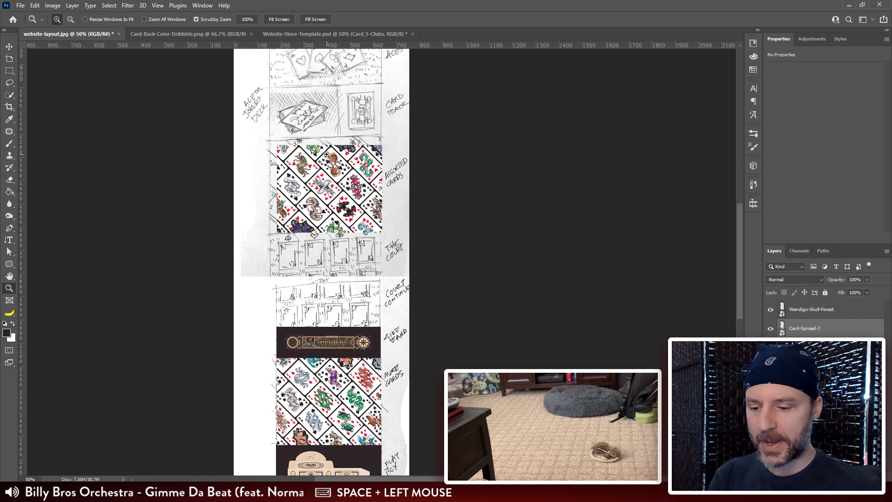
{"action": "key", "text": "ctrl+plus"}
{"action": "key", "text": "ctrl+plus"}
{"action": "left_click_drag", "start_coordinate": [348, 260], "coordinate": [352, 318]}
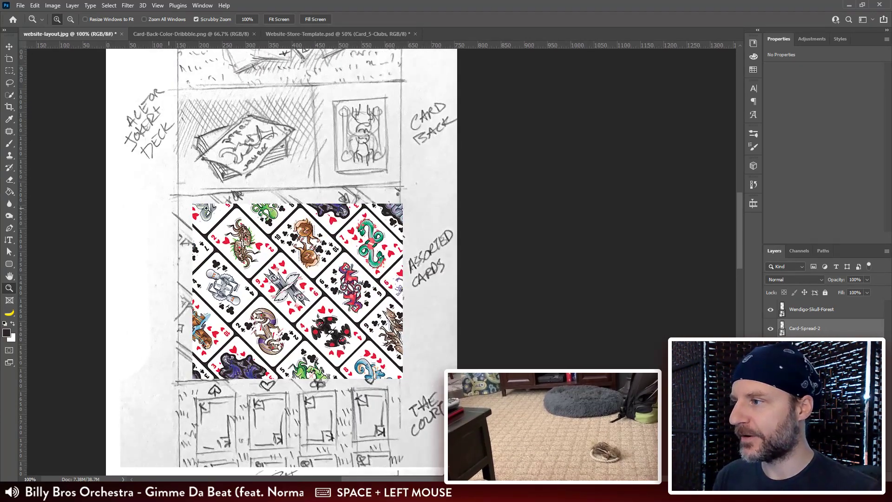
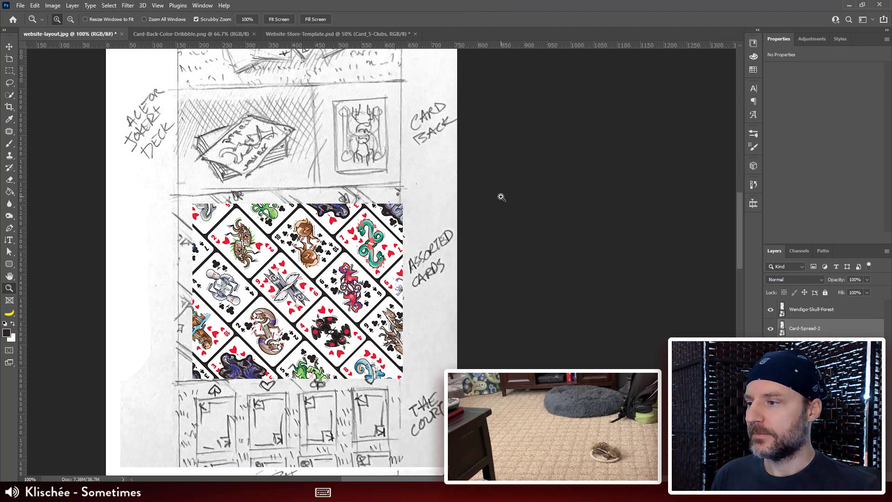
Step: Open the Website-Store-Template.psd document and collapse the Card Set 2 group
{"action": "left_click", "coordinate": [347, 34]}
{"action": "key", "text": "ctrl+minus"}
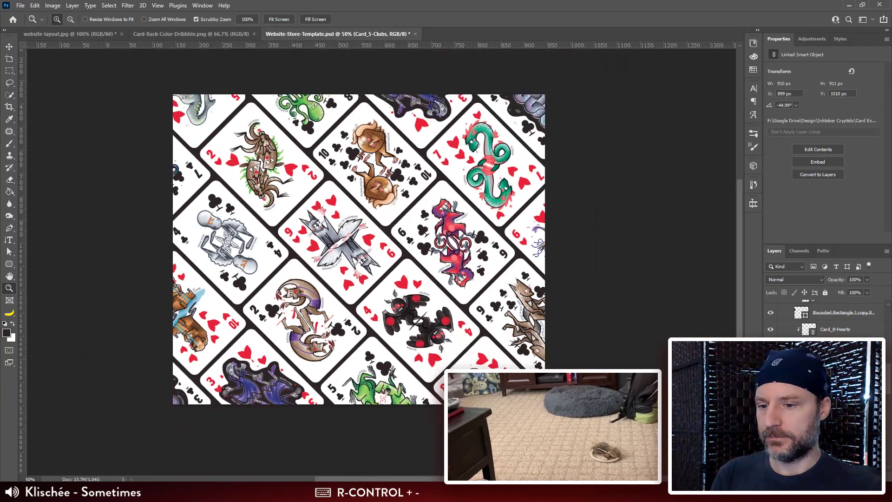
{"action": "scroll", "coordinate": [827, 318], "scroll_direction": "up", "scroll_amount": 5}
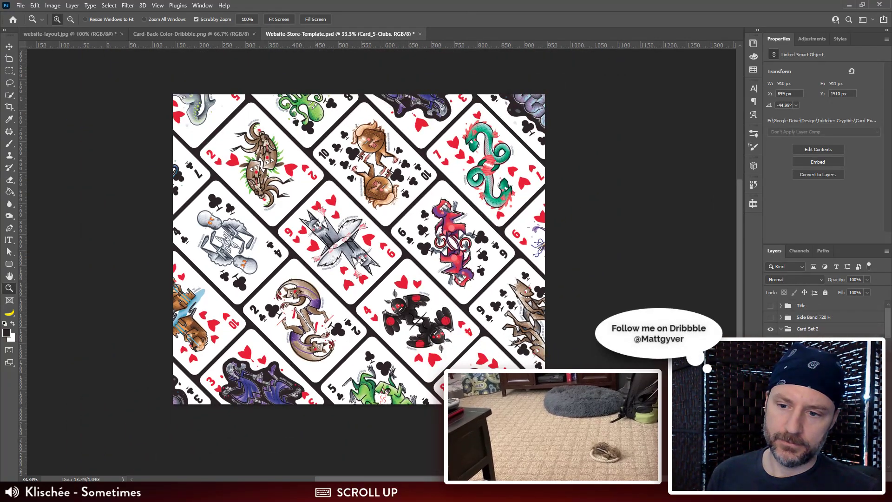
{"action": "left_click", "coordinate": [782, 328]}
{"action": "left_click", "coordinate": [781, 328]}
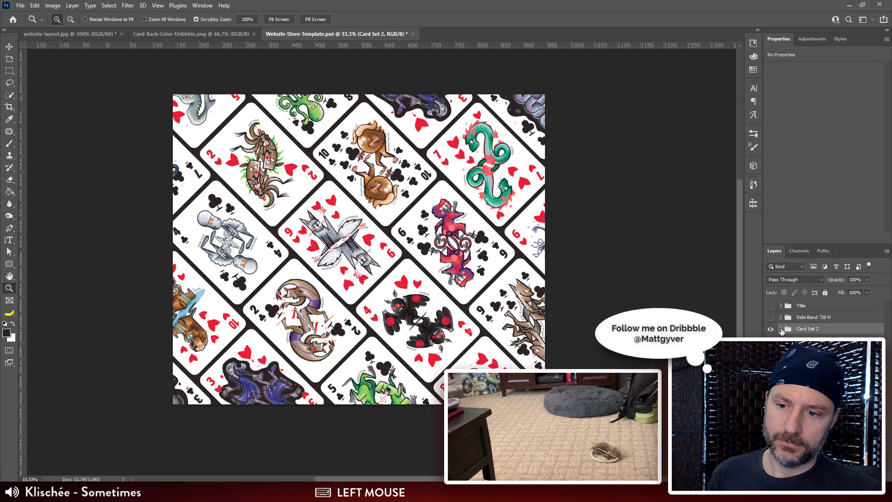
Step: Hide the Card Set 2 group and the forest skull artwork beneath it, and show the Title group
{"action": "left_click", "coordinate": [769, 329]}
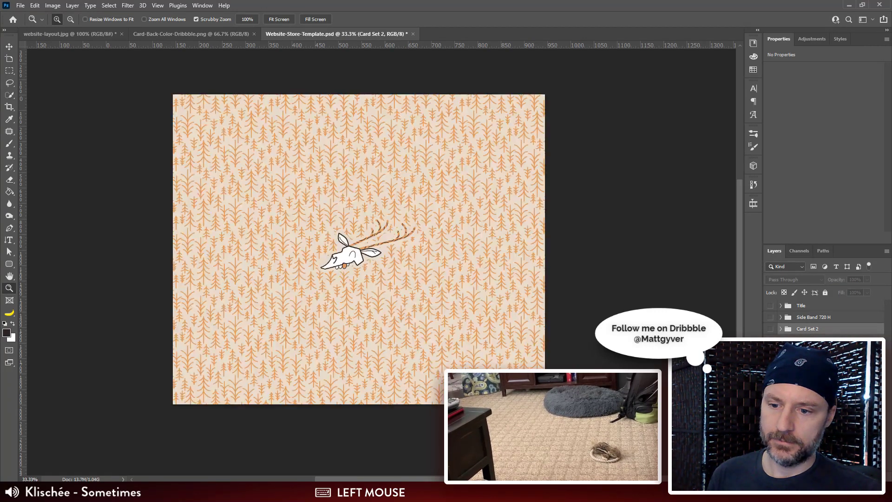
{"action": "left_click", "coordinate": [769, 329]}
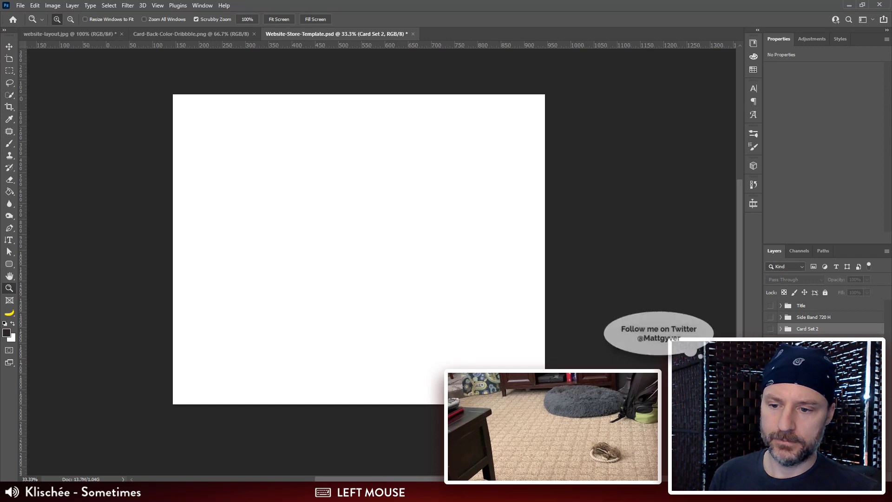
{"action": "left_click", "coordinate": [769, 329]}
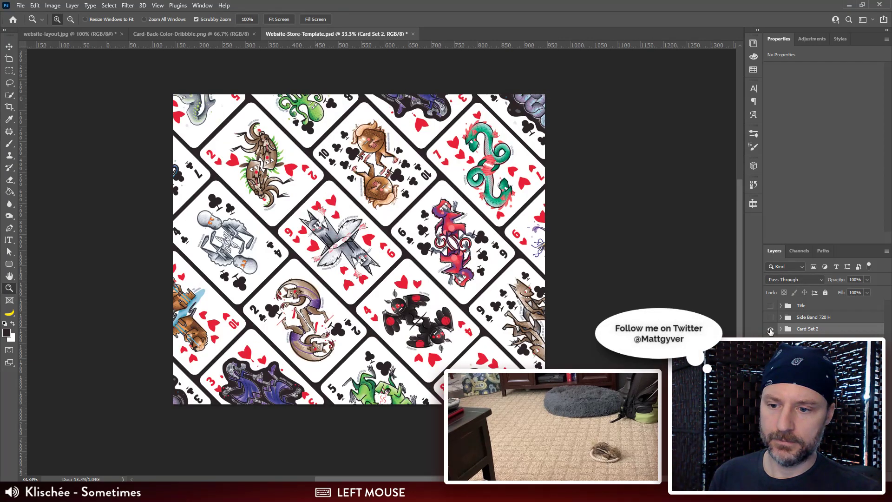
{"action": "left_click", "coordinate": [770, 329]}
{"action": "left_click", "coordinate": [770, 317]}
{"action": "left_click", "coordinate": [770, 317]}
{"action": "left_click", "coordinate": [770, 305]}
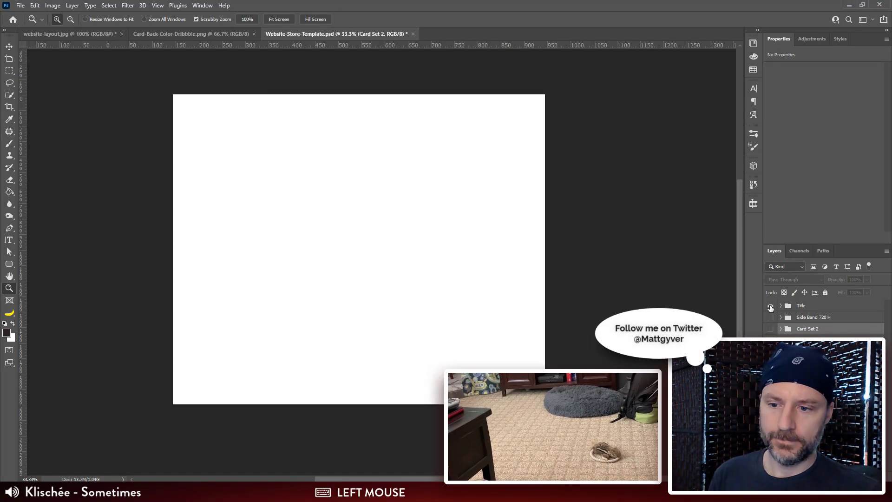
Step: Rename the Title group as "Title 720 H"
{"action": "left_click", "coordinate": [796, 306]}
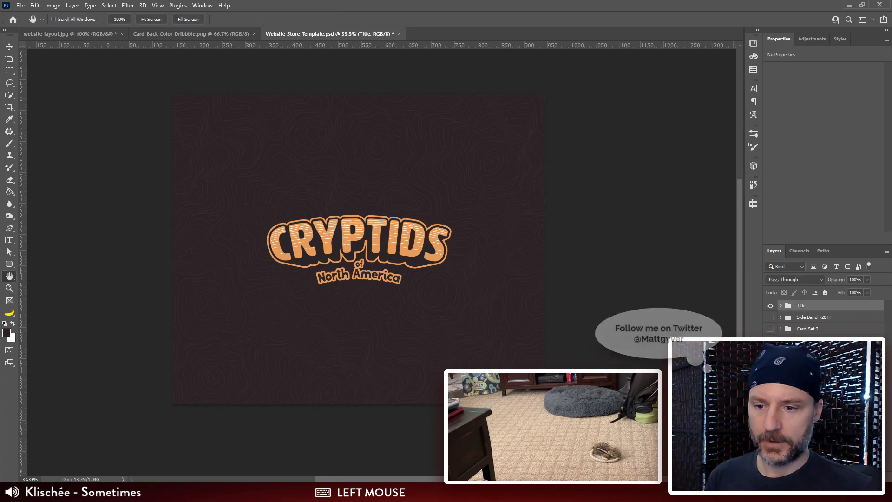
{"action": "double_click", "coordinate": [821, 306]}
{"action": "key", "text": "Escape"}
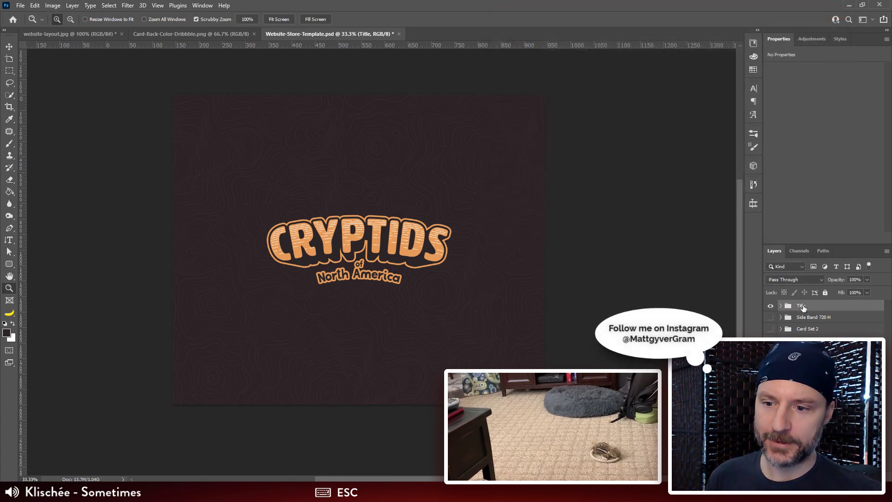
{"action": "double_click", "coordinate": [801, 305]}
{"action": "key", "text": "Right"}
{"action": "key", "text": "shift"}
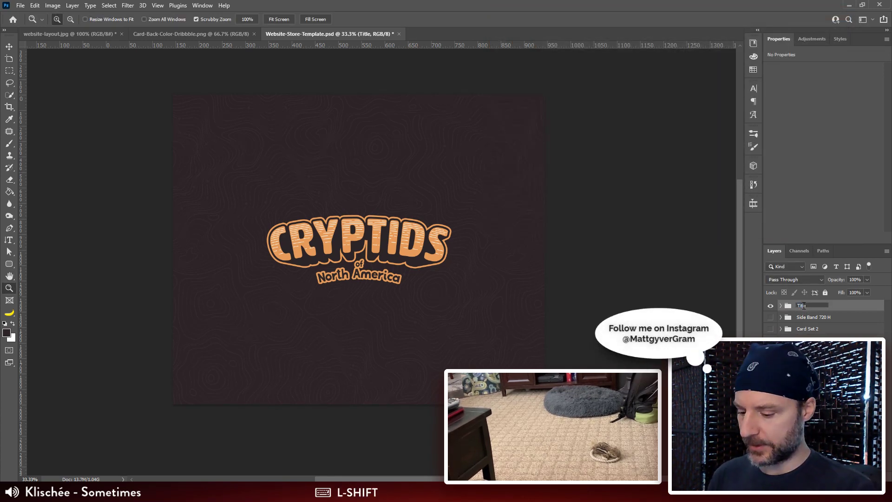
{"action": "type", "text": "720 H"}
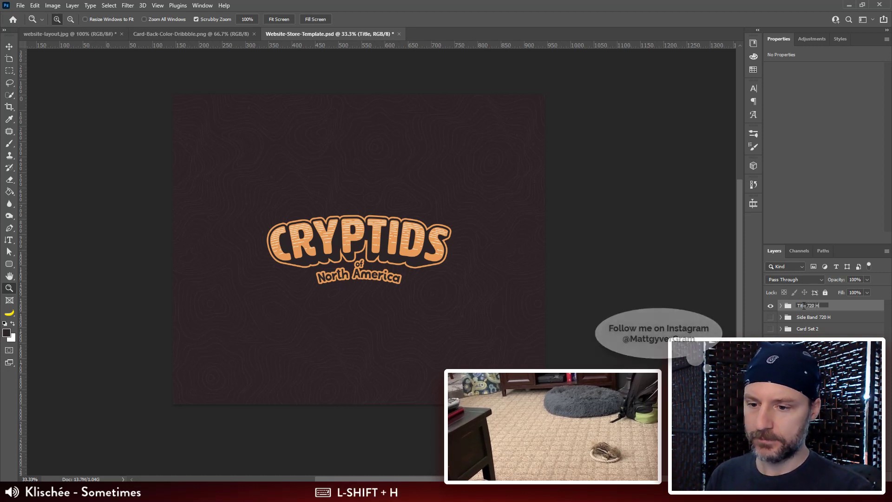
{"action": "key", "text": "Return"}
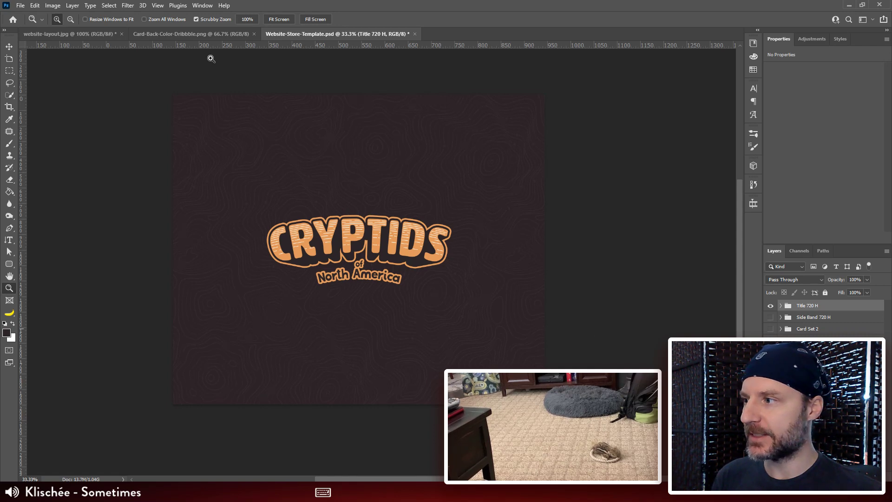
Step: Review the lower sections of the website-layout.jpg sketch, from the court cards to the standing box, with a close look at the flat box
{"action": "key", "text": "v"}
{"action": "left_click", "coordinate": [101, 34]}
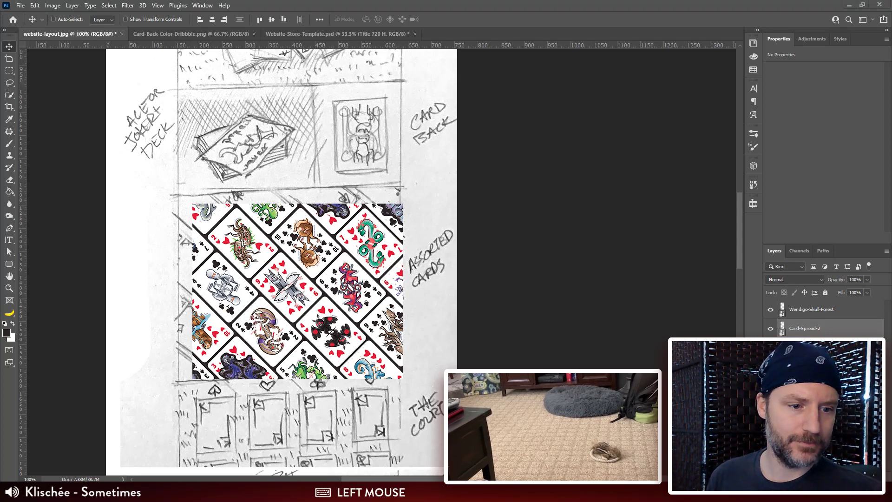
{"action": "left_click_drag", "start_coordinate": [438, 332], "coordinate": [442, 123]}
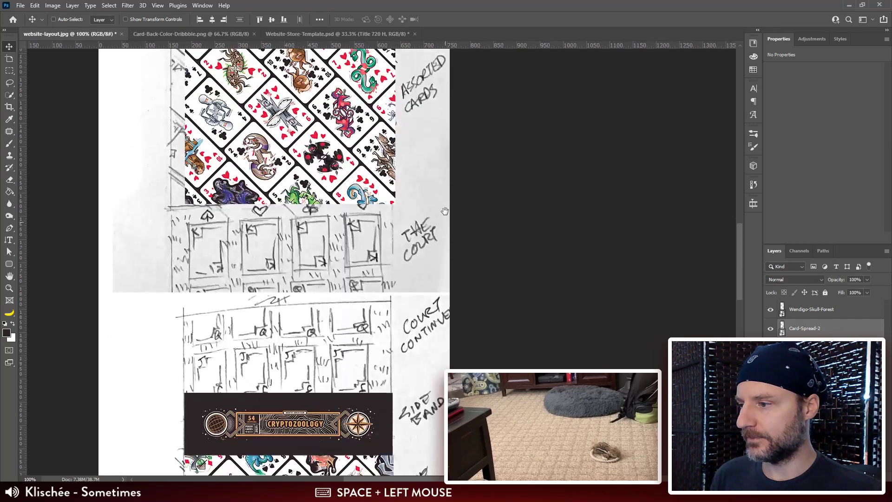
{"action": "left_click_drag", "start_coordinate": [442, 385], "coordinate": [441, 135]}
{"action": "left_click_drag", "start_coordinate": [461, 354], "coordinate": [461, 297]}
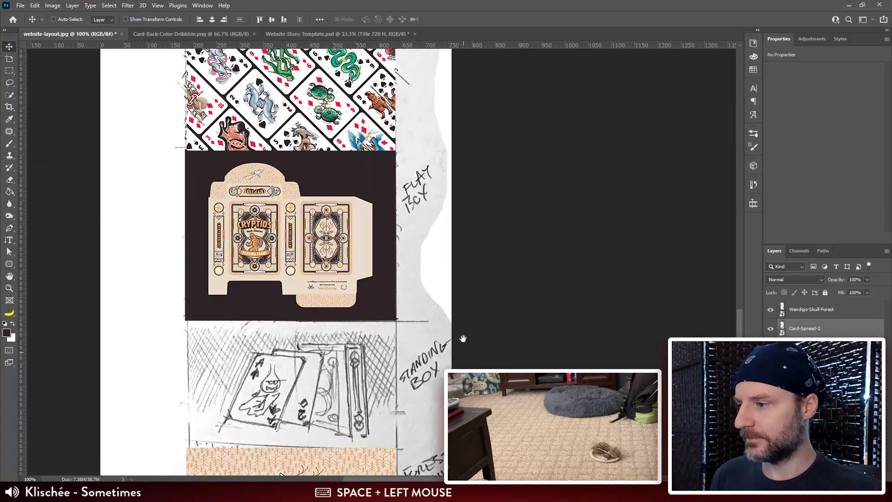
{"action": "left_click_drag", "start_coordinate": [462, 139], "coordinate": [463, 428]}
{"action": "left_click_drag", "start_coordinate": [483, 27], "coordinate": [466, 231]}
{"action": "left_click_drag", "start_coordinate": [470, 396], "coordinate": [490, 116]}
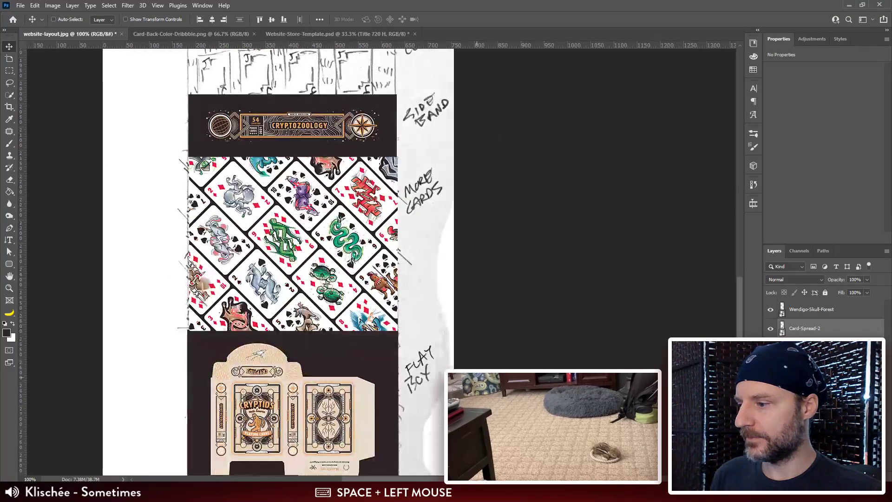
{"action": "left_click_drag", "start_coordinate": [478, 377], "coordinate": [494, 143]}
{"action": "key", "text": "ctrl+plus"}
{"action": "key", "text": "ctrl+plus"}
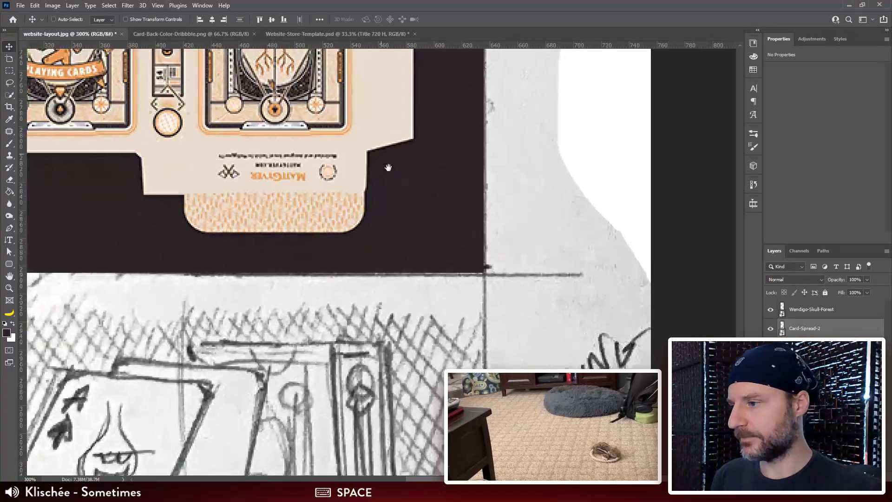
{"action": "left_click_drag", "start_coordinate": [382, 155], "coordinate": [428, 277]}
{"action": "left_click_drag", "start_coordinate": [402, 93], "coordinate": [453, 418]}
{"action": "left_click_drag", "start_coordinate": [453, 149], "coordinate": [453, 203]}
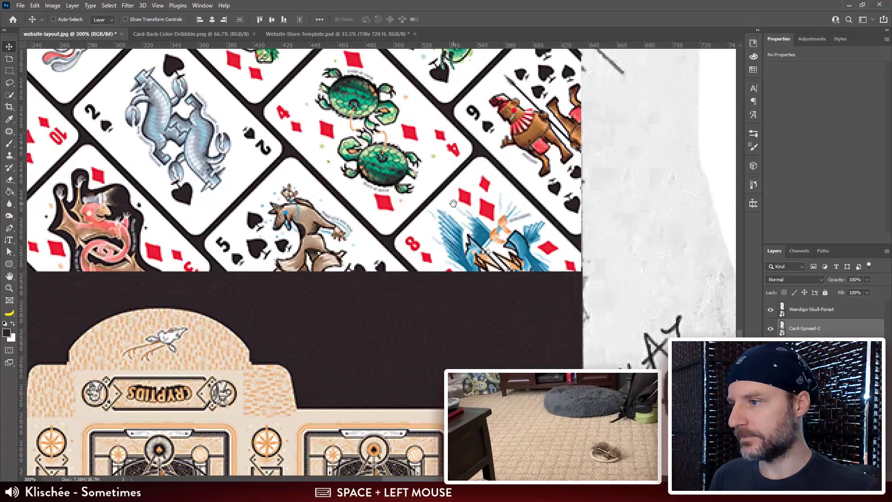
Step: Review the upper sections of the layout sketch, from the title and description to the aces, joker deck and card back
{"action": "key", "text": "ctrl+minus"}
{"action": "key", "text": "ctrl+minus"}
{"action": "mouse_move", "coordinate": [451, 123]}
{"action": "left_mouse_down"}
{"action": "mouse_move", "coordinate": [428, 327]}
{"action": "mouse_move", "coordinate": [441, 338]}
{"action": "mouse_move", "coordinate": [440, 354]}
{"action": "left_mouse_up"}
{"action": "left_click_drag", "start_coordinate": [462, 107], "coordinate": [445, 257]}
{"action": "mouse_move", "coordinate": [443, 113]}
{"action": "left_mouse_down"}
{"action": "mouse_move", "coordinate": [438, 237]}
{"action": "mouse_move", "coordinate": [459, 239]}
{"action": "left_mouse_up"}
{"action": "left_click_drag", "start_coordinate": [447, 169], "coordinate": [437, 280]}
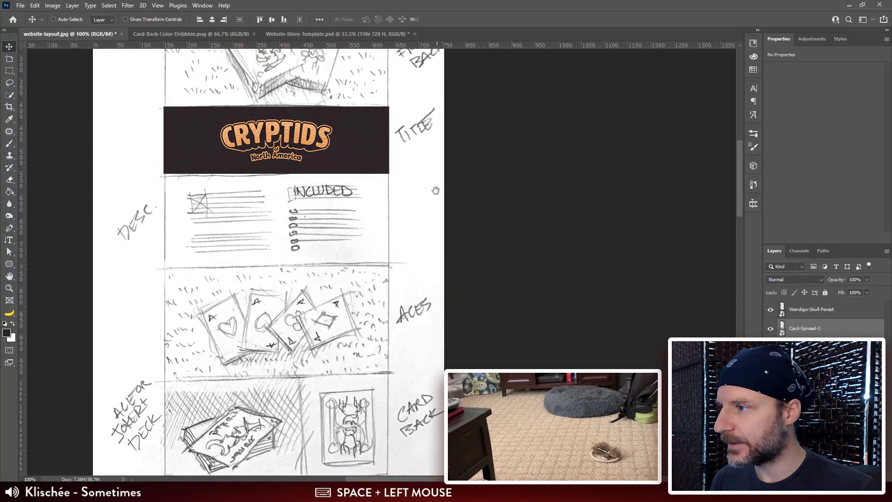
{"action": "mouse_move", "coordinate": [435, 190]}
{"action": "left_mouse_down"}
{"action": "mouse_move", "coordinate": [445, 310]}
{"action": "mouse_move", "coordinate": [431, 152]}
{"action": "left_mouse_up"}
{"action": "left_click_drag", "start_coordinate": [478, 396], "coordinate": [477, 271]}
Step: Switch to Card Back.ai in Illustrator and find the Reversed Card & Box Back artwork
{"action": "left_click", "coordinate": [336, 33]}
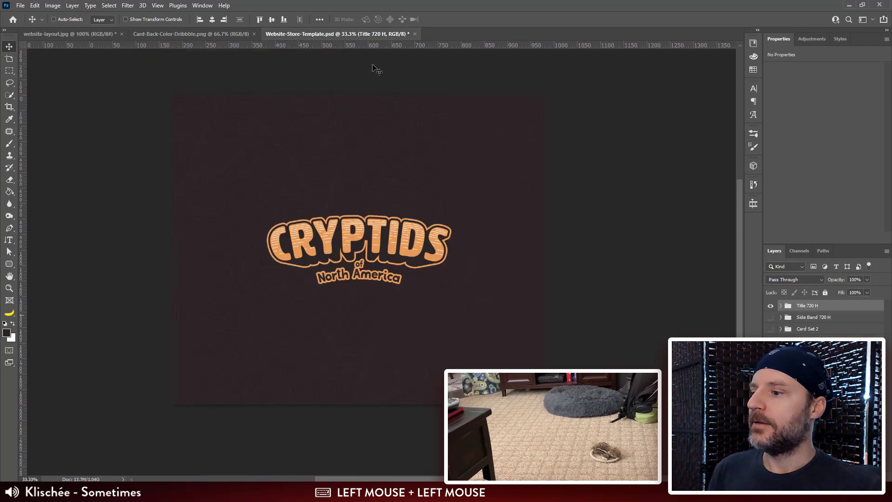
{"action": "left_click", "coordinate": [413, 492]}
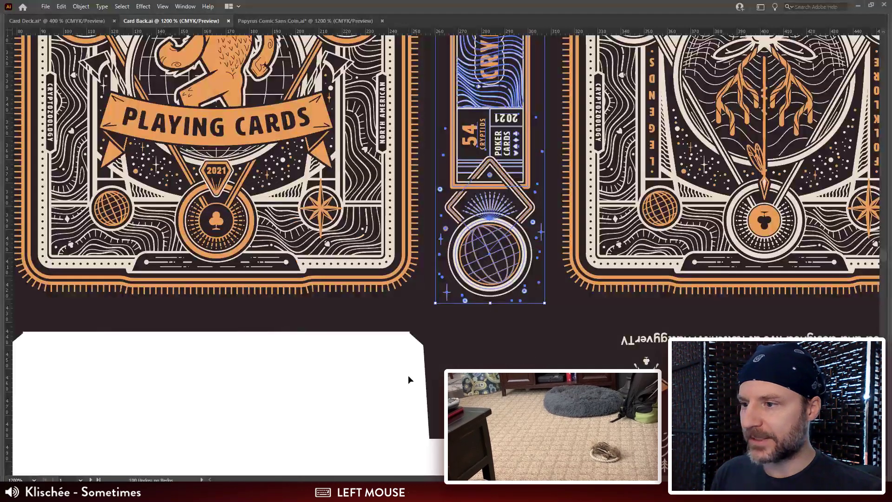
{"action": "left_click", "coordinate": [382, 400]}
{"action": "key", "text": "ctrl+minus"}
{"action": "key", "text": "ctrl+minus"}
{"action": "key", "text": "ctrl+minus"}
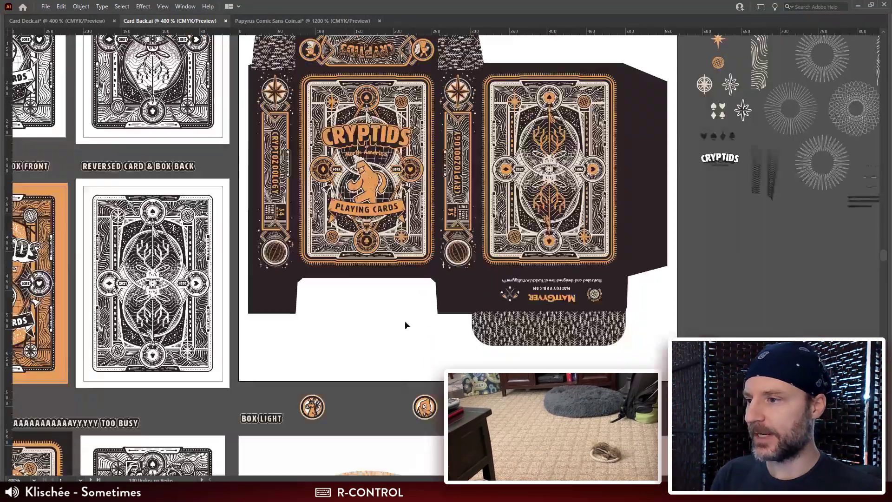
{"action": "left_click_drag", "start_coordinate": [245, 130], "coordinate": [357, 244]}
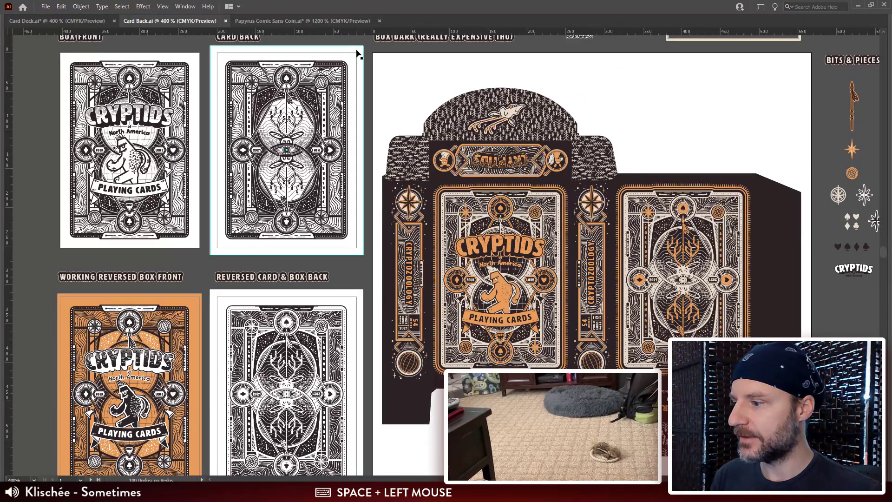
{"action": "left_click_drag", "start_coordinate": [370, 252], "coordinate": [373, 229]}
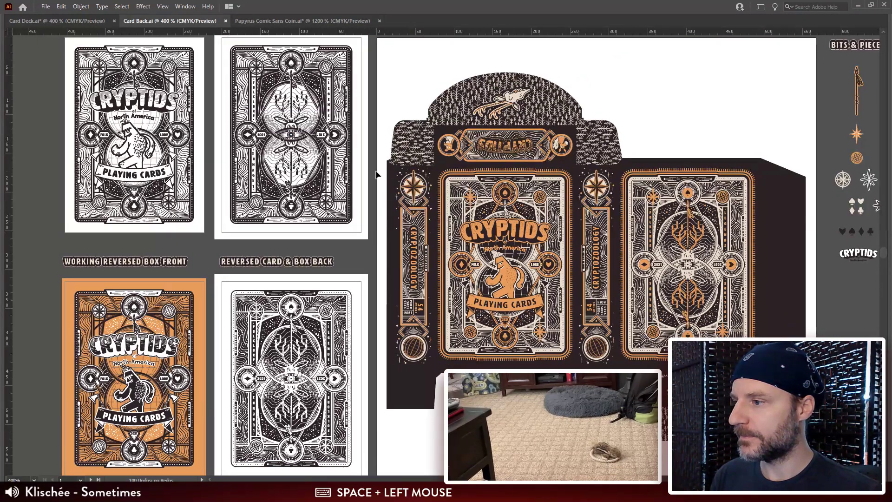
{"action": "left_click_drag", "start_coordinate": [361, 353], "coordinate": [365, 330]}
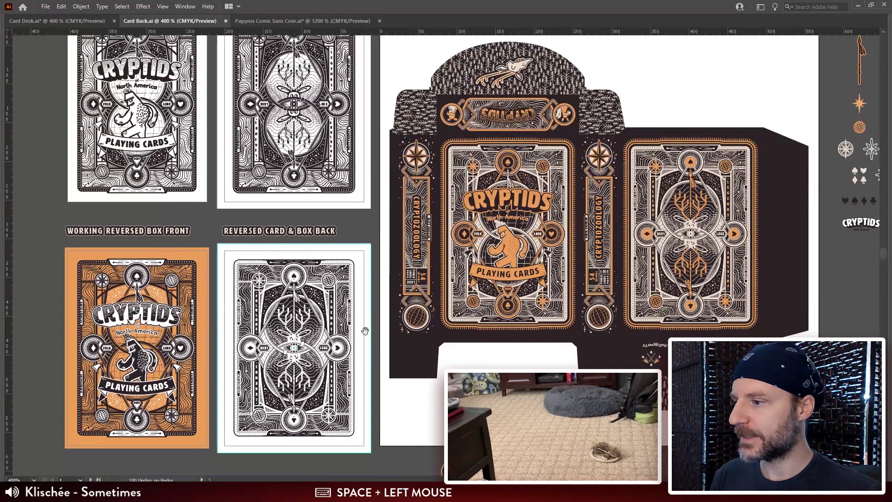
Step: Examine the Reversed Card & Box Back artwork up close, checking which parts are grouped together
{"action": "left_click", "coordinate": [371, 254]}
{"action": "left_click", "coordinate": [376, 228]}
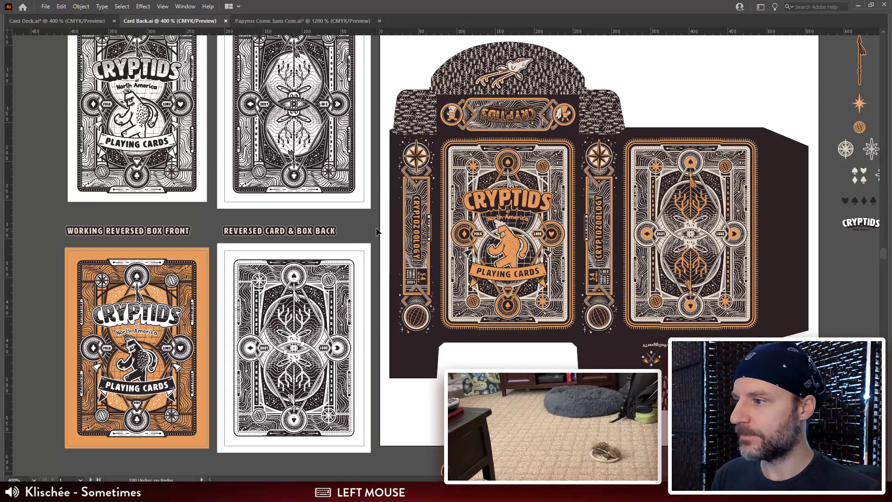
{"action": "left_click_drag", "start_coordinate": [376, 231], "coordinate": [373, 193]}
{"action": "left_click", "coordinate": [339, 257]}
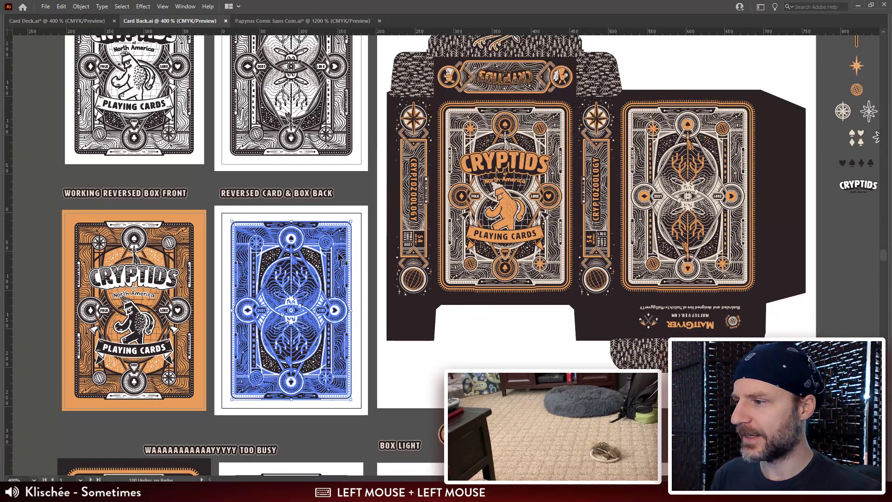
{"action": "left_click", "coordinate": [362, 183]}
{"action": "left_click_drag", "start_coordinate": [362, 183], "coordinate": [364, 212]}
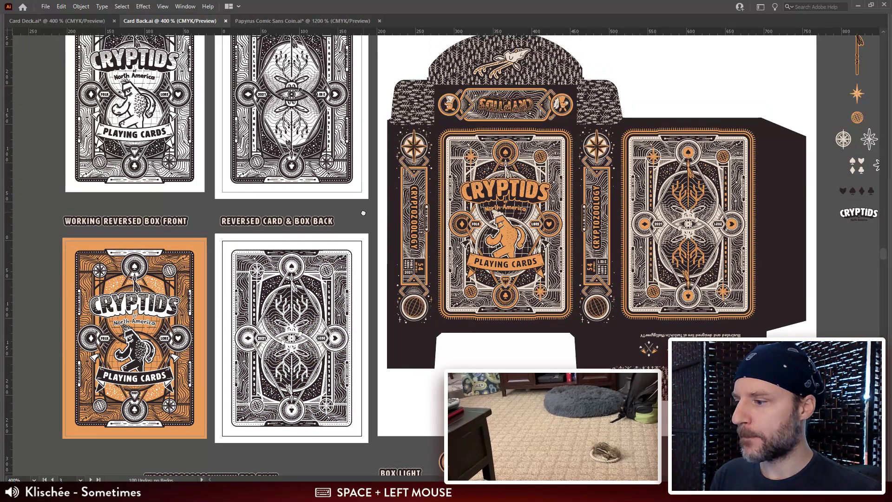
{"action": "key", "text": "ctrl+plus"}
{"action": "key", "text": "ctrl+plus"}
{"action": "key", "text": "ctrl+plus"}
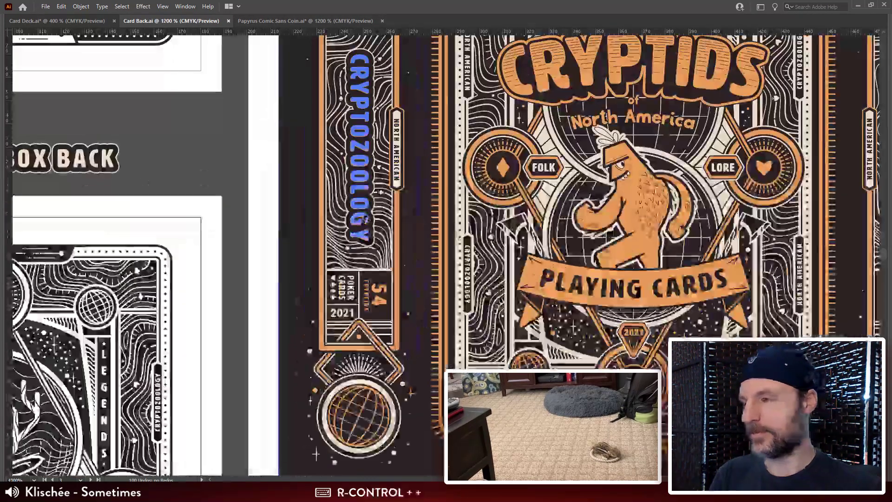
{"action": "left_click_drag", "start_coordinate": [229, 380], "coordinate": [448, 147]}
{"action": "left_click_drag", "start_coordinate": [364, 271], "coordinate": [440, 213]}
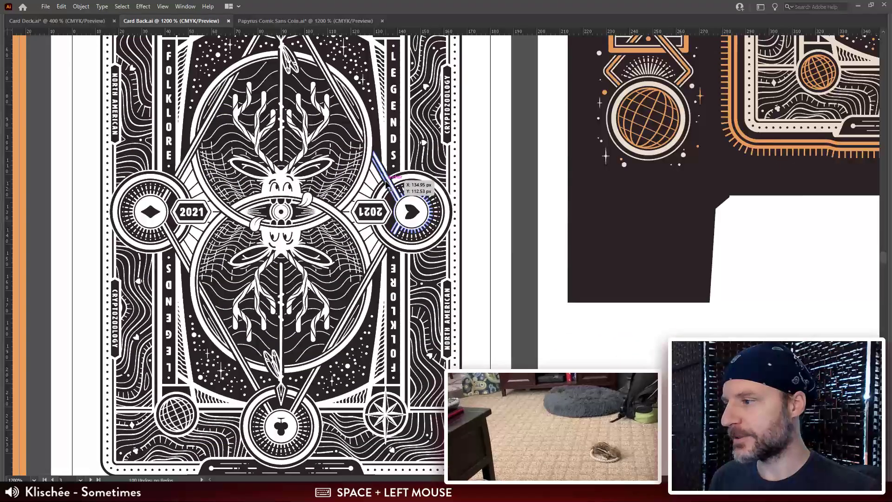
{"action": "key", "text": "ctrl+minus"}
{"action": "key", "text": "ctrl+minus"}
{"action": "left_click_drag", "start_coordinate": [466, 114], "coordinate": [446, 124]}
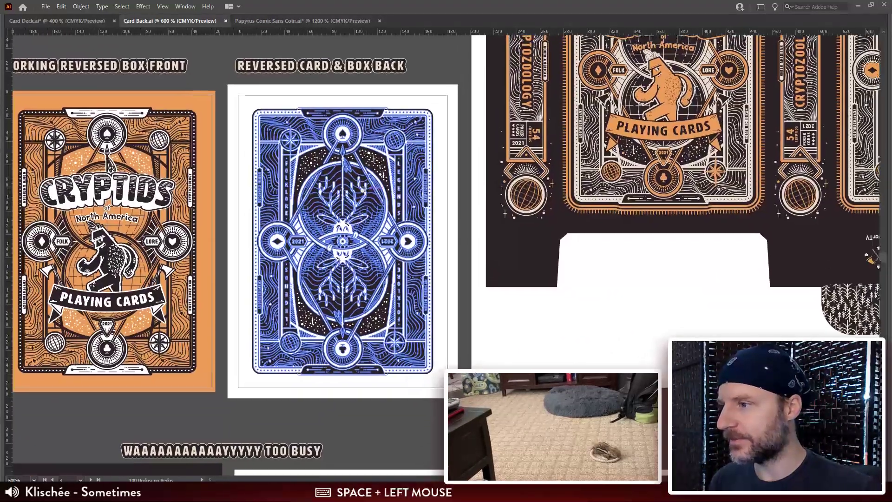
{"action": "left_click", "coordinate": [447, 116]}
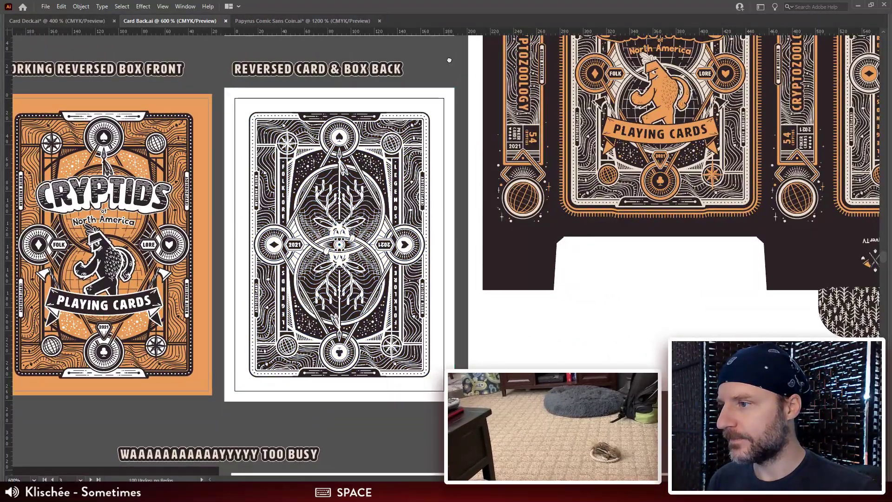
{"action": "left_click_drag", "start_coordinate": [448, 60], "coordinate": [444, 99]}
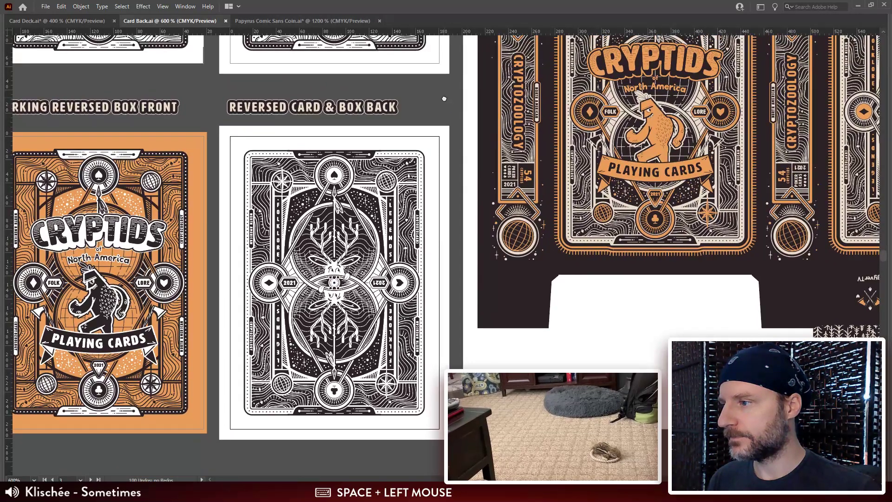
Step: Copy the Reversed Card & Box Back artwork without its white background rectangle
{"action": "left_click", "coordinate": [440, 149]}
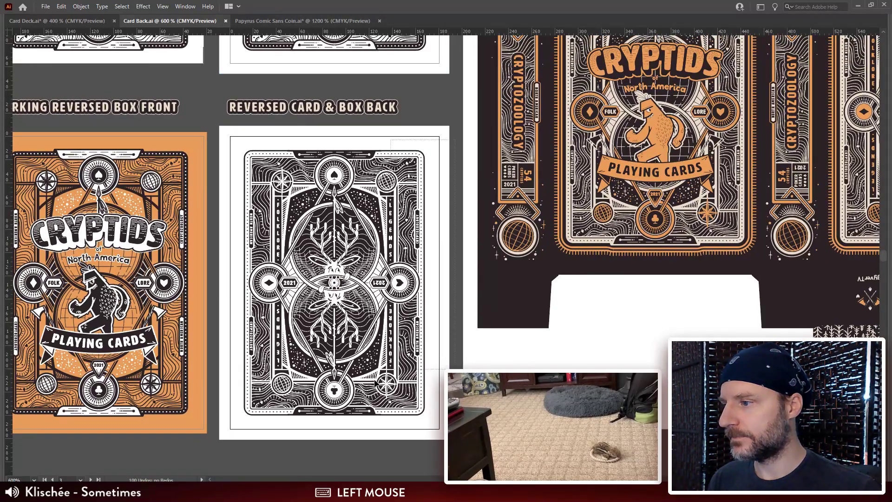
{"action": "left_click", "coordinate": [441, 145], "text": "shift"}
{"action": "key", "text": "ctrl+c"}
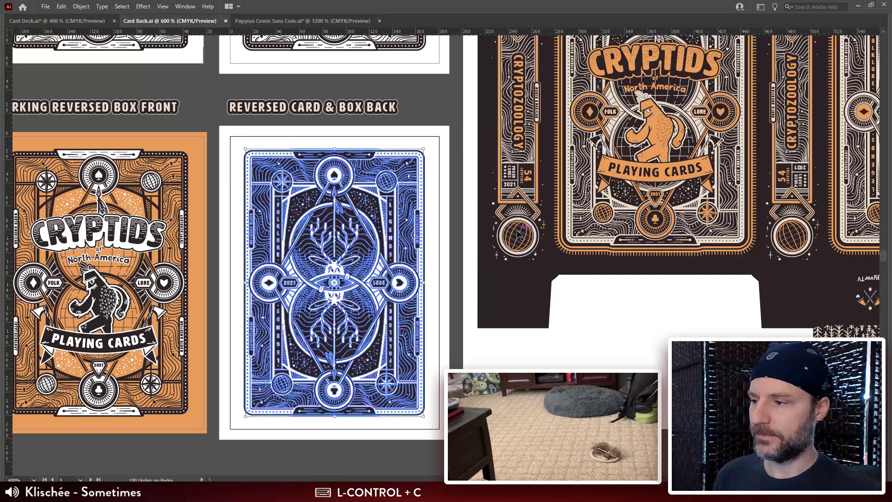
Step: Switch to Website-Store-Template.psd in Photoshop, paste the copied artwork as pixels and enlarge it from the canvas centre to about 1104 × 1635 px
{"action": "key", "text": "alt+Tab"}
{"action": "key", "text": "ctrl+v"}
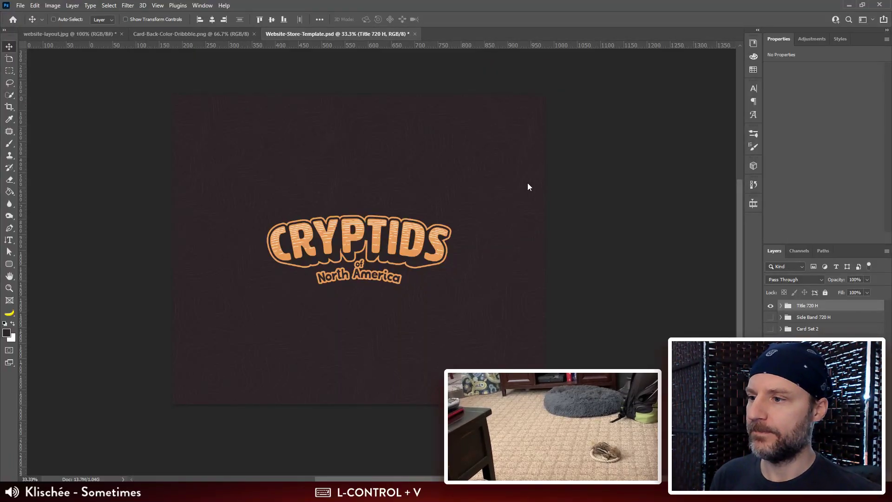
{"action": "left_click", "coordinate": [486, 150]}
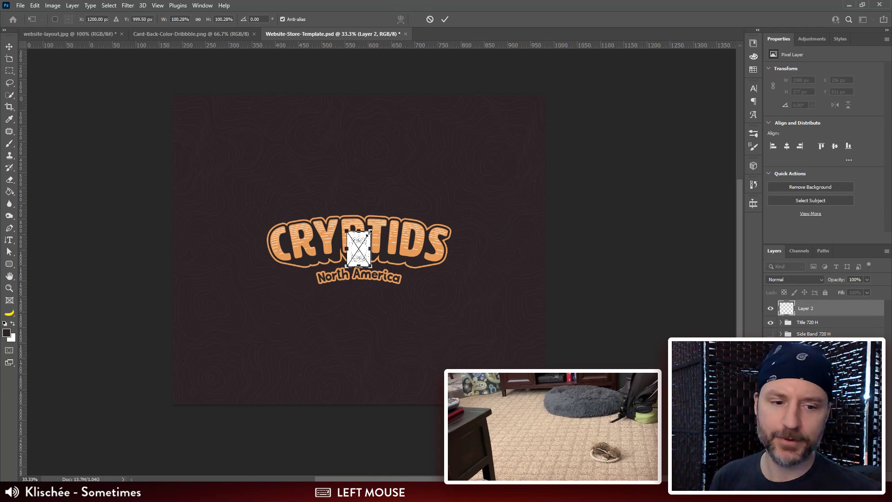
{"action": "left_click_drag", "start_coordinate": [369, 231], "coordinate": [468, 142]}
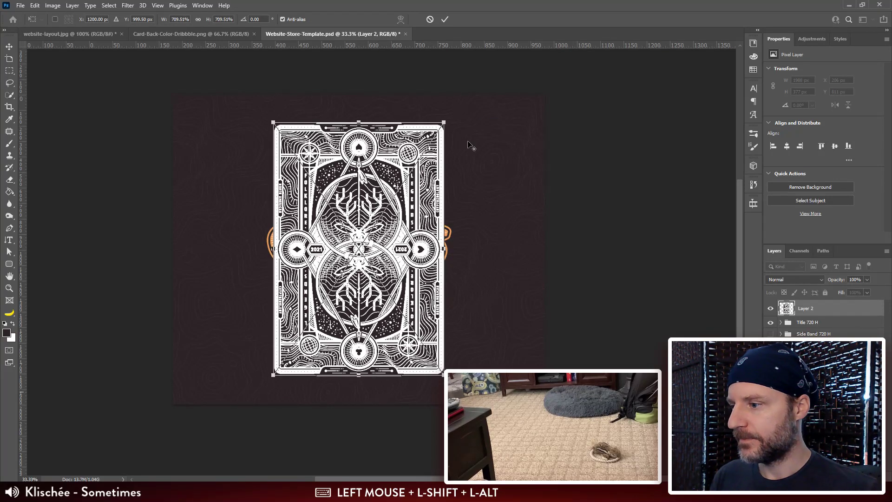
{"action": "key", "text": "Return"}
{"action": "key", "text": "space"}
{"action": "left_click_drag", "start_coordinate": [494, 342], "coordinate": [497, 343]}
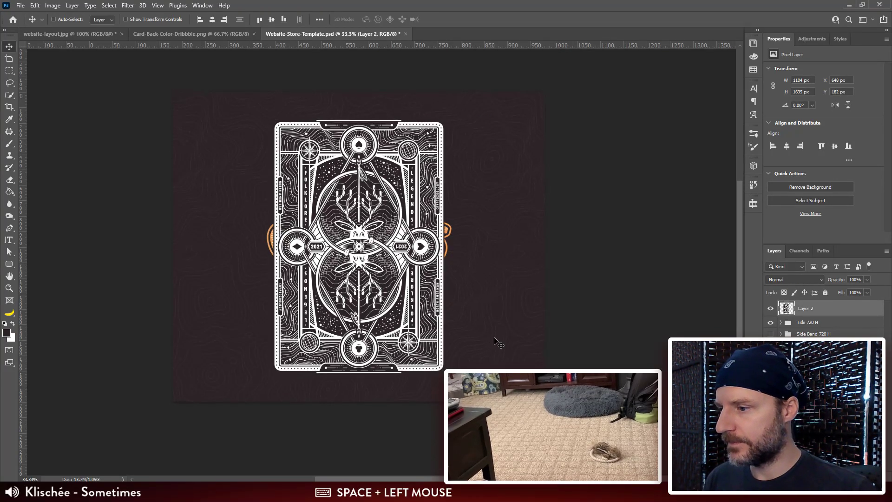
Step: Hide the Title 720 H group and duplicate the dark background and Contour layers to directly beneath the card back artwork
{"action": "left_click", "coordinate": [771, 322]}
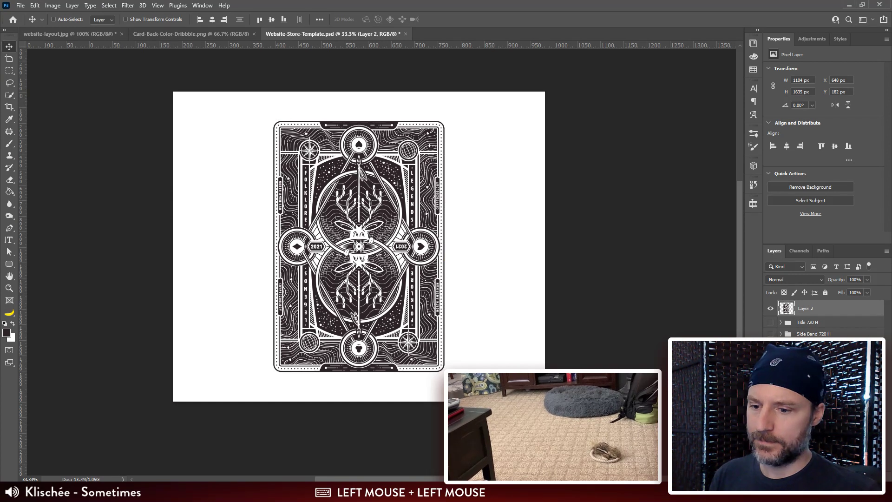
{"action": "left_click", "coordinate": [810, 395]}
{"action": "left_click", "coordinate": [810, 376], "text": "shift"}
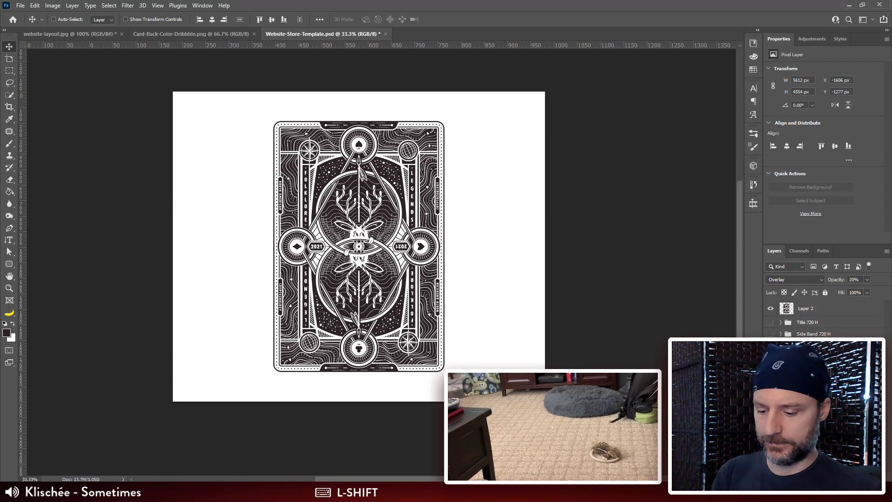
{"action": "key", "text": "ctrl+j"}
{"action": "left_click_drag", "start_coordinate": [813, 377], "coordinate": [816, 316]}
{"action": "left_click", "coordinate": [811, 313]}
{"action": "left_click", "coordinate": [811, 312], "text": "shift"}
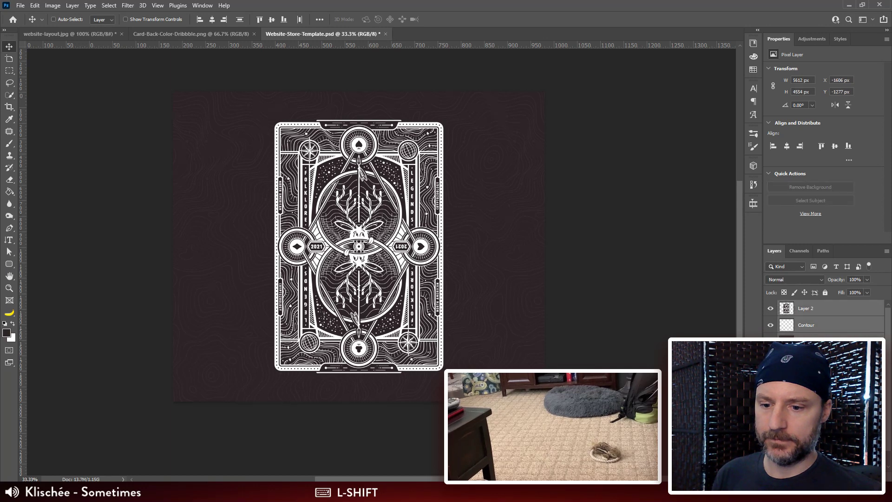
Step: Group the artwork with the copied background layers as Card Back and place the group below Title 720 H
{"action": "left_click", "coordinate": [811, 408]}
{"action": "left_click", "coordinate": [810, 313]}
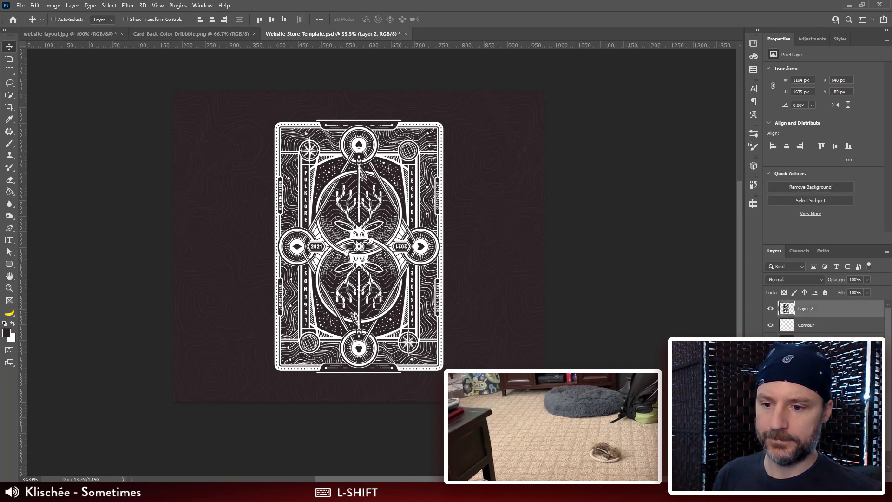
{"action": "left_click", "coordinate": [809, 342], "text": "shift"}
{"action": "left_click", "coordinate": [840, 475]}
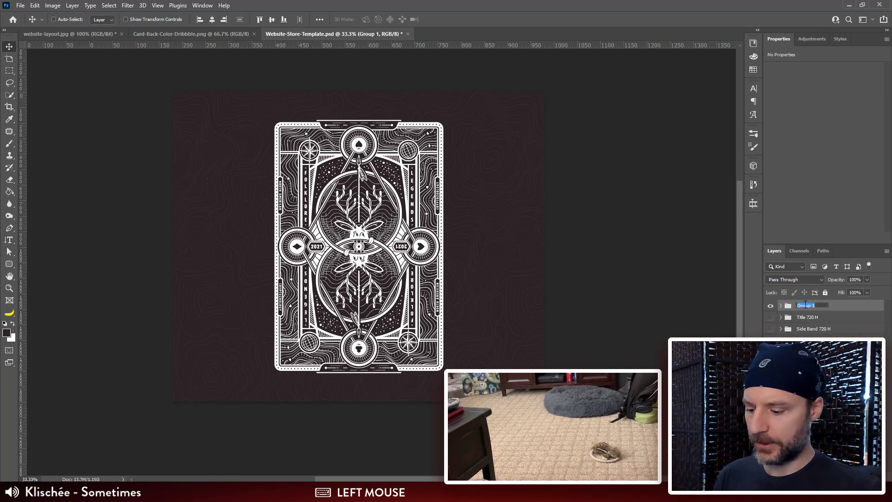
{"action": "type", "text": "Ca"}
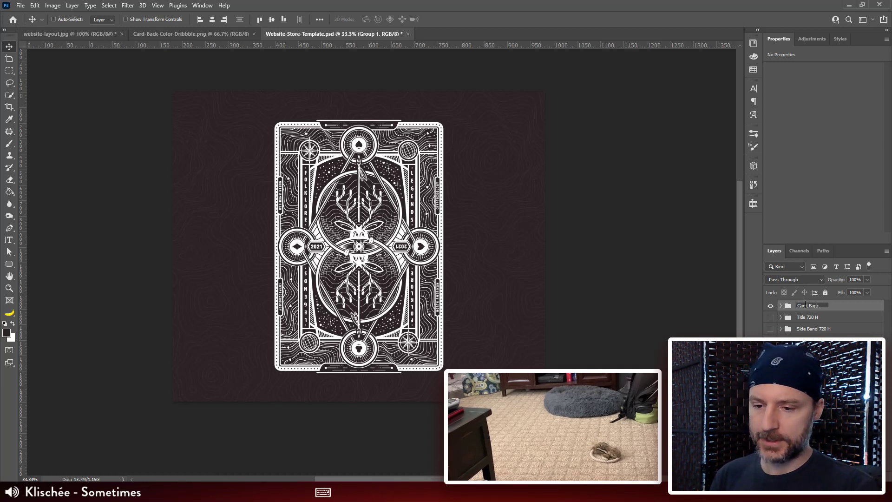
{"action": "type", "text": "rd Back"}
{"action": "key", "text": "Return"}
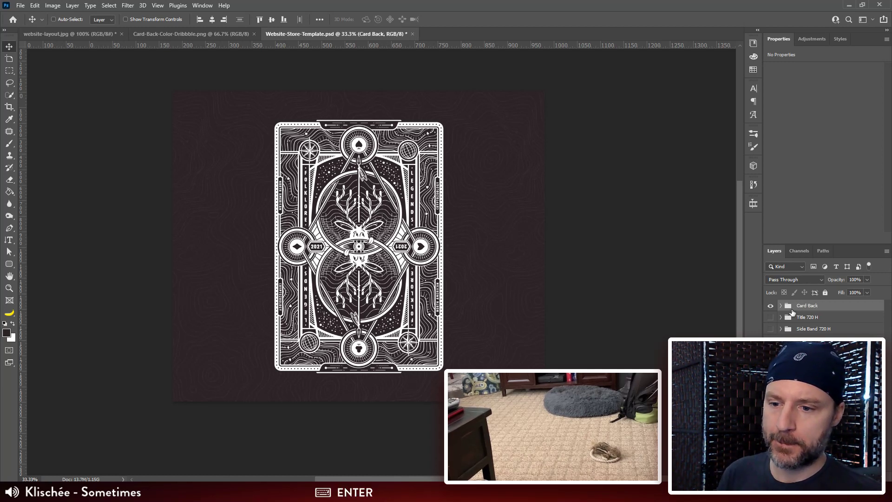
{"action": "left_click_drag", "start_coordinate": [793, 312], "coordinate": [788, 327]}
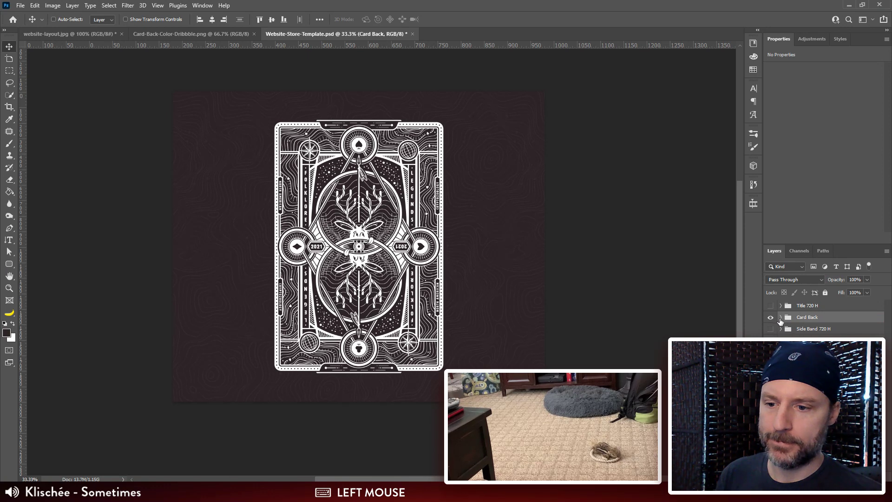
{"action": "left_click", "coordinate": [781, 318]}
{"action": "left_click_drag", "start_coordinate": [573, 283], "coordinate": [534, 284]}
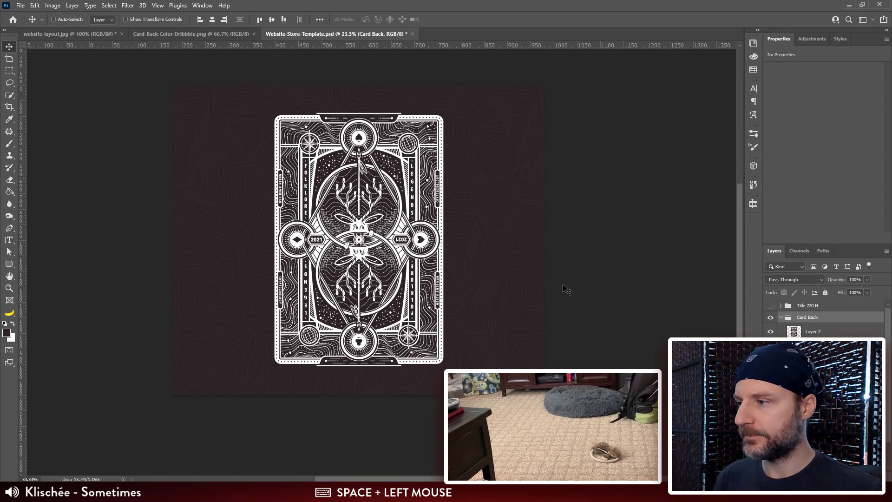
{"action": "key", "text": "ctrl+minus"}
{"action": "key", "text": "ctrl+plus"}
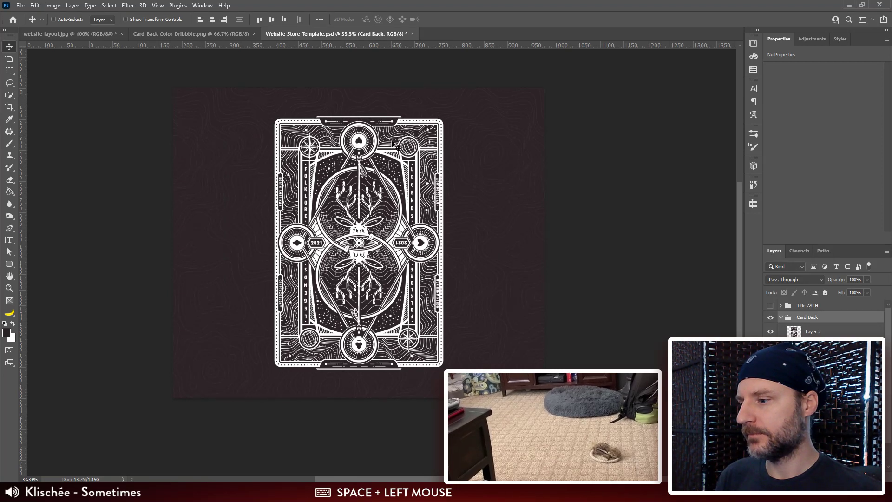
{"action": "left_click_drag", "start_coordinate": [419, 269], "coordinate": [418, 253]}
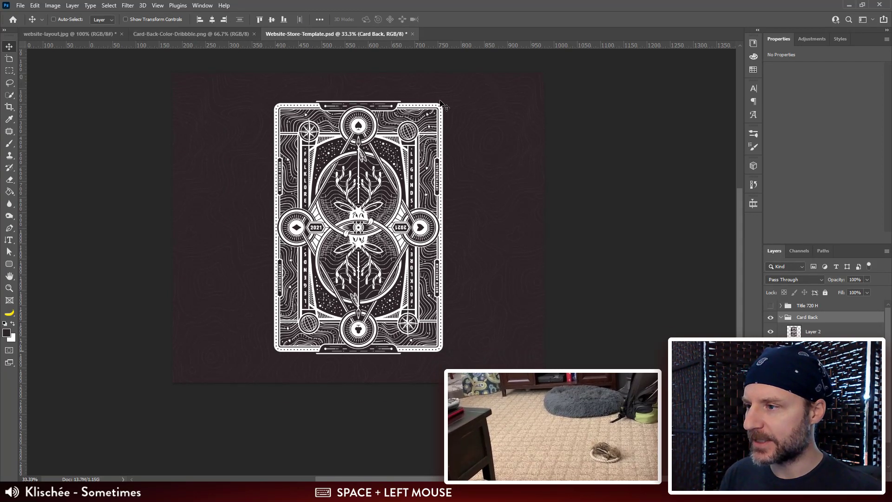
Step: Switch to Illustrator and recopy the Reversed Card & Box Back artwork, keeping its white background rectangle locked out of the selection
{"action": "key", "text": "alt+Tab"}
{"action": "left_click_drag", "start_coordinate": [459, 234], "coordinate": [466, 213]}
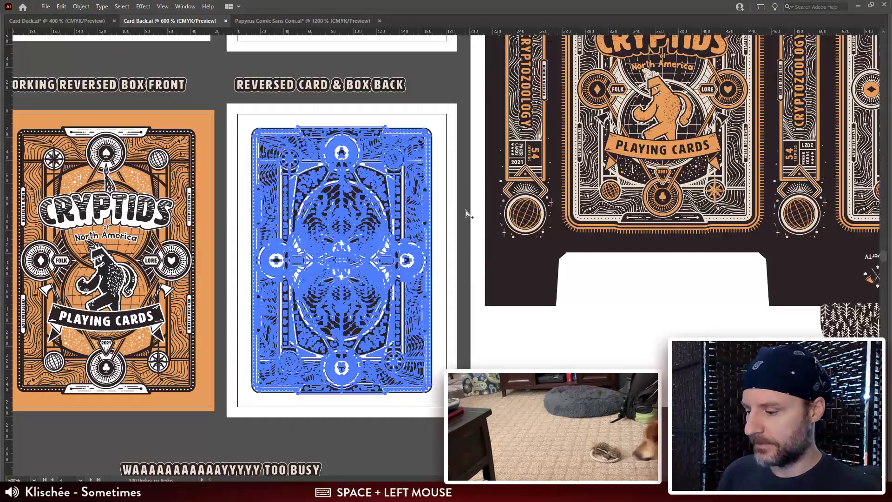
{"action": "key", "text": "ctrl+alt+2"}
{"action": "left_click", "coordinate": [452, 111]}
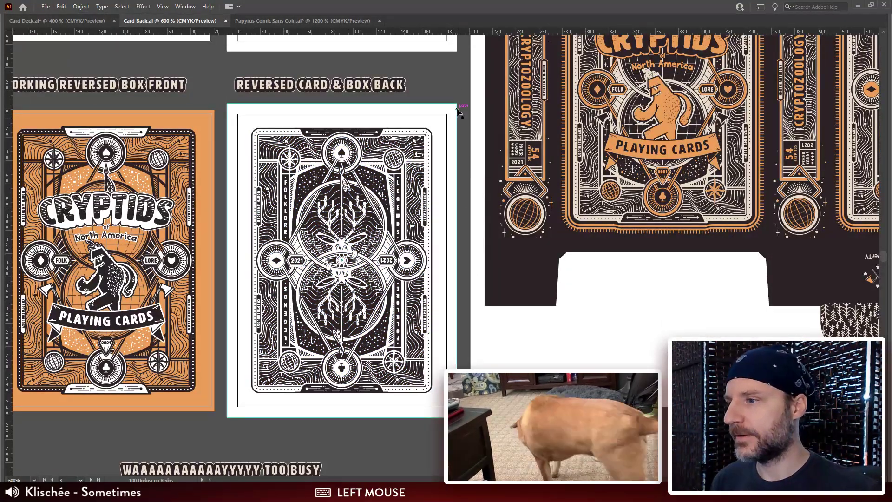
{"action": "key", "text": "ctrl+2"}
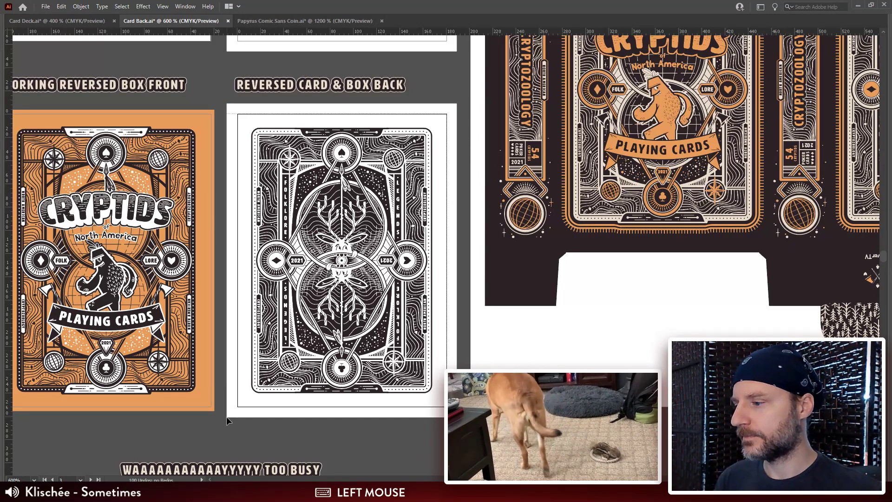
{"action": "left_click", "coordinate": [251, 418]}
{"action": "key", "text": "ctrl+a"}
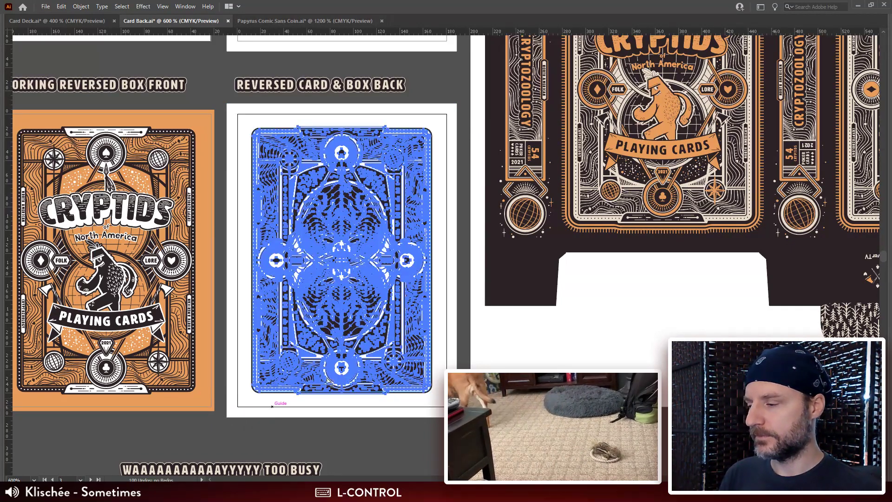
{"action": "key", "text": "ctrl+c"}
{"action": "key", "text": "alt+Tab"}
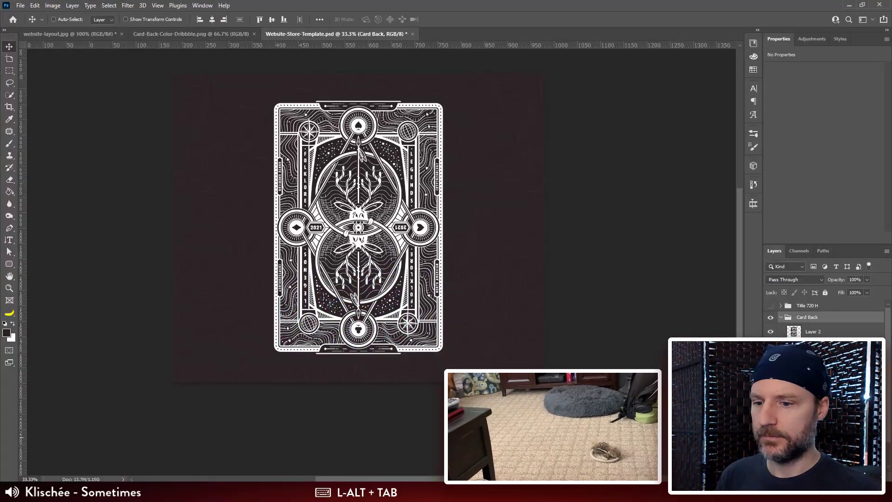
Step: Replace the card back artwork in Photoshop's Card Back group with the new copy, pasted as pixels and enlarged to about 1056 × 1563 px
{"action": "left_click", "coordinate": [846, 330]}
{"action": "key", "text": "Delete"}
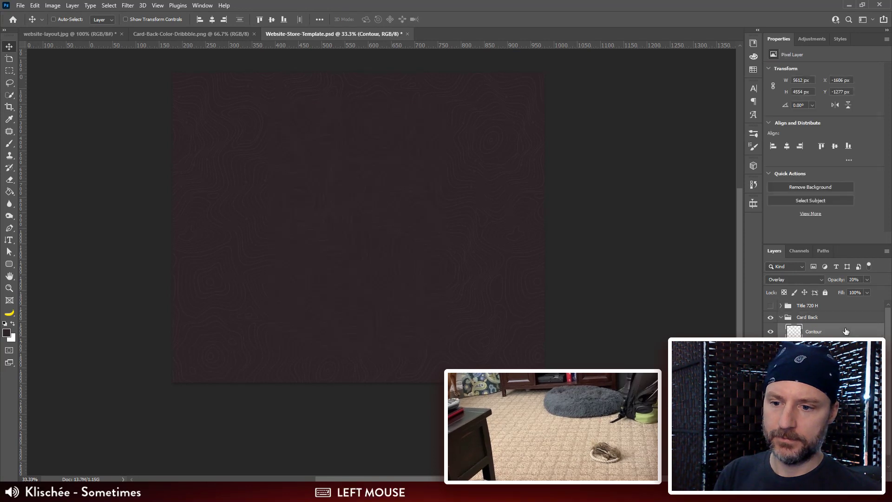
{"action": "key", "text": "ctrl+v"}
{"action": "double_click", "coordinate": [414, 173]}
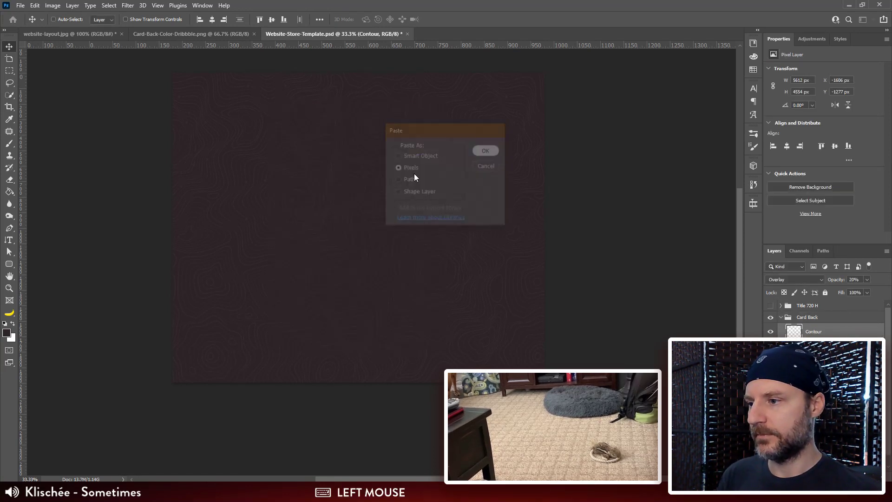
{"action": "left_click_drag", "start_coordinate": [373, 210], "coordinate": [448, 112]}
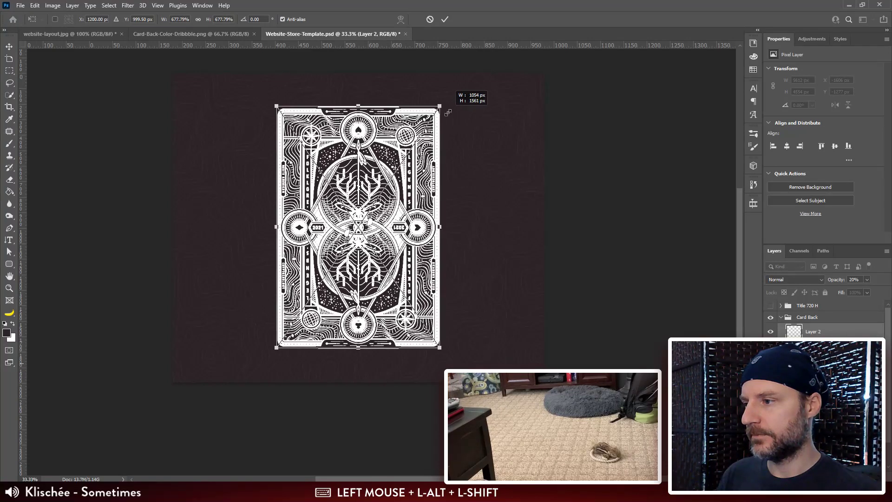
{"action": "key", "text": "Return"}
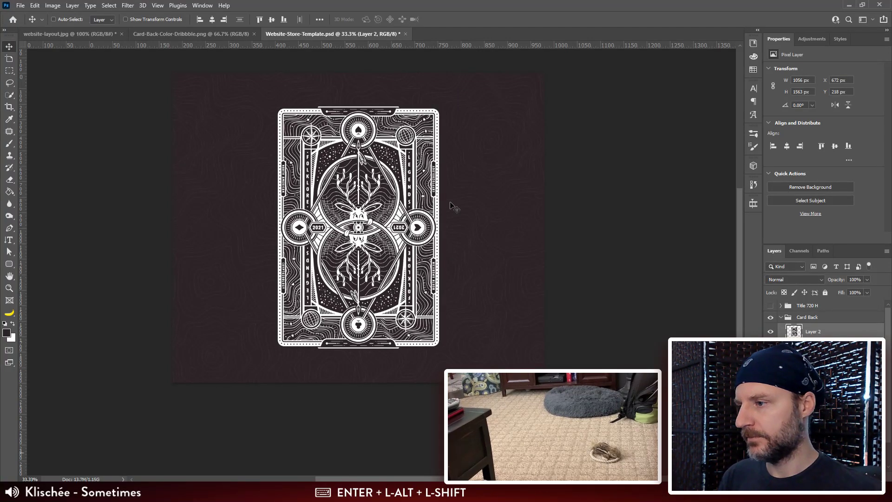
{"action": "left_click_drag", "start_coordinate": [461, 231], "coordinate": [466, 227]}
{"action": "key", "text": "ctrl+minus"}
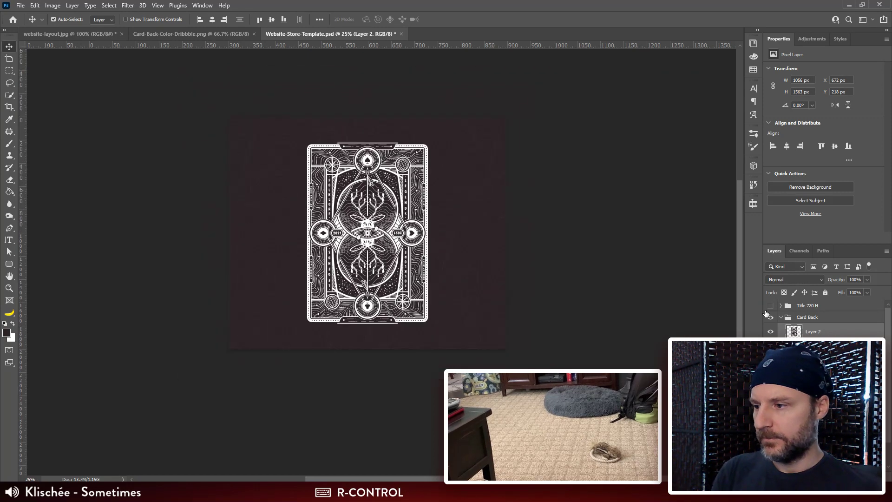
{"action": "key", "text": "ctrl+plus"}
{"action": "key", "text": "ctrl+plus"}
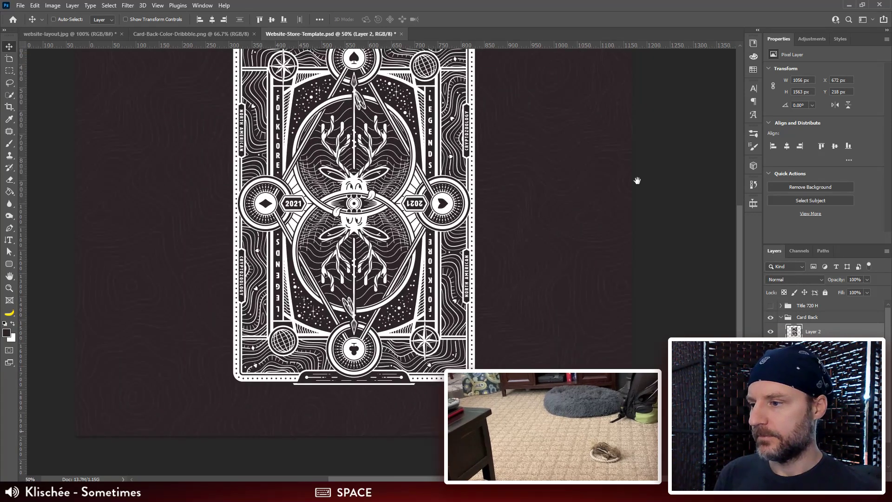
{"action": "left_click_drag", "start_coordinate": [637, 180], "coordinate": [623, 190]}
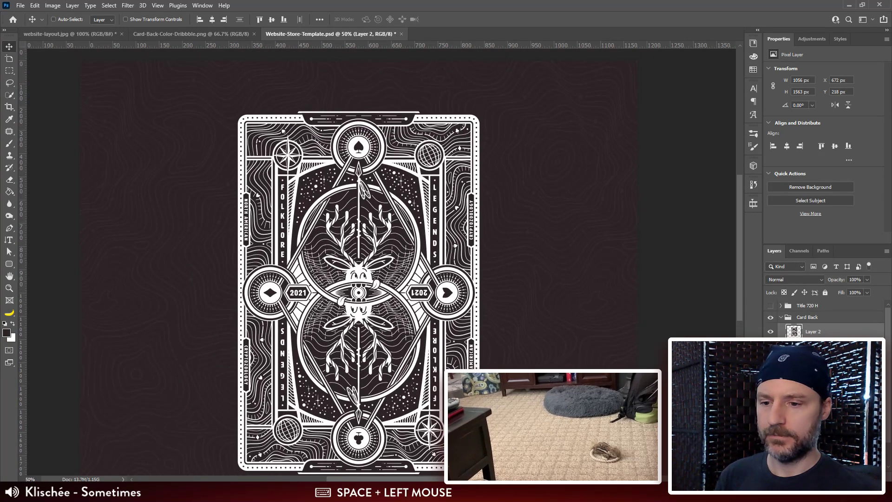
Step: Duplicate the Rounded Rectangle 1 copy 6 shape from the Cards group of Card Set 1 into the Card Back group, beneath the artwork
{"action": "left_click", "coordinate": [814, 347]}
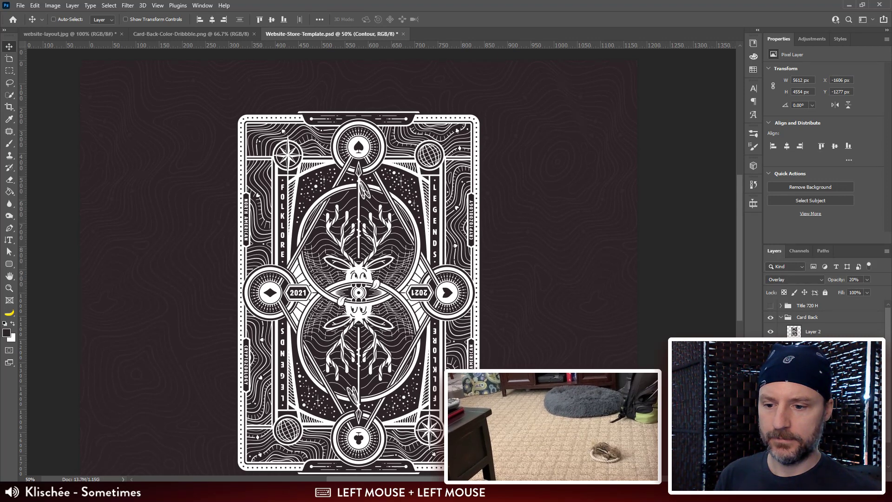
{"action": "left_click", "coordinate": [808, 358]}
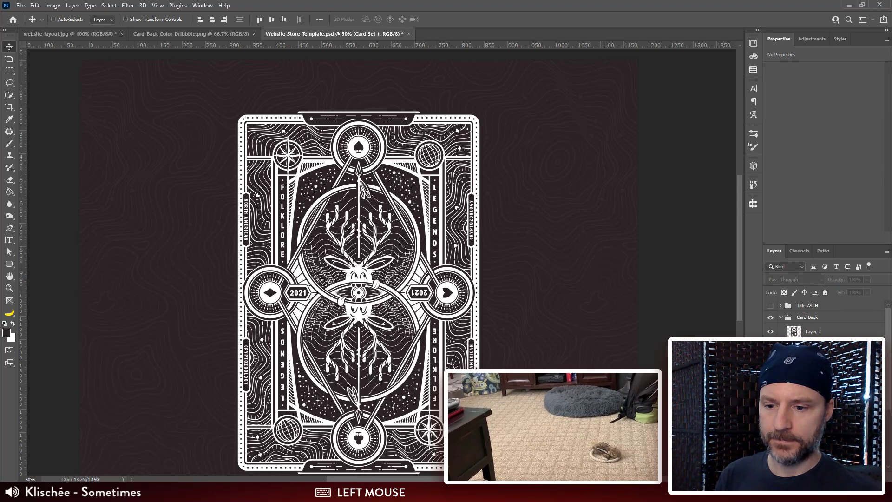
{"action": "left_click", "coordinate": [807, 370]}
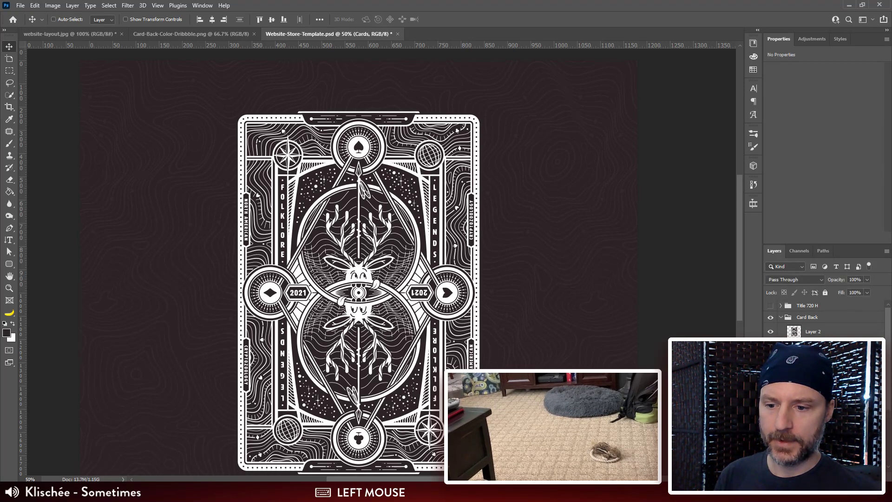
{"action": "scroll", "coordinate": [886, 318], "scroll_direction": "down", "scroll_amount": 5}
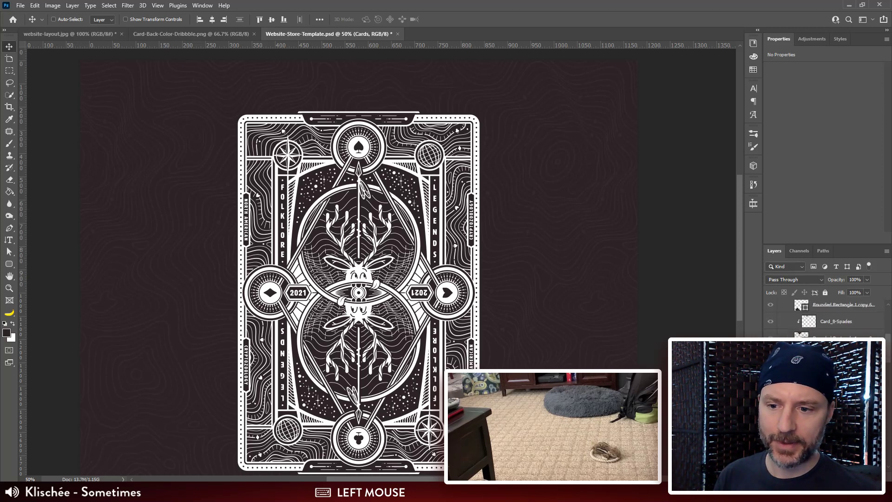
{"action": "left_click", "coordinate": [826, 306]}
{"action": "left_click", "coordinate": [827, 307]}
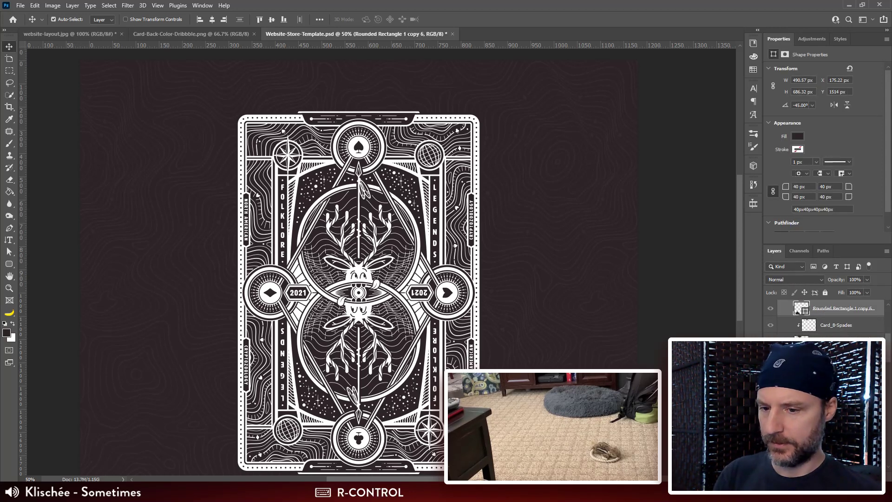
{"action": "key", "text": "ctrl+j"}
{"action": "left_click", "coordinate": [814, 323]}
{"action": "scroll", "coordinate": [810, 341], "scroll_direction": "up", "scroll_amount": 10}
{"action": "mouse_move", "coordinate": [810, 324]}
{"action": "left_mouse_down"}
{"action": "mouse_move", "coordinate": [809, 341]}
{"action": "mouse_move", "coordinate": [809, 305]}
{"action": "mouse_move", "coordinate": [807, 328]}
{"action": "left_mouse_up"}
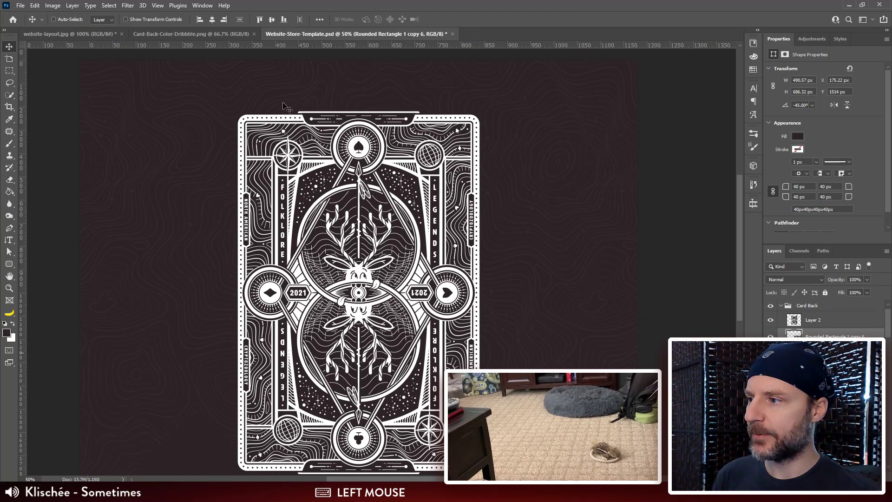
Step: Delete the stray white strip above the card's top border from the artwork on Layer 2
{"action": "key", "text": "space"}
{"action": "left_click_drag", "start_coordinate": [441, 145], "coordinate": [441, 141]}
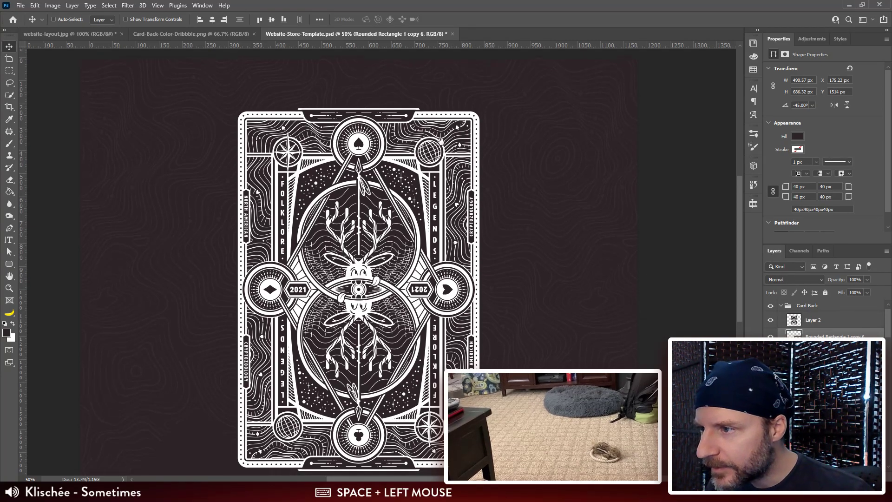
{"action": "key", "text": "ctrl+plus"}
{"action": "key", "text": "ctrl+plus"}
{"action": "key", "text": "space"}
{"action": "left_click_drag", "start_coordinate": [589, 144], "coordinate": [590, 384]}
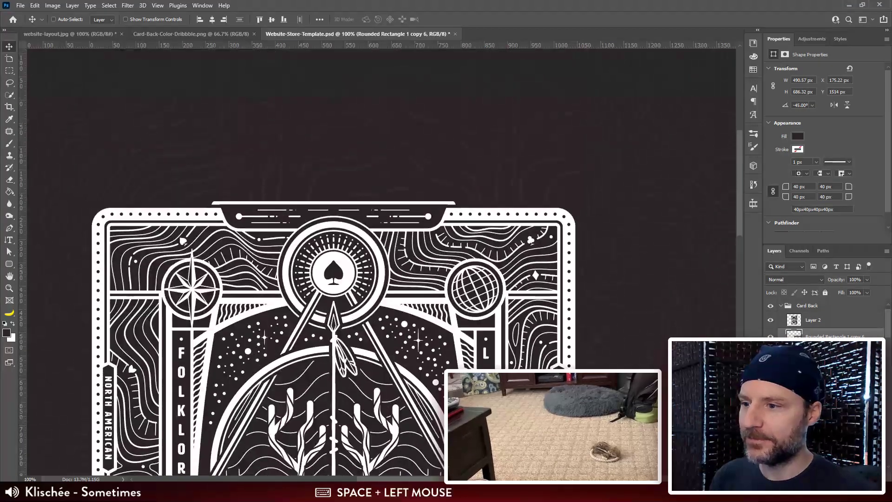
{"action": "left_click_drag", "start_coordinate": [512, 282], "coordinate": [512, 269]}
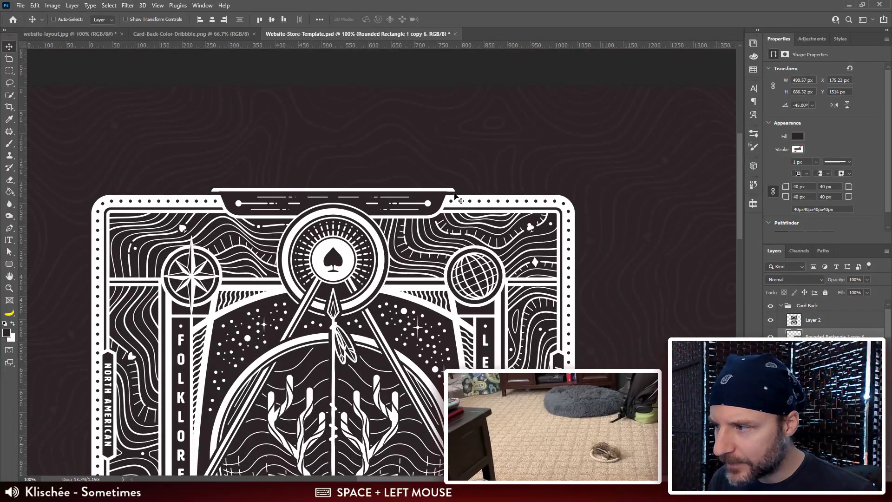
{"action": "left_click_drag", "start_coordinate": [455, 195], "coordinate": [529, 194]}
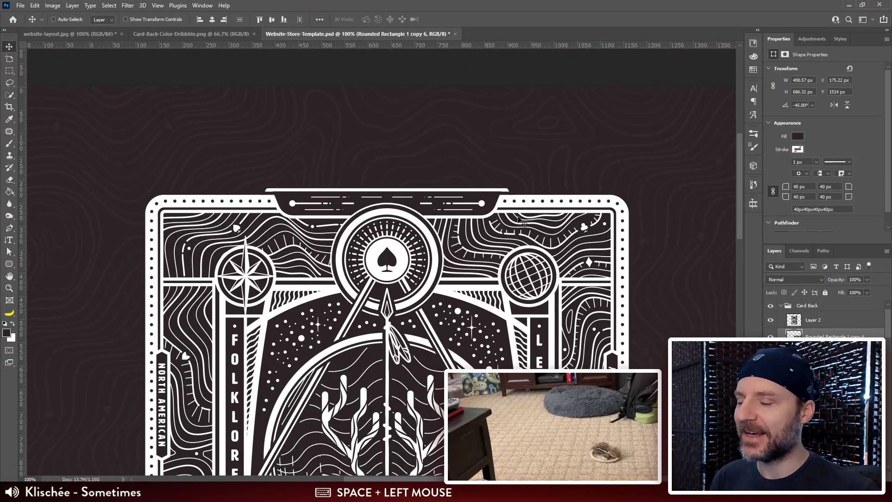
{"action": "left_click", "coordinate": [812, 321]}
{"action": "key", "text": "ctrl+plus"}
{"action": "key", "text": "ctrl+plus"}
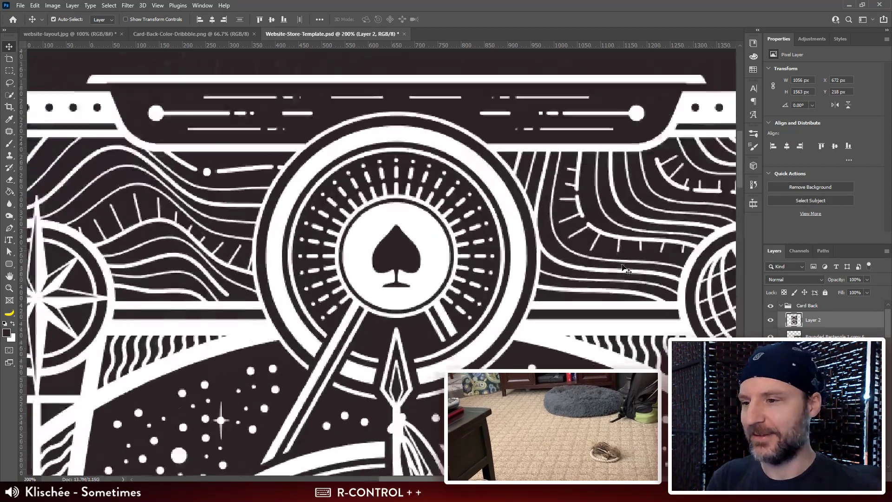
{"action": "left_click_drag", "start_coordinate": [622, 193], "coordinate": [597, 207]}
{"action": "key", "text": "m"}
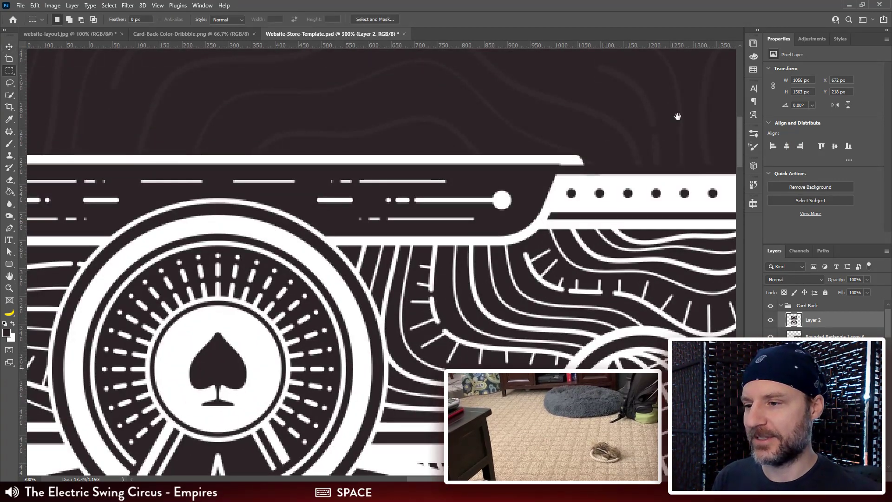
{"action": "left_click_drag", "start_coordinate": [647, 102], "coordinate": [114, 165]}
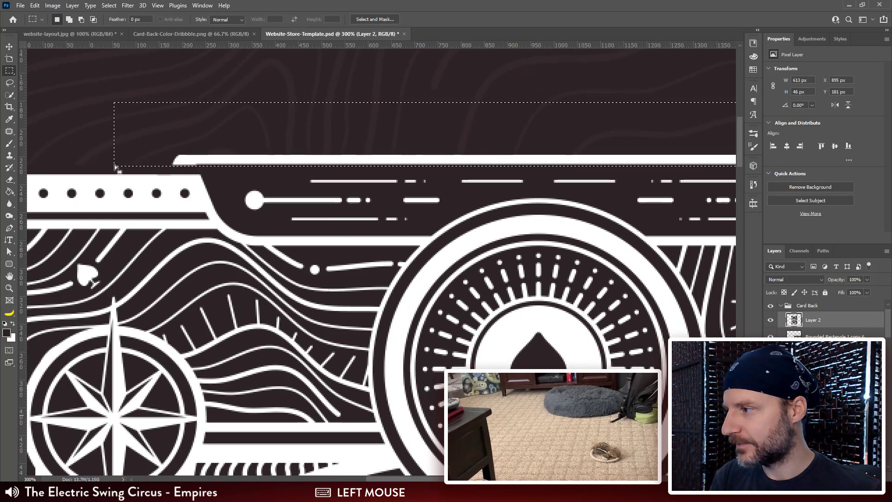
{"action": "key", "text": "ctrl+d"}
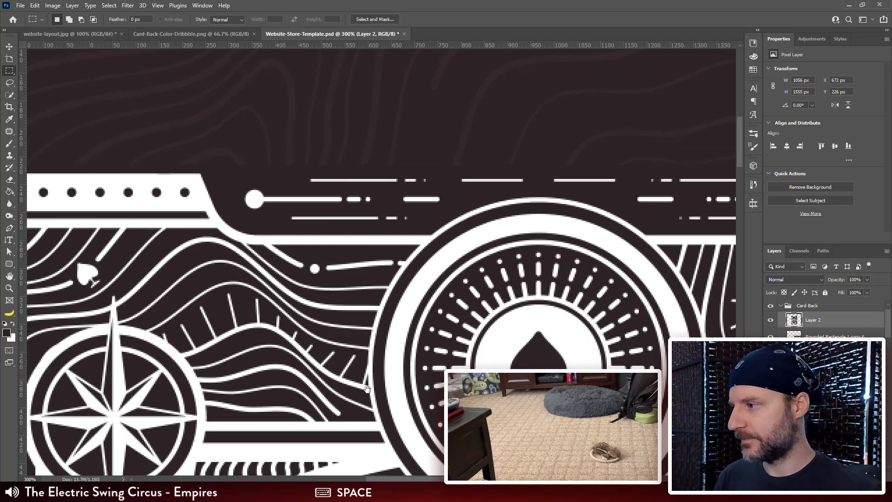
Step: Delete the stray white strip below the card's bottom border from the artwork on Layer 2
{"action": "left_click_drag", "start_coordinate": [362, 369], "coordinate": [370, 340]}
{"action": "key", "text": "ctrl+minus"}
{"action": "key", "text": "ctrl+minus"}
{"action": "key", "text": "ctrl+minus"}
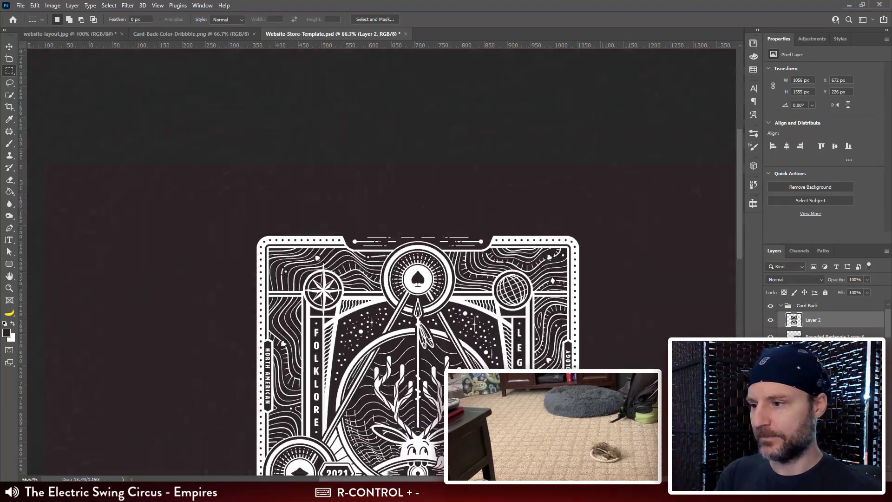
{"action": "left_click_drag", "start_coordinate": [541, 458], "coordinate": [540, 258]}
{"action": "left_click_drag", "start_coordinate": [539, 372], "coordinate": [539, 302]}
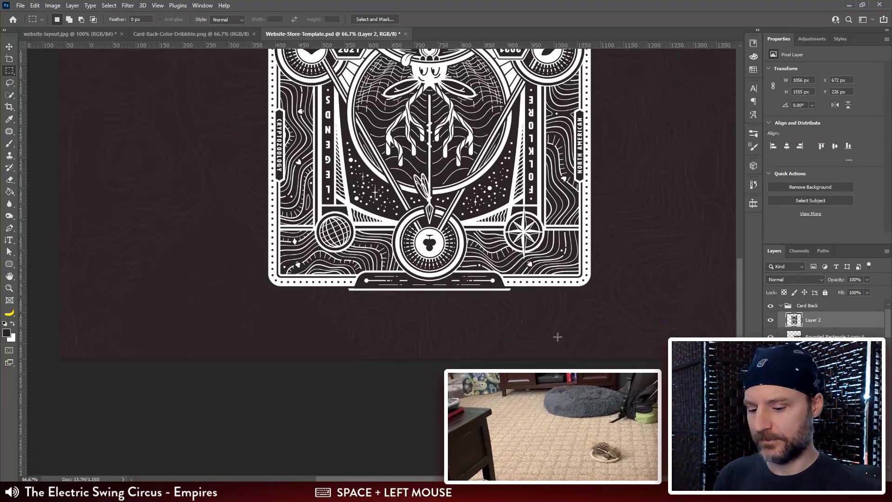
{"action": "key", "text": "ctrl+plus"}
{"action": "key", "text": "ctrl+plus"}
{"action": "left_click_drag", "start_coordinate": [655, 397], "coordinate": [599, 286]}
{"action": "key", "text": "m"}
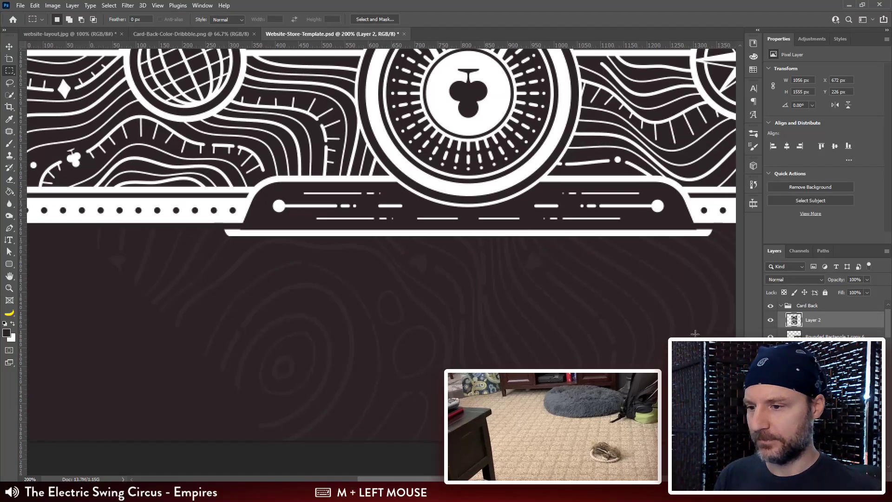
{"action": "left_click_drag", "start_coordinate": [729, 329], "coordinate": [66, 237]}
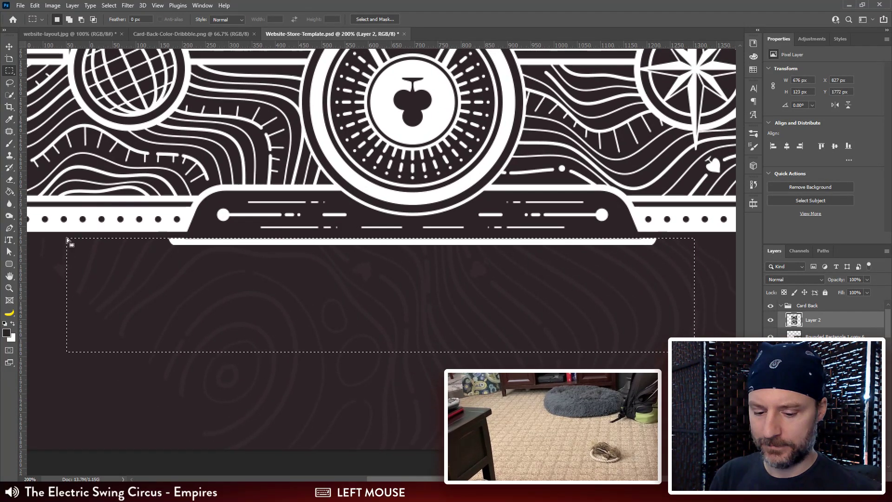
{"action": "left_click_drag", "start_coordinate": [197, 261], "coordinate": [209, 269]}
{"action": "key", "text": "ctrl+d"}
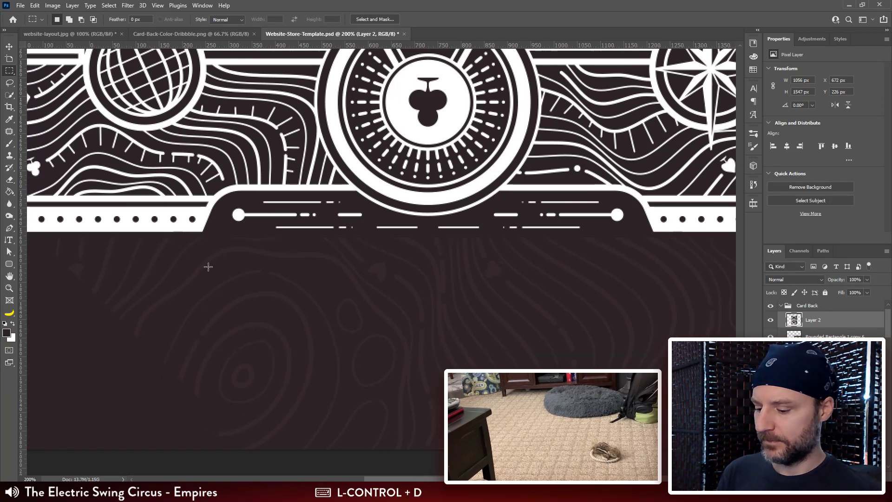
Step: Rotate the Rounded Rectangle 1 copy 6 shape by 45° so it stands upright, and move it behind the artwork's lower-left corner
{"action": "key", "text": "v"}
{"action": "key", "text": "ctrl+minus"}
{"action": "key", "text": "ctrl+minus"}
{"action": "left_click_drag", "start_coordinate": [560, 321], "coordinate": [553, 328]}
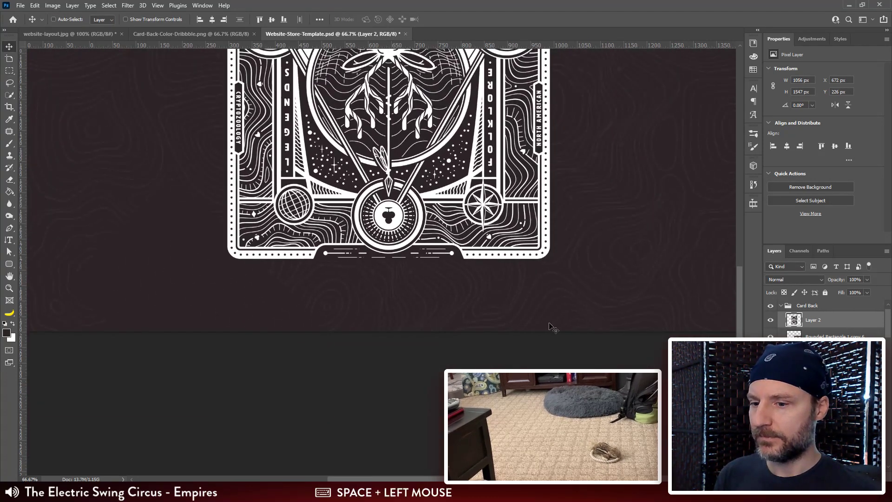
{"action": "left_click", "coordinate": [835, 336]}
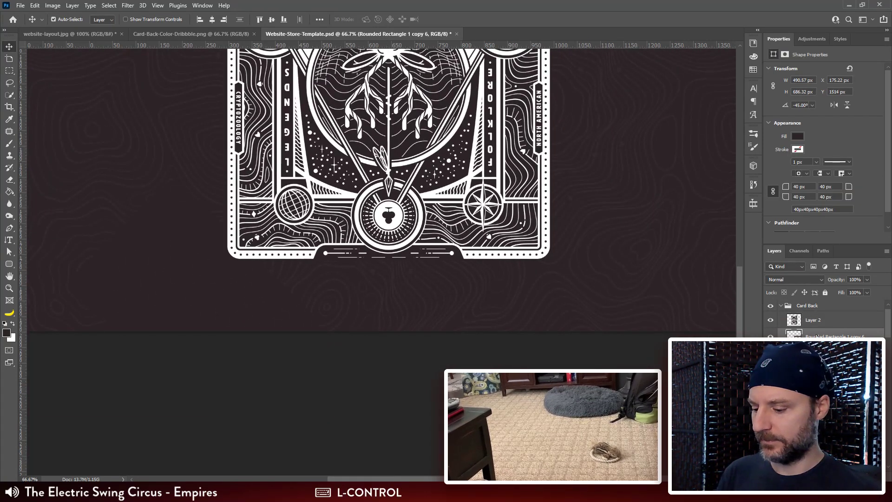
{"action": "key", "text": "ctrl+t"}
{"action": "left_click_drag", "start_coordinate": [342, 150], "coordinate": [400, 288]}
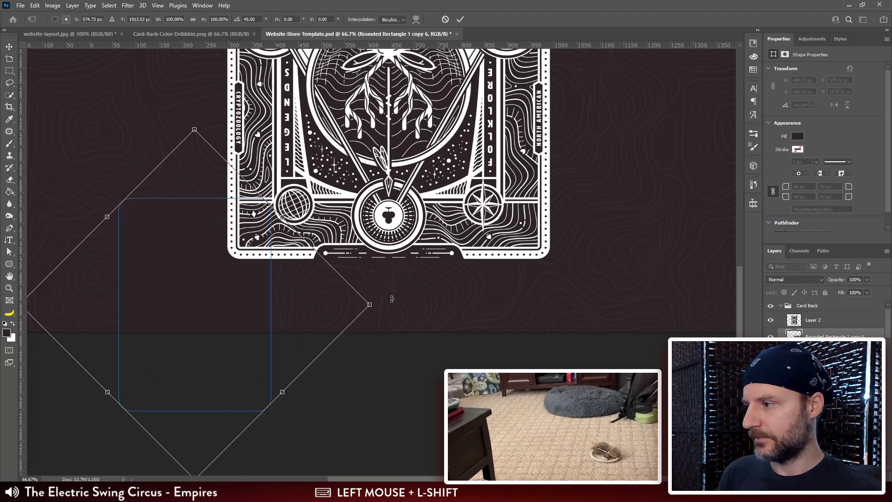
{"action": "key", "text": "Return"}
{"action": "left_click_drag", "start_coordinate": [187, 298], "coordinate": [286, 161]}
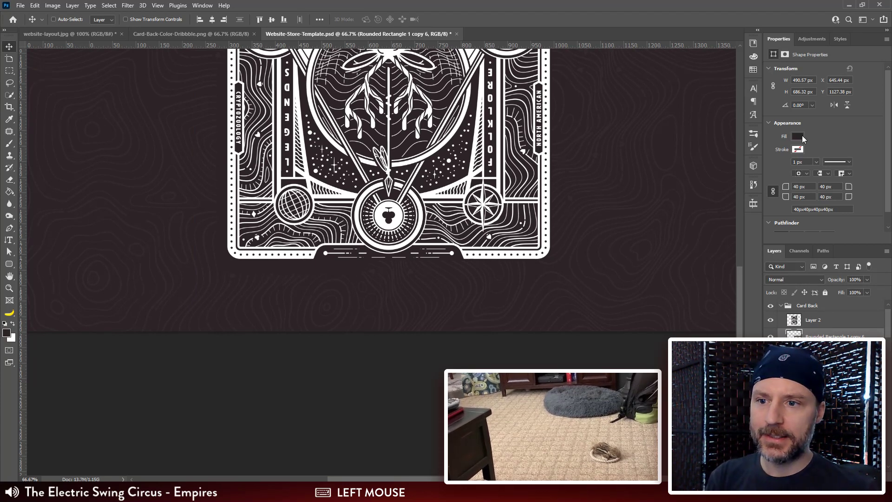
Step: Fill the rounded rectangle with white and shift it slightly outward from the artwork's lower-left corner
{"action": "left_click", "coordinate": [799, 136]}
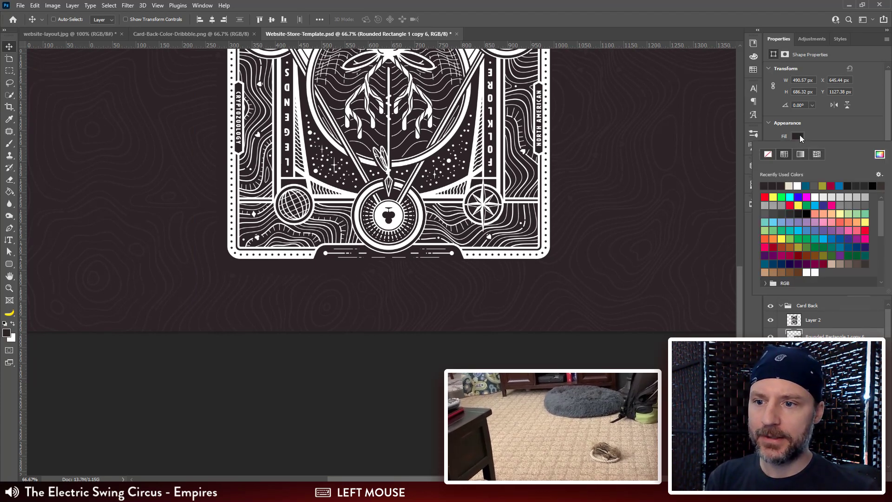
{"action": "left_click", "coordinate": [797, 183]}
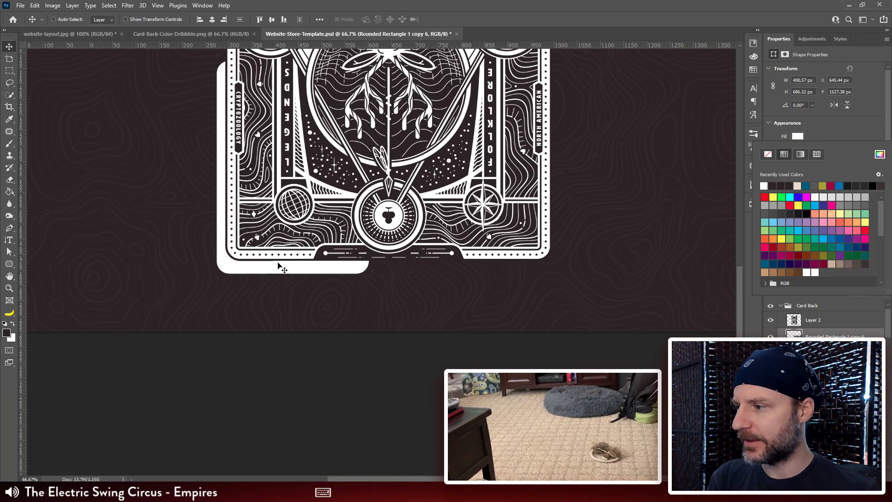
{"action": "left_click_drag", "start_coordinate": [282, 269], "coordinate": [275, 264]}
Step: Scale the rounded rectangle proportionally to about 1179 × 1650 px so it frames the whole artwork as the card
{"action": "key", "text": "ctrl+minus"}
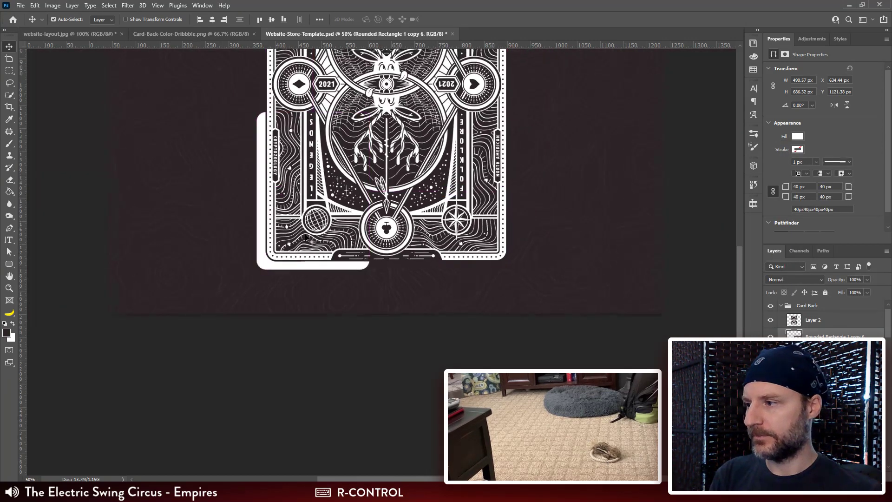
{"action": "key", "text": "ctrl+minus"}
{"action": "left_click_drag", "start_coordinate": [305, 235], "coordinate": [279, 321]}
{"action": "key", "text": "v"}
{"action": "key", "text": "ctrl+t"}
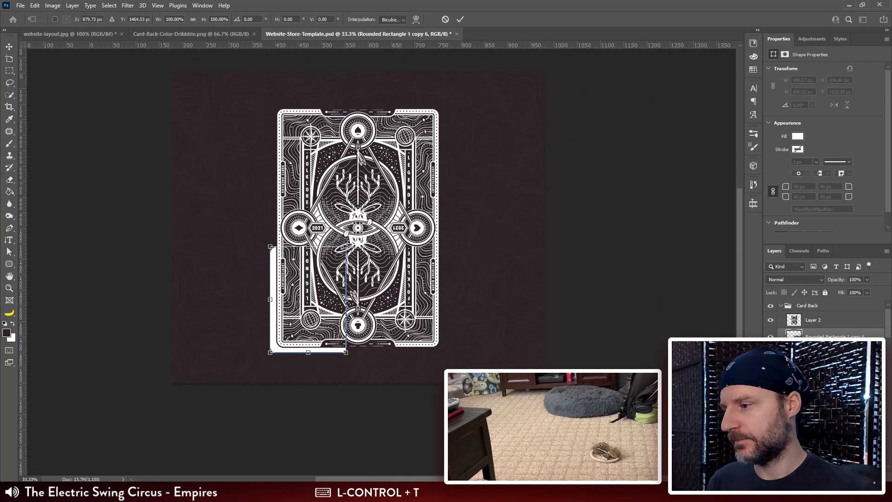
{"action": "left_click_drag", "start_coordinate": [346, 246], "coordinate": [449, 93]}
{"action": "key", "text": "Return"}
{"action": "left_click_drag", "start_coordinate": [442, 169], "coordinate": [440, 173]}
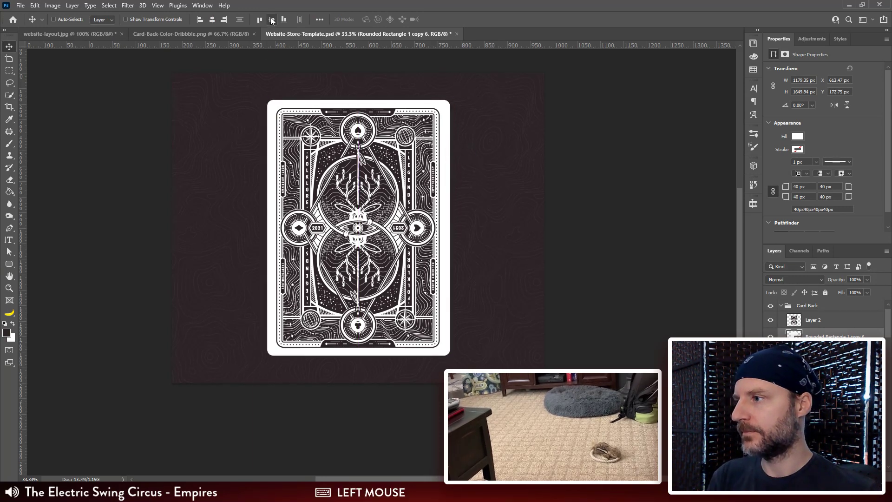
Step: Centre the rounded rectangle horizontally and vertically on the canvas, and centre the Layer 2 artwork vertically
{"action": "left_click", "coordinate": [272, 19]}
{"action": "left_click", "coordinate": [212, 19]}
{"action": "left_click", "coordinate": [842, 321]}
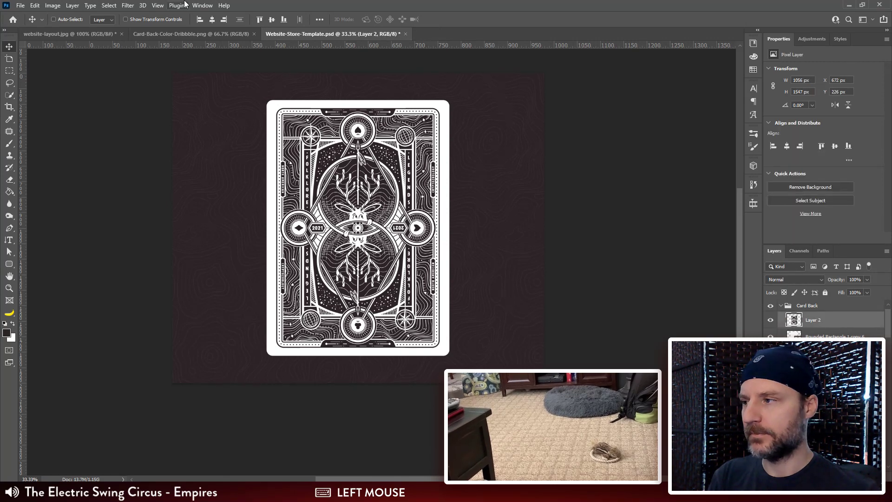
{"action": "left_click", "coordinate": [282, 21]}
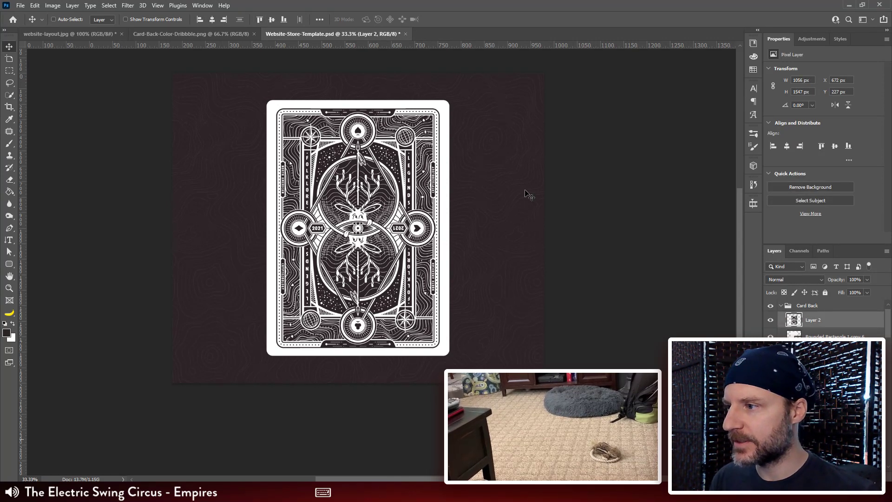
Step: Enlarge the rounded rectangle around its centre to about 1202 × 1682 px
{"action": "key", "text": "ctrl+plus"}
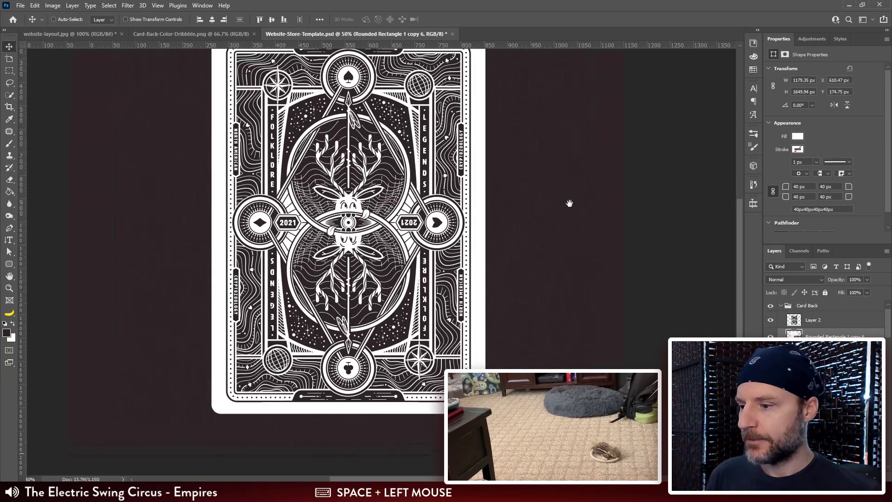
{"action": "left_click_drag", "start_coordinate": [570, 201], "coordinate": [570, 233]}
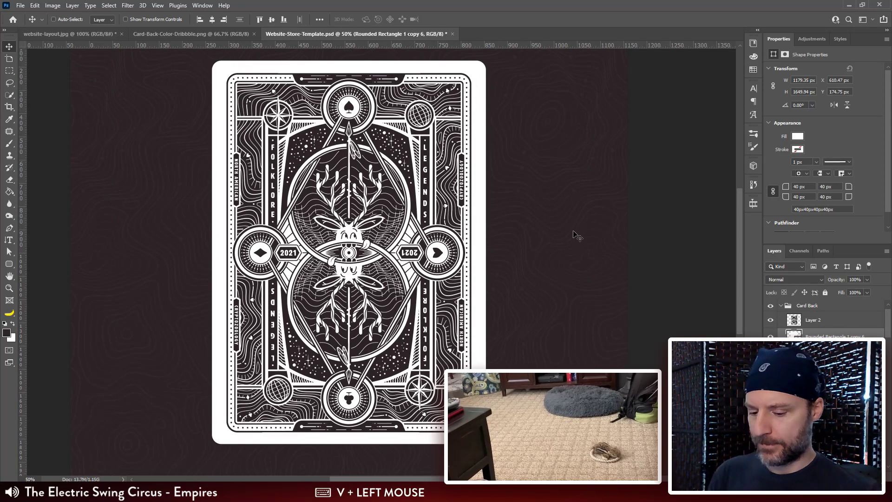
{"action": "key", "text": "ctrl+minus"}
{"action": "key", "text": "ctrl+t"}
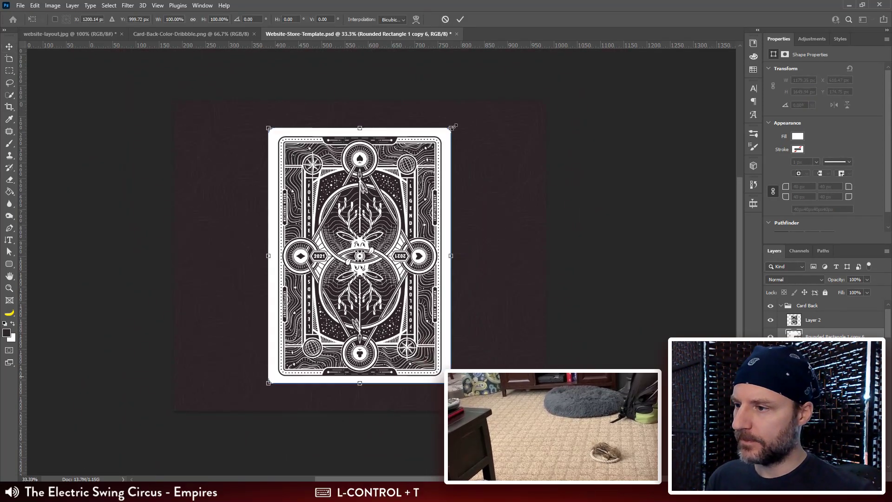
{"action": "left_click_drag", "start_coordinate": [452, 125], "coordinate": [455, 124]}
{"action": "key", "text": "Return"}
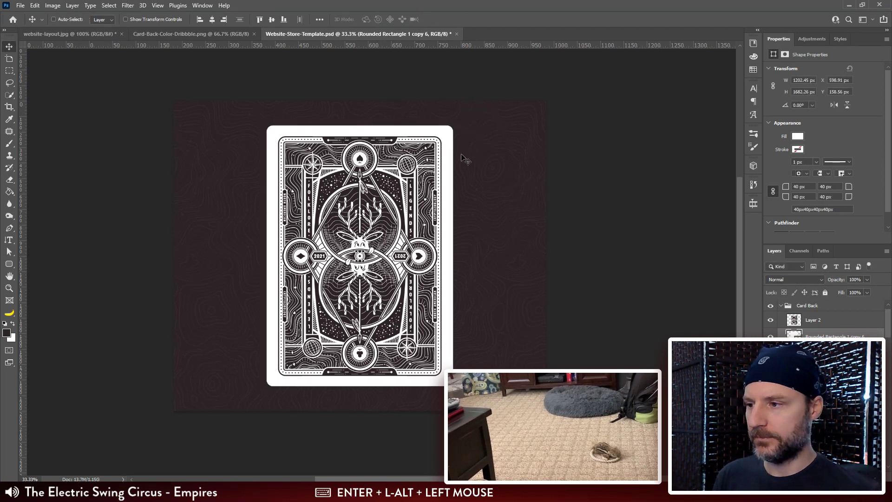
Step: Set all four corner radii of the rounded rectangle to 60 px
{"action": "key", "text": "a"}
{"action": "key", "text": "shift+Up"}
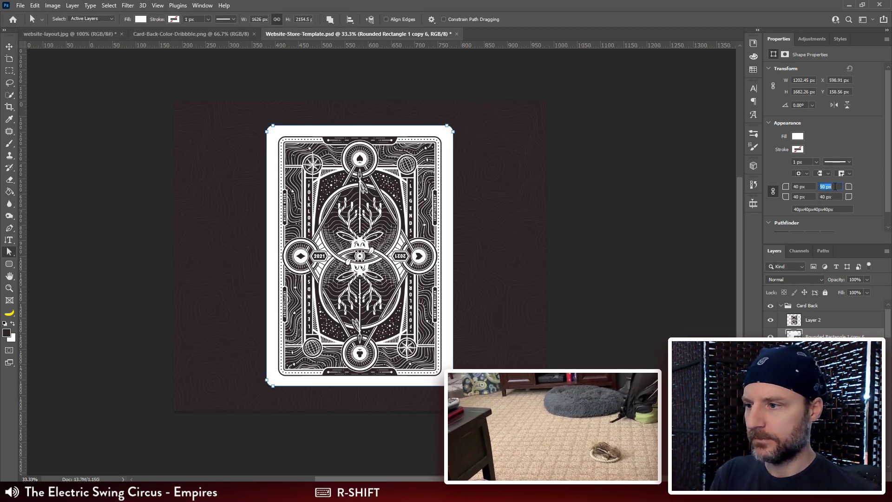
{"action": "key", "text": "Return"}
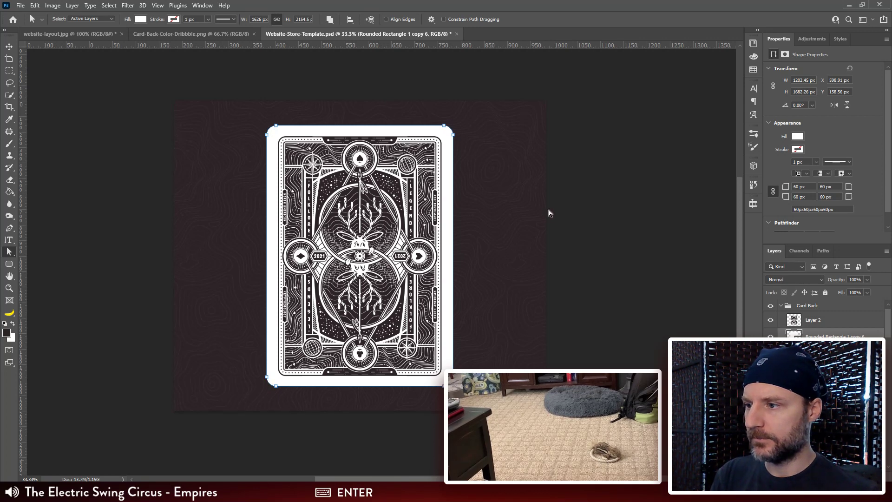
{"action": "left_click", "coordinate": [598, 220]}
{"action": "key", "text": "v"}
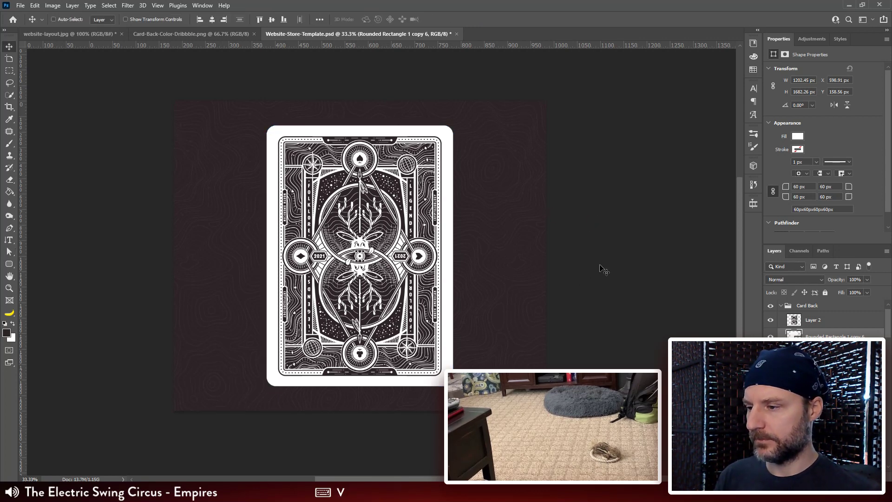
Step: Scale the rounded rectangle down around its centre to about 1177 × 1647 px
{"action": "key", "text": "ctrl+t"}
{"action": "left_click_drag", "start_coordinate": [455, 123], "coordinate": [452, 125]}
{"action": "key", "text": "Return"}
Step: Nudge the anchor points on both sides of the rounded rectangle inward equally, narrowing it to about 1165 px
{"action": "key", "text": "a"}
{"action": "left_click_drag", "start_coordinate": [546, 99], "coordinate": [441, 401]}
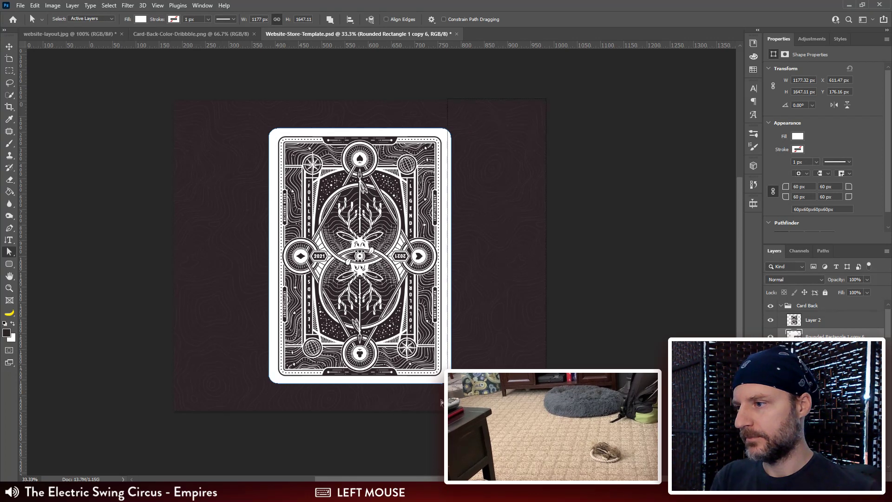
{"action": "key", "text": "Left"}
{"action": "key", "text": "Left"}
{"action": "key", "text": "Left"}
{"action": "key", "text": "Left"}
{"action": "key", "text": "Left"}
{"action": "key", "text": "Left"}
{"action": "left_click_drag", "start_coordinate": [198, 88], "coordinate": [307, 429]}
{"action": "key", "text": "Right"}
{"action": "key", "text": "Right"}
{"action": "key", "text": "Right"}
{"action": "key", "text": "Right"}
{"action": "key", "text": "Right"}
{"action": "key", "text": "Right"}
{"action": "key", "text": "v"}
{"action": "key", "text": "space"}
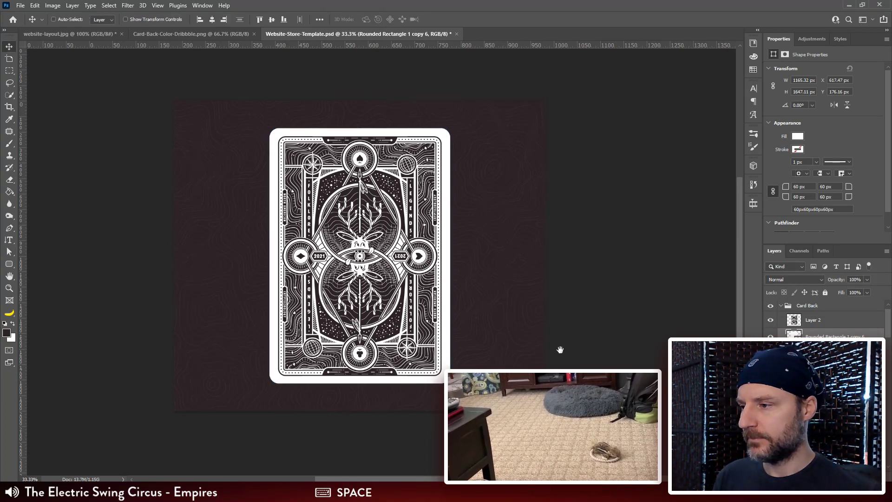
Step: Move both side edges of the rounded rectangle 3 px further inward, bringing its width to about 1159 px
{"action": "left_click_drag", "start_coordinate": [560, 350], "coordinate": [558, 342]}
{"action": "key", "text": "a"}
{"action": "left_click_drag", "start_coordinate": [584, 85], "coordinate": [399, 424]}
{"action": "key", "text": "Left"}
{"action": "key", "text": "Left"}
{"action": "key", "text": "Left"}
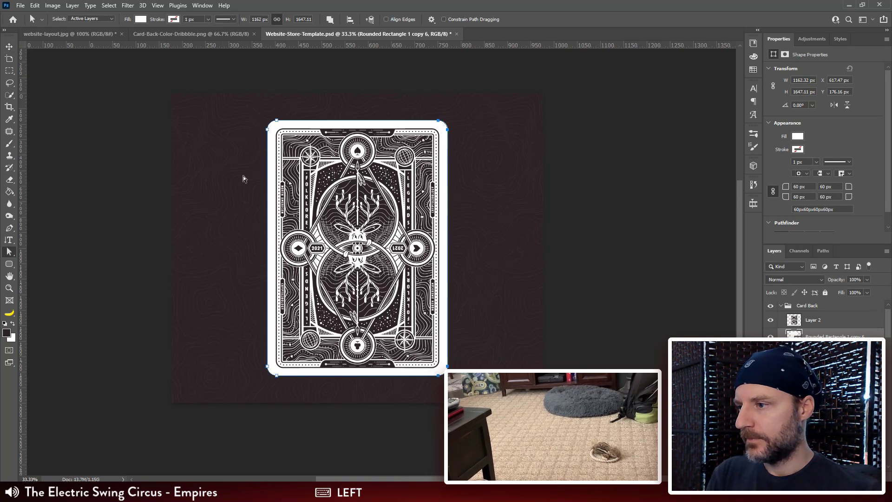
{"action": "left_click_drag", "start_coordinate": [218, 112], "coordinate": [395, 432]}
{"action": "key", "text": "Right"}
{"action": "key", "text": "Right"}
{"action": "key", "text": "Right"}
{"action": "key", "text": "v"}
{"action": "key", "text": "space"}
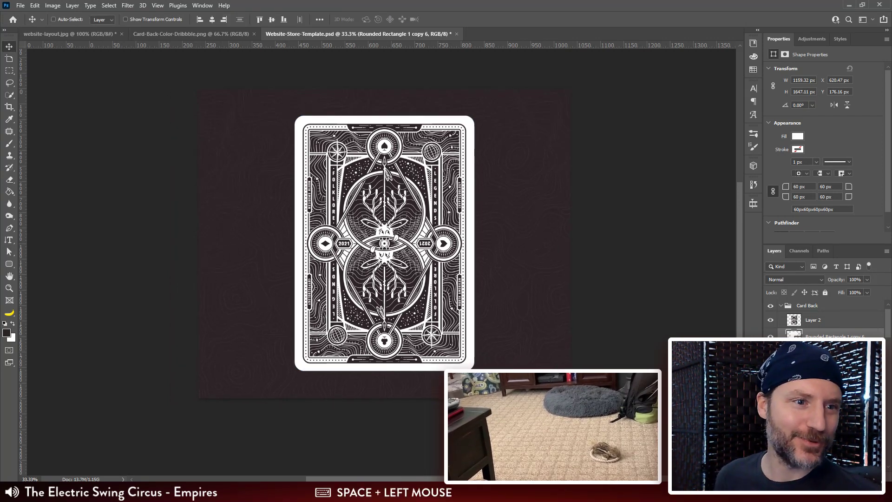
Step: Set all four corner radii of the rounded rectangle to 70 px
{"action": "left_click", "coordinate": [649, 223]}
{"action": "left_click", "coordinate": [836, 188]}
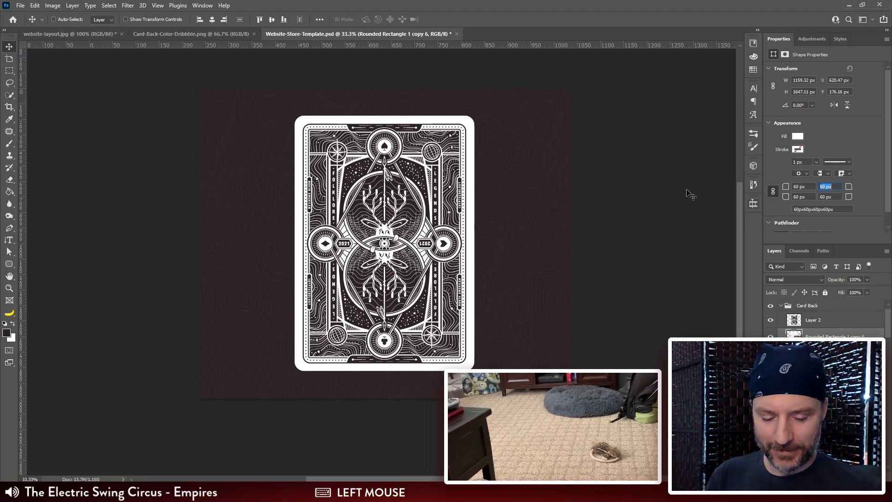
{"action": "type", "text": "70"}
{"action": "key", "text": "Return"}
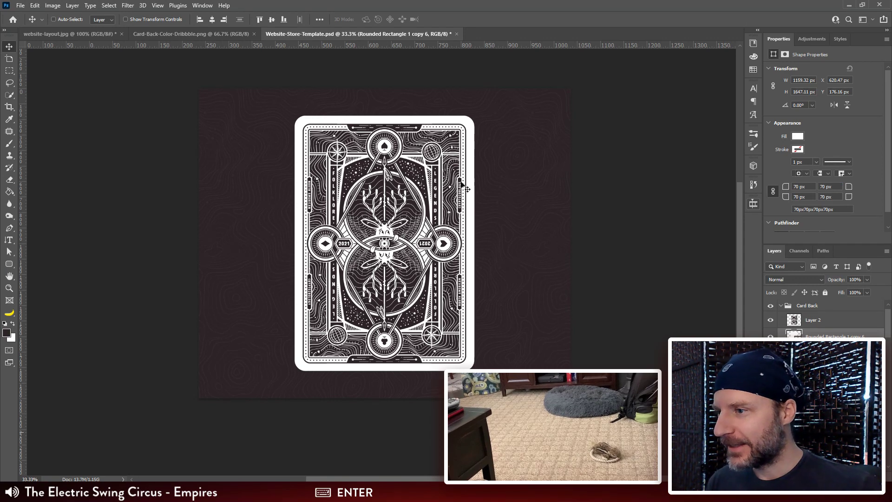
Step: Rename the white card shape's layer in the Card Back group to Rounded
{"action": "key", "text": "ctrl+plus"}
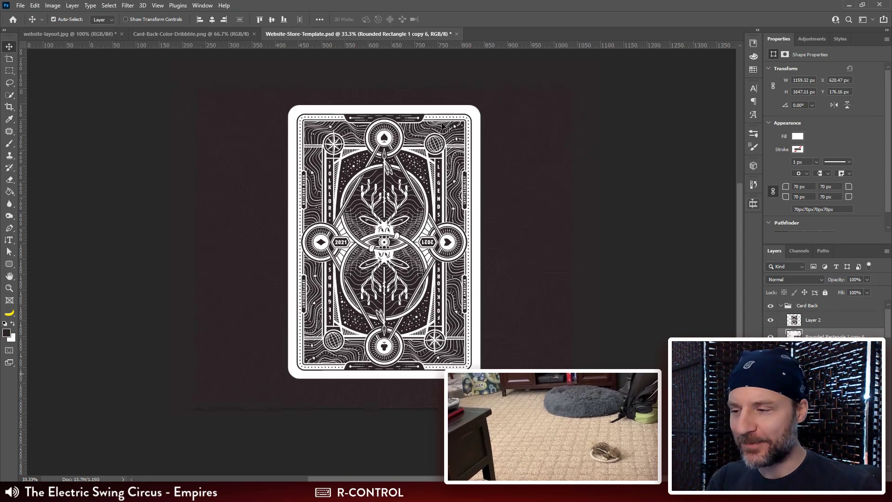
{"action": "left_click_drag", "start_coordinate": [465, 128], "coordinate": [441, 141]}
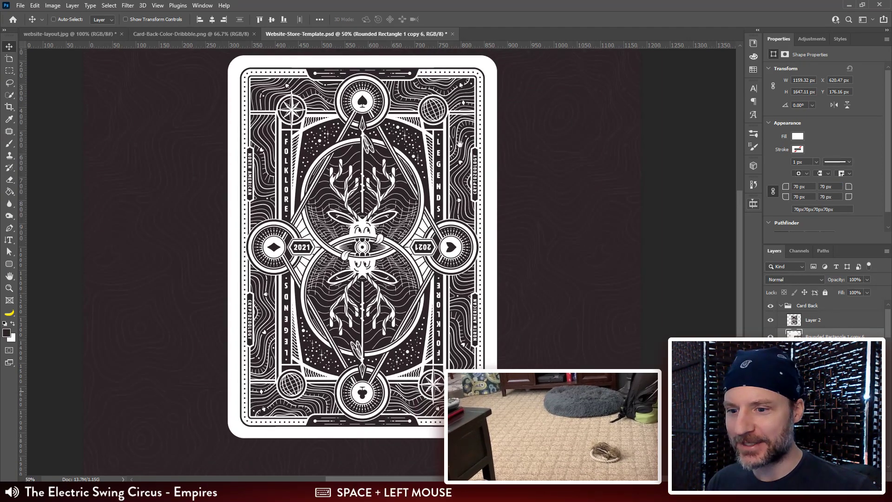
{"action": "double_click", "coordinate": [835, 336]}
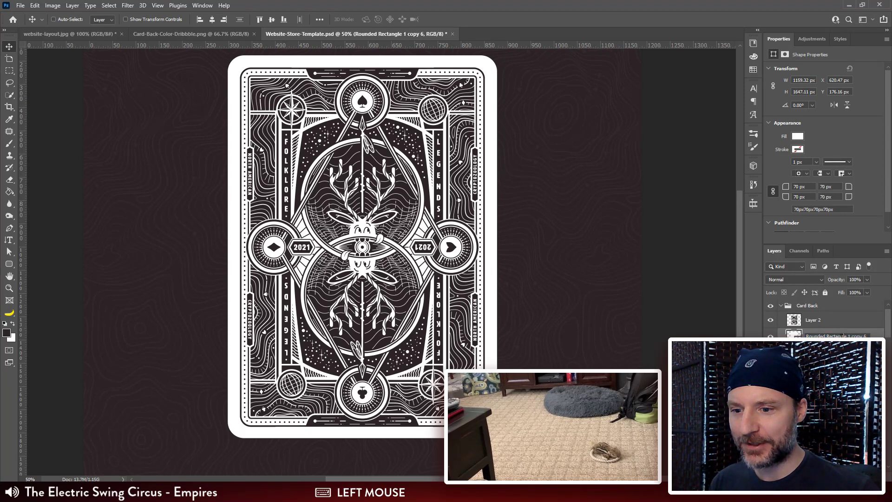
{"action": "key", "text": "BackSpace"}
{"action": "key", "text": "Return"}
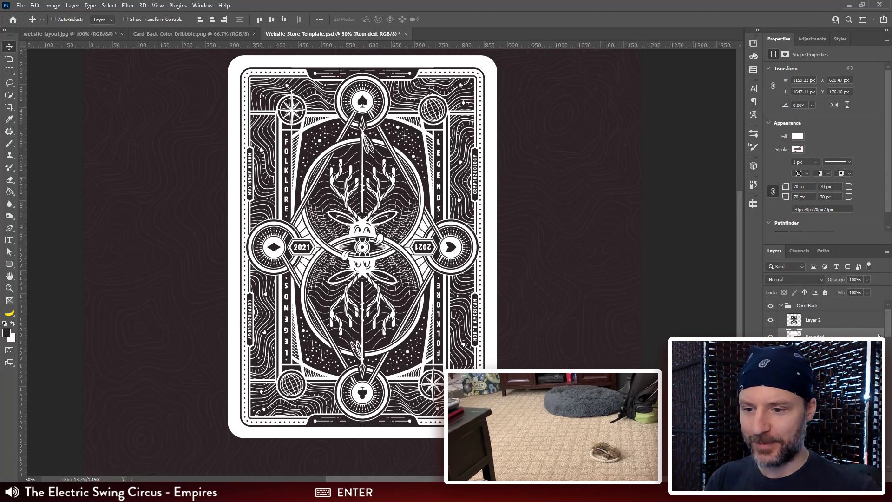
Step: Align the horizontal centres of the Layer 2 artwork and the Rounded card shape
{"action": "left_click", "coordinate": [825, 323]}
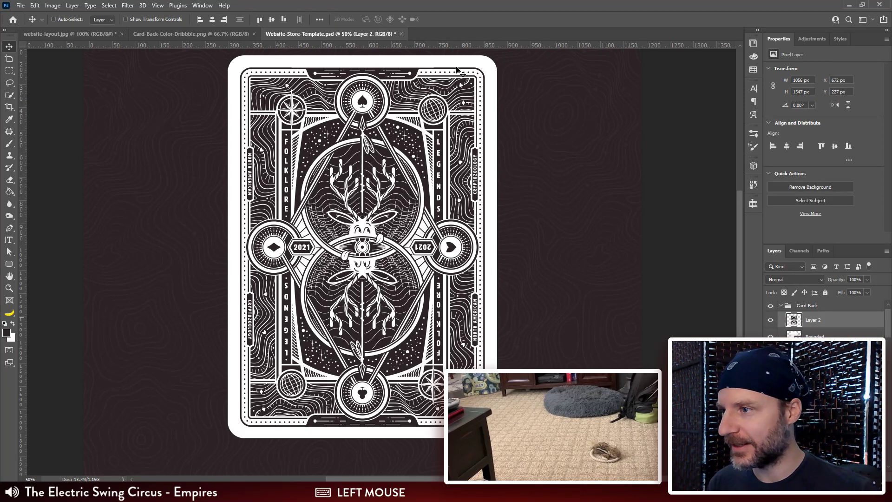
{"action": "key", "text": "space"}
{"action": "left_click_drag", "start_coordinate": [273, 345], "coordinate": [265, 338]}
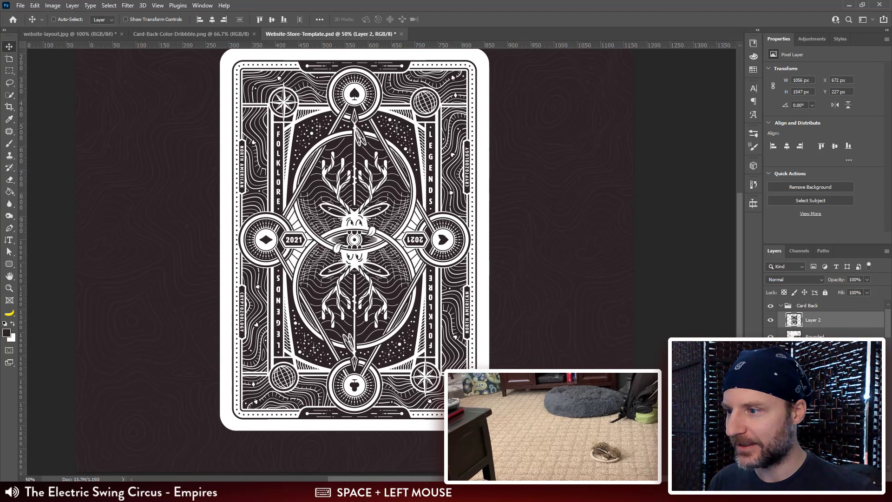
{"action": "key", "text": "ctrl+minus"}
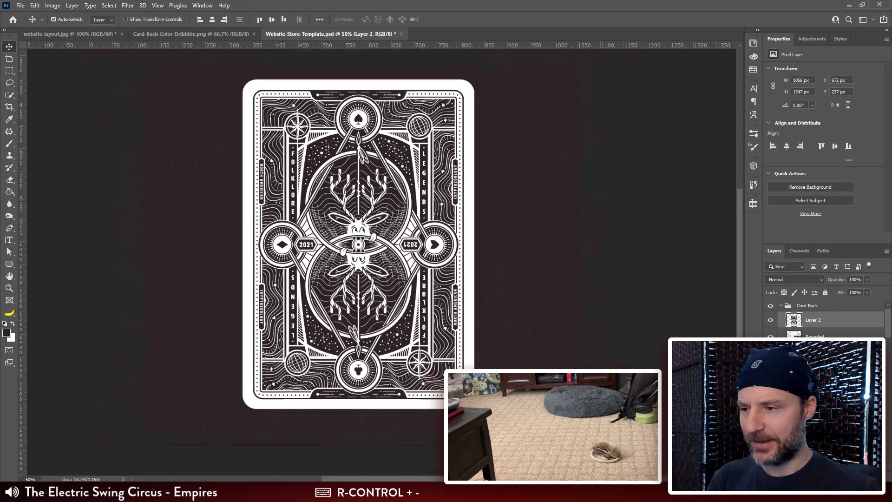
{"action": "left_click", "coordinate": [824, 339], "text": "shift"}
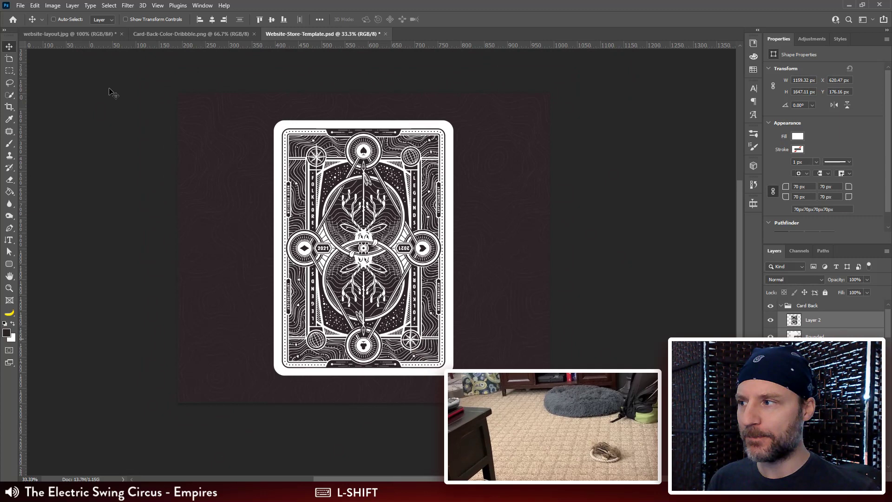
{"action": "left_click", "coordinate": [213, 21]}
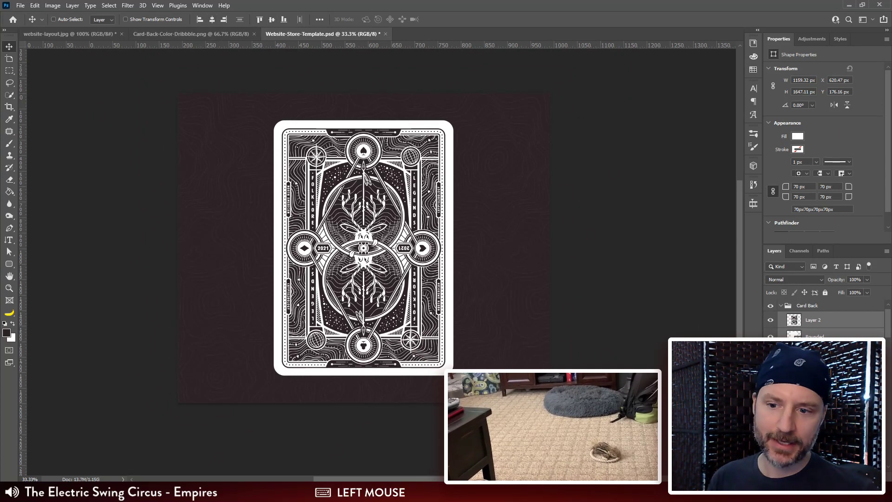
Step: Paste the previously copied layer style onto the Rounded card shape layer
{"action": "left_click", "coordinate": [814, 336]}
{"action": "right_click", "coordinate": [814, 336]}
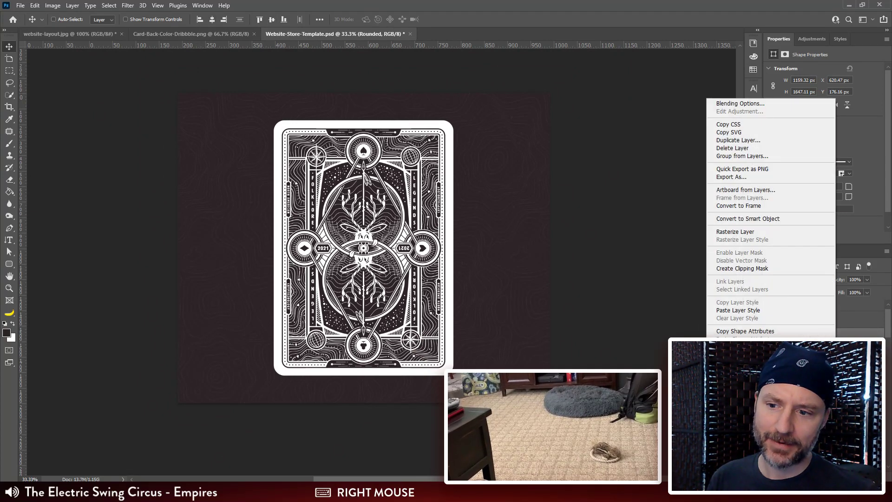
{"action": "left_click", "coordinate": [784, 310]}
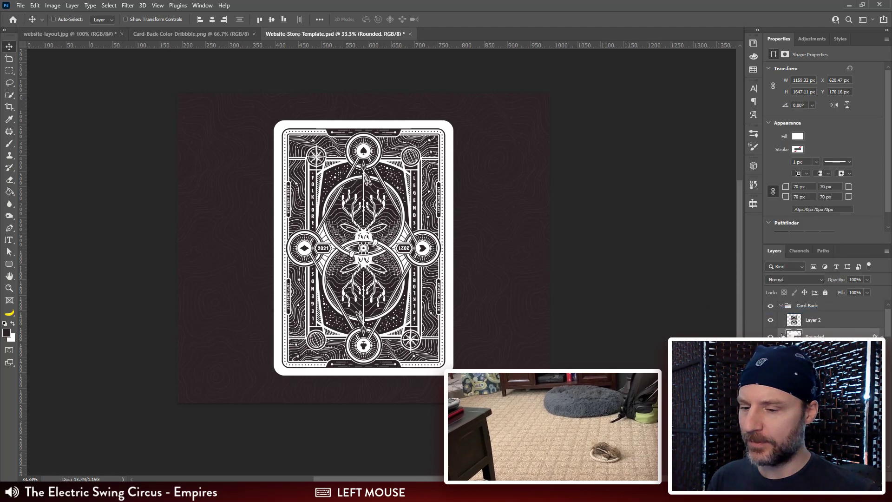
Step: Copy the layer style of the Tuck Box Light@8x layer and collapse its Flat Box group
{"action": "key", "text": "ctrl+plus"}
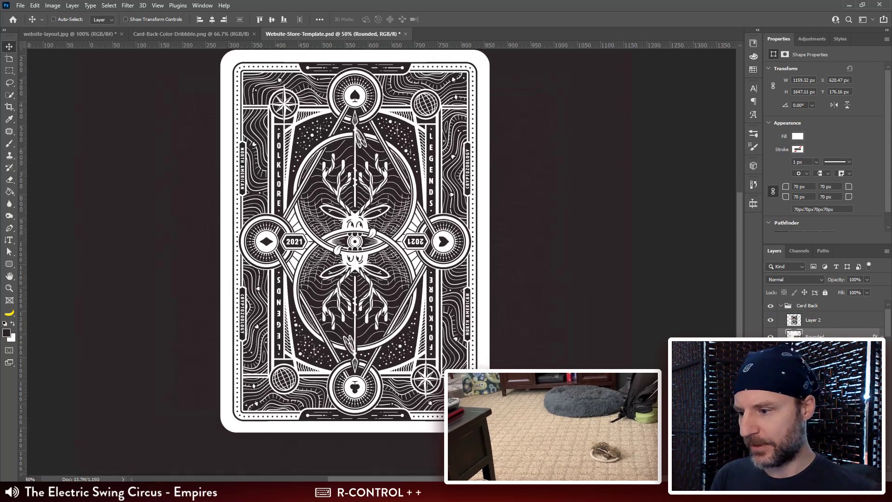
{"action": "left_click_drag", "start_coordinate": [601, 383], "coordinate": [557, 228]}
{"action": "scroll", "coordinate": [814, 332], "scroll_direction": "down", "scroll_amount": 15}
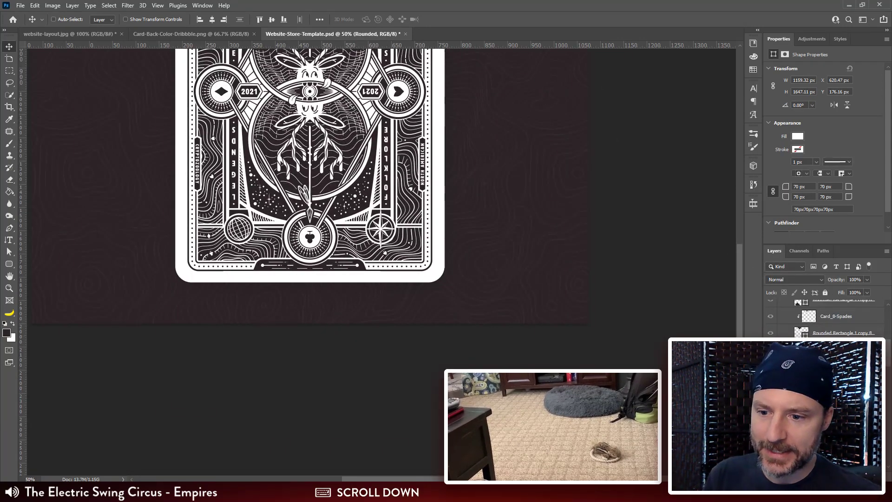
{"action": "scroll", "coordinate": [814, 334], "scroll_direction": "up", "scroll_amount": 3}
{"action": "scroll", "coordinate": [815, 321], "scroll_direction": "up", "scroll_amount": 3}
{"action": "left_click", "coordinate": [781, 366]}
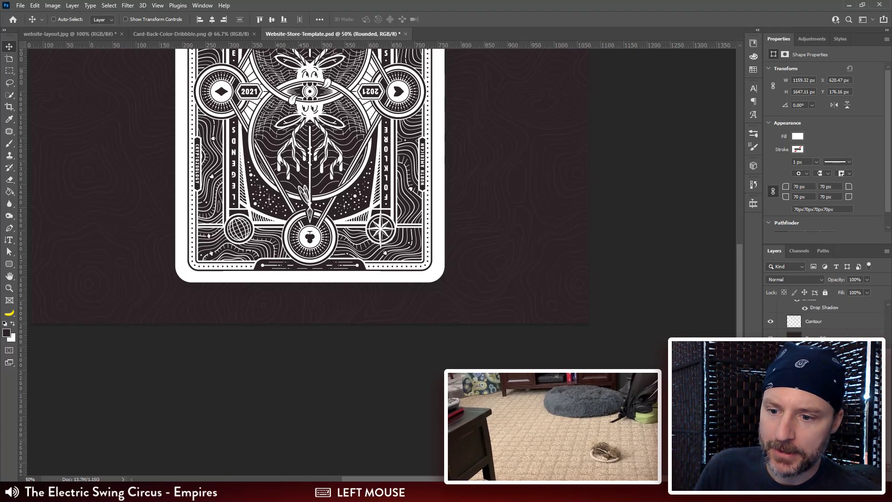
{"action": "scroll", "coordinate": [780, 366], "scroll_direction": "down", "scroll_amount": 1}
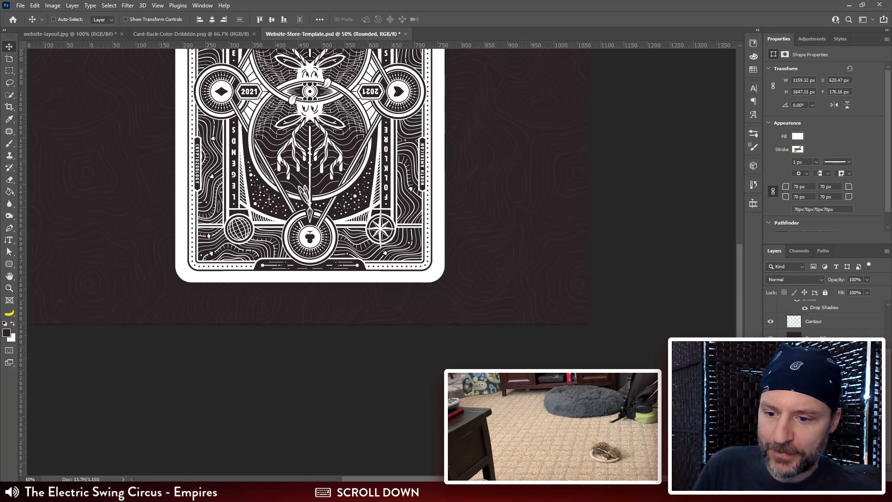
{"action": "left_click", "coordinate": [817, 411]}
{"action": "right_click", "coordinate": [818, 411]}
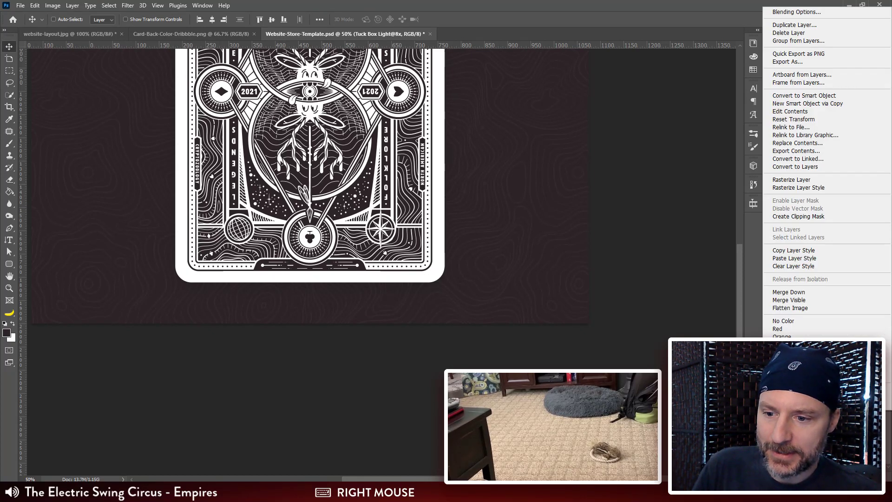
{"action": "left_click", "coordinate": [803, 250]}
{"action": "left_click", "coordinate": [781, 353]}
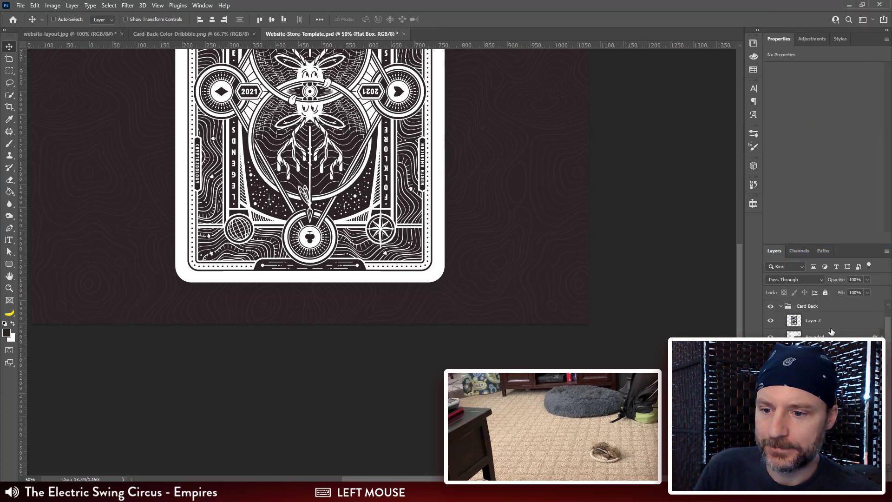
Step: Paste the tuck box layer style onto the Rounded layer in the Card Back group
{"action": "left_click", "coordinate": [832, 322]}
{"action": "right_click", "coordinate": [833, 334]}
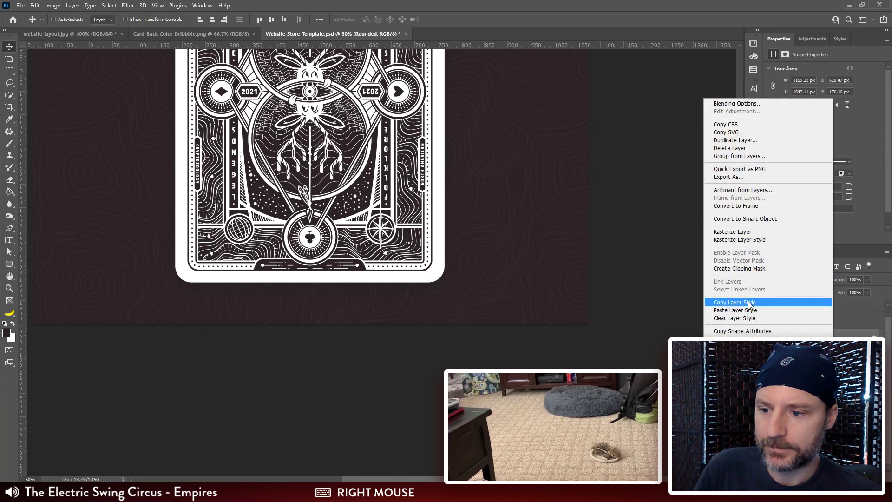
{"action": "left_click", "coordinate": [735, 310]}
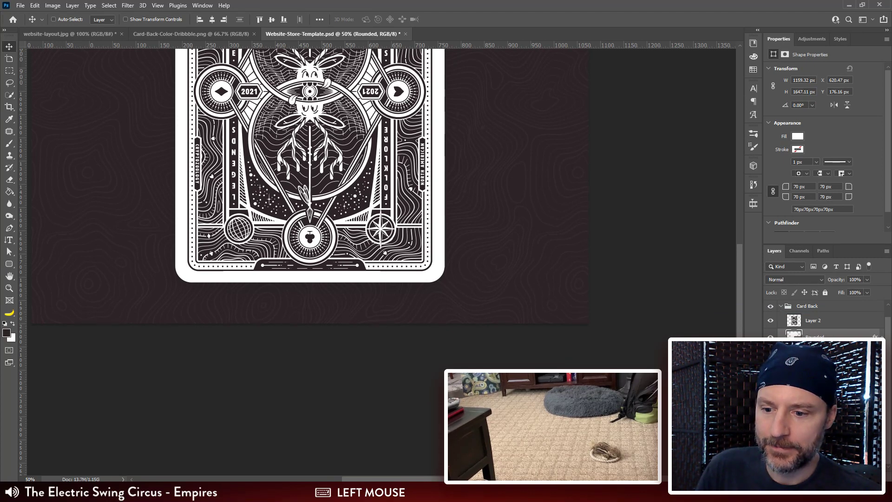
Step: Toggle the Card Back group's visibility several times to compare the page section with and without it
{"action": "left_click", "coordinate": [770, 306]}
{"action": "left_click", "coordinate": [770, 306]}
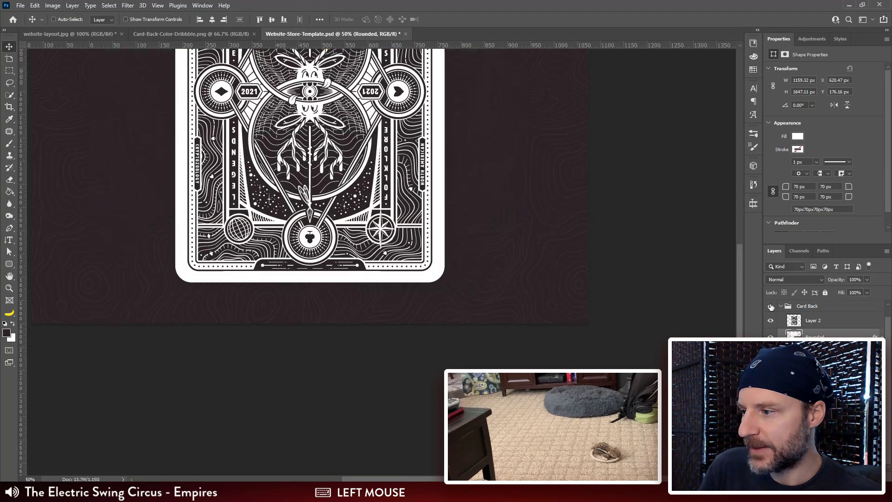
{"action": "left_click", "coordinate": [770, 306]}
{"action": "left_click", "coordinate": [770, 306]}
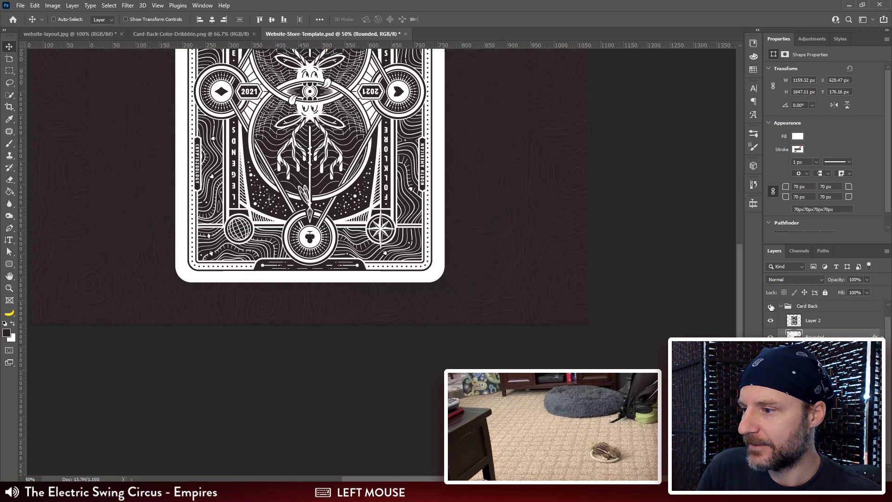
{"action": "left_click", "coordinate": [770, 306]}
{"action": "left_click", "coordinate": [770, 306]}
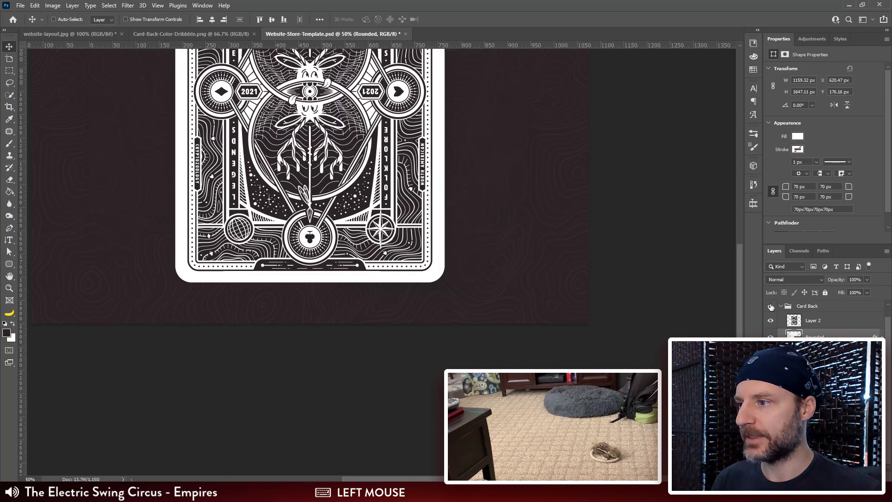
{"action": "left_click", "coordinate": [770, 306]}
{"action": "left_click", "coordinate": [770, 306]}
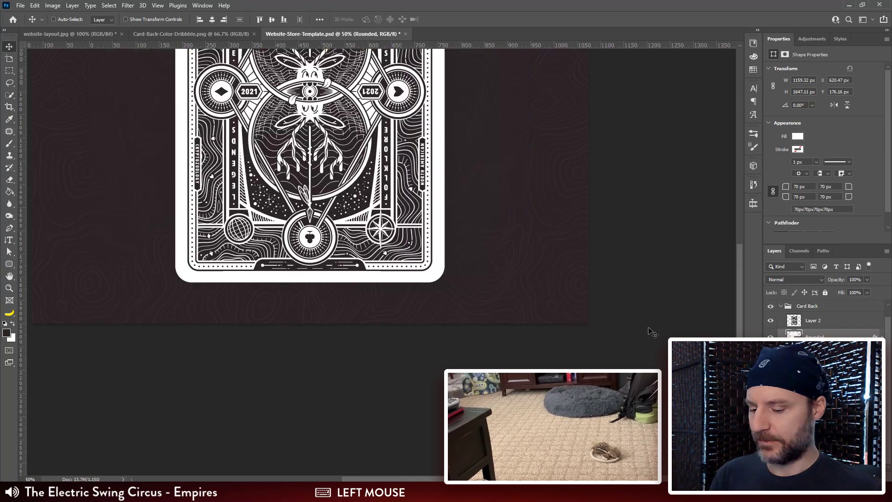
Step: Preview the card back section in Save for Web as PNG-24, examine the card's upper edge, and close the export
{"action": "key", "text": "ctrl+minus"}
{"action": "key", "text": "ctrl+minus"}
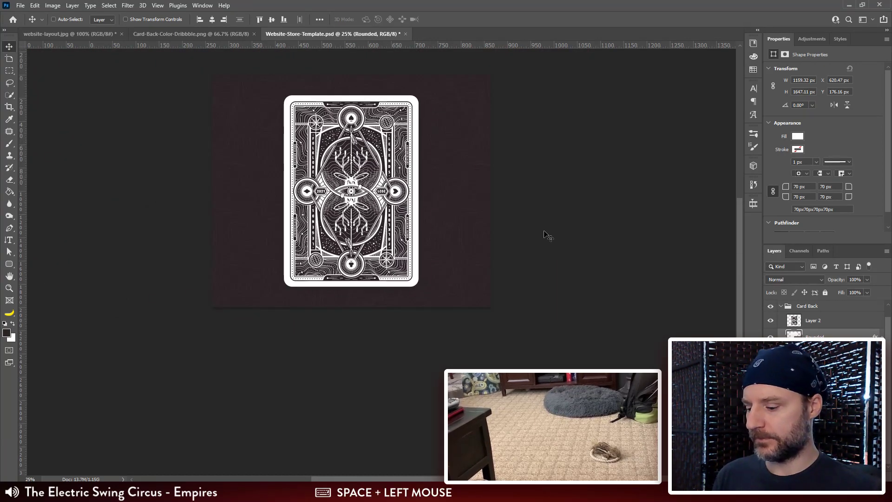
{"action": "key", "text": "ctrl+plus"}
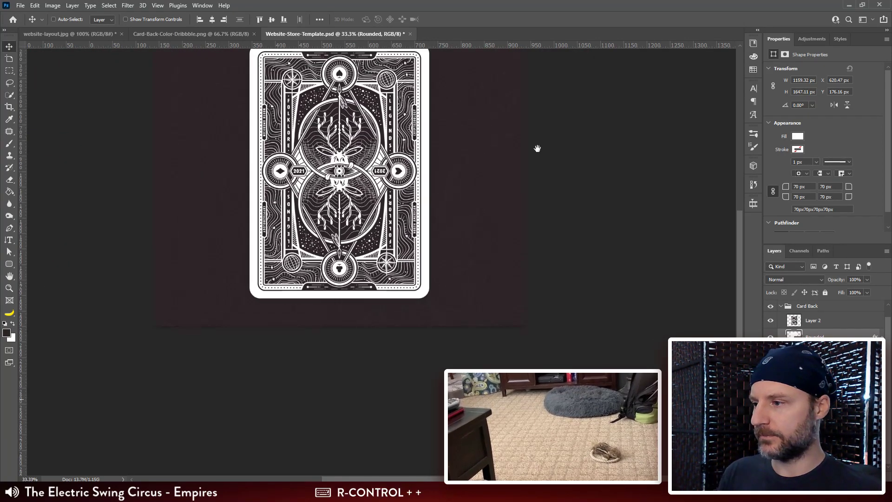
{"action": "key", "text": "ctrl+alt+shift+s"}
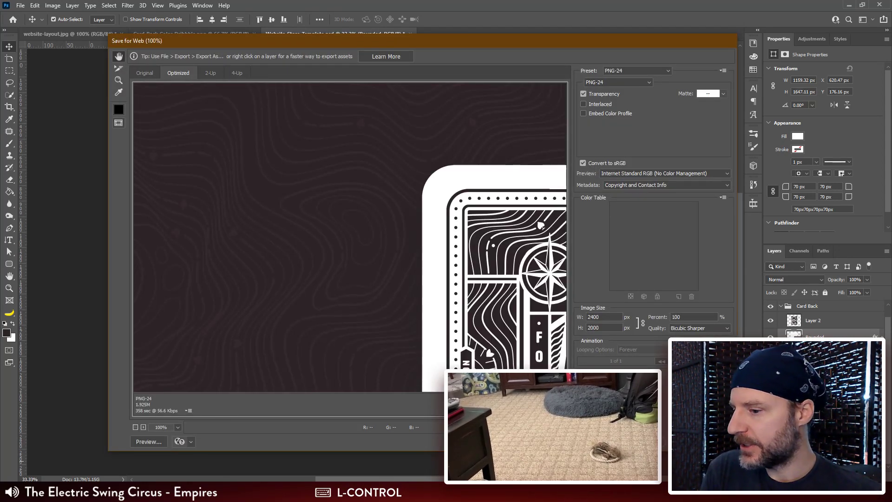
{"action": "left_click_drag", "start_coordinate": [541, 348], "coordinate": [446, 263]}
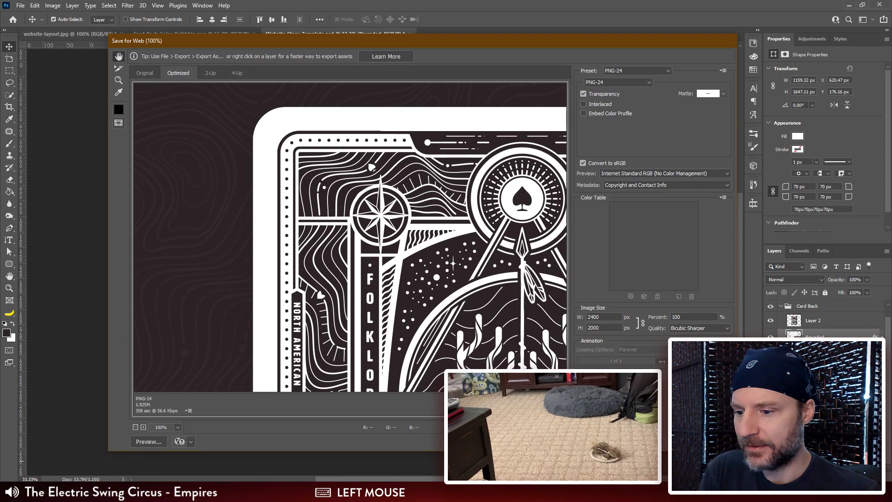
{"action": "left_click", "coordinate": [672, 441]}
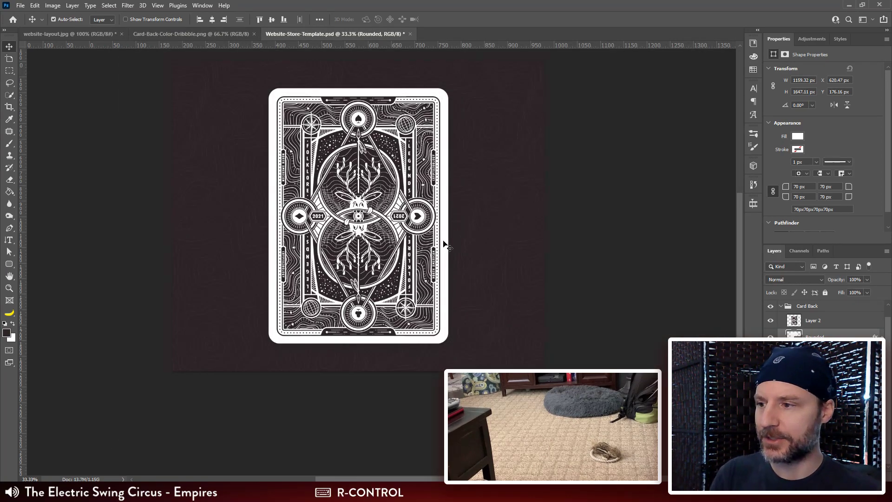
Step: Select a rectangular strip about 141 × 11 px along the upper edge of the card frame, to the right of its dark centre tab
{"action": "key", "text": "ctrl+plus"}
{"action": "key", "text": "ctrl+plus"}
{"action": "key", "text": "ctrl+plus"}
{"action": "left_click_drag", "start_coordinate": [437, 116], "coordinate": [472, 269]}
{"action": "key", "text": "ctrl+plus"}
{"action": "key", "text": "ctrl+plus"}
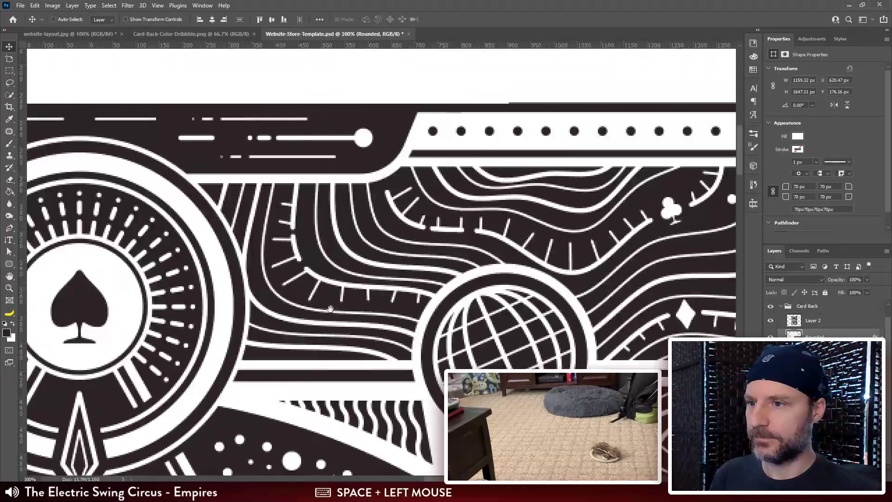
{"action": "left_click_drag", "start_coordinate": [542, 219], "coordinate": [474, 309]}
{"action": "key", "text": "m"}
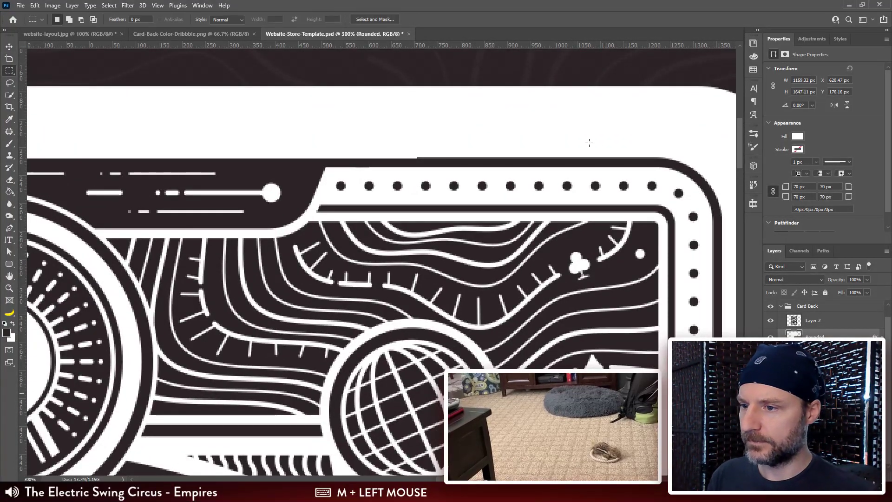
{"action": "left_click_drag", "start_coordinate": [611, 143], "coordinate": [415, 158]}
{"action": "key", "text": "ctrl+plus"}
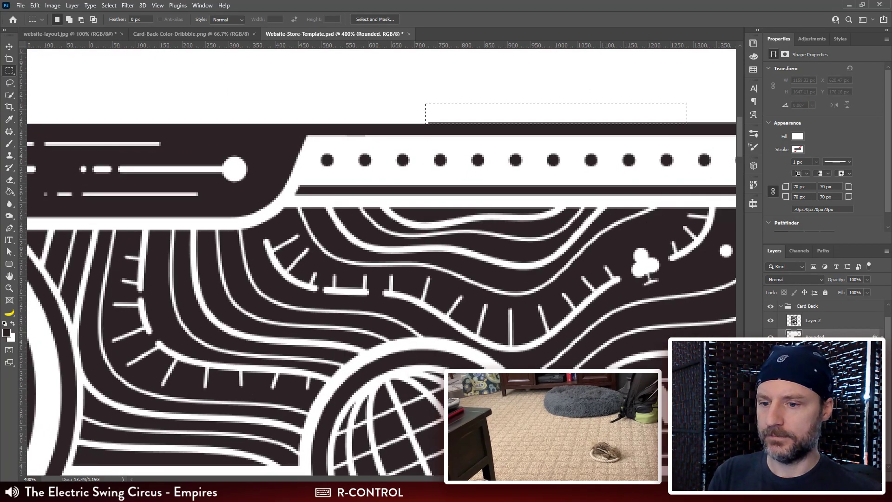
Step: Duplicate the selected strip of Layer 2's edge pixels to the left along the card frame's upper edge
{"action": "left_click", "coordinate": [840, 323]}
{"action": "left_click_drag", "start_coordinate": [390, 208], "coordinate": [339, 233]}
{"action": "key", "text": "v"}
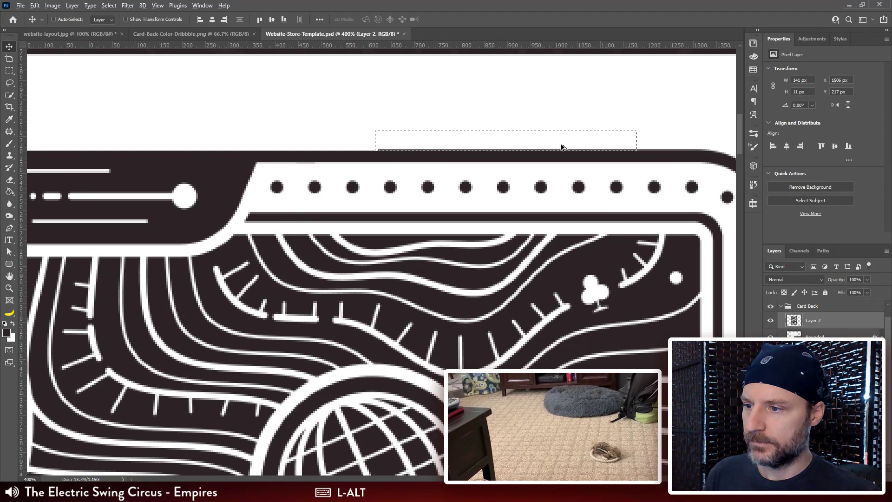
{"action": "left_click_drag", "start_coordinate": [561, 148], "coordinate": [302, 139]}
Step: Continue copying the 139 × 1 px edge strip leftward across the centre medallion and toward the frame's upper-left corner
{"action": "left_click_drag", "start_coordinate": [180, 246], "coordinate": [625, 252]}
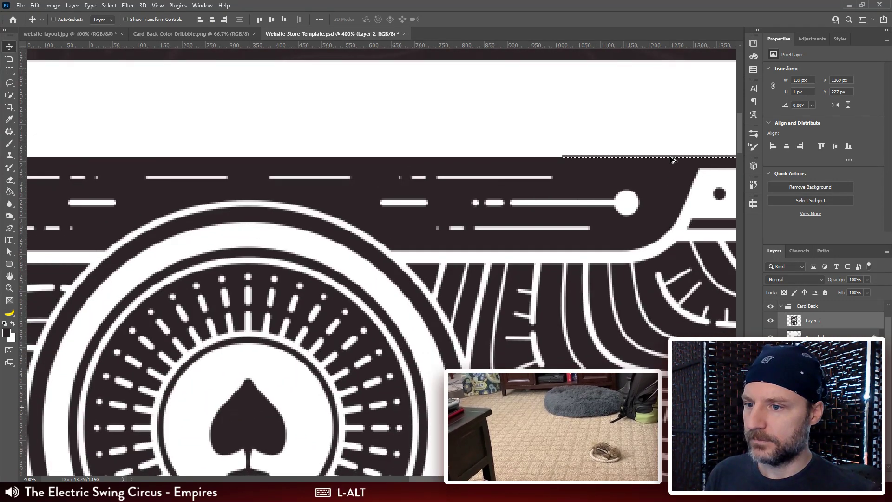
{"action": "left_click_drag", "start_coordinate": [670, 157], "coordinate": [410, 159]}
{"action": "mouse_move", "coordinate": [341, 159]}
{"action": "left_mouse_down"}
{"action": "mouse_move", "coordinate": [598, 160]}
{"action": "mouse_move", "coordinate": [286, 153]}
{"action": "mouse_move", "coordinate": [354, 153]}
{"action": "mouse_move", "coordinate": [338, 153]}
{"action": "left_mouse_up"}
{"action": "left_click_drag", "start_coordinate": [335, 185], "coordinate": [566, 186]}
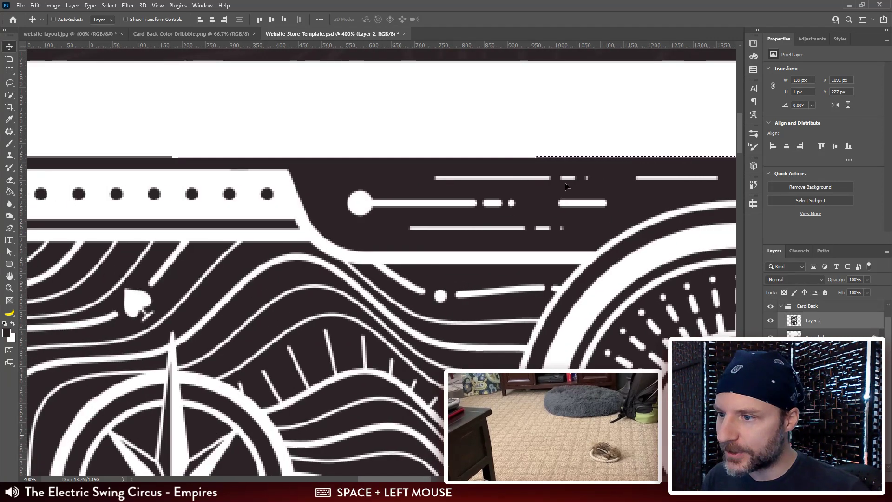
{"action": "left_click_drag", "start_coordinate": [583, 156], "coordinate": [218, 152]}
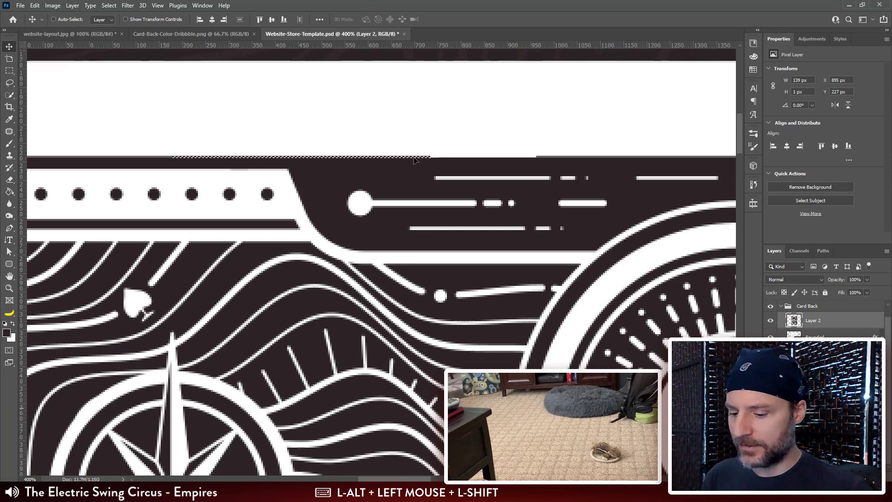
Step: Fill the remaining gap above the left end of the dark centre tab with a 57 × 1 px strip copied from the adjoining edge, and deselect
{"action": "key", "text": "ctrl+plus"}
{"action": "key", "text": "ctrl+plus"}
{"action": "key", "text": "m"}
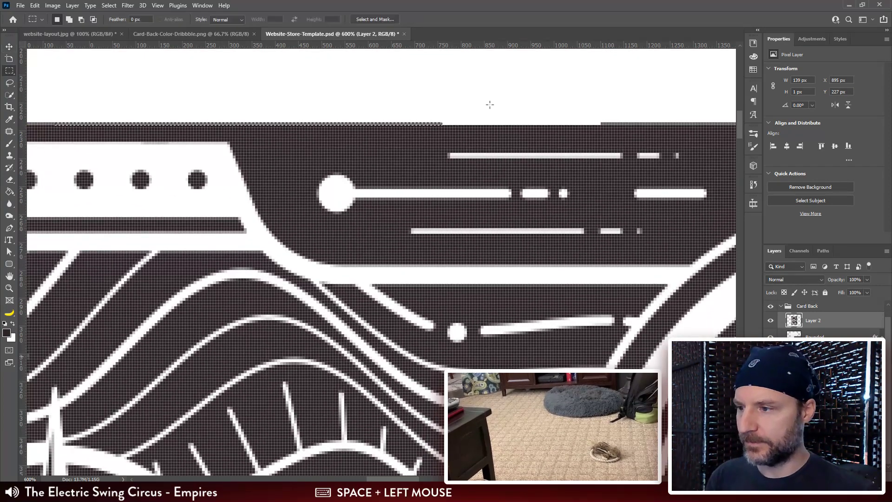
{"action": "left_click", "coordinate": [447, 117]}
{"action": "left_click_drag", "start_coordinate": [442, 121], "coordinate": [572, 124]}
{"action": "key", "text": "v"}
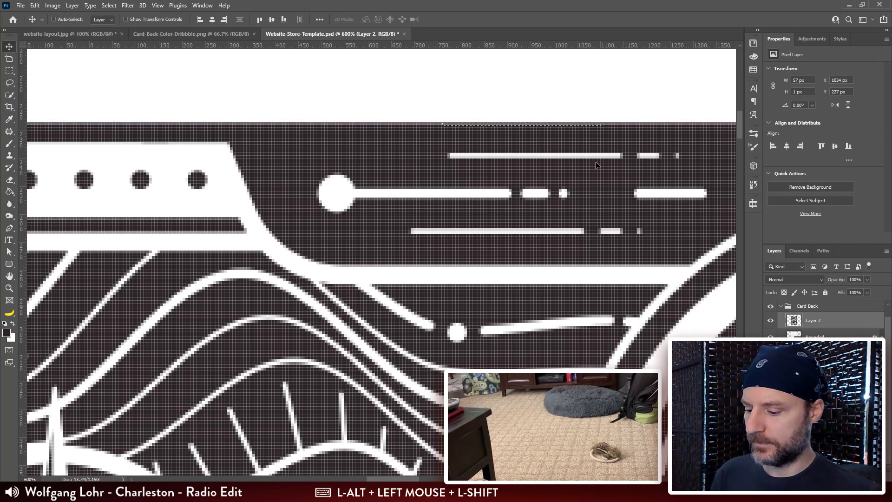
{"action": "key", "text": "ctrl+d"}
{"action": "key", "text": "ctrl+minus"}
{"action": "key", "text": "ctrl+minus"}
Step: Select the 106 px edge strip at the frame's lower-left and stretch it rightward along the lower edge with Content-Aware Scale
{"action": "left_click_drag", "start_coordinate": [603, 294], "coordinate": [639, 290]}
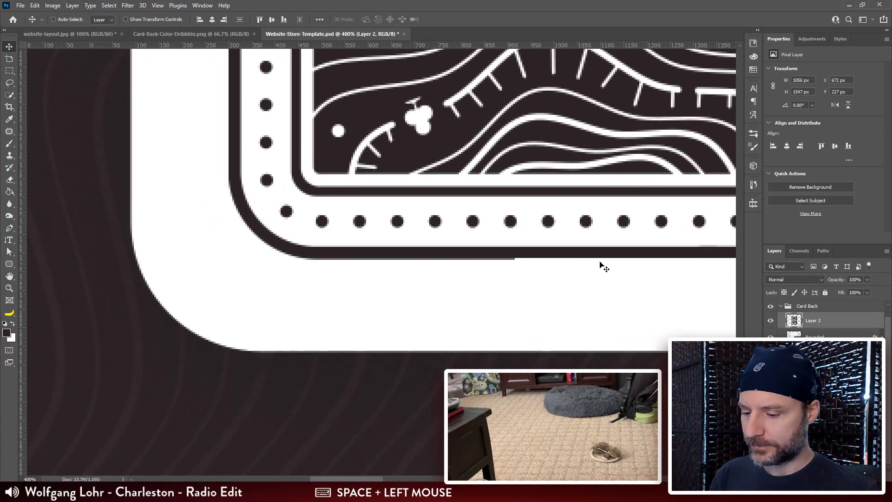
{"action": "key", "text": "m"}
{"action": "left_click_drag", "start_coordinate": [514, 262], "coordinate": [320, 259]}
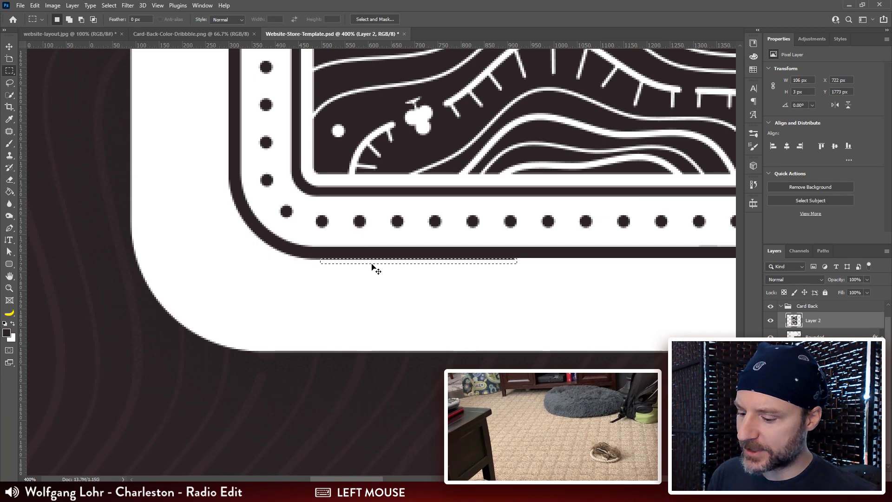
{"action": "key", "text": "ctrl+shift+alt+c"}
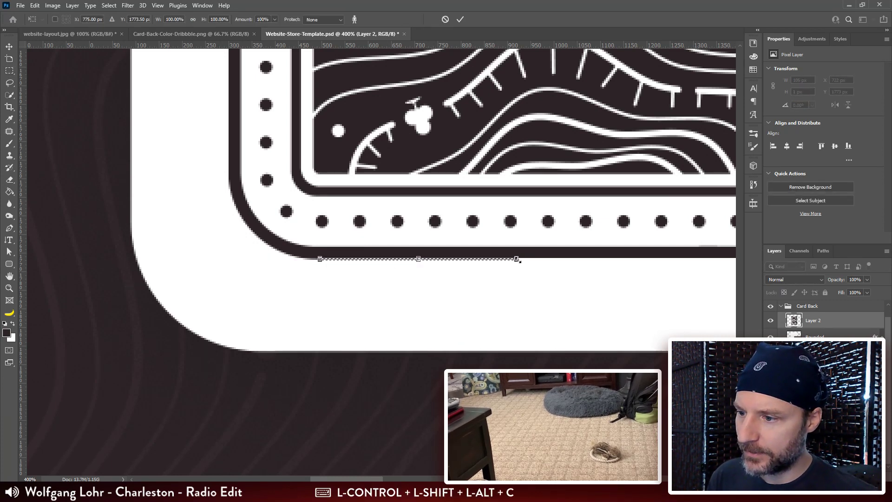
{"action": "left_click_drag", "start_coordinate": [517, 259], "coordinate": [848, 262]}
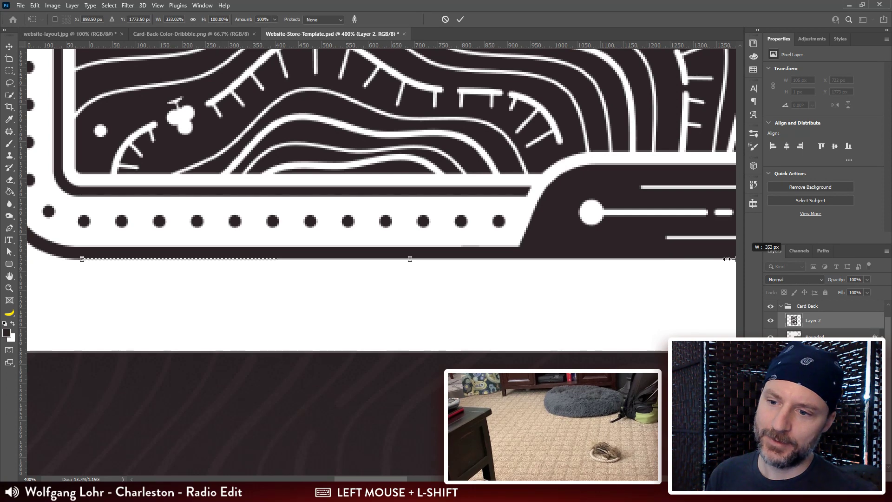
{"action": "left_click_drag", "start_coordinate": [727, 258], "coordinate": [627, 295]}
{"action": "key", "text": "Return"}
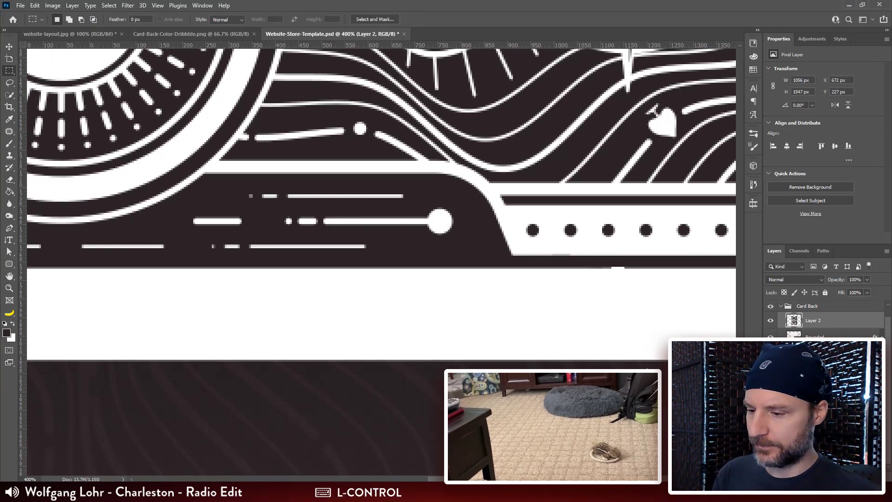
Step: Patch the small white notch in the frame's lower edge, to the right of the dark centre tab, and deselect
{"action": "key", "text": "ctrl+plus"}
{"action": "key", "text": "ctrl+plus"}
{"action": "left_click_drag", "start_coordinate": [637, 251], "coordinate": [506, 241]}
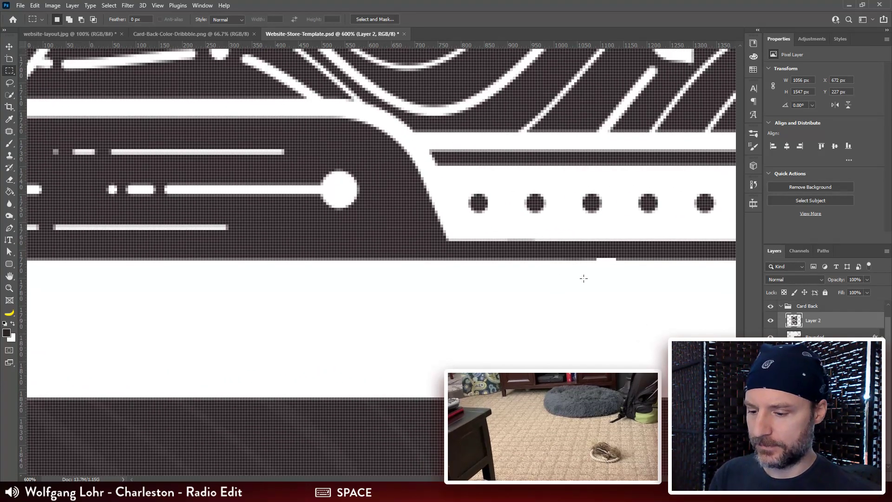
{"action": "mouse_move", "coordinate": [615, 259]}
{"action": "left_mouse_down"}
{"action": "mouse_move", "coordinate": [597, 269]}
{"action": "mouse_move", "coordinate": [571, 266]}
{"action": "mouse_move", "coordinate": [600, 265]}
{"action": "left_mouse_up"}
{"action": "key", "text": "v"}
{"action": "key", "text": "ctrl+d"}
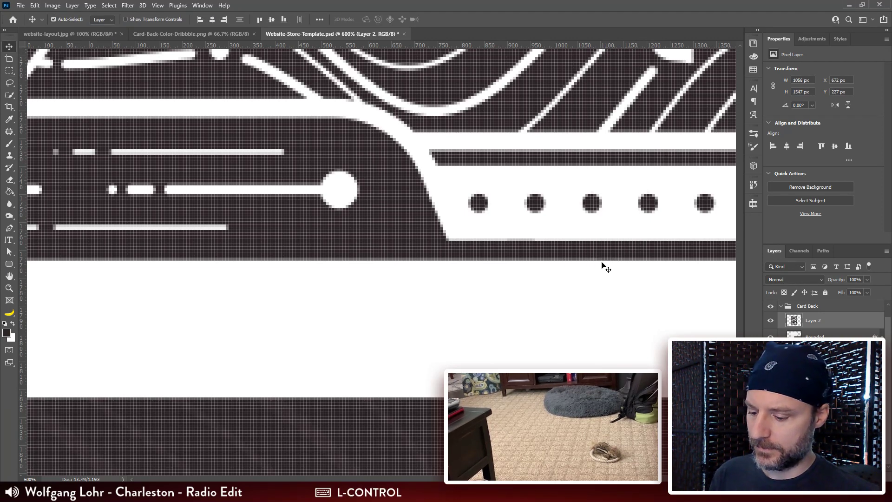
Step: Export the card back image with Save for Web as the PNG-24 file Cryptid-Poker-Card-Back.png in the Website Assets folder
{"action": "key", "text": "ctrl+minus"}
{"action": "key", "text": "ctrl+minus"}
{"action": "key", "text": "ctrl+minus"}
{"action": "key", "text": "ctrl+minus"}
{"action": "key", "text": "ctrl+minus"}
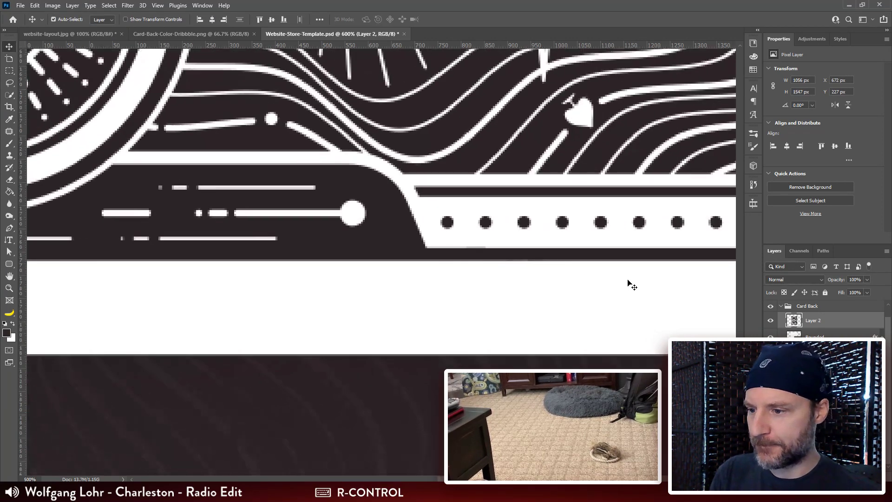
{"action": "key", "text": "ctrl+minus"}
{"action": "left_click_drag", "start_coordinate": [416, 166], "coordinate": [452, 246]}
{"action": "key", "text": "ctrl+shift+alt+s"}
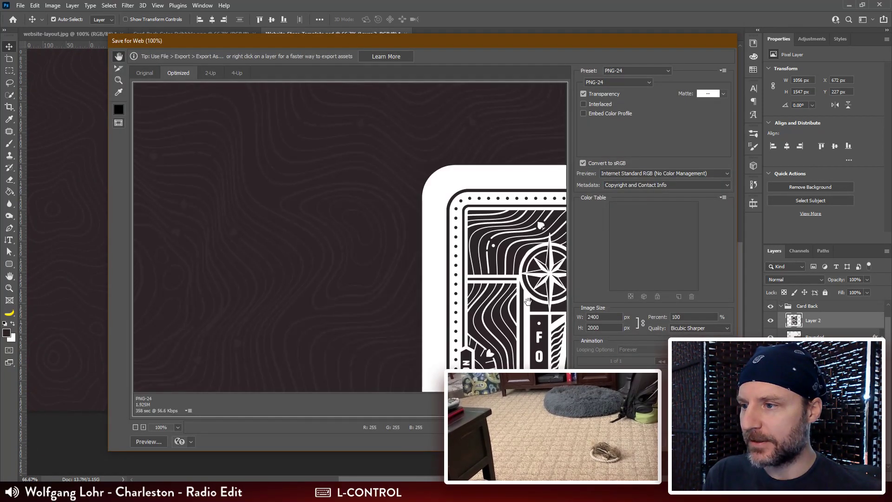
{"action": "left_click", "coordinate": [647, 442]}
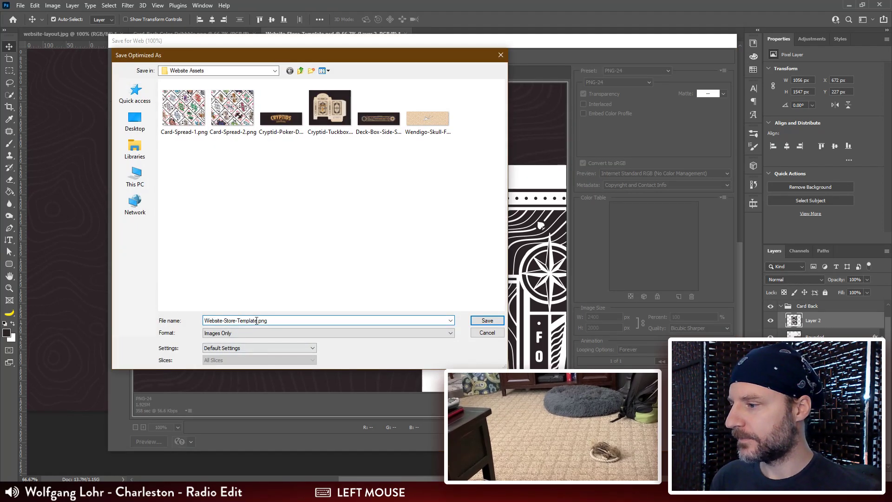
{"action": "type", "text": "Poker-"}
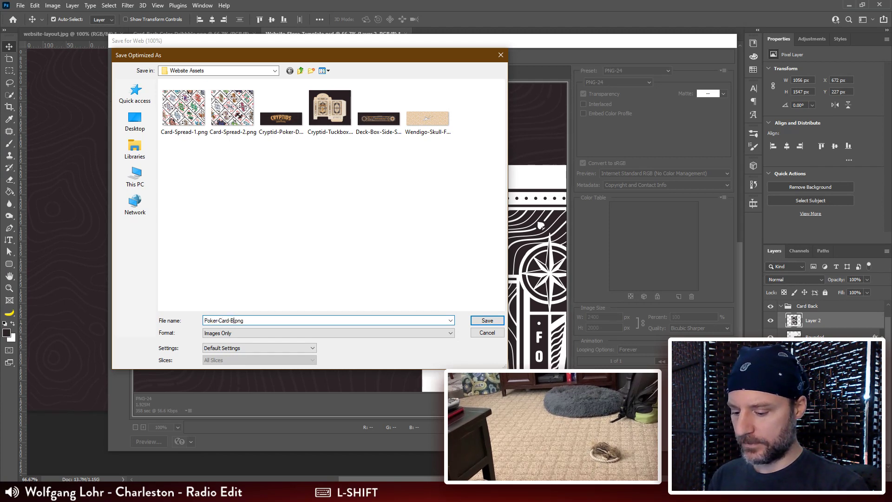
{"action": "type", "text": "Car"}
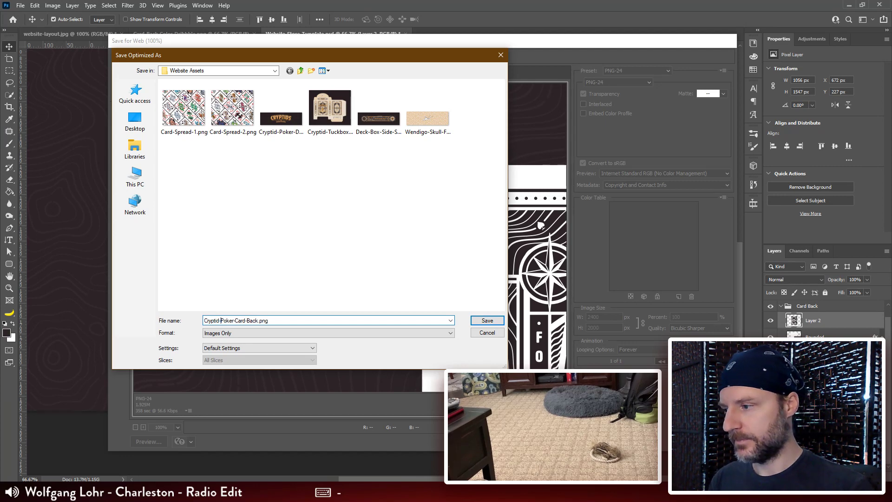
{"action": "key", "text": "Return"}
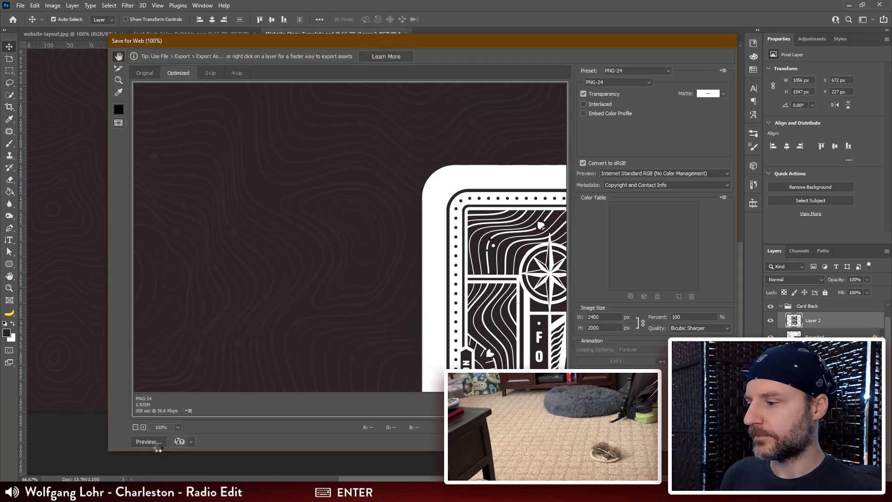
Step: Switch to TinyPNG in the browser and upload Cryptid-Poker-Card-Back.png from the Website Assets folder for compression
{"action": "left_click", "coordinate": [147, 493]}
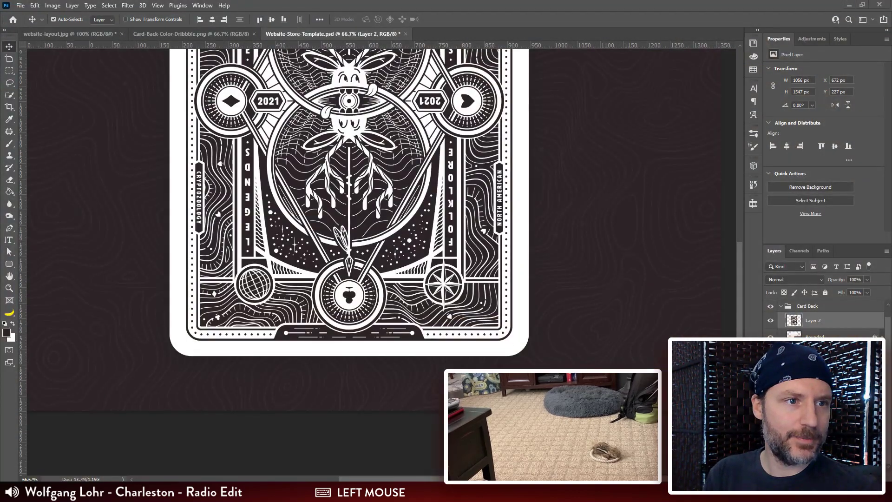
{"action": "left_click_drag", "start_coordinate": [555, 0], "coordinate": [352, 16]}
{"action": "left_click", "coordinate": [104, 492]}
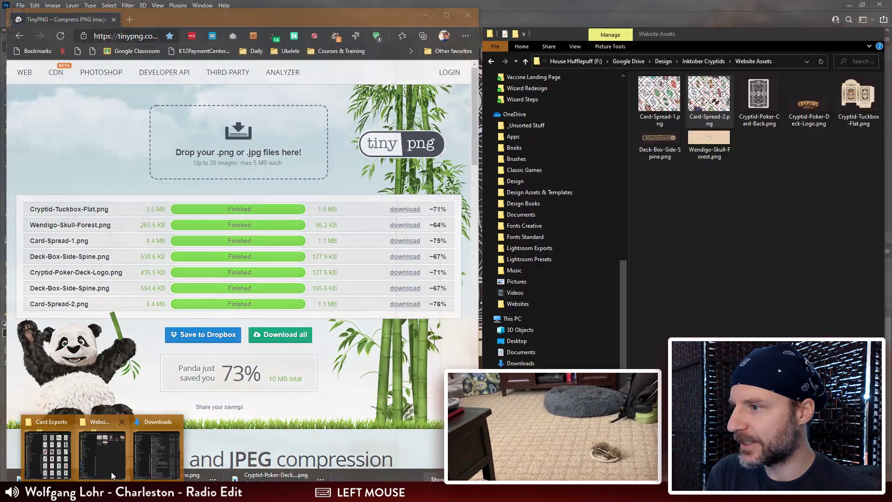
{"action": "left_click", "coordinate": [105, 460]}
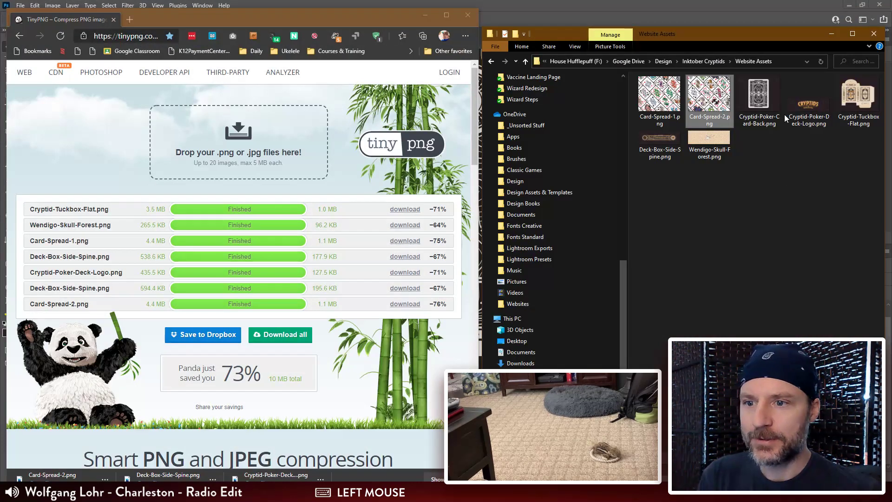
{"action": "left_click_drag", "start_coordinate": [758, 95], "coordinate": [255, 166]}
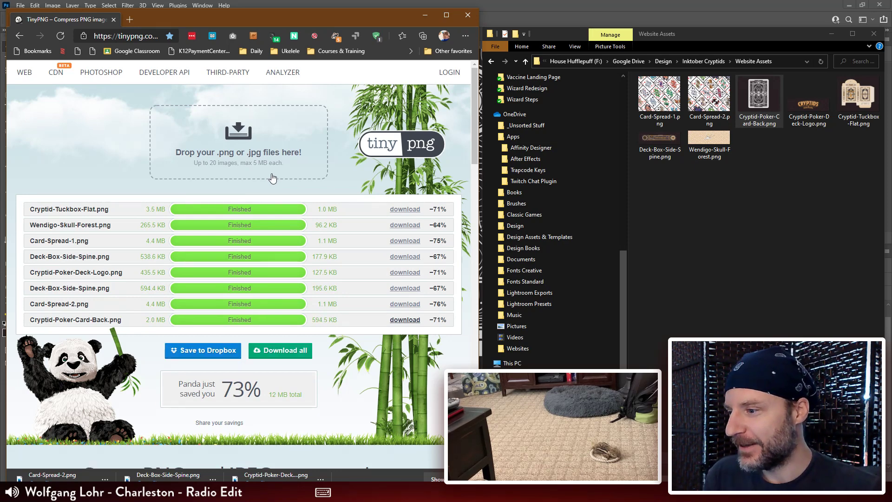
Step: Download the compressed Cryptid-Poker-Card-Back.png and show it in its download folder
{"action": "left_click", "coordinate": [405, 320]}
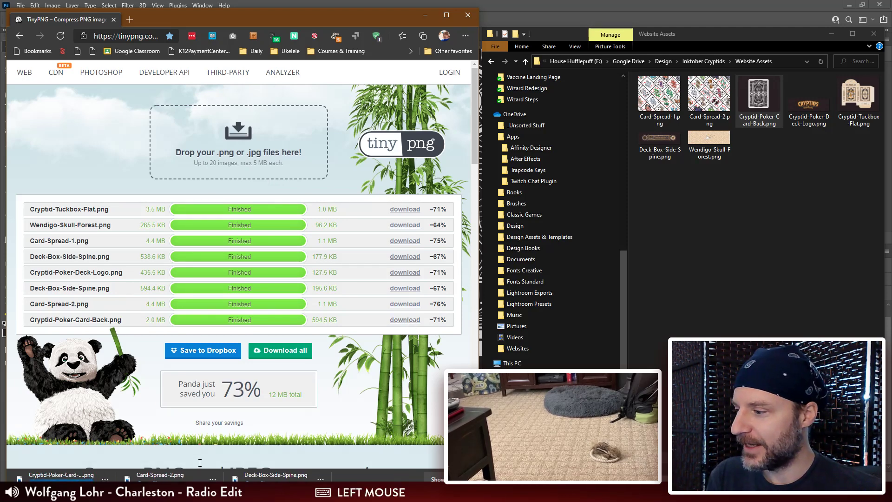
{"action": "left_click", "coordinate": [106, 473]}
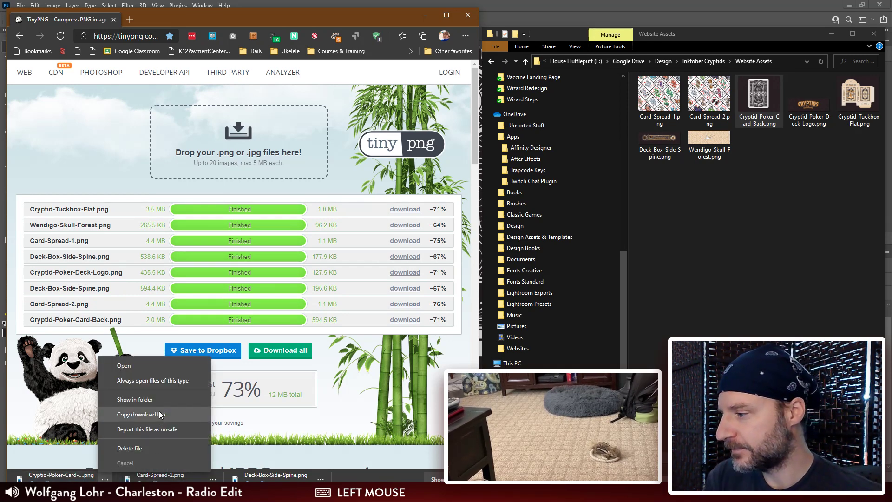
{"action": "left_click", "coordinate": [134, 400]}
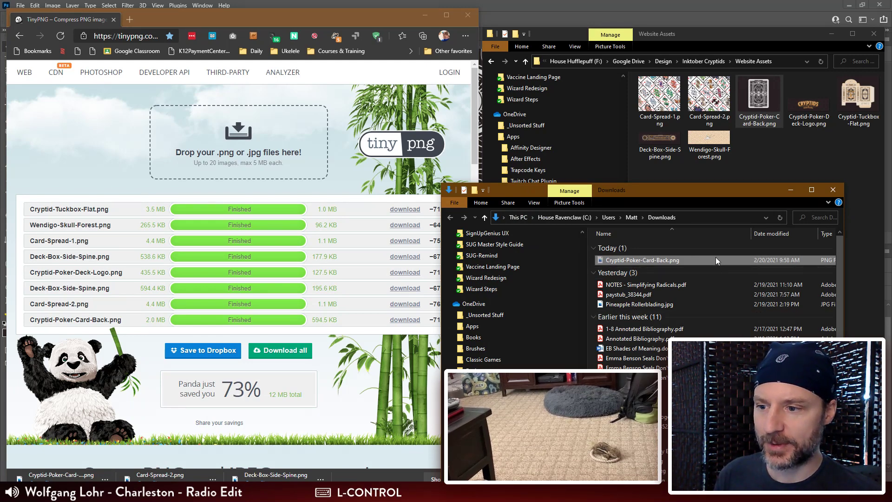
Step: Move the compressed Cryptid-Poker-Card-Back.png from Downloads to Website Assets, replacing the existing file
{"action": "key", "text": "ctrl+x"}
{"action": "left_click", "coordinate": [751, 171]}
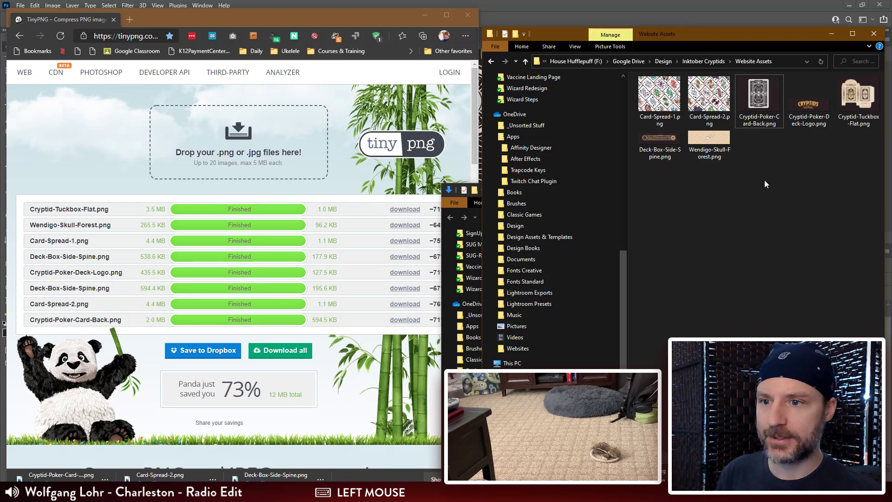
{"action": "key", "text": "ctrl"}
{"action": "key", "text": "ctrl+v"}
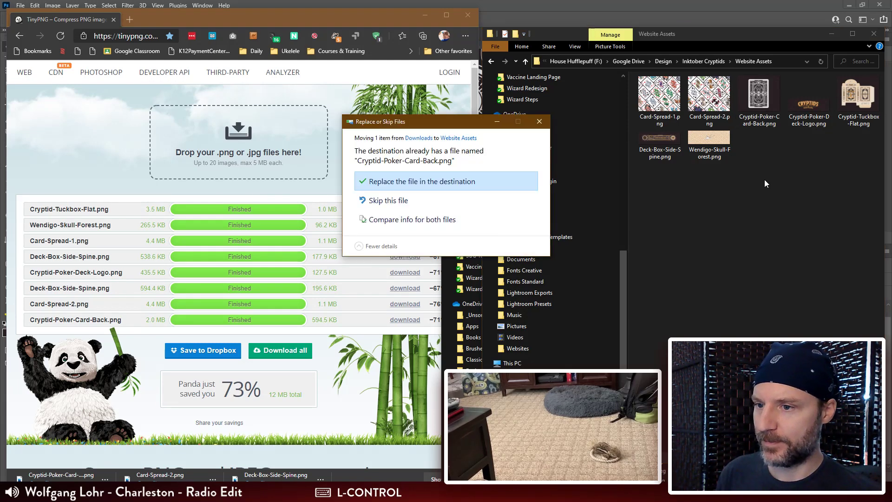
{"action": "left_click", "coordinate": [461, 181]}
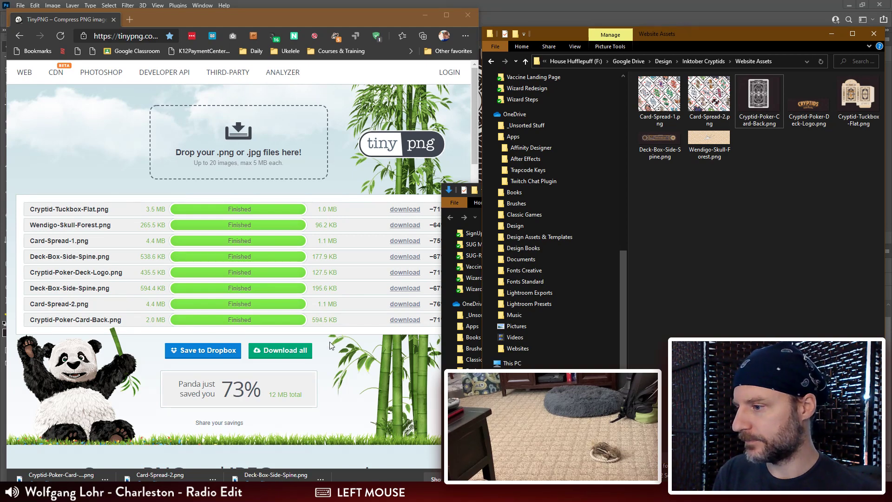
Step: Close the TinyPNG window, return to Photoshop and save Website-Store-Template.psd with the whole card back in view
{"action": "left_click", "coordinate": [468, 15]}
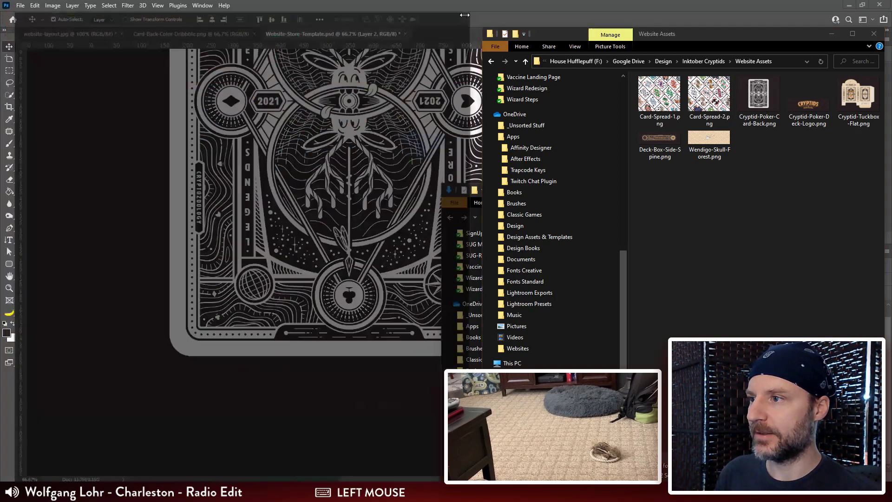
{"action": "left_click", "coordinate": [430, 17]}
{"action": "key", "text": "ctrl+minus"}
{"action": "key", "text": "ctrl+minus"}
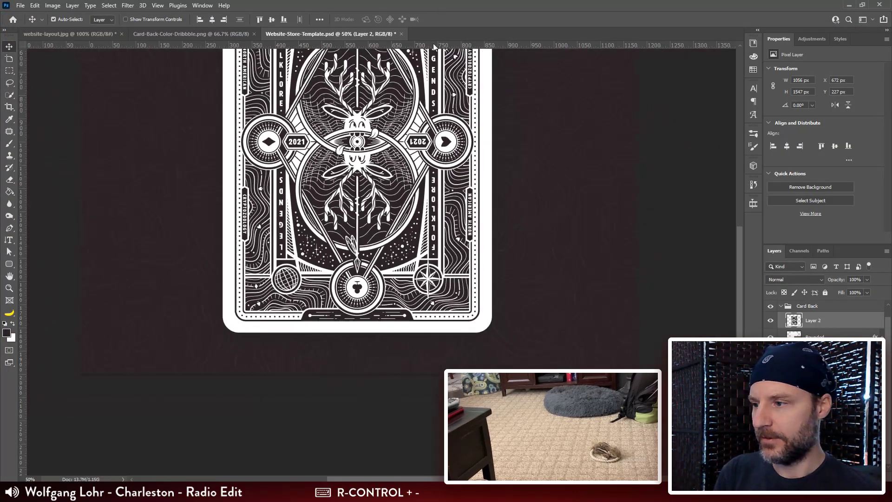
{"action": "left_click_drag", "start_coordinate": [443, 235], "coordinate": [458, 295]}
{"action": "left_click", "coordinate": [458, 297], "text": "ctrl"}
{"action": "key", "text": "ctrl+s"}
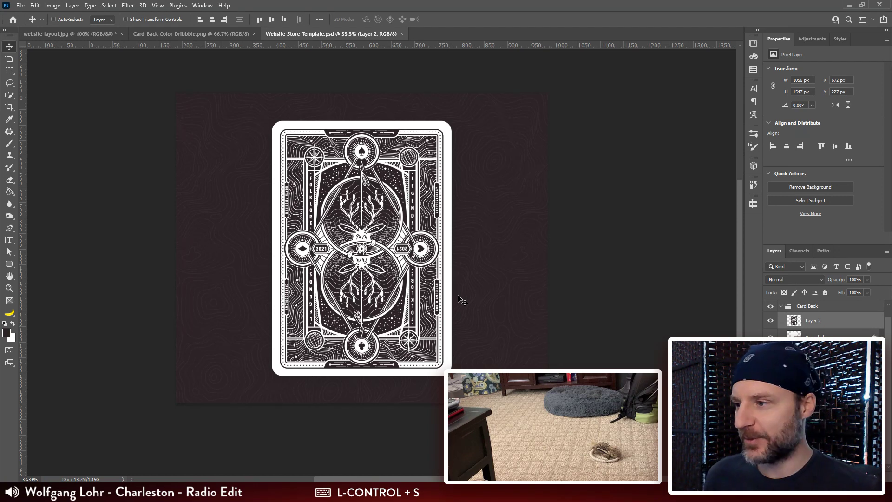
Step: Glance at the Card-Back-Color-Dribbble.png artwork, and bring up the page sketch in website-layout.jpg
{"action": "left_click", "coordinate": [231, 33]}
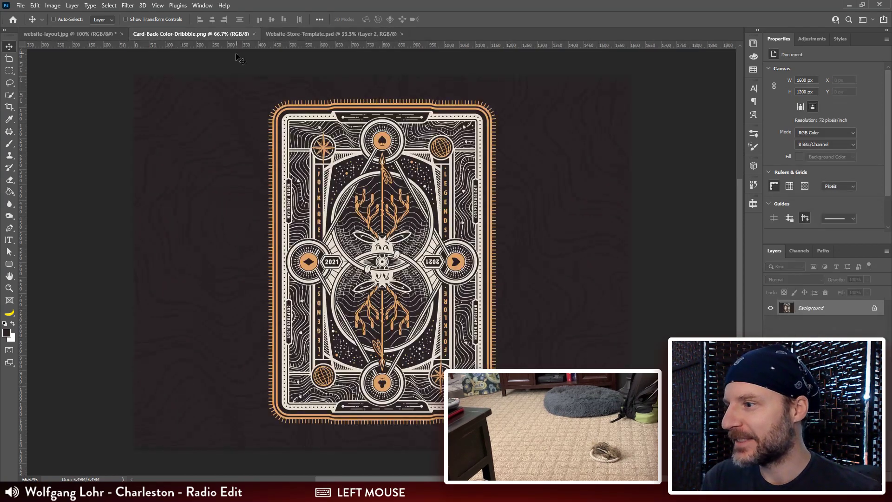
{"action": "left_click", "coordinate": [288, 36]}
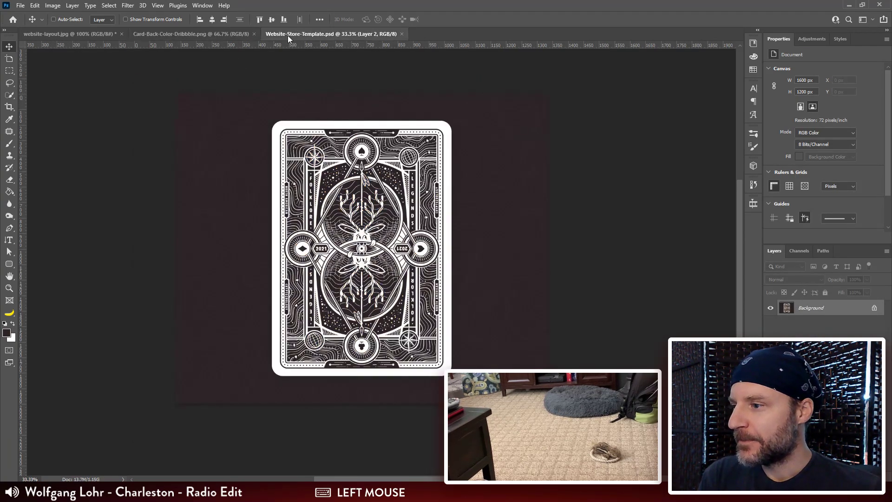
{"action": "left_click", "coordinate": [84, 34]}
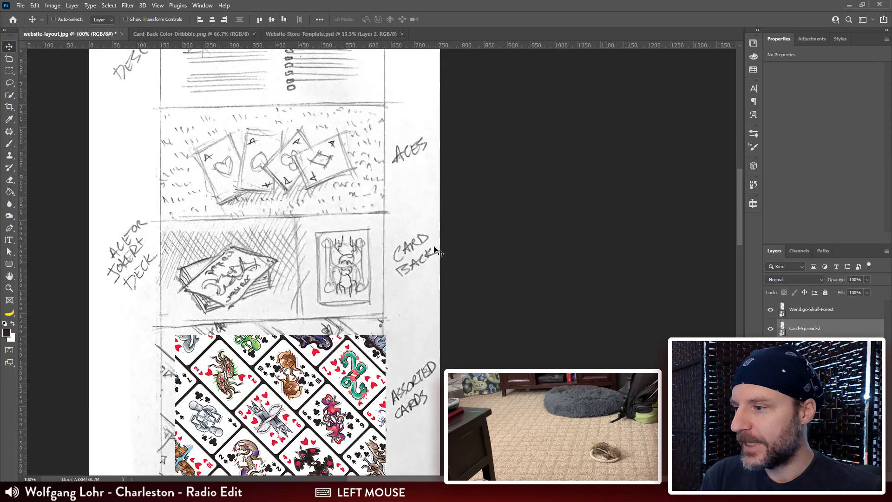
Step: Place Cryptid-Poker-Card-Back.png from the Website Assets folder over the sketch's card back cell, scaled to about 239 x 200 px
{"action": "scroll", "coordinate": [412, 210], "scroll_direction": "up", "scroll_amount": 2}
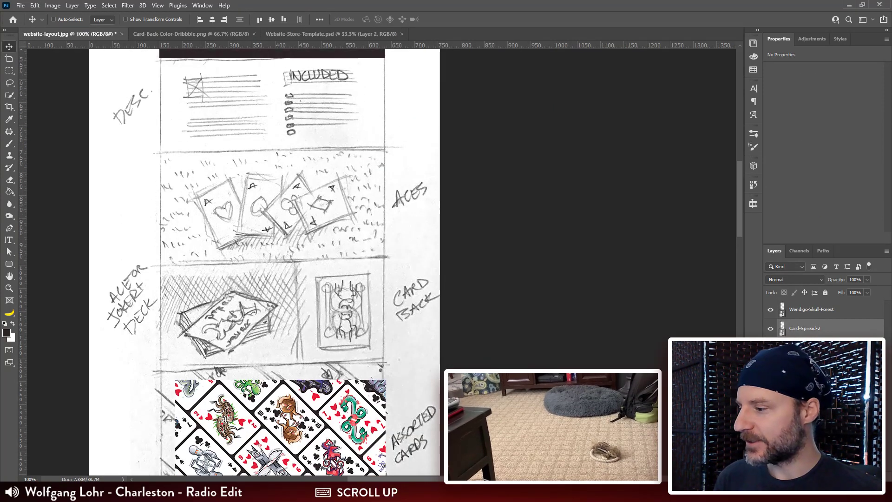
{"action": "left_click", "coordinate": [104, 492]}
{"action": "left_click", "coordinate": [123, 446]}
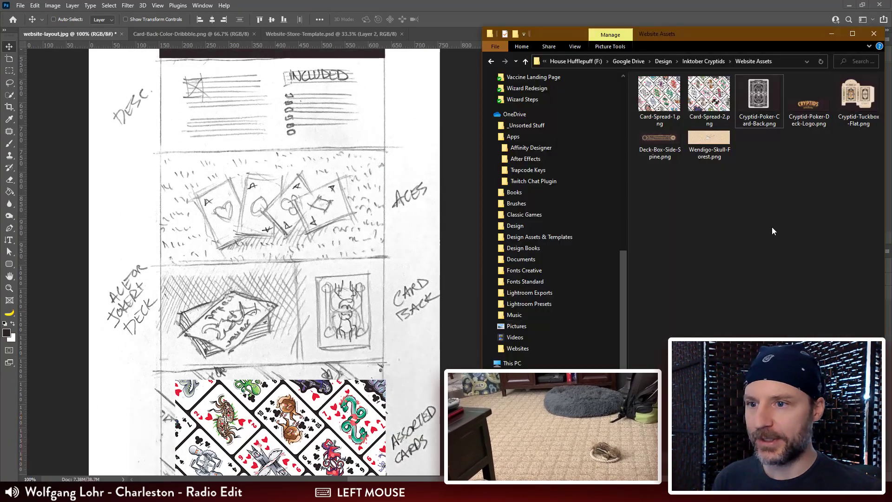
{"action": "left_click_drag", "start_coordinate": [758, 98], "coordinate": [337, 261]}
{"action": "left_click_drag", "start_coordinate": [486, 236], "coordinate": [360, 338]}
{"action": "left_click_drag", "start_coordinate": [386, 382], "coordinate": [373, 167]}
{"action": "left_click_drag", "start_coordinate": [314, 155], "coordinate": [390, 234]}
{"action": "left_click_drag", "start_coordinate": [325, 208], "coordinate": [308, 182]}
{"action": "key", "text": "Return"}
{"action": "left_click_drag", "start_coordinate": [200, 192], "coordinate": [286, 136]}
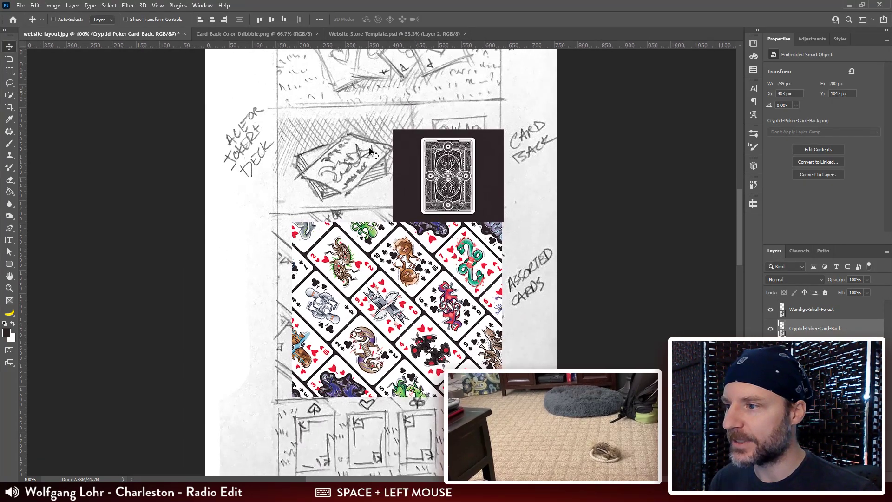
Step: Duplicate the placed card back over the neighbouring Ace or Joker deck cell, invert the duplicate's colours, and turn on CMYK proof colours
{"action": "left_click_drag", "start_coordinate": [485, 185], "coordinate": [375, 183]}
{"action": "key", "text": "ctrl+i"}
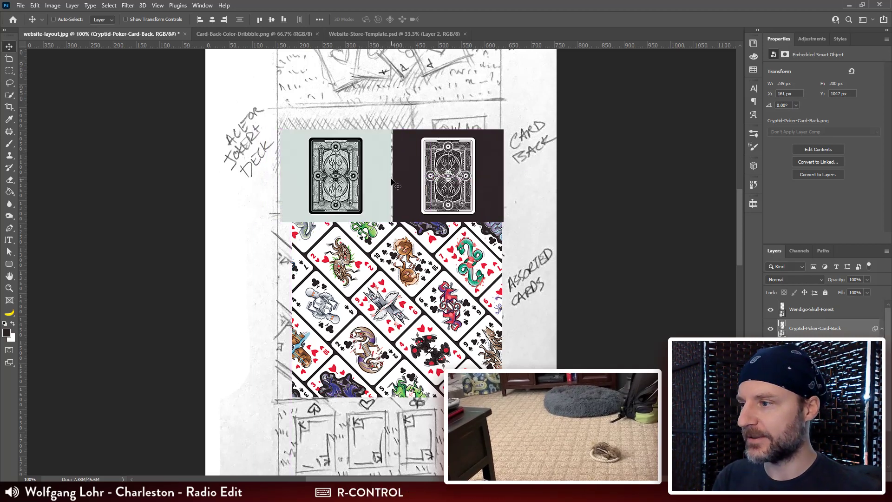
{"action": "key", "text": "ctrl+y"}
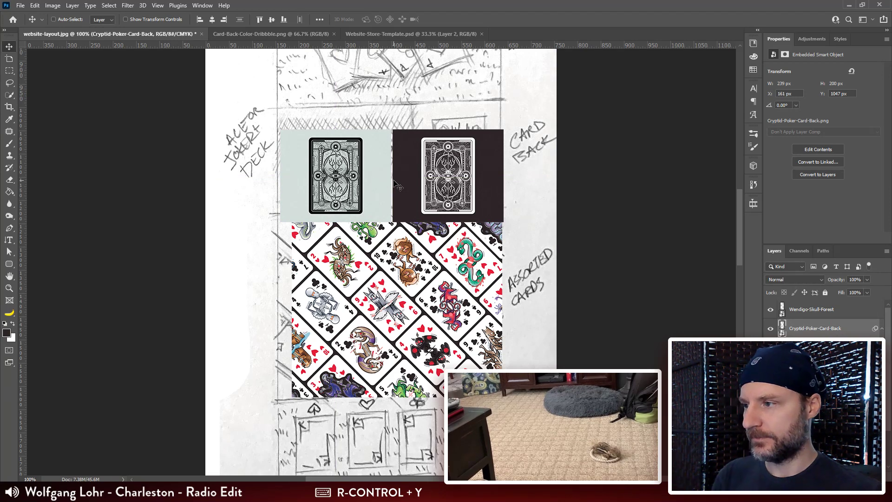
Step: Turn the duplicate into a plain grey placeholder with Hue/Saturation at hue +40 and lightness -100, followed by a second adjustment that raises lightness
{"action": "key", "text": "ctrl+u"}
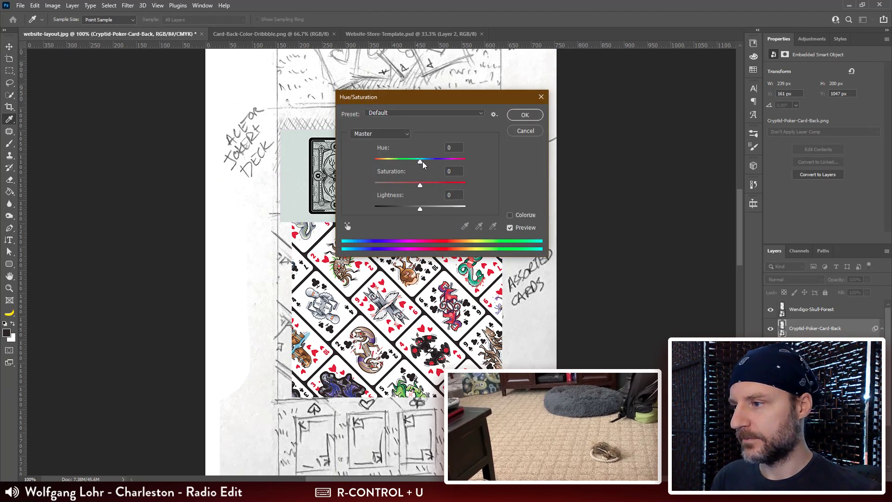
{"action": "left_click_drag", "start_coordinate": [422, 164], "coordinate": [440, 163]}
{"action": "left_click_drag", "start_coordinate": [421, 208], "coordinate": [374, 209]}
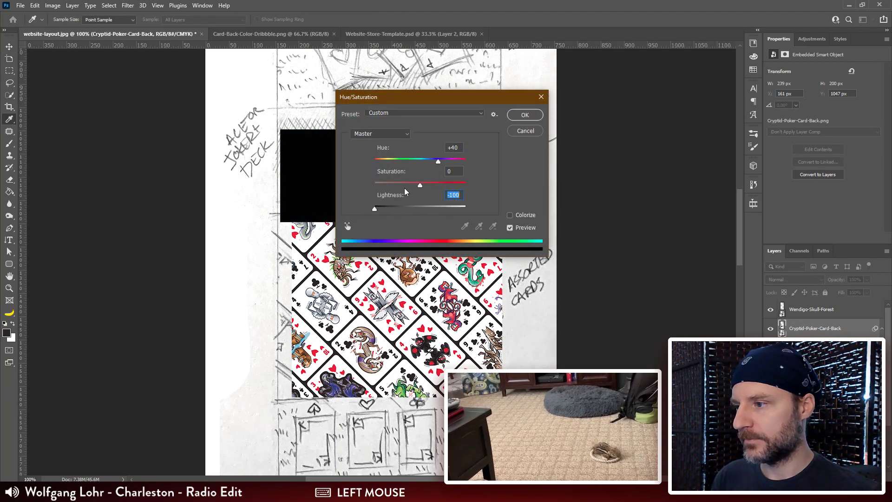
{"action": "left_click", "coordinate": [524, 115]}
{"action": "key", "text": "ctrl+u"}
{"action": "left_click_drag", "start_coordinate": [421, 208], "coordinate": [438, 209]}
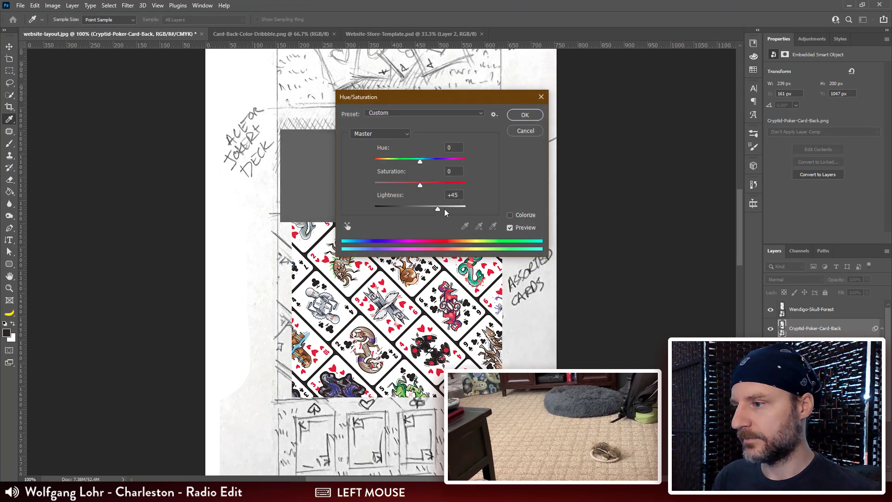
{"action": "left_click", "coordinate": [518, 117]}
Step: Review the whole page sketch from the deck front and title down to the forest skull to see which sections are still unfilled
{"action": "left_click_drag", "start_coordinate": [377, 177], "coordinate": [364, 115]}
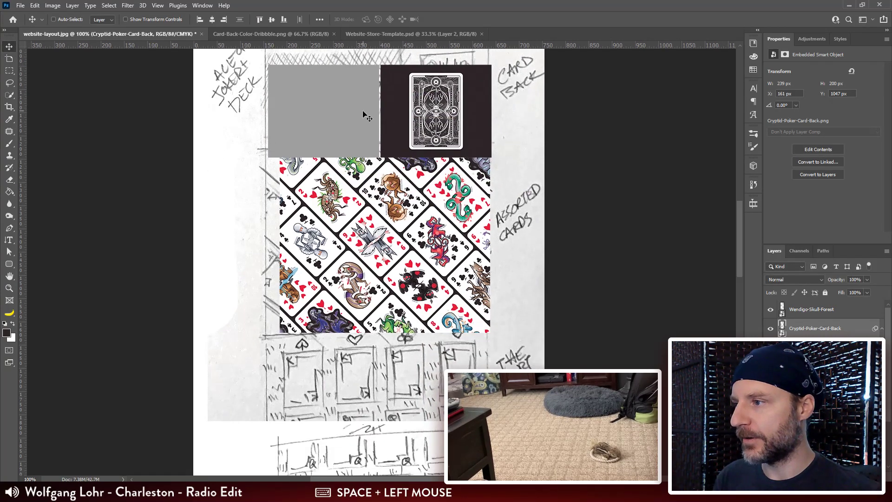
{"action": "left_click_drag", "start_coordinate": [376, 148], "coordinate": [373, 108]}
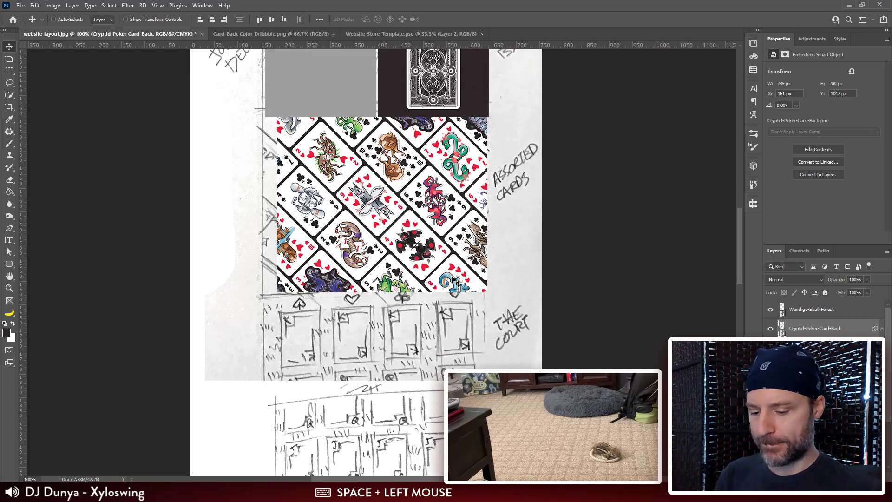
{"action": "key", "text": "ctrl+minus"}
{"action": "key", "text": "ctrl+minus"}
{"action": "left_click_drag", "start_coordinate": [448, 304], "coordinate": [446, 375]}
{"action": "left_click_drag", "start_coordinate": [406, 158], "coordinate": [402, 188]}
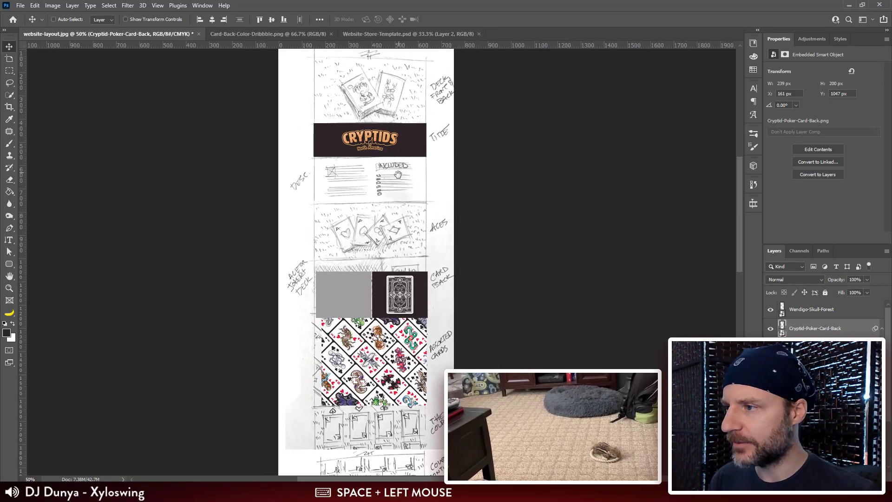
{"action": "left_click_drag", "start_coordinate": [415, 345], "coordinate": [400, 113]}
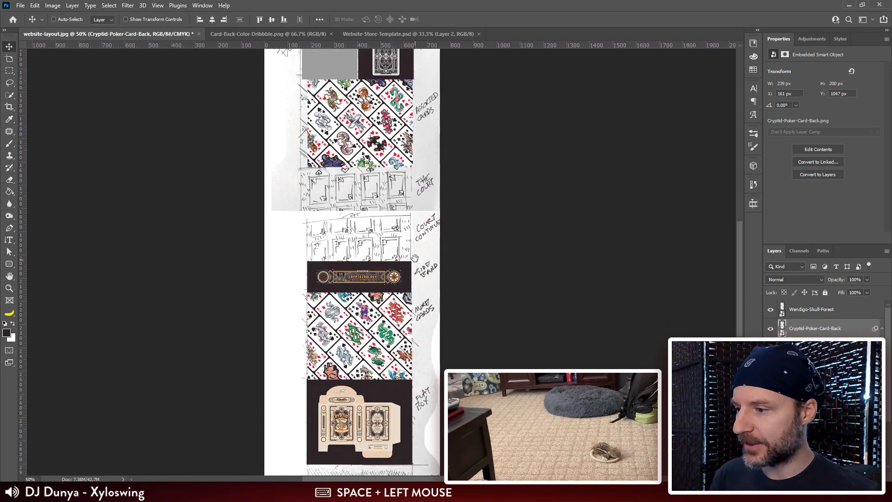
{"action": "left_click_drag", "start_coordinate": [414, 258], "coordinate": [410, 65]}
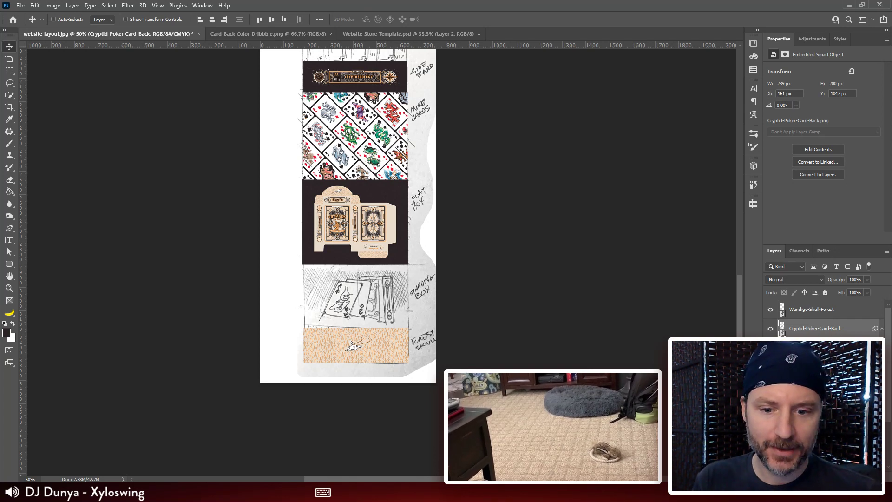
{"action": "scroll", "coordinate": [348, 214], "scroll_direction": "down", "scroll_amount": 1}
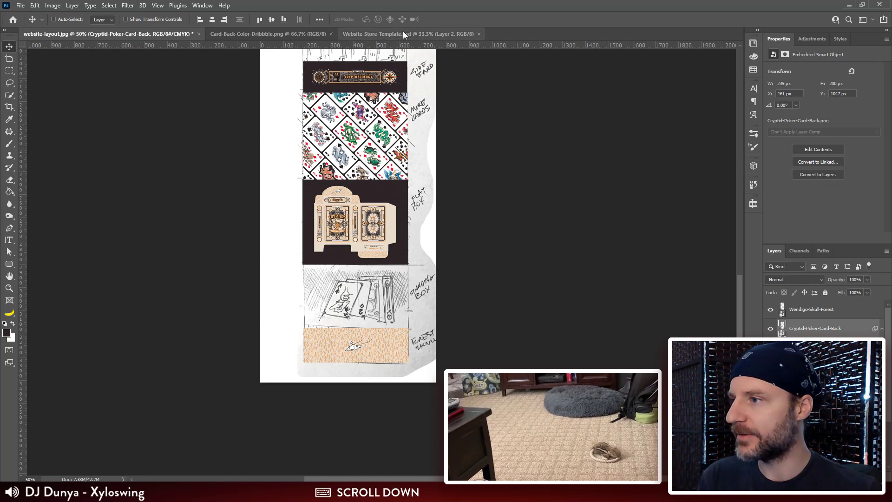
{"action": "scroll", "coordinate": [404, 204], "scroll_direction": "down", "scroll_amount": 1}
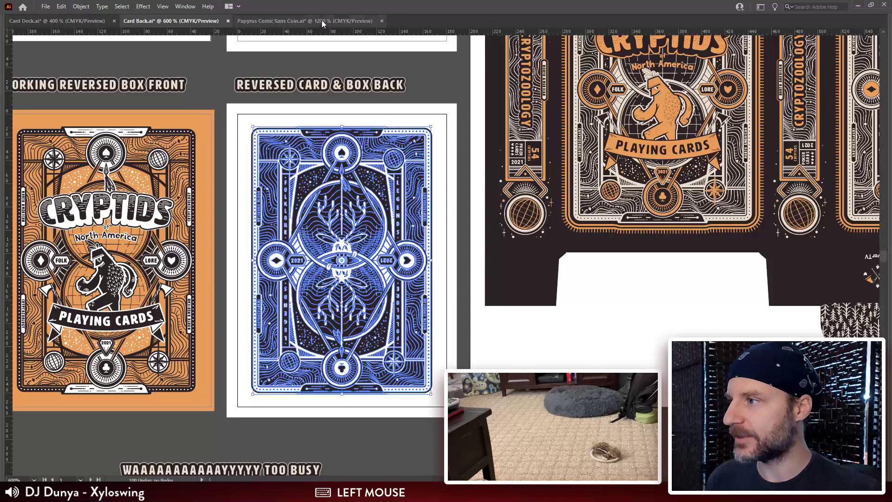
Step: In Illustrator, bring up the coin designs in Papyrus Comic Sans Coin.ai, save that file, and return to Card Back.ai
{"action": "left_click", "coordinate": [316, 21]}
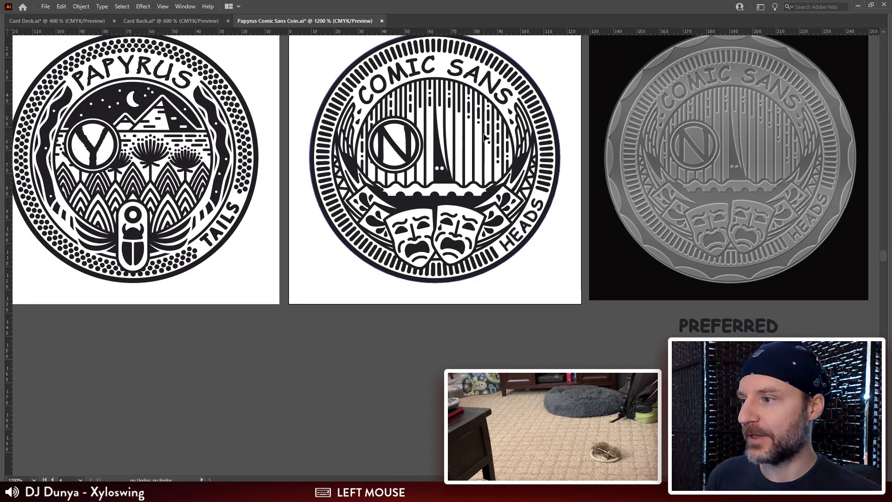
{"action": "left_click", "coordinate": [747, 84]}
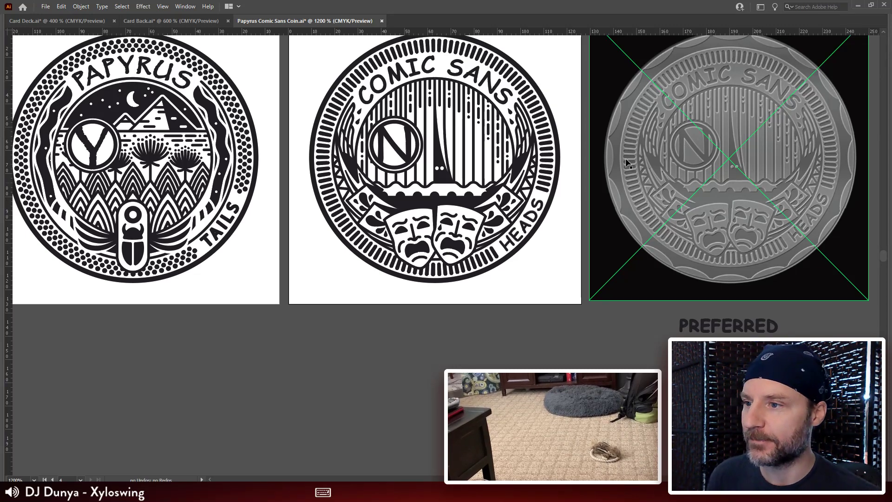
{"action": "left_click", "coordinate": [541, 76]}
{"action": "left_click_drag", "start_coordinate": [541, 77], "coordinate": [545, 91]}
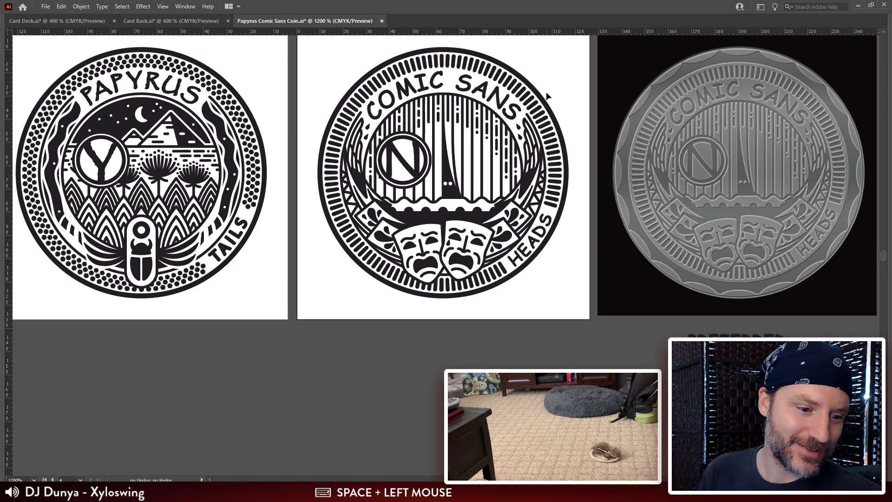
{"action": "left_click", "coordinate": [309, 22]}
{"action": "left_click_drag", "start_coordinate": [401, 119], "coordinate": [406, 126]}
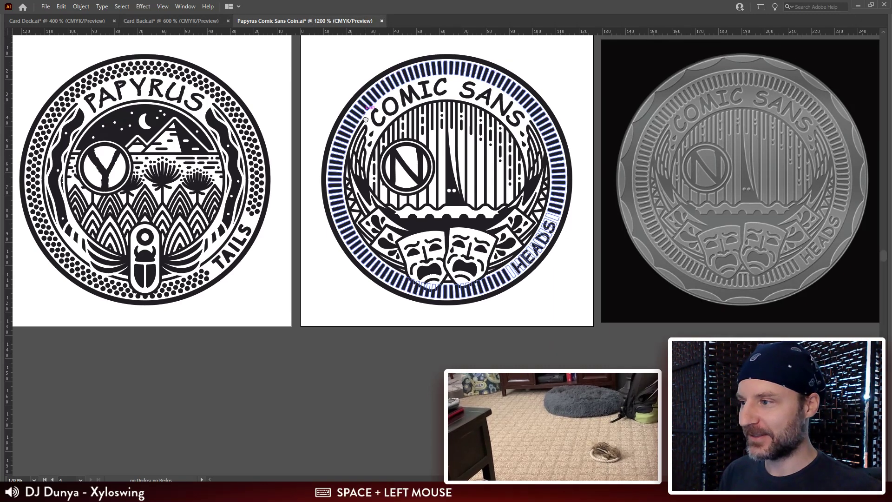
{"action": "key", "text": "ctrl+s"}
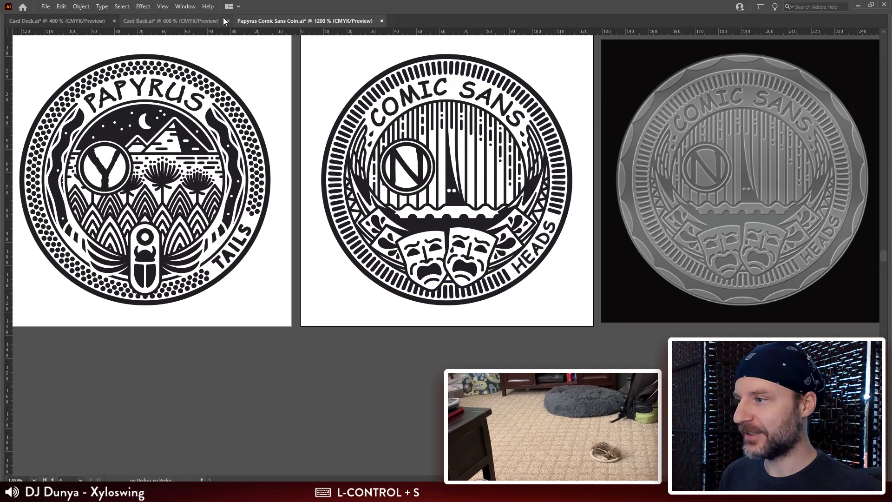
{"action": "left_click", "coordinate": [149, 21]}
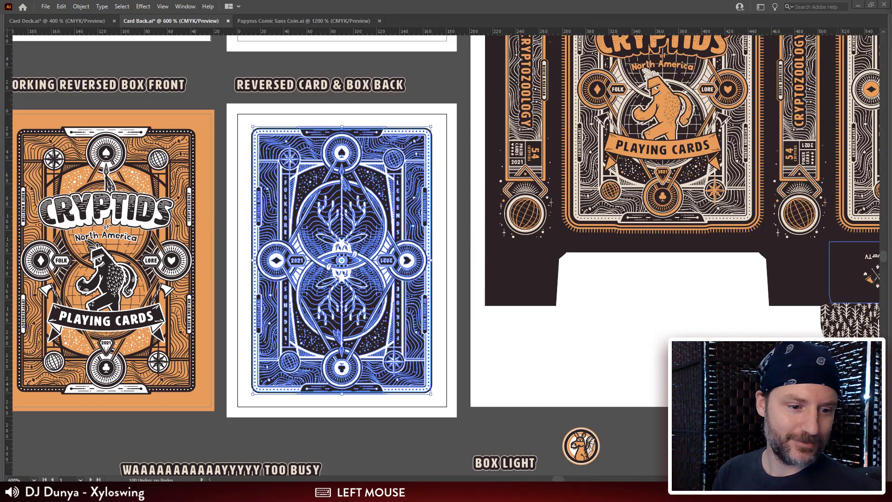
{"action": "key", "text": "y"}
{"action": "key", "text": "h"}
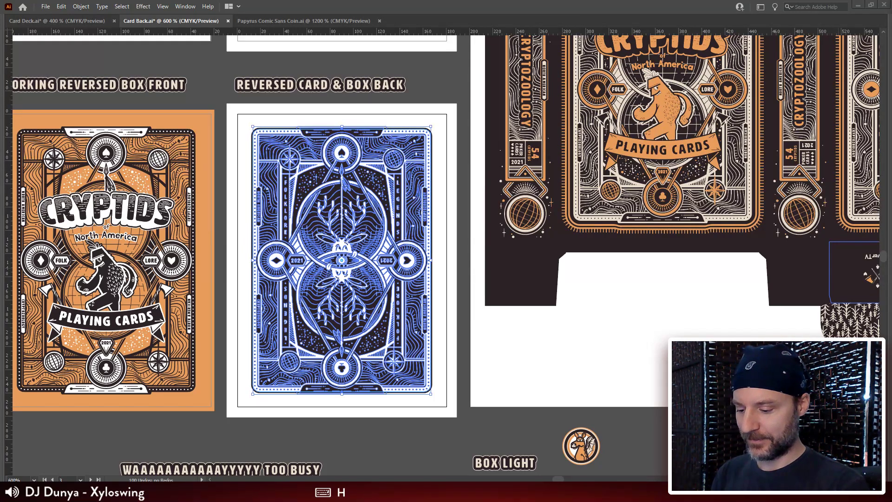
{"action": "key", "text": "space"}
{"action": "key", "text": "t"}
{"action": "key", "text": "s"}
{"action": "key", "text": "a"}
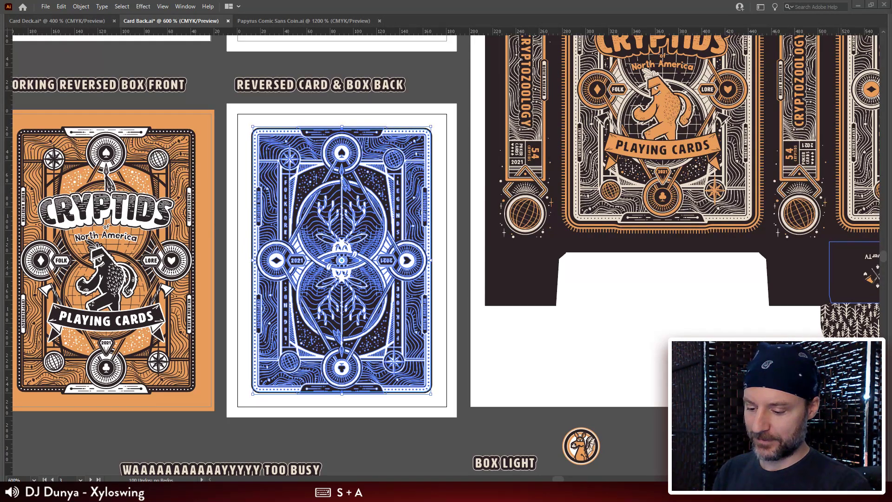
{"action": "key", "text": "shift"}
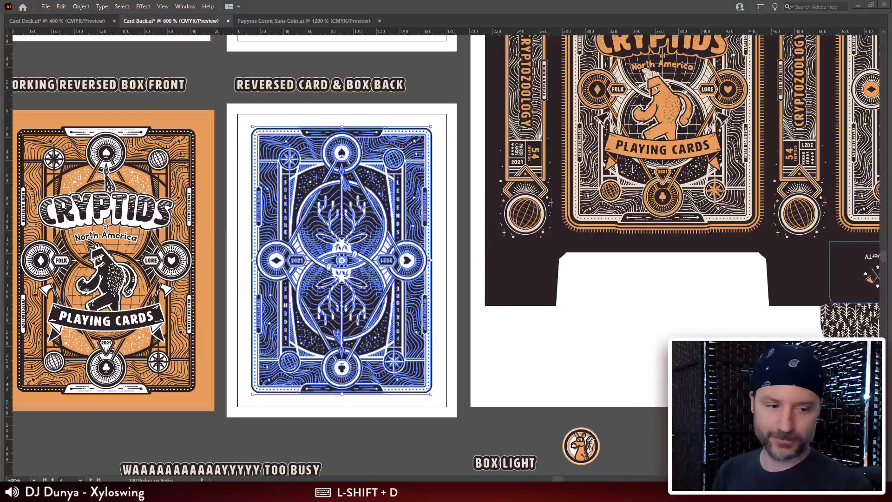
{"action": "key", "text": "Return"}
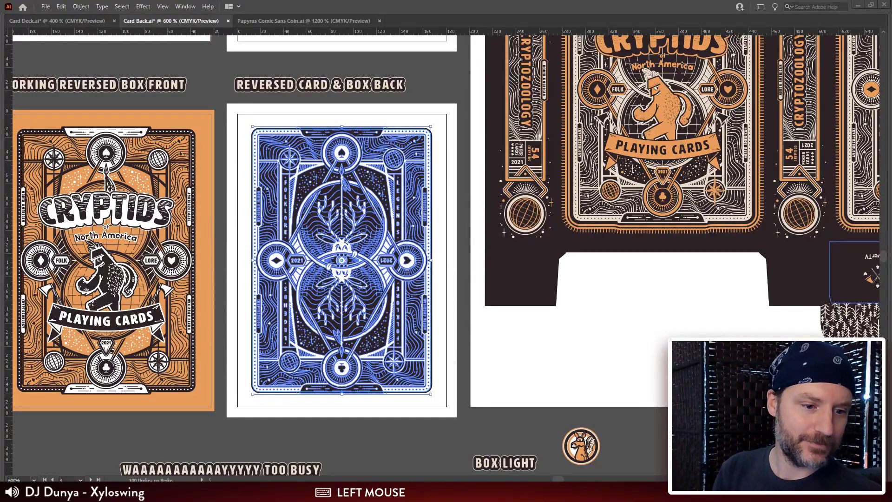
{"action": "key", "text": "Return"}
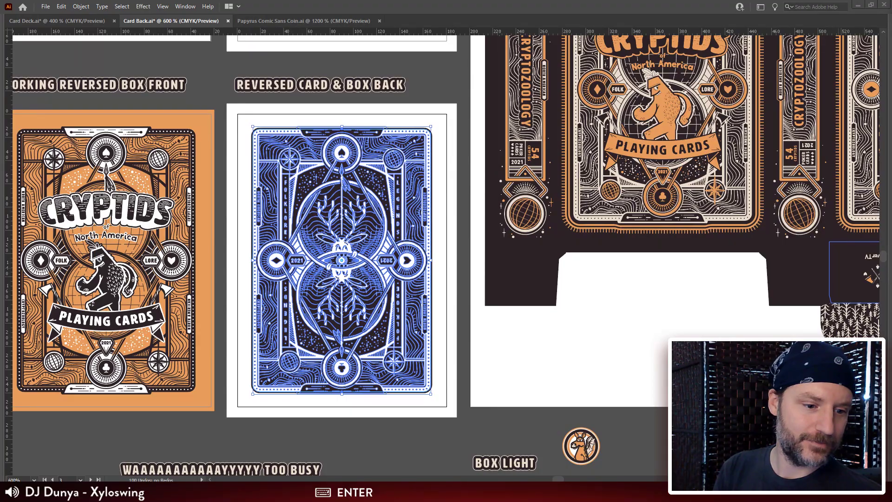